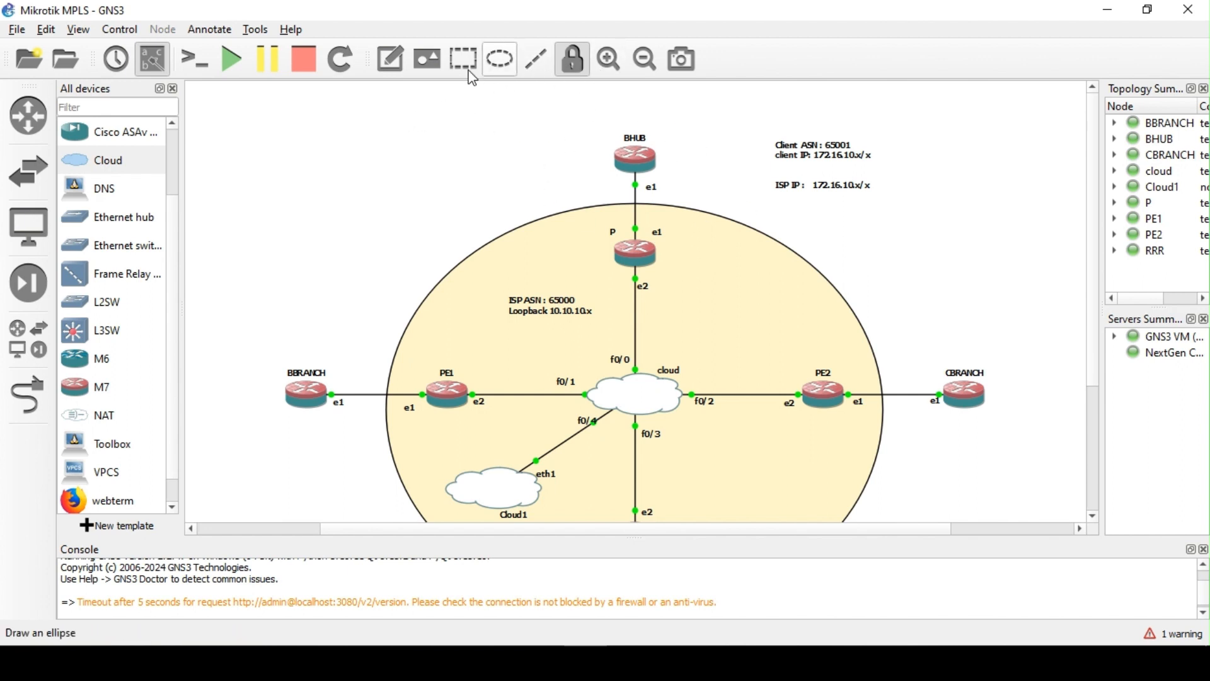
Add a text note reading "BGP" to the topology and place it beside the BHUB router
{"action": "left_click", "coordinate": [391, 59]}
{"action": "left_click", "coordinate": [557, 158]}
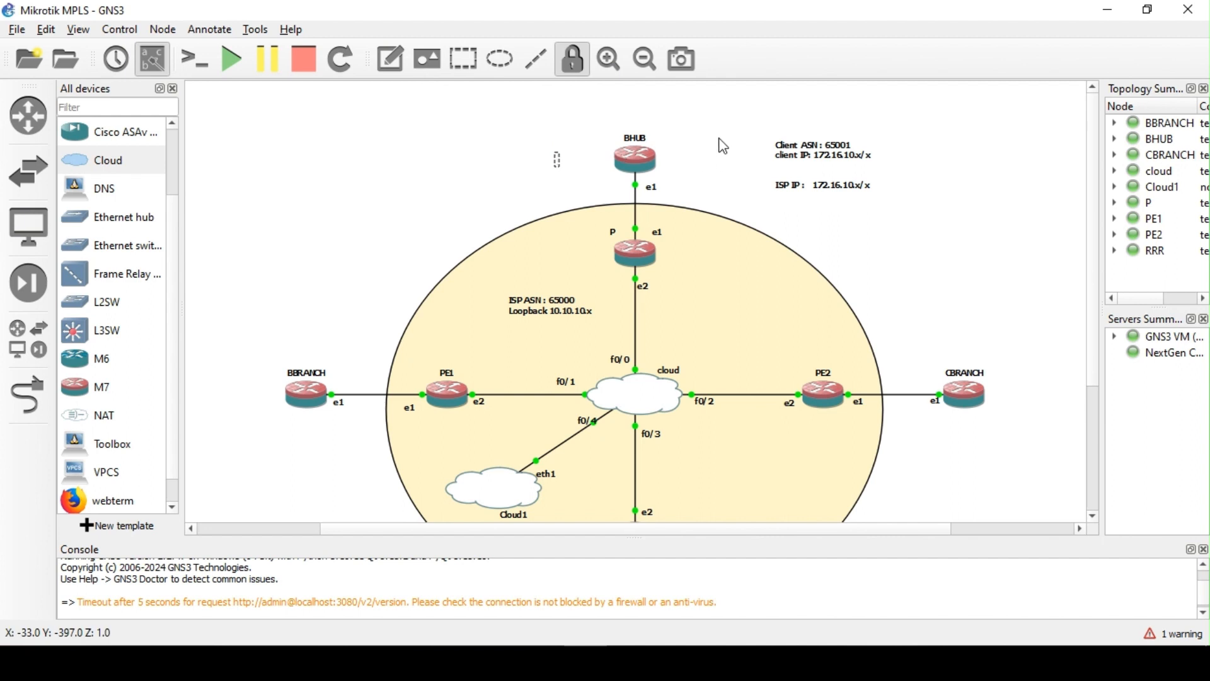
{"action": "type", "text": "BGP"}
{"action": "left_click_drag", "start_coordinate": [566, 160], "coordinate": [588, 145]}
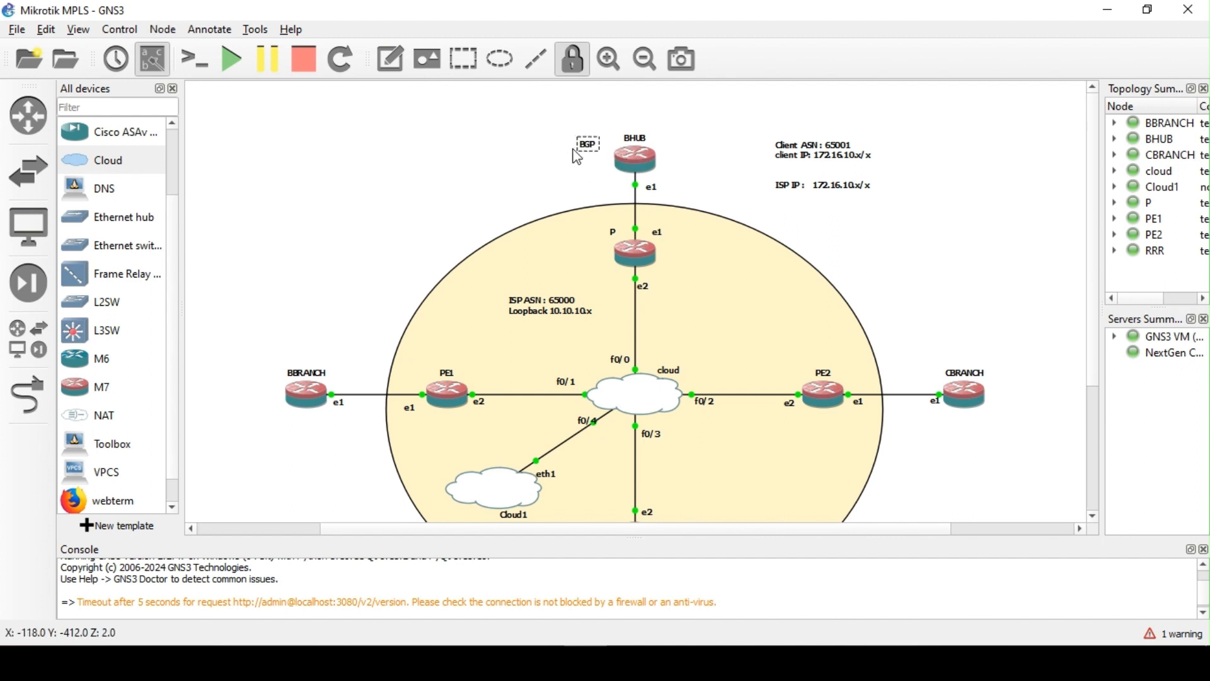
{"action": "left_click", "coordinate": [561, 169]}
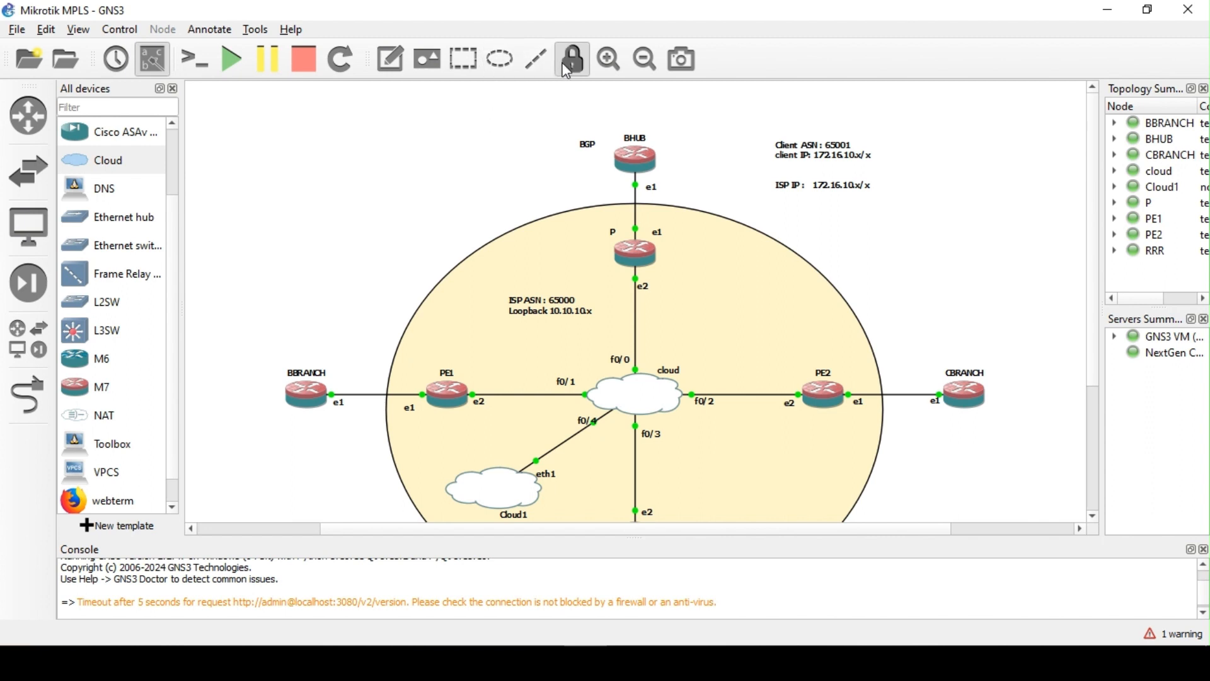
Add a text note reading "OSPF" beside the BBRANCH router, on its outer side
{"action": "left_click", "coordinate": [381, 75]}
{"action": "left_click", "coordinate": [259, 393]}
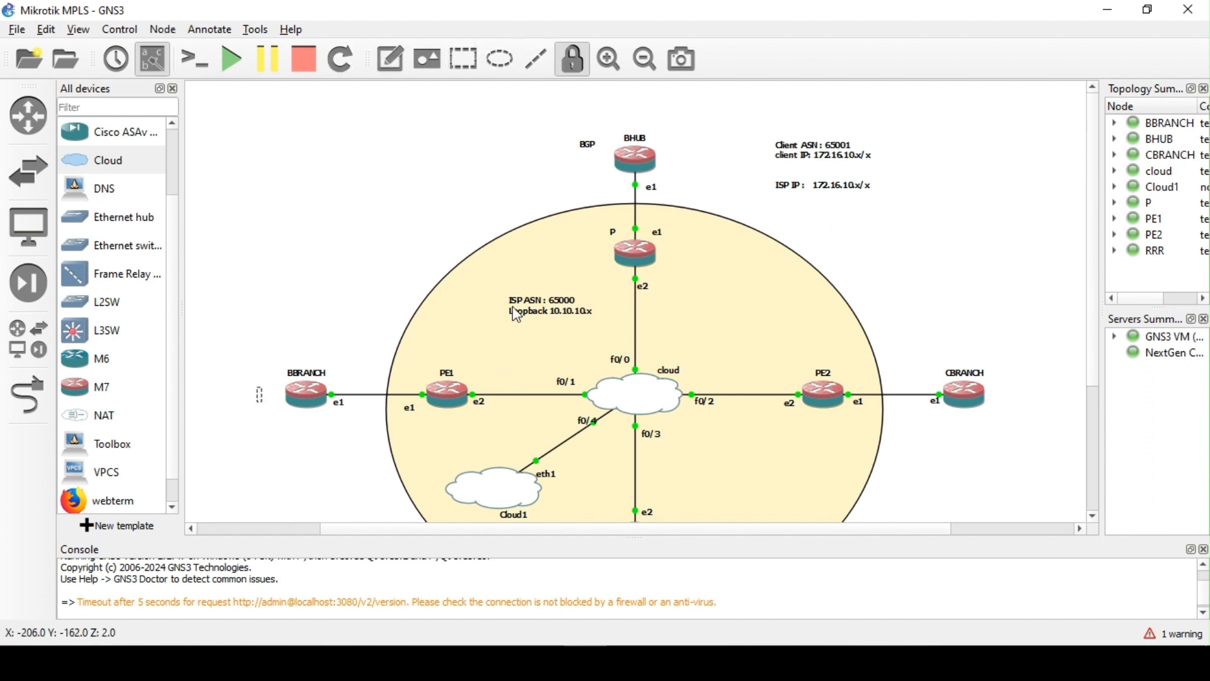
{"action": "type", "text": "OSPF"}
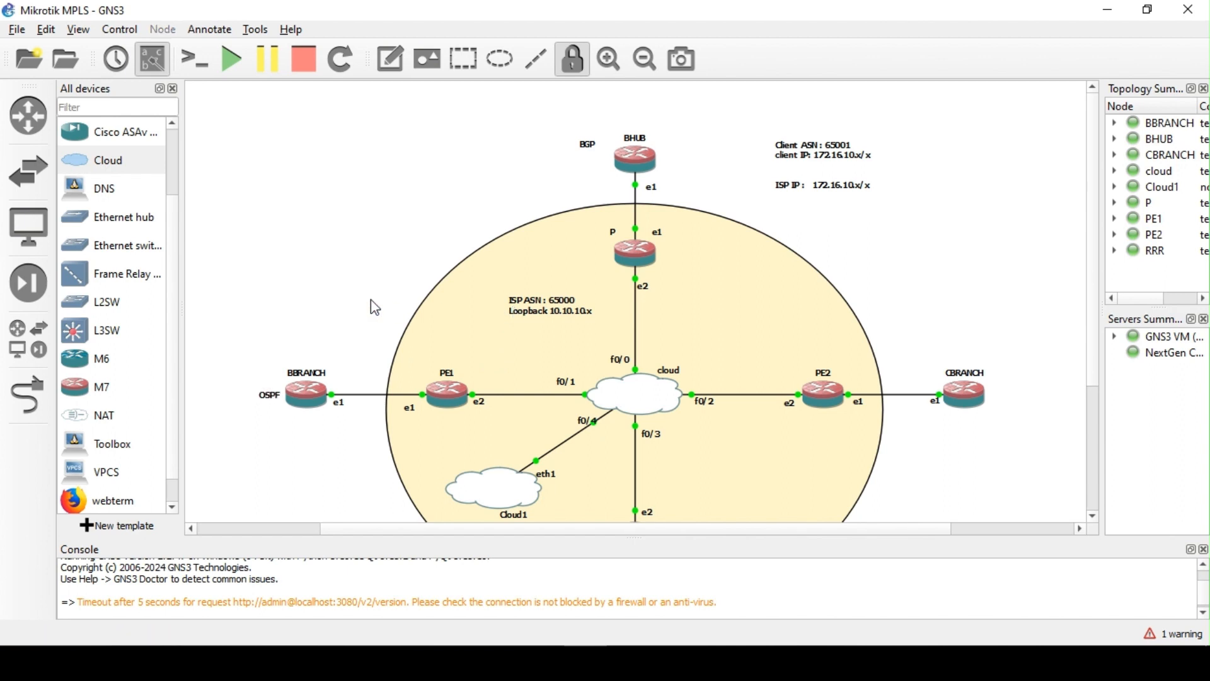
Duplicate the OSPF note and place the copy beside the CBRANCH router, on its outer side
{"action": "right_click", "coordinate": [276, 394]}
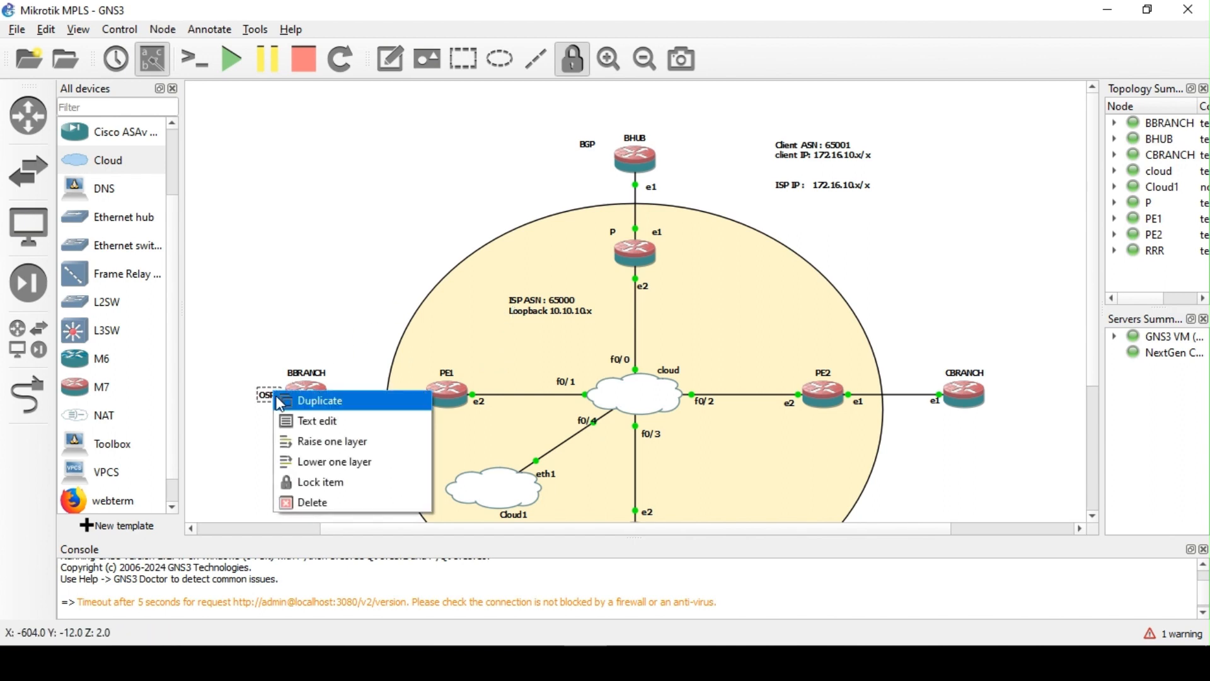
{"action": "left_click", "coordinate": [283, 401]}
{"action": "left_click_drag", "start_coordinate": [278, 411], "coordinate": [1012, 402]}
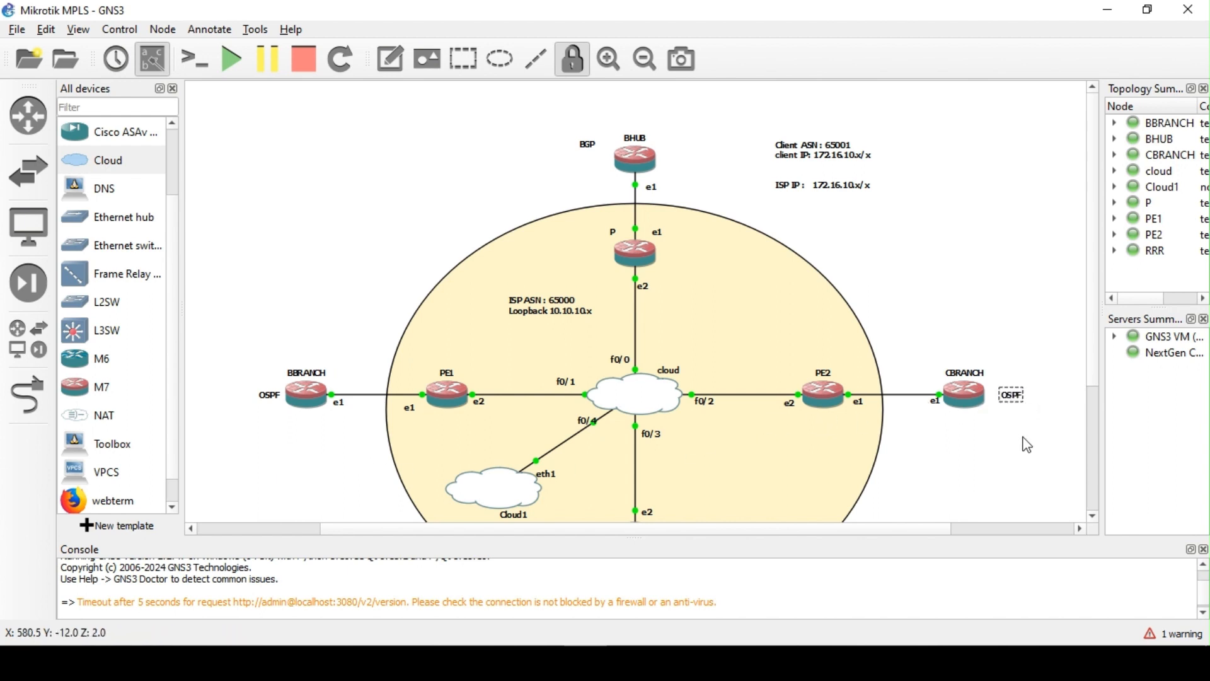
{"action": "left_click", "coordinate": [977, 280]}
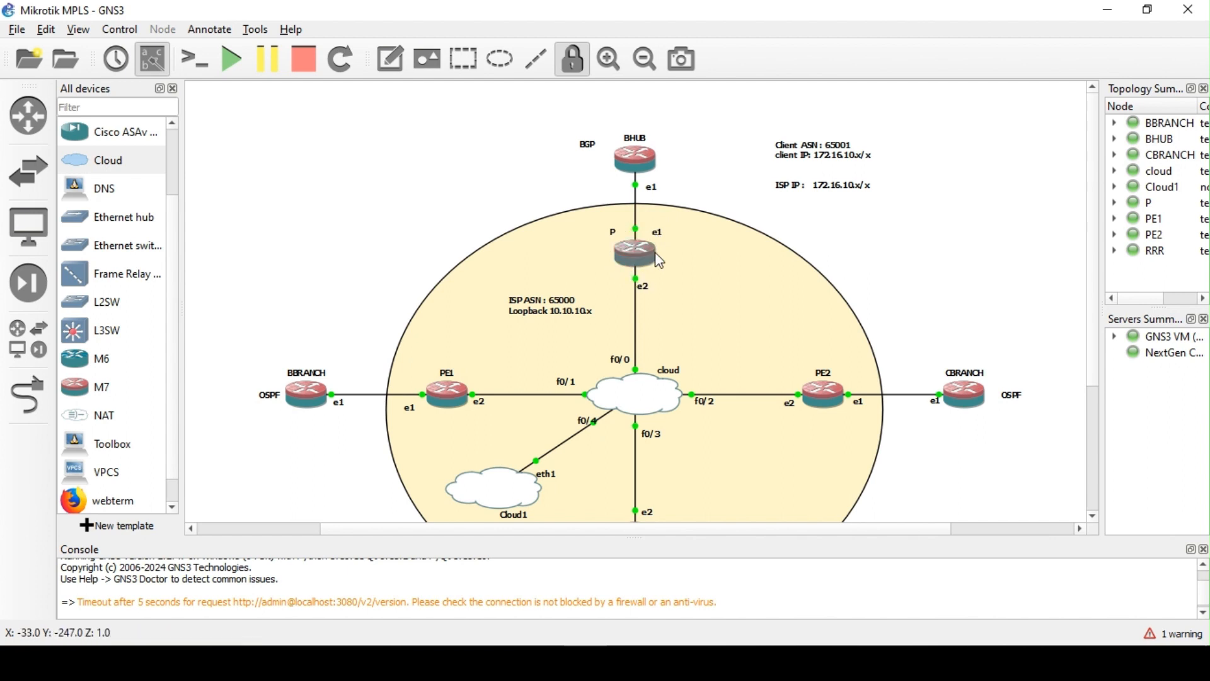
{"action": "scroll", "coordinate": [516, 315], "scroll_direction": "down", "scroll_amount": 2}
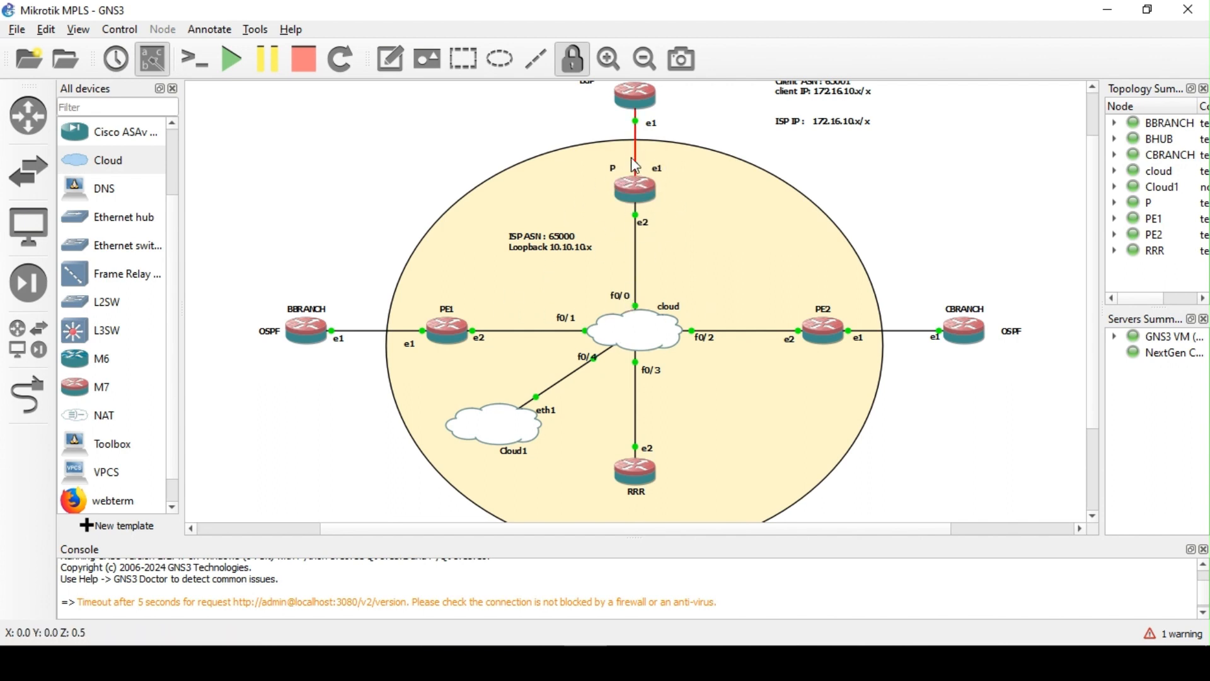
{"action": "scroll", "coordinate": [647, 176], "scroll_direction": "up", "scroll_amount": 2}
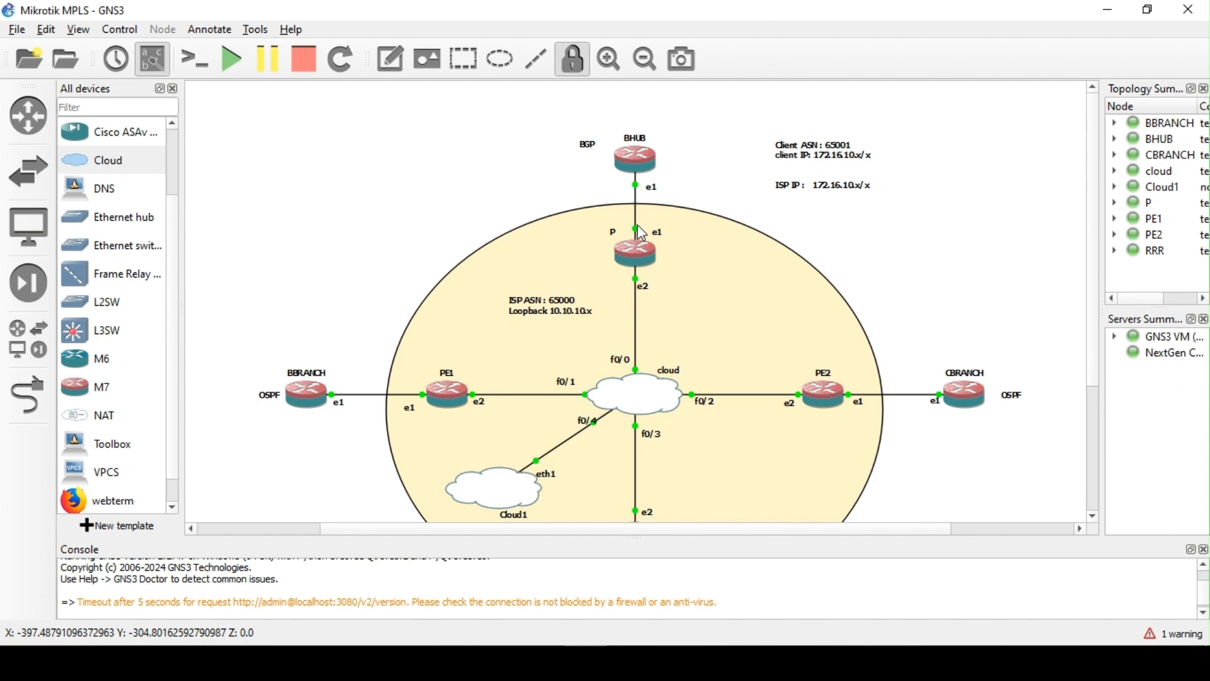
{"action": "mouse_move", "coordinate": [638, 245]}
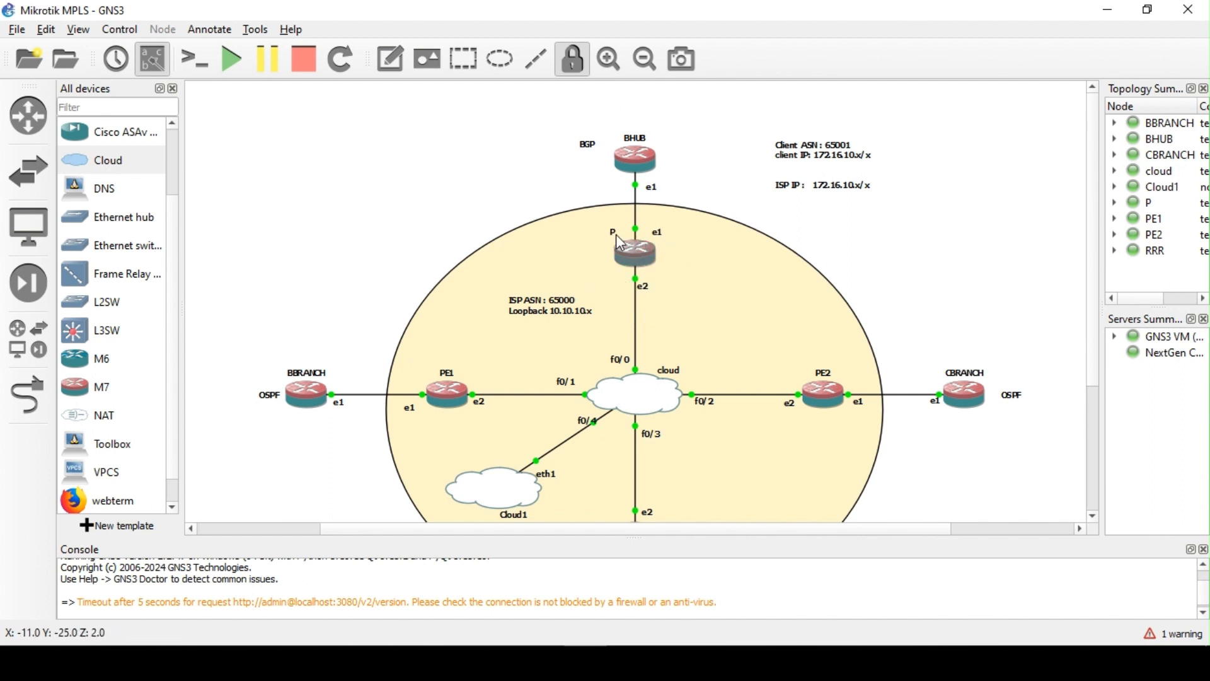
{"action": "mouse_move", "coordinate": [643, 271]}
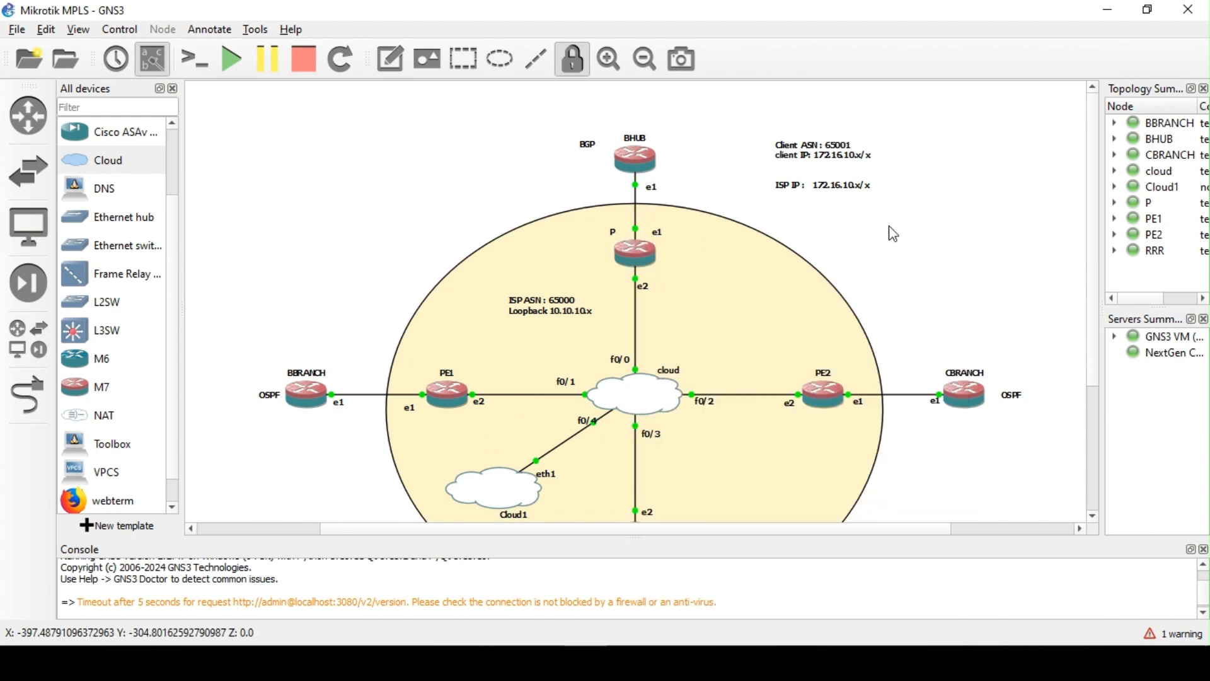
{"action": "scroll", "coordinate": [919, 229], "scroll_direction": "down", "scroll_amount": 2}
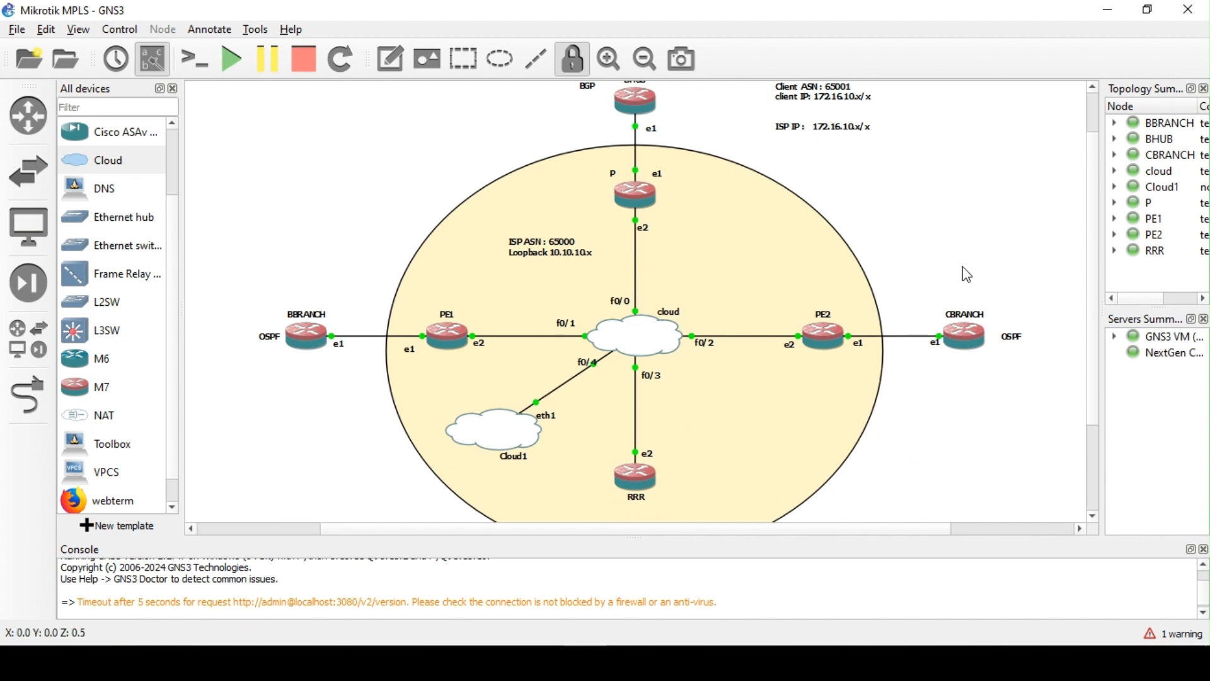
{"action": "scroll", "coordinate": [967, 274], "scroll_direction": "up", "scroll_amount": 1}
{"action": "scroll", "coordinate": [968, 274], "scroll_direction": "down", "scroll_amount": 1}
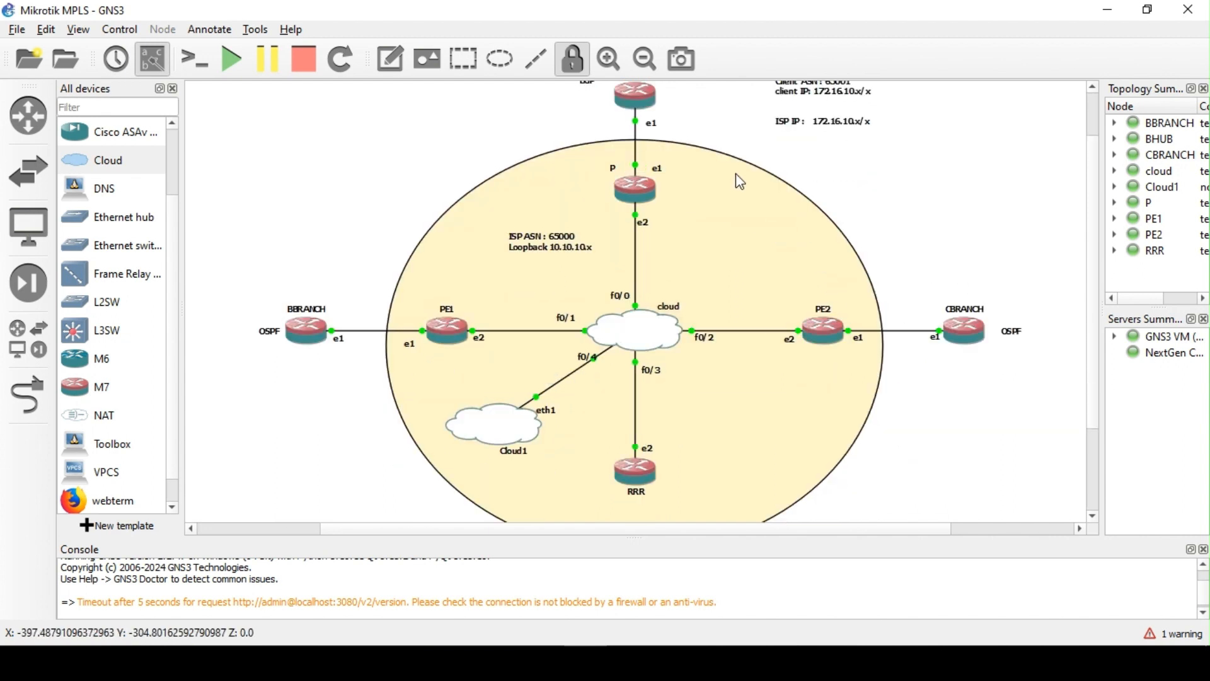
Switch to WinBox, refresh the list of neighboring routers, and return to the GNS3 topology
{"action": "left_click", "coordinate": [413, 658]}
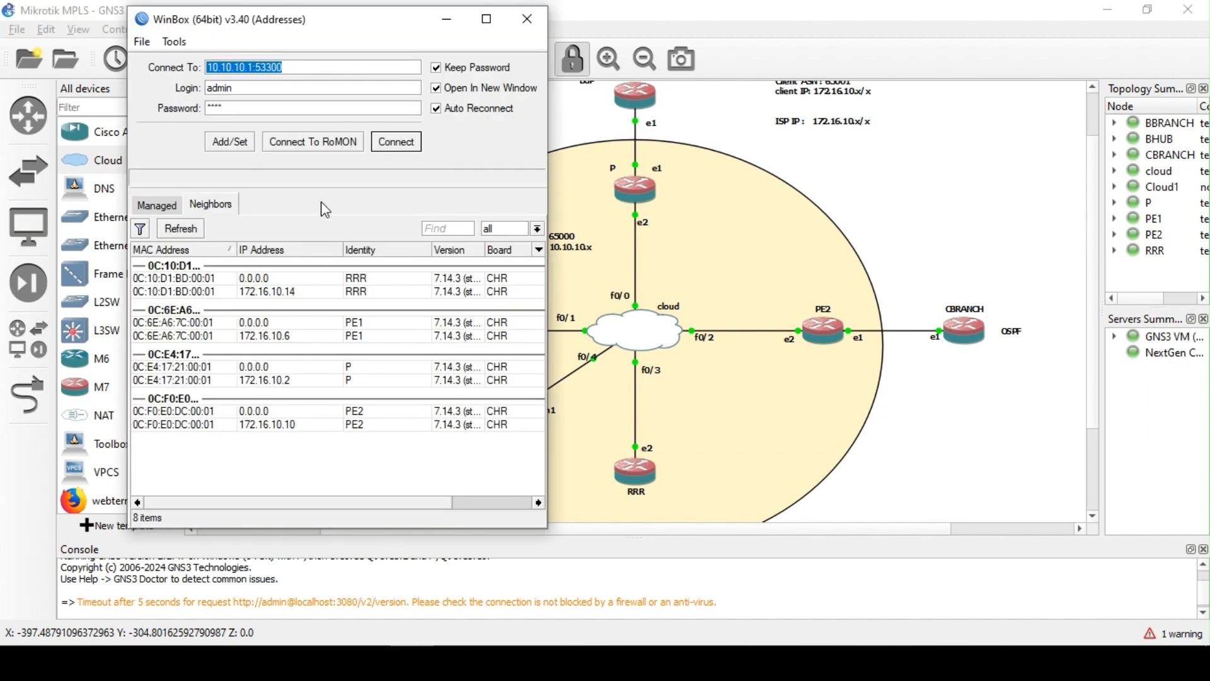
{"action": "left_click", "coordinate": [197, 227]}
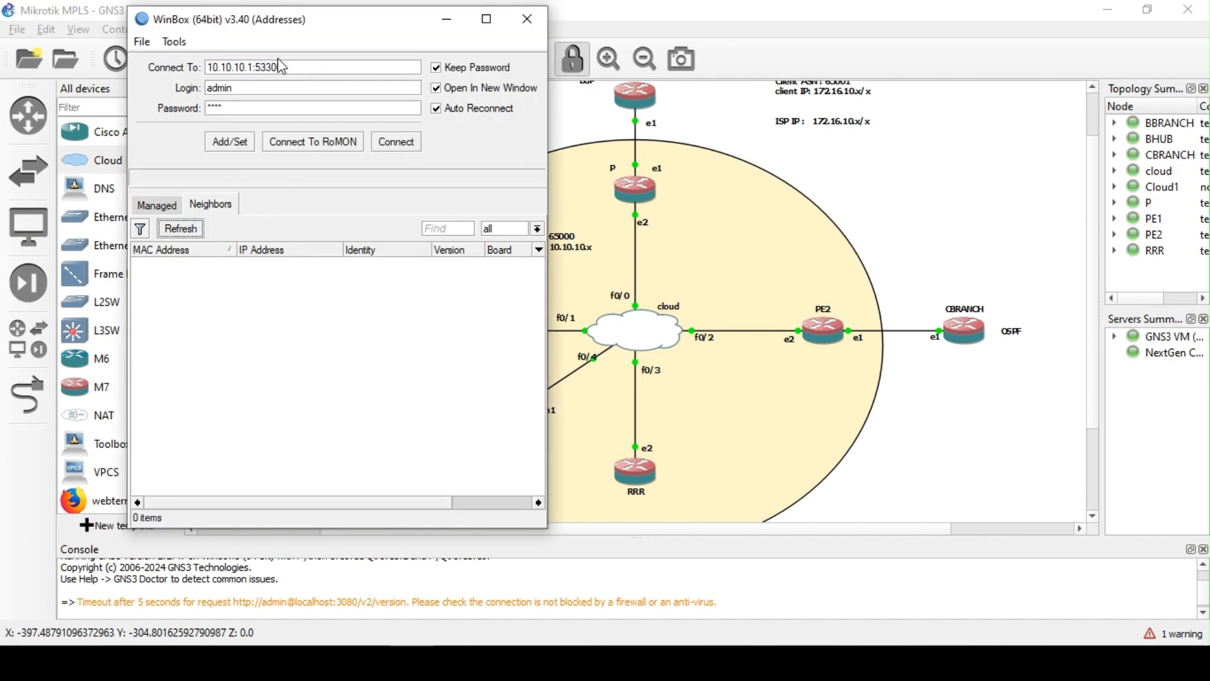
{"action": "left_click_drag", "start_coordinate": [285, 29], "coordinate": [239, 123]}
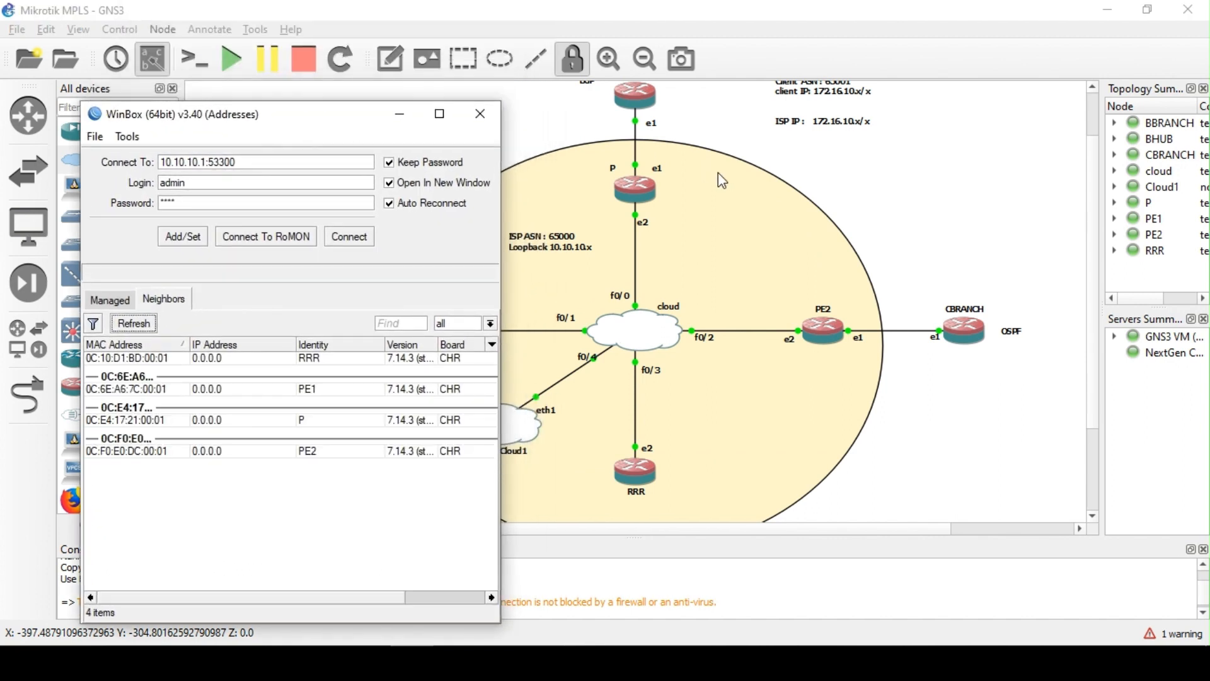
{"action": "left_click", "coordinate": [938, 208]}
{"action": "scroll", "coordinate": [939, 208], "scroll_direction": "up", "scroll_amount": 2}
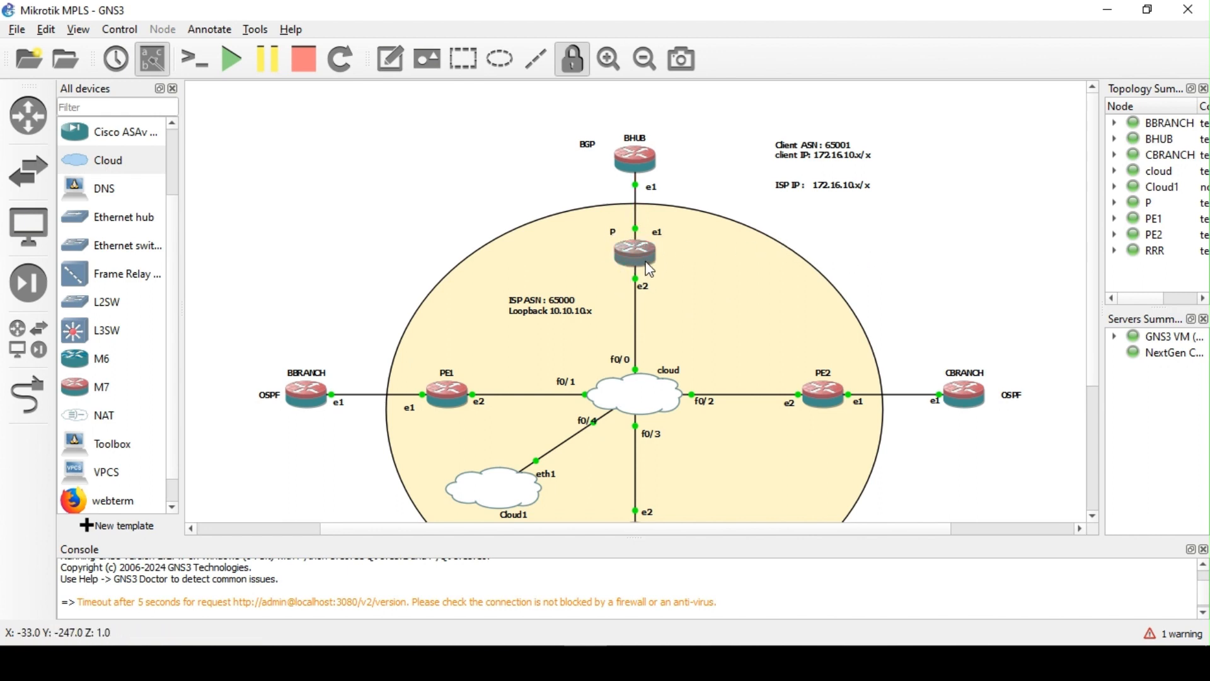
Switch to WinBox and connect to router P through its MAC address from the neighbor list
{"action": "mouse_move", "coordinate": [650, 269]}
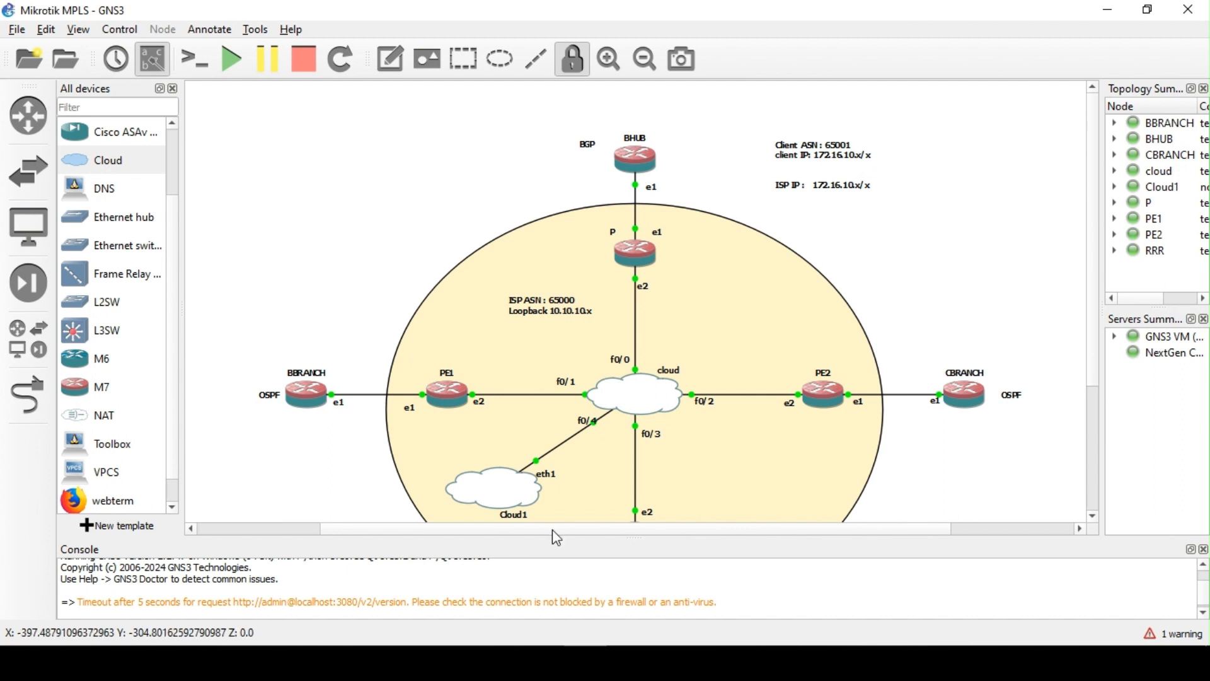
{"action": "left_click", "coordinate": [413, 662]}
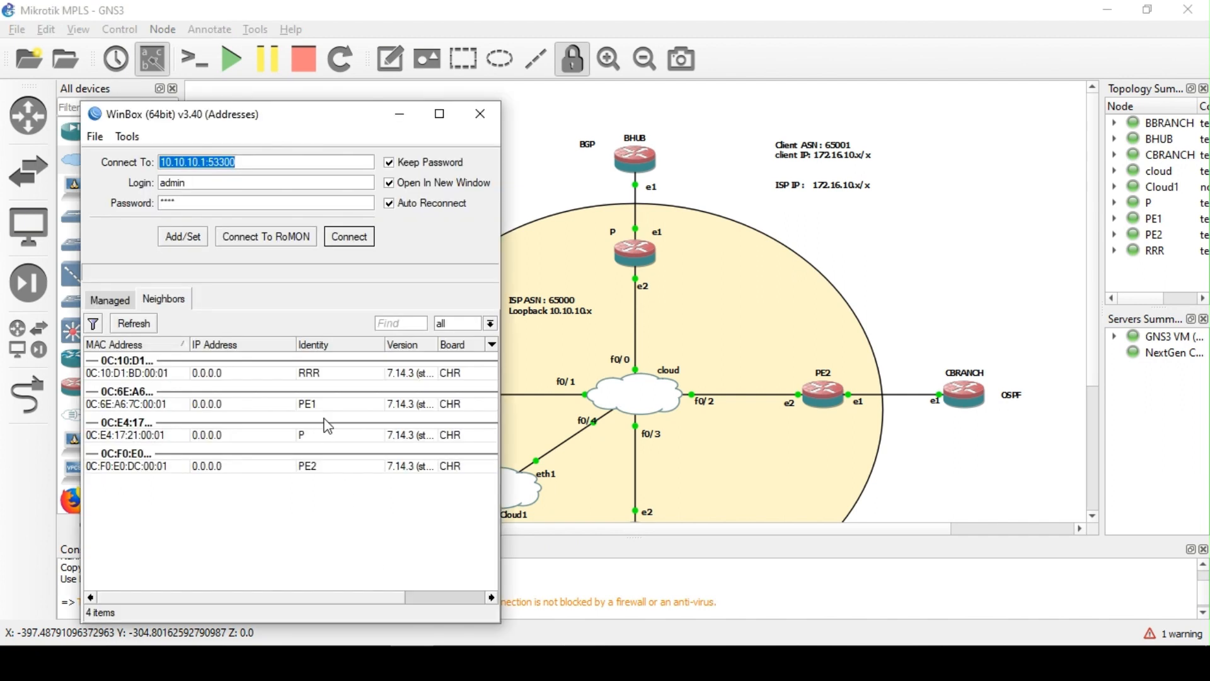
{"action": "left_click", "coordinate": [130, 435]}
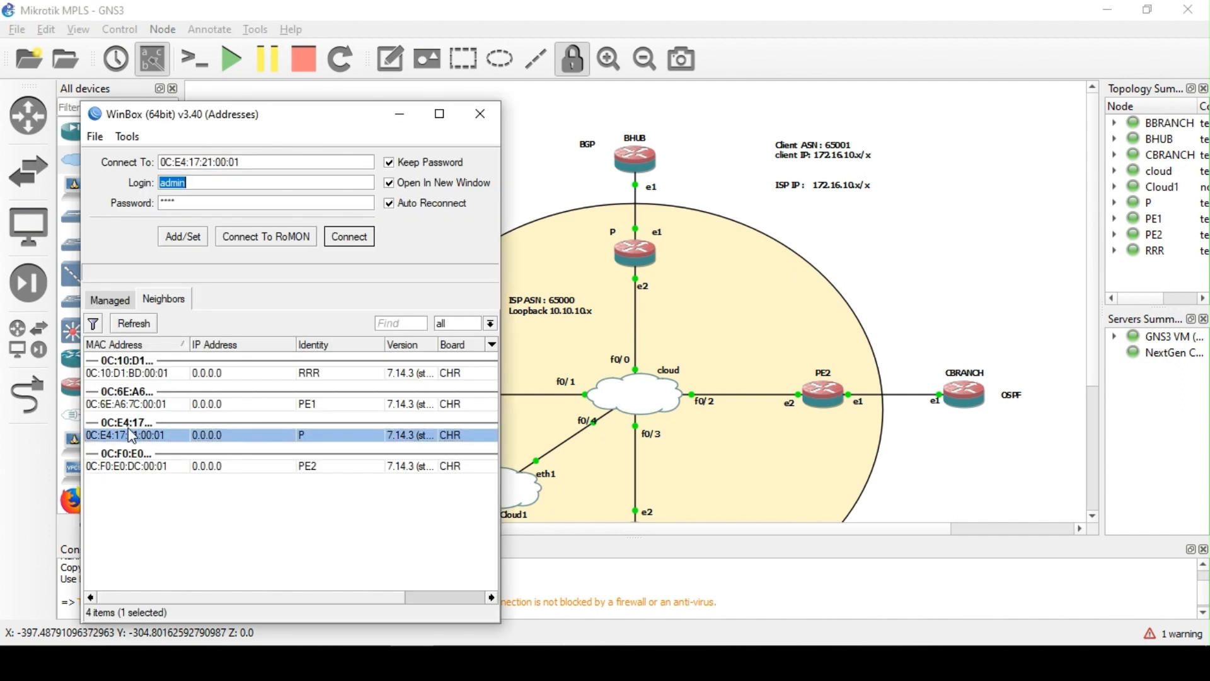
{"action": "left_click", "coordinate": [346, 238]}
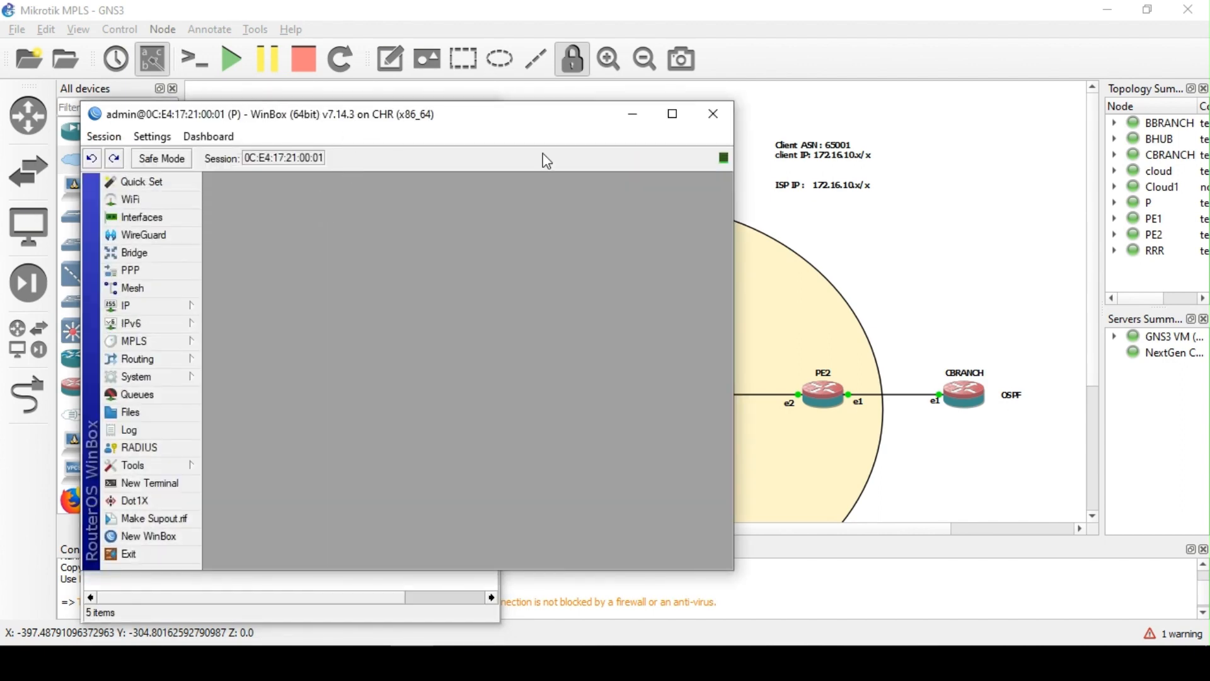
Check the topology in GNS3, return to router P's WinBox session and open its IP address list
{"action": "left_click", "coordinate": [826, 176]}
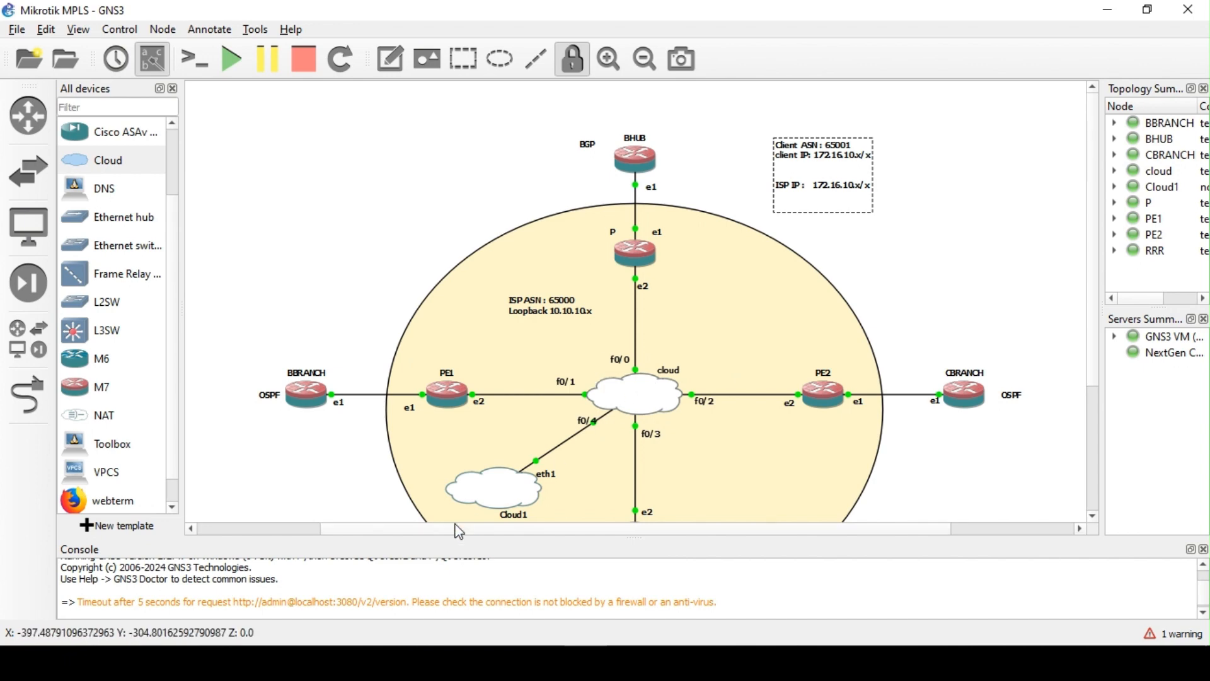
{"action": "mouse_move", "coordinate": [412, 663]}
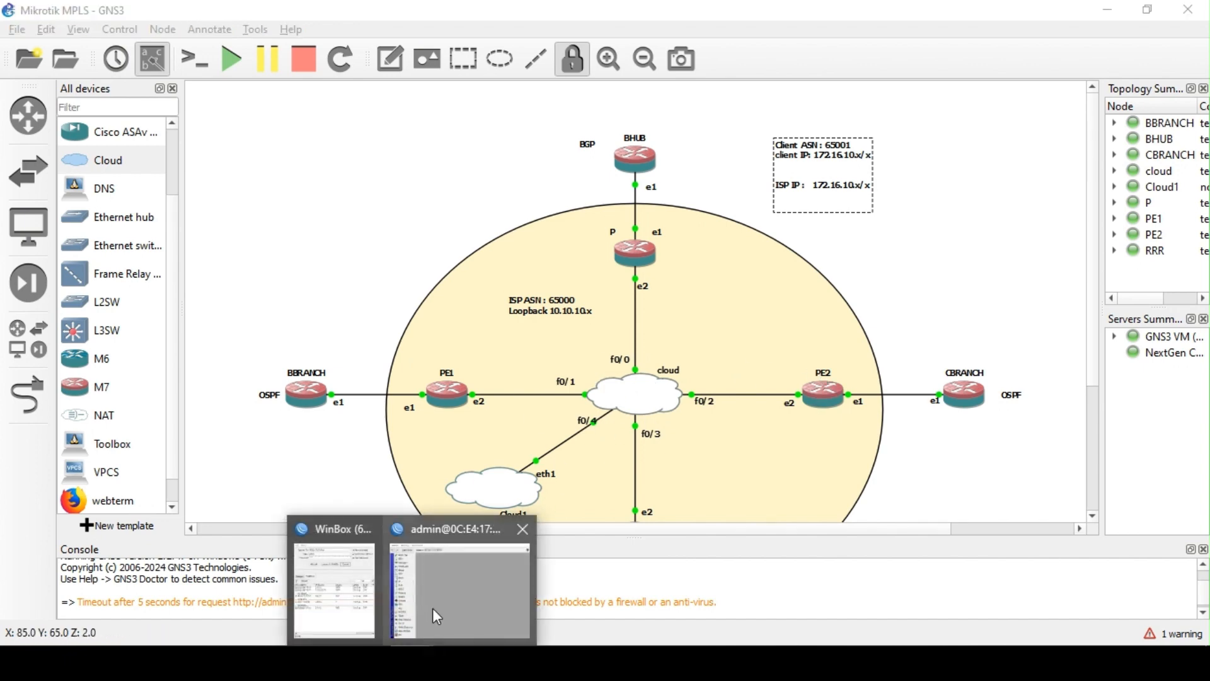
{"action": "left_click", "coordinate": [437, 616]}
{"action": "left_click_drag", "start_coordinate": [416, 118], "coordinate": [339, 115]}
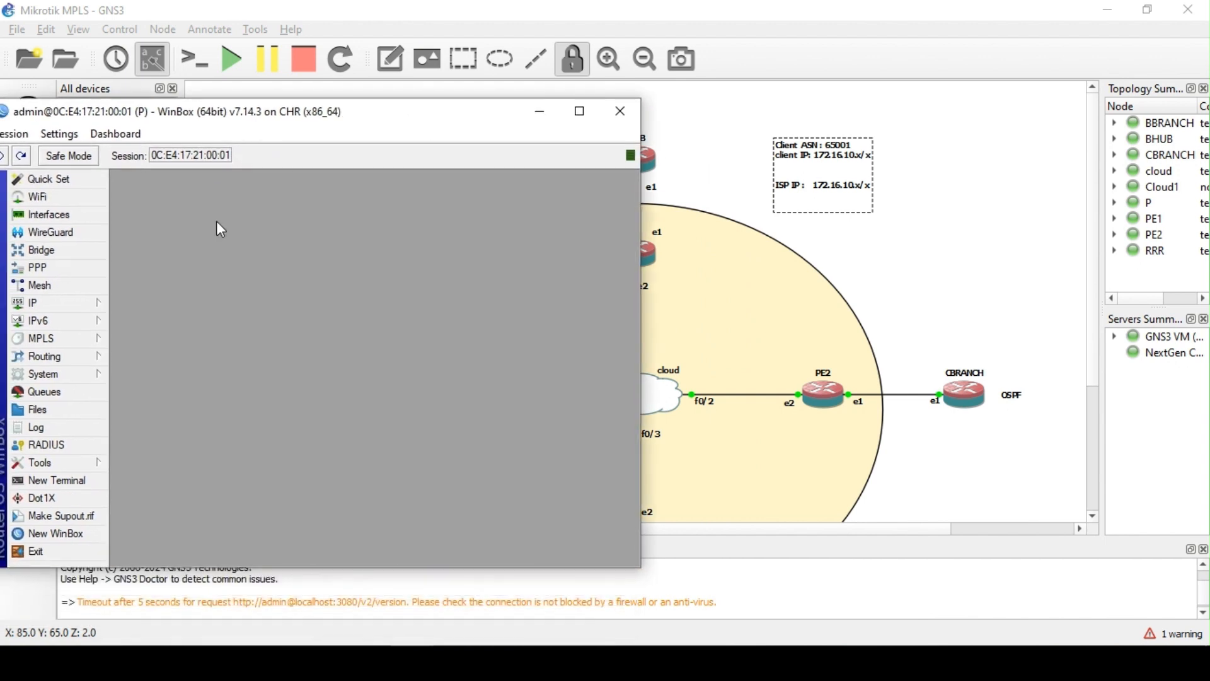
{"action": "left_click", "coordinate": [44, 303]}
{"action": "left_click", "coordinate": [154, 192]}
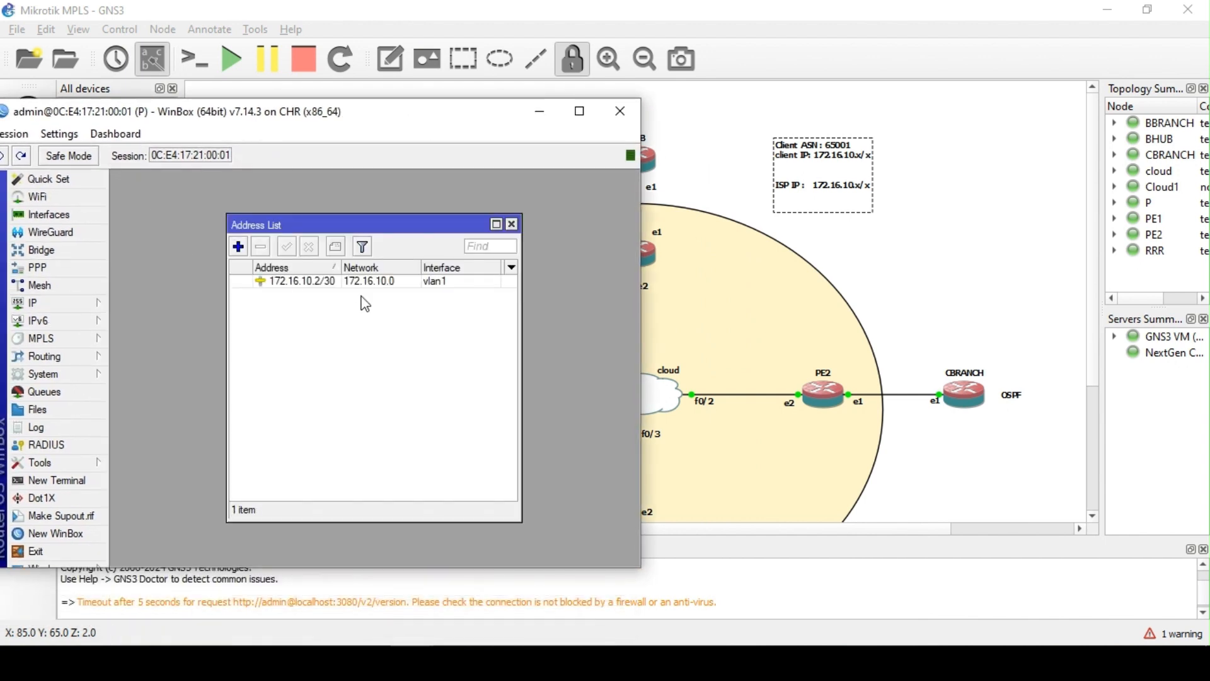
Return to router P's WinBox session and open the default BGP template at its AS value
{"action": "left_click", "coordinate": [446, 640]}
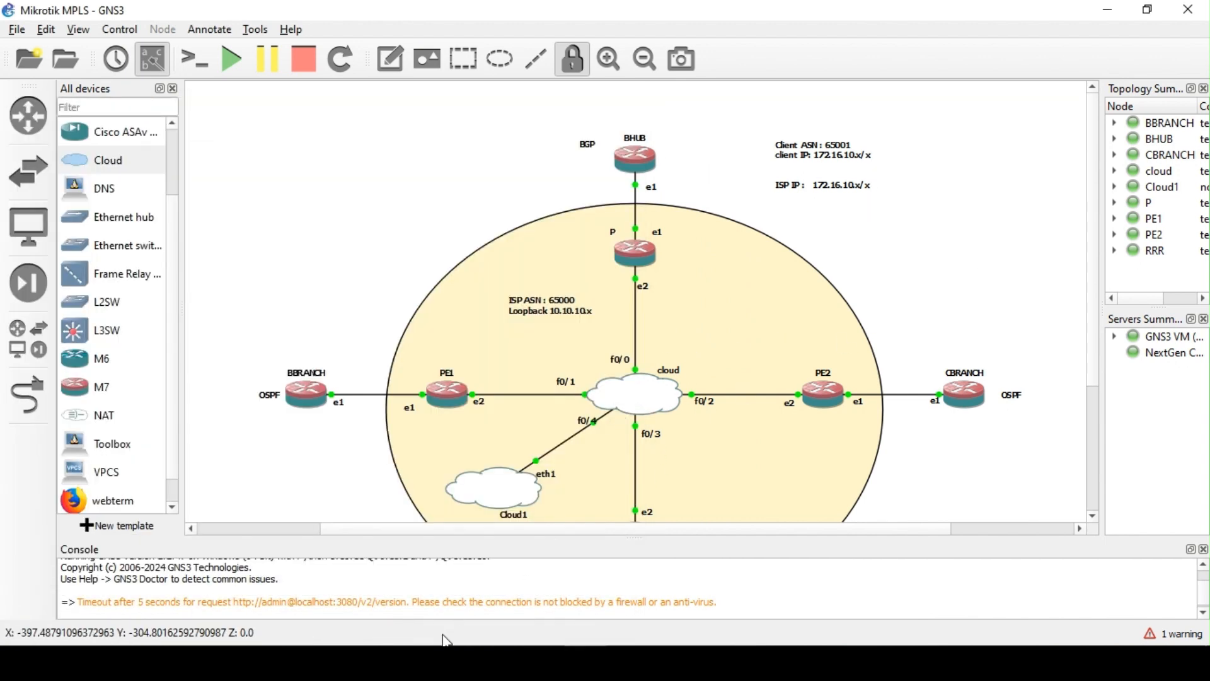
{"action": "mouse_move", "coordinate": [446, 639]}
{"action": "left_click", "coordinate": [457, 591]}
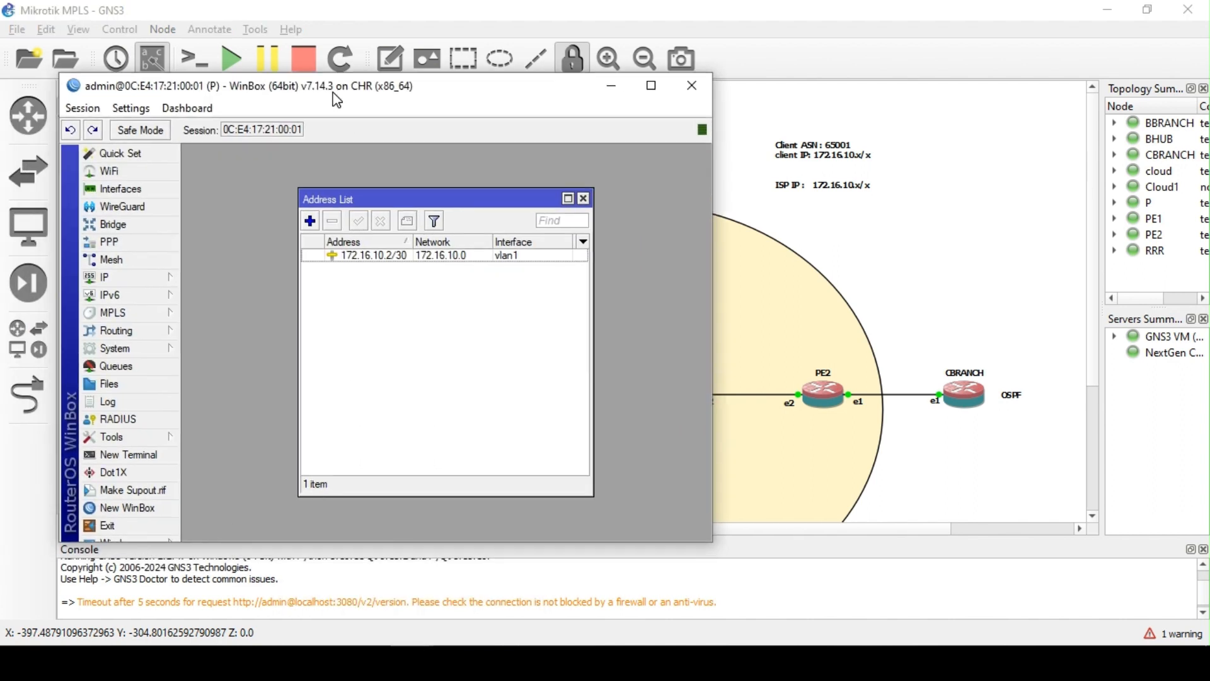
{"action": "left_click_drag", "start_coordinate": [261, 112], "coordinate": [334, 87]}
{"action": "left_click", "coordinate": [135, 331]}
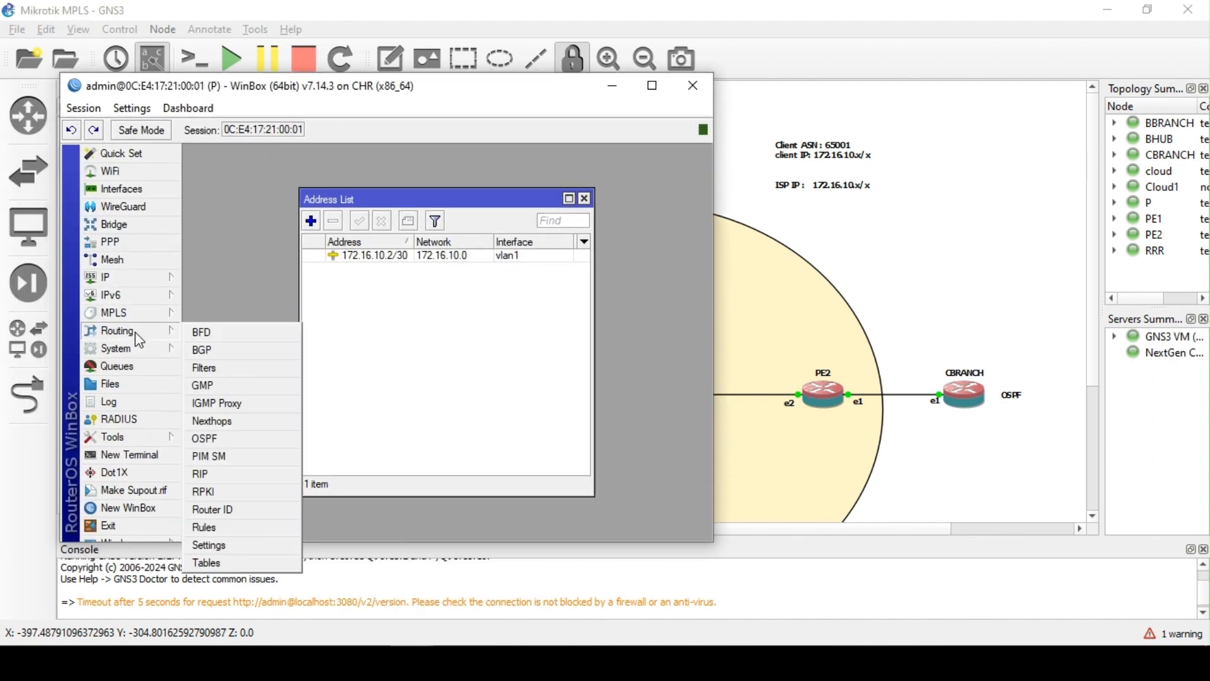
{"action": "left_click", "coordinate": [207, 350]}
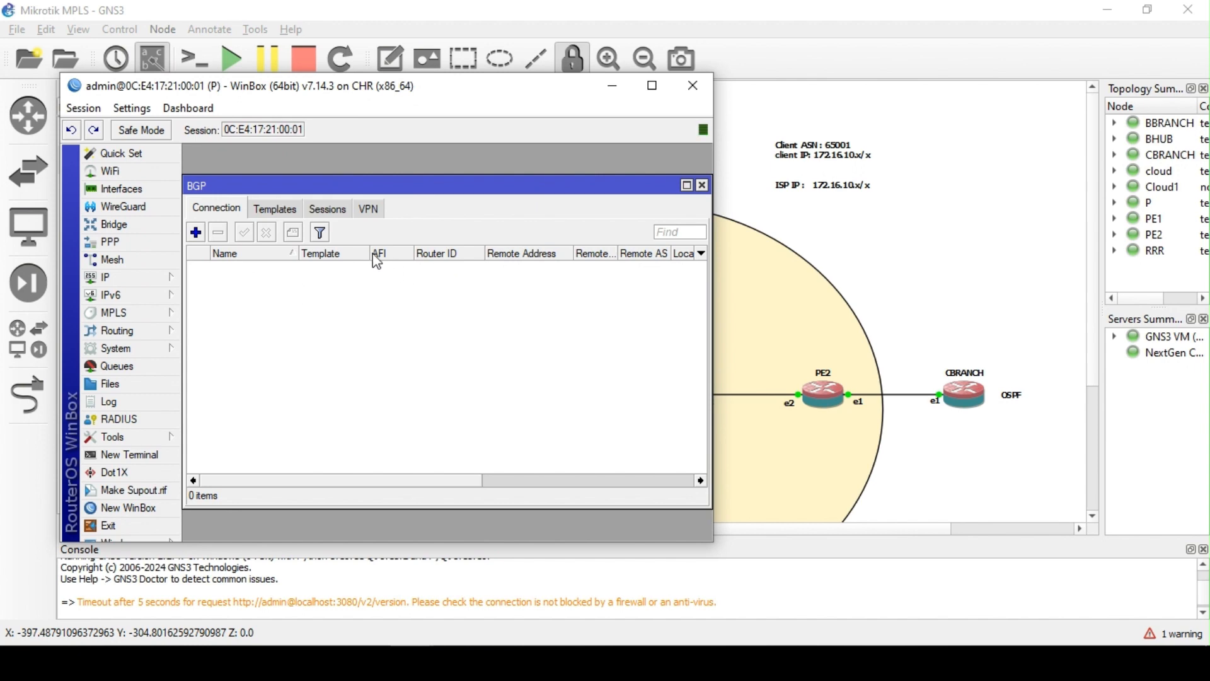
{"action": "left_click", "coordinate": [269, 210]}
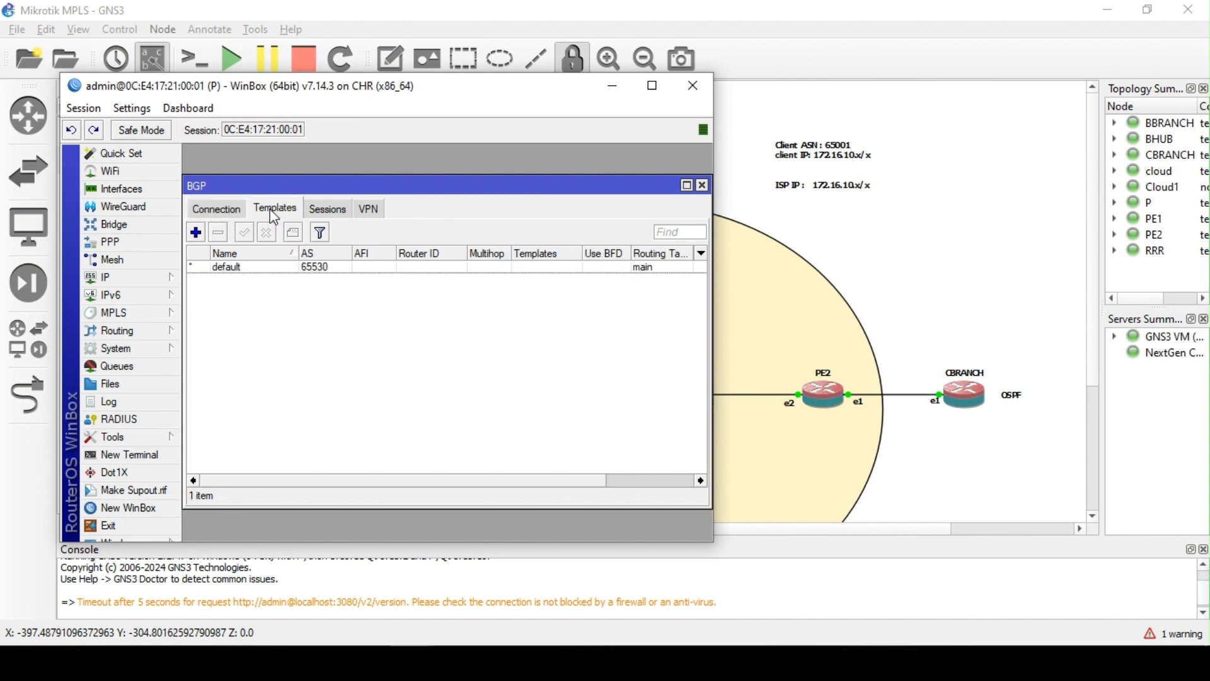
{"action": "double_click", "coordinate": [241, 270]}
{"action": "key", "text": "Tab"}
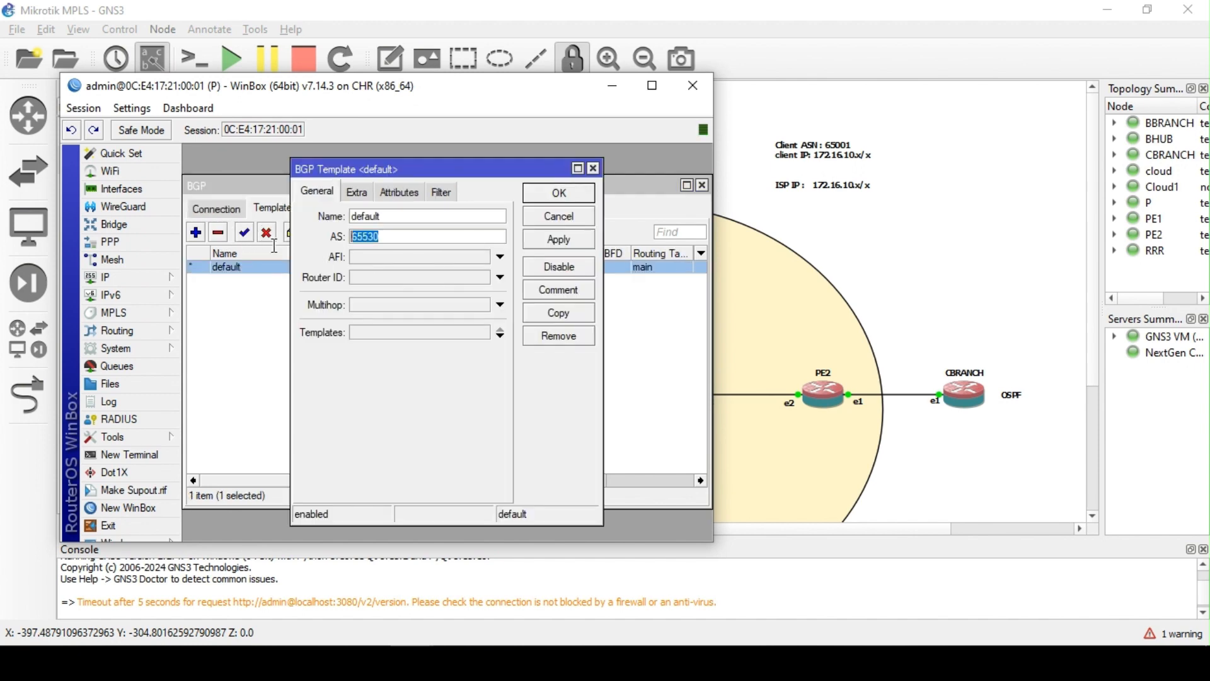
{"action": "left_click", "coordinate": [137, 281]}
{"action": "left_click", "coordinate": [222, 195]}
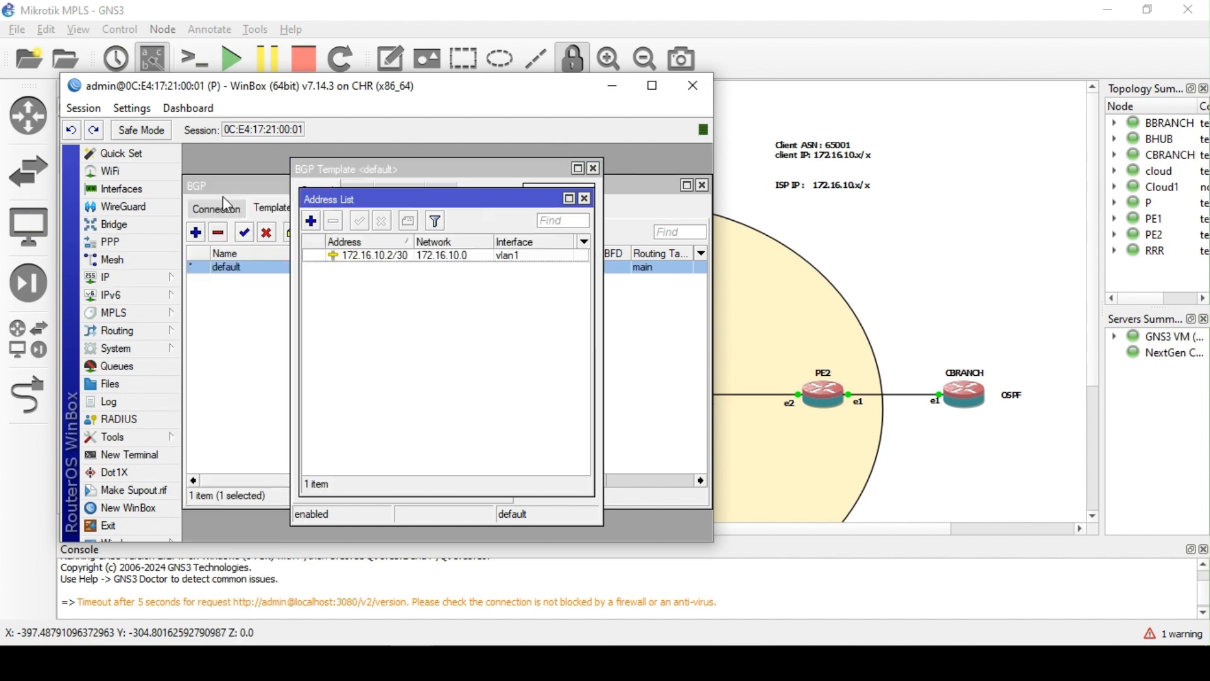
{"action": "left_click", "coordinate": [311, 221]}
{"action": "left_click", "coordinate": [548, 246]}
{"action": "left_click", "coordinate": [113, 224]}
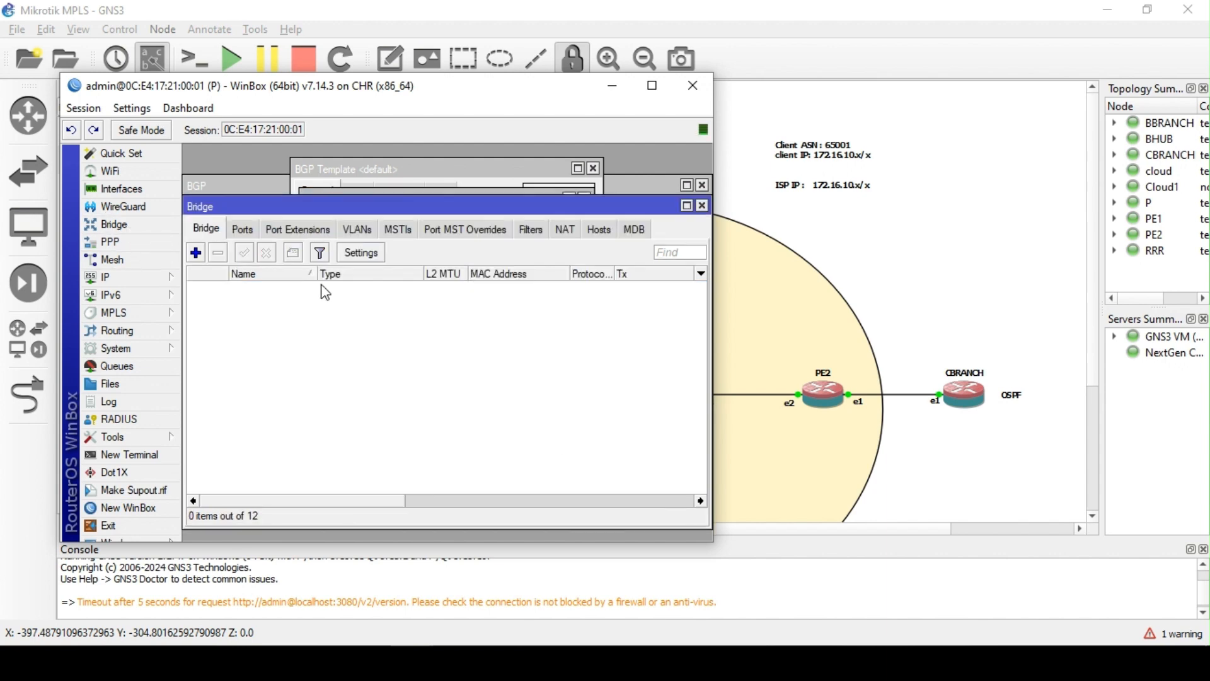
{"action": "left_click", "coordinate": [195, 252]}
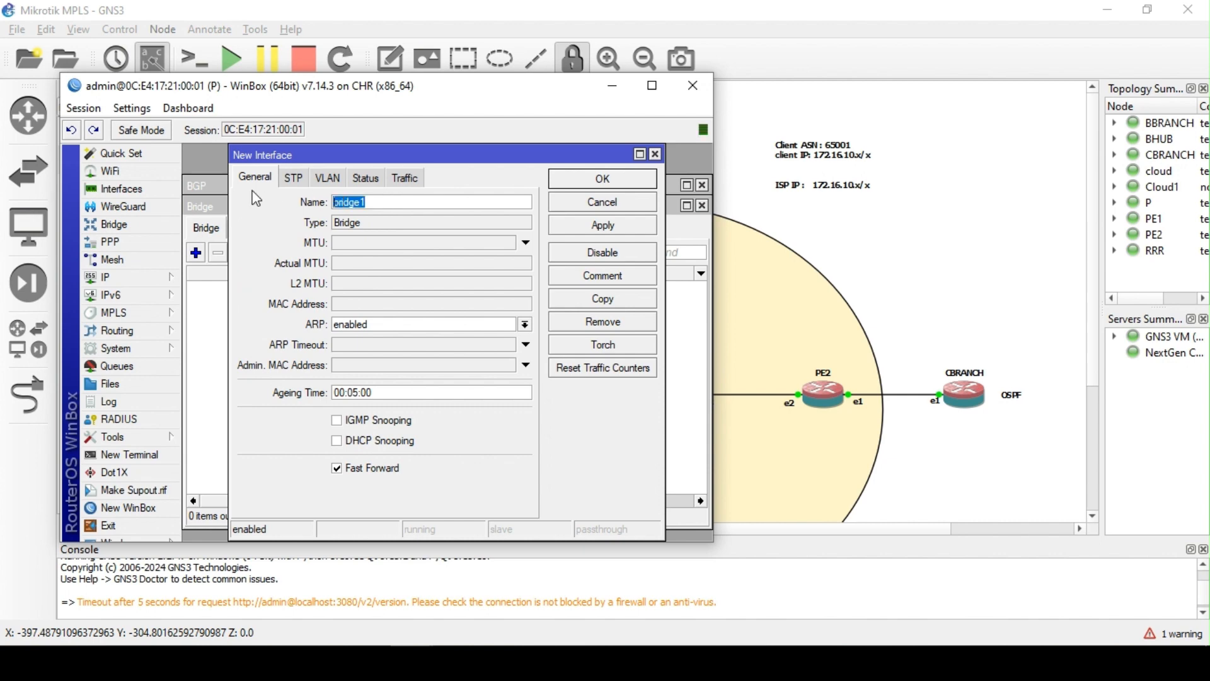
{"action": "type", "text": "lo"}
{"action": "left_click", "coordinate": [656, 154]}
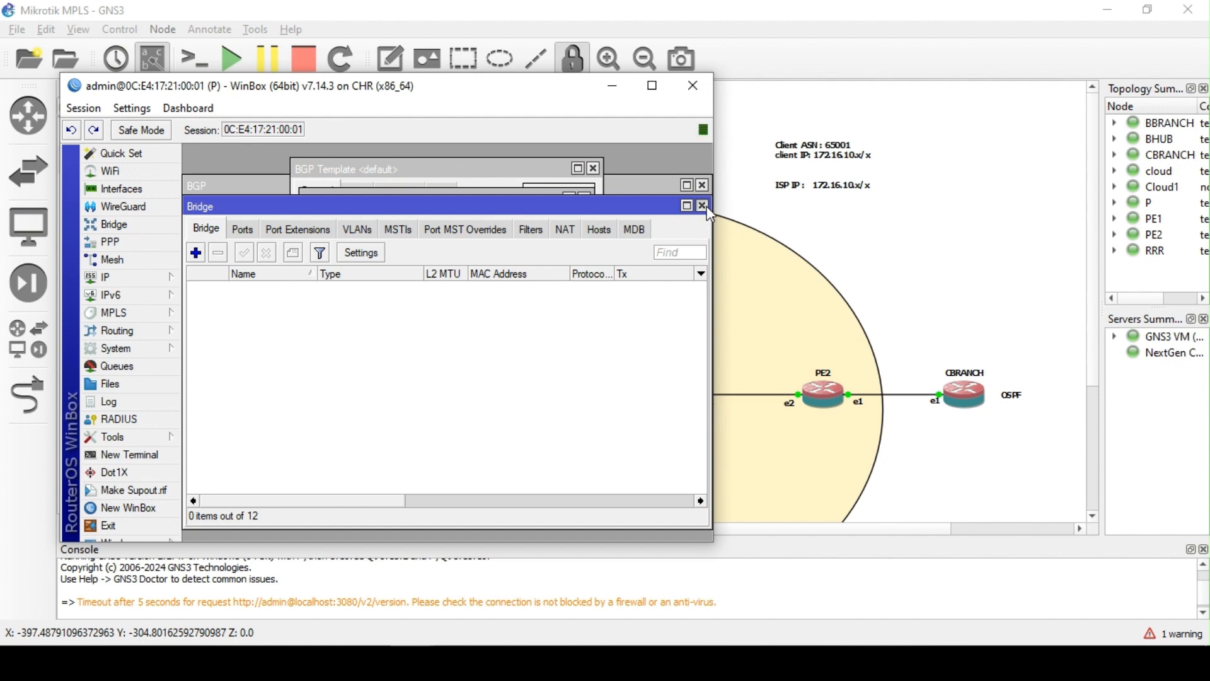
{"action": "left_click", "coordinate": [702, 206]}
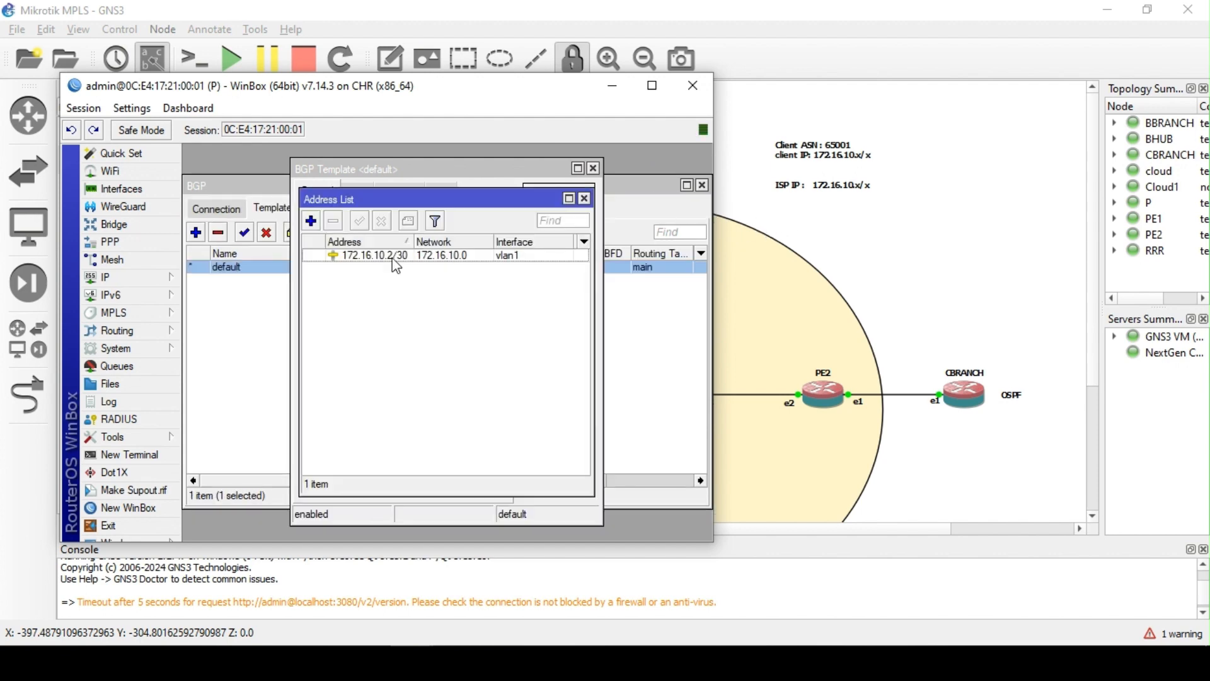
Add the IP address 10.10.10.1 on the lo interface, copying it for reuse, and close the address list
{"action": "left_click", "coordinate": [311, 220]}
{"action": "left_click", "coordinate": [418, 310]}
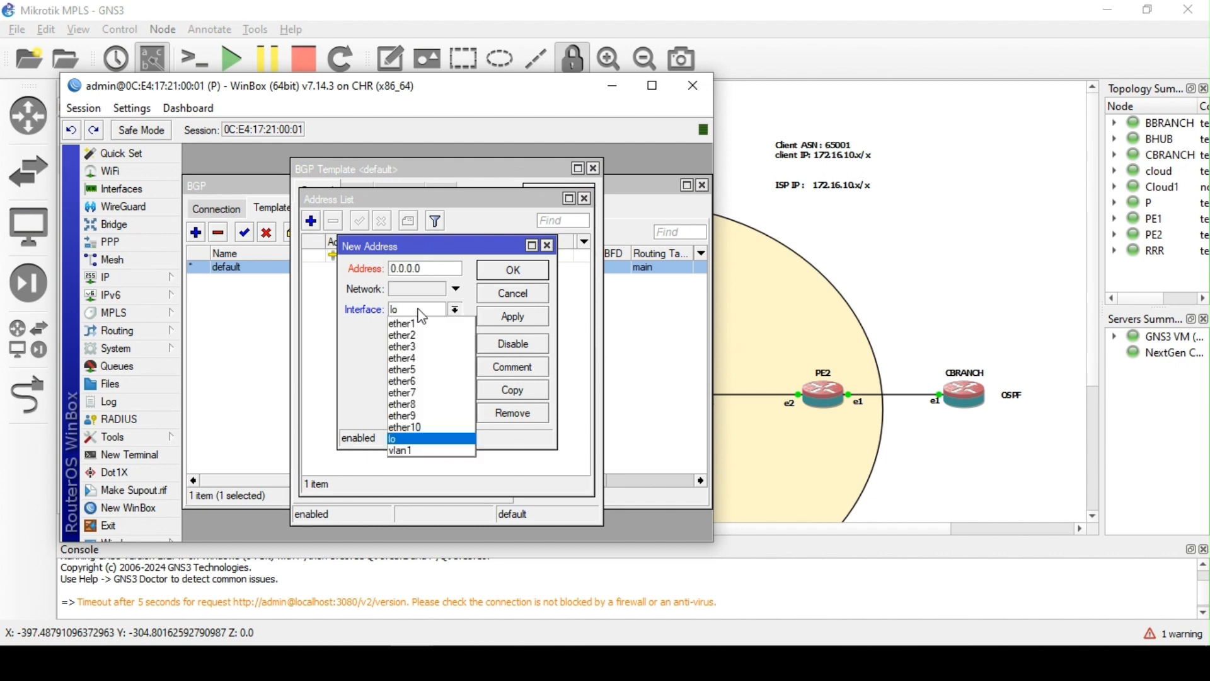
{"action": "left_click", "coordinate": [410, 438]}
{"action": "double_click", "coordinate": [445, 268]}
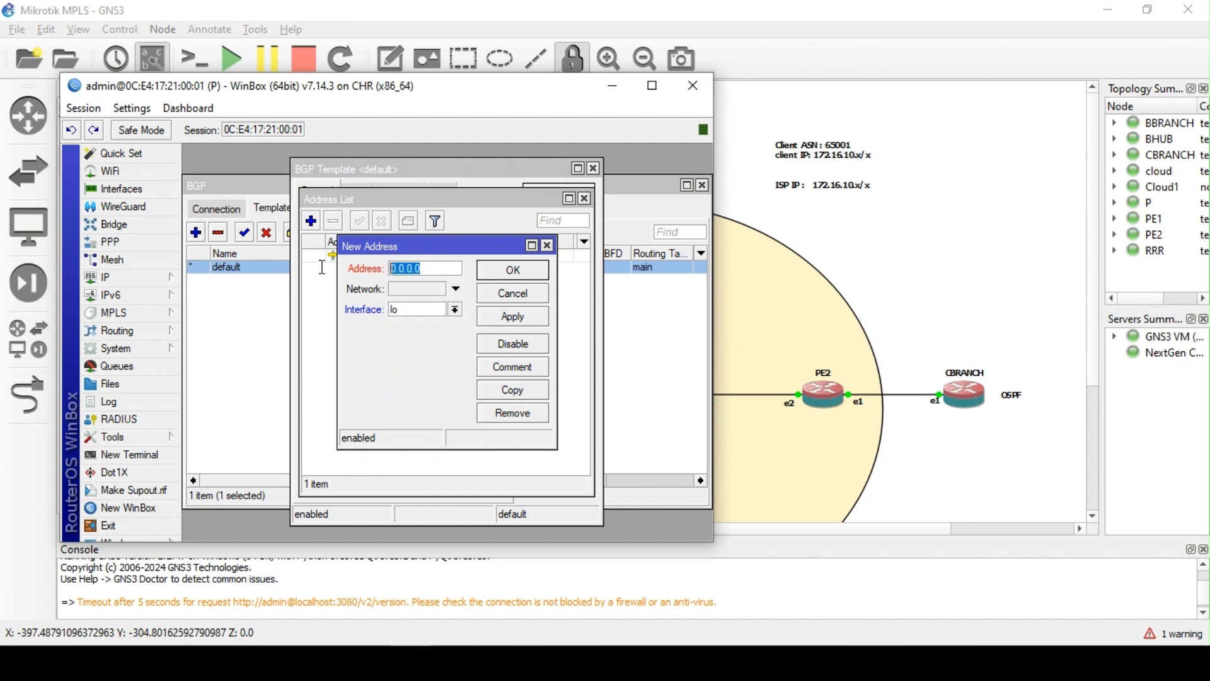
{"action": "type", "text": "10"}
{"action": "type", "text": "10.10.1"}
{"action": "key", "text": "ctrl+a"}
{"action": "key", "text": "ctrl+c"}
{"action": "left_click", "coordinate": [514, 271]}
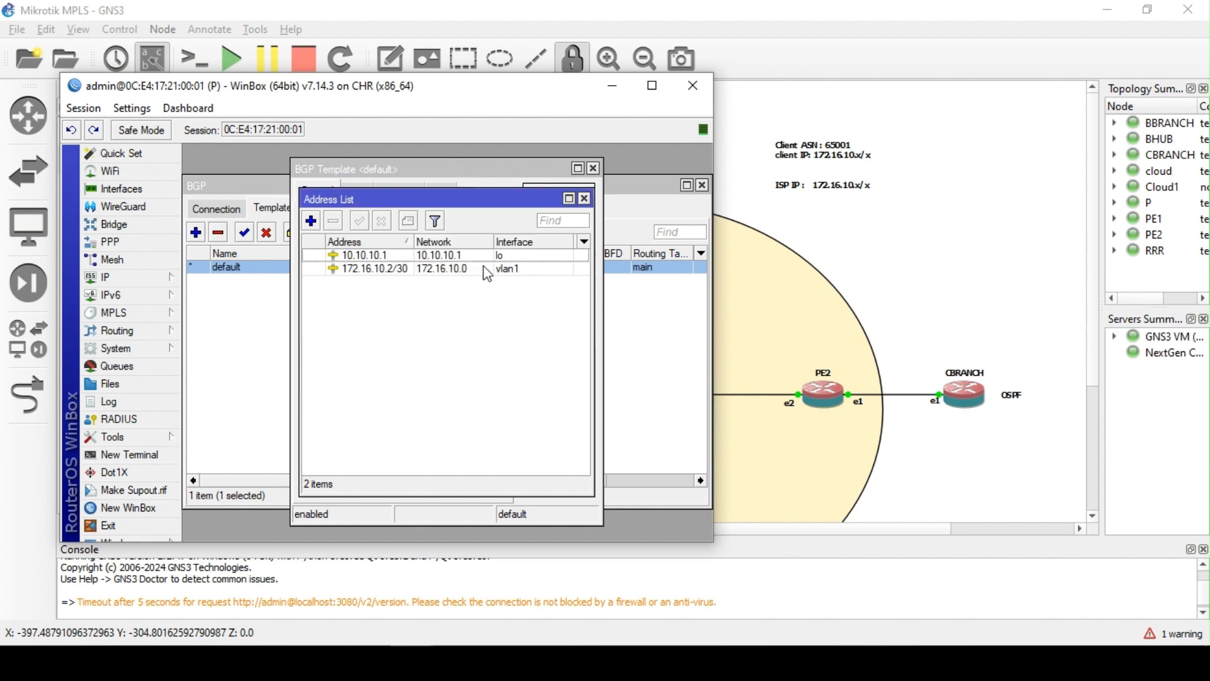
{"action": "left_click", "coordinate": [585, 199]}
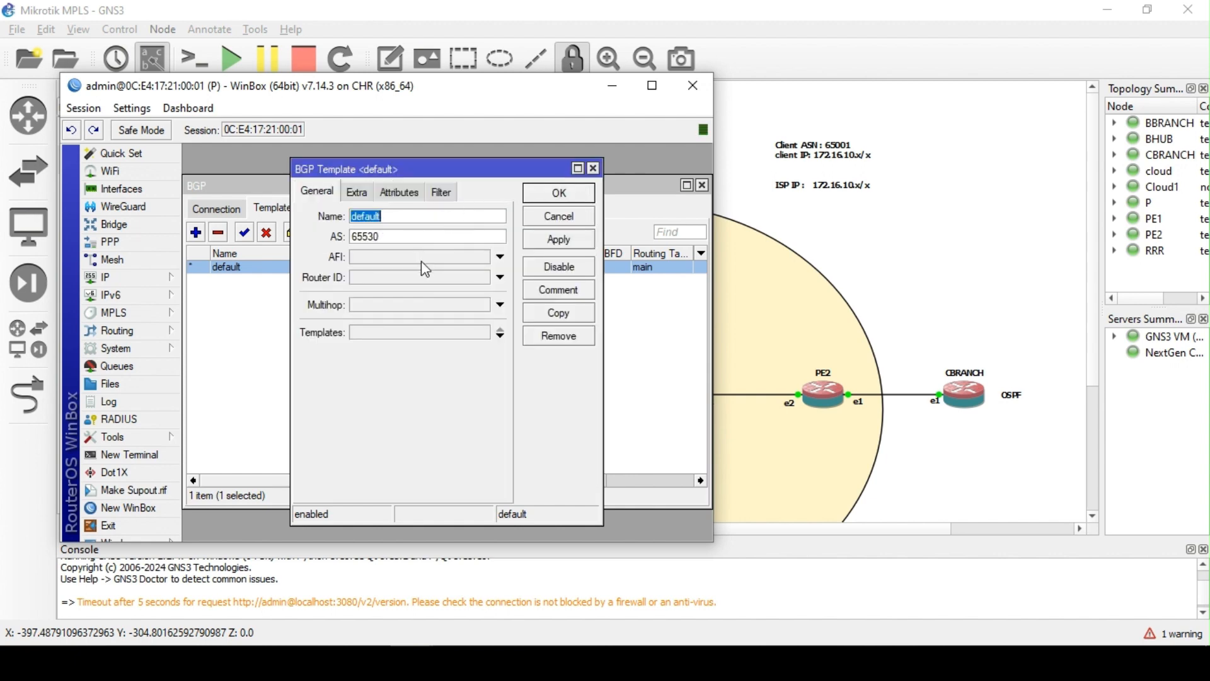
Set the default BGP template's router ID to 10.10.10.1 and its AS to 65000
{"action": "left_click", "coordinate": [412, 278]}
{"action": "key", "text": "ctrl+v"}
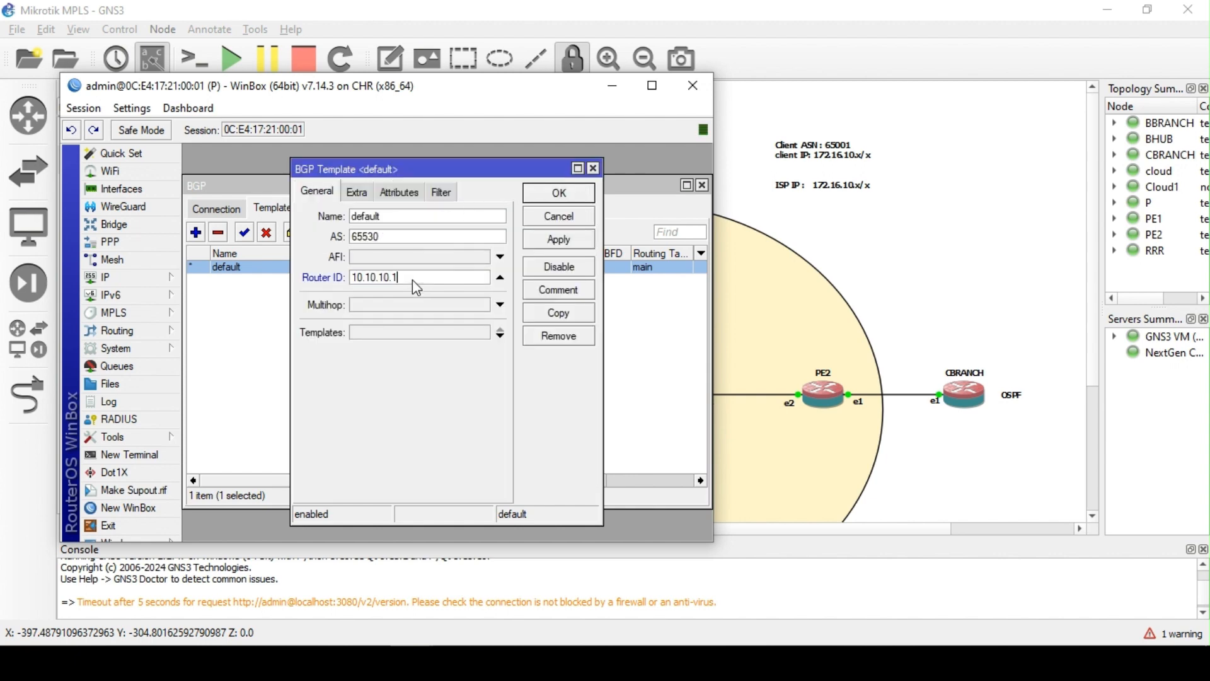
{"action": "double_click", "coordinate": [424, 238]}
{"action": "type", "text": "65000"}
Examine the loopback and vlan1 entries in router P's IP route list, then return to the BGP template
{"action": "left_click", "coordinate": [147, 281]}
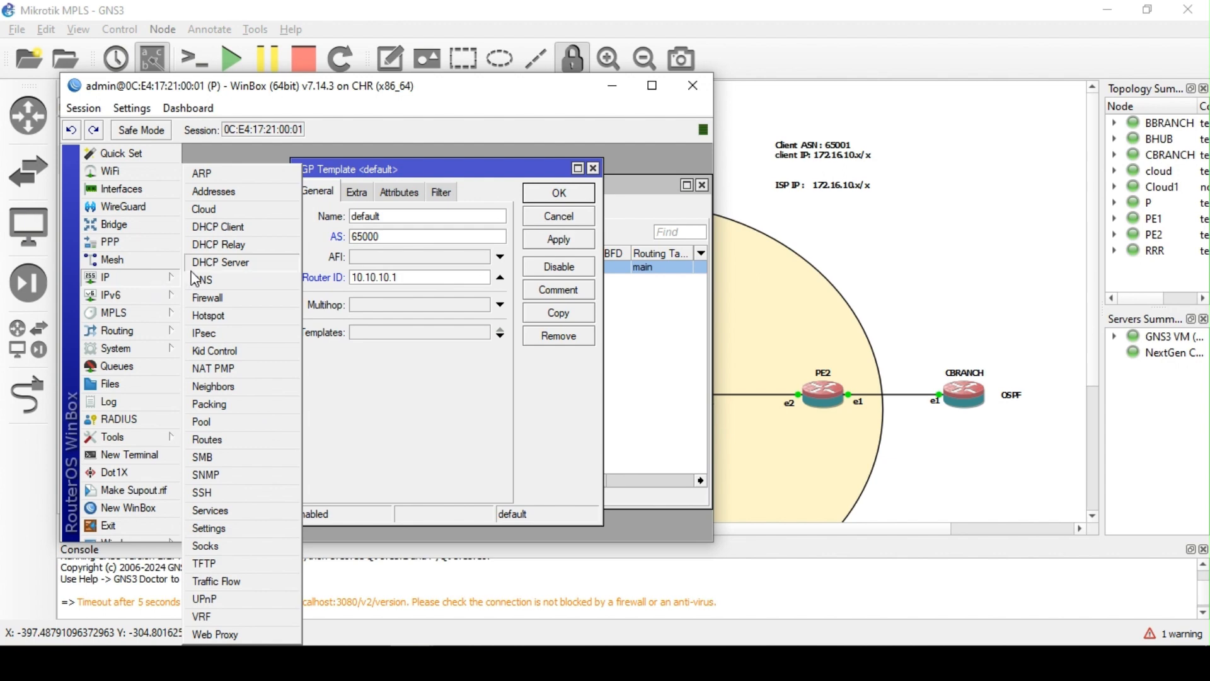
{"action": "left_click", "coordinate": [233, 441]}
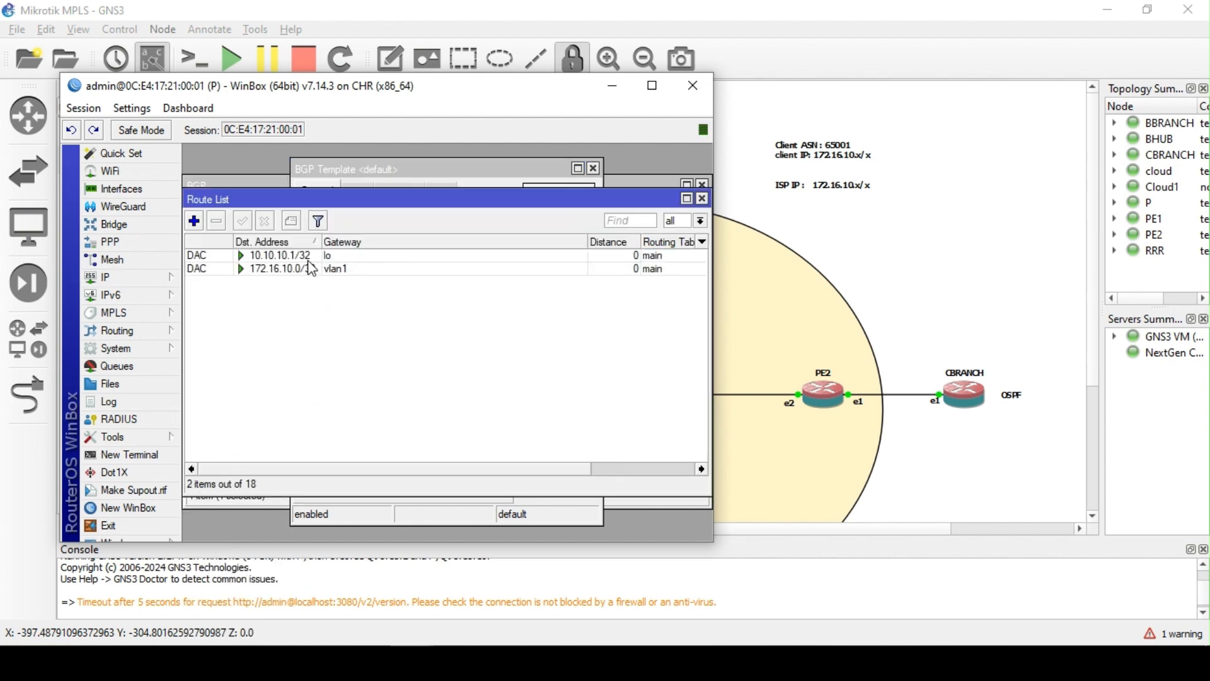
{"action": "left_click", "coordinate": [285, 258]}
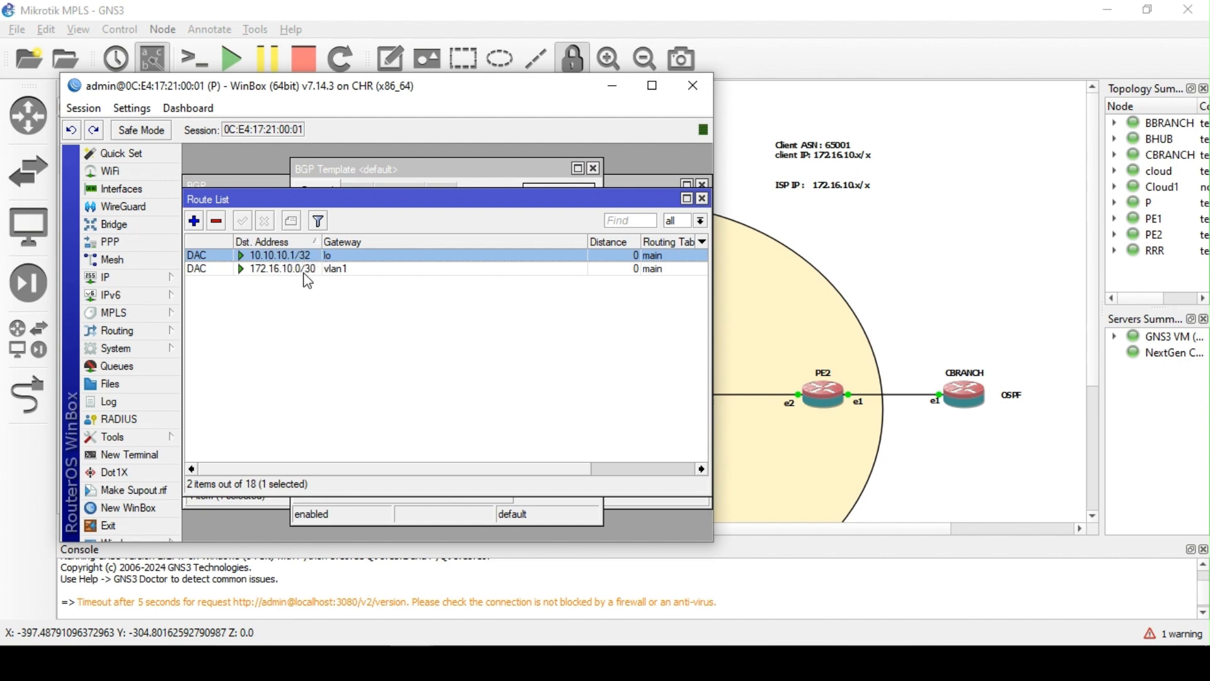
{"action": "left_click", "coordinate": [304, 271]}
{"action": "left_click", "coordinate": [300, 255]}
{"action": "left_click", "coordinate": [313, 269]}
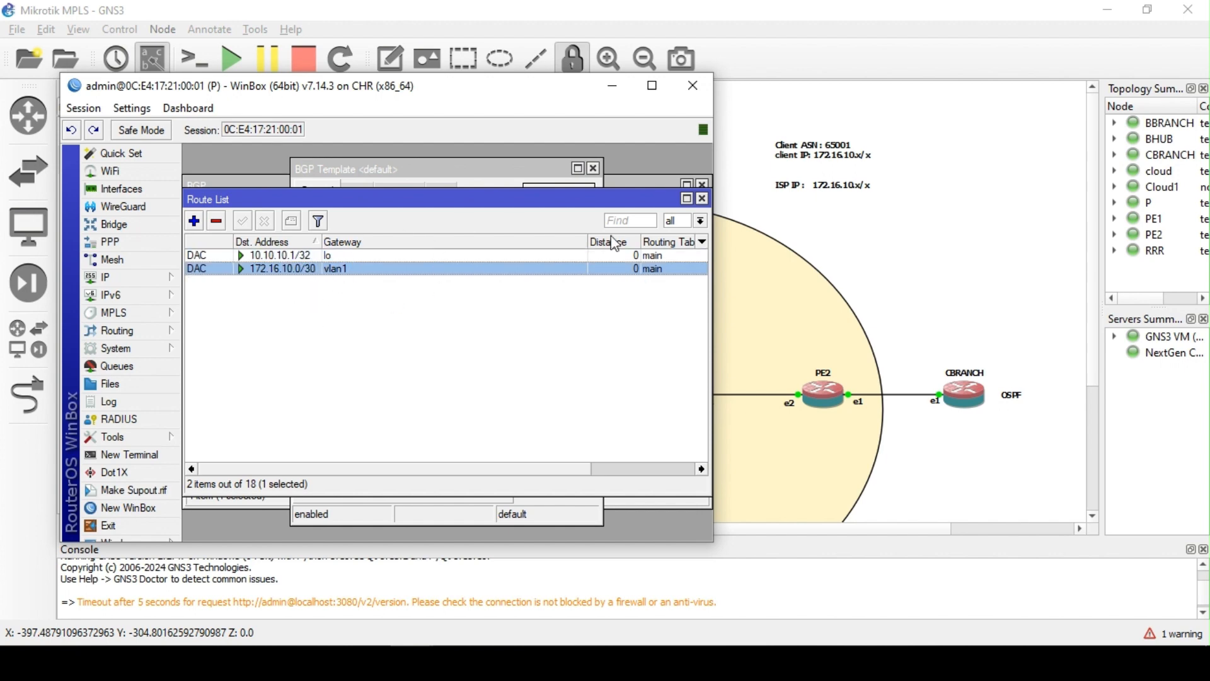
{"action": "left_click", "coordinate": [702, 198]}
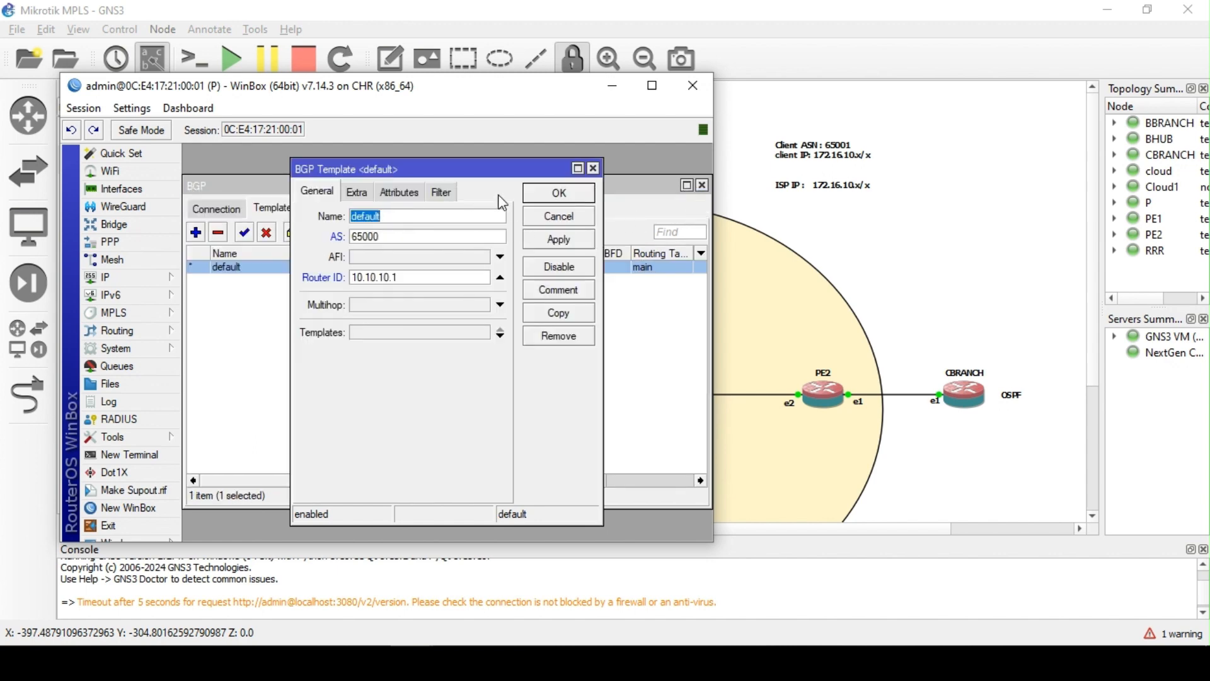
Enable the ip and vpnv4 address families in the default BGP template and save it
{"action": "left_click", "coordinate": [575, 201]}
{"action": "left_click", "coordinate": [391, 261]}
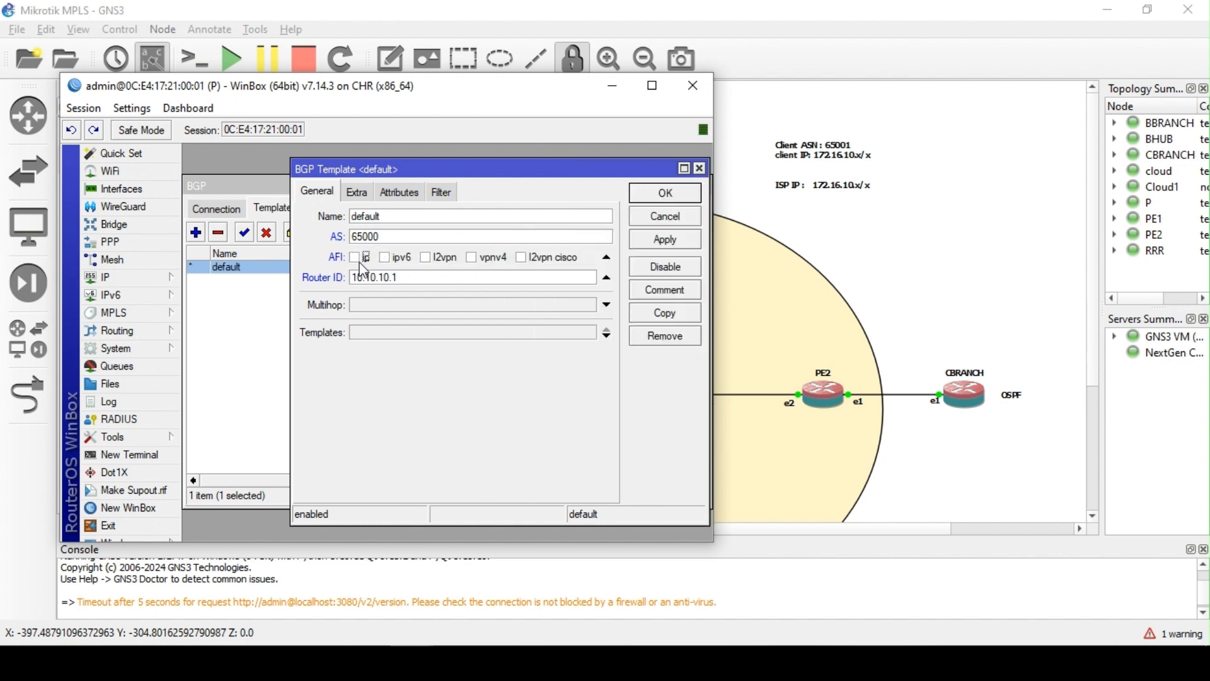
{"action": "left_click", "coordinate": [356, 259]}
{"action": "left_click", "coordinate": [482, 260]}
{"action": "left_click", "coordinate": [675, 238]}
{"action": "left_click", "coordinate": [668, 200]}
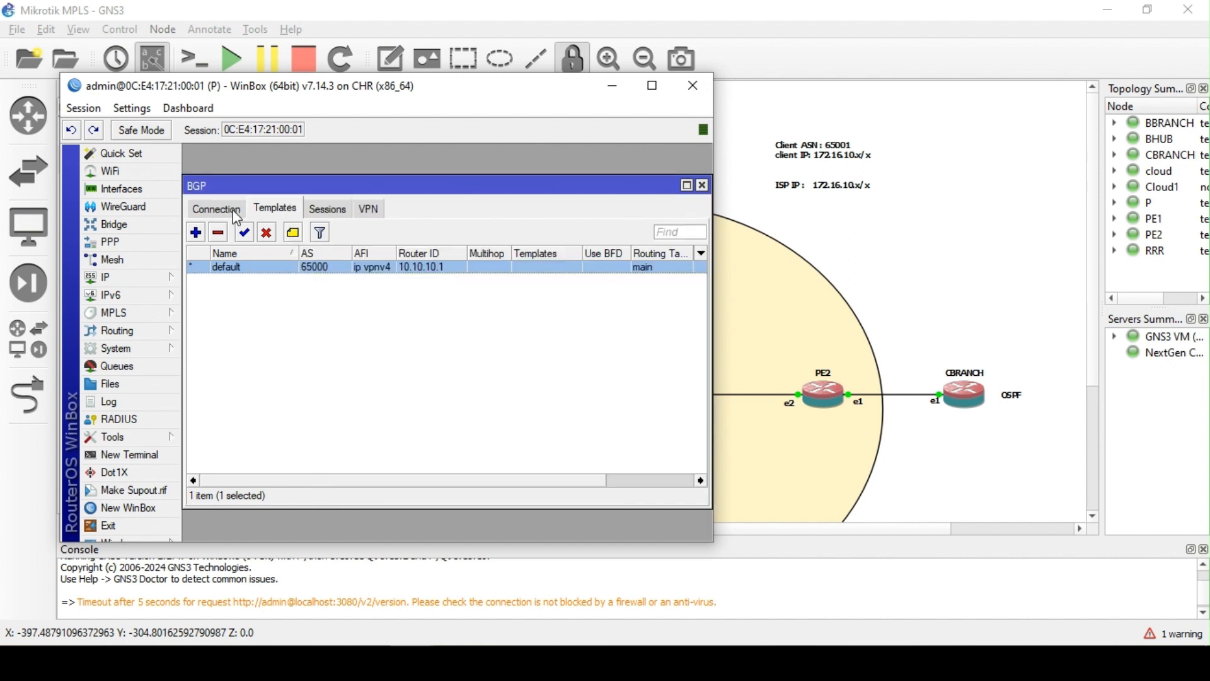
Start a new BGP connection named bgp1 based on the default template
{"action": "left_click", "coordinate": [237, 217]}
{"action": "left_click", "coordinate": [195, 232]}
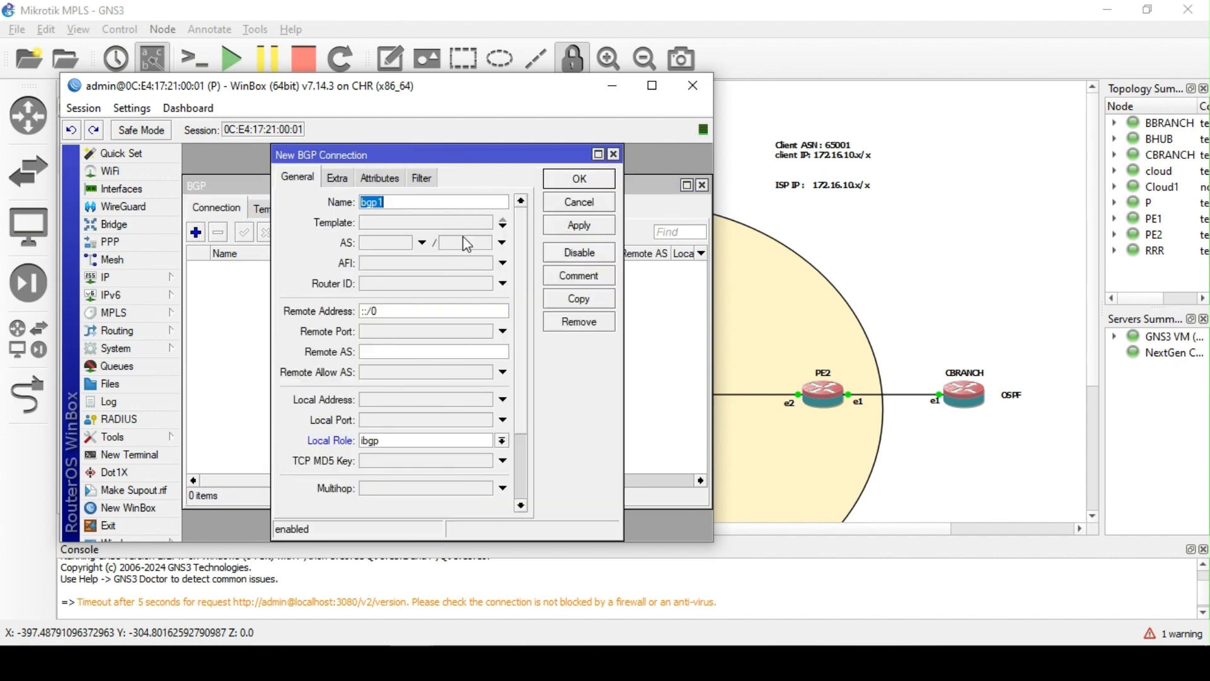
{"action": "left_click", "coordinate": [446, 219]}
{"action": "left_click", "coordinate": [435, 233]}
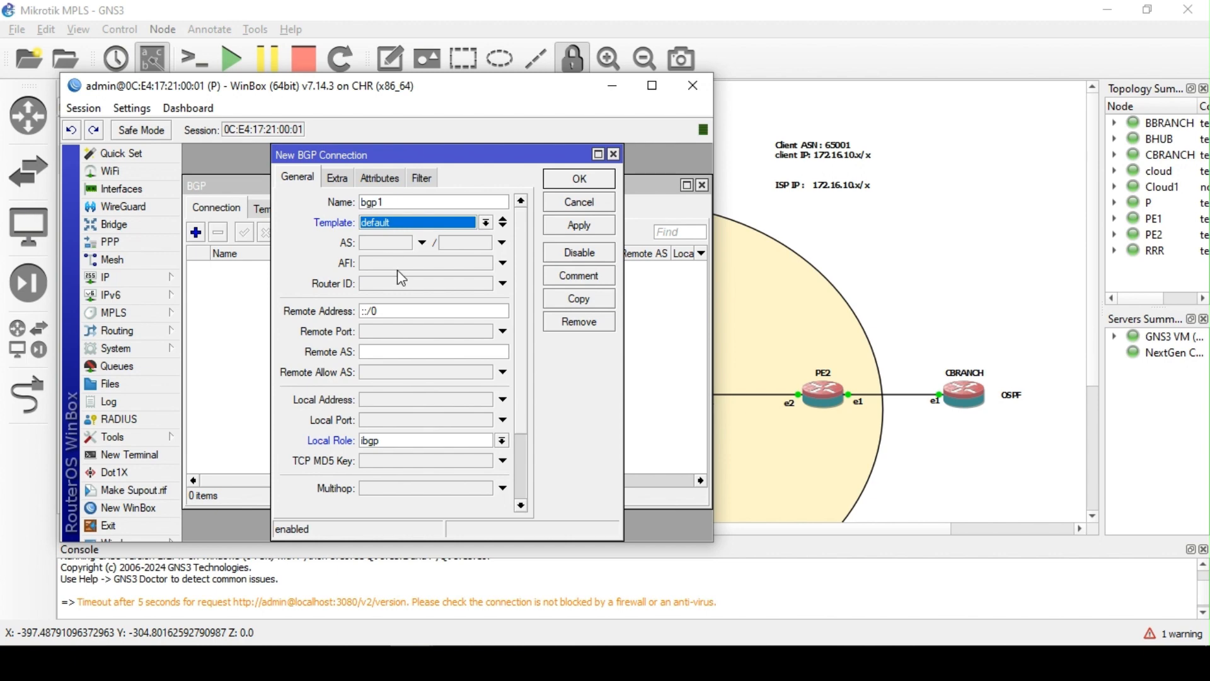
Check the topology in GNS3, return to WinBox, and set the connection's remote address to 172.16.10.1 and remote AS to 64999
{"action": "left_click", "coordinate": [1012, 232]}
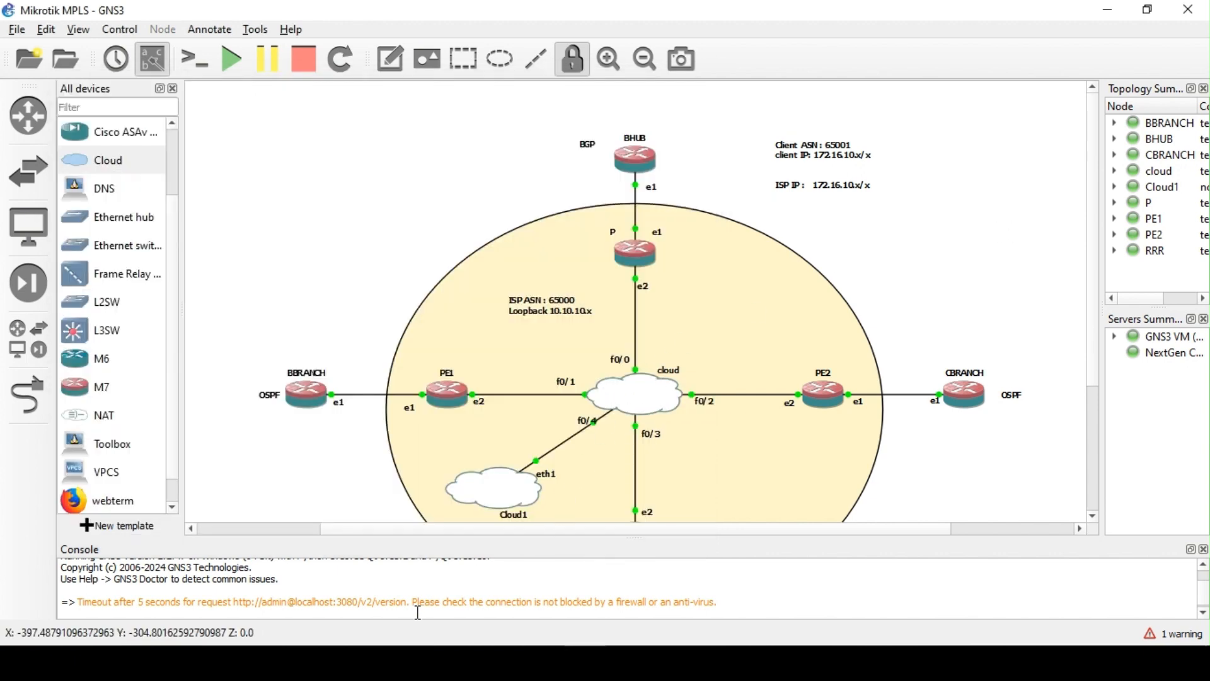
{"action": "left_click", "coordinate": [469, 591]}
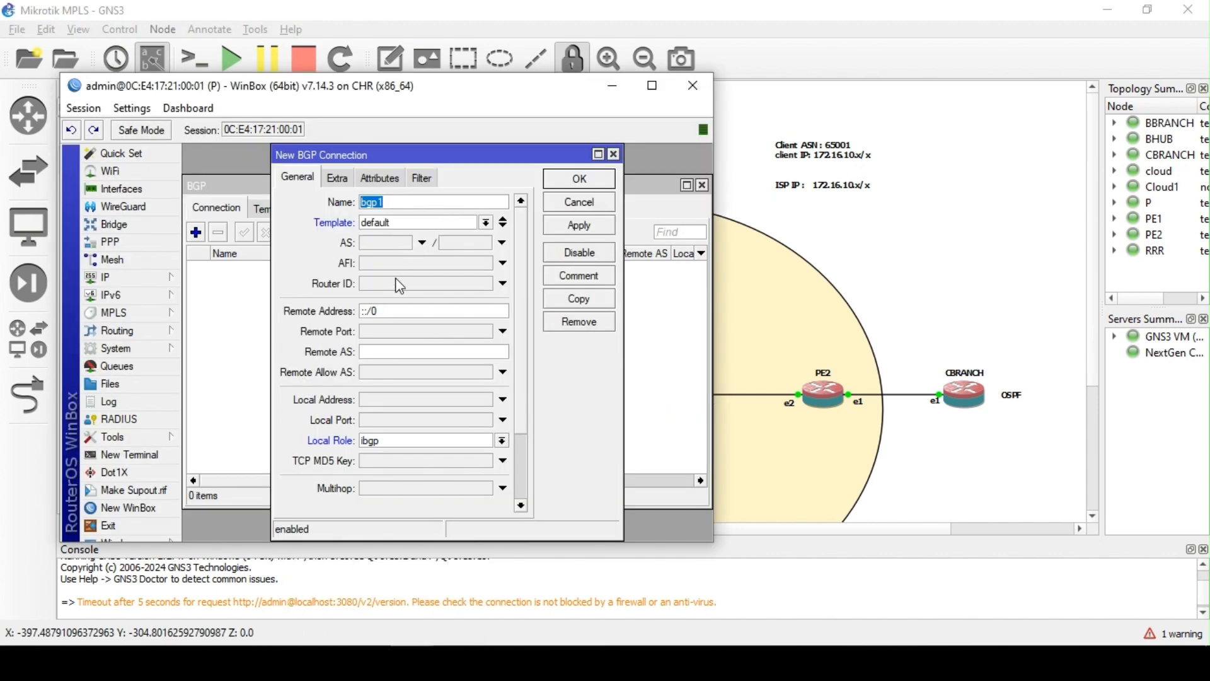
{"action": "double_click", "coordinate": [394, 313]}
{"action": "type", "text": "172.16.10.1"}
{"action": "left_click", "coordinate": [420, 350]}
{"action": "type", "text": "64"}
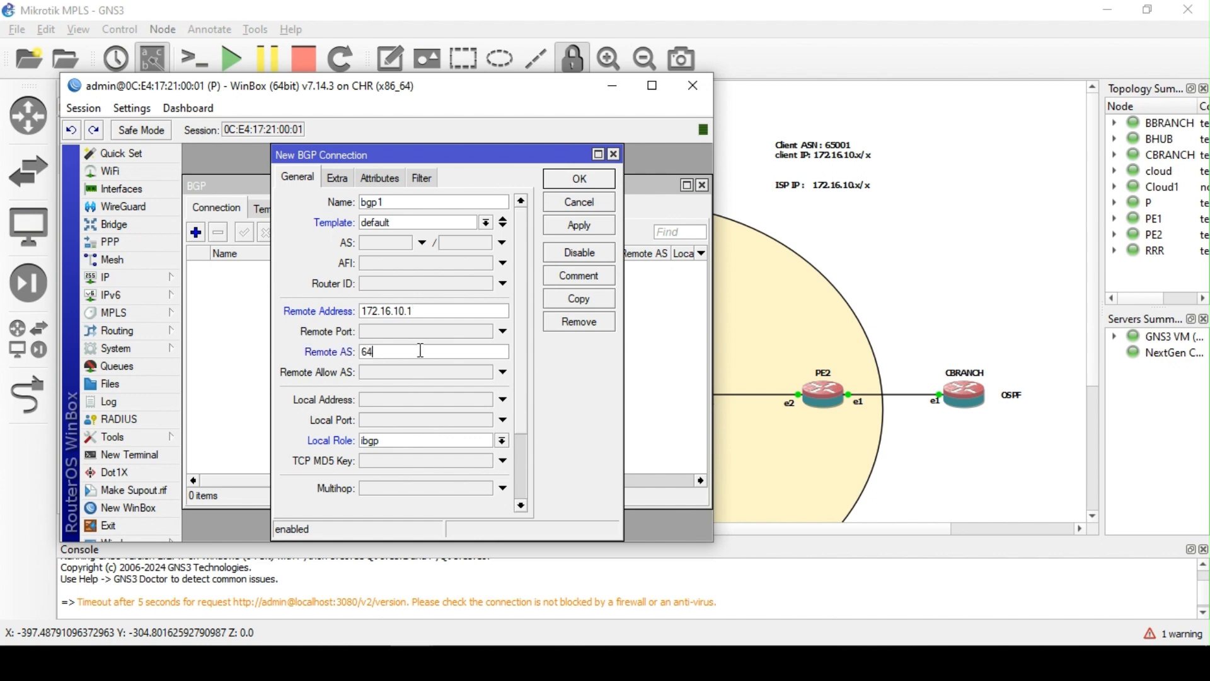
{"action": "type", "text": "999"}
Set the BGP connection's local role to ebgp, activate its Connect and Listen options, and save the connection
{"action": "scroll", "coordinate": [429, 351], "scroll_direction": "down", "scroll_amount": 3}
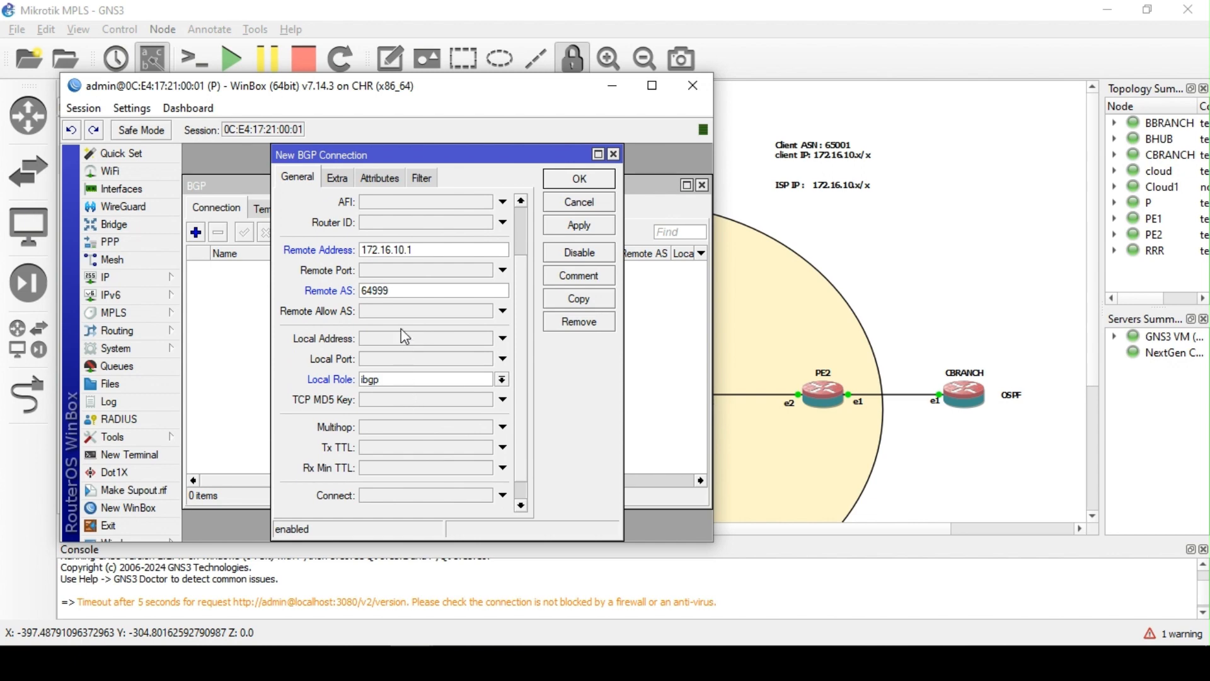
{"action": "left_click", "coordinate": [414, 384]}
{"action": "left_click", "coordinate": [399, 388]}
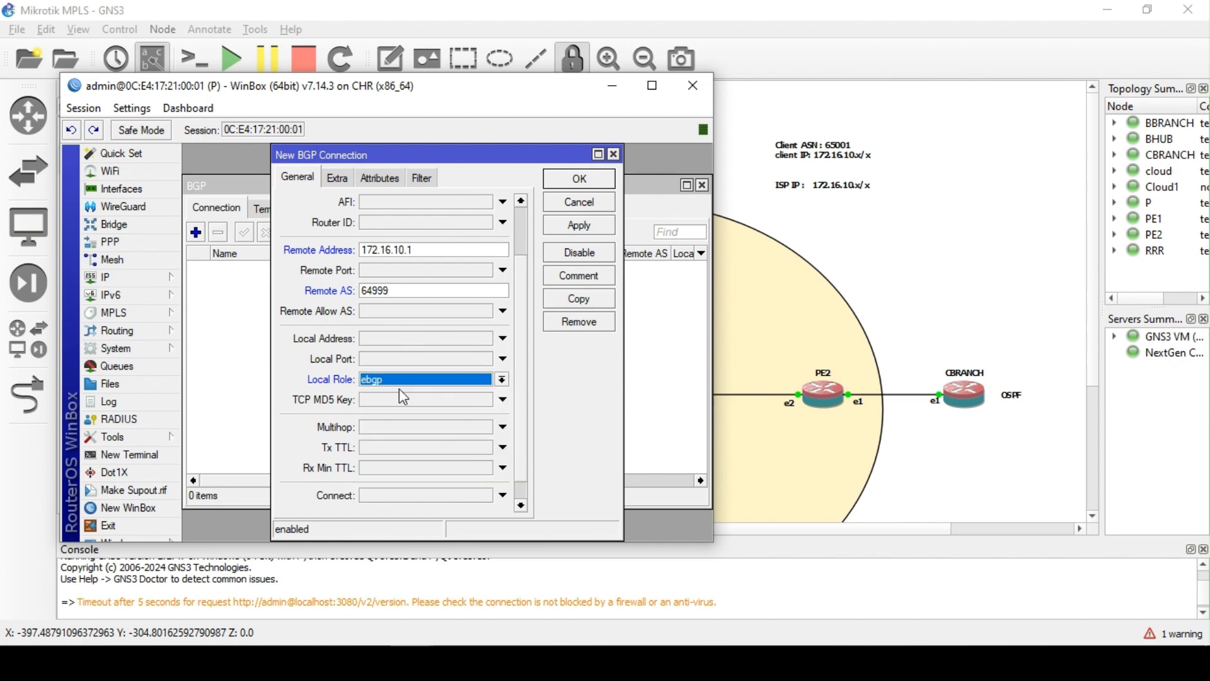
{"action": "scroll", "coordinate": [410, 421], "scroll_direction": "down", "scroll_amount": 1}
{"action": "left_click", "coordinate": [390, 475]}
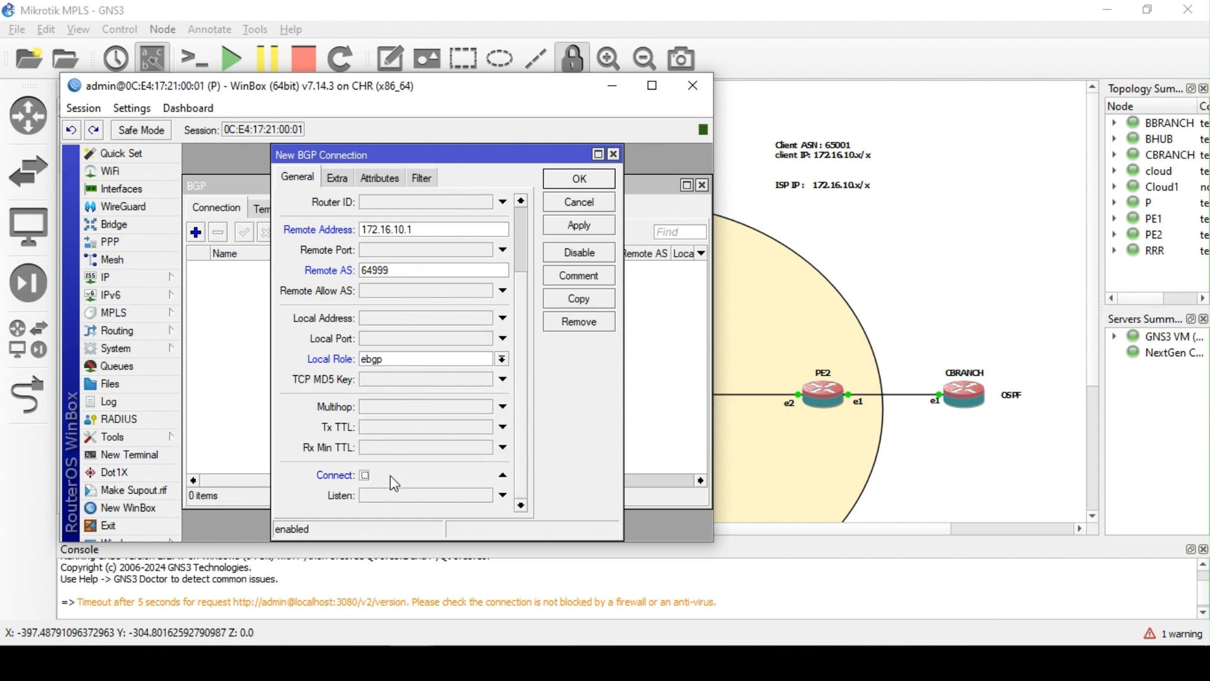
{"action": "left_click", "coordinate": [390, 495]}
{"action": "scroll", "coordinate": [381, 453], "scroll_direction": "up", "scroll_amount": 4}
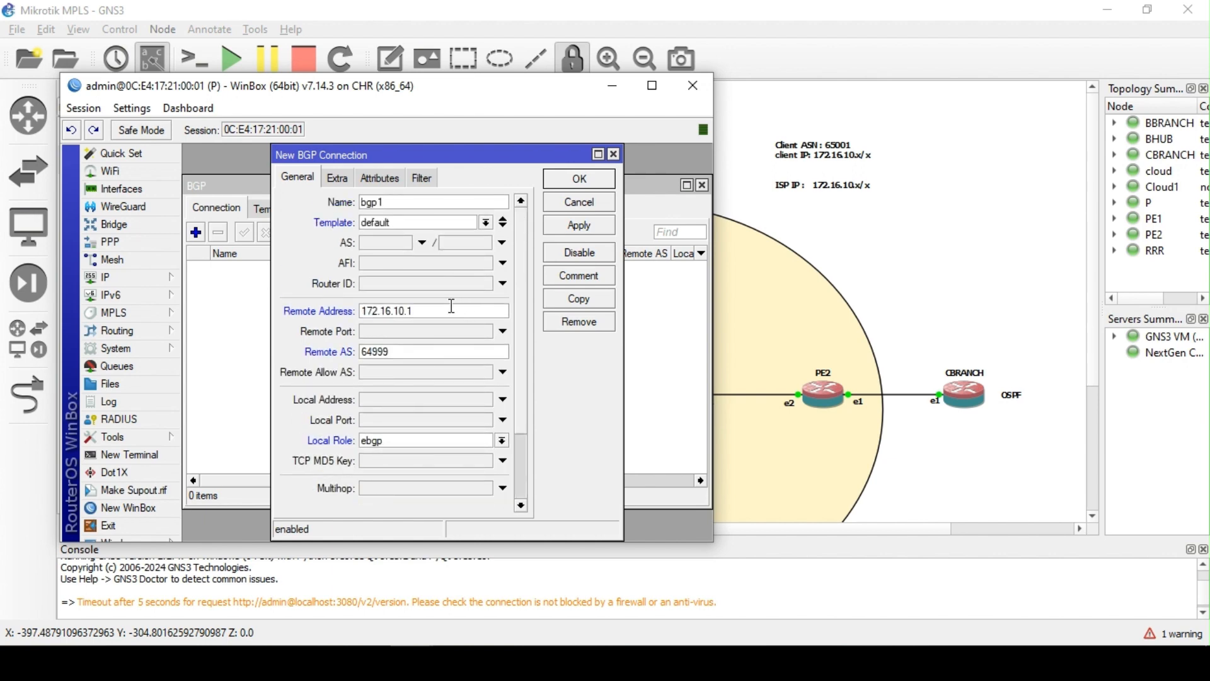
{"action": "left_click", "coordinate": [580, 227]}
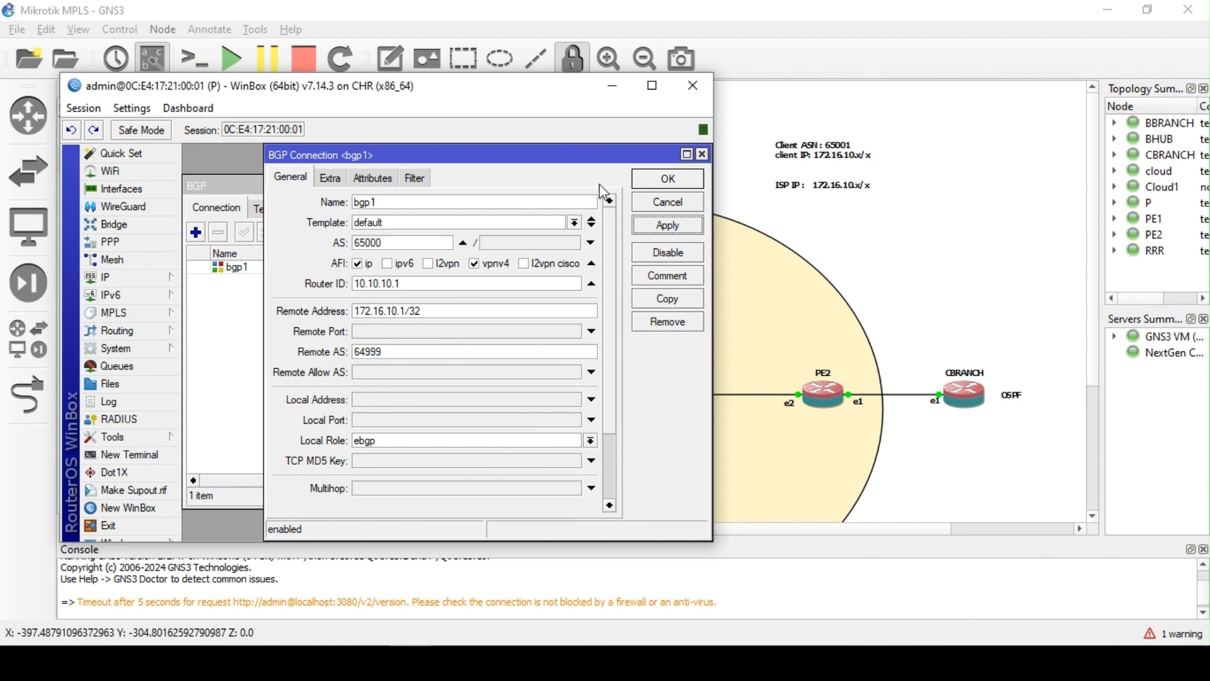
{"action": "left_click", "coordinate": [667, 179]}
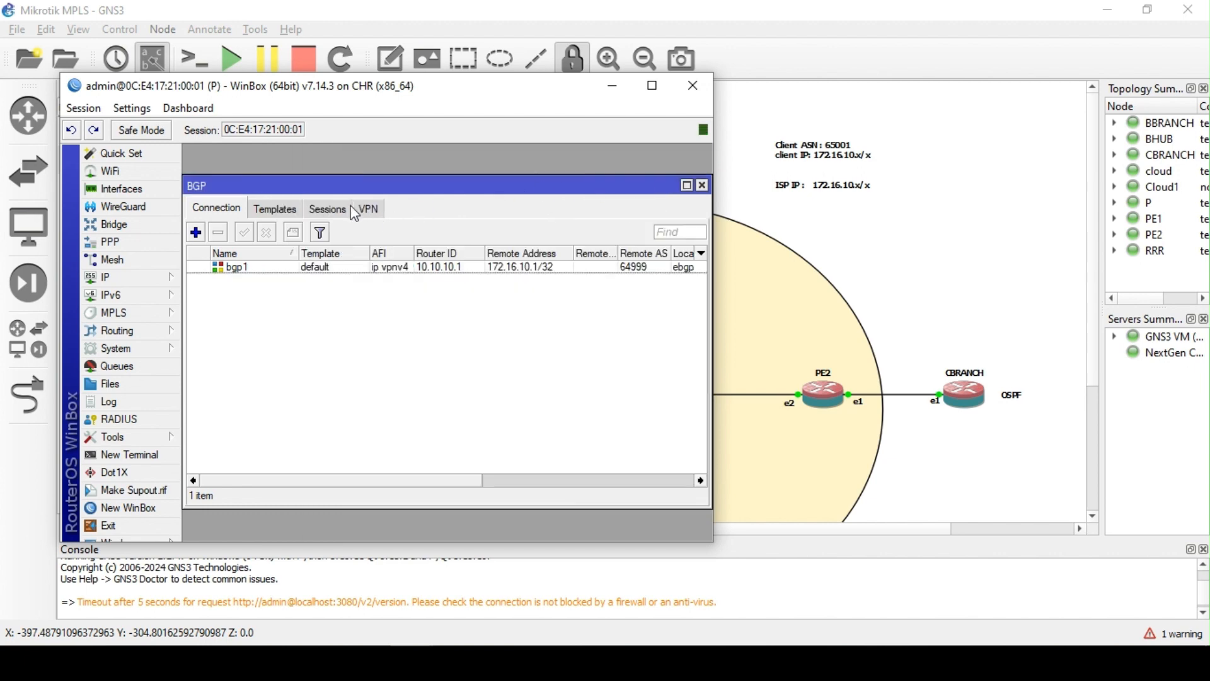
Inspect the BGP session with the 172.16.10.1 peer, and briefly open and close a terminal
{"action": "left_click", "coordinate": [325, 208]}
{"action": "left_click", "coordinate": [220, 213]}
{"action": "left_click", "coordinate": [331, 214]}
{"action": "left_click", "coordinate": [292, 267]}
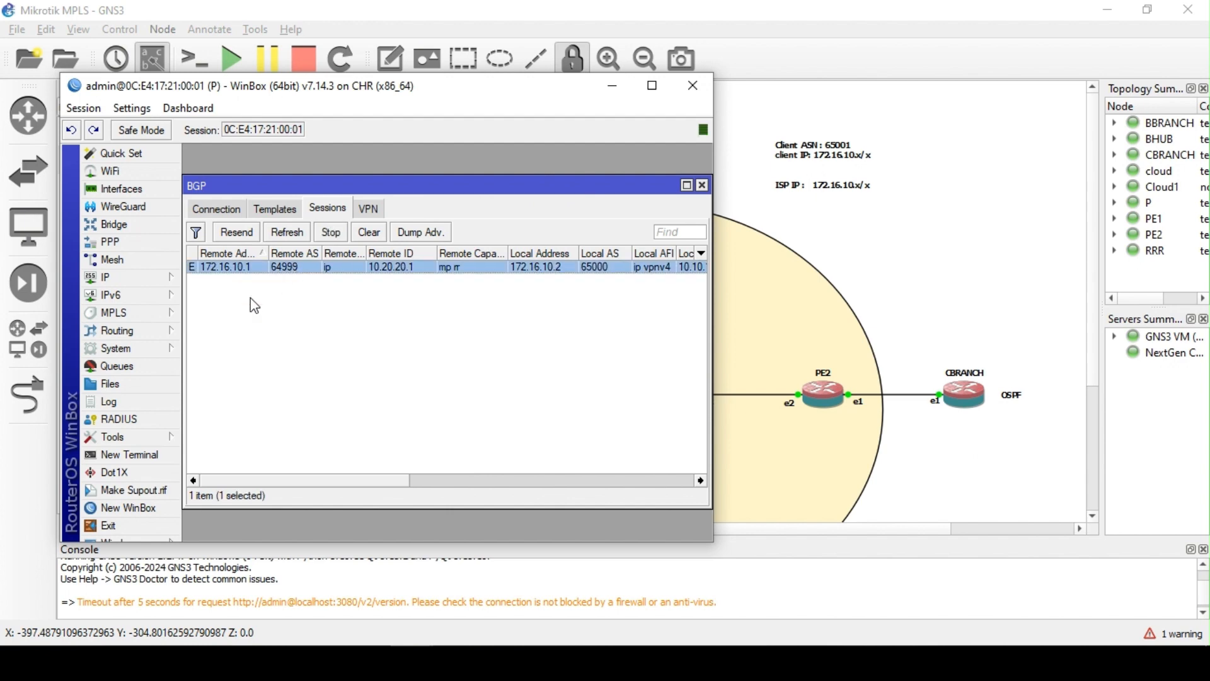
{"action": "left_click", "coordinate": [129, 455]}
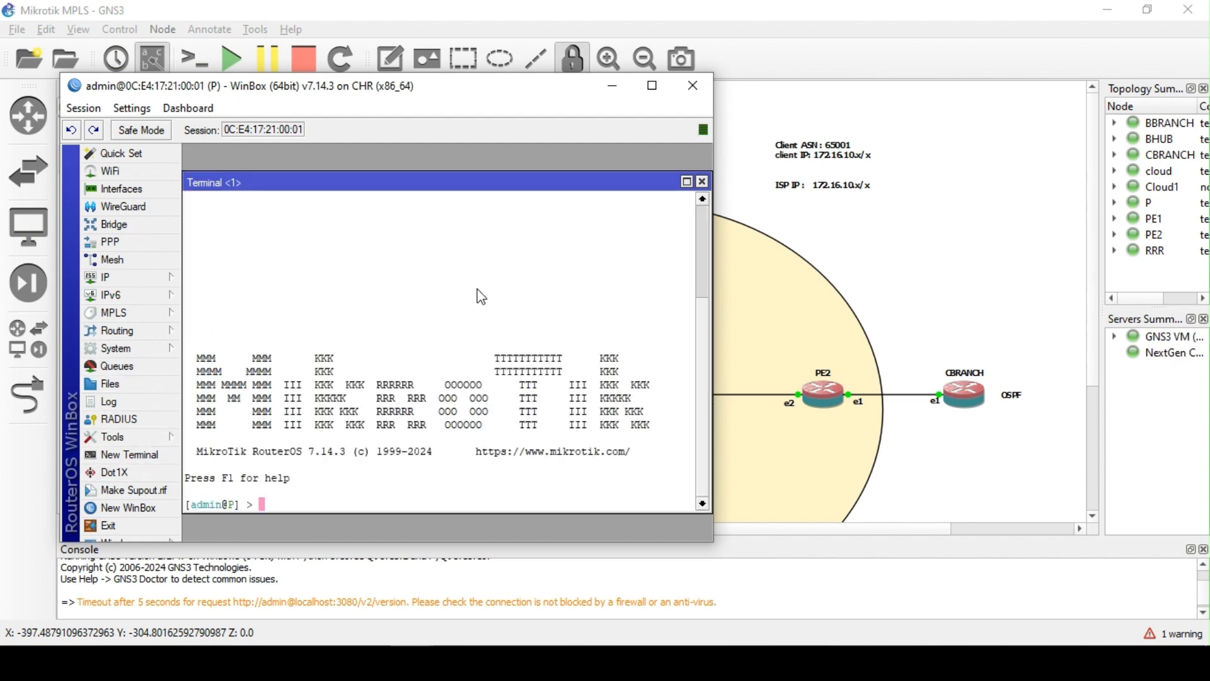
{"action": "left_click", "coordinate": [702, 182]}
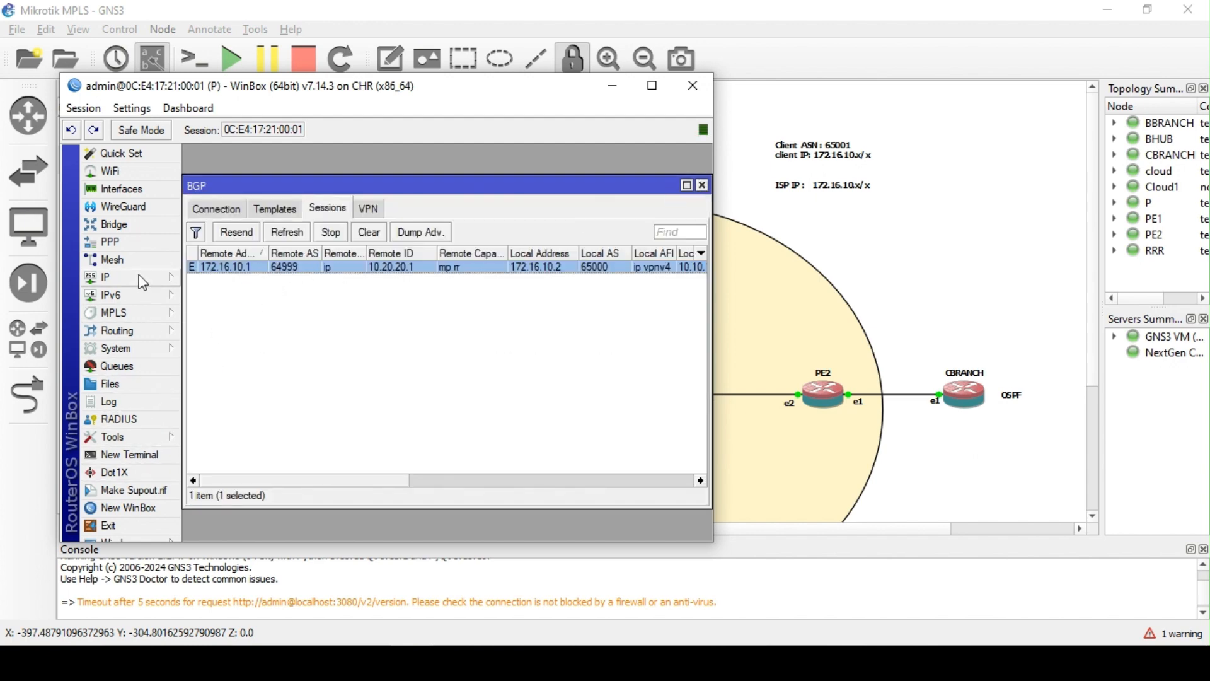
Open router P's IP route list and examine the default route via 172.16.10.1
{"action": "left_click", "coordinate": [106, 277]}
{"action": "left_click", "coordinate": [226, 438]}
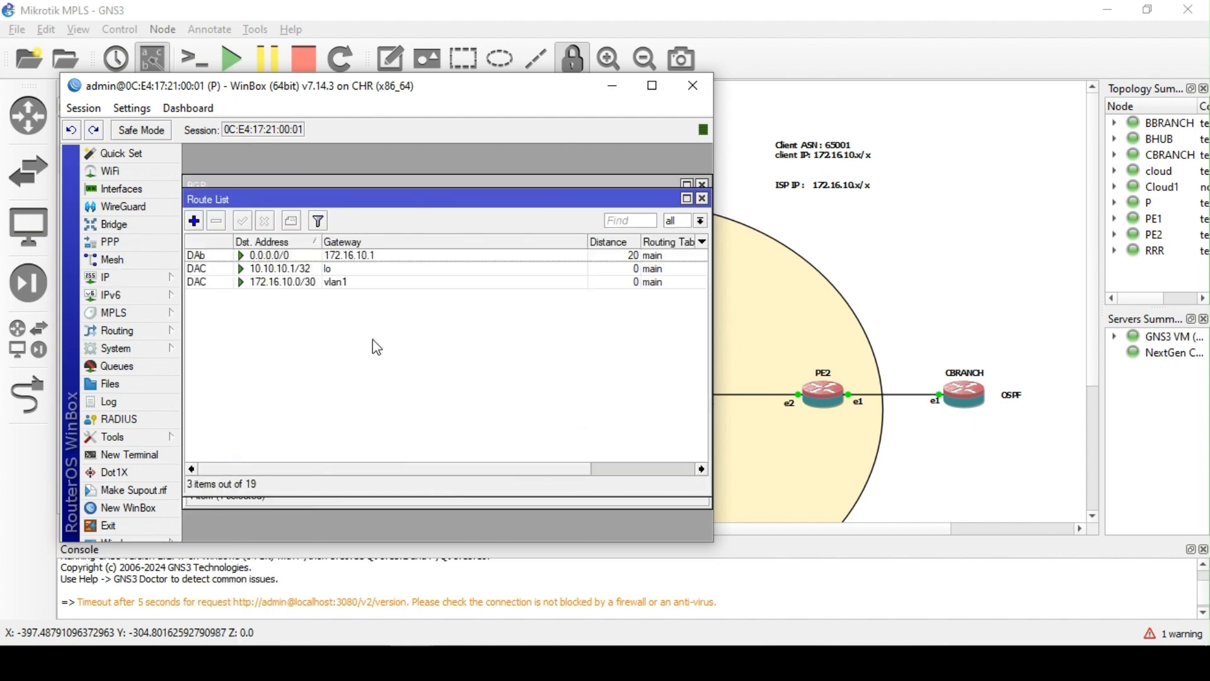
{"action": "left_click", "coordinate": [293, 259]}
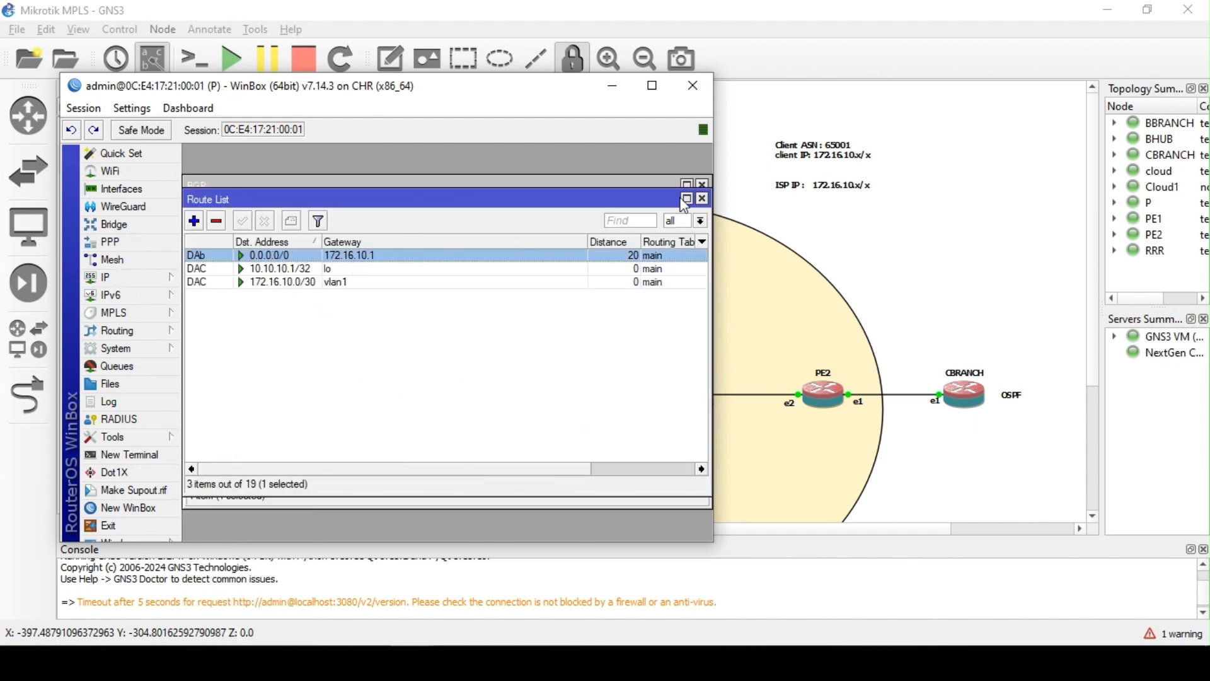
Review the lower part of the GNS3 topology around RRR, then switch to the WinBox neighbor list
{"action": "left_click", "coordinate": [817, 209]}
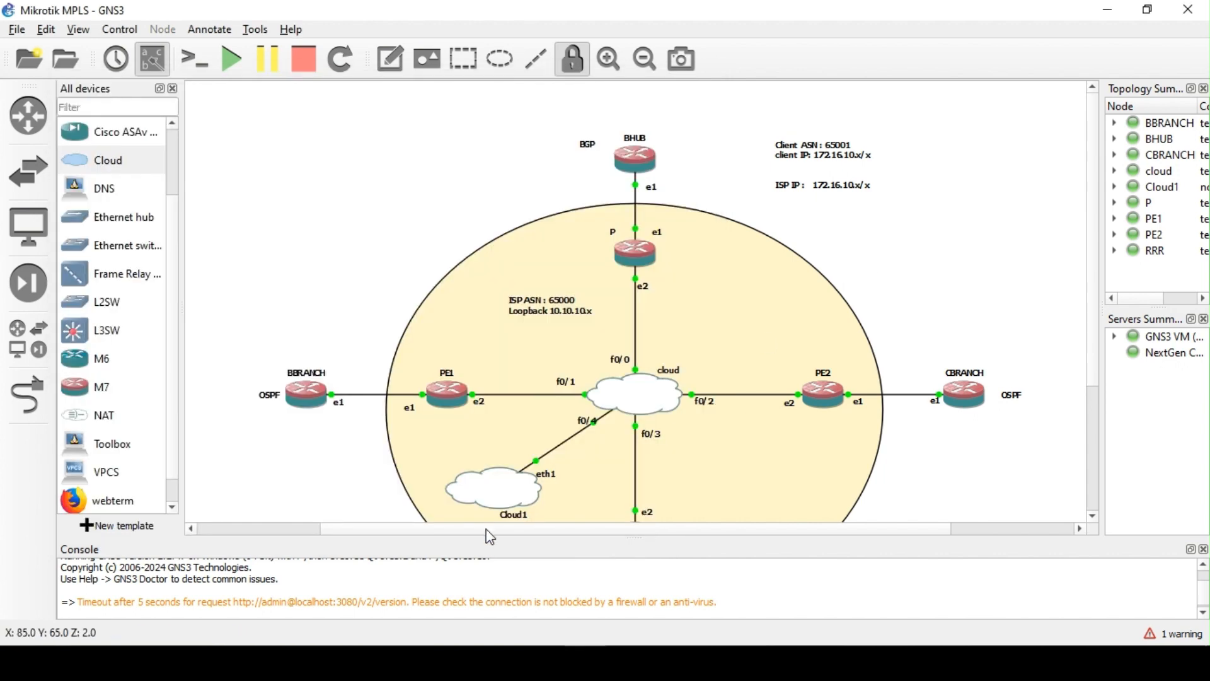
{"action": "scroll", "coordinate": [820, 323], "scroll_direction": "down", "scroll_amount": 3}
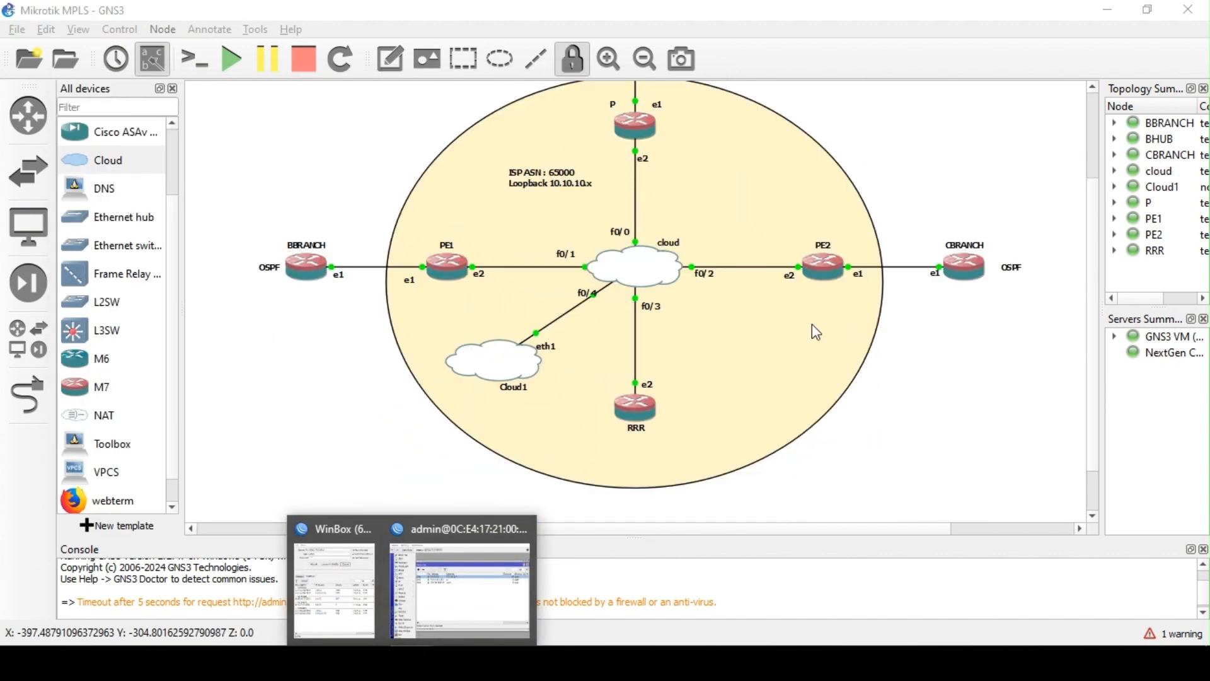
{"action": "left_click", "coordinate": [346, 587]}
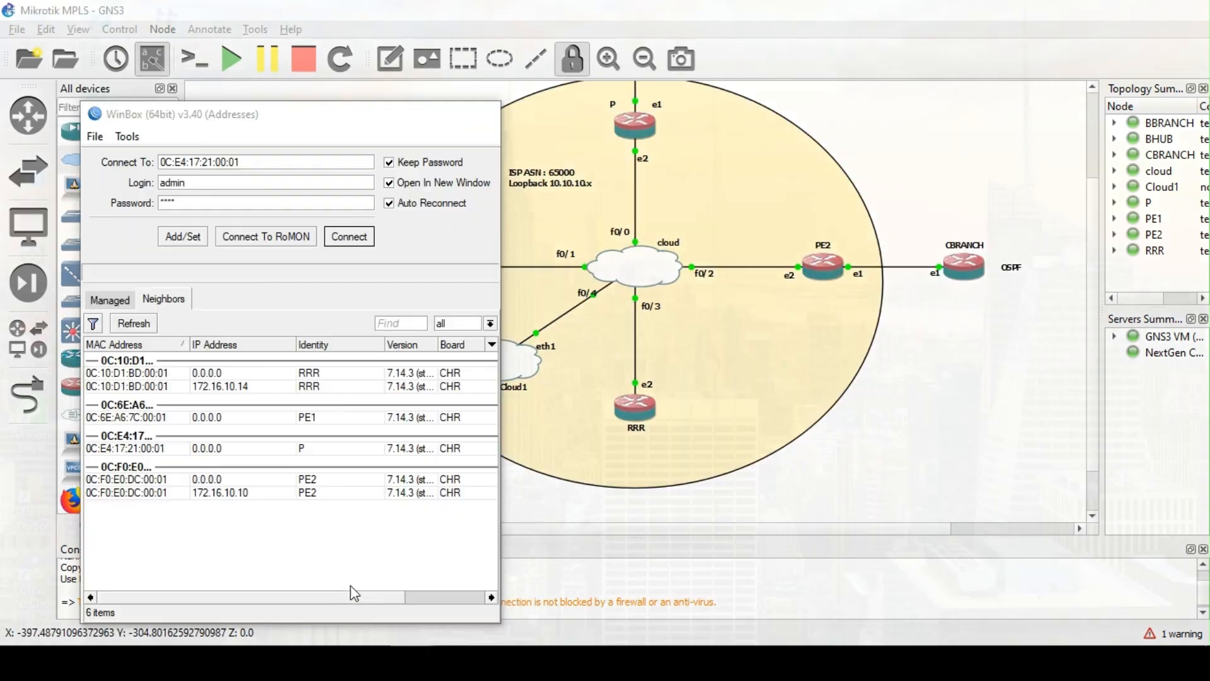
Connect to router PE1 and add the IP address 10.10.10.2 on its lo interface
{"action": "left_click", "coordinate": [121, 421]}
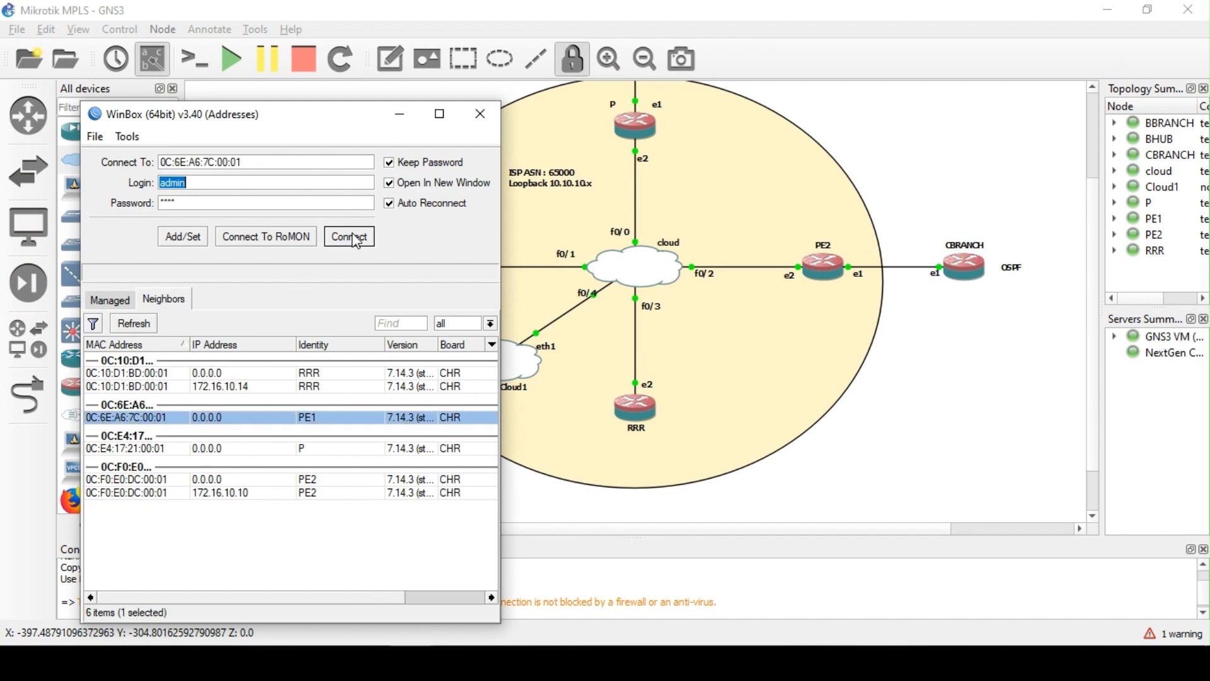
{"action": "left_click", "coordinate": [351, 238]}
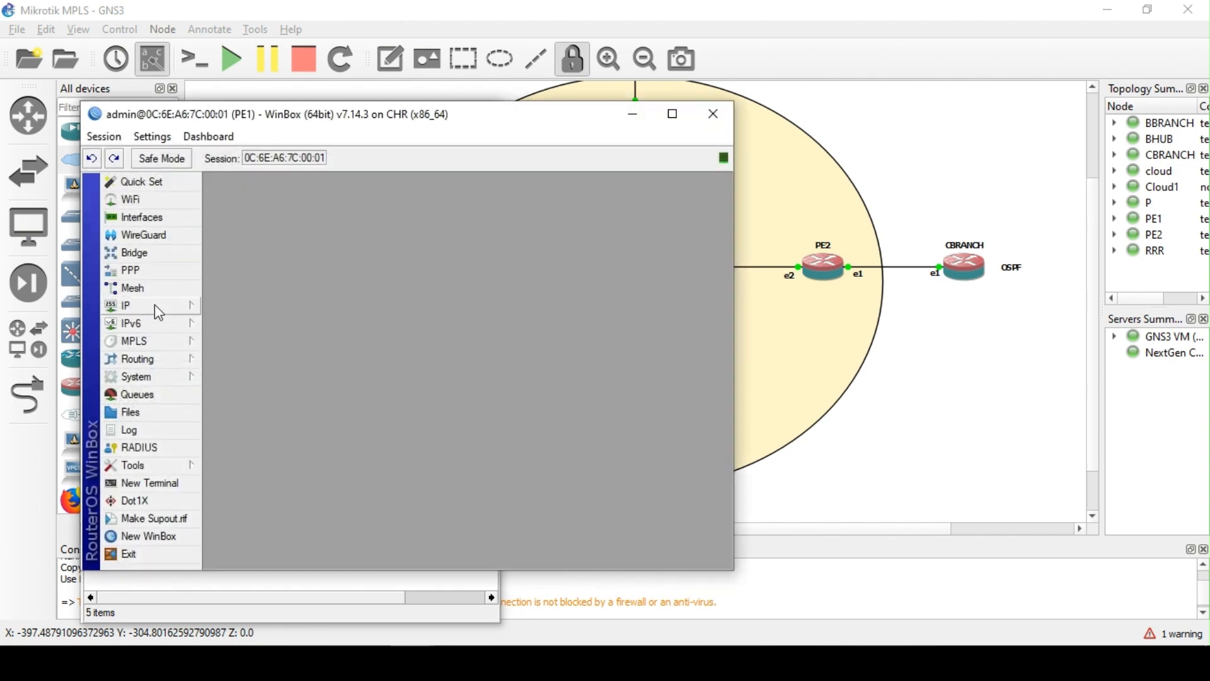
{"action": "left_click", "coordinate": [155, 305]}
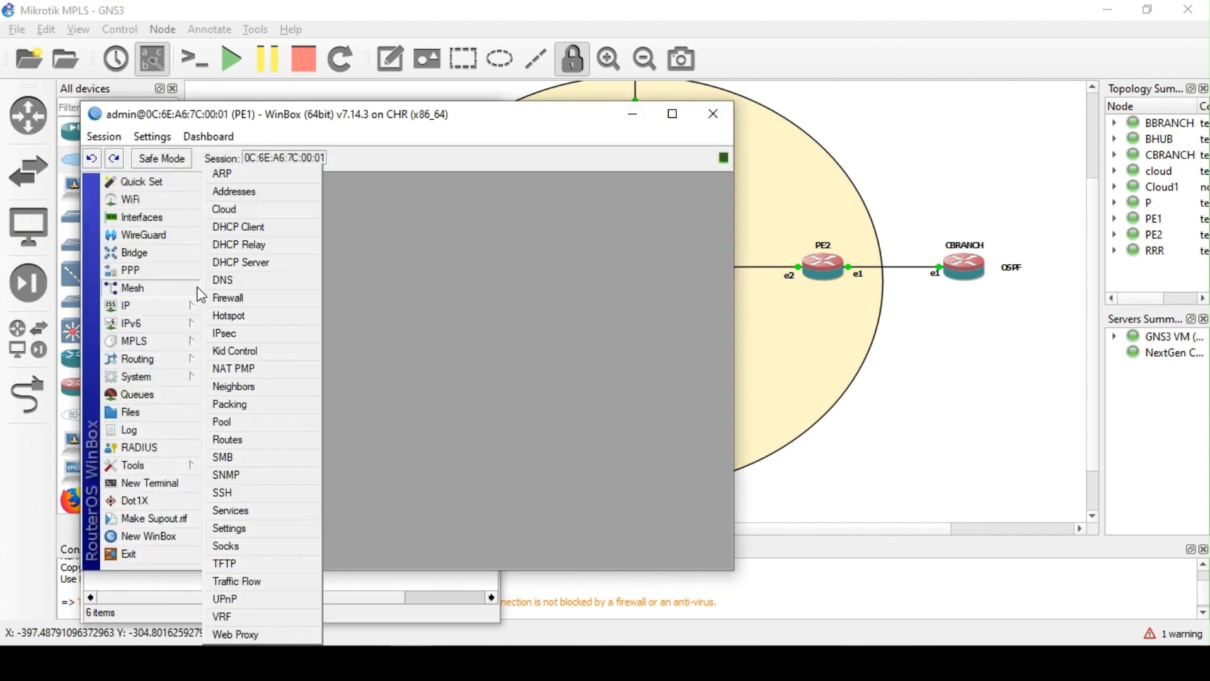
{"action": "left_click", "coordinate": [256, 192]}
{"action": "left_click", "coordinate": [331, 250]}
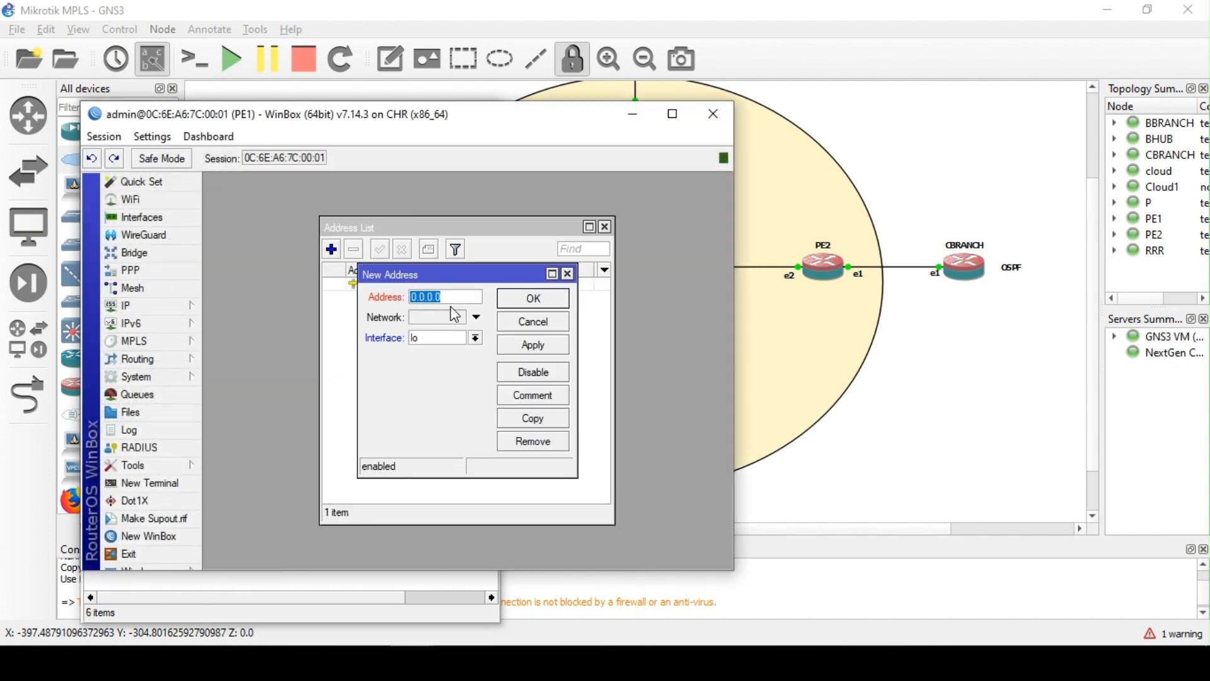
{"action": "type", "text": "10.1"}
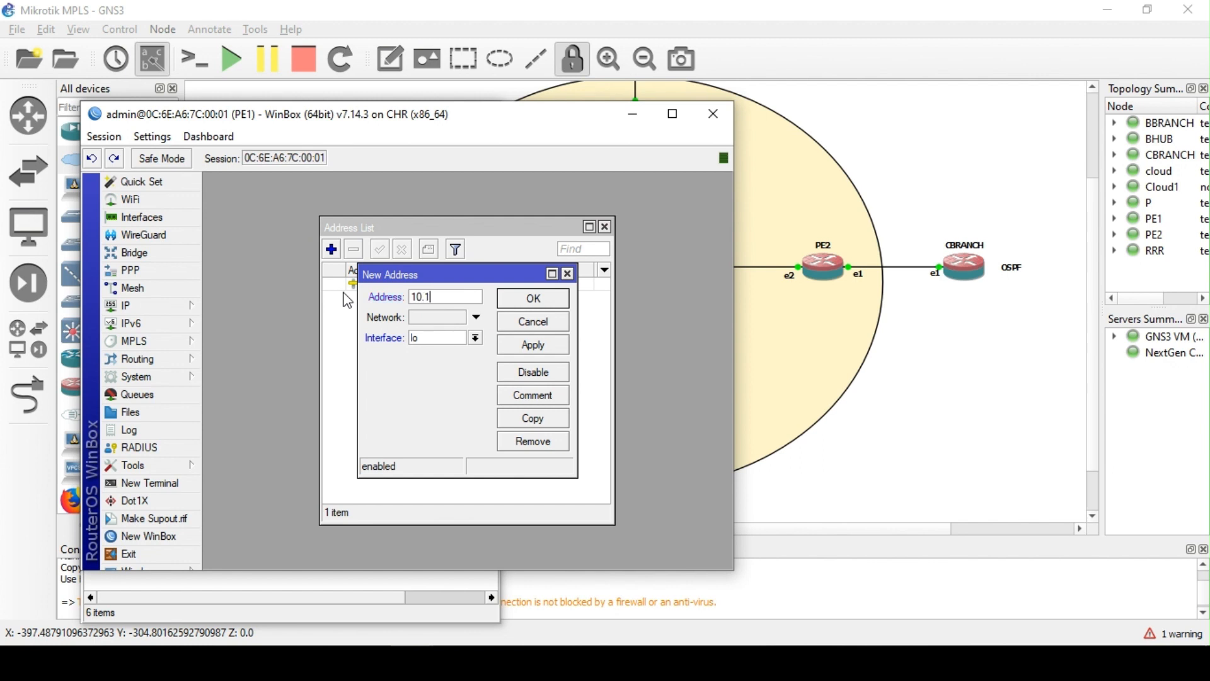
{"action": "type", "text": "0.10.2"}
{"action": "key", "text": "Return"}
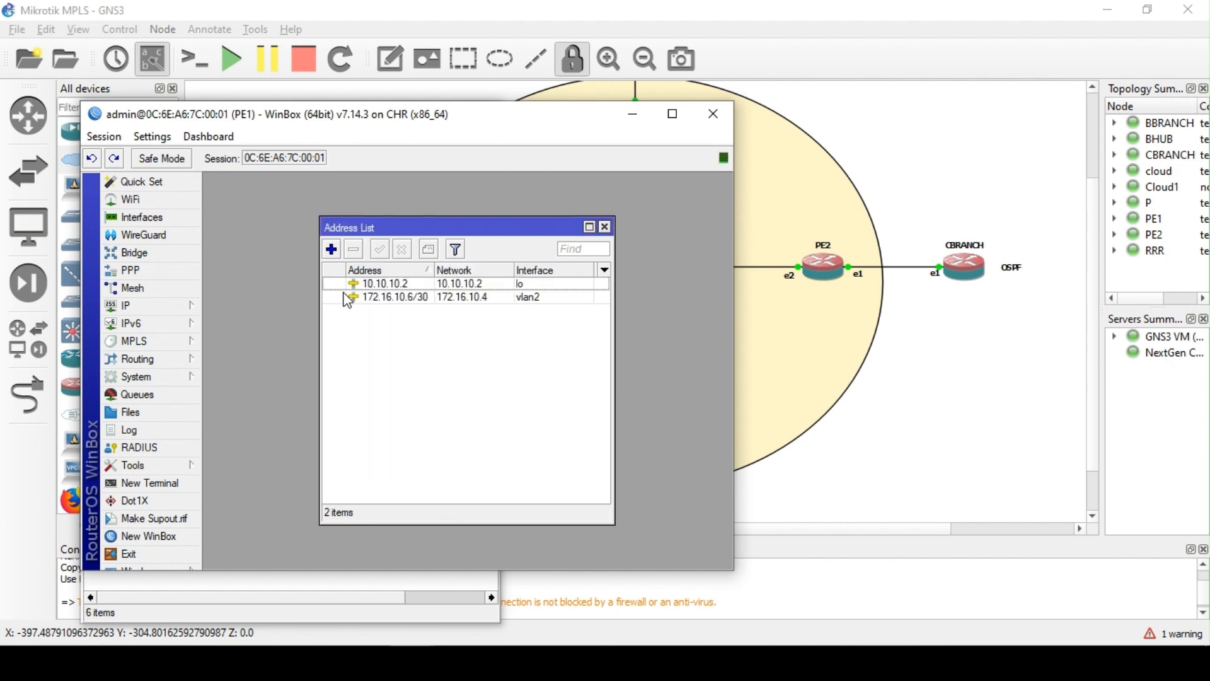
Set PE1's default BGP template to AS 65000 and router ID 10.10.10.2
{"action": "left_click", "coordinate": [159, 358]}
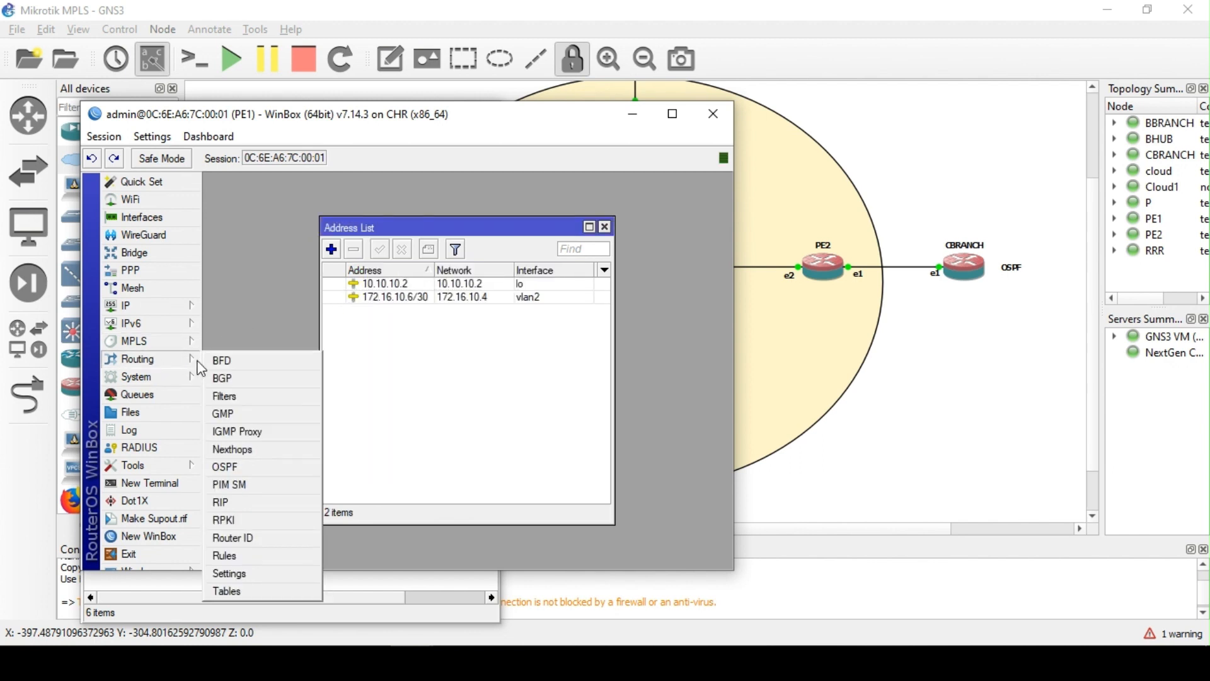
{"action": "left_click", "coordinate": [217, 376]}
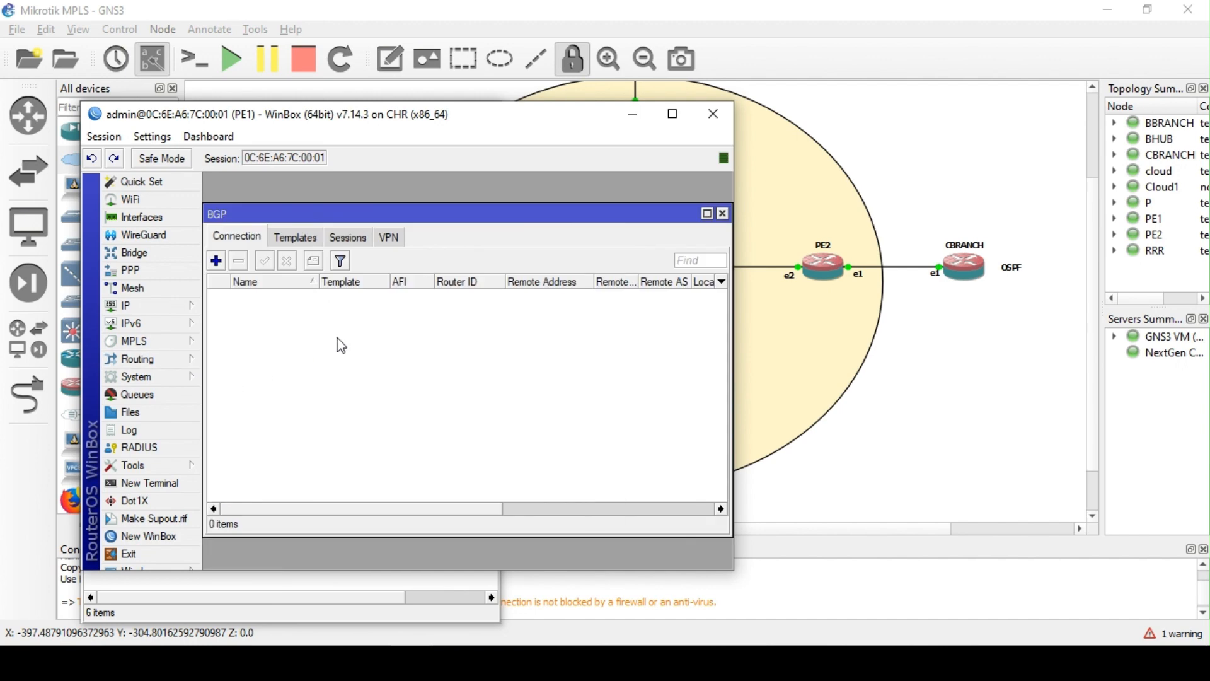
{"action": "left_click", "coordinate": [311, 239]}
{"action": "double_click", "coordinate": [319, 295]}
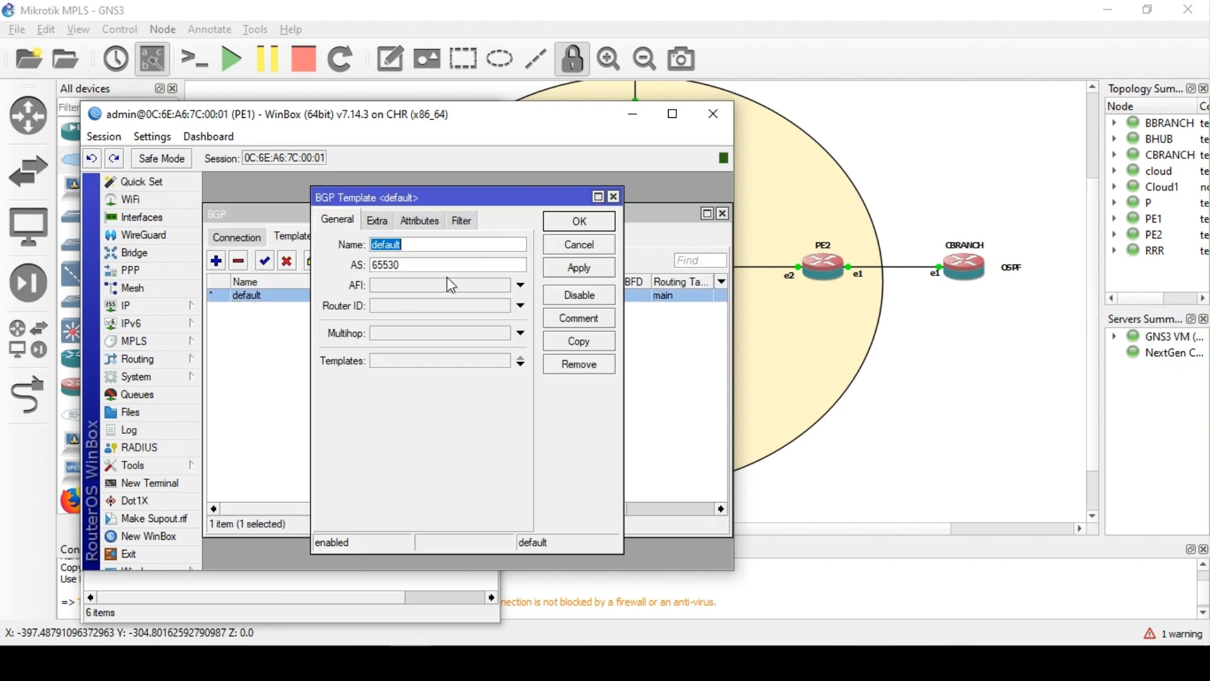
{"action": "key", "text": "Tab"}
{"action": "type", "text": "65000"}
{"action": "left_click", "coordinate": [414, 308]}
{"action": "type", "text": "10.10.10.1"}
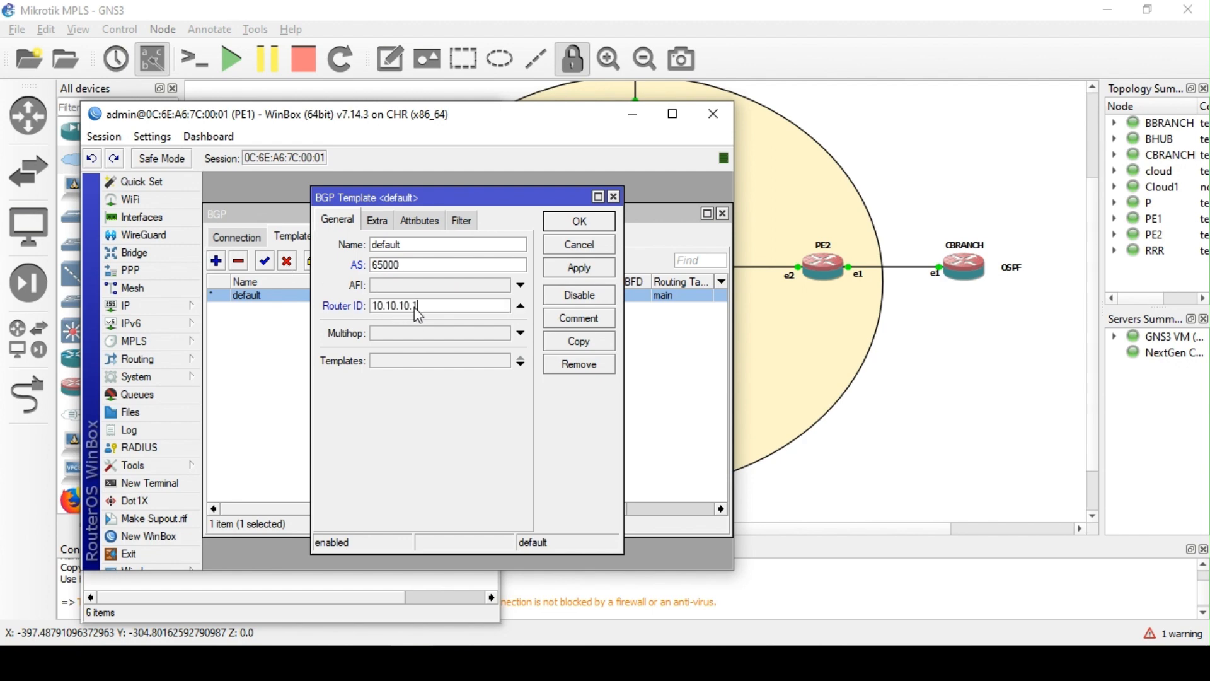
{"action": "key", "text": "BackSpace"}
{"action": "type", "text": "2"}
Enable the ip and vpnv4 address families in the default BGP template and save it
{"action": "left_click", "coordinate": [391, 286]}
{"action": "left_click", "coordinate": [389, 287]}
{"action": "left_click", "coordinate": [502, 289]}
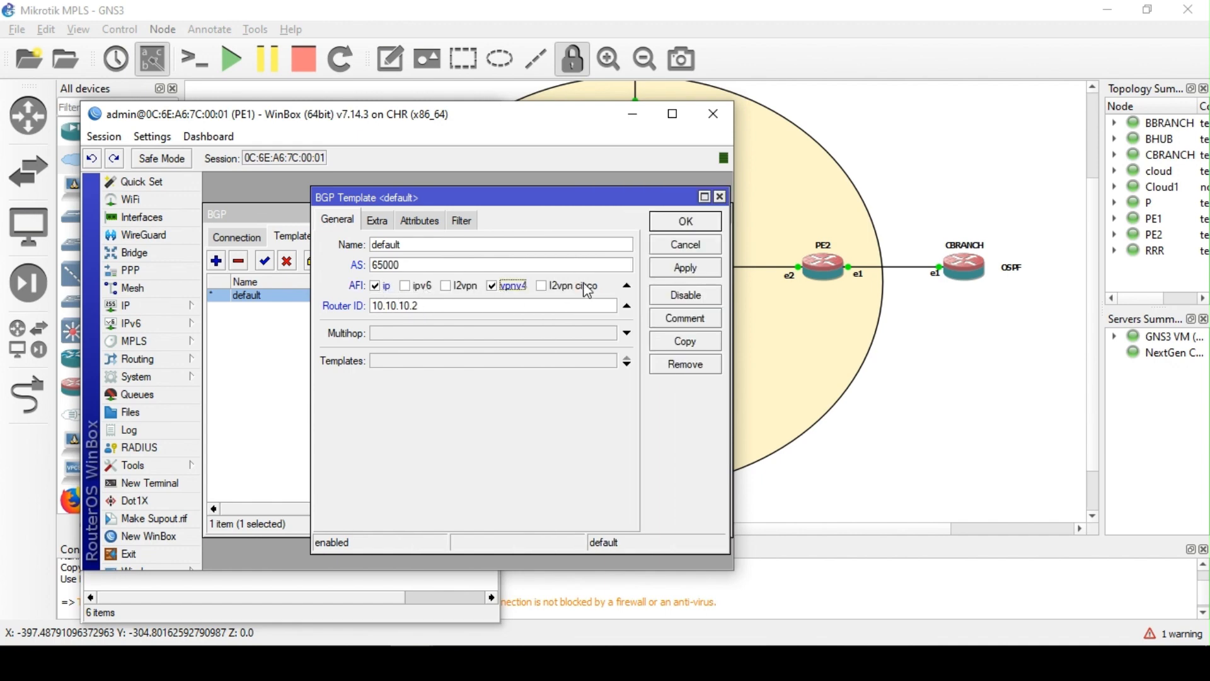
{"action": "left_click", "coordinate": [685, 268]}
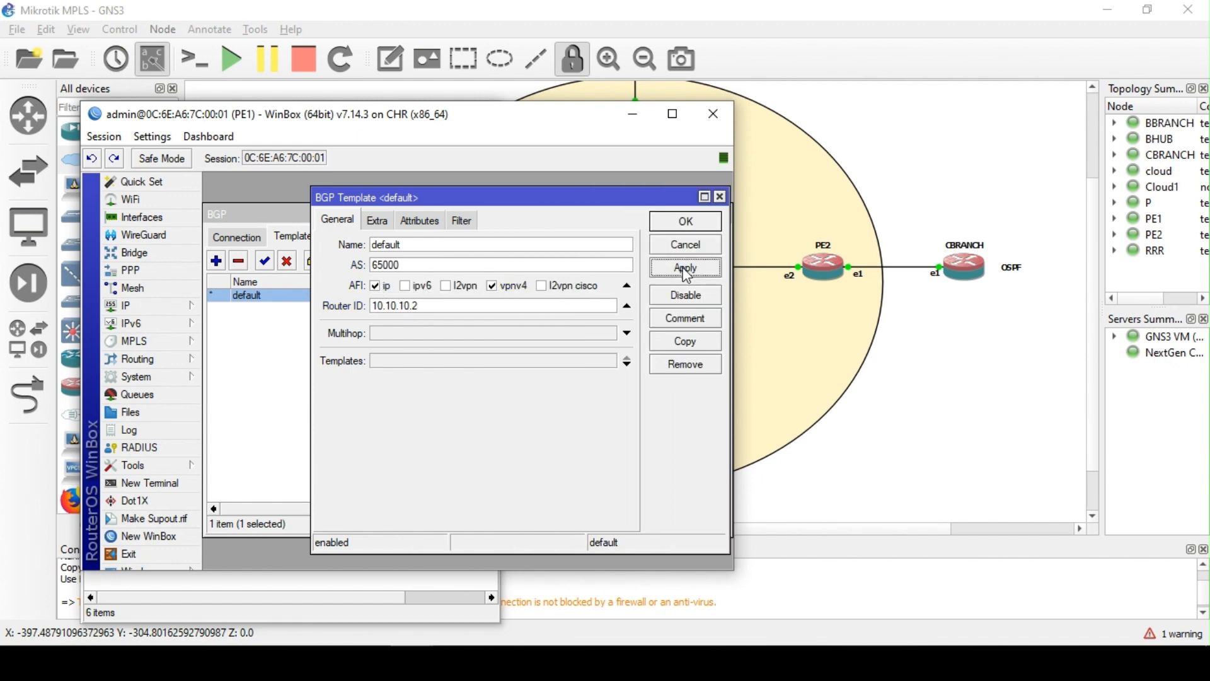
{"action": "left_click", "coordinate": [686, 222]}
Create a BGP connection on PE1 using the default template, with remote address 172.16.10.6 and remote AS 64999
{"action": "left_click", "coordinate": [239, 238]}
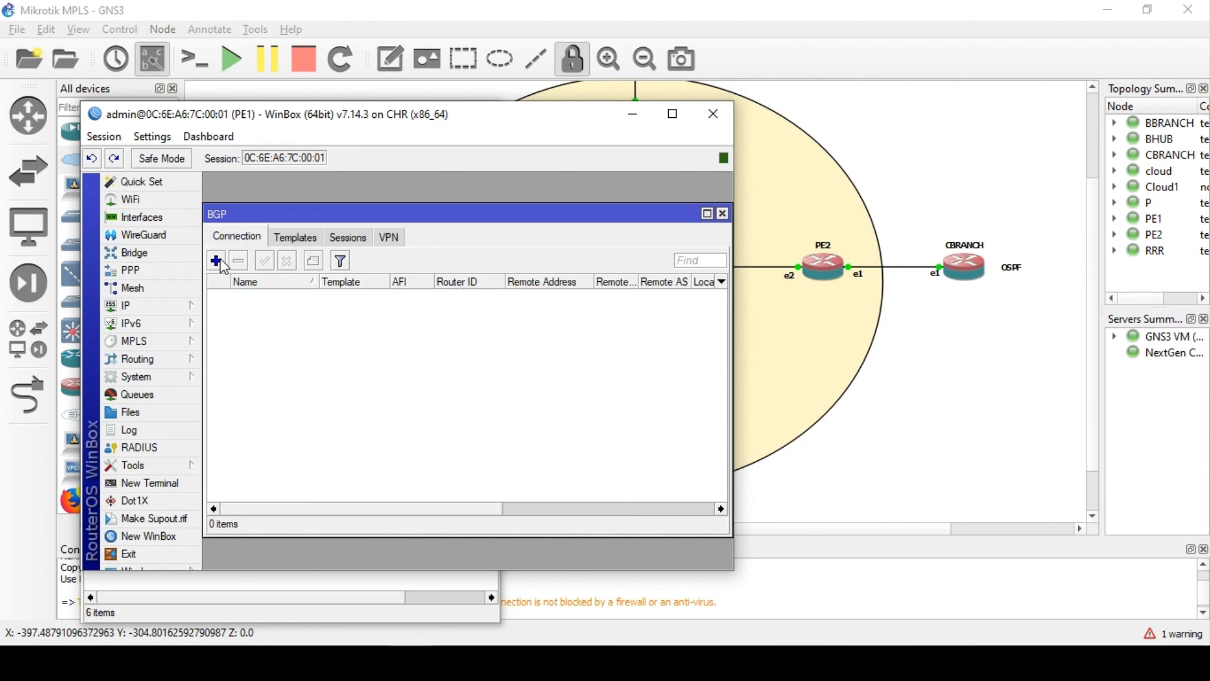
{"action": "left_click", "coordinate": [217, 261]}
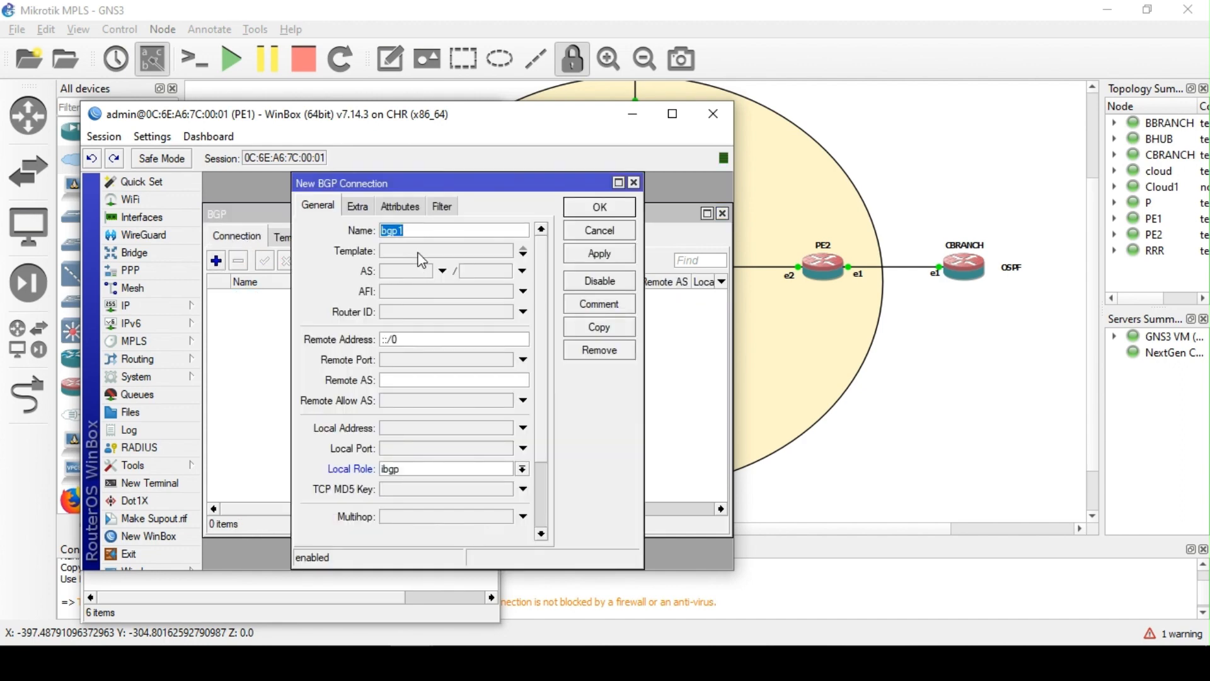
{"action": "left_click", "coordinate": [413, 339]}
{"action": "key", "text": "ctrl+a"}
{"action": "type", "text": "172.16.10."}
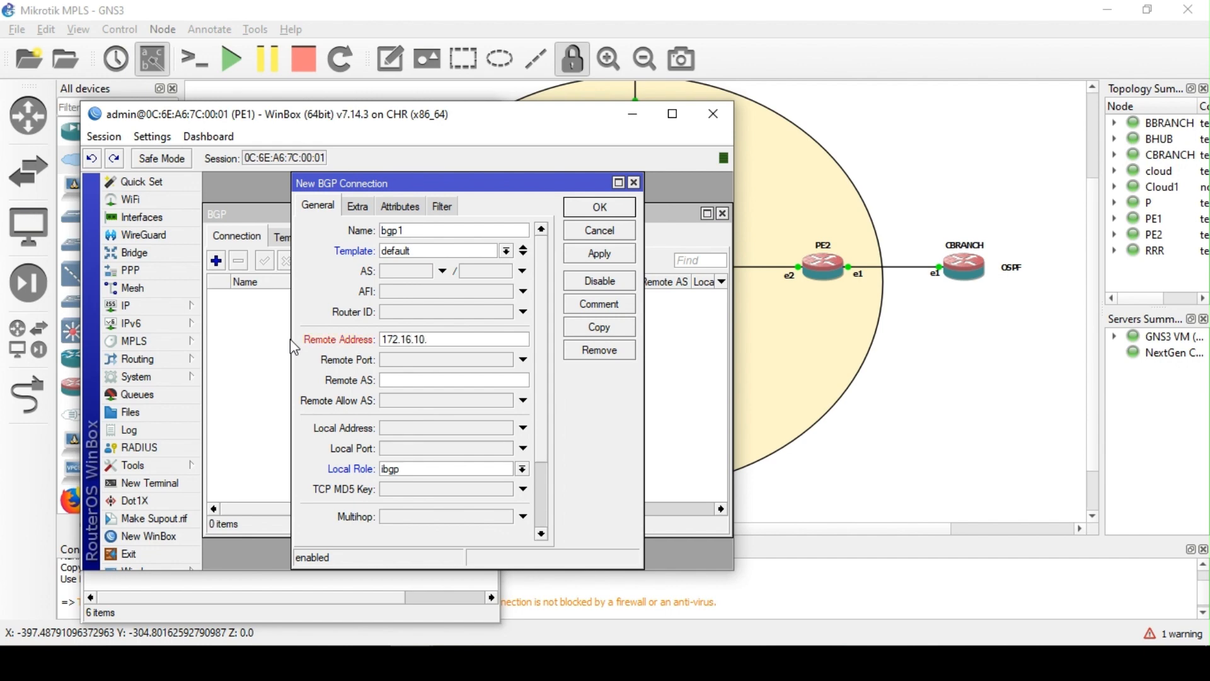
{"action": "type", "text": "6"}
Set the new connection's local role to ebgp, activate its Connect option, and save the connection
{"action": "left_click", "coordinate": [460, 475]}
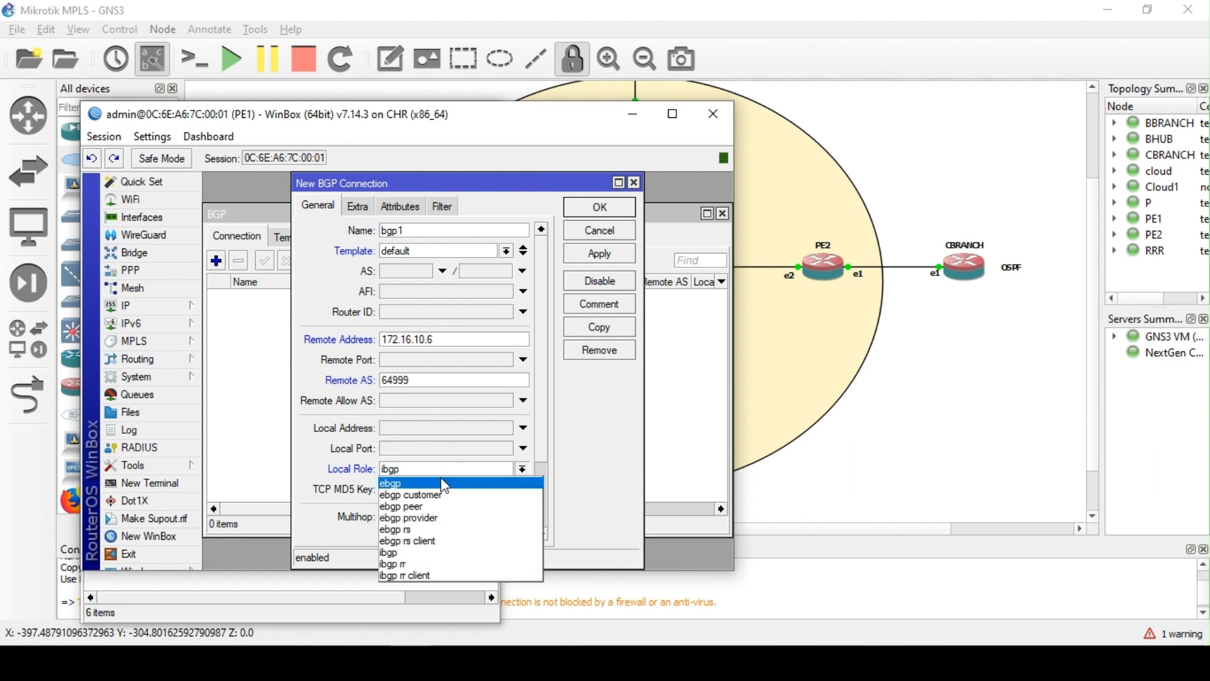
{"action": "left_click", "coordinate": [444, 493]}
{"action": "scroll", "coordinate": [441, 498], "scroll_direction": "down", "scroll_amount": 2}
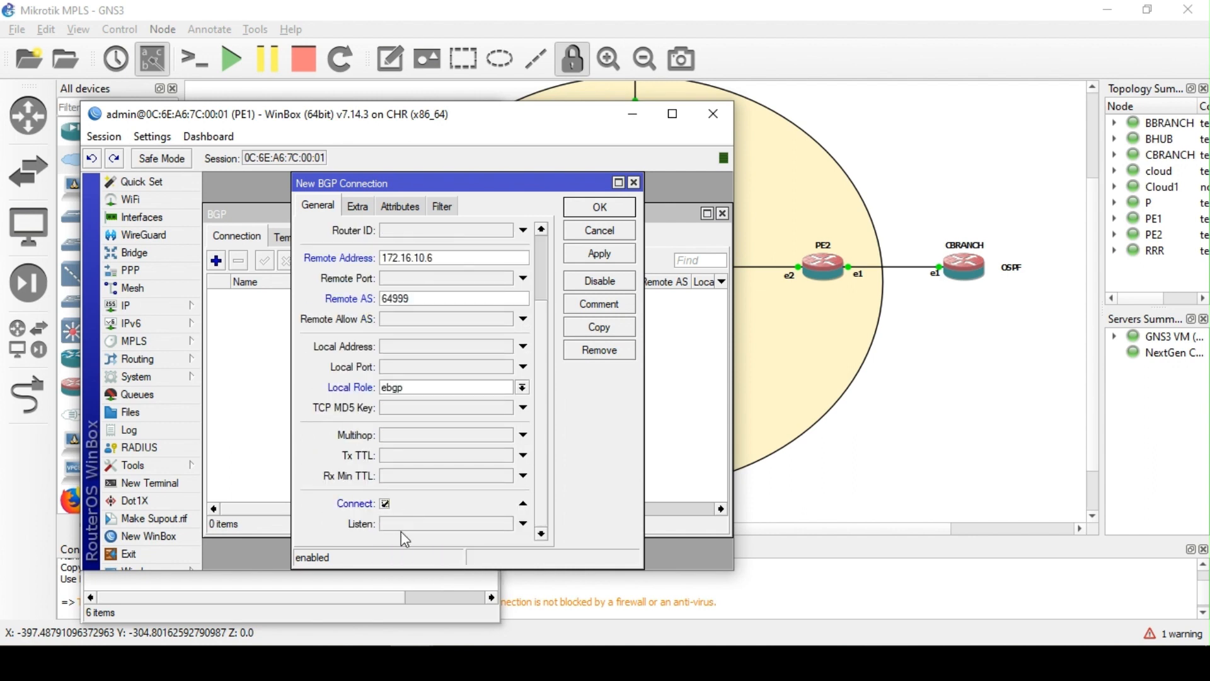
{"action": "scroll", "coordinate": [401, 531], "scroll_direction": "up", "scroll_amount": 3}
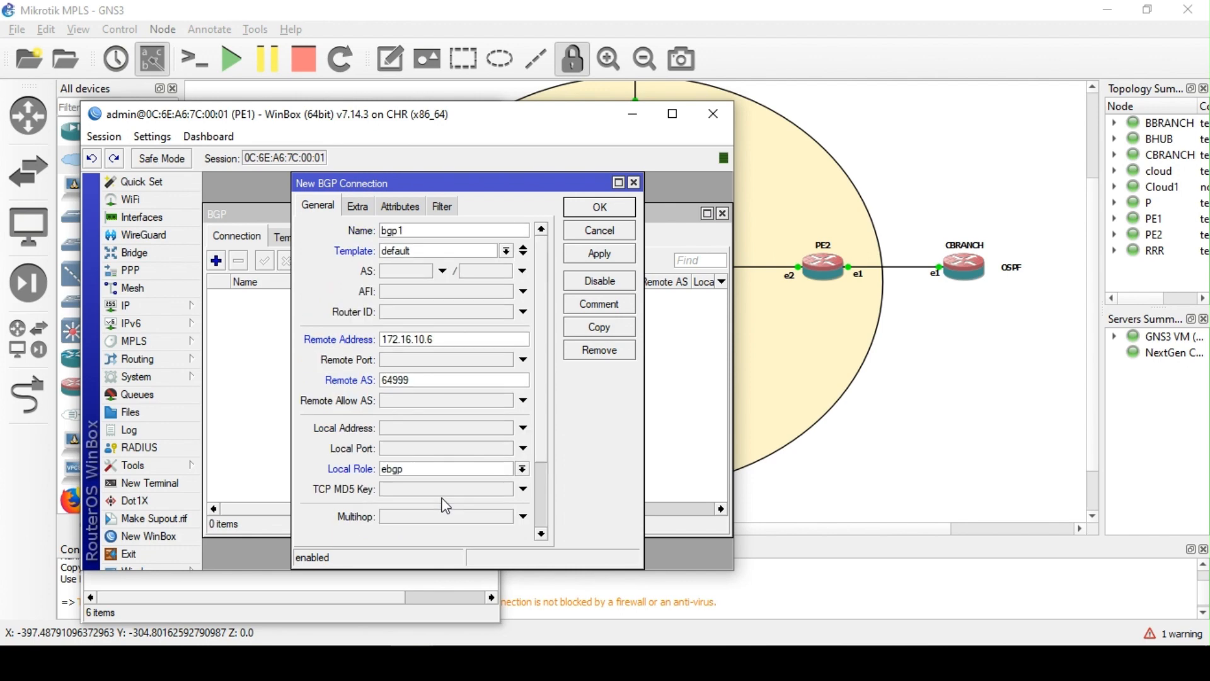
{"action": "left_click", "coordinate": [627, 254]}
{"action": "left_click", "coordinate": [673, 208]}
Examine PE1's BGP session and compare its peer address with the router's IP address list
{"action": "left_click", "coordinate": [347, 237]}
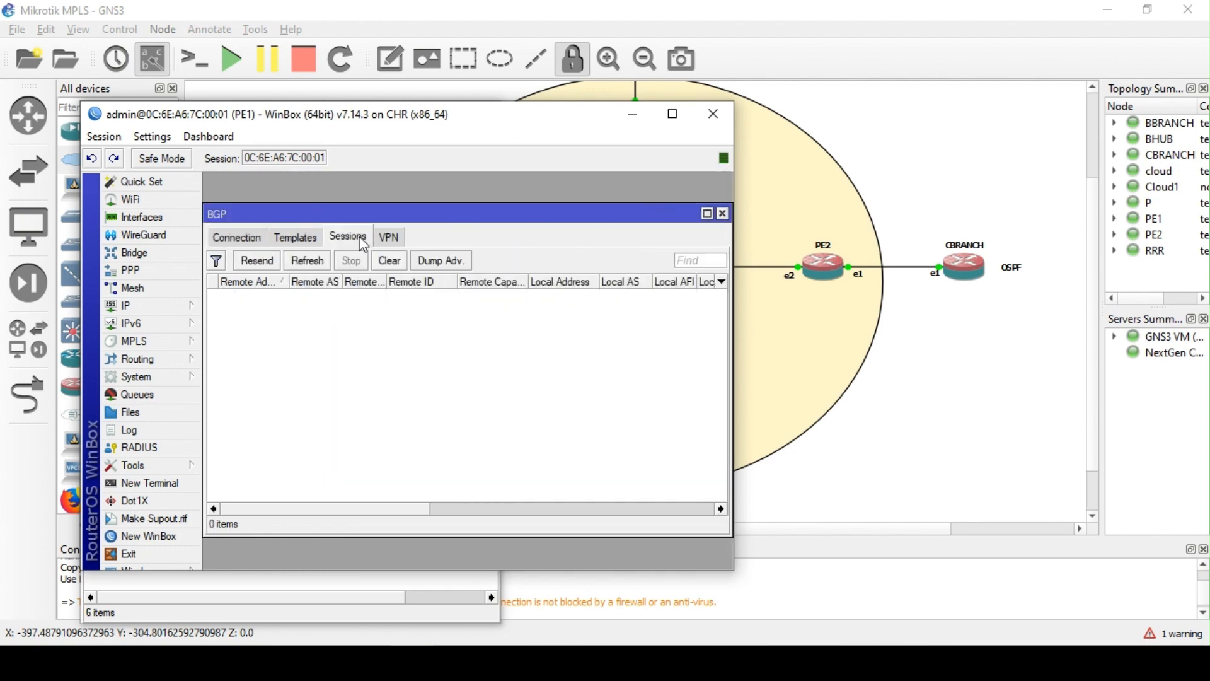
{"action": "left_click", "coordinate": [243, 238]}
{"action": "left_click", "coordinate": [351, 241]}
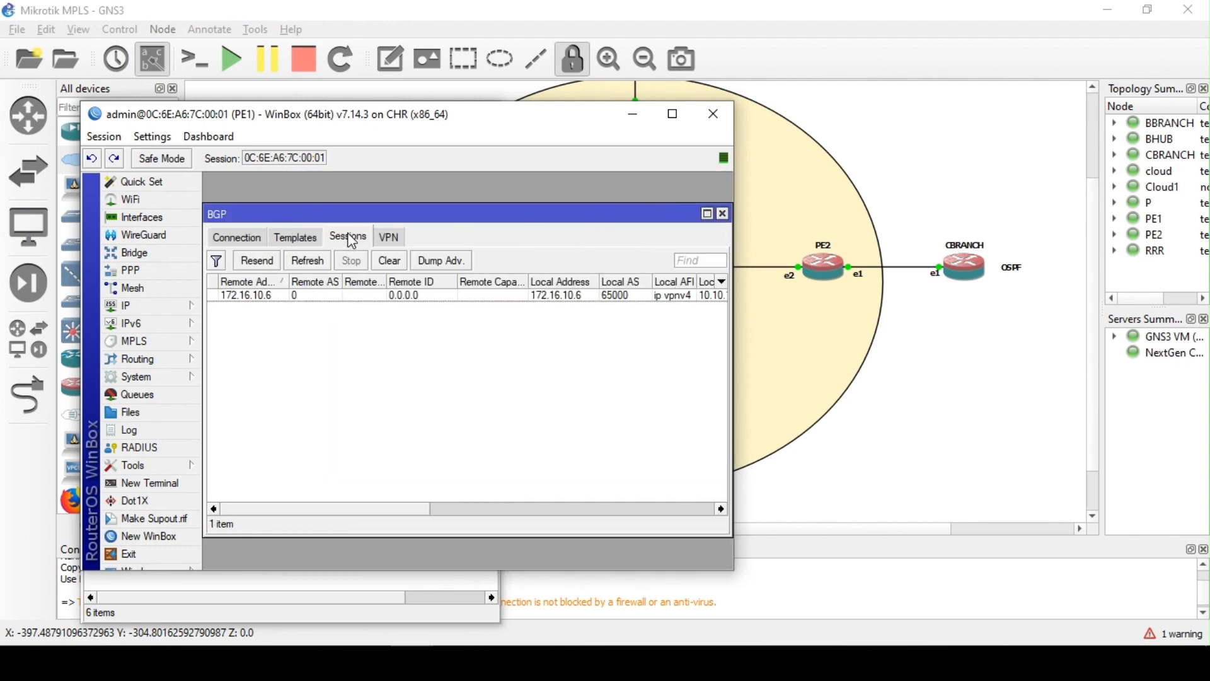
{"action": "left_click", "coordinate": [244, 238]}
{"action": "left_click", "coordinate": [188, 306]}
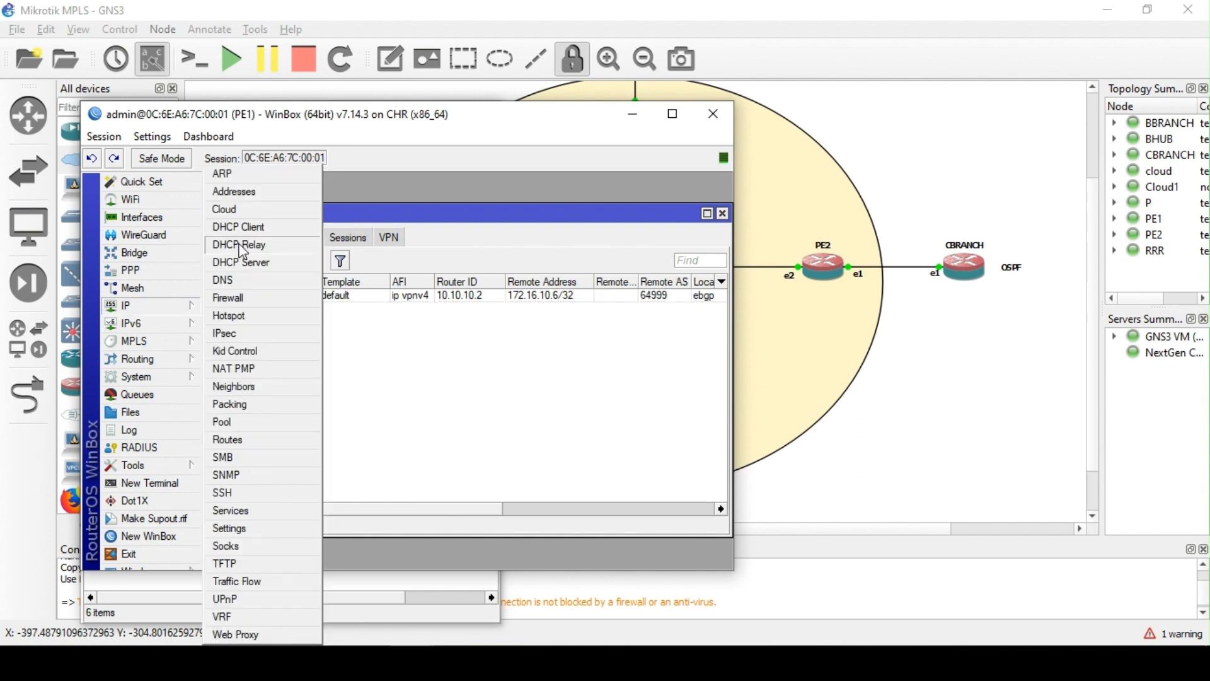
{"action": "left_click", "coordinate": [234, 191]}
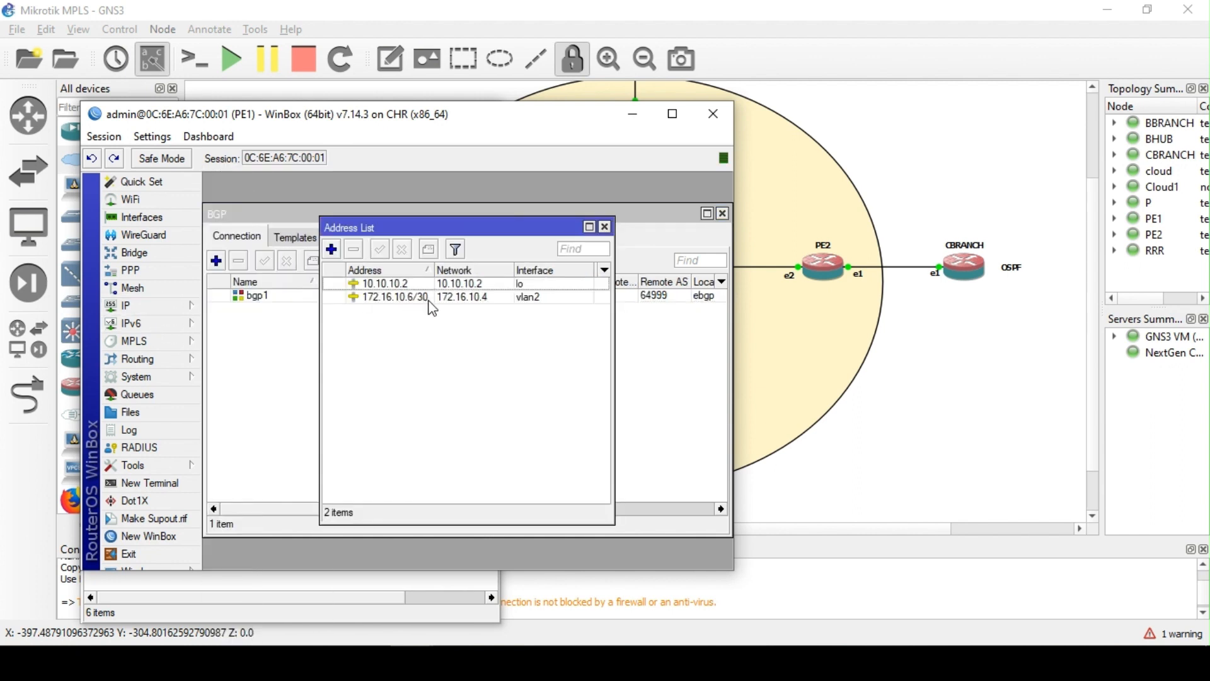
{"action": "left_click", "coordinate": [605, 227]}
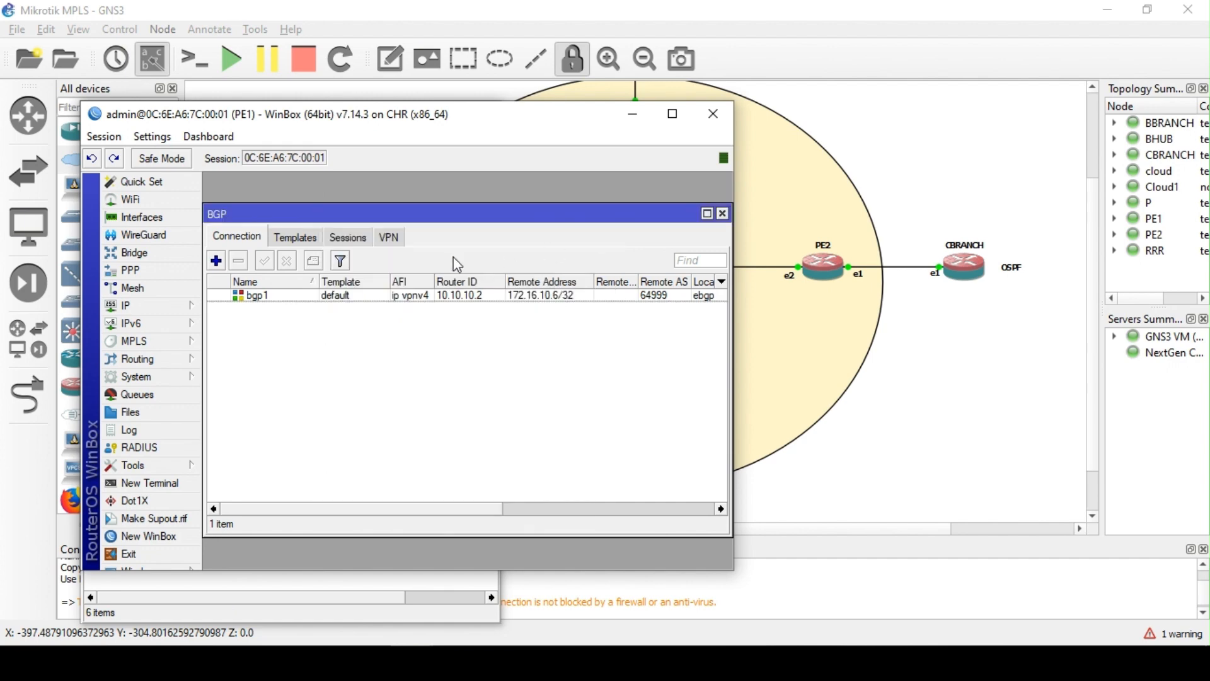
{"action": "left_click", "coordinate": [350, 238]}
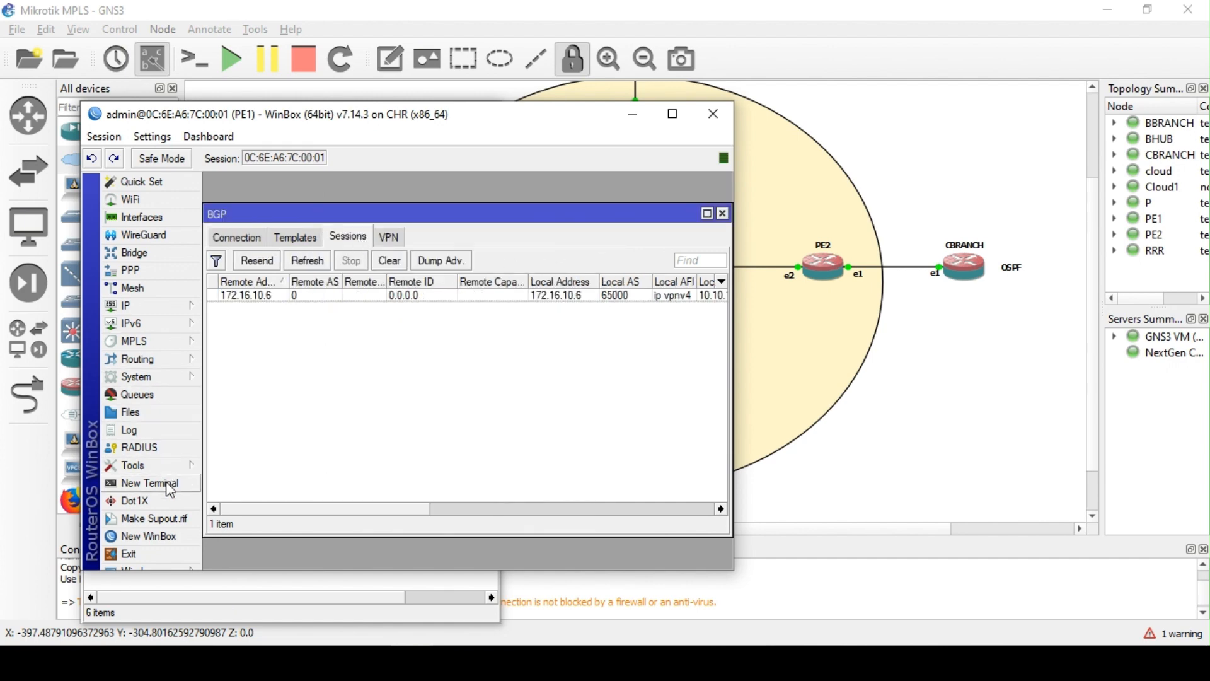
Ping 172.16.10.5 from a PE1 terminal and stop the ping after a few replies
{"action": "left_click", "coordinate": [144, 483]}
{"action": "type", "text": "ping "}
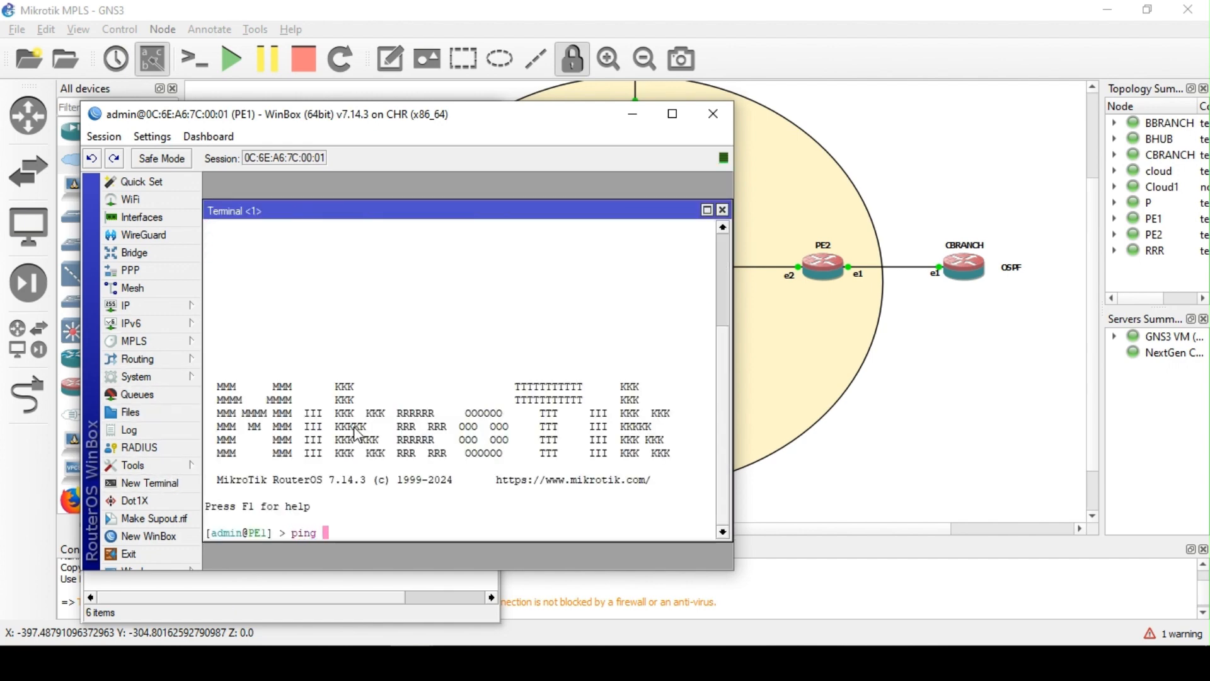
{"action": "type", "text": "172.16.10.6"}
{"action": "key", "text": "BackSpace"}
{"action": "type", "text": "5"}
{"action": "key", "text": "Return"}
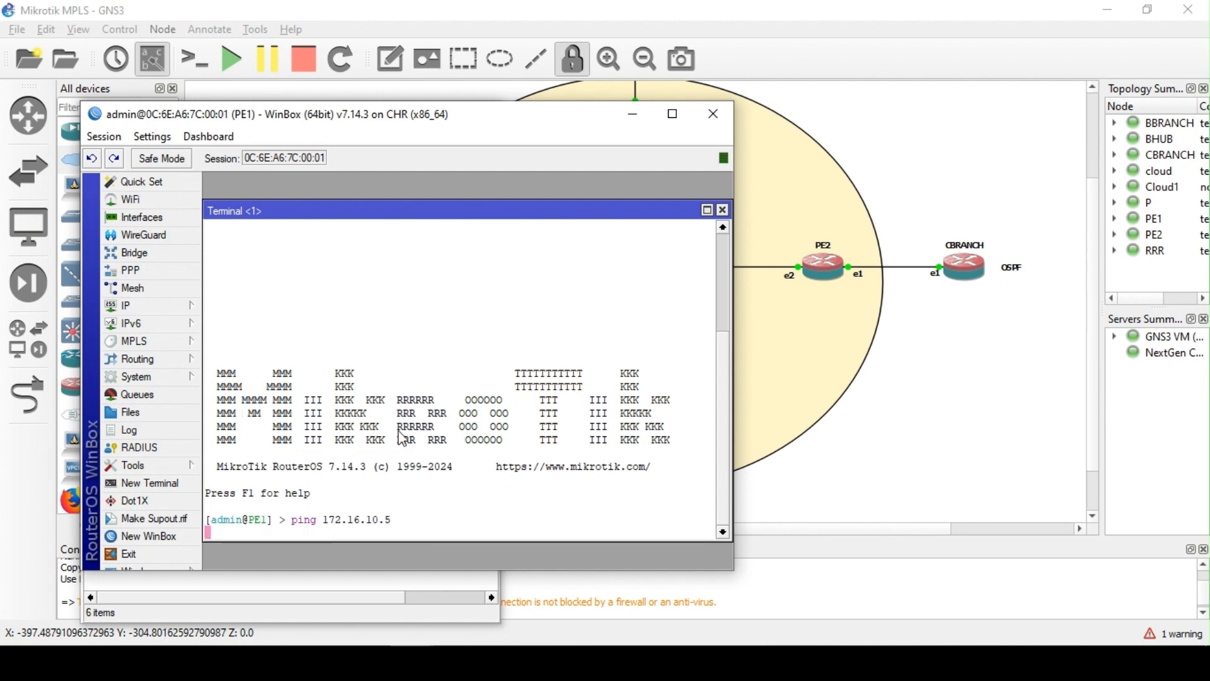
{"action": "key", "text": "ctrl+c"}
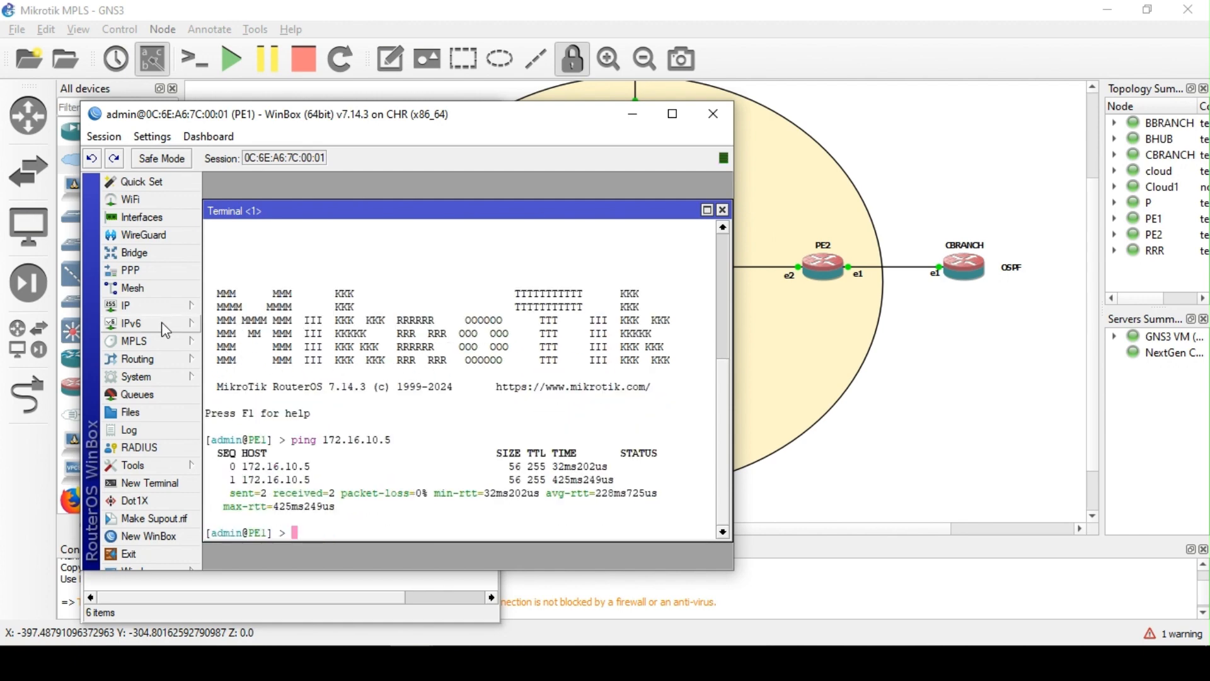
Change the bgp1 connection's remote address to 172.16.10.5, save it, and check the BGP sessions
{"action": "left_click", "coordinate": [153, 357]}
{"action": "left_click", "coordinate": [227, 379]}
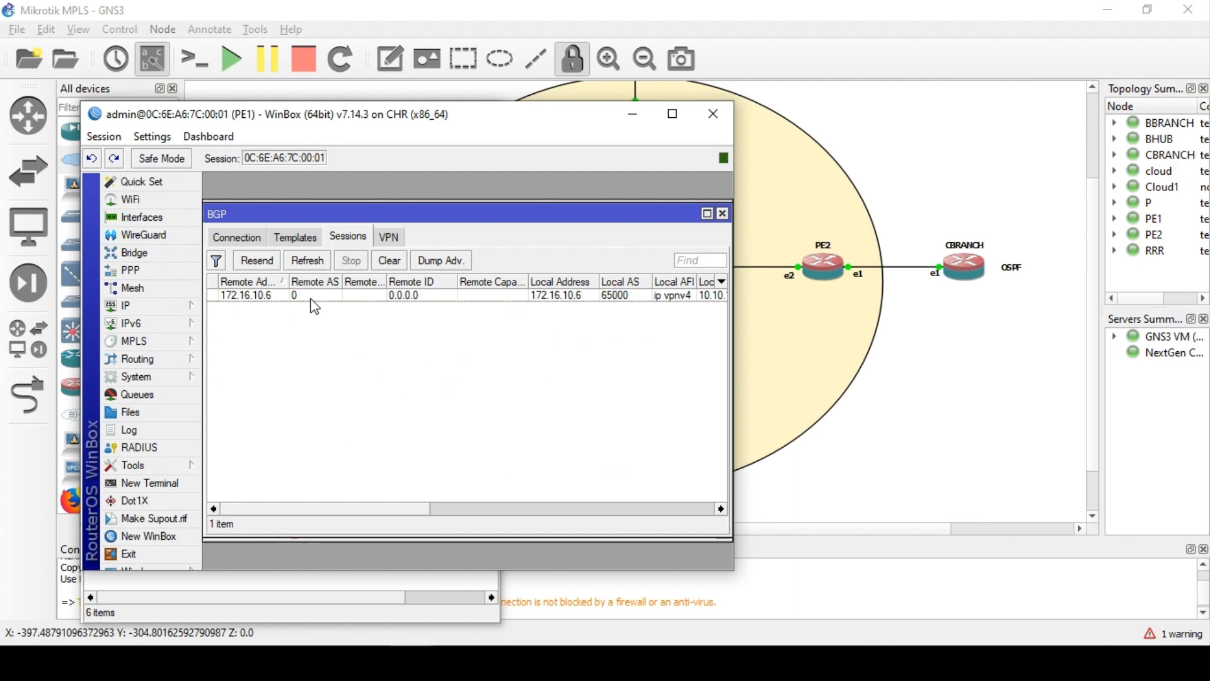
{"action": "left_click", "coordinate": [234, 238]}
{"action": "double_click", "coordinate": [256, 295]}
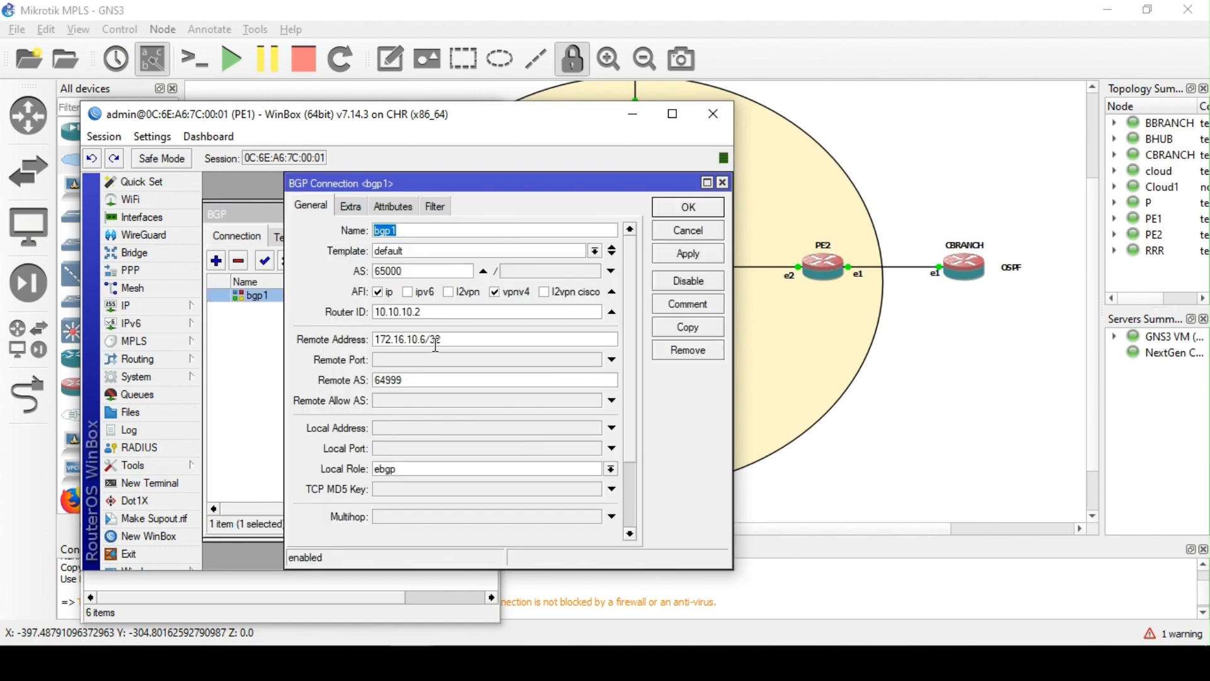
{"action": "left_click", "coordinate": [456, 341]}
{"action": "key", "text": "BackSpace"}
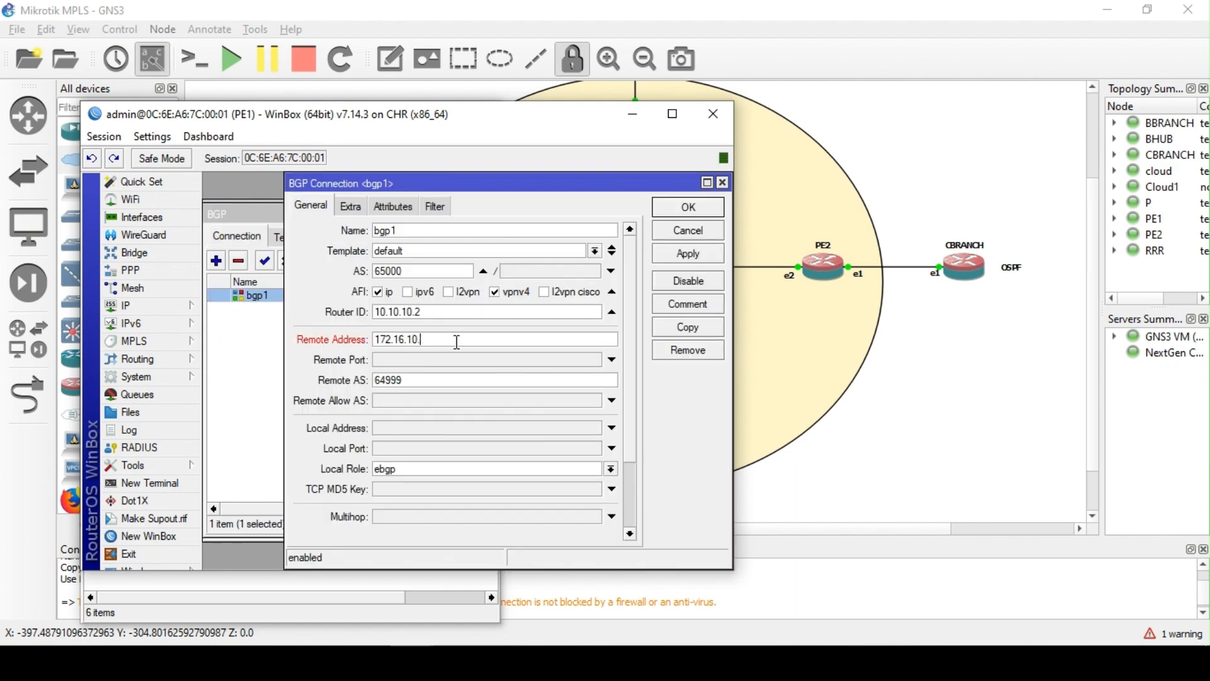
{"action": "type", "text": "6"}
{"action": "key", "text": "Return"}
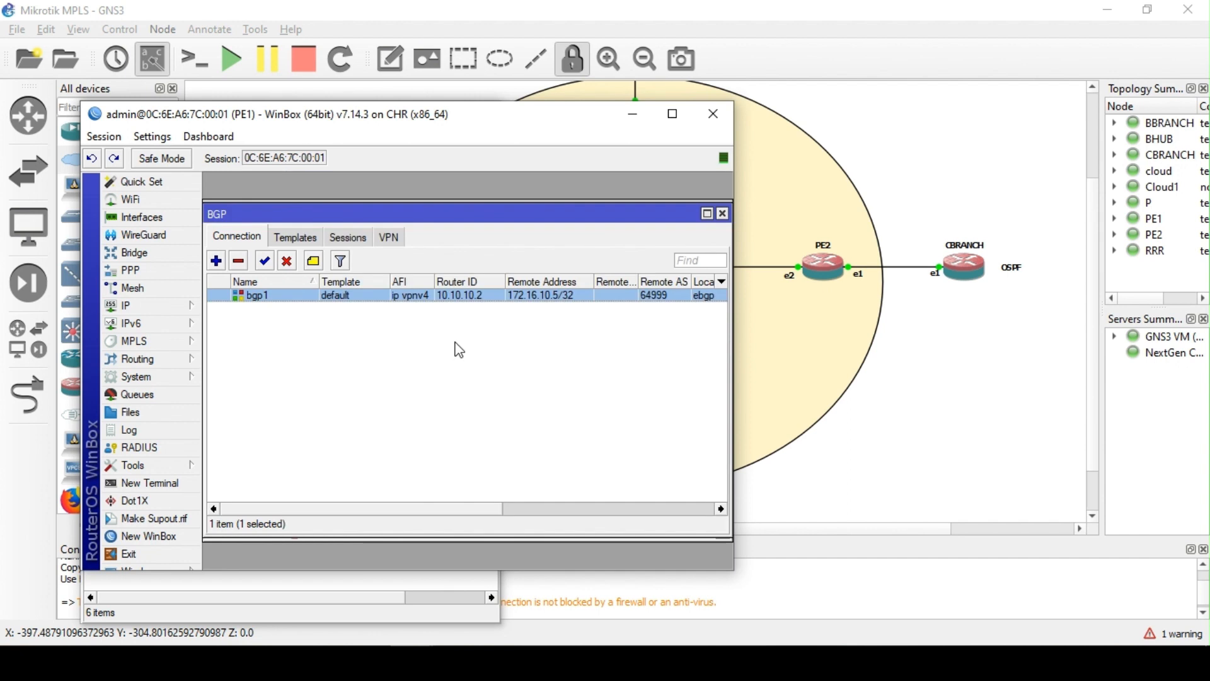
{"action": "left_click", "coordinate": [356, 241]}
{"action": "left_click", "coordinate": [239, 238]}
Return to the WinBox neighbor list and connect to router PE2
{"action": "mouse_move", "coordinate": [472, 662]}
{"action": "left_click", "coordinate": [258, 576]}
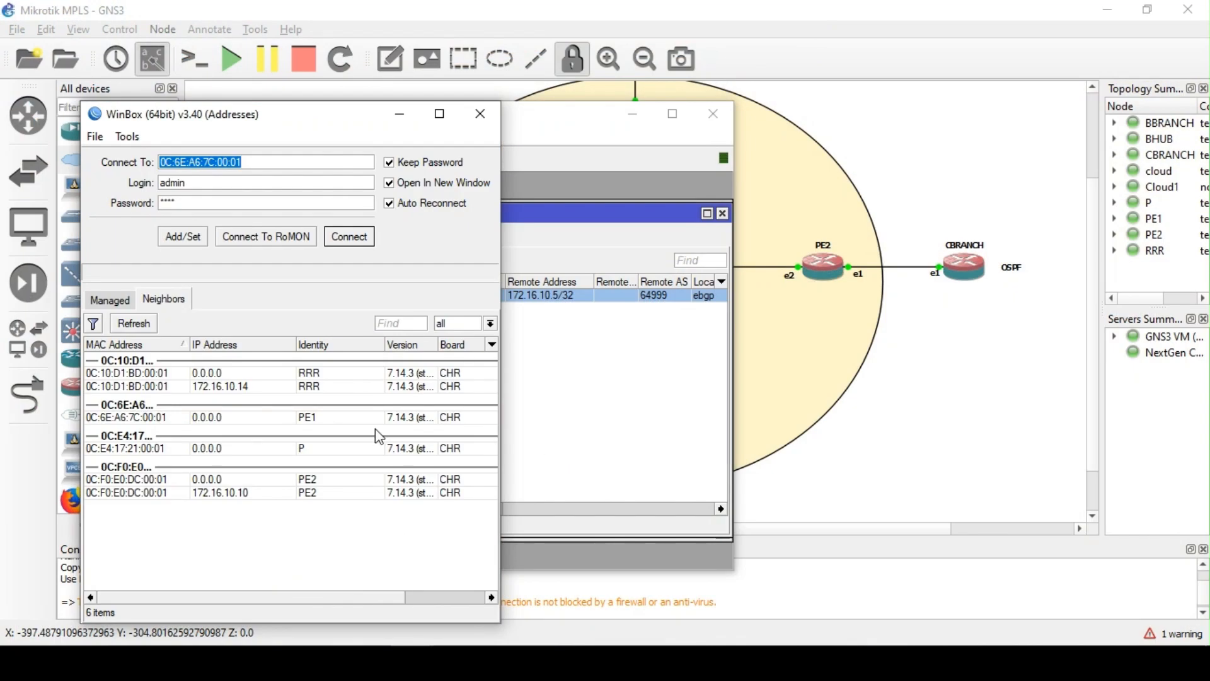
{"action": "left_click", "coordinate": [151, 484]}
{"action": "left_click", "coordinate": [352, 237]}
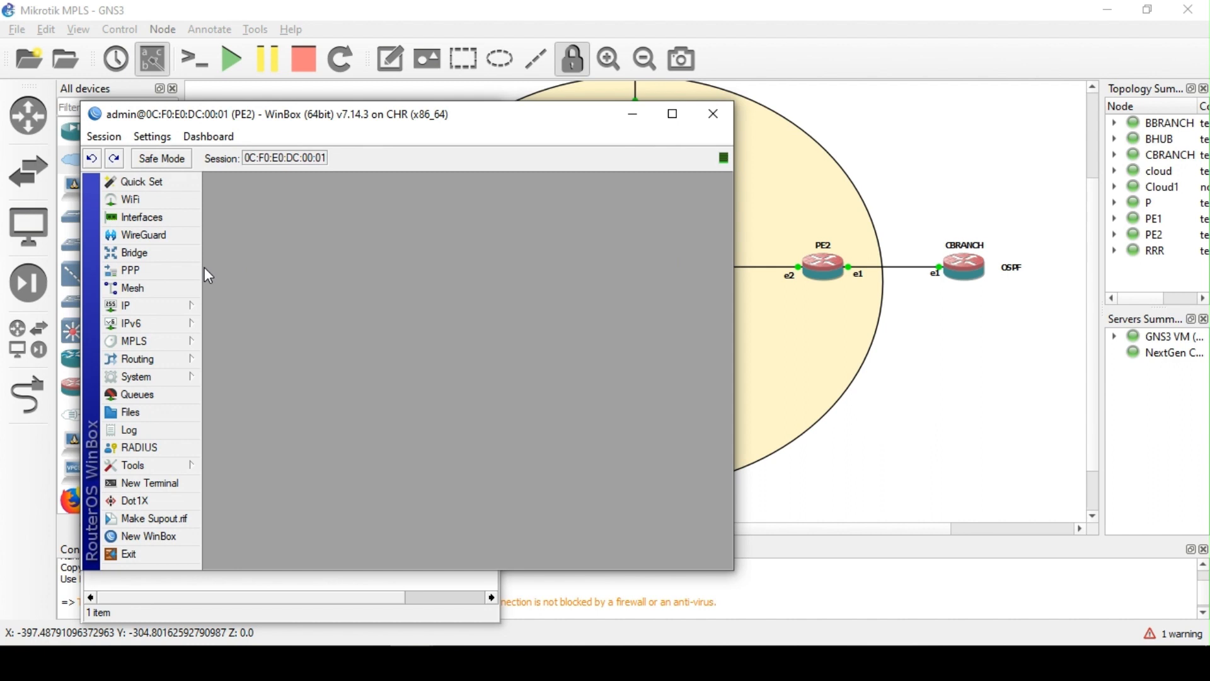
Add the IP address 10.10.10.3 to PE2's lo interface
{"action": "left_click", "coordinate": [136, 309]}
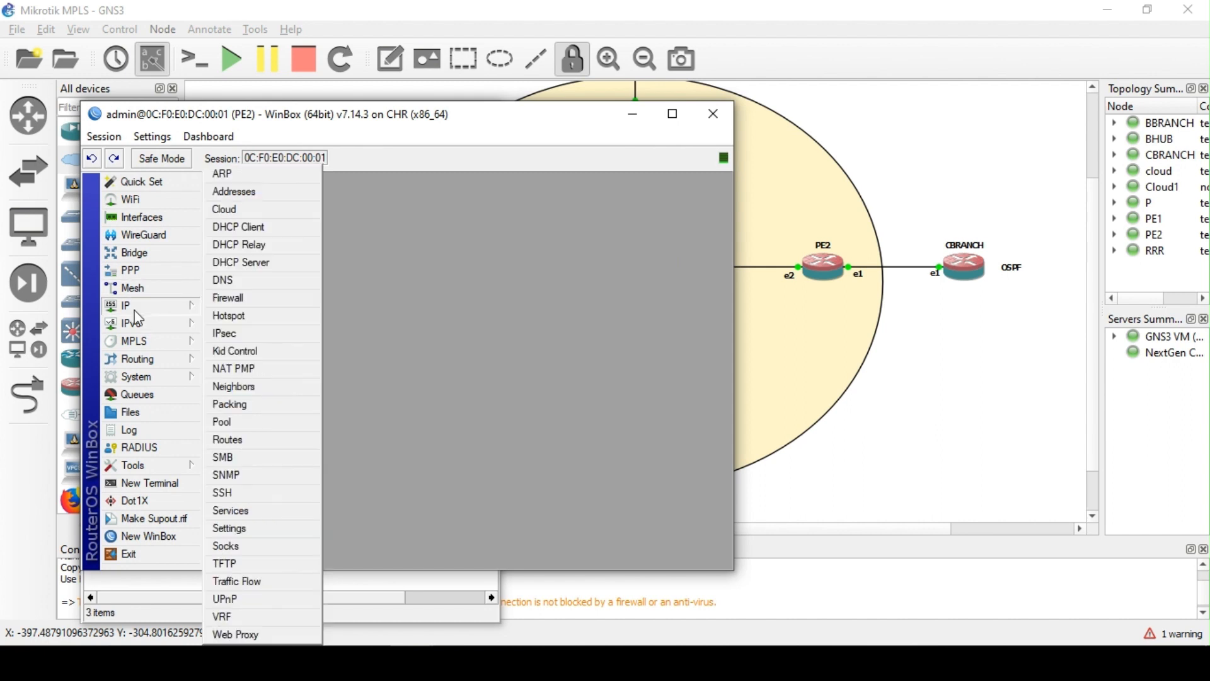
{"action": "left_click", "coordinate": [234, 191]}
{"action": "left_click", "coordinate": [332, 249]}
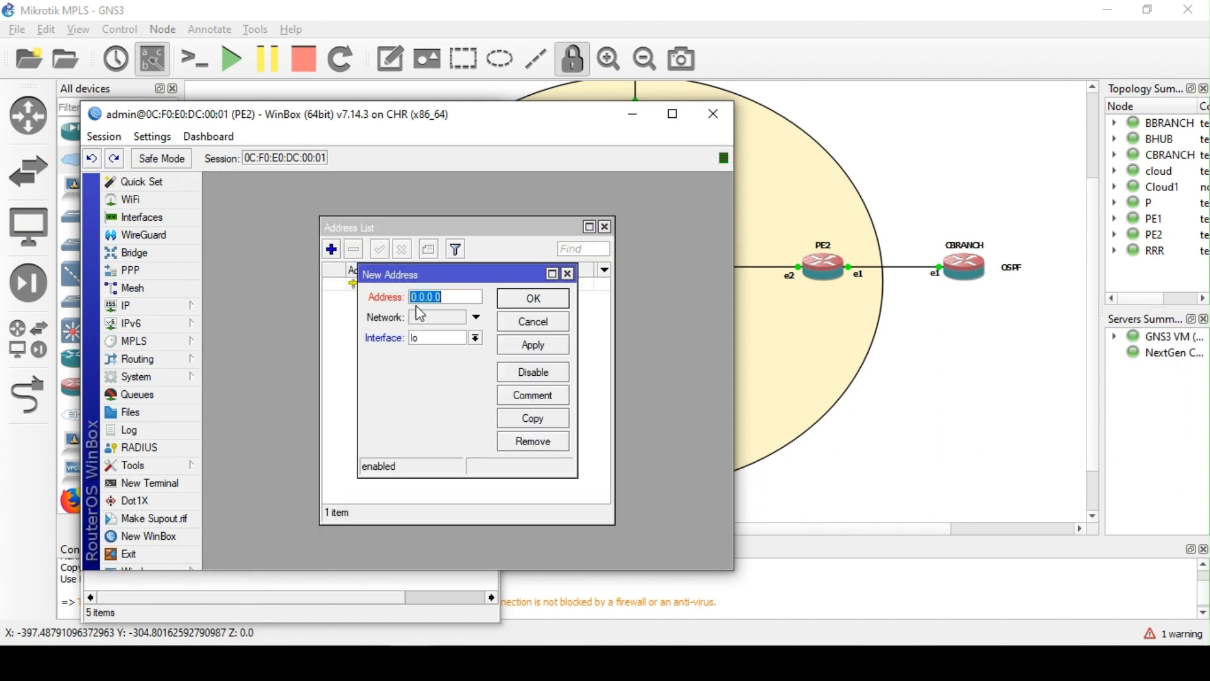
{"action": "type", "text": "10.10.10.3"}
{"action": "left_click", "coordinate": [533, 301]}
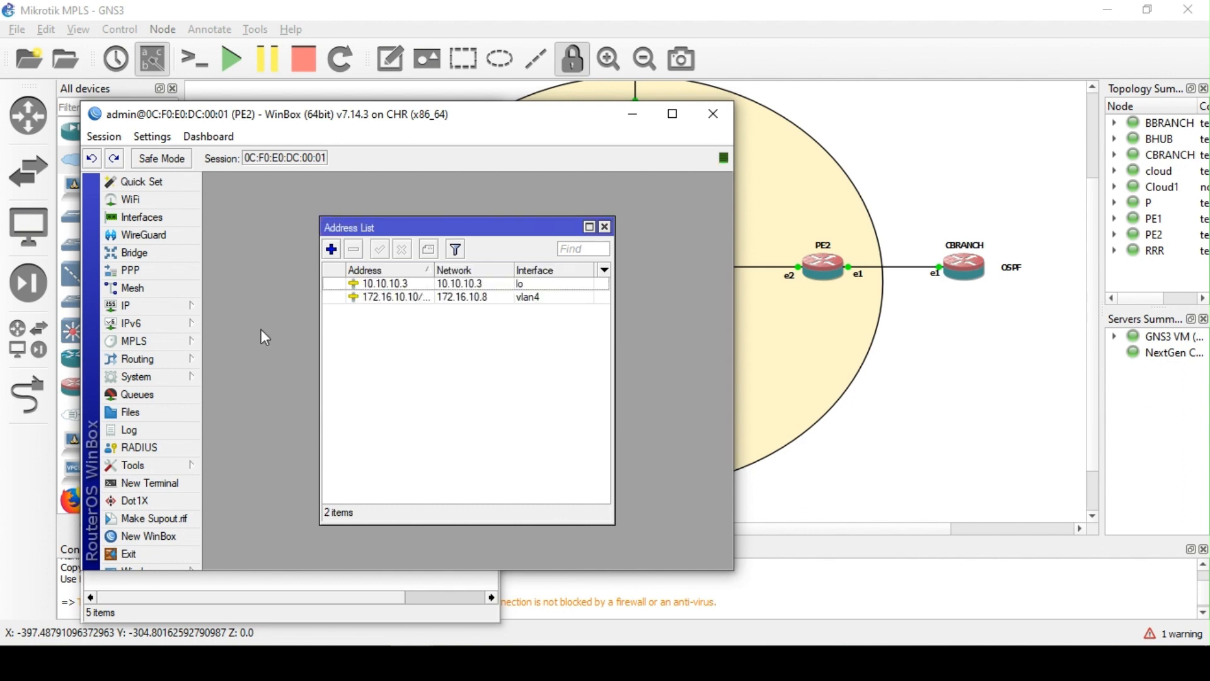
Set PE2's default BGP template to AS 65000, address families ip and vpnv4, and router ID 10.10.10.3
{"action": "left_click", "coordinate": [171, 359]}
{"action": "left_click", "coordinate": [251, 373]}
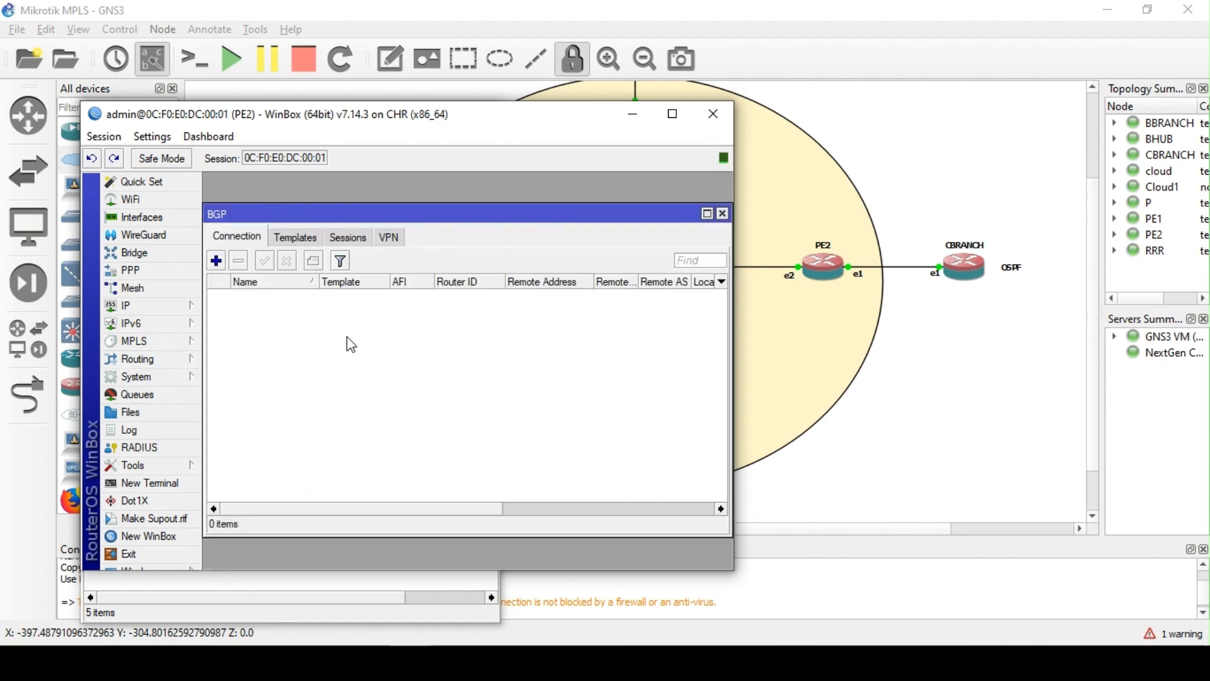
{"action": "left_click", "coordinate": [306, 237]}
{"action": "double_click", "coordinate": [276, 296]}
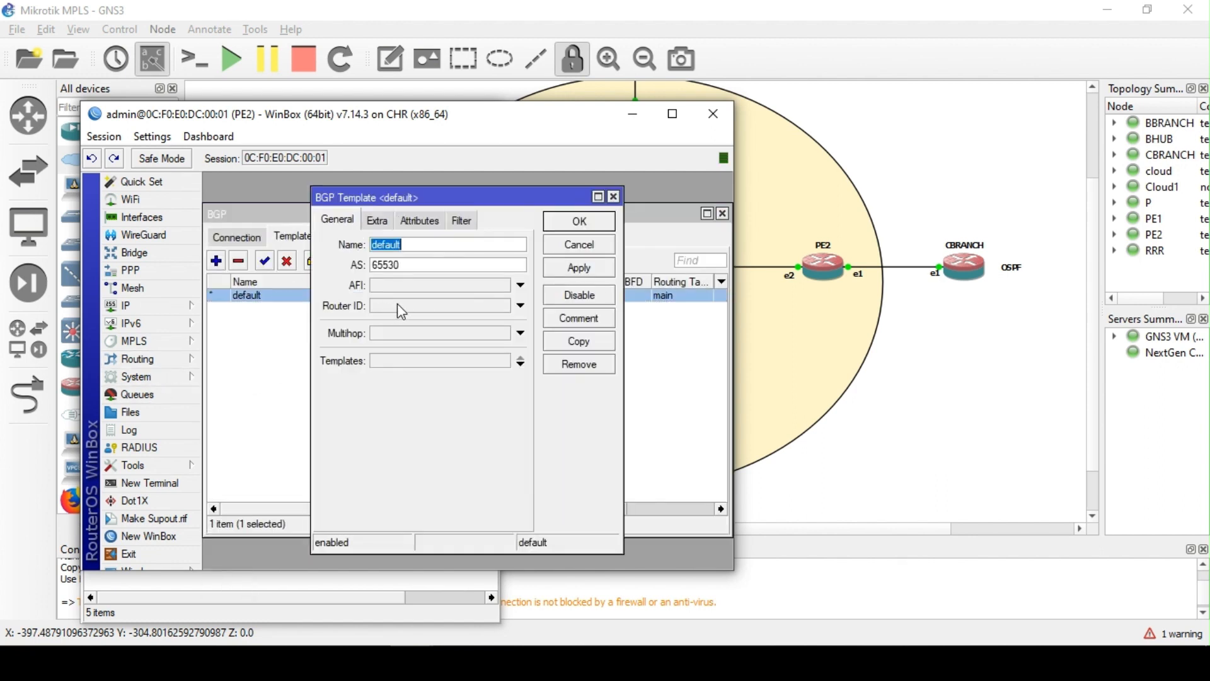
{"action": "double_click", "coordinate": [403, 264]}
{"action": "type", "text": "65000"}
{"action": "left_click", "coordinate": [392, 286]}
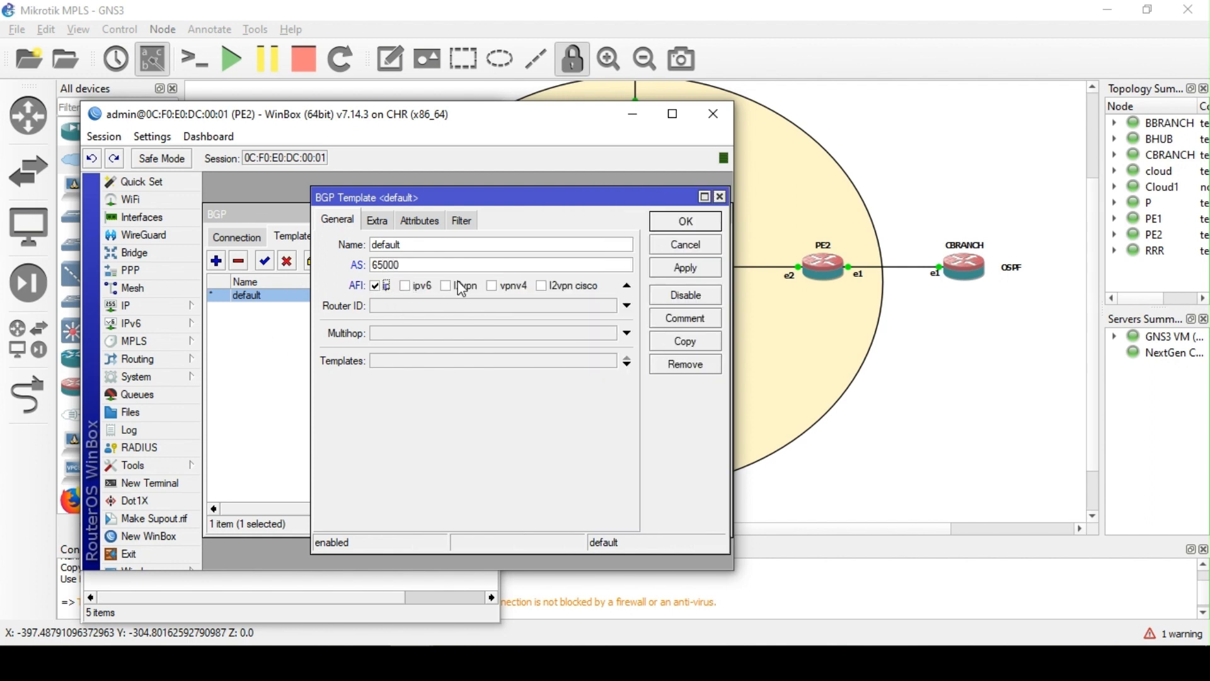
{"action": "left_click", "coordinate": [512, 288]}
{"action": "left_click", "coordinate": [458, 308]}
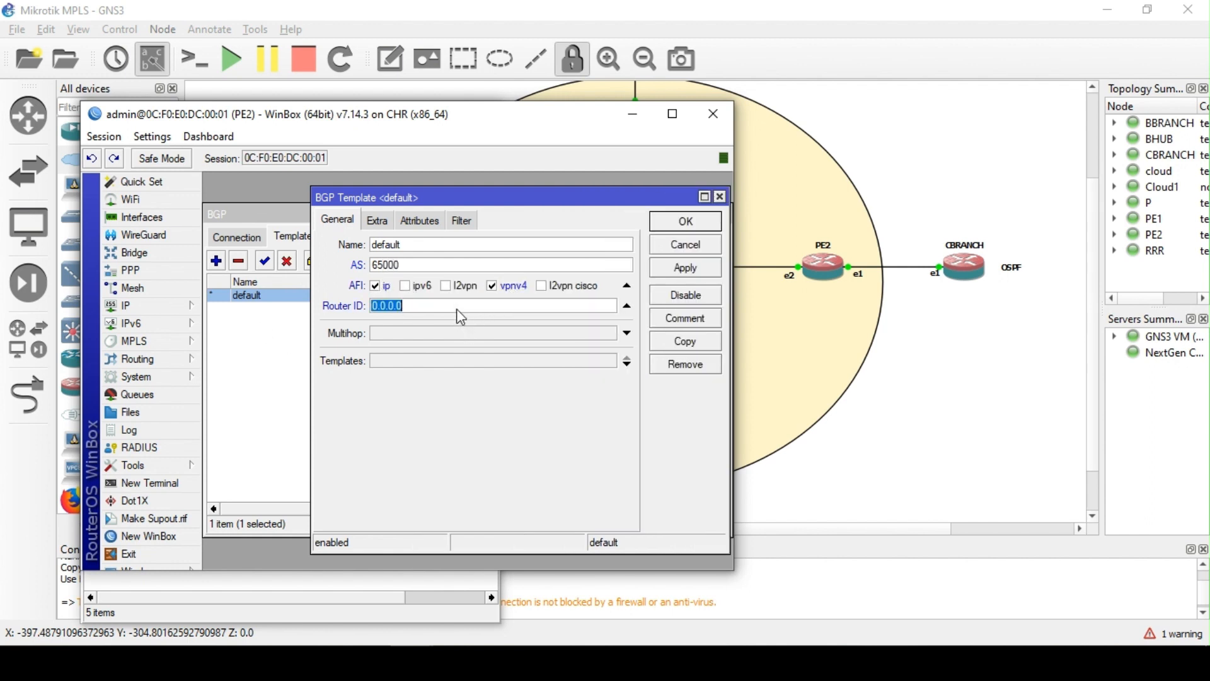
{"action": "type", "text": "10.10.10.3"}
{"action": "left_click", "coordinate": [686, 221]}
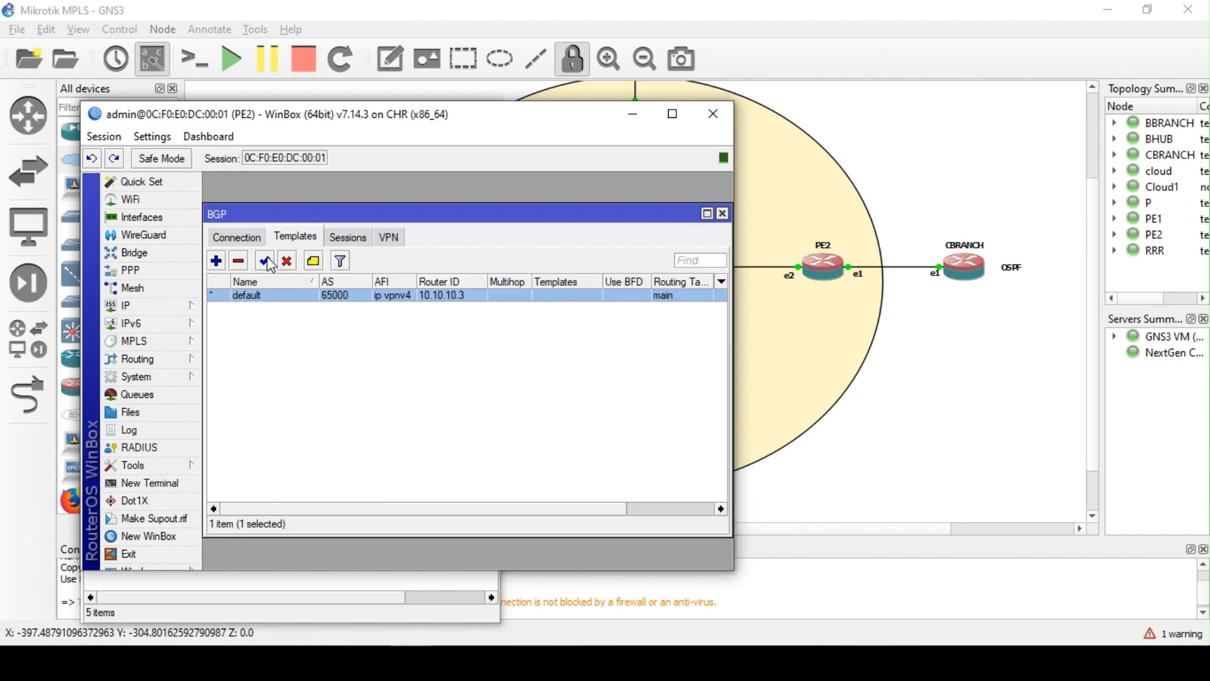
After checking PE2's address list, start a BGP connection using the default template, remote address 172.16.10.9 and remote AS 64999
{"action": "left_click", "coordinate": [248, 236]}
{"action": "left_click", "coordinate": [173, 308]}
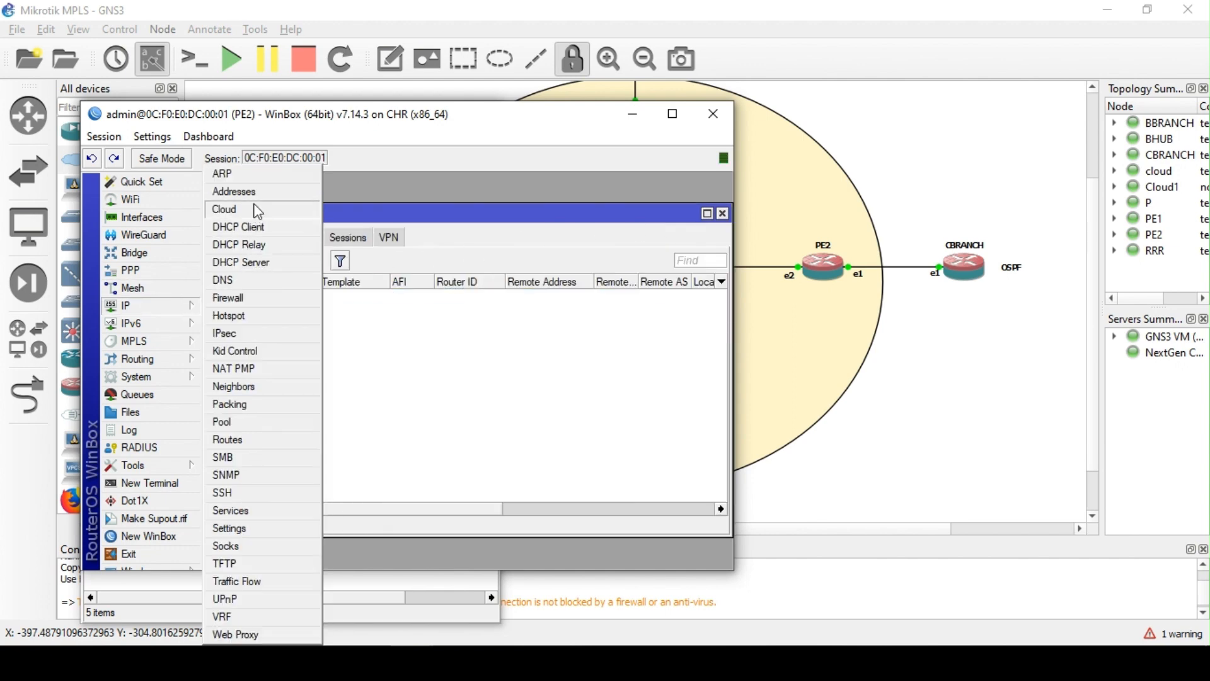
{"action": "left_click", "coordinate": [238, 191]}
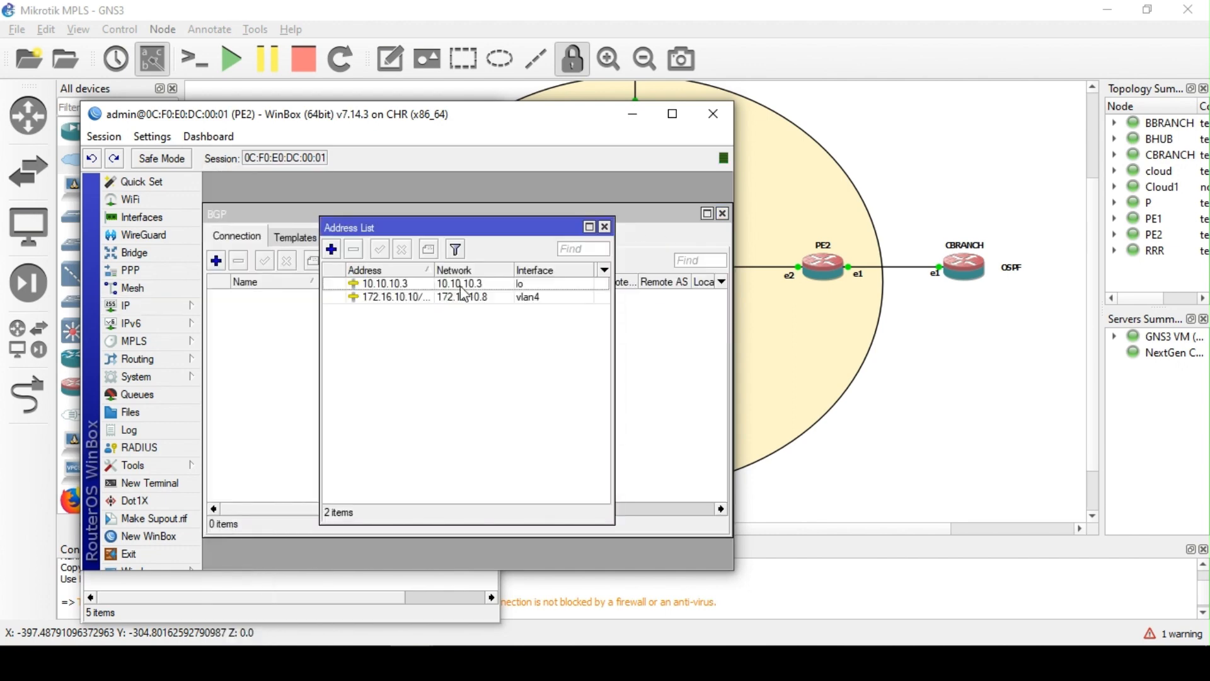
{"action": "left_click", "coordinate": [604, 226]}
{"action": "left_click", "coordinate": [217, 259]}
{"action": "left_click", "coordinate": [401, 253]}
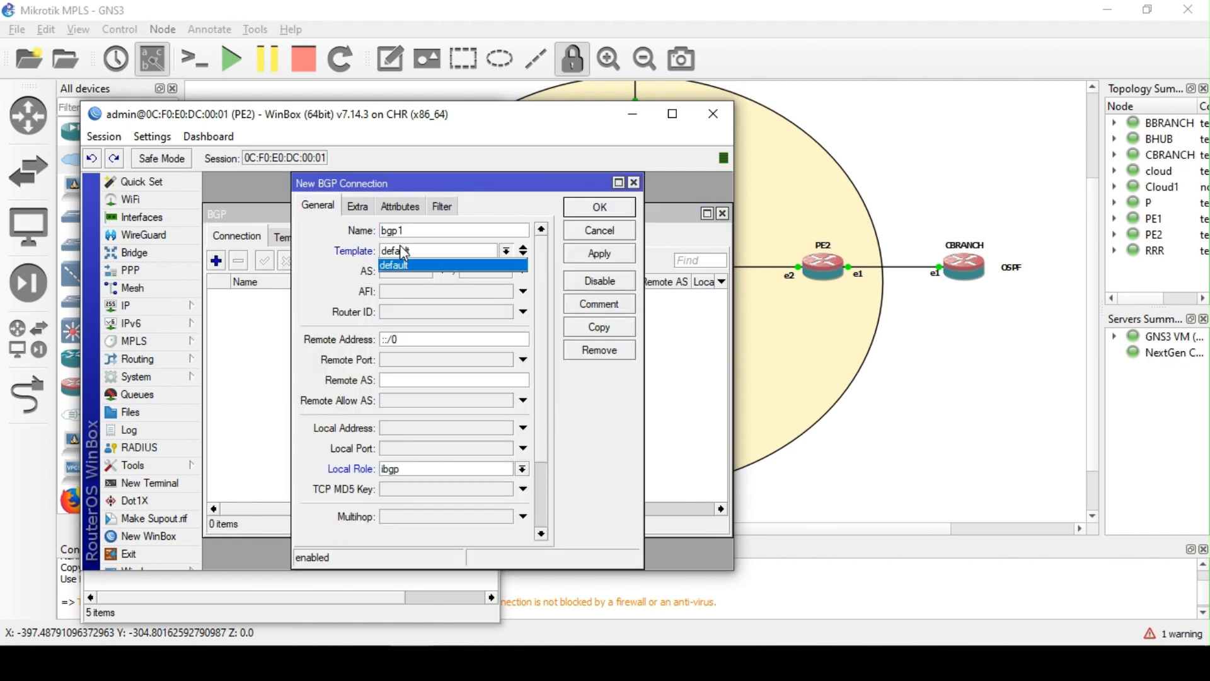
{"action": "left_click", "coordinate": [403, 263]}
{"action": "left_click", "coordinate": [388, 339]}
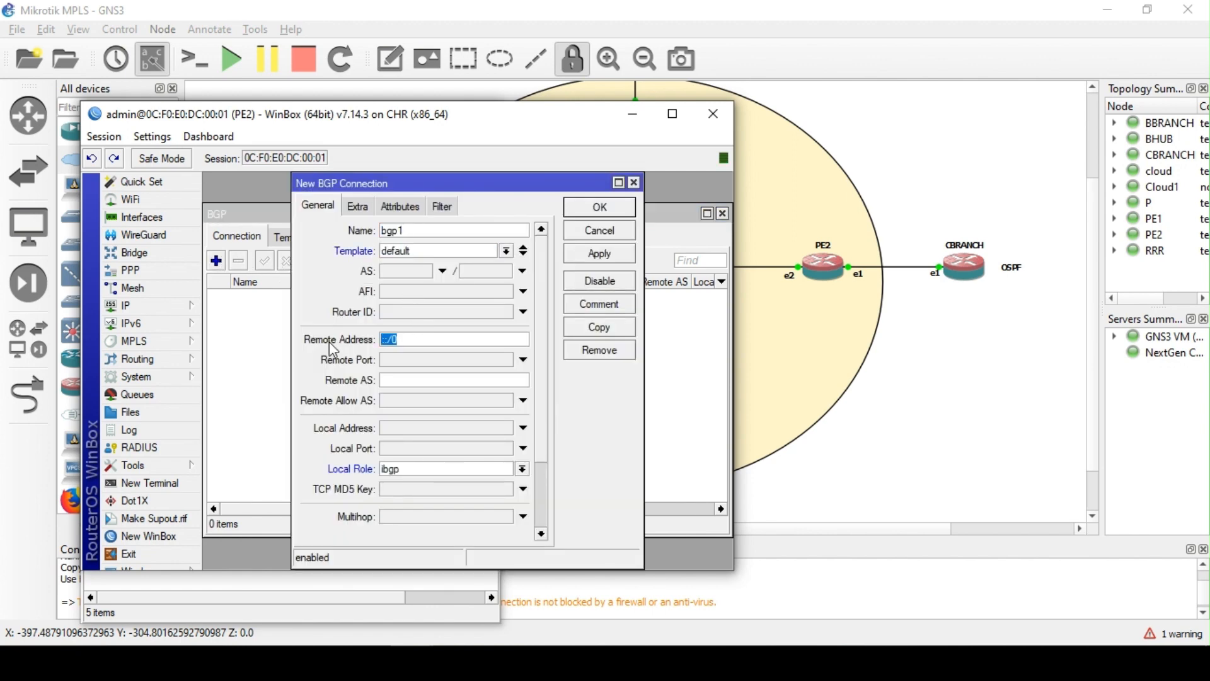
{"action": "type", "text": "172.16.10.9"}
{"action": "left_click", "coordinate": [405, 378]}
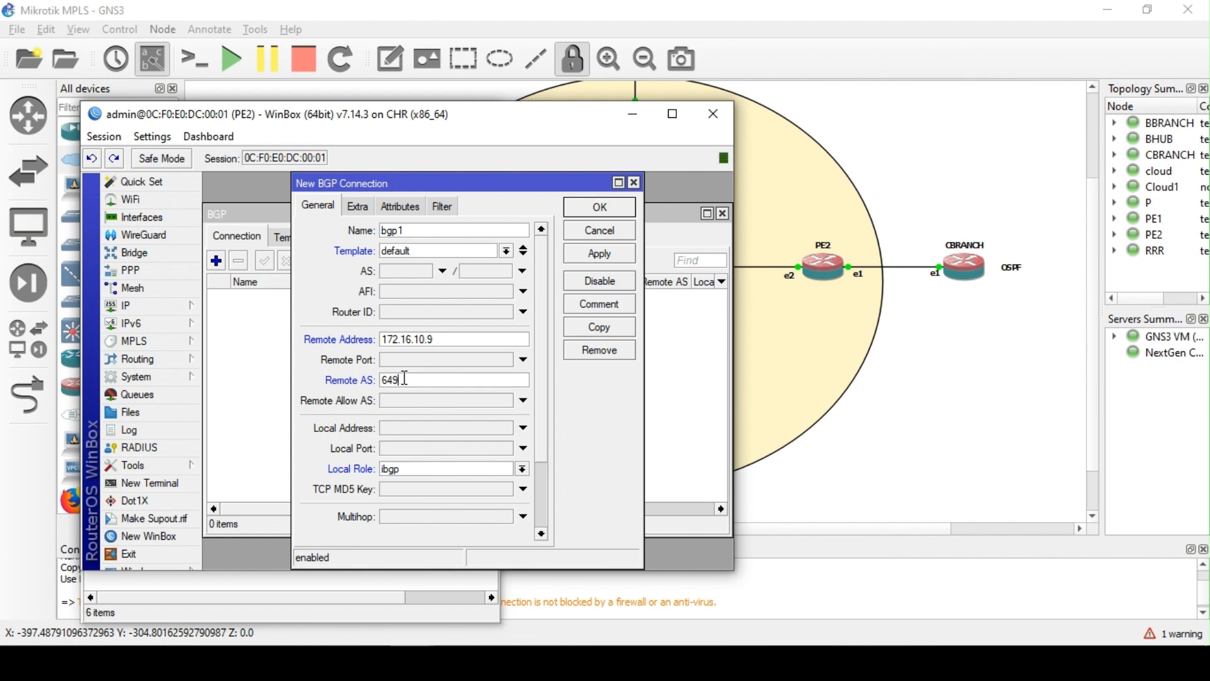
{"action": "type", "text": "64999"}
Set the connection's local role to ebgp, activate Connect and Listen, save it, and check PE2's BGP sessions
{"action": "left_click", "coordinate": [421, 471]}
{"action": "left_click", "coordinate": [416, 481]}
{"action": "scroll", "coordinate": [419, 507], "scroll_direction": "down", "scroll_amount": 2}
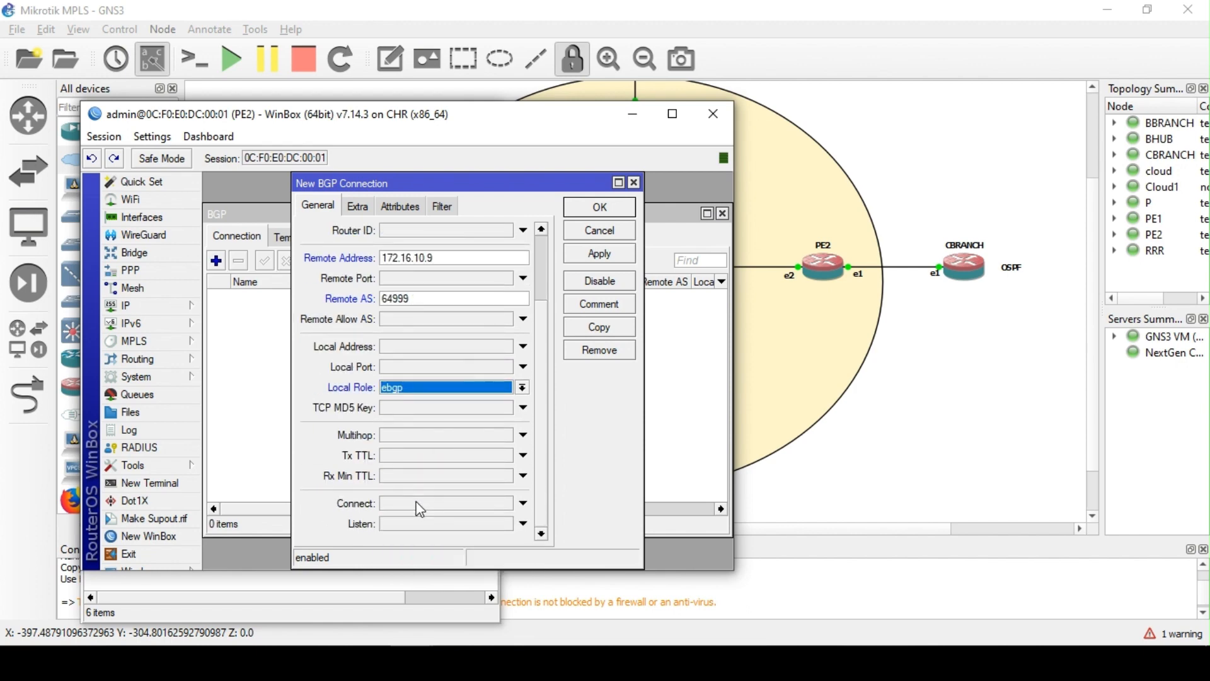
{"action": "left_click", "coordinate": [401, 504]}
{"action": "left_click", "coordinate": [406, 524]}
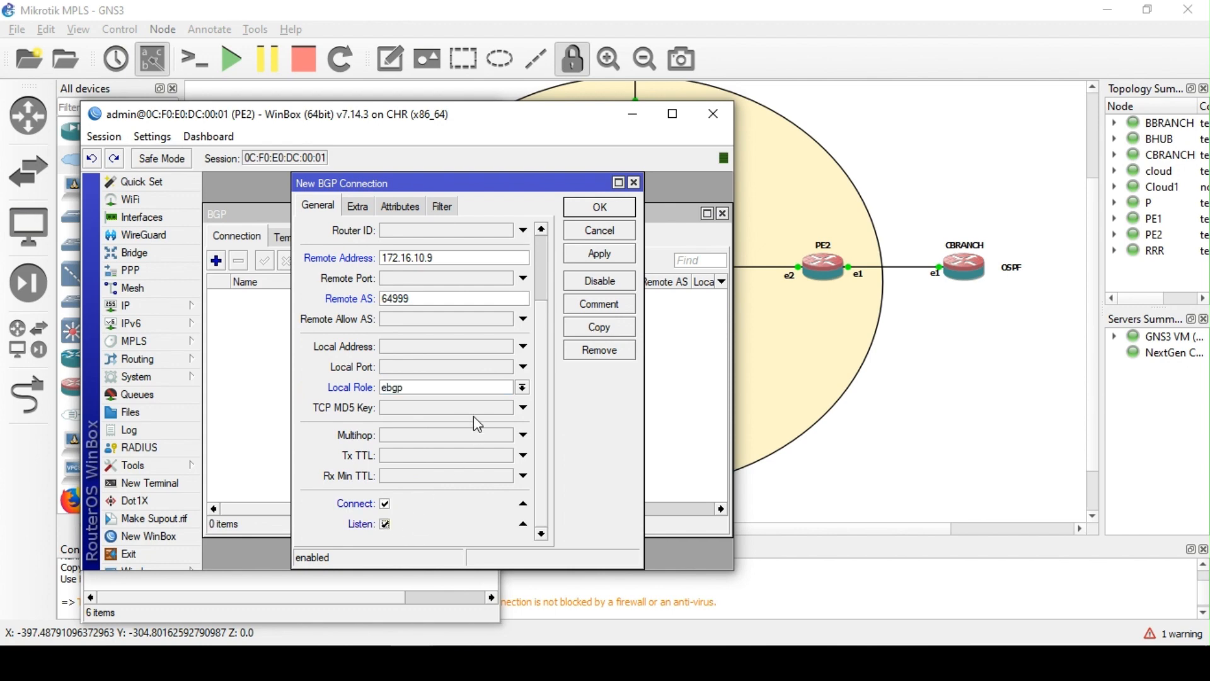
{"action": "scroll", "coordinate": [475, 417], "scroll_direction": "up", "scroll_amount": 2}
{"action": "left_click", "coordinate": [588, 253]}
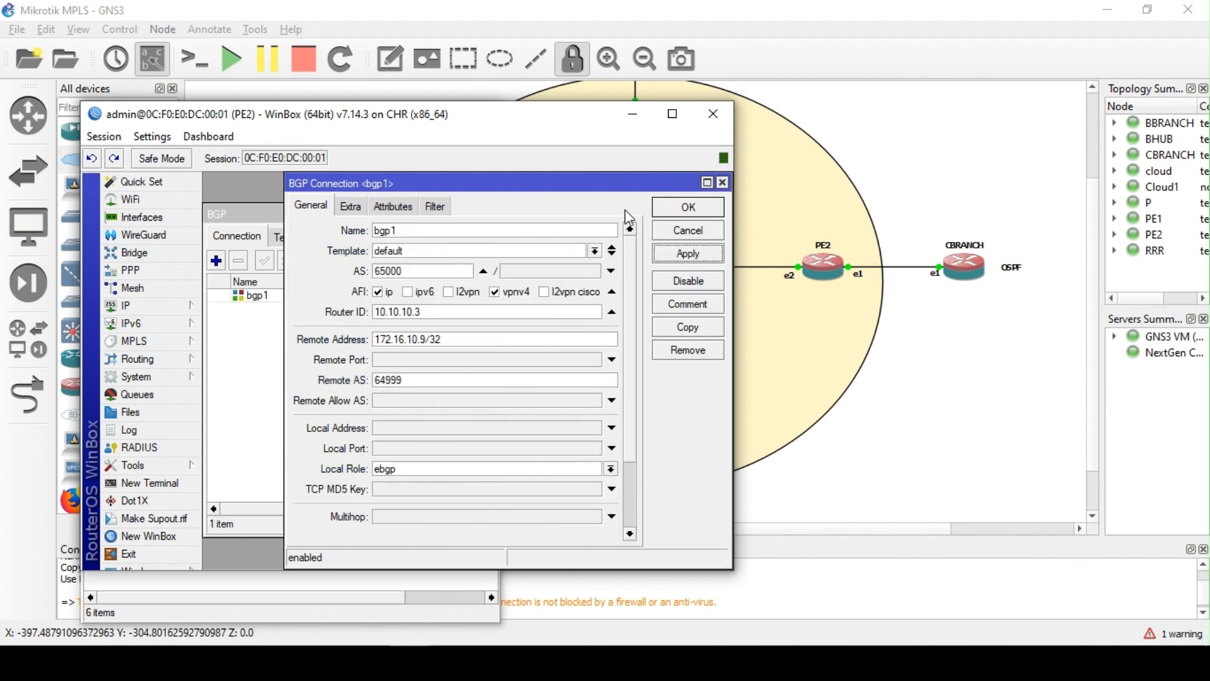
{"action": "left_click", "coordinate": [684, 210]}
{"action": "left_click", "coordinate": [332, 239]}
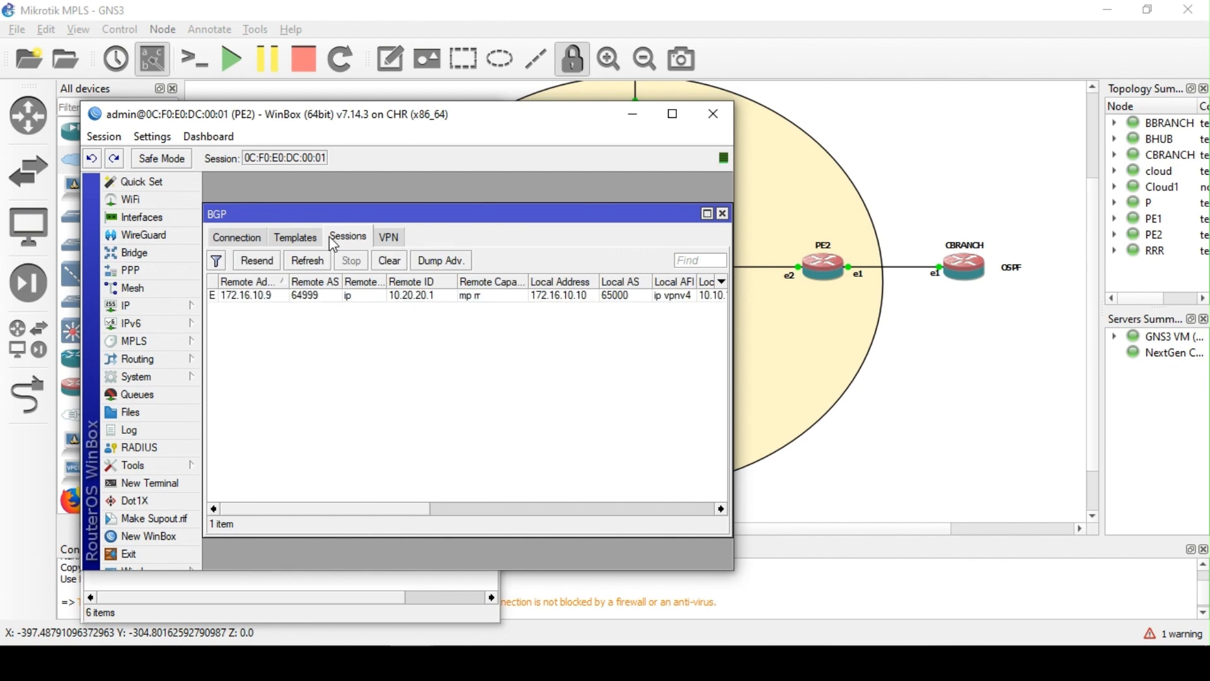
{"action": "left_click", "coordinate": [263, 245]}
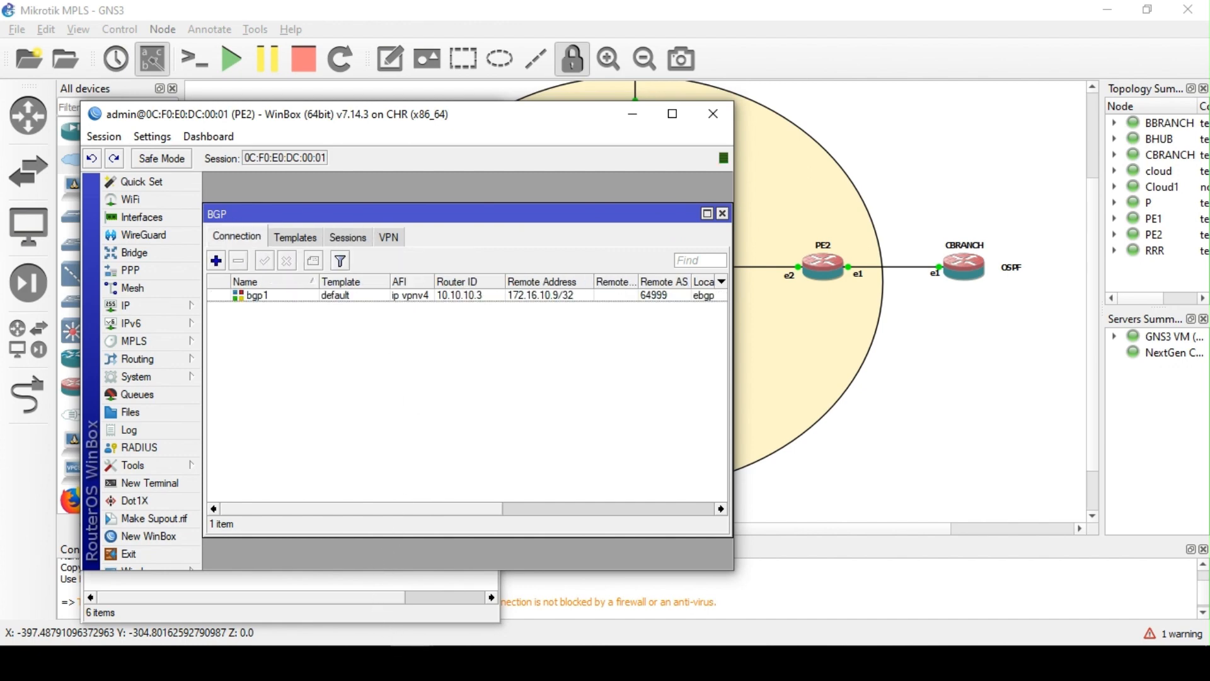
Return to the WinBox neighbor list and connect to router RRR
{"action": "left_click", "coordinate": [399, 662]}
{"action": "left_click", "coordinate": [220, 567]}
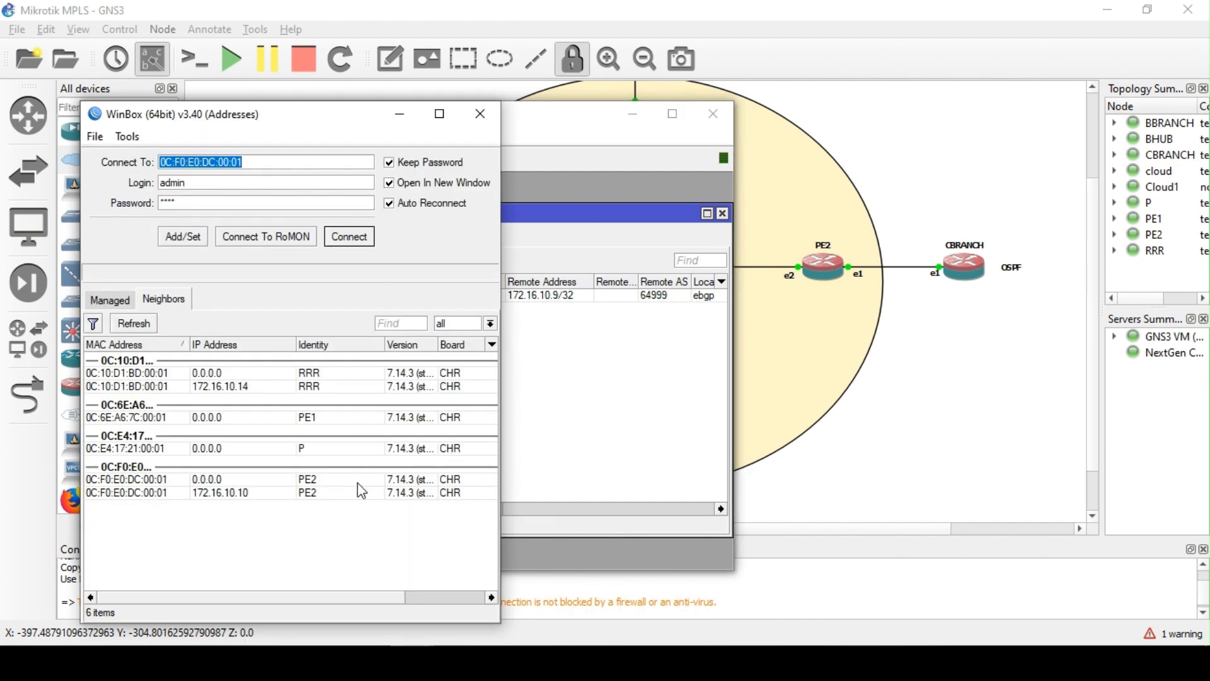
{"action": "left_click", "coordinate": [137, 386]}
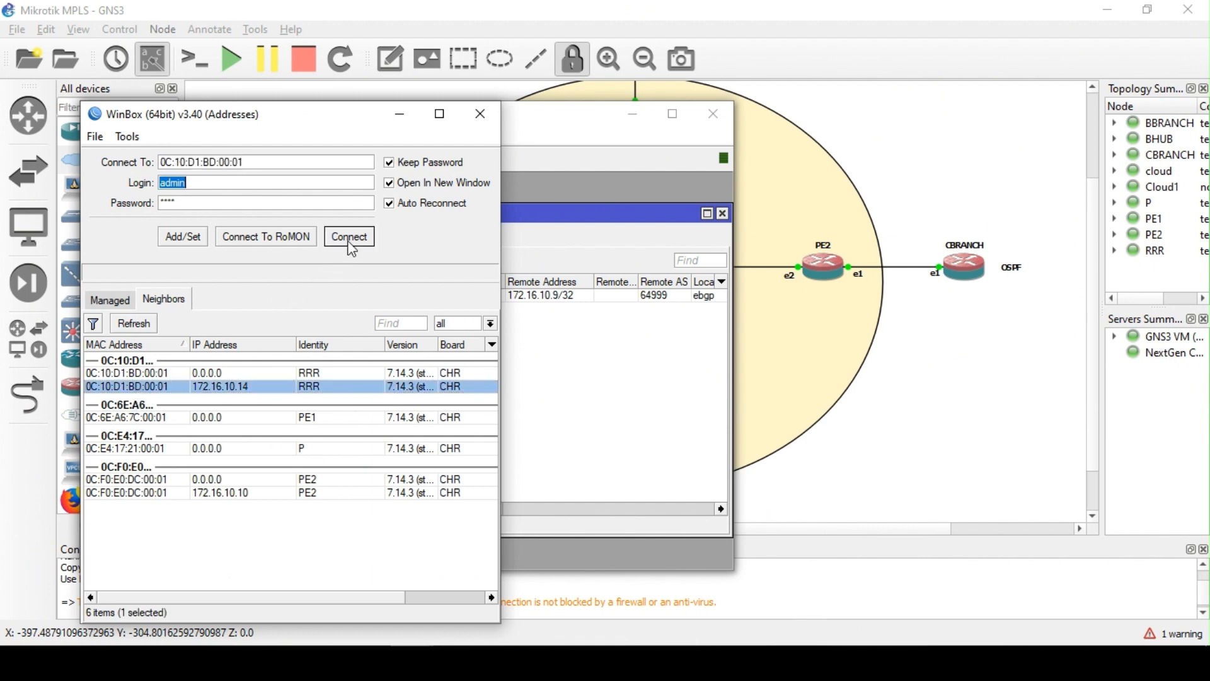
{"action": "left_click", "coordinate": [351, 241]}
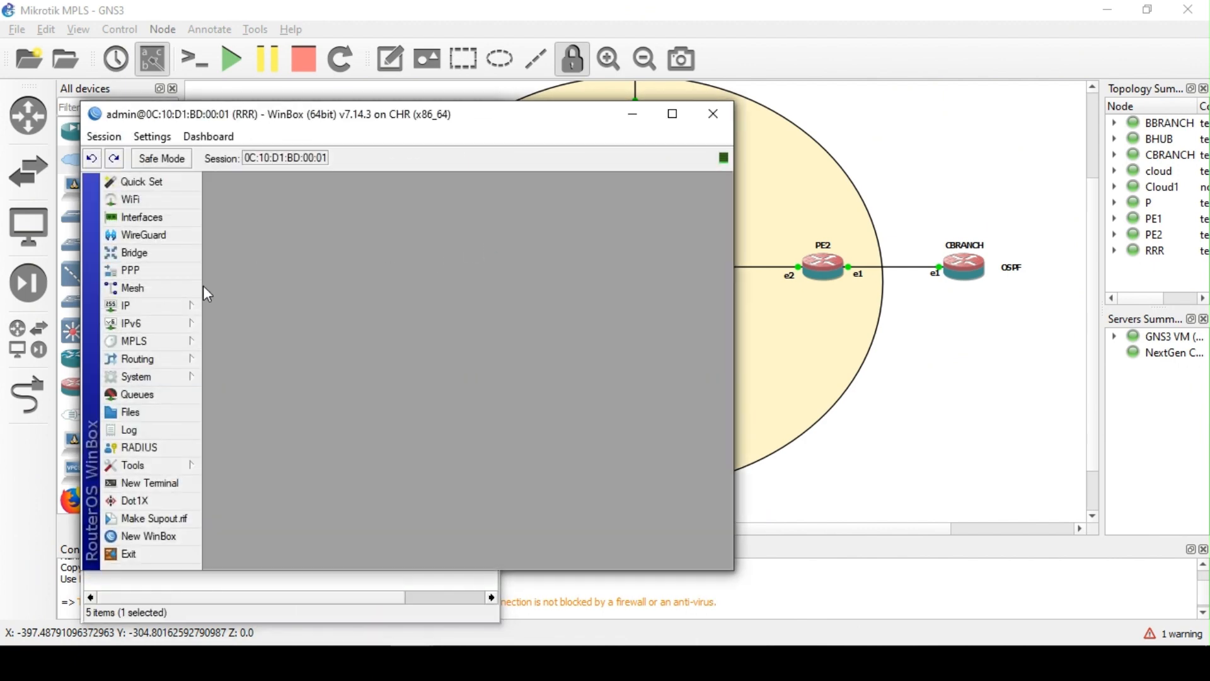
Add the IP address 10.10.10.4 to RRR's lo interface
{"action": "left_click", "coordinate": [171, 305]}
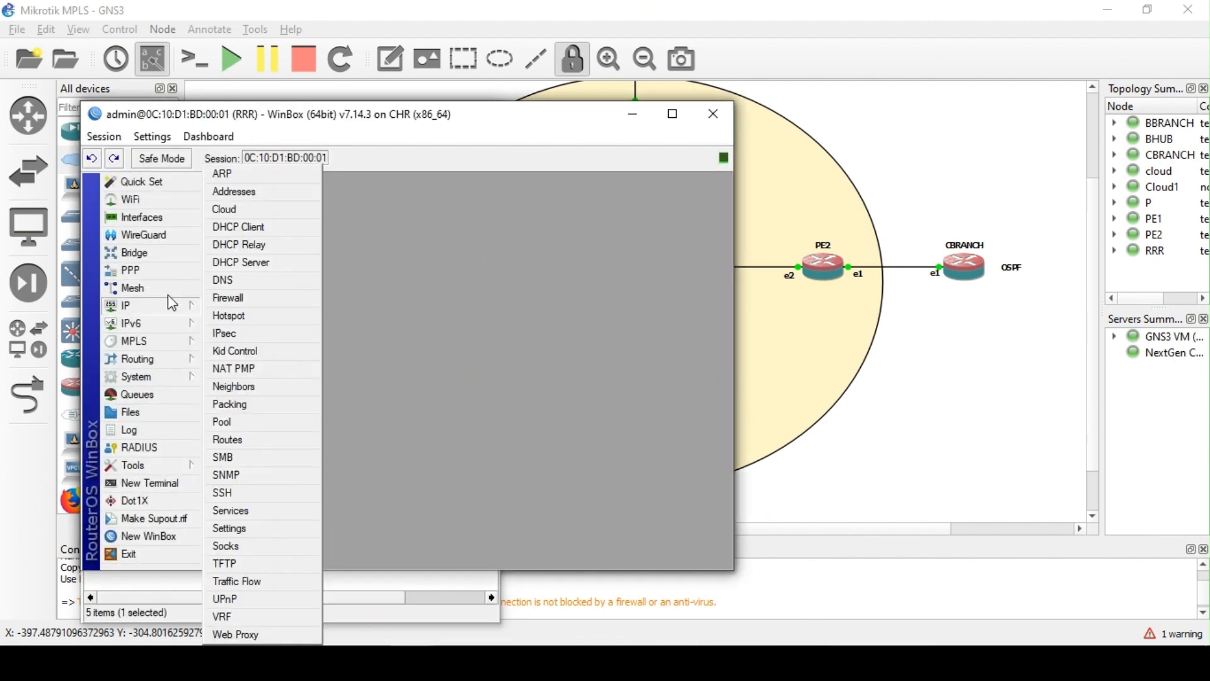
{"action": "left_click", "coordinate": [233, 190]}
{"action": "left_click", "coordinate": [331, 249]}
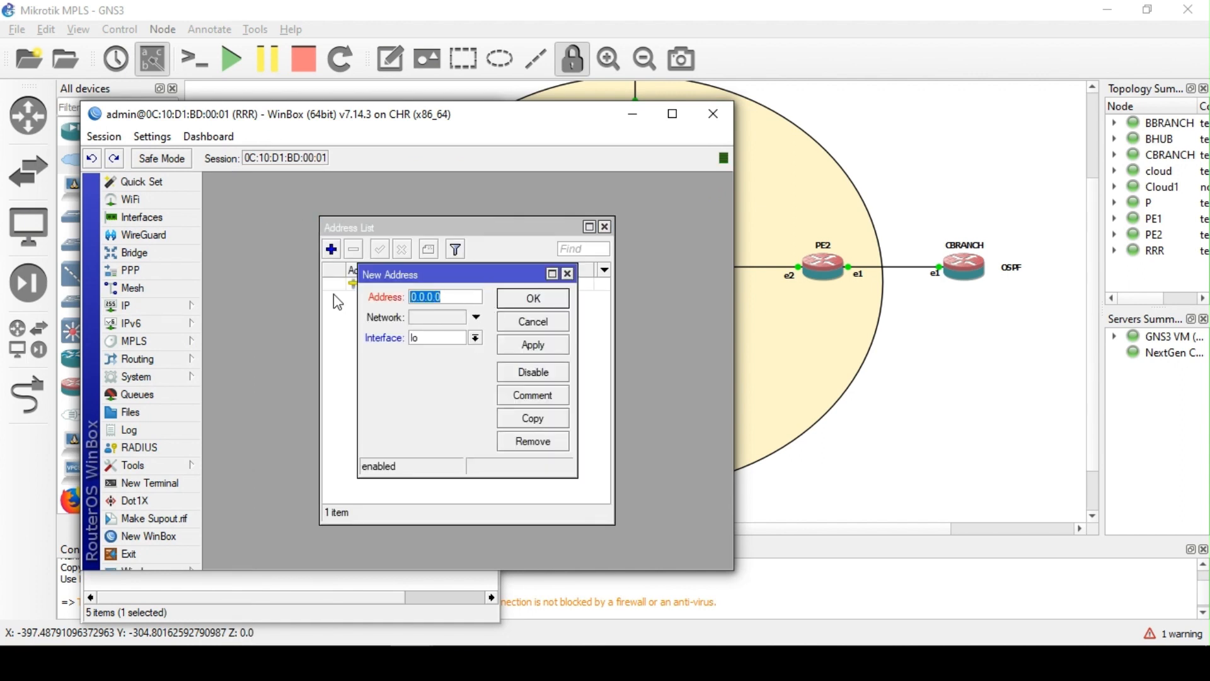
{"action": "type", "text": "10.10.10.3"}
{"action": "key", "text": "BackSpace"}
{"action": "type", "text": "4"}
{"action": "left_click", "coordinate": [528, 298]}
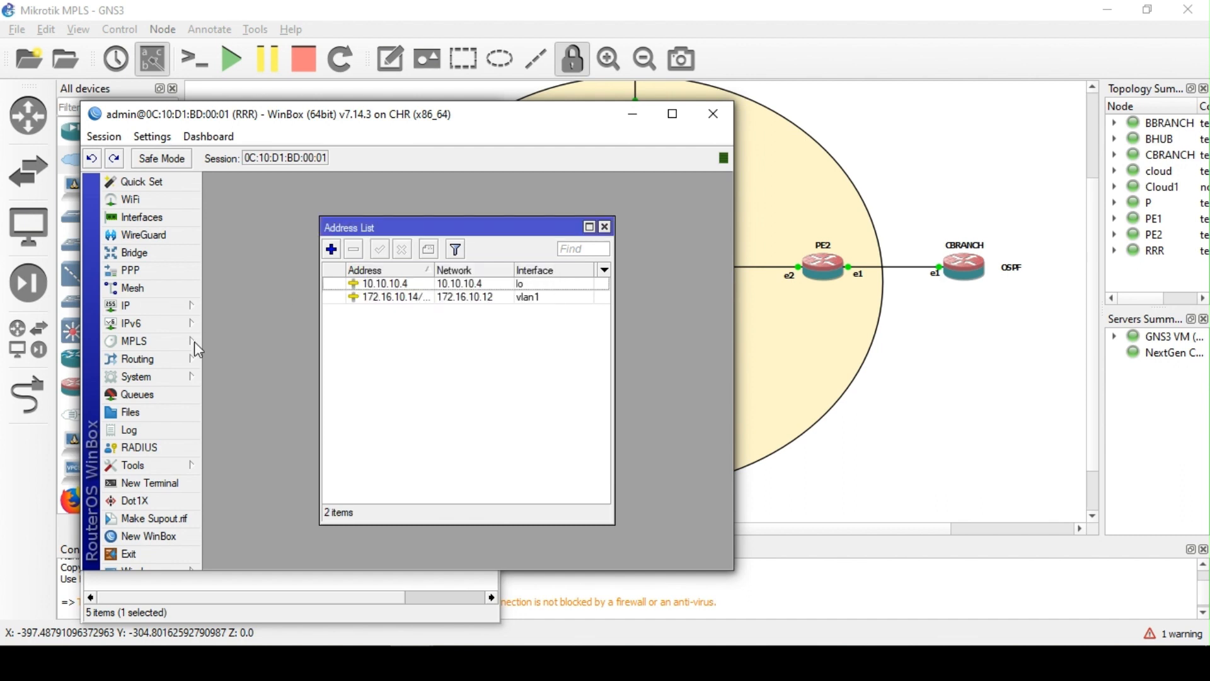
Set RRR's default BGP template to AS 65000, router ID 10.10.10.4, and address families ip and vpnv4
{"action": "left_click", "coordinate": [184, 359]}
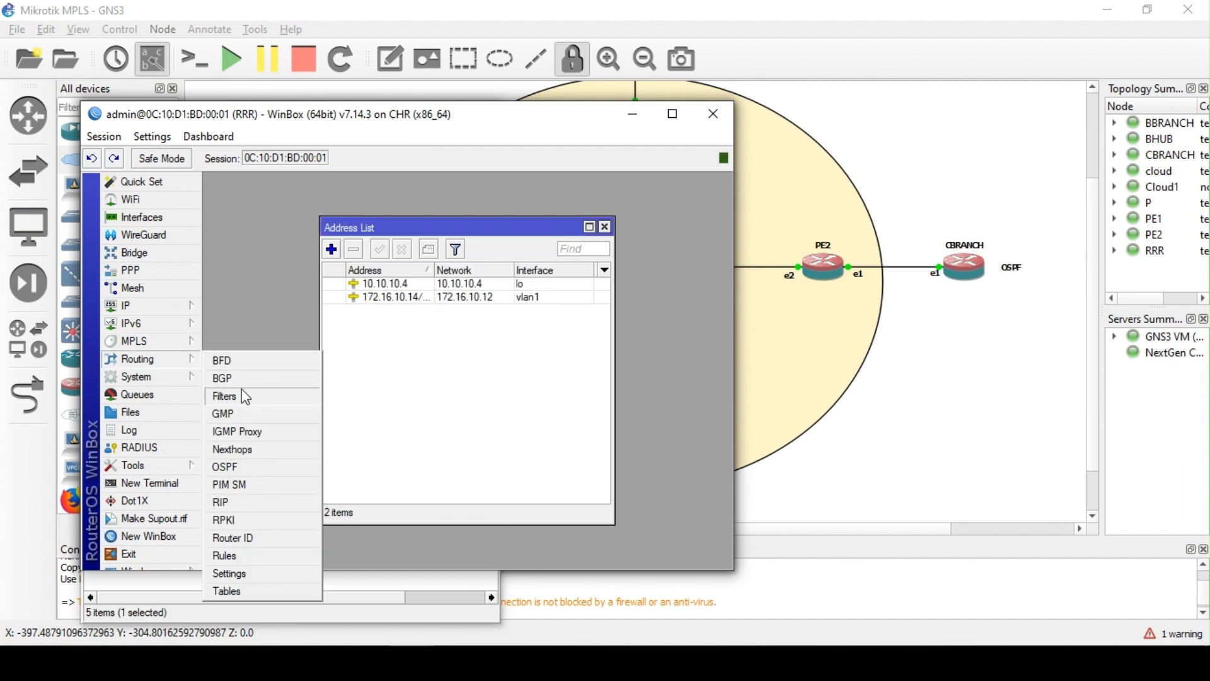
{"action": "left_click", "coordinate": [222, 378]}
{"action": "left_click", "coordinate": [304, 237]}
{"action": "left_click", "coordinate": [322, 300]}
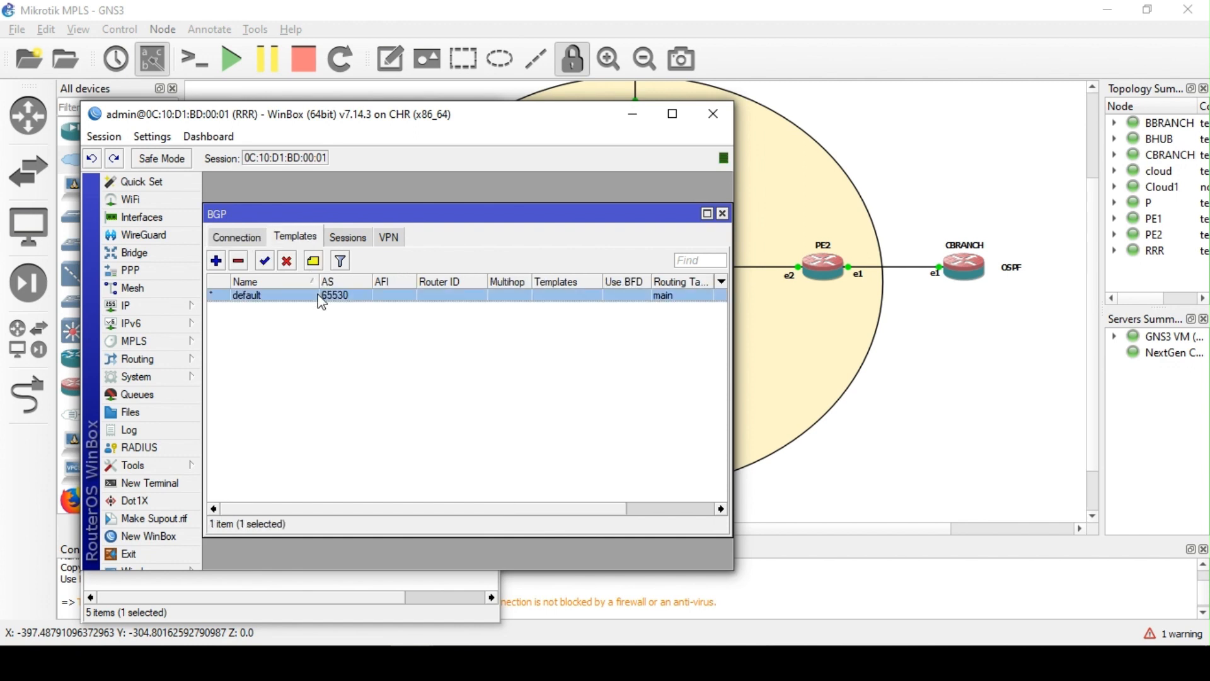
{"action": "double_click", "coordinate": [321, 301]}
{"action": "double_click", "coordinate": [437, 265]}
{"action": "type", "text": "6500"}
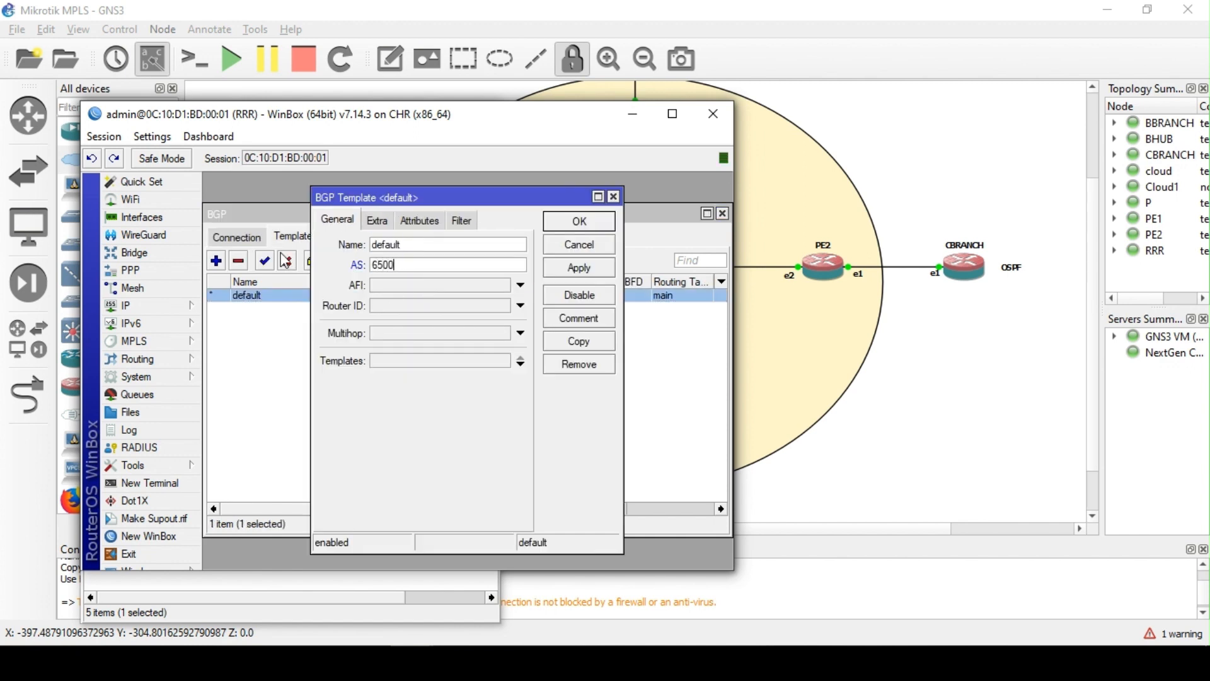
{"action": "type", "text": "0"}
{"action": "left_click", "coordinate": [405, 306]}
{"action": "type", "text": "10.10.10.3"}
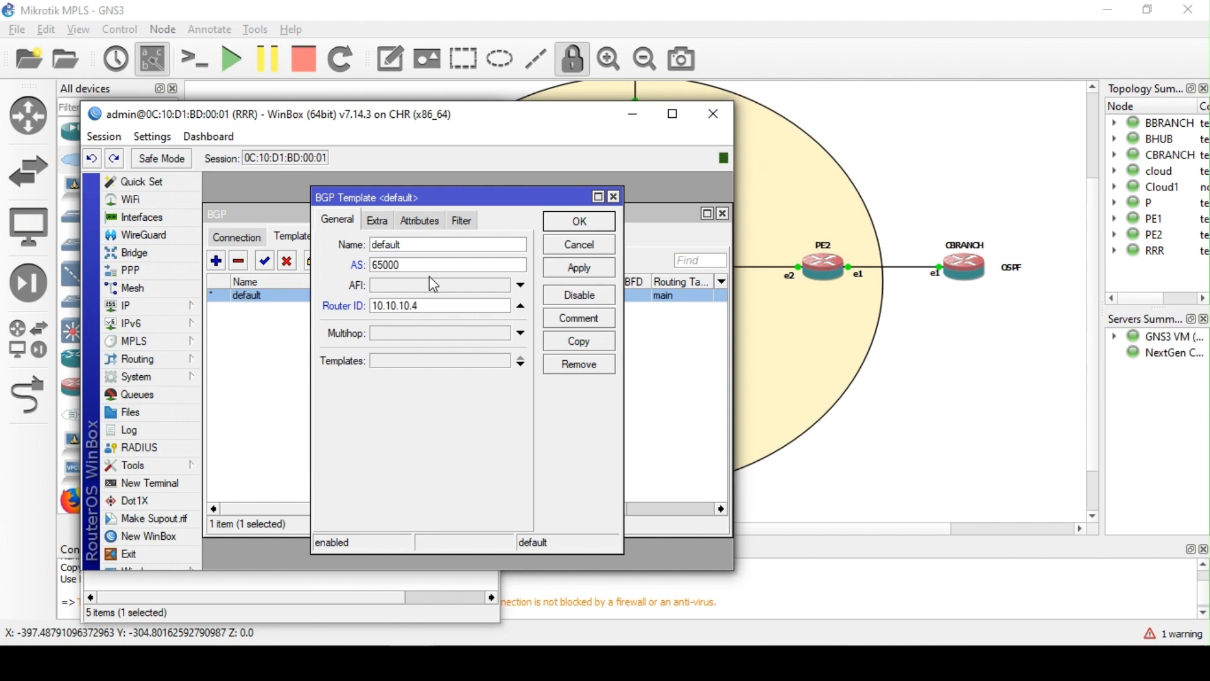
{"action": "left_click", "coordinate": [385, 285]}
{"action": "left_click", "coordinate": [511, 288]}
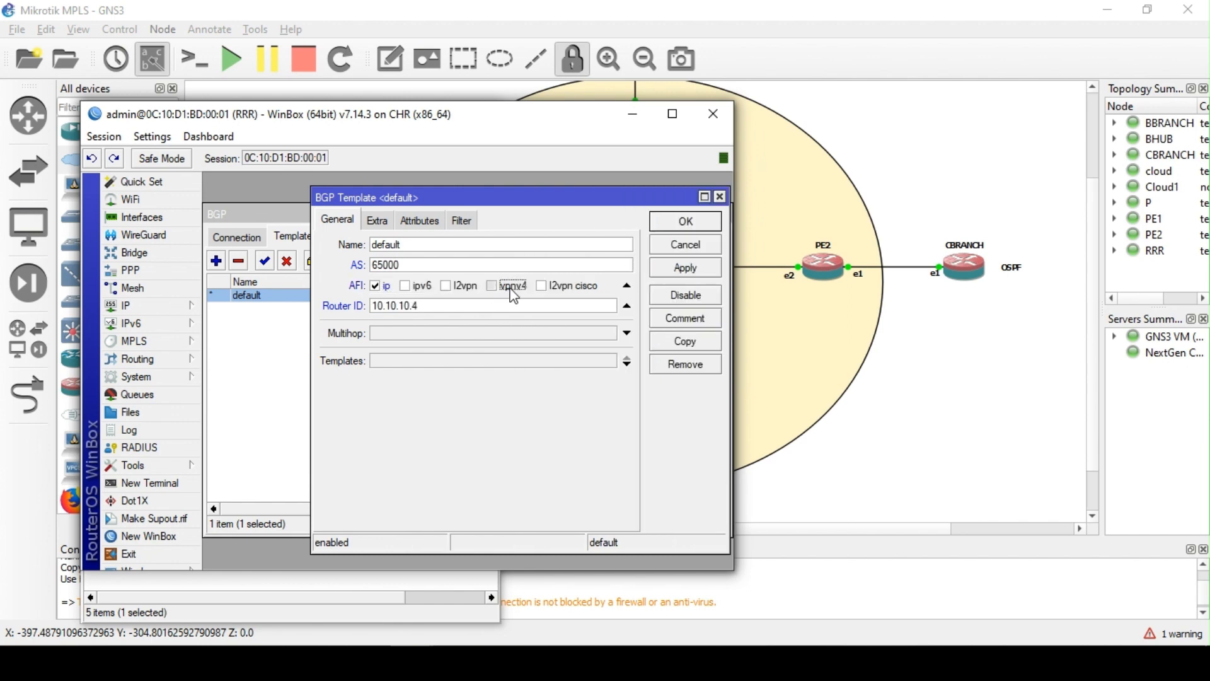
{"action": "left_click", "coordinate": [685, 221]}
Start a BGP connection on RRR with the default template, remote address 172.16.10.13 and remote AS 64999
{"action": "left_click", "coordinate": [237, 237]}
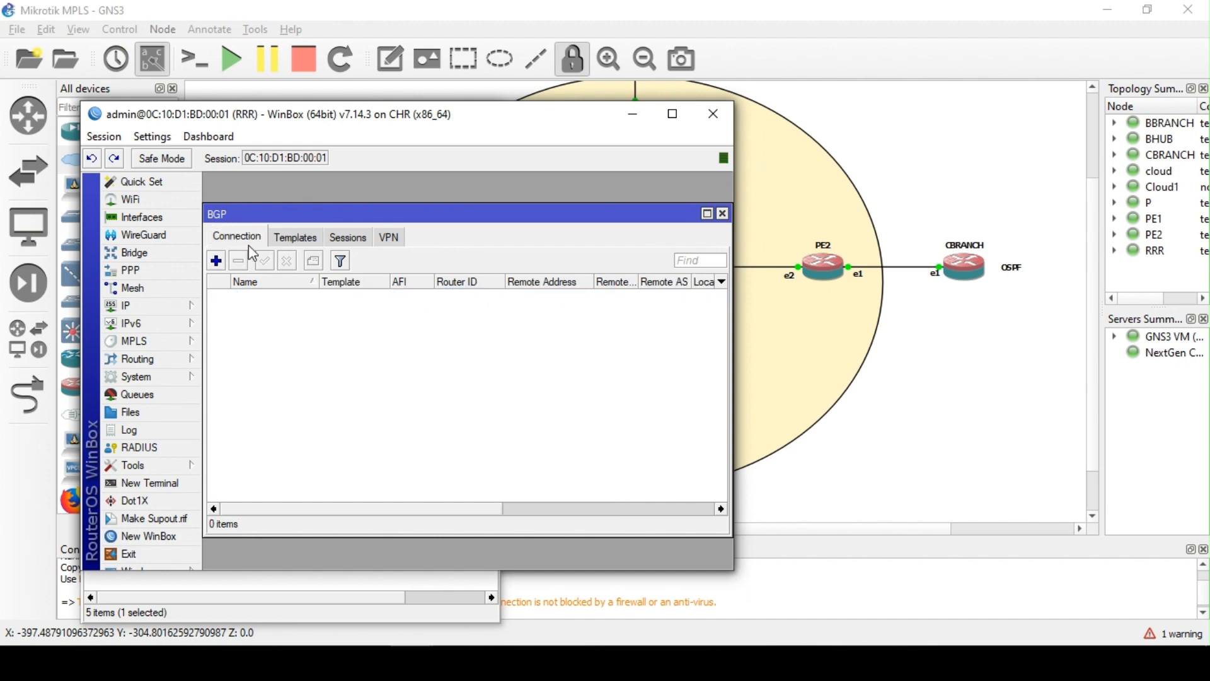
{"action": "left_click", "coordinate": [216, 261]}
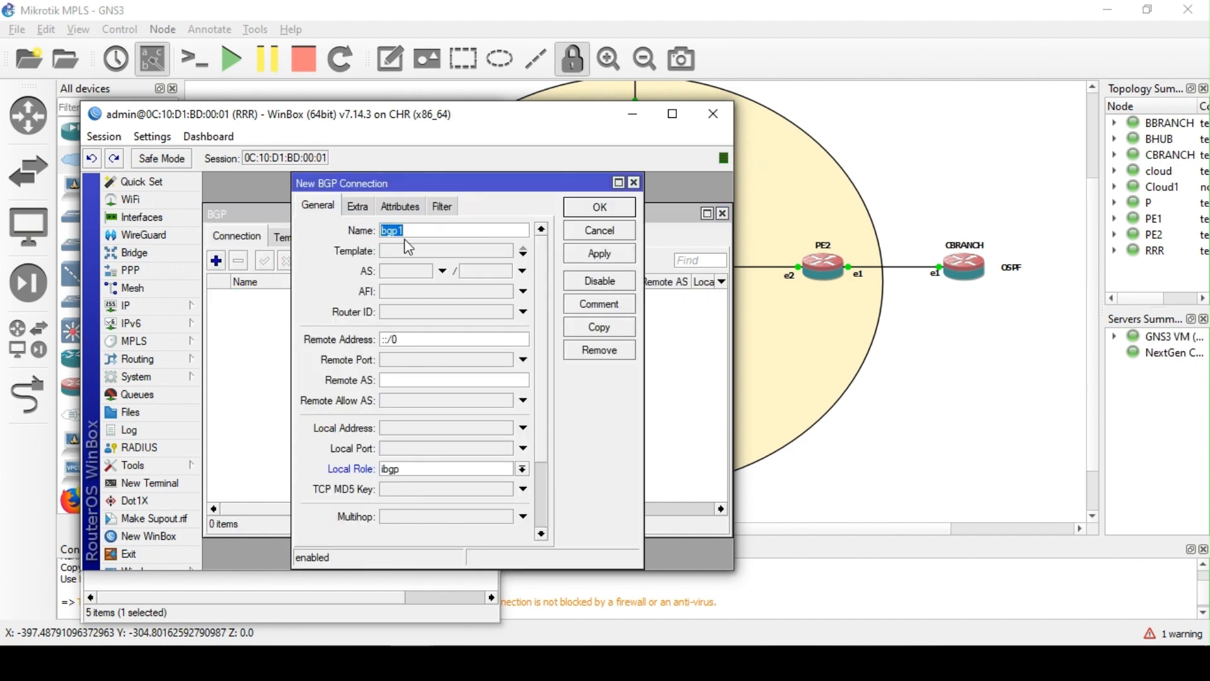
{"action": "left_click", "coordinate": [408, 251]}
{"action": "left_click", "coordinate": [427, 338]}
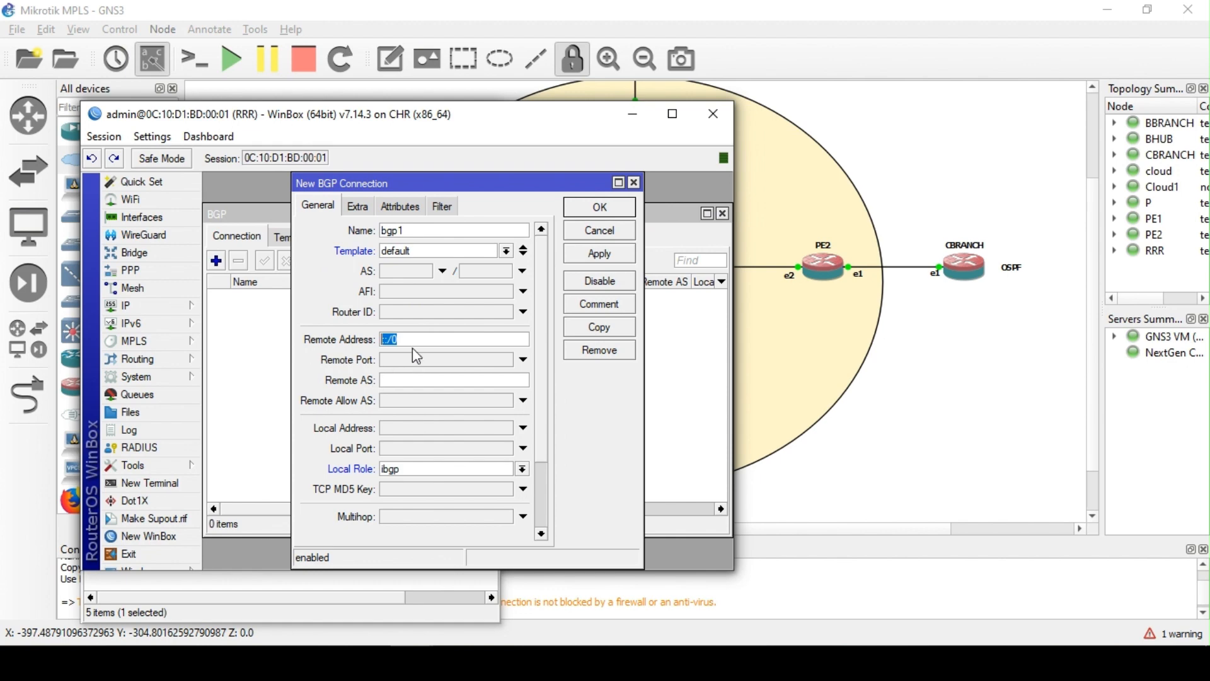
{"action": "type", "text": "172.16.10.13"}
{"action": "left_click", "coordinate": [421, 380]}
Set the local role to ebgp on RRR's BGP connection, specify its Connect option, save it and check the BGP sessions
{"action": "left_click", "coordinate": [449, 469]}
{"action": "left_click", "coordinate": [429, 483]}
{"action": "scroll", "coordinate": [428, 441], "scroll_direction": "down", "scroll_amount": 2}
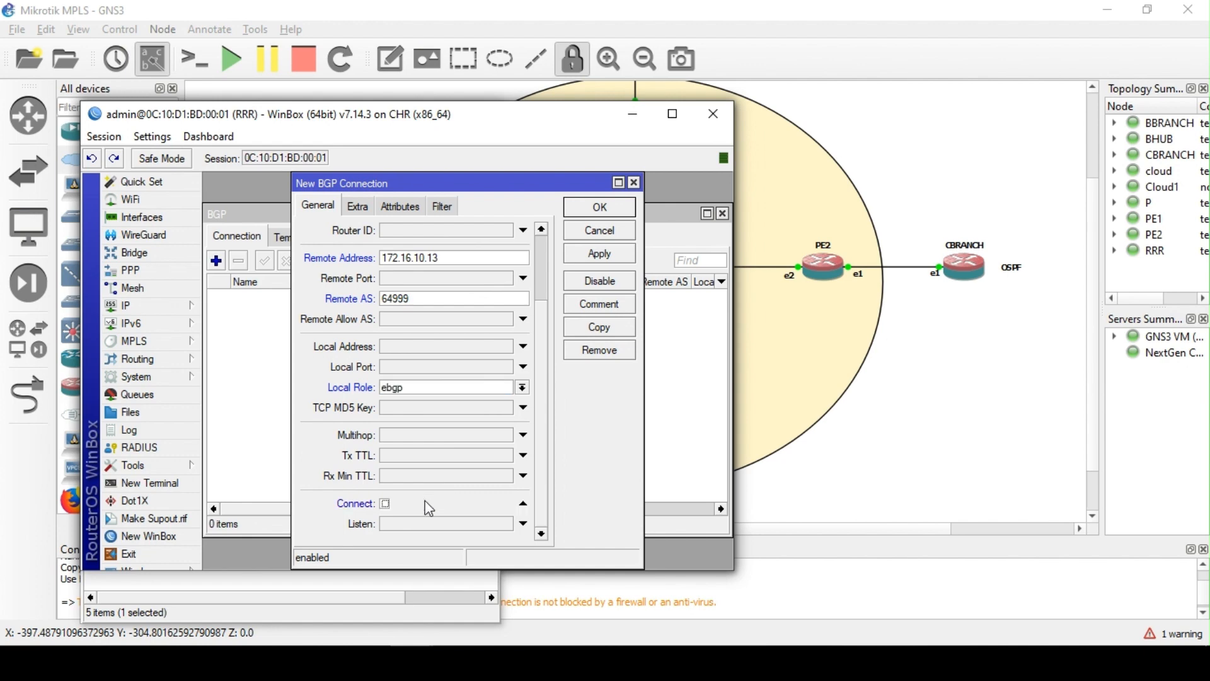
{"action": "left_click", "coordinate": [424, 502]}
{"action": "scroll", "coordinate": [456, 477], "scroll_direction": "up", "scroll_amount": 3}
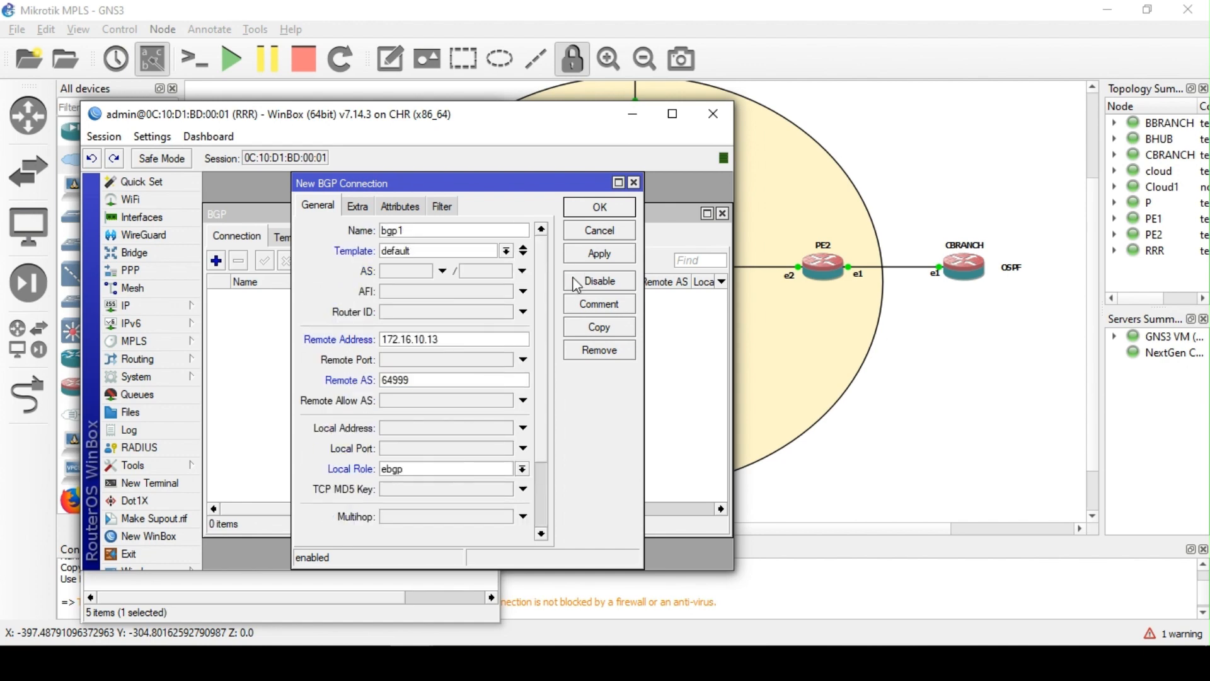
{"action": "left_click", "coordinate": [595, 255]}
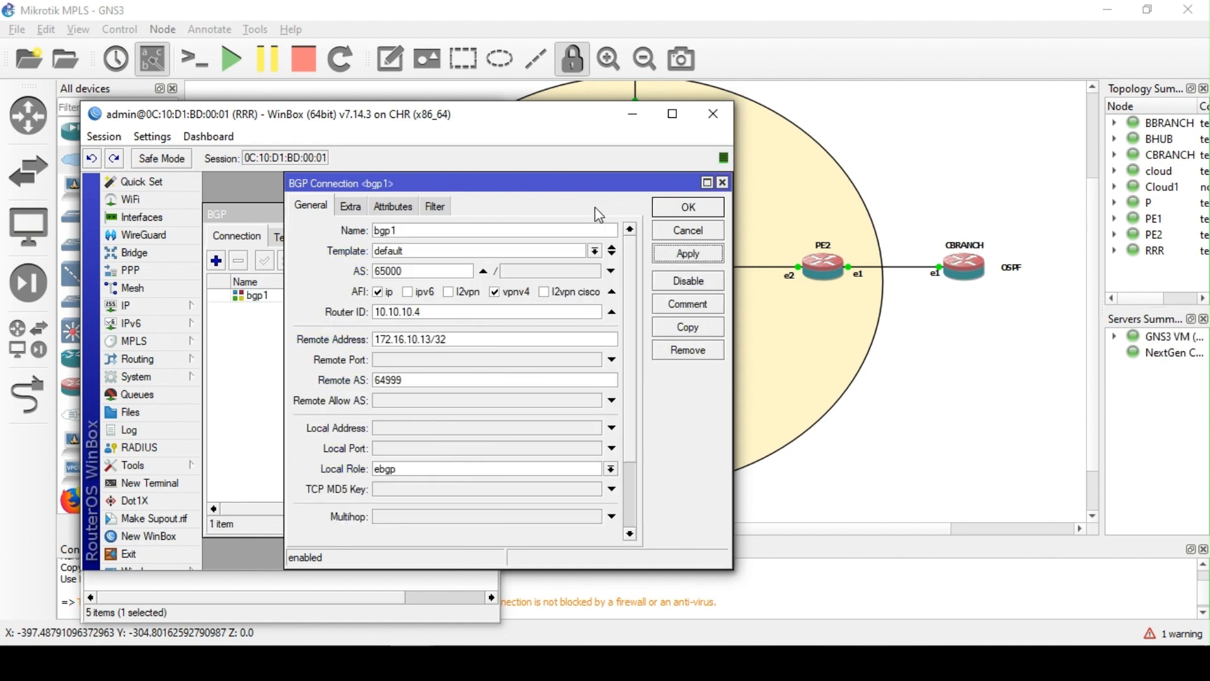
{"action": "left_click", "coordinate": [682, 208]}
{"action": "left_click", "coordinate": [348, 236]}
{"action": "left_click", "coordinate": [236, 243]}
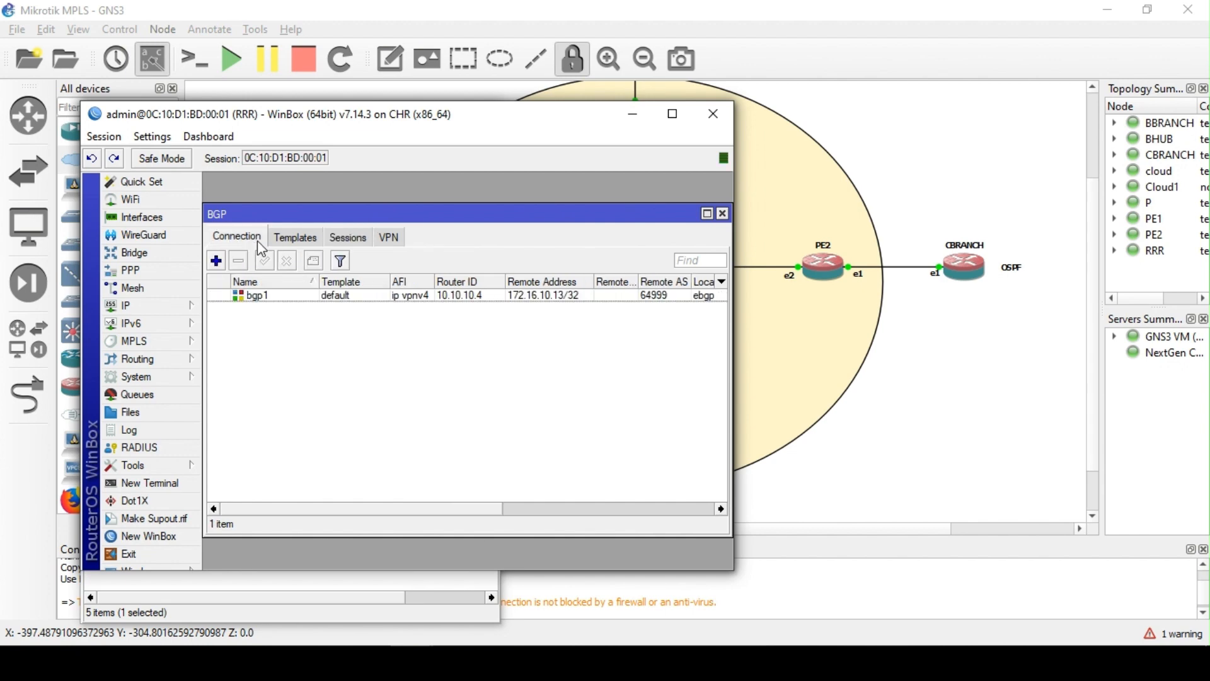
Spread out the RRR, PE2 and PE1 session windows and switch to router P's WinBox session
{"action": "left_click_drag", "start_coordinate": [459, 126], "coordinate": [864, 138]}
{"action": "left_click", "coordinate": [406, 115]}
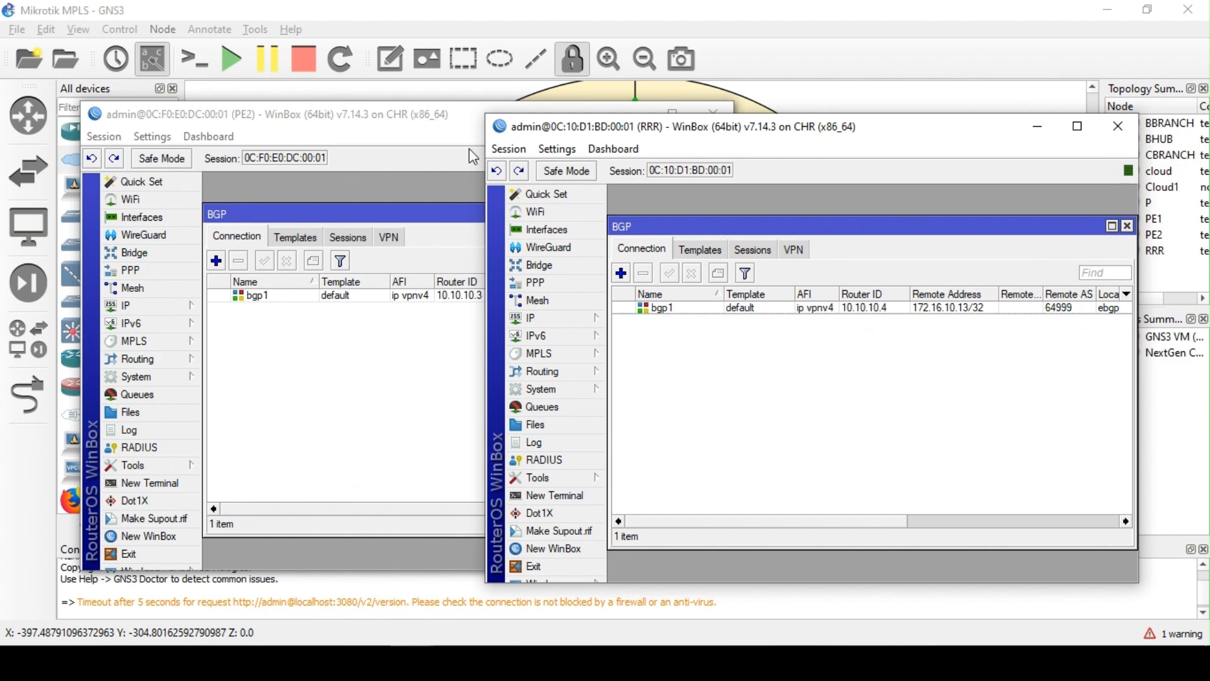
{"action": "left_click_drag", "start_coordinate": [643, 124], "coordinate": [693, 112]}
{"action": "left_click_drag", "start_coordinate": [407, 127], "coordinate": [655, 135]}
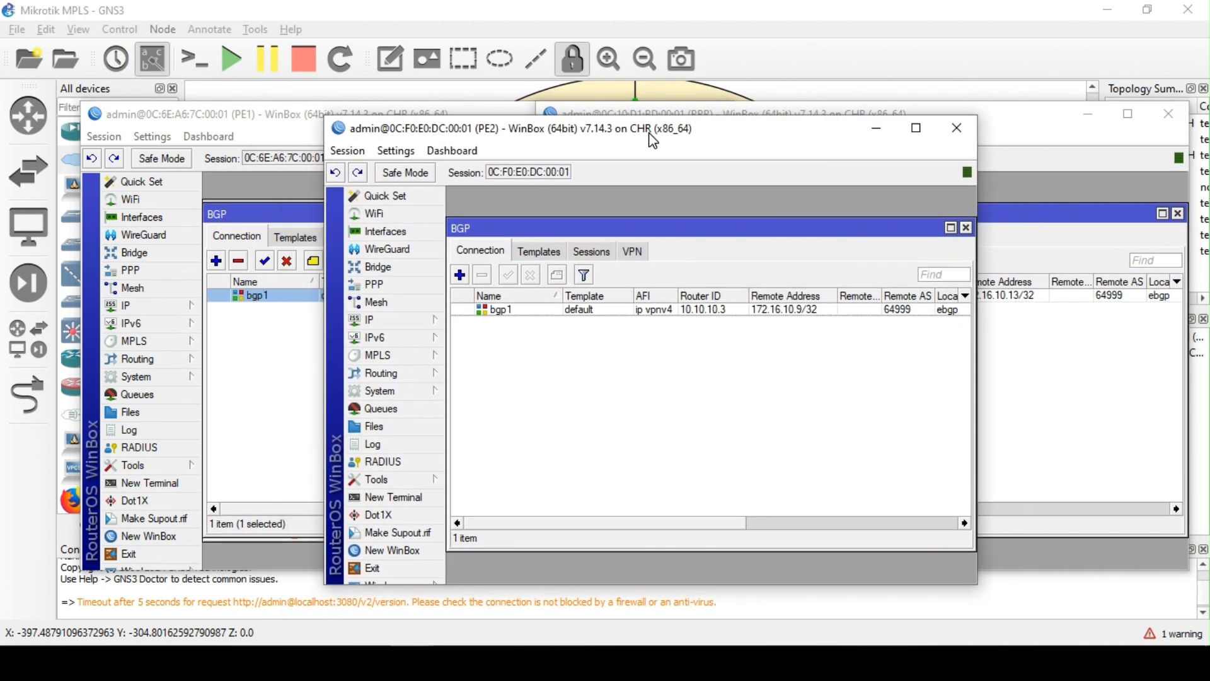
{"action": "left_click_drag", "start_coordinate": [294, 130], "coordinate": [462, 140]}
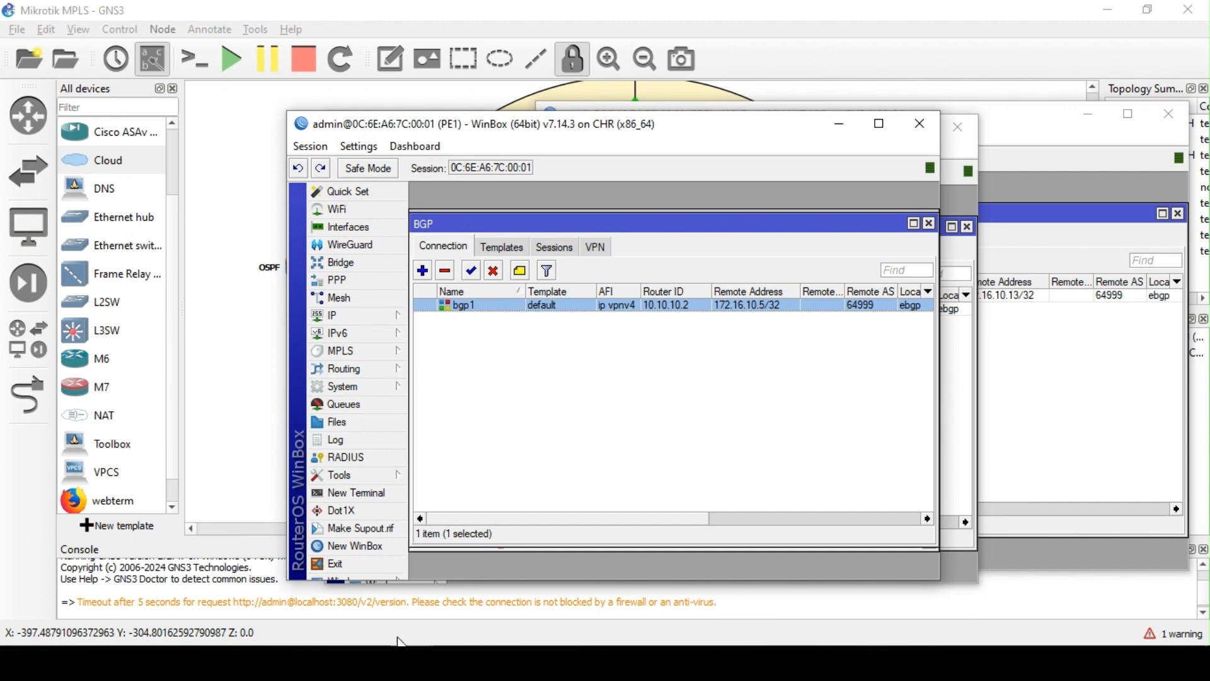
{"action": "mouse_move", "coordinate": [265, 591]}
{"action": "left_click", "coordinate": [254, 550]}
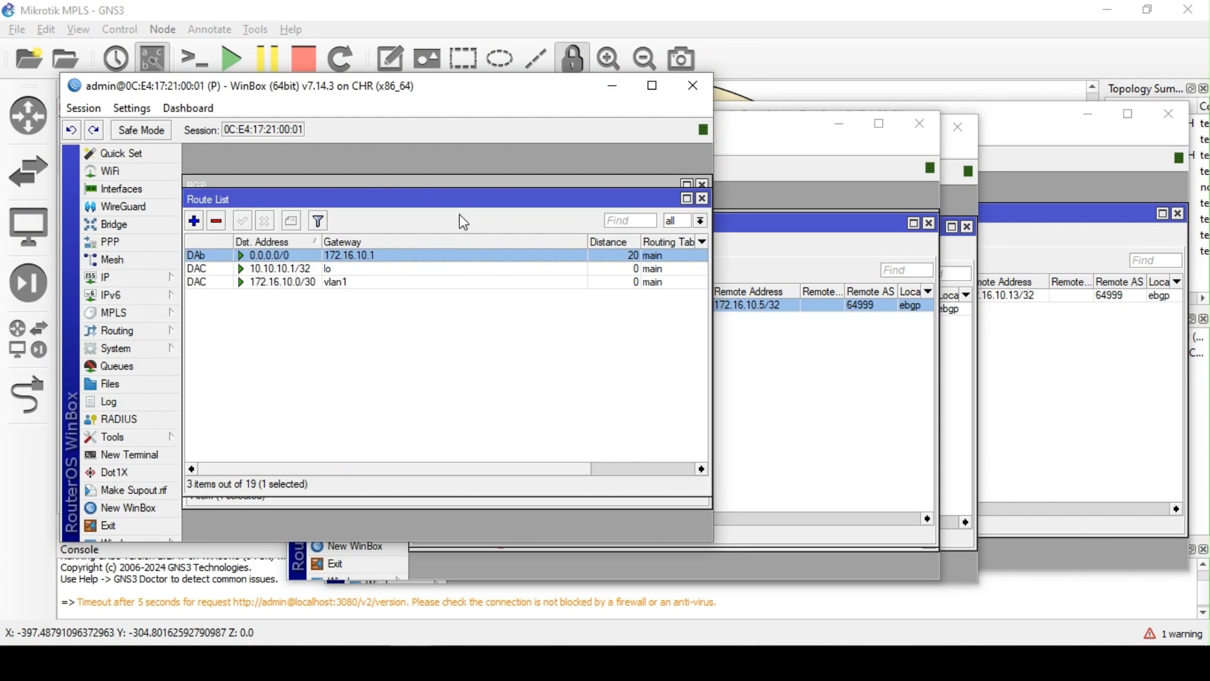
On router P, start a GRE tunnel interface named gre-tunnel_pe with remote address 172.16.10.6
{"action": "left_click", "coordinate": [130, 190]}
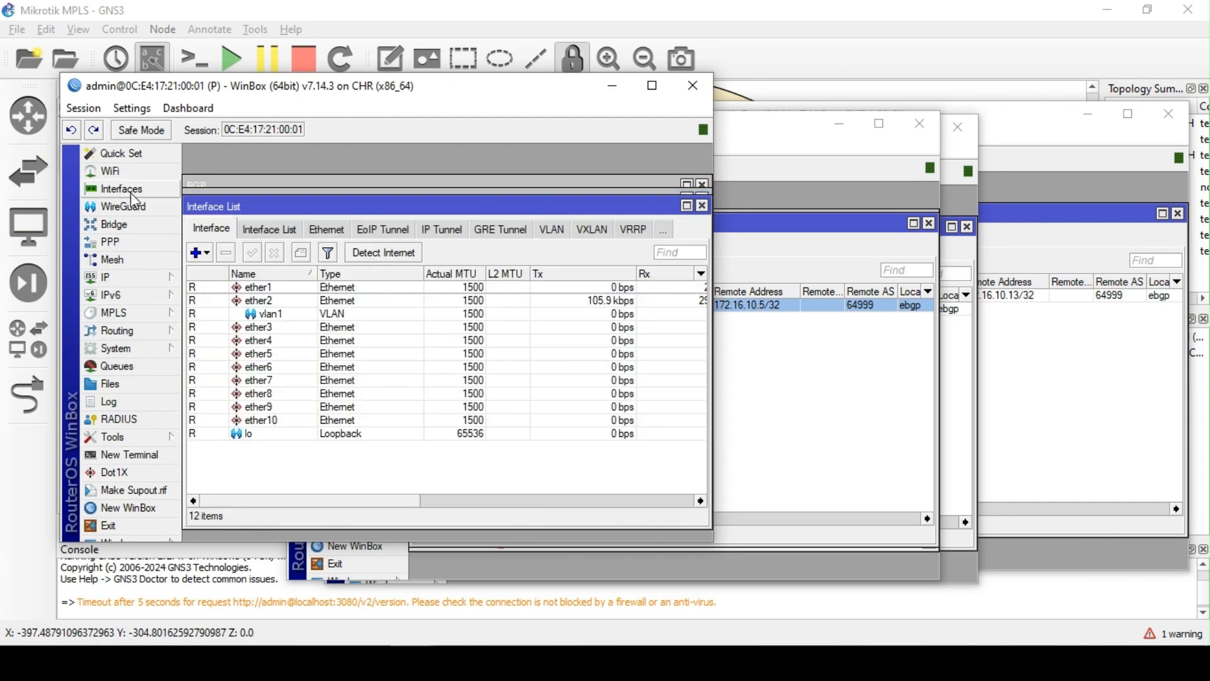
{"action": "left_click", "coordinate": [687, 206]}
{"action": "left_click_drag", "start_coordinate": [712, 208], "coordinate": [934, 208]}
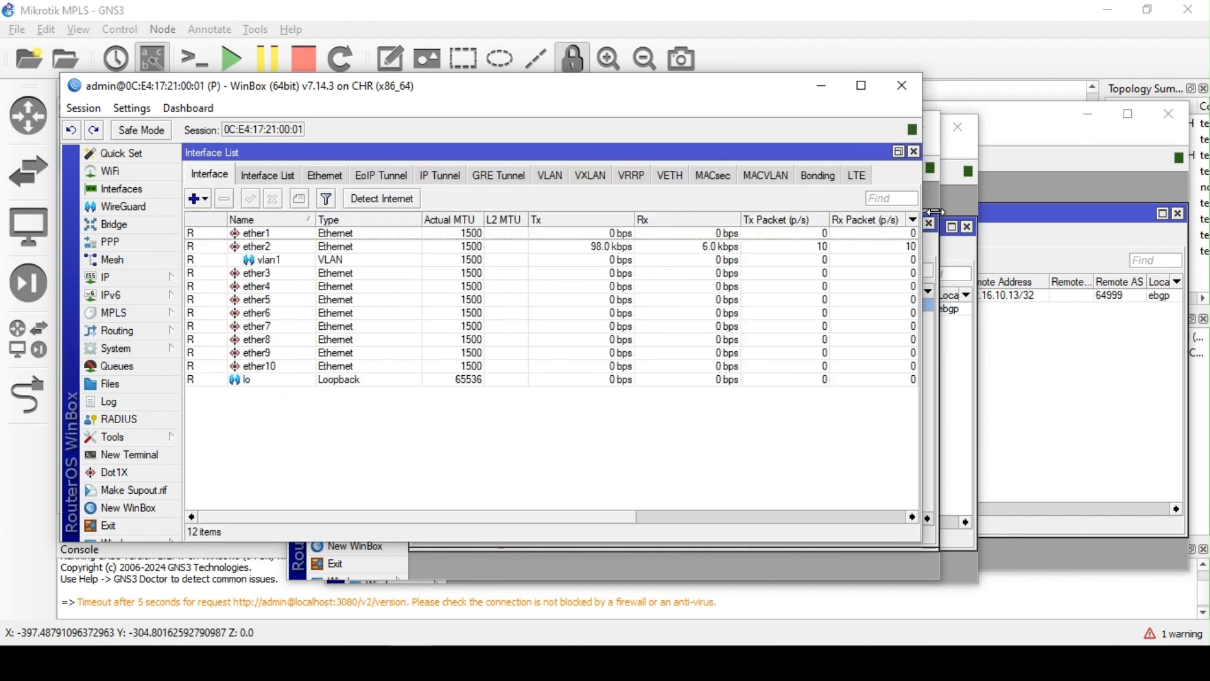
{"action": "left_click", "coordinate": [518, 179]}
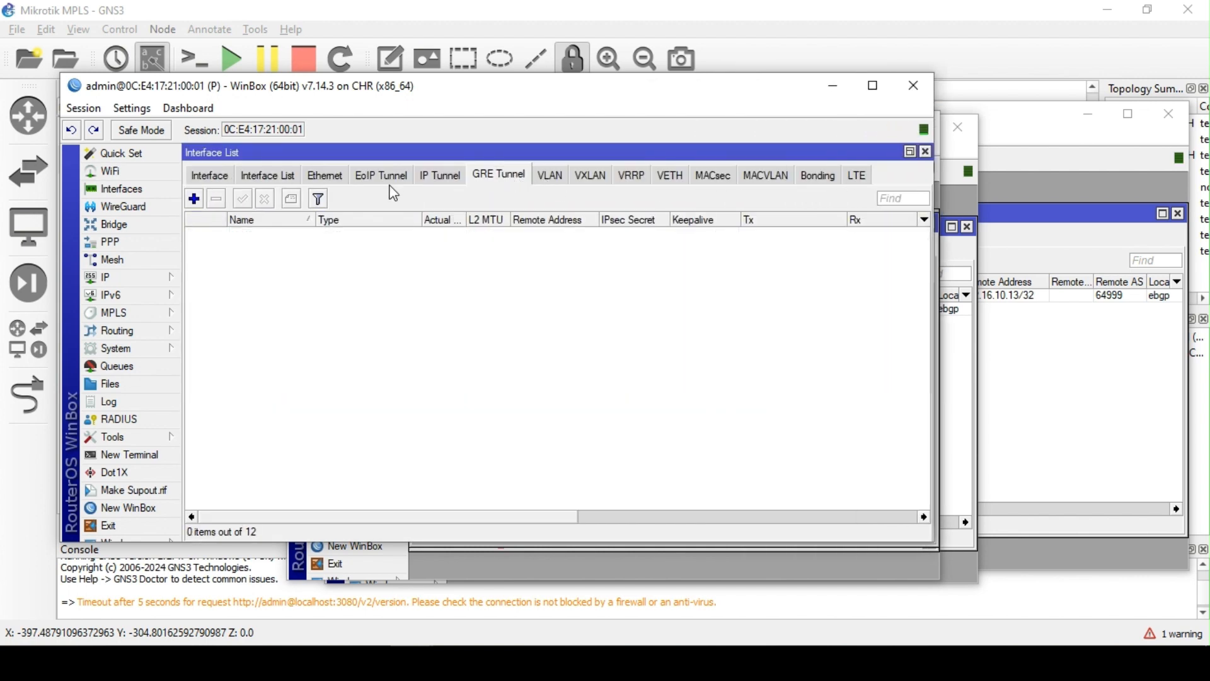
{"action": "left_click", "coordinate": [197, 202]}
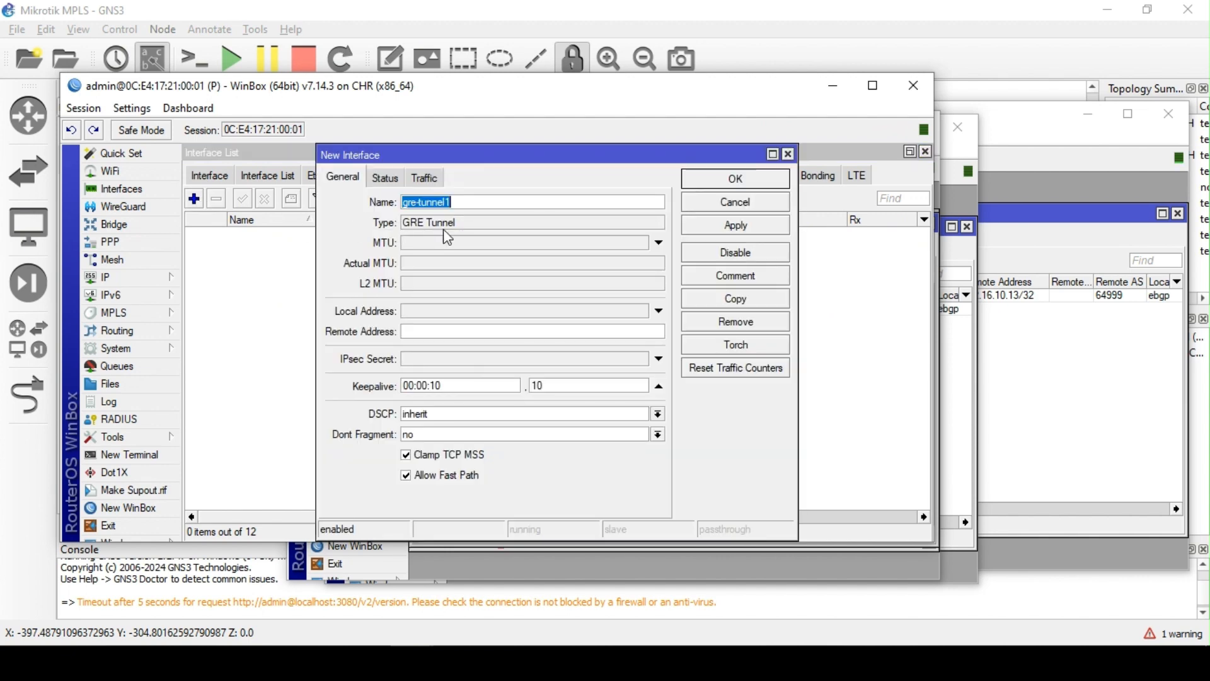
{"action": "left_click", "coordinate": [467, 207]}
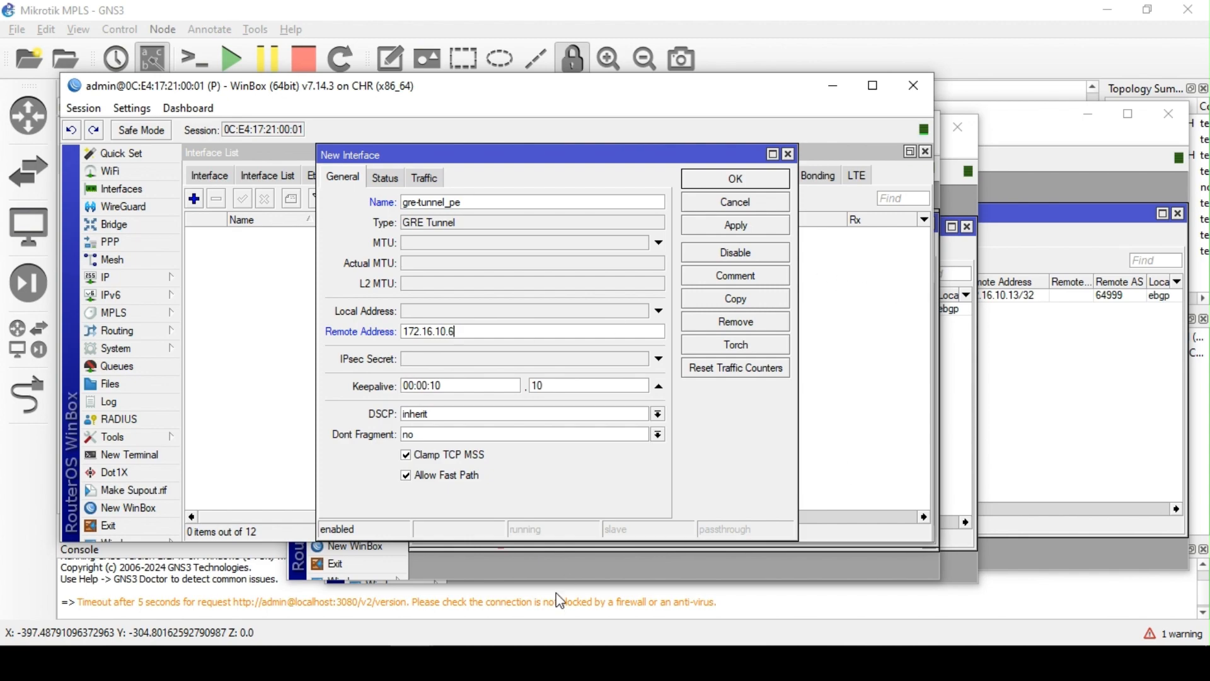
Check PE1's IP address list for the tunnel's remote address and return to router P's new GRE tunnel
{"action": "mouse_move", "coordinate": [408, 660]}
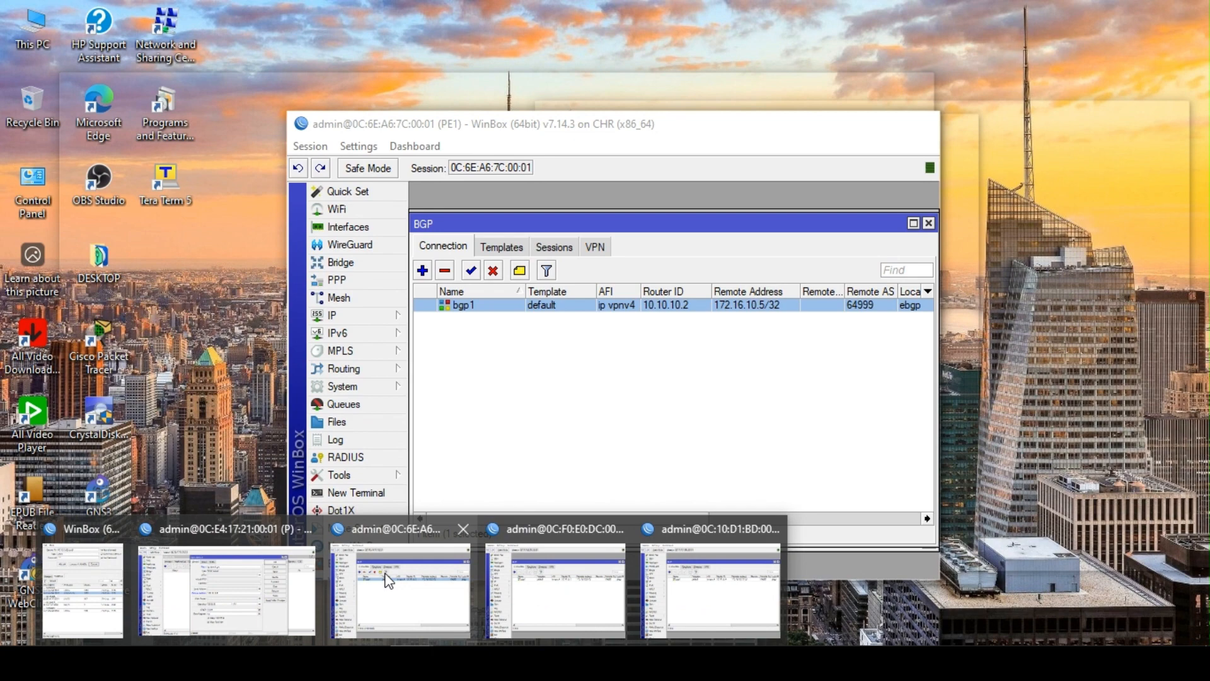
{"action": "left_click", "coordinate": [389, 580]}
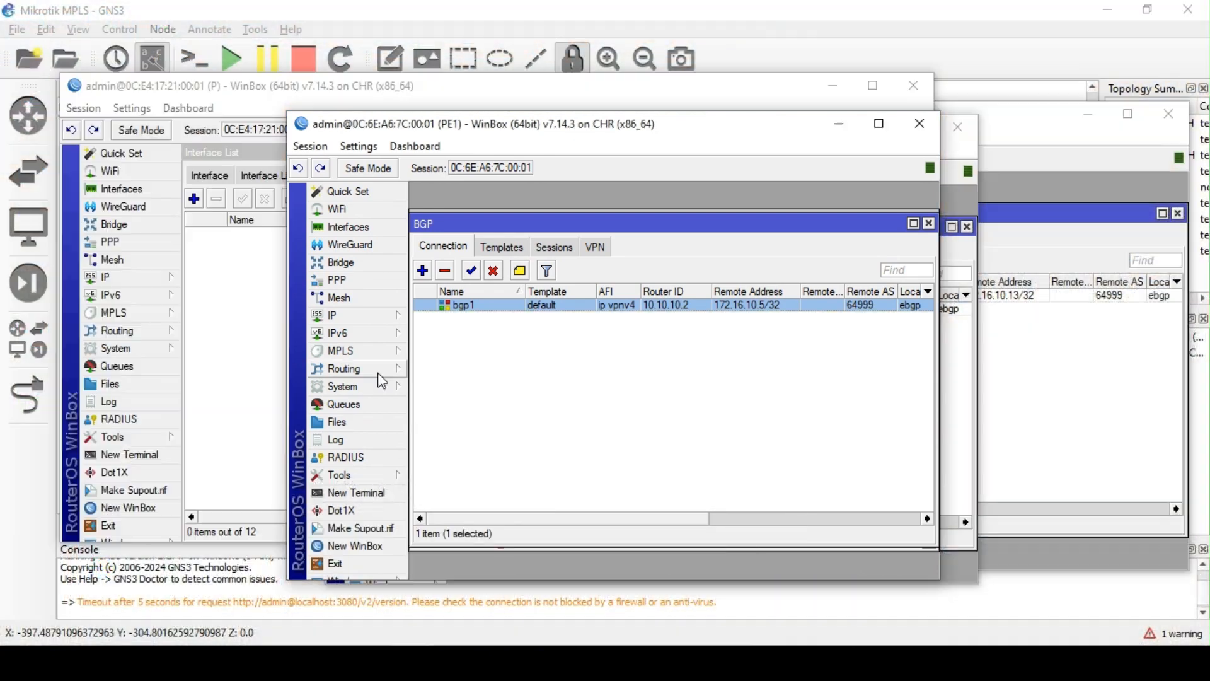
{"action": "left_click", "coordinate": [365, 315]}
{"action": "left_click", "coordinate": [464, 196]}
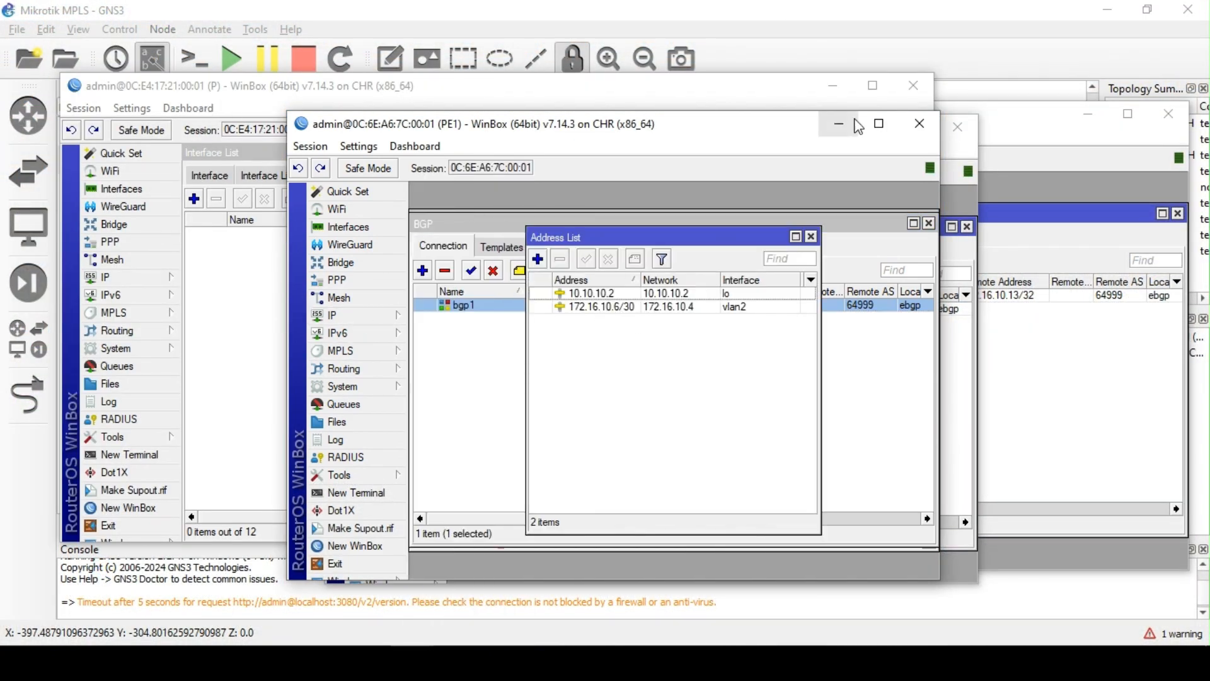
{"action": "left_click_drag", "start_coordinate": [738, 126], "coordinate": [988, 124]}
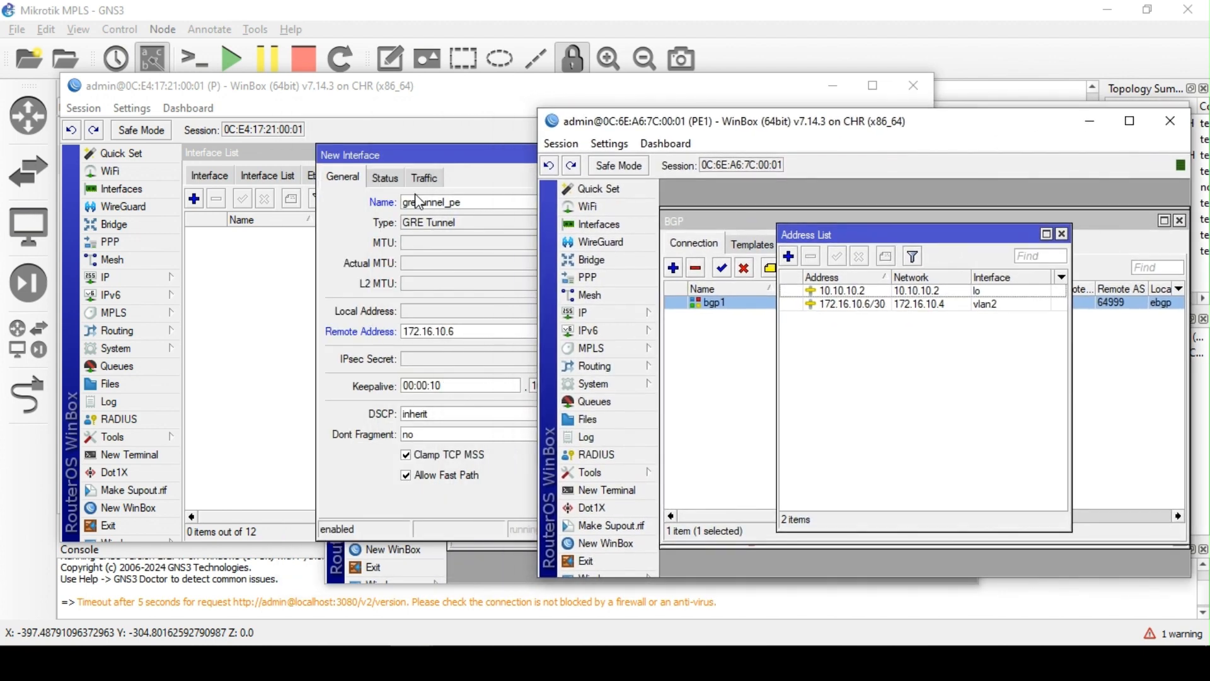
{"action": "left_click", "coordinate": [423, 159]}
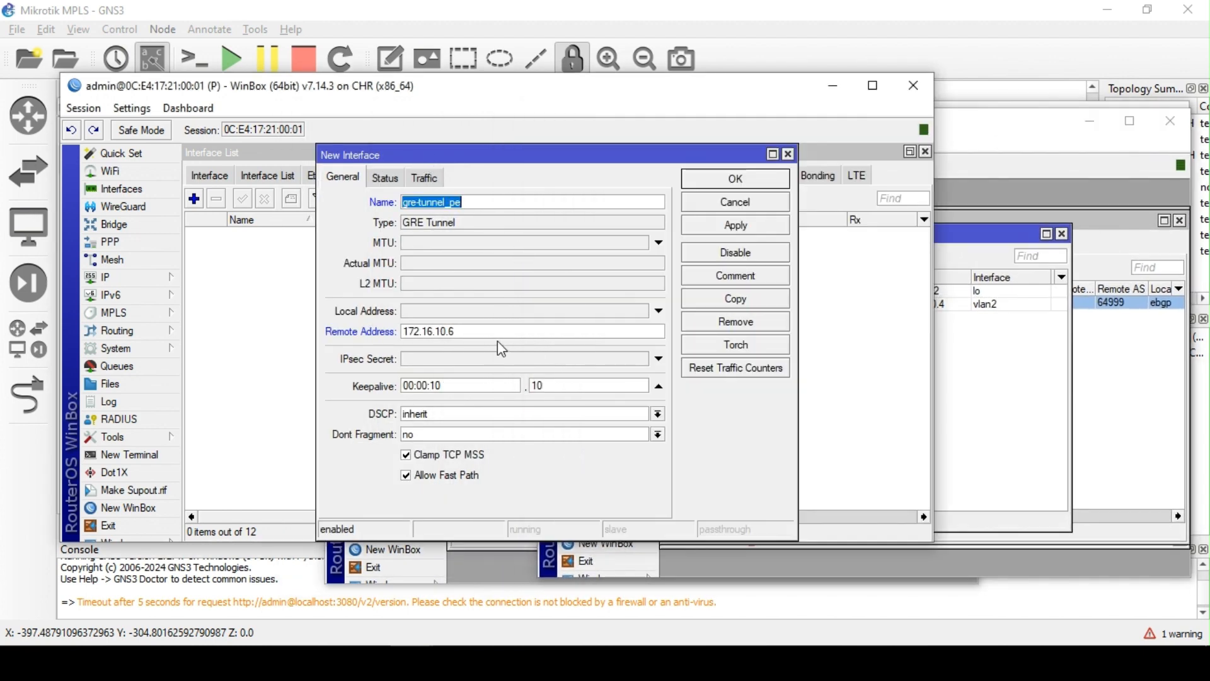
Set the local address of gre-tunnel_pe to 172.16.10.2 and apply the tunnel settings
{"action": "left_click", "coordinate": [459, 312]}
{"action": "type", "text": "17"}
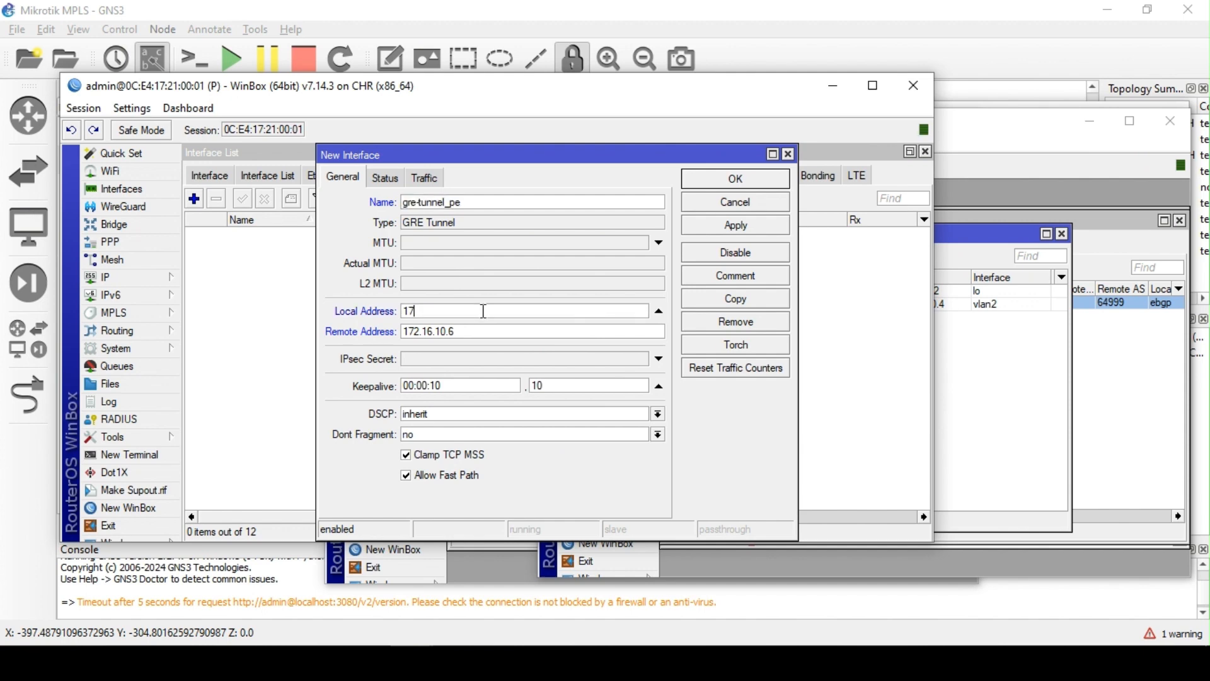
{"action": "type", "text": "2.16.10.2"}
{"action": "left_click", "coordinate": [737, 224]}
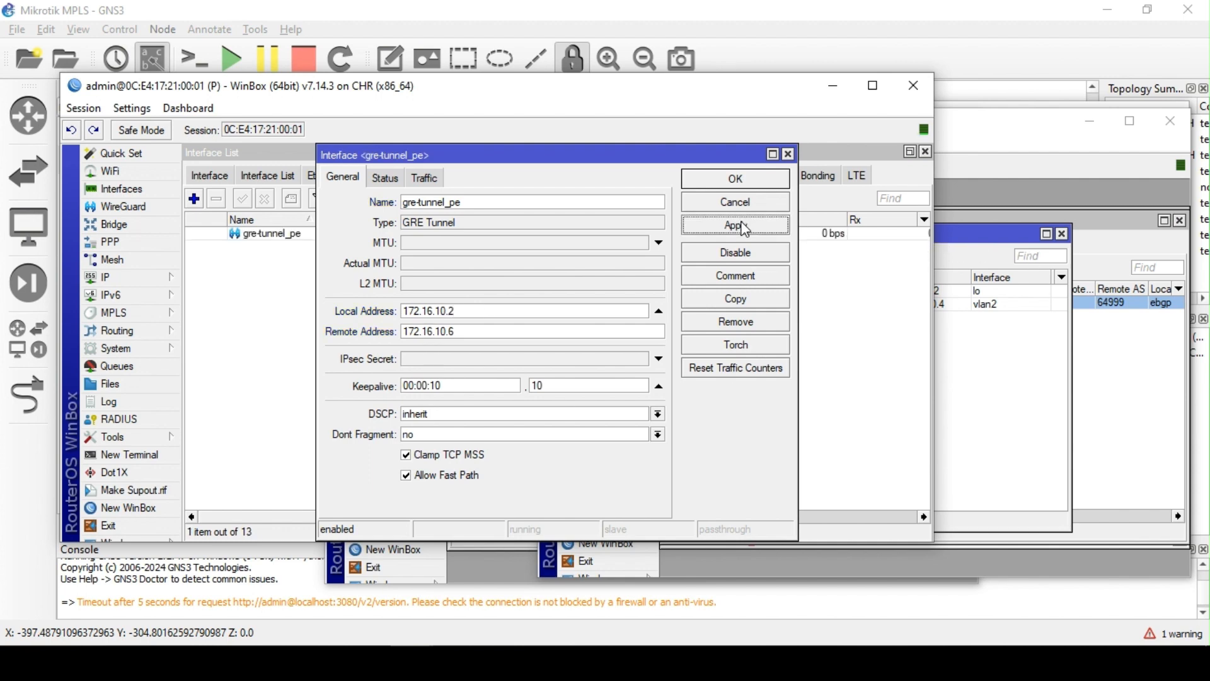
Copy gre-tunnel_pe to a new GRE tunnel named gre-tunnel_pe2 with remote address 172.16.10.14
{"action": "left_click", "coordinate": [734, 299]}
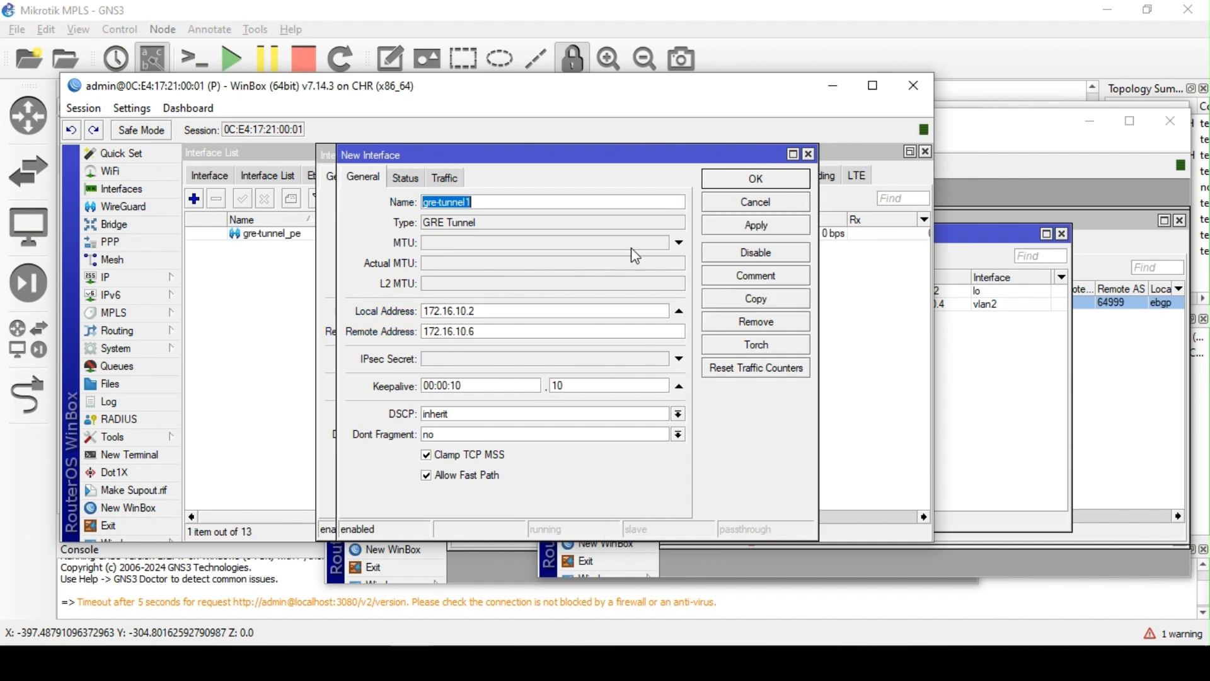
{"action": "left_click", "coordinate": [522, 203]}
{"action": "key", "text": "BackSpace"}
{"action": "type", "text": "_pe2"}
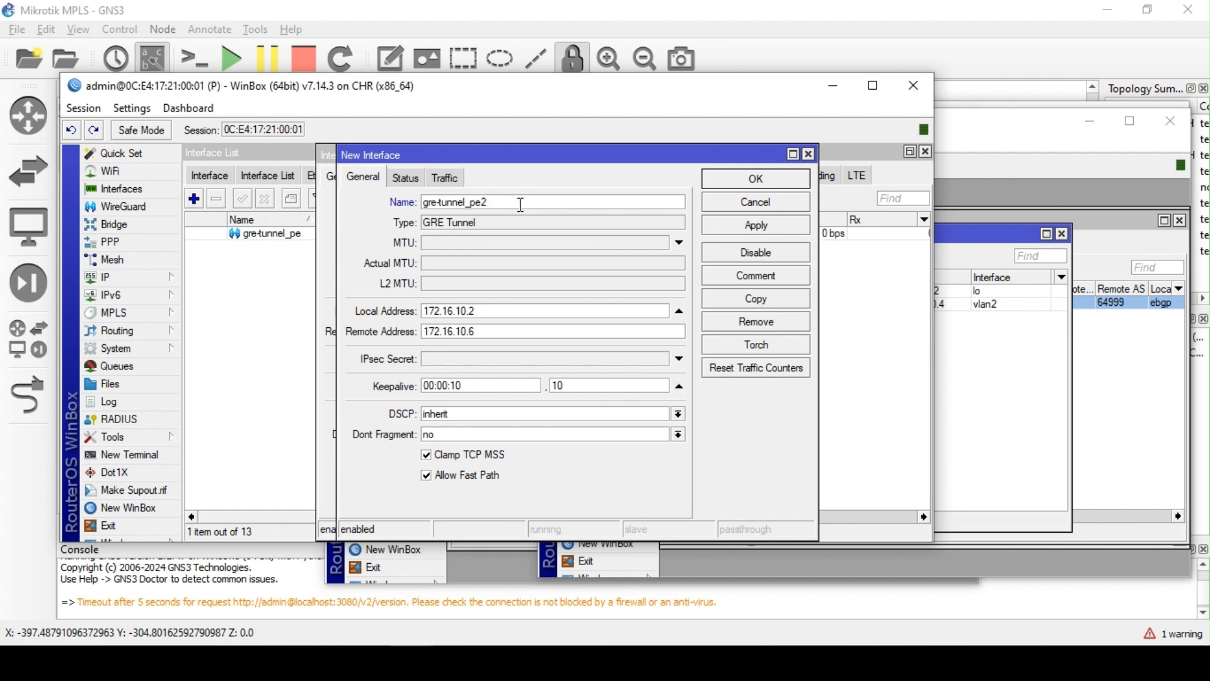
{"action": "left_click", "coordinate": [504, 331]}
{"action": "key", "text": "BackSpace"}
{"action": "type", "text": "14"}
{"action": "left_click", "coordinate": [749, 228]}
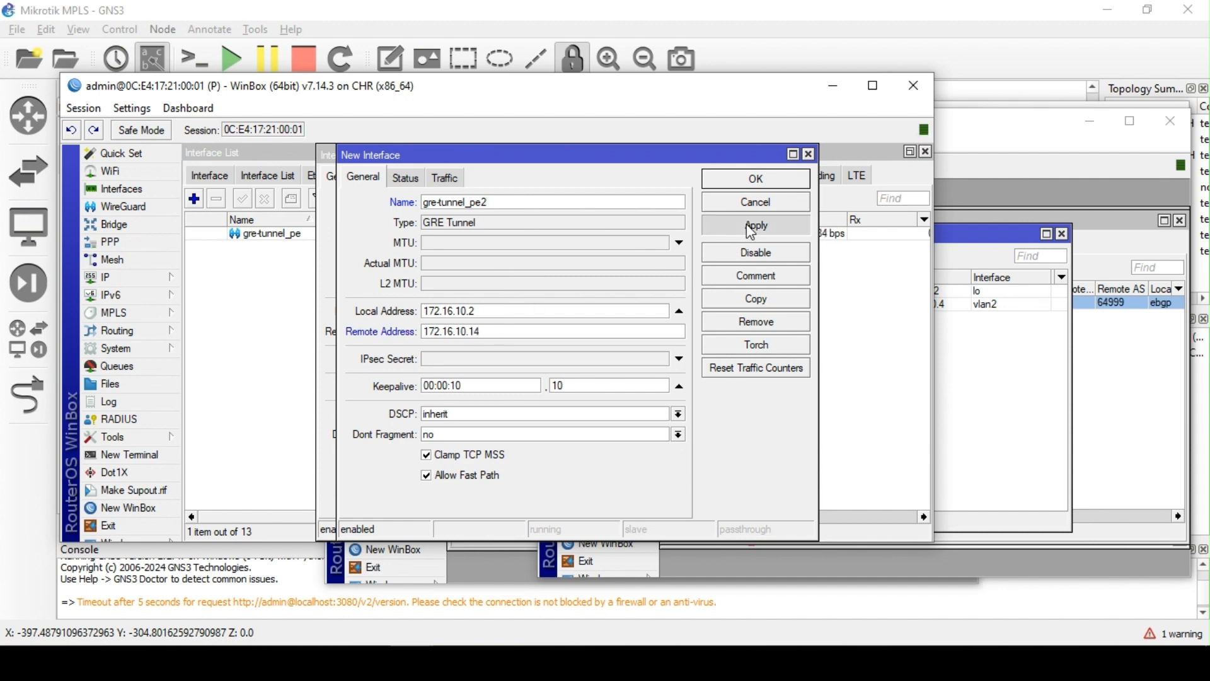
Copy gre-tunnel_pe2 to another GRE tunnel named gre-tunnel_pe3, keeping the same local and remote addresses
{"action": "left_click", "coordinate": [761, 306]}
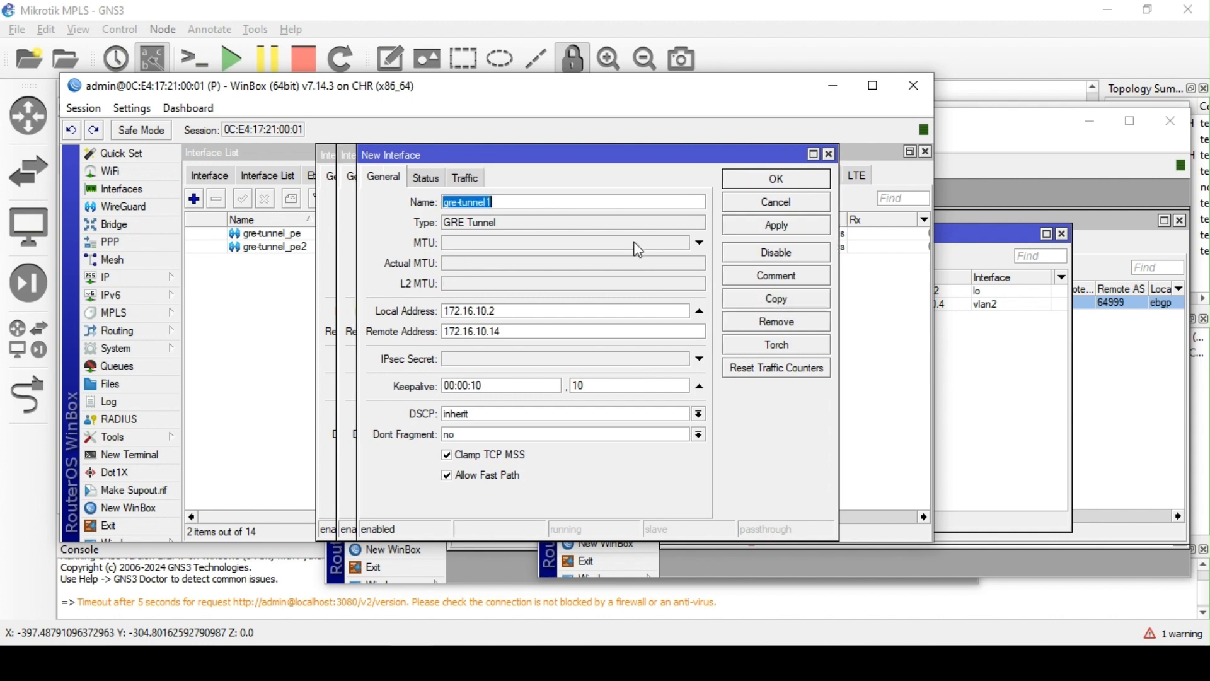
{"action": "key", "text": "BackSpace"}
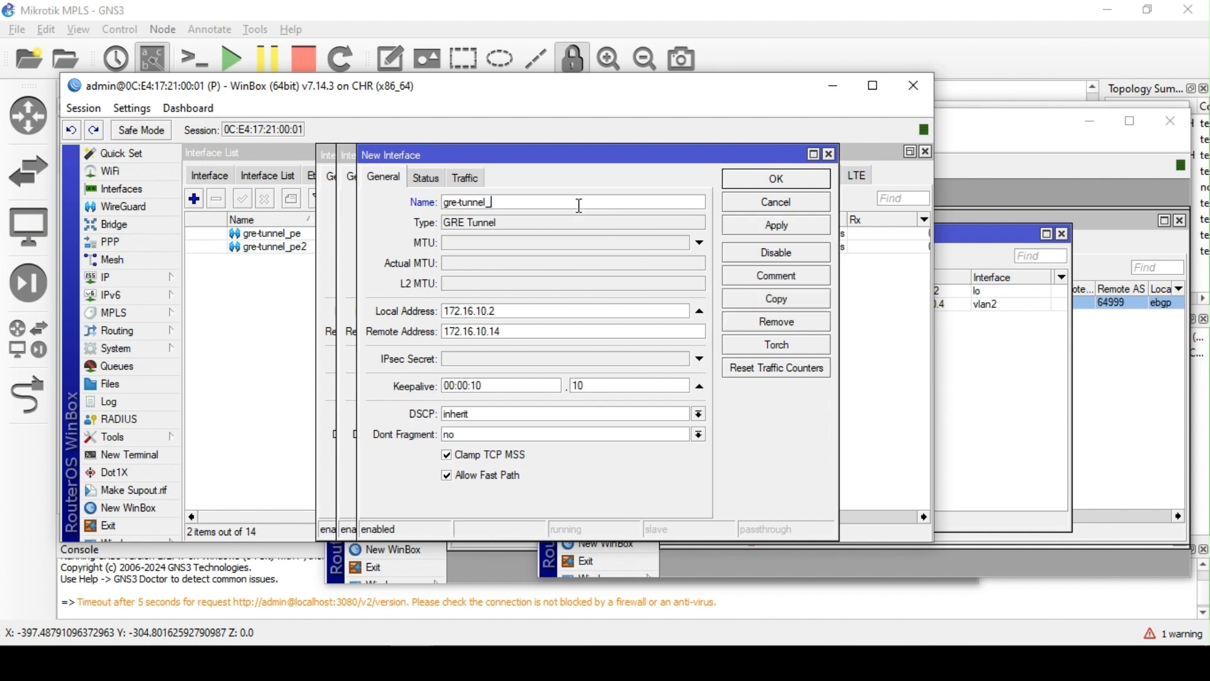
{"action": "type", "text": "_pe3"}
{"action": "left_click", "coordinate": [766, 179]}
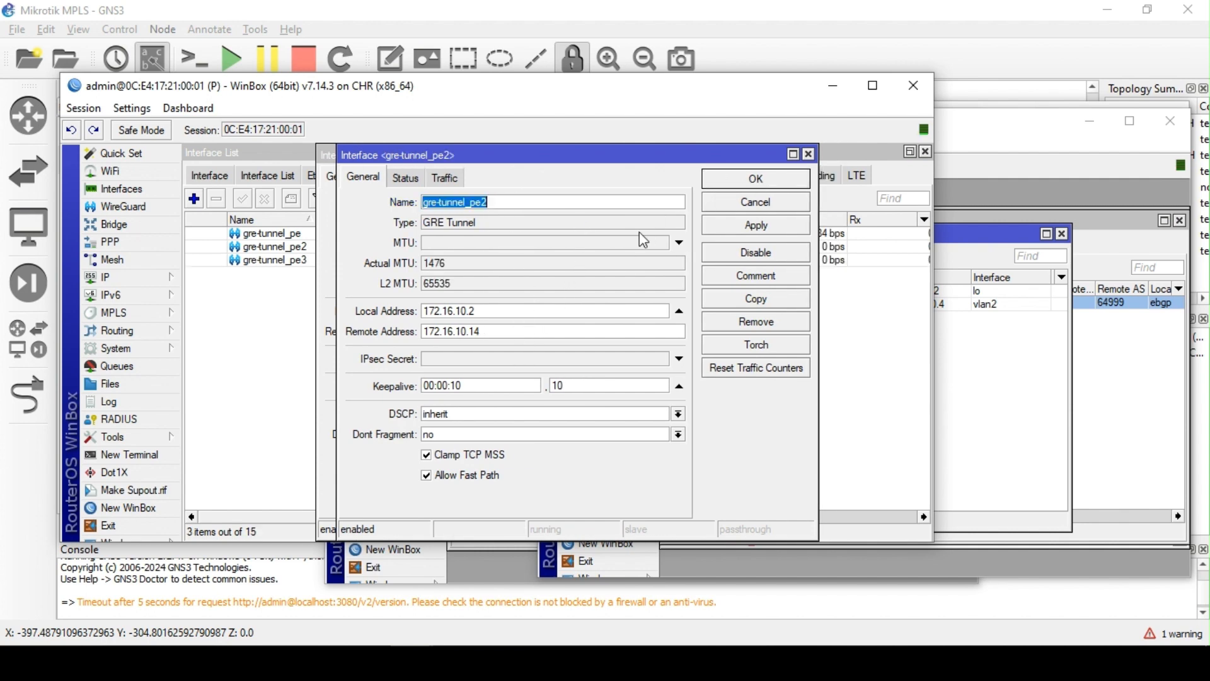
Set the remote address of gre-tunnel_pe2 to 172.16.10.10 and close the open tunnel dialogs
{"action": "left_click", "coordinate": [501, 332]}
{"action": "type", "text": "0"}
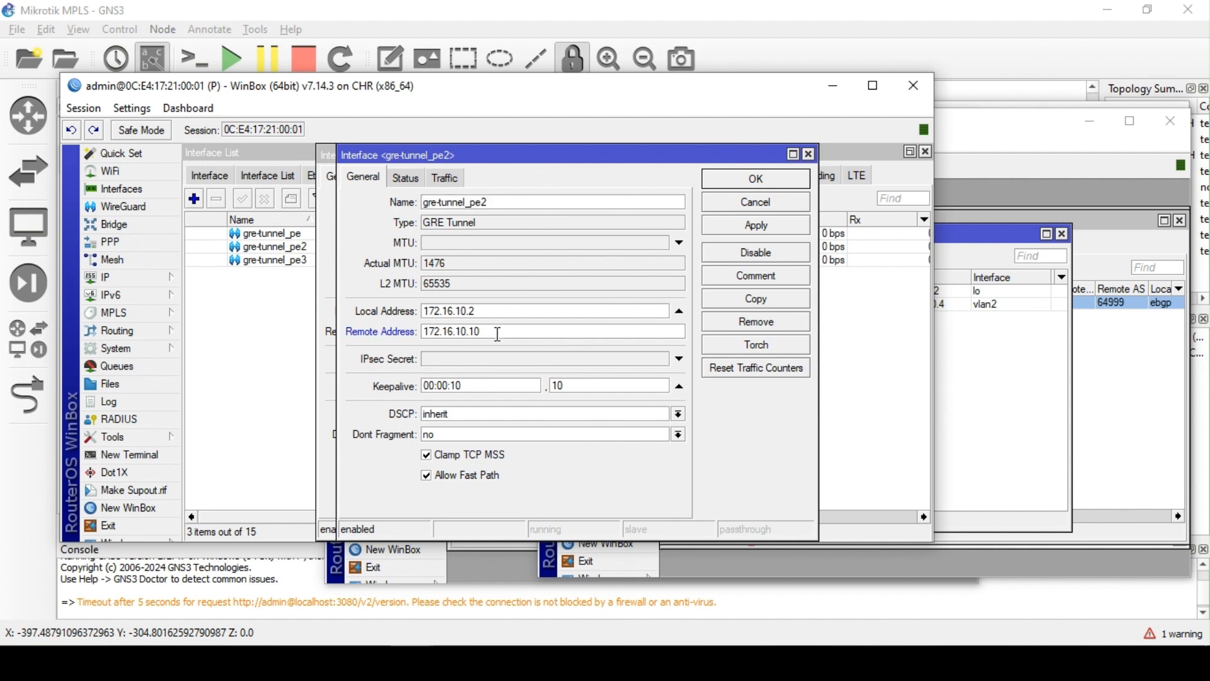
{"action": "left_click", "coordinate": [747, 233]}
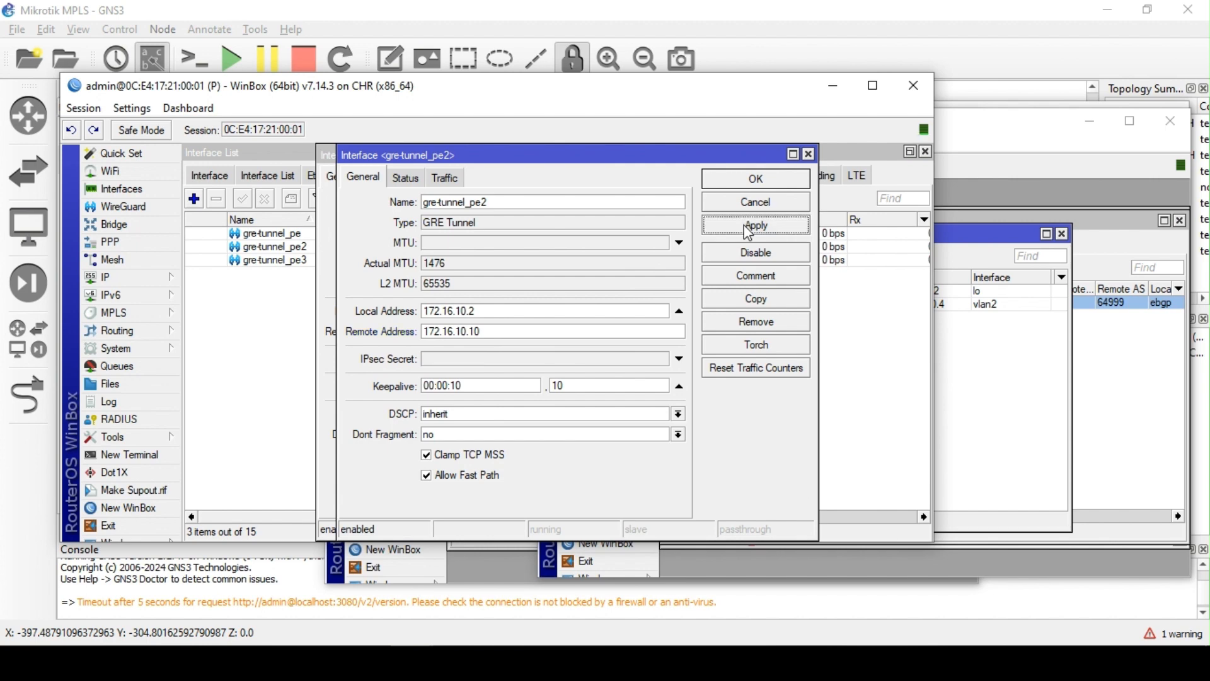
{"action": "left_click", "coordinate": [761, 186]}
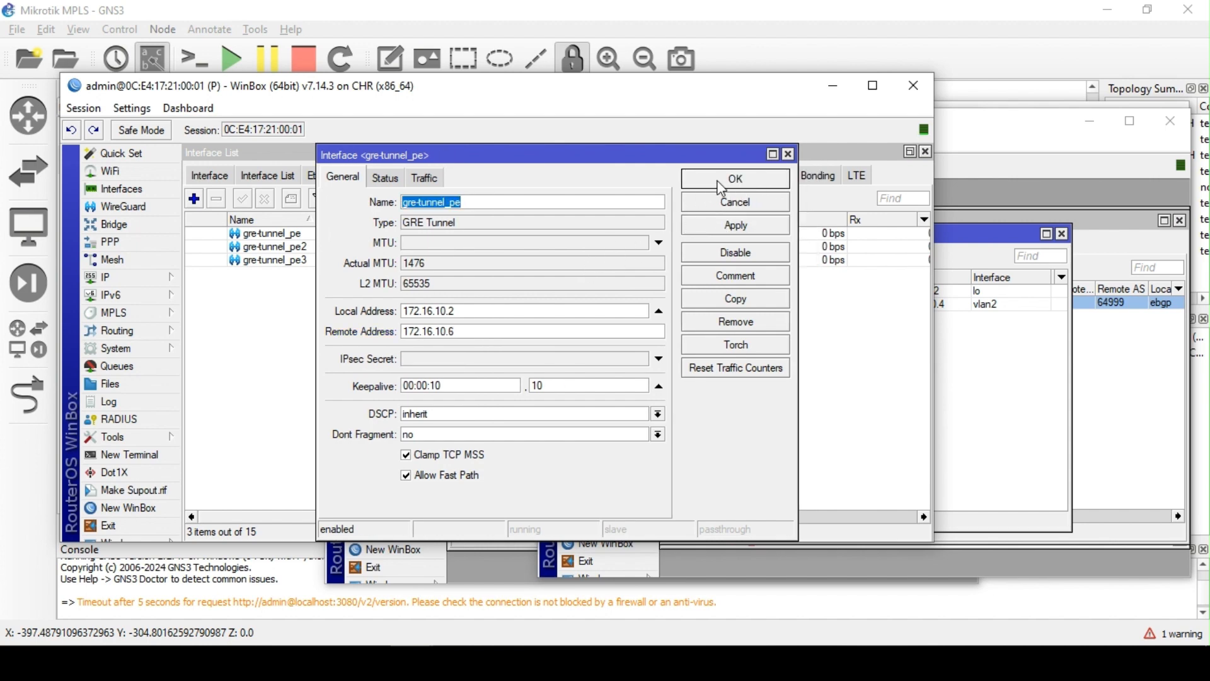
{"action": "left_click", "coordinate": [756, 180]}
Review the local and remote addresses of router P's three GRE tunnels
{"action": "double_click", "coordinate": [438, 235]}
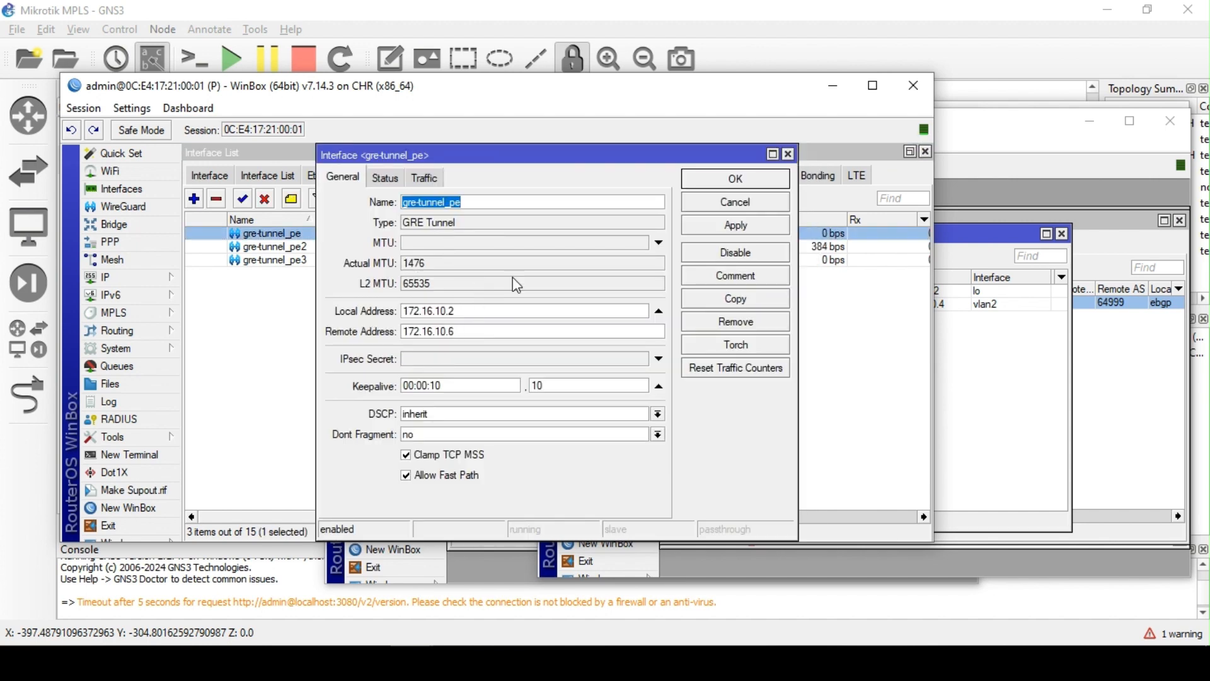
{"action": "left_click", "coordinate": [740, 191]}
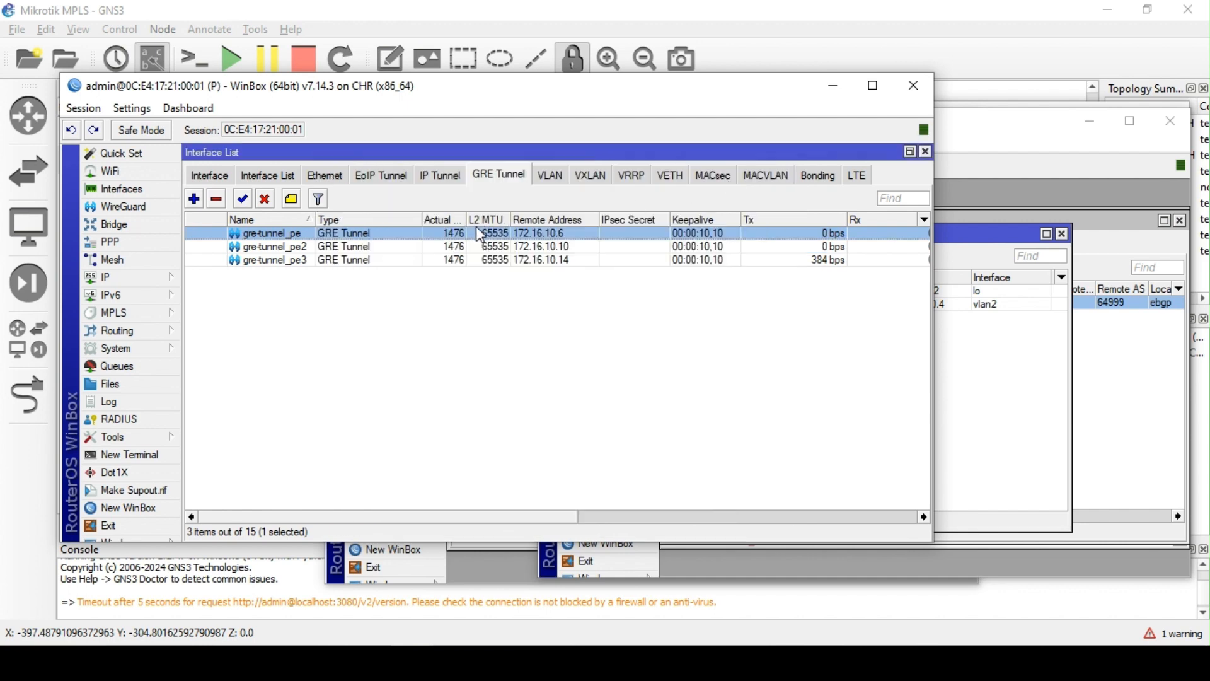
{"action": "double_click", "coordinate": [467, 246]}
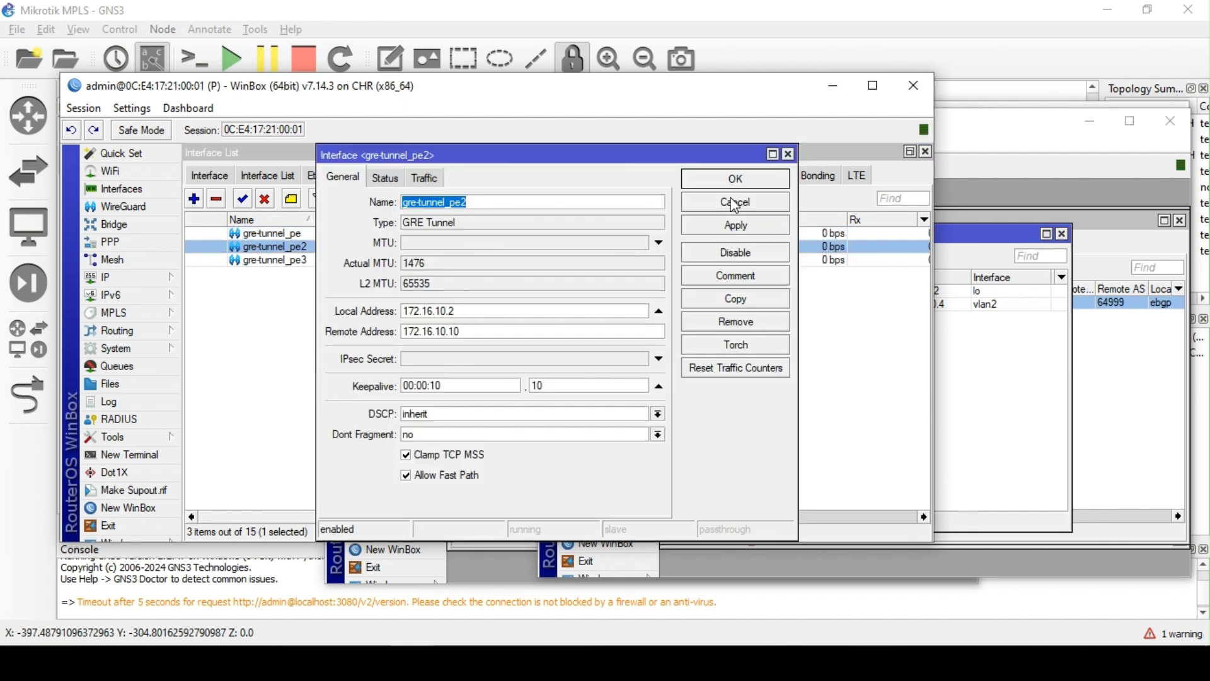
{"action": "left_click", "coordinate": [744, 193]}
{"action": "double_click", "coordinate": [448, 262]}
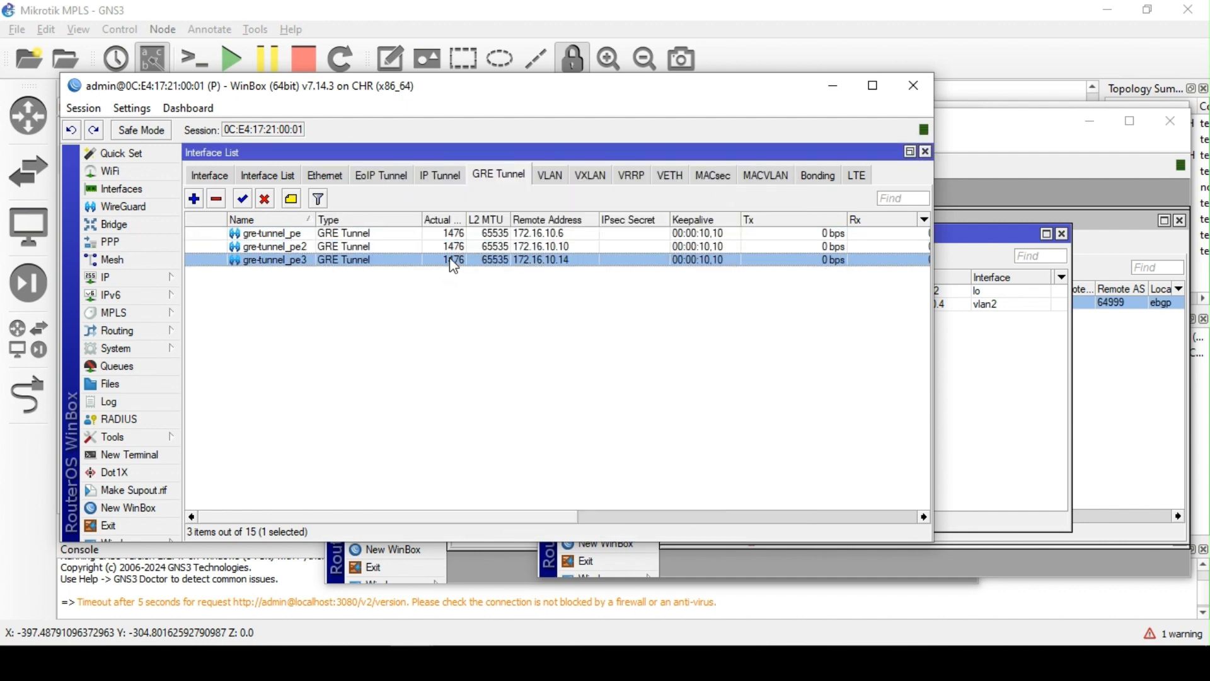
{"action": "left_click", "coordinate": [728, 190]}
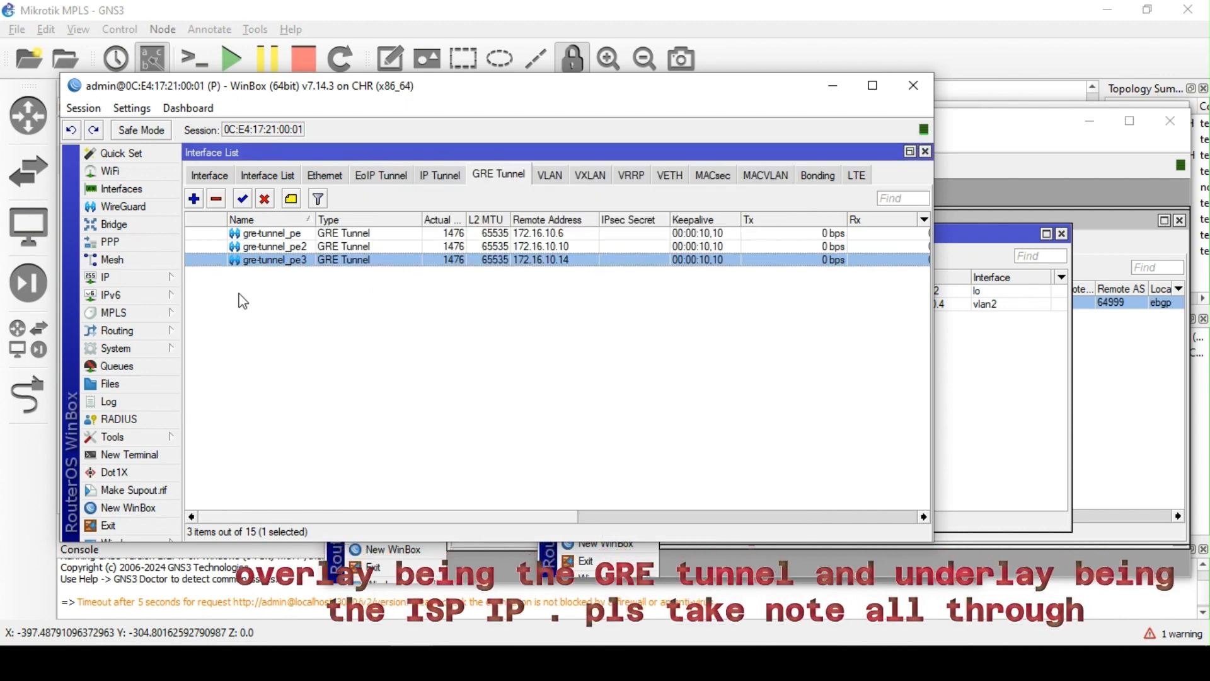
Add the IP address 172.17.10.1/30 to interface gre-tunnel_pe on router P
{"action": "left_click", "coordinate": [128, 279]}
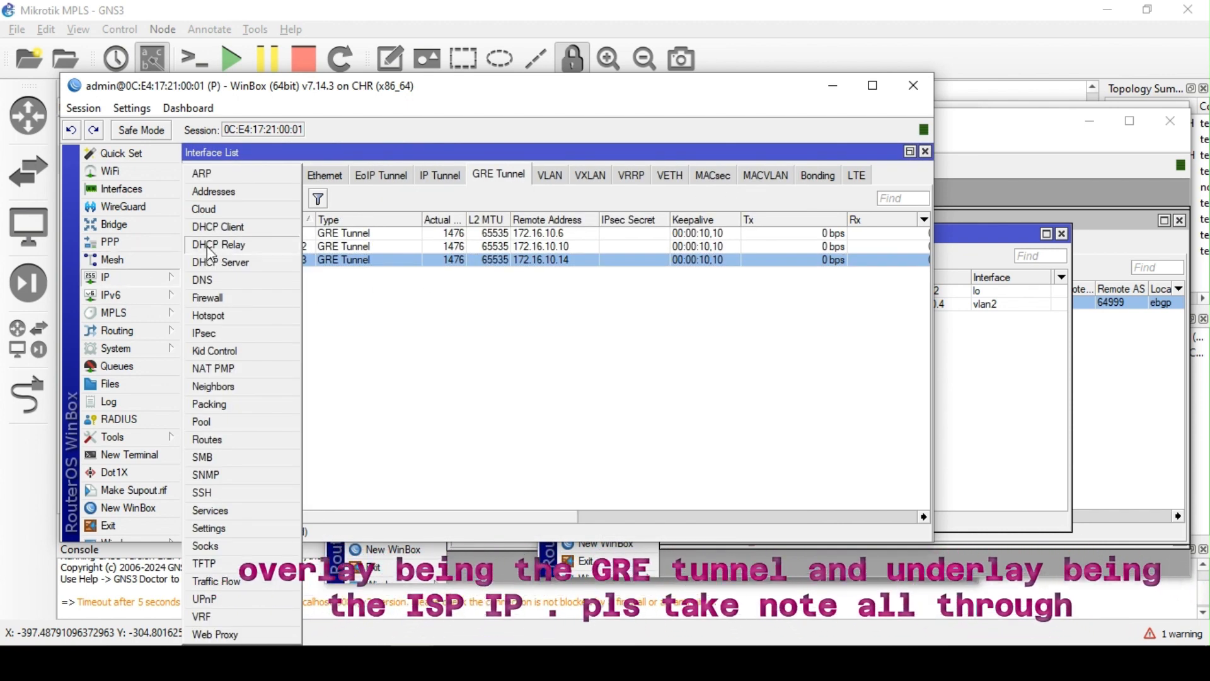
{"action": "left_click", "coordinate": [216, 189]}
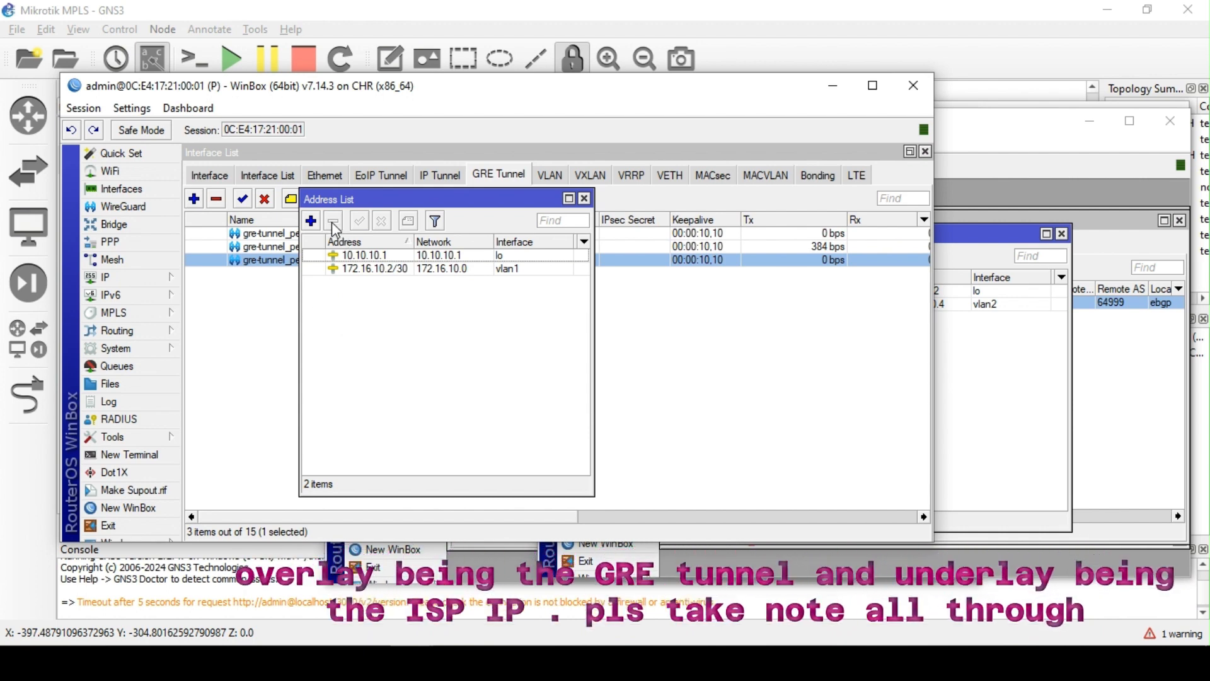
{"action": "left_click", "coordinate": [311, 221]}
{"action": "left_click", "coordinate": [485, 310]}
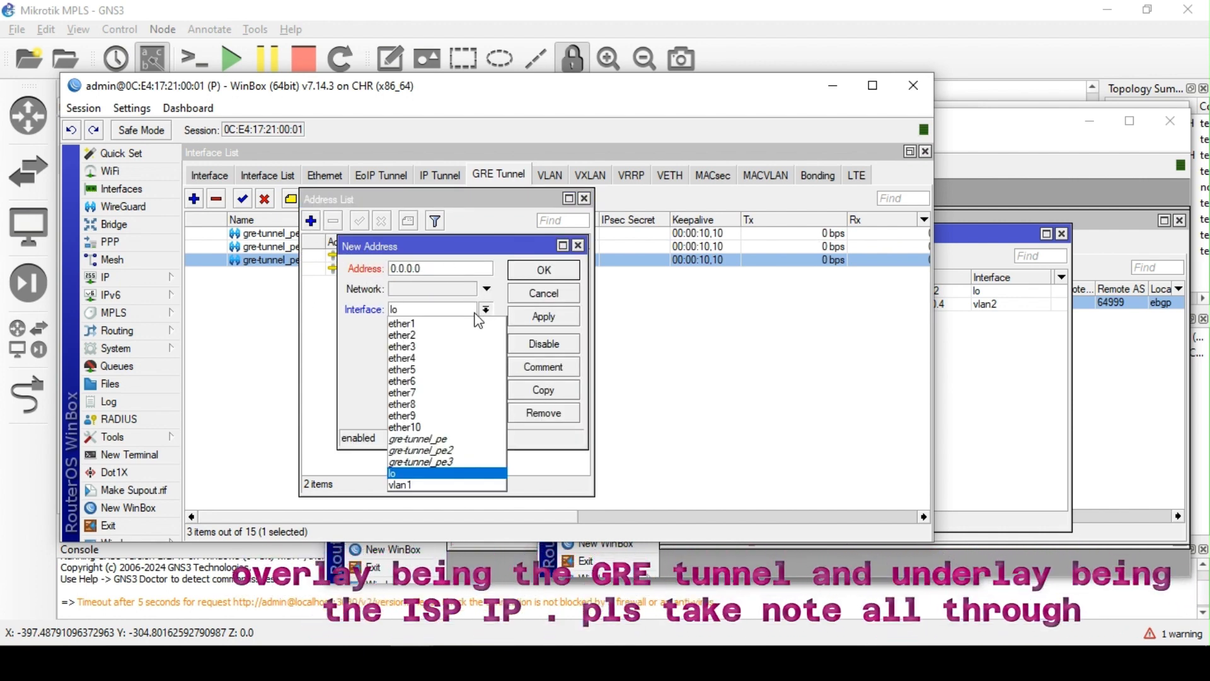
{"action": "left_click", "coordinate": [443, 445]}
{"action": "key", "text": "shift+Tab"}
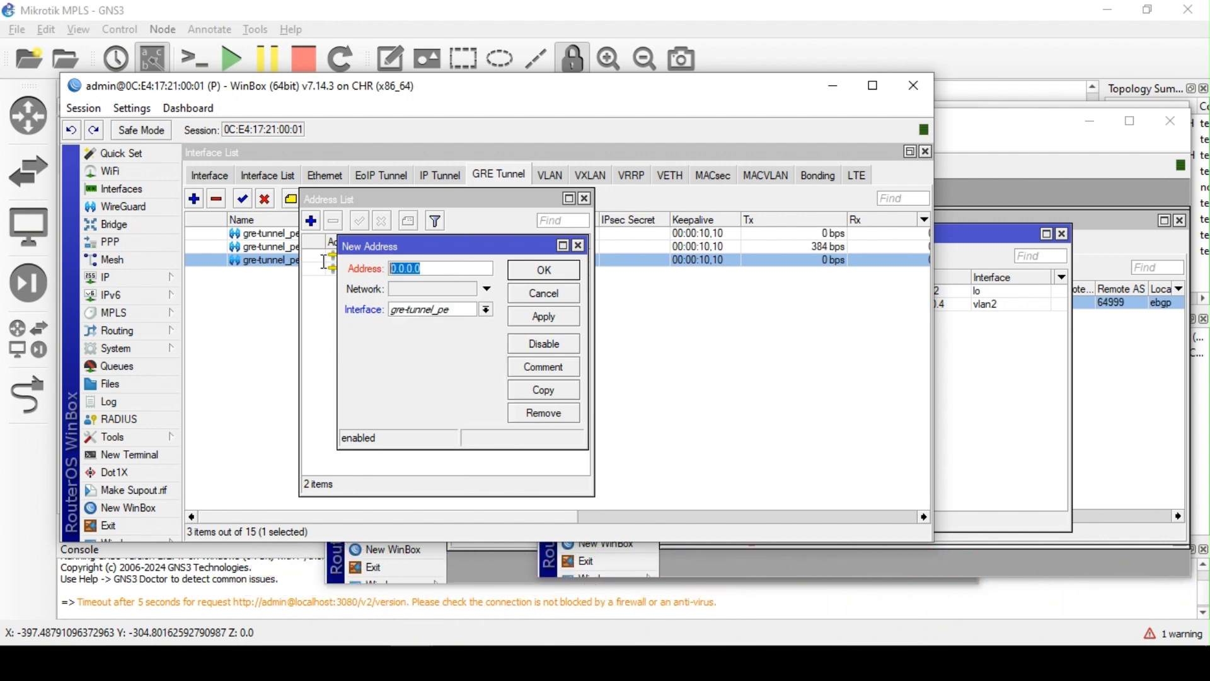
{"action": "type", "text": "172.17.10.1/3"}
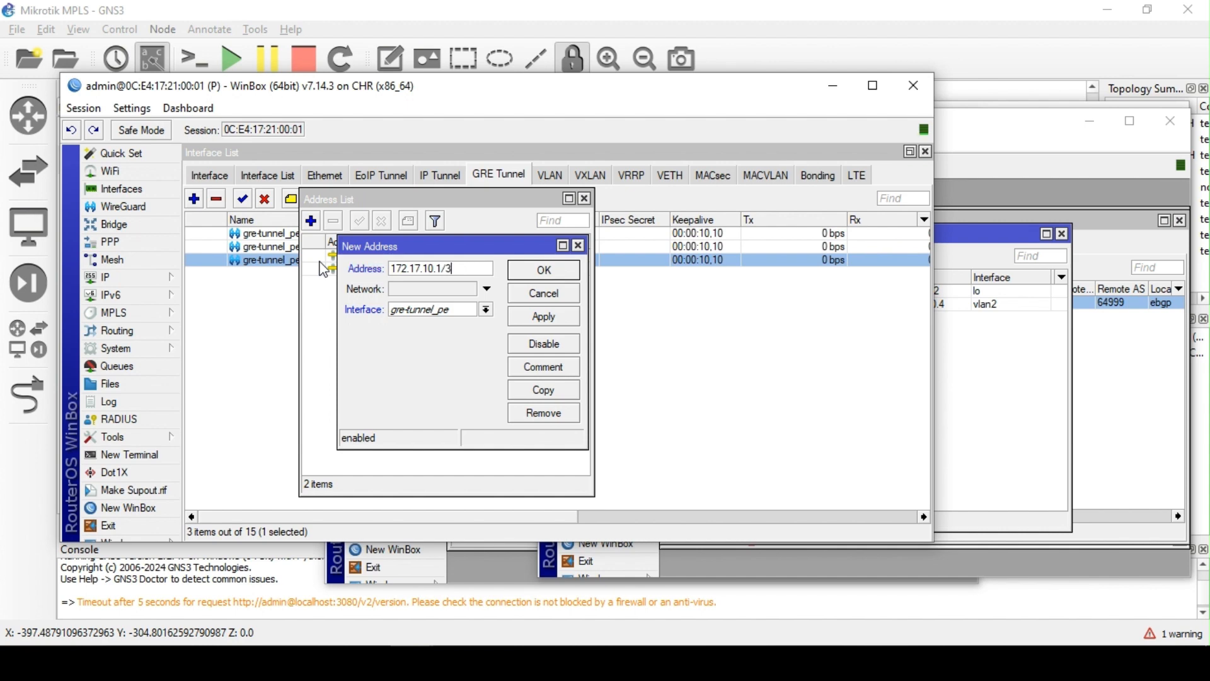
{"action": "type", "text": "0"}
{"action": "left_click", "coordinate": [557, 324]}
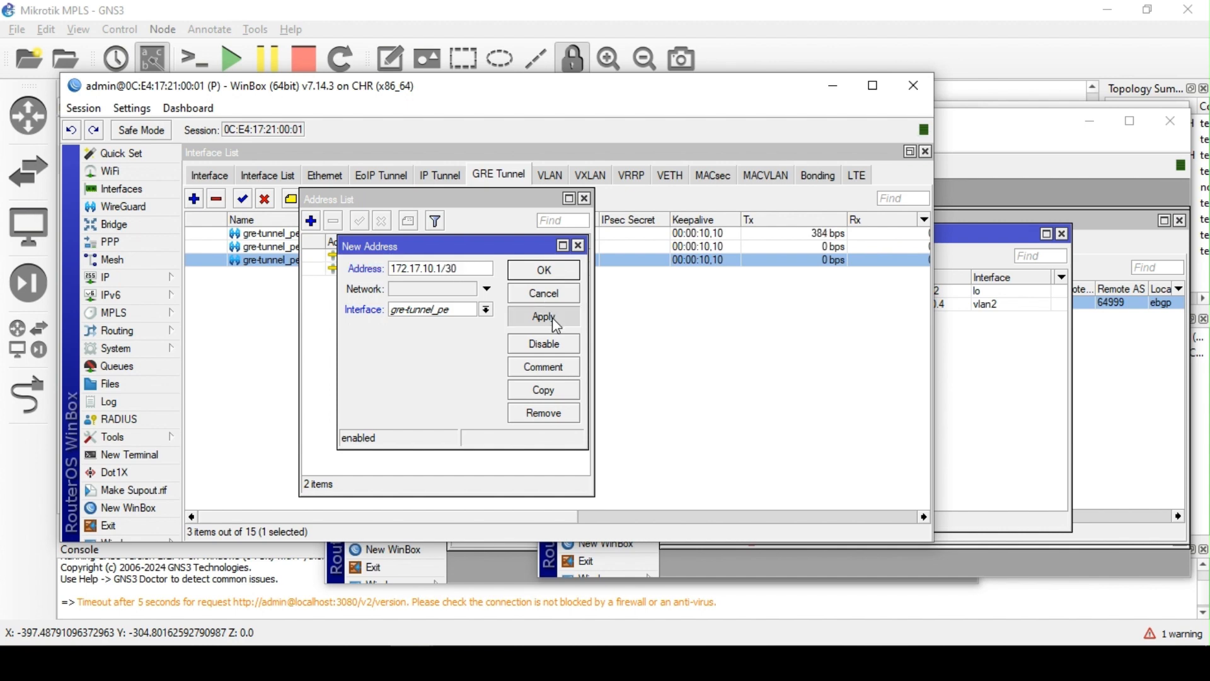
Copy the gre-tunnel_pe address entry to a new address 172.17.10.5/30 on interface gre-tunnel_pe2
{"action": "left_click", "coordinate": [545, 390]}
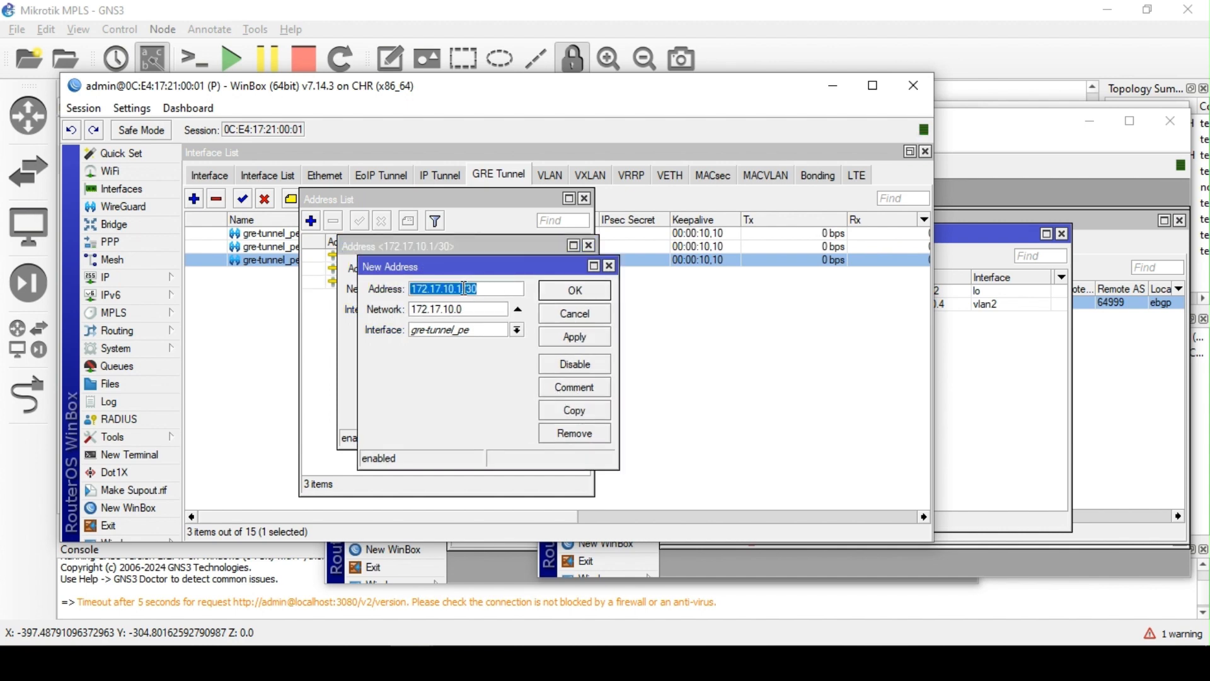
{"action": "left_click", "coordinate": [465, 289]}
{"action": "key", "text": "BackSpace"}
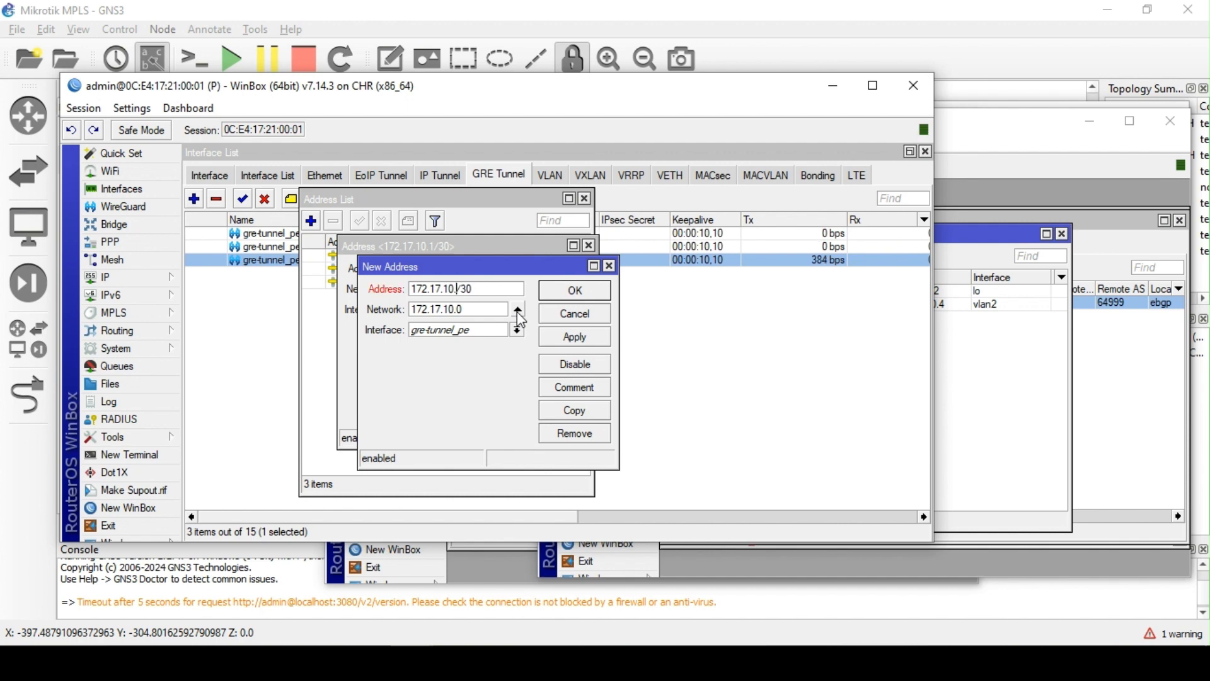
{"action": "type", "text": "5"}
{"action": "left_click", "coordinate": [518, 330]}
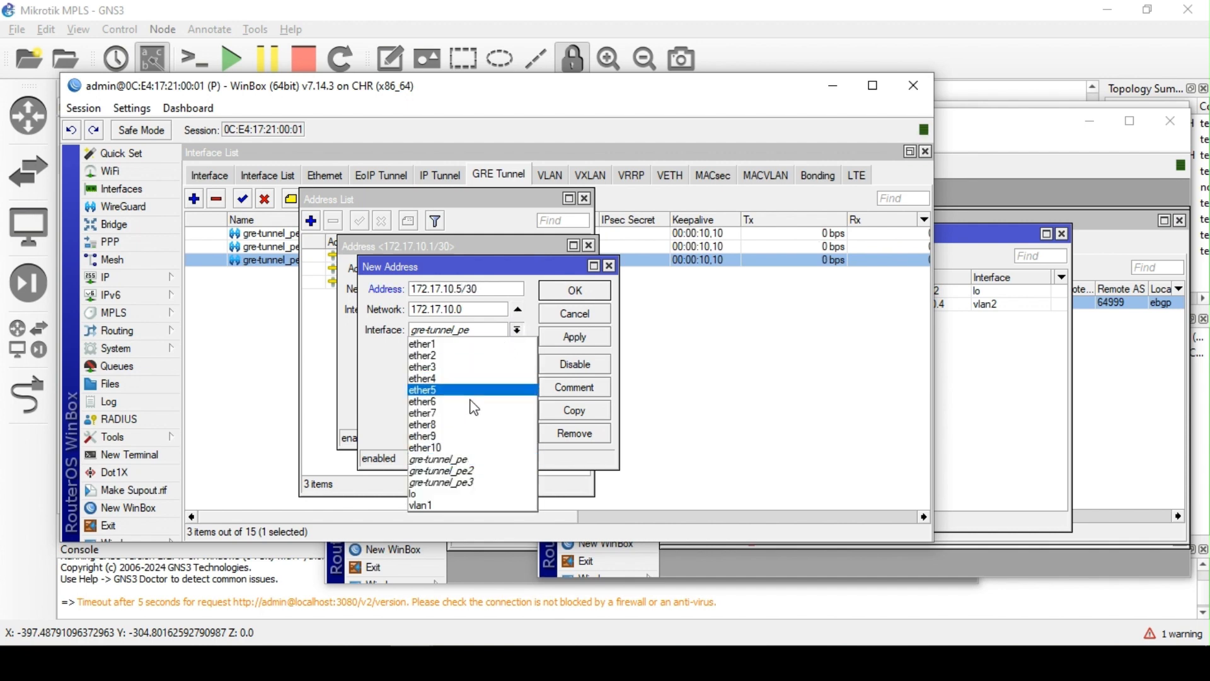
{"action": "left_click", "coordinate": [472, 473]}
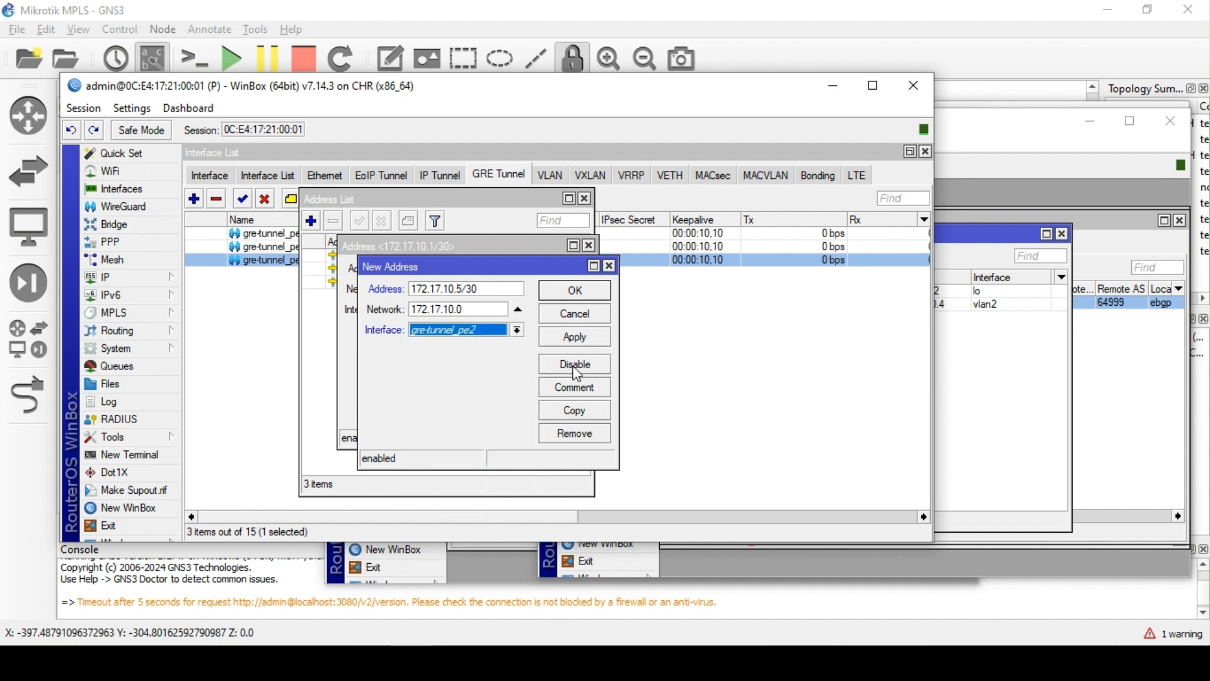
{"action": "left_click", "coordinate": [578, 338]}
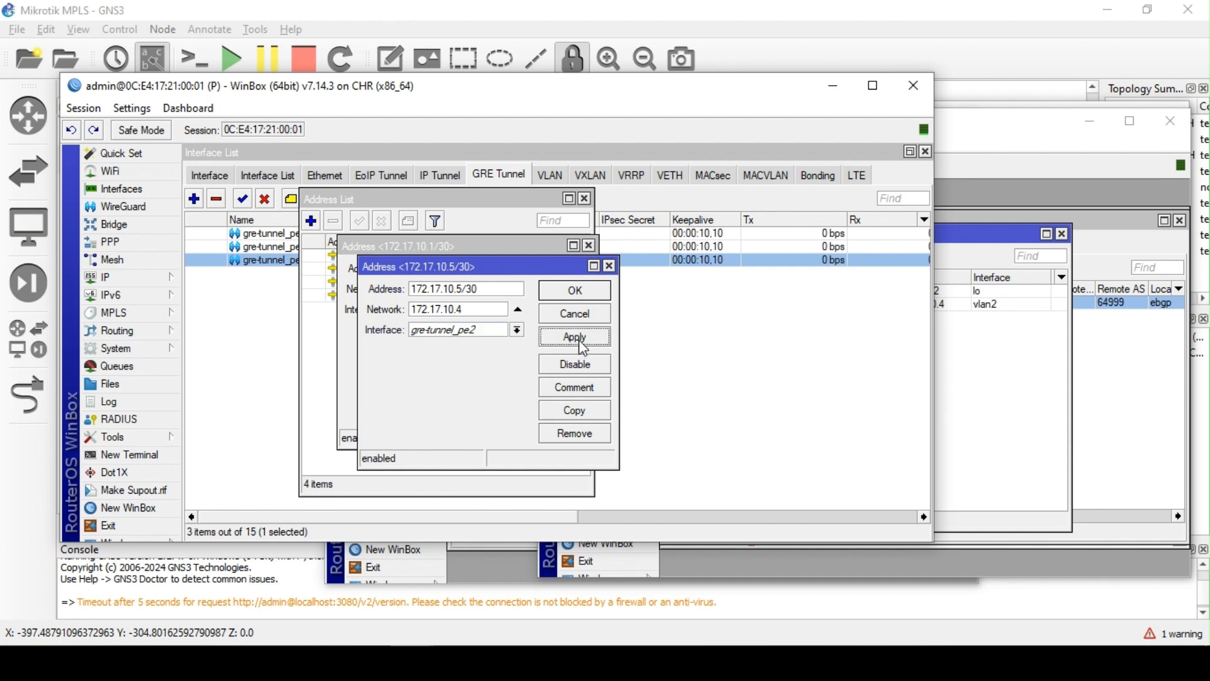
Copy the gre-tunnel_pe2 address entry to 172.17.10.9/30 on gre-tunnel_pe3, and close the open address dialogs
{"action": "left_click", "coordinate": [588, 421]}
{"action": "left_click", "coordinate": [539, 349]}
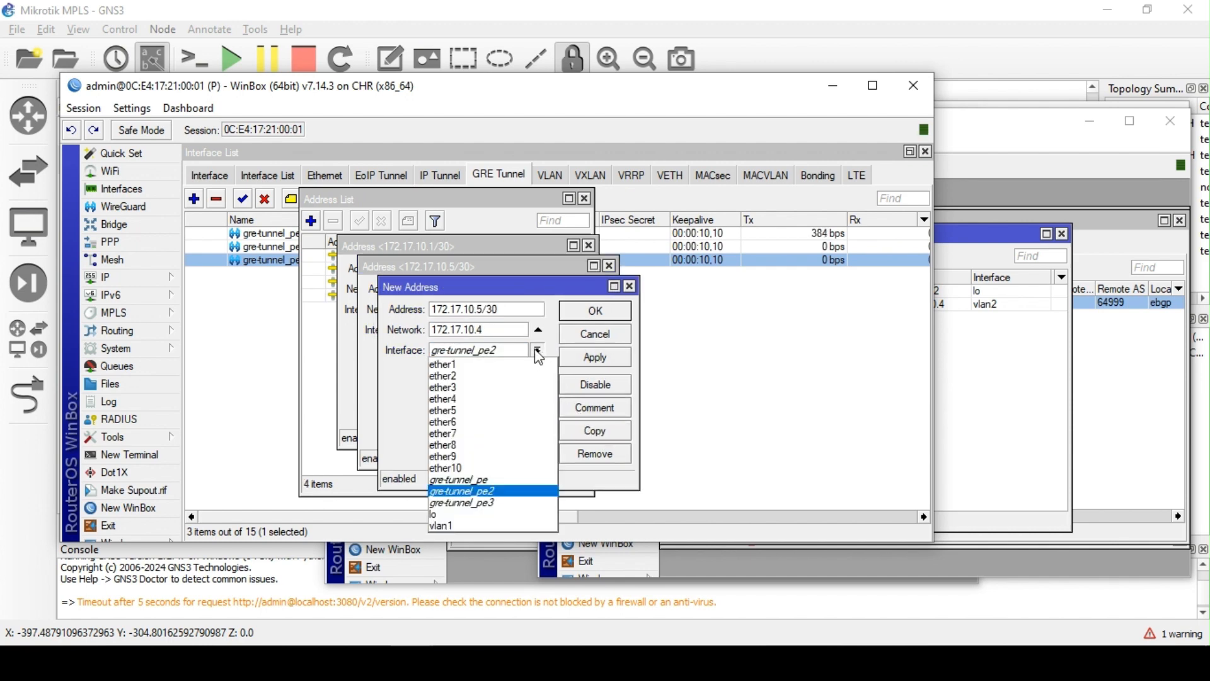
{"action": "left_click", "coordinate": [519, 503]}
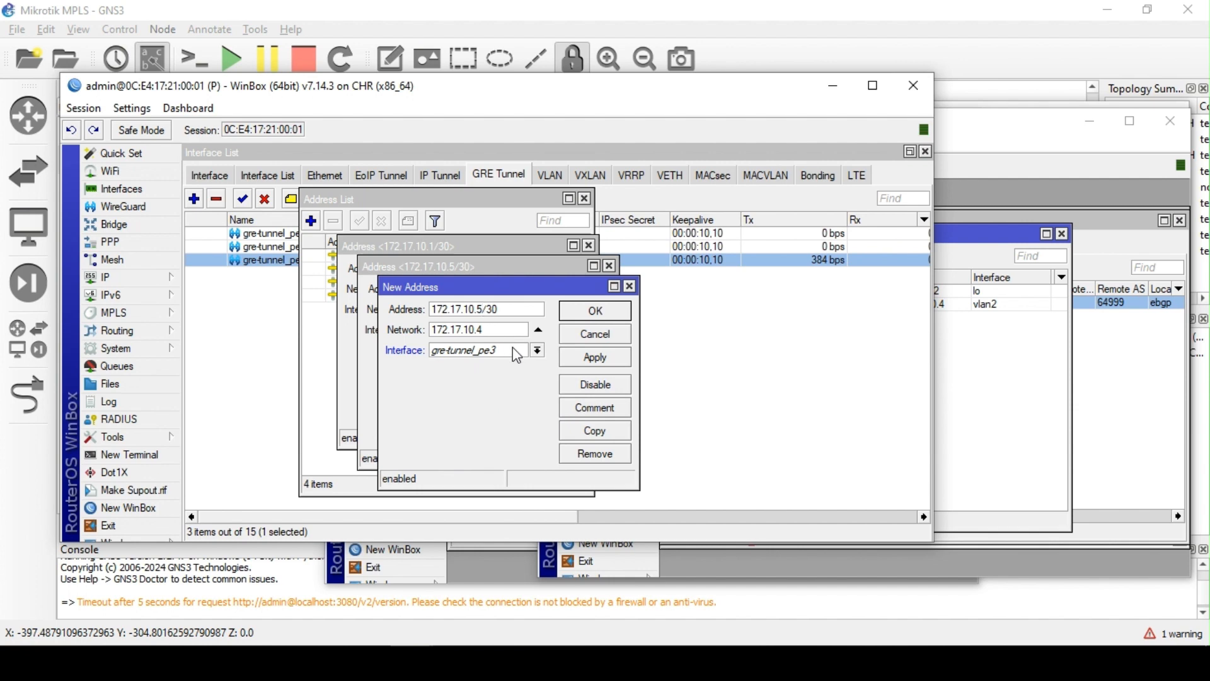
{"action": "key", "text": "BackSpace"}
{"action": "type", "text": "9"}
{"action": "left_click", "coordinate": [616, 358]}
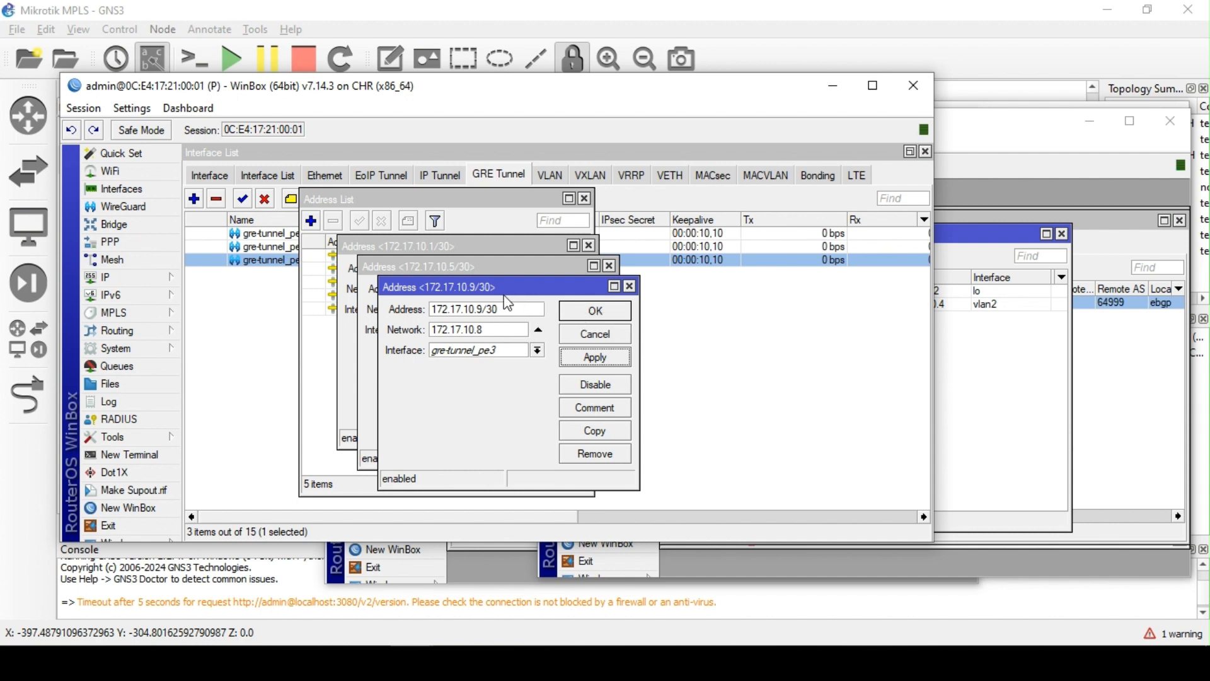
{"action": "left_click", "coordinate": [597, 311]}
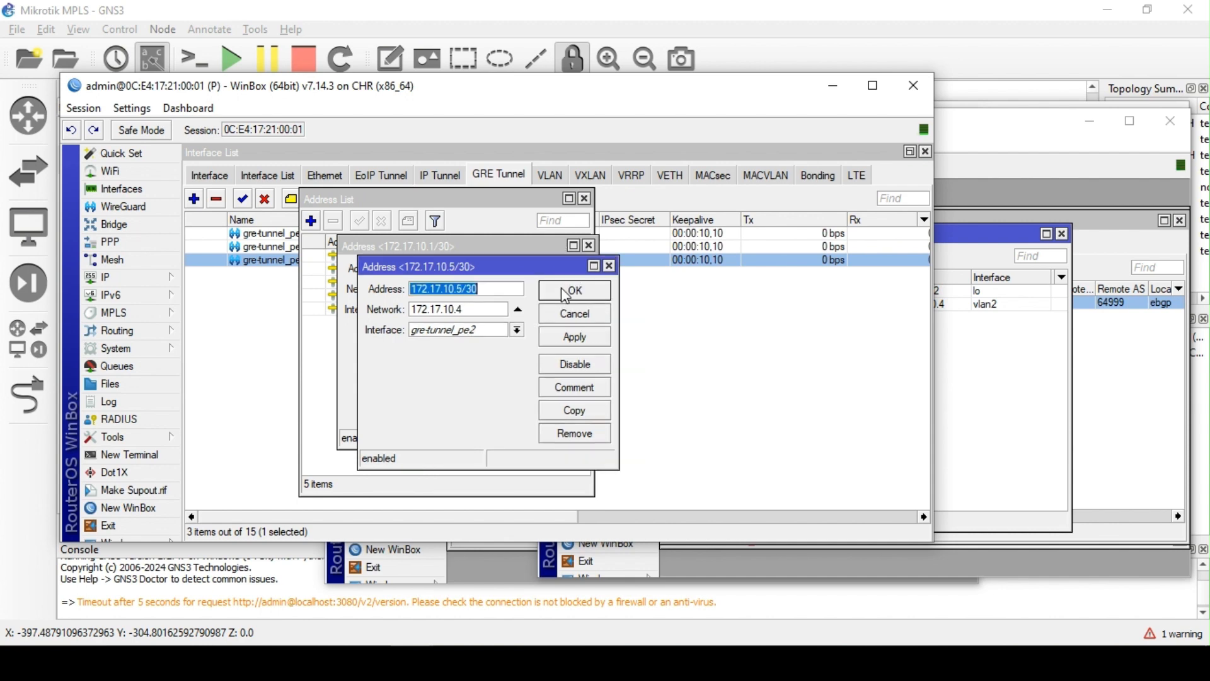
{"action": "left_click", "coordinate": [575, 304]}
{"action": "left_click", "coordinate": [543, 270]}
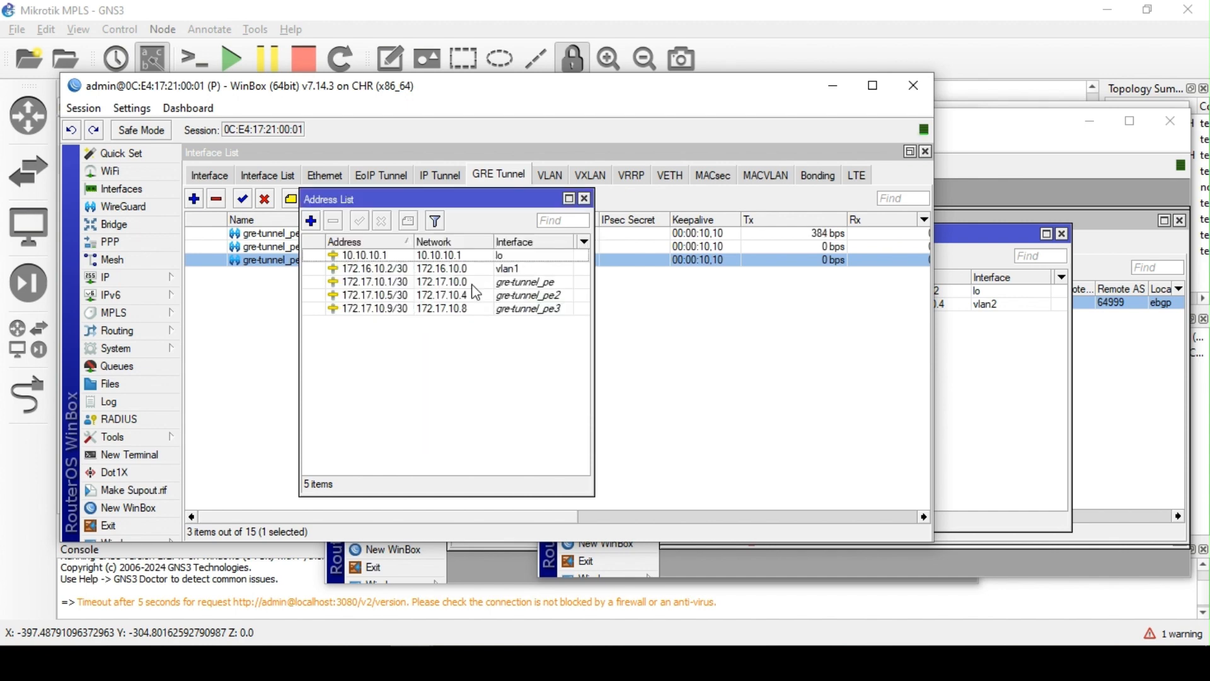
{"action": "left_click", "coordinate": [465, 282]}
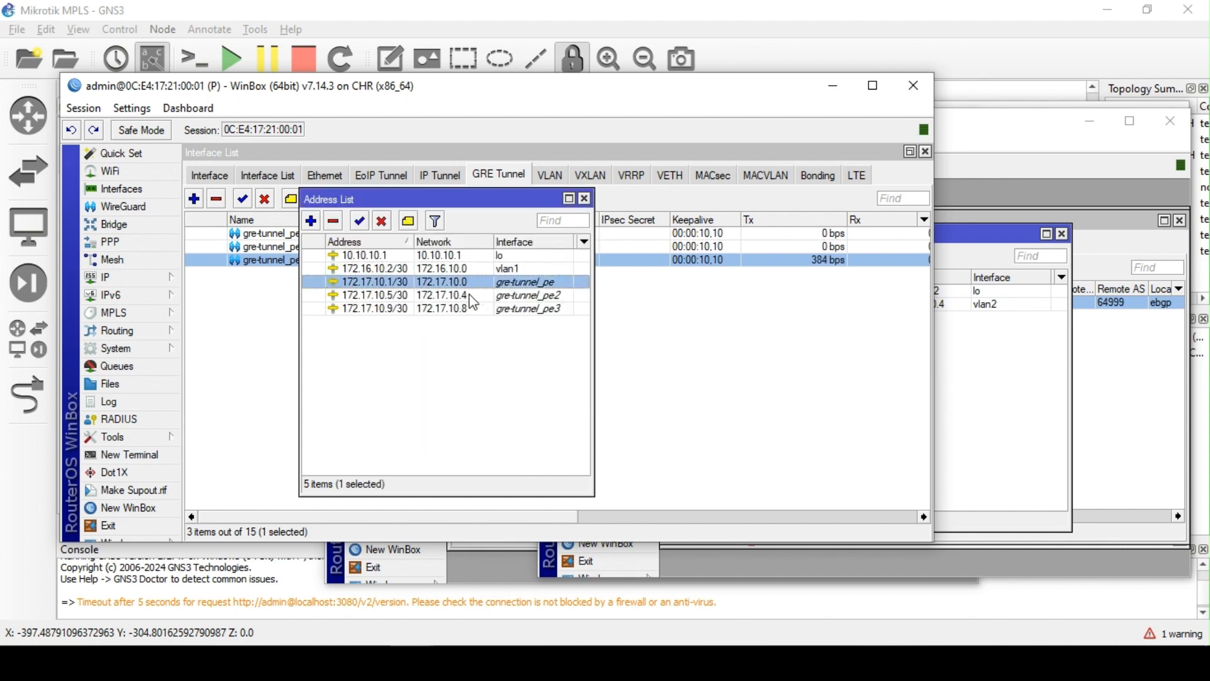
{"action": "left_click", "coordinate": [469, 295]}
{"action": "left_click", "coordinate": [470, 309]}
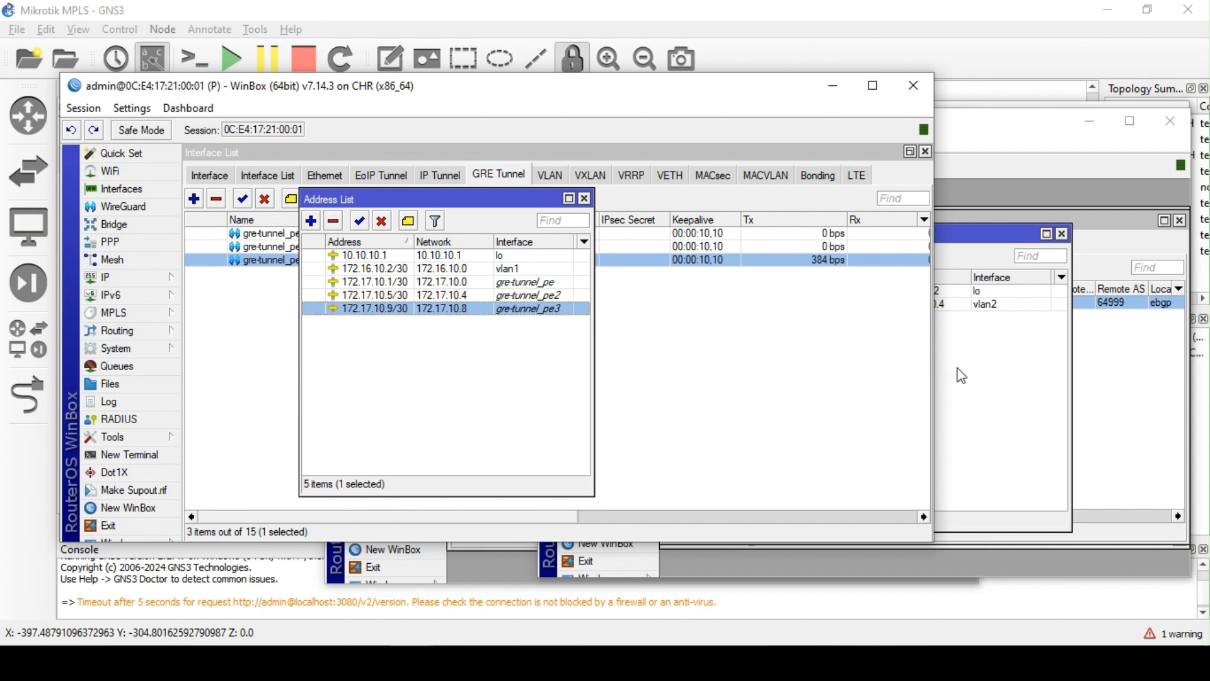
Switch to PE1's WinBox session and define a new GRE tunnel with local address 172.16.10.6 and remote address 172.16.10.2
{"action": "left_click", "coordinate": [952, 402]}
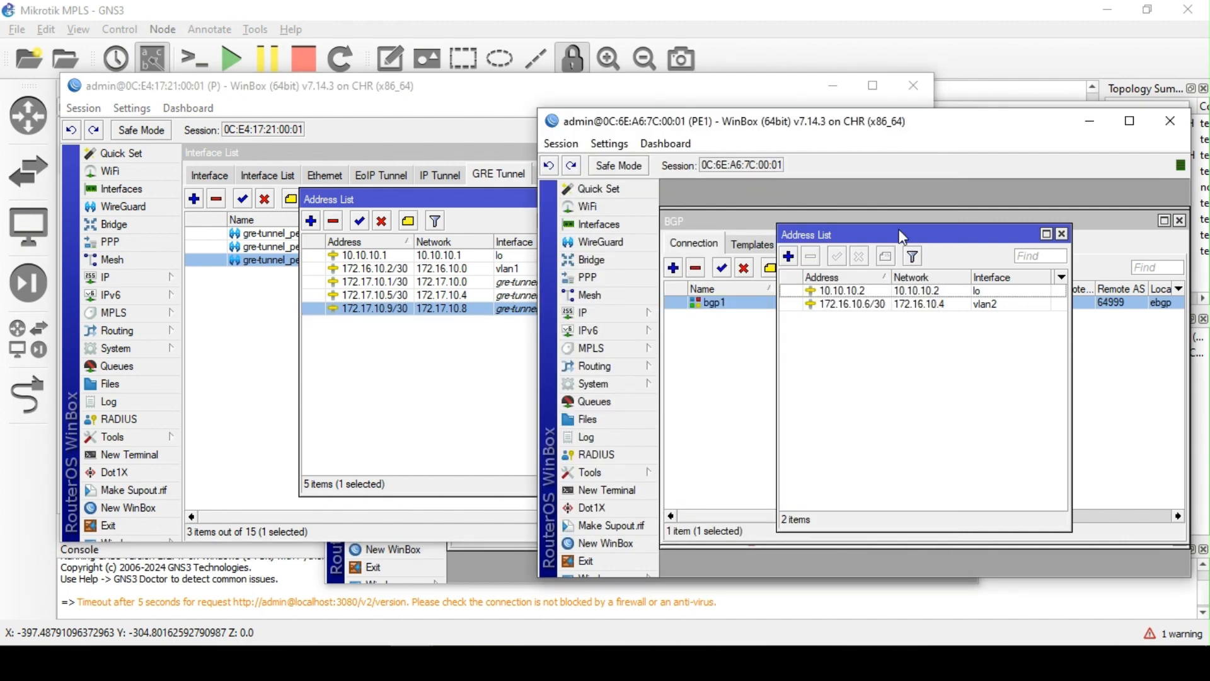
{"action": "left_click_drag", "start_coordinate": [828, 133], "coordinate": [806, 124]}
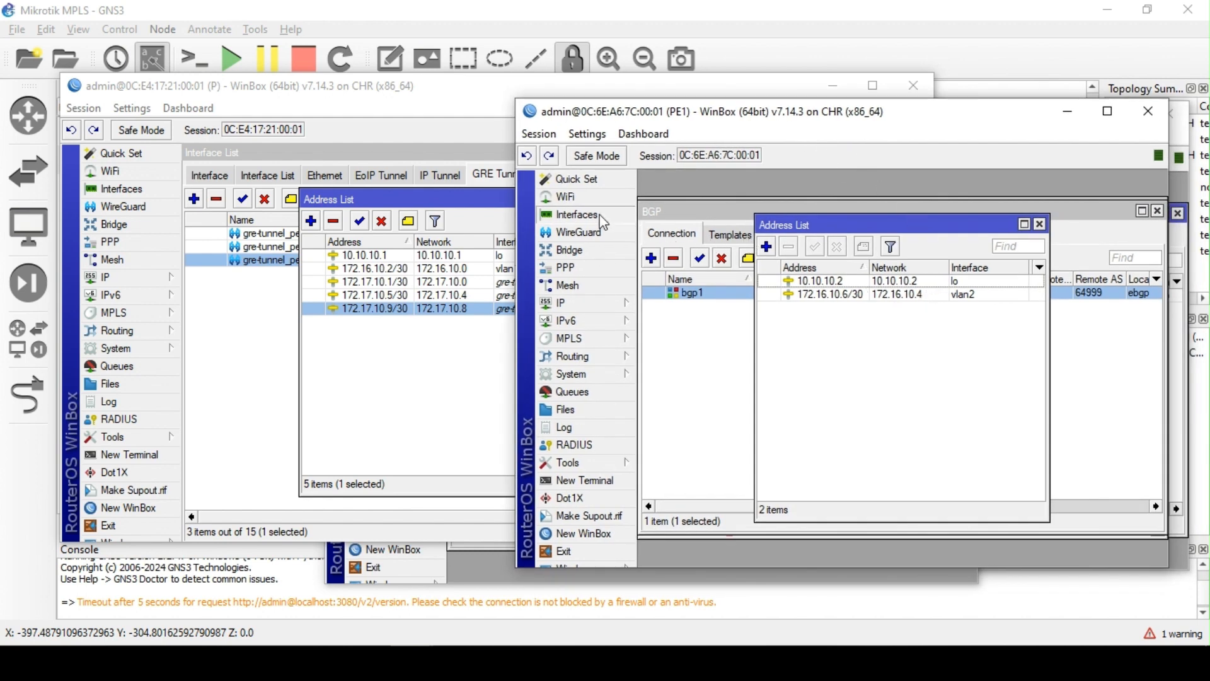
{"action": "left_click", "coordinate": [568, 215]}
{"action": "left_click", "coordinate": [956, 255]}
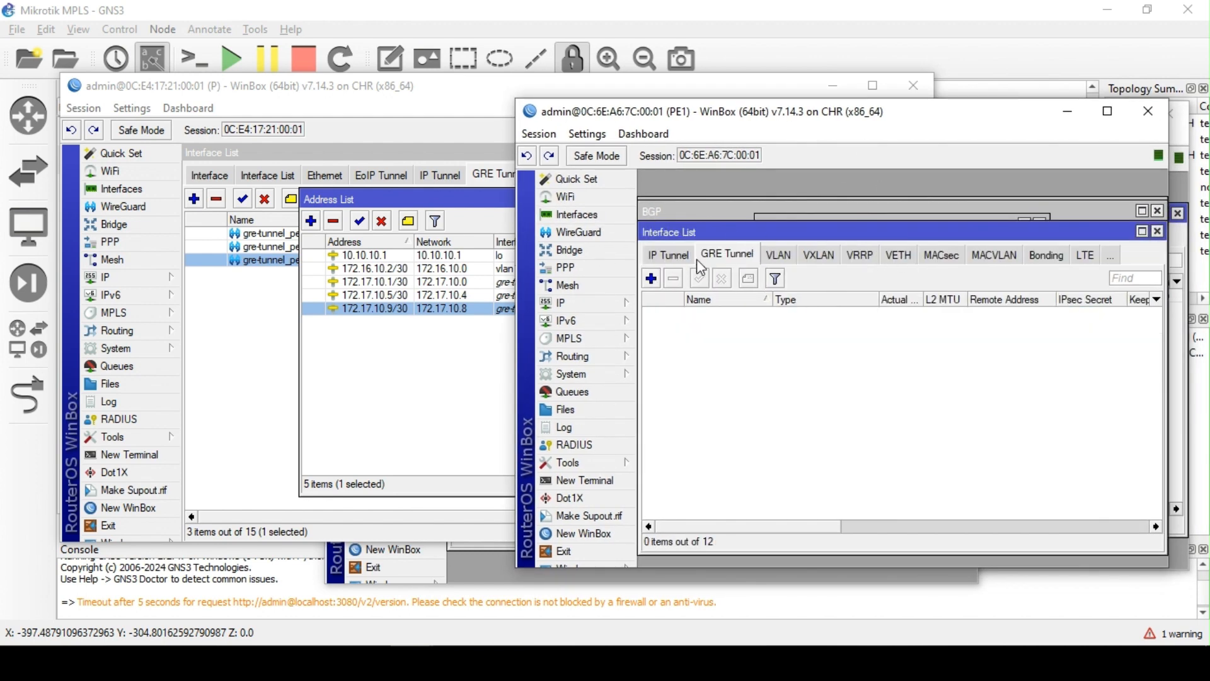
{"action": "left_click", "coordinate": [653, 278]}
{"action": "left_click", "coordinate": [798, 357]}
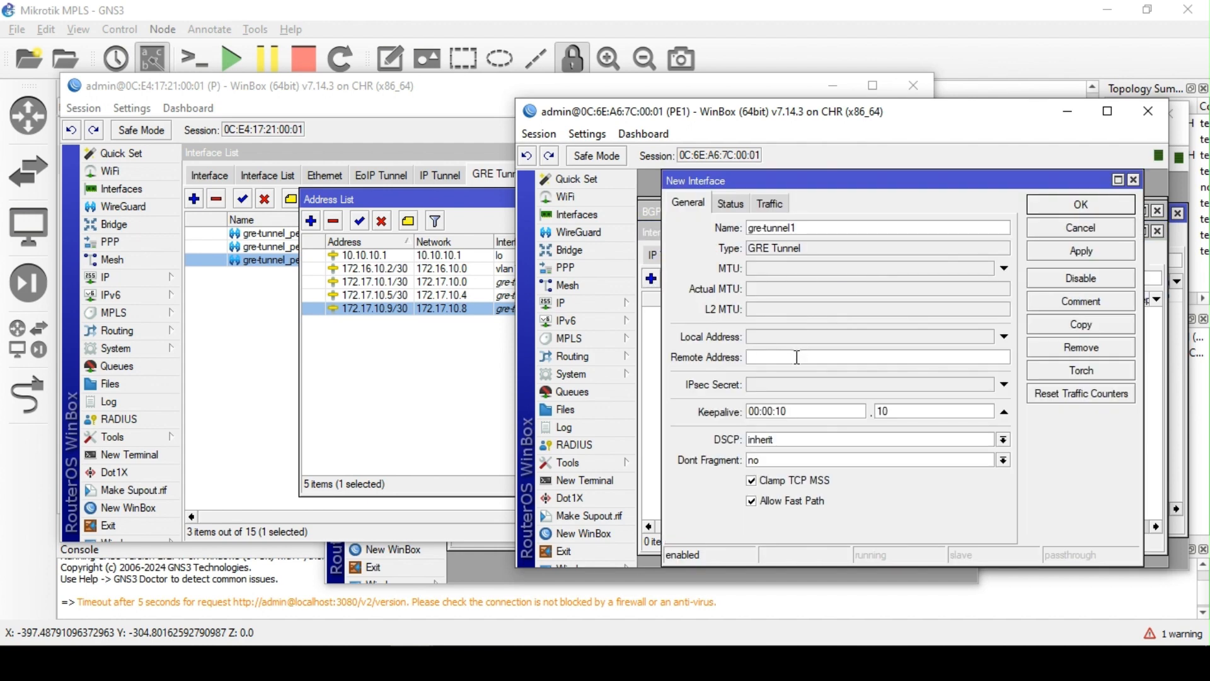
{"action": "type", "text": "172.16.10.2"}
{"action": "left_click", "coordinate": [809, 340]}
{"action": "type", "text": "172.16.10."}
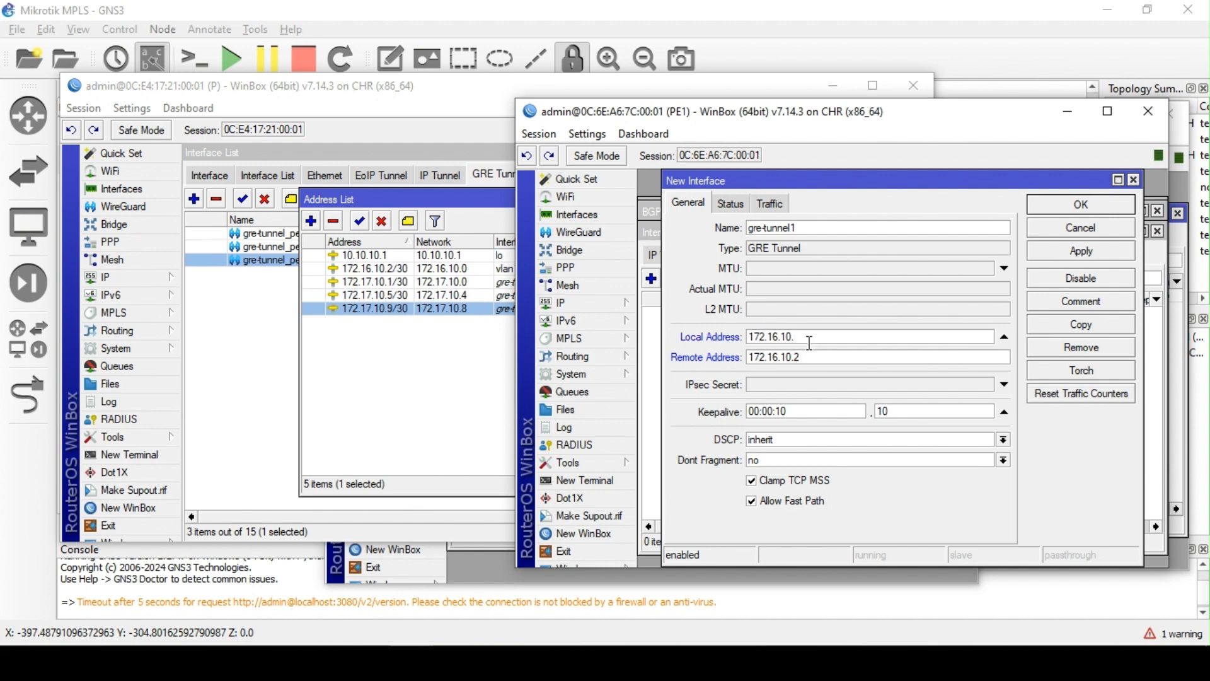
{"action": "type", "text": "6"}
Check the tunnel's local address against PE1's address list, and save the new GRE tunnel
{"action": "left_click", "coordinate": [602, 305]}
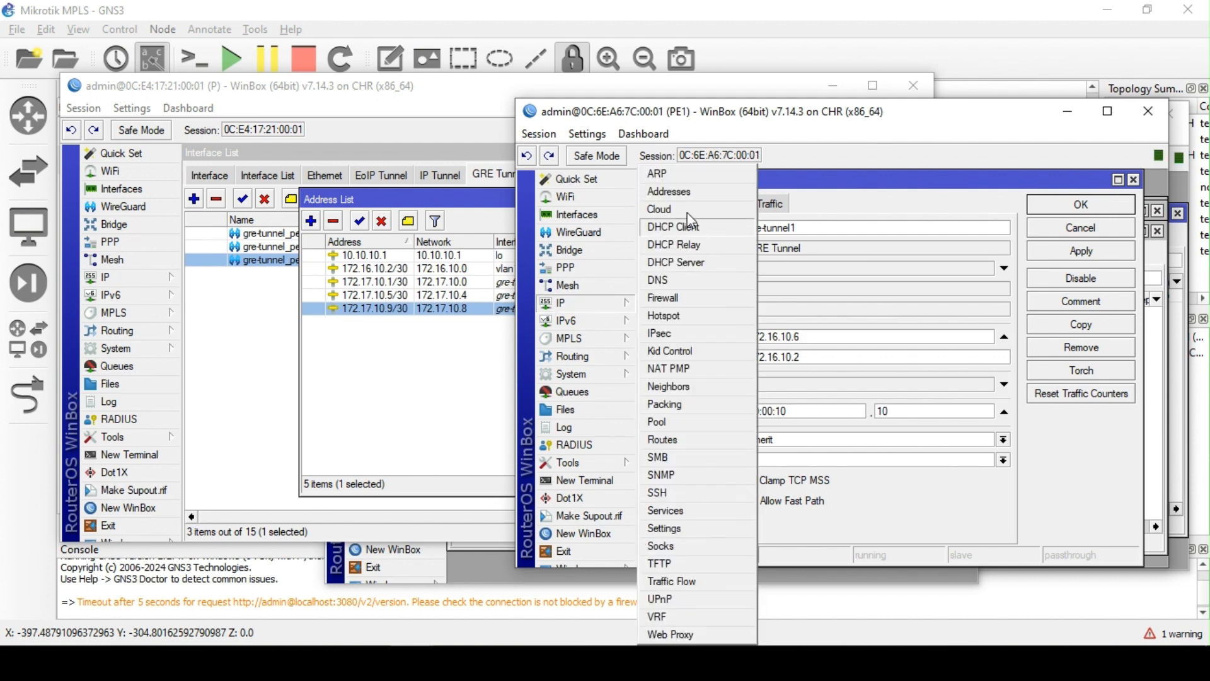
{"action": "left_click", "coordinate": [683, 193]}
{"action": "left_click", "coordinate": [1040, 224]}
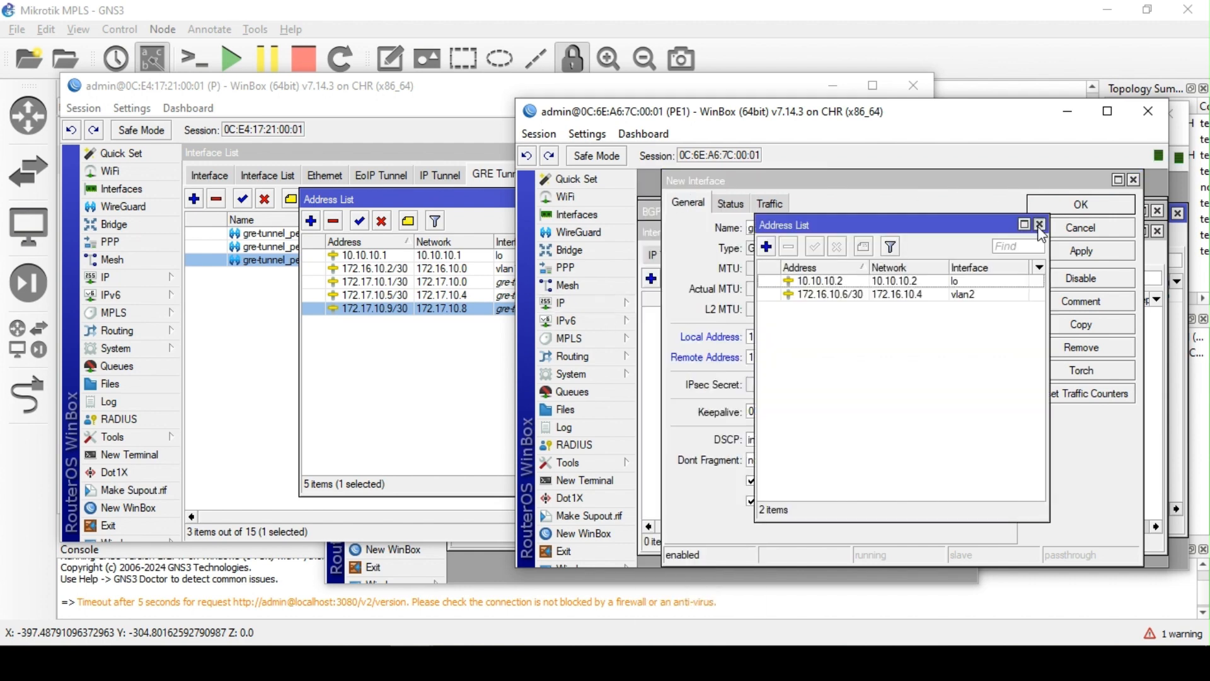
{"action": "left_click", "coordinate": [1082, 251]}
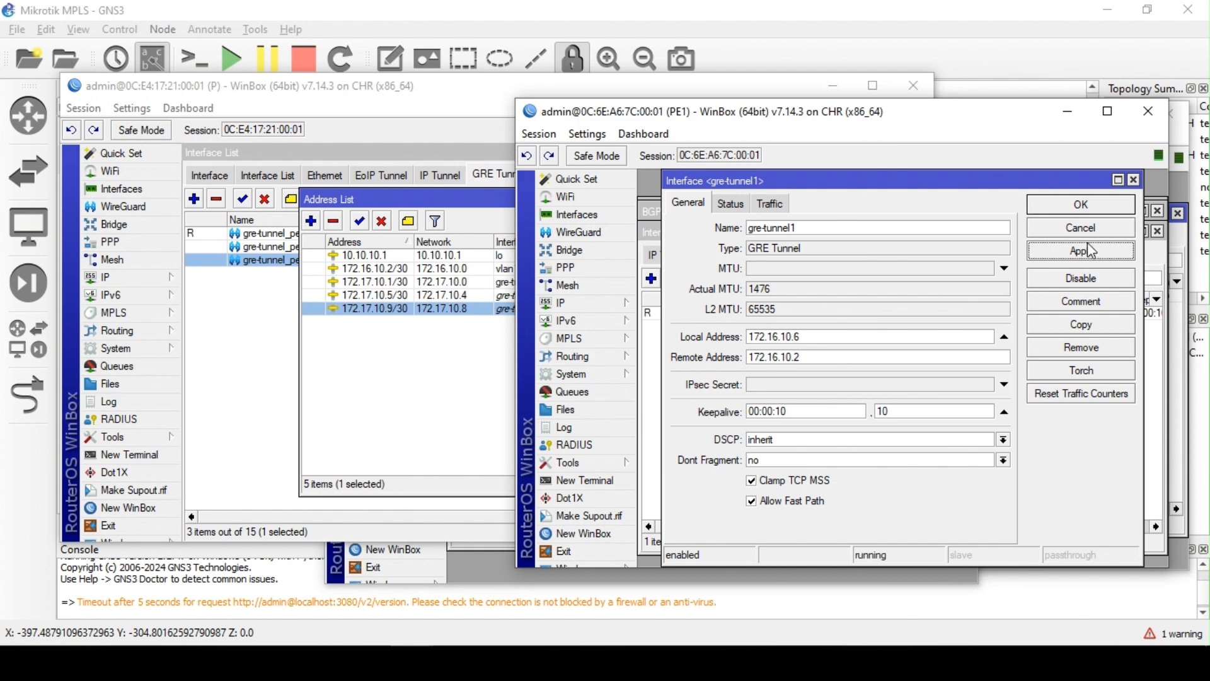
{"action": "left_click", "coordinate": [1080, 204]}
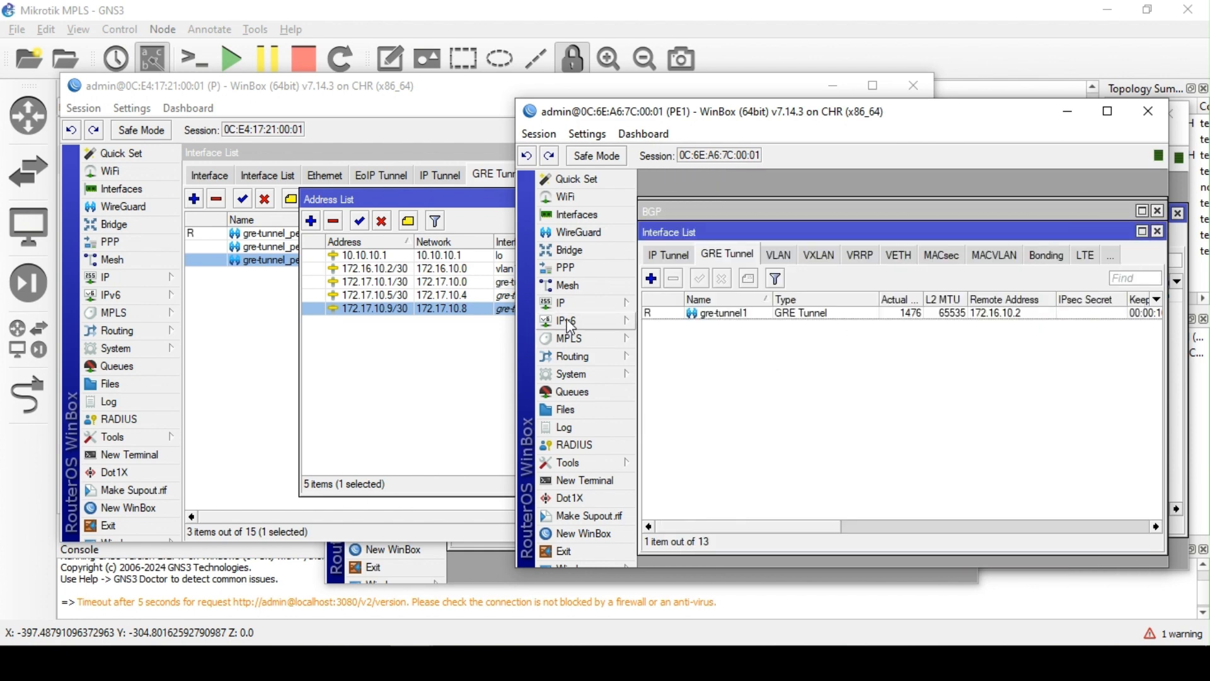
Add the IP address 172.17.10.2/30 to interface gre-tunnel1 on PE1
{"action": "left_click", "coordinate": [585, 303]}
{"action": "left_click", "coordinate": [685, 197]}
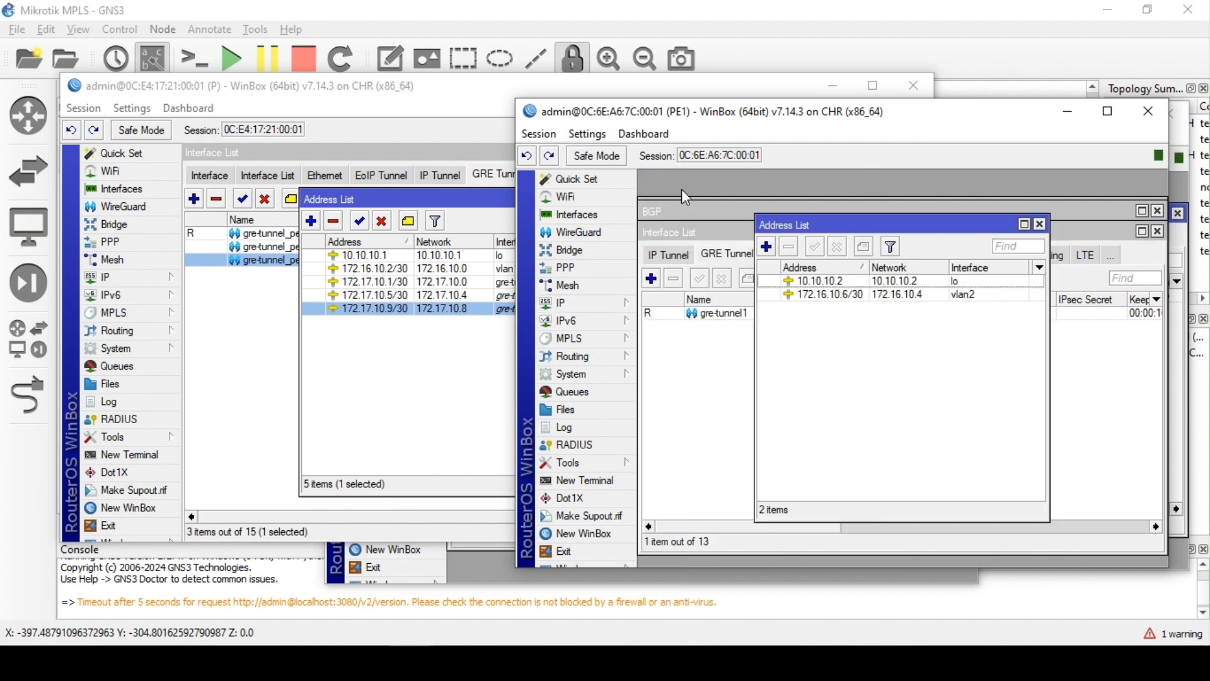
{"action": "left_click", "coordinate": [766, 246]}
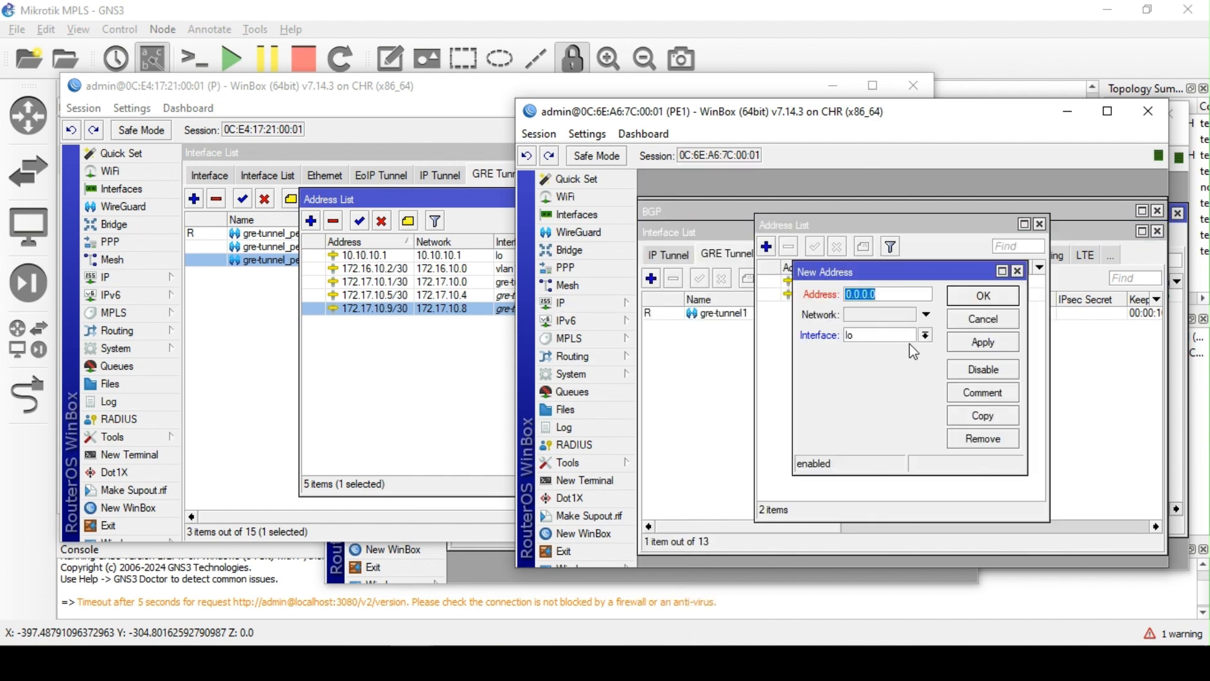
{"action": "left_click", "coordinate": [912, 338]}
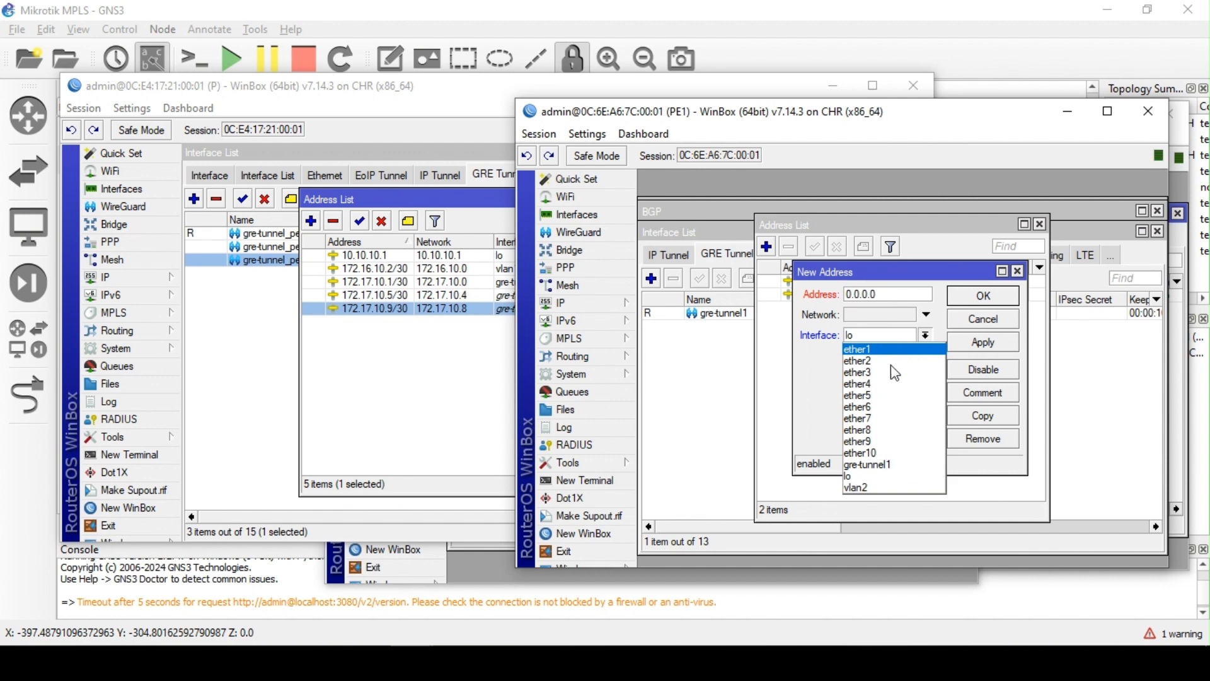
{"action": "left_click", "coordinate": [863, 464]}
{"action": "double_click", "coordinate": [890, 296]}
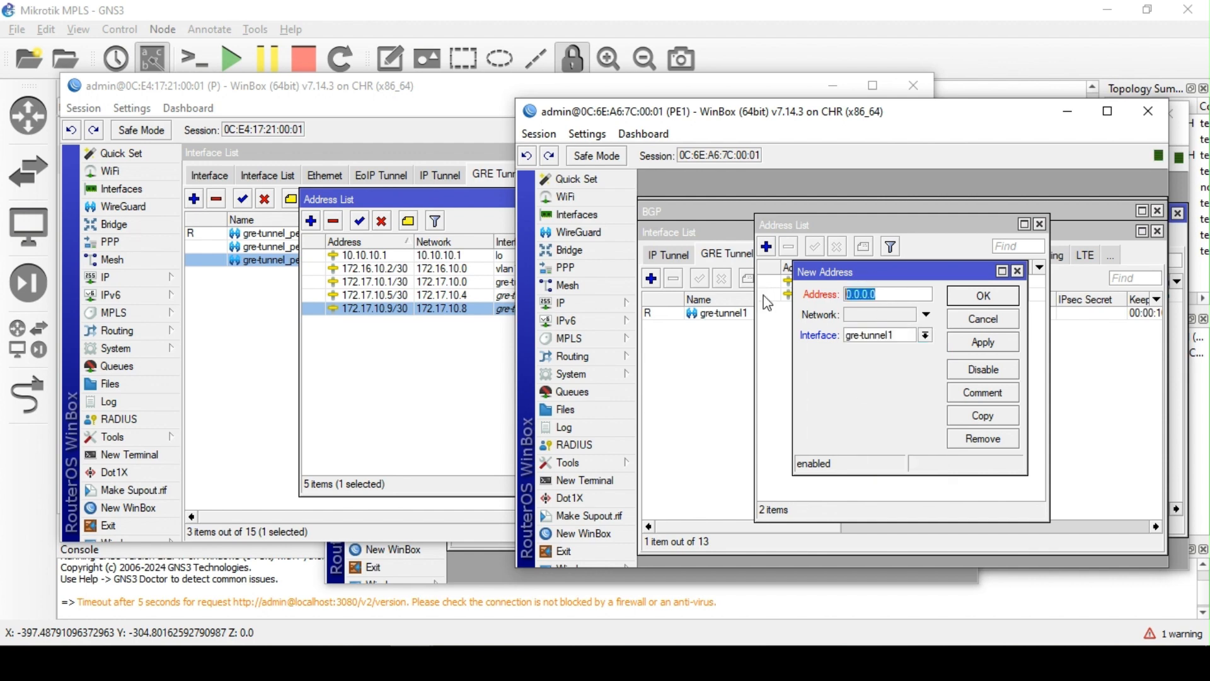
{"action": "type", "text": "172.16.10.2/"}
{"action": "key", "text": "BackSpace"}
{"action": "key", "text": "BackSpace"}
{"action": "key", "text": "BackSpace"}
{"action": "key", "text": "BackSpace"}
{"action": "key", "text": "BackSpace"}
{"action": "key", "text": "BackSpace"}
{"action": "type", "text": ".10.2/30"}
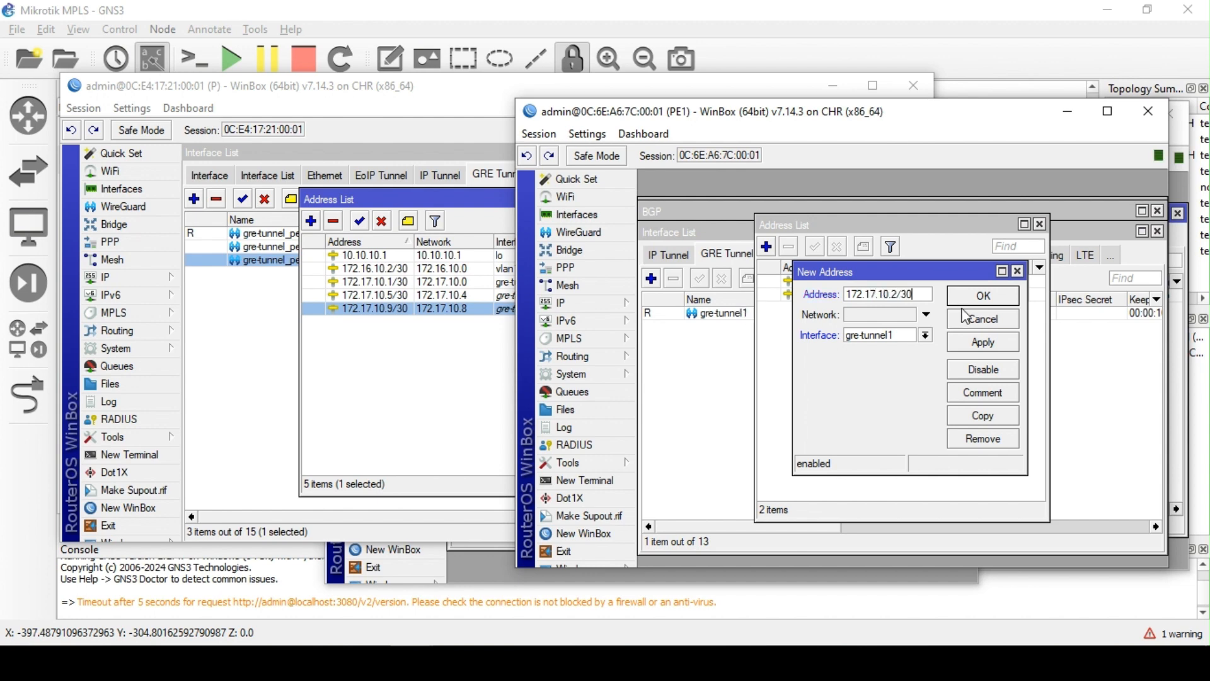
{"action": "left_click", "coordinate": [983, 341]}
{"action": "left_click", "coordinate": [983, 296]}
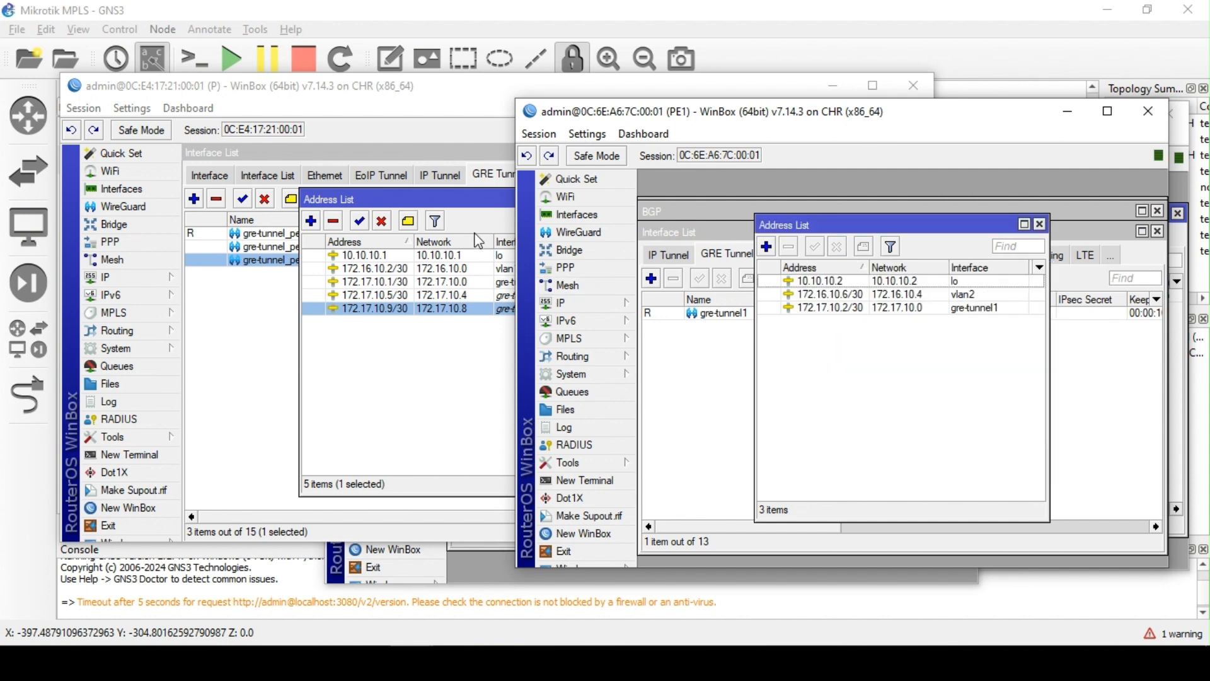
Return to P's WinBox session and rename the GRE tunnel gre-tunnel_pe3 to gre-tunnel_rrr
{"action": "left_click", "coordinate": [450, 201]}
{"action": "left_click", "coordinate": [584, 198]}
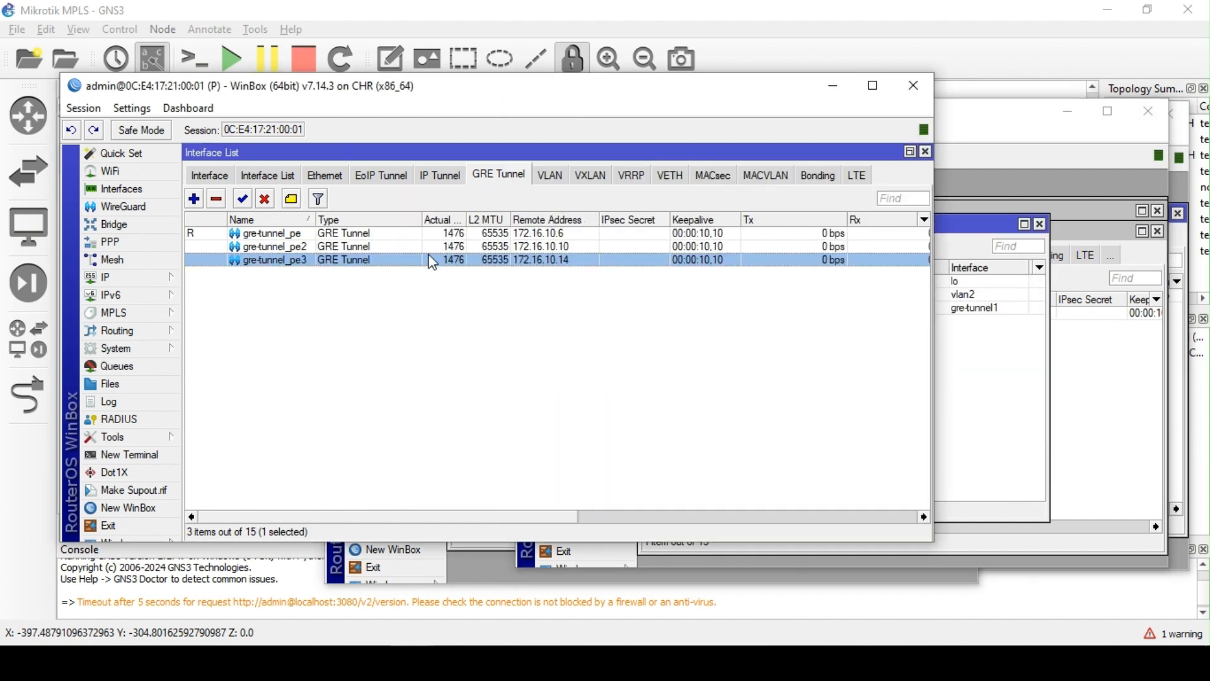
{"action": "double_click", "coordinate": [398, 269]}
{"action": "left_click", "coordinate": [480, 205]}
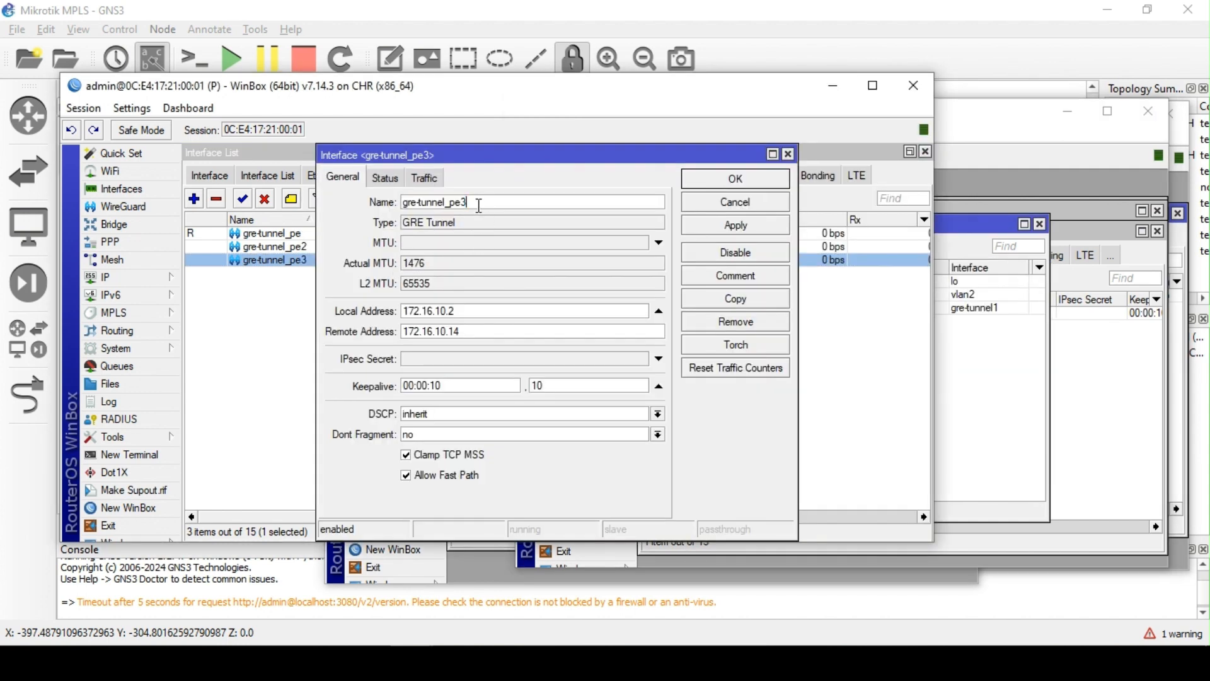
{"action": "key", "text": "BackSpace"}
{"action": "key", "text": "BackSpace"}
{"action": "key", "text": "Return"}
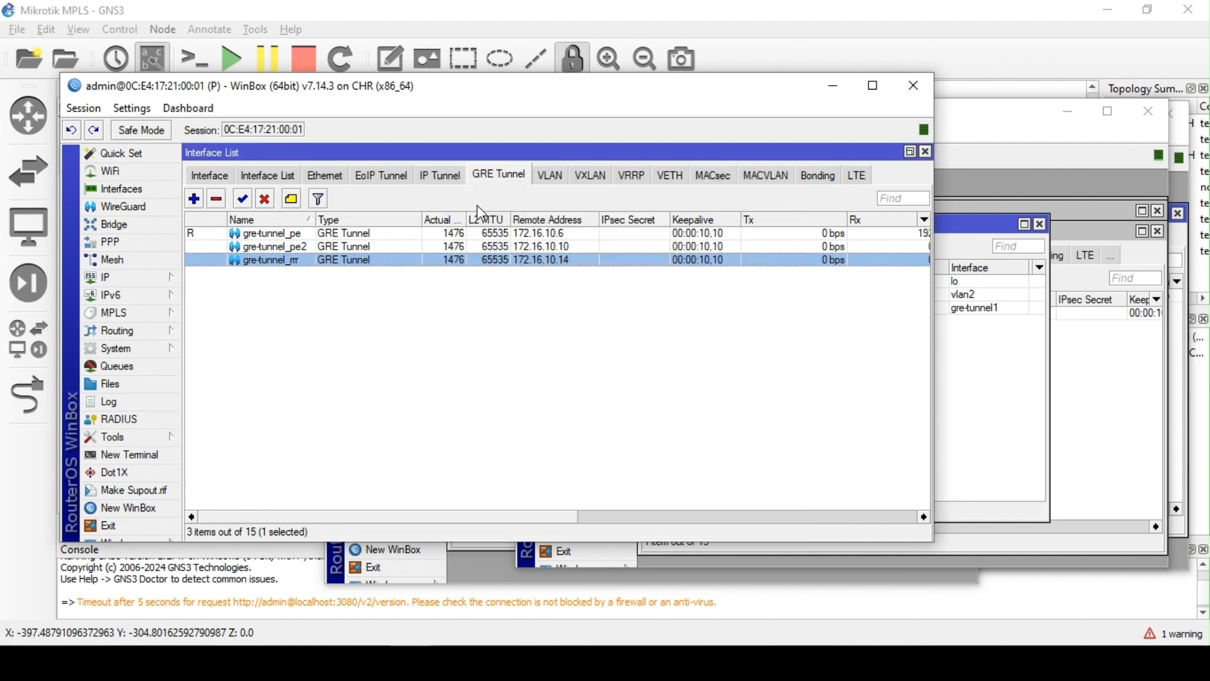
{"action": "left_click", "coordinate": [976, 366]}
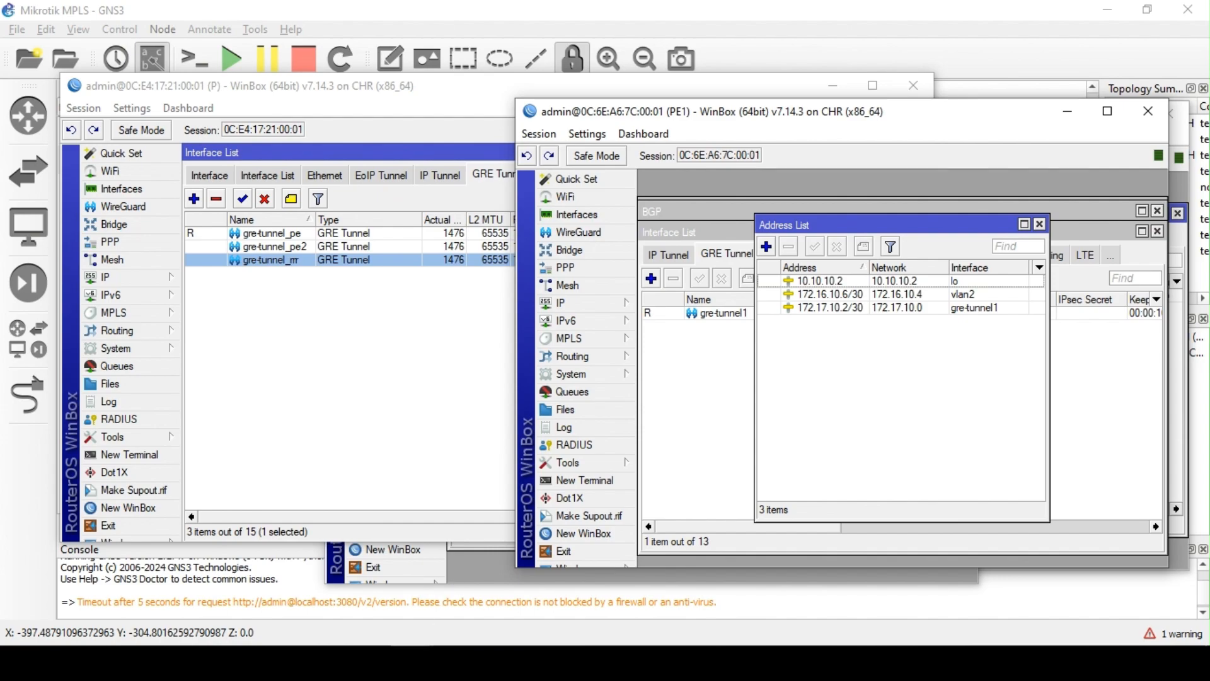
{"action": "mouse_move", "coordinate": [540, 599]}
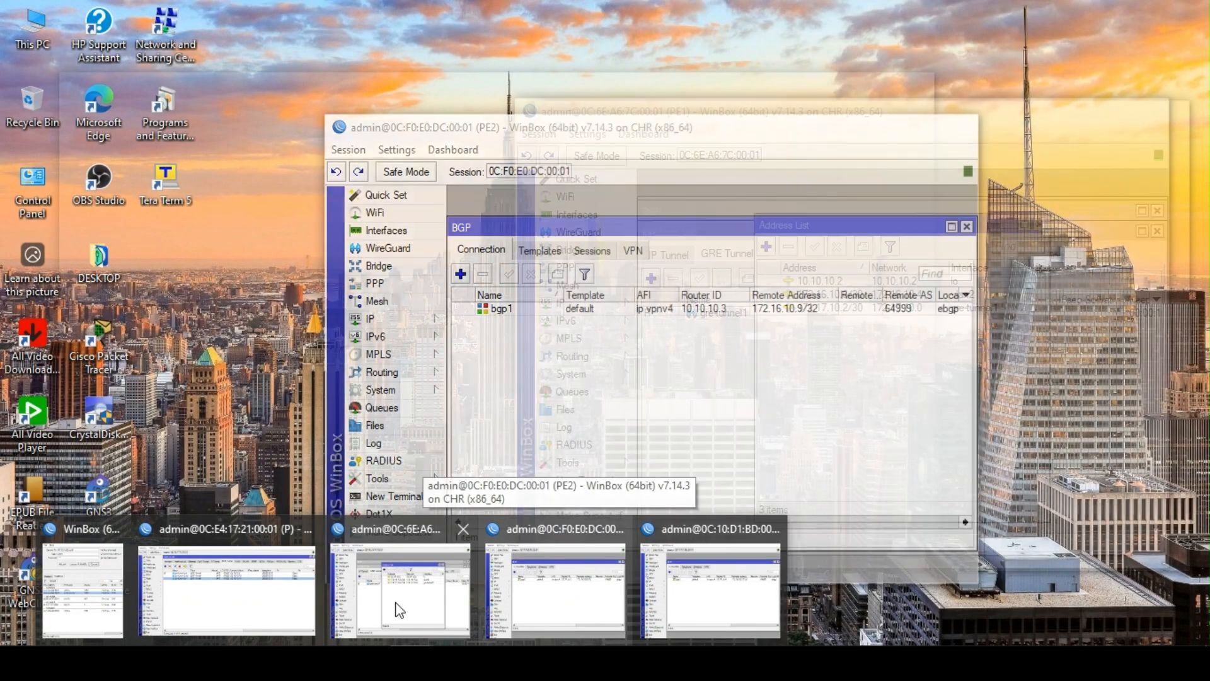
{"action": "mouse_move", "coordinate": [211, 611]}
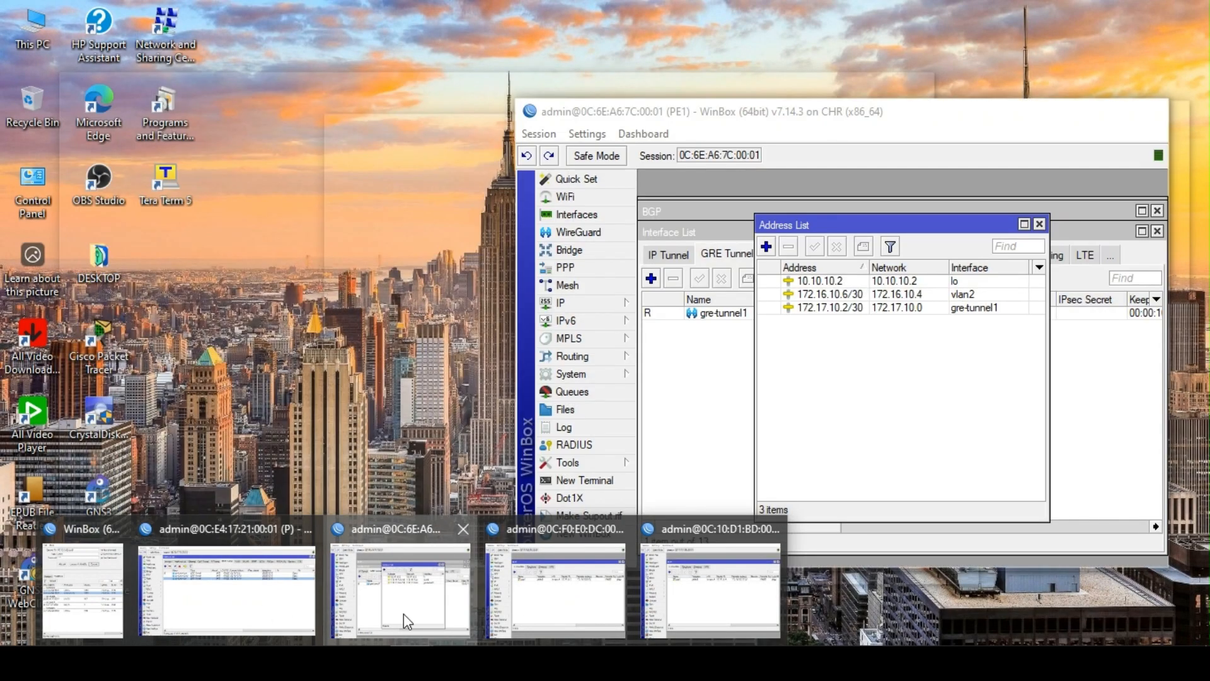
{"action": "left_click", "coordinate": [403, 614]}
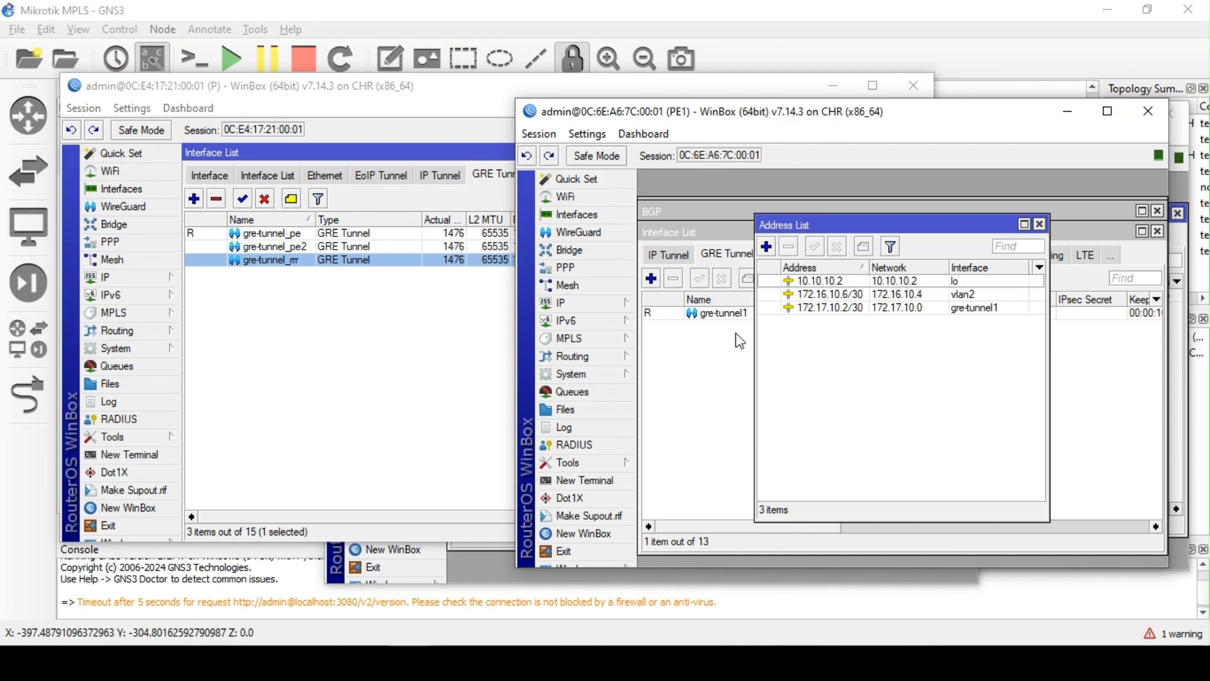
Switch to PE2's WinBox session and define a new GRE tunnel with local address 172.16.10.10 and remote address 172.16.10.2
{"action": "mouse_move", "coordinate": [439, 634]}
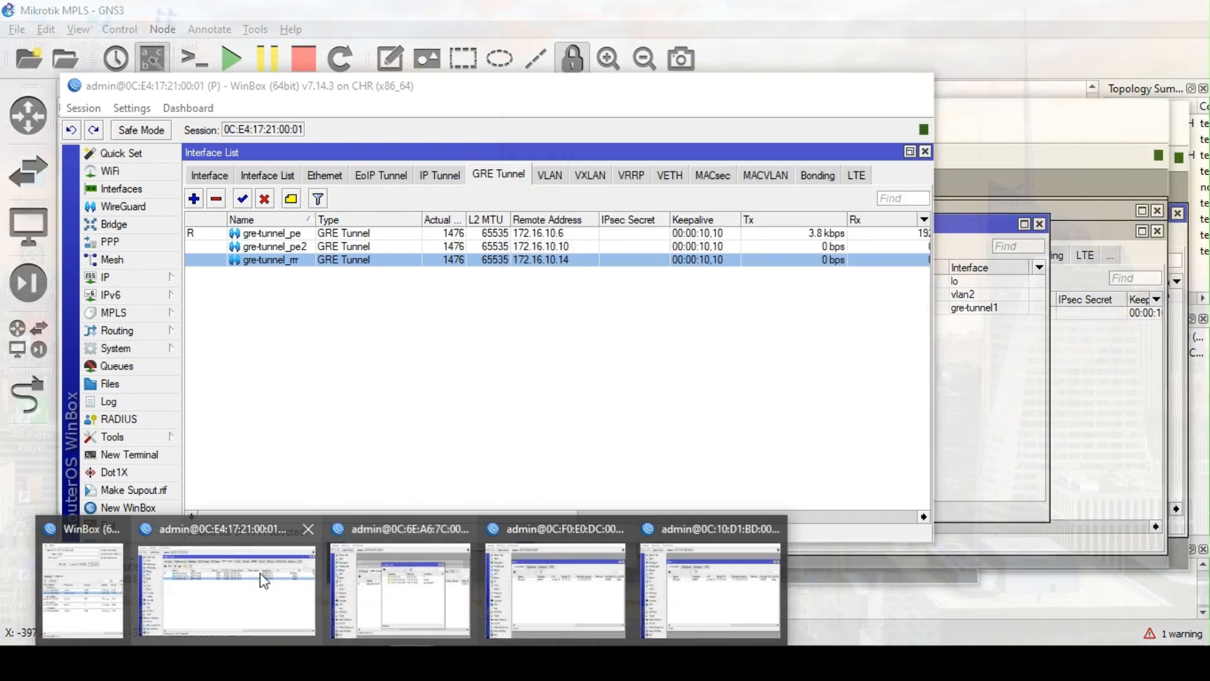
{"action": "mouse_move", "coordinate": [394, 578]}
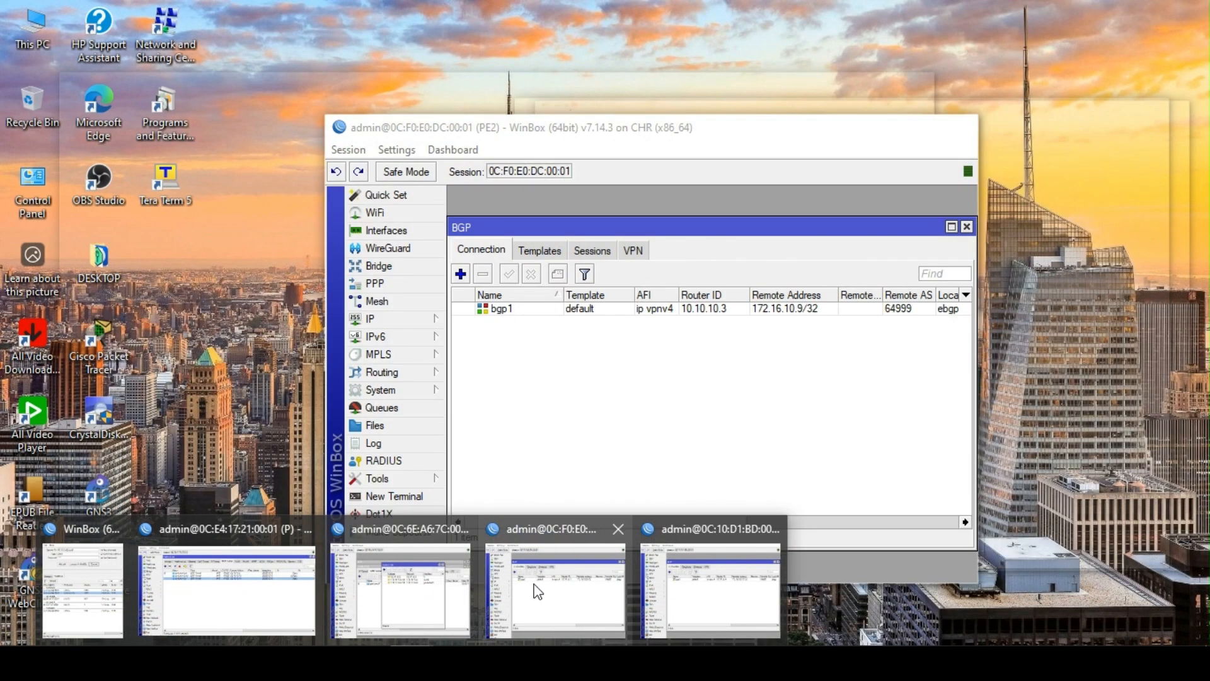
{"action": "left_click", "coordinate": [537, 591]}
{"action": "left_click", "coordinate": [407, 230]}
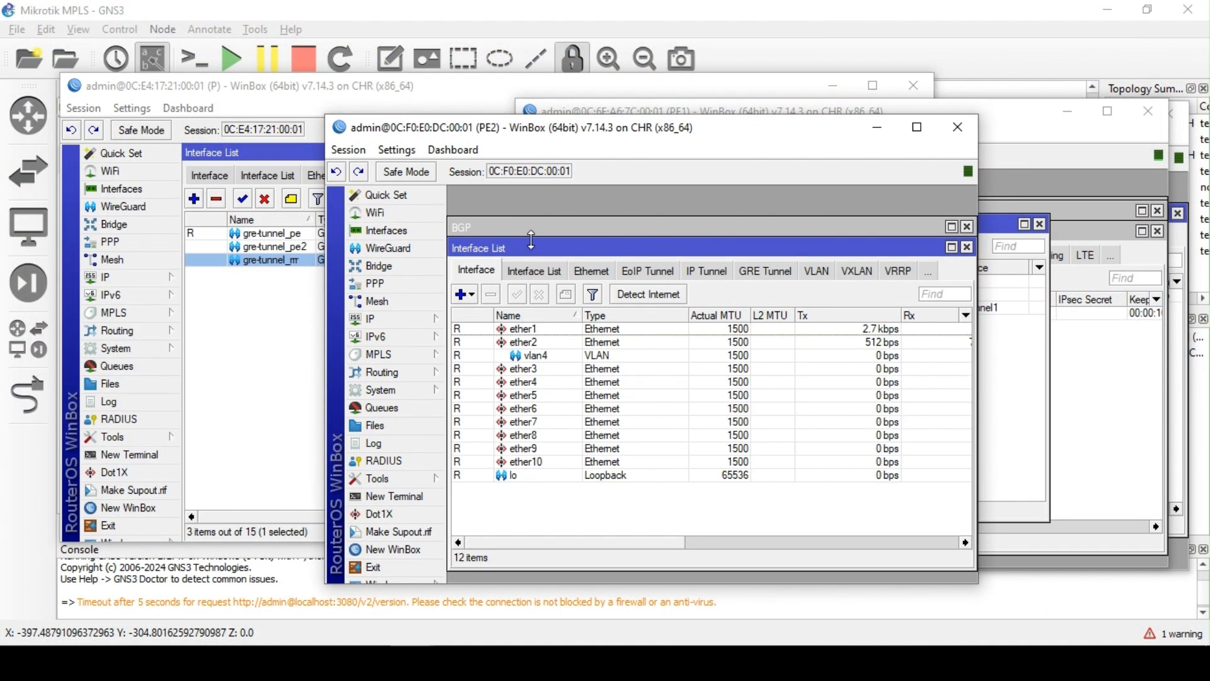
{"action": "left_click", "coordinate": [750, 271]}
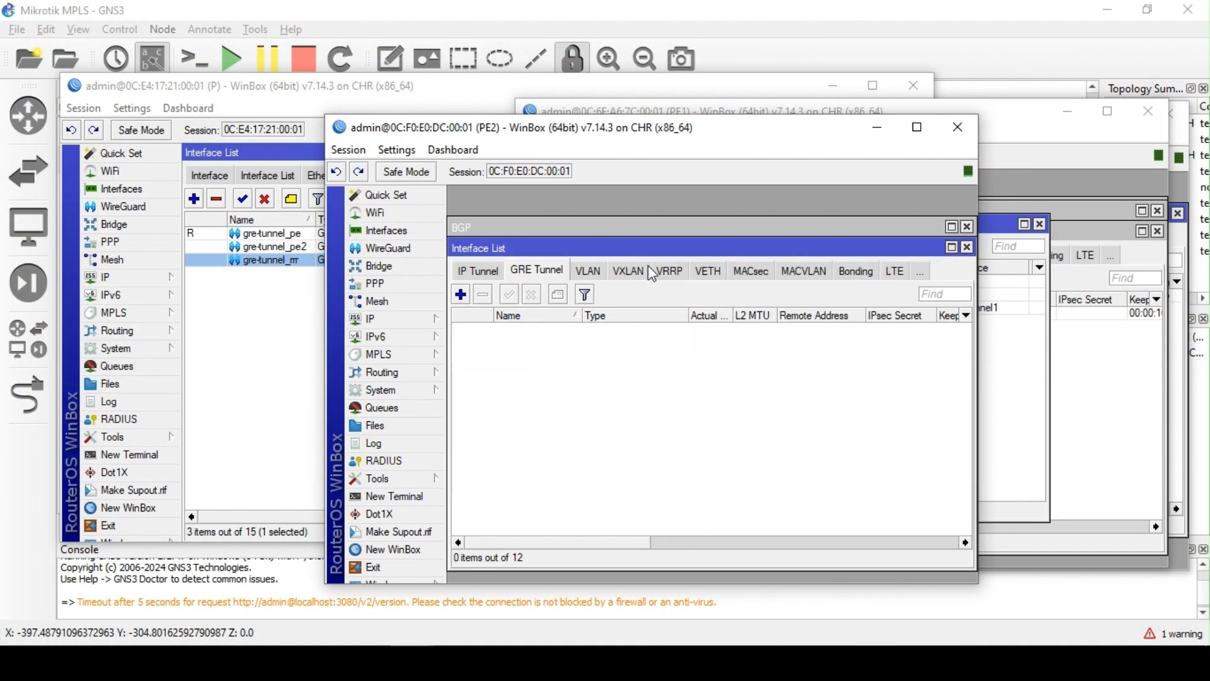
{"action": "left_click", "coordinate": [463, 296]}
{"action": "left_click", "coordinate": [622, 373]}
{"action": "type", "text": "1"}
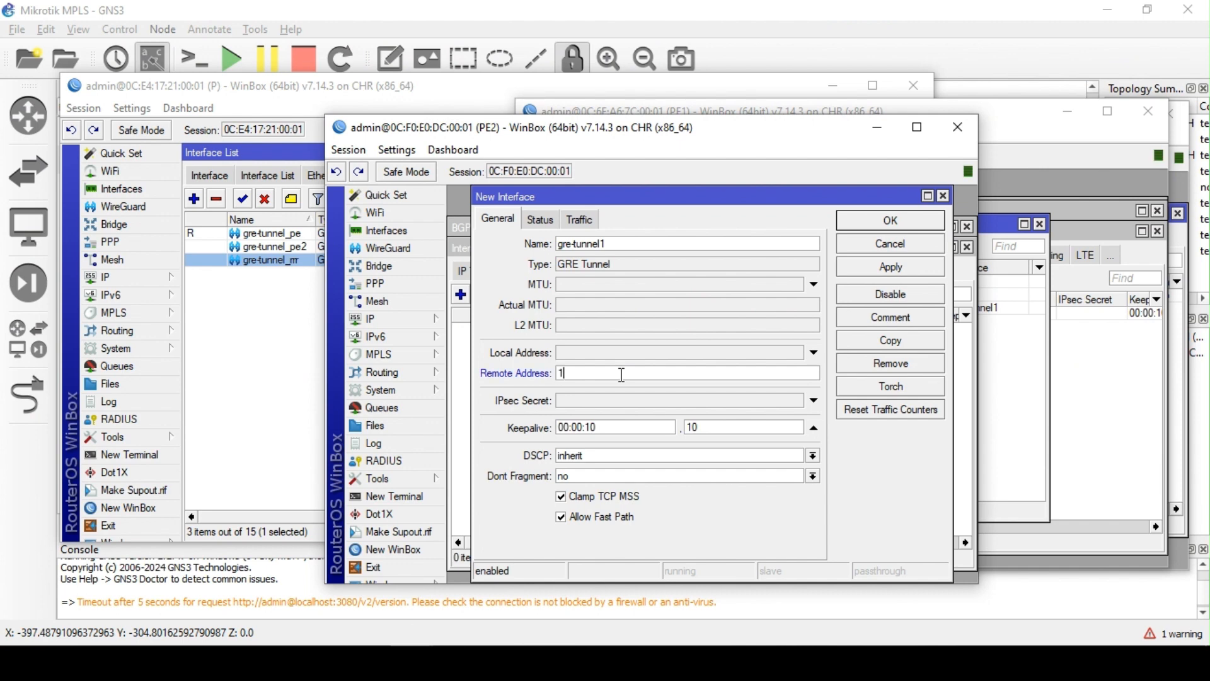
{"action": "type", "text": "72.16.10.2"}
{"action": "left_click", "coordinate": [602, 354]}
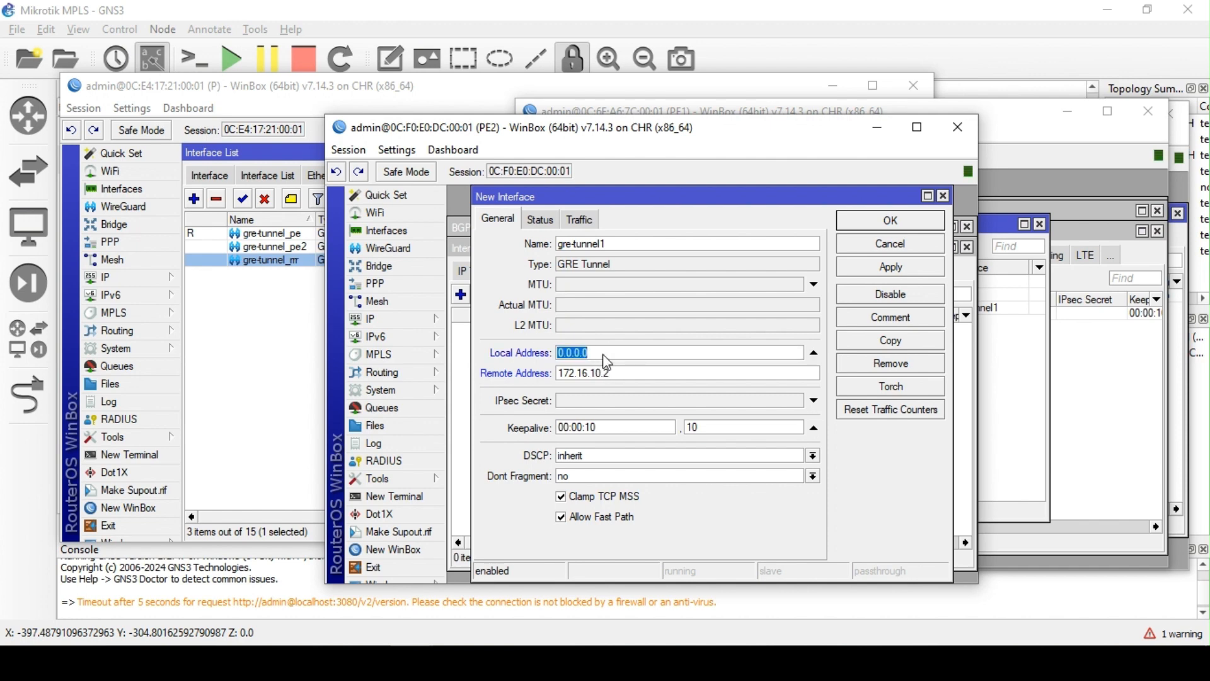
{"action": "type", "text": "172.16.10.10"}
Check the tunnel's local address against PE2's address list, and save the new GRE tunnel
{"action": "left_click", "coordinate": [378, 319]}
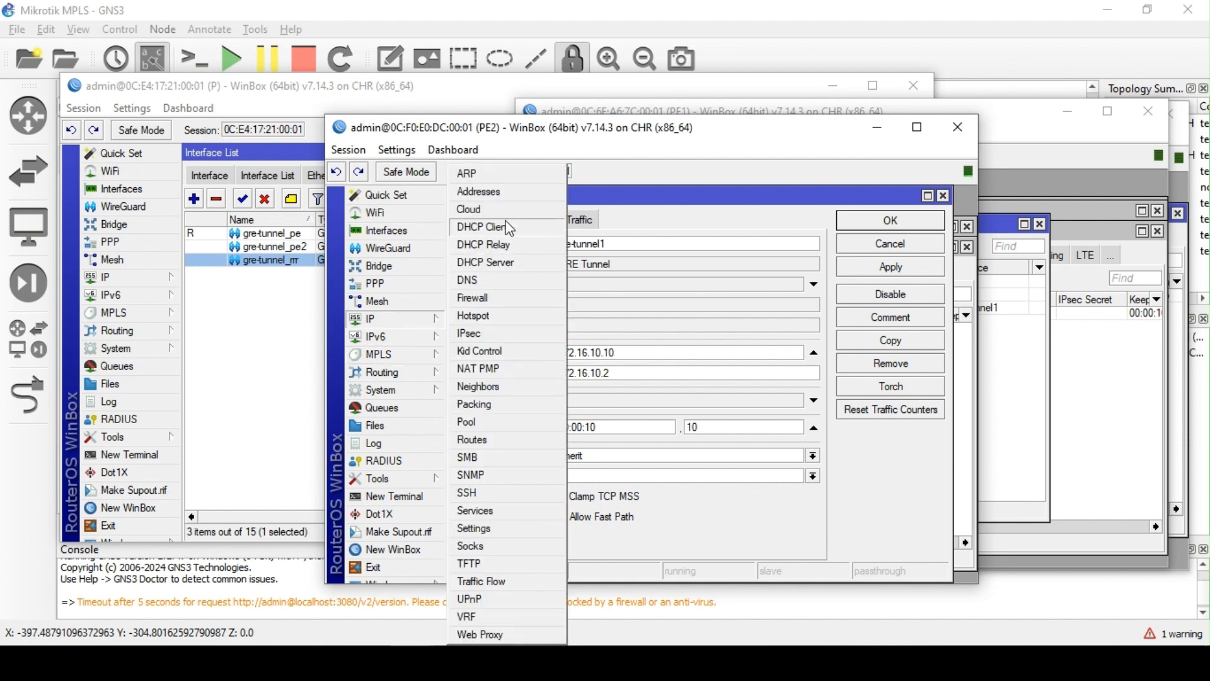
{"action": "left_click", "coordinate": [503, 193]}
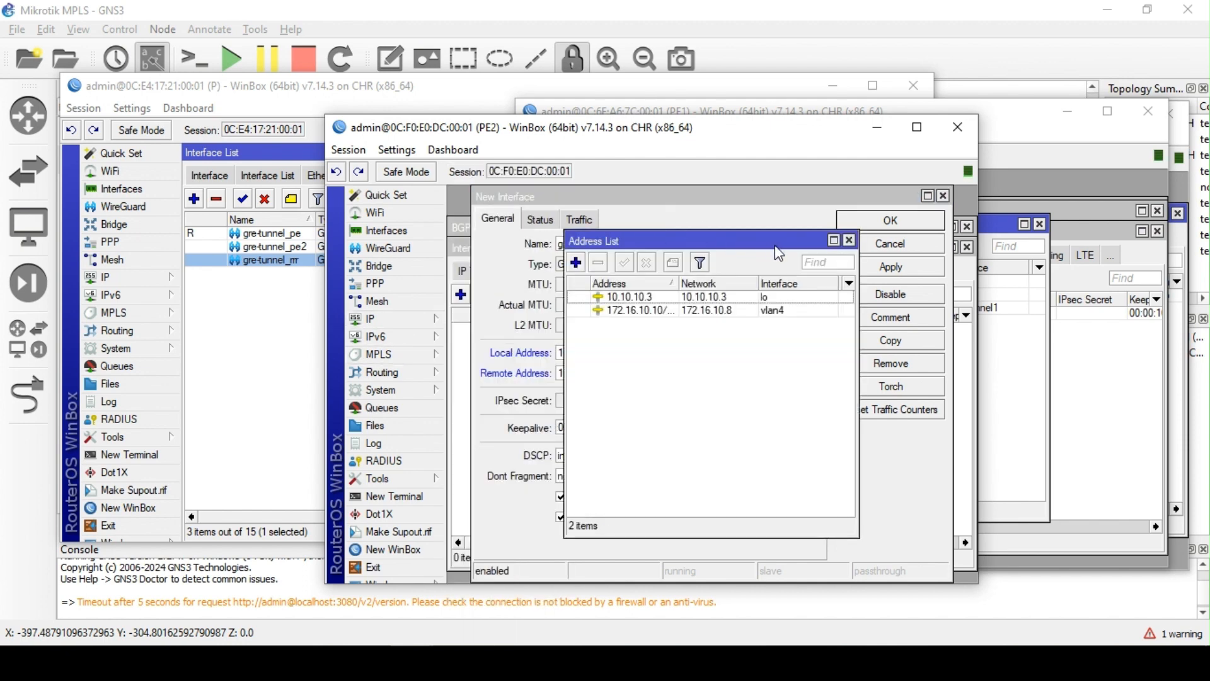
{"action": "left_click", "coordinate": [852, 237]}
{"action": "left_click", "coordinate": [901, 273]}
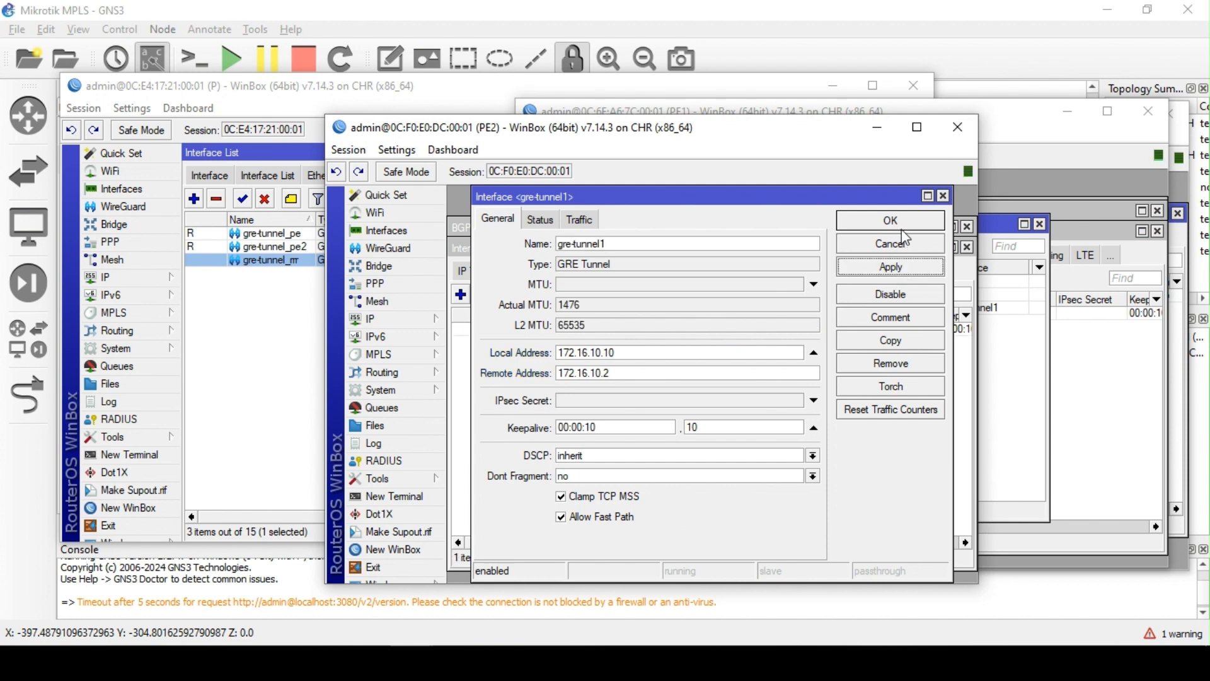
{"action": "left_click", "coordinate": [902, 226]}
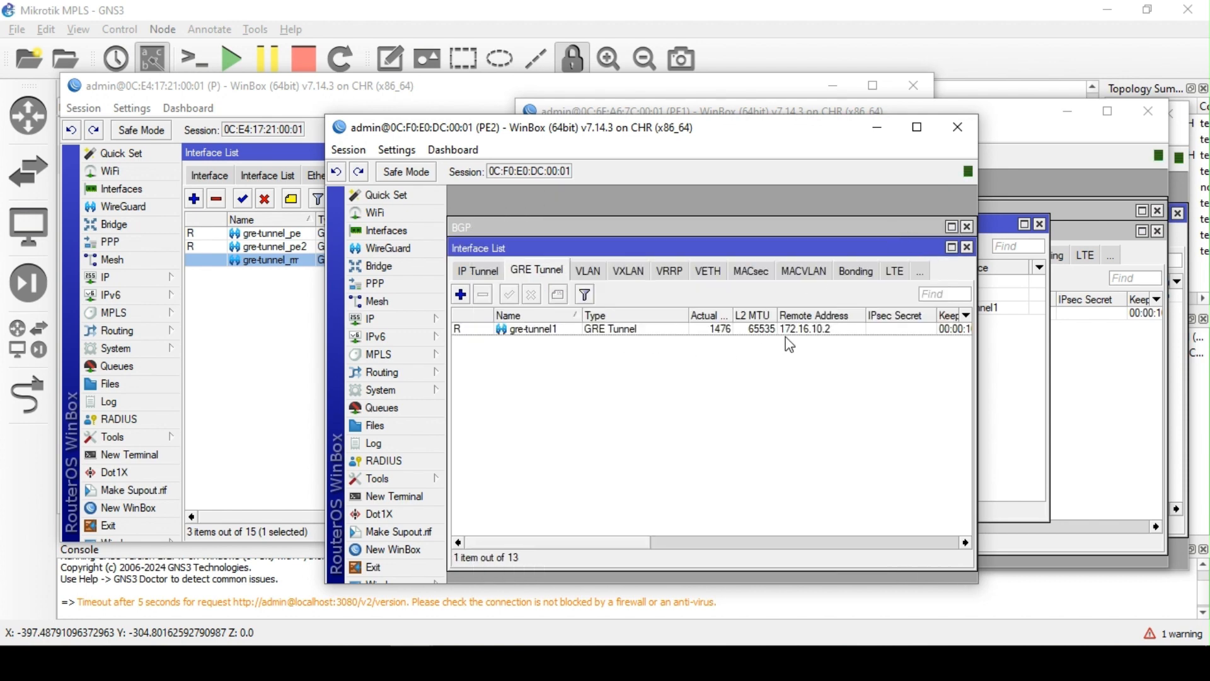
Add the IP address 172.17.10.6/30 to interface gre-tunnel1 on PE2
{"action": "left_click", "coordinate": [378, 319]}
{"action": "left_click", "coordinate": [482, 191]}
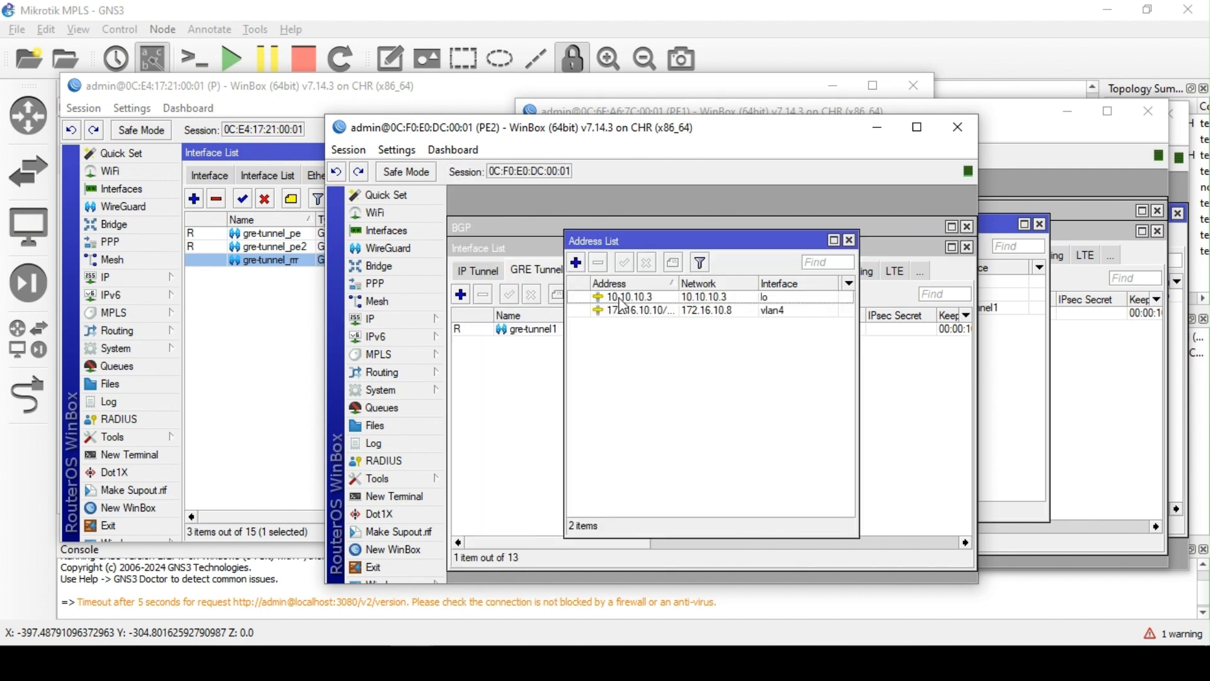
{"action": "left_click", "coordinate": [576, 263]}
{"action": "left_click", "coordinate": [714, 349]}
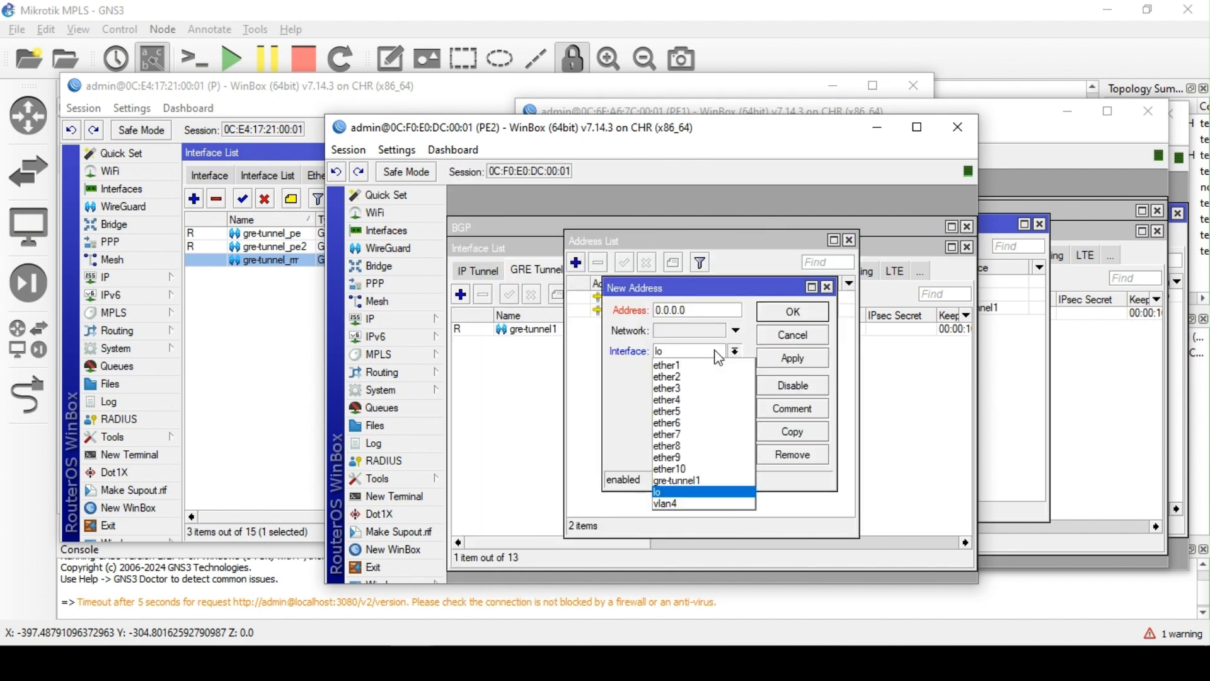
{"action": "left_click", "coordinate": [678, 481]}
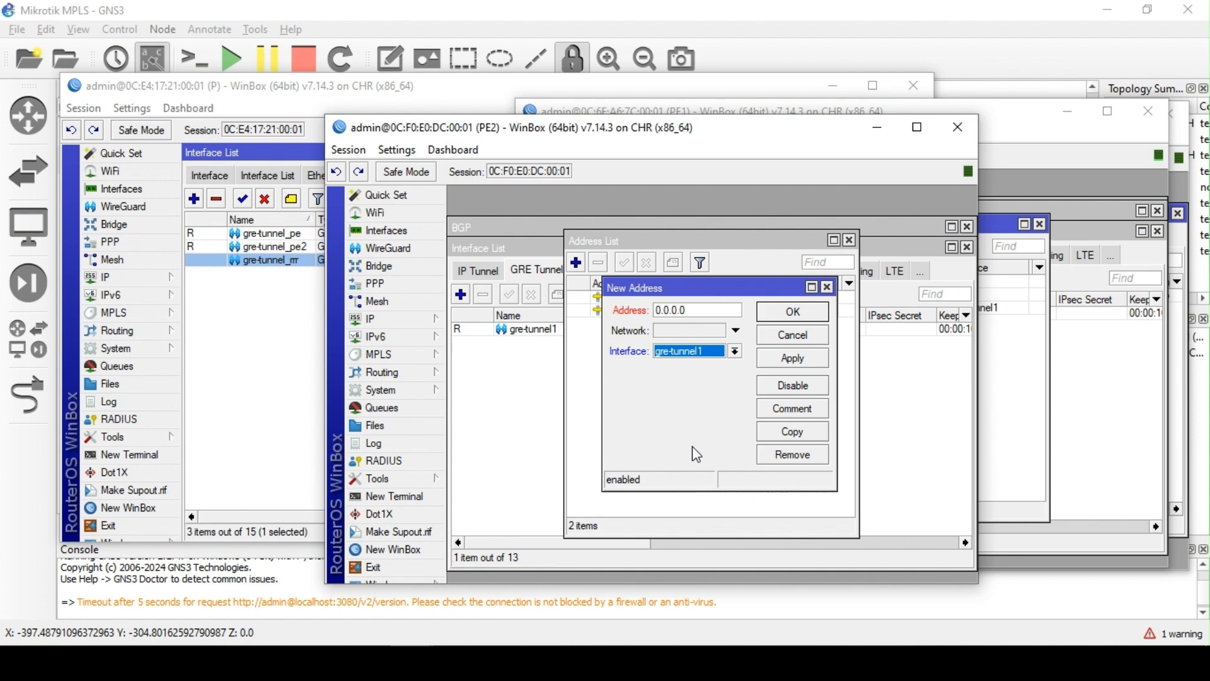
{"action": "left_click", "coordinate": [704, 310]}
{"action": "type", "text": "172.1"}
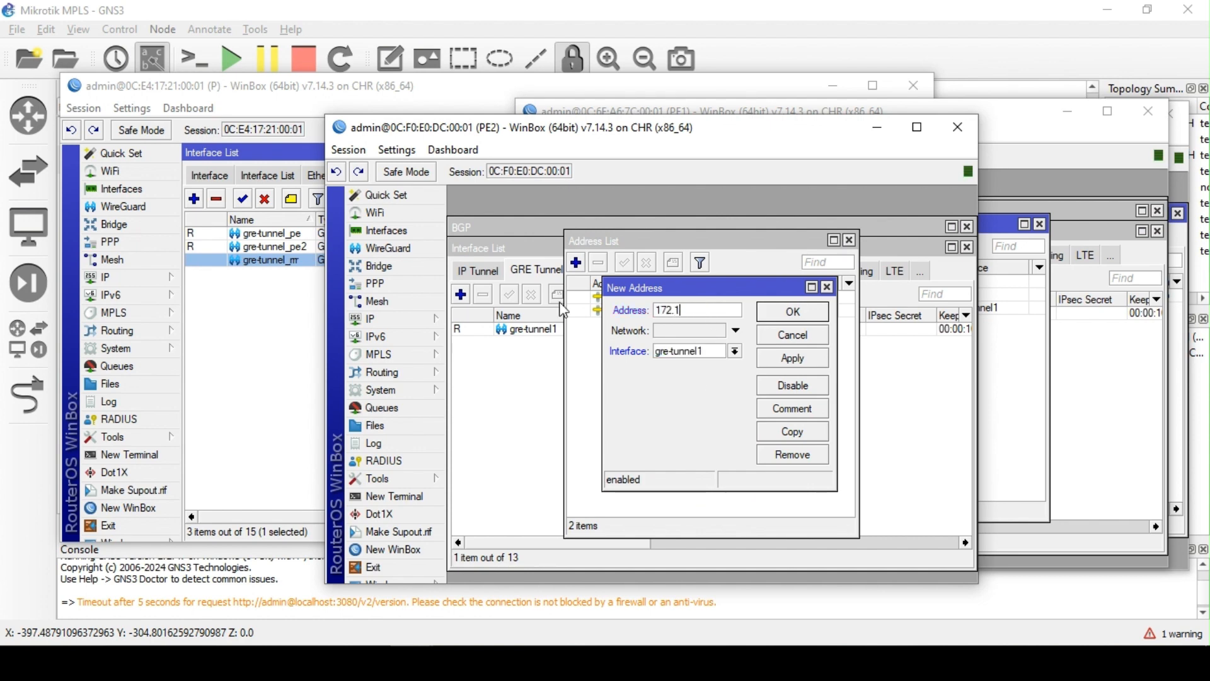
{"action": "type", "text": "7.10.6/30"}
{"action": "left_click", "coordinate": [788, 358]}
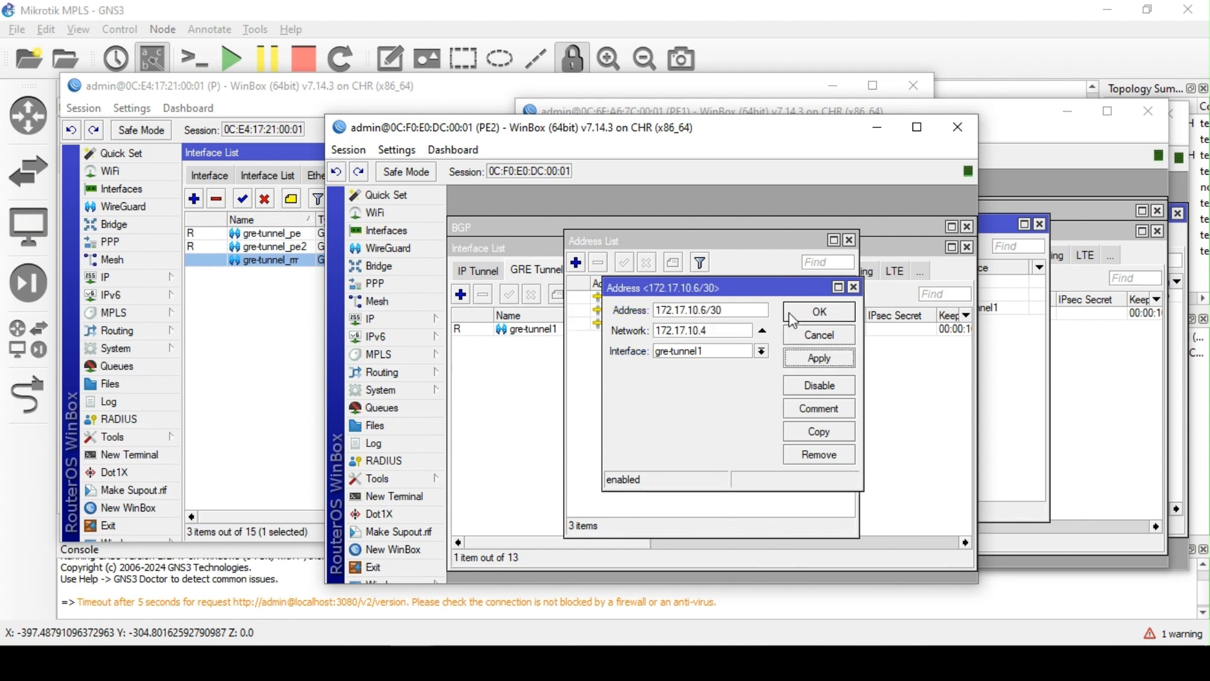
{"action": "left_click", "coordinate": [793, 311]}
Ping 172.17.10.5 from a new terminal on PE2 to test the tunnel to P, and stop the ping
{"action": "left_click", "coordinate": [389, 496]}
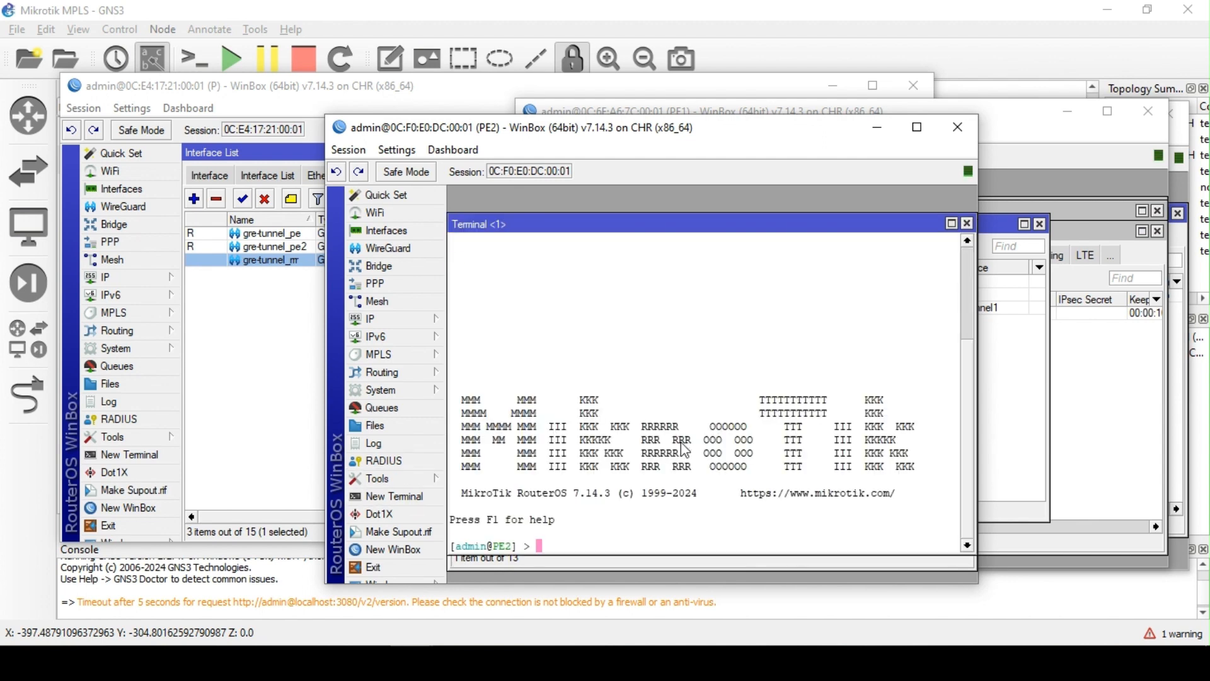
{"action": "type", "text": "ping 172.17.10.5"}
{"action": "key", "text": "Return"}
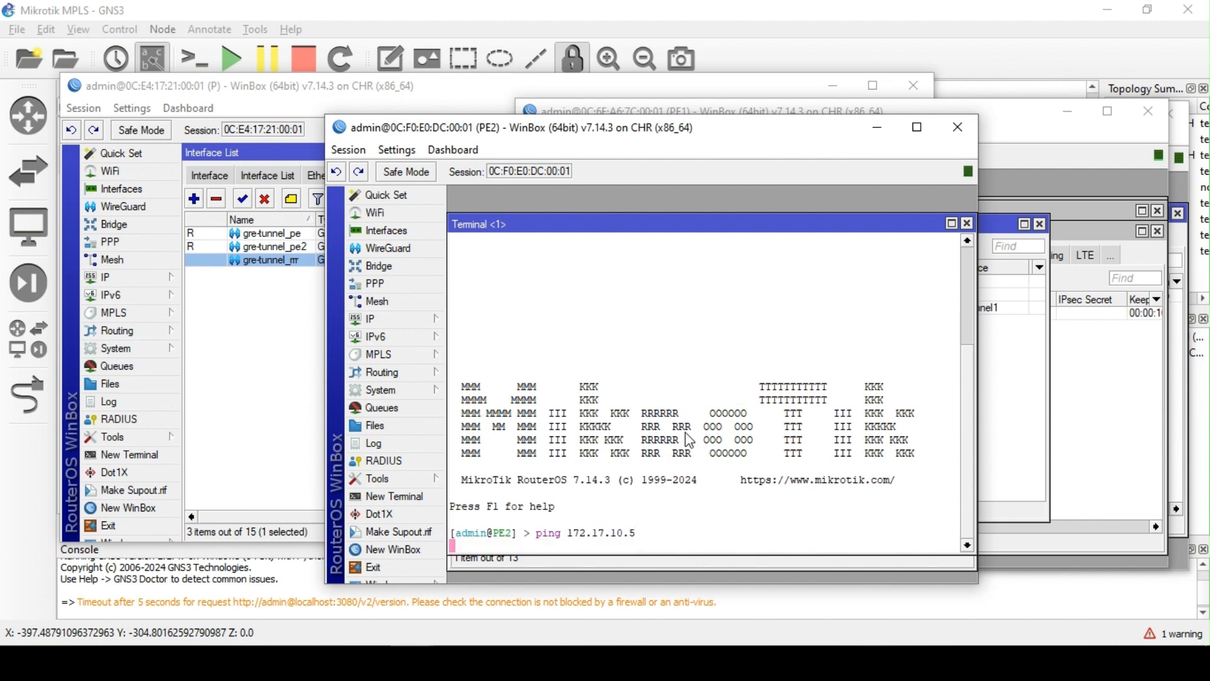
{"action": "key", "text": "ctrl+c"}
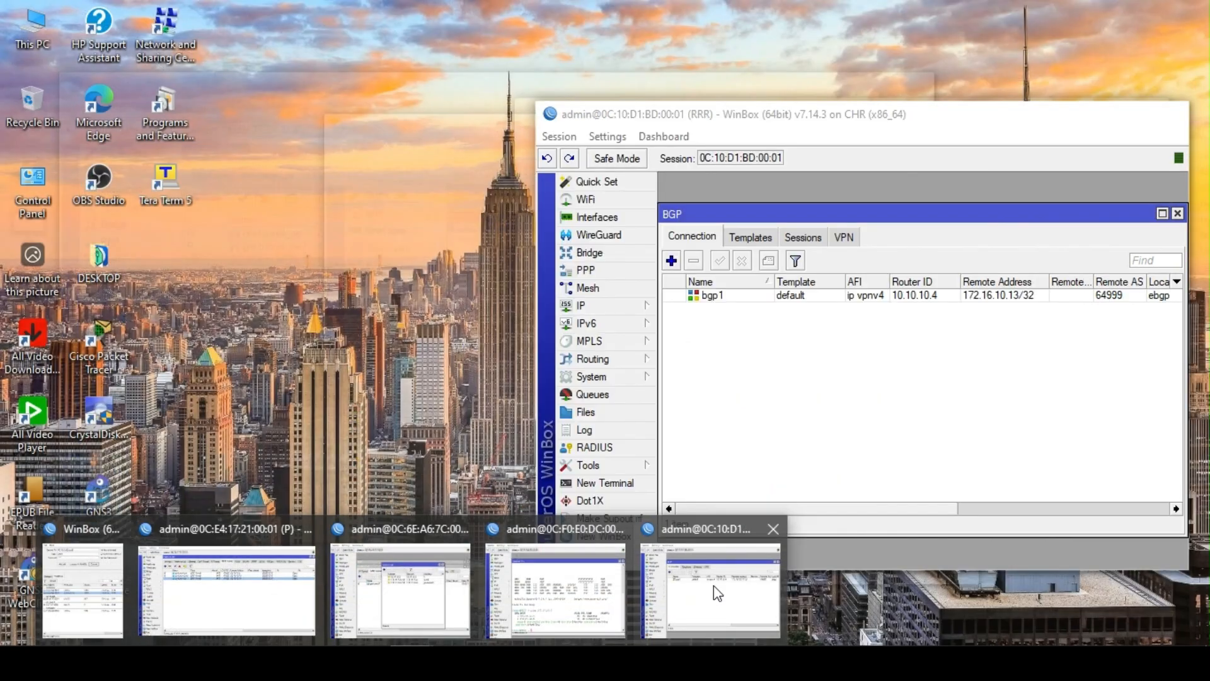
Switch to RRR's WinBox session and create a GRE tunnel with local address 172.17.10.14 and remote address 172.17.10.2
{"action": "left_click", "coordinate": [714, 585]}
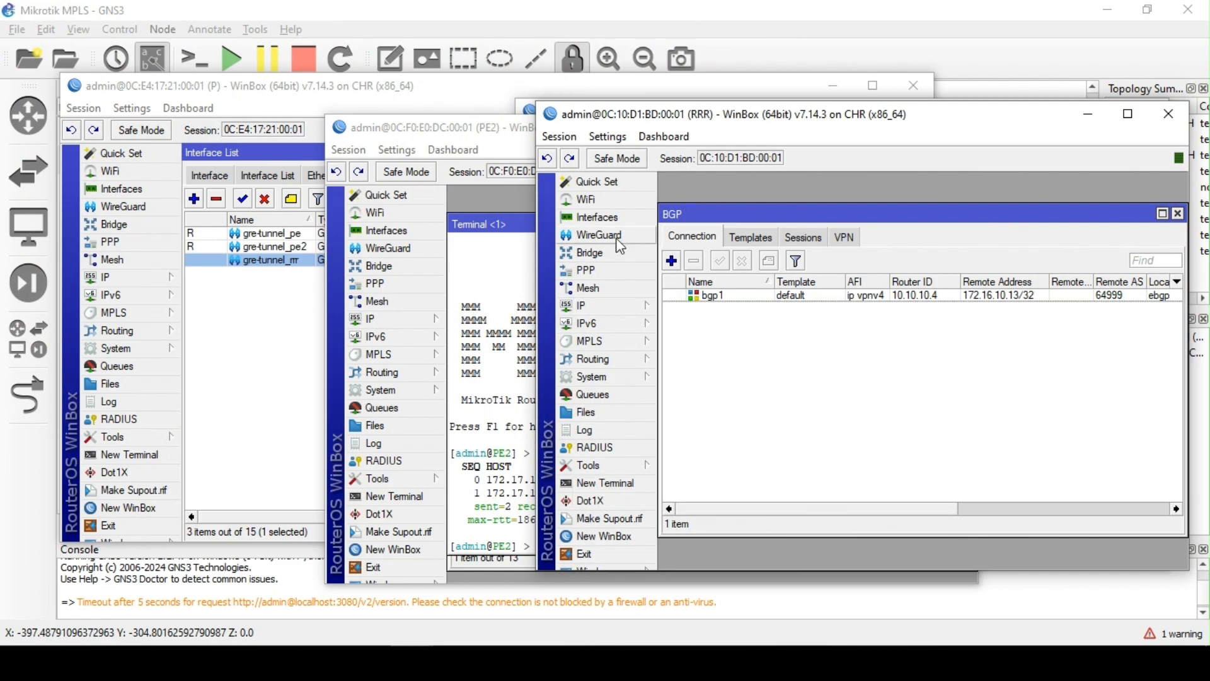
{"action": "left_click", "coordinate": [599, 217]}
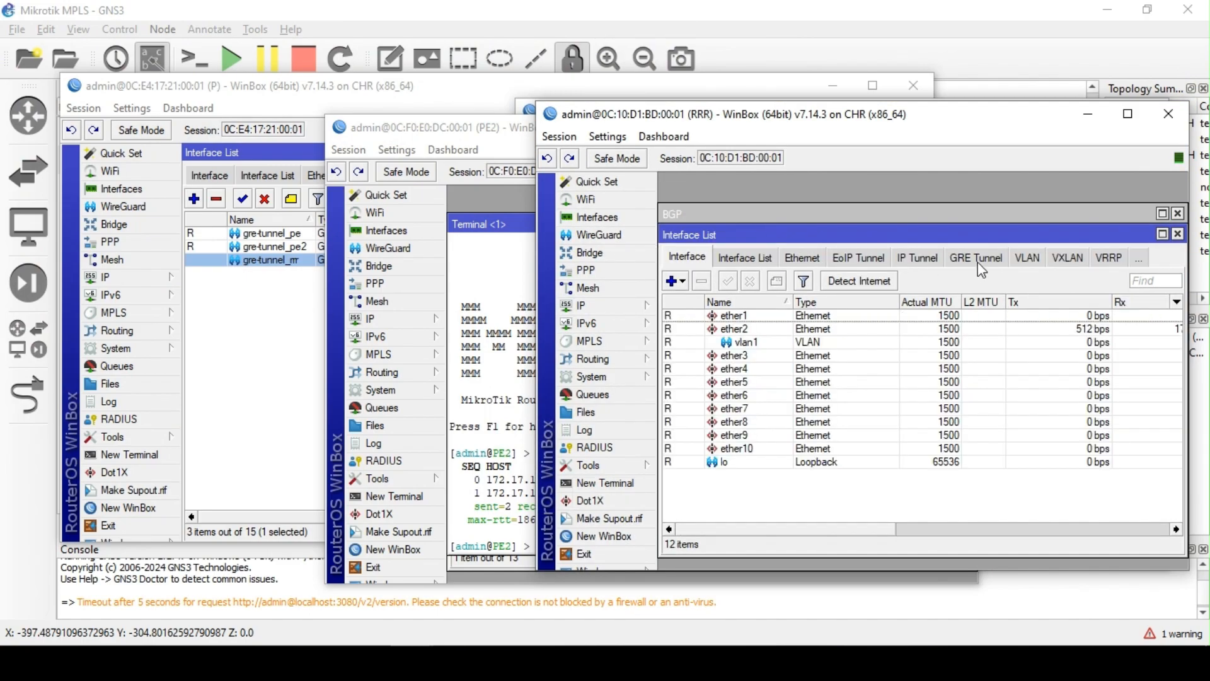
{"action": "left_click", "coordinate": [977, 262]}
{"action": "left_click", "coordinate": [672, 281]}
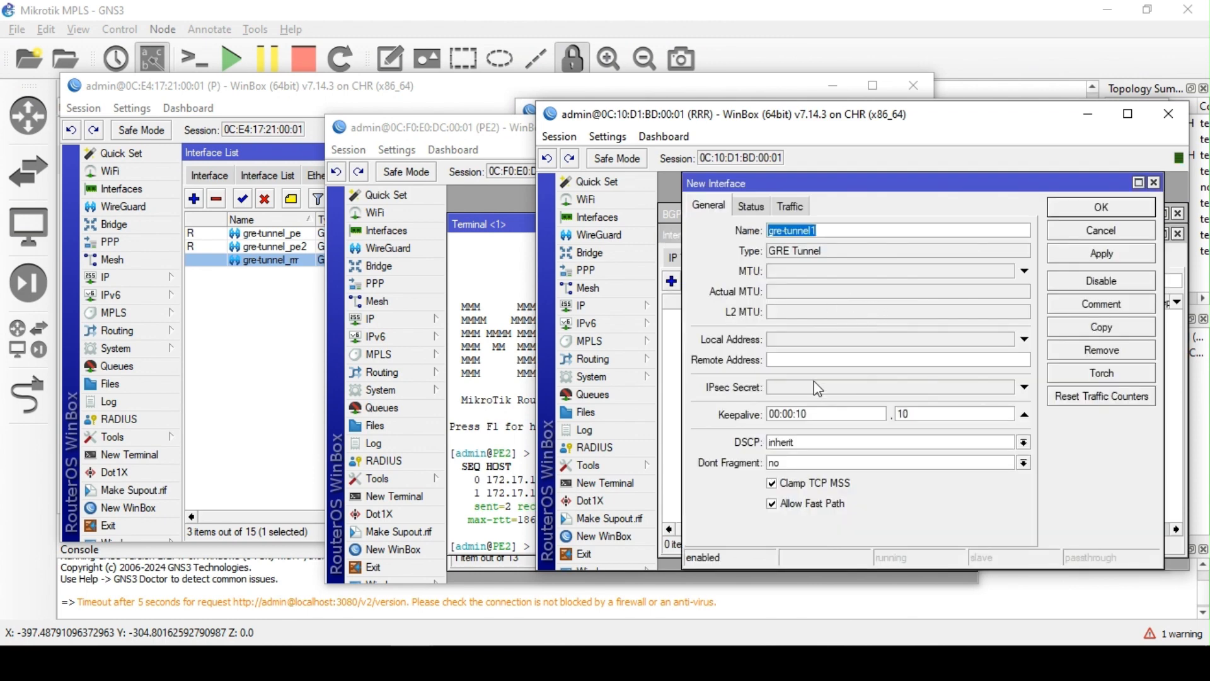
{"action": "left_click", "coordinate": [812, 359]}
{"action": "type", "text": "172.17.10"}
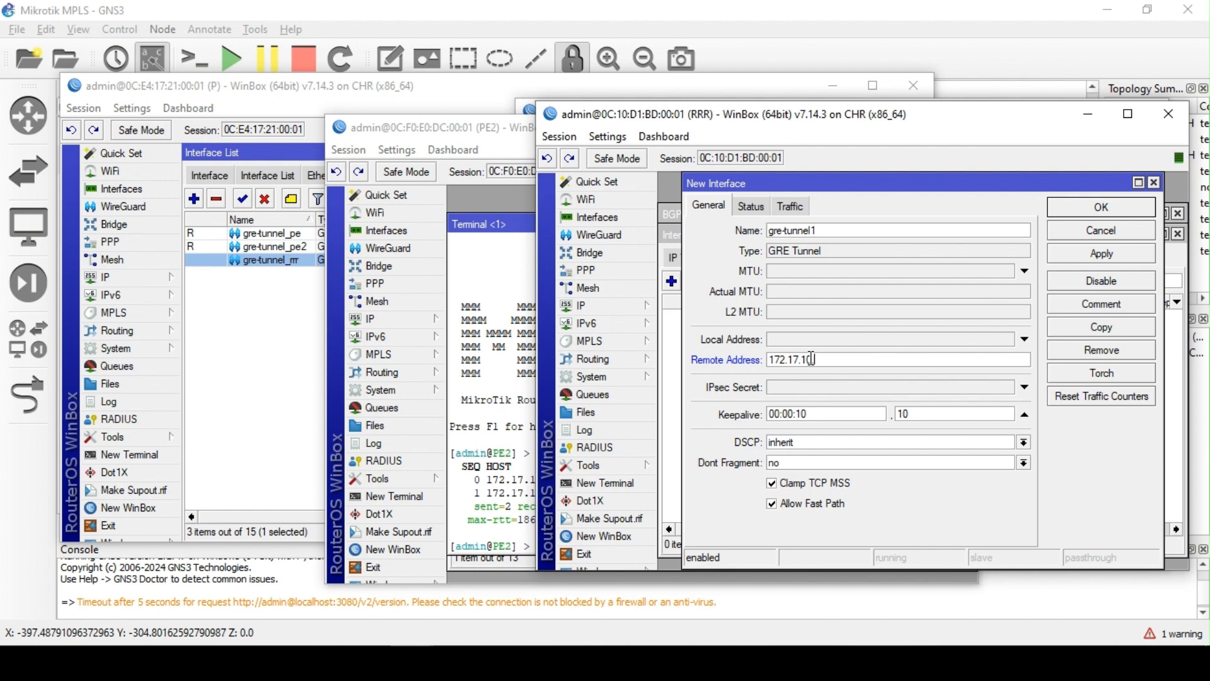
{"action": "type", "text": ".2"}
{"action": "left_click", "coordinate": [838, 344]}
{"action": "type", "text": "1"}
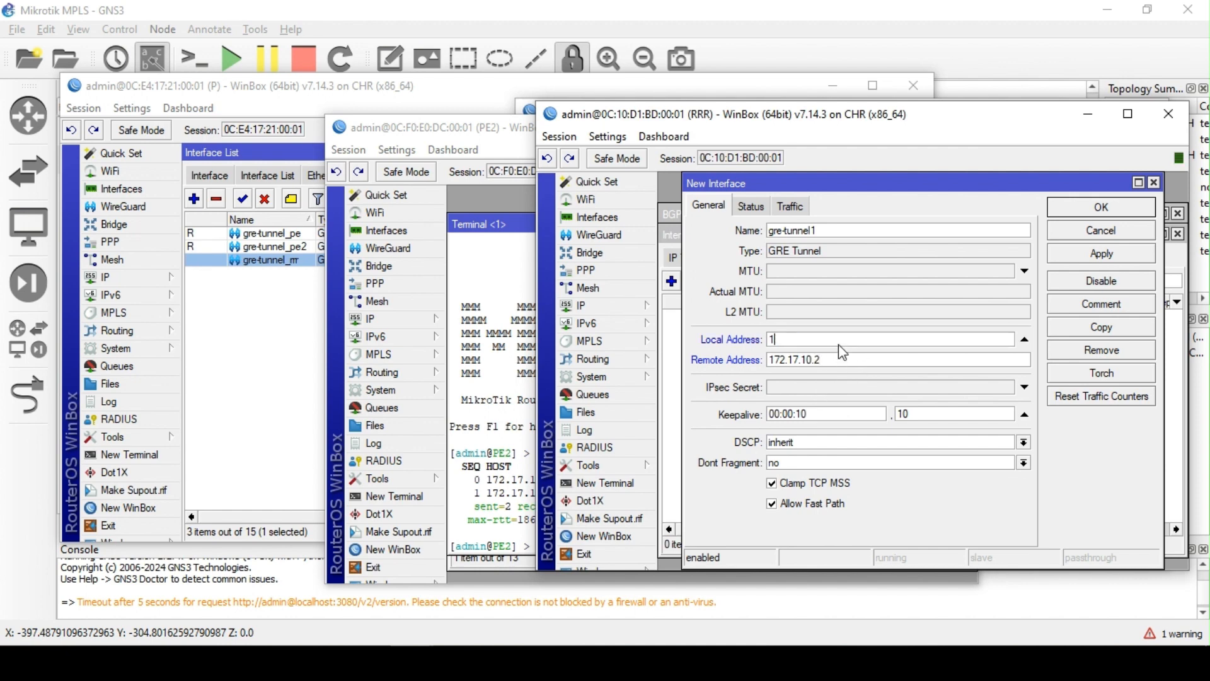
{"action": "type", "text": "72.17"}
{"action": "left_click", "coordinate": [1096, 255]}
{"action": "left_click", "coordinate": [1101, 211]}
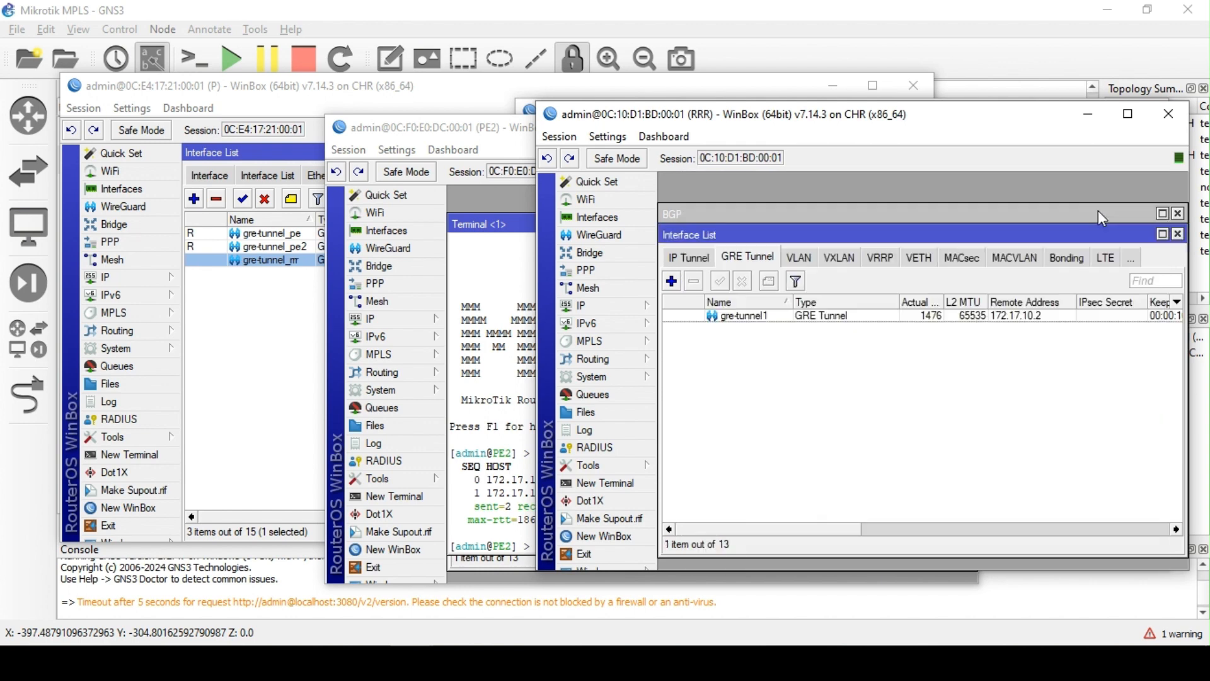
Correct RRR's GRE tunnel to local address 172.16.10.14 and remote address 172.16.10.2, and save it
{"action": "double_click", "coordinate": [782, 316]}
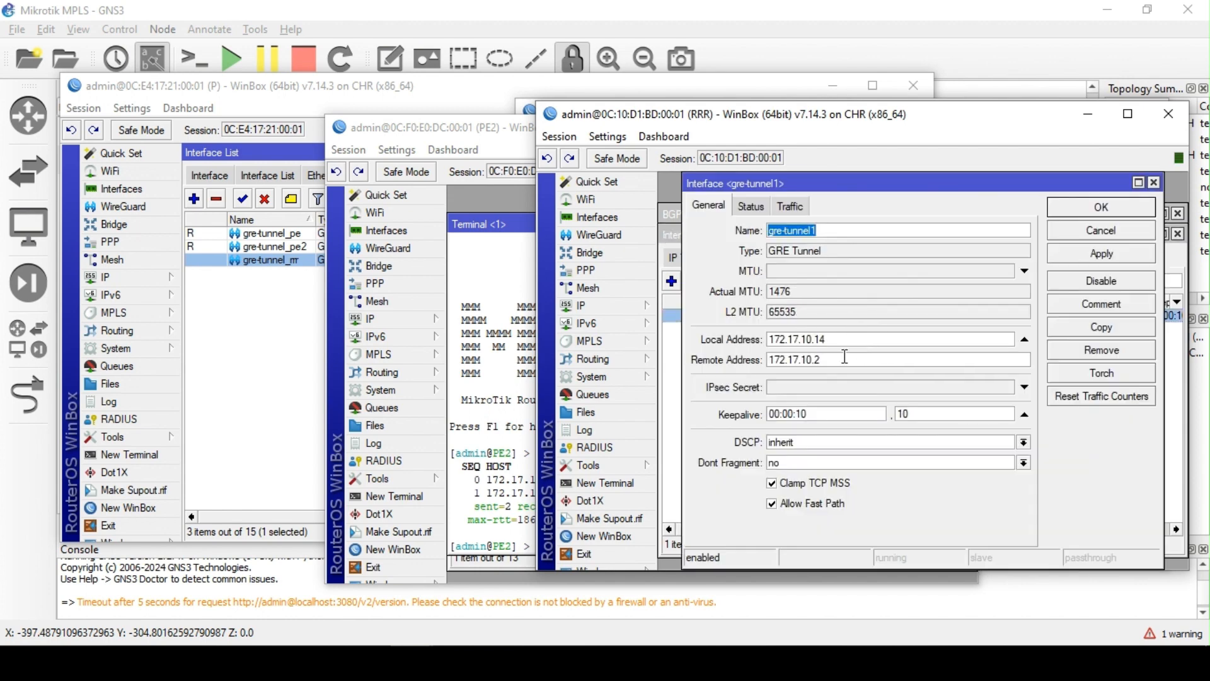
{"action": "left_click", "coordinate": [800, 340]}
{"action": "key", "text": "BackSpace"}
{"action": "type", "text": "6"}
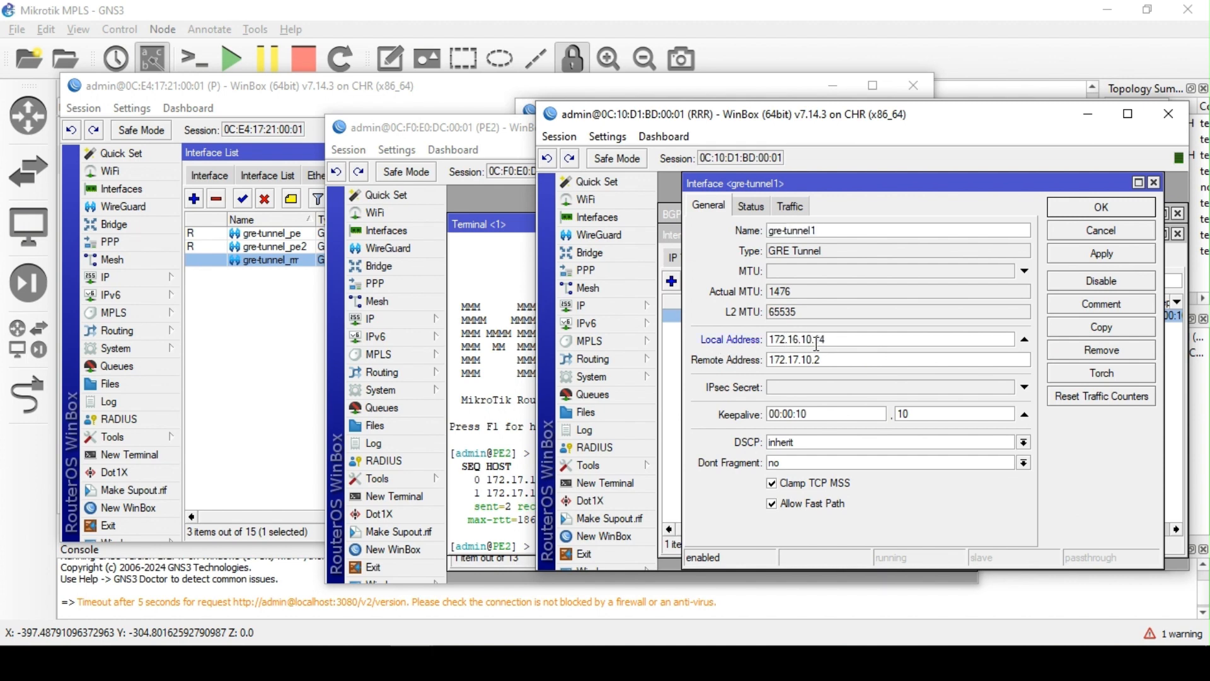
{"action": "left_click", "coordinate": [800, 362]}
{"action": "key", "text": "BackSpace"}
{"action": "type", "text": "6"}
{"action": "left_click", "coordinate": [1098, 258]}
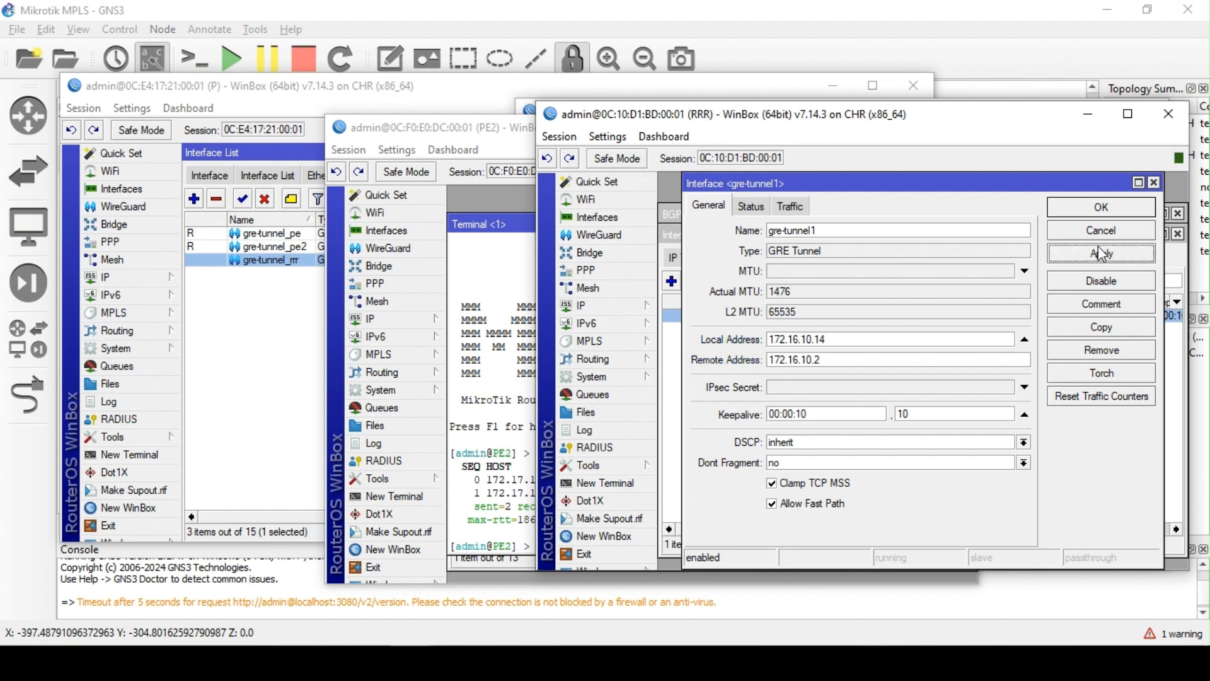
{"action": "left_click", "coordinate": [1114, 208]}
Add the IP address 172.17.10.10/30 to interface gre-tunnel1 on RRR, checking P's gre-tunnel_rrr address before saving
{"action": "left_click", "coordinate": [582, 306]}
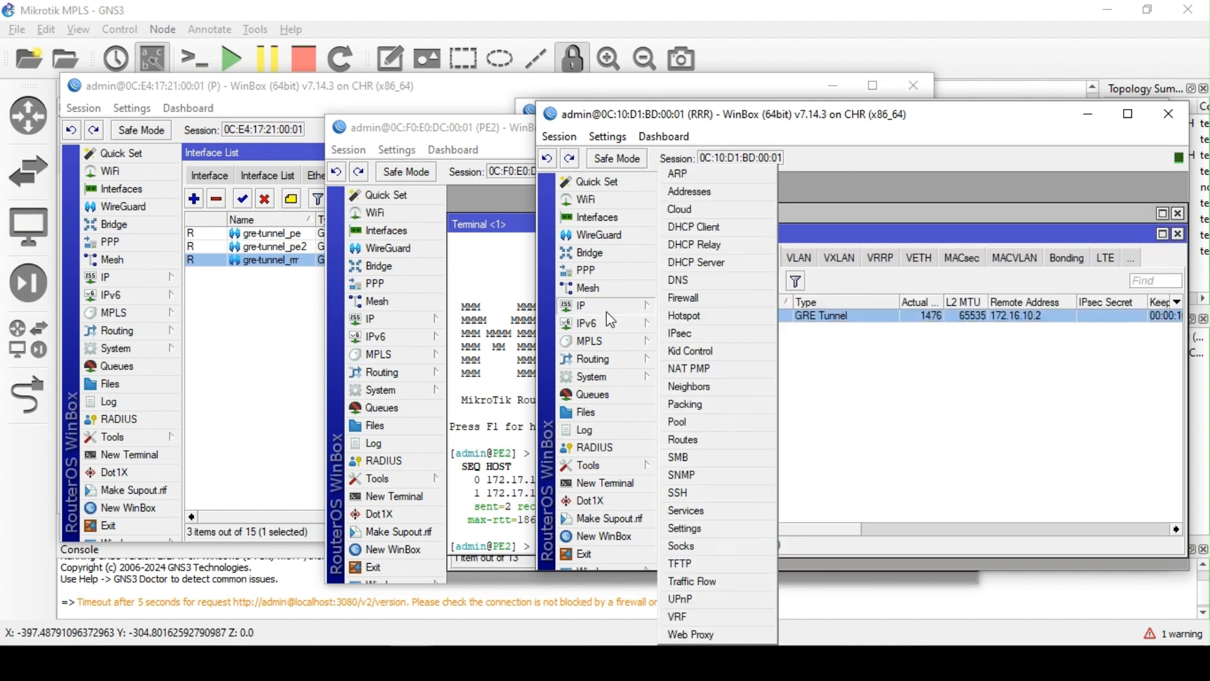
{"action": "left_click", "coordinate": [701, 191]}
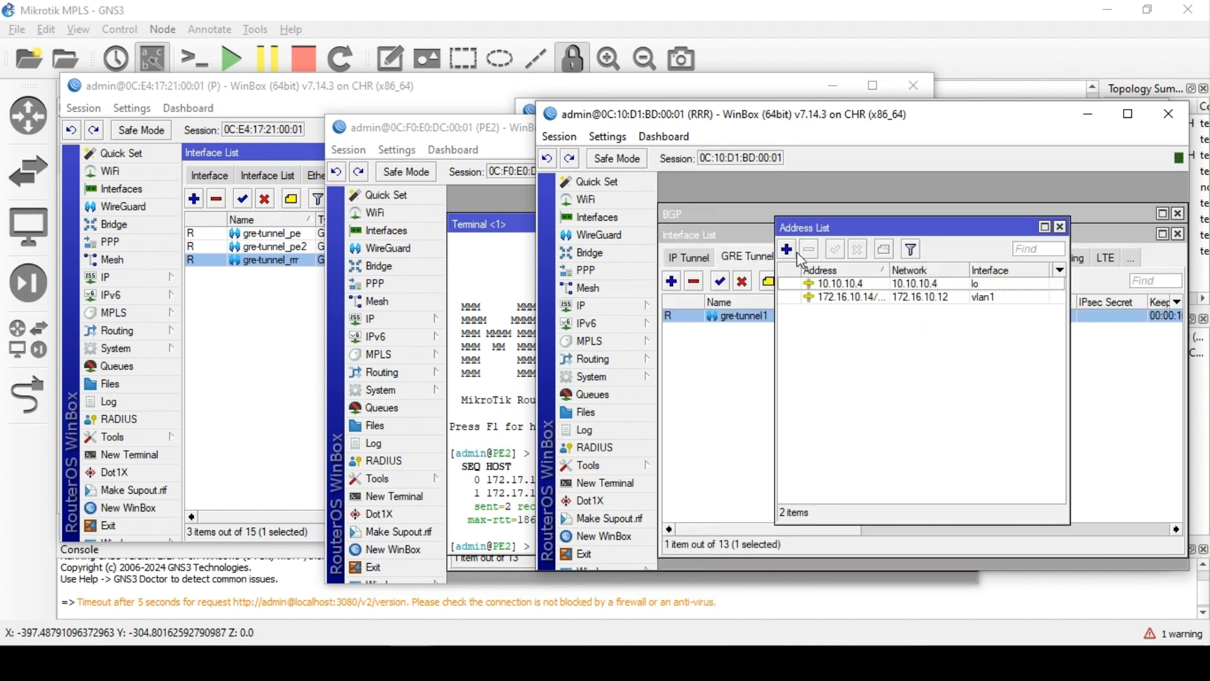
{"action": "left_click", "coordinate": [786, 249]}
{"action": "left_click", "coordinate": [946, 338]}
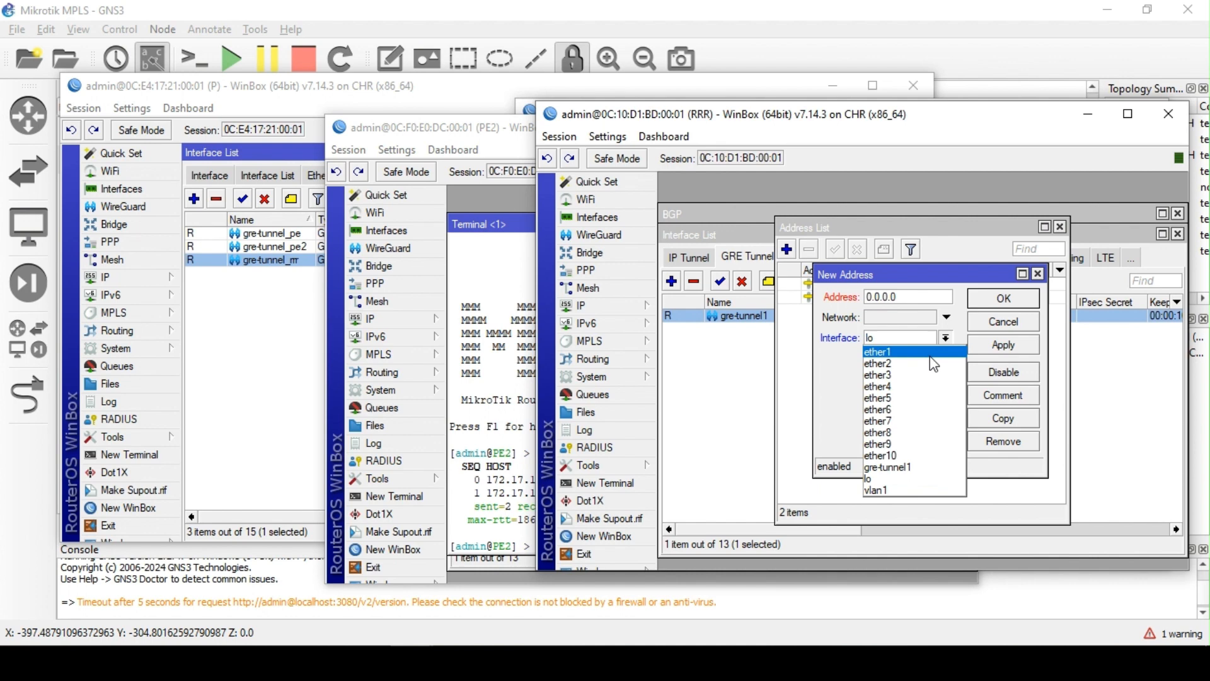
{"action": "left_click", "coordinate": [914, 467]}
{"action": "left_click", "coordinate": [913, 297]}
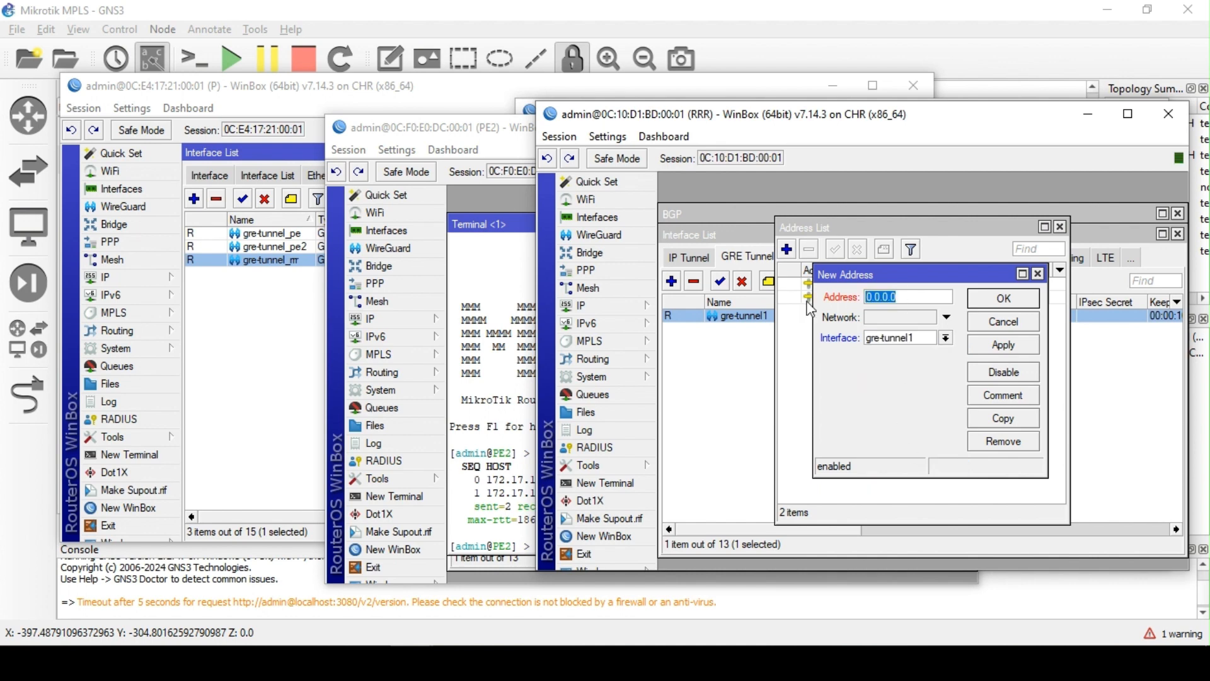
{"action": "type", "text": "172.17.10.10/30"}
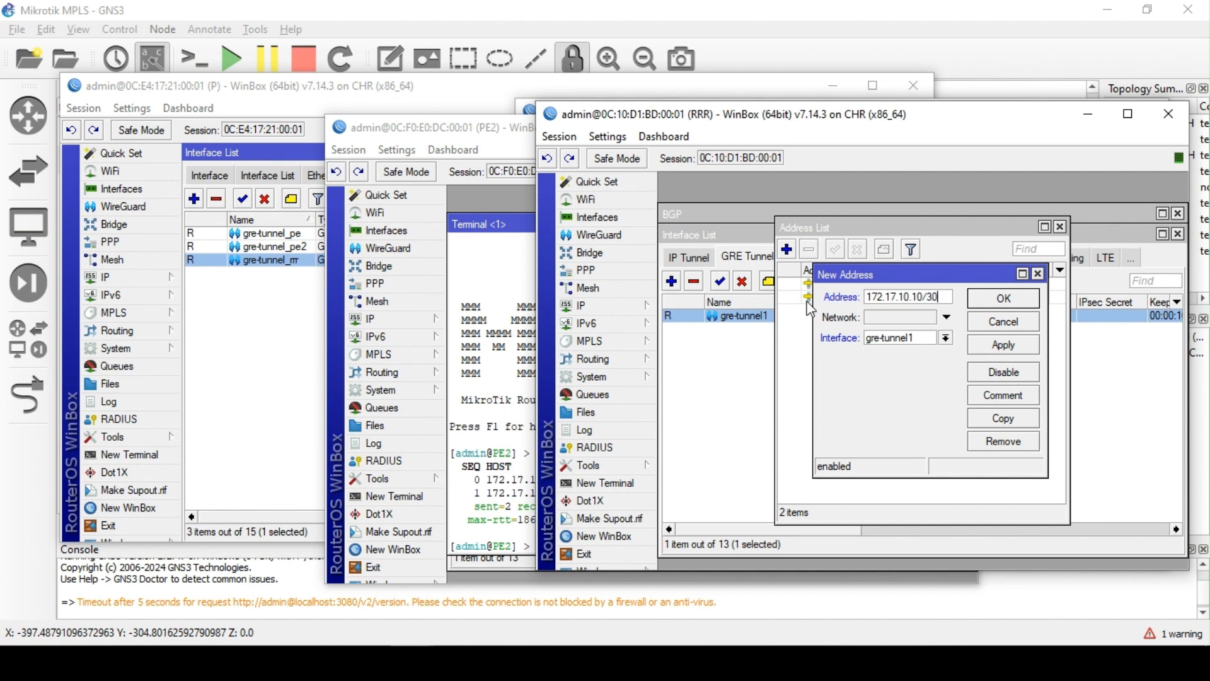
{"action": "left_click", "coordinate": [119, 278]}
{"action": "left_click", "coordinate": [192, 187]}
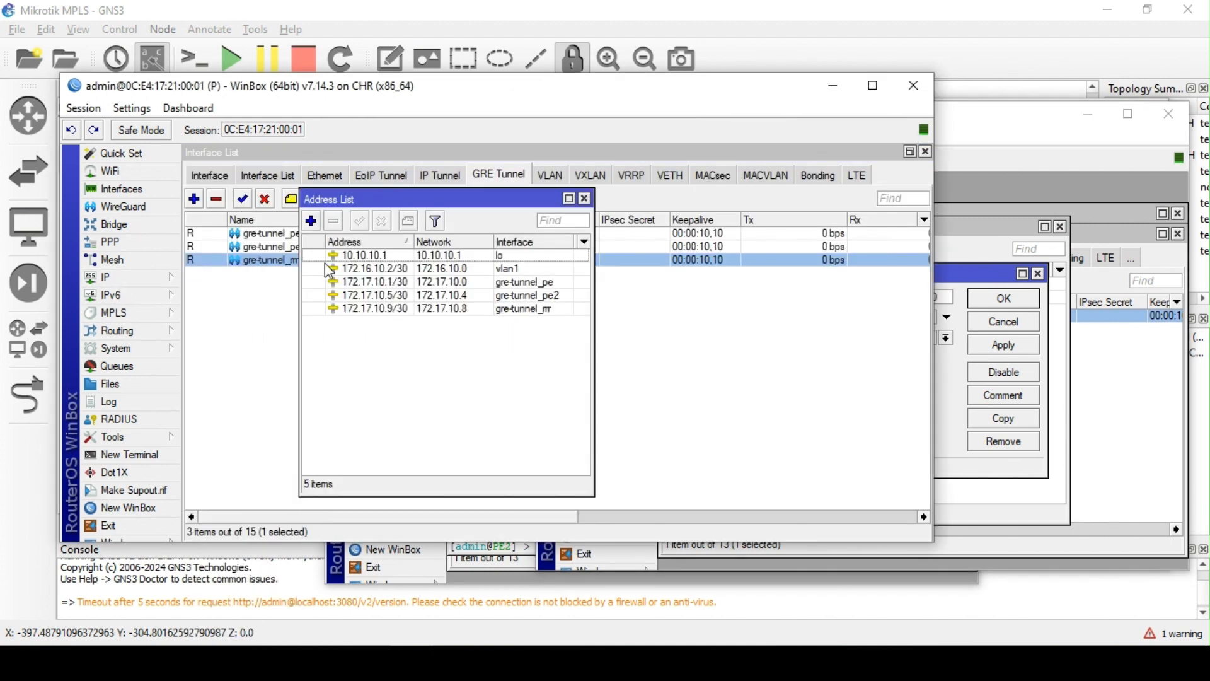
{"action": "left_click", "coordinate": [529, 309]}
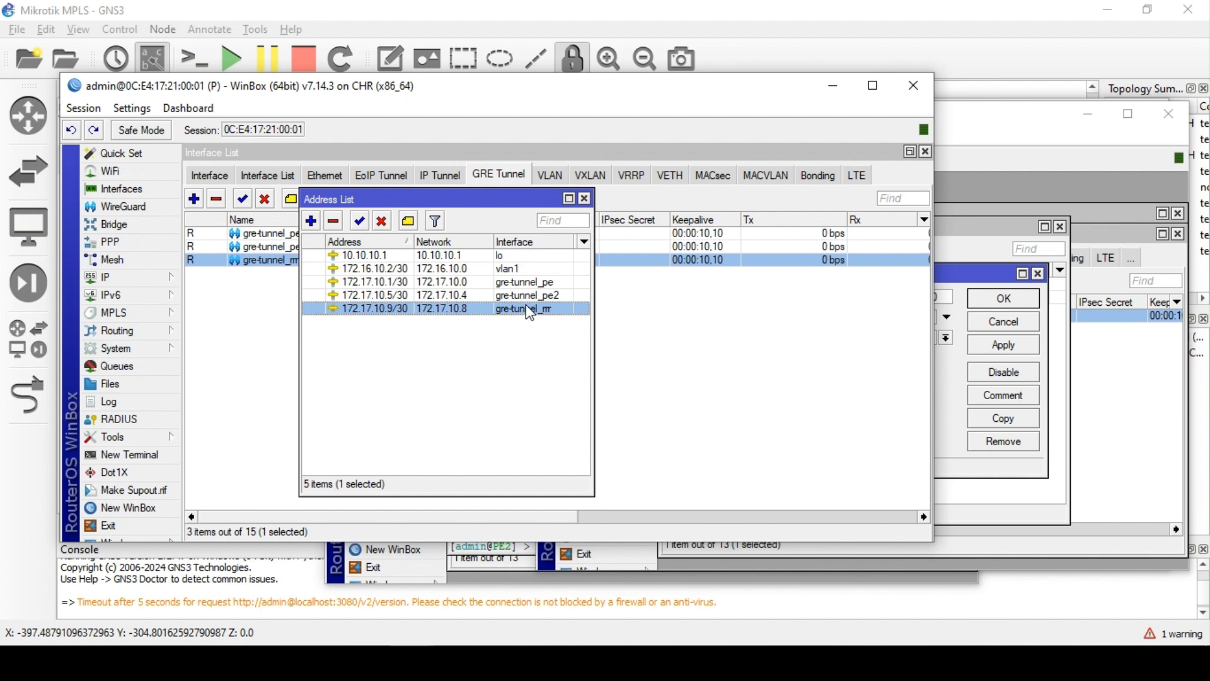
{"action": "left_click", "coordinate": [986, 282]}
{"action": "left_click", "coordinate": [974, 301]}
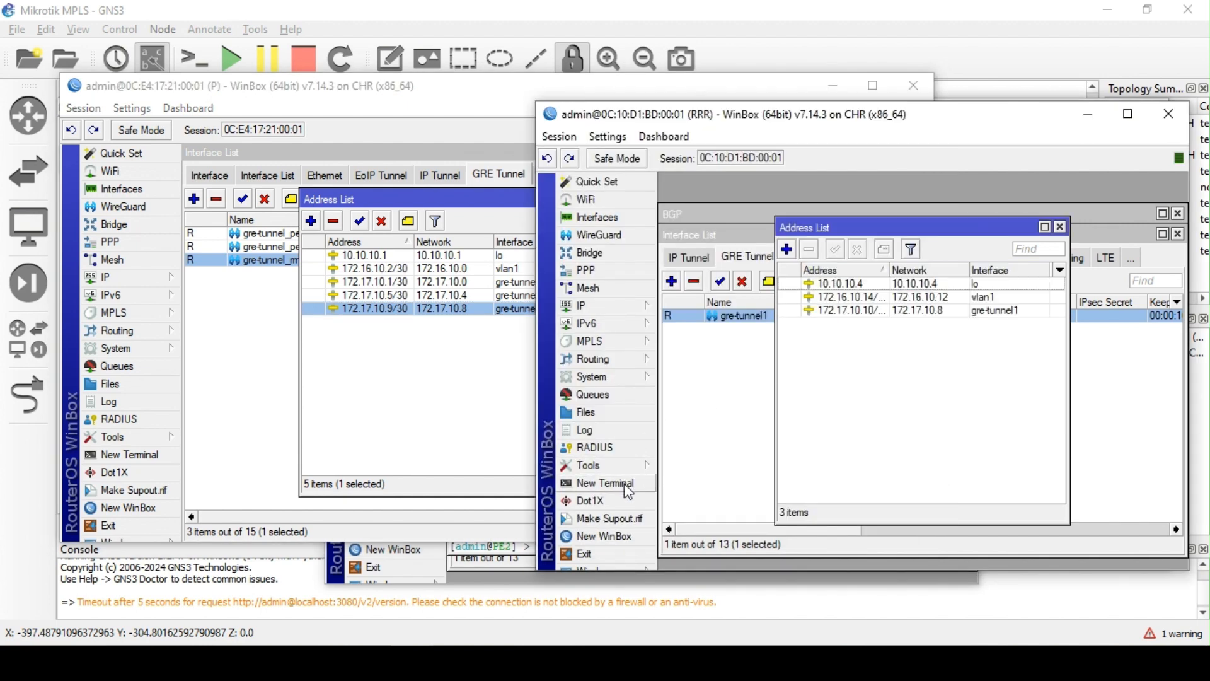
Ping 172.17.10.9 from a new terminal on RRR to test the tunnel to P, and stop the ping
{"action": "left_click", "coordinate": [602, 483]}
{"action": "type", "text": "ping "}
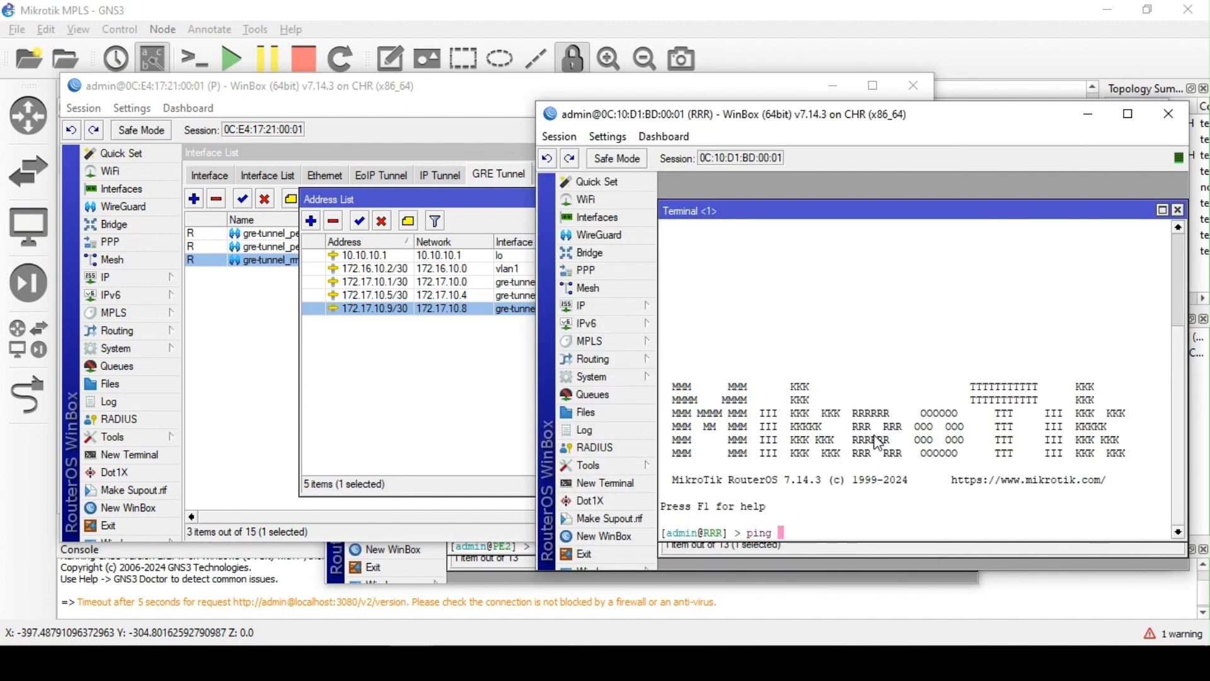
{"action": "type", "text": "172.17.10.9"}
{"action": "key", "text": "Return"}
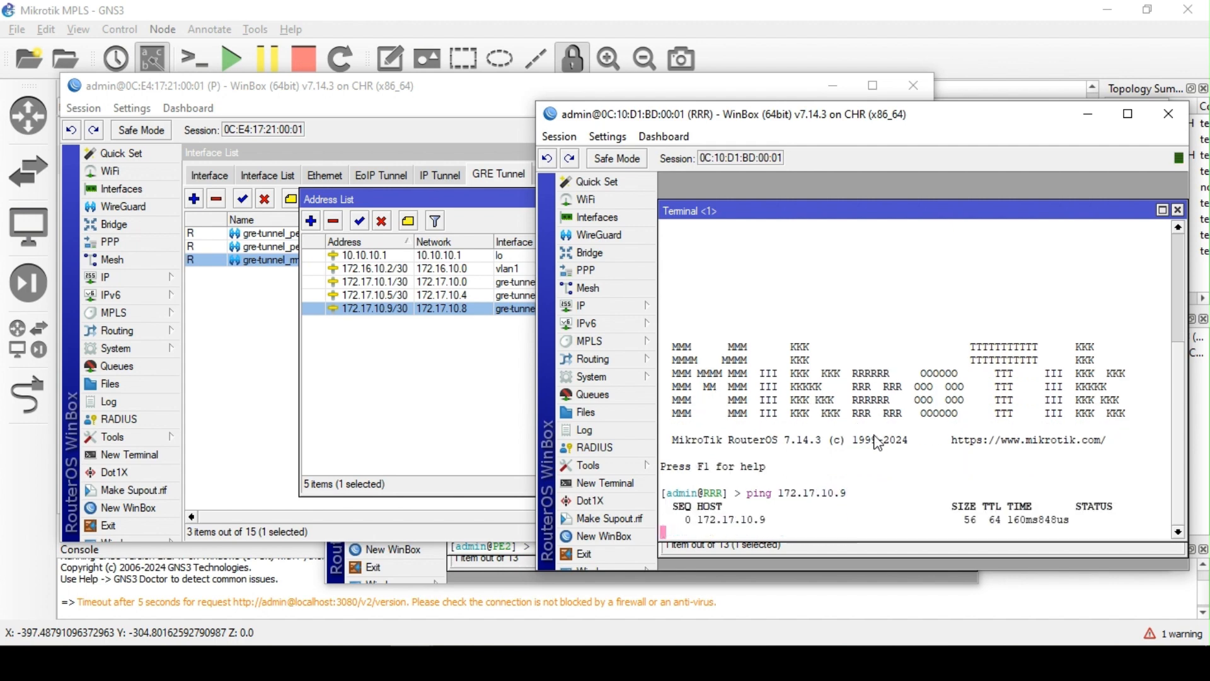
{"action": "key", "text": "ctrl+c"}
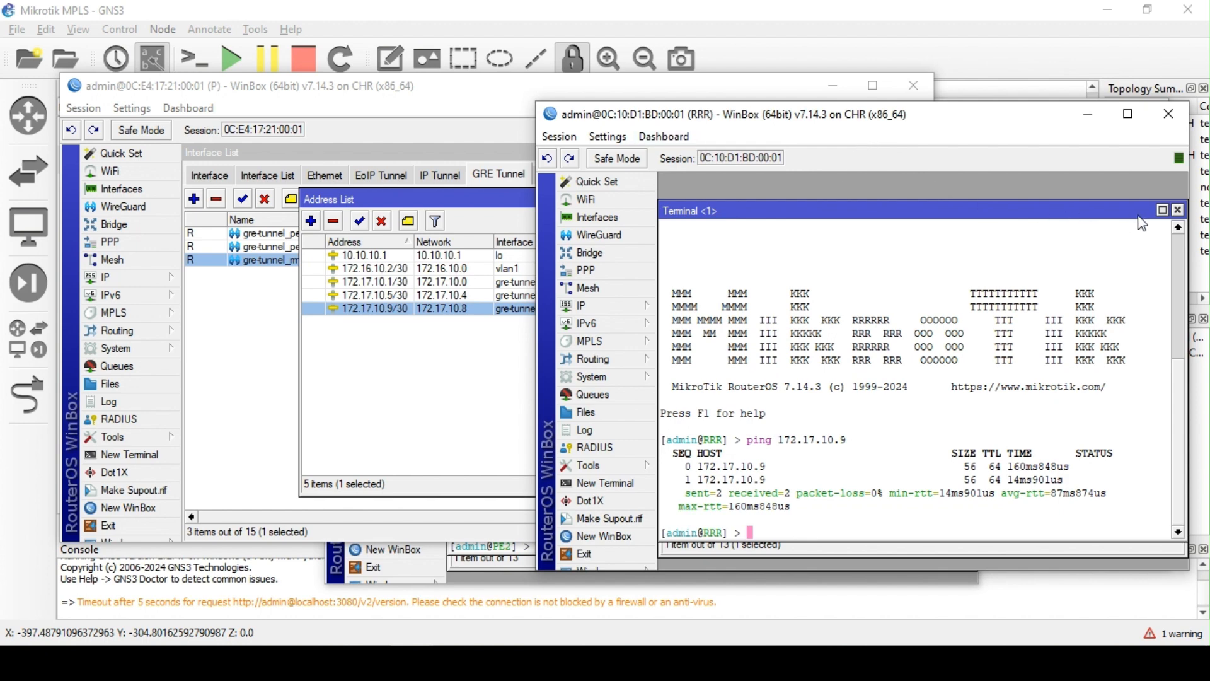
In a second terminal on RRR, add a static route to 172.16.10.0/30 through gateway 172.16.10.13
{"action": "left_click", "coordinate": [1163, 215]}
{"action": "left_click_drag", "start_coordinate": [752, 118], "coordinate": [715, 114]}
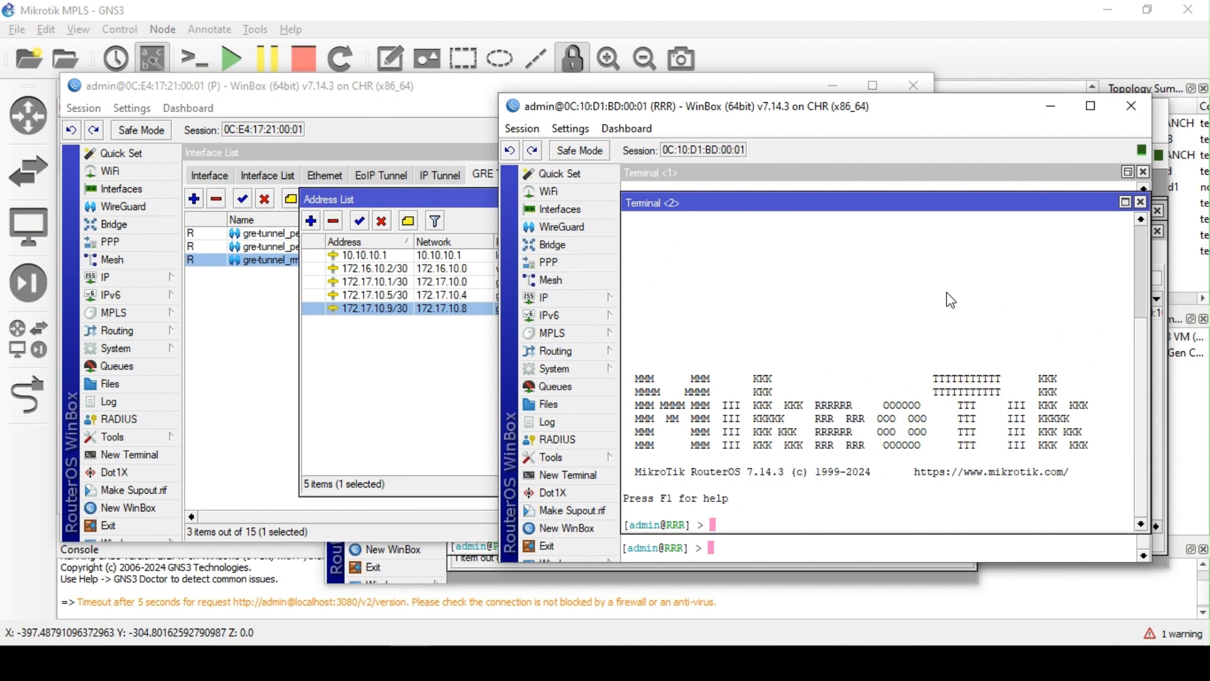
{"action": "left_click", "coordinate": [1125, 202]}
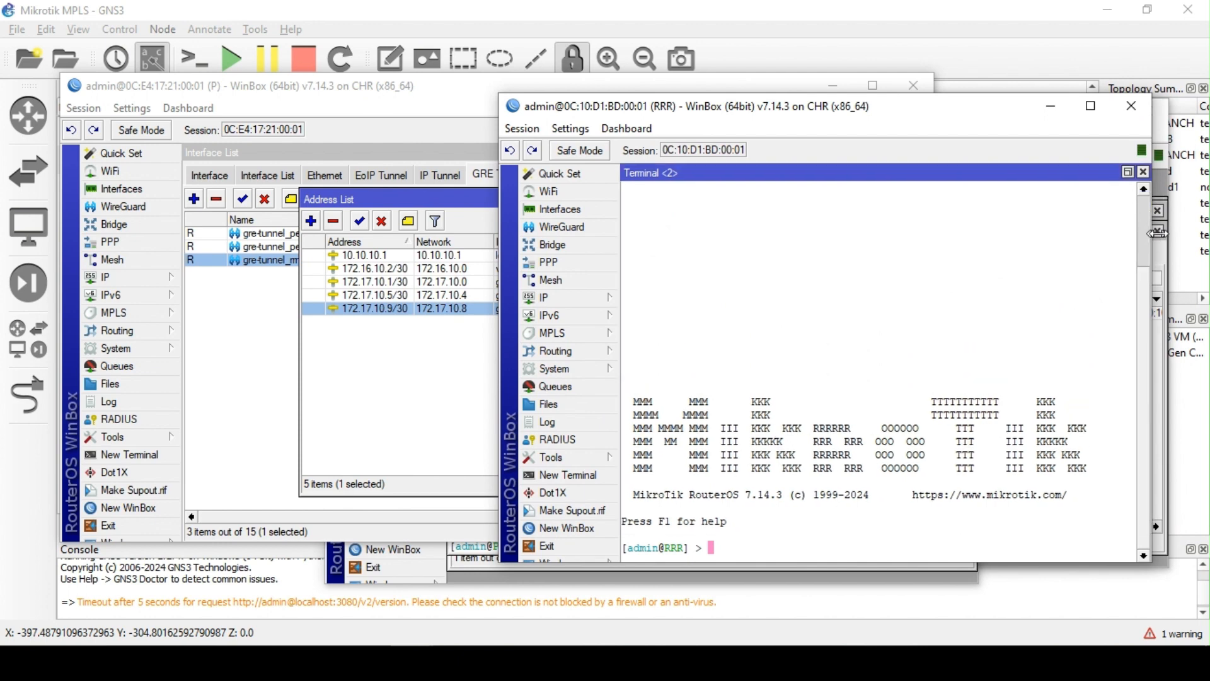
{"action": "left_click_drag", "start_coordinate": [867, 108], "coordinate": [779, 109]}
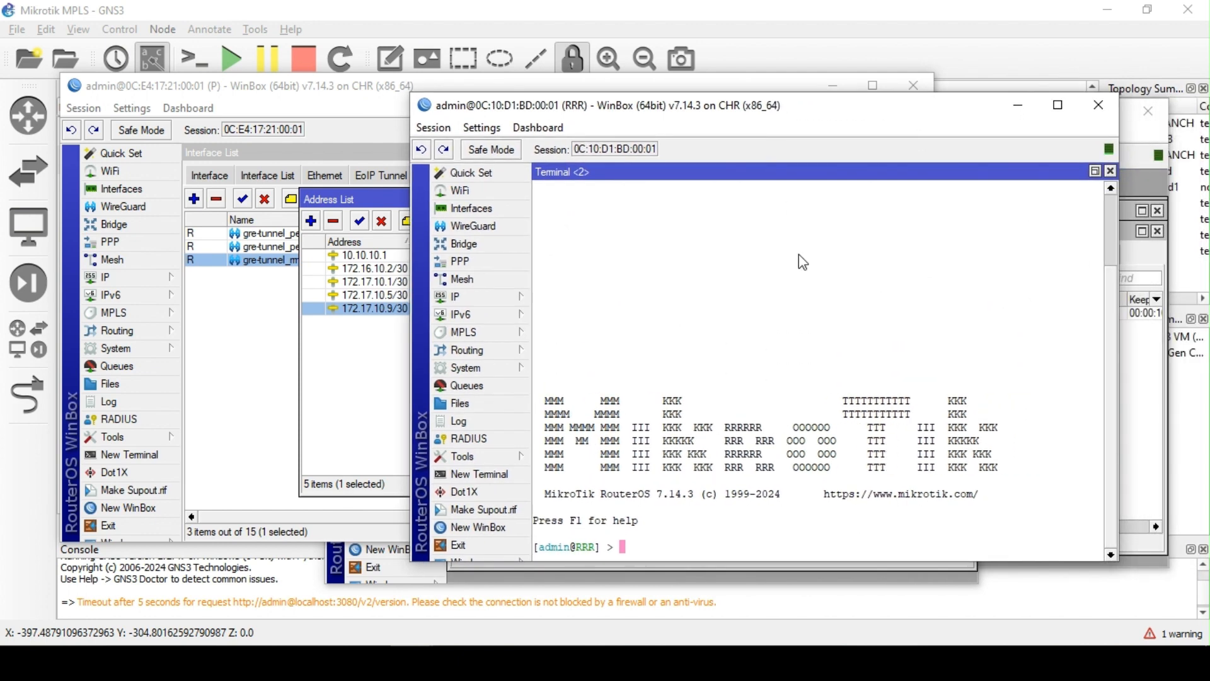
{"action": "type", "text": "ip route/add gateway="}
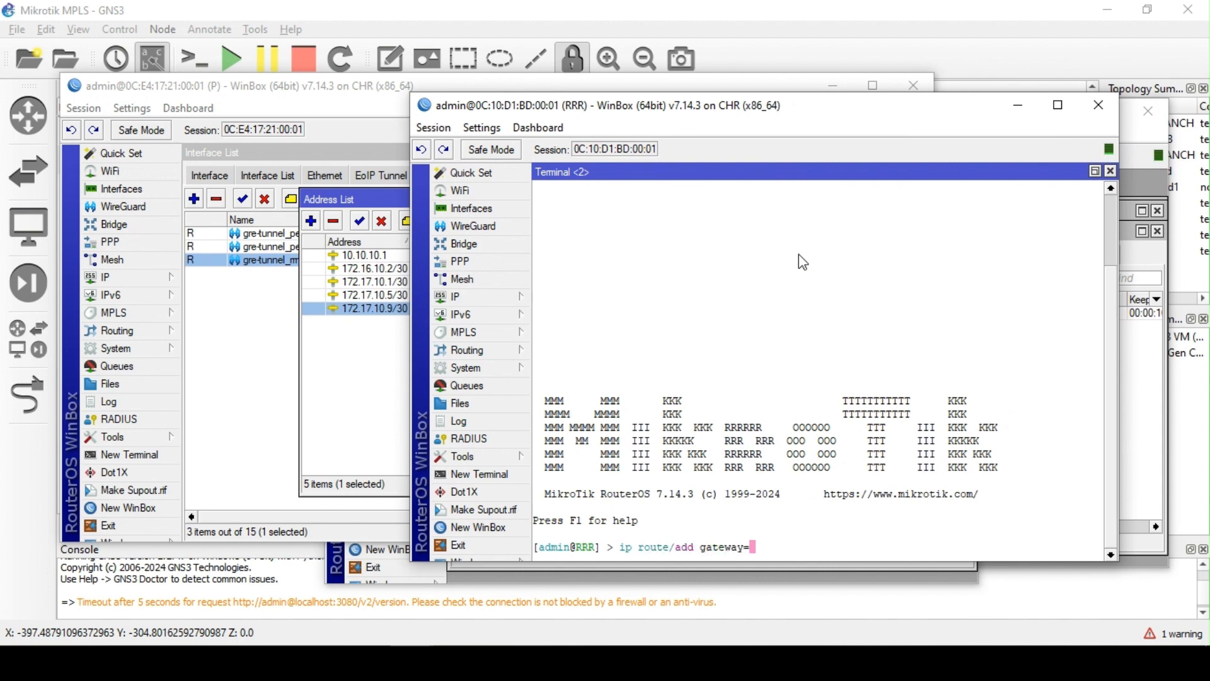
{"action": "type", "text": "172.16.10.13 dst-address="}
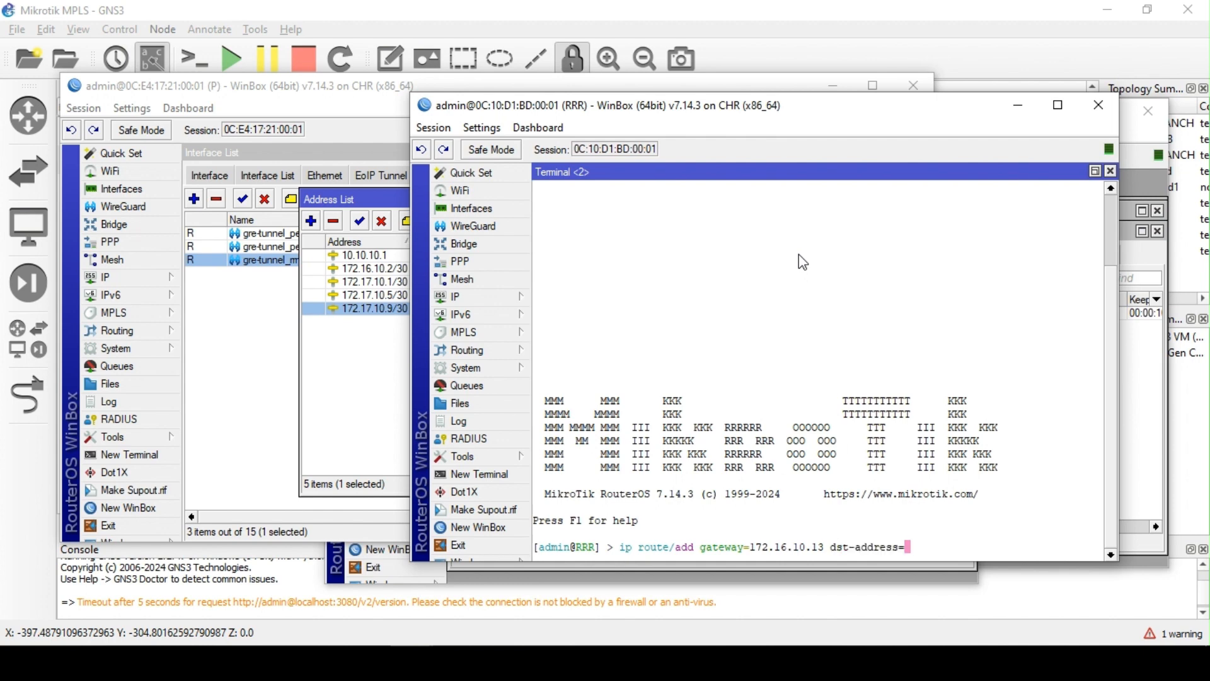
{"action": "type", "text": "172.16.10.0/30"}
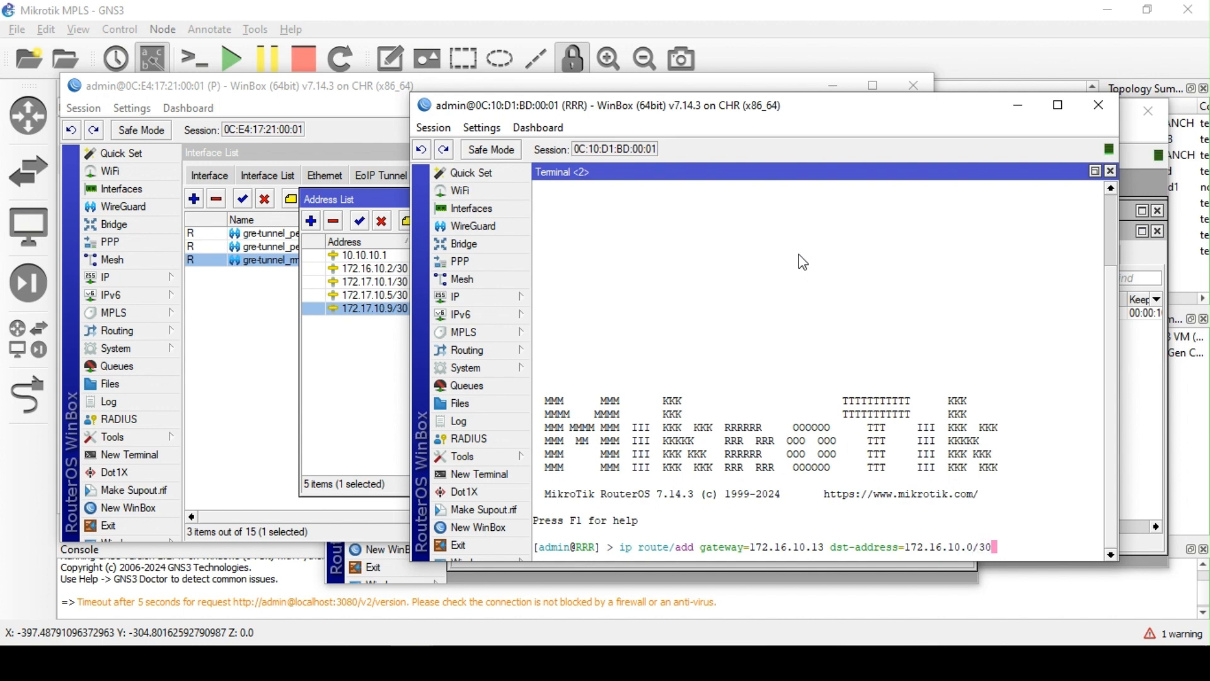
{"action": "key", "text": "Return"}
Print RRR's routing table to check the static route
{"action": "type", "text": "ip "}
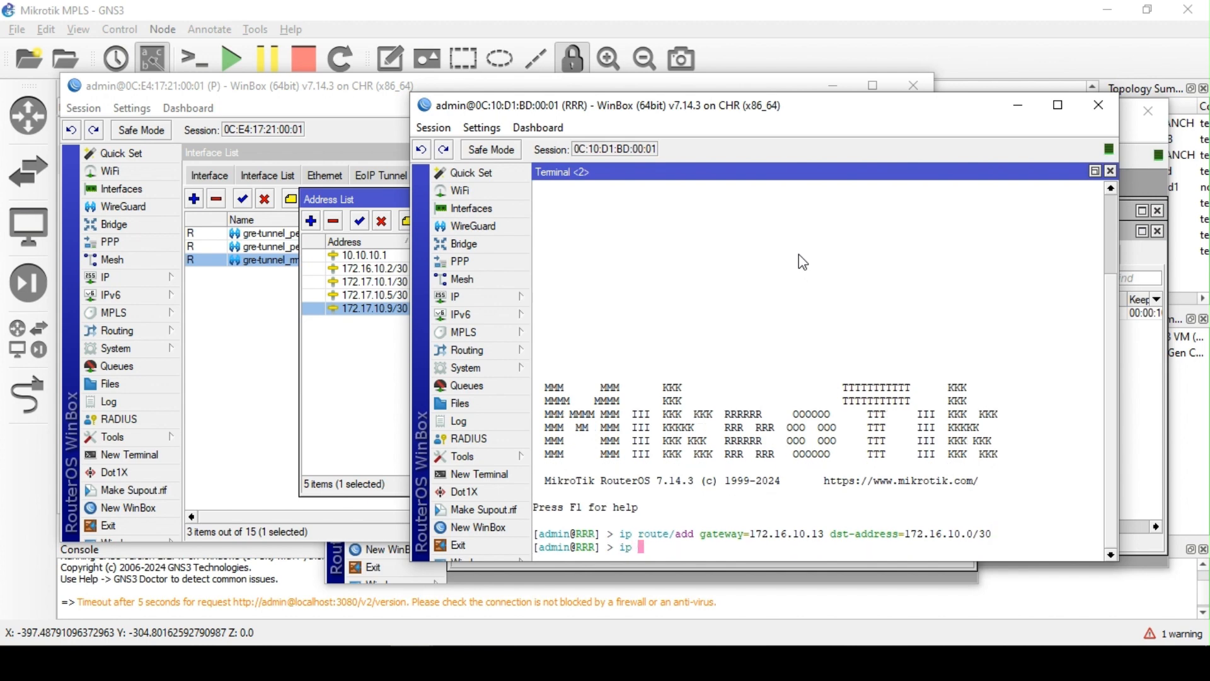
{"action": "type", "text": "route/pr"}
{"action": "key", "text": "Return"}
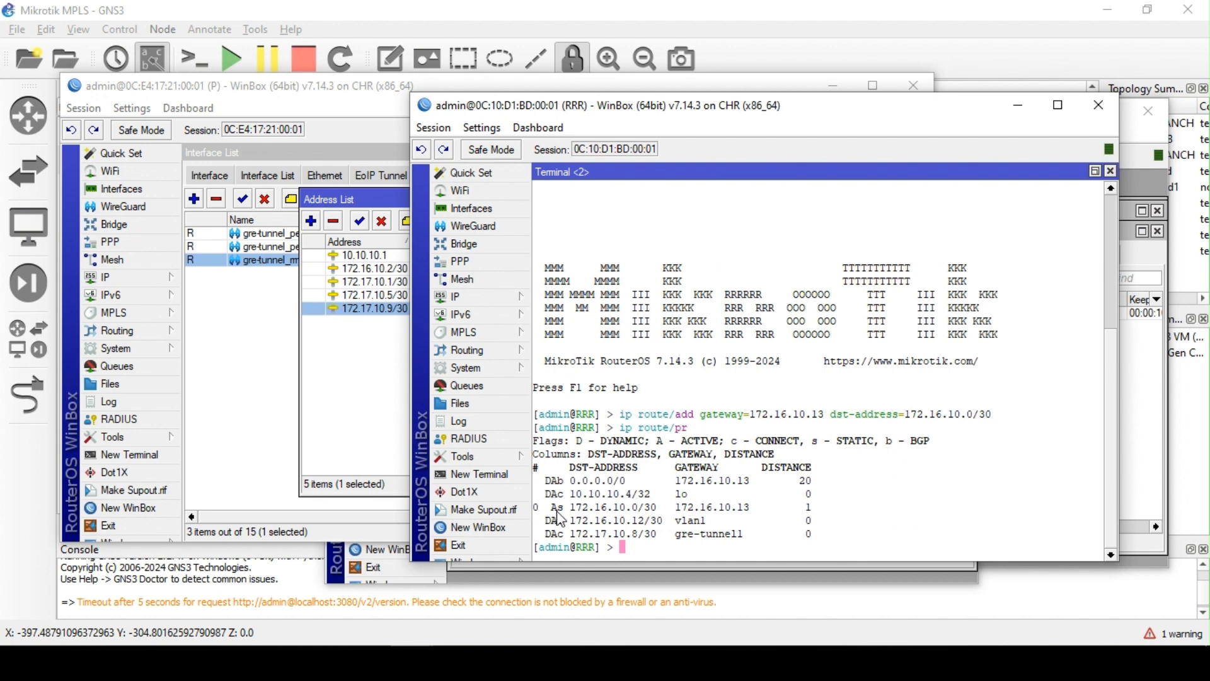
{"action": "left_click_drag", "start_coordinate": [799, 125], "coordinate": [795, 158]}
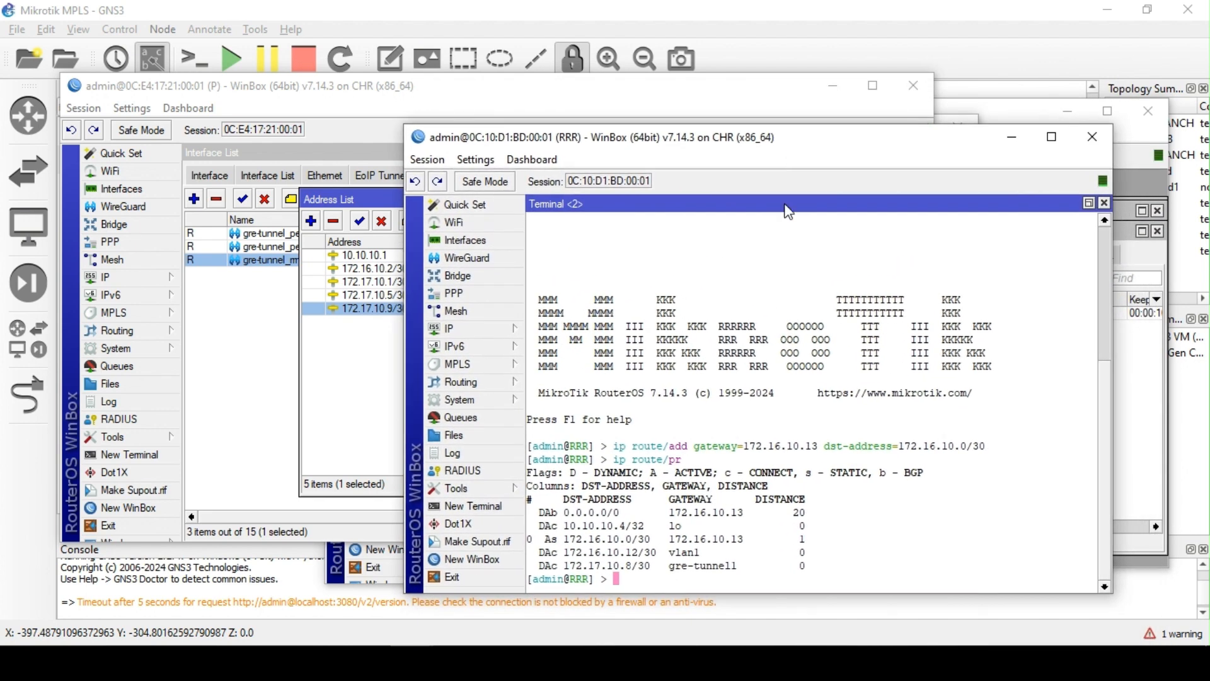
Switch to PE2's WinBox session and print its routing table in the terminal
{"action": "left_click", "coordinate": [413, 663]}
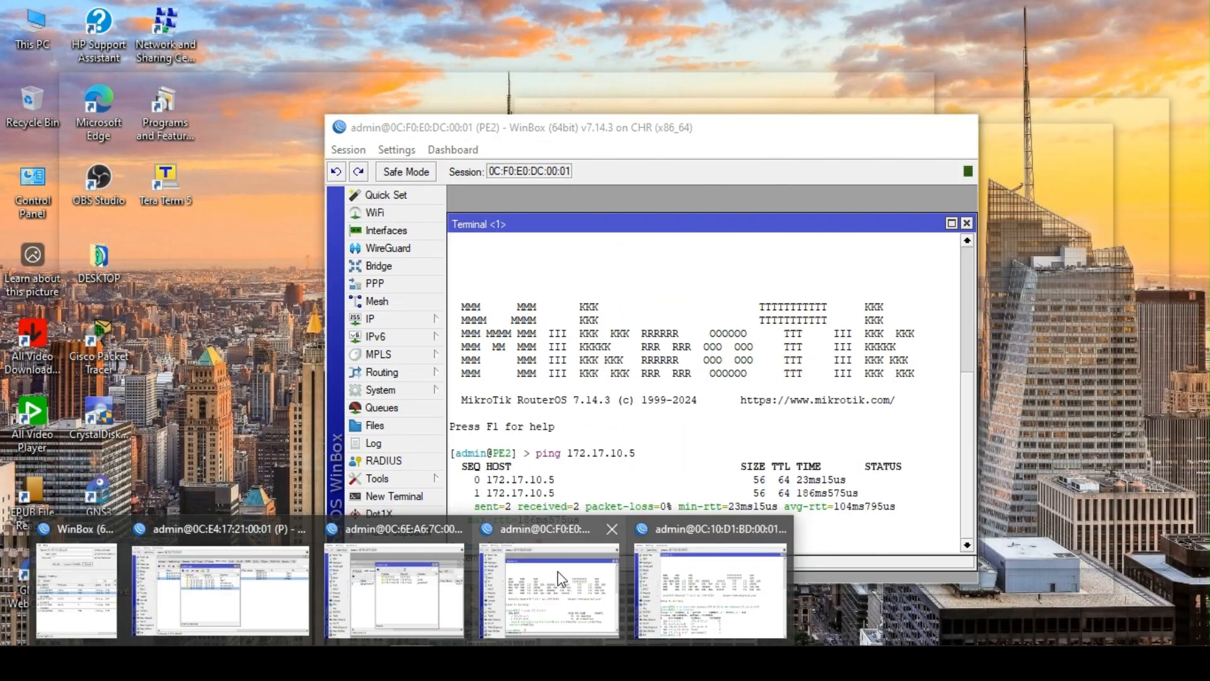
{"action": "left_click", "coordinate": [555, 578]}
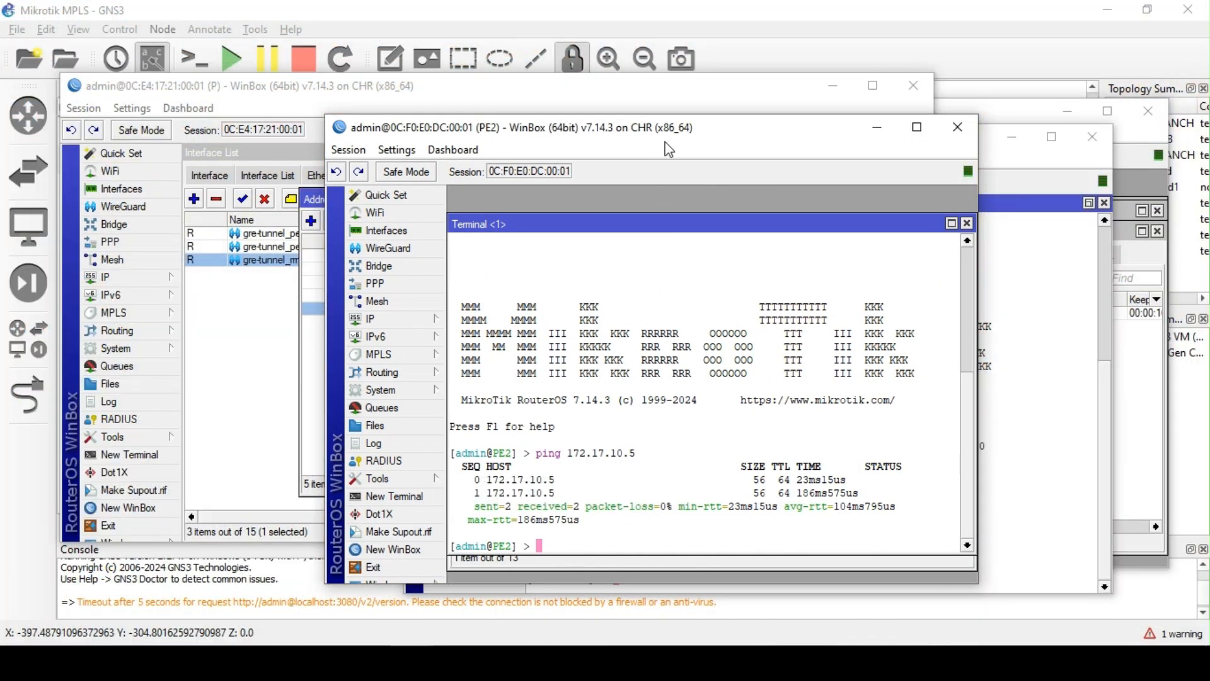
{"action": "left_click_drag", "start_coordinate": [667, 131], "coordinate": [759, 142]}
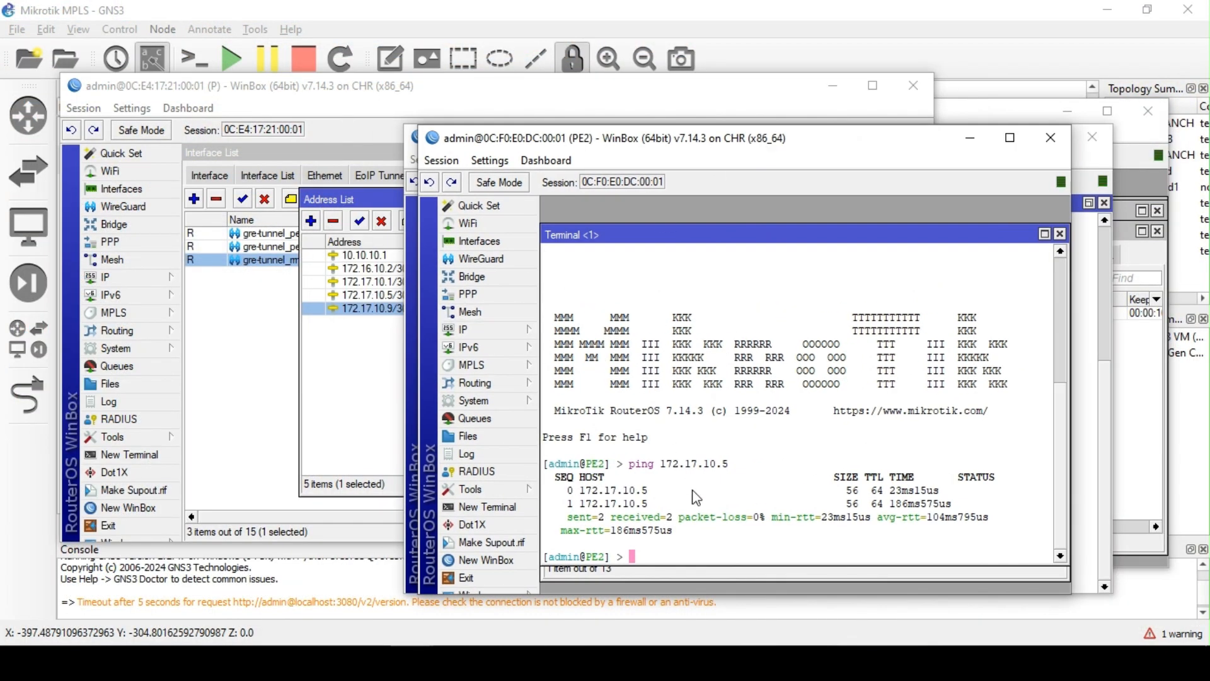
{"action": "type", "text": "ip ro pr"}
{"action": "key", "text": "Return"}
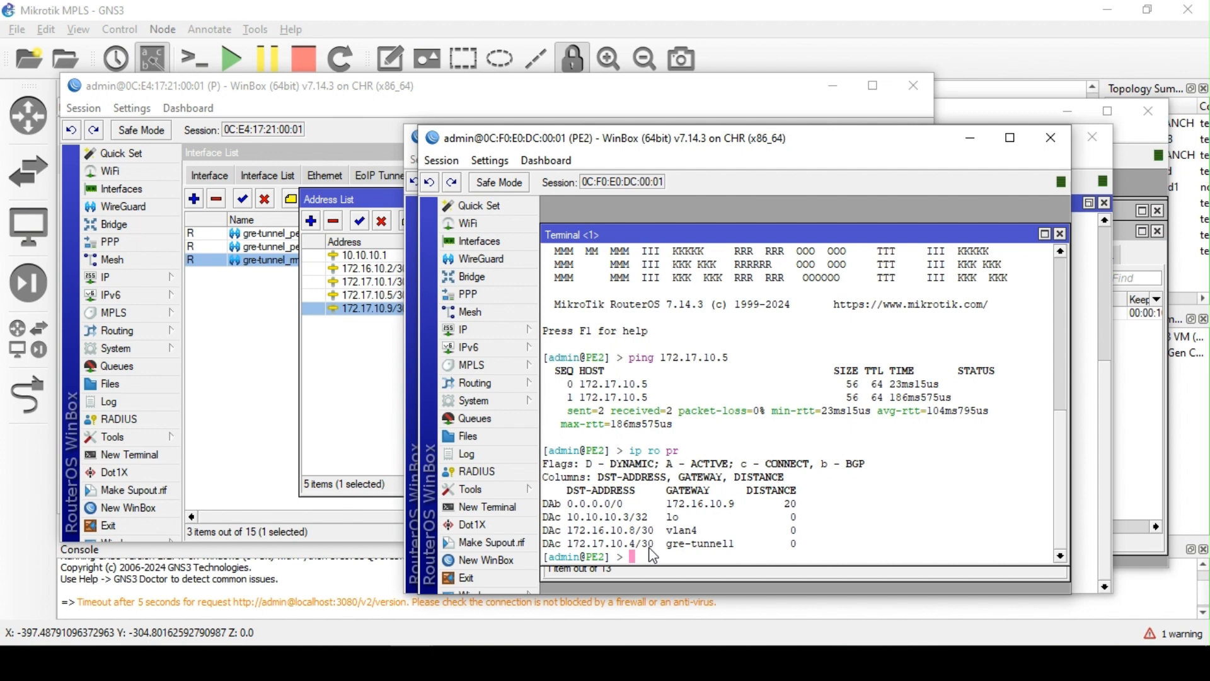
Add a static route on PE2 to 172.16.10.0/30 through gateway 172.16.10.9
{"action": "type", "text": "ip ro"}
{"action": "key", "text": "Tab"}
{"action": "type", "text": "ag ga"}
{"action": "key", "text": "BackSpace"}
{"action": "key", "text": "BackSpace"}
{"action": "key", "text": "BackSpace"}
{"action": "key", "text": "BackSpace"}
{"action": "type", "text": "d gateway=172"}
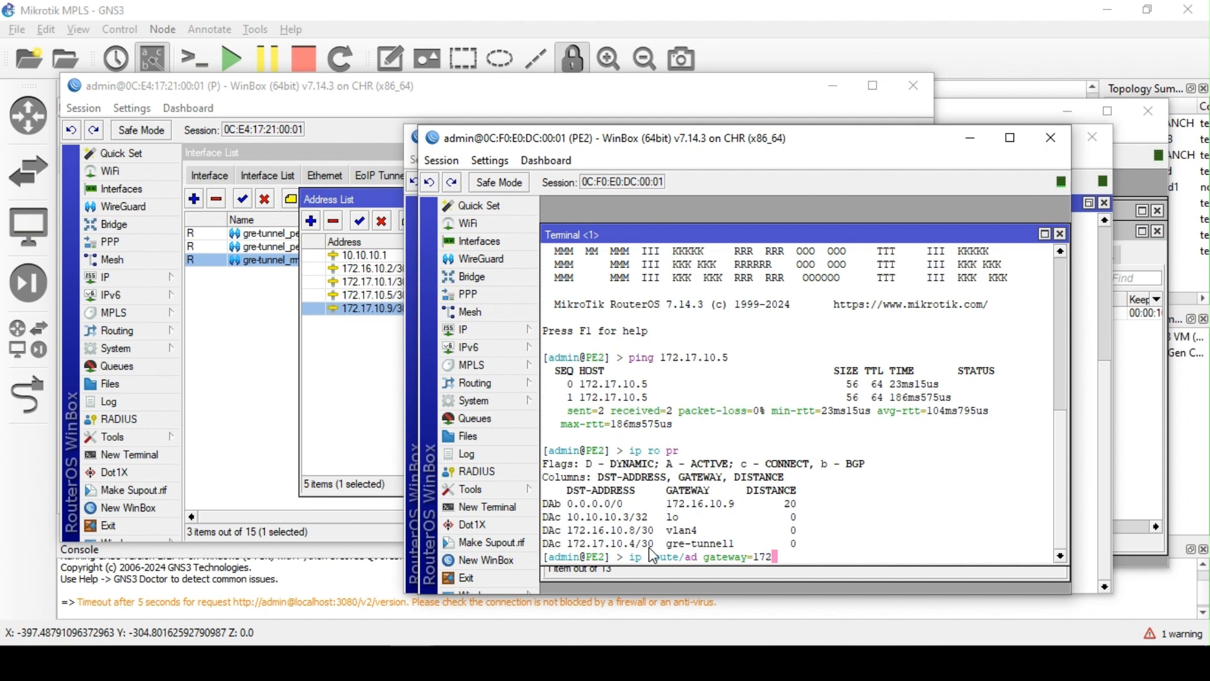
{"action": "type", "text": ".16.10.9 dst-address="}
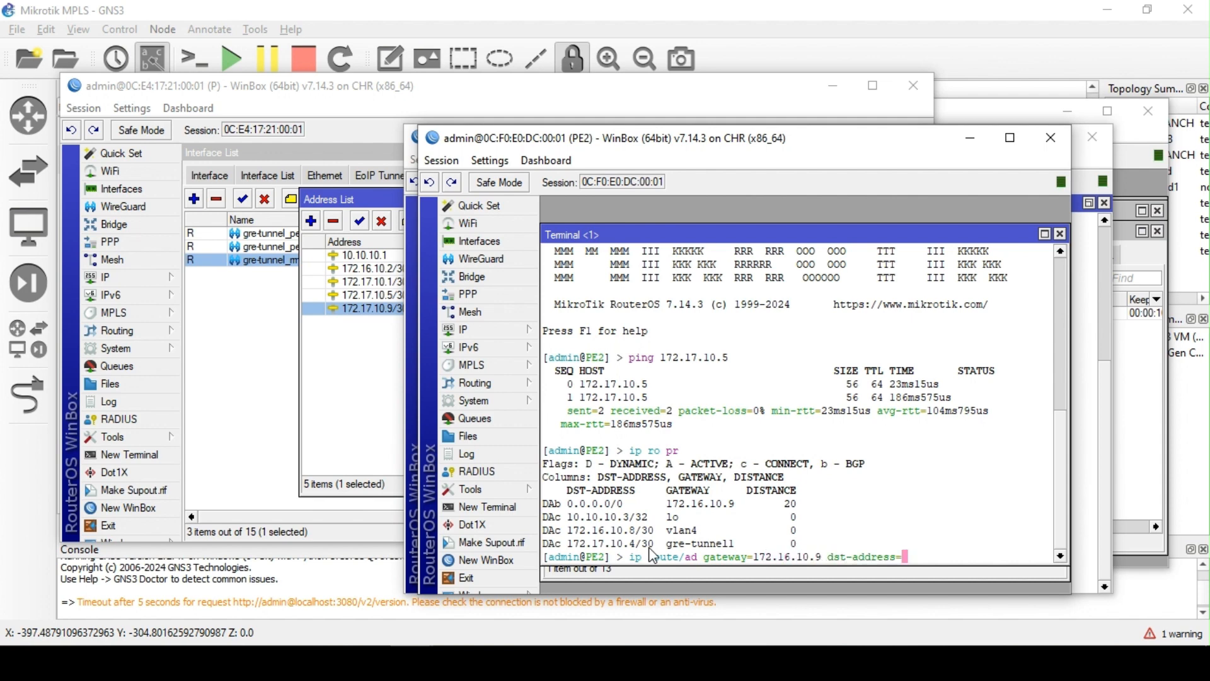
{"action": "type", "text": "172.16.10.0/30"}
{"action": "key", "text": "Return"}
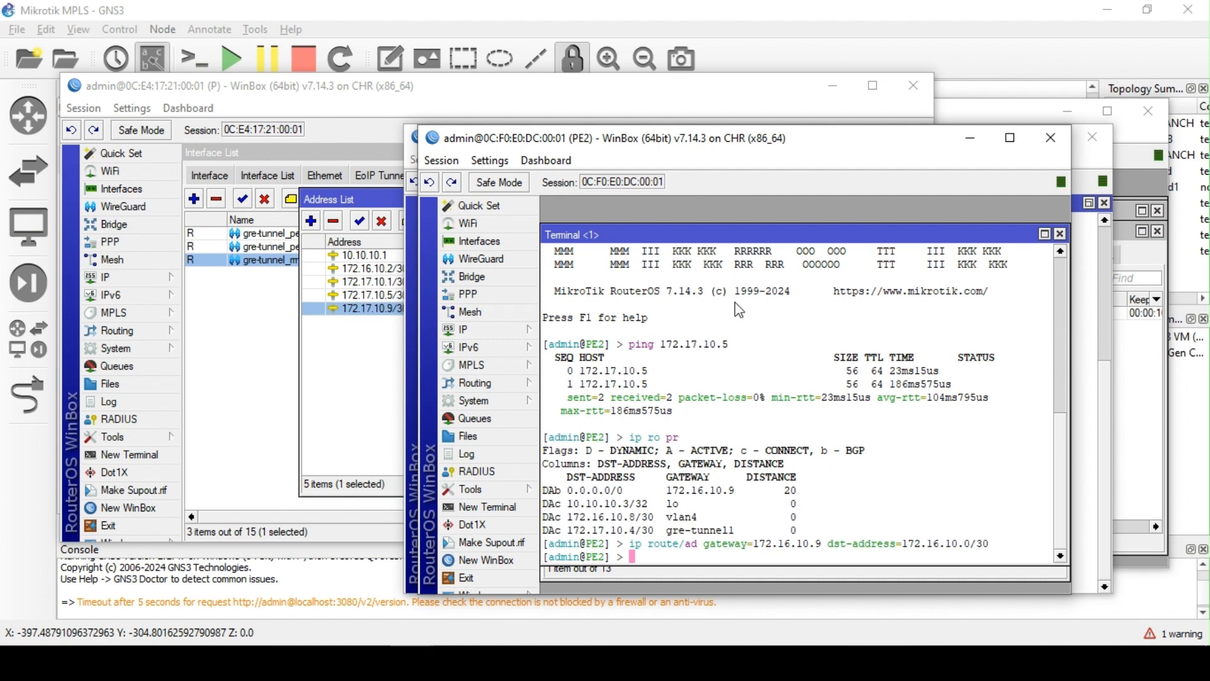
{"action": "left_click_drag", "start_coordinate": [683, 140], "coordinate": [689, 120]}
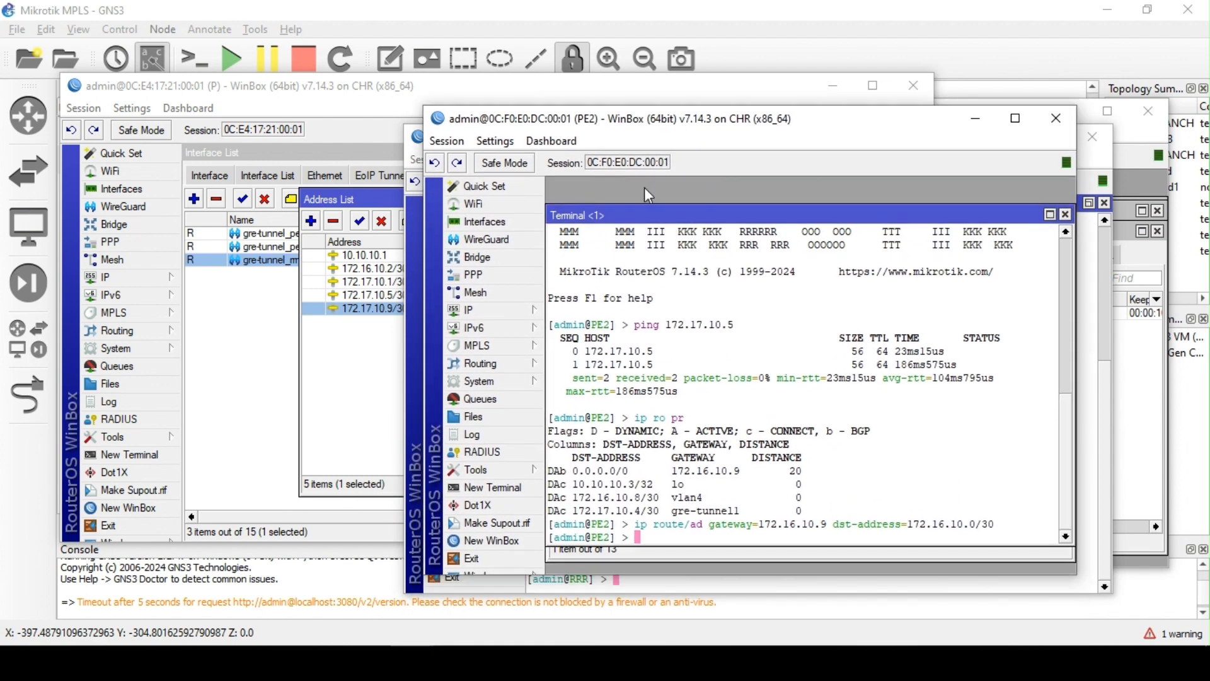
Switch to PE1's WinBox session, close its address list and open a new terminal
{"action": "mouse_move", "coordinate": [410, 643]}
{"action": "mouse_move", "coordinate": [259, 584]}
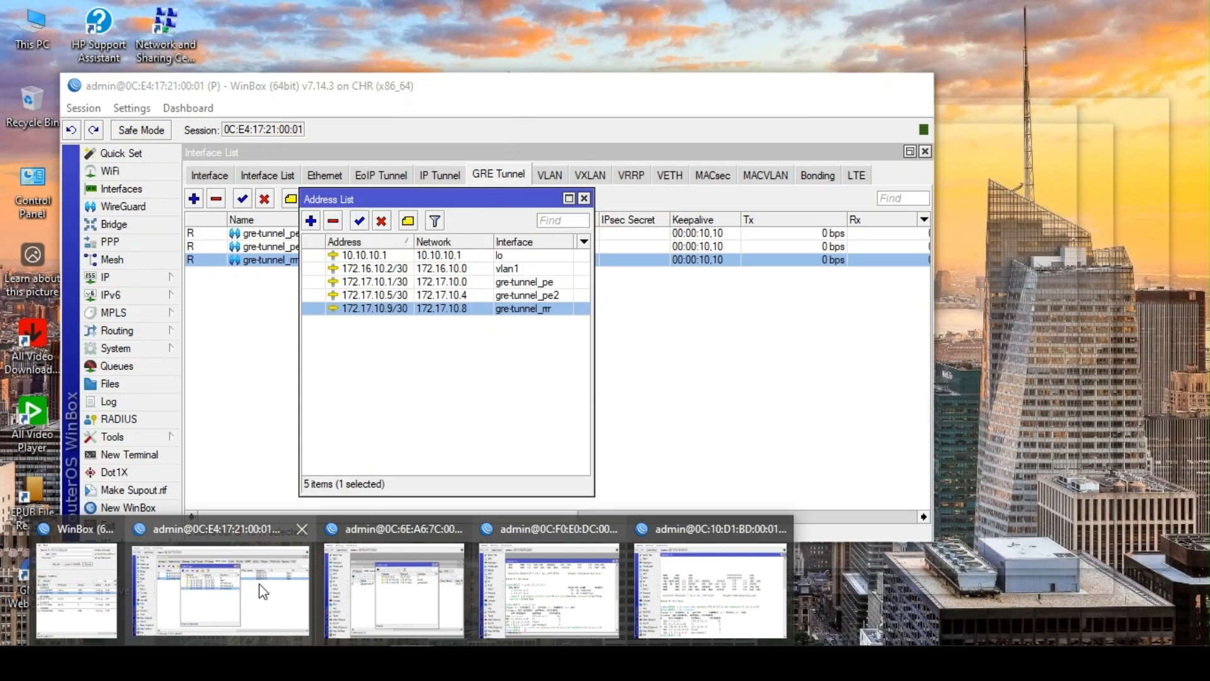
{"action": "mouse_move", "coordinate": [584, 603]}
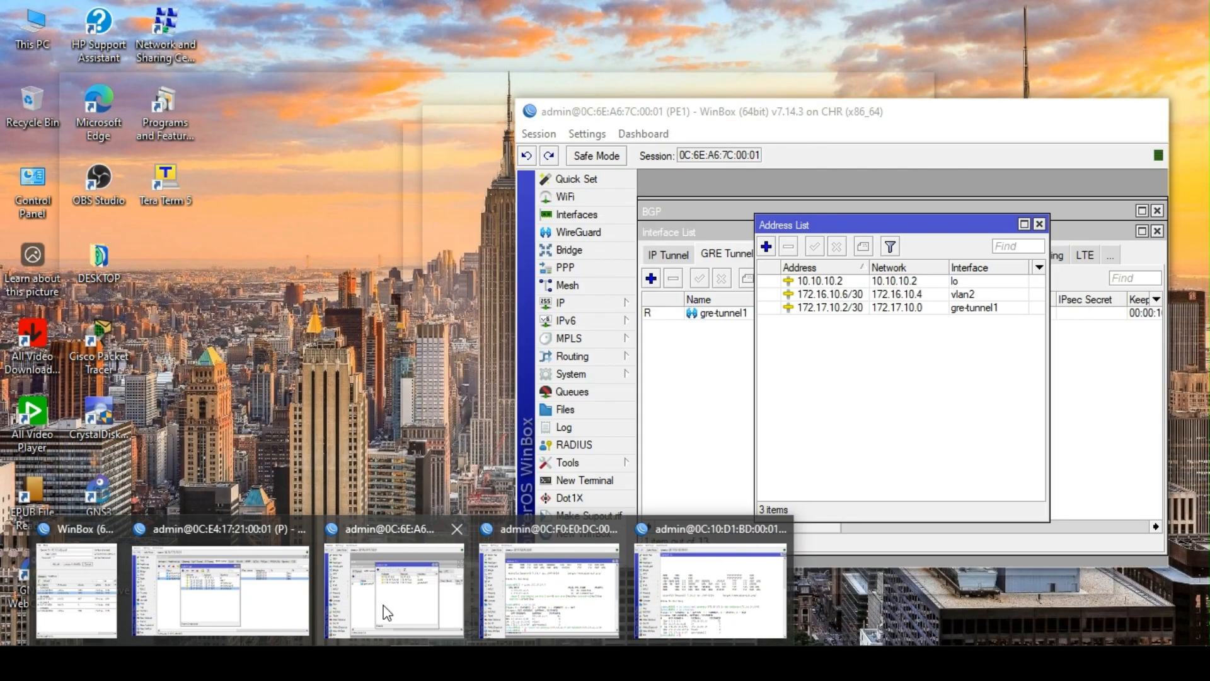
{"action": "left_click", "coordinate": [387, 612]}
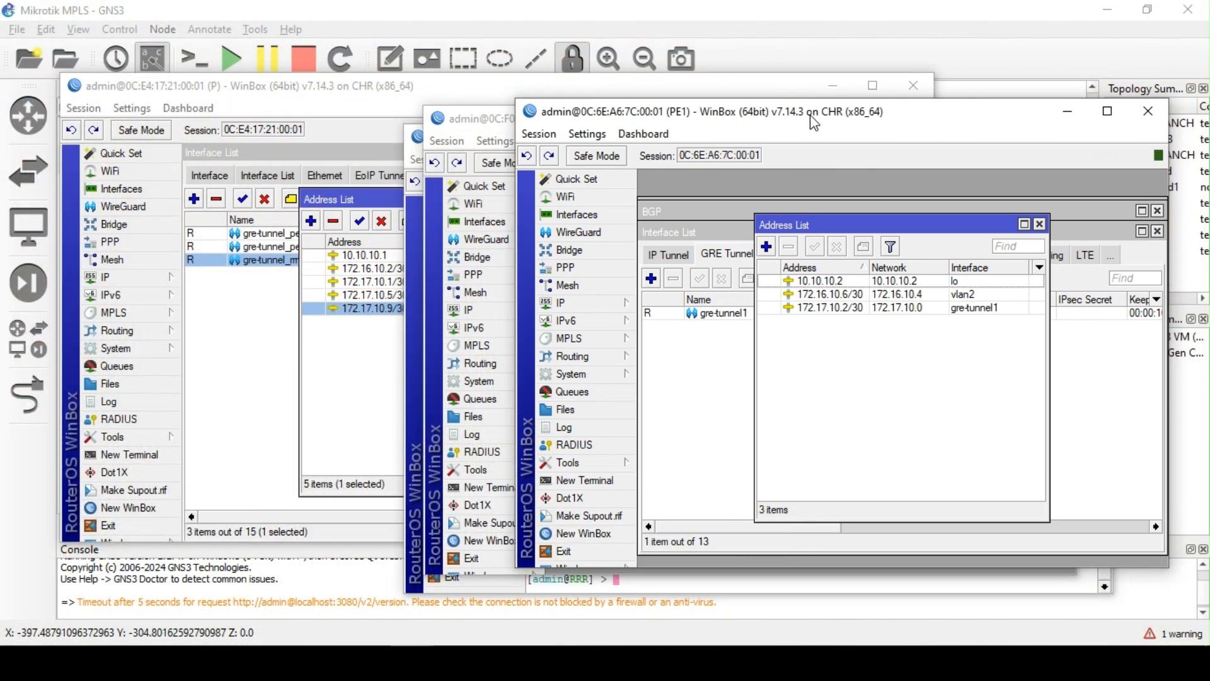
{"action": "left_click", "coordinate": [1051, 248]}
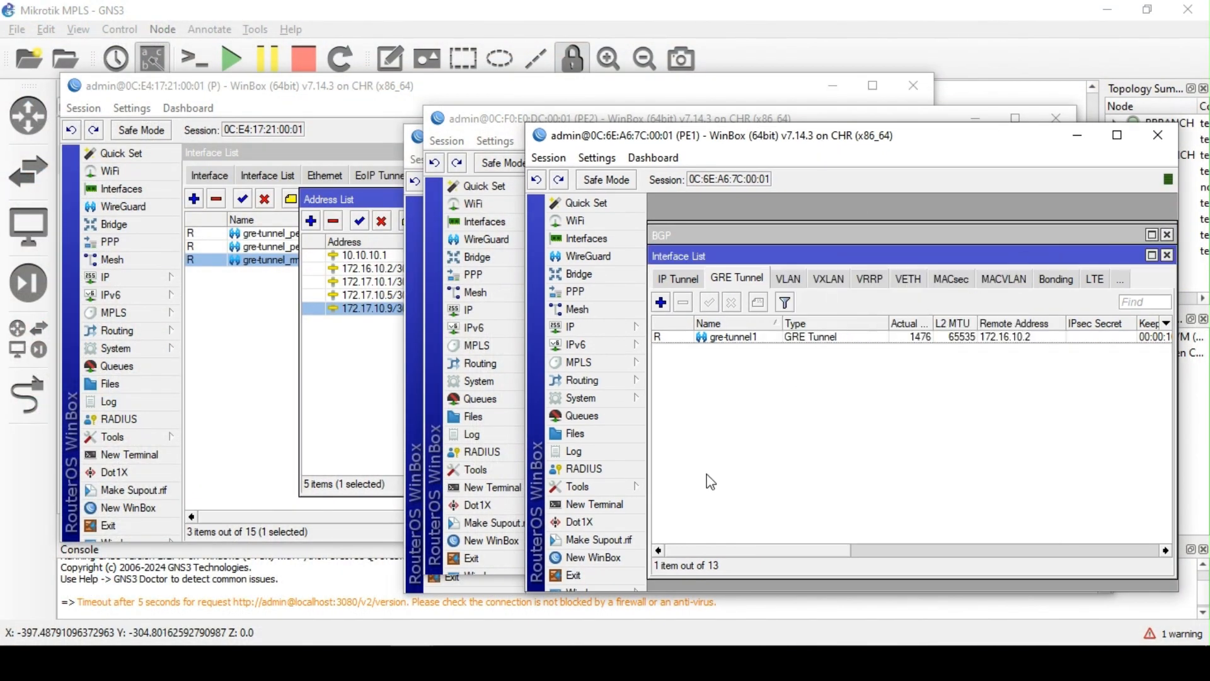
{"action": "left_click", "coordinate": [605, 504]}
Print PE1's routing table to look up the gateway for its static route
{"action": "type", "text": "i"}
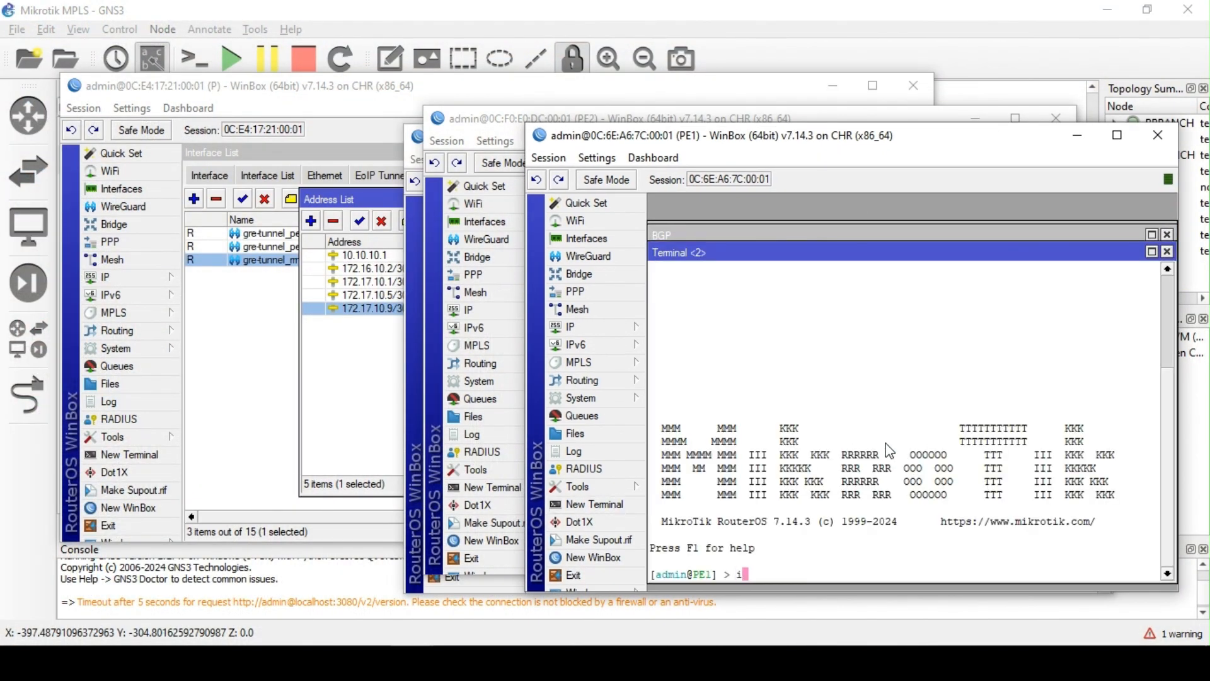
{"action": "type", "text": "p route/add gateway="}
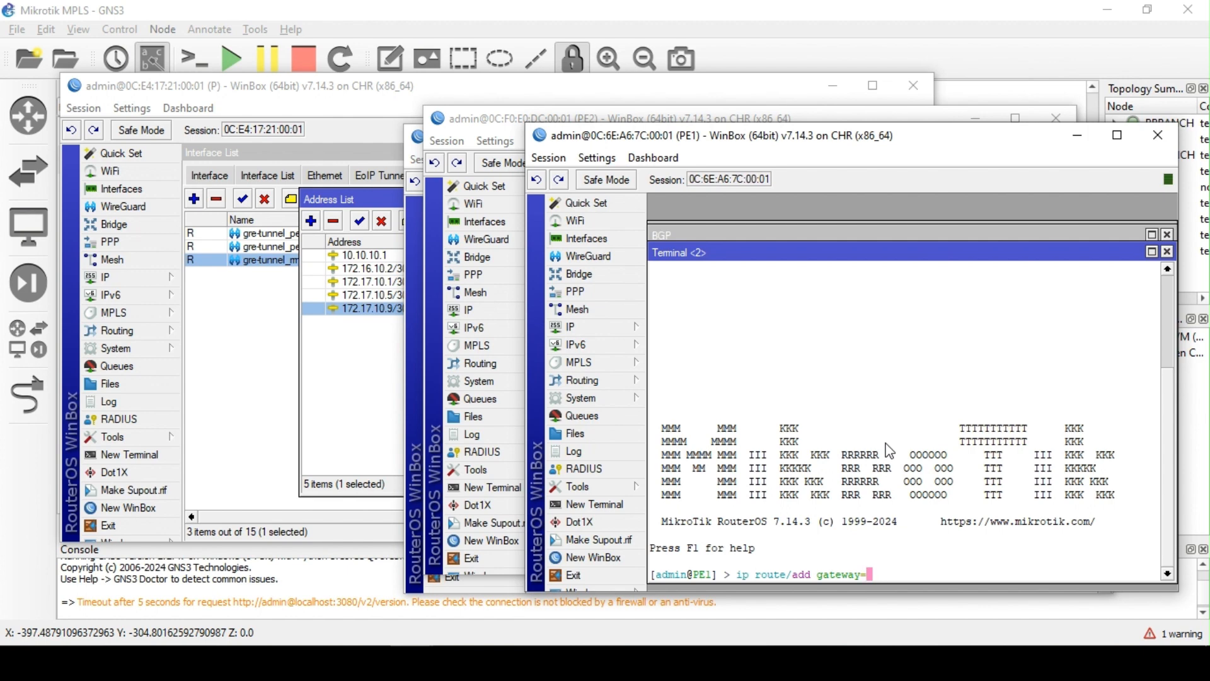
{"action": "key", "text": "BackSpace"}
{"action": "key", "text": "BackSpace"}
{"action": "key", "text": "BackSpace"}
{"action": "key", "text": "BackSpace"}
{"action": "key", "text": "BackSpace"}
{"action": "key", "text": "BackSpace"}
{"action": "key", "text": "BackSpace"}
{"action": "key", "text": "BackSpace"}
{"action": "key", "text": "BackSpace"}
{"action": "key", "text": "BackSpace"}
{"action": "key", "text": "BackSpace"}
{"action": "key", "text": "BackSpace"}
{"action": "type", "text": "pr"}
{"action": "key", "text": "Return"}
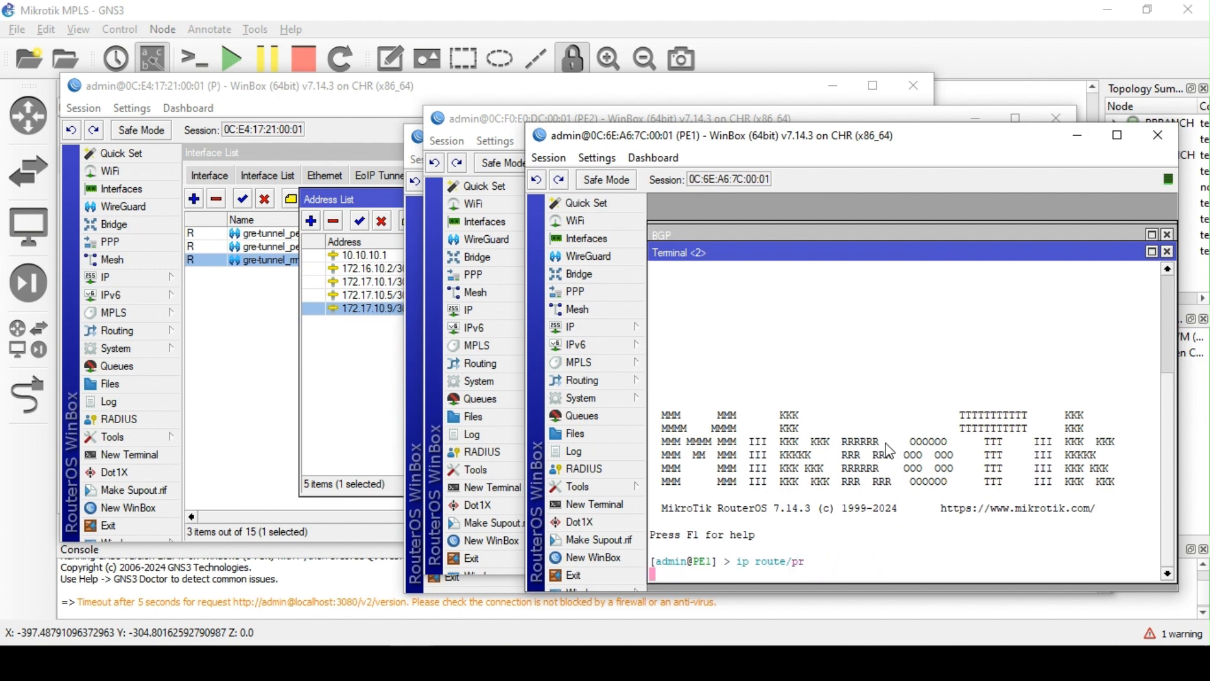
Add a static route on PE1 to 172.16.10.0/30 through gateway 172.16.10.5
{"action": "type", "text": "ip route/add "}
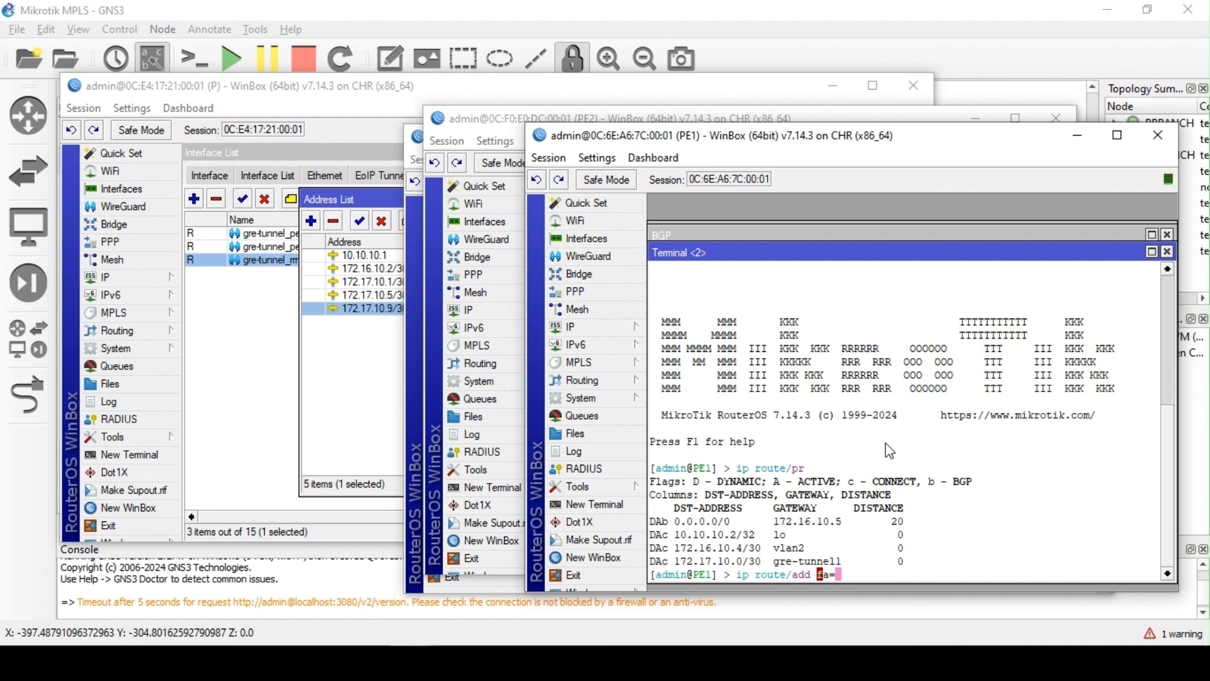
{"action": "type", "text": "gateway=172.16.10.5 "}
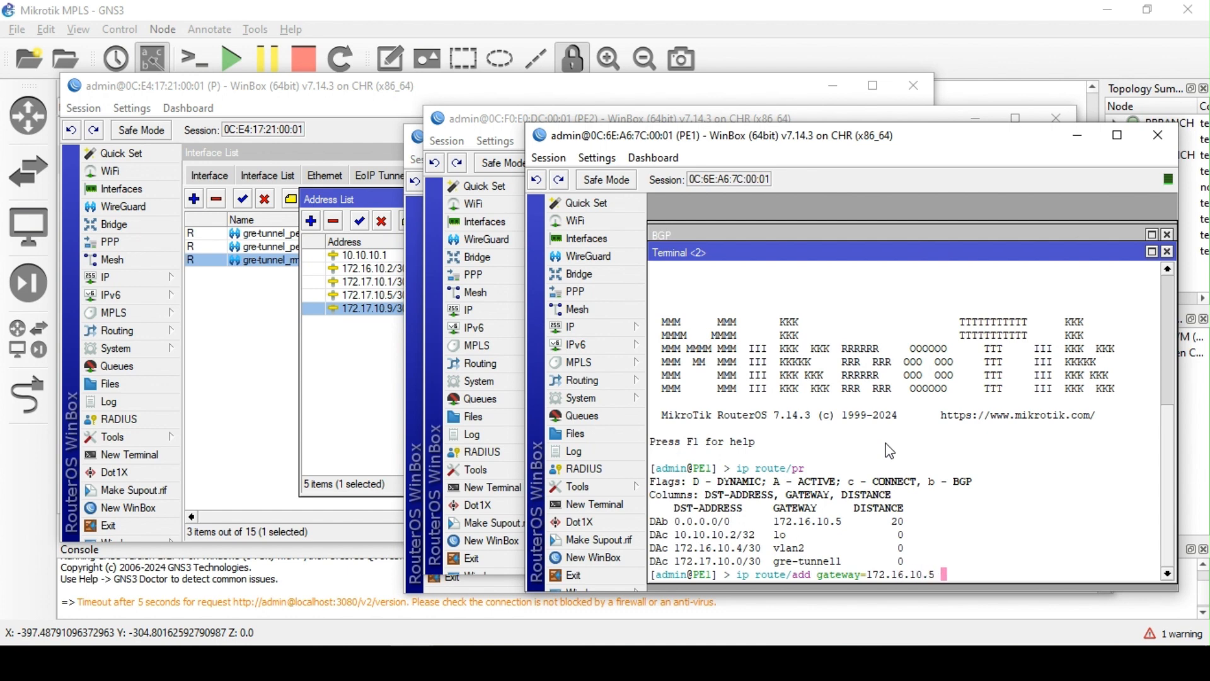
{"action": "type", "text": "dst-address="}
{"action": "type", "text": "172.16."}
{"action": "type", "text": "10."}
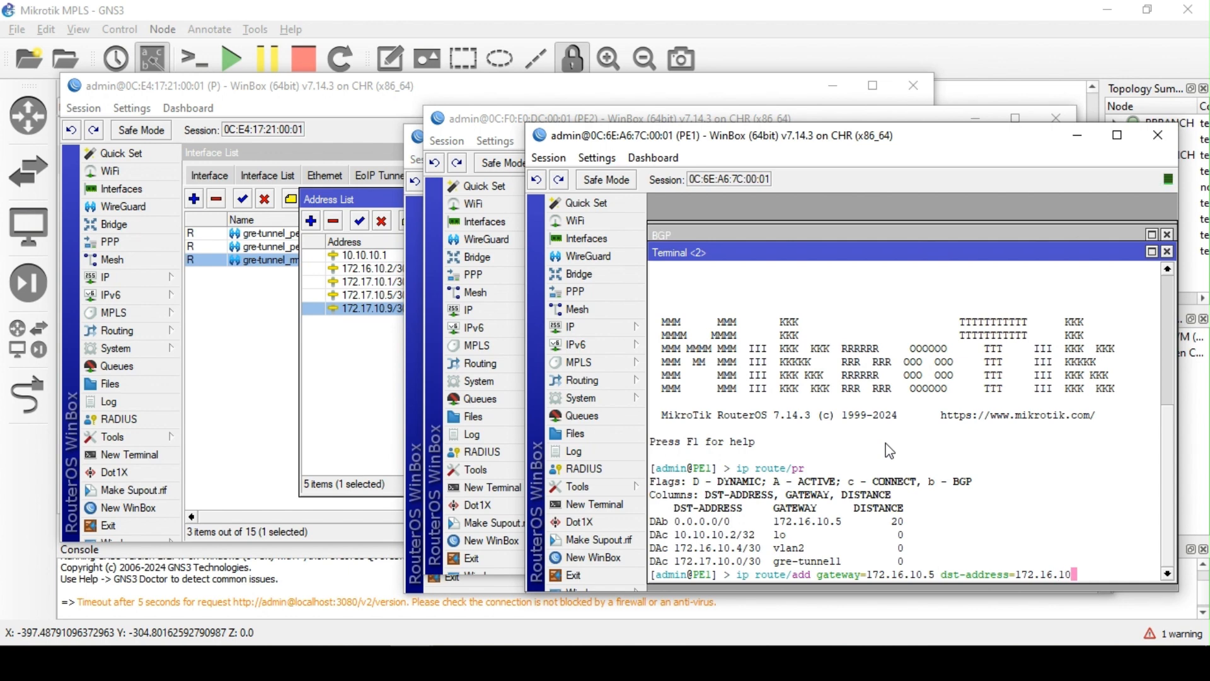
{"action": "type", "text": "0/30"}
{"action": "key", "text": "Return"}
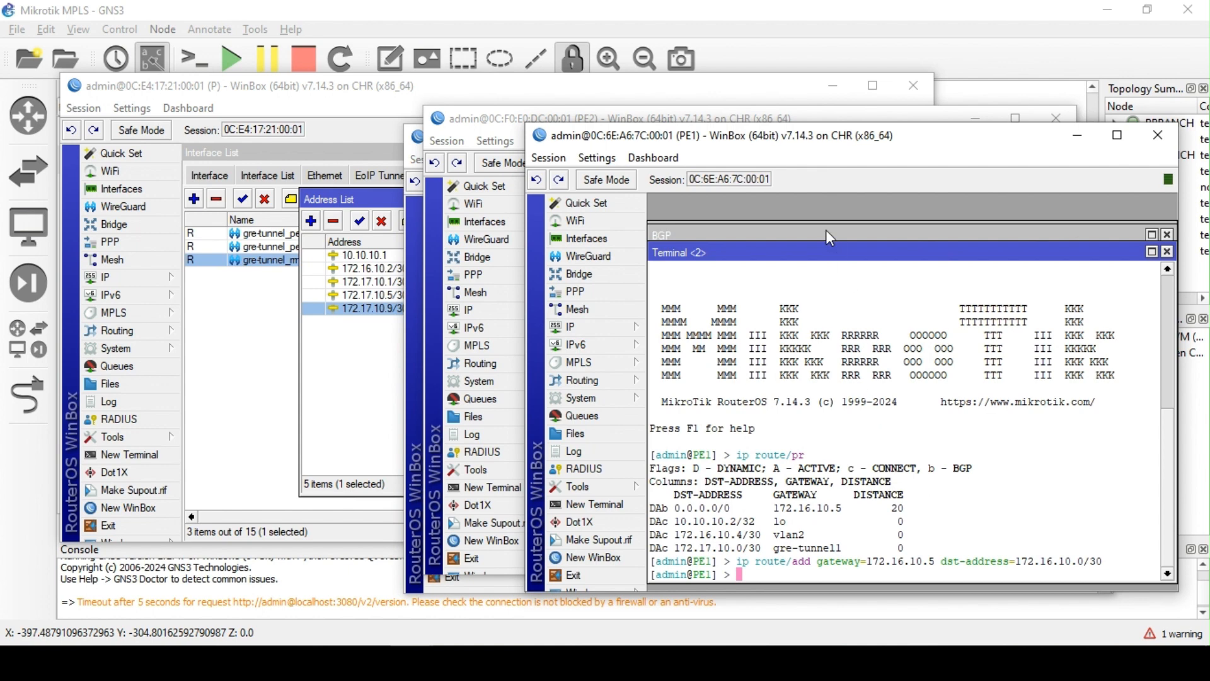
Switch to P's WinBox session and close its address list
{"action": "left_click_drag", "start_coordinate": [773, 149], "coordinate": [693, 155]}
{"action": "left_click", "coordinate": [316, 86]}
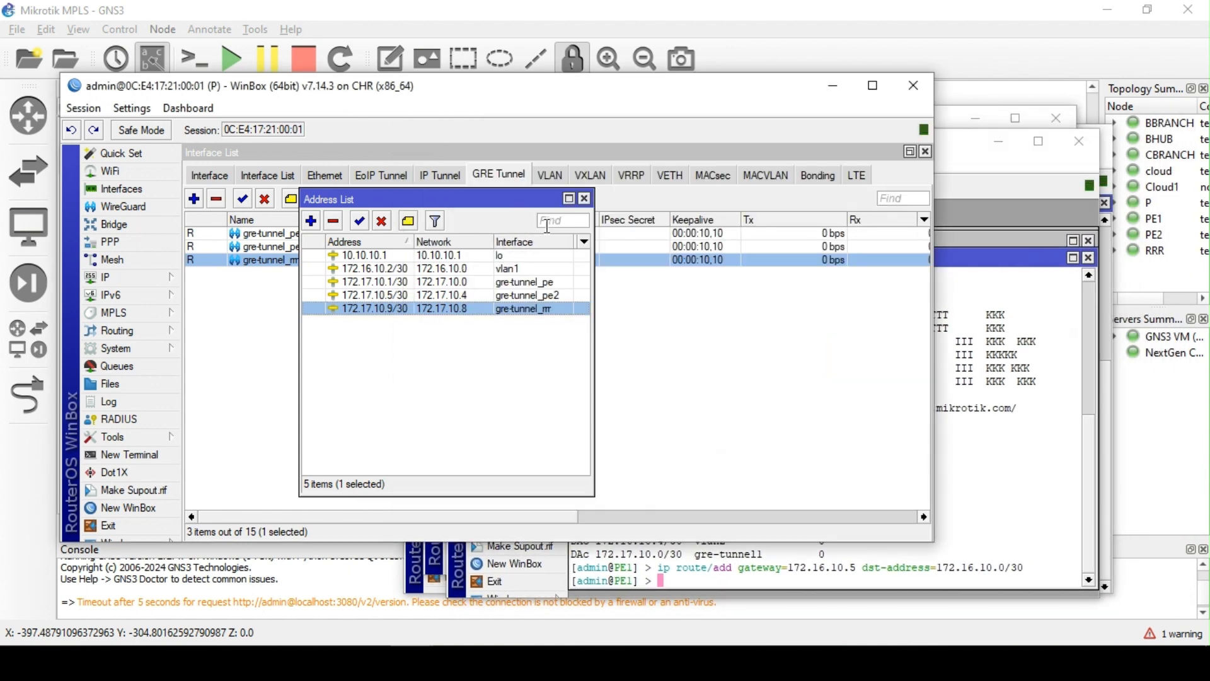
{"action": "left_click", "coordinate": [584, 199]}
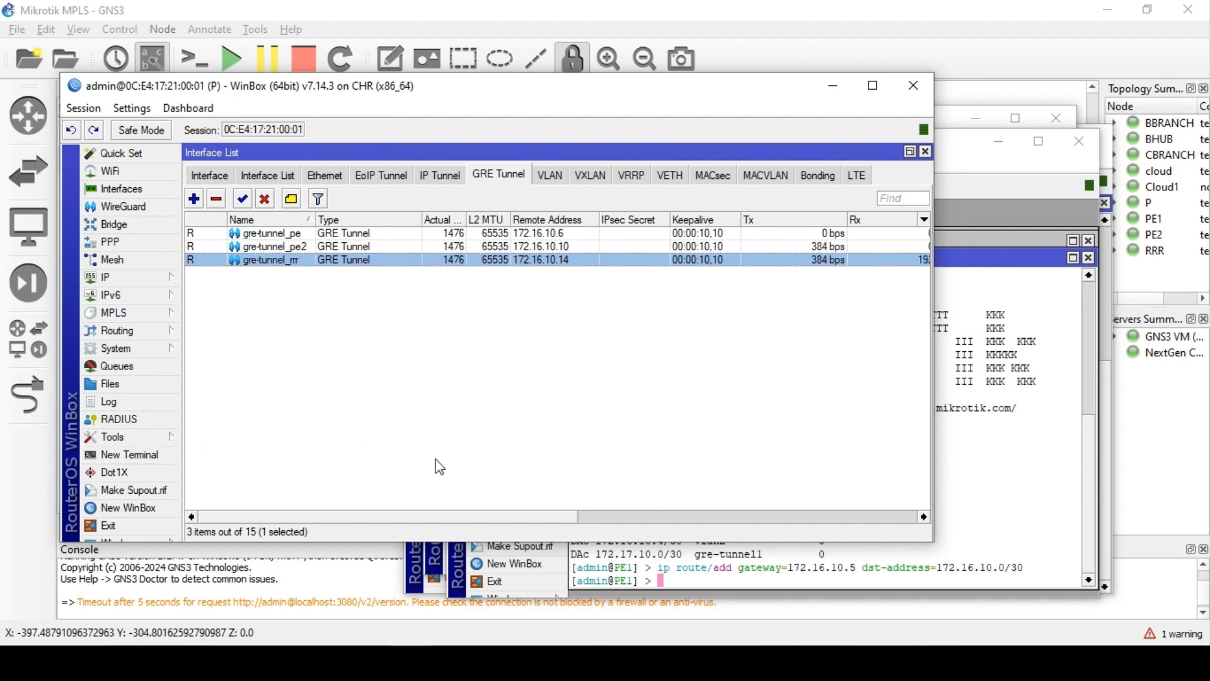
Switch to PE1's WinBox session and close all of its inner windows
{"action": "left_click", "coordinate": [977, 416]}
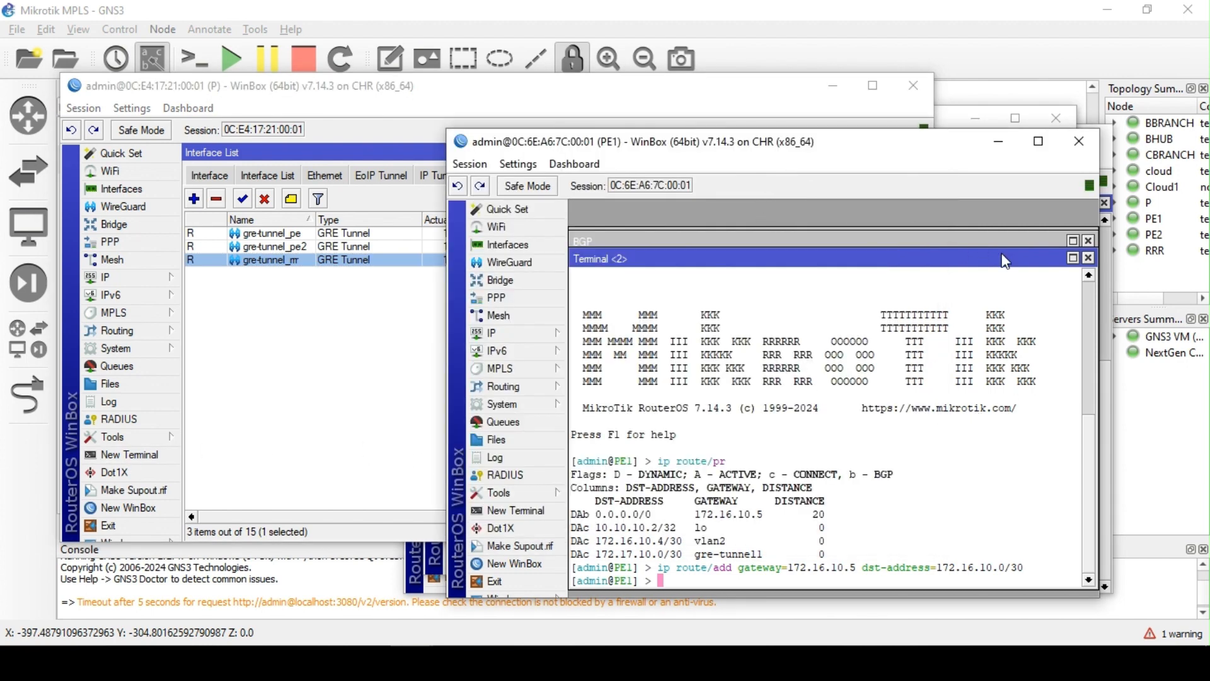
{"action": "left_click", "coordinate": [470, 165]}
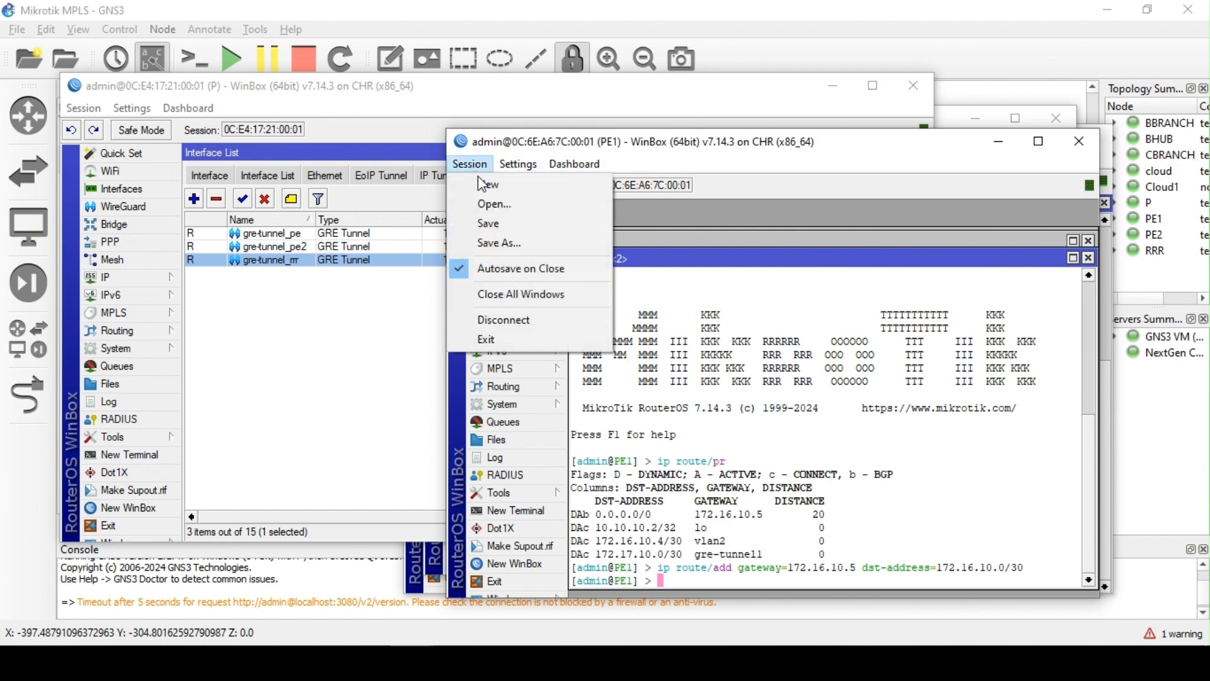
{"action": "left_click", "coordinate": [542, 294]}
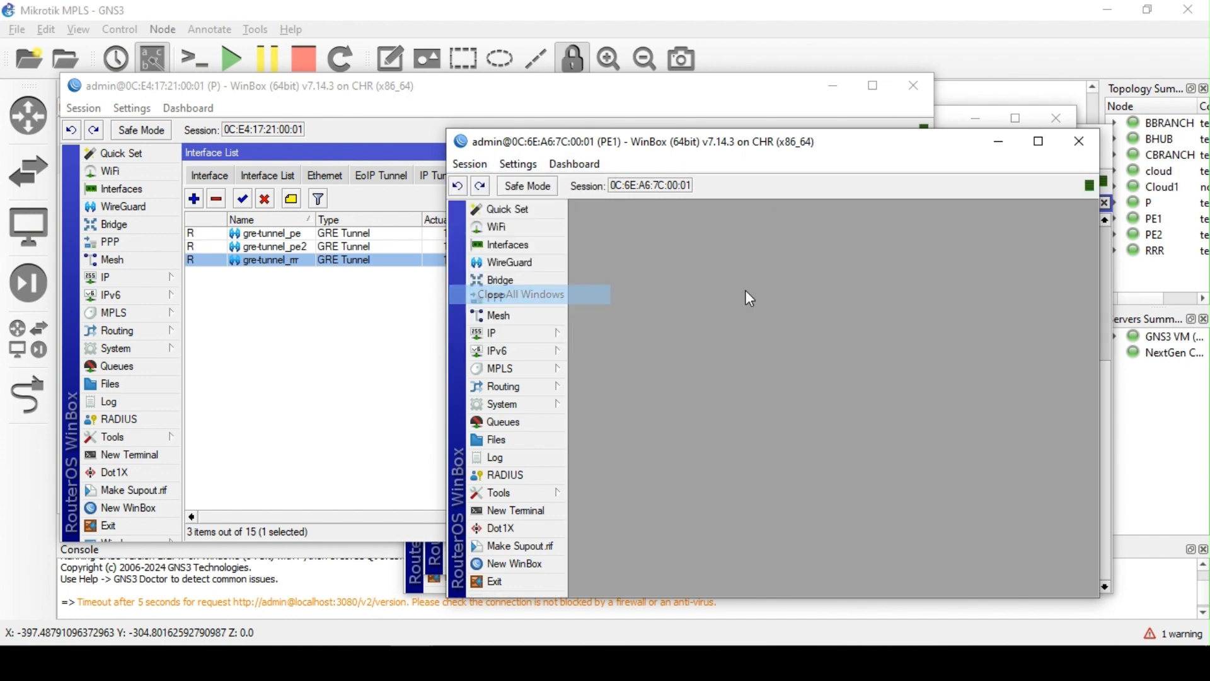
{"action": "left_click", "coordinate": [520, 266]}
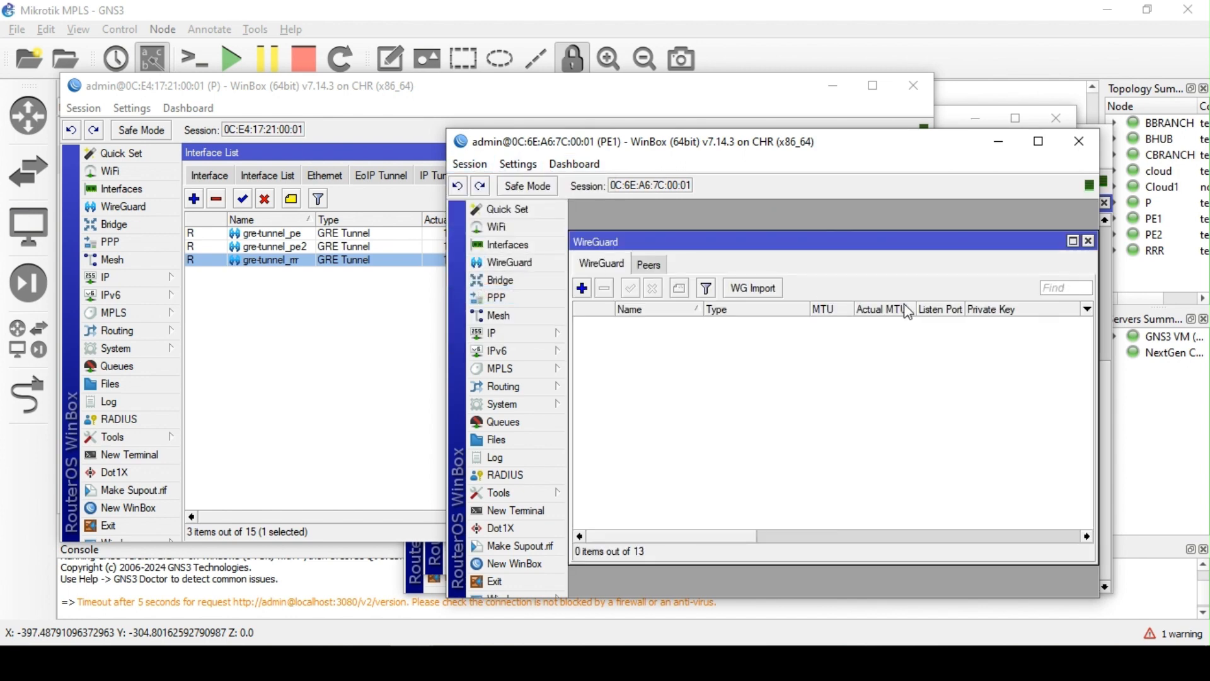
{"action": "left_click", "coordinate": [1075, 237]}
{"action": "left_click", "coordinate": [507, 333]}
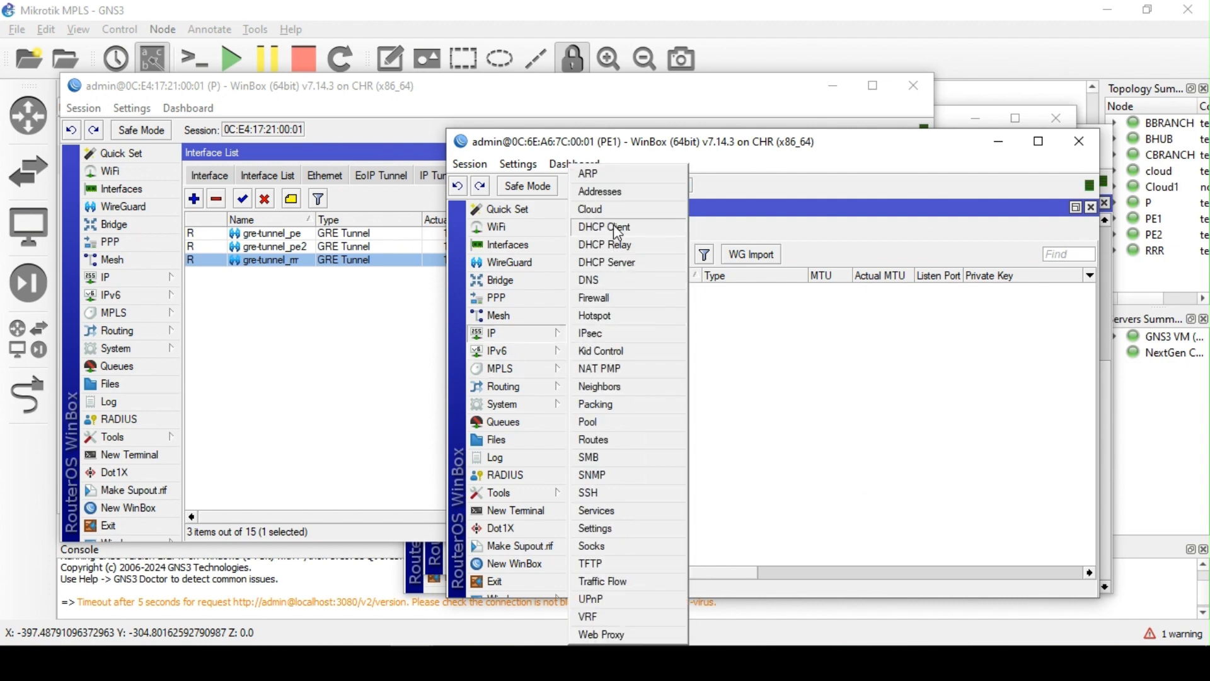
Return to P's WinBox session and create router ID entry id-1 with the ID 10.10.10.1
{"action": "left_click", "coordinate": [221, 340]}
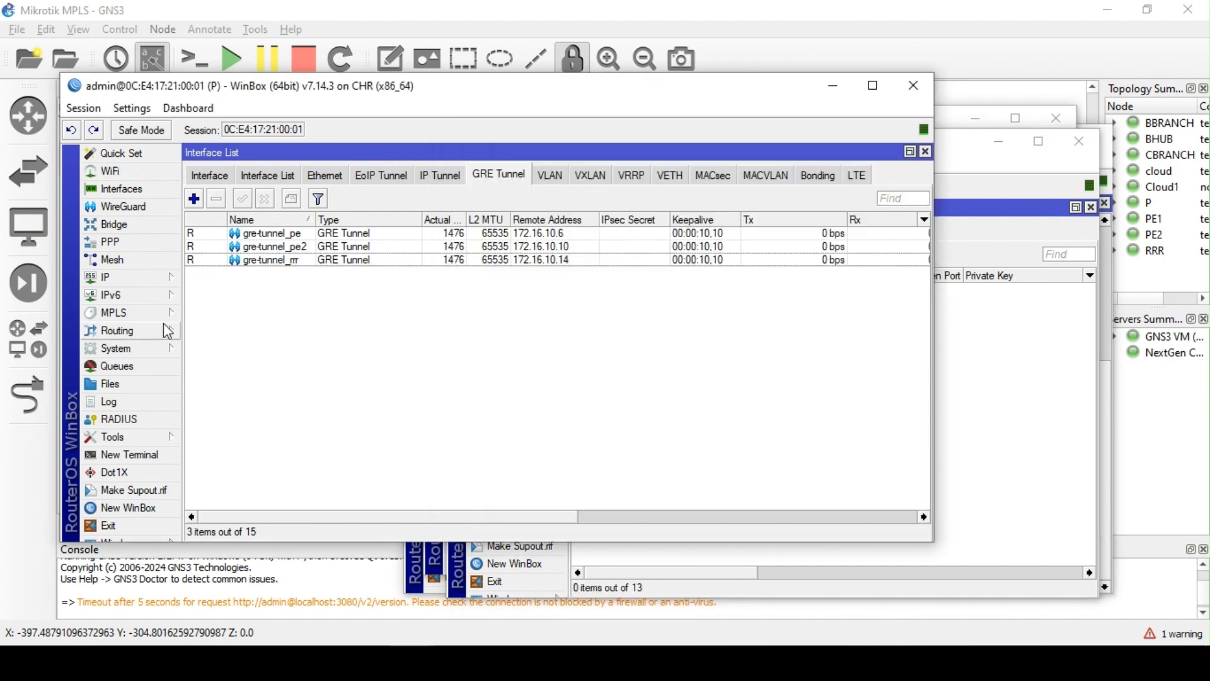
{"action": "left_click", "coordinate": [134, 326]}
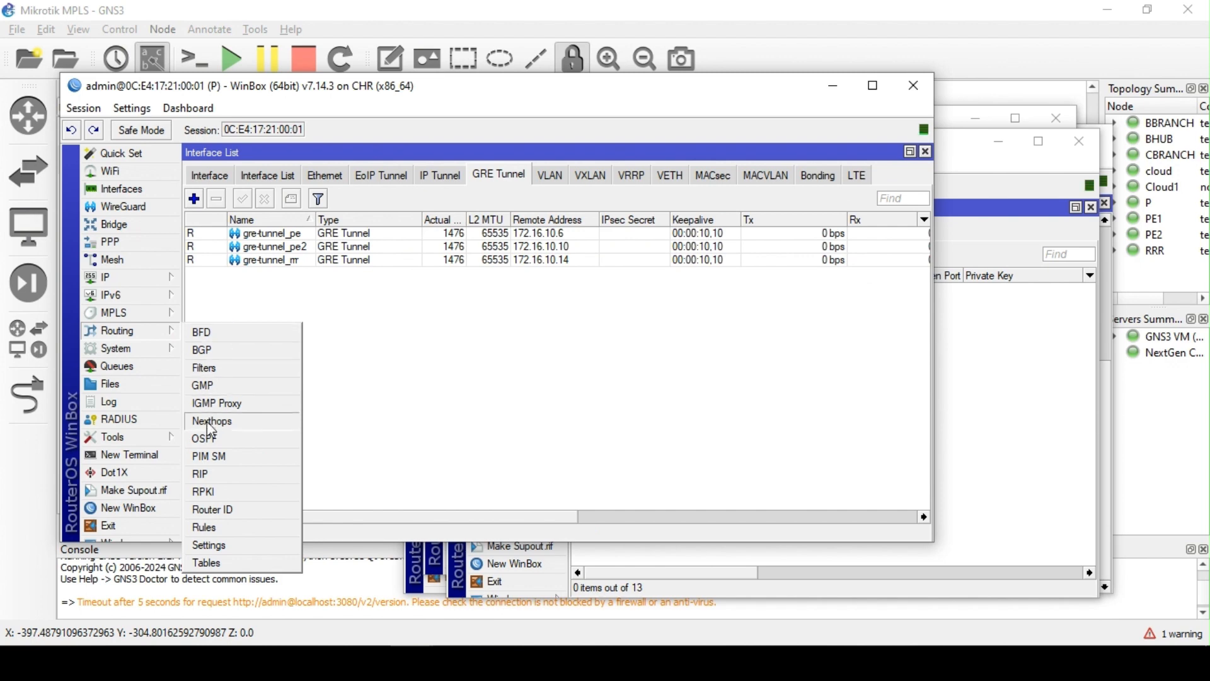
{"action": "left_click", "coordinate": [238, 511]}
{"action": "left_click", "coordinate": [387, 221]}
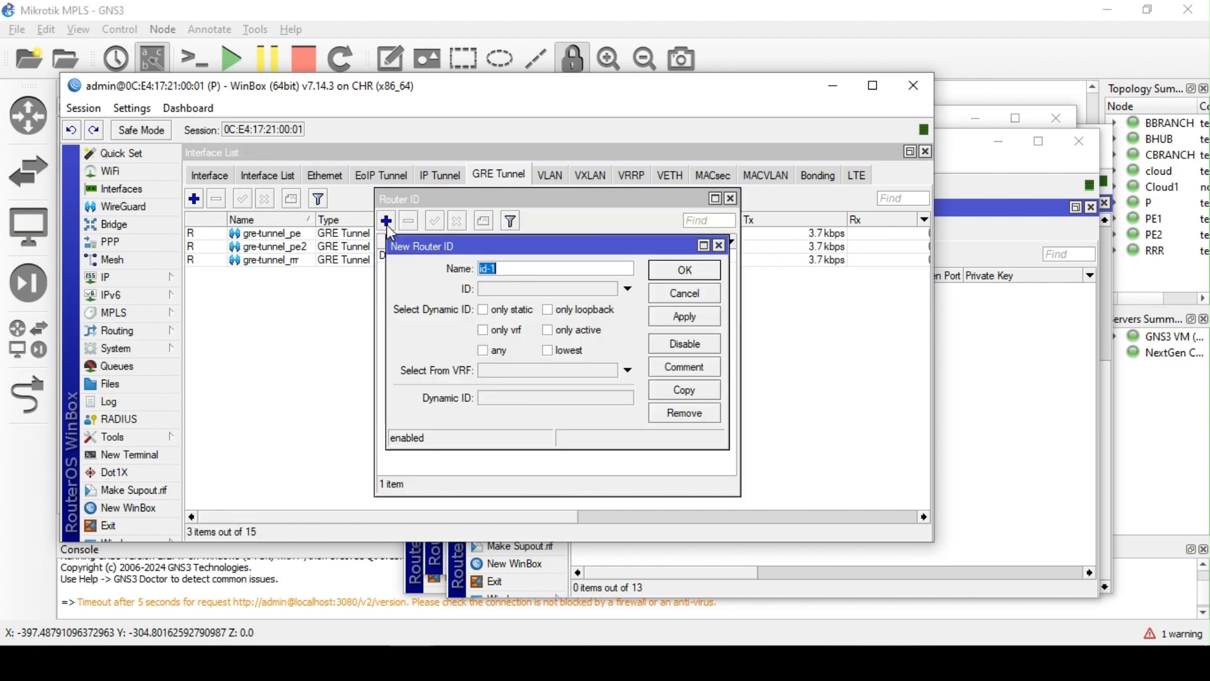
{"action": "left_click", "coordinate": [511, 290]}
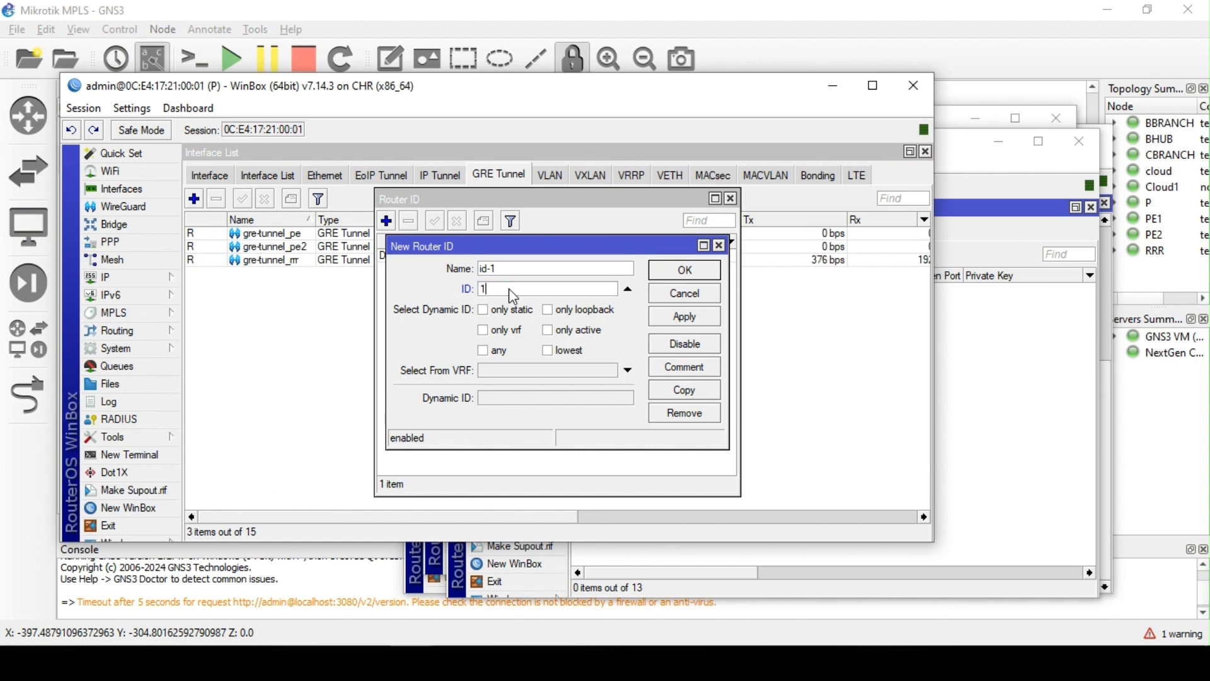
{"action": "type", "text": "10.10.10.1"}
{"action": "left_click", "coordinate": [685, 317]}
{"action": "left_click", "coordinate": [688, 271]}
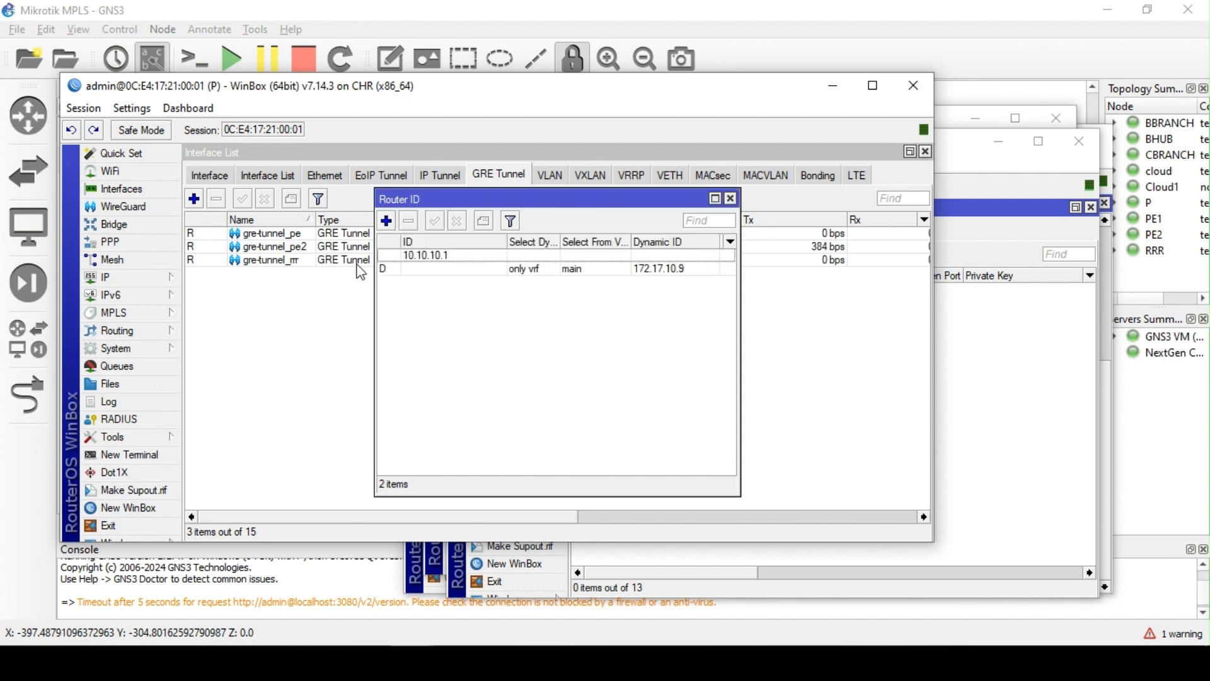
{"action": "left_click", "coordinate": [731, 200]}
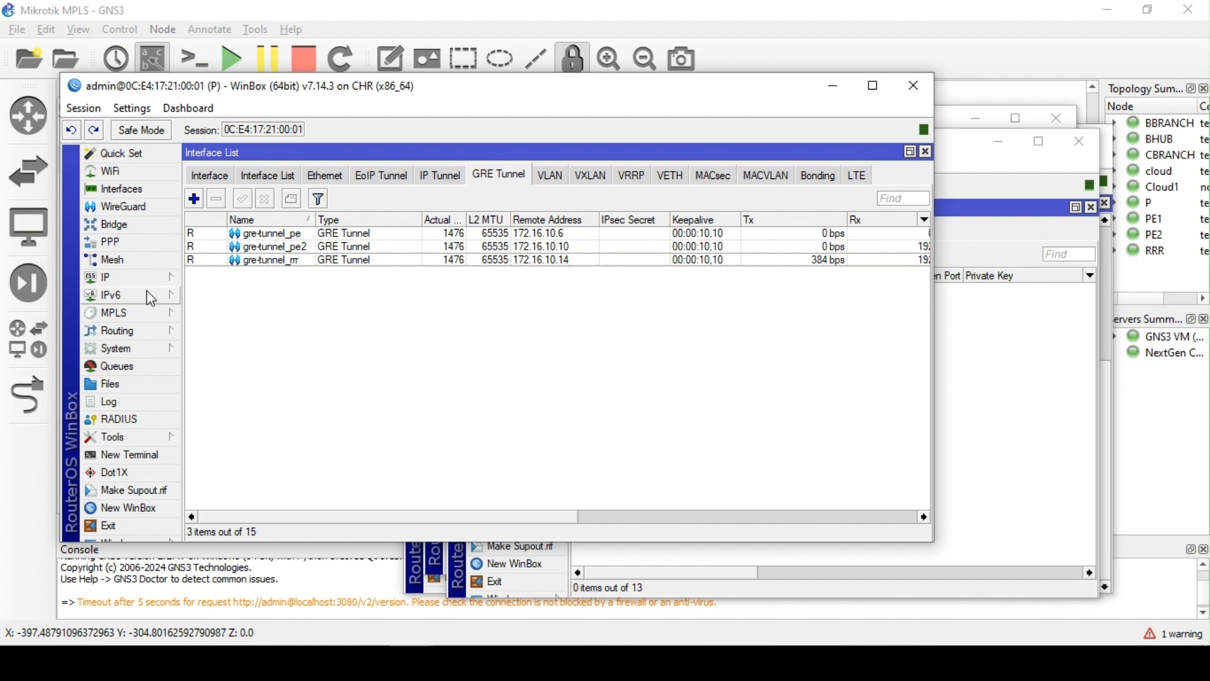
Create the OSPF version 2 instance ospf-instance-1 on P, using id-1 as its router ID
{"action": "left_click", "coordinate": [137, 331]}
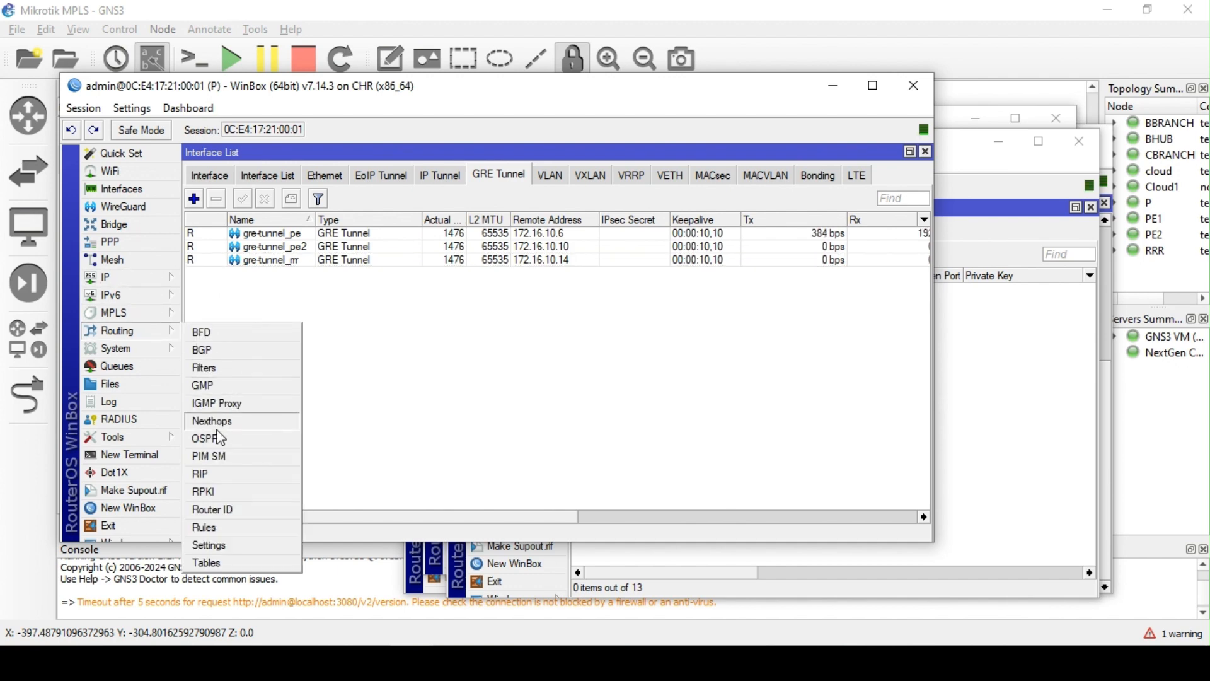
{"action": "left_click", "coordinate": [230, 437]}
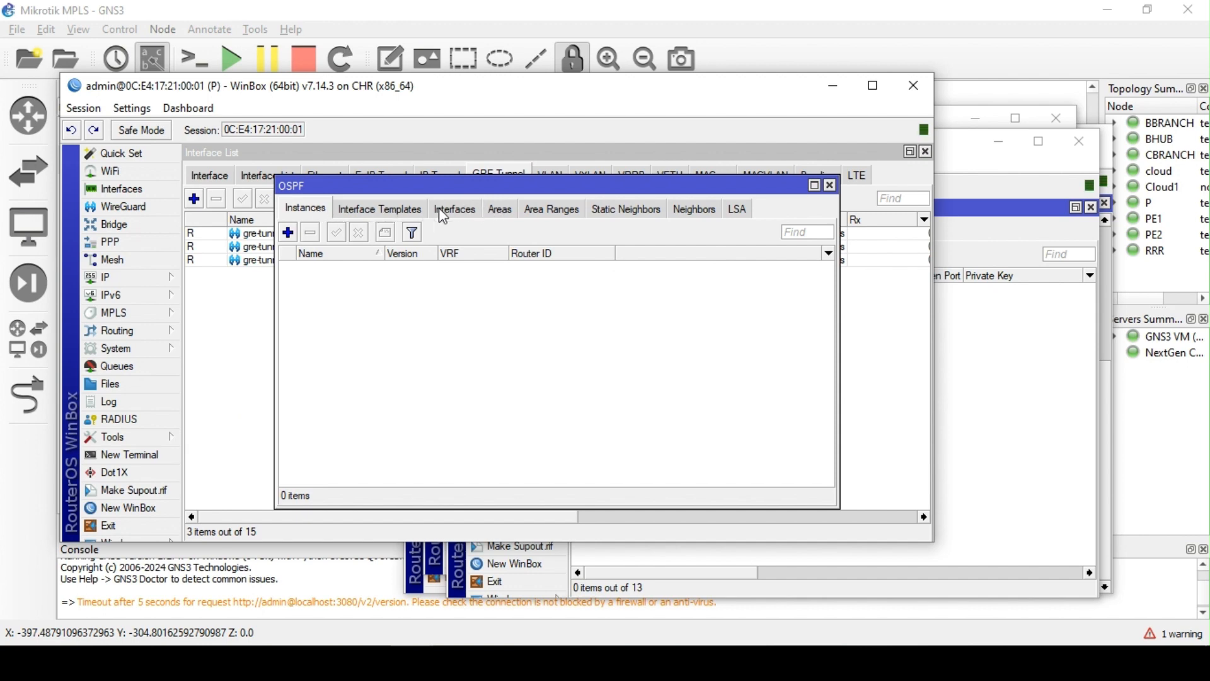
{"action": "left_click", "coordinate": [288, 232]}
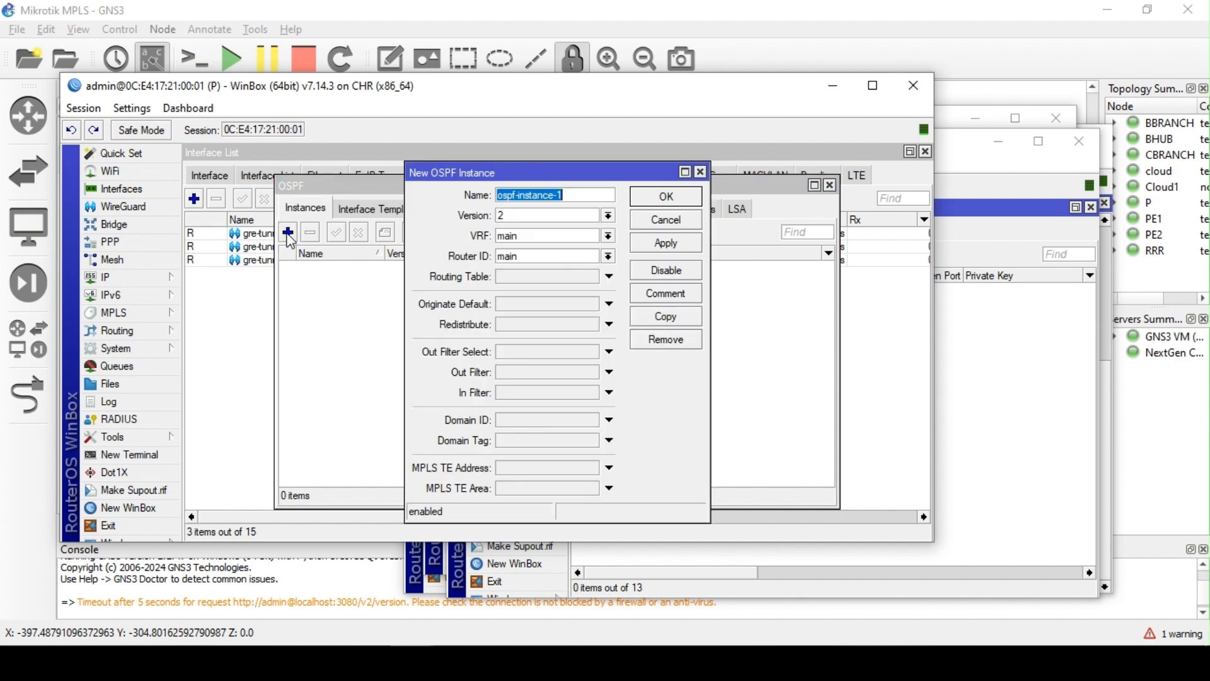
{"action": "left_click", "coordinate": [609, 256]}
{"action": "left_click", "coordinate": [569, 275]}
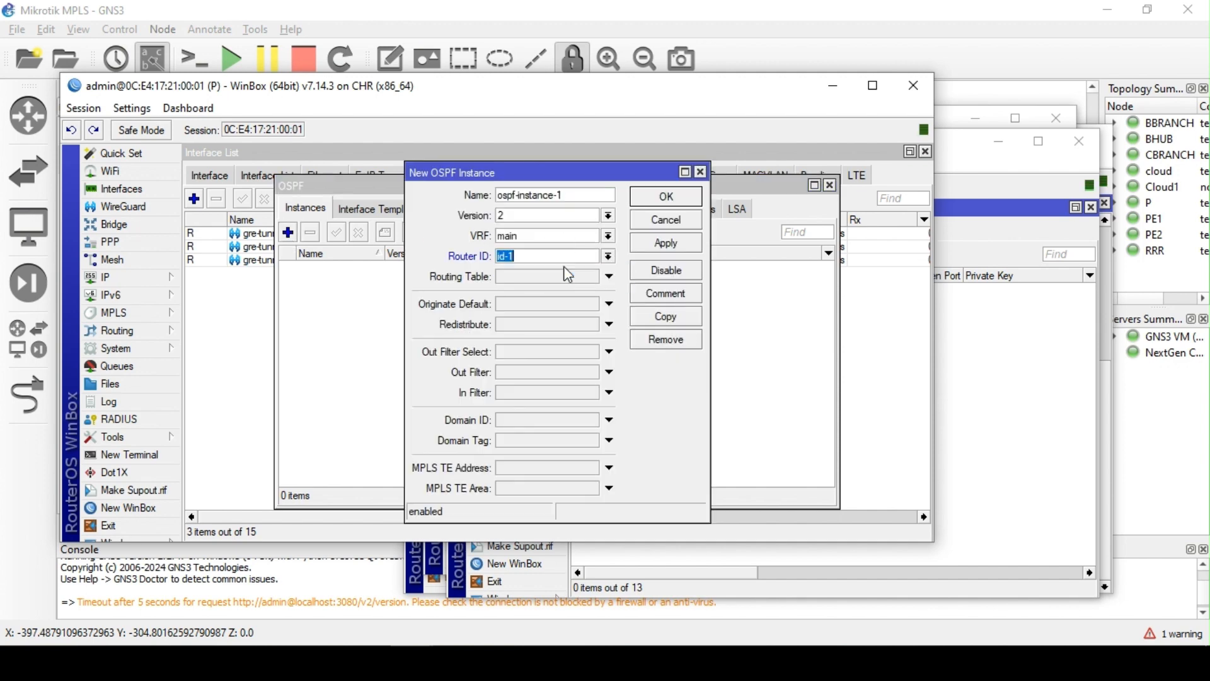
{"action": "left_click", "coordinate": [666, 244]}
{"action": "left_click", "coordinate": [667, 196]}
Create the OSPF area ospf-area-1 in ospf-instance-1 with area ID 0.0.0.0
{"action": "left_click", "coordinate": [467, 214]}
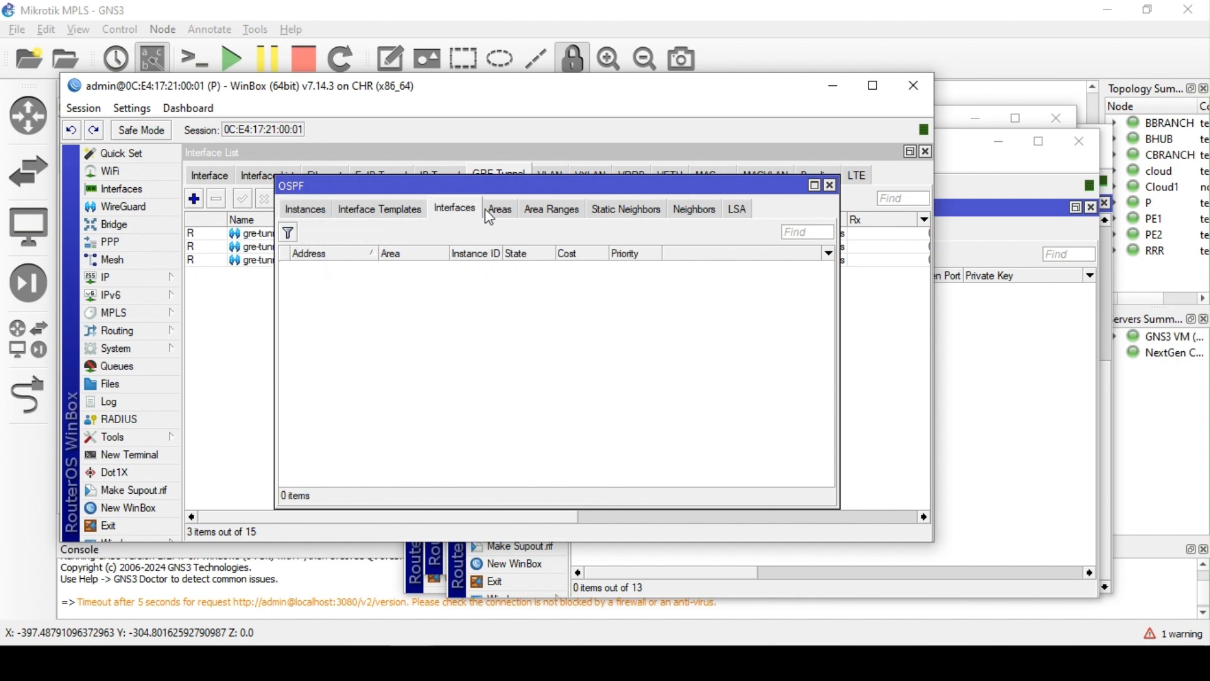
{"action": "left_click", "coordinate": [503, 215]}
{"action": "left_click", "coordinate": [288, 233]}
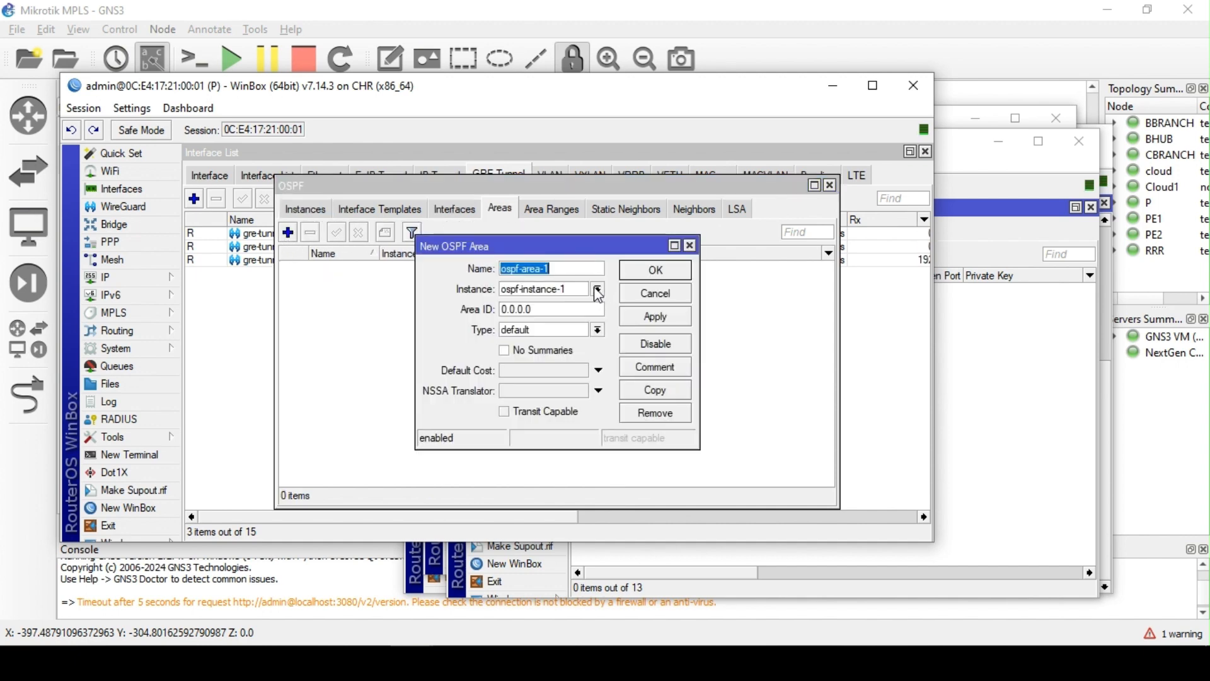
{"action": "left_click", "coordinate": [655, 271]}
Start an OSPF interface template in ospf-area-1 with the interfaces gre-tunnel_pe, gre-tunnel_pe2 and gre-tunnel_rrr
{"action": "left_click", "coordinate": [380, 208]}
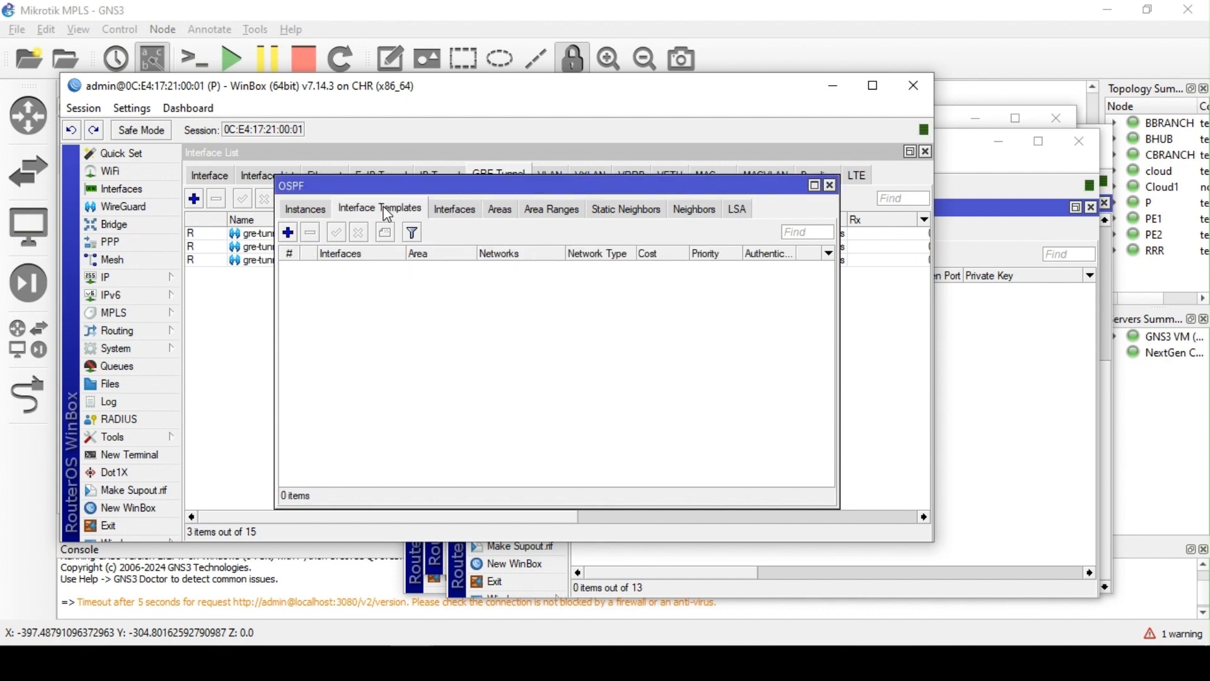
{"action": "left_click", "coordinate": [288, 232]}
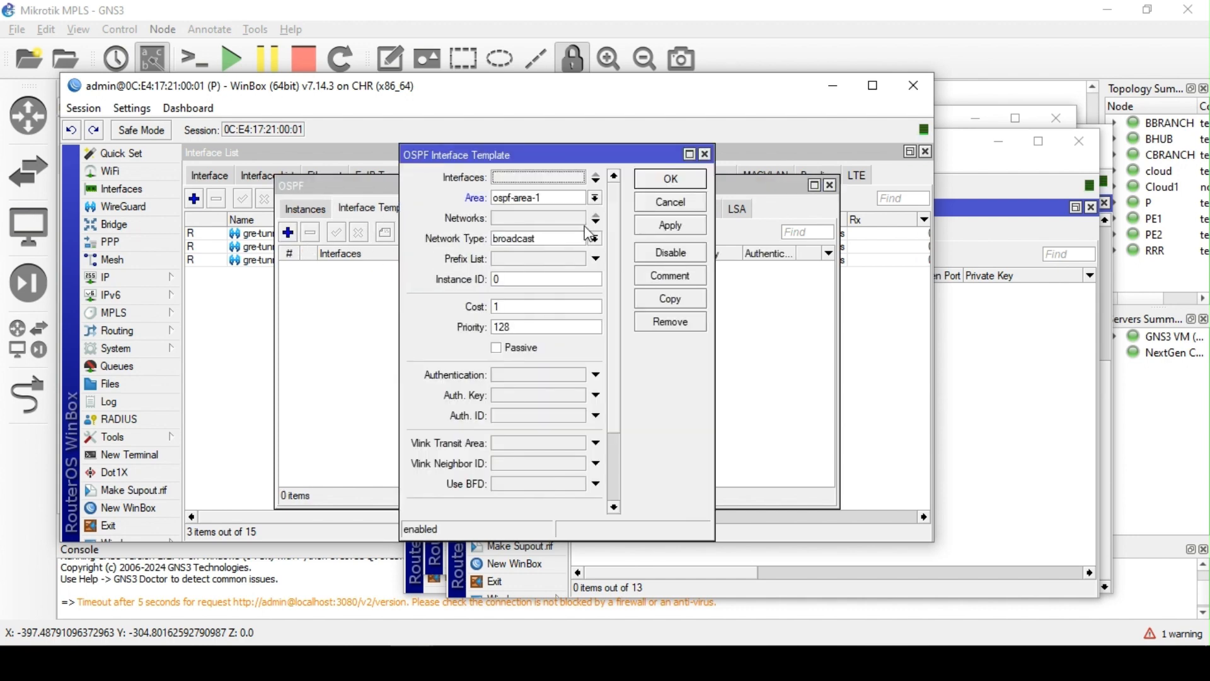
{"action": "left_click", "coordinate": [593, 178]}
{"action": "left_click", "coordinate": [581, 177]}
{"action": "left_click", "coordinate": [560, 334]}
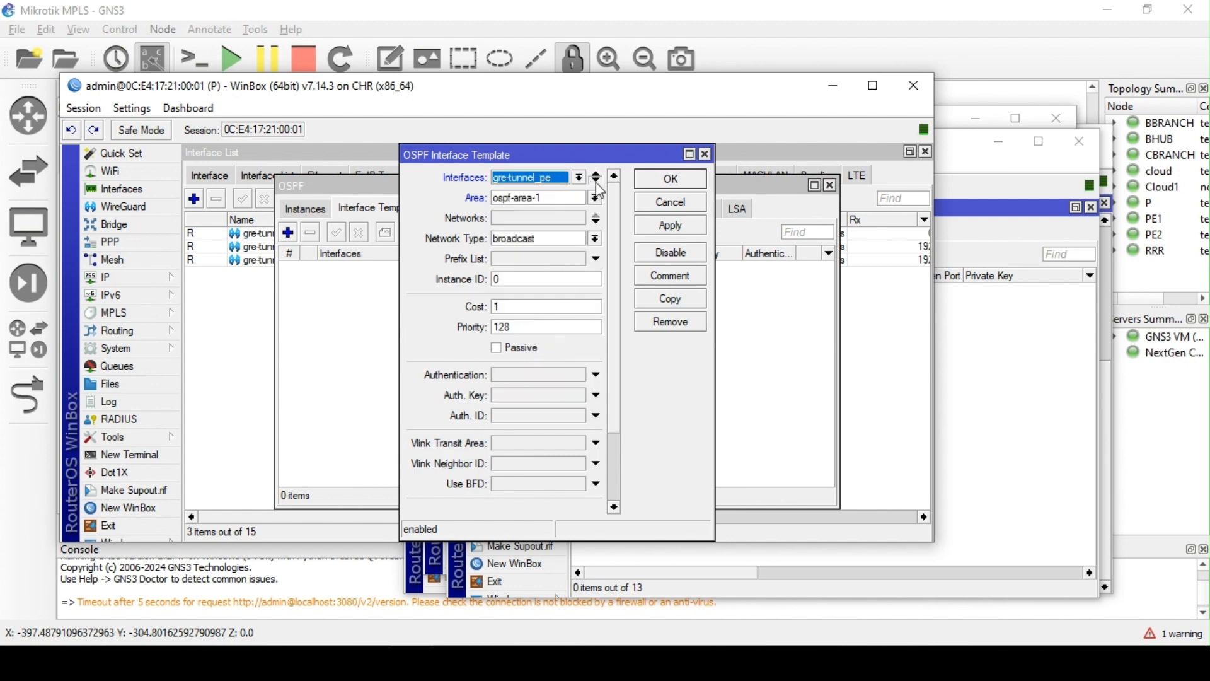
{"action": "left_click", "coordinate": [596, 181]}
{"action": "left_click", "coordinate": [578, 197]}
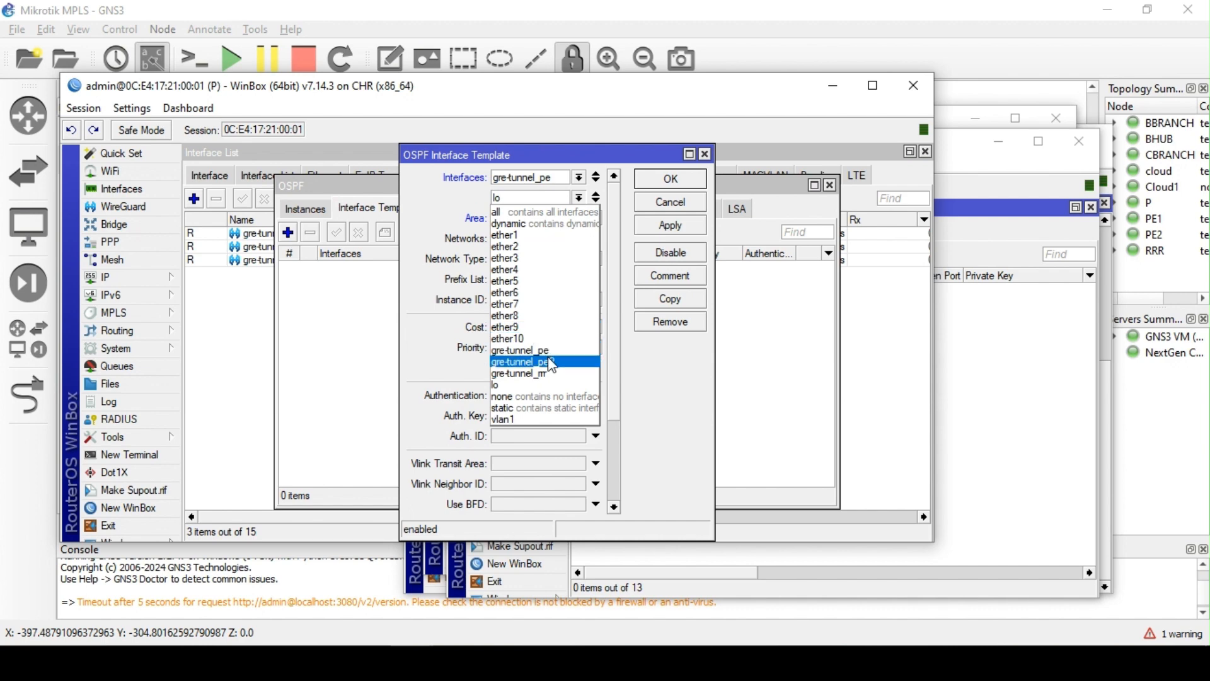
{"action": "left_click", "coordinate": [551, 353]}
{"action": "left_click", "coordinate": [596, 200]}
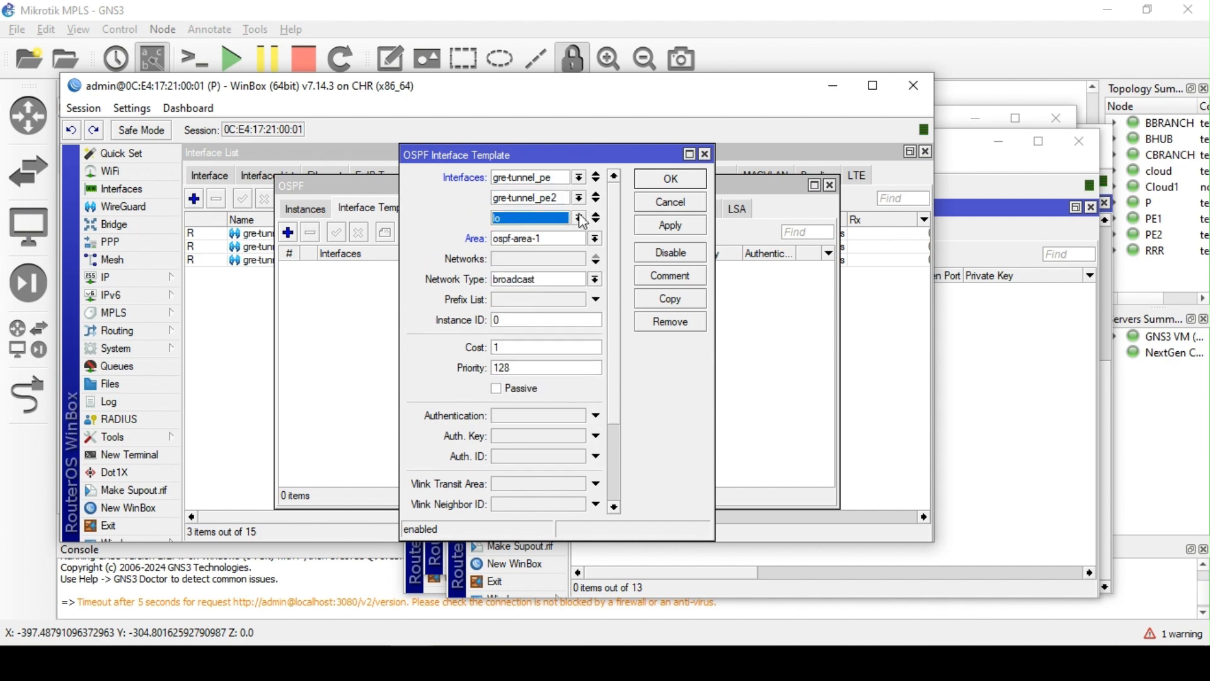
{"action": "left_click", "coordinate": [579, 217]}
{"action": "left_click", "coordinate": [554, 394]}
Add the networks 172.17.10.0/30, 172.17.10.4/30 and 172.17.10.8/30 to the OSPF interface template
{"action": "left_click", "coordinate": [596, 264]}
{"action": "type", "text": "1"}
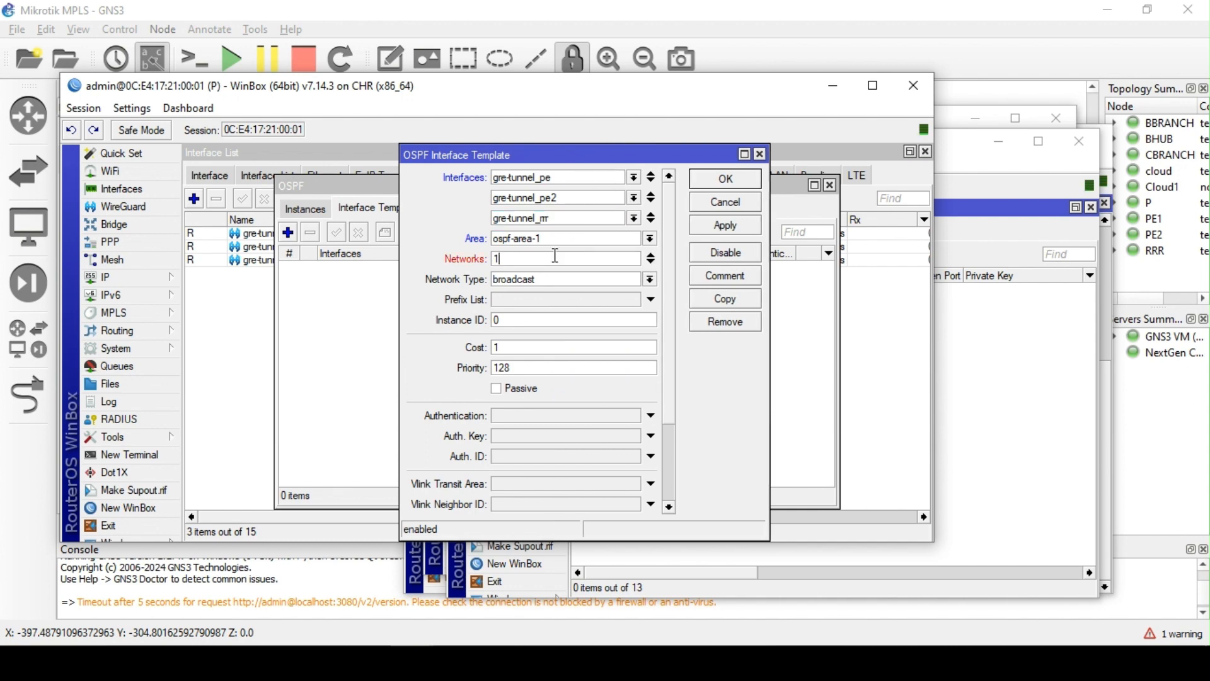
{"action": "type", "text": "72.17.10.0/30"}
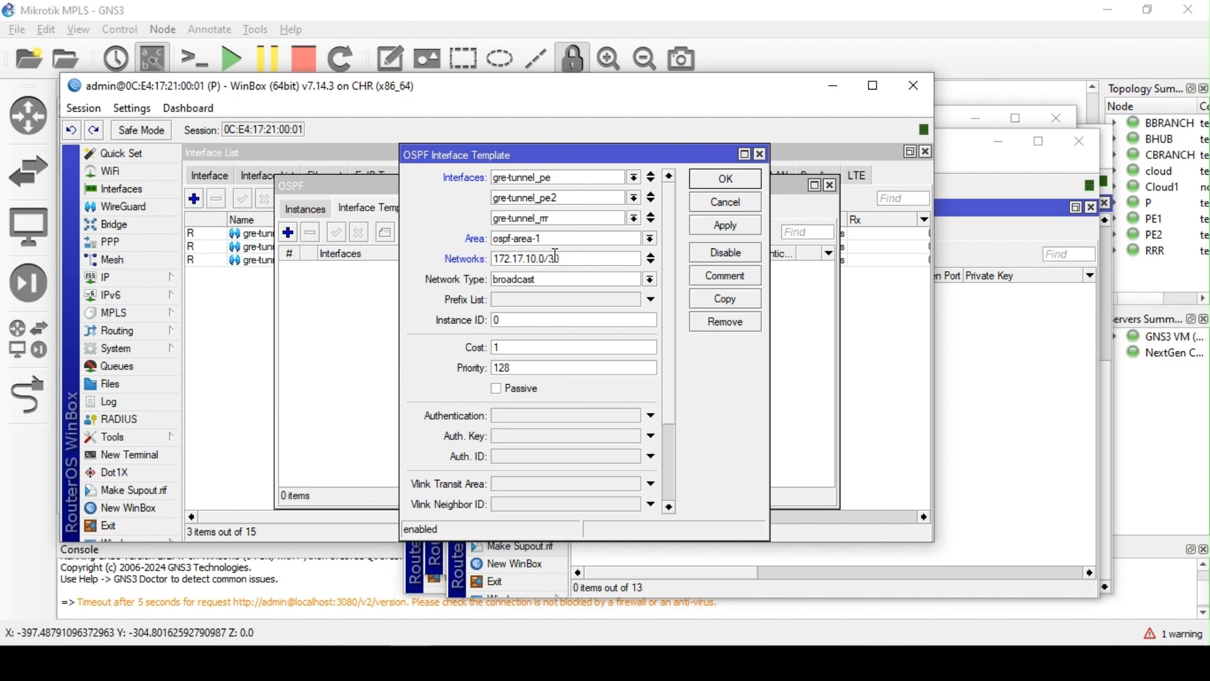
{"action": "left_click", "coordinate": [651, 262]}
{"action": "type", "text": "172"}
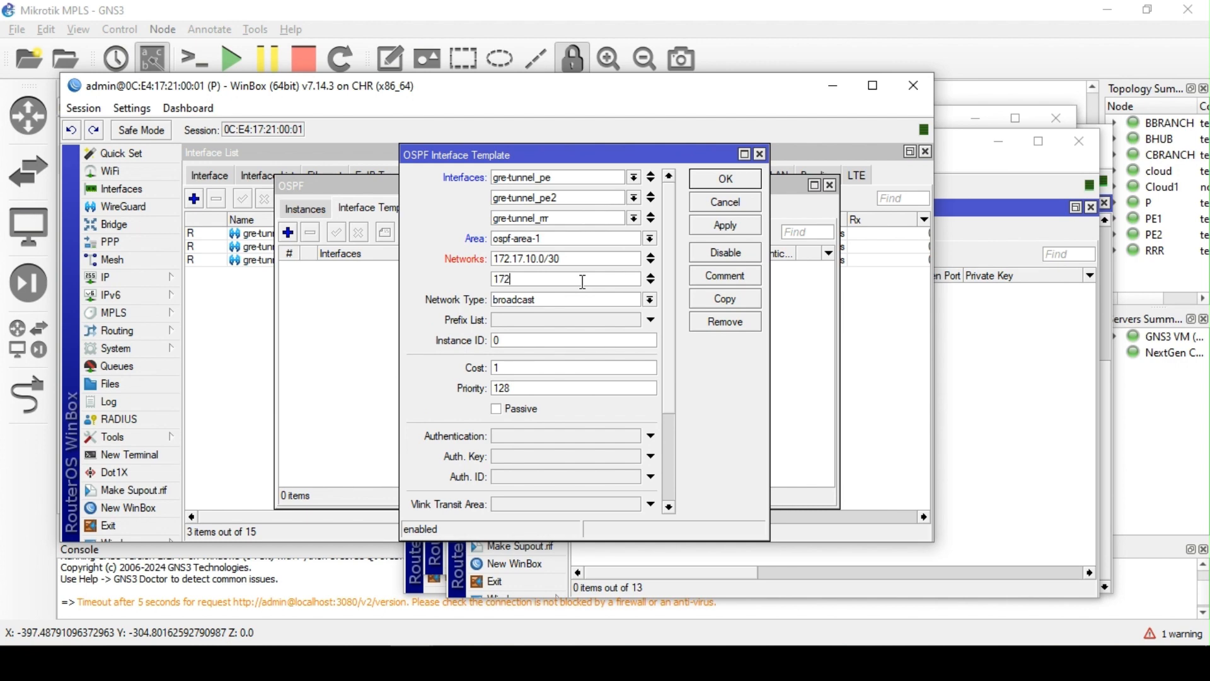
{"action": "type", "text": ".17.10.4/30"}
{"action": "left_click", "coordinate": [652, 283]}
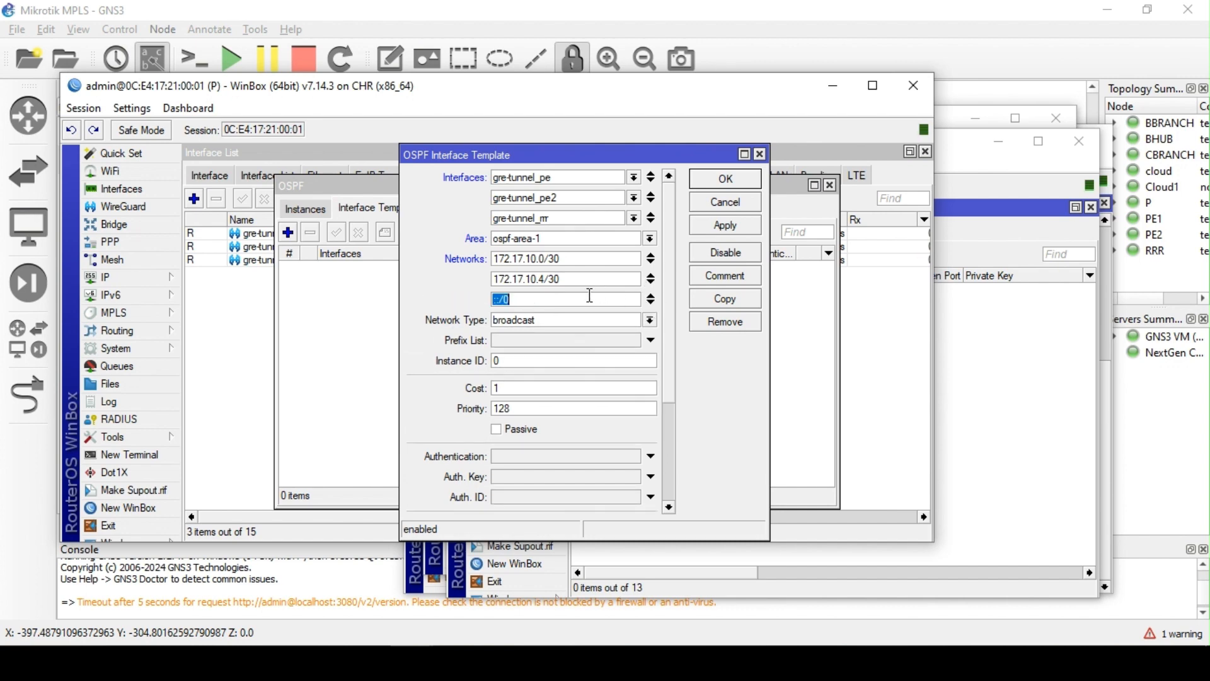
{"action": "type", "text": "172.17.10.8/30"}
Set the network type of P's tunnel interface template to ptp and save the template
{"action": "left_click", "coordinate": [650, 321]}
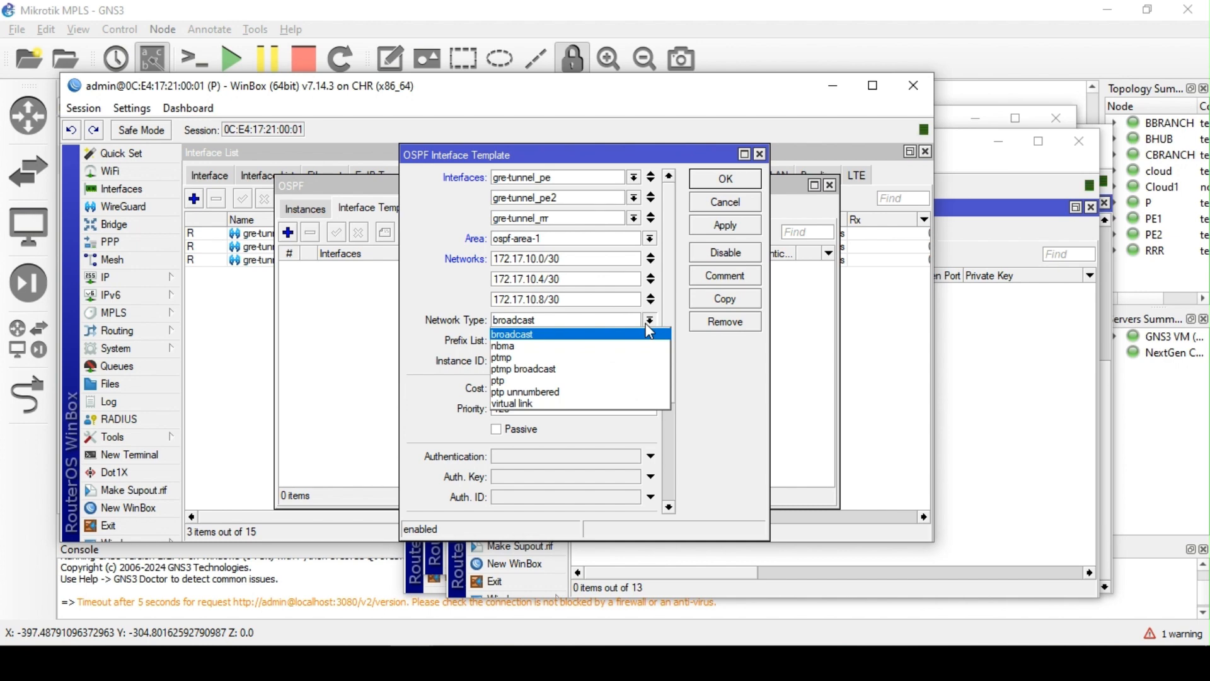
{"action": "left_click", "coordinate": [647, 327]}
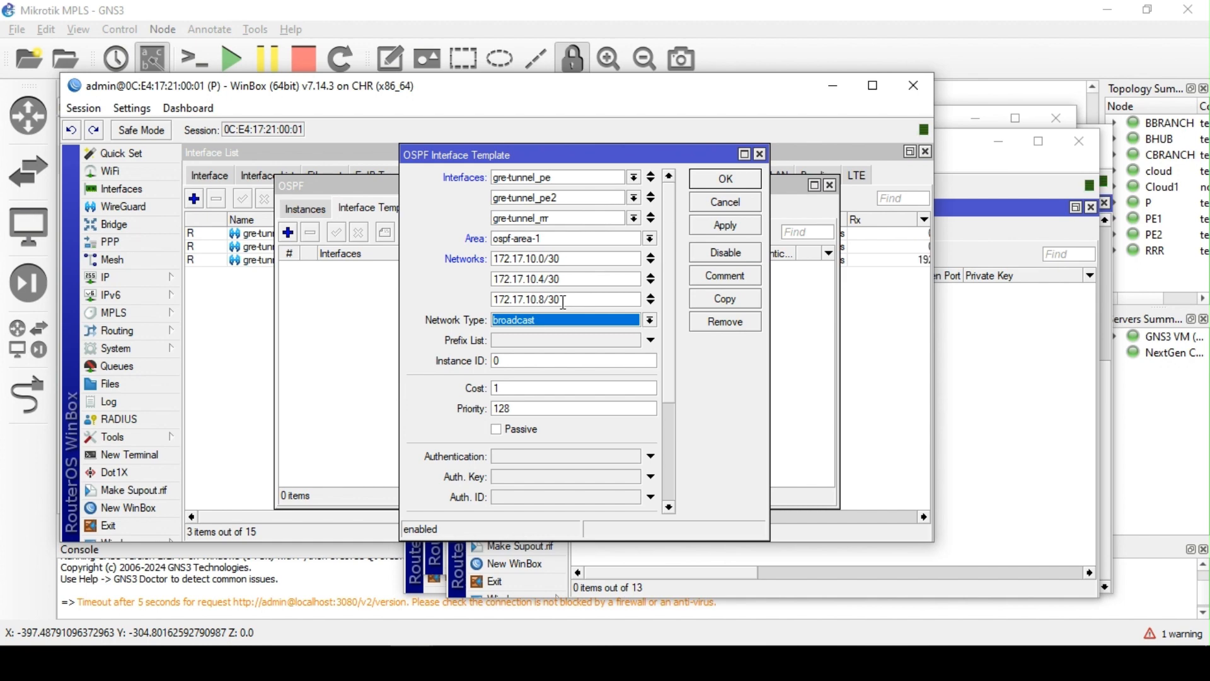
{"action": "left_click", "coordinate": [646, 321]}
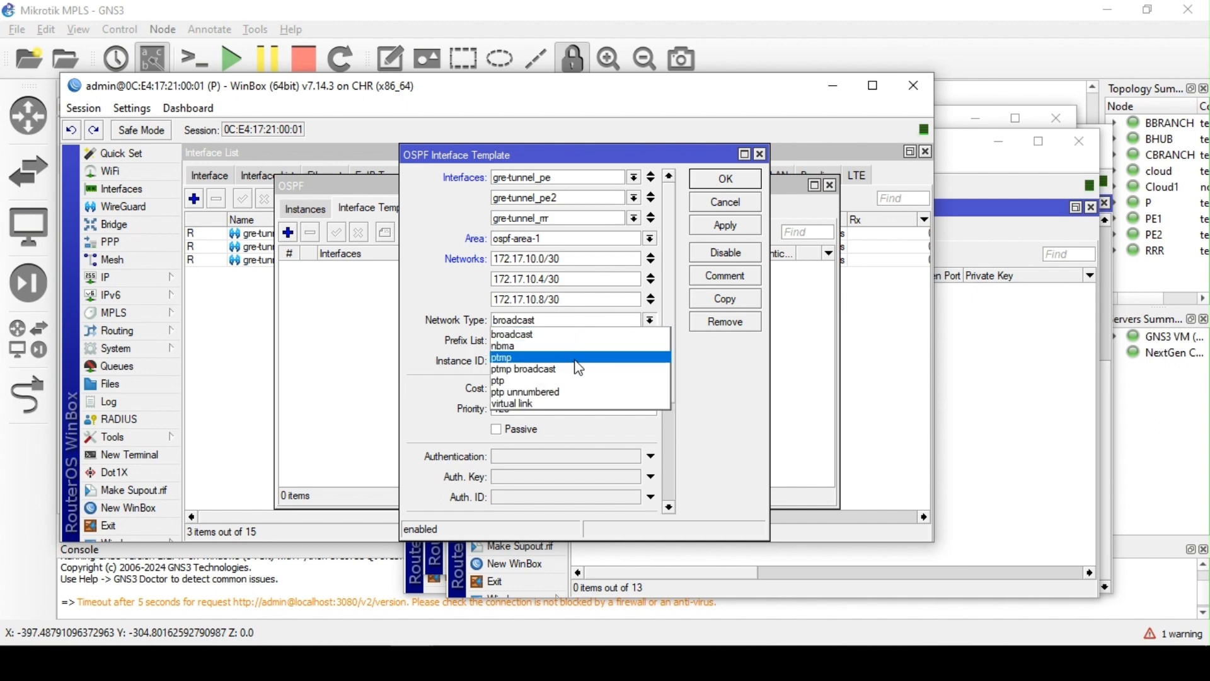
{"action": "left_click", "coordinate": [567, 381]}
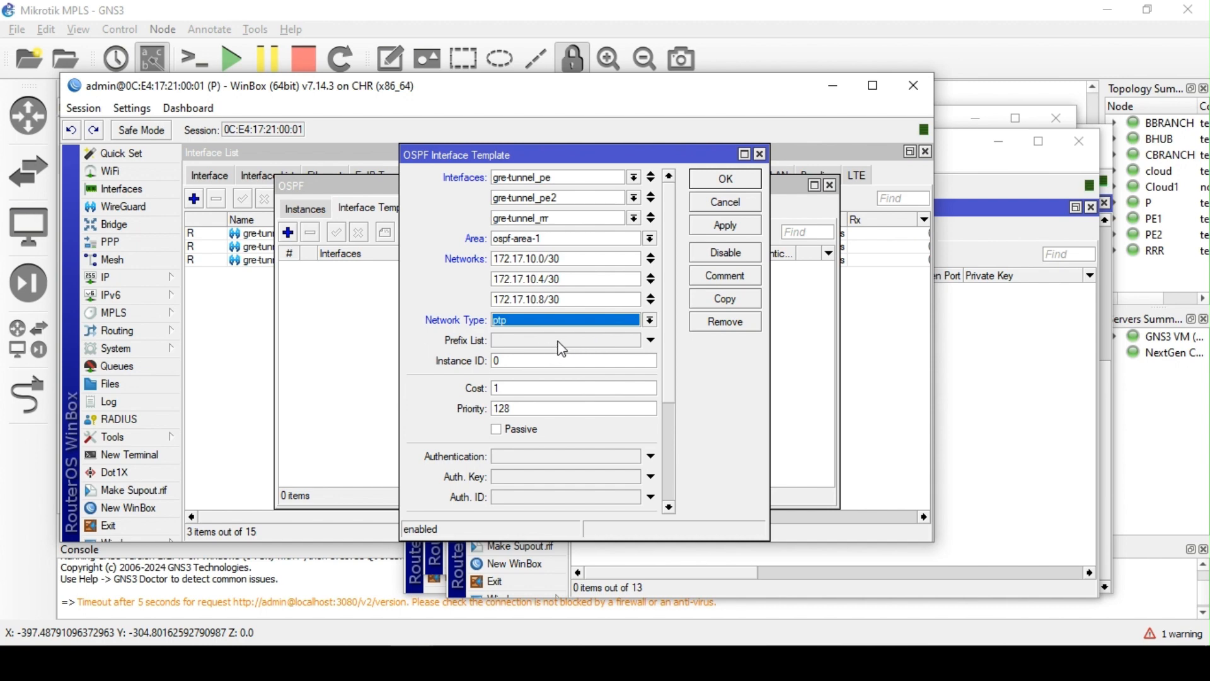
{"action": "left_click", "coordinate": [734, 234]}
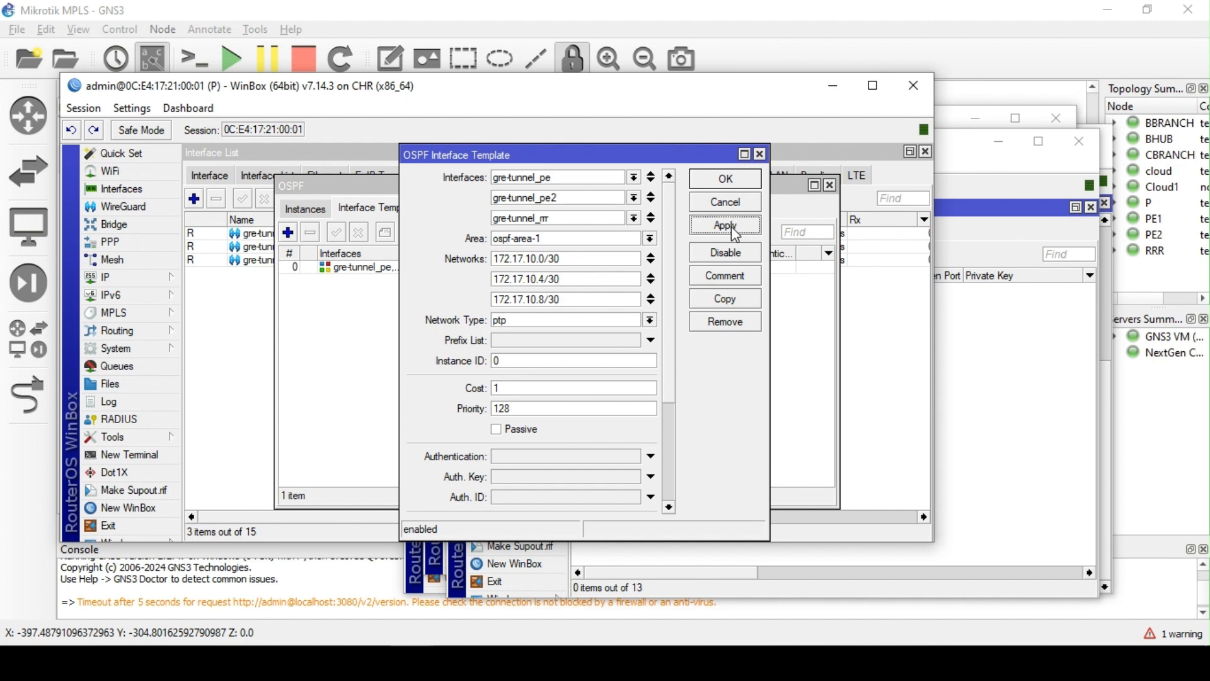
{"action": "left_click", "coordinate": [734, 182]}
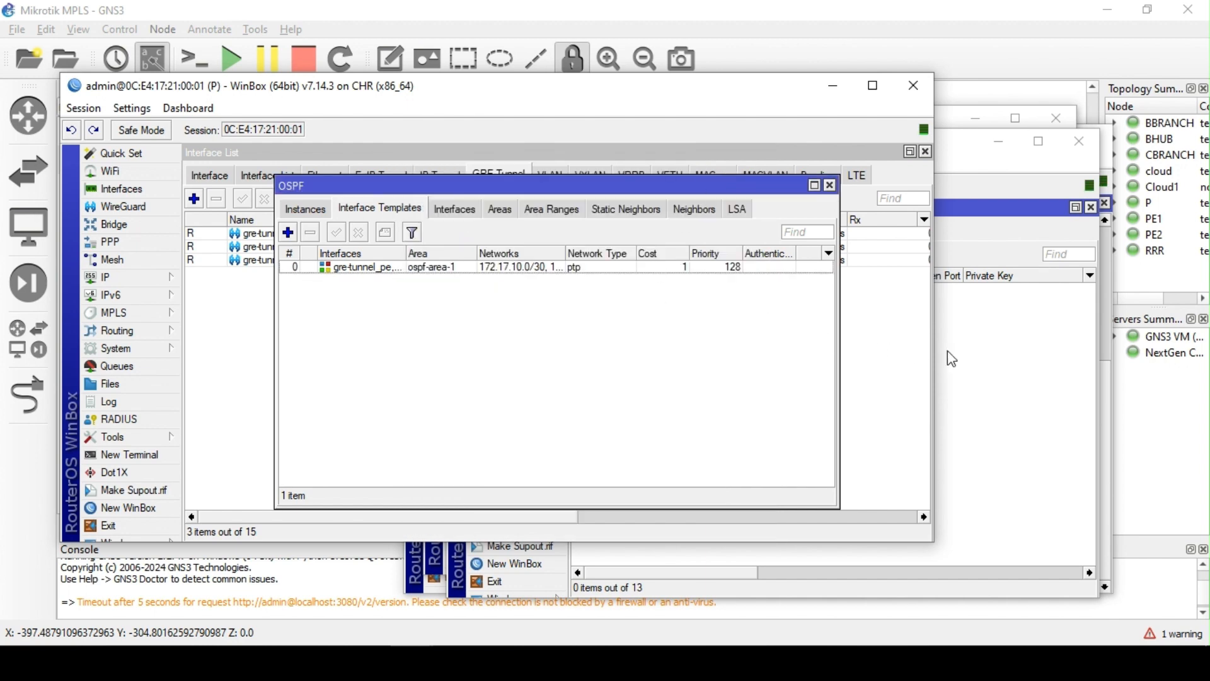
Switch to the PE1 WinBox session and examine the dynamic main entry in its router ID list
{"action": "left_click", "coordinate": [977, 371]}
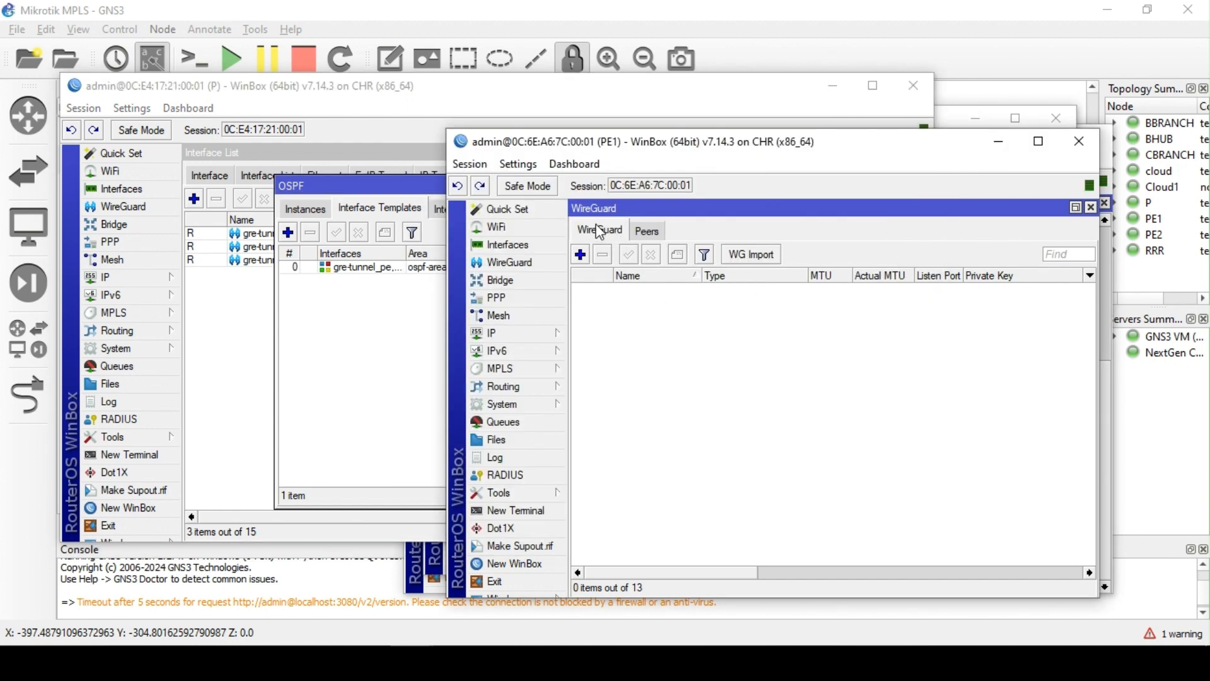
{"action": "left_click", "coordinate": [521, 388]}
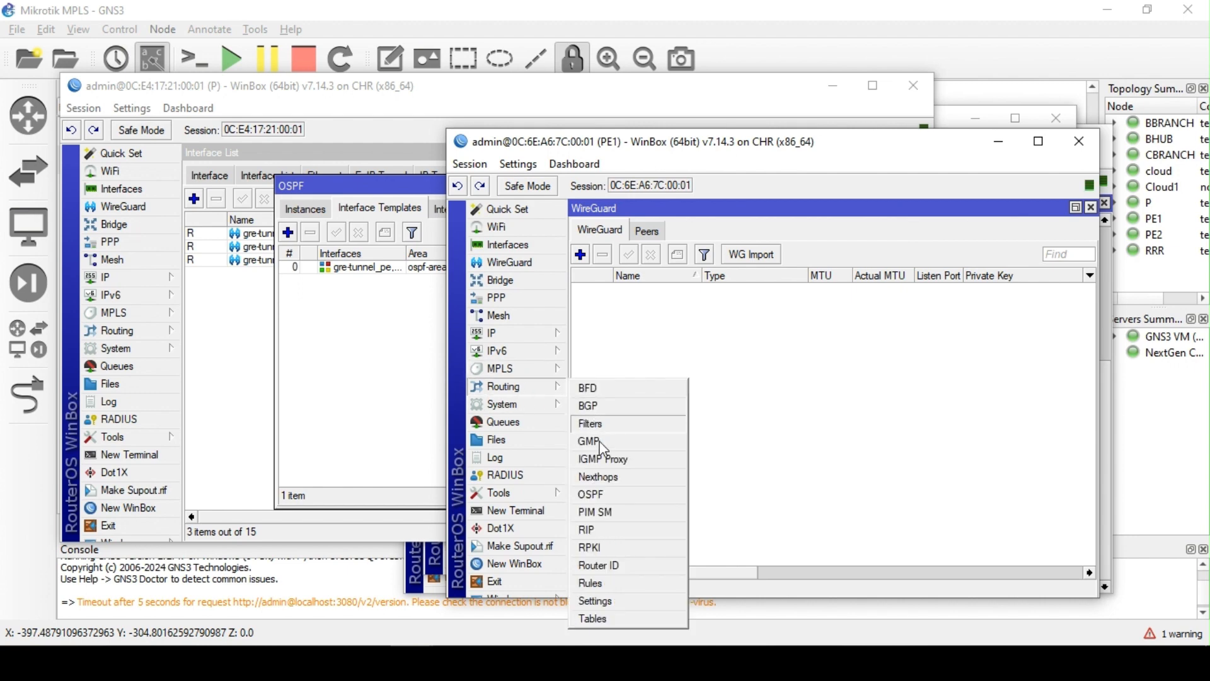
{"action": "left_click", "coordinate": [609, 566]}
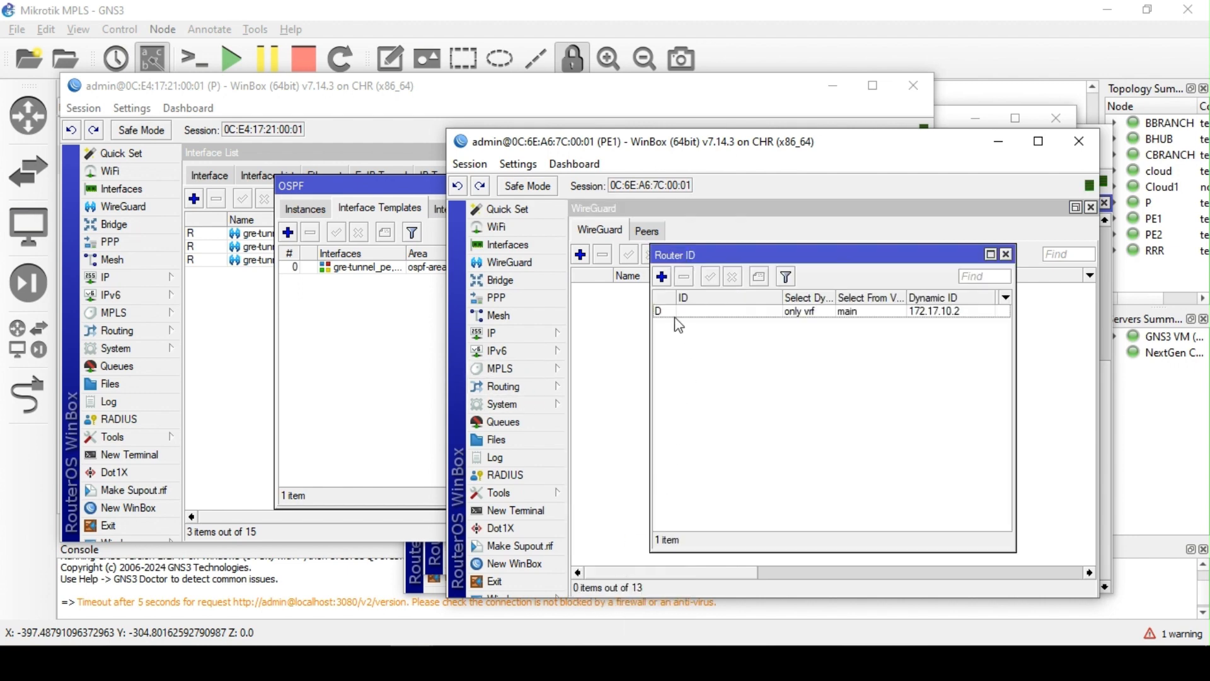
{"action": "left_click", "coordinate": [662, 276]}
{"action": "left_click", "coordinate": [992, 302]}
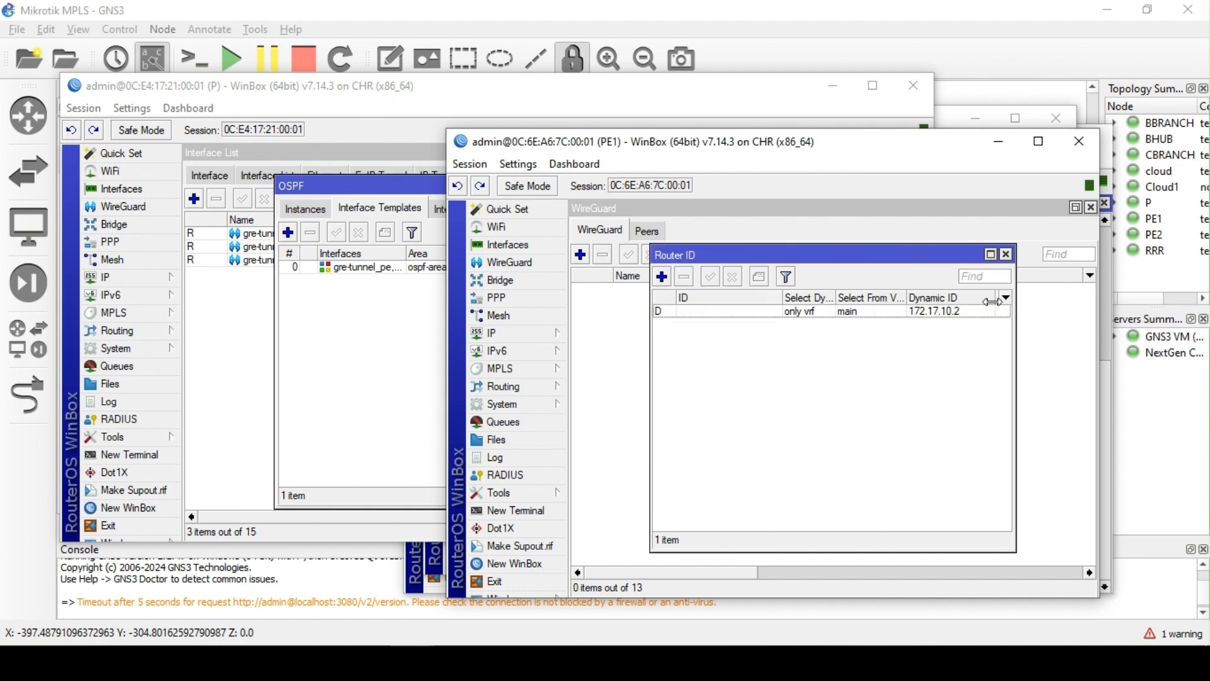
{"action": "double_click", "coordinate": [942, 322]}
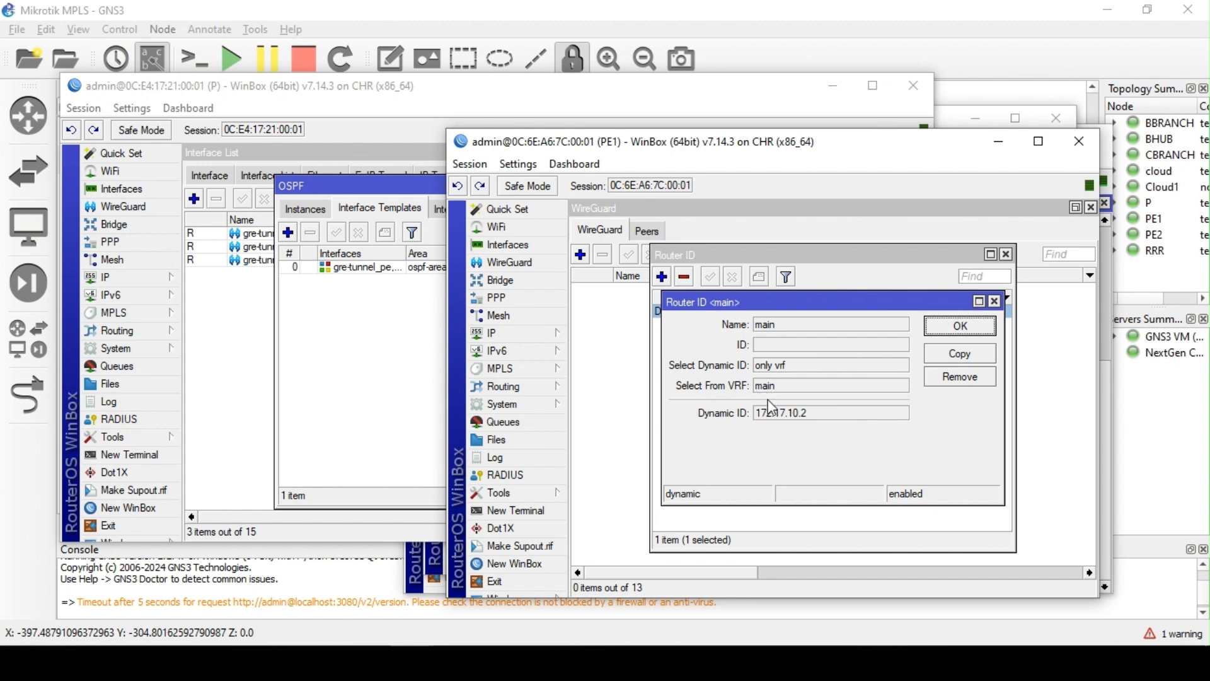
{"action": "left_click", "coordinate": [960, 326]}
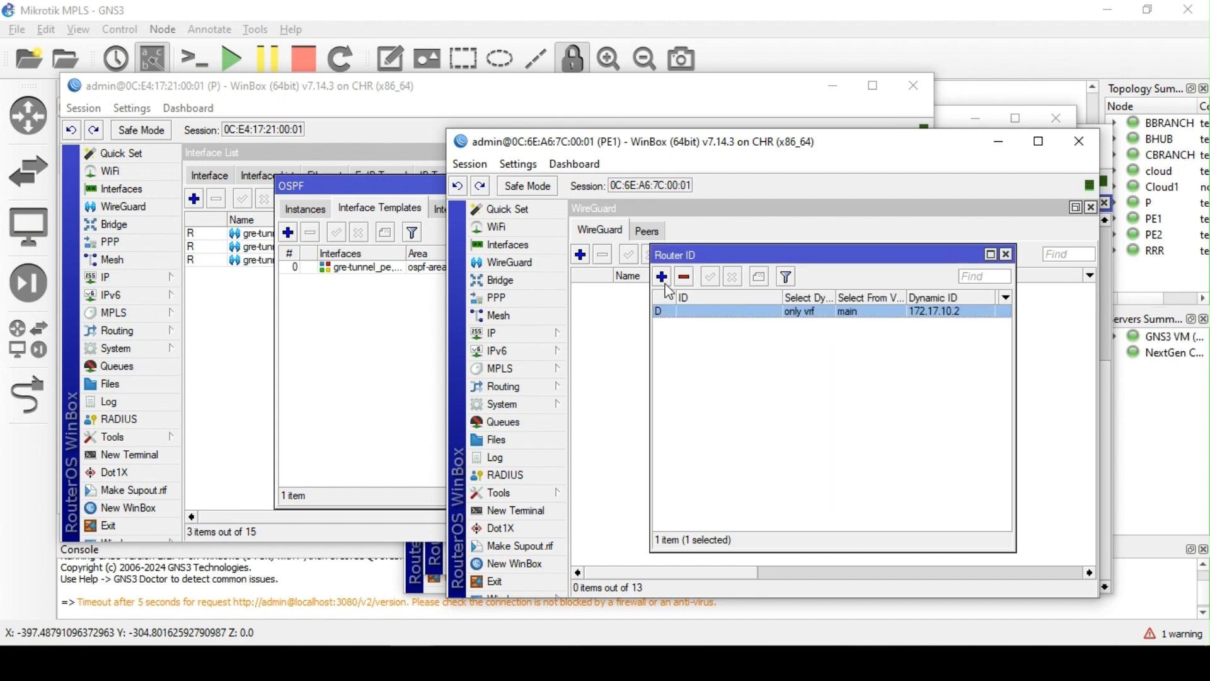
Create router ID id-1 on PE1 with ID 10.10.10.2 and check it against the router's IP address list
{"action": "left_click", "coordinate": [662, 277]}
{"action": "left_click", "coordinate": [830, 349]}
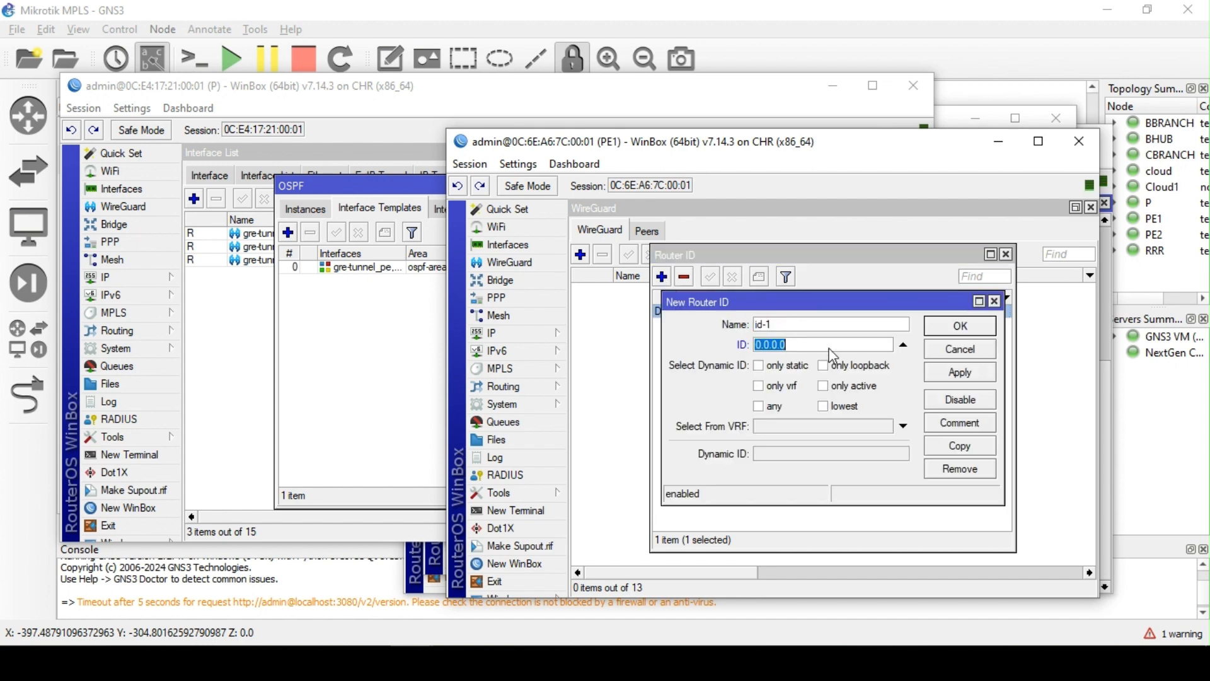
{"action": "type", "text": "10.10.10.2"}
{"action": "key", "text": "ctrl+a"}
{"action": "left_click", "coordinate": [960, 325]}
{"action": "left_click", "coordinate": [530, 333]}
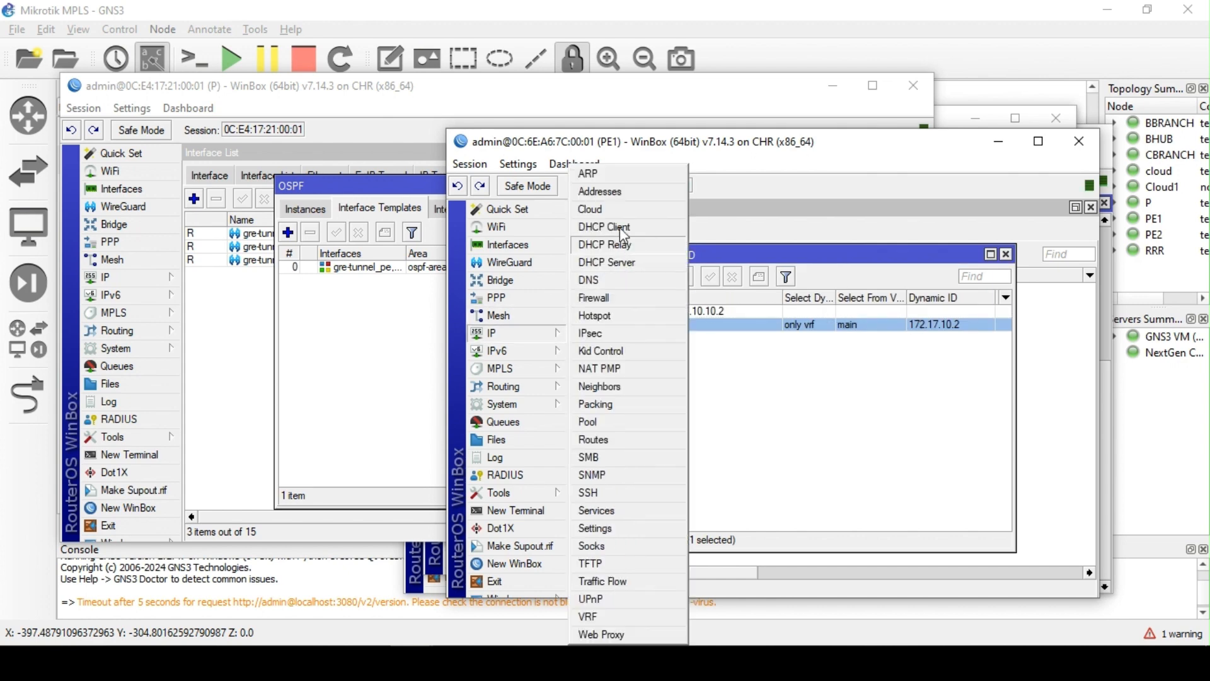
{"action": "left_click", "coordinate": [622, 192]}
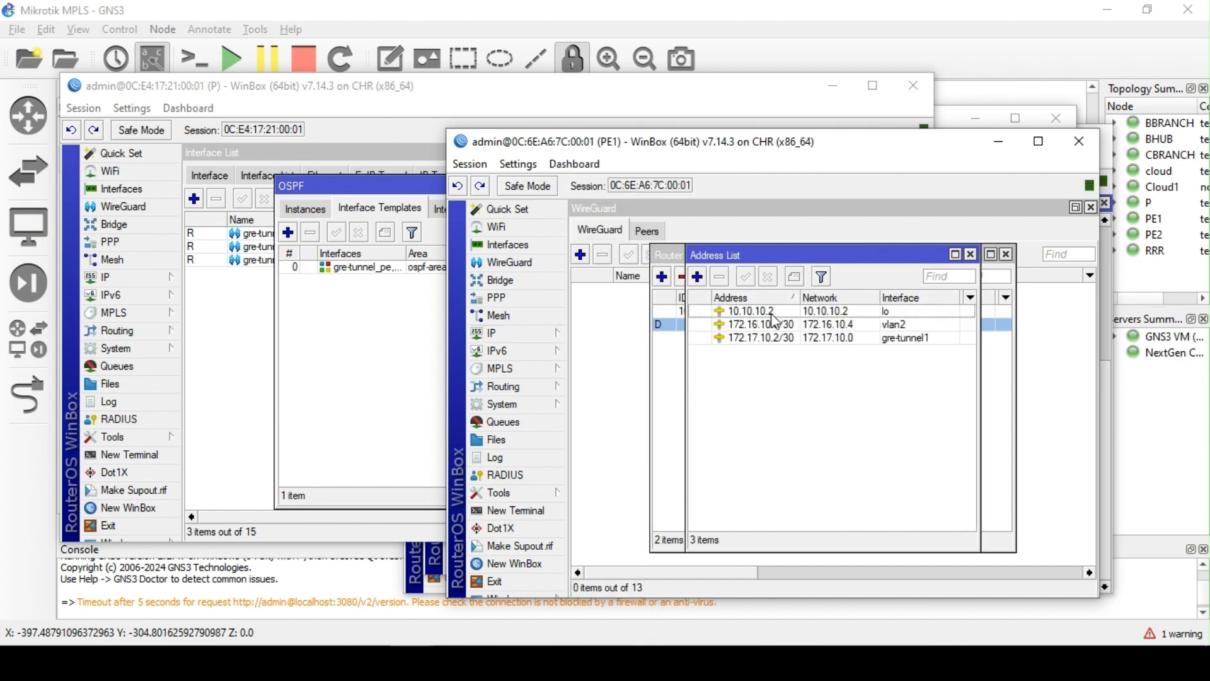
{"action": "left_click", "coordinate": [970, 254]}
Create the OSPF version 2 instance ospf-instance-1 on PE1, using id-1 as its router ID
{"action": "left_click", "coordinate": [527, 387]}
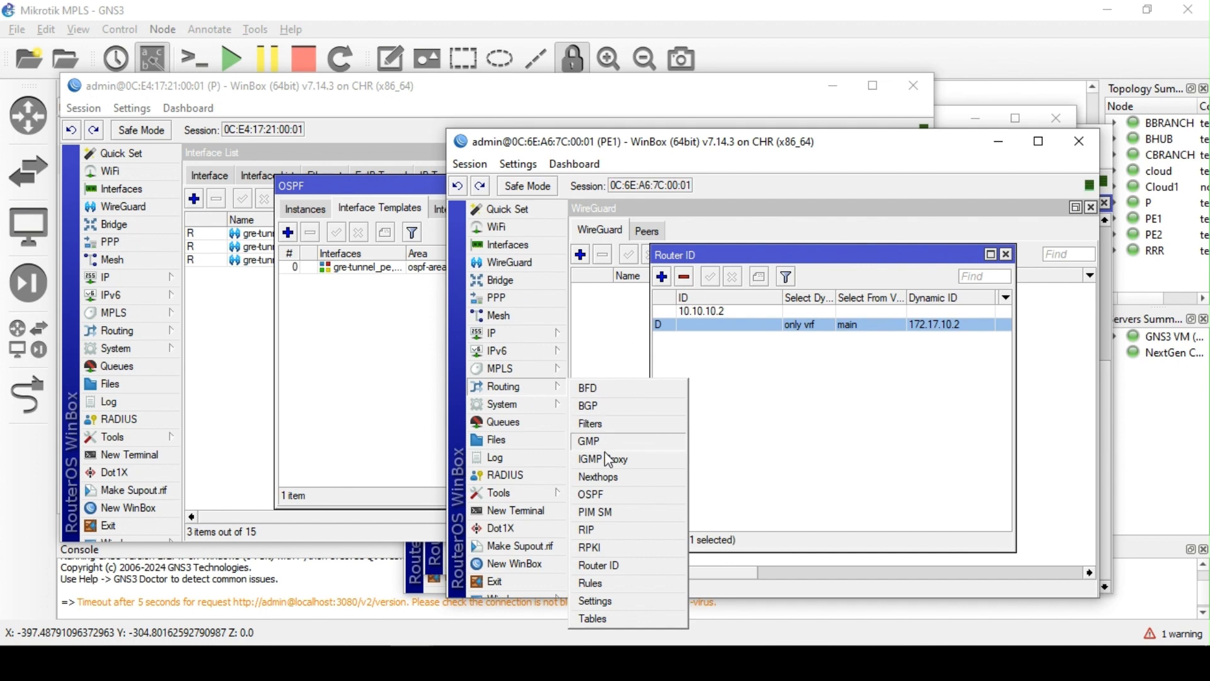
{"action": "left_click", "coordinate": [595, 495]}
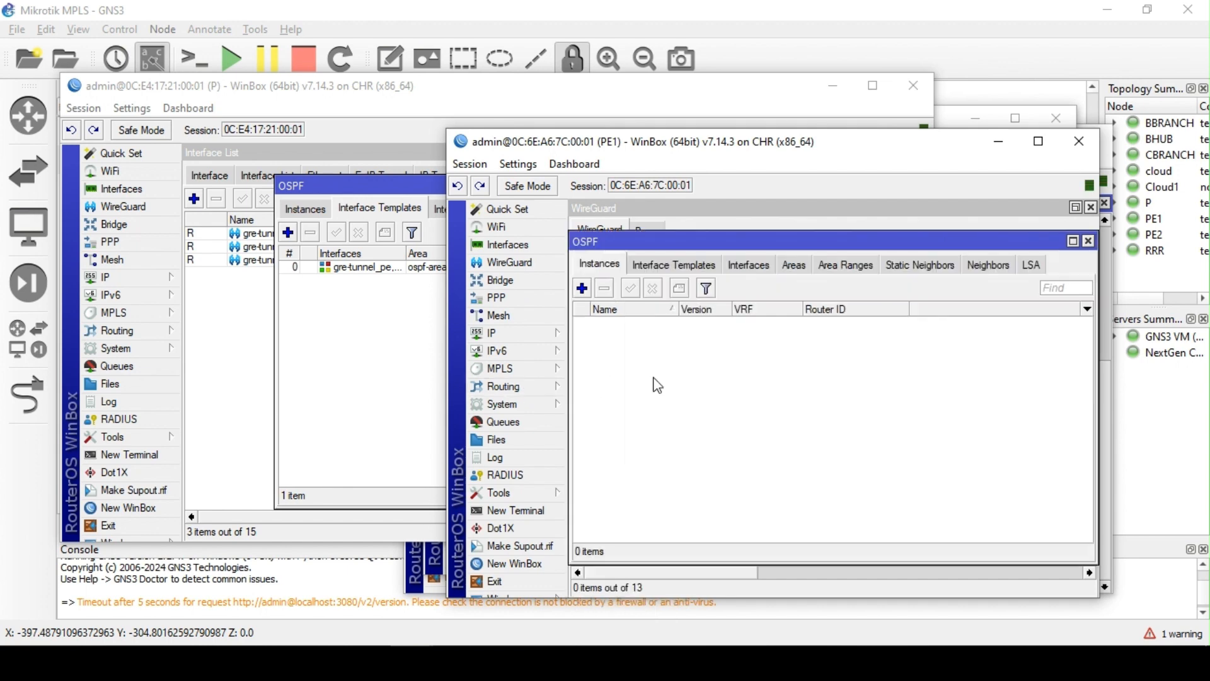
{"action": "left_click", "coordinate": [582, 288]}
{"action": "left_click", "coordinate": [884, 312]}
{"action": "left_click", "coordinate": [830, 328]}
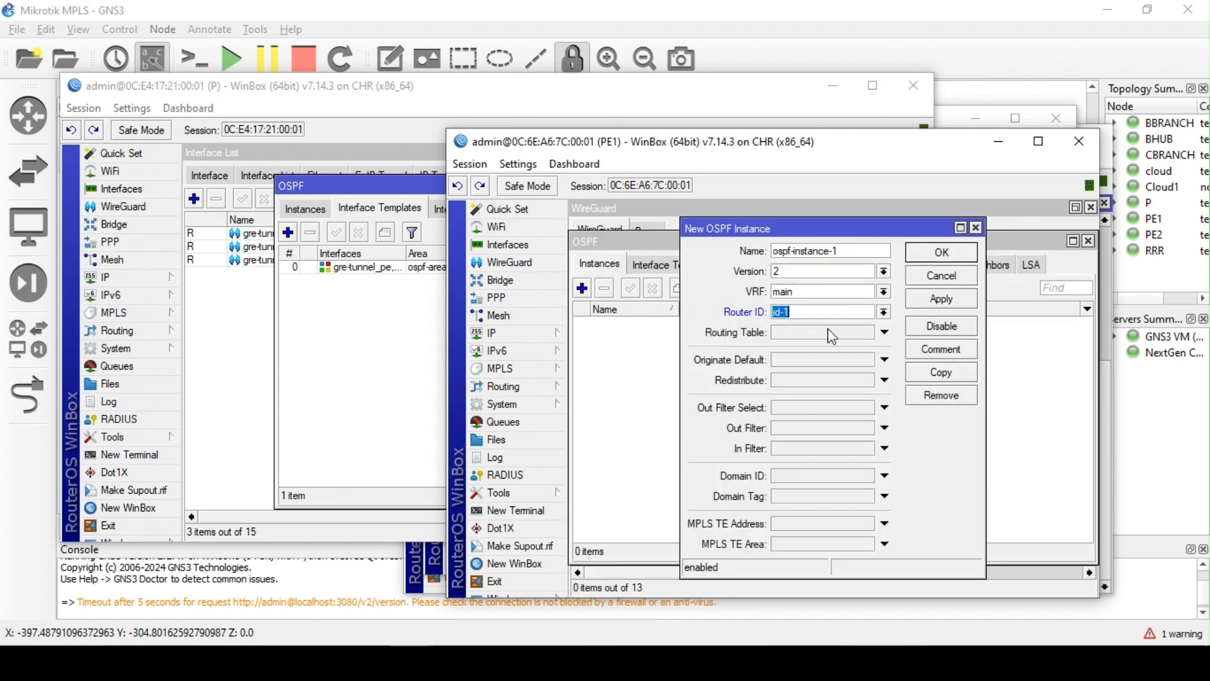
{"action": "left_click", "coordinate": [944, 299]}
{"action": "left_click", "coordinate": [958, 257]}
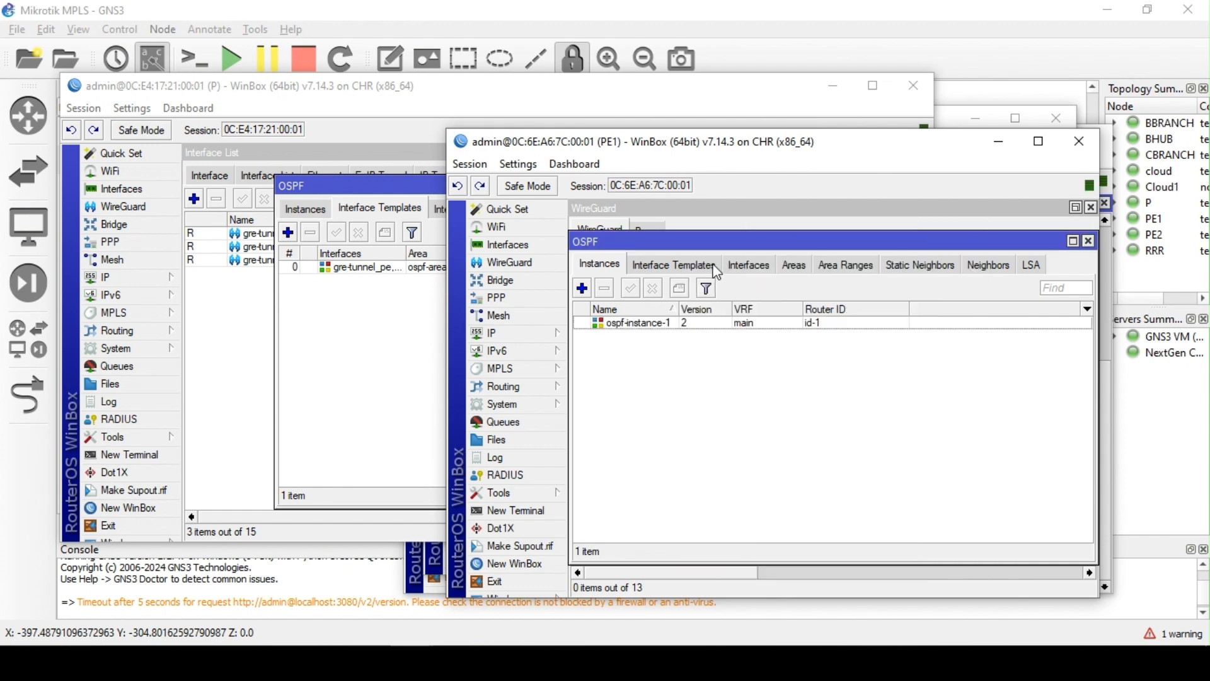
Create the OSPF area ospf-area-1 on PE1 in ospf-instance-1 with area ID 0.0.0.0
{"action": "left_click", "coordinate": [795, 263]}
{"action": "left_click", "coordinate": [582, 288]}
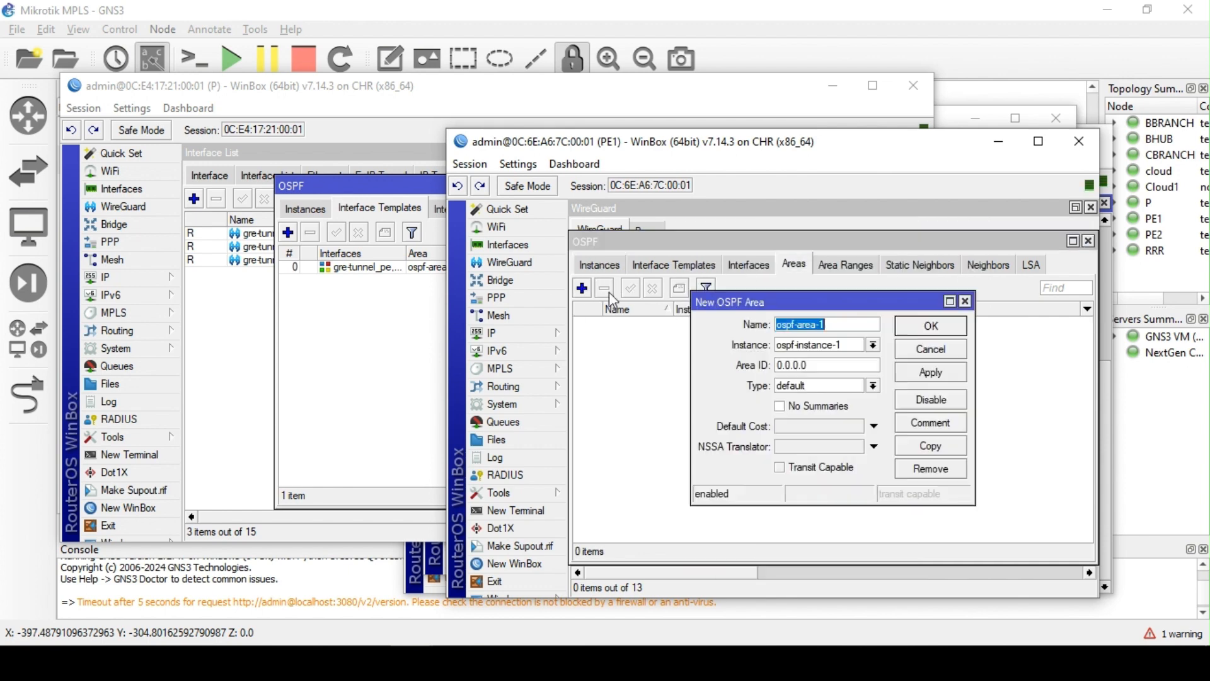
{"action": "left_click", "coordinate": [923, 372]}
{"action": "left_click", "coordinate": [935, 329]}
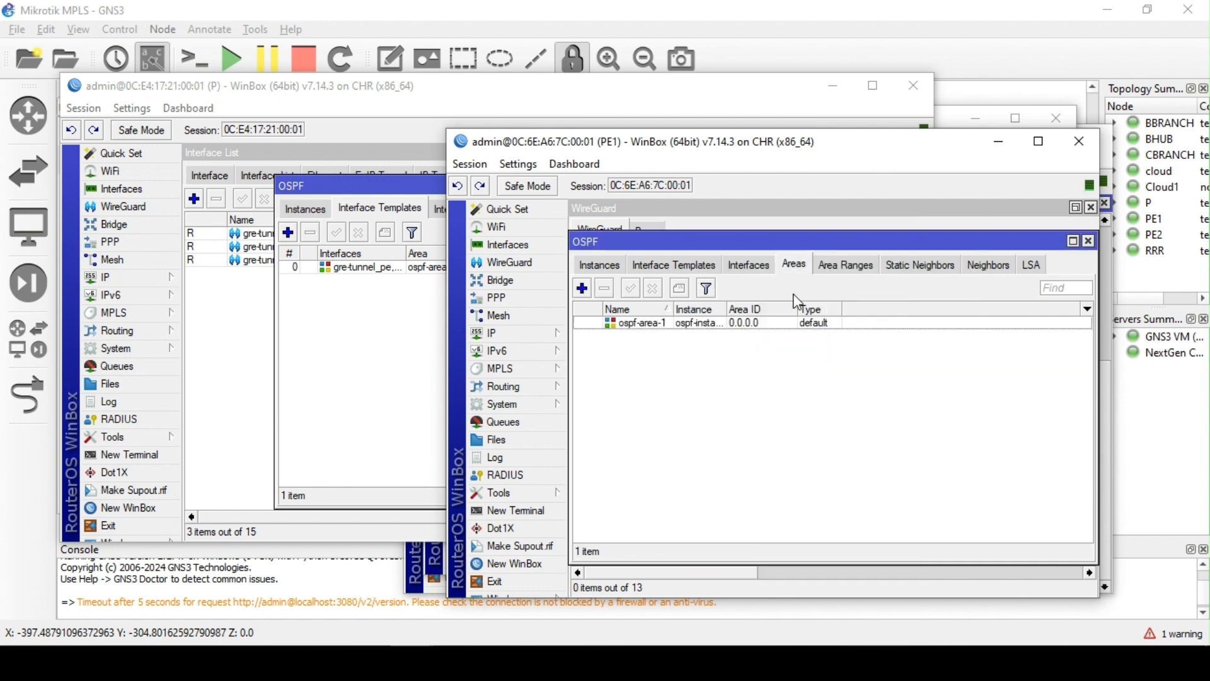
Create an OSPF interface template on PE1 for gre-tunnel1 in ospf-area-1 with network 172.17.10.0/30 and network type ptp
{"action": "left_click", "coordinate": [680, 267]}
{"action": "left_click", "coordinate": [582, 288]}
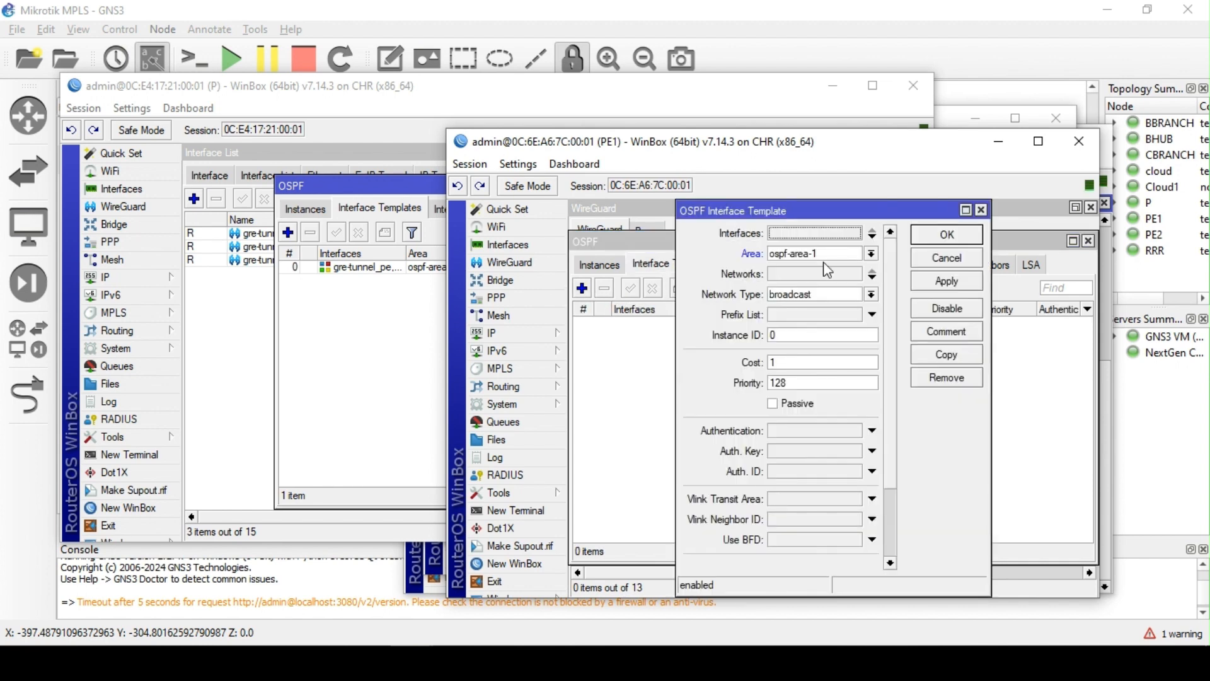
{"action": "left_click", "coordinate": [855, 232]}
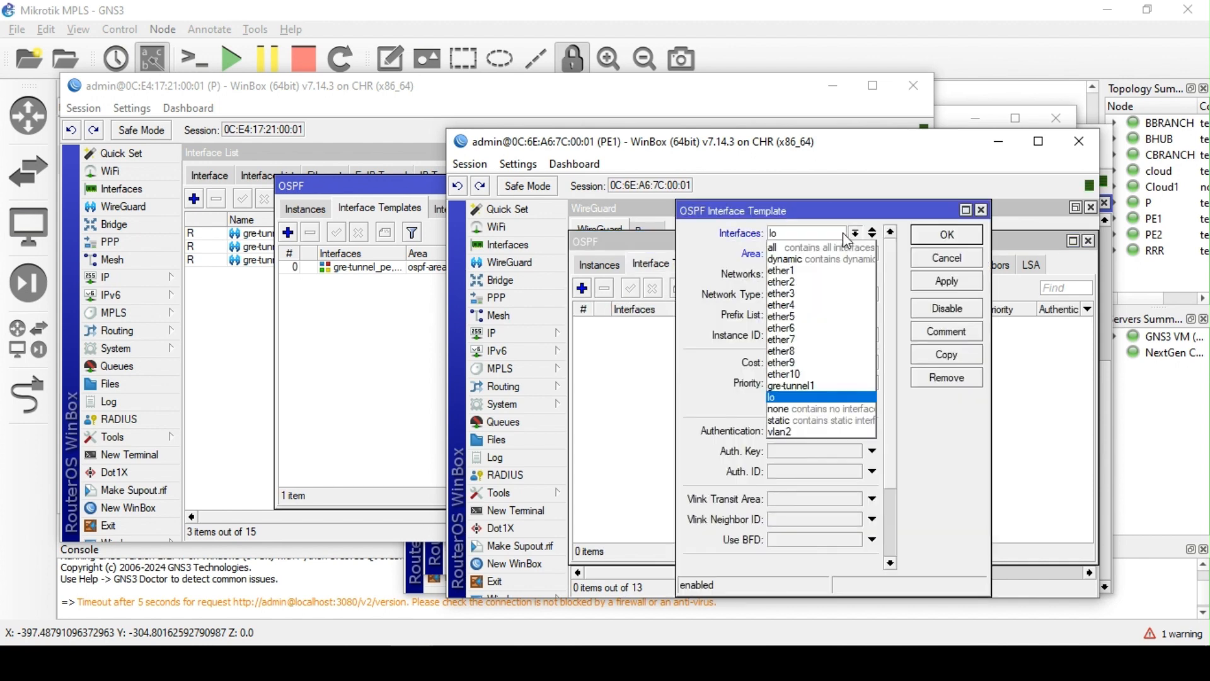
{"action": "left_click", "coordinate": [793, 386]}
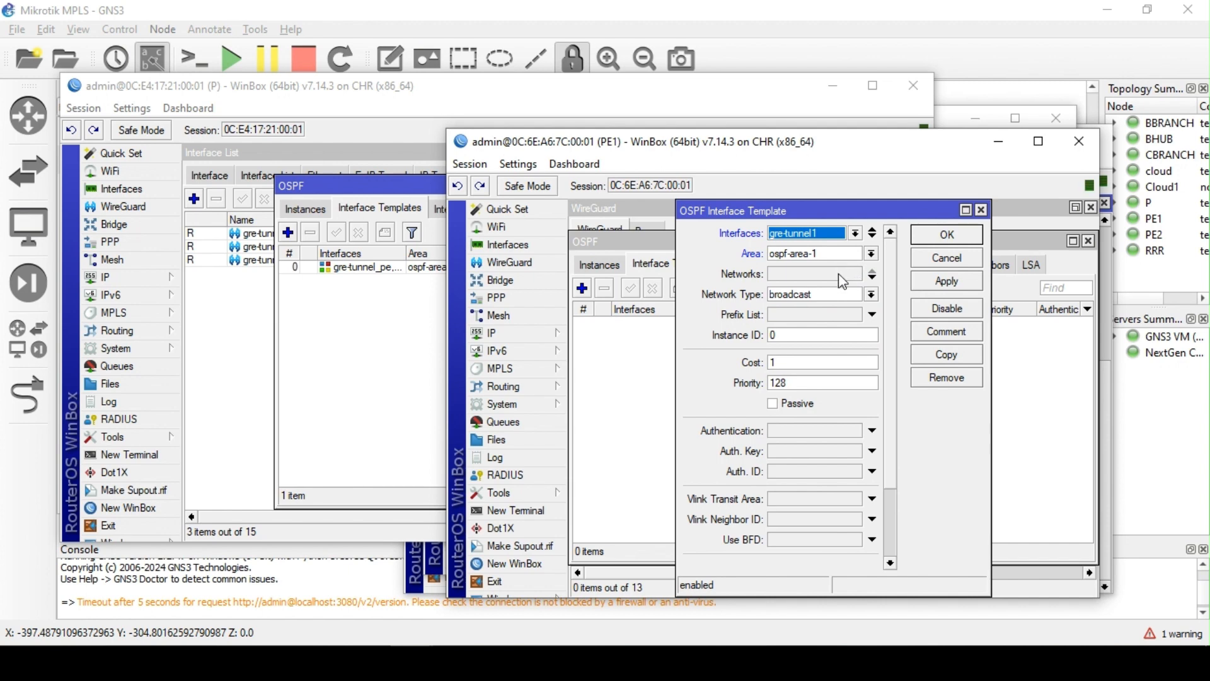
{"action": "left_click", "coordinate": [841, 274]}
{"action": "type", "text": "10.10.10.2"}
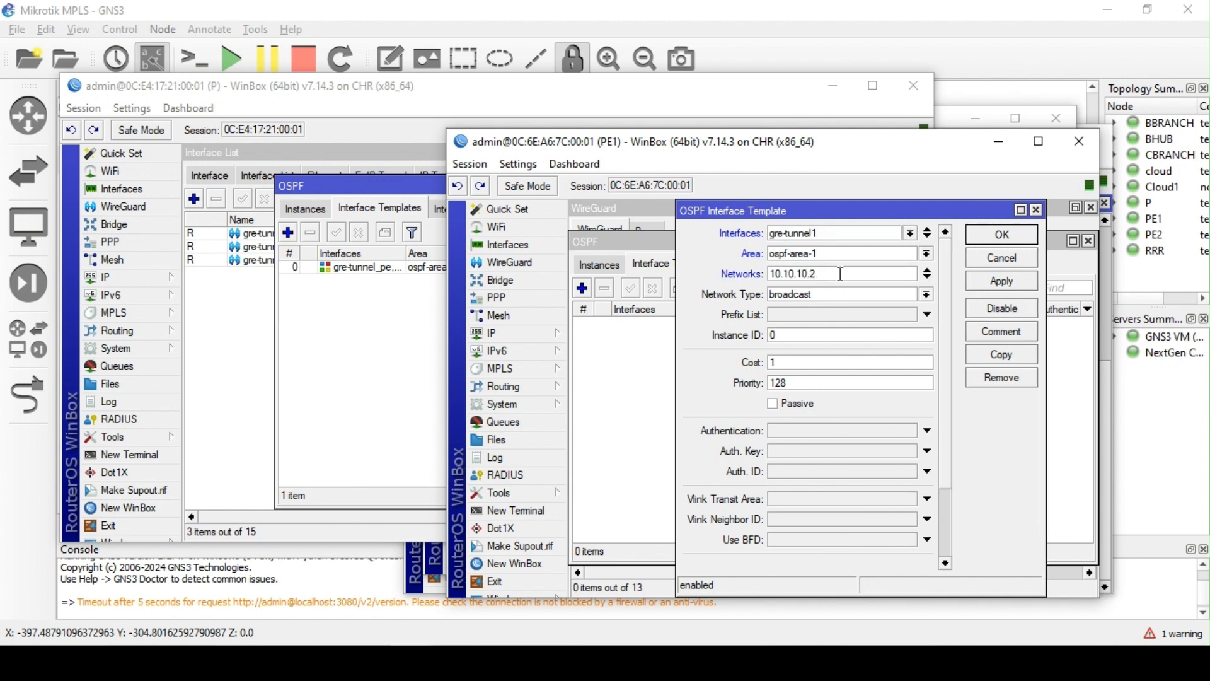
{"action": "left_click", "coordinate": [859, 297]}
{"action": "left_click", "coordinate": [808, 354]}
{"action": "left_click_drag", "start_coordinate": [810, 275], "coordinate": [714, 282]}
{"action": "type", "text": "172.17.10.0/30"}
{"action": "left_click", "coordinate": [1002, 281]}
{"action": "left_click", "coordinate": [1011, 235]}
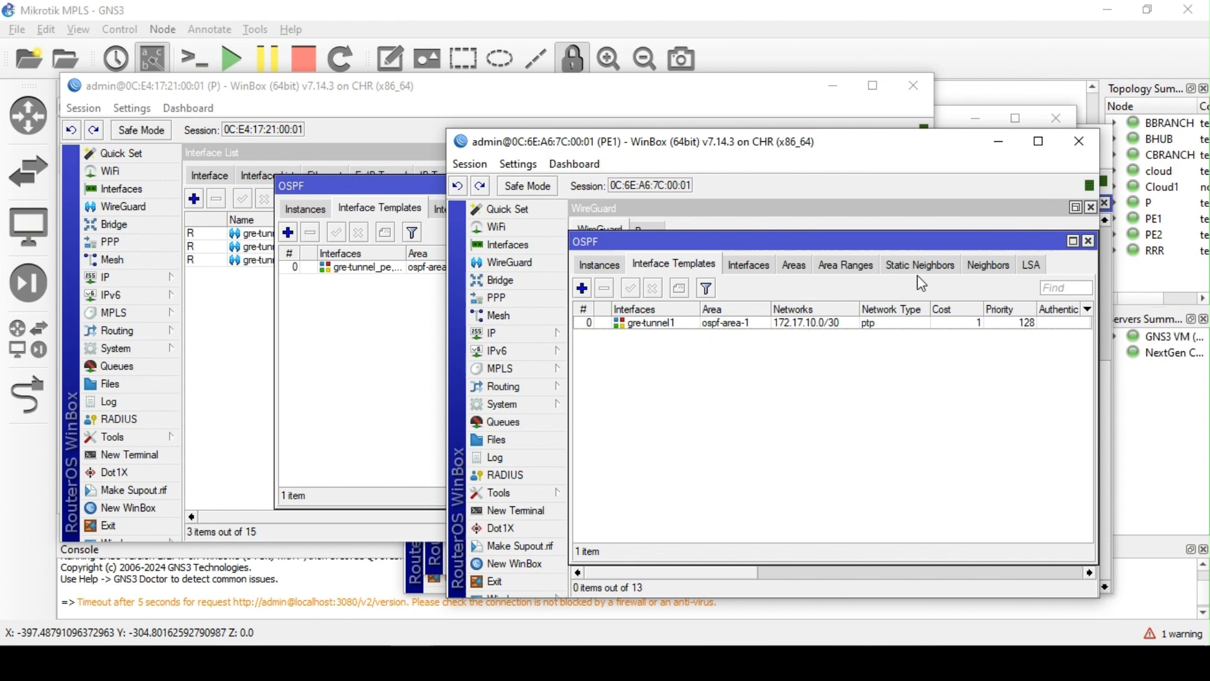
Check PE1's OSPF neighbor details and IP address list, and review its interface templates
{"action": "left_click", "coordinate": [994, 267]}
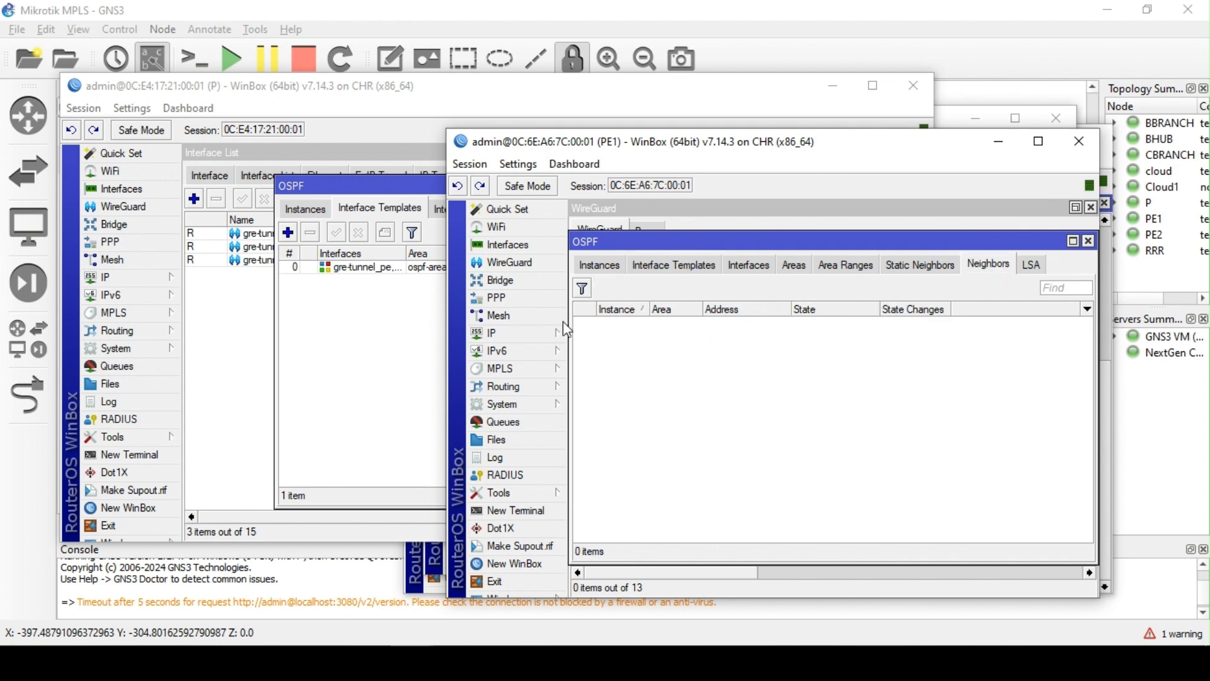
{"action": "left_click", "coordinate": [509, 331]}
{"action": "left_click", "coordinate": [617, 199]}
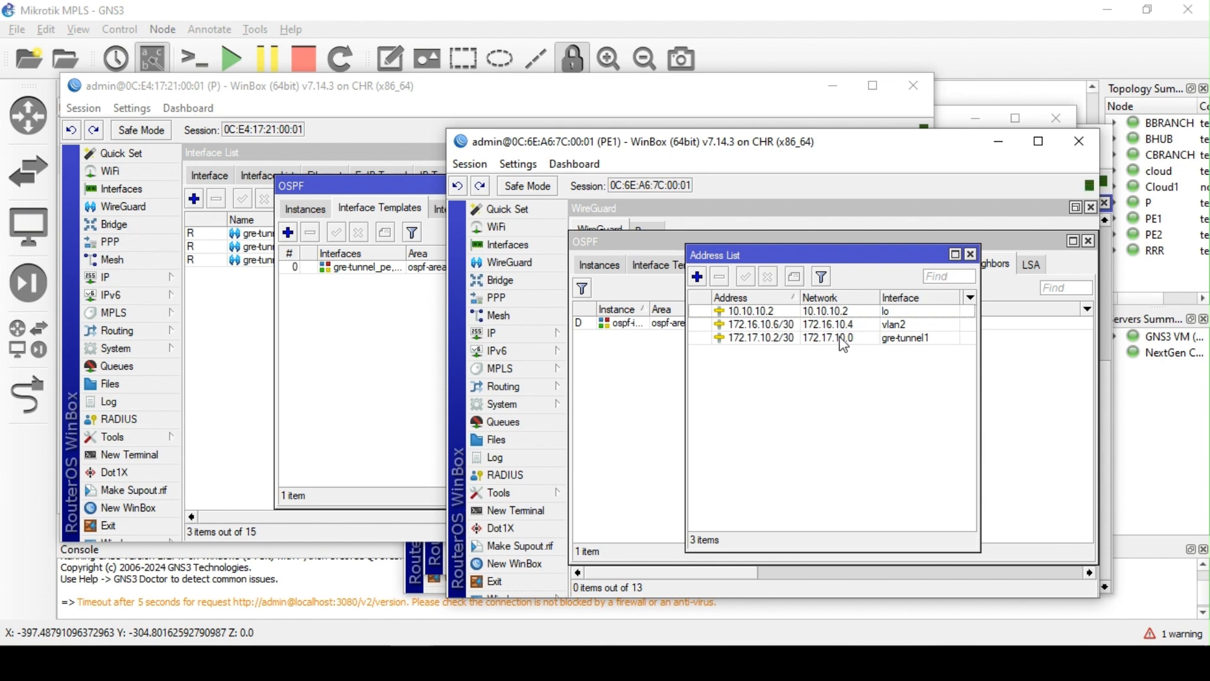
{"action": "left_click", "coordinate": [970, 254]}
{"action": "double_click", "coordinate": [785, 323]}
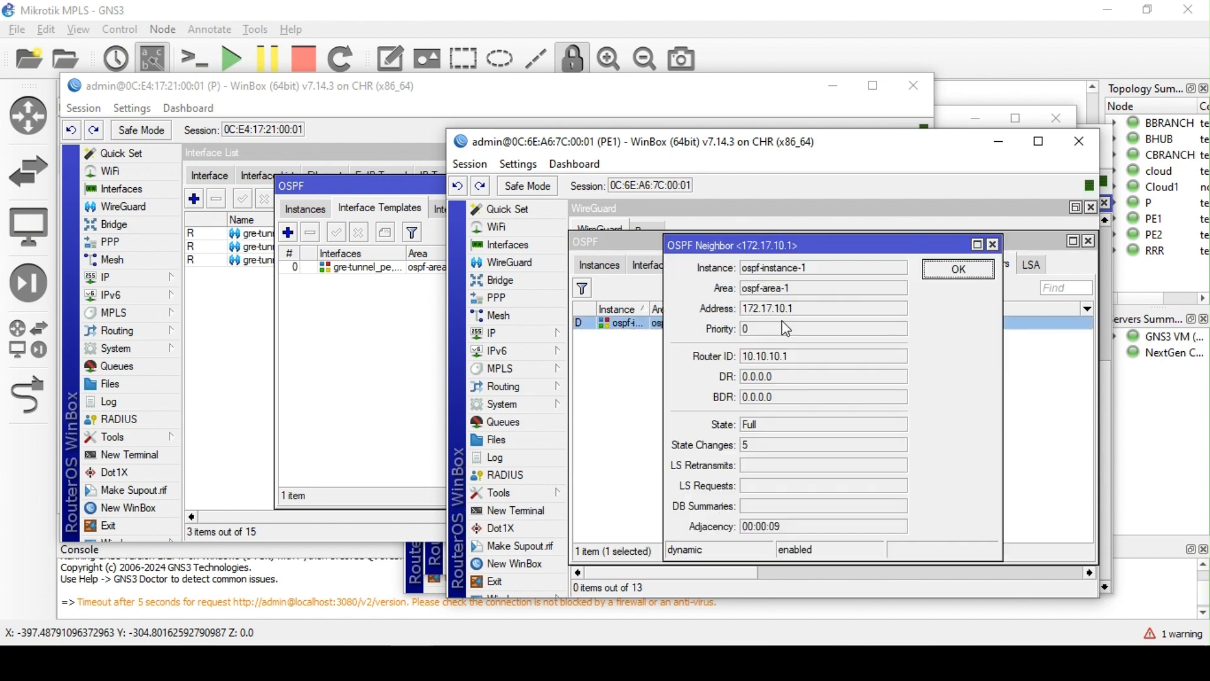
{"action": "left_click", "coordinate": [958, 269]}
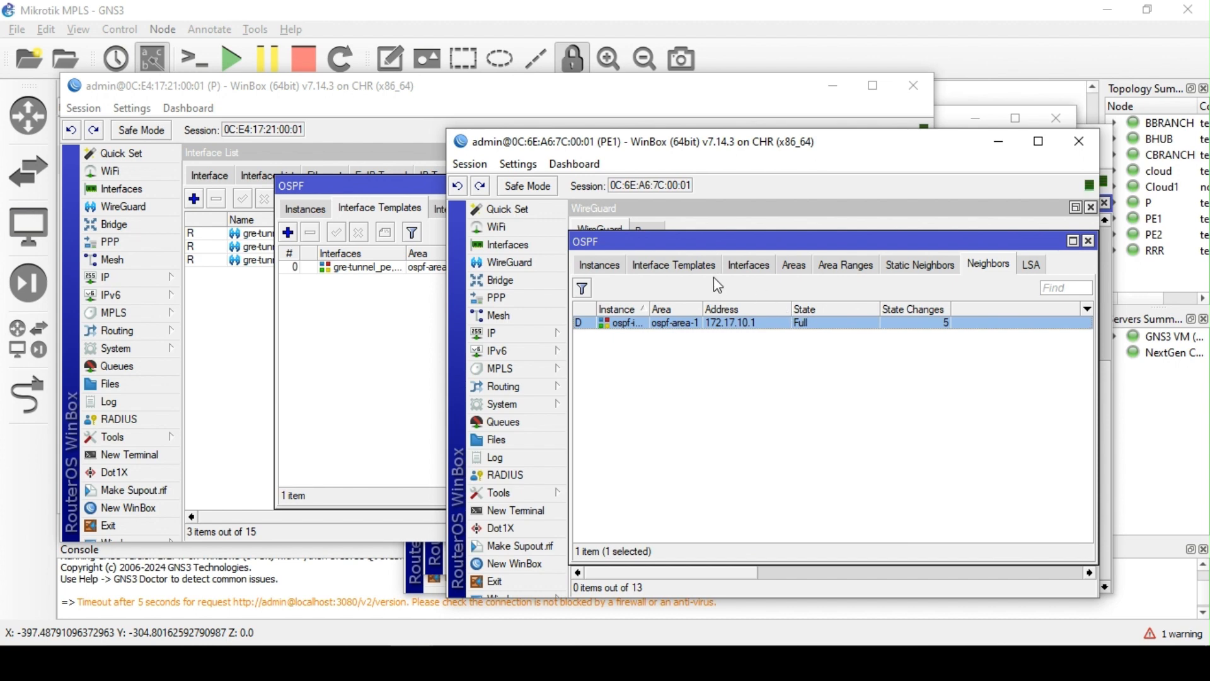
{"action": "left_click", "coordinate": [675, 265]}
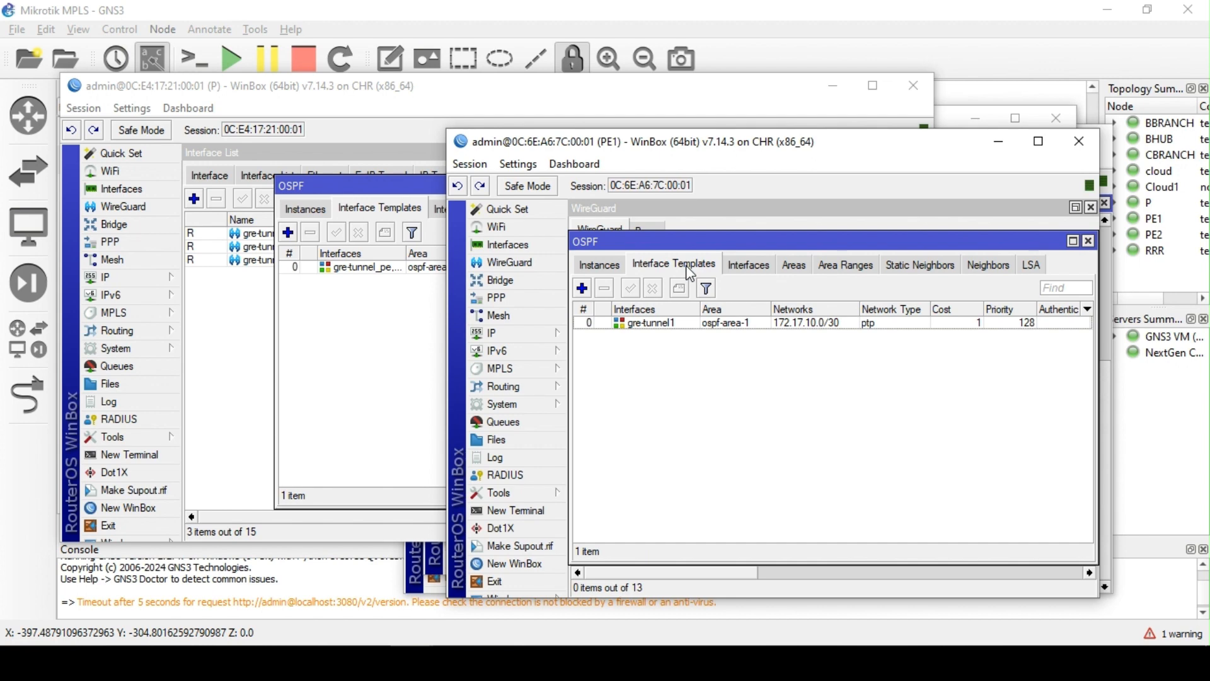
Fill in a new passive OSPF interface template on P for lo in ospf-area-1 with network 10.10.10.1
{"action": "left_click", "coordinate": [337, 85]}
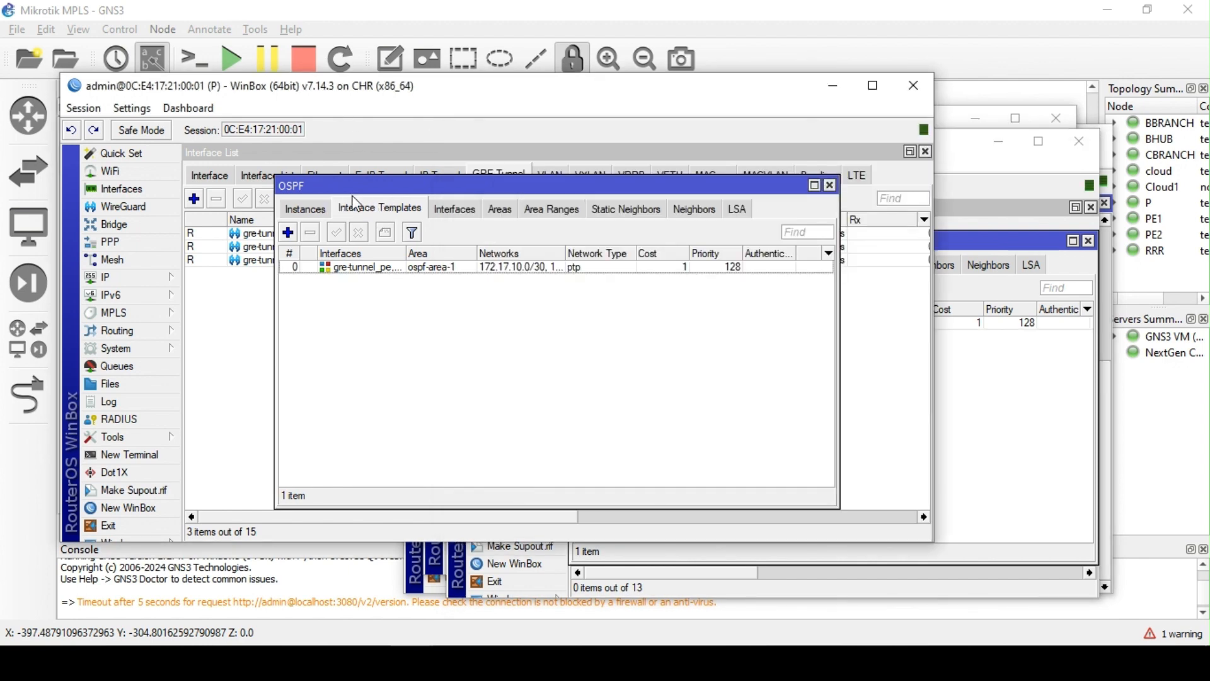
{"action": "left_click_drag", "start_coordinate": [376, 192], "coordinate": [345, 190]}
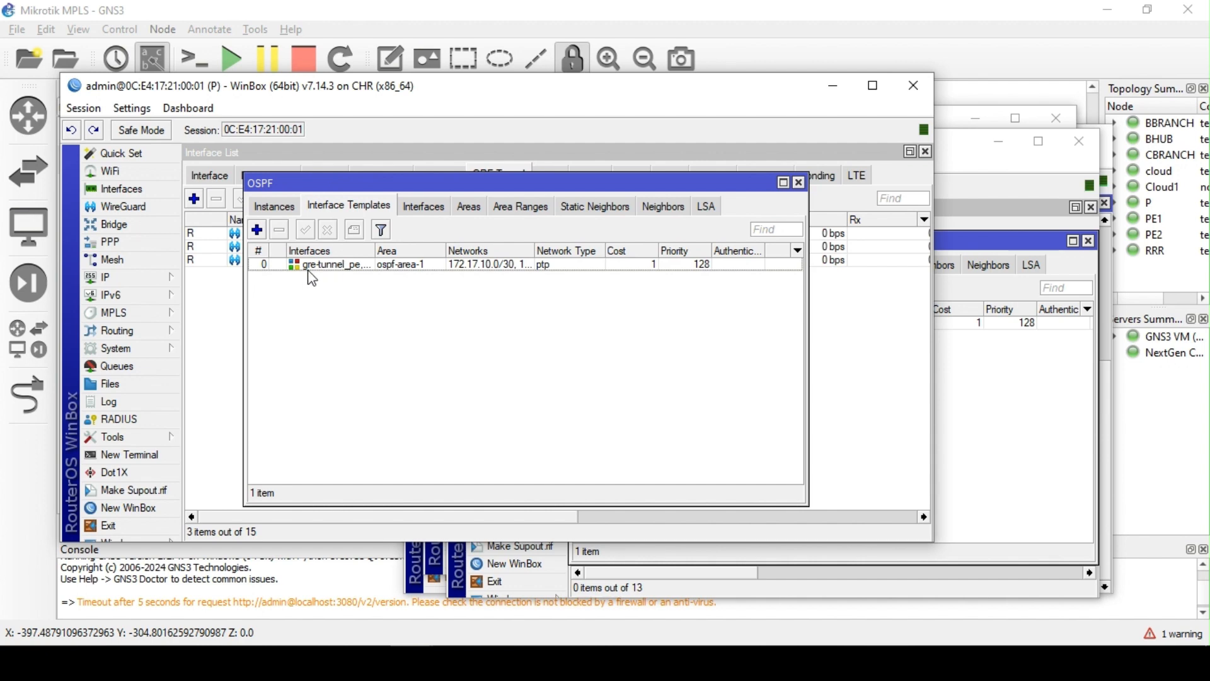
{"action": "left_click", "coordinate": [257, 230]}
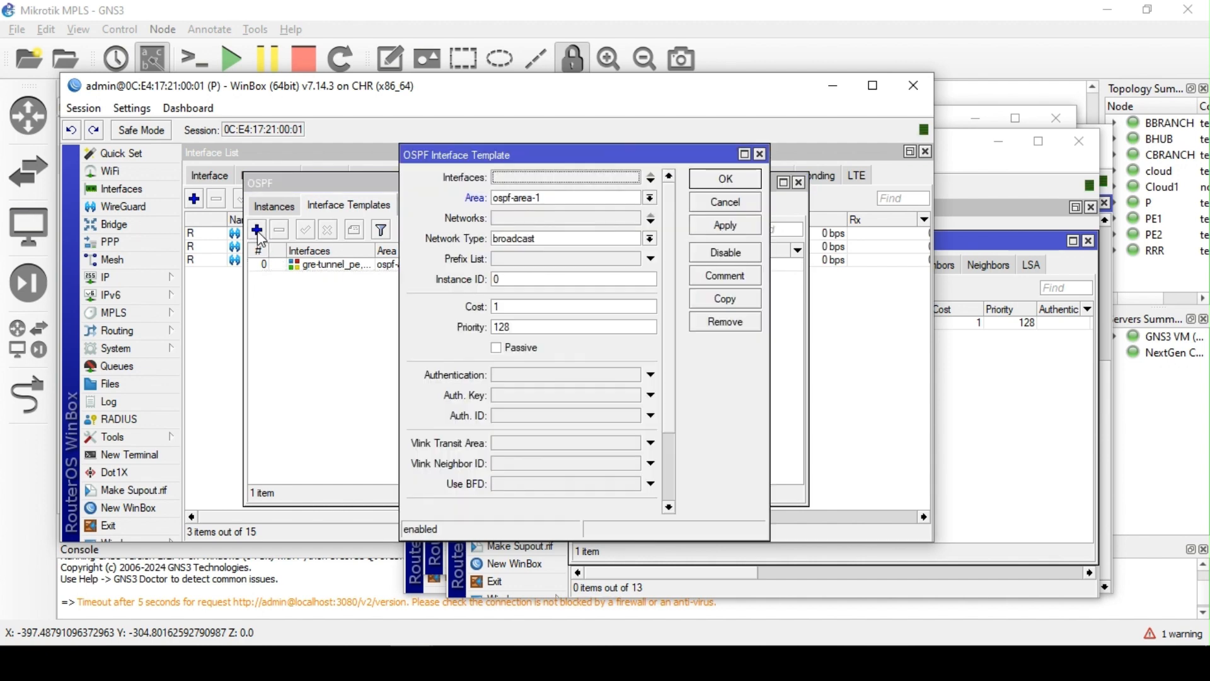
{"action": "left_click", "coordinate": [536, 179]}
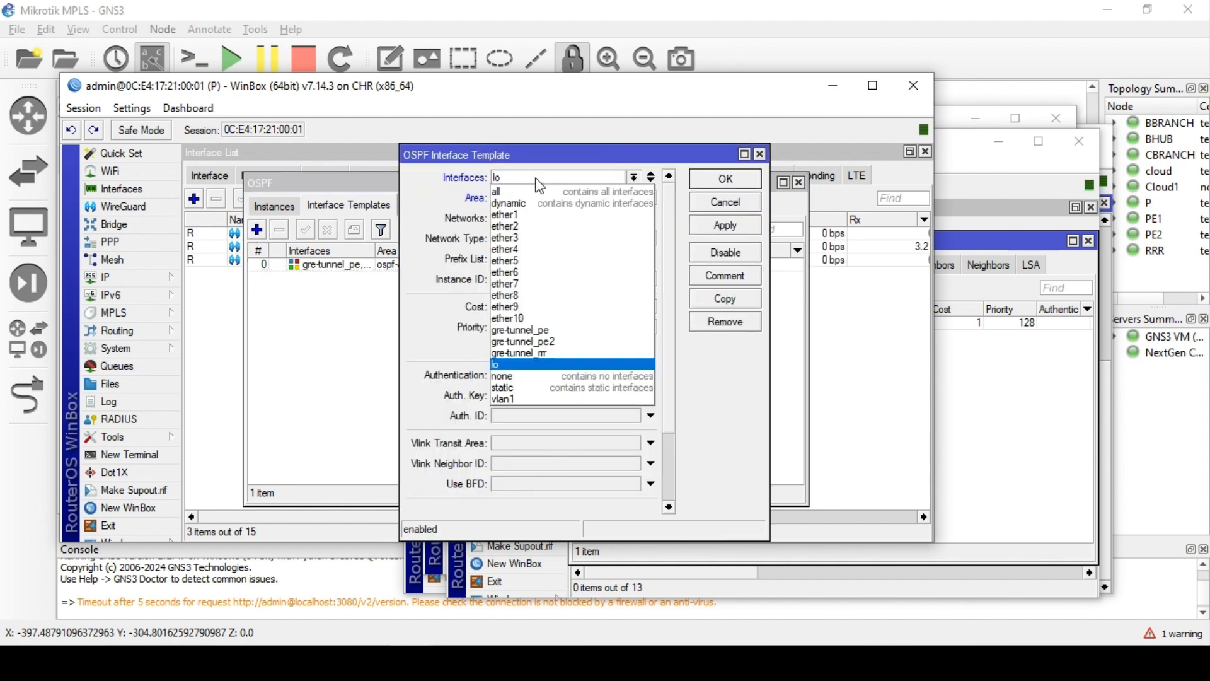
{"action": "left_click", "coordinate": [535, 179]}
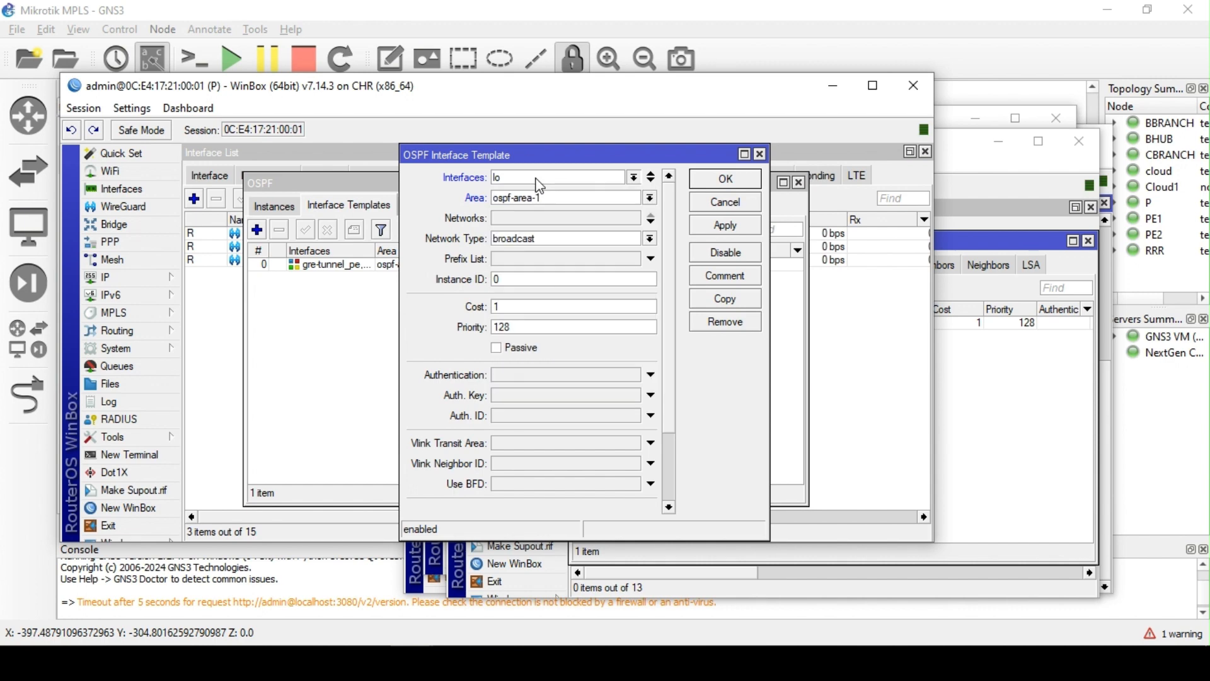
{"action": "left_click", "coordinate": [536, 221]}
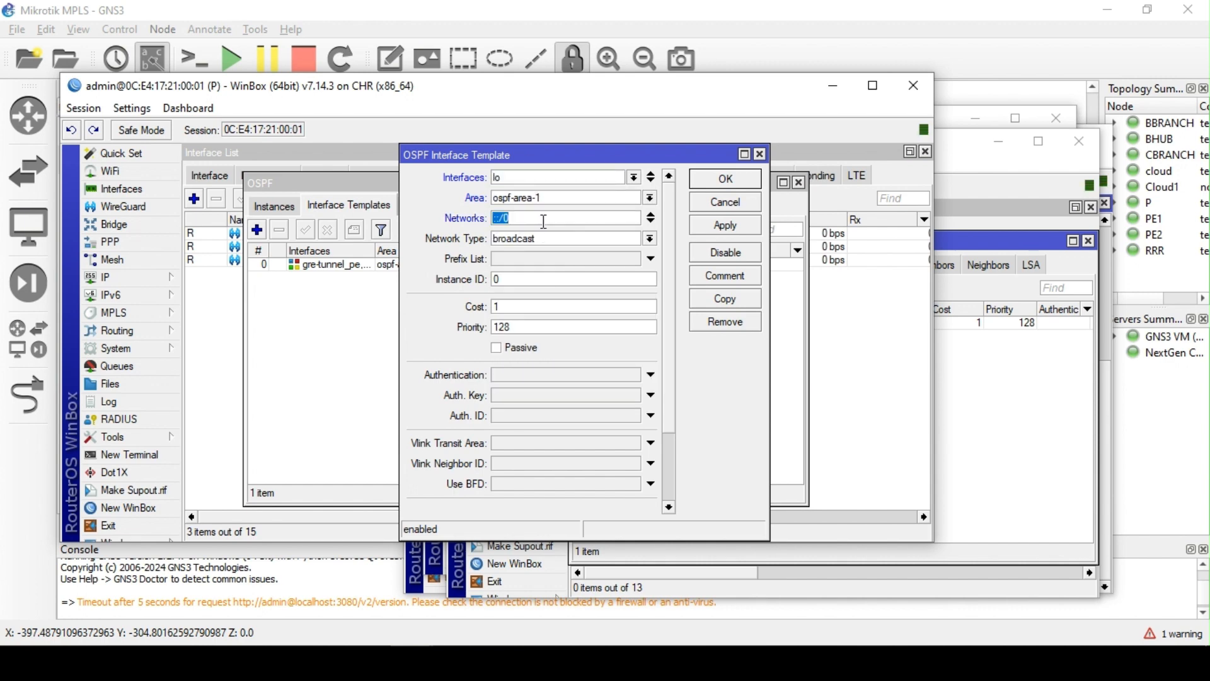
{"action": "type", "text": "10.10.10.2"}
{"action": "key", "text": "BackSpace"}
{"action": "type", "text": "1"}
{"action": "left_click", "coordinate": [502, 349]}
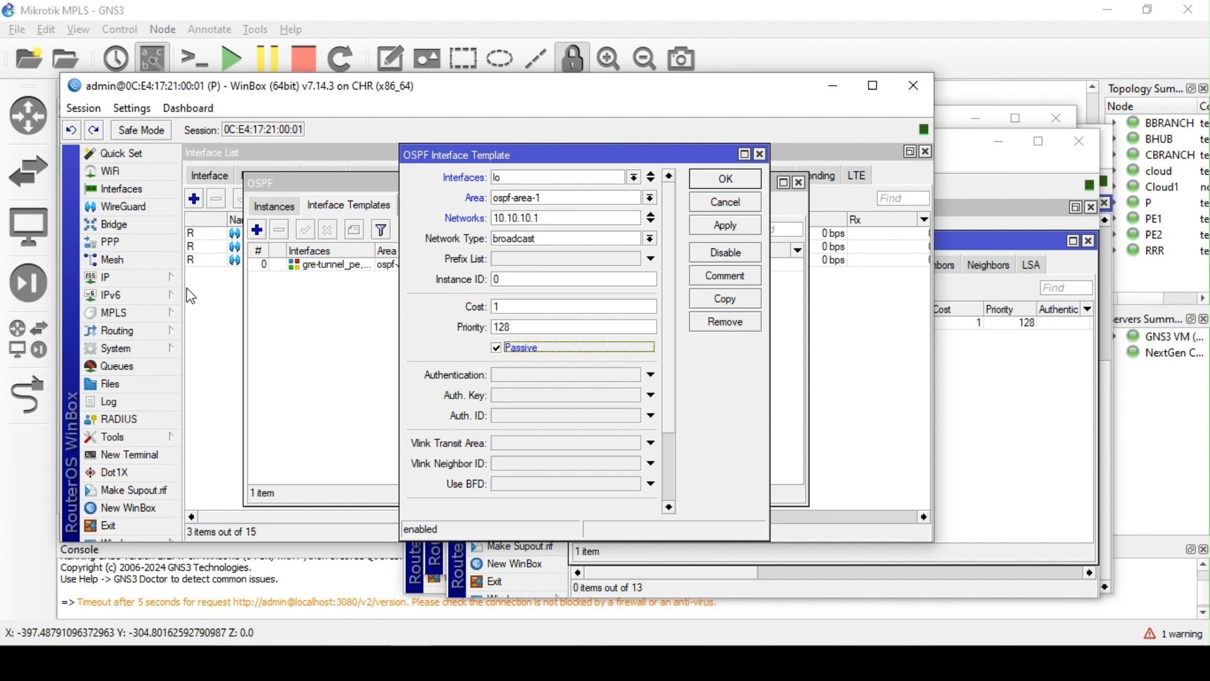
Check the routes in P's IP route list and save the new loopback interface template
{"action": "left_click", "coordinate": [137, 281]}
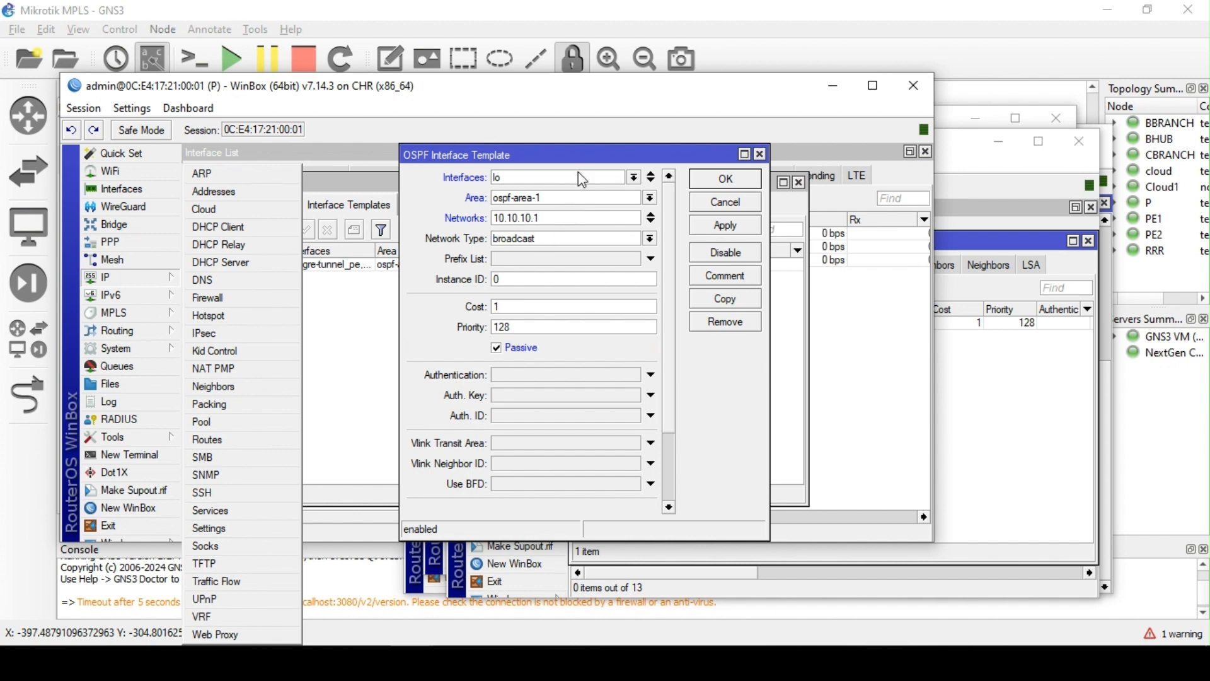
{"action": "mouse_move", "coordinate": [132, 278]}
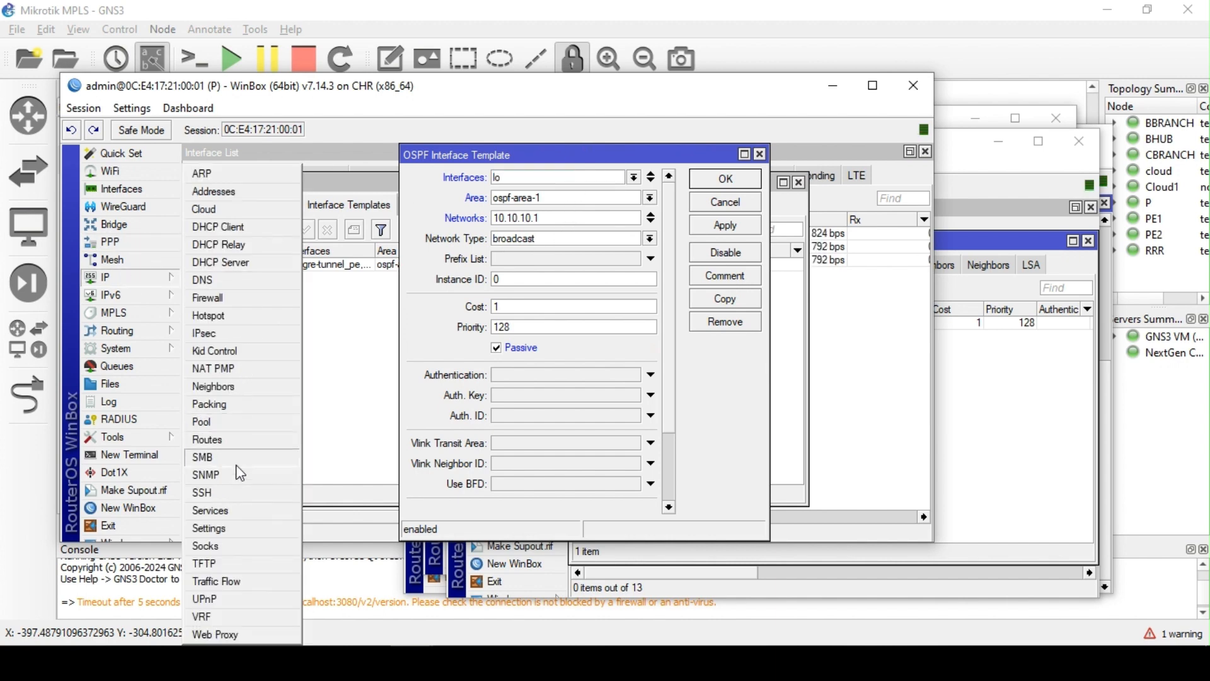
{"action": "left_click", "coordinate": [229, 439]}
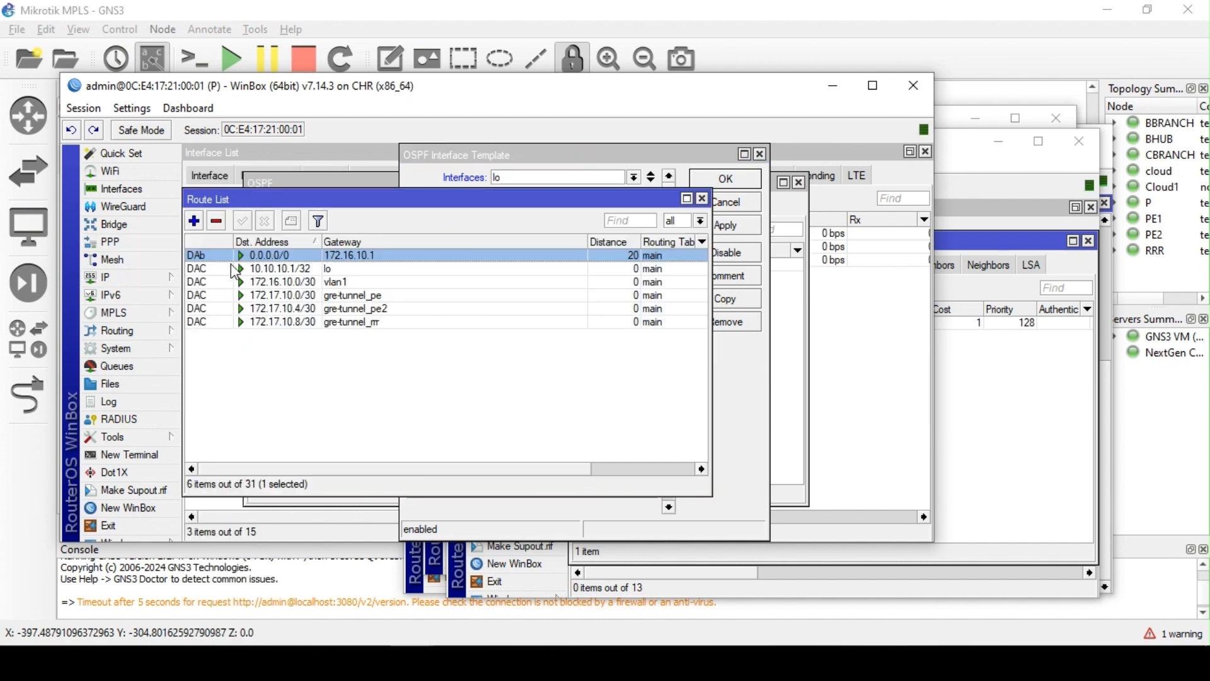
{"action": "left_click", "coordinate": [212, 269]}
{"action": "left_click", "coordinate": [211, 281]}
{"action": "left_click", "coordinate": [210, 296]}
{"action": "left_click", "coordinate": [209, 322]}
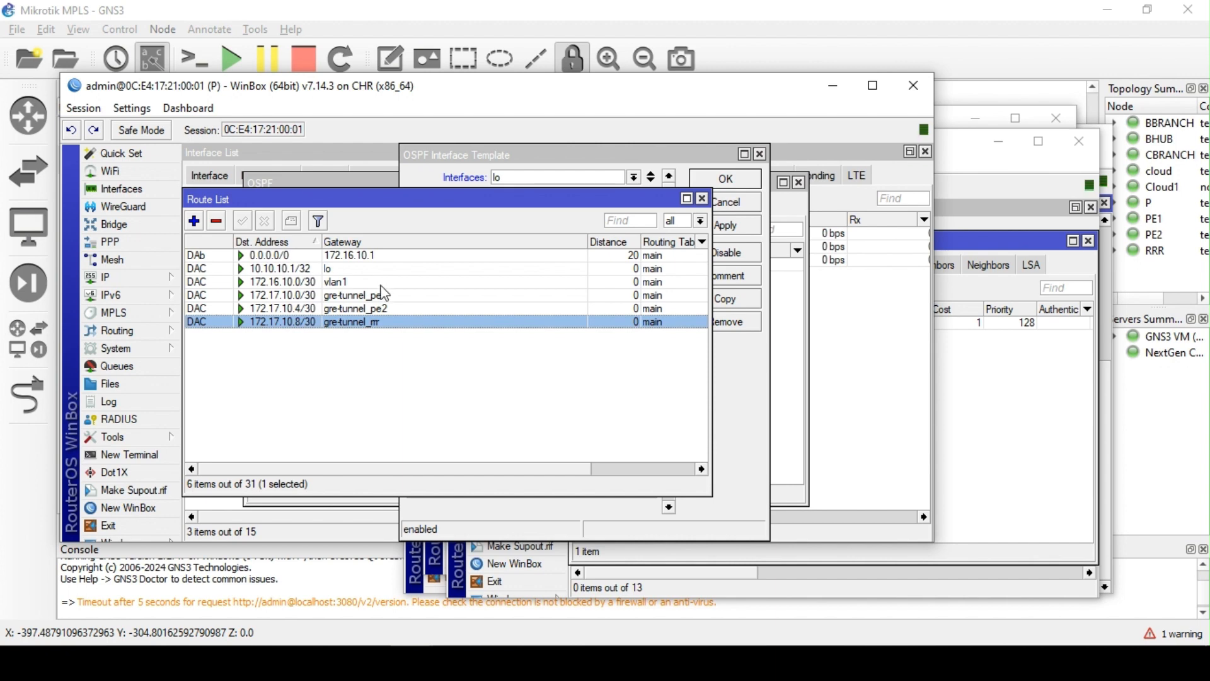
{"action": "left_click", "coordinate": [702, 199]}
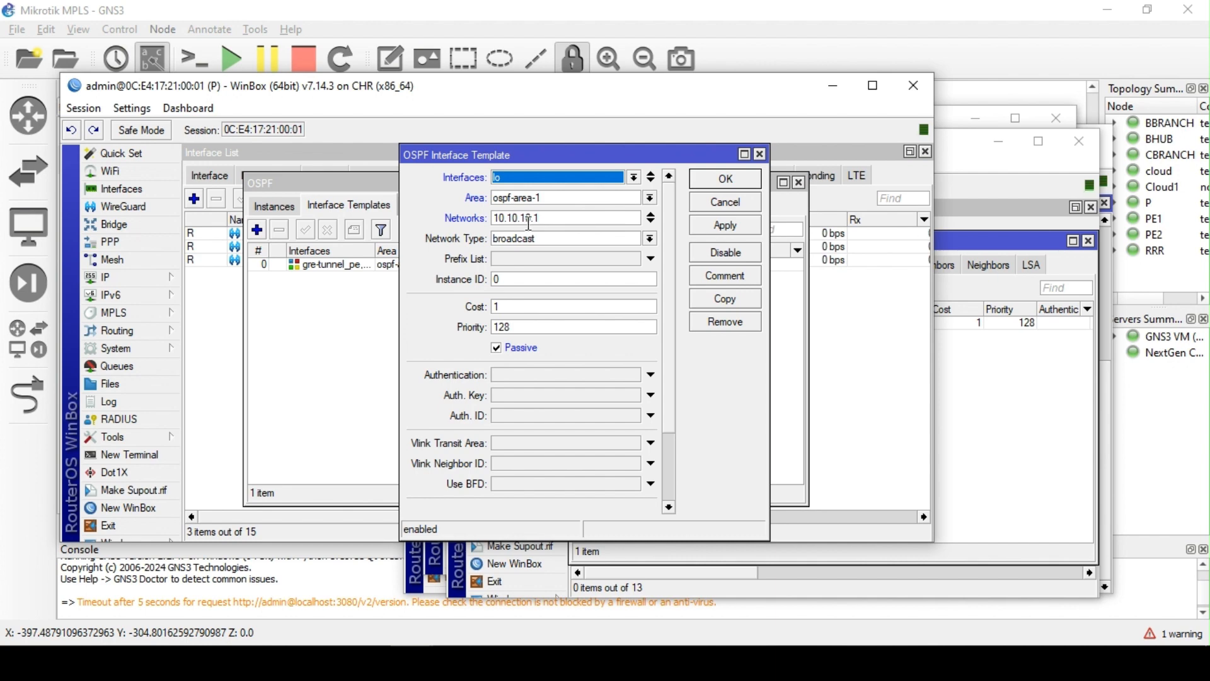
{"action": "left_click", "coordinate": [729, 231]}
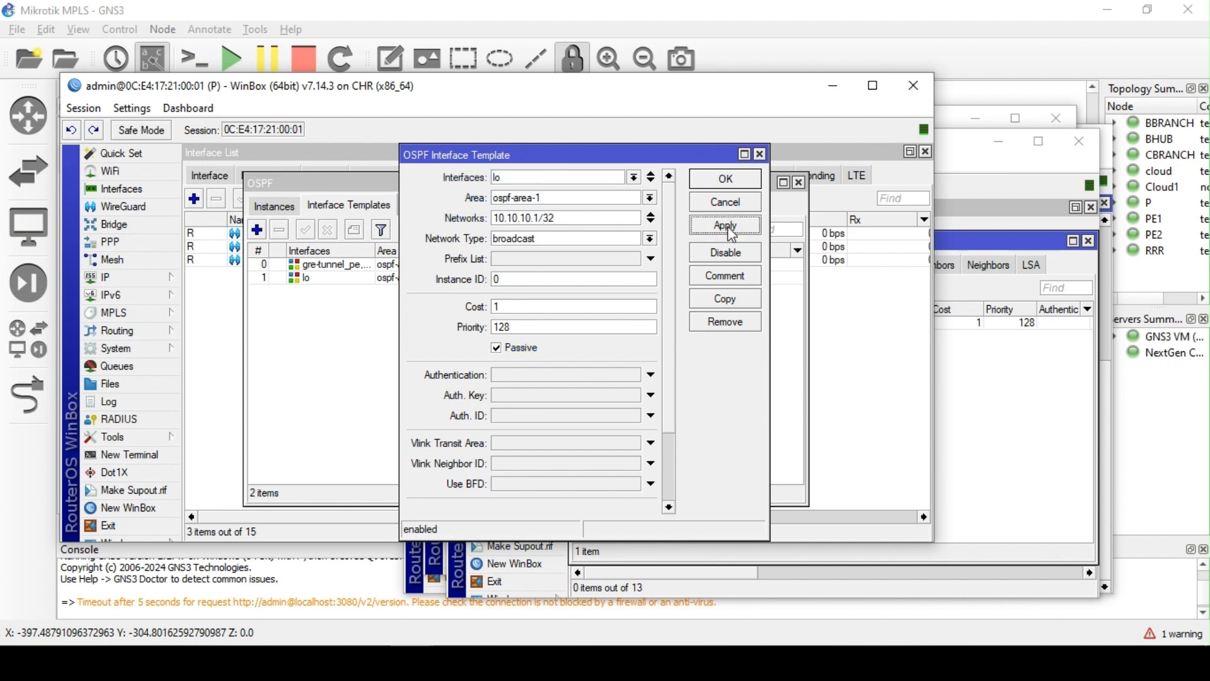
{"action": "left_click", "coordinate": [726, 180]}
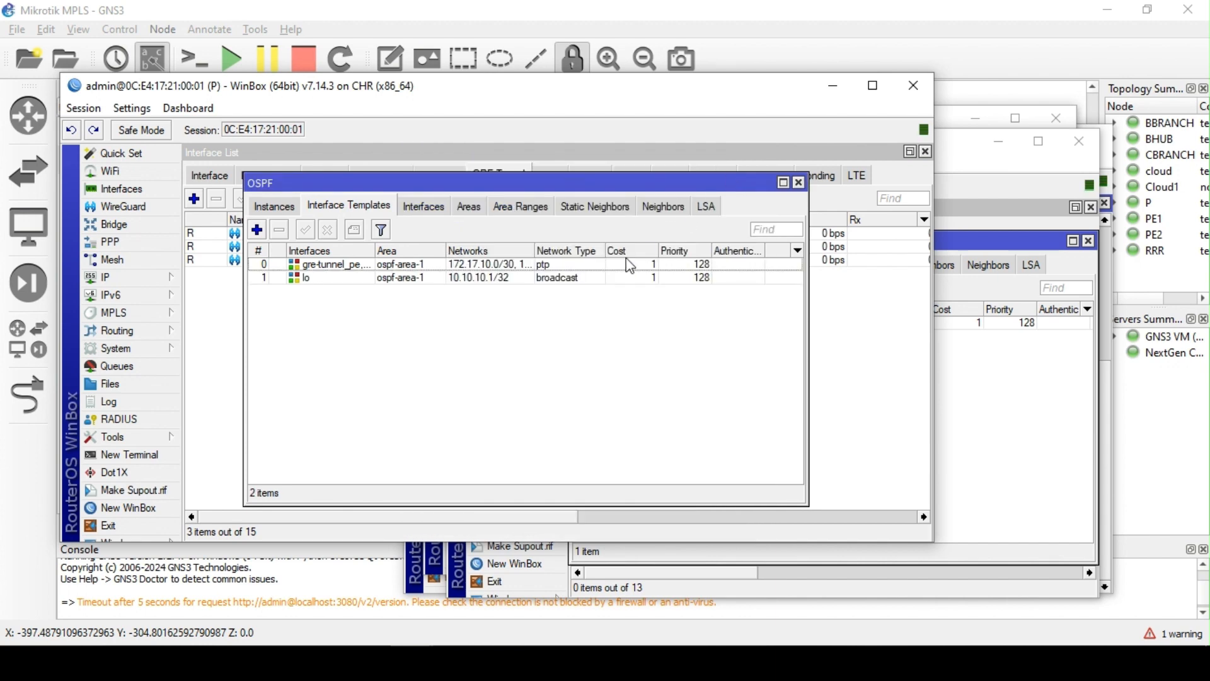
Create a passive OSPF interface template on PE1 for lo in ospf-area-1 with network 10.10.10.2
{"action": "left_click", "coordinate": [974, 357]}
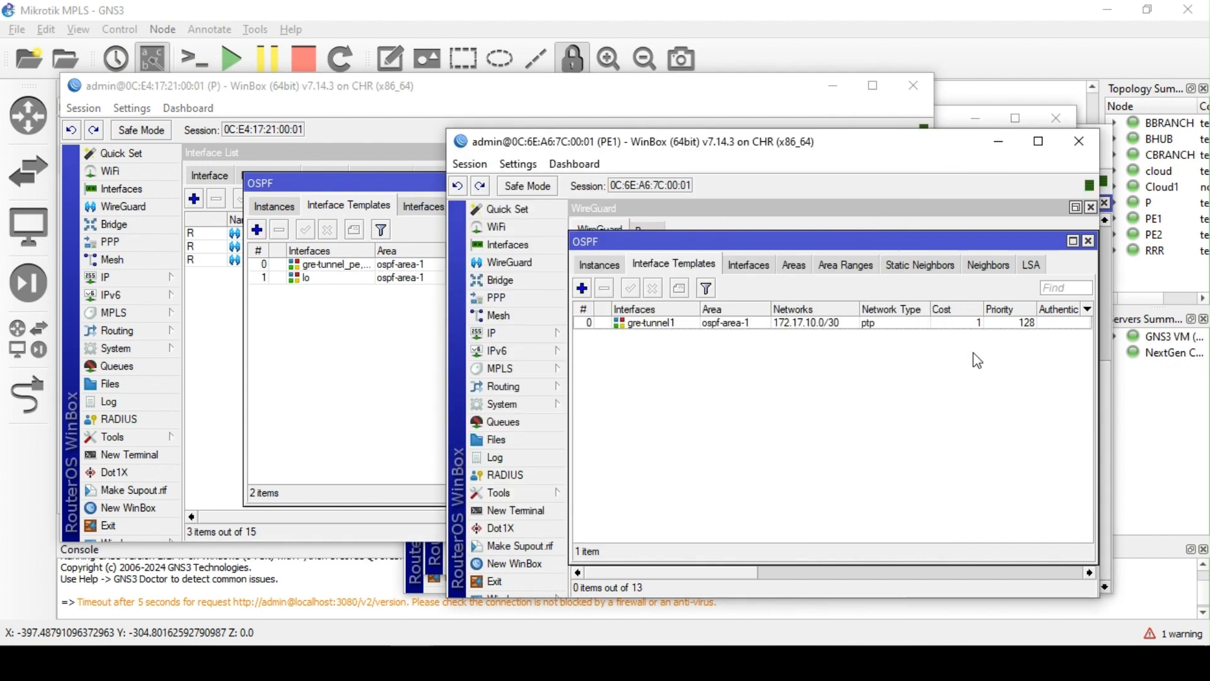
{"action": "left_click", "coordinate": [581, 288]}
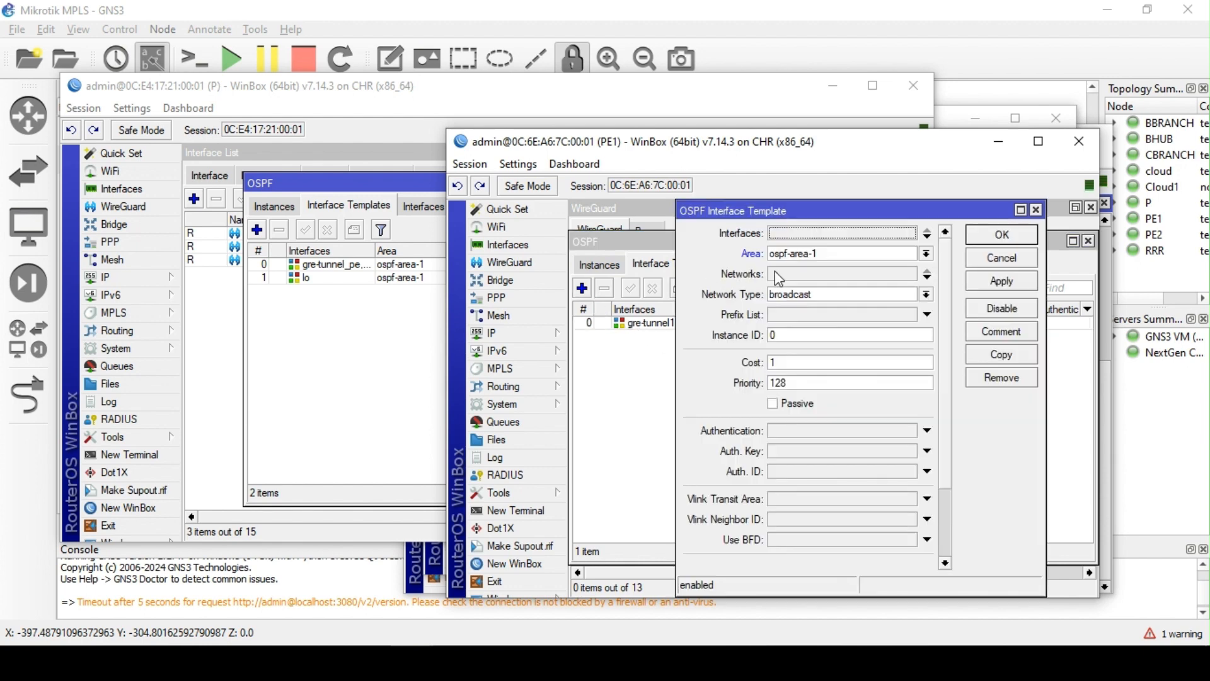
{"action": "left_click", "coordinate": [828, 237]}
{"action": "left_click", "coordinate": [828, 238]}
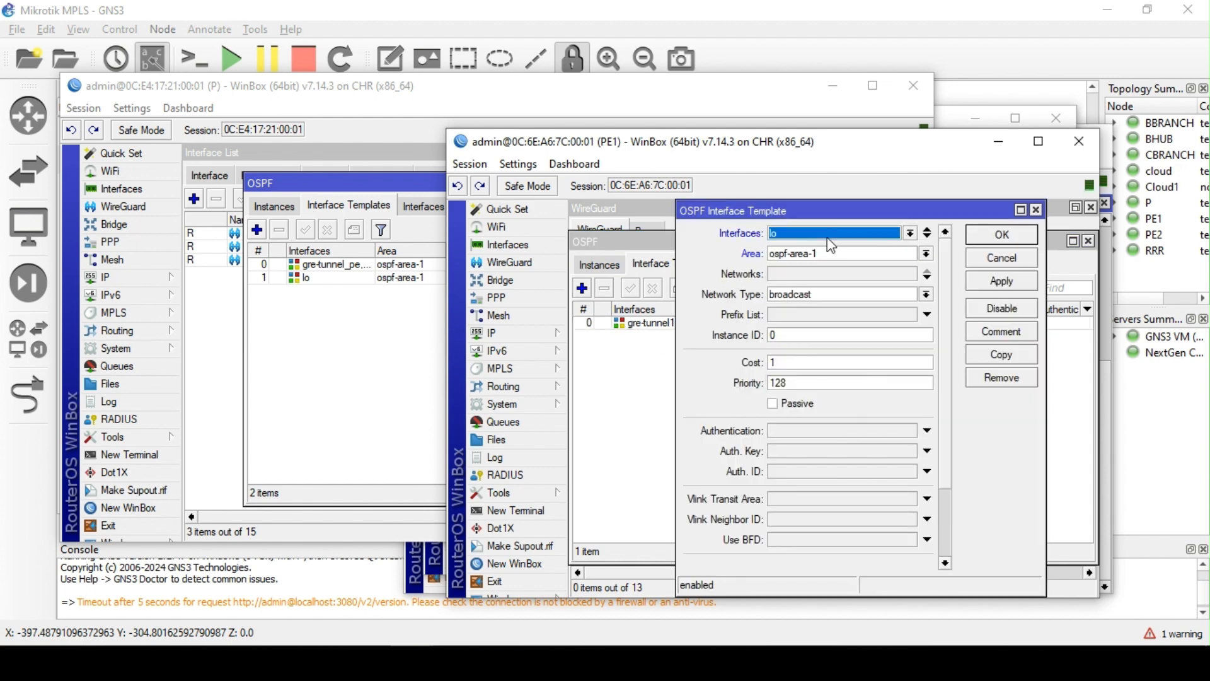
{"action": "left_click", "coordinate": [837, 275]}
{"action": "type", "text": "10.10.10.2"}
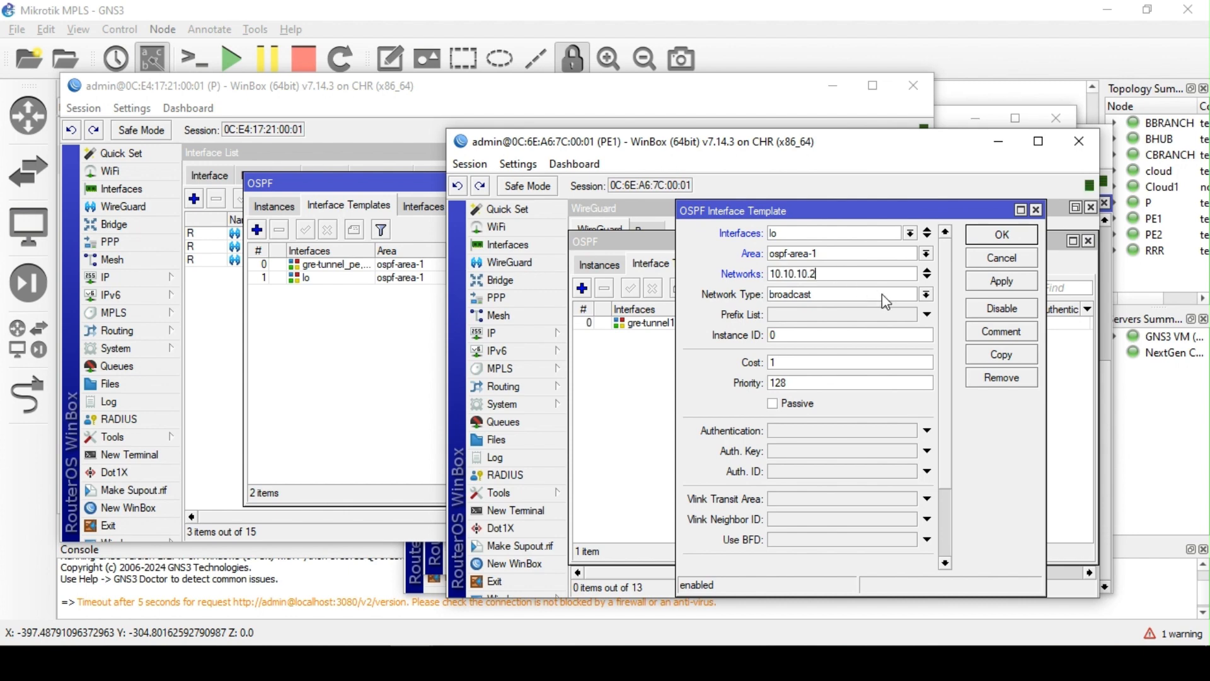
{"action": "left_click", "coordinate": [773, 403]}
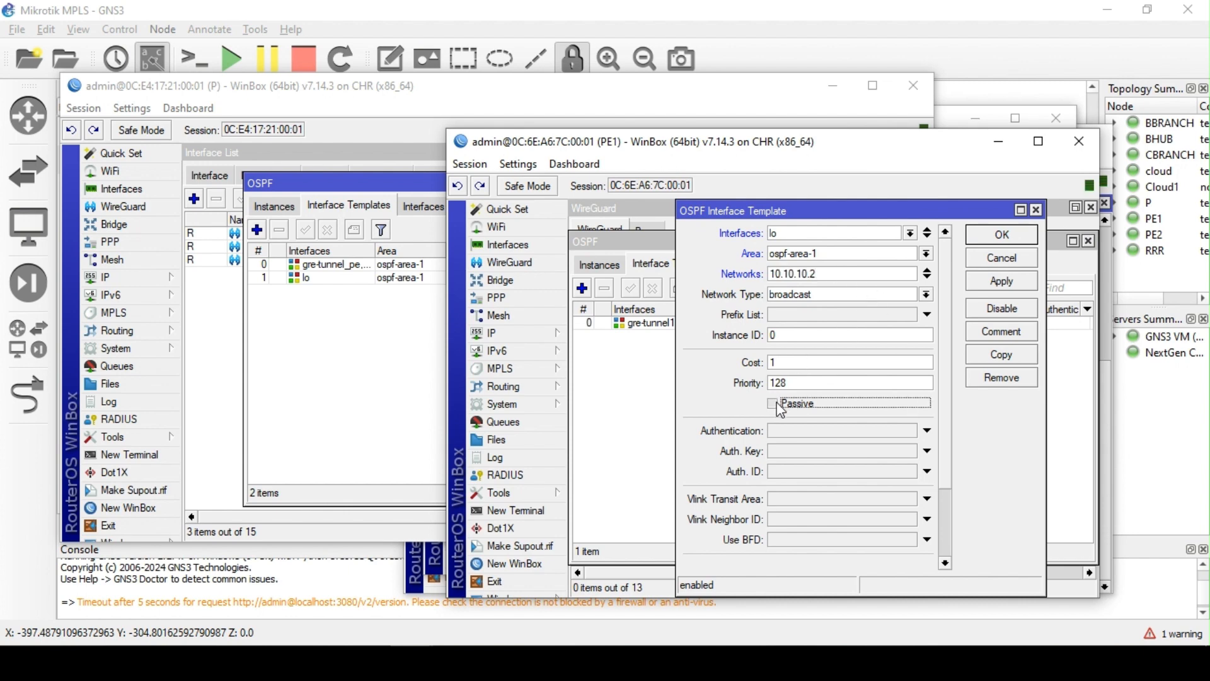
{"action": "left_click", "coordinate": [1015, 284]}
{"action": "left_click", "coordinate": [997, 240]}
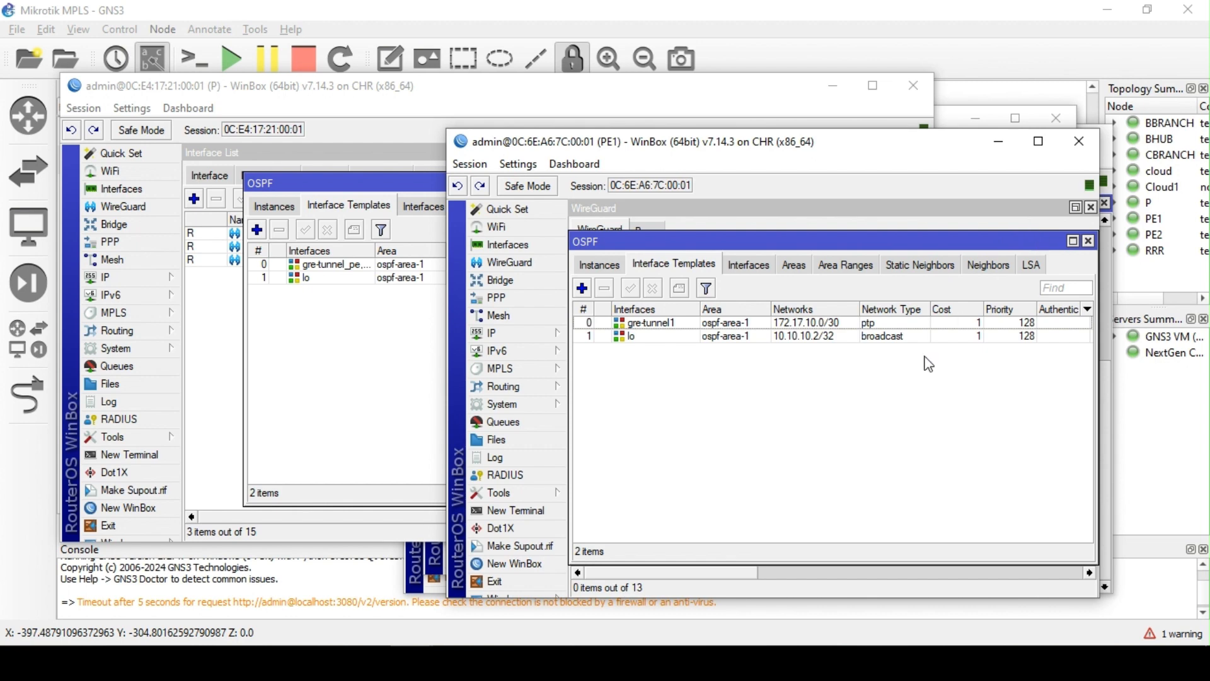
Check the loopback address in PE1's IP address list
{"action": "left_click", "coordinate": [497, 332]}
{"action": "left_click", "coordinate": [592, 188]}
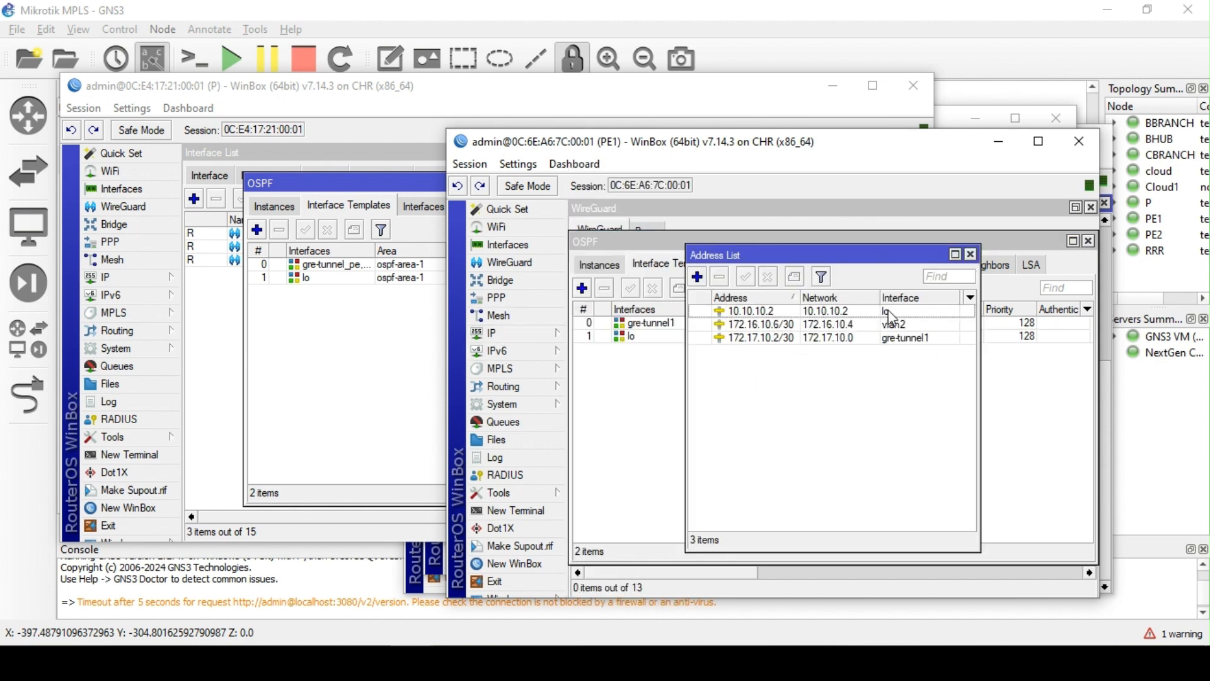
{"action": "left_click", "coordinate": [971, 254]}
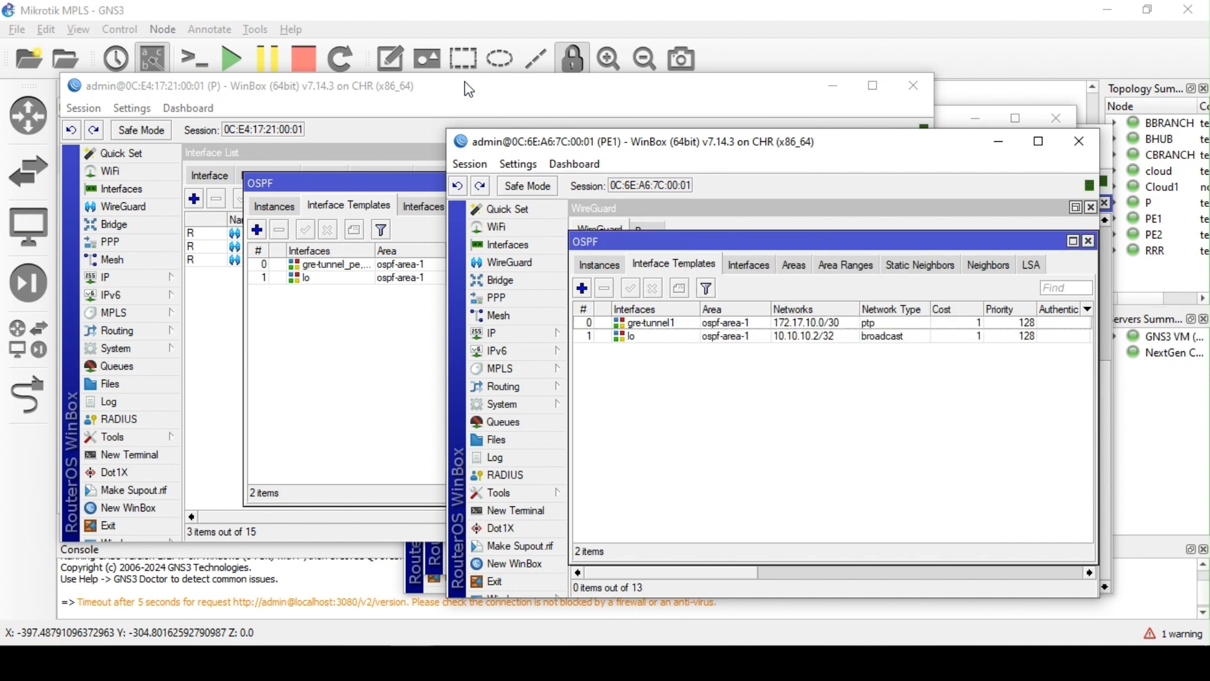
Try redistributing connected routes in ospf-instance-1 on P, and clear the option again
{"action": "left_click", "coordinate": [367, 105]}
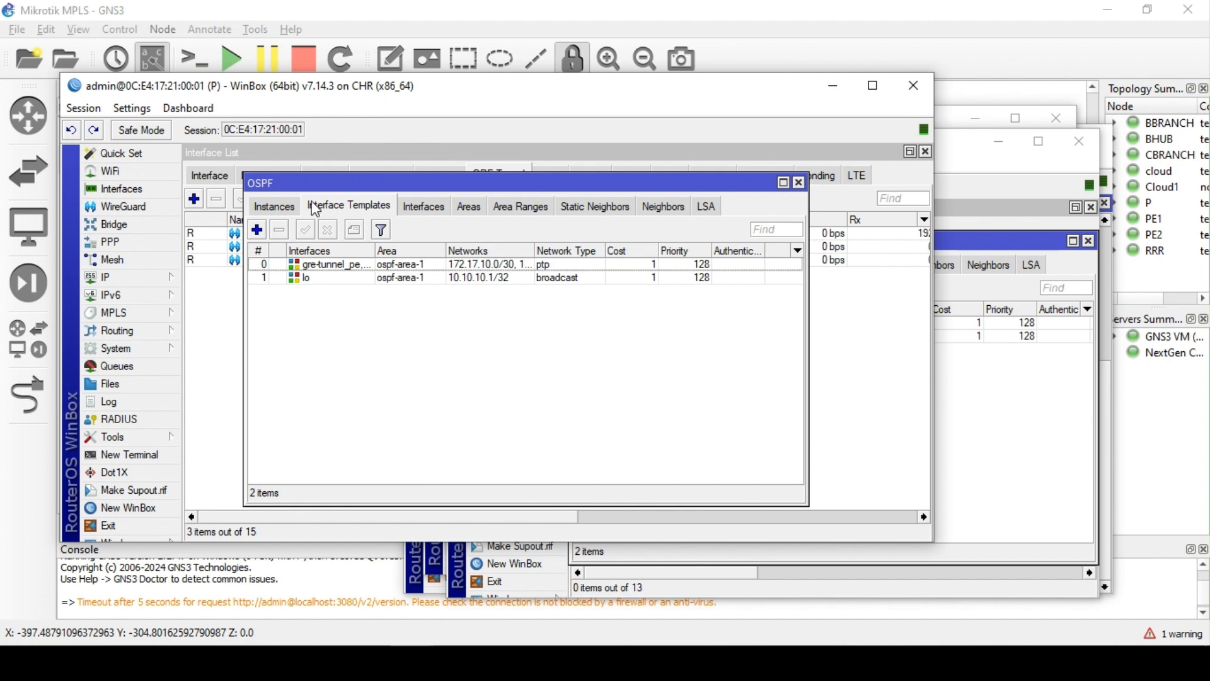
{"action": "left_click", "coordinate": [287, 207]}
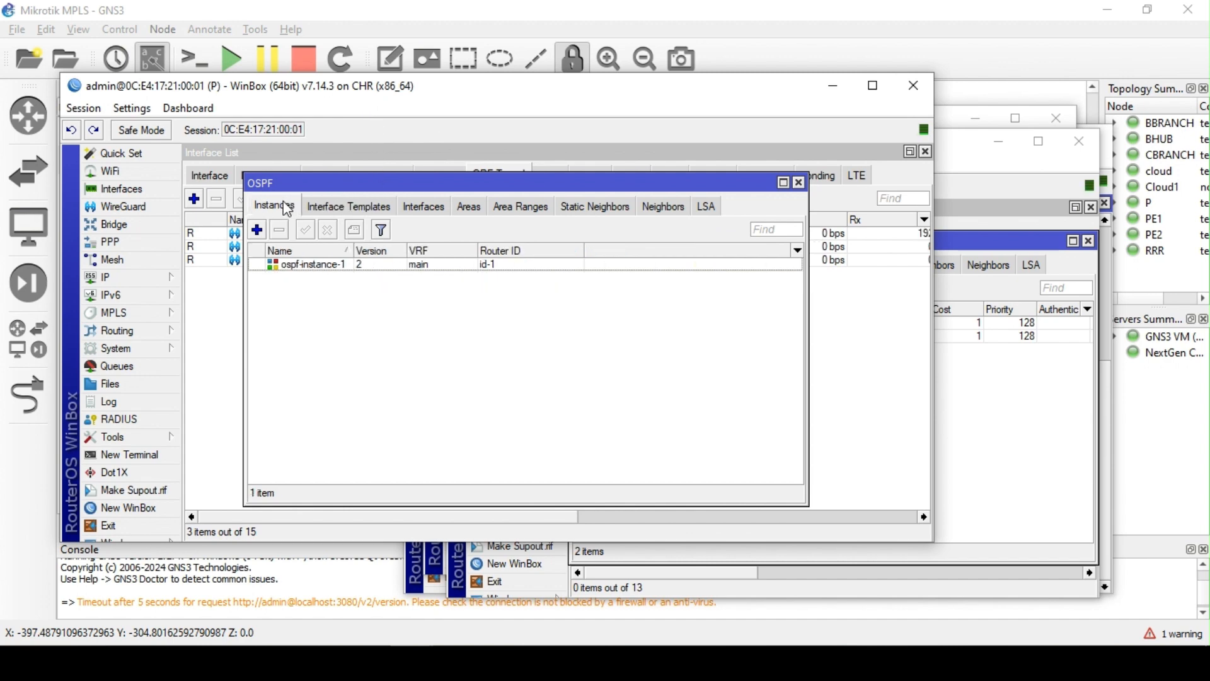
{"action": "double_click", "coordinate": [312, 264]}
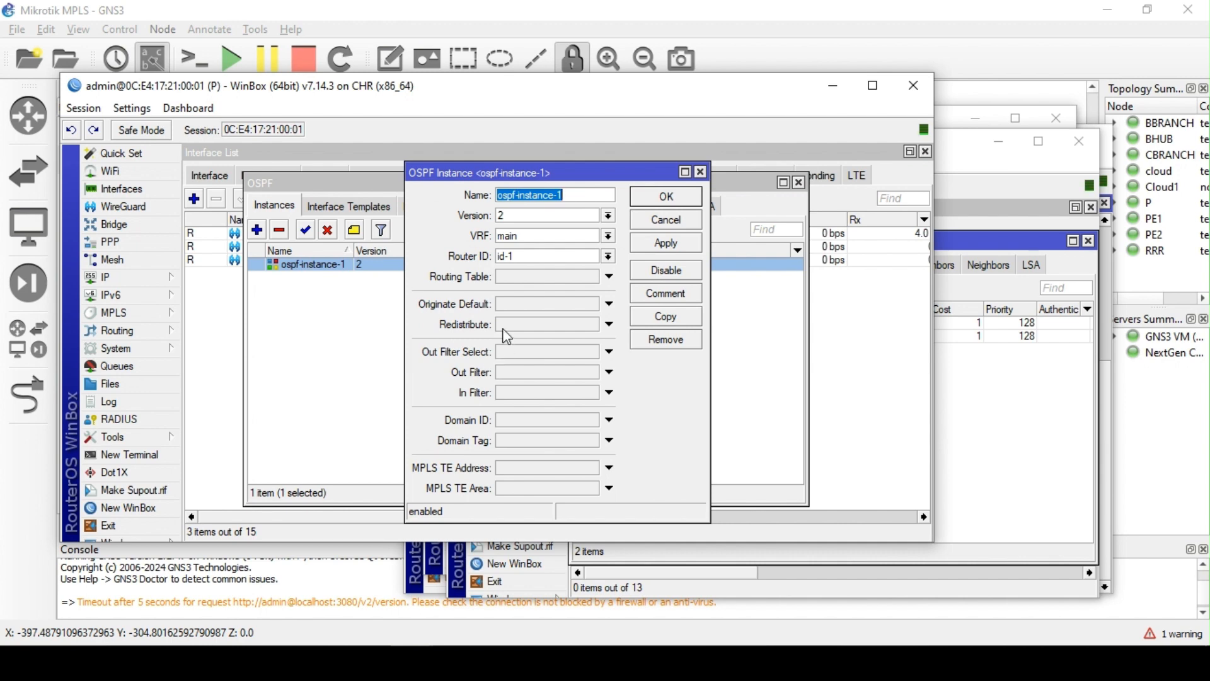
{"action": "left_click", "coordinate": [505, 328]}
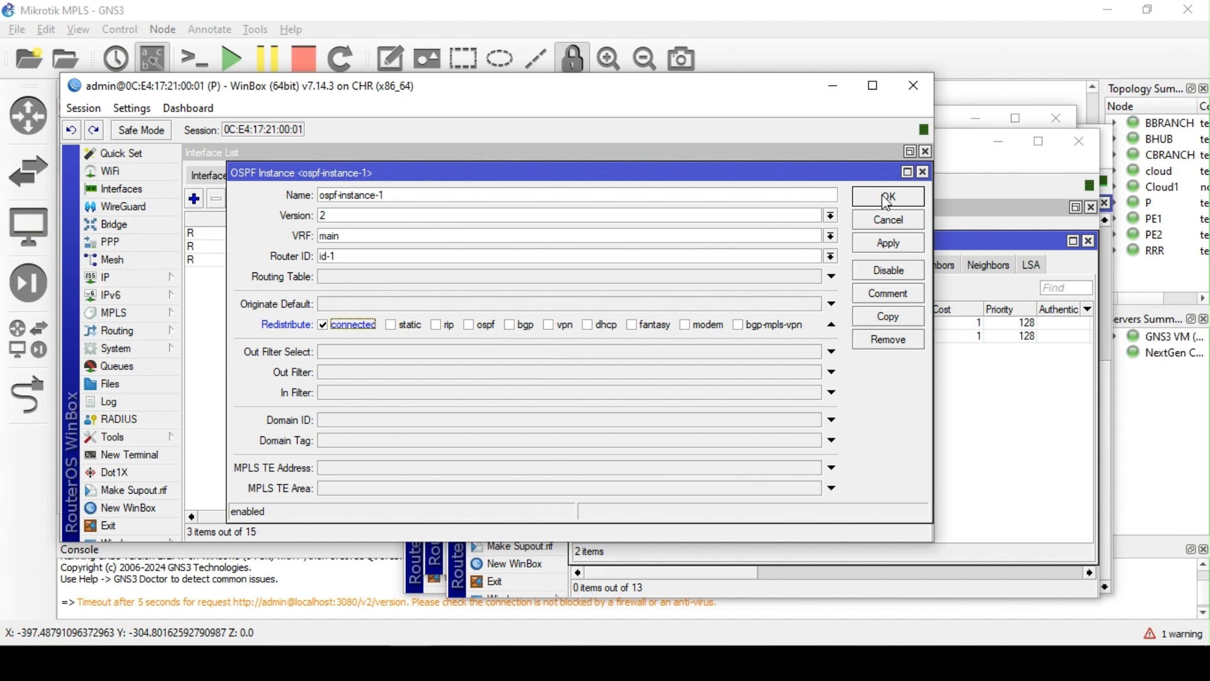
{"action": "left_click", "coordinate": [354, 325]}
{"action": "left_click", "coordinate": [888, 197]}
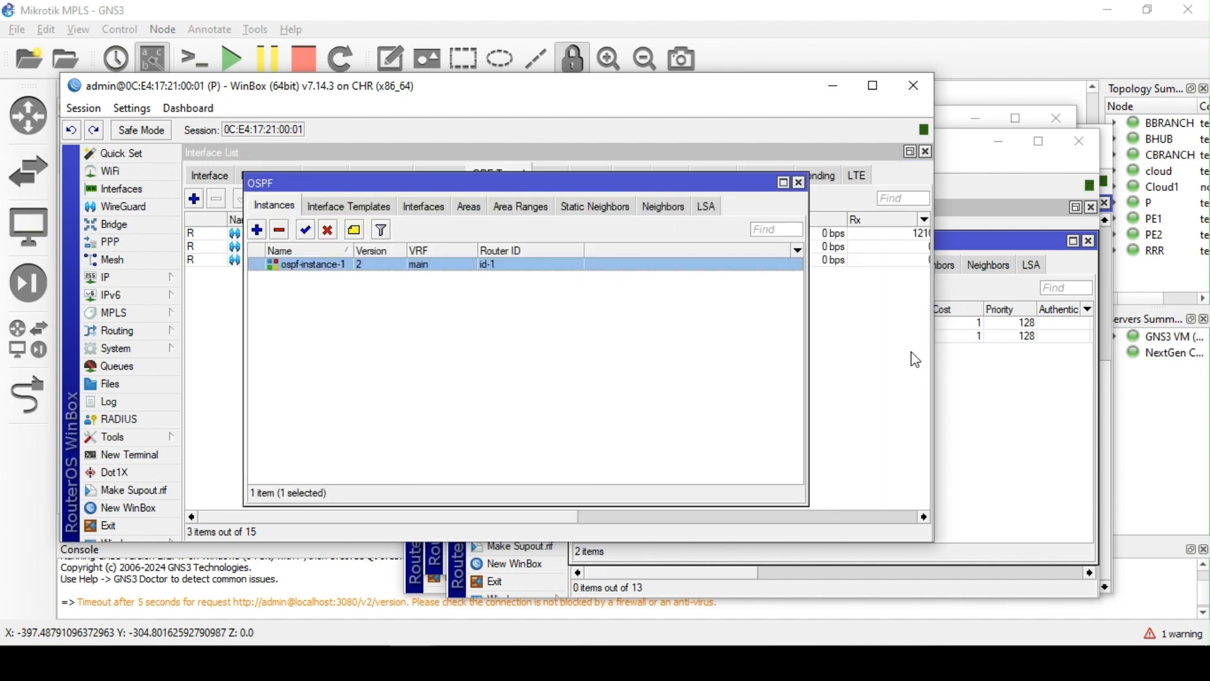
Check P's OSPF interface templates and open the out filter setting of ospf-instance-1 for editing
{"action": "left_click", "coordinate": [373, 207]}
{"action": "left_click", "coordinate": [348, 279]}
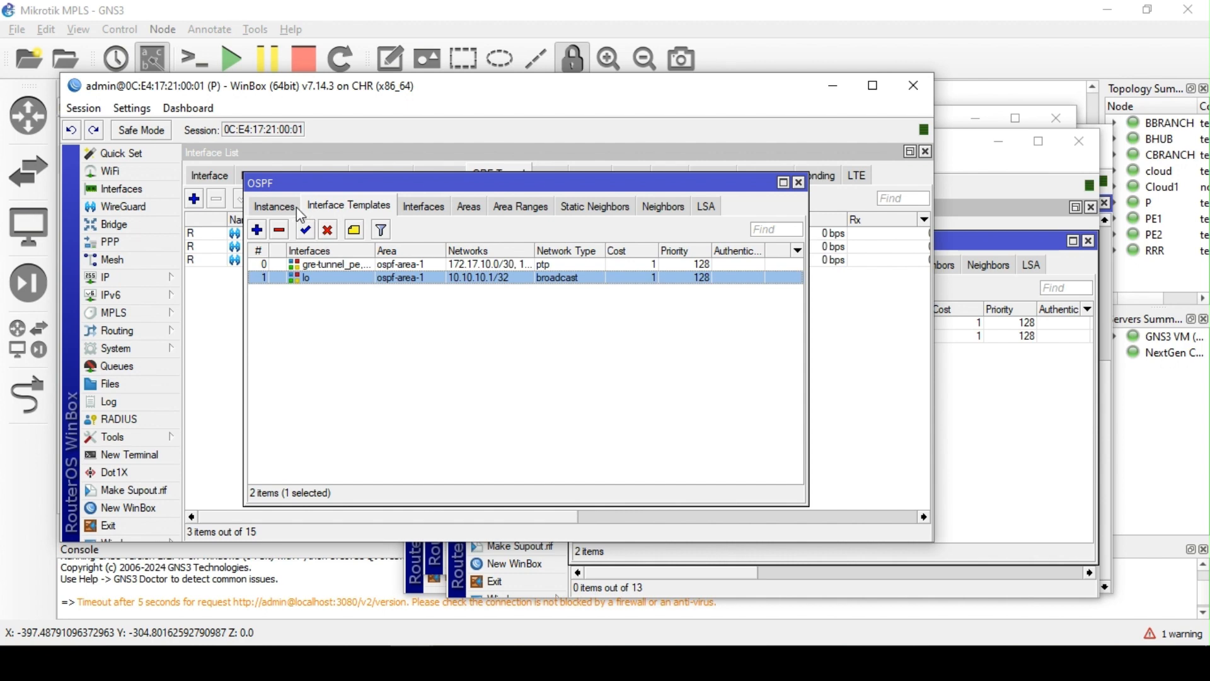
{"action": "left_click", "coordinate": [274, 207]}
{"action": "double_click", "coordinate": [318, 265]}
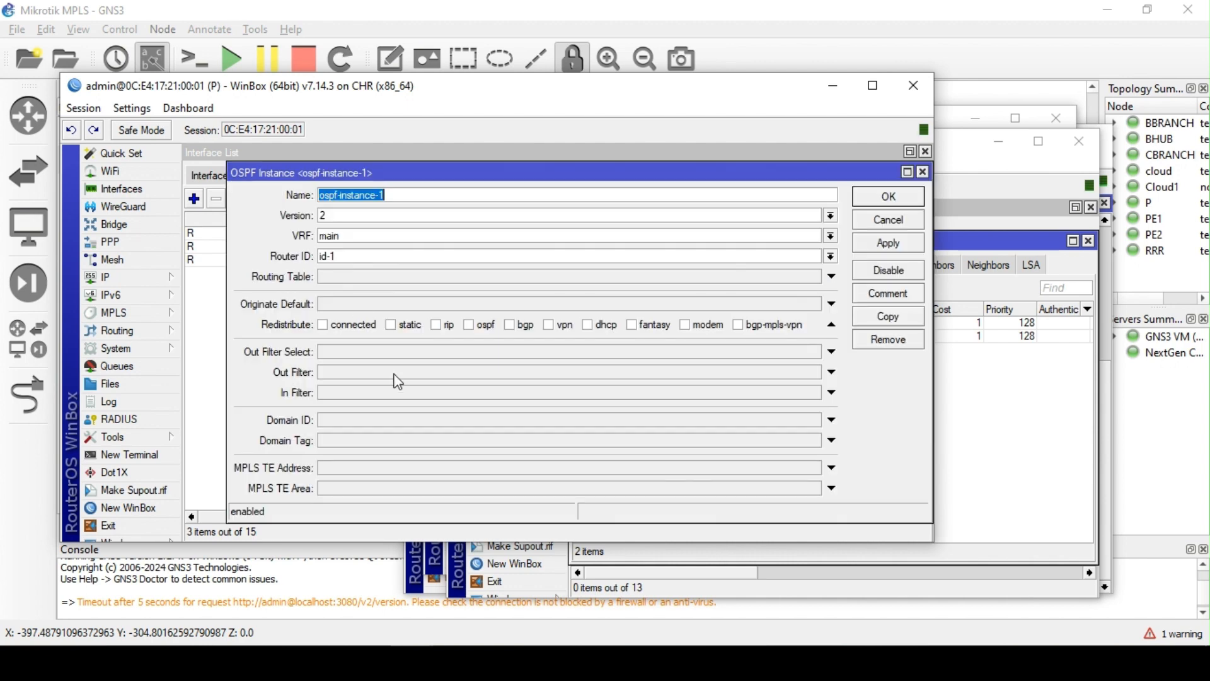
{"action": "left_click", "coordinate": [335, 377]}
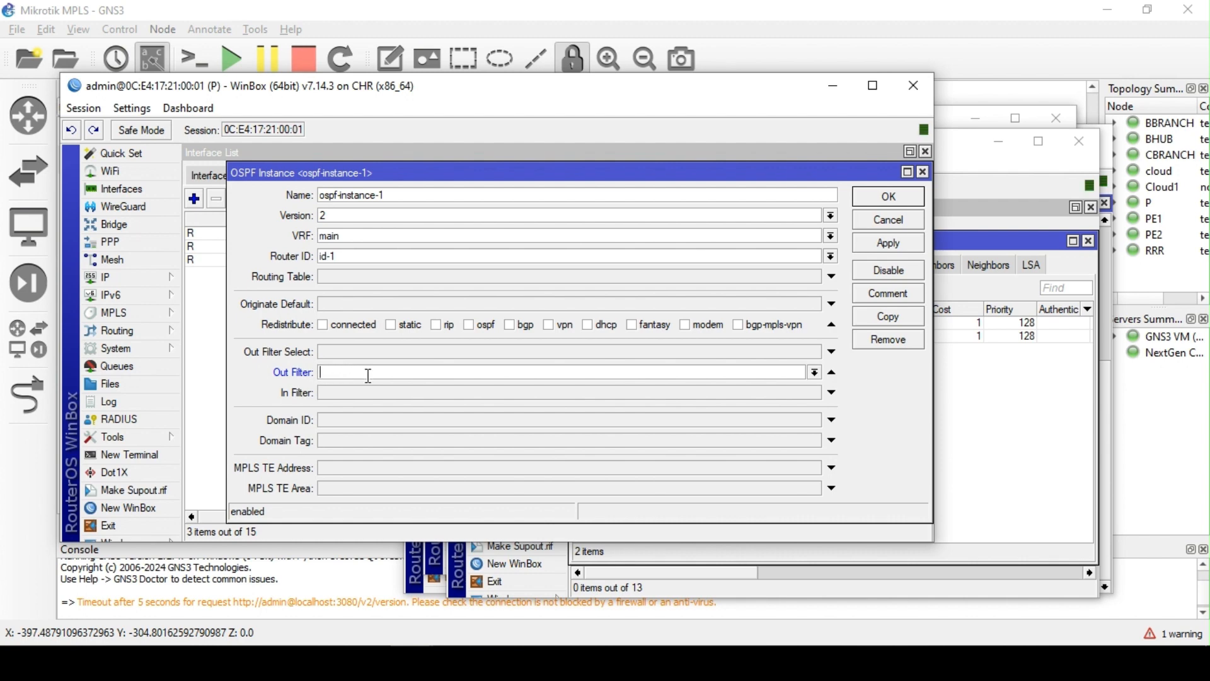
Try to compose a routing filter rule with an if condition for chain ospf-out in P's terminal
{"action": "left_click", "coordinate": [149, 453]}
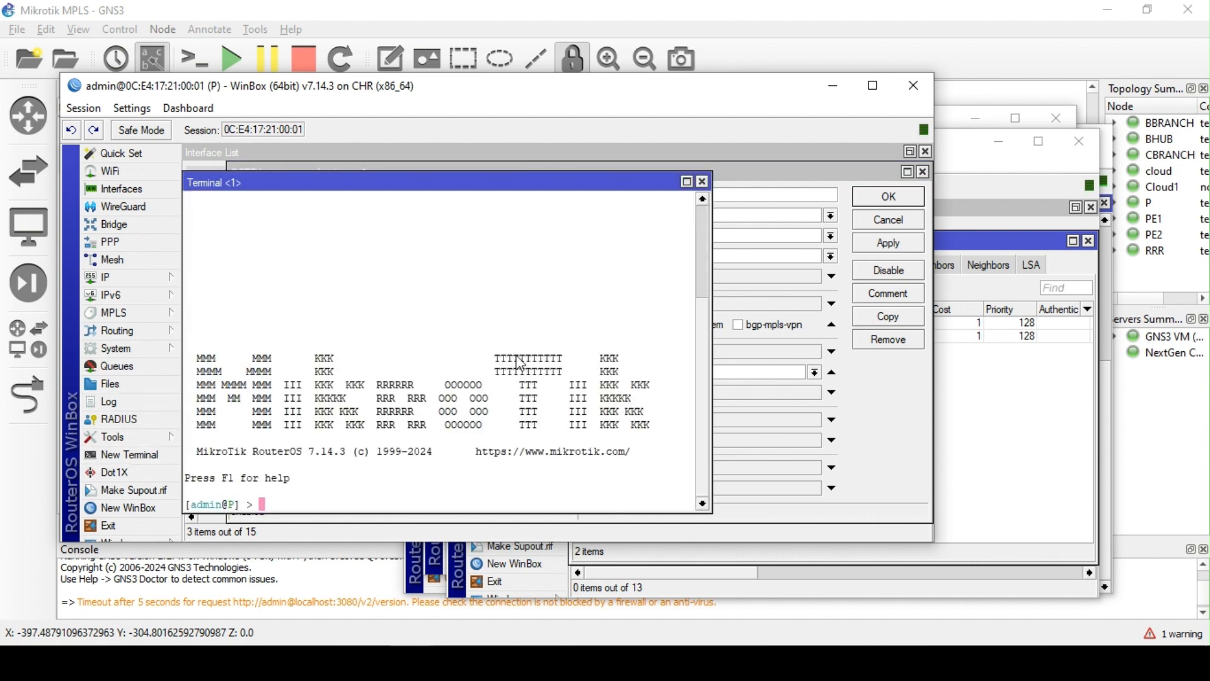
{"action": "left_click_drag", "start_coordinate": [712, 271], "coordinate": [836, 275]}
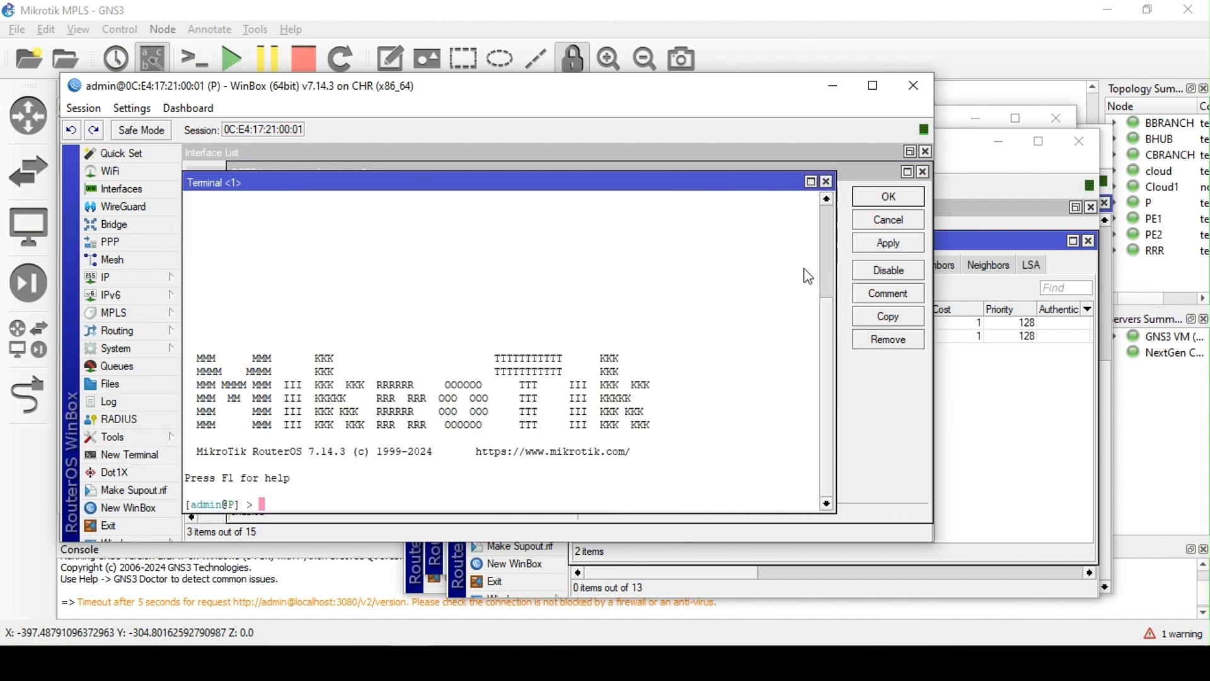
{"action": "type", "text": "routing/filter/add"}
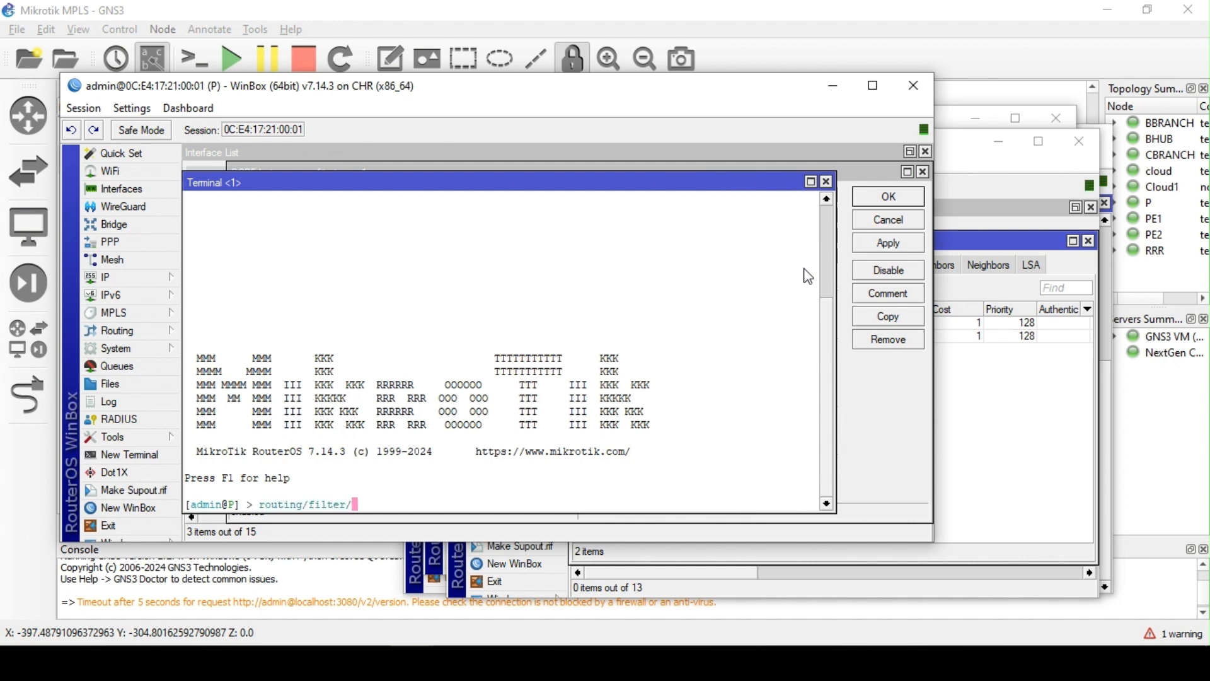
{"action": "key", "text": "BackSpace"}
{"action": "key", "text": "BackSpace"}
{"action": "key", "text": "BackSpace"}
{"action": "key", "text": "BackSpace"}
{"action": "type", "text": "rule/ad c"}
{"action": "key", "text": "Tab"}
{"action": "type", "text": "osp"}
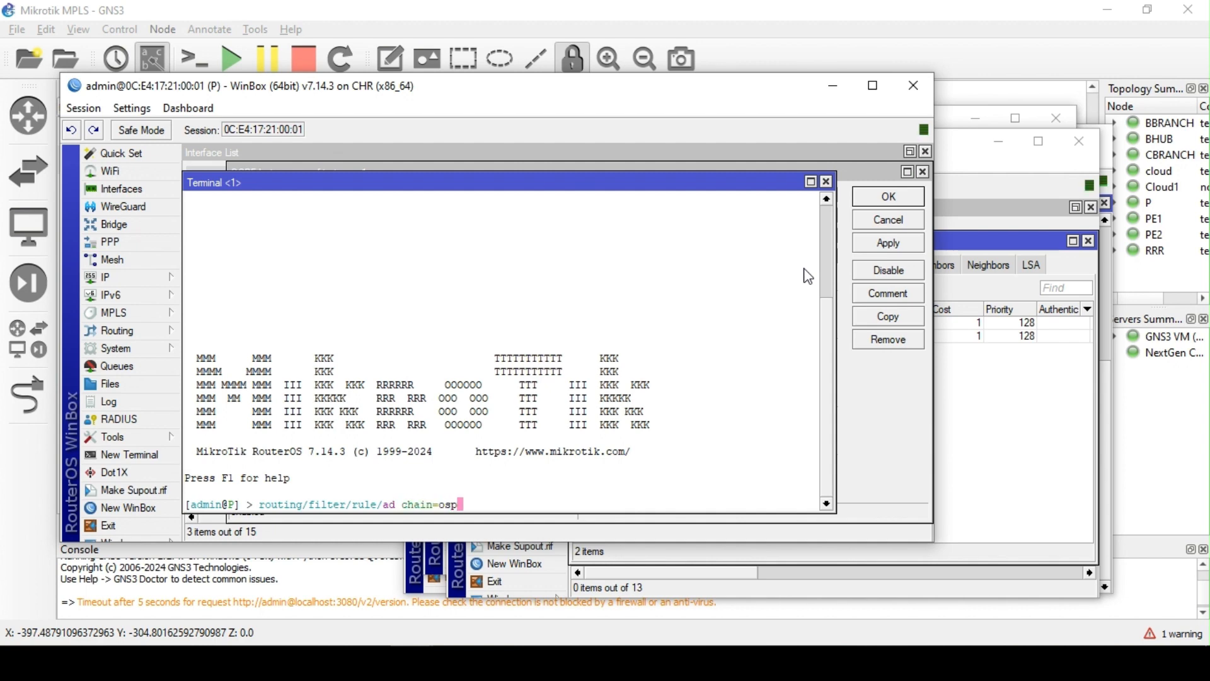
{"action": "type", "text": "f-out rule="}
{"action": "key", "text": "Tab"}
{"action": "key", "text": "BackSpace"}
{"action": "key", "text": "BackSpace"}
{"action": "key", "text": "BackSpace"}
{"action": "key", "text": "BackSpace"}
{"action": "key", "text": "BackSpace"}
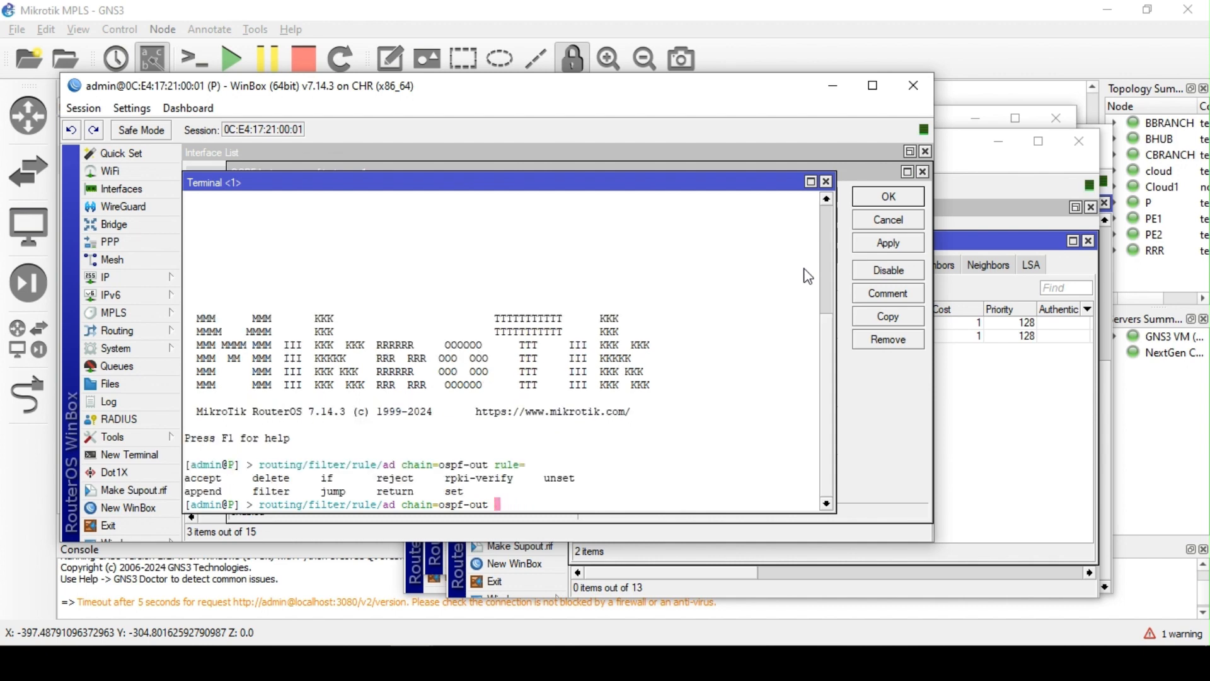
{"action": "type", "text": "add"}
{"action": "key", "text": "BackSpace"}
{"action": "key", "text": "BackSpace"}
{"action": "key", "text": "BackSpace"}
{"action": "key", "text": "BackSpace"}
{"action": "type", "text": "rule=\"if ("}
{"action": "left_click", "coordinate": [827, 181]}
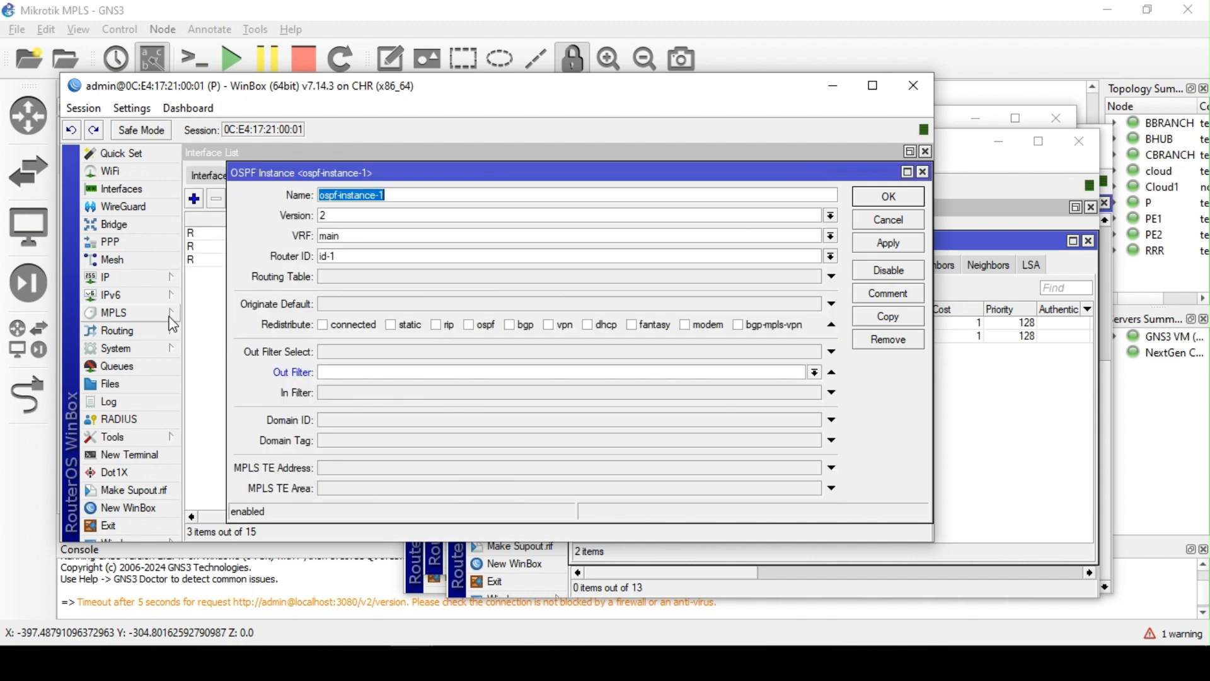
Review the networks and interfaces in P's IP address list
{"action": "left_click", "coordinate": [132, 279]}
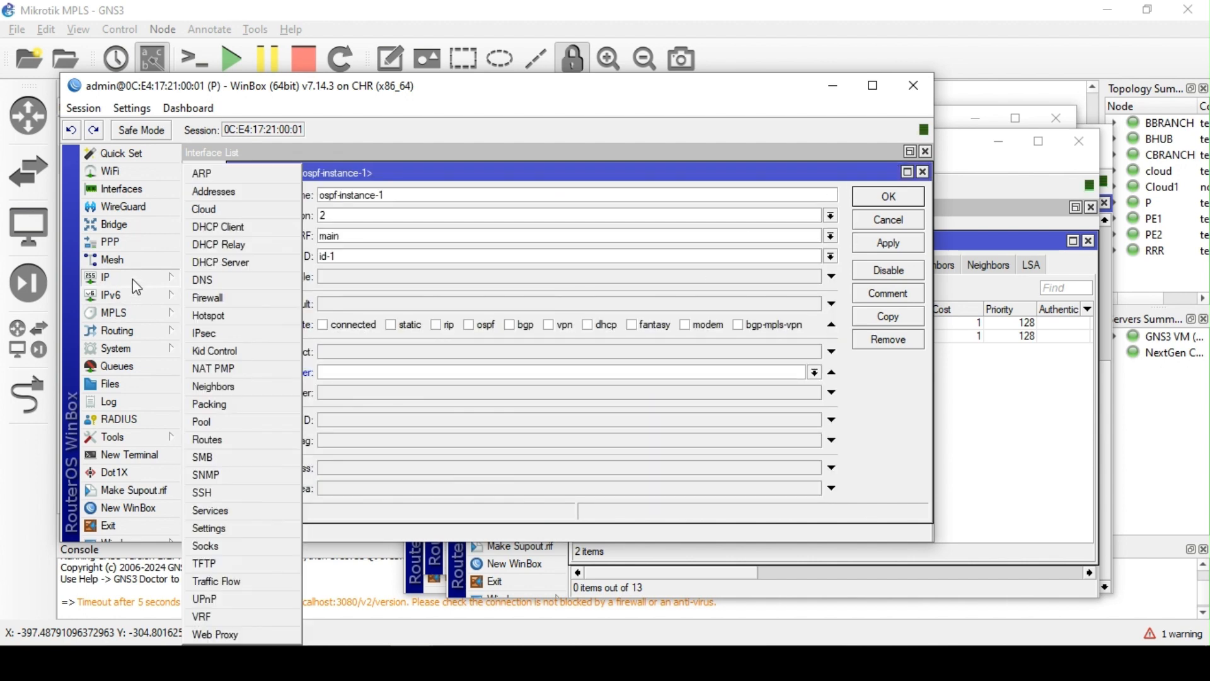
{"action": "left_click", "coordinate": [232, 192]}
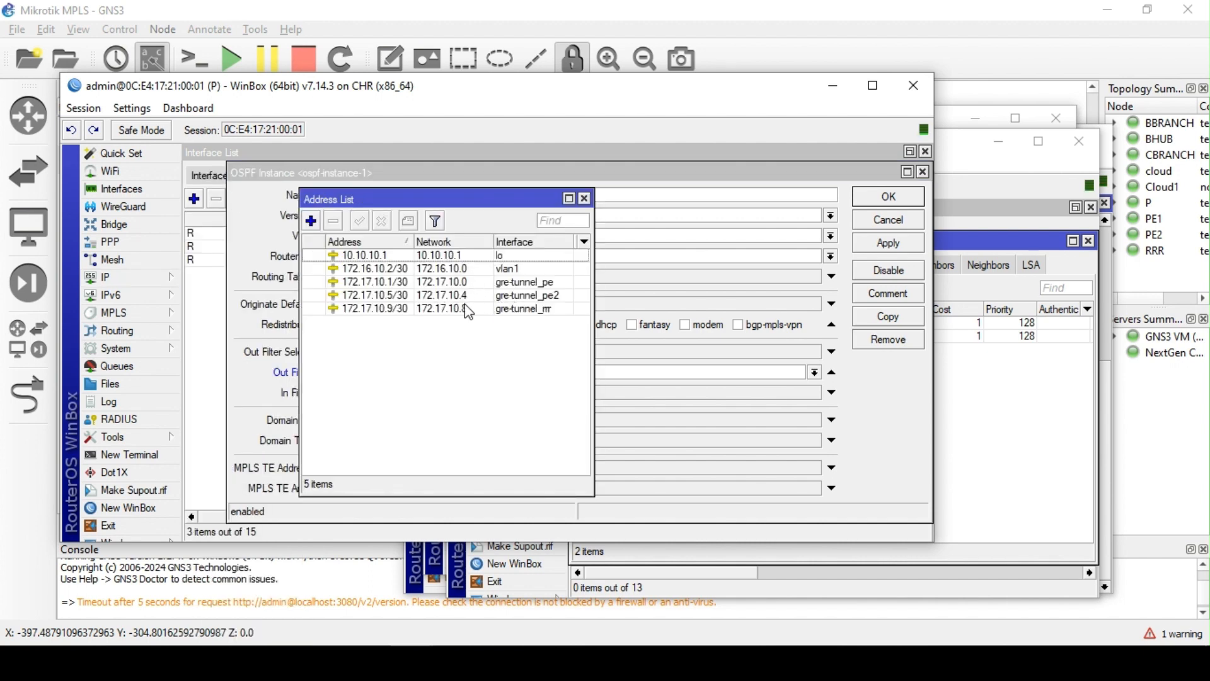
Review router P's vlan1 address and OSPF instance settings, close both windows, and show P's OSPF interface templates
{"action": "left_click", "coordinate": [383, 269]}
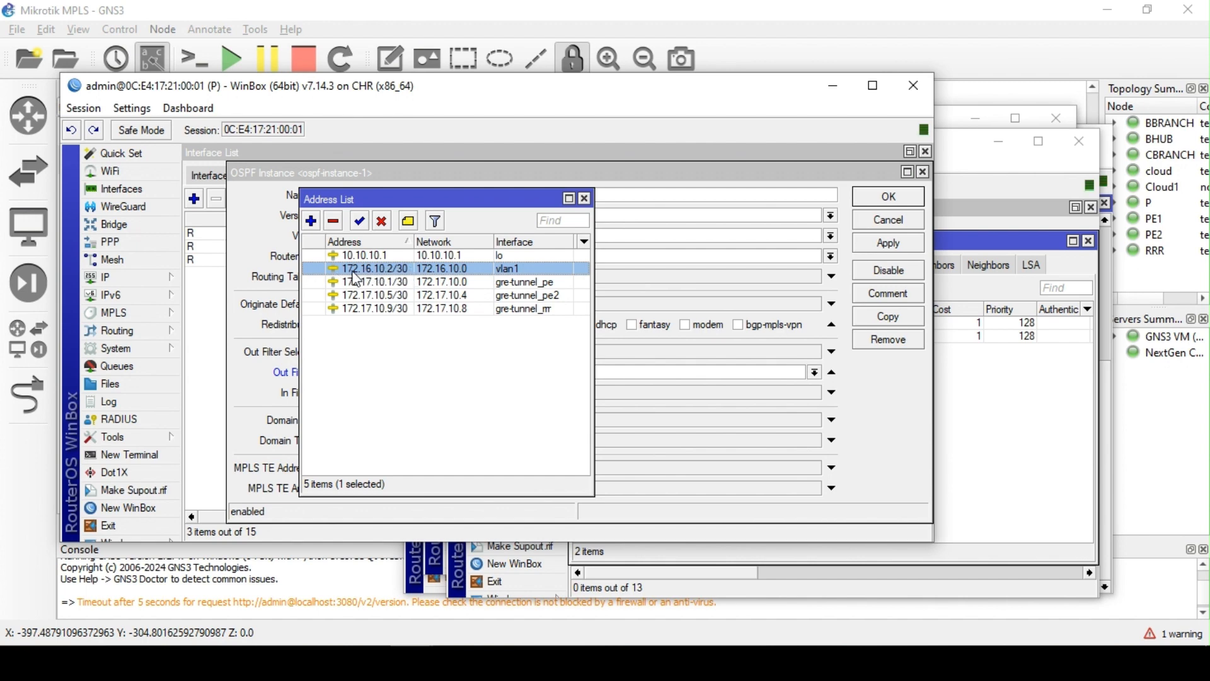
{"action": "left_click", "coordinate": [584, 199]}
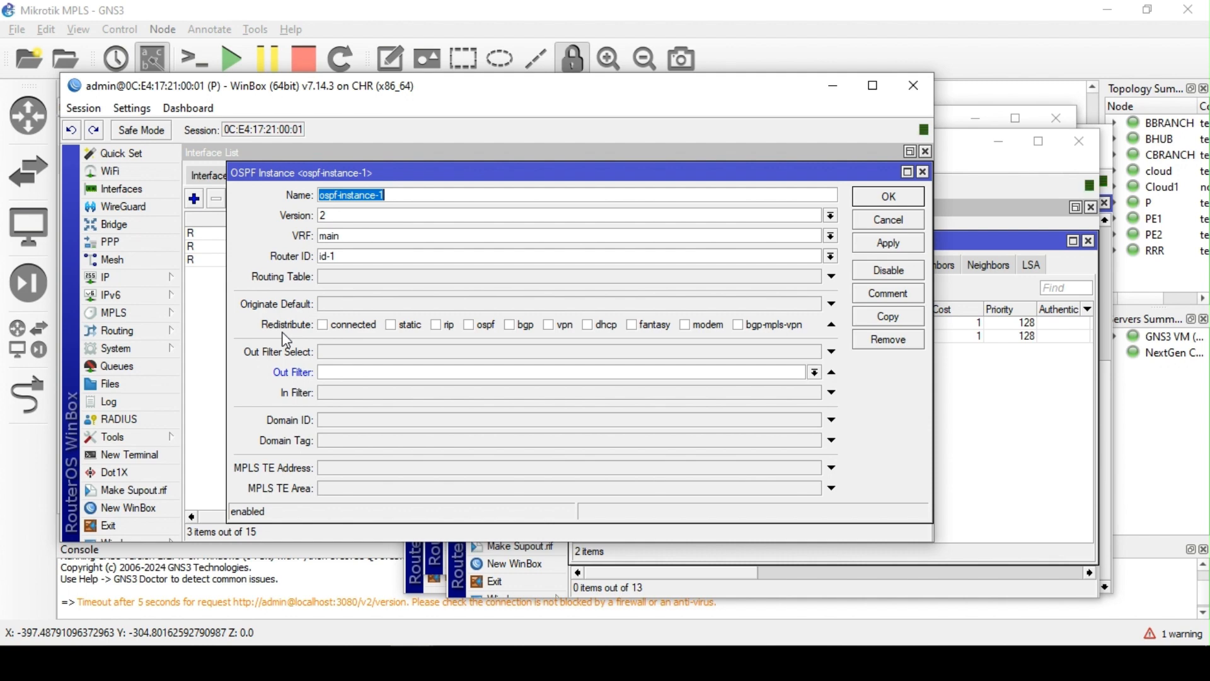
{"action": "left_click", "coordinate": [349, 372]}
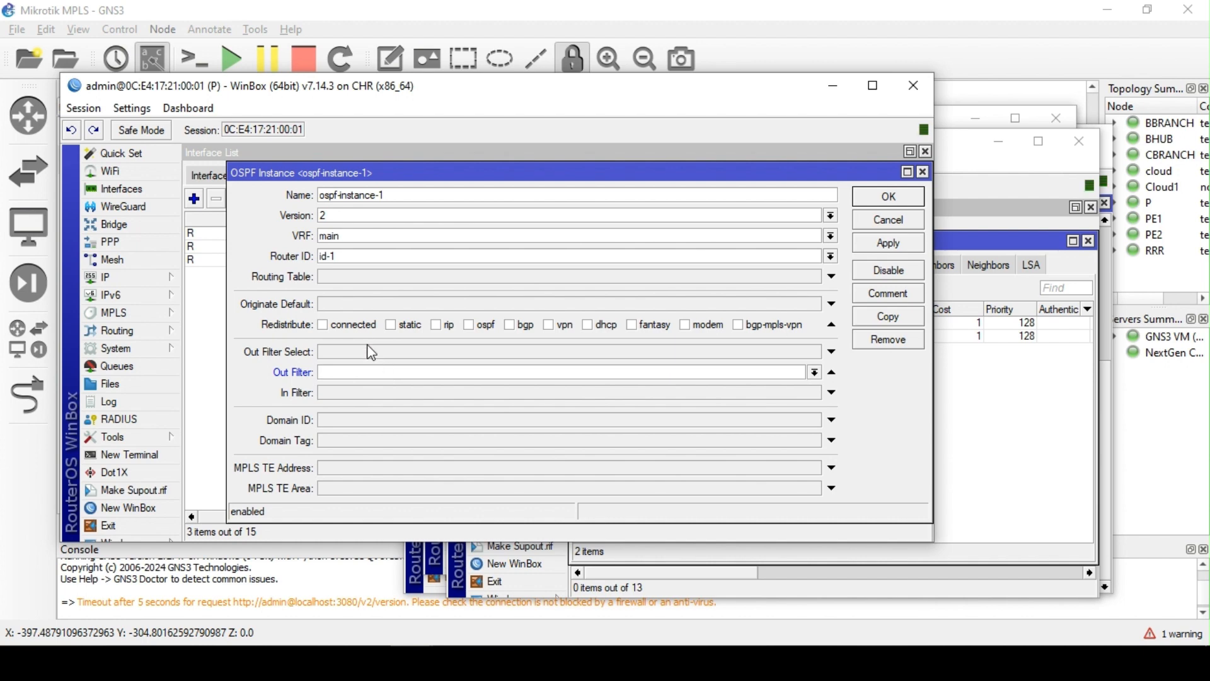
{"action": "left_click", "coordinate": [976, 391]}
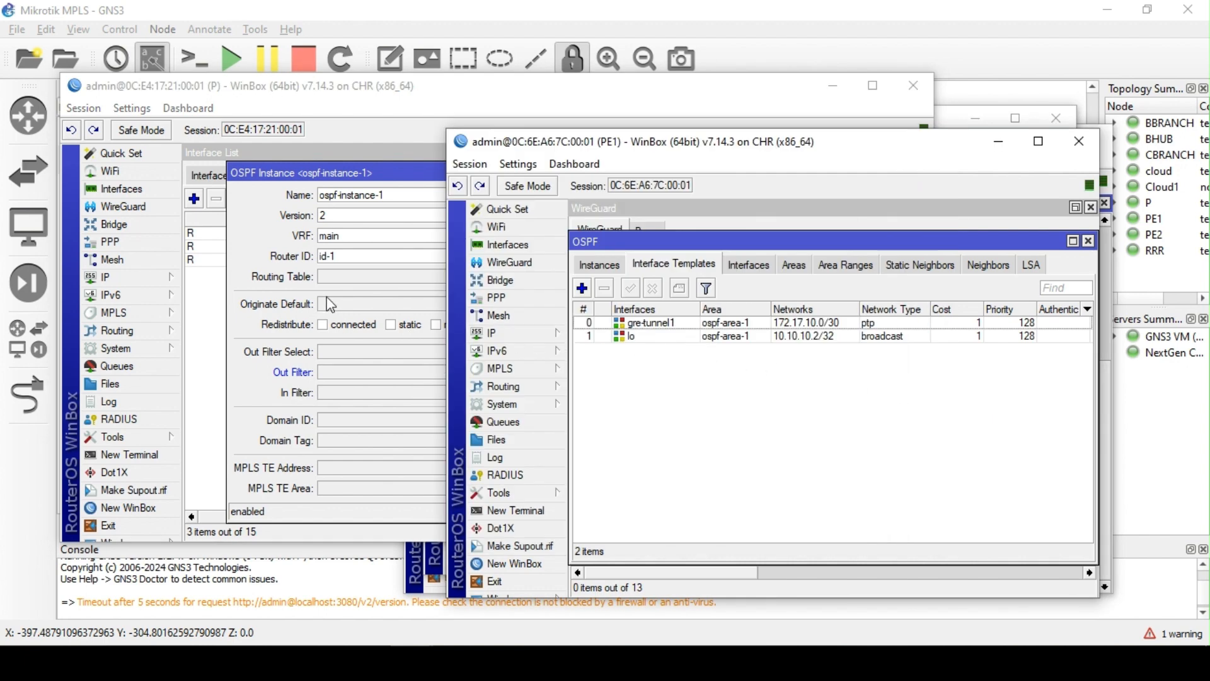
{"action": "left_click", "coordinate": [345, 180]}
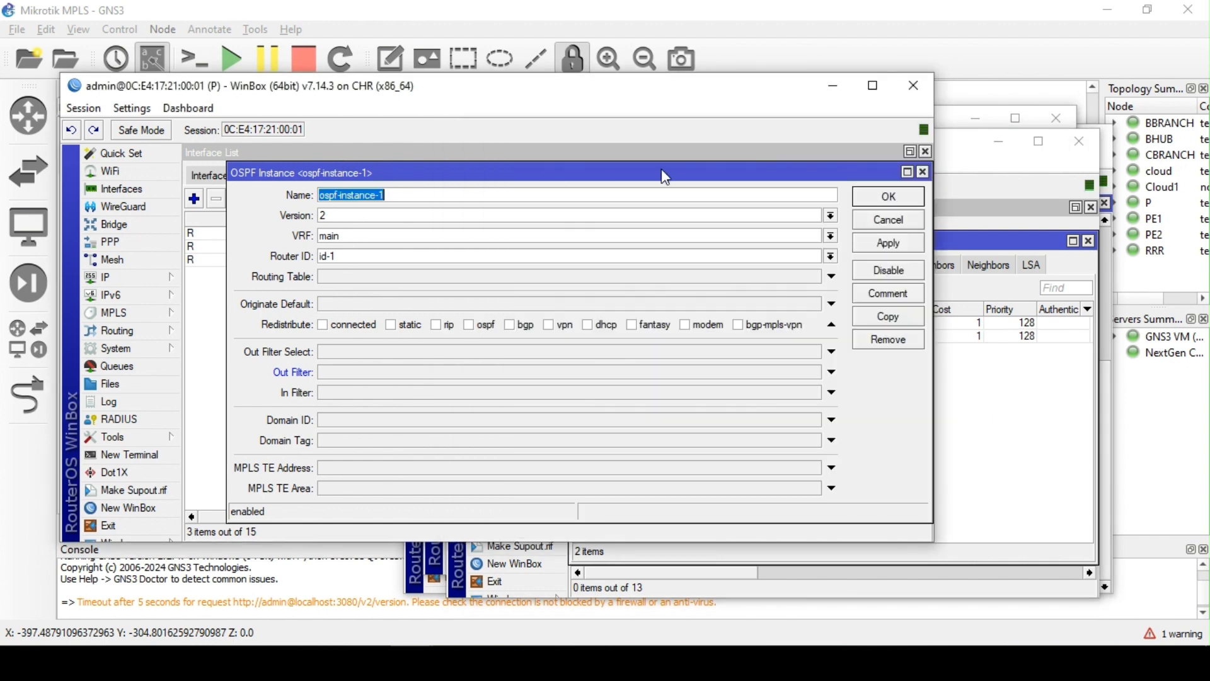
{"action": "left_click", "coordinate": [923, 172]}
{"action": "left_click", "coordinate": [337, 206]}
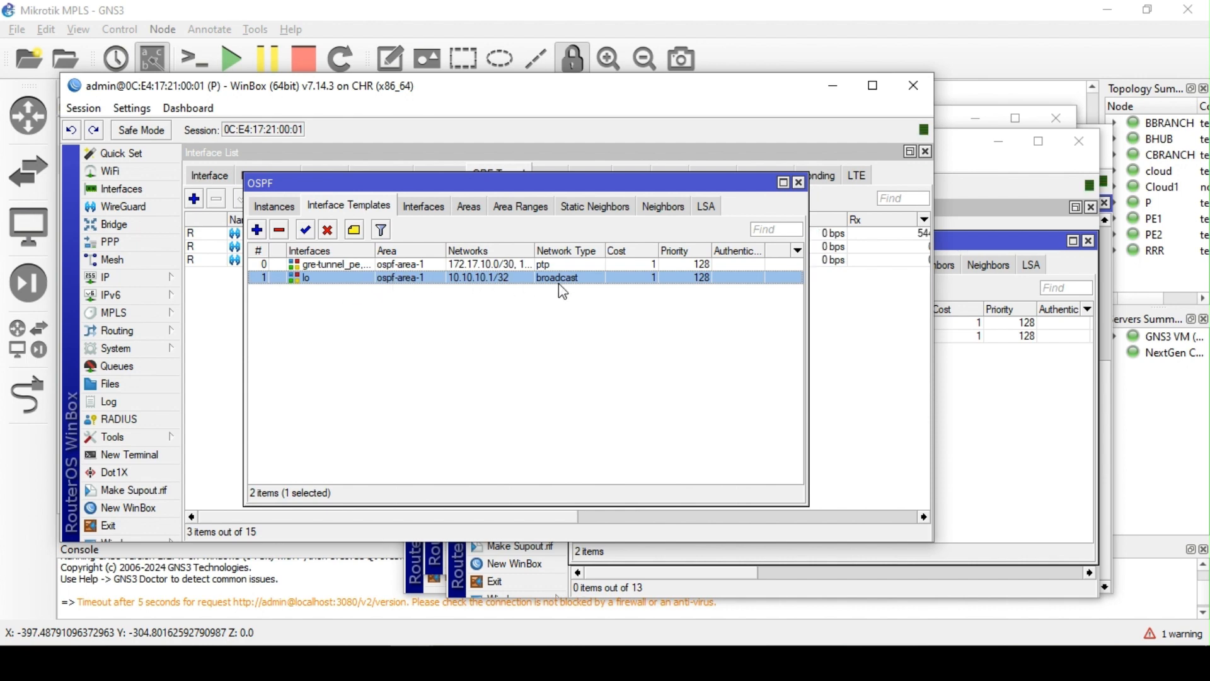
Display PE1's route list and examine the OSPF details of the 10.10.10.1/32 route
{"action": "left_click", "coordinate": [976, 399]}
{"action": "left_click", "coordinate": [504, 333]}
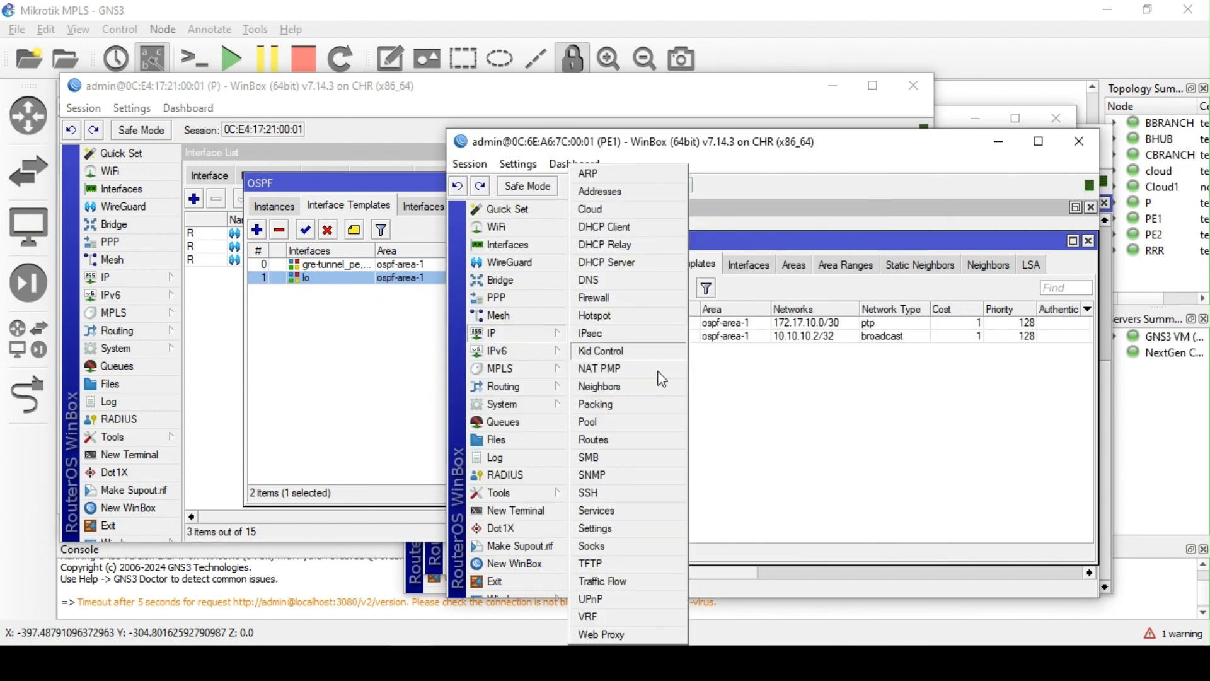
{"action": "left_click", "coordinate": [621, 440]}
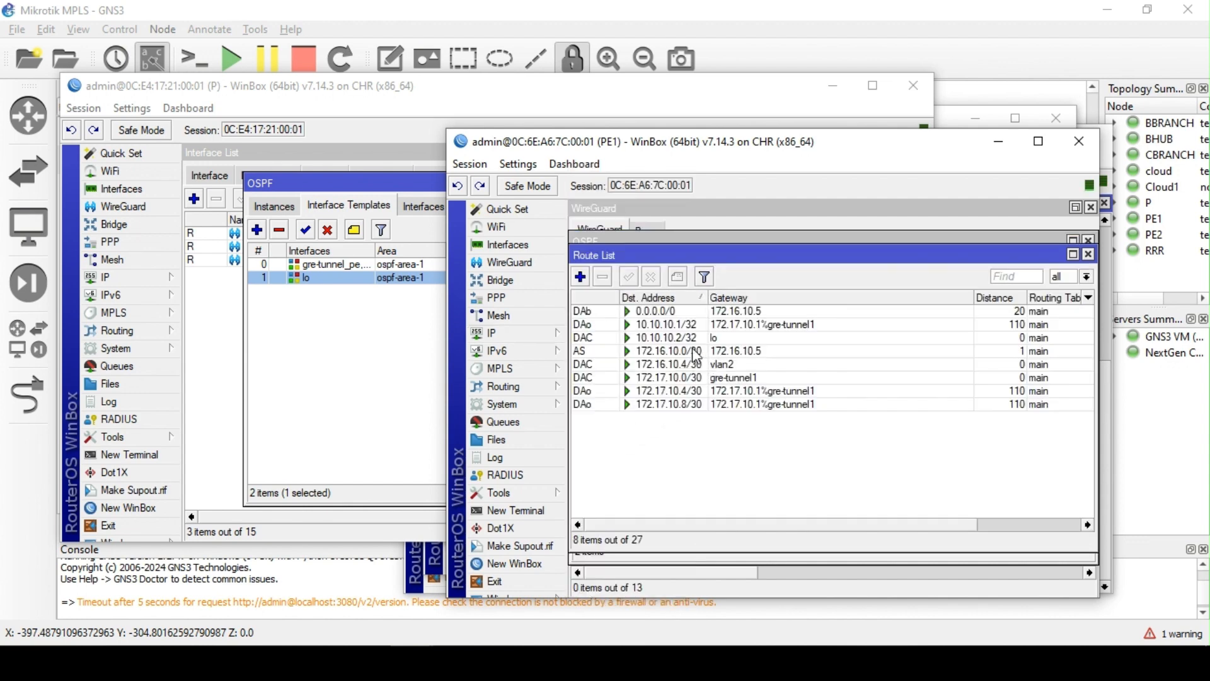
{"action": "left_click", "coordinate": [672, 325]}
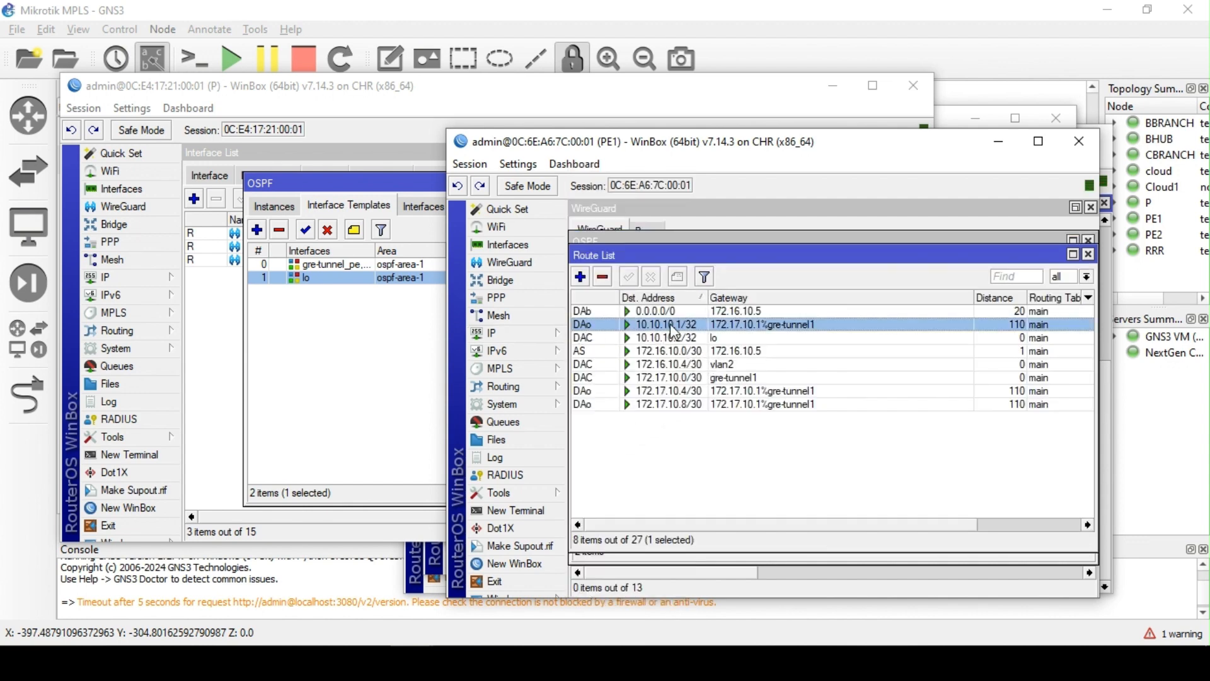
{"action": "double_click", "coordinate": [672, 327]}
{"action": "left_click", "coordinate": [760, 234]}
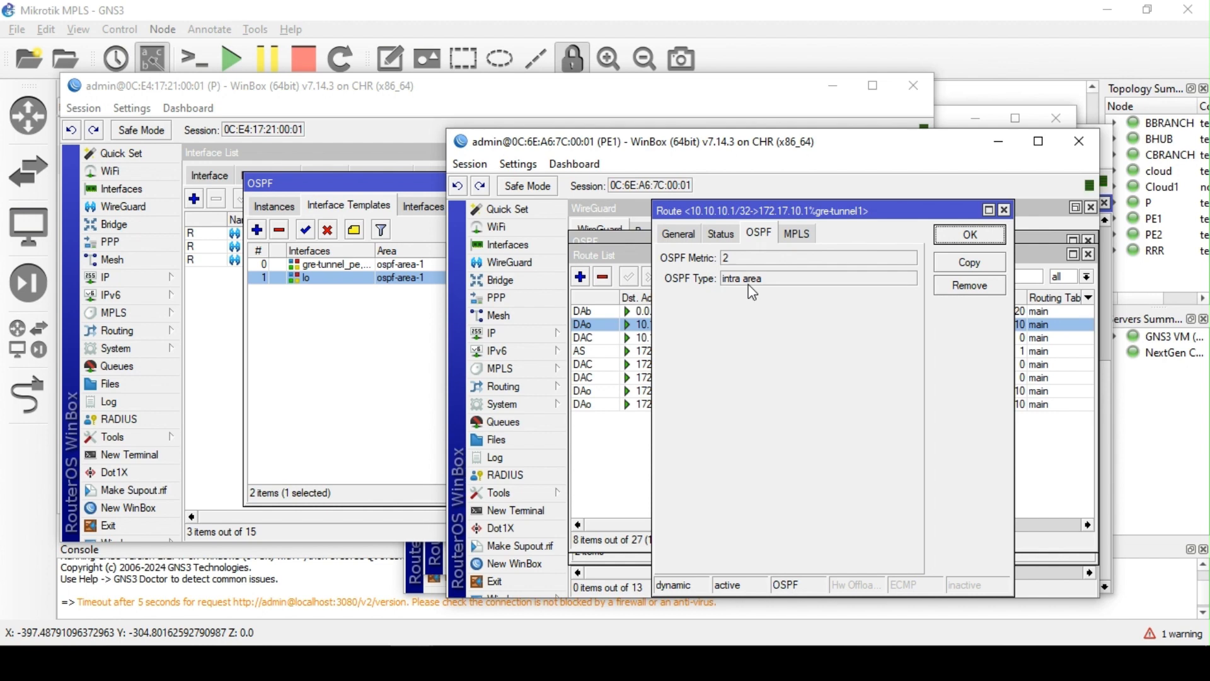
Check the area ID and type of ospf-area-1 among router P's OSPF areas
{"action": "left_click", "coordinate": [332, 340]}
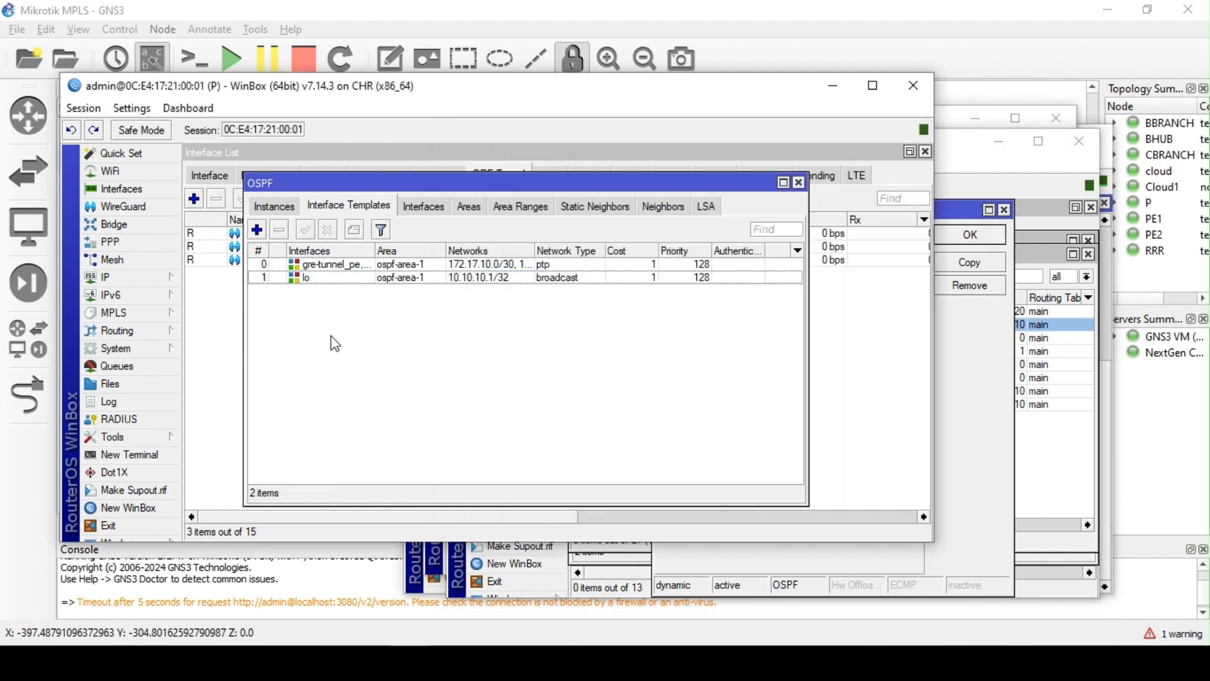
{"action": "left_click", "coordinate": [476, 206]}
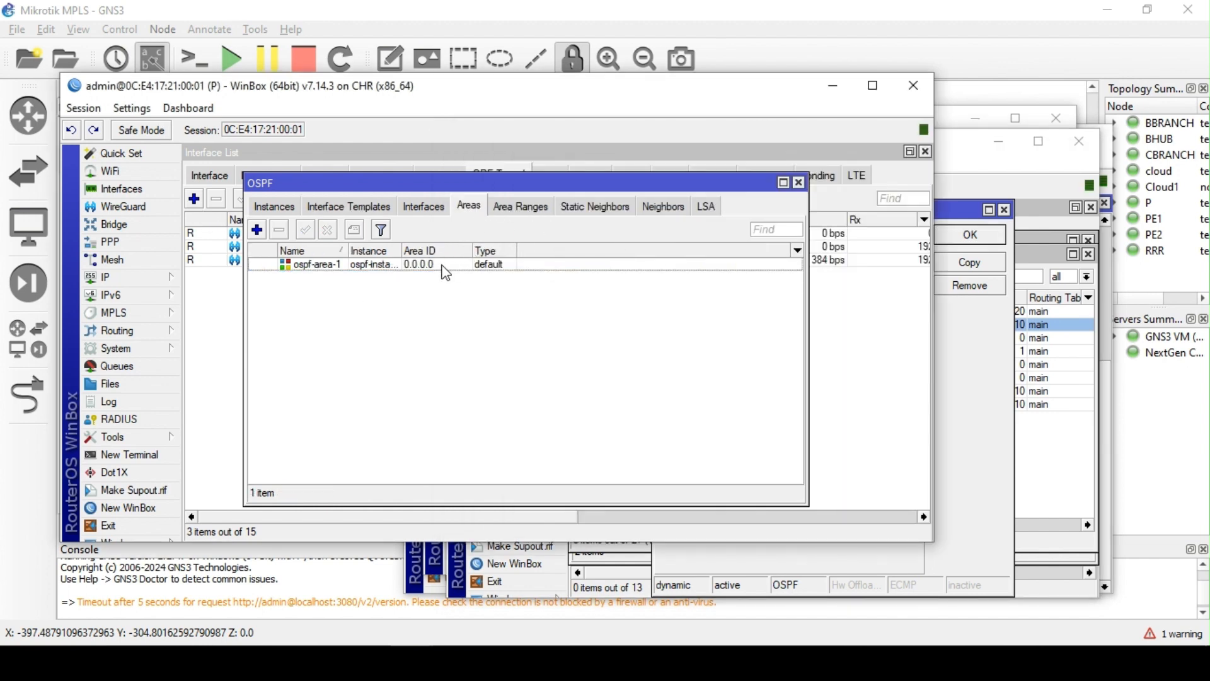
{"action": "left_click", "coordinate": [489, 264]}
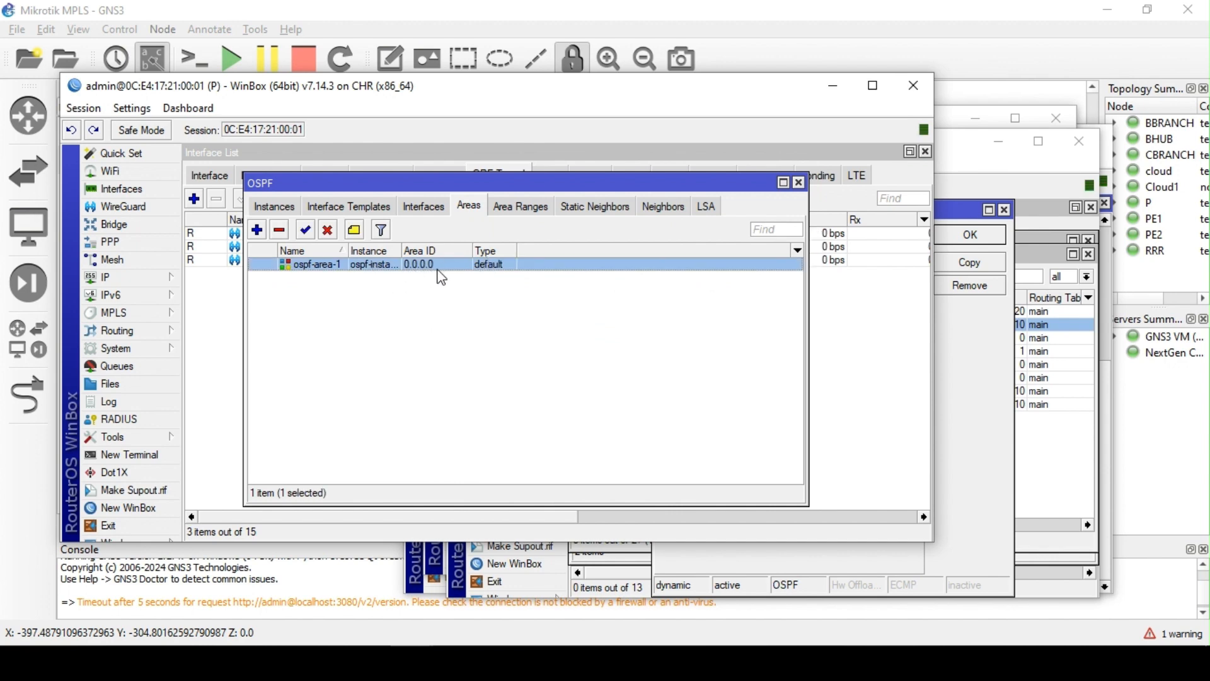
View the GNS3 topology, return to the WinBox sessions of P and PE1, and close PE1's route details
{"action": "left_click", "coordinate": [835, 70]}
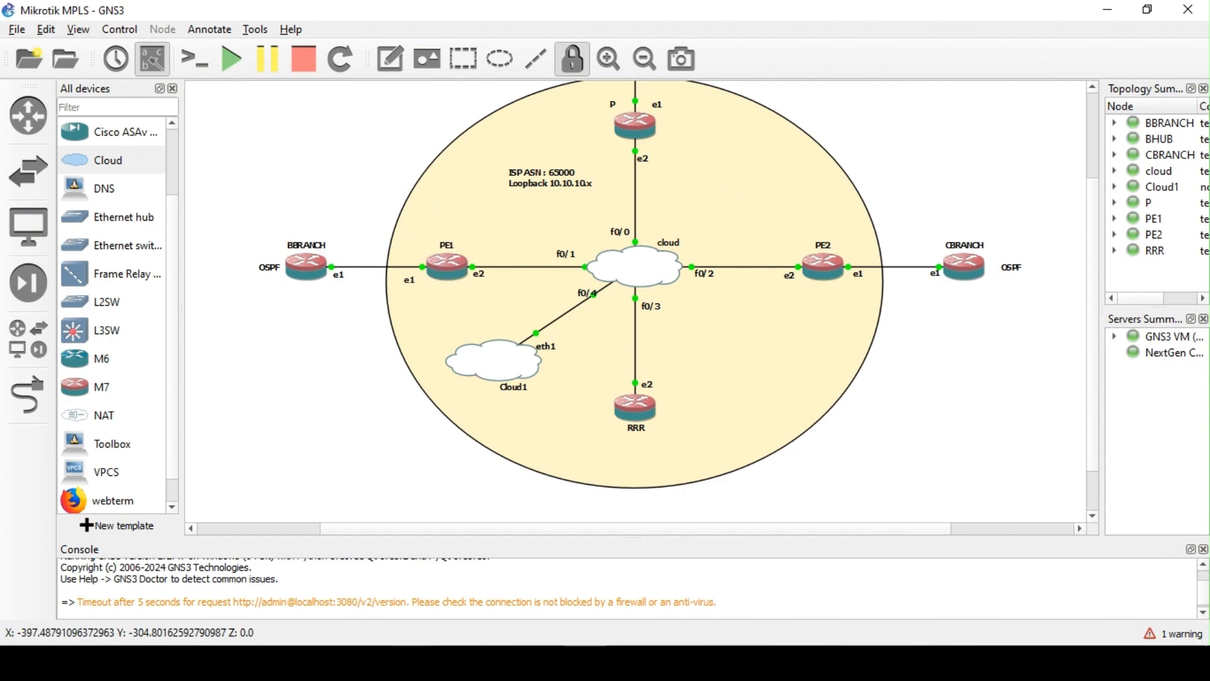
{"action": "mouse_move", "coordinate": [411, 656]}
{"action": "left_click", "coordinate": [221, 589]}
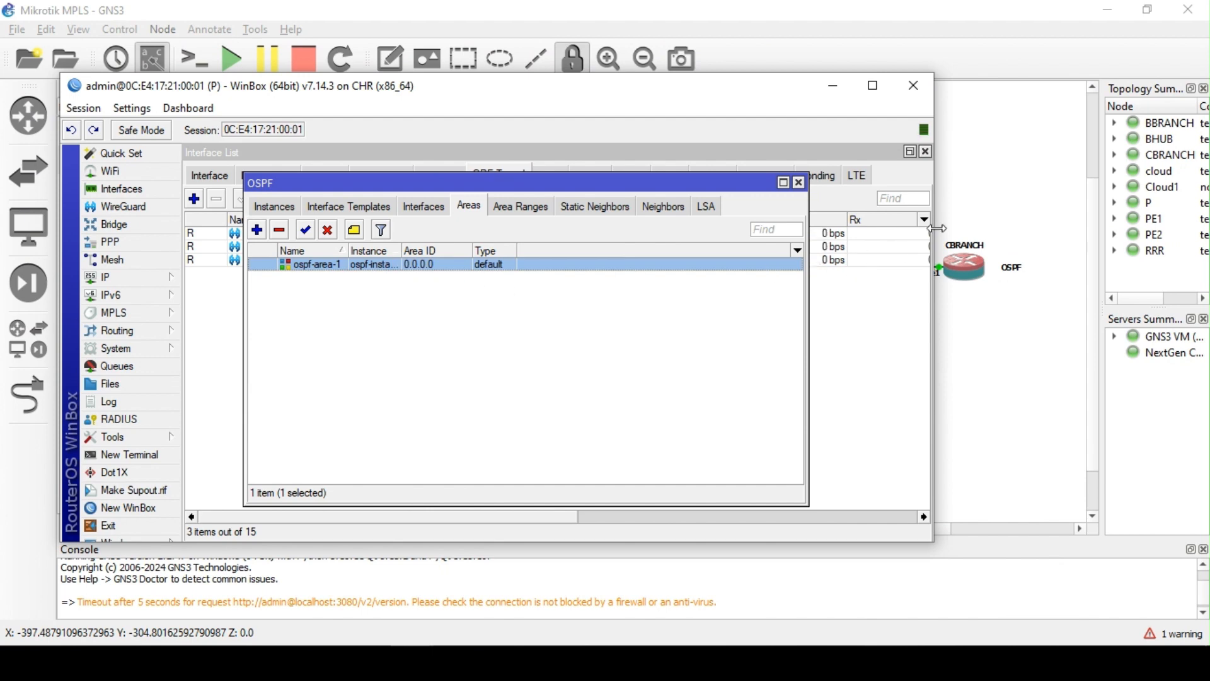
{"action": "left_click", "coordinate": [984, 198]}
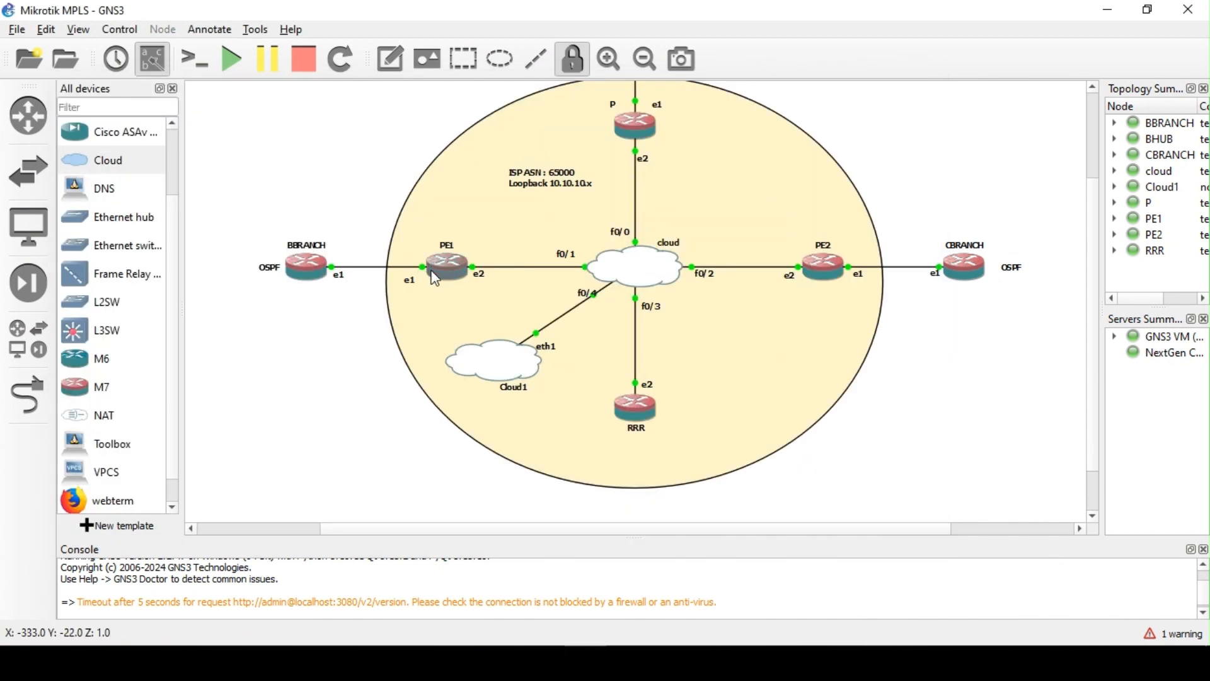
{"action": "mouse_move", "coordinate": [408, 658]}
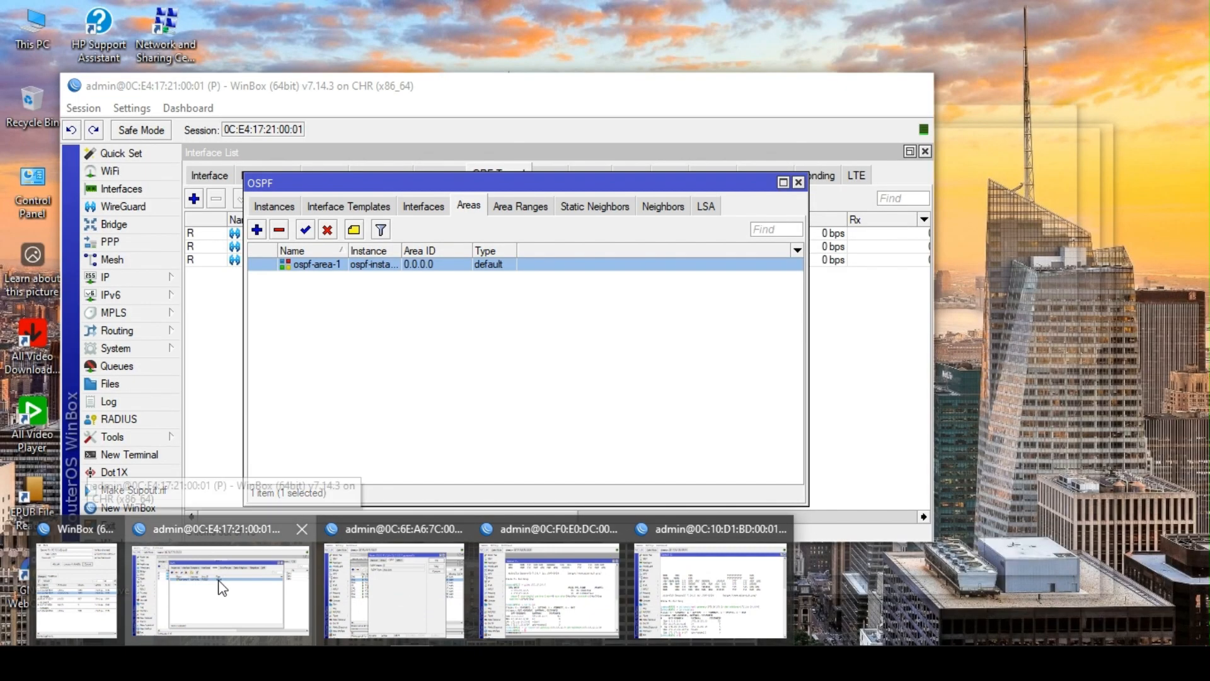
{"action": "left_click", "coordinate": [221, 580]}
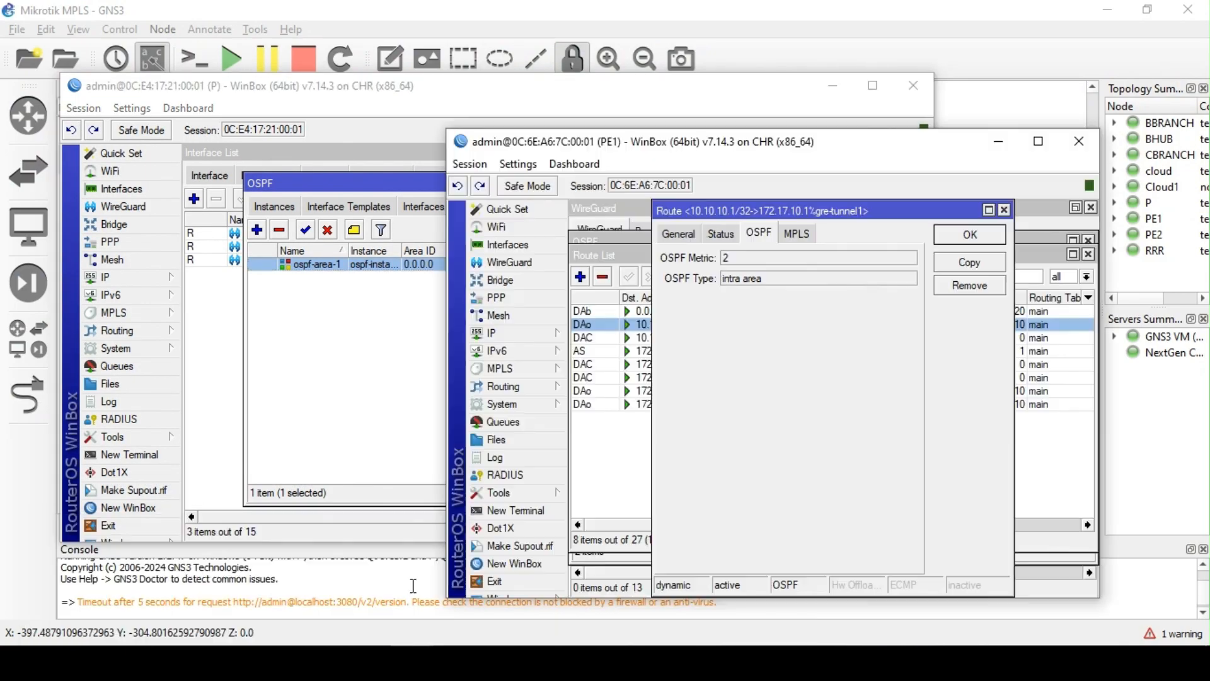
{"action": "left_click", "coordinate": [394, 599]}
{"action": "left_click", "coordinate": [971, 234]}
Open ospf-instance-1 on router P and select connected routes for redistribution
{"action": "left_click", "coordinate": [296, 209]}
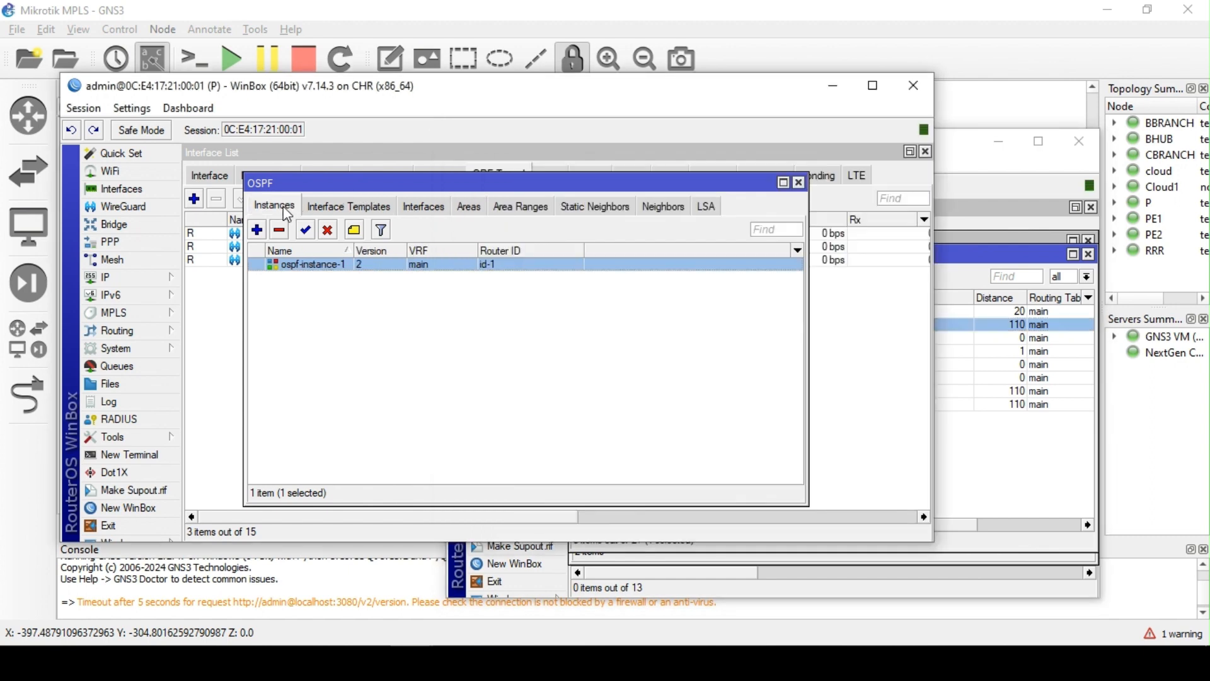
{"action": "double_click", "coordinate": [317, 268]}
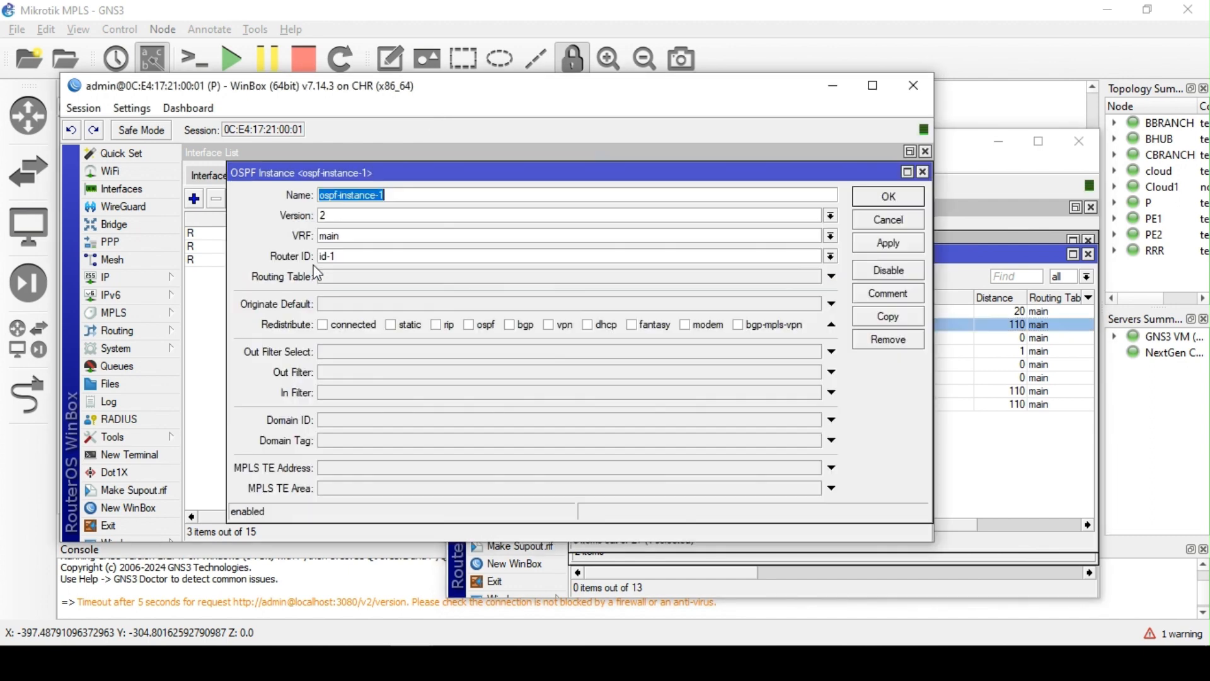
{"action": "left_click", "coordinate": [138, 278]}
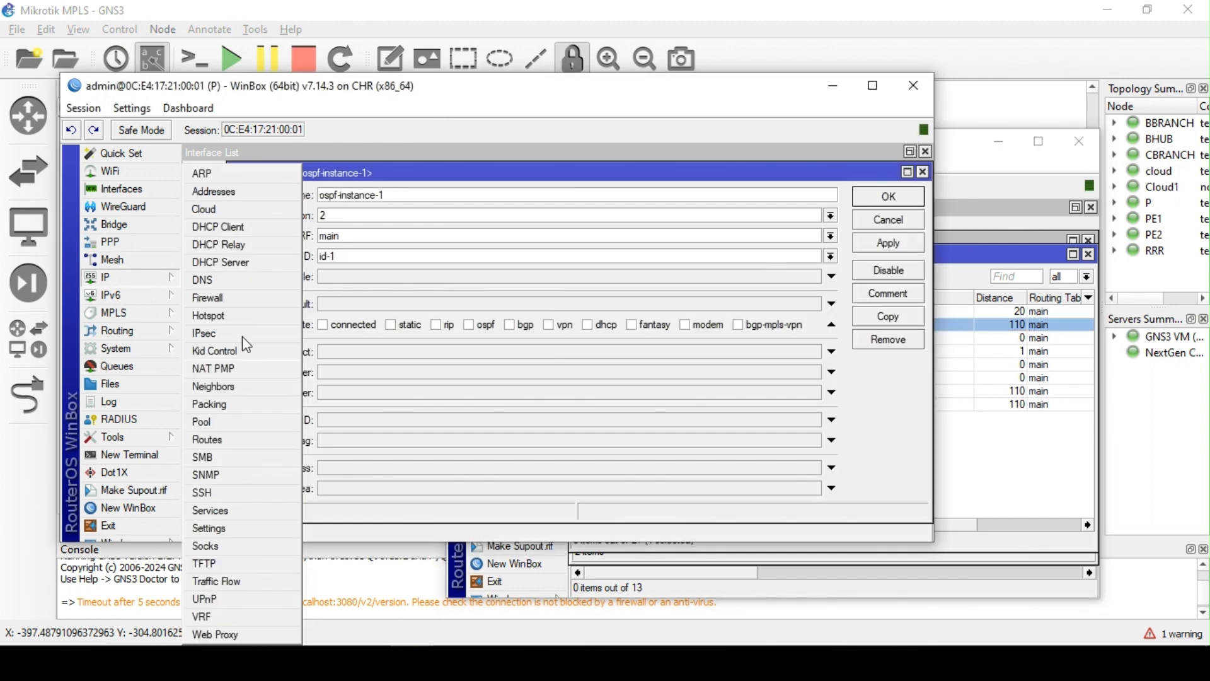
{"action": "left_click", "coordinate": [447, 168]}
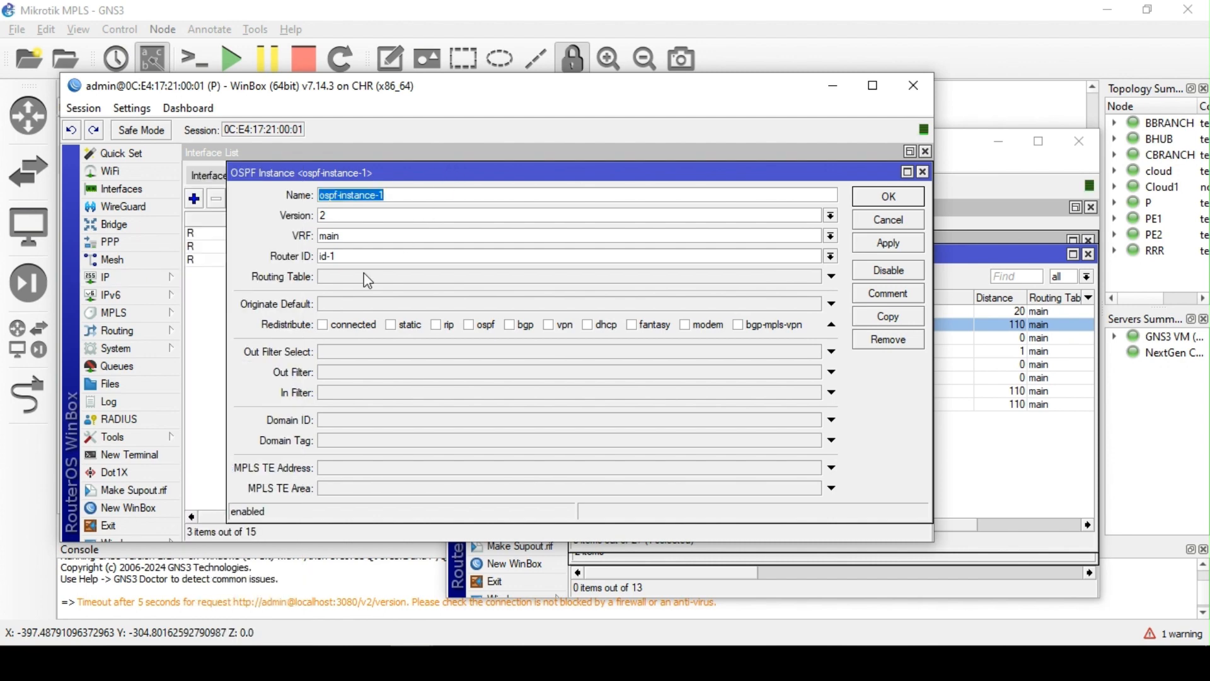
{"action": "left_click", "coordinate": [323, 325]}
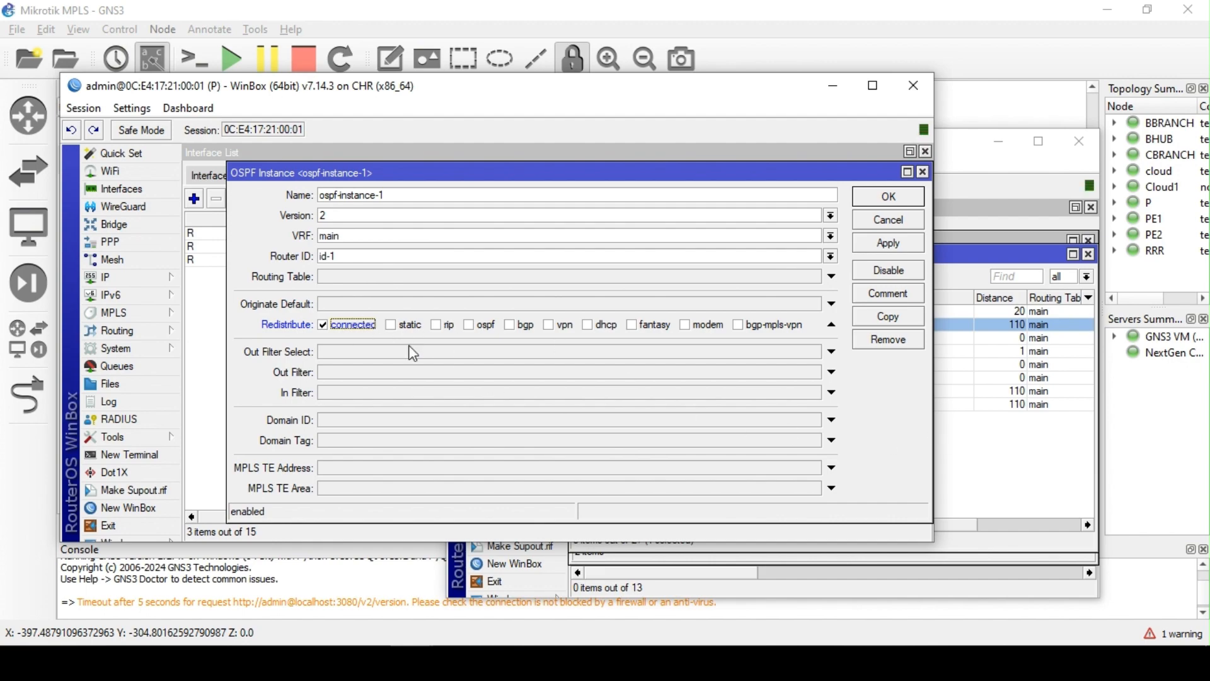
Switch to PE1's session and check the OSPF type of the 10.10.10.1/32 route again
{"action": "mouse_move", "coordinate": [443, 616]}
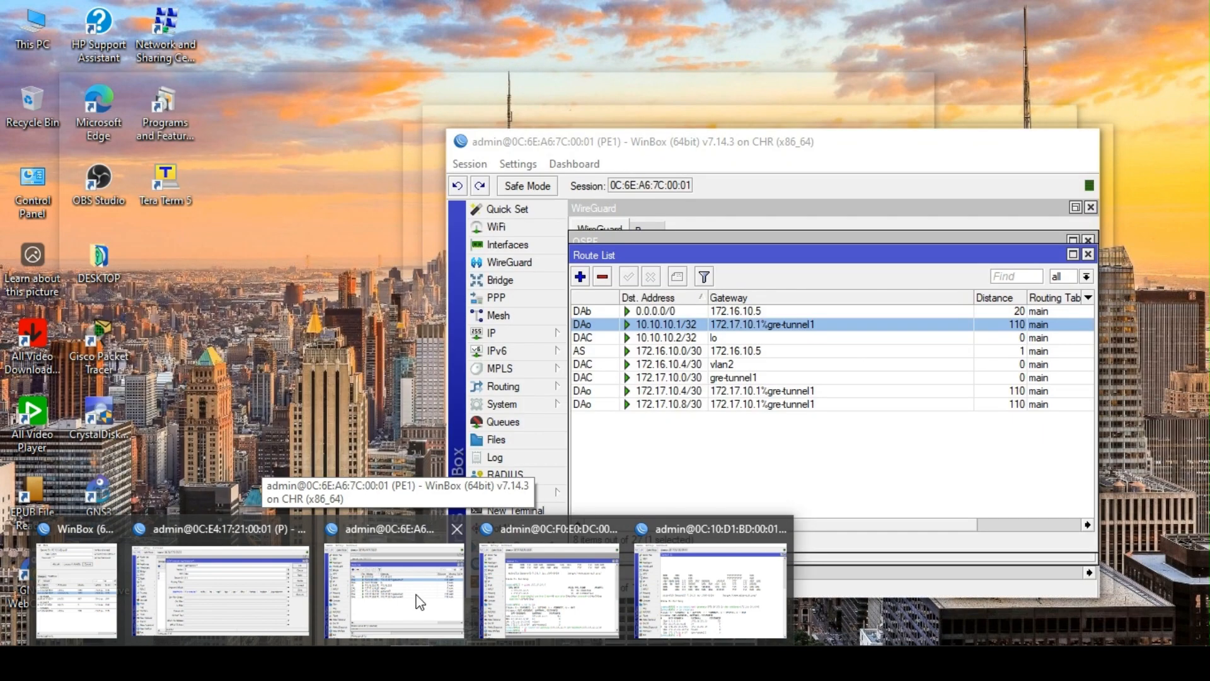
{"action": "left_click", "coordinate": [420, 602]}
{"action": "double_click", "coordinate": [667, 323]}
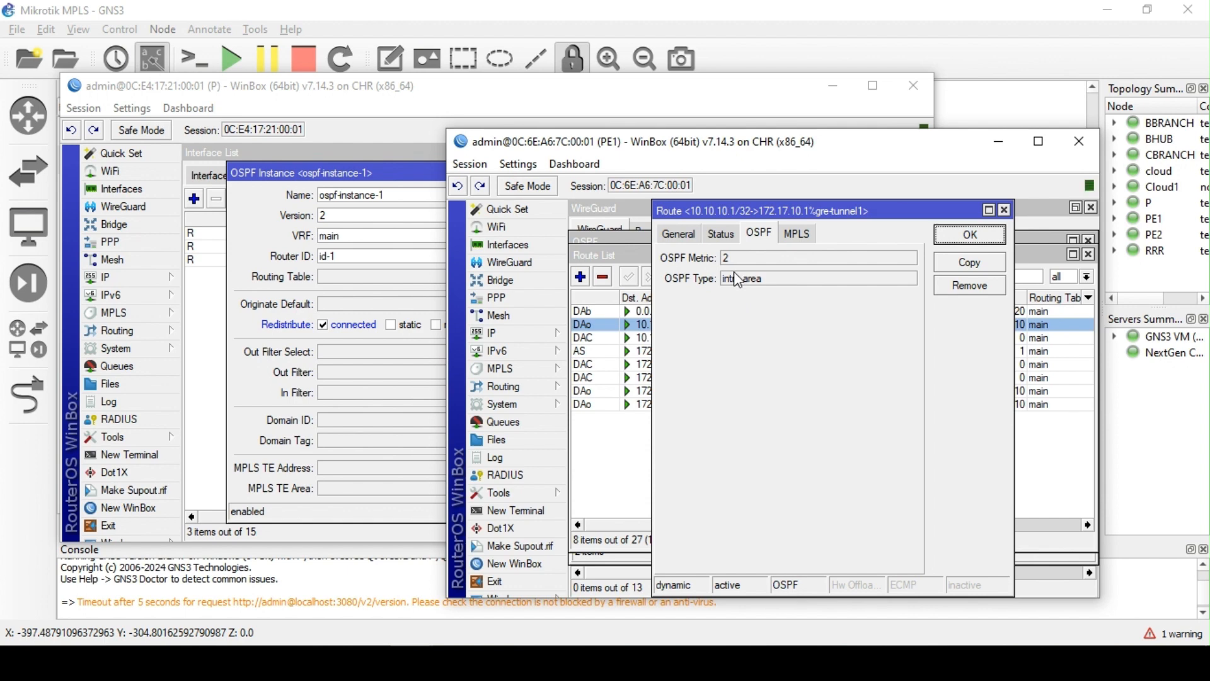
Deselect connected-route redistribution in router P's ospf-instance-1 and close the instance without applying anything
{"action": "left_click", "coordinate": [126, 454]}
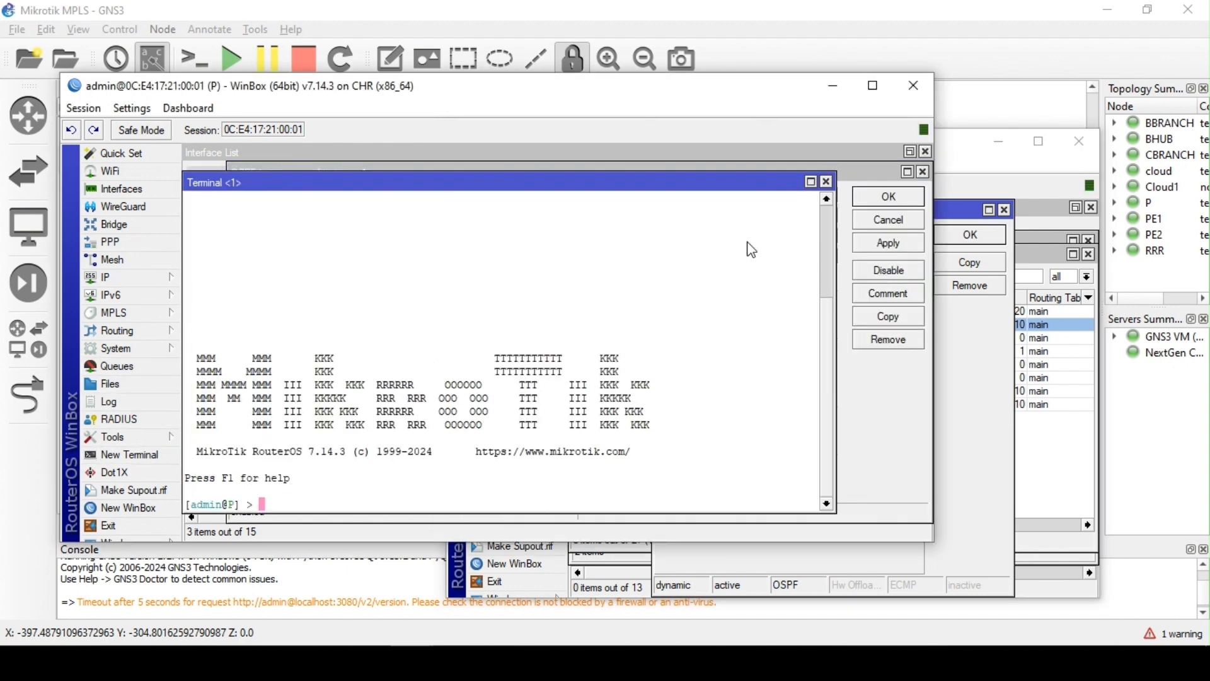
{"action": "left_click", "coordinate": [826, 182]}
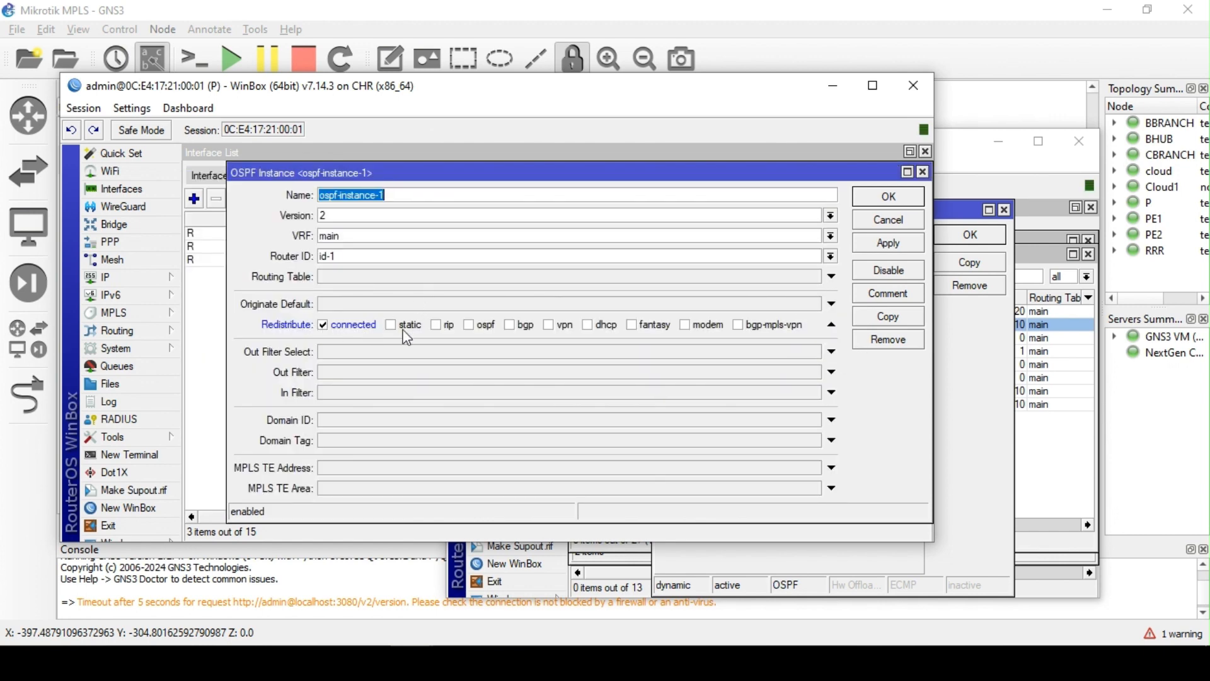
{"action": "left_click", "coordinate": [324, 324]}
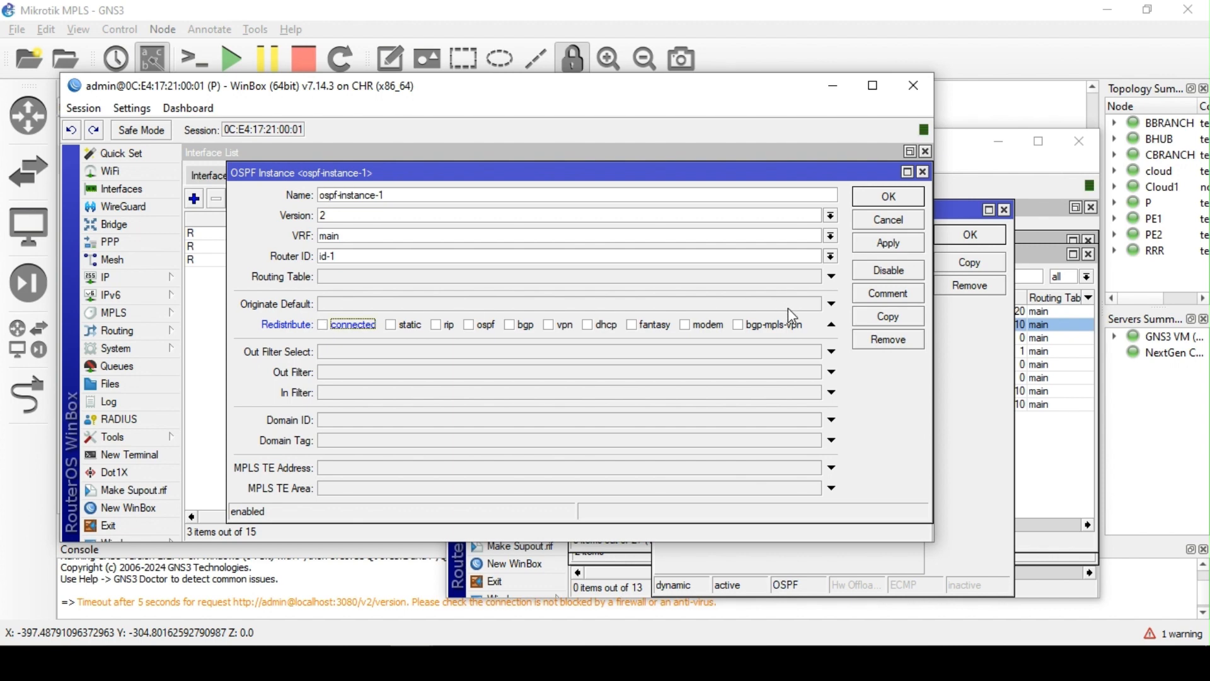
{"action": "left_click", "coordinate": [831, 325]}
{"action": "left_click", "coordinate": [924, 173]}
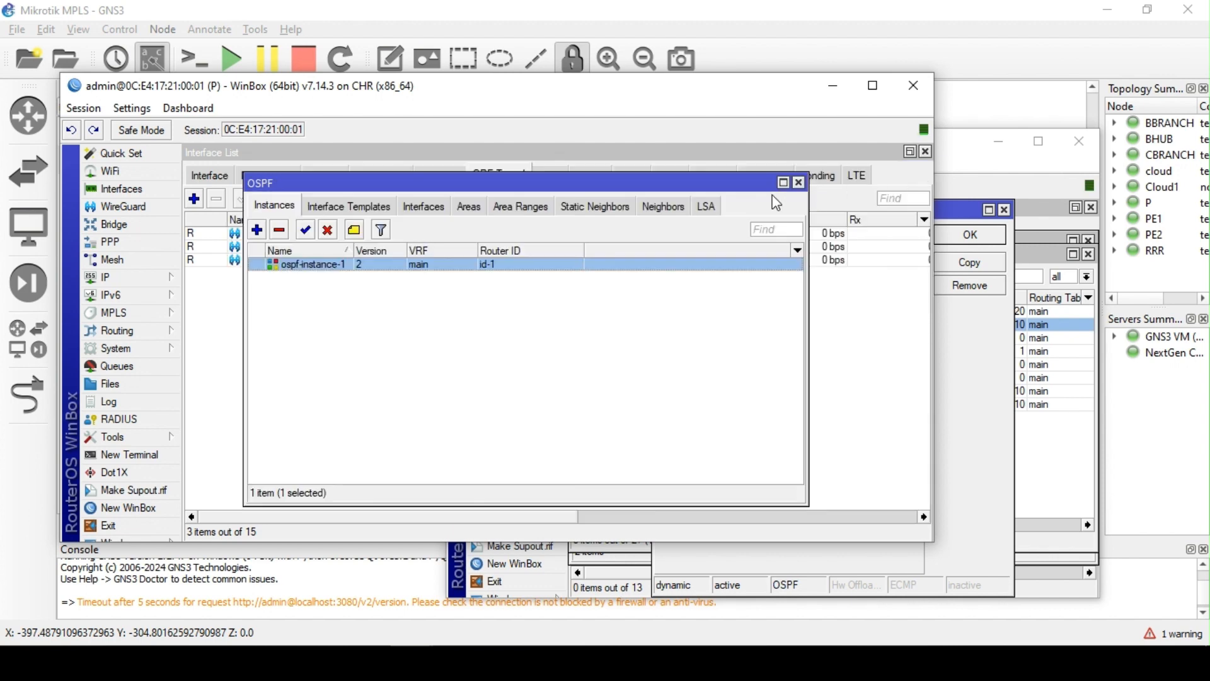
Check the lo interface template in router P's OSPF settings and display P's IP address list
{"action": "left_click", "coordinate": [363, 208]}
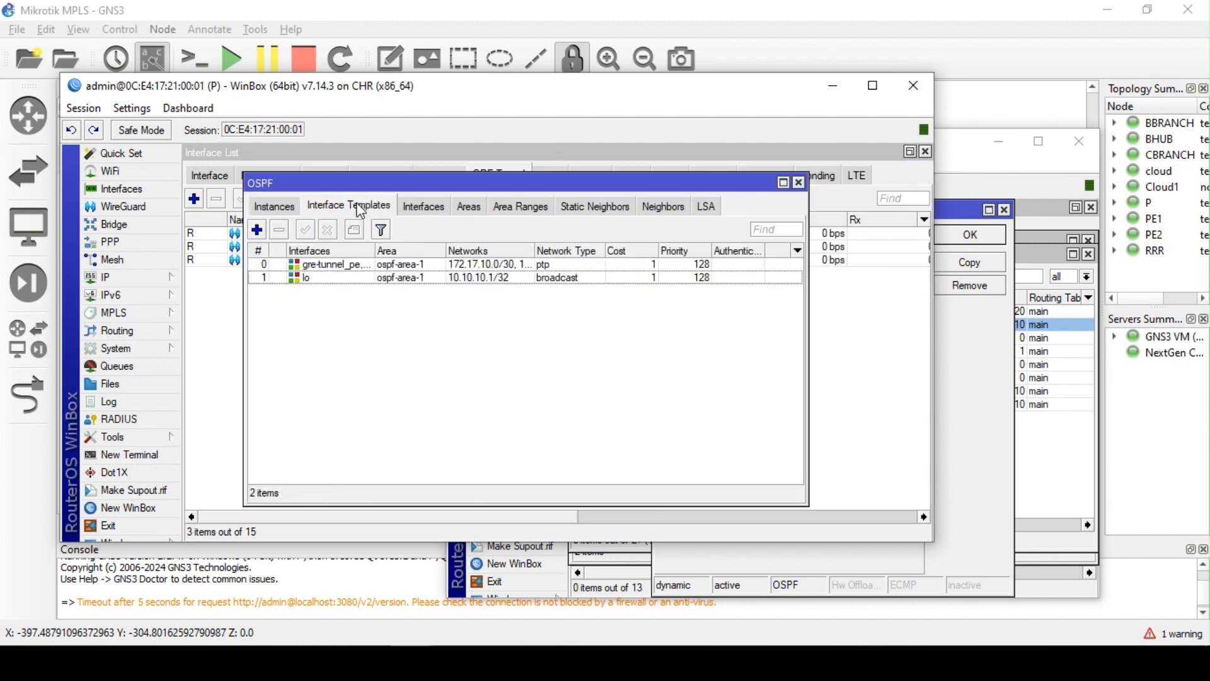
{"action": "left_click", "coordinate": [364, 278]}
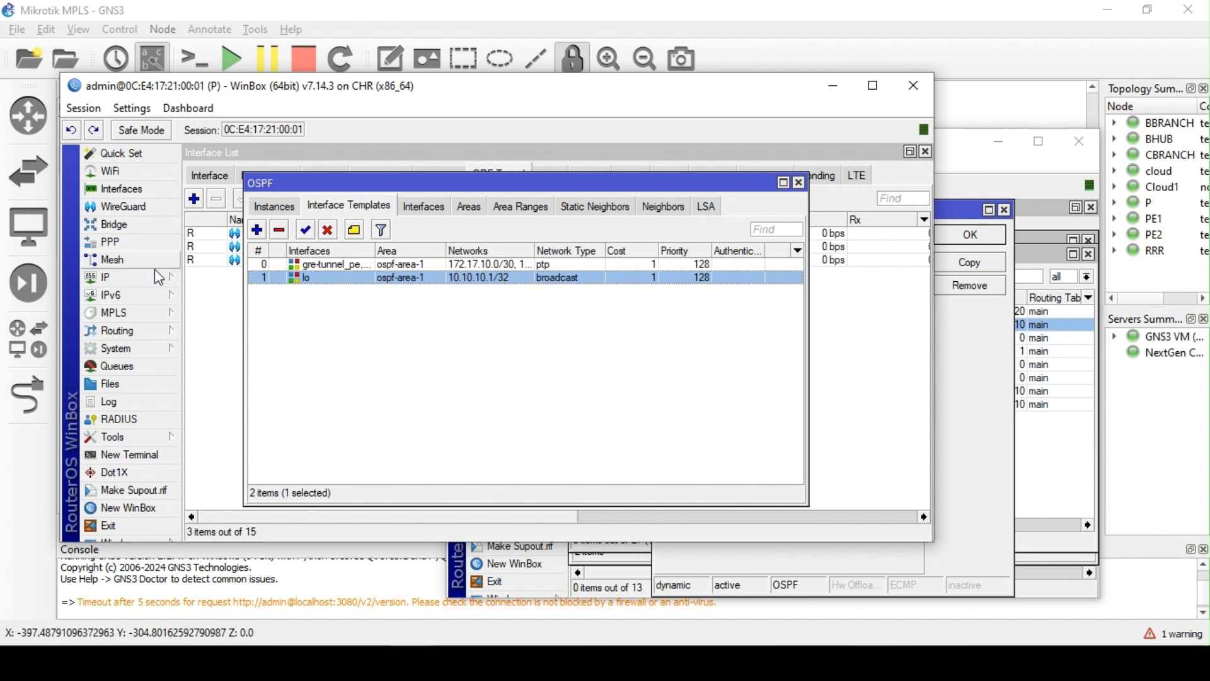
{"action": "left_click", "coordinate": [120, 278]}
{"action": "left_click", "coordinate": [255, 192]}
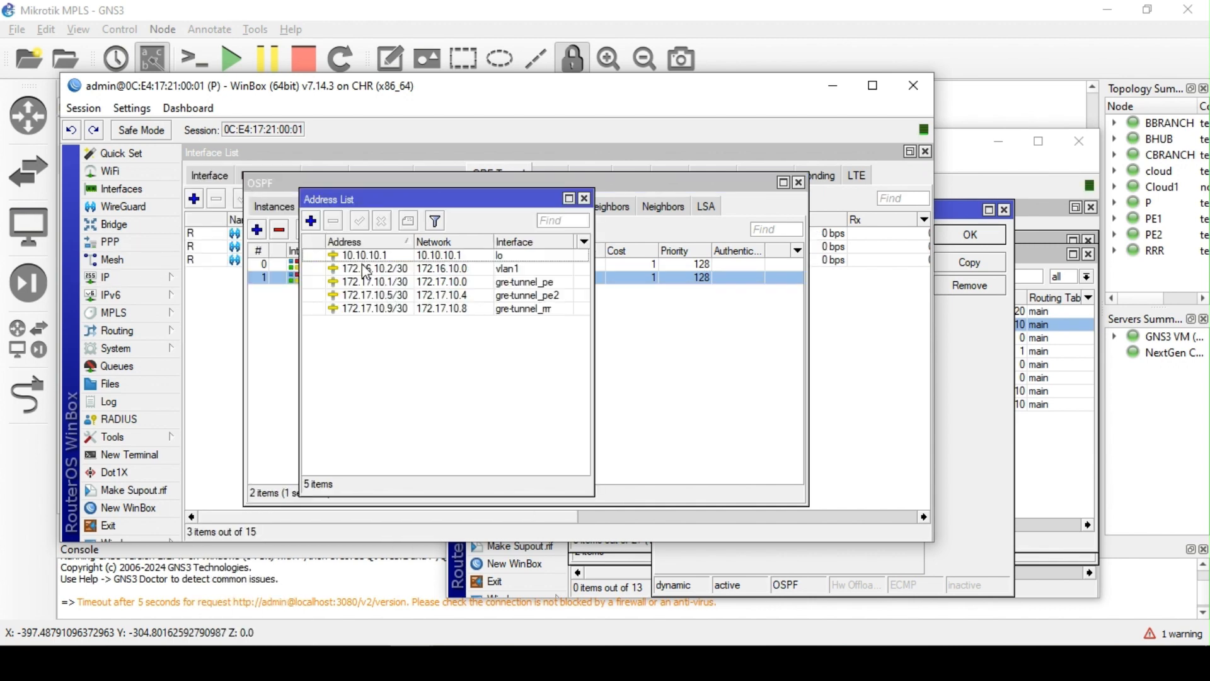
Add the IP address 172.18.10.1/30 on router P's ether6 interface
{"action": "left_click", "coordinate": [311, 222]}
{"action": "left_click", "coordinate": [428, 310]}
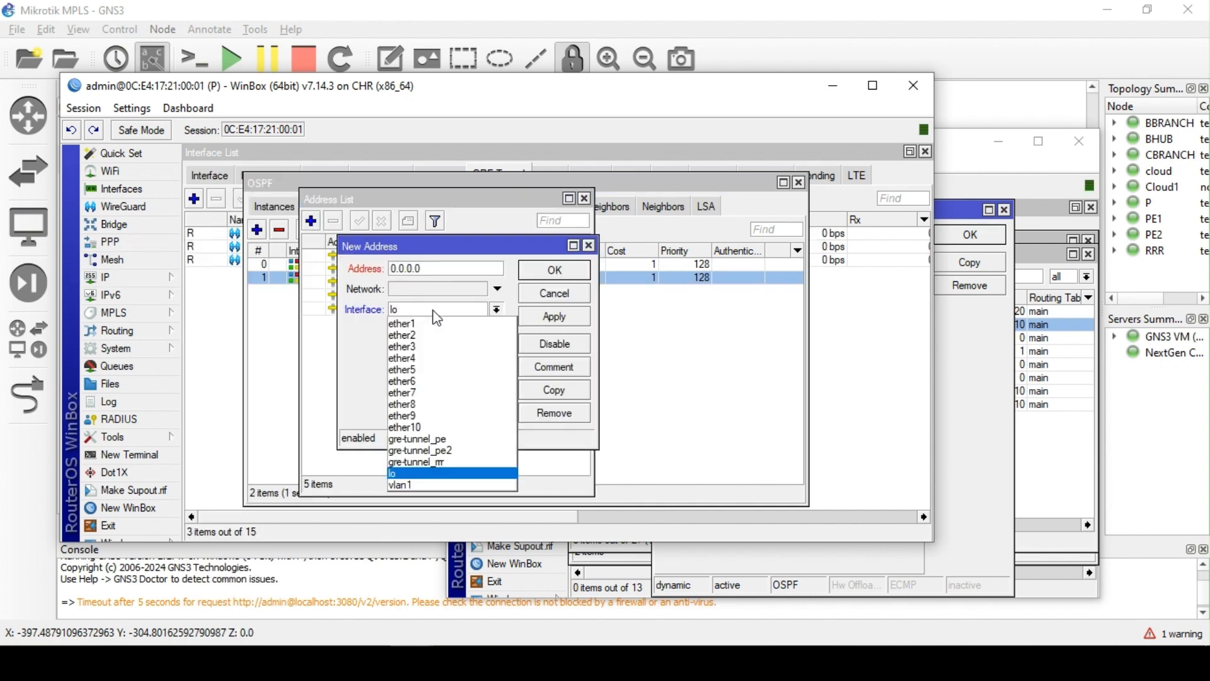
{"action": "left_click", "coordinate": [424, 382]}
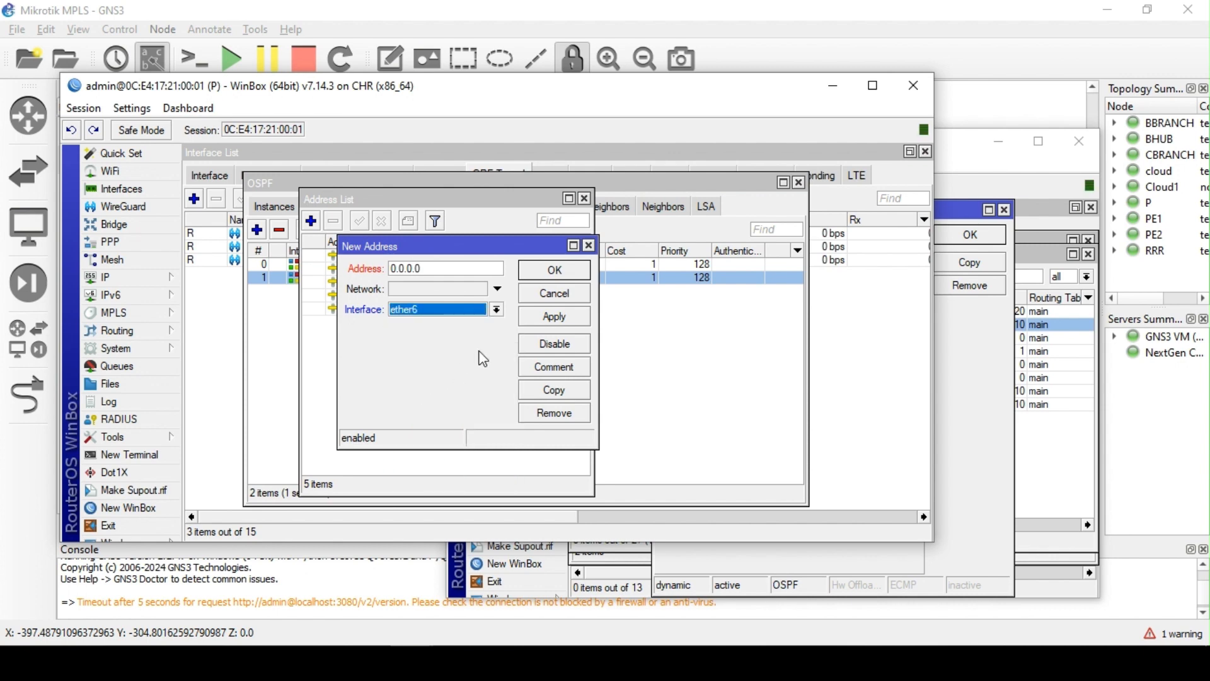
{"action": "left_click_drag", "start_coordinate": [460, 271], "coordinate": [364, 275]}
{"action": "type", "text": "172"}
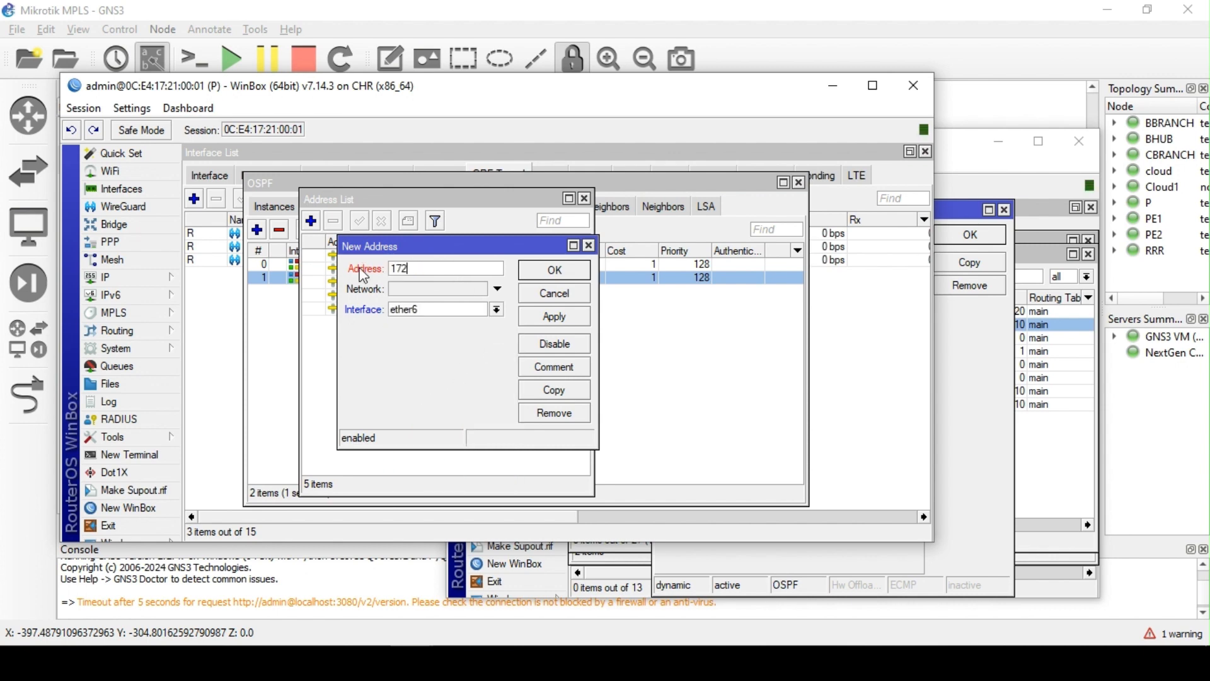
{"action": "type", "text": ".18.10.1/30"}
{"action": "left_click", "coordinate": [565, 316]}
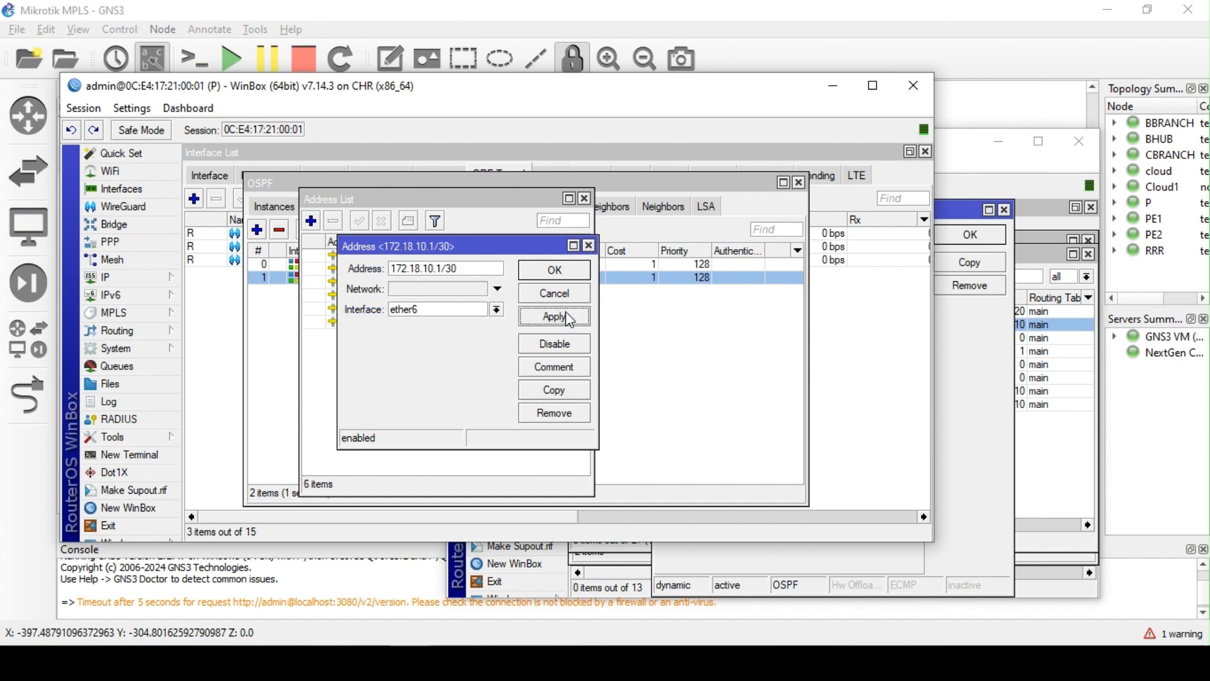
Copy the ether6 address entry as 172.18.20.1/30 on ether7, apply it and close the address list
{"action": "left_click", "coordinate": [570, 386]}
{"action": "left_click", "coordinate": [518, 330]}
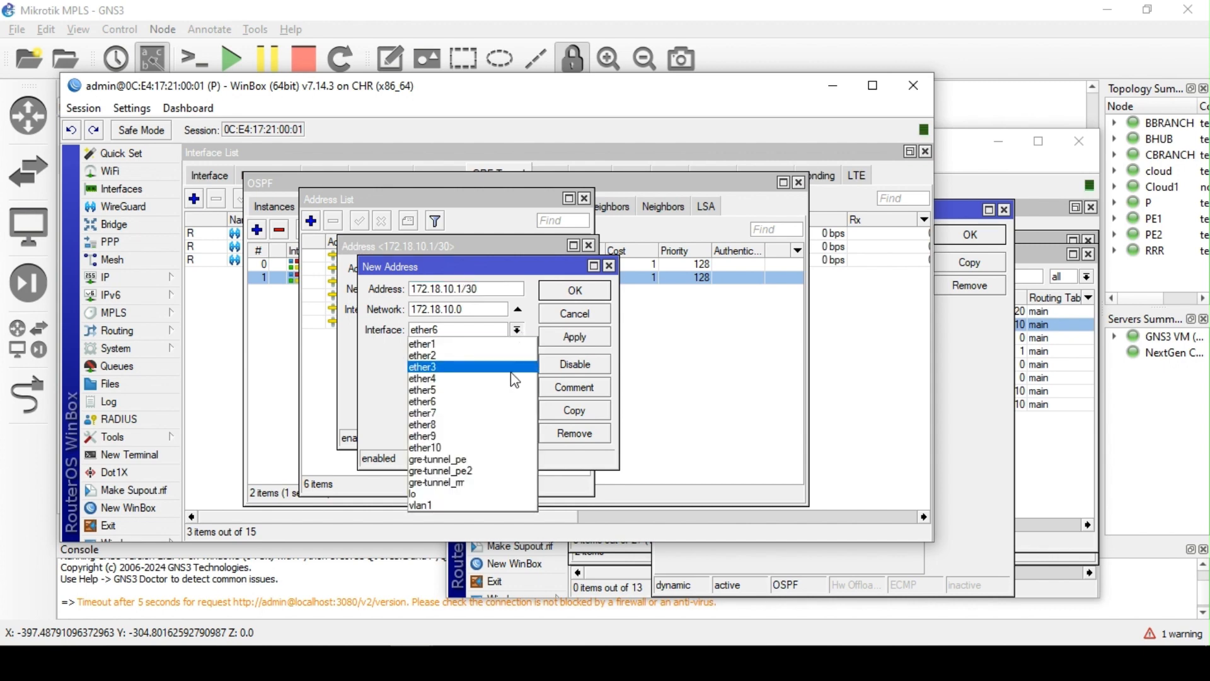
{"action": "left_click", "coordinate": [504, 413]}
{"action": "left_click", "coordinate": [487, 288]}
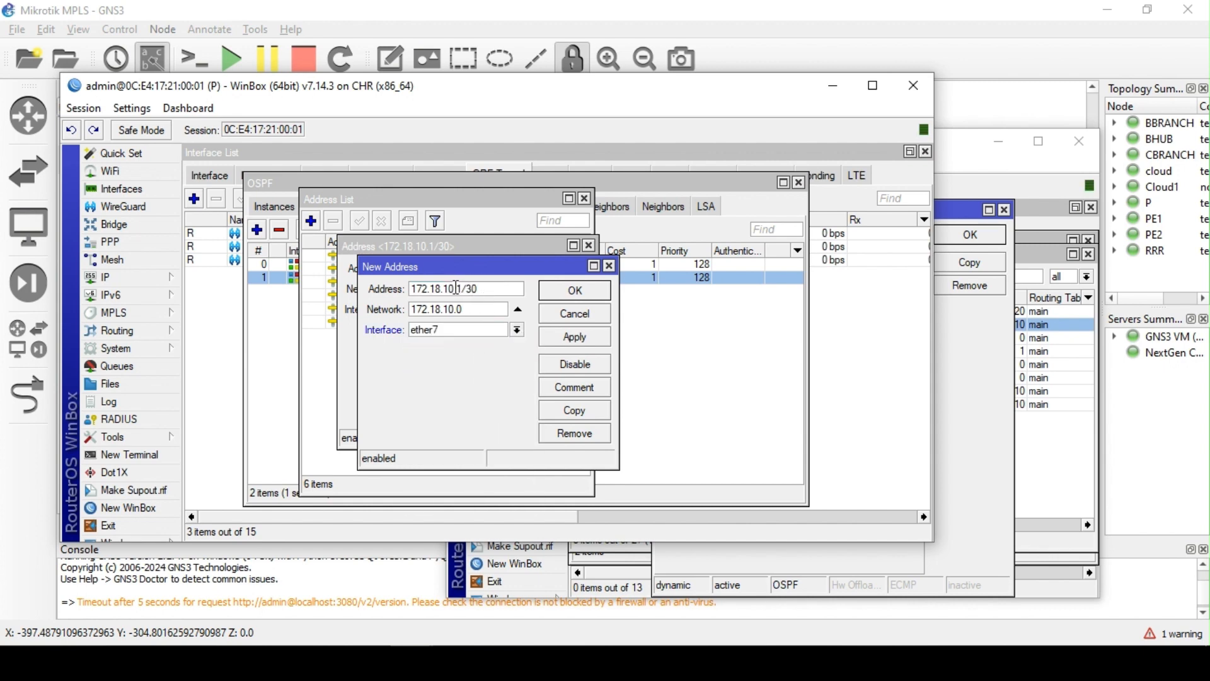
{"action": "key", "text": "BackSpace"}
{"action": "type", "text": "2"}
{"action": "left_click", "coordinate": [574, 336]}
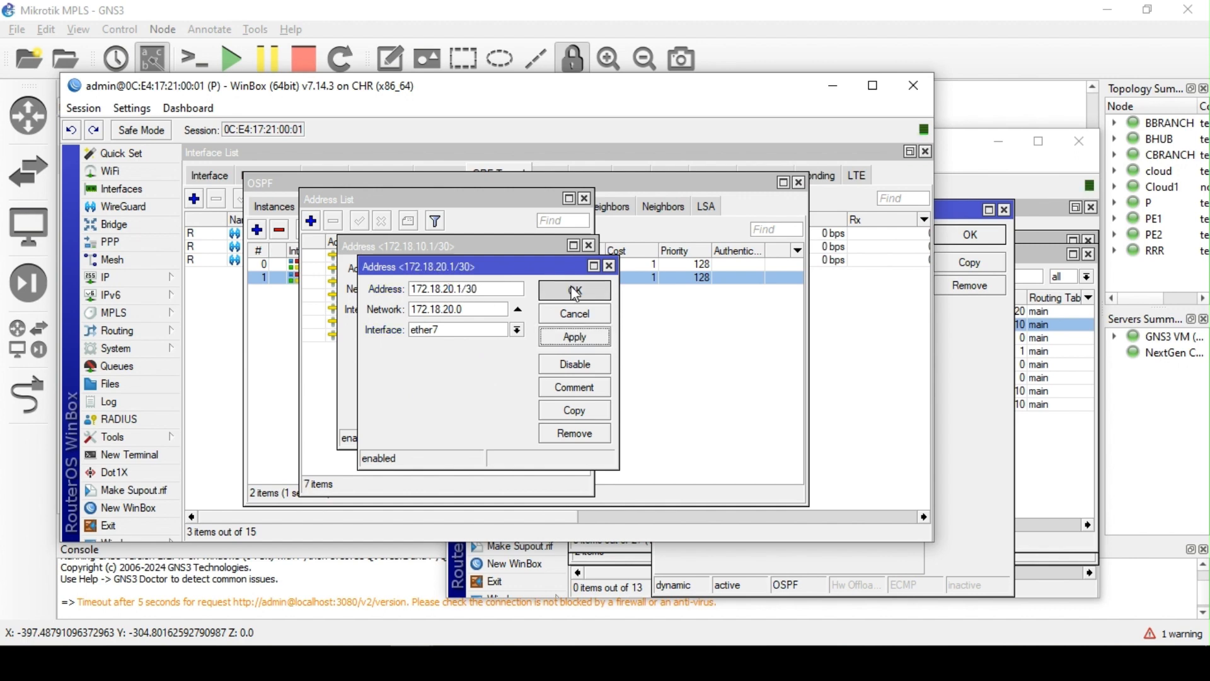
{"action": "left_click", "coordinate": [574, 290]}
{"action": "left_click", "coordinate": [588, 245]}
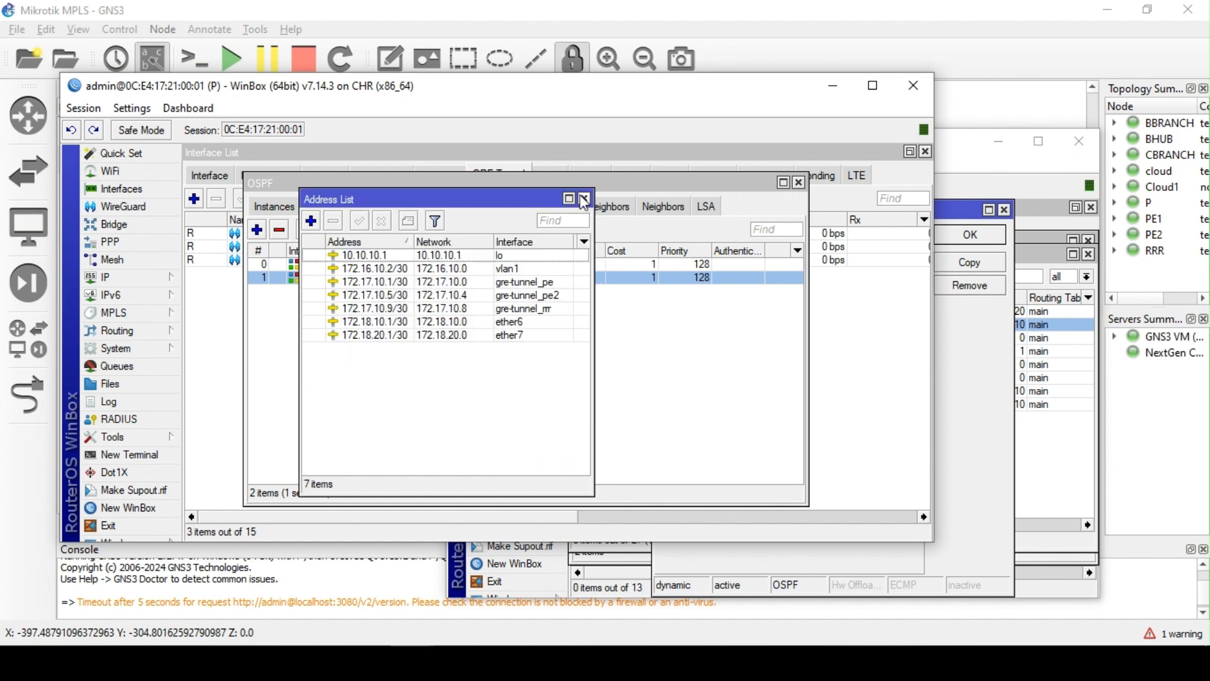
{"action": "left_click", "coordinate": [585, 197]}
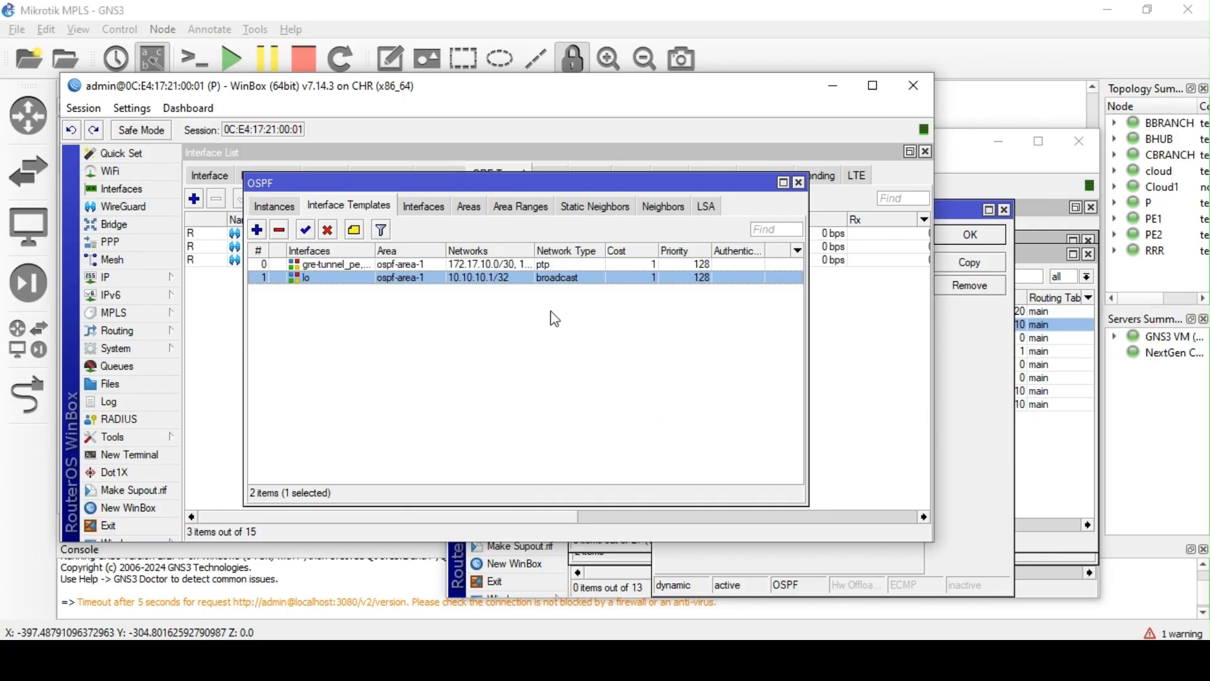
Review the ether7 entry in router P's IP address list and close the list
{"action": "left_click", "coordinate": [114, 277]}
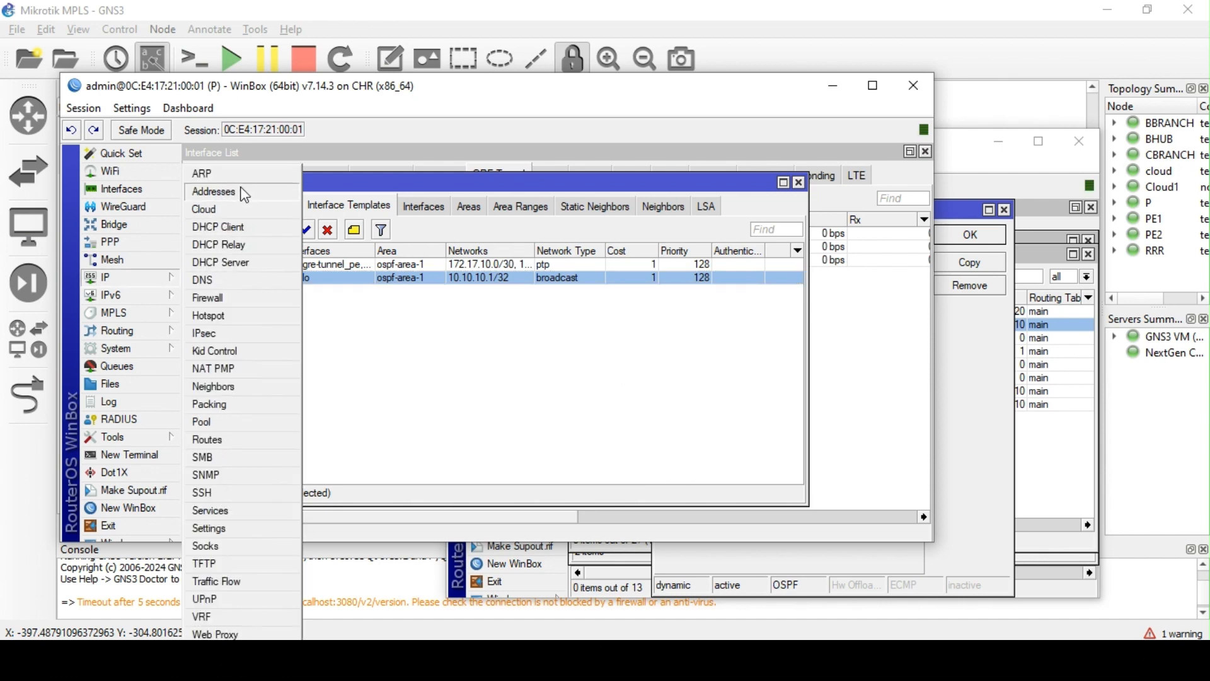
{"action": "left_click", "coordinate": [242, 193]}
{"action": "left_click", "coordinate": [441, 334]}
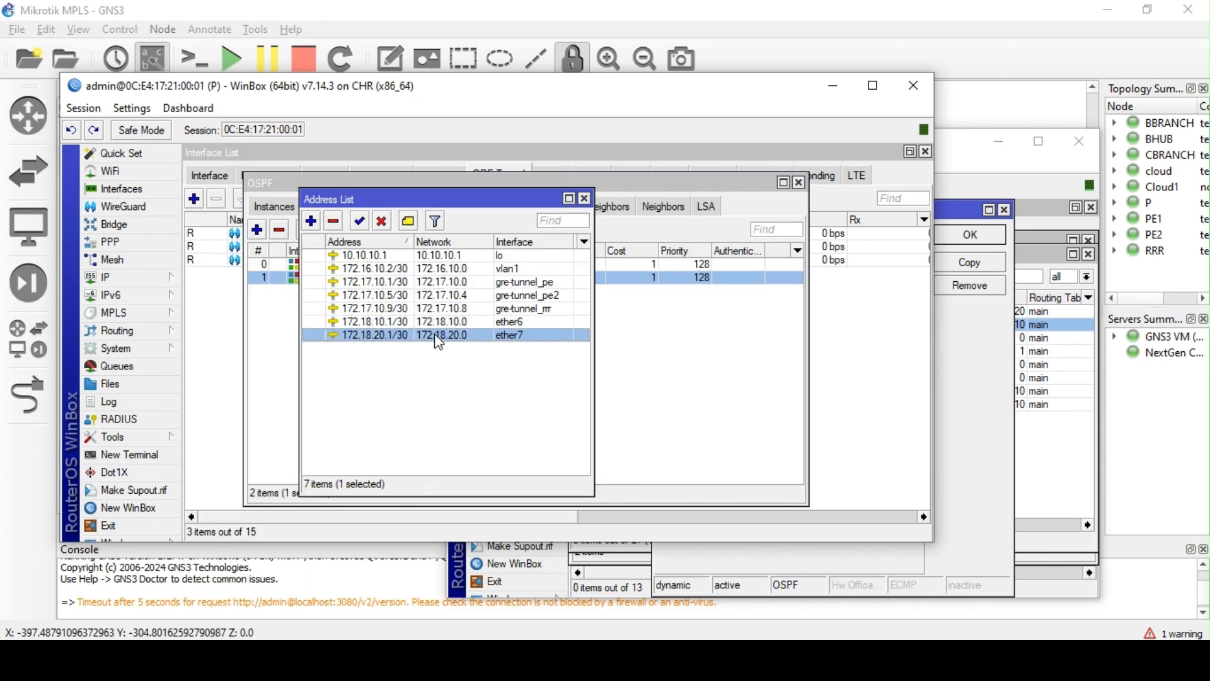
{"action": "left_click", "coordinate": [585, 198]}
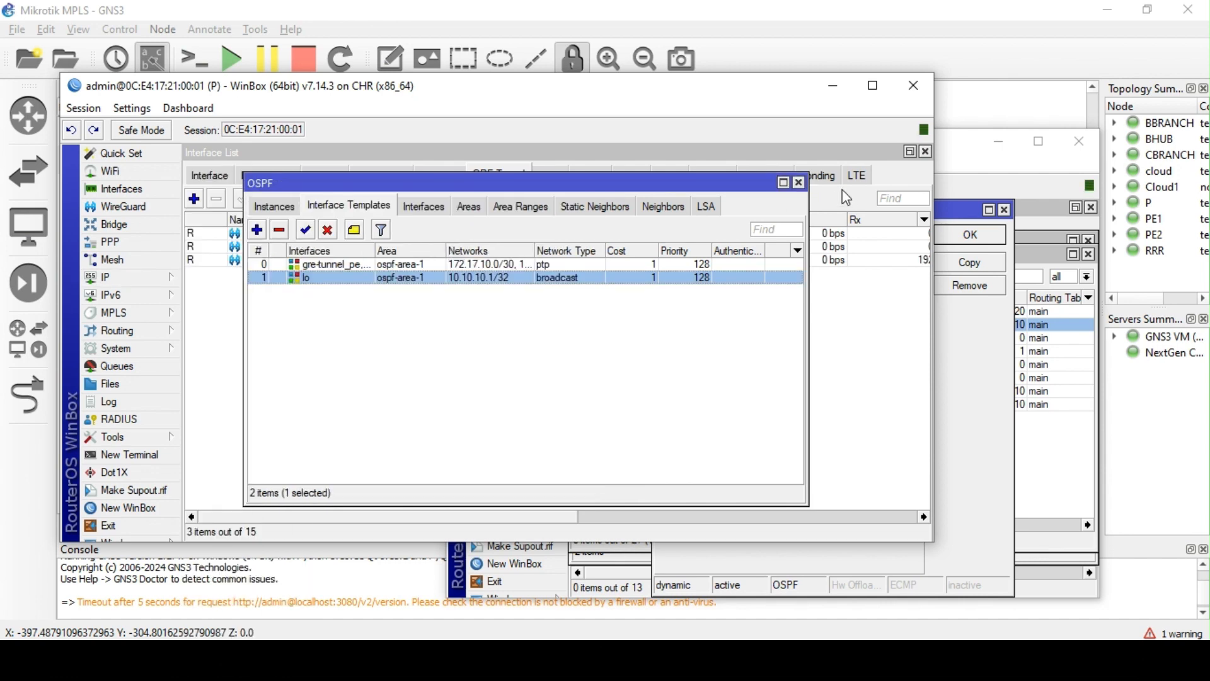
Reopen router P's OSPF interface templates and widen the OSPF window
{"action": "left_click", "coordinate": [799, 182]}
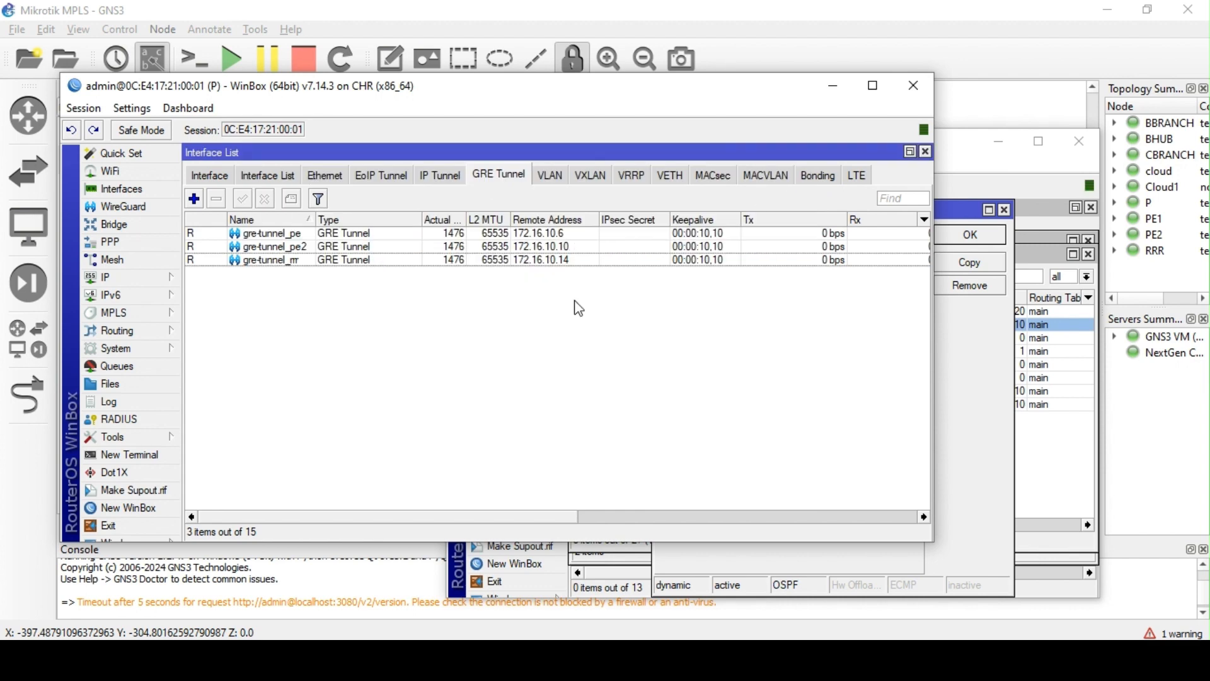
{"action": "left_click", "coordinate": [146, 331]}
{"action": "left_click", "coordinate": [206, 438]}
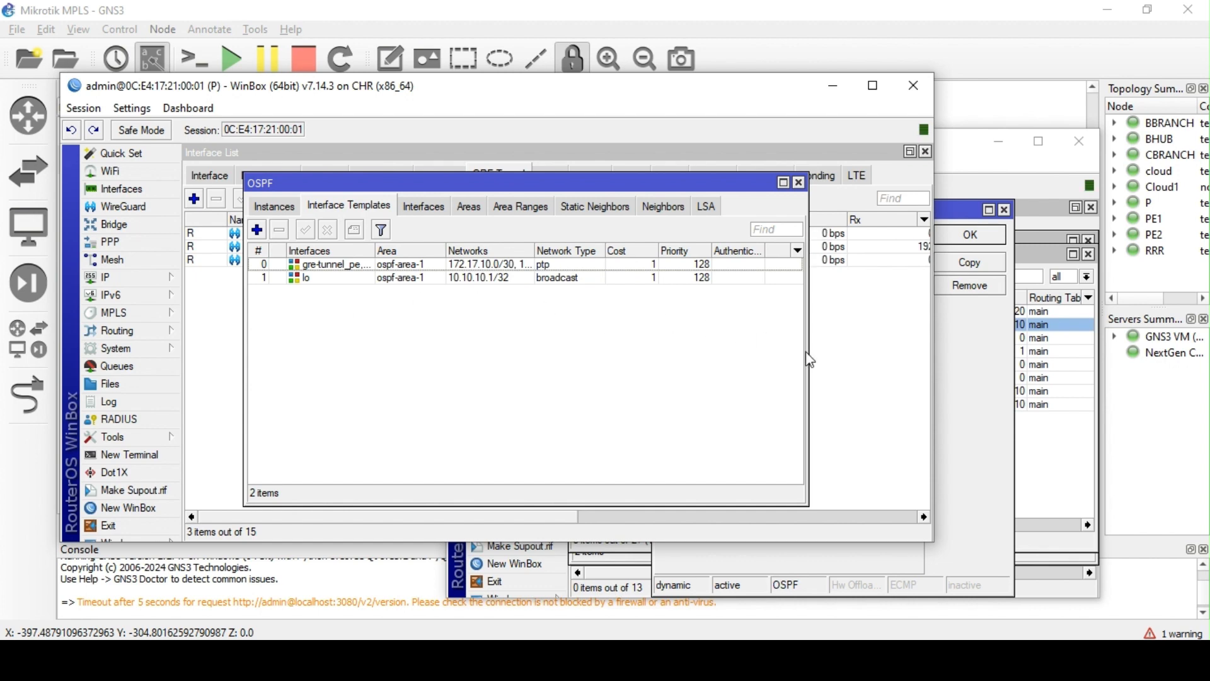
{"action": "left_click_drag", "start_coordinate": [808, 349], "coordinate": [901, 352]}
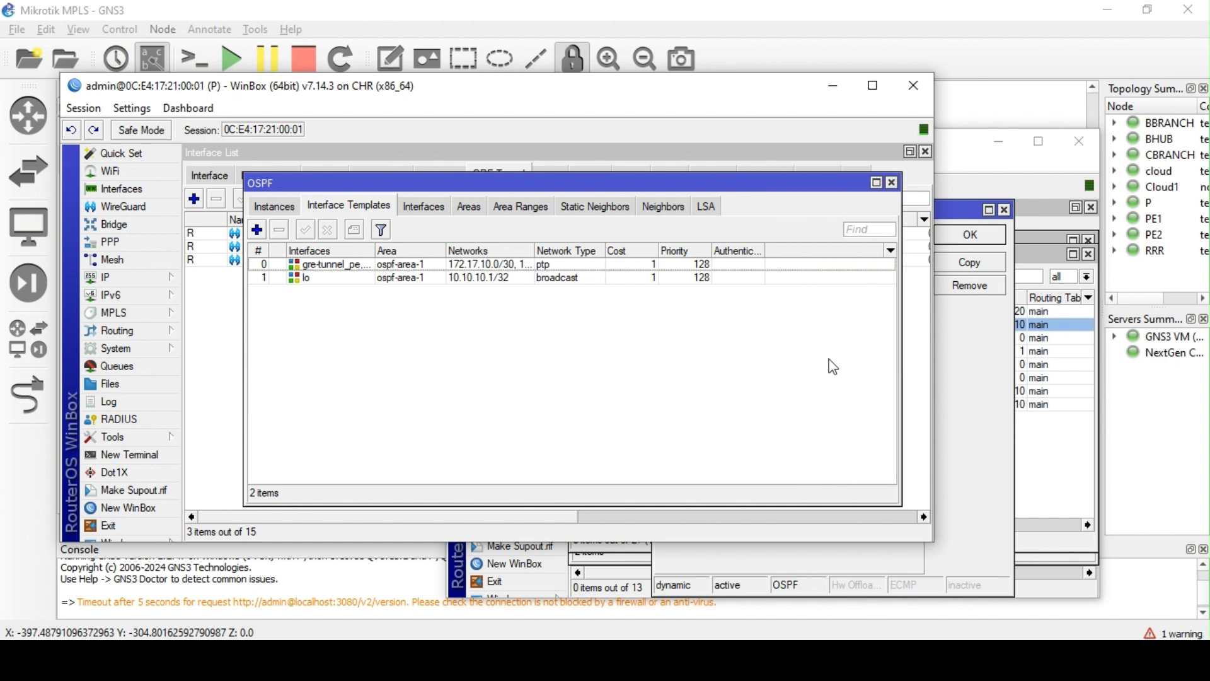
Draft a new OSPF interface template in ospf-area-1 covering all interfaces, with Passive enabled
{"action": "left_click", "coordinate": [257, 231]}
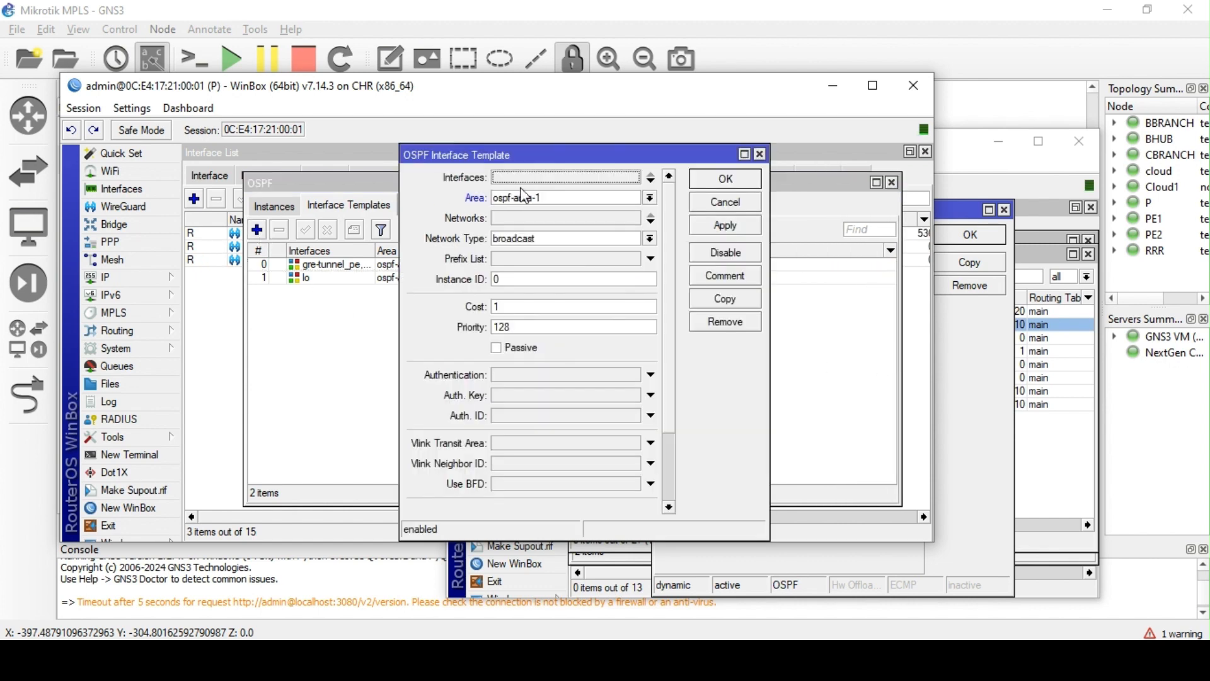
{"action": "left_click", "coordinate": [554, 176]}
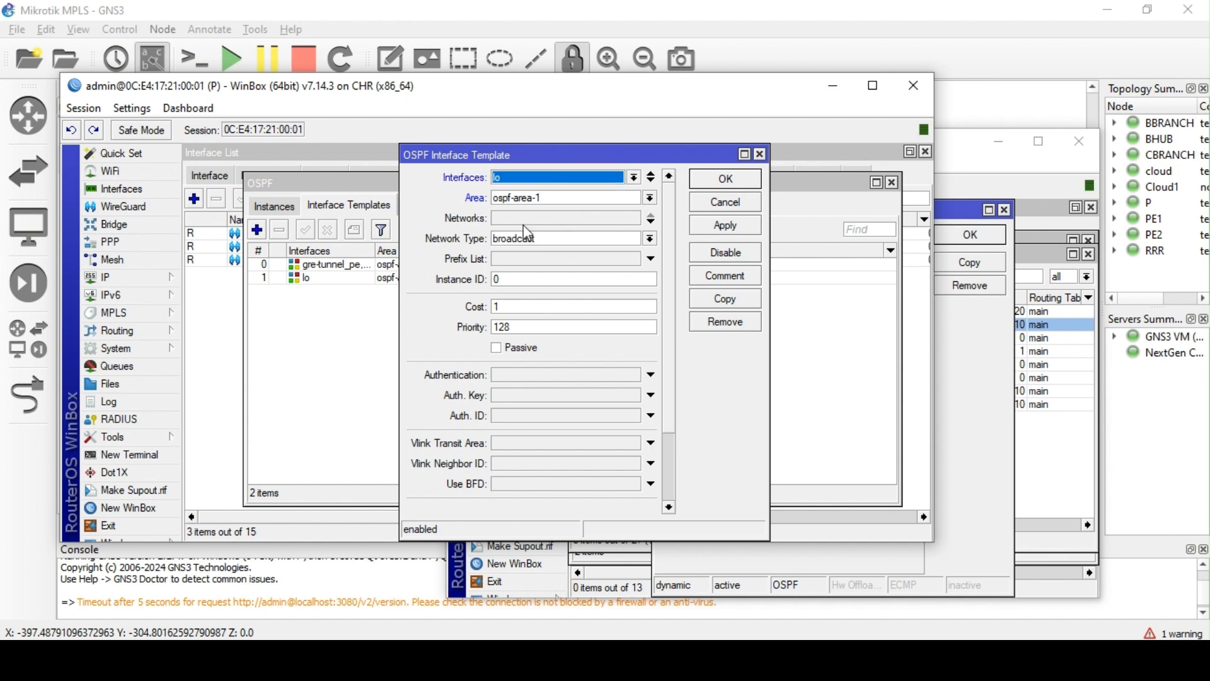
{"action": "left_click", "coordinate": [567, 179]}
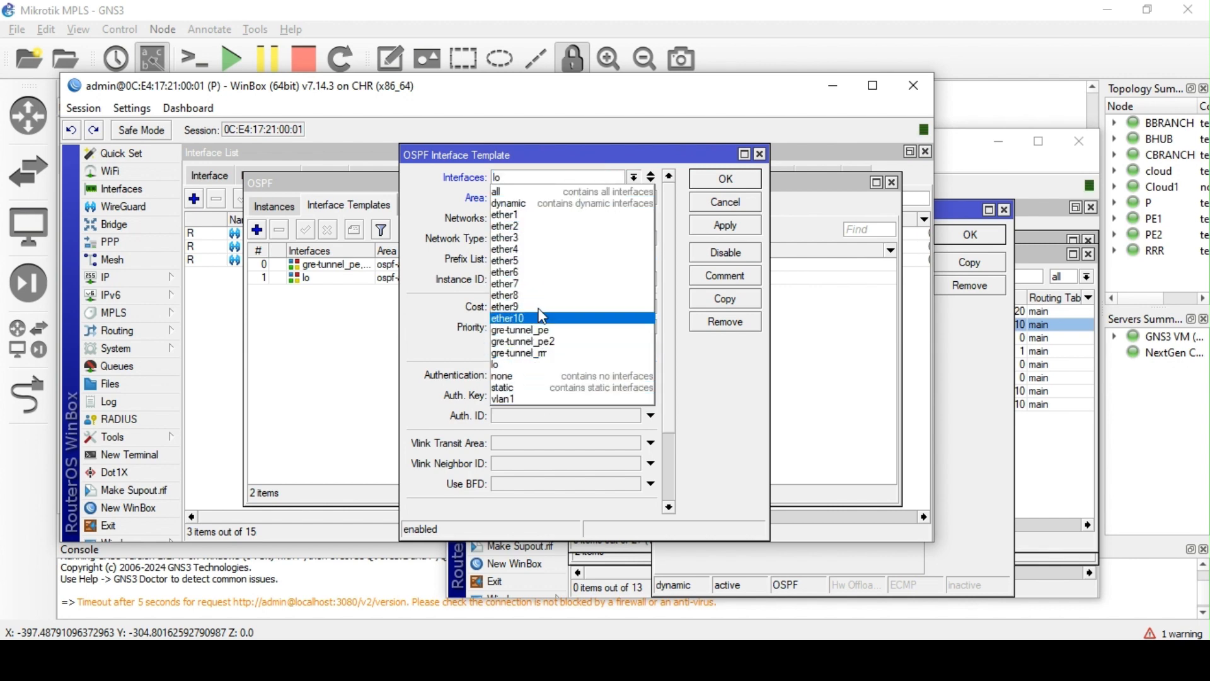
{"action": "left_click", "coordinate": [523, 180]}
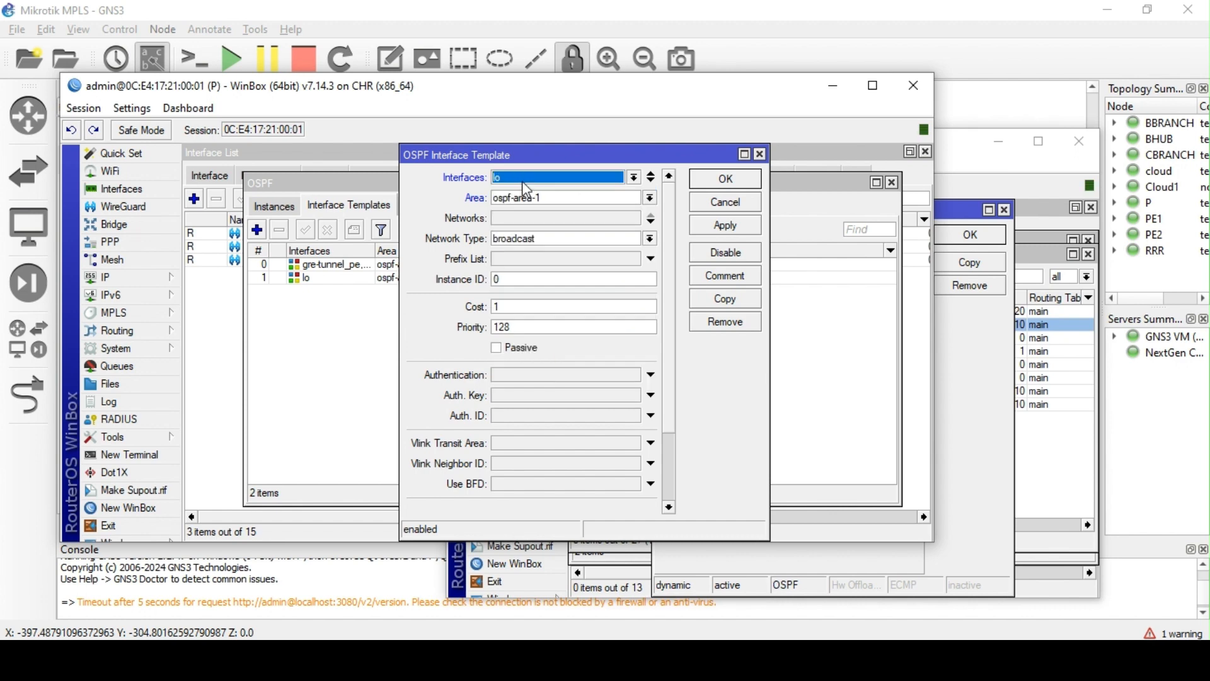
{"action": "left_click", "coordinate": [533, 179]}
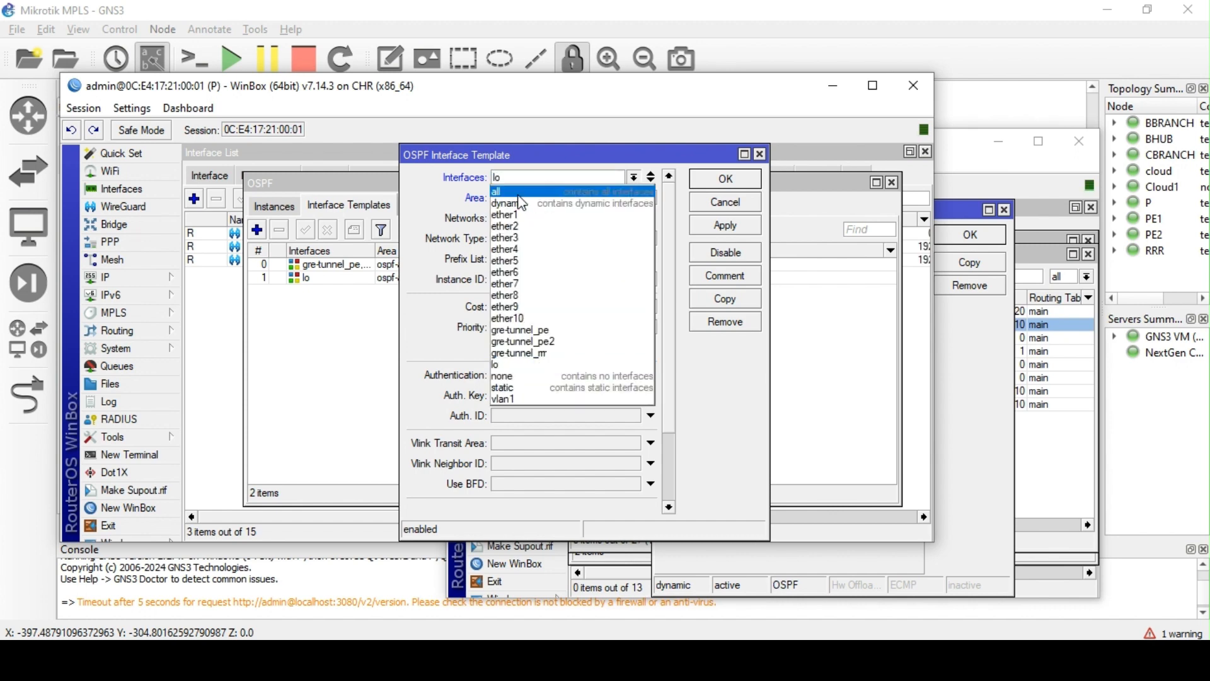
{"action": "left_click", "coordinate": [515, 191]}
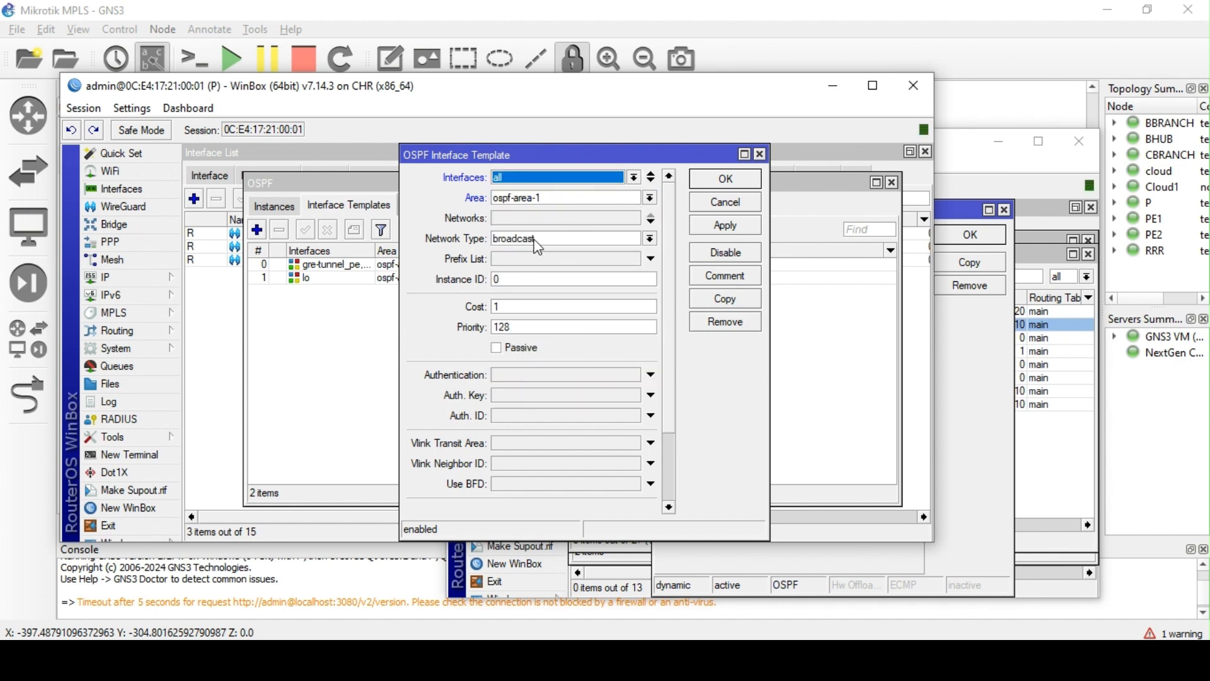
{"action": "left_click", "coordinate": [502, 349]}
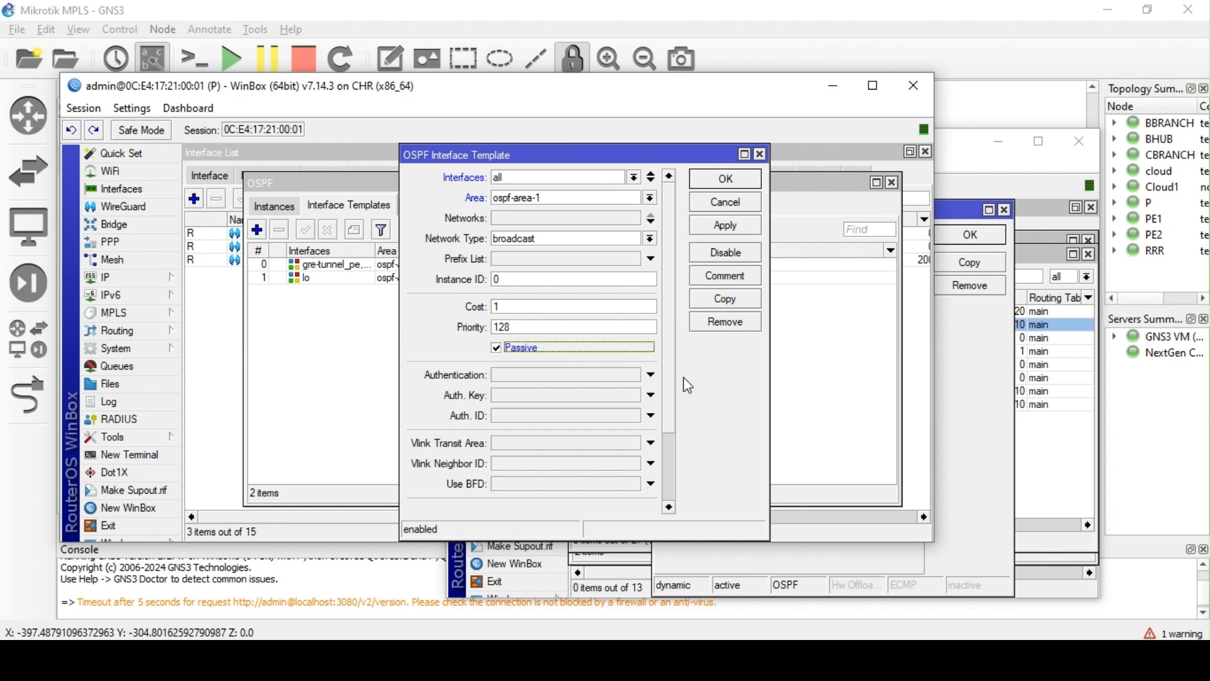
Try adding several network entries to the draft template, remove them all and discard the template
{"action": "left_click", "coordinate": [587, 220]}
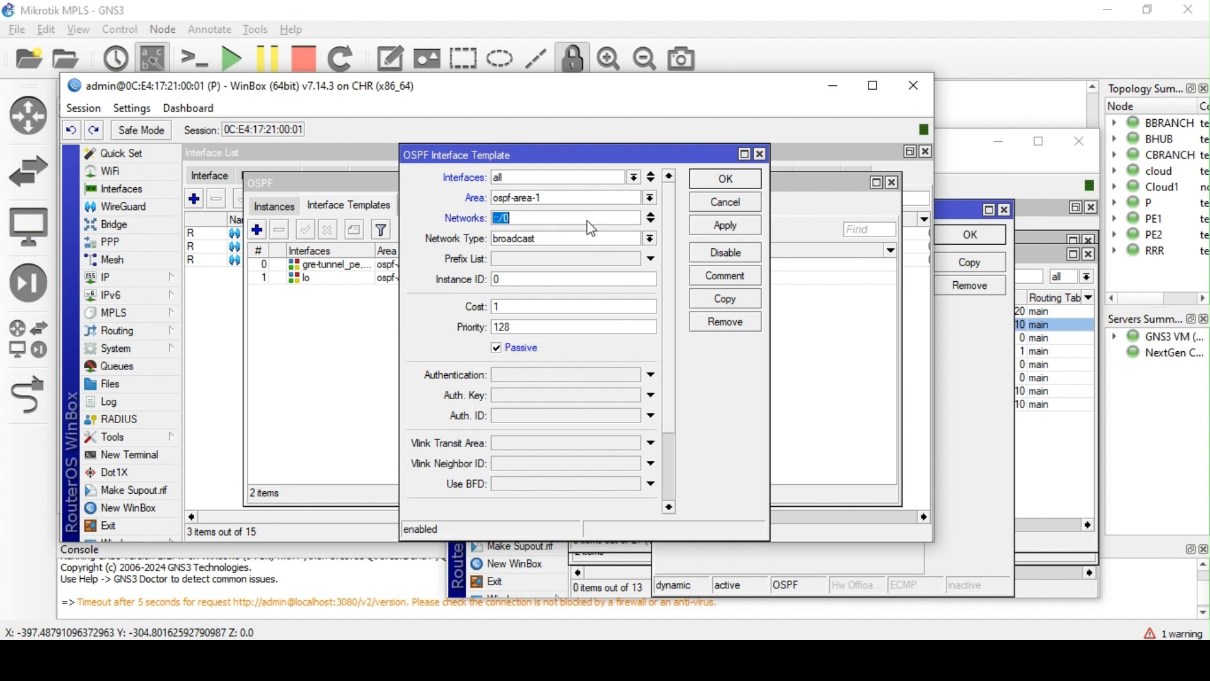
{"action": "left_click", "coordinate": [651, 222]}
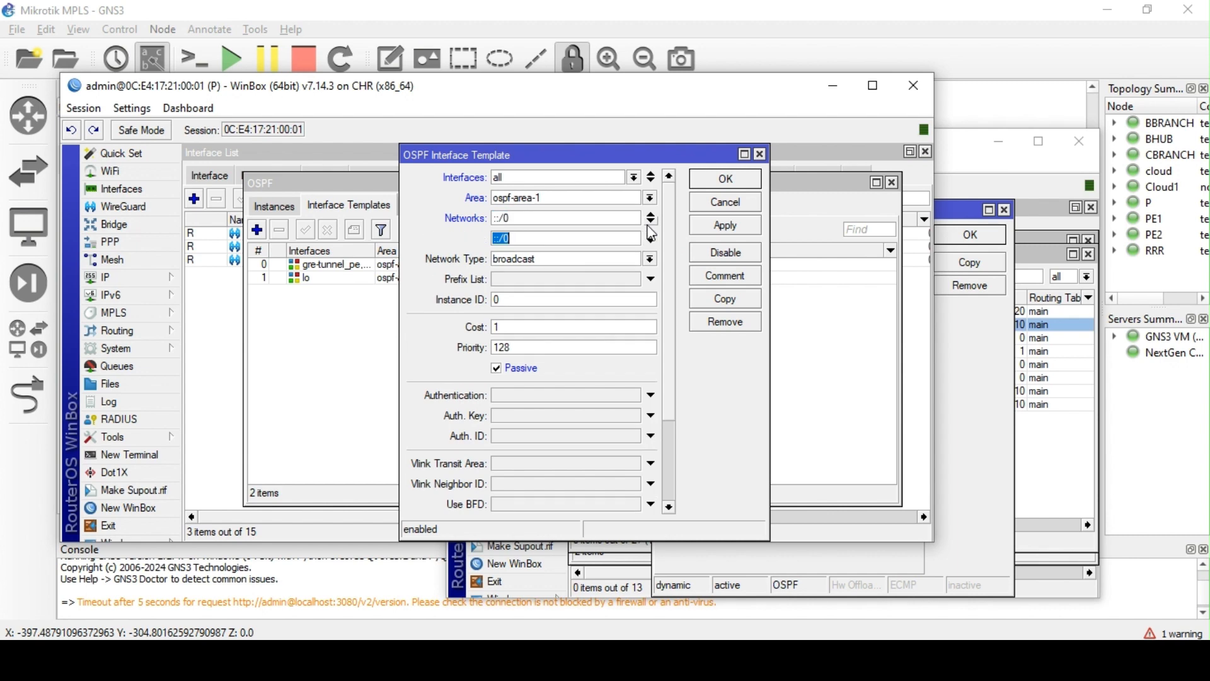
{"action": "left_click", "coordinate": [651, 242]}
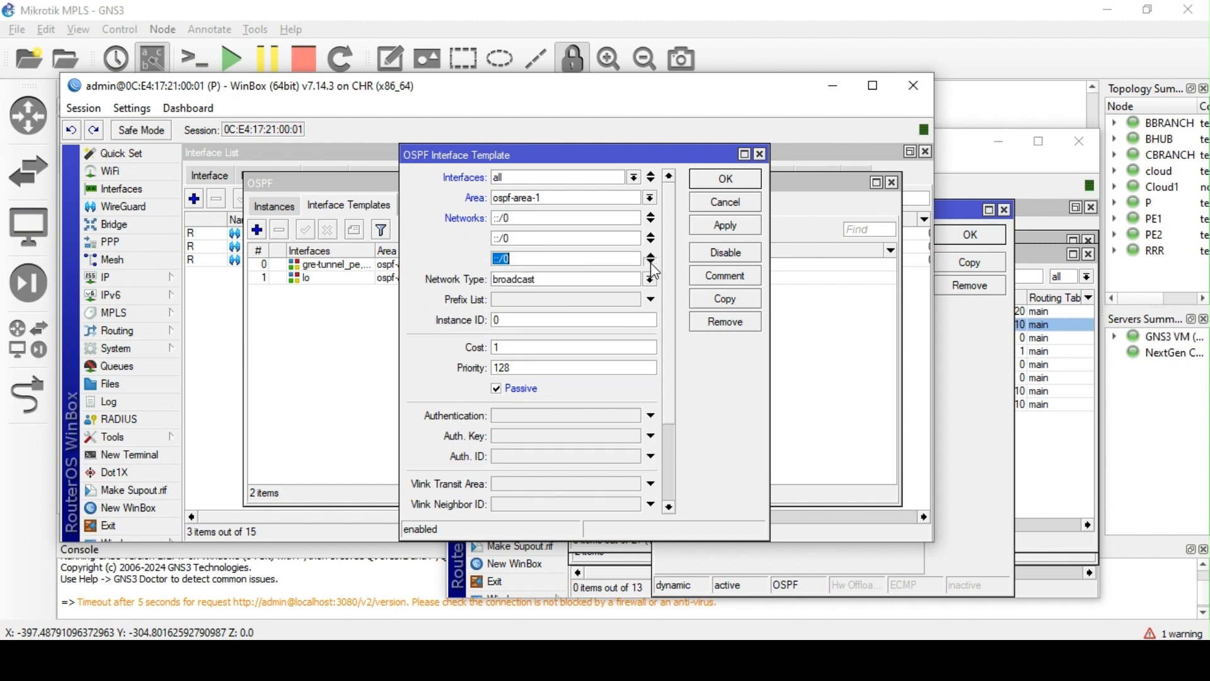
{"action": "left_click", "coordinate": [651, 259]}
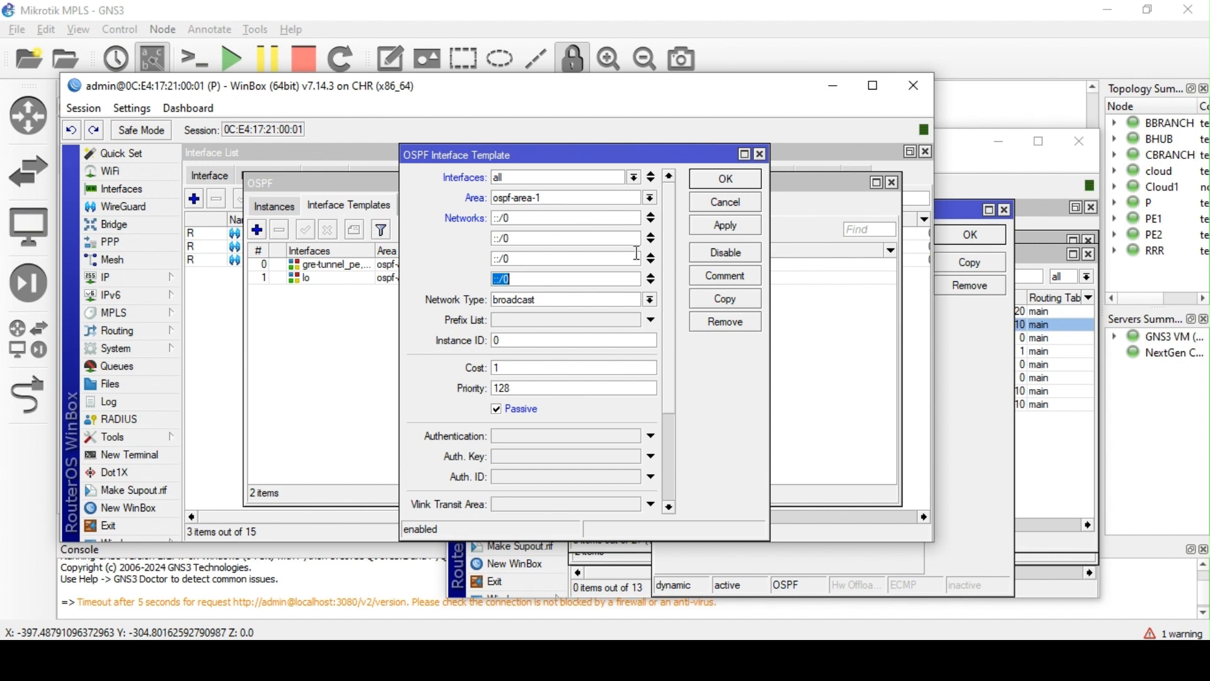
{"action": "left_click", "coordinate": [651, 276]}
{"action": "left_click", "coordinate": [651, 258]}
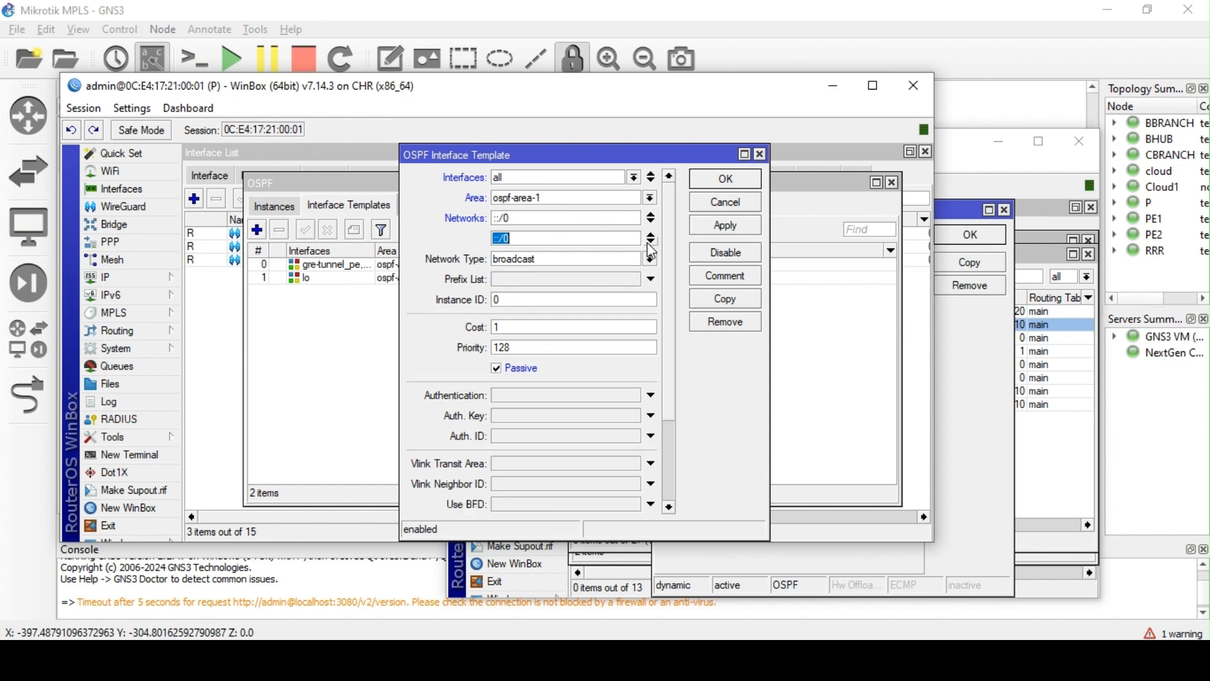
{"action": "left_click", "coordinate": [651, 238]}
{"action": "left_click", "coordinate": [652, 216]}
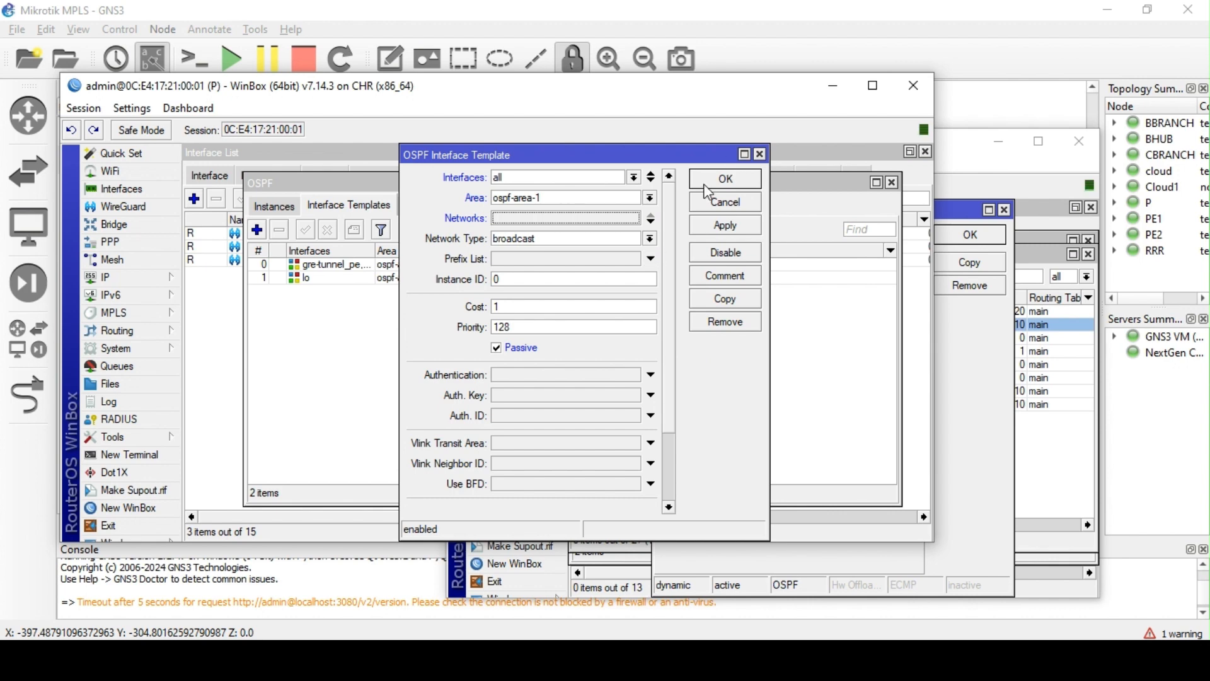
{"action": "left_click", "coordinate": [760, 154]}
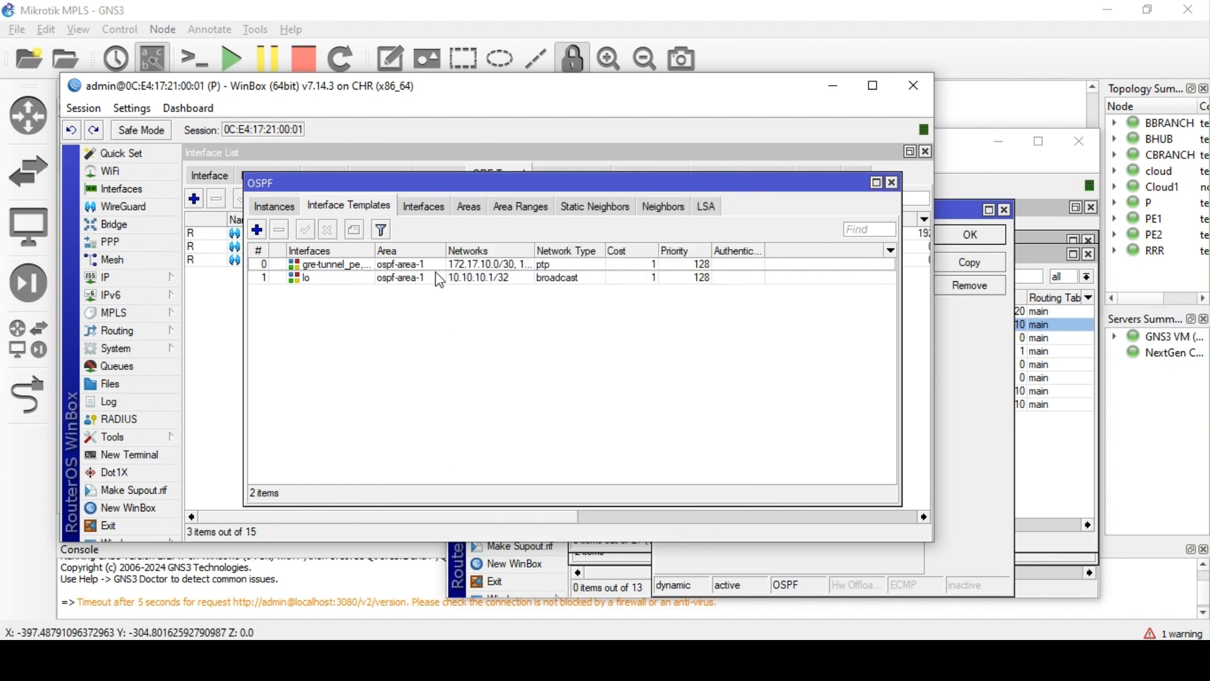
Review router P's lo interface template, and check the OSPF type of the 10.10.10.1/32 route in PE1's session
{"action": "double_click", "coordinate": [424, 277]}
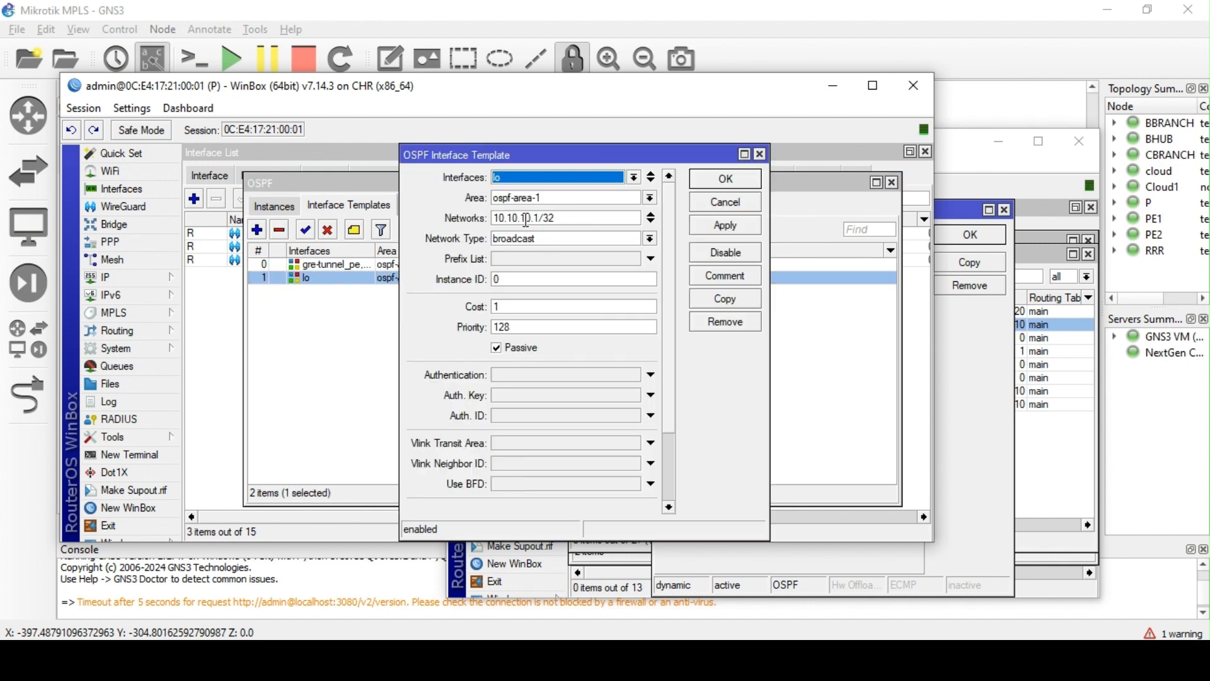
{"action": "left_click", "coordinate": [725, 179]}
{"action": "left_click", "coordinate": [990, 371]}
{"action": "left_click", "coordinate": [741, 281]}
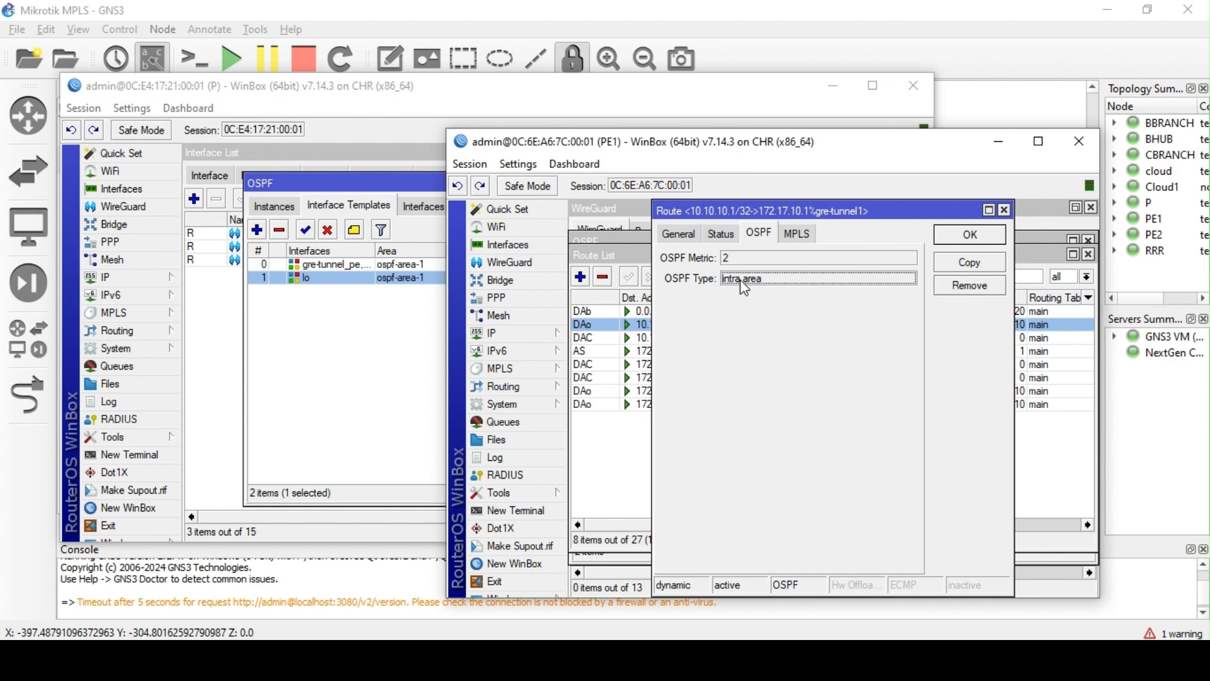
{"action": "left_click", "coordinate": [968, 236]}
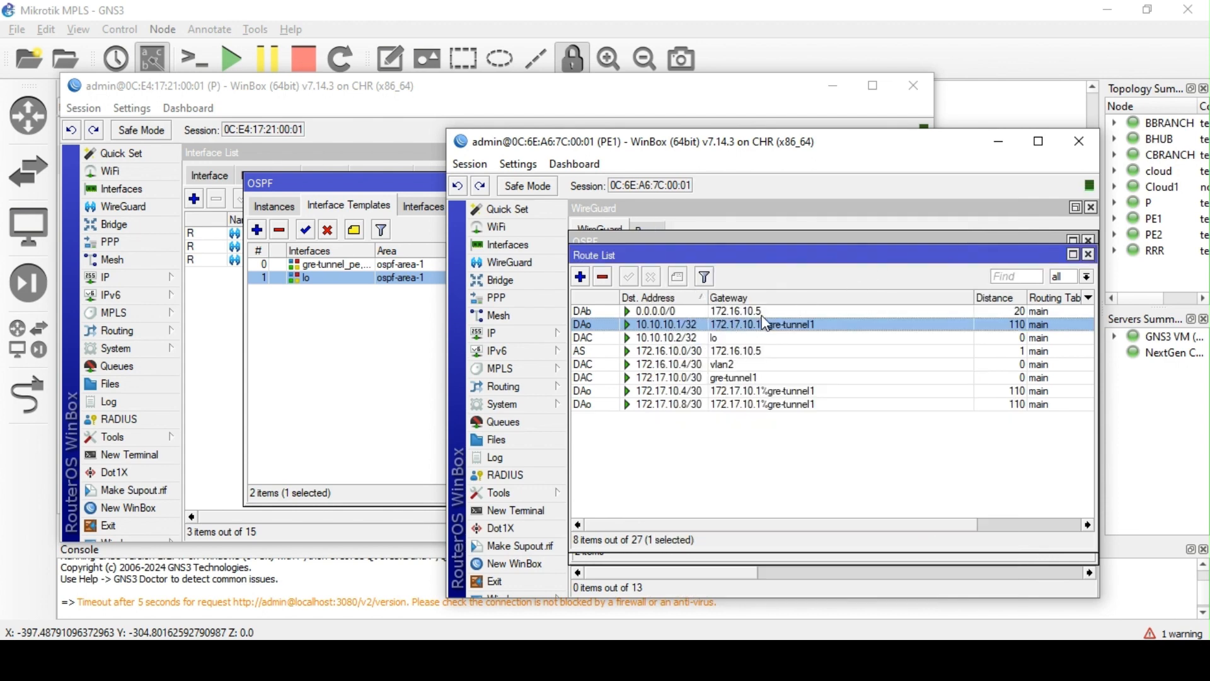
Inspect PE1's default route, and check the OSPF type of the 172.17.10.4/30 route
{"action": "double_click", "coordinate": [760, 312]}
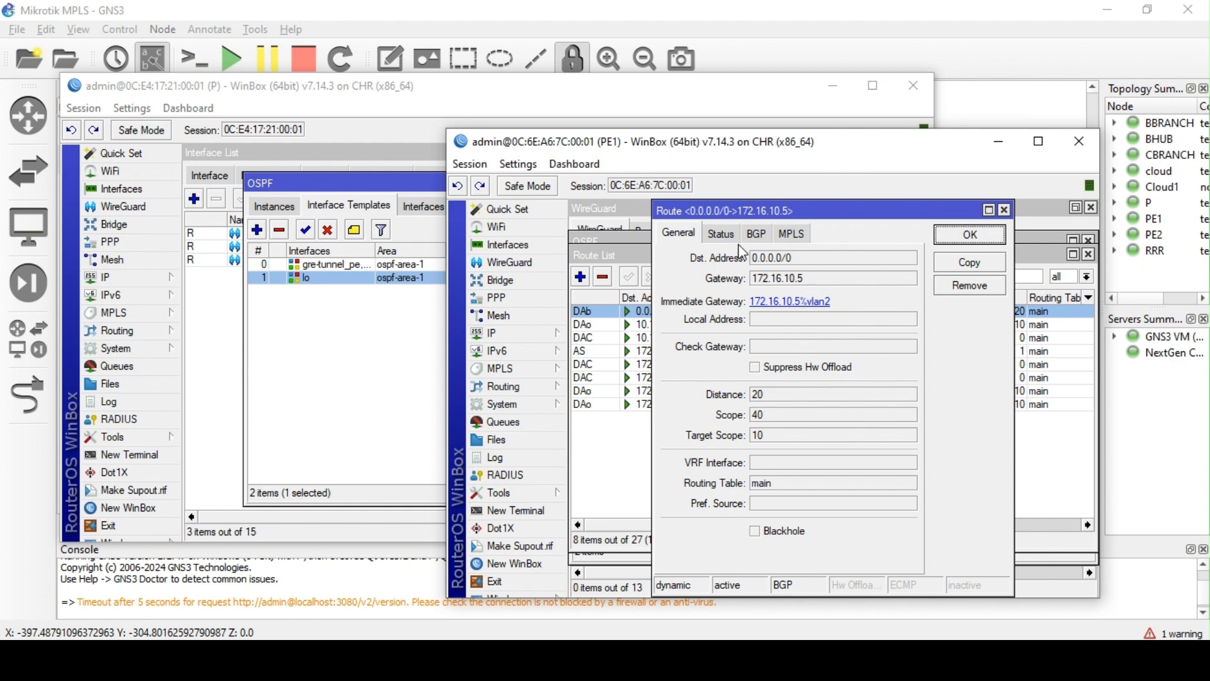
{"action": "left_click", "coordinate": [969, 235]}
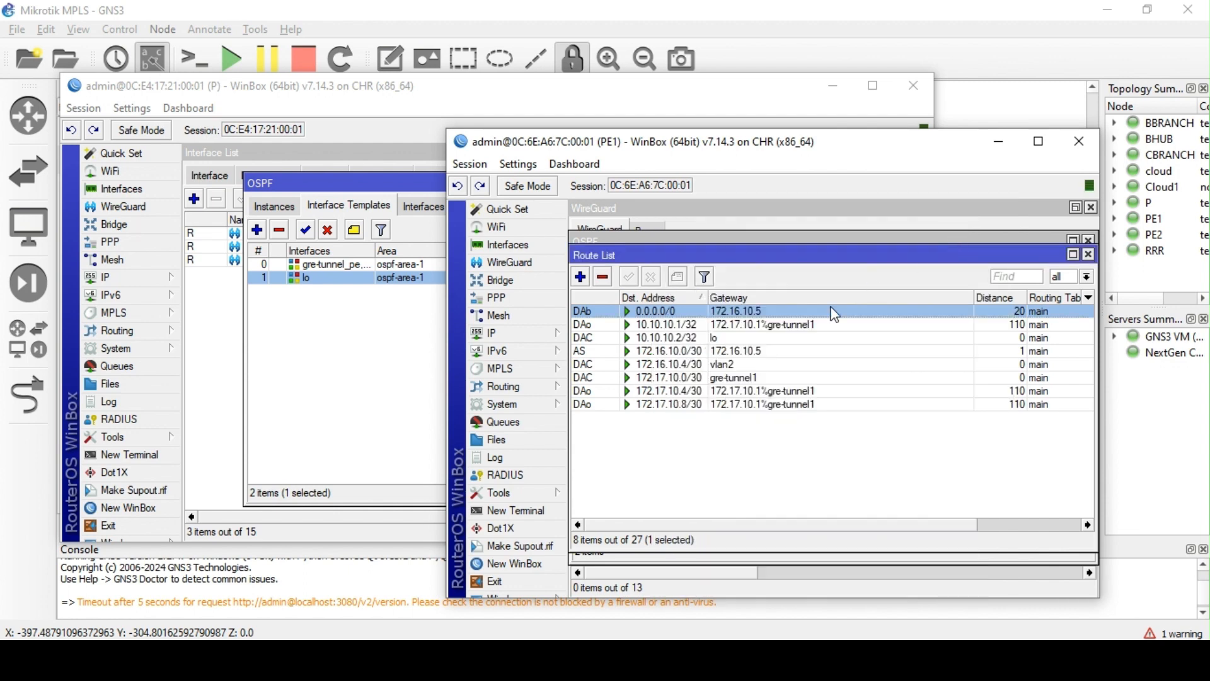
{"action": "left_click", "coordinate": [687, 403]}
{"action": "double_click", "coordinate": [685, 390]}
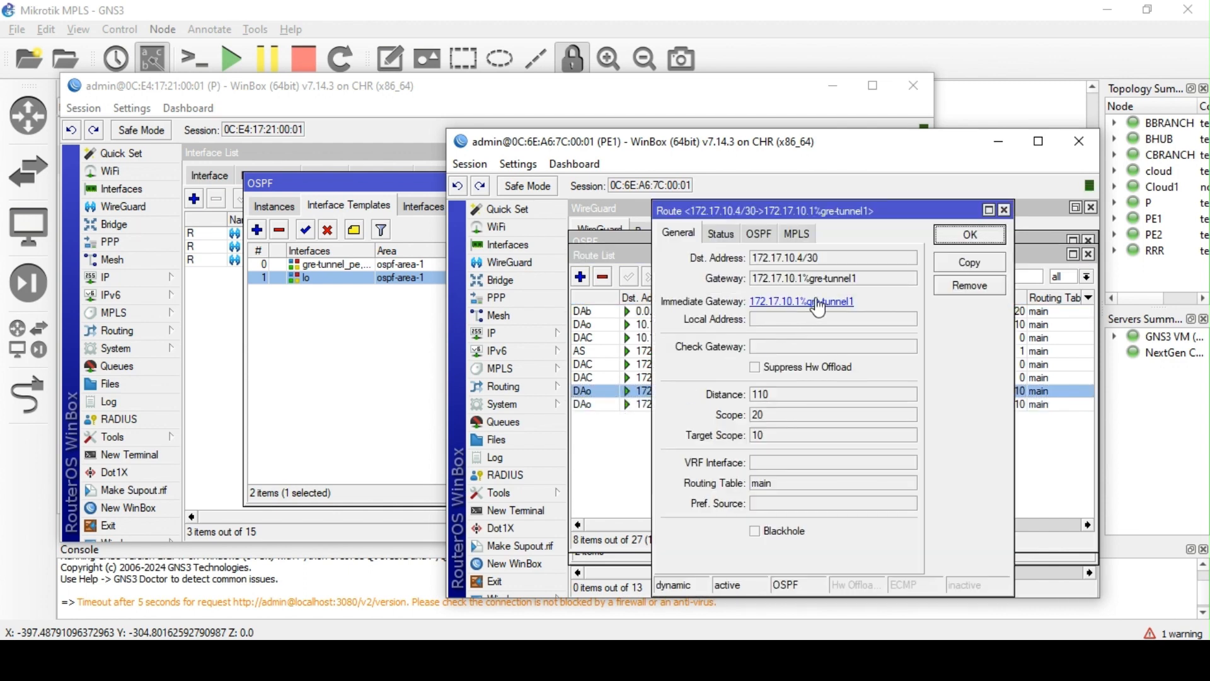
{"action": "left_click", "coordinate": [760, 235]}
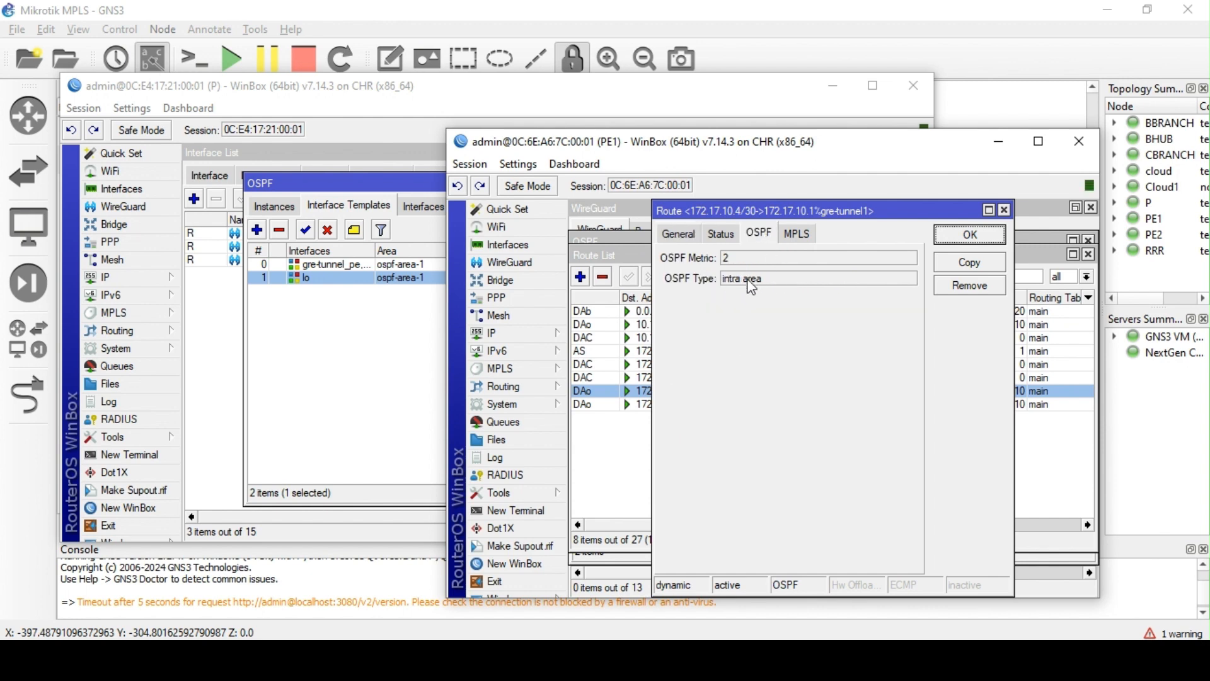
{"action": "left_click", "coordinate": [970, 235]}
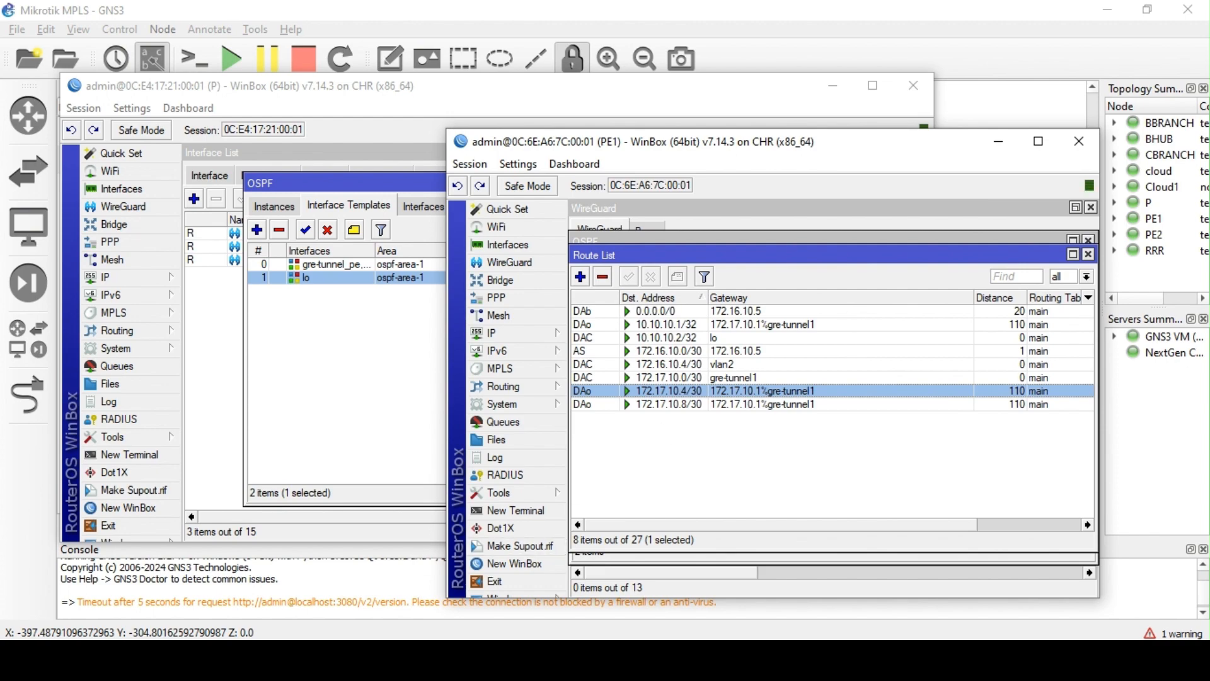
Switch to PE2's WinBox session and maximize its terminal window
{"action": "mouse_move", "coordinate": [567, 603]}
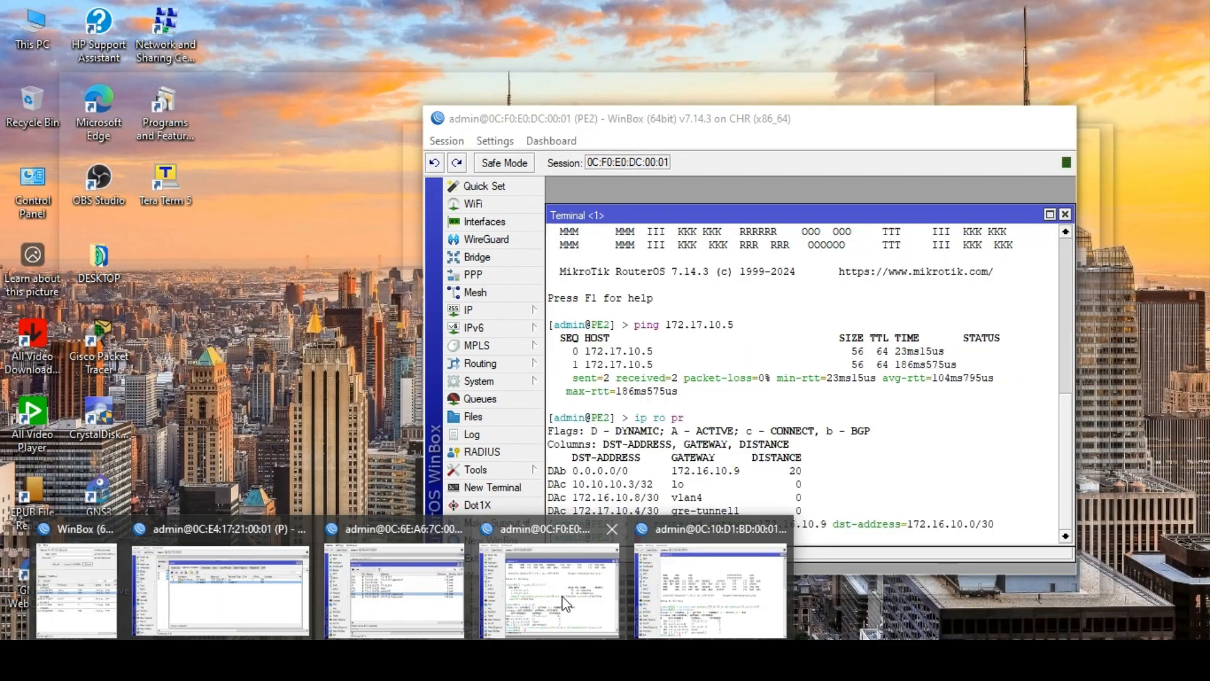
{"action": "mouse_move", "coordinate": [255, 593]}
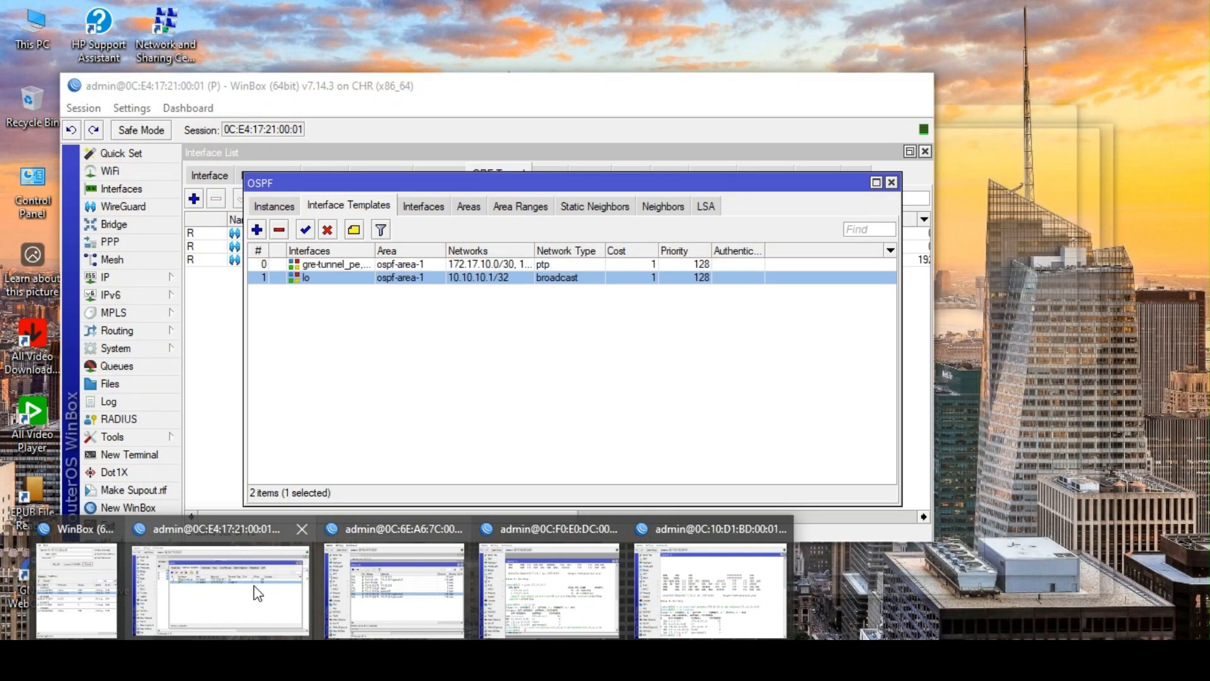
{"action": "mouse_move", "coordinate": [431, 591]}
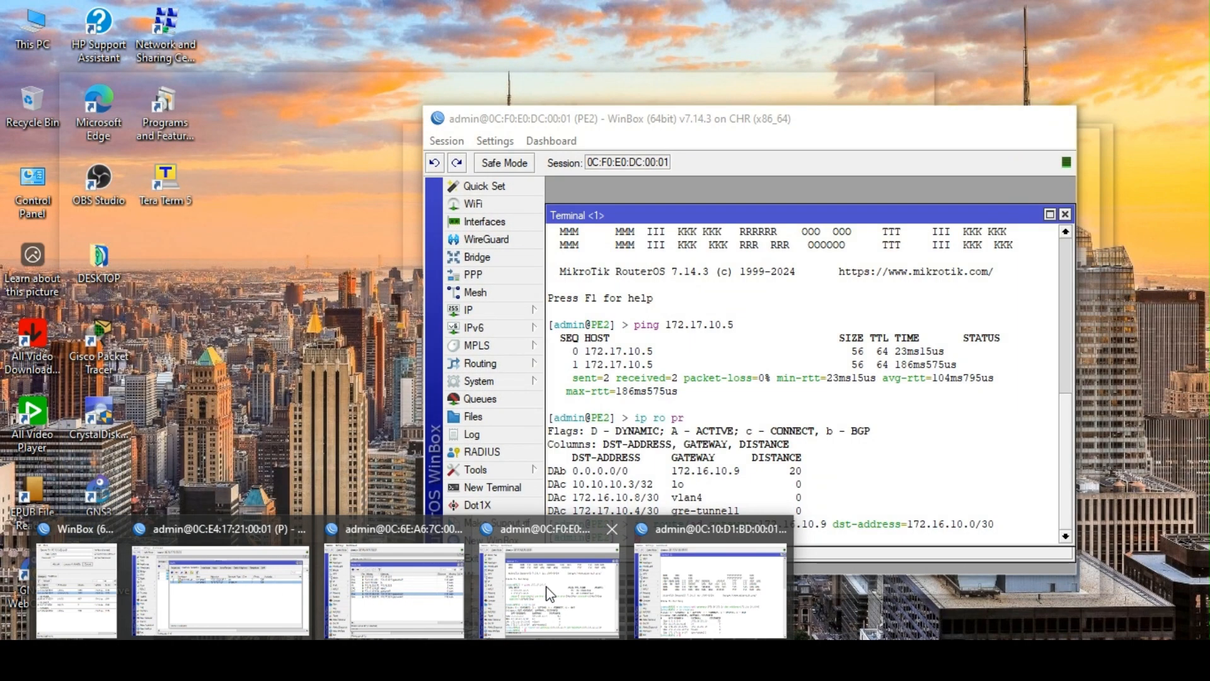
{"action": "left_click", "coordinate": [548, 589]}
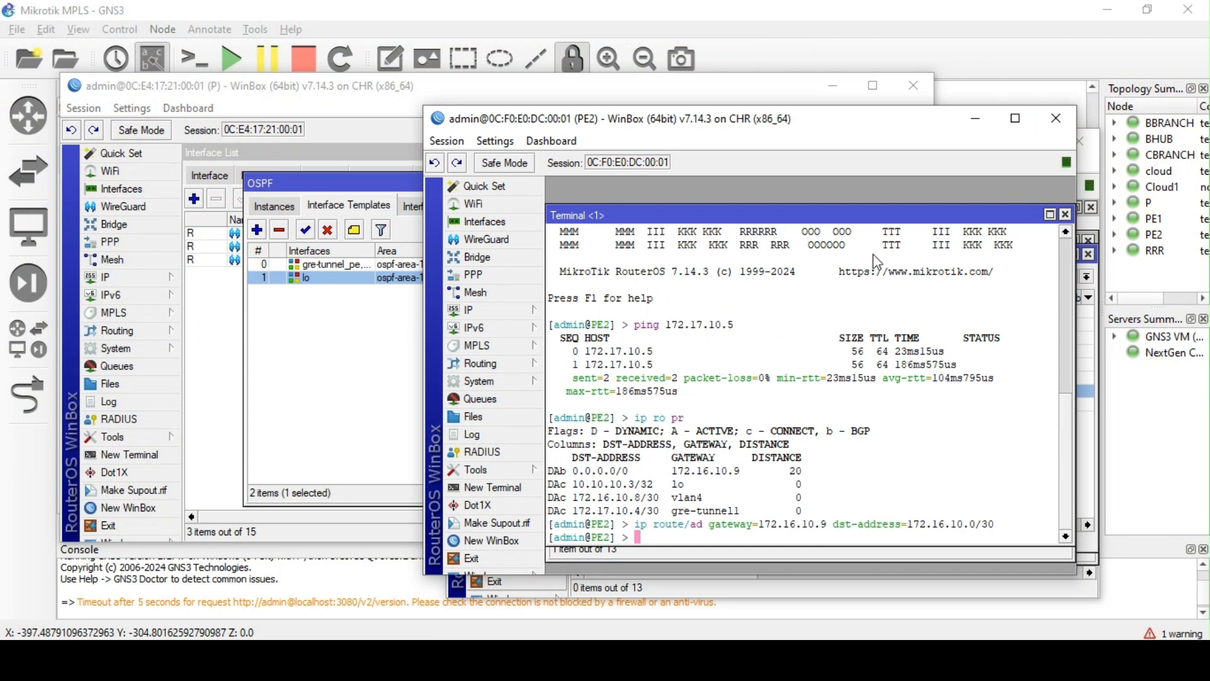
{"action": "left_click", "coordinate": [1049, 217]}
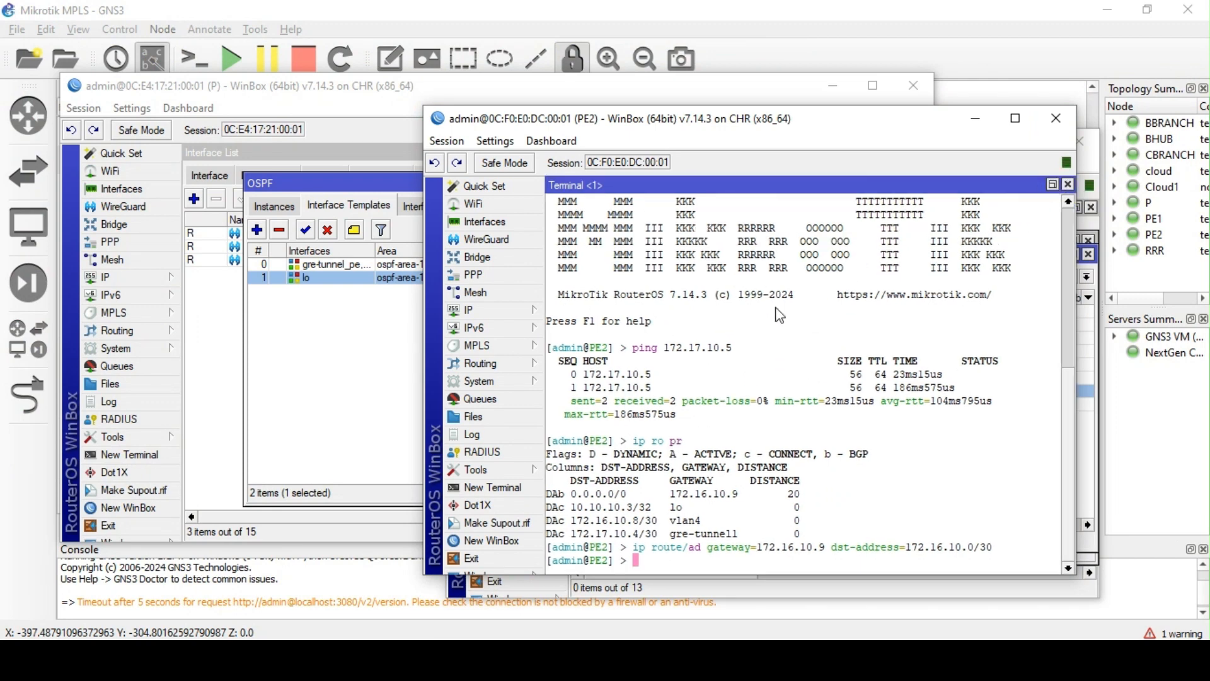
Review the lo address entry in PE2's IP address list
{"action": "left_click", "coordinate": [511, 365]}
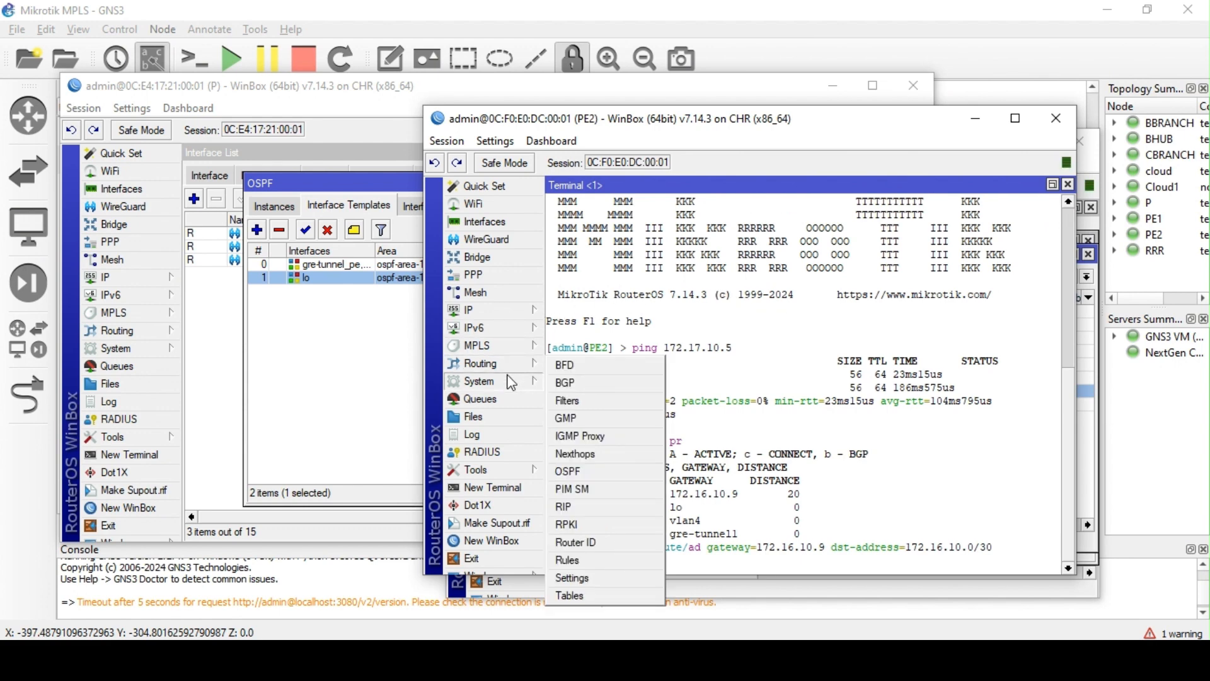
{"action": "left_click", "coordinate": [469, 310]}
{"action": "left_click", "coordinate": [577, 192]}
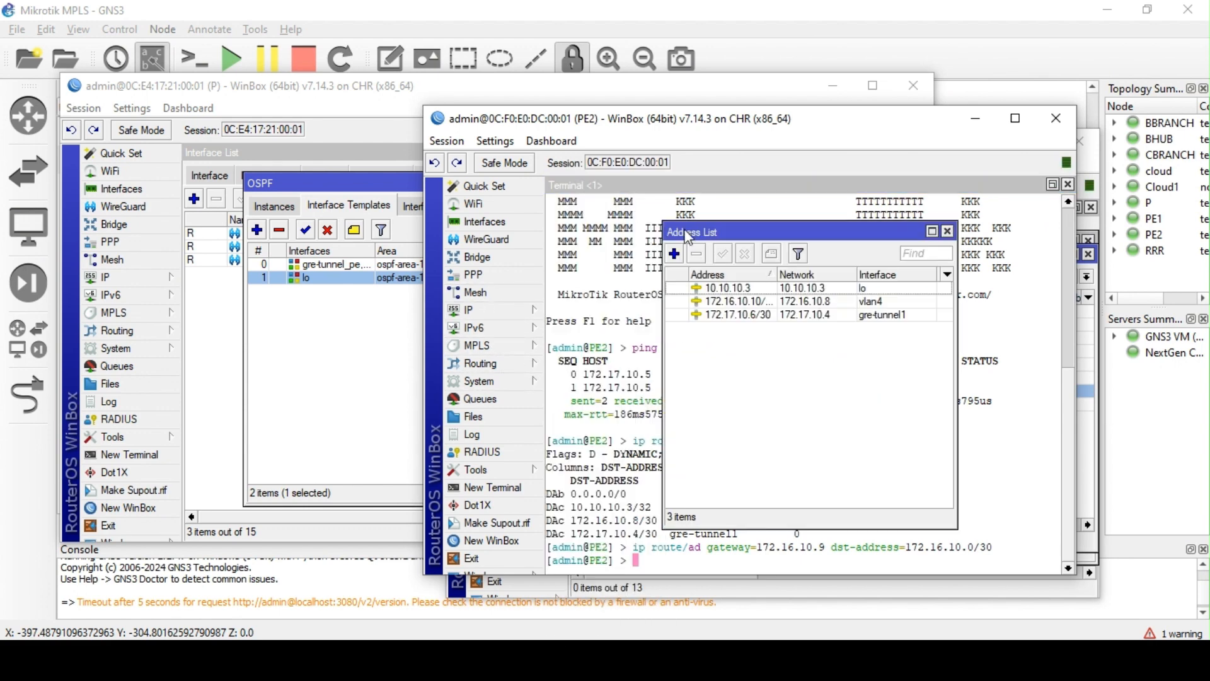
{"action": "double_click", "coordinate": [750, 289]}
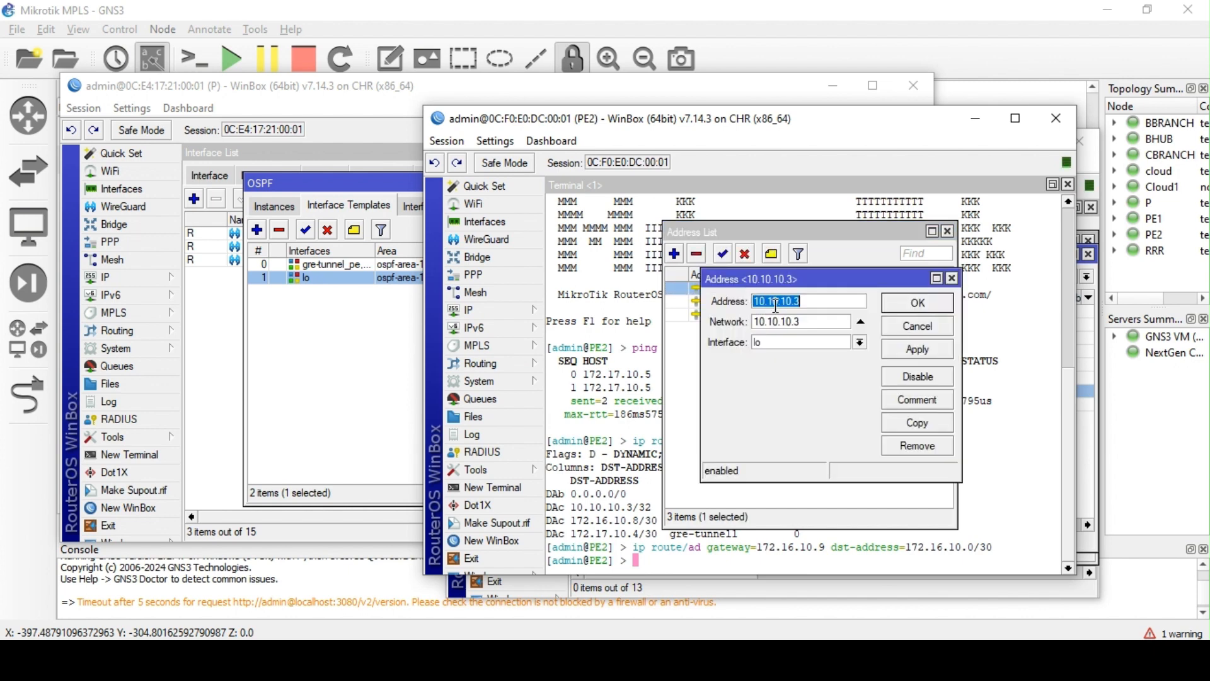
{"action": "left_click", "coordinate": [952, 278]}
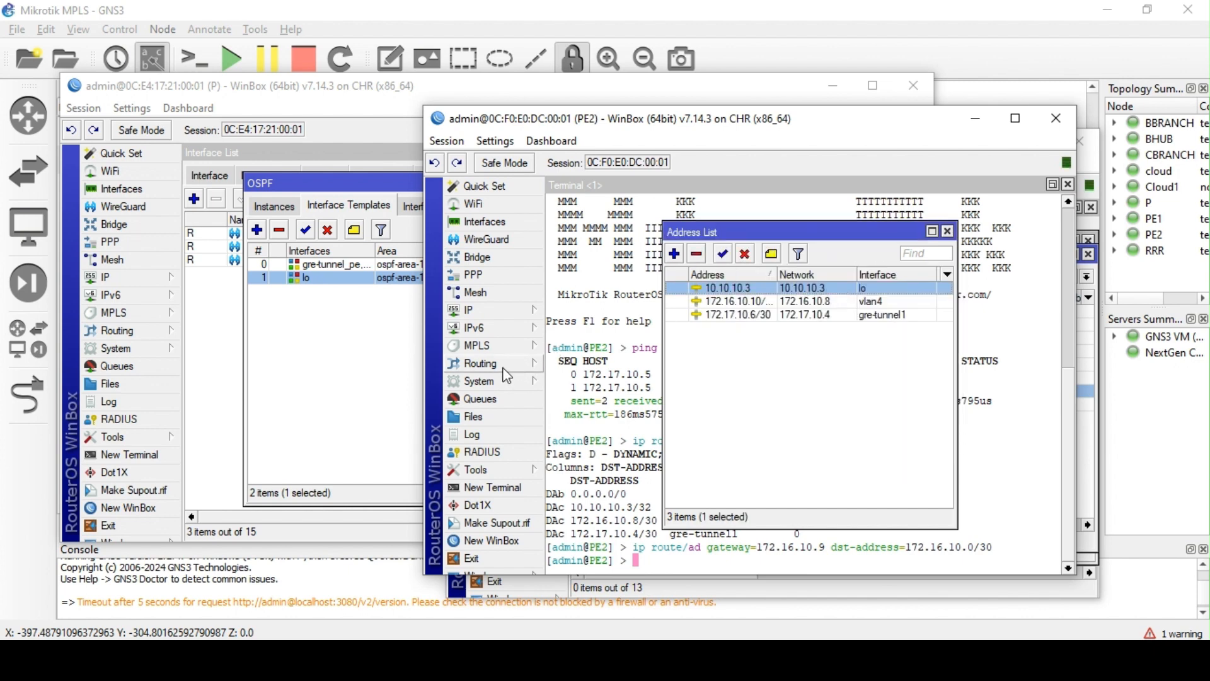
Add the router ID entry id-1 with ID 10.10.10.3 on PE2, and close the router ID, address list and terminal windows
{"action": "left_click", "coordinate": [510, 365]}
{"action": "left_click", "coordinate": [575, 542]}
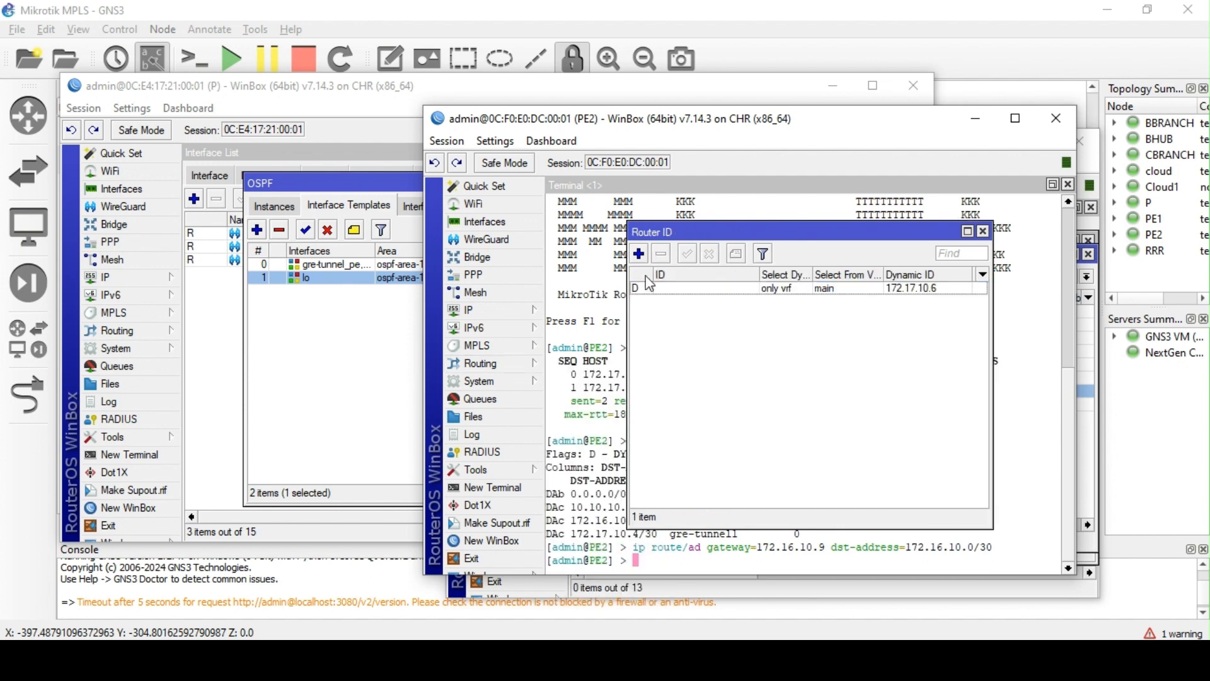
{"action": "left_click", "coordinate": [638, 254]}
{"action": "left_click", "coordinate": [756, 322]}
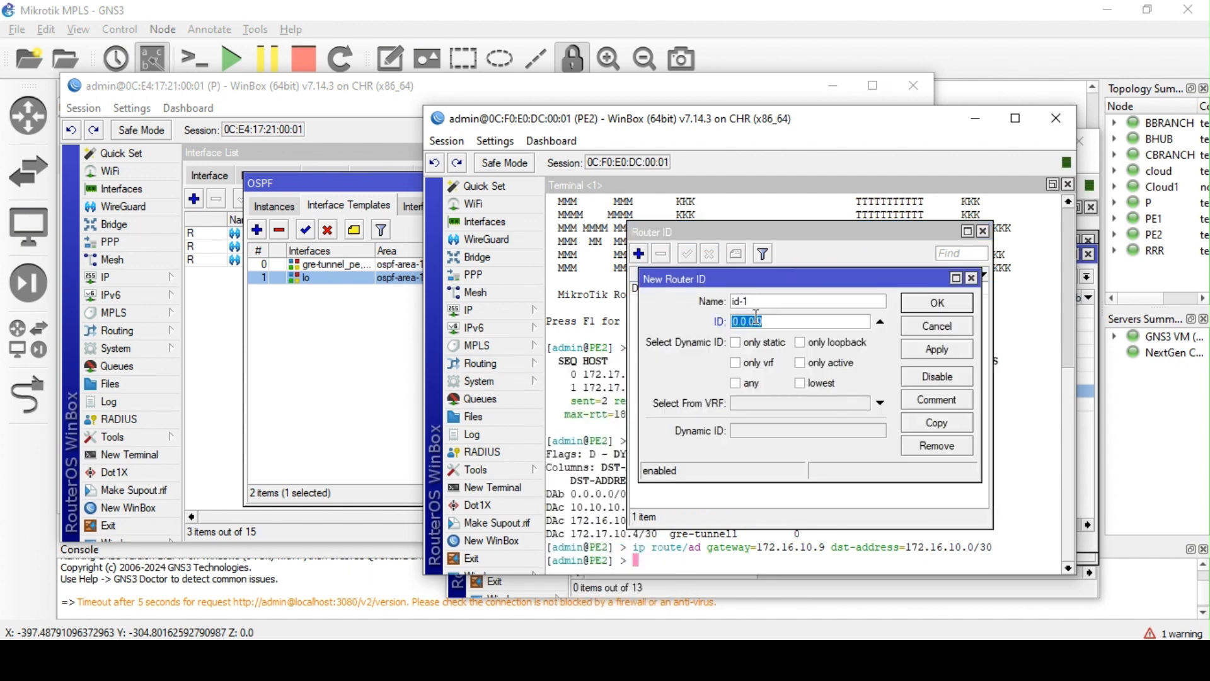
{"action": "type", "text": "10.10.10.3"}
{"action": "left_click", "coordinate": [953, 303]}
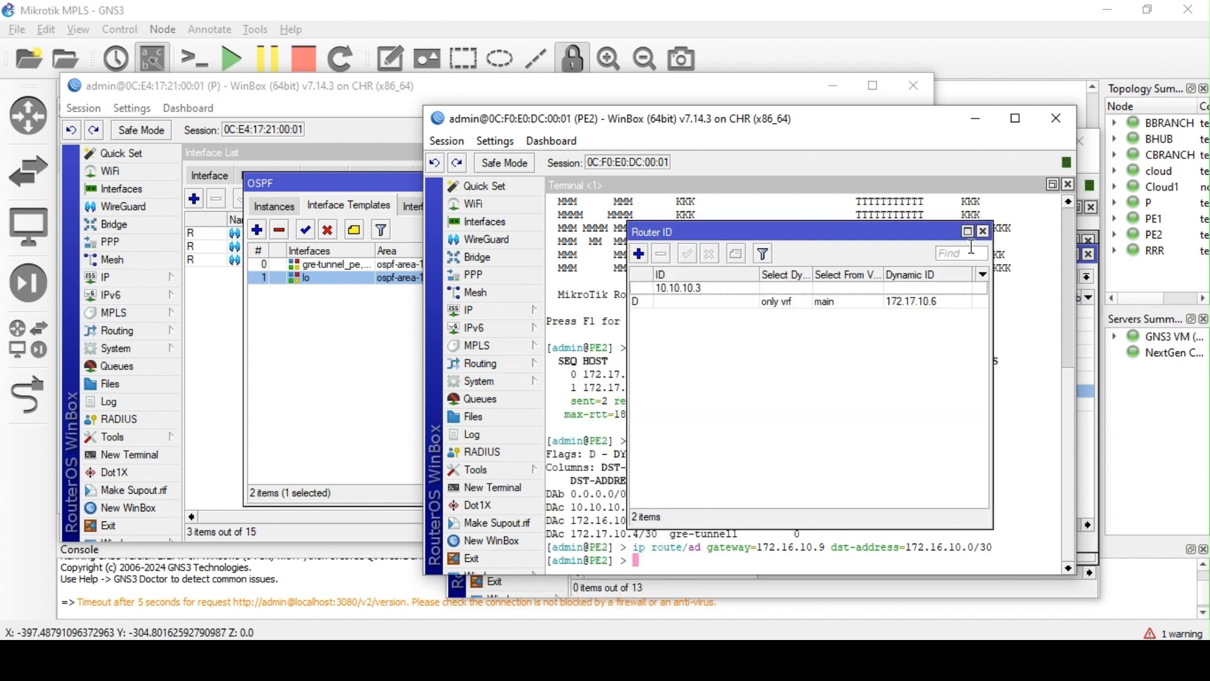
{"action": "left_click", "coordinate": [983, 230]}
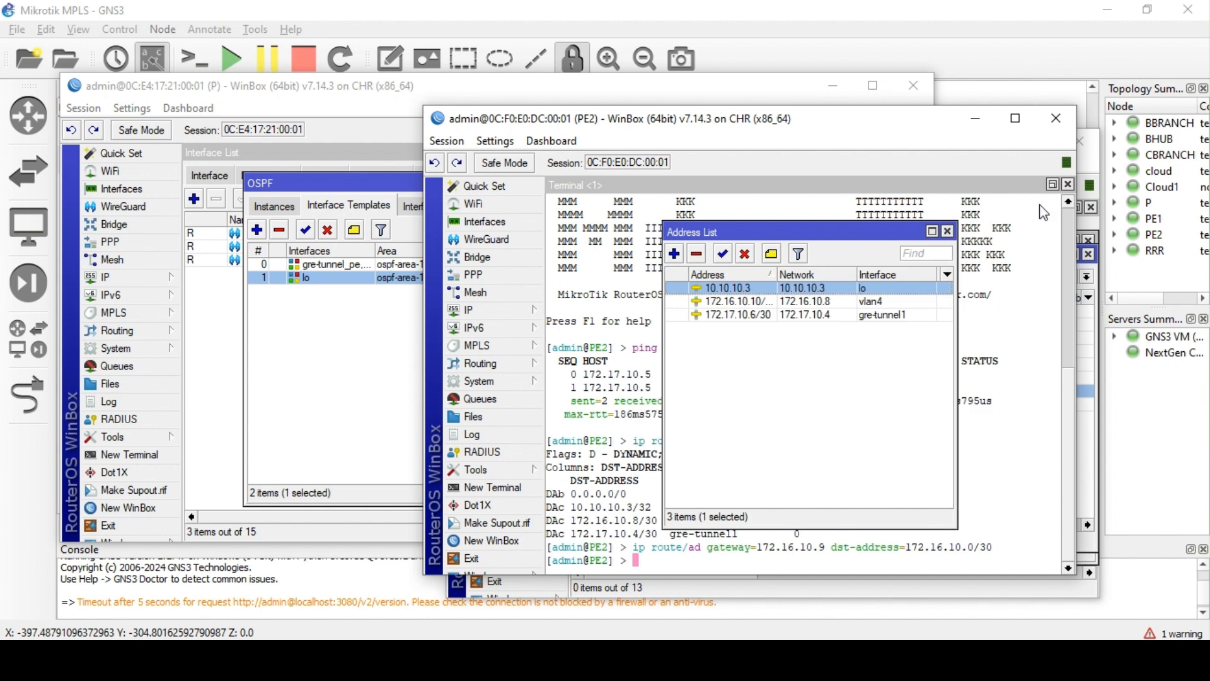
{"action": "left_click", "coordinate": [948, 232]}
{"action": "left_click", "coordinate": [1067, 184]}
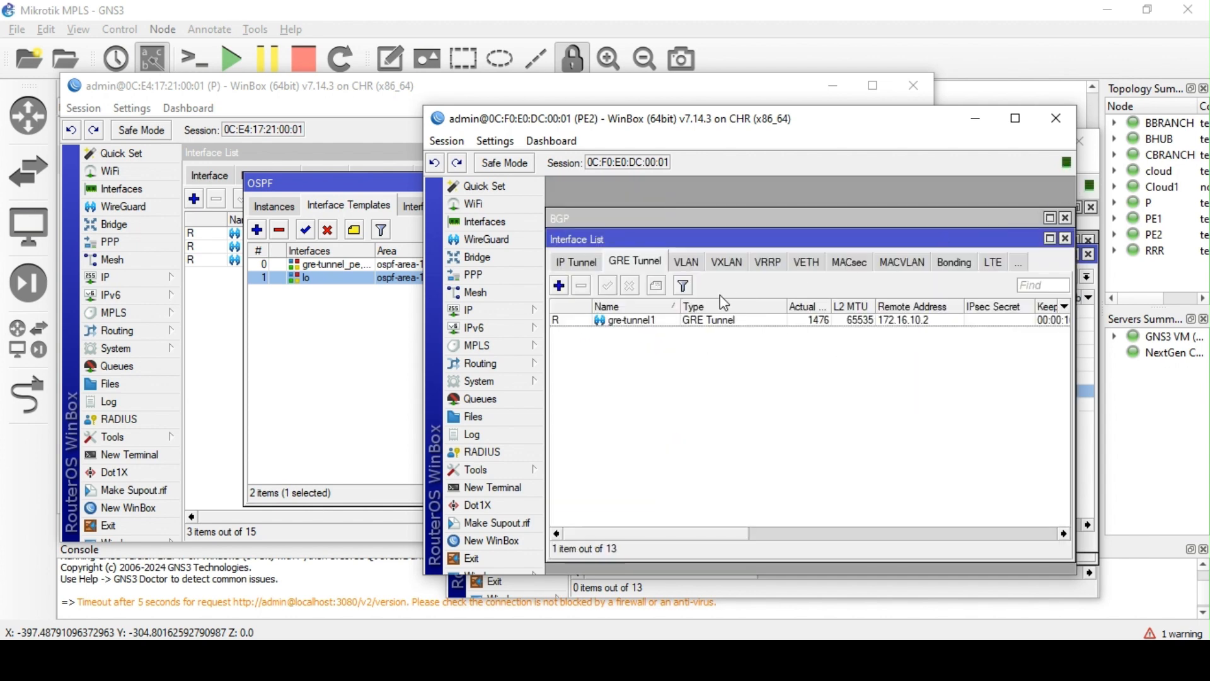
Create the OSPF version 2 instance ospf-instance-1 on PE2 with router ID id-1
{"action": "left_click", "coordinate": [502, 367]}
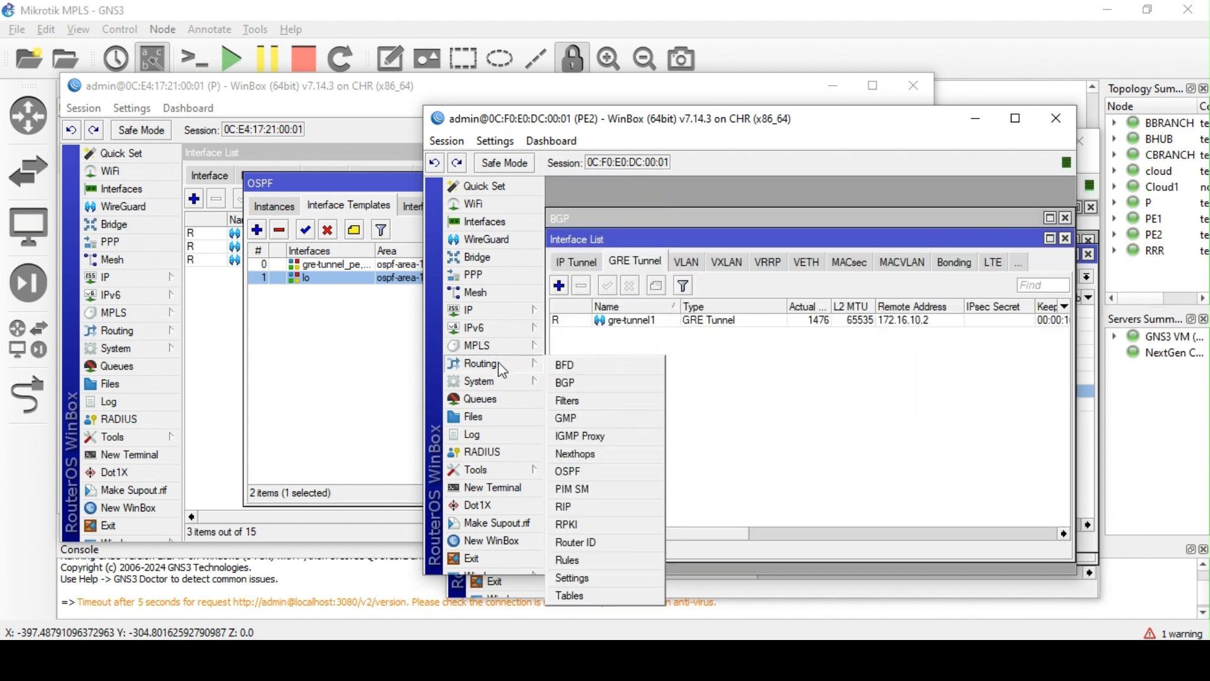
{"action": "left_click", "coordinate": [602, 472]}
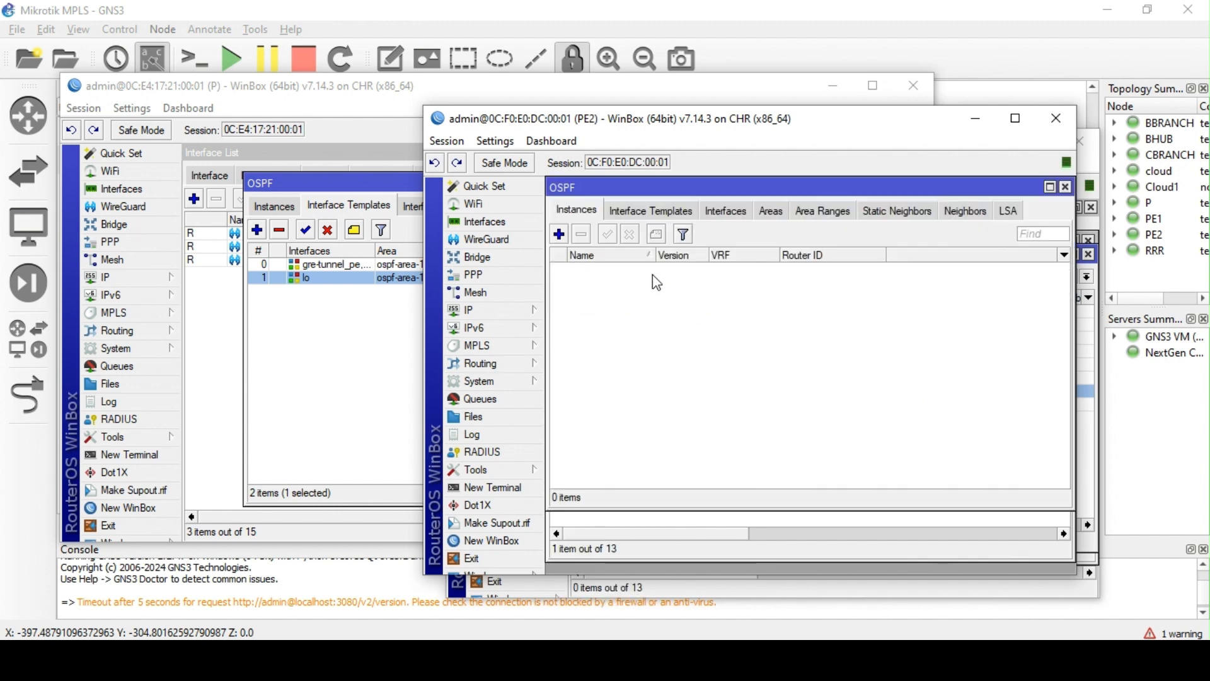
{"action": "left_click", "coordinate": [559, 234]}
{"action": "left_click", "coordinate": [862, 289]}
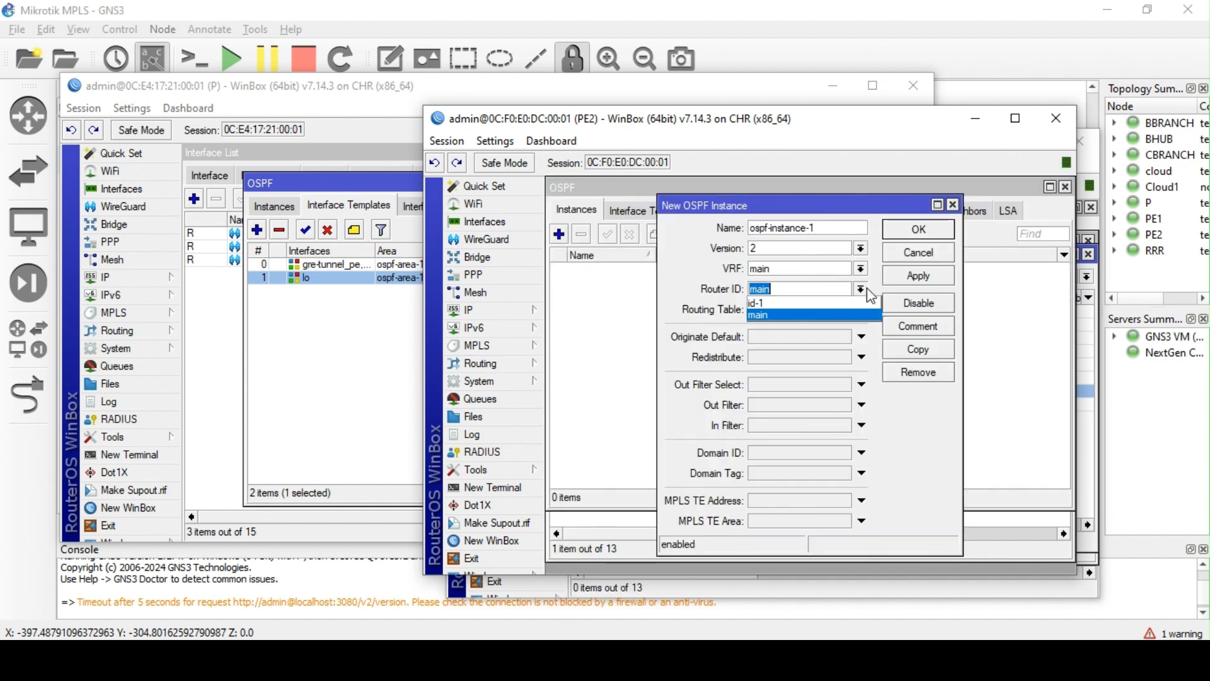
{"action": "left_click", "coordinate": [792, 304]}
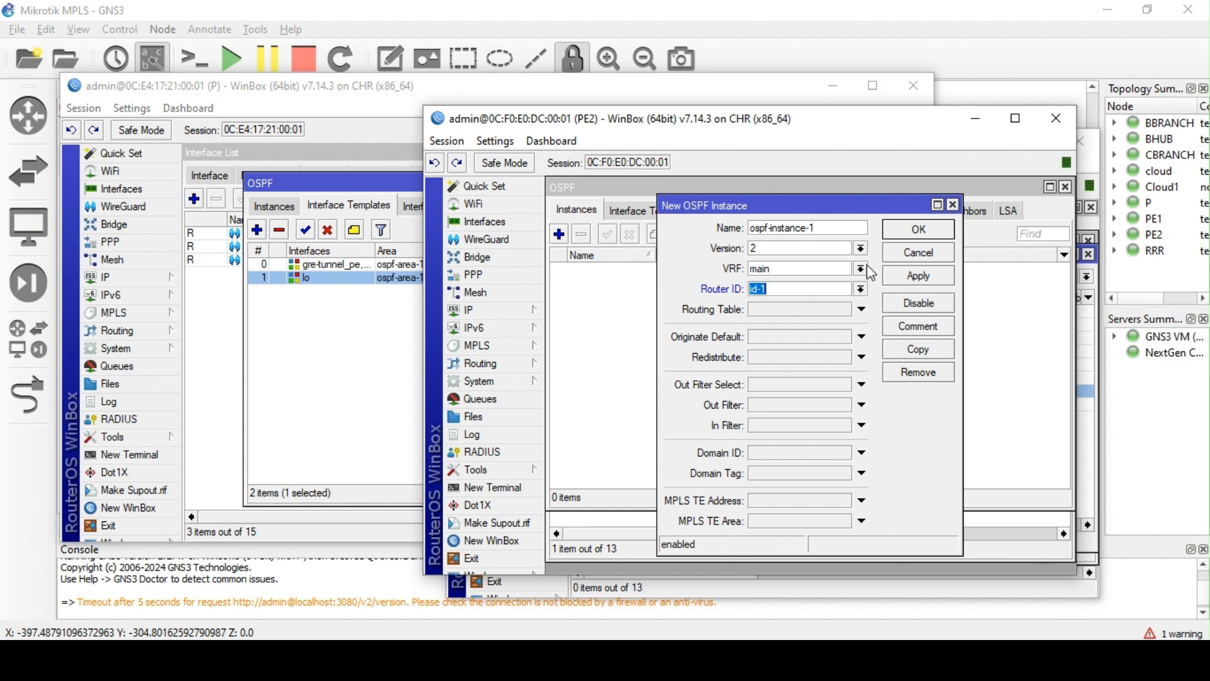
{"action": "left_click", "coordinate": [918, 230]}
Add the OSPF area ospf-area-1 with area ID 0.0.0.0 on PE2
{"action": "left_click", "coordinate": [777, 212]}
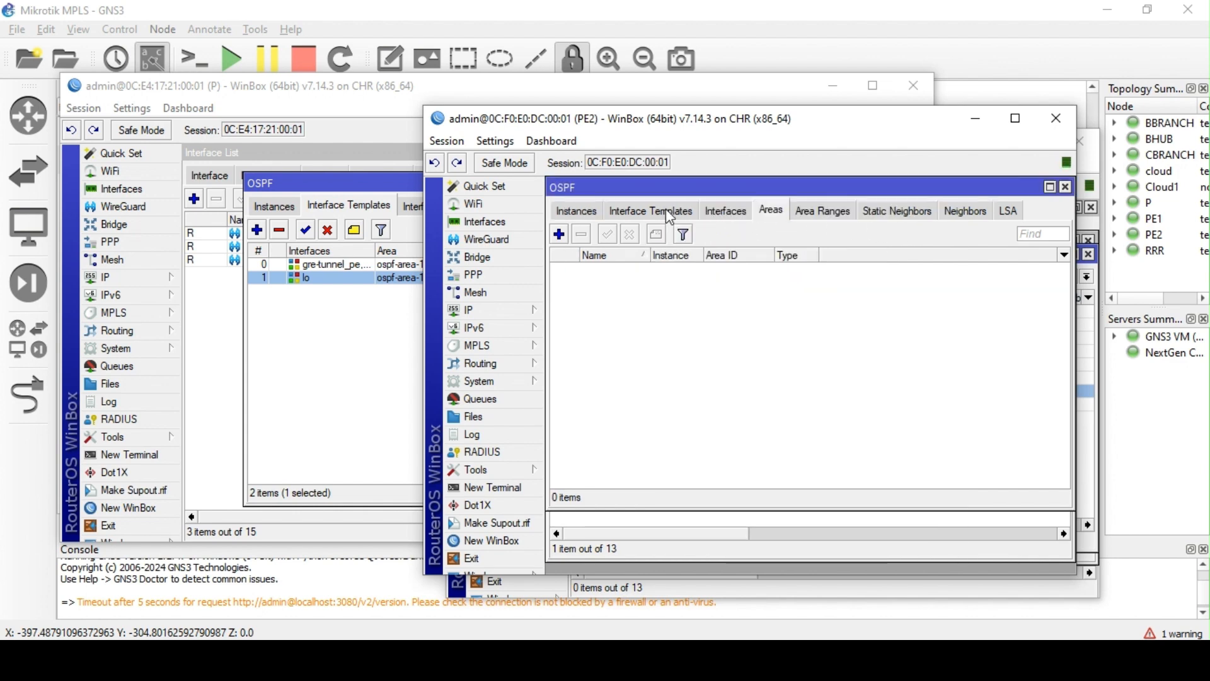
{"action": "left_click", "coordinate": [559, 234]}
{"action": "left_click", "coordinate": [908, 303]}
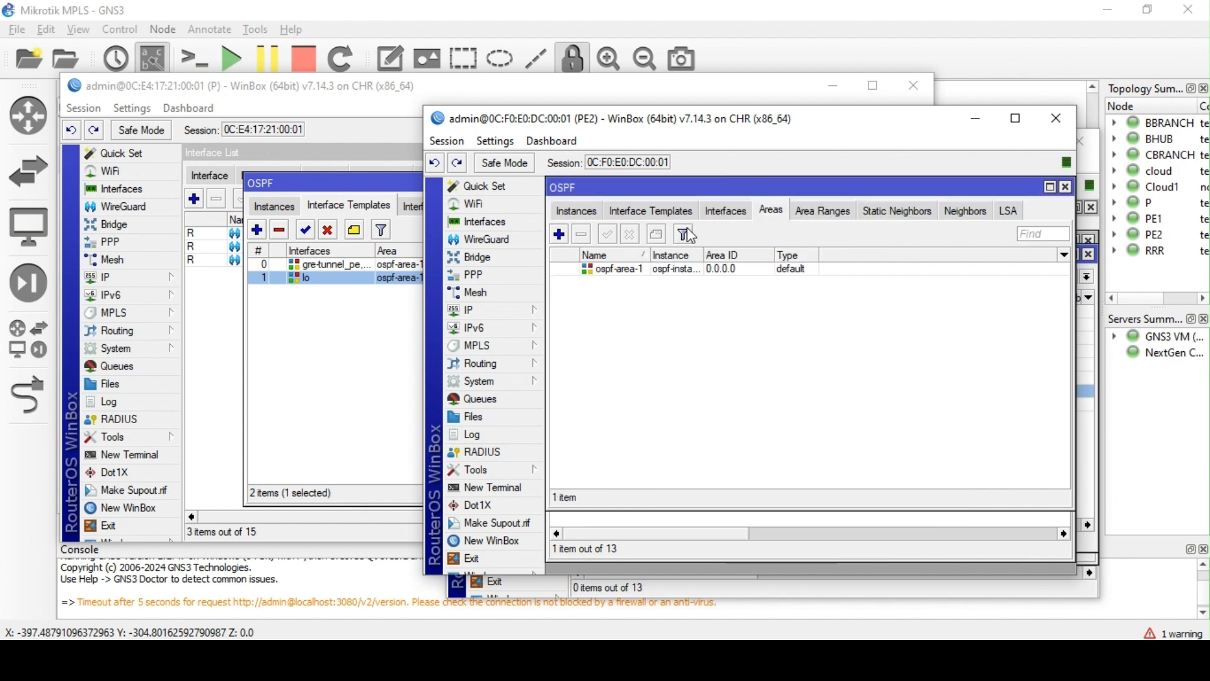
Start a new OSPF interface template in ospf-area-1 for gre-tunnel1 with network type ptp
{"action": "left_click", "coordinate": [654, 211]}
{"action": "left_click", "coordinate": [559, 234]}
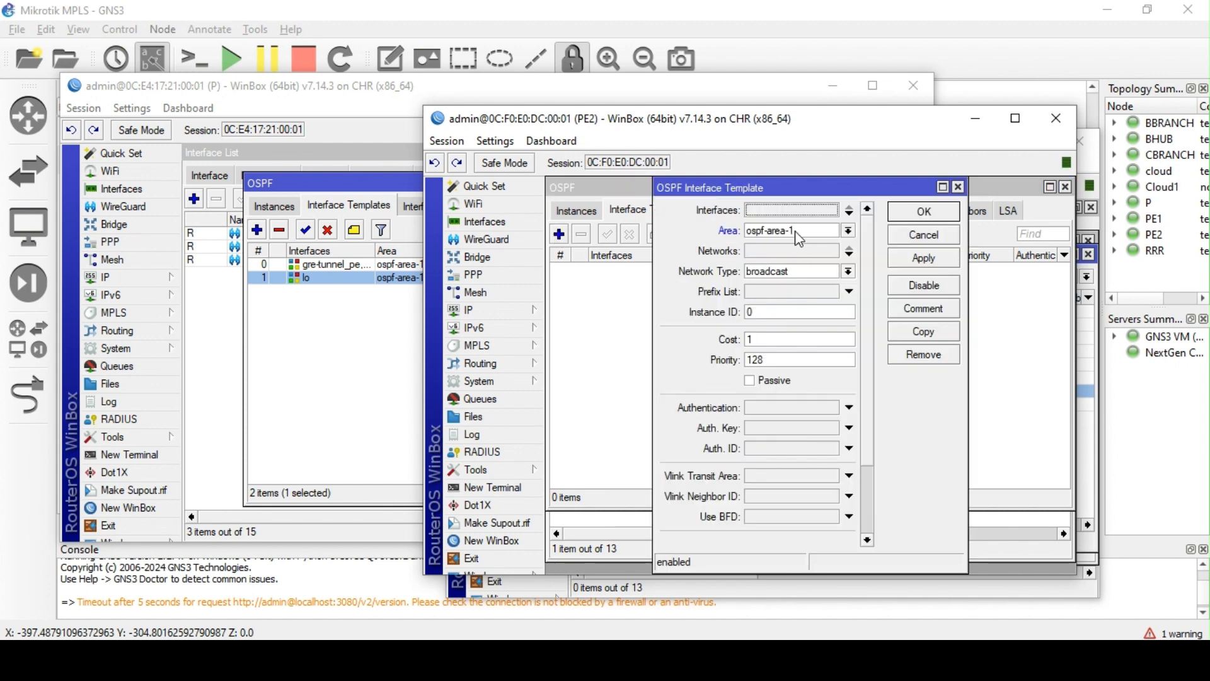
{"action": "left_click", "coordinate": [801, 212]}
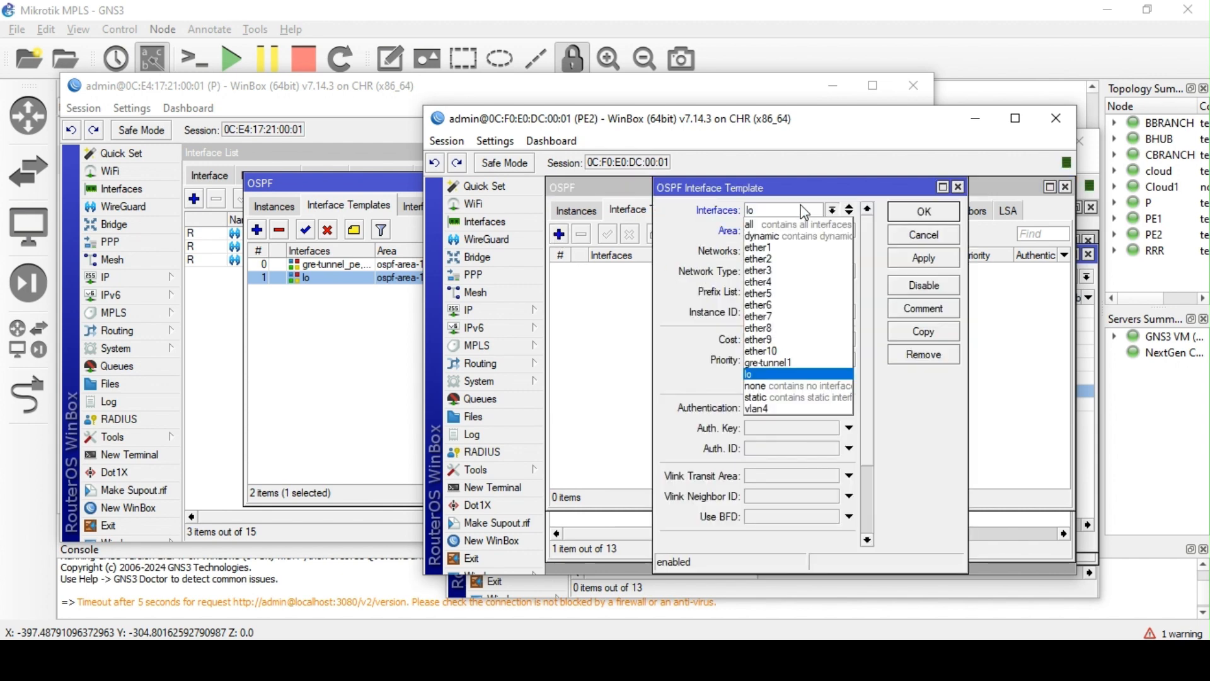
{"action": "left_click", "coordinate": [797, 363]}
{"action": "left_click", "coordinate": [848, 272]}
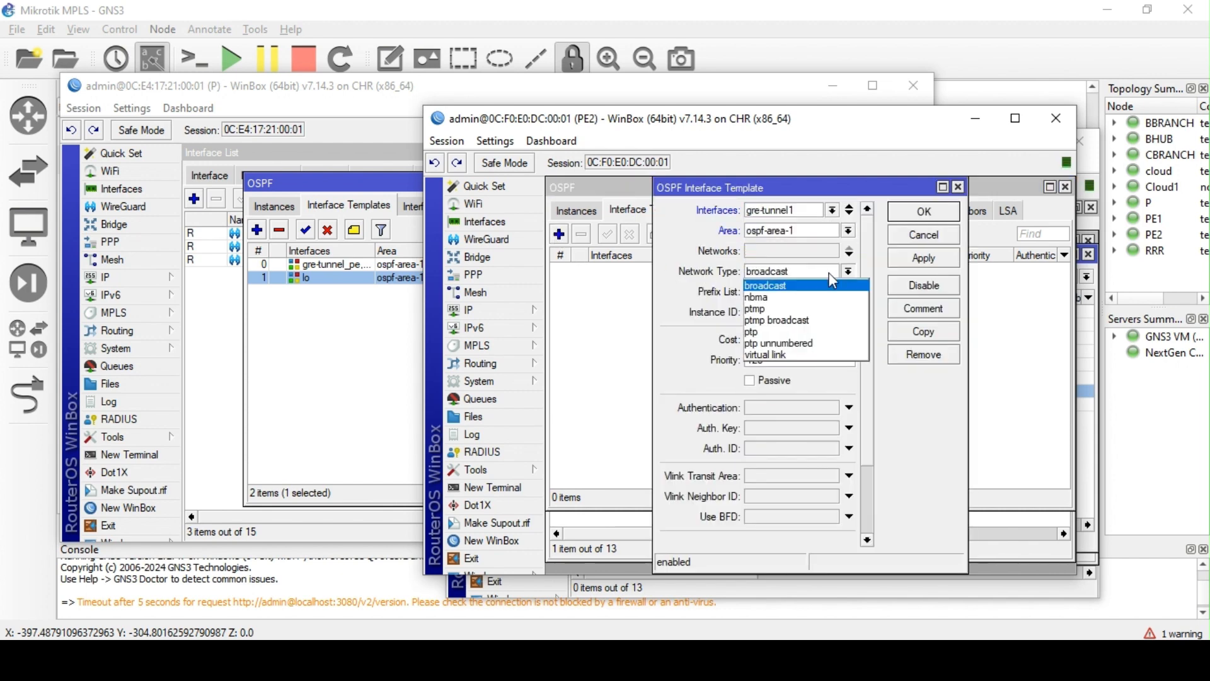
{"action": "left_click", "coordinate": [784, 332]}
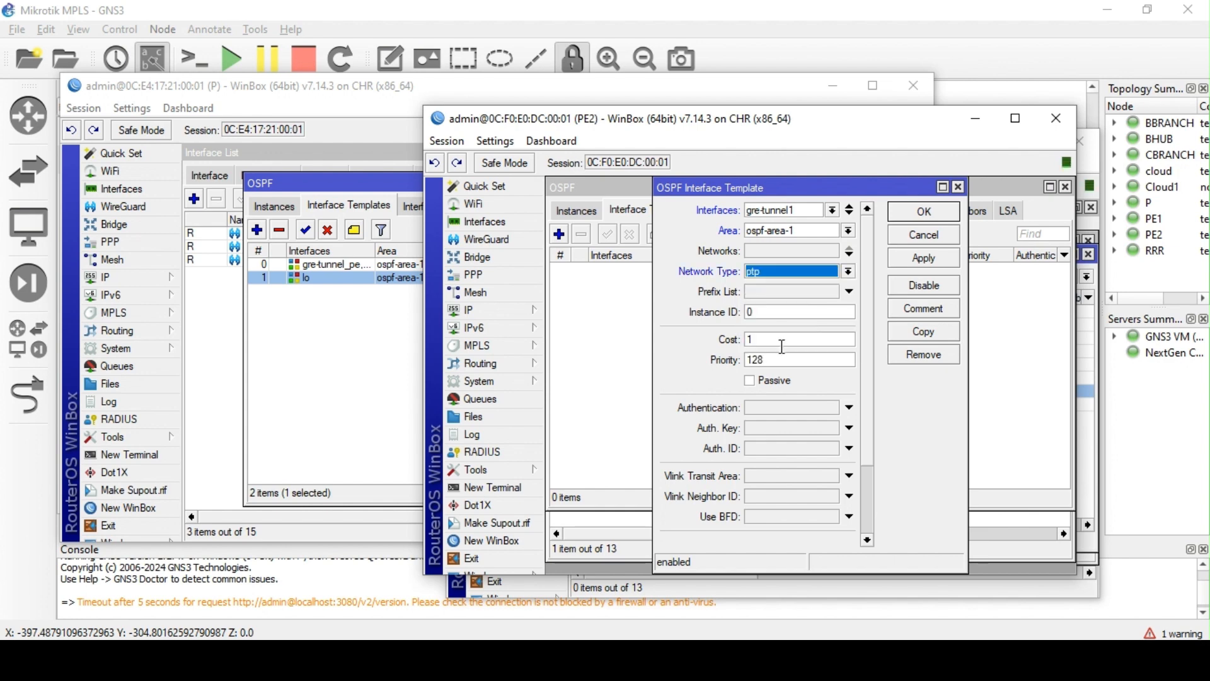
Enter 172.17.10.4/ as a network alongside the ::/0 entry and save the interface template
{"action": "left_click", "coordinate": [785, 251]}
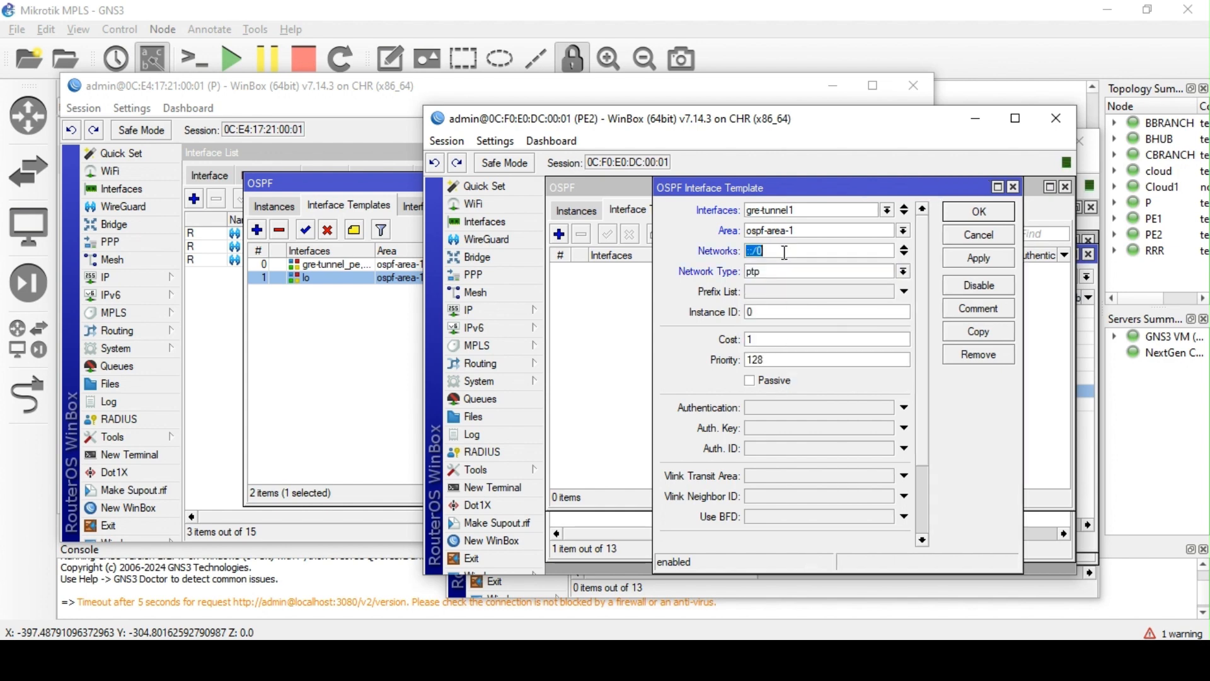
{"action": "type", "text": "172.17.10.4/630"}
{"action": "key", "text": "BackSpace"}
{"action": "key", "text": "BackSpace"}
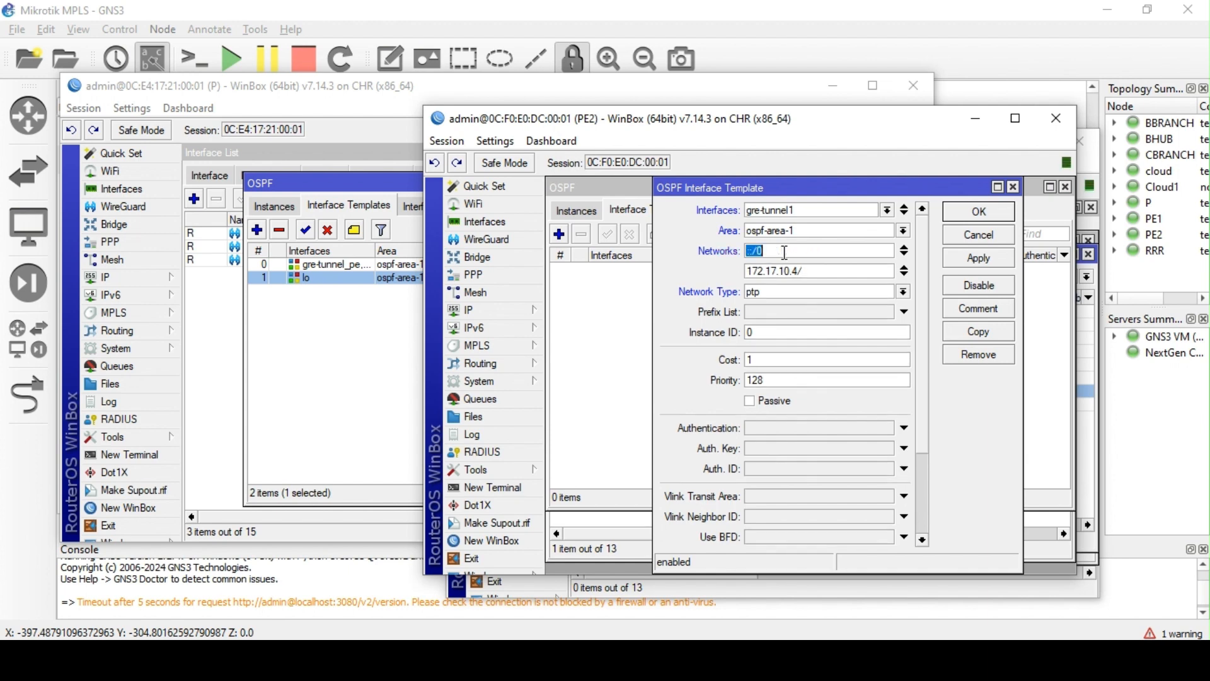
{"action": "key", "text": "Return"}
Remove the ::/0 network from PE2's gre-tunnel1 interface template and set the remaining network to 172.17.10.4/30
{"action": "double_click", "coordinate": [777, 276]}
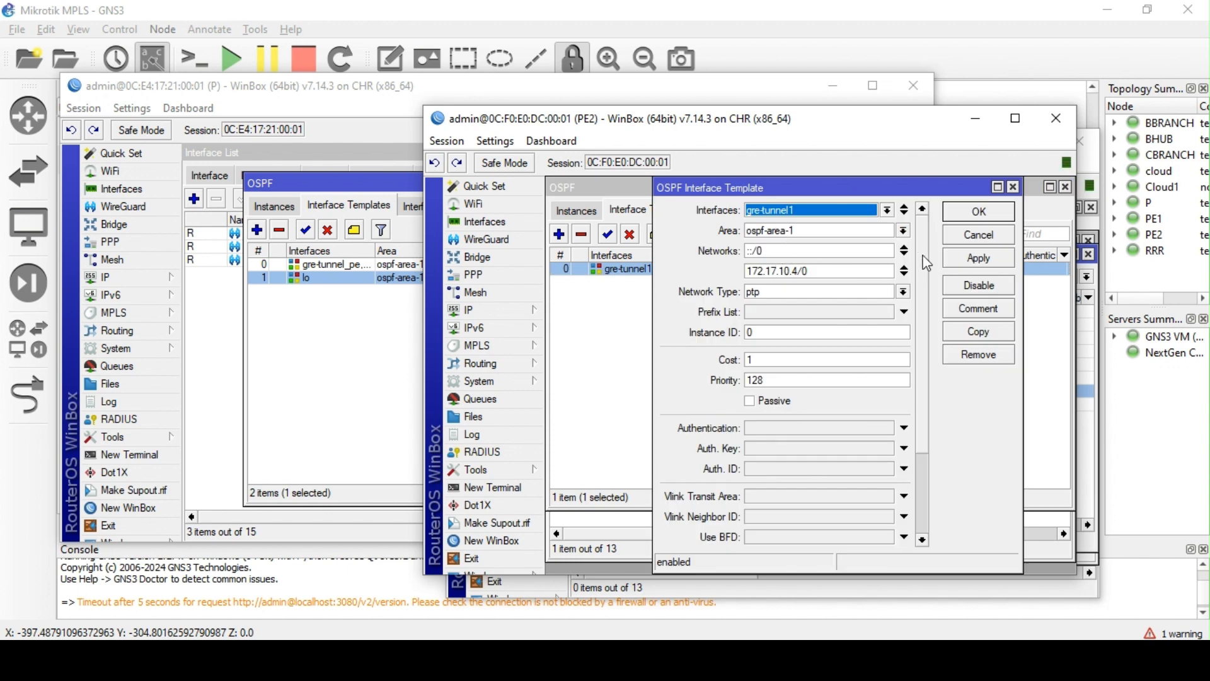
{"action": "left_click", "coordinate": [904, 247]}
{"action": "left_click", "coordinate": [847, 253]}
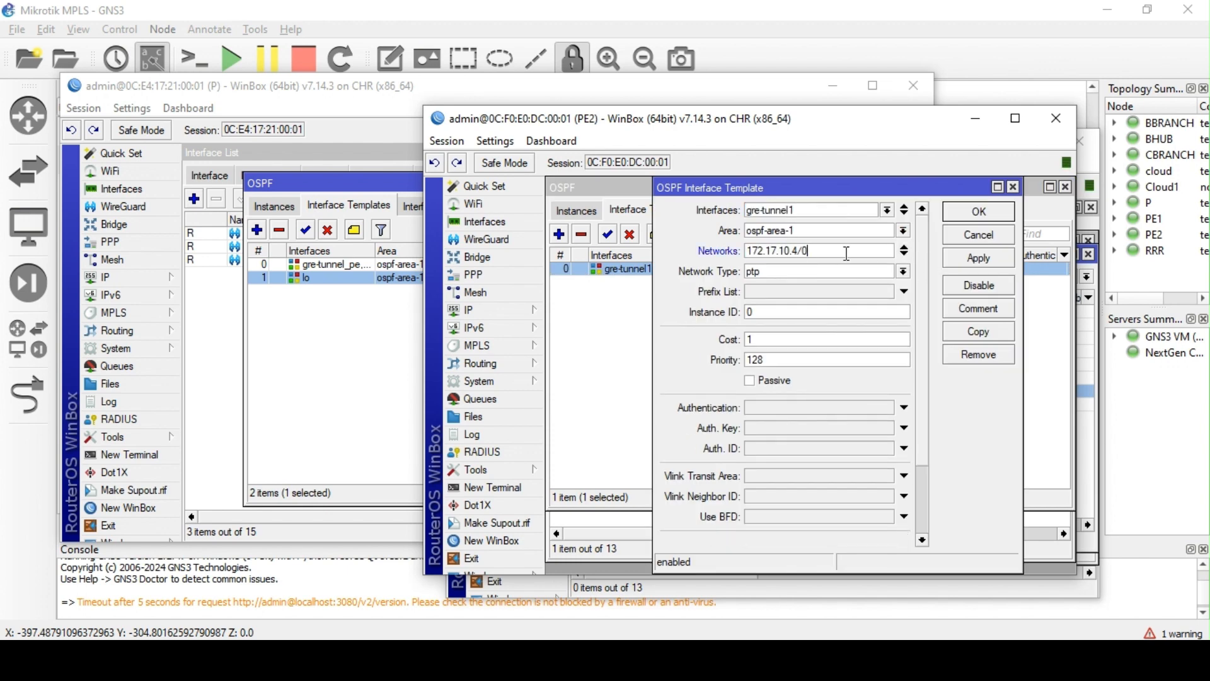
{"action": "key", "text": "ctrl+z"}
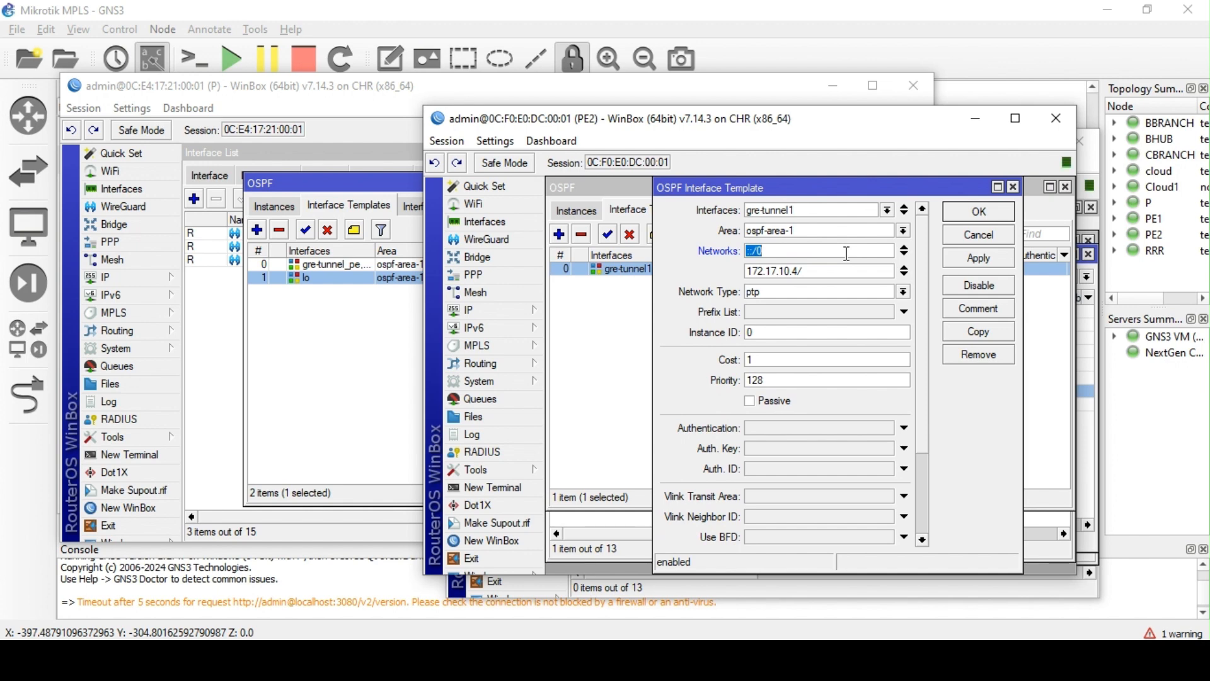
{"action": "key", "text": "ctrl+z"}
{"action": "left_click", "coordinate": [848, 253]}
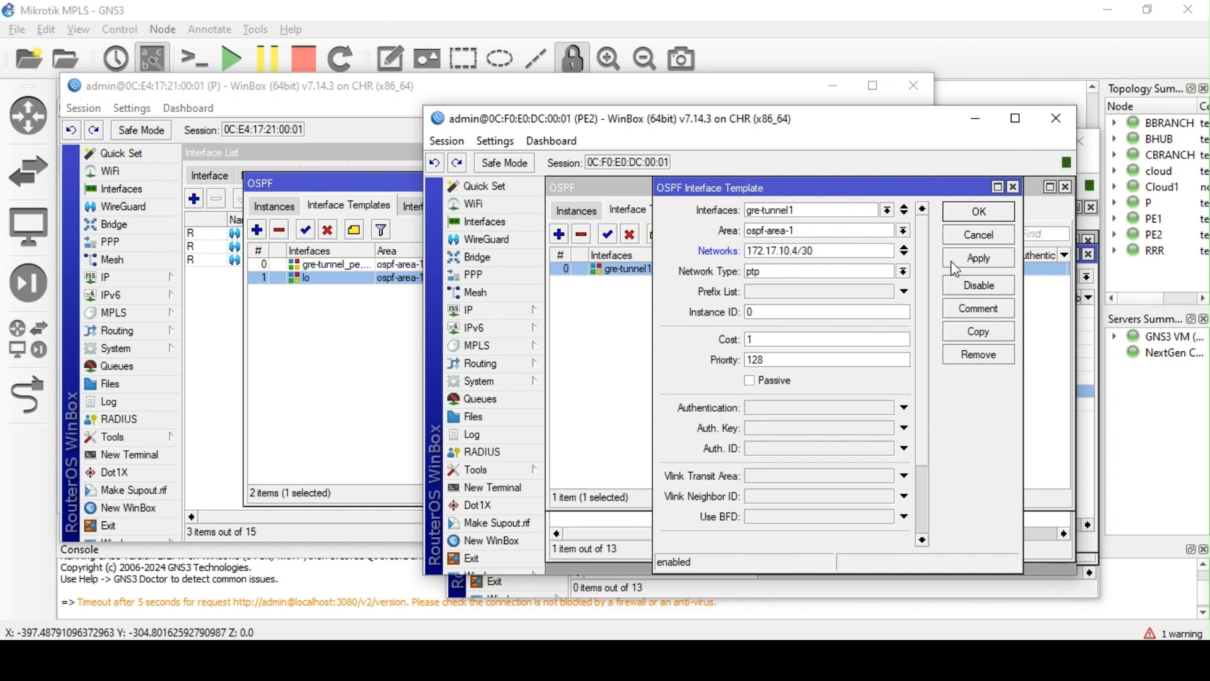
{"action": "left_click", "coordinate": [979, 238]}
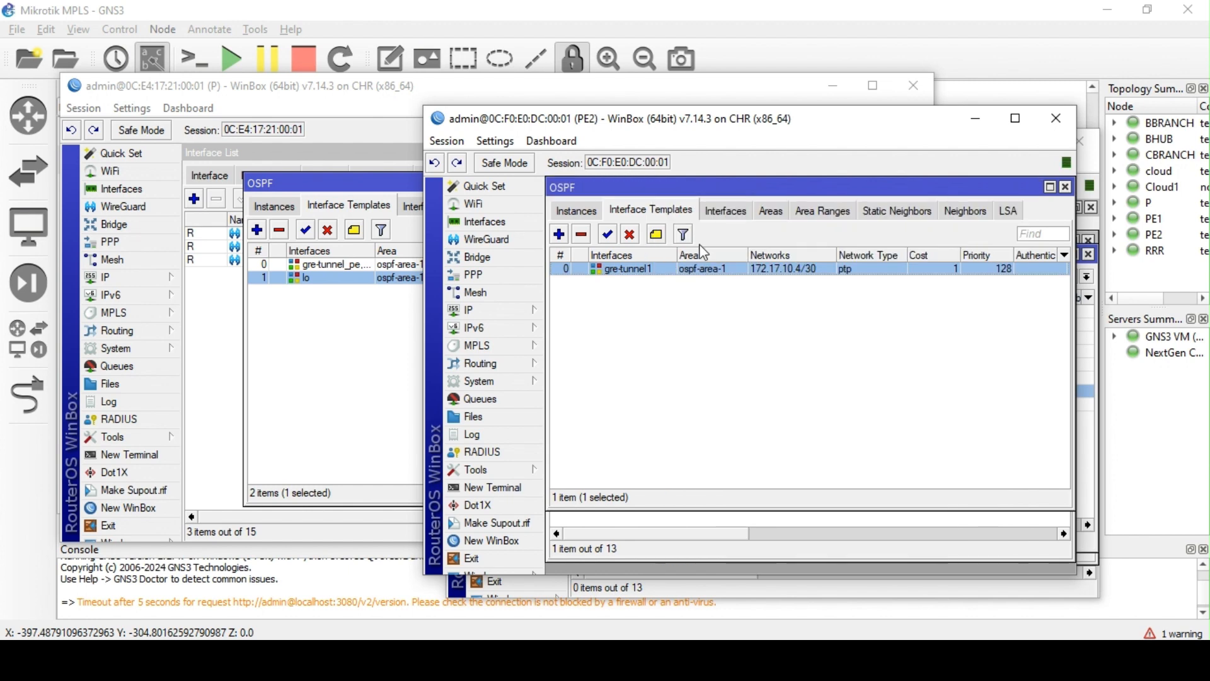
Add a passive OSPF interface template on PE2 for lo with network 10.10.10.3, and view the OSPF neighbors
{"action": "left_click", "coordinate": [559, 233]}
{"action": "type", "text": "lo"}
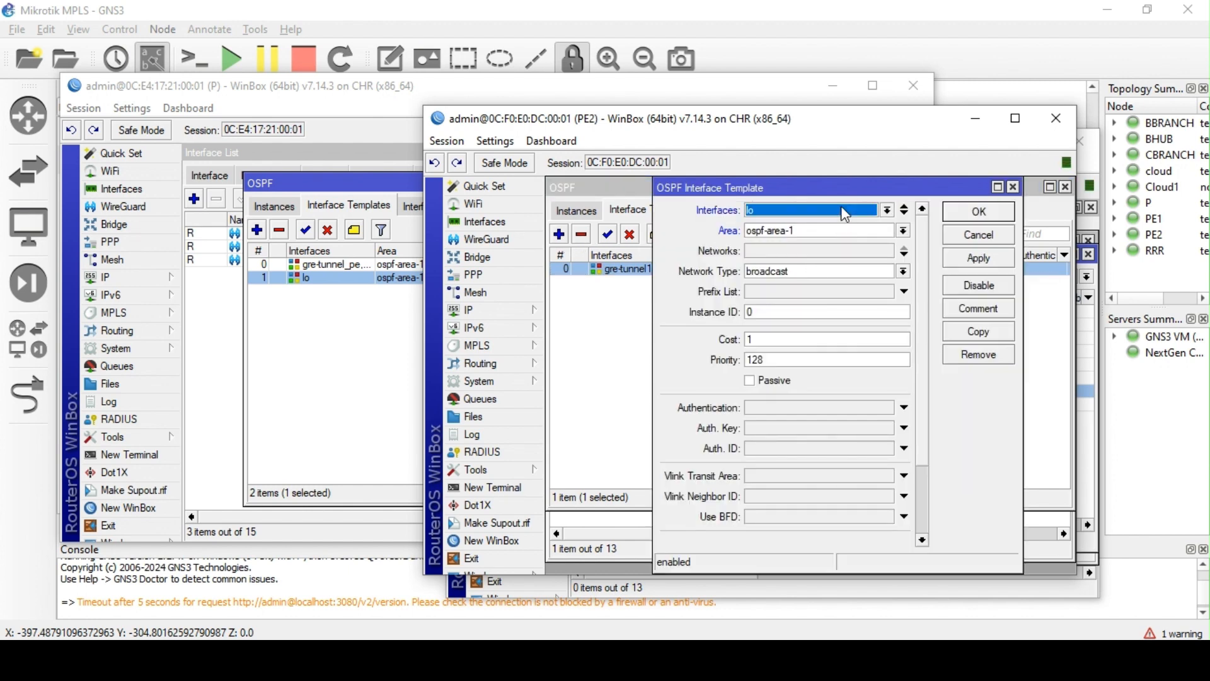
{"action": "left_click", "coordinate": [809, 252]}
{"action": "type", "text": "10.10.10.3"}
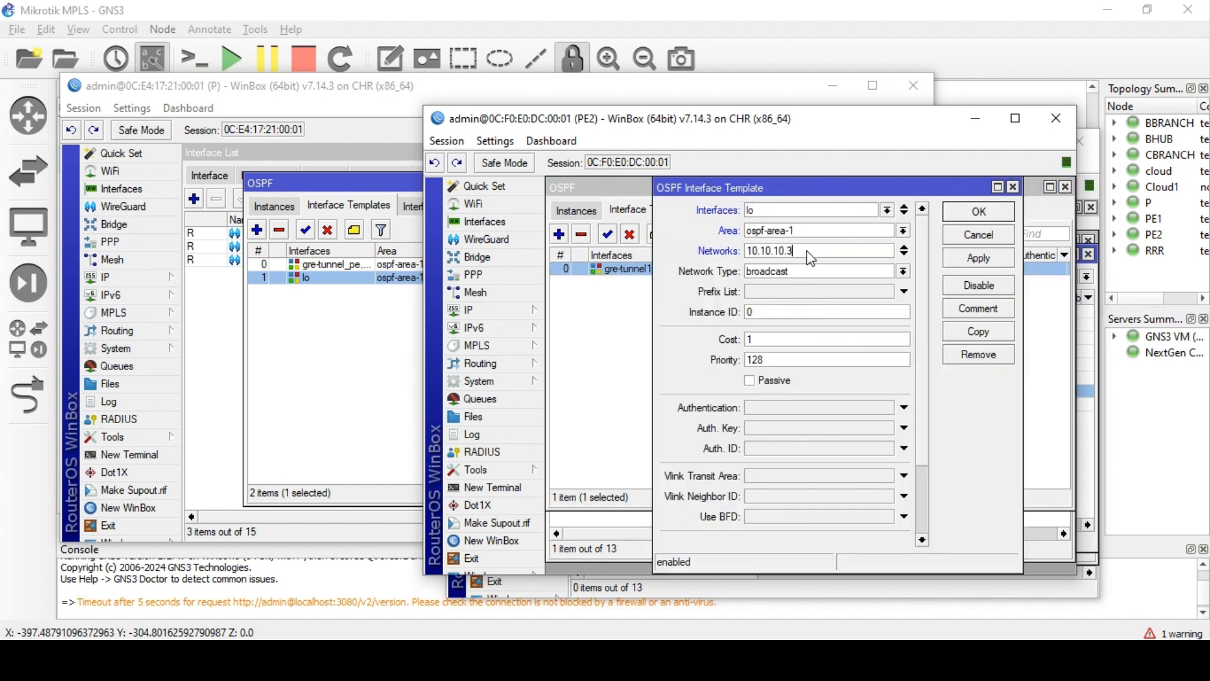
{"action": "left_click", "coordinate": [750, 381]}
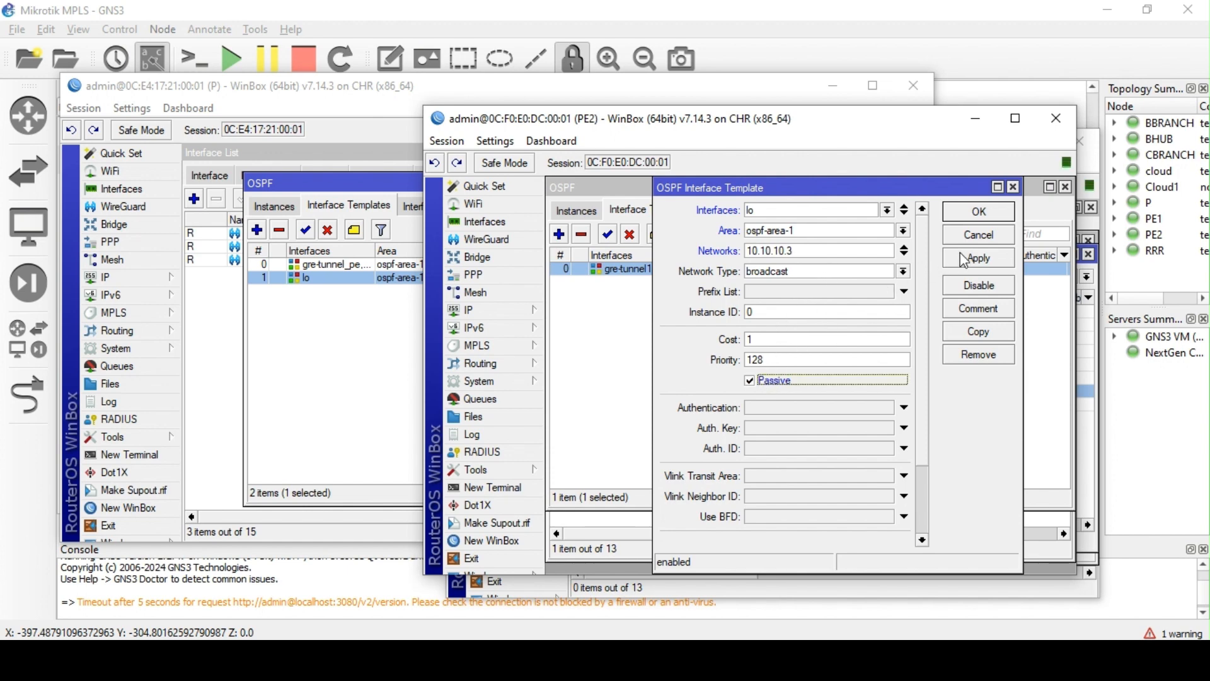
{"action": "left_click", "coordinate": [978, 258]}
{"action": "left_click", "coordinate": [979, 211]}
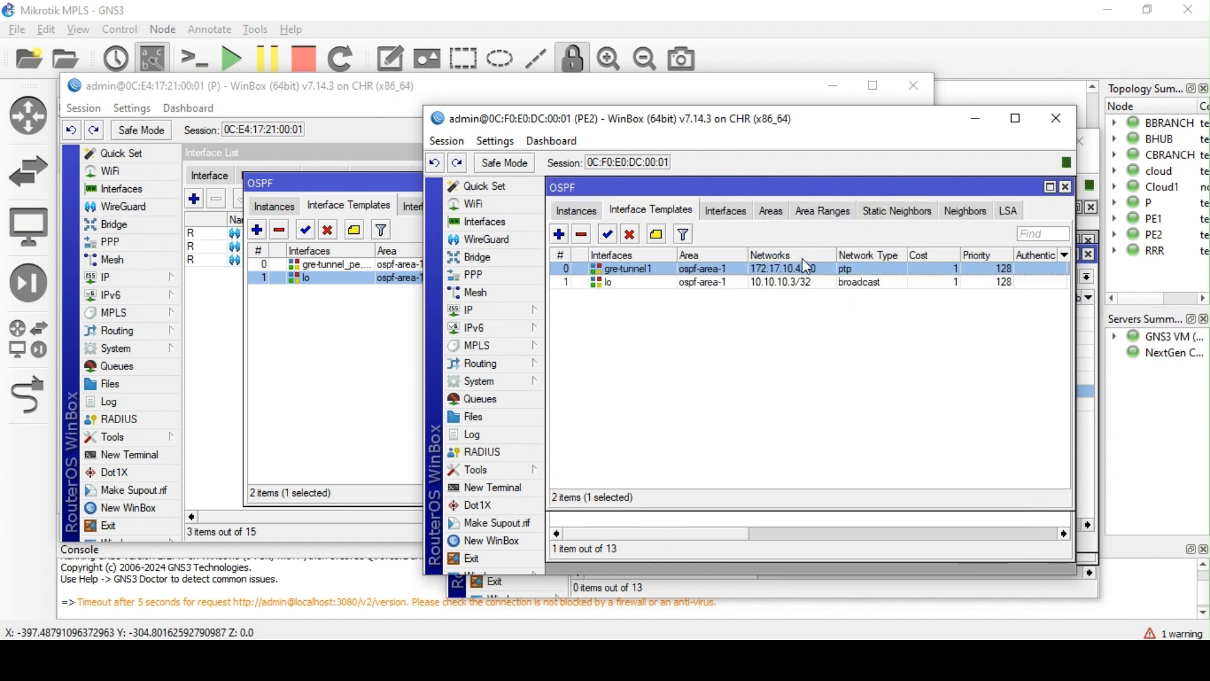
{"action": "left_click", "coordinate": [965, 210]}
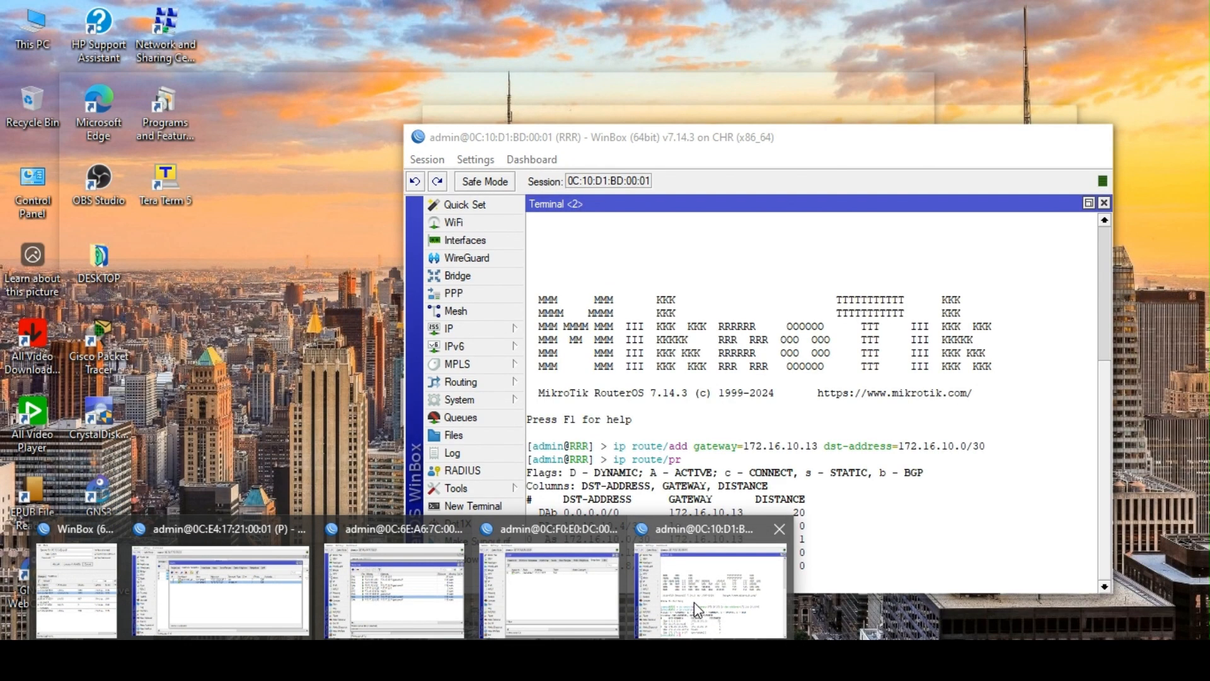
Switch to the RRR router and copy the IP address of its lo interface from the address list
{"action": "left_click", "coordinate": [694, 602]}
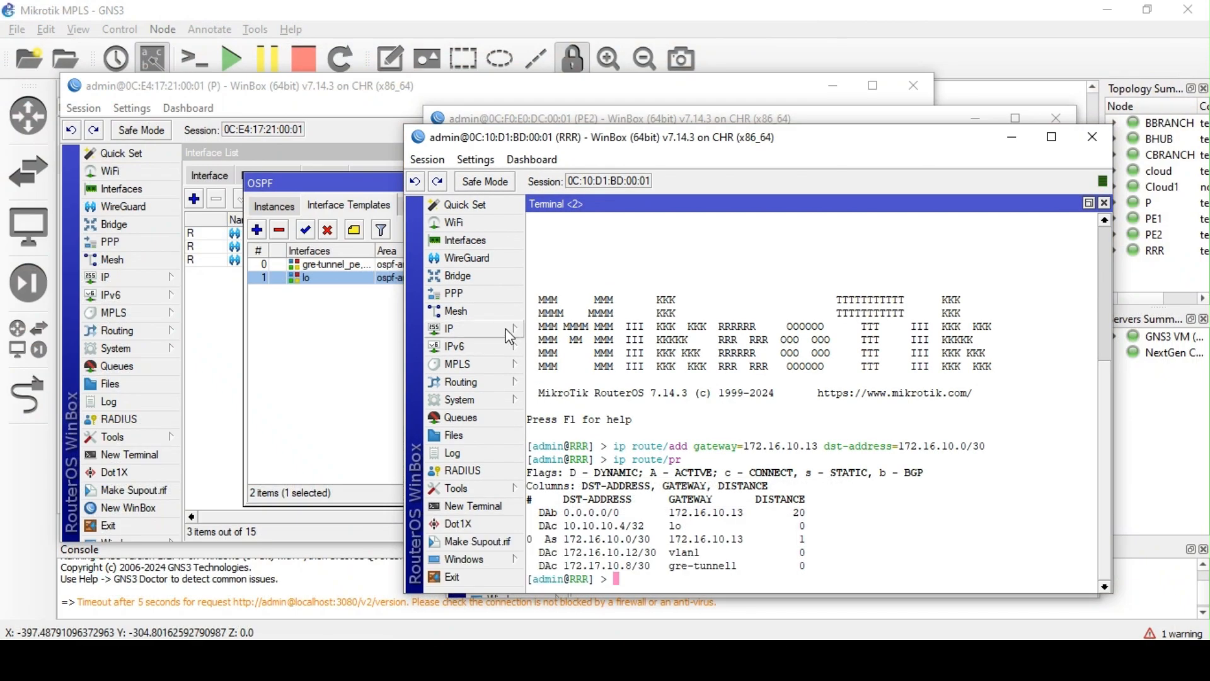
{"action": "left_click", "coordinate": [449, 328]}
{"action": "left_click", "coordinate": [581, 187]}
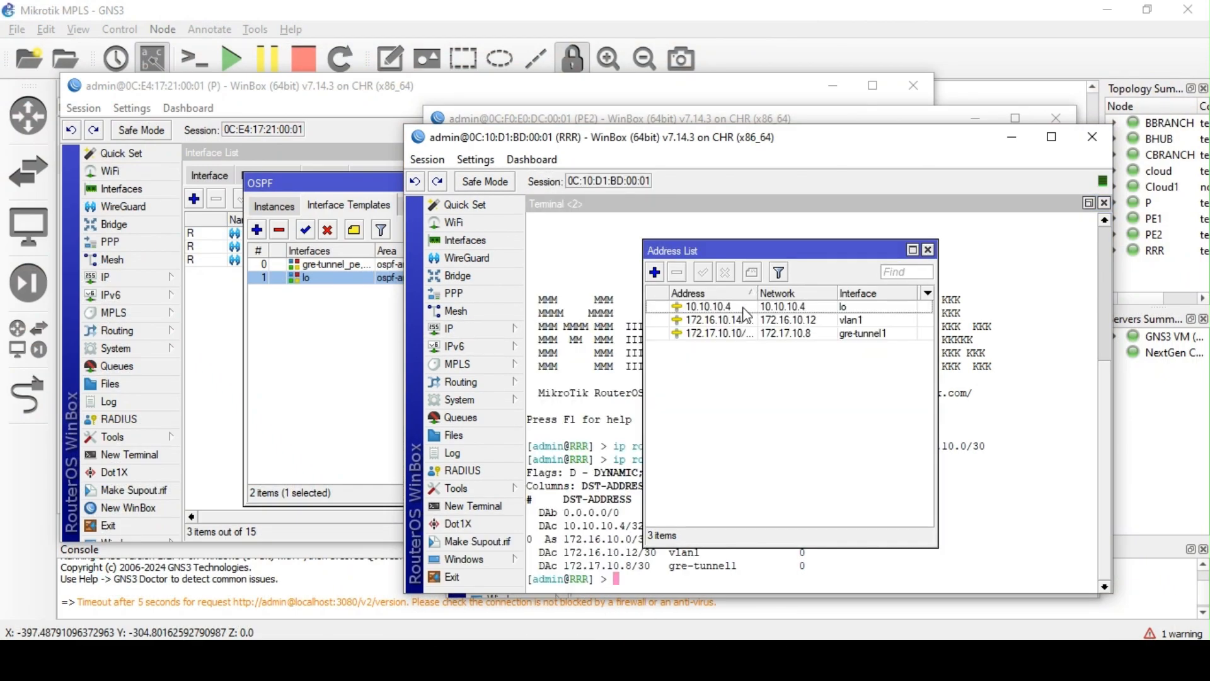
{"action": "double_click", "coordinate": [746, 307]}
{"action": "key", "text": "ctrl+c"}
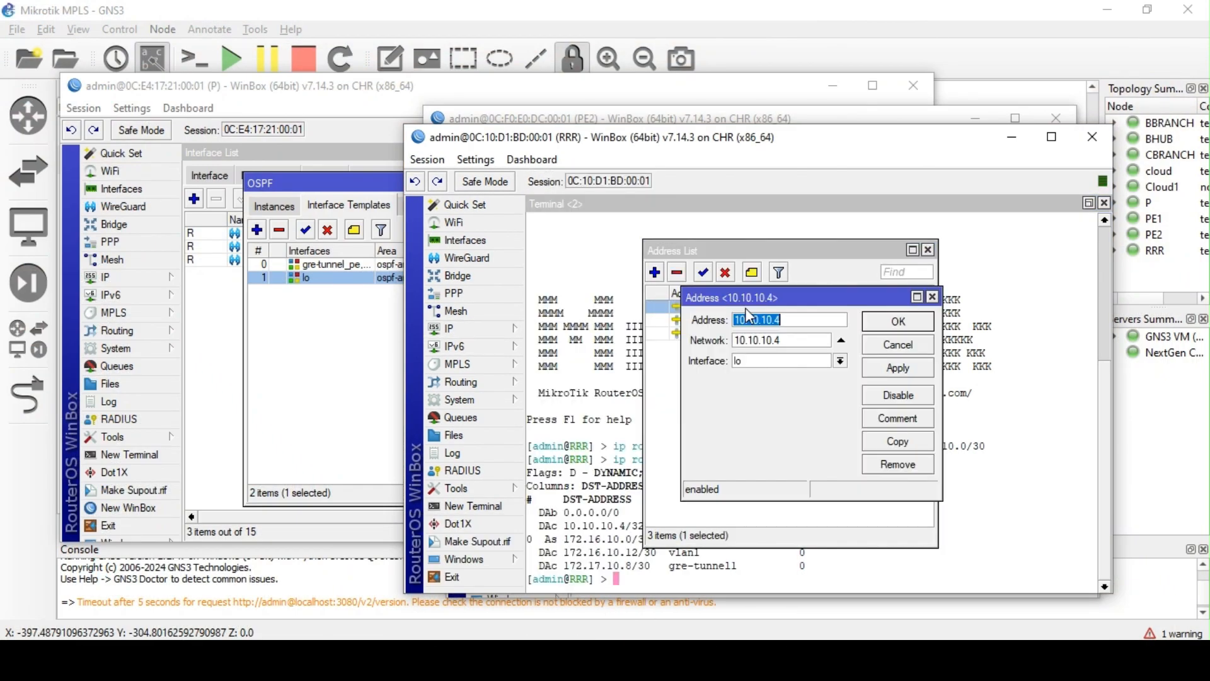
{"action": "left_click", "coordinate": [932, 296]}
Create the router ID entry id-1 on RRR with ID 10.10.10.4
{"action": "left_click", "coordinate": [457, 382]}
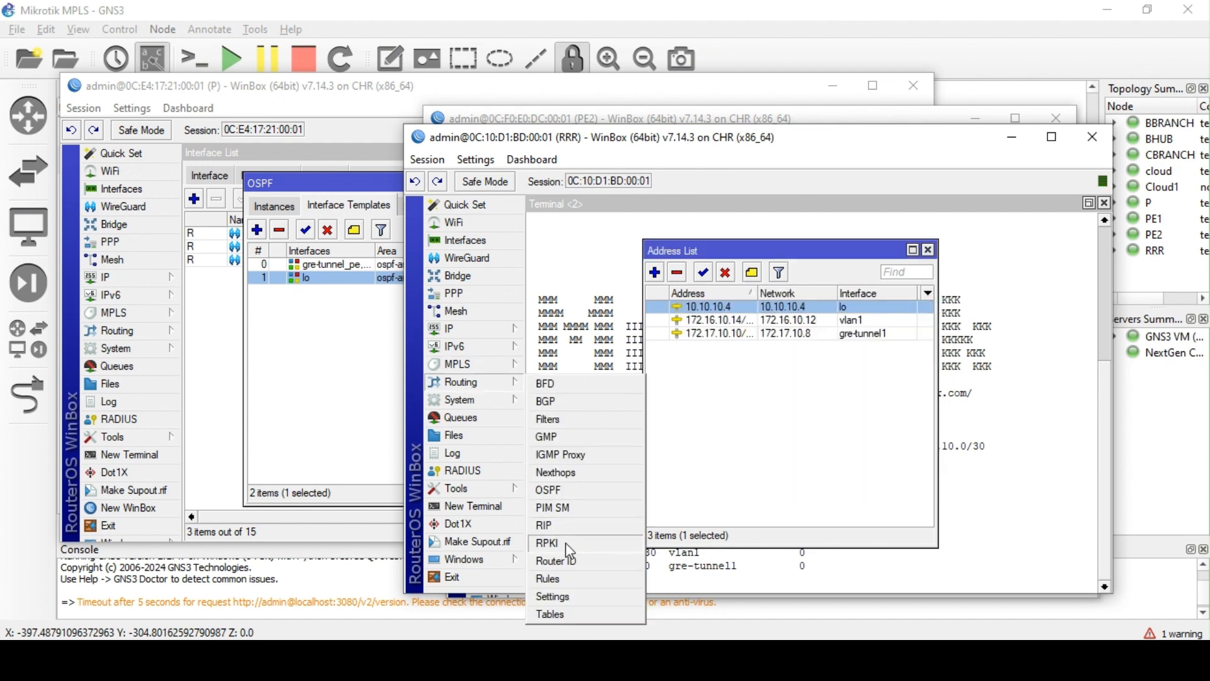
{"action": "left_click", "coordinate": [560, 560]}
{"action": "left_click", "coordinate": [648, 274]}
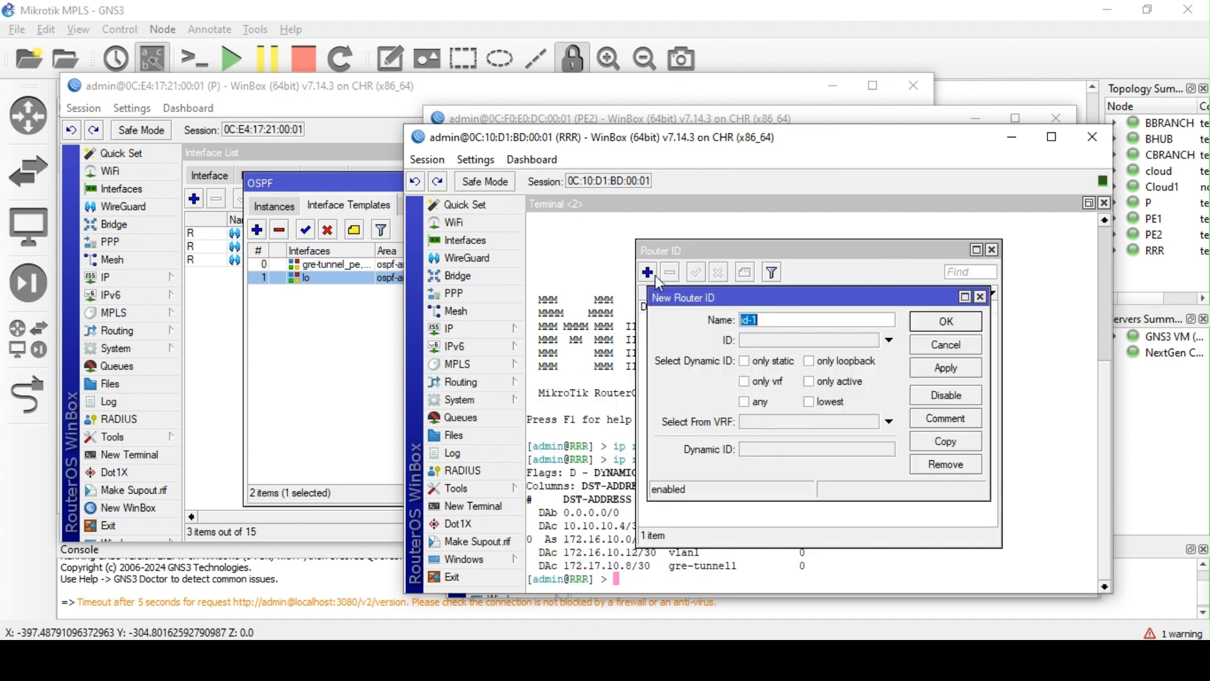
{"action": "left_click", "coordinate": [773, 341]}
{"action": "key", "text": "ctrl+v"}
{"action": "left_click", "coordinate": [945, 322]}
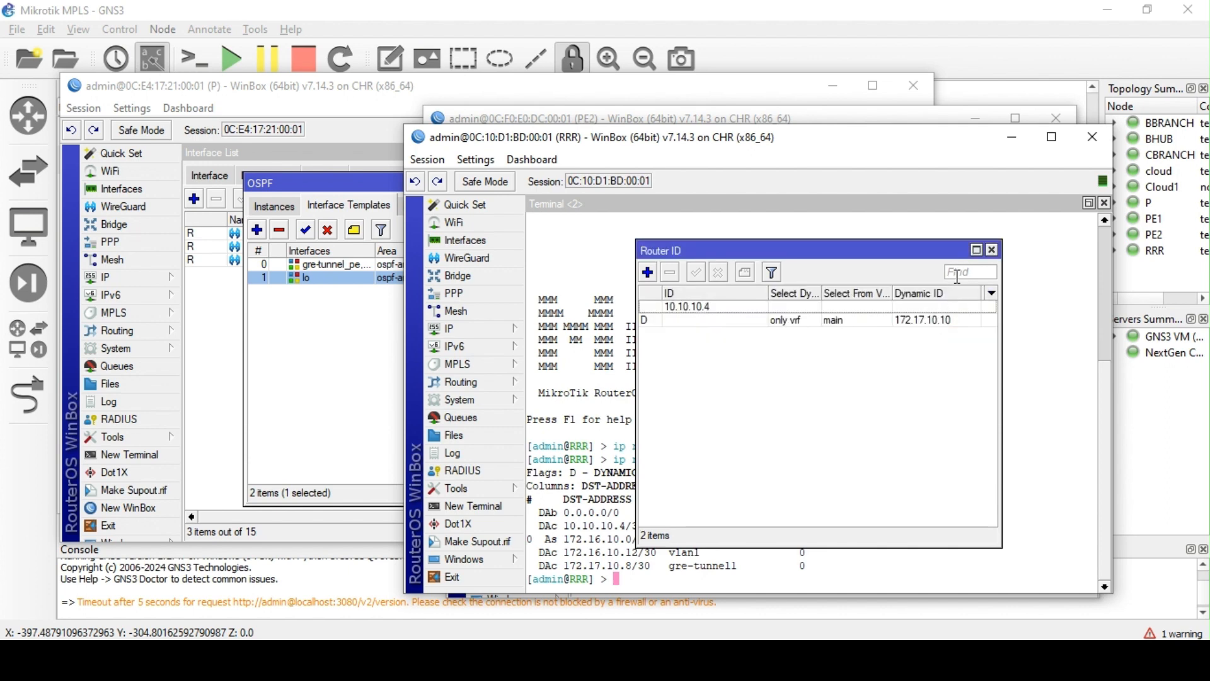
{"action": "left_click", "coordinate": [992, 250]}
Create the OSPF version 2 instance ospf-instance-1 on RRR with router ID id-1
{"action": "left_click", "coordinate": [484, 381]}
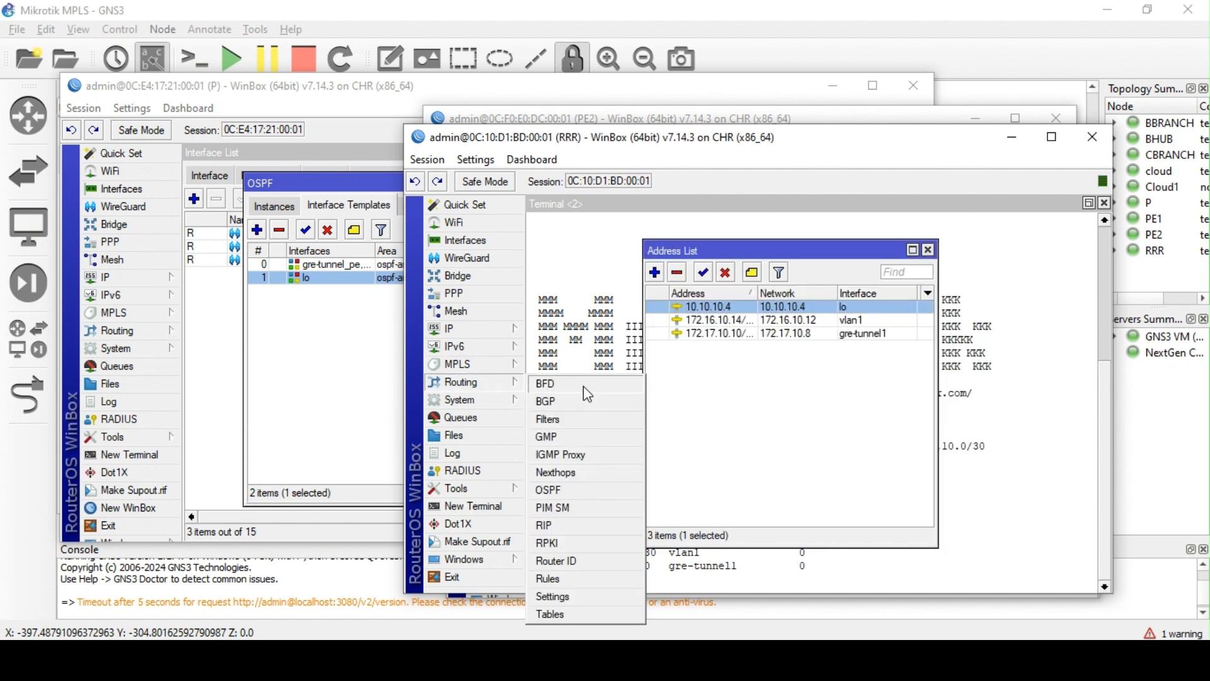
{"action": "left_click", "coordinate": [561, 490]}
{"action": "left_click", "coordinate": [550, 283]}
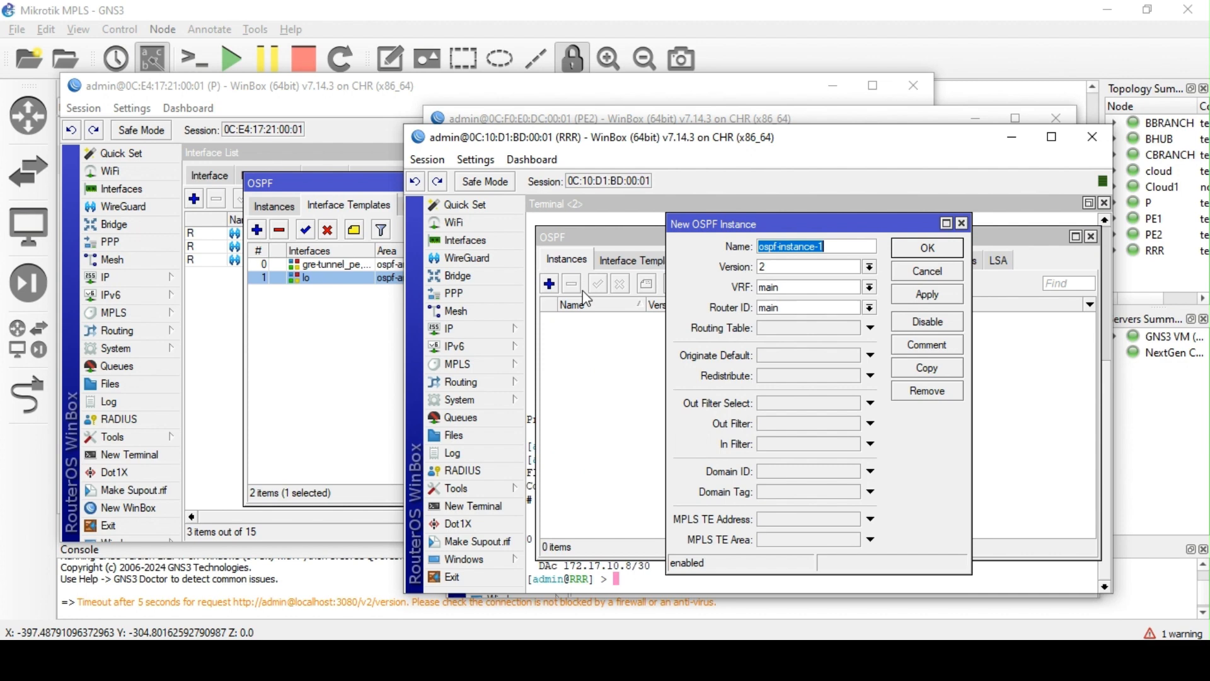
{"action": "left_click", "coordinate": [818, 309]}
{"action": "left_click", "coordinate": [869, 307]}
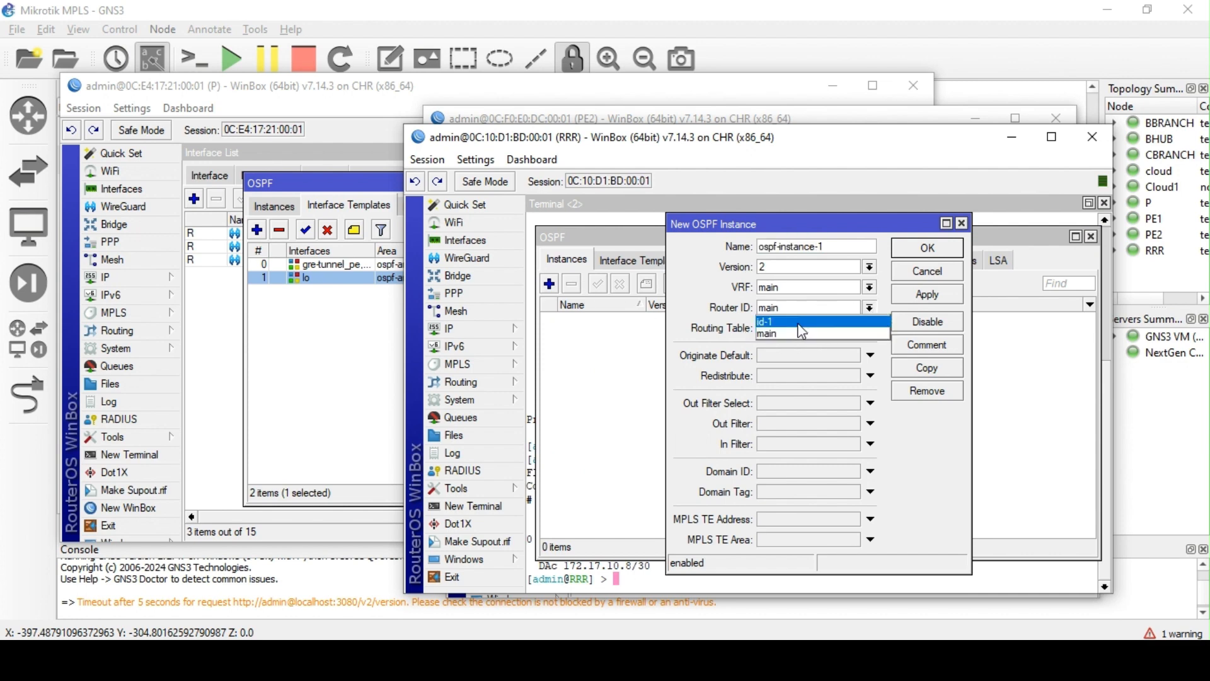
{"action": "left_click", "coordinate": [798, 322]}
{"action": "left_click", "coordinate": [928, 250]}
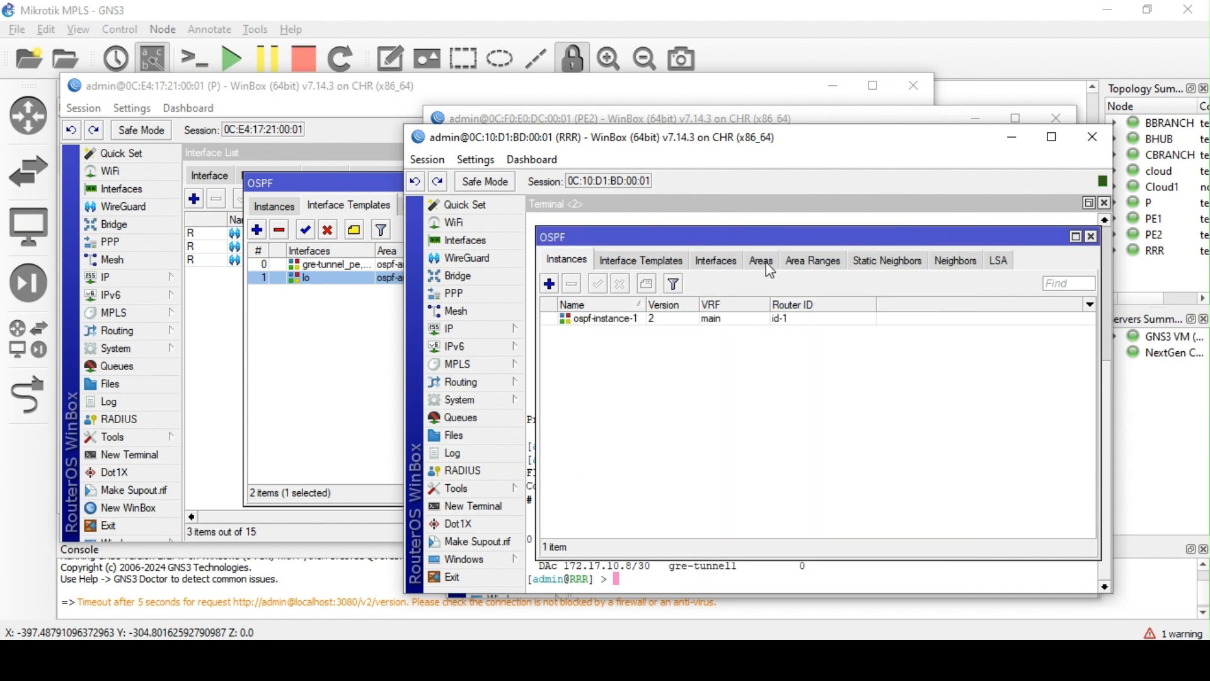
Add the OSPF area ospf-area-1 with area ID 0.0.0.0 to ospf-instance-1 on RRR
{"action": "left_click", "coordinate": [763, 260]}
{"action": "left_click", "coordinate": [549, 284]}
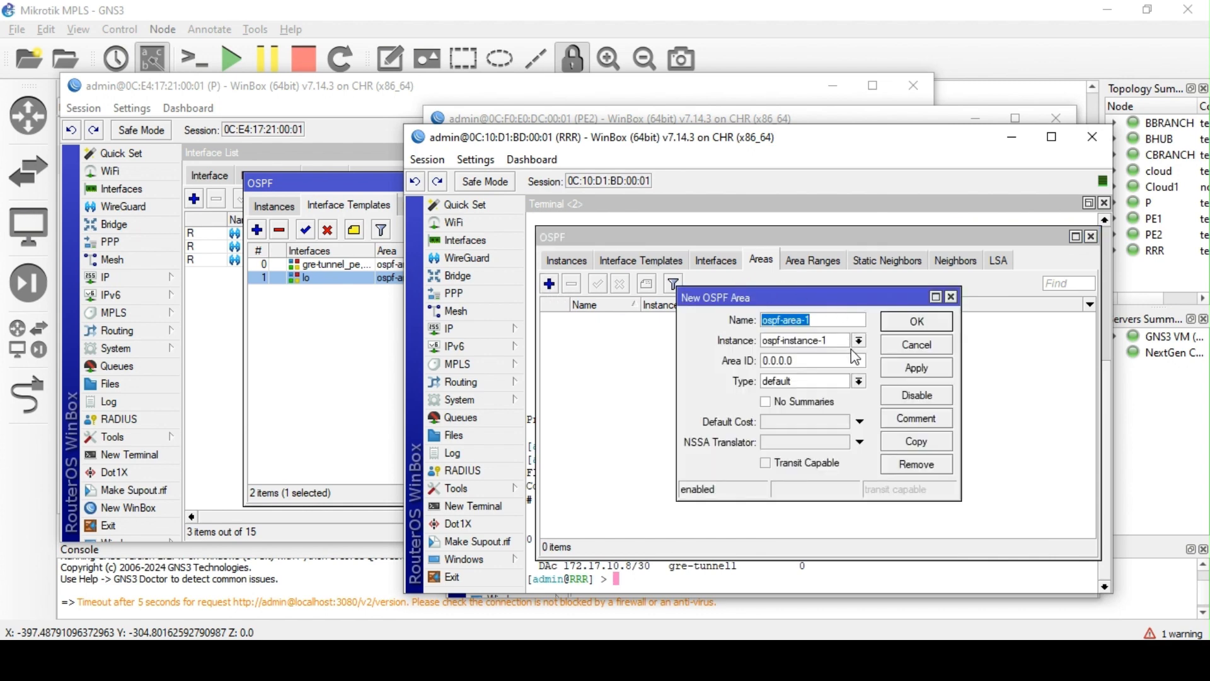
{"action": "left_click", "coordinate": [916, 321]}
Add an OSPF interface template on RRR for gre-tunnel1 in ospf-area-1 with network 172.17.10.8/30 and network type ptp
{"action": "left_click", "coordinate": [641, 260]}
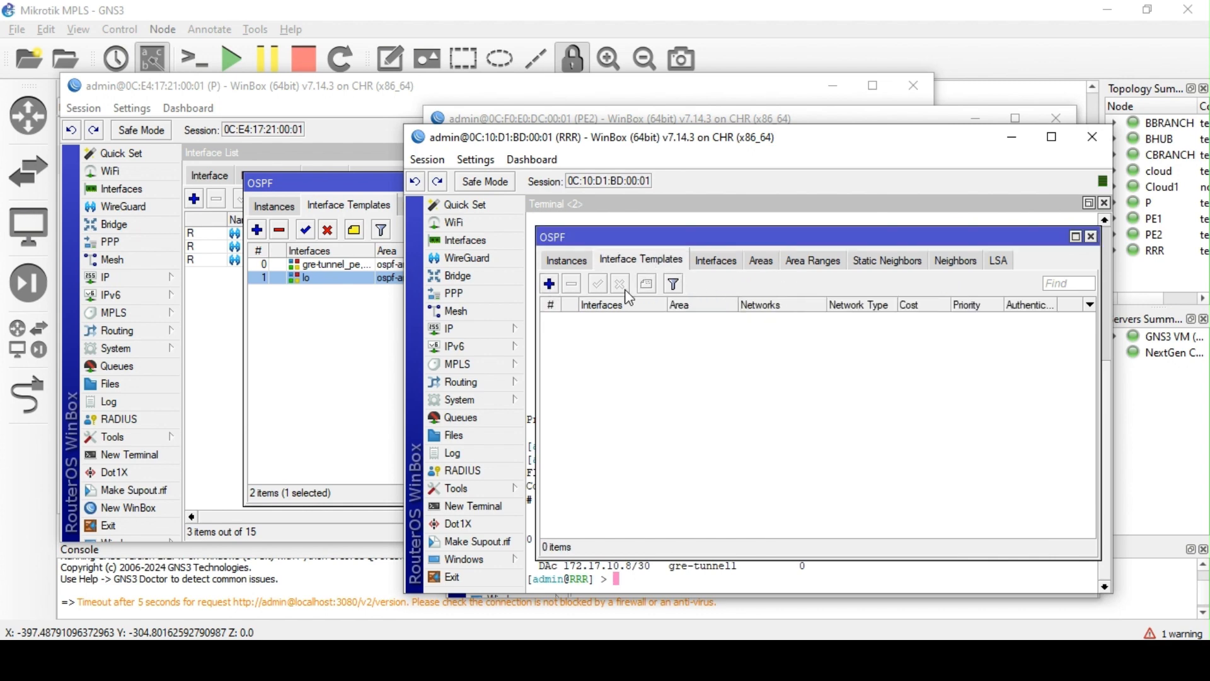
{"action": "left_click", "coordinate": [548, 284]}
{"action": "left_click", "coordinate": [815, 228]}
{"action": "left_click", "coordinate": [816, 228]}
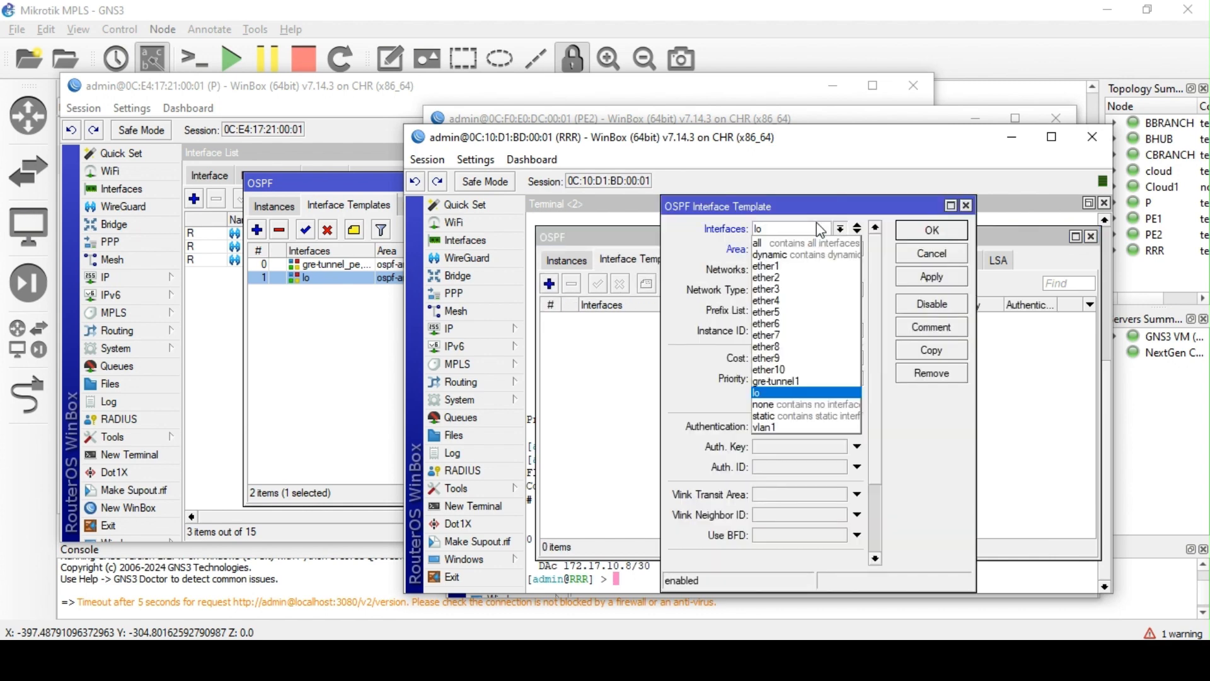
{"action": "left_click", "coordinate": [799, 381]}
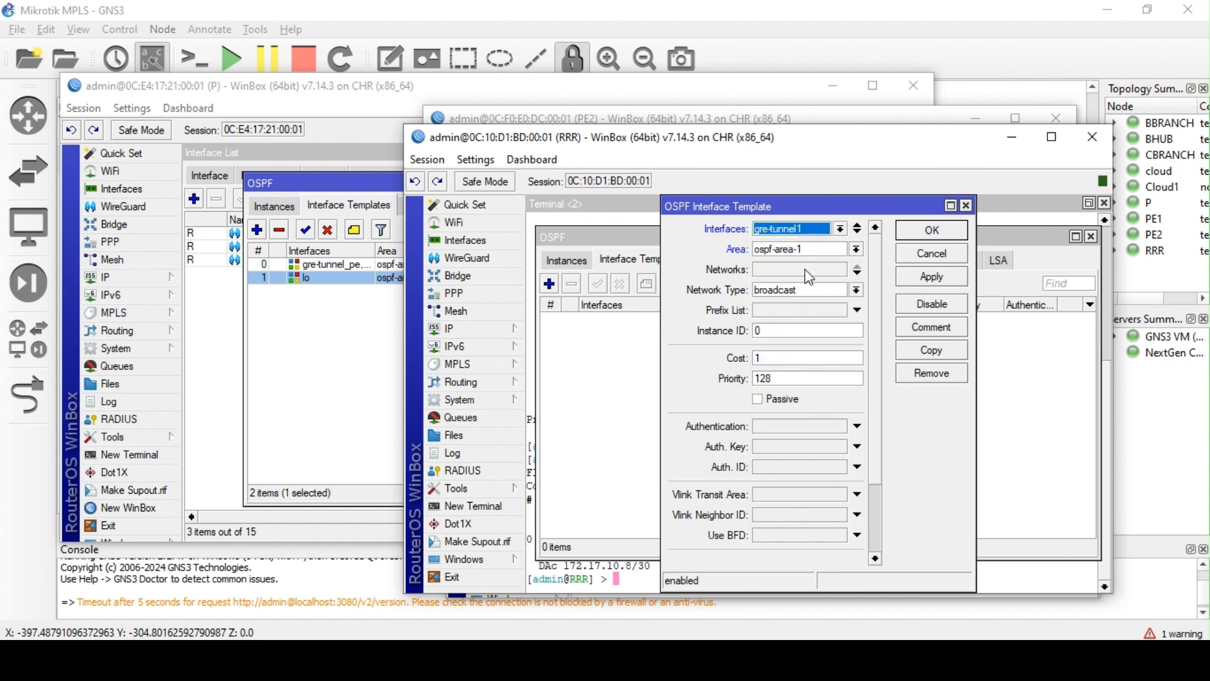
{"action": "left_click", "coordinate": [808, 269]}
{"action": "type", "text": "172"}
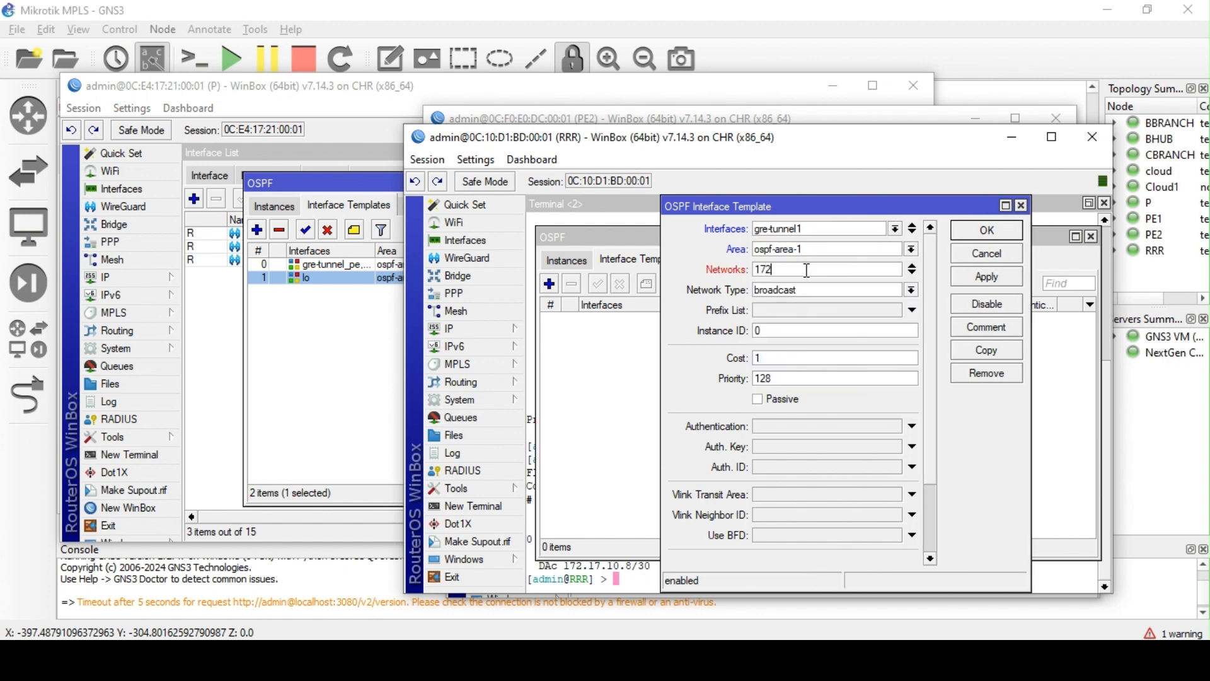
{"action": "type", "text": ".17.10.8/30"}
{"action": "left_click", "coordinate": [830, 291]}
{"action": "left_click", "coordinate": [806, 352]}
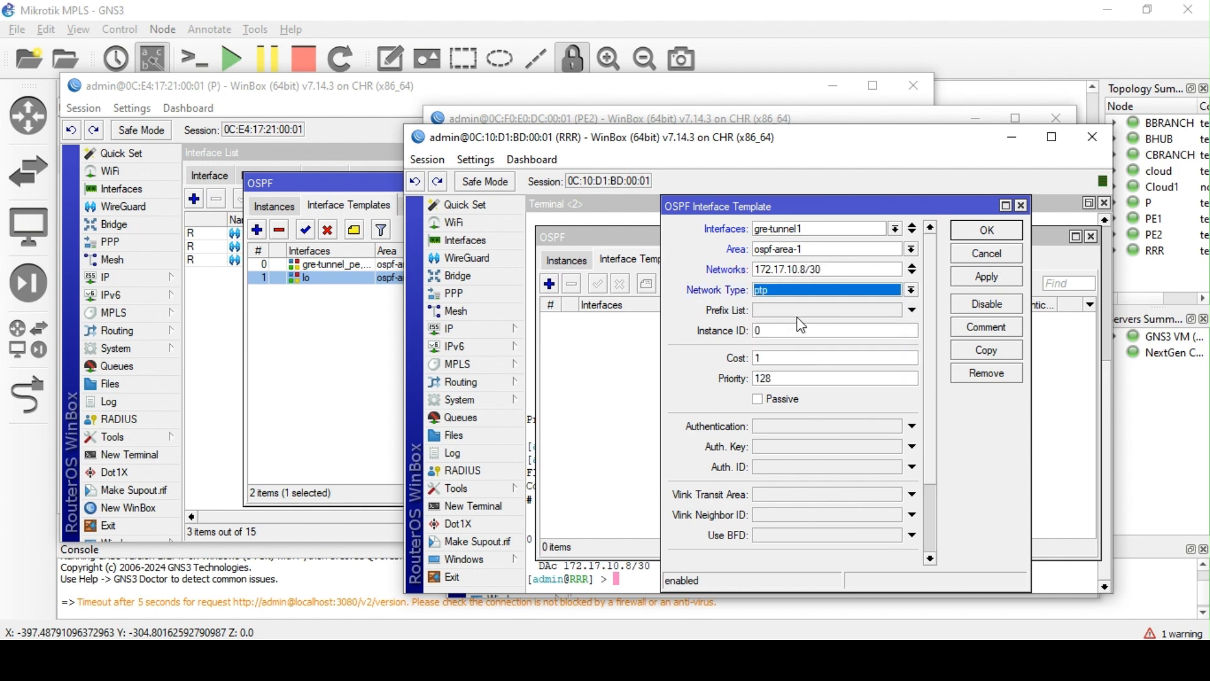
{"action": "left_click", "coordinate": [991, 282]}
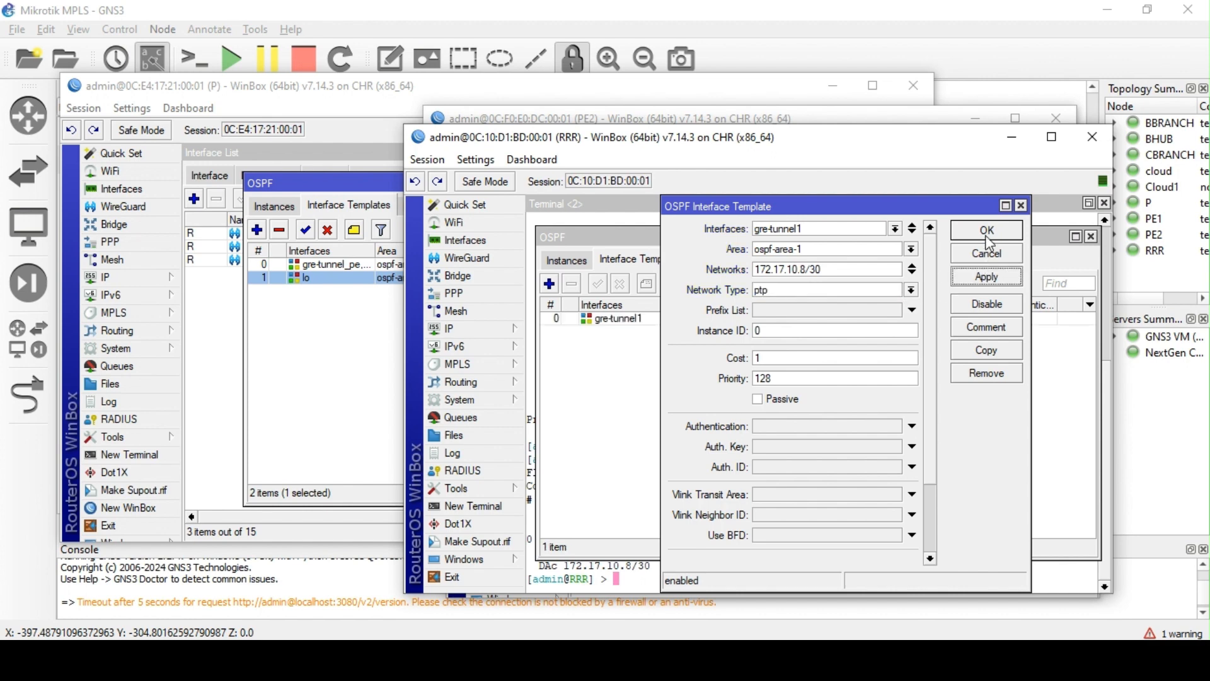
{"action": "left_click", "coordinate": [987, 231]}
Add an OSPF interface template on RRR for lo in ospf-area-1 with network 10.10.10.4
{"action": "left_click", "coordinate": [549, 283]}
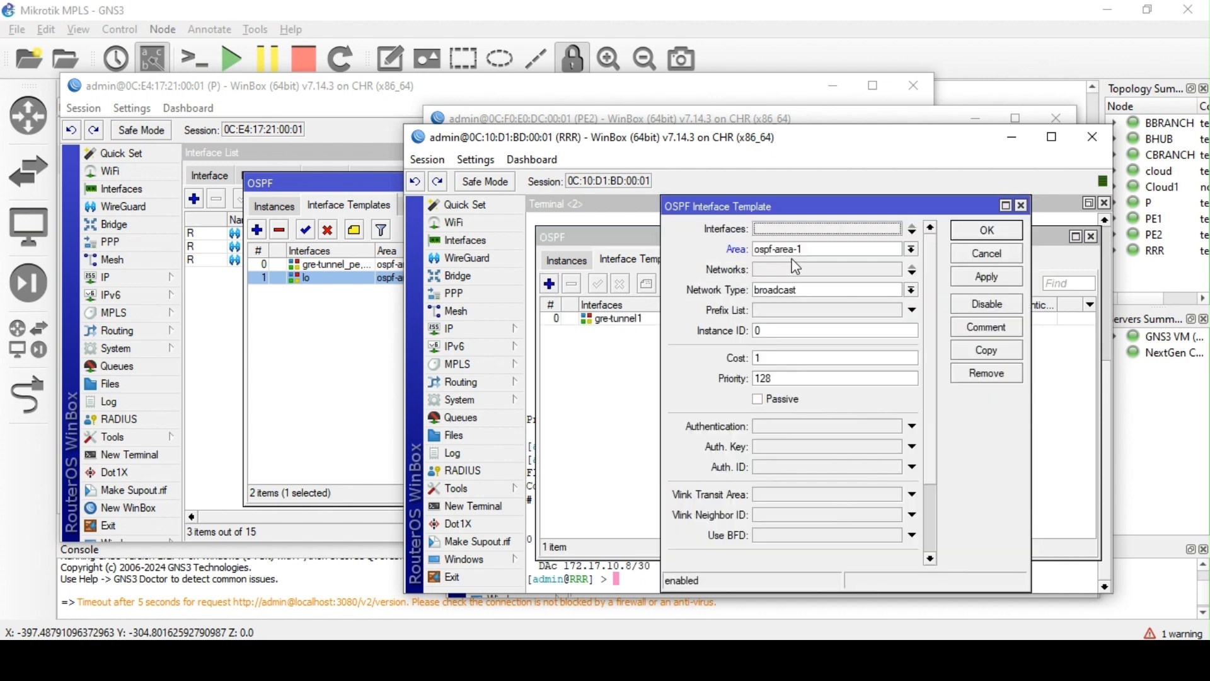
{"action": "left_click", "coordinate": [815, 230]}
{"action": "left_click", "coordinate": [816, 262]}
{"action": "left_click", "coordinate": [813, 270]}
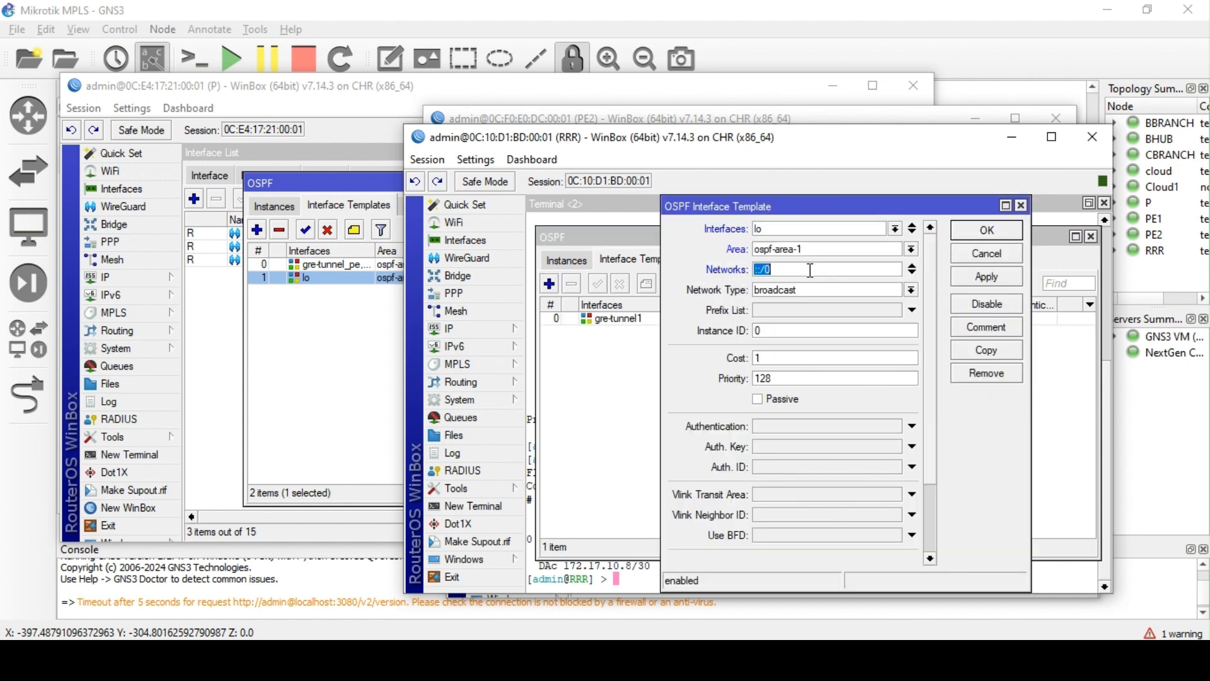
{"action": "type", "text": "10.10.10.4"}
{"action": "left_click", "coordinate": [988, 231]}
Check RRR's OSPF neighbors and examine the learned routes in the route lists of RRR and P
{"action": "left_click", "coordinate": [966, 261]}
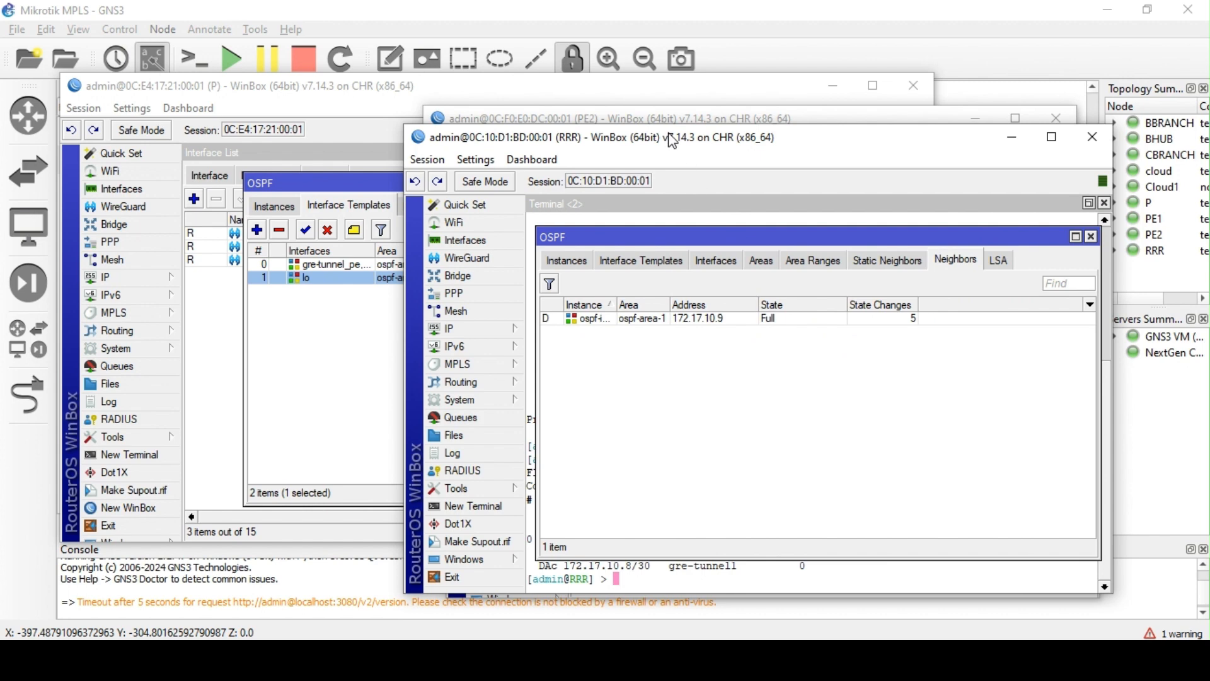
{"action": "left_click_drag", "start_coordinate": [673, 141], "coordinate": [702, 140]}
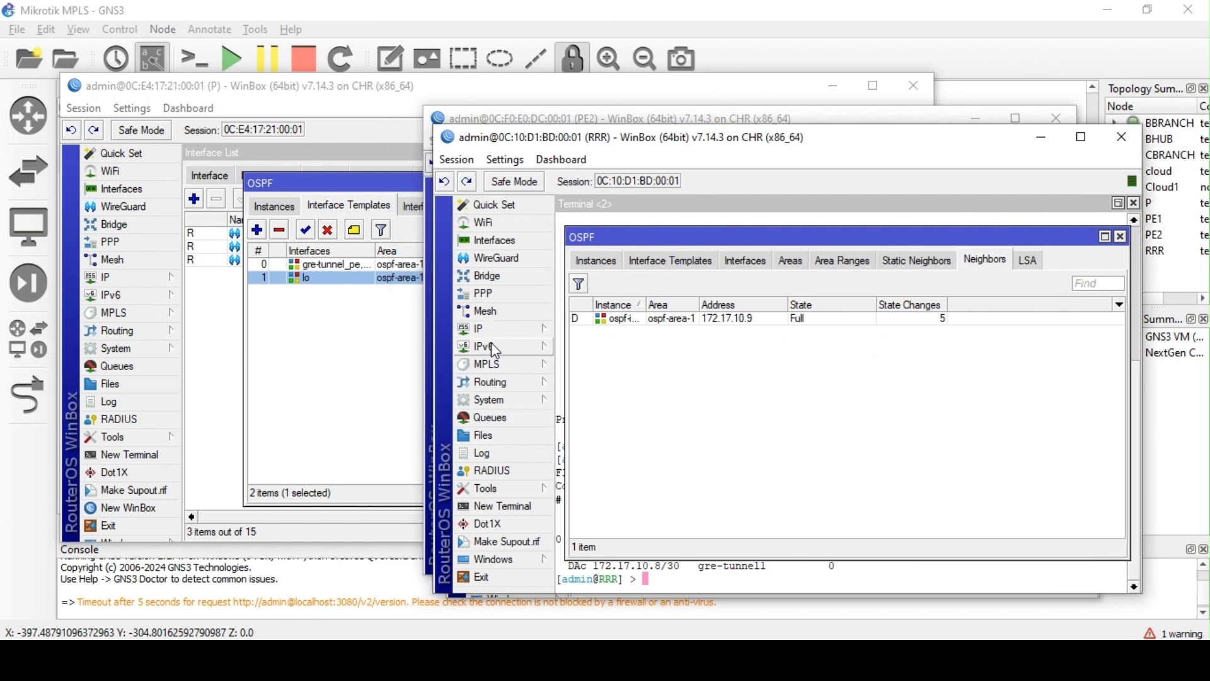
{"action": "mouse_move", "coordinate": [490, 334]}
{"action": "left_click", "coordinate": [649, 441]}
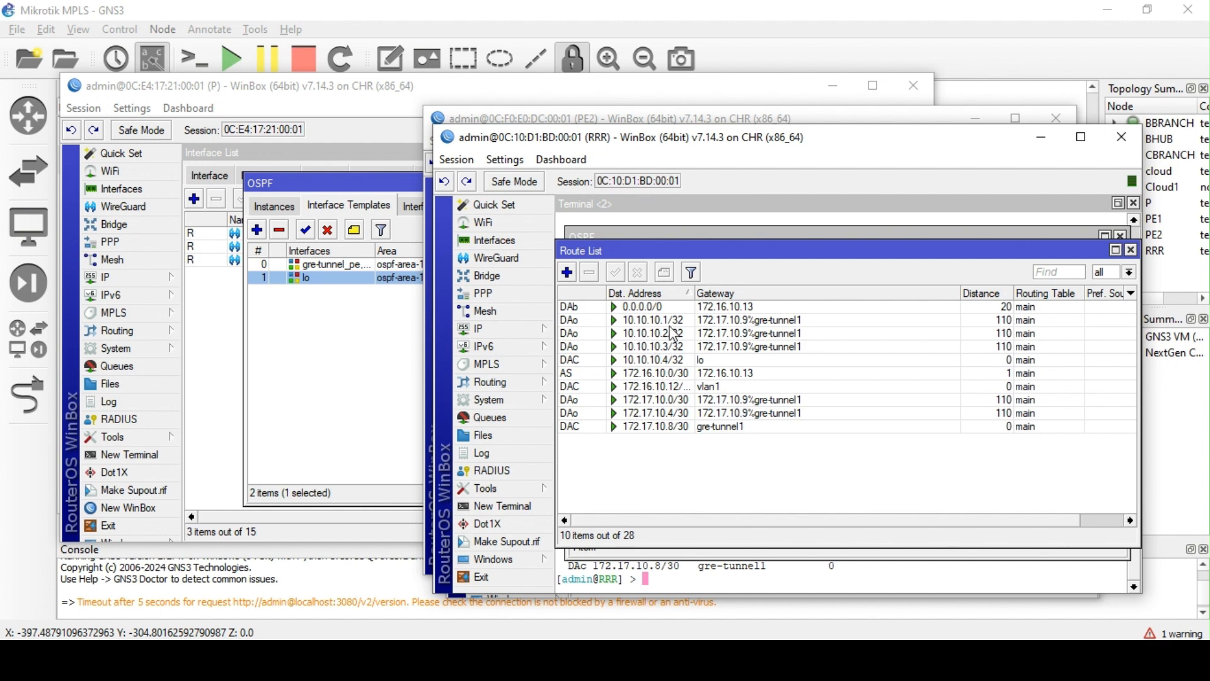
{"action": "left_click", "coordinate": [673, 320]}
{"action": "left_click", "coordinate": [668, 347]}
{"action": "left_click", "coordinate": [673, 360]}
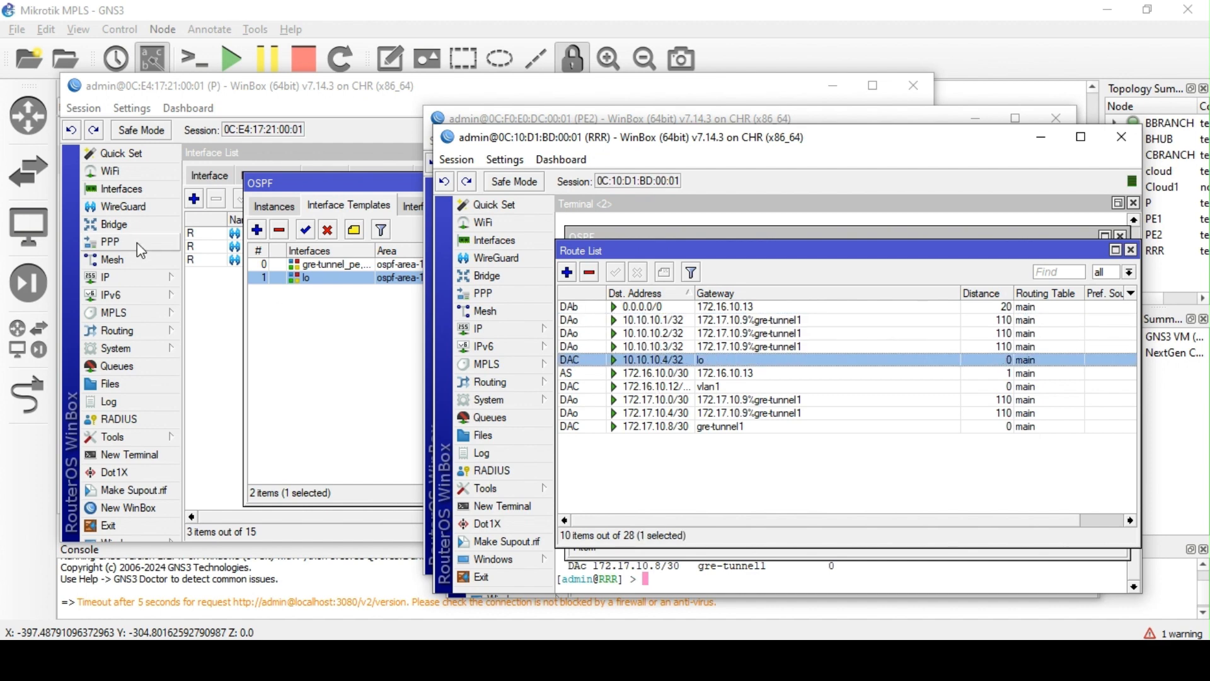
{"action": "left_click", "coordinate": [135, 277]}
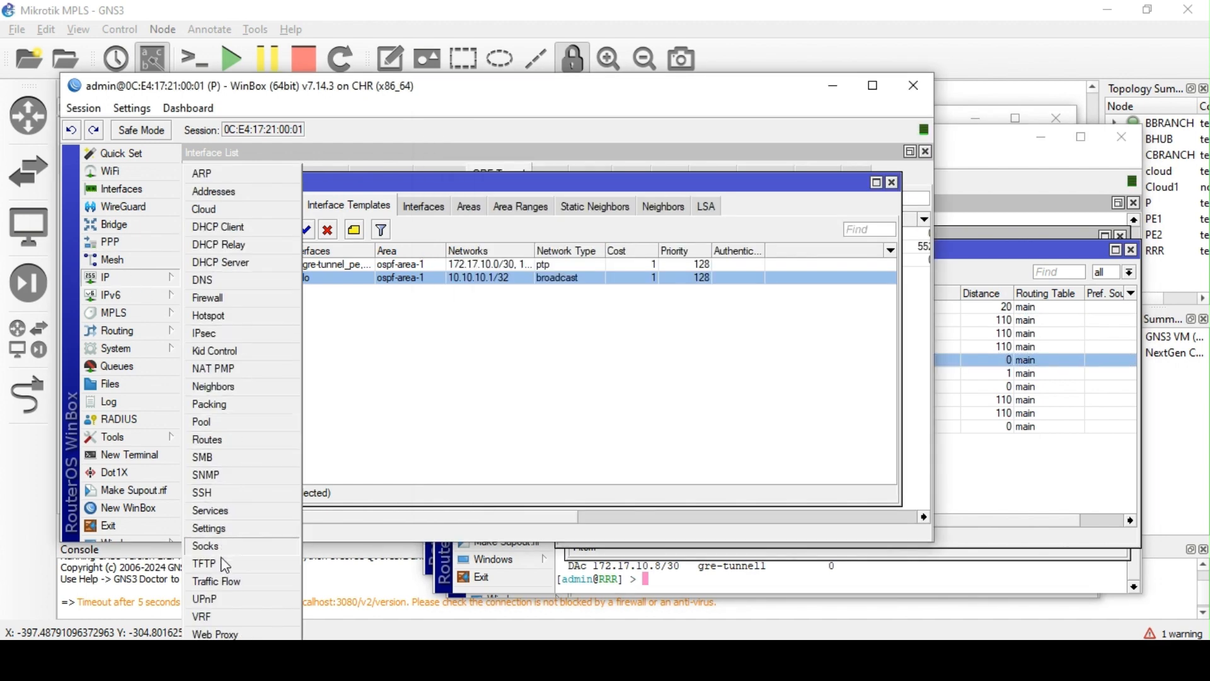
{"action": "left_click", "coordinate": [210, 439]}
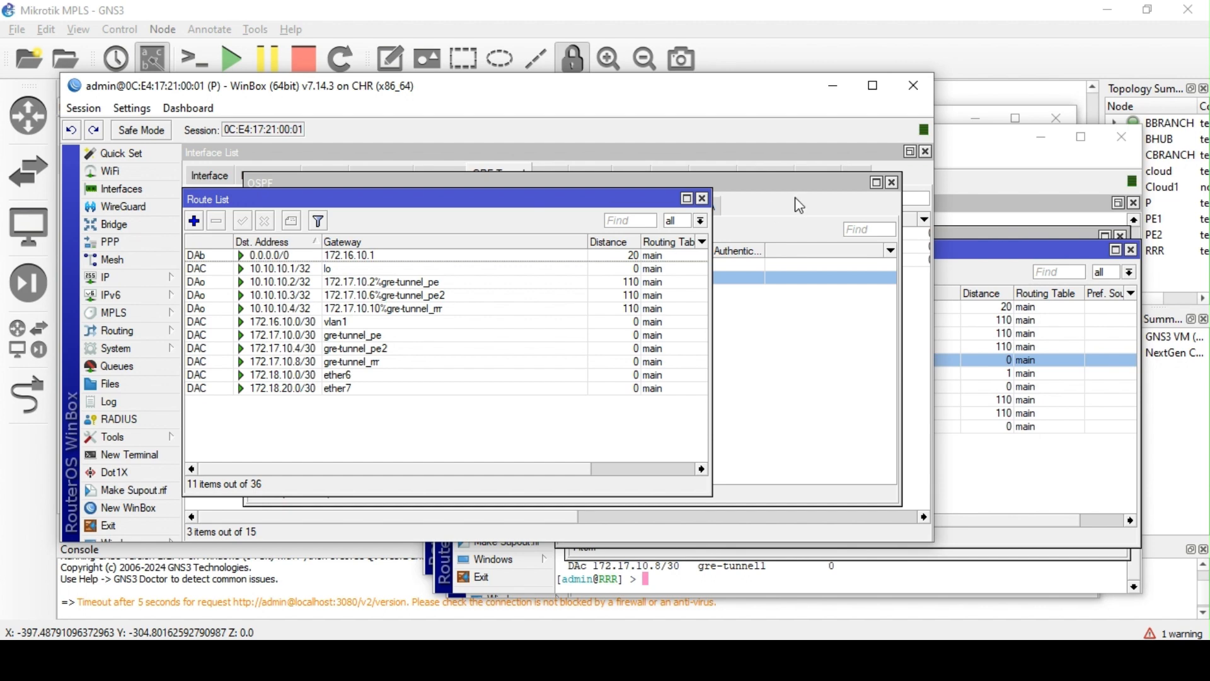
Close P's route list and review the router topology in the GNS3 workspace
{"action": "left_click", "coordinate": [703, 199]}
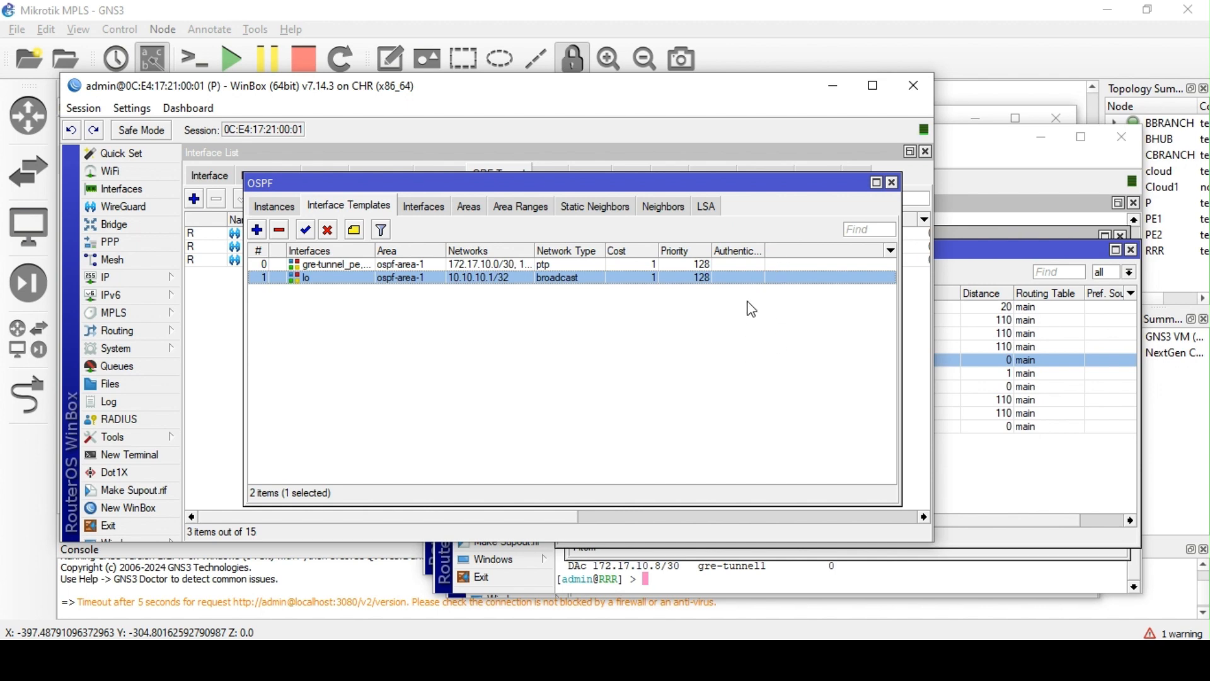
{"action": "left_click", "coordinate": [794, 48]}
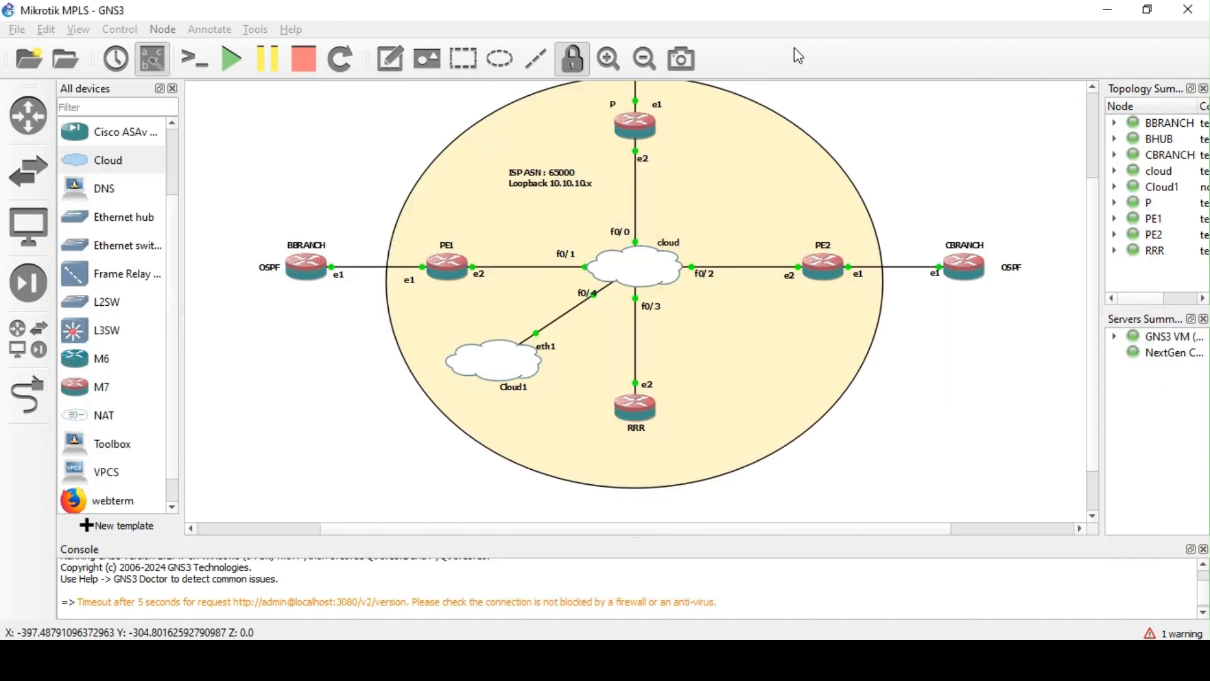
{"action": "scroll", "coordinate": [695, 365], "scroll_direction": "up", "scroll_amount": 1}
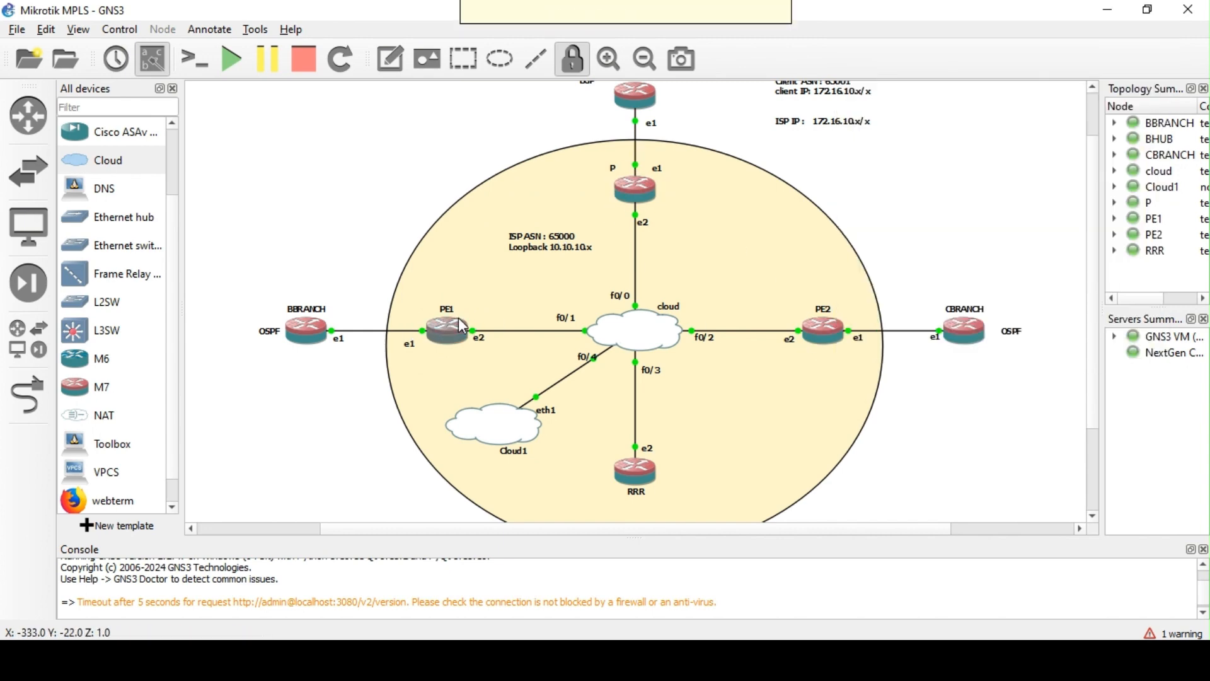
{"action": "mouse_move", "coordinate": [459, 318]}
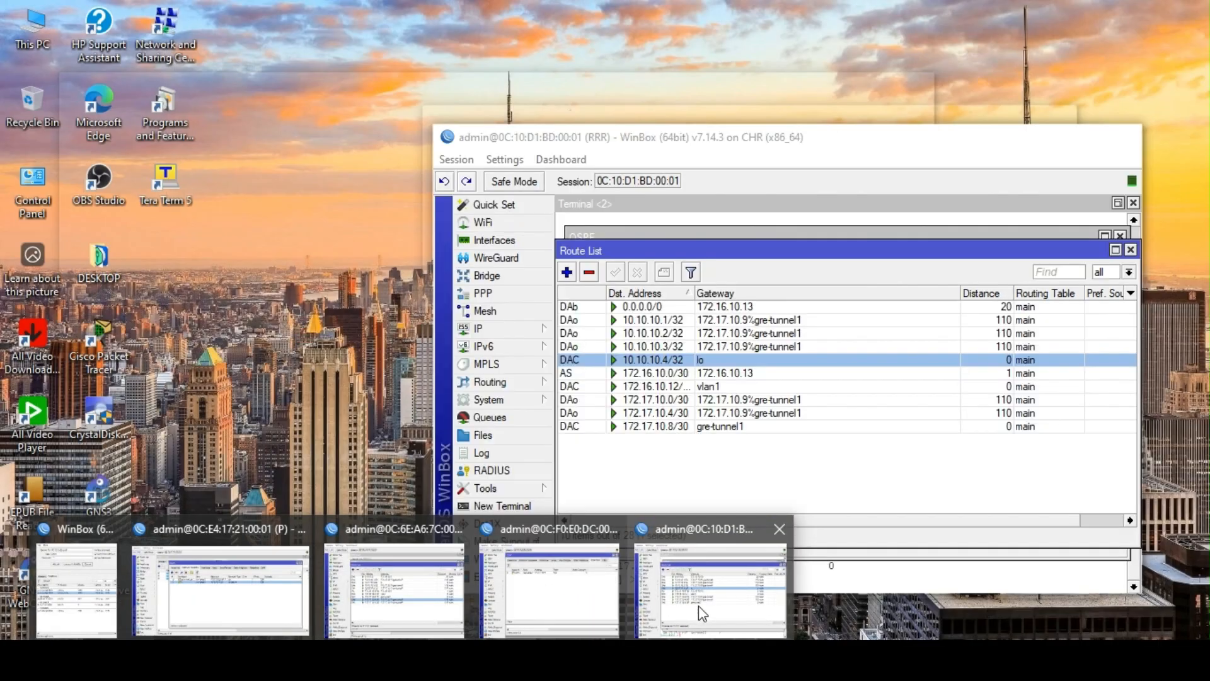
Look through RRR's BGP connections and its MPLS lists for LDP instances, LDP interfaces and local mappings
{"action": "left_click", "coordinate": [698, 606]}
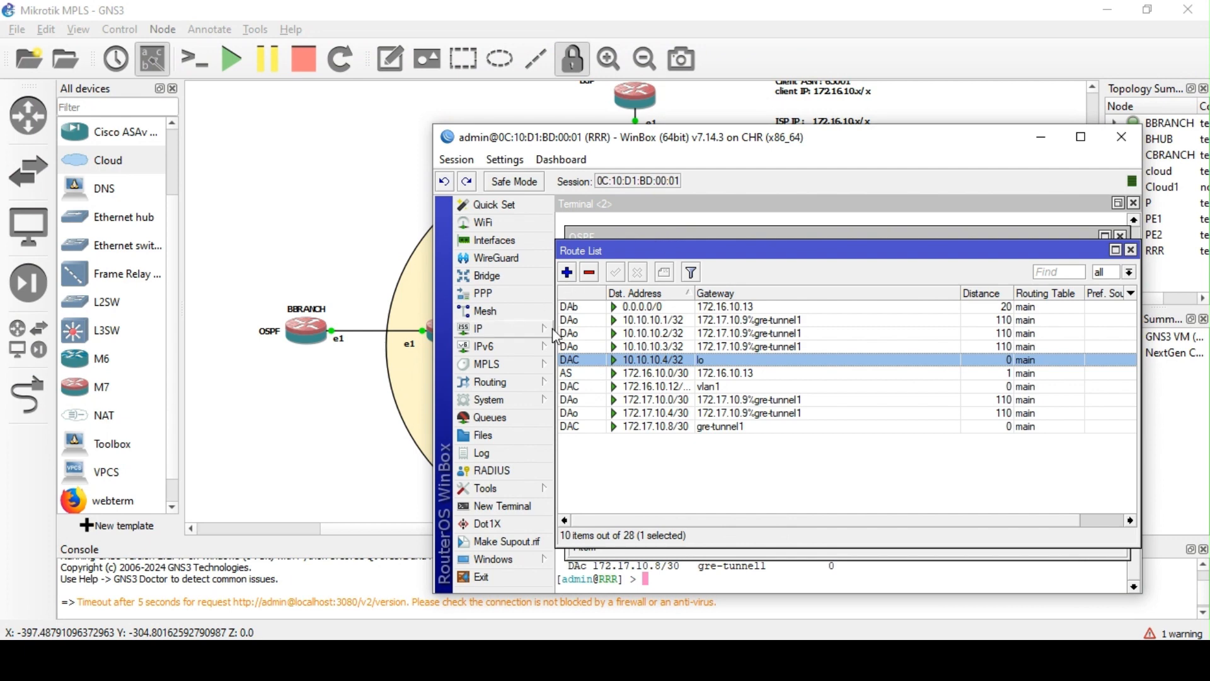
{"action": "left_click", "coordinate": [535, 384]}
{"action": "left_click", "coordinate": [586, 400]}
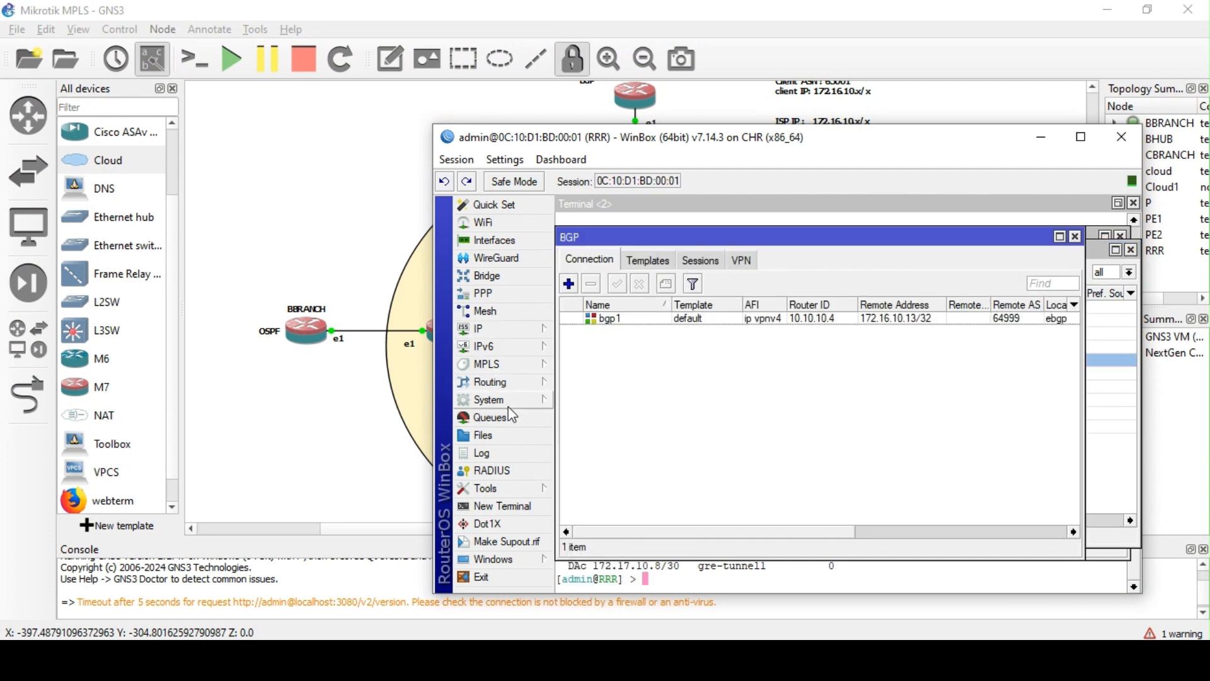
{"action": "left_click", "coordinate": [502, 363]}
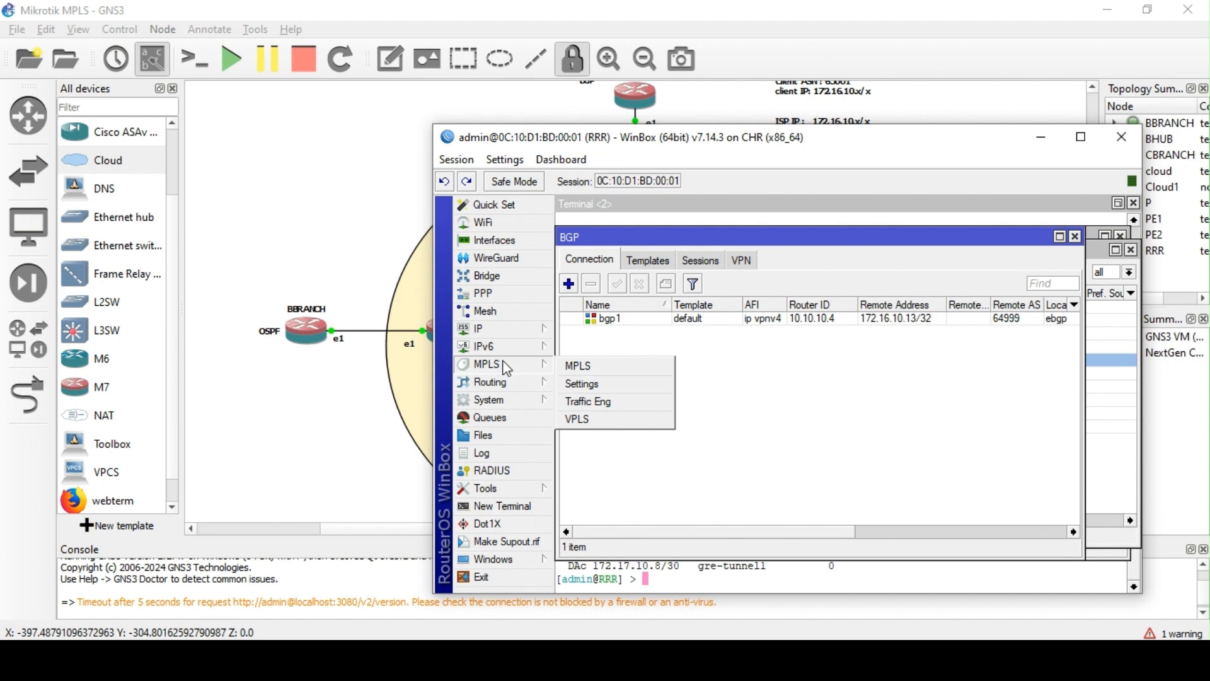
{"action": "left_click", "coordinate": [595, 369]}
{"action": "left_click", "coordinate": [635, 234]}
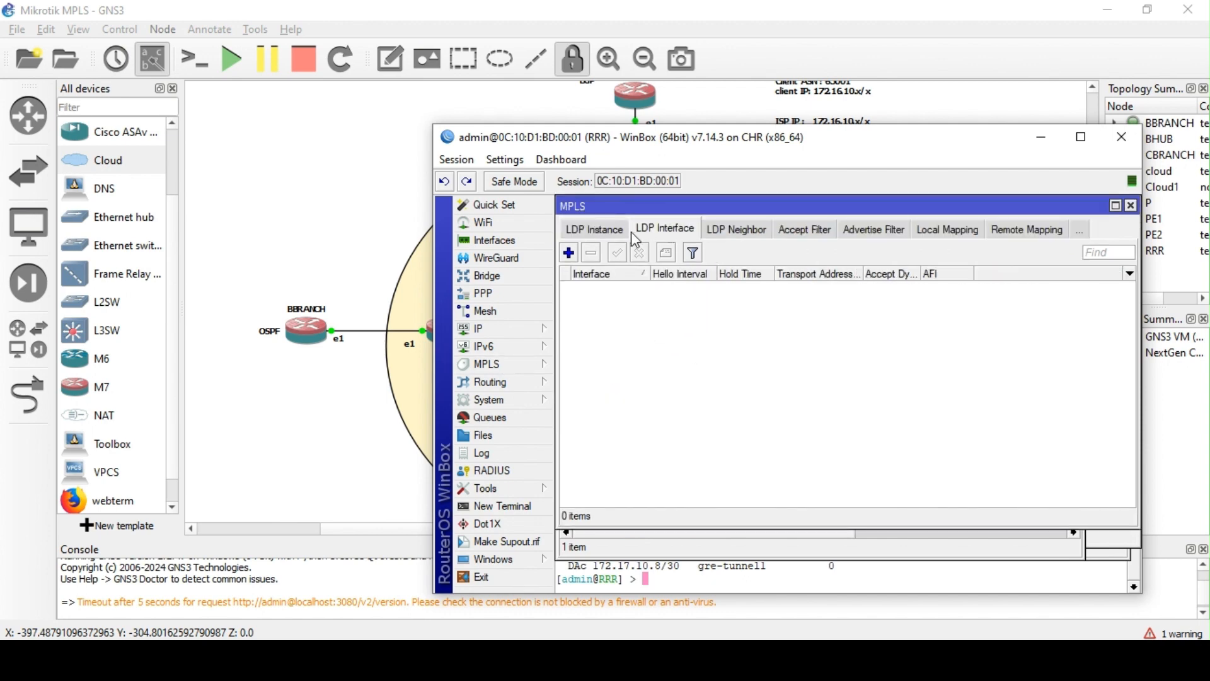
{"action": "left_click", "coordinate": [595, 230]}
{"action": "left_click", "coordinate": [676, 232]}
{"action": "left_click", "coordinate": [959, 229]}
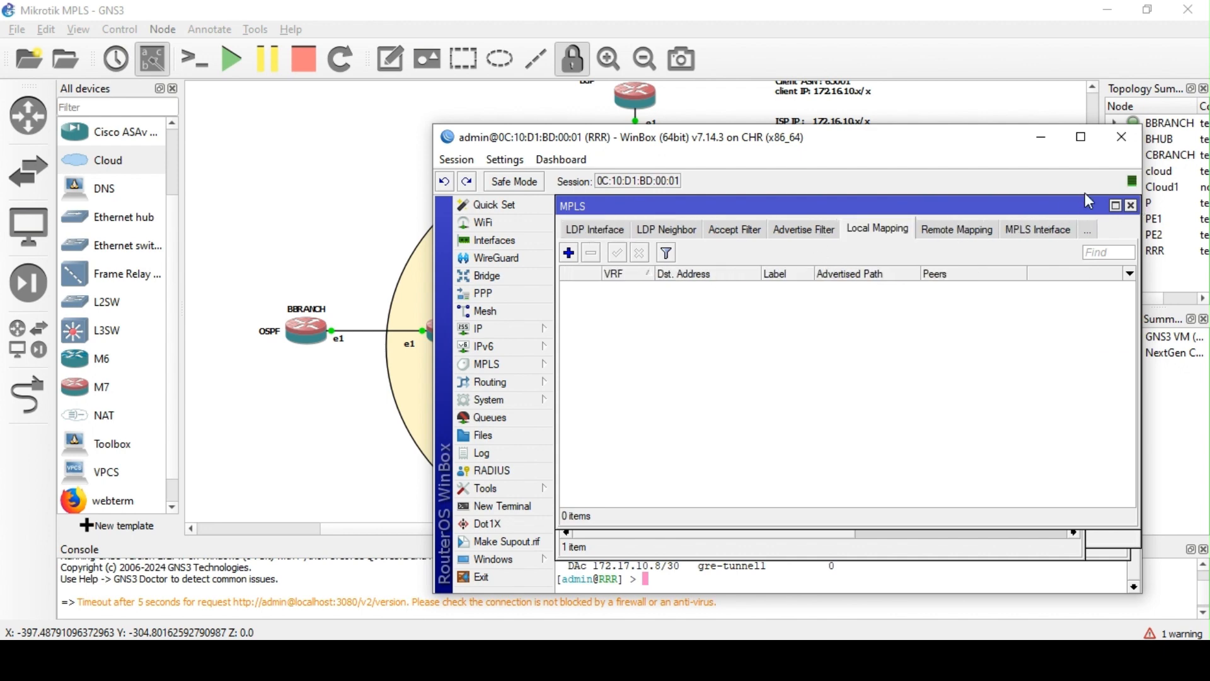
{"action": "left_click", "coordinate": [1131, 206]}
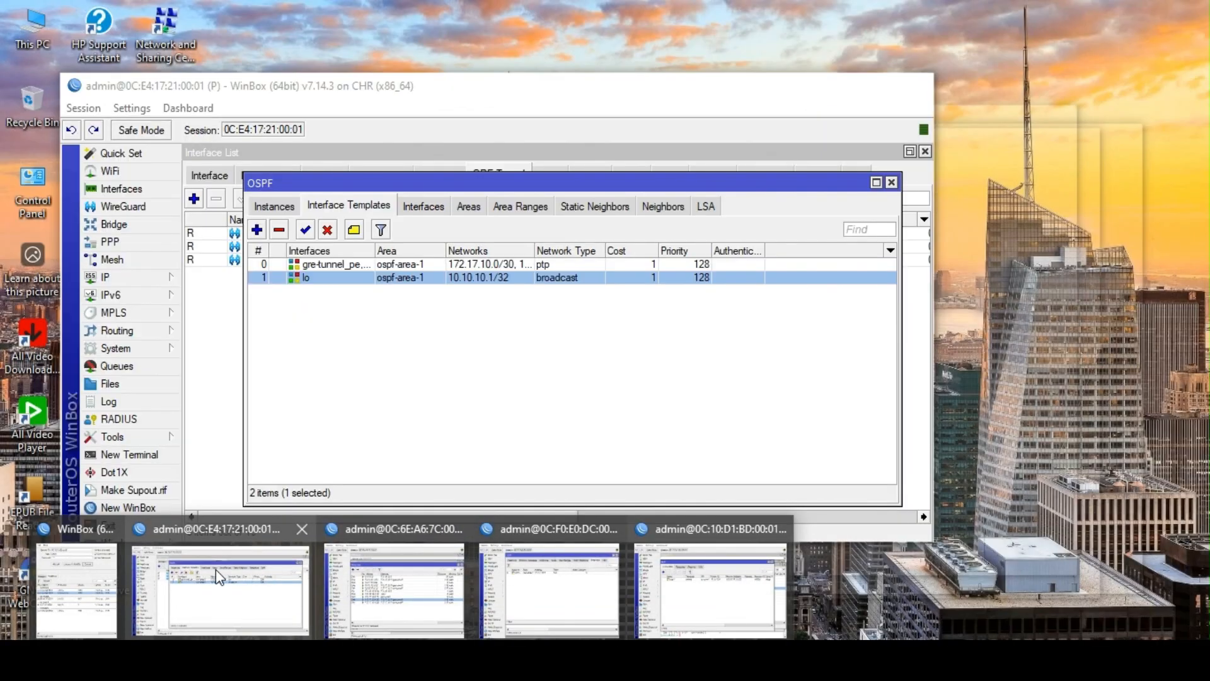
Add an LDP instance on router P with LSR ID 10.10.10.1 and transport address 10.10.10.1, leaving AFI unset
{"action": "left_click", "coordinate": [215, 569]}
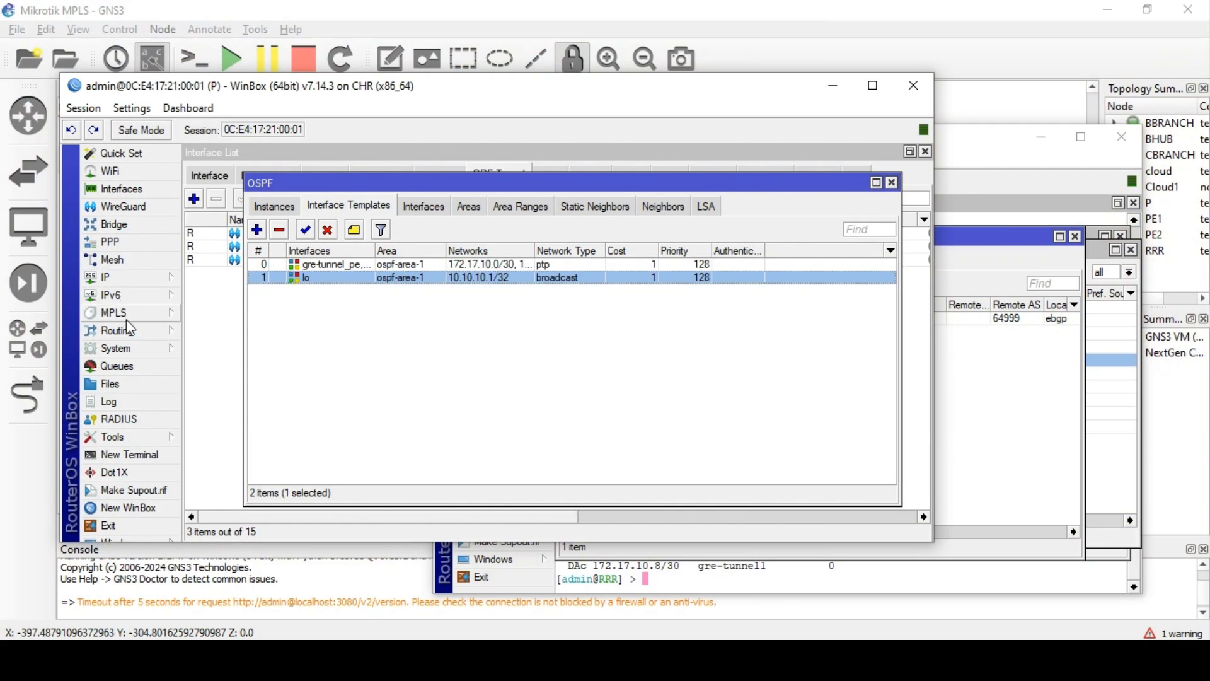
{"action": "left_click", "coordinate": [126, 312]}
{"action": "left_click", "coordinate": [203, 311]}
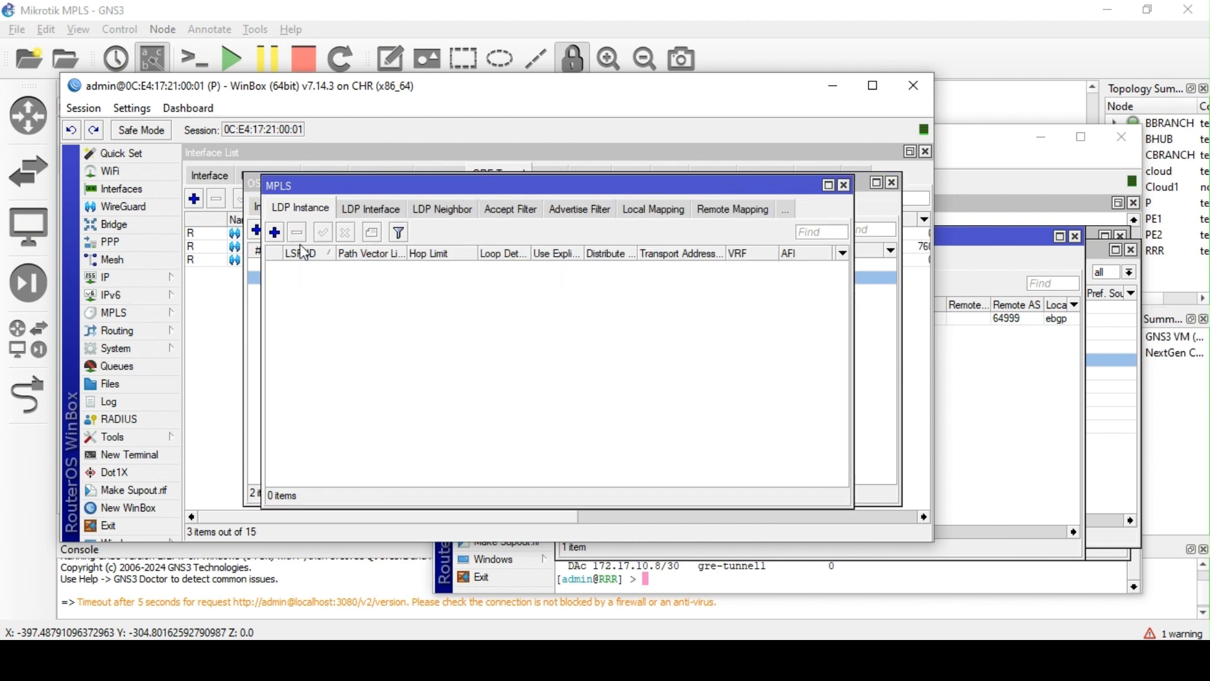
{"action": "left_click", "coordinate": [275, 232]}
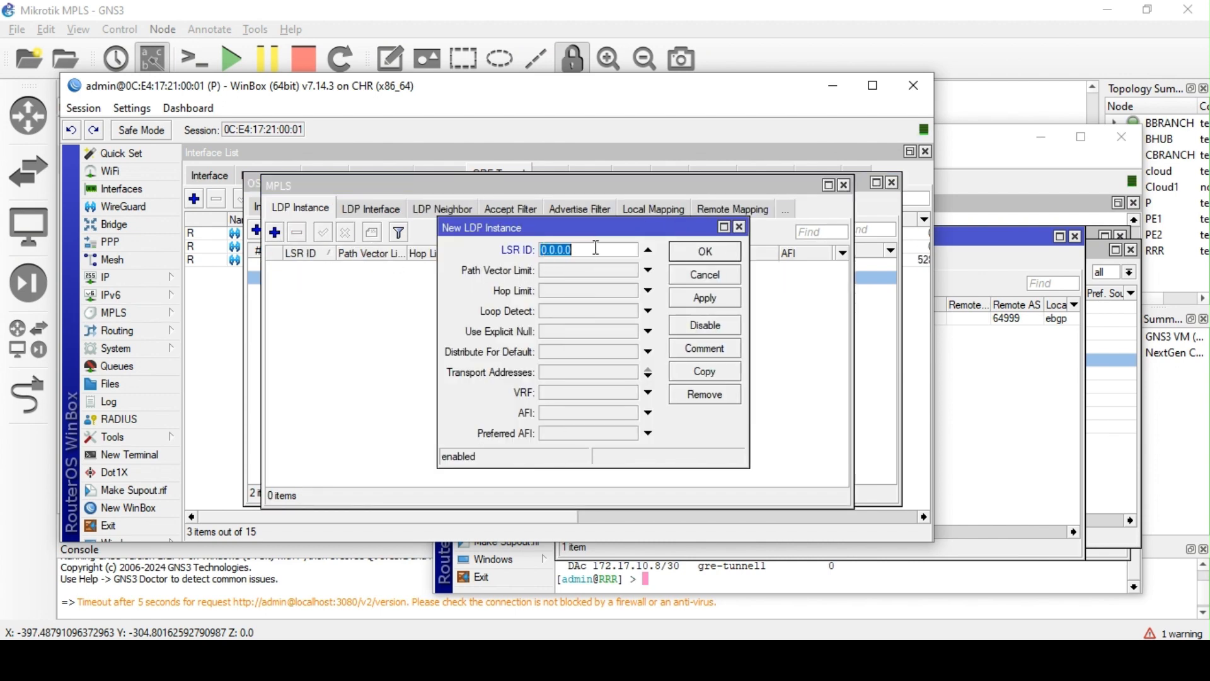
{"action": "type", "text": "10.10.10.4"}
{"action": "left_click", "coordinate": [573, 371]}
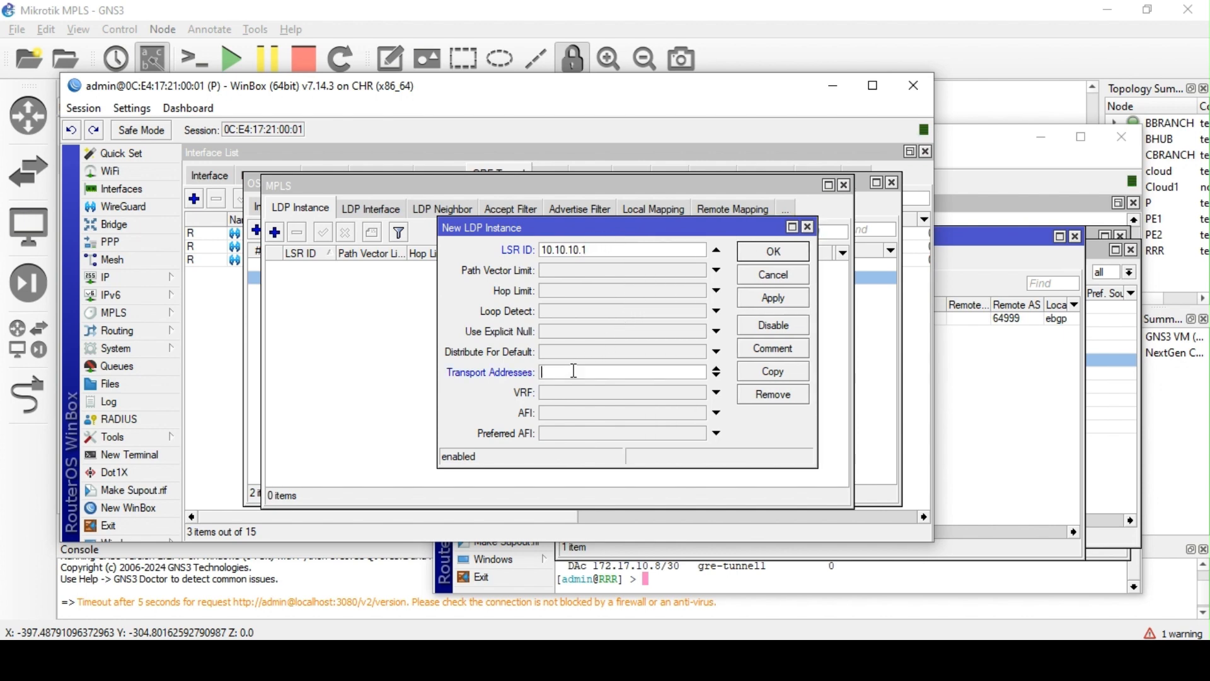
{"action": "type", "text": "10.10.10.1"}
{"action": "left_click", "coordinate": [593, 416]}
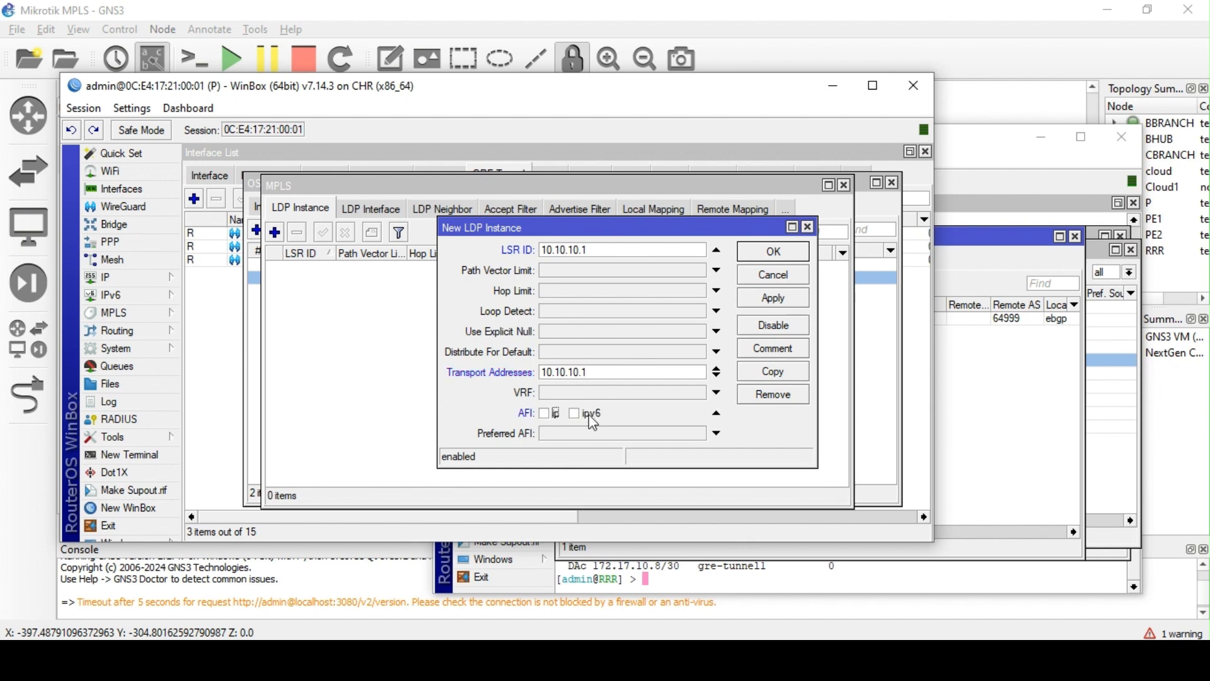
{"action": "left_click", "coordinate": [546, 413]}
{"action": "left_click", "coordinate": [716, 414]}
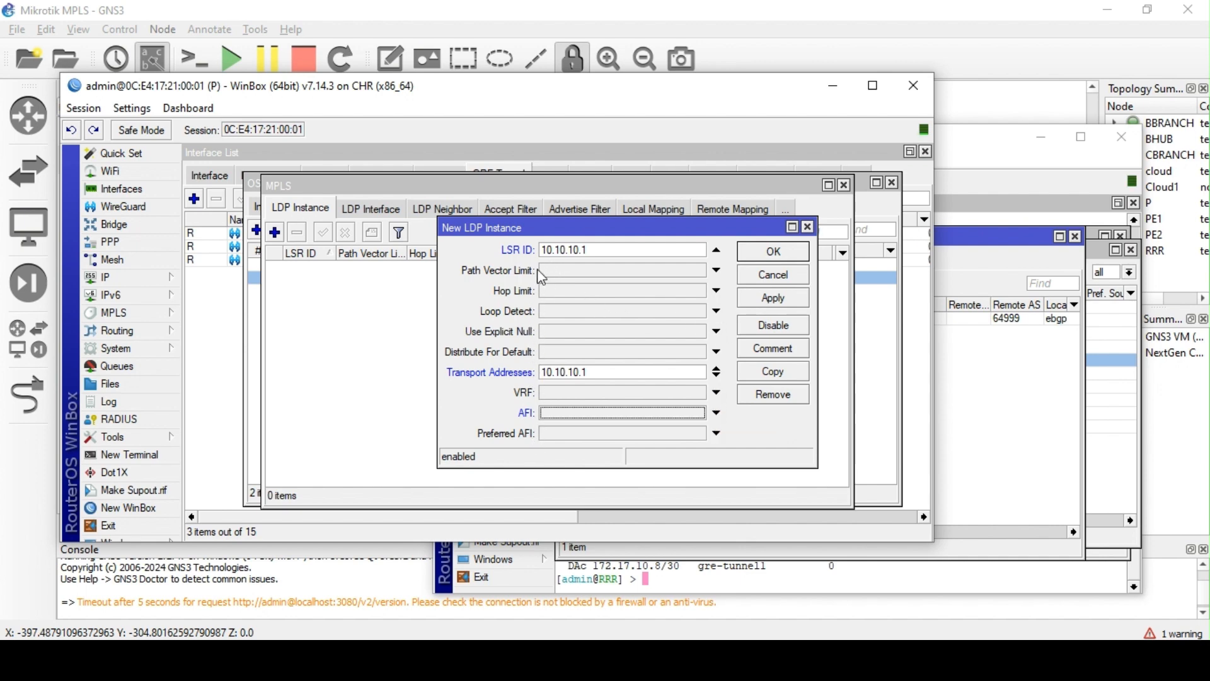
{"action": "left_click", "coordinate": [771, 298]}
{"action": "left_click", "coordinate": [775, 252]}
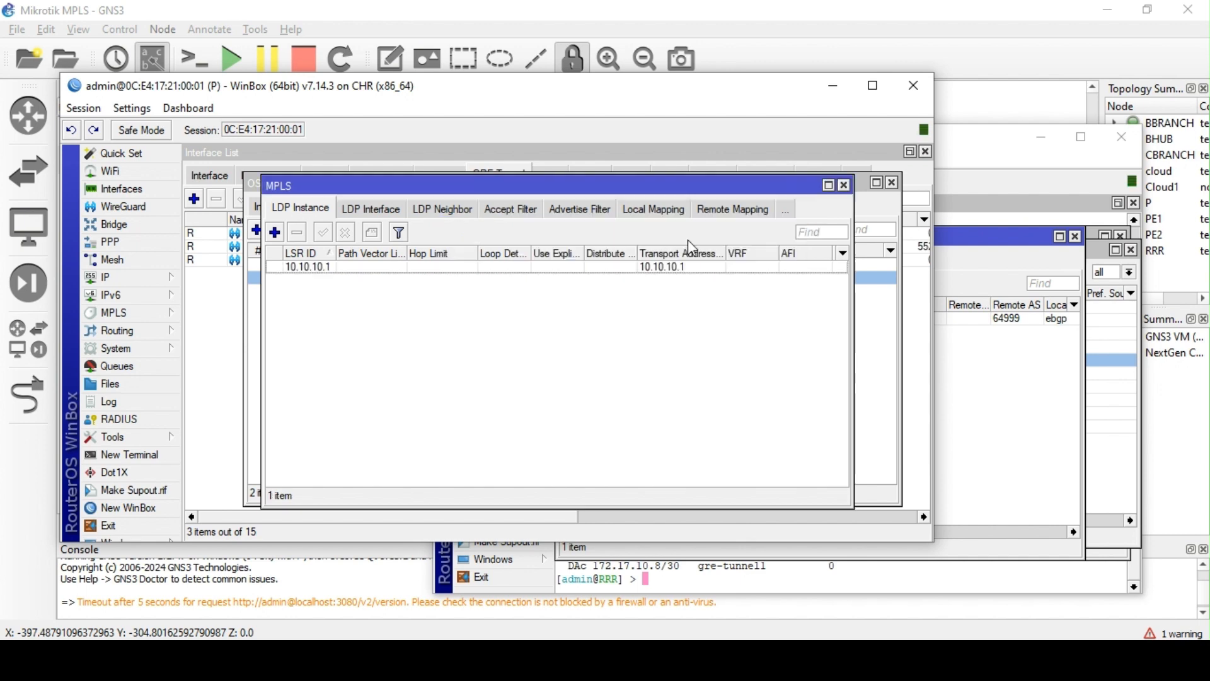
Add an LDP interface on P for gre-tunnel_pe with transport address 10.10.10.1 and dynamic neighbors accepted
{"action": "left_click", "coordinate": [378, 214]}
{"action": "left_click", "coordinate": [275, 232]}
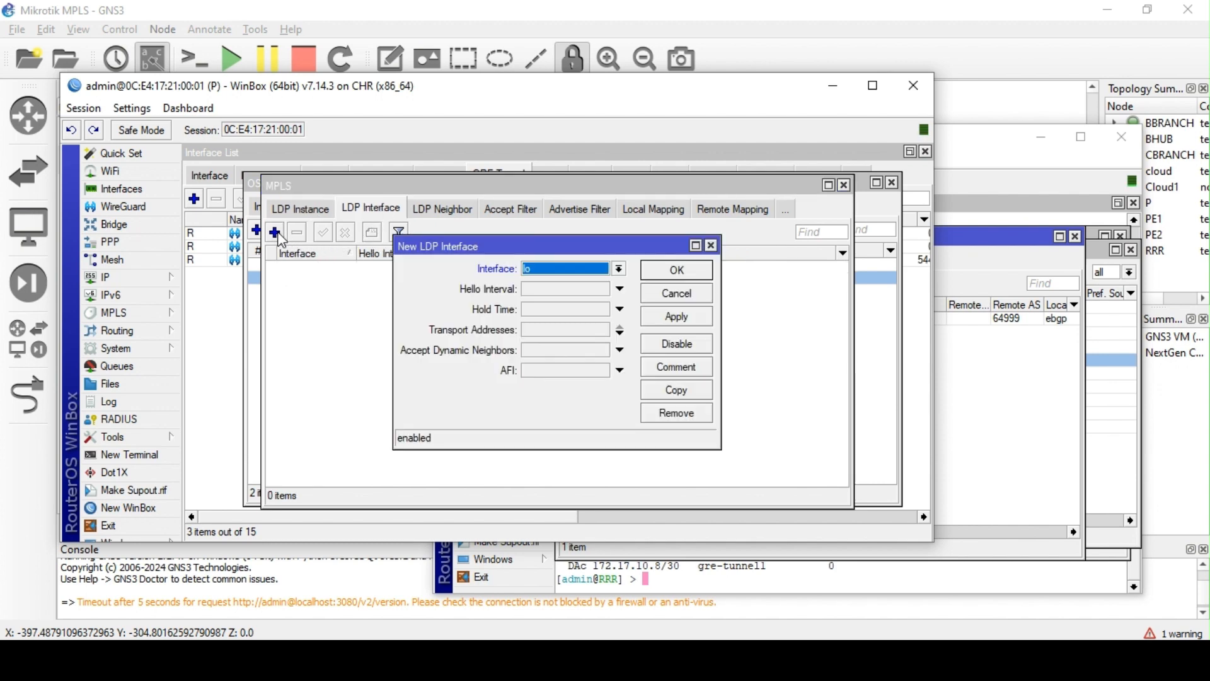
{"action": "left_click", "coordinate": [599, 271]}
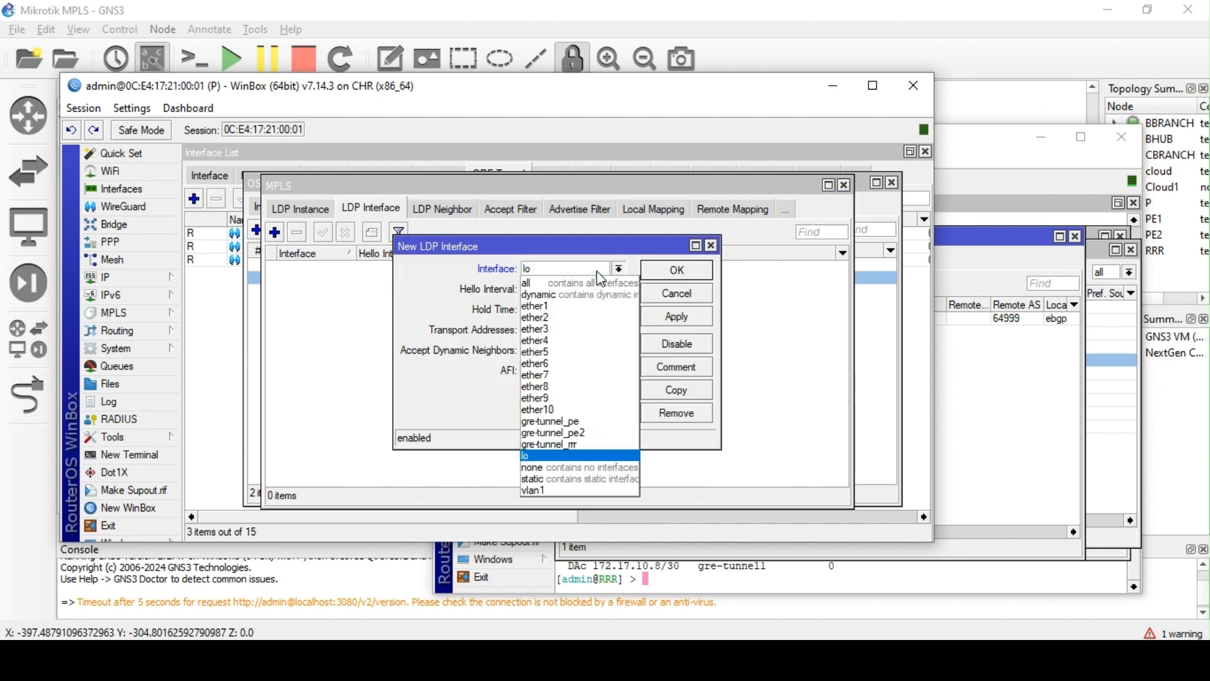
{"action": "left_click", "coordinate": [589, 423]}
{"action": "left_click", "coordinate": [570, 352]}
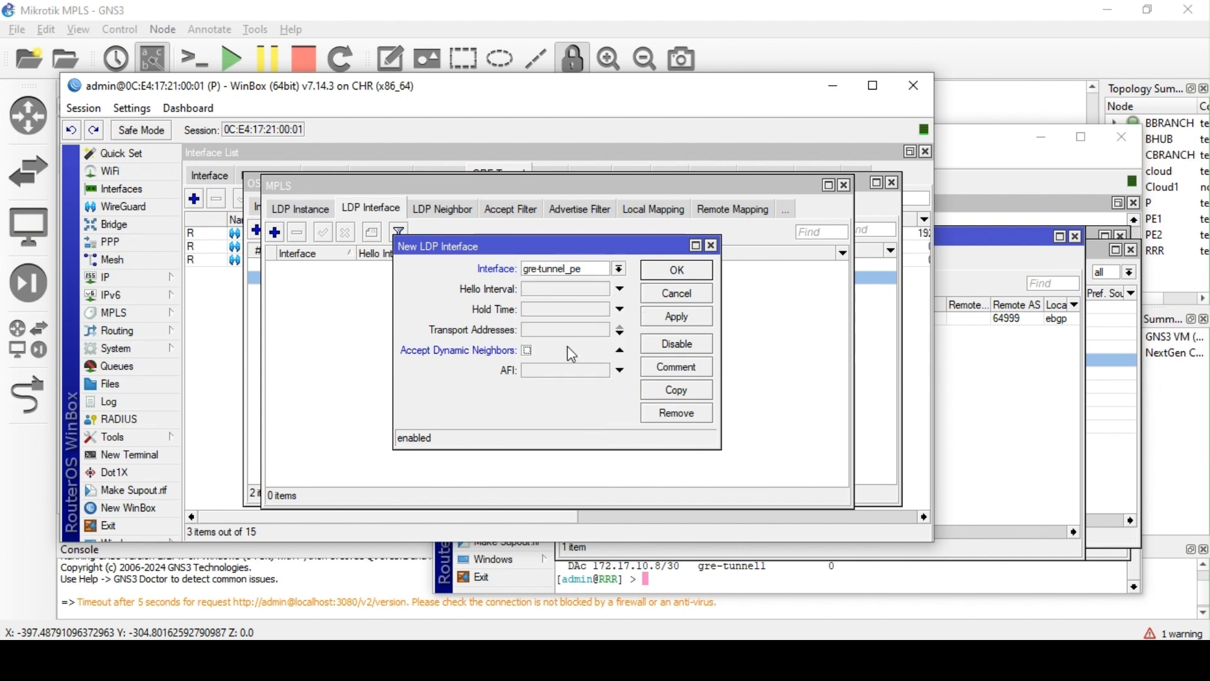
{"action": "left_click", "coordinate": [527, 351]}
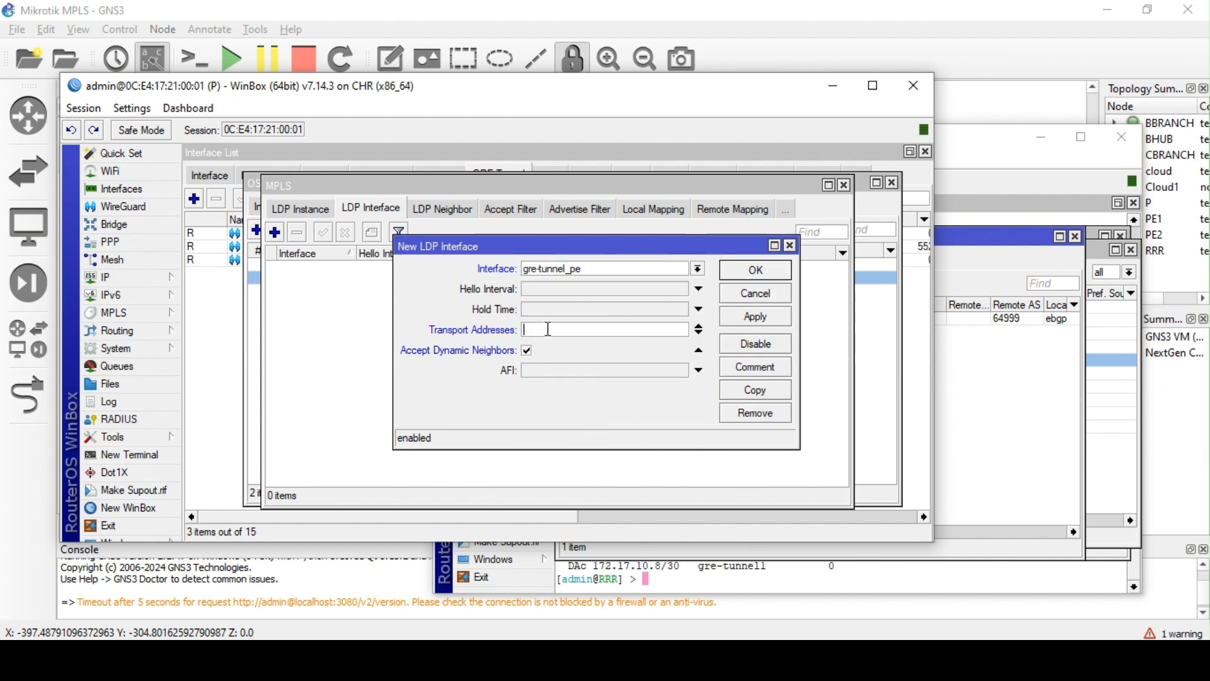
{"action": "left_click", "coordinate": [548, 330]}
{"action": "type", "text": "10.10.10.4"}
{"action": "key", "text": "BackSpace"}
{"action": "type", "text": "1"}
{"action": "left_click", "coordinate": [755, 316]}
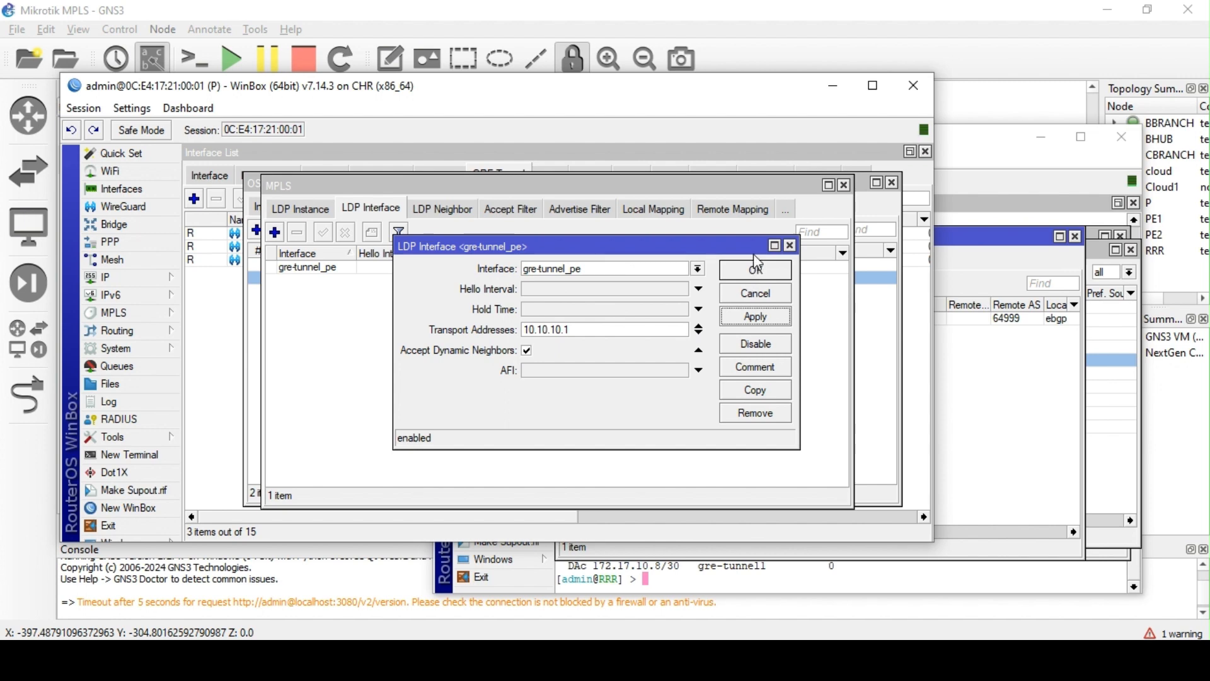
Duplicate the gre-tunnel_pe LDP interface on P for gre-tunnel_pe2 and close the interface dialogs
{"action": "left_click", "coordinate": [756, 391]}
{"action": "left_click", "coordinate": [658, 269]}
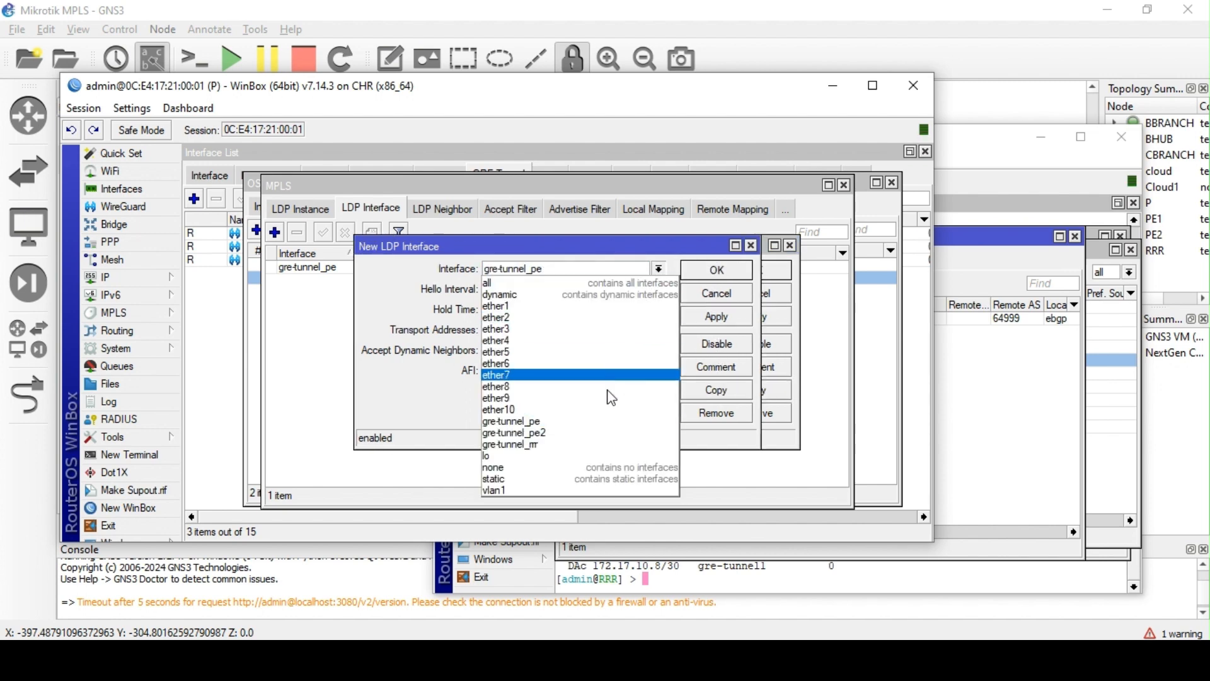
{"action": "left_click", "coordinate": [597, 434]}
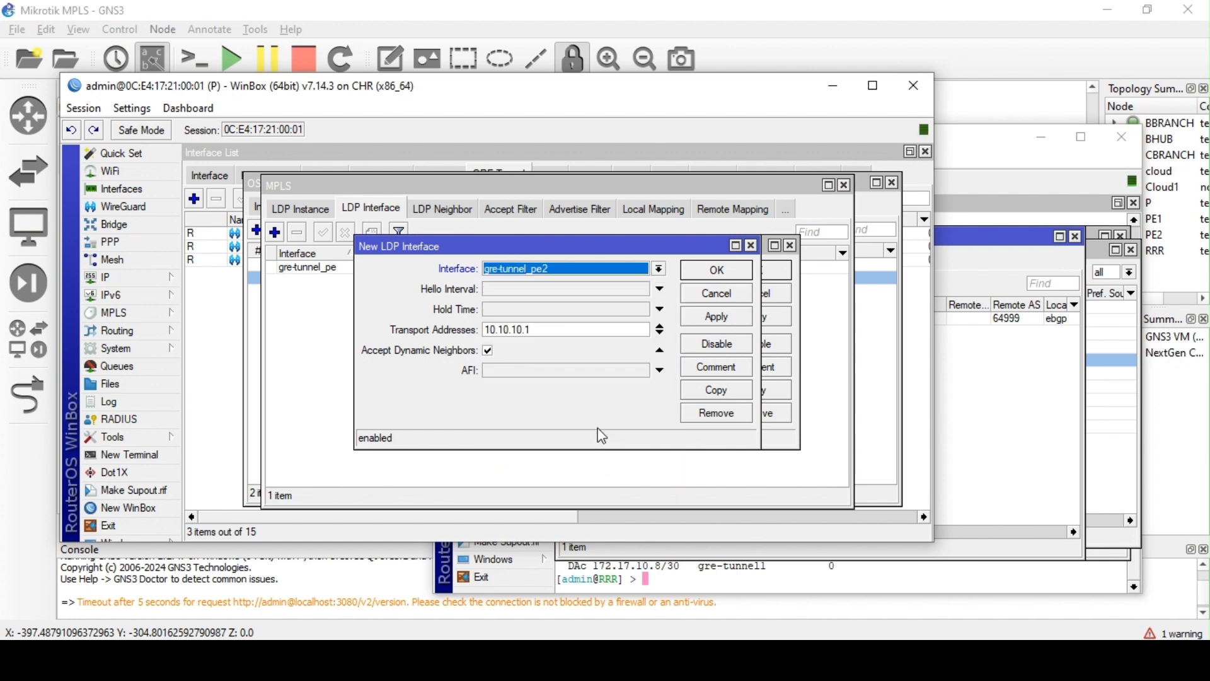
{"action": "left_click", "coordinate": [717, 316]}
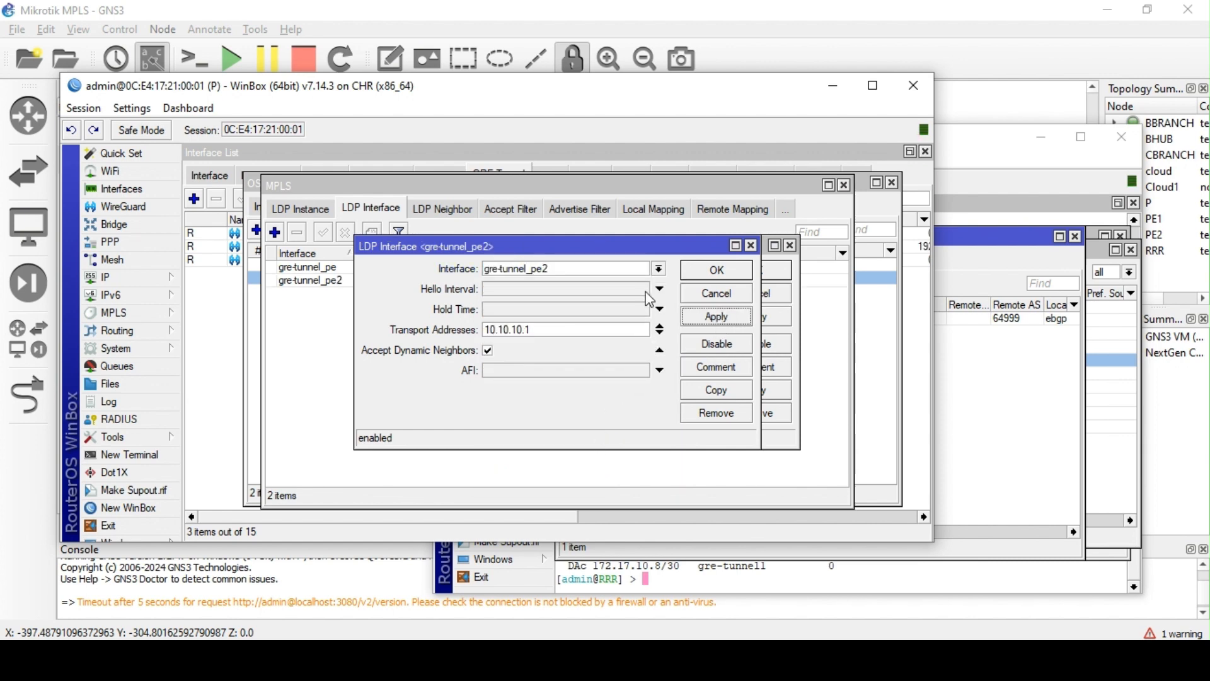
{"action": "left_click", "coordinate": [658, 268]}
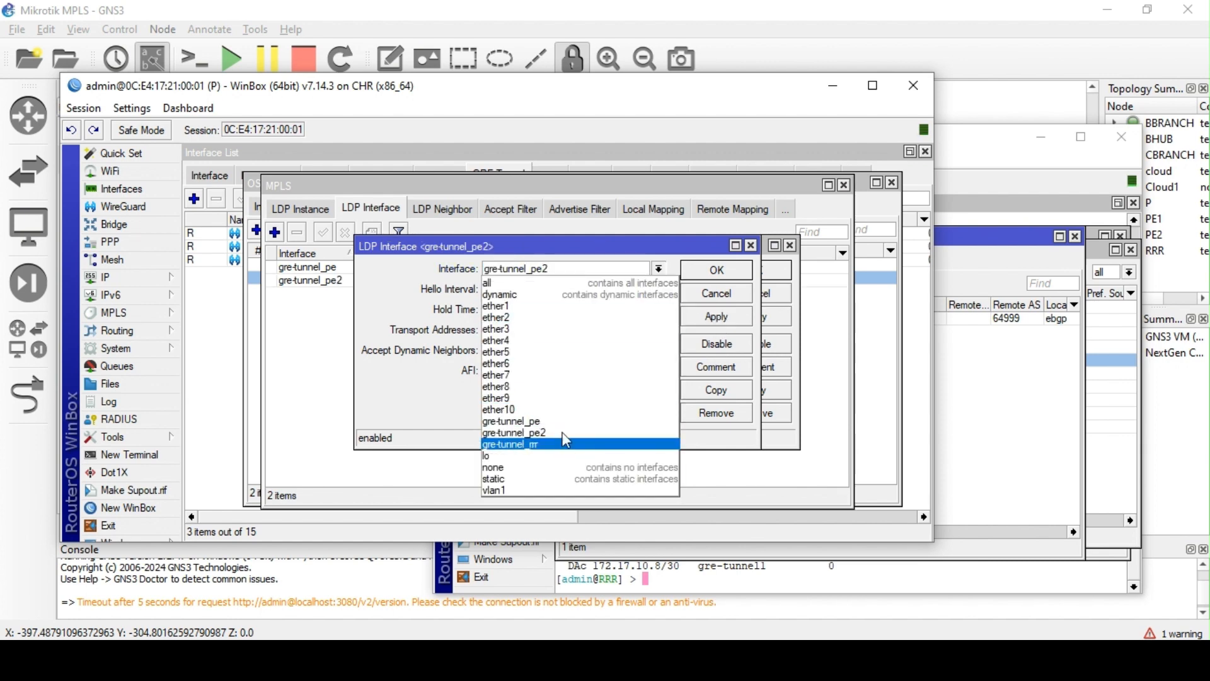
{"action": "left_click", "coordinate": [751, 243]}
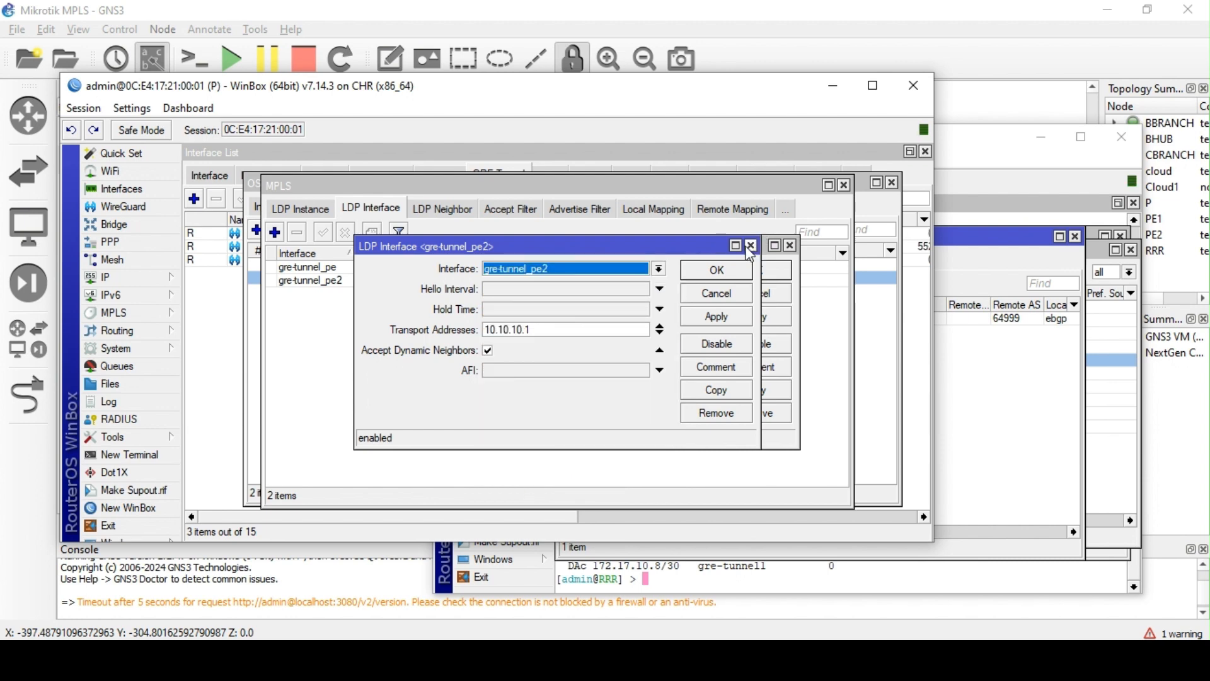
{"action": "left_click", "coordinate": [752, 245]}
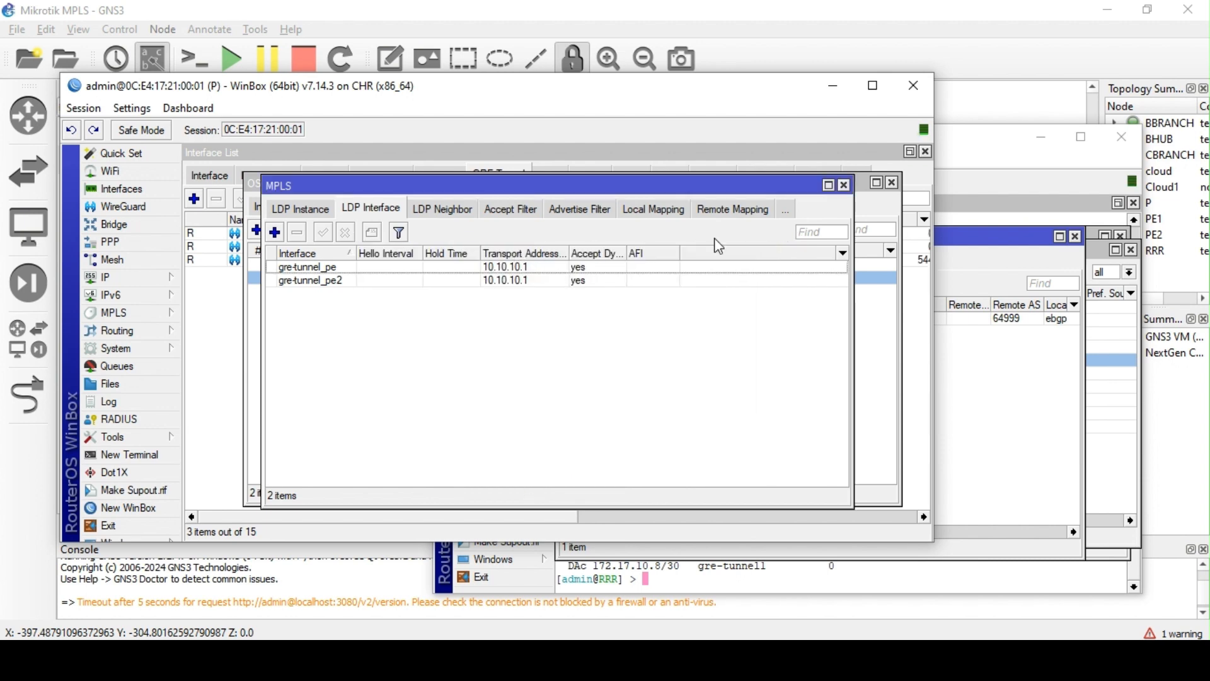
Switch to router PE1, start a new LDP instance with LSR ID 10.10.10.2 and check that address in the IP address list
{"action": "left_click", "coordinate": [989, 392]}
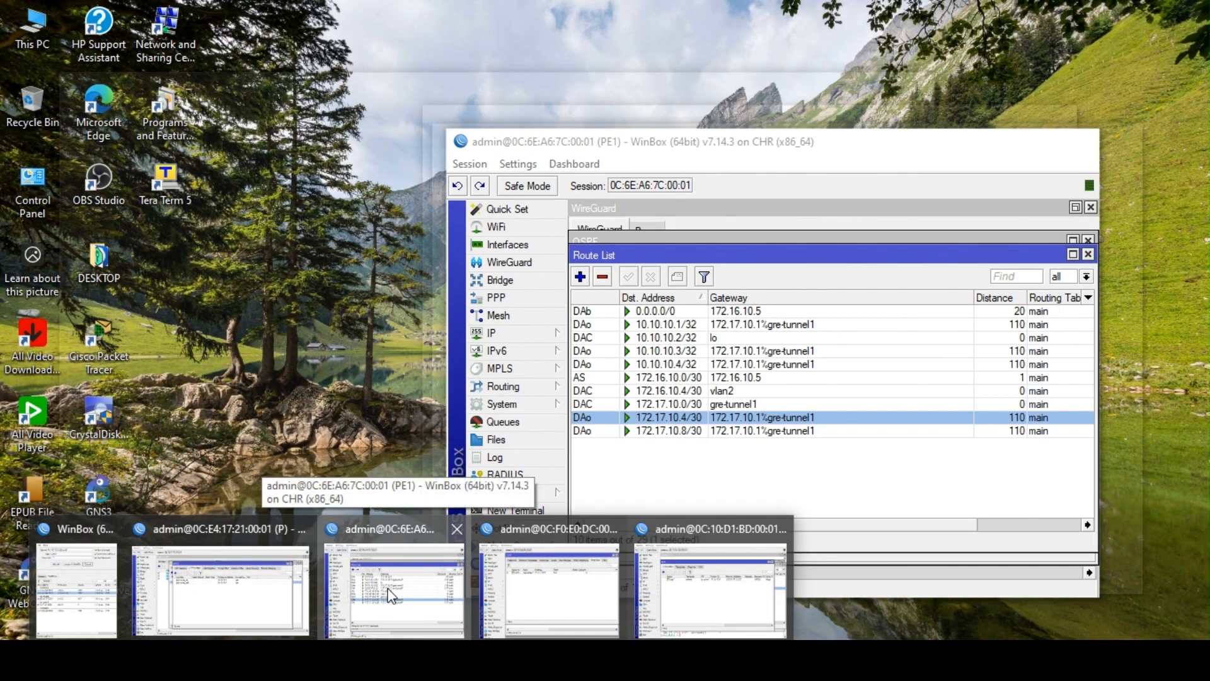
{"action": "left_click", "coordinate": [391, 596]}
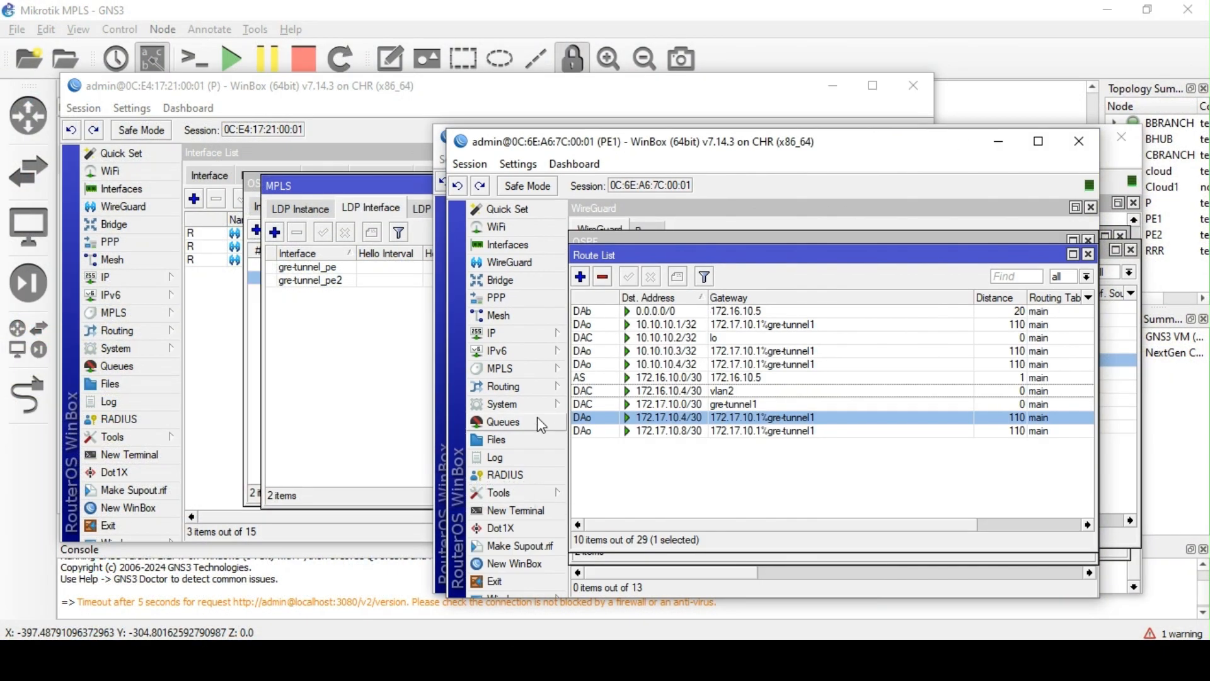
{"action": "mouse_move", "coordinate": [519, 369]}
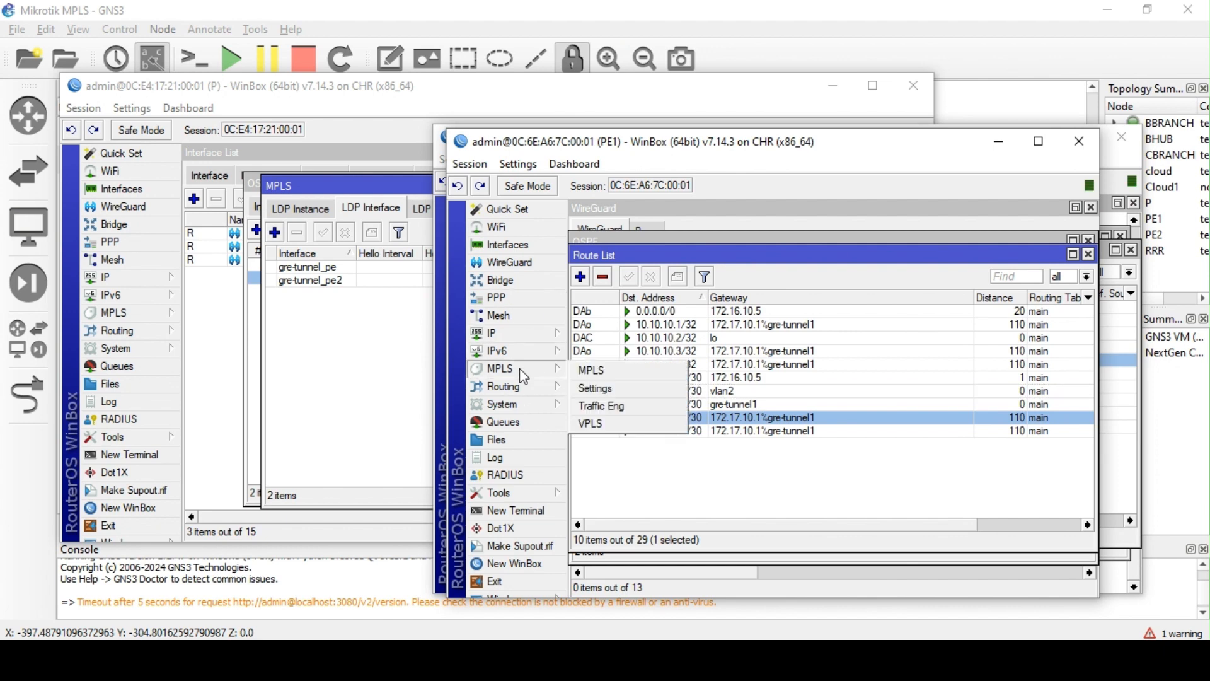
{"action": "left_click", "coordinate": [592, 369]}
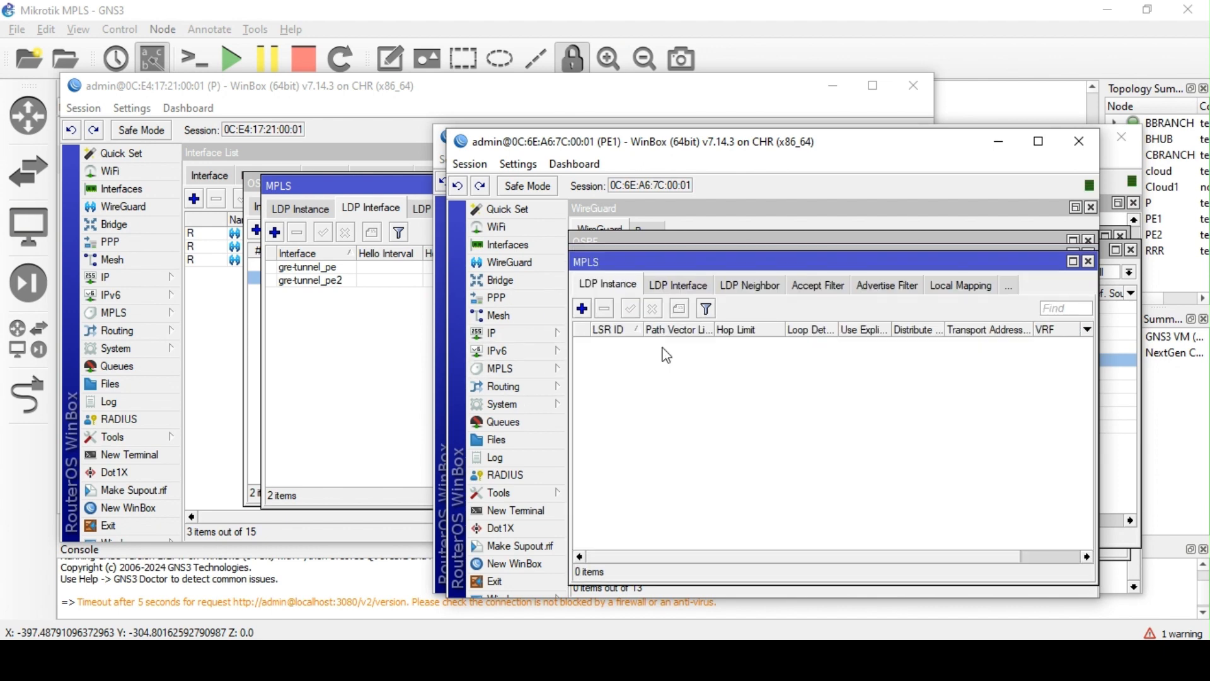
{"action": "left_click", "coordinate": [583, 308]}
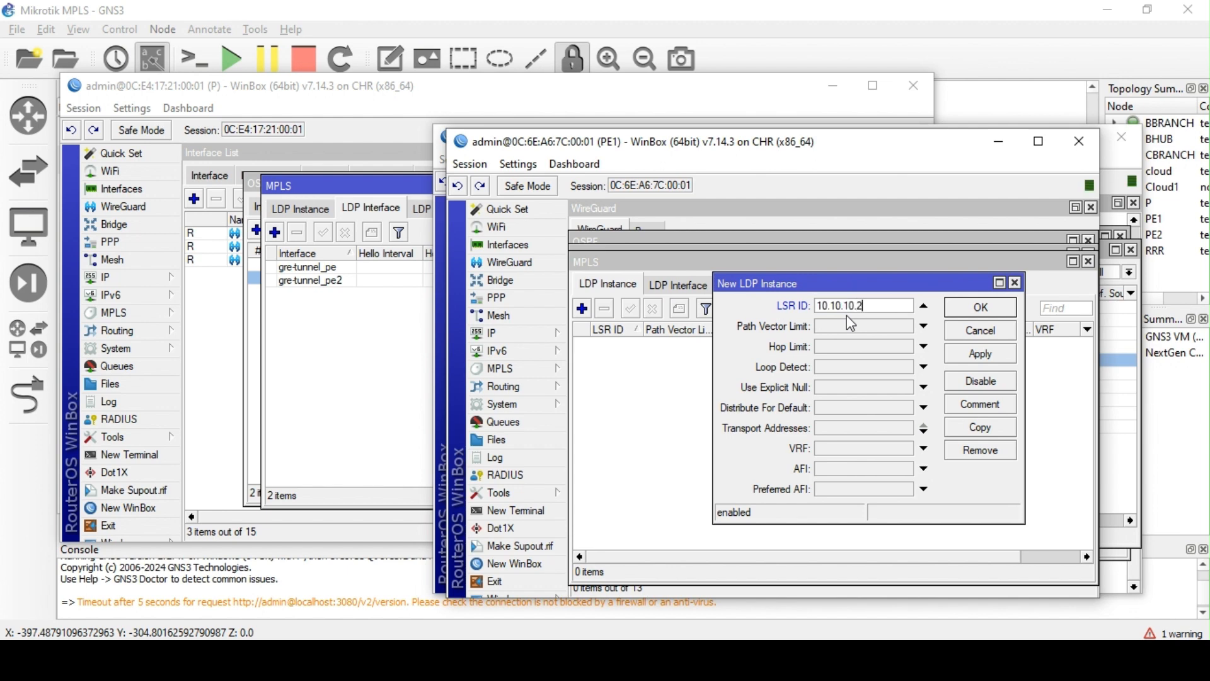
{"action": "mouse_move", "coordinate": [504, 332]}
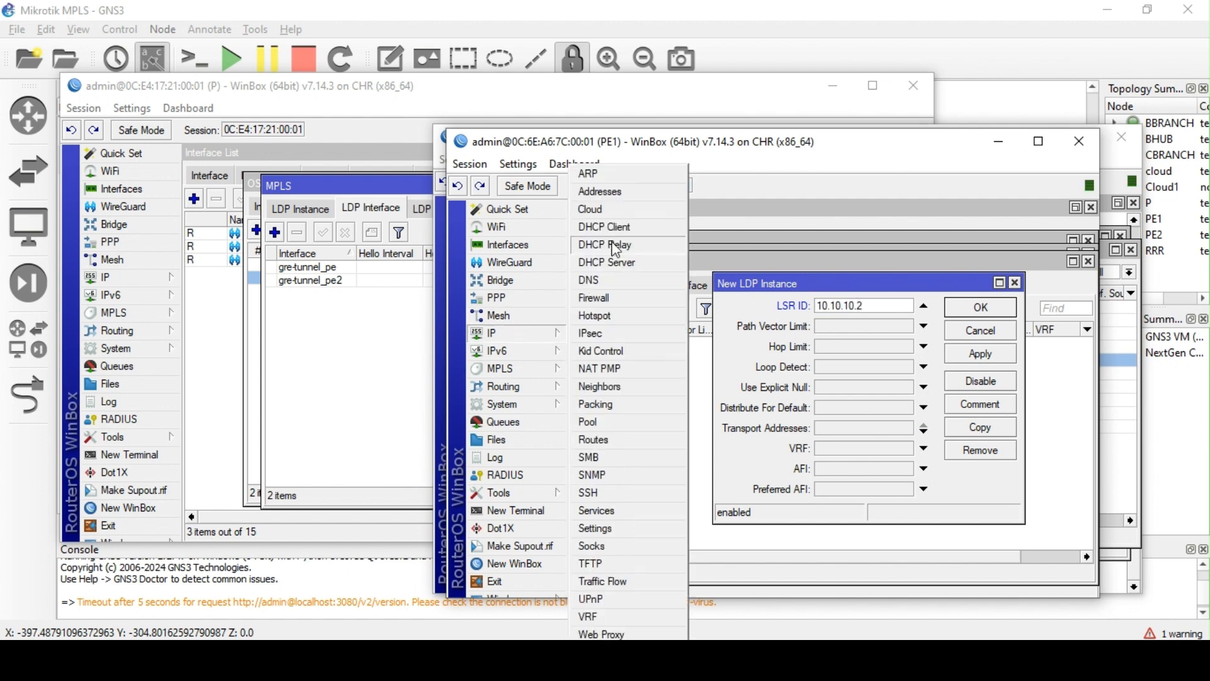
{"action": "left_click", "coordinate": [618, 195]}
{"action": "left_click", "coordinate": [964, 247]}
Reuse the LSR ID 10.10.10.2 as the LDP instance's transport address, leave AFI unset and save the instance
{"action": "key", "text": "ctrl+c"}
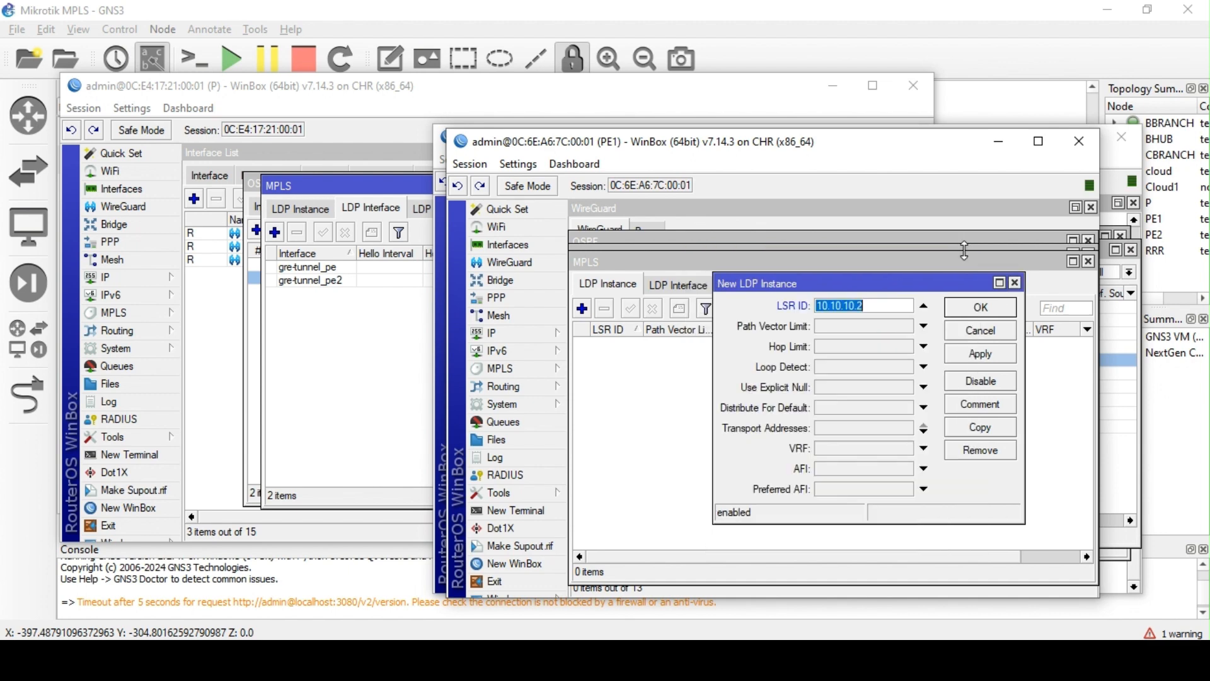
{"action": "left_click", "coordinate": [835, 433]}
{"action": "key", "text": "ctrl+v"}
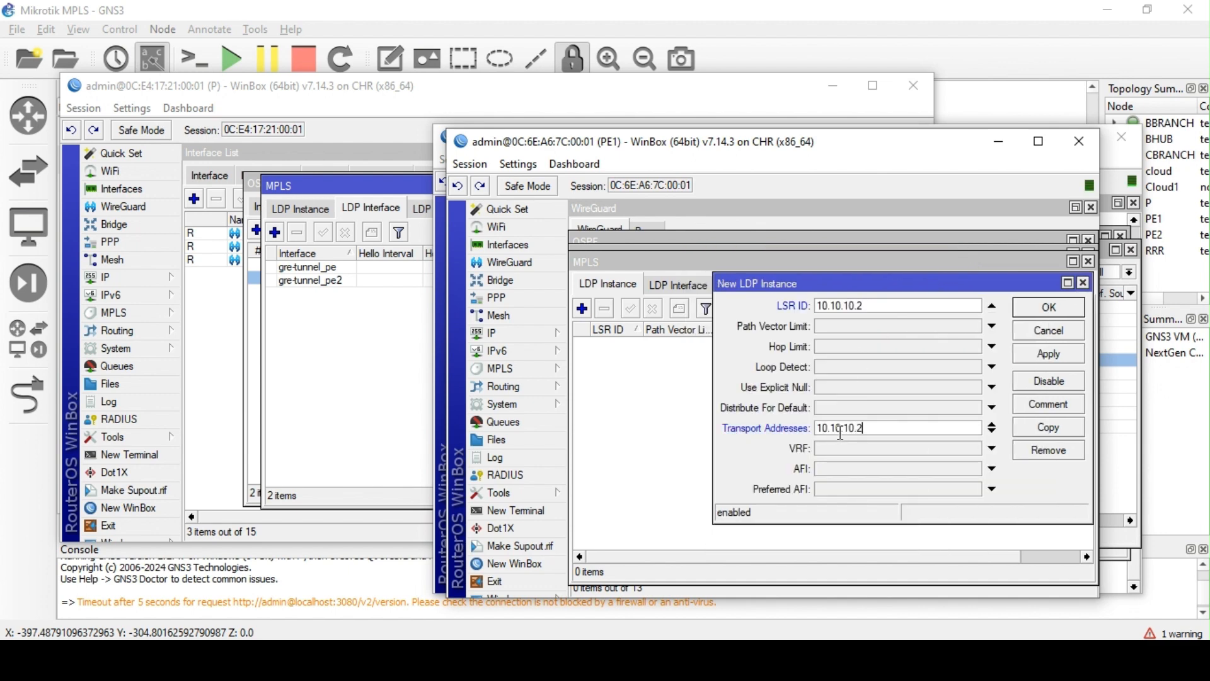
{"action": "left_click", "coordinate": [835, 469]}
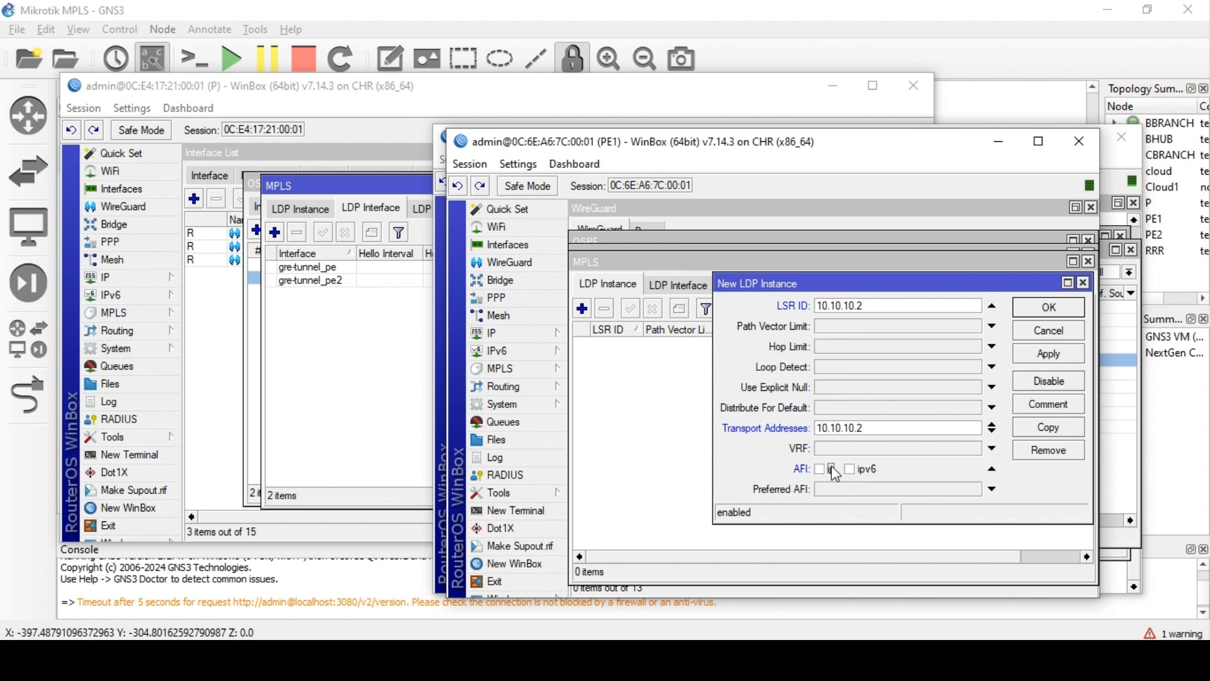
{"action": "left_click", "coordinate": [990, 470]}
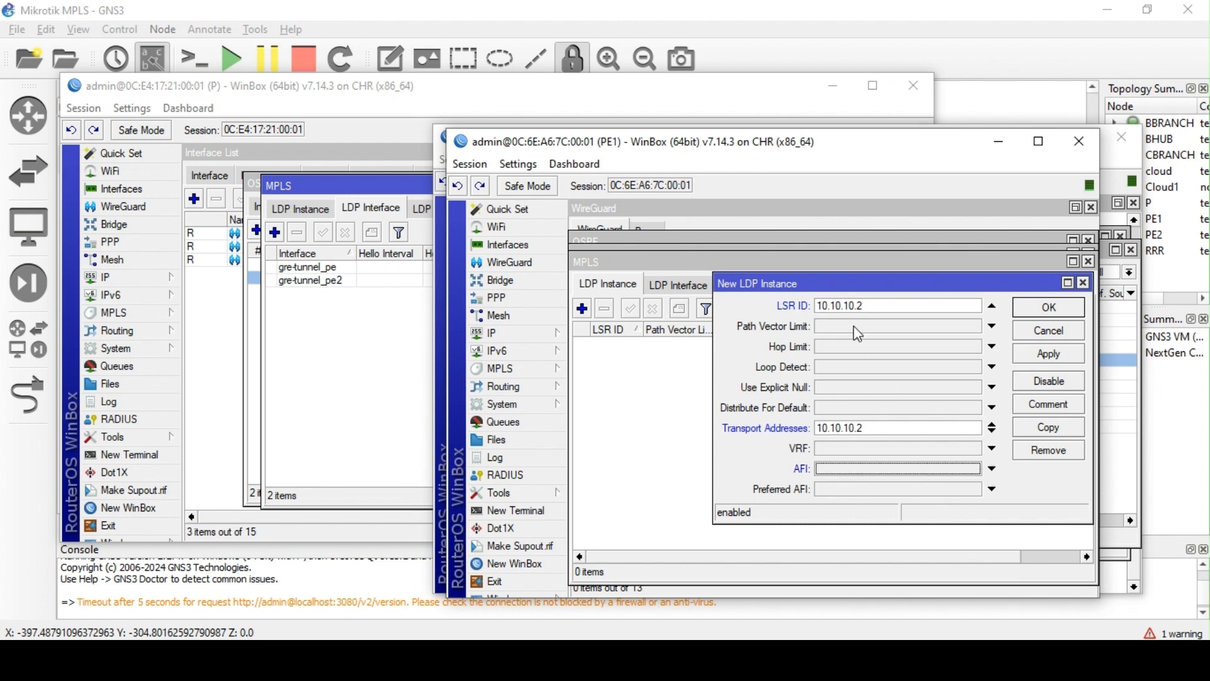
{"action": "left_click", "coordinate": [1051, 355]}
{"action": "left_click", "coordinate": [1066, 310]}
Add an LDP interface on PE1 for gre-tunnel1 with transport address 10.10.10.2 and dynamic neighbors accepted
{"action": "left_click", "coordinate": [679, 285]}
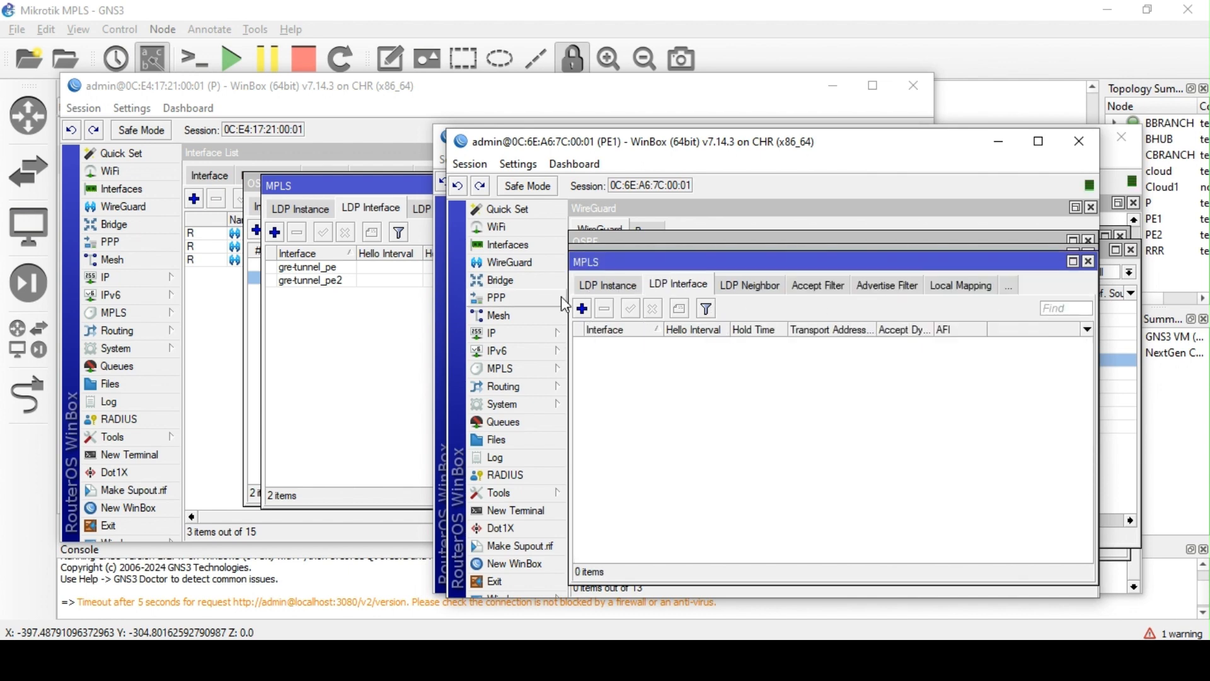
{"action": "left_click", "coordinate": [581, 309]}
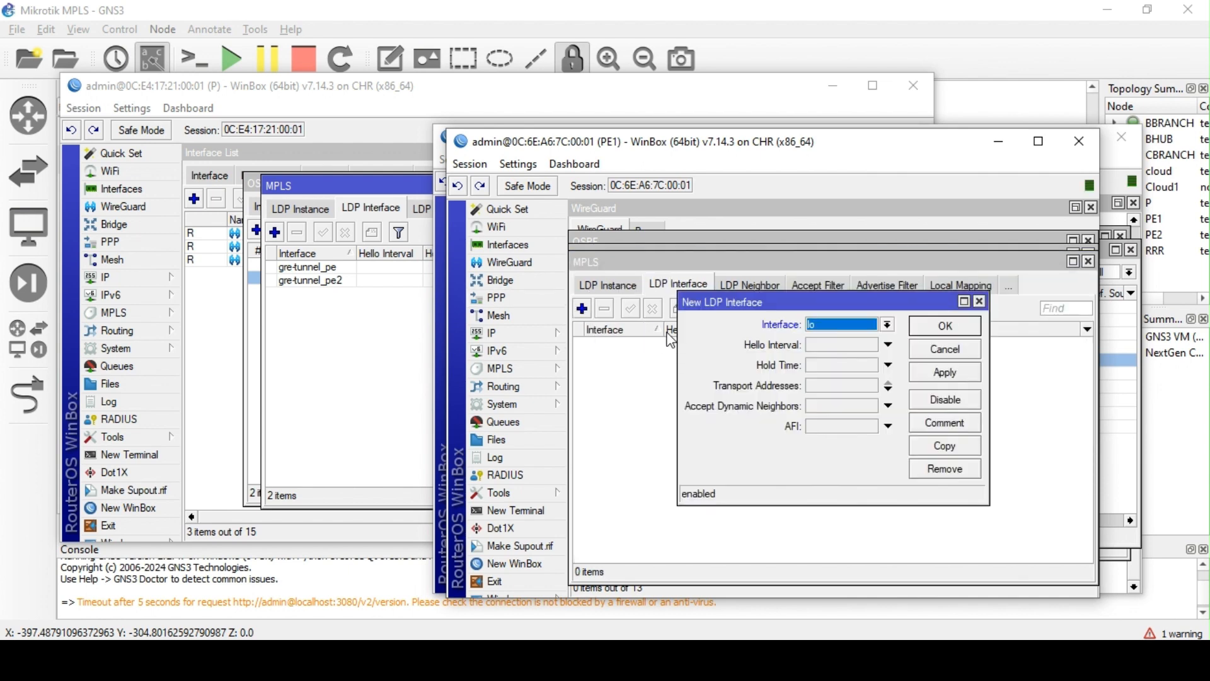
{"action": "left_click", "coordinate": [846, 327]}
{"action": "left_click", "coordinate": [855, 477]}
{"action": "left_click", "coordinate": [840, 411]}
{"action": "left_click", "coordinate": [829, 416]}
{"action": "left_click", "coordinate": [828, 386]}
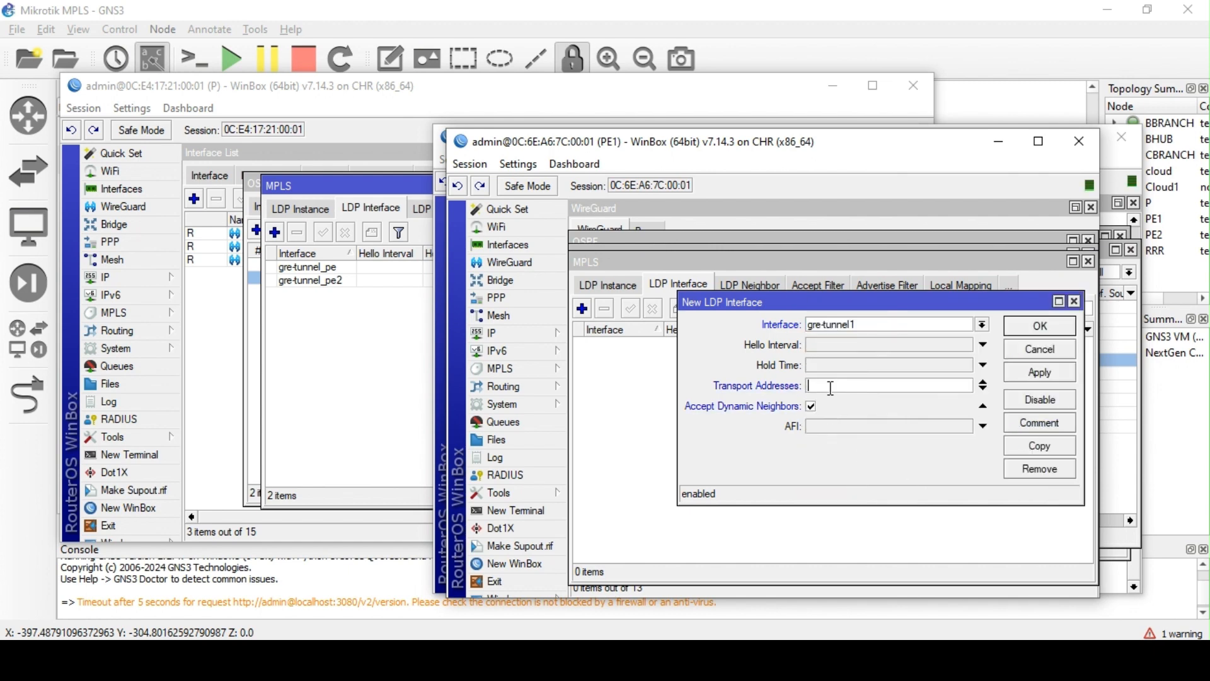
{"action": "type", "text": "10.10.10.41"}
{"action": "key", "text": "BackSpace"}
{"action": "key", "text": "BackSpace"}
{"action": "type", "text": "2"}
{"action": "key", "text": "Return"}
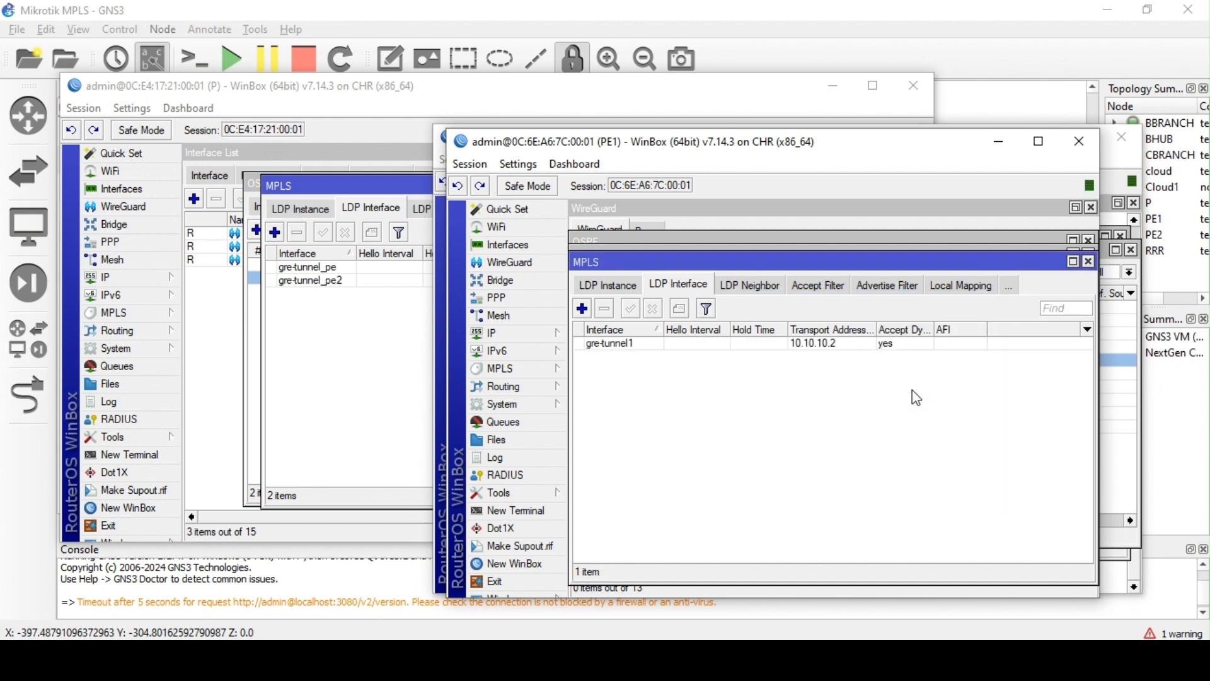
Examine PE1's LDP local mappings, remote mappings and LDP neighbors
{"action": "left_click", "coordinate": [962, 283]}
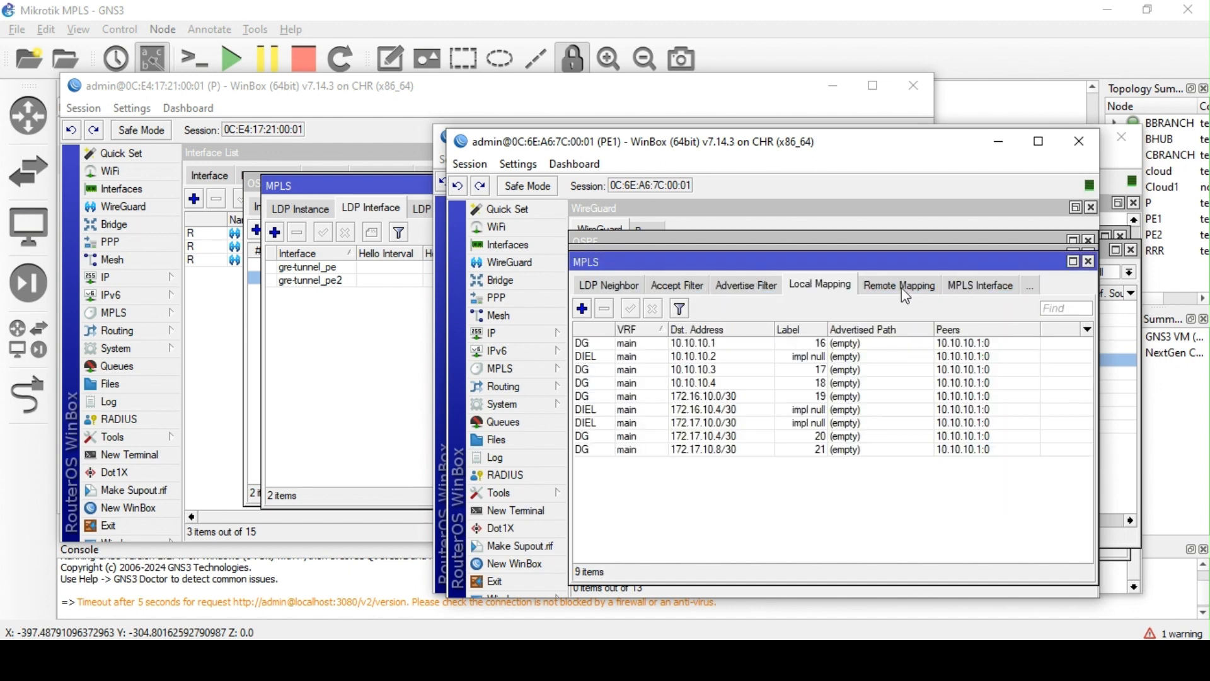
{"action": "left_click", "coordinate": [883, 285]}
{"action": "left_click", "coordinate": [847, 291]}
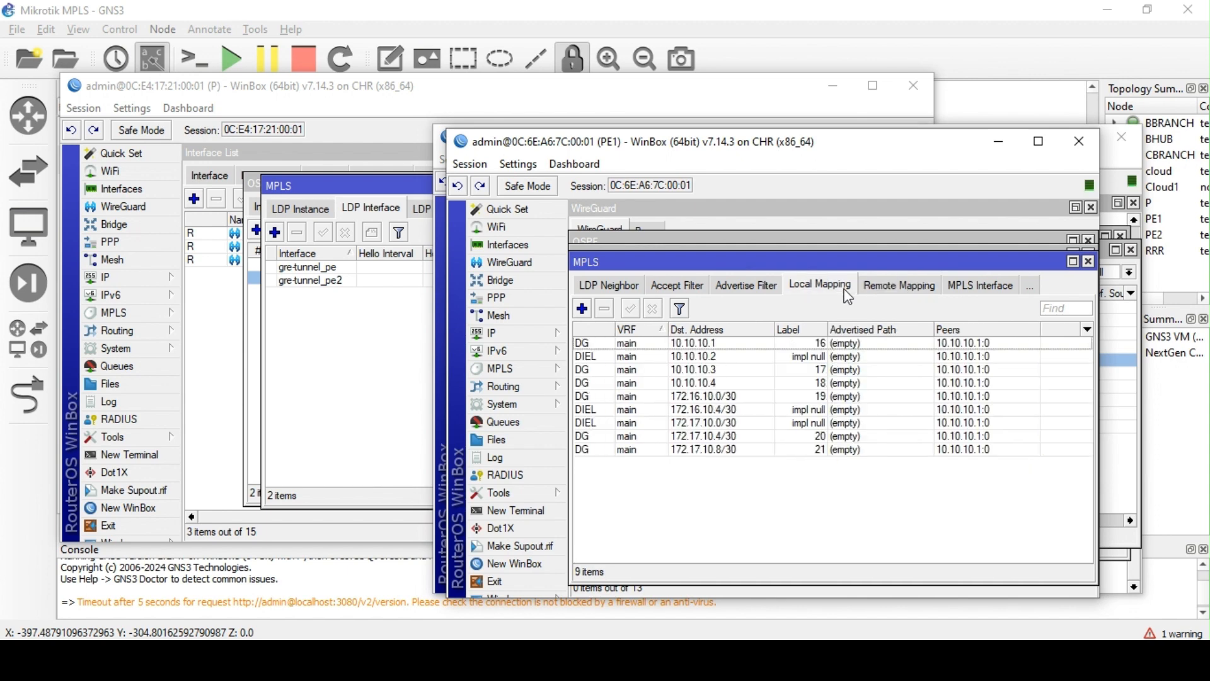
{"action": "left_click", "coordinate": [894, 291]}
{"action": "left_click", "coordinate": [969, 289]}
{"action": "left_click", "coordinate": [919, 287]}
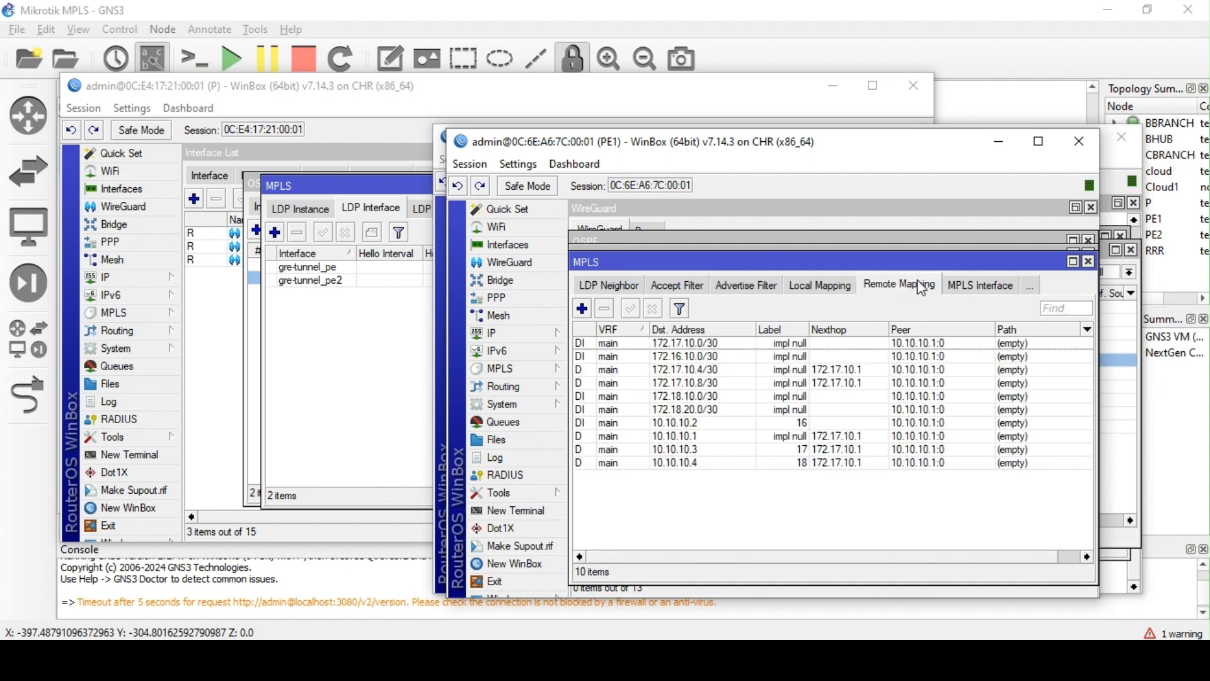
{"action": "left_click", "coordinate": [849, 293]}
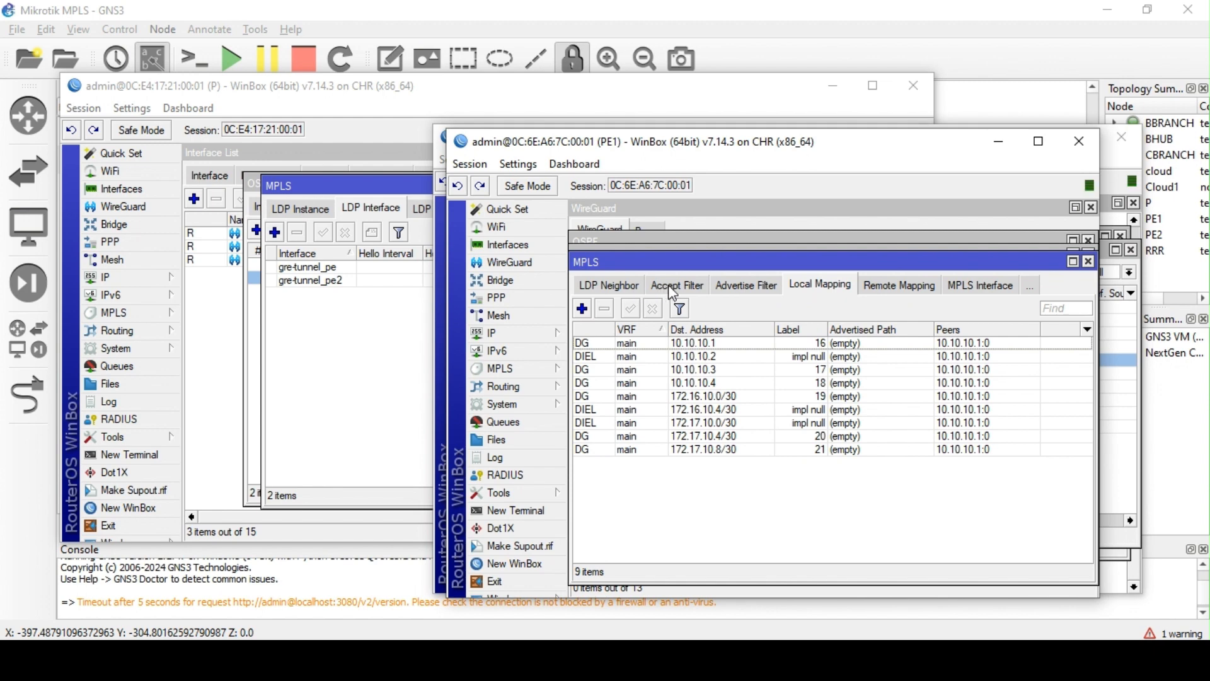
{"action": "left_click", "coordinate": [734, 287]}
{"action": "left_click", "coordinate": [634, 285]}
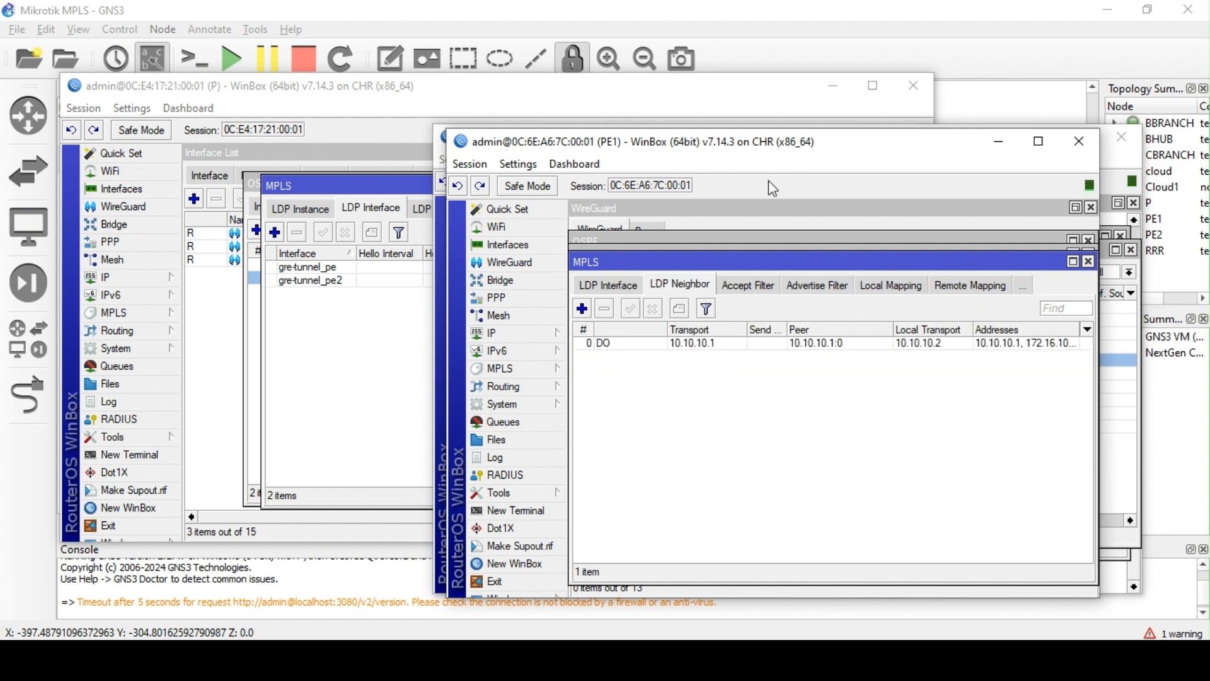
Start a new BGP connection on RRR named vpvv4-p with the default template, remote address 10.10.10.1 and remote AS 65000
{"action": "left_click", "coordinate": [432, 656]}
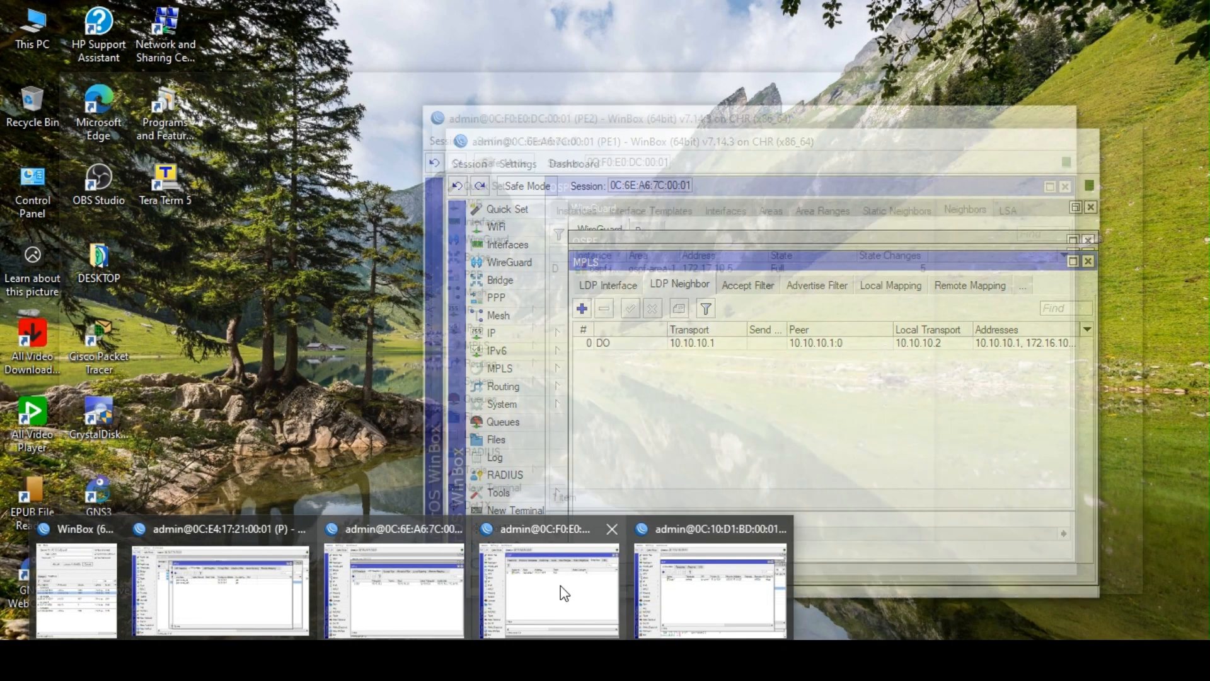
{"action": "left_click", "coordinate": [702, 593]}
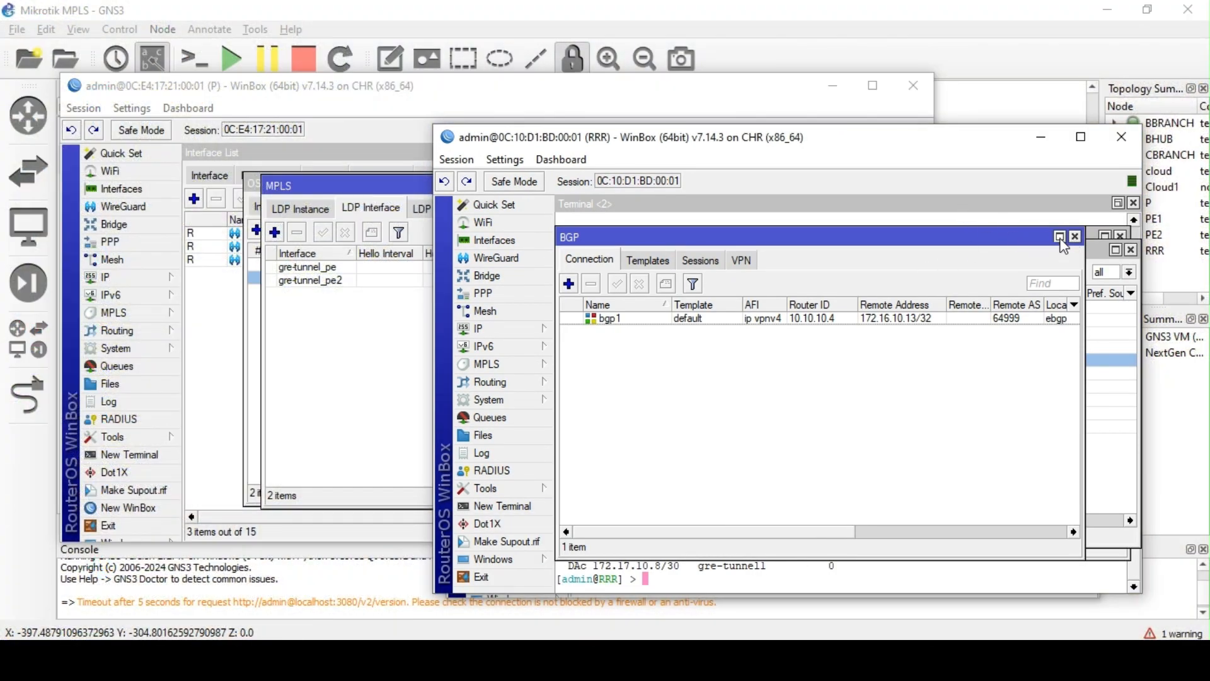
{"action": "left_click", "coordinate": [1060, 239]}
{"action": "left_click", "coordinate": [568, 250]}
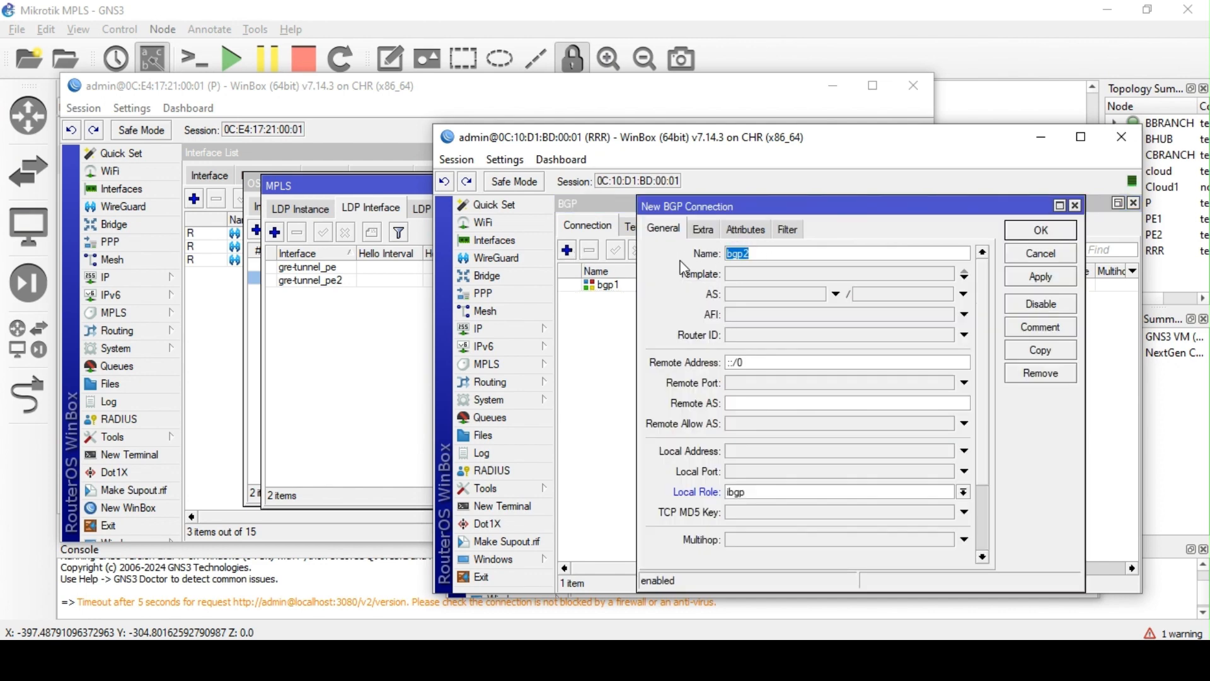
{"action": "type", "text": "vpvv4-p"}
{"action": "left_click", "coordinate": [720, 273]}
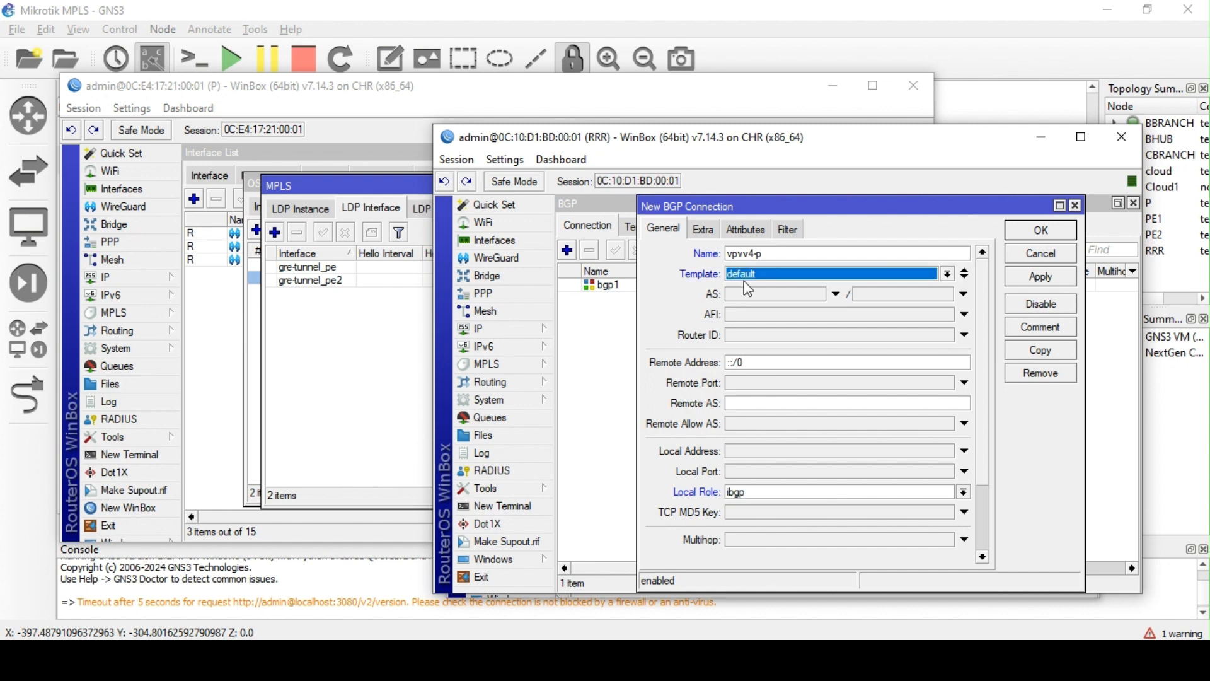
{"action": "left_click", "coordinate": [748, 287]}
{"action": "left_click", "coordinate": [769, 363]}
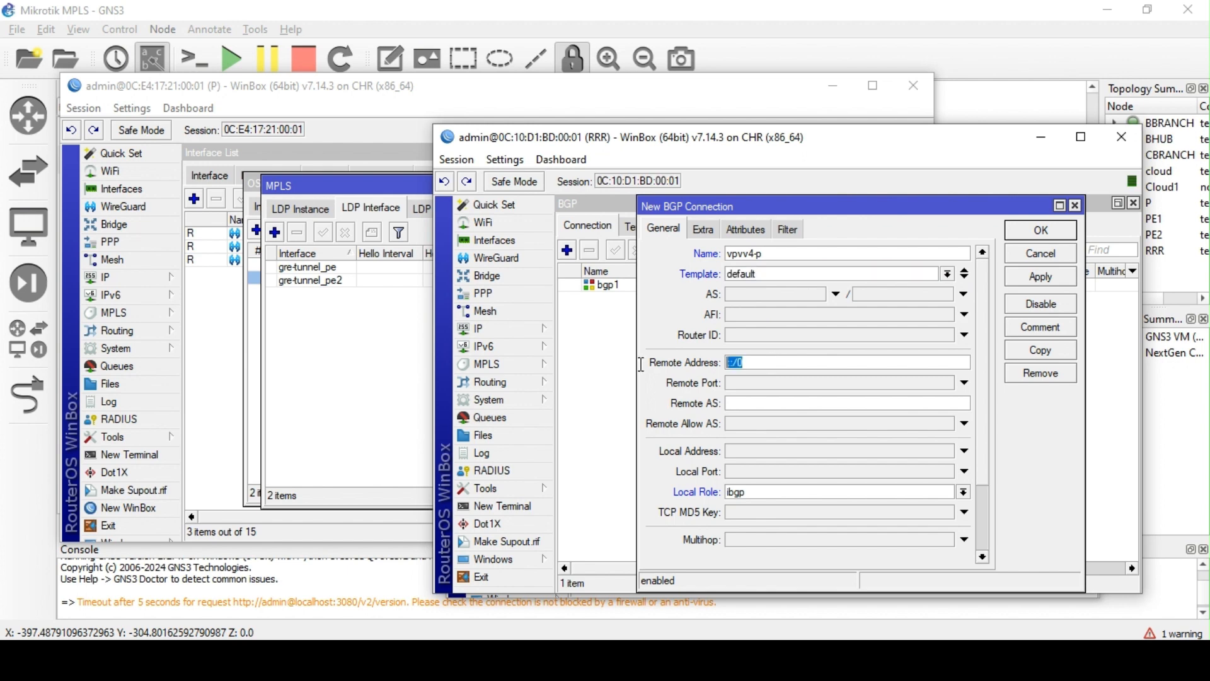
{"action": "type", "text": "10.10.10.1"}
{"action": "left_click", "coordinate": [762, 403]}
{"action": "type", "text": "65000"}
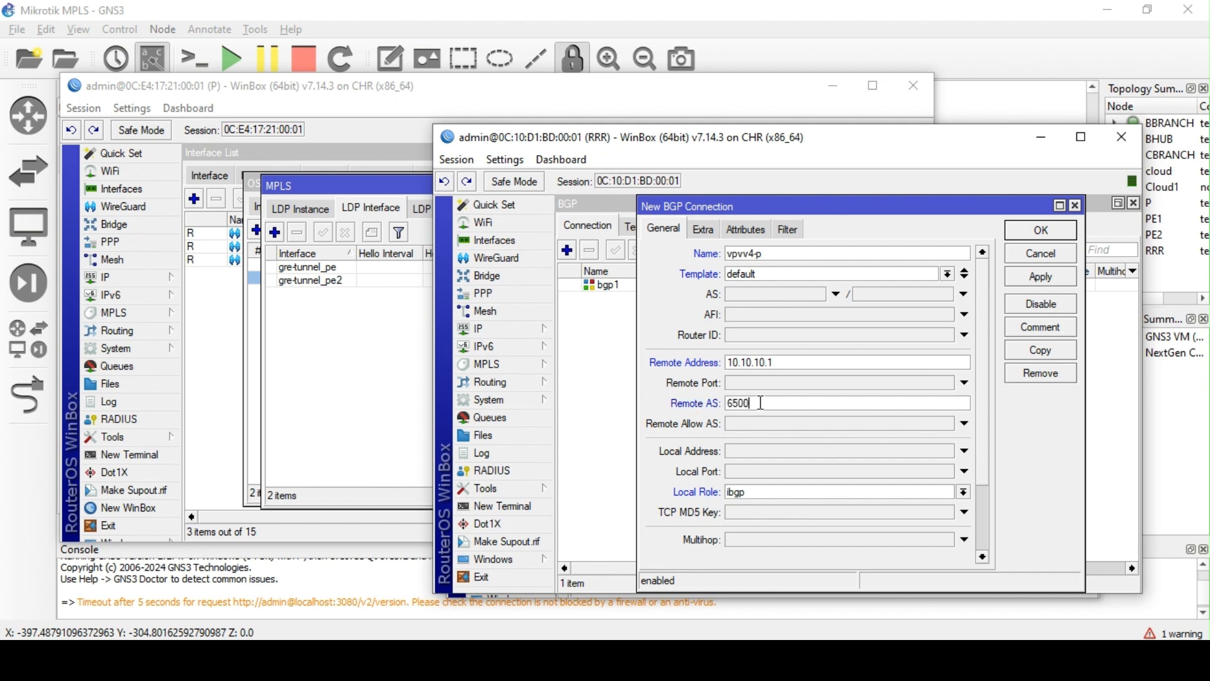
Enable both Connect and Listen for the new BGP connection
{"action": "scroll", "coordinate": [769, 403], "scroll_direction": "down", "scroll_amount": 3}
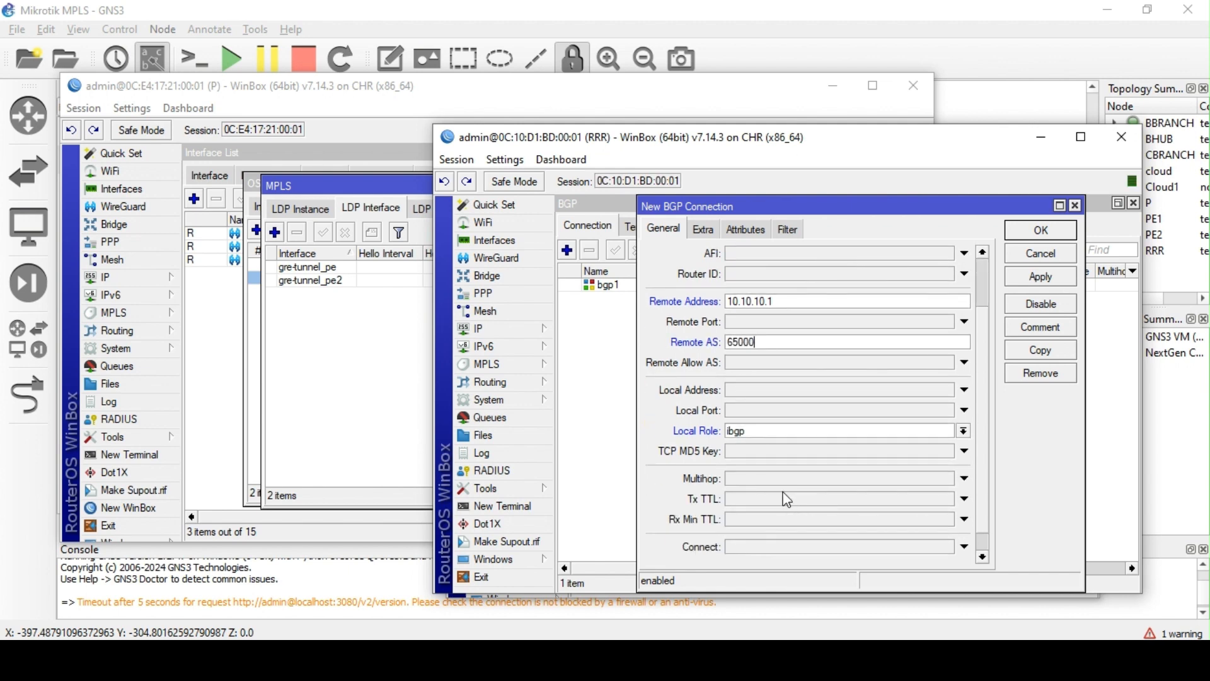
{"action": "scroll", "coordinate": [806, 436], "scroll_direction": "down", "scroll_amount": 1}
{"action": "left_click", "coordinate": [756, 526]}
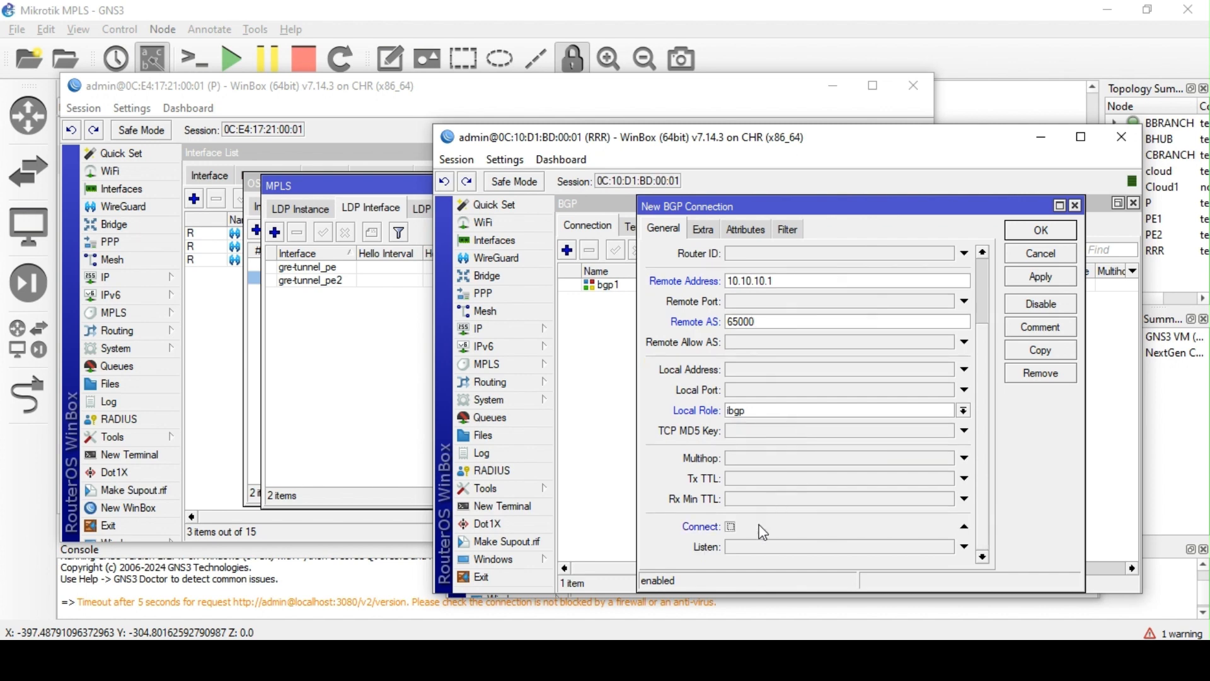
{"action": "left_click", "coordinate": [746, 551]}
{"action": "left_click", "coordinate": [746, 551]}
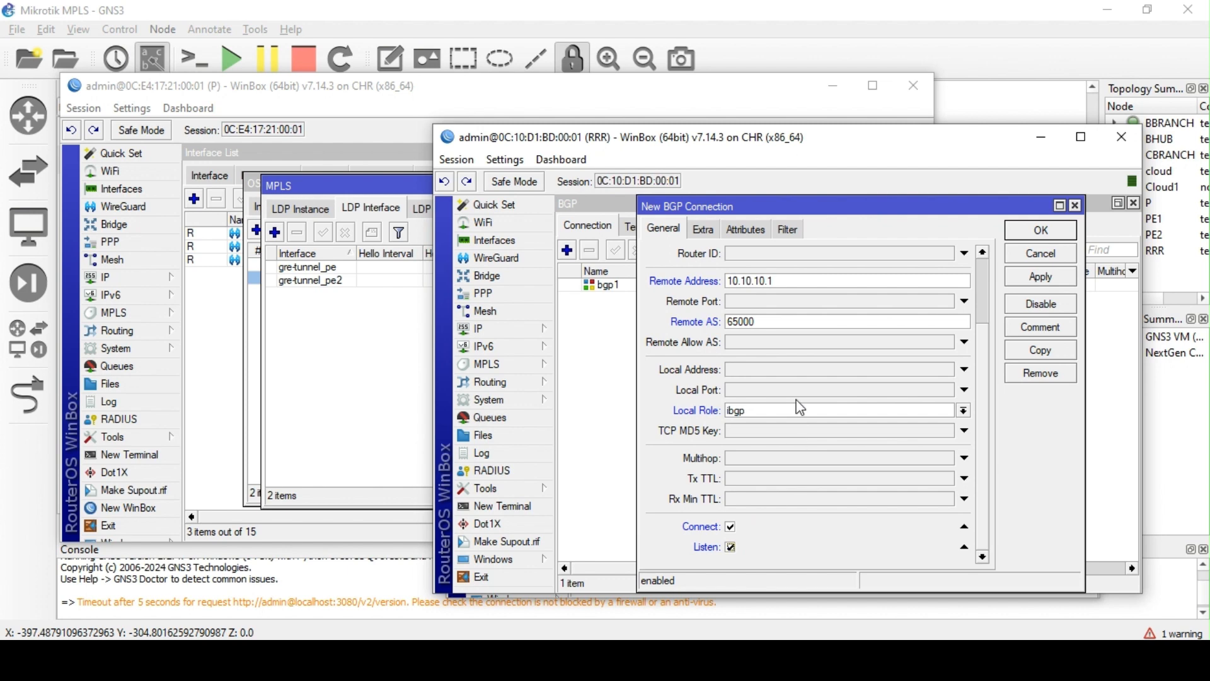
Set the connection's local address to 10.10.10.4, checking it against RRR's IP address list, and apply the connection
{"action": "left_click", "coordinate": [770, 371]}
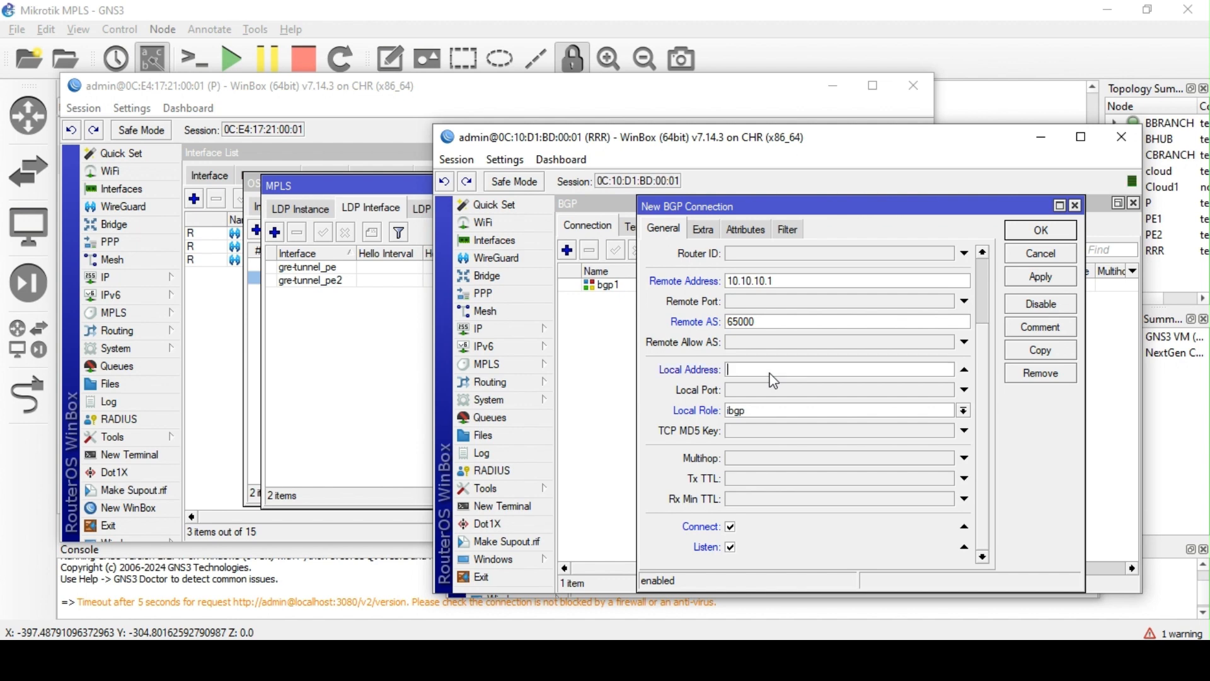
{"action": "type", "text": "10.10.10.4"}
{"action": "mouse_move", "coordinate": [520, 326]}
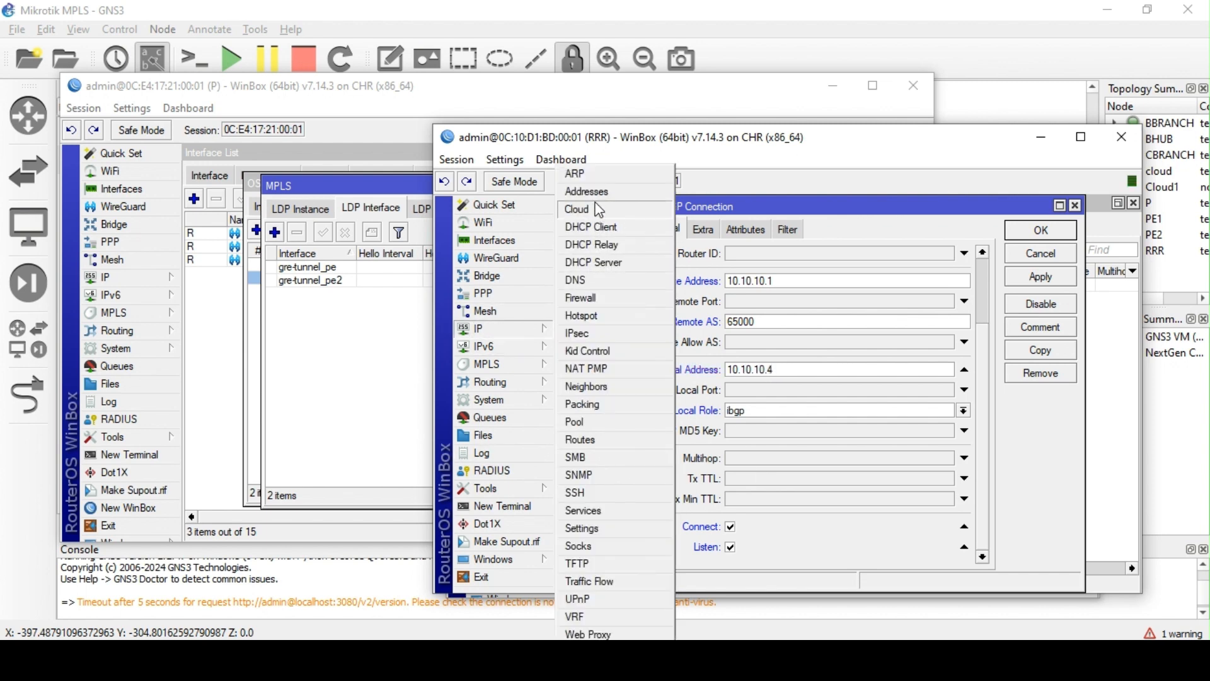
{"action": "left_click", "coordinate": [583, 189]}
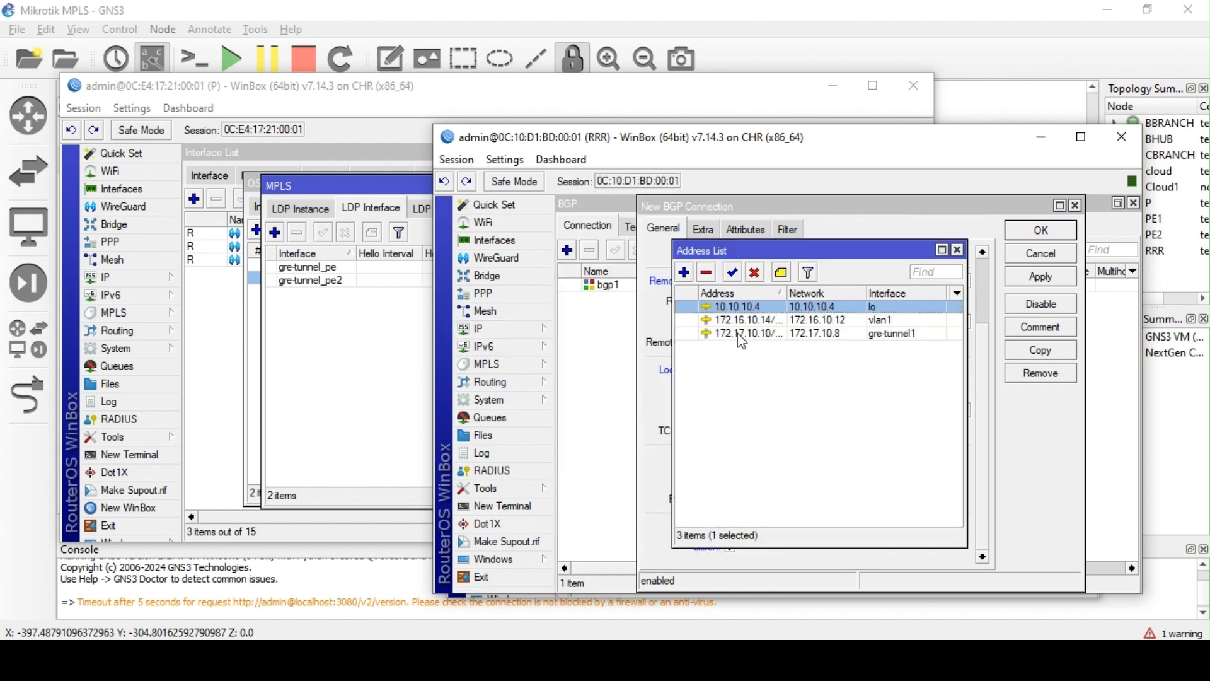
{"action": "left_click", "coordinate": [958, 250]}
{"action": "scroll", "coordinate": [849, 400], "scroll_direction": "down", "scroll_amount": 3}
{"action": "scroll", "coordinate": [849, 401], "scroll_direction": "up", "scroll_amount": 3}
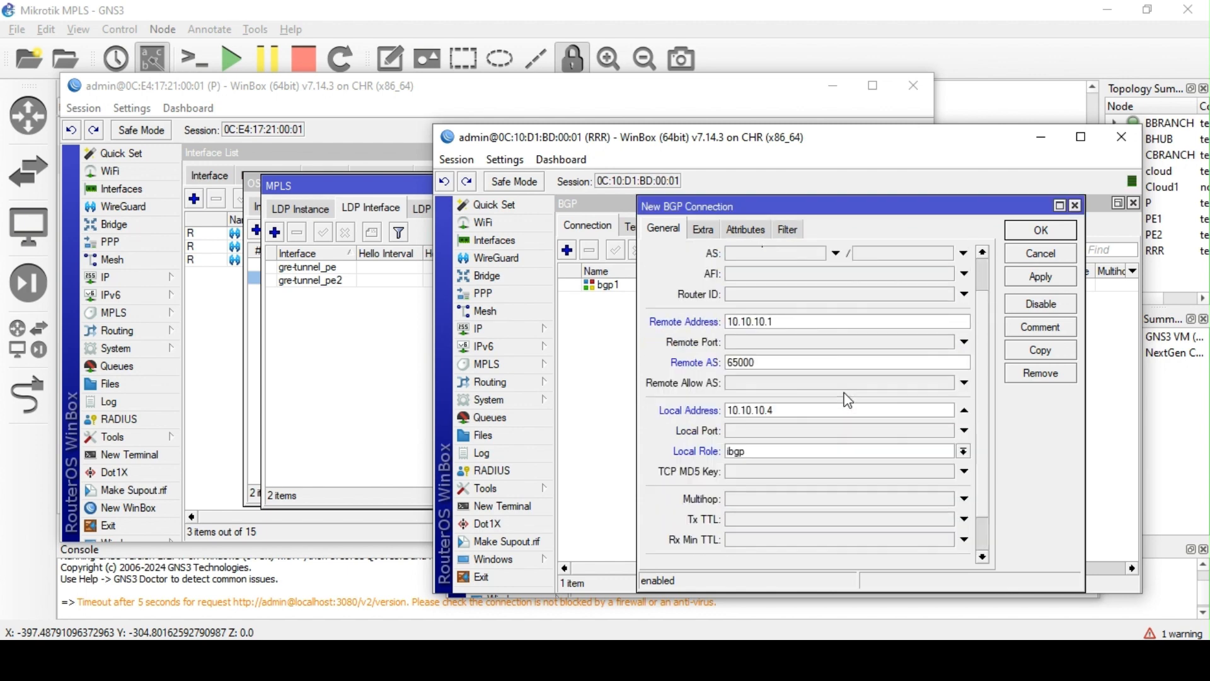
{"action": "left_click", "coordinate": [1043, 282]}
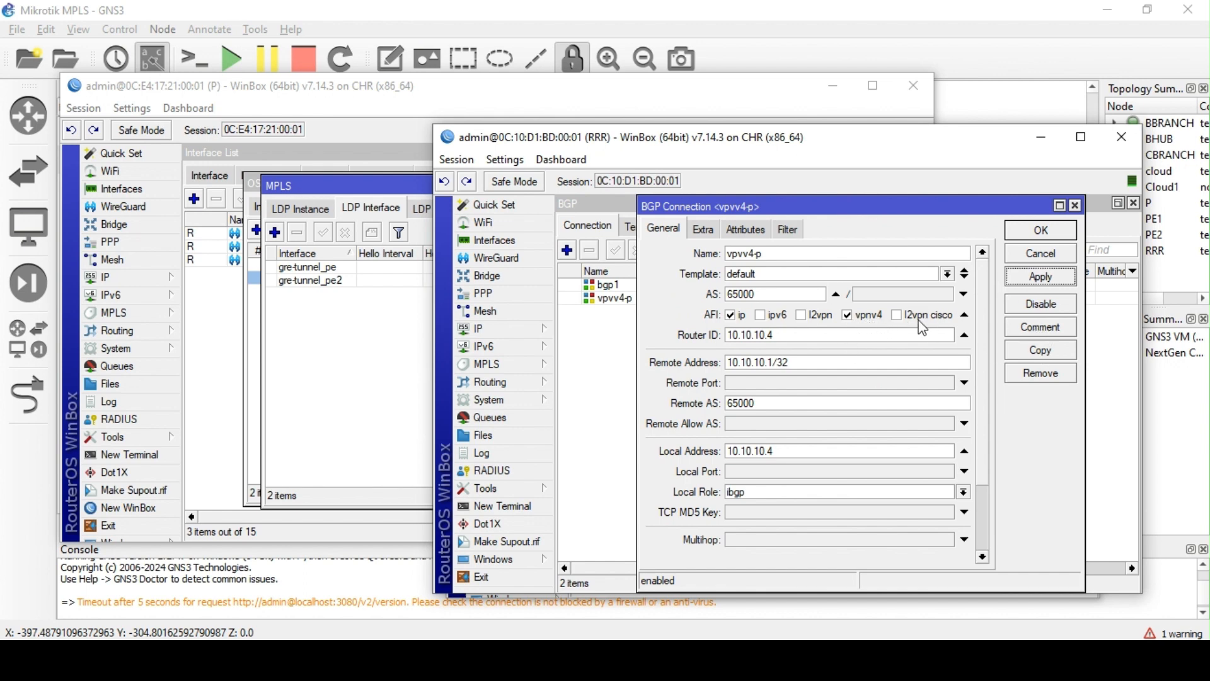
Copy the vpvv4-p BGP connection on RRR and set the copy's remote address to 10.10.10.2/32
{"action": "scroll", "coordinate": [849, 429], "scroll_direction": "down", "scroll_amount": 2}
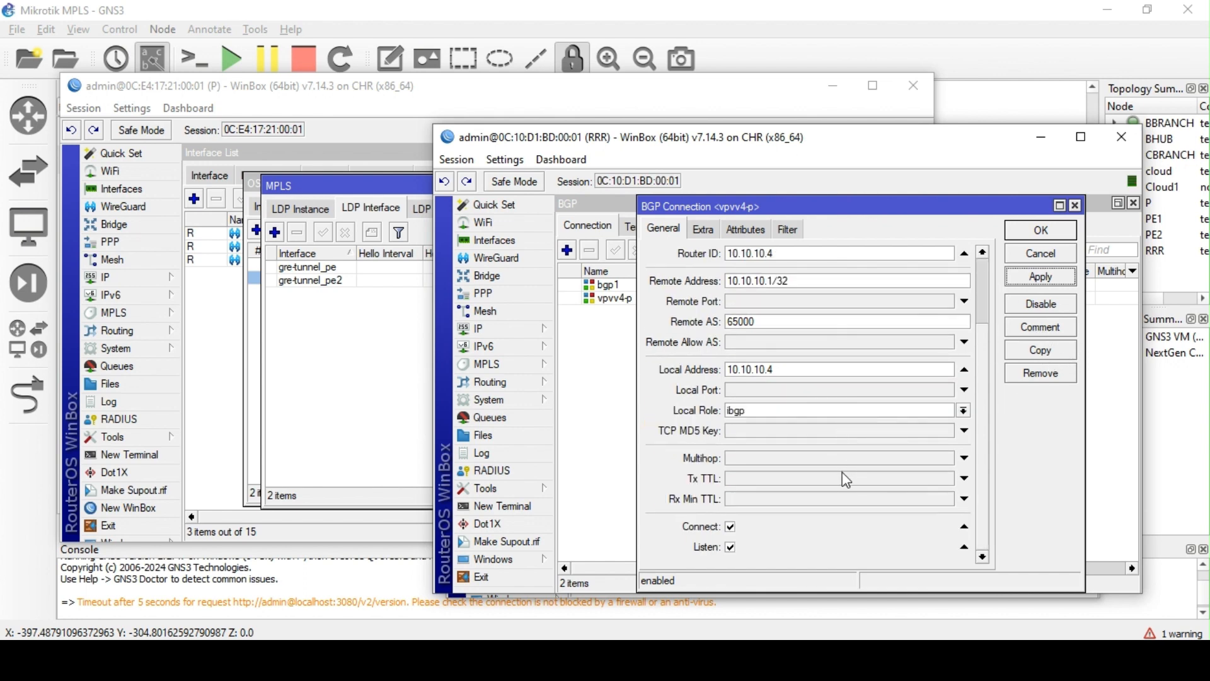
{"action": "scroll", "coordinate": [842, 473], "scroll_direction": "up", "scroll_amount": 2}
{"action": "left_click", "coordinate": [1041, 350]}
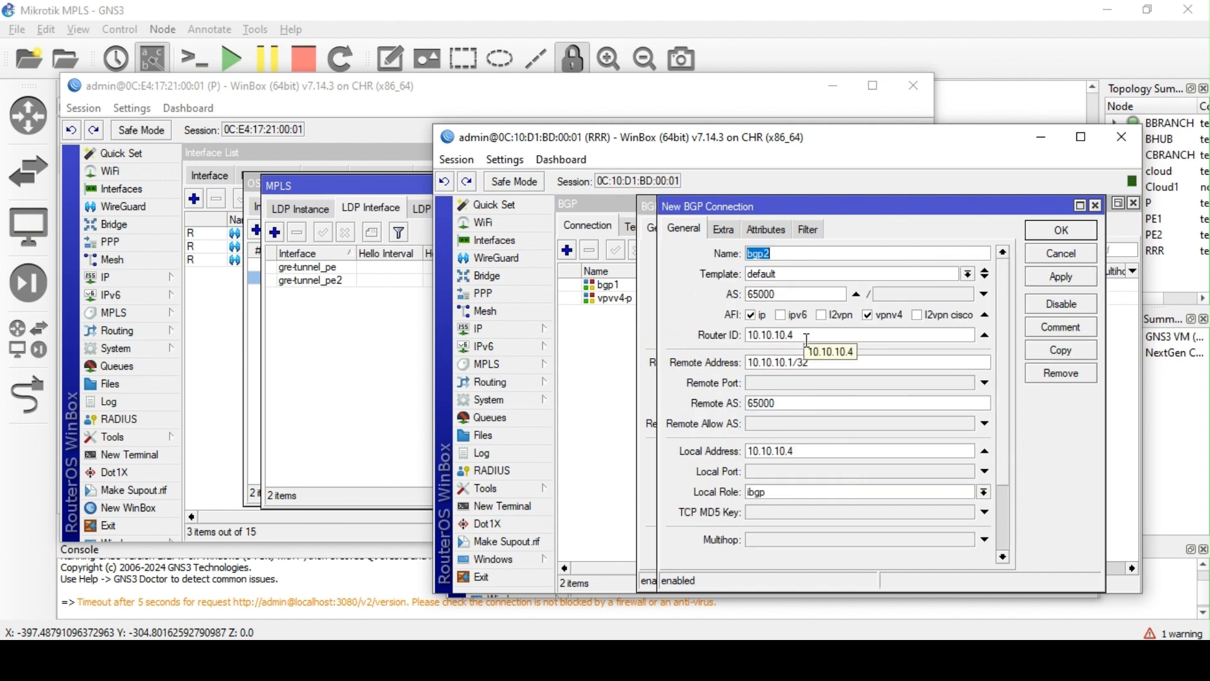
{"action": "left_click", "coordinate": [798, 358]}
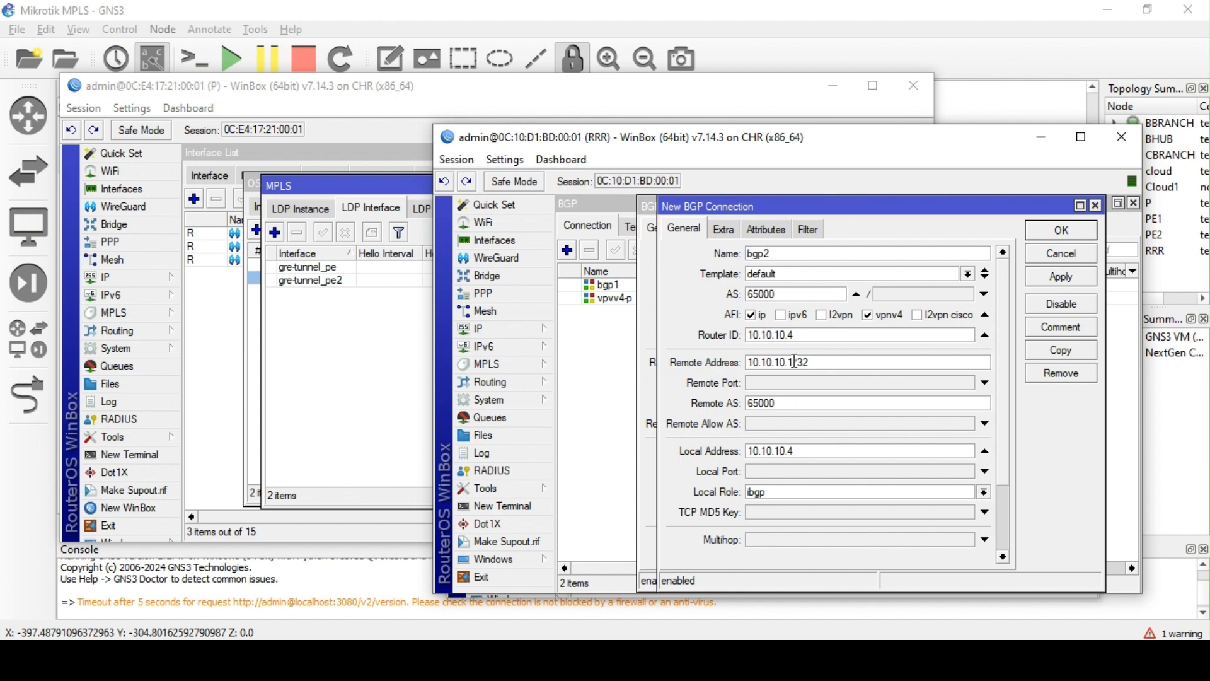
{"action": "key", "text": "BackSpace"}
{"action": "type", "text": "2"}
{"action": "scroll", "coordinate": [814, 392], "scroll_direction": "down", "scroll_amount": 1}
{"action": "scroll", "coordinate": [813, 392], "scroll_direction": "up", "scroll_amount": 1}
Name the copied connection vpnv4-pe1, check its remaining settings and apply it
{"action": "left_click_drag", "start_coordinate": [799, 254], "coordinate": [616, 251]}
{"action": "type", "text": "vpnv4-pe"}
{"action": "scroll", "coordinate": [905, 497], "scroll_direction": "down", "scroll_amount": 1}
{"action": "scroll", "coordinate": [905, 497], "scroll_direction": "up", "scroll_amount": 1}
{"action": "scroll", "coordinate": [905, 498], "scroll_direction": "down", "scroll_amount": 1}
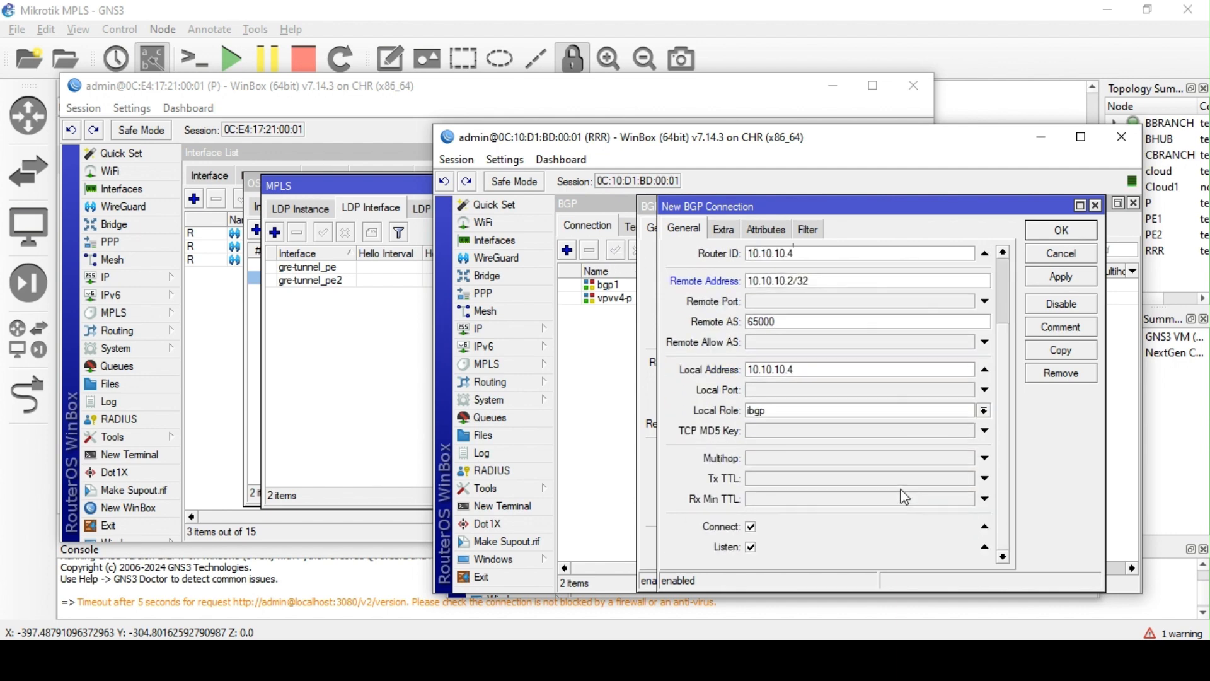
{"action": "scroll", "coordinate": [905, 495], "scroll_direction": "up", "scroll_amount": 1}
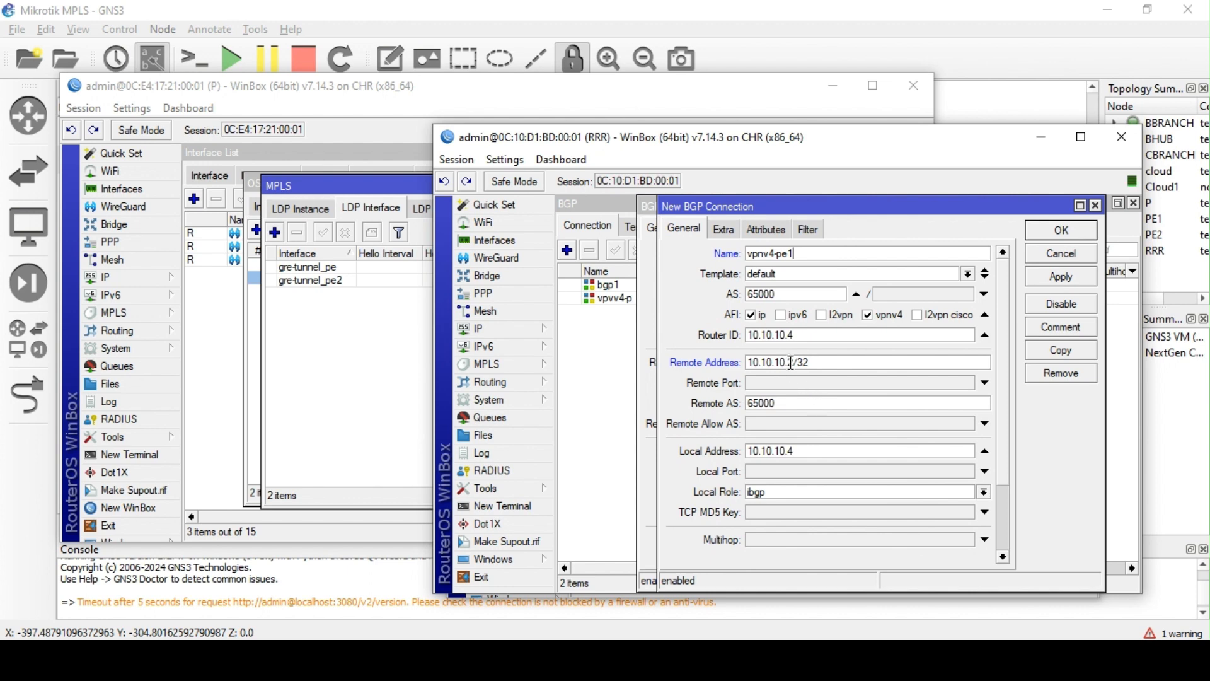
{"action": "scroll", "coordinate": [801, 448], "scroll_direction": "down", "scroll_amount": 1}
{"action": "scroll", "coordinate": [804, 455], "scroll_direction": "up", "scroll_amount": 1}
{"action": "left_click", "coordinate": [1058, 283]}
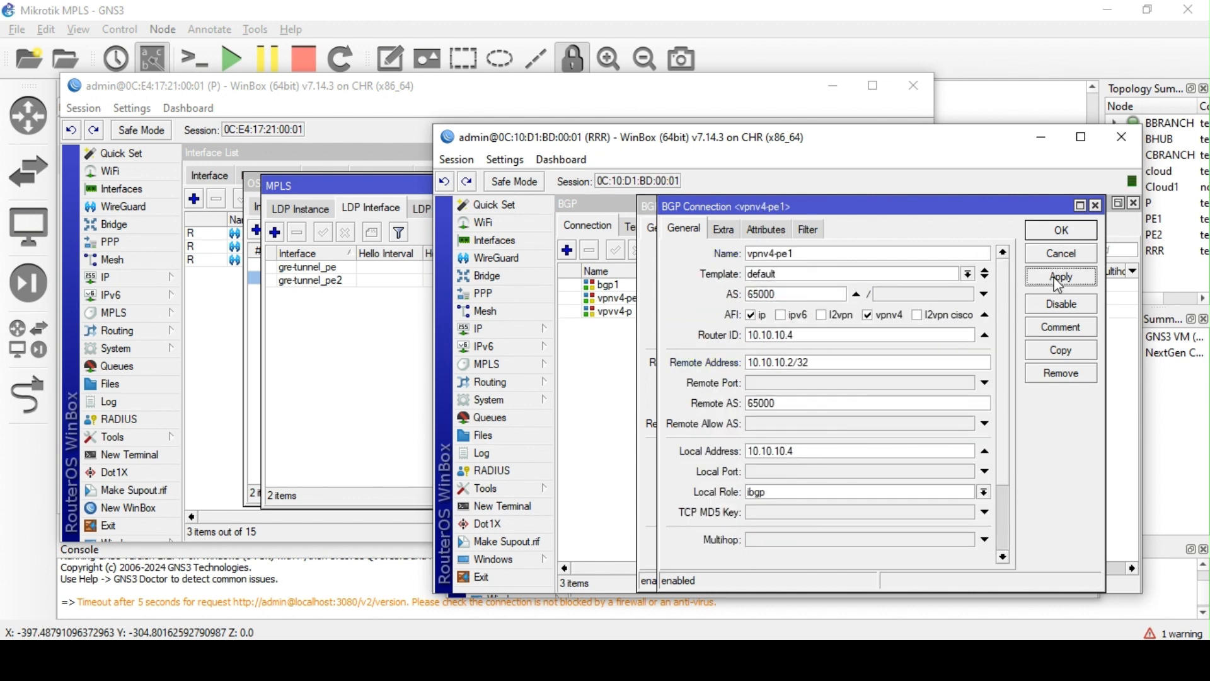
Copy the vpnv4-pe1 connection and name the copy vpnv4-pe2
{"action": "left_click", "coordinate": [1062, 350]}
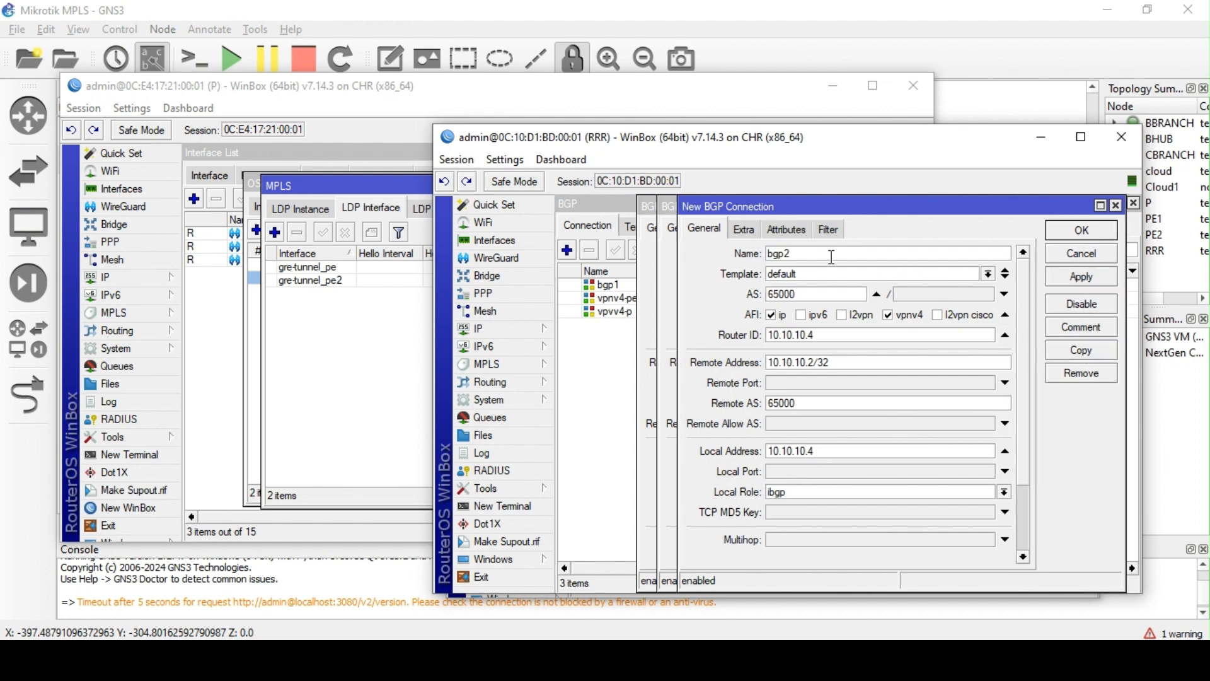
{"action": "type", "text": "vpnv"}
{"action": "key", "text": "BackSpace"}
{"action": "key", "text": "BackSpace"}
{"action": "key", "text": "BackSpace"}
{"action": "key", "text": "BackSpace"}
{"action": "key", "text": "BackSpace"}
{"action": "key", "text": "BackSpace"}
{"action": "key", "text": "BackSpace"}
{"action": "type", "text": "vpv"}
{"action": "key", "text": "BackSpace"}
{"action": "key", "text": "BackSpace"}
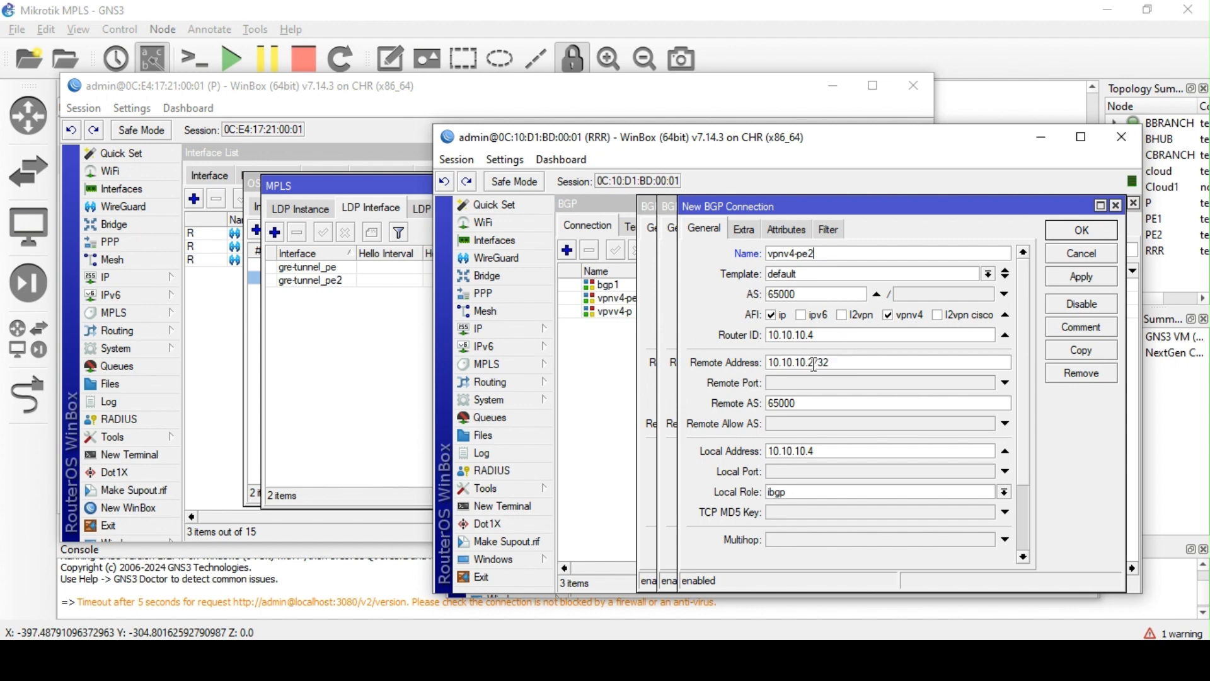
Set the vpnv4-pe2 connection's remote address to 10.10.10.3/32, apply it, and close the connection dialogs and address list
{"action": "left_click", "coordinate": [813, 365]}
{"action": "key", "text": "BackSpace"}
{"action": "type", "text": "3"}
{"action": "scroll", "coordinate": [844, 453], "scroll_direction": "down", "scroll_amount": 2}
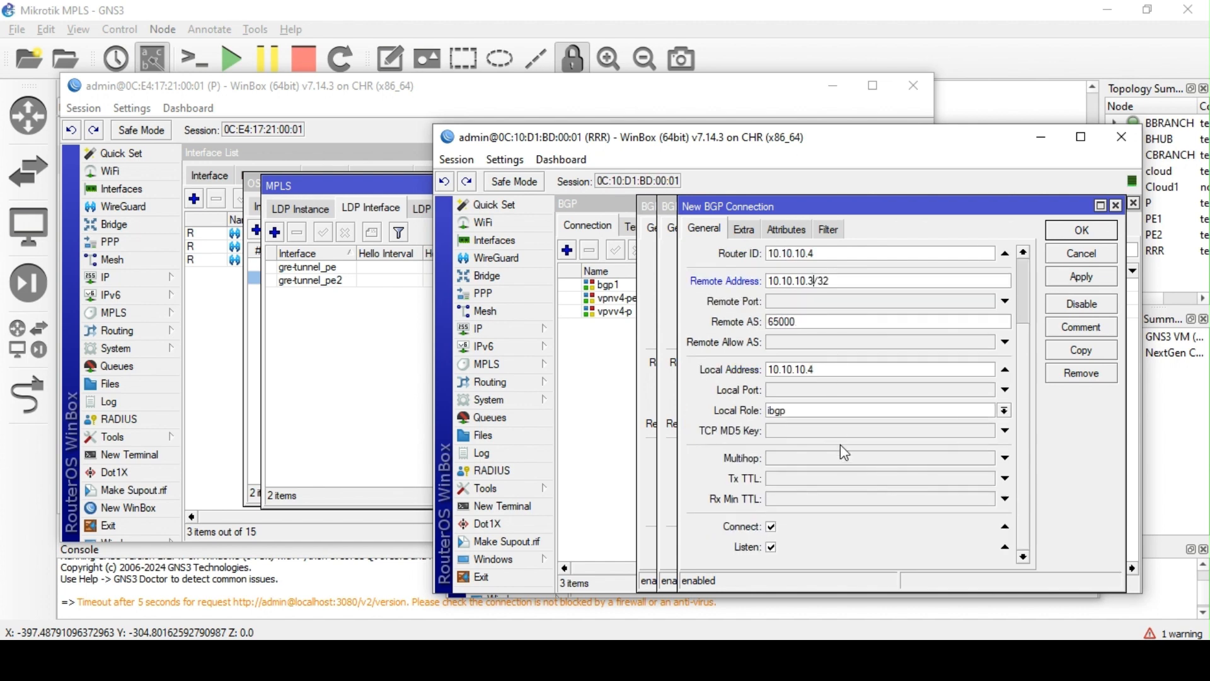
{"action": "scroll", "coordinate": [841, 459], "scroll_direction": "up", "scroll_amount": 2}
{"action": "left_click", "coordinate": [1081, 276]}
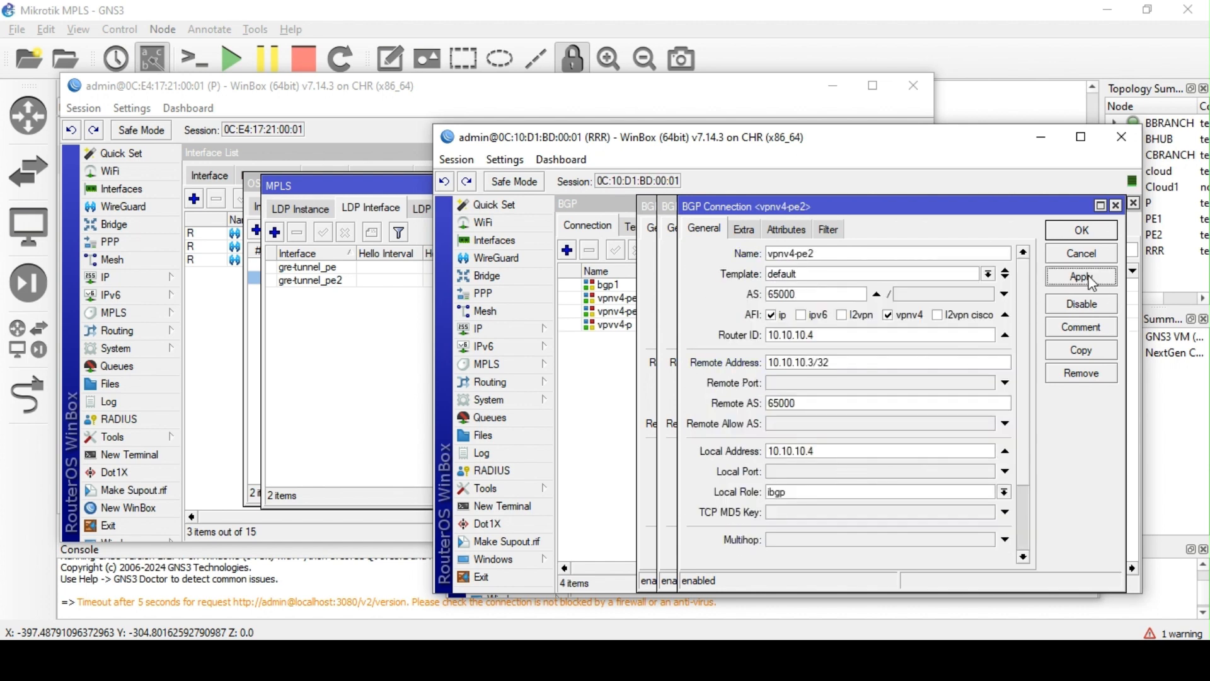
{"action": "left_click", "coordinate": [1091, 235]}
{"action": "left_click", "coordinate": [1054, 231]}
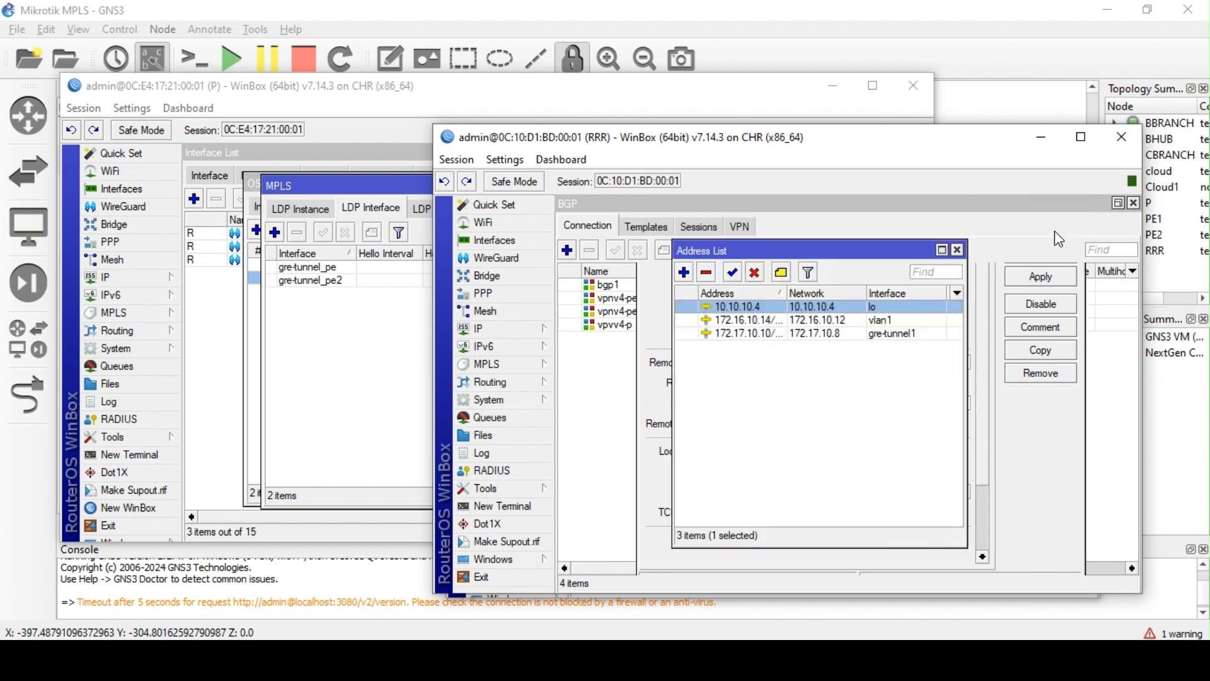
{"action": "left_click", "coordinate": [958, 250]}
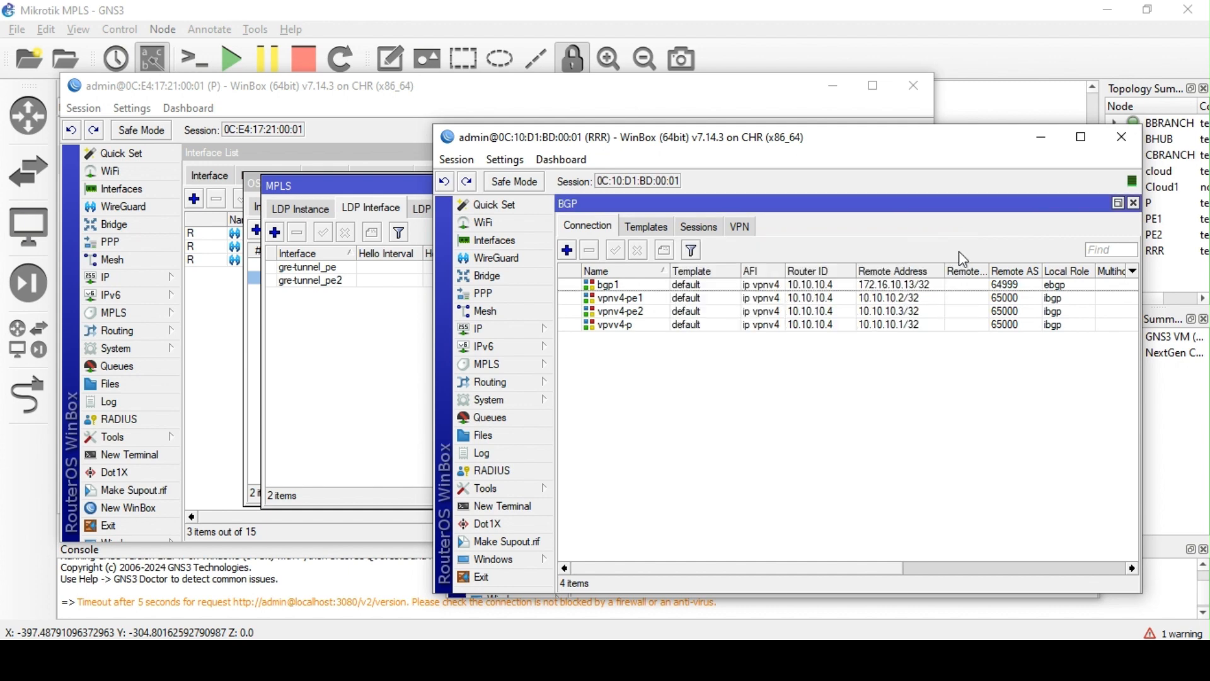
{"action": "left_click", "coordinate": [686, 303]}
{"action": "left_click", "coordinate": [673, 310]}
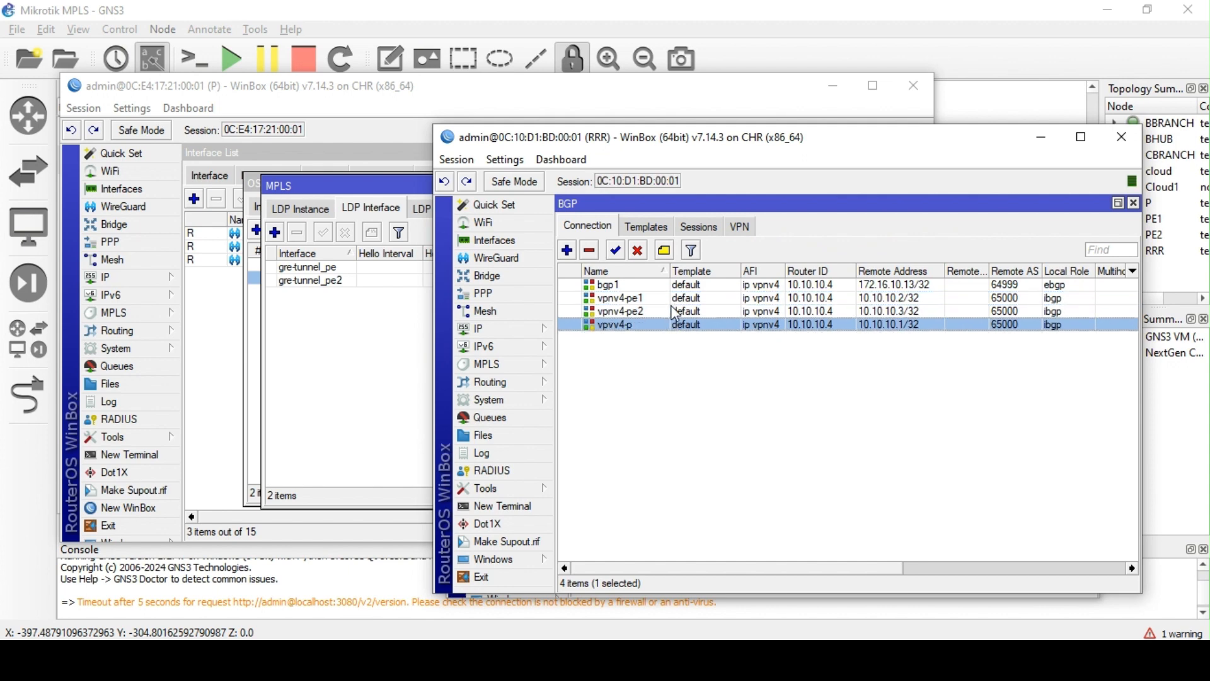
{"action": "left_click", "coordinate": [675, 298]}
{"action": "left_click", "coordinate": [276, 105]}
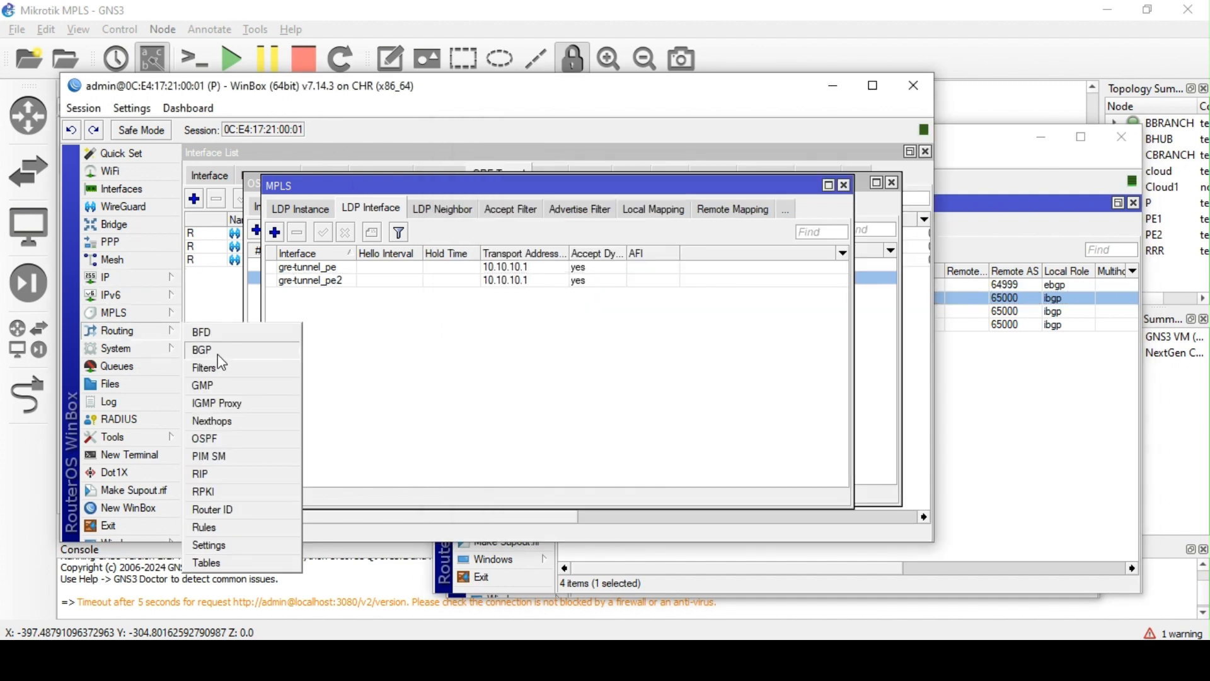
{"action": "left_click", "coordinate": [1001, 381]}
Change the local role of RRR's vpnv4-pe1 connection to ibgp rr and save it
{"action": "double_click", "coordinate": [684, 297]}
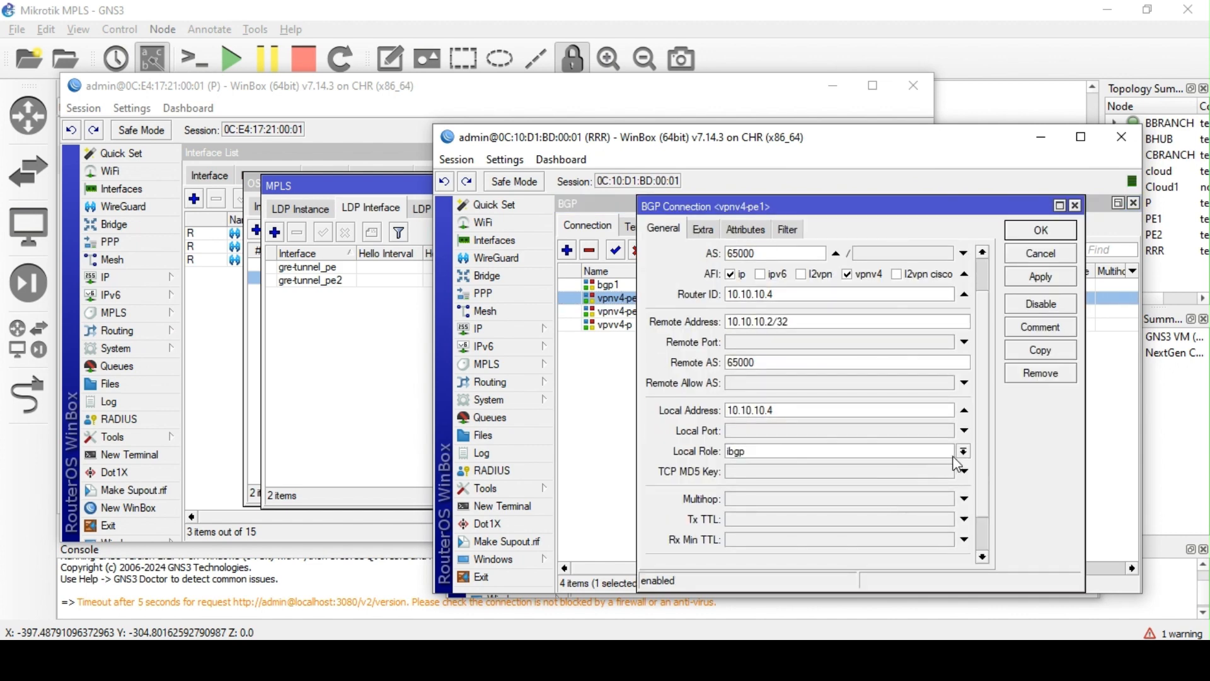
{"action": "left_click", "coordinate": [963, 451]}
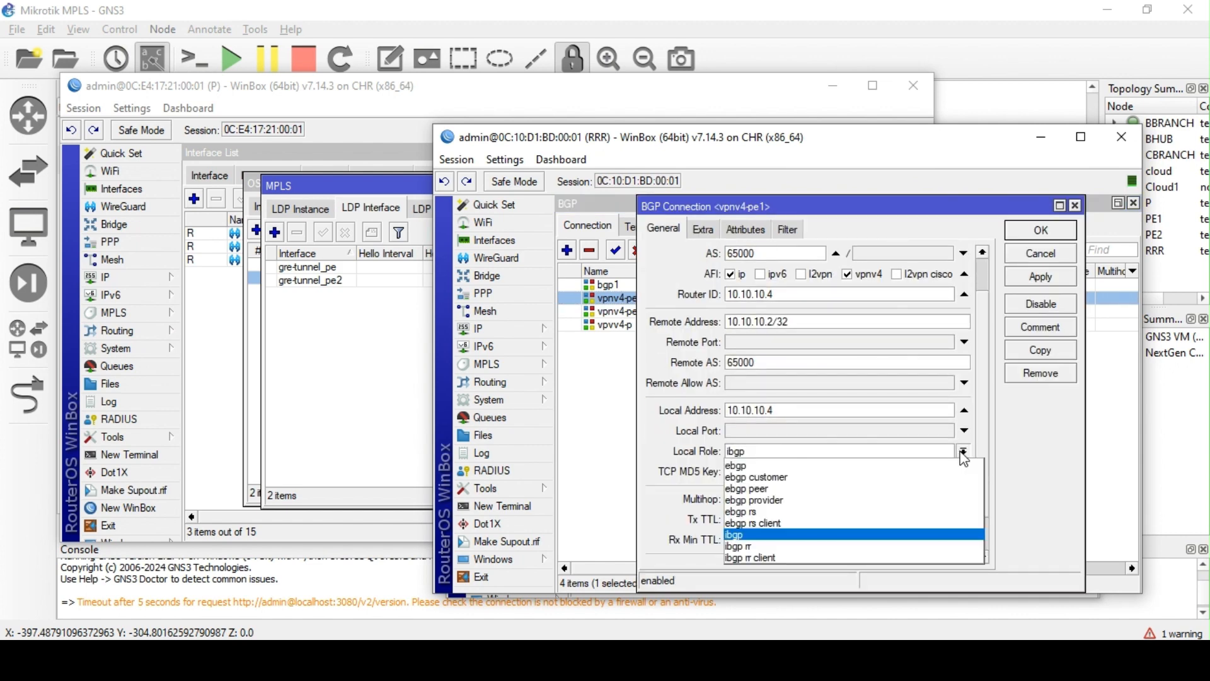
{"action": "left_click", "coordinate": [818, 547]}
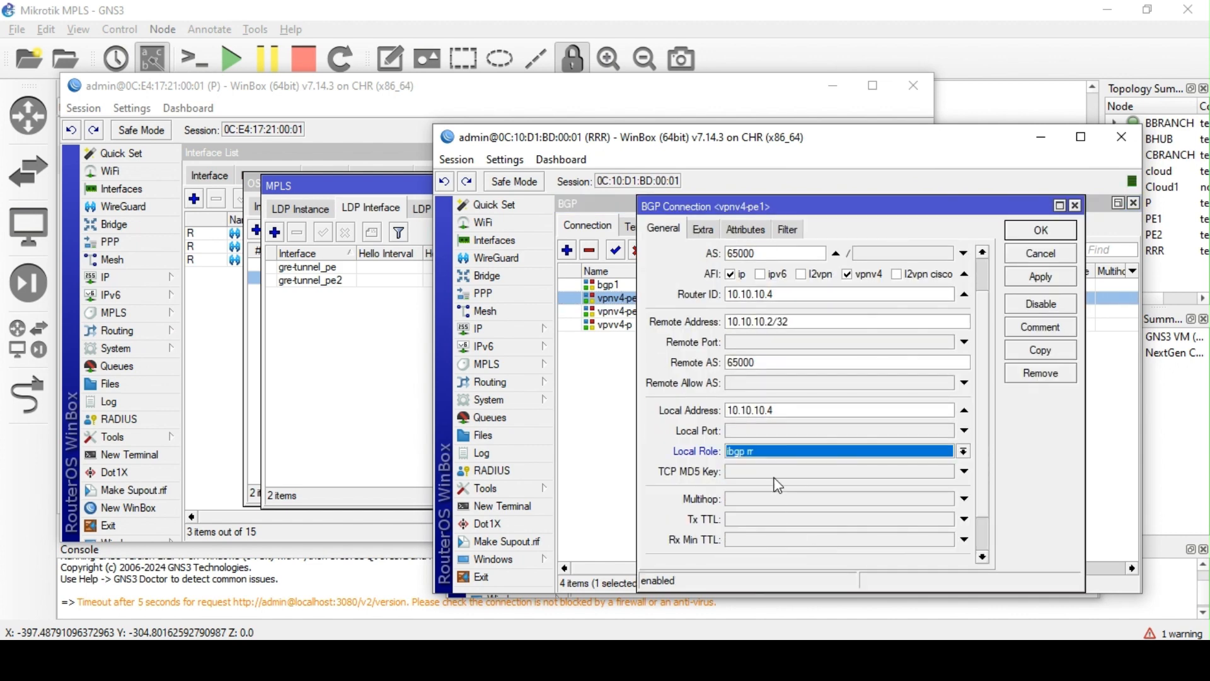
{"action": "left_click", "coordinate": [1057, 281]}
{"action": "left_click", "coordinate": [1043, 232]}
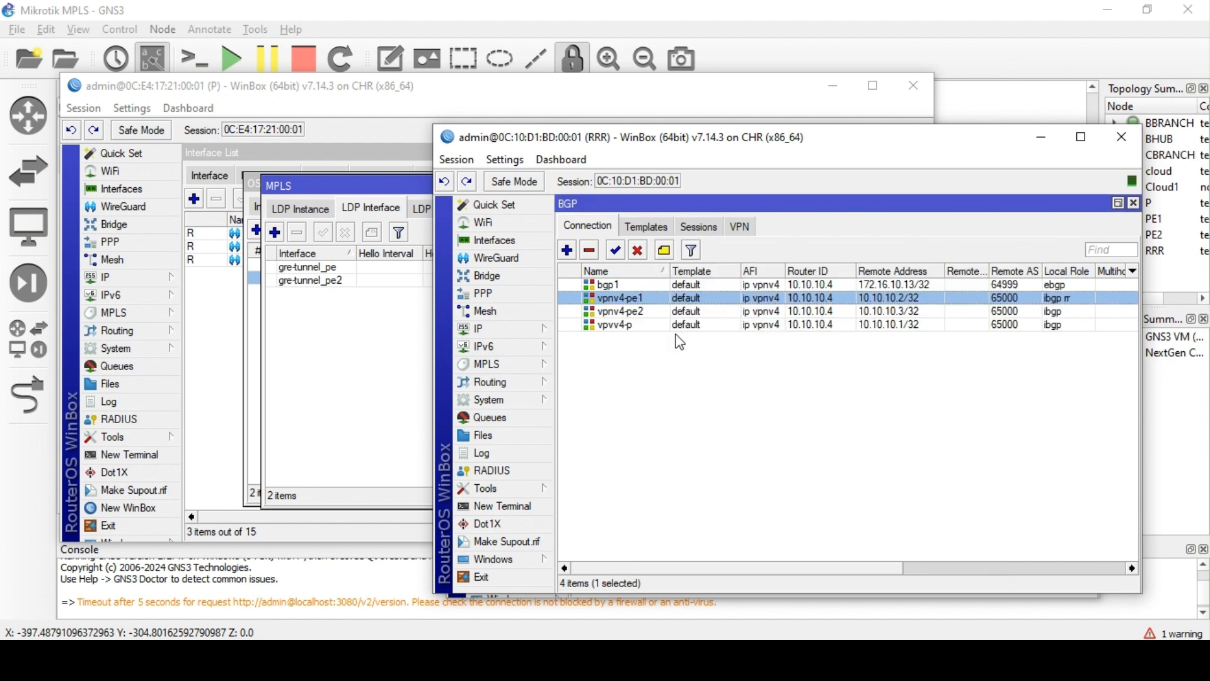
Change the local role of RRR's vpnv4-pe2 connection to ibgp rr and save it
{"action": "double_click", "coordinate": [678, 317]}
{"action": "left_click", "coordinate": [963, 491]}
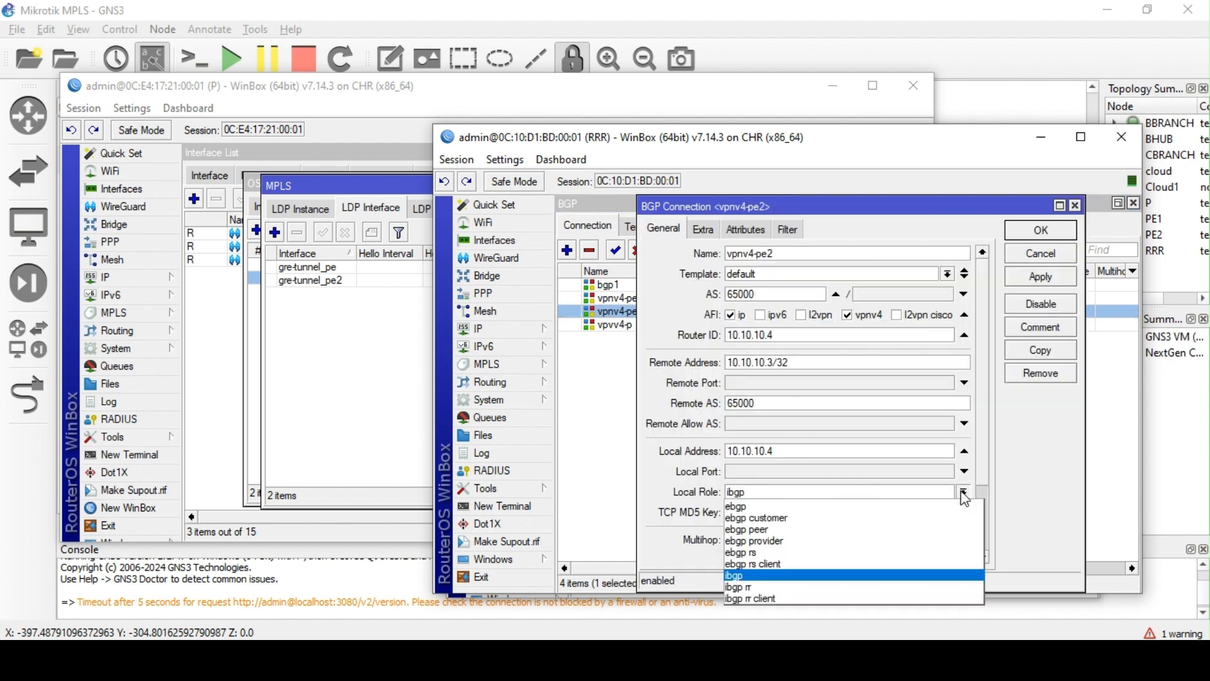
{"action": "left_click", "coordinate": [826, 586]}
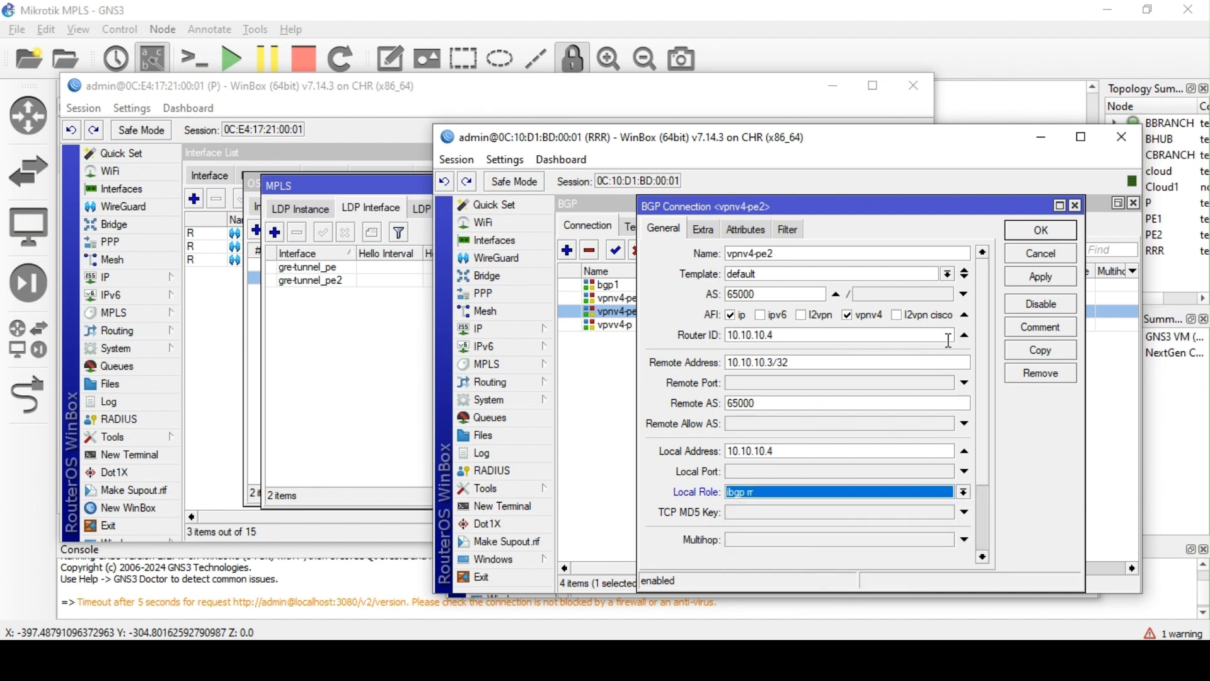
{"action": "left_click", "coordinate": [1041, 276]}
{"action": "left_click", "coordinate": [1043, 230]}
Change the local role of RRR's vpvv4-p connection to ibgp rr and save it
{"action": "double_click", "coordinate": [767, 324]}
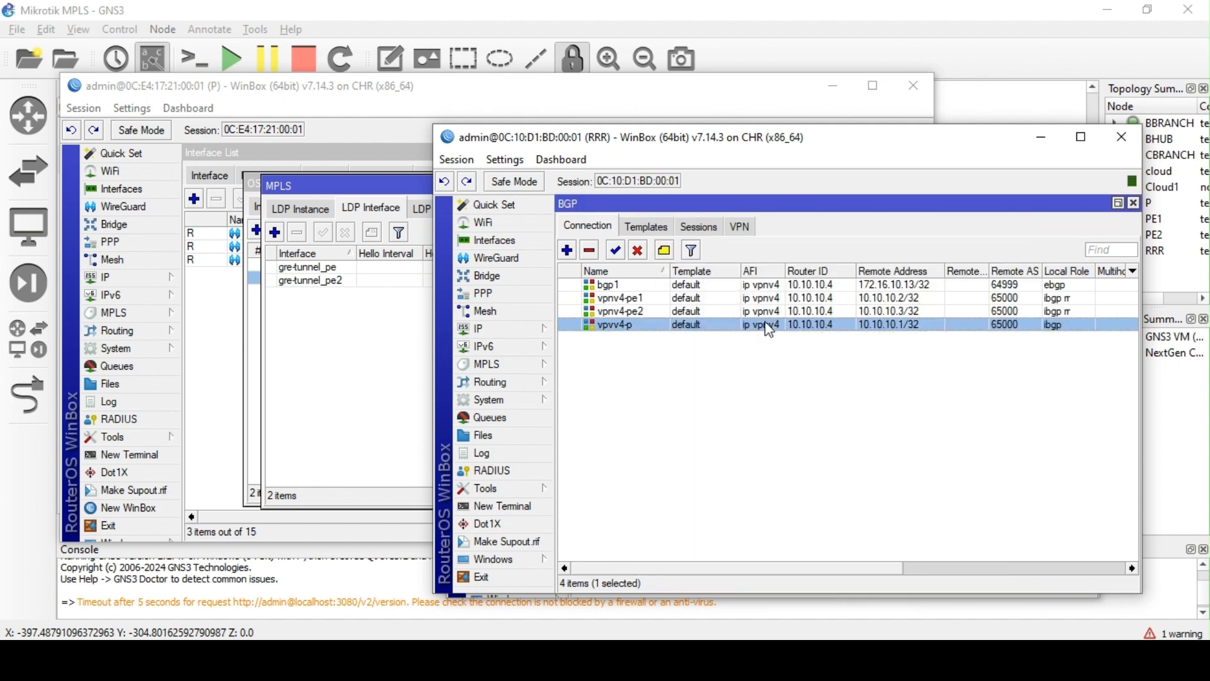
{"action": "left_click", "coordinate": [963, 492]}
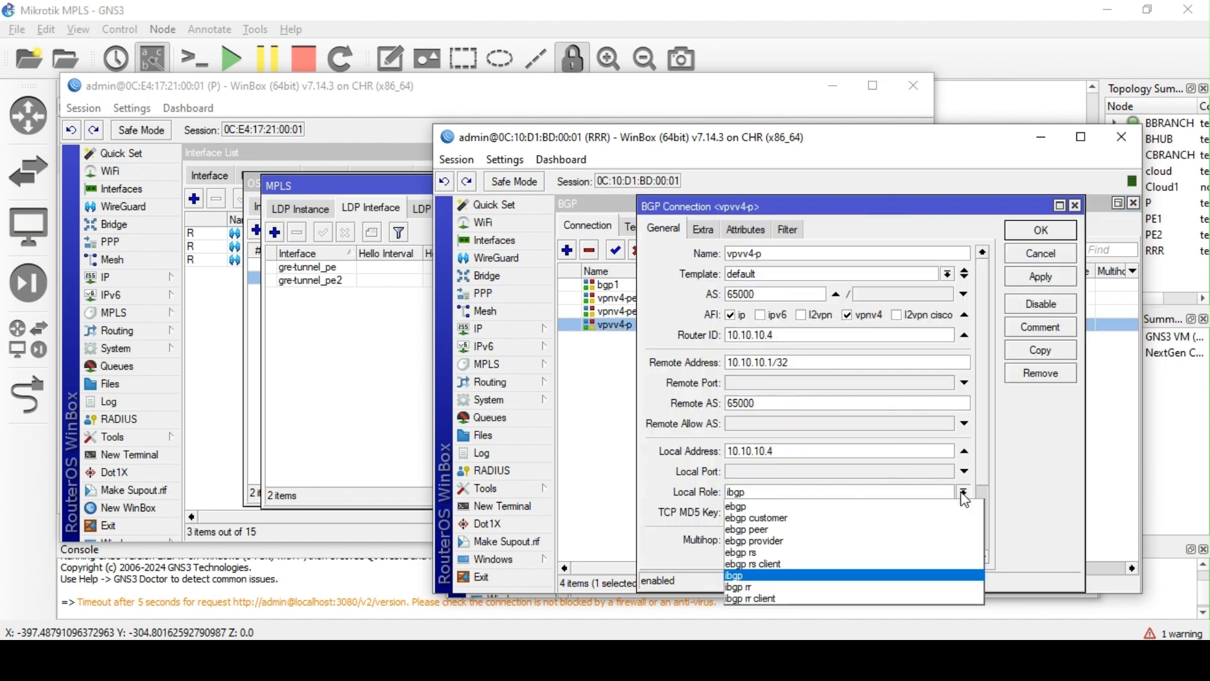
{"action": "left_click", "coordinate": [858, 590]}
{"action": "left_click", "coordinate": [1041, 275]}
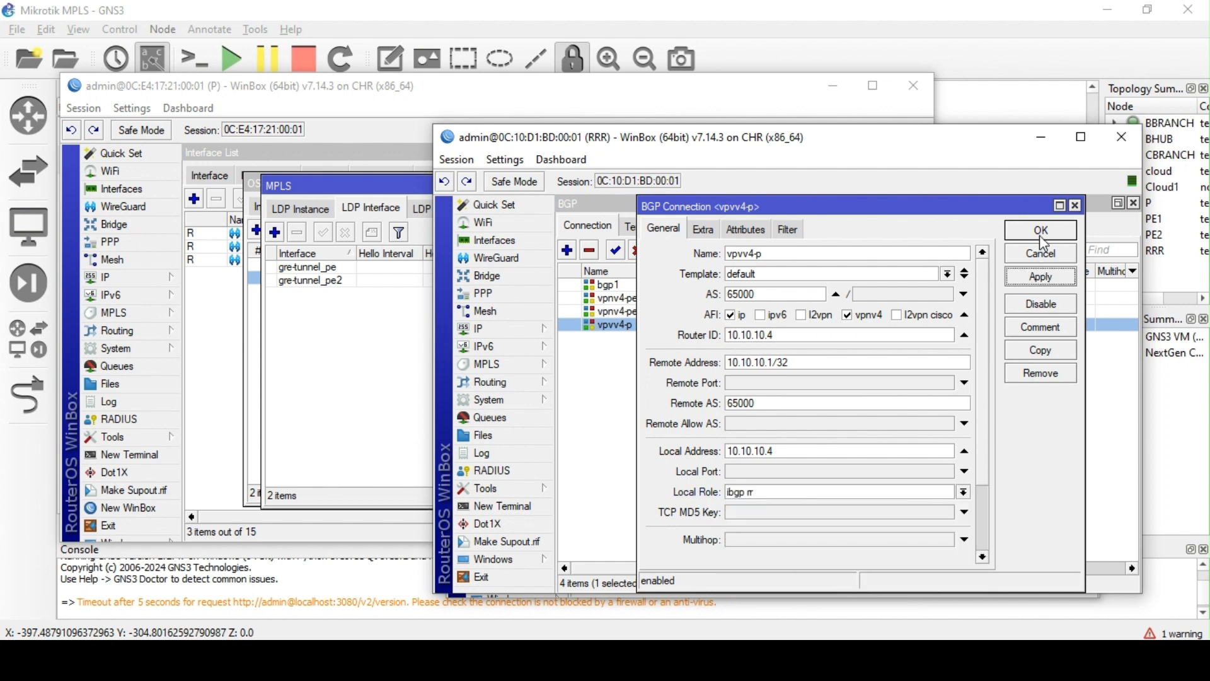
{"action": "left_click", "coordinate": [1043, 231]}
Switch to router P's WinBox session and start a new BGP connection named vpnv4-rrr
{"action": "left_click", "coordinate": [216, 118]}
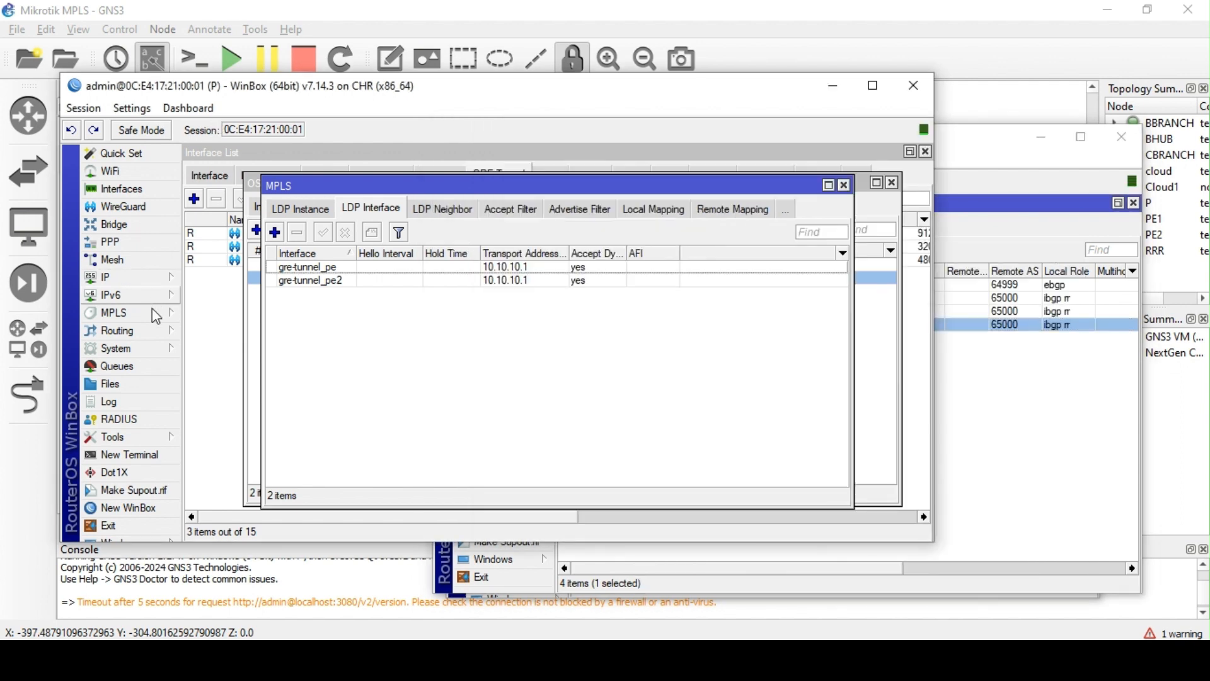
{"action": "left_click", "coordinate": [153, 334]}
{"action": "left_click", "coordinate": [232, 350]}
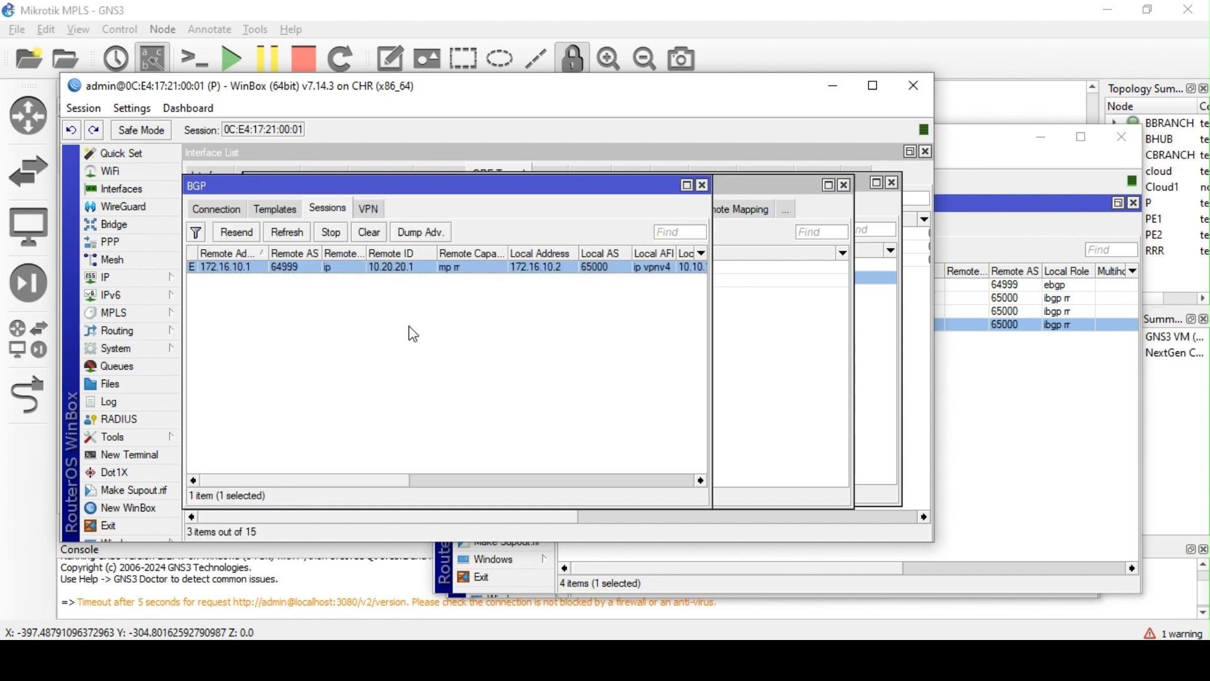
{"action": "left_click", "coordinate": [217, 209]}
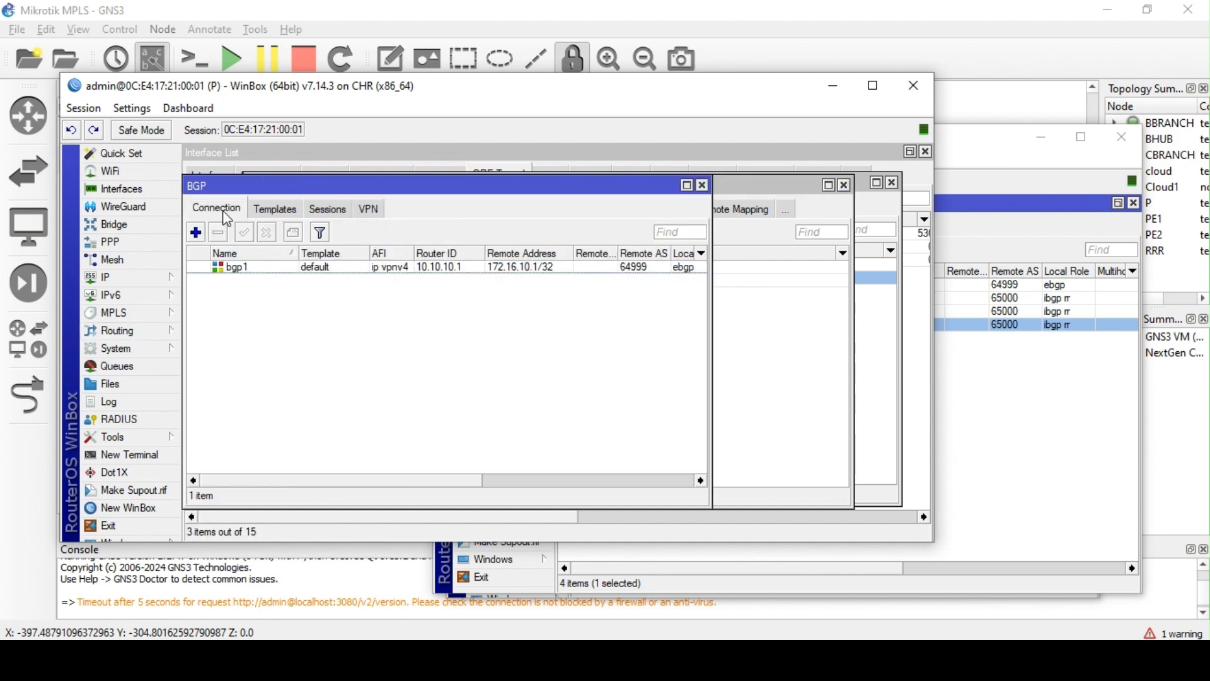
{"action": "left_click", "coordinate": [196, 233]}
{"action": "left_click", "coordinate": [399, 203]}
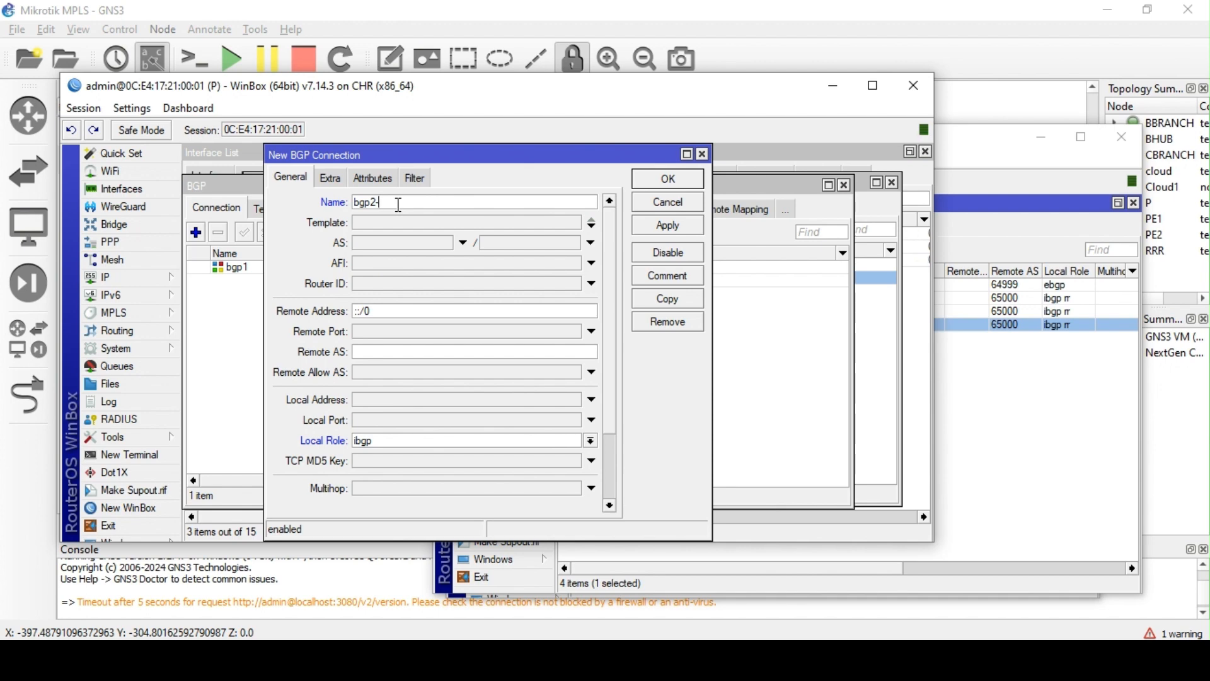
{"action": "key", "text": "BackSpace"}
{"action": "key", "text": "BackSpace"}
{"action": "key", "text": "BackSpace"}
{"action": "type", "text": "vp"}
{"action": "key", "text": "BackSpace"}
{"action": "key", "text": "BackSpace"}
{"action": "key", "text": "BackSpace"}
{"action": "type", "text": "vpnv4-rr"}
Set the new connection's remote address to 10.10.10.4 and its remote AS to 65000
{"action": "left_click_drag", "start_coordinate": [405, 311], "coordinate": [282, 308]}
{"action": "type", "text": "10.10.10.4"}
{"action": "type", "text": "65"}
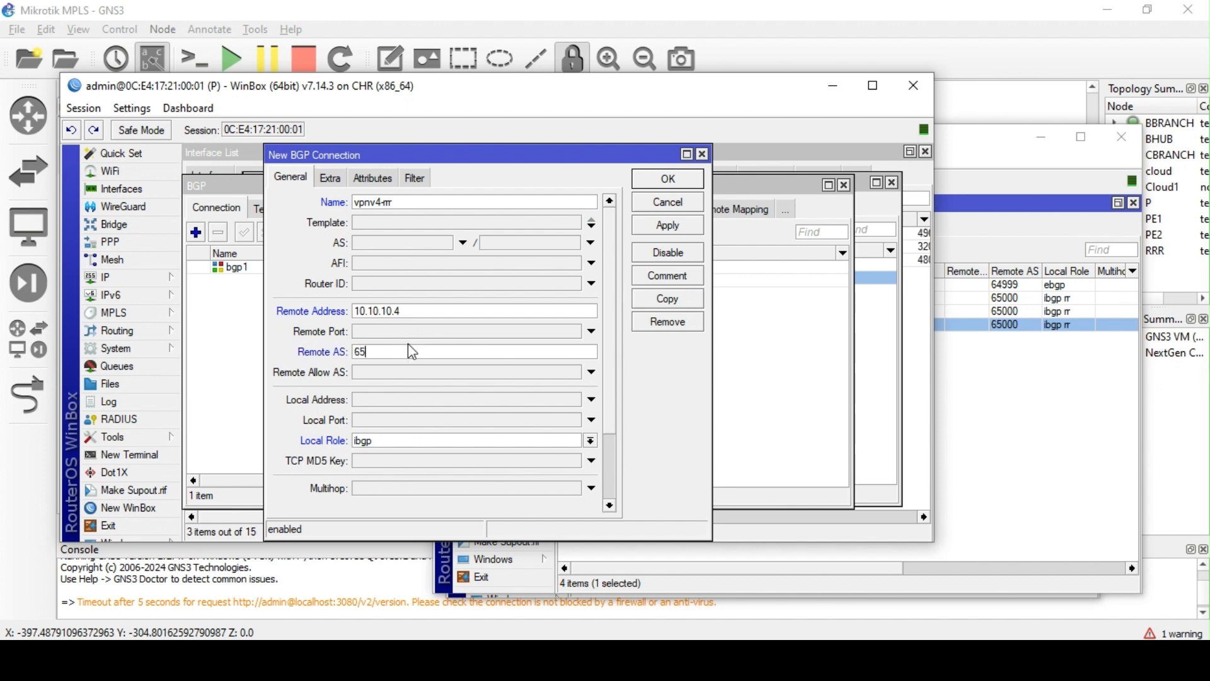
{"action": "type", "text": "000"}
{"action": "left_click", "coordinate": [414, 441]}
{"action": "left_click", "coordinate": [397, 440]}
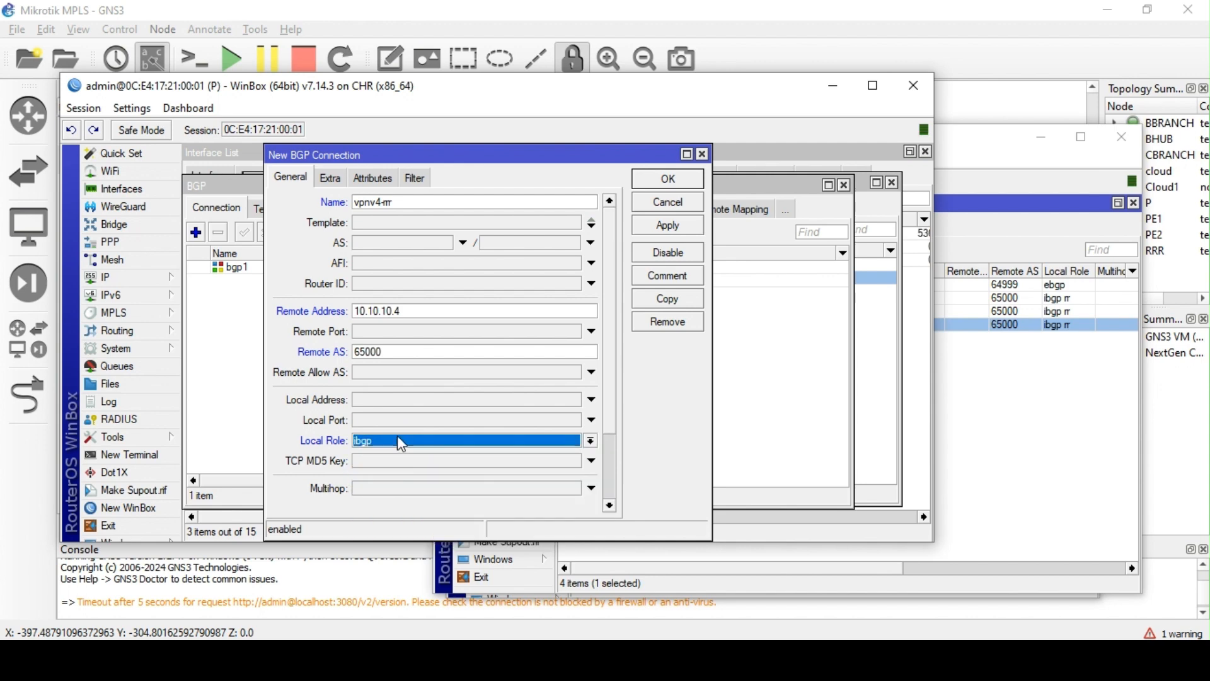
Set the connection's local address to 10.10.10.1, enable Connect, and apply the connection
{"action": "scroll", "coordinate": [404, 393], "scroll_direction": "down", "scroll_amount": 1}
{"action": "left_click", "coordinate": [424, 379]}
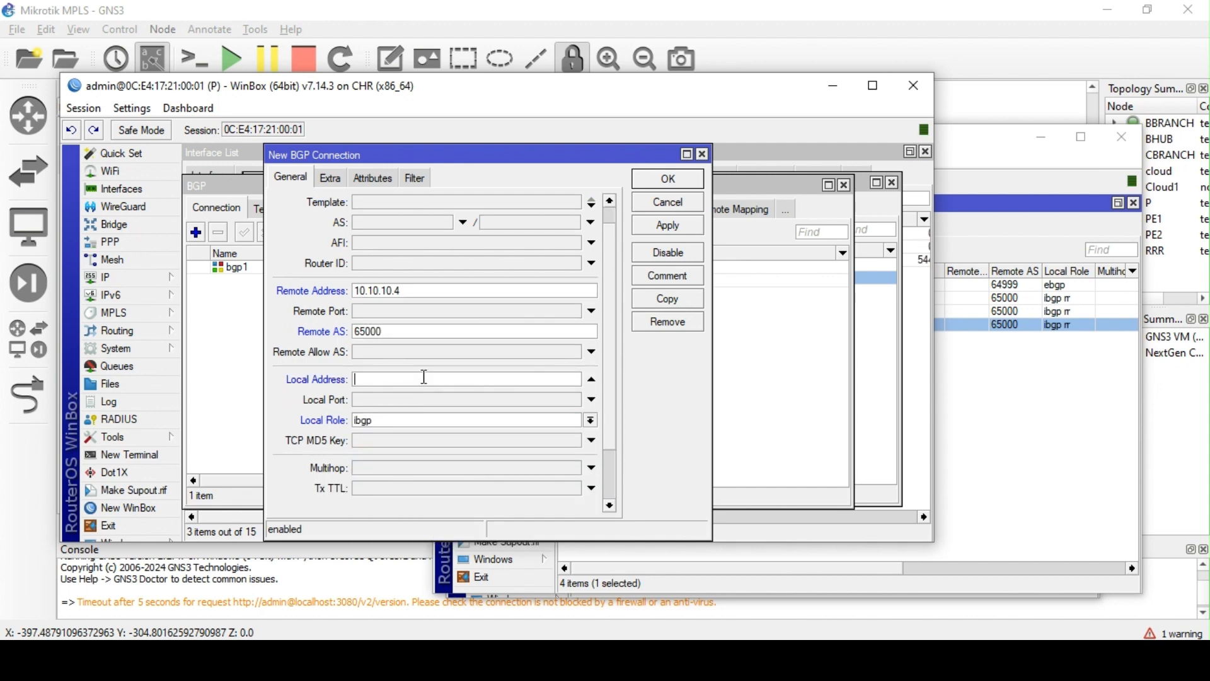
{"action": "type", "text": "10.10.10.4"}
{"action": "key", "text": "BackSpace"}
{"action": "type", "text": "1"}
{"action": "scroll", "coordinate": [429, 386], "scroll_direction": "down", "scroll_amount": 3}
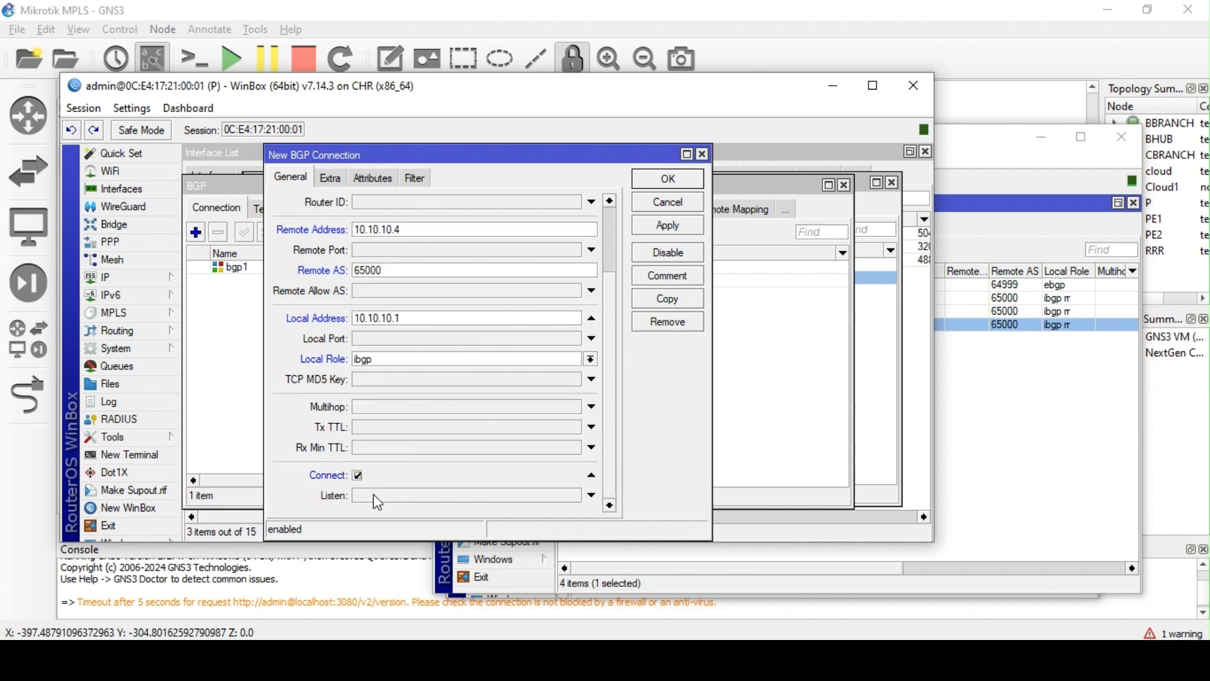
{"action": "scroll", "coordinate": [373, 495], "scroll_direction": "up", "scroll_amount": 4}
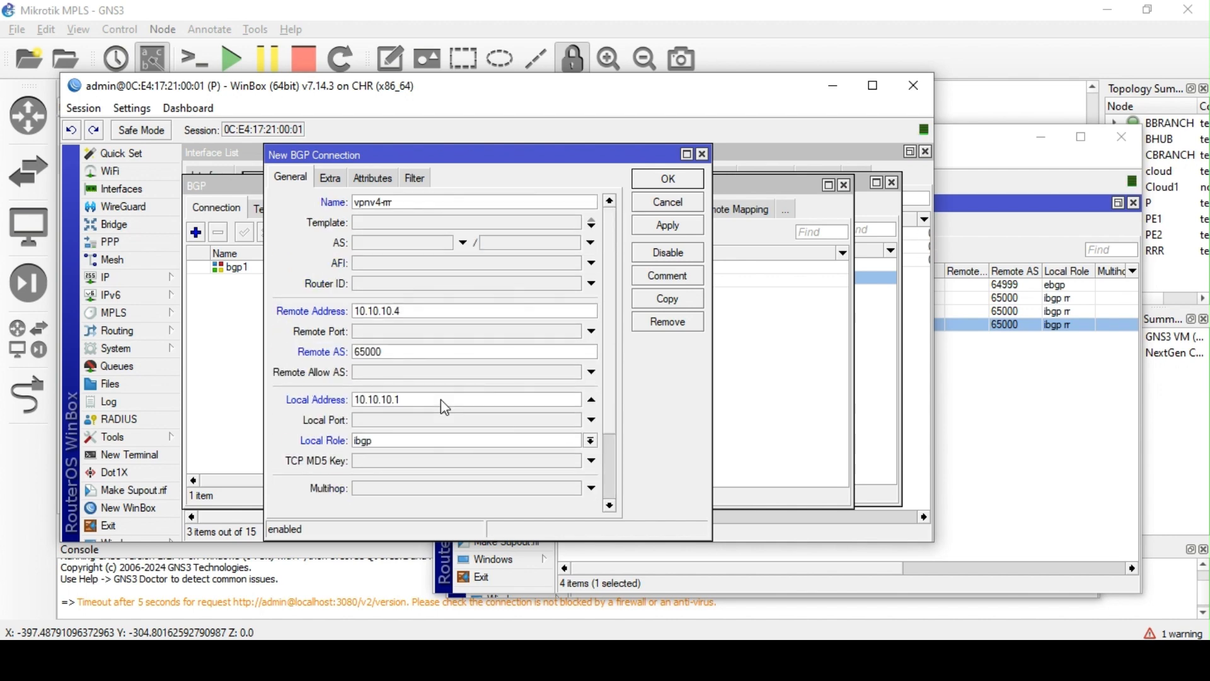
{"action": "left_click", "coordinate": [669, 226]}
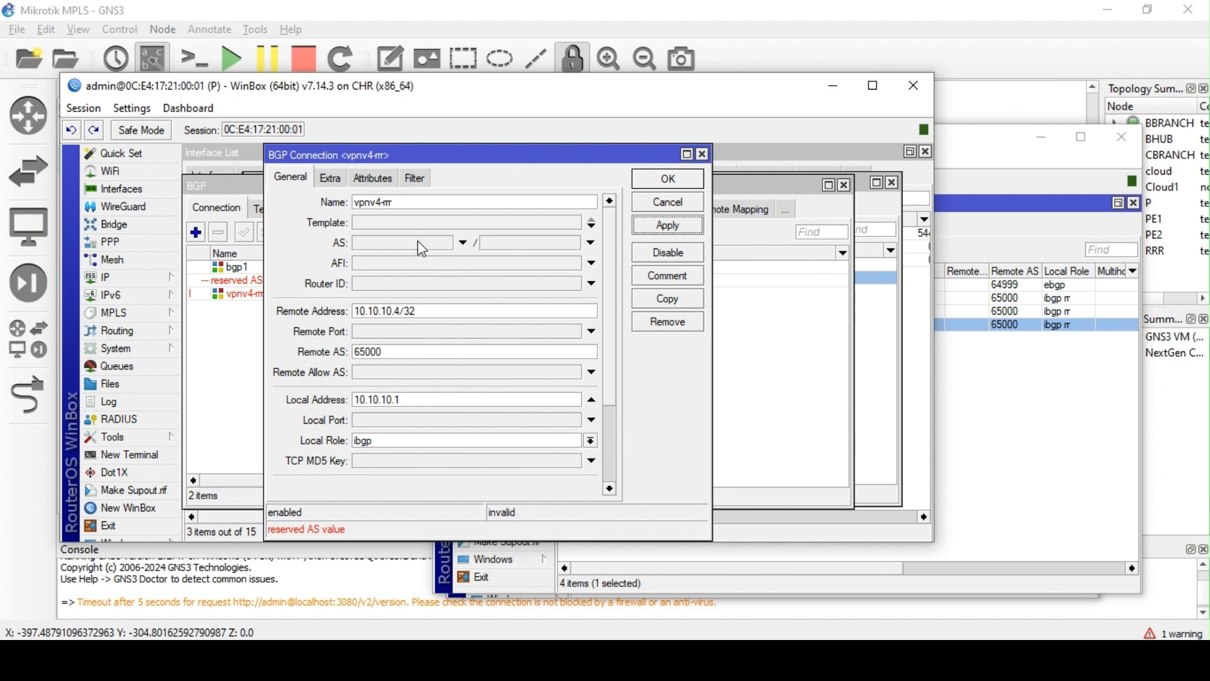
Assign the default template to P's vpnv4-rrr connection, save it and display P's BGP sessions
{"action": "left_click", "coordinate": [412, 225]}
{"action": "left_click", "coordinate": [414, 236]}
{"action": "left_click", "coordinate": [668, 225]}
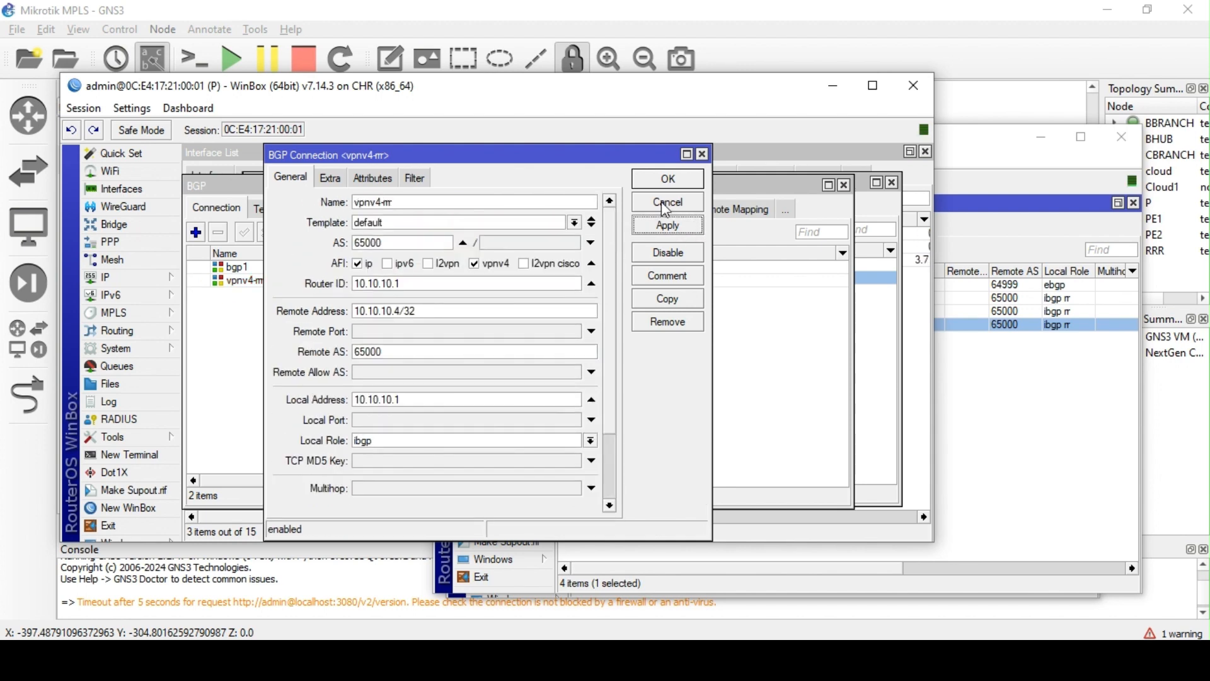
{"action": "left_click", "coordinate": [670, 179]}
{"action": "left_click", "coordinate": [328, 208]}
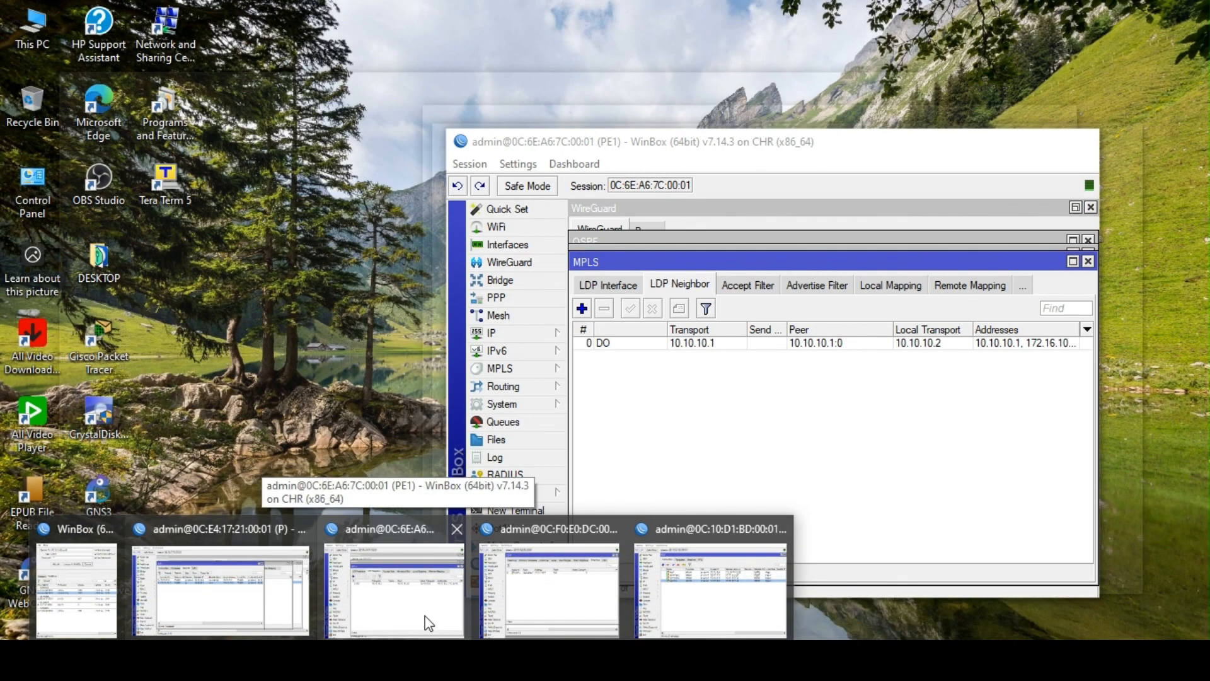
Switch to router PE1's WinBox session and start a new BGP connection named vpv4-rr
{"action": "left_click", "coordinate": [429, 622]}
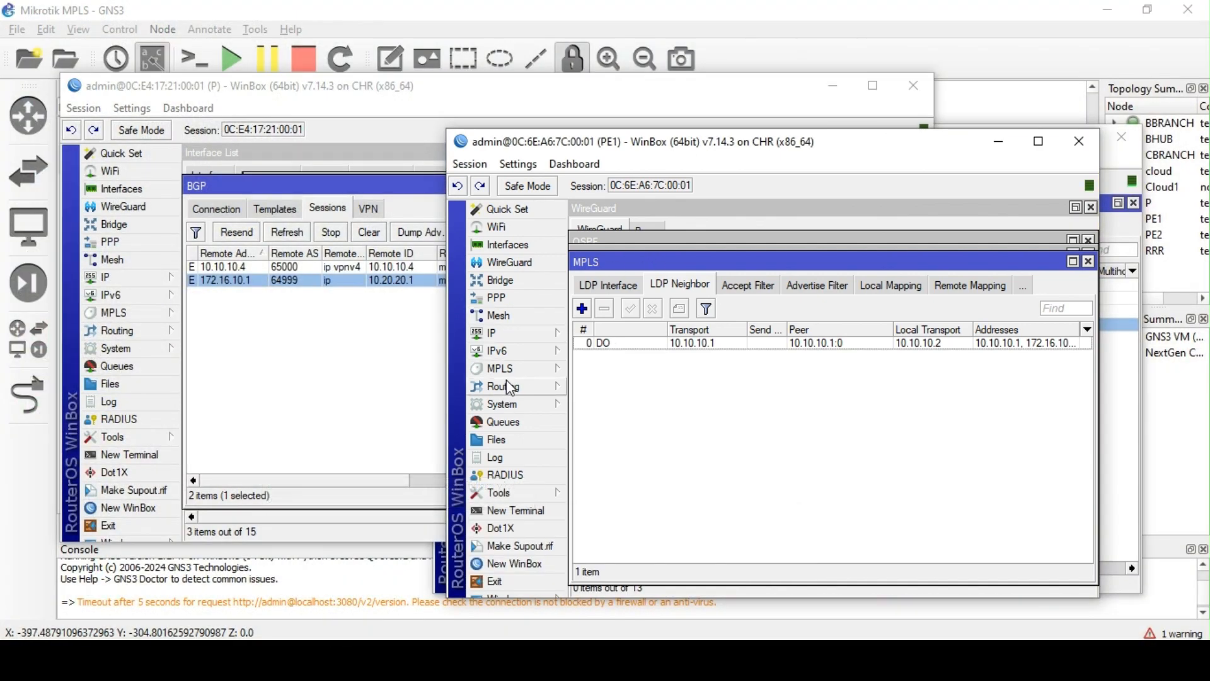
{"action": "left_click", "coordinate": [510, 387]}
{"action": "left_click", "coordinate": [606, 408]}
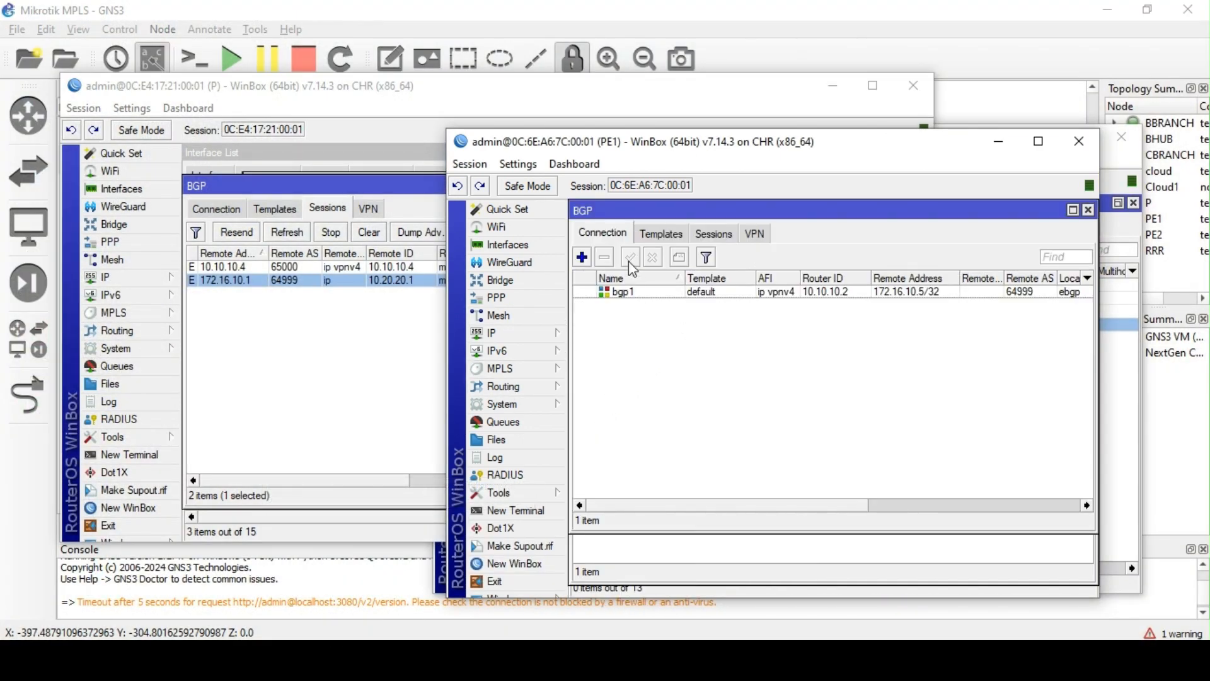
{"action": "left_click", "coordinate": [582, 257]}
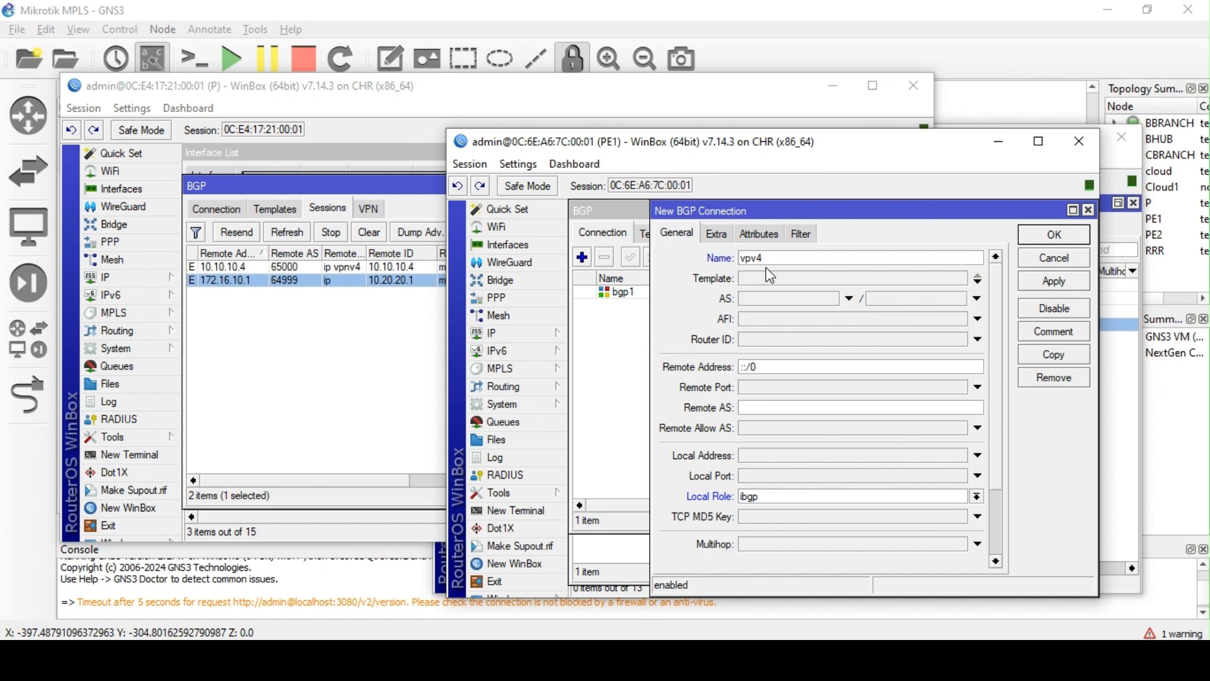
{"action": "type", "text": "vpv4-rr"}
Set the new connection's remote address to 10.10.10.4, its template to default and its remote AS to 65000
{"action": "left_click_drag", "start_coordinate": [792, 364], "coordinate": [658, 372]}
{"action": "type", "text": "10.10.10.4"}
{"action": "left_click", "coordinate": [807, 278]}
{"action": "left_click", "coordinate": [806, 292]}
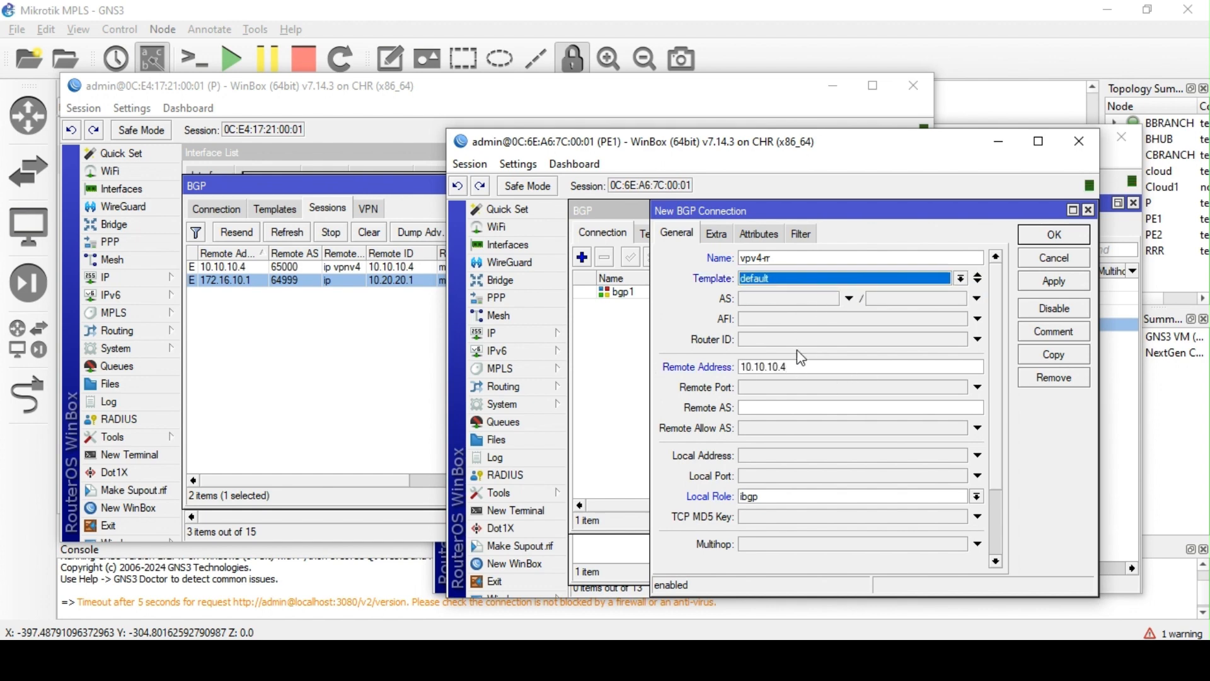
{"action": "left_click", "coordinate": [791, 408]}
{"action": "type", "text": "65000"}
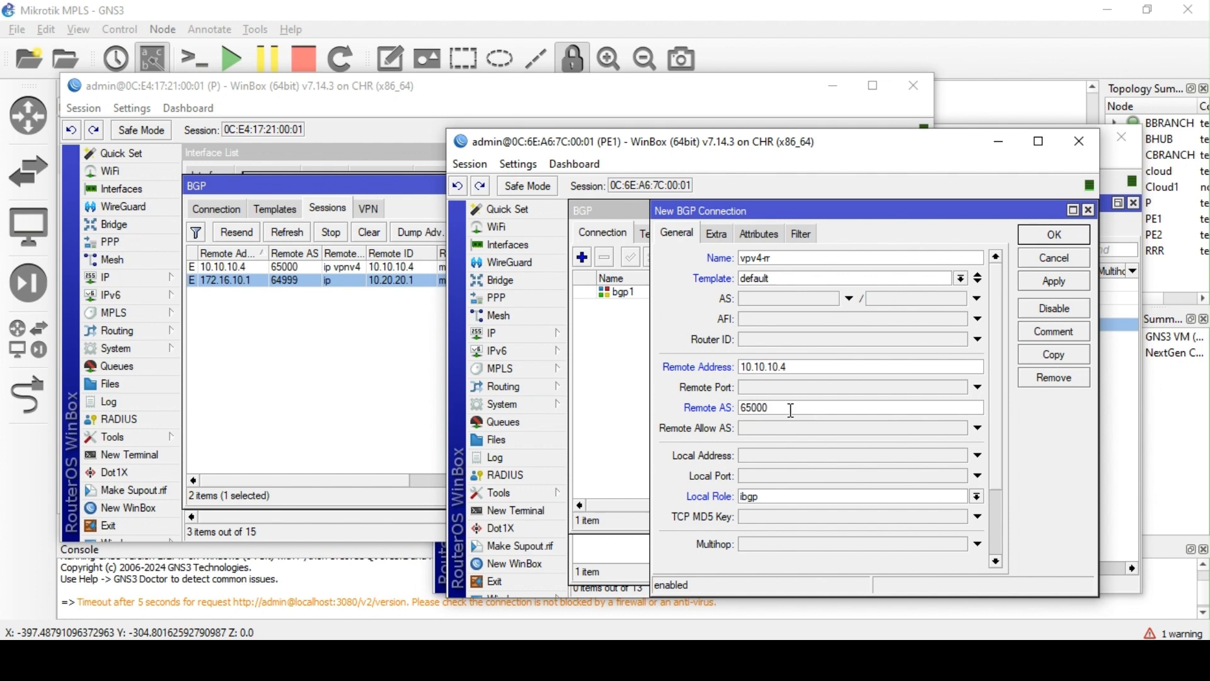
Set the connection's local address to 10.10.10.2 and check it against PE1's IP address list
{"action": "left_click", "coordinate": [779, 455]}
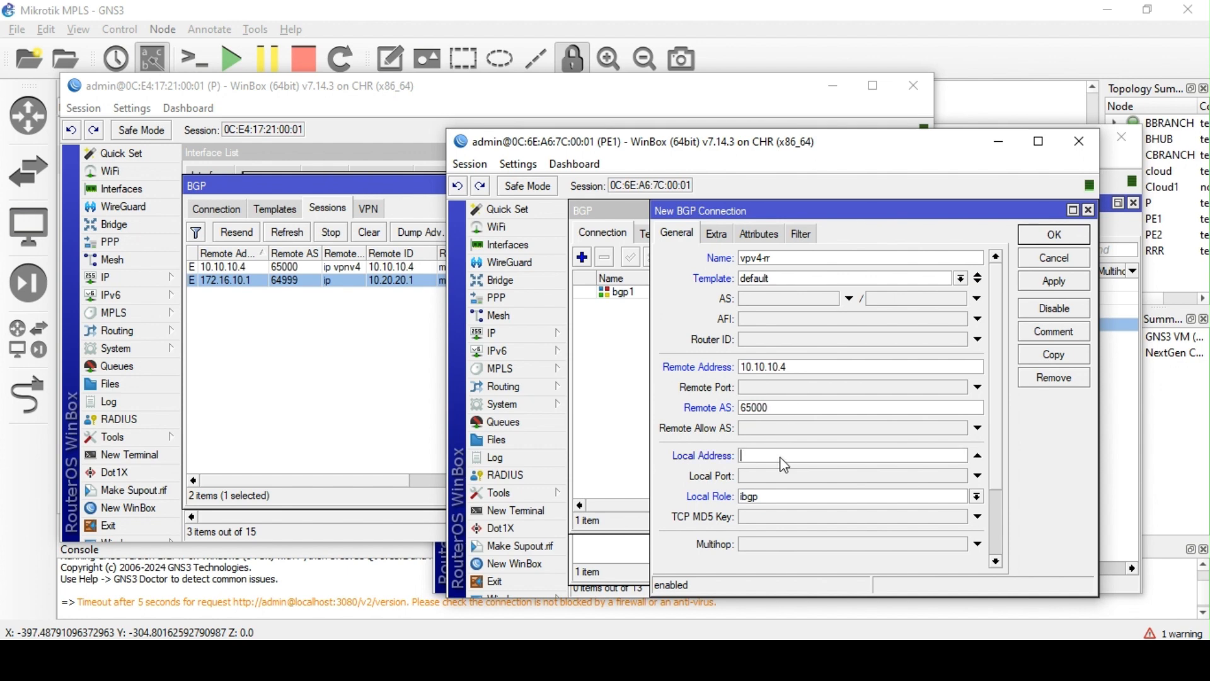
{"action": "type", "text": "10.10.10.4"}
{"action": "key", "text": "BackSpace"}
{"action": "left_click", "coordinate": [504, 333]}
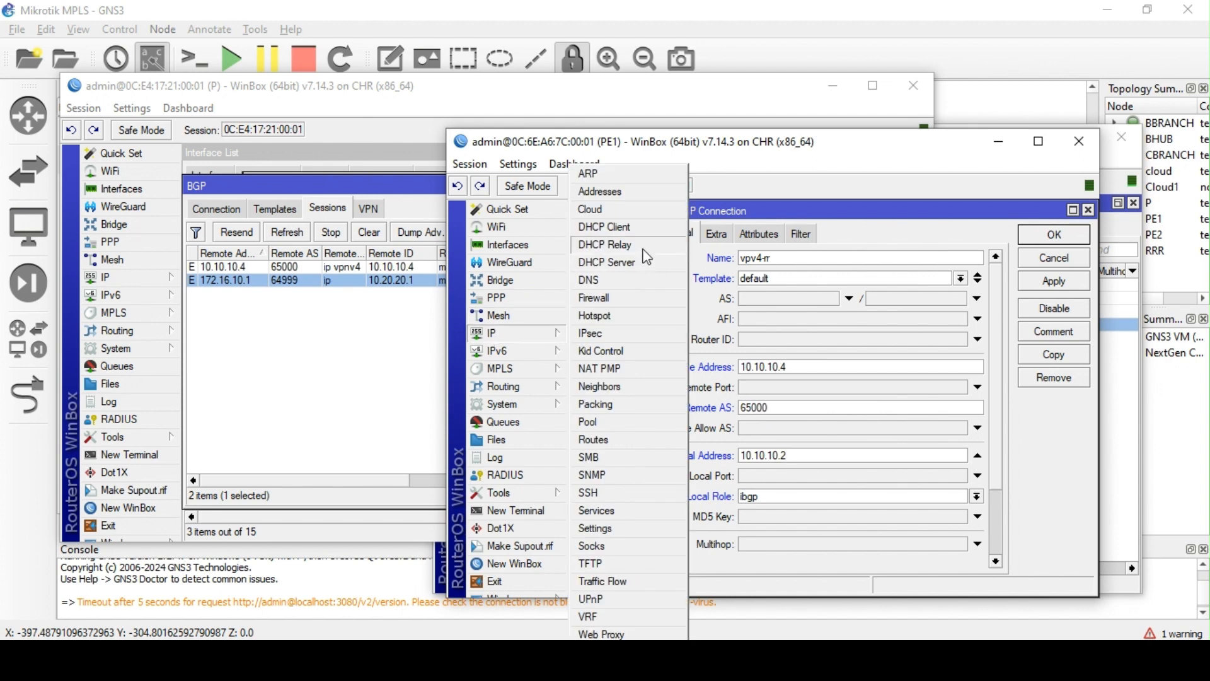
{"action": "left_click", "coordinate": [627, 197]}
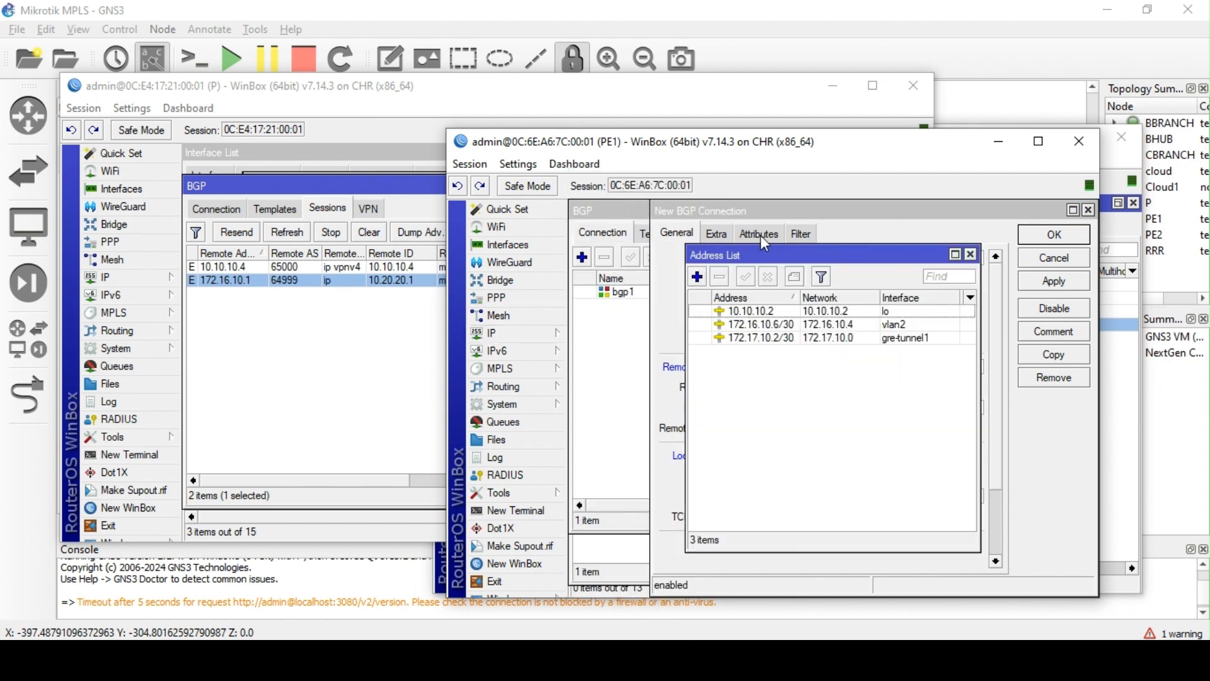
{"action": "left_click", "coordinate": [967, 258]}
Enable Connect and Listen for PE1's vpv4-rr connection and apply it
{"action": "scroll", "coordinate": [968, 258], "scroll_direction": "down", "scroll_amount": 2}
{"action": "left_click", "coordinate": [764, 531]}
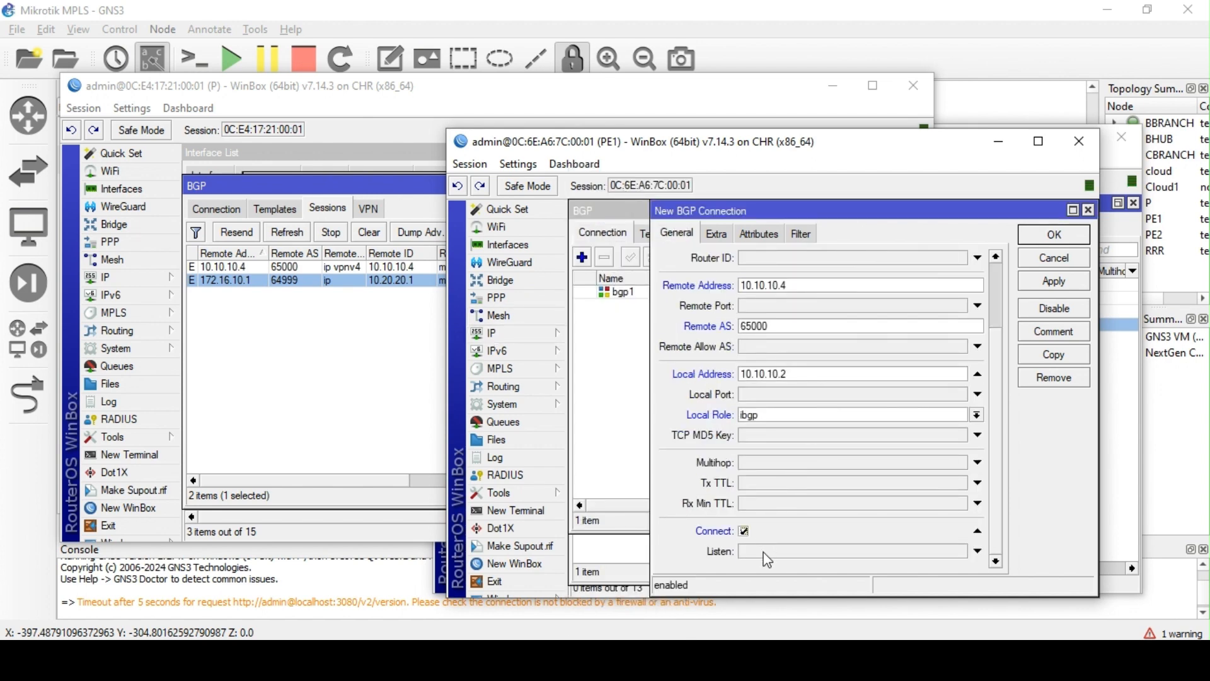
{"action": "left_click", "coordinate": [765, 552]}
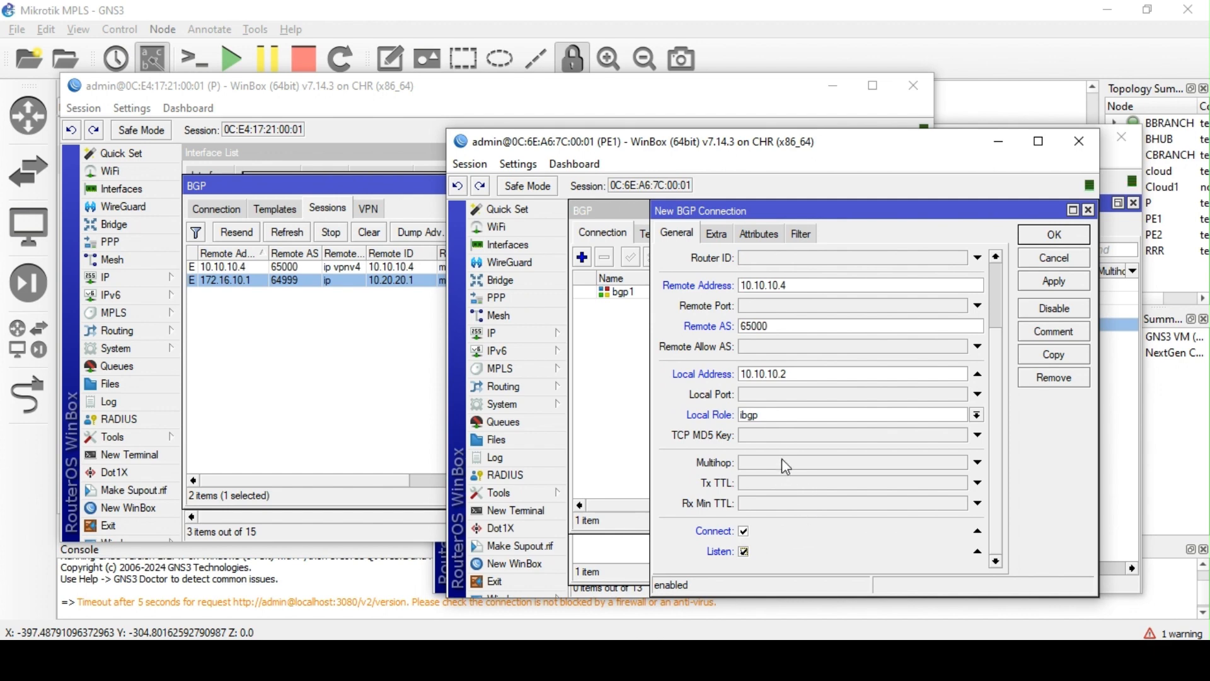
{"action": "scroll", "coordinate": [815, 461], "scroll_direction": "up", "scroll_amount": 3}
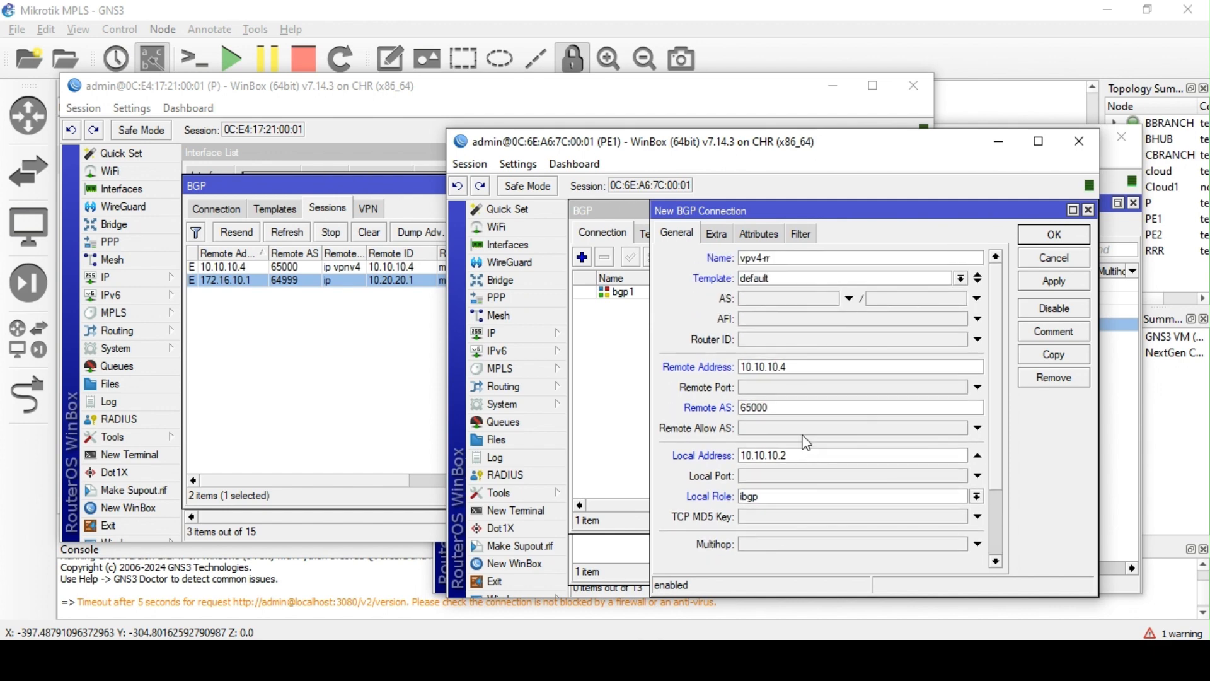
{"action": "scroll", "coordinate": [793, 341], "scroll_direction": "down", "scroll_amount": 3}
{"action": "scroll", "coordinate": [806, 445], "scroll_direction": "up", "scroll_amount": 3}
{"action": "left_click", "coordinate": [1054, 289]}
Review the applied vpv4-rr settings, save the connection and display PE1's BGP sessions
{"action": "scroll", "coordinate": [910, 428], "scroll_direction": "down", "scroll_amount": 3}
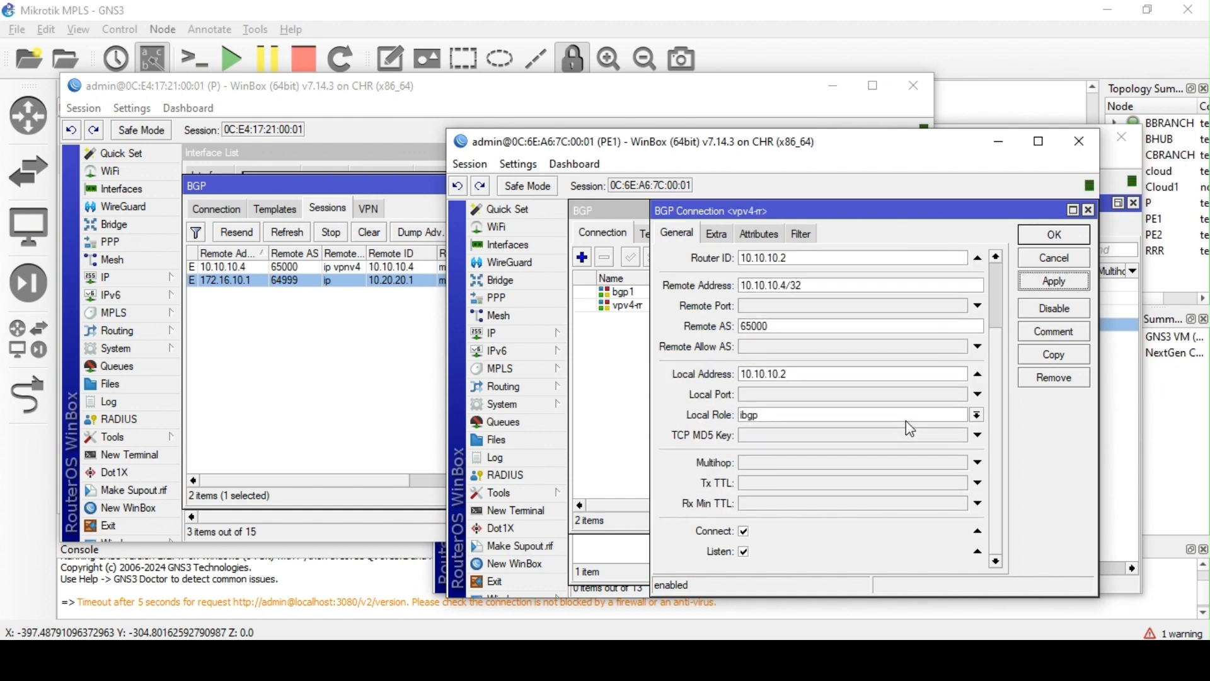
{"action": "scroll", "coordinate": [910, 428], "scroll_direction": "up", "scroll_amount": 3}
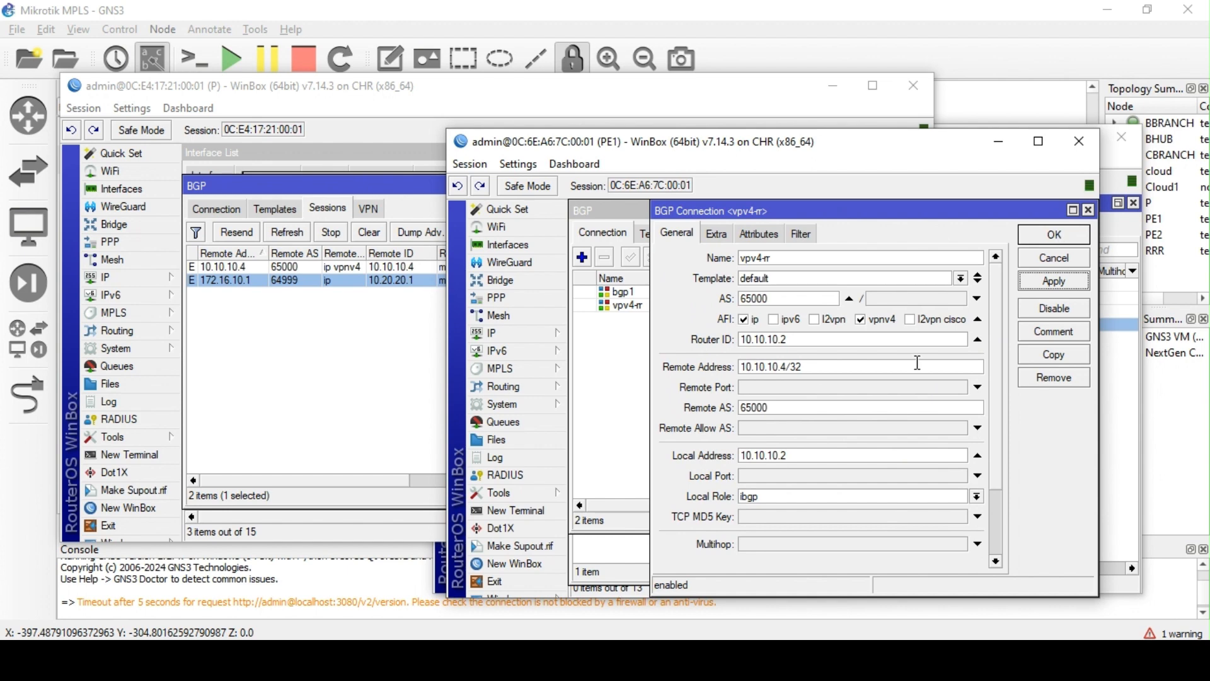
{"action": "scroll", "coordinate": [901, 391], "scroll_direction": "down", "scroll_amount": 3}
{"action": "scroll", "coordinate": [888, 419], "scroll_direction": "up", "scroll_amount": 3}
{"action": "left_click", "coordinate": [1053, 234]}
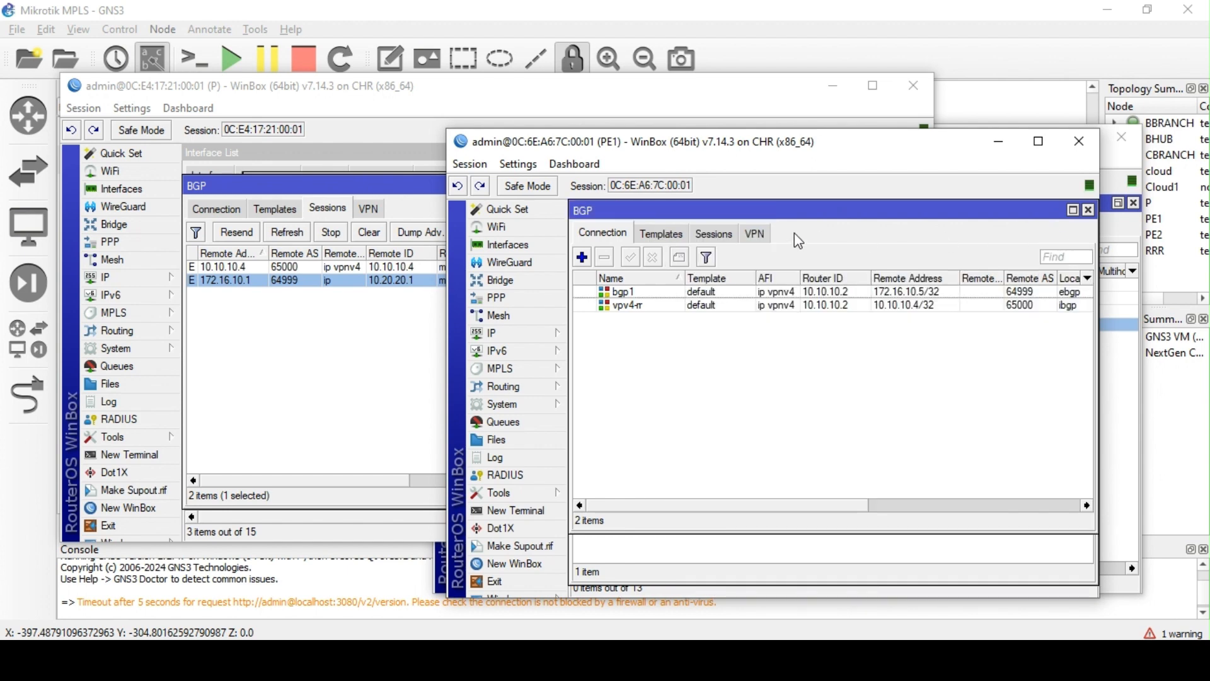
{"action": "left_click", "coordinate": [709, 238]}
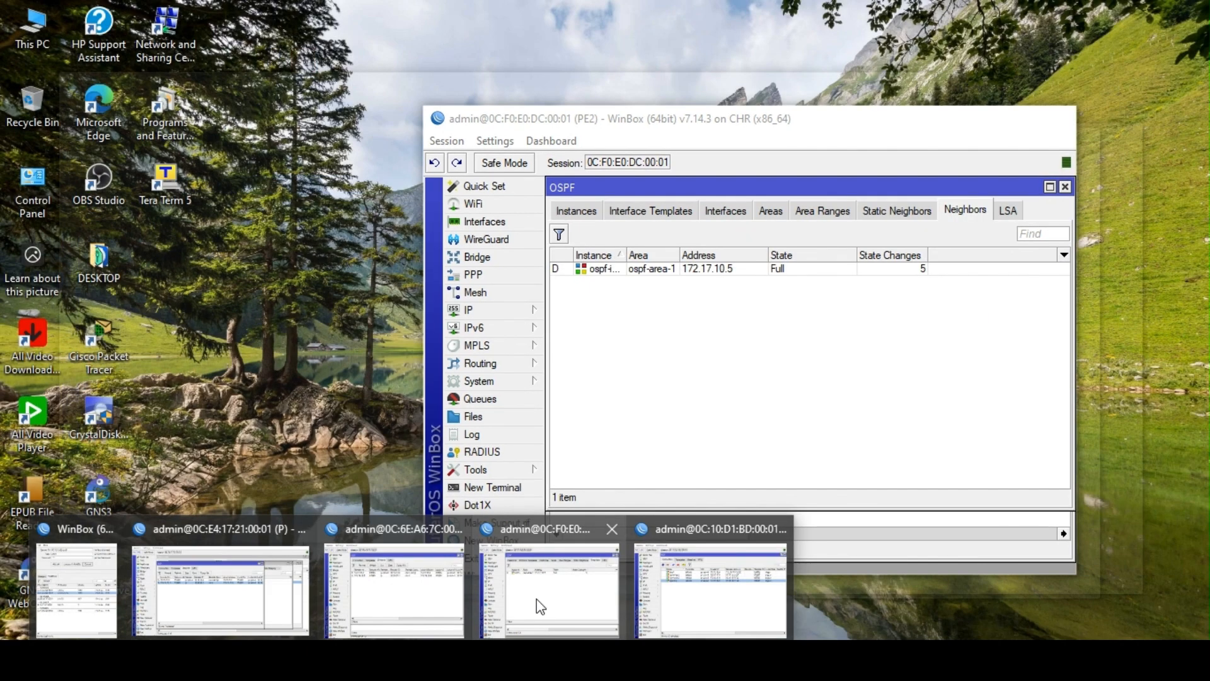
Switch to router PE2's WinBox session and start a new BGP connection named vpvn4-rr
{"action": "left_click", "coordinate": [536, 599]}
{"action": "left_click", "coordinate": [498, 363]}
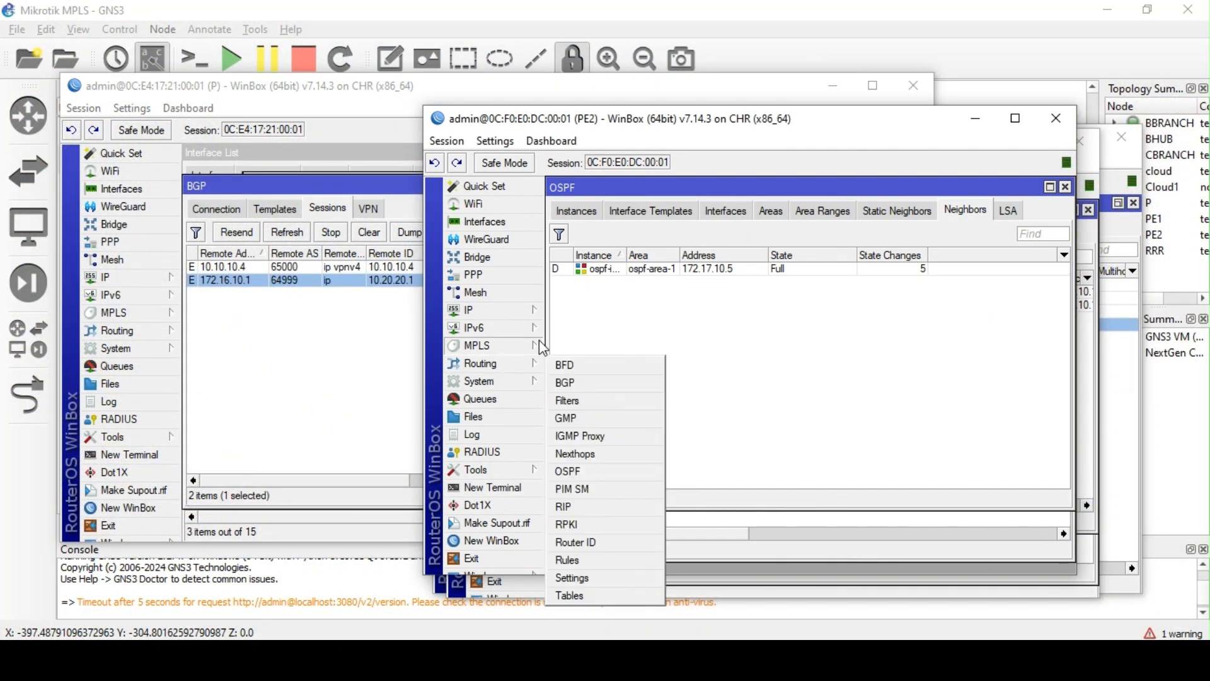
{"action": "left_click", "coordinate": [570, 383]}
{"action": "left_click", "coordinate": [559, 265]}
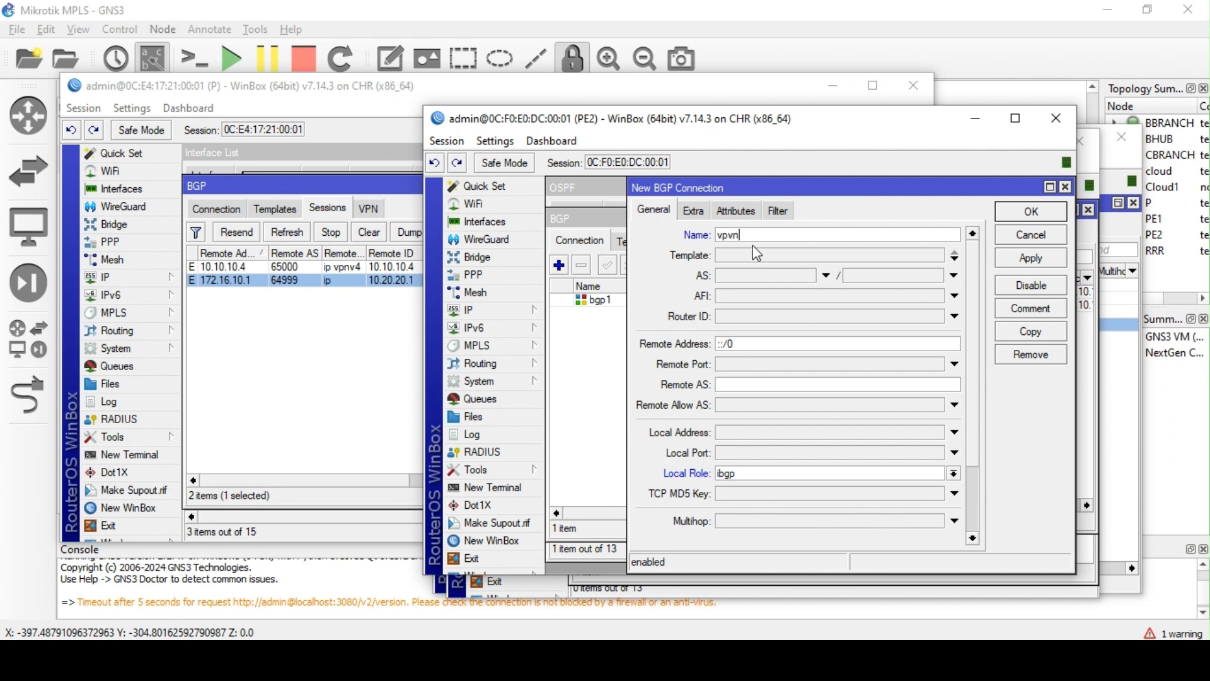
{"action": "type", "text": "vpvn4-rr"}
Assign the default template to PE2's new connection, with remote address 10.10.10.4 and remote AS 65000
{"action": "left_click", "coordinate": [772, 258]}
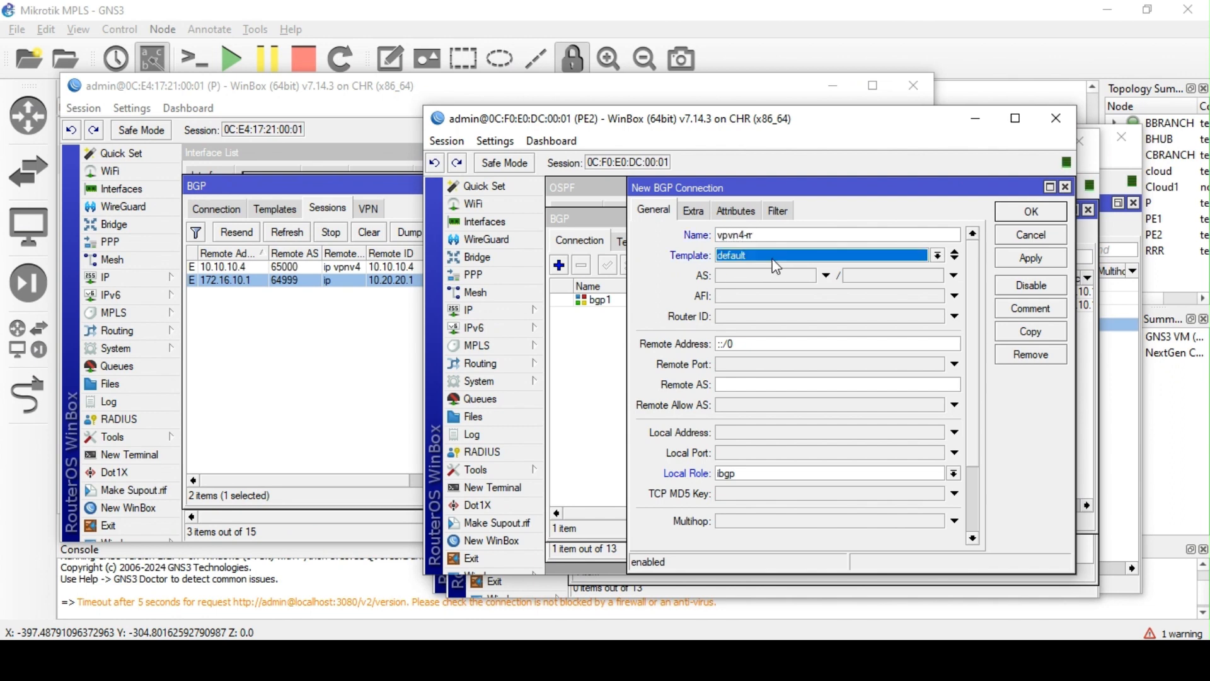
{"action": "left_click", "coordinate": [764, 344]}
{"action": "type", "text": "10.10.10.4"}
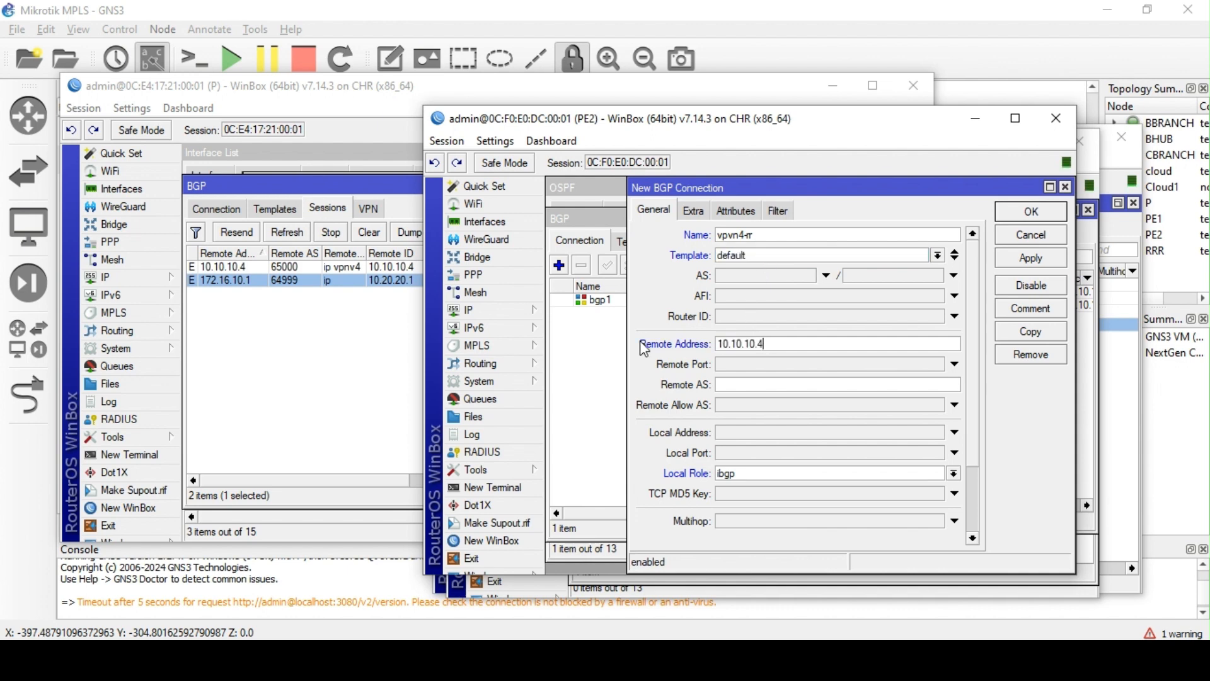
{"action": "left_click", "coordinate": [770, 380]}
{"action": "type", "text": "65000"}
Set PE2's connection to local address 10.10.10.3 and enable Connect and Listen
{"action": "left_click", "coordinate": [775, 431]}
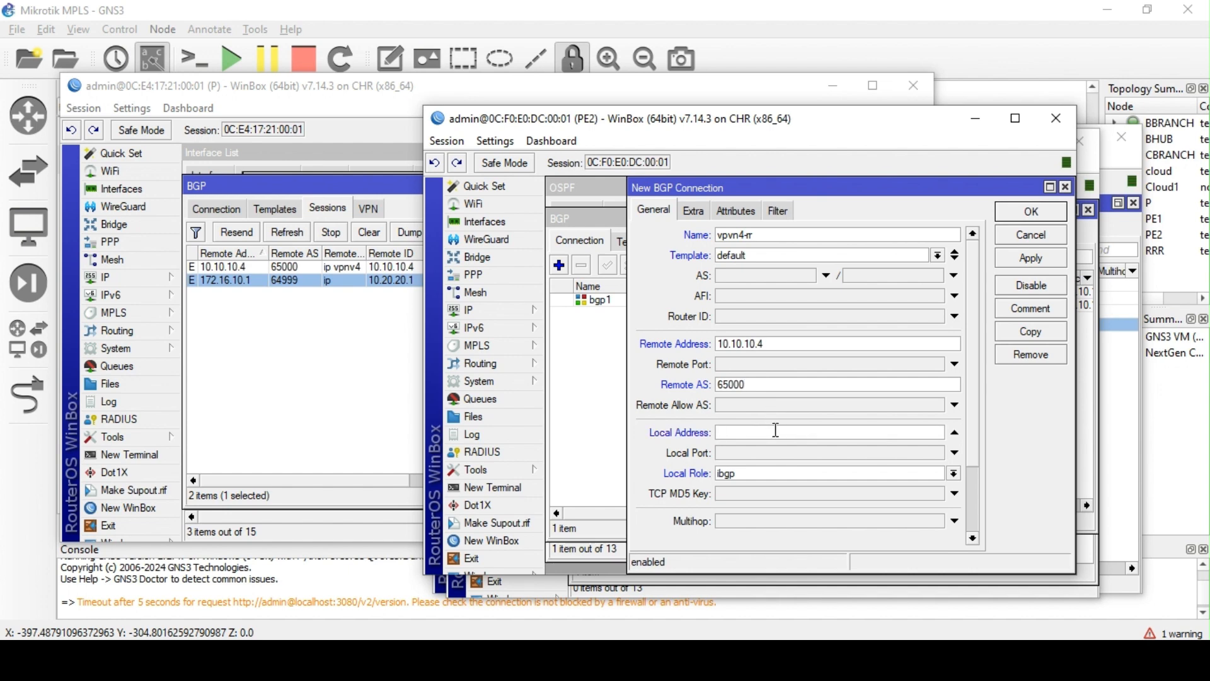
{"action": "type", "text": "10.10.10.3"}
{"action": "scroll", "coordinate": [773, 435], "scroll_direction": "down", "scroll_amount": 3}
{"action": "left_click", "coordinate": [766, 509]}
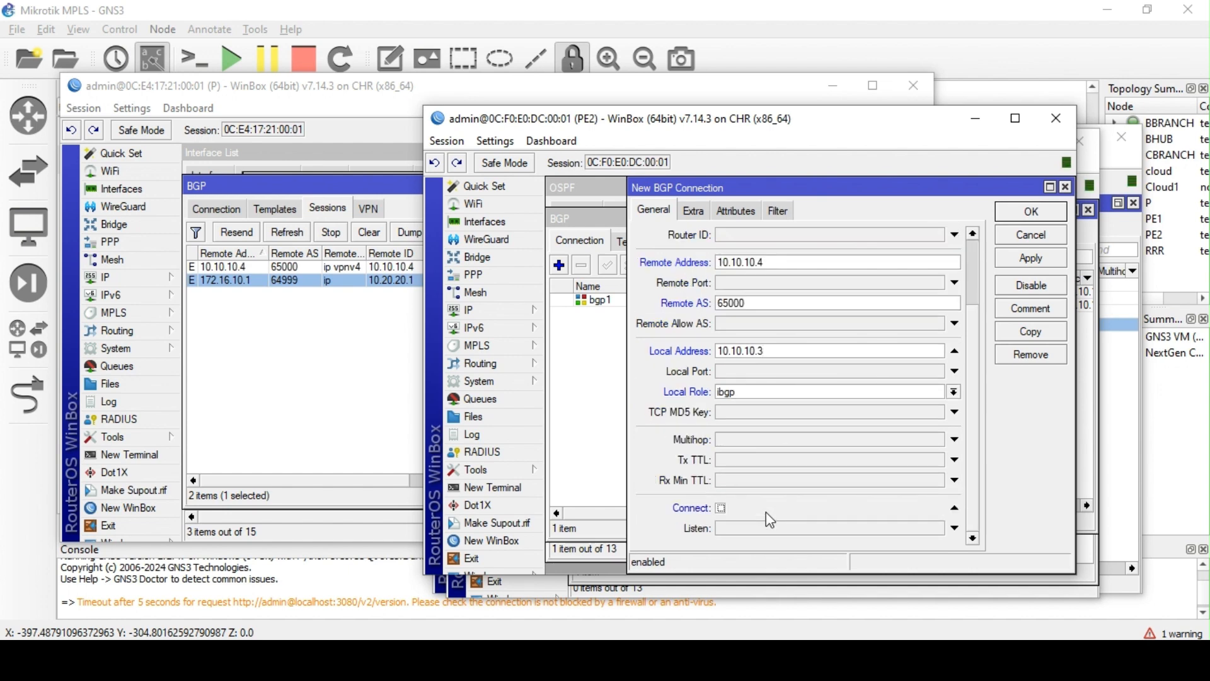
{"action": "left_click", "coordinate": [748, 530]}
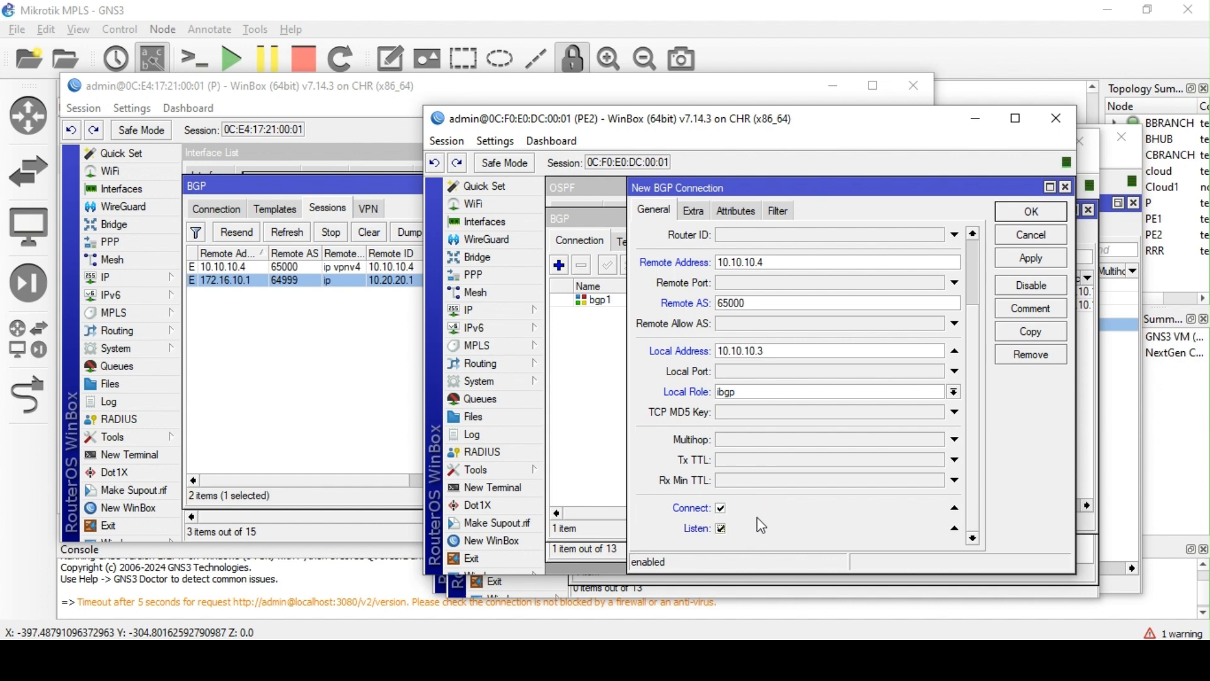
Apply and save PE2's vpvn4-rr connection and display PE2's BGP sessions
{"action": "scroll", "coordinate": [759, 526], "scroll_direction": "up", "scroll_amount": 3}
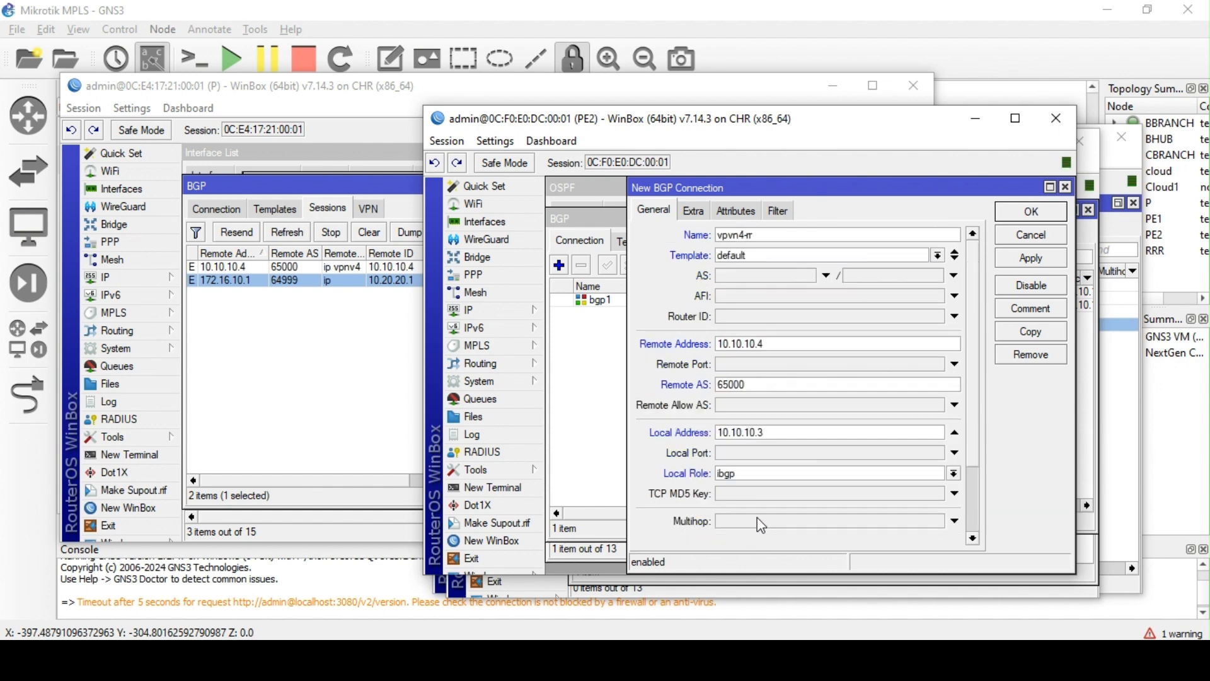
{"action": "left_click", "coordinate": [1034, 262]}
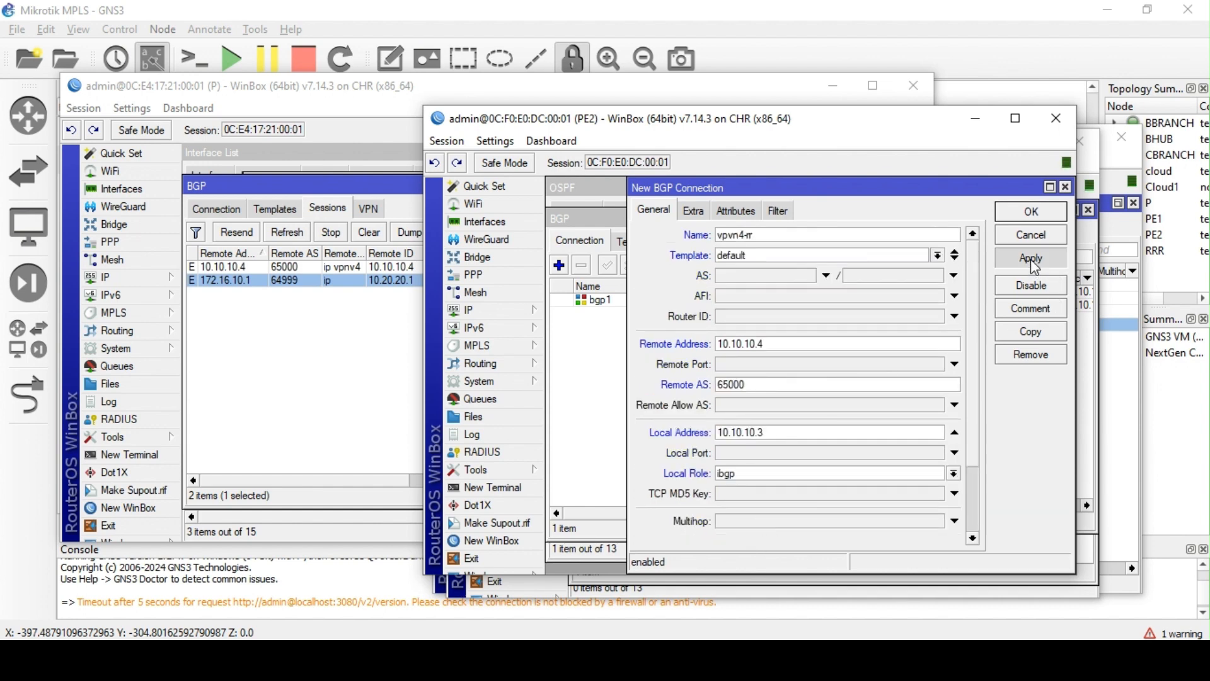
{"action": "left_click", "coordinate": [1031, 211]}
{"action": "left_click", "coordinate": [711, 245]}
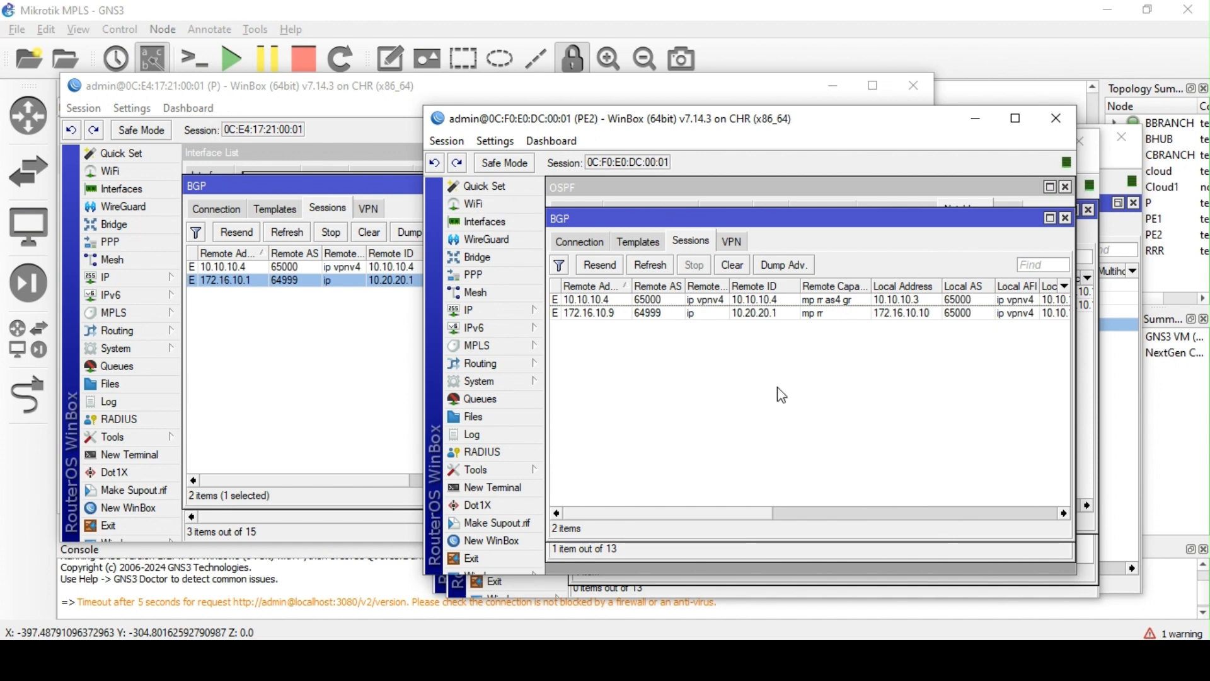
Close the route reflector RRR's WinBox session and return to the GNS3 topology
{"action": "left_click", "coordinate": [412, 659]}
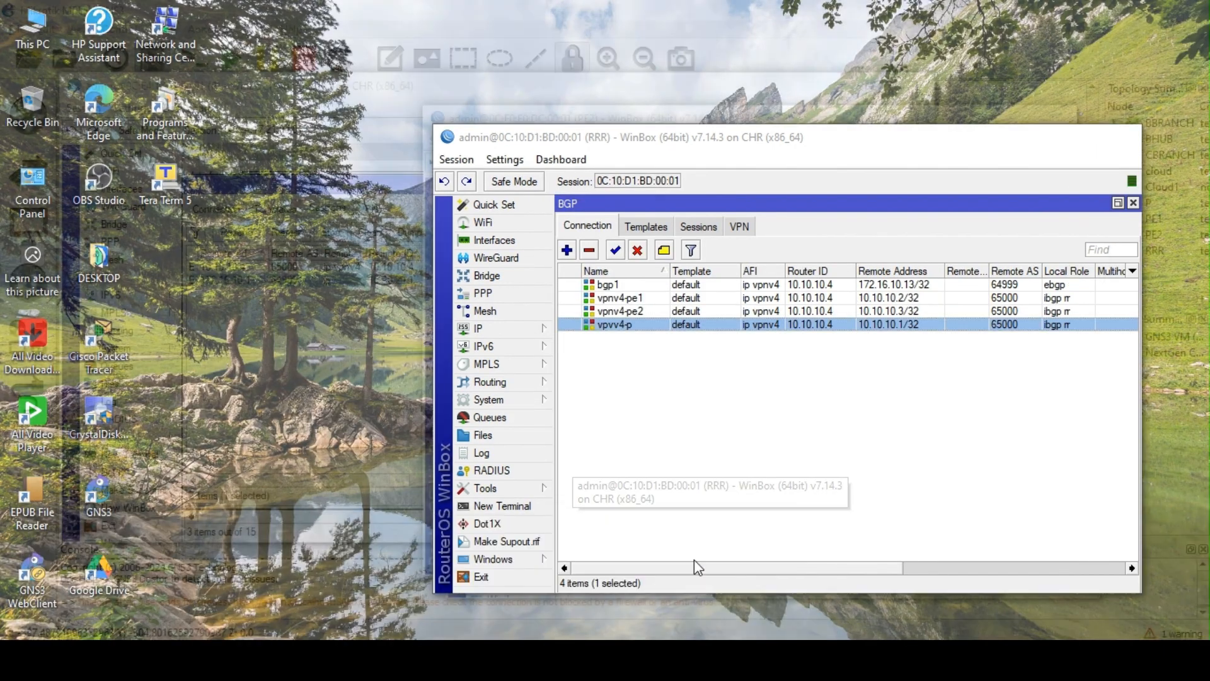
{"action": "left_click", "coordinate": [689, 587]}
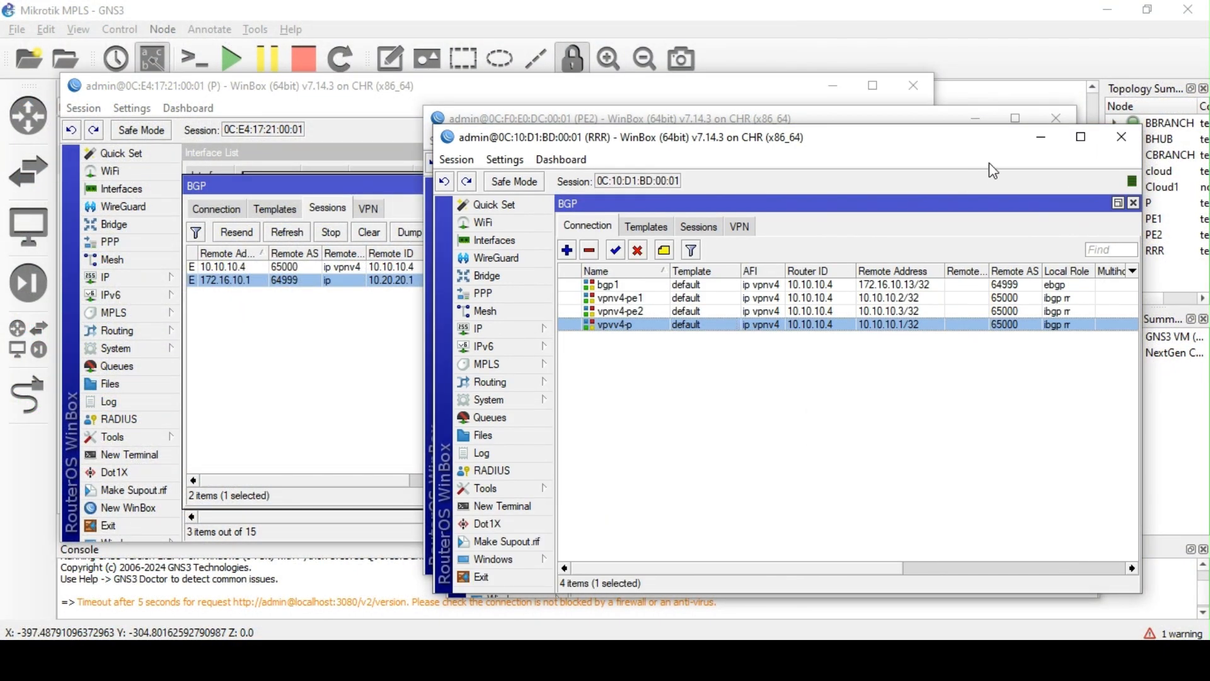
{"action": "left_click", "coordinate": [1122, 137]}
{"action": "left_click", "coordinate": [913, 50]}
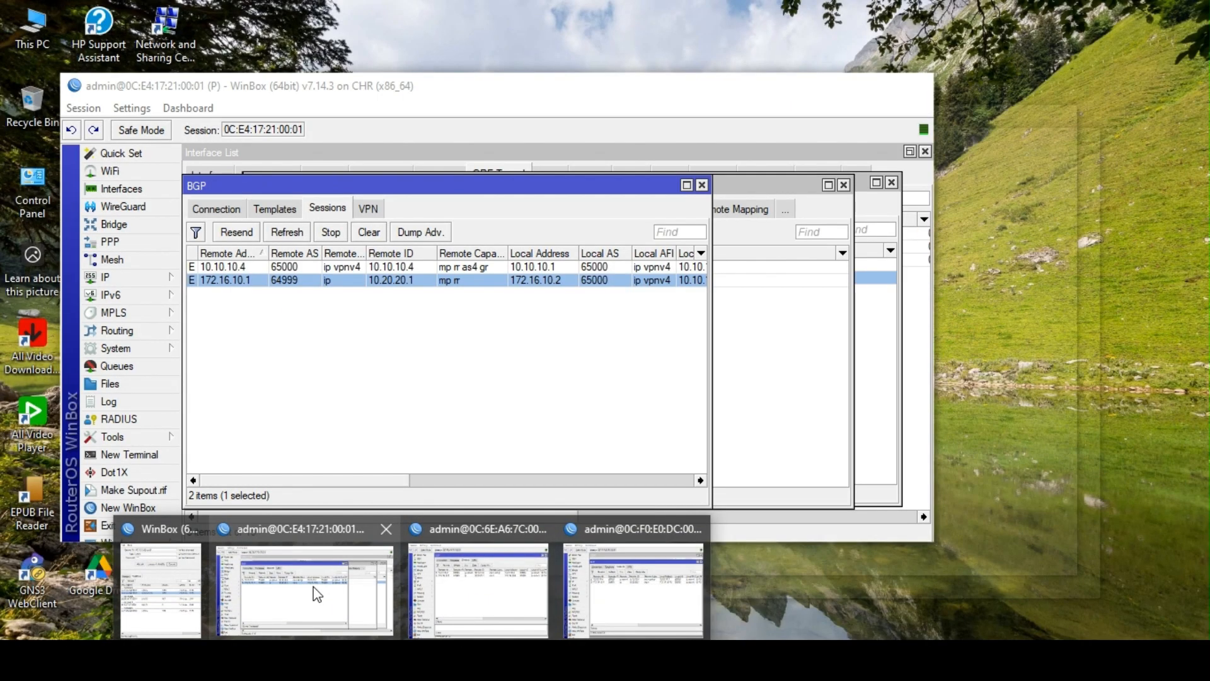
Switch to router P's WinBox session and maximize the BGP window to examine its sessions
{"action": "left_click", "coordinate": [317, 594]}
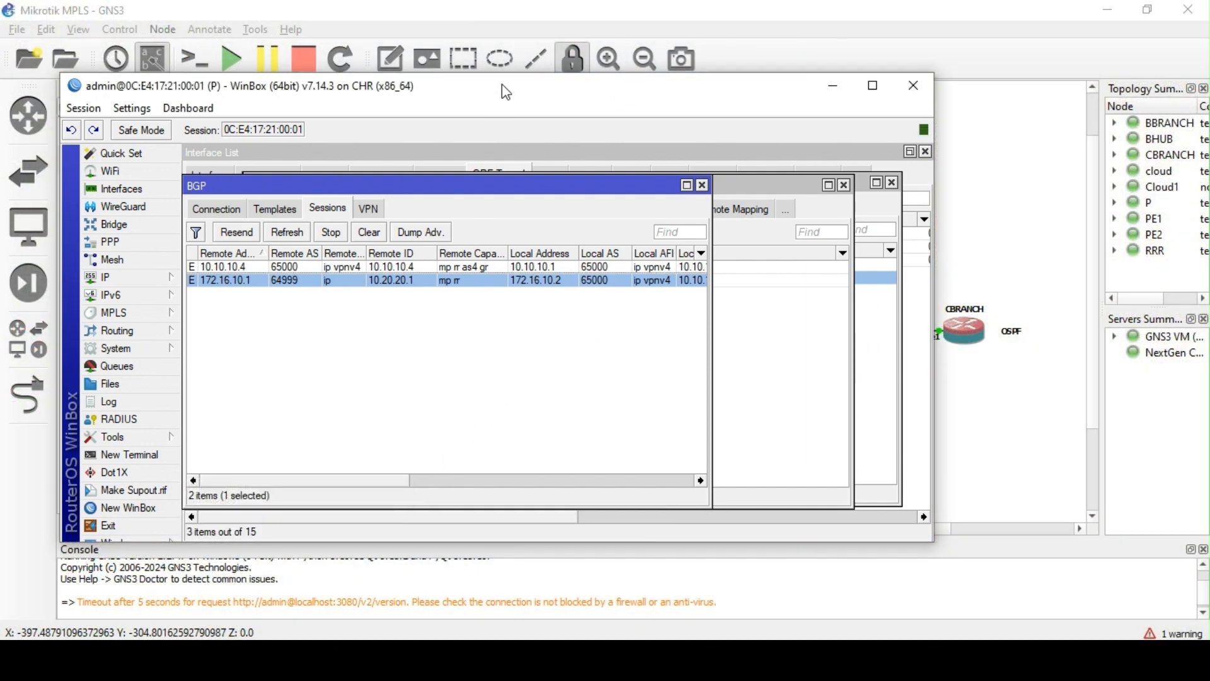
{"action": "left_click_drag", "start_coordinate": [502, 84], "coordinate": [589, 101]}
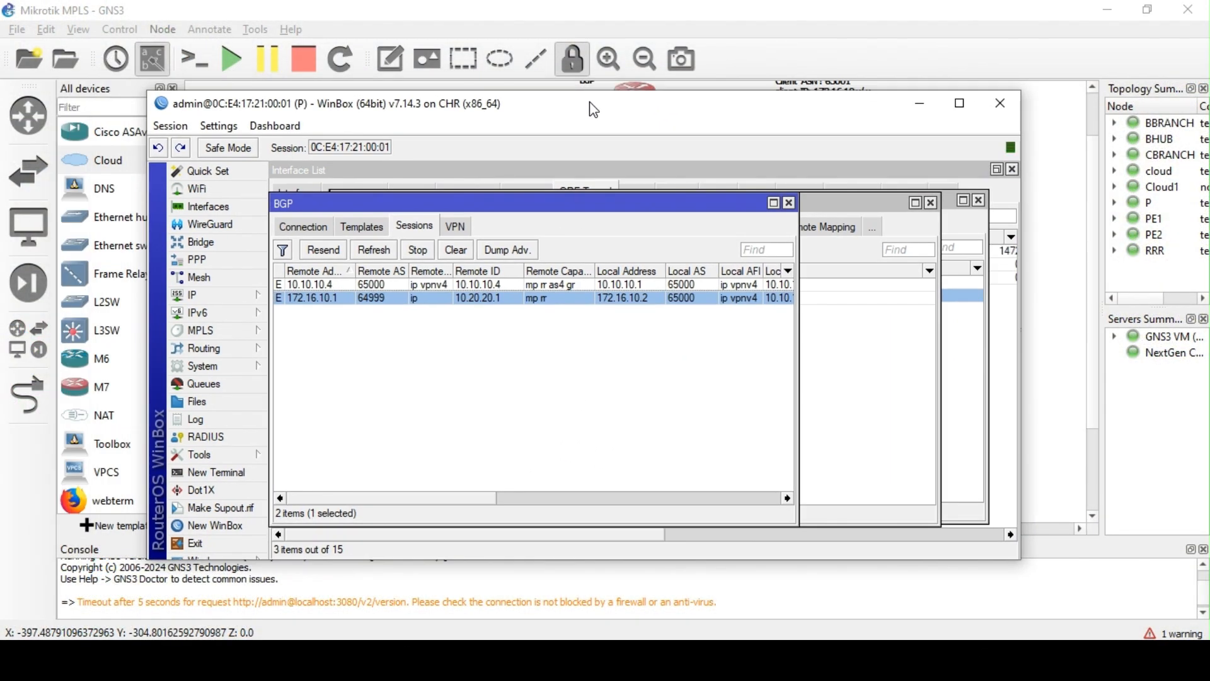
{"action": "left_click", "coordinate": [774, 203]}
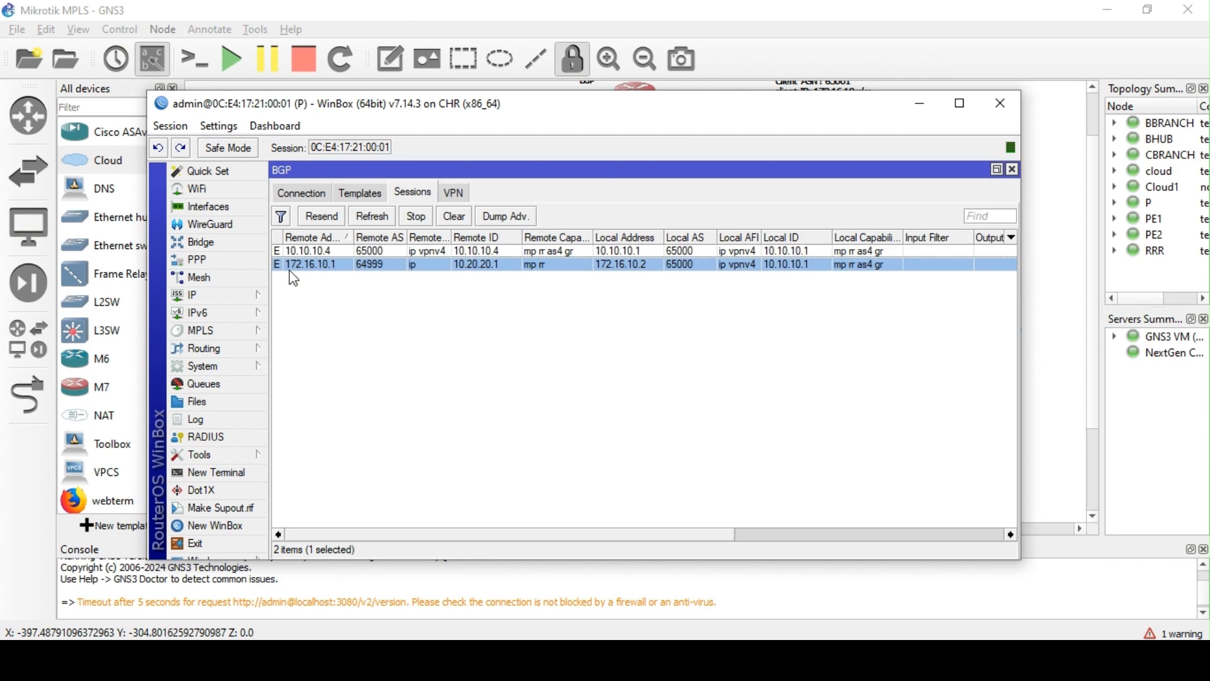
Examine the GNS3 topology diagram and return to router P's WinBox session
{"action": "left_click", "coordinate": [885, 31]}
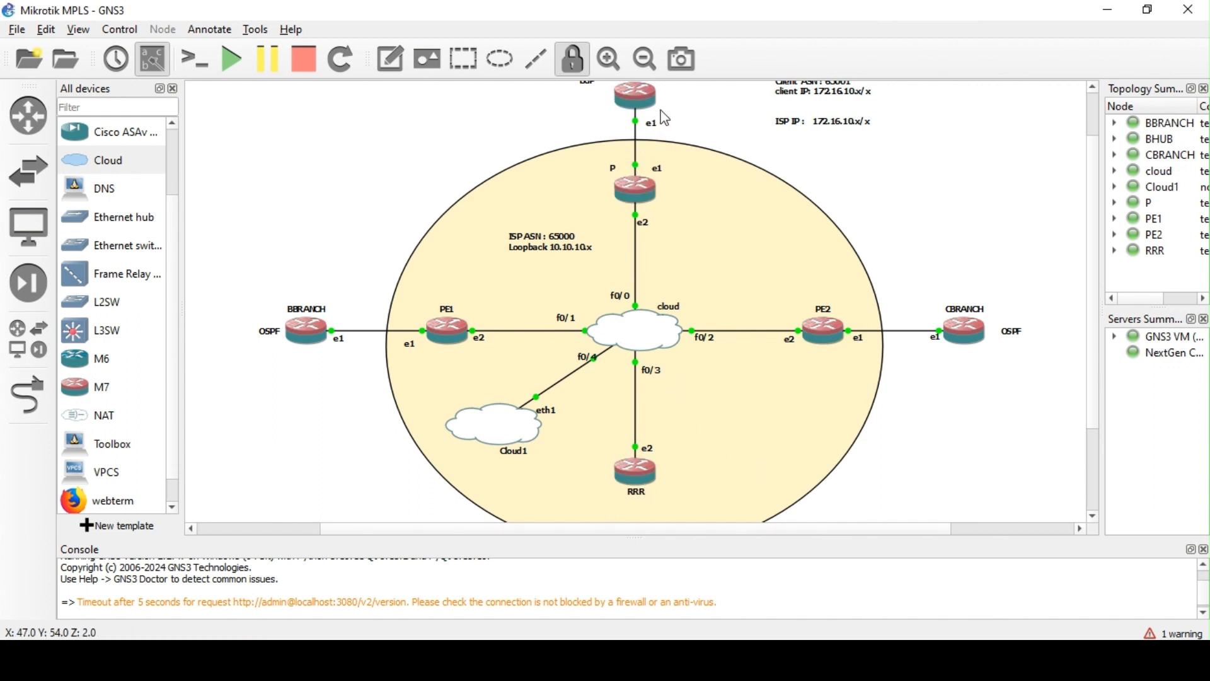
{"action": "scroll", "coordinate": [896, 228], "scroll_direction": "up", "scroll_amount": 1}
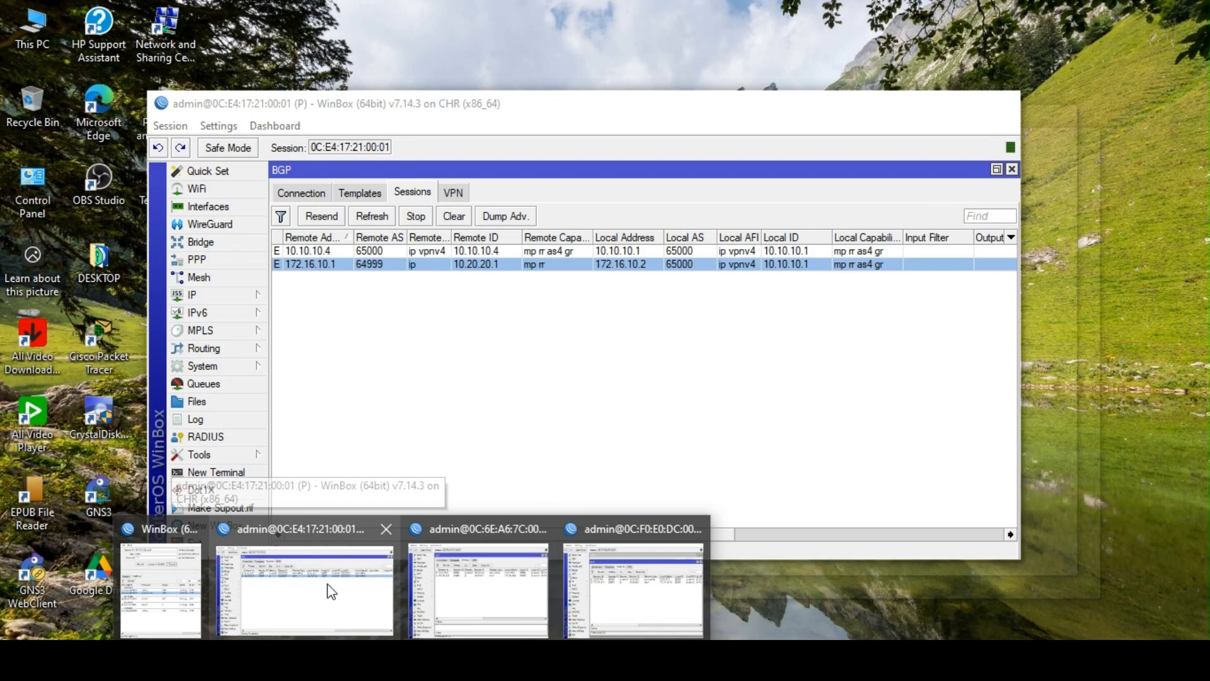
{"action": "left_click", "coordinate": [328, 585]}
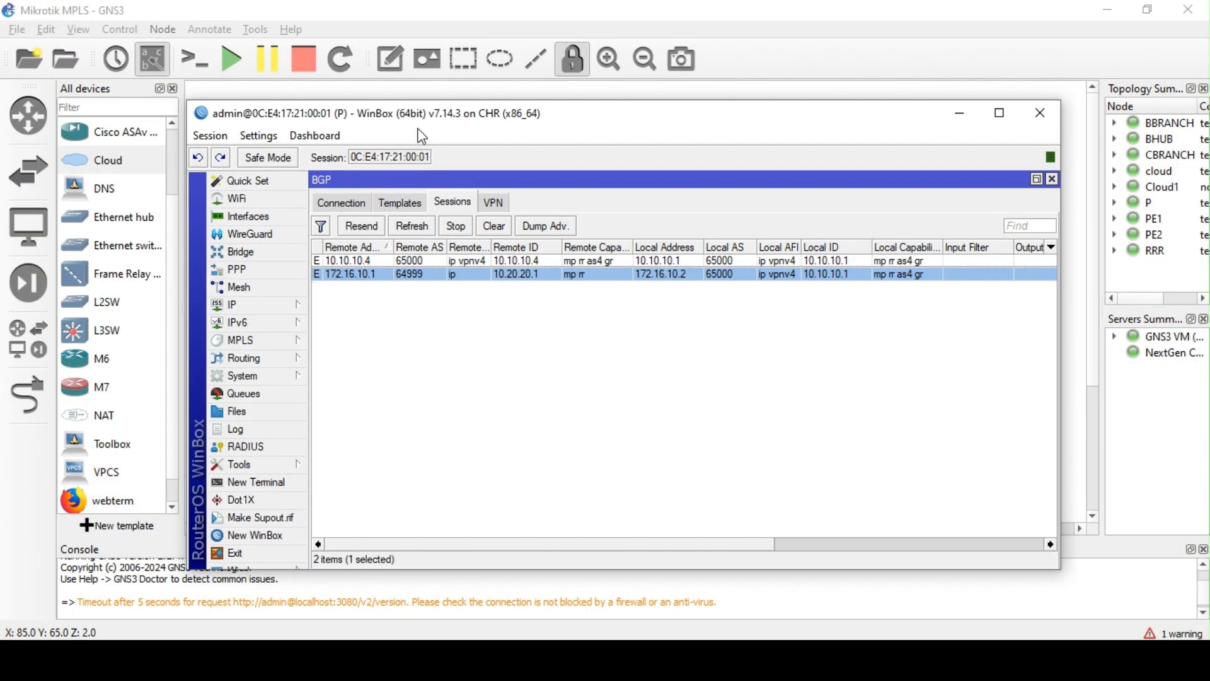
{"action": "mouse_move", "coordinate": [417, 124]}
{"action": "left_mouse_down"}
{"action": "mouse_move", "coordinate": [455, 291]}
{"action": "mouse_move", "coordinate": [455, 183]}
{"action": "mouse_move", "coordinate": [421, 128]}
{"action": "left_mouse_up"}
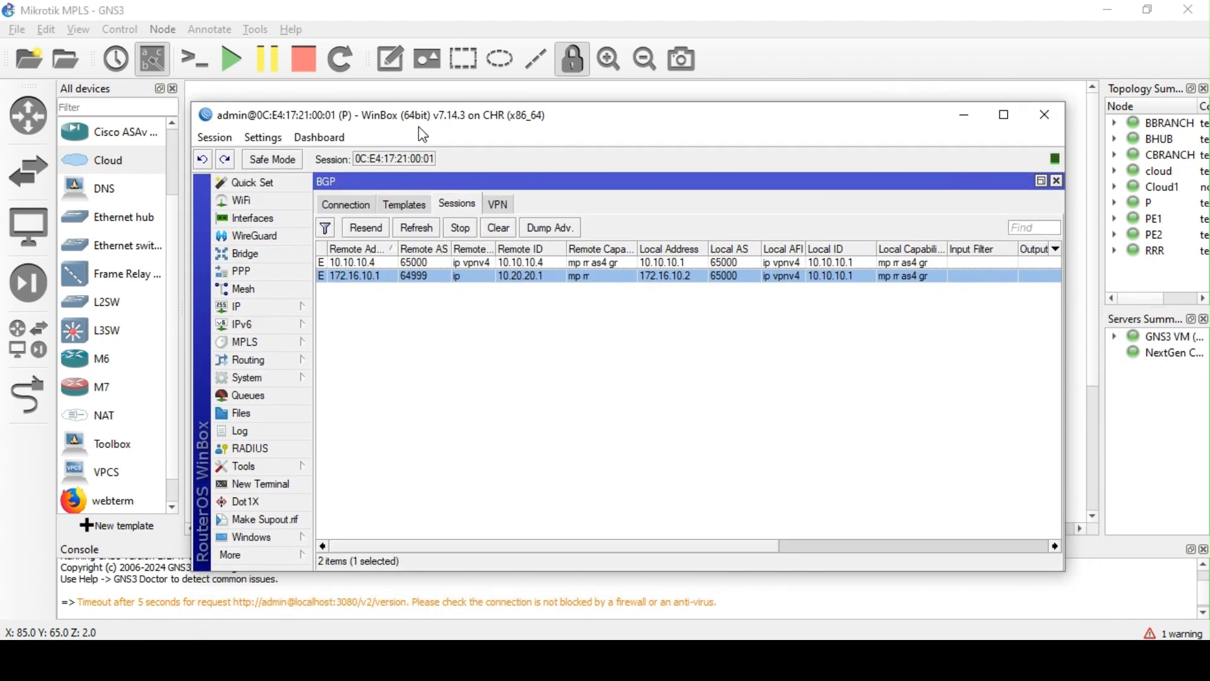
Open router P's IP address list, widen its address column and copy the address assigned to vlan1
{"action": "left_click", "coordinate": [280, 313]}
{"action": "left_click", "coordinate": [359, 192]}
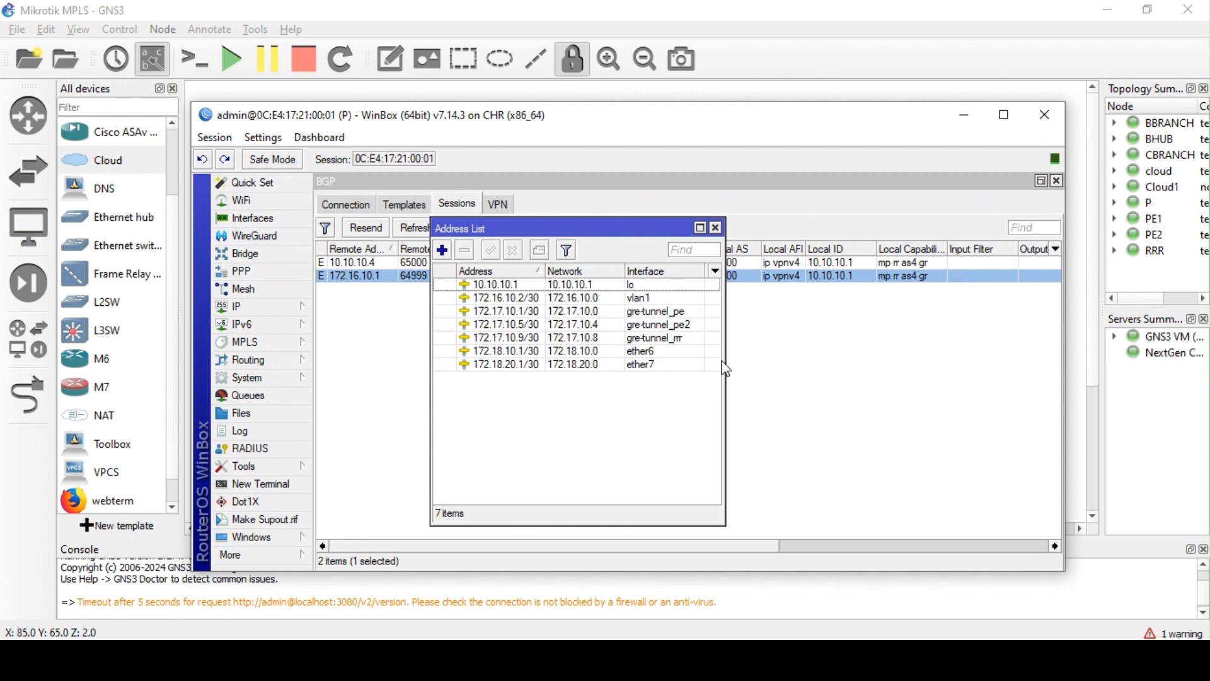
{"action": "left_click_drag", "start_coordinate": [731, 371], "coordinate": [830, 370]}
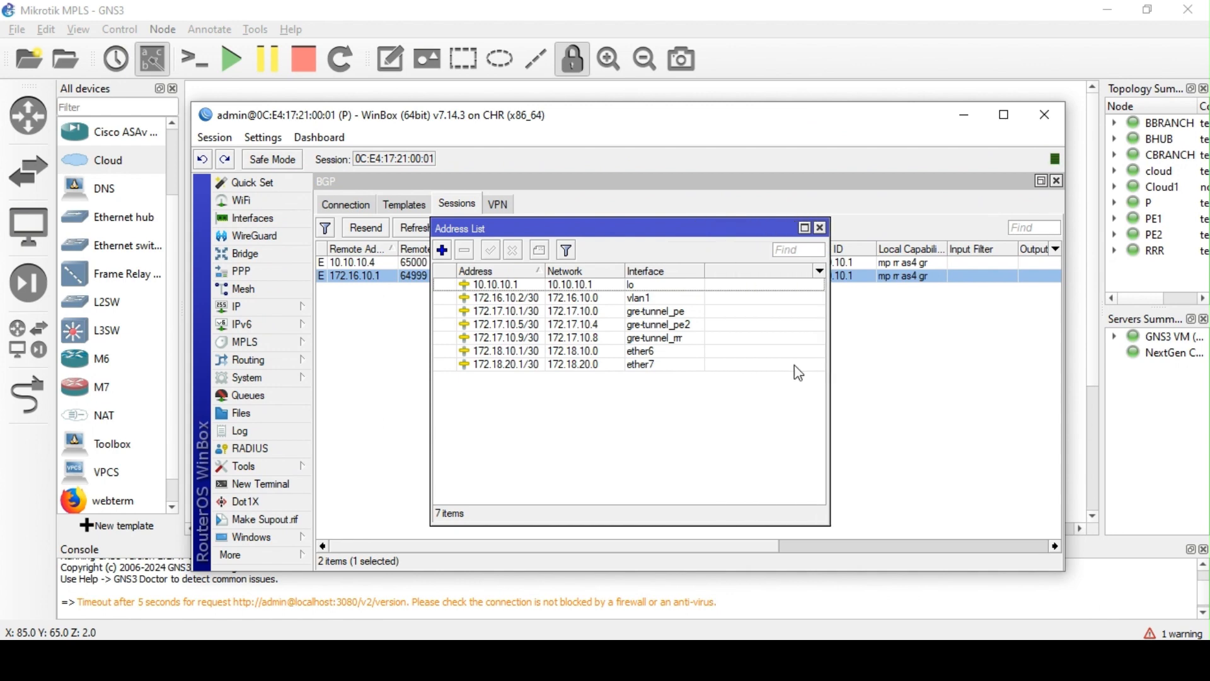
{"action": "left_click_drag", "start_coordinate": [544, 271], "coordinate": [663, 271]}
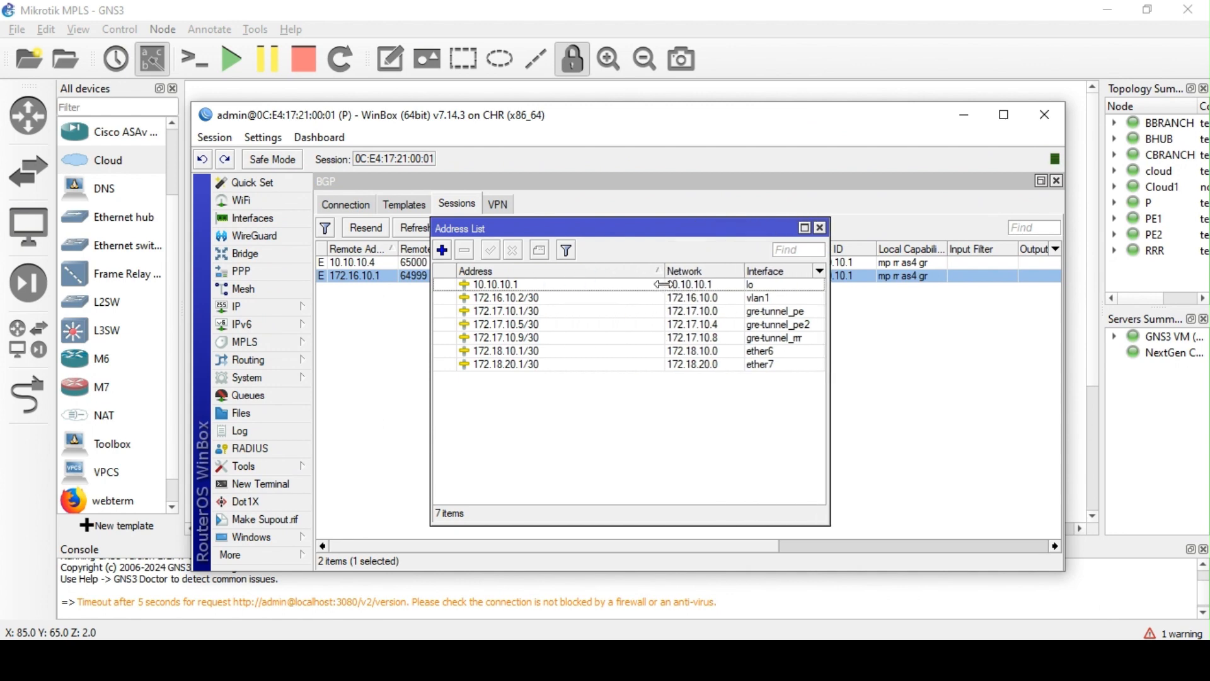
{"action": "double_click", "coordinate": [540, 298]}
{"action": "key", "text": "ctrl+c"}
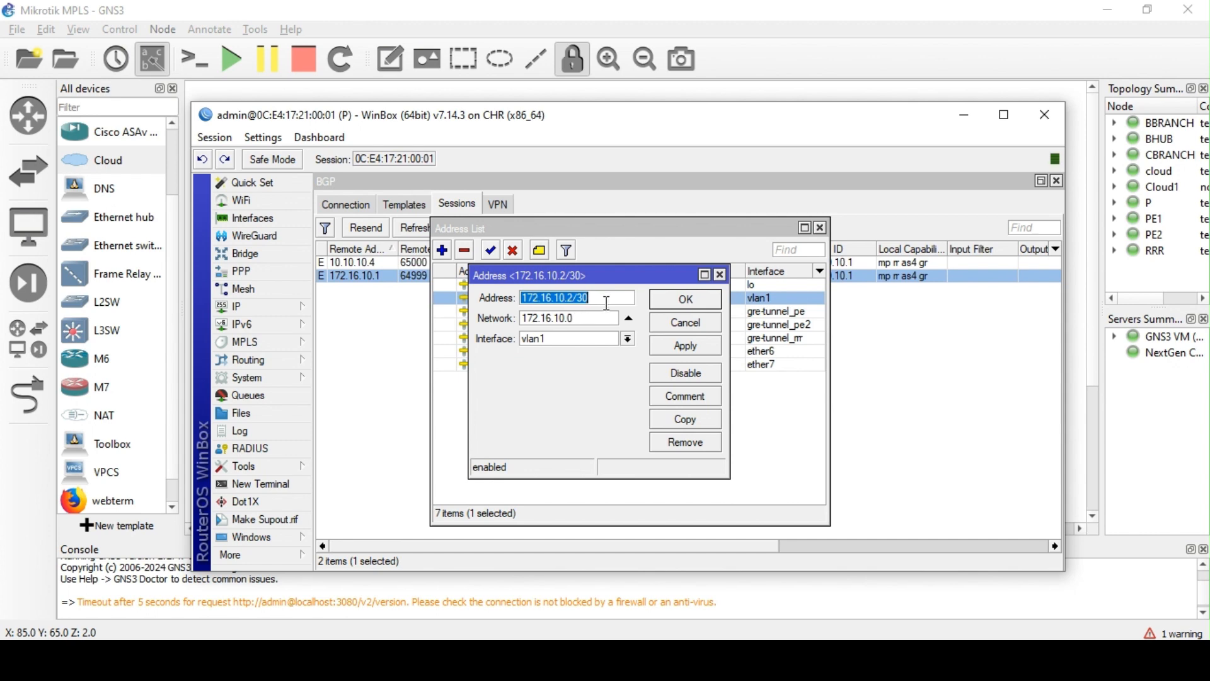
{"action": "left_click", "coordinate": [720, 274]}
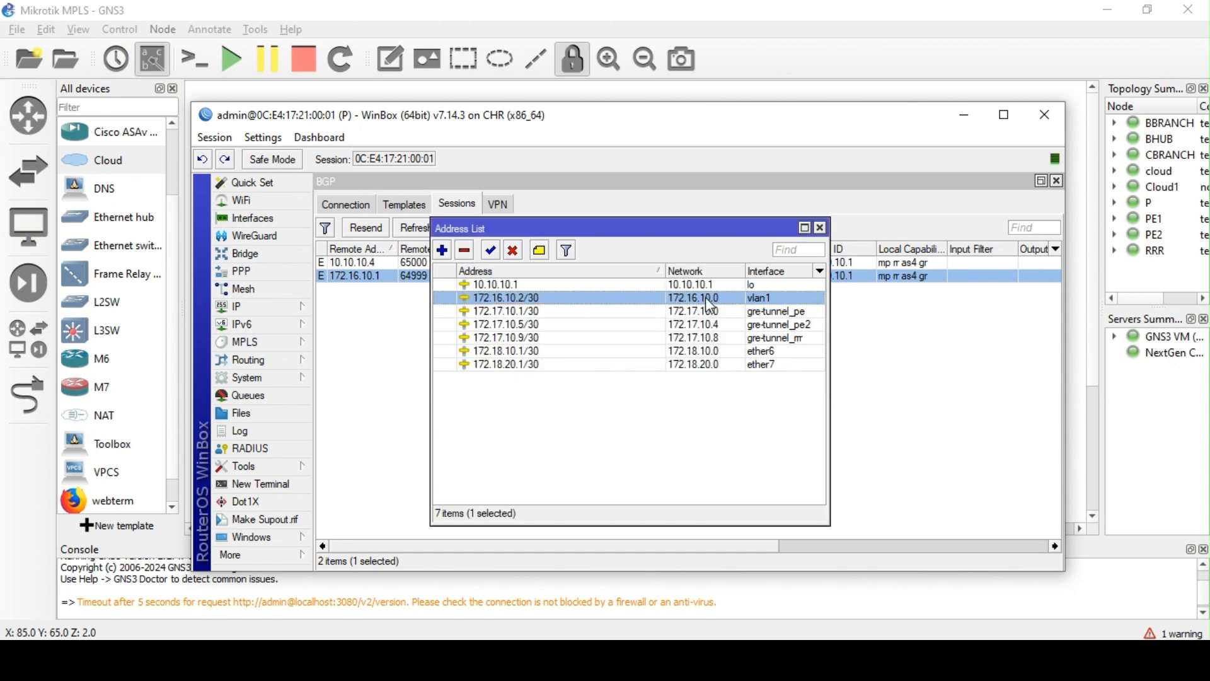
Add the IP address 172.16.10.1/30 on interface ether1 of router P
{"action": "left_click", "coordinate": [442, 251]}
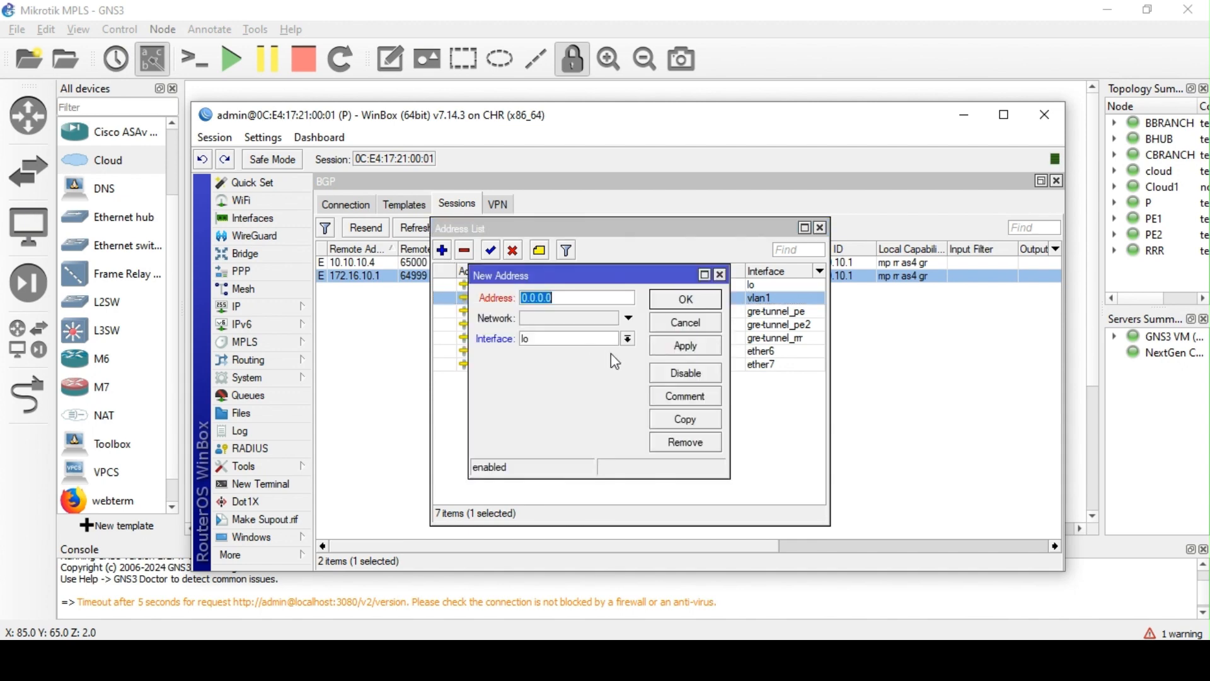
{"action": "left_click", "coordinate": [628, 339]}
{"action": "left_click", "coordinate": [604, 353]}
{"action": "key", "text": "ctrl+v"}
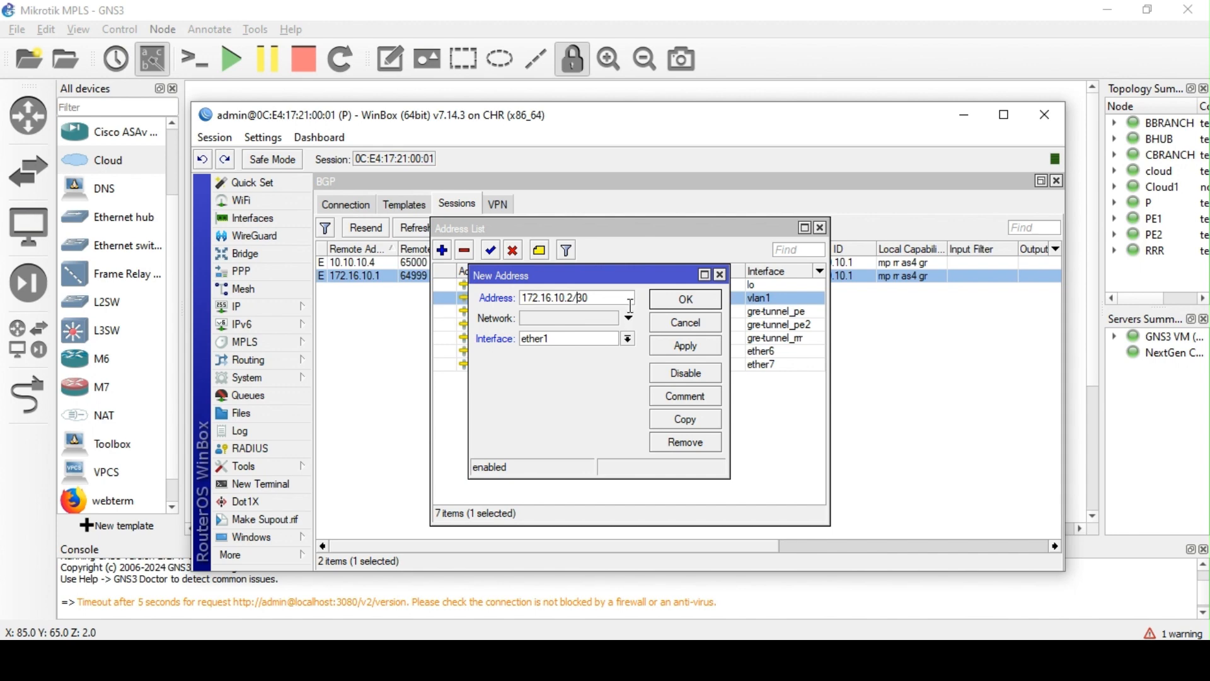
{"action": "key", "text": "BackSpace"}
{"action": "type", "text": "1"}
{"action": "left_click", "coordinate": [691, 345]}
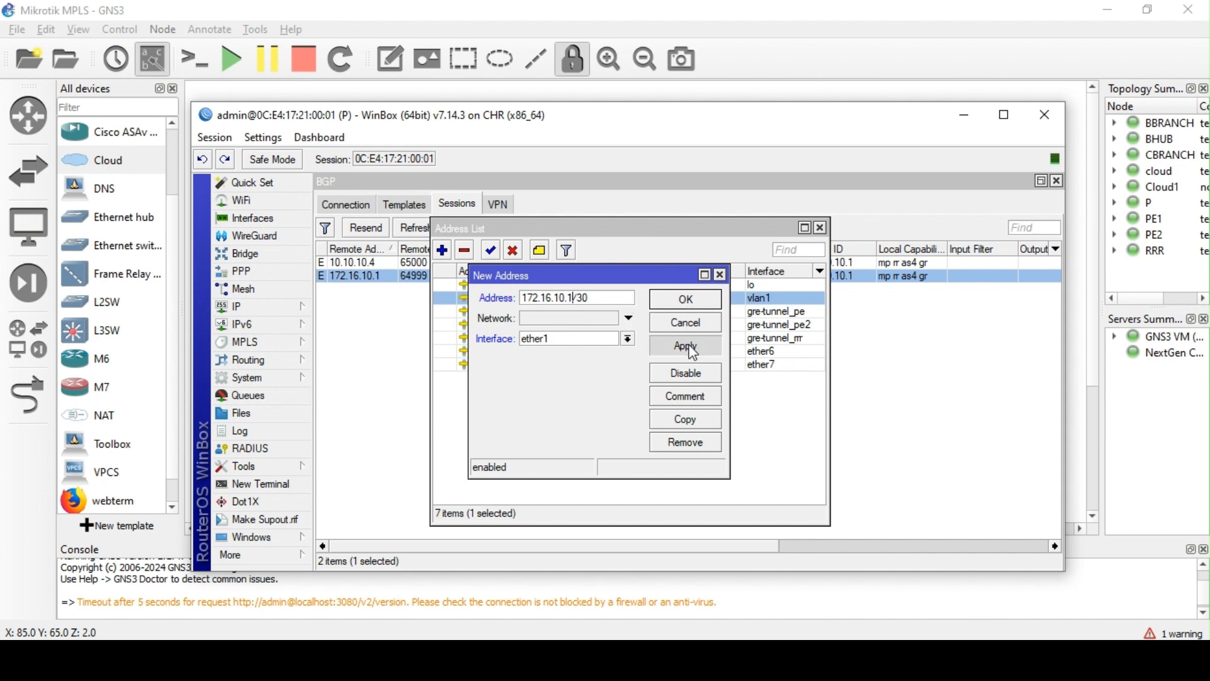
{"action": "left_click", "coordinate": [696, 300]}
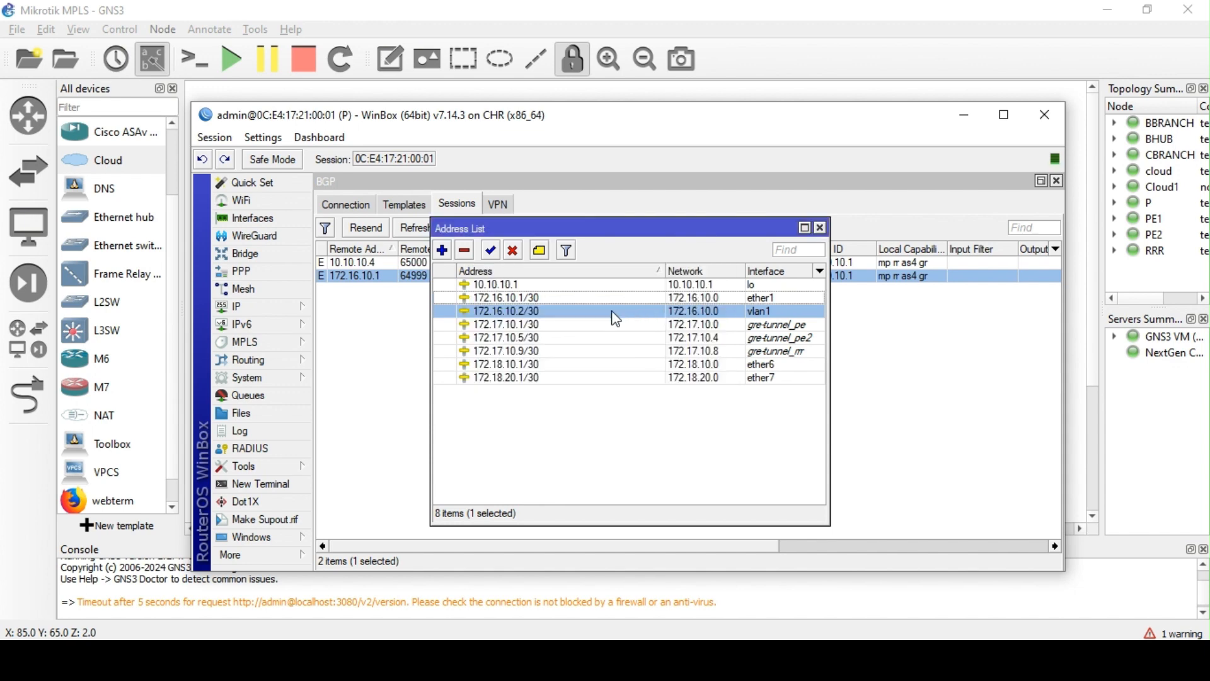
Examine router P's GRE tunnels and the 172.16.10.0/30 routes through vlan1 and ether1 in the route list
{"action": "left_click", "coordinate": [281, 227]}
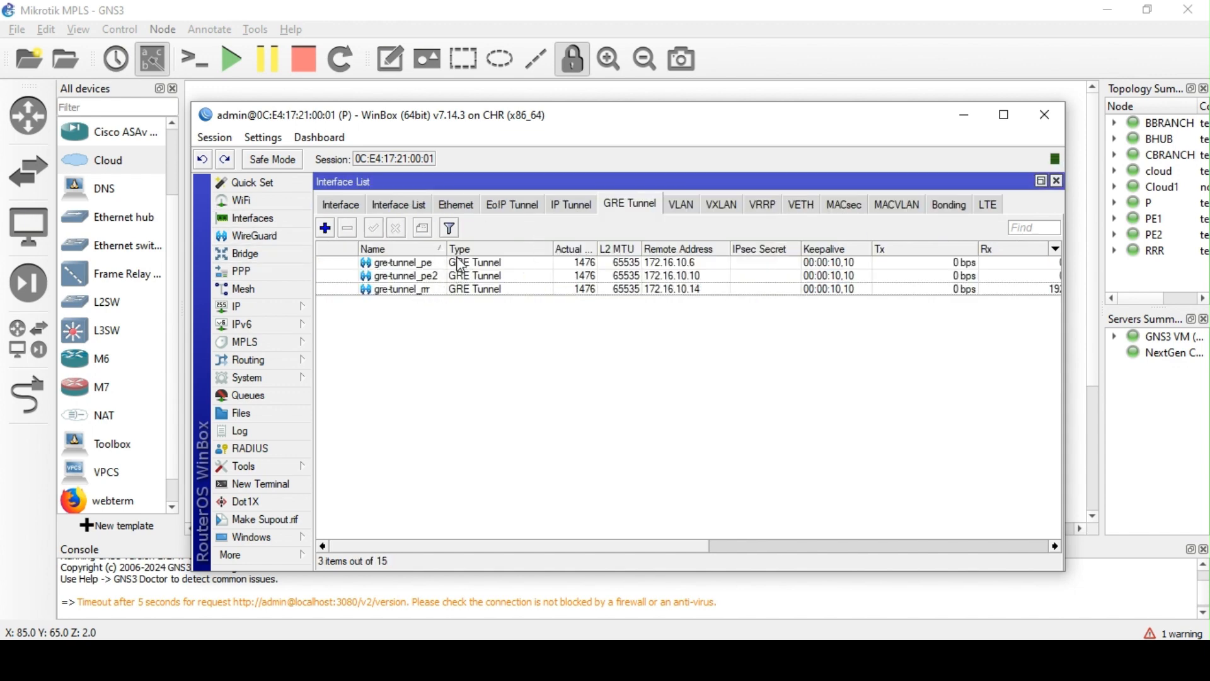
{"action": "left_click", "coordinate": [296, 307]}
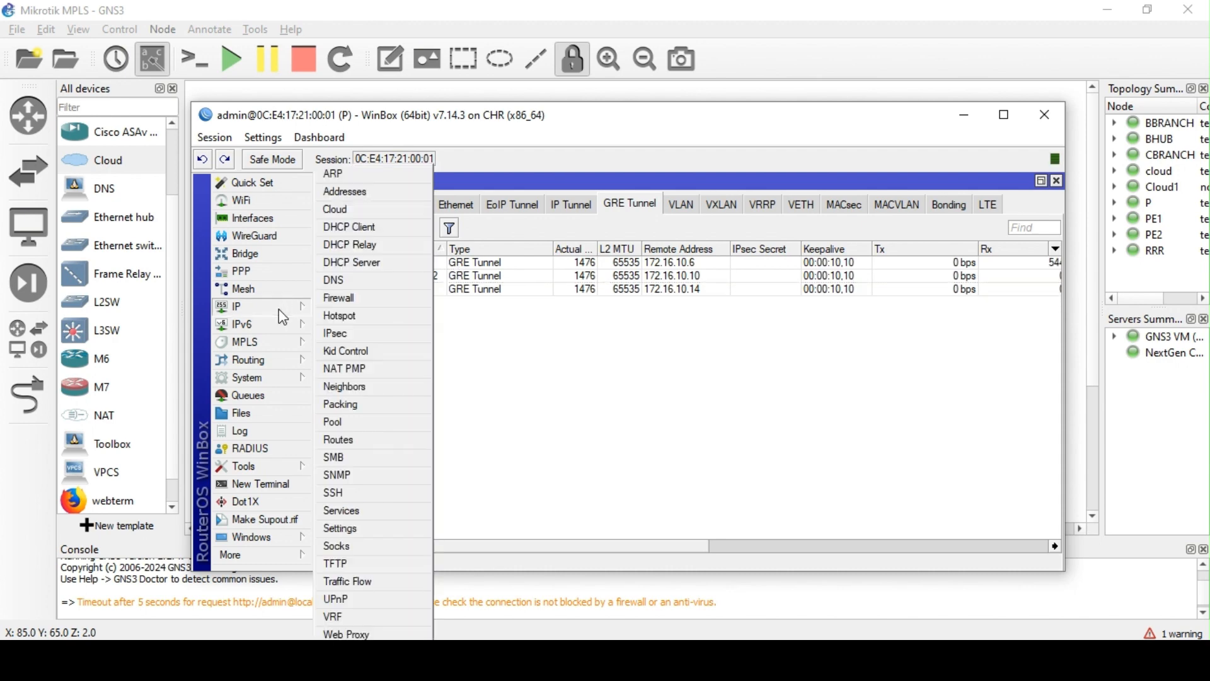
{"action": "left_click", "coordinate": [367, 449]}
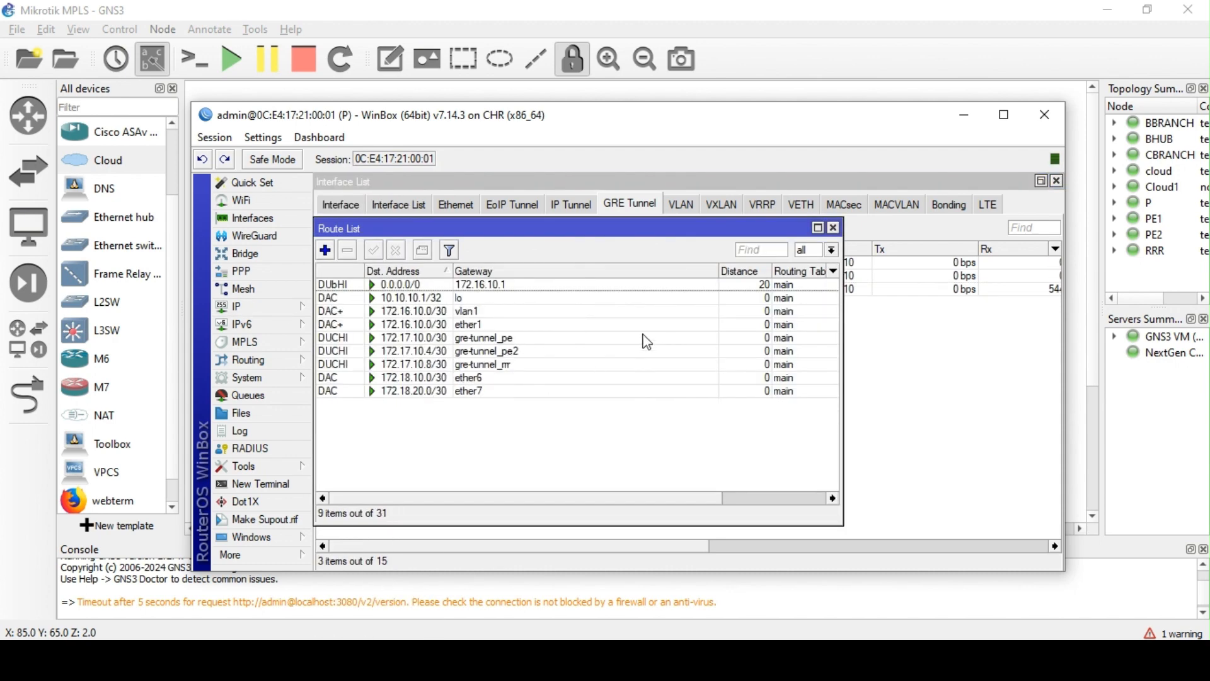
{"action": "left_click", "coordinate": [834, 227]}
{"action": "left_click", "coordinate": [258, 307]}
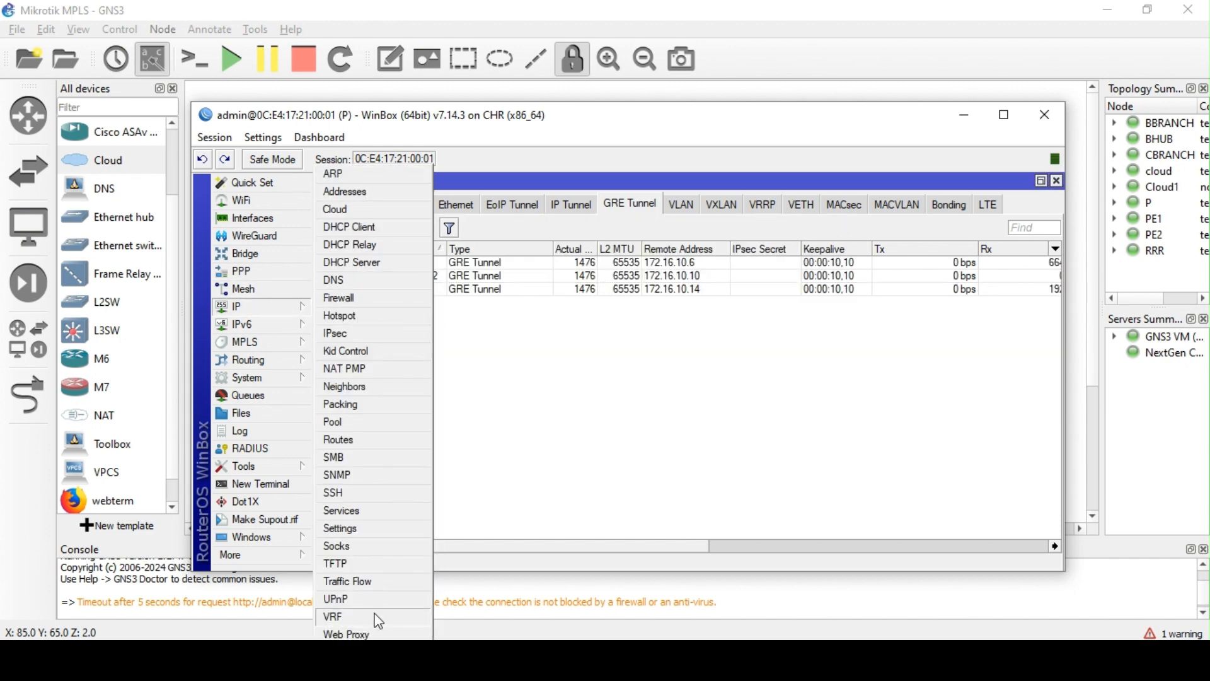
{"action": "left_click", "coordinate": [355, 440]}
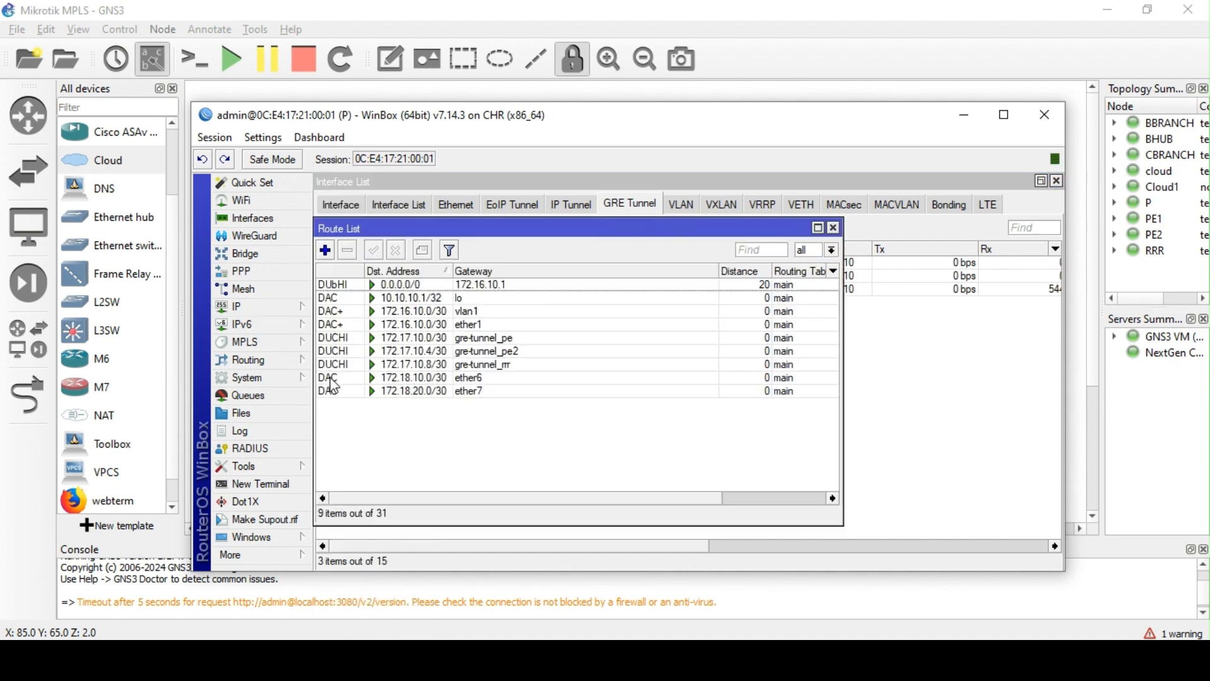
{"action": "left_click", "coordinate": [450, 312]}
{"action": "left_click", "coordinate": [447, 324]}
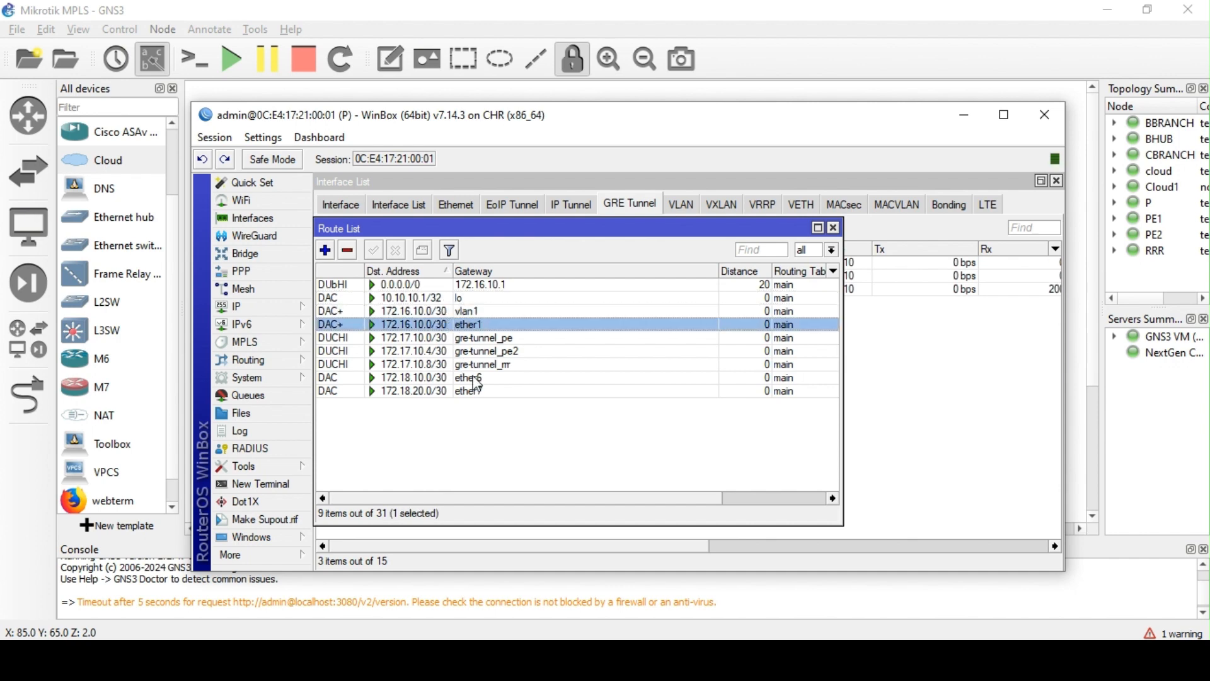
{"action": "left_click", "coordinate": [433, 313]}
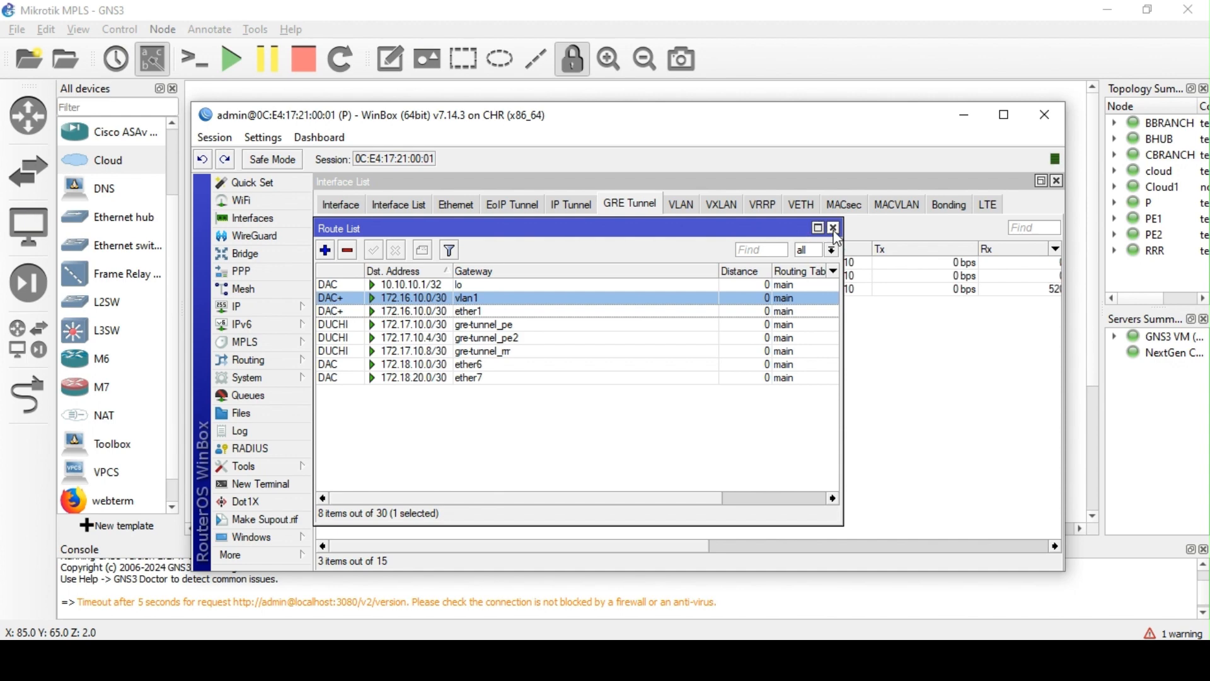
Open the VRF list and examine the route list filtered to the main routing table
{"action": "left_click", "coordinate": [263, 308]}
{"action": "left_click", "coordinate": [367, 621]}
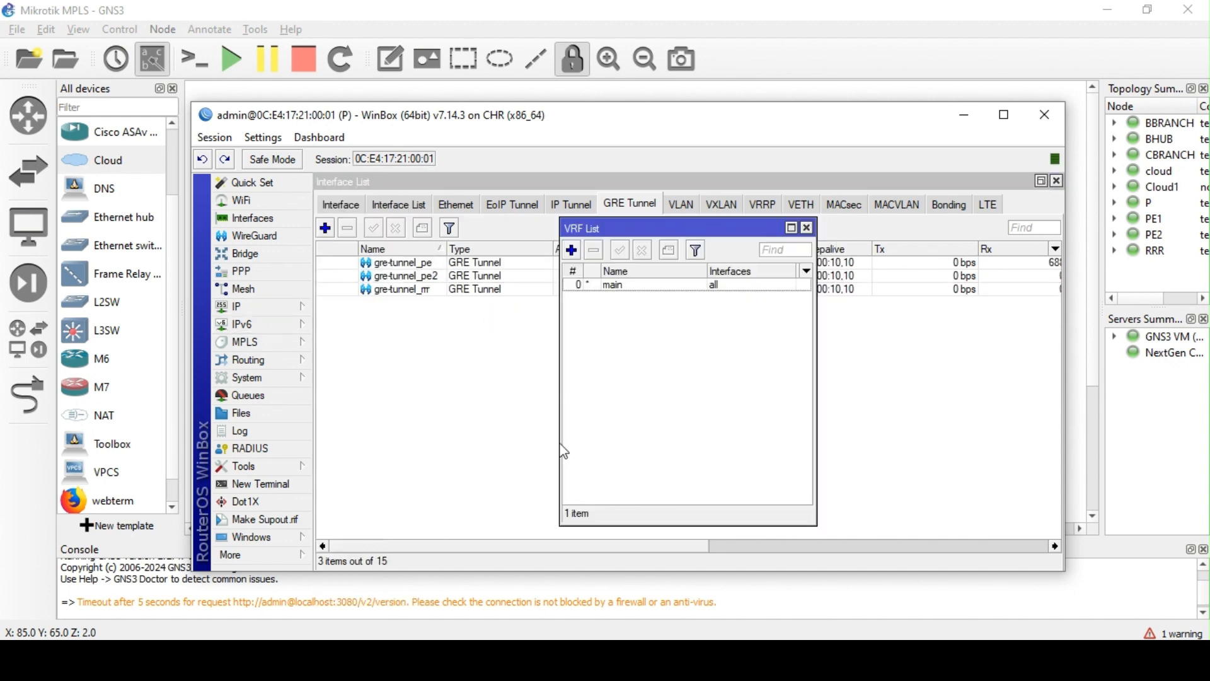
{"action": "left_click", "coordinate": [268, 308]}
{"action": "left_click", "coordinate": [372, 439]}
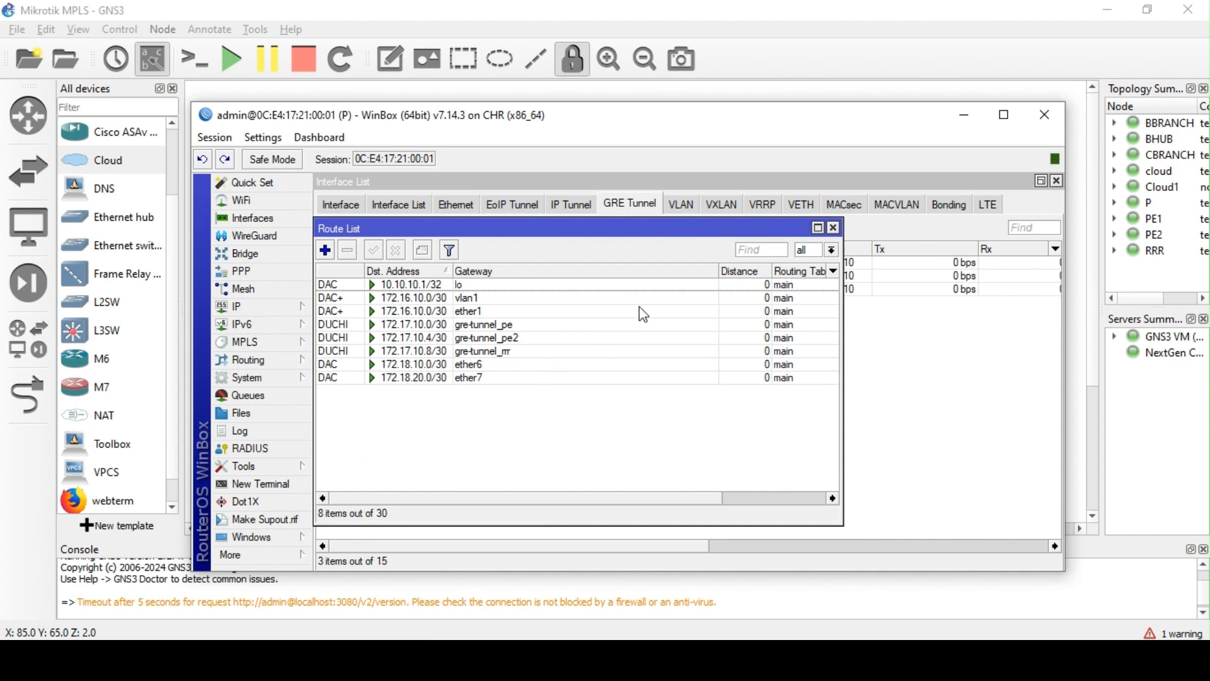
{"action": "left_click", "coordinate": [821, 251]}
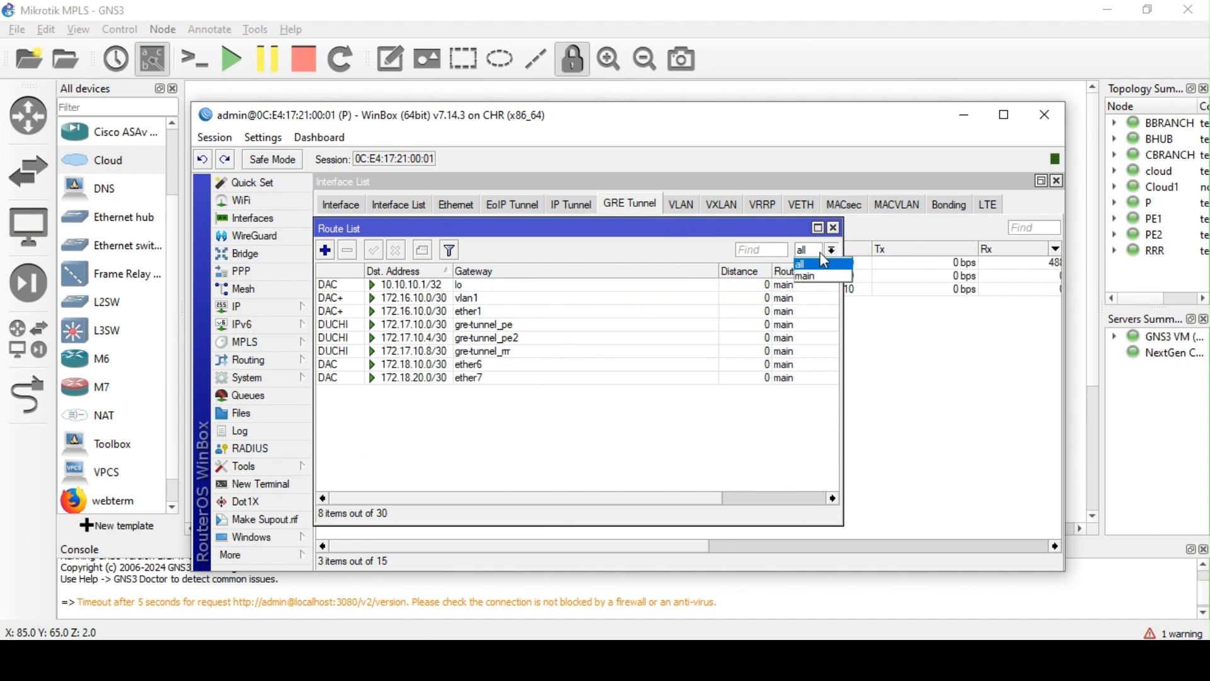
{"action": "left_click", "coordinate": [810, 276]}
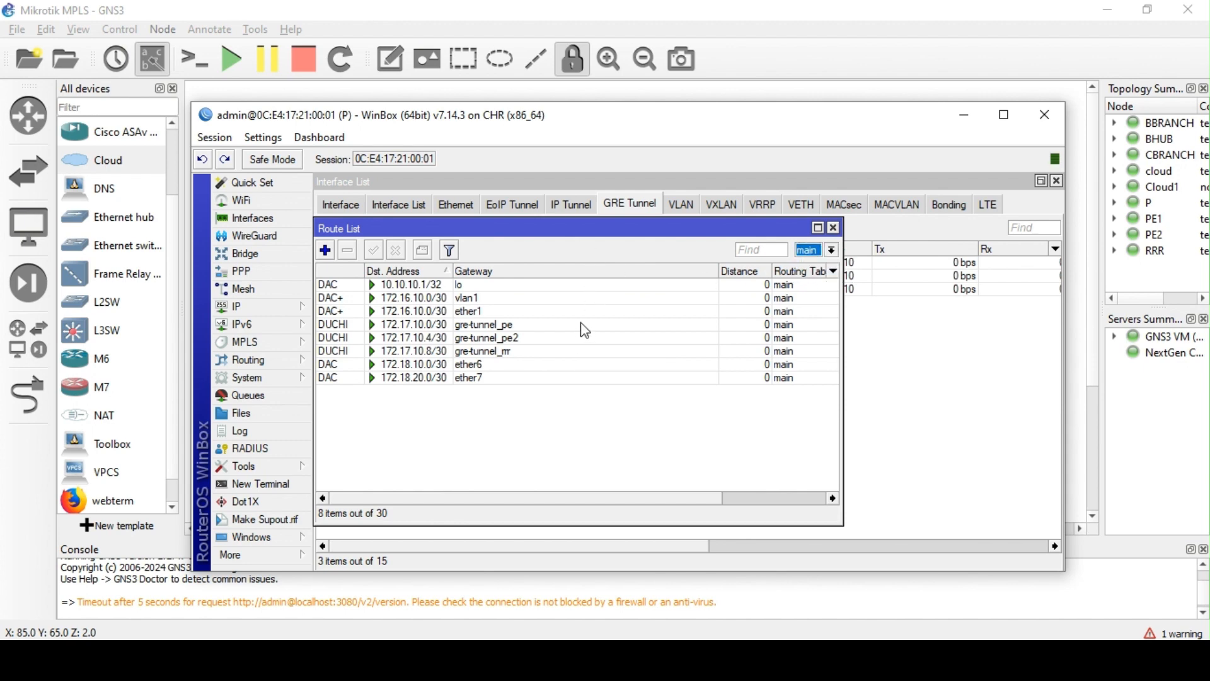
{"action": "left_click", "coordinate": [833, 250]}
{"action": "left_click", "coordinate": [822, 277]}
{"action": "left_click", "coordinate": [453, 314]}
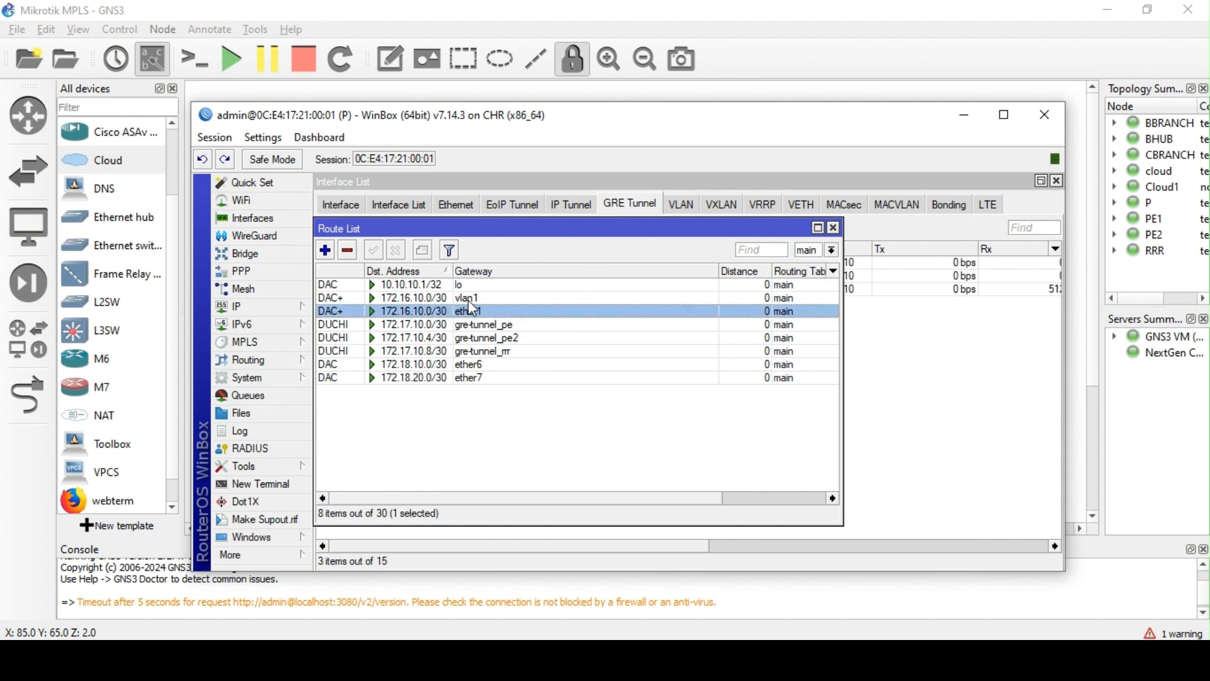
{"action": "left_click", "coordinate": [834, 227]}
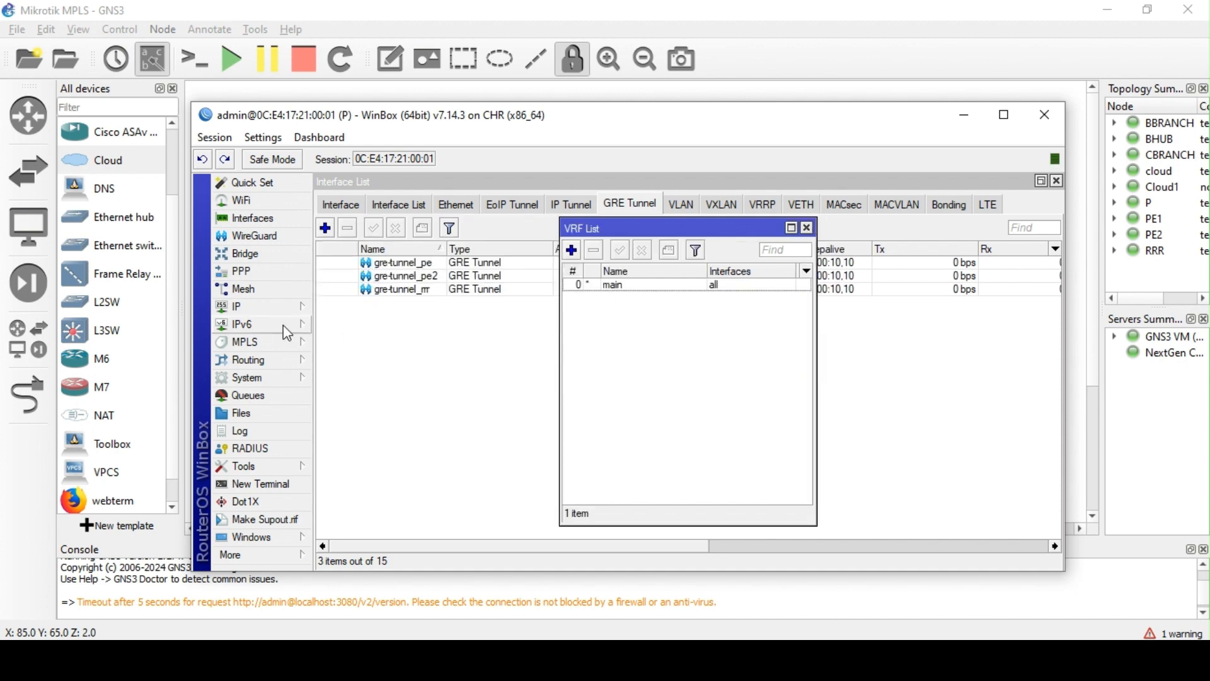
Create a VRF named vrf1 on router P with ether1 as its interface
{"action": "left_click", "coordinate": [572, 250]}
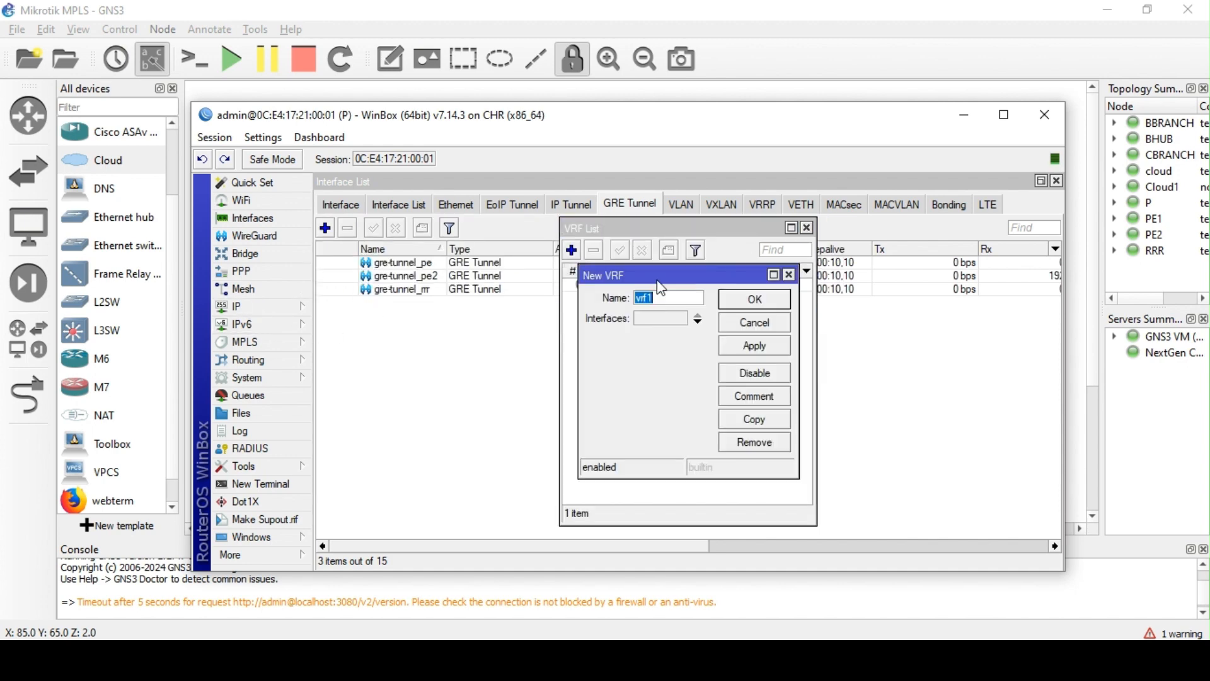
{"action": "left_click", "coordinate": [675, 319]}
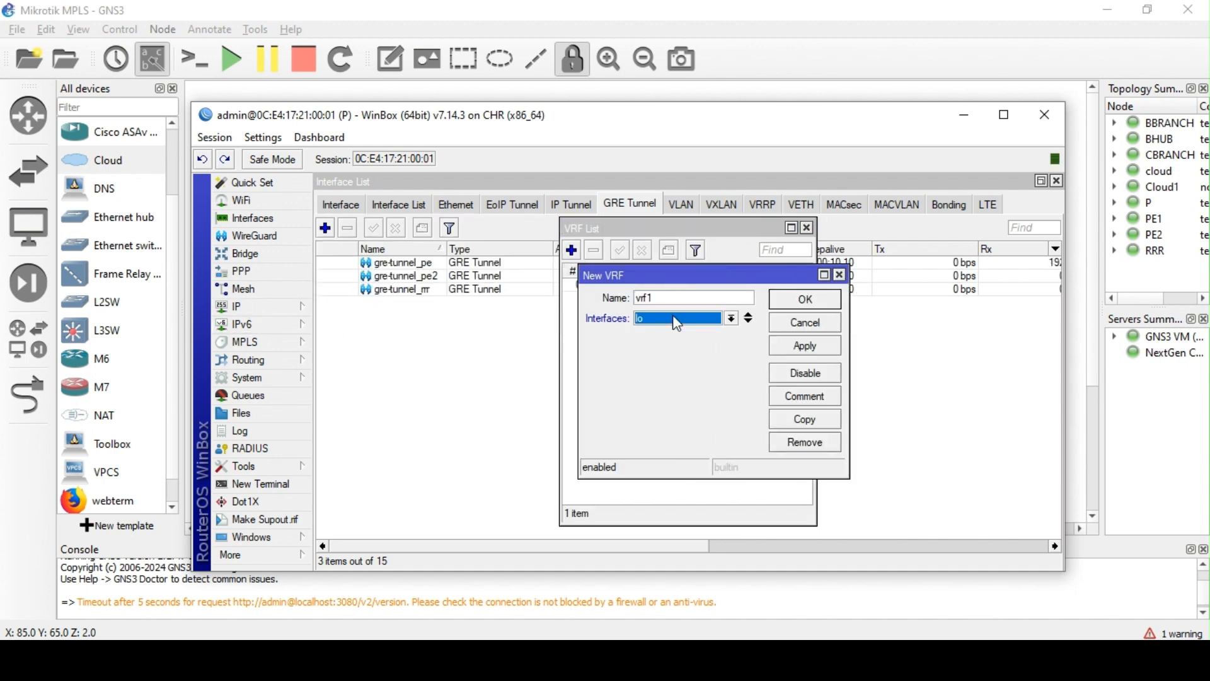
{"action": "left_click", "coordinate": [731, 319]}
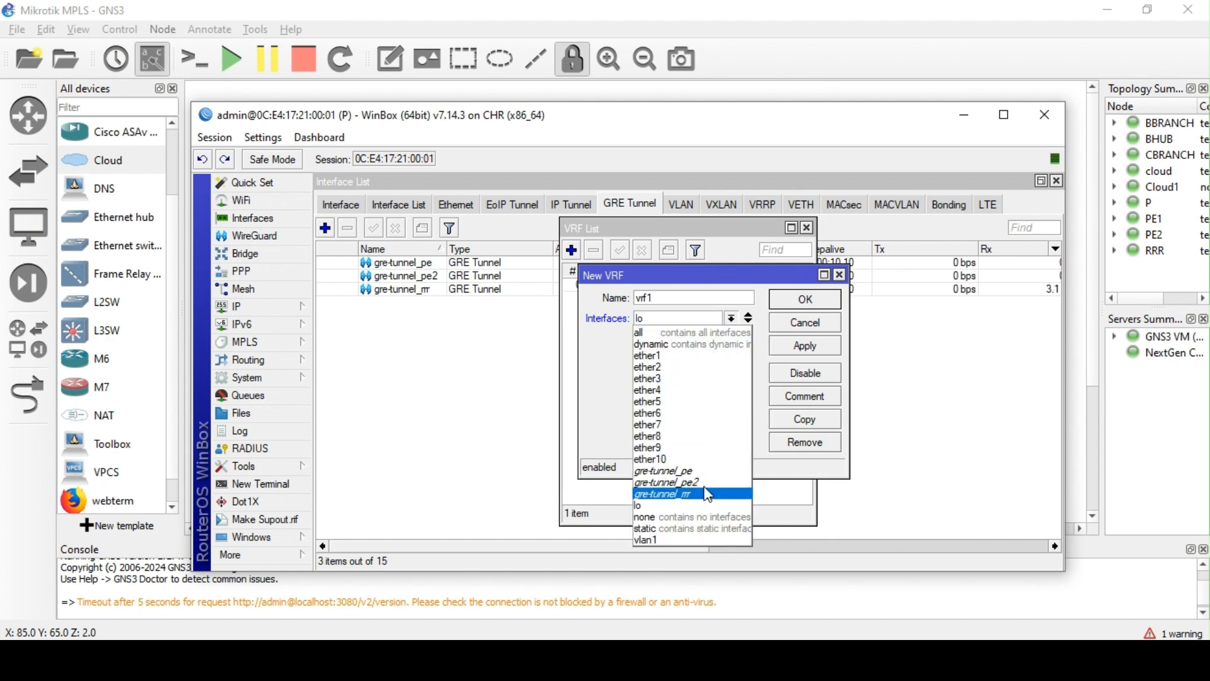
{"action": "left_click", "coordinate": [673, 356]}
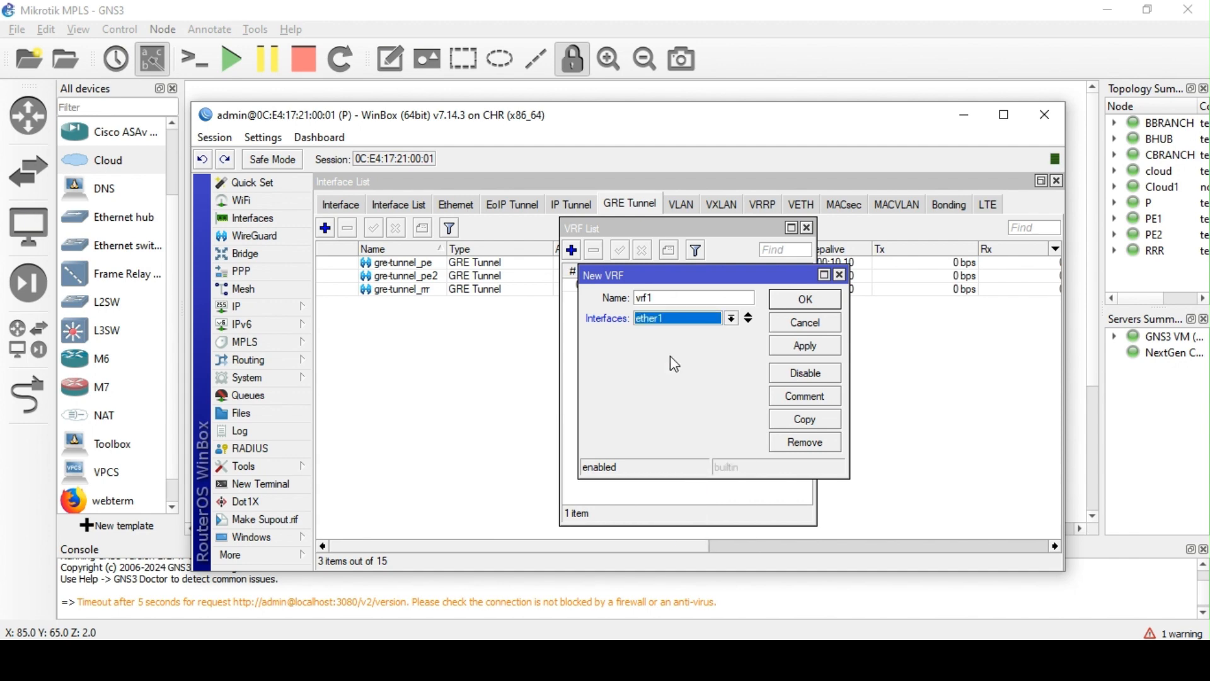
{"action": "double_click", "coordinate": [678, 297]}
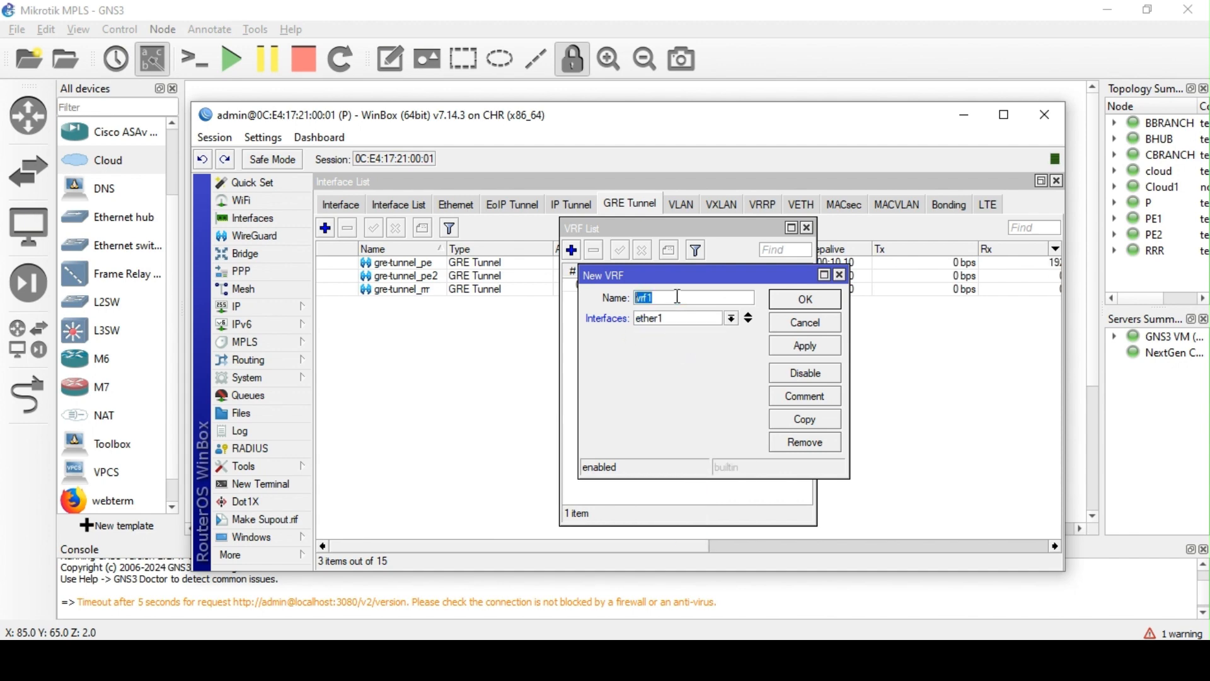
{"action": "key", "text": "Right"}
{"action": "left_click", "coordinate": [678, 296]}
{"action": "left_click", "coordinate": [806, 345]}
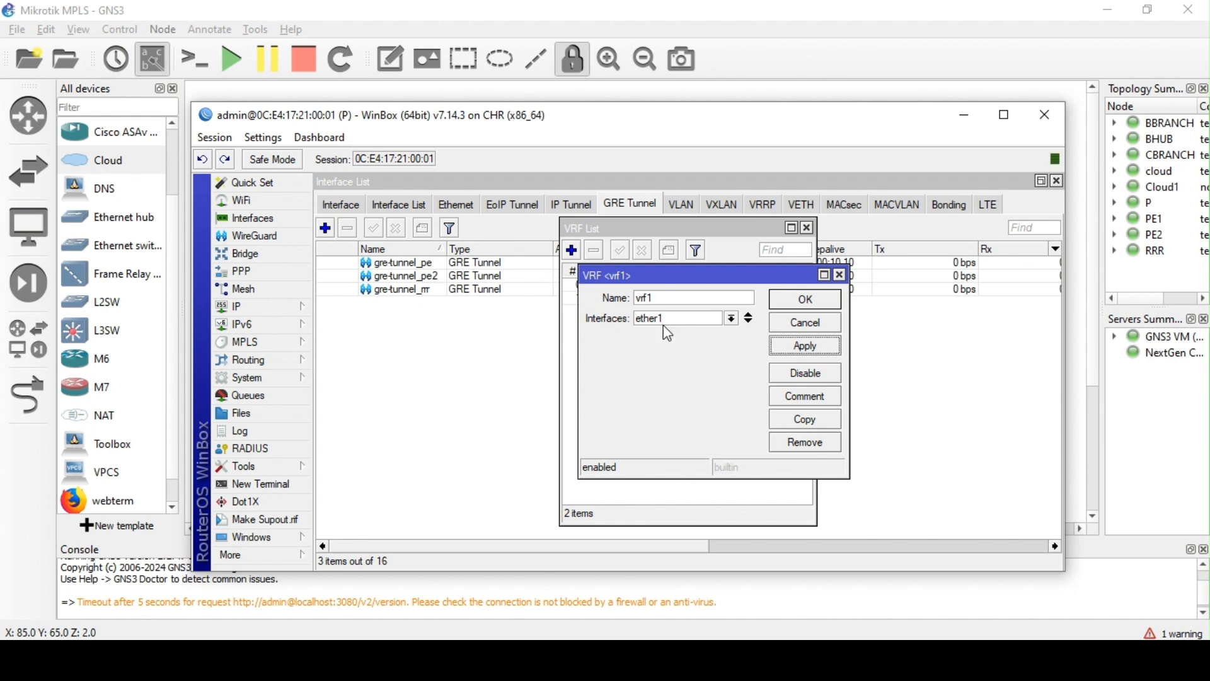
{"action": "left_click", "coordinate": [826, 303]}
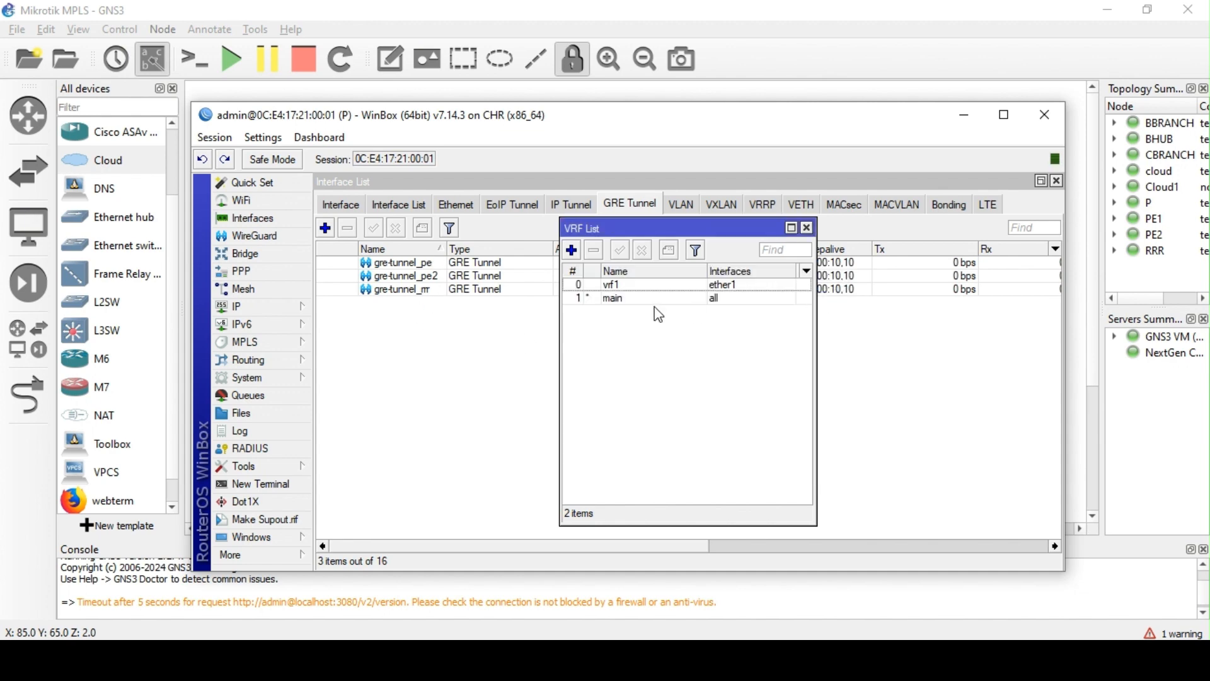
Review the ether1 entry in router P's IP address list and close the list
{"action": "left_click", "coordinate": [255, 309]}
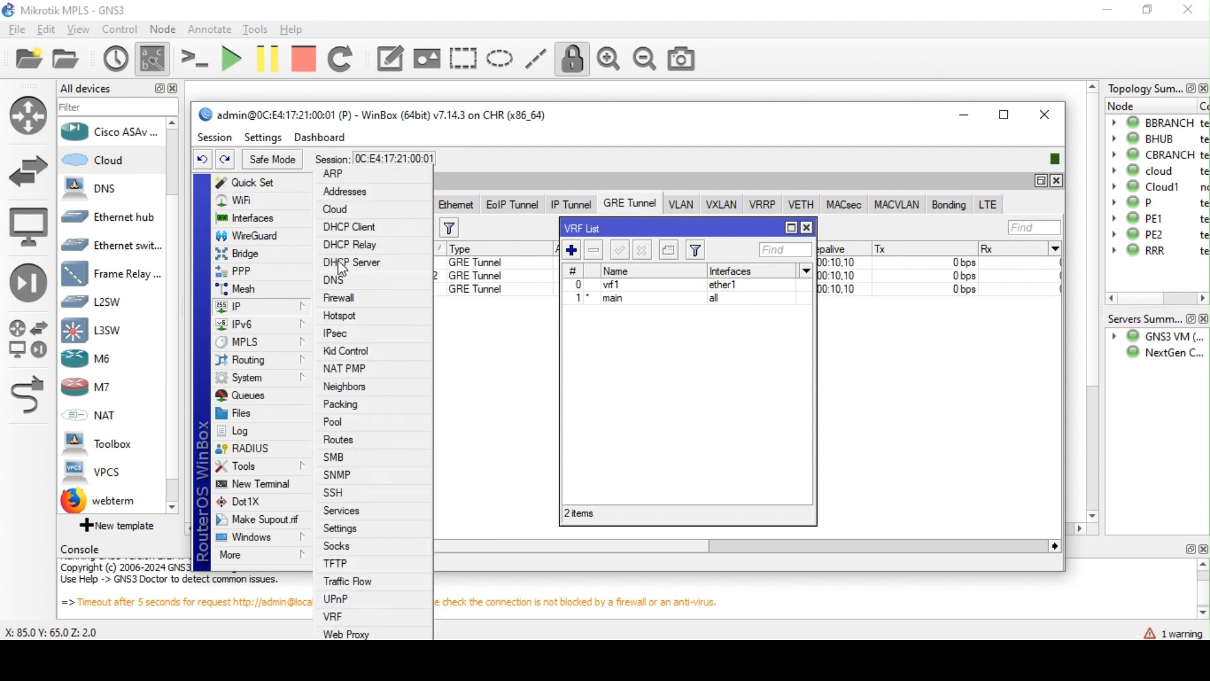
{"action": "left_click", "coordinate": [345, 191]}
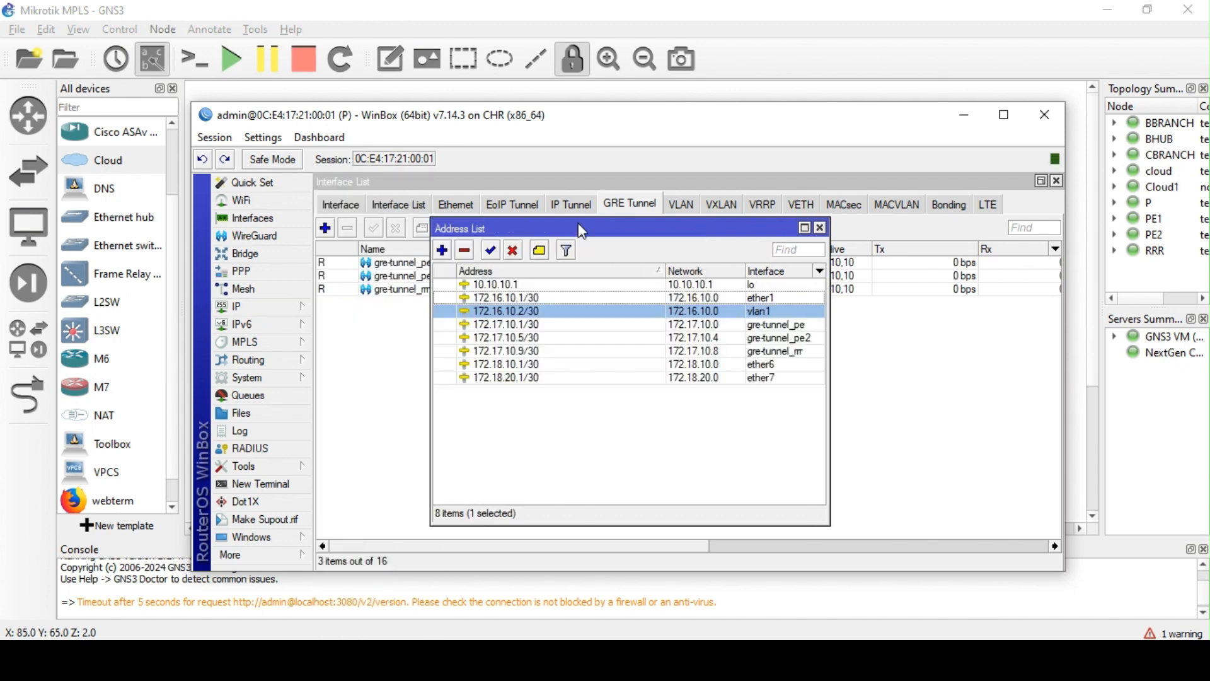
{"action": "left_click", "coordinate": [542, 297]}
{"action": "left_click_drag", "start_coordinate": [632, 235], "coordinate": [822, 255]}
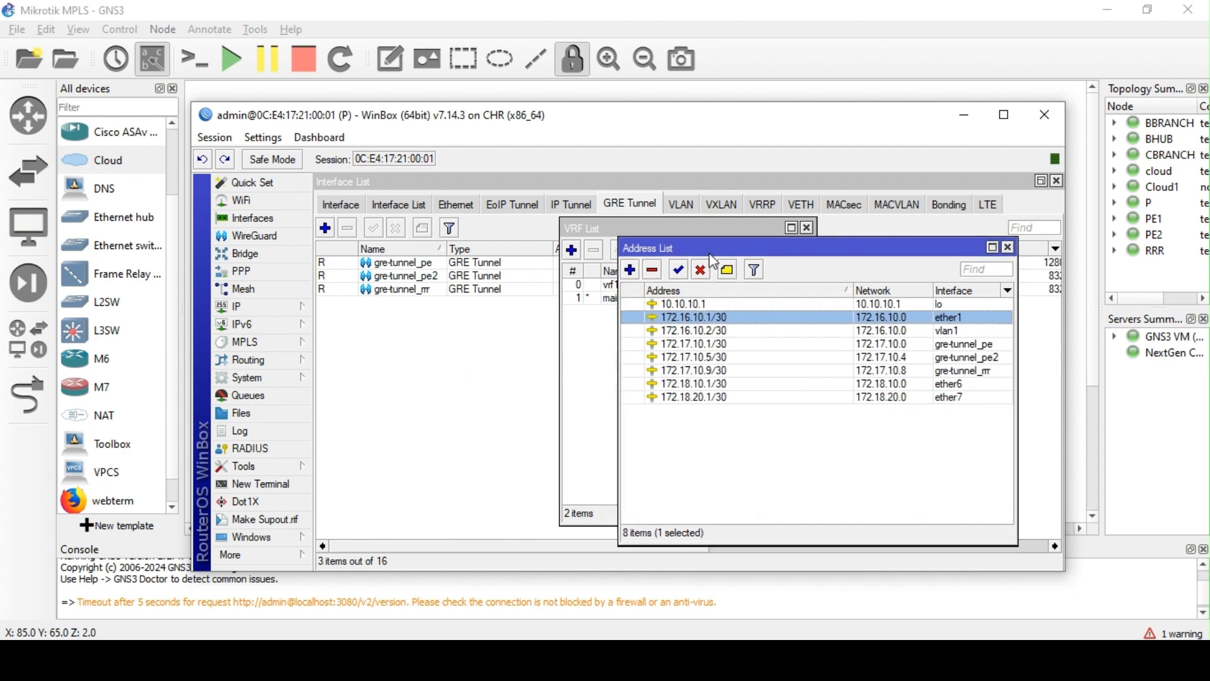
{"action": "left_click", "coordinate": [1009, 247]}
Filter router P's route list to the vrf1 table and inspect its ether1 route
{"action": "left_click", "coordinate": [252, 307]}
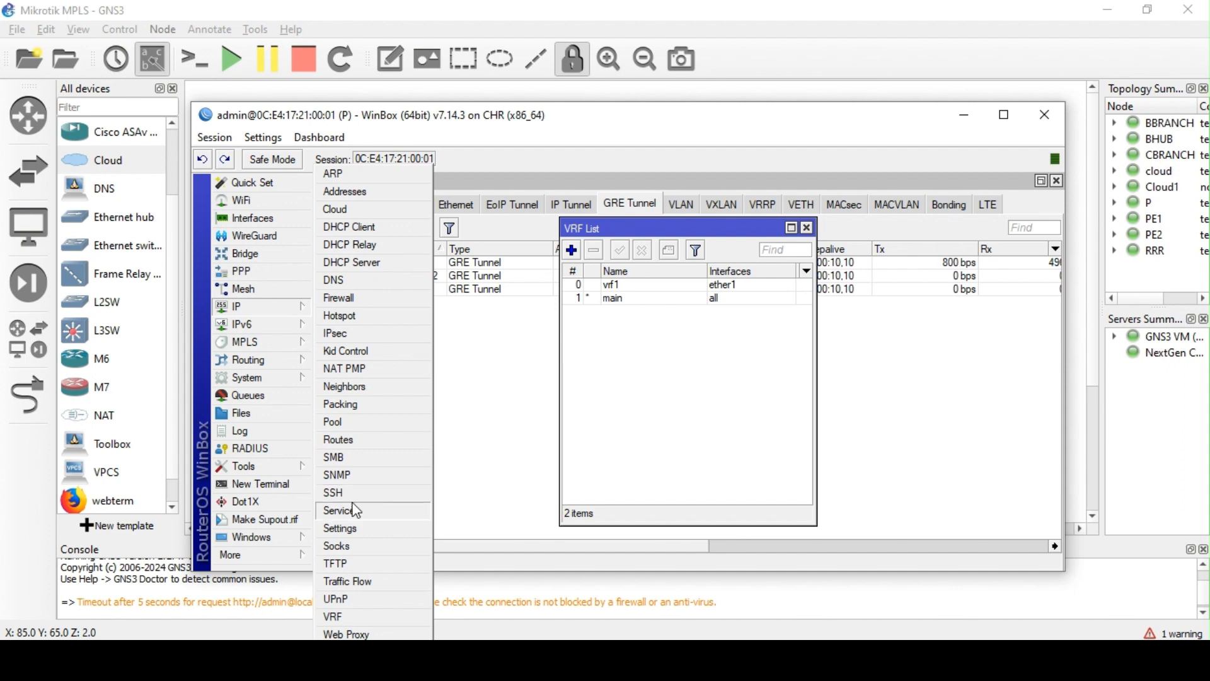
{"action": "left_click", "coordinate": [352, 441]}
{"action": "left_click", "coordinate": [832, 250]}
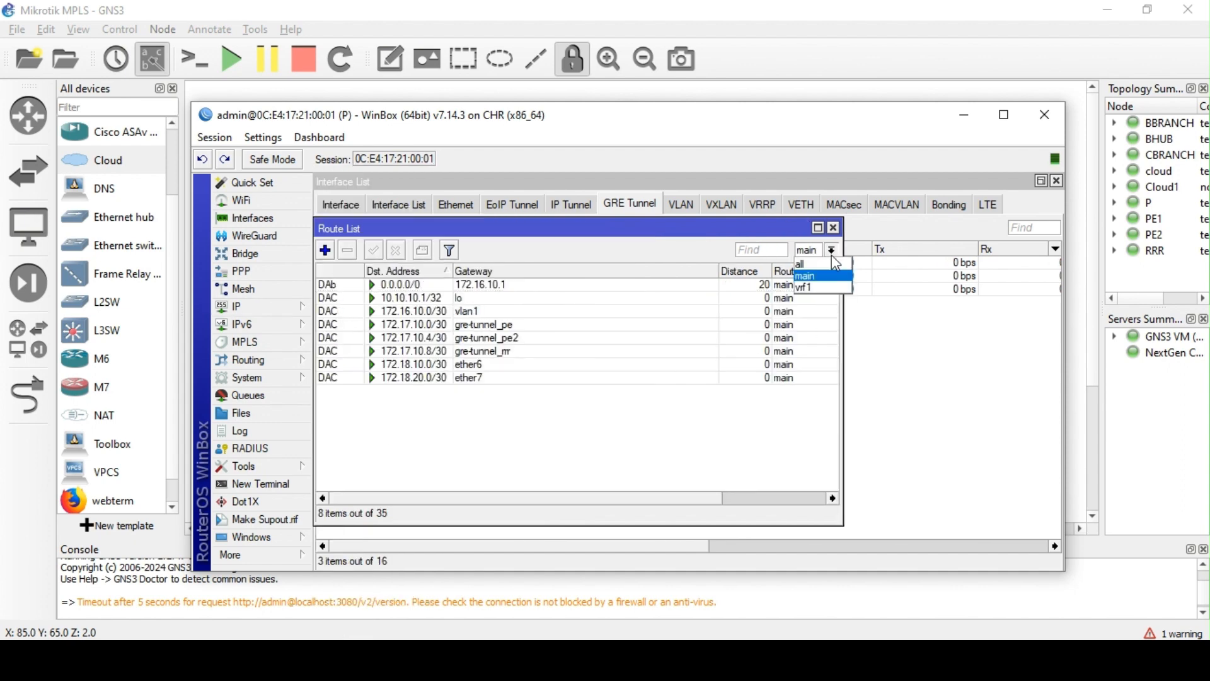
{"action": "left_click", "coordinate": [822, 288]}
{"action": "left_click", "coordinate": [483, 287]}
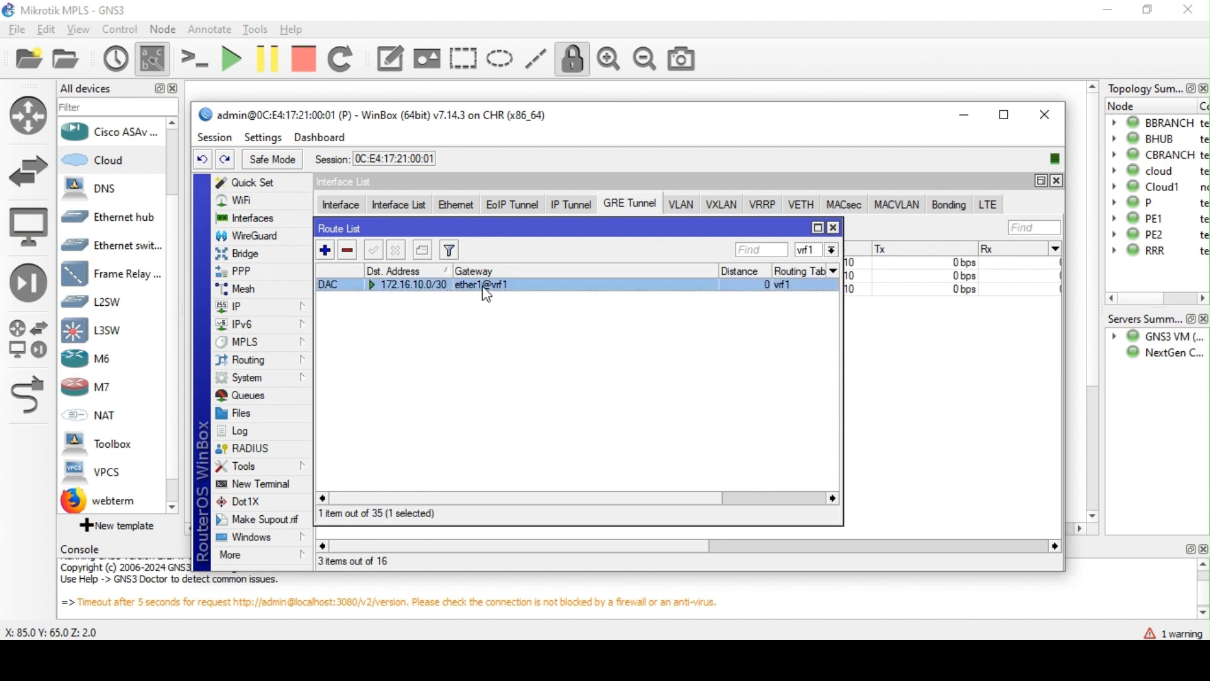
Close router P's route list and VRF list and move its window aside
{"action": "left_click", "coordinate": [834, 227]}
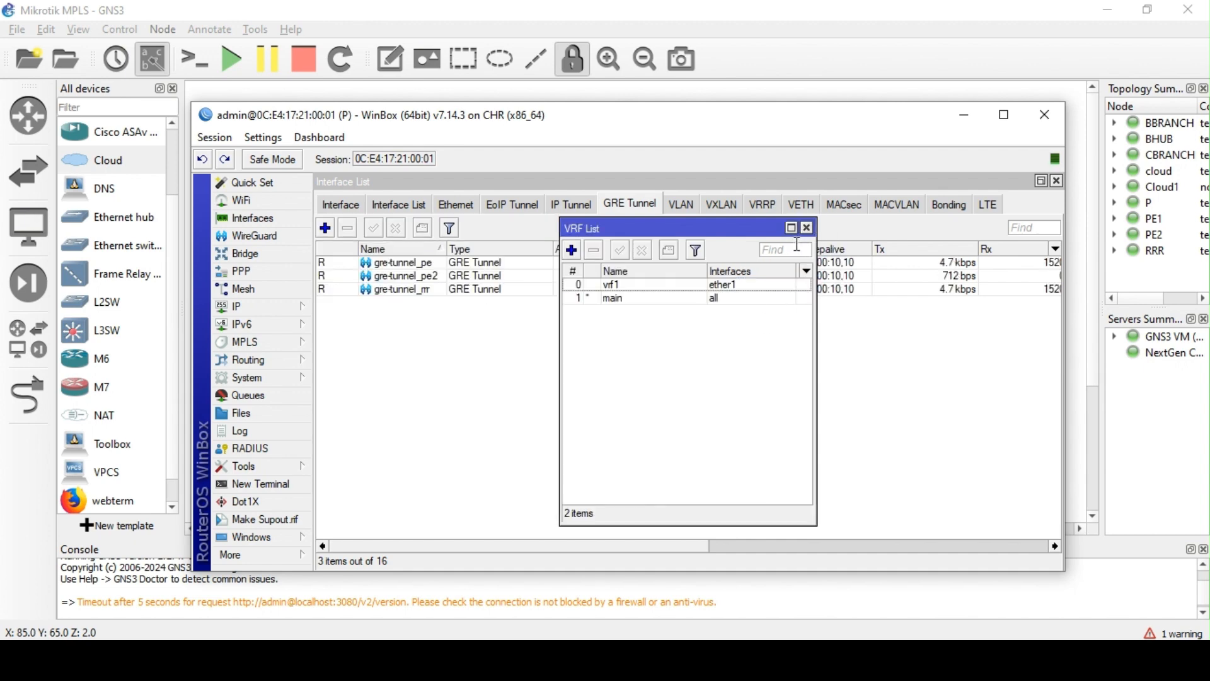
{"action": "left_click", "coordinate": [808, 228]}
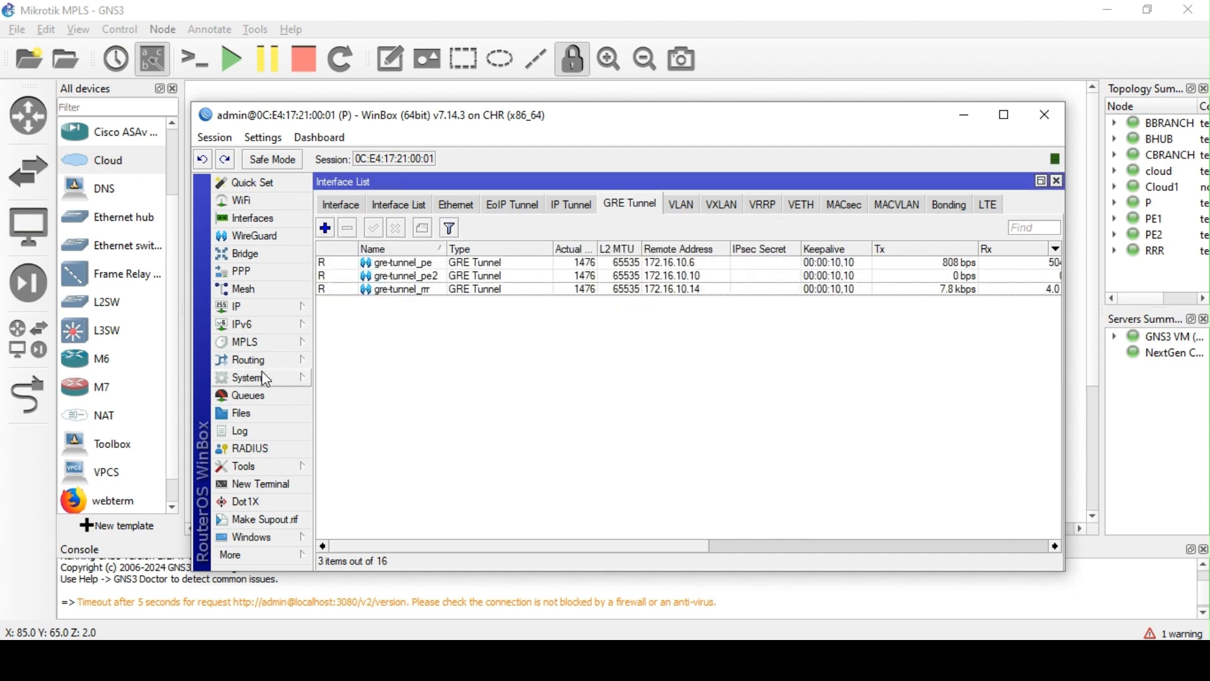
{"action": "left_click_drag", "start_coordinate": [652, 124], "coordinate": [580, 96]}
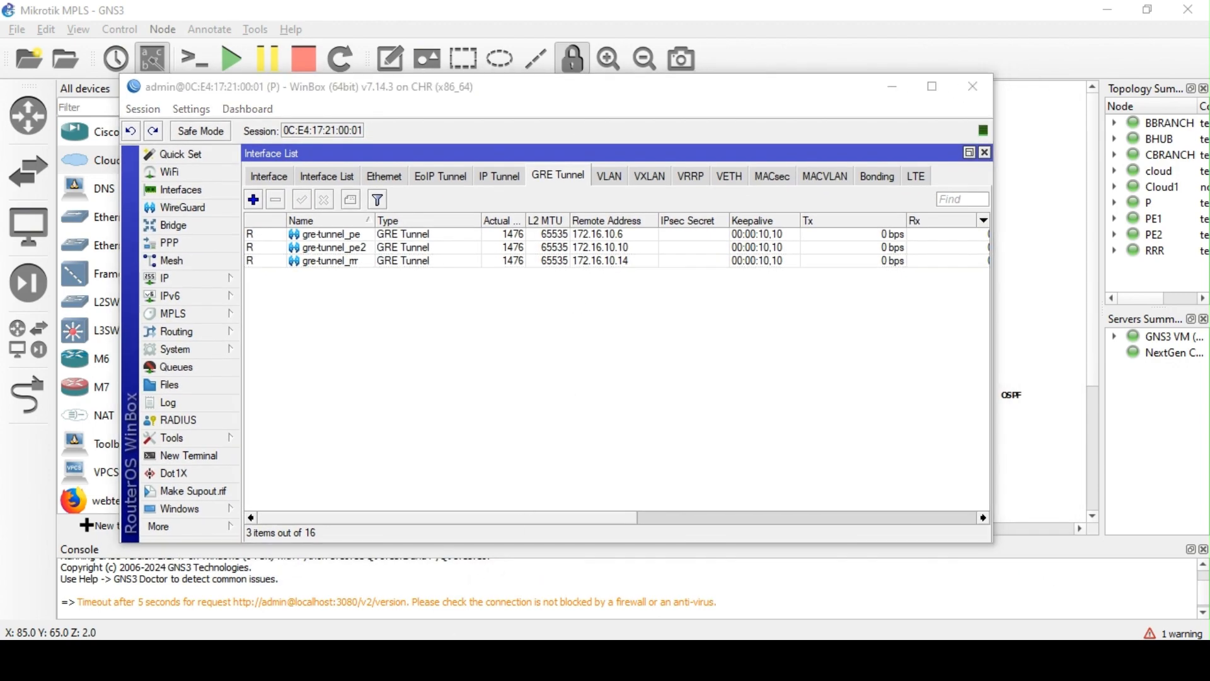
Switch to router PE1 and create a VRF named vrf1 with ether1 as its interface
{"action": "mouse_move", "coordinate": [410, 659]}
{"action": "left_click", "coordinate": [460, 589]}
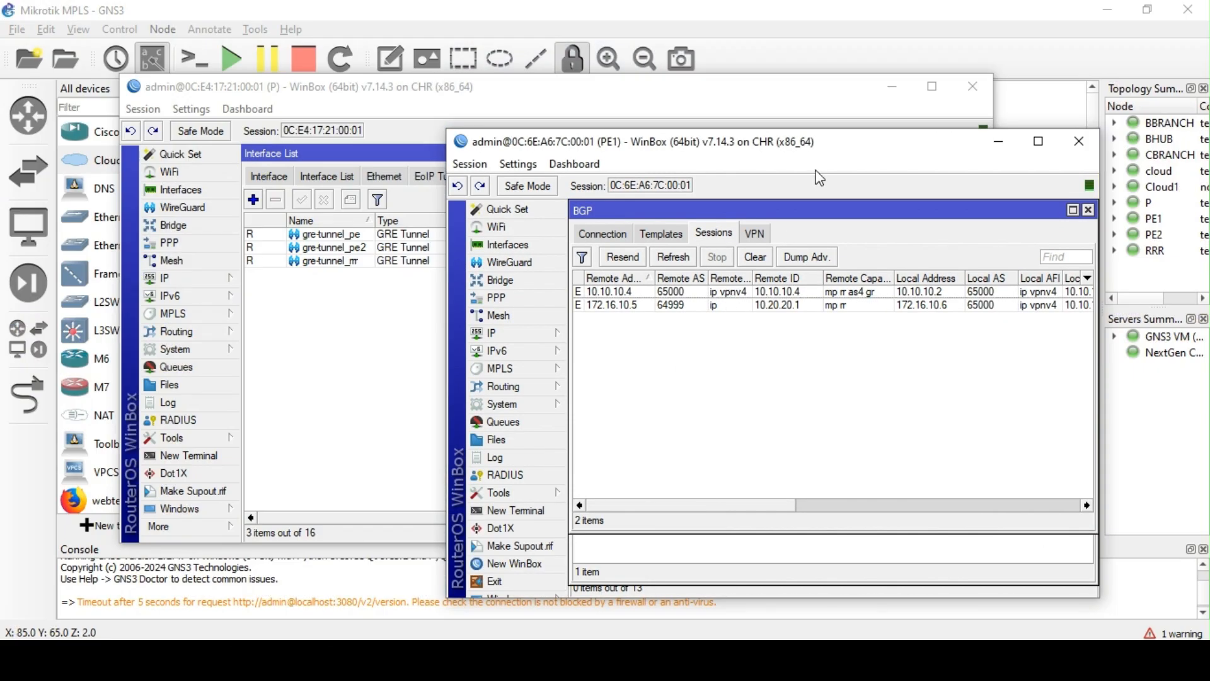
{"action": "left_click_drag", "start_coordinate": [796, 147], "coordinate": [812, 105]}
{"action": "left_click", "coordinate": [510, 291]}
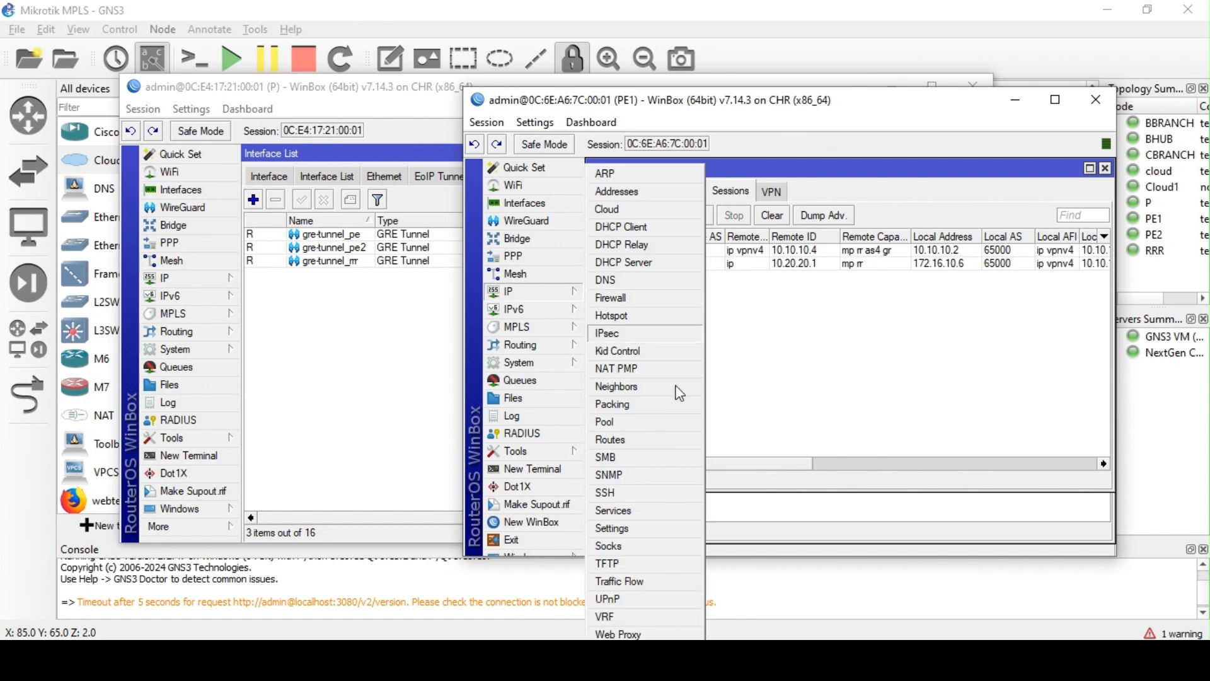
{"action": "left_click", "coordinate": [630, 620]}
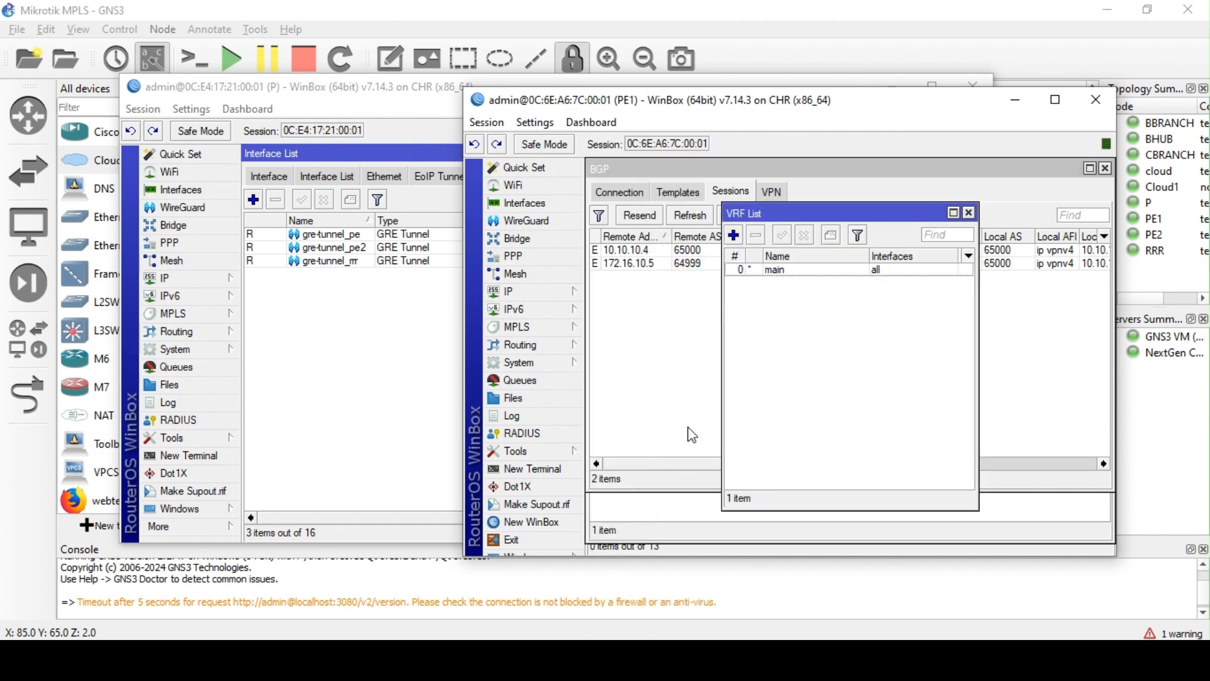
{"action": "left_click", "coordinate": [734, 235]}
{"action": "left_click", "coordinate": [824, 303]}
{"action": "left_click", "coordinate": [824, 302]}
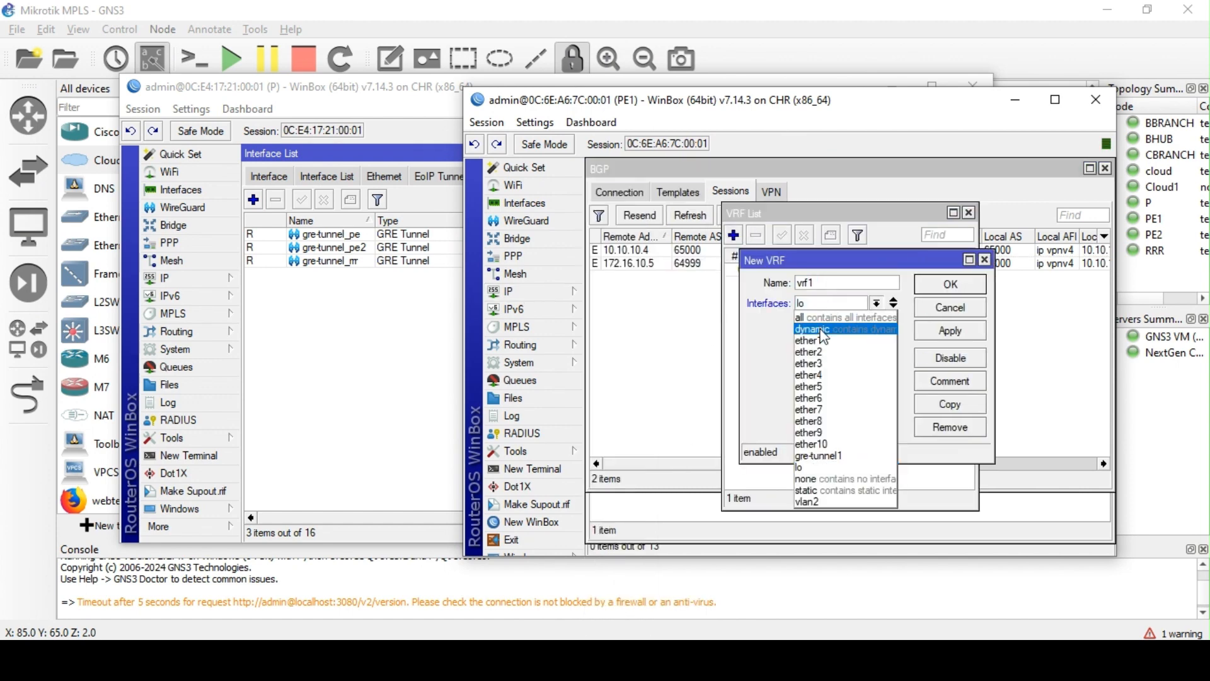
{"action": "left_click", "coordinate": [809, 341]}
{"action": "left_click", "coordinate": [950, 284]}
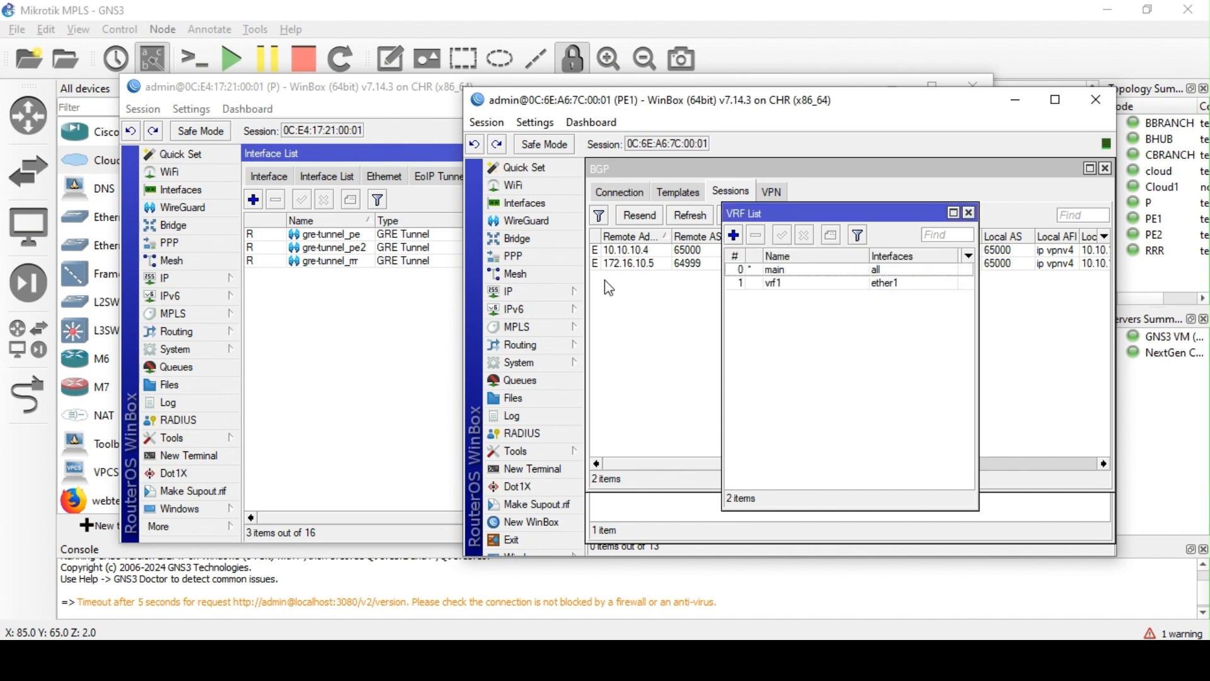
Add the IP address 172.16.10.6/30 on interface ether1 in PE1's address list
{"action": "left_click", "coordinate": [526, 297]}
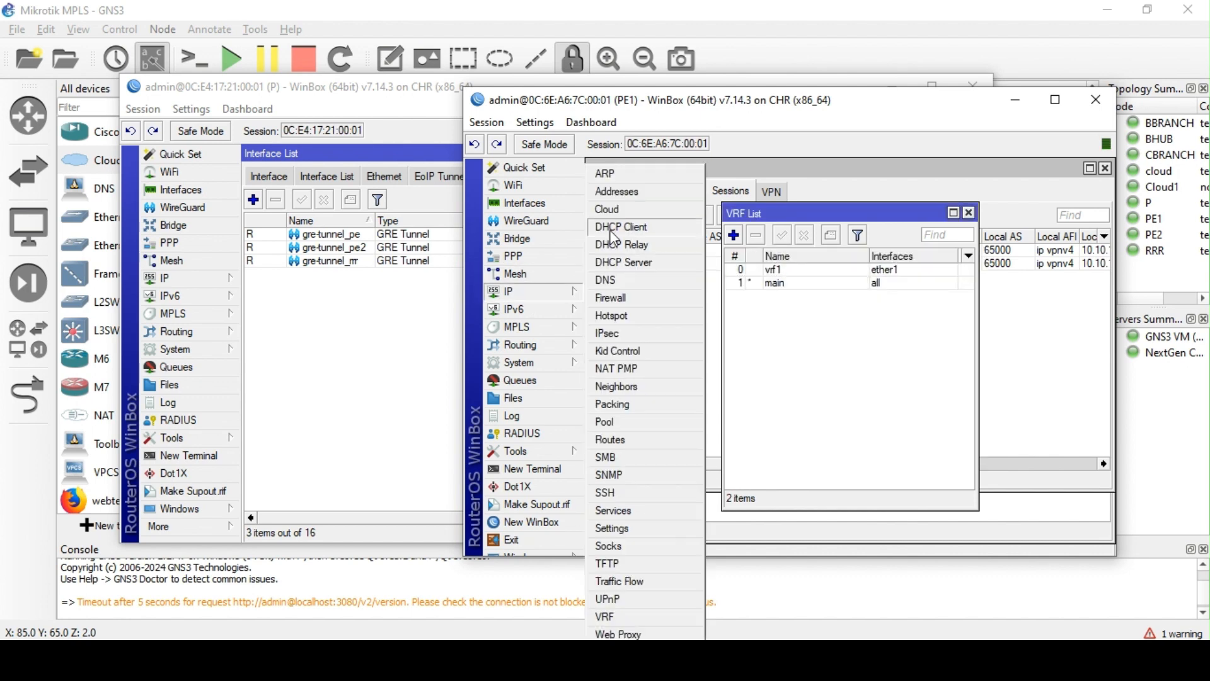
{"action": "left_click", "coordinate": [637, 196]}
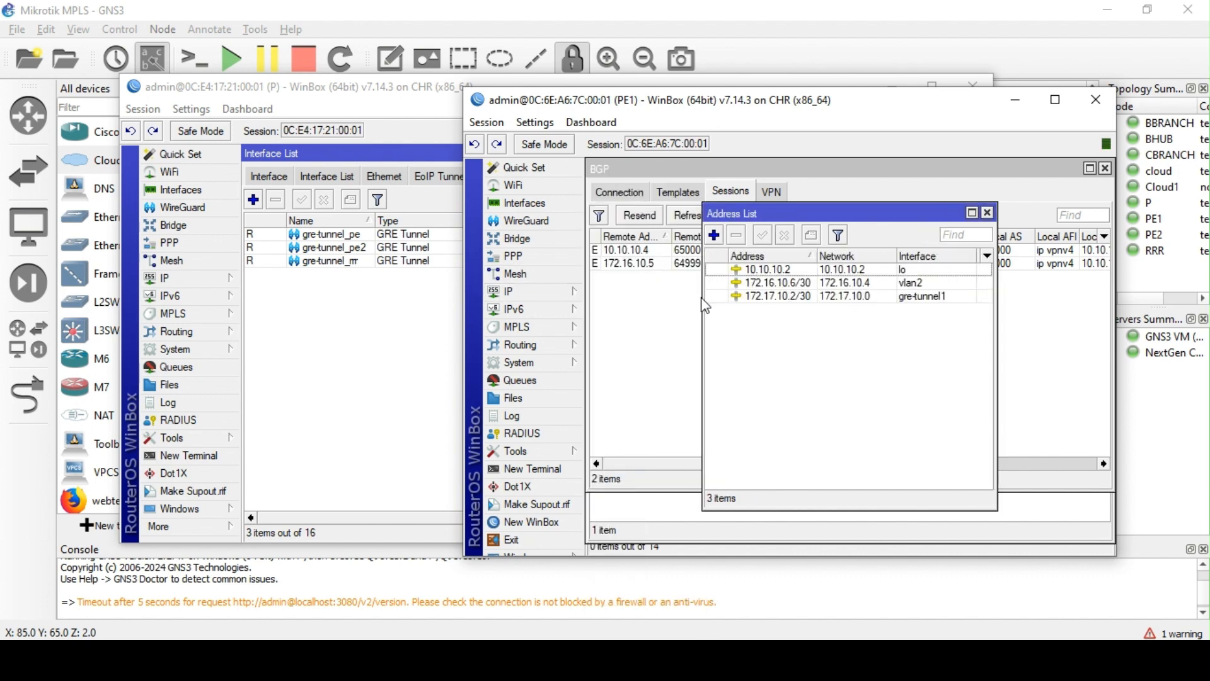
{"action": "left_click_drag", "start_coordinate": [703, 297], "coordinate": [639, 293]}
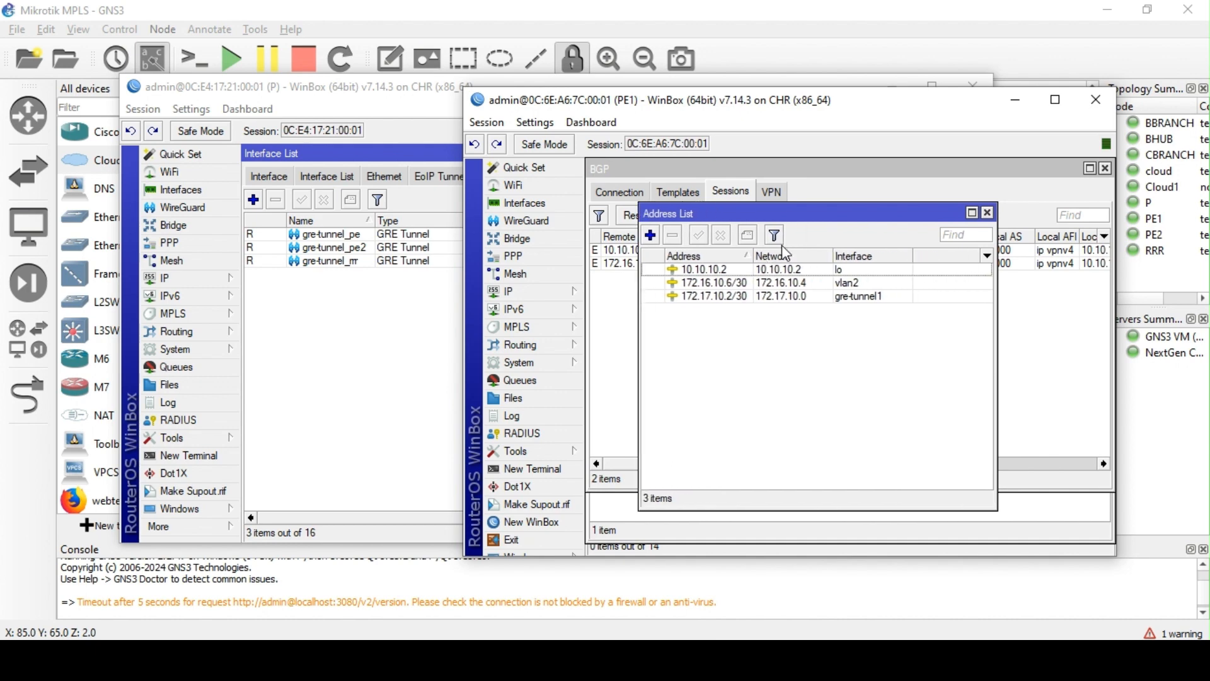
{"action": "left_click_drag", "start_coordinate": [754, 255], "coordinate": [765, 254]}
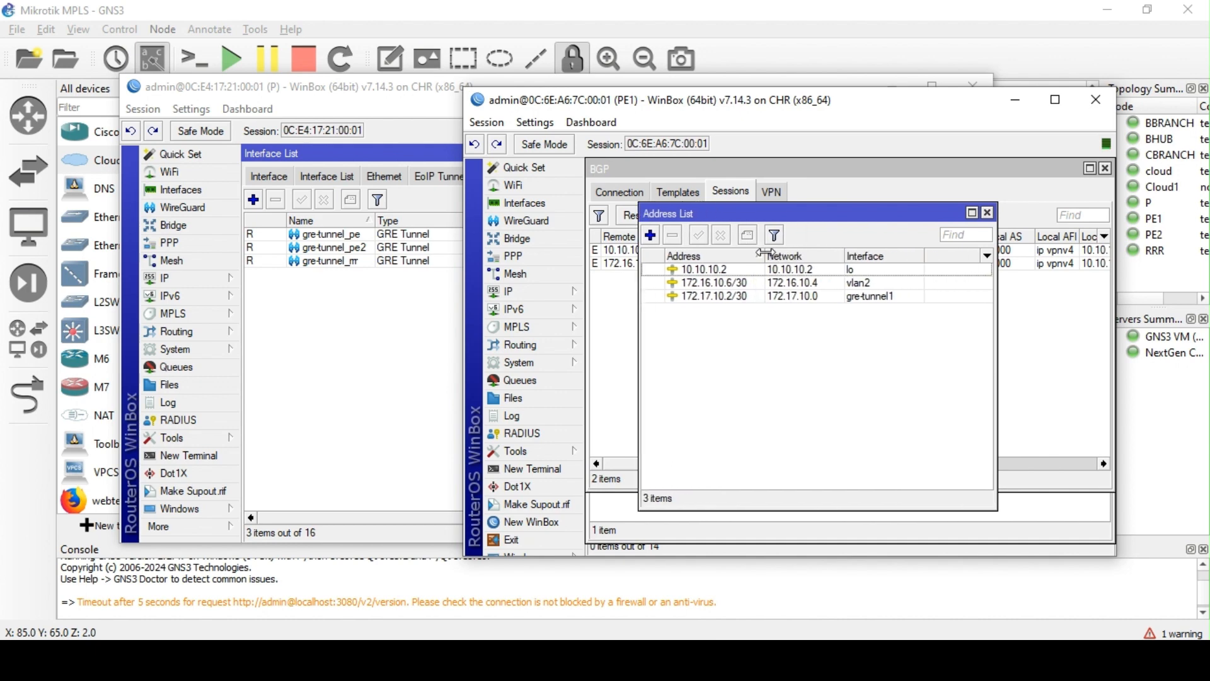
{"action": "left_click", "coordinate": [650, 235]}
{"action": "left_click", "coordinate": [889, 325]}
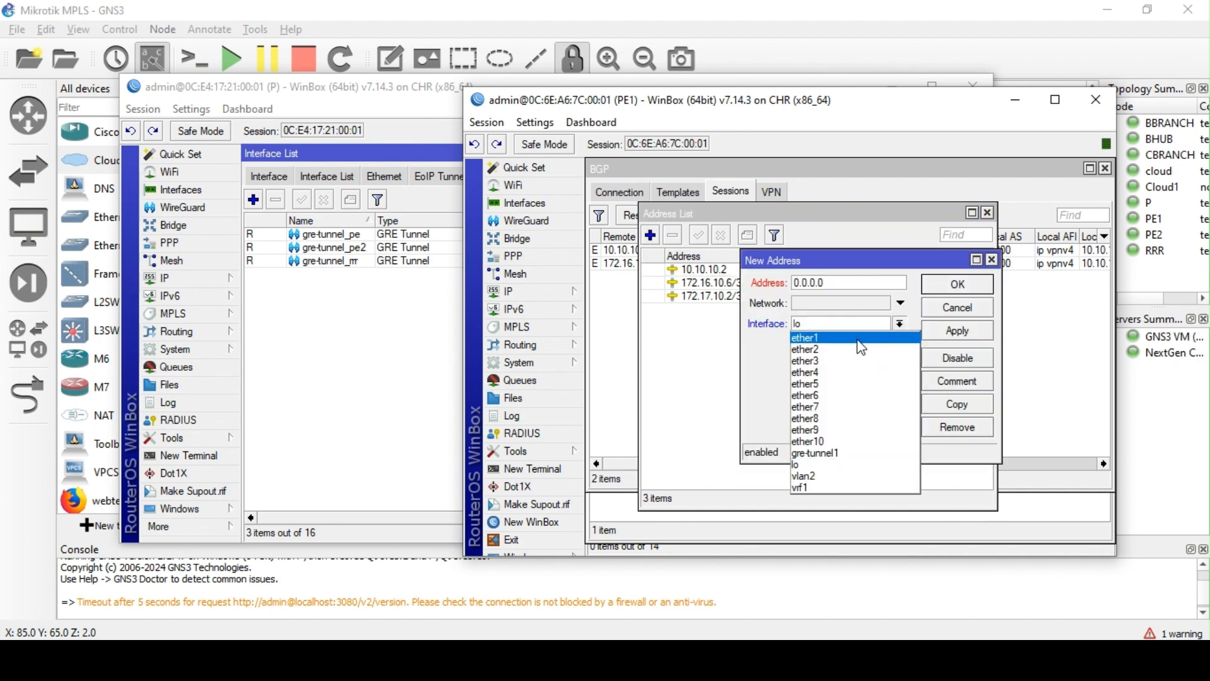
{"action": "left_click", "coordinate": [859, 345]}
{"action": "left_click", "coordinate": [757, 287]}
{"action": "type", "text": "172."}
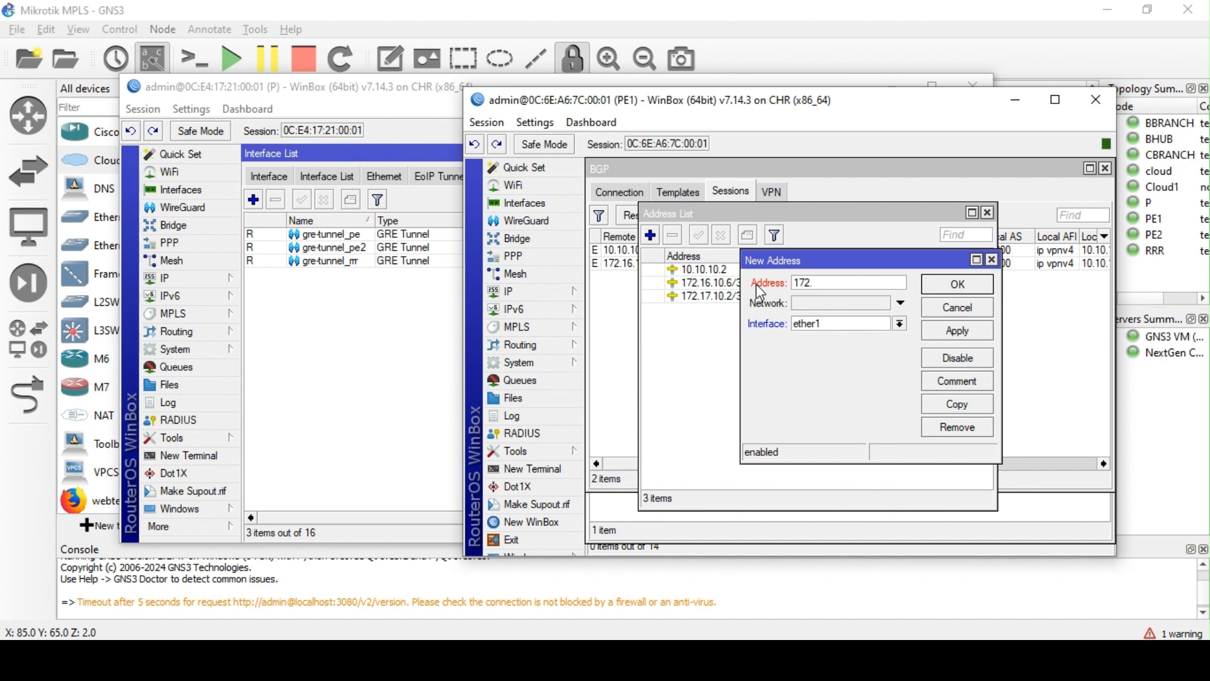
{"action": "type", "text": "16.10.6"}
{"action": "left_click_drag", "start_coordinate": [789, 261], "coordinate": [720, 329]}
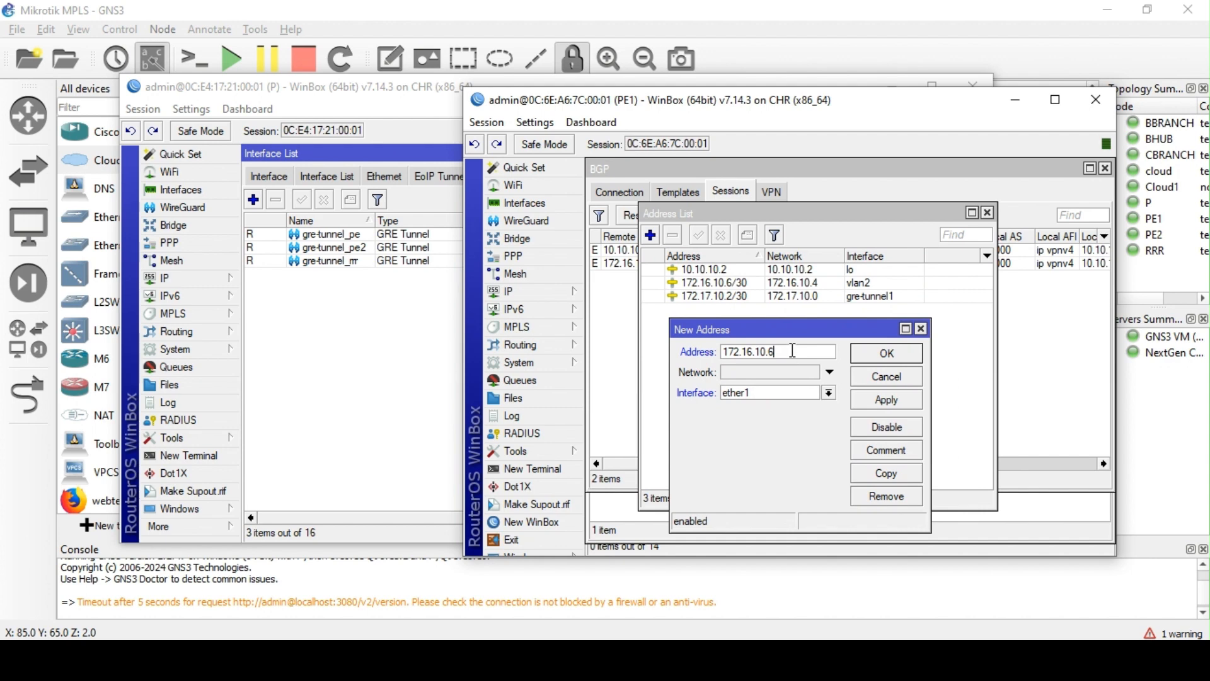
{"action": "type", "text": "/30"}
{"action": "left_click", "coordinate": [902, 400]}
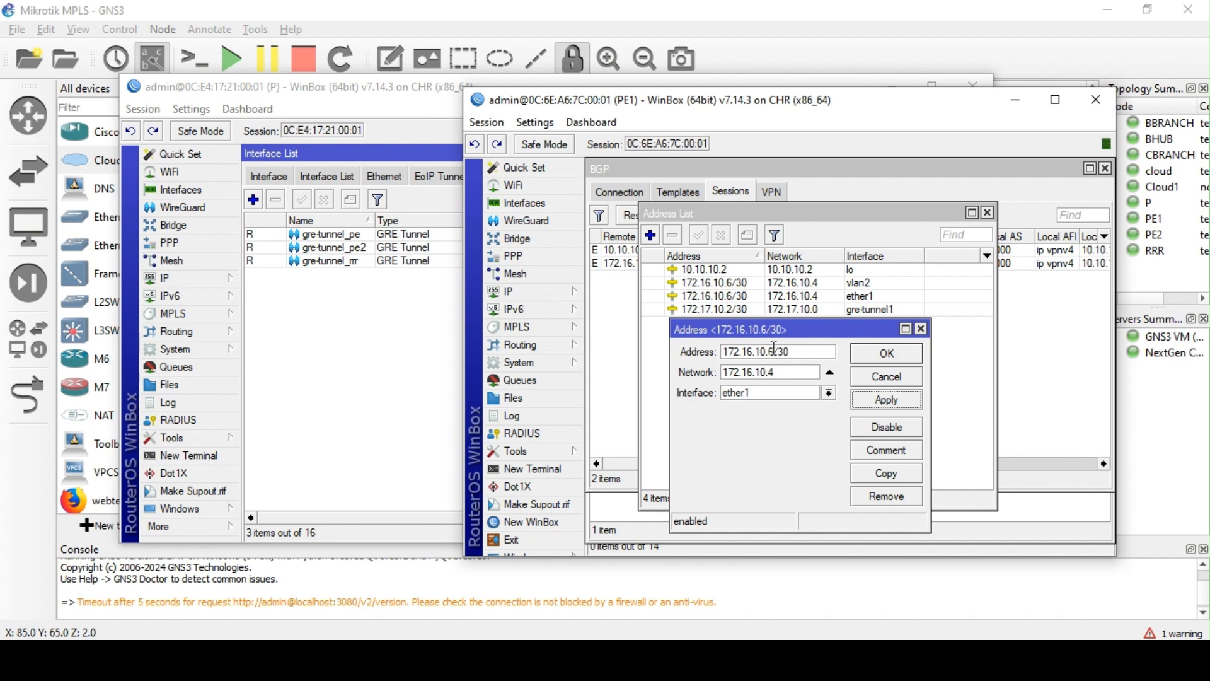
Change PE1's new ether1 address to 172.16.10.5/30 and save it
{"action": "left_click", "coordinate": [776, 352]}
{"action": "key", "text": "BackSpace"}
{"action": "type", "text": "5"}
{"action": "left_click", "coordinate": [878, 358]}
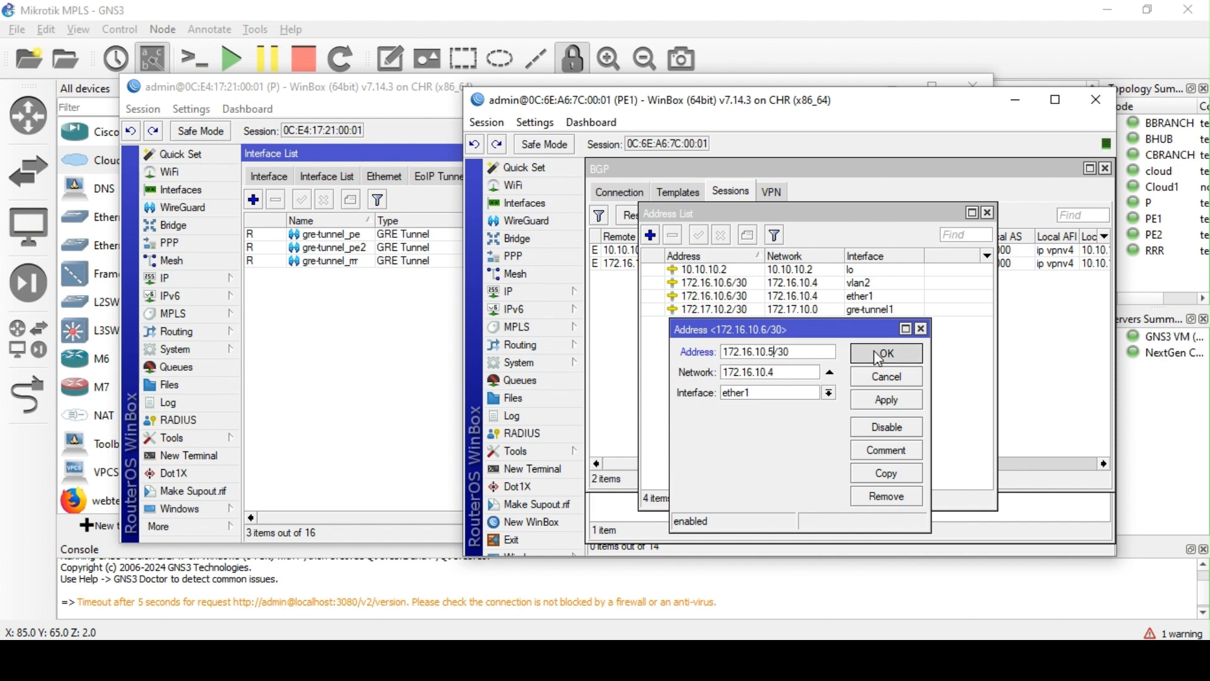
{"action": "left_click", "coordinate": [749, 283]}
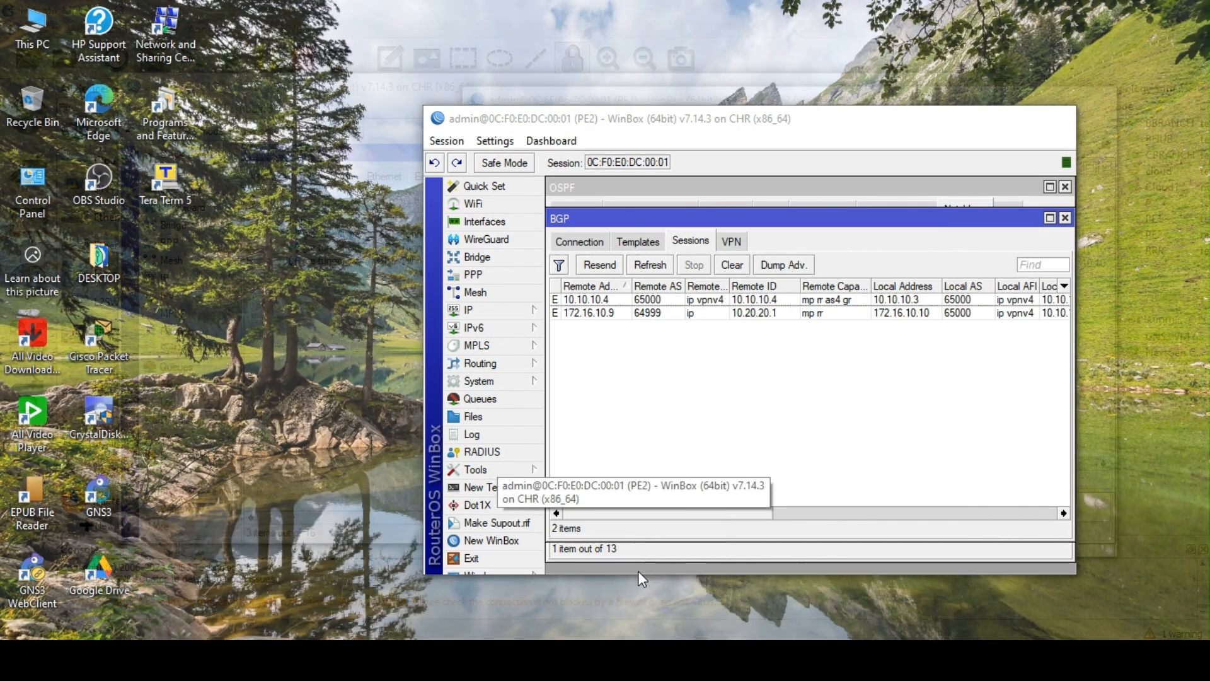
Switch to router PE2 and create a VRF named vrf1 with ether1 as its interface
{"action": "left_click", "coordinate": [637, 570]}
{"action": "left_click", "coordinate": [515, 308]}
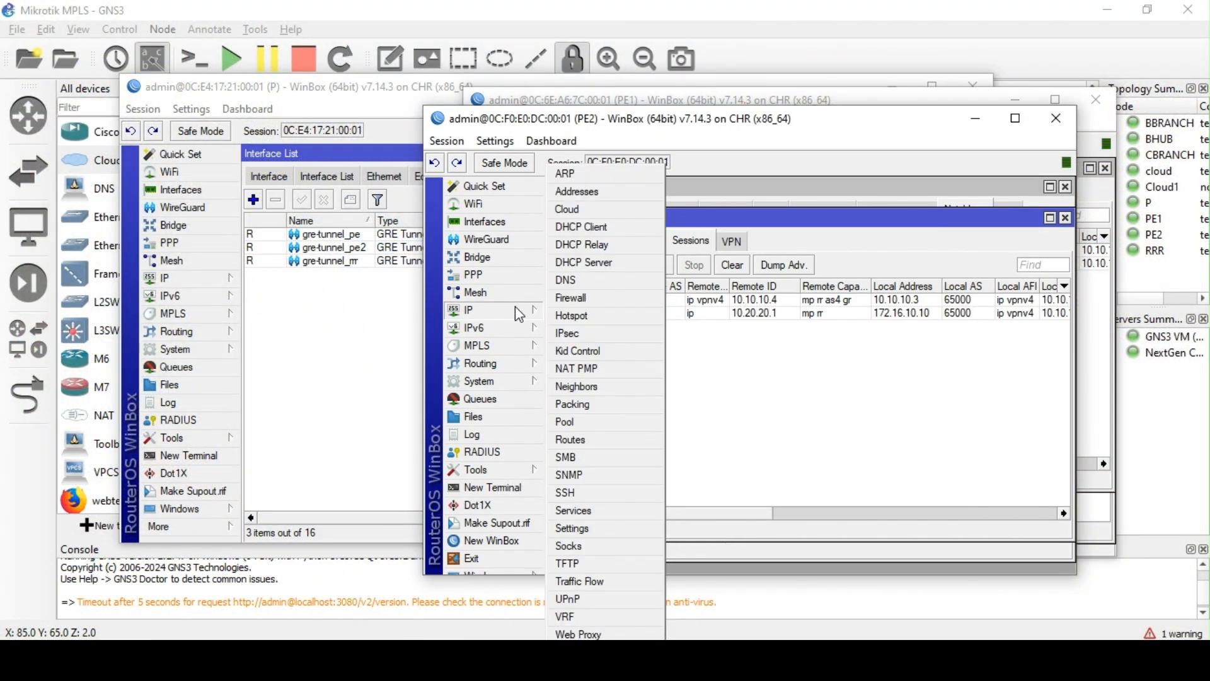
{"action": "left_click", "coordinate": [588, 615]}
{"action": "left_click", "coordinate": [693, 253]}
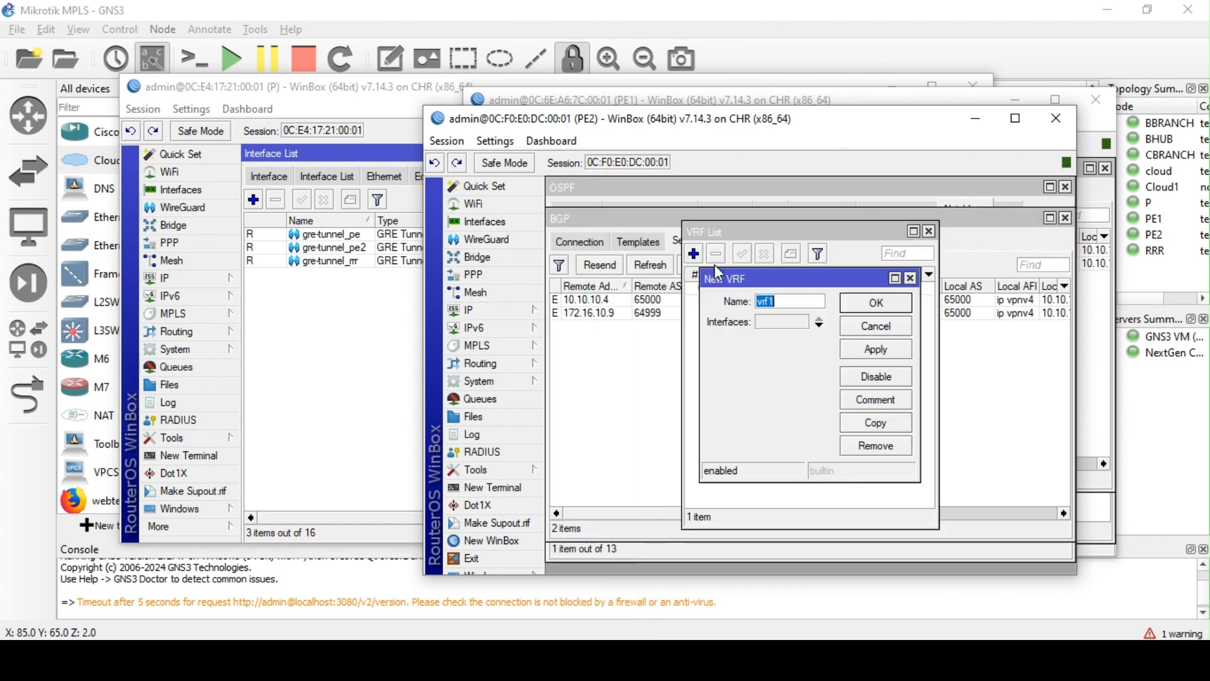
{"action": "left_click", "coordinate": [800, 322]}
{"action": "left_click", "coordinate": [794, 360]}
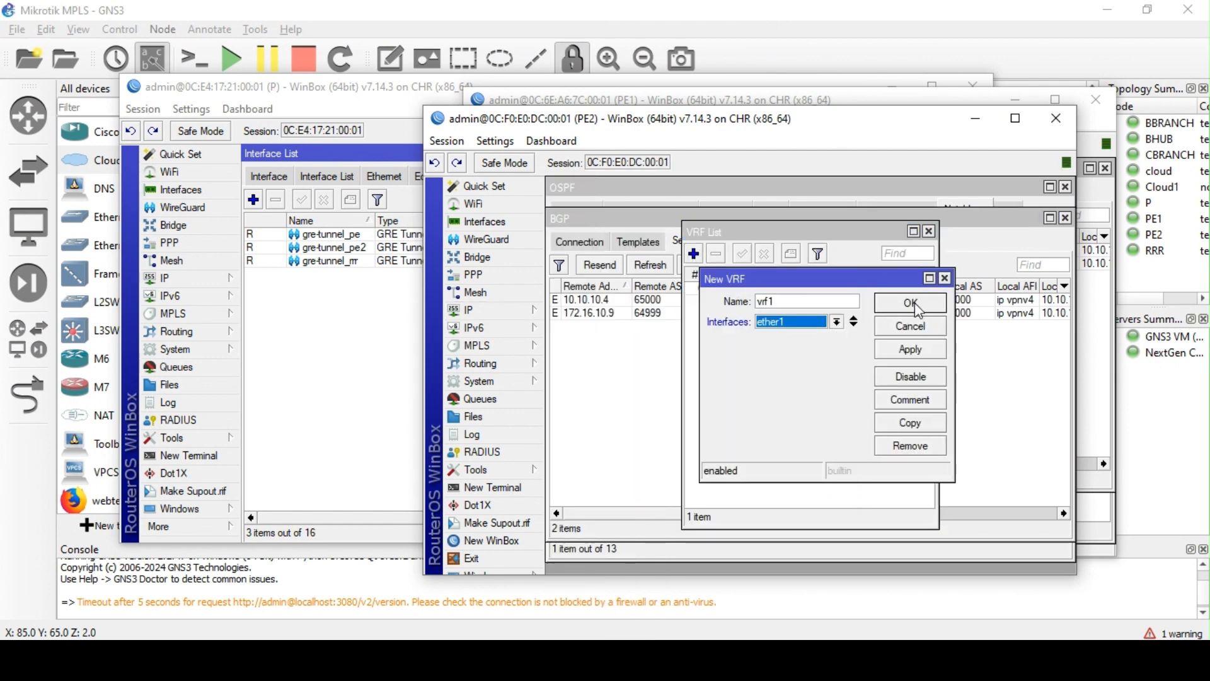
{"action": "left_click", "coordinate": [906, 305]}
Add the IP address 172.16.10.9/30 on interface ether1 of PE2 and close the address list
{"action": "left_click", "coordinate": [479, 310]}
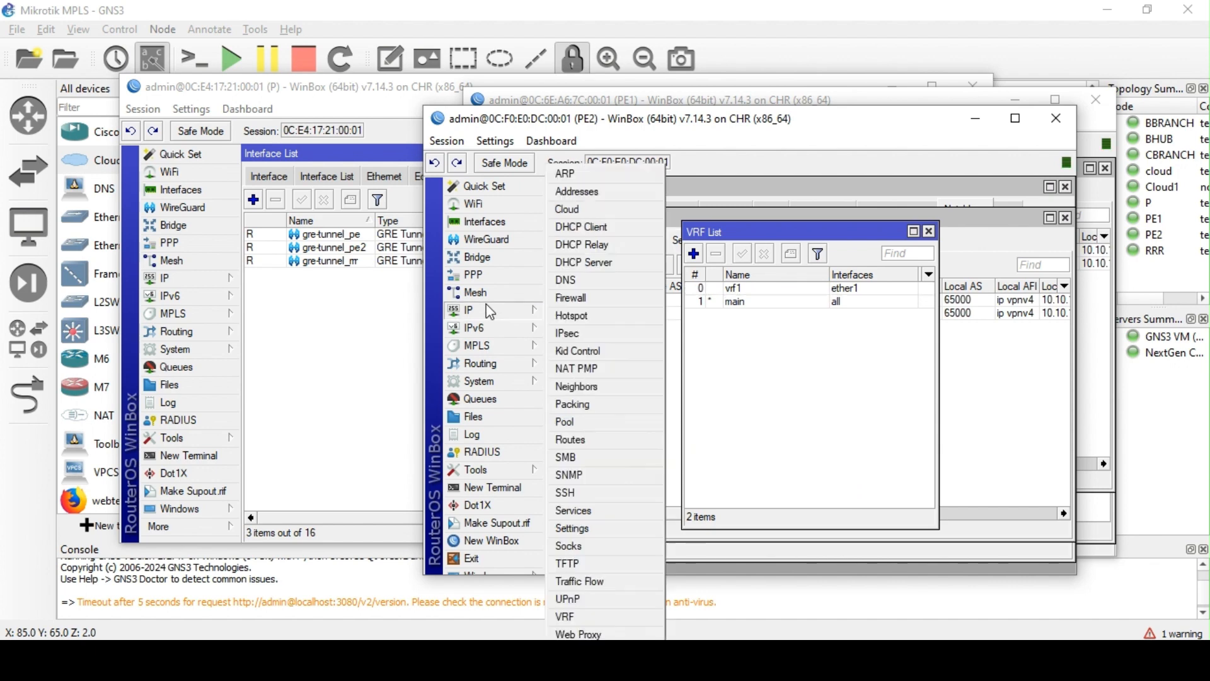
{"action": "left_click", "coordinate": [595, 195]}
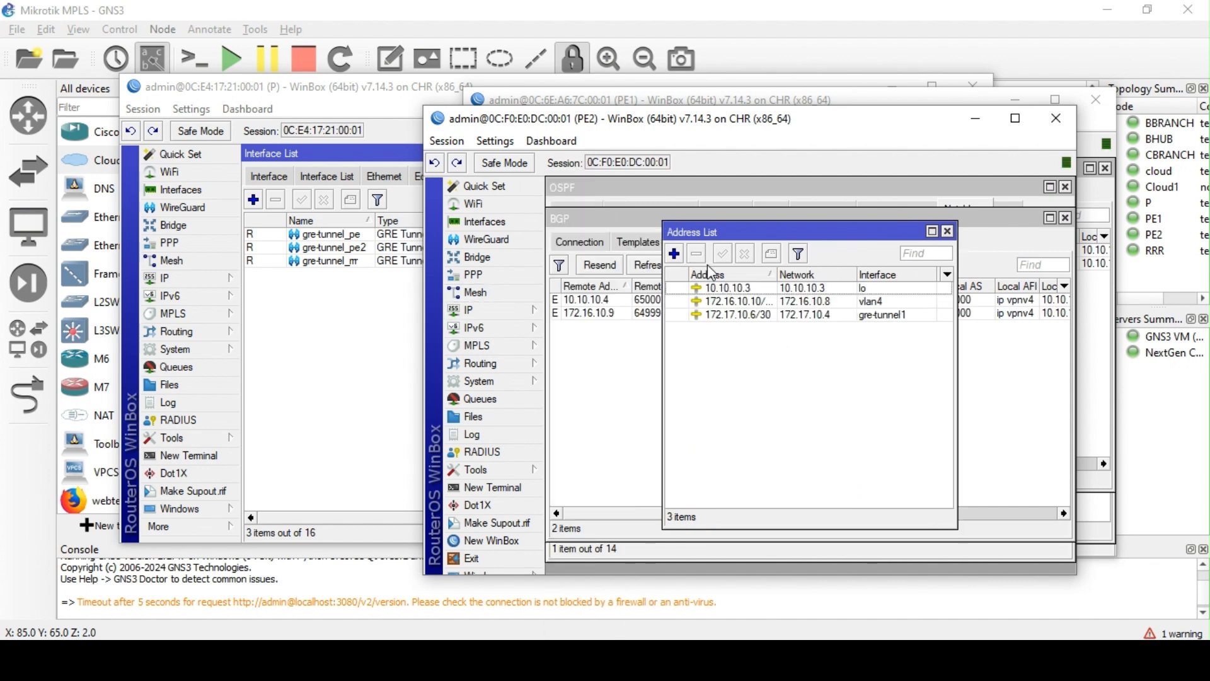
{"action": "left_click", "coordinate": [747, 302]}
{"action": "left_click", "coordinate": [675, 254]}
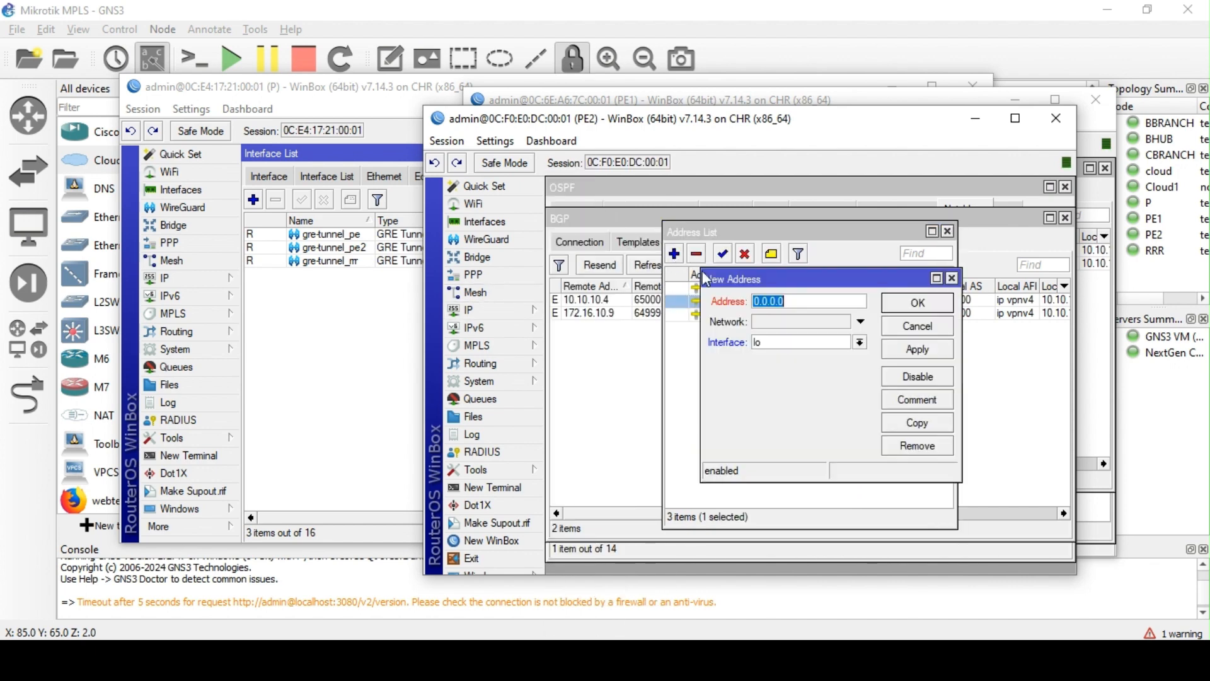
{"action": "left_click", "coordinate": [804, 341]}
{"action": "left_click", "coordinate": [808, 358]}
{"action": "left_click_drag", "start_coordinate": [813, 302], "coordinate": [703, 300]}
{"action": "type", "text": "172.1"}
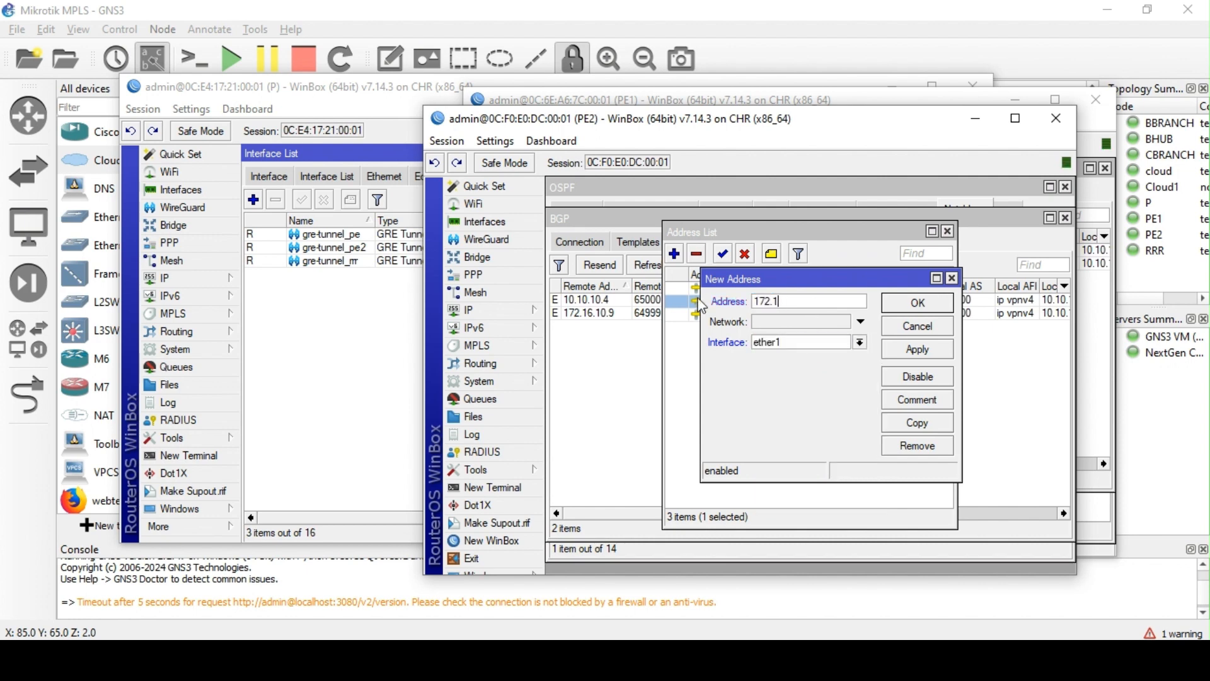
{"action": "type", "text": "6.10.9/30"}
{"action": "key", "text": "Return"}
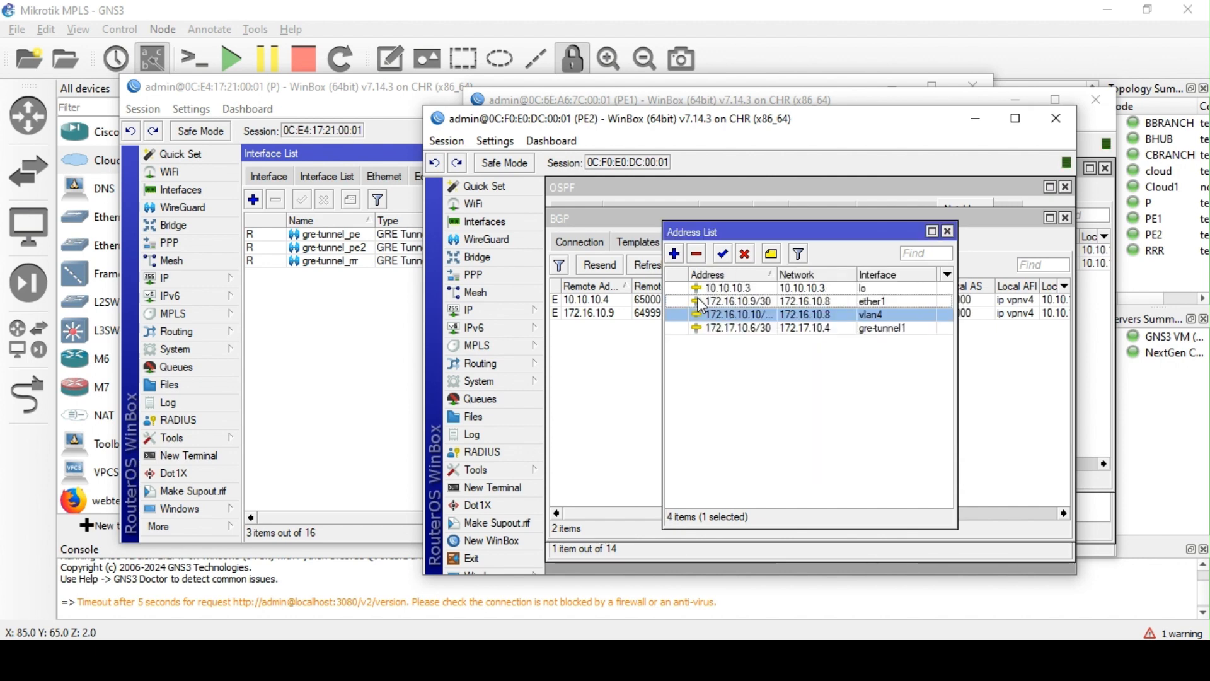
{"action": "left_click", "coordinate": [948, 231]}
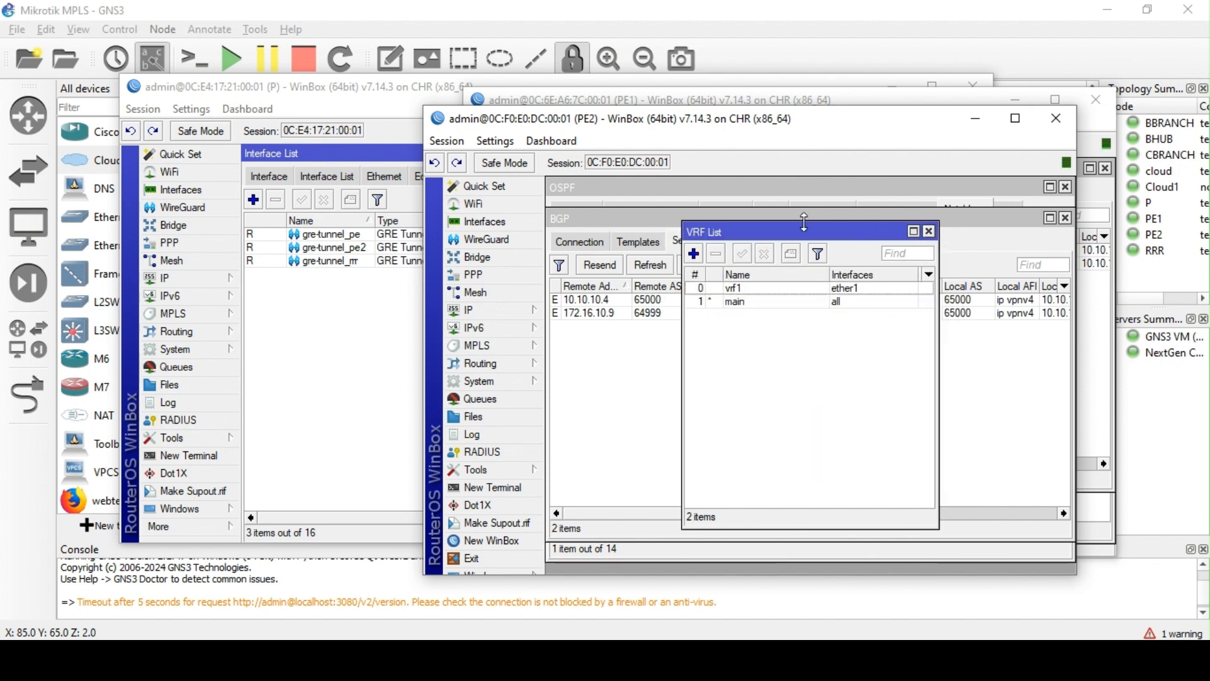
Switch back to router P and start a new BGP VPN entry with route distinguisher 65000:11
{"action": "left_click", "coordinate": [296, 96]}
{"action": "left_click", "coordinate": [192, 332]}
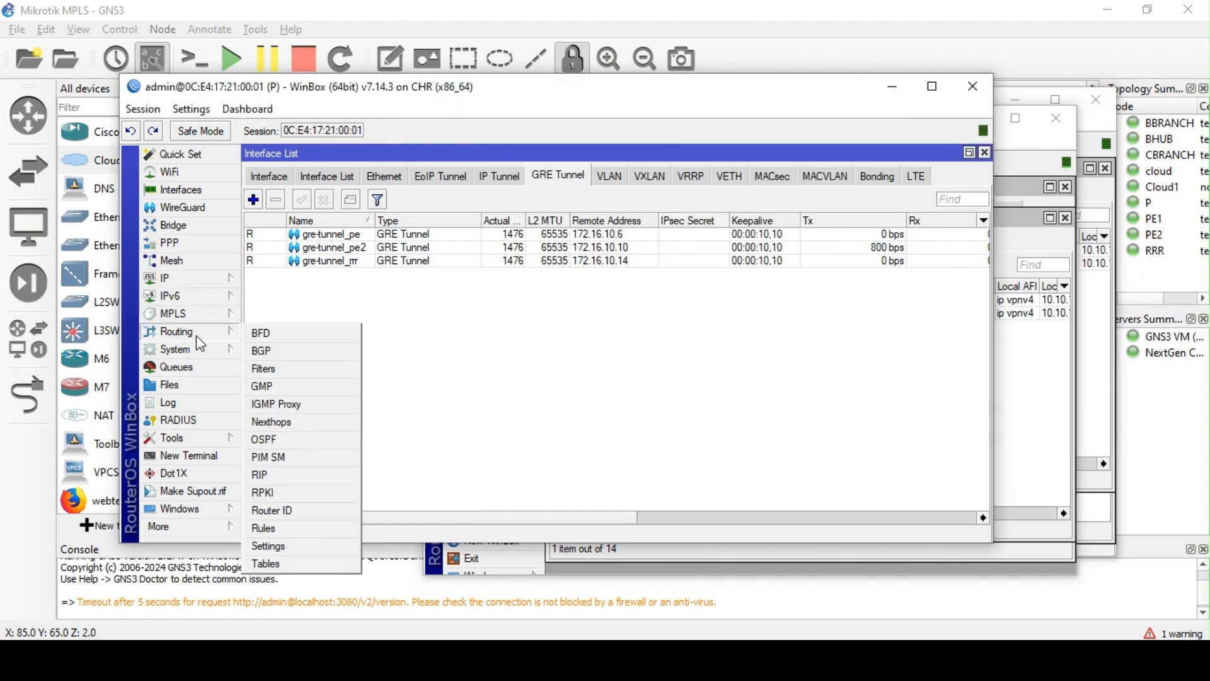
{"action": "left_click", "coordinate": [273, 358]}
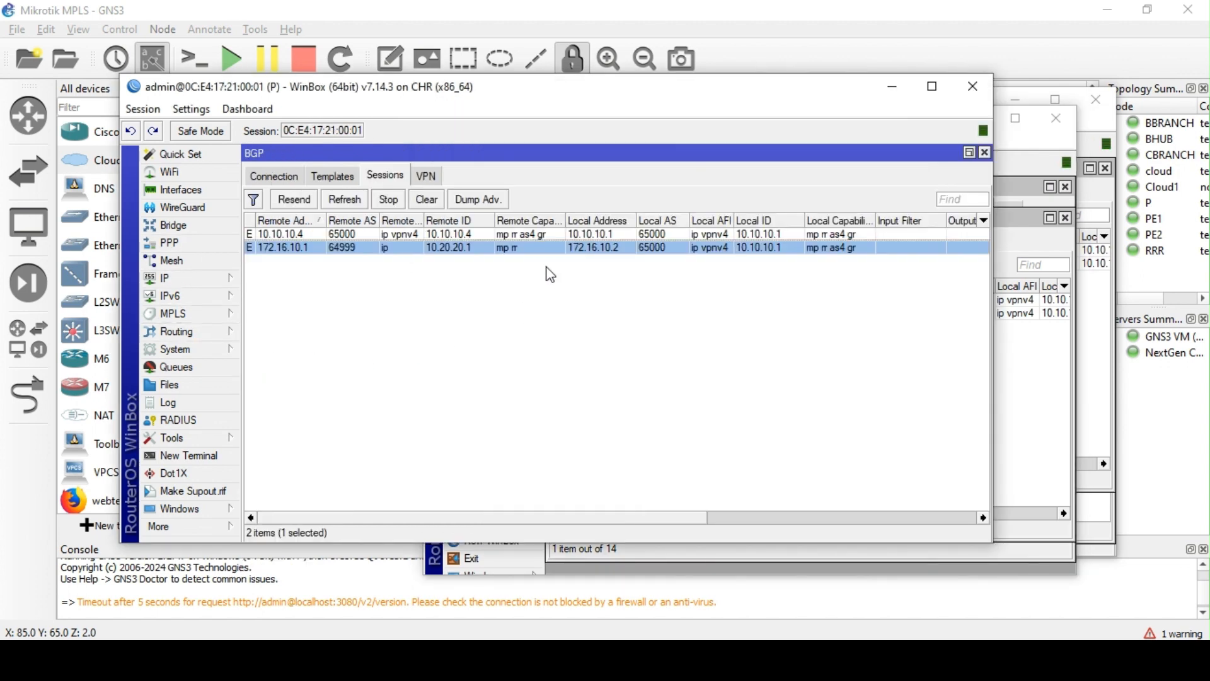
{"action": "left_click", "coordinate": [438, 180]}
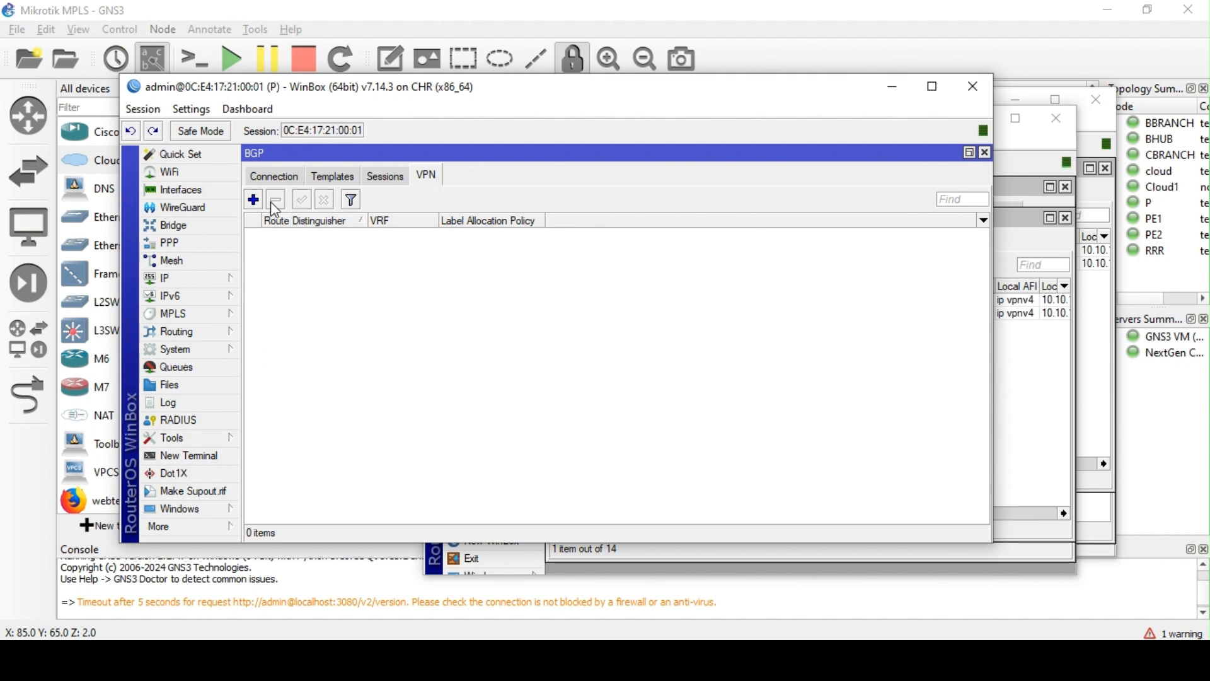
{"action": "left_click", "coordinate": [254, 200]}
{"action": "left_click", "coordinate": [603, 263]}
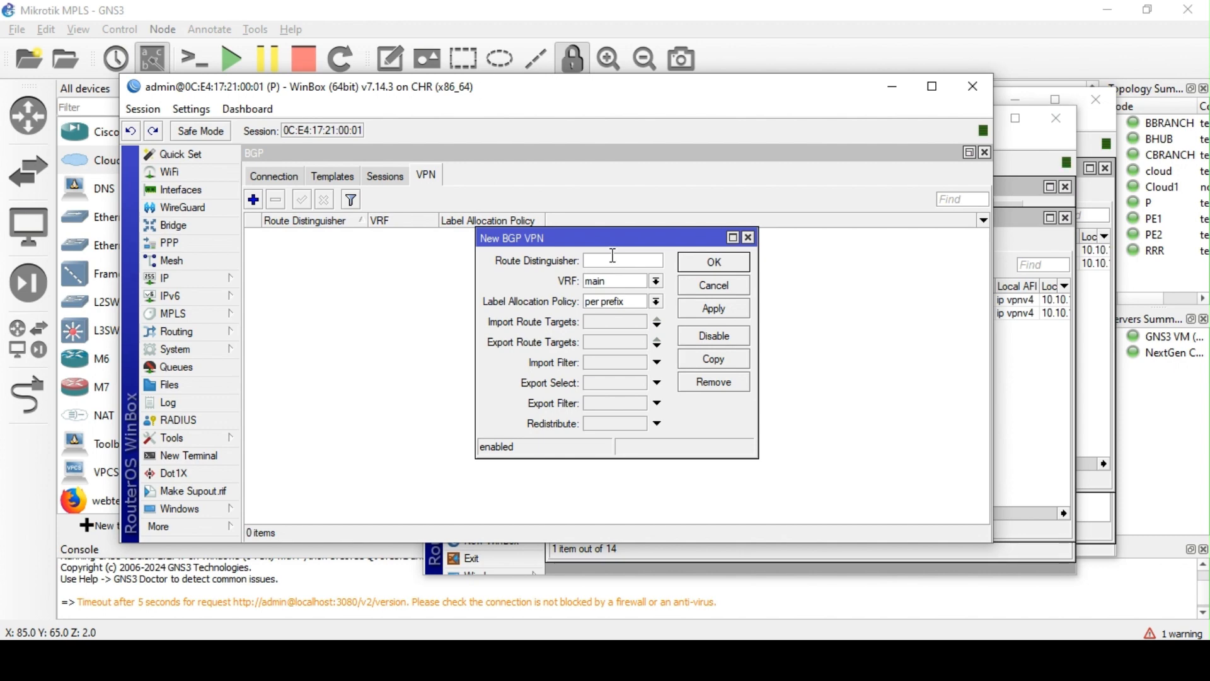
{"action": "type", "text": "5000:11"}
In P's new BGP VPN entry, set label allocation policy per vrf and VRF vrf1, and enable the import route targets value
{"action": "left_click", "coordinate": [655, 301]}
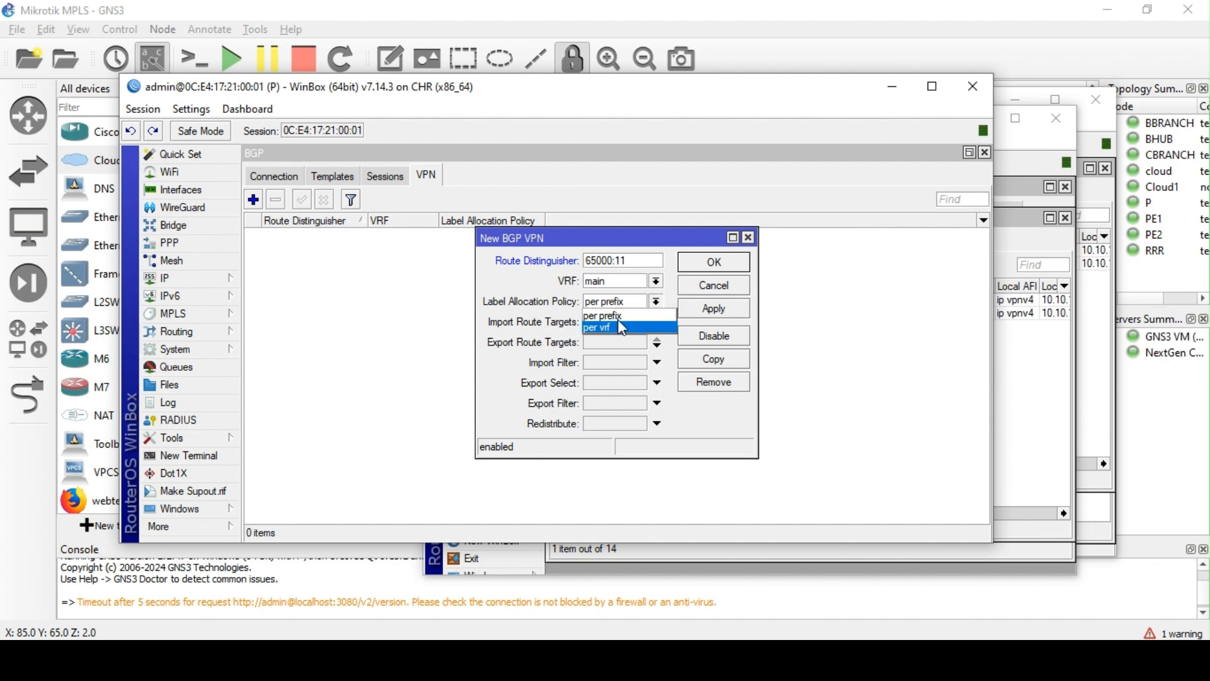
{"action": "left_click", "coordinate": [622, 328]}
{"action": "left_click", "coordinate": [656, 281]}
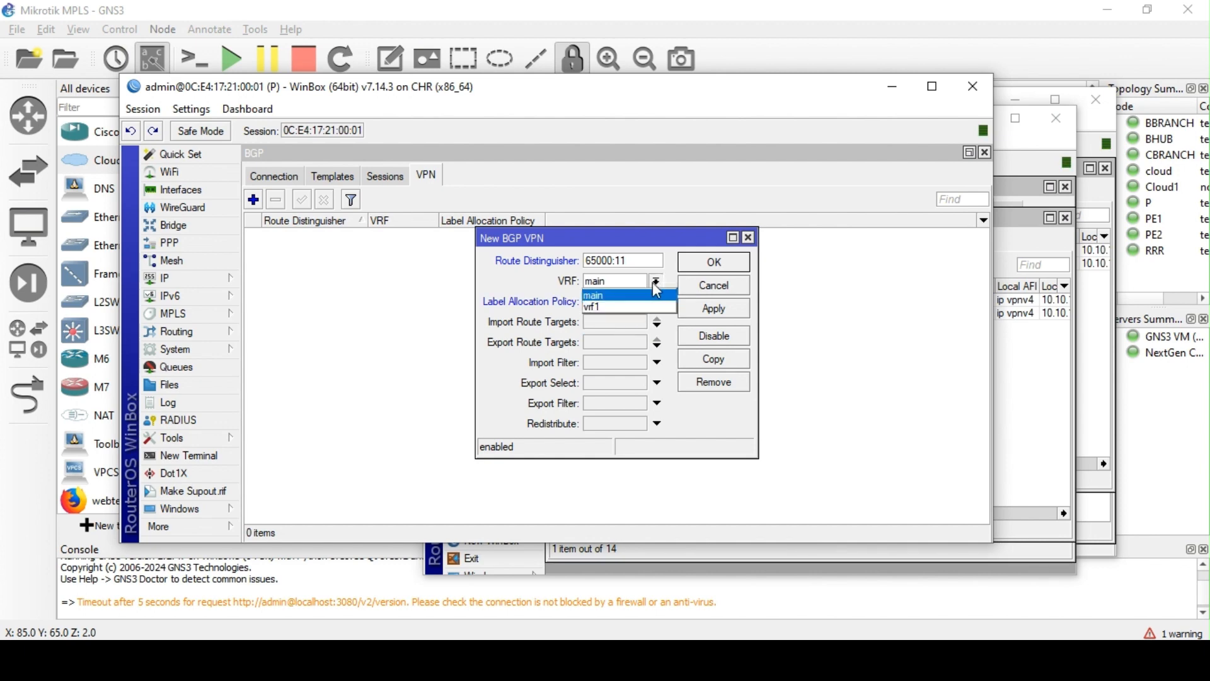
{"action": "left_click", "coordinate": [607, 308]}
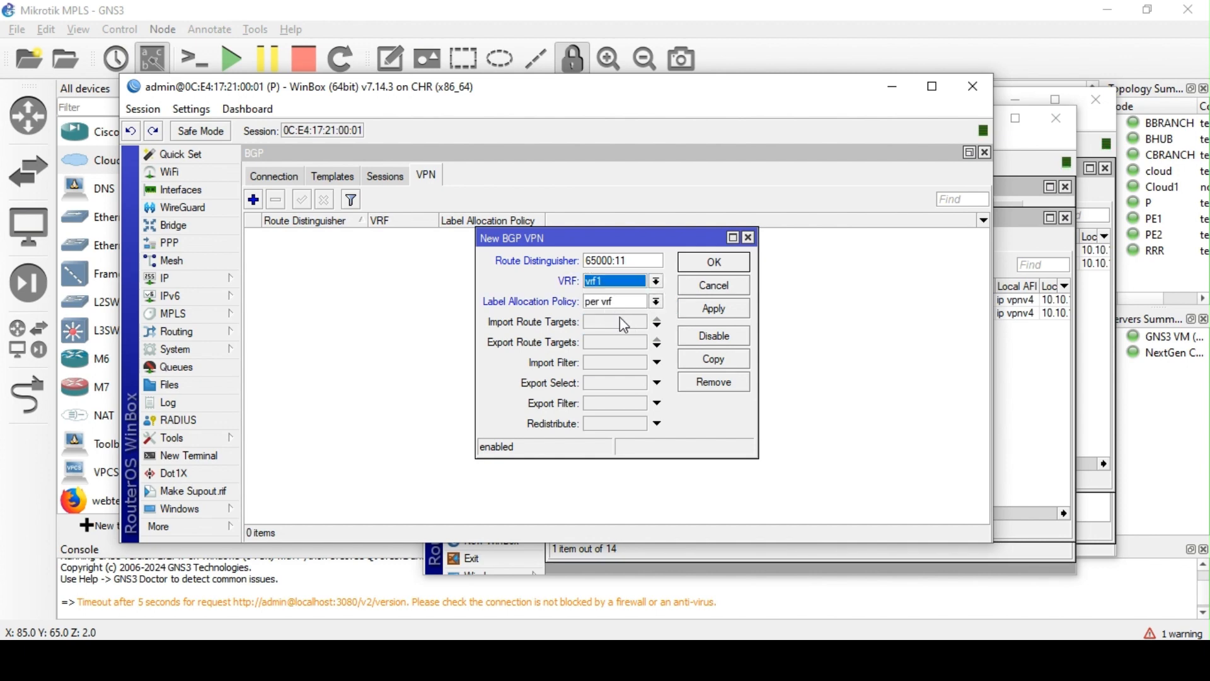
{"action": "left_click", "coordinate": [623, 327]}
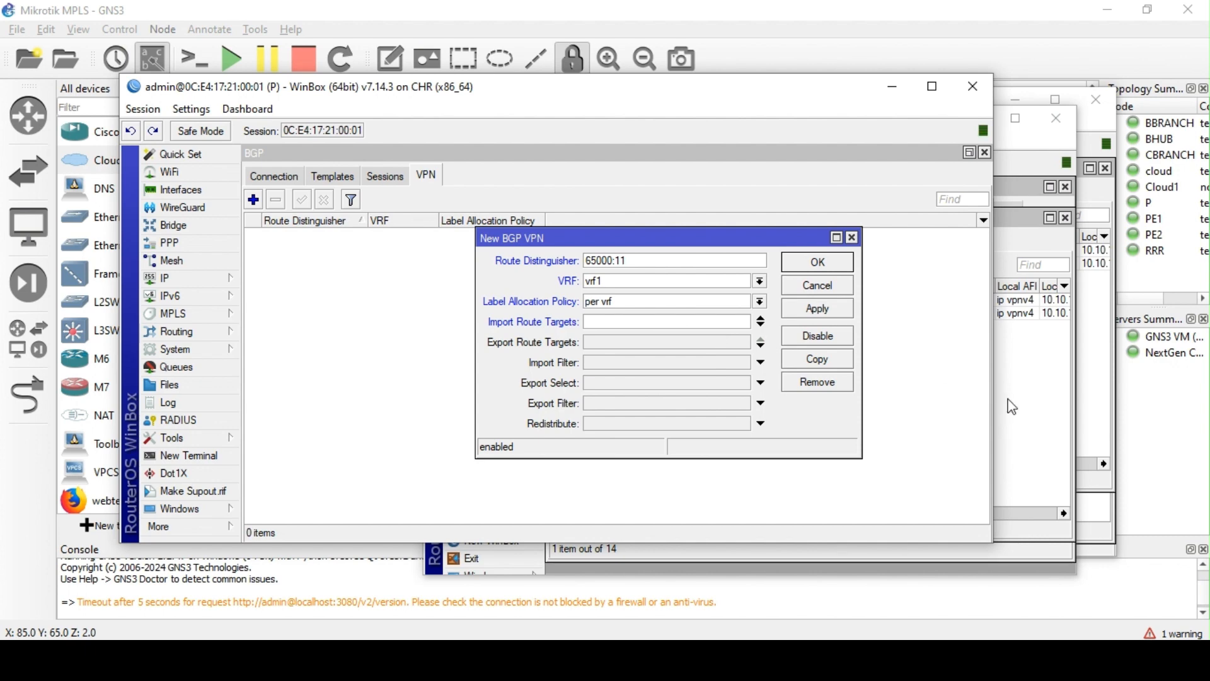
Switch to router PE1 and start a new BGP VPN entry with route distinguisher 65000:21, checking P's entry for reference
{"action": "left_click", "coordinate": [1032, 412]}
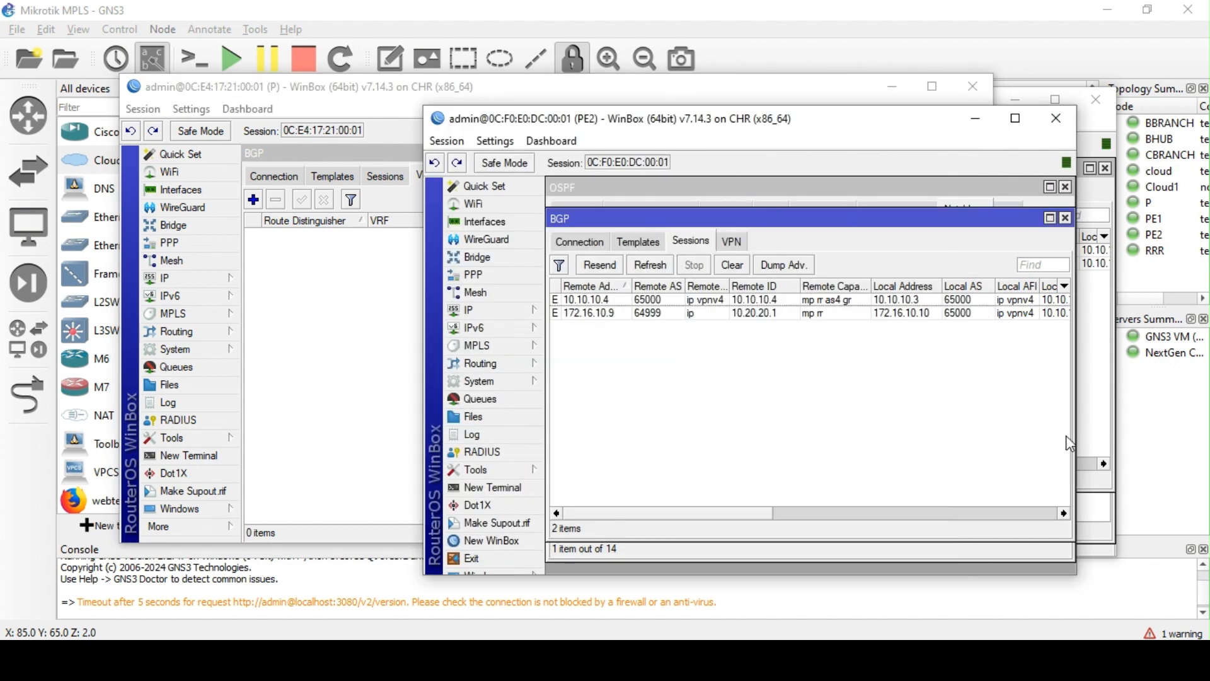
{"action": "left_click", "coordinate": [1094, 438]}
{"action": "left_click_drag", "start_coordinate": [794, 108], "coordinate": [801, 165]}
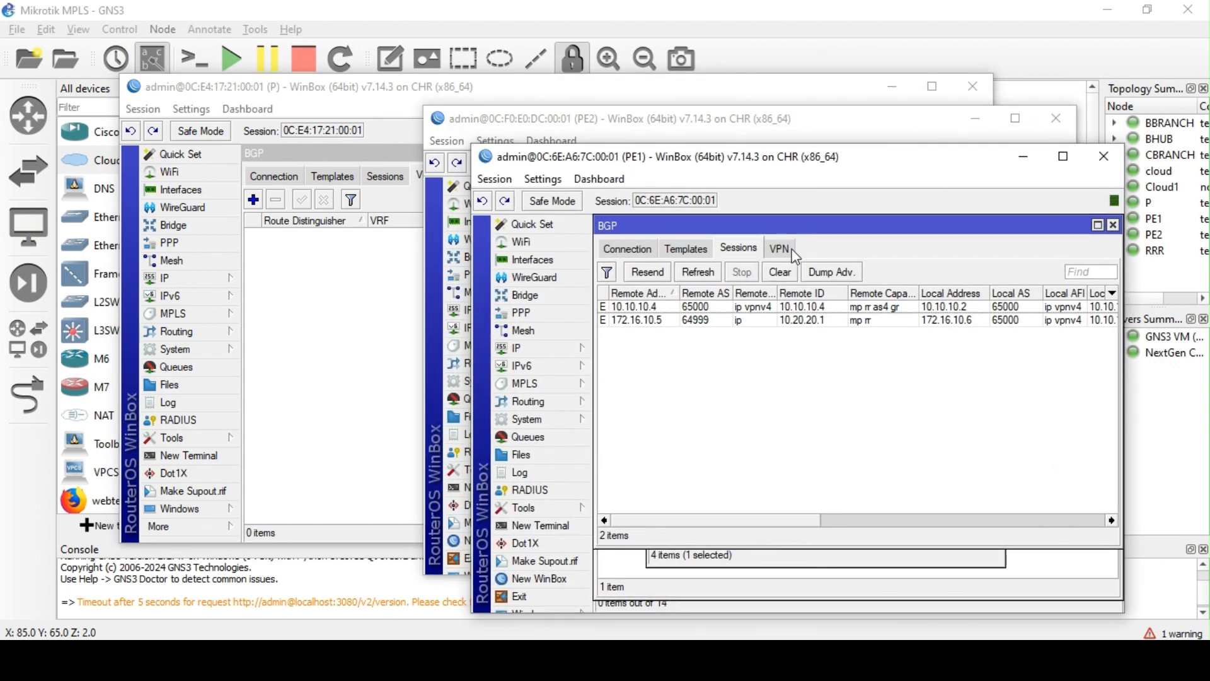
{"action": "left_click", "coordinate": [786, 256]}
{"action": "left_click", "coordinate": [607, 272]}
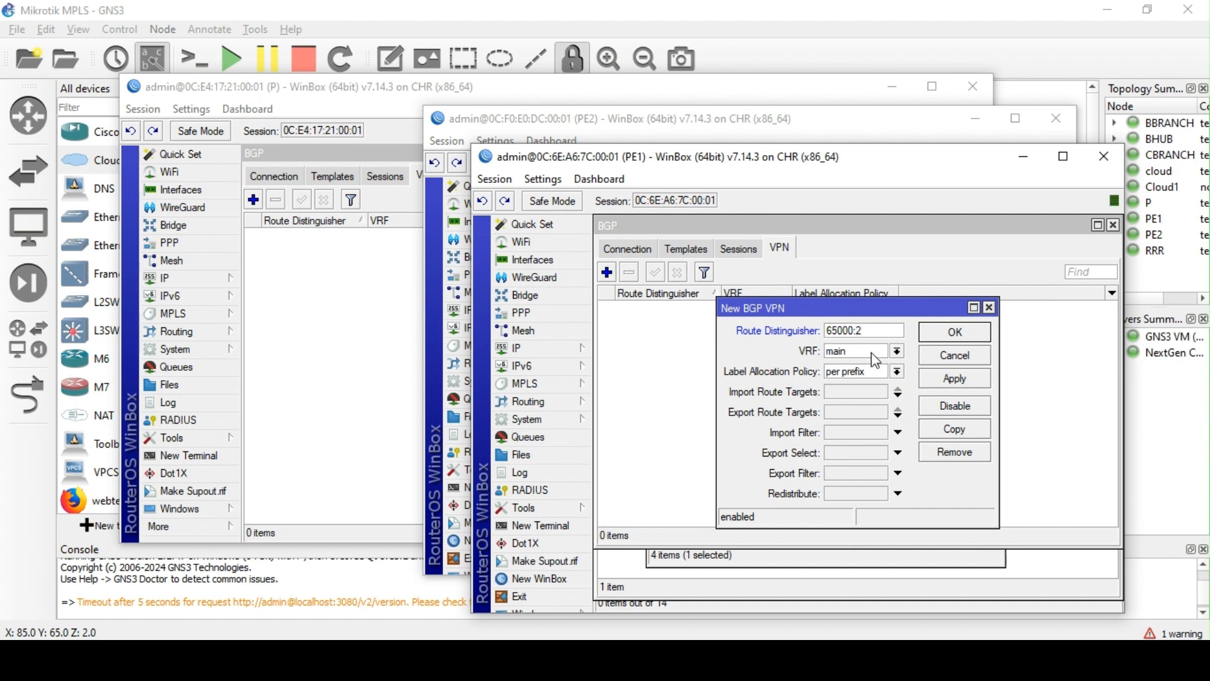
{"action": "left_click", "coordinate": [277, 97]}
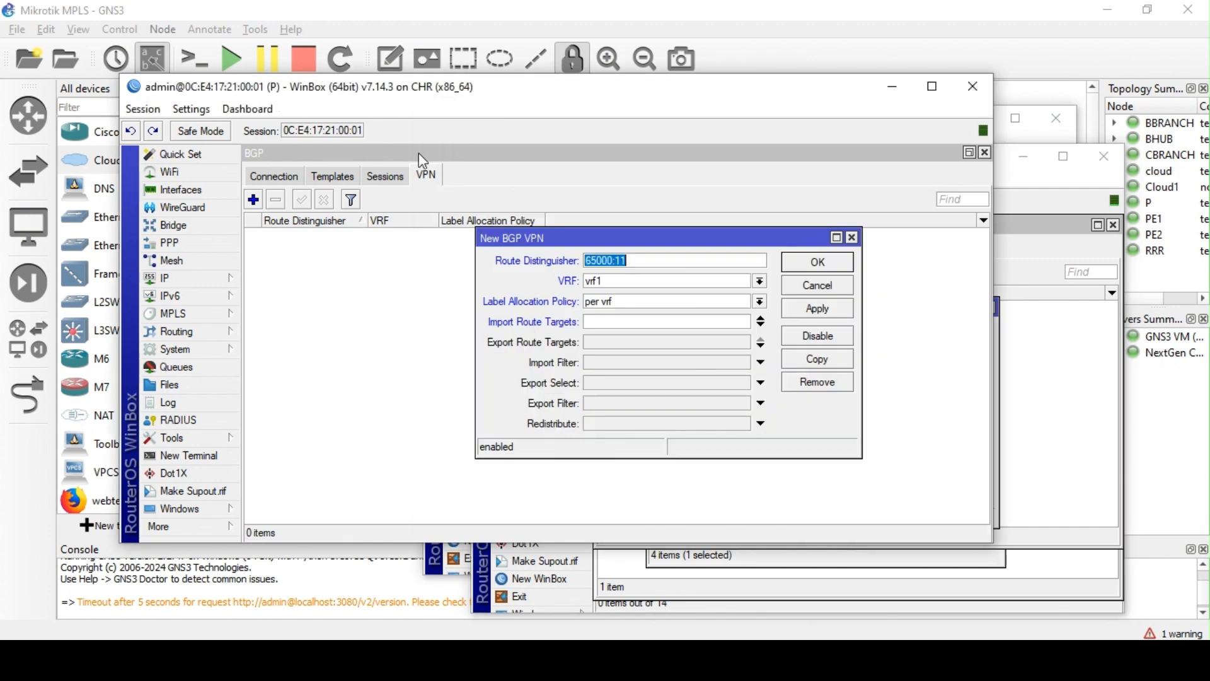
{"action": "left_click_drag", "start_coordinate": [640, 251], "coordinate": [478, 251]}
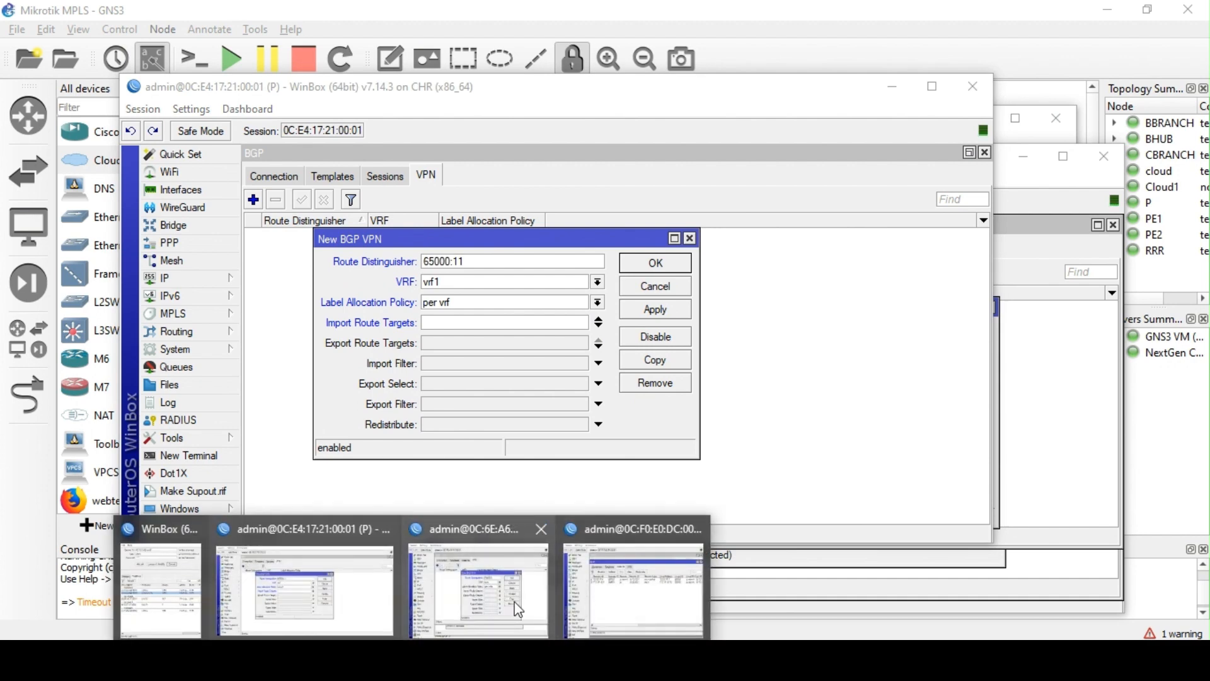
{"action": "left_click", "coordinate": [543, 600]}
{"action": "left_click", "coordinate": [881, 328]}
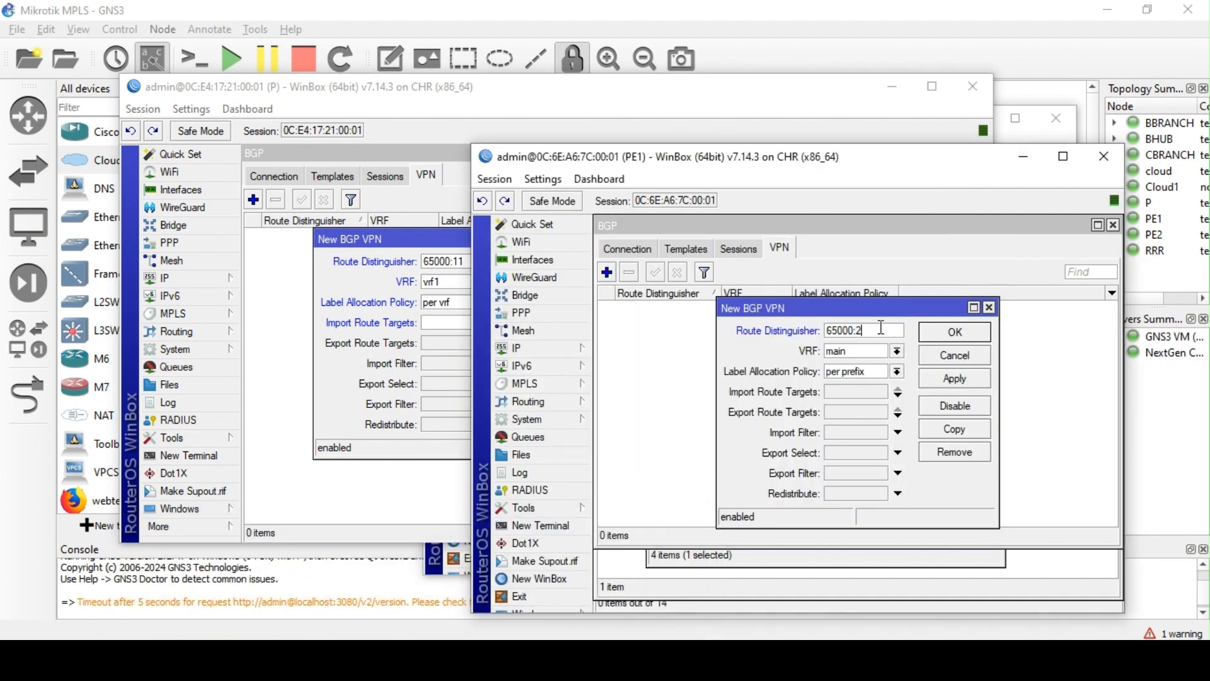
{"action": "type", "text": "1"}
Set the VRF to vrf1 and the label allocation policy to per vrf in PE1's new BGP VPN entry
{"action": "left_click", "coordinate": [897, 351]}
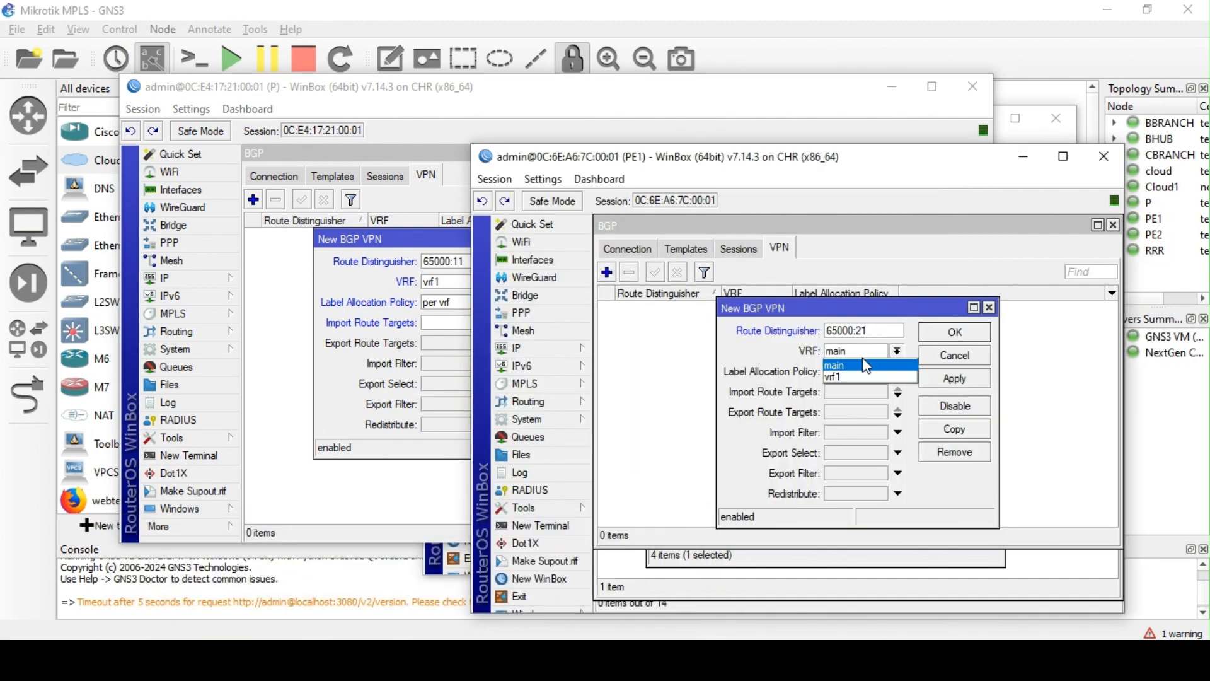
{"action": "left_click", "coordinate": [845, 369]}
{"action": "left_click", "coordinate": [897, 372]}
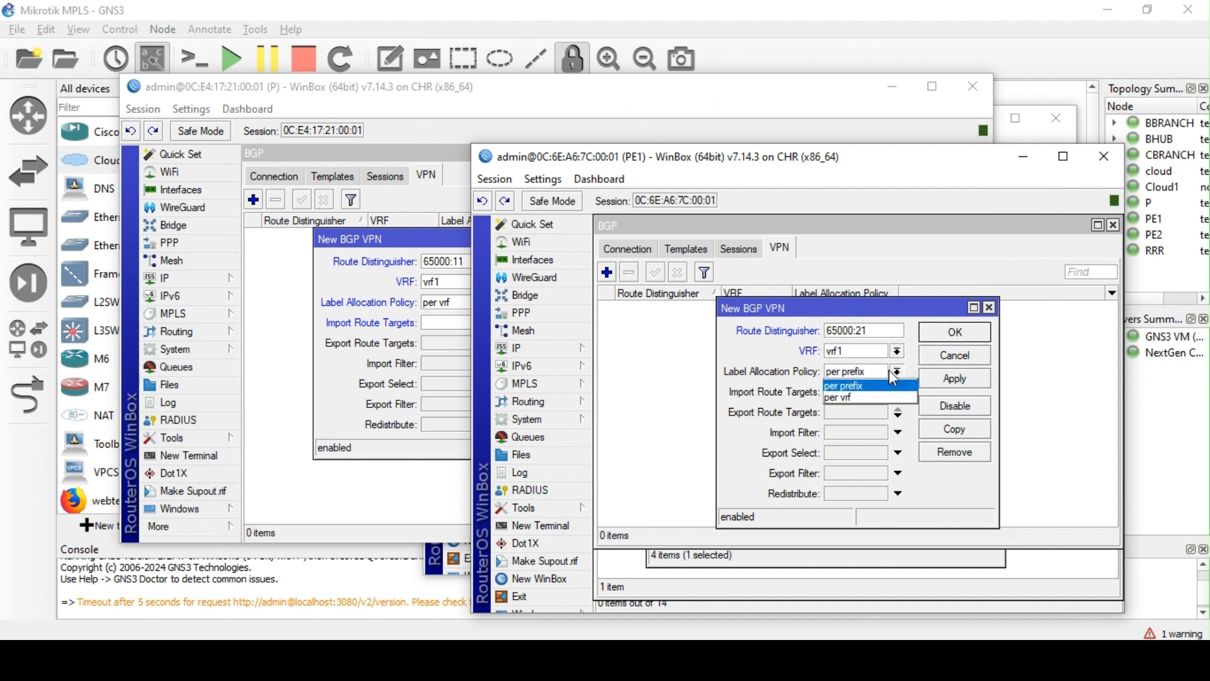
{"action": "left_click", "coordinate": [870, 399]}
Copy PE1's route distinguisher 65000:21 into its export route targets and apply the BGP VPN entry
{"action": "double_click", "coordinate": [883, 332]}
{"action": "key", "text": "ctrl+c"}
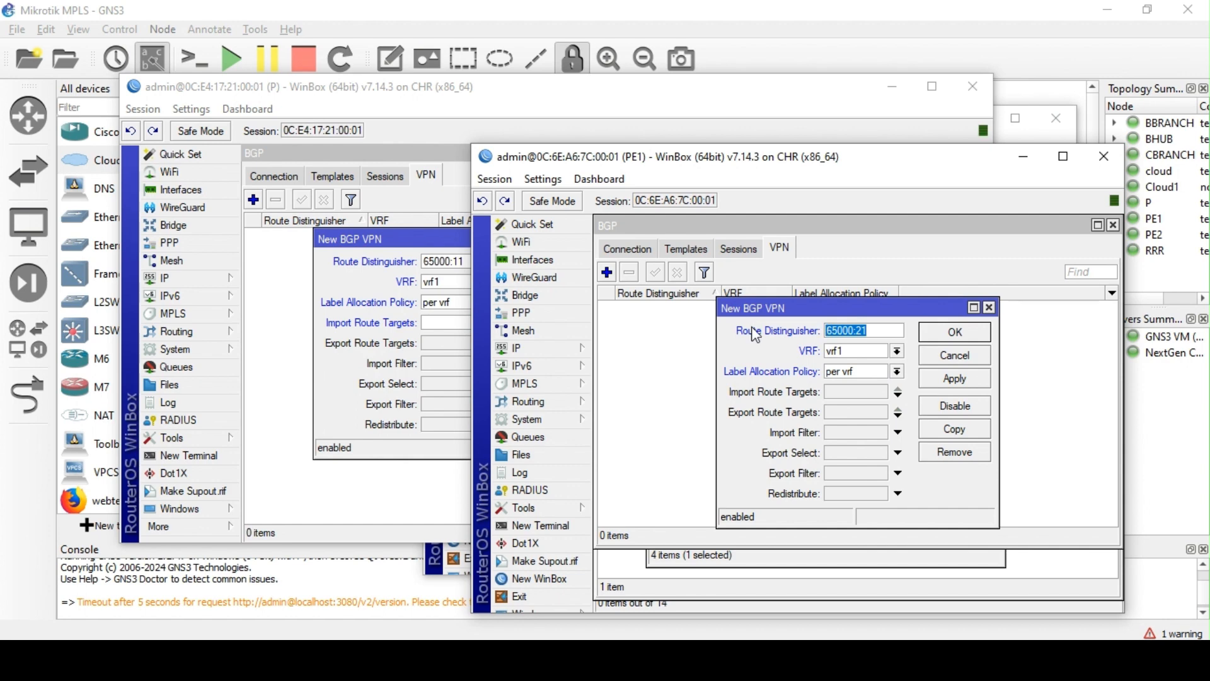
{"action": "left_click", "coordinate": [866, 411]}
{"action": "key", "text": "ctrl+v"}
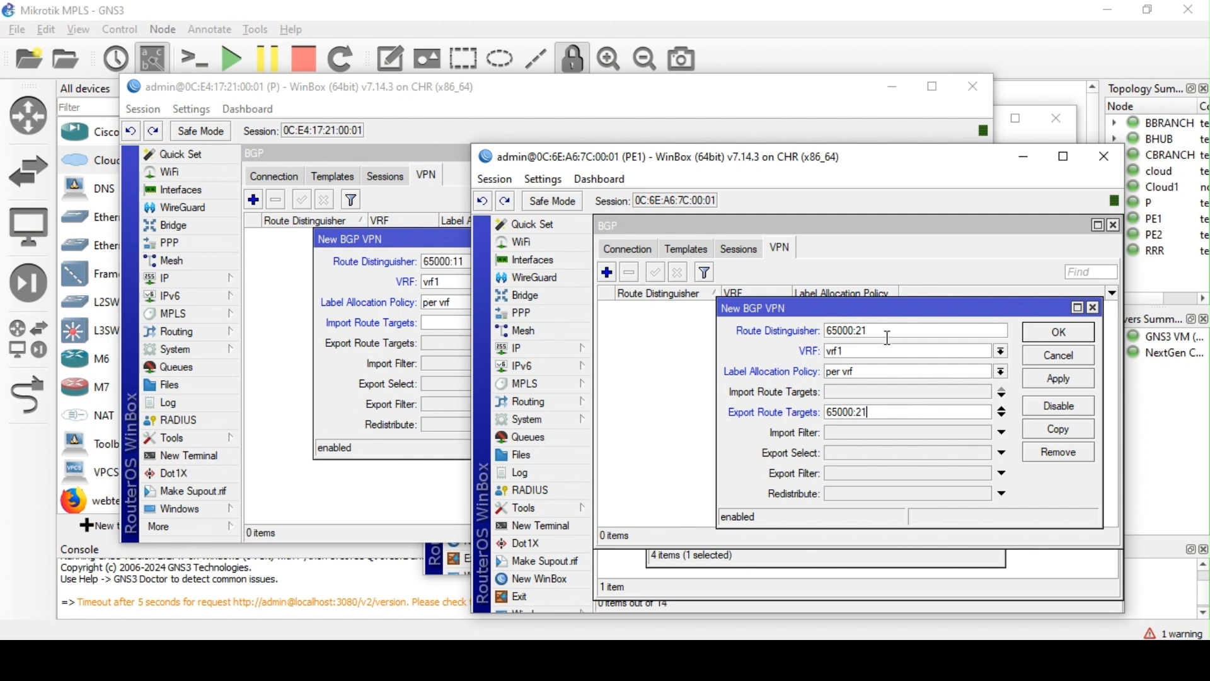
{"action": "left_click", "coordinate": [1069, 386]}
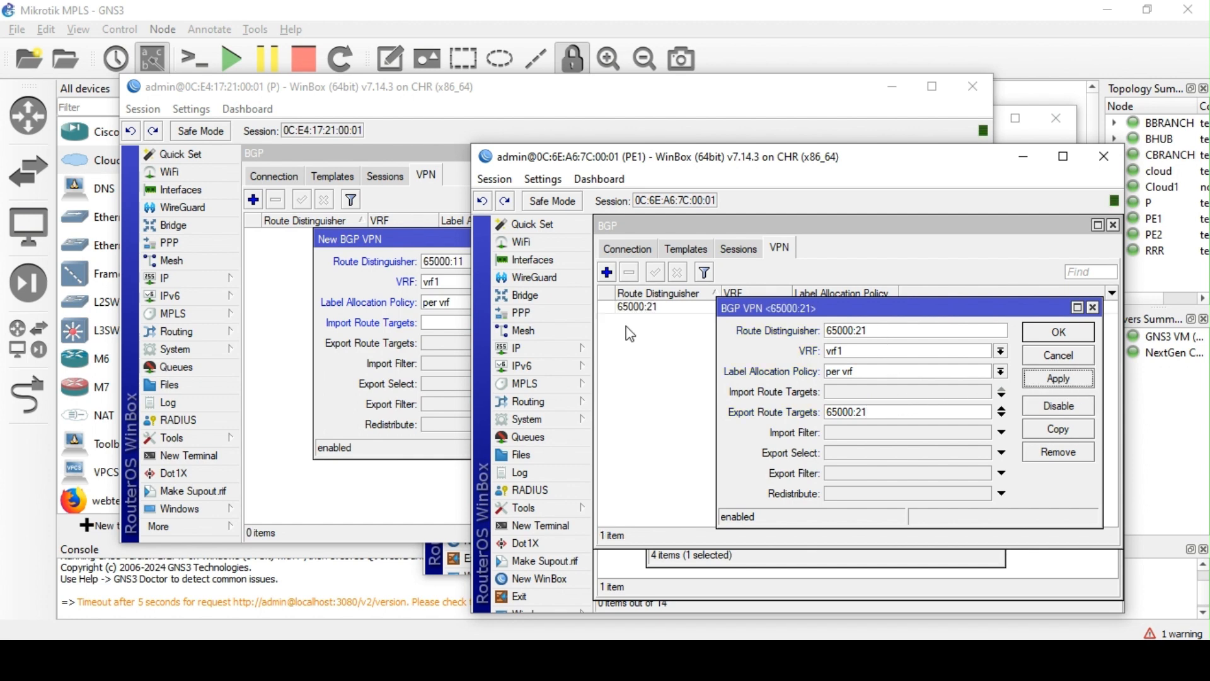
Return to router P, copy its route distinguisher 65000:11 into the export route targets, and apply the entry
{"action": "left_click", "coordinate": [428, 246]}
{"action": "key", "text": "ctrl+c"}
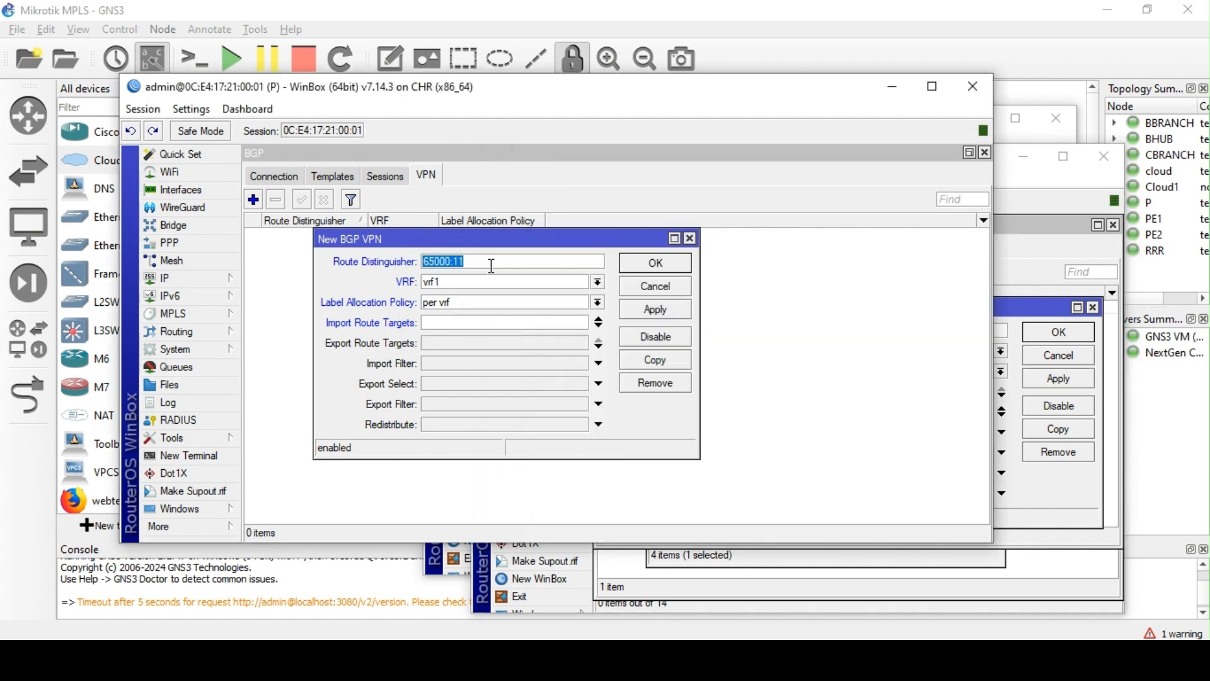
{"action": "left_click", "coordinate": [454, 345]}
{"action": "key", "text": "ctrl+v"}
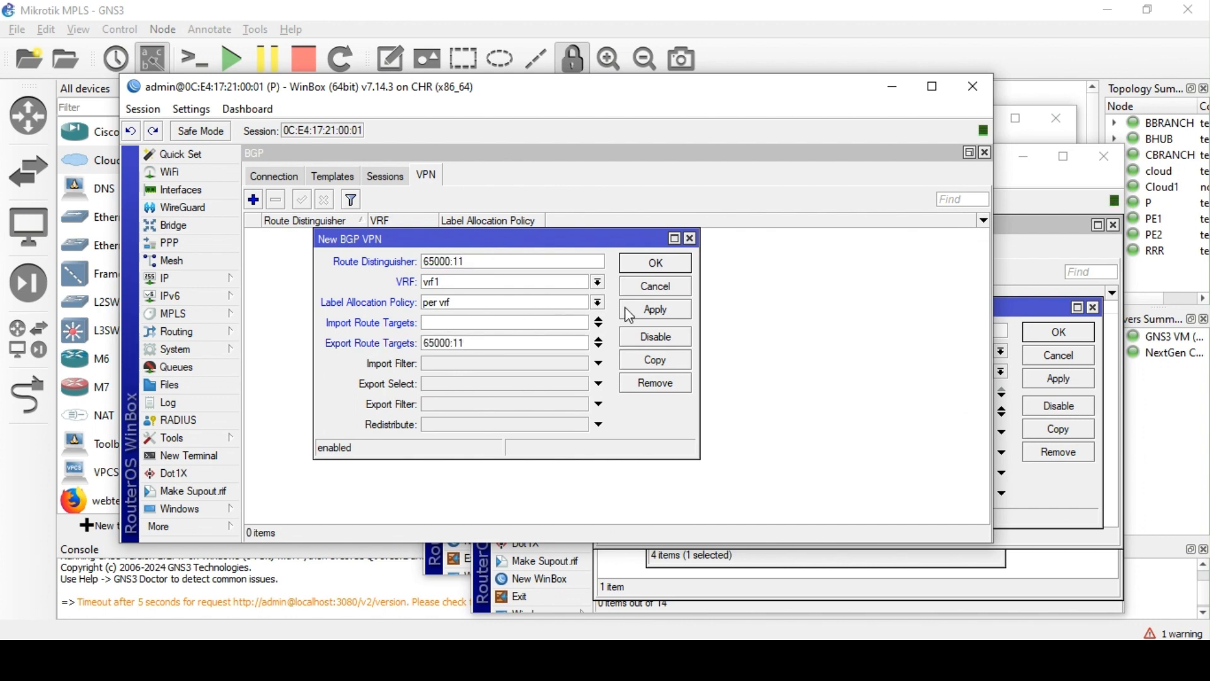
{"action": "left_click", "coordinate": [649, 311]}
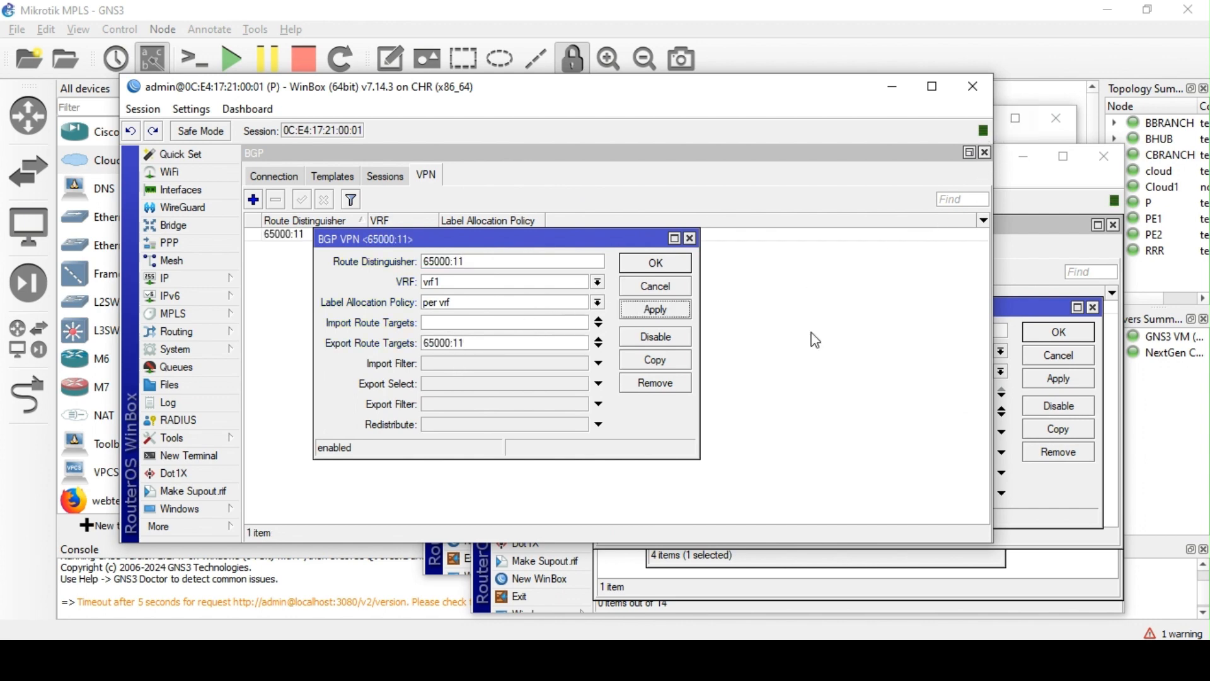
Switch to router PE2, open its BGP VPN list, and check the router's IP address list
{"action": "mouse_move", "coordinate": [462, 606]}
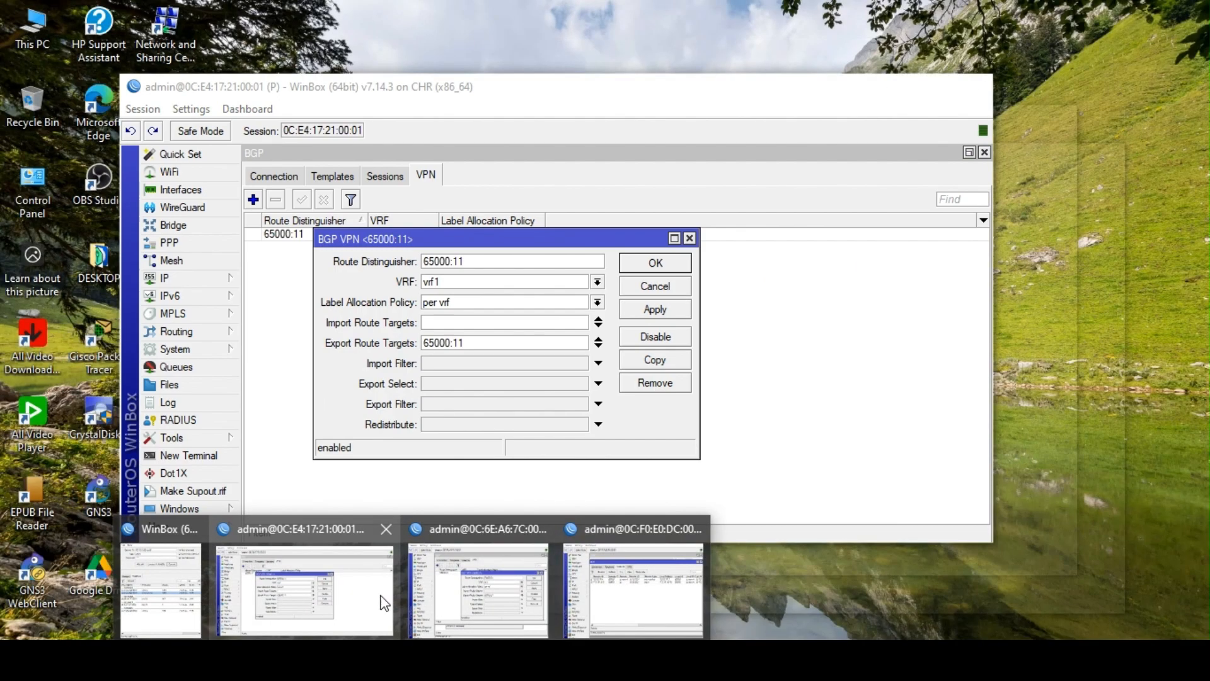
{"action": "mouse_move", "coordinate": [368, 606]}
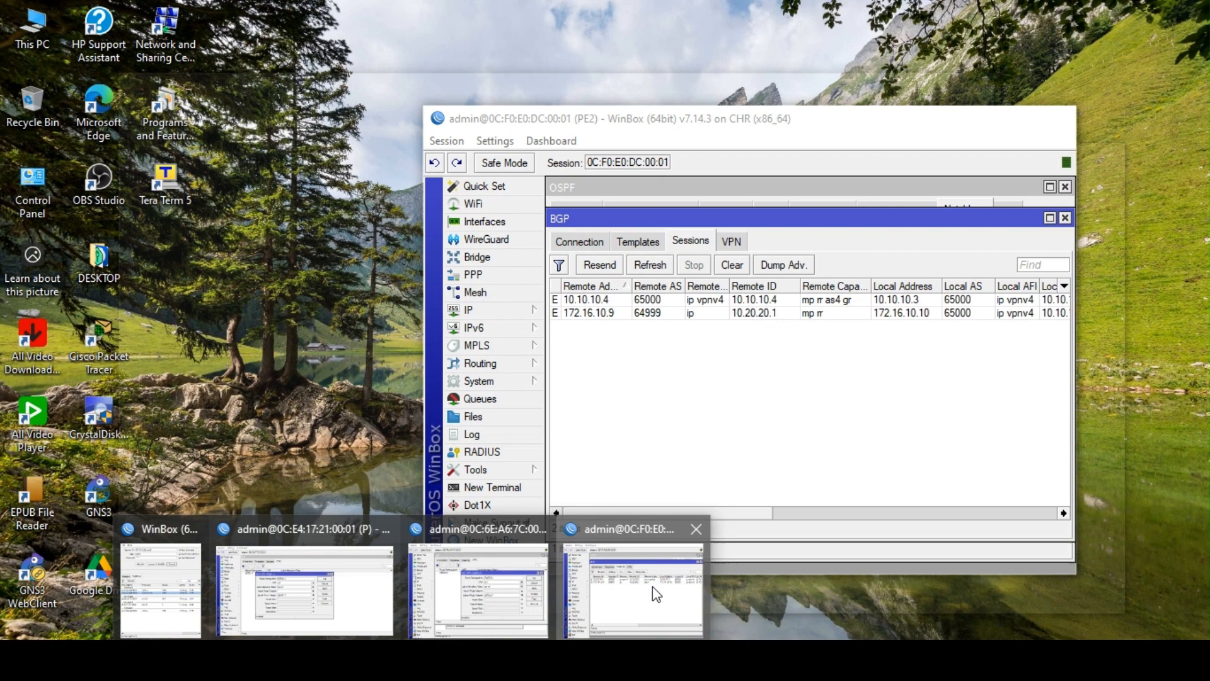
{"action": "left_click", "coordinate": [652, 586]}
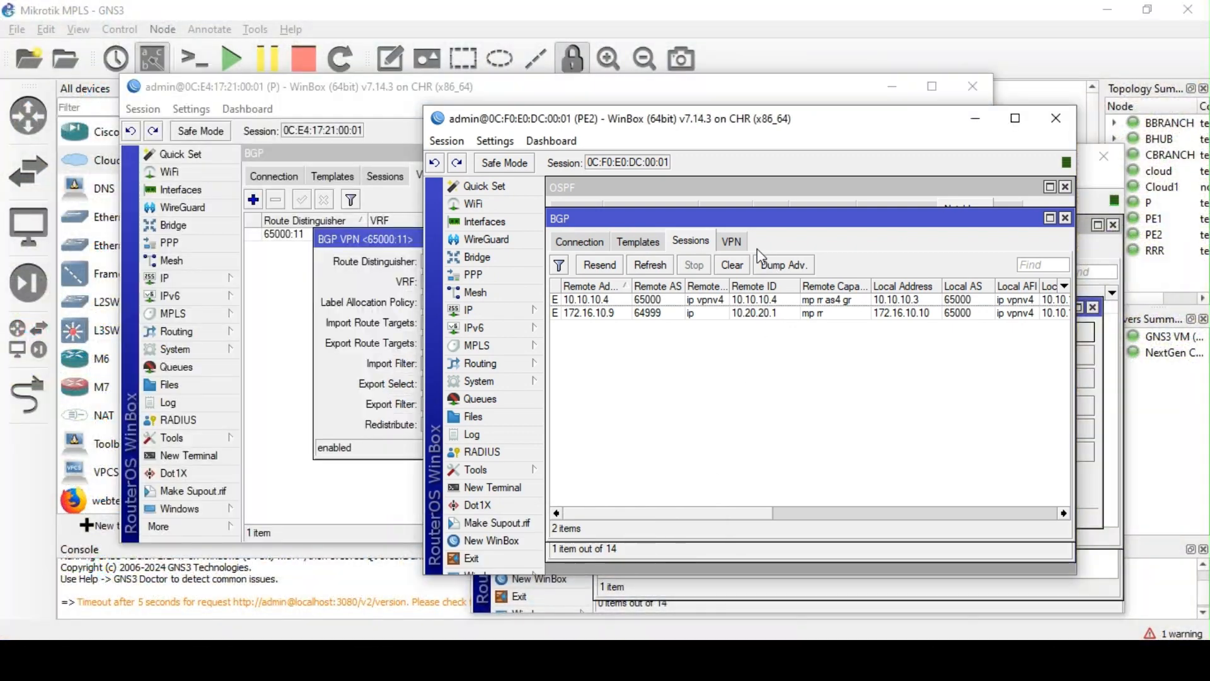
{"action": "left_click", "coordinate": [732, 242]}
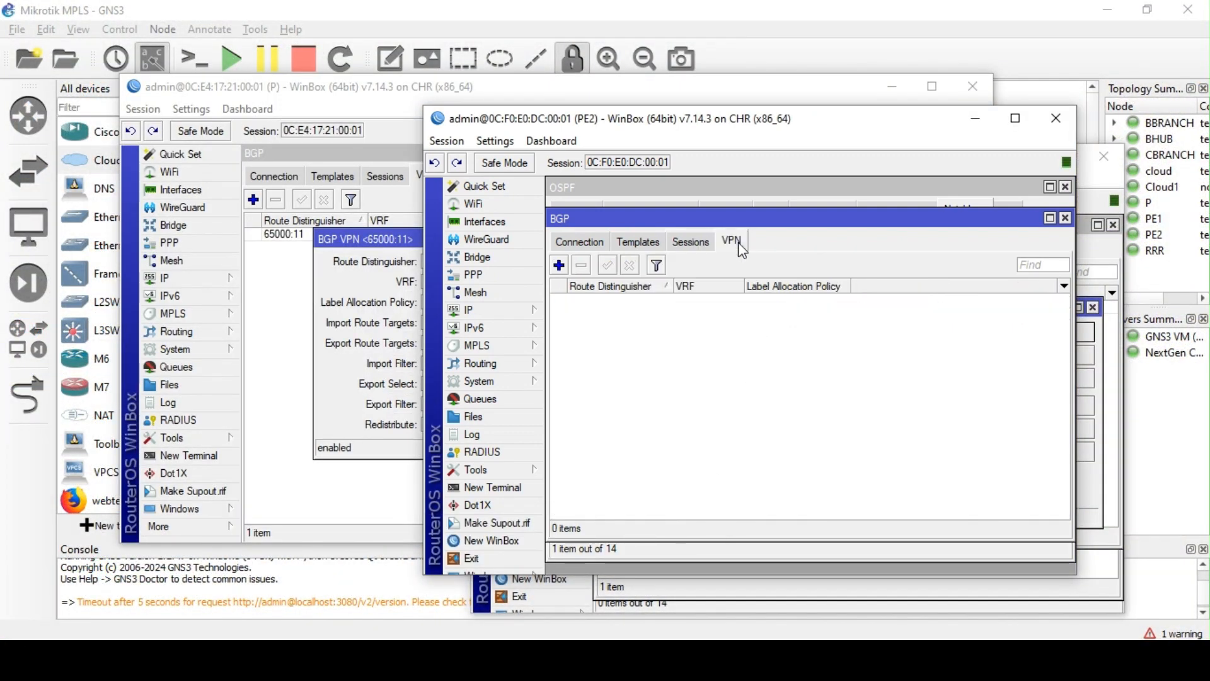
{"action": "left_click", "coordinate": [511, 315]}
{"action": "left_click", "coordinate": [607, 193]}
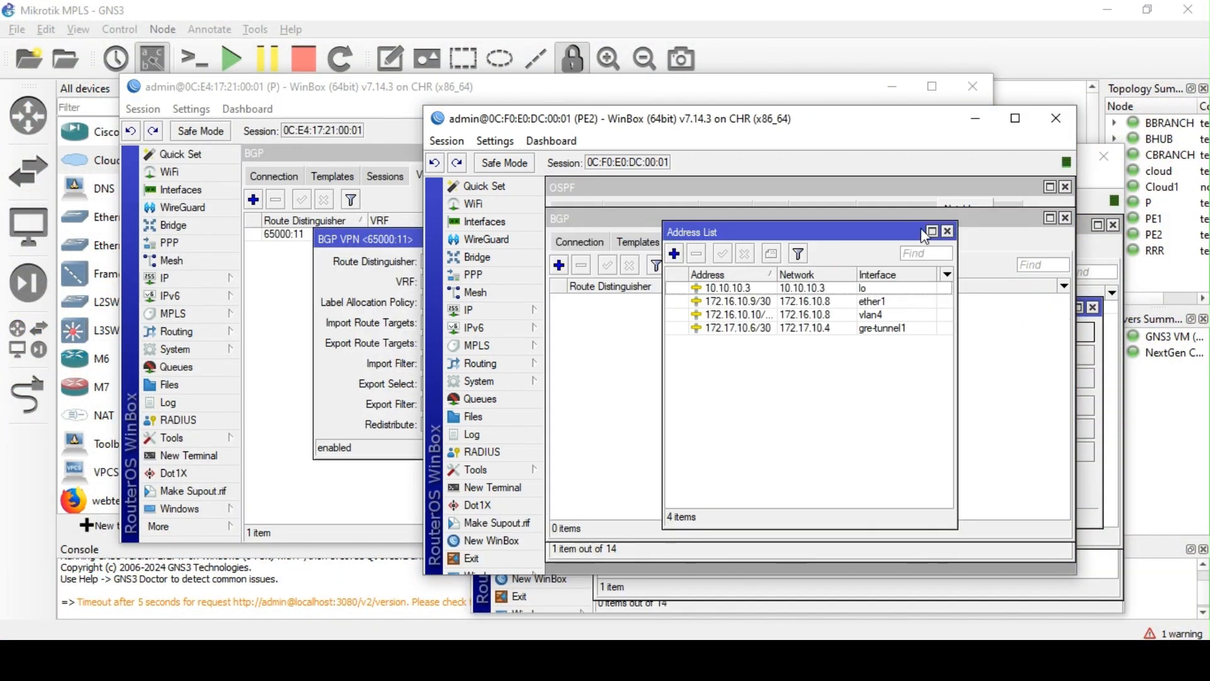
{"action": "left_click", "coordinate": [947, 232]}
Create a BGP VPN entry on PE2 with route distinguisher 65000:31, VRF vrf1 and label allocation policy per vrf
{"action": "left_click", "coordinate": [559, 265]}
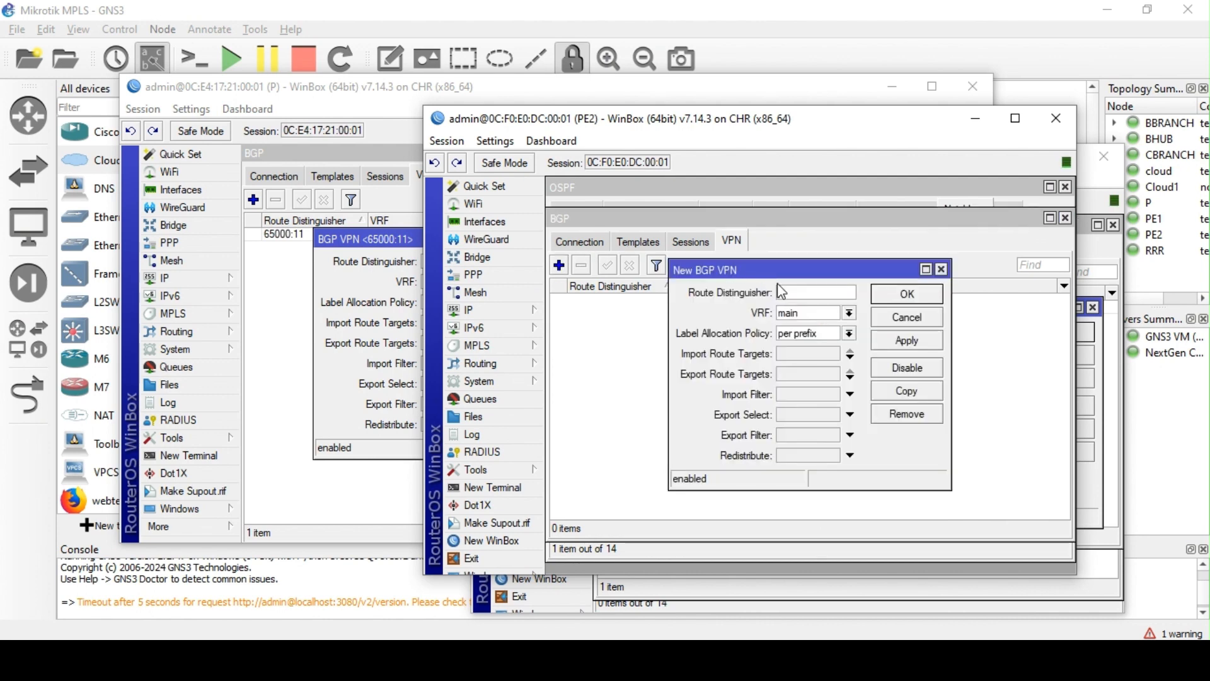
{"action": "left_click", "coordinate": [806, 292]}
{"action": "type", "text": "65000:31"}
{"action": "left_click", "coordinate": [848, 313]}
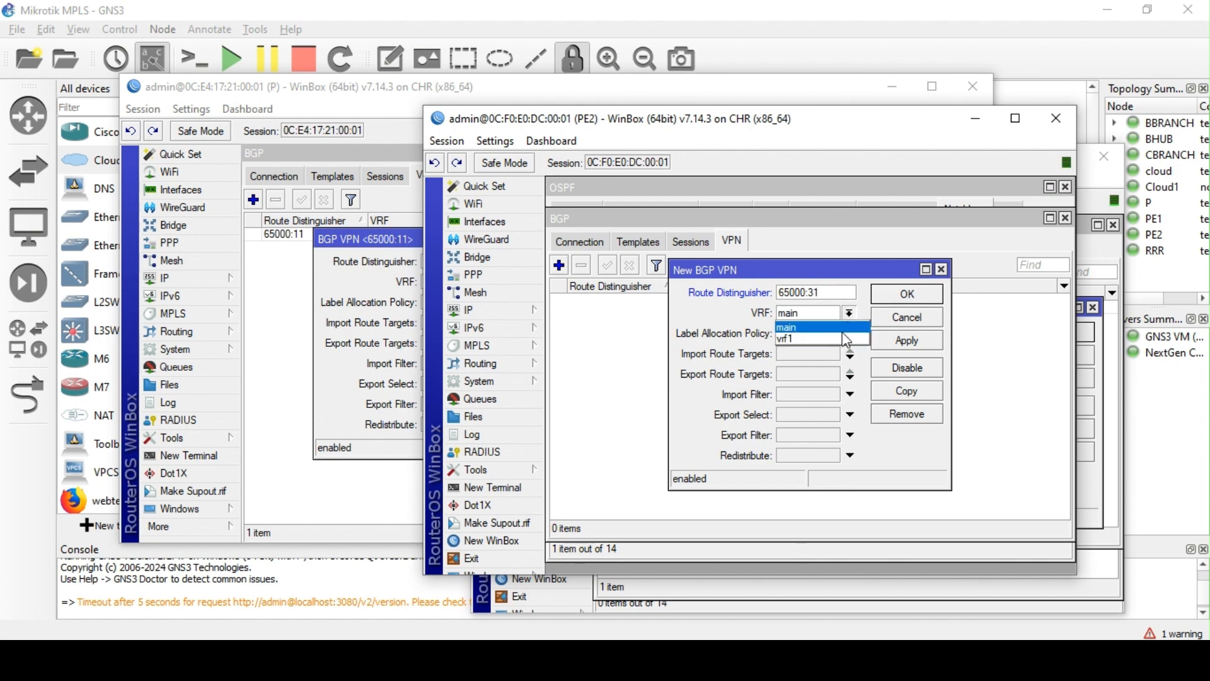
{"action": "left_click", "coordinate": [804, 336]}
{"action": "left_click", "coordinate": [837, 334]}
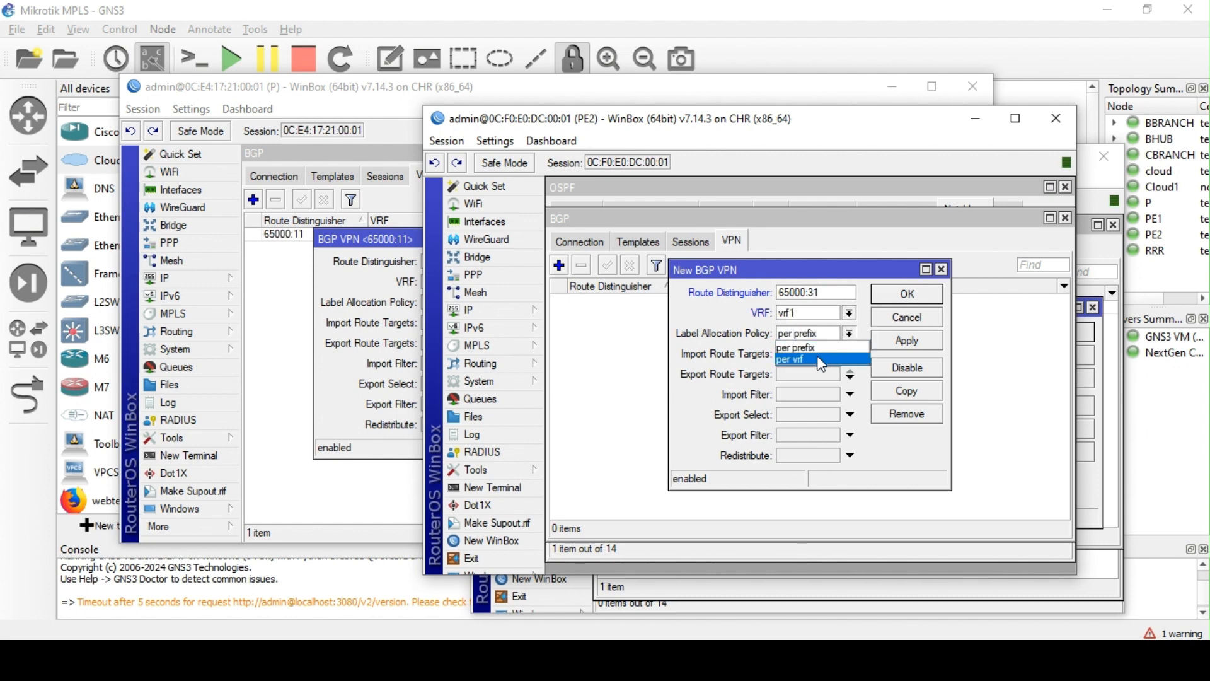
{"action": "left_click", "coordinate": [792, 359]}
Copy PE2's route distinguisher 65000:31 into its export route targets and apply the BGP VPN entry
{"action": "left_click_drag", "start_coordinate": [819, 293], "coordinate": [698, 300]}
{"action": "key", "text": "ctrl+c"}
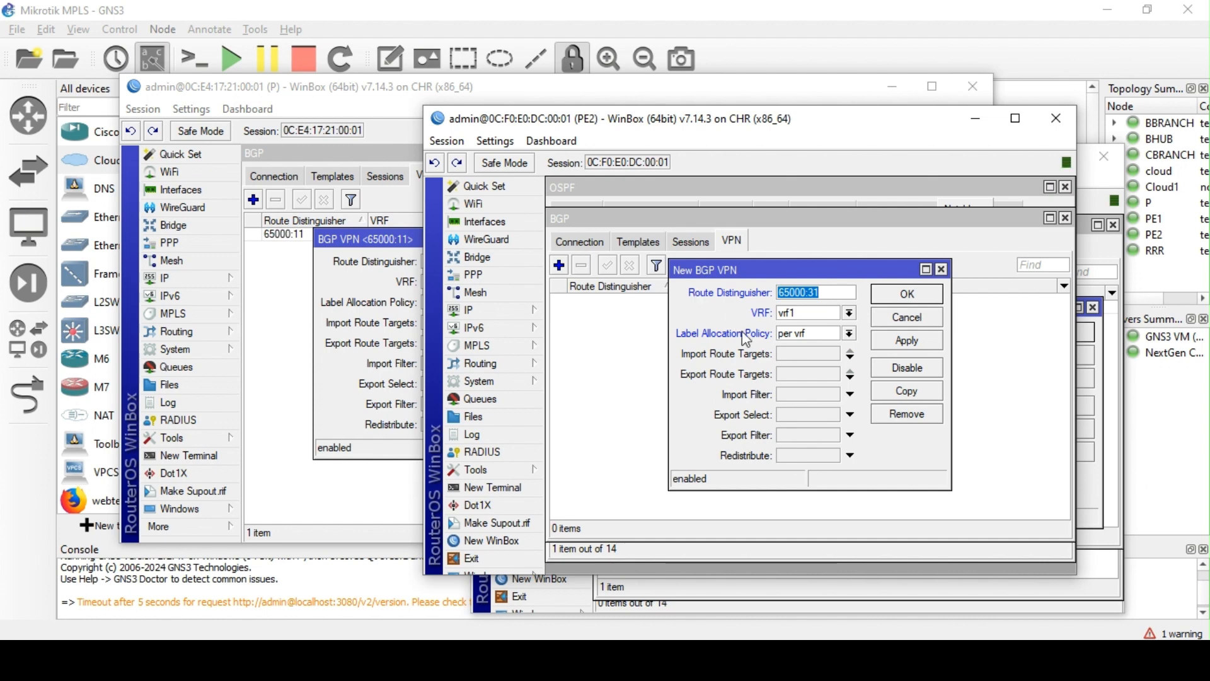
{"action": "left_click", "coordinate": [800, 374]}
{"action": "key", "text": "ctrl+v"}
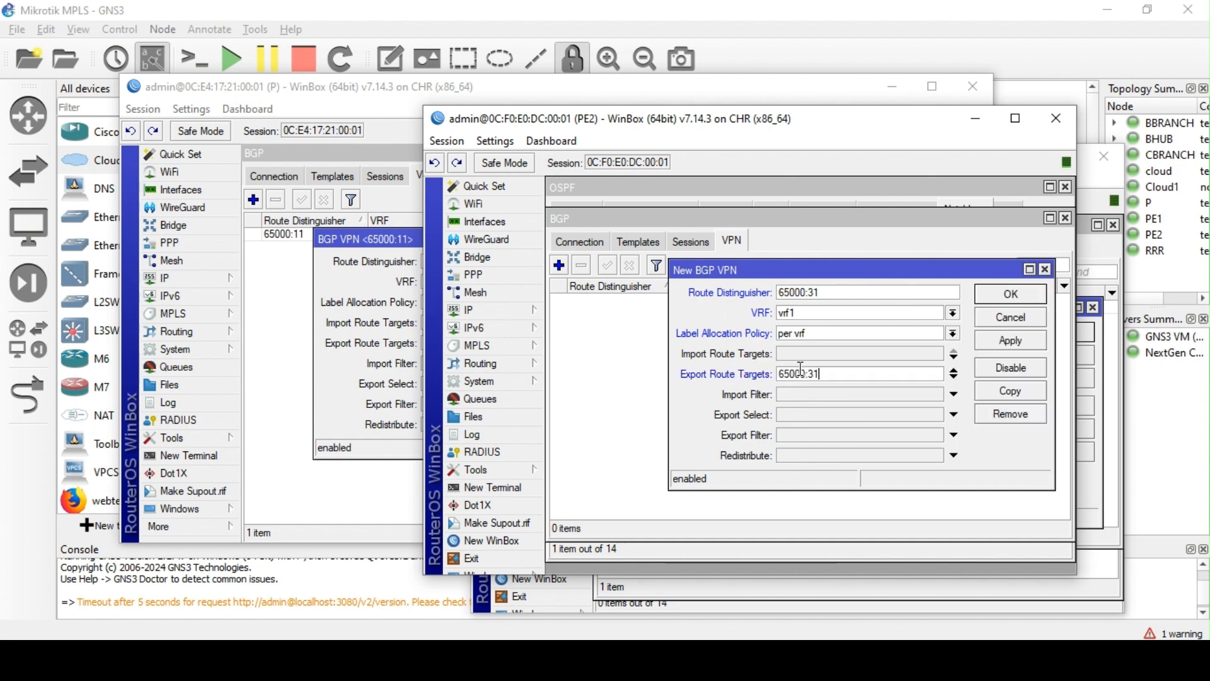
{"action": "left_click", "coordinate": [1011, 341]}
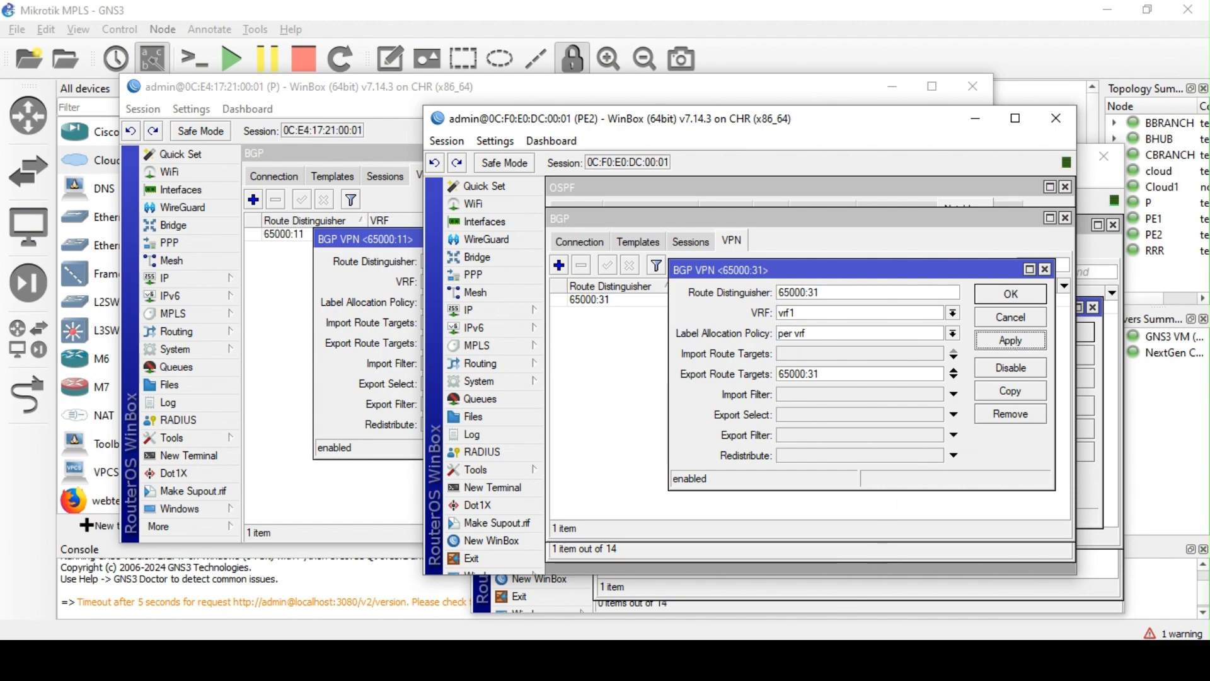
Examine the GNS3 topology around BHUB and compare the BGP VPN entries on routers P and PE1
{"action": "left_click", "coordinate": [915, 240]}
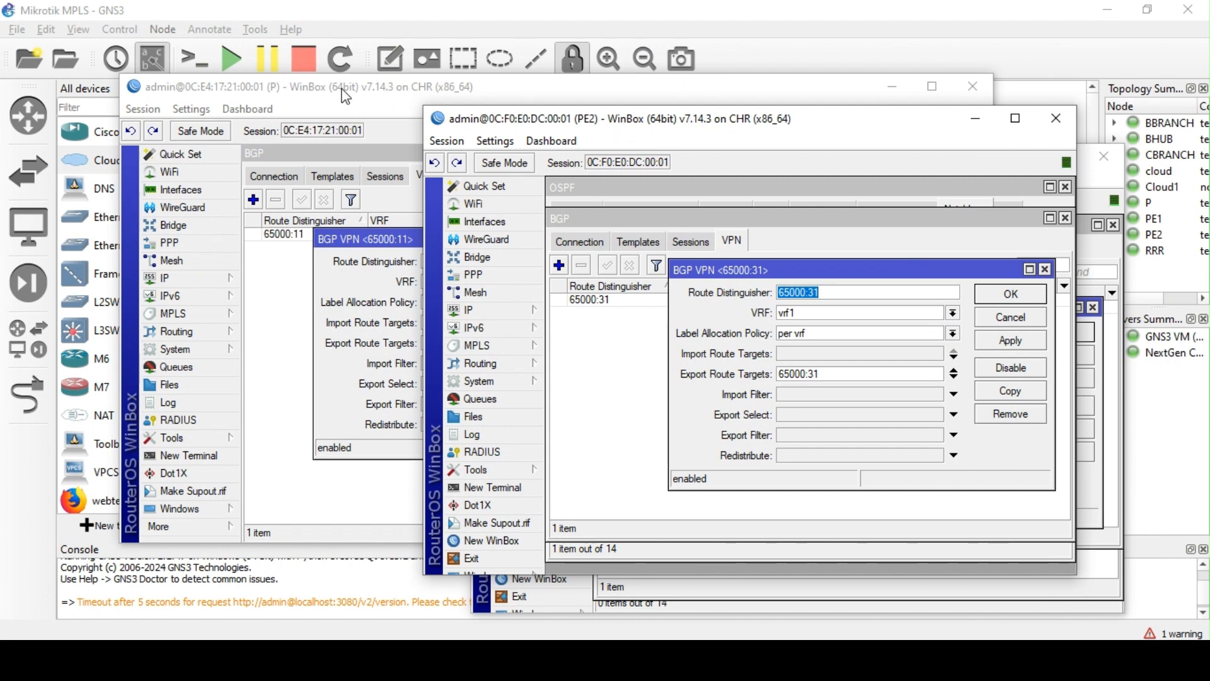
{"action": "left_click", "coordinate": [301, 91]}
{"action": "left_click_drag", "start_coordinate": [302, 96], "coordinate": [223, 82]}
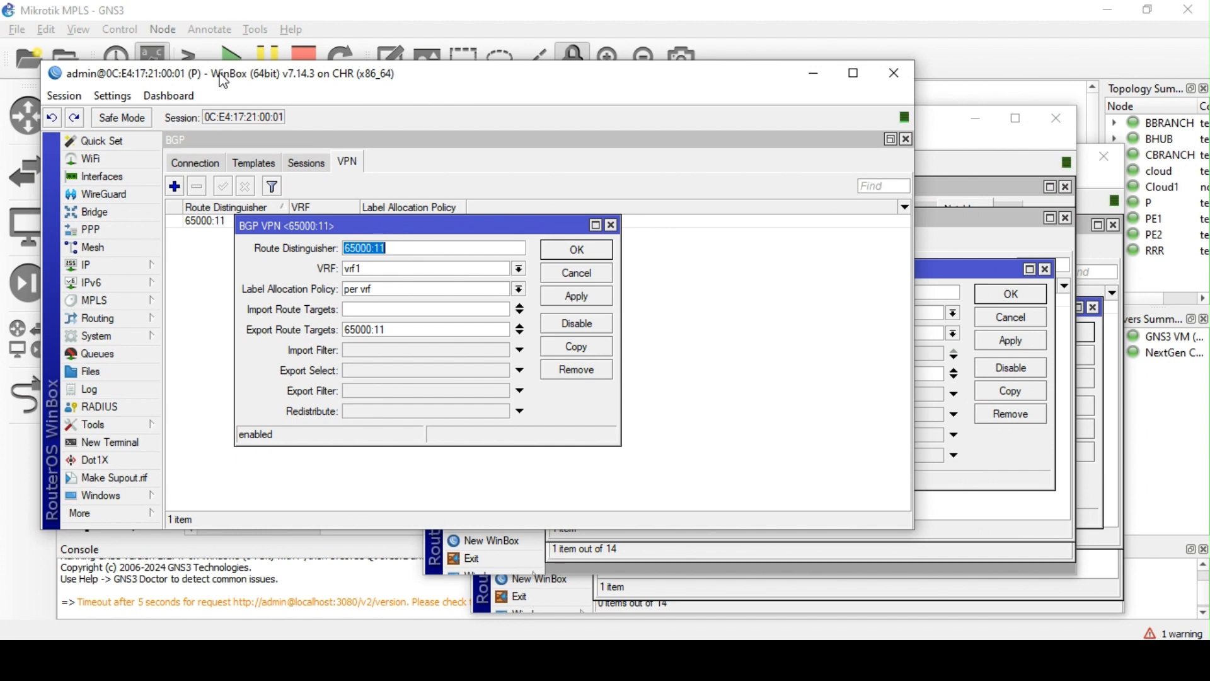
{"action": "left_click", "coordinate": [540, 9]}
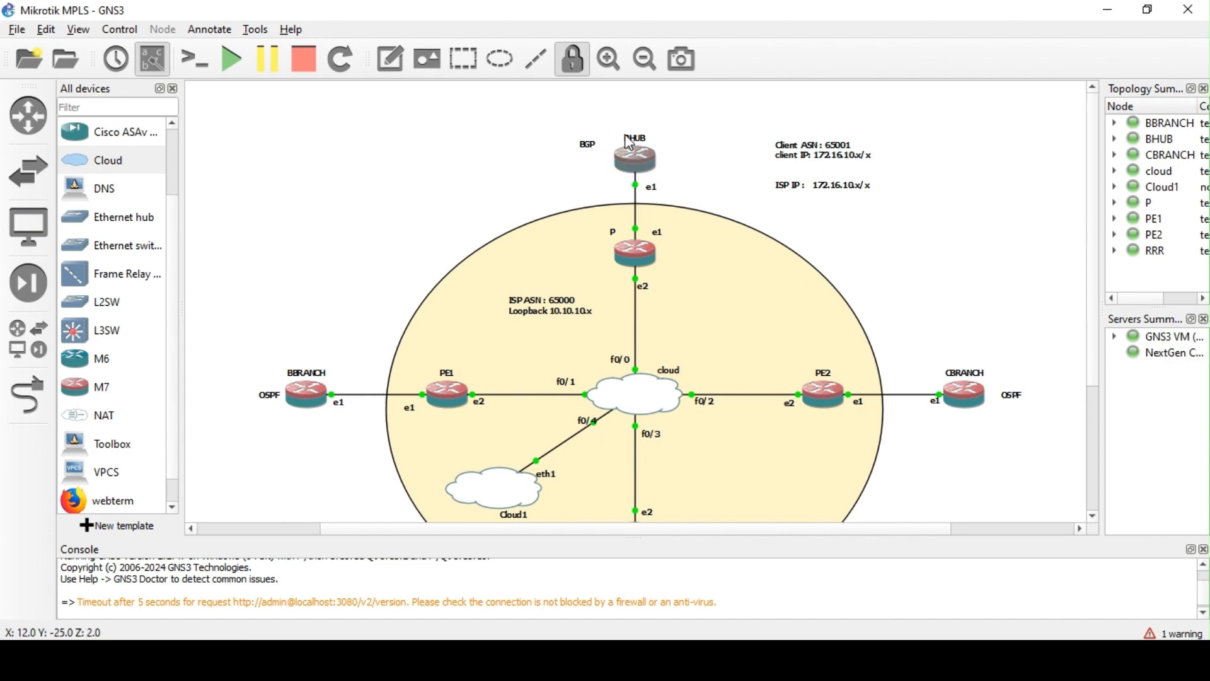
{"action": "left_click", "coordinate": [412, 659]}
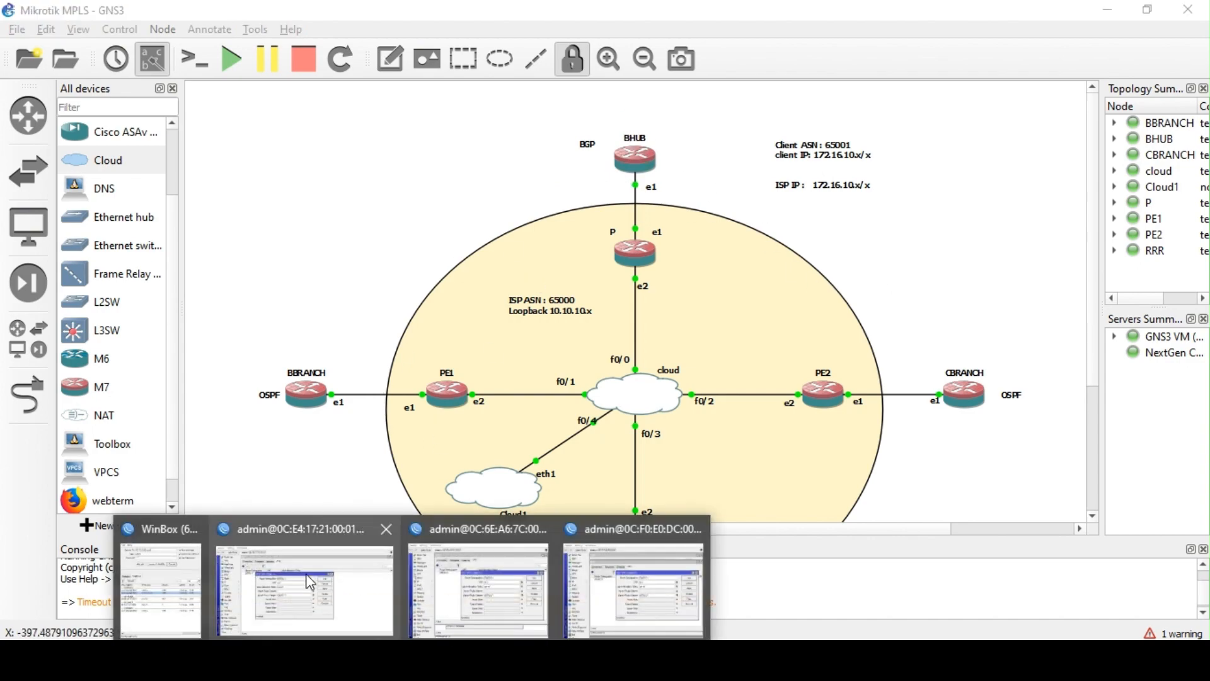
{"action": "left_click", "coordinate": [310, 582]}
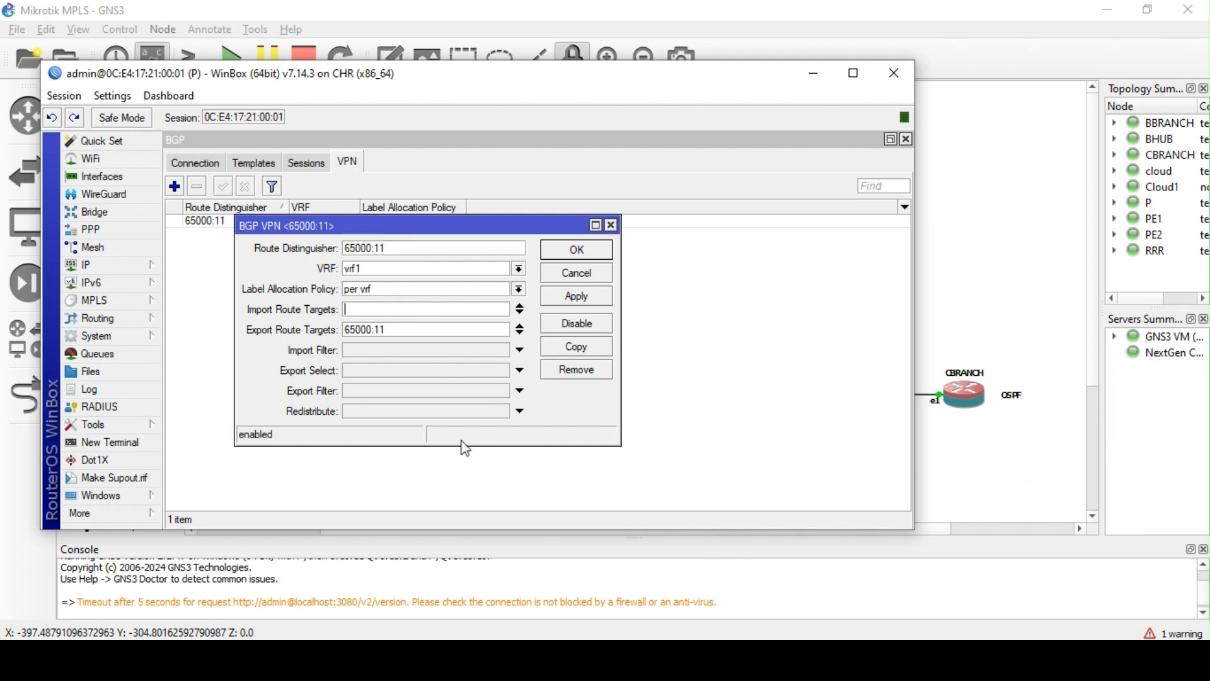
{"action": "left_click", "coordinate": [412, 659]}
{"action": "left_click", "coordinate": [492, 605]}
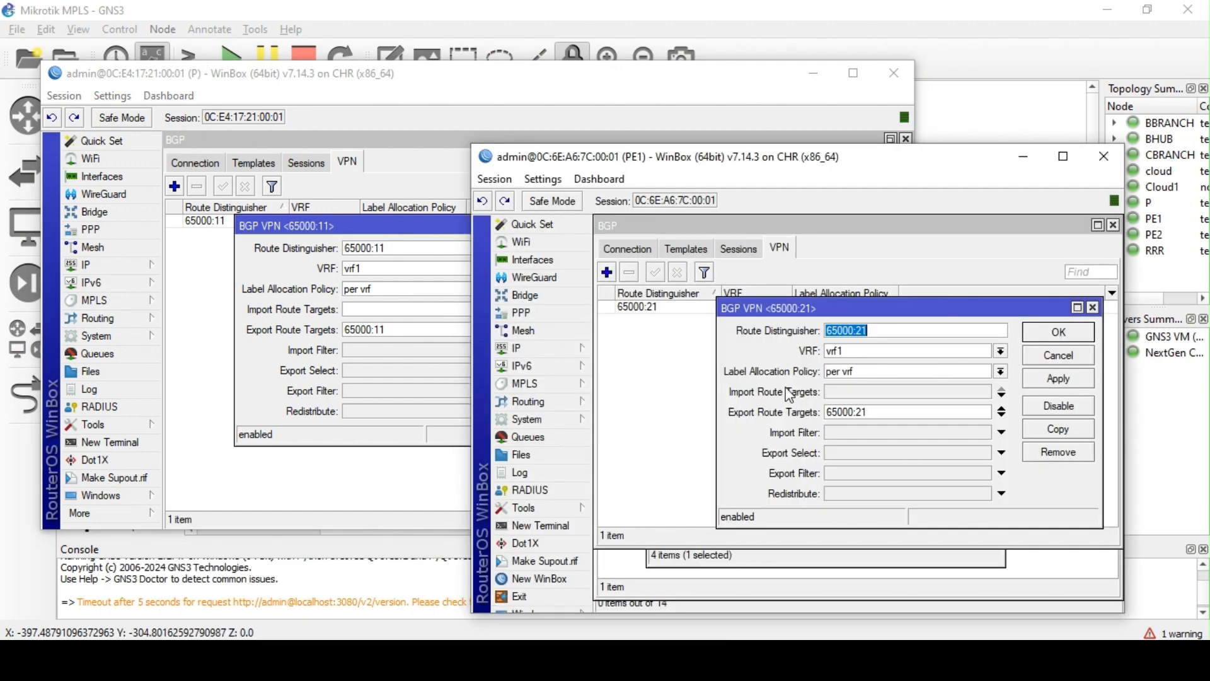
Copy PE1's export route target 65000:21 into the import route targets of P's BGP VPN entry
{"action": "left_click_drag", "start_coordinate": [879, 414], "coordinate": [751, 418]}
{"action": "key", "text": "ctrl+c"}
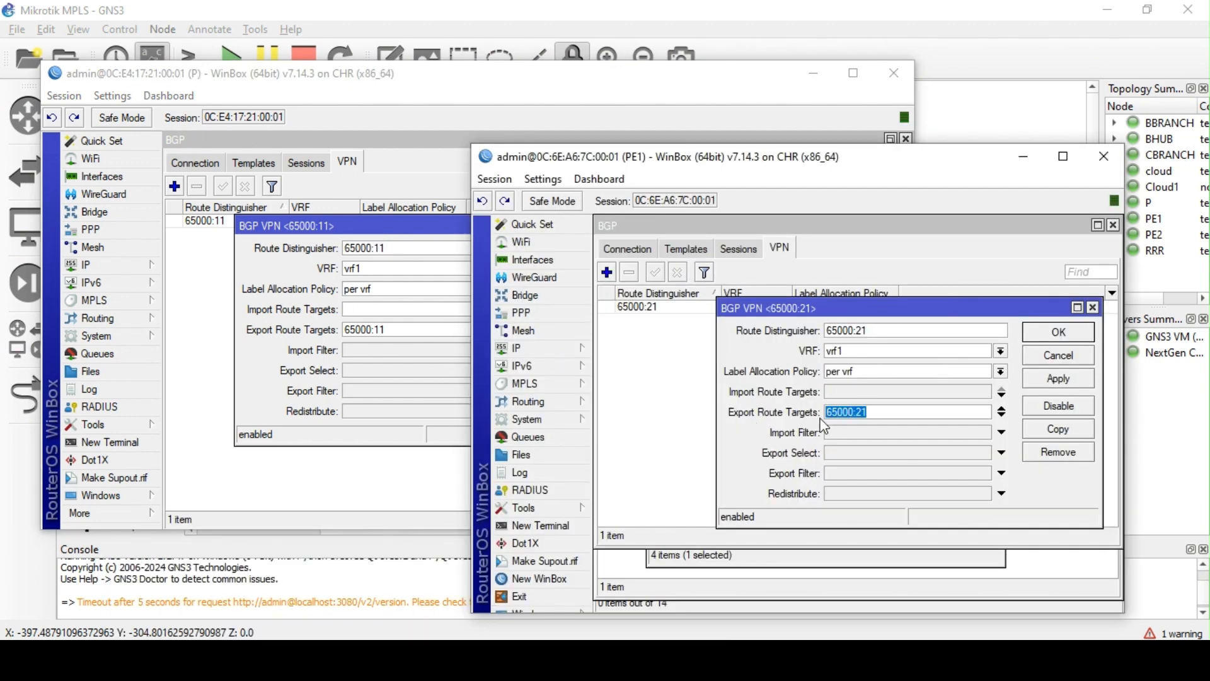
{"action": "left_click", "coordinate": [381, 309]}
{"action": "key", "text": "ctrl+v"}
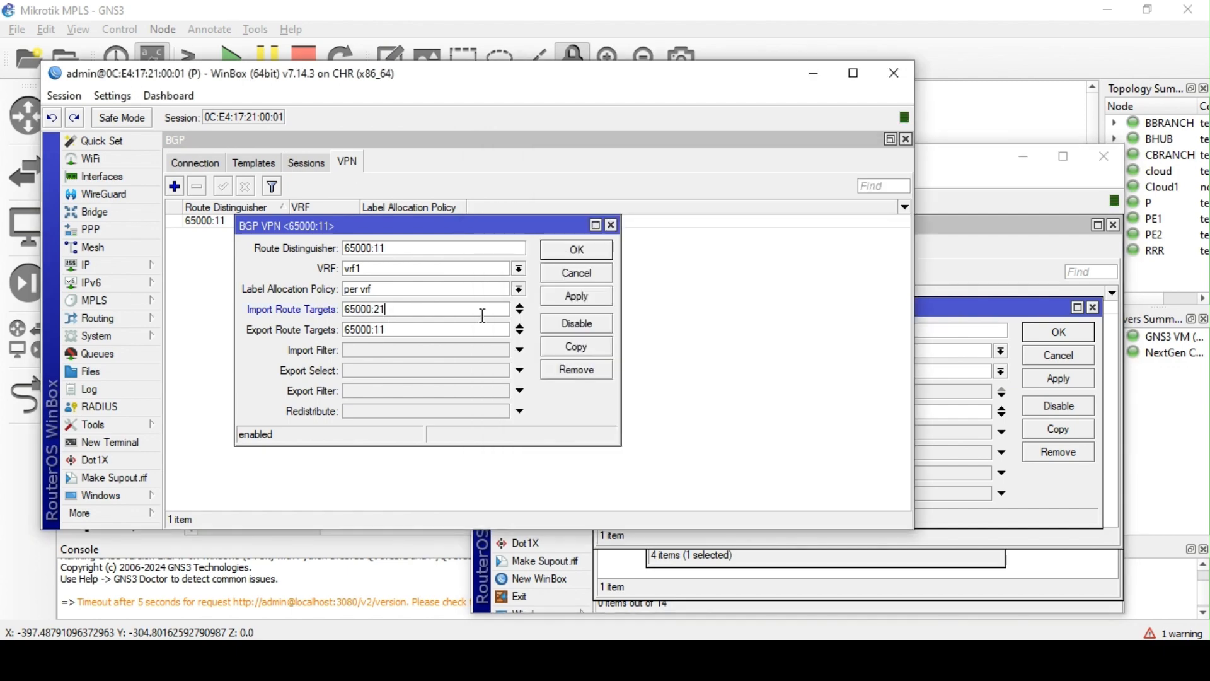
Add PE2's export route target 65000:31 as a second import route target on P and save the BGP VPN entry
{"action": "left_click", "coordinate": [520, 314]}
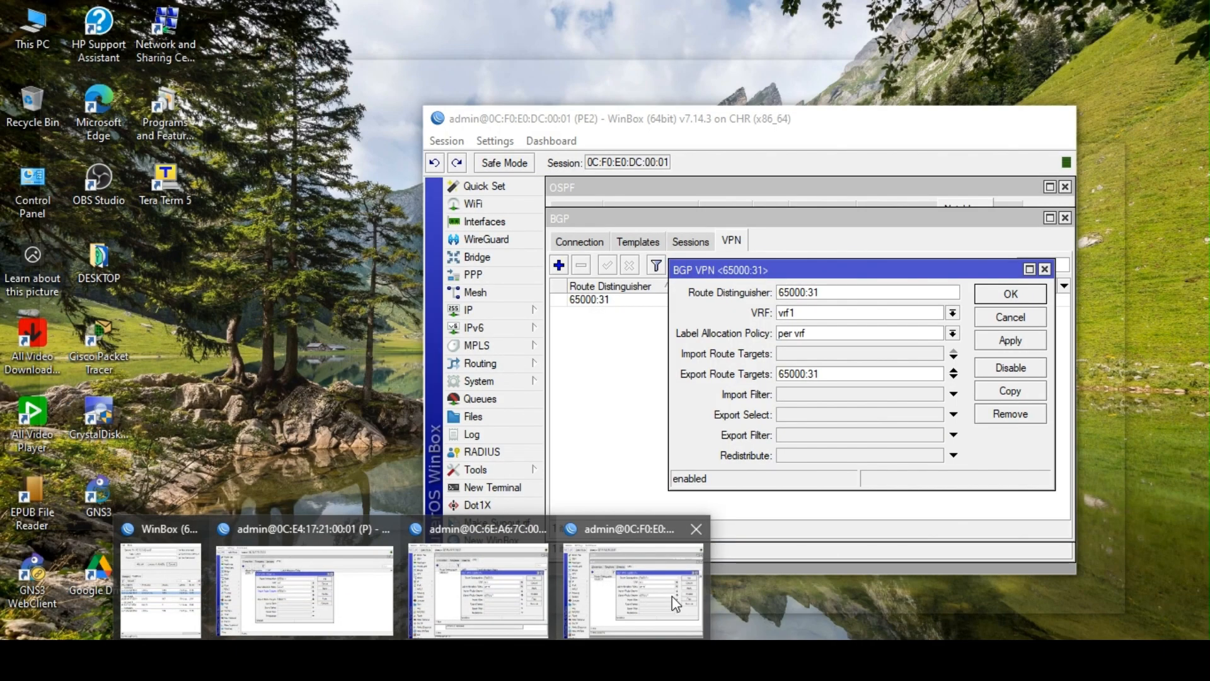
{"action": "left_click", "coordinate": [671, 596]}
{"action": "left_click_drag", "start_coordinate": [826, 374], "coordinate": [725, 376]}
{"action": "key", "text": "ctrl+c"}
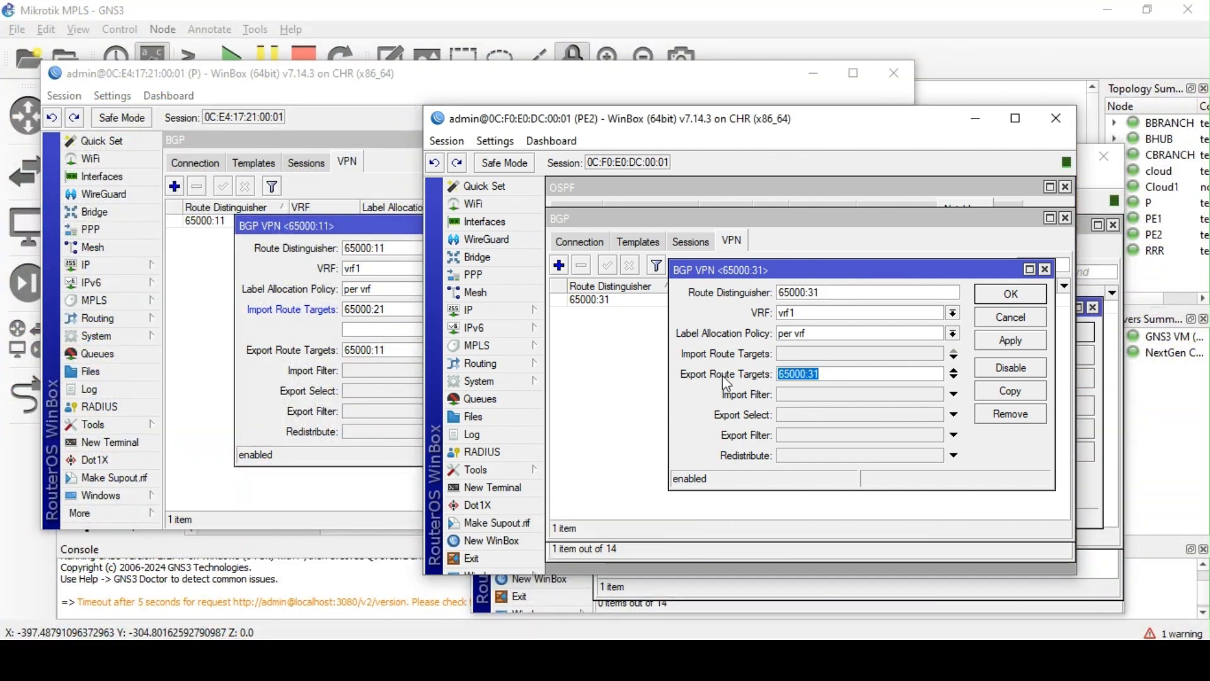
{"action": "left_click", "coordinate": [383, 331]}
{"action": "key", "text": "ctrl+v"}
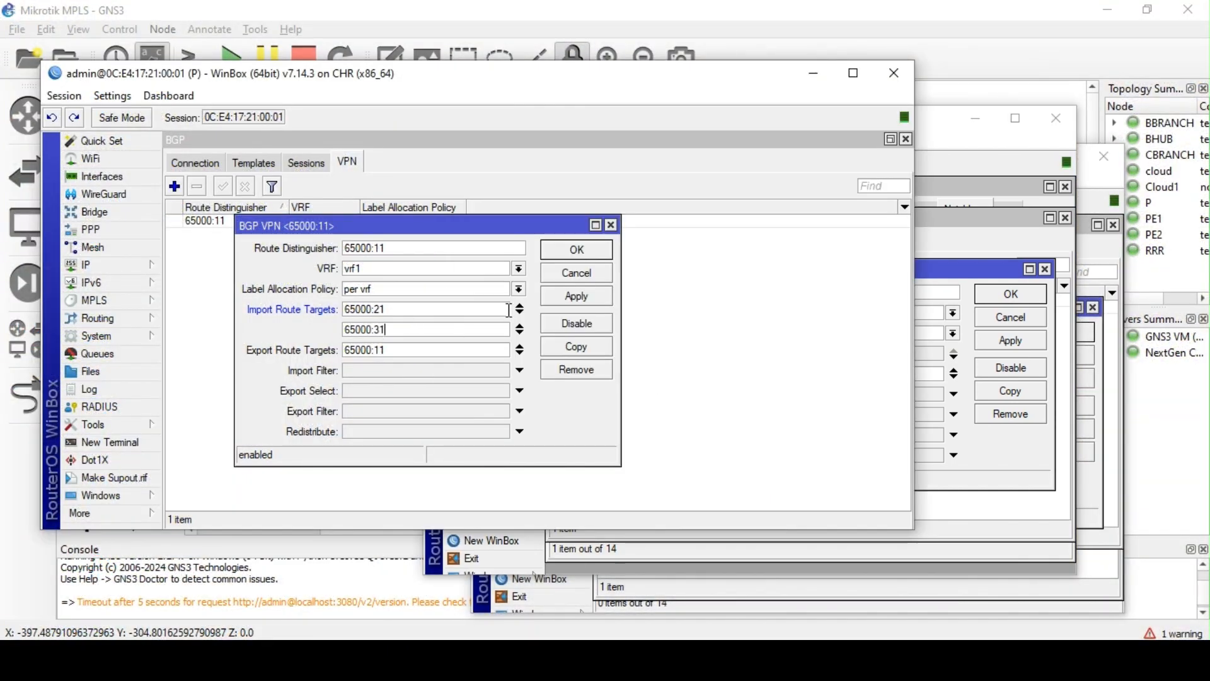
{"action": "left_click", "coordinate": [570, 297]}
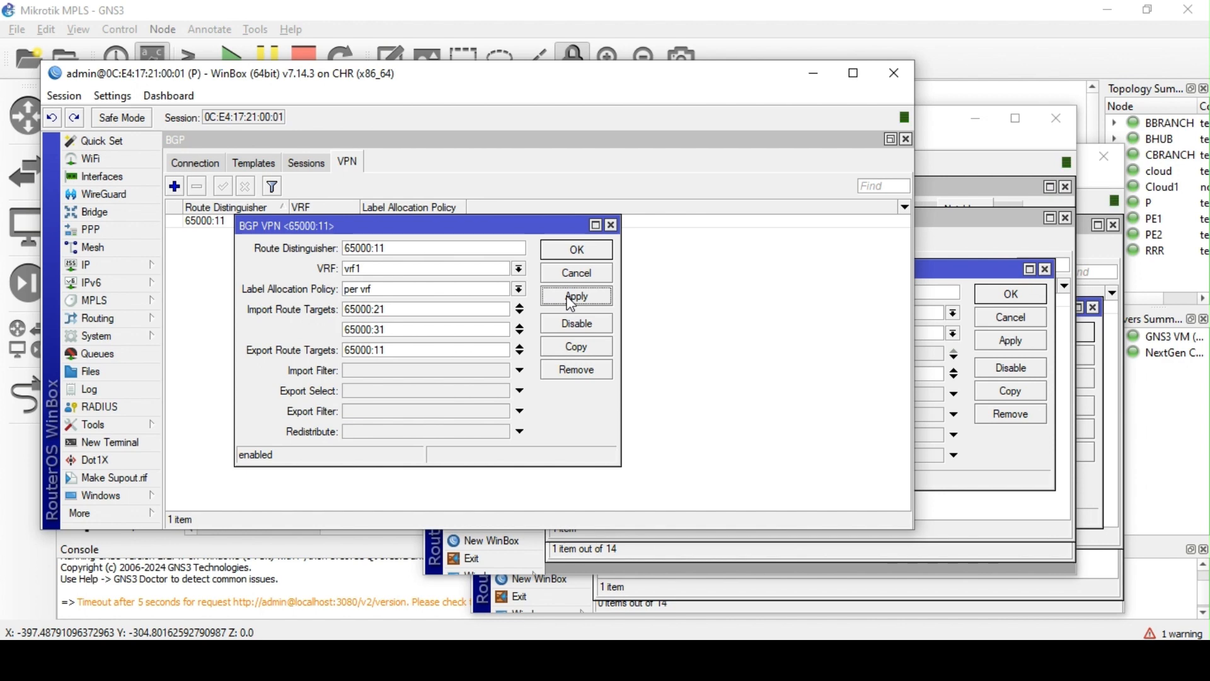
{"action": "left_click", "coordinate": [575, 252]}
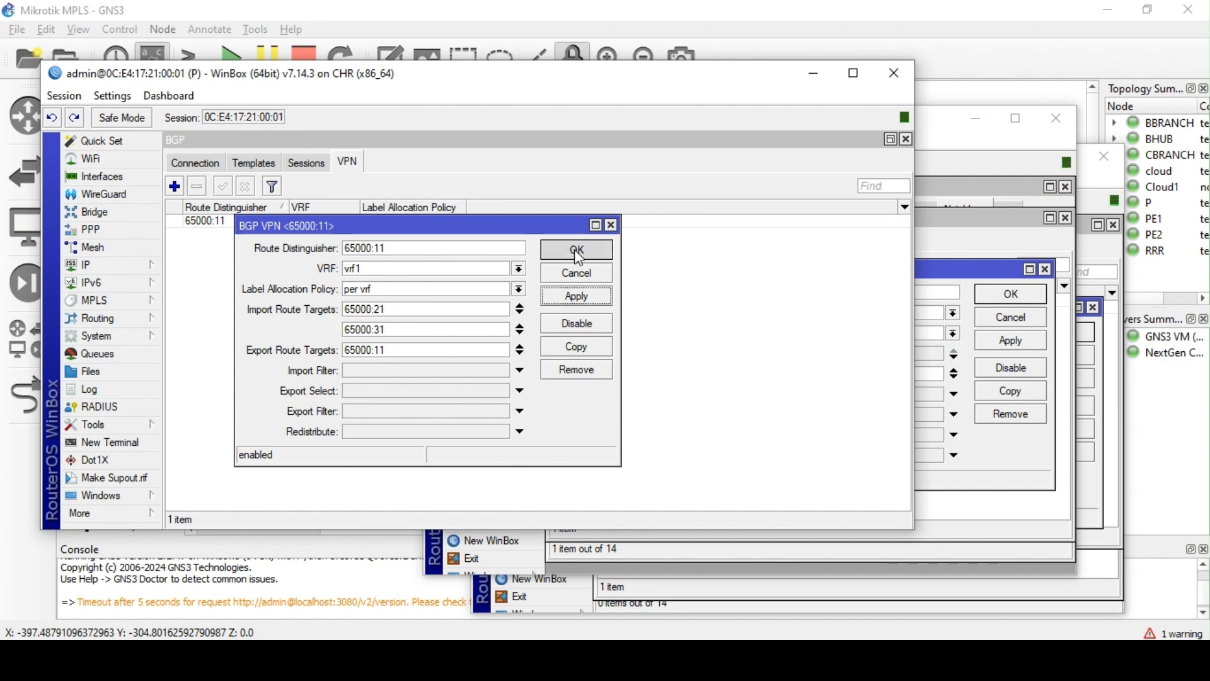
Reopen P's BGP VPN entry to check its route targets, close it and minimise P's window
{"action": "double_click", "coordinate": [412, 249]}
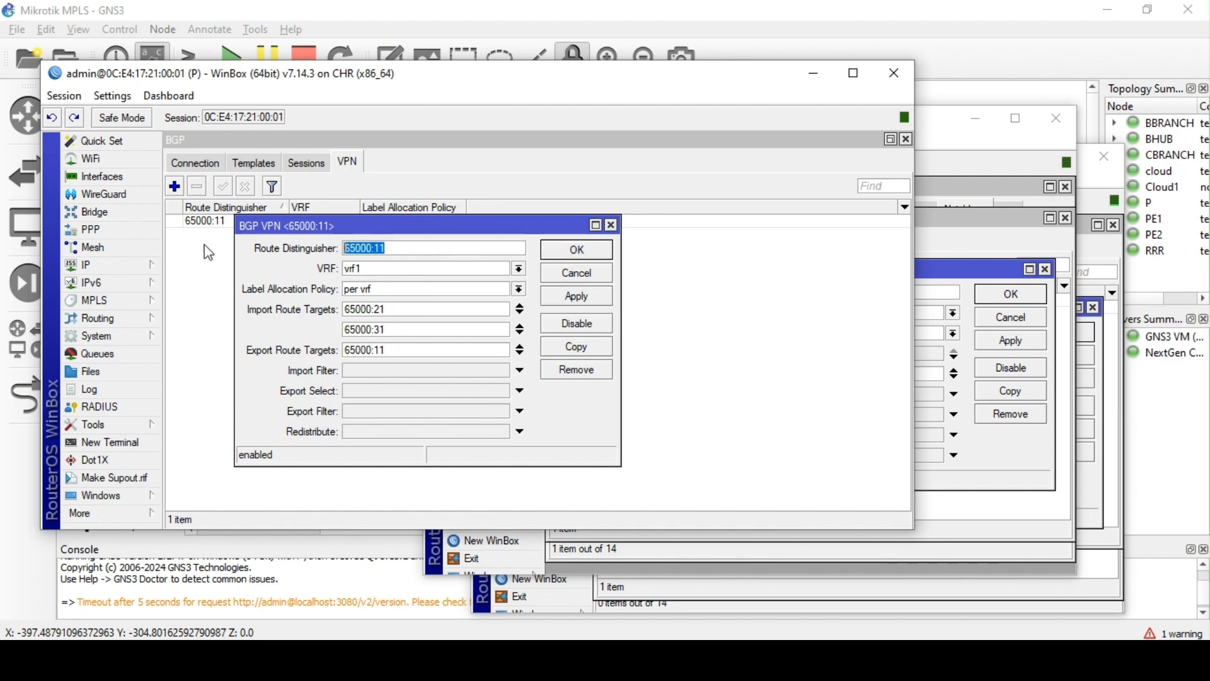
{"action": "left_click", "coordinate": [576, 250]}
{"action": "left_click", "coordinate": [813, 73]}
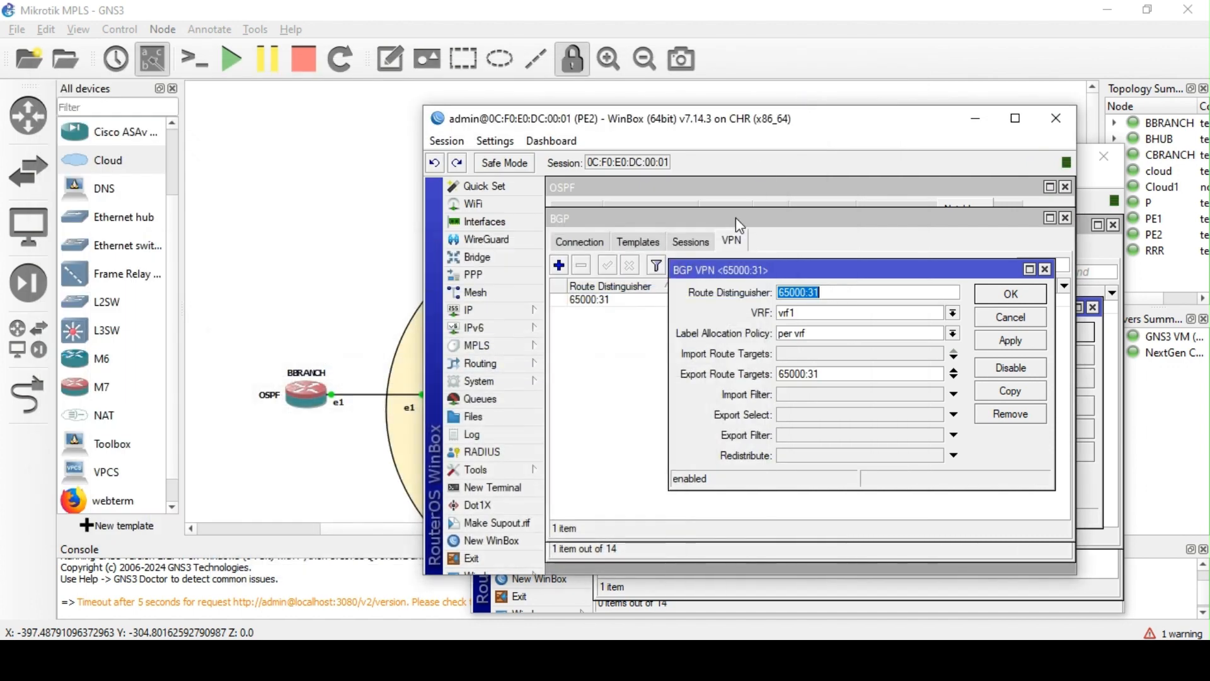
Set the import route target of PE2's BGP VPN 65000:31 to 65000:11 and save the entry
{"action": "left_click", "coordinate": [845, 354]}
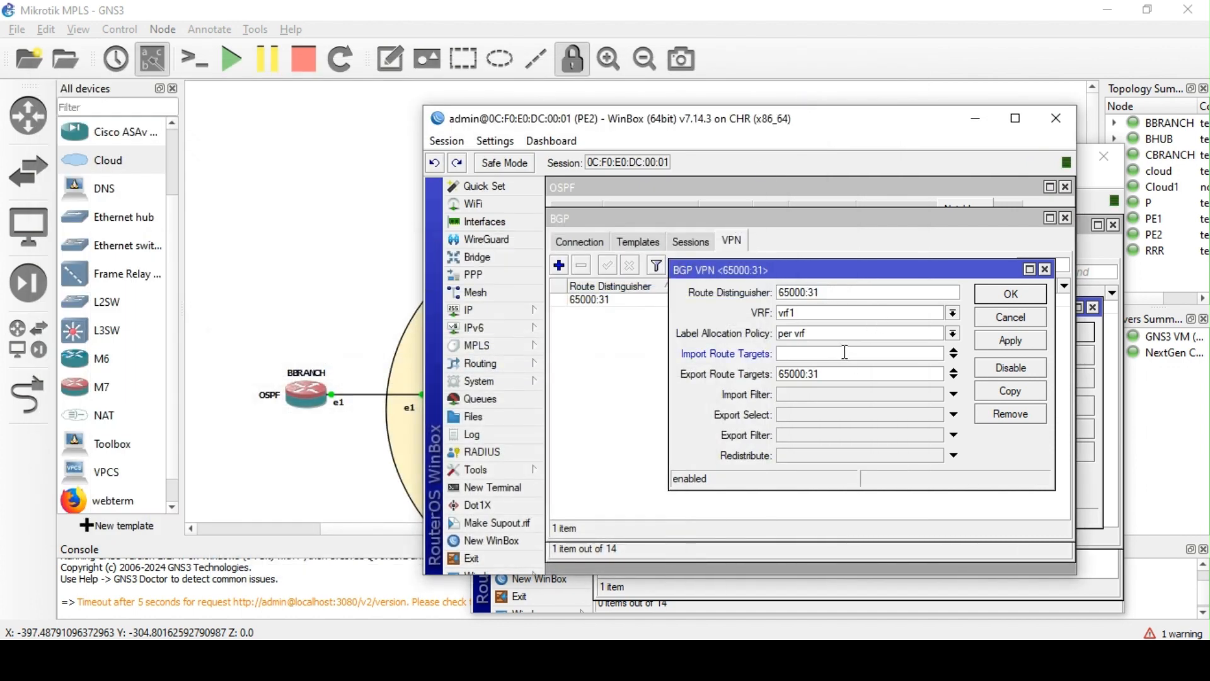
{"action": "type", "text": "65000:11"}
{"action": "left_click", "coordinate": [1012, 344]}
{"action": "left_click", "coordinate": [1010, 297]}
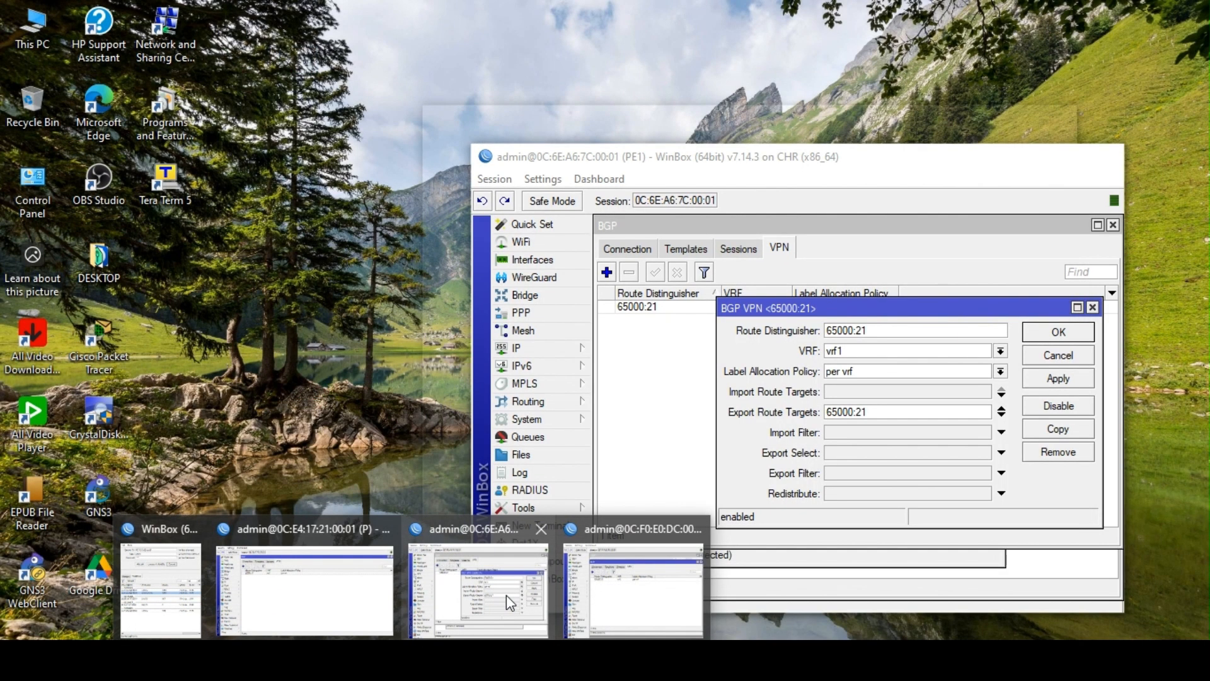
On router PE1, set the import route target of BGP VPN 65000:21 to 65000:11 and save the entry
{"action": "left_click", "coordinate": [506, 595]}
{"action": "left_click", "coordinate": [873, 395]}
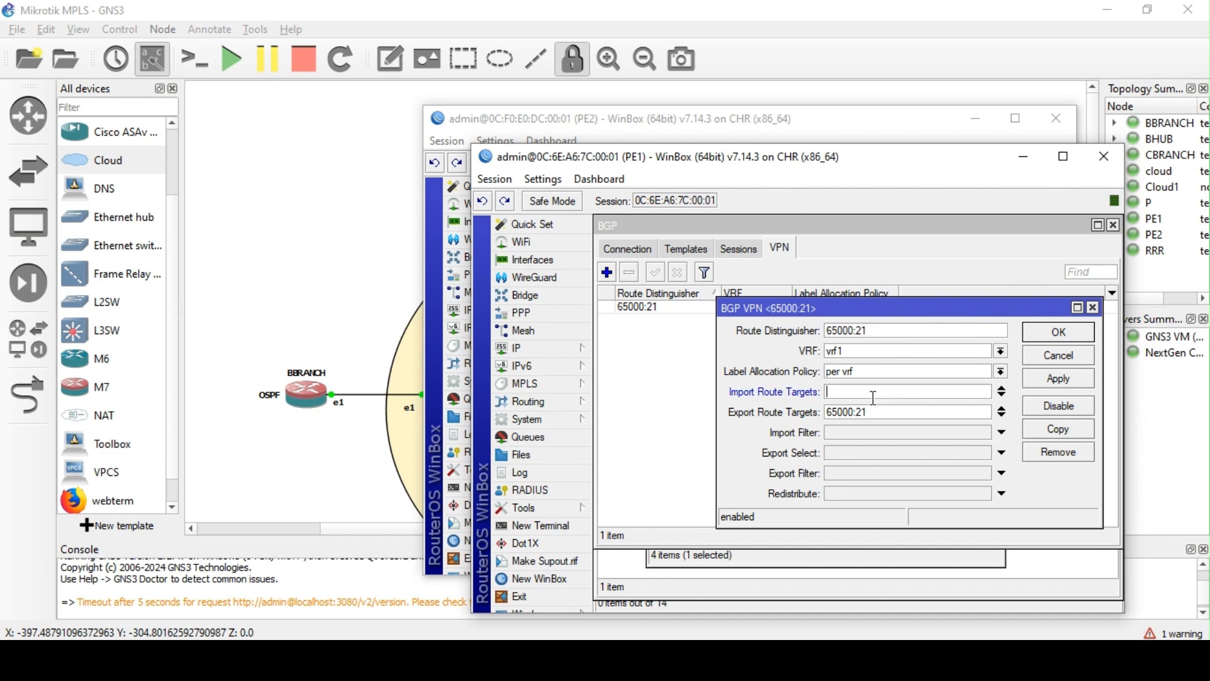
{"action": "type", "text": "65000:11"}
{"action": "left_click", "coordinate": [1074, 379]}
{"action": "left_click", "coordinate": [1061, 333]}
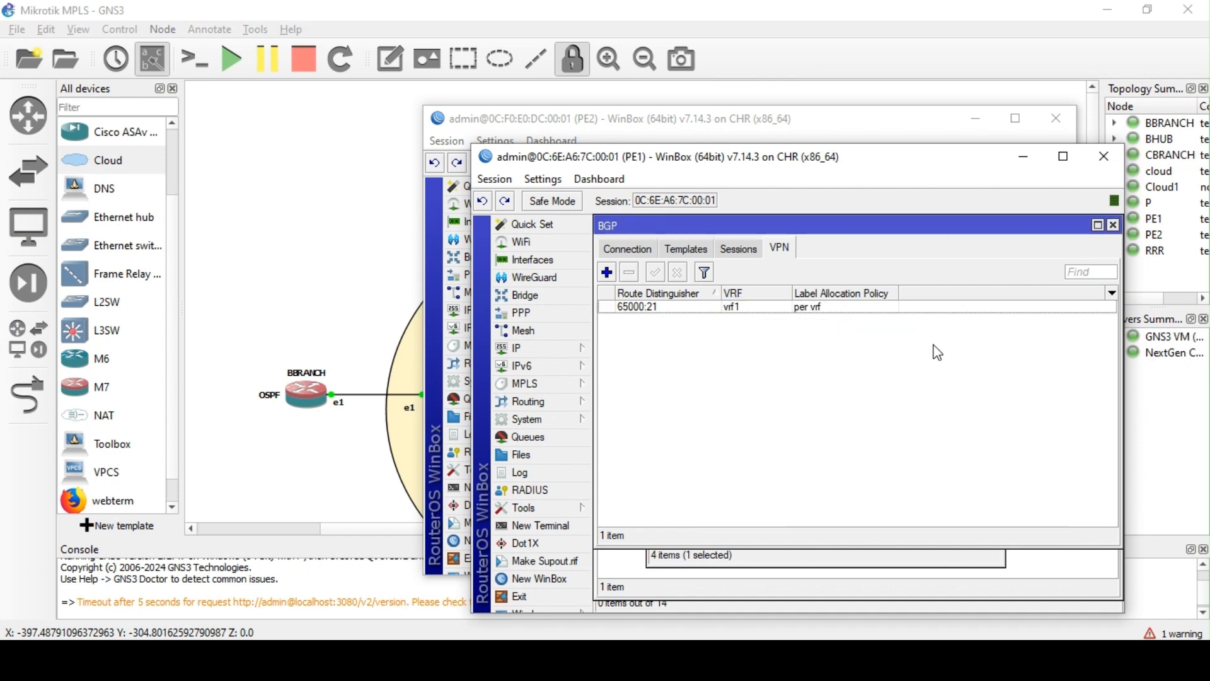
Switch to router P and open its IP route list to check the vrf1 routes
{"action": "left_click", "coordinate": [413, 659]}
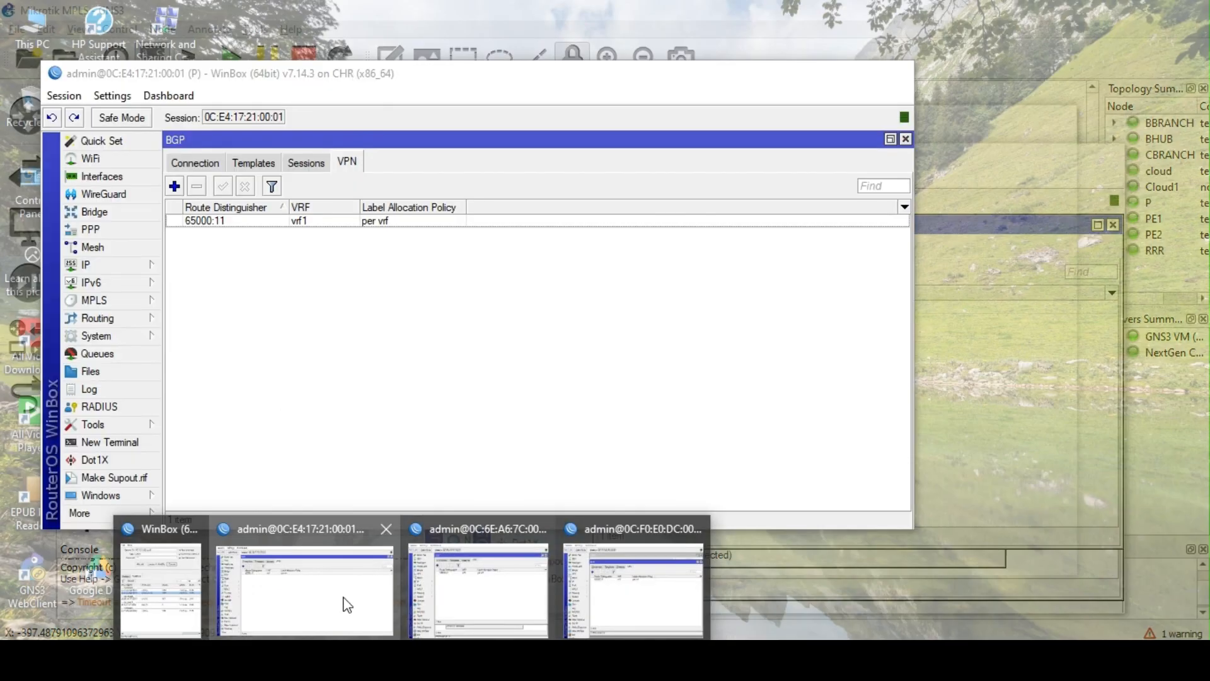
{"action": "left_click", "coordinate": [342, 603]}
{"action": "left_click", "coordinate": [976, 416]}
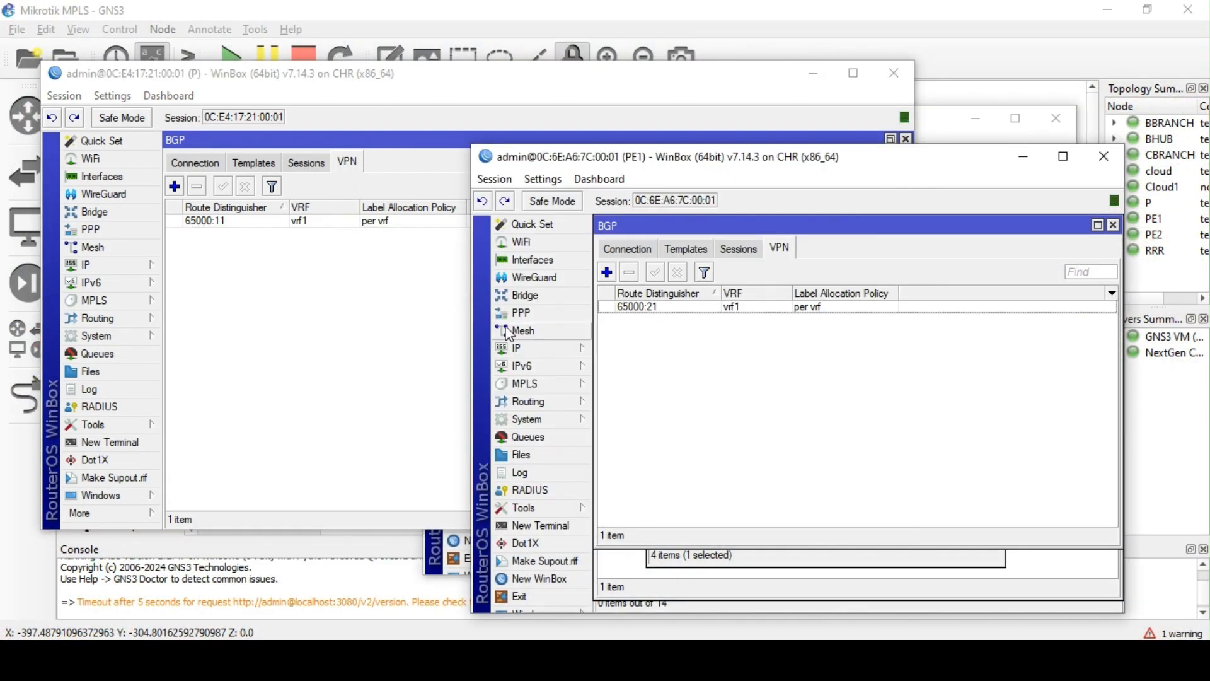
{"action": "left_click", "coordinate": [102, 267]}
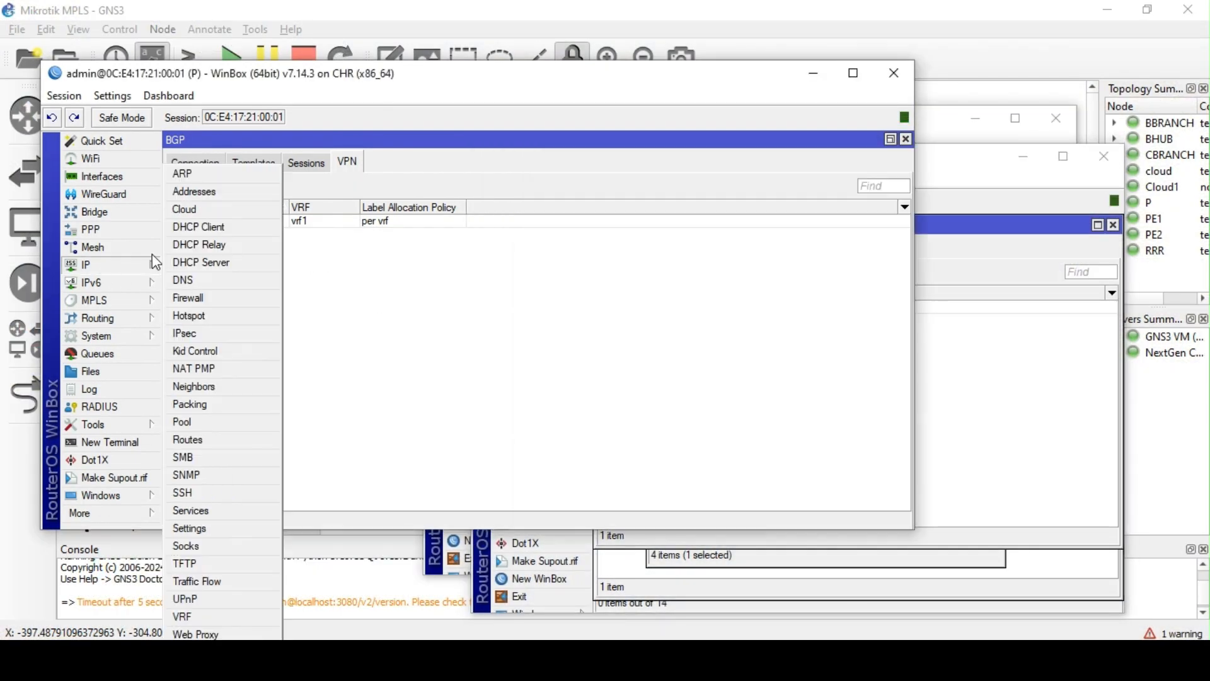
{"action": "left_click", "coordinate": [203, 440]}
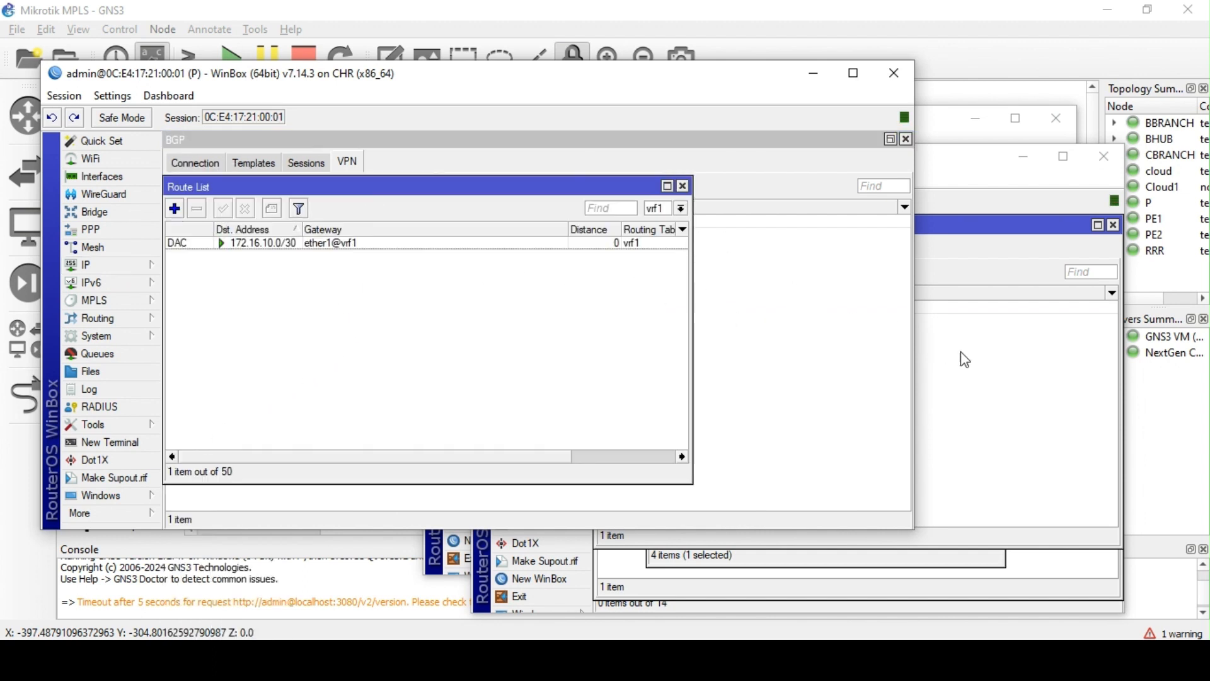
Open the IP route list on router PE1, filter it to the vrf1 routing table, and bring the PE2 session forward
{"action": "left_click", "coordinate": [1007, 363]}
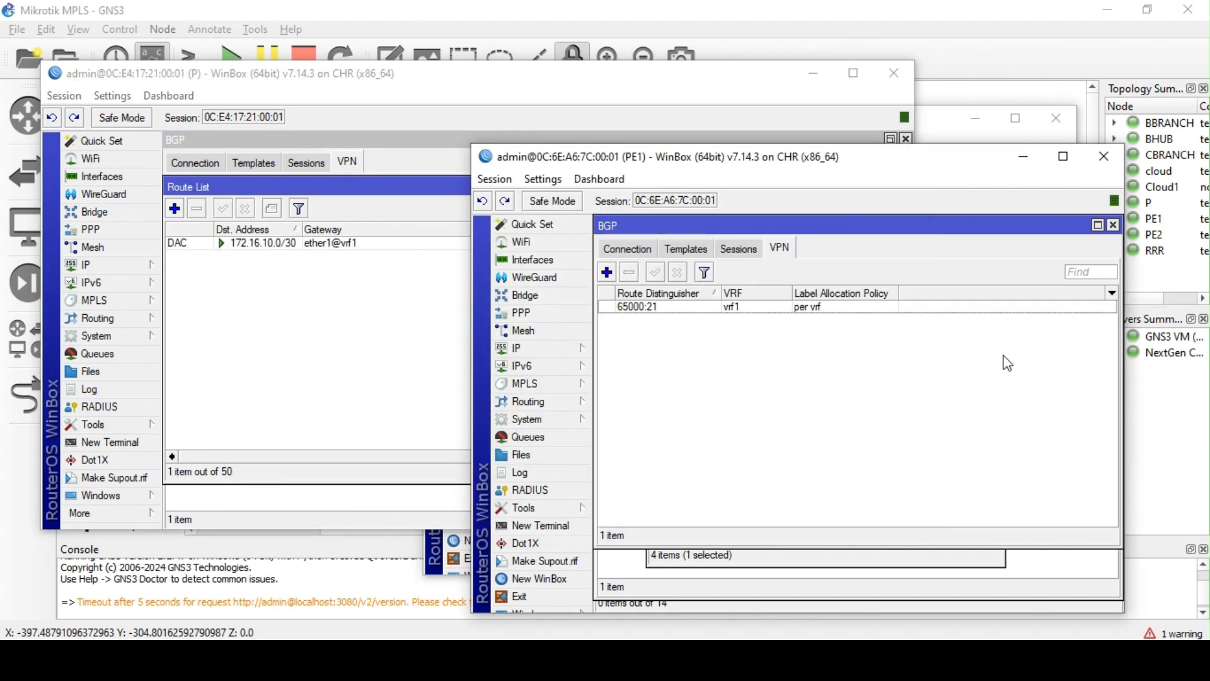
{"action": "left_click", "coordinate": [542, 349]}
{"action": "left_click", "coordinate": [656, 448]}
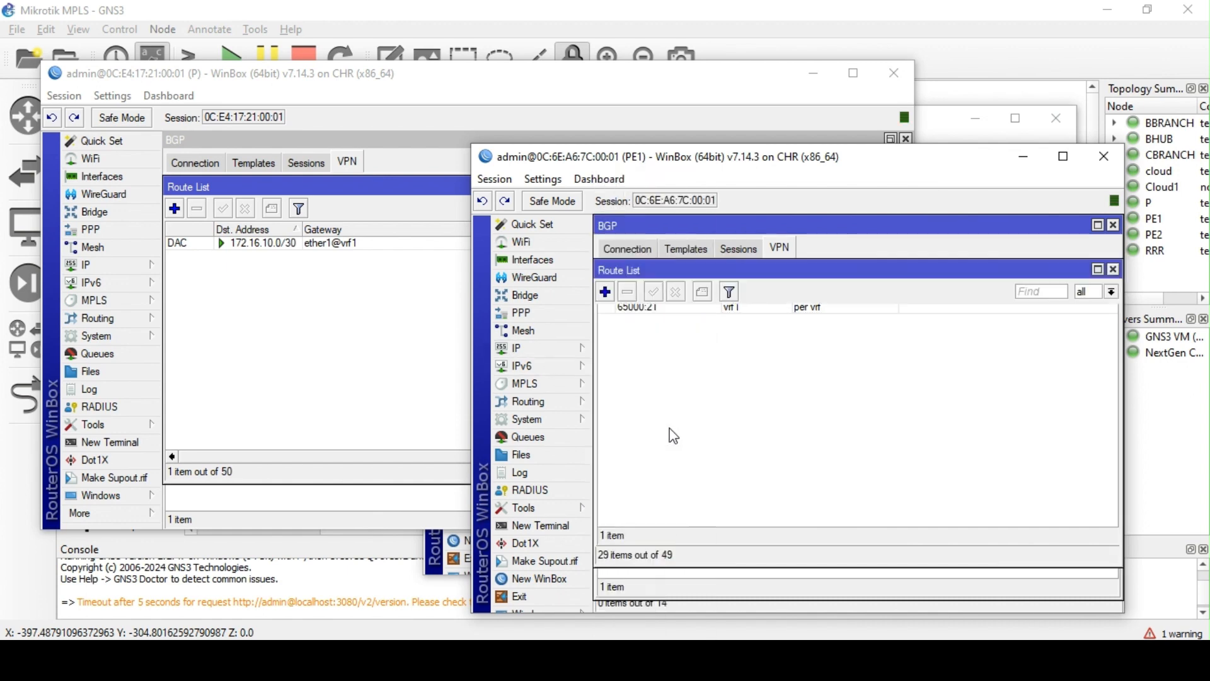
{"action": "left_click", "coordinate": [1111, 292]}
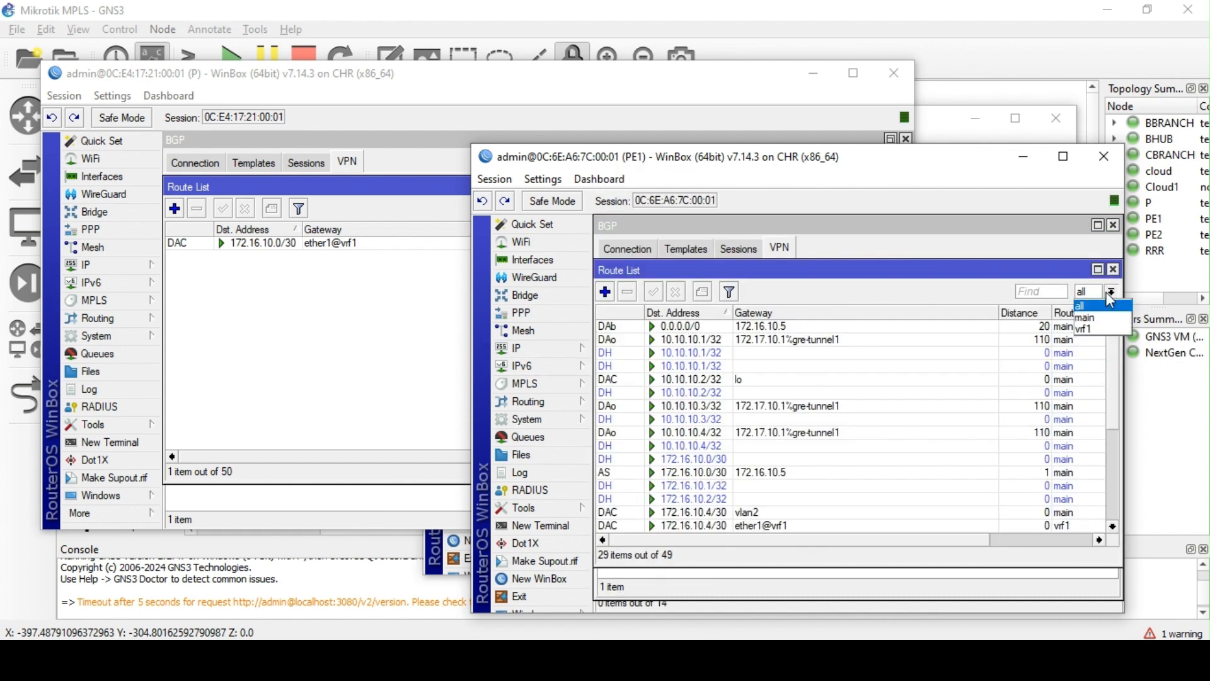
{"action": "left_click", "coordinate": [1087, 328]}
{"action": "mouse_move", "coordinate": [842, 171]}
{"action": "left_mouse_down"}
{"action": "mouse_move", "coordinate": [836, 143]}
{"action": "mouse_move", "coordinate": [863, 181]}
{"action": "left_mouse_up"}
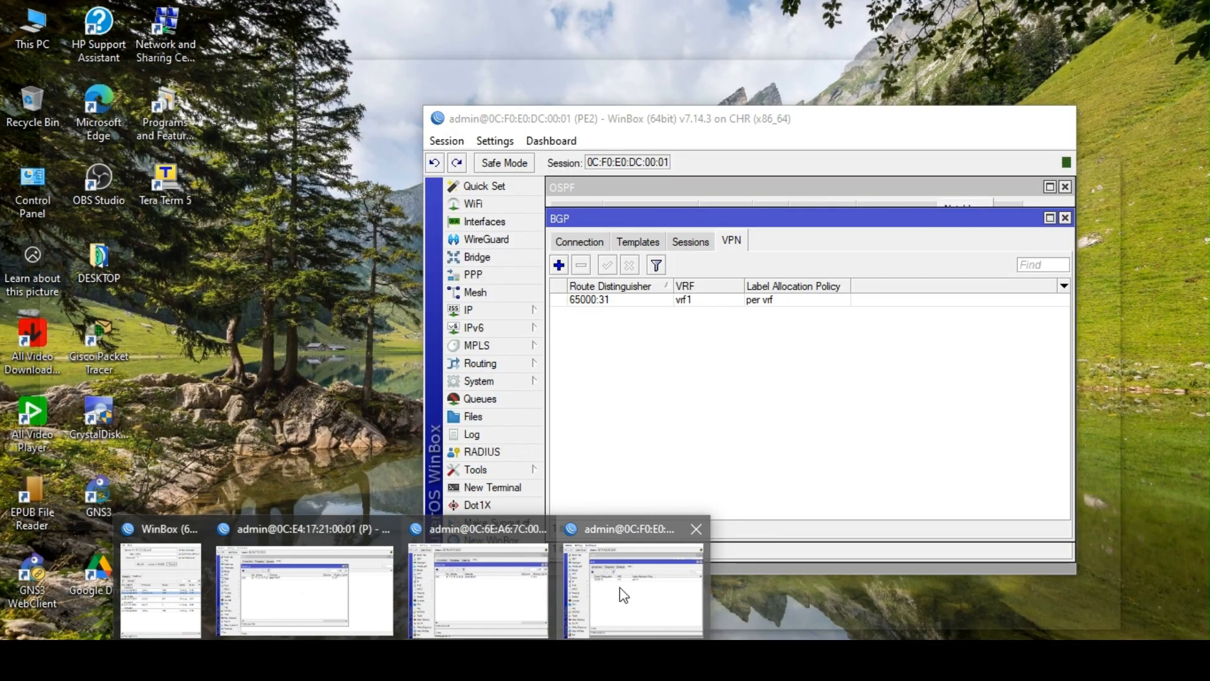
{"action": "left_click", "coordinate": [624, 595]}
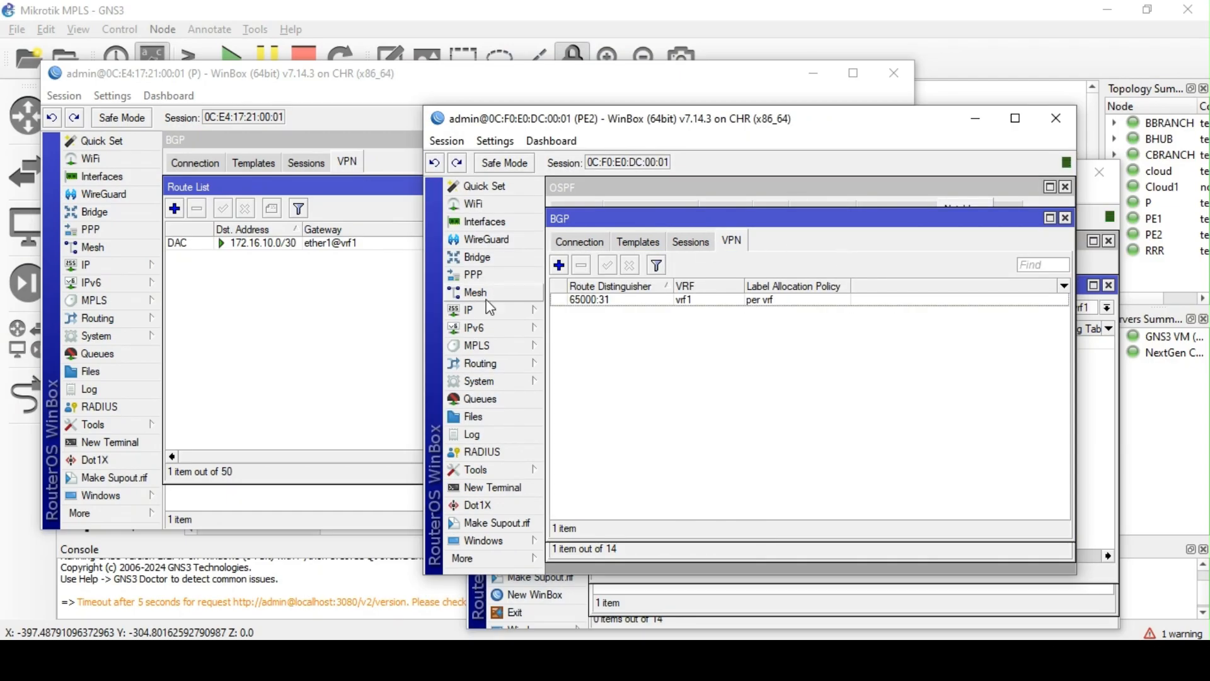
On router P, close the route list and enable redistribution of connected routes in BGP VPN 65000:11, saving the entry
{"action": "left_click", "coordinate": [246, 285]}
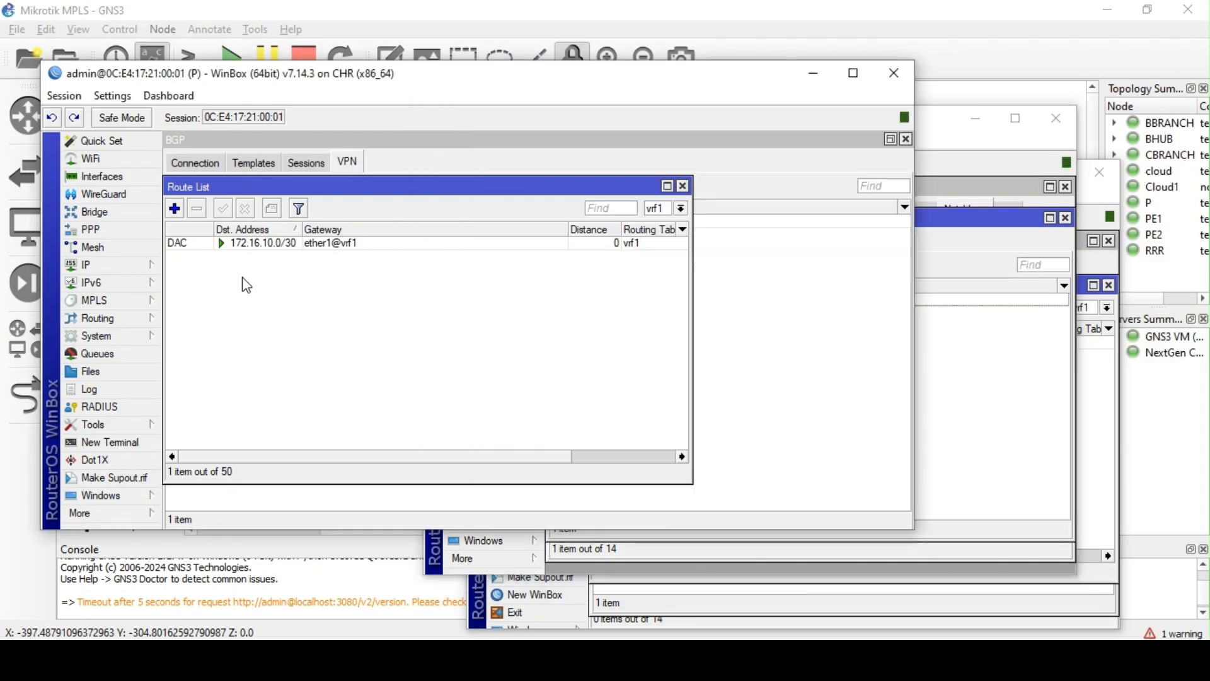
{"action": "left_click", "coordinate": [683, 186]}
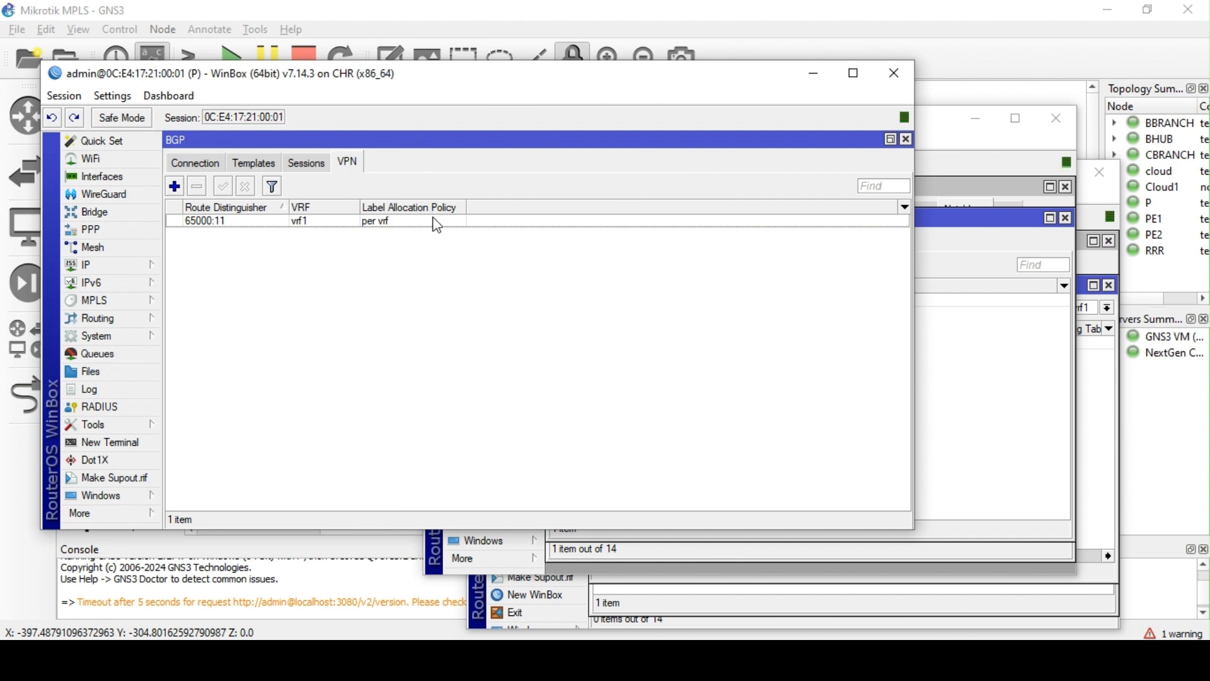
{"action": "double_click", "coordinate": [301, 221]}
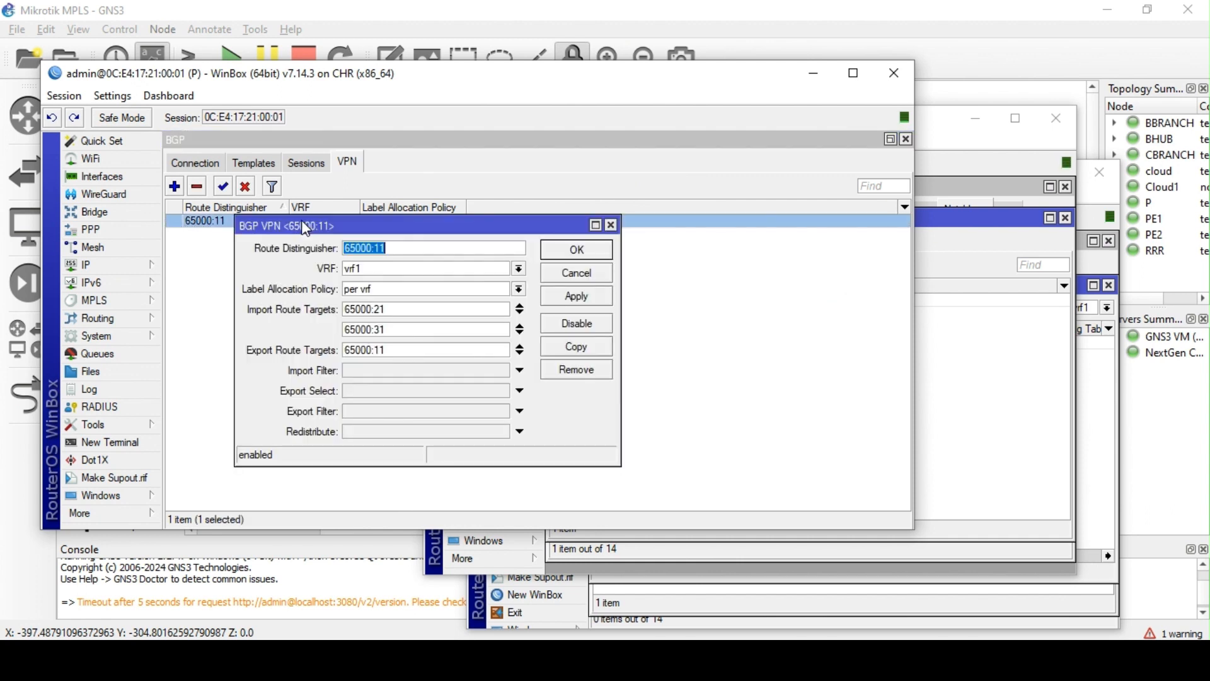
{"action": "left_click", "coordinate": [980, 363]}
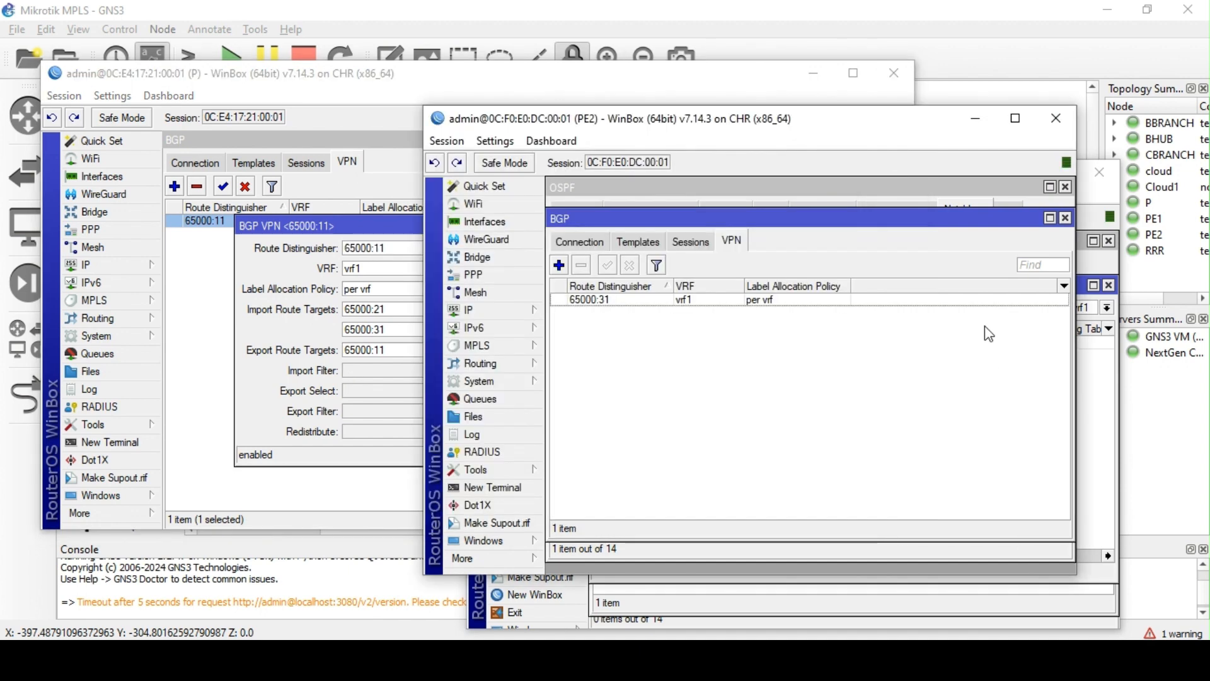
{"action": "left_click", "coordinate": [350, 231]}
{"action": "left_click_drag", "start_coordinate": [351, 230], "coordinate": [320, 216]}
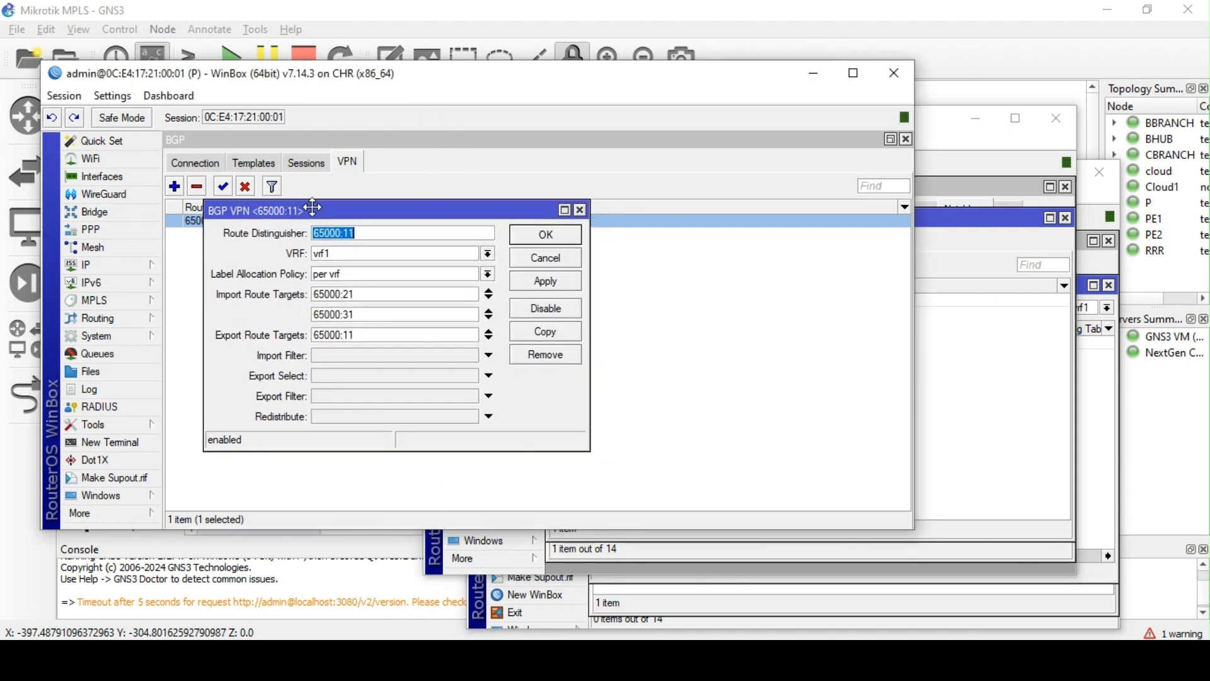
{"action": "left_click", "coordinate": [316, 418]}
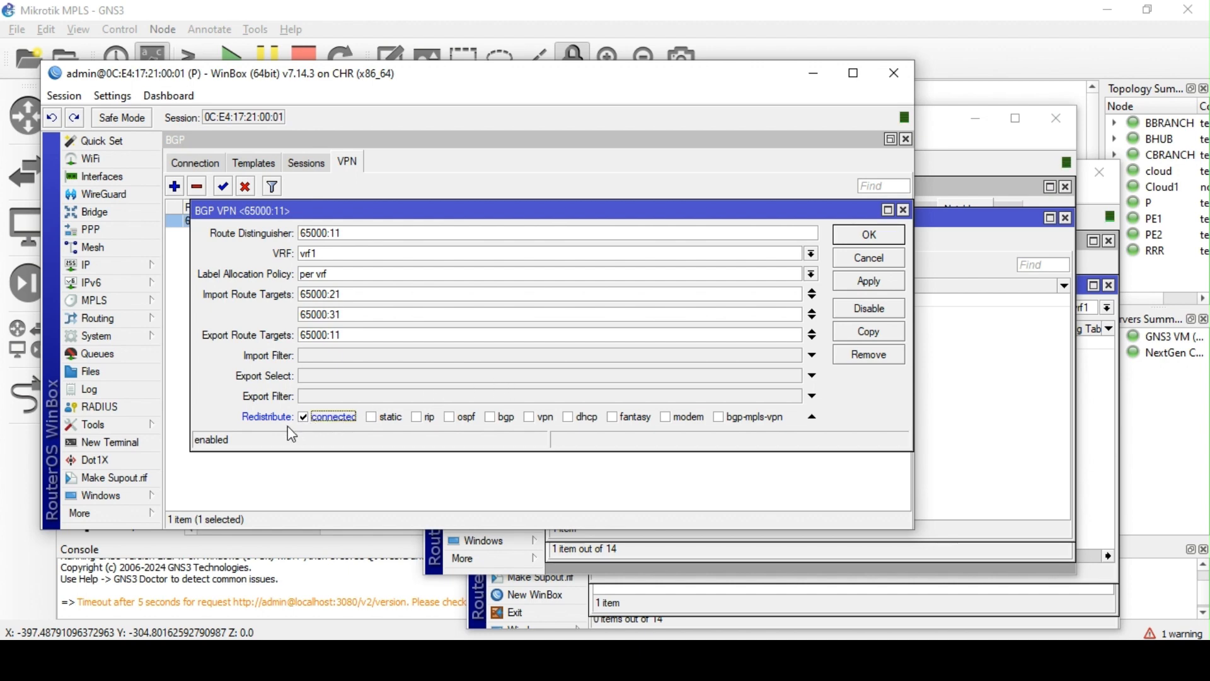
{"action": "left_click", "coordinate": [867, 282]}
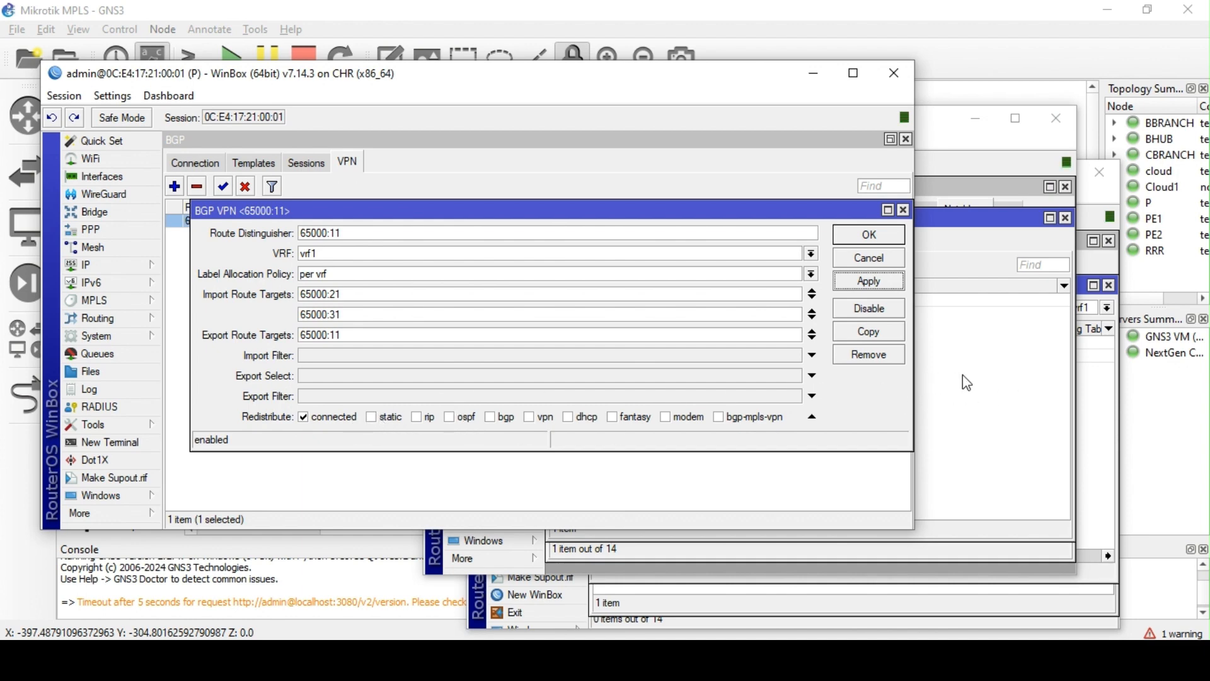
{"action": "left_click", "coordinate": [870, 234]}
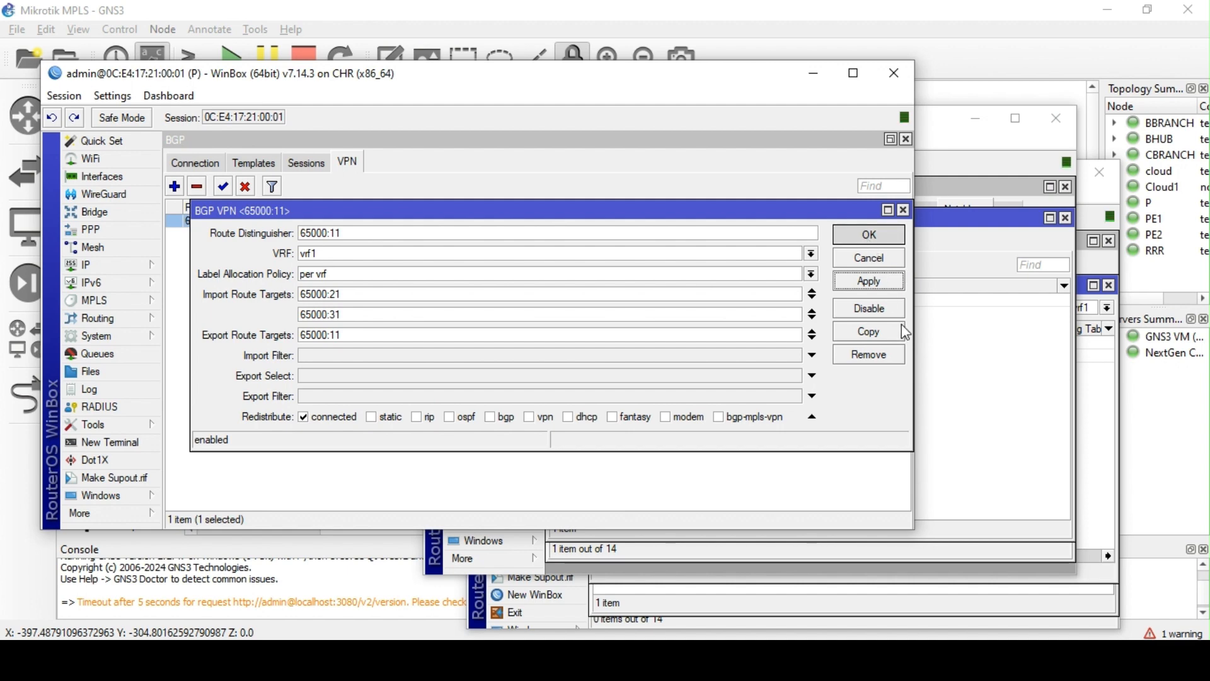
{"action": "left_click", "coordinate": [879, 236]}
On router PE2, enable redistribution of connected routes in BGP VPN 65000:31 and save the entry
{"action": "left_click", "coordinate": [991, 339]}
{"action": "left_click", "coordinate": [642, 303]}
{"action": "double_click", "coordinate": [641, 302]}
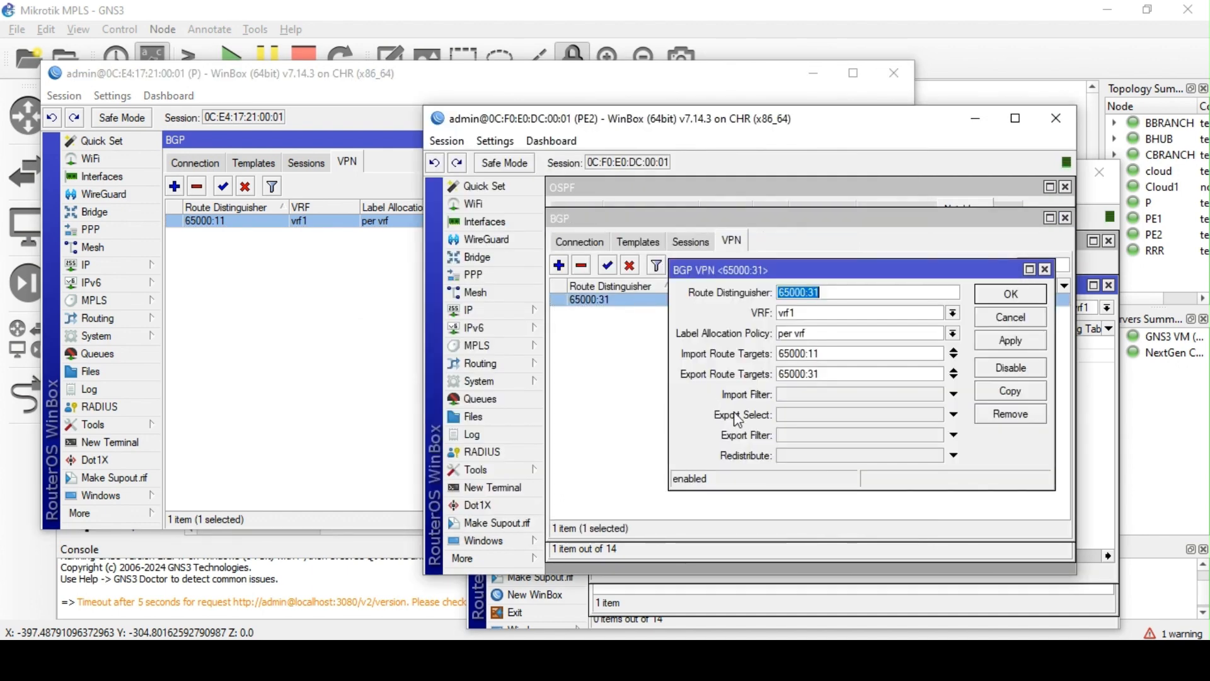
{"action": "left_click", "coordinate": [791, 455]}
{"action": "left_click", "coordinate": [693, 455]}
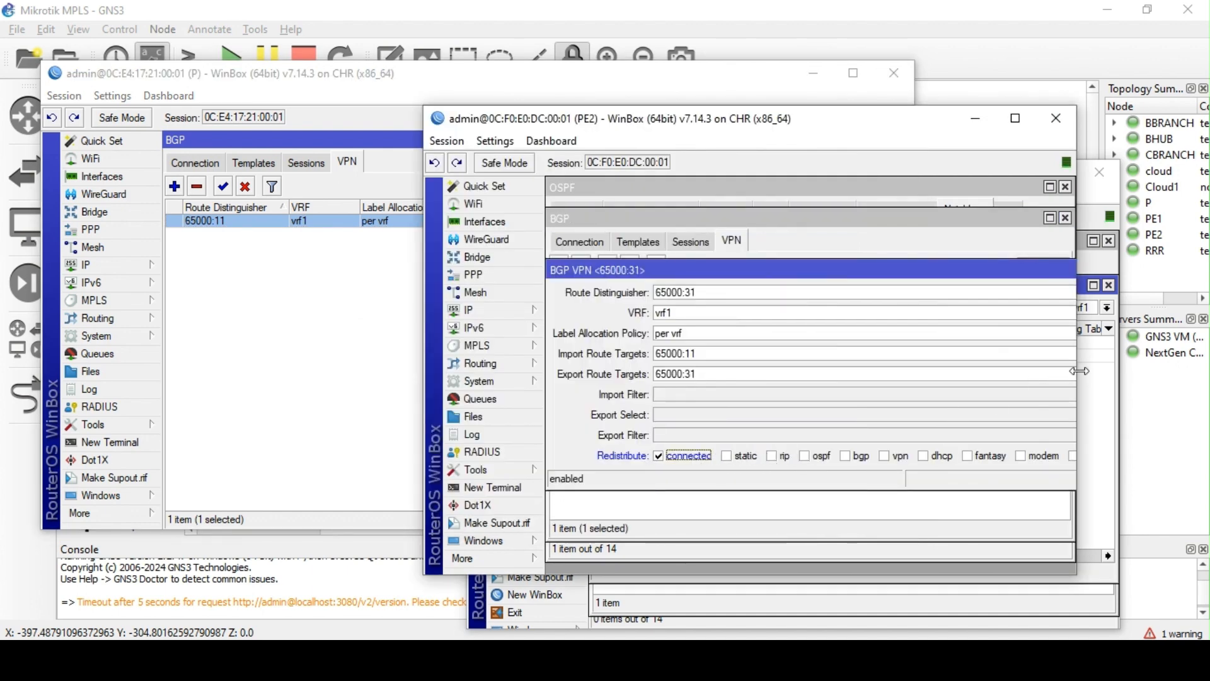
{"action": "left_click_drag", "start_coordinate": [1077, 372], "coordinate": [1055, 372]}
{"action": "left_click", "coordinate": [1033, 343]}
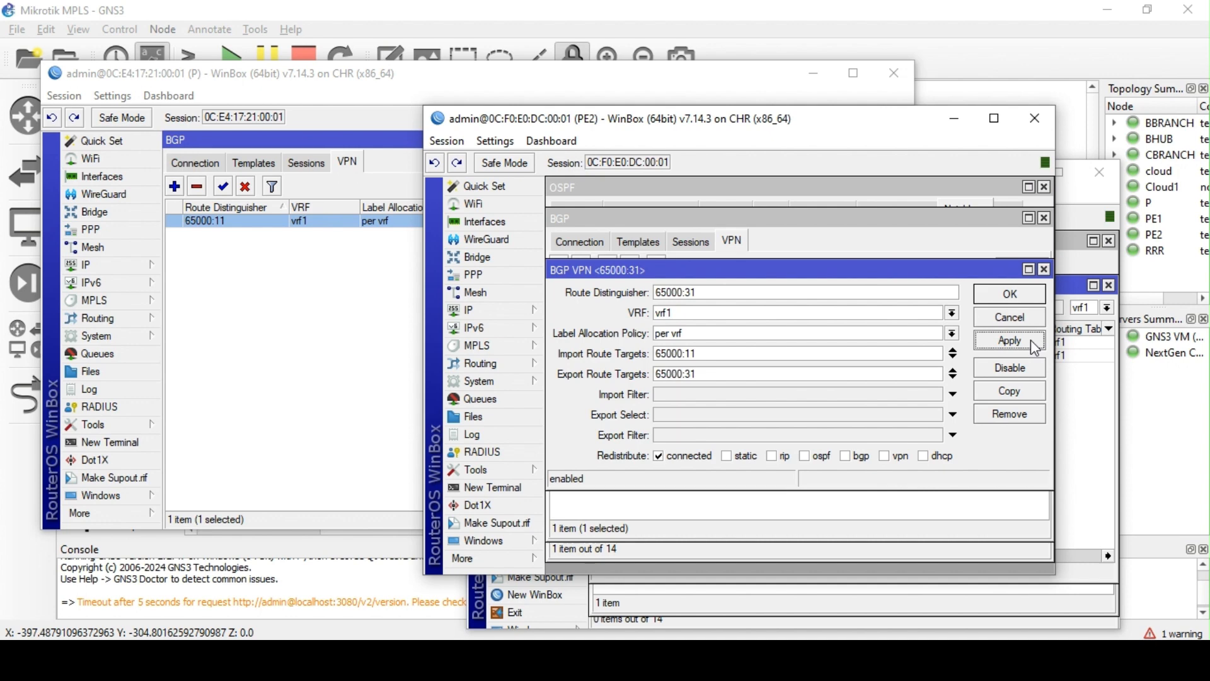
{"action": "left_click", "coordinate": [1027, 298]}
On router PE1, enable redistribution of connected routes in BGP VPN 65000:21 and save the entry
{"action": "left_click", "coordinate": [1087, 411]}
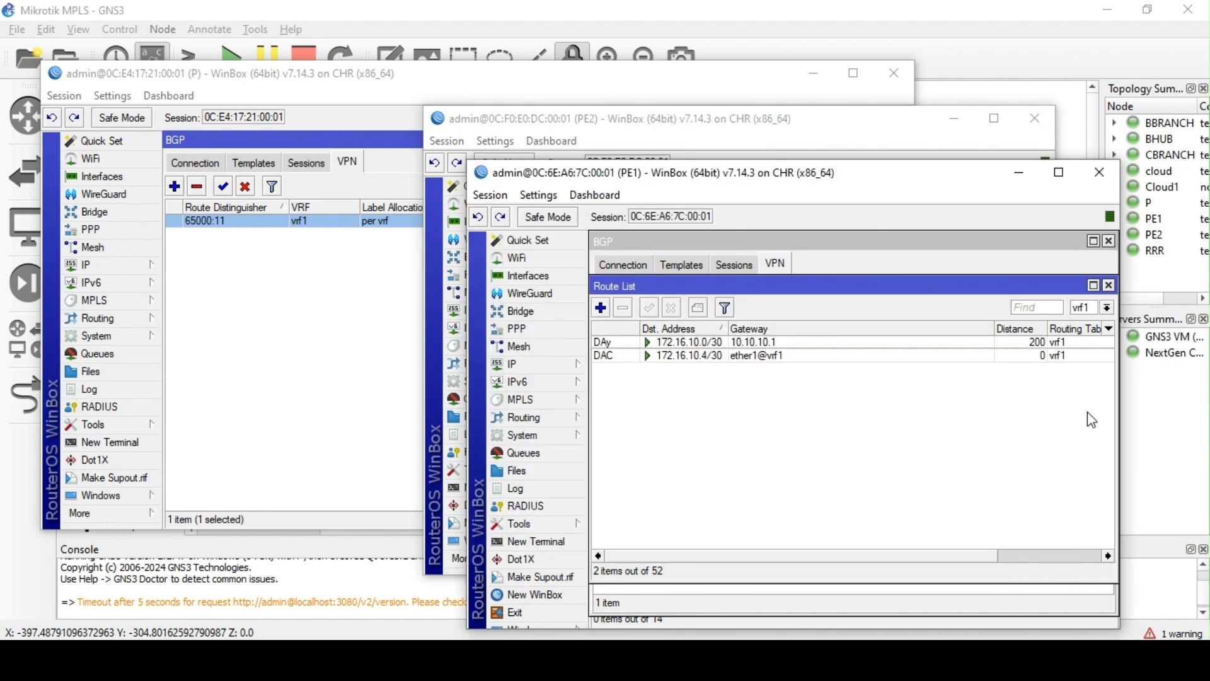
{"action": "left_click", "coordinate": [768, 266]}
{"action": "left_click", "coordinate": [680, 325]}
{"action": "double_click", "coordinate": [682, 331]}
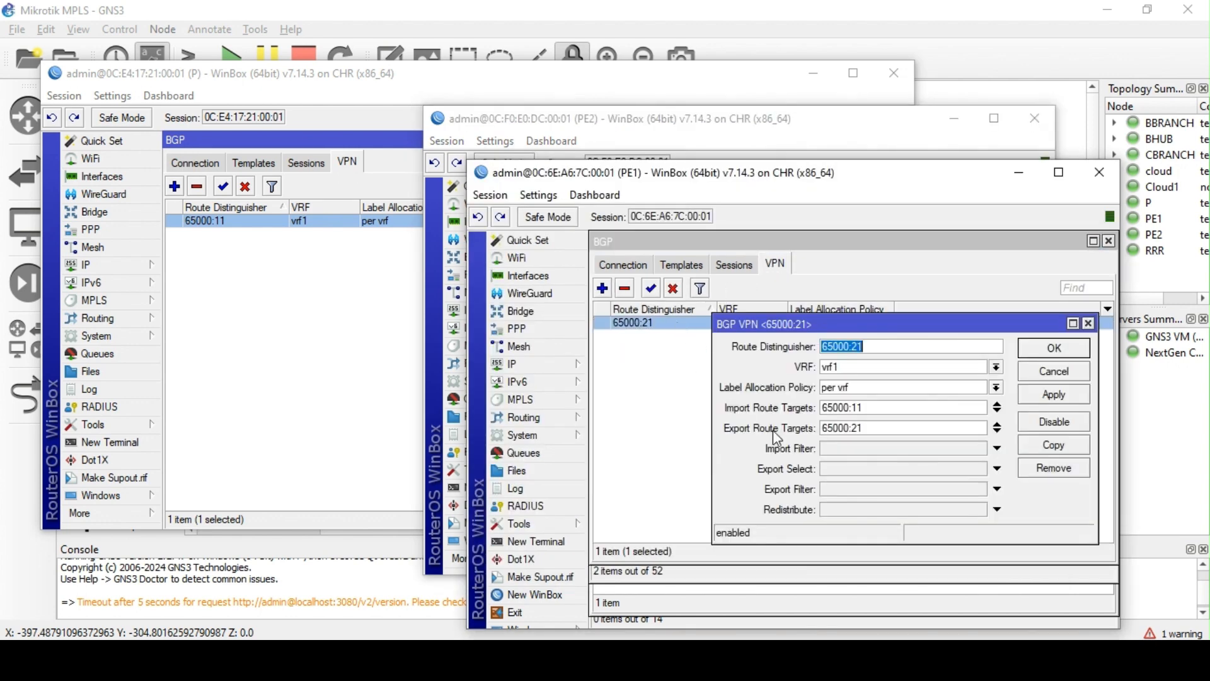
{"action": "left_click", "coordinate": [842, 509]}
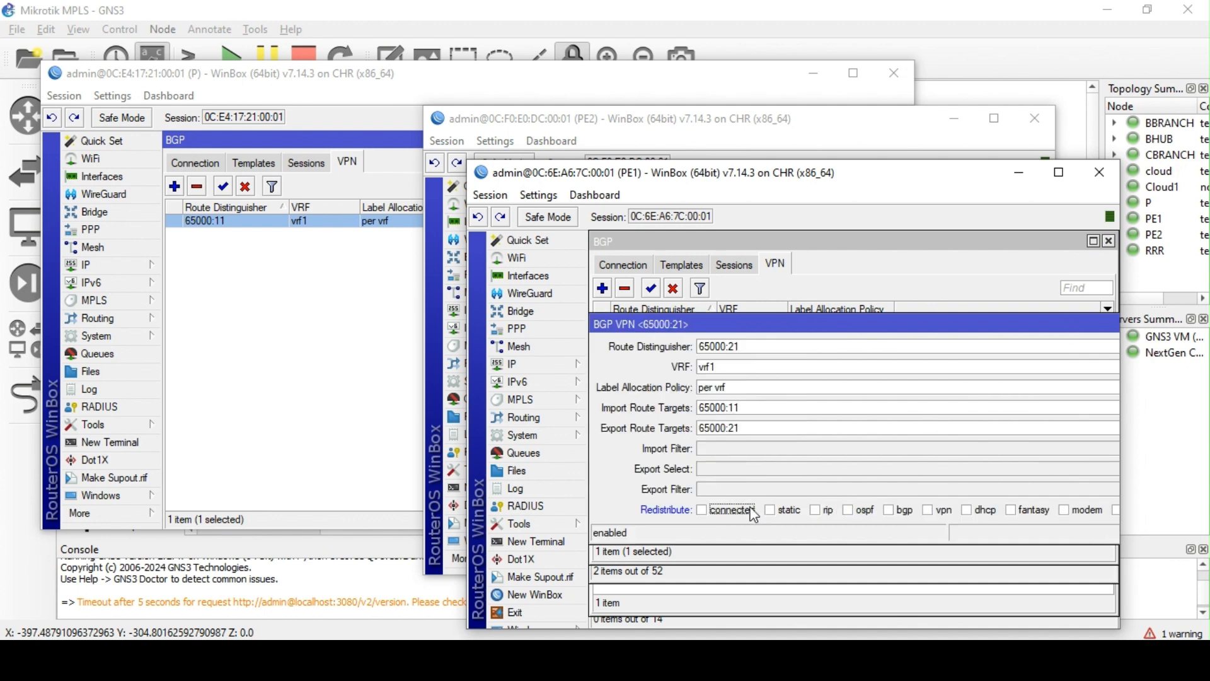
{"action": "left_click", "coordinate": [727, 512]}
{"action": "left_click_drag", "start_coordinate": [1120, 375], "coordinate": [1109, 377]}
{"action": "left_click", "coordinate": [1064, 394]}
{"action": "left_click", "coordinate": [1075, 347]}
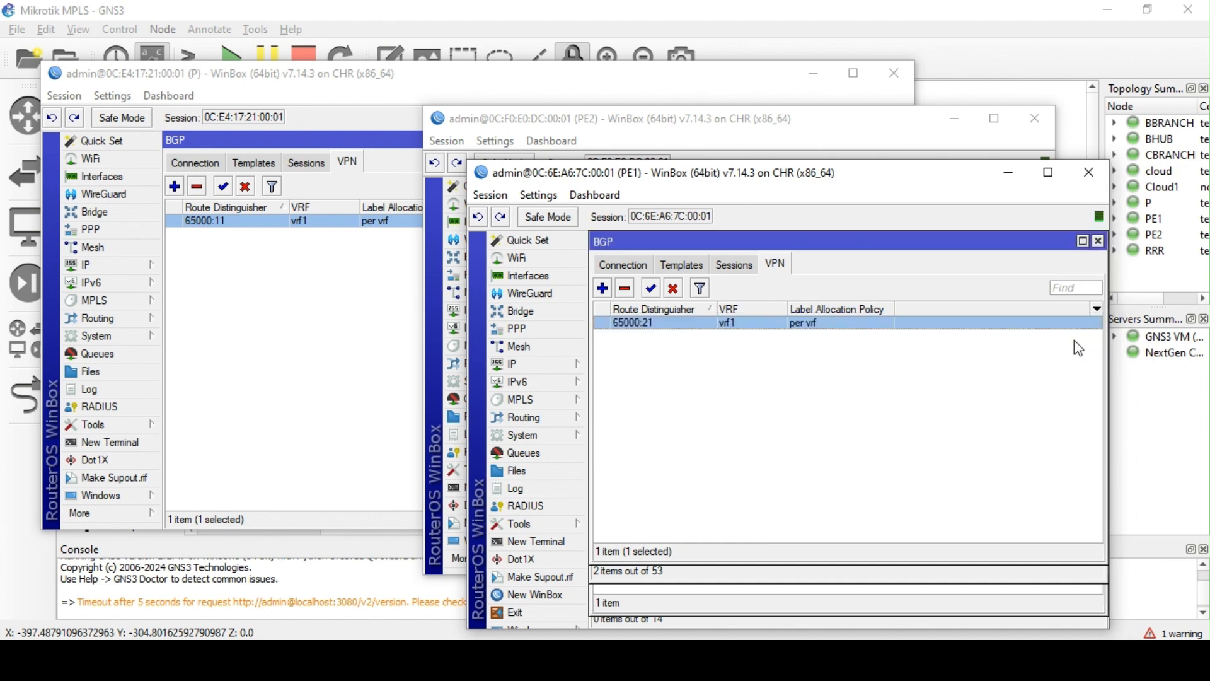
Reopen router P's IP route list and examine the vrf1 routes to 172.16.10.4/30 and 172.16.10.8/30
{"action": "left_click", "coordinate": [342, 350]}
{"action": "left_click", "coordinate": [118, 269]}
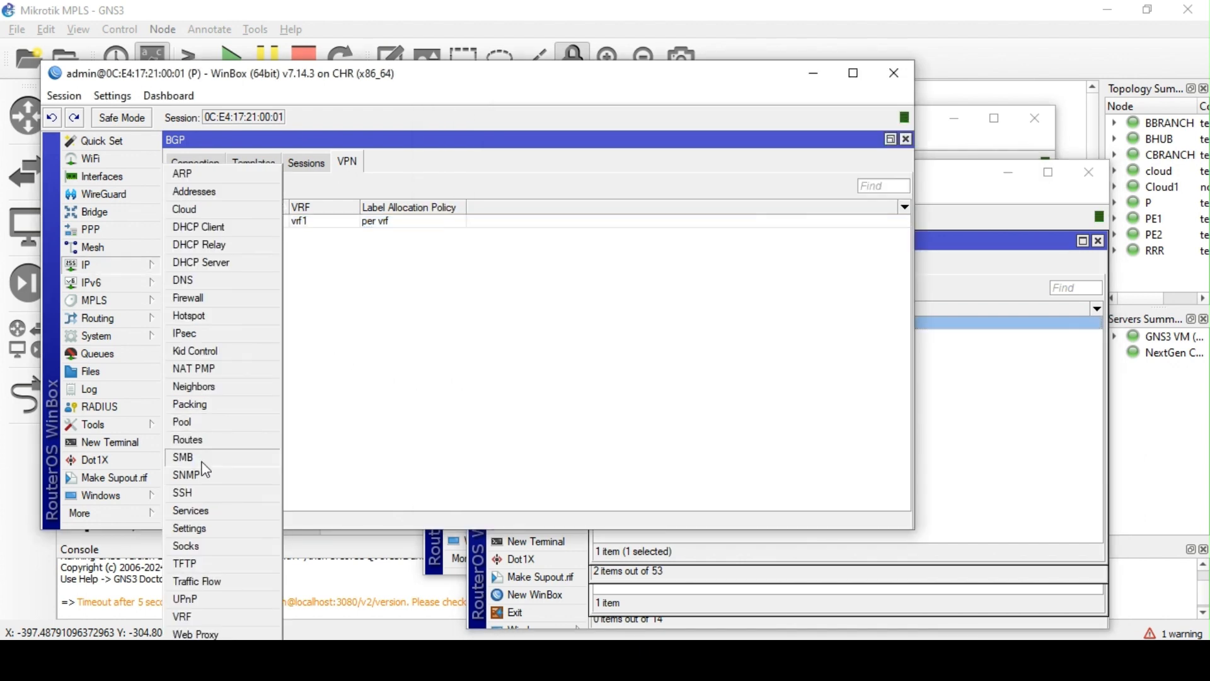
{"action": "left_click", "coordinate": [189, 439]}
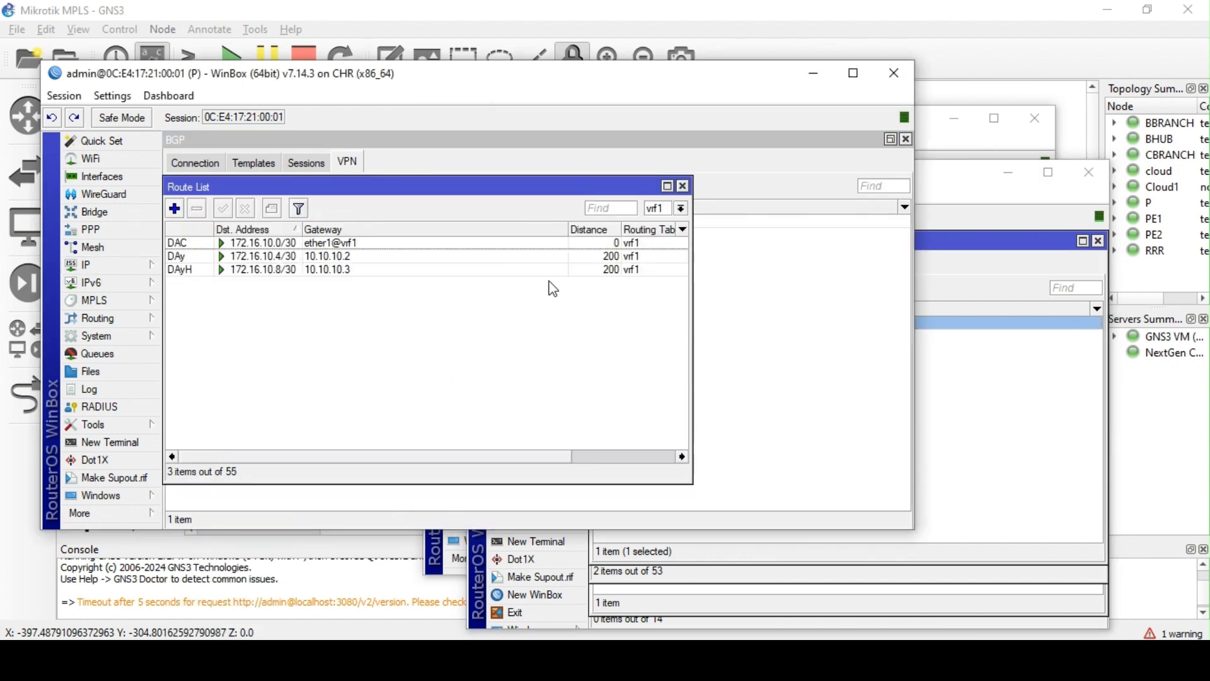
{"action": "left_click", "coordinate": [270, 256]}
{"action": "left_click", "coordinate": [254, 271]}
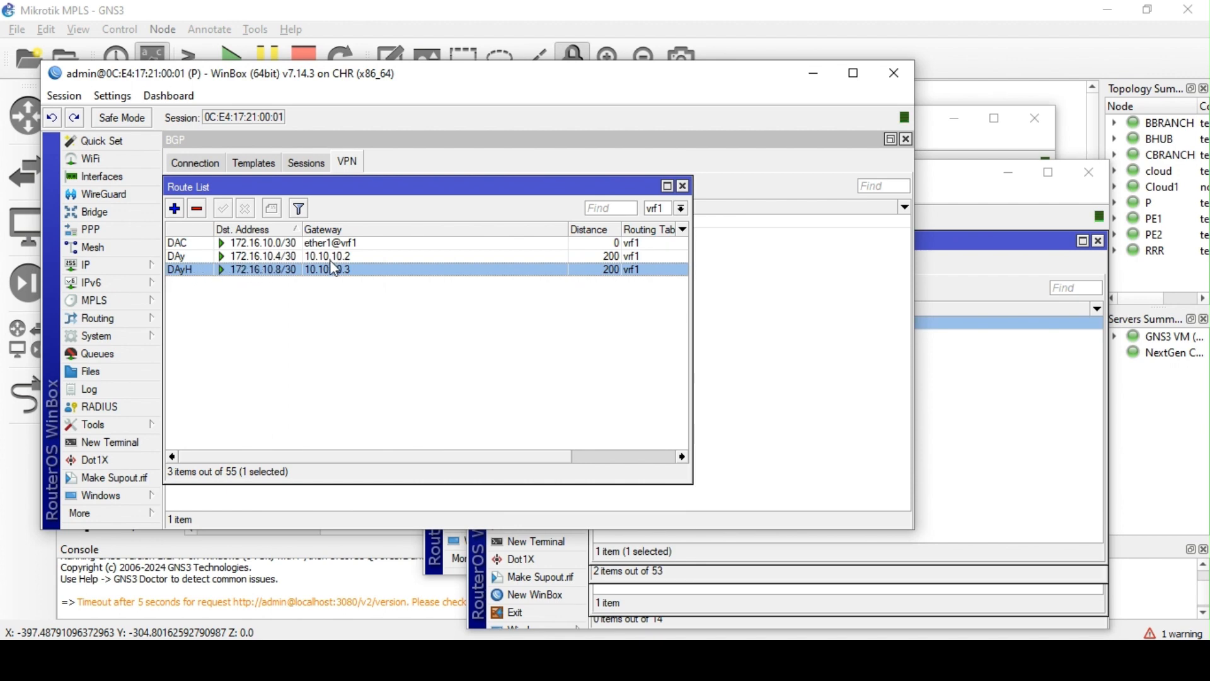
On router PE1, open BGP VPN 65000:21, check its route targets and connected redistribution, and close the entry
{"action": "left_click", "coordinate": [1022, 388]}
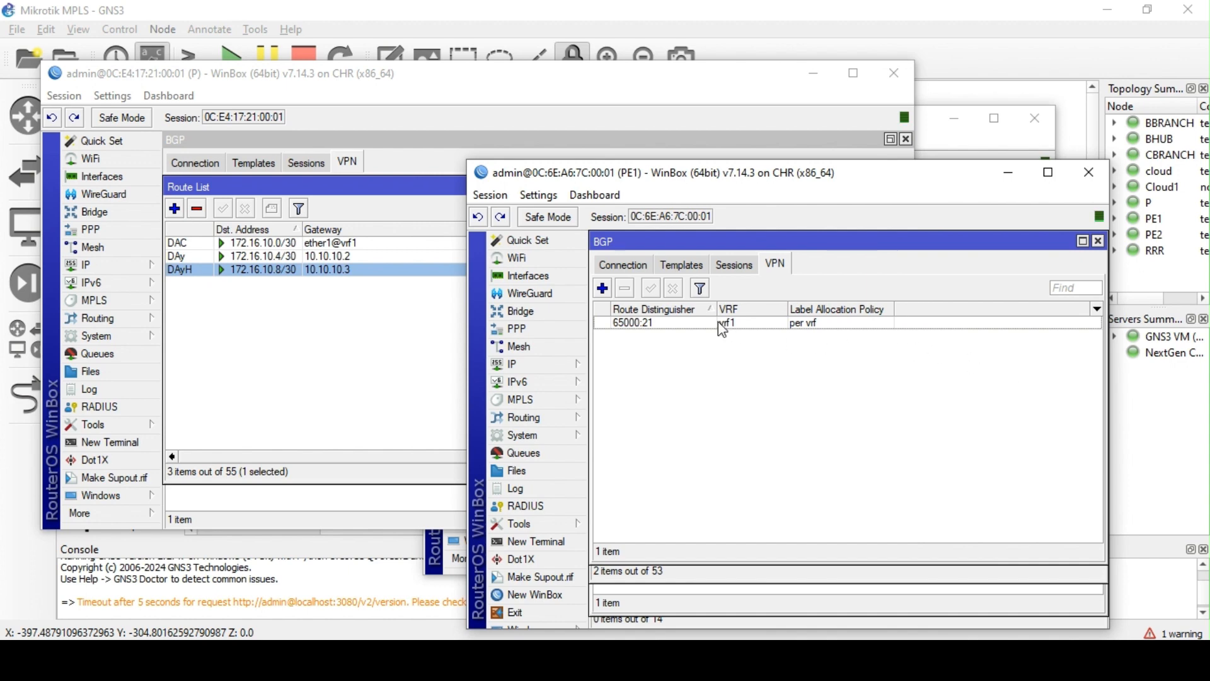
{"action": "double_click", "coordinate": [768, 323]}
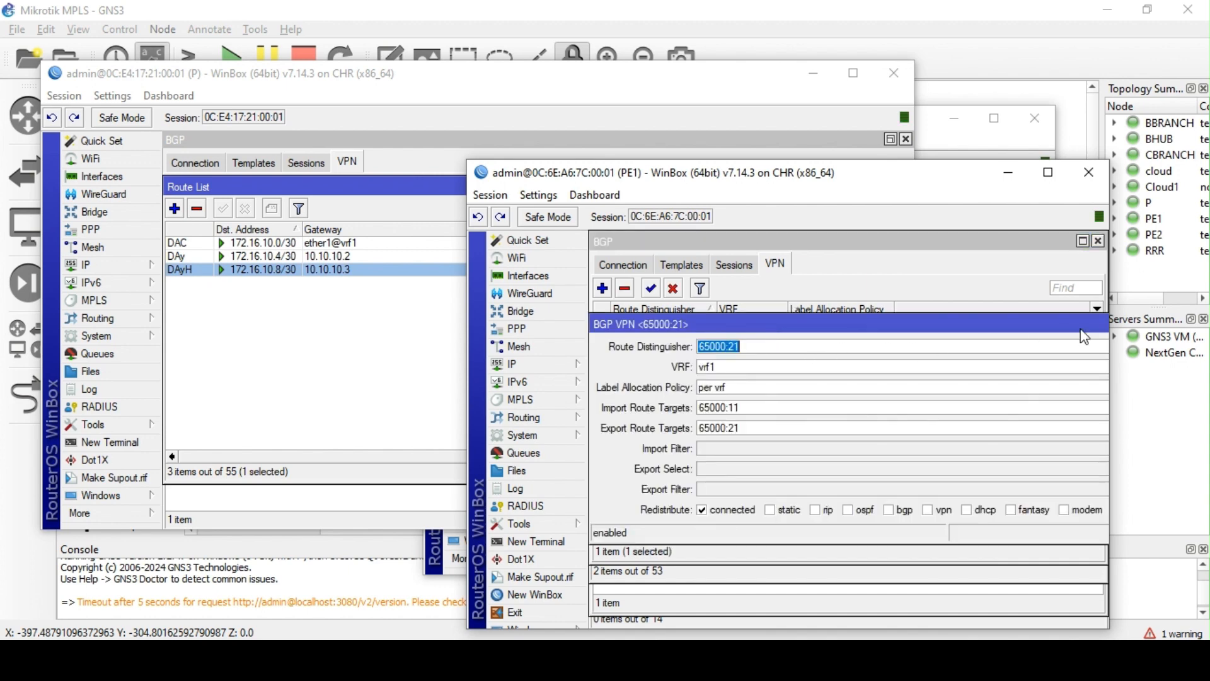
{"action": "left_click_drag", "start_coordinate": [1111, 322], "coordinate": [1191, 322]}
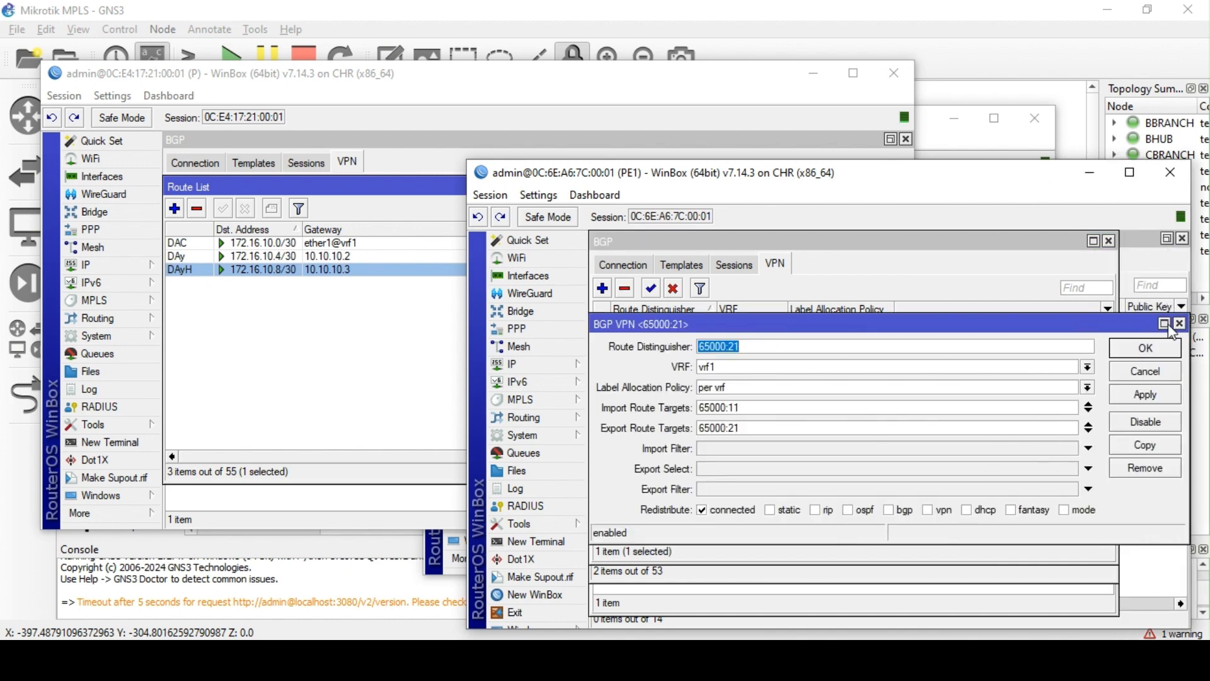
{"action": "left_click", "coordinate": [1167, 323]}
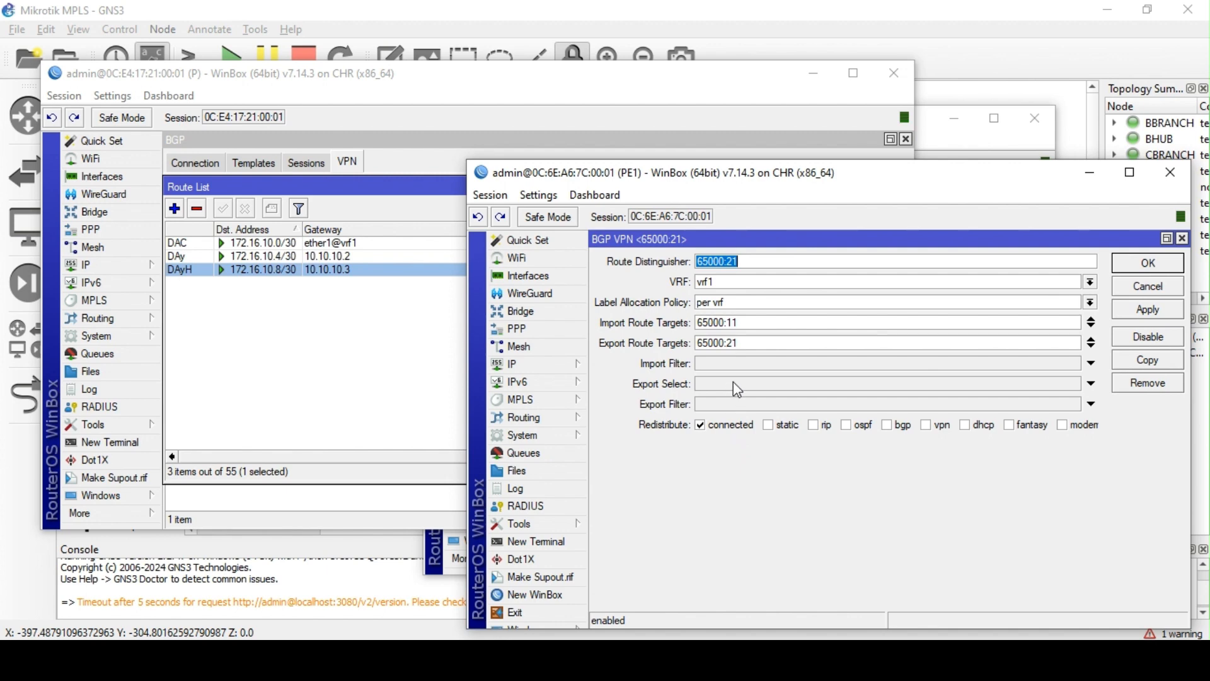
{"action": "left_click", "coordinate": [1142, 268]}
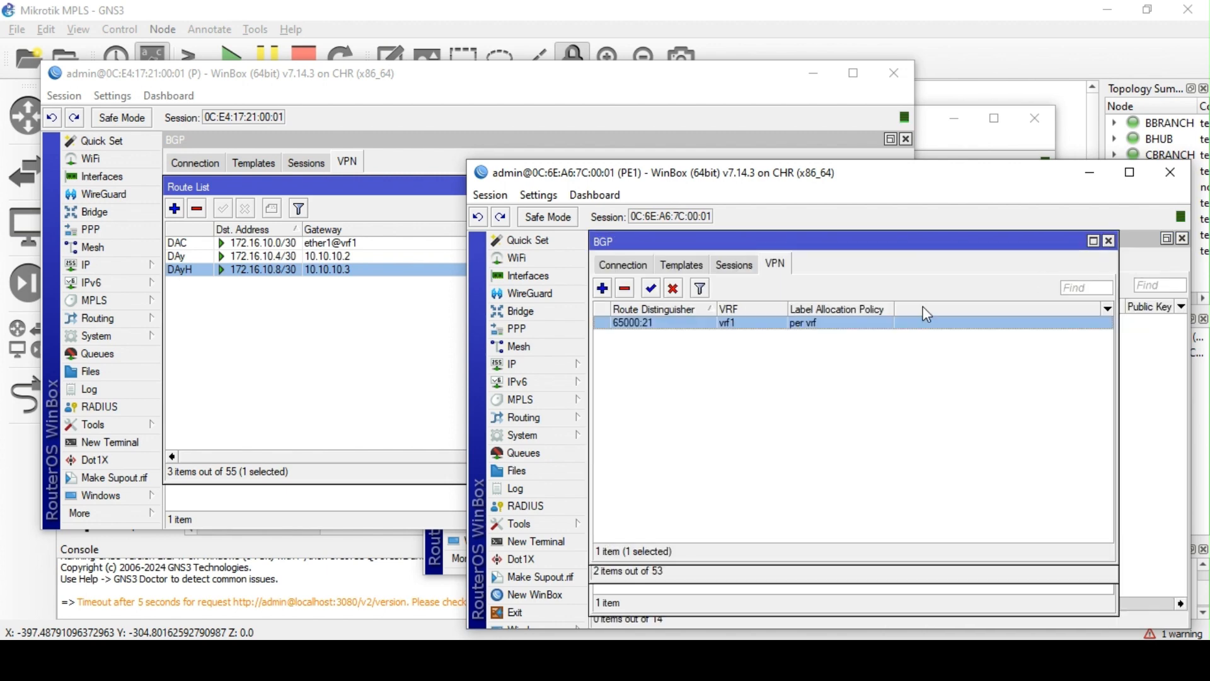
On router PE1, review the BGP default template and the vpv4-rr connection settings, including address families and peer addresses
{"action": "left_click", "coordinate": [685, 267]}
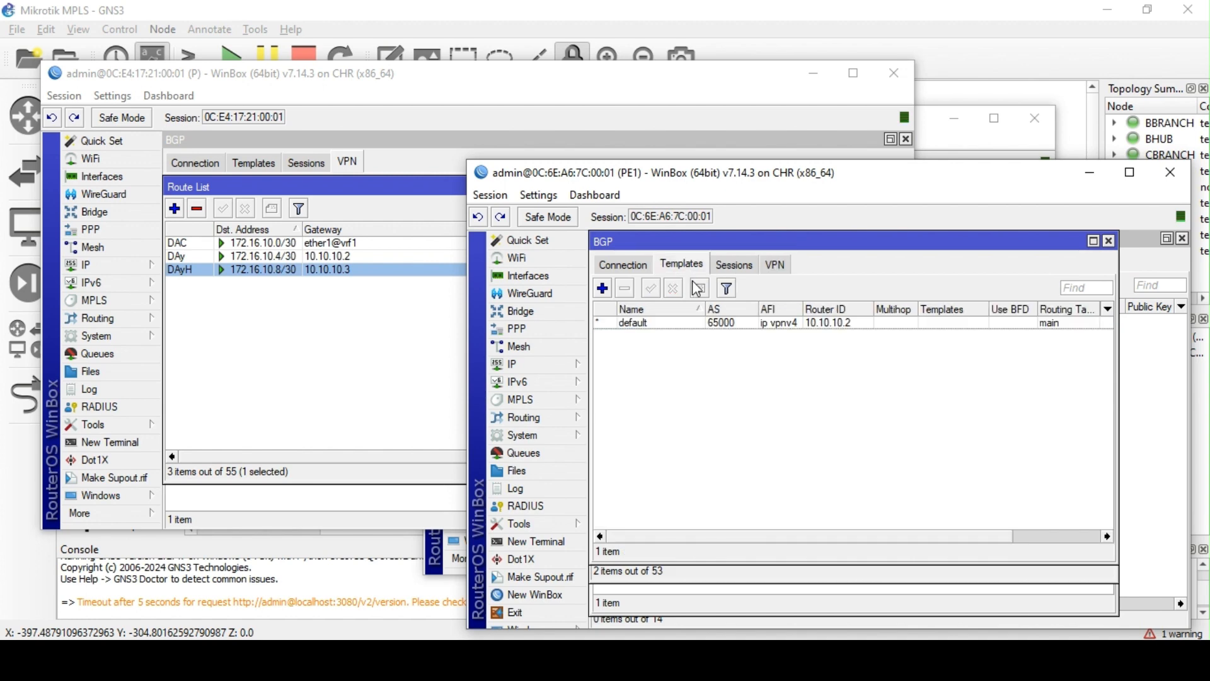
{"action": "double_click", "coordinate": [706, 322]}
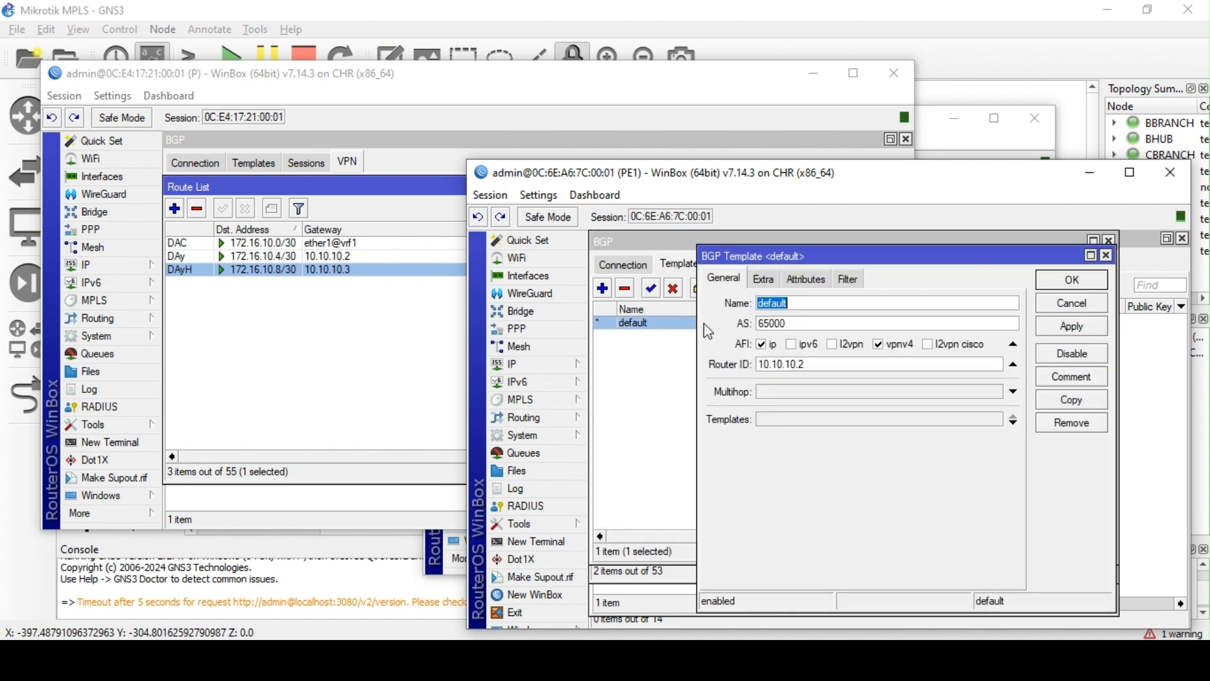
{"action": "left_click", "coordinate": [1073, 281]}
{"action": "left_click", "coordinate": [631, 265]}
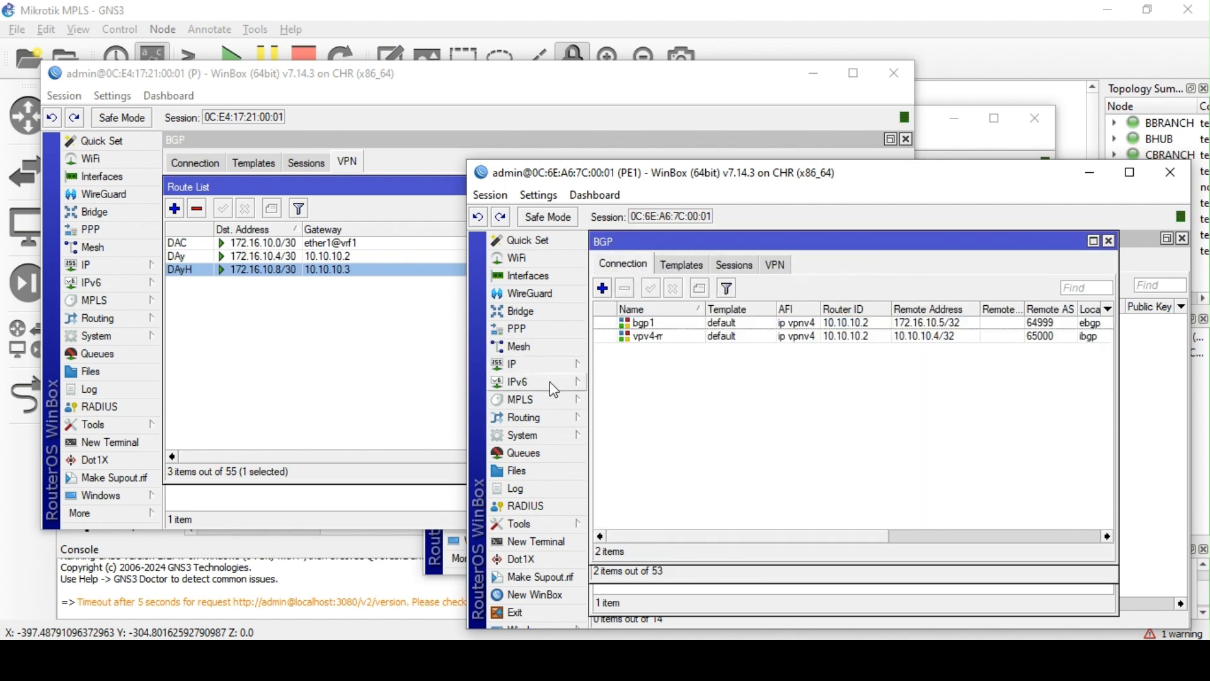
{"action": "double_click", "coordinate": [638, 334]}
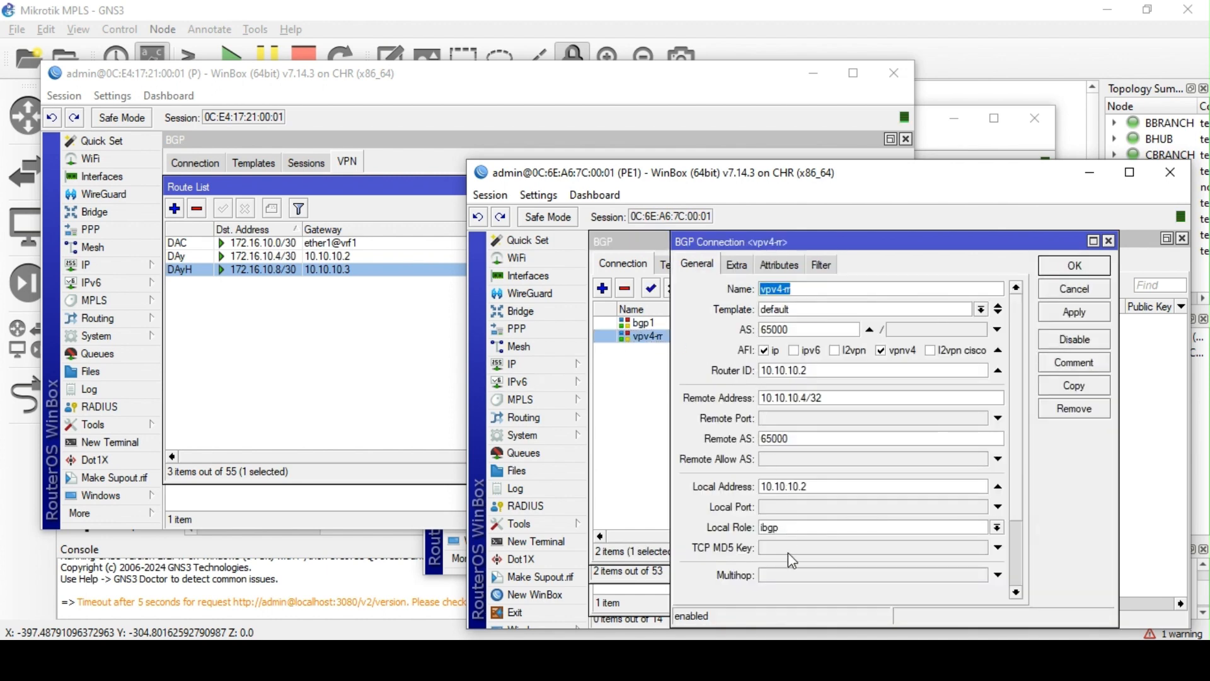
{"action": "scroll", "coordinate": [814, 493], "scroll_direction": "down", "scroll_amount": 2}
{"action": "scroll", "coordinate": [815, 494], "scroll_direction": "up", "scroll_amount": 2}
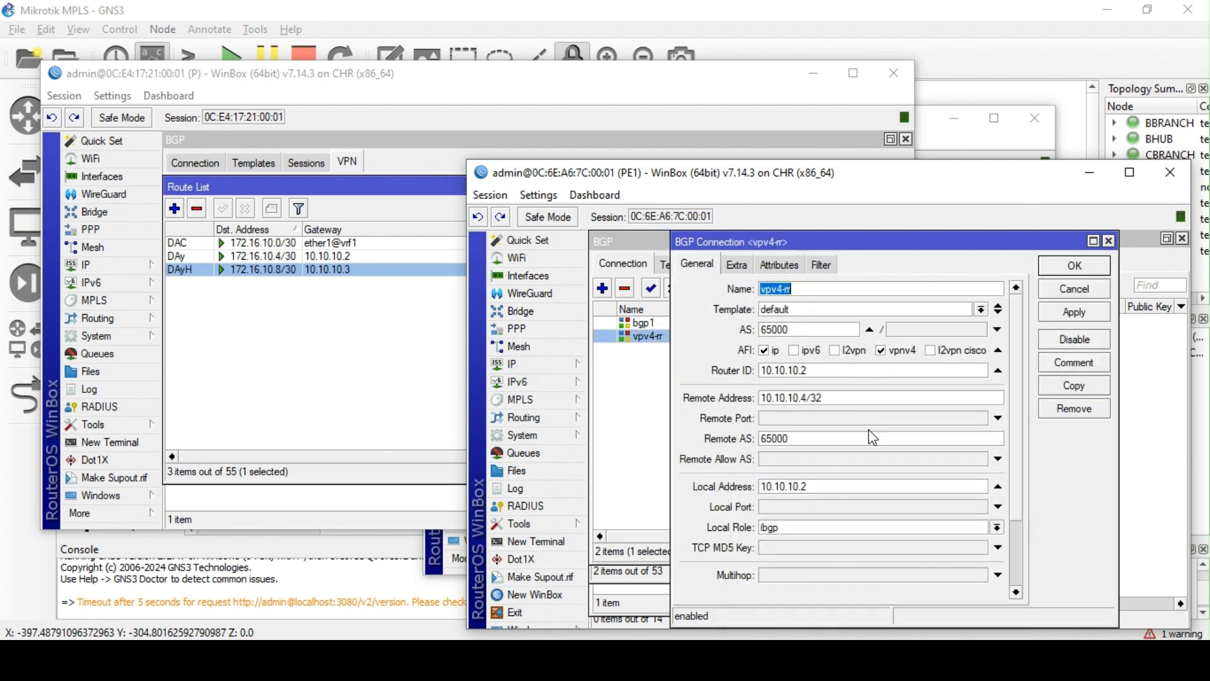
{"action": "left_click", "coordinate": [1072, 267]}
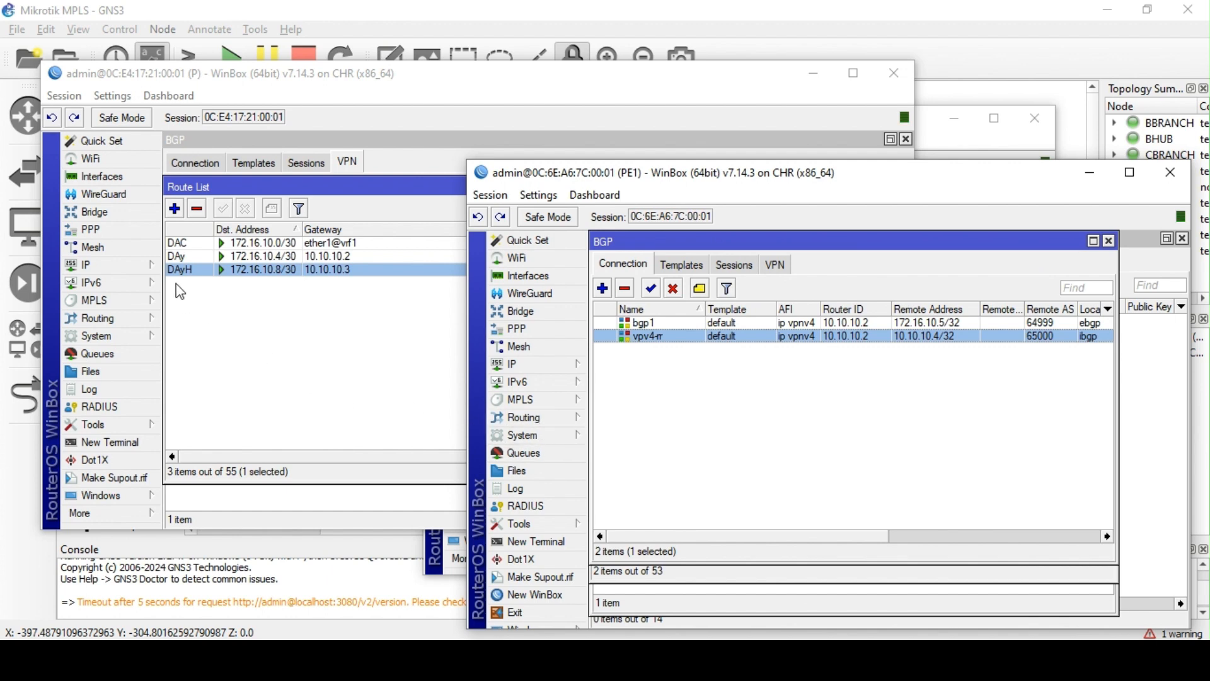
Check the route flags on P, and examine PE1's MPLS LDP neighbor, remote mappings and LDP interface
{"action": "mouse_move", "coordinate": [179, 283]}
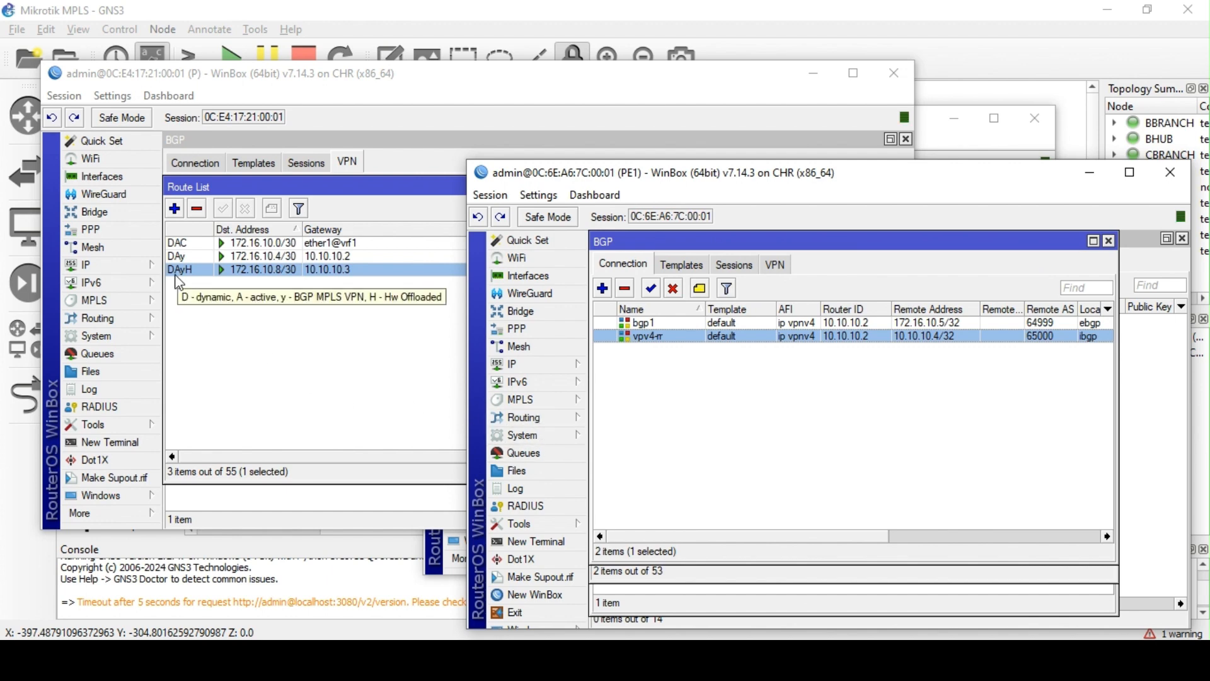
{"action": "left_click", "coordinate": [764, 451]}
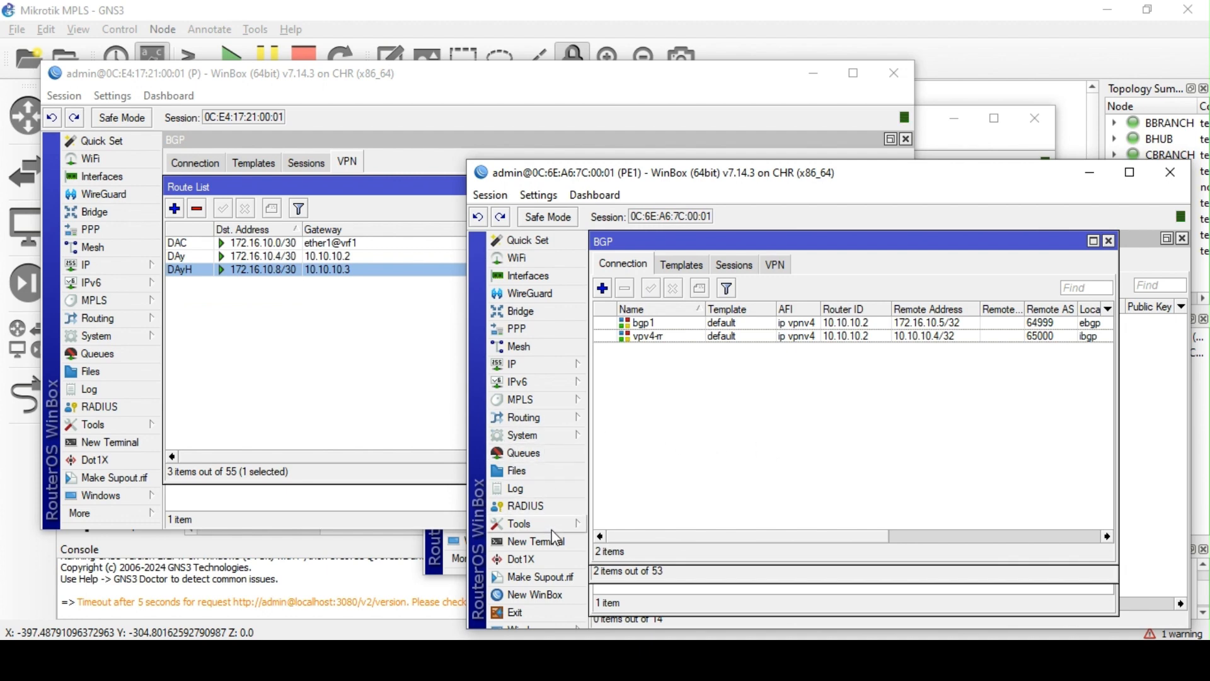
{"action": "left_click", "coordinate": [546, 401]}
{"action": "left_click", "coordinate": [633, 397]}
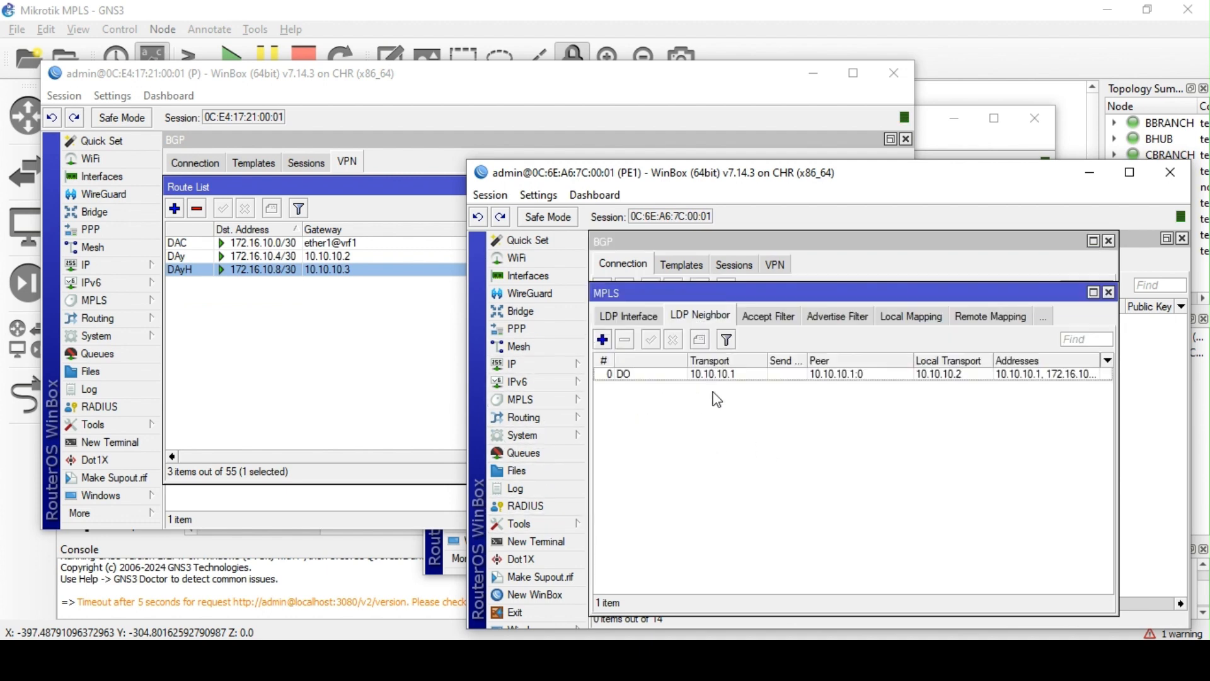
{"action": "left_click", "coordinate": [839, 317]}
{"action": "left_click", "coordinate": [861, 323]}
{"action": "left_click", "coordinate": [912, 318]}
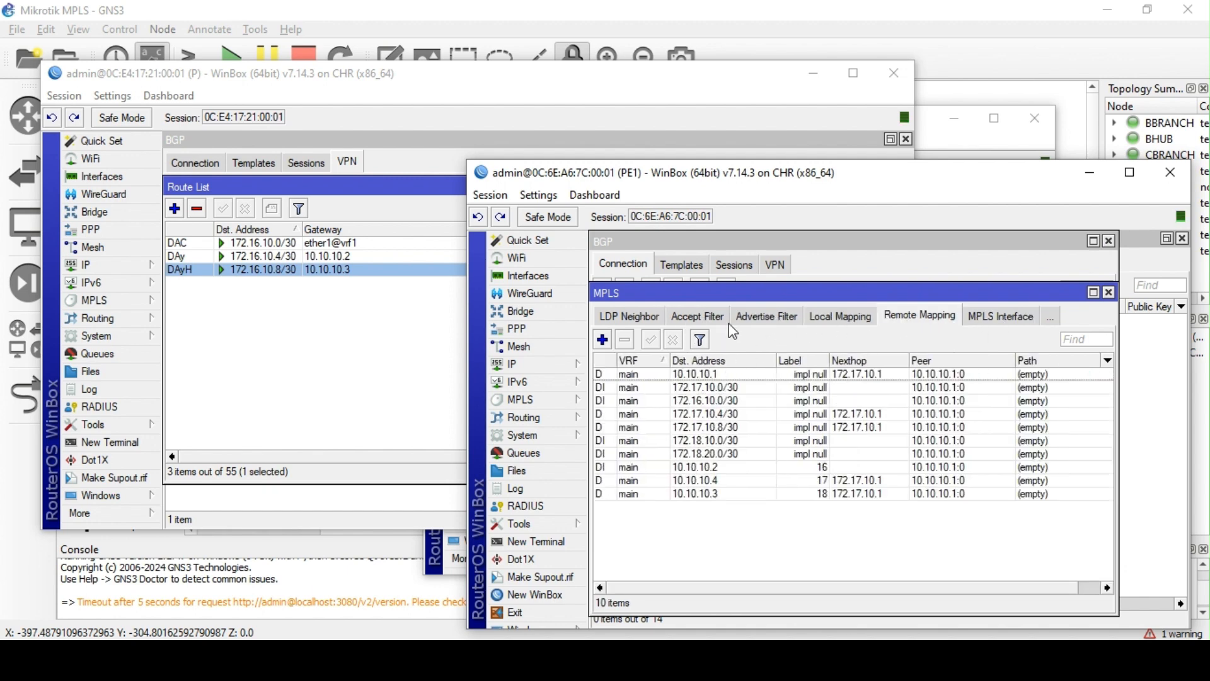
{"action": "left_click", "coordinate": [629, 322]}
{"action": "left_click", "coordinate": [632, 317]}
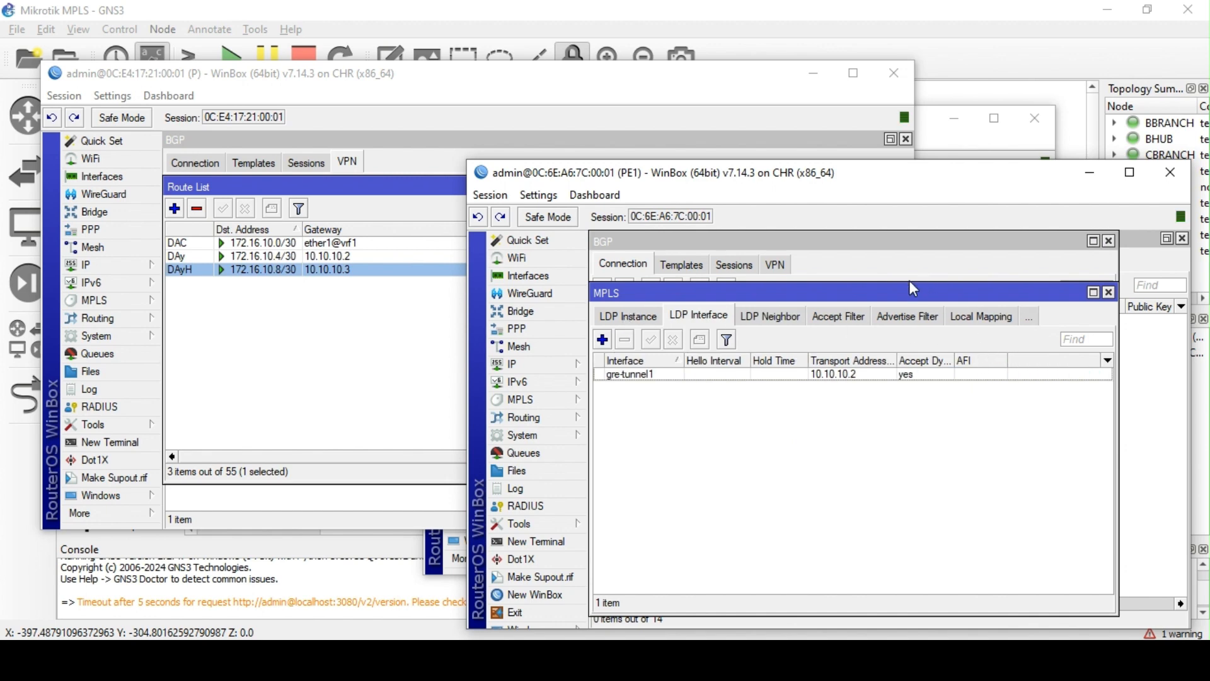
Compare the import and export route targets of PE2's BGP VPN 65000:31 with those of P's BGP VPN 65000:11
{"action": "left_click", "coordinate": [937, 139]}
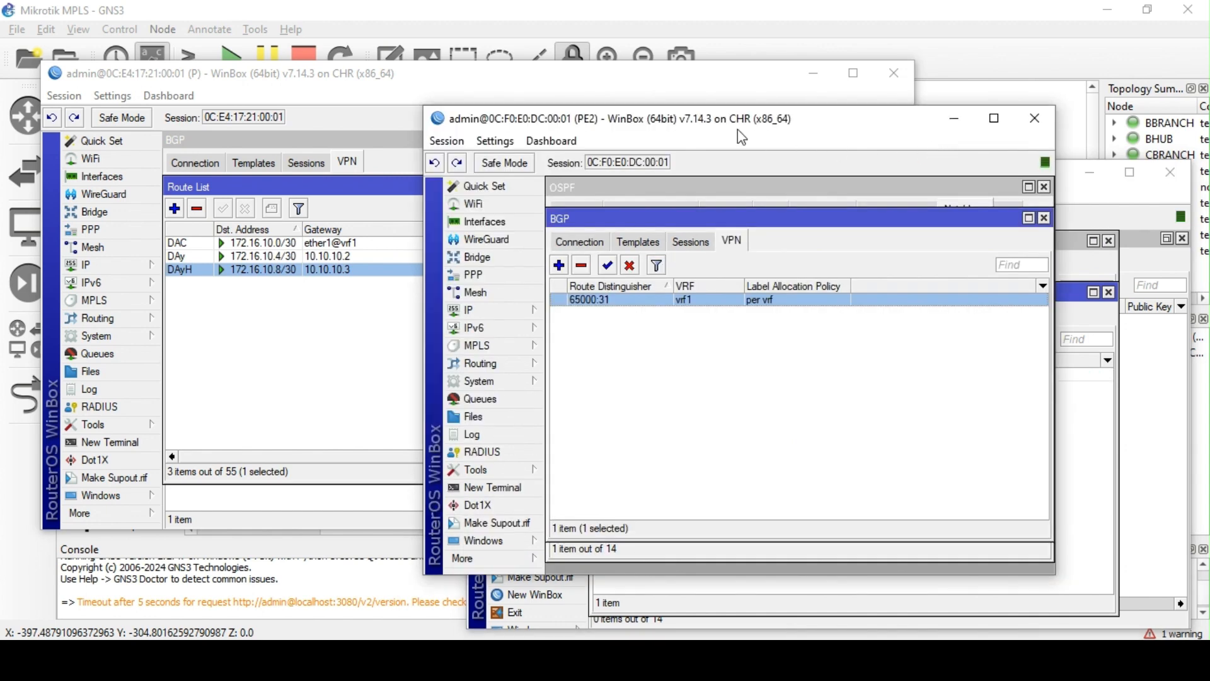
{"action": "left_click_drag", "start_coordinate": [724, 132], "coordinate": [822, 149]}
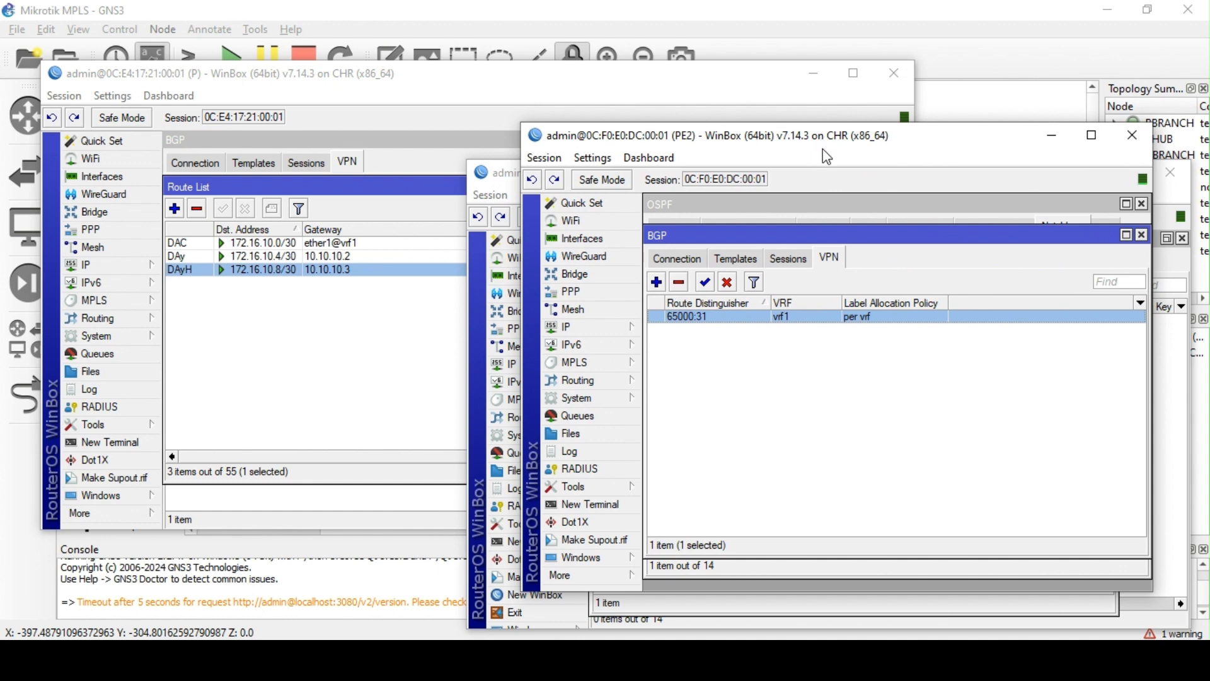
{"action": "double_click", "coordinate": [797, 316]}
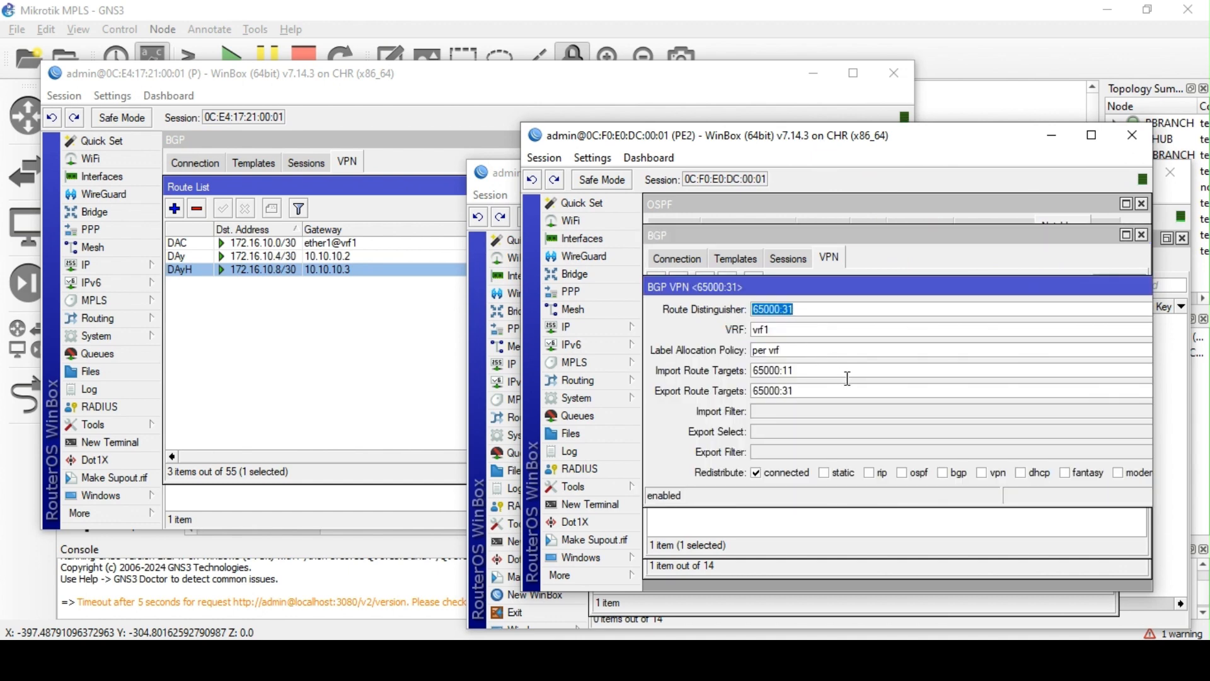
{"action": "left_click", "coordinate": [295, 189]}
{"action": "left_click", "coordinate": [683, 187]}
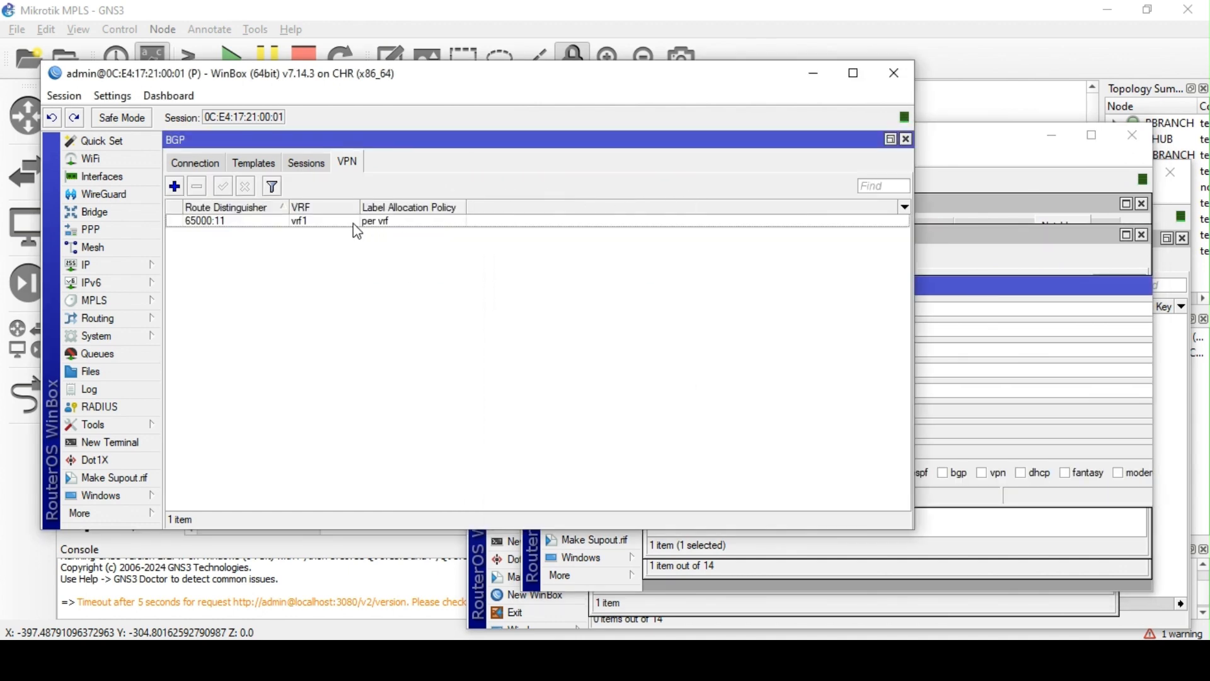
{"action": "double_click", "coordinate": [352, 223]}
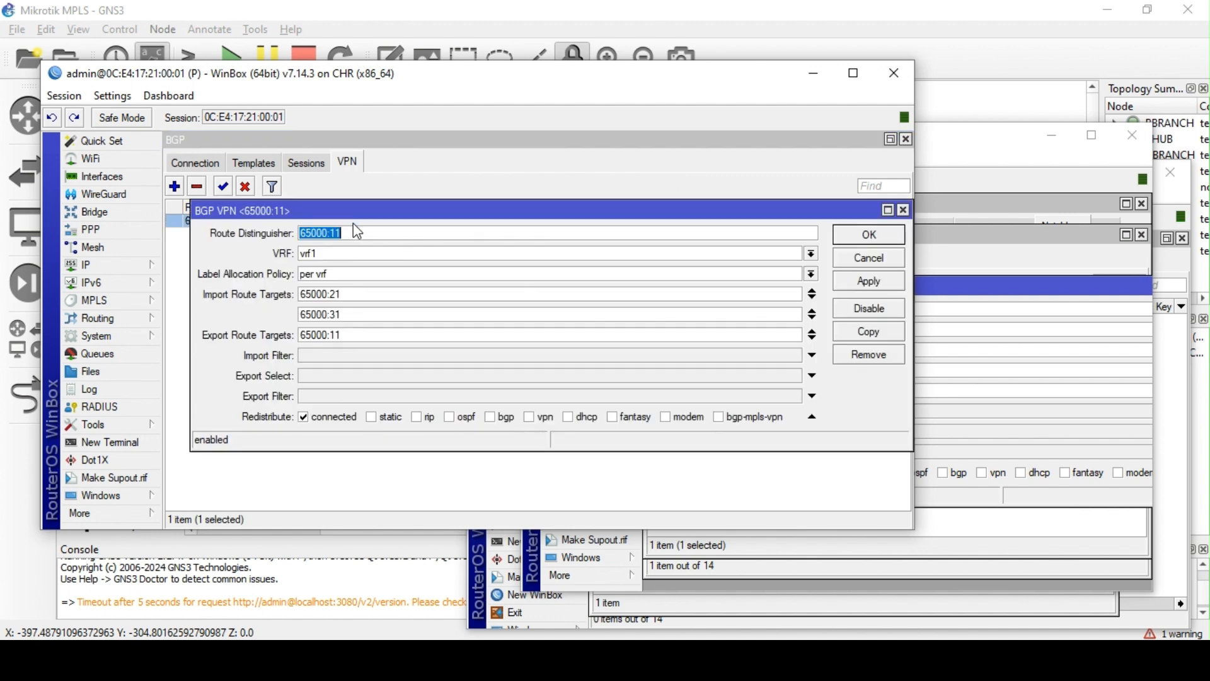
{"action": "left_click", "coordinate": [956, 289]}
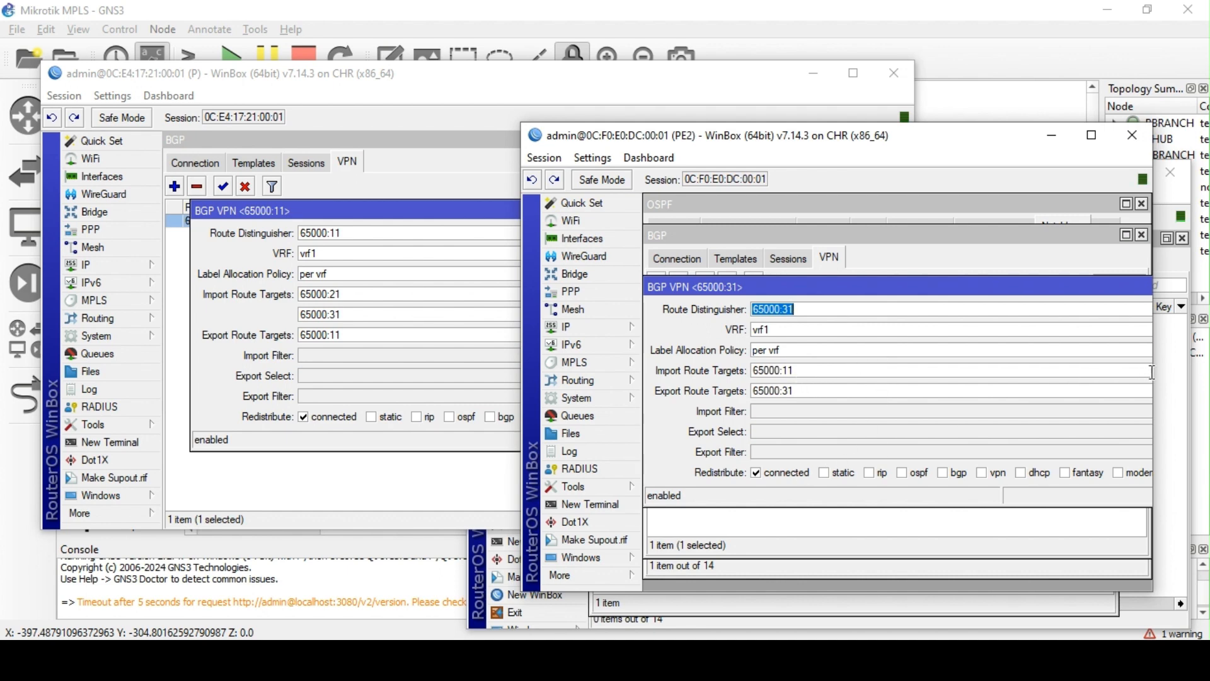
{"action": "left_click_drag", "start_coordinate": [1157, 372], "coordinate": [1188, 372]}
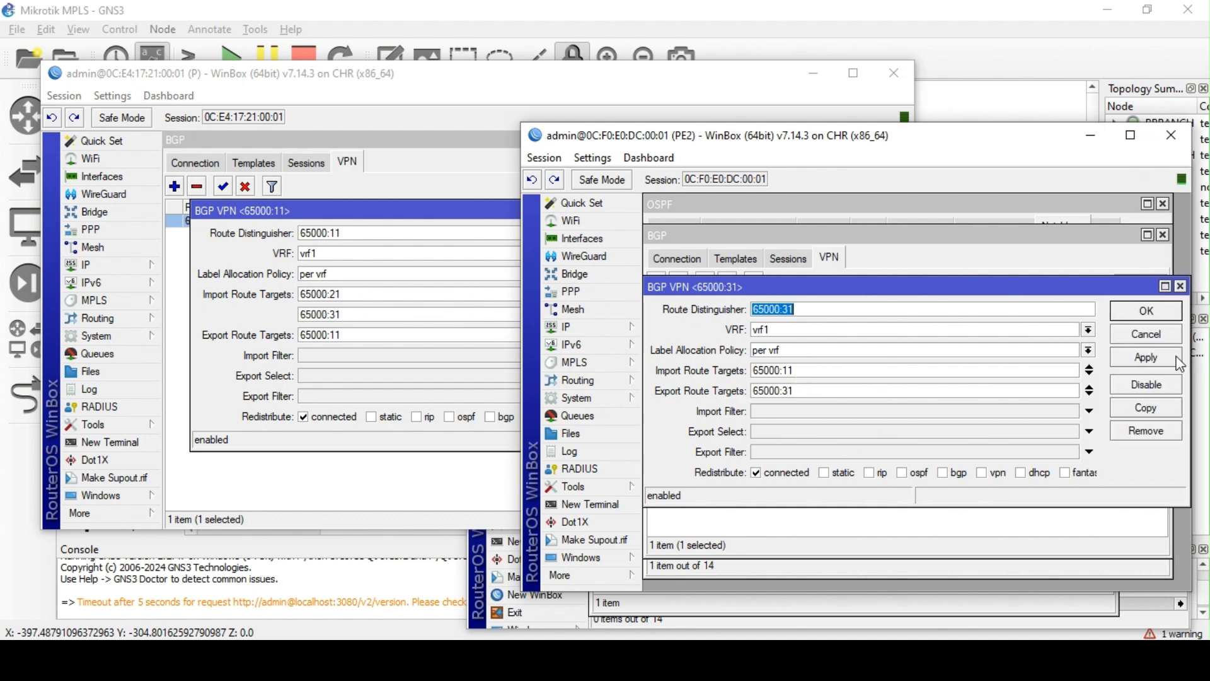
{"action": "left_click", "coordinate": [1145, 311]}
Open the MPLS settings on router PE2 and close the BGP VPN 65000:11 entry on router P
{"action": "left_click", "coordinate": [592, 362]}
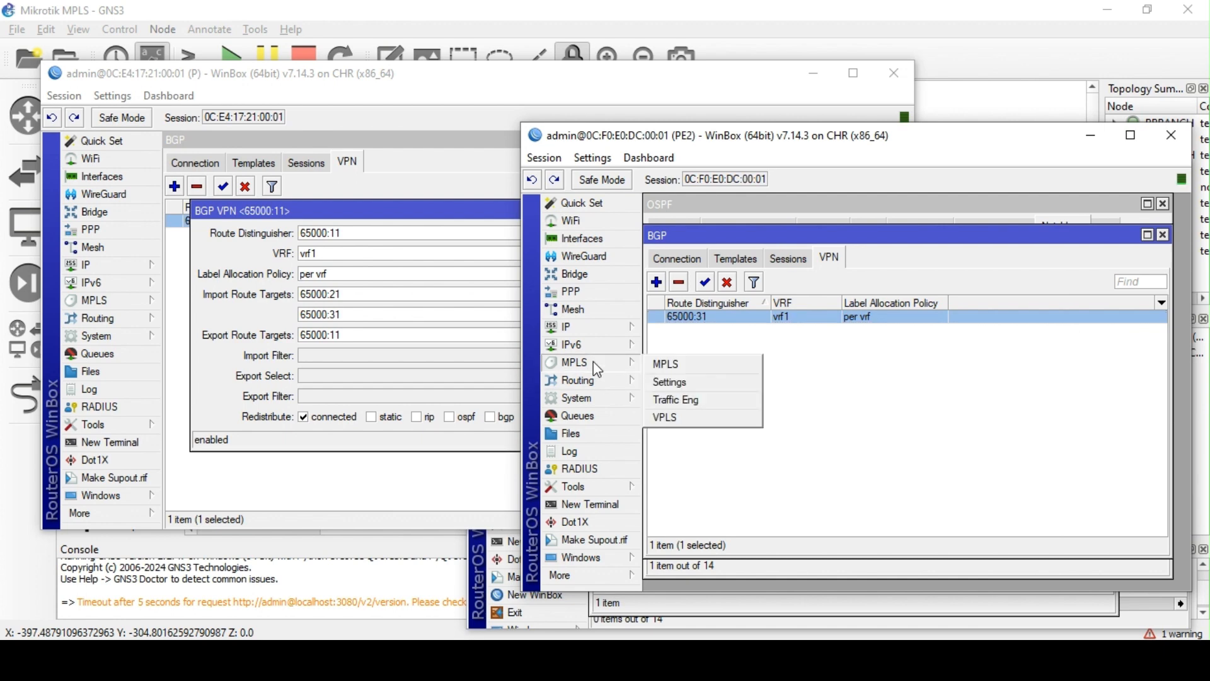
{"action": "left_click", "coordinate": [660, 364]}
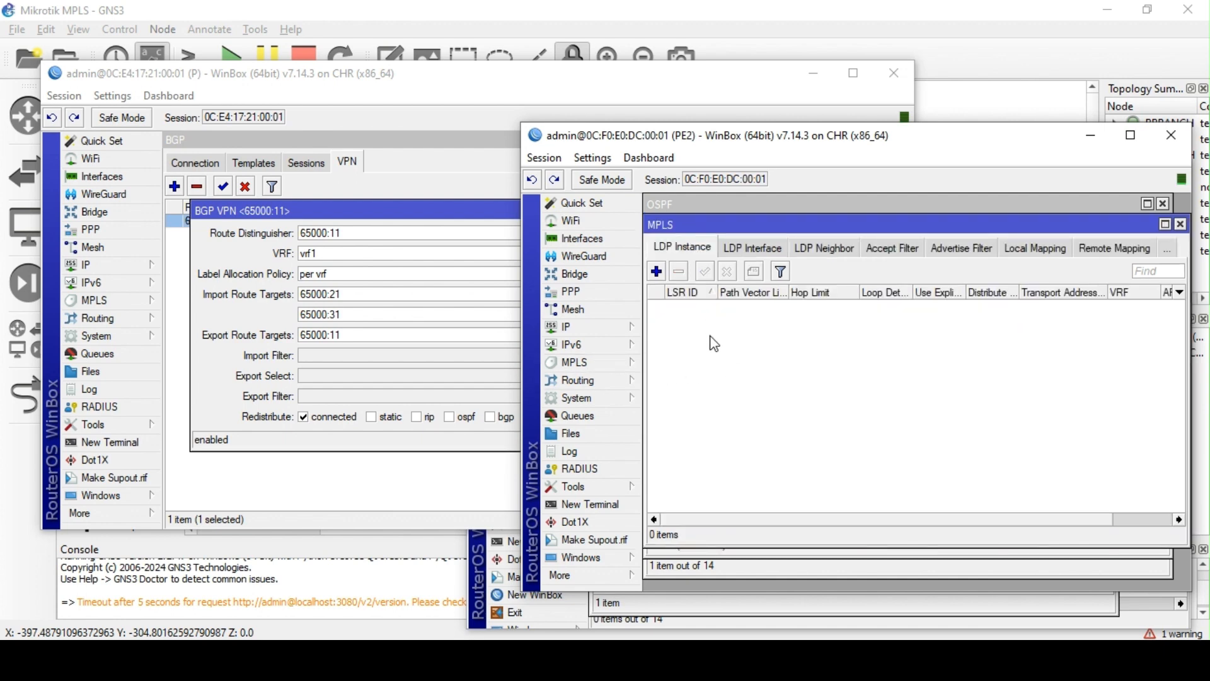
{"action": "left_click", "coordinate": [318, 222]}
{"action": "left_click", "coordinate": [867, 235]}
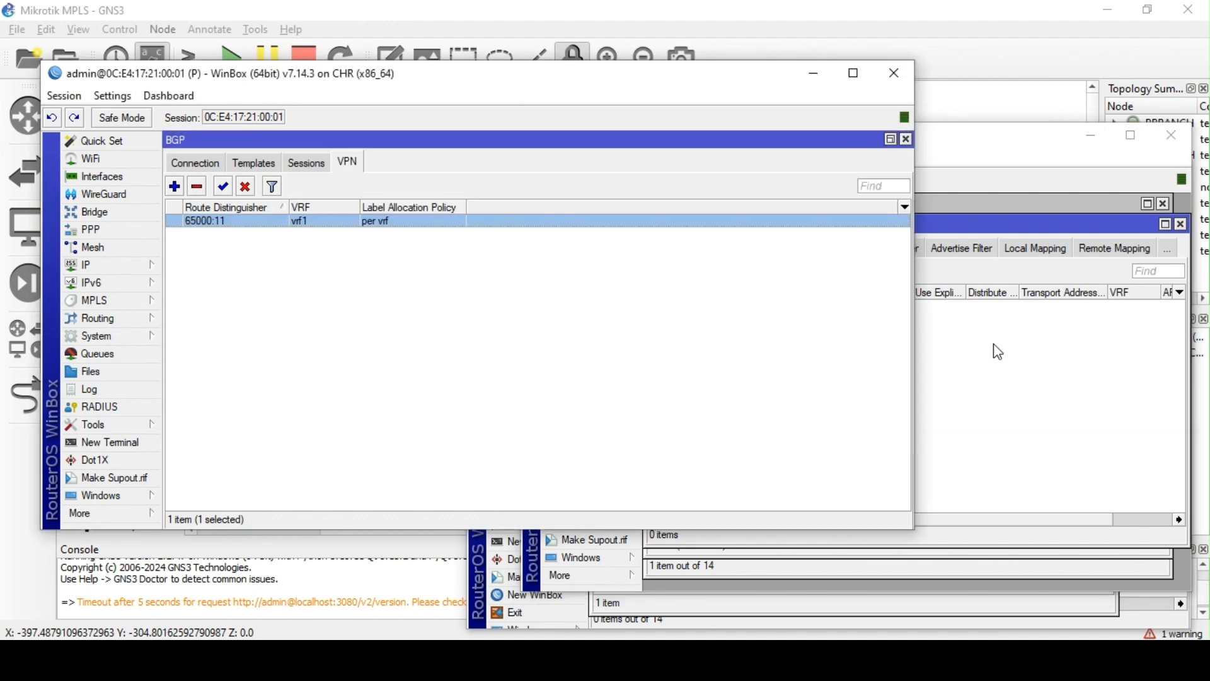
{"action": "left_click", "coordinate": [1036, 392]}
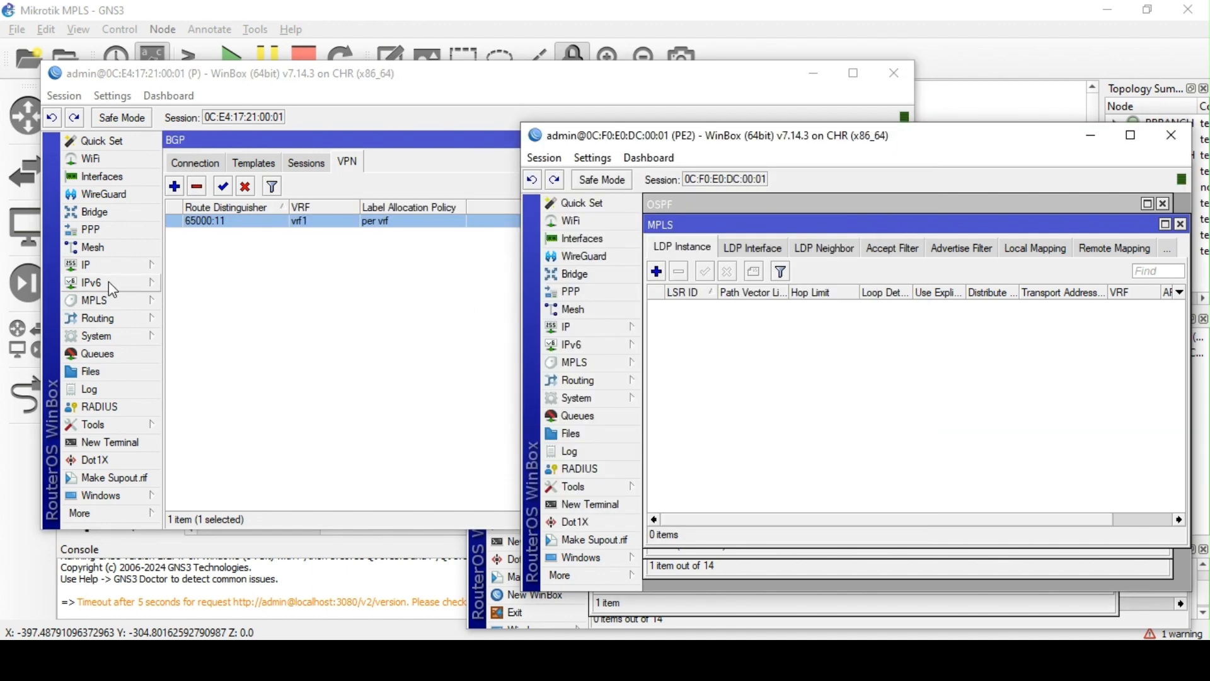
Reopen router P's IP route list and examine the flags of the vrf1 route to 172.16.10.8/30
{"action": "left_click", "coordinate": [107, 266]}
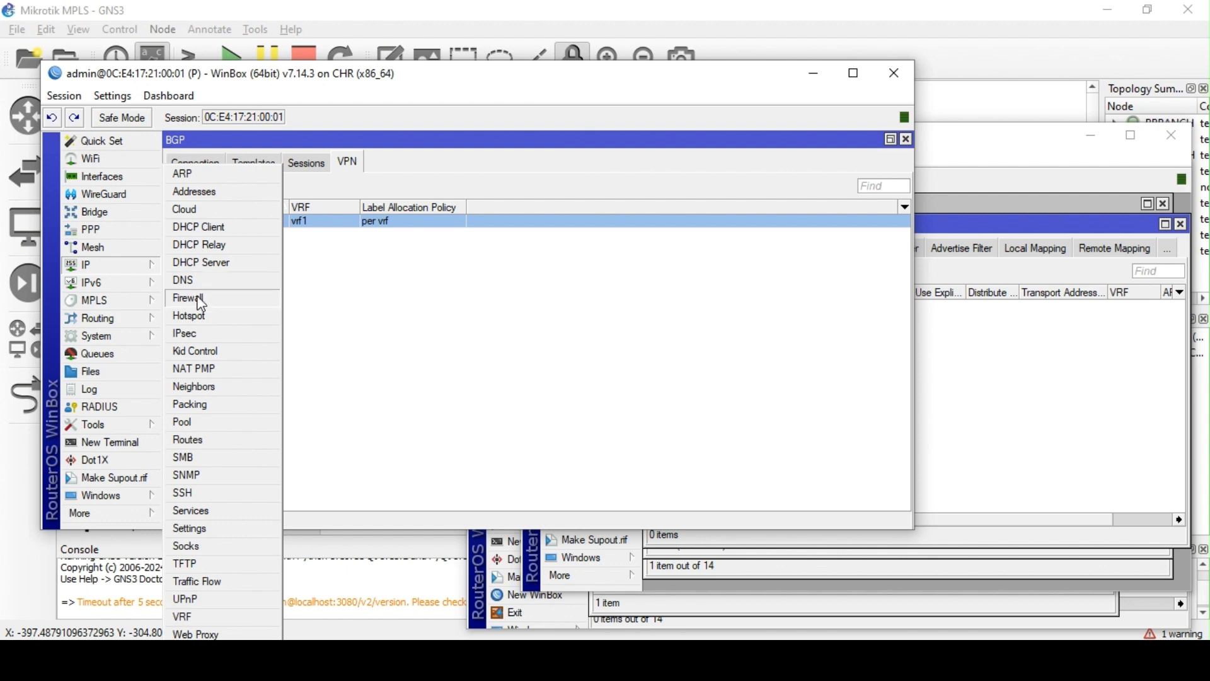
{"action": "left_click", "coordinate": [194, 440]}
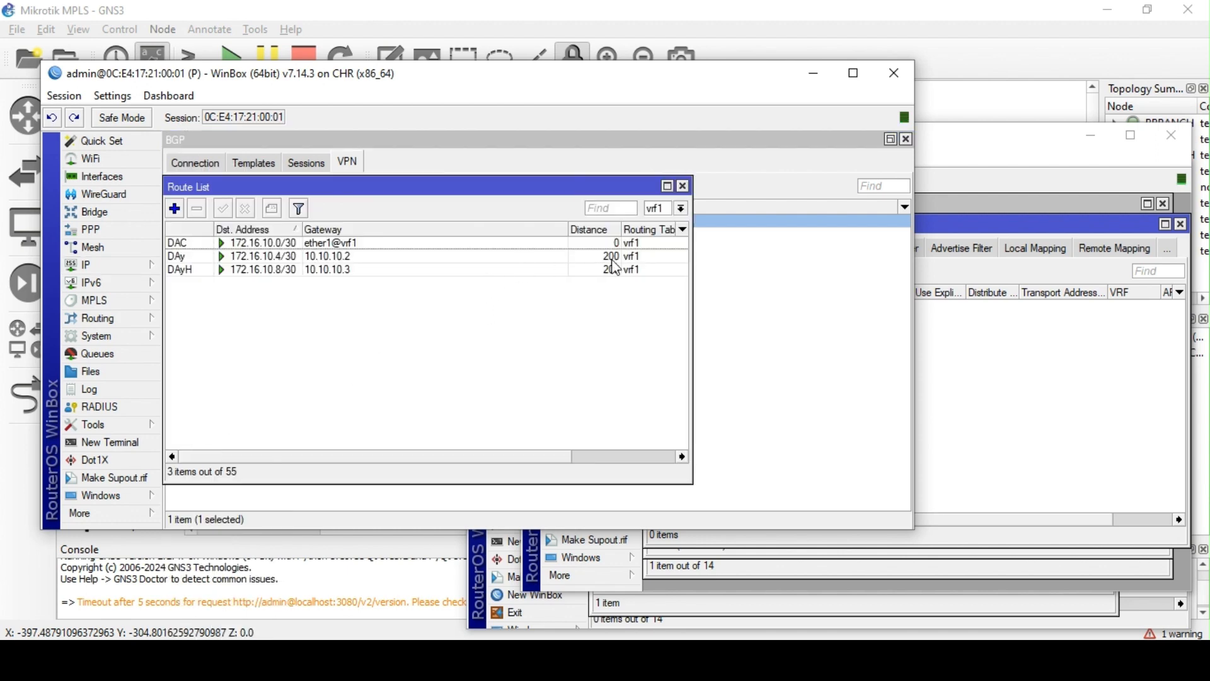
{"action": "mouse_move", "coordinate": [182, 279]}
Start a new LDP instance on PE2 and copy the loopback address 10.10.10.3 from its IP address list
{"action": "left_click", "coordinate": [1000, 375]}
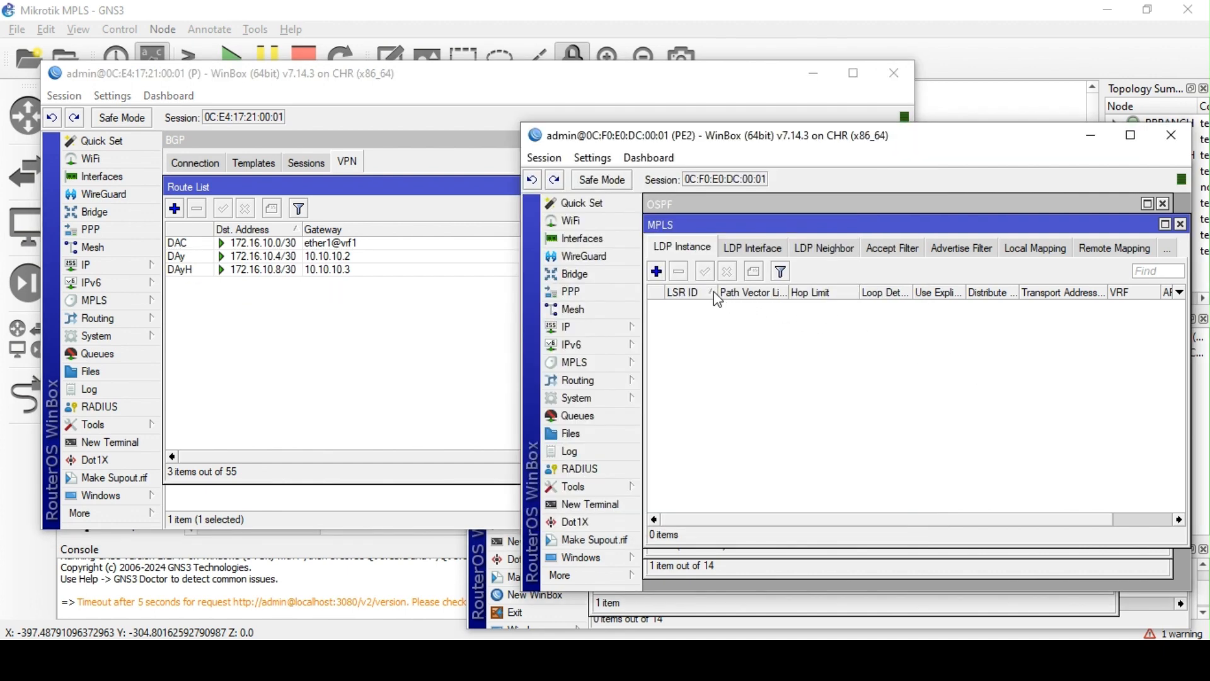
{"action": "left_click", "coordinate": [659, 270]}
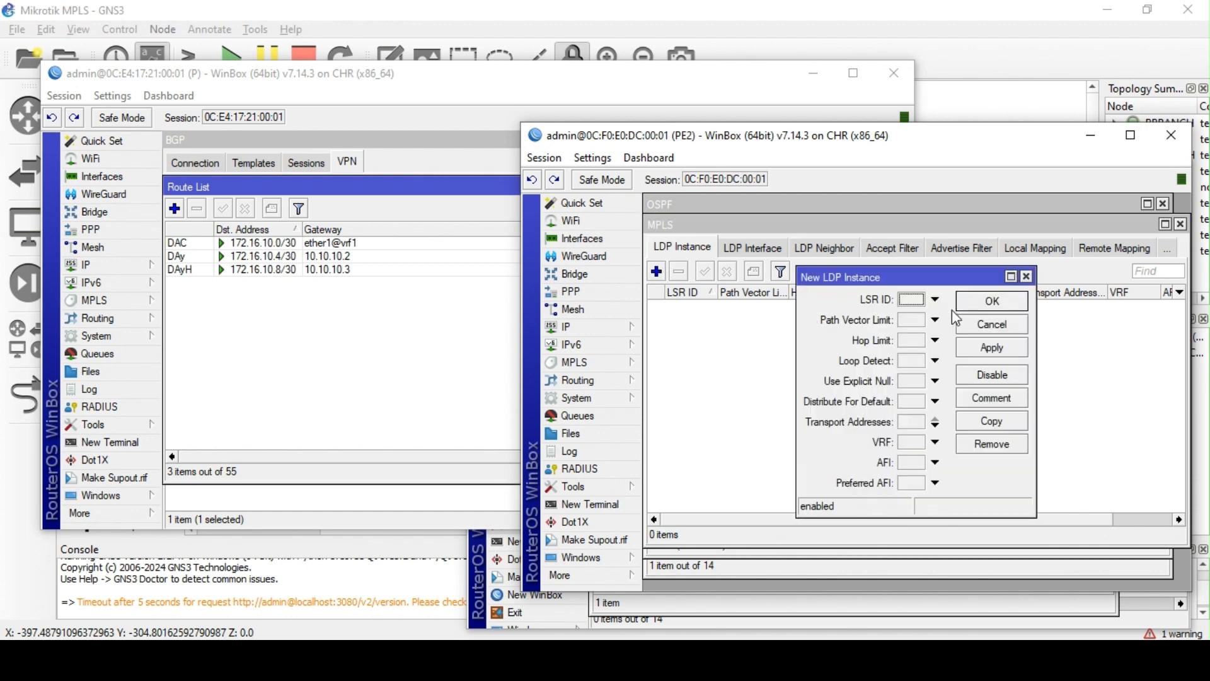
{"action": "left_click", "coordinate": [570, 326]}
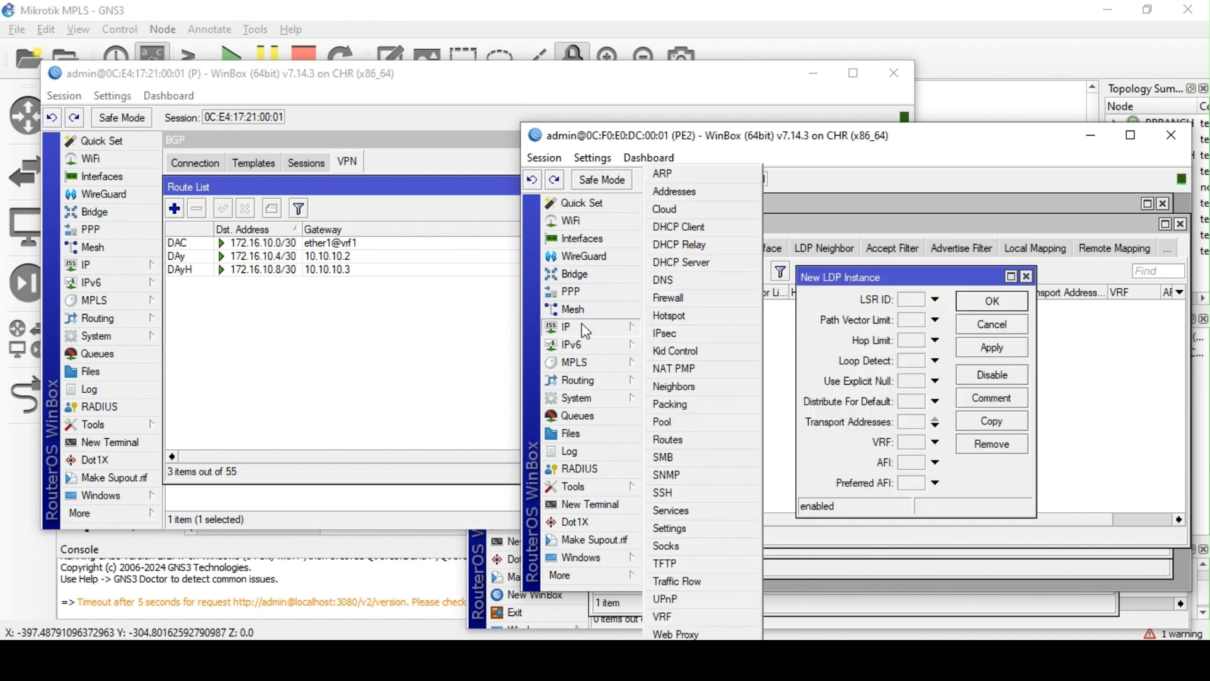
{"action": "left_click", "coordinate": [693, 192]}
{"action": "left_click", "coordinate": [853, 313]}
{"action": "double_click", "coordinate": [853, 313]}
{"action": "key", "text": "ctrl+c"}
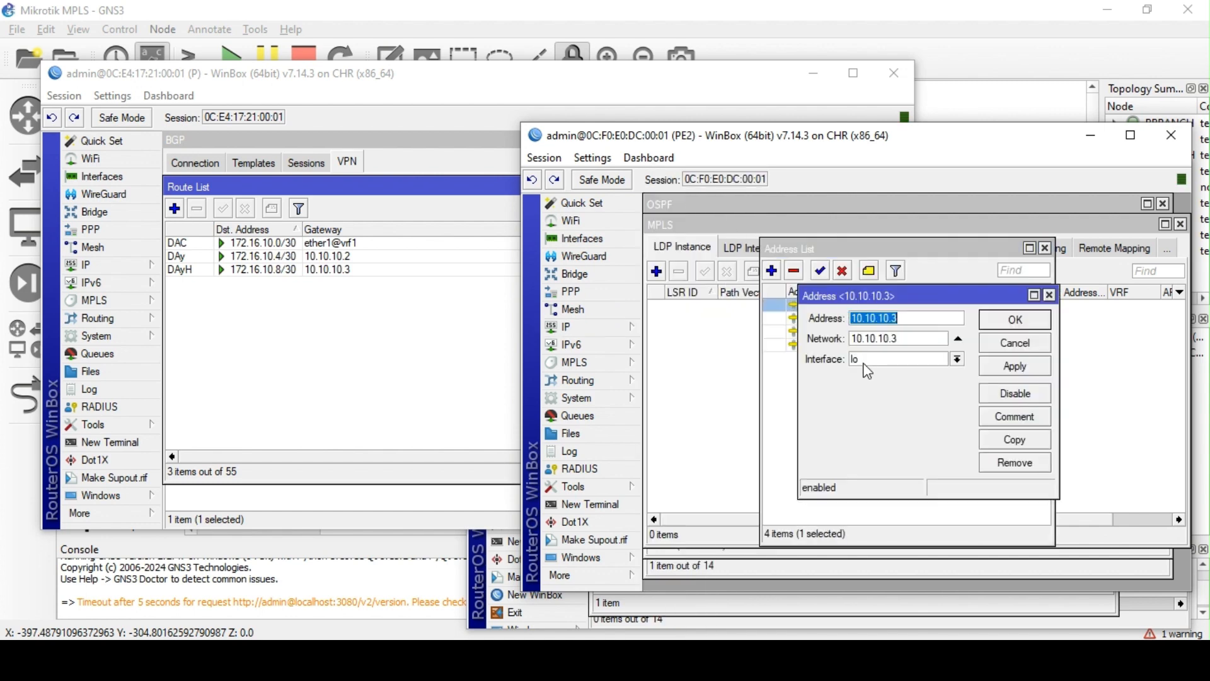
{"action": "left_click", "coordinate": [1049, 295]}
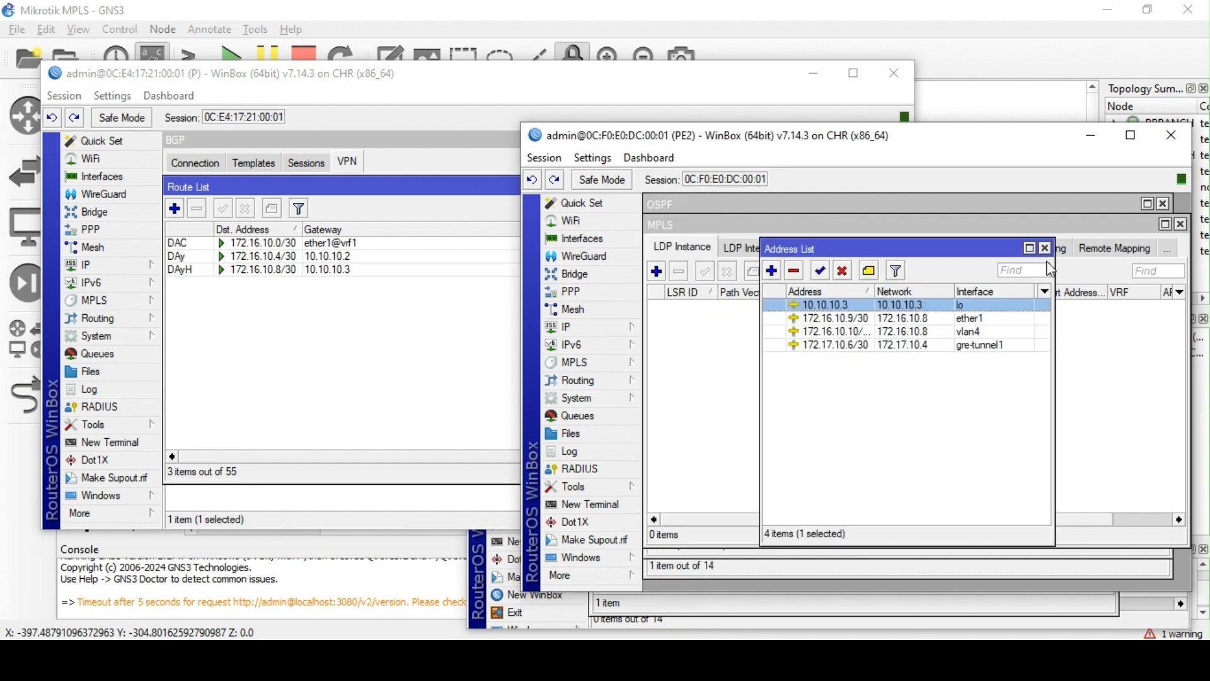
{"action": "left_click", "coordinate": [1049, 253]}
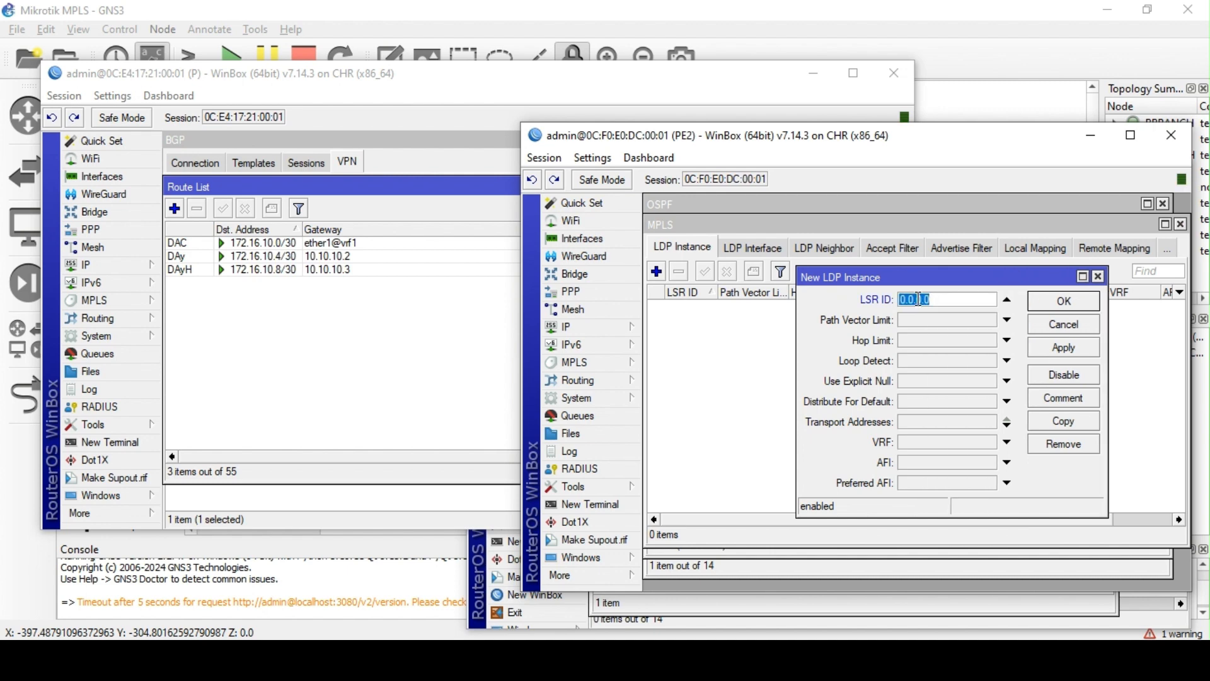
Set the new LDP instance's LSR ID and transport address to 10.10.10.3, enable the ip AFI and save it
{"action": "key", "text": "ctrl+v"}
{"action": "left_click", "coordinate": [915, 422]}
{"action": "key", "text": "ctrl+v"}
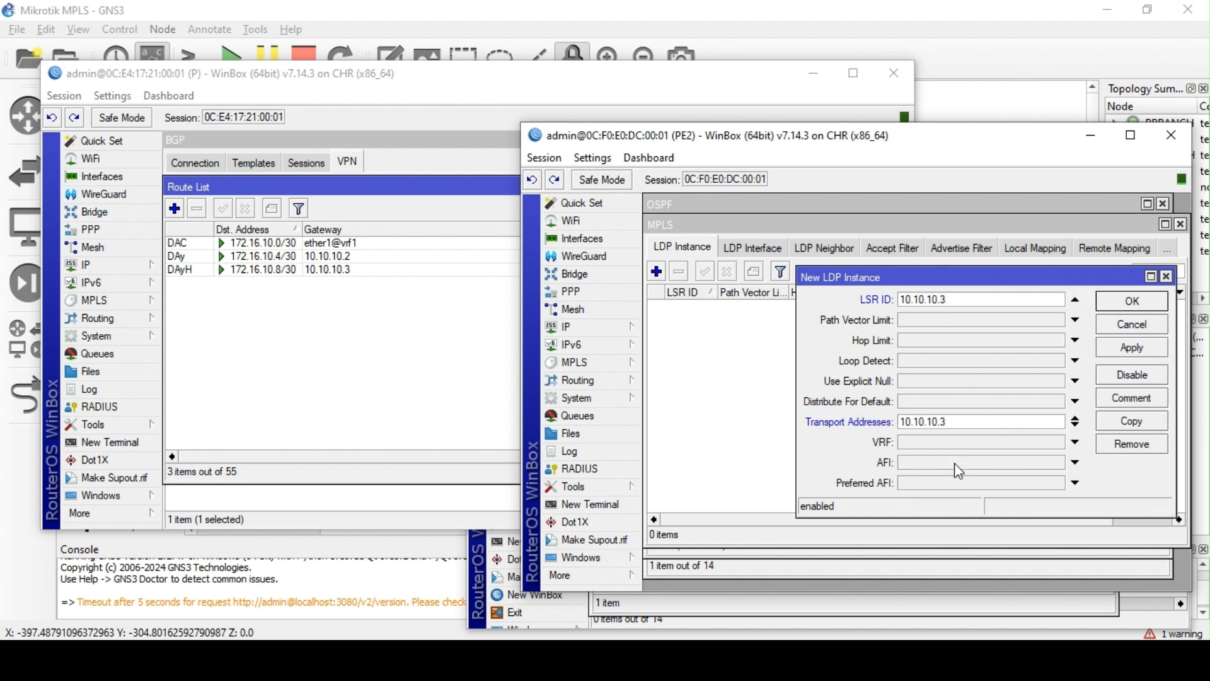
{"action": "left_click", "coordinate": [921, 461]}
{"action": "left_click", "coordinate": [903, 463]}
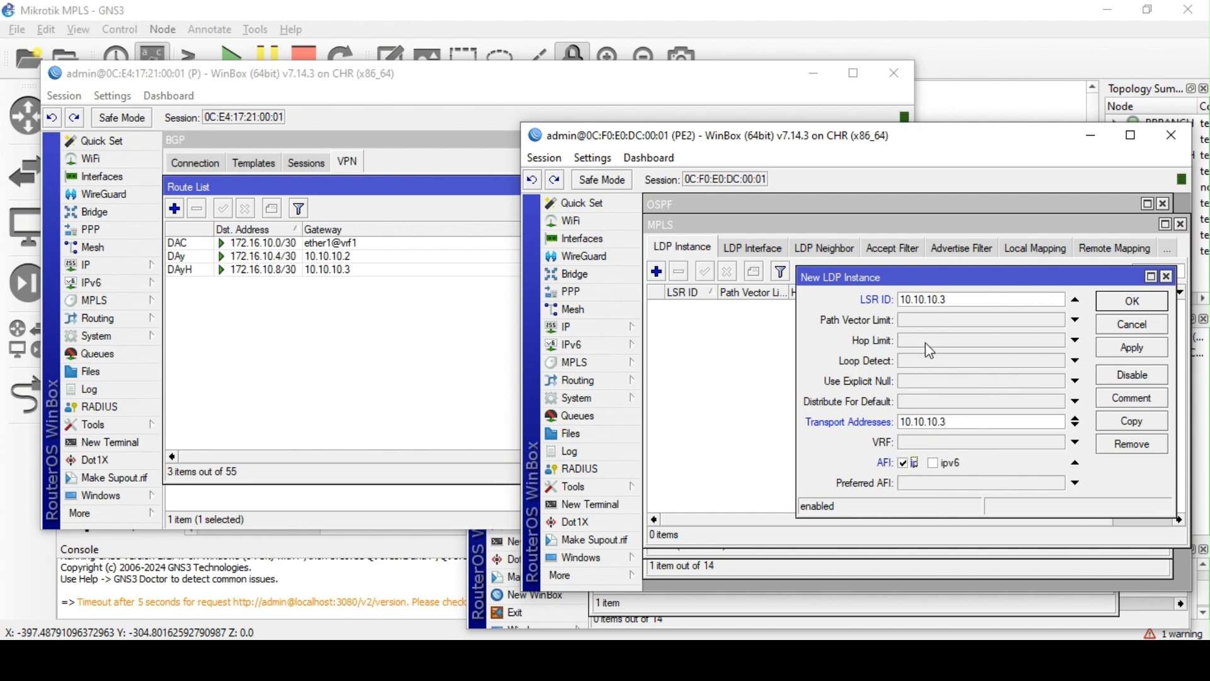
{"action": "left_click", "coordinate": [1128, 301]}
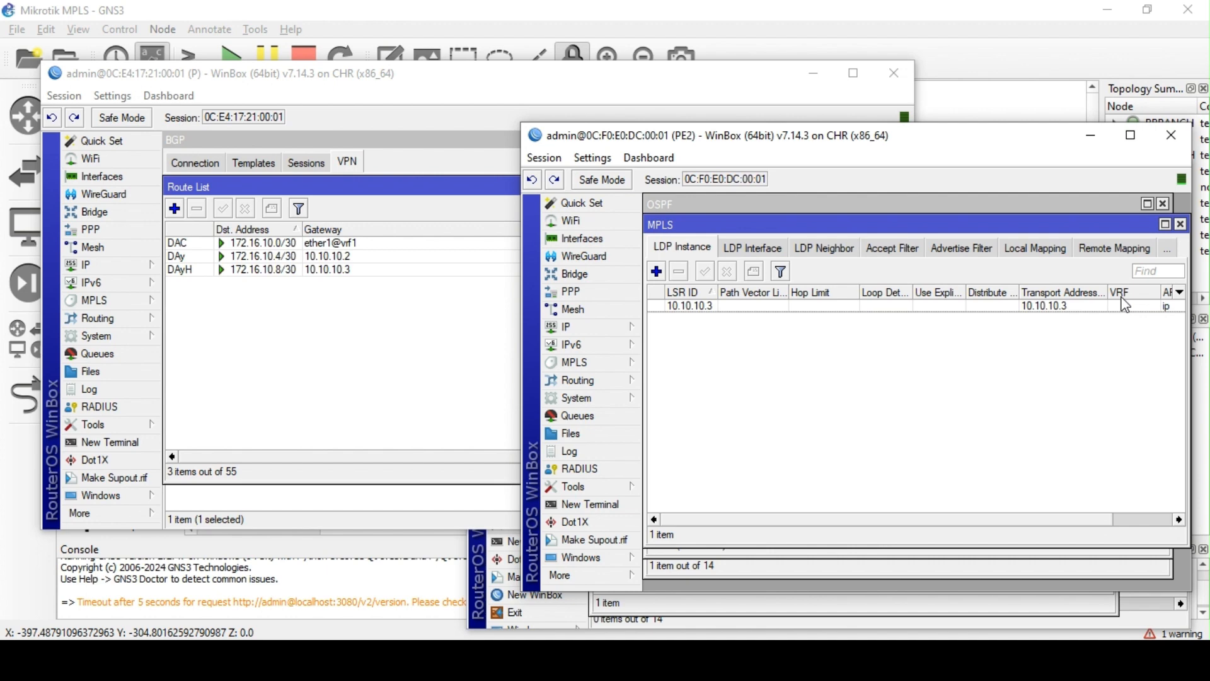
Add an LDP interface on PE2 for gre-tunnel1 with transport address 10.10.10.3 and dynamic neighbors accepted
{"action": "left_click", "coordinate": [760, 248]}
{"action": "left_click", "coordinate": [658, 271]}
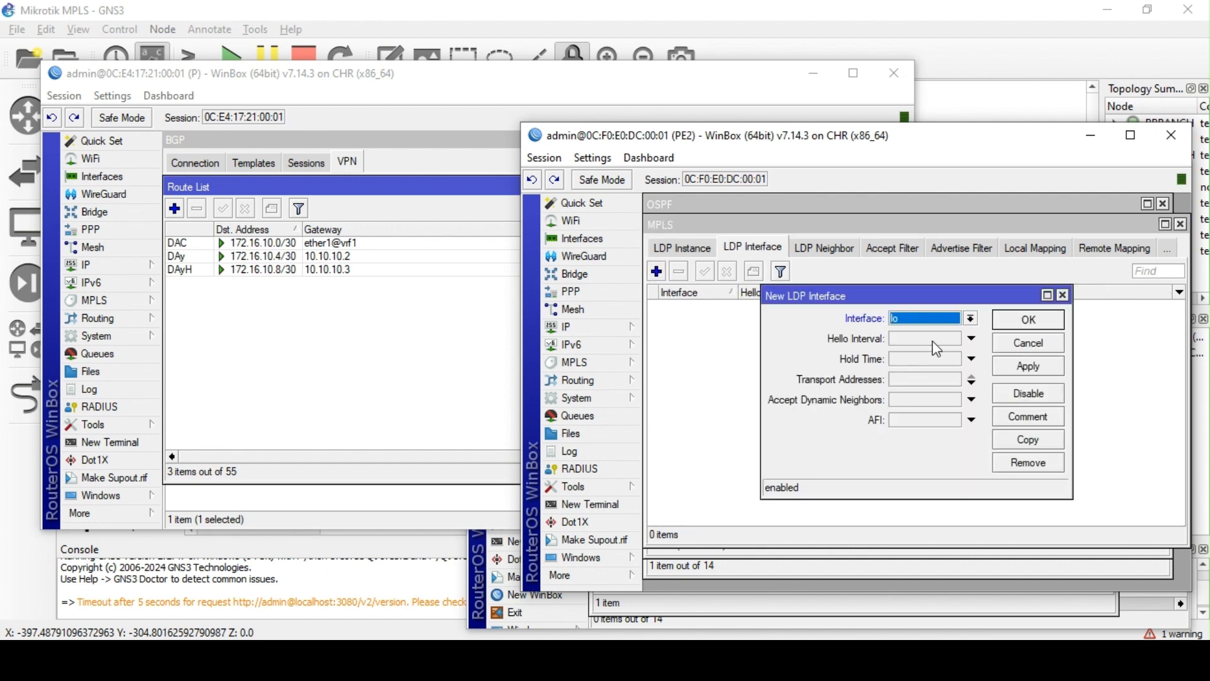
{"action": "left_click", "coordinate": [942, 319]}
{"action": "left_click", "coordinate": [931, 473]}
{"action": "left_click", "coordinate": [905, 404]}
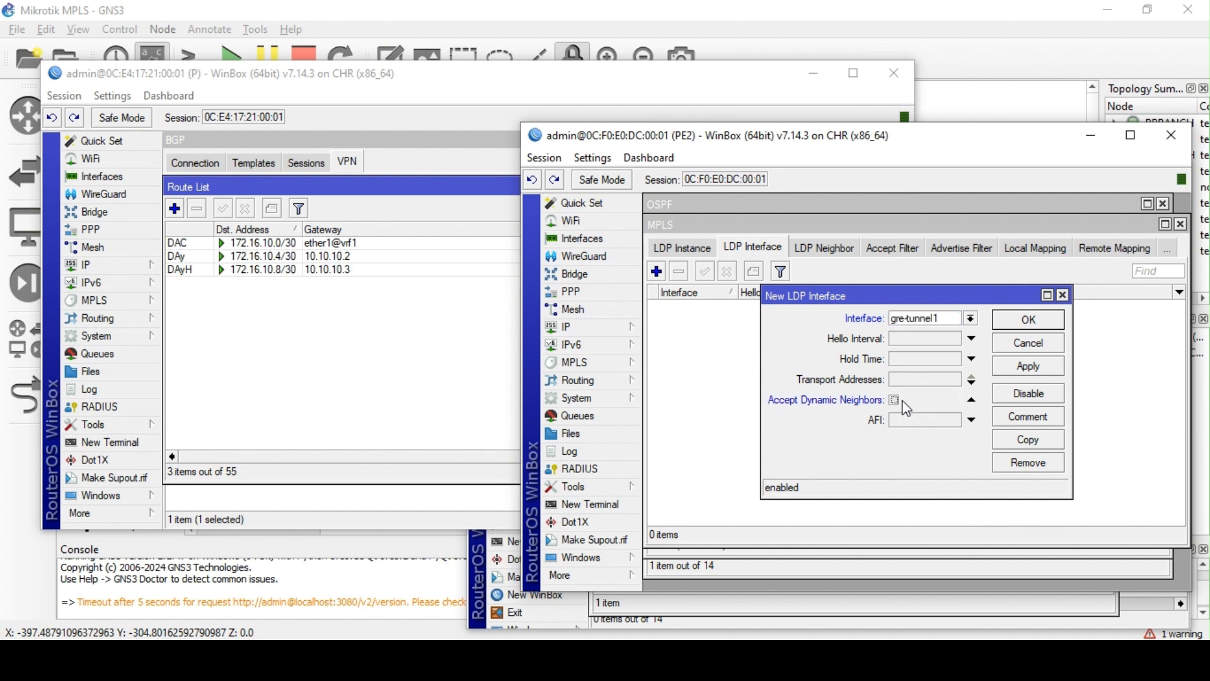
{"action": "left_click", "coordinate": [915, 378]}
{"action": "type", "text": "10.10.10.3"}
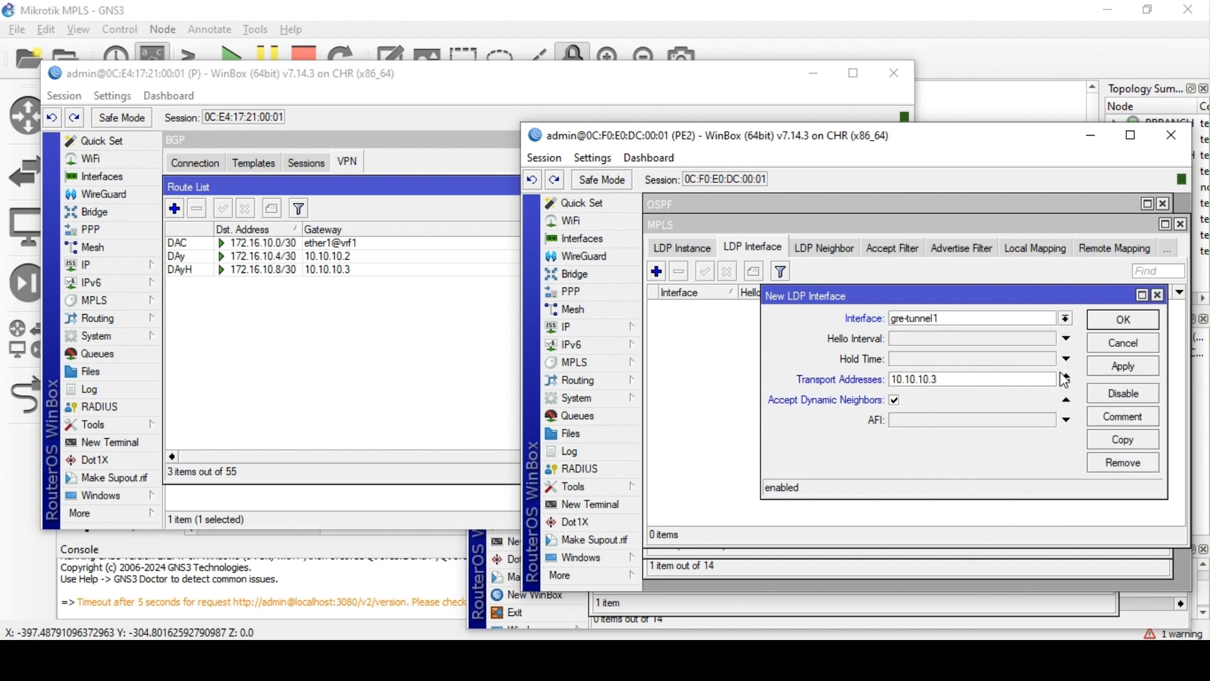
{"action": "left_click", "coordinate": [1105, 369]}
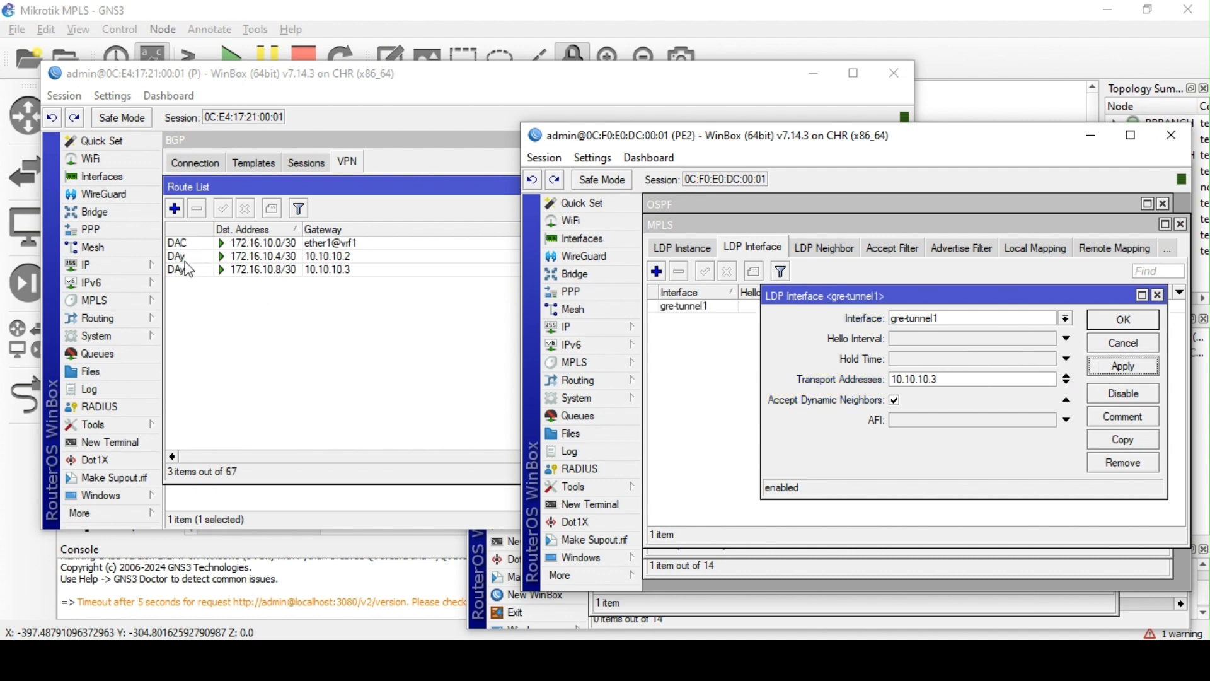
{"action": "left_click", "coordinate": [1123, 321]}
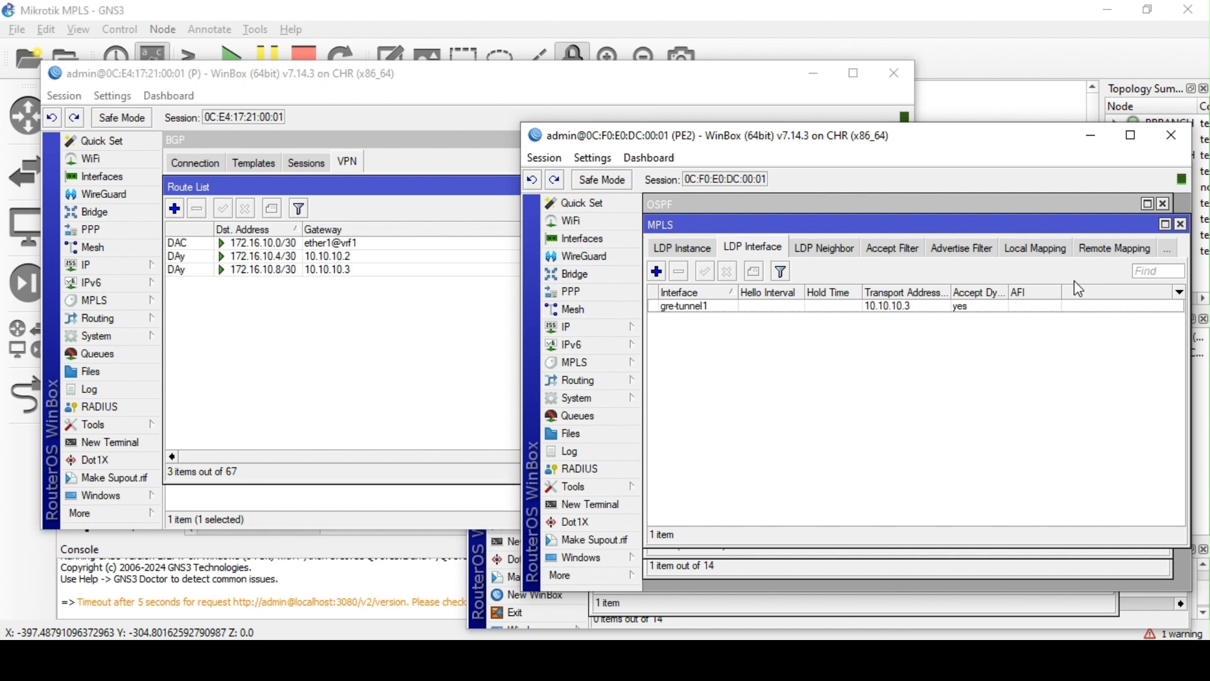
Examine PE2's LDP local mappings and advertise filters, and close the MPLS settings
{"action": "left_click", "coordinate": [1042, 260]}
{"action": "left_click", "coordinate": [1037, 255]}
{"action": "left_click", "coordinate": [977, 261]}
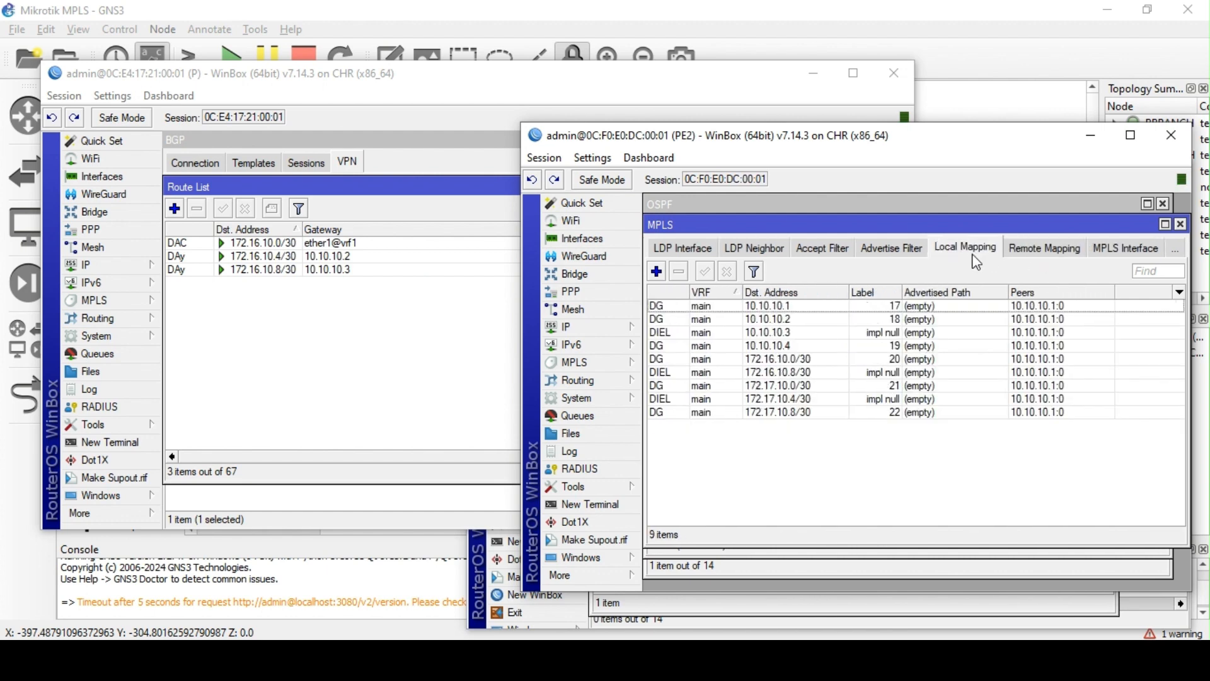
{"action": "left_click", "coordinate": [917, 249]}
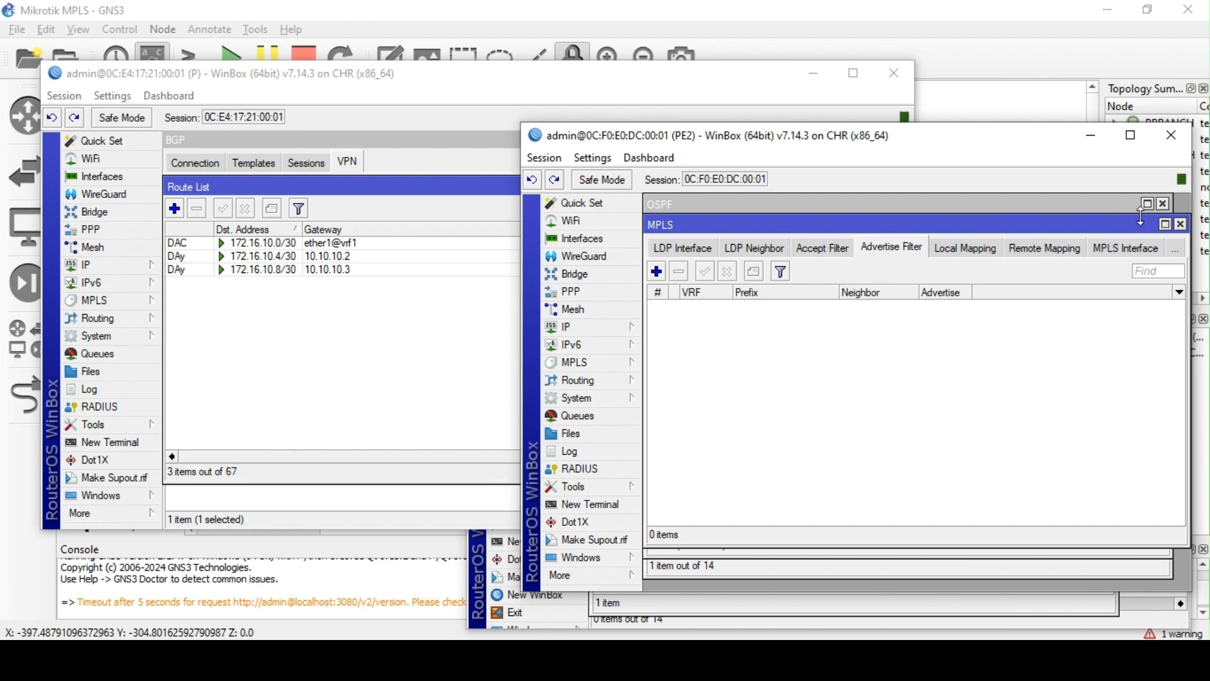
{"action": "left_click", "coordinate": [1181, 224]}
Filter PE2's IP route list to vrf1 to compare its routes with P's, and close P's route list
{"action": "left_click", "coordinate": [604, 328]}
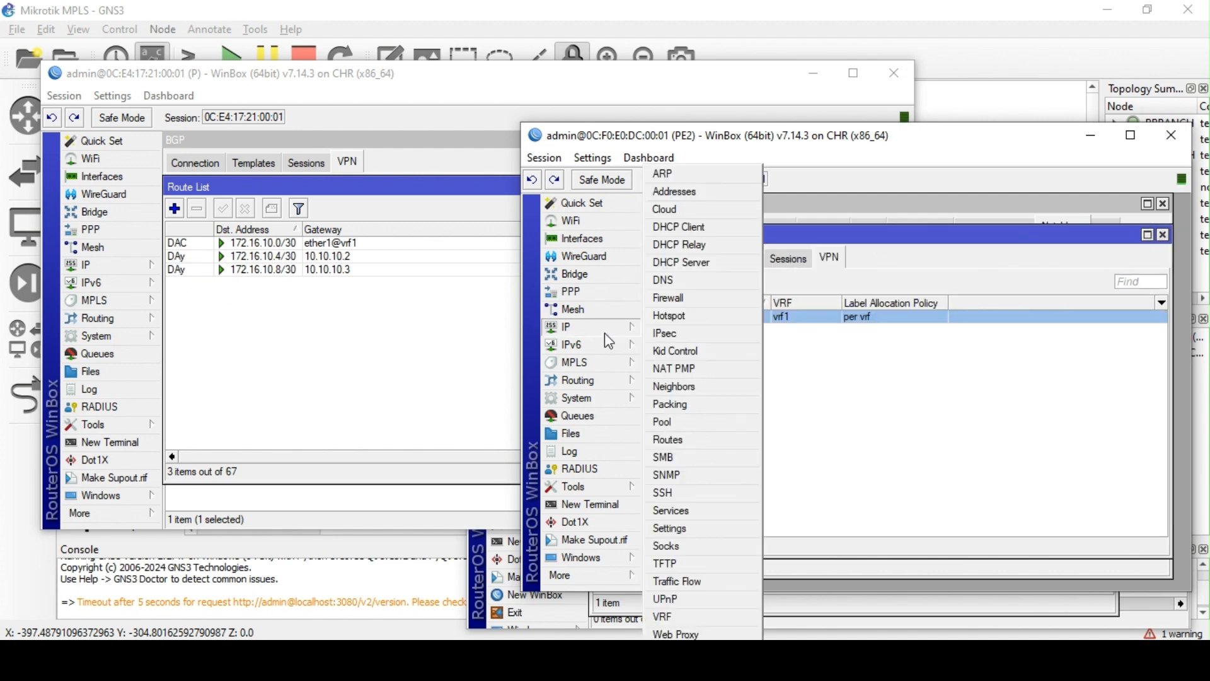
{"action": "left_click", "coordinate": [694, 440]}
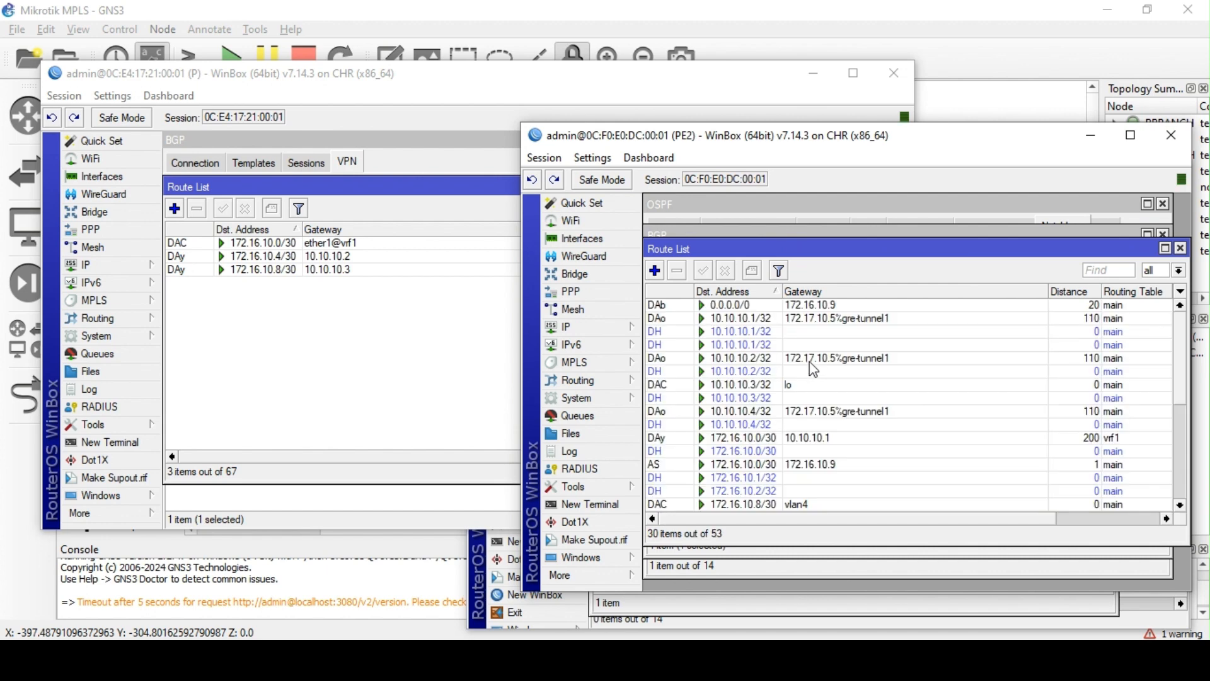
{"action": "left_click", "coordinate": [1179, 270]}
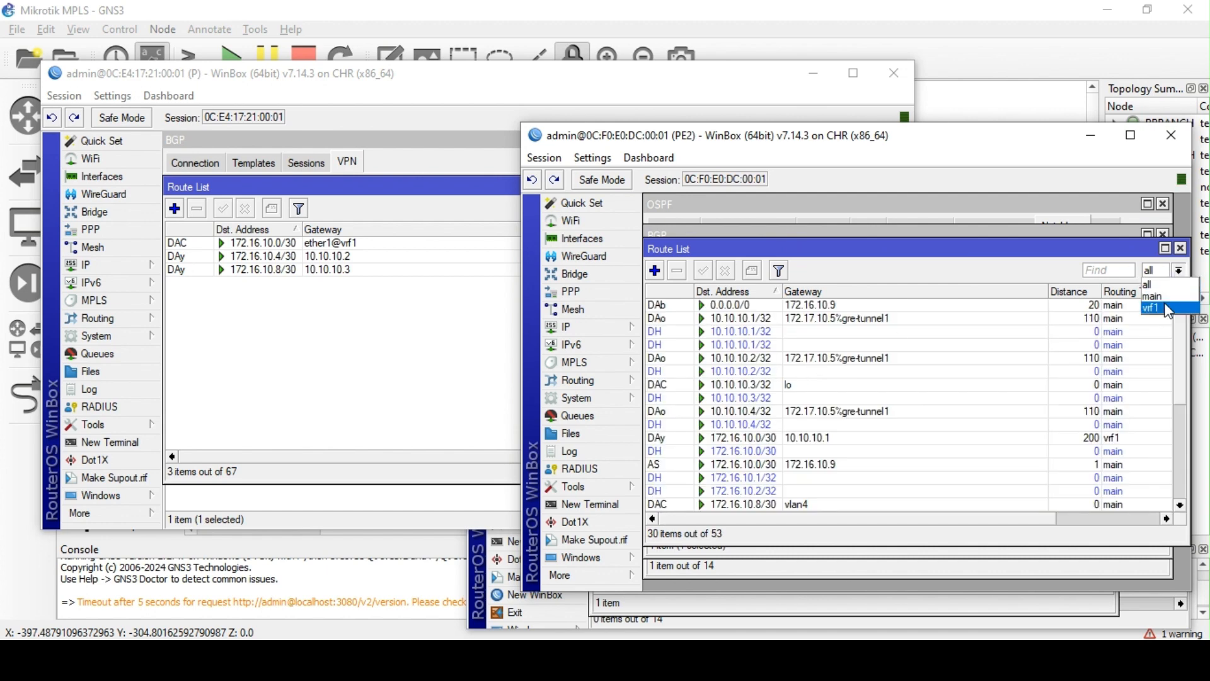
{"action": "left_click", "coordinate": [1168, 309]}
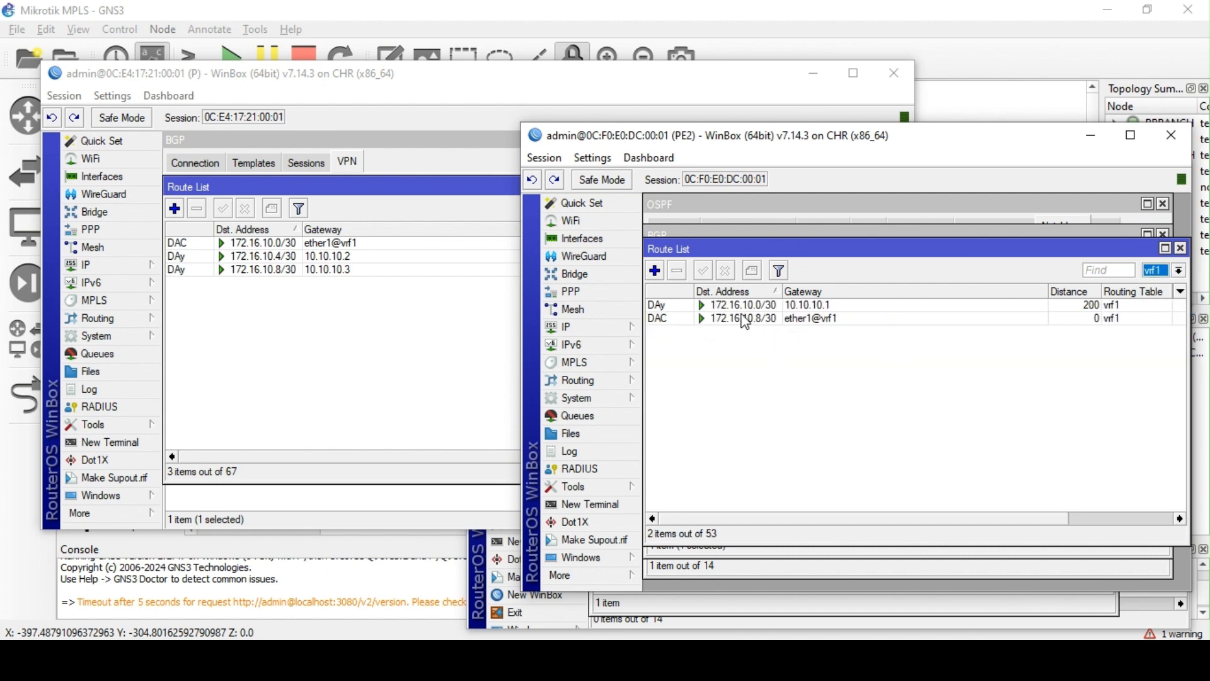
{"action": "left_click", "coordinate": [299, 342]}
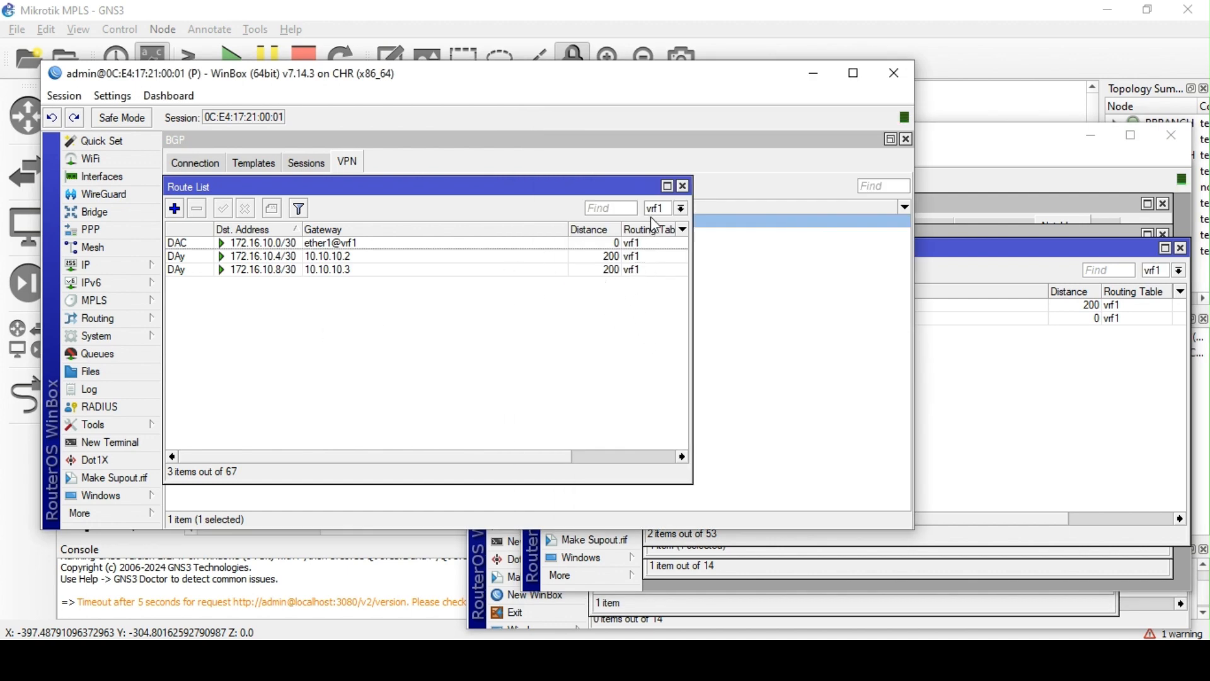
{"action": "left_click", "coordinate": [684, 186]}
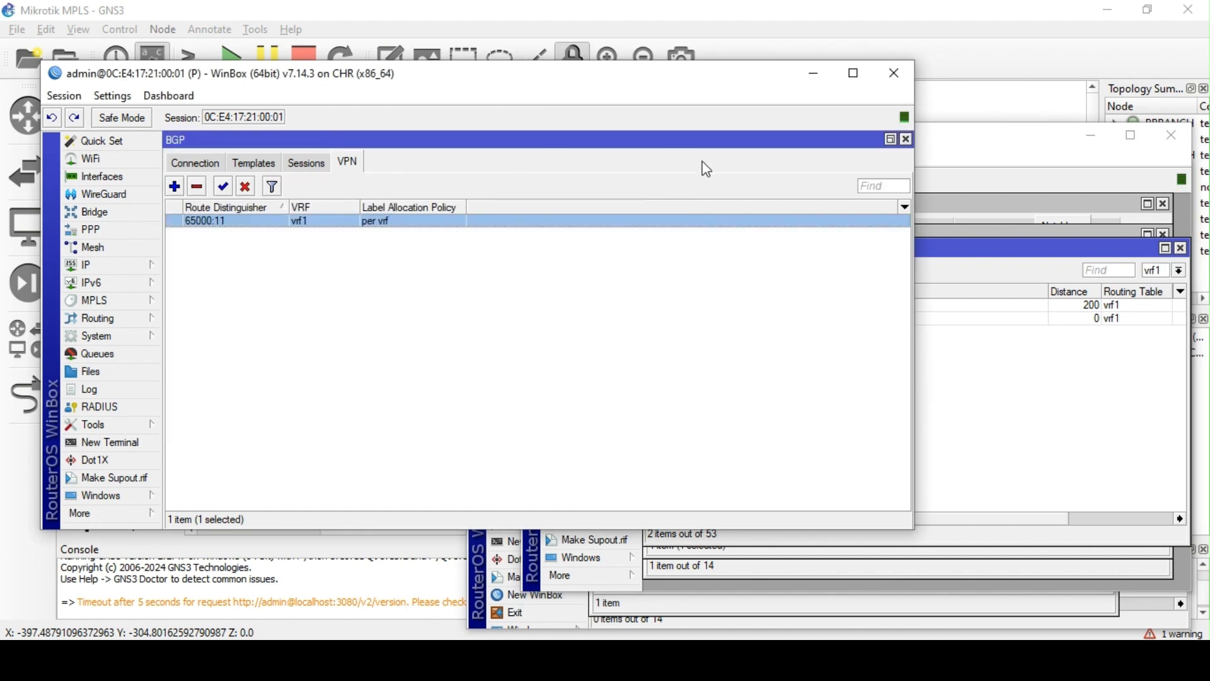
{"action": "left_click", "coordinate": [789, 12]}
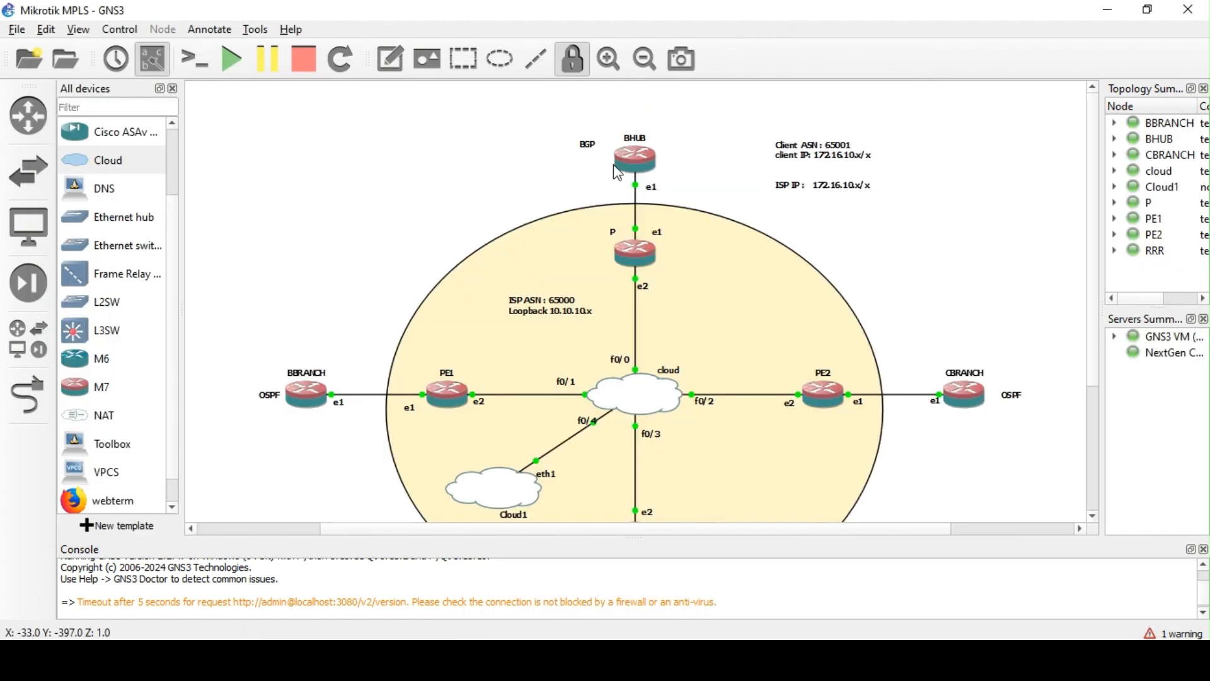
{"action": "double_click", "coordinate": [641, 160]}
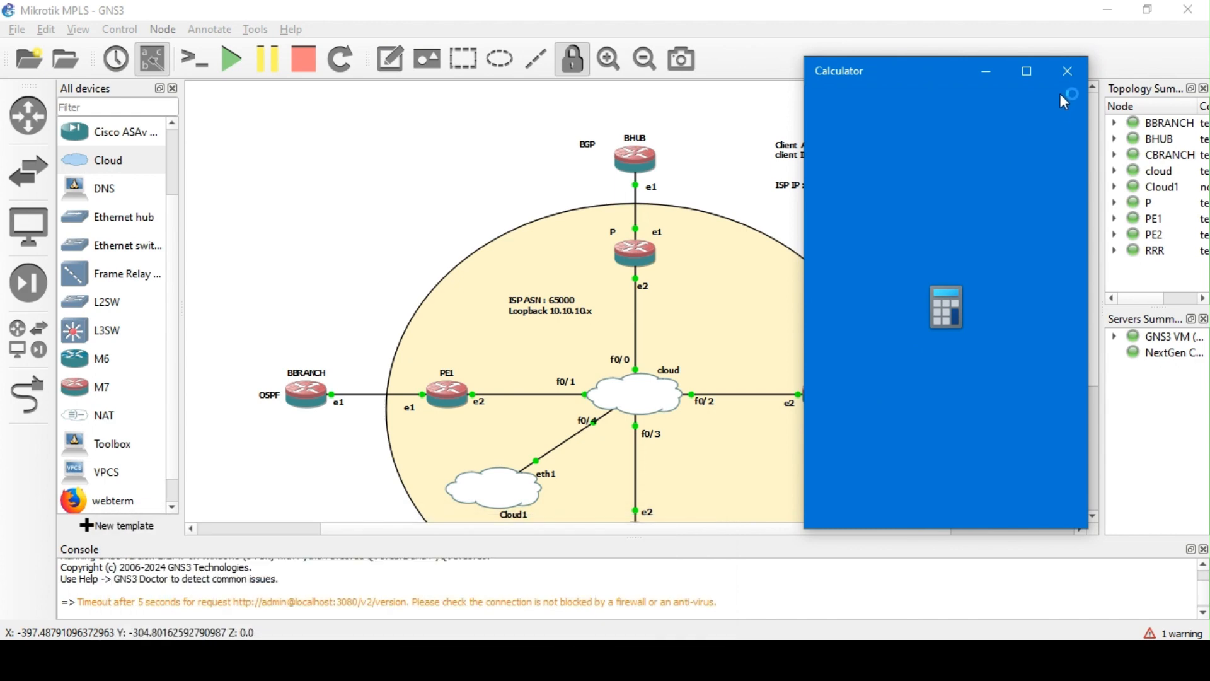
{"action": "left_click", "coordinate": [1070, 72]}
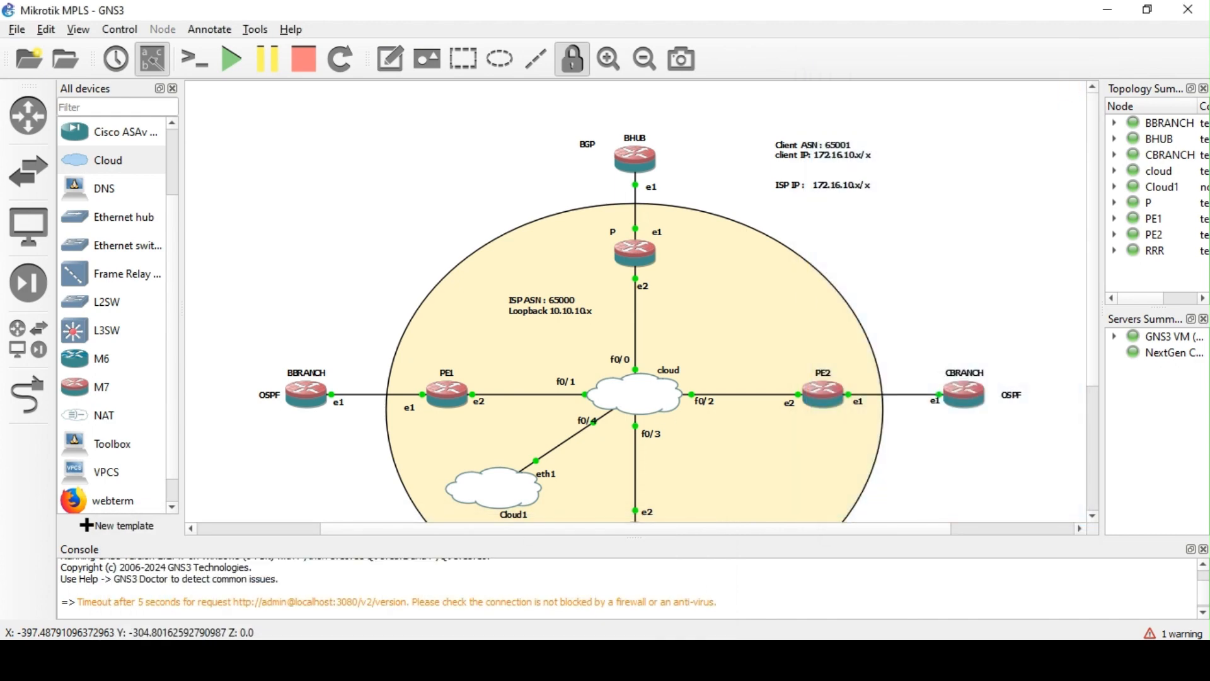
Switch to the WinBox connection window, refresh the neighbors and connect to RoMON using router P as the agent
{"action": "mouse_move", "coordinate": [615, 661]}
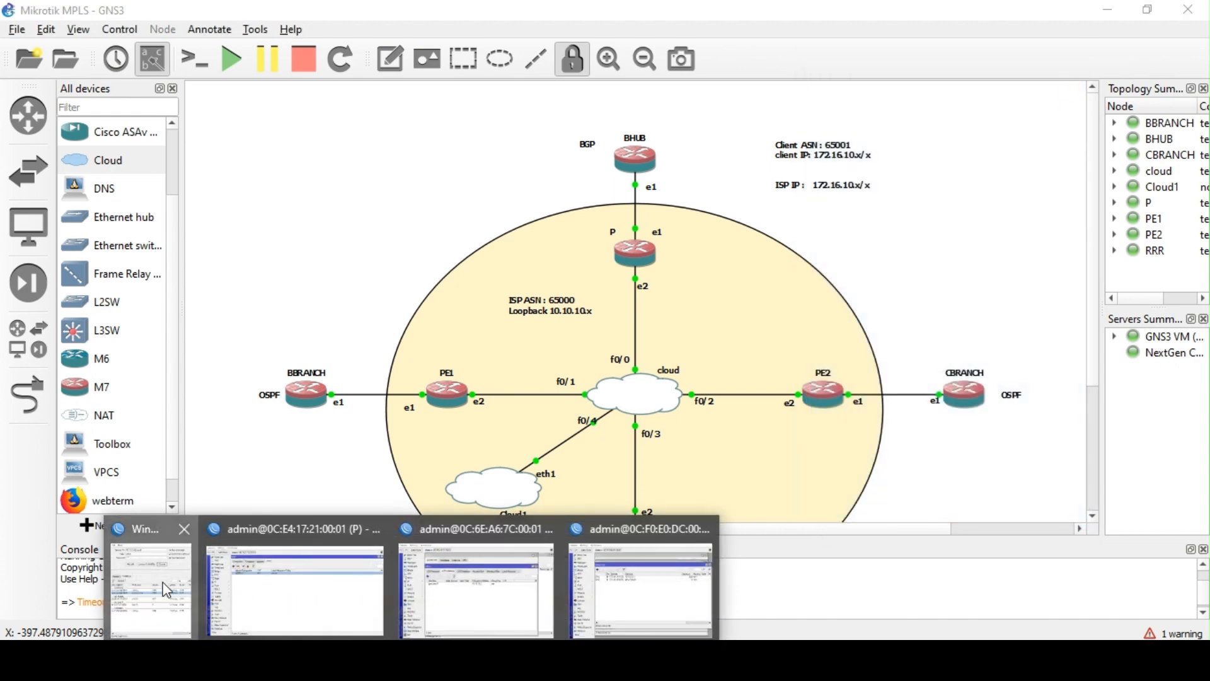
{"action": "left_click", "coordinate": [208, 577]}
{"action": "left_click", "coordinate": [134, 323]}
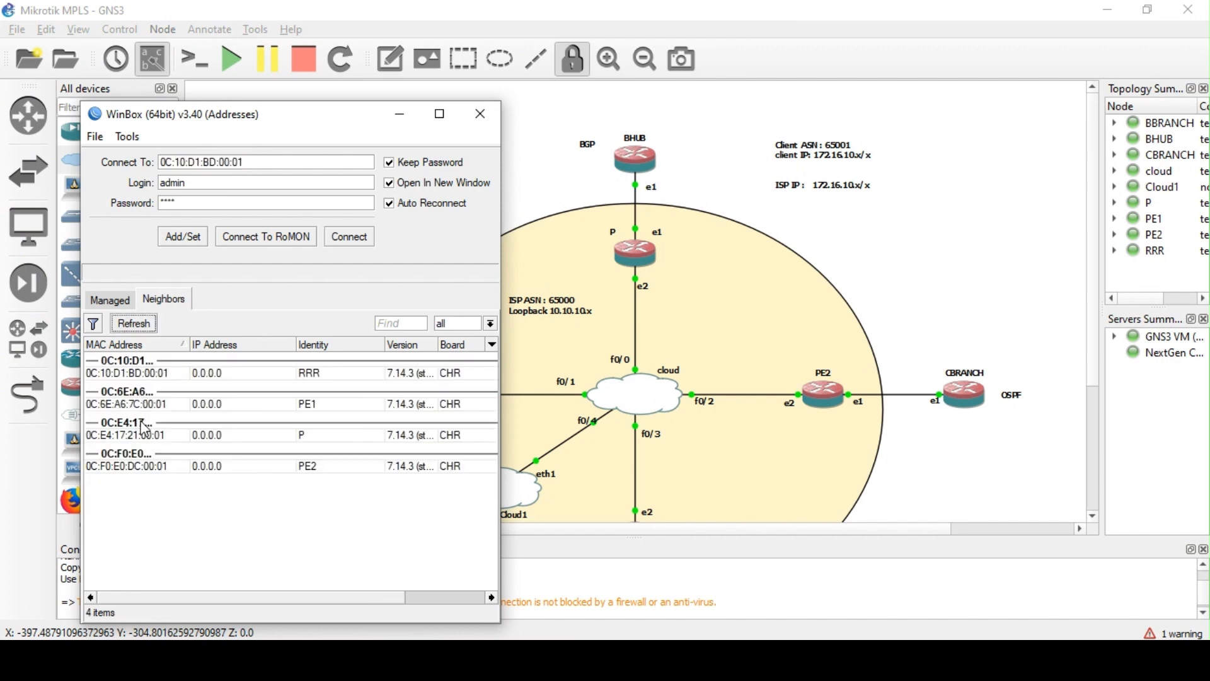
{"action": "left_click", "coordinate": [134, 439]}
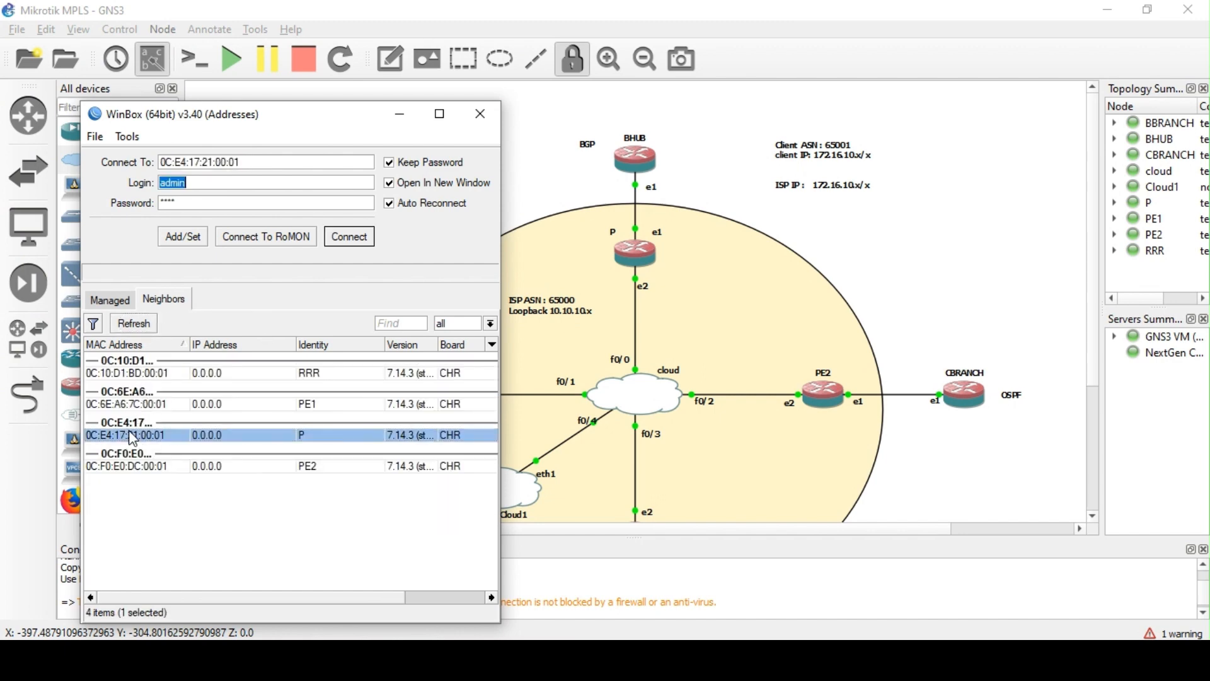
{"action": "left_click", "coordinate": [293, 238]}
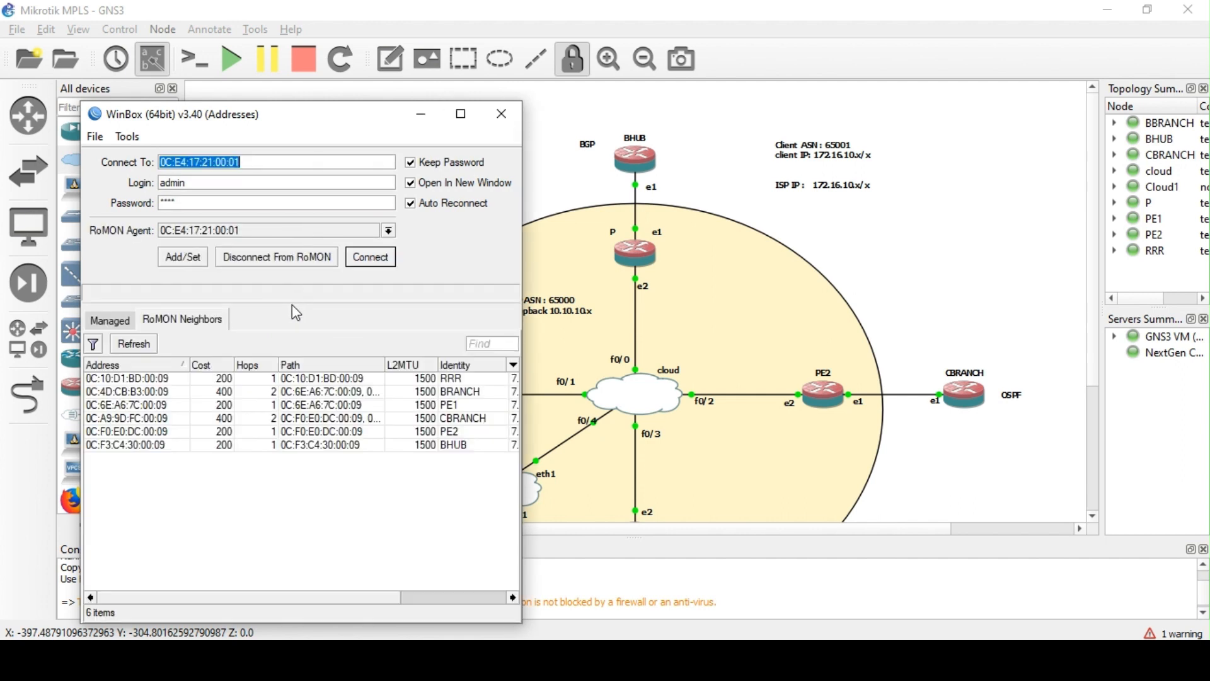
Open a session to router BHUB from the RoMON neighbors and disconnect the connection window from RoMON
{"action": "left_click", "coordinate": [154, 445]}
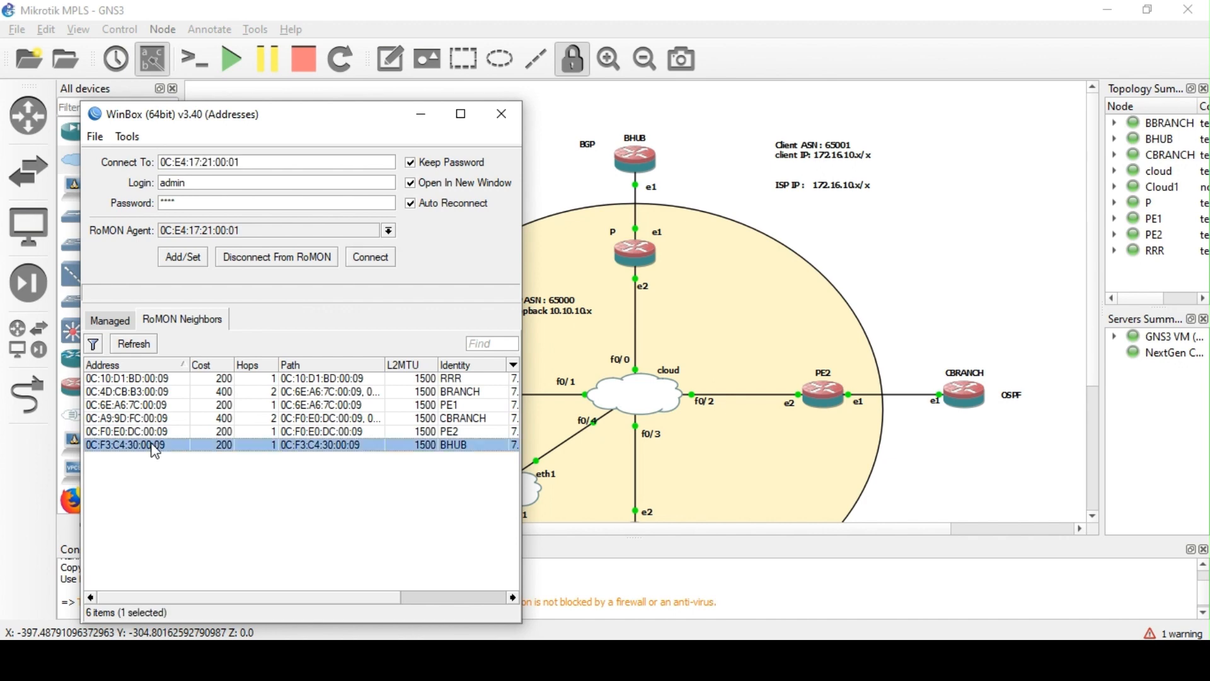
{"action": "left_click", "coordinate": [365, 259]}
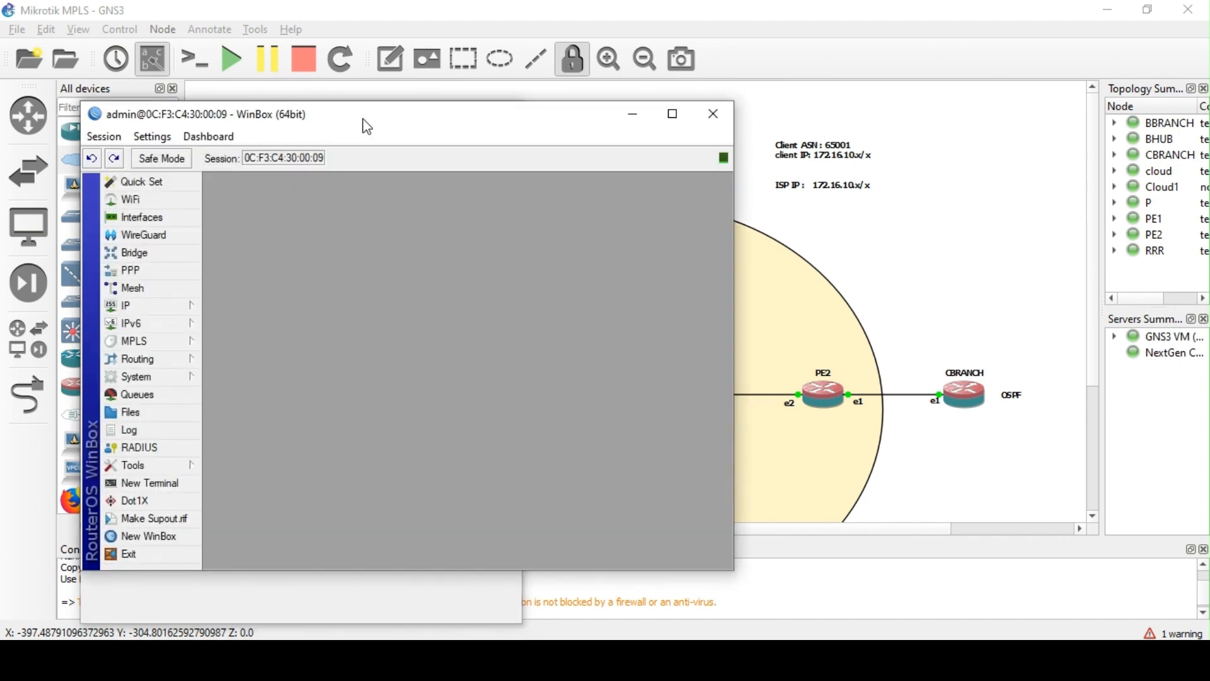
{"action": "left_click_drag", "start_coordinate": [367, 126], "coordinate": [757, 108]}
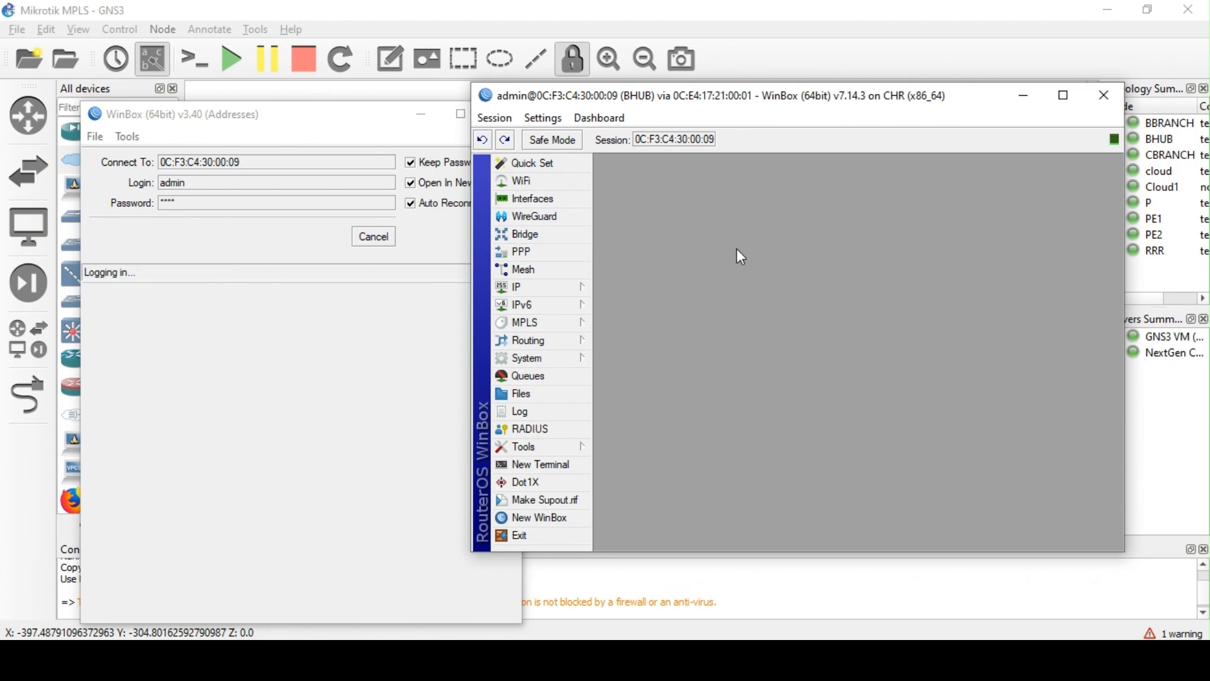
{"action": "left_click", "coordinate": [305, 261]}
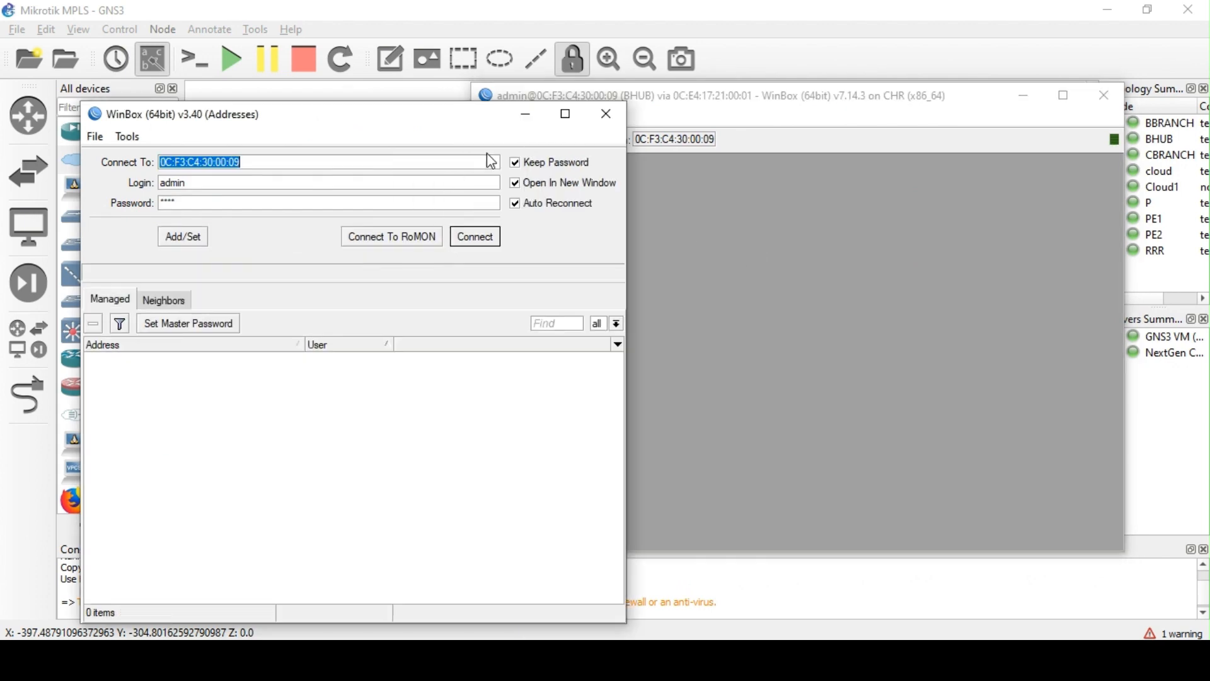
{"action": "left_click", "coordinate": [521, 114]}
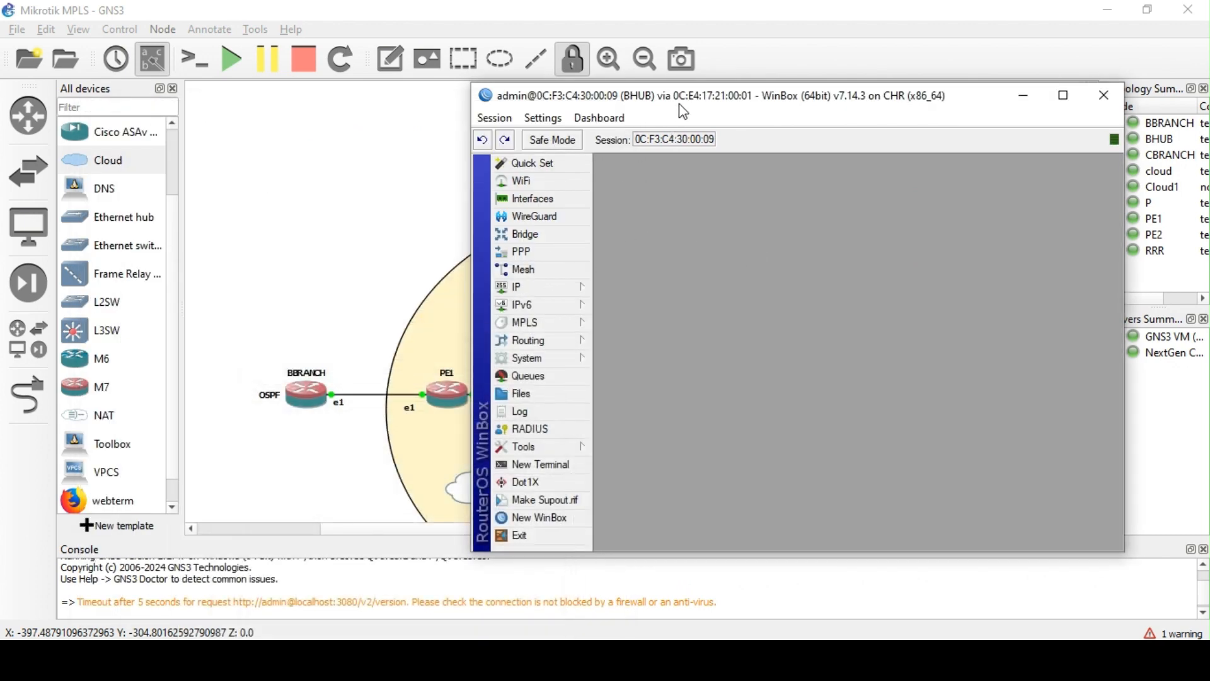
{"action": "left_click_drag", "start_coordinate": [683, 112], "coordinate": [610, 73]}
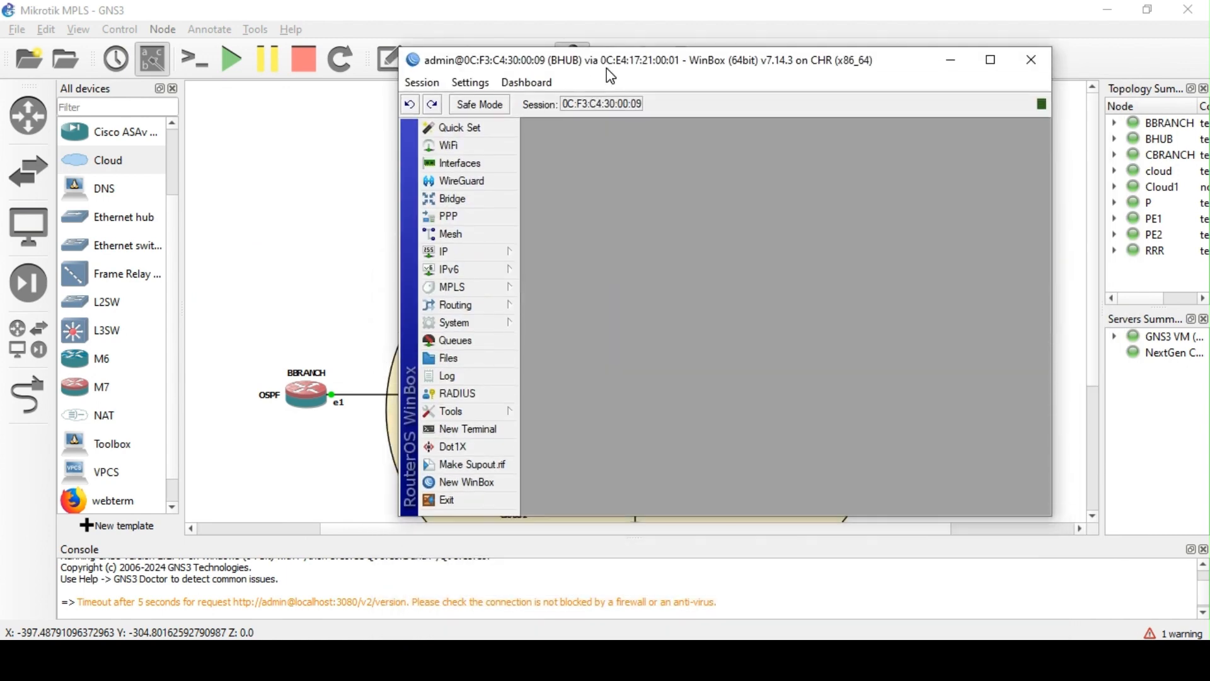
Add the IP address 172.16.10.2/30 to interface ether1 on BHUB
{"action": "left_click", "coordinate": [469, 252]}
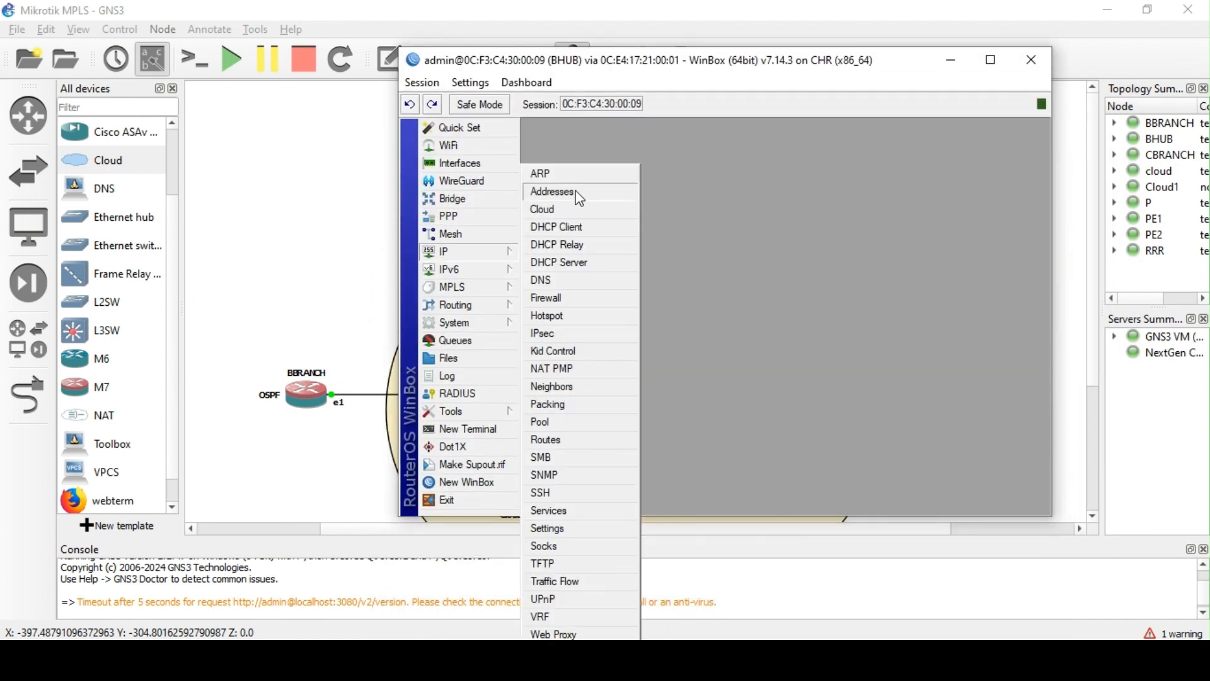
{"action": "left_click", "coordinate": [552, 191]}
{"action": "left_click", "coordinate": [649, 194]}
{"action": "left_click", "coordinate": [766, 284]}
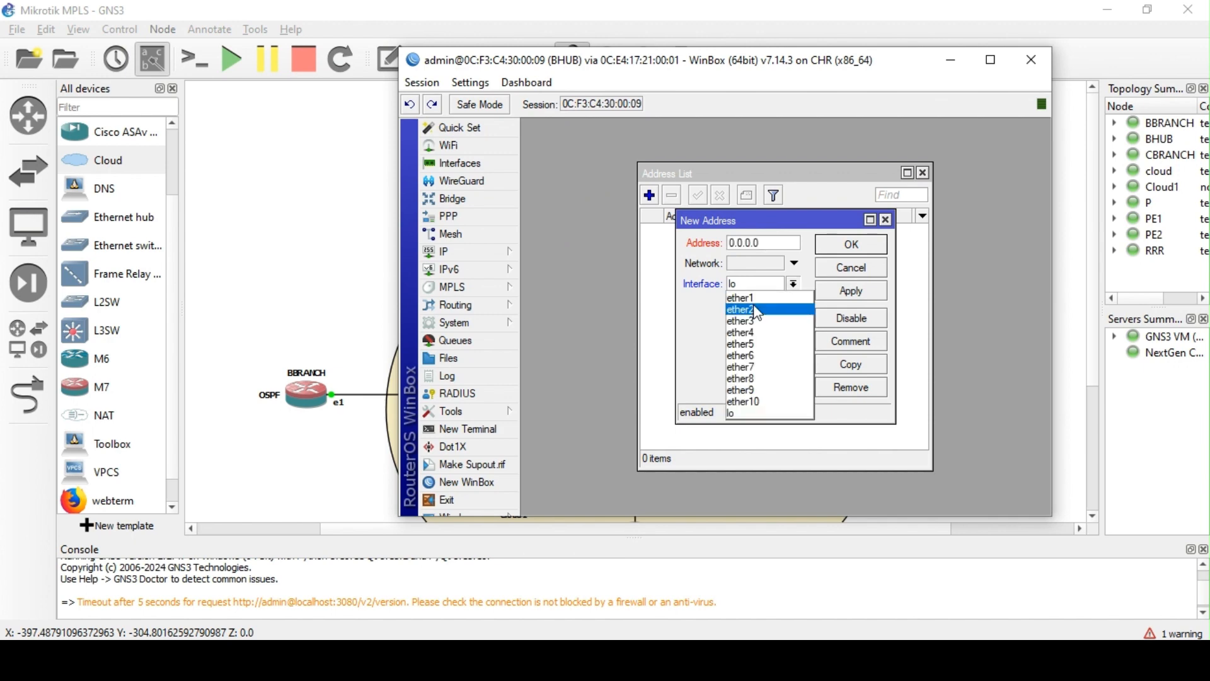
{"action": "left_click", "coordinate": [756, 307]}
{"action": "key", "text": "shift+Tab"}
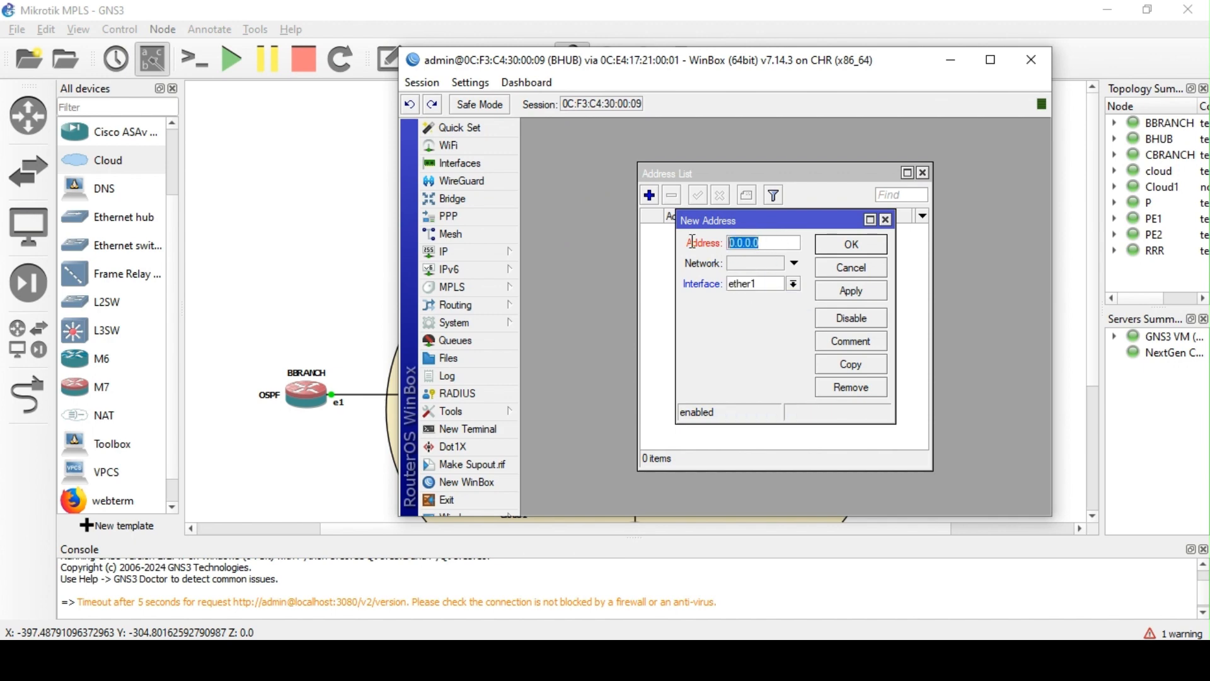
{"action": "type", "text": "172.16.10.2/30"}
{"action": "key", "text": "Return"}
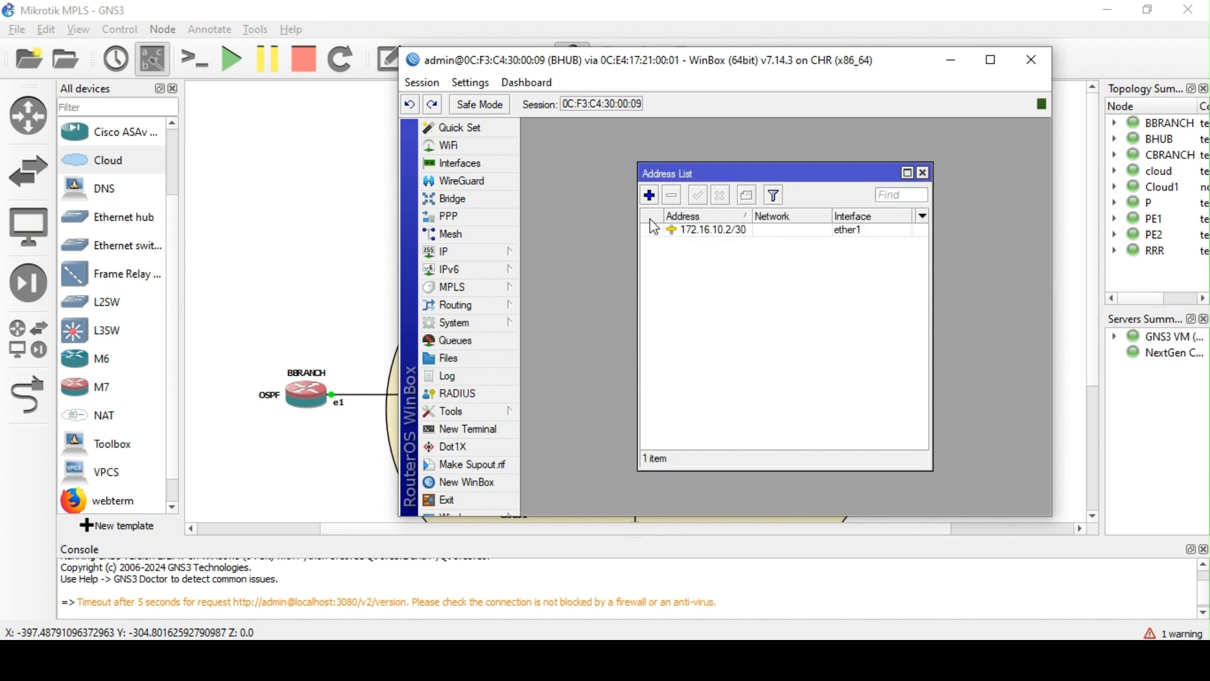
Ping 172.16.10.1 from a BHUB terminal to test the link, and close the terminal
{"action": "left_click", "coordinate": [494, 436]}
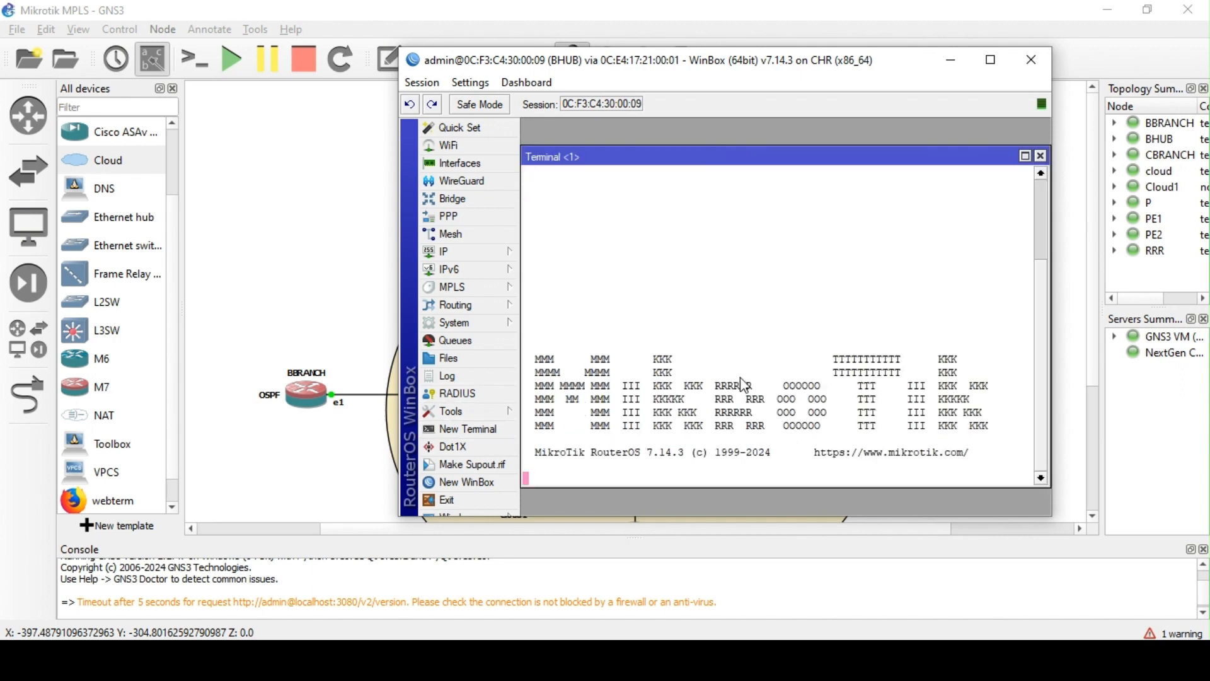
{"action": "type", "text": "172.16."}
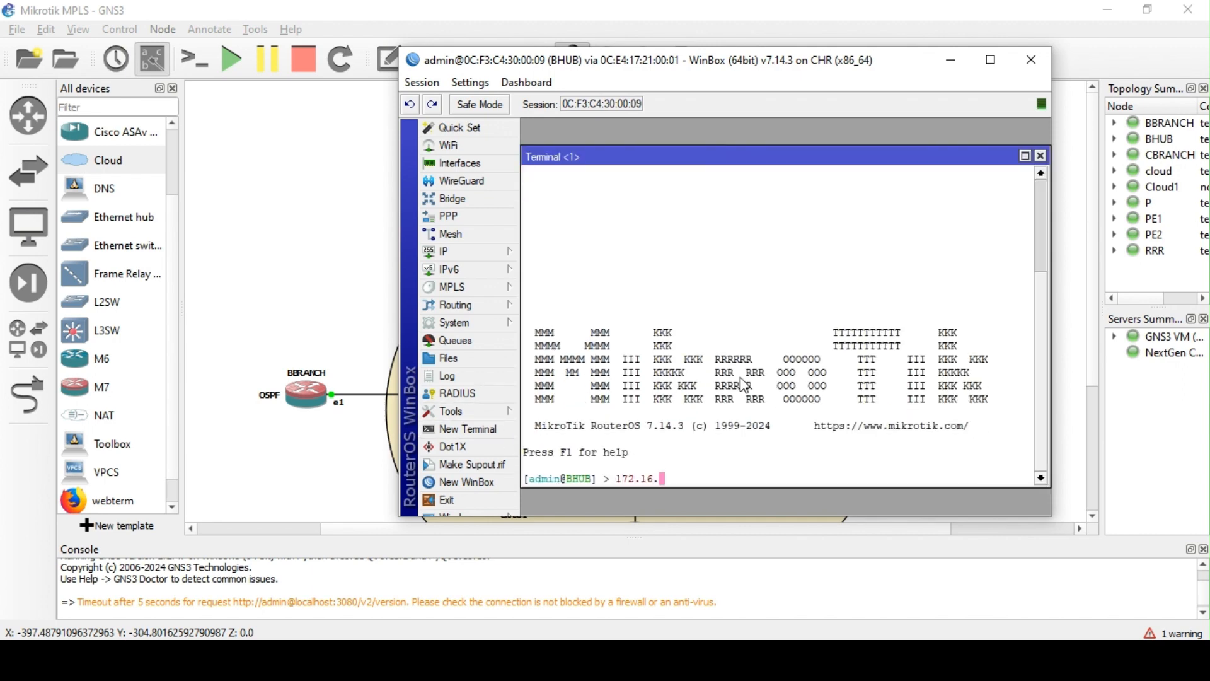
{"action": "type", "text": "10.1"}
{"action": "key", "text": "Return"}
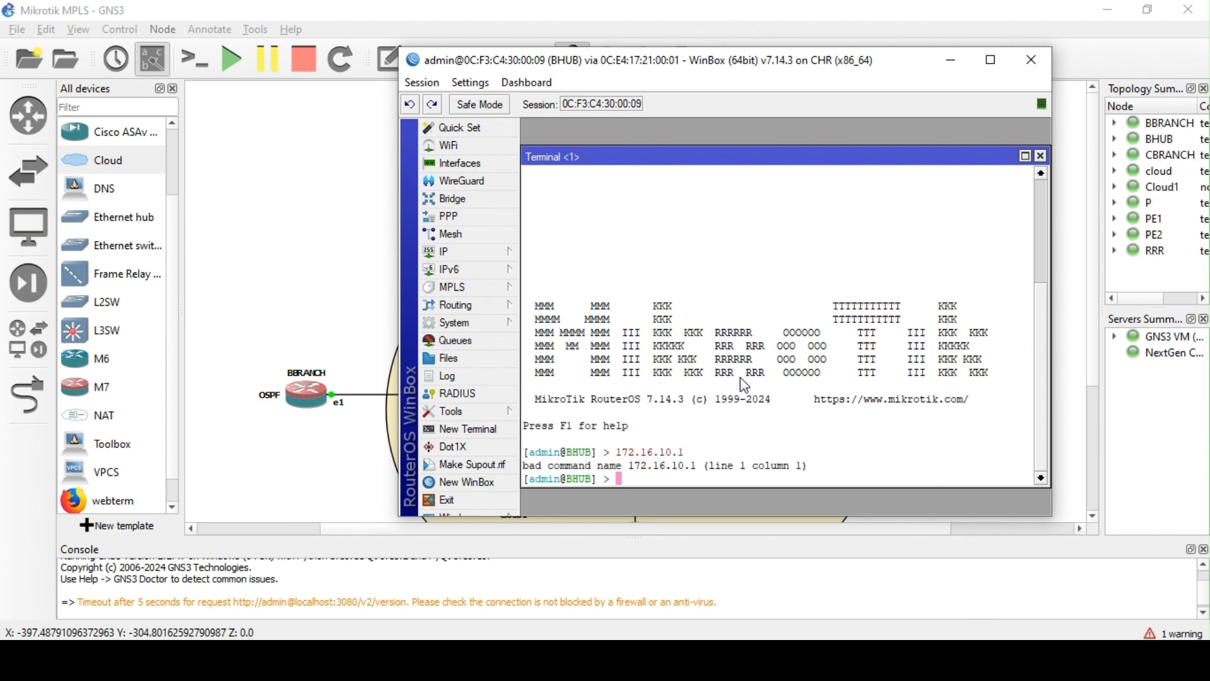
{"action": "key", "text": "Up"}
{"action": "key", "text": "Home"}
{"action": "type", "text": "ping"}
{"action": "key", "text": "Return"}
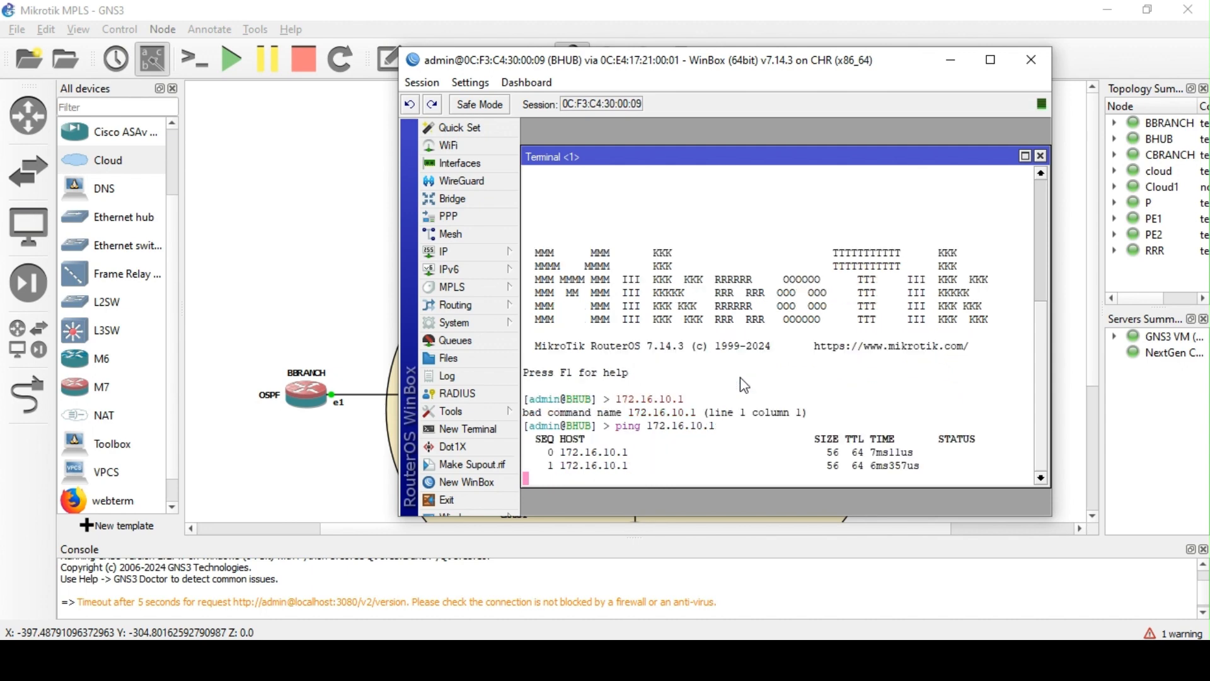
{"action": "left_click", "coordinate": [1041, 155]}
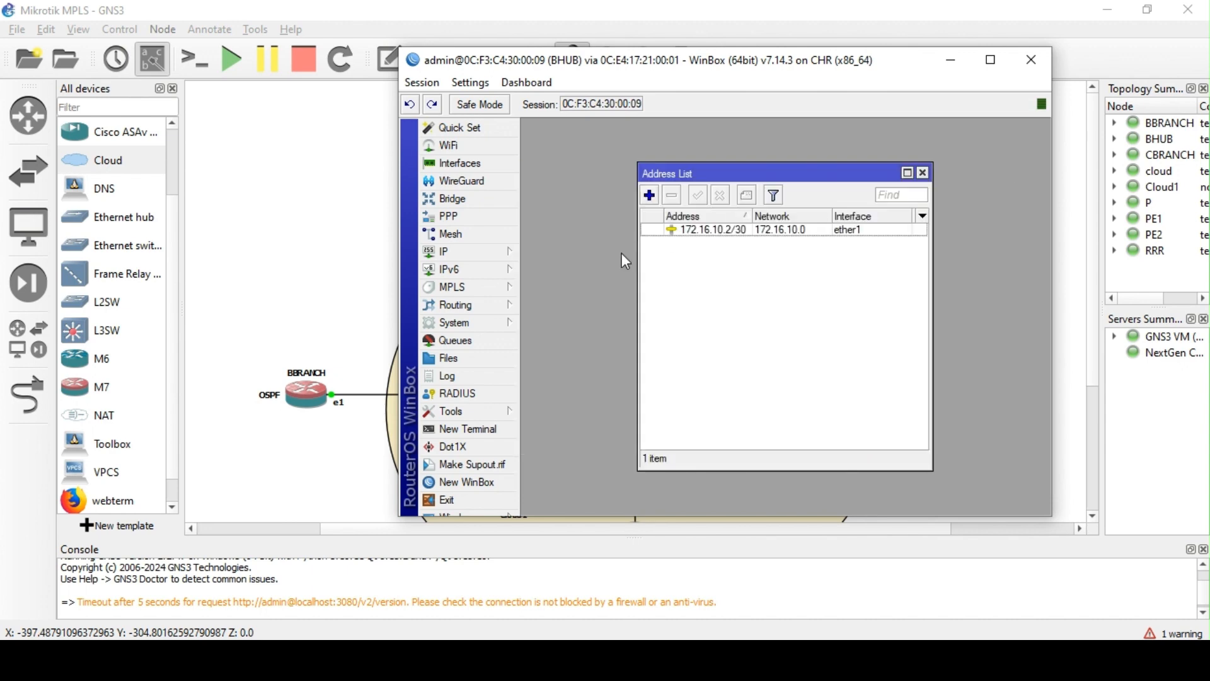
Start a new BGP connection using the default template, with remote address 172.16.10.1, remote AS 65000 and local role ebgp
{"action": "left_click", "coordinate": [454, 305]}
{"action": "left_click", "coordinate": [563, 325]}
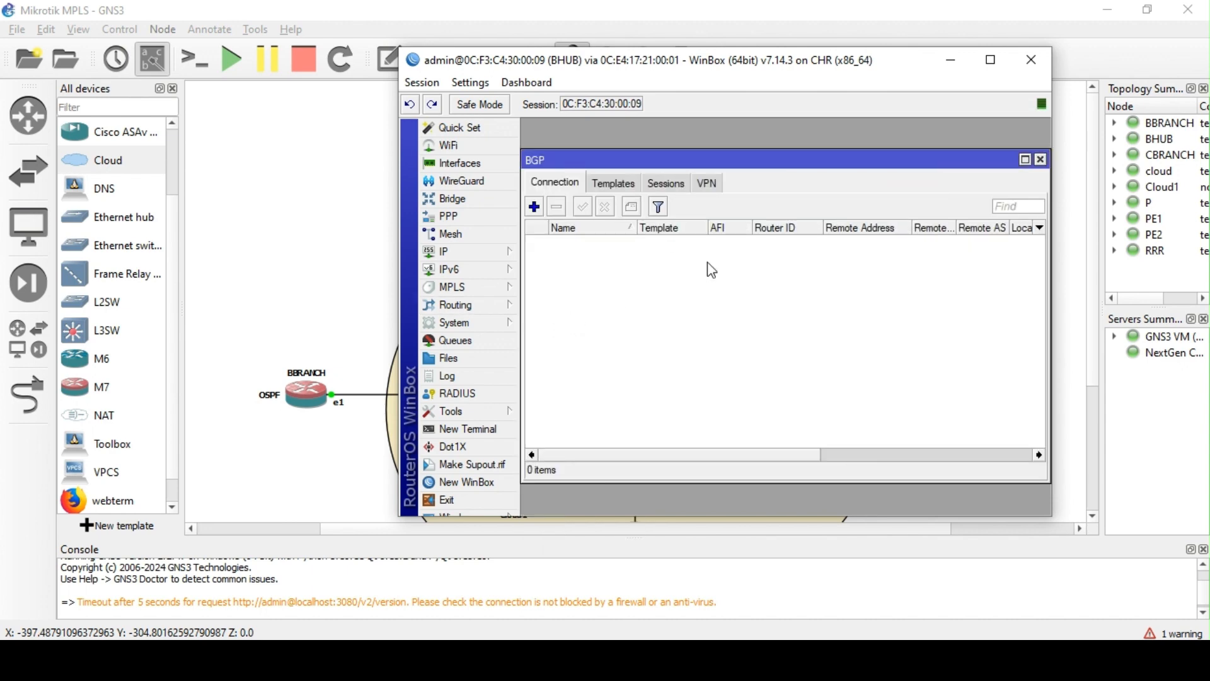
{"action": "left_click", "coordinate": [533, 207]}
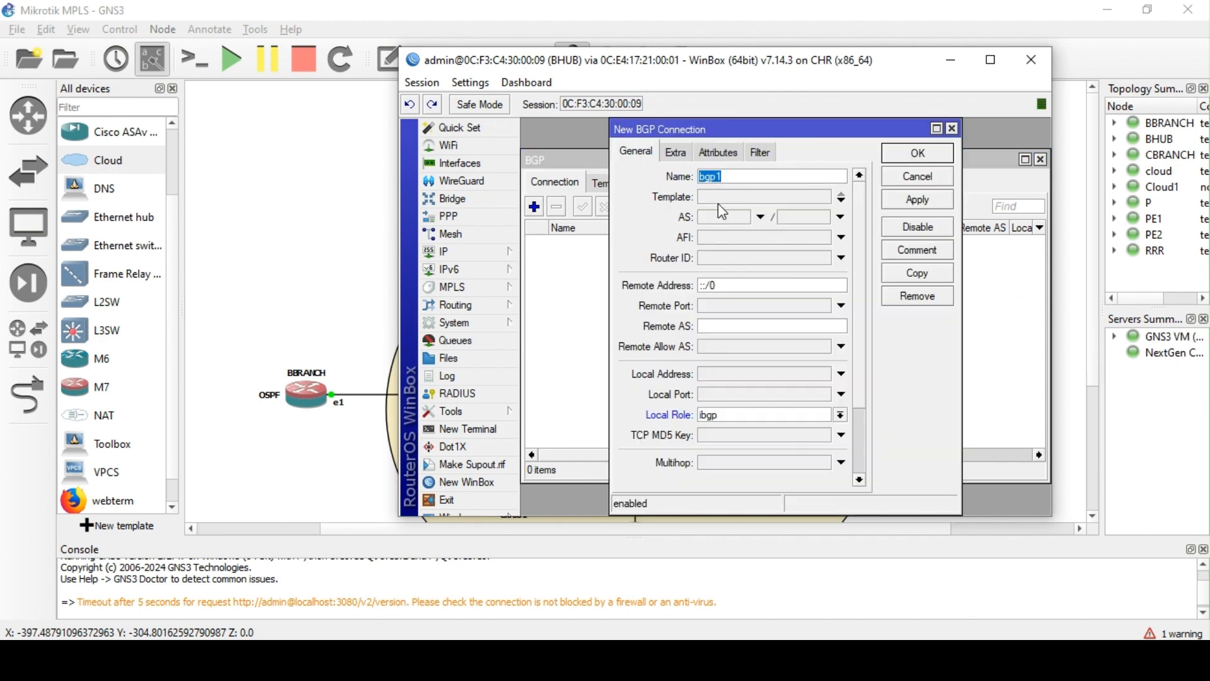
{"action": "left_click", "coordinate": [718, 200]}
{"action": "left_click", "coordinate": [718, 211]}
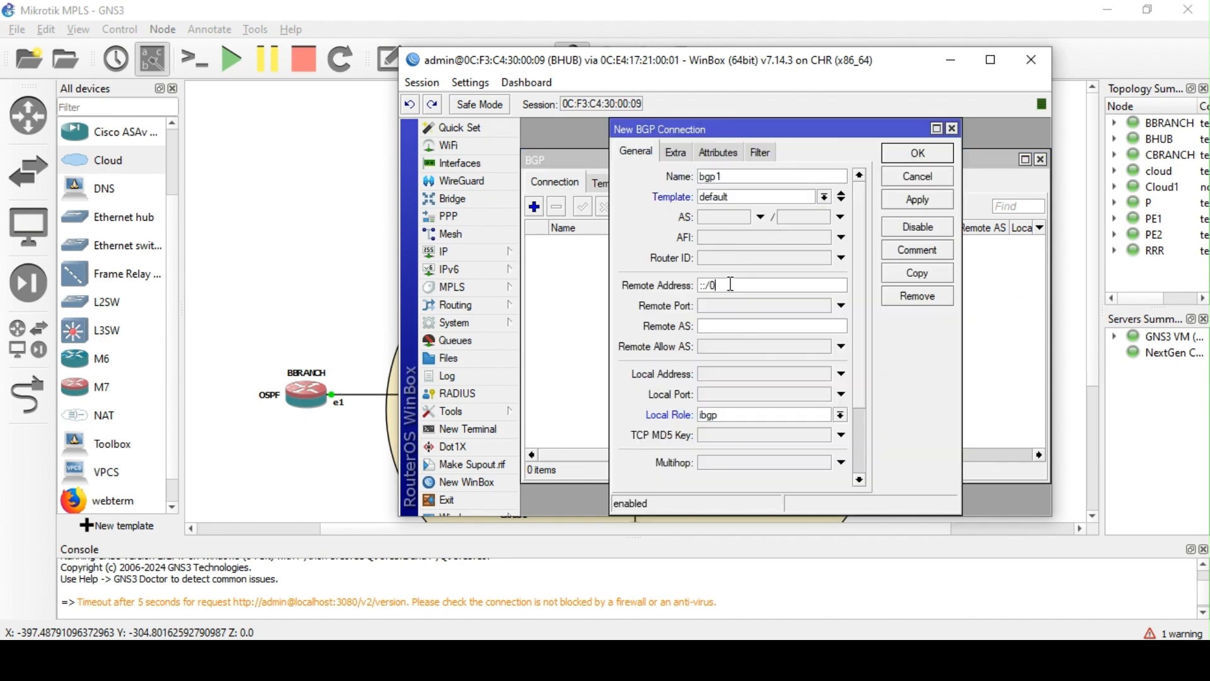
{"action": "left_click_drag", "start_coordinate": [731, 283], "coordinate": [627, 292]}
{"action": "type", "text": "172.16.10.1"}
{"action": "left_click", "coordinate": [741, 418]}
{"action": "left_click", "coordinate": [724, 425]}
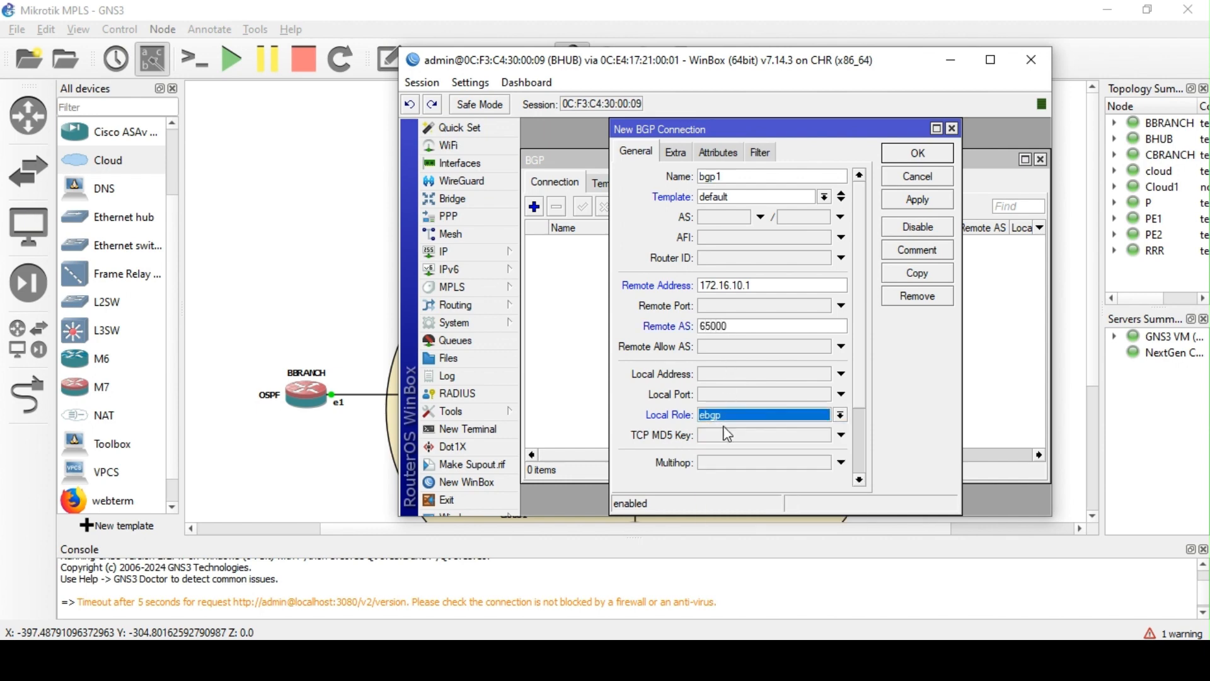
Enable Connect and Listen for the new BGP connection, set its local address to 172.16.10.2, and save it
{"action": "scroll", "coordinate": [758, 451], "scroll_direction": "down", "scroll_amount": 2}
{"action": "left_click", "coordinate": [719, 451]}
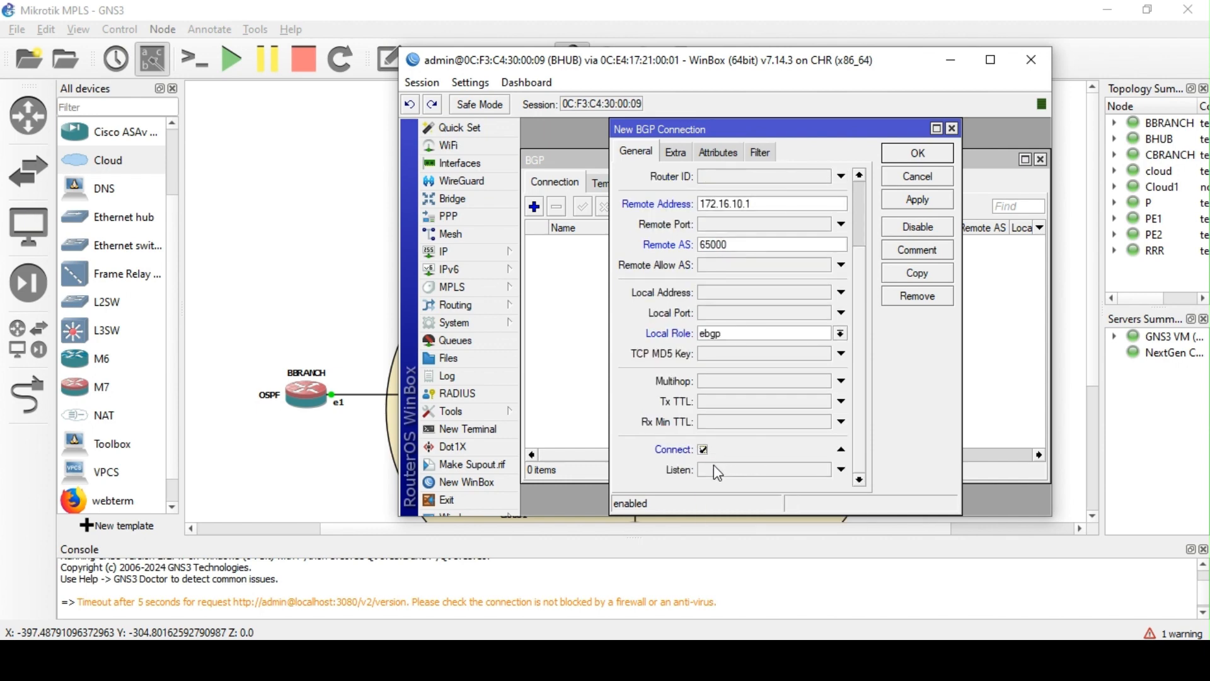
{"action": "left_click", "coordinate": [715, 467]}
{"action": "scroll", "coordinate": [747, 442], "scroll_direction": "up", "scroll_amount": 2}
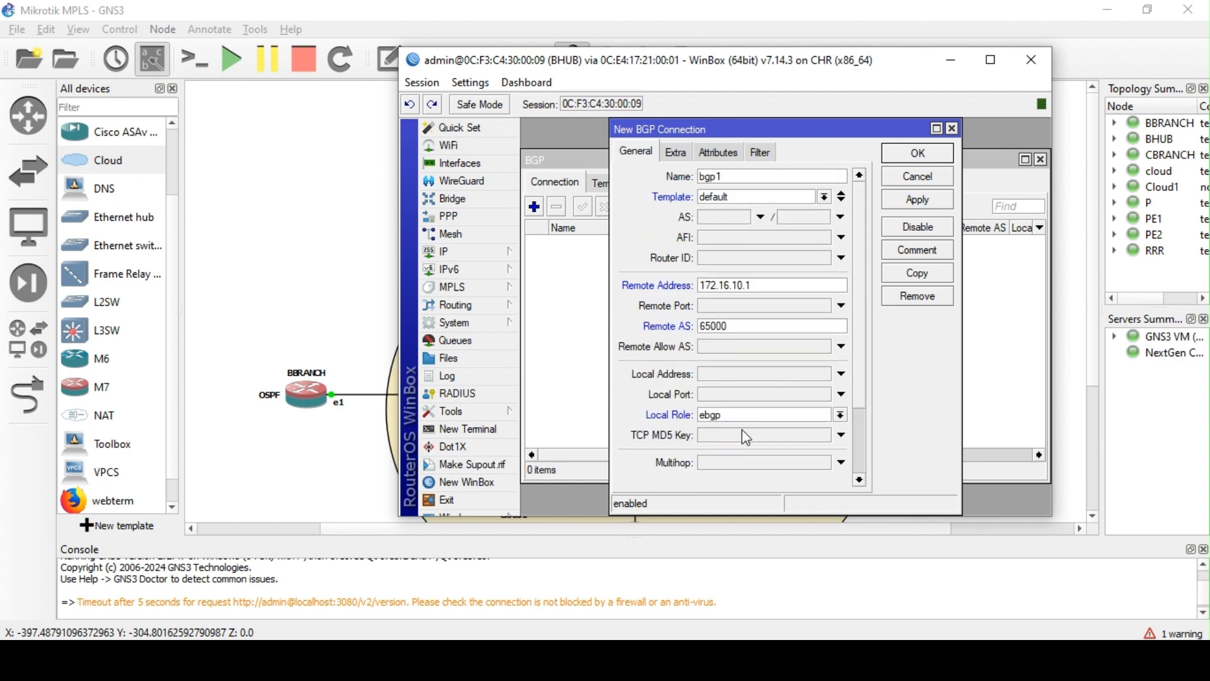
{"action": "double_click", "coordinate": [766, 288]}
{"action": "left_click", "coordinate": [743, 375]}
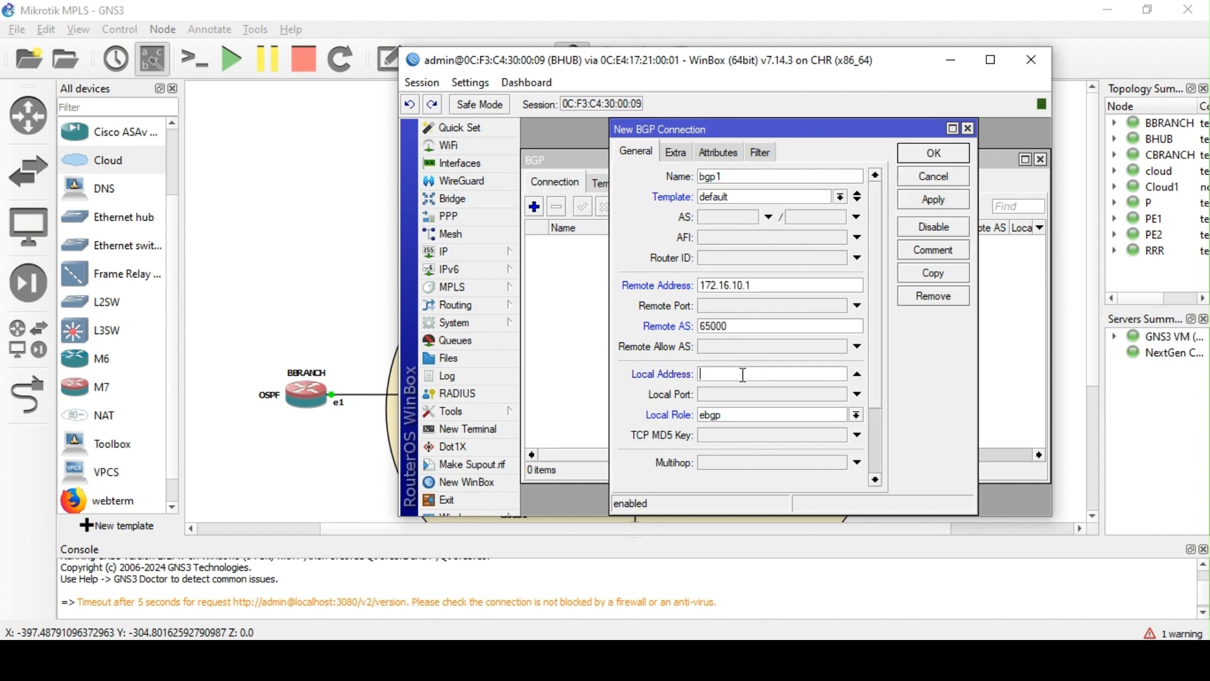
{"action": "type", "text": "172.16.10.2"}
{"action": "left_click", "coordinate": [933, 200]}
{"action": "left_click", "coordinate": [940, 157]}
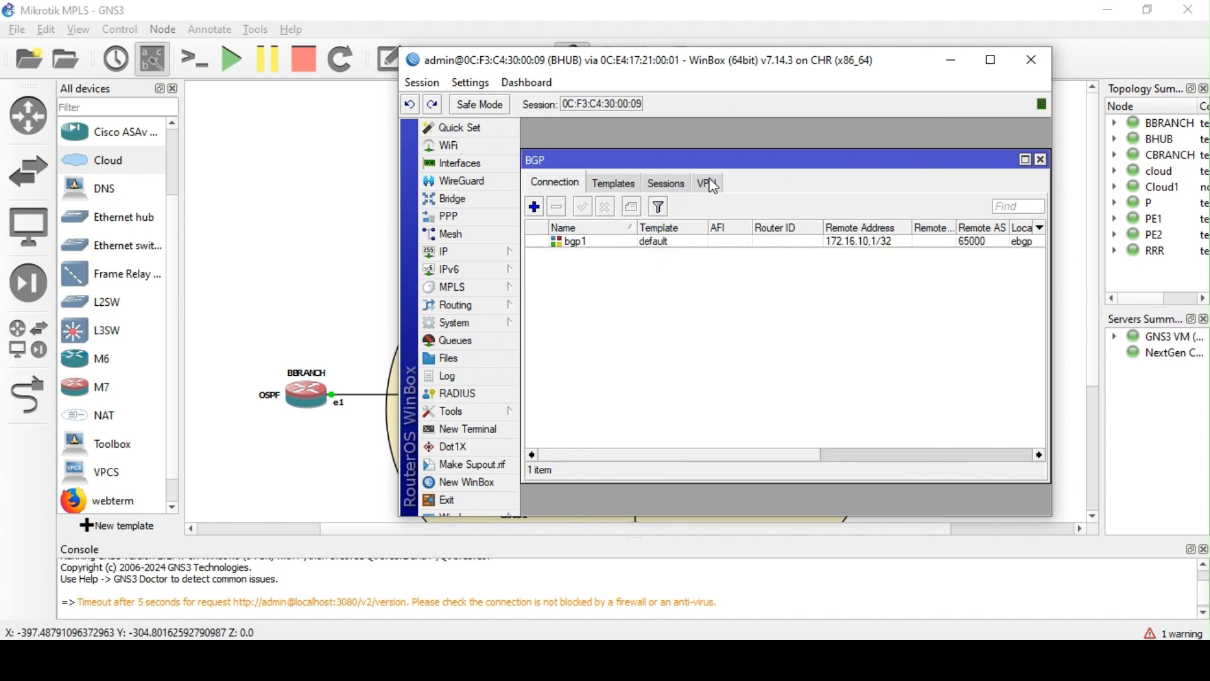
Set the AS number of the default BGP template to 65001 and save the template
{"action": "left_click", "coordinate": [624, 186]}
{"action": "left_click", "coordinate": [625, 243]}
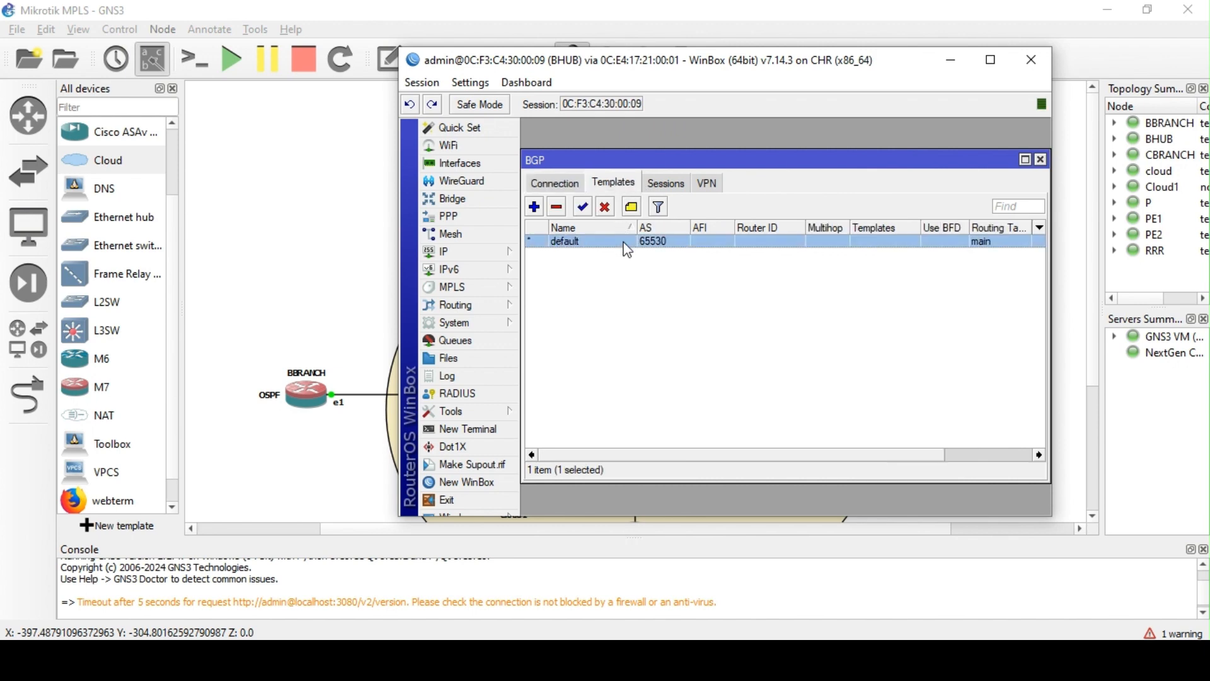
{"action": "double_click", "coordinate": [663, 243]}
{"action": "left_click_drag", "start_coordinate": [751, 65], "coordinate": [718, 109]}
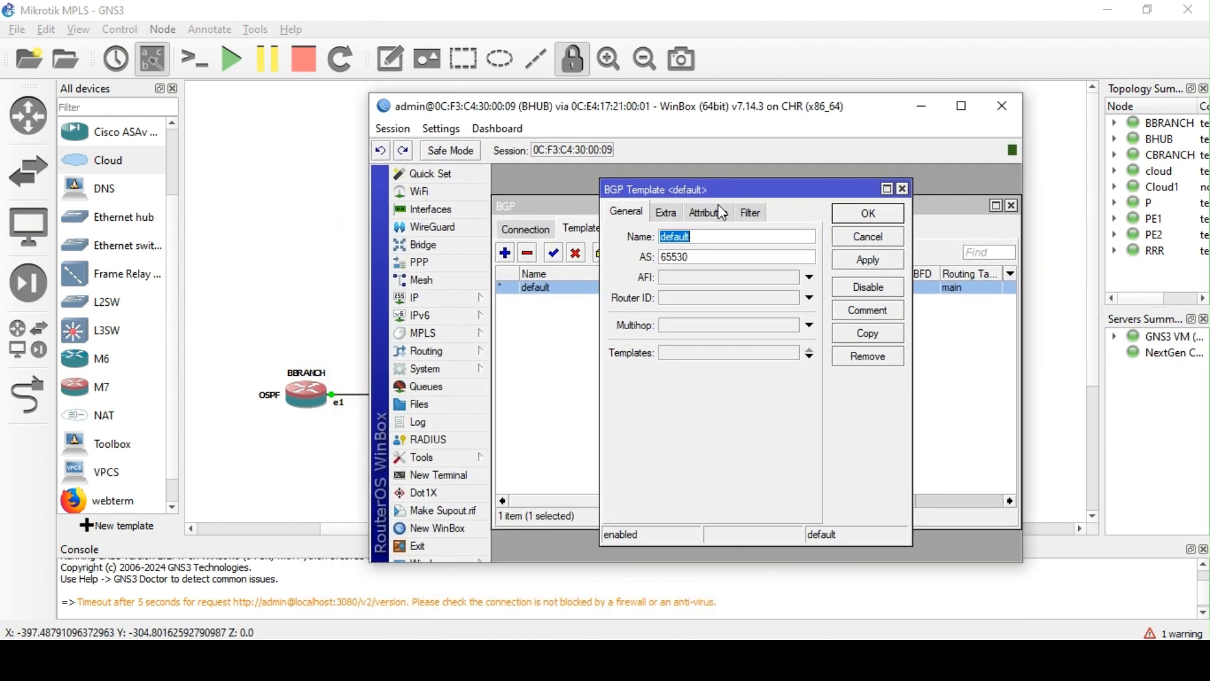
{"action": "left_click", "coordinate": [716, 259]}
{"action": "left_click", "coordinate": [863, 261]}
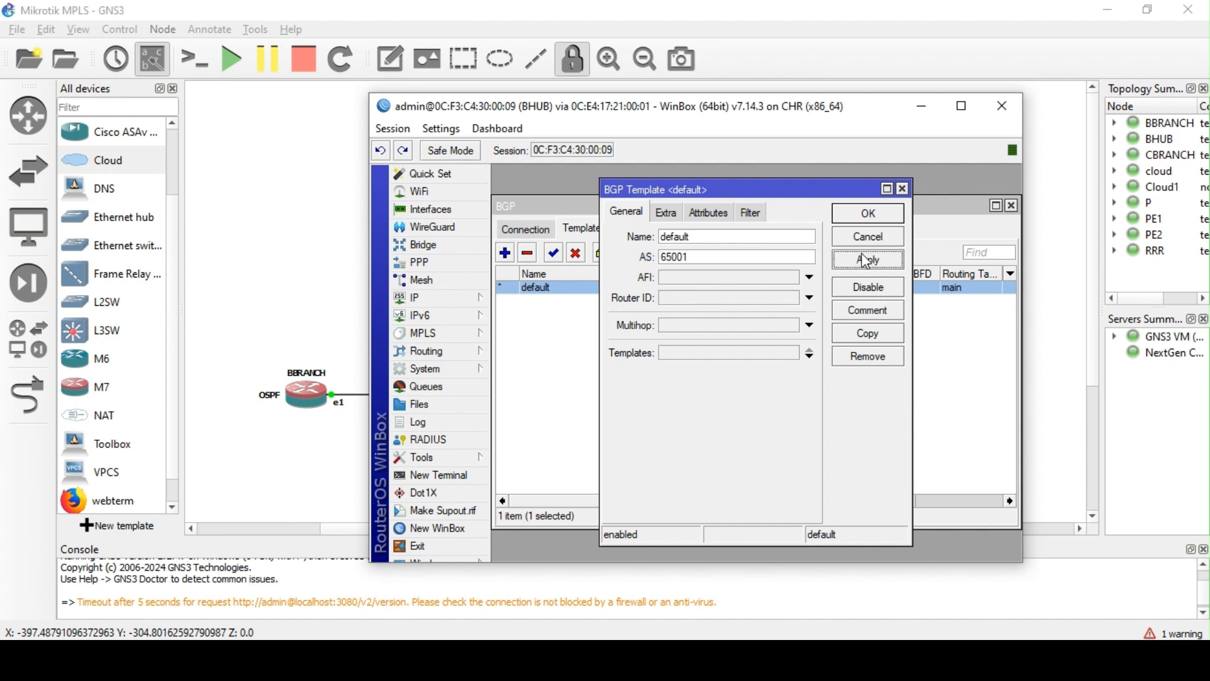
{"action": "left_click", "coordinate": [875, 213]}
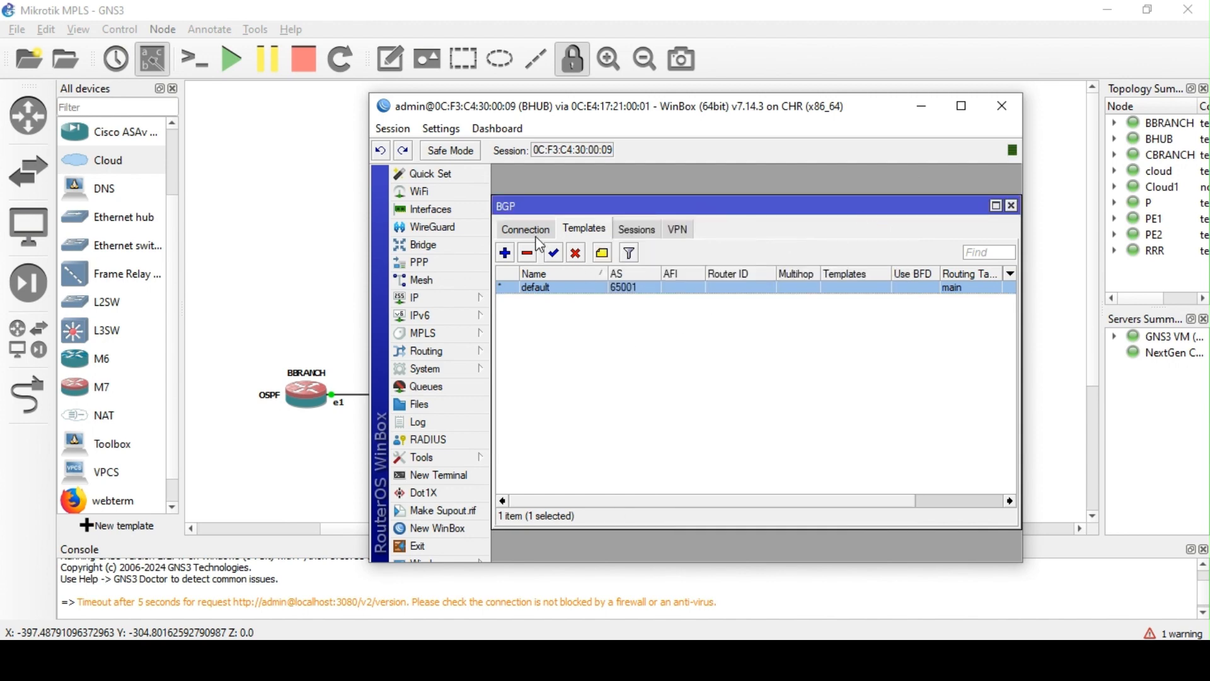
Reopen the bgp1 connection and select connected routes for output redistribution
{"action": "left_click", "coordinate": [518, 228]}
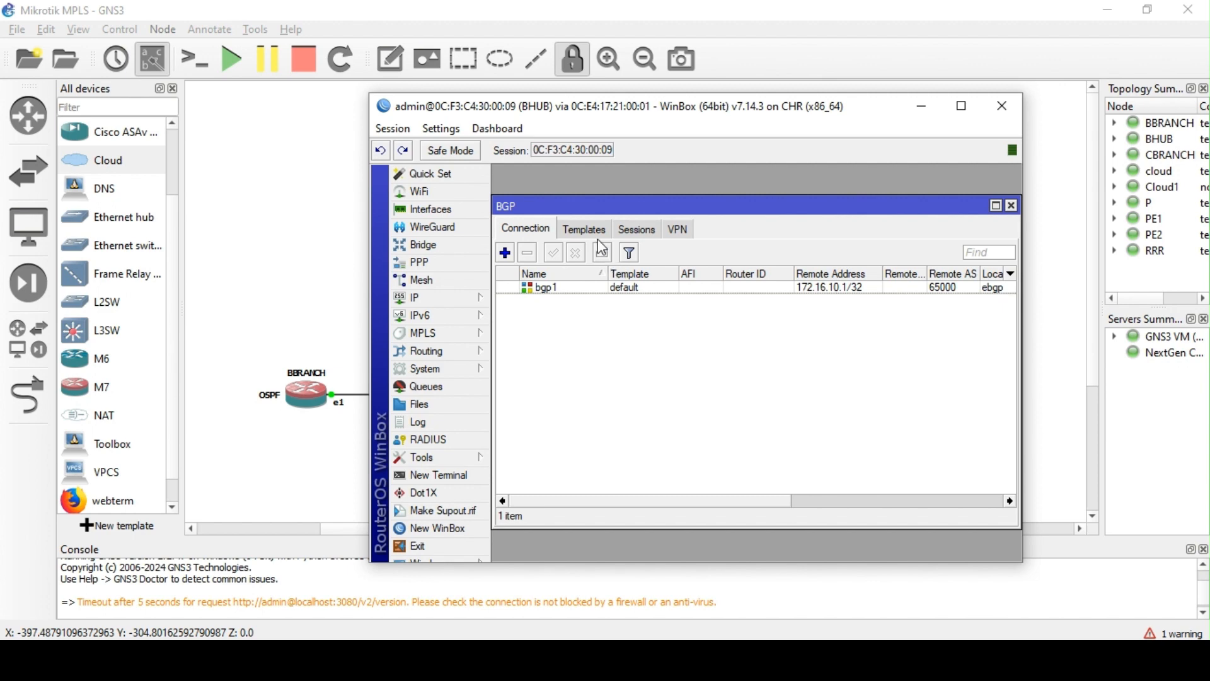
{"action": "double_click", "coordinate": [565, 289]}
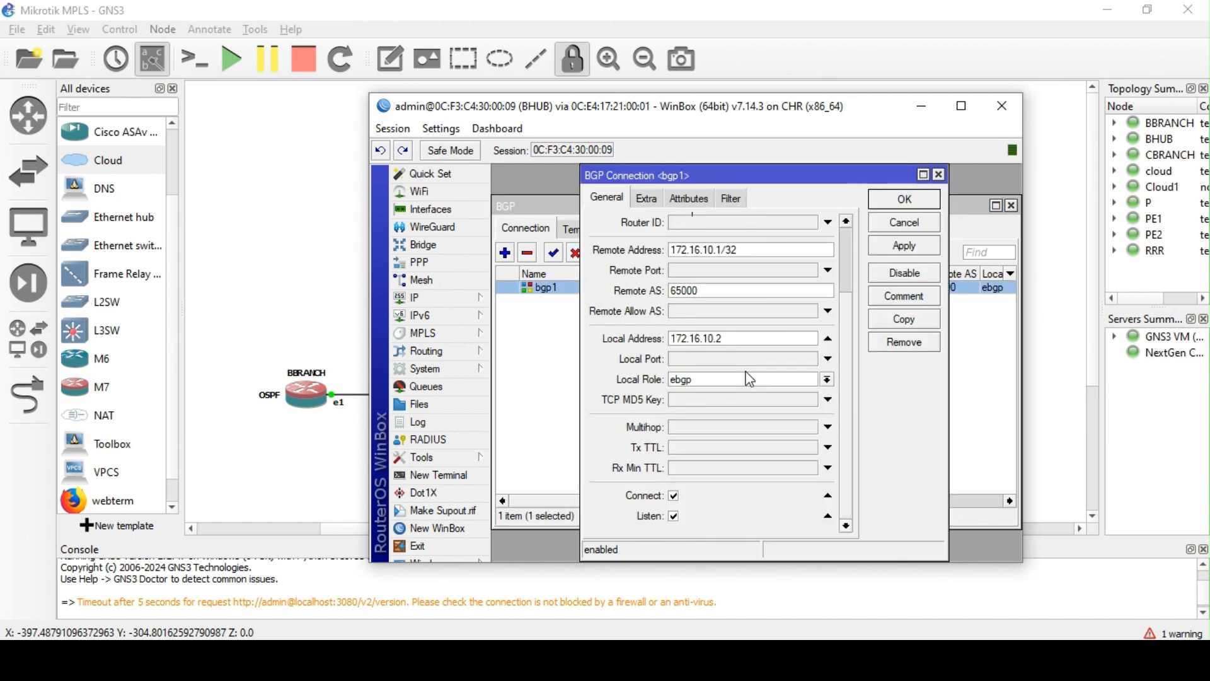
{"action": "left_click", "coordinate": [647, 198]}
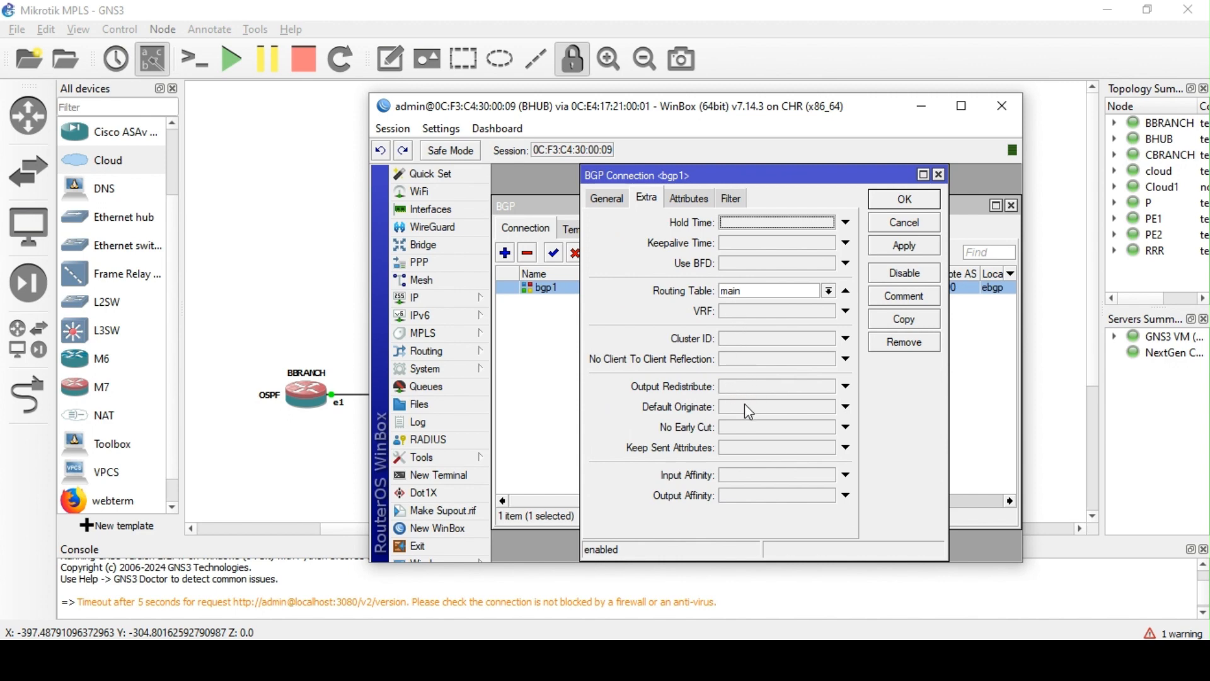
{"action": "left_click", "coordinate": [744, 388]}
{"action": "left_click", "coordinate": [649, 387]}
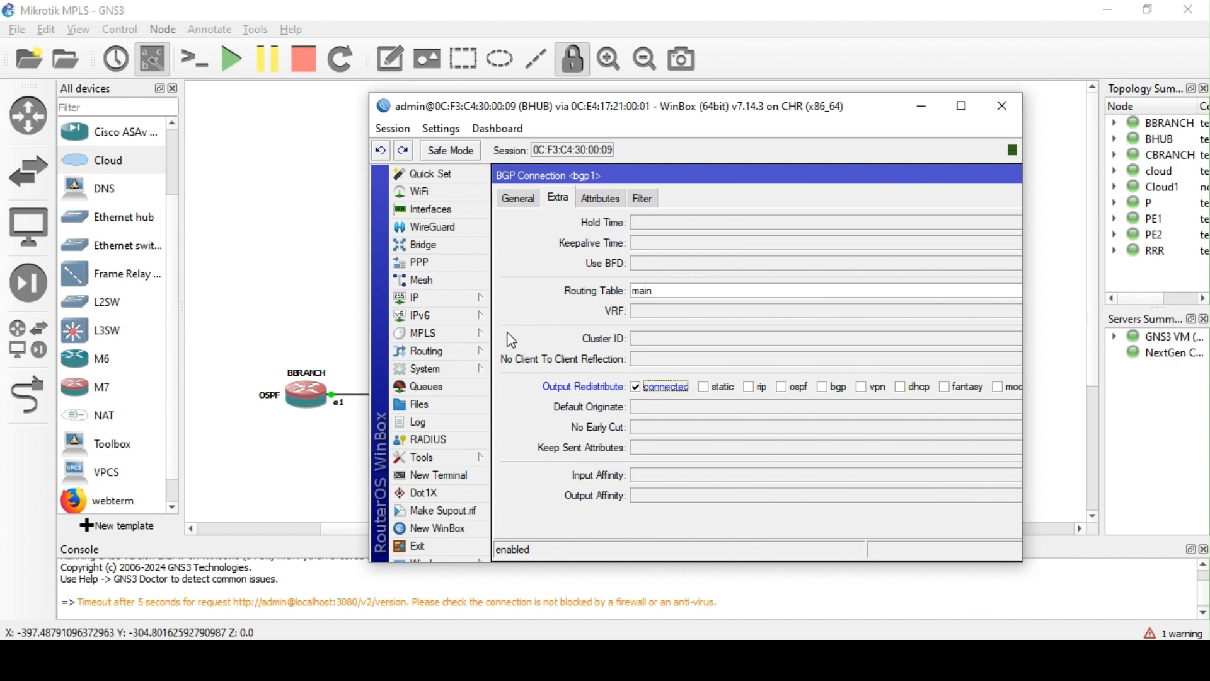
Check BHUB's IP route list and close it
{"action": "left_click", "coordinate": [442, 299]}
{"action": "left_click", "coordinate": [523, 441]}
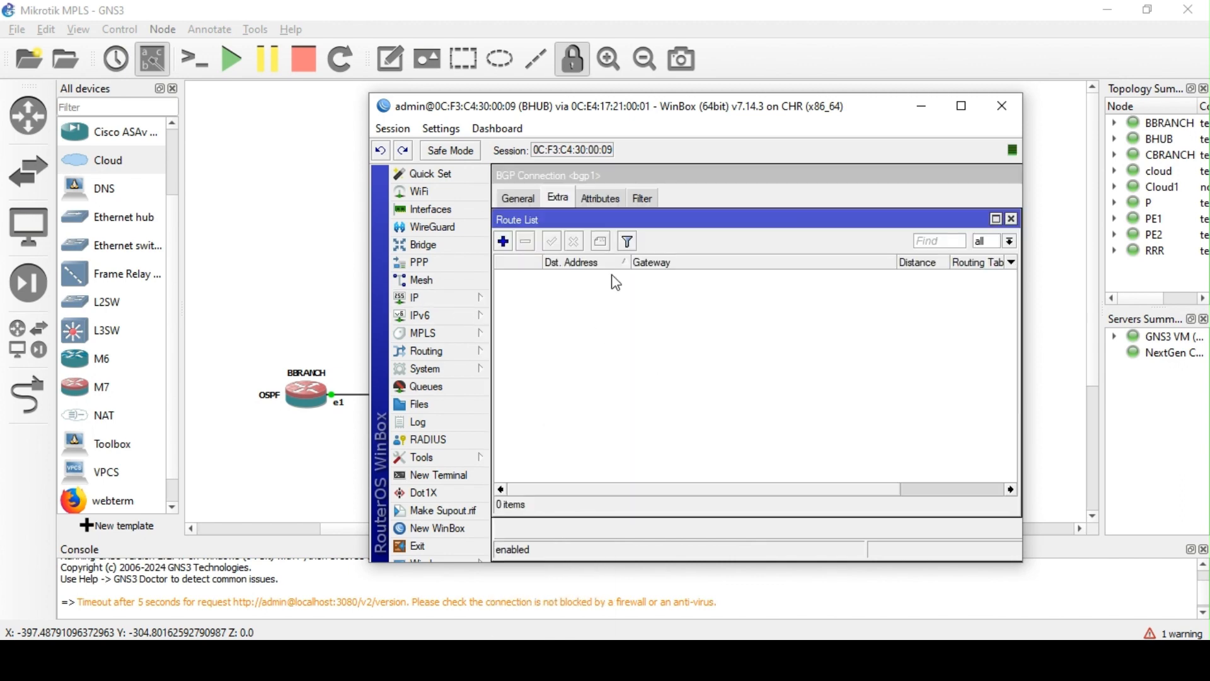
{"action": "left_click", "coordinate": [1012, 219]}
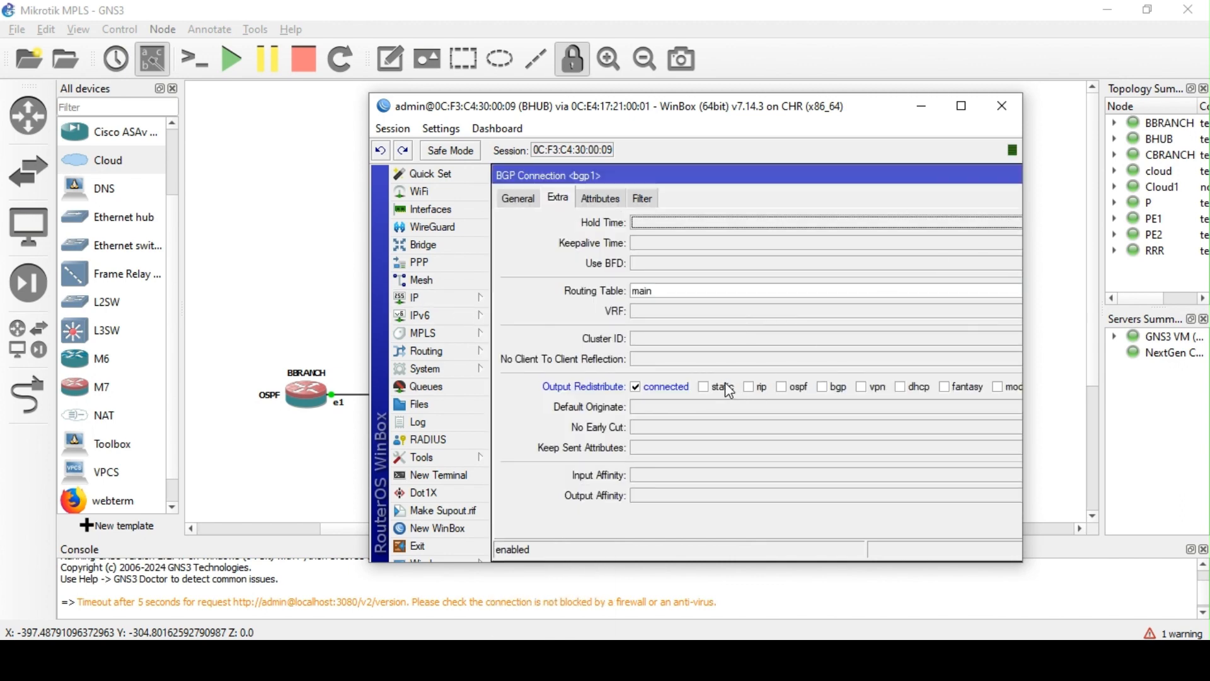
Add static routes to the output redistribution of bgp1 and apply the change
{"action": "left_click", "coordinate": [728, 387]}
{"action": "left_click_drag", "start_coordinate": [1020, 288], "coordinate": [1006, 288]}
{"action": "left_click", "coordinate": [956, 252]}
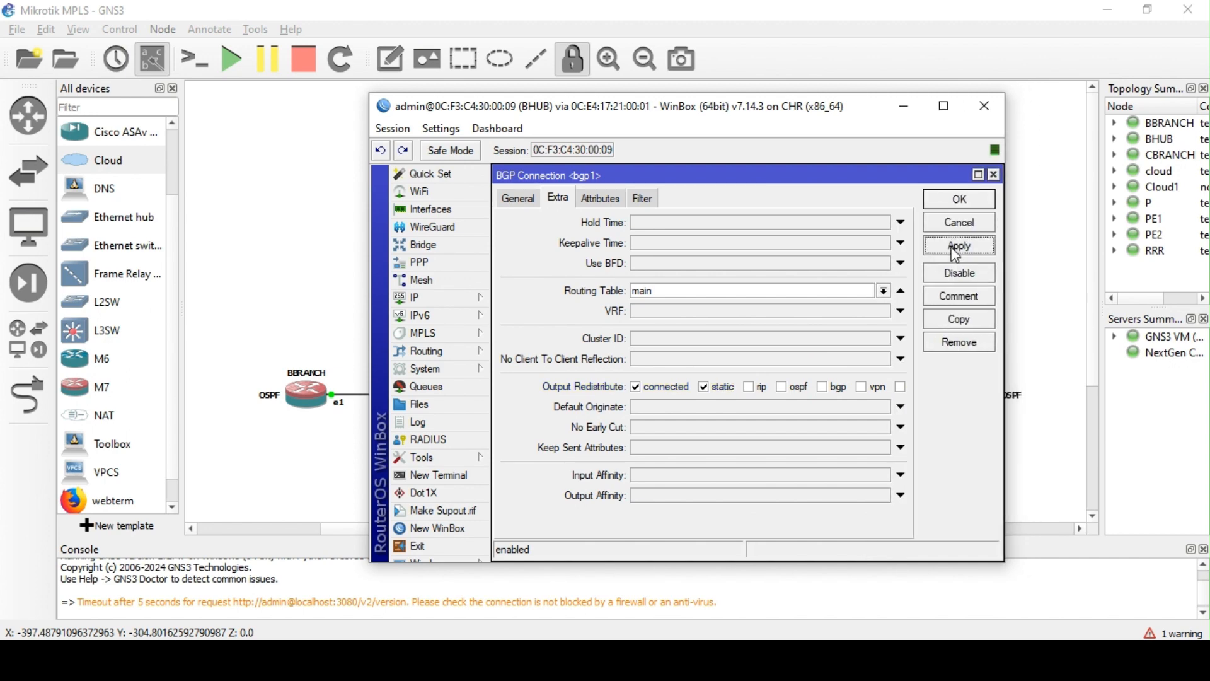
Try setting Default Originate to never on the bgp1 connection, and clear the option
{"action": "left_click", "coordinate": [703, 386]}
{"action": "left_click", "coordinate": [691, 409]}
{"action": "left_click", "coordinate": [691, 409]}
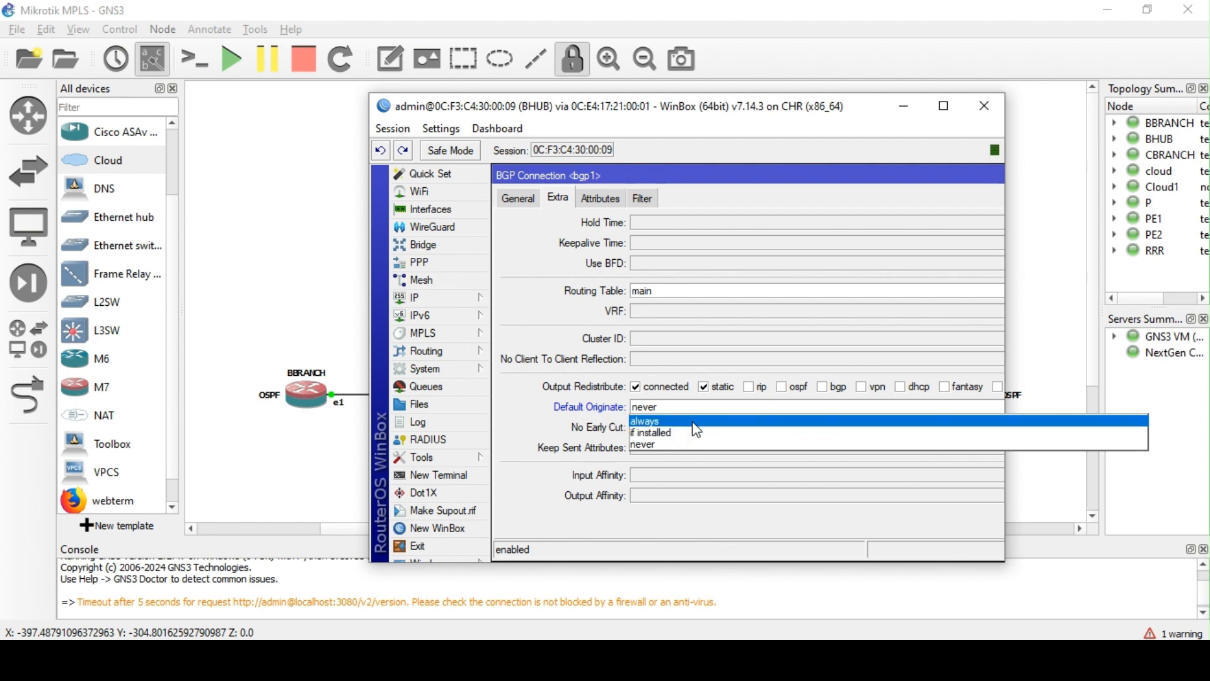
{"action": "left_click", "coordinate": [666, 443]}
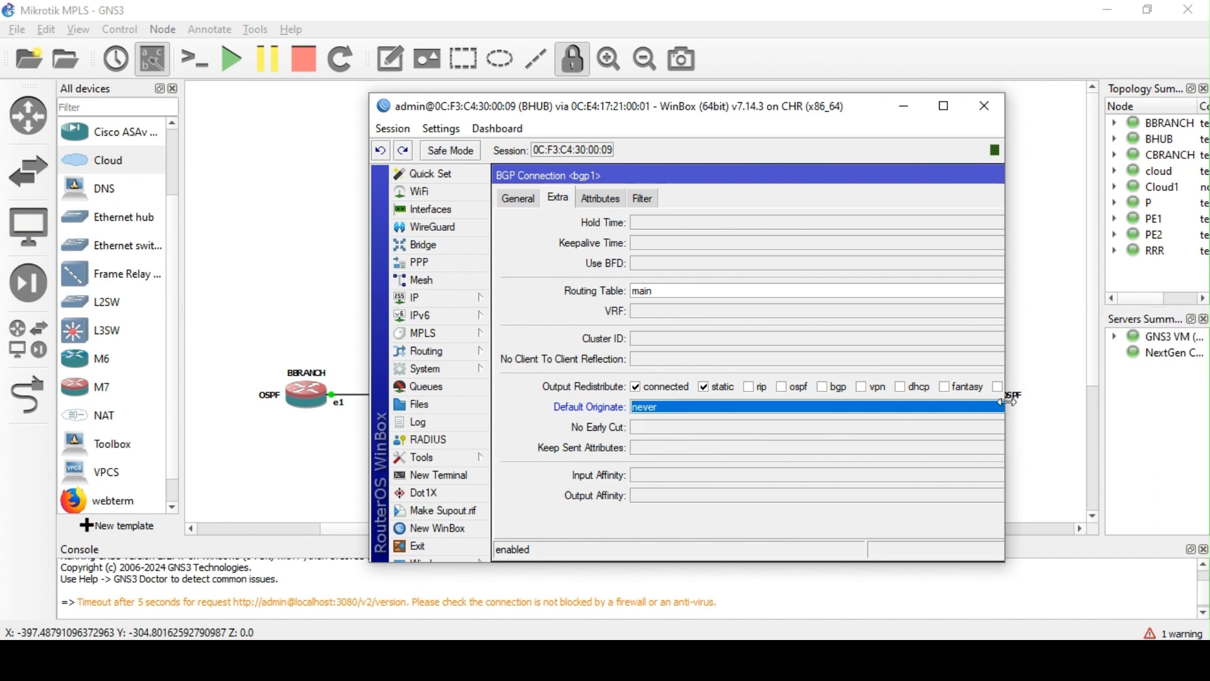
{"action": "left_click_drag", "start_coordinate": [1006, 401], "coordinate": [1051, 402]}
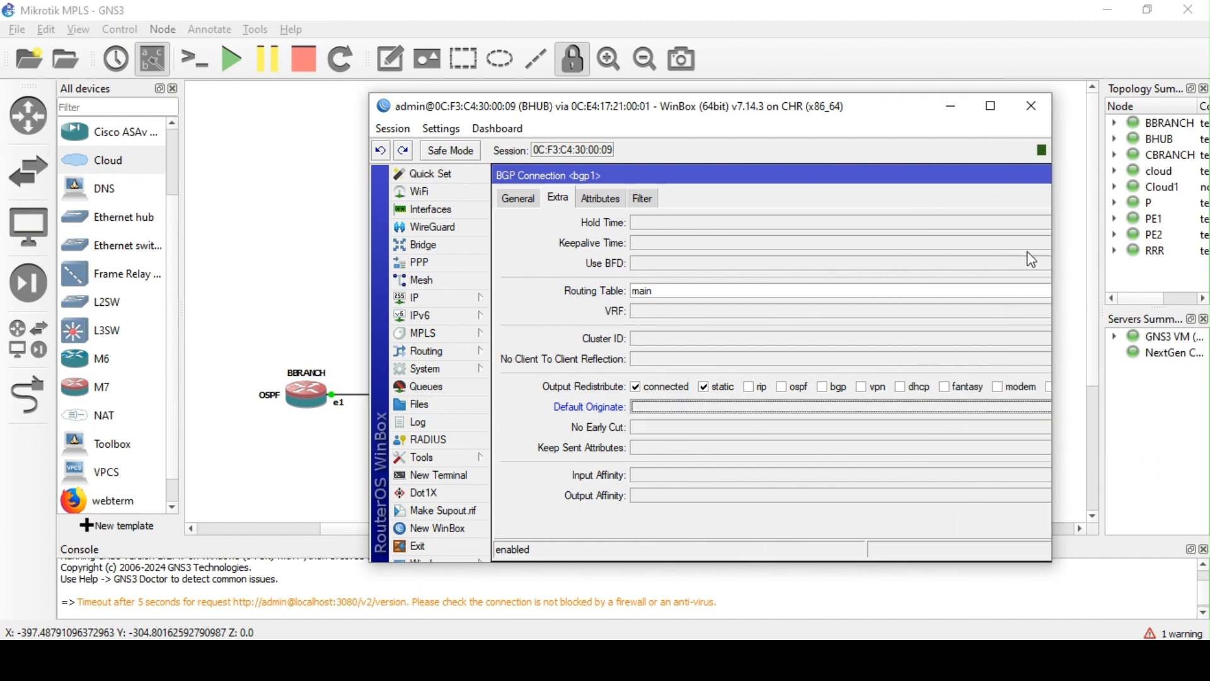
Remove static routes from the output redistribution of bgp1 and save the connection
{"action": "left_click", "coordinate": [721, 386]}
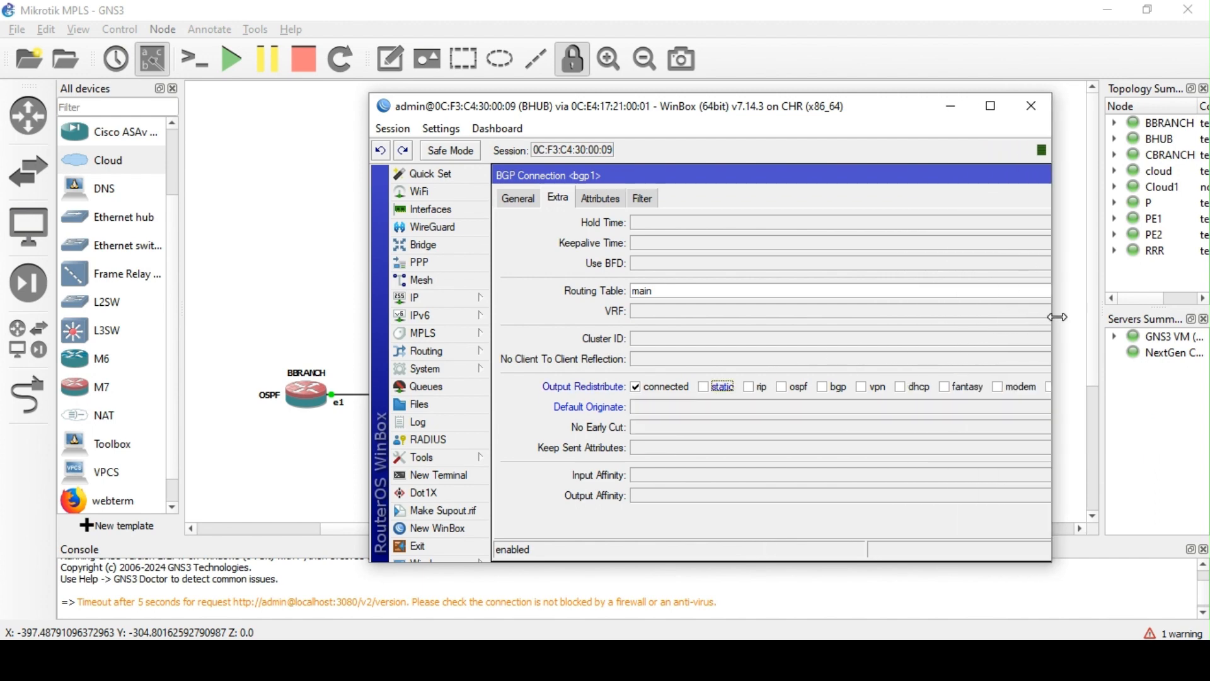
{"action": "left_click_drag", "start_coordinate": [1051, 317], "coordinate": [1026, 317]}
{"action": "left_click", "coordinate": [985, 249]}
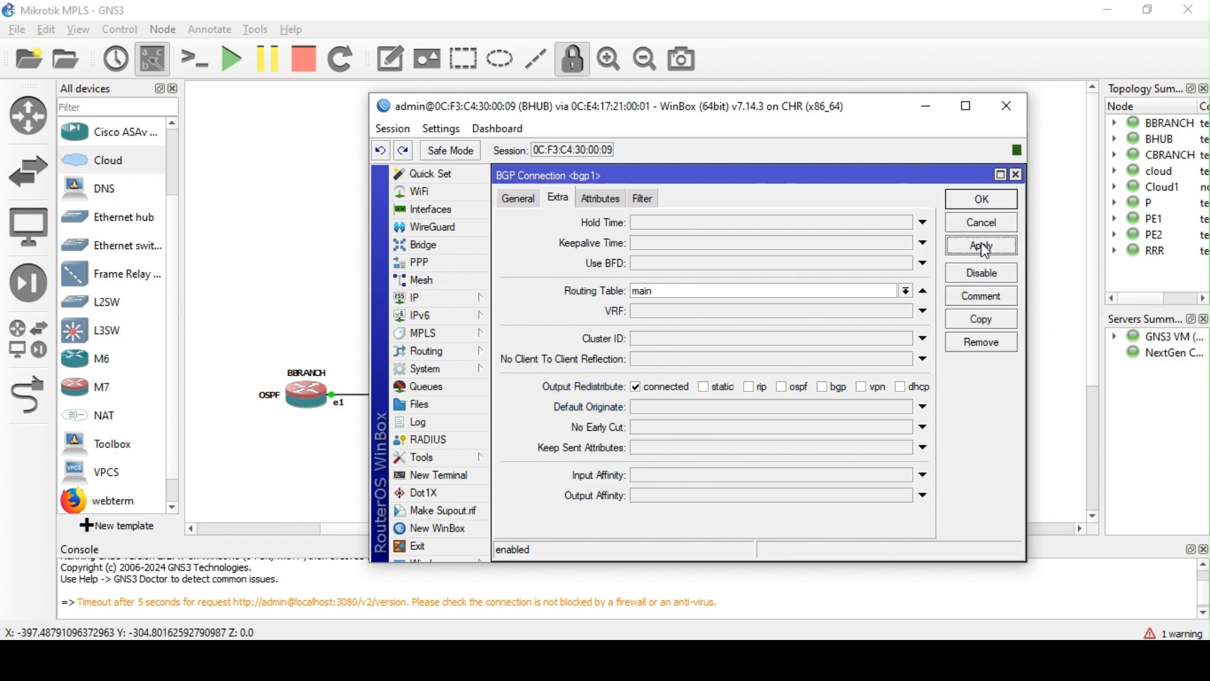
{"action": "left_click", "coordinate": [992, 202]}
Add the IP address 10.200.200.1 to BHUB's lo interface
{"action": "left_click", "coordinate": [452, 304]}
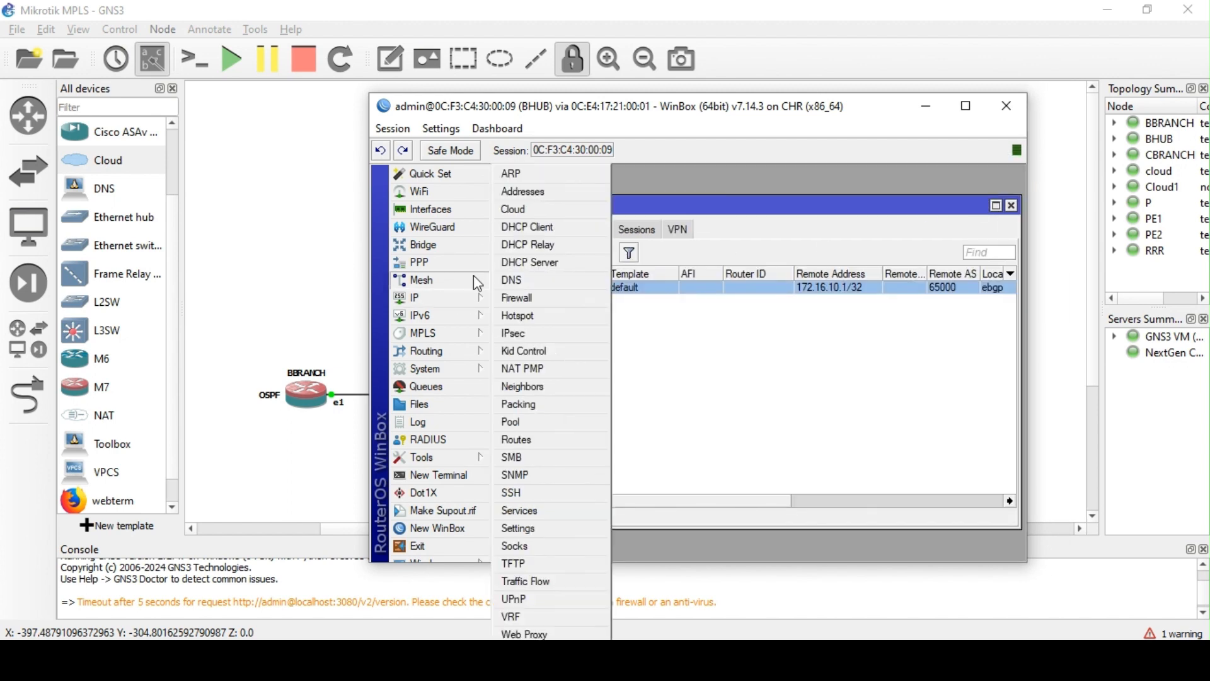
{"action": "left_click", "coordinate": [534, 193]}
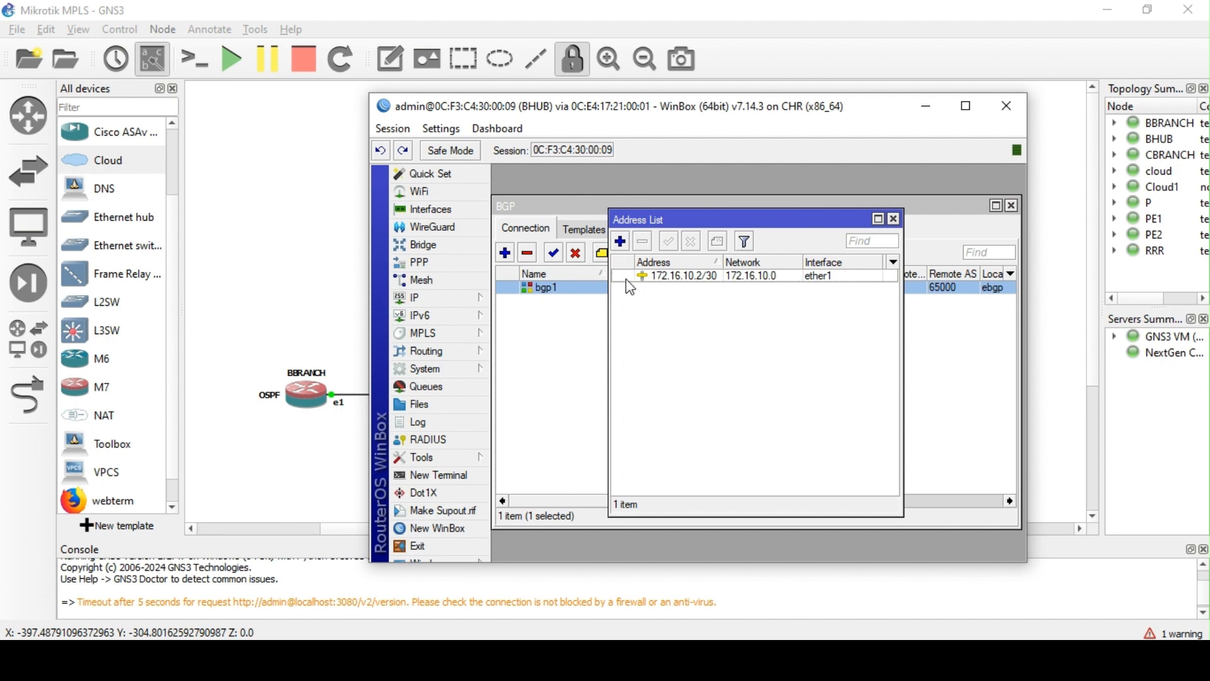
{"action": "left_click_drag", "start_coordinate": [610, 277], "coordinate": [536, 277]}
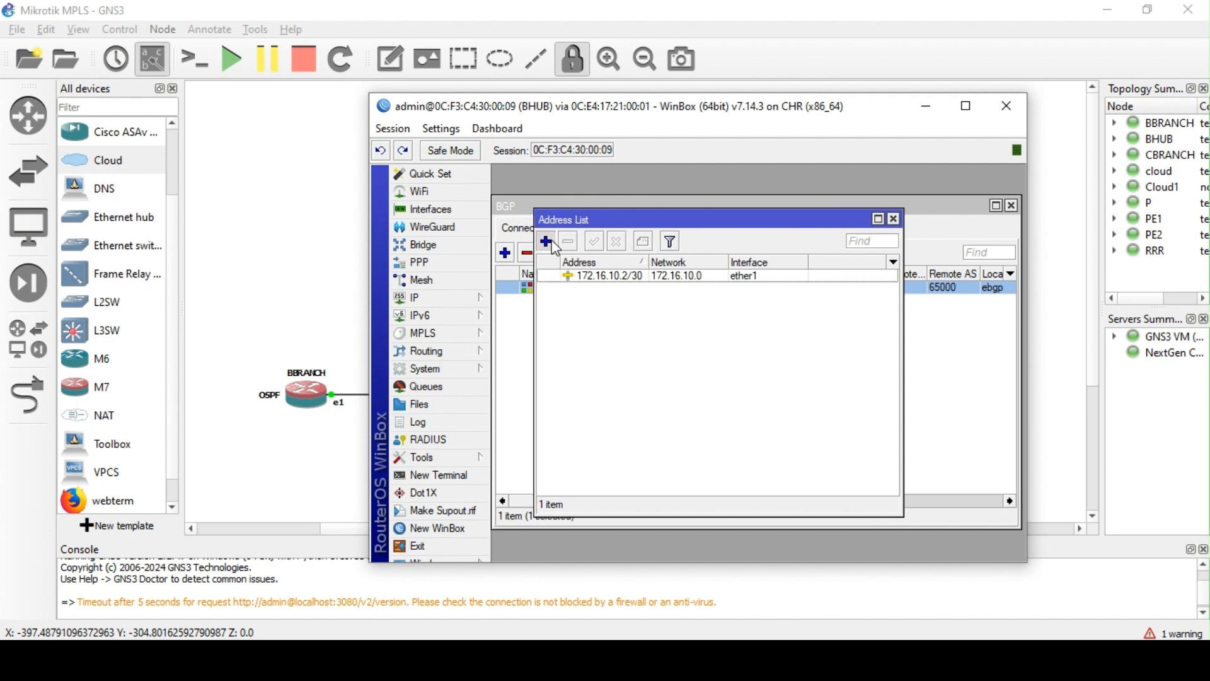
{"action": "left_click", "coordinate": [547, 242]}
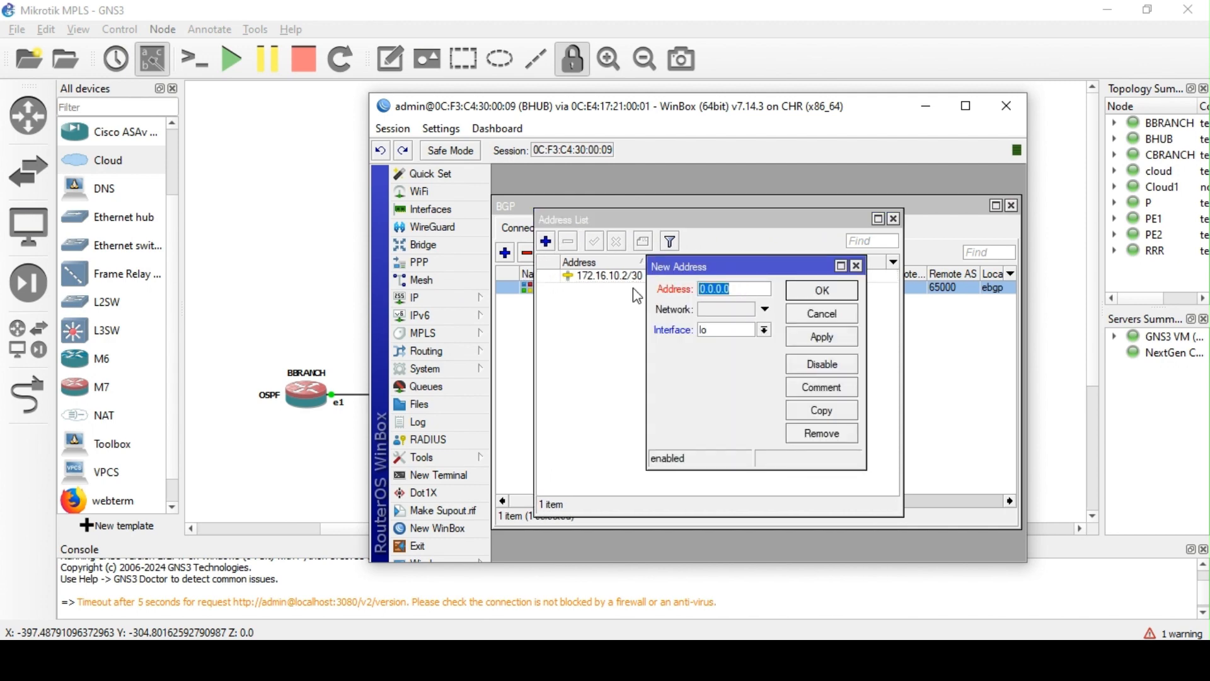
{"action": "type", "text": "10.200.200.1"}
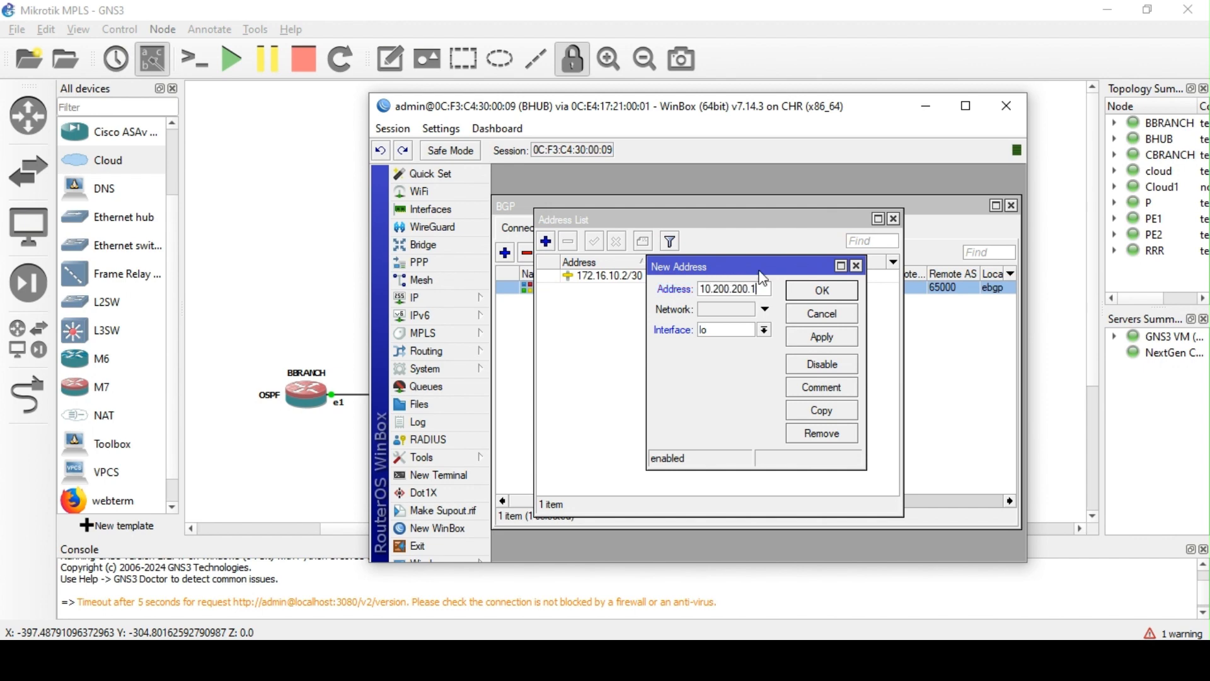
{"action": "left_click", "coordinate": [825, 291]}
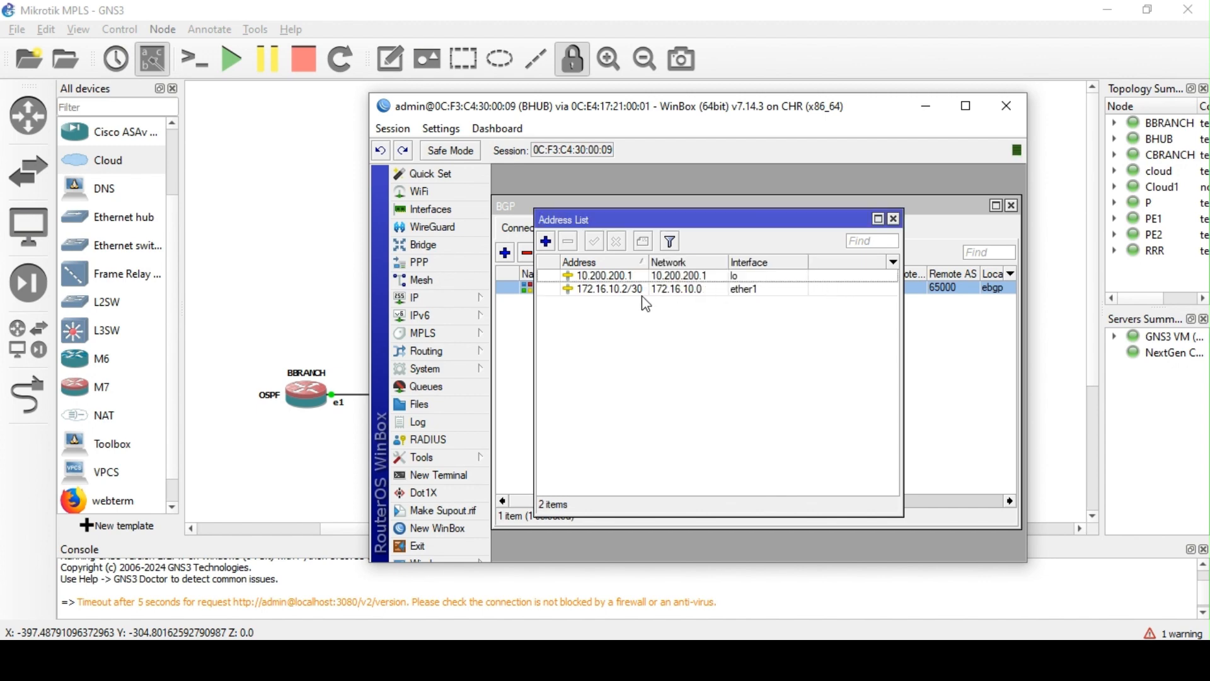
Check BHUB's IP route list for the loopback route, and close the route and address lists
{"action": "left_click", "coordinate": [442, 302]}
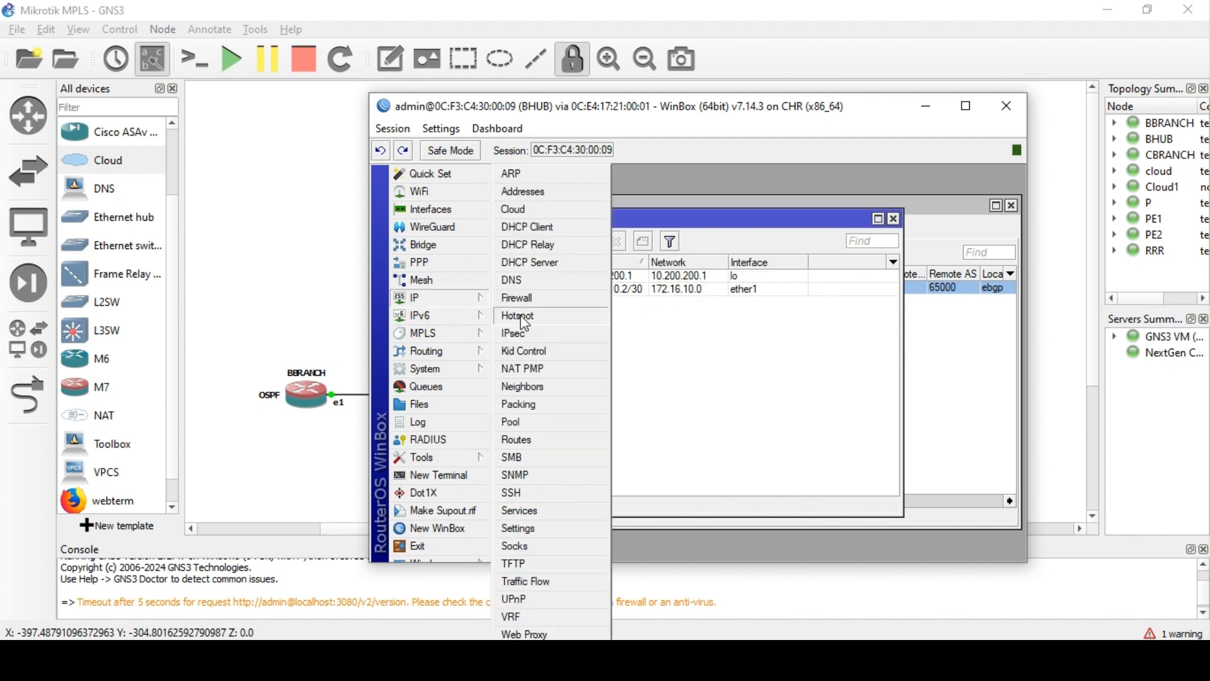
{"action": "left_click", "coordinate": [542, 442]}
{"action": "left_click", "coordinate": [590, 277]}
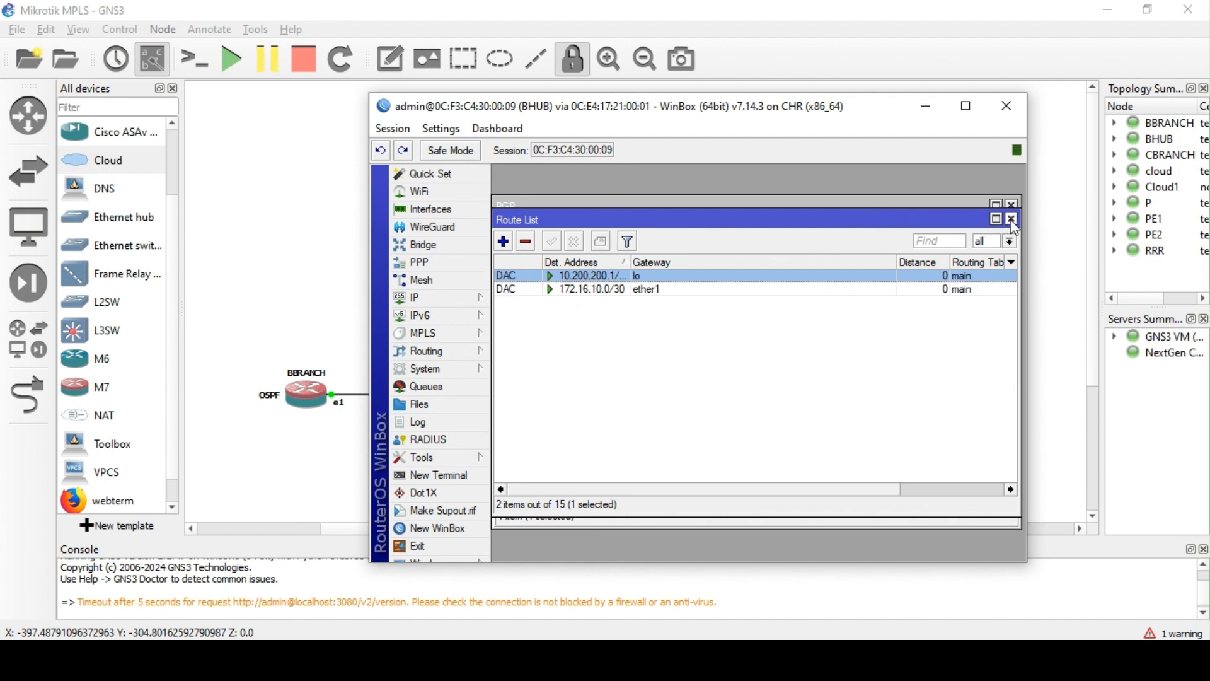
{"action": "left_click", "coordinate": [1013, 221]}
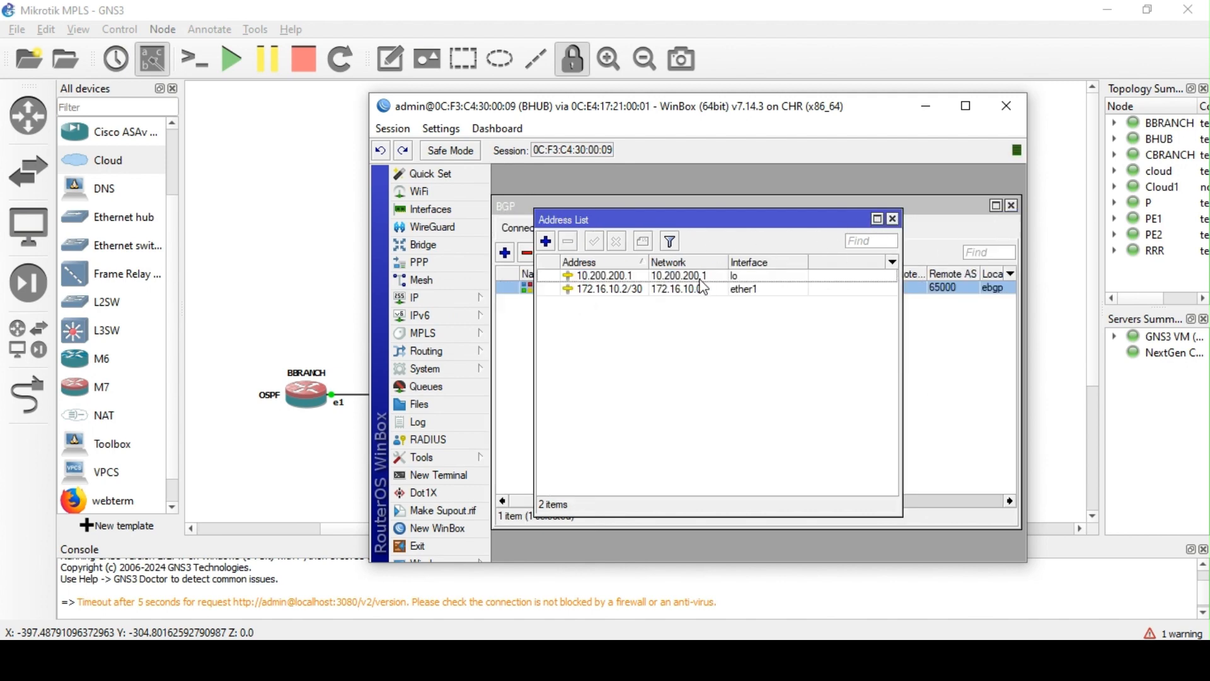
{"action": "left_click", "coordinate": [893, 219]}
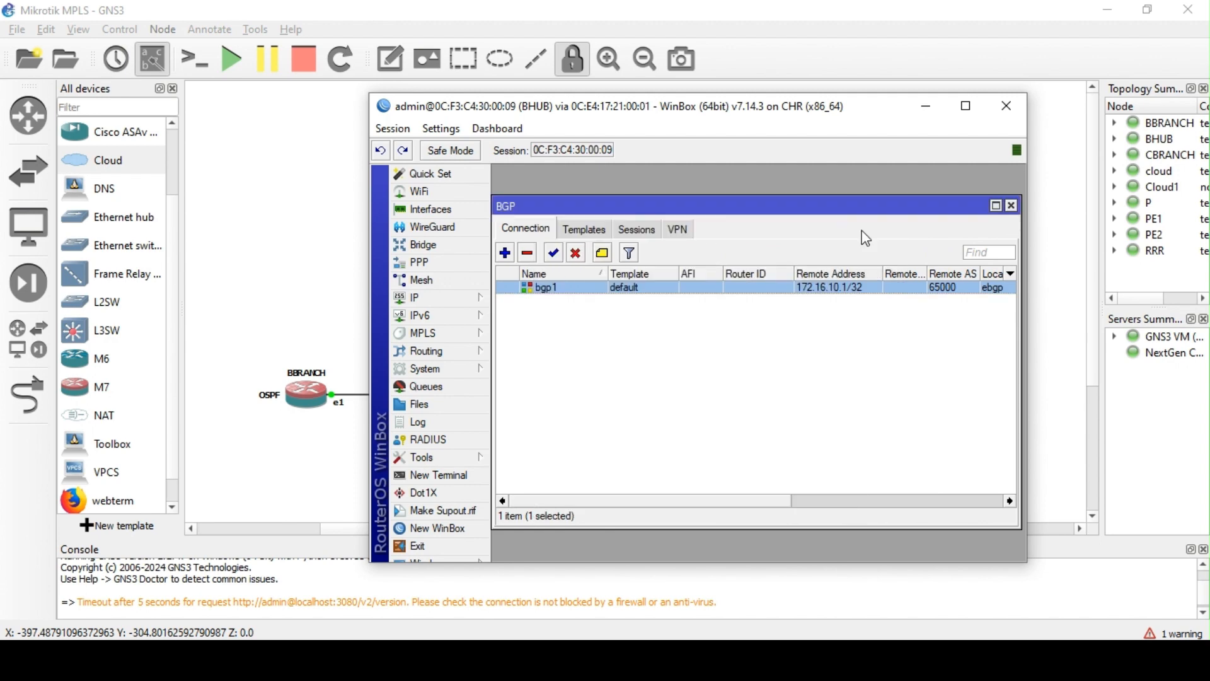
Review the extra settings of BHUB's bgp1 connection, leaving the keepalive time empty, and close it
{"action": "double_click", "coordinate": [645, 292]}
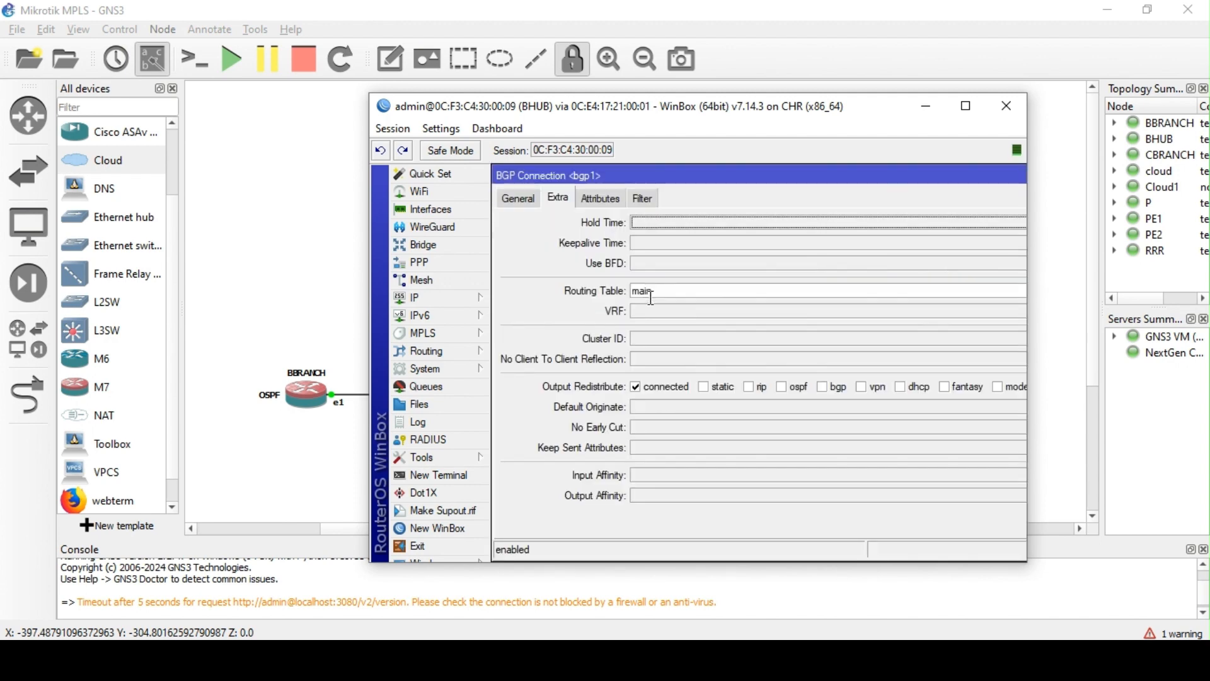
{"action": "left_click", "coordinate": [1024, 239]}
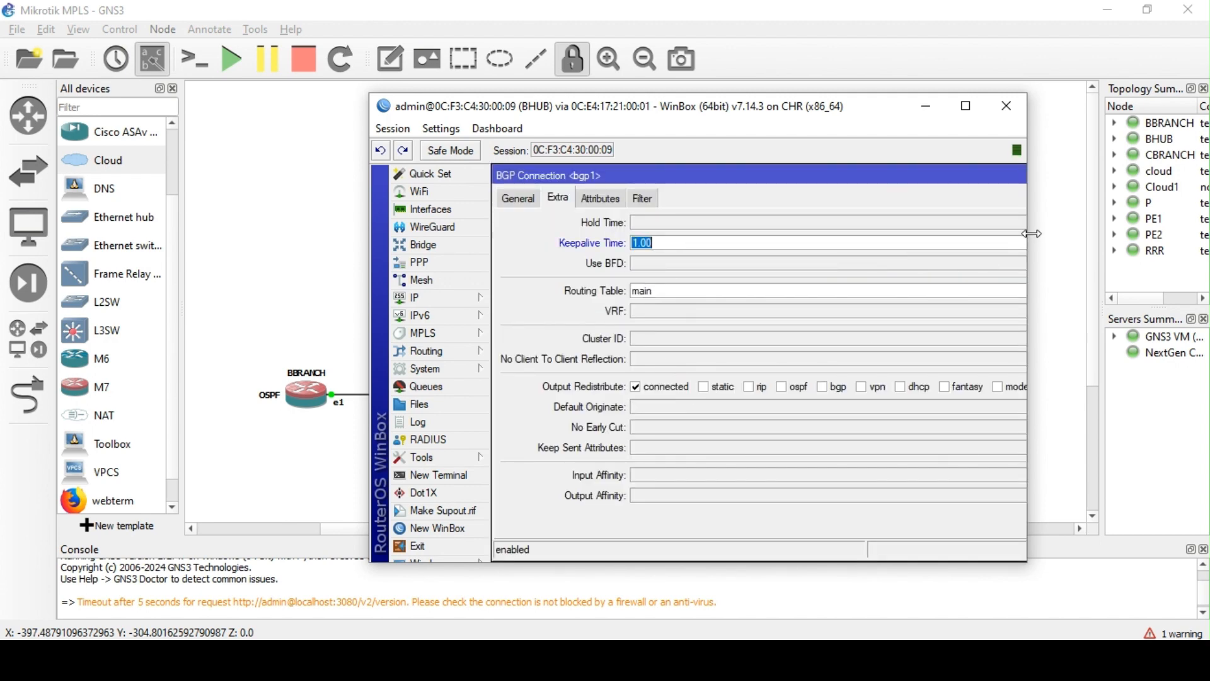
{"action": "left_click_drag", "start_coordinate": [1032, 234], "coordinate": [1068, 234]}
{"action": "key", "text": "BackSpace"}
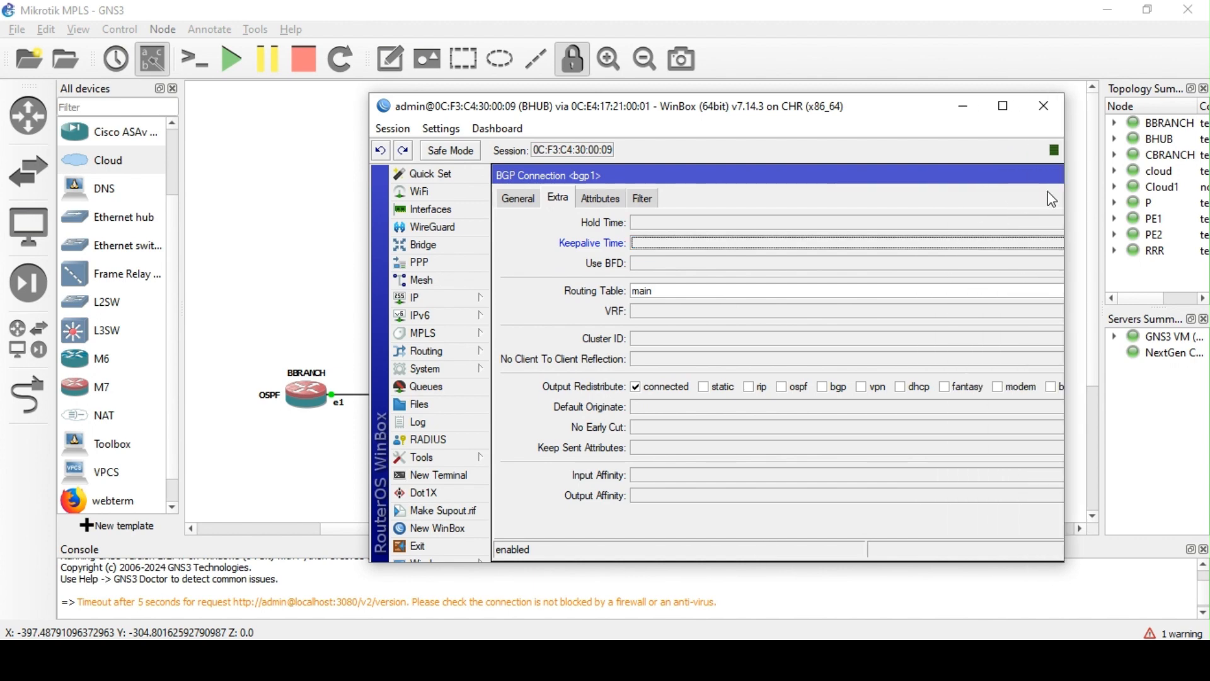
{"action": "left_click_drag", "start_coordinate": [1065, 189], "coordinate": [1046, 189]}
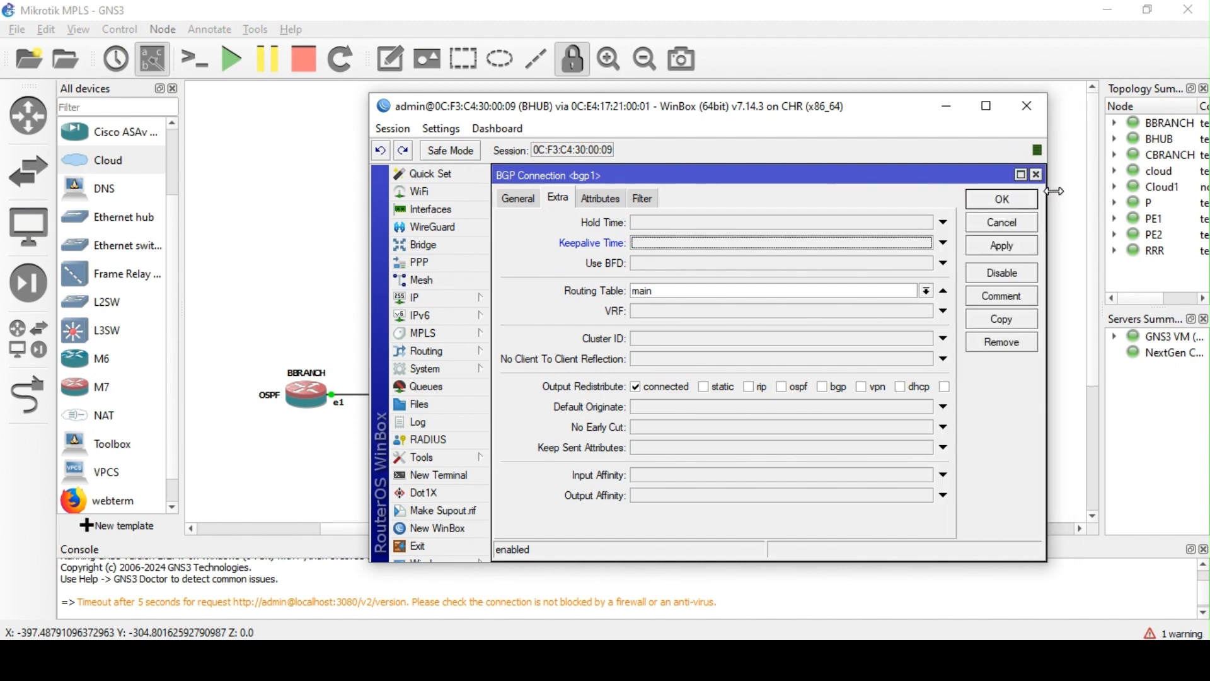
{"action": "left_click", "coordinate": [1004, 201]}
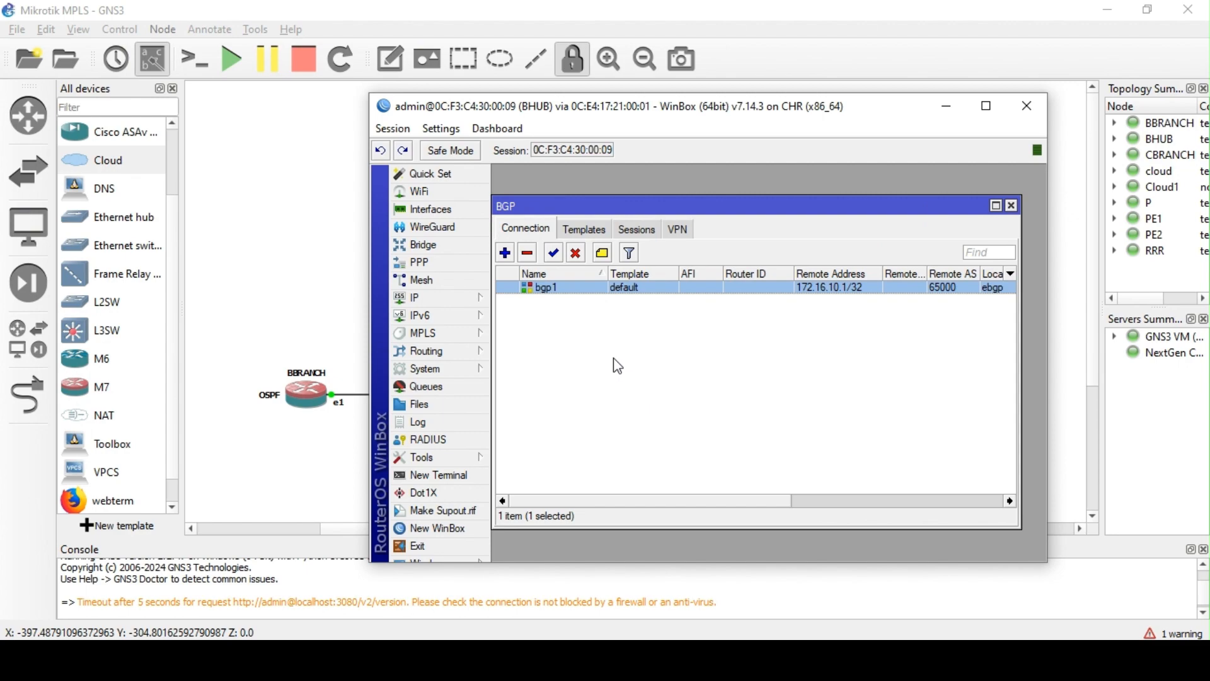
Switch to router P's WinBox session and show its BGP connections
{"action": "mouse_move", "coordinate": [410, 656]}
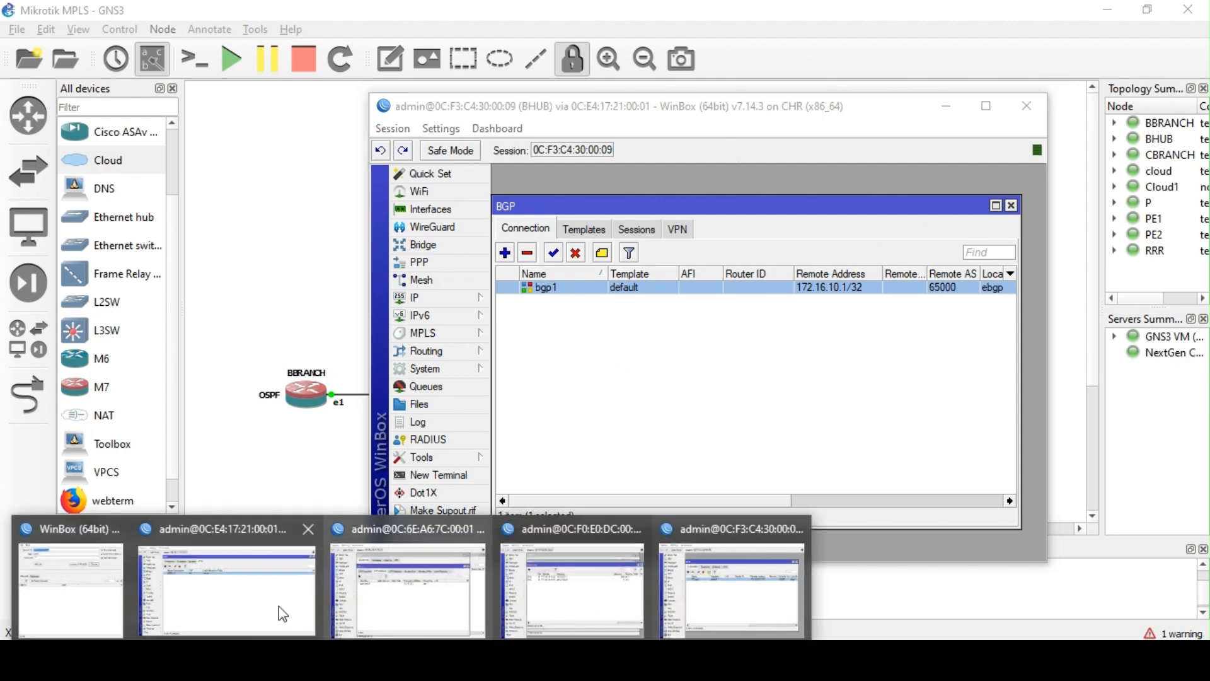
{"action": "mouse_move", "coordinate": [265, 606]}
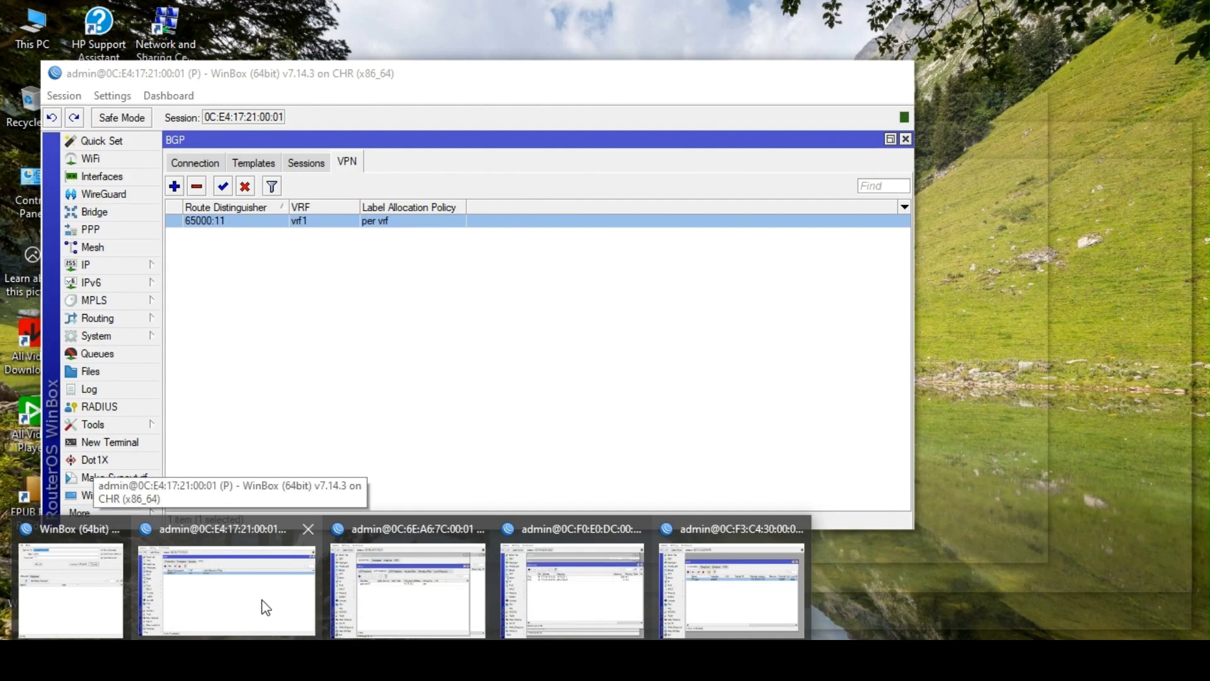
{"action": "left_click", "coordinate": [262, 599]}
{"action": "left_click_drag", "start_coordinate": [399, 80], "coordinate": [515, 93]}
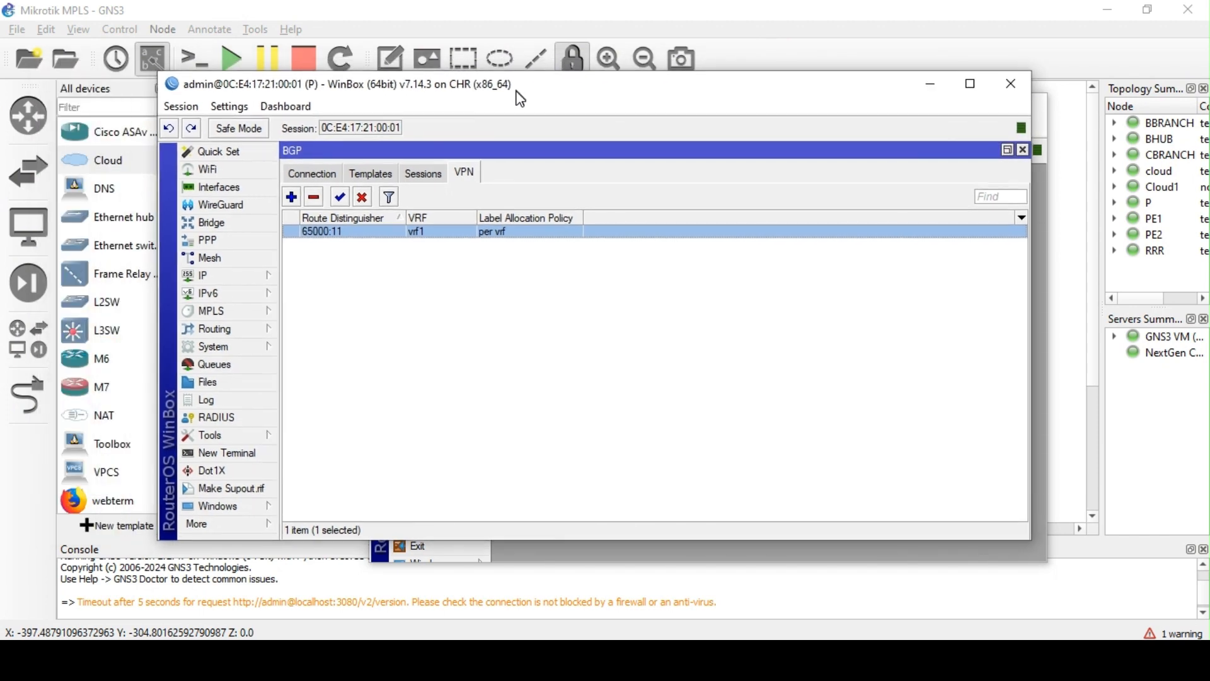
{"action": "left_click", "coordinate": [312, 176]}
{"action": "left_click", "coordinate": [292, 198]}
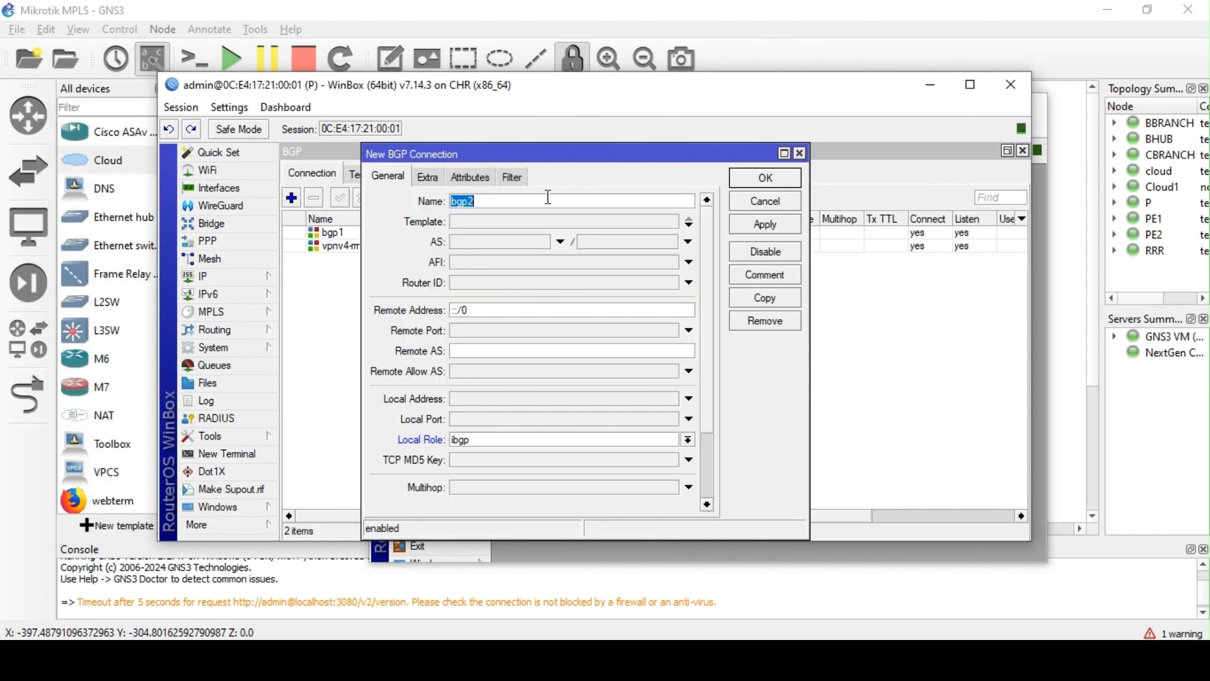
{"action": "type", "text": "cust-hub"}
{"action": "left_click", "coordinate": [545, 220]}
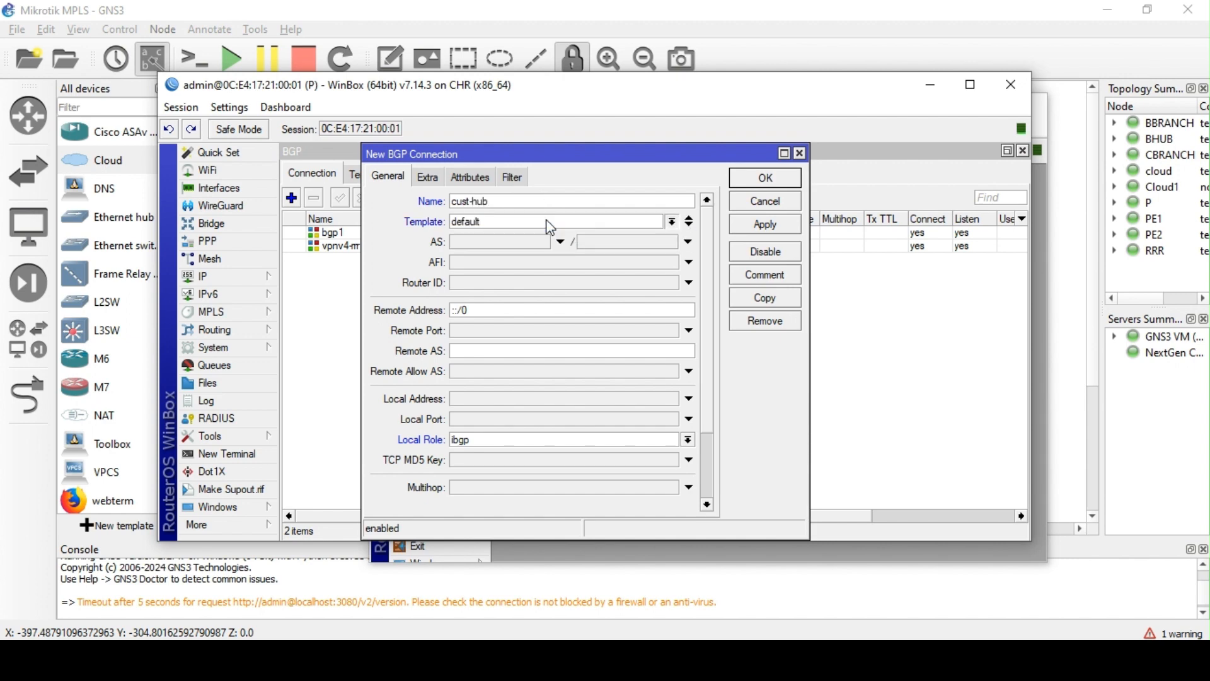
{"action": "left_click", "coordinate": [799, 153]}
{"action": "left_click", "coordinate": [380, 176]}
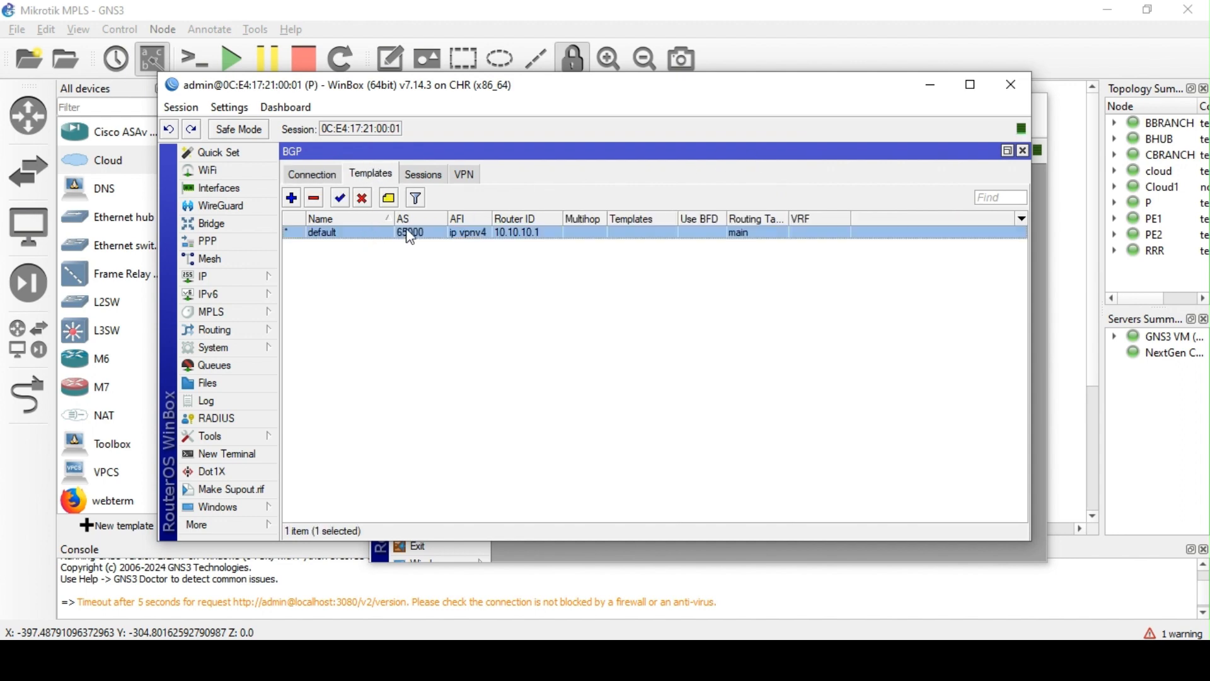
{"action": "left_click", "coordinate": [292, 198]}
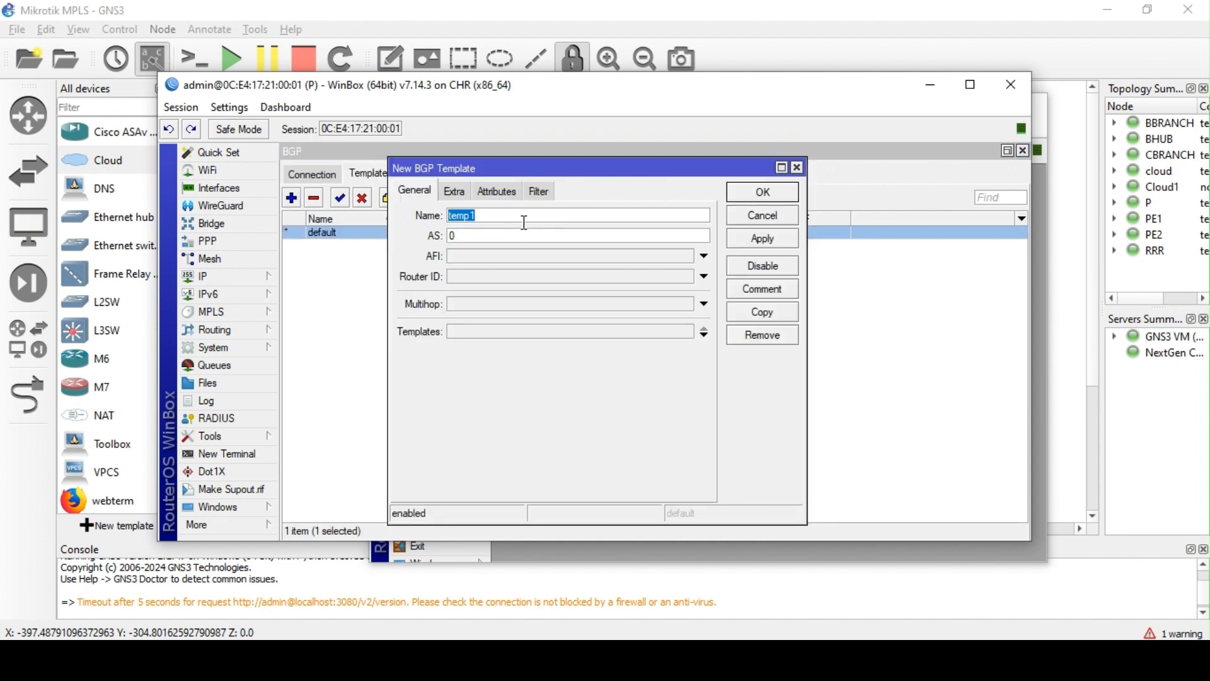
{"action": "left_click", "coordinate": [798, 167]}
Start a new BGP connection on P with the default template, remote address 172.16.10.2, remote AS 65001 and local role ebgp
{"action": "left_click", "coordinate": [311, 175]}
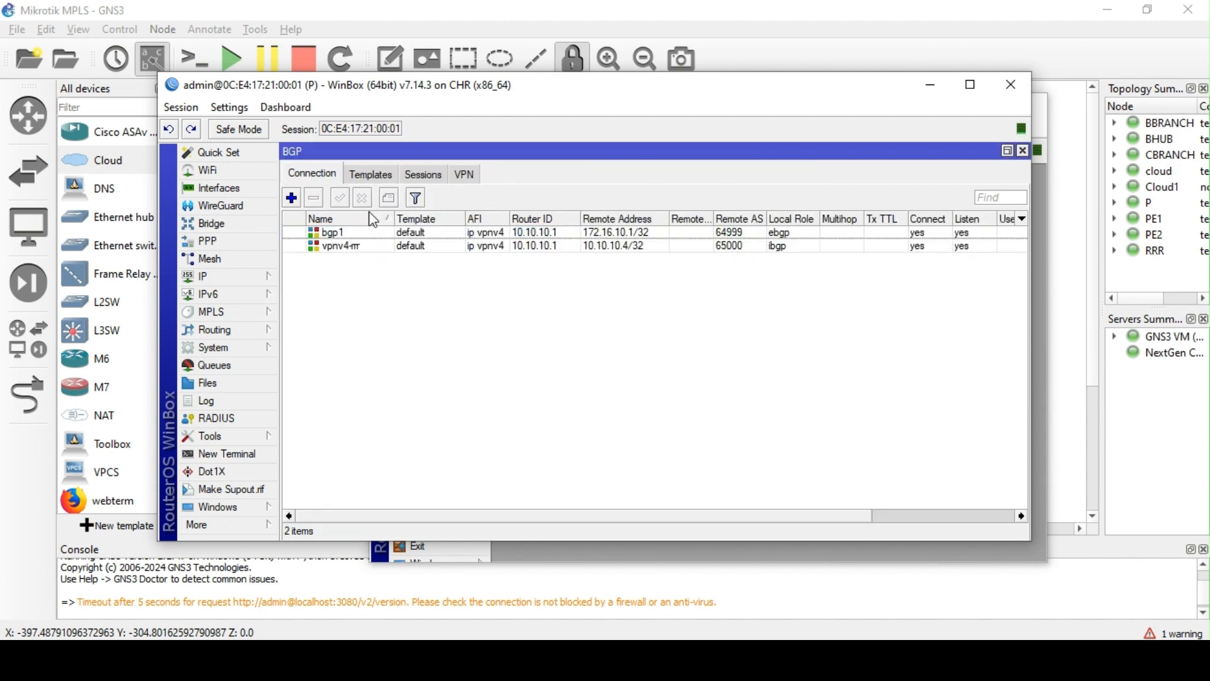
{"action": "left_click", "coordinate": [291, 198]}
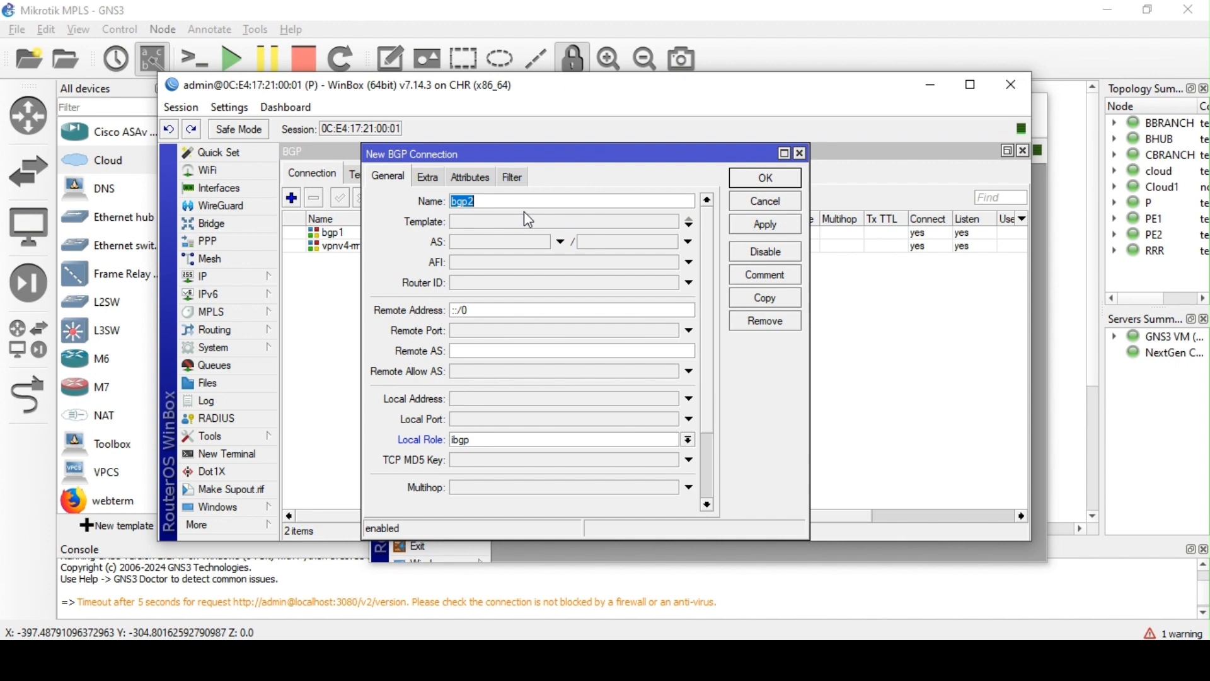
{"action": "left_click", "coordinate": [483, 223]}
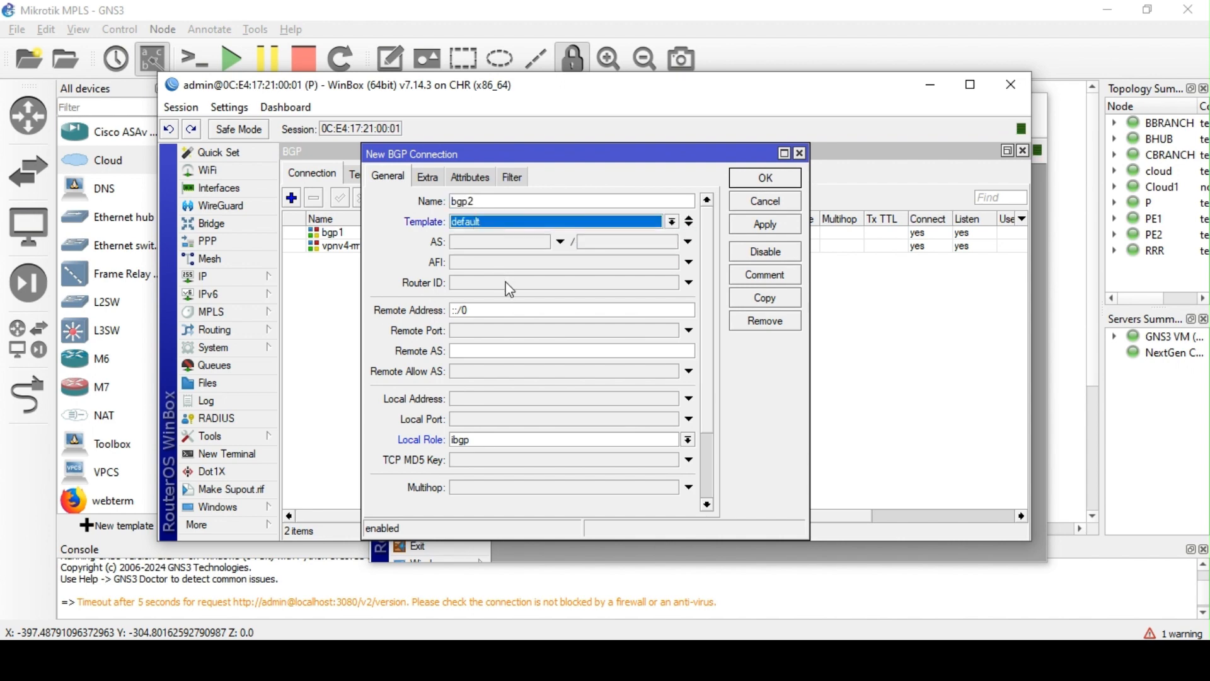
{"action": "left_click_drag", "start_coordinate": [485, 310], "coordinate": [419, 316]}
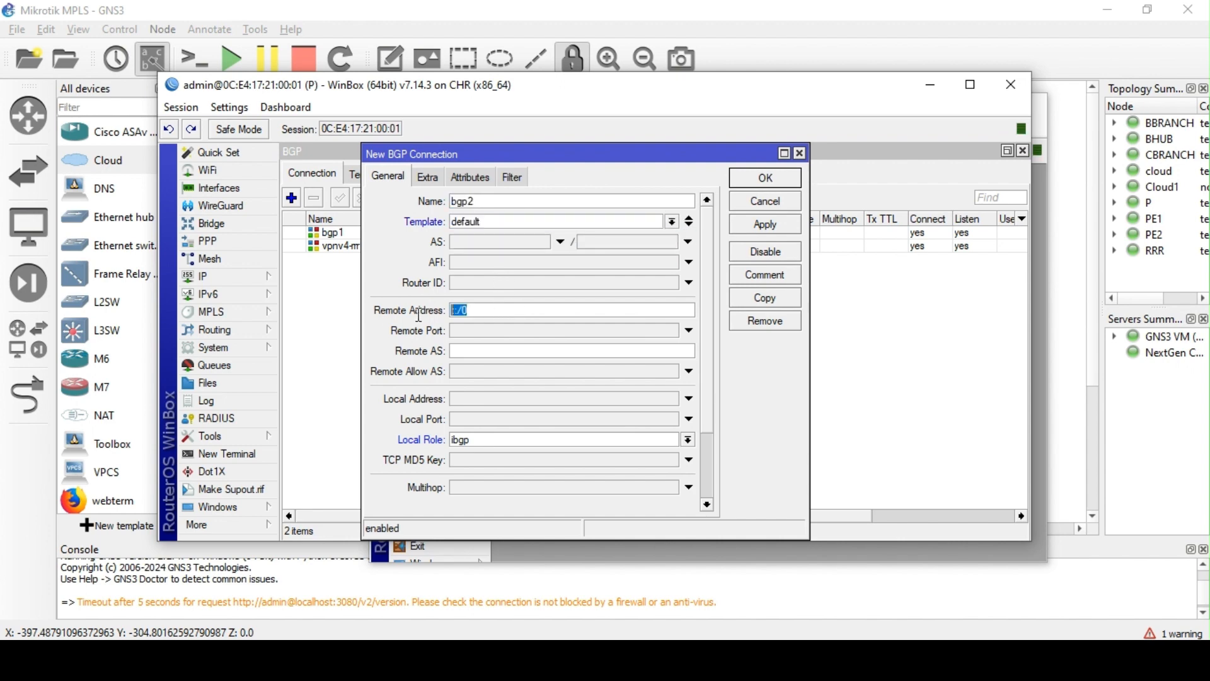
{"action": "type", "text": "172.16.10.2"}
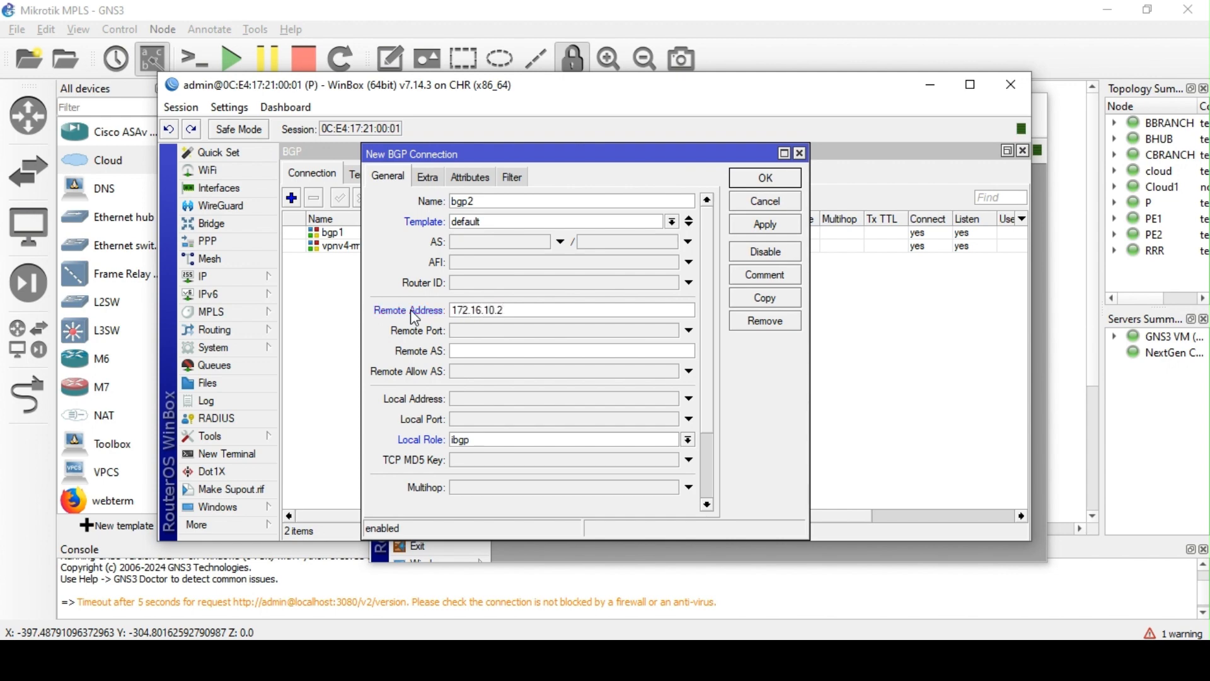
{"action": "left_click", "coordinate": [508, 349]}
{"action": "type", "text": "65001"}
{"action": "left_click", "coordinate": [571, 444]}
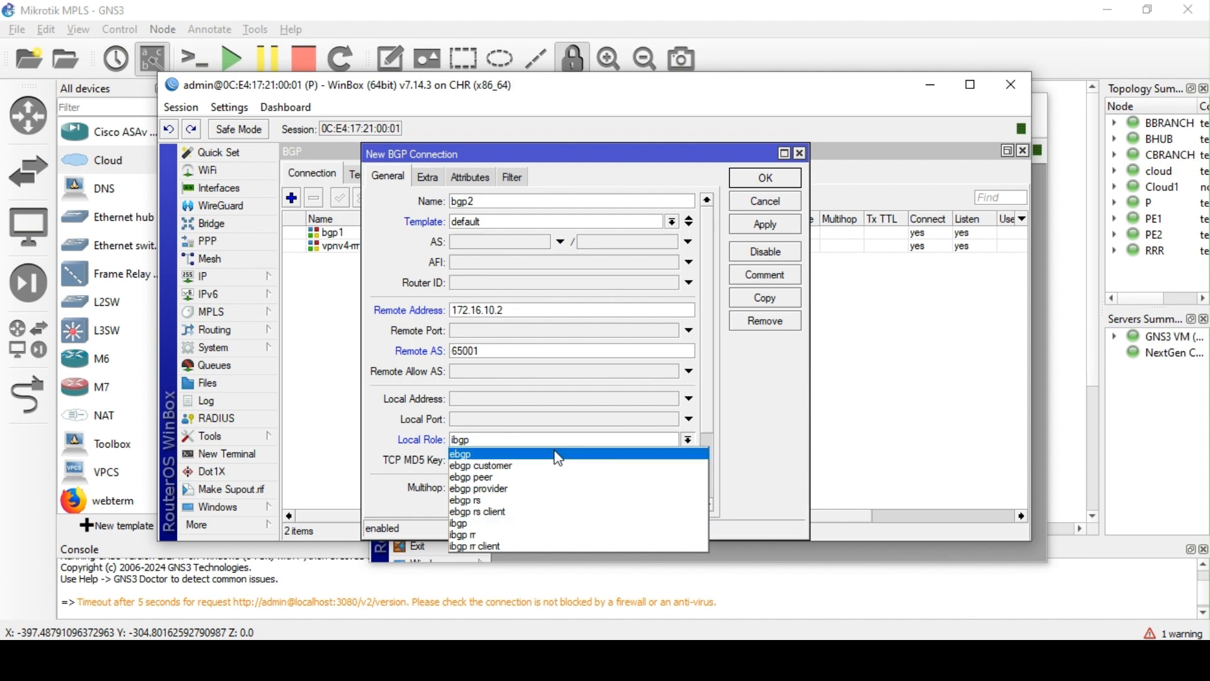
{"action": "left_click", "coordinate": [575, 454]}
Enable Connect and Listen for the new eBGP connection and save it
{"action": "scroll", "coordinate": [575, 454], "scroll_direction": "down", "scroll_amount": 3}
{"action": "left_click", "coordinate": [512, 476]}
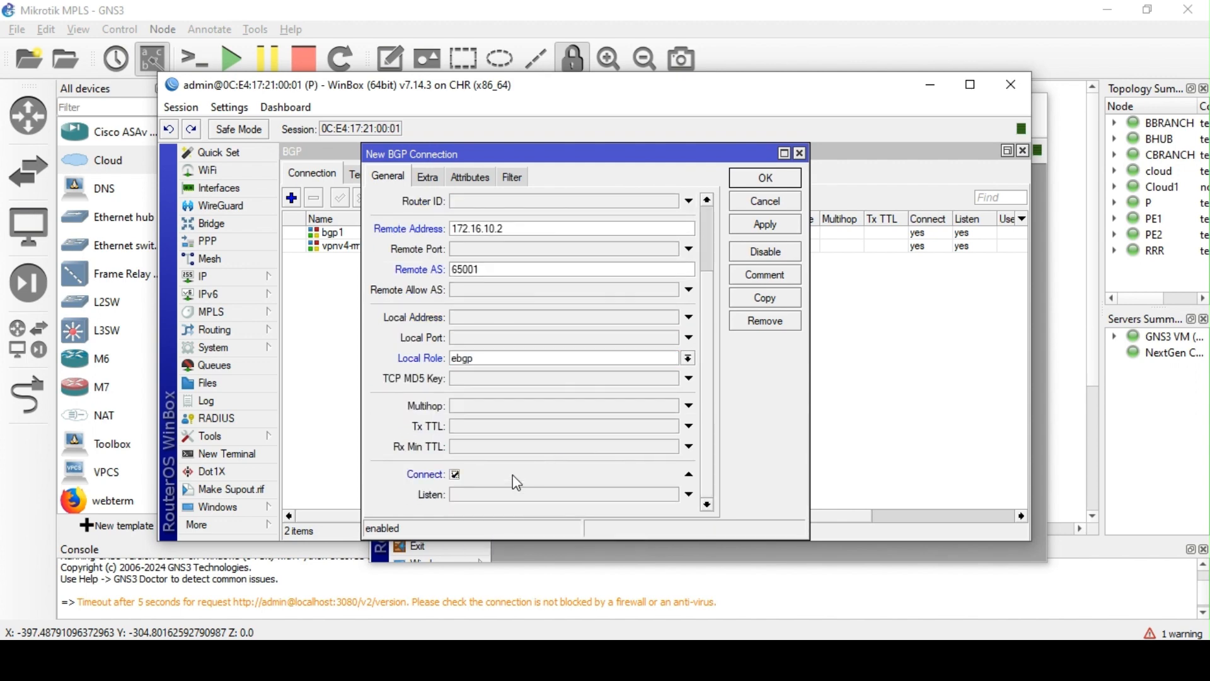
{"action": "left_click", "coordinate": [469, 495]}
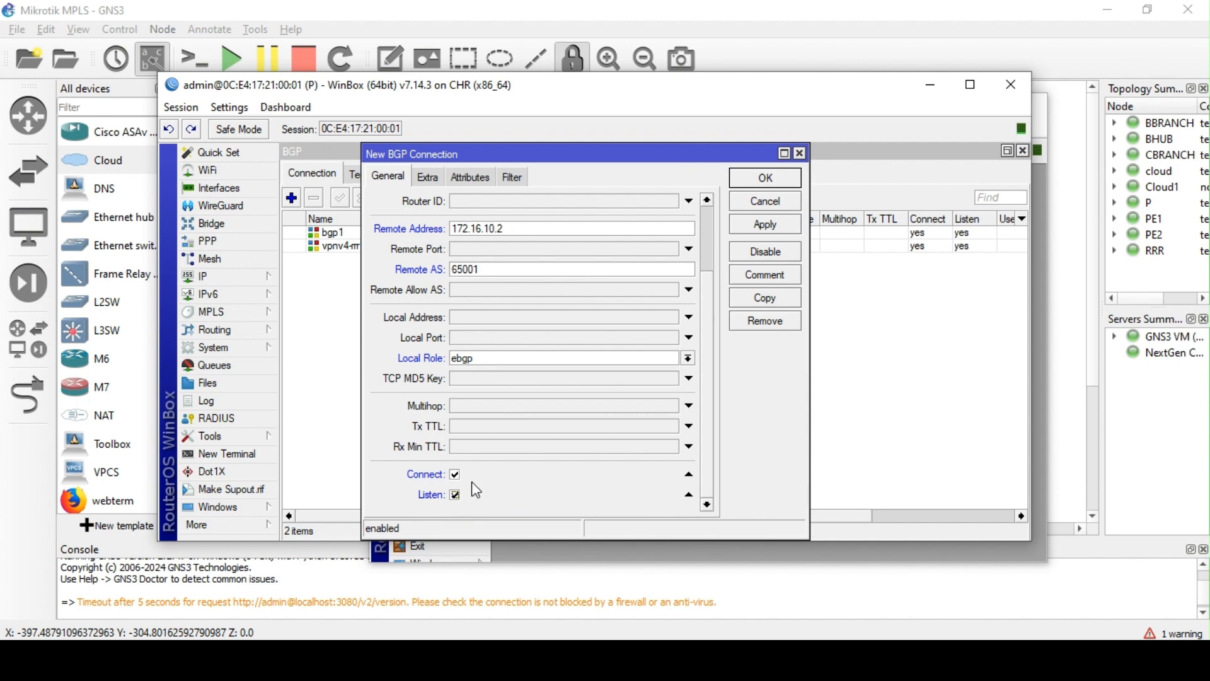
{"action": "scroll", "coordinate": [472, 480], "scroll_direction": "up", "scroll_amount": 3}
{"action": "scroll", "coordinate": [475, 449], "scroll_direction": "down", "scroll_amount": 3}
{"action": "left_click", "coordinate": [764, 225]}
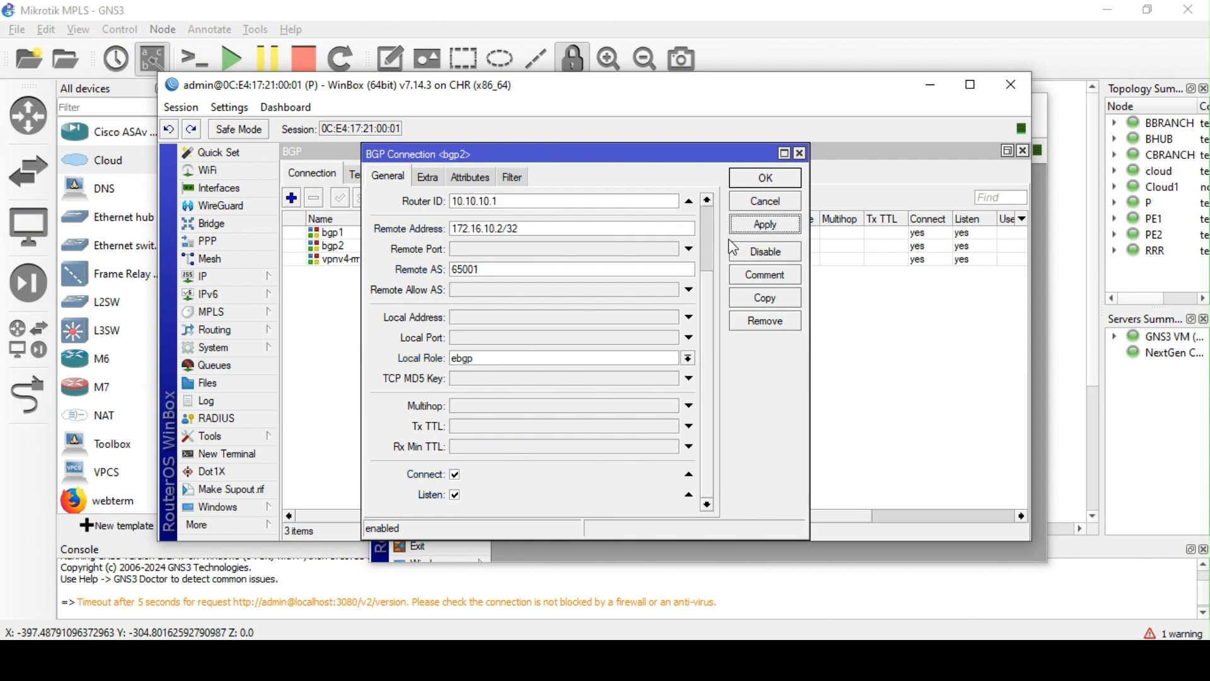
{"action": "left_click", "coordinate": [775, 180]}
Check P's BGP sessions, and review the general and extra settings of the vpnv4-rr connection
{"action": "left_click", "coordinate": [431, 175]}
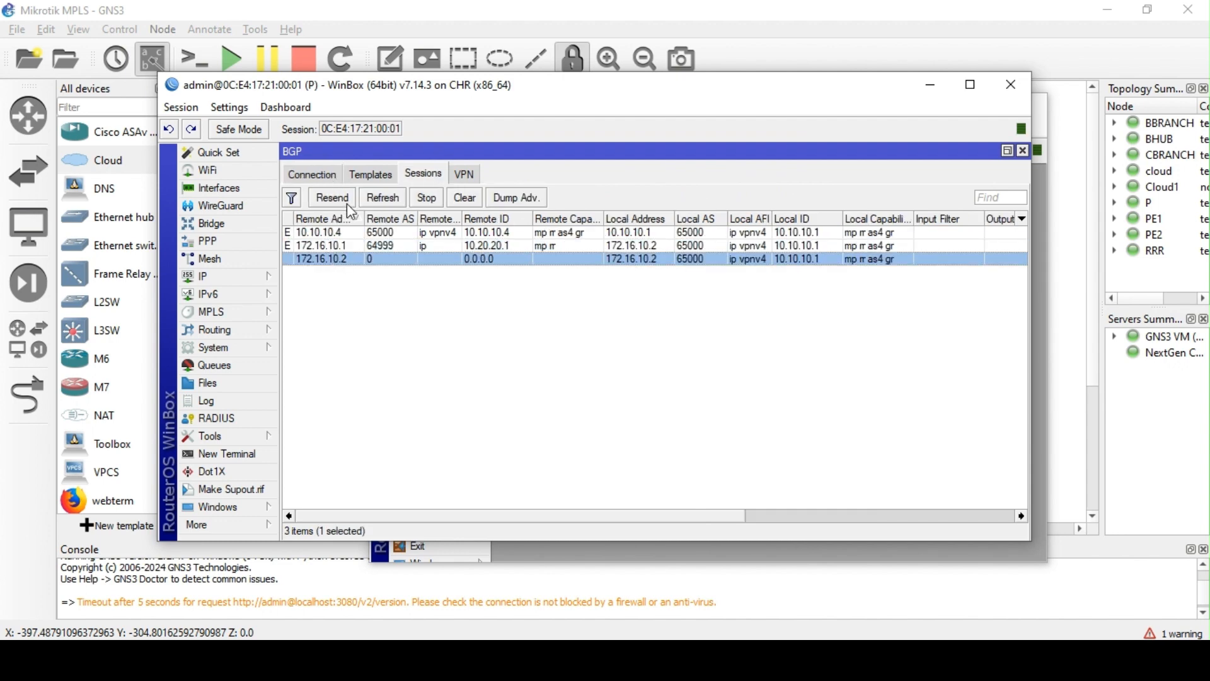
{"action": "left_click", "coordinate": [312, 175]}
{"action": "double_click", "coordinate": [366, 259]}
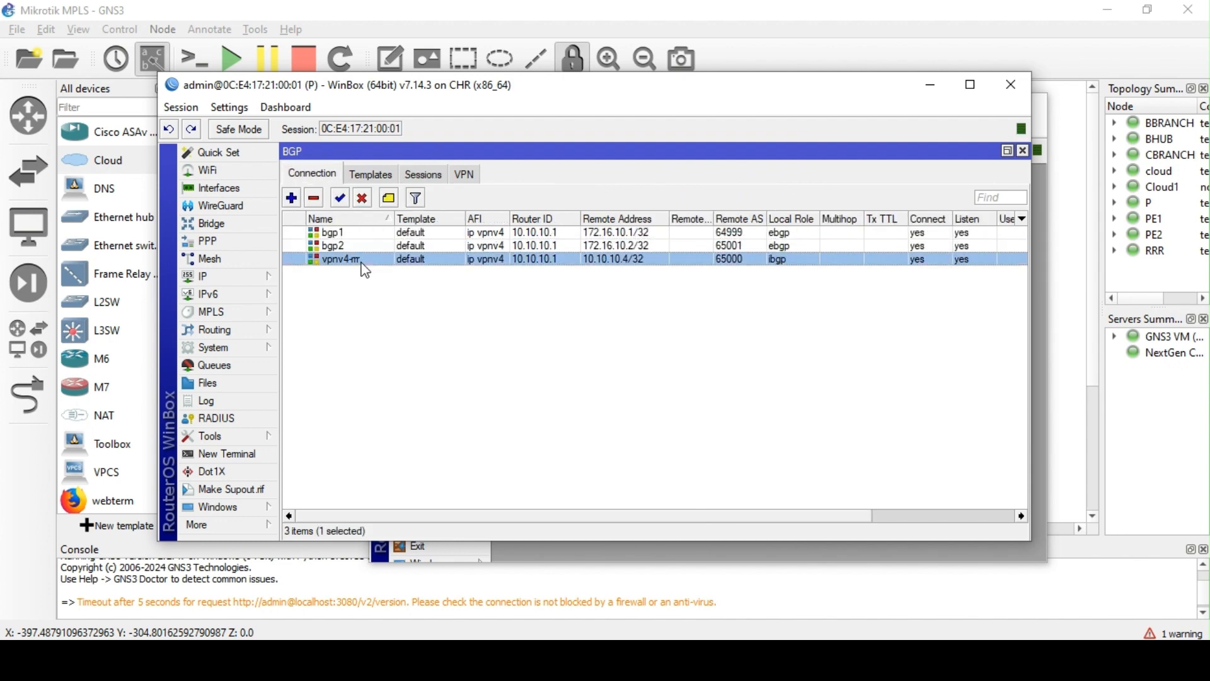
{"action": "scroll", "coordinate": [489, 425], "scroll_direction": "down", "scroll_amount": 3}
{"action": "scroll", "coordinate": [489, 425], "scroll_direction": "up", "scroll_amount": 3}
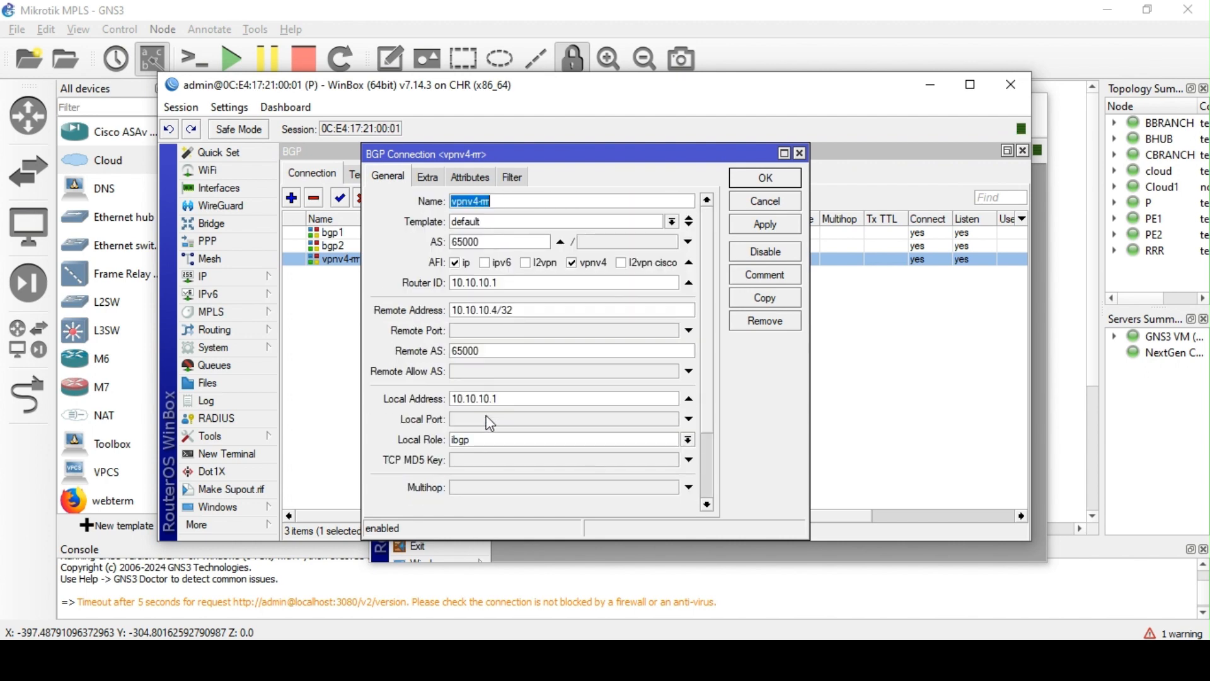
{"action": "left_click", "coordinate": [427, 178]}
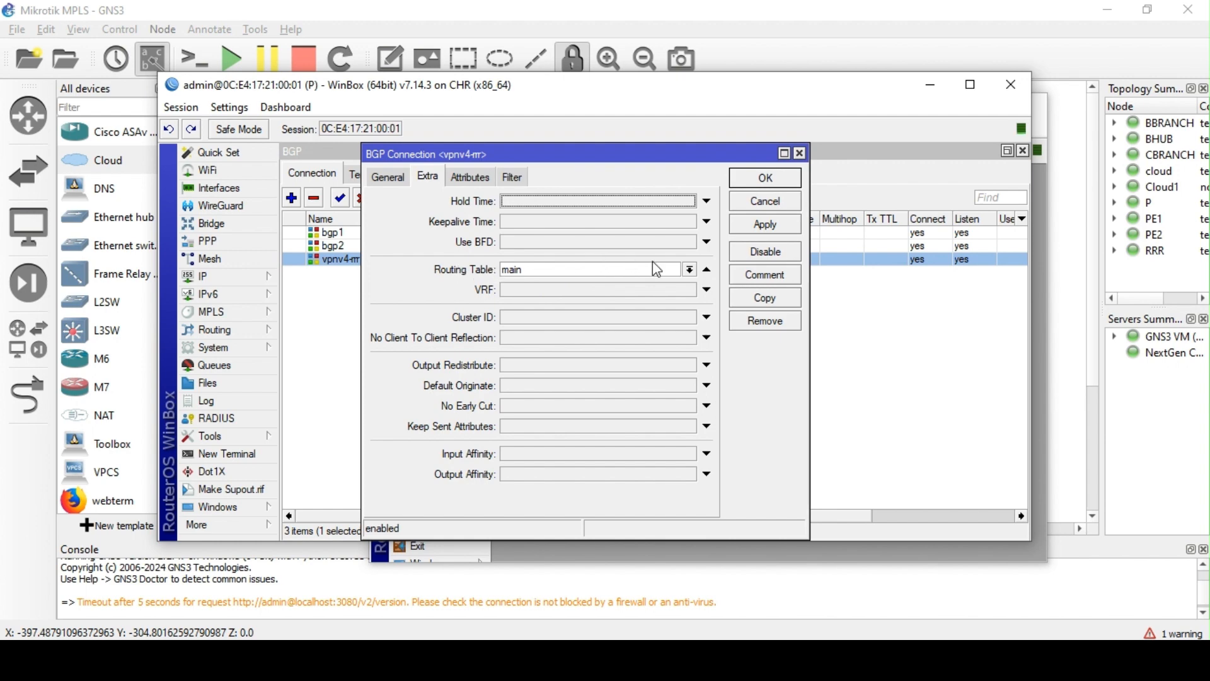
Set both the routing table and the VRF of P's vpnv4-rr BGP connection to vrf1
{"action": "left_click", "coordinate": [689, 270]}
{"action": "left_click", "coordinate": [580, 293]}
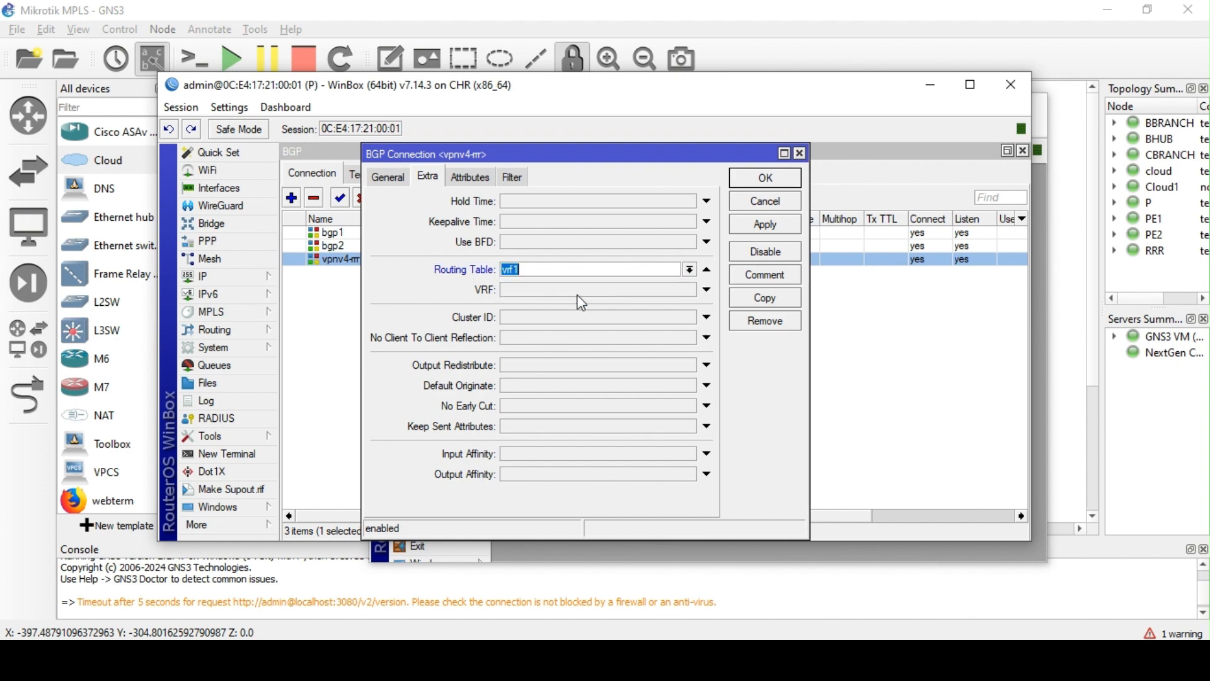
{"action": "left_click", "coordinate": [543, 293]}
{"action": "left_click", "coordinate": [543, 294]}
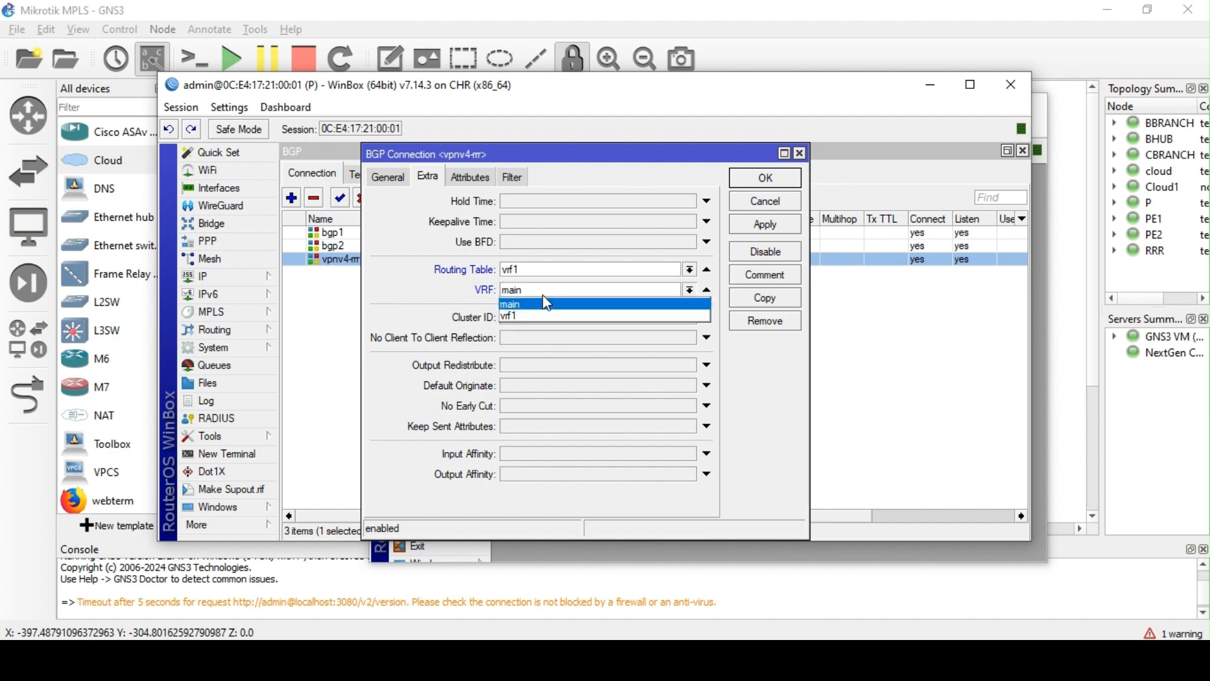
{"action": "left_click", "coordinate": [526, 312]}
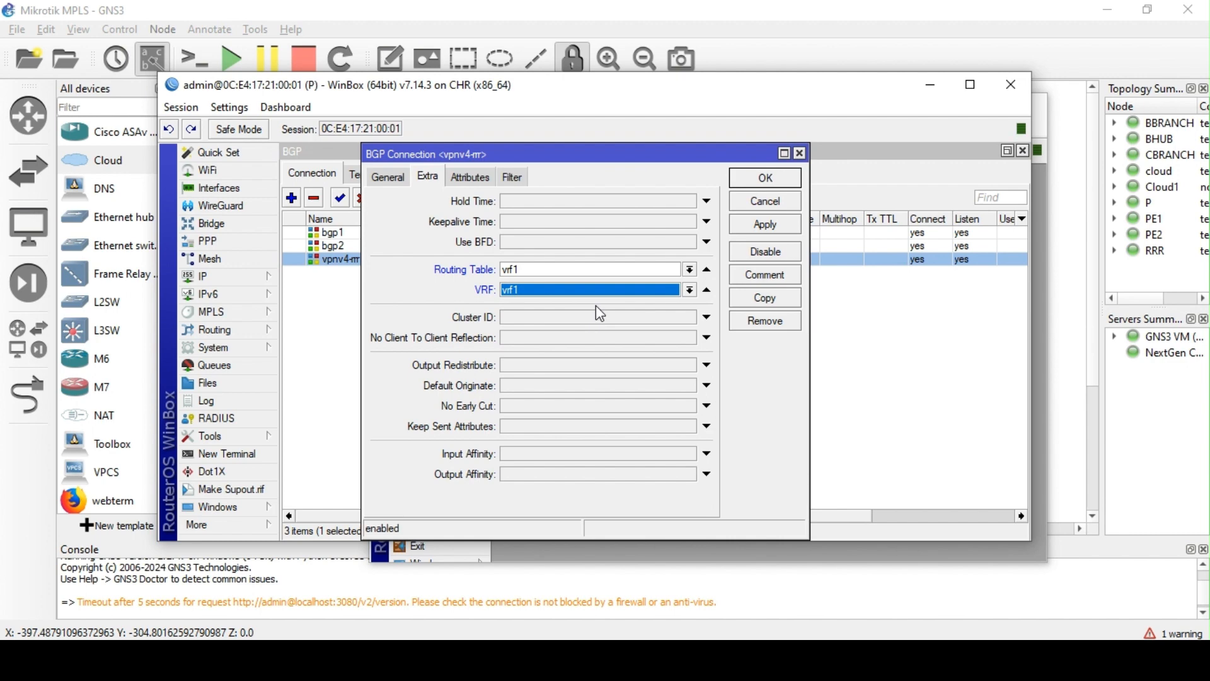
Enable output redistribution of connected, bgp and bgp-mpls-vpn routes for the vpnv4-rr connection and apply the settings
{"action": "left_click", "coordinate": [554, 365]}
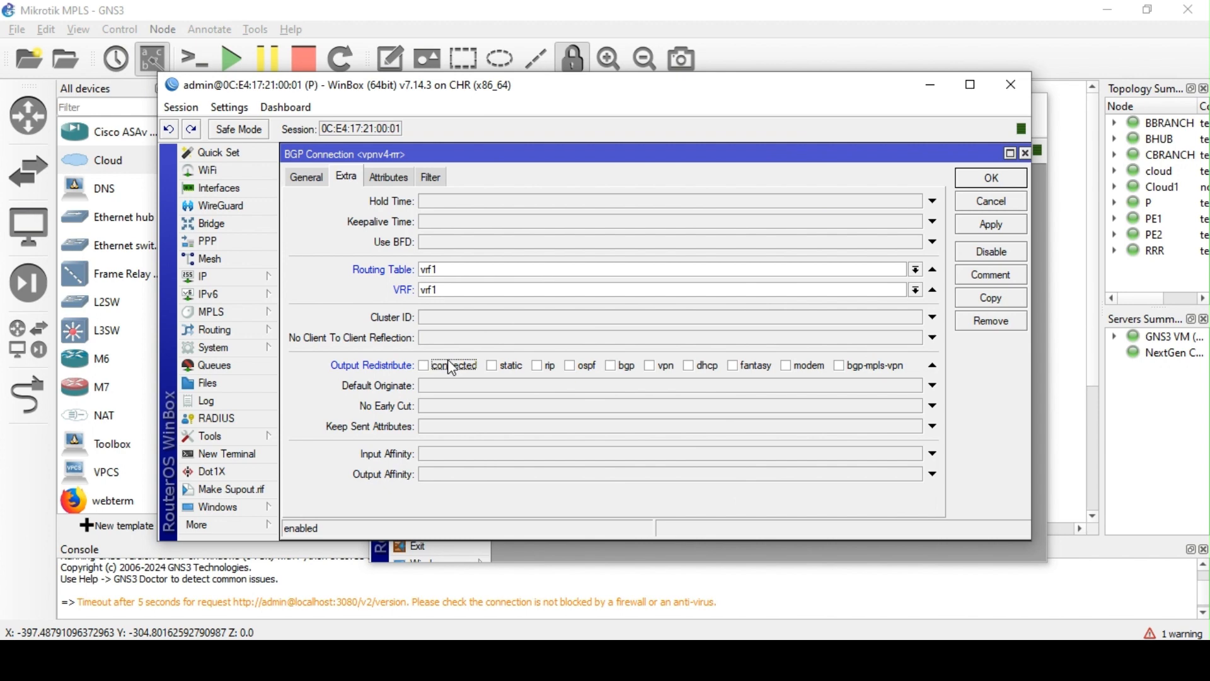
{"action": "left_click", "coordinate": [321, 184]}
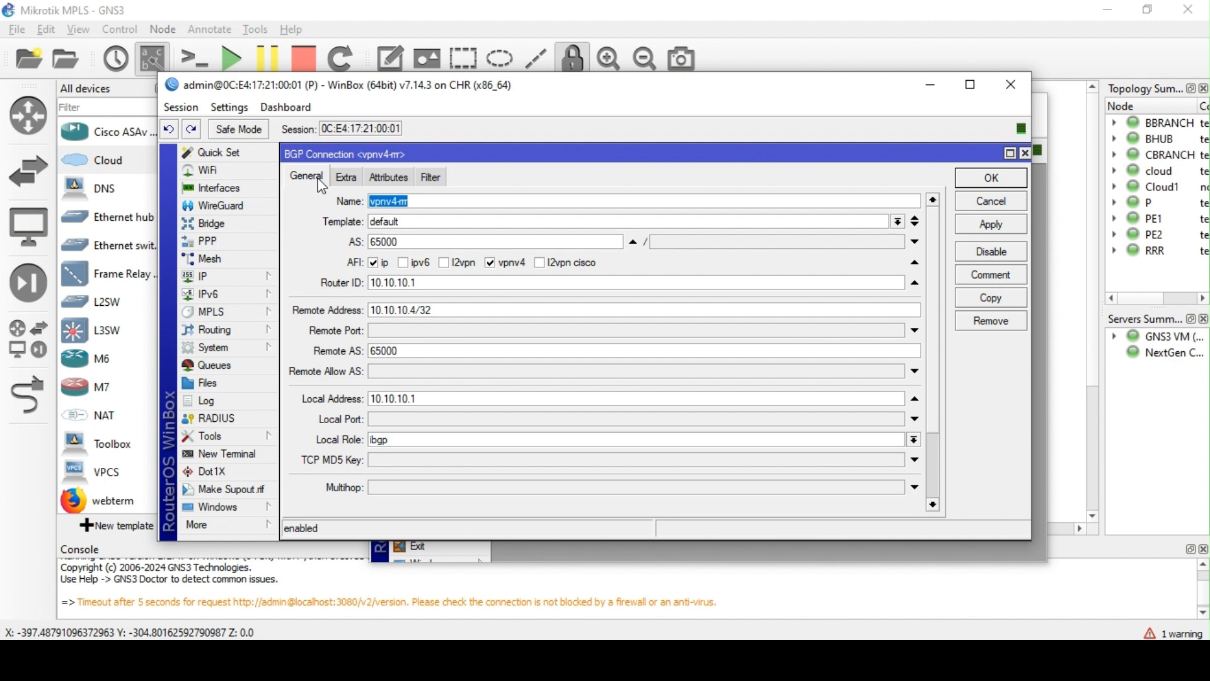
{"action": "left_click", "coordinate": [346, 177]}
{"action": "left_click", "coordinate": [431, 365]}
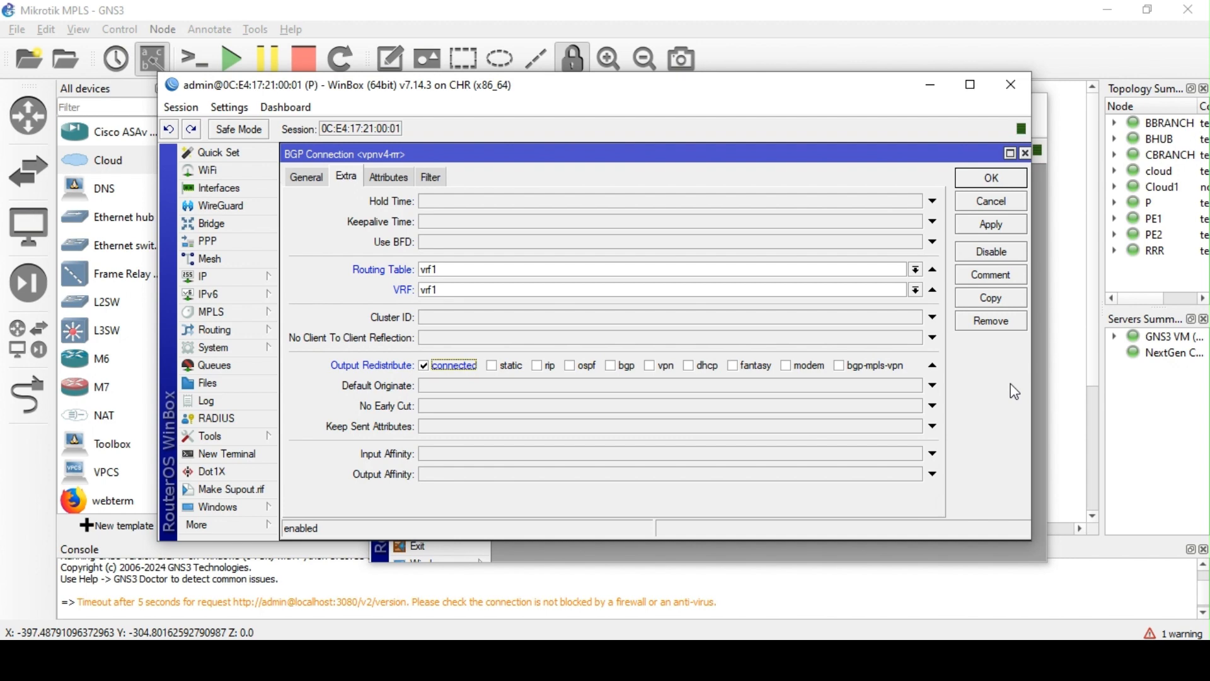
{"action": "left_click", "coordinate": [845, 365]}
{"action": "left_click_drag", "start_coordinate": [655, 104], "coordinate": [679, 203]}
{"action": "left_click", "coordinate": [660, 120]}
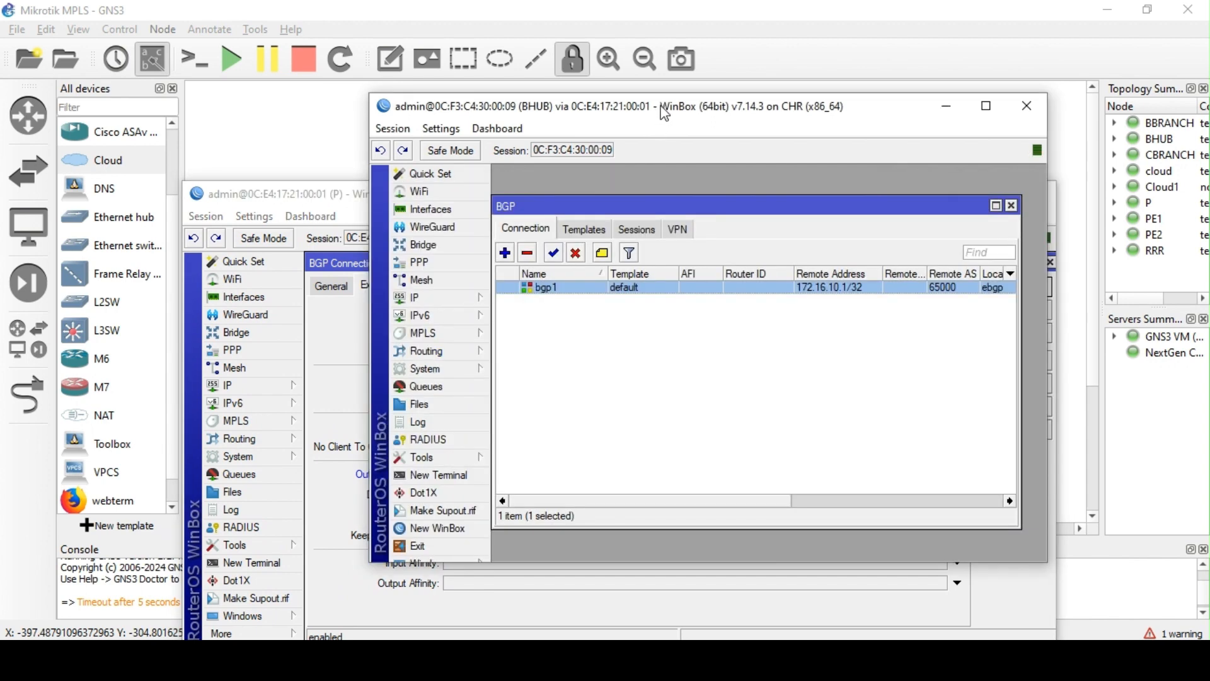
{"action": "left_click", "coordinate": [353, 192]}
{"action": "left_click", "coordinate": [636, 474]}
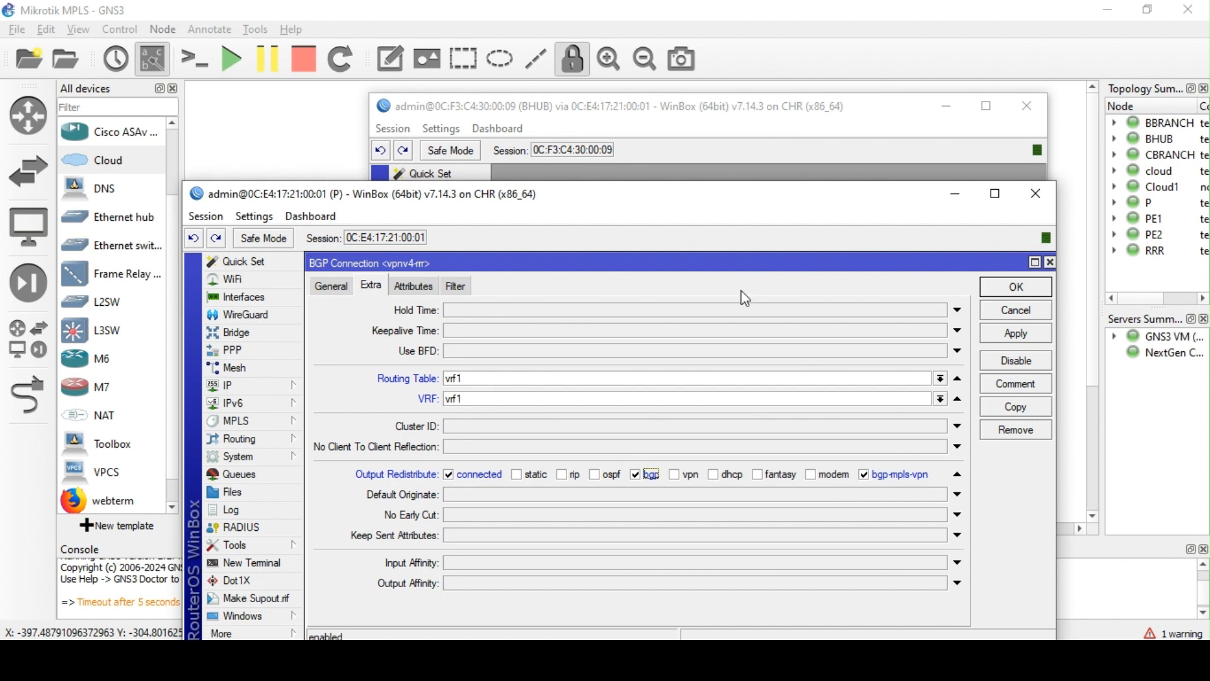
{"action": "left_click_drag", "start_coordinate": [561, 200], "coordinate": [565, 150]}
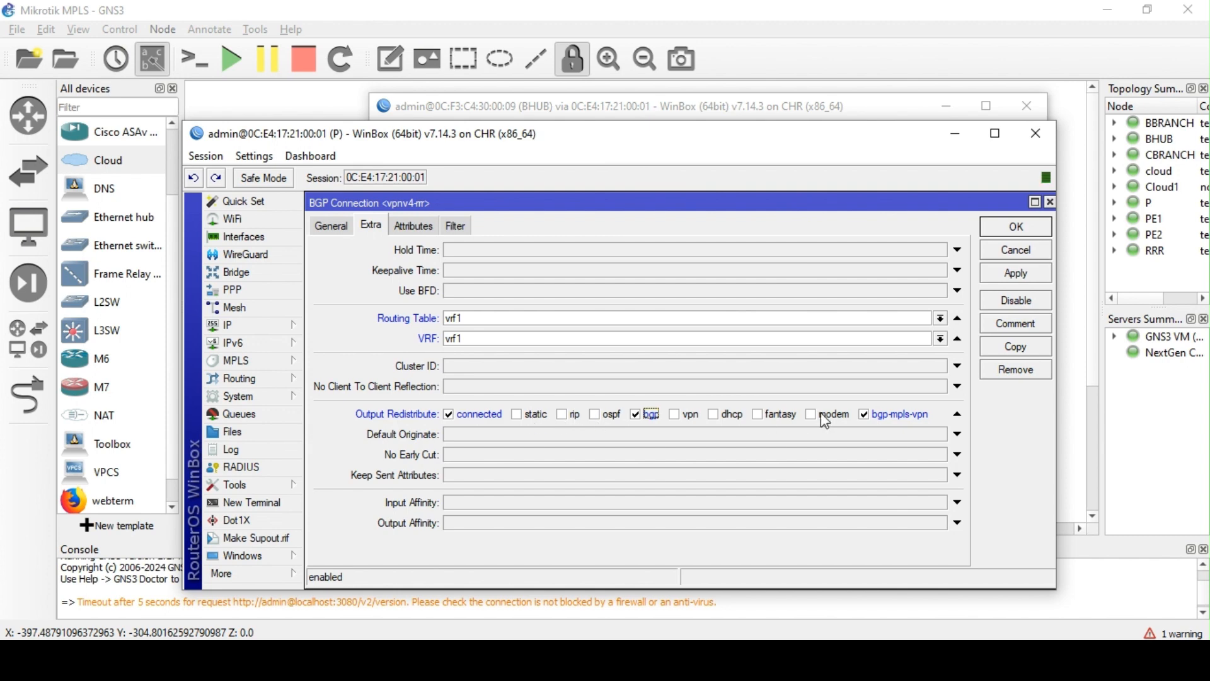
{"action": "left_click", "coordinate": [1007, 274]}
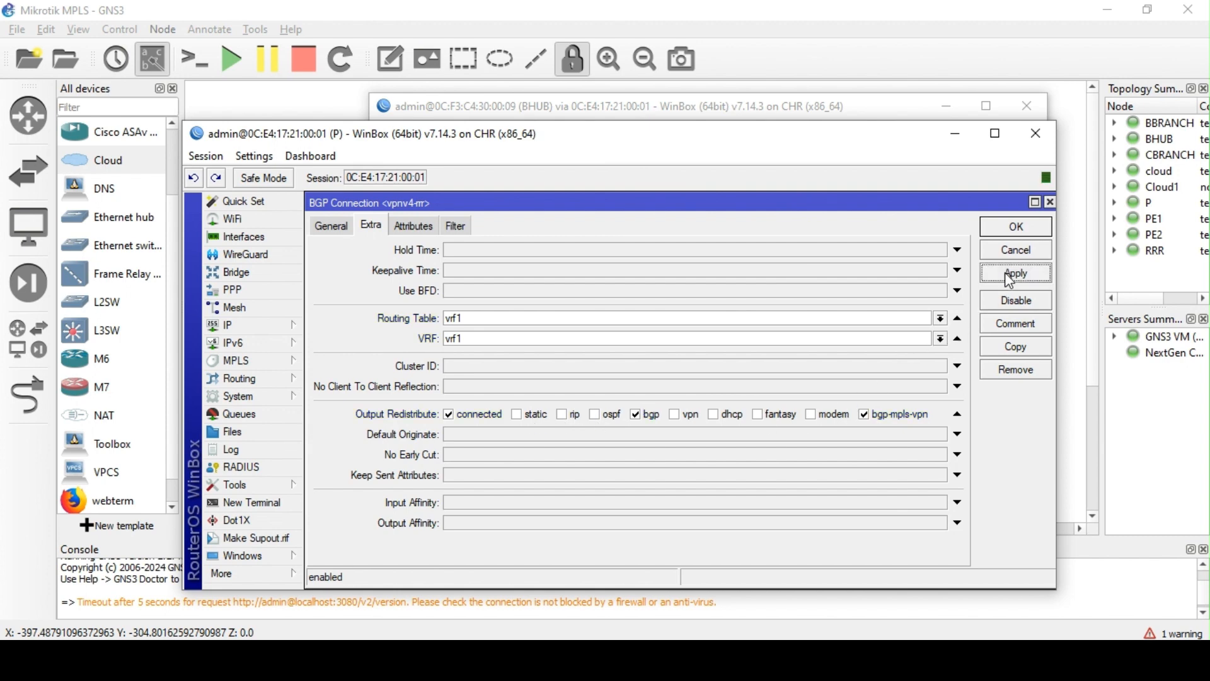
Review the general and extra settings of vpnv4-rr, compare them with BHUB's BGP connection, and close the connection settings
{"action": "left_click", "coordinate": [347, 229]}
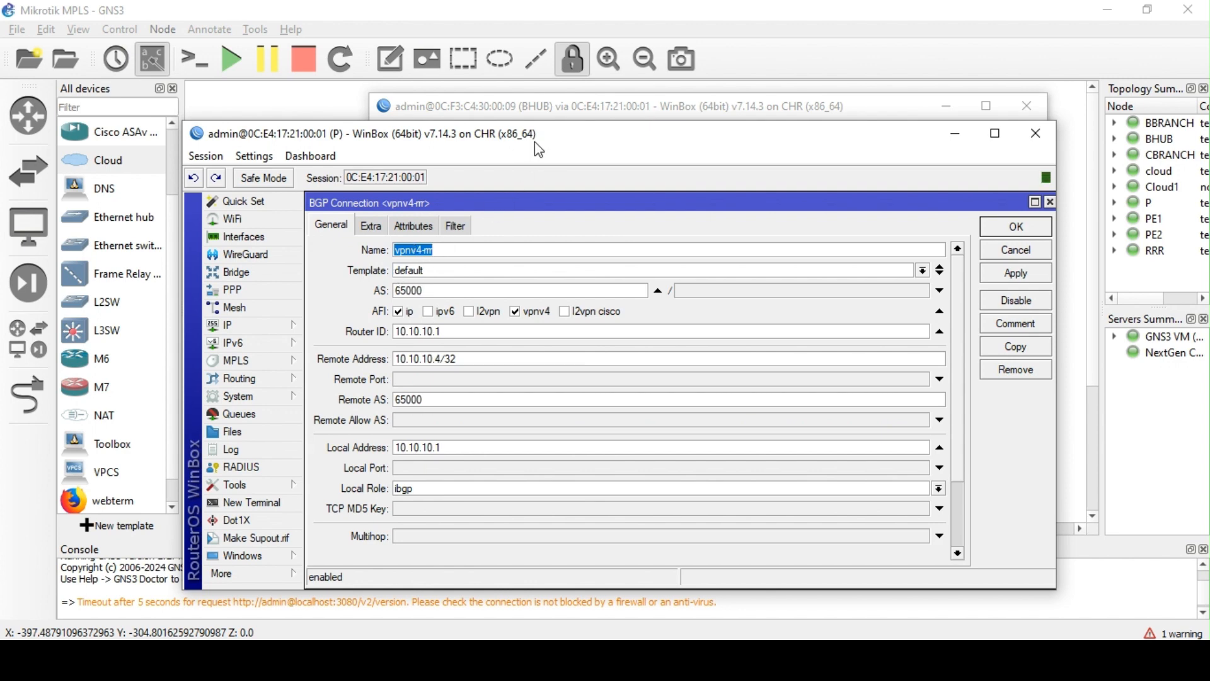
{"action": "left_click", "coordinate": [381, 228]}
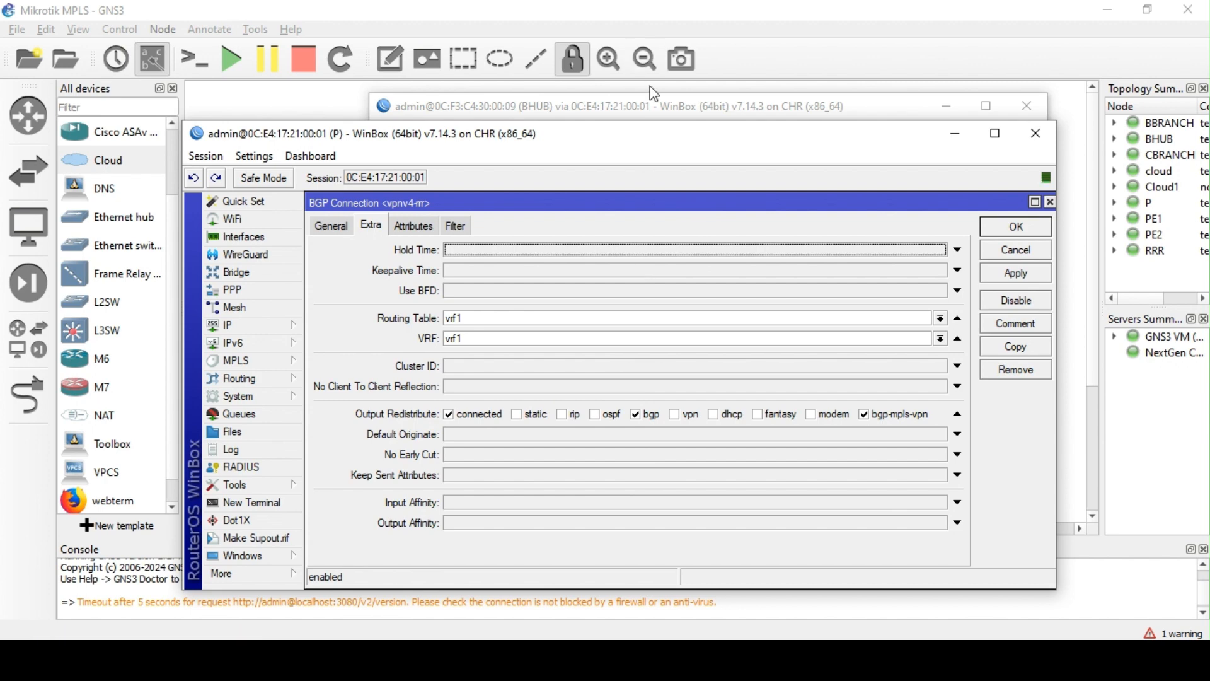
{"action": "left_click", "coordinate": [648, 103]}
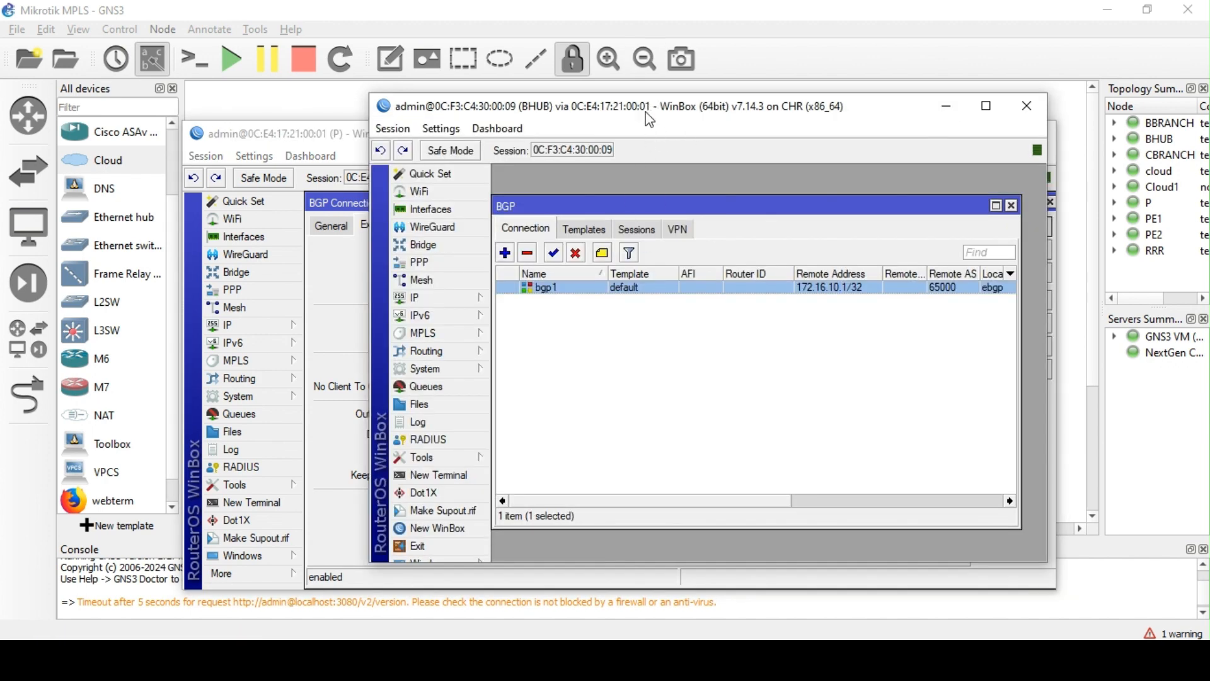
{"action": "left_click", "coordinate": [342, 146]}
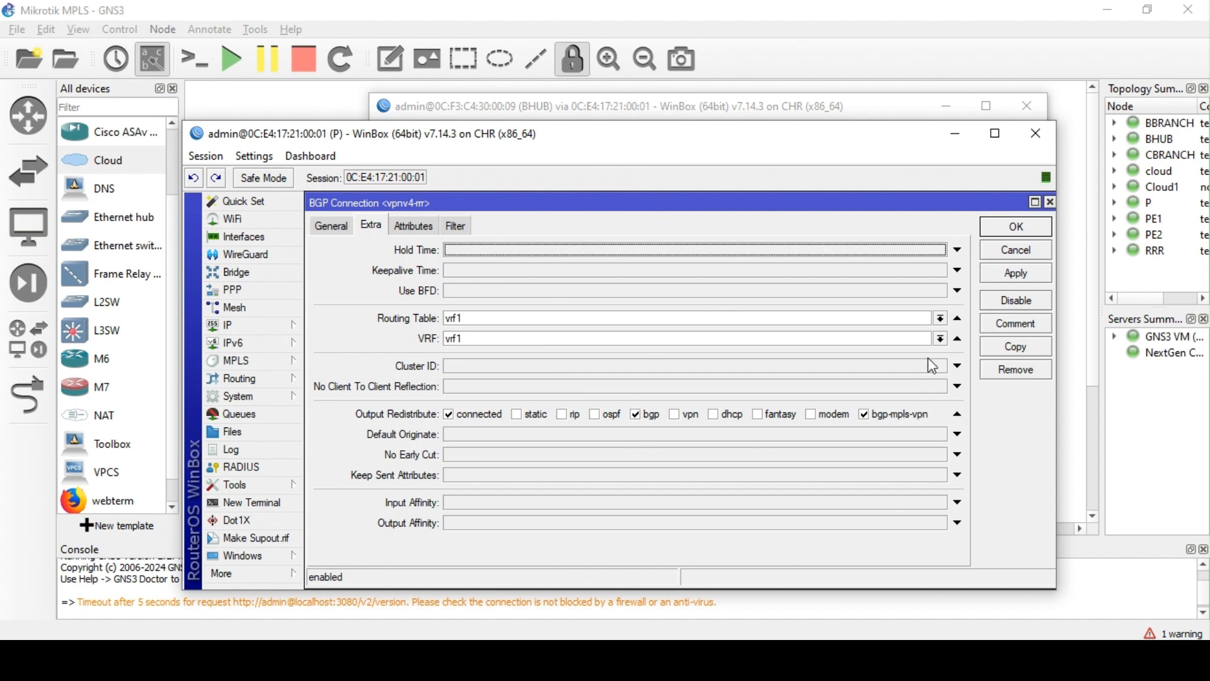
{"action": "mouse_move", "coordinate": [442, 604]}
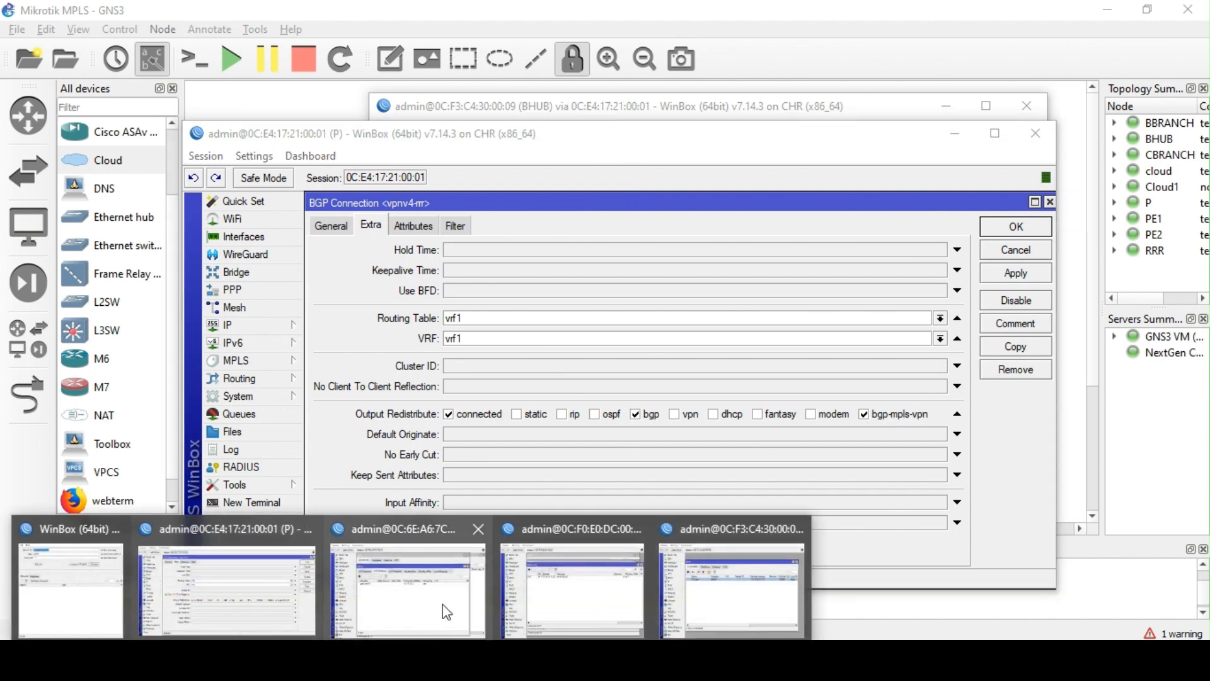
{"action": "mouse_move", "coordinate": [554, 594]}
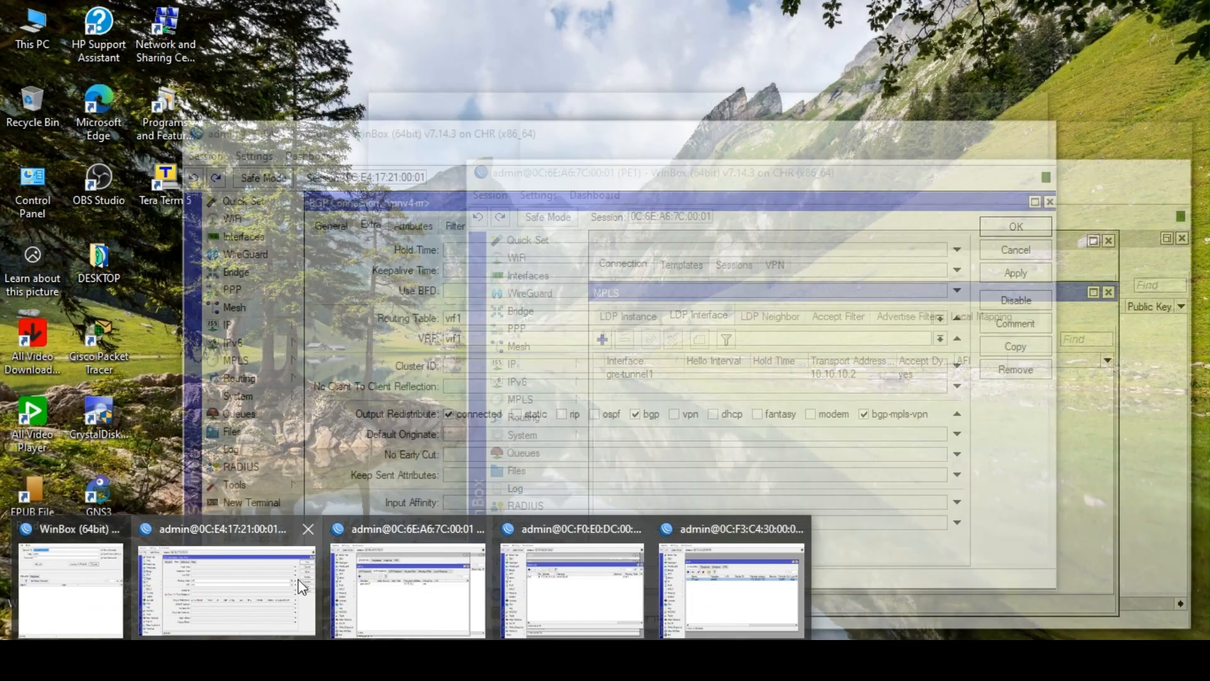
{"action": "left_click", "coordinate": [227, 589]}
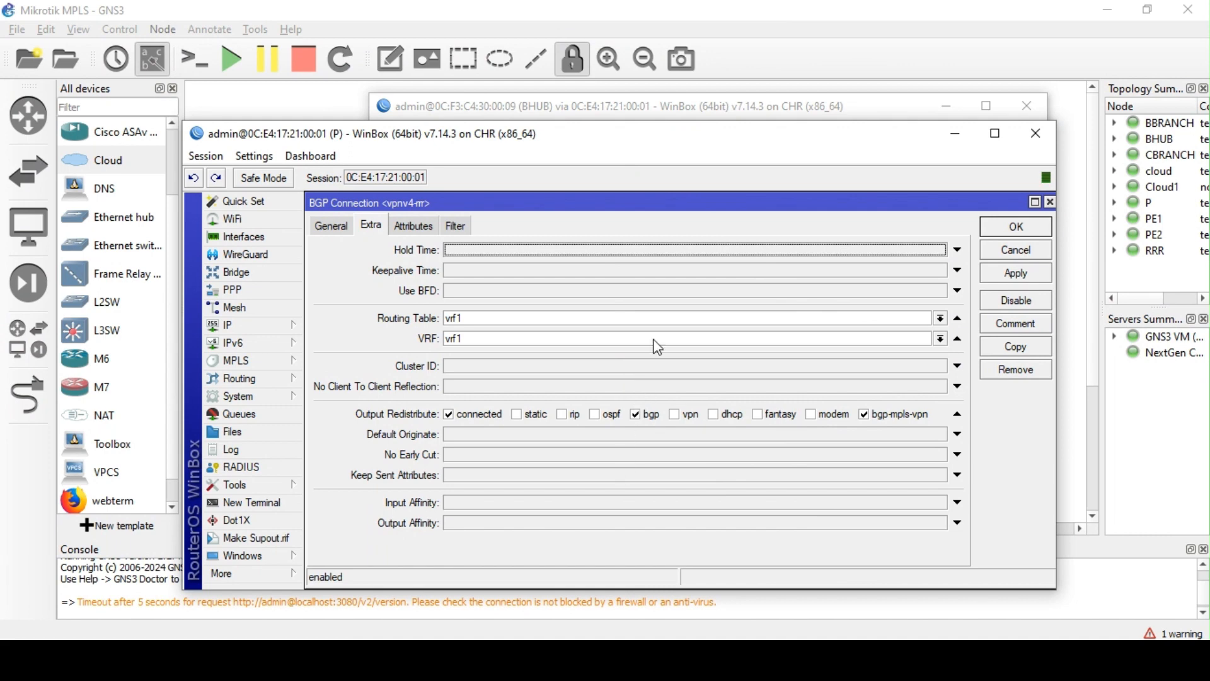
{"action": "left_click", "coordinate": [645, 106]}
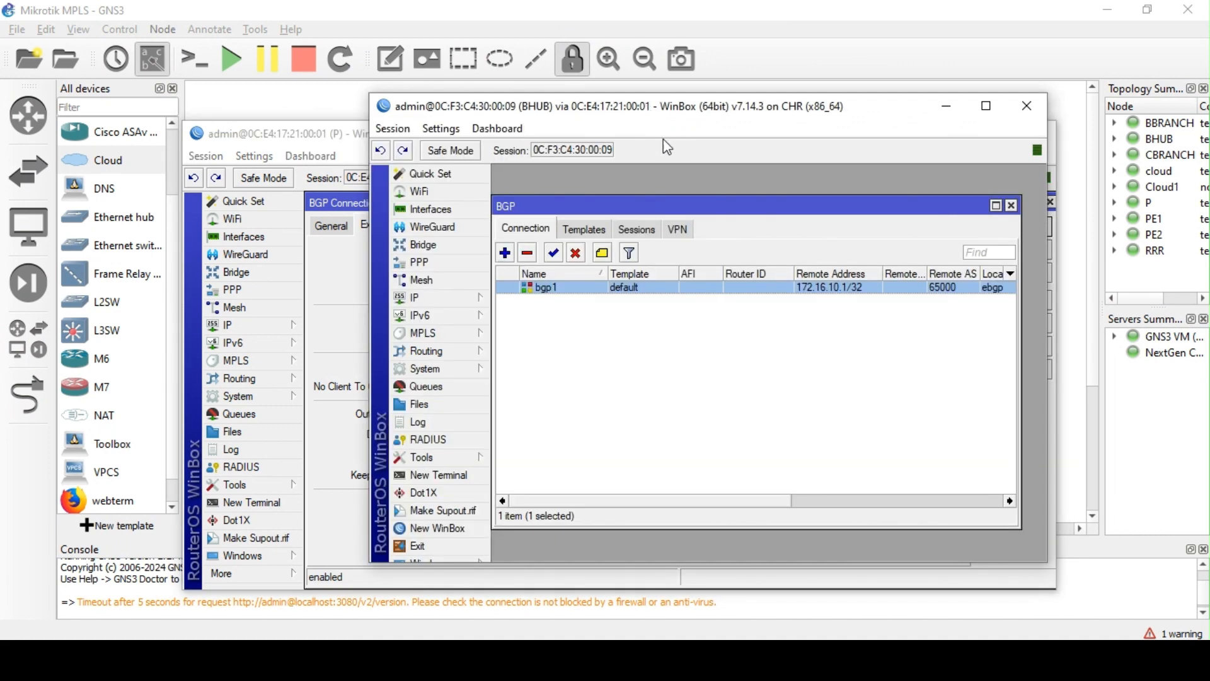
{"action": "left_click", "coordinate": [319, 153]}
{"action": "left_click", "coordinate": [1026, 226]}
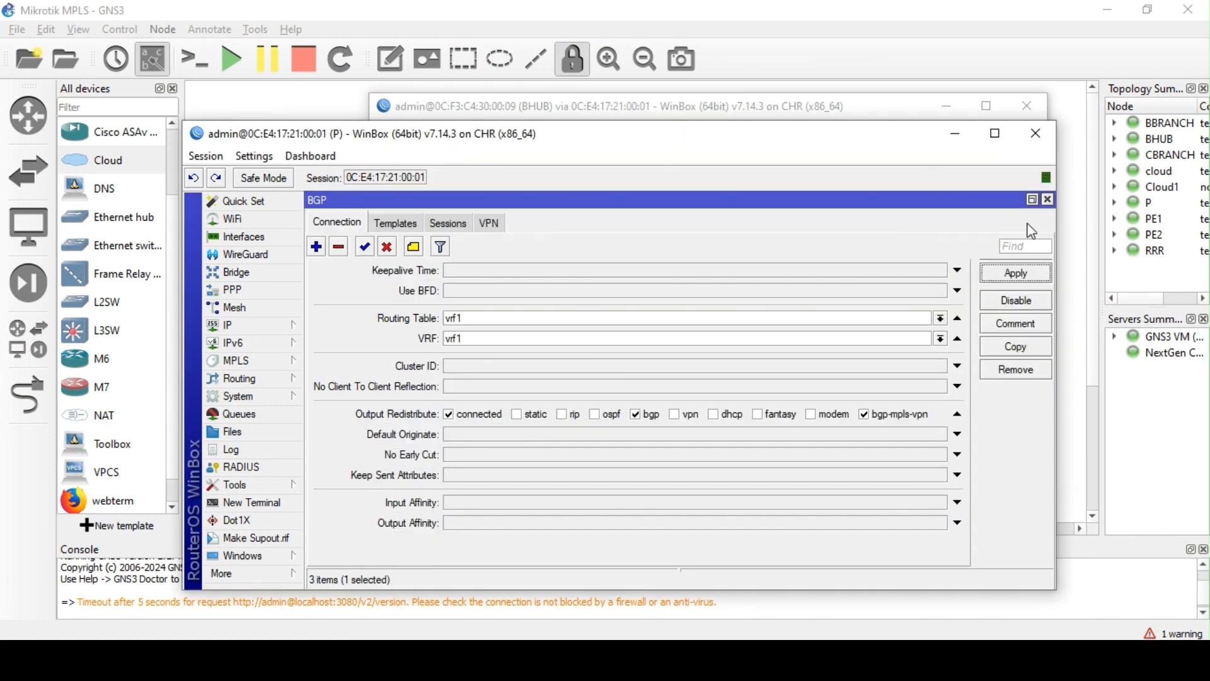
Compare P's BGP sessions with its connection list and recheck the general settings of the vpnv4-rr connection
{"action": "left_click", "coordinate": [457, 229]}
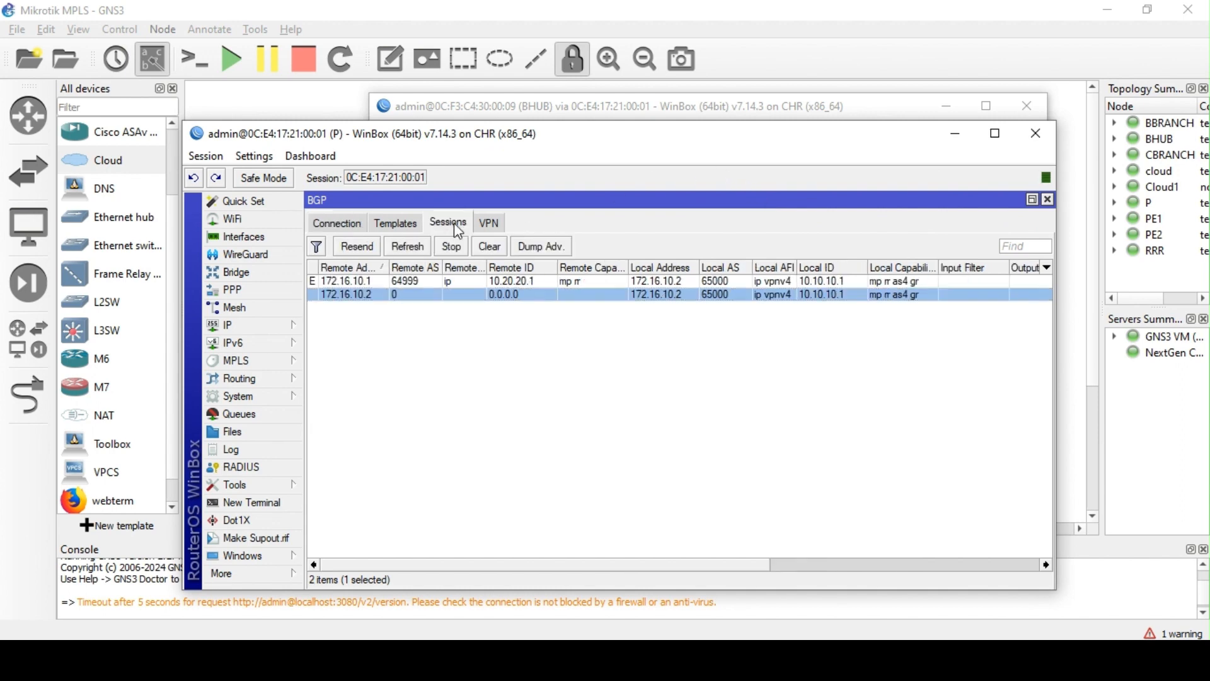
{"action": "left_click", "coordinate": [352, 228]}
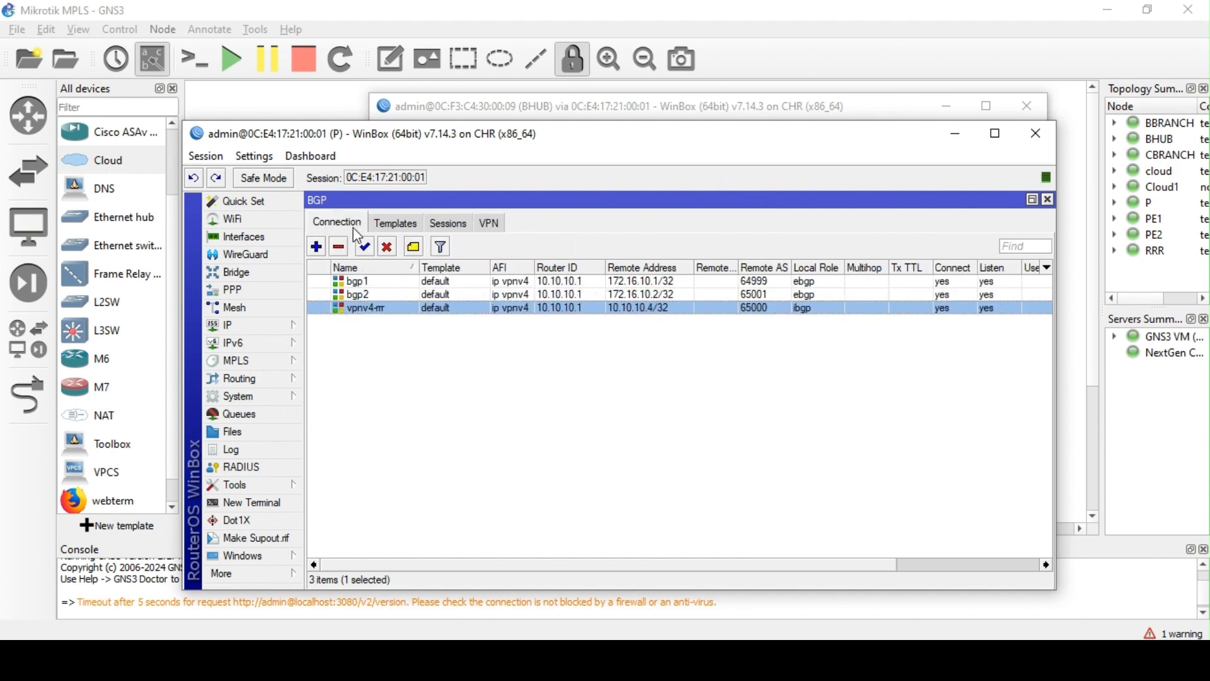
{"action": "double_click", "coordinate": [410, 316]}
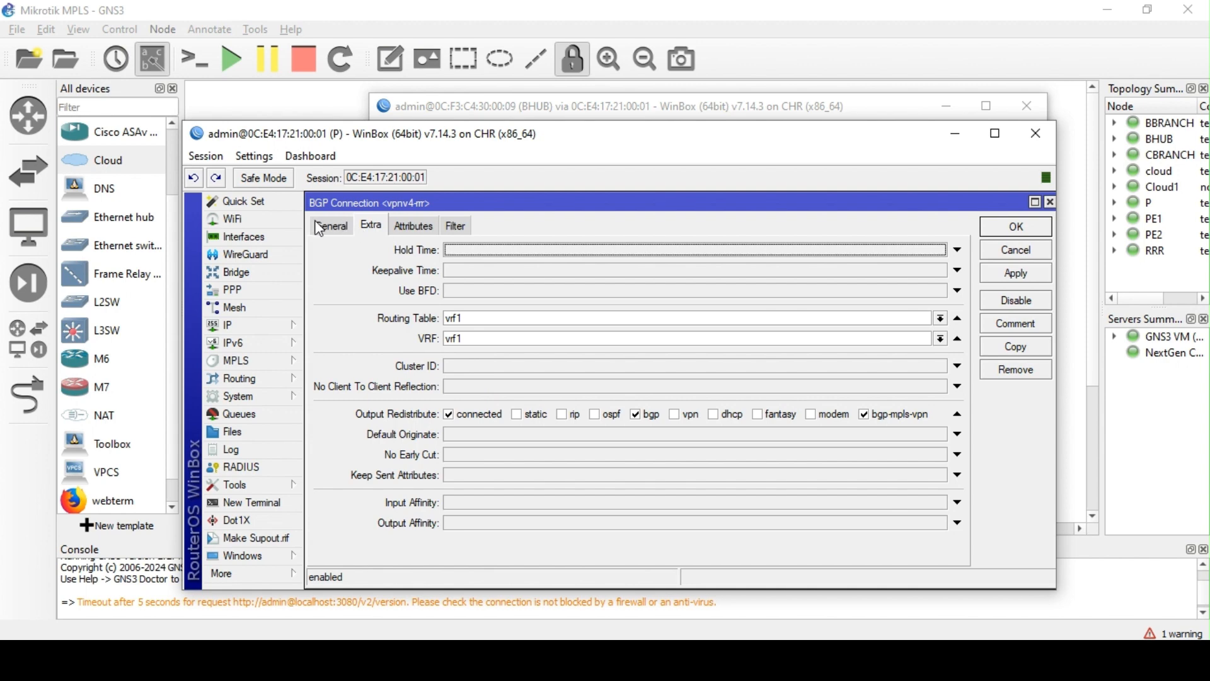
{"action": "left_click", "coordinate": [331, 225]}
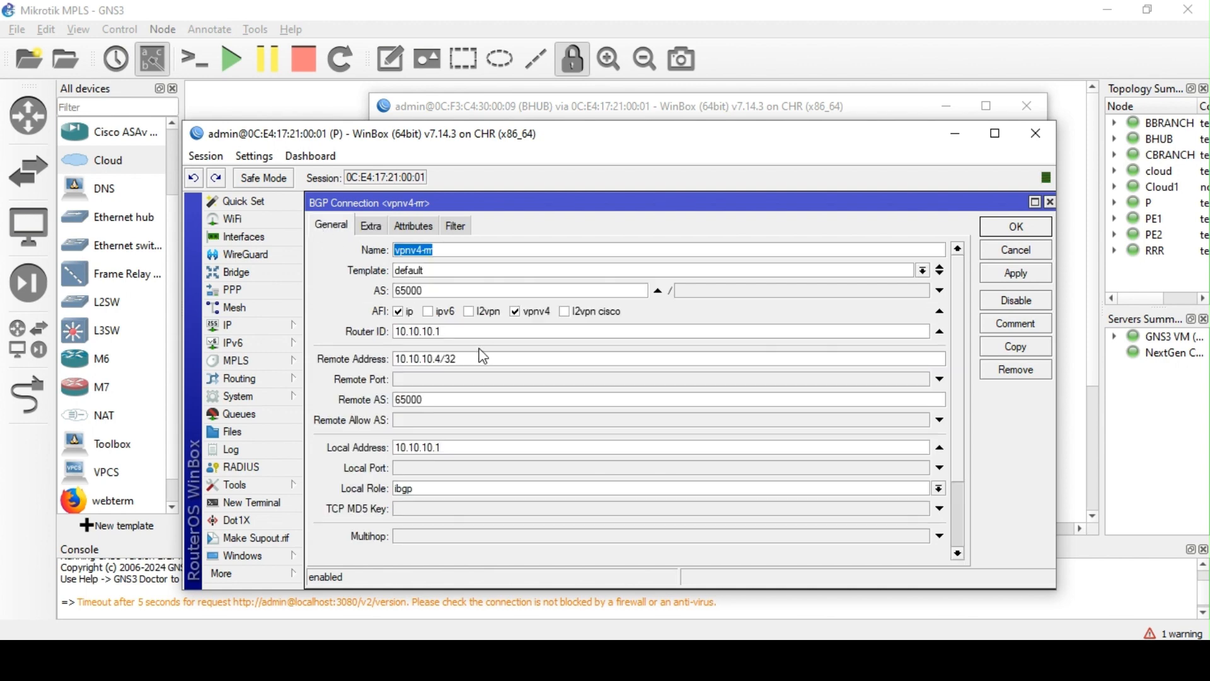
{"action": "left_click", "coordinate": [1016, 227]}
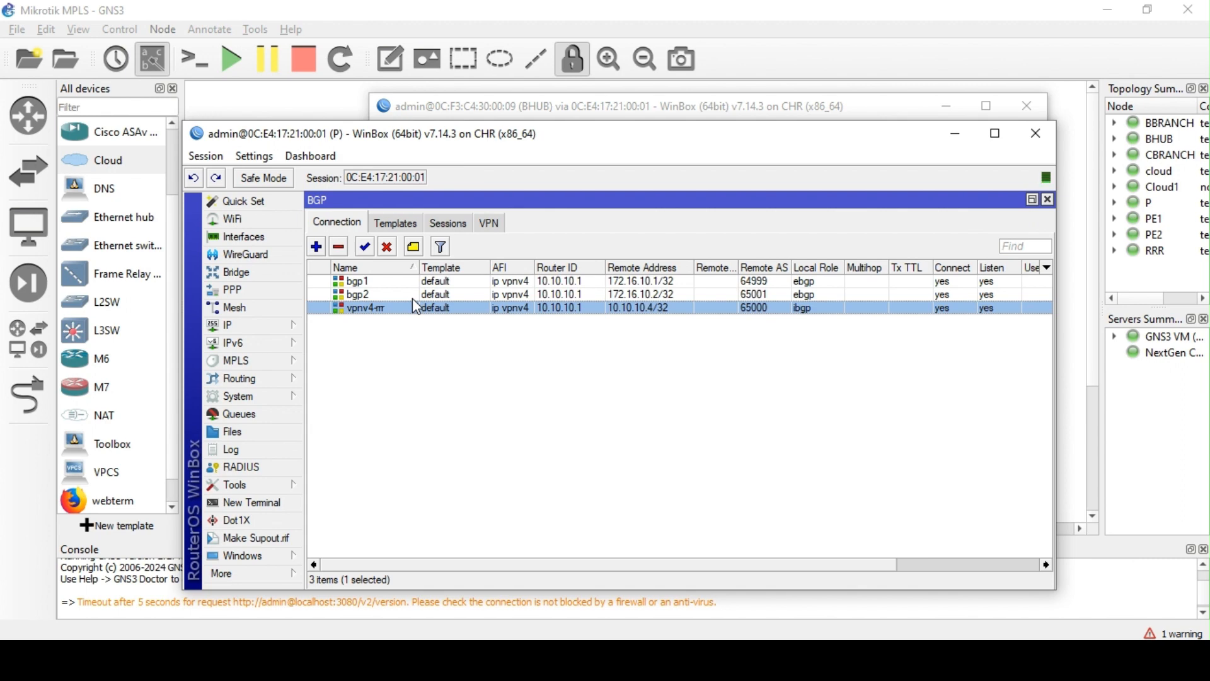
{"action": "key", "text": "Up"}
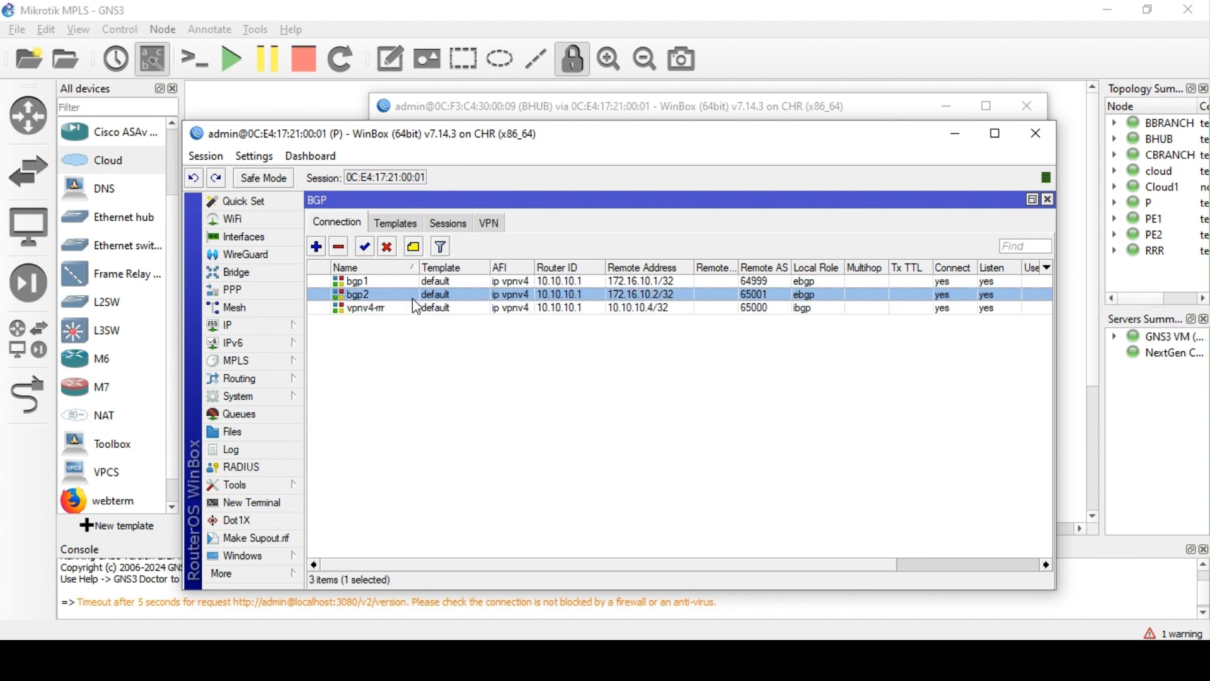
{"action": "left_click", "coordinate": [466, 223]}
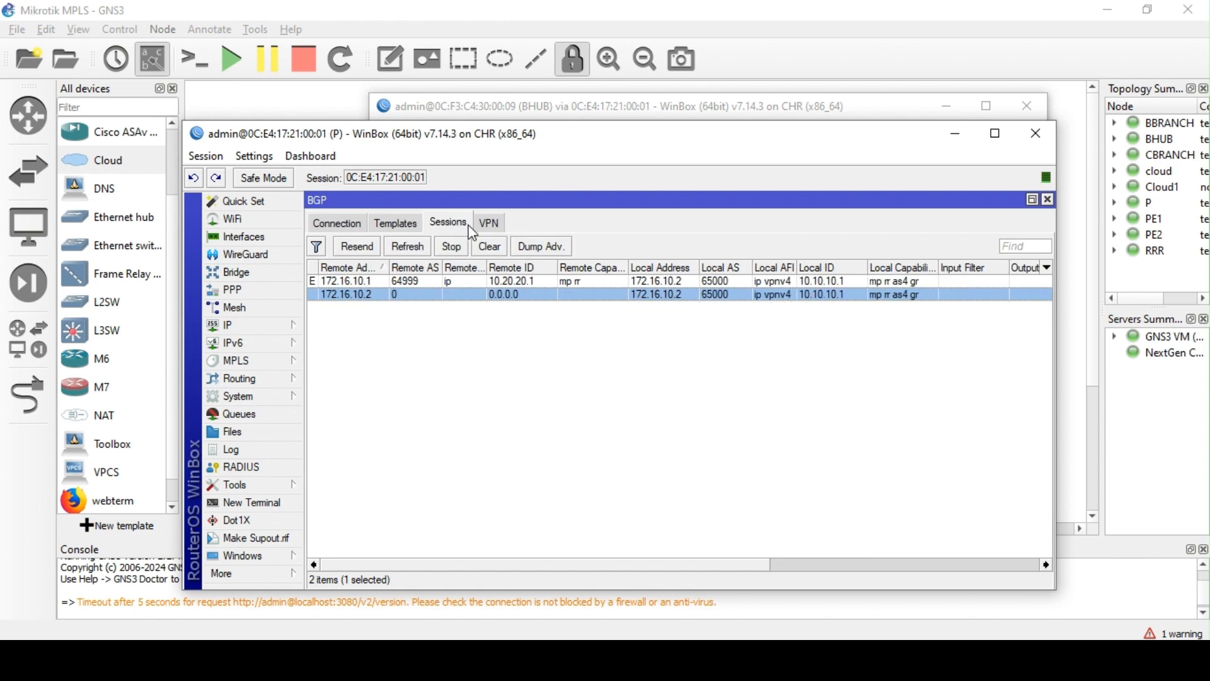
{"action": "left_click", "coordinate": [391, 225]}
{"action": "left_click", "coordinate": [340, 226]}
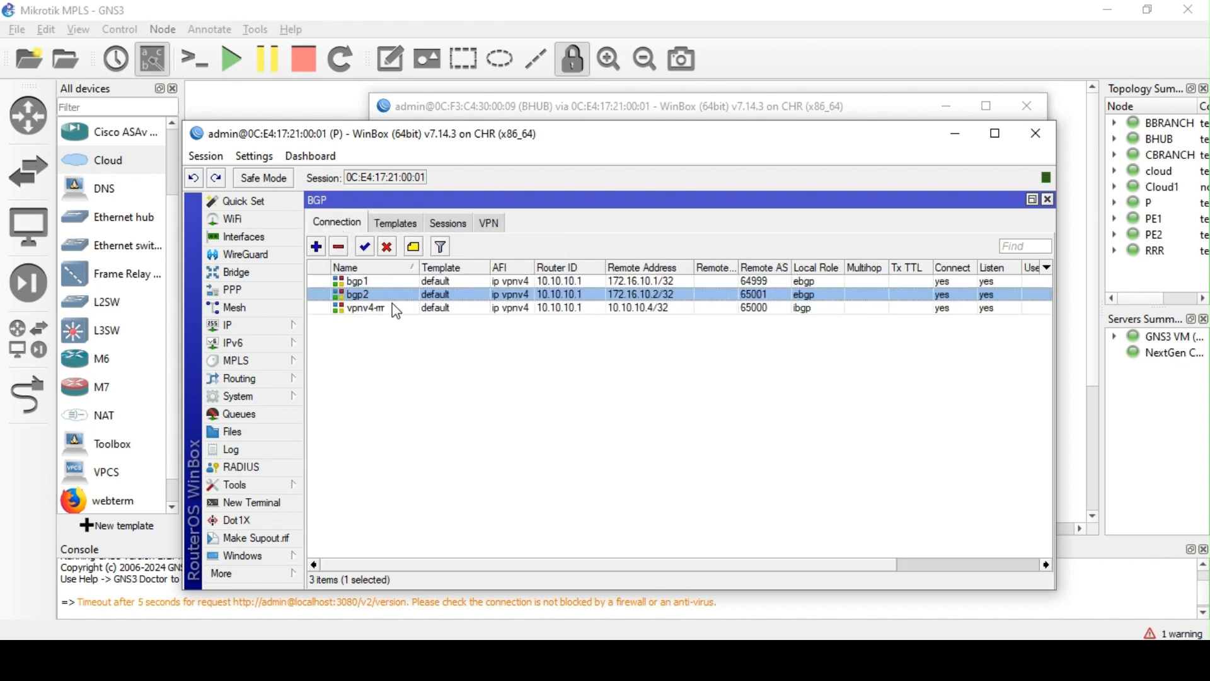
{"action": "double_click", "coordinate": [372, 308]}
{"action": "scroll", "coordinate": [534, 376], "scroll_direction": "down", "scroll_amount": 3}
{"action": "scroll", "coordinate": [535, 376], "scroll_direction": "up", "scroll_amount": 3}
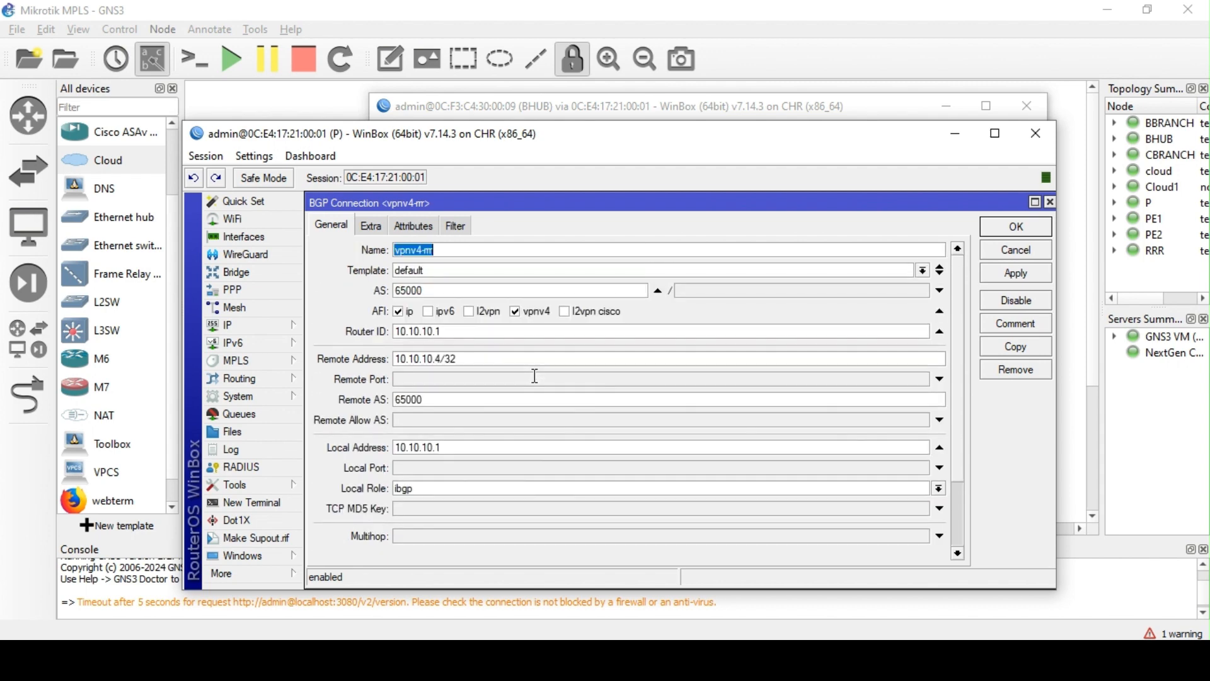
{"action": "left_click", "coordinate": [1016, 226]}
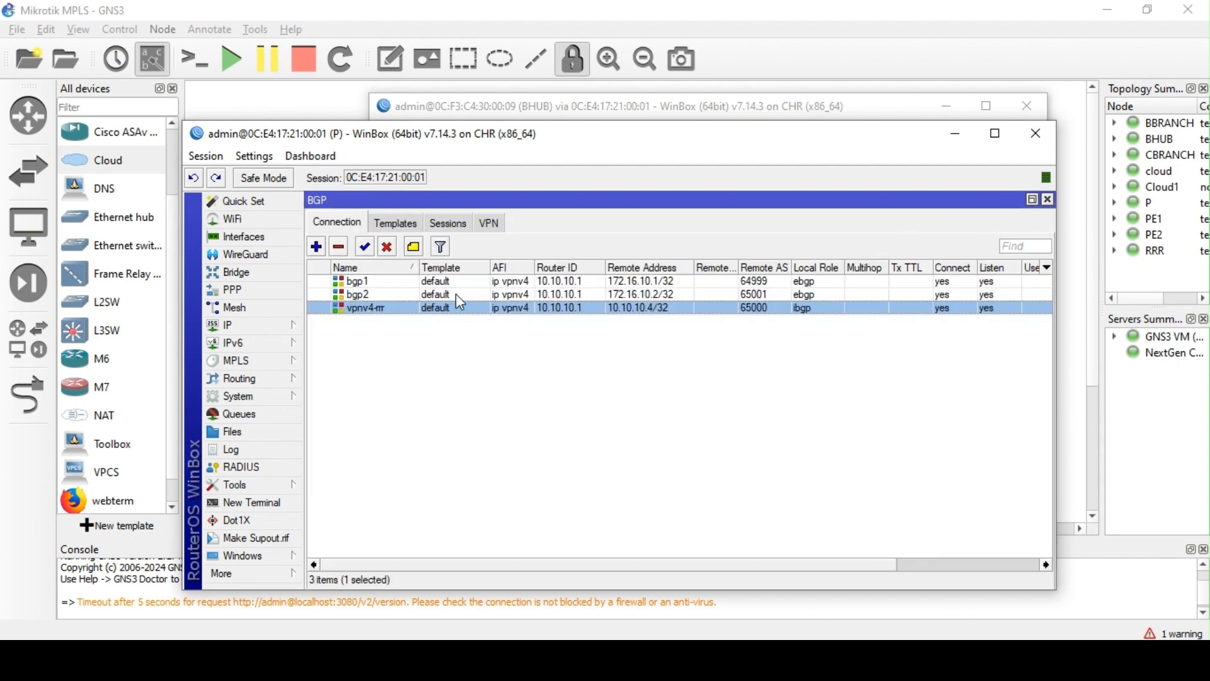
Rename P's bgp2 connection to bgp_cust, apply it, and review its general and extra settings
{"action": "double_click", "coordinate": [389, 295]}
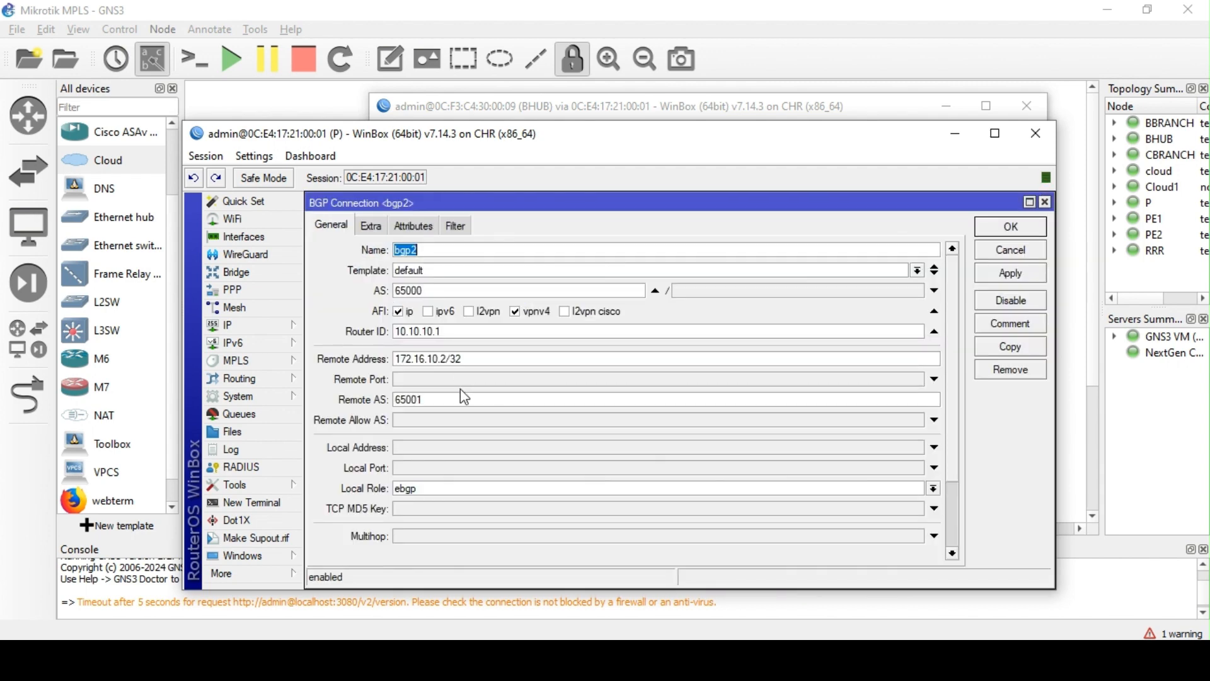
{"action": "scroll", "coordinate": [461, 391], "scroll_direction": "down", "scroll_amount": 3}
{"action": "scroll", "coordinate": [468, 455], "scroll_direction": "up", "scroll_amount": 3}
{"action": "left_click", "coordinate": [444, 252]}
{"action": "type", "text": "_cust"}
{"action": "left_click", "coordinate": [1008, 275]}
{"action": "scroll", "coordinate": [557, 403], "scroll_direction": "down", "scroll_amount": 2}
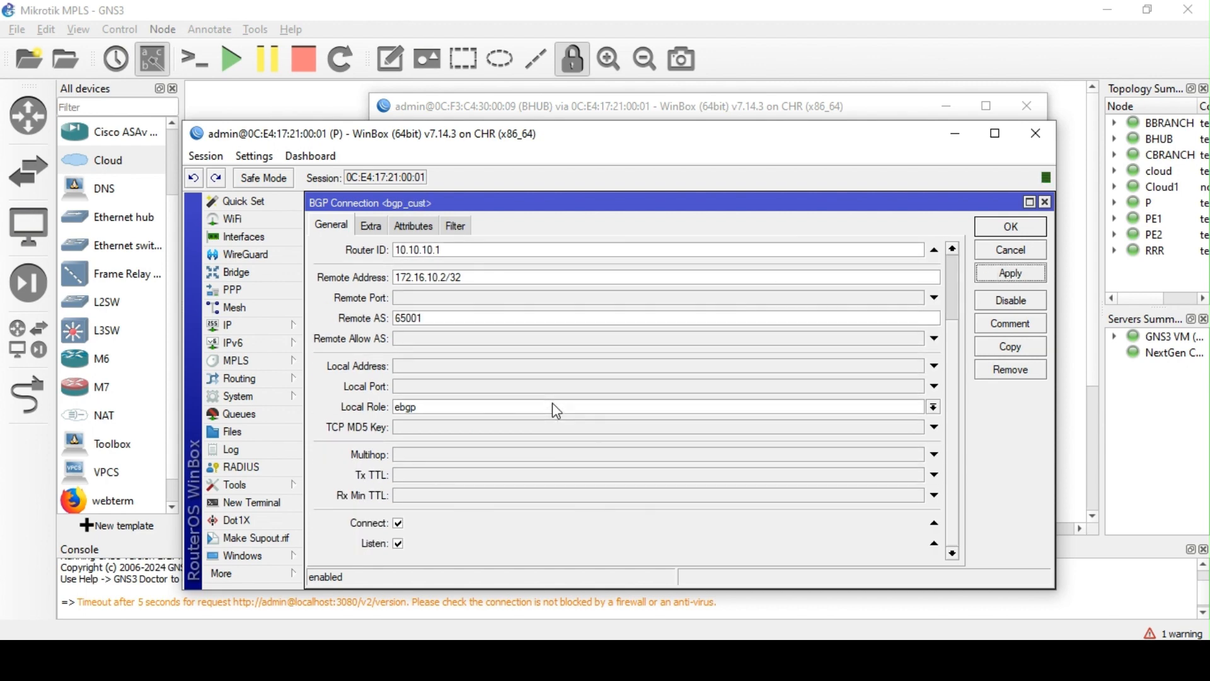
{"action": "scroll", "coordinate": [558, 411], "scroll_direction": "up", "scroll_amount": 2}
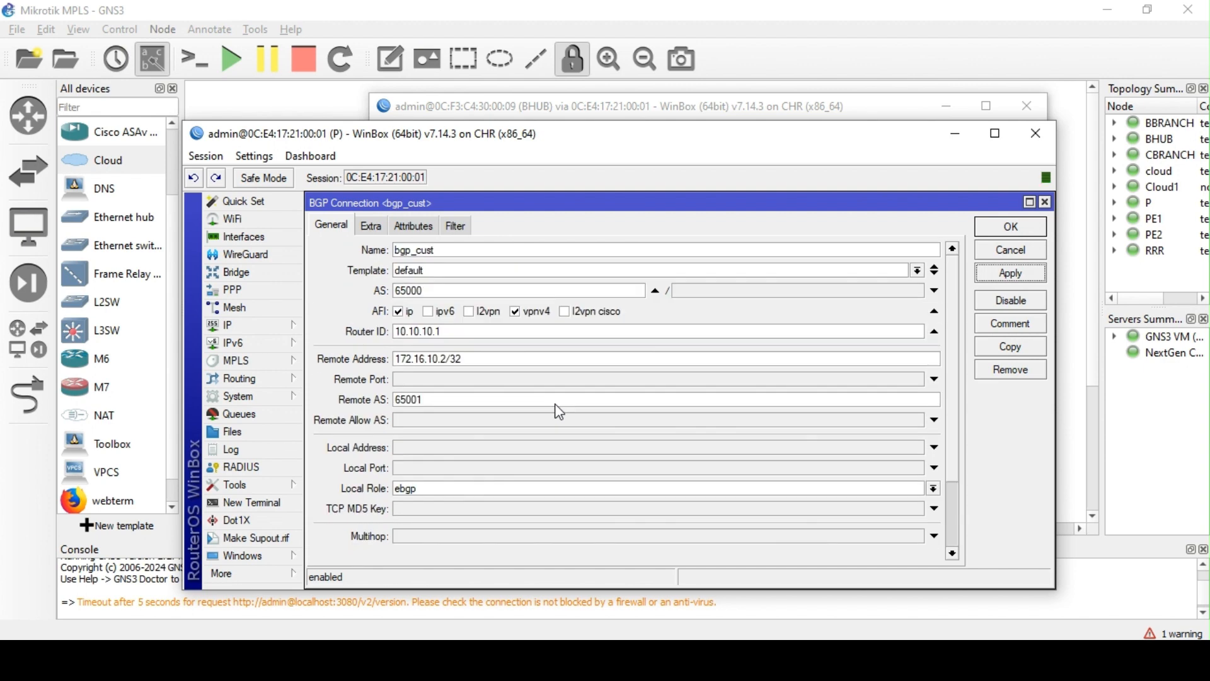
{"action": "left_click", "coordinate": [370, 229]}
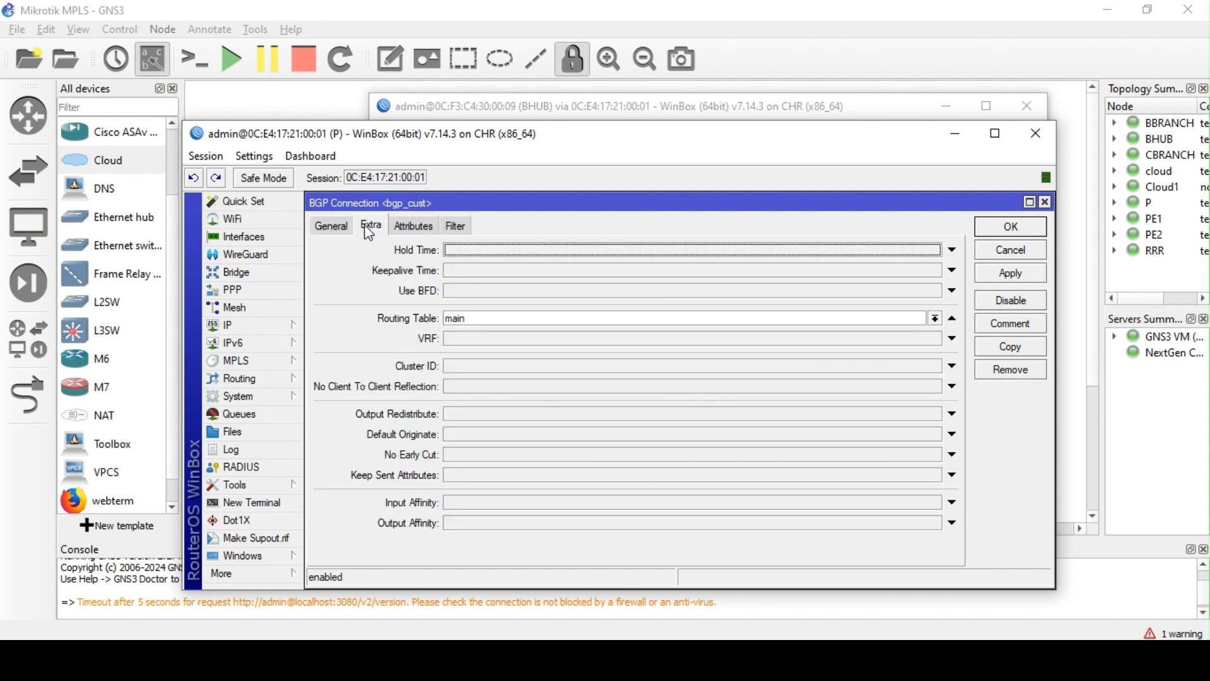
{"action": "left_click", "coordinate": [332, 226]}
Rename P's bgp_cust connection to bgp_isp1 and review its general and extra settings
{"action": "left_click", "coordinate": [464, 251]}
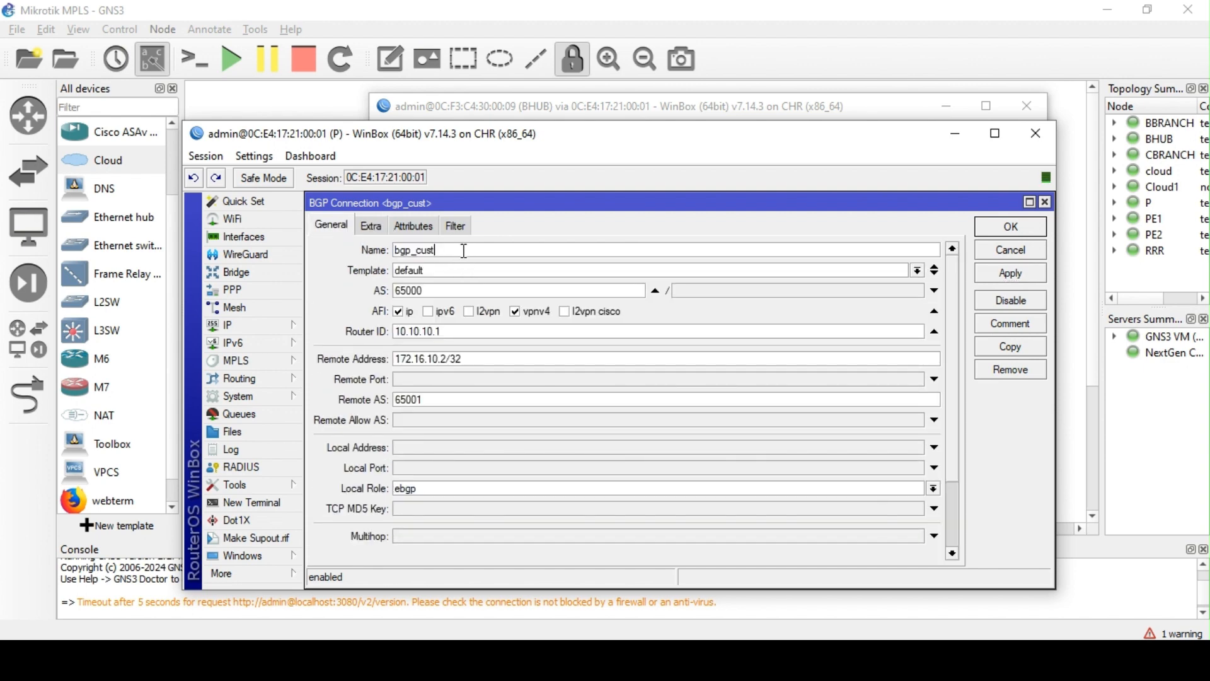
{"action": "key", "text": "BackSpace"}
{"action": "key", "text": "BackSpace"}
{"action": "key", "text": "BackSpace"}
{"action": "type", "text": "isp1"}
{"action": "scroll", "coordinate": [473, 404], "scroll_direction": "down", "scroll_amount": 3}
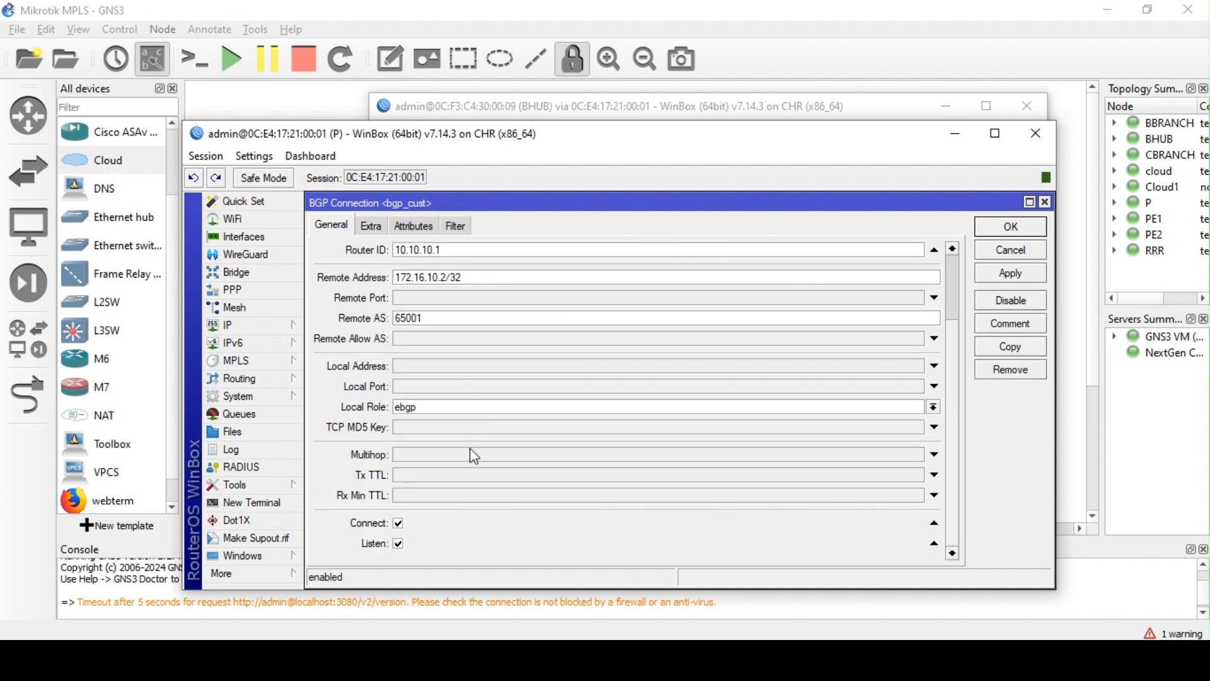
{"action": "left_click", "coordinate": [370, 225]}
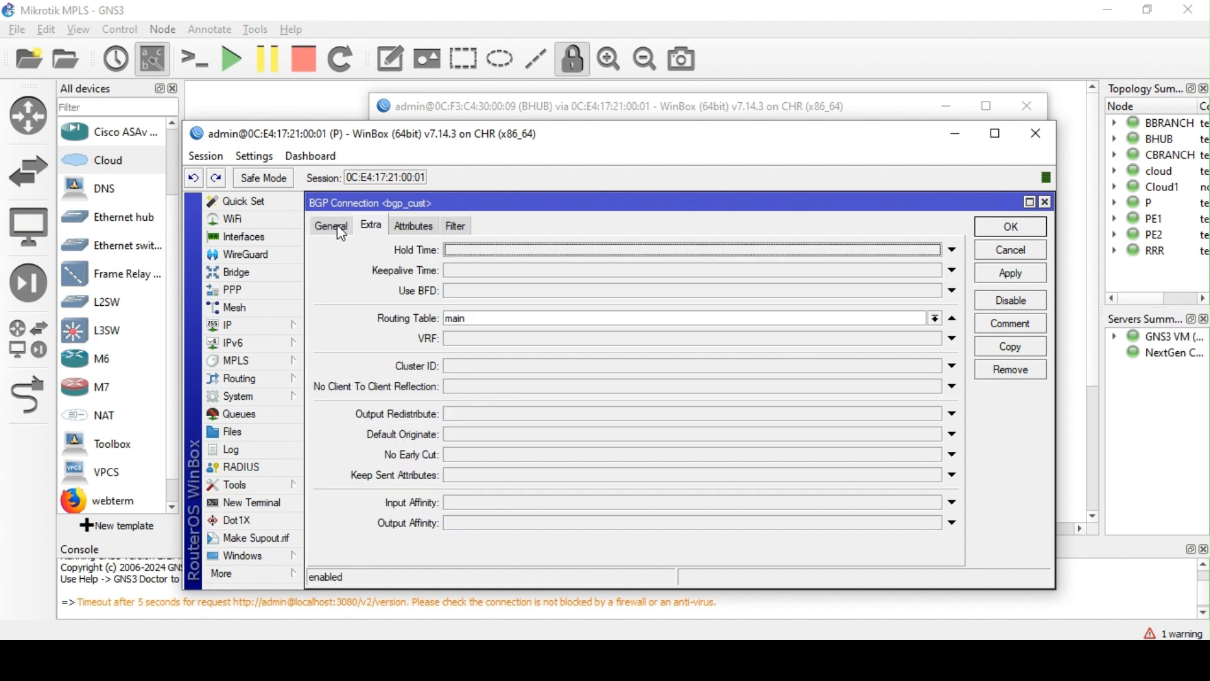
{"action": "left_click", "coordinate": [339, 229]}
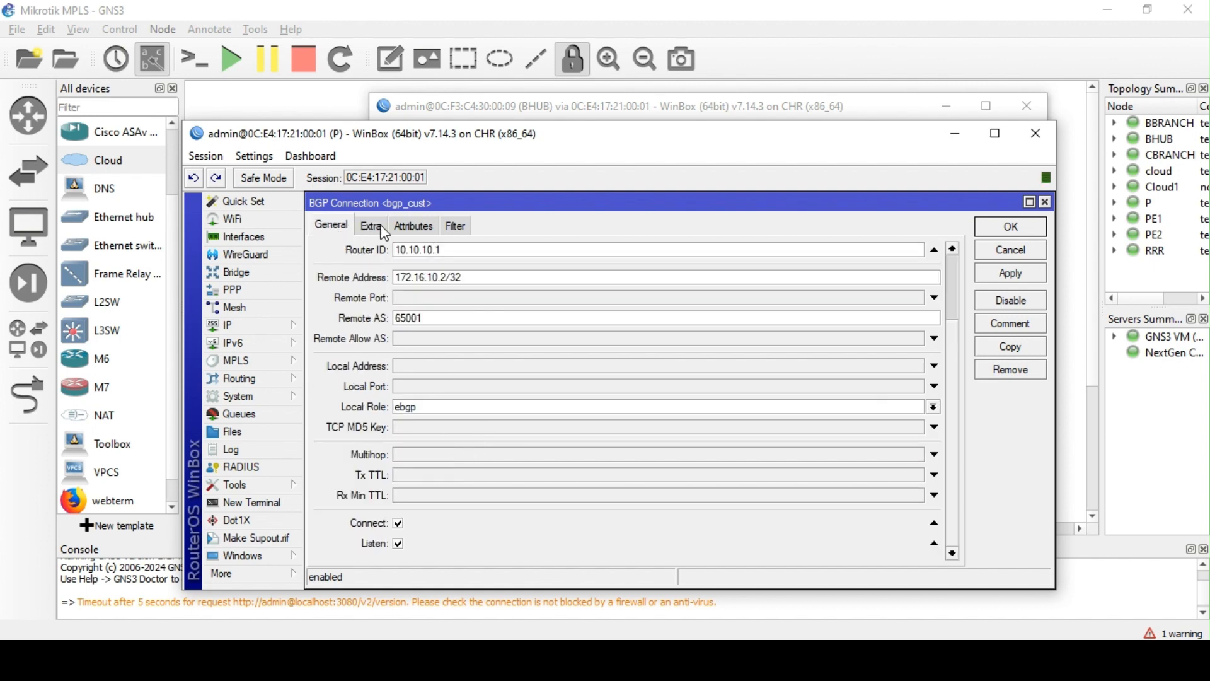
{"action": "scroll", "coordinate": [438, 372], "scroll_direction": "up", "scroll_amount": 3}
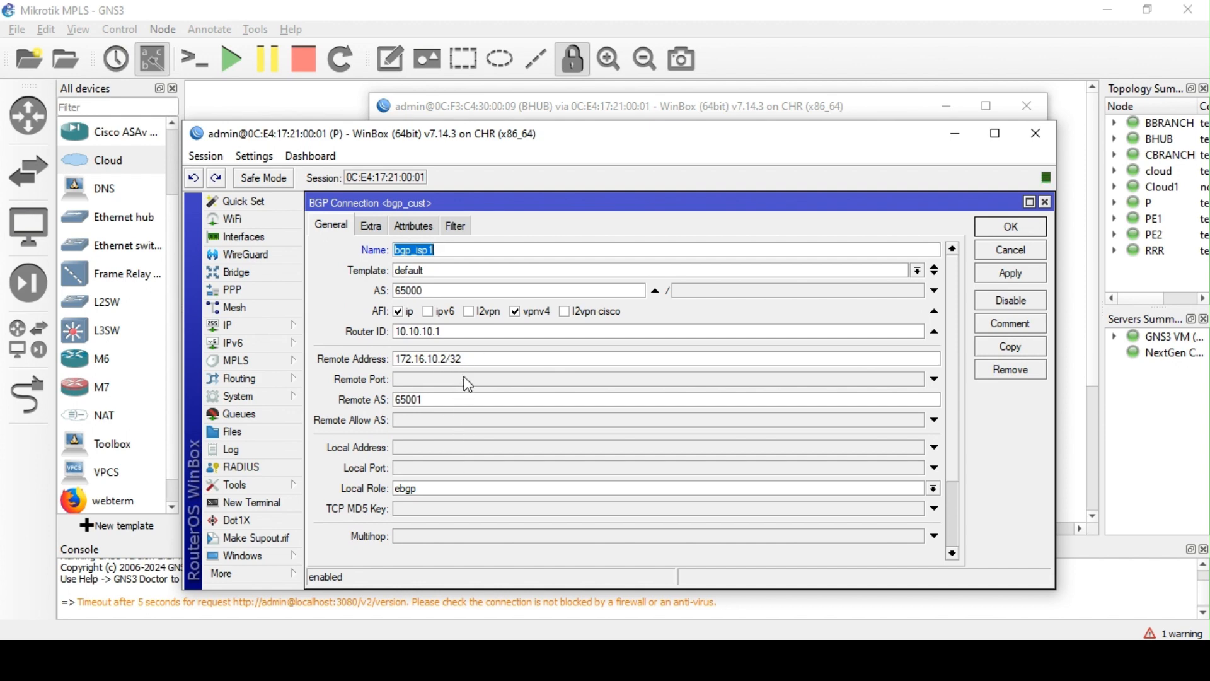
Set the local address of the bgp_isp1 connection to 172.16.10.1, based on a copy of its remote address
{"action": "left_click_drag", "start_coordinate": [486, 359], "coordinate": [319, 359]}
{"action": "key", "text": "ctrl+c"}
{"action": "left_click", "coordinate": [439, 422]}
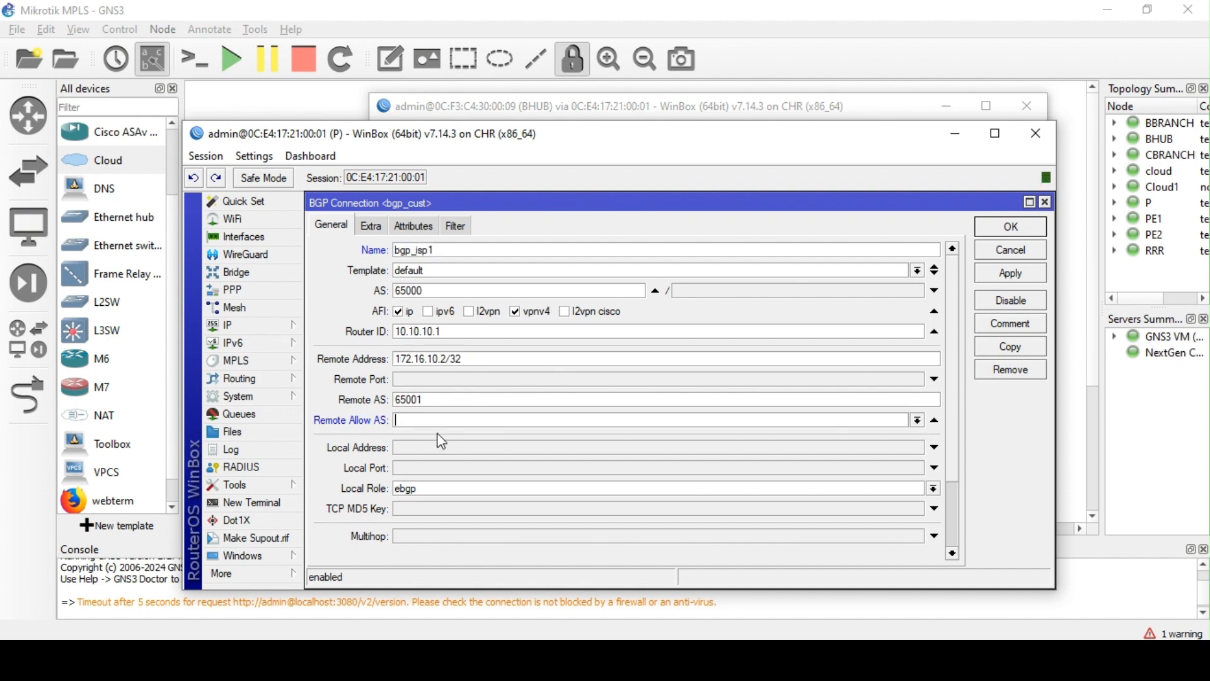
{"action": "left_click", "coordinate": [466, 449]}
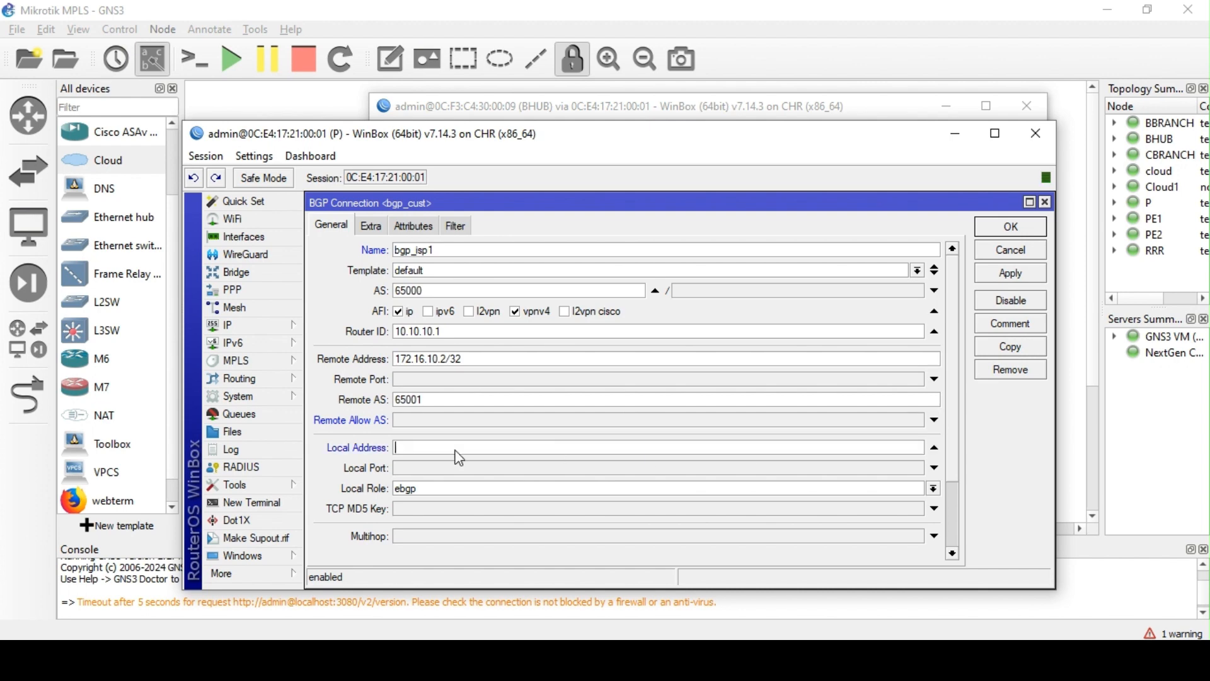
{"action": "key", "text": "ctrl+v"}
{"action": "key", "text": "BackSpace"}
{"action": "key", "text": "BackSpace"}
{"action": "key", "text": "BackSpace"}
{"action": "key", "text": "BackSpace"}
{"action": "type", "text": "1"}
{"action": "scroll", "coordinate": [576, 460], "scroll_direction": "down", "scroll_amount": 2}
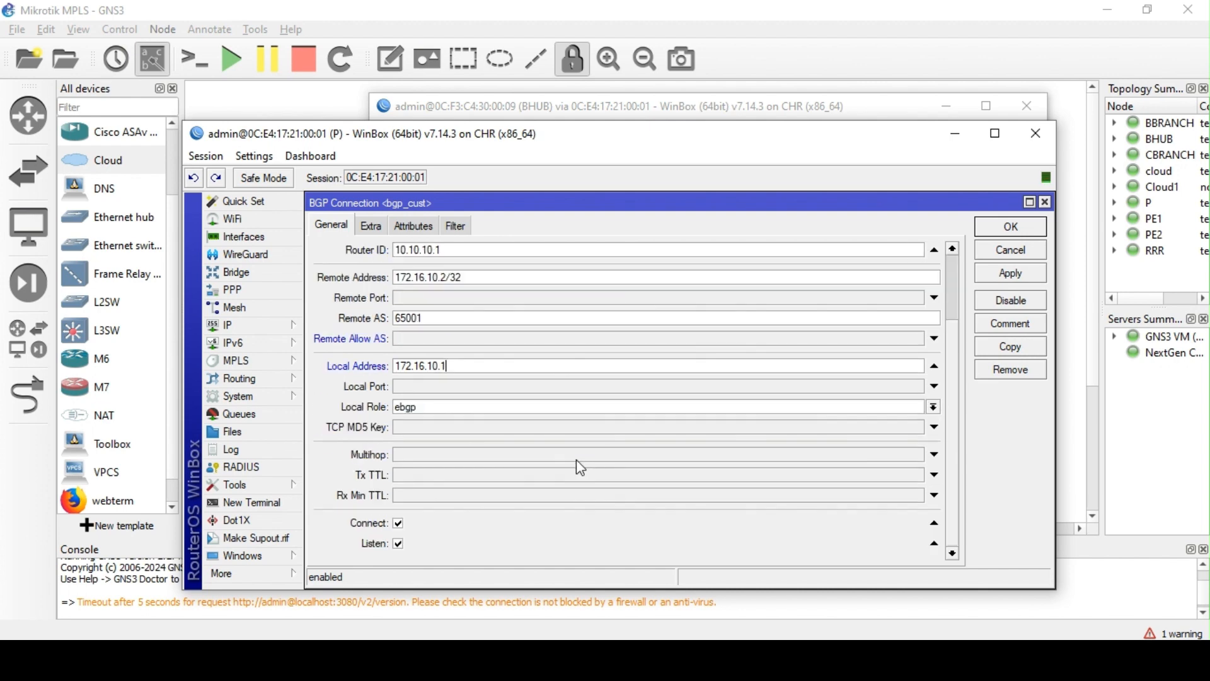
{"action": "scroll", "coordinate": [576, 460], "scroll_direction": "up", "scroll_amount": 2}
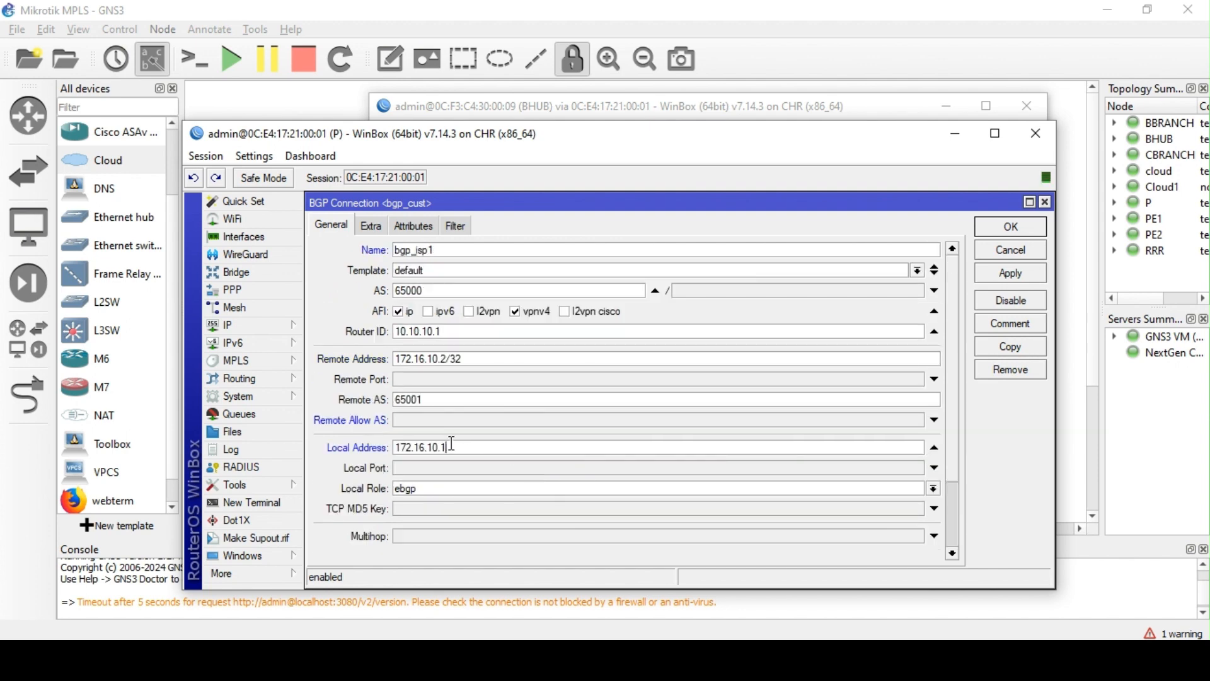
Set the remote AS of the bgp_isp1 connection to 64999, check its extra settings, then apply and close it
{"action": "left_click", "coordinate": [441, 402]}
{"action": "key", "text": "BackSpace"}
{"action": "key", "text": "BackSpace"}
{"action": "key", "text": "BackSpace"}
{"action": "type", "text": "4999"}
{"action": "scroll", "coordinate": [485, 419], "scroll_direction": "down", "scroll_amount": 2}
{"action": "scroll", "coordinate": [486, 419], "scroll_direction": "up", "scroll_amount": 2}
{"action": "left_click", "coordinate": [370, 226]}
{"action": "left_click", "coordinate": [993, 275]}
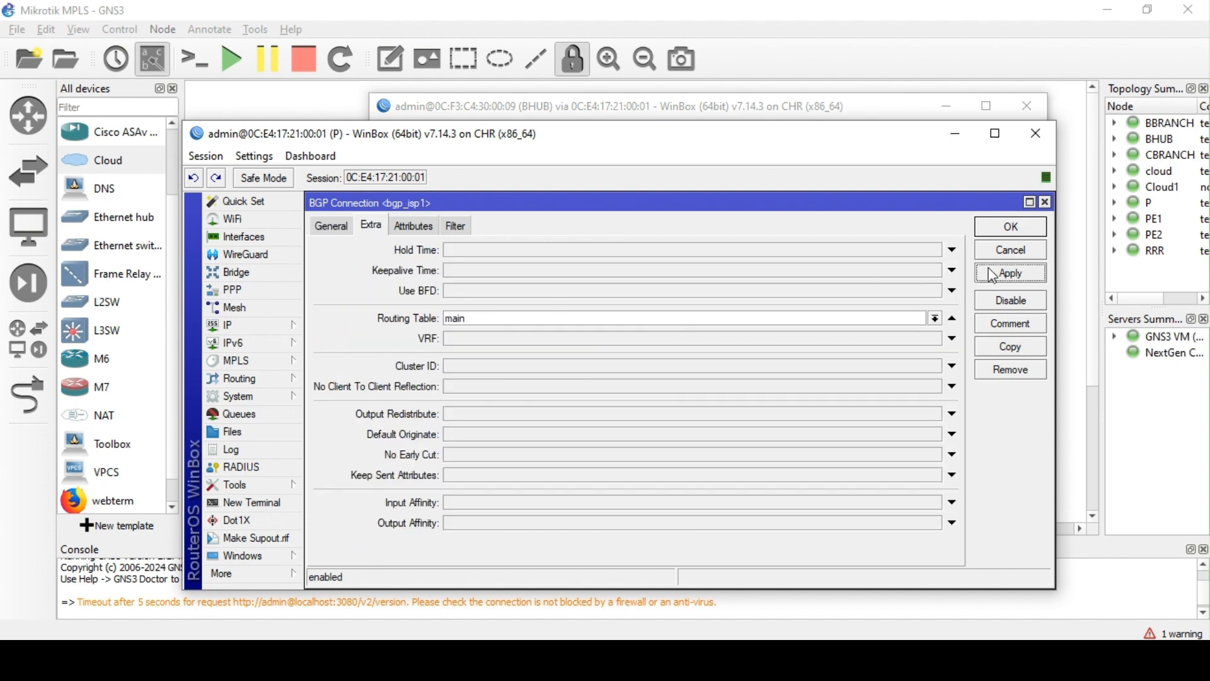
{"action": "left_click", "coordinate": [1010, 226]}
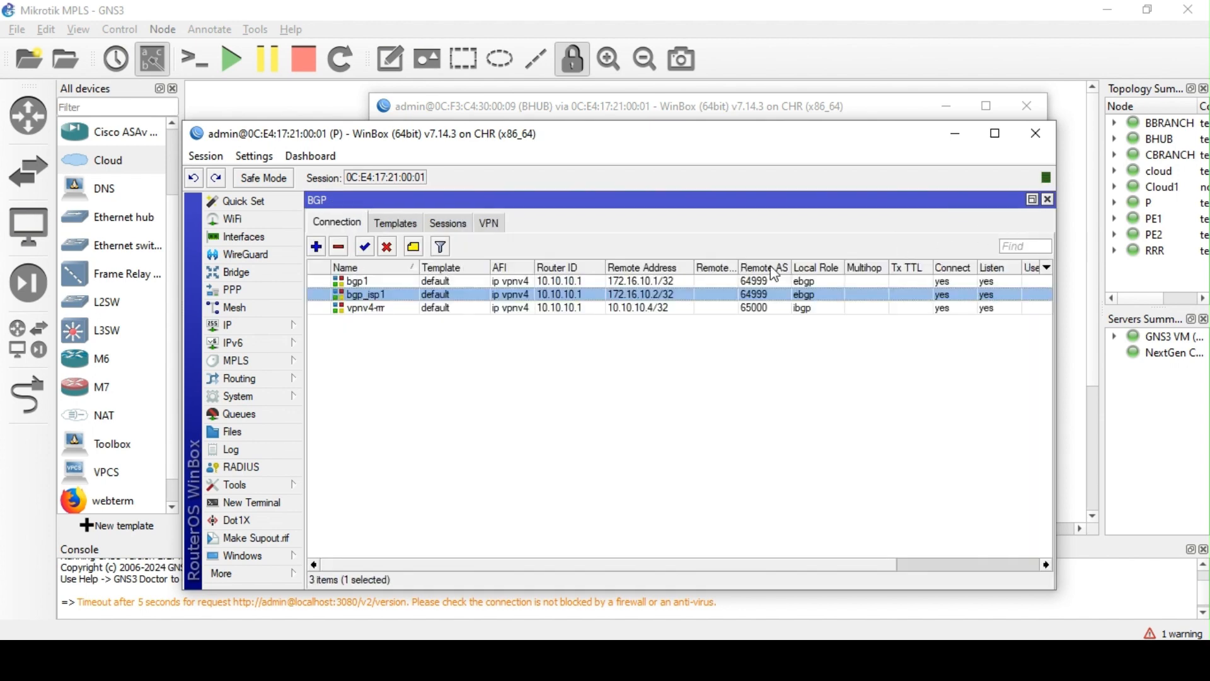
Open P's bgp1 connection, change its name to bgp_cust, and review its general settings
{"action": "double_click", "coordinate": [380, 281]}
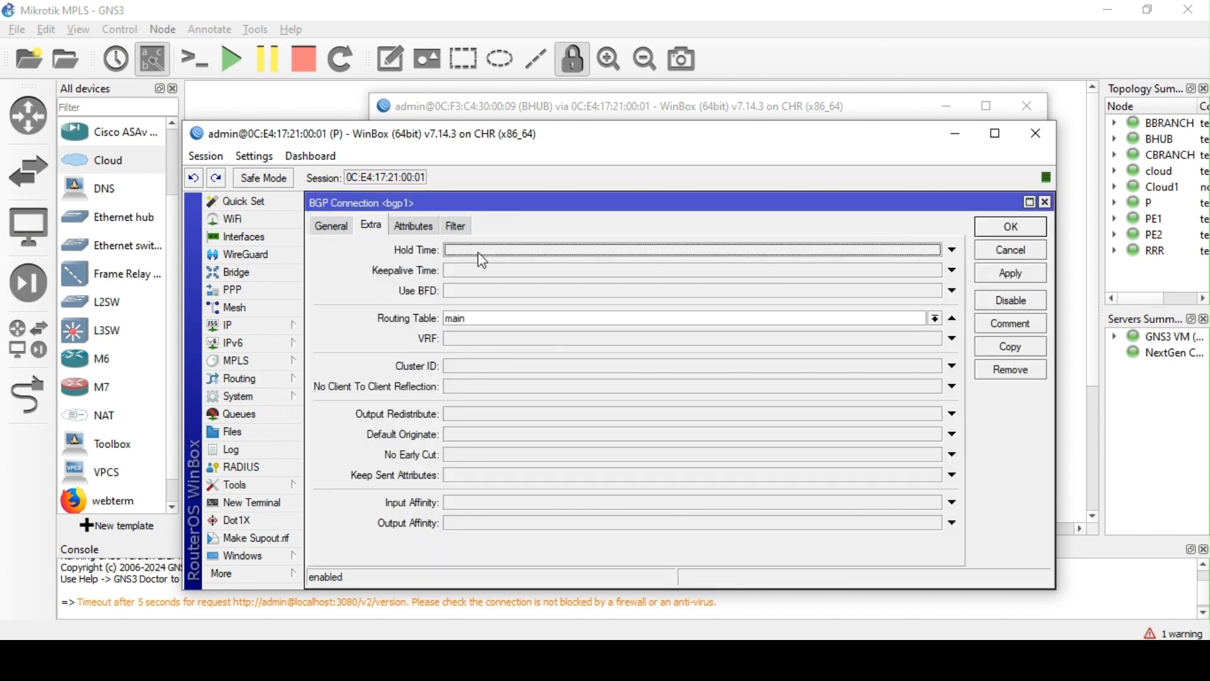
{"action": "left_click", "coordinate": [331, 226]}
{"action": "left_click", "coordinate": [459, 249]}
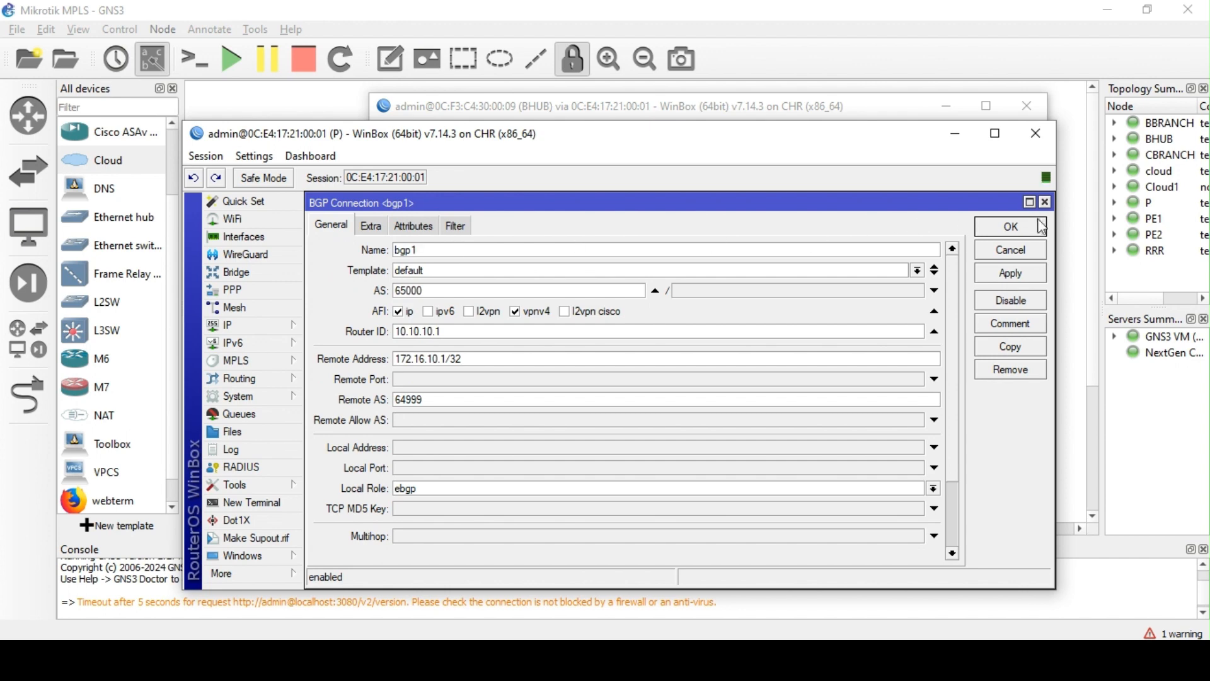
{"action": "key", "text": "BackSpace"}
{"action": "type", "text": "_cis"}
{"action": "type", "text": "ust"}
{"action": "scroll", "coordinate": [479, 324], "scroll_direction": "down", "scroll_amount": 1}
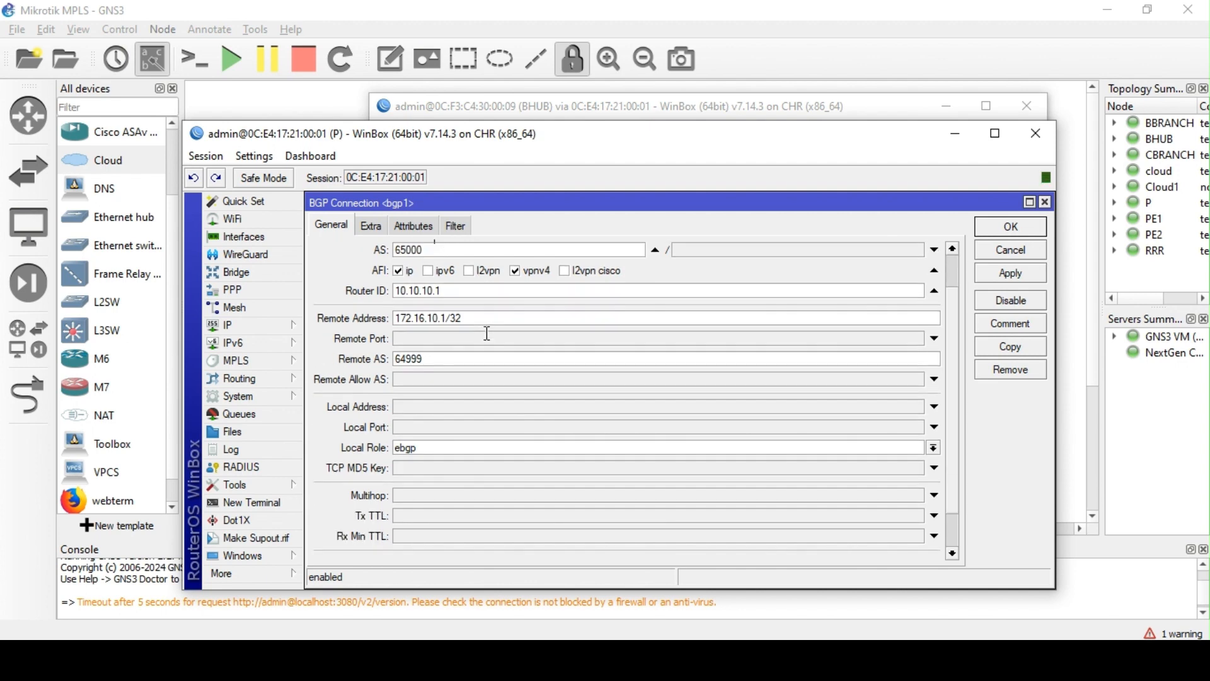
{"action": "scroll", "coordinate": [472, 320], "scroll_direction": "up", "scroll_amount": 1}
{"action": "scroll", "coordinate": [456, 331], "scroll_direction": "down", "scroll_amount": 1}
{"action": "scroll", "coordinate": [481, 379], "scroll_direction": "down", "scroll_amount": 1}
{"action": "scroll", "coordinate": [480, 372], "scroll_direction": "up", "scroll_amount": 2}
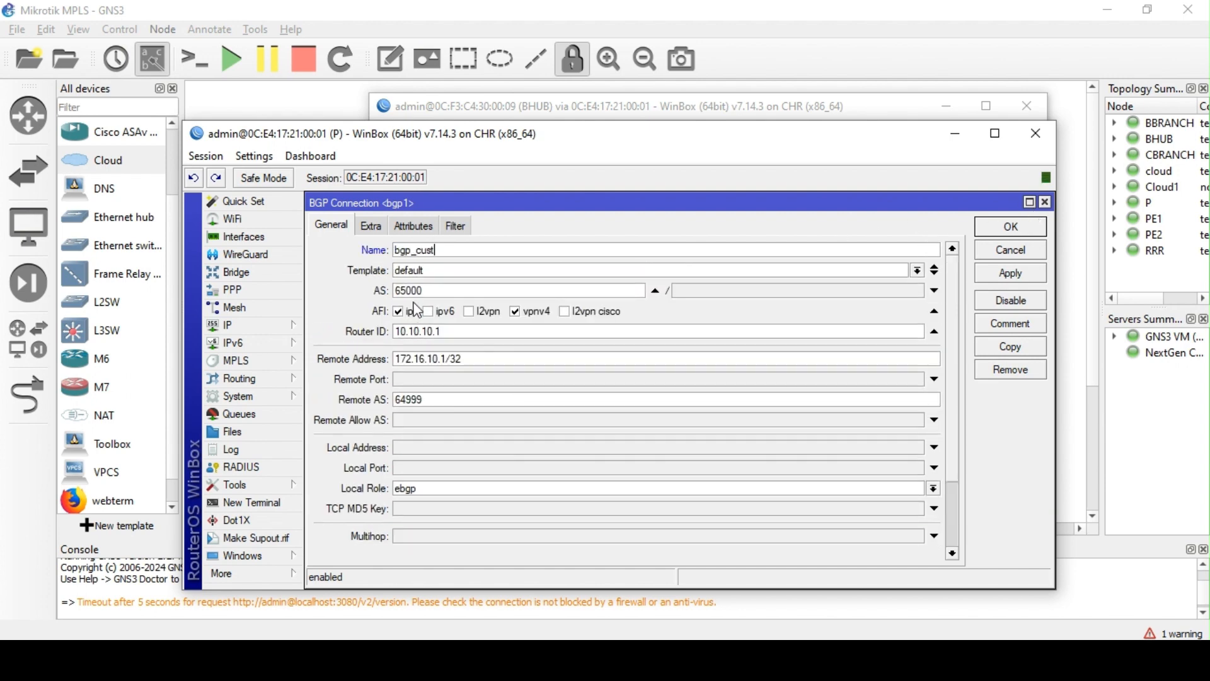
Set bgp_cust's routing table and VRF to vrf1, redistribute connected, bgp and bgp-mpls-vpn routes, and apply
{"action": "left_click", "coordinate": [377, 226]}
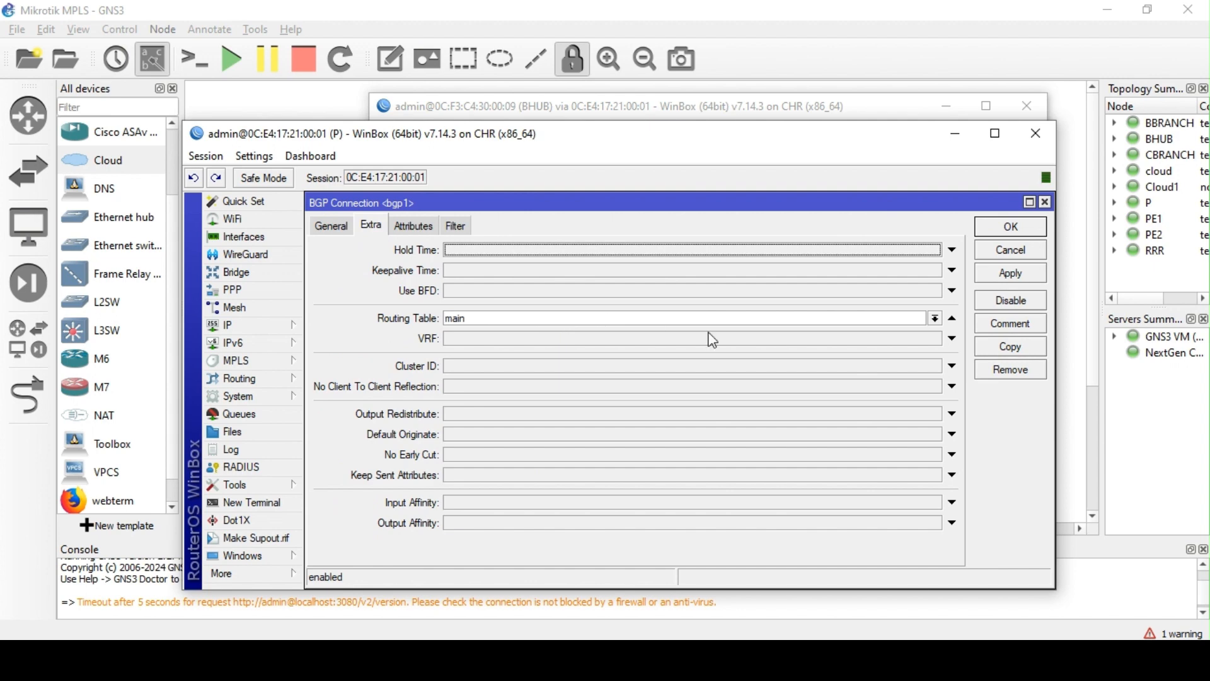
{"action": "left_click", "coordinate": [937, 318]}
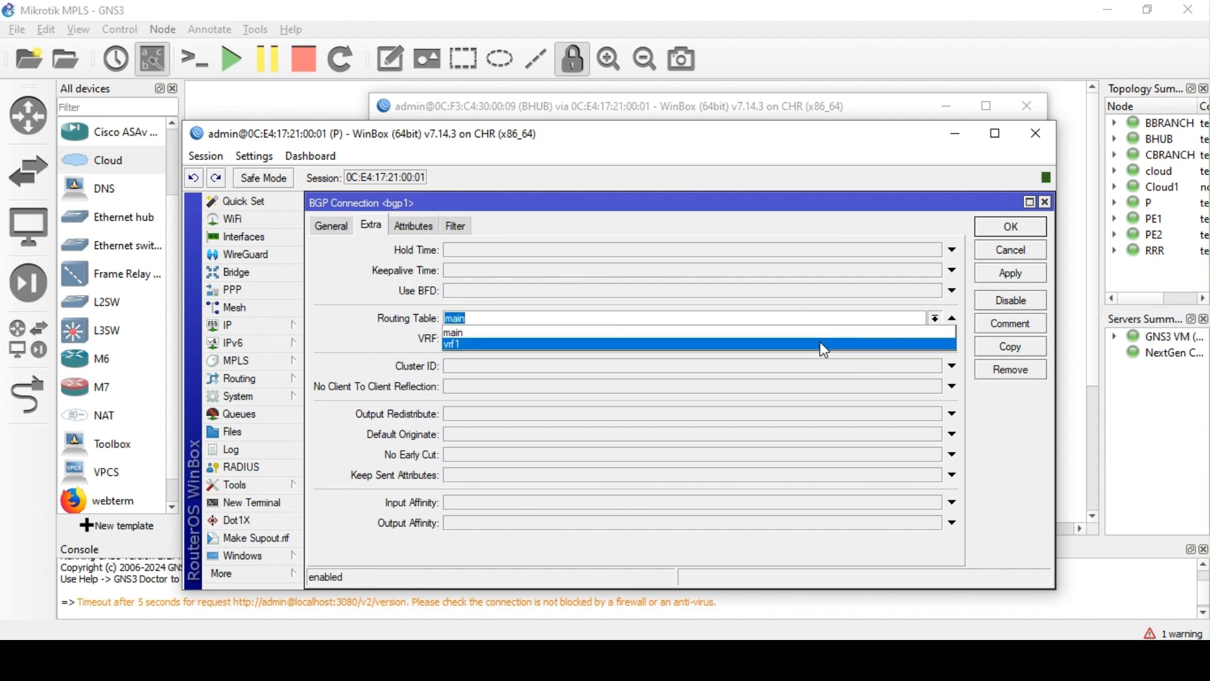
{"action": "left_click", "coordinate": [836, 344]}
{"action": "left_click", "coordinate": [810, 337]}
{"action": "left_click", "coordinate": [935, 338]}
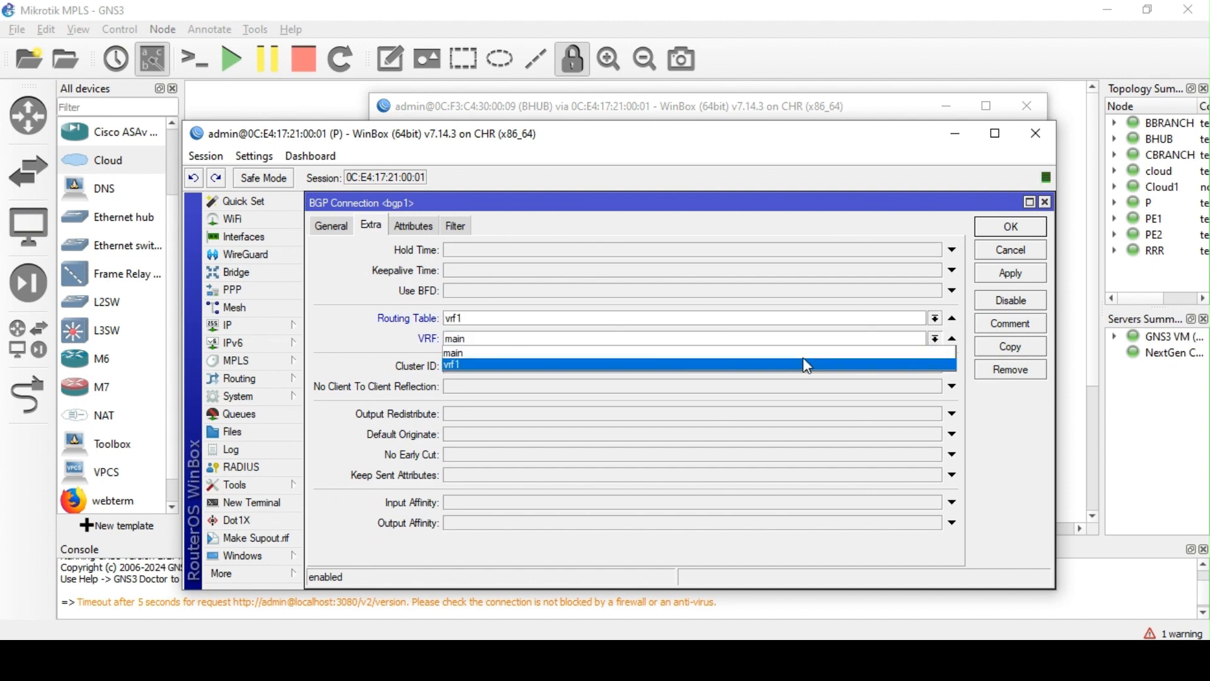
{"action": "left_click", "coordinate": [796, 361]}
{"action": "left_click", "coordinate": [478, 417]}
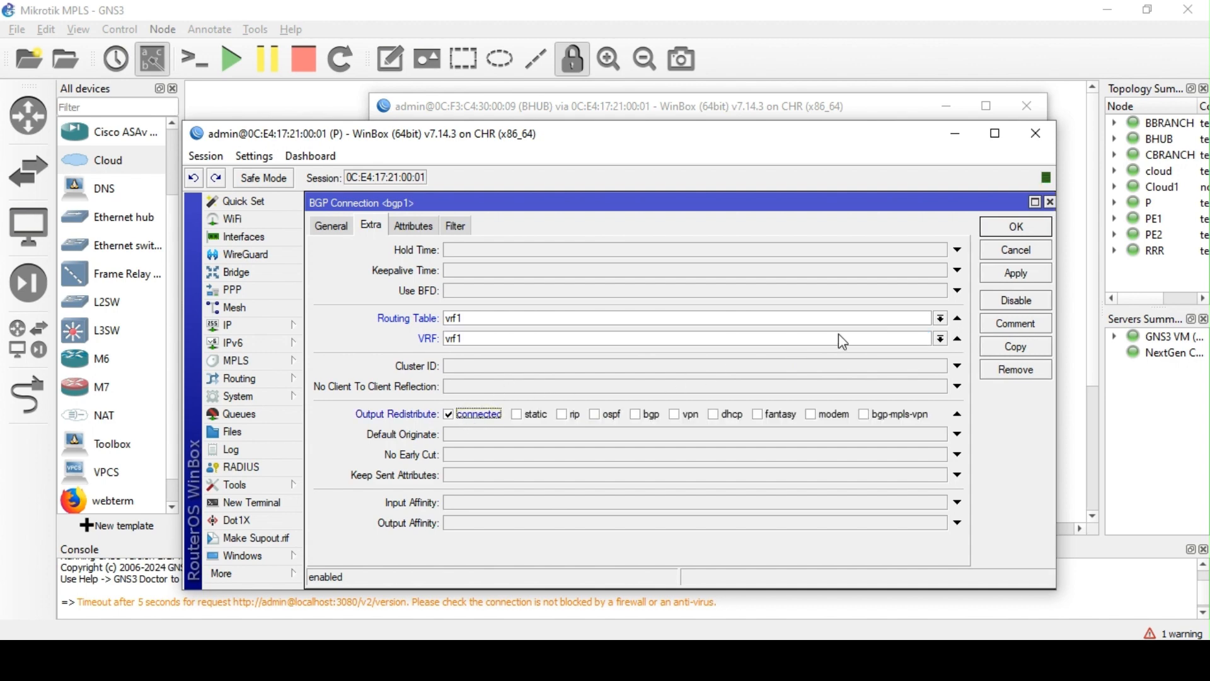
{"action": "left_click", "coordinate": [643, 416]}
{"action": "left_click", "coordinate": [883, 416]}
{"action": "left_click", "coordinate": [1029, 275]}
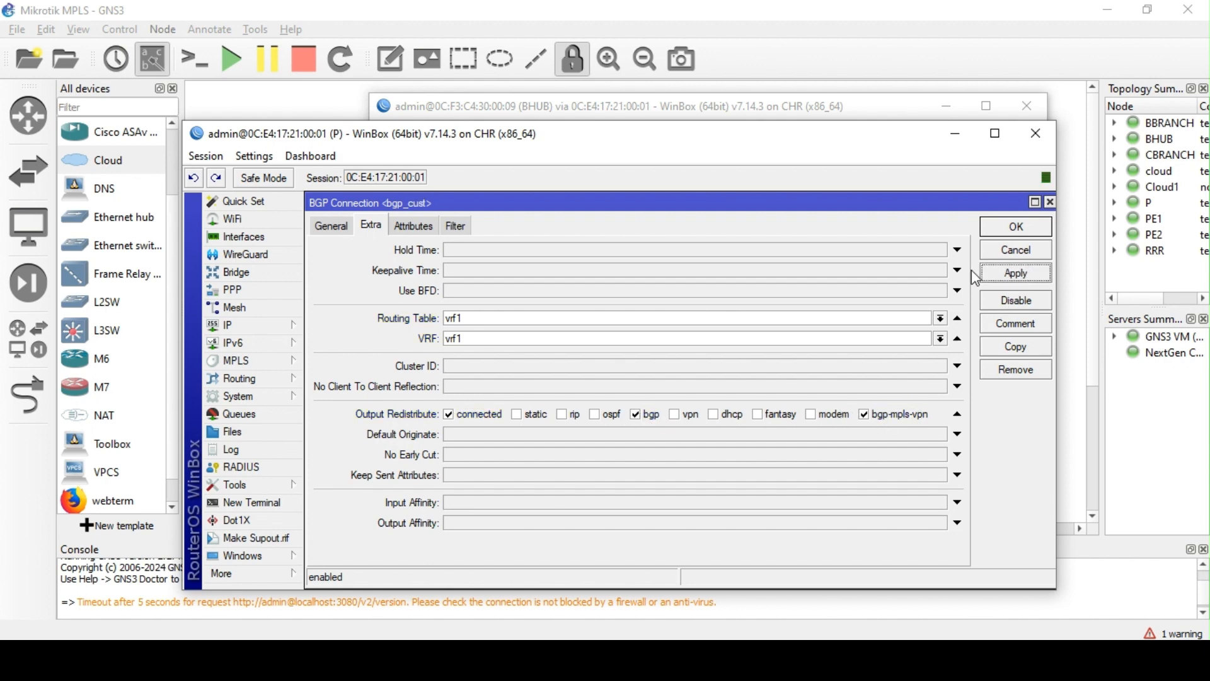
Set bgp_cust's remote AS to 65001 and remote address to 172.16.10.2/32, then apply and close the connection
{"action": "left_click", "coordinate": [332, 225]}
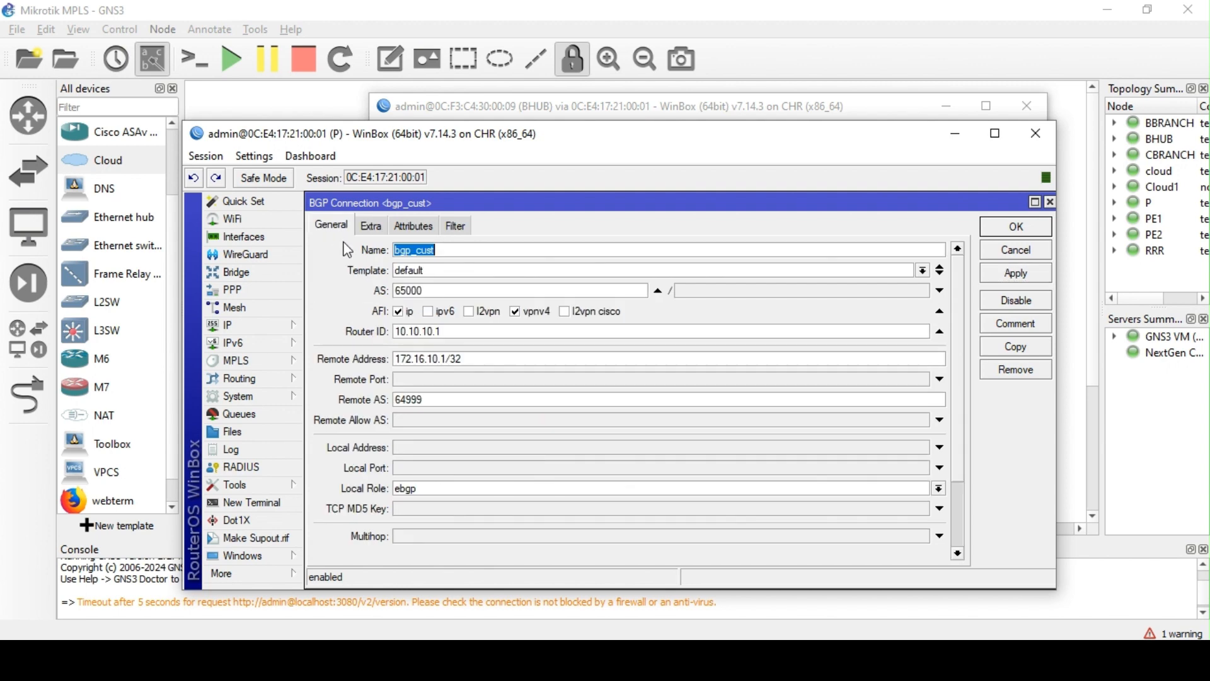
{"action": "scroll", "coordinate": [443, 319], "scroll_direction": "down", "scroll_amount": 1}
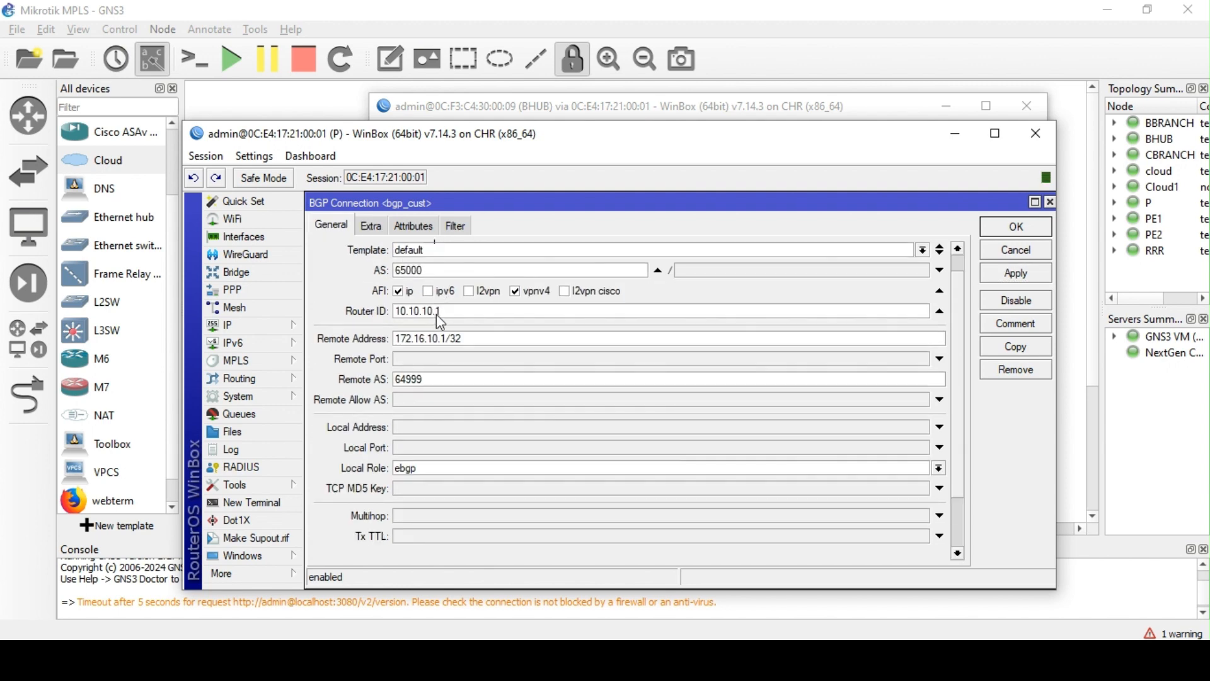
{"action": "left_click_drag", "start_coordinate": [450, 382], "coordinate": [346, 385]}
{"action": "type", "text": "65001"}
{"action": "scroll", "coordinate": [450, 444], "scroll_direction": "down", "scroll_amount": 3}
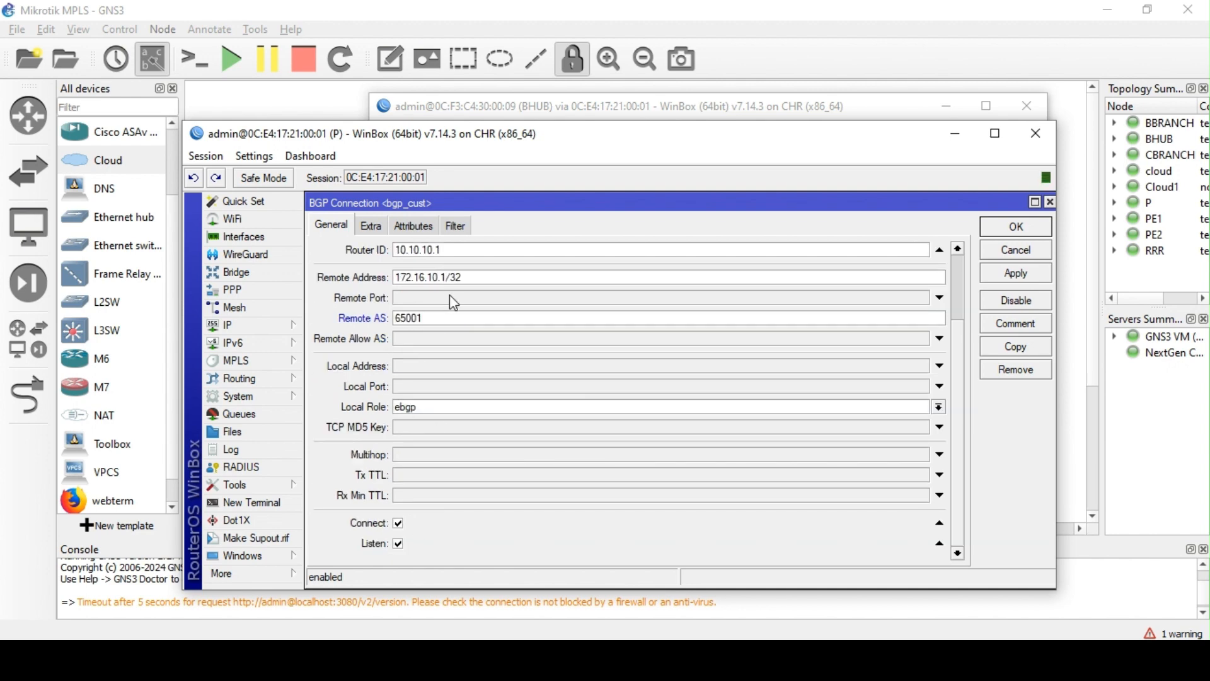
{"action": "key", "text": "BackSpace"}
{"action": "left_click", "coordinate": [1027, 278]}
{"action": "left_click", "coordinate": [1023, 227]}
Check P's BGP sessions against the connection list and inspect the details of the AS 65001 peer
{"action": "left_click", "coordinate": [448, 225]}
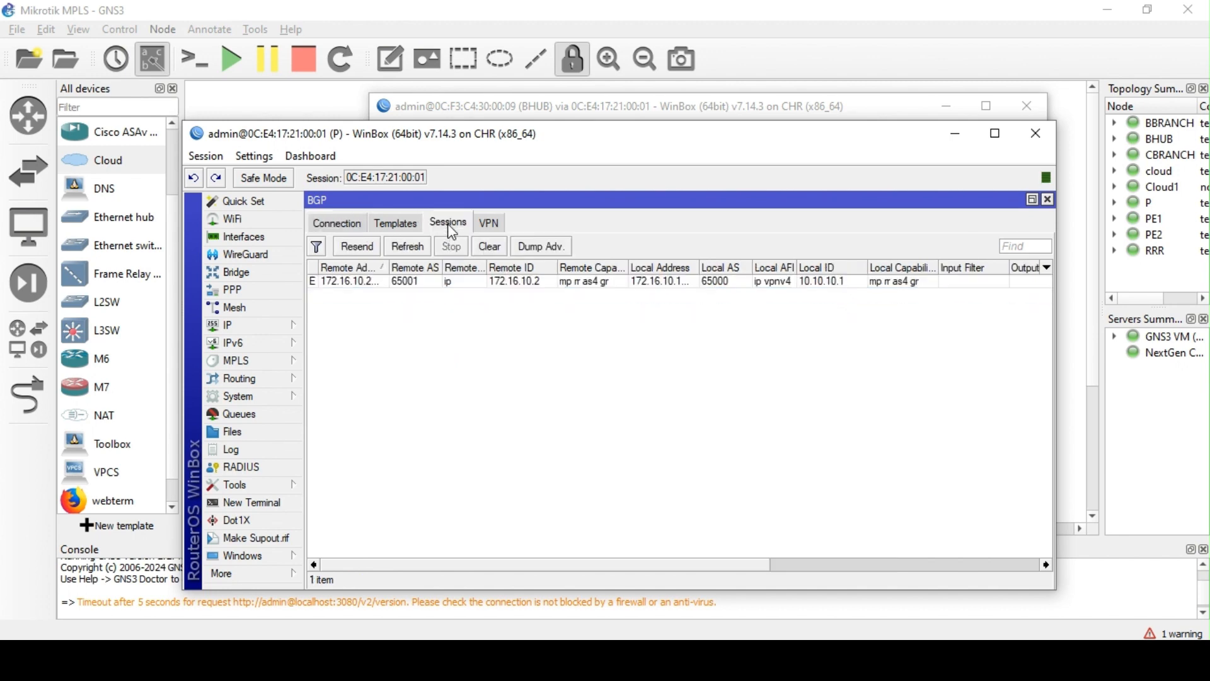
{"action": "left_click", "coordinate": [325, 229]}
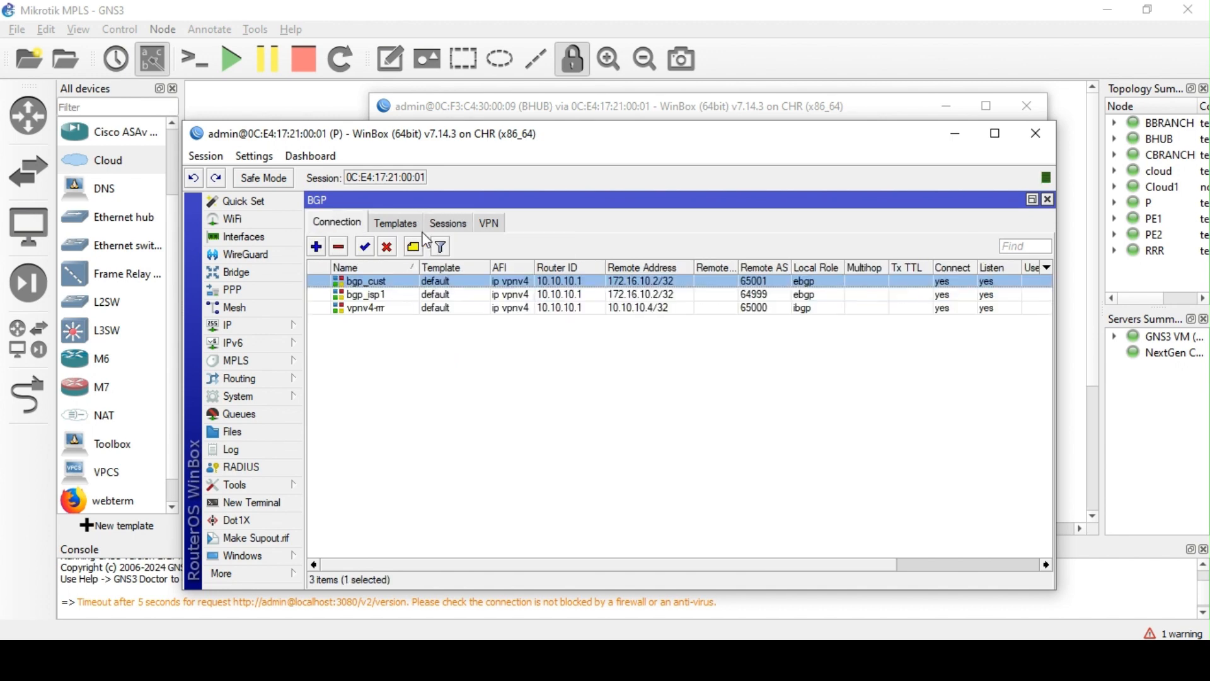
{"action": "left_click", "coordinate": [457, 226]}
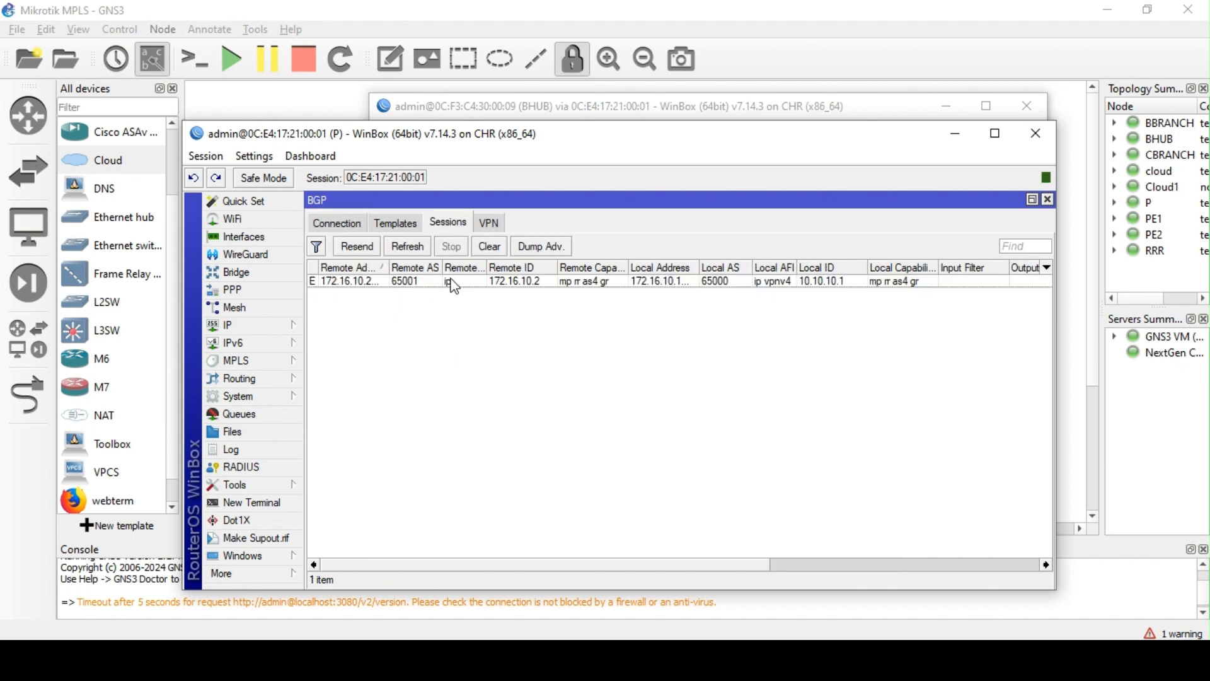
{"action": "double_click", "coordinate": [454, 283]}
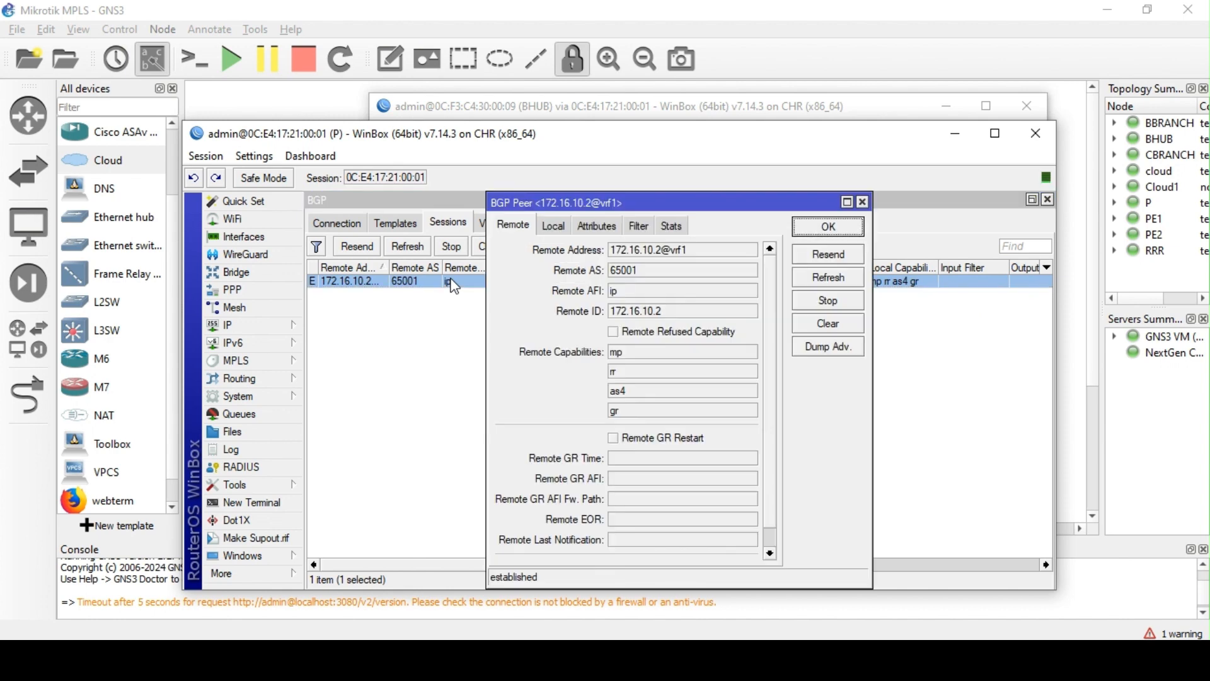
{"action": "left_click", "coordinate": [814, 232]}
Set the remote address of the bgp_isp1 connection to 172.16.10.1/32 and check its extra settings
{"action": "left_click", "coordinate": [338, 224]}
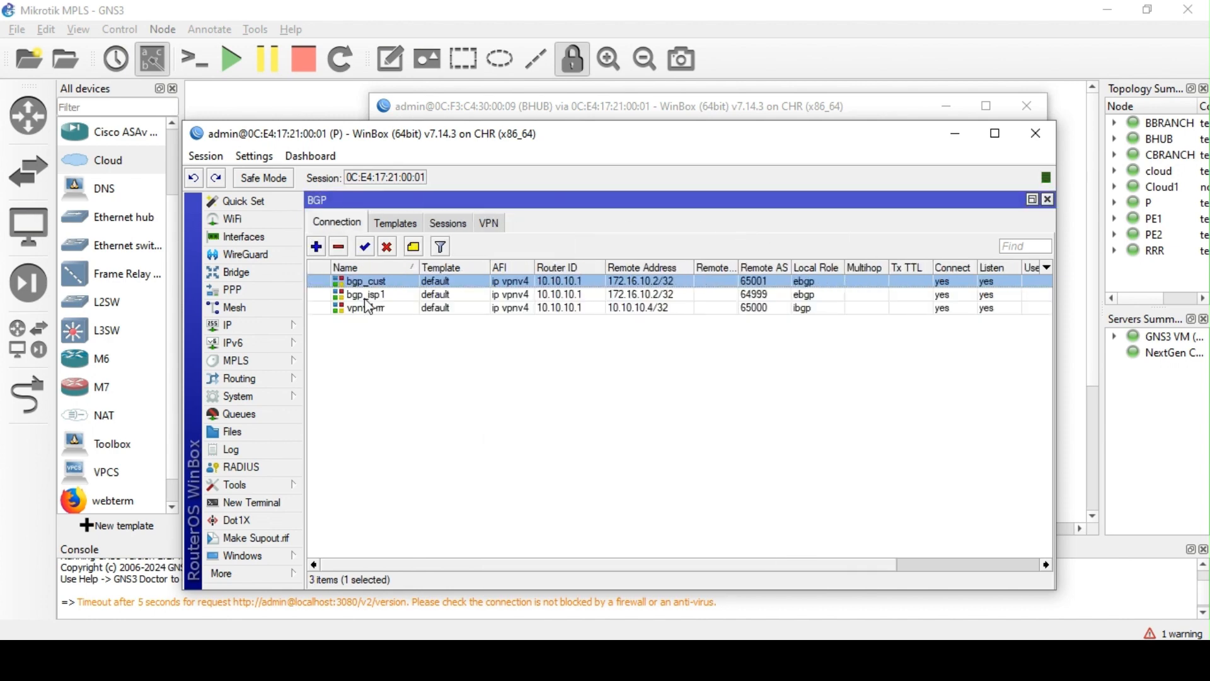
{"action": "double_click", "coordinate": [369, 295]}
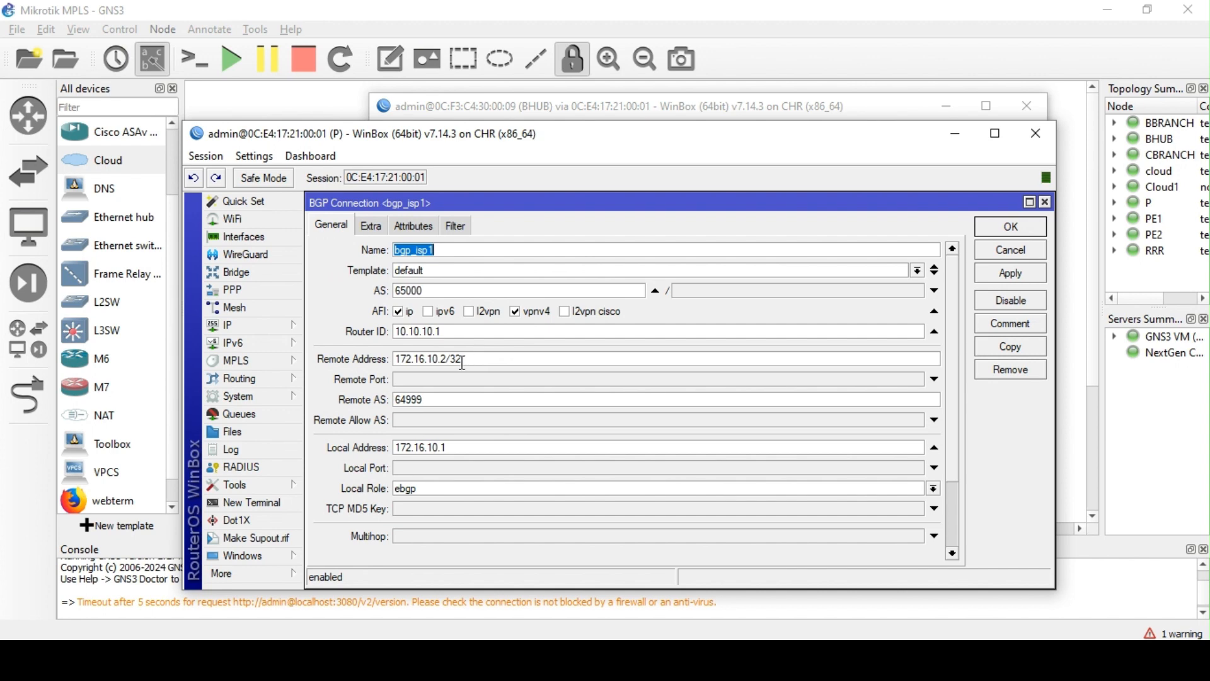
{"action": "left_click", "coordinate": [448, 359]}
{"action": "key", "text": "BackSpace"}
{"action": "type", "text": "1"}
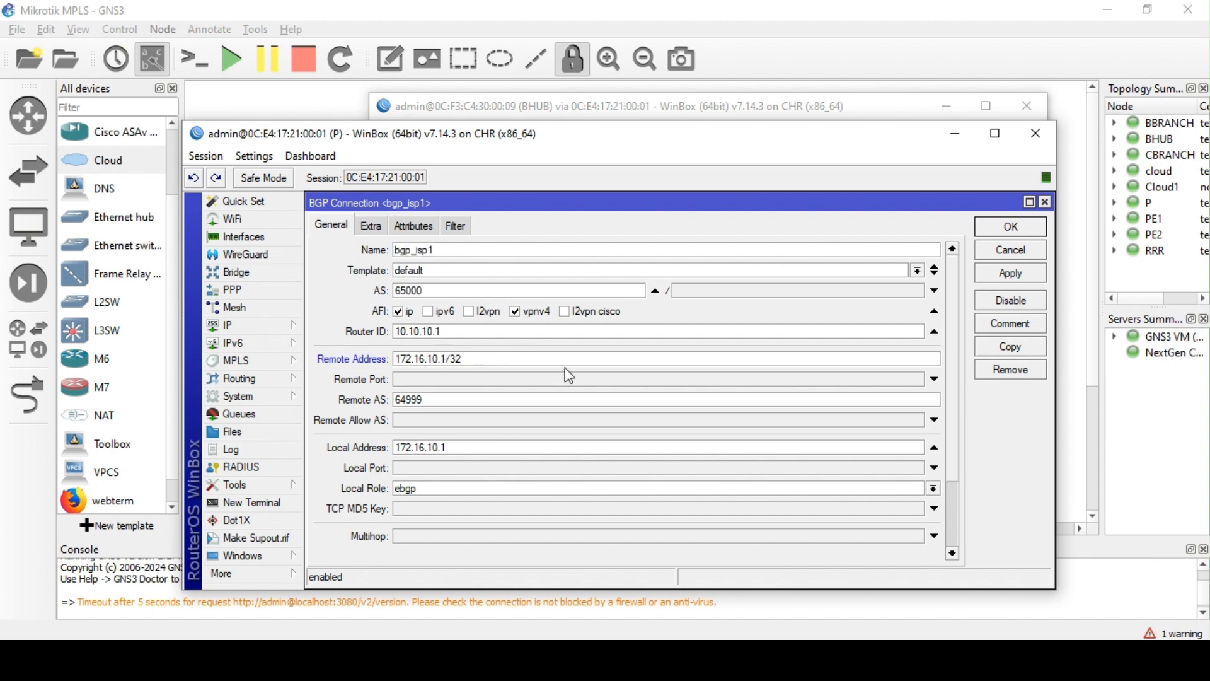
{"action": "left_click", "coordinate": [371, 227]}
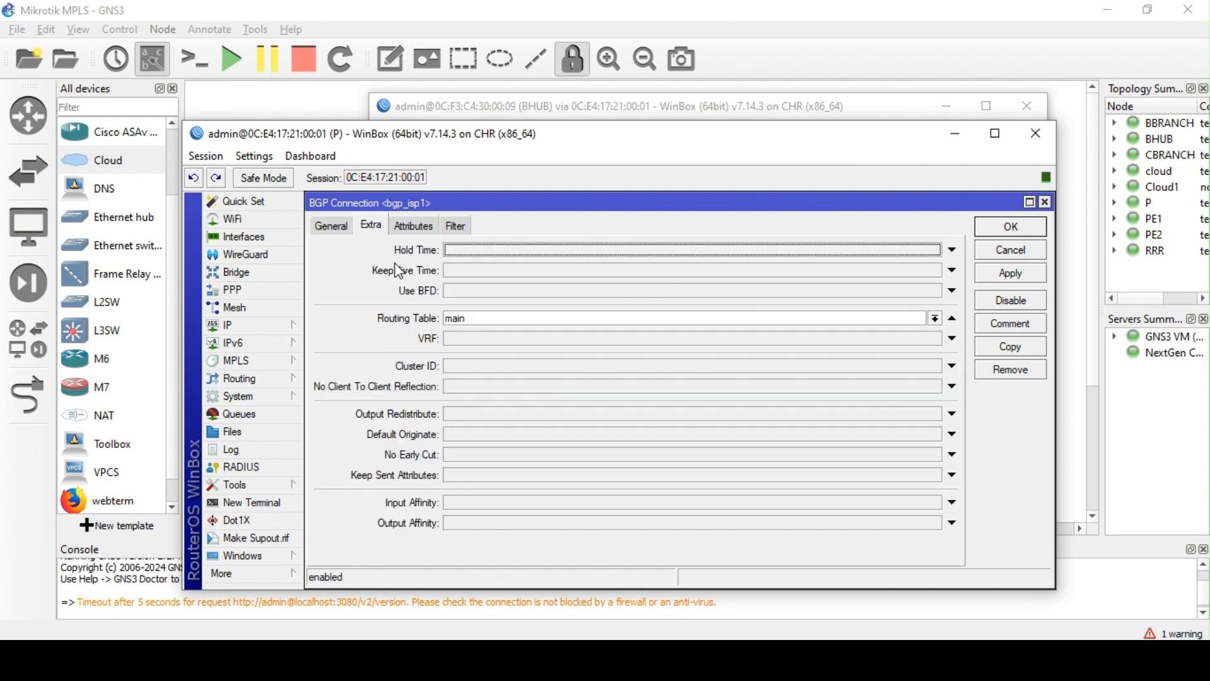
Set the local address of bgp_isp1 to 172.16.10.2, then apply the settings and close the connection
{"action": "left_click", "coordinate": [333, 226]}
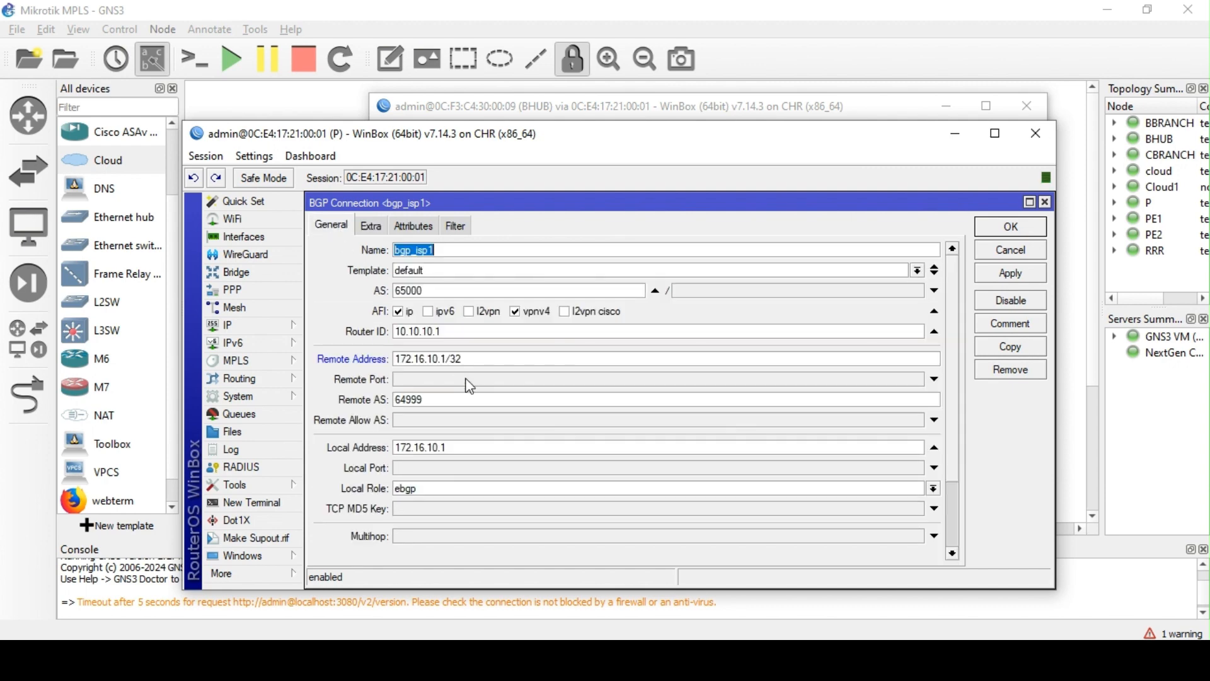
{"action": "left_click", "coordinate": [462, 448]}
{"action": "key", "text": "BackSpace"}
{"action": "type", "text": "2"}
{"action": "scroll", "coordinate": [466, 457], "scroll_direction": "down", "scroll_amount": 3}
{"action": "scroll", "coordinate": [469, 473], "scroll_direction": "up", "scroll_amount": 3}
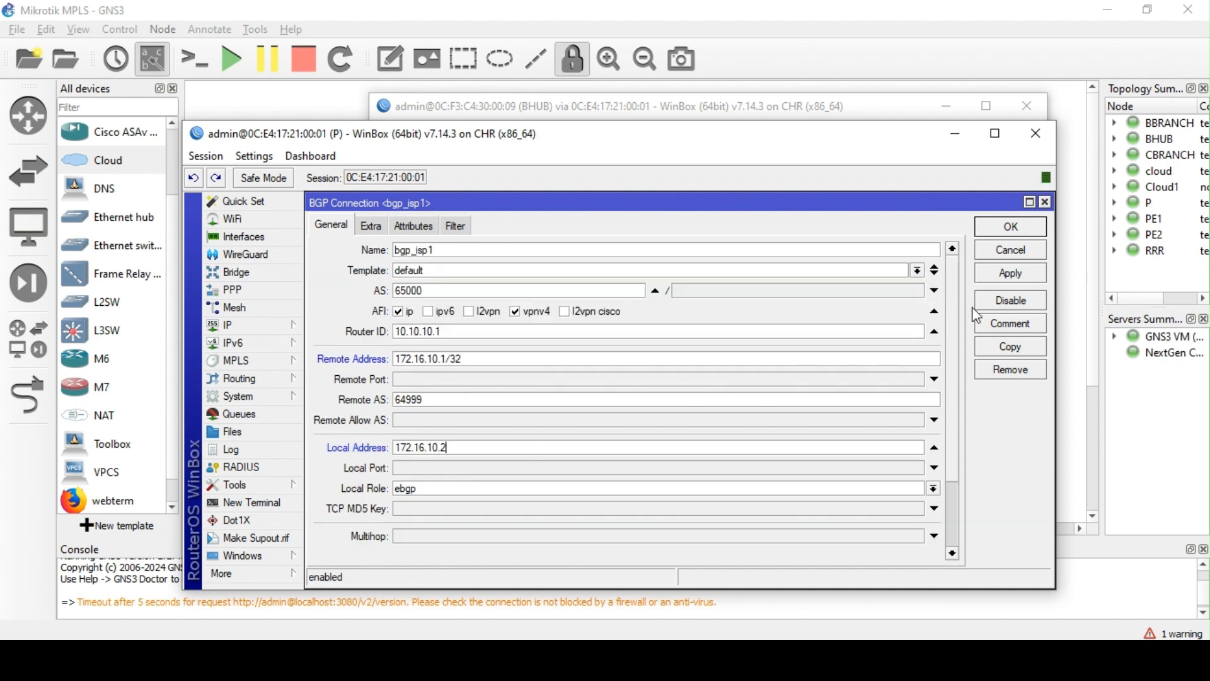
{"action": "left_click", "coordinate": [1006, 280]}
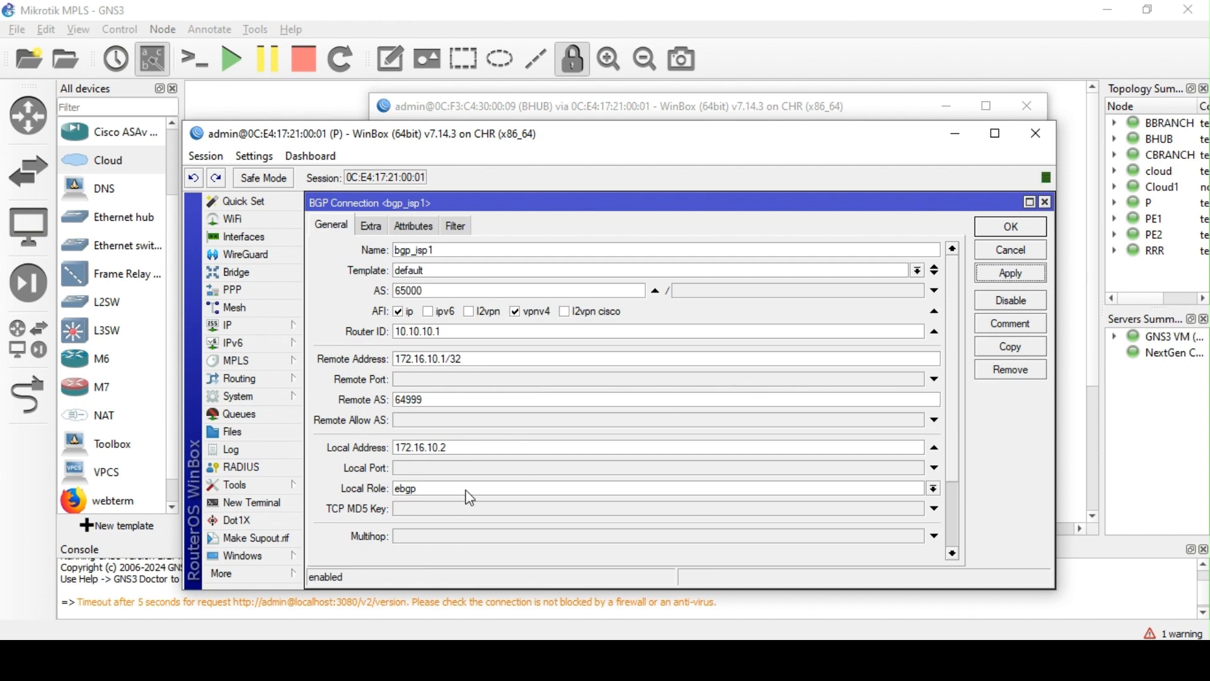
{"action": "left_click", "coordinate": [1028, 232]}
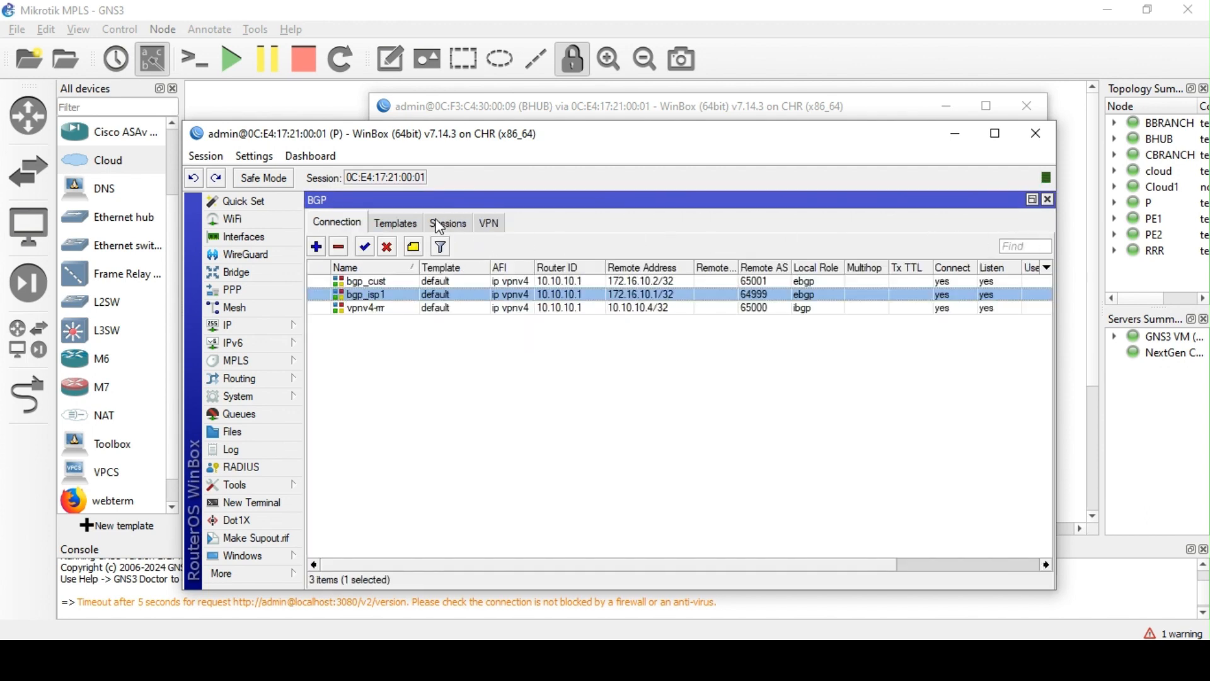
Compare P's BGP sessions with its configured connections and the default template to see which peers are established
{"action": "left_click", "coordinate": [443, 223]}
{"action": "left_click", "coordinate": [500, 309]}
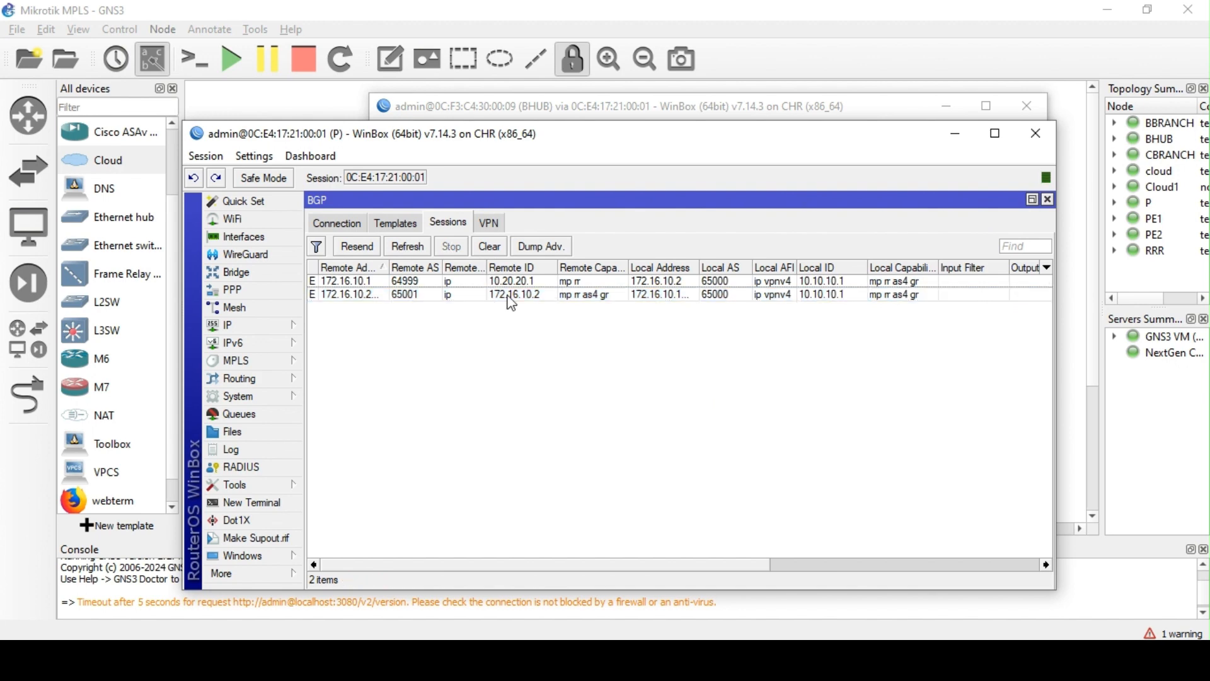
{"action": "left_click", "coordinate": [506, 297]}
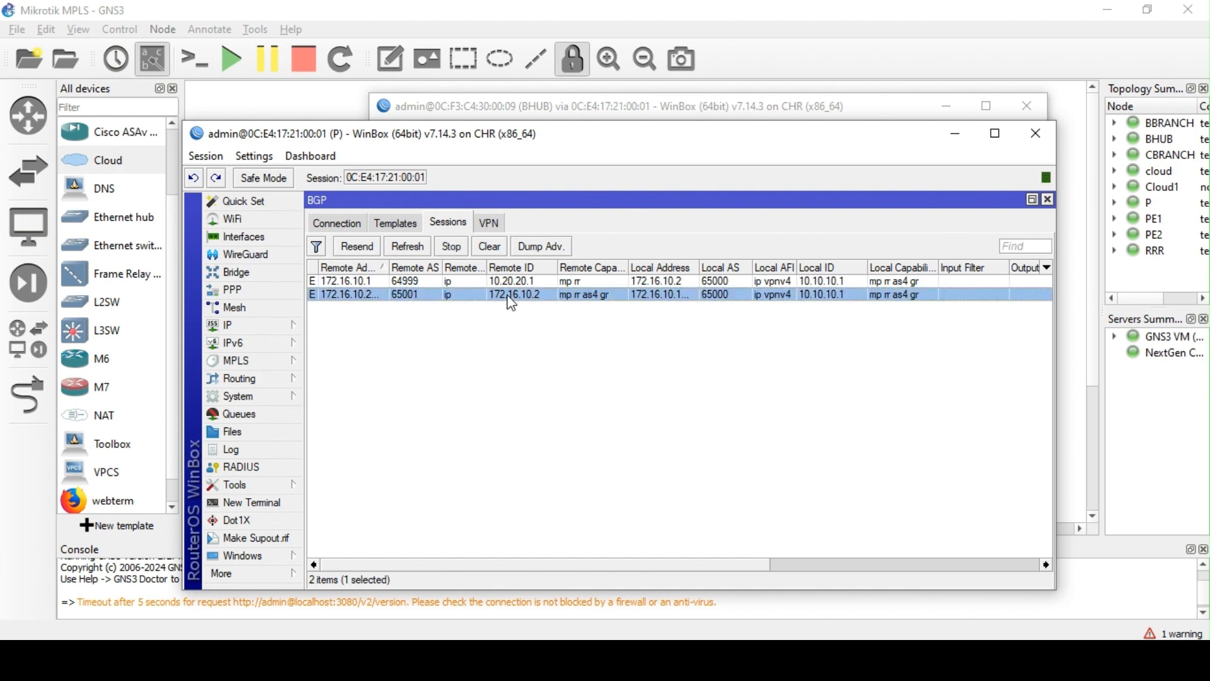
{"action": "left_click", "coordinate": [358, 223]}
{"action": "left_click", "coordinate": [455, 226]}
{"action": "left_click", "coordinate": [330, 227]}
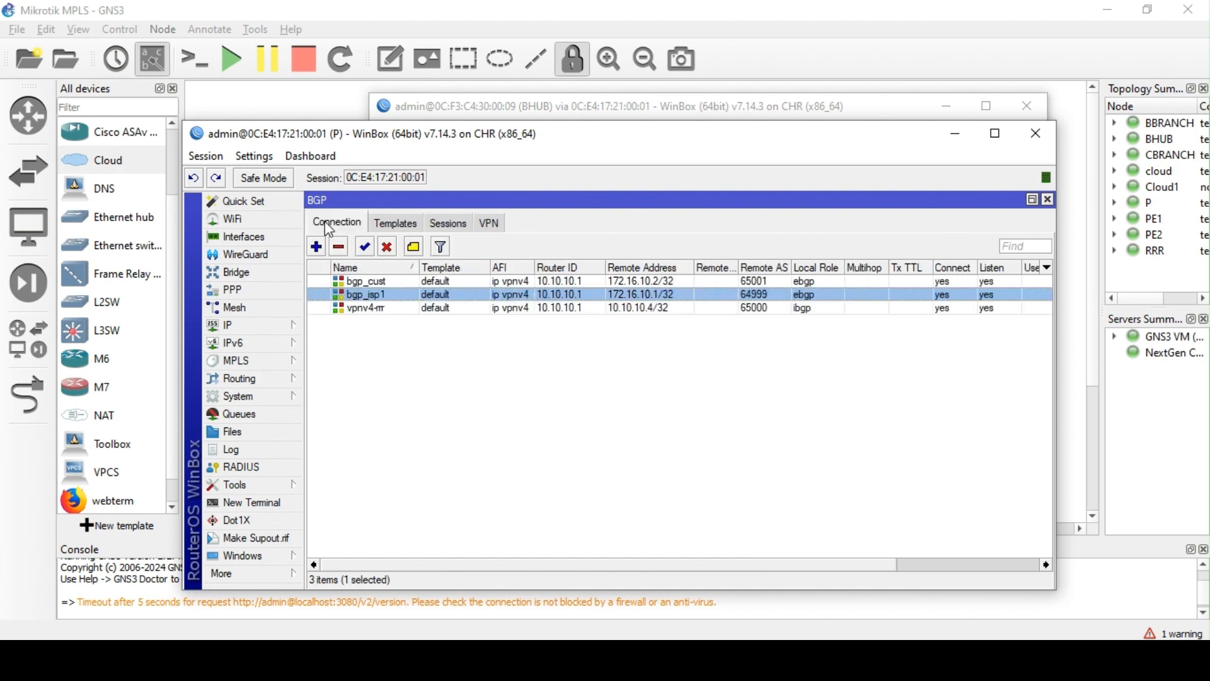
{"action": "left_click", "coordinate": [424, 226]}
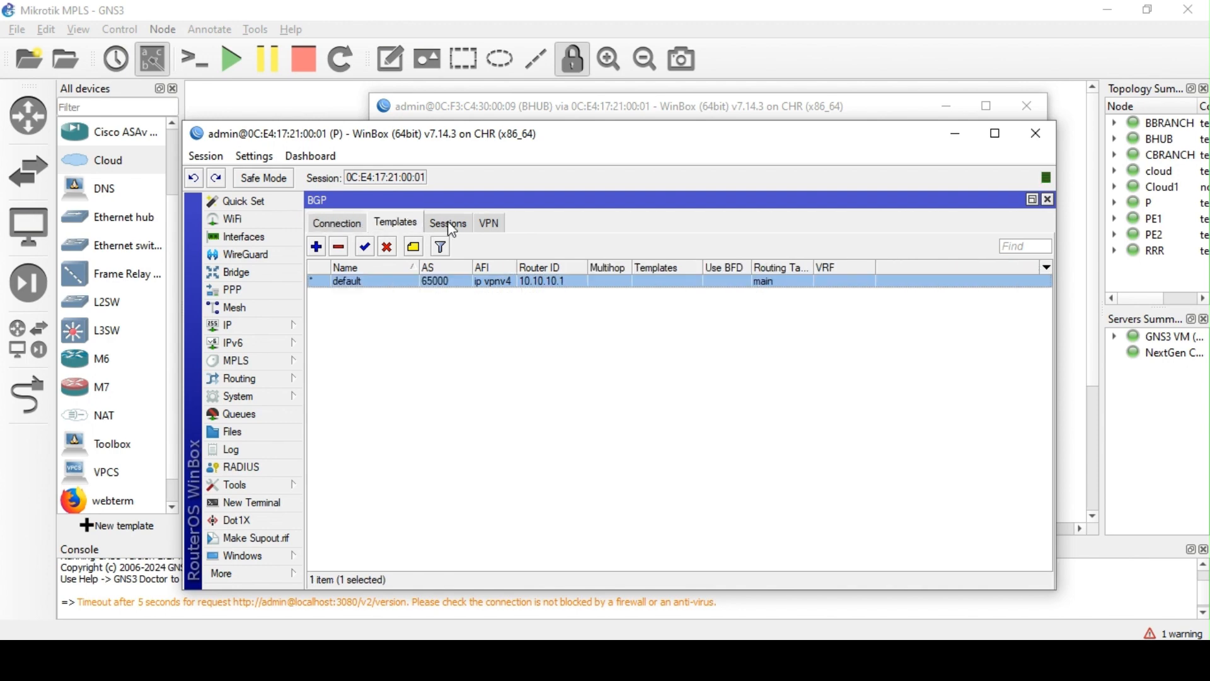
{"action": "left_click", "coordinate": [451, 225]}
{"action": "left_click", "coordinate": [334, 224]}
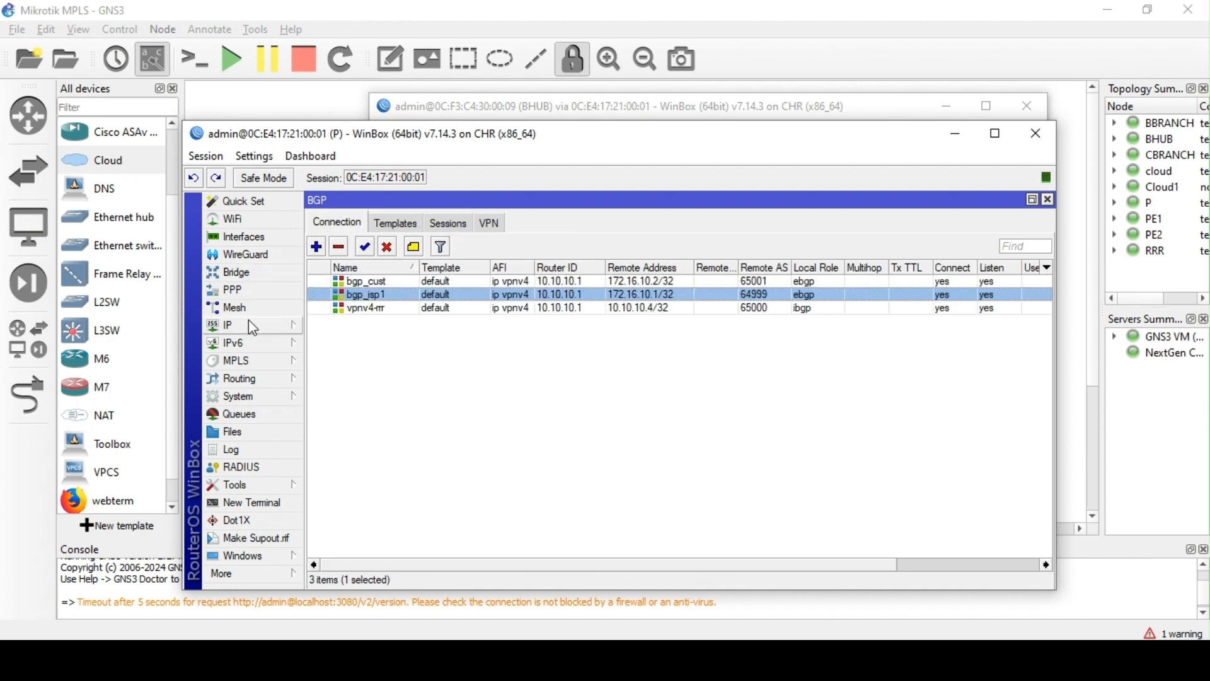
Inspect P's route list, comparing the routes in the vrf1 and main routing tables
{"action": "left_click", "coordinate": [252, 237]}
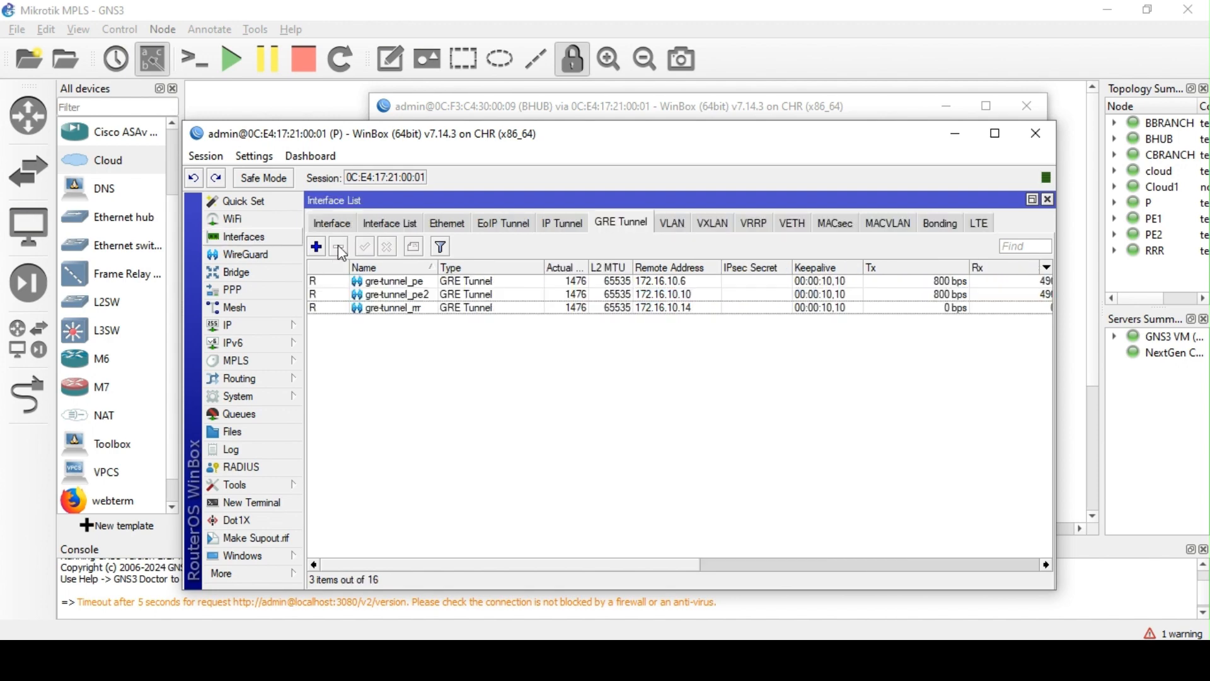
{"action": "left_click", "coordinate": [1049, 201]}
{"action": "left_click", "coordinate": [244, 326]}
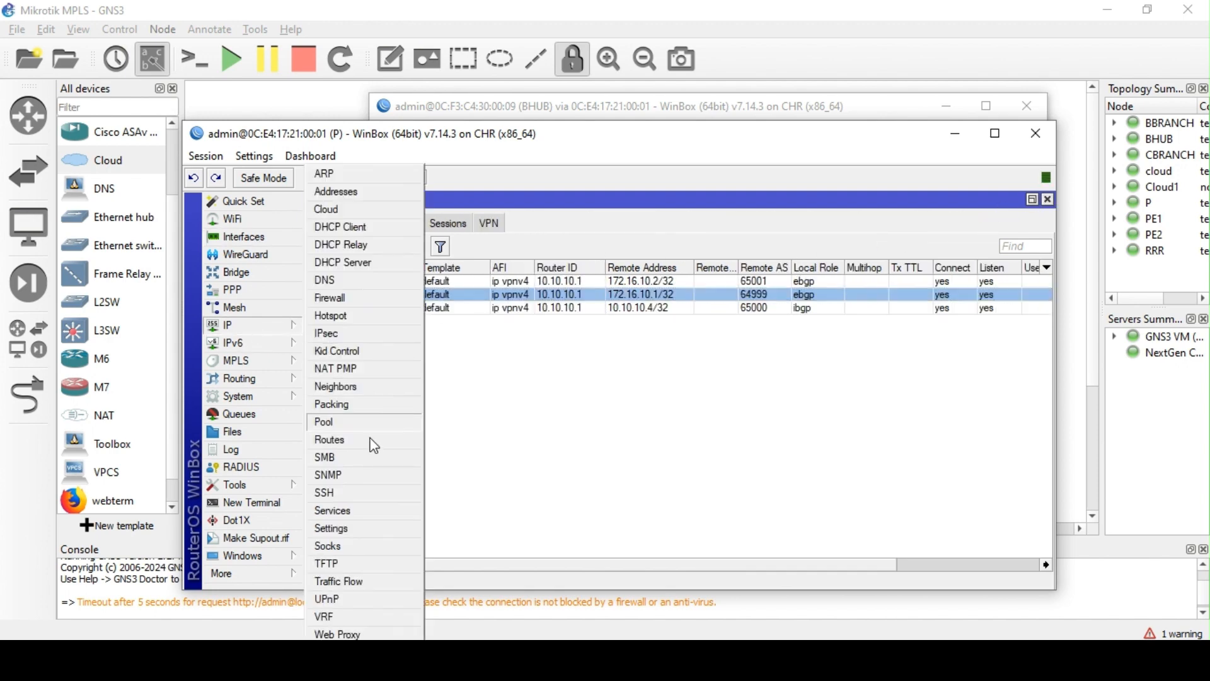
{"action": "left_click", "coordinate": [362, 440]}
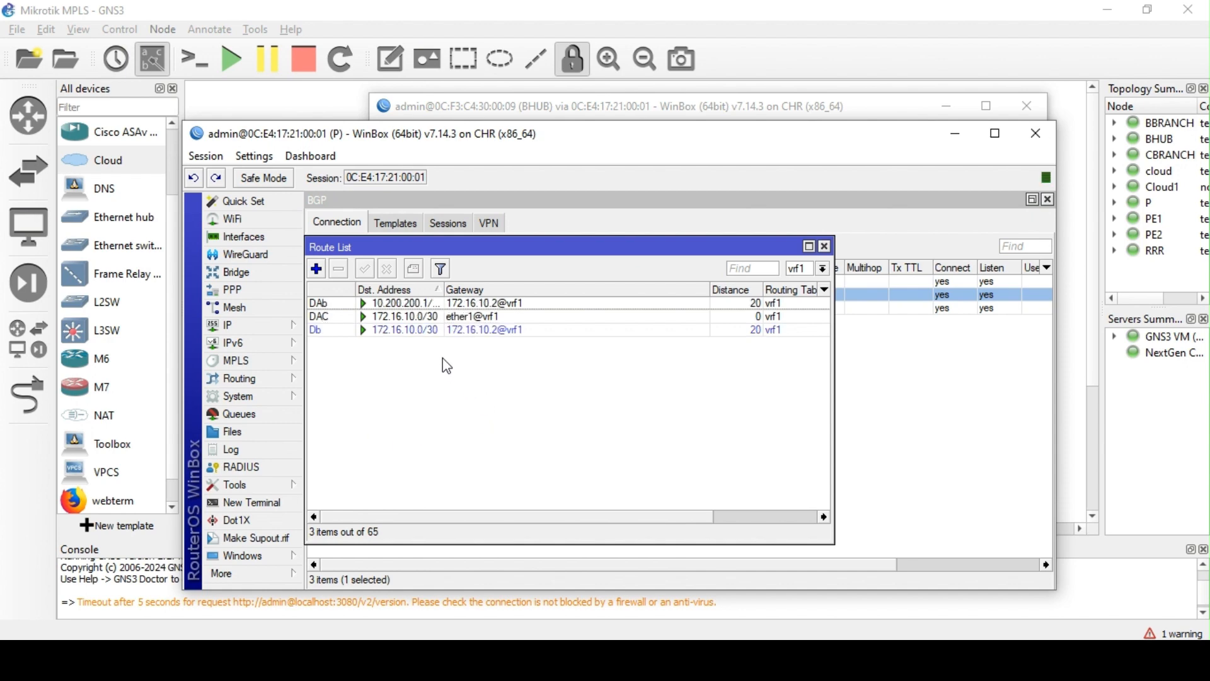
{"action": "left_click", "coordinate": [441, 330]}
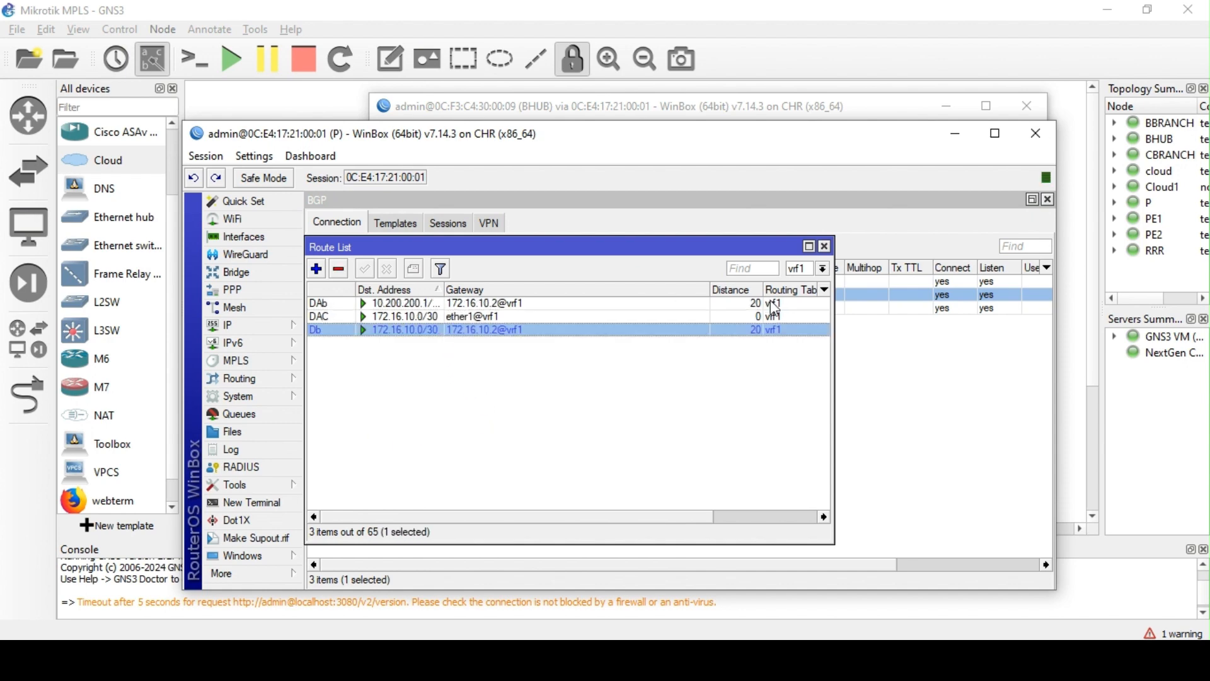
{"action": "left_click", "coordinate": [824, 269]}
{"action": "left_click", "coordinate": [813, 304]}
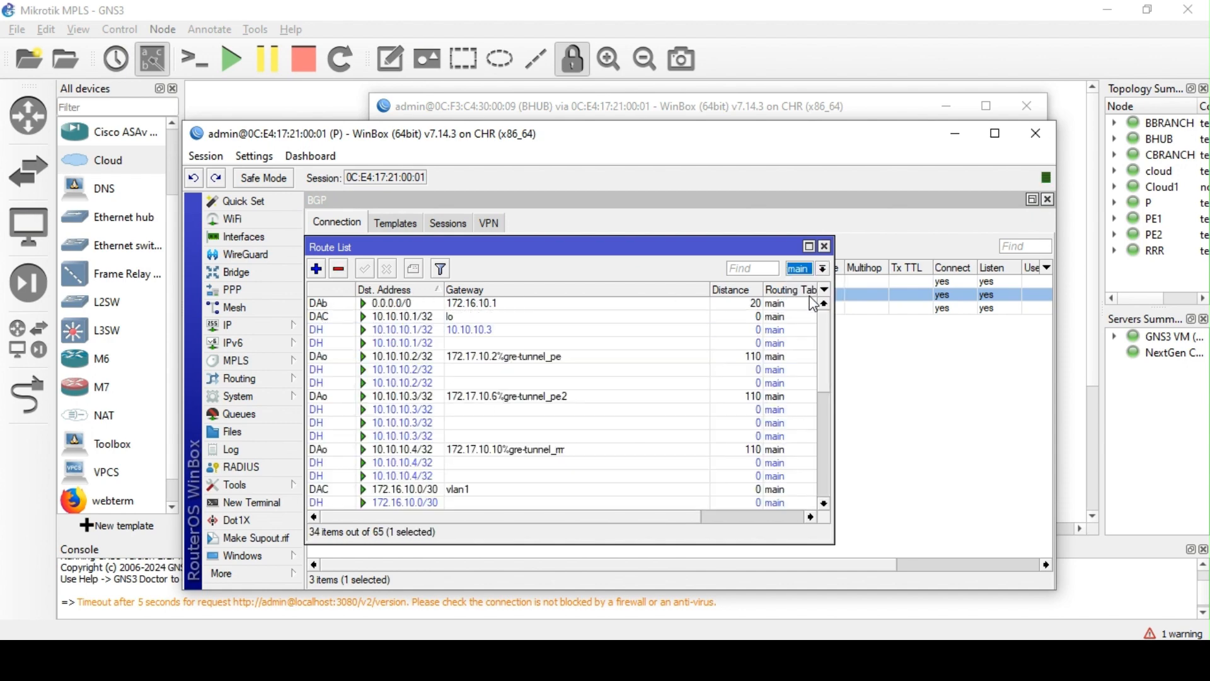
{"action": "left_click", "coordinate": [823, 269]}
{"action": "left_click", "coordinate": [812, 298]}
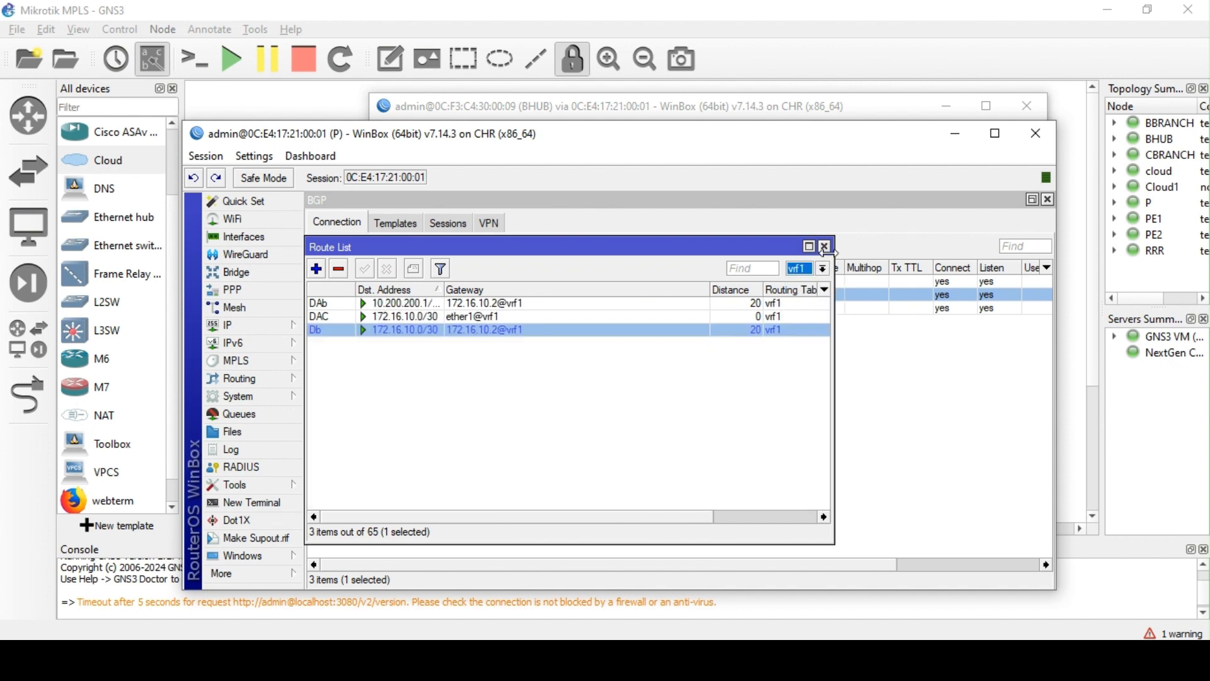
{"action": "left_click", "coordinate": [824, 247]}
Recheck P's BGP sessions and review the general settings of the vpnv4-rr connection, including its addresses, AS and local role
{"action": "left_click", "coordinate": [449, 224]}
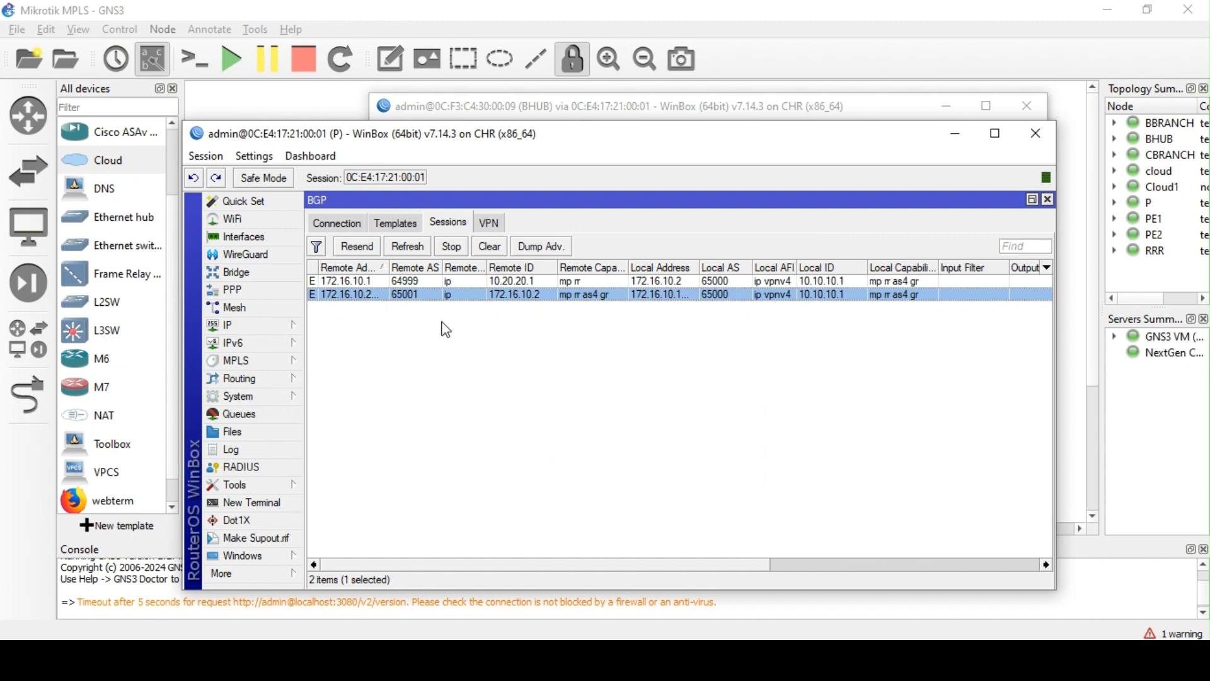
{"action": "left_click", "coordinate": [323, 221]}
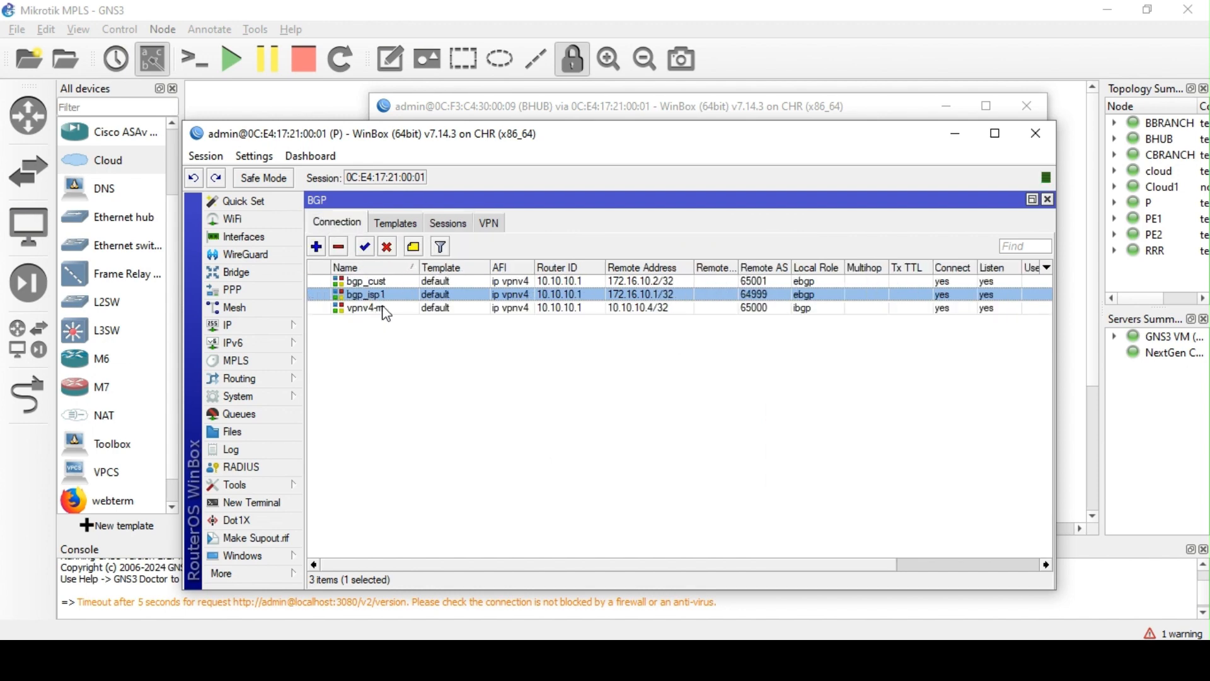
{"action": "double_click", "coordinate": [381, 310]}
{"action": "scroll", "coordinate": [487, 377], "scroll_direction": "down", "scroll_amount": 2}
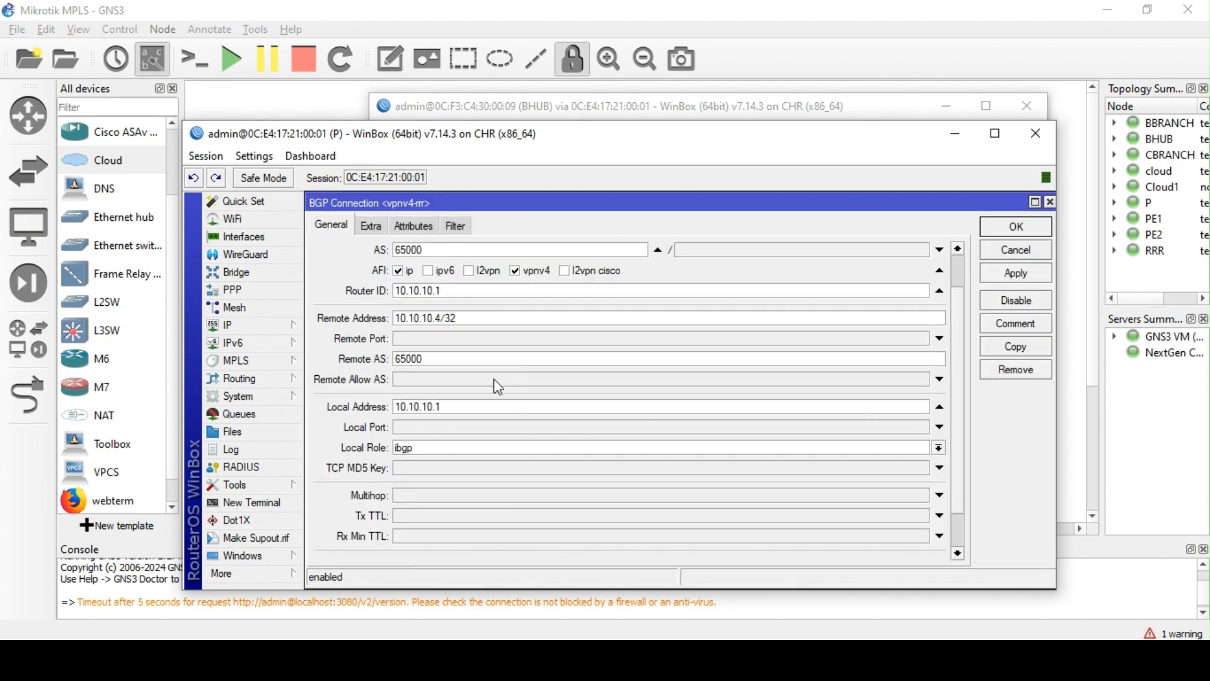
{"action": "scroll", "coordinate": [518, 363], "scroll_direction": "up", "scroll_amount": 2}
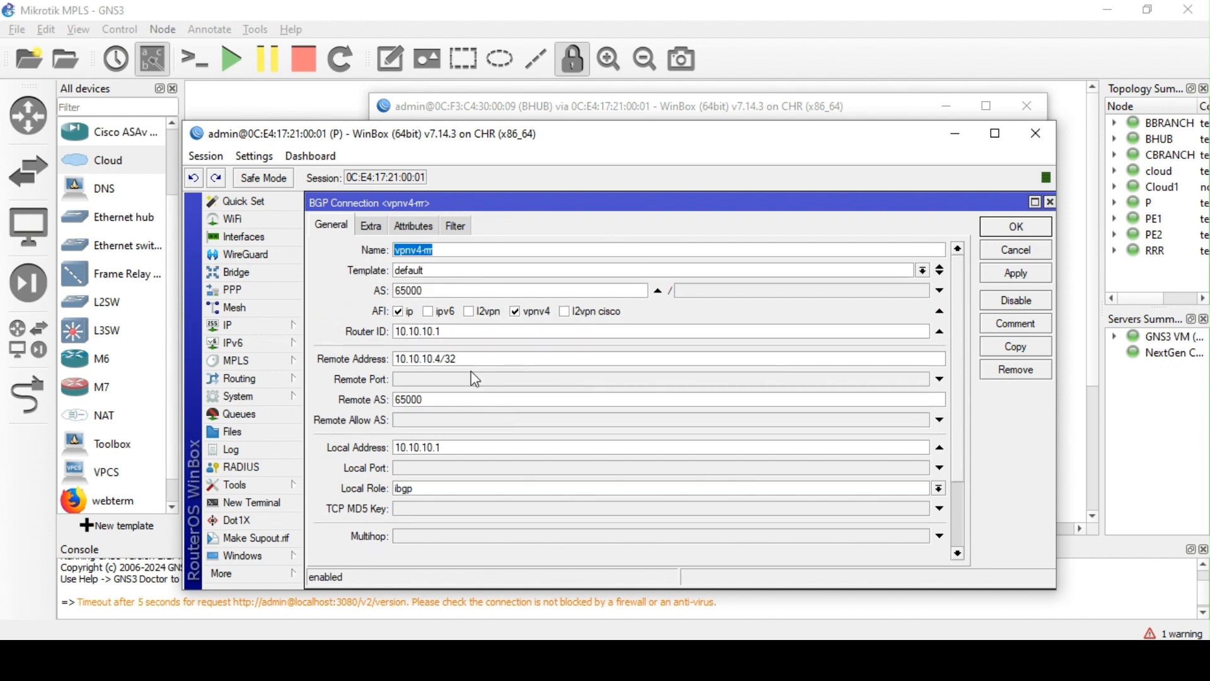
{"action": "scroll", "coordinate": [475, 379], "scroll_direction": "down", "scroll_amount": 3}
{"action": "scroll", "coordinate": [502, 499], "scroll_direction": "up", "scroll_amount": 3}
{"action": "scroll", "coordinate": [475, 403], "scroll_direction": "down", "scroll_amount": 3}
{"action": "scroll", "coordinate": [451, 345], "scroll_direction": "up", "scroll_amount": 1}
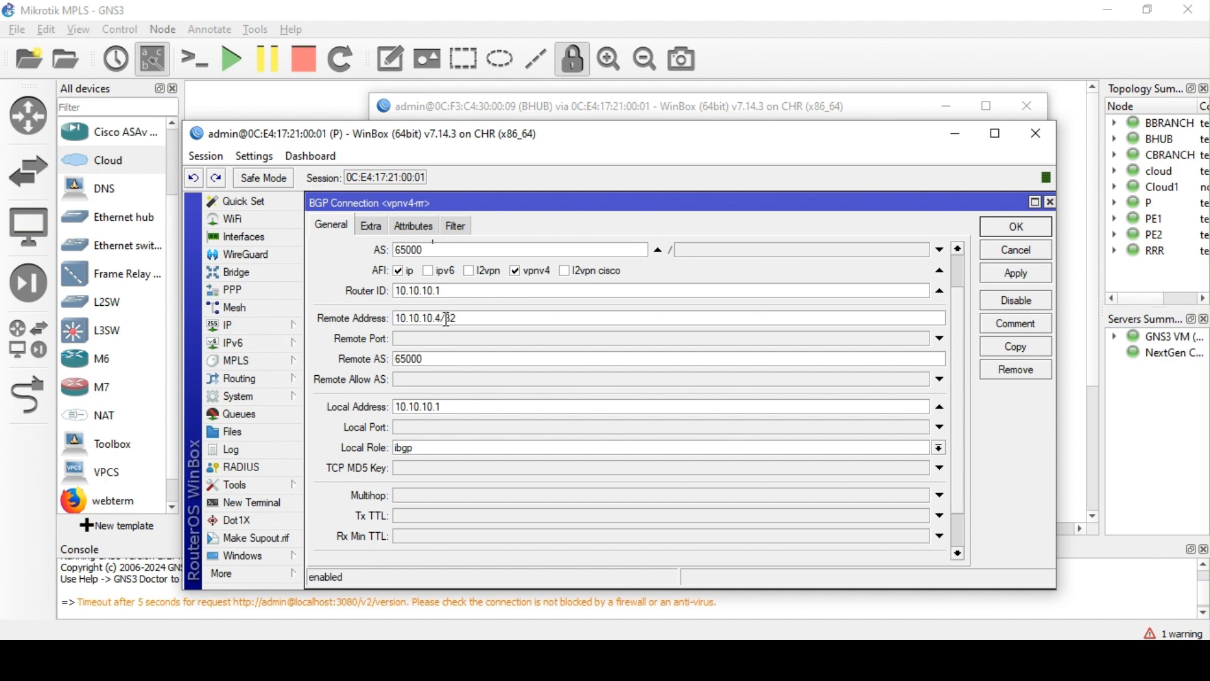
{"action": "scroll", "coordinate": [469, 493], "scroll_direction": "down", "scroll_amount": 1}
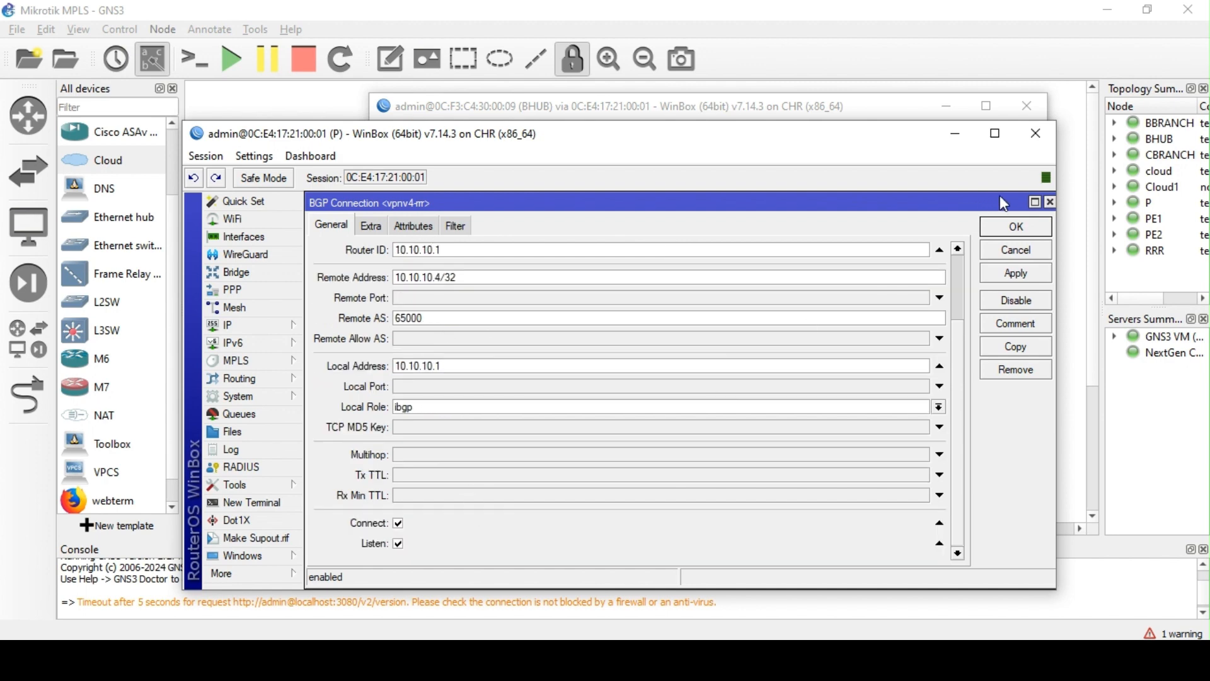
{"action": "left_click", "coordinate": [1011, 228]}
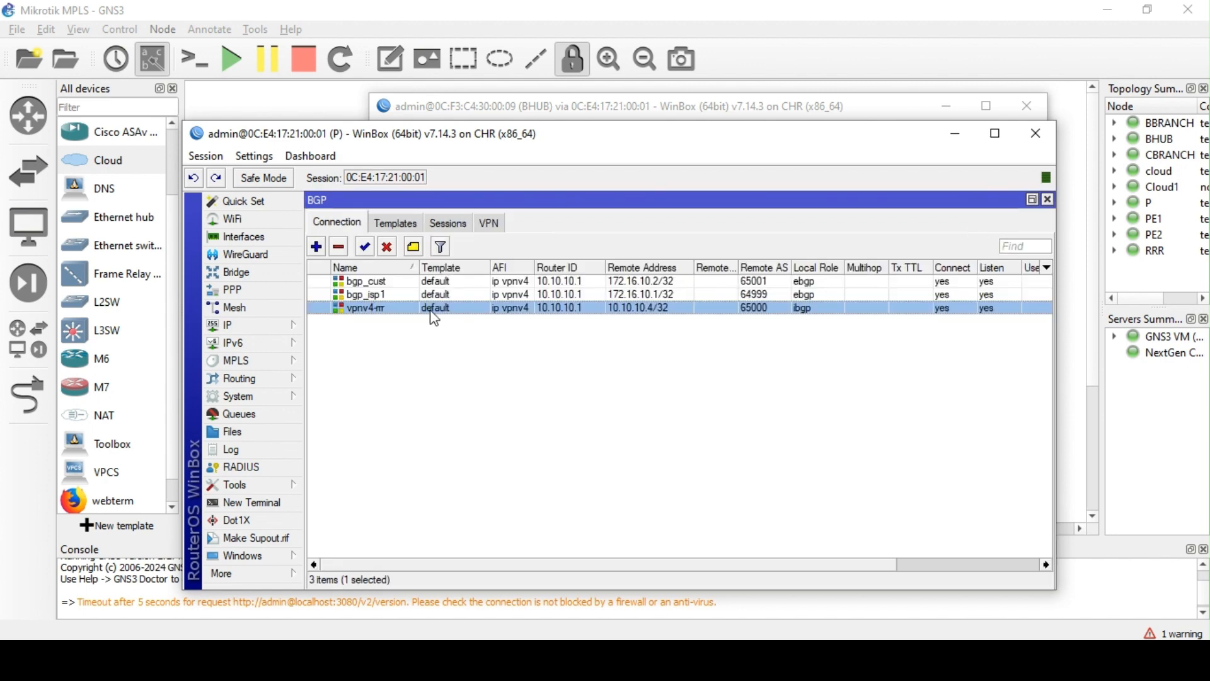
Clear the routing table and VRF values in the extra settings of the vpnv4-rr connection
{"action": "double_click", "coordinate": [433, 309]}
{"action": "left_click", "coordinate": [376, 230]}
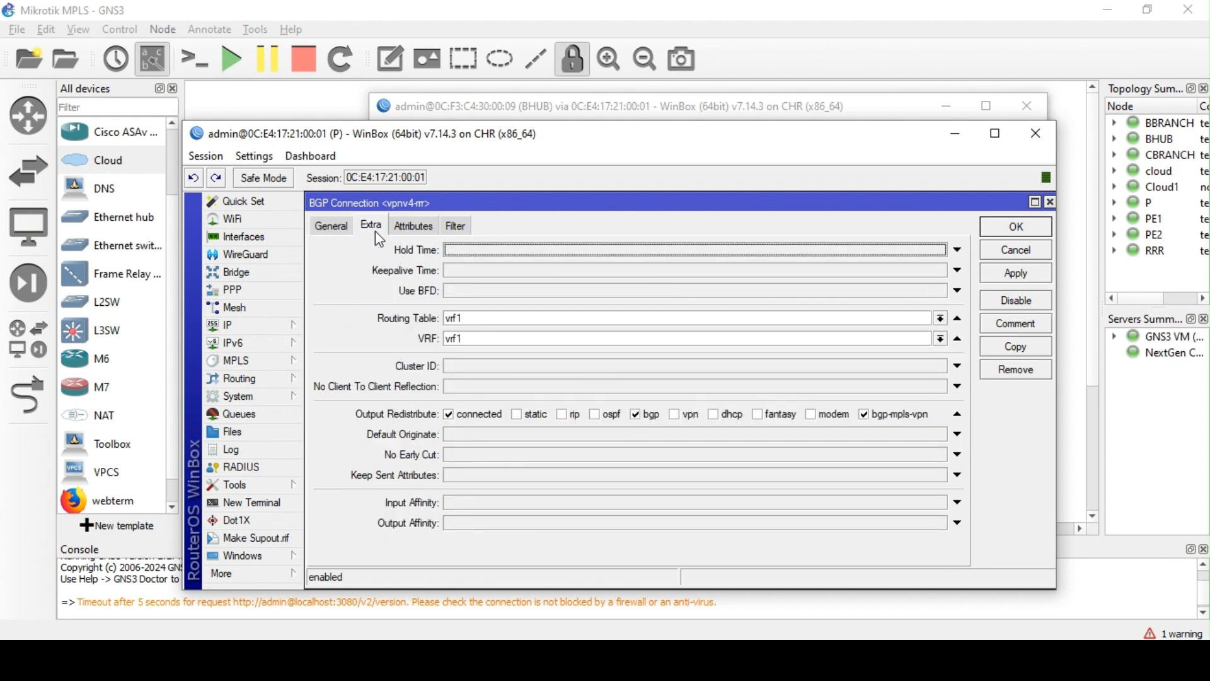
{"action": "left_click", "coordinate": [343, 231]}
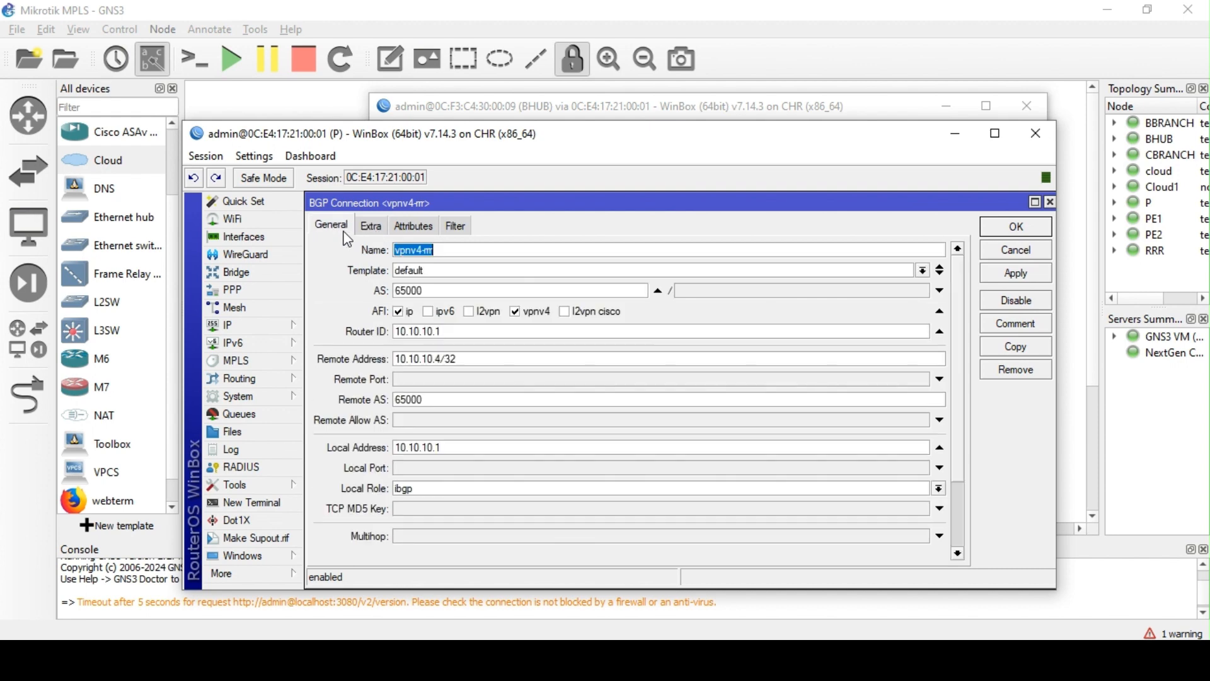
{"action": "left_click", "coordinate": [374, 229]}
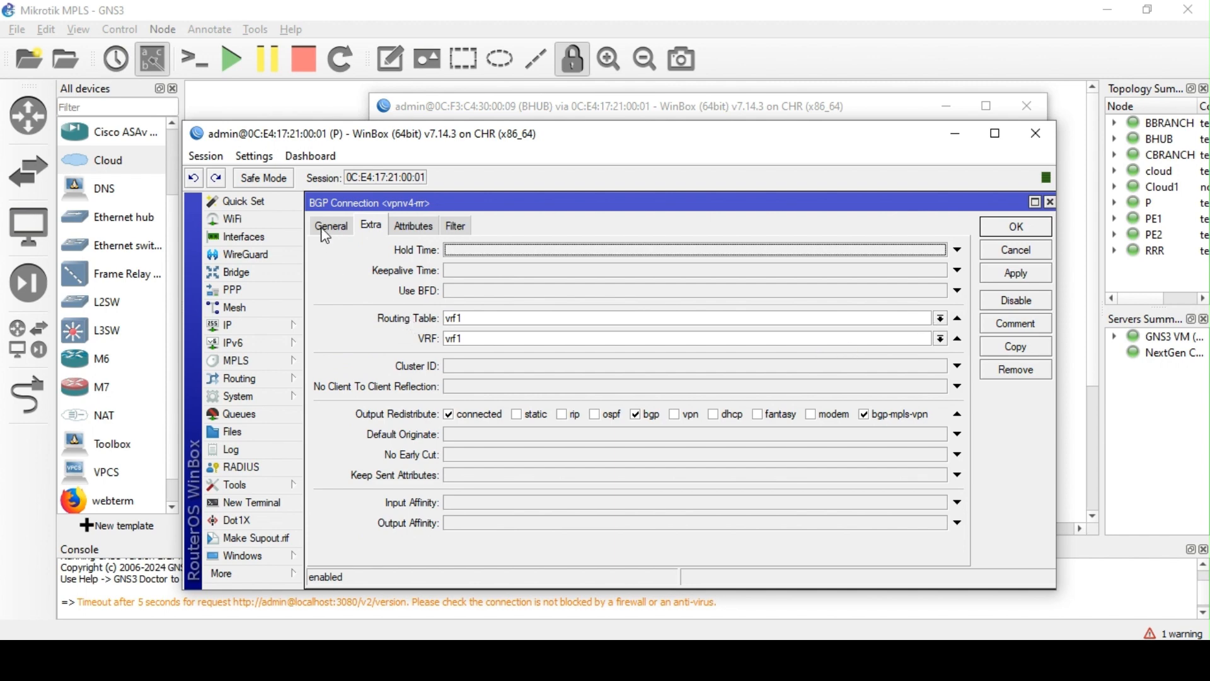
{"action": "left_click", "coordinate": [957, 319]}
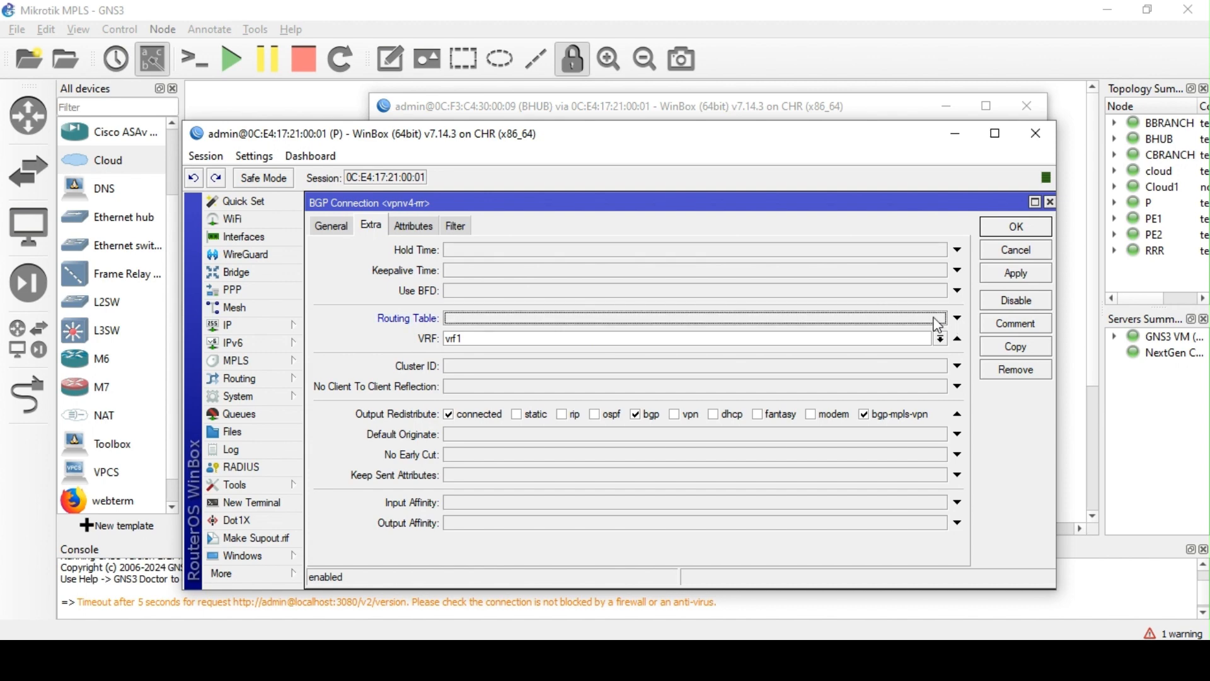
{"action": "left_click", "coordinate": [958, 340]}
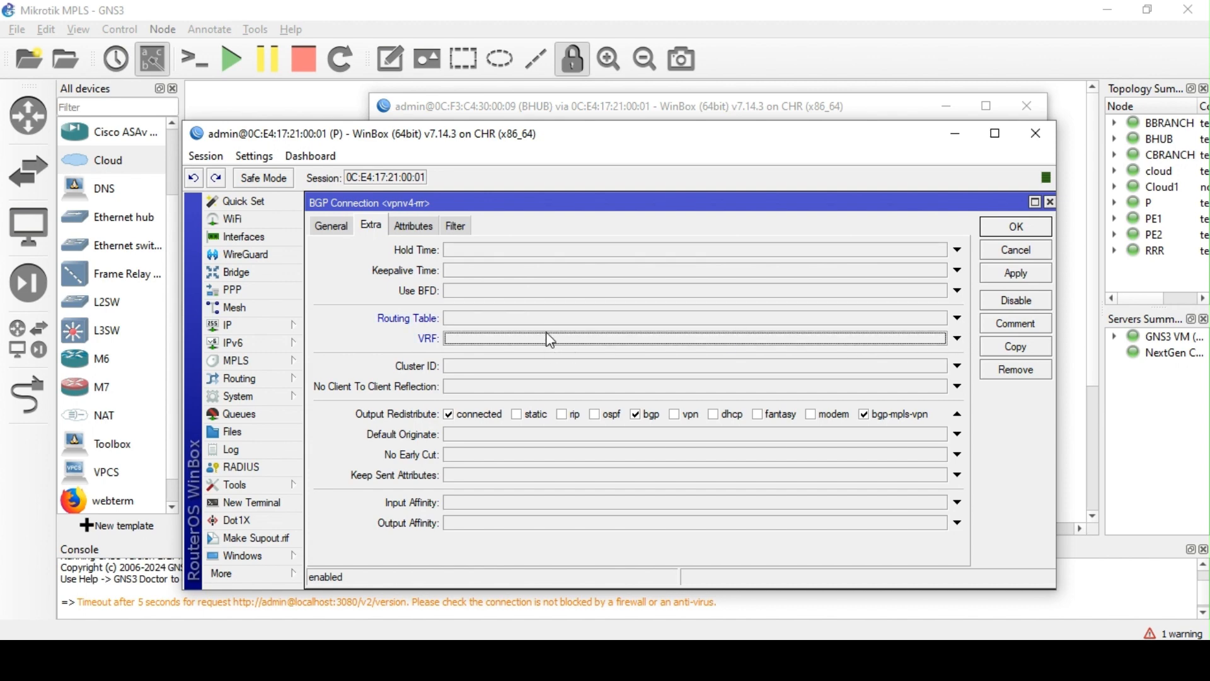
Review vpnv4-rr's general settings, remove bgp-mpls-vpn from its output redistribution, then apply and close the connection
{"action": "left_click", "coordinate": [335, 232]}
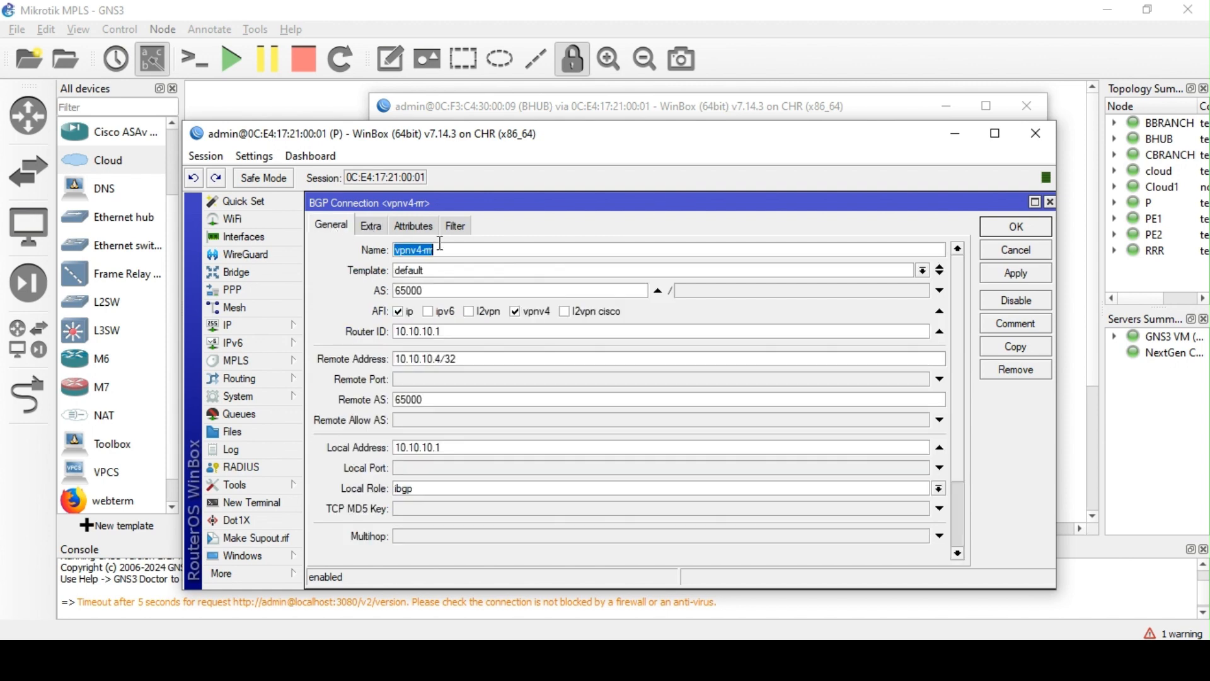
{"action": "scroll", "coordinate": [431, 528], "scroll_direction": "down", "scroll_amount": 1}
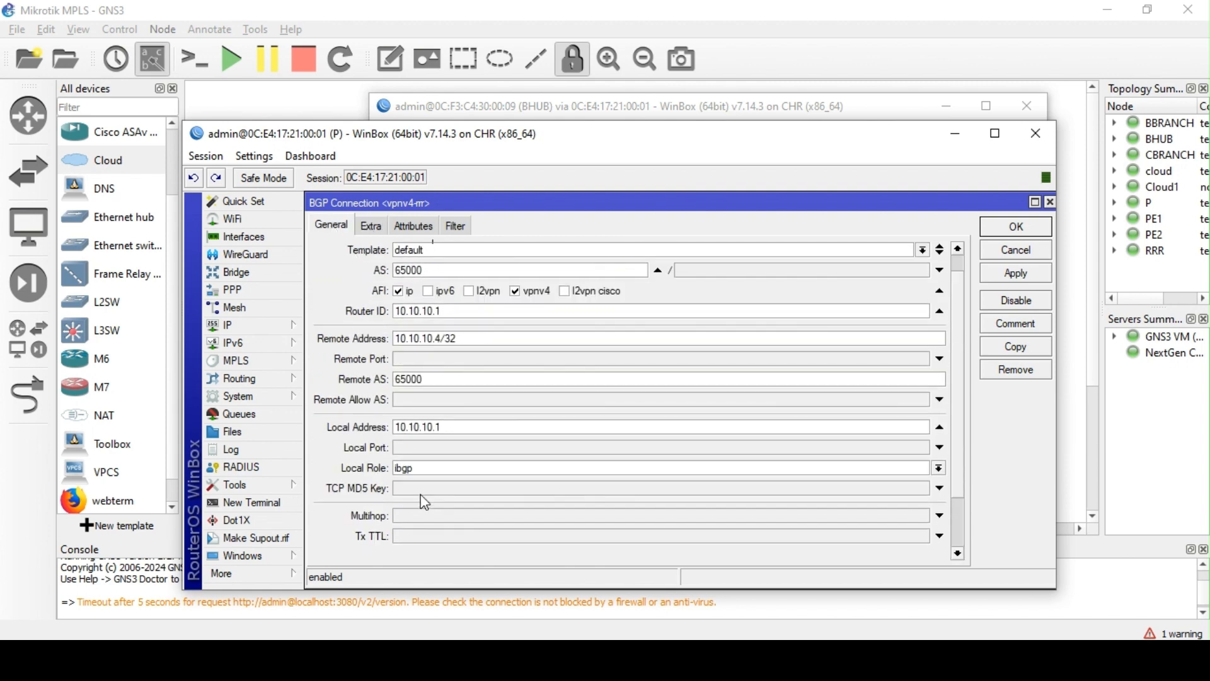
{"action": "scroll", "coordinate": [407, 467], "scroll_direction": "up", "scroll_amount": 1}
{"action": "left_click", "coordinate": [372, 228]}
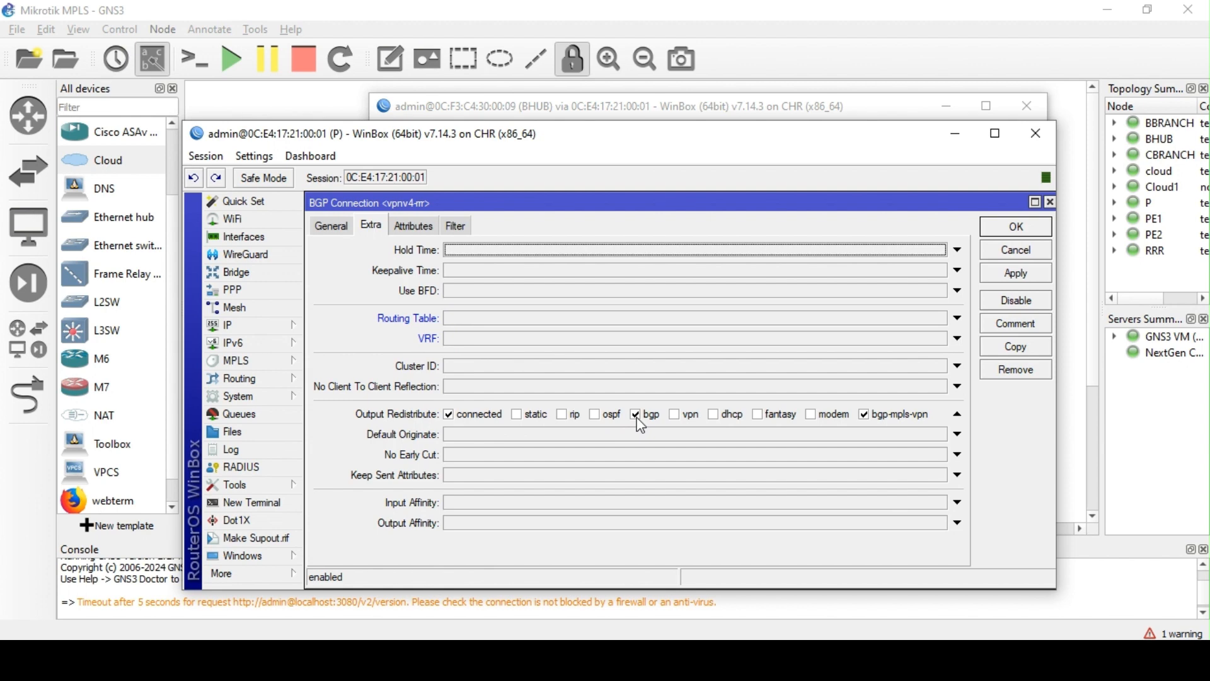
{"action": "left_click", "coordinate": [867, 418]}
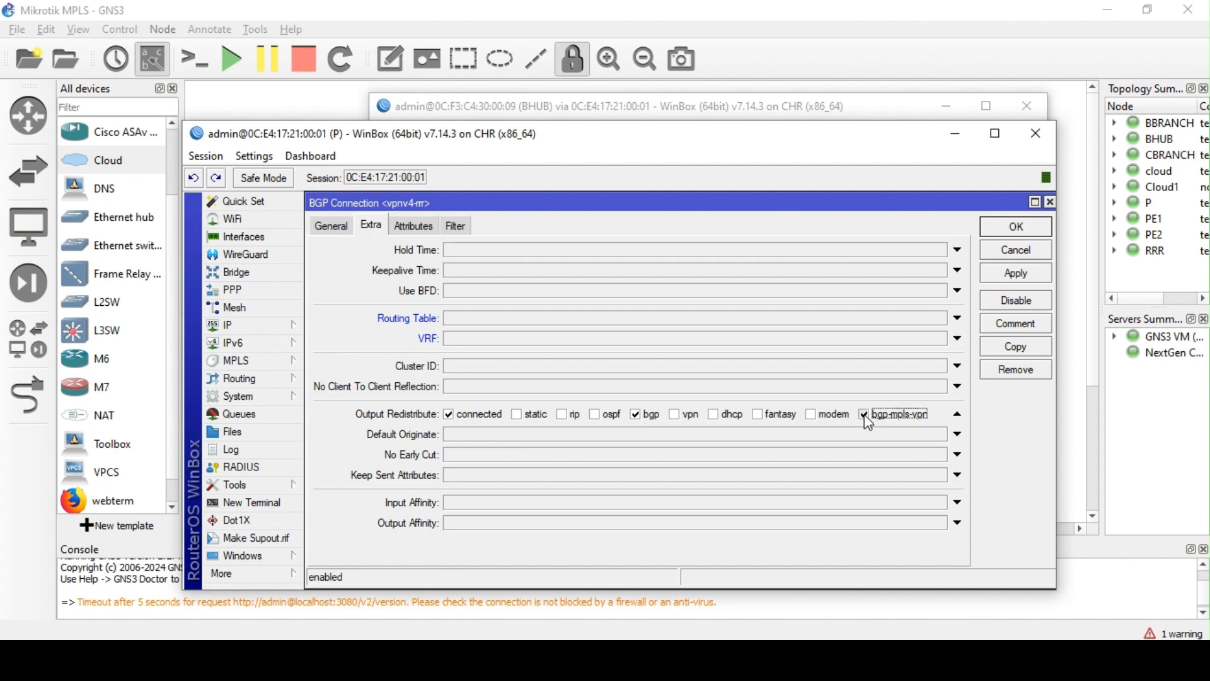
{"action": "left_click", "coordinate": [865, 415]}
{"action": "left_click", "coordinate": [1010, 272]}
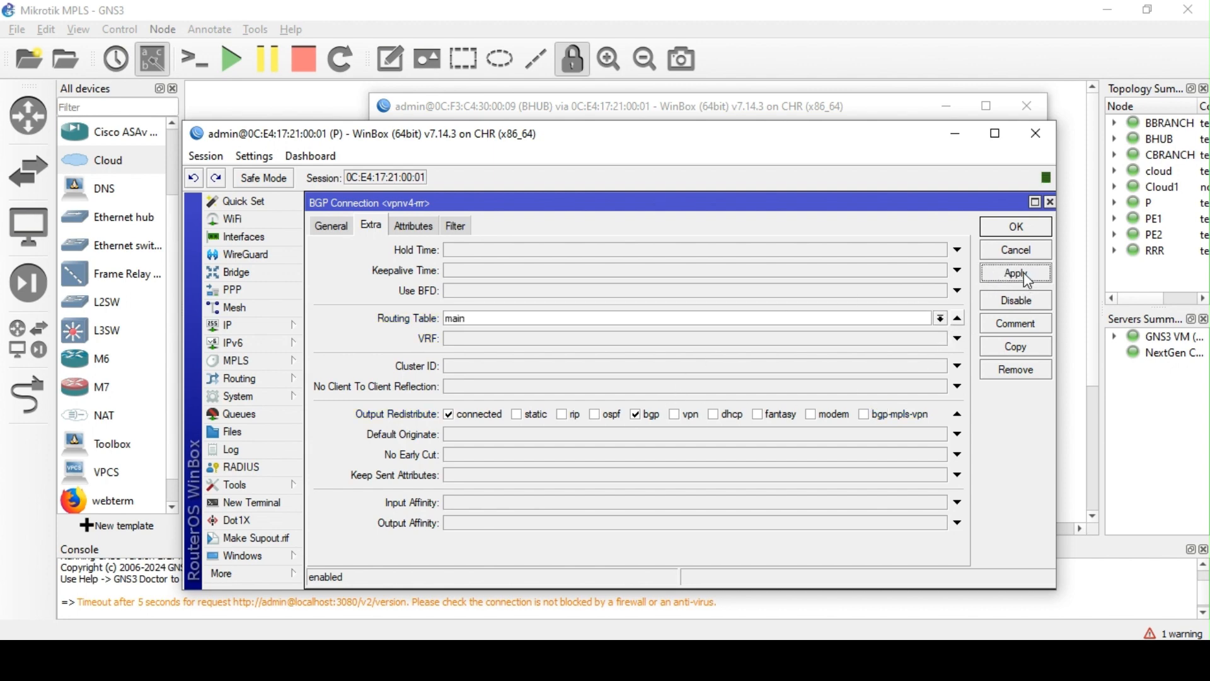
{"action": "left_click", "coordinate": [1020, 232]}
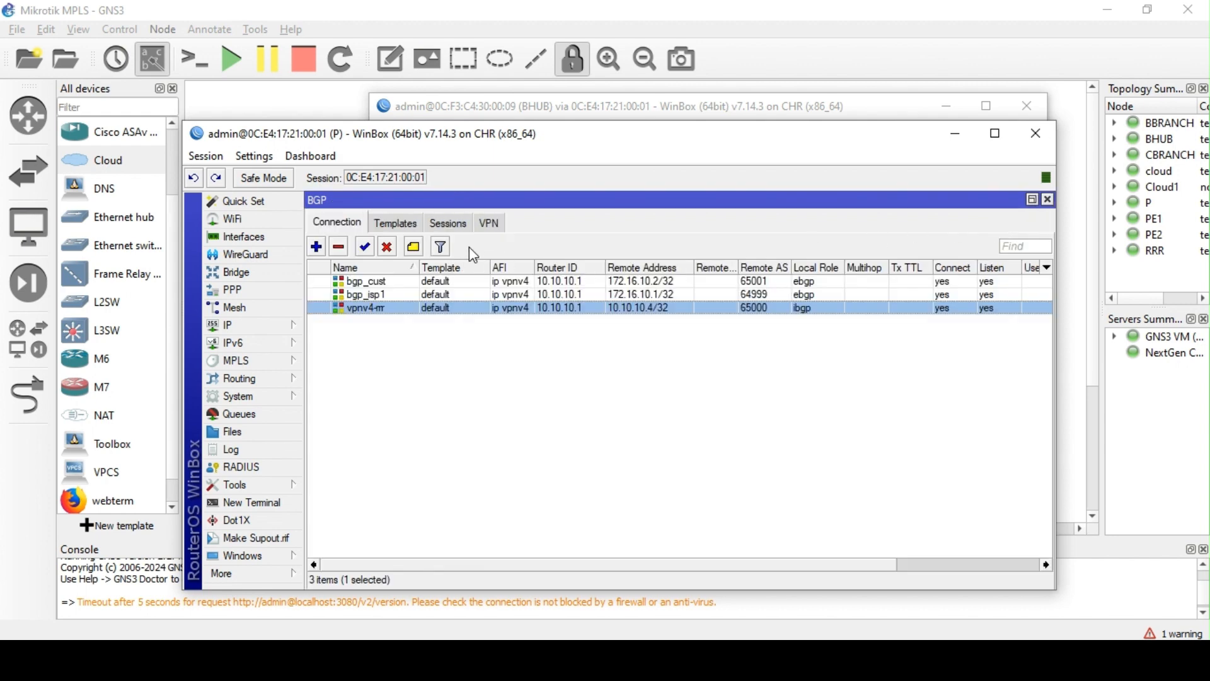
Using bgp_cust's extra settings for comparison, disable connected redistribution on vpnv4-rr, save it and recheck P's BGP sessions
{"action": "double_click", "coordinate": [412, 280]}
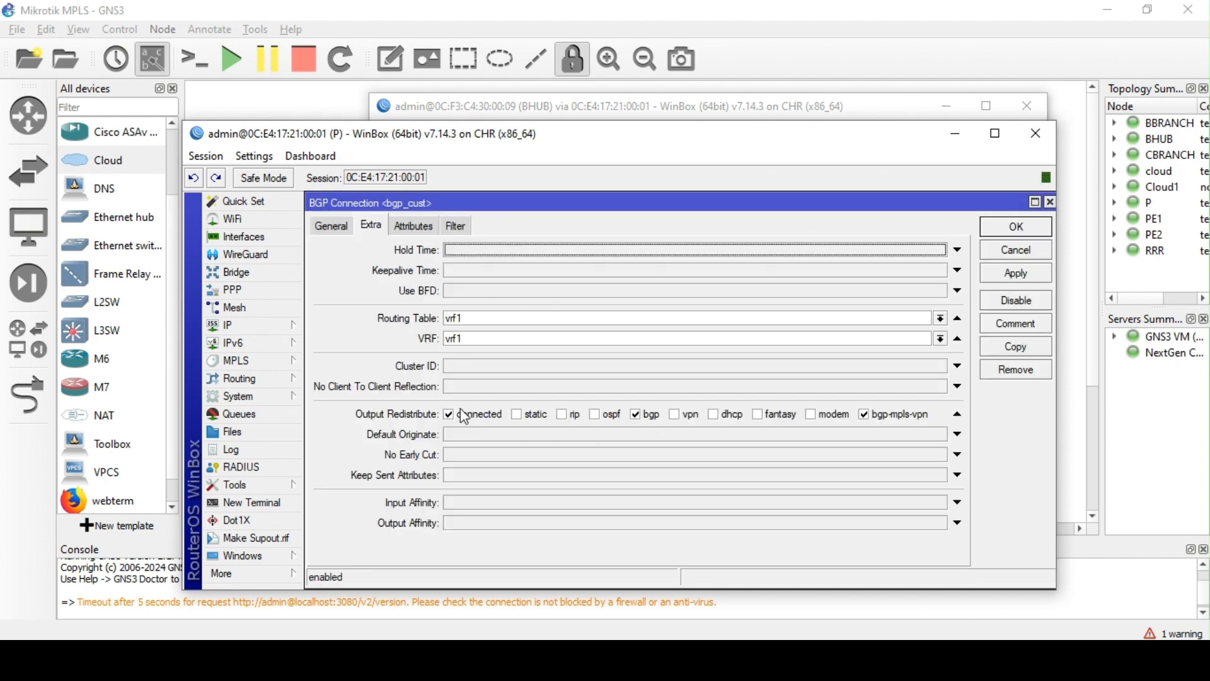
{"action": "left_click", "coordinate": [1002, 233]}
{"action": "double_click", "coordinate": [423, 309]}
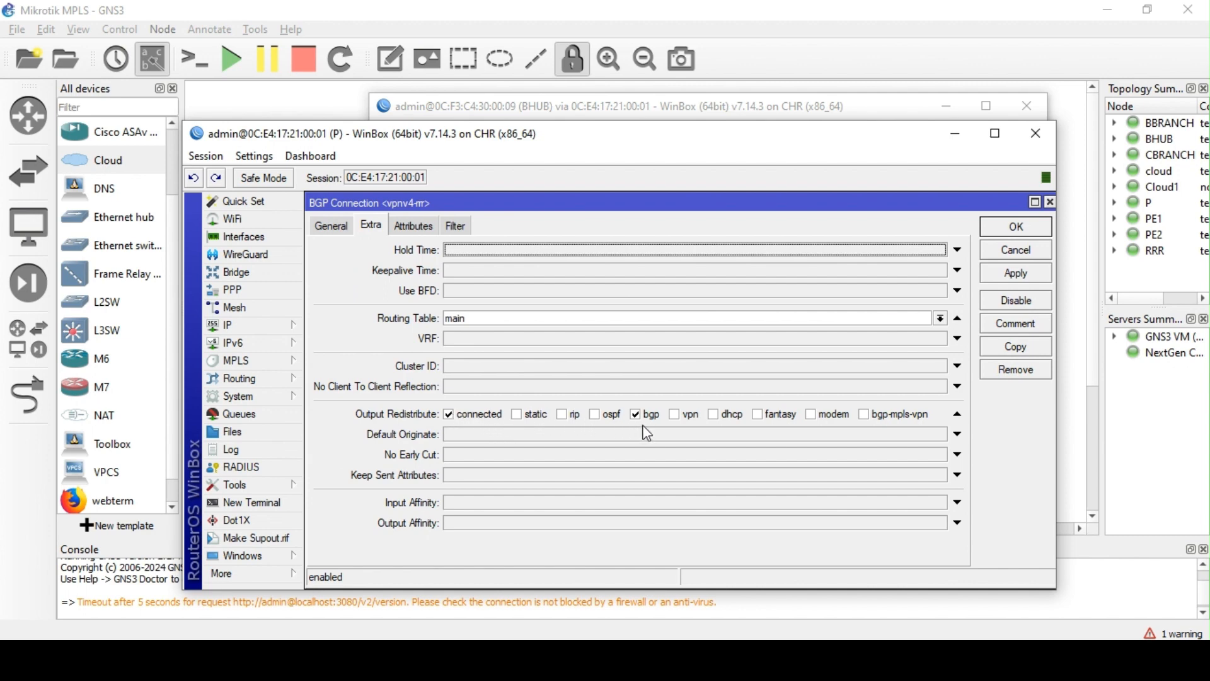
{"action": "left_click", "coordinate": [449, 416]}
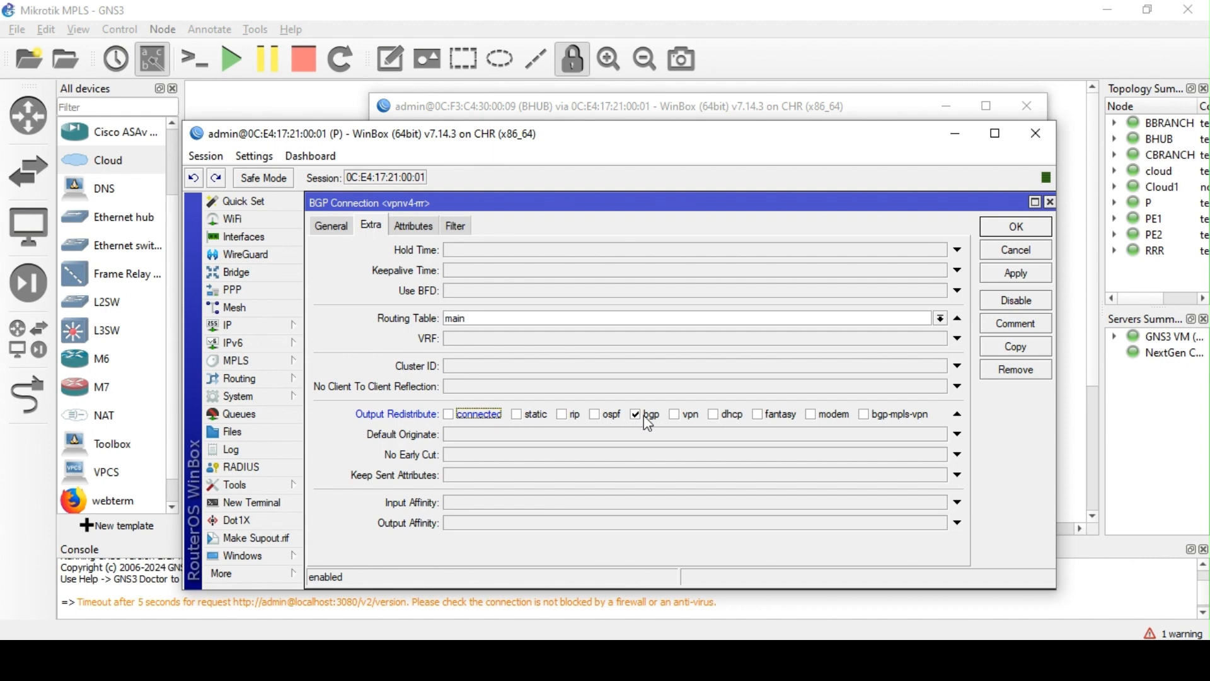
{"action": "left_click", "coordinate": [1030, 225]}
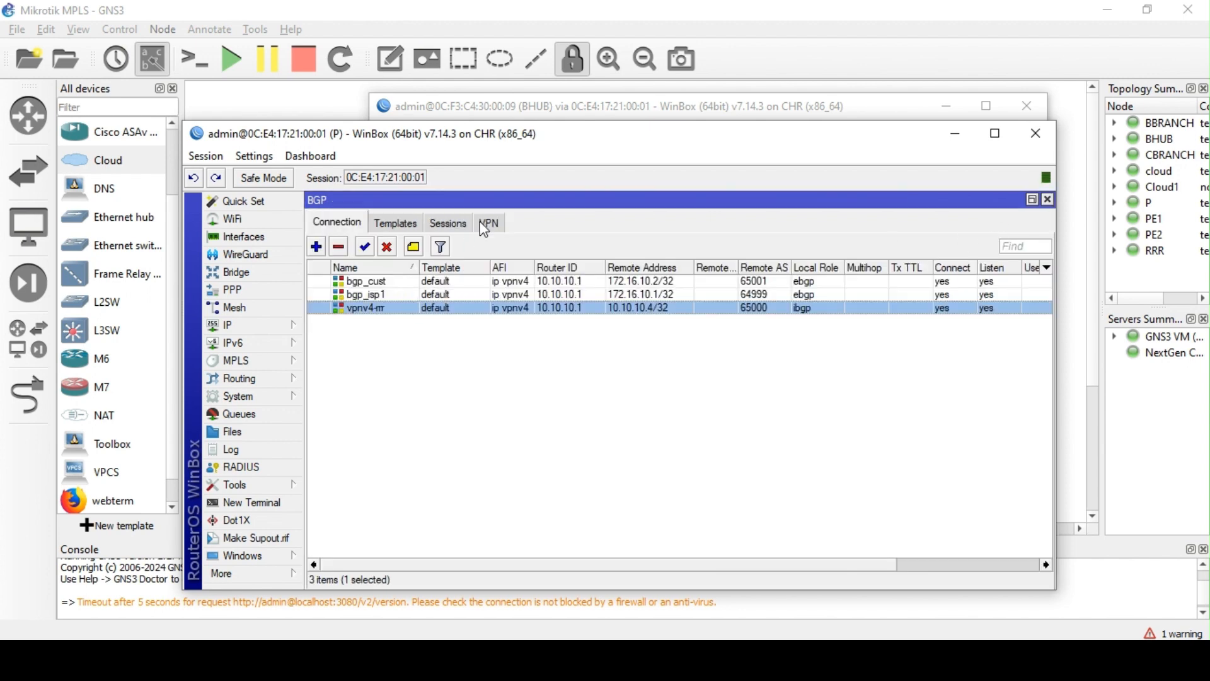
{"action": "left_click", "coordinate": [461, 228]}
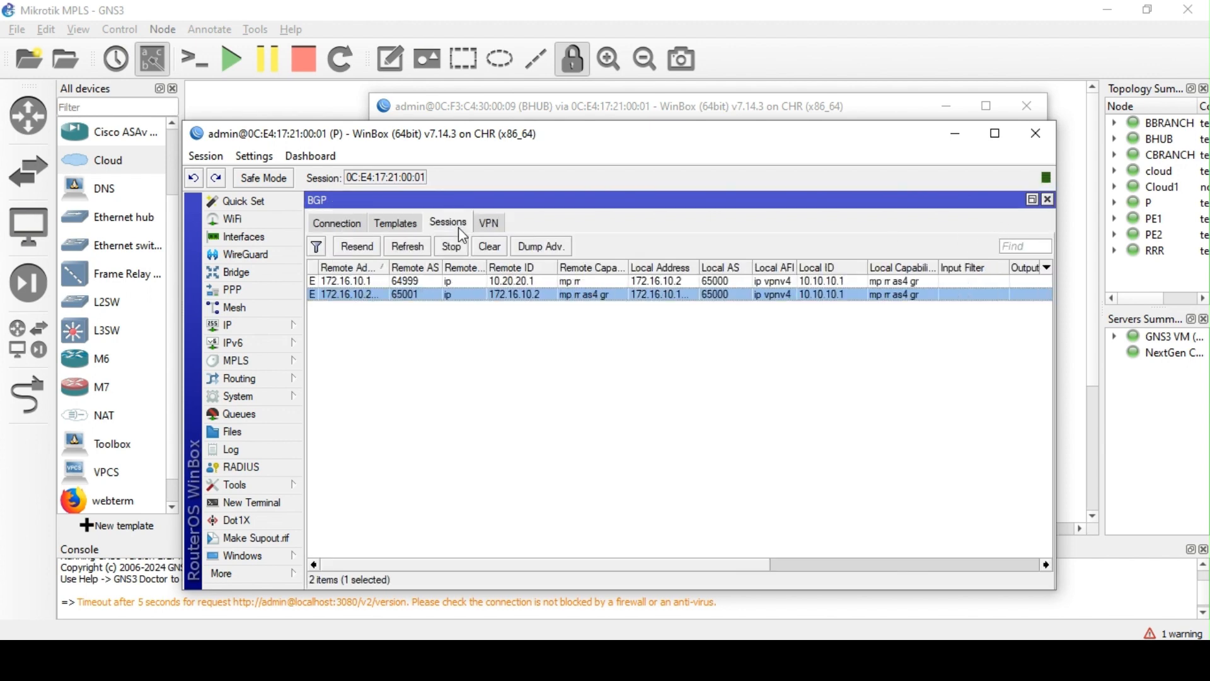
{"action": "left_click", "coordinate": [340, 223]}
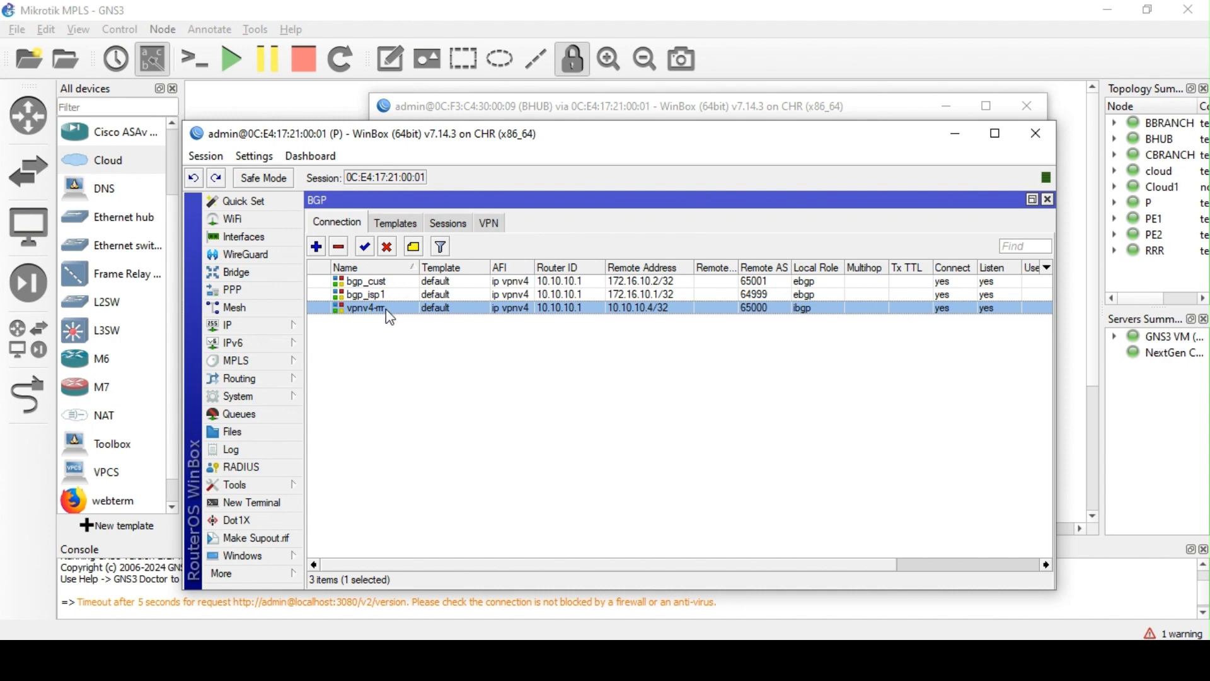
Check the extra settings of P's vpnv4-rr connection and look at the router's BGP VPN entries
{"action": "double_click", "coordinate": [388, 308]}
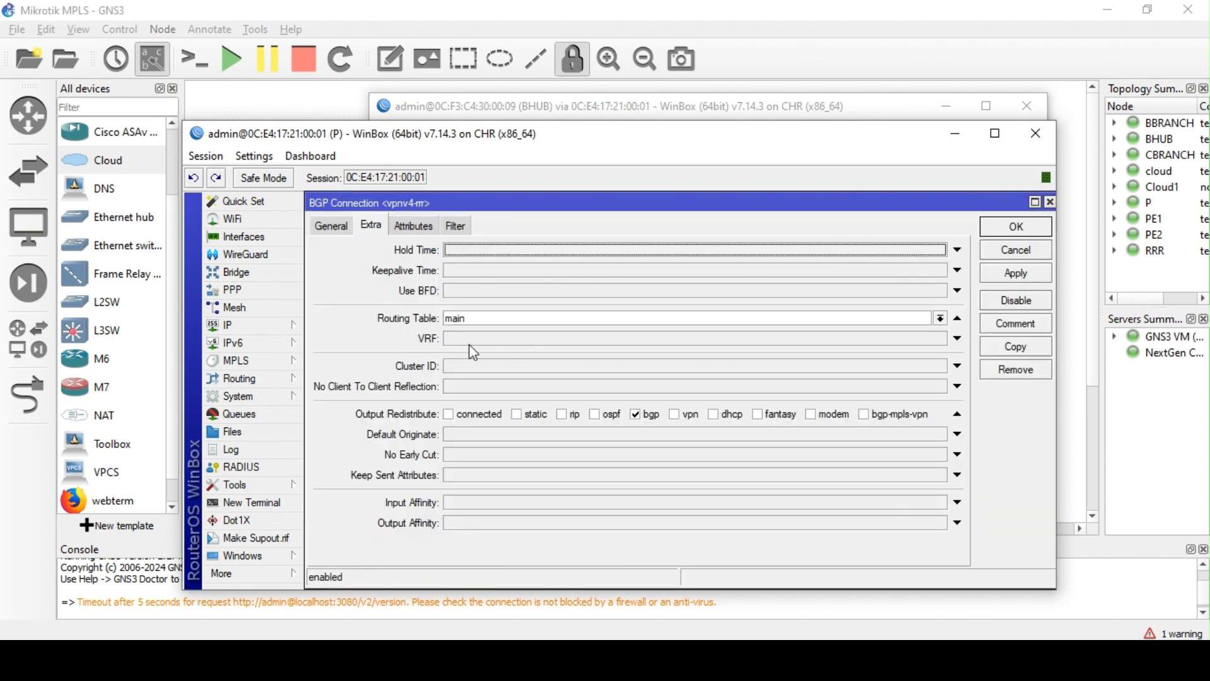
{"action": "left_click", "coordinate": [1027, 222]}
{"action": "left_click", "coordinate": [490, 223]}
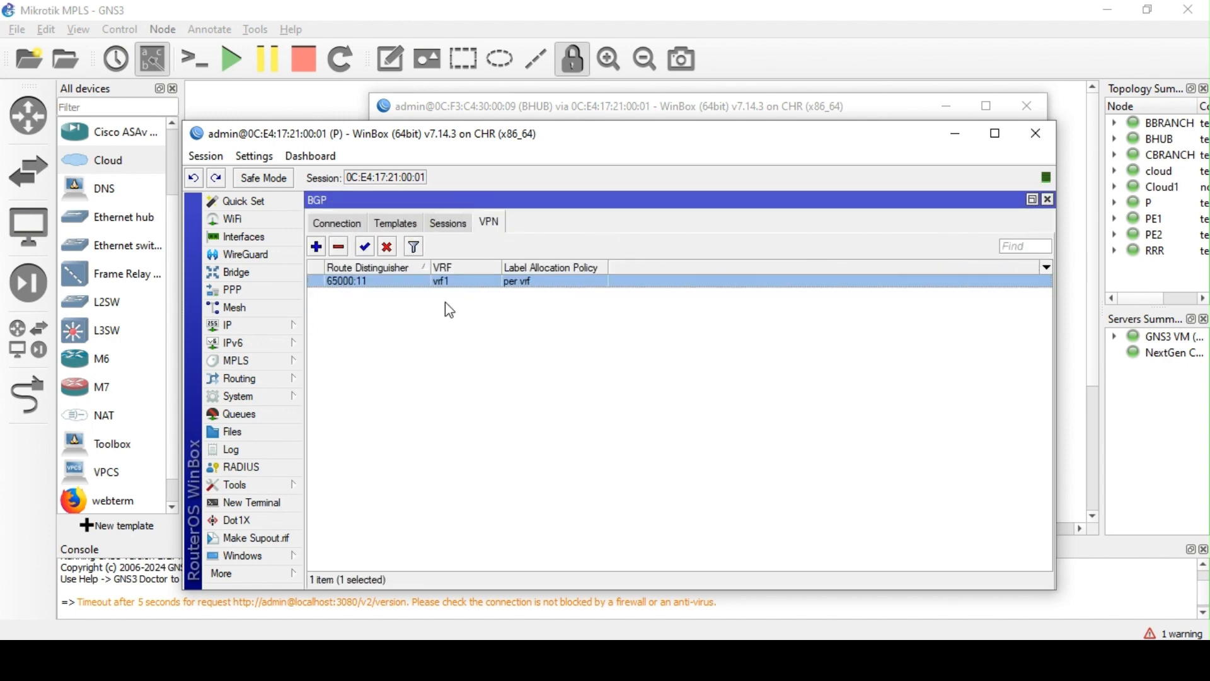
{"action": "left_click", "coordinate": [356, 225]}
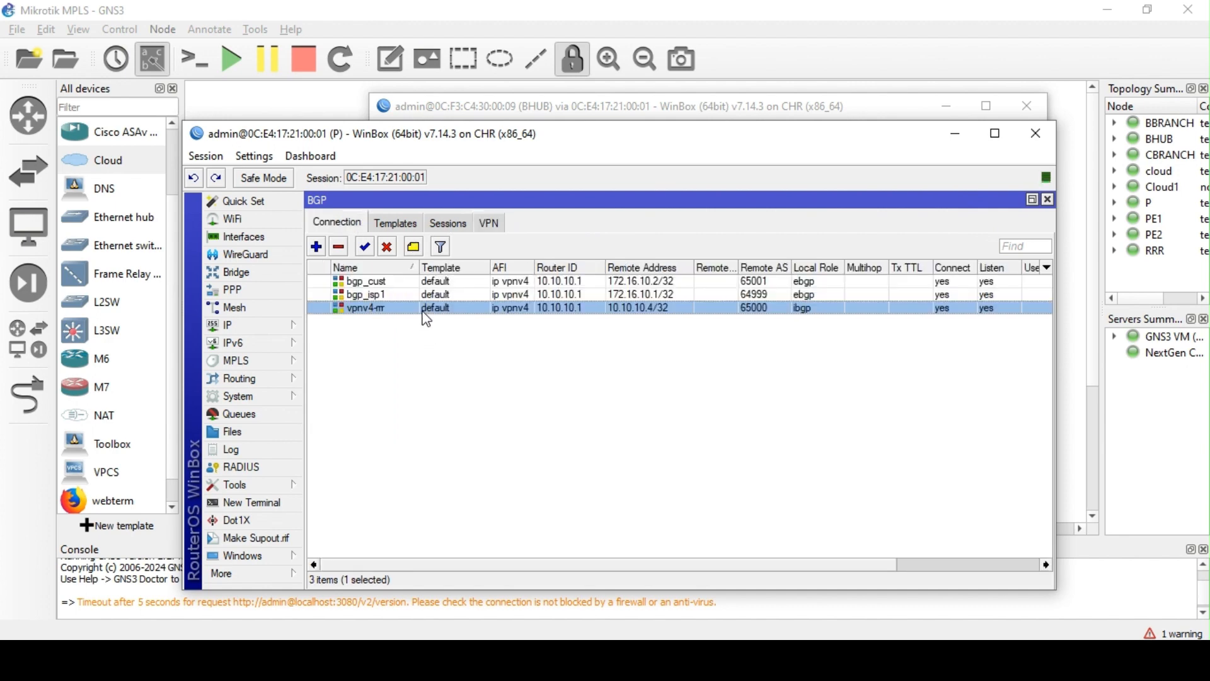
Remove bgp from vpnv4-rr's output redistribution, clear the whole output redistribute setting and apply the change
{"action": "double_click", "coordinate": [422, 310]}
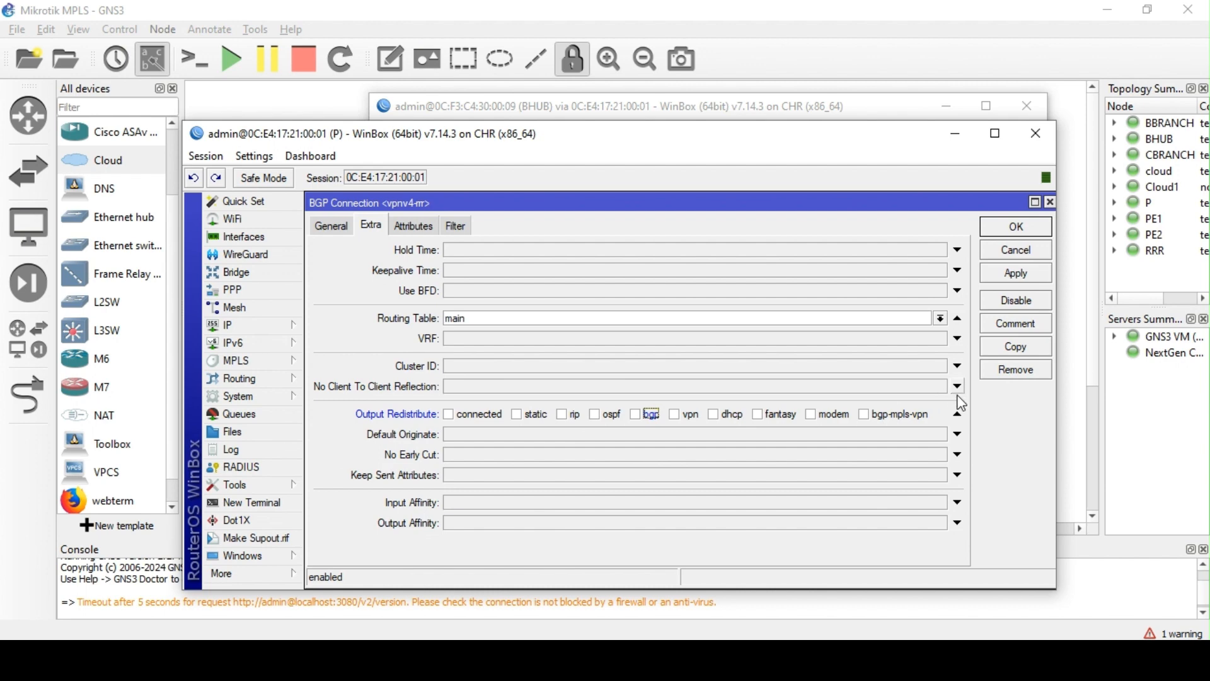
{"action": "left_click", "coordinate": [958, 414]}
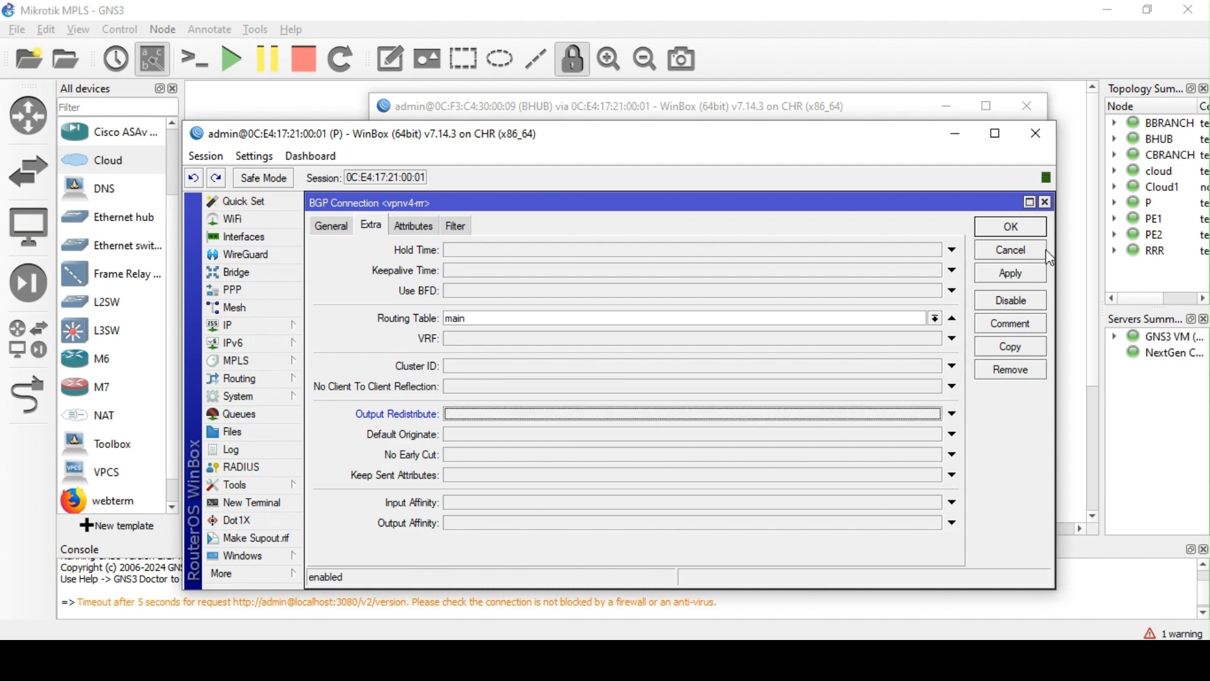
{"action": "left_click", "coordinate": [1028, 272]}
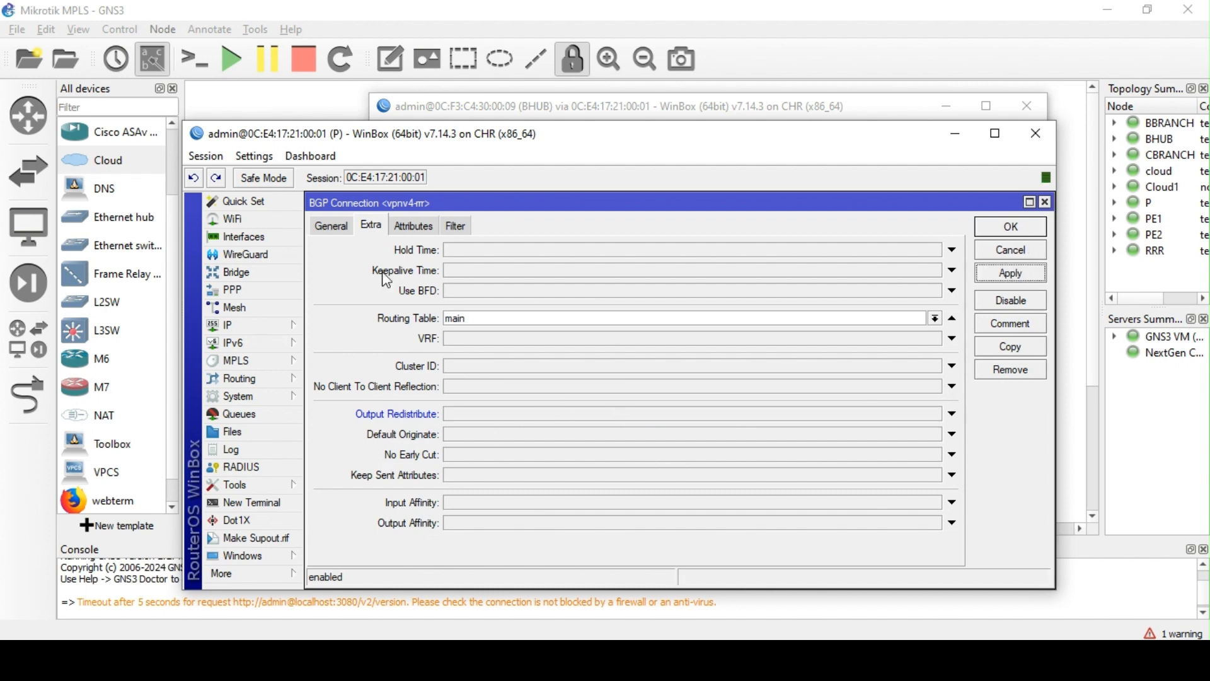
Review vpnv4-rr's general settings down to its connect and listen options, recheck its extra settings and close the connection
{"action": "left_click", "coordinate": [339, 232]}
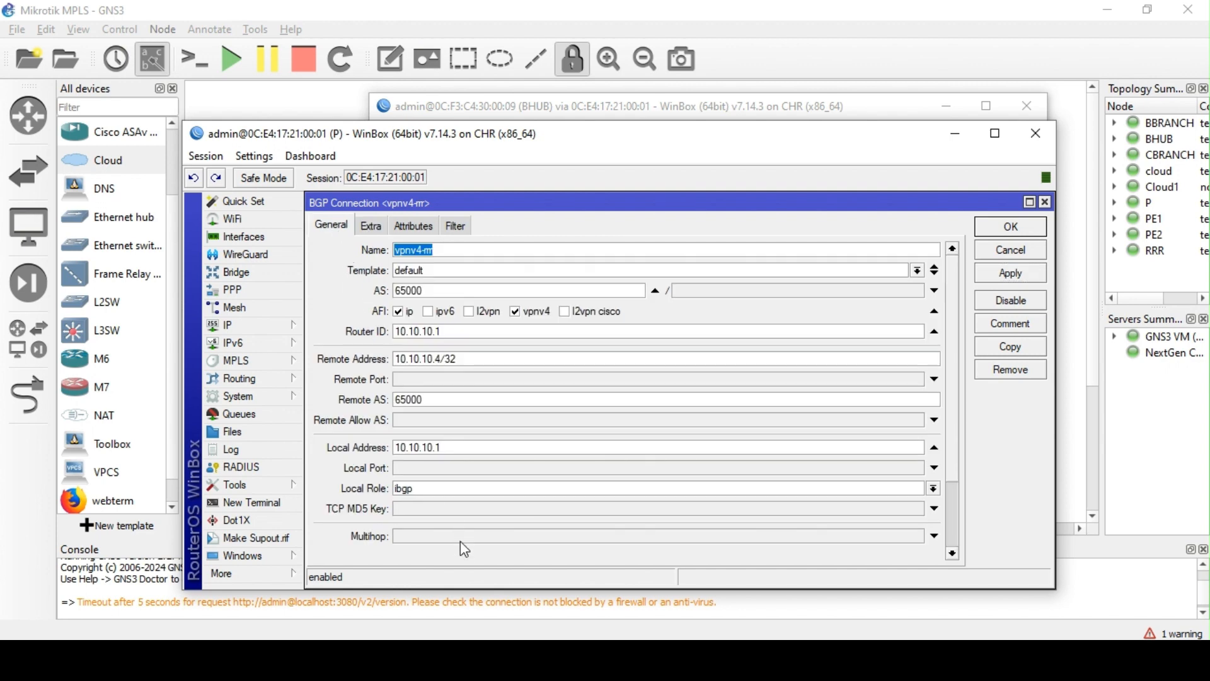
{"action": "scroll", "coordinate": [449, 541], "scroll_direction": "down", "scroll_amount": 3}
{"action": "right_click", "coordinate": [399, 381]}
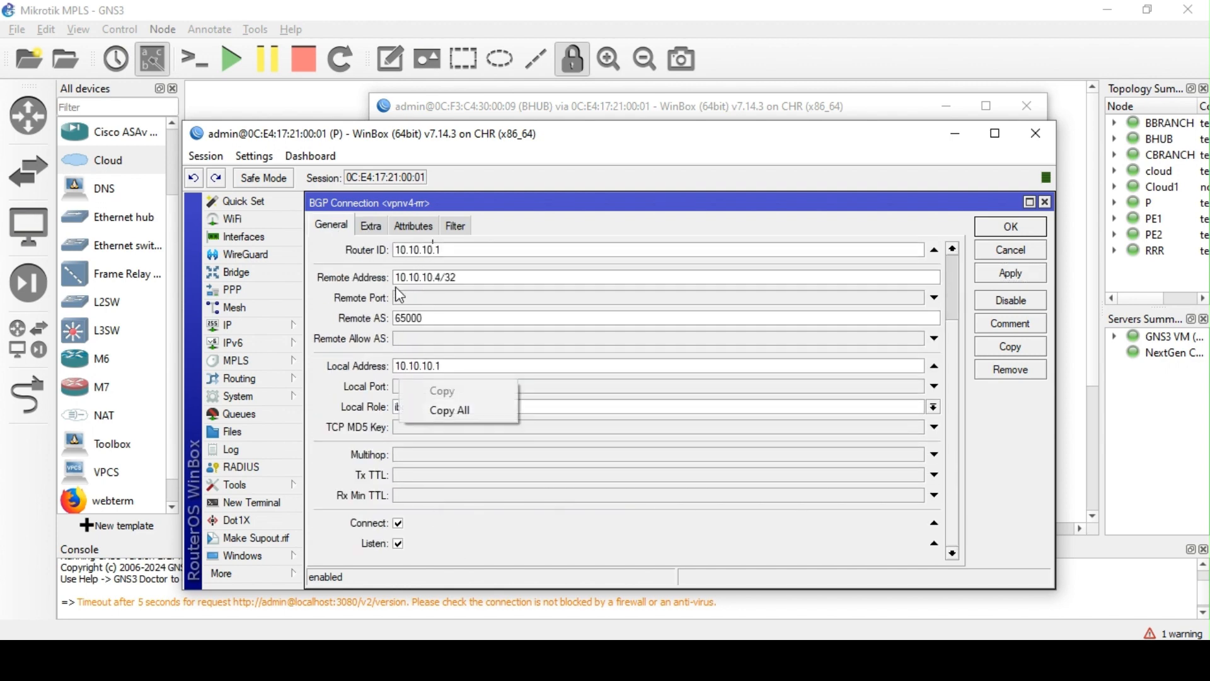
{"action": "left_click", "coordinate": [657, 222]}
{"action": "left_click", "coordinate": [371, 226]}
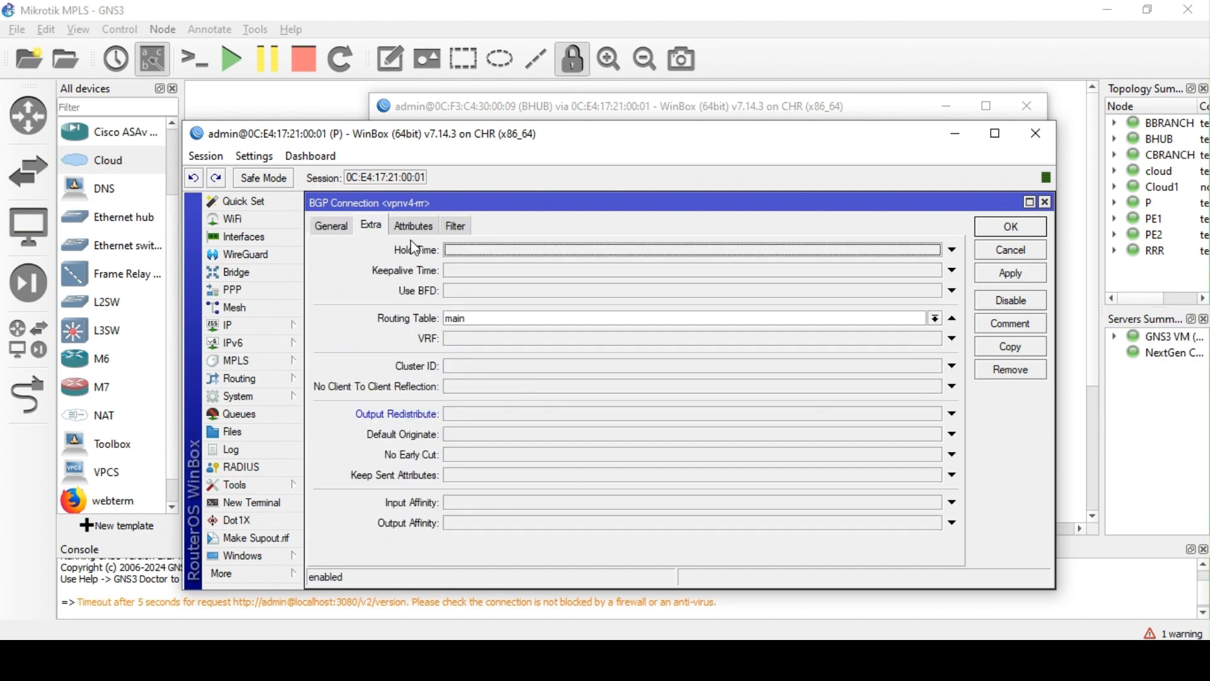
{"action": "left_click", "coordinate": [1011, 226]}
Enable bgp-mpls-vpn redistribution on P's vrf1 BGP VPN entry, then apply and close it
{"action": "left_click", "coordinate": [491, 224]}
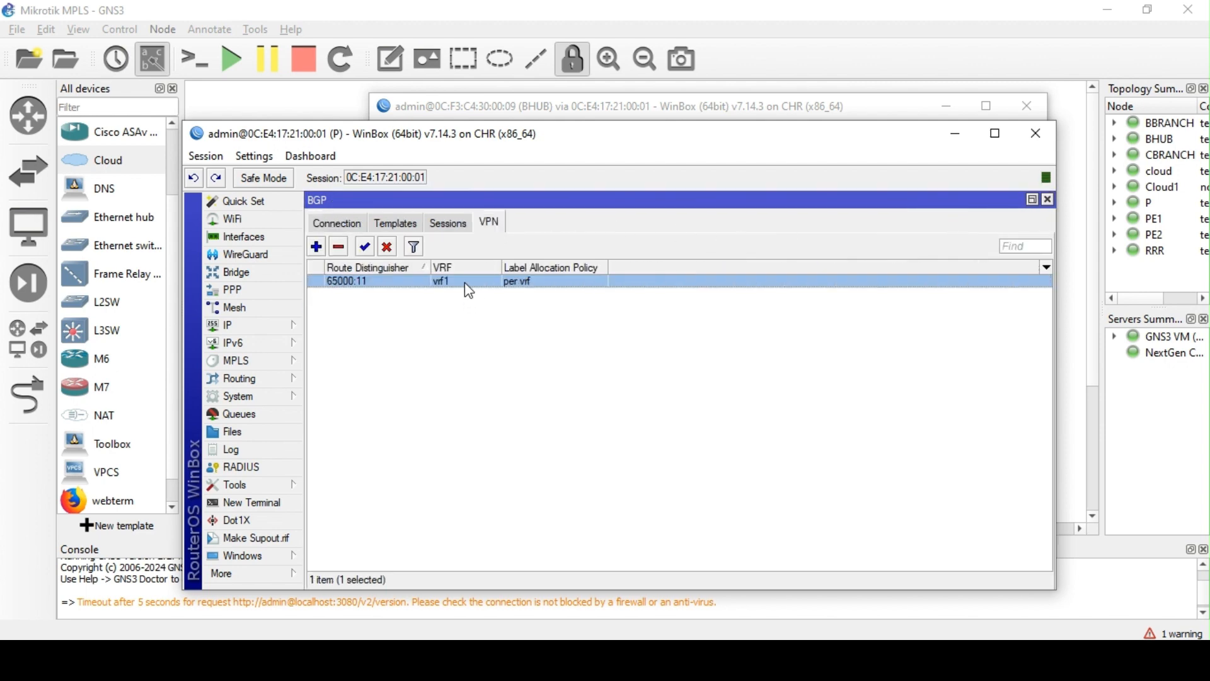
{"action": "double_click", "coordinate": [464, 283]}
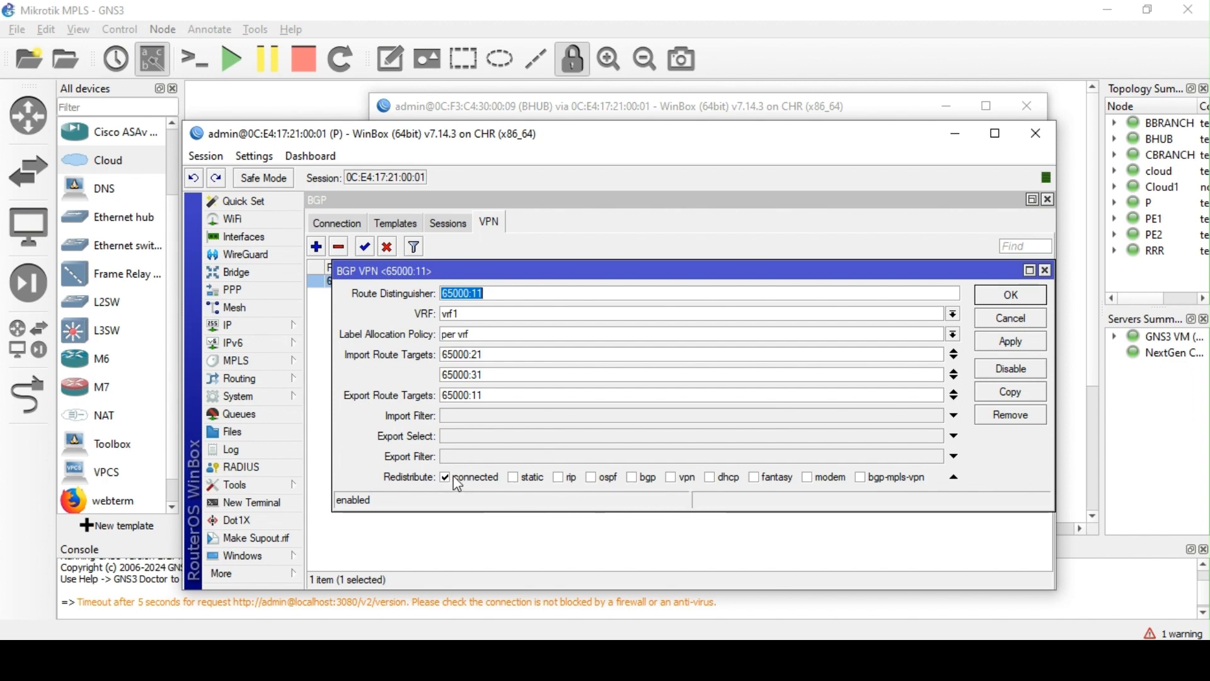
{"action": "left_click", "coordinate": [870, 481]}
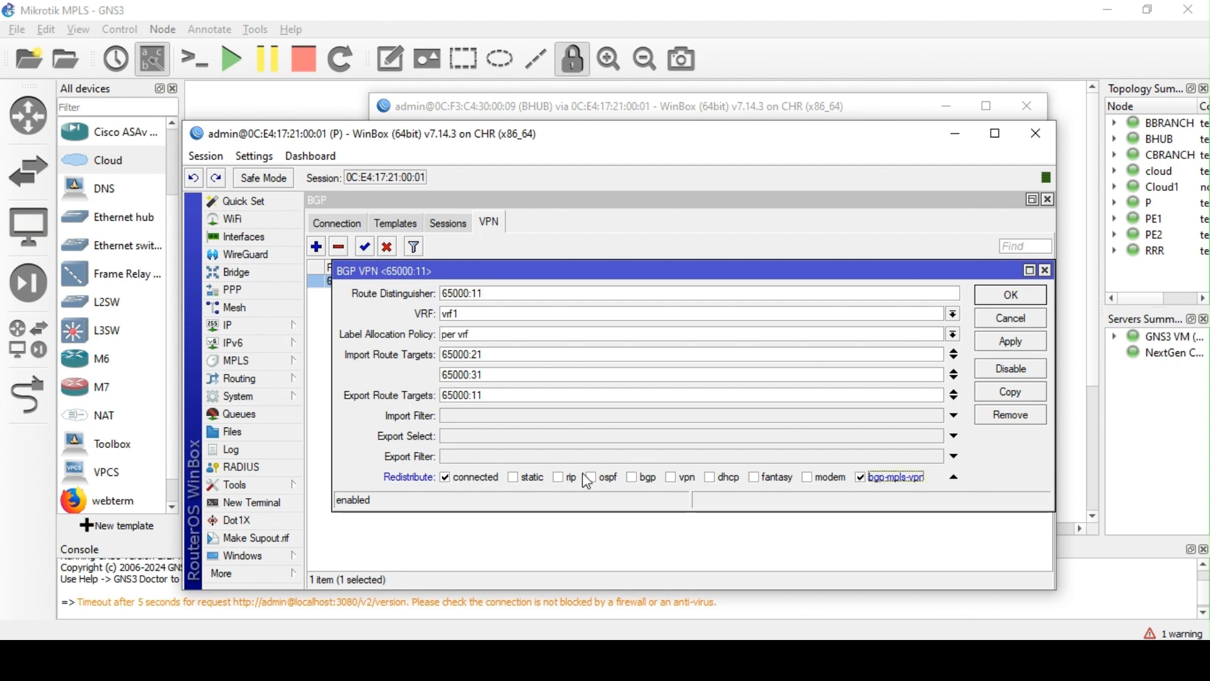
{"action": "left_click", "coordinate": [1018, 346]}
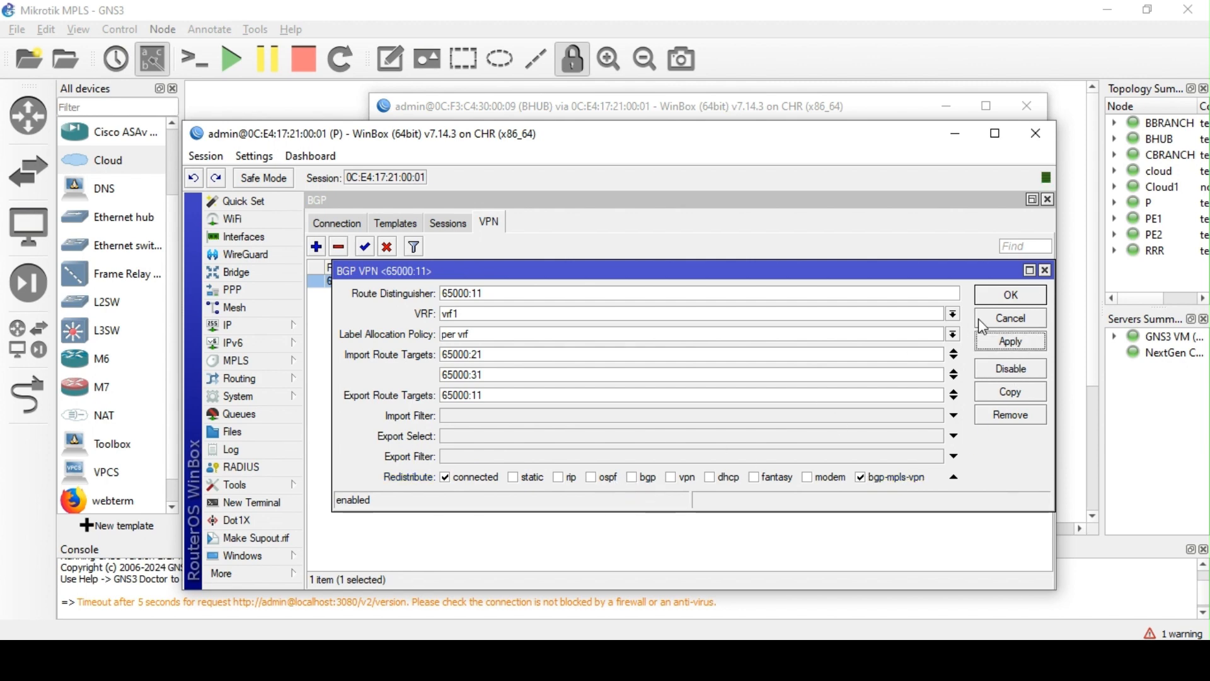
{"action": "left_click", "coordinate": [1013, 295]}
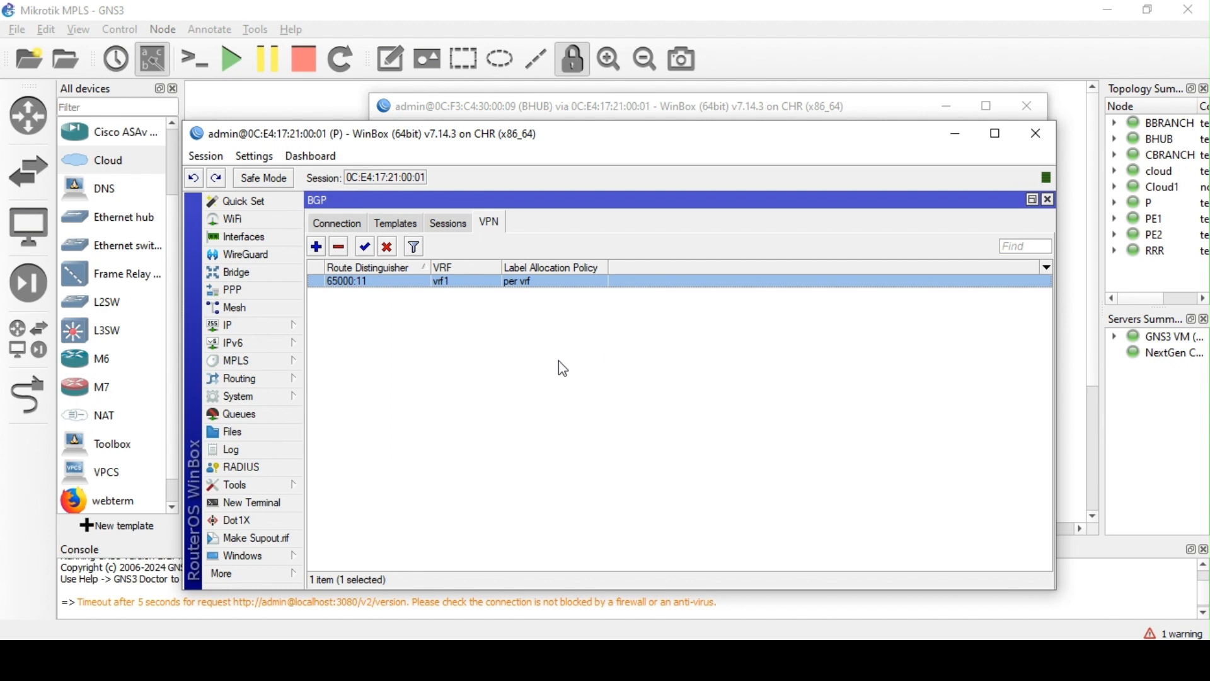
Review the routing table, VRF and output redistribution settings of P's bgp_cust connection
{"action": "left_click", "coordinate": [337, 223]}
{"action": "double_click", "coordinate": [376, 282]}
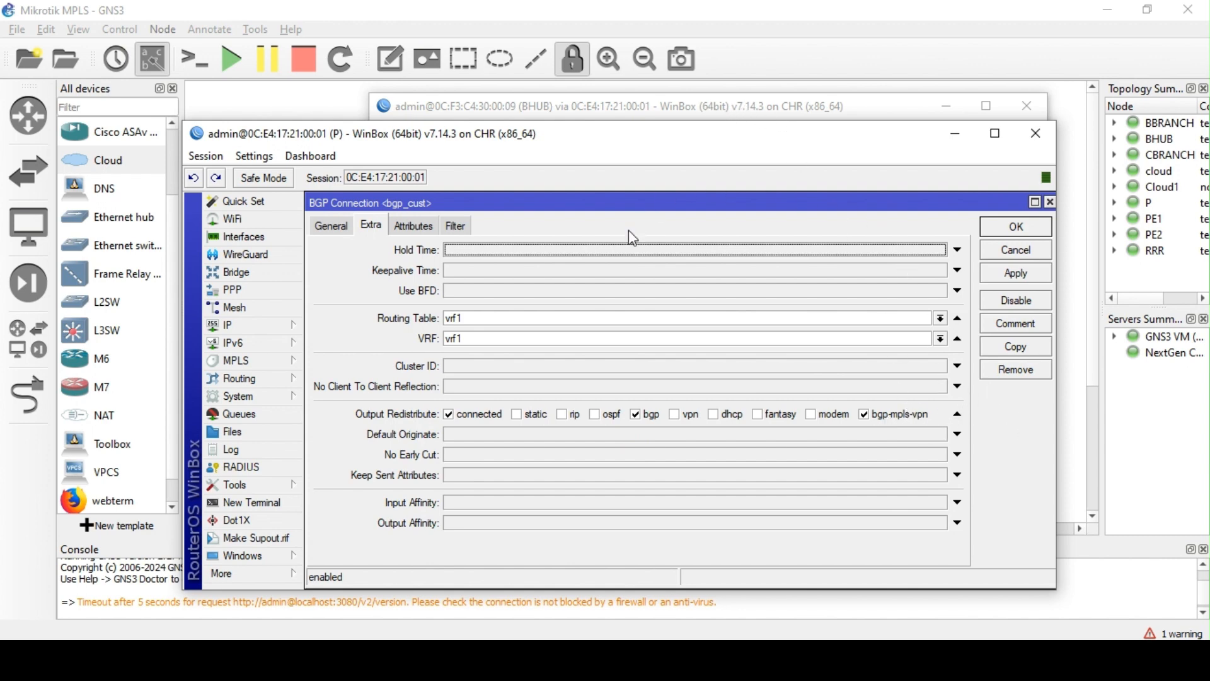
{"action": "left_click", "coordinate": [1008, 227]}
Switch to BHUB's WinBox window and examine the BGP routes in its IP route list, then minimize the window
{"action": "left_click", "coordinate": [650, 107]}
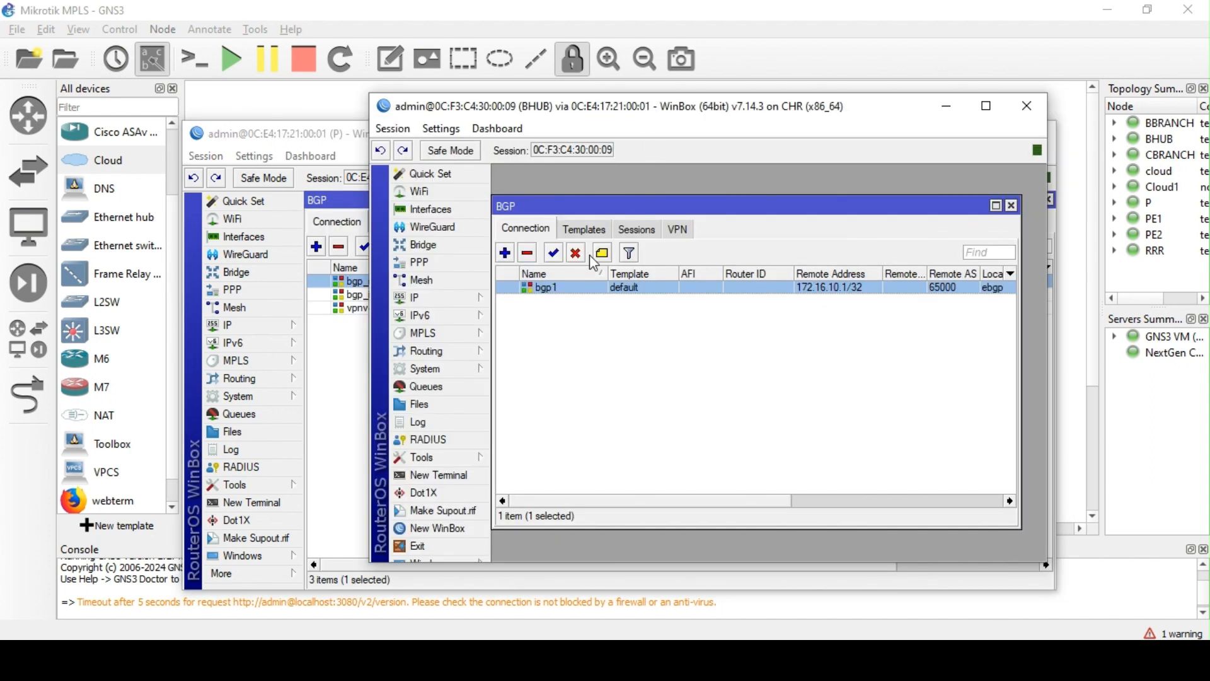
{"action": "left_click", "coordinate": [441, 298]}
{"action": "left_click", "coordinate": [541, 445]}
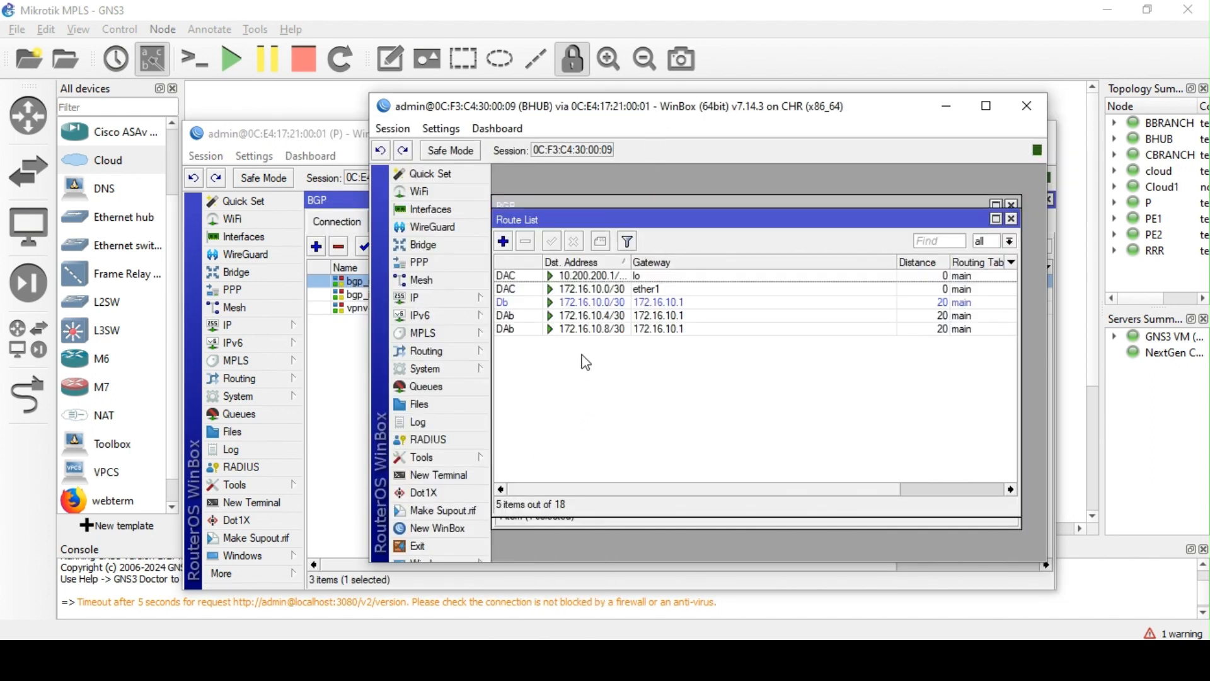
{"action": "left_click", "coordinate": [594, 303]}
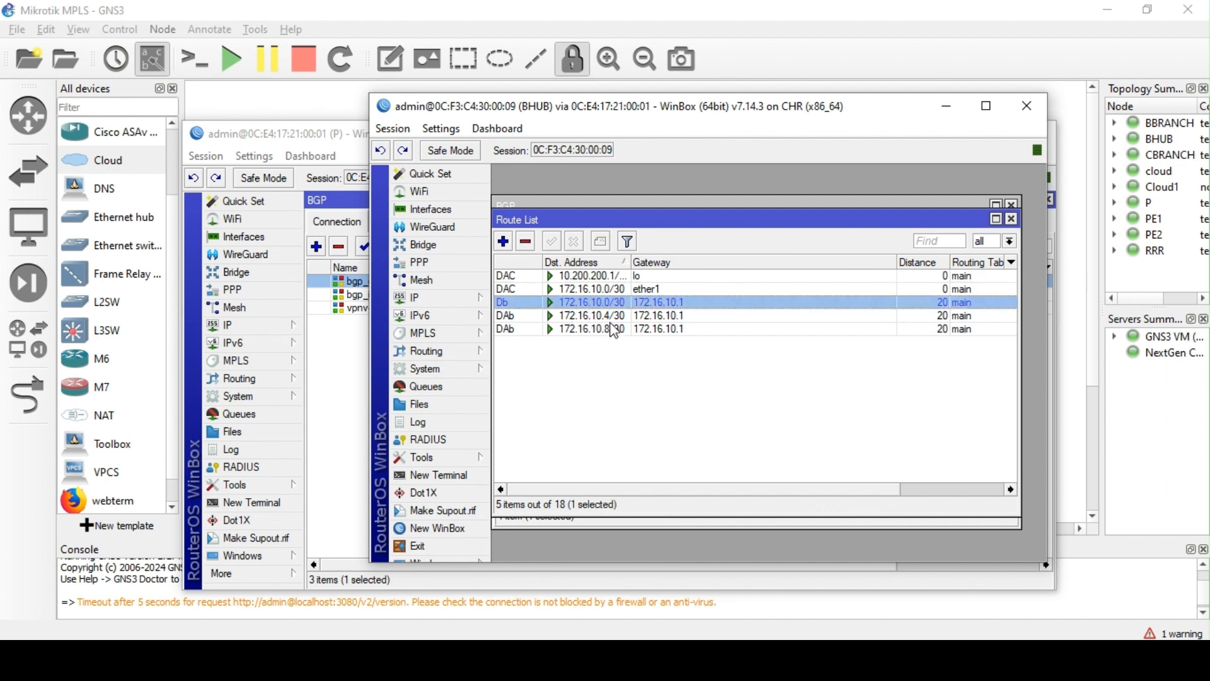
{"action": "key", "text": "Down"}
{"action": "key", "text": "Down"}
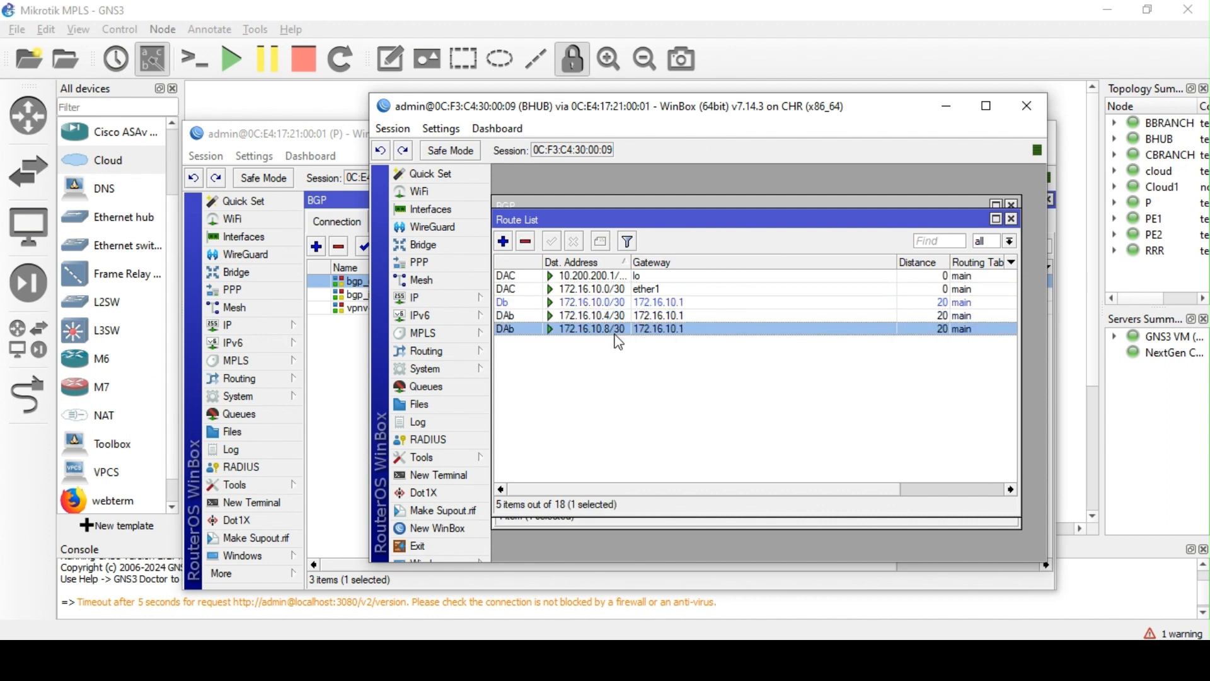
{"action": "left_click", "coordinate": [945, 107]}
Recheck the extra and general settings of P's vpnv4-rr connection and close it
{"action": "double_click", "coordinate": [459, 309]}
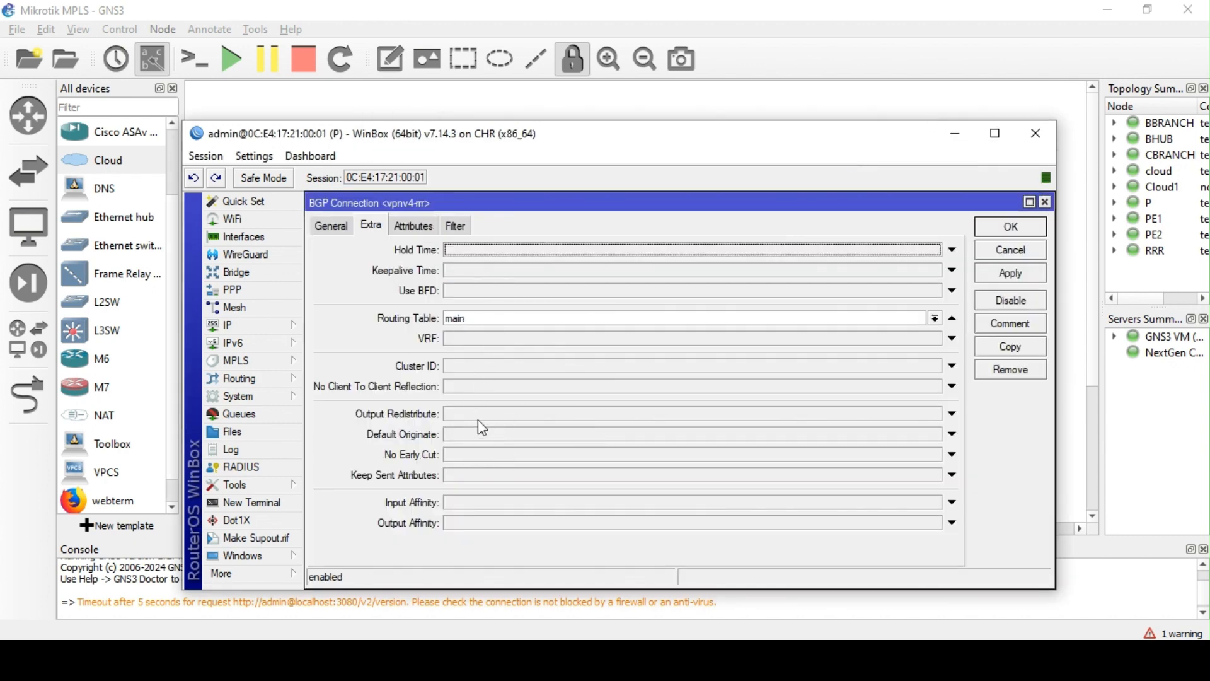
{"action": "left_click", "coordinate": [332, 231]}
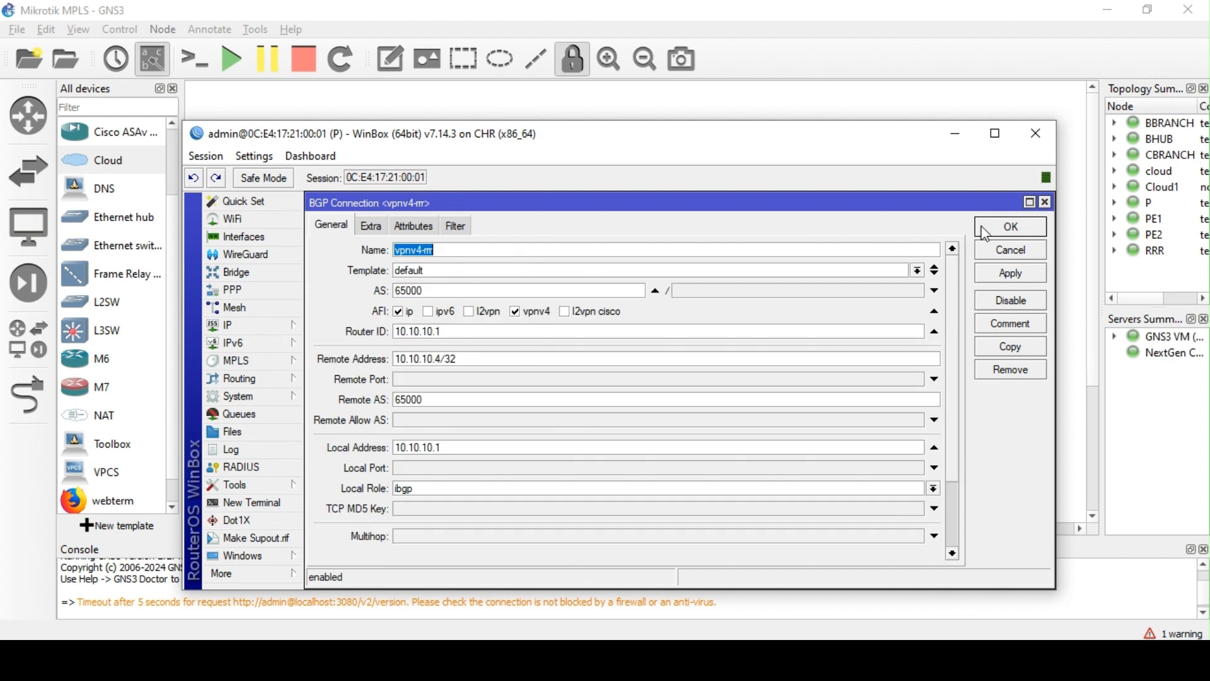
{"action": "left_click", "coordinate": [1010, 228]}
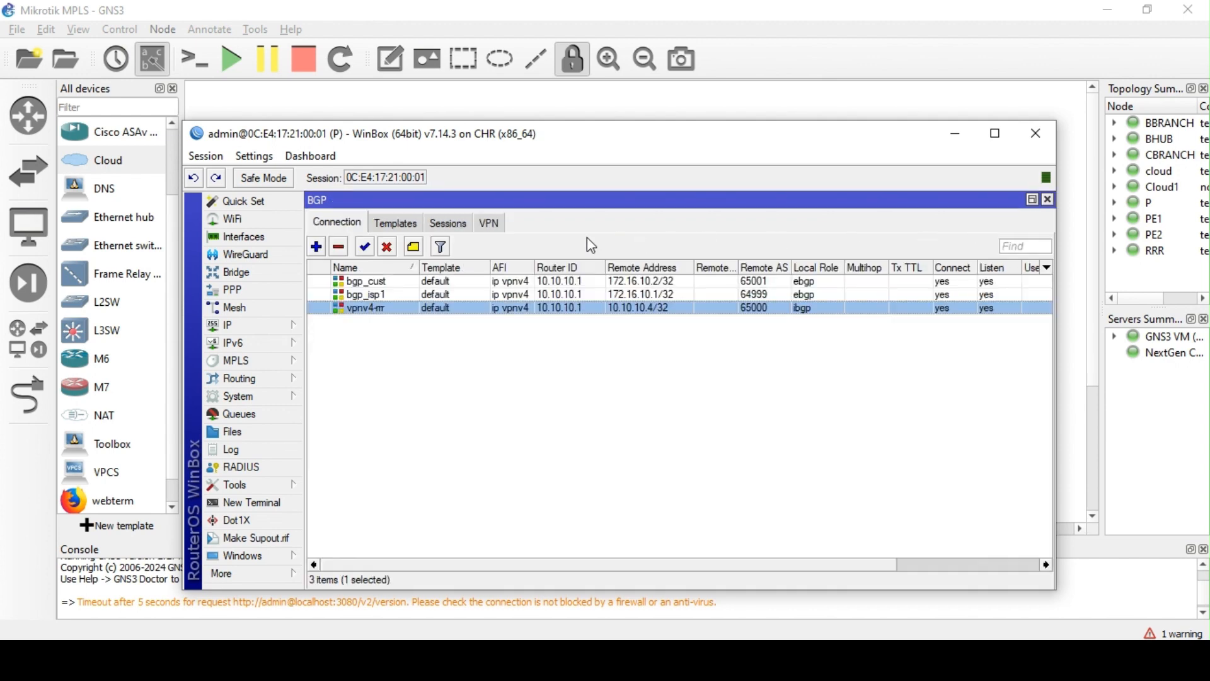
Review the route targets and redistribution of P's vrf1 BGP VPN entry, then return to the BGP connection list
{"action": "left_click", "coordinate": [492, 225]}
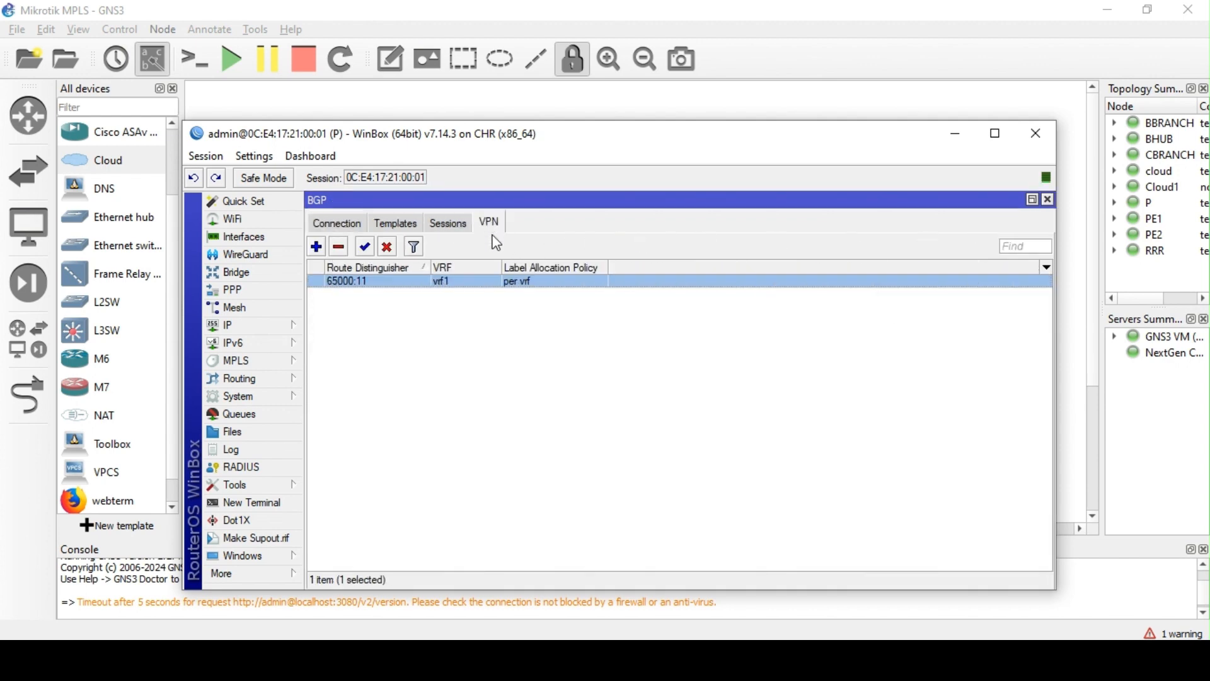
{"action": "double_click", "coordinate": [490, 281]}
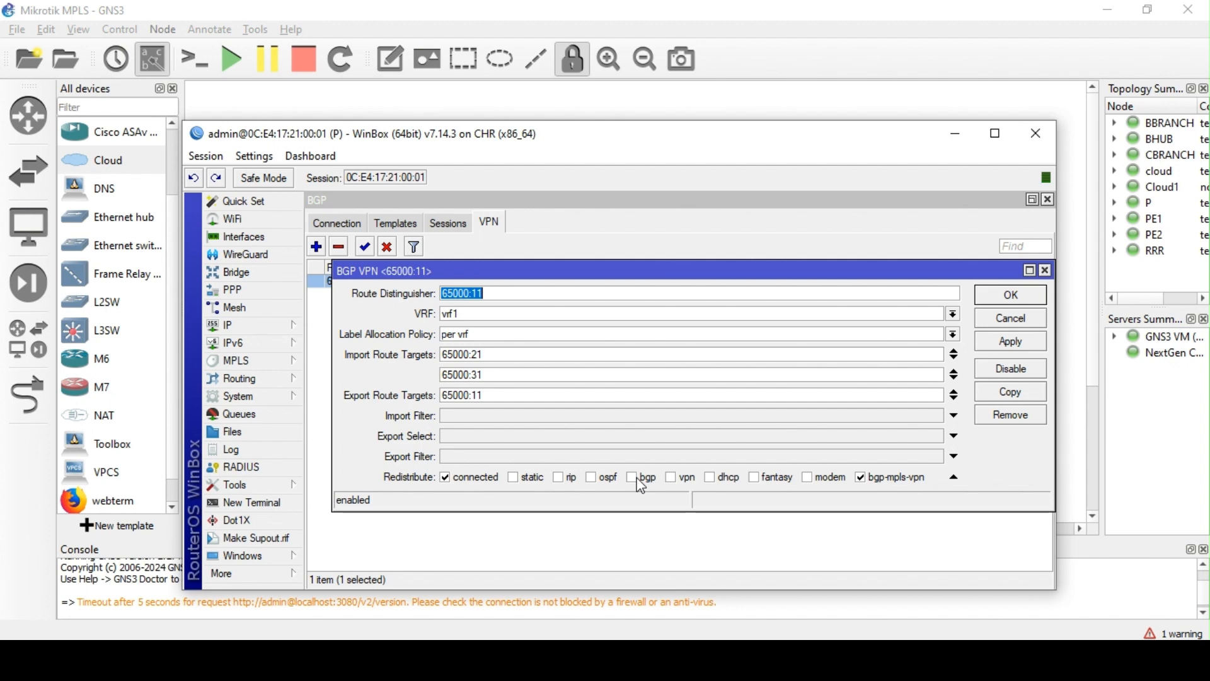
{"action": "left_click", "coordinate": [1001, 295]}
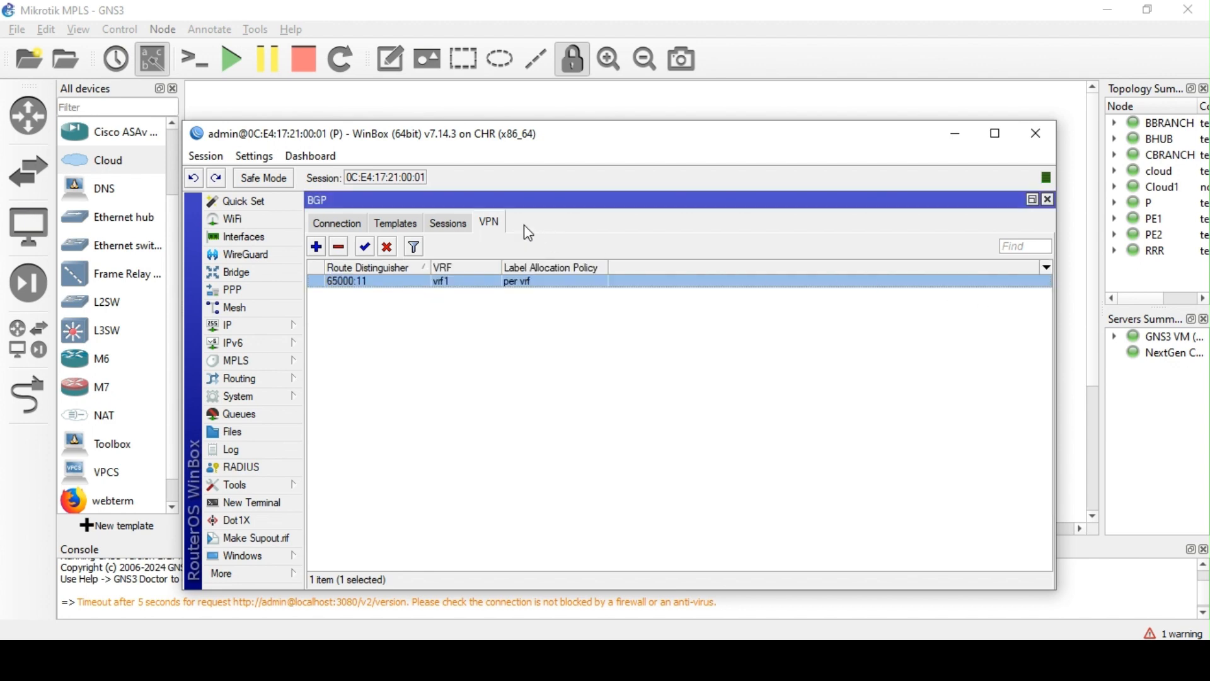
{"action": "left_click", "coordinate": [447, 223]}
{"action": "left_click", "coordinate": [395, 223]}
{"action": "left_click", "coordinate": [340, 222]}
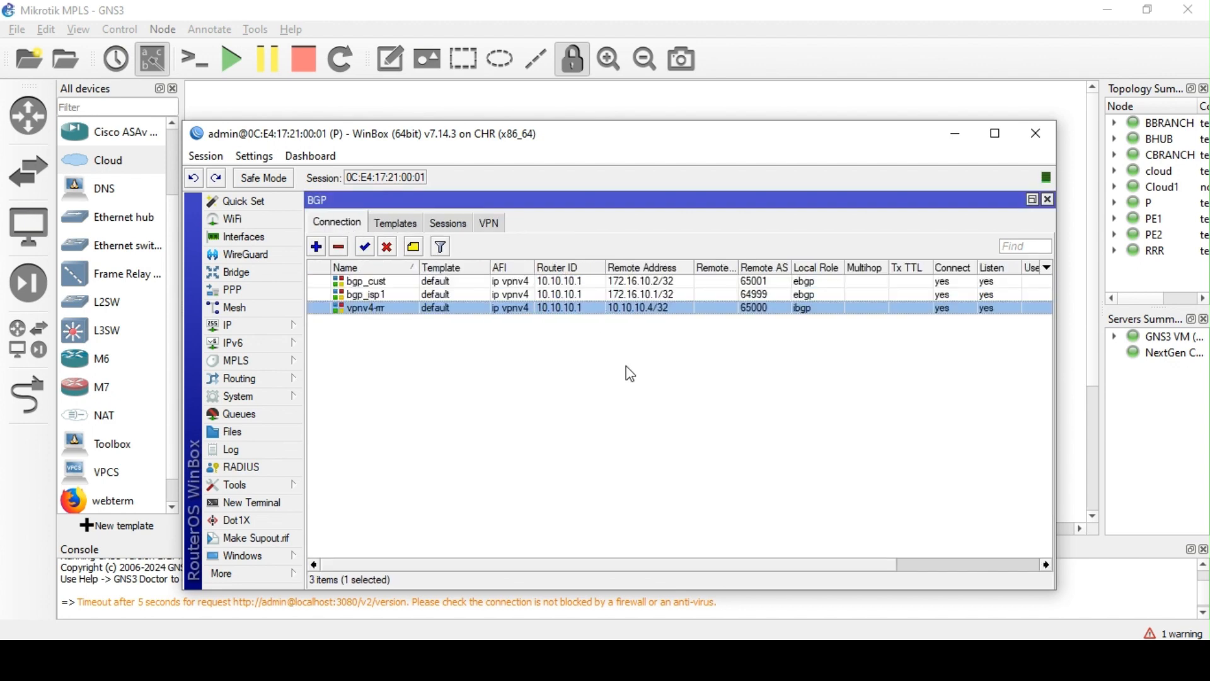
Minimize P's WinBox window, bring up PE1's WinBox session and move its window higher on the screen
{"action": "left_click", "coordinate": [954, 135]}
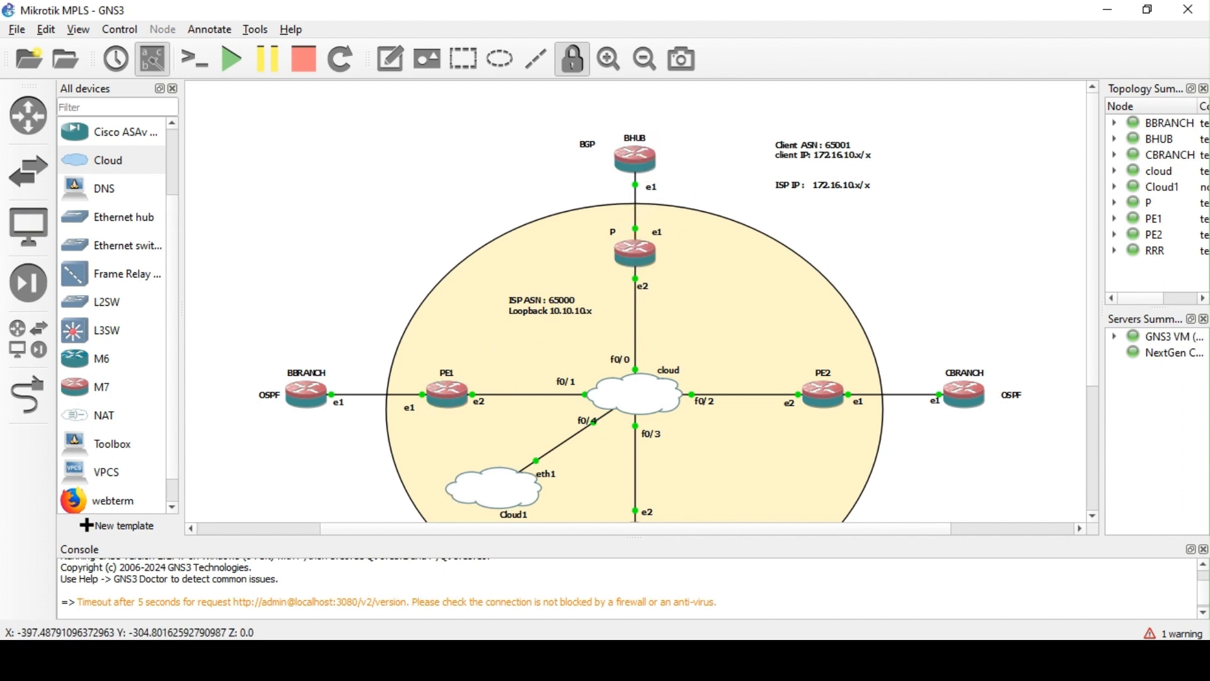
{"action": "mouse_move", "coordinate": [438, 621]}
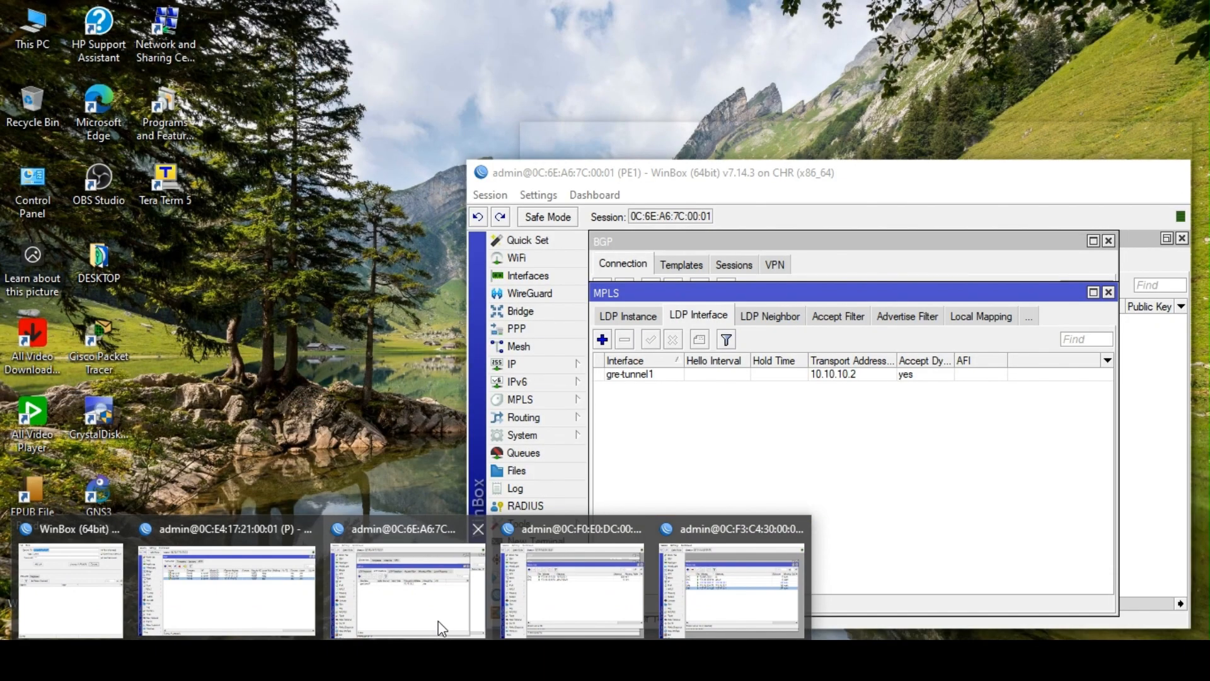
{"action": "left_click", "coordinate": [438, 622]}
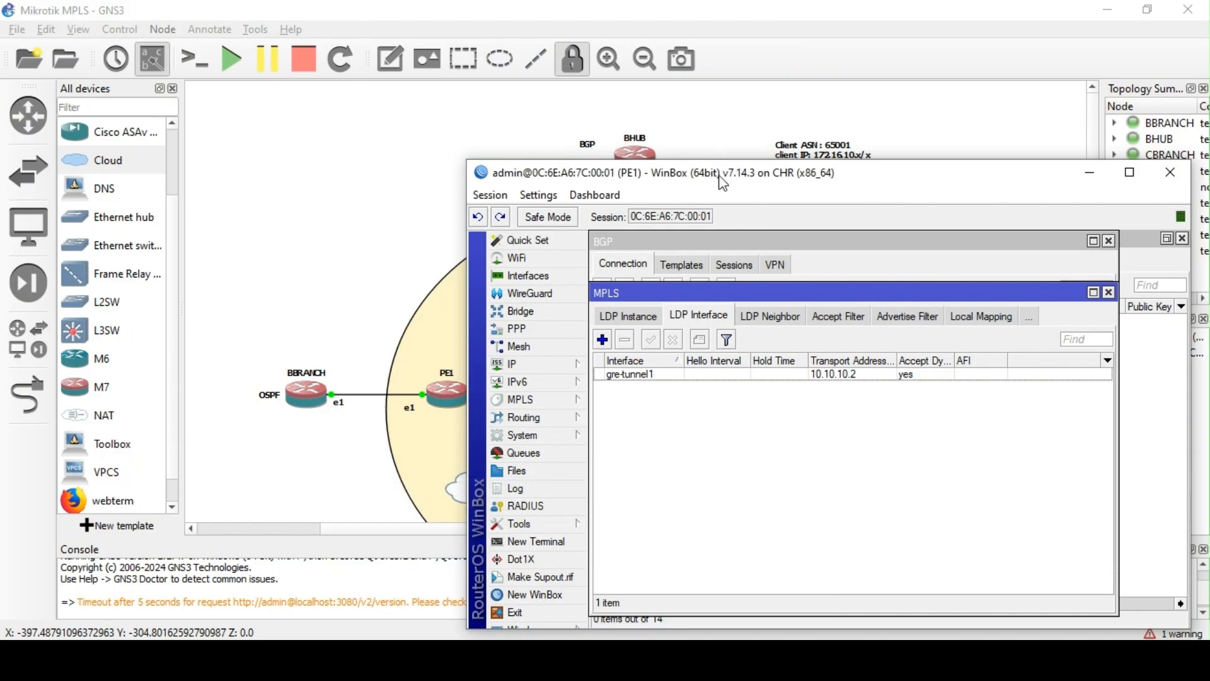
{"action": "left_click_drag", "start_coordinate": [723, 183], "coordinate": [723, 97]}
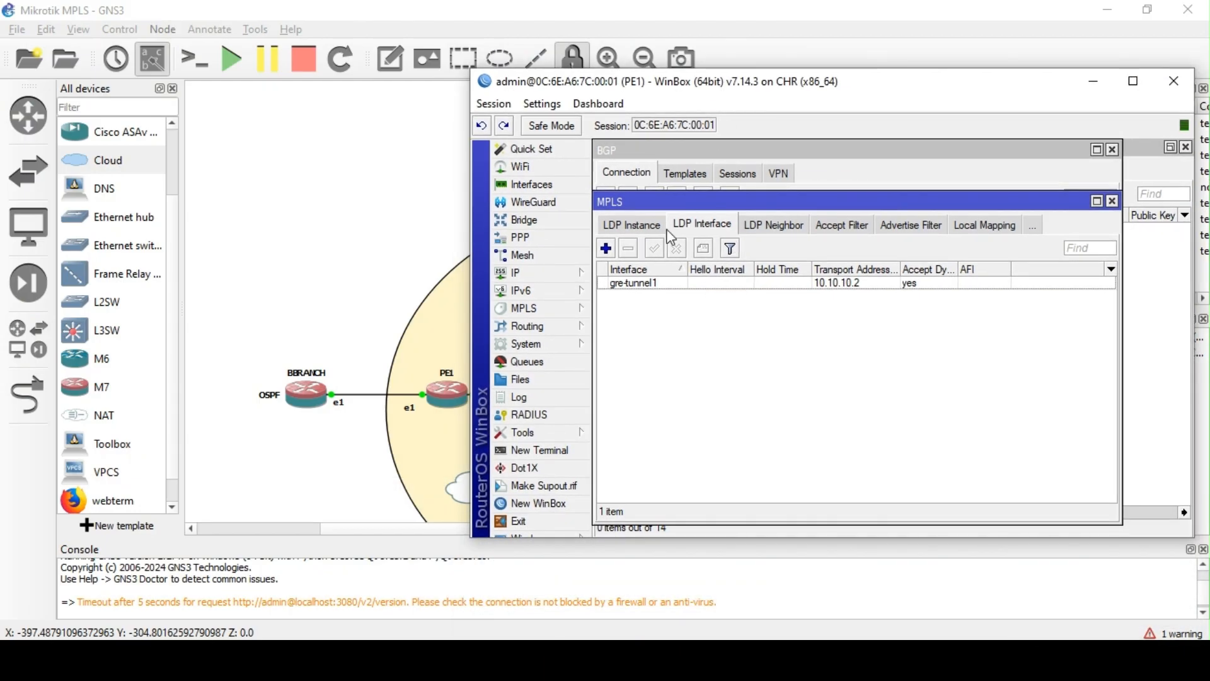
Close the MPLS window and all other open windows in PE1's WinBox session
{"action": "left_click", "coordinate": [637, 224]}
{"action": "left_click", "coordinate": [1111, 202]}
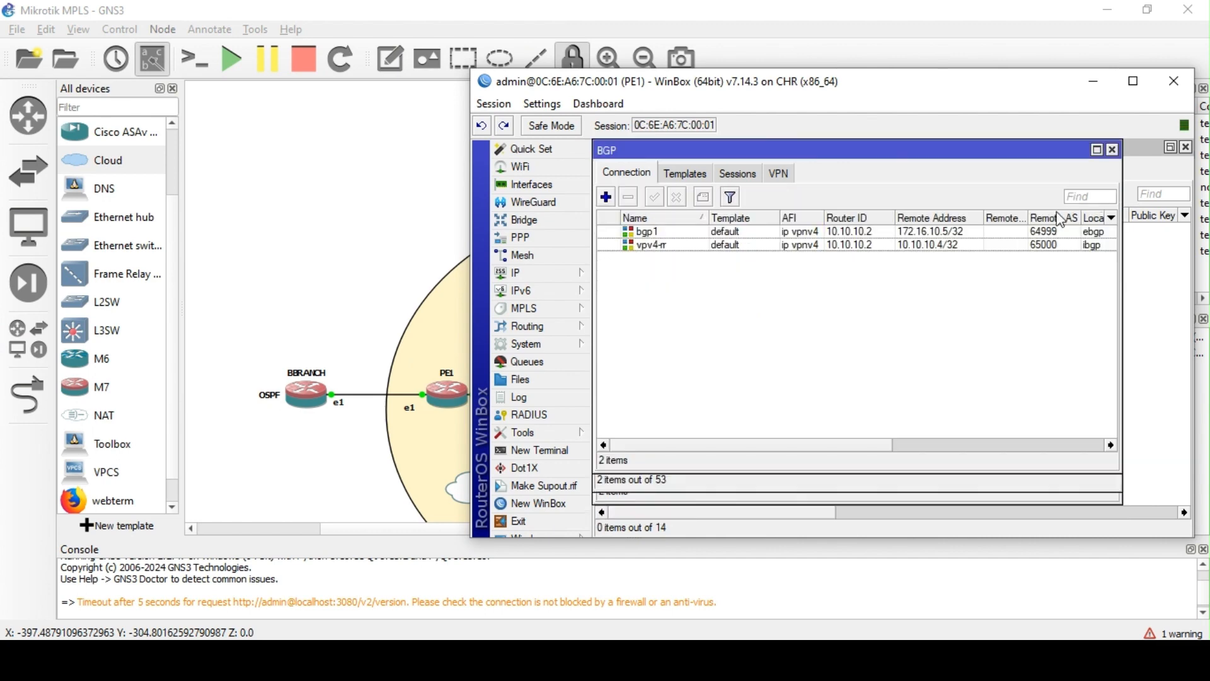
{"action": "left_click", "coordinate": [493, 104]}
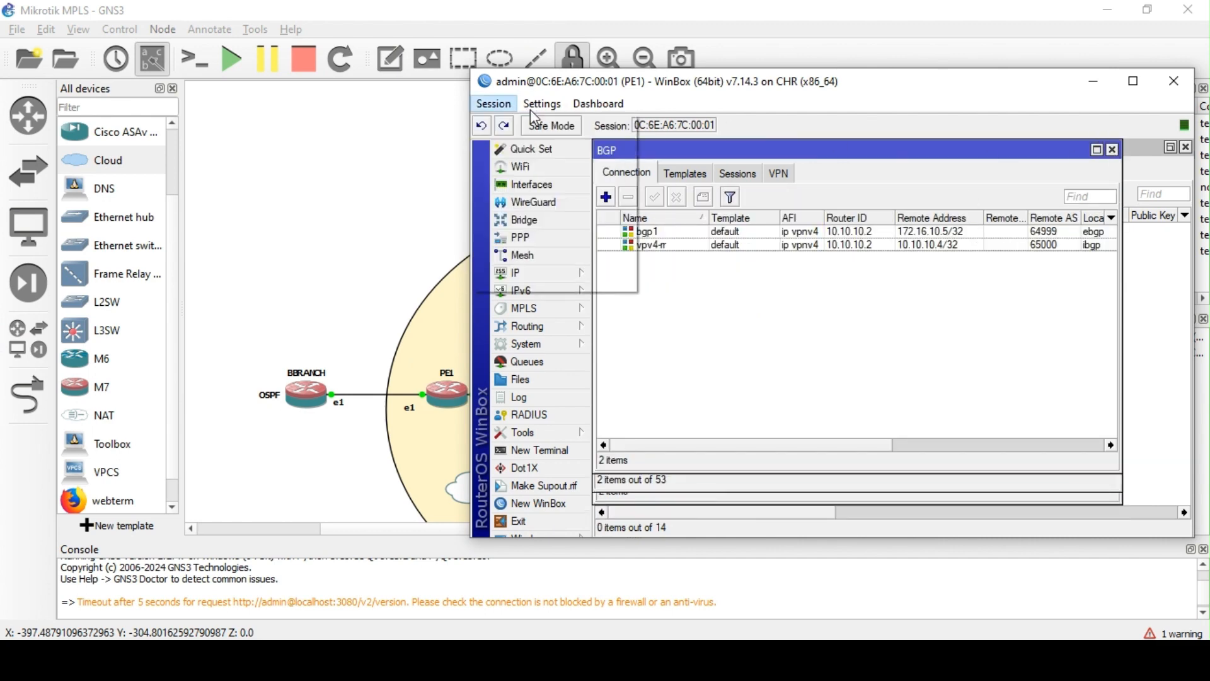
{"action": "left_click", "coordinate": [547, 104]}
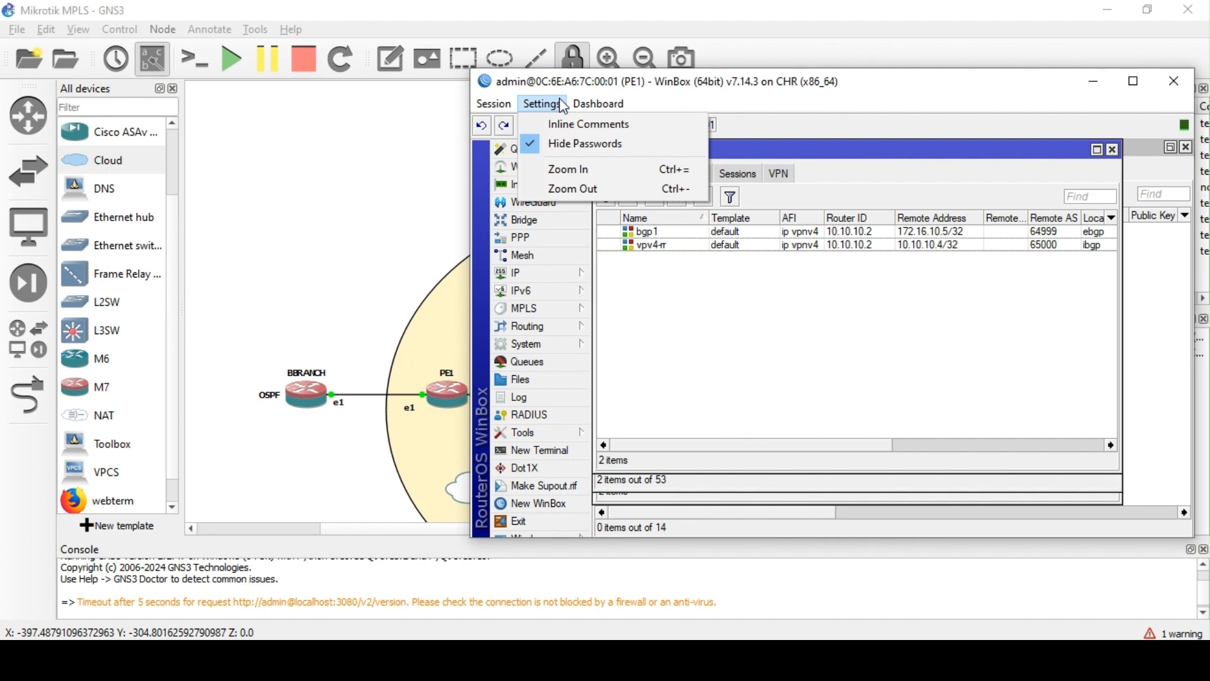
{"action": "mouse_move", "coordinate": [494, 104]}
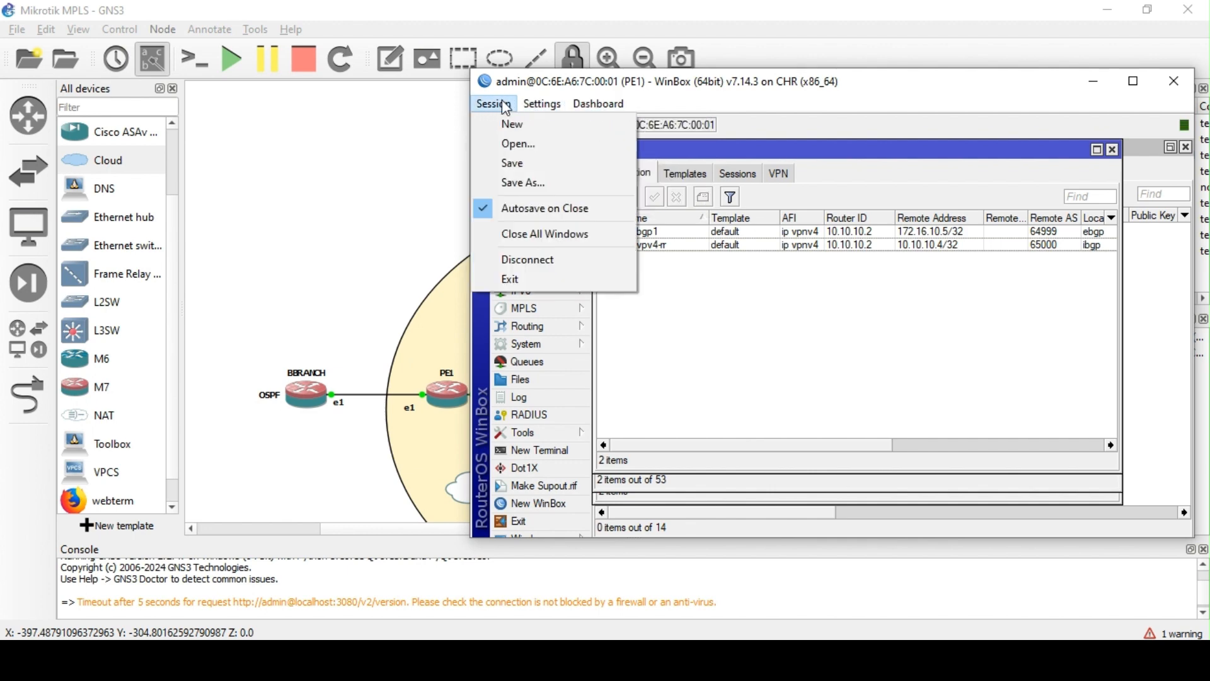
{"action": "left_click", "coordinate": [557, 233]}
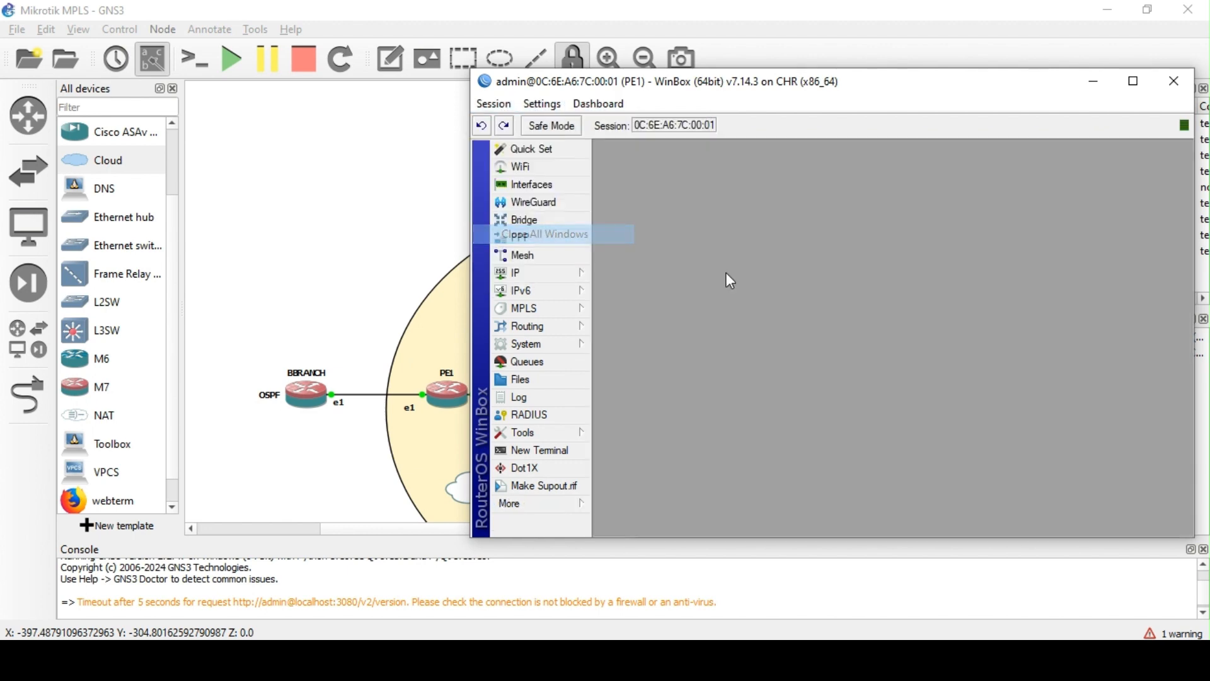
Start a new OSPF instance on PE1 with VRF vrf1, router ID id-1 and routing table vrf1
{"action": "left_click", "coordinate": [565, 326]}
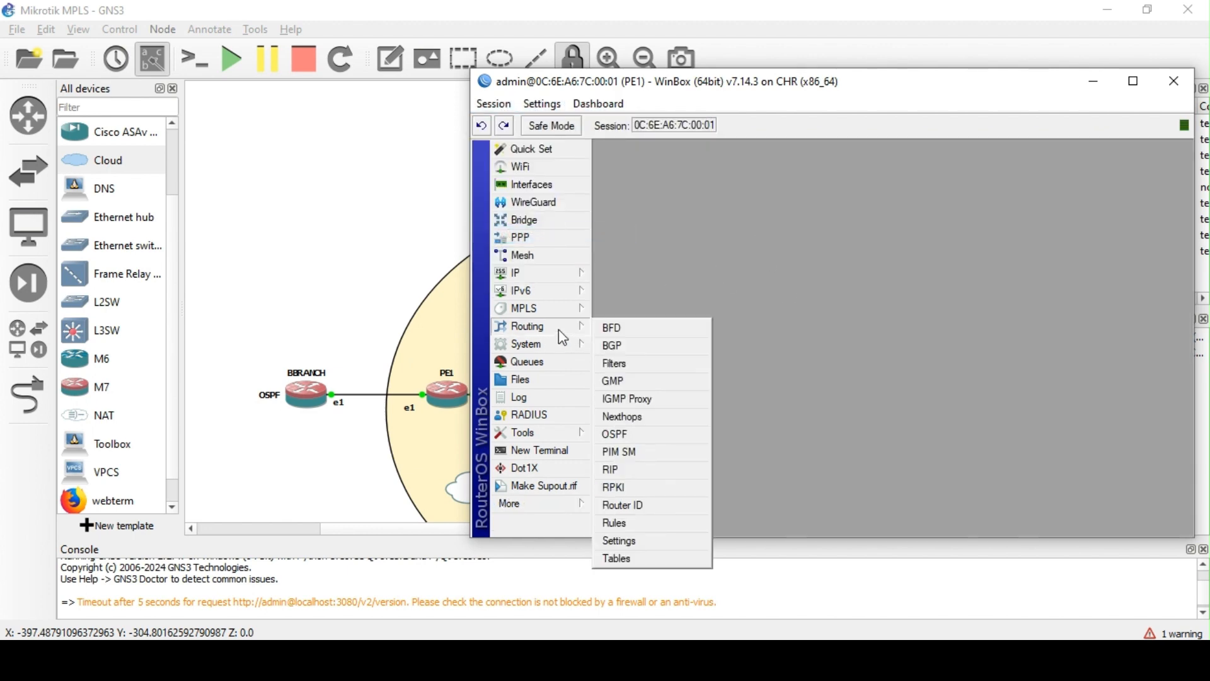
{"action": "left_click", "coordinate": [635, 441]}
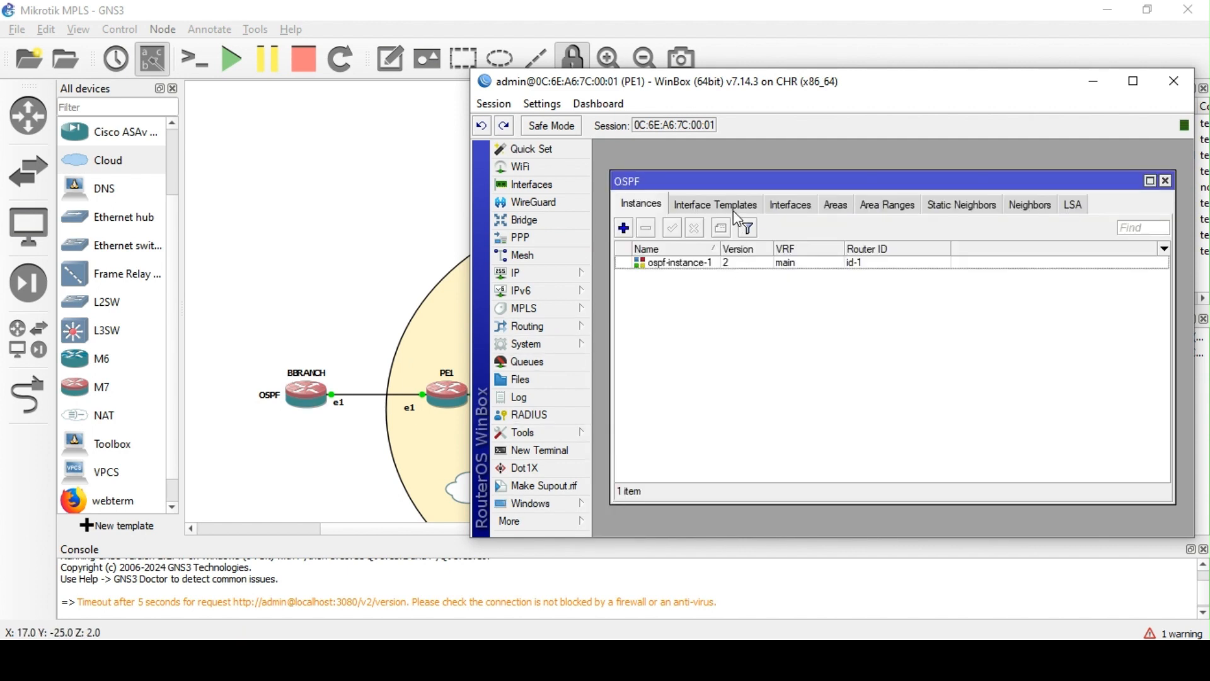
{"action": "left_click", "coordinate": [624, 228]}
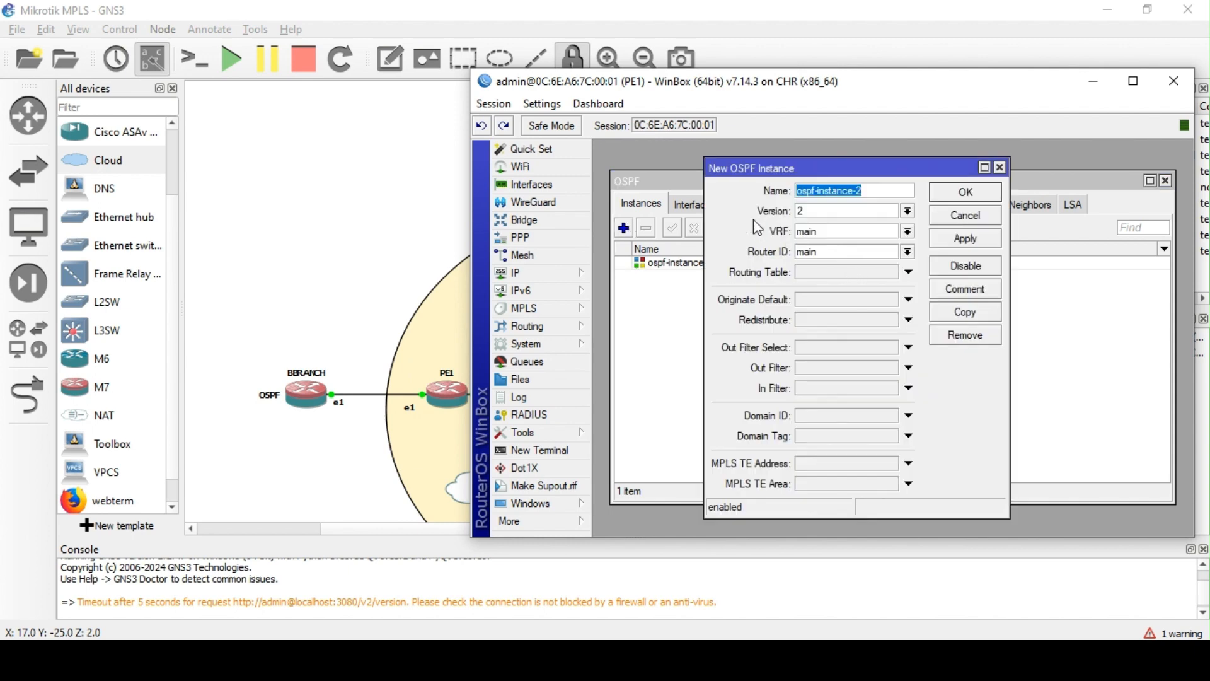
{"action": "left_click", "coordinate": [908, 231]}
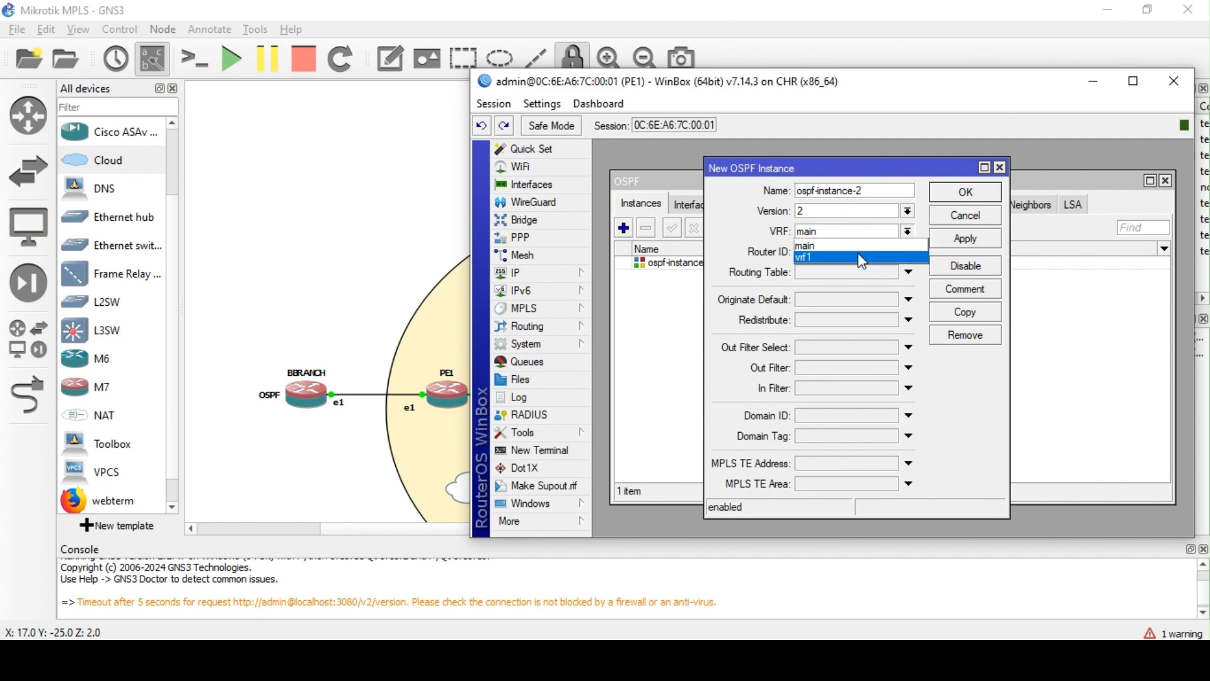
{"action": "left_click", "coordinate": [857, 252]}
{"action": "left_click", "coordinate": [906, 252]}
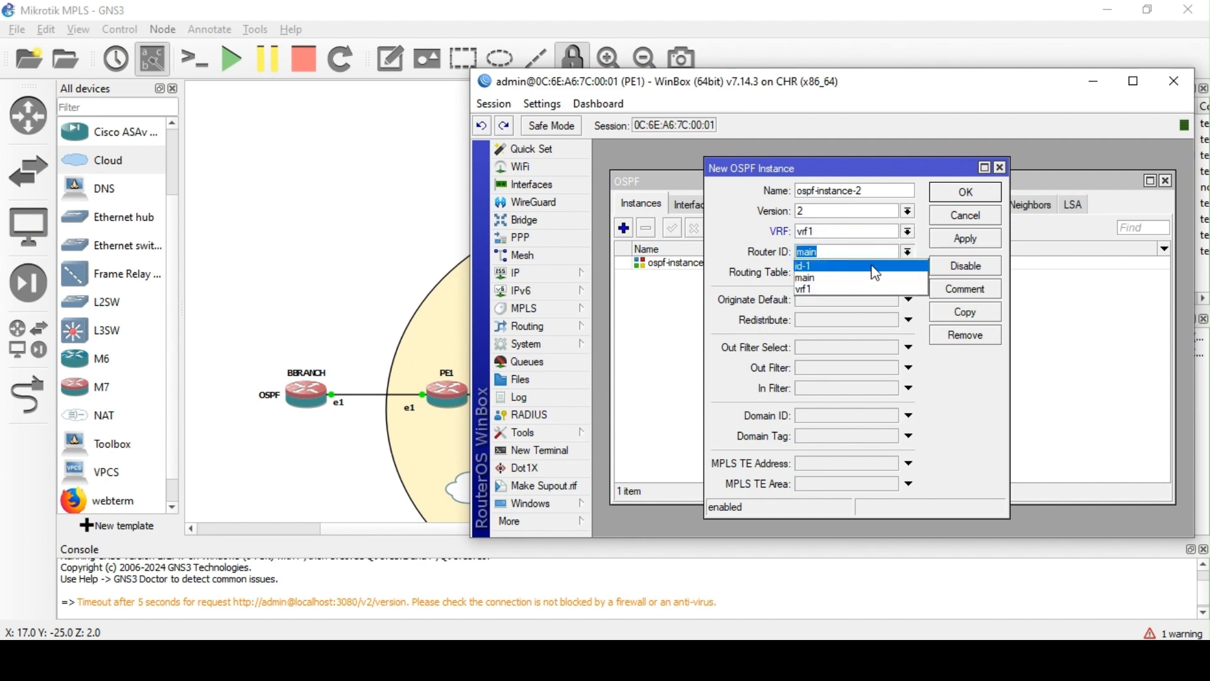
{"action": "left_click", "coordinate": [843, 266]}
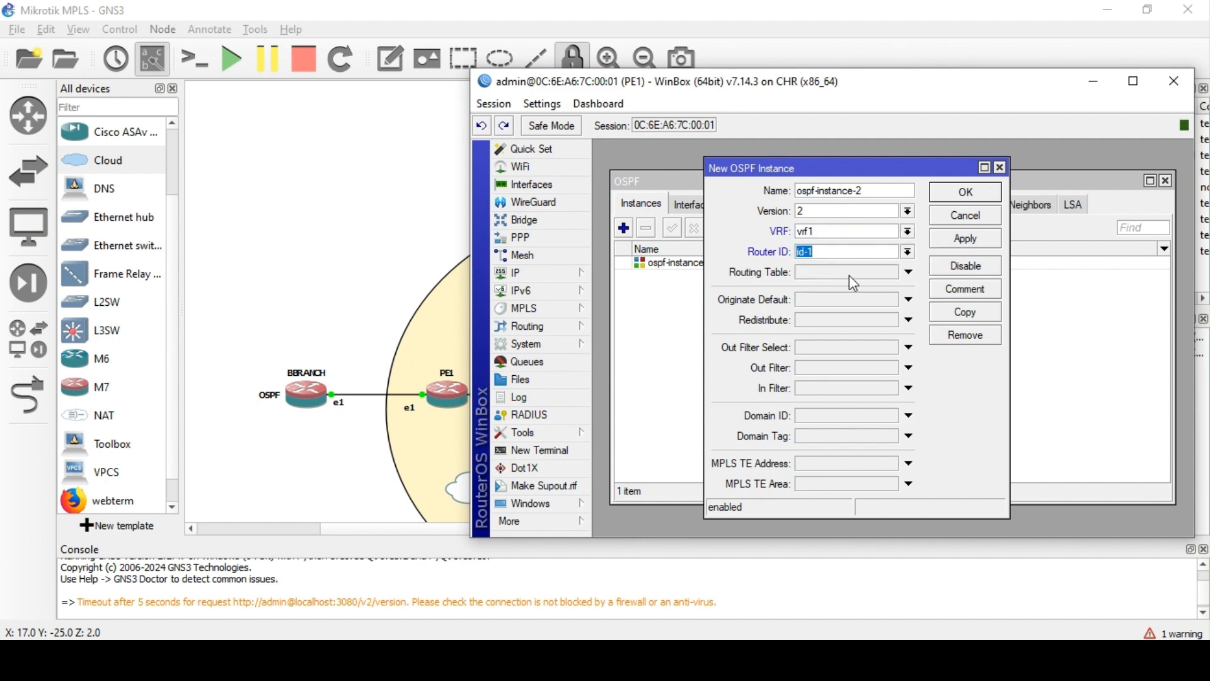
{"action": "left_click", "coordinate": [851, 275]}
{"action": "left_click", "coordinate": [891, 274]}
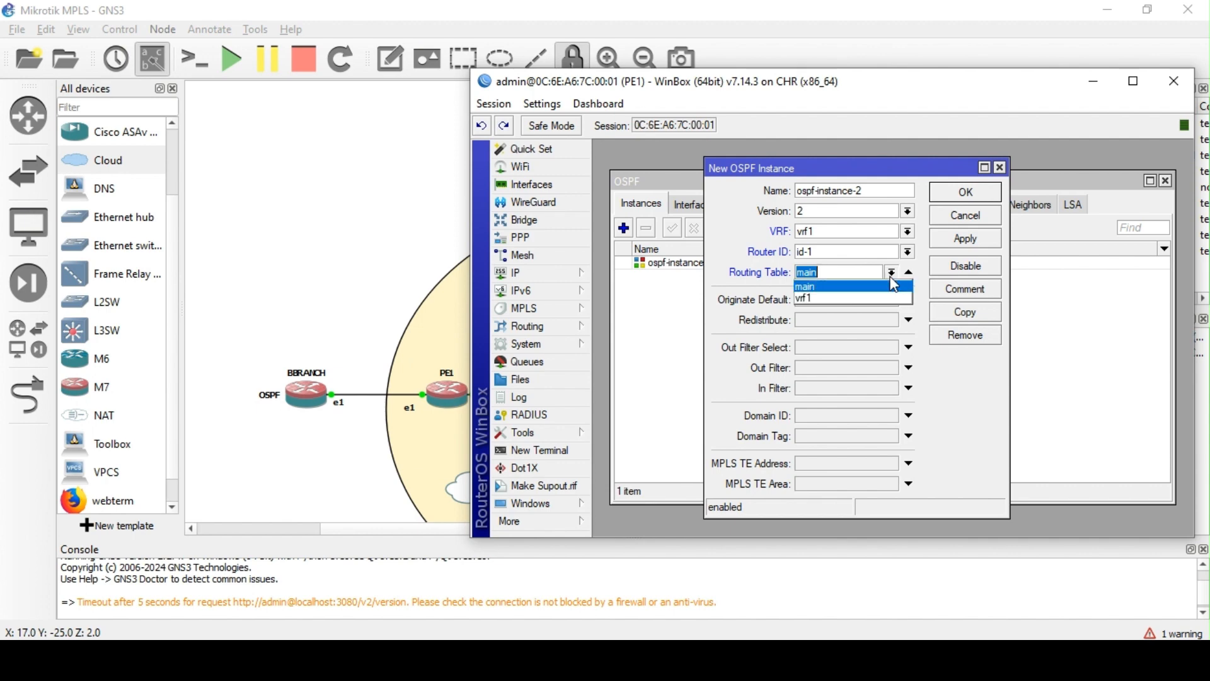
{"action": "left_click", "coordinate": [833, 298]}
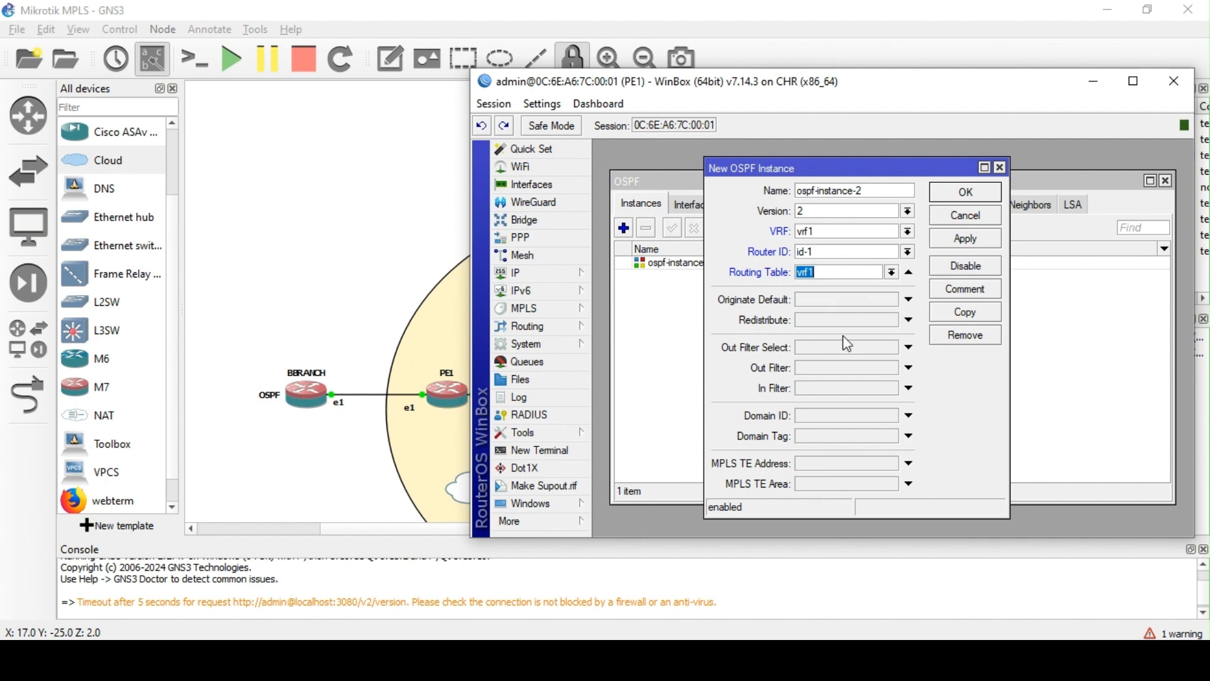
Set the new OSPF instance to redistribute connected and bgp-mpls-vpn routes, then save it
{"action": "left_click", "coordinate": [820, 326]}
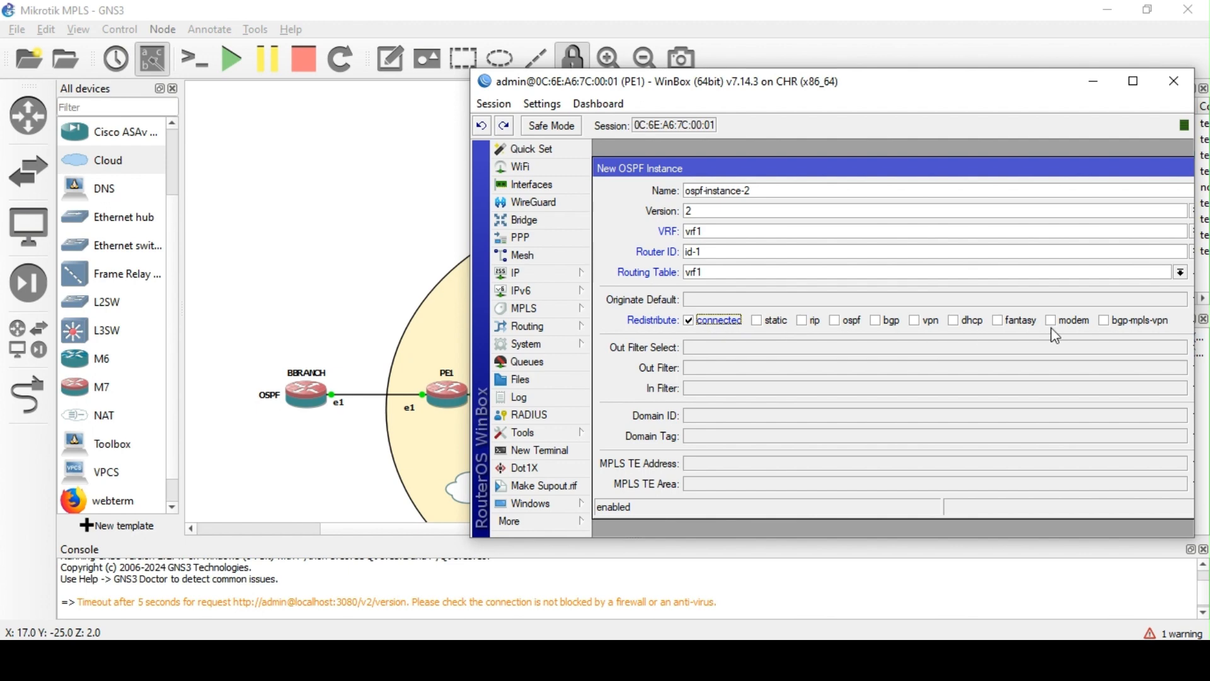
{"action": "left_click", "coordinate": [1113, 329]}
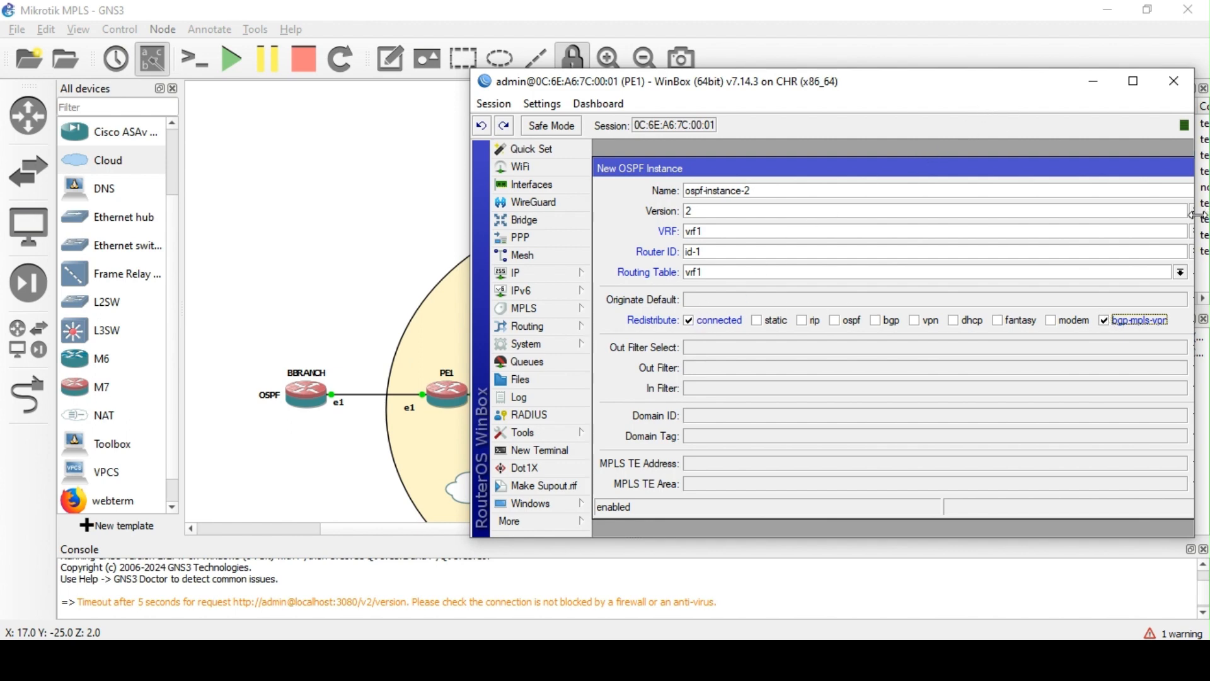
{"action": "left_click_drag", "start_coordinate": [1195, 215], "coordinate": [1172, 215]}
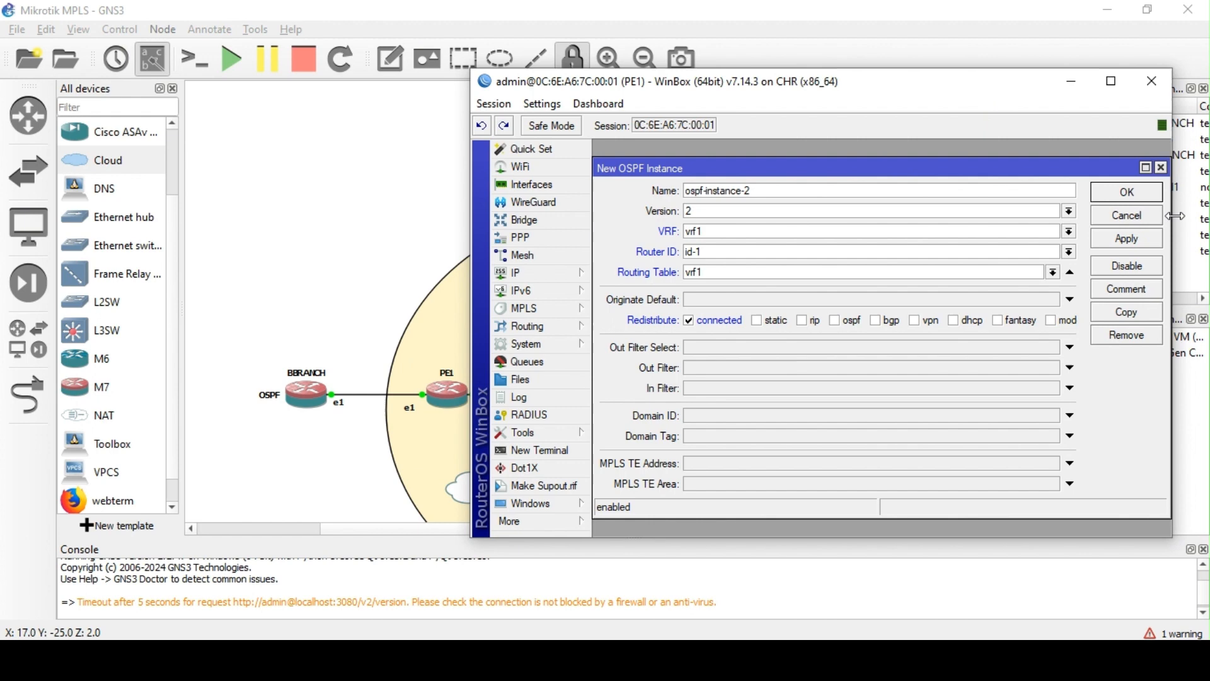
{"action": "left_click", "coordinate": [1140, 239]}
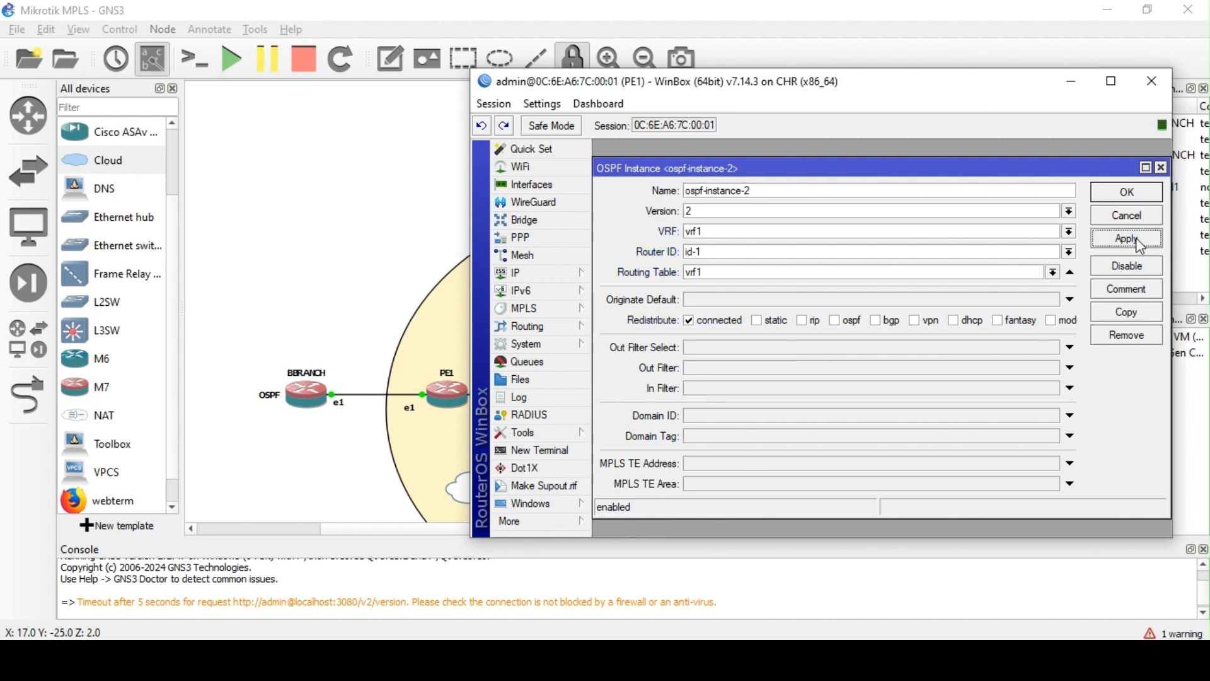
{"action": "left_click", "coordinate": [1129, 192]}
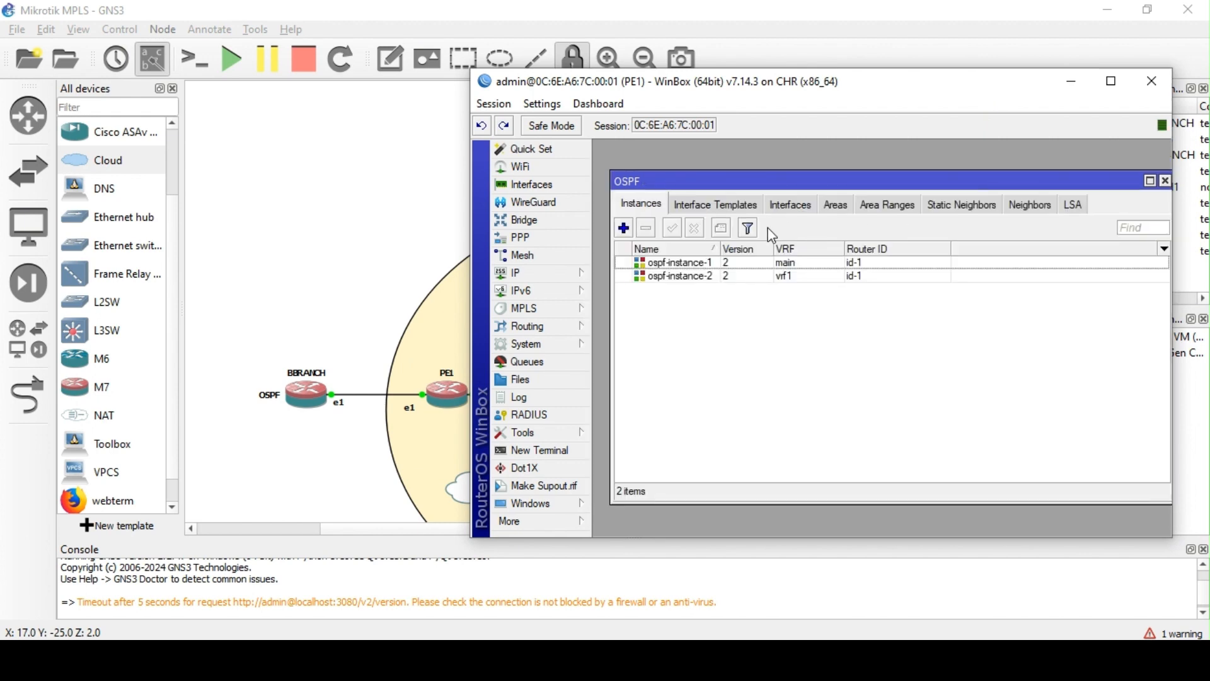
Rename the vrf1 OSPF instance as ospf-instance-cust
{"action": "left_click", "coordinate": [835, 205]}
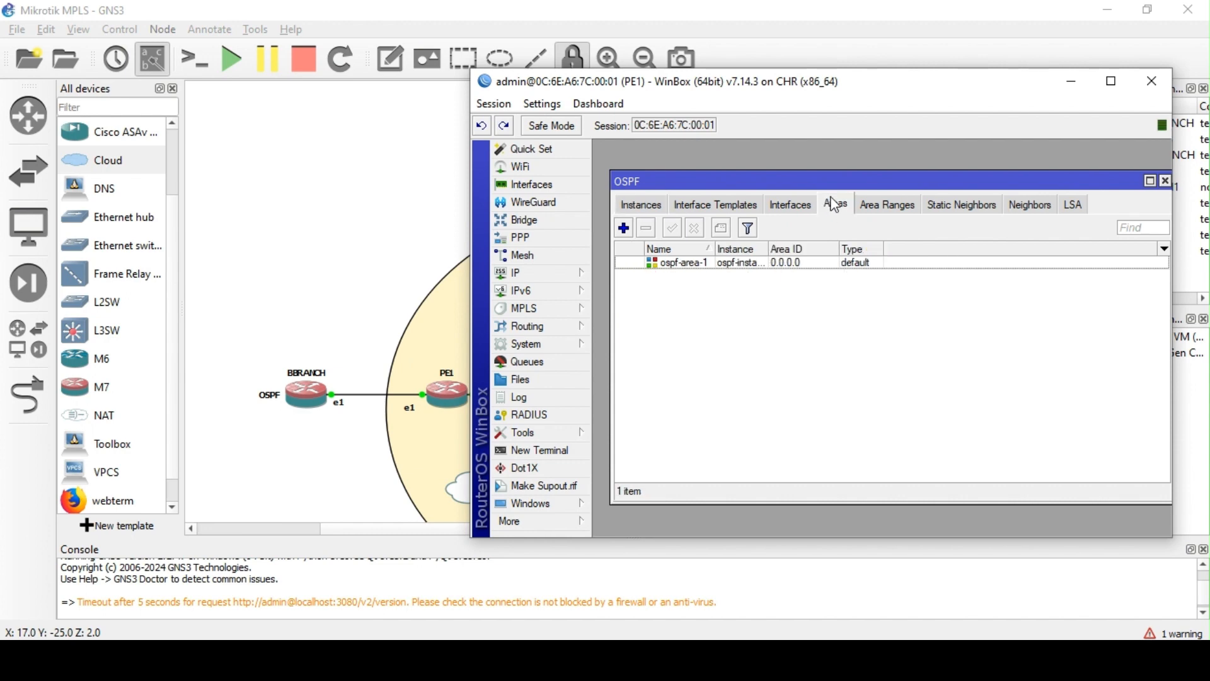
{"action": "left_click", "coordinate": [648, 206]}
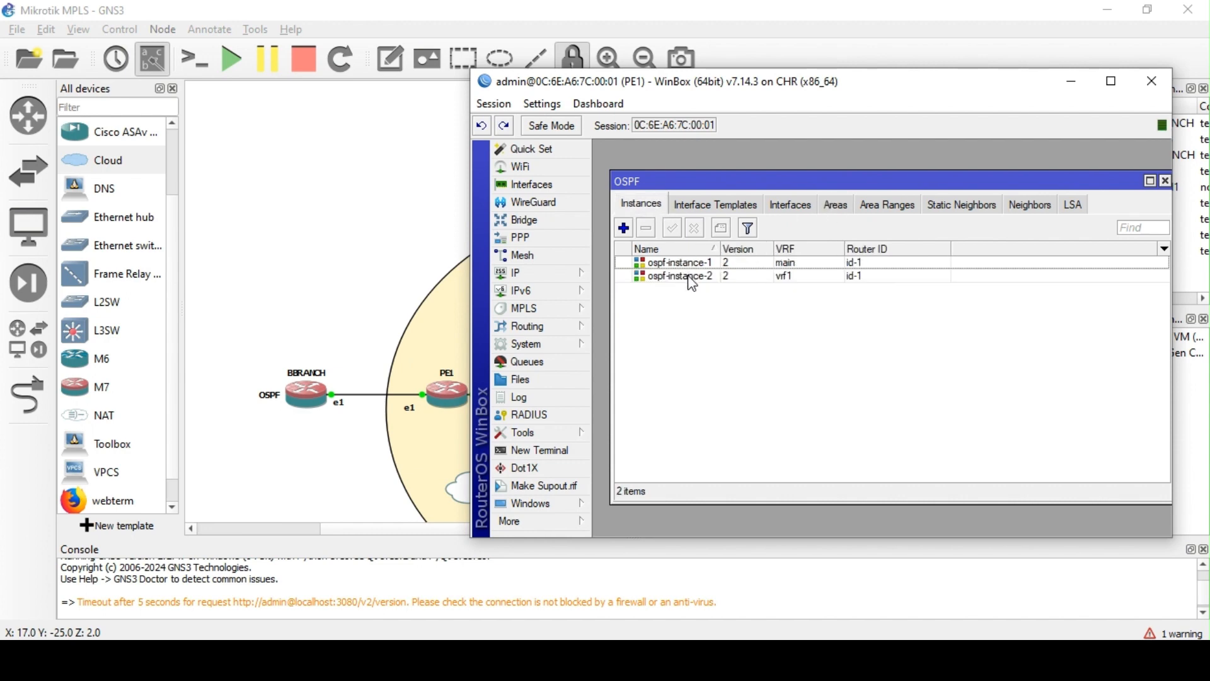
{"action": "left_click_drag", "start_coordinate": [721, 249], "coordinate": [782, 248]}
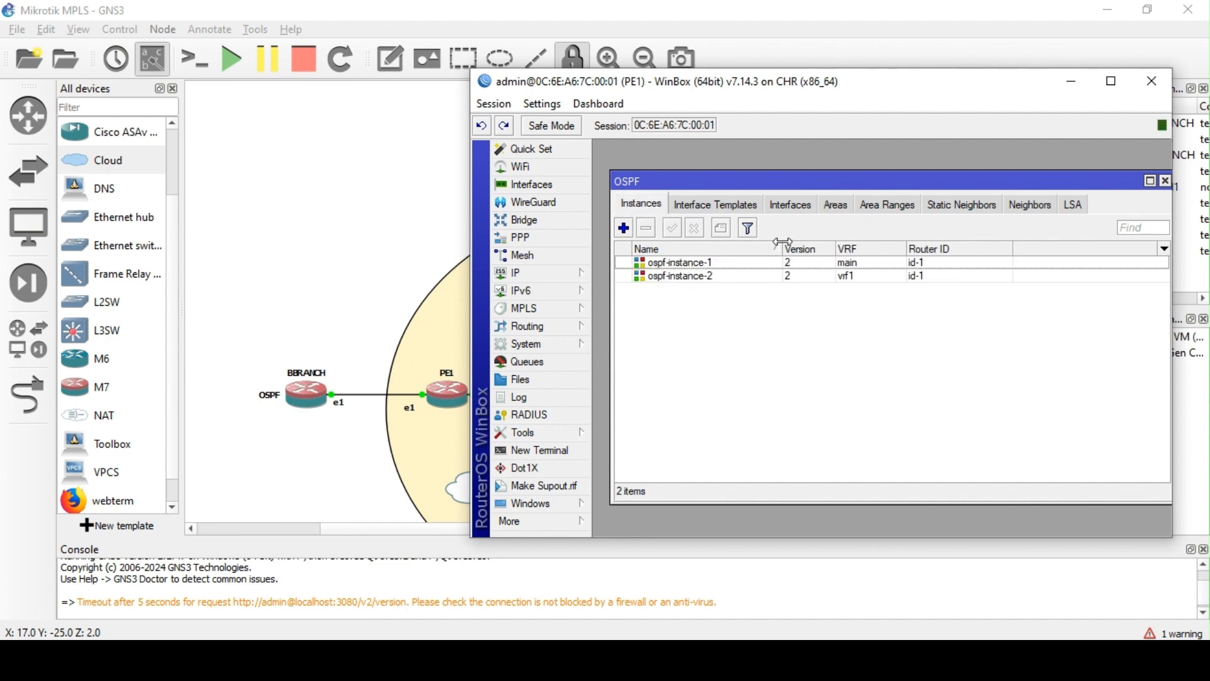
{"action": "double_click", "coordinate": [721, 281]}
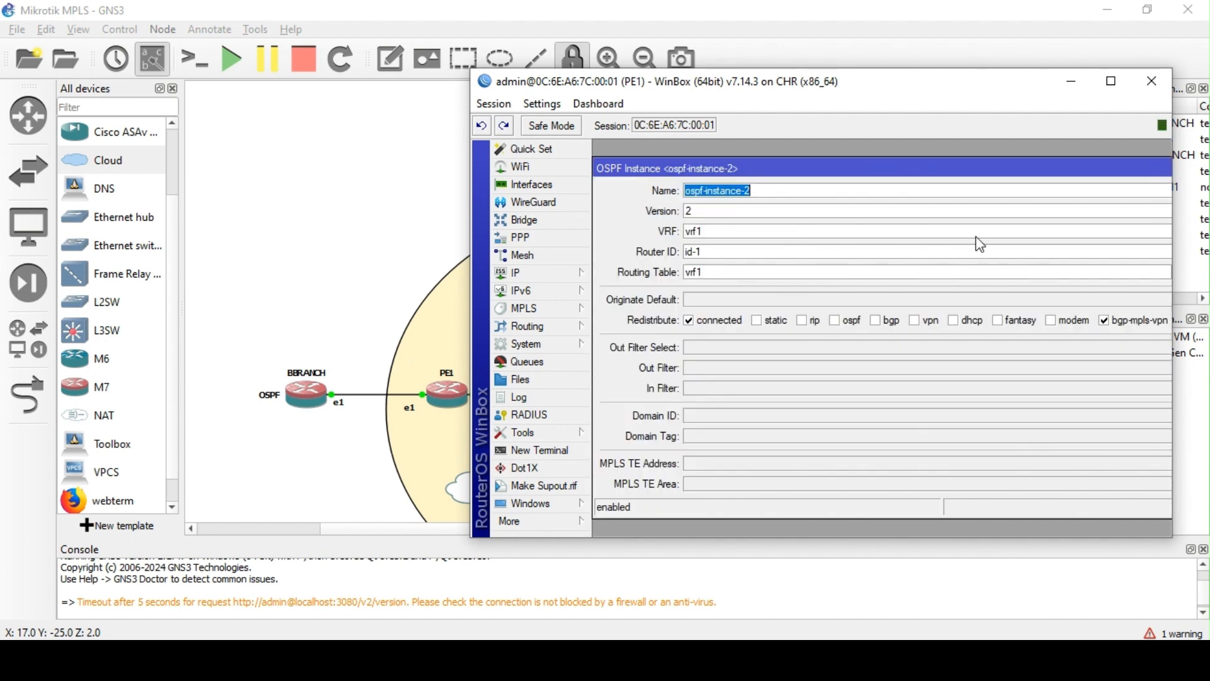
{"action": "left_click", "coordinate": [797, 190]}
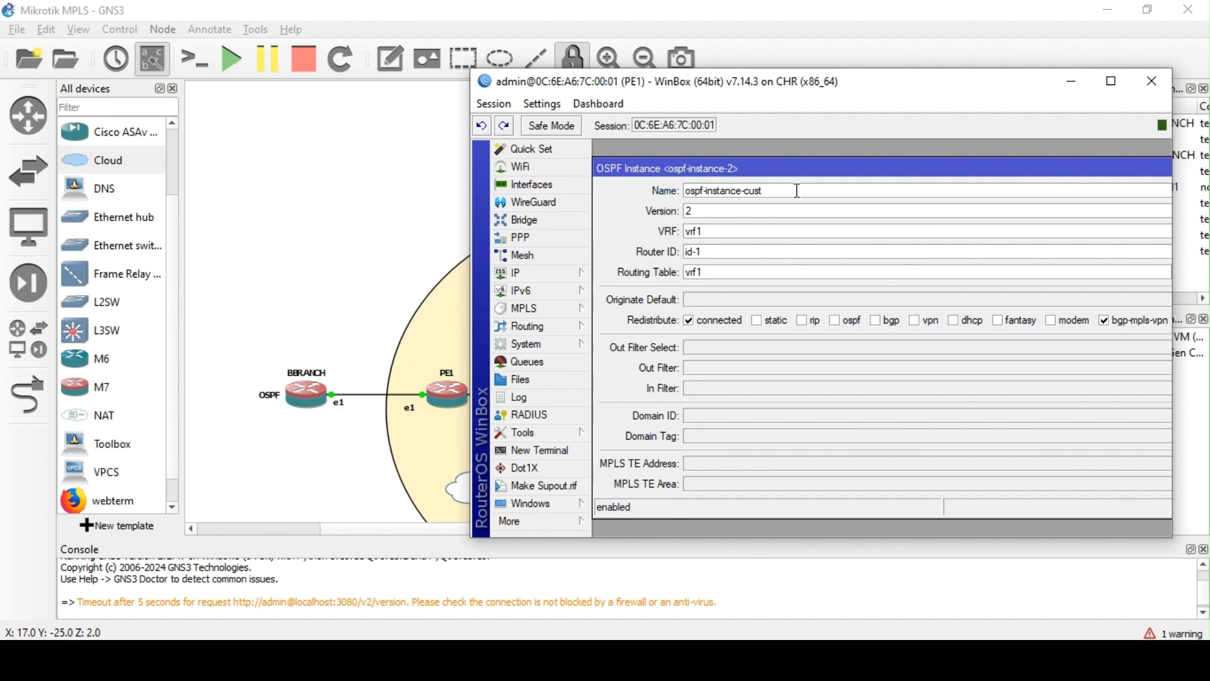
{"action": "key", "text": "Return"}
Add an OSPF area named ospf-area-cust with instance ospf-instance-cust and area ID 0.0.0.1
{"action": "left_click", "coordinate": [835, 208]}
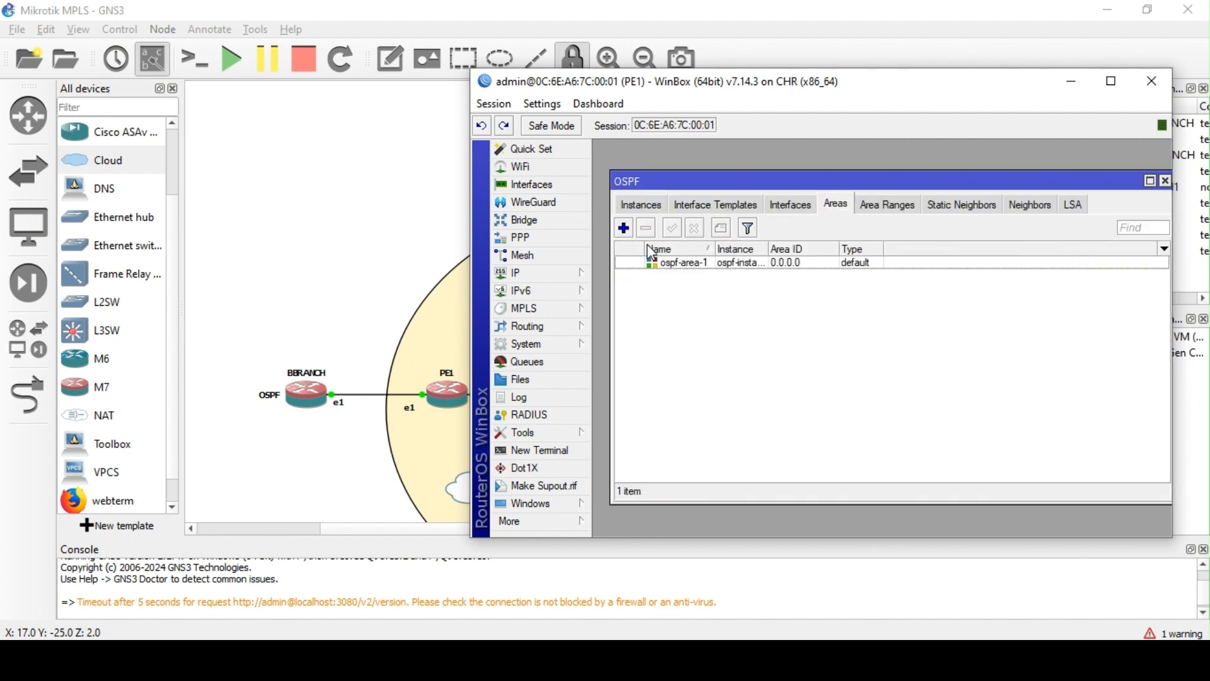
{"action": "left_click", "coordinate": [625, 228]}
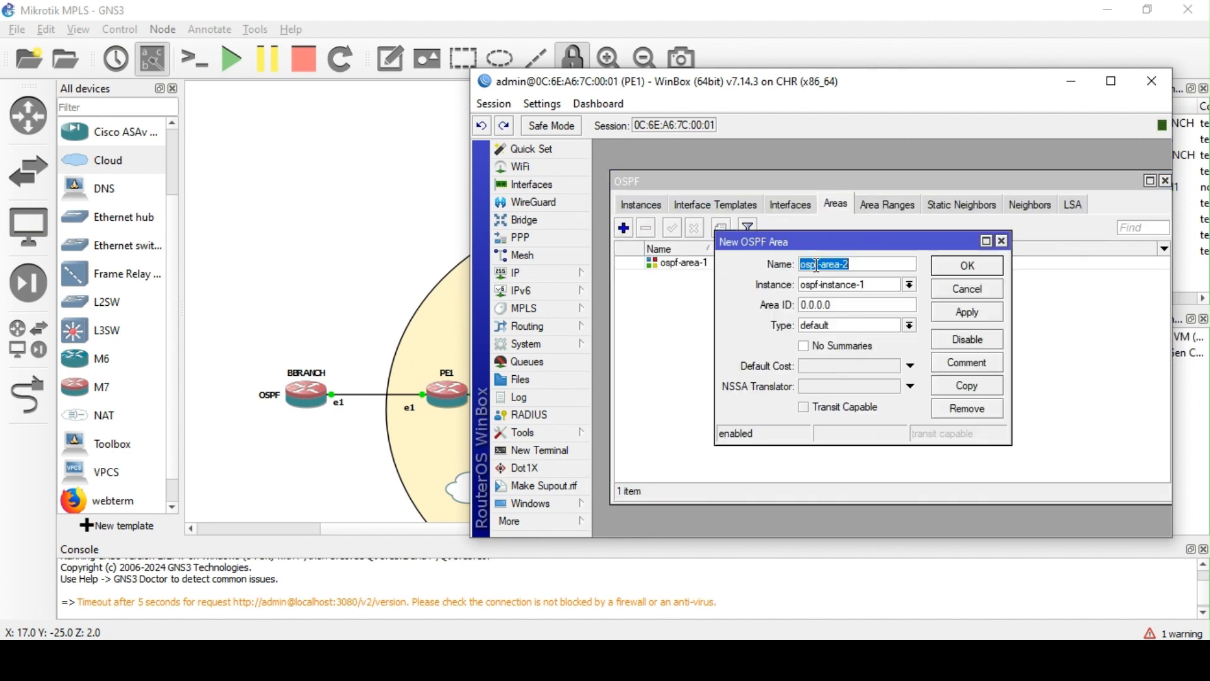
{"action": "left_click", "coordinate": [874, 307]}
{"action": "left_click", "coordinate": [899, 283]}
{"action": "left_click", "coordinate": [876, 311]}
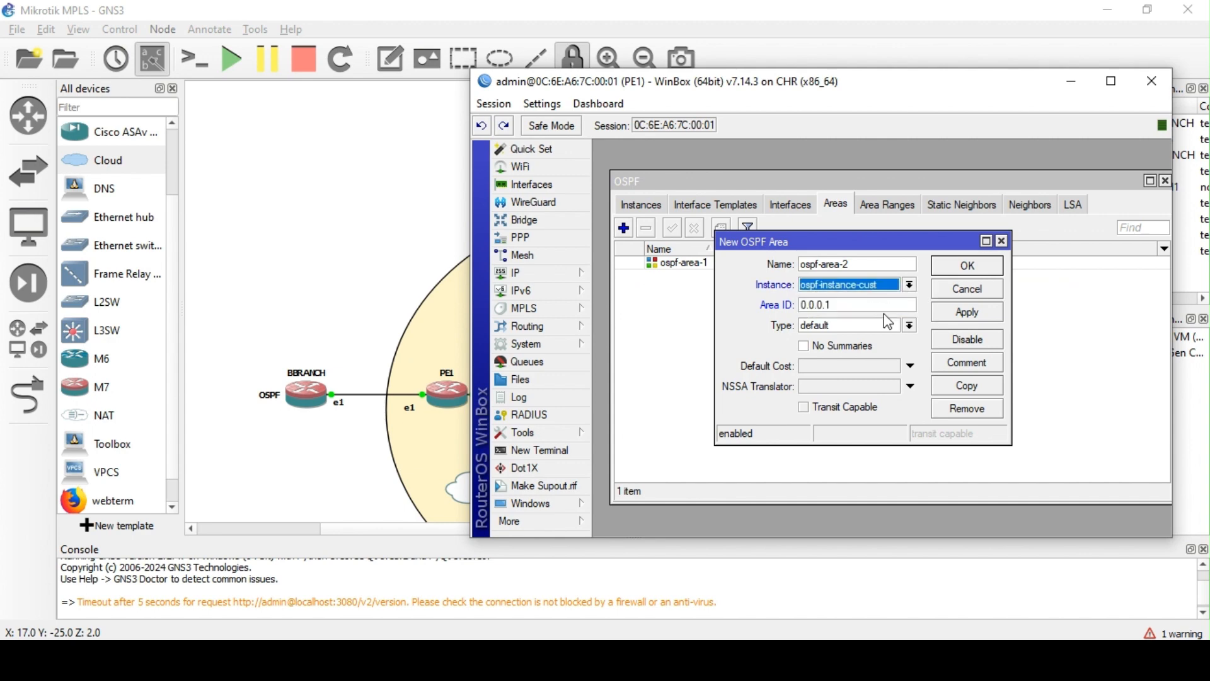
{"action": "left_click", "coordinate": [863, 267]}
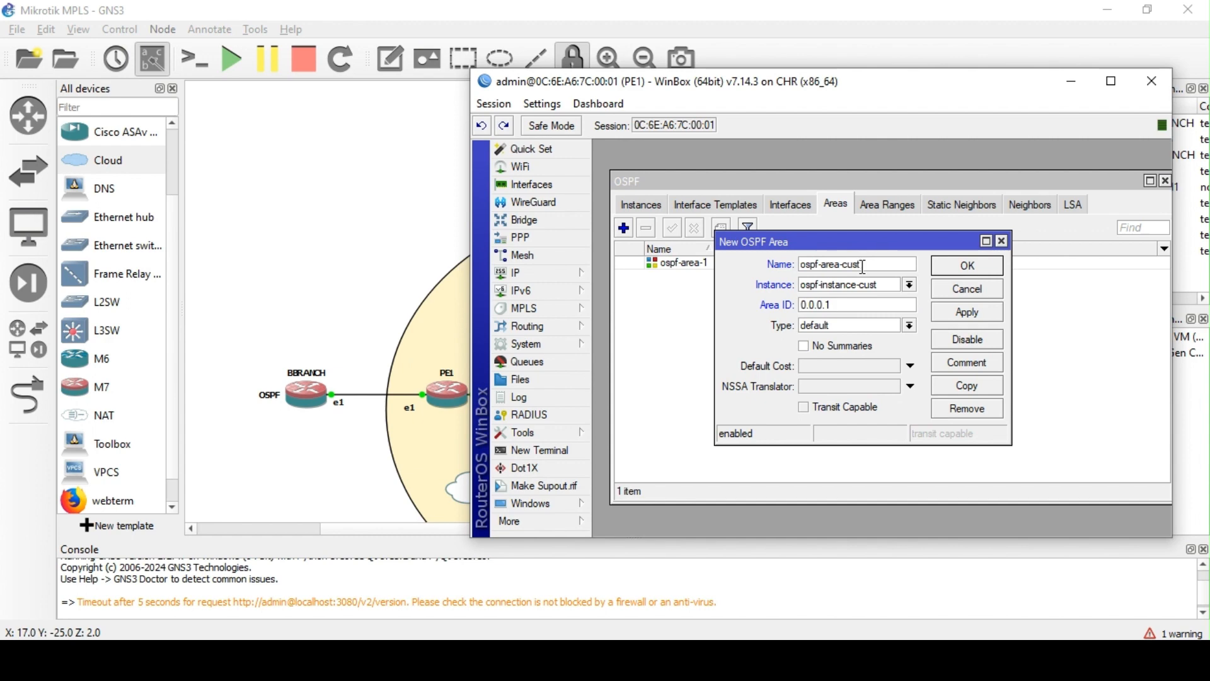
{"action": "left_click", "coordinate": [953, 311]}
{"action": "left_click", "coordinate": [967, 271]}
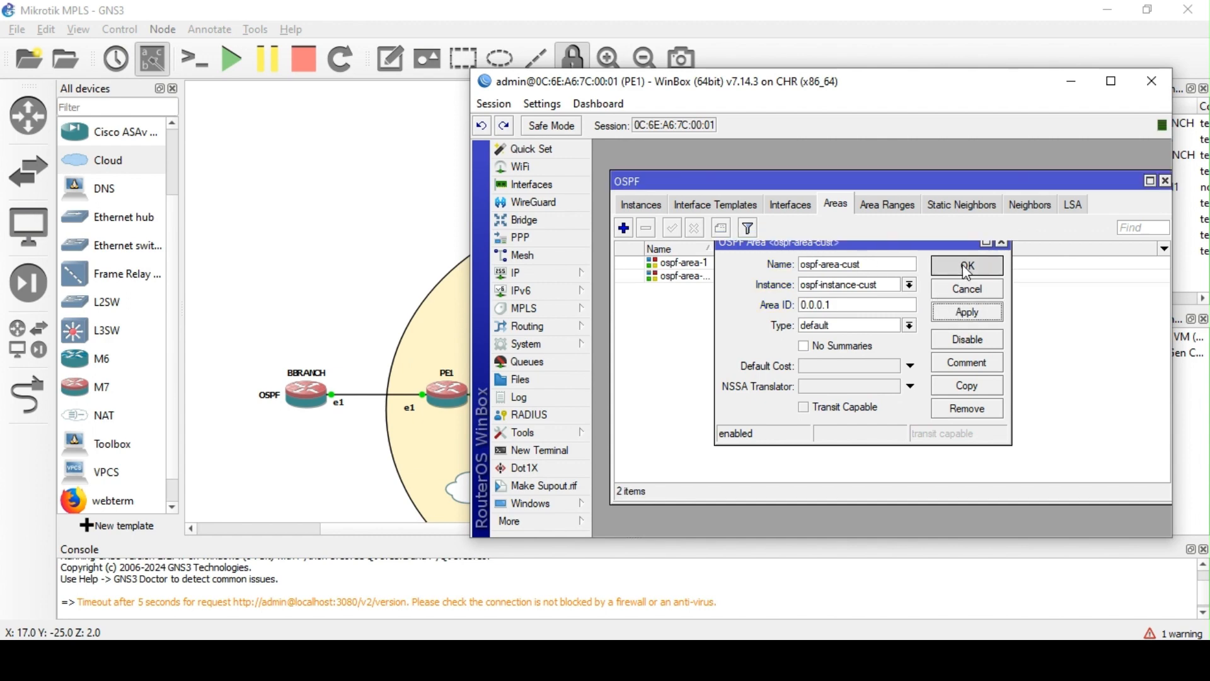
Start a new OSPF interface template for interface ether1
{"action": "left_click", "coordinate": [715, 206]}
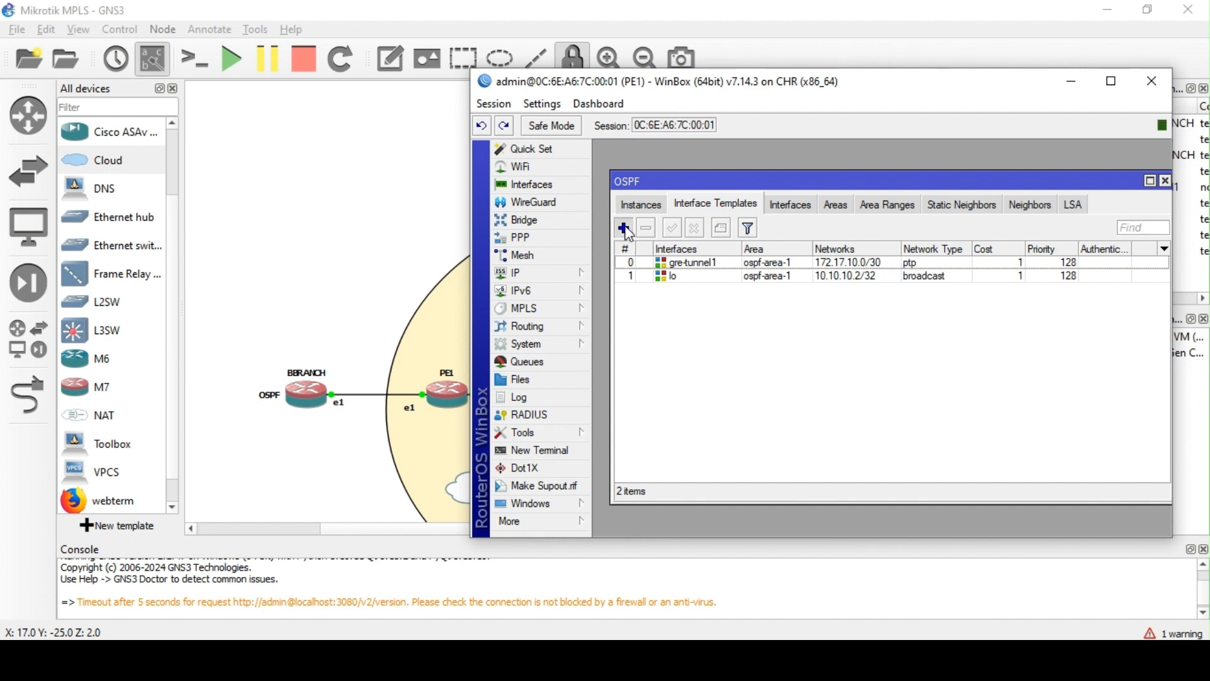
{"action": "double_click", "coordinate": [637, 276]}
{"action": "left_click", "coordinate": [840, 180]}
{"action": "left_click", "coordinate": [841, 181]}
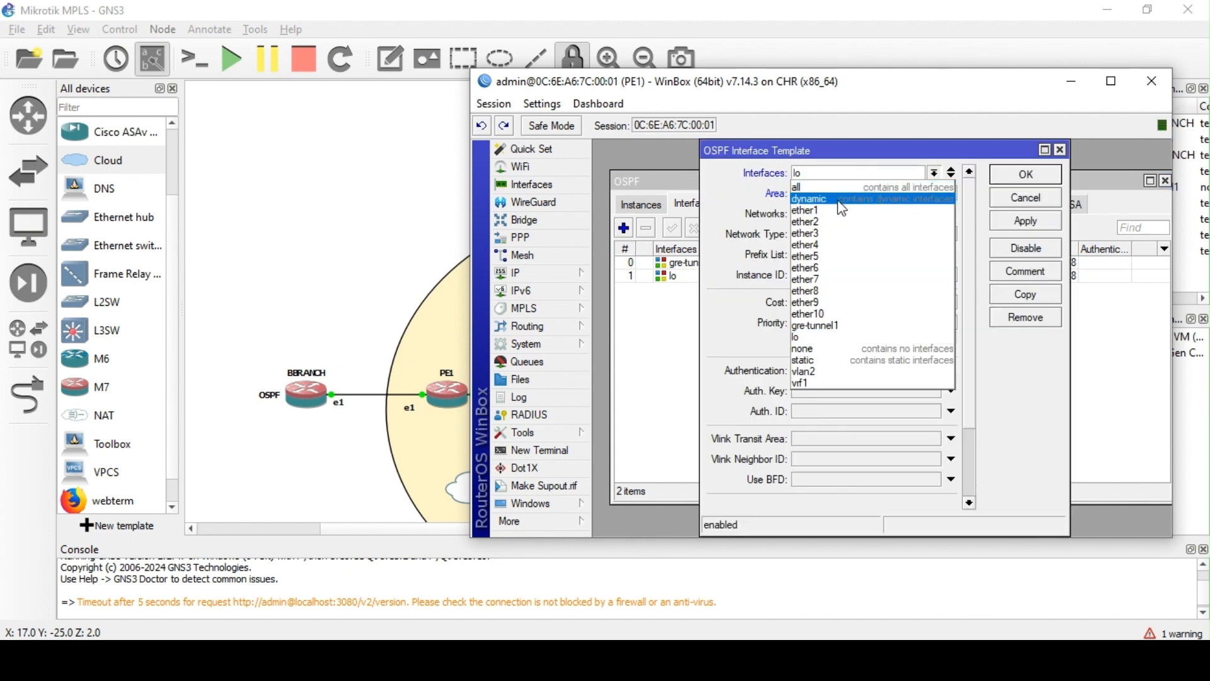
{"action": "left_click", "coordinate": [840, 222]}
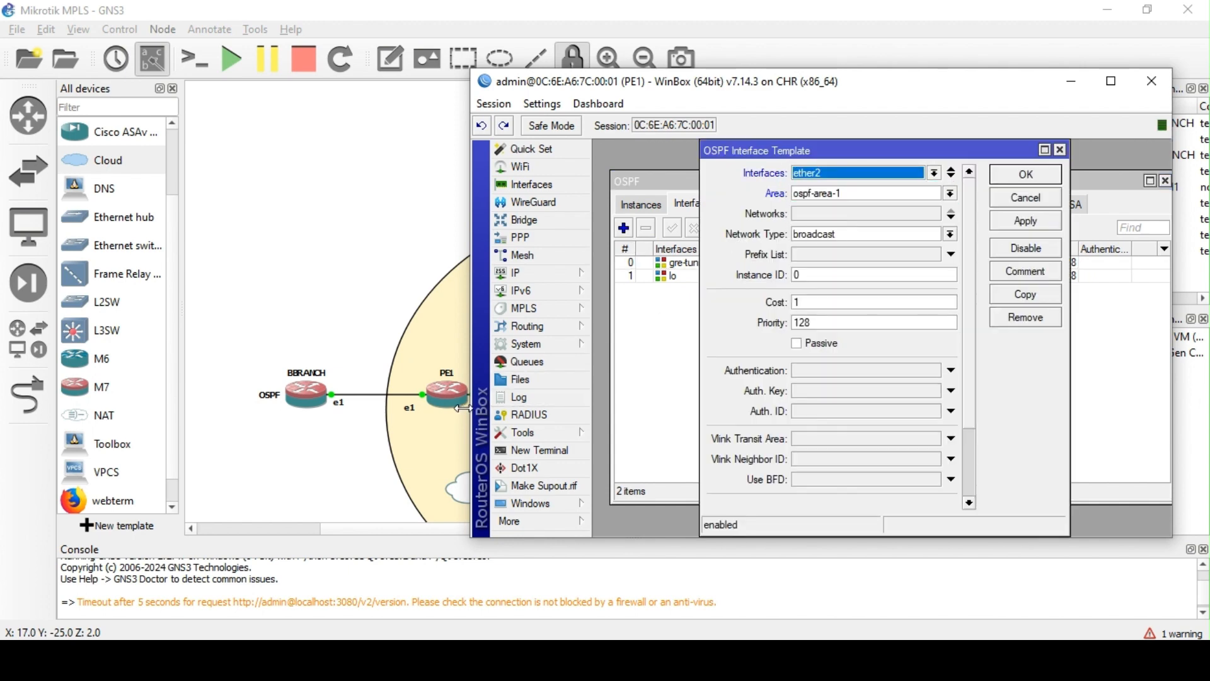
{"action": "left_click", "coordinate": [841, 173]}
{"action": "left_click", "coordinate": [825, 216]}
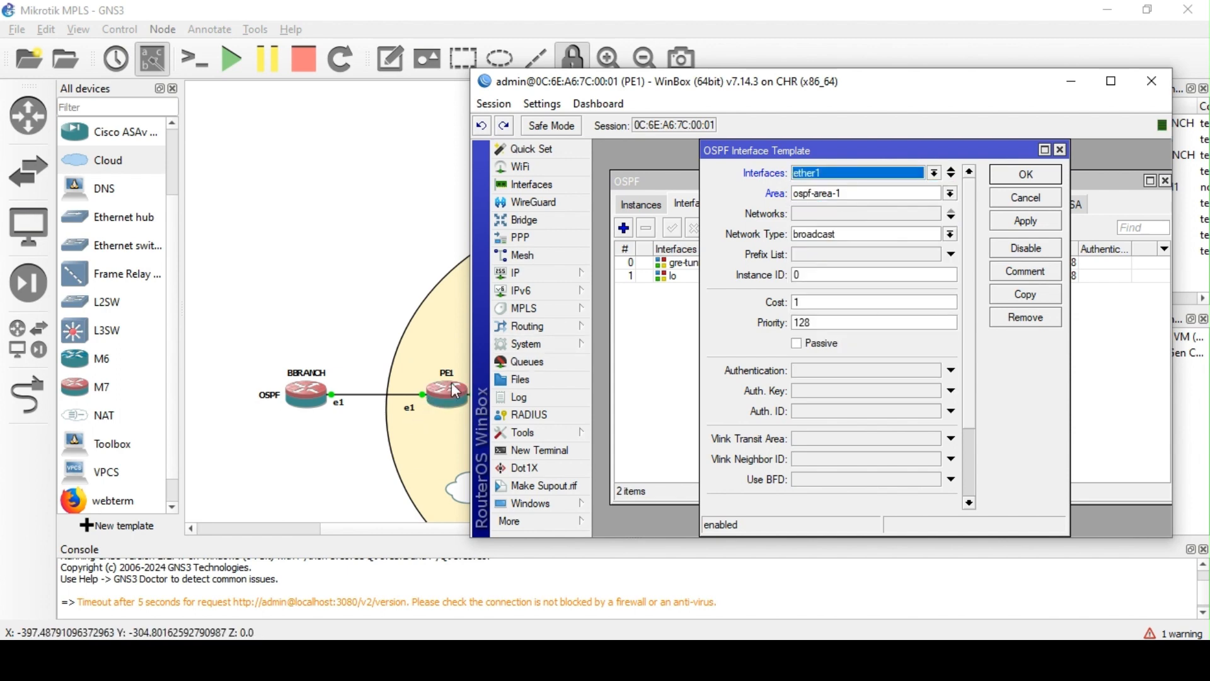
Set the ether1 template's network type to ptp and its area to ospf-area-cust, then save the template
{"action": "left_click", "coordinate": [922, 234]}
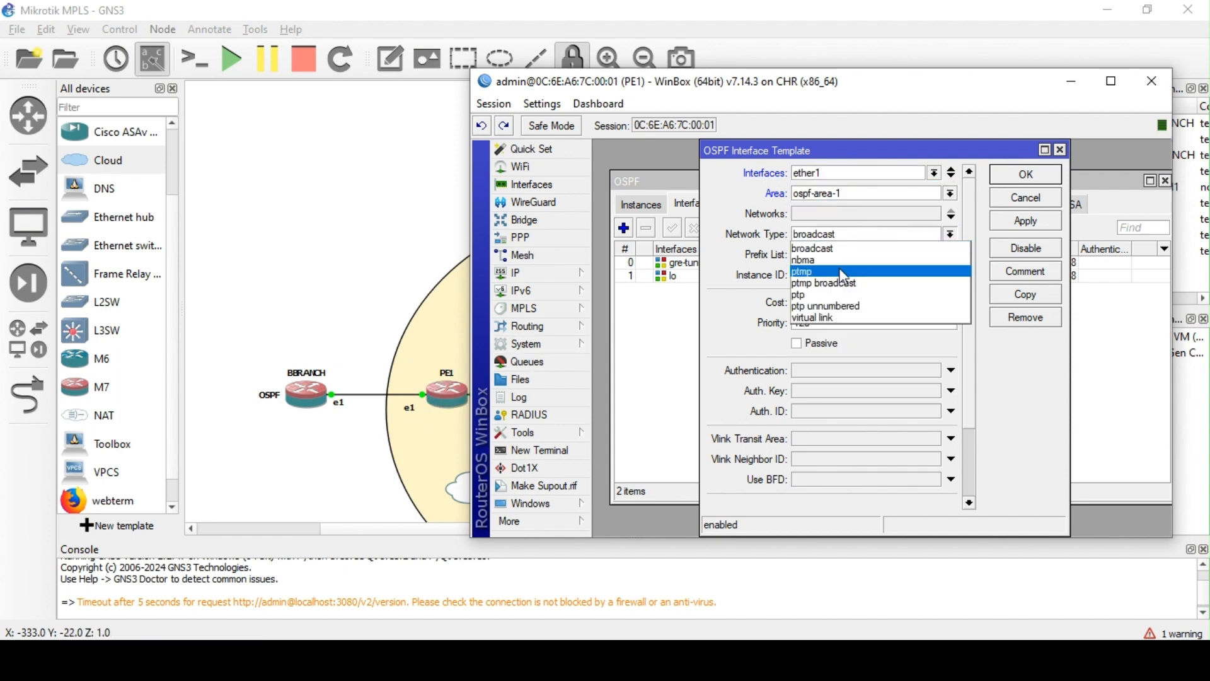
{"action": "left_click", "coordinate": [822, 299]}
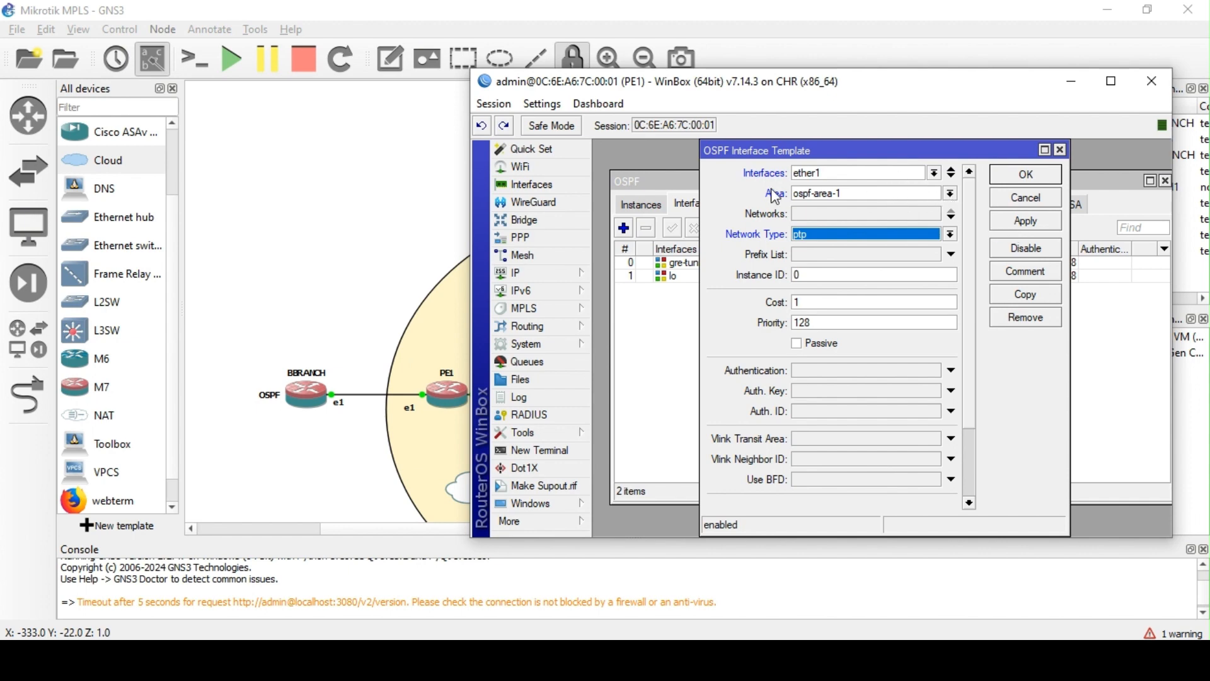
{"action": "left_click", "coordinate": [937, 194]}
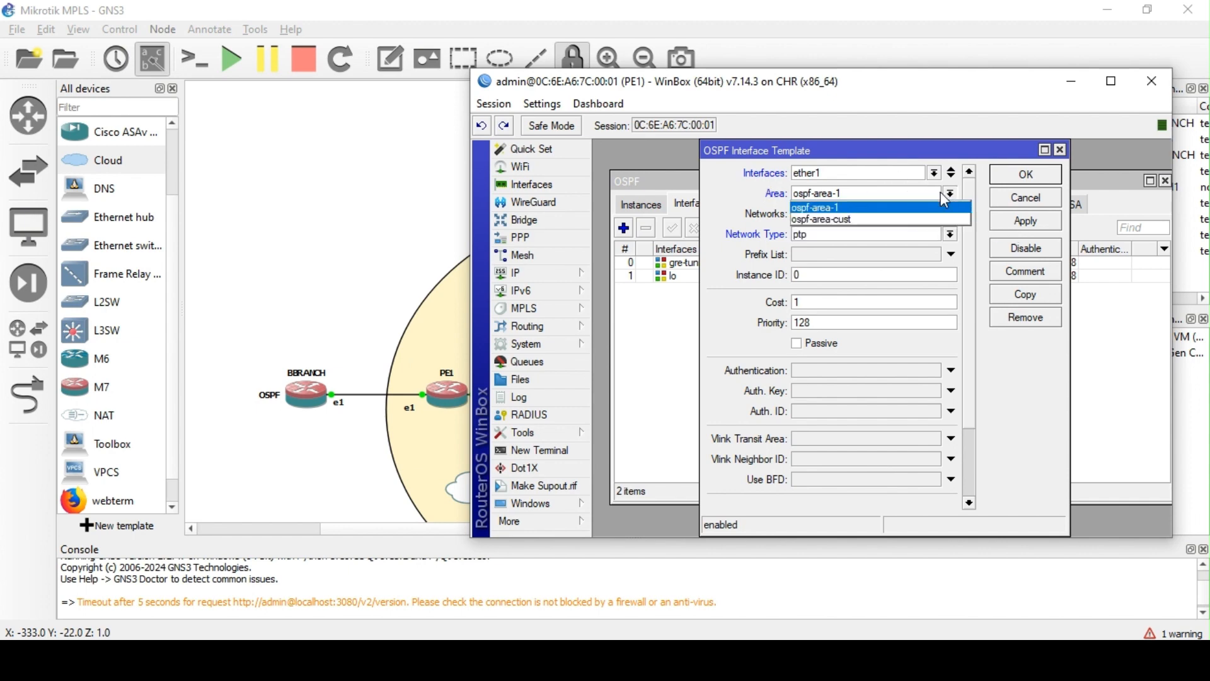
{"action": "left_click", "coordinate": [839, 220]}
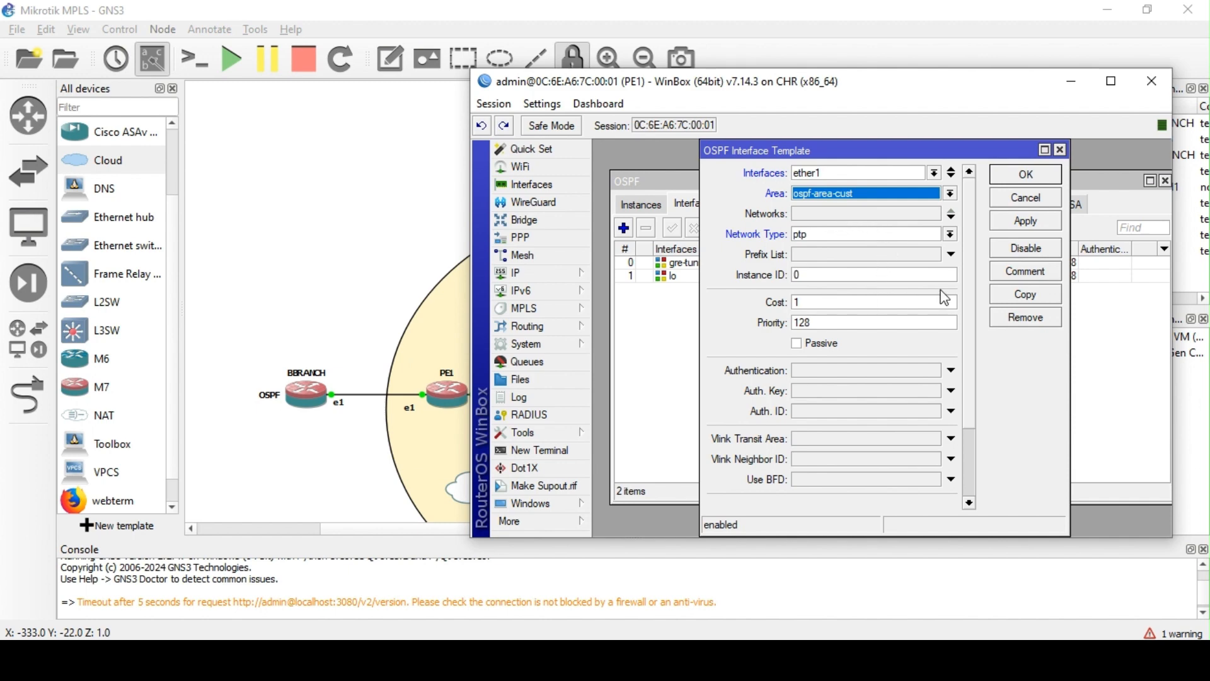
{"action": "left_click", "coordinate": [1040, 221]}
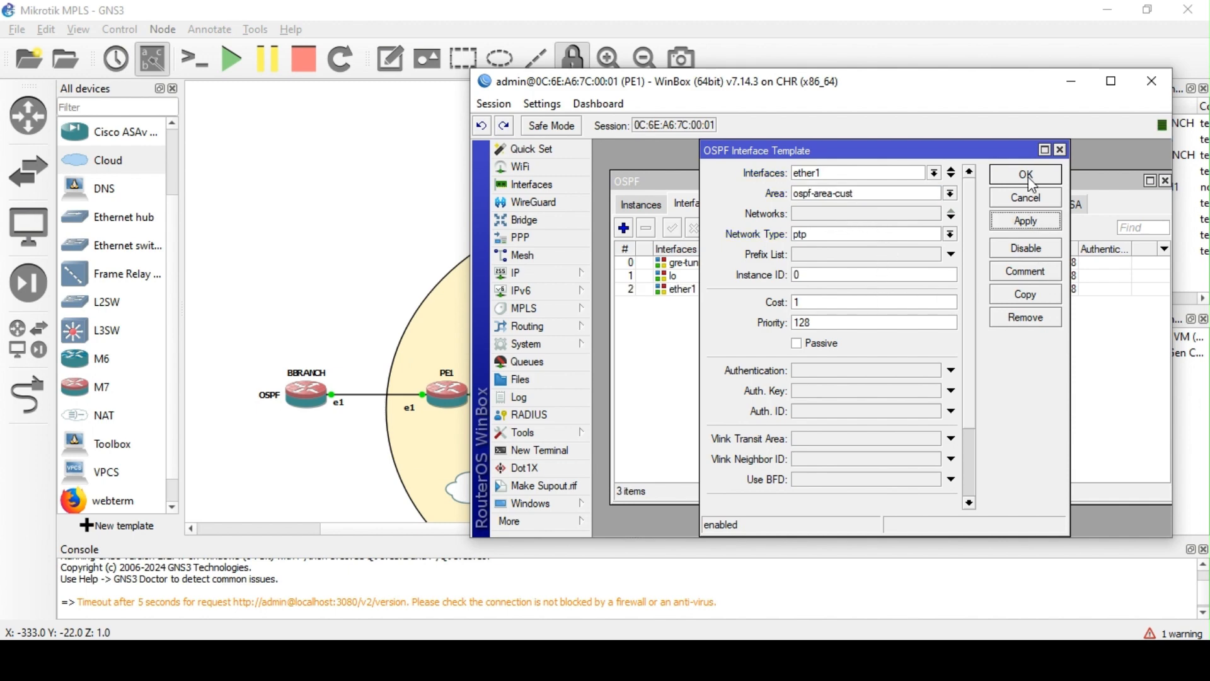
{"action": "left_click", "coordinate": [1027, 175]}
Move the ether1 OSPF interface template above lo and review the settings of ospf-instance-cust
{"action": "left_click_drag", "start_coordinate": [760, 293], "coordinate": [758, 280]}
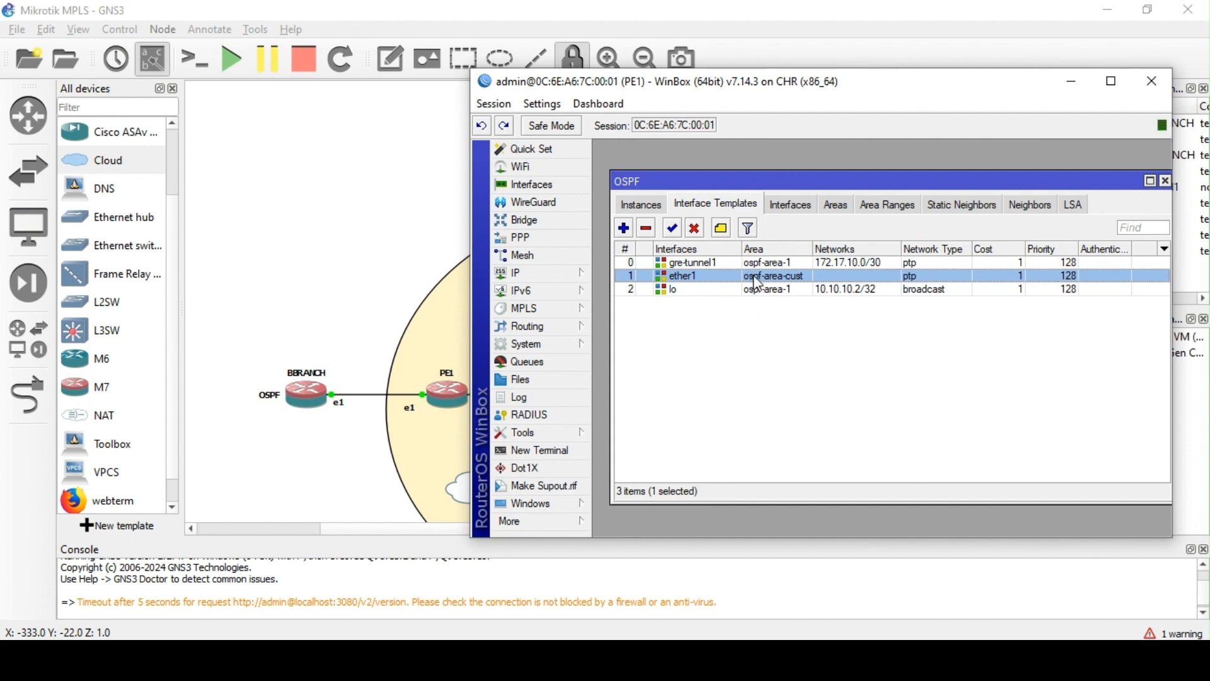
{"action": "left_click", "coordinate": [636, 210]}
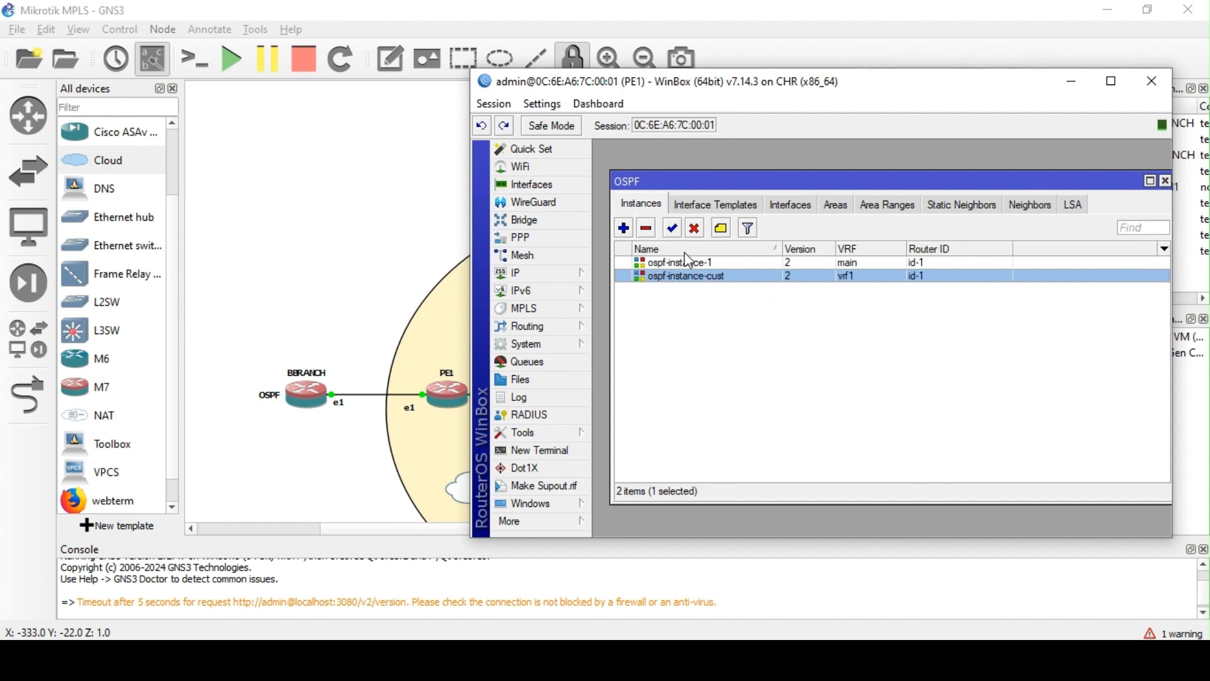
{"action": "double_click", "coordinate": [693, 276]}
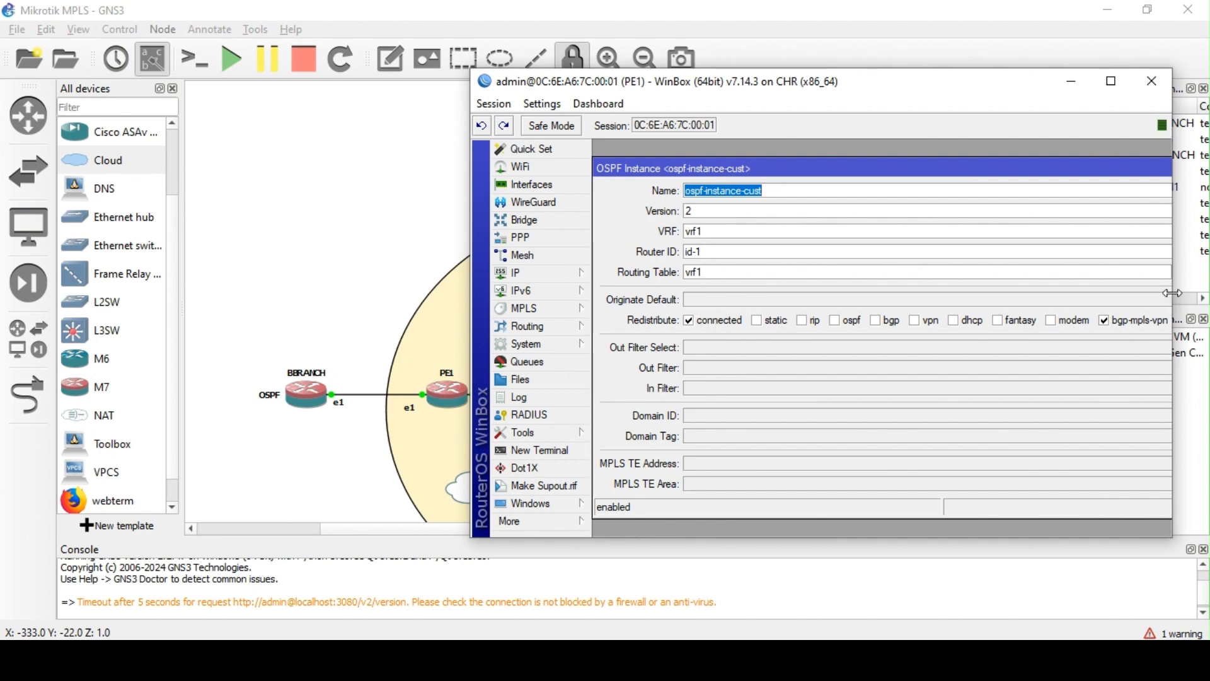
{"action": "left_click_drag", "start_coordinate": [1170, 301], "coordinate": [1153, 302]}
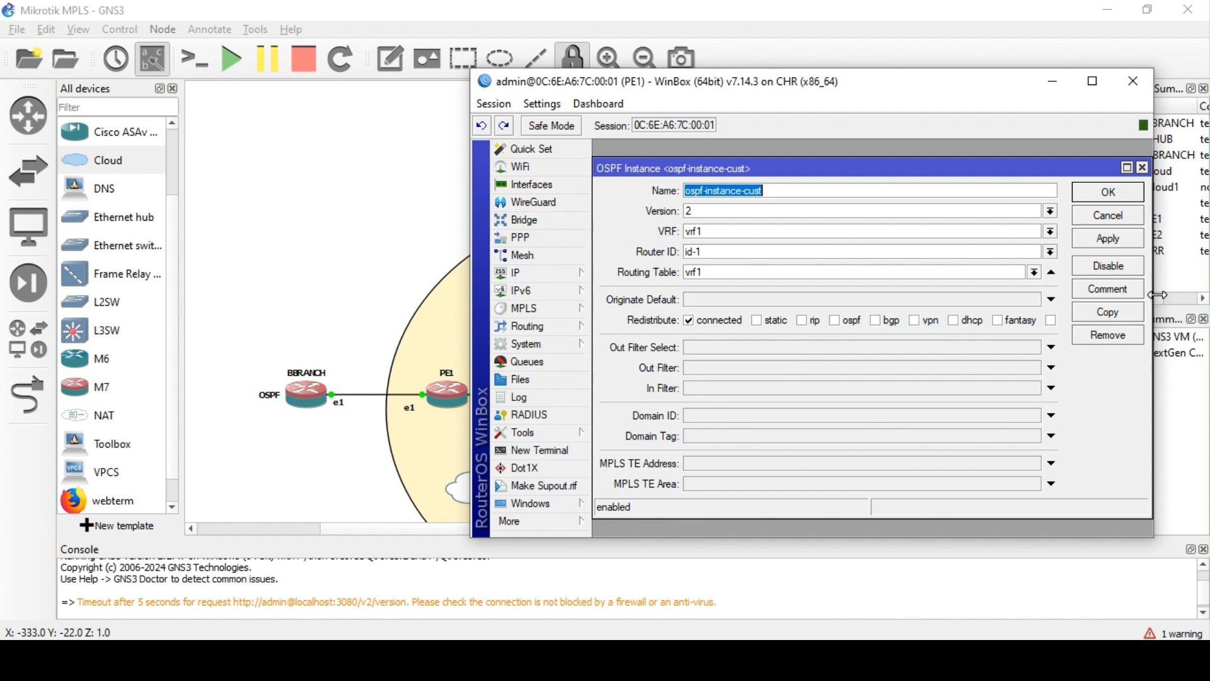
{"action": "left_click", "coordinate": [1122, 199]}
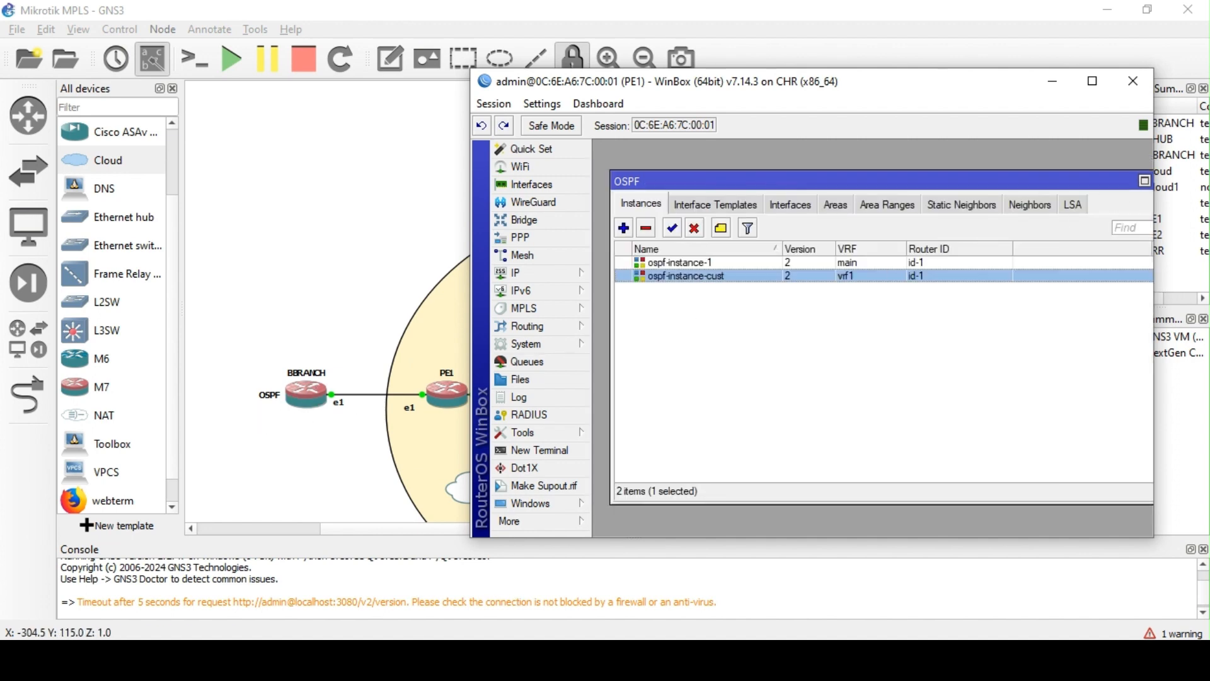
Return to the WinBox login window and connect to RoMON using router P as the agent
{"action": "left_click", "coordinate": [410, 659]}
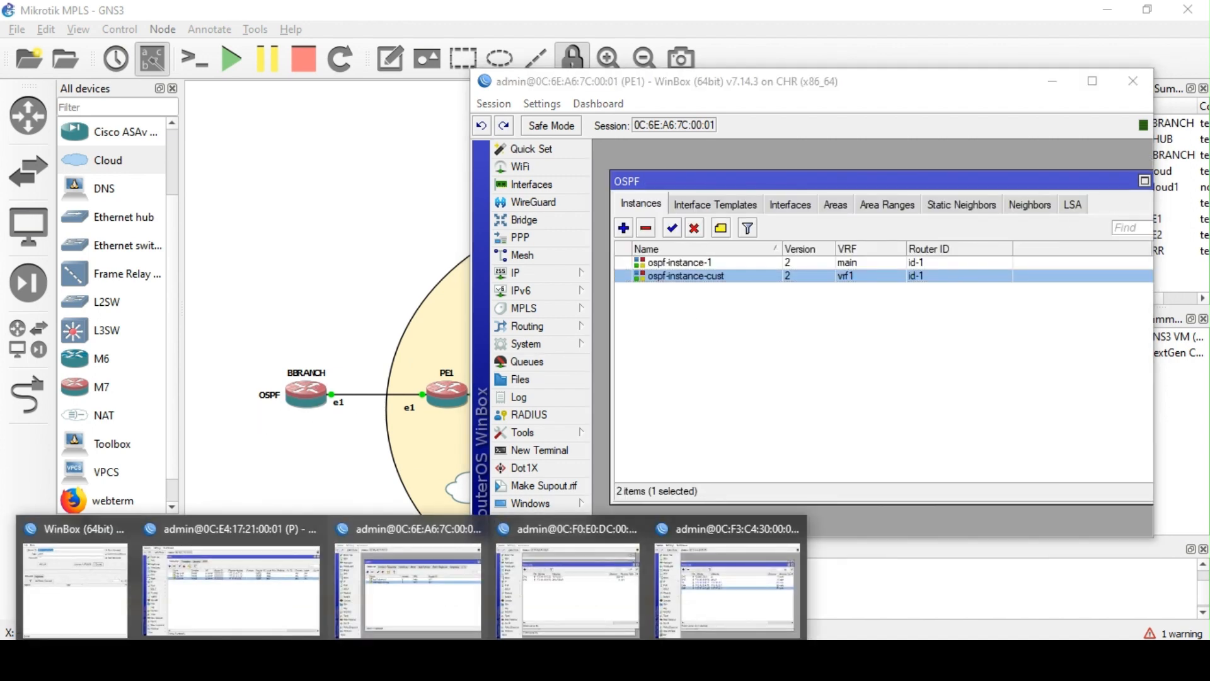
{"action": "left_click", "coordinate": [75, 589]}
{"action": "left_click", "coordinate": [169, 300]}
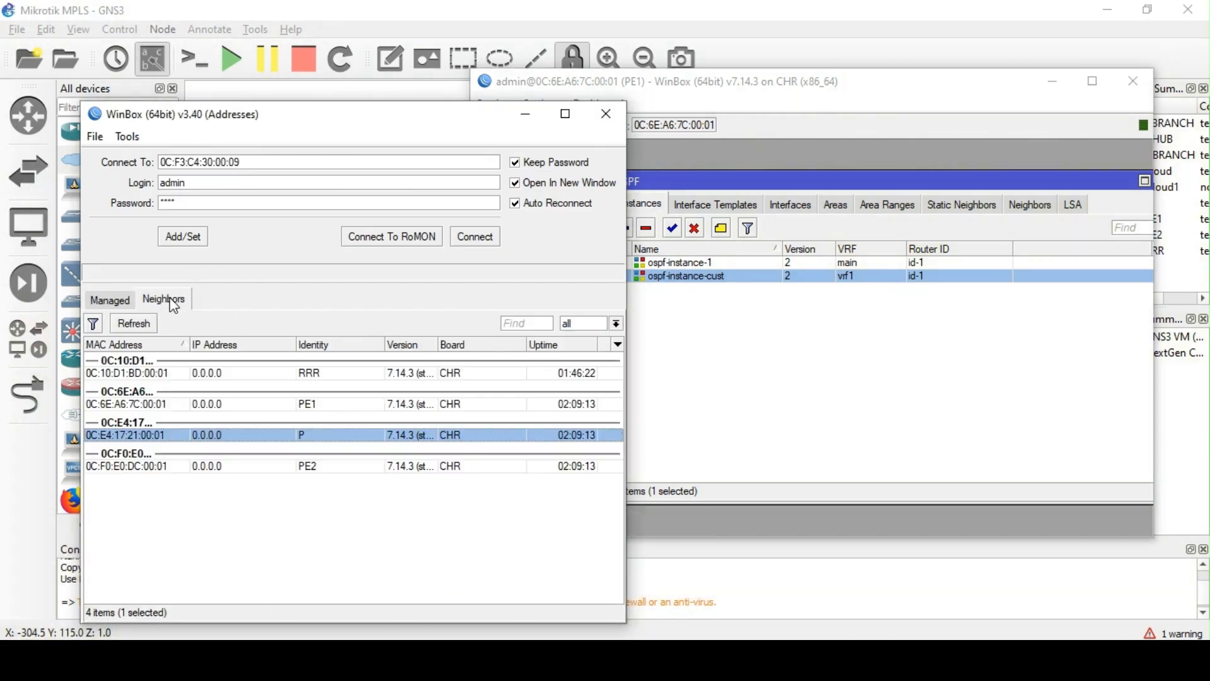
{"action": "left_click_drag", "start_coordinate": [272, 119], "coordinate": [553, 136]}
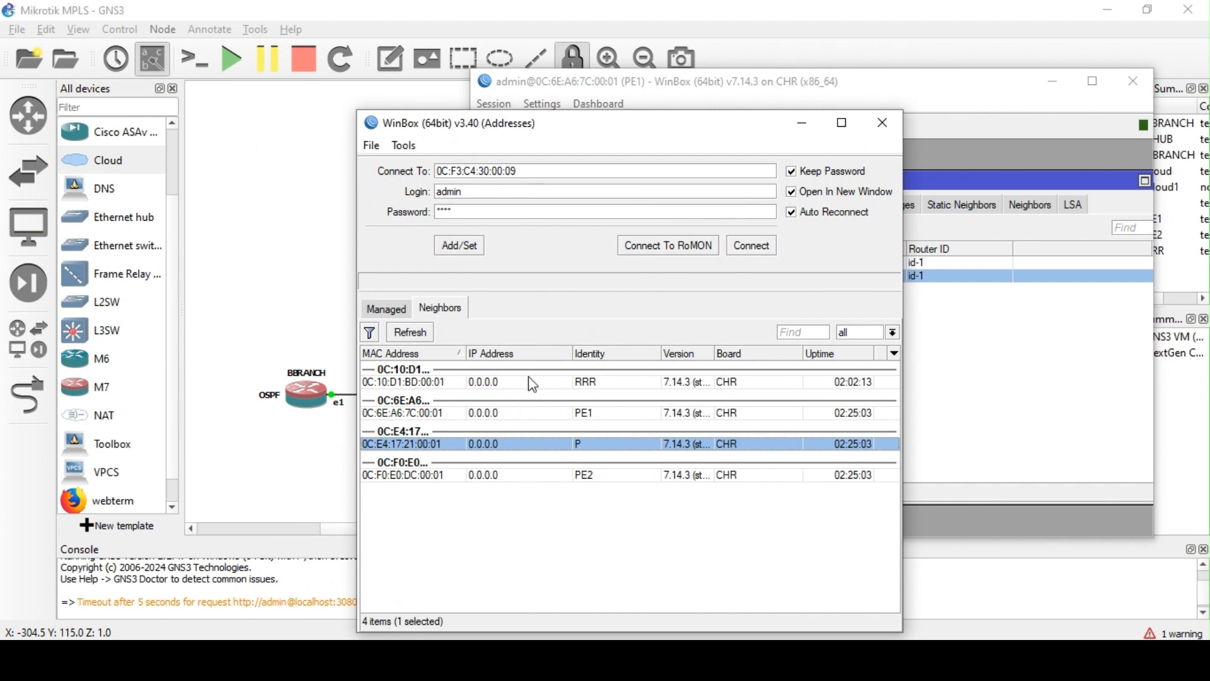
{"action": "double_click", "coordinate": [438, 443]}
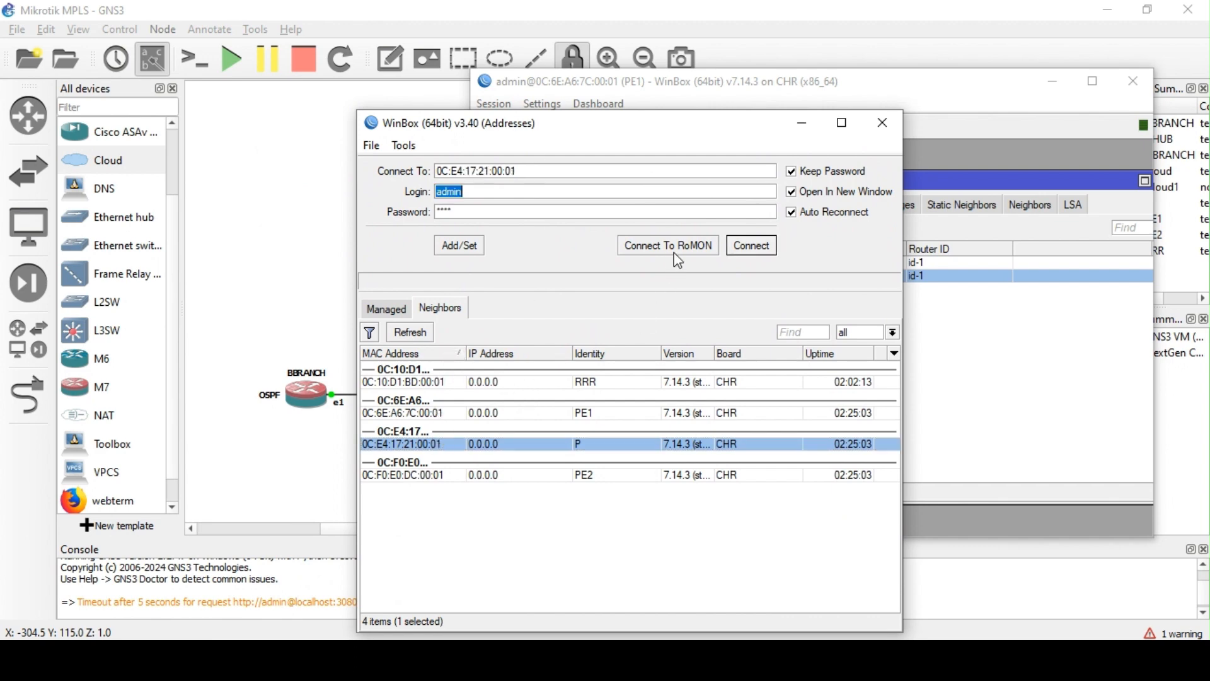
{"action": "key", "text": "Return"}
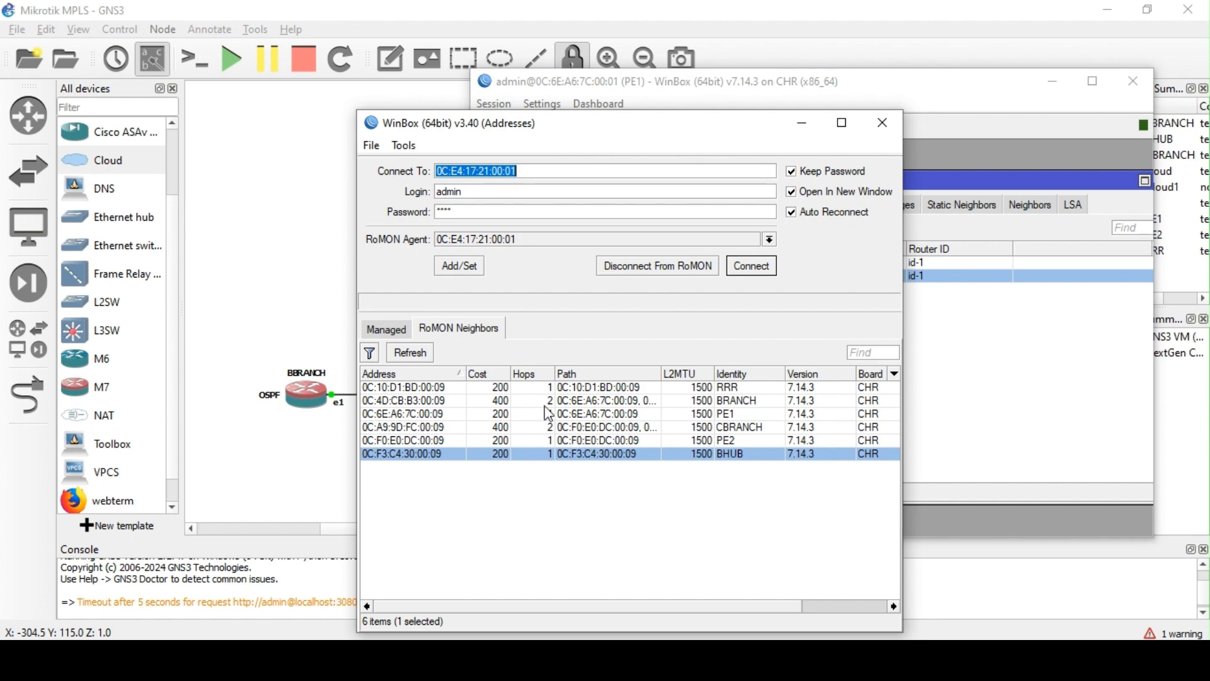
Open a session to the BRANCH router through RoMON, disconnect from RoMON, and place the BRANCH window beside PE1
{"action": "double_click", "coordinate": [448, 401]}
{"action": "left_click", "coordinate": [767, 271]}
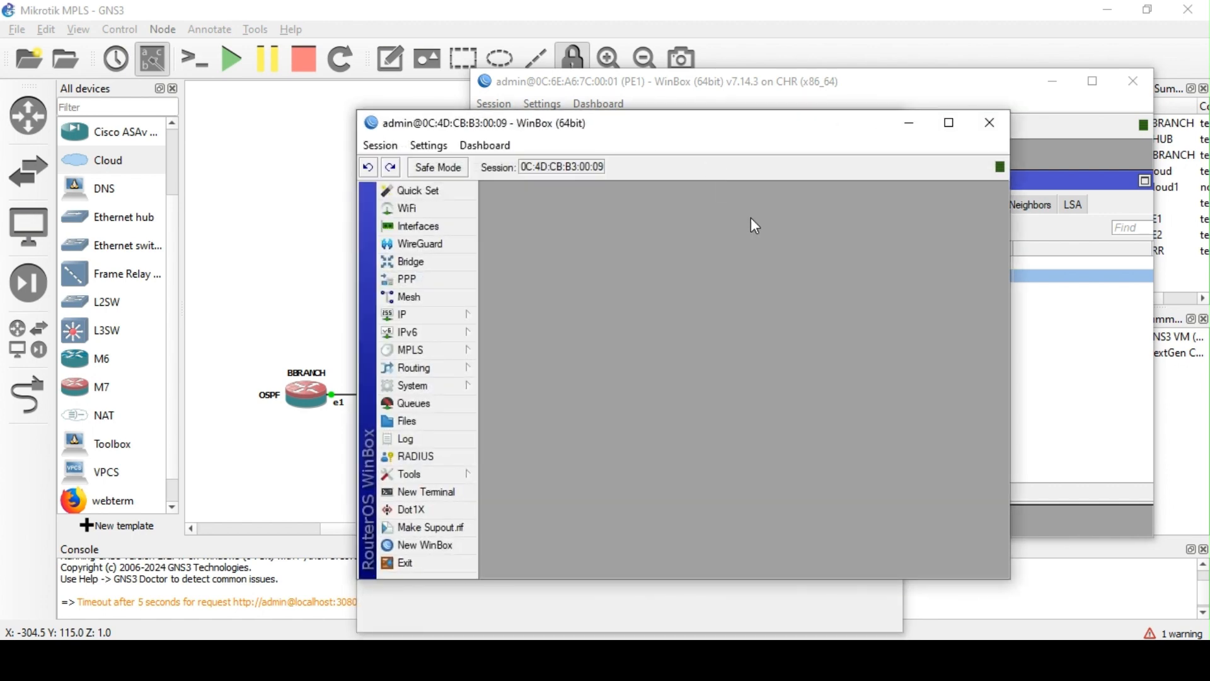
{"action": "left_click", "coordinate": [640, 148]}
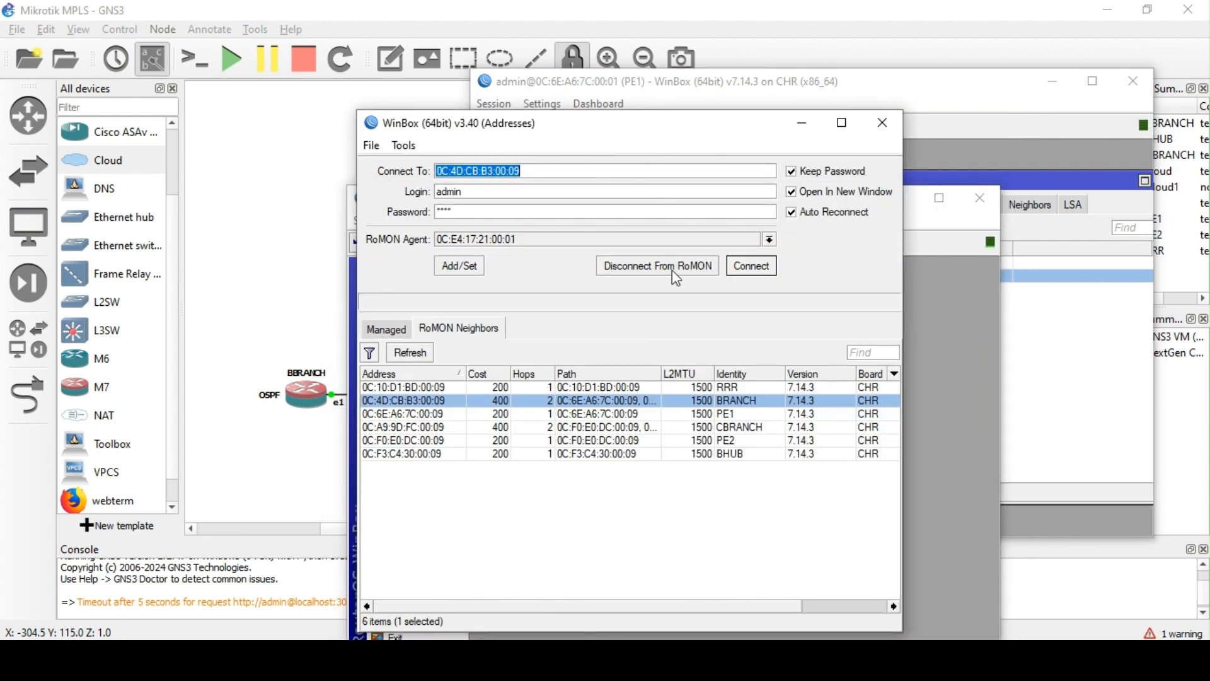
{"action": "left_click", "coordinate": [673, 273]}
{"action": "left_click", "coordinate": [802, 123]}
{"action": "left_click_drag", "start_coordinate": [720, 208], "coordinate": [482, 94]}
Copy the IP address assigned to ether1 on PE1, 172.16.10.5/30, without changing the entry
{"action": "left_click", "coordinate": [870, 332]}
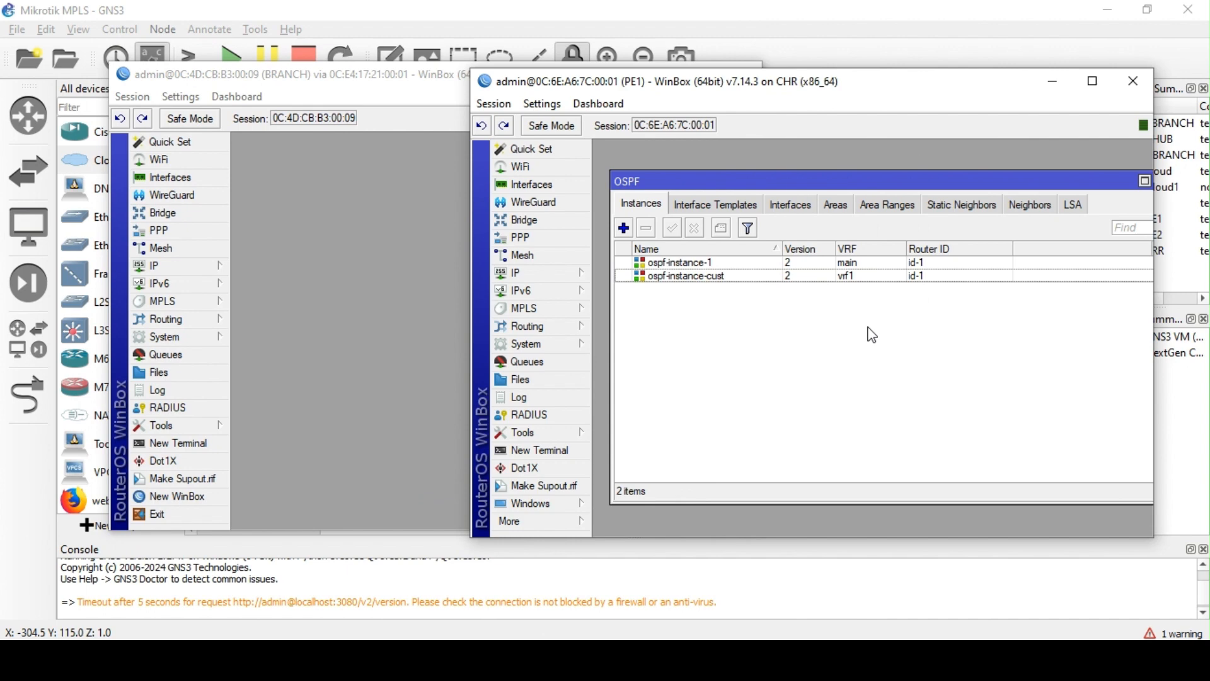
{"action": "left_click", "coordinate": [572, 273]}
{"action": "left_click", "coordinate": [652, 193]}
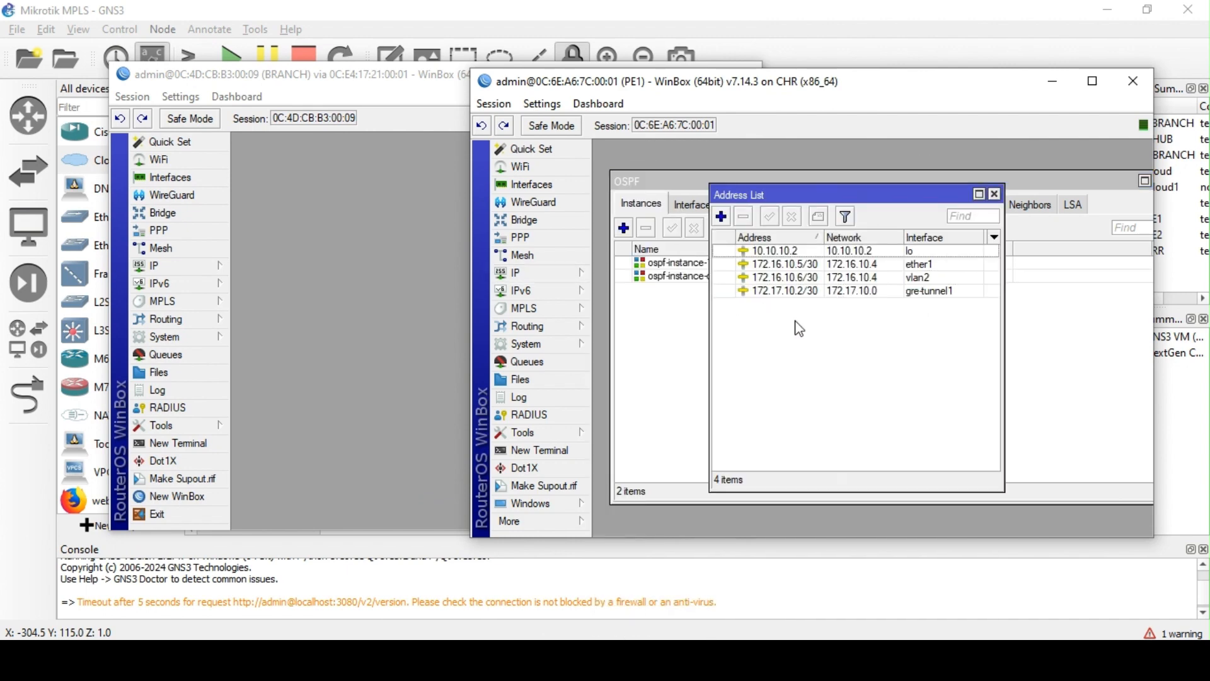
{"action": "double_click", "coordinate": [815, 265]}
{"action": "key", "text": "ctrl+c"}
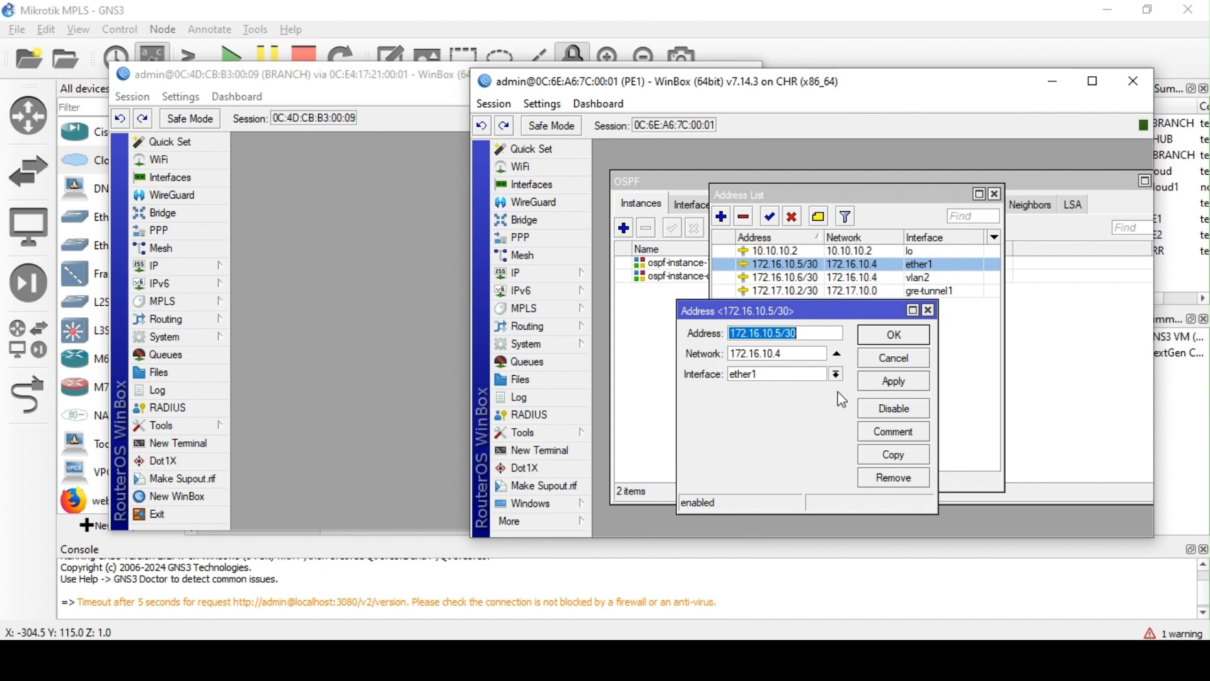
{"action": "left_click", "coordinate": [929, 310]}
Add the IP address 172.16.10.6/30 to interface ether1 on BRANCH
{"action": "left_click", "coordinate": [217, 273]}
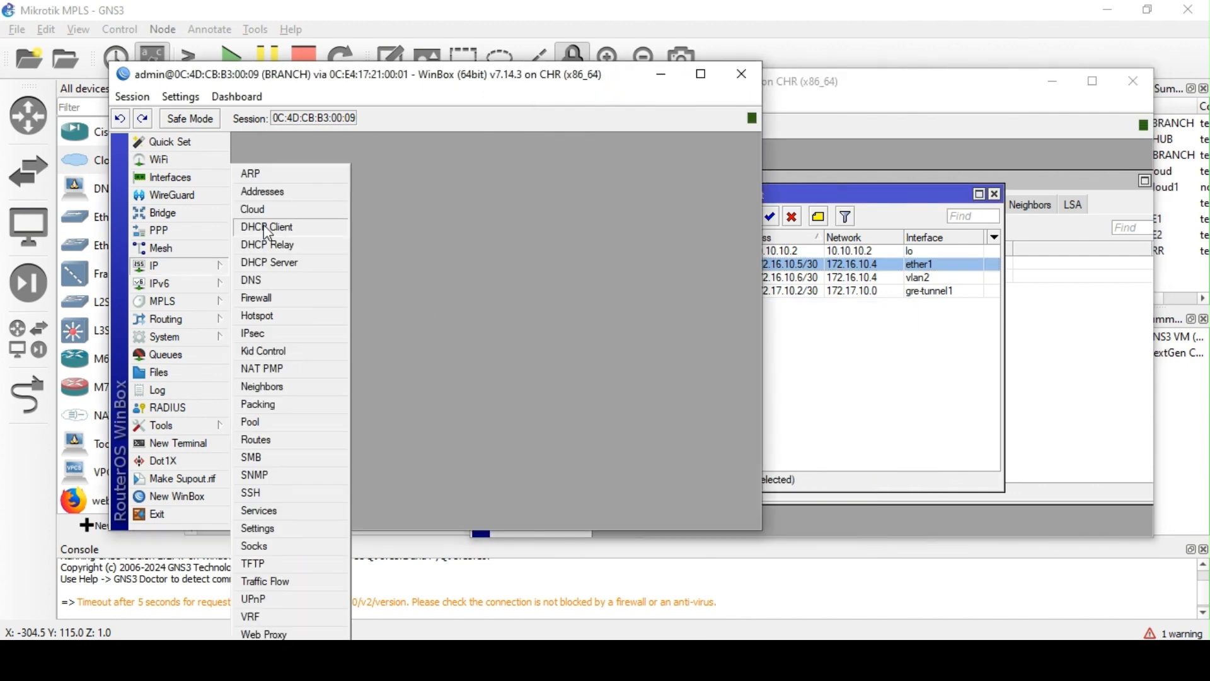
{"action": "left_click", "coordinate": [280, 192]}
{"action": "left_click", "coordinate": [361, 210]}
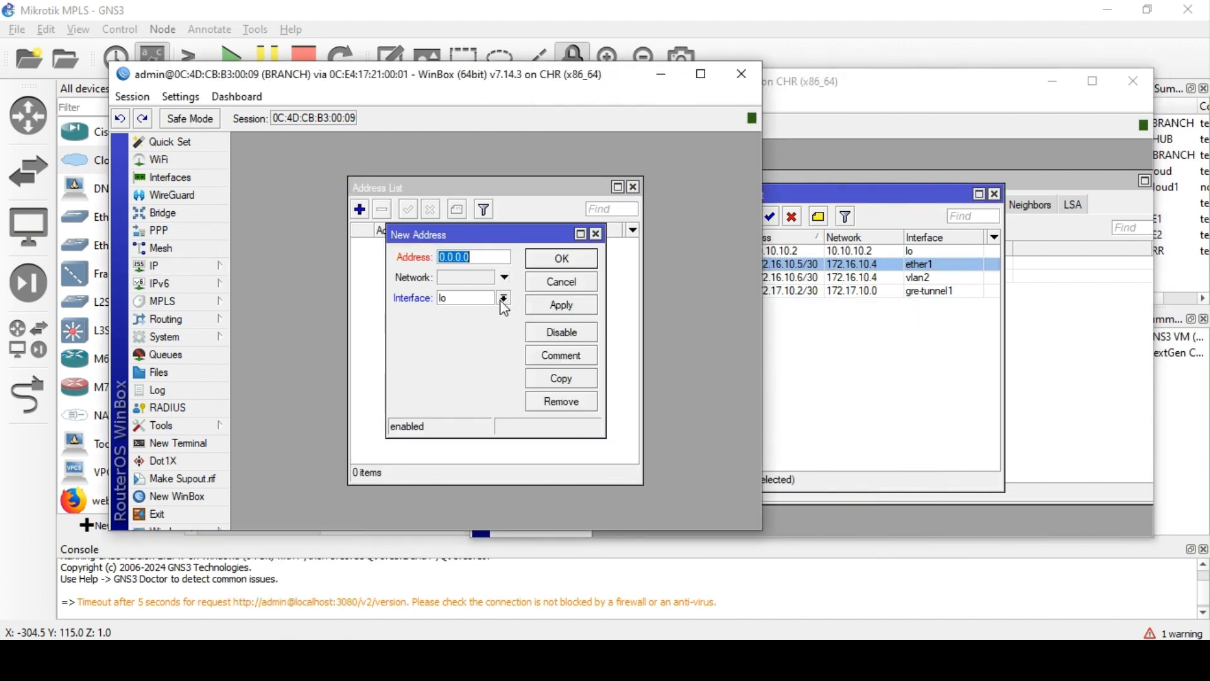
{"action": "left_click", "coordinate": [497, 300]}
{"action": "left_click", "coordinate": [490, 303]}
{"action": "double_click", "coordinate": [479, 258]}
{"action": "key", "text": "ctrl+v"}
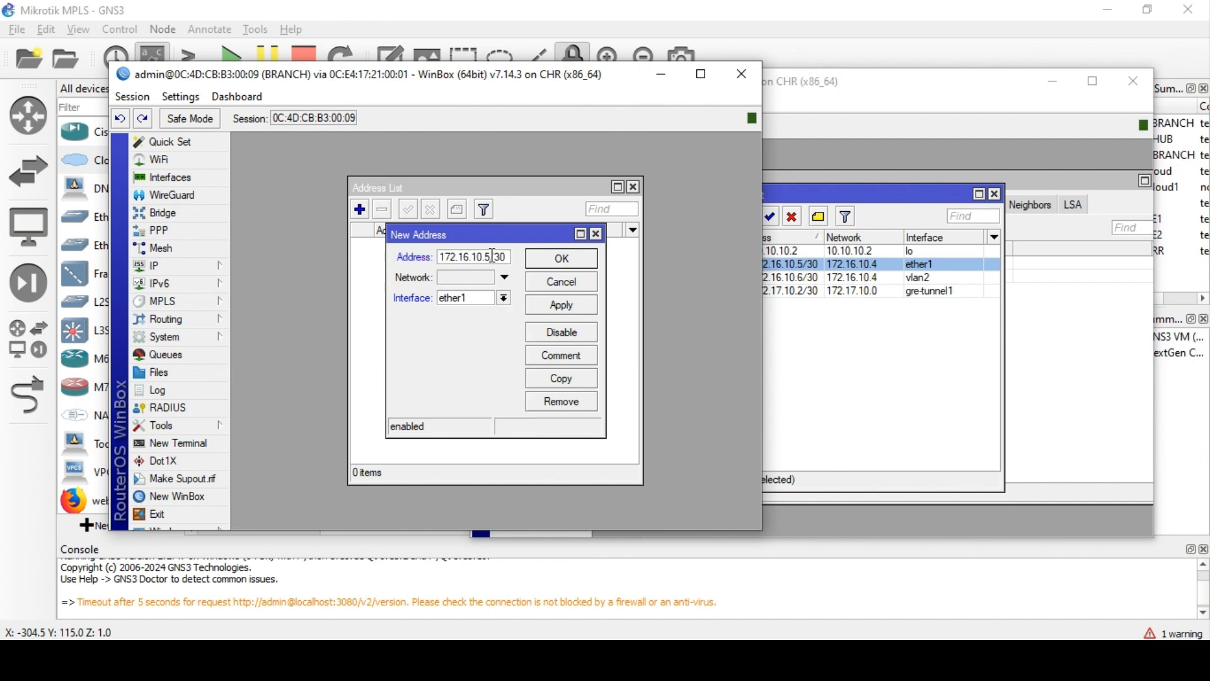
{"action": "key", "text": "Left"}
{"action": "key", "text": "Left"}
{"action": "key", "text": "Left"}
{"action": "key", "text": "BackSpace"}
{"action": "type", "text": "2"}
{"action": "key", "text": "BackSpace"}
{"action": "type", "text": "6"}
{"action": "left_click", "coordinate": [550, 307]}
{"action": "left_click", "coordinate": [598, 258]}
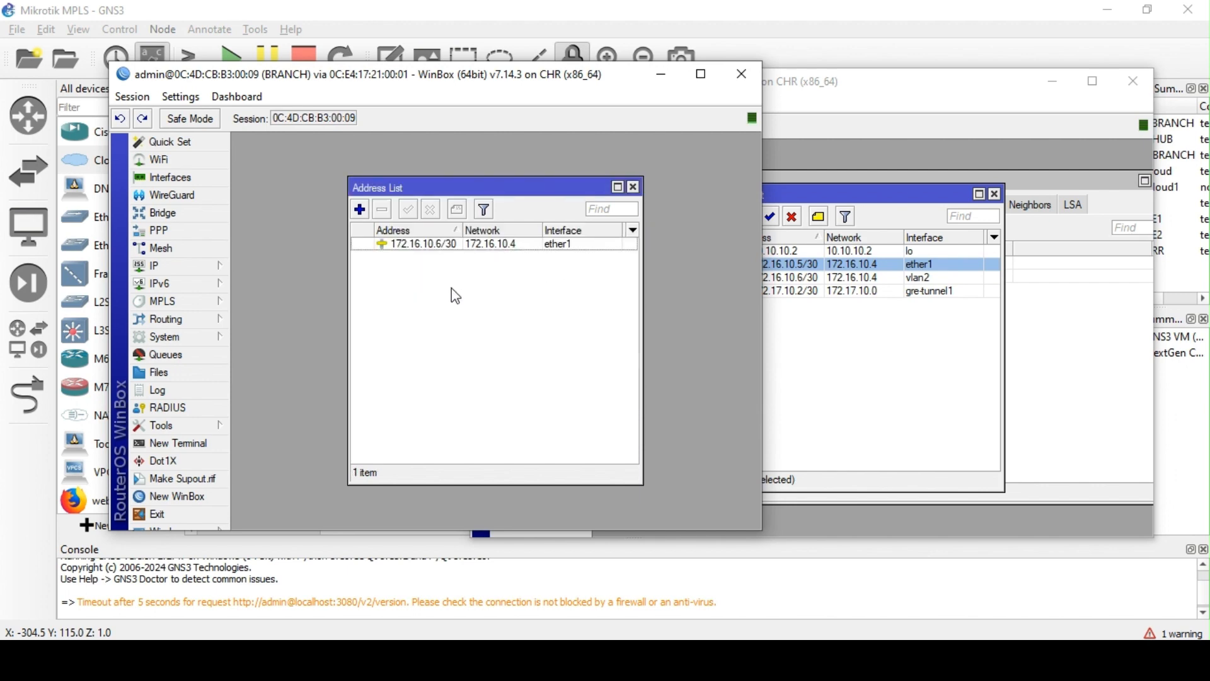
Ping 172.16.10.5 from a BRANCH terminal to test the link to PE1, then stop the ping
{"action": "left_click_drag", "start_coordinate": [438, 188], "coordinate": [392, 182]}
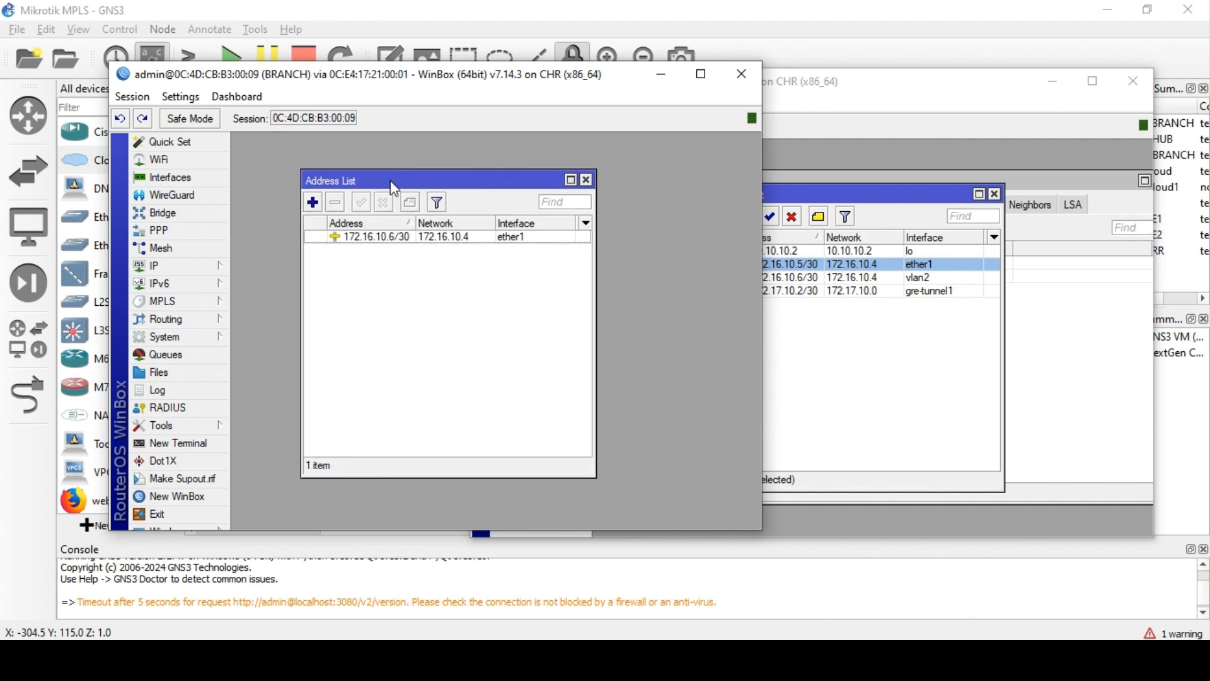
{"action": "left_click_drag", "start_coordinate": [415, 222], "coordinate": [433, 222]}
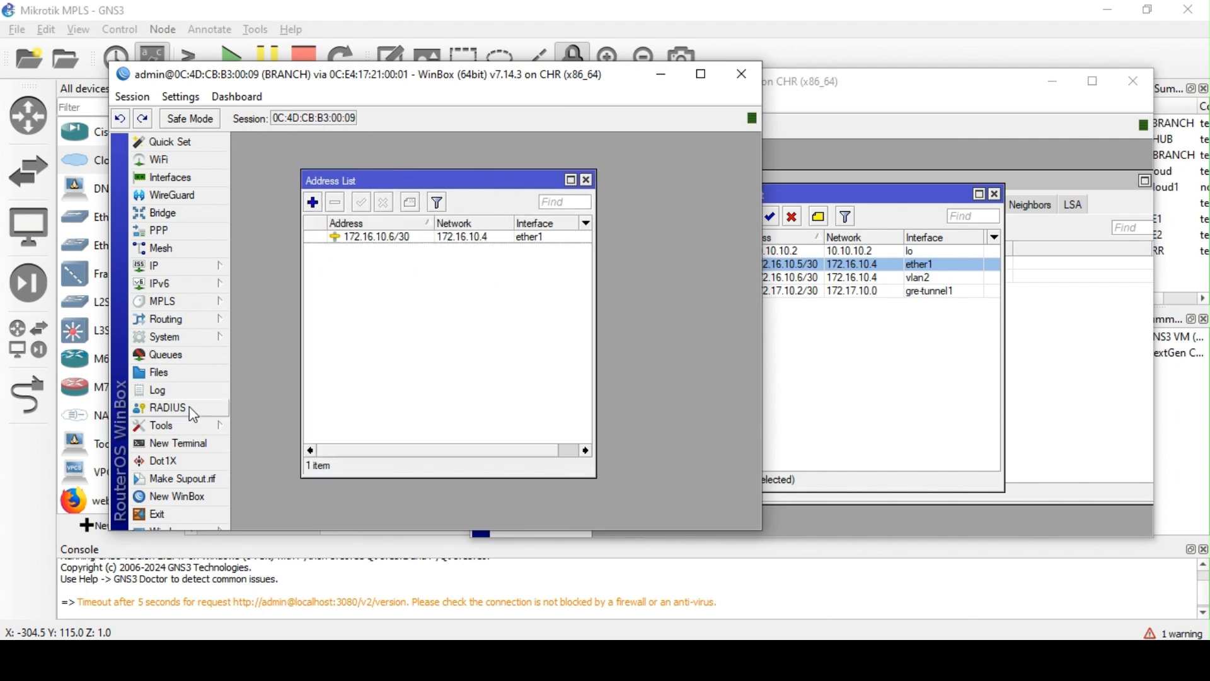
{"action": "left_click", "coordinate": [189, 444]}
{"action": "type", "text": "pi"}
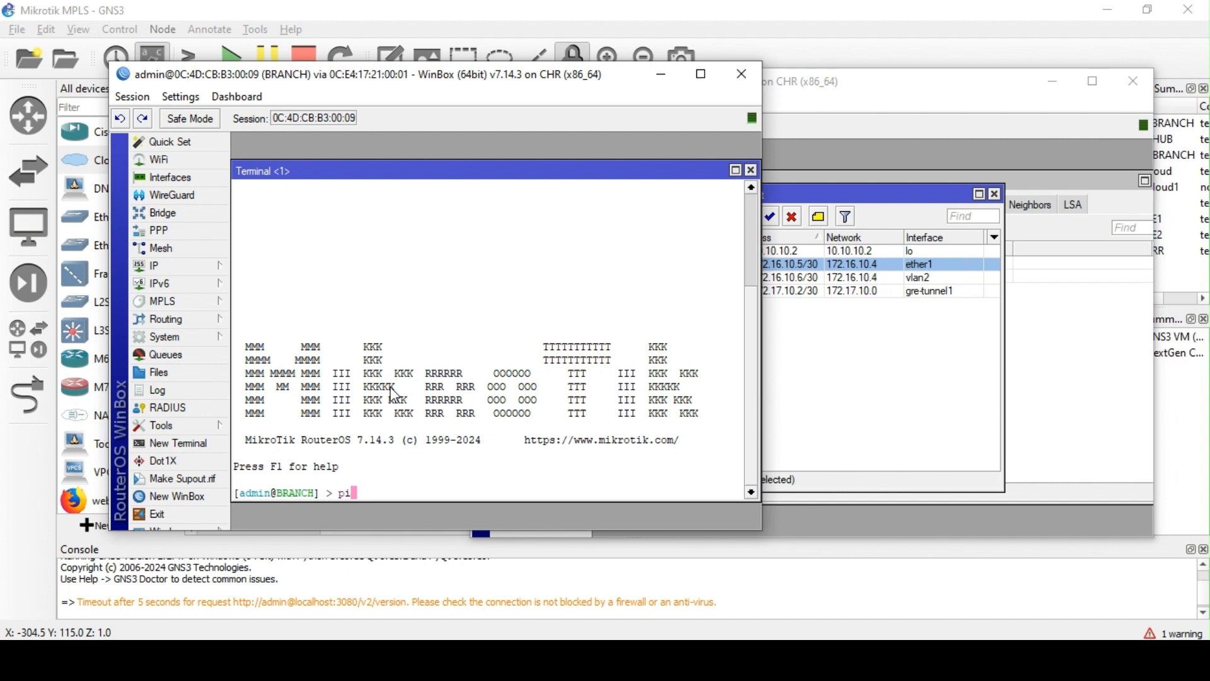
{"action": "type", "text": "ng 172.16.10.5"}
{"action": "key", "text": "Return"}
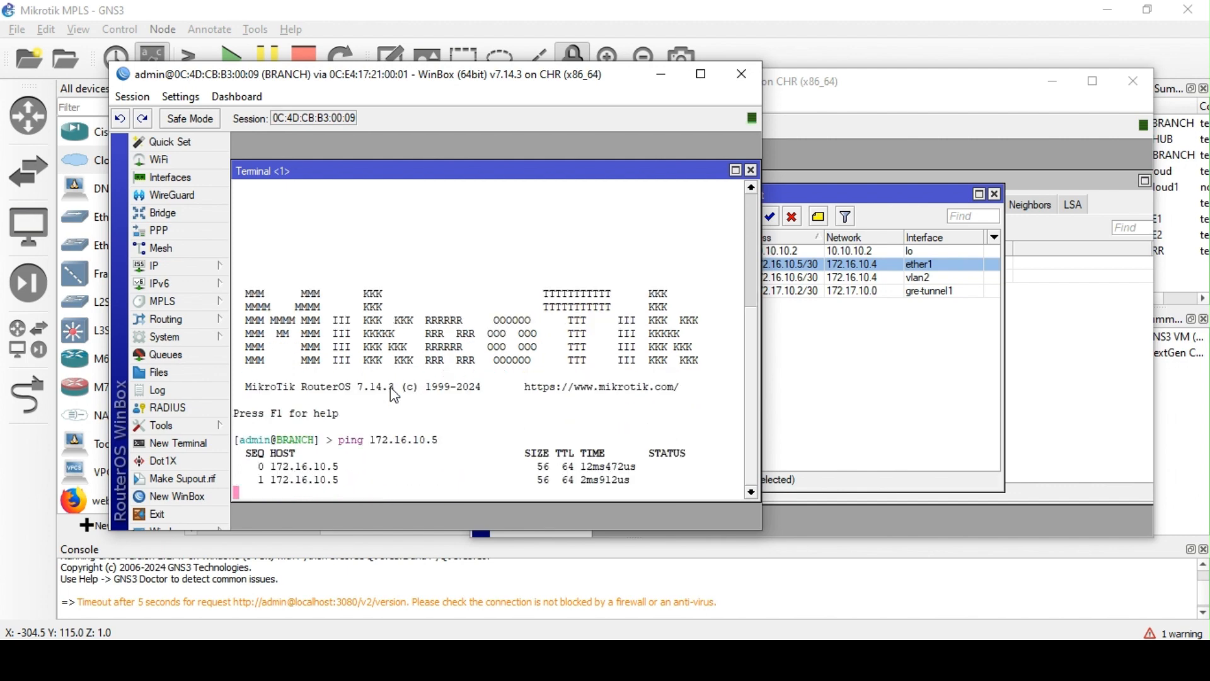
{"action": "key", "text": "ctrl+c"}
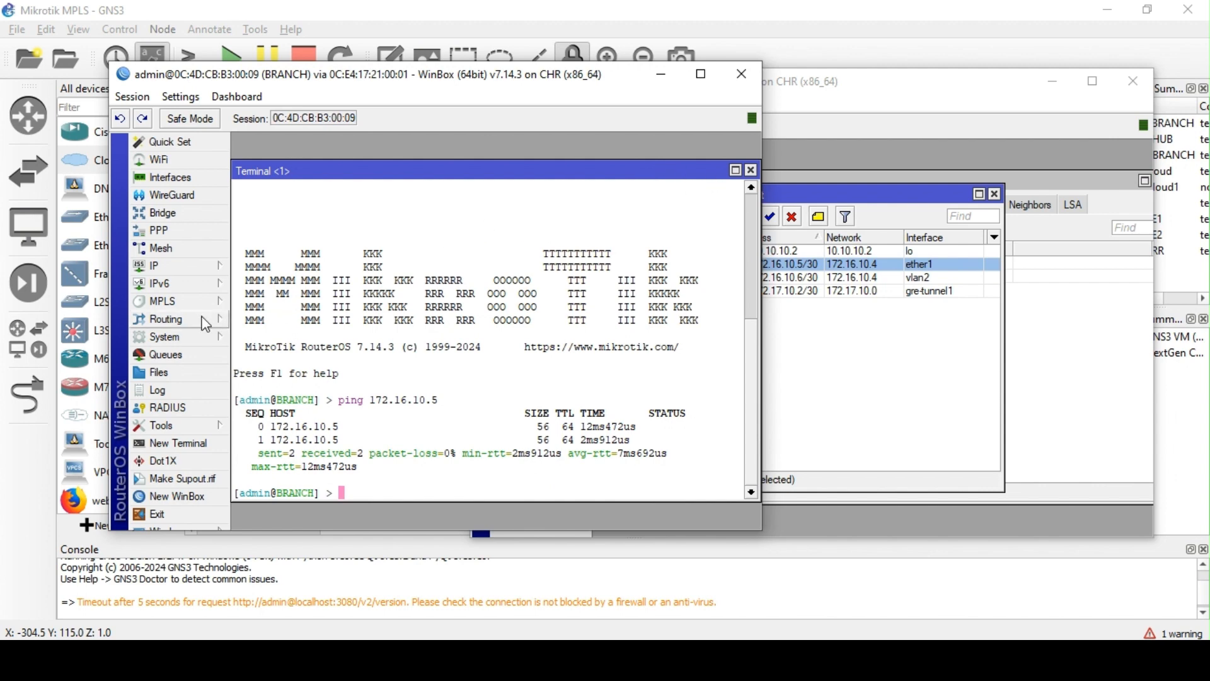
Add an OSPF instance on BRANCH with the default name and settings, and review its properties
{"action": "left_click", "coordinate": [177, 319]}
{"action": "left_click", "coordinate": [265, 423]}
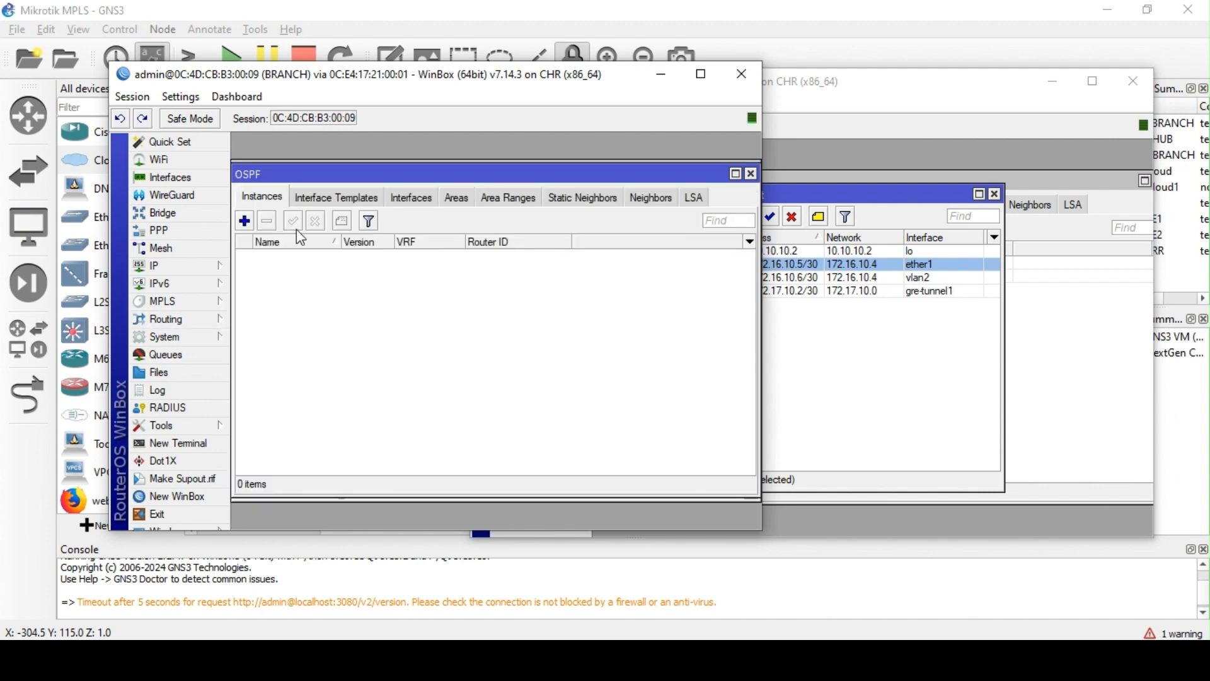
{"action": "left_click", "coordinate": [245, 221]}
{"action": "left_click", "coordinate": [606, 186]}
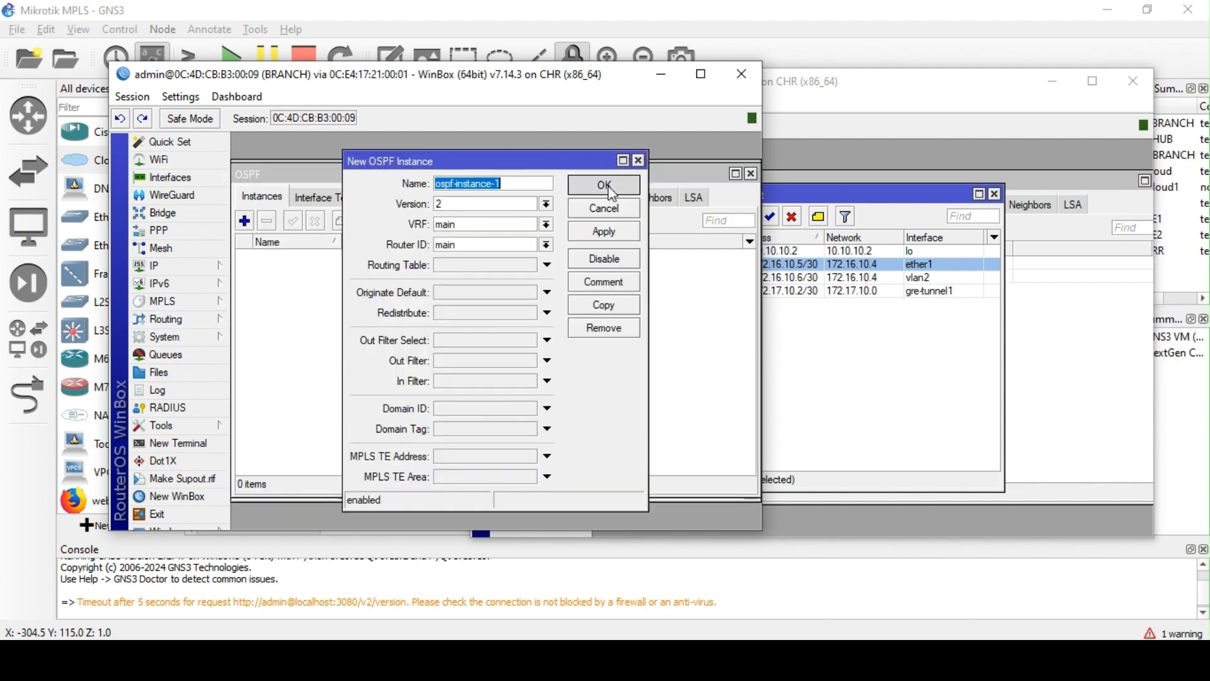
{"action": "left_click", "coordinate": [289, 261]}
{"action": "double_click", "coordinate": [289, 257]}
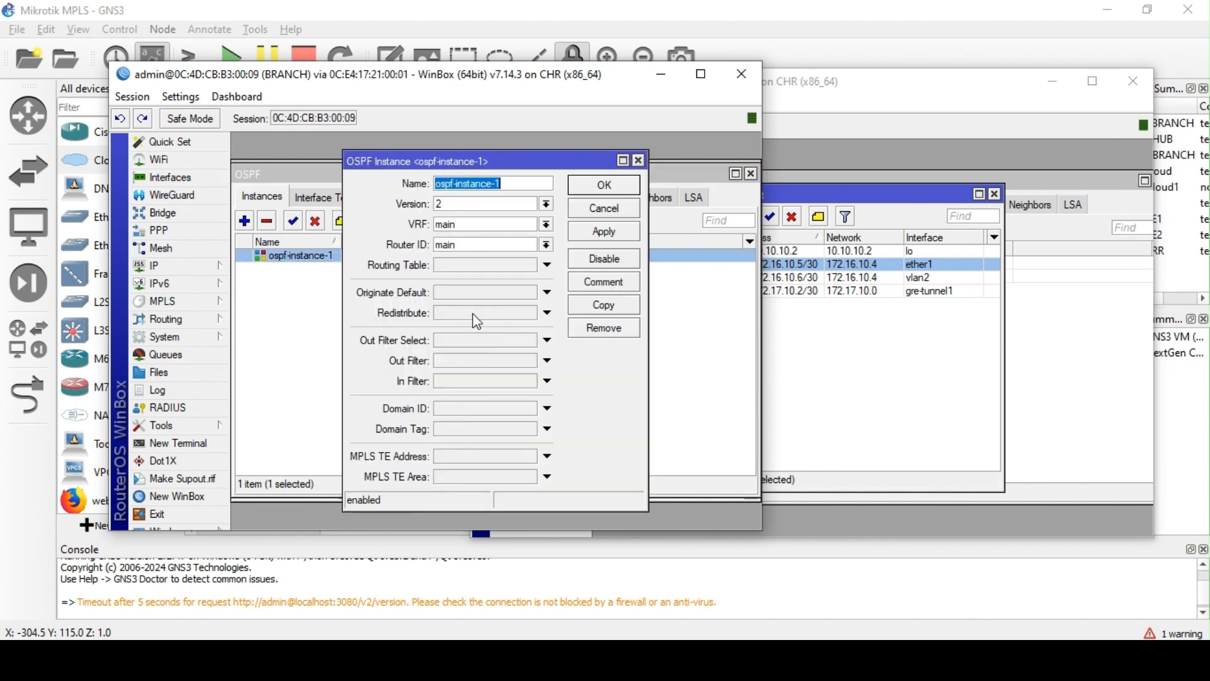
{"action": "left_click", "coordinate": [639, 160]}
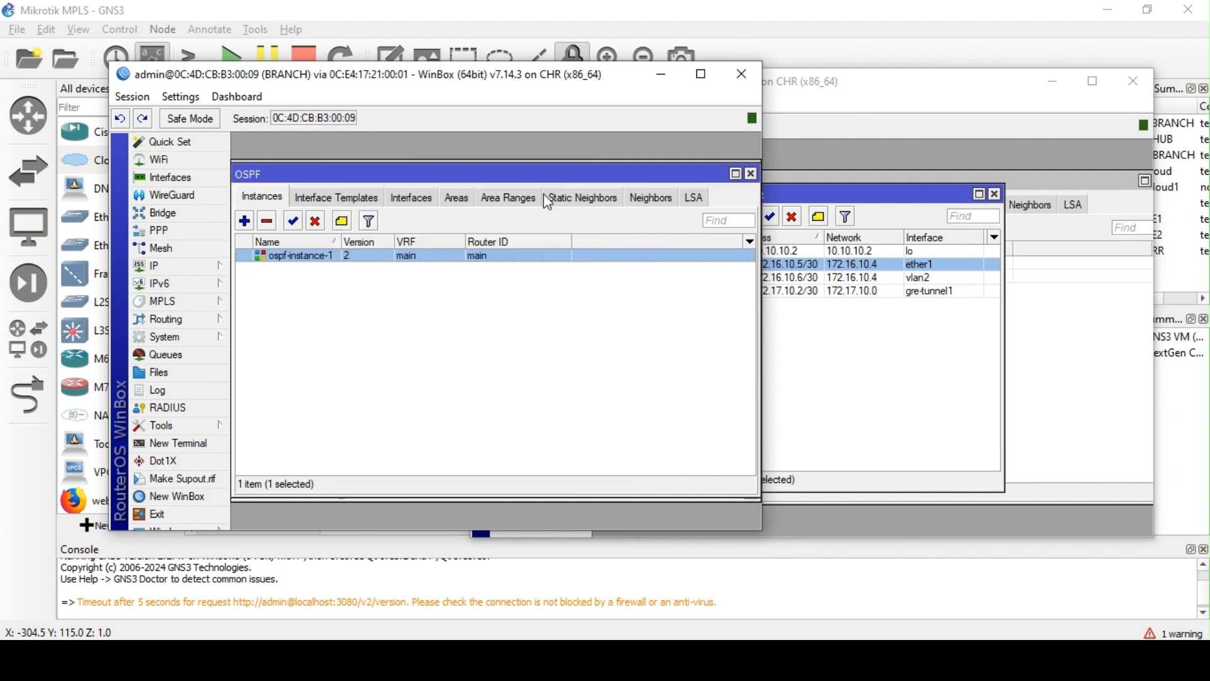
Add the loopback address 10.200.200.2 to interface lo on BRANCH and close the address list
{"action": "left_click", "coordinate": [212, 275]}
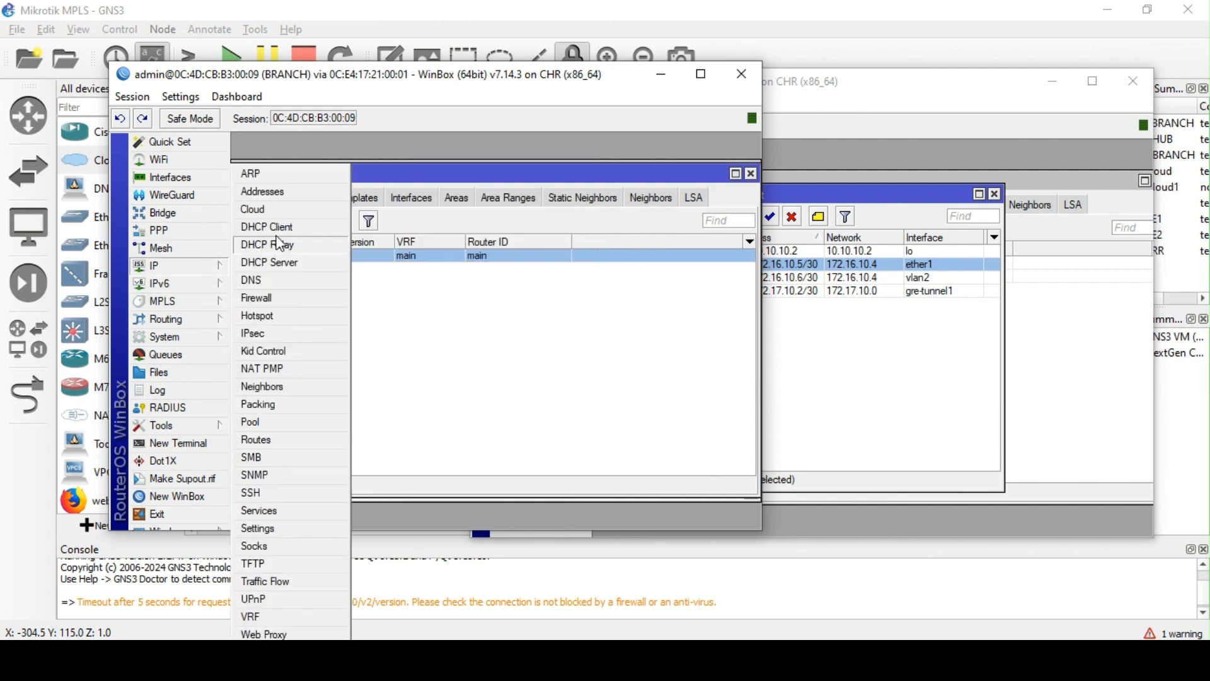
{"action": "left_click", "coordinate": [284, 192]}
{"action": "left_click", "coordinate": [313, 202]}
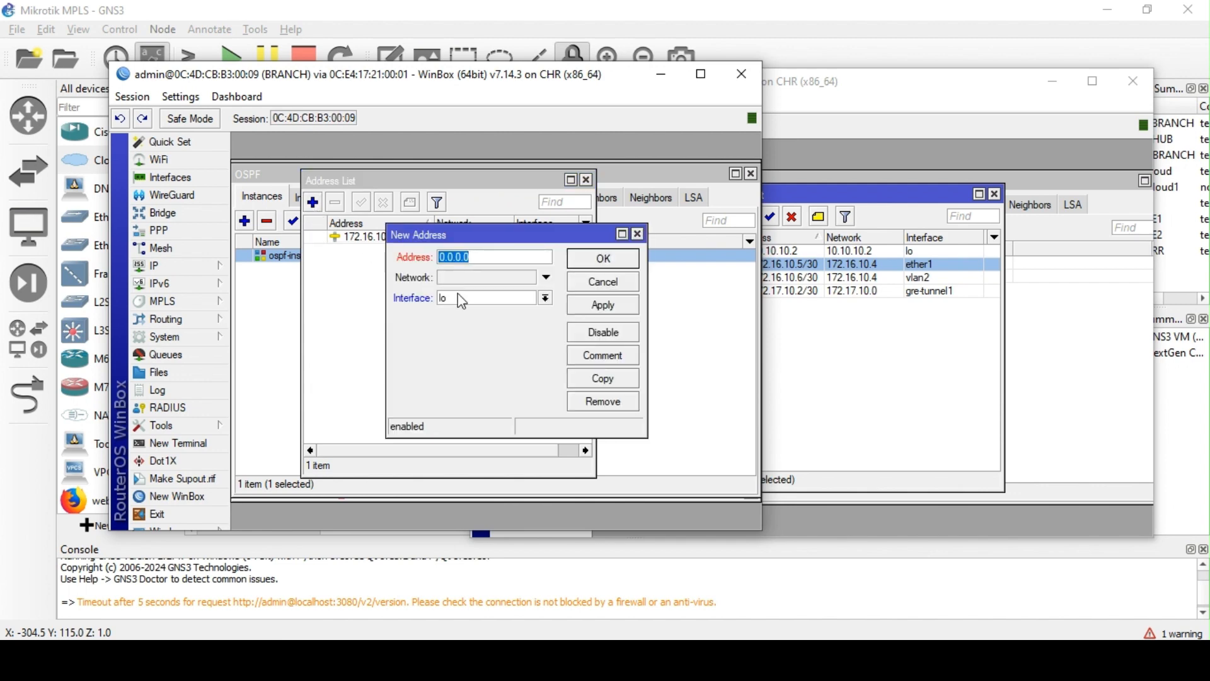
{"action": "left_click", "coordinate": [487, 257]}
{"action": "left_click_drag", "start_coordinate": [487, 257], "coordinate": [385, 254]}
{"action": "type", "text": "10.200.200"}
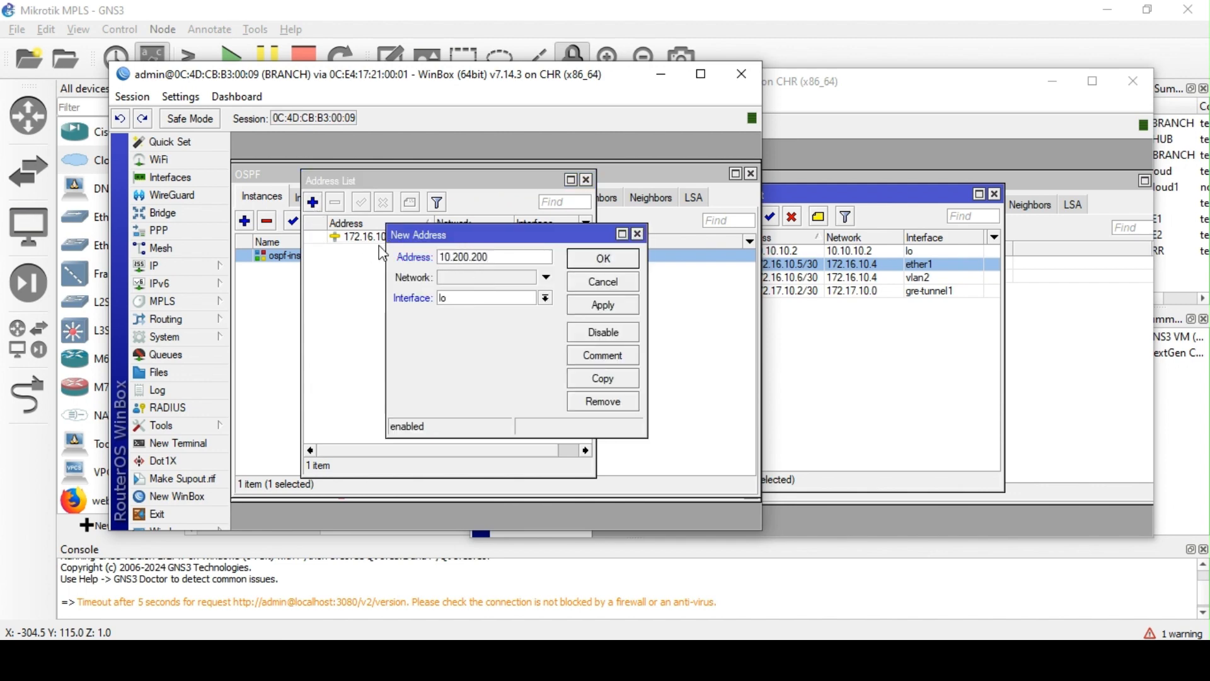
{"action": "type", "text": ".2"}
{"action": "left_click", "coordinate": [598, 260]}
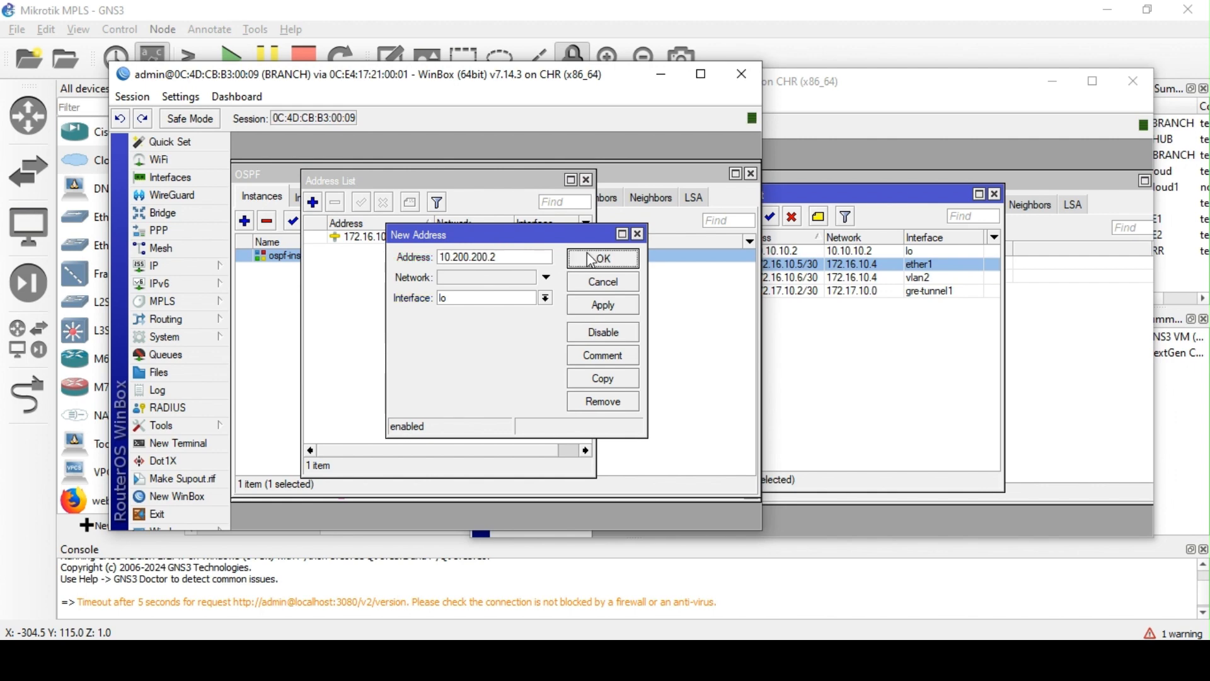
{"action": "left_click", "coordinate": [586, 180]}
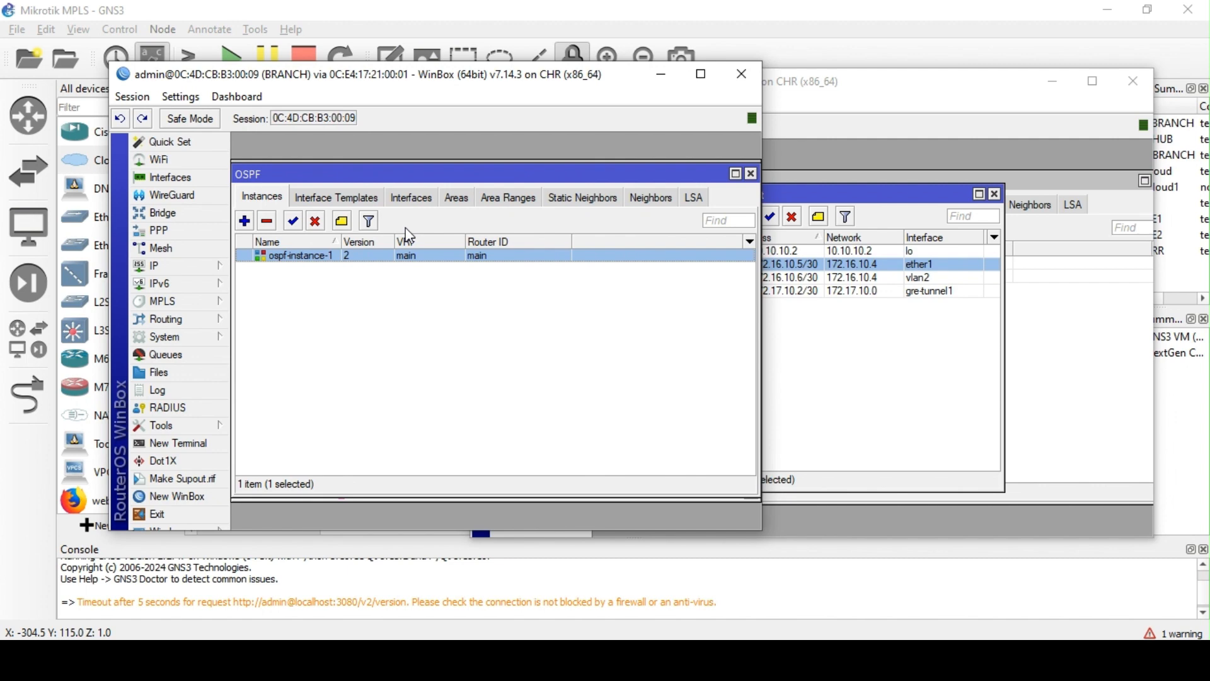
Set the router ID of BRANCH's ospf-instance-1 to 10.200.200.2 and save the instance
{"action": "double_click", "coordinate": [343, 256]}
{"action": "double_click", "coordinate": [489, 243]}
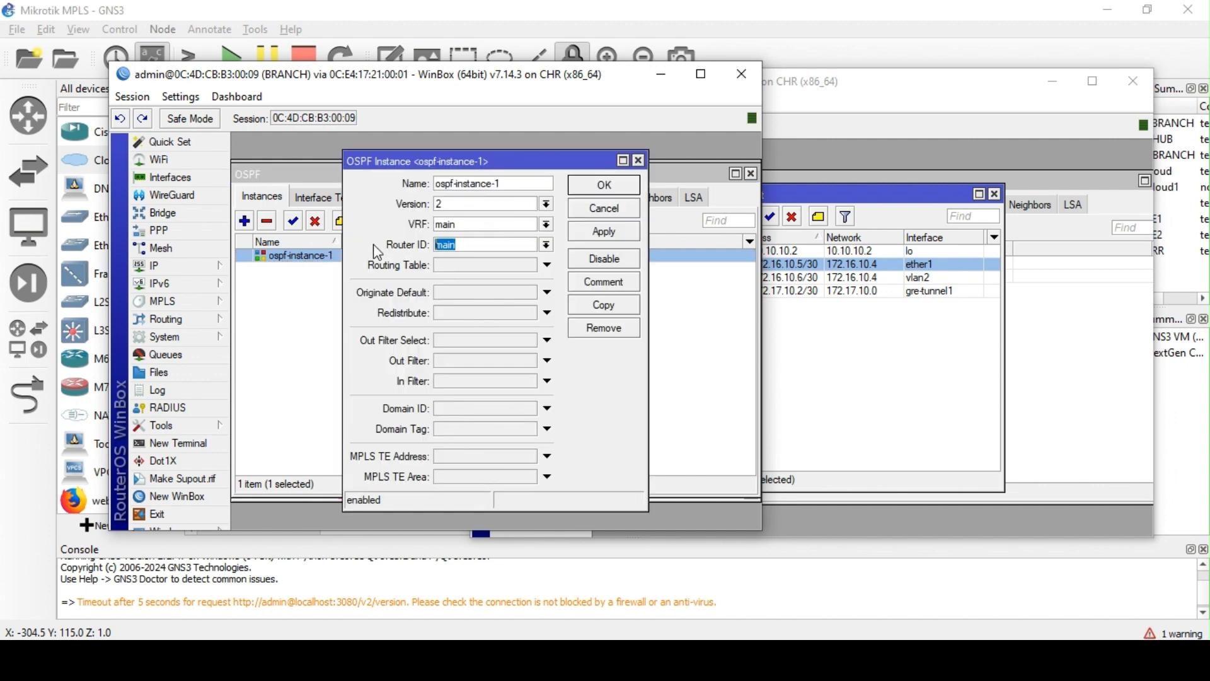
{"action": "type", "text": "10.200.200.2"}
{"action": "left_click", "coordinate": [603, 187]}
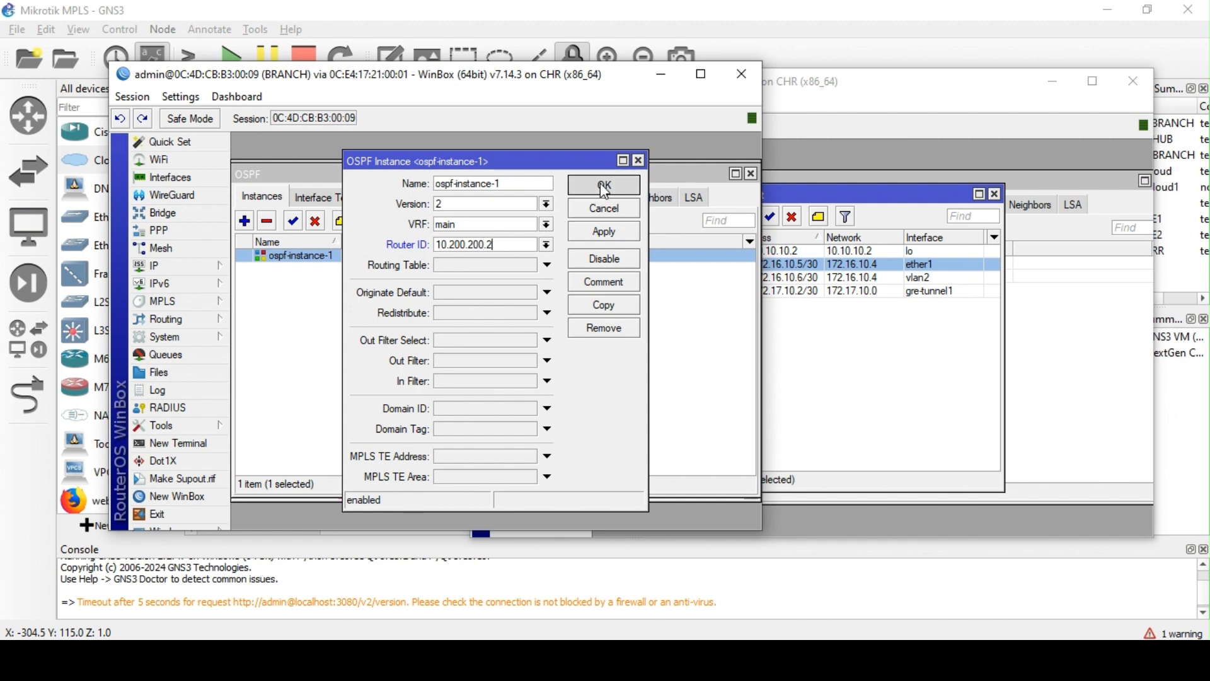
Add the OSPF area ospf-area-1 on BRANCH with area ID 0.0.0.0
{"action": "left_click", "coordinate": [456, 197]}
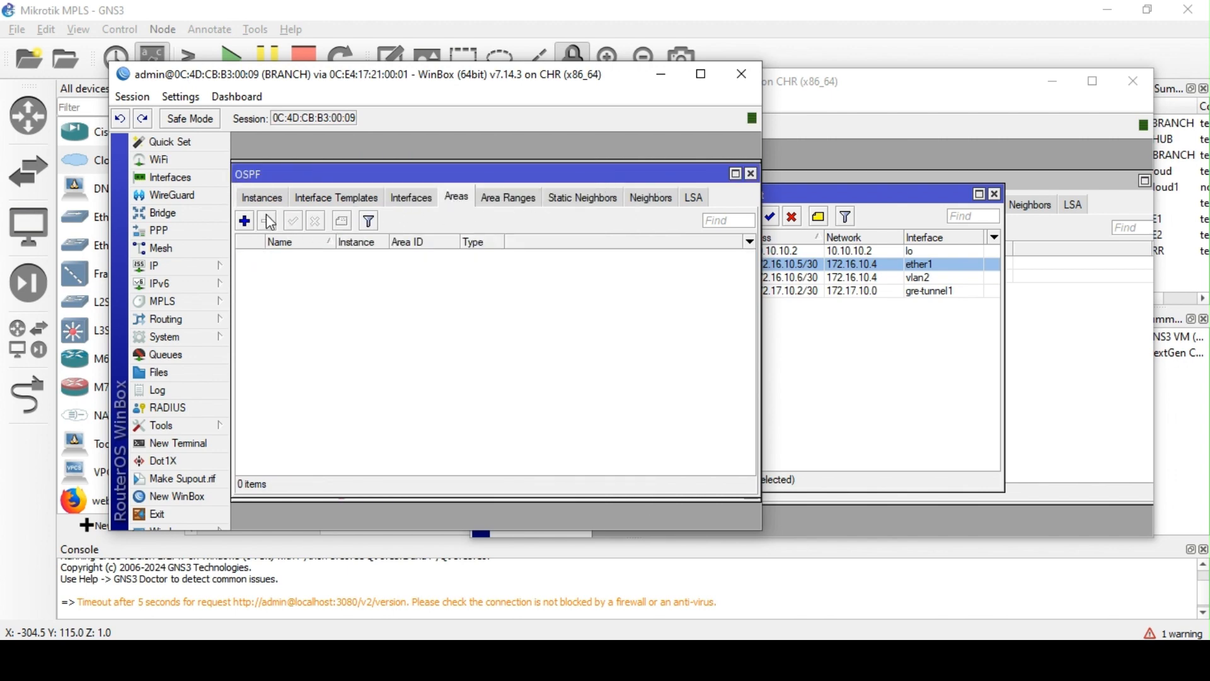
{"action": "left_click", "coordinate": [245, 221]}
{"action": "left_click", "coordinate": [592, 258]}
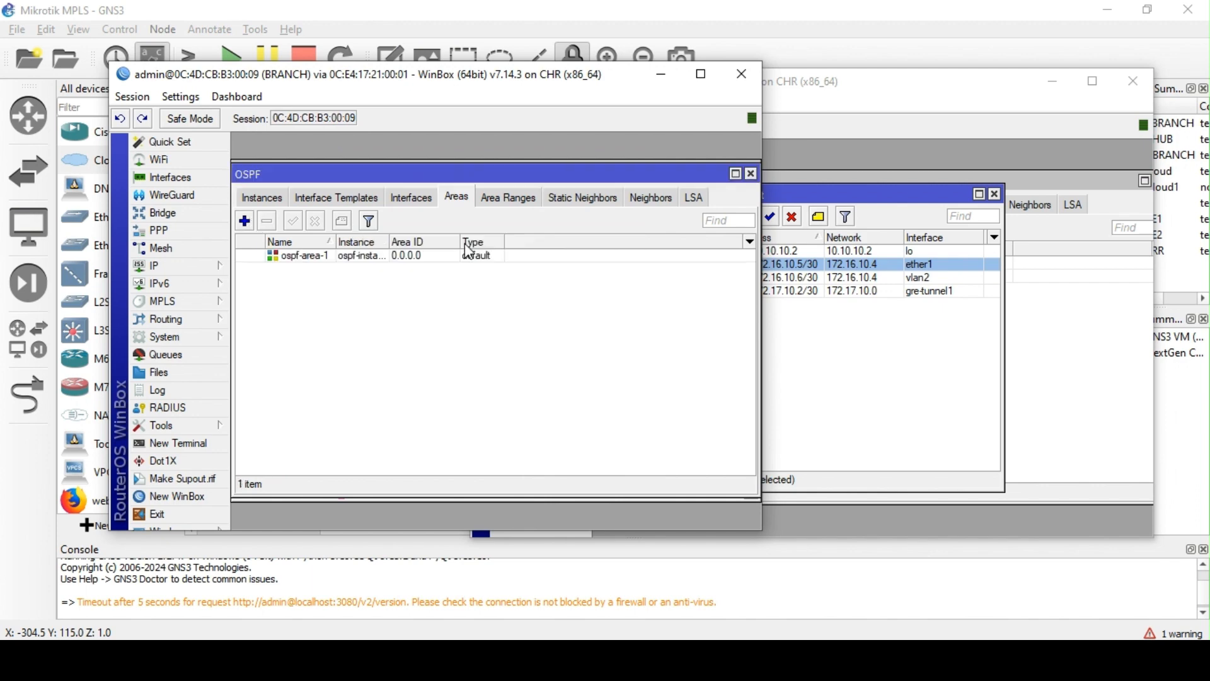
Start a new OSPF interface template on BRANCH
{"action": "left_click", "coordinate": [339, 199]}
{"action": "left_click", "coordinate": [245, 221]}
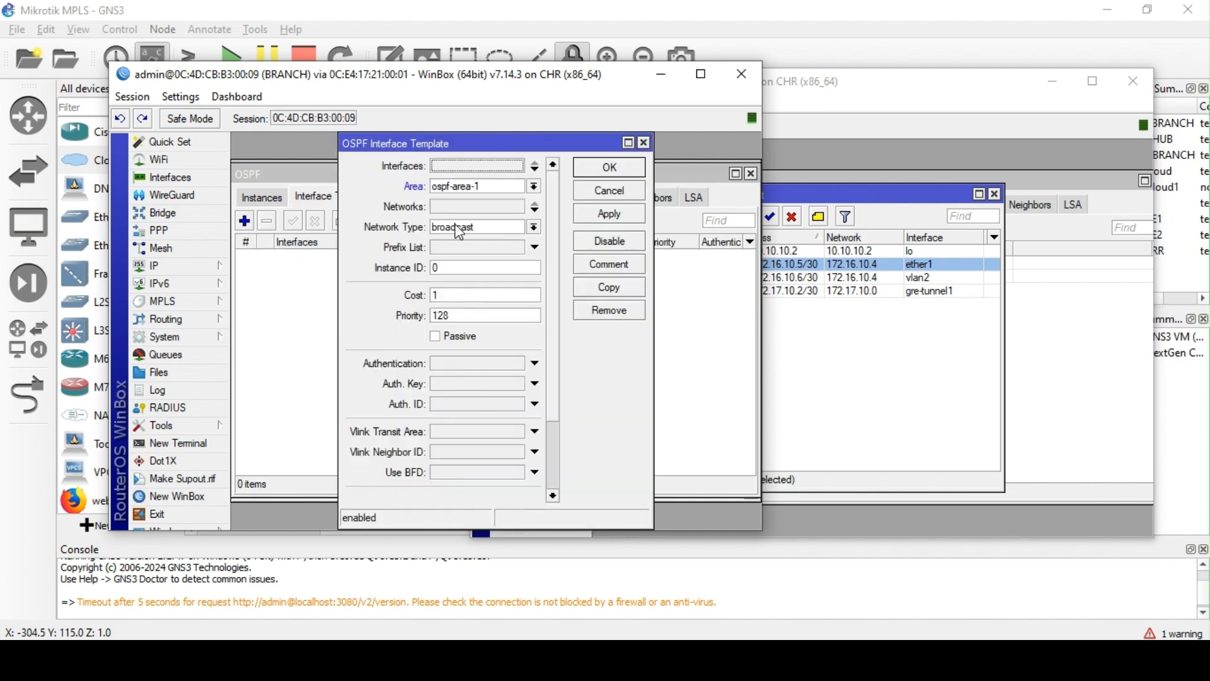
Create an OSPF interface template on BRANCH for ether1 in ospf-area-1 with network type ptp
{"action": "left_click", "coordinate": [504, 166]}
{"action": "left_click", "coordinate": [482, 204]}
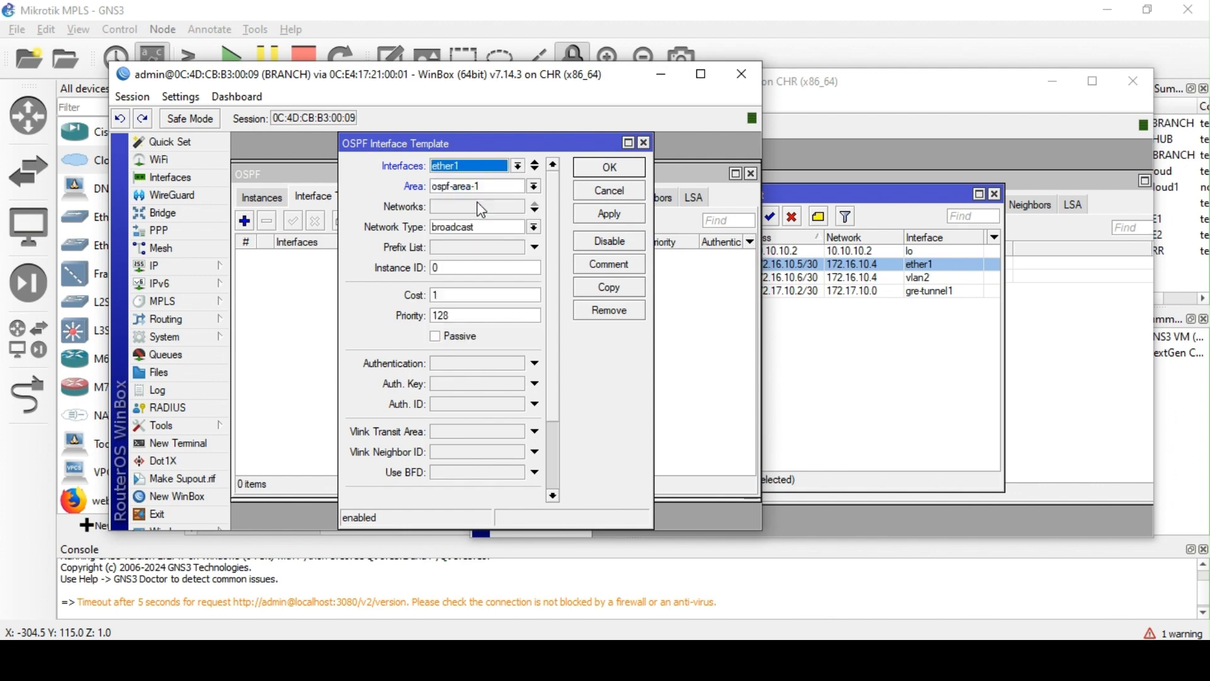
{"action": "left_click", "coordinate": [515, 231]}
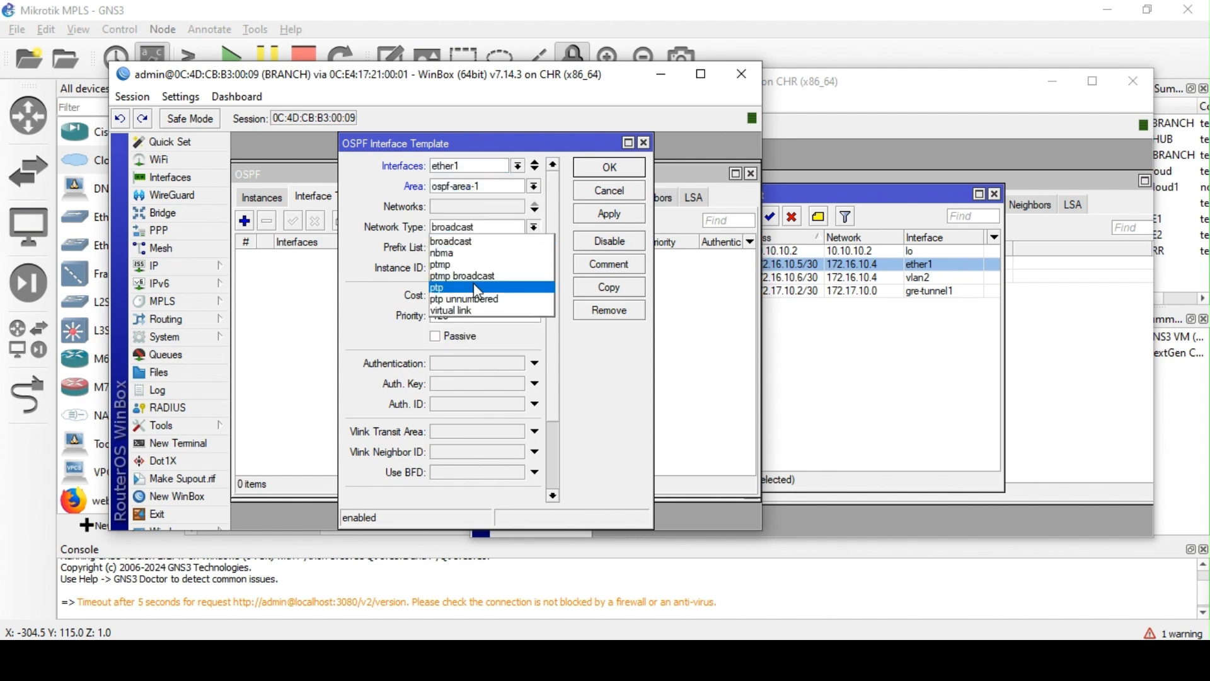
{"action": "left_click", "coordinate": [474, 282]}
{"action": "left_click", "coordinate": [598, 215]}
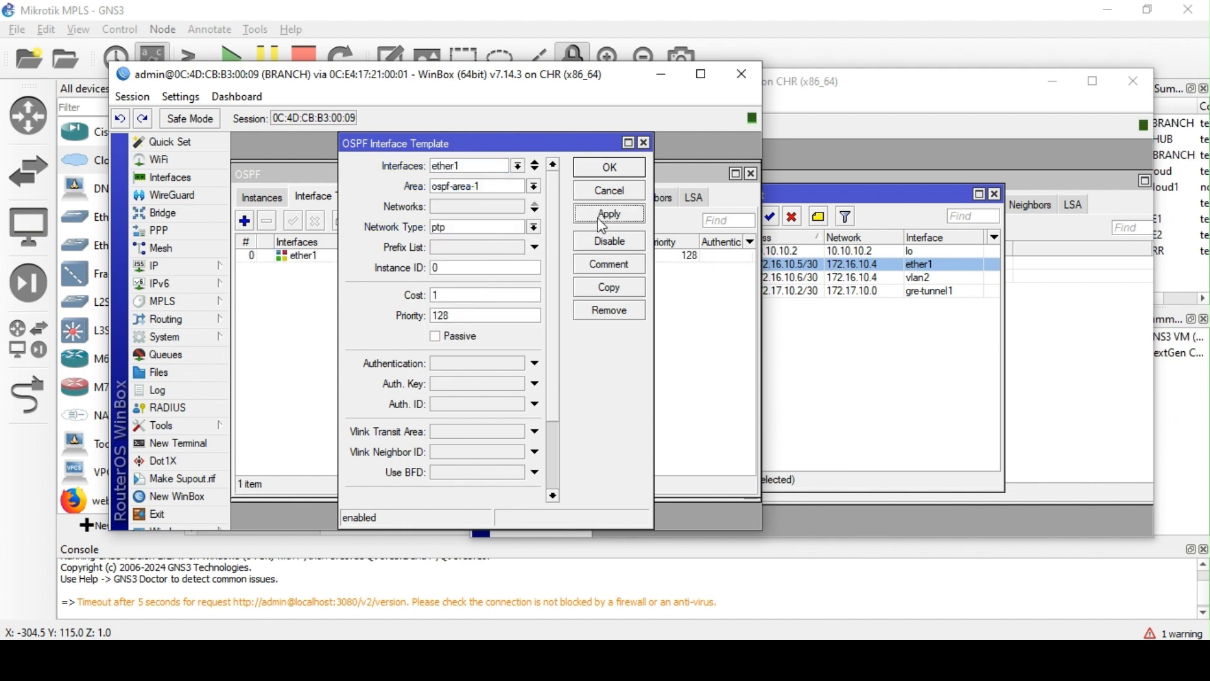
{"action": "left_click", "coordinate": [618, 174]}
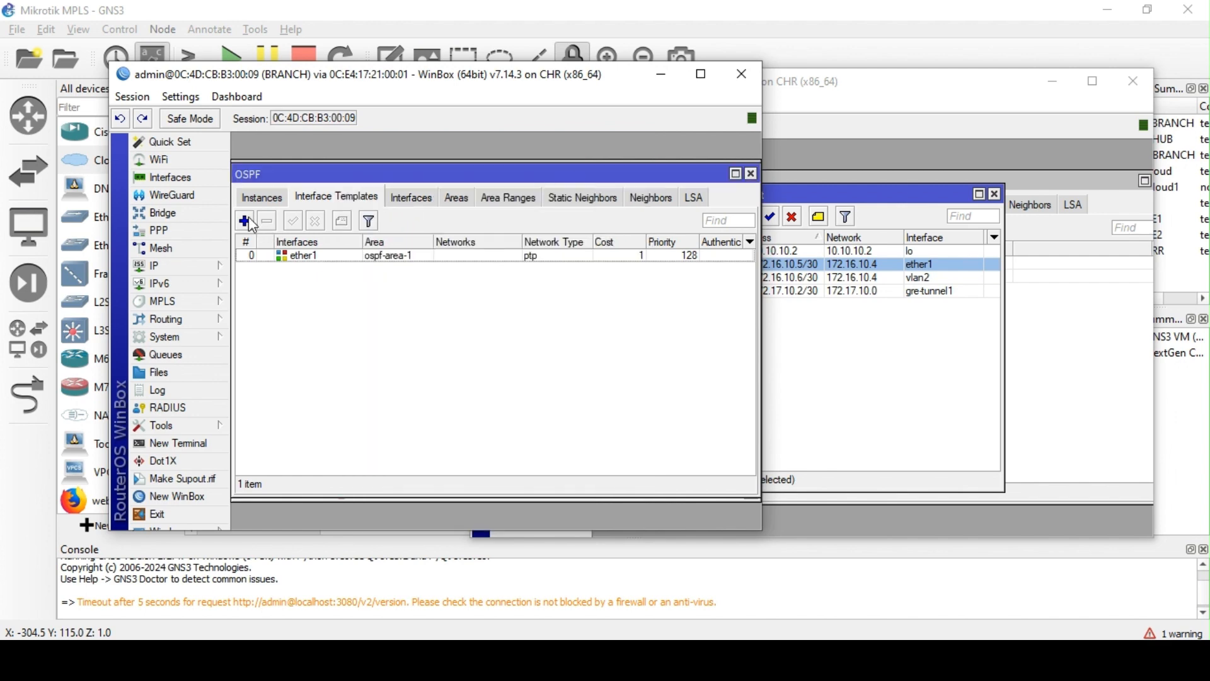
Add a passive OSPF interface template for lo in ospf-area-1 with network 10.200.200.2
{"action": "left_click", "coordinate": [245, 220]}
{"action": "left_click", "coordinate": [477, 166]}
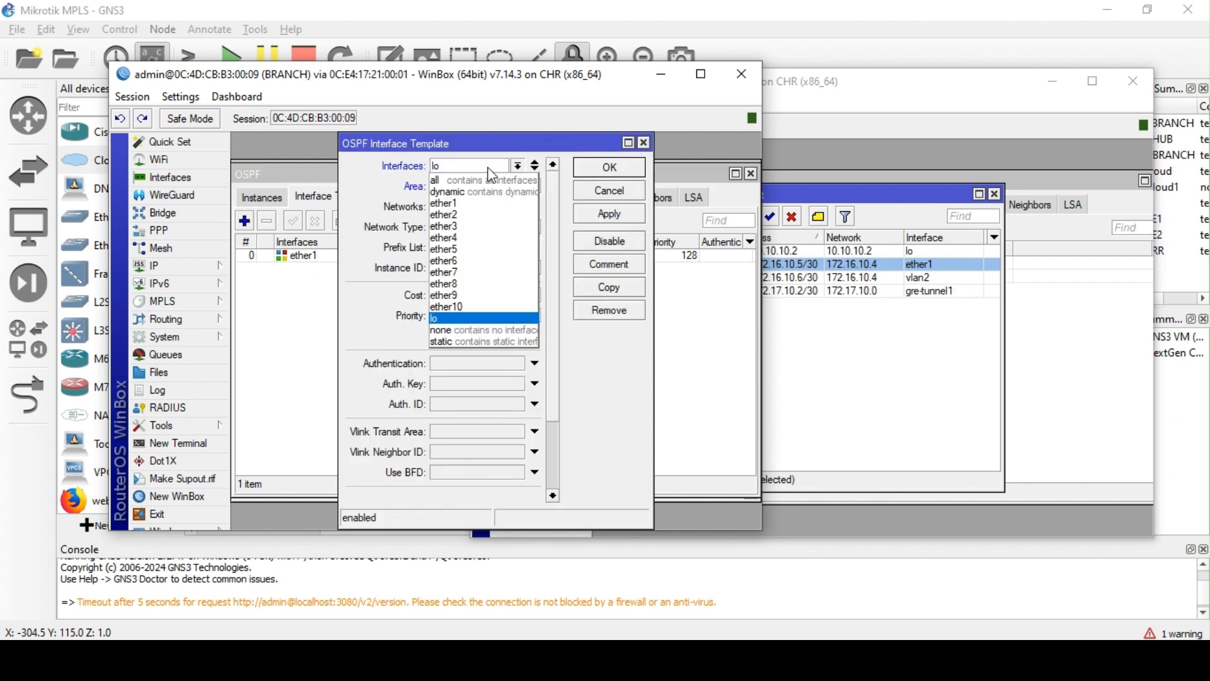
{"action": "left_click", "coordinate": [484, 199]}
{"action": "type", "text": "1"}
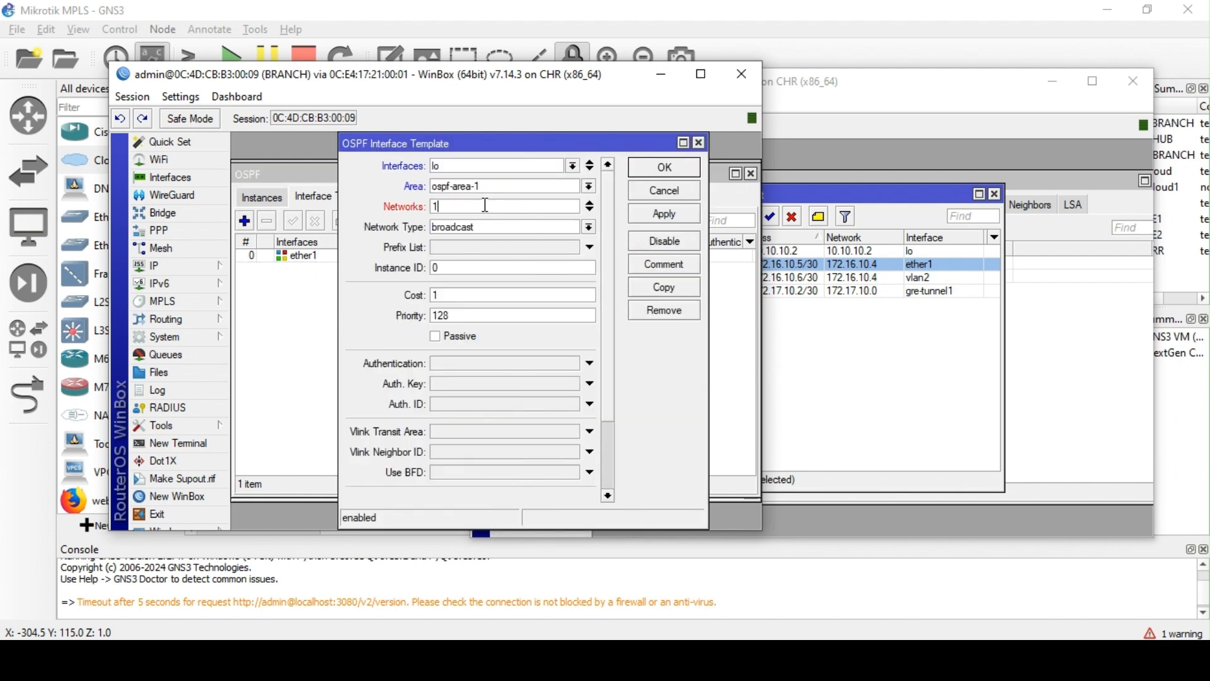
{"action": "type", "text": "0.200.2"}
{"action": "type", "text": "00."}
{"action": "type", "text": "2"}
{"action": "left_click", "coordinate": [443, 347]}
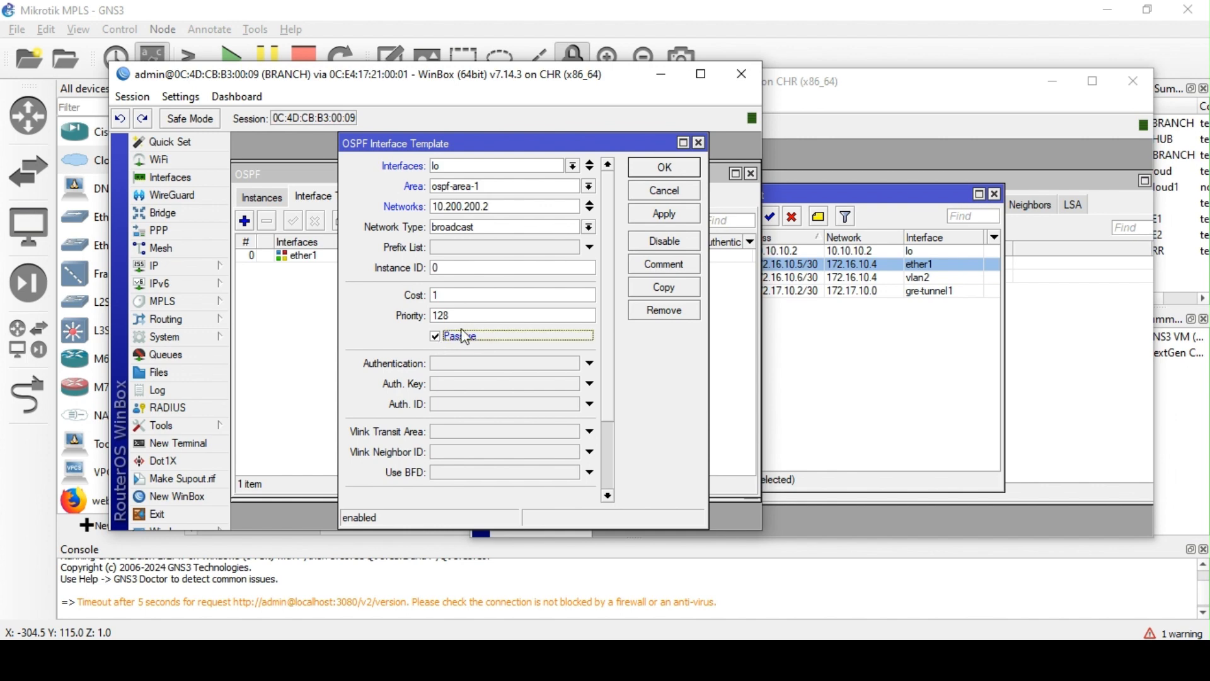
{"action": "left_click", "coordinate": [676, 216]}
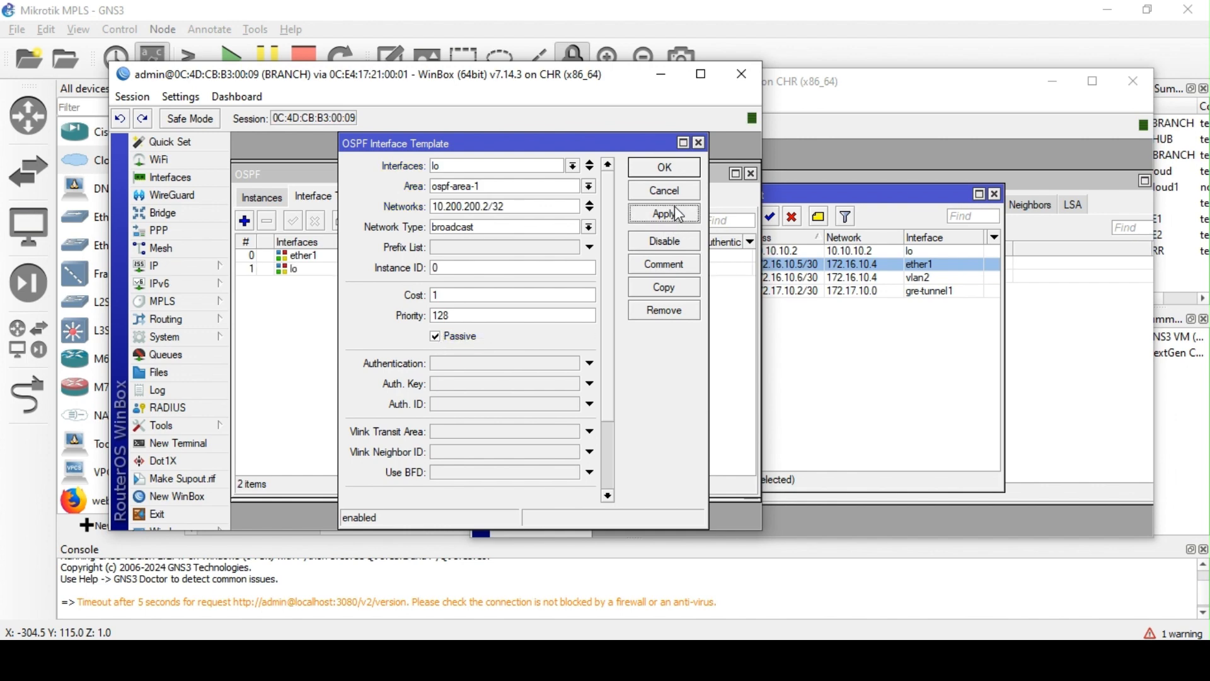
{"action": "left_click", "coordinate": [665, 167]}
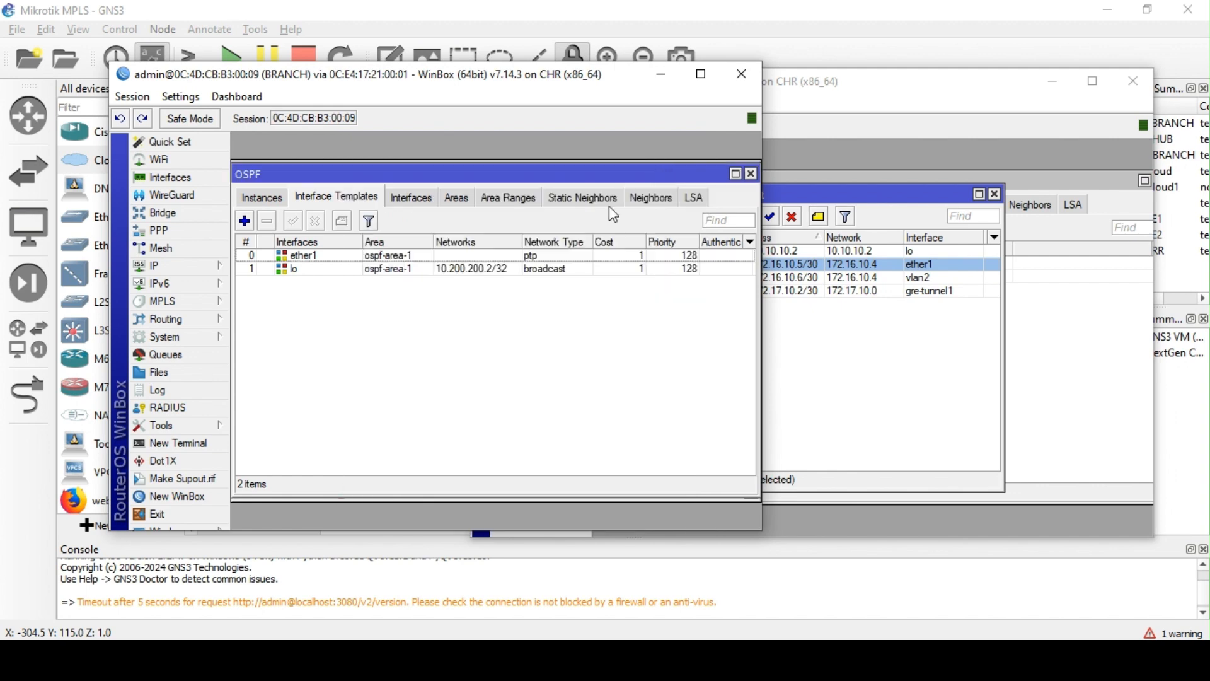
Switch to the PE1 router and view its IP route list filtered to the vrf1 routing table
{"action": "left_click", "coordinate": [870, 354]}
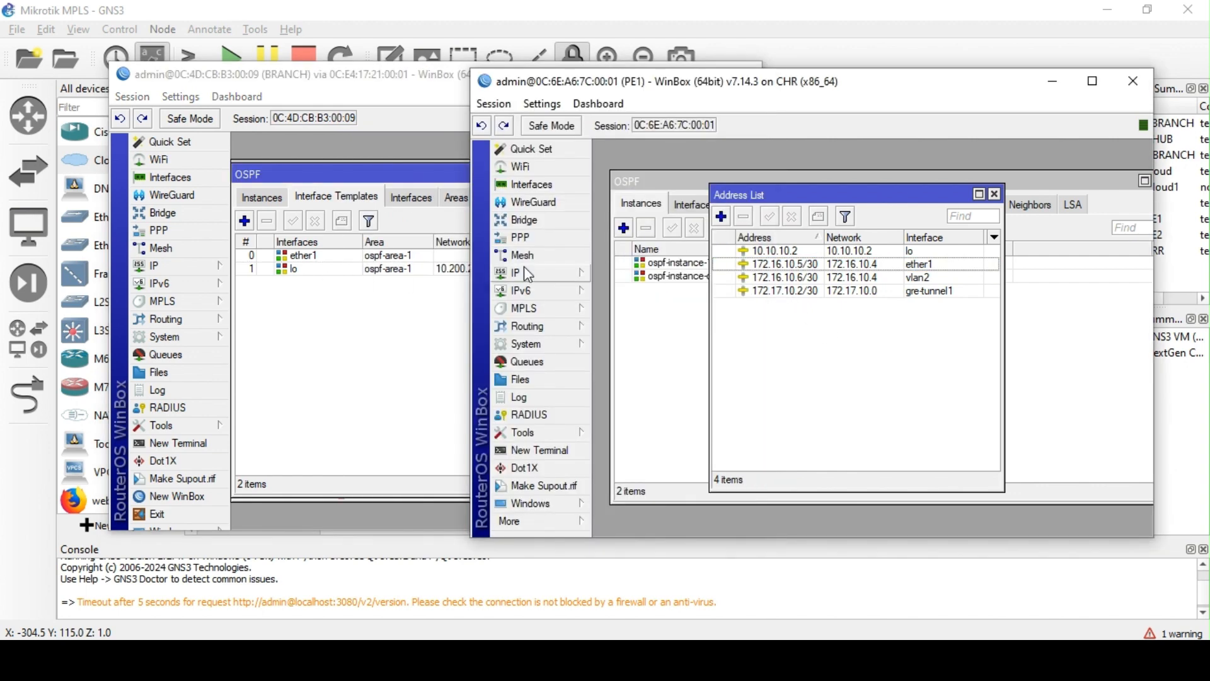
{"action": "left_click", "coordinate": [542, 272]}
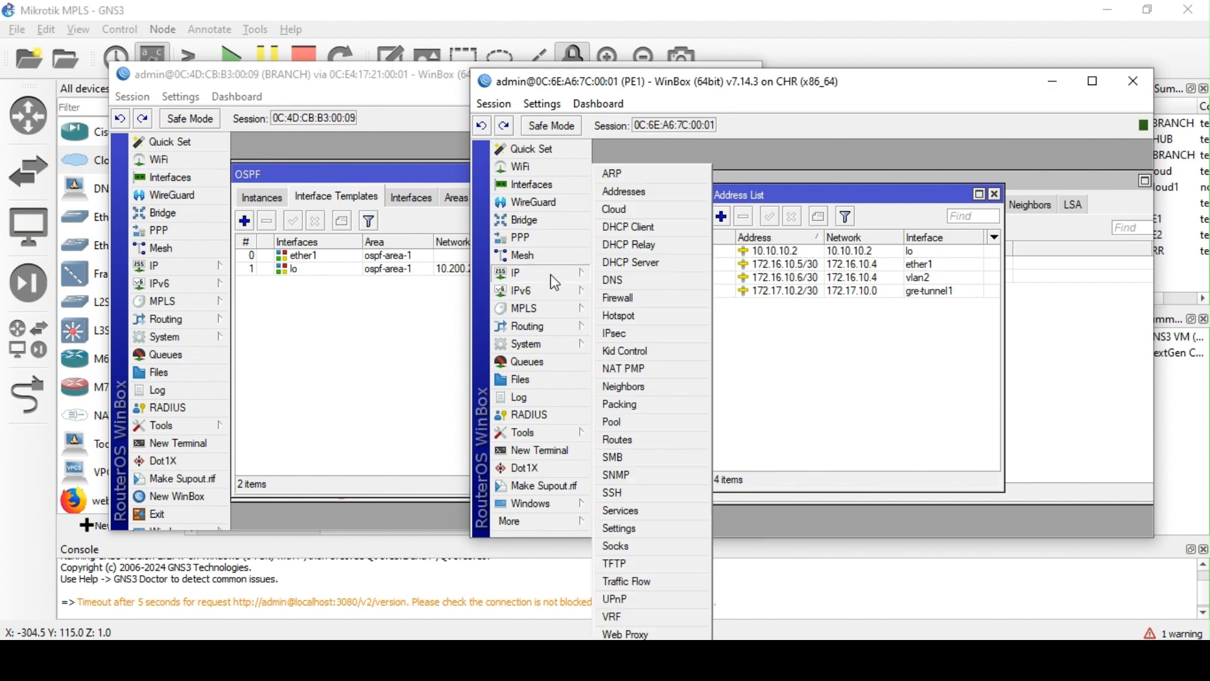
{"action": "left_click", "coordinate": [642, 440]}
{"action": "left_click", "coordinate": [1140, 217]}
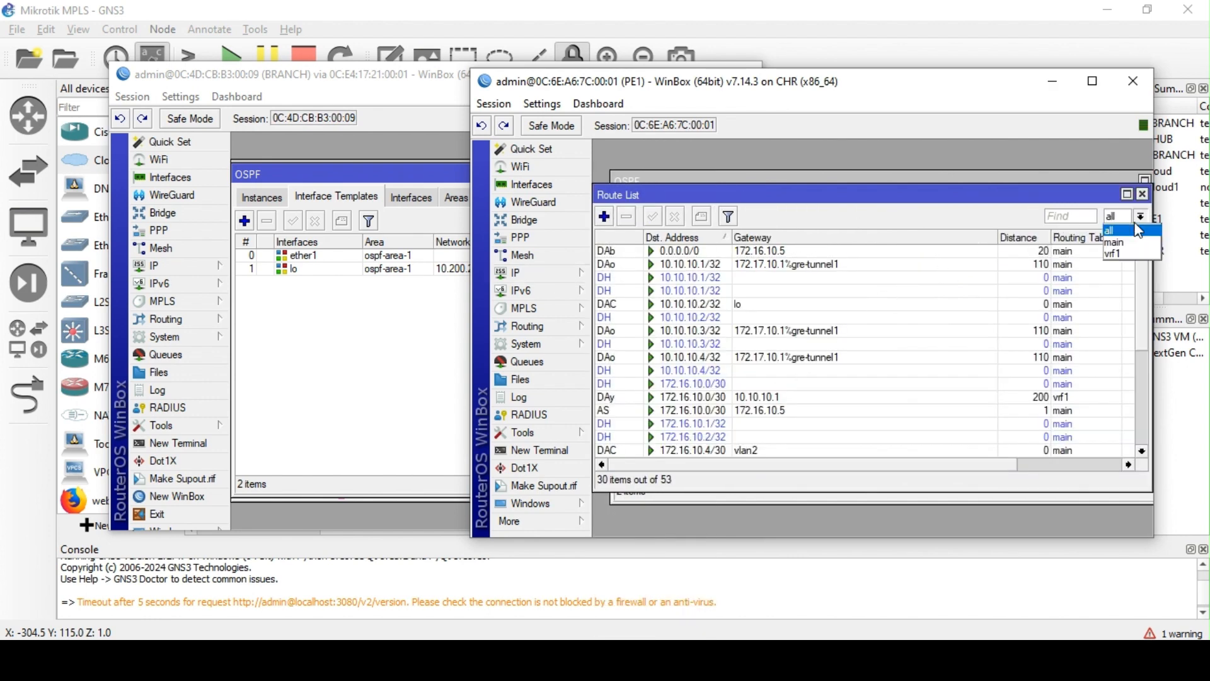
{"action": "left_click", "coordinate": [1116, 256]}
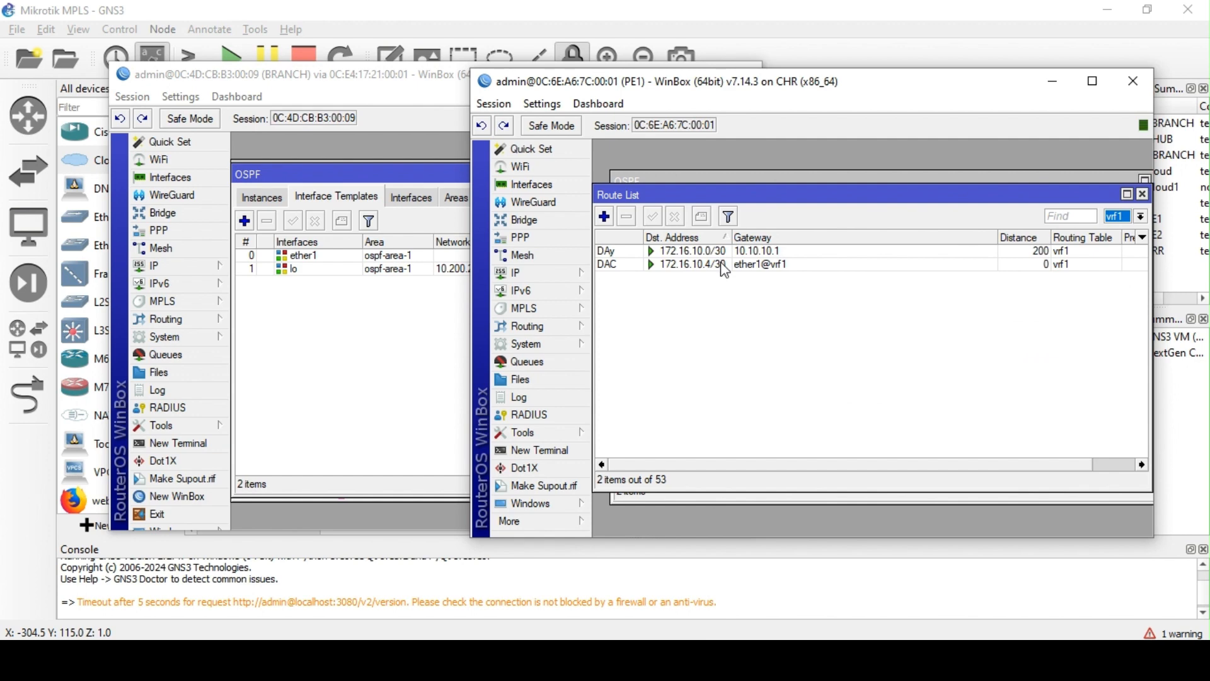
Check the OSPF neighbors on the BRANCH router, then return to PE1's routing options
{"action": "left_click", "coordinate": [400, 307]}
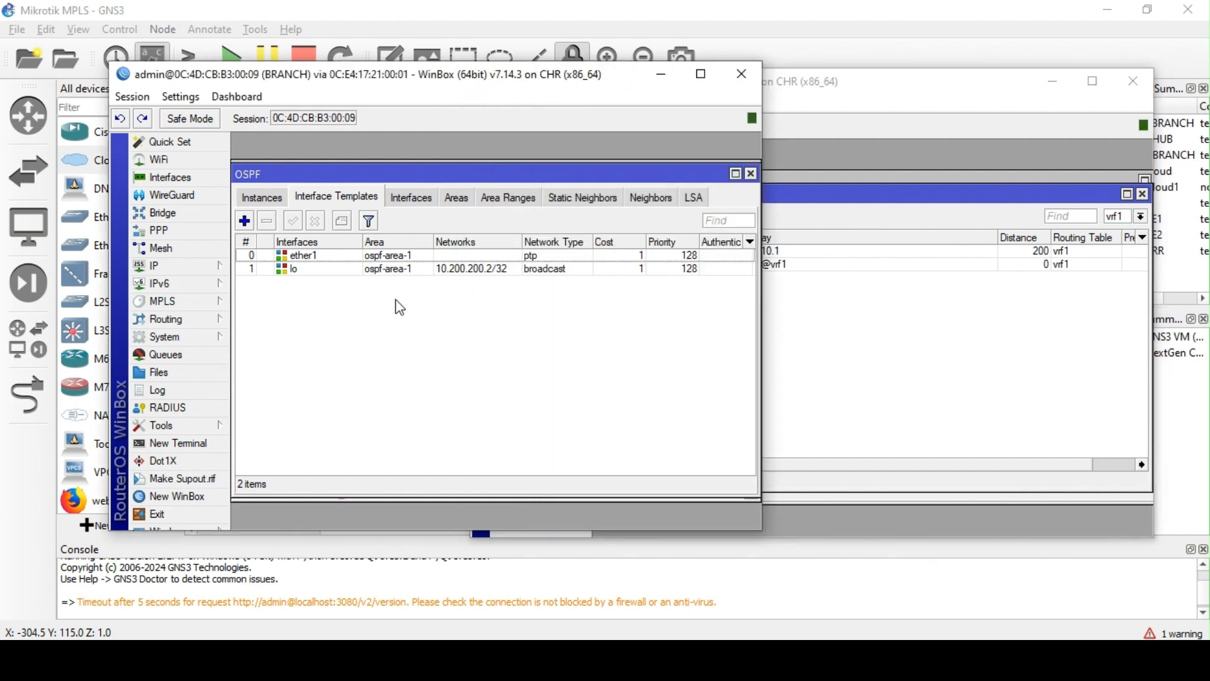
{"action": "left_click", "coordinate": [652, 200]}
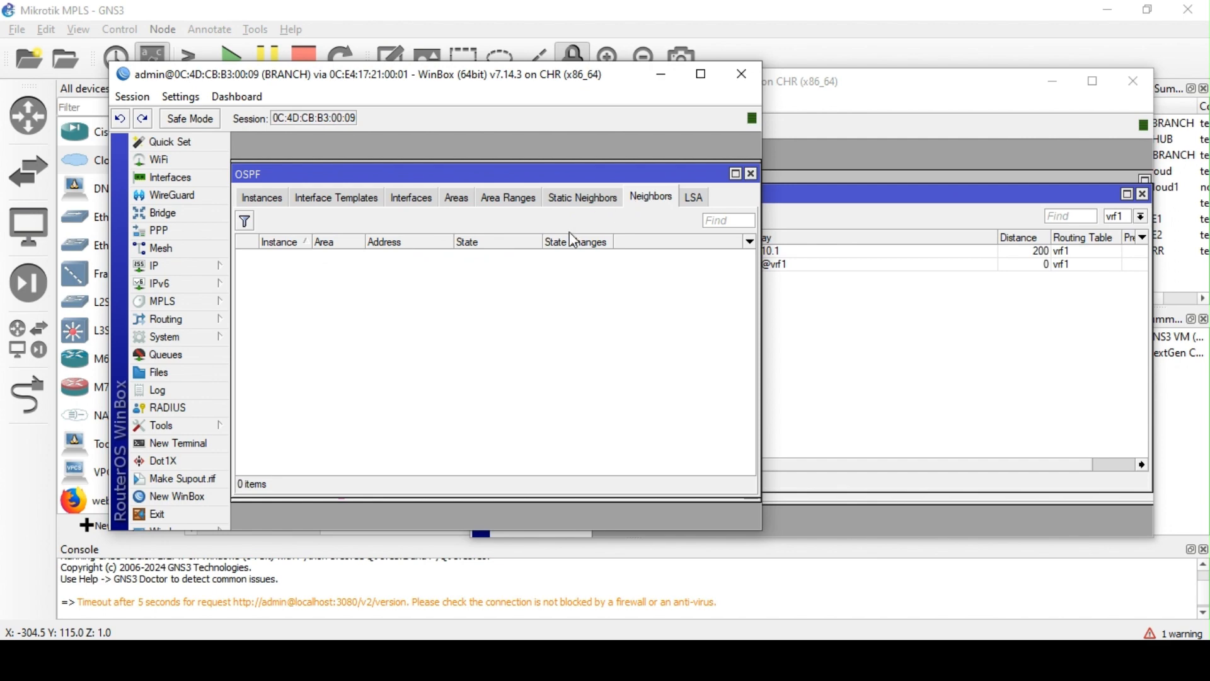
{"action": "left_click", "coordinate": [895, 331]}
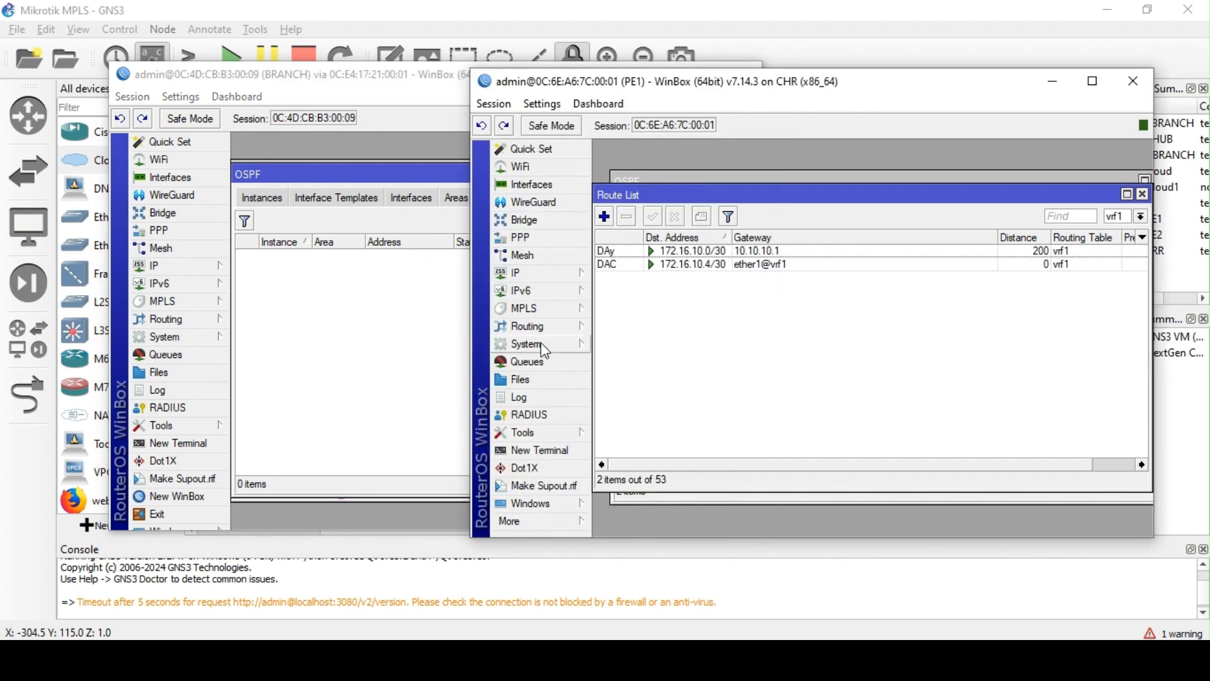
{"action": "left_click", "coordinate": [547, 327]}
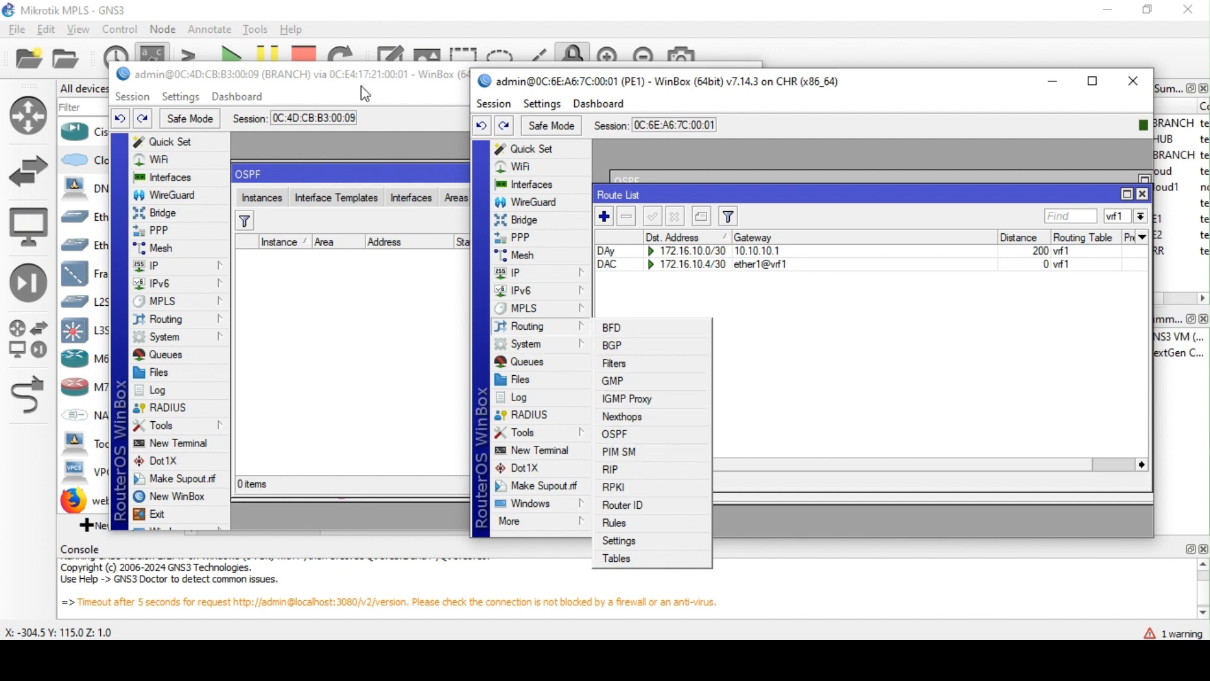
Review BRANCH's ether1 OSPF interface template, the ospf-instance-1 settings and the active OSPF interfaces
{"action": "left_click_drag", "start_coordinate": [360, 79], "coordinate": [316, 89]}
{"action": "left_click", "coordinate": [285, 203]}
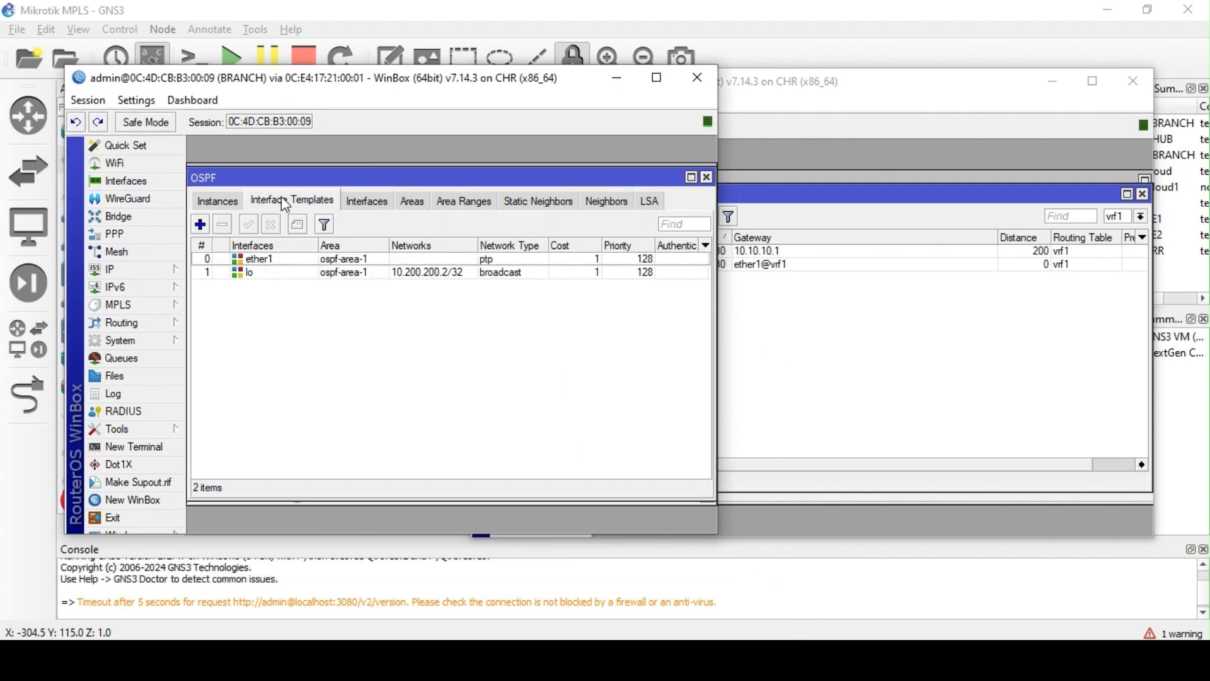
{"action": "left_click", "coordinate": [282, 258]}
{"action": "double_click", "coordinate": [285, 265]}
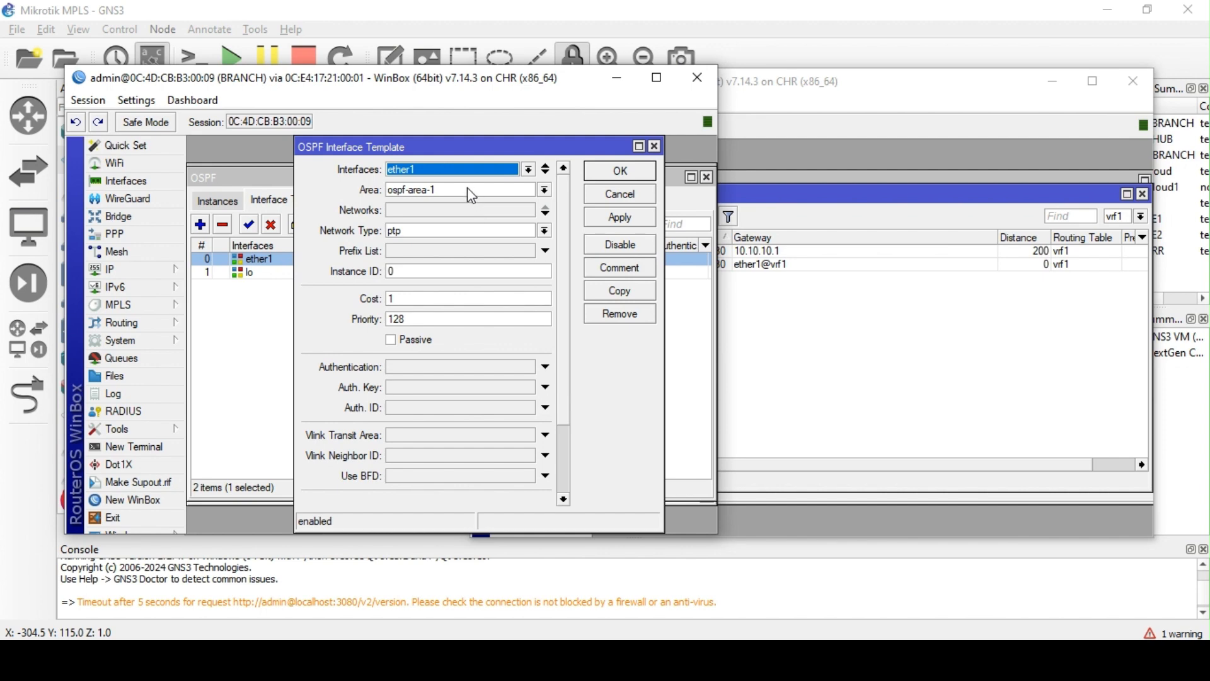
{"action": "left_click", "coordinate": [630, 169]}
{"action": "left_click", "coordinate": [228, 203]}
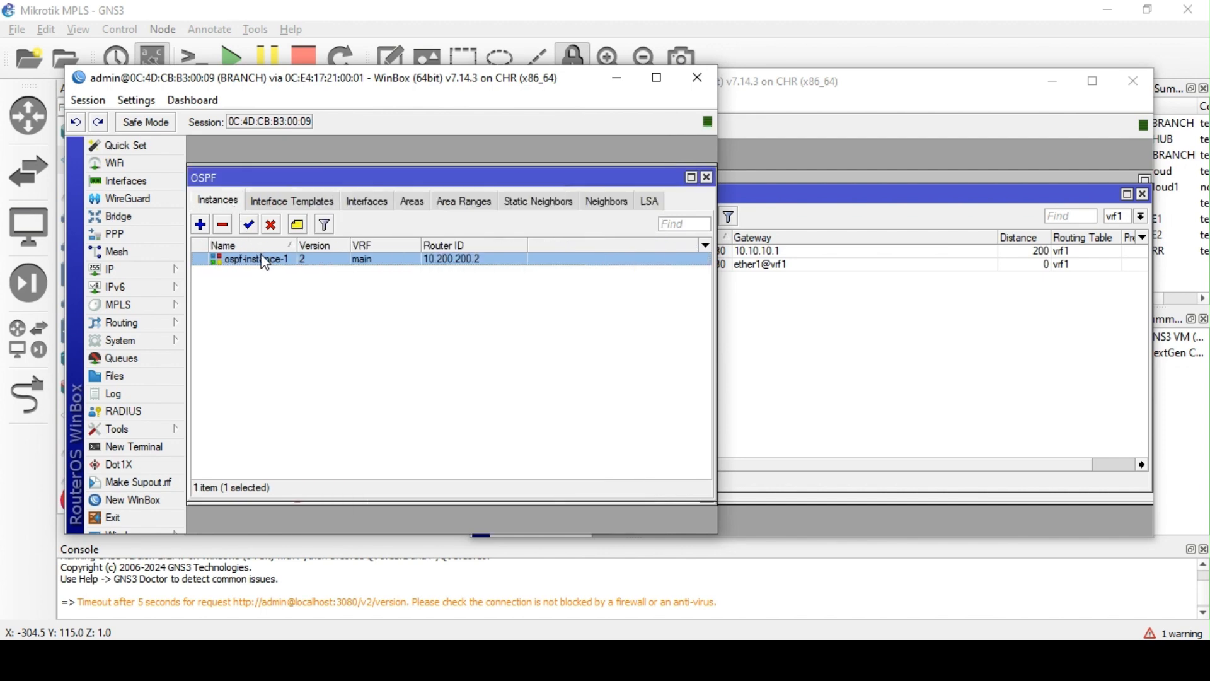
{"action": "double_click", "coordinate": [265, 263]}
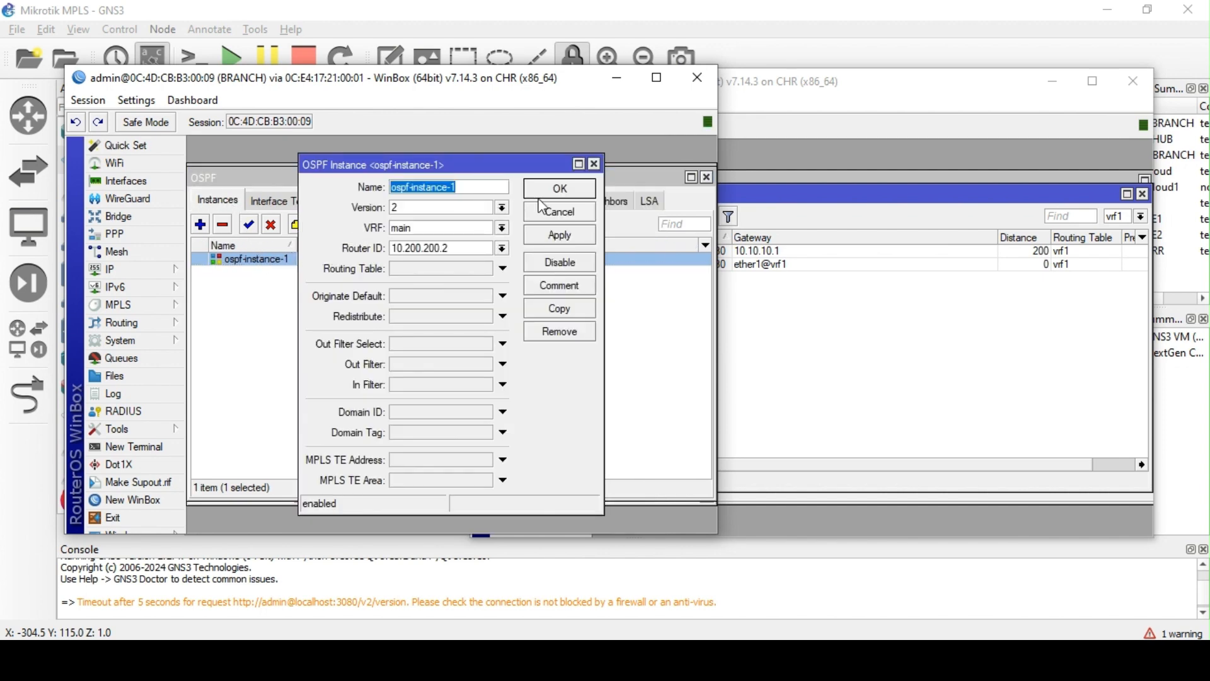
{"action": "left_click", "coordinate": [577, 196]}
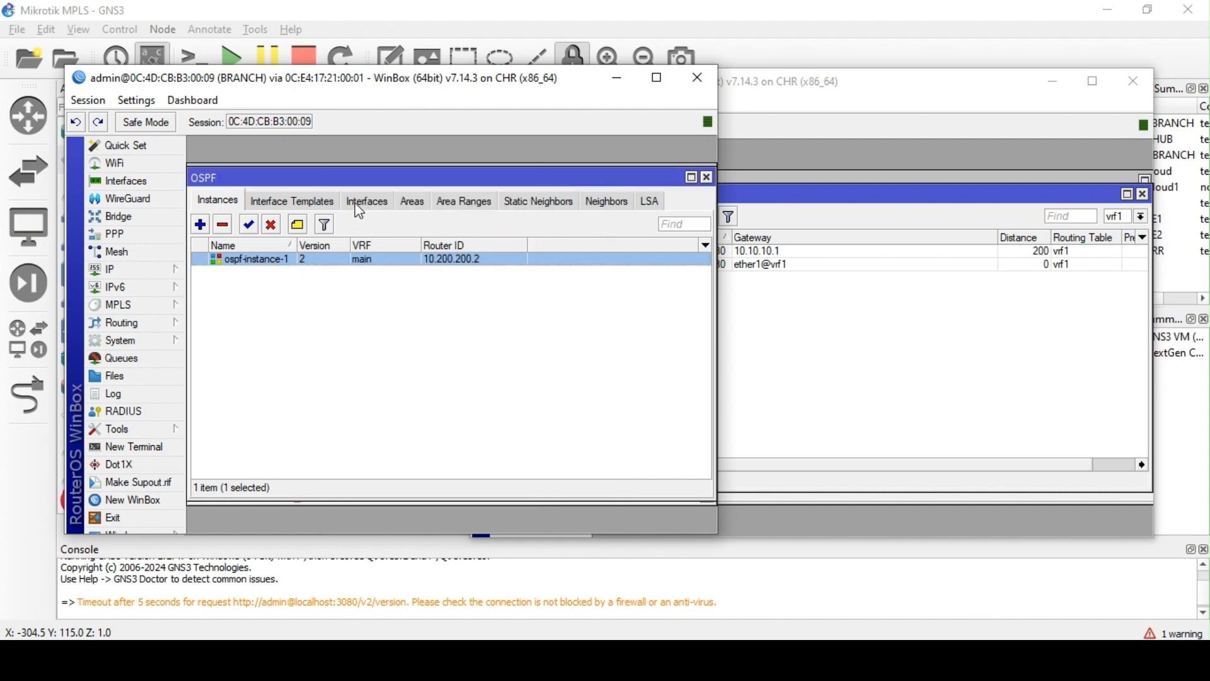
{"action": "left_click", "coordinate": [367, 202]}
{"action": "left_click", "coordinate": [322, 273]}
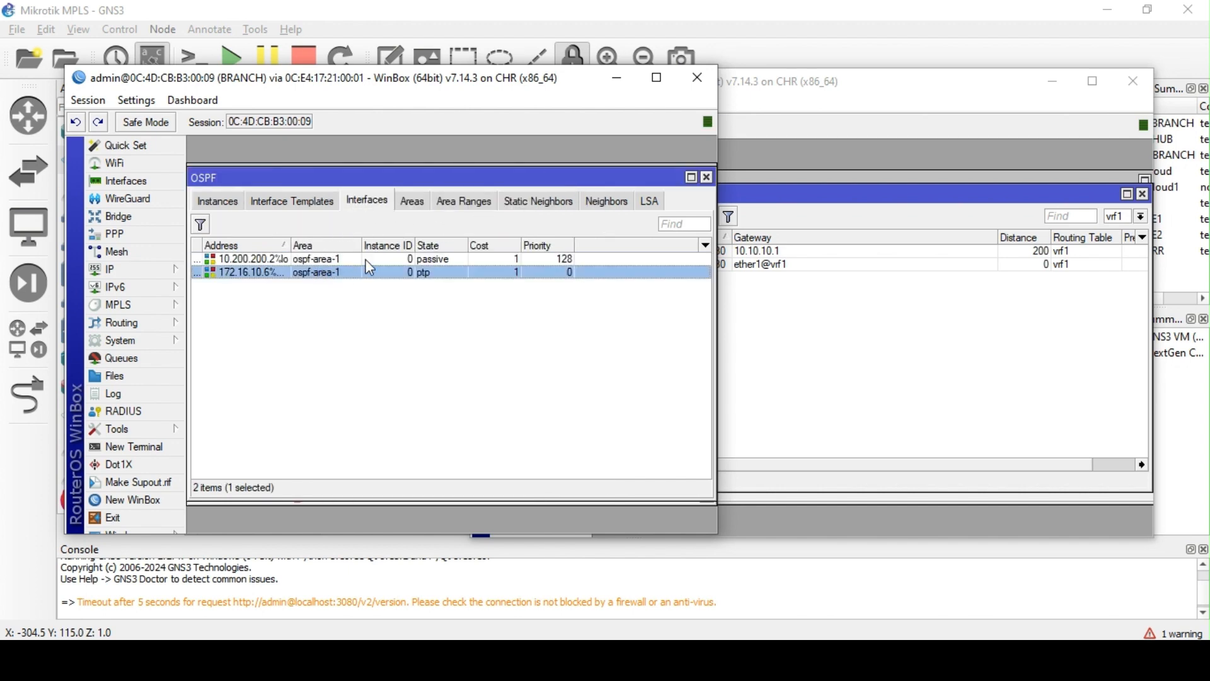
Set the area ID of ospf-area-1 on BRANCH to 0.0.0.1
{"action": "left_click", "coordinate": [417, 213]}
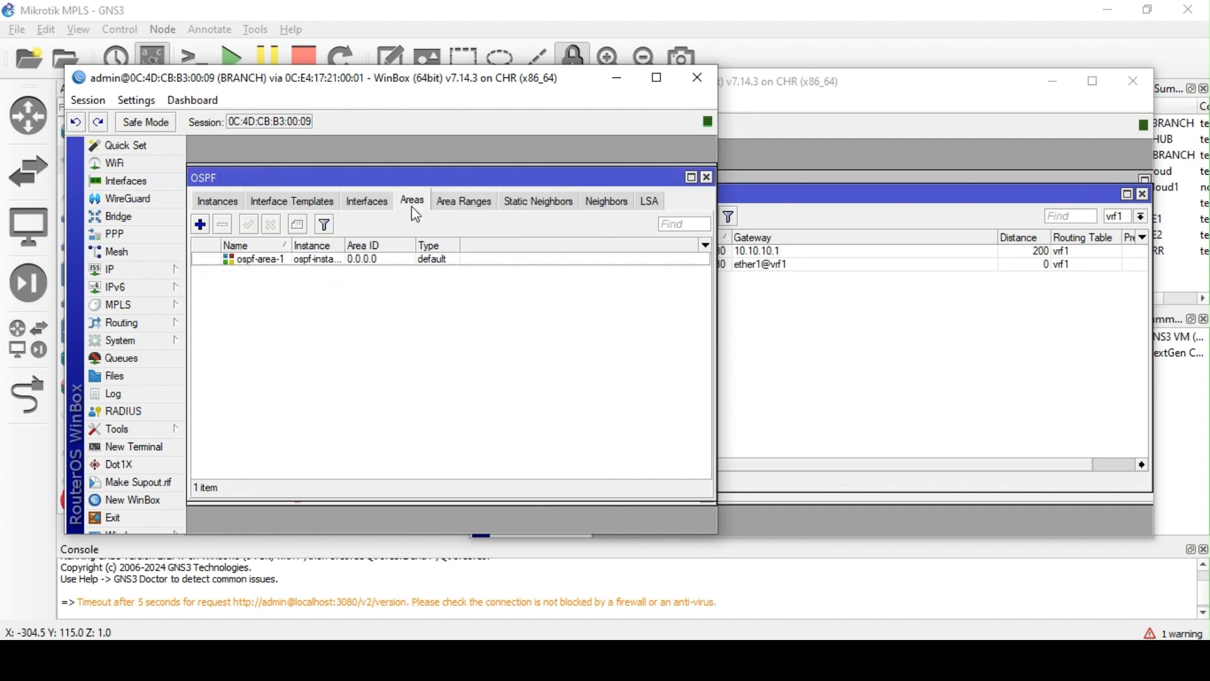
{"action": "double_click", "coordinate": [397, 266]}
{"action": "left_click", "coordinate": [449, 297]}
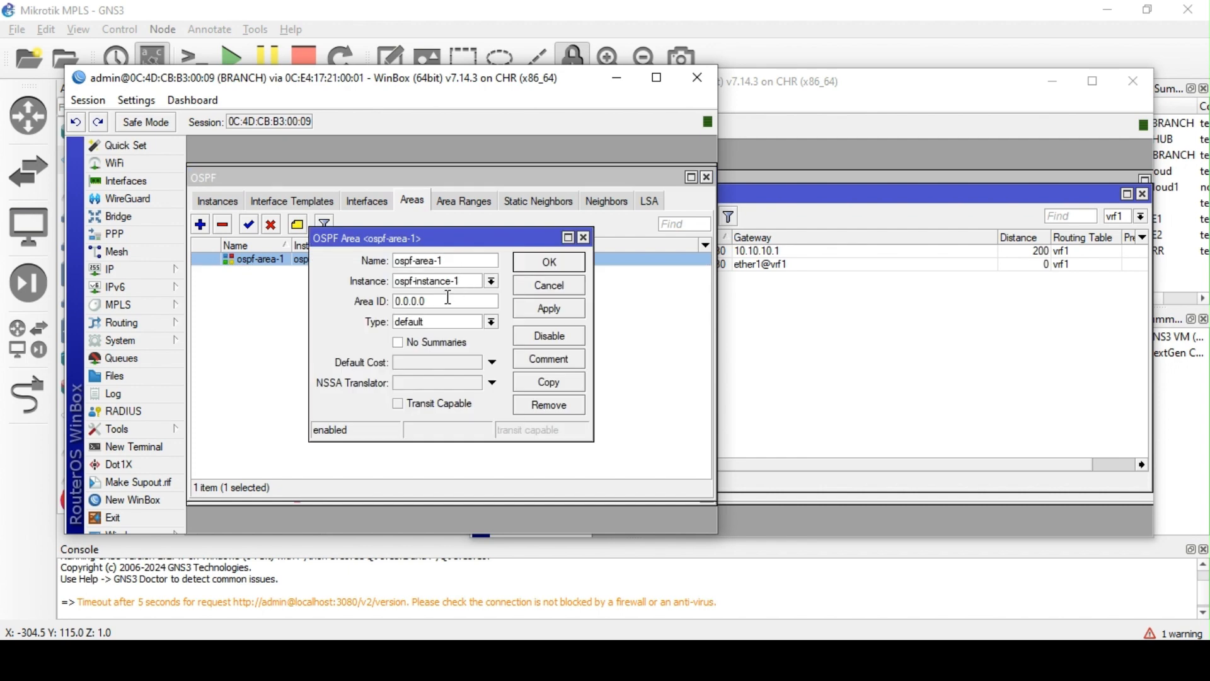
{"action": "key", "text": "Return"}
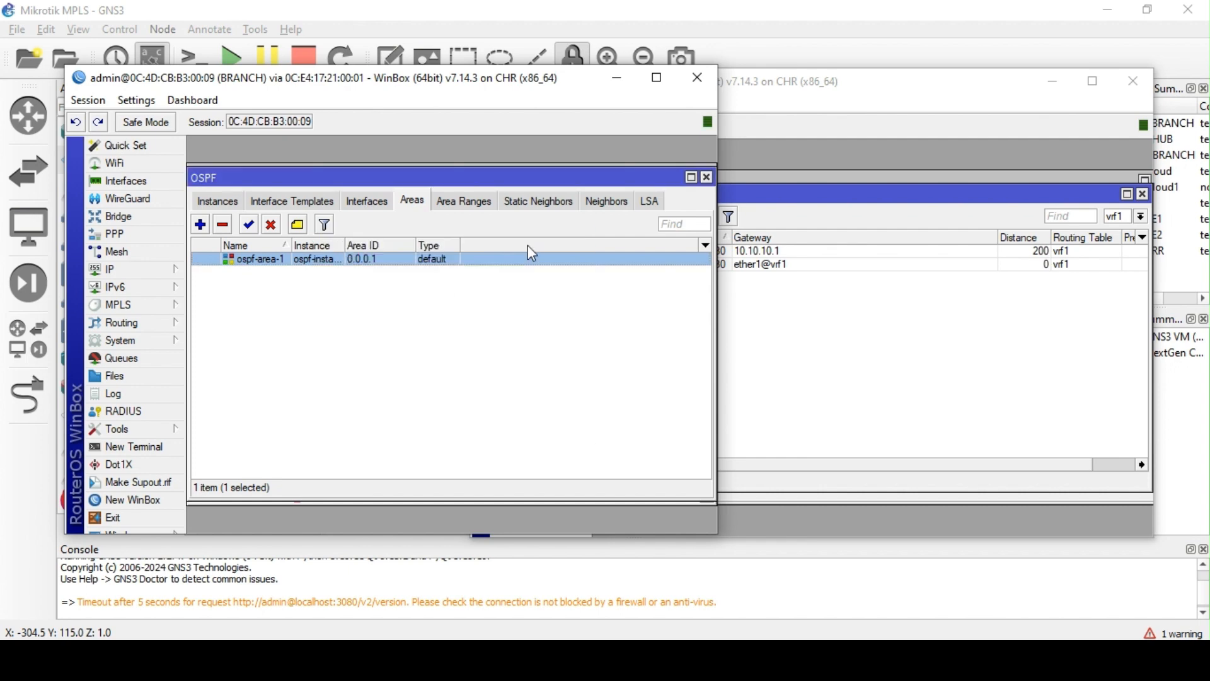
Check the state of BRANCH's OSPF neighbor and inspect its entry
{"action": "left_click", "coordinate": [593, 203]}
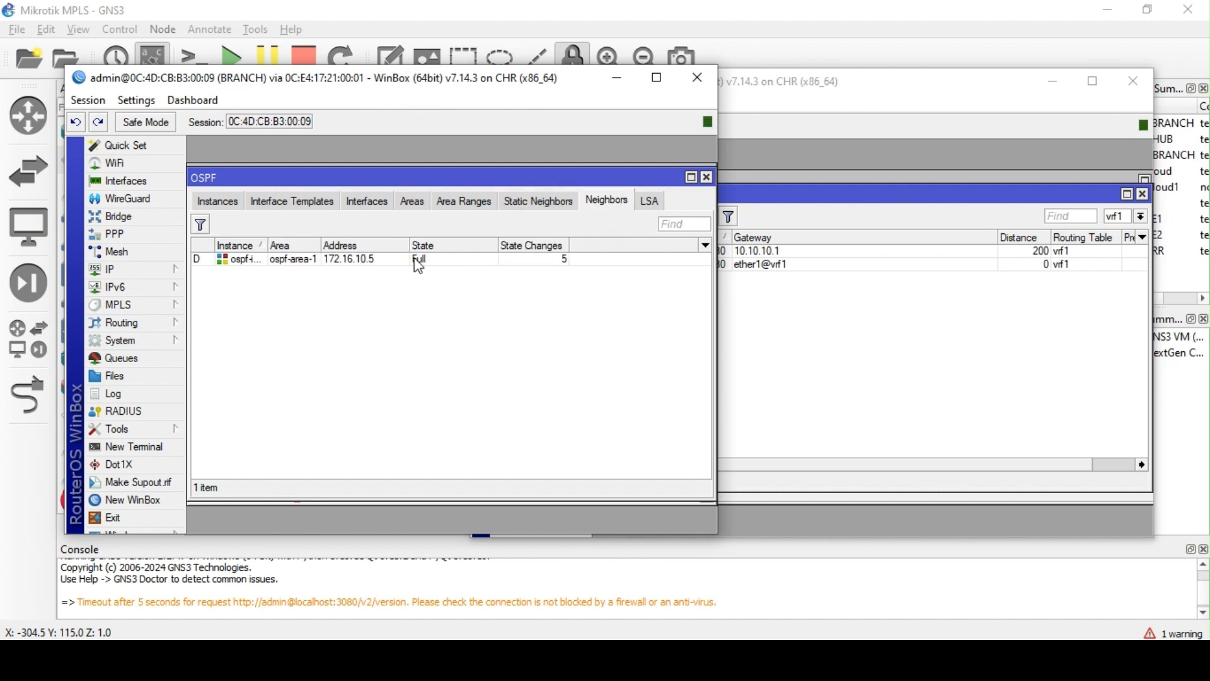
{"action": "double_click", "coordinate": [419, 266]}
{"action": "left_click", "coordinate": [586, 209]}
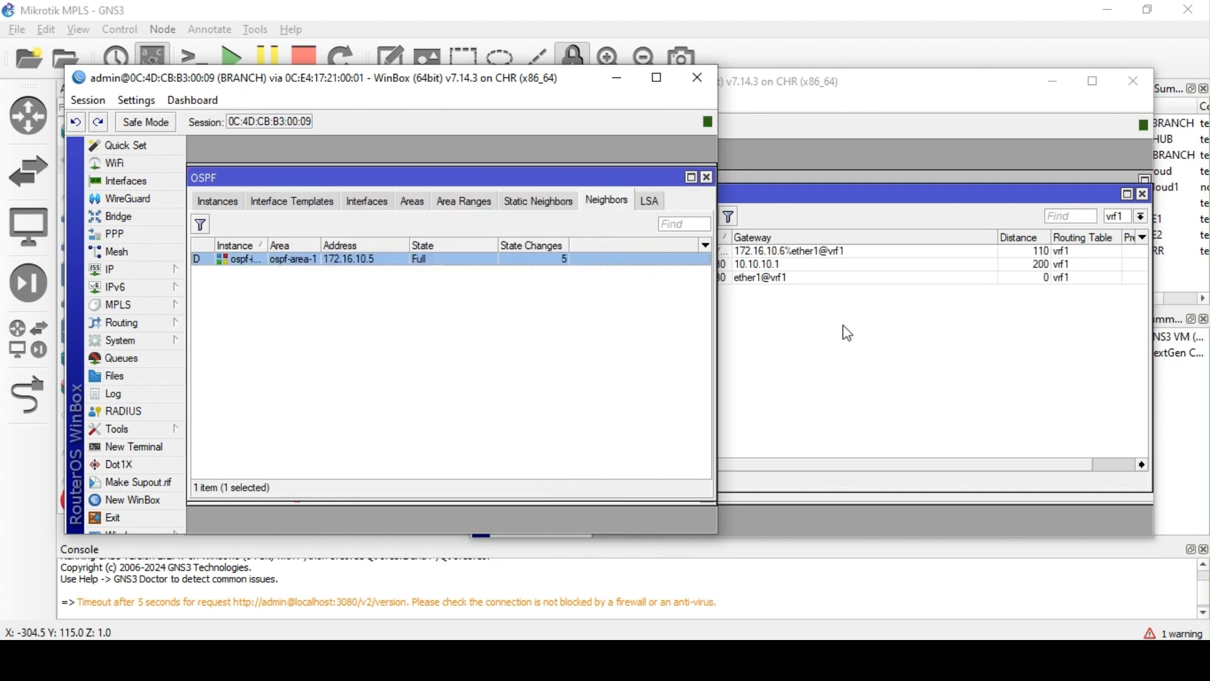
Inspect the OSPF details of the 10.200.200.2 route in PE1's vrf1 table, then close the route list
{"action": "left_click", "coordinate": [848, 333]}
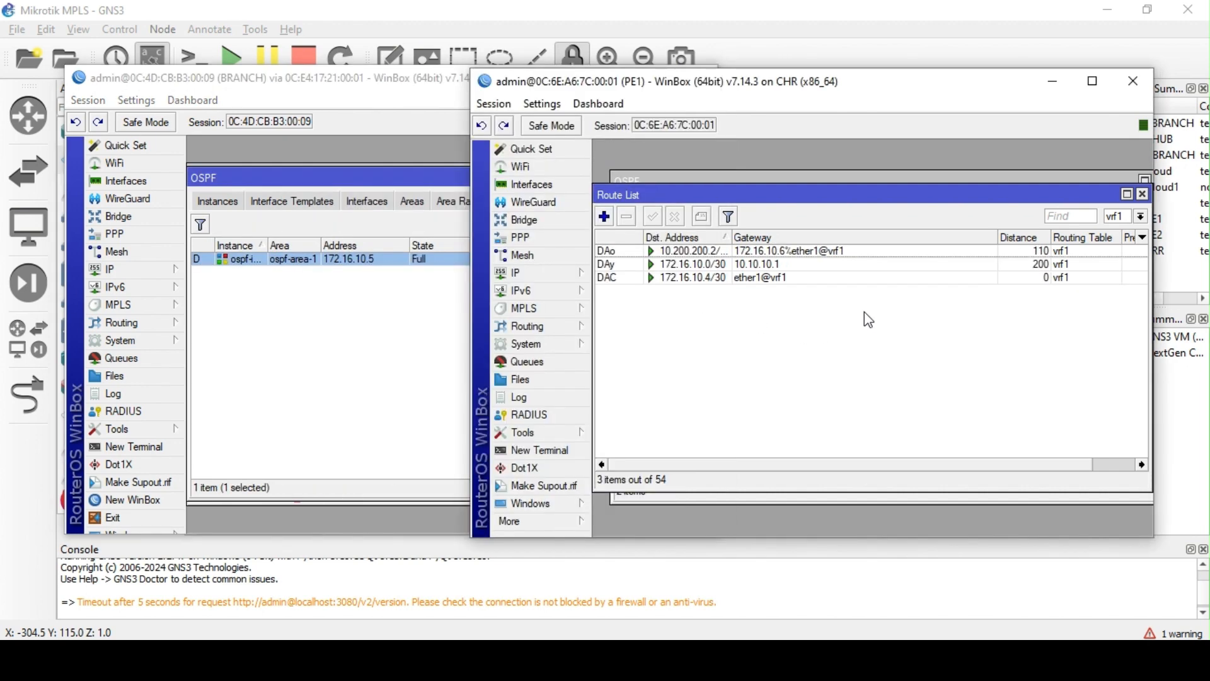
{"action": "double_click", "coordinate": [696, 254]}
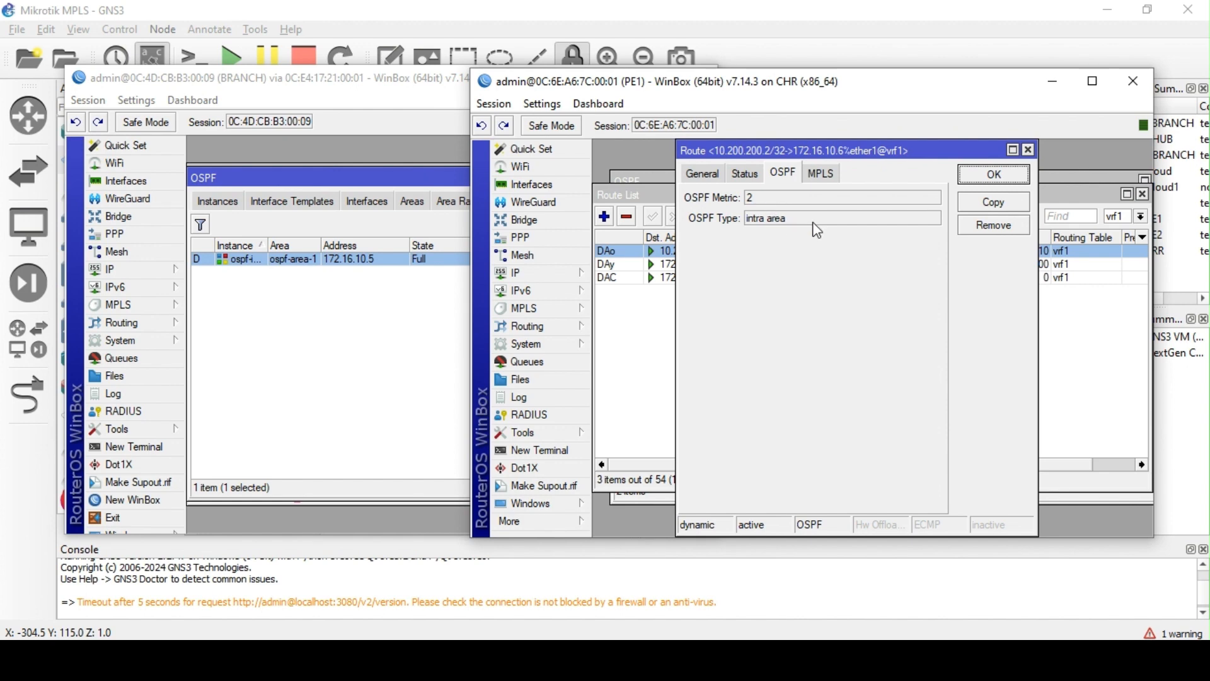
{"action": "left_click", "coordinate": [995, 173]}
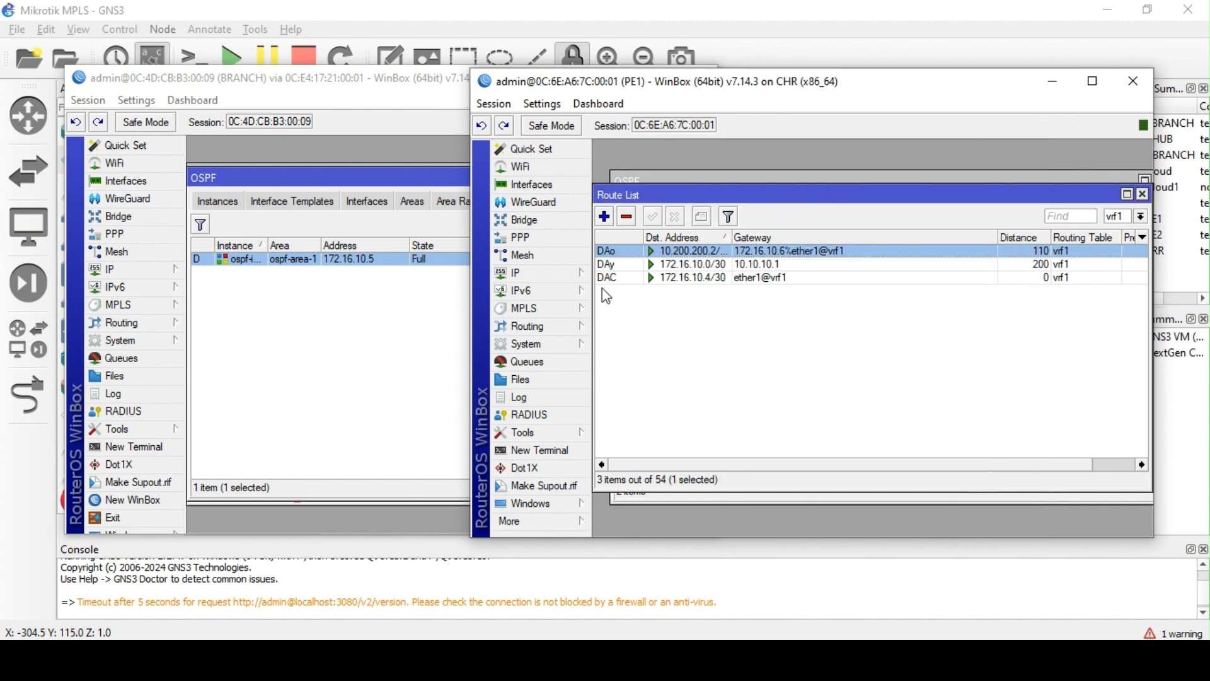
{"action": "left_click", "coordinate": [1142, 195]}
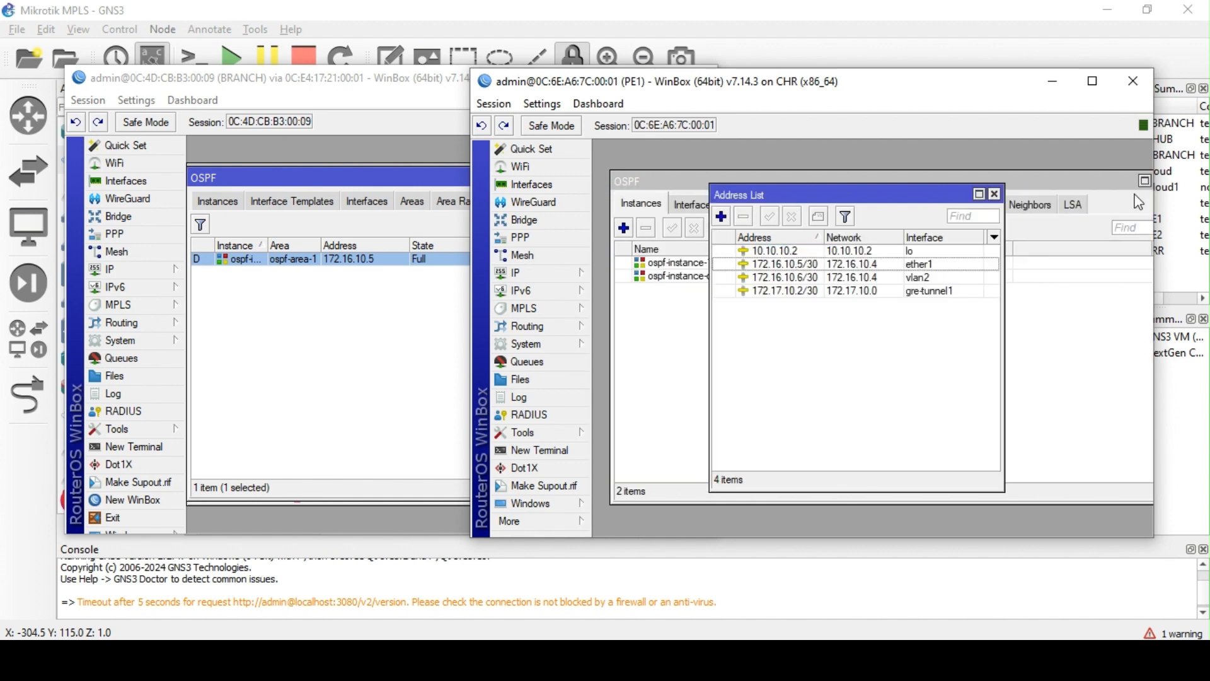
Close PE1's address list and review the full settings of ospf-instance-cust, including its redistribute options
{"action": "left_click", "coordinate": [996, 195]}
{"action": "double_click", "coordinate": [712, 277]}
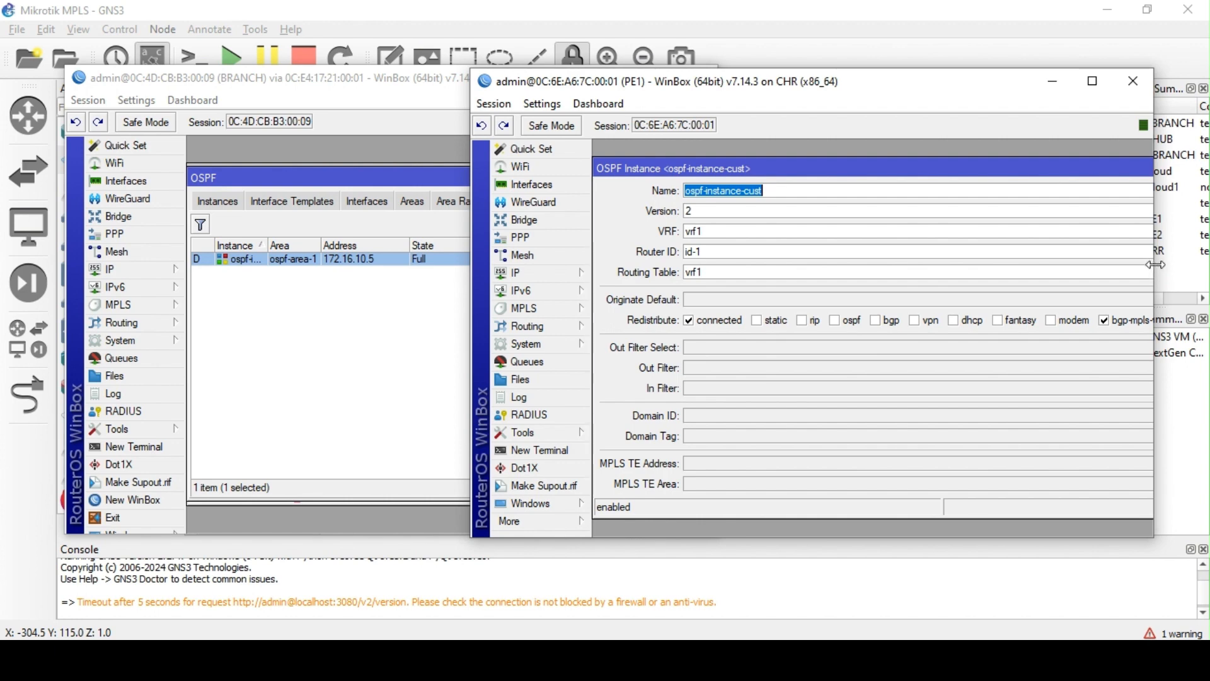
{"action": "left_click_drag", "start_coordinate": [1155, 272], "coordinate": [1132, 267]}
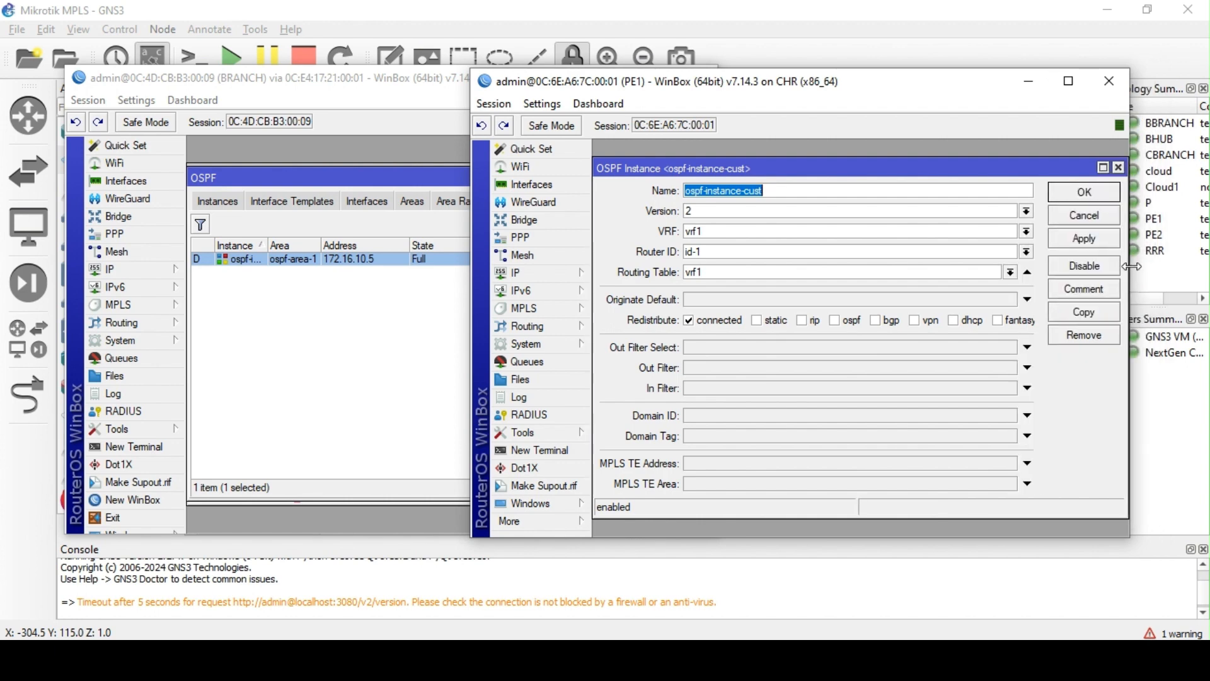
{"action": "left_click", "coordinate": [1101, 197]}
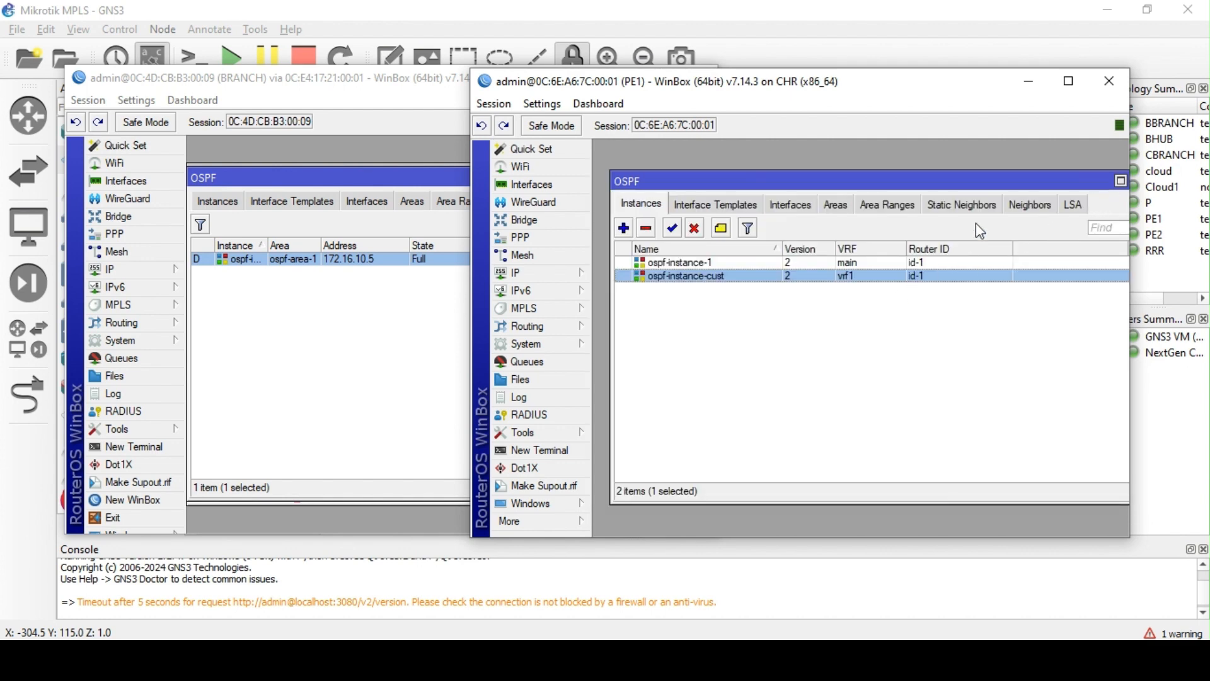
Check PE1's OSPF neighbors, then examine the OSPF route to 172.16.10.0/30 in BRANCH's route list
{"action": "left_click", "coordinate": [1029, 206]}
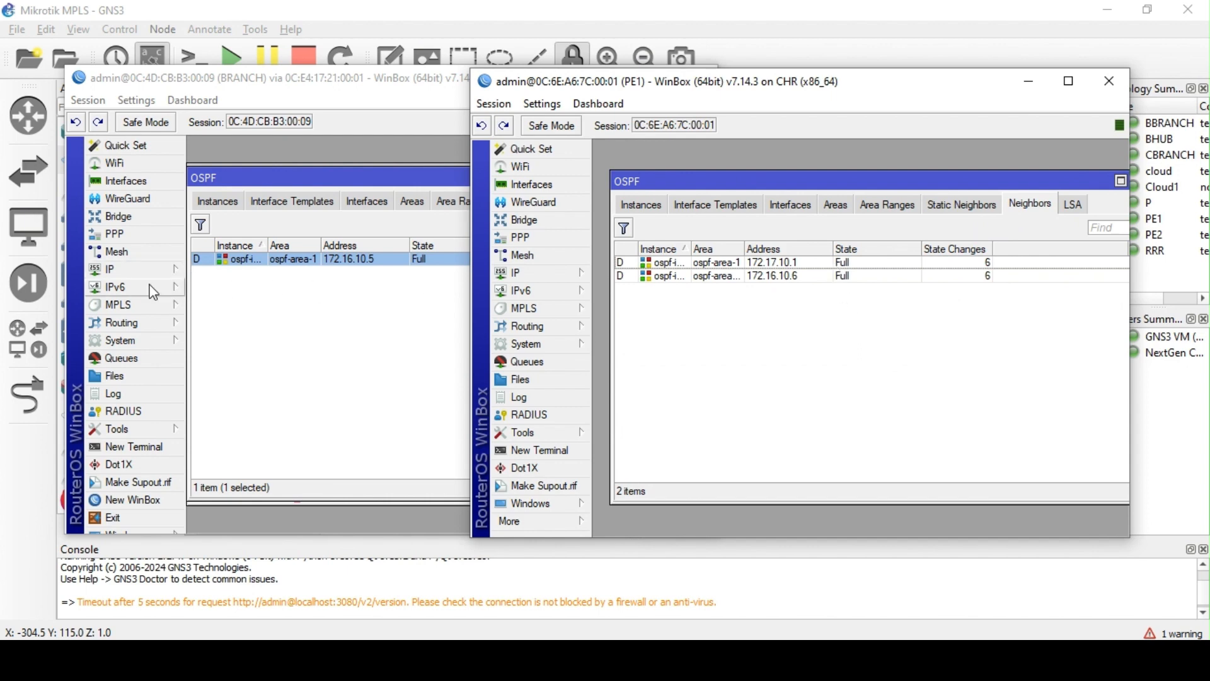
{"action": "left_click", "coordinate": [131, 276]}
{"action": "left_click", "coordinate": [219, 440]}
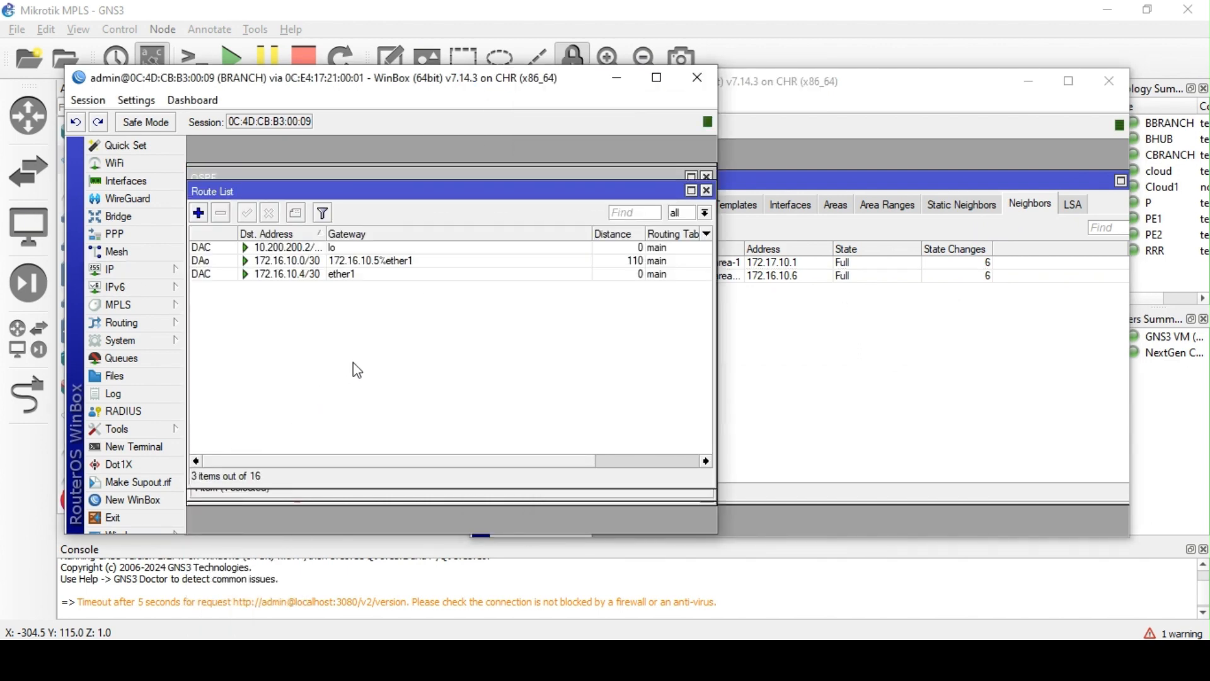
{"action": "left_click", "coordinate": [267, 262]}
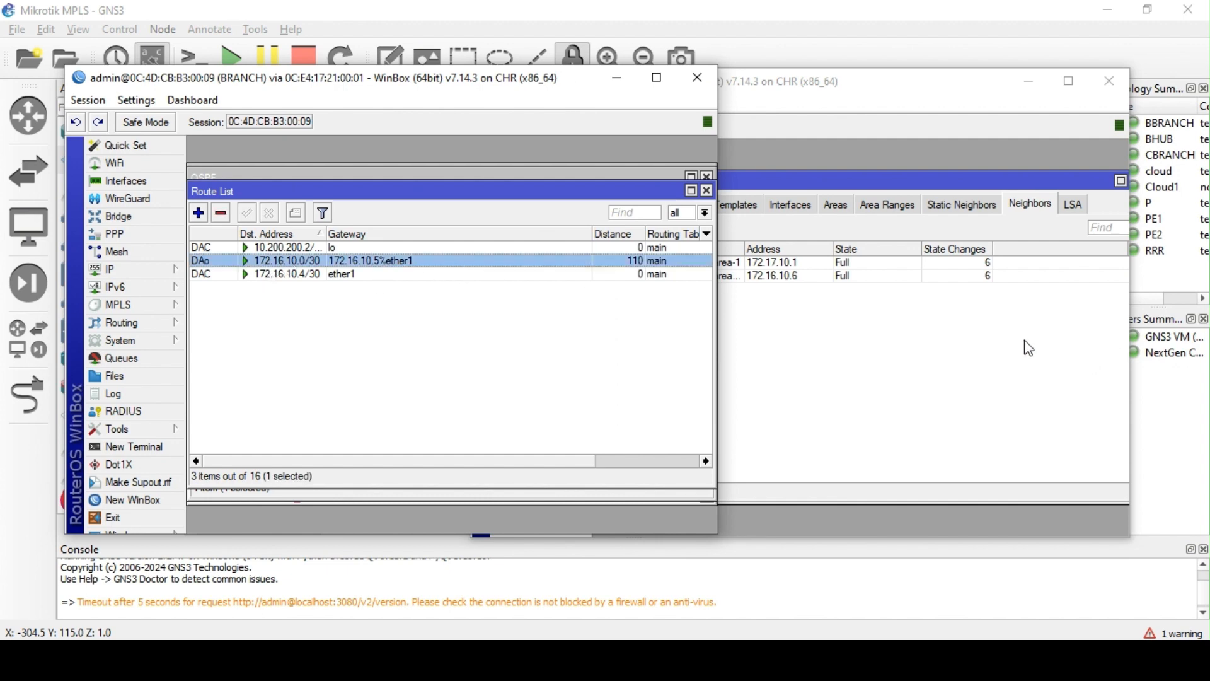
{"action": "left_click", "coordinate": [908, 310]}
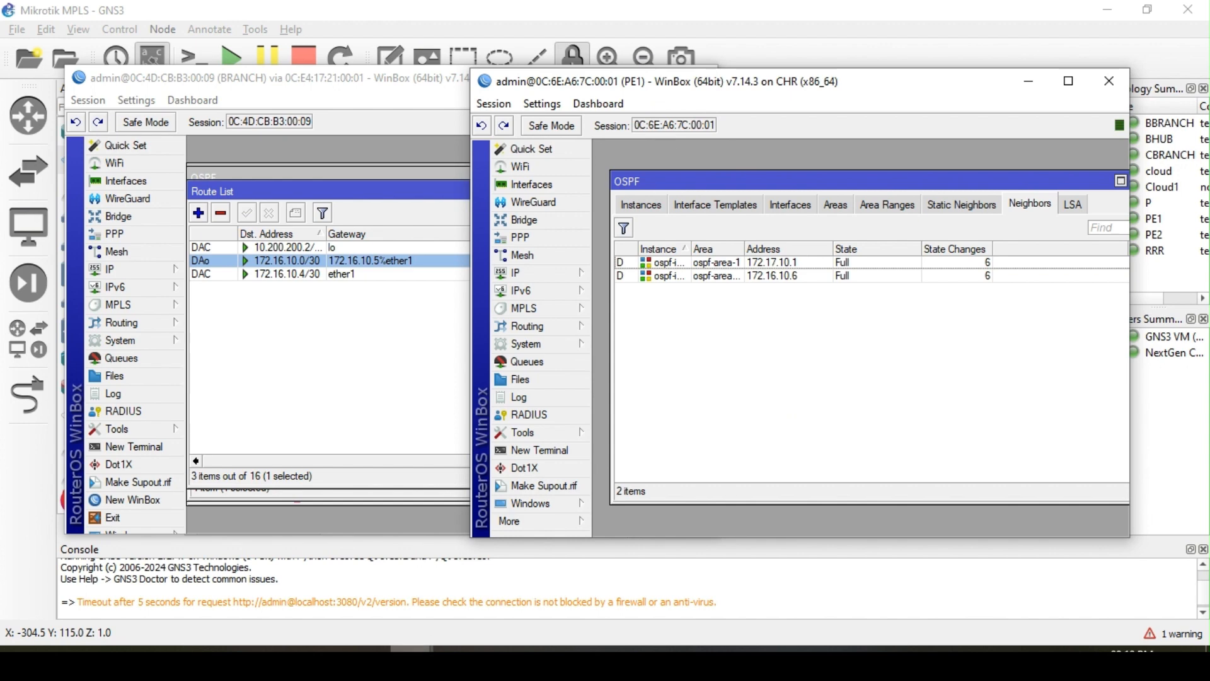
Close the WinBox sessions of BRANCH and PE2
{"action": "left_click", "coordinate": [471, 665]}
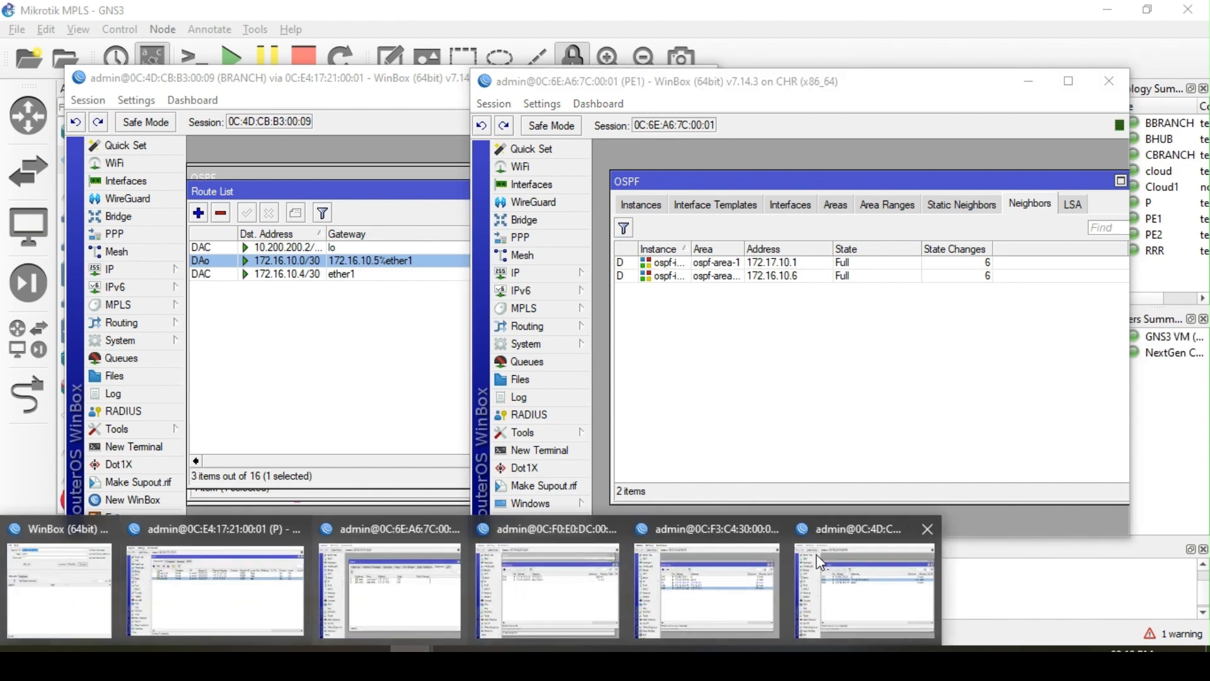
{"action": "mouse_move", "coordinate": [887, 549]}
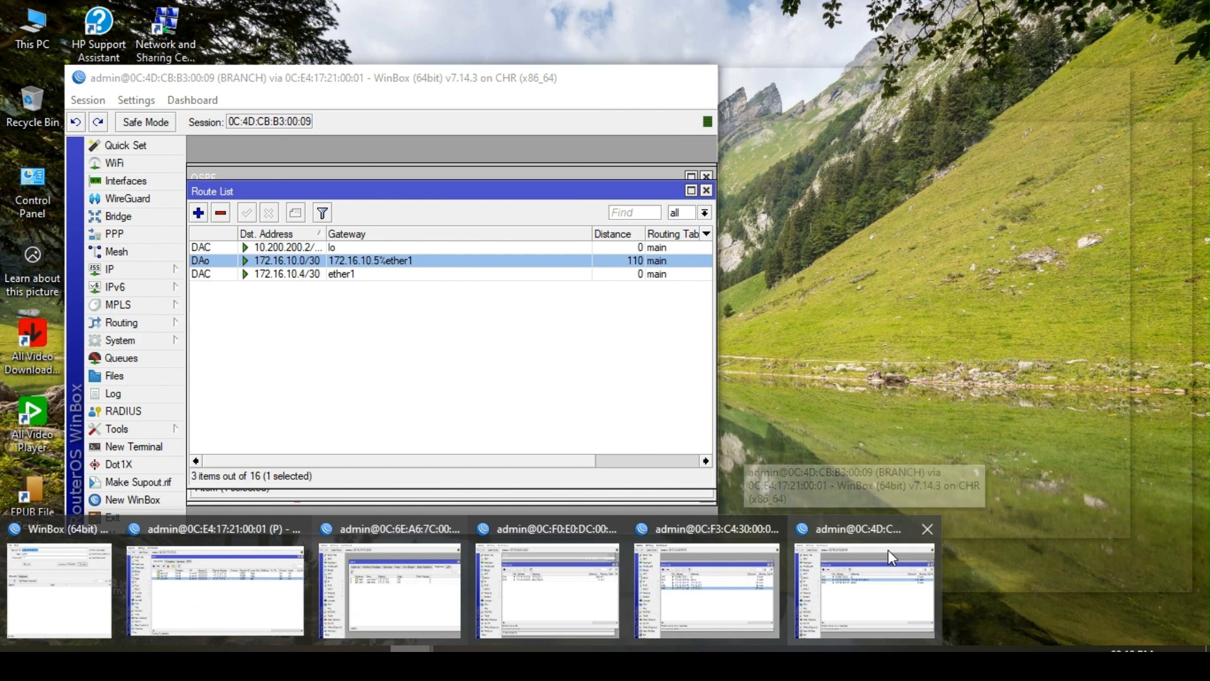
{"action": "left_click", "coordinate": [927, 530]}
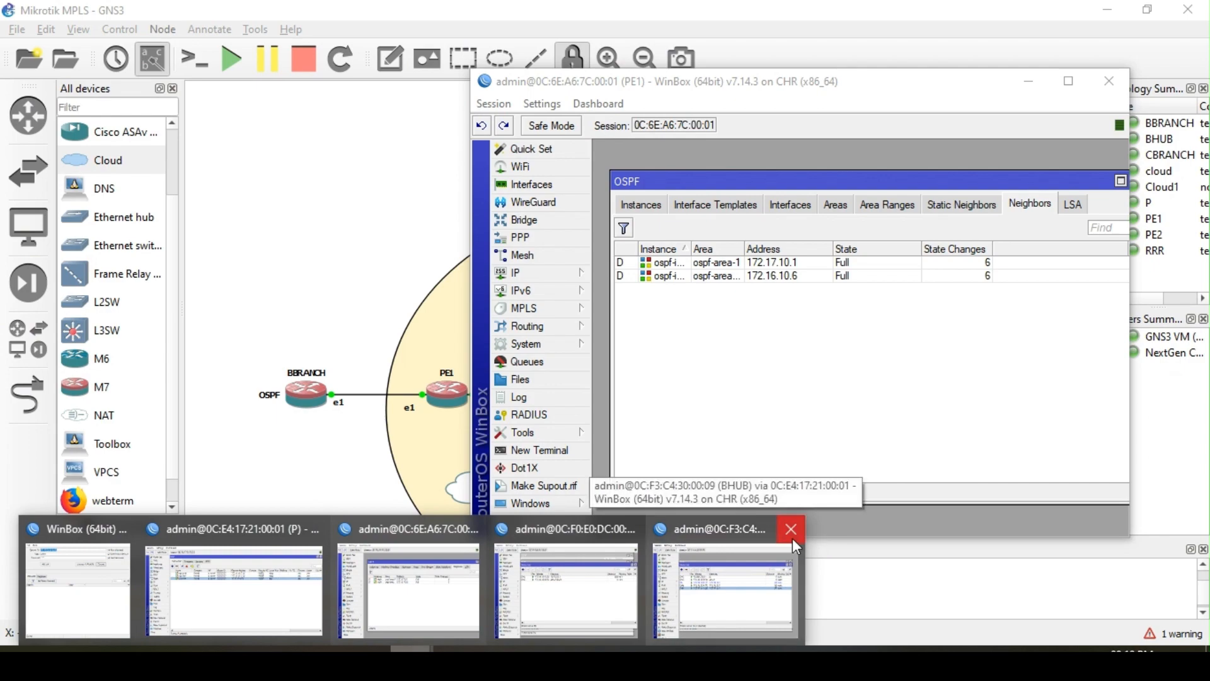
{"action": "mouse_move", "coordinate": [744, 569]}
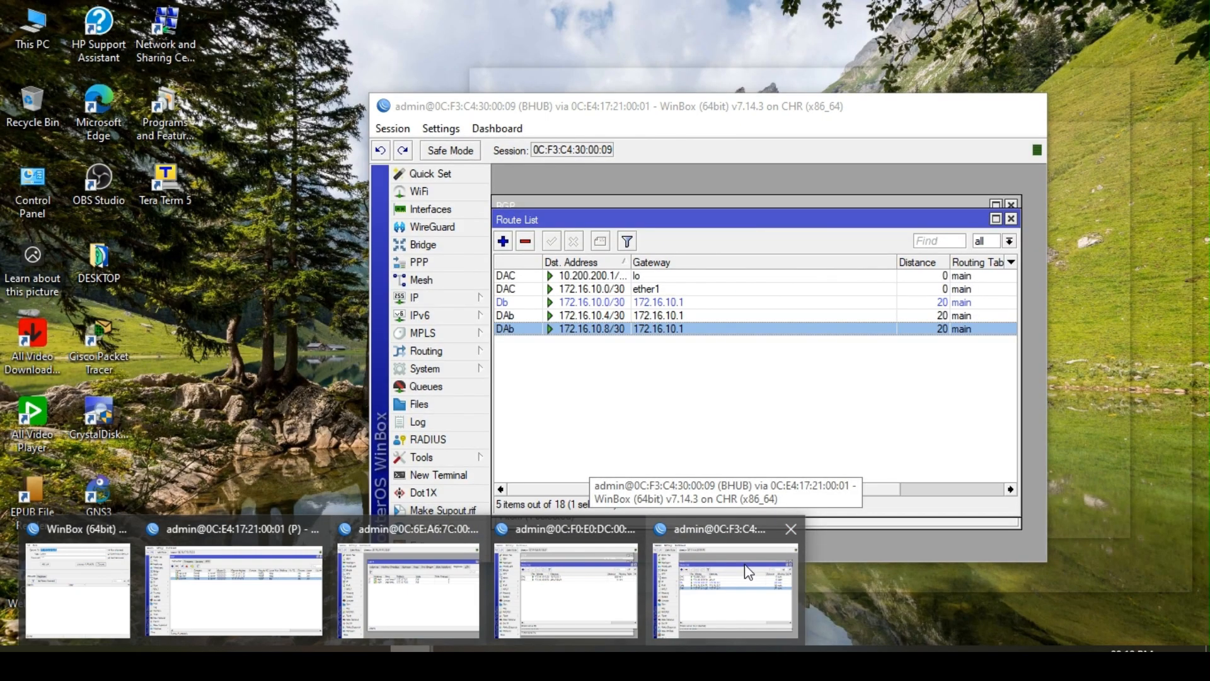
{"action": "mouse_move", "coordinate": [642, 576]}
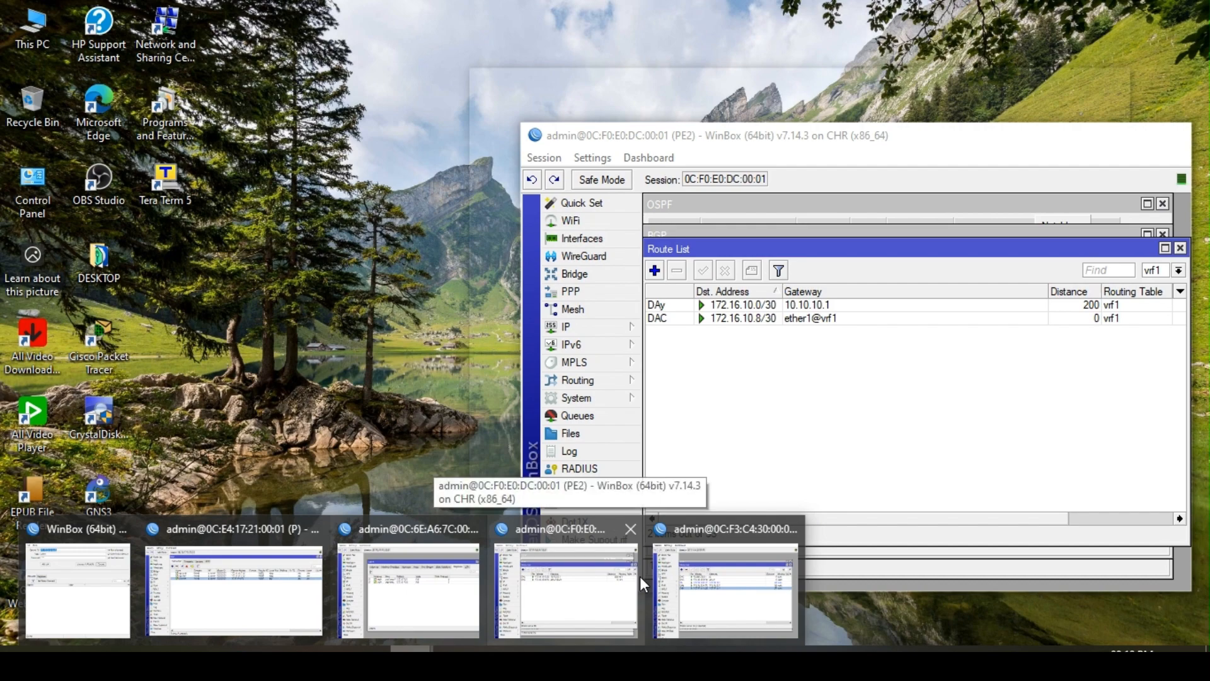
{"action": "left_click", "coordinate": [630, 529]}
Connect to RoMON through PE1 and open a new session to BRANCH from the RoMON neighbors
{"action": "mouse_move", "coordinate": [516, 586]}
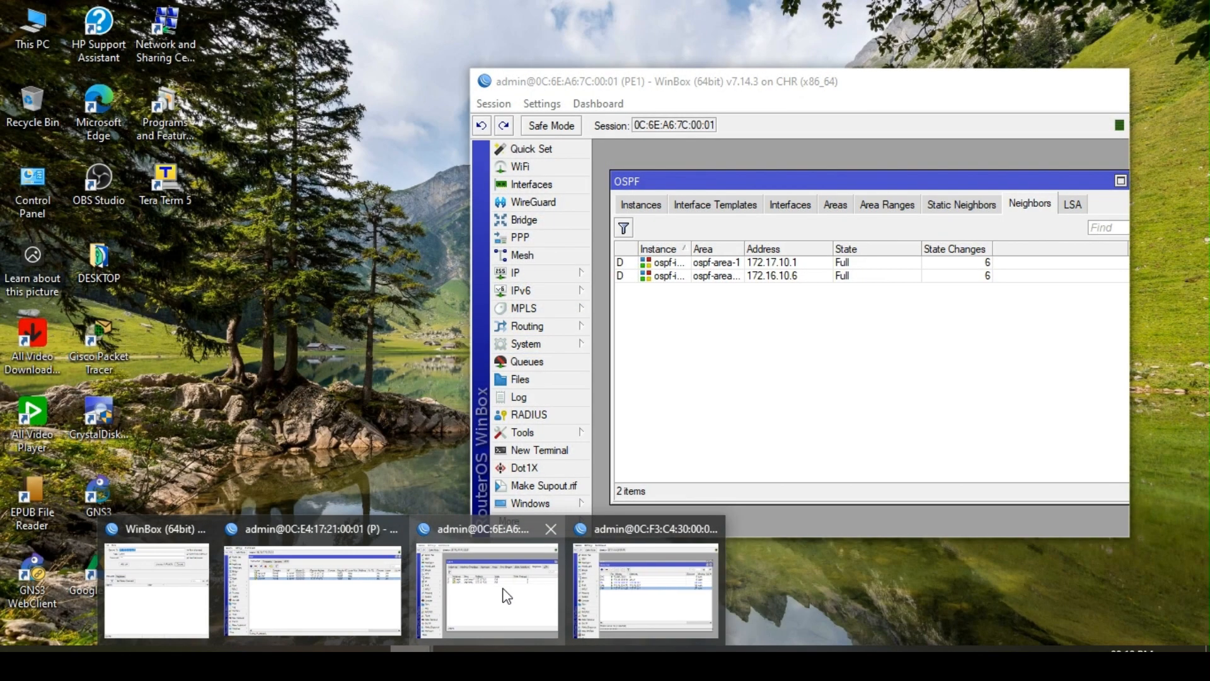
{"action": "mouse_move", "coordinate": [388, 601]}
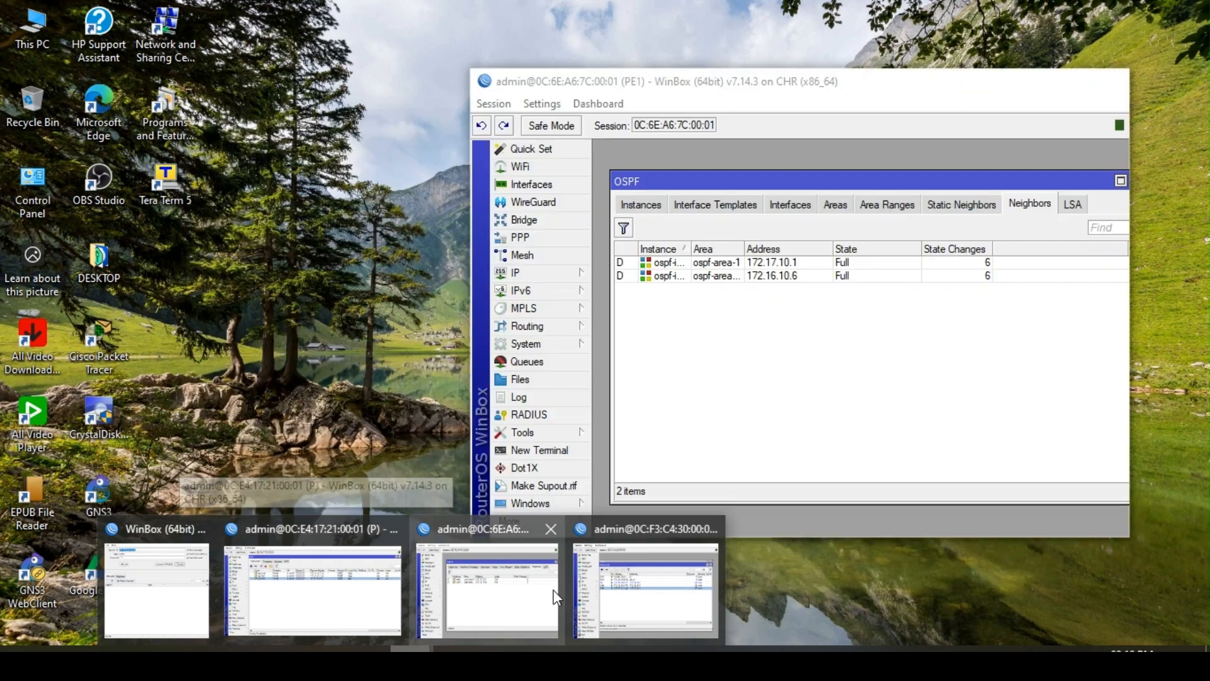
{"action": "mouse_move", "coordinate": [644, 596]}
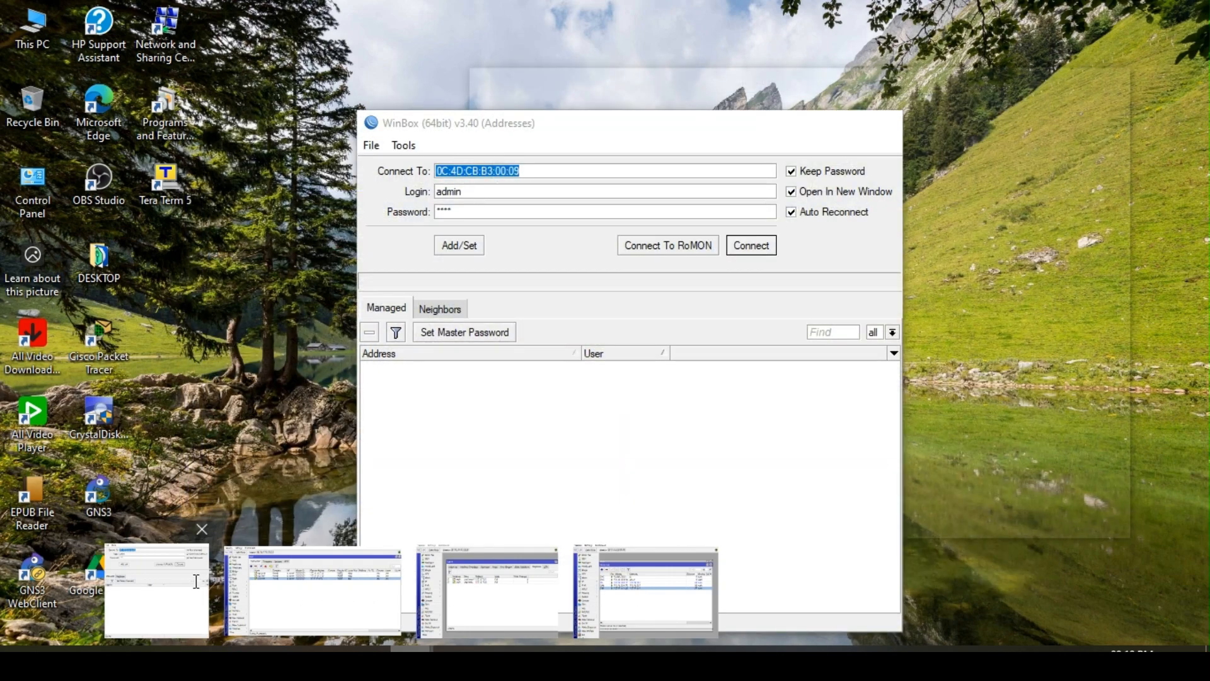
{"action": "left_click", "coordinate": [156, 593]}
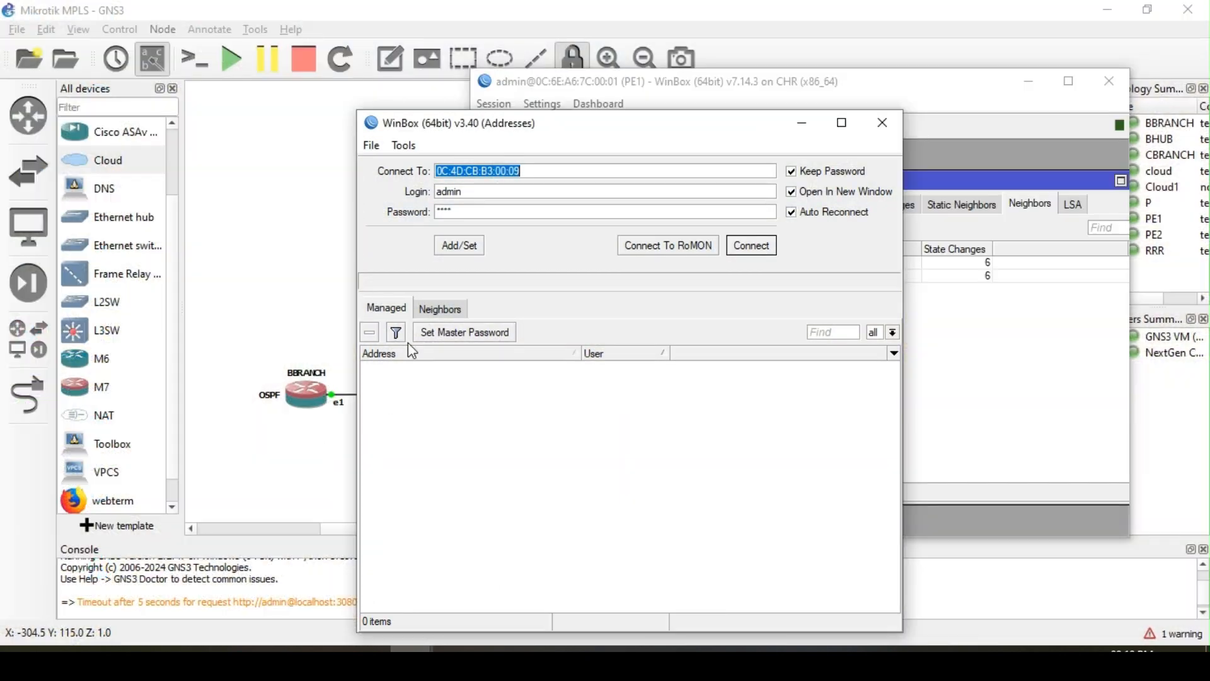
{"action": "left_click", "coordinate": [443, 309]}
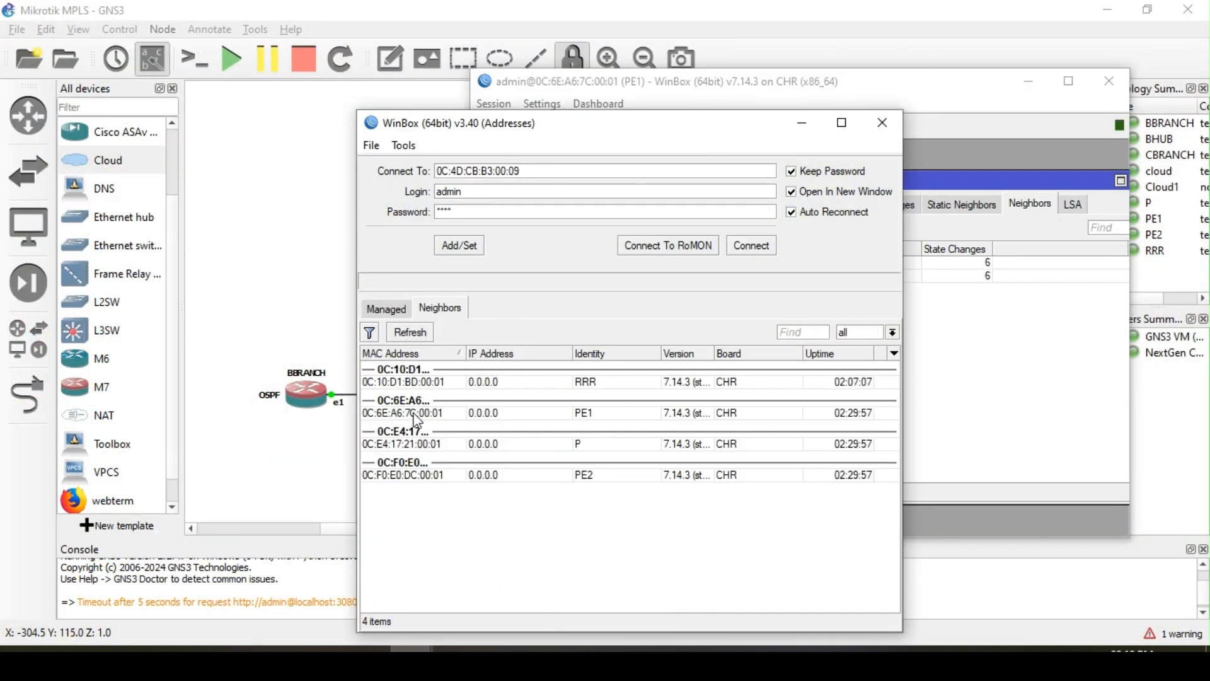
{"action": "left_click", "coordinate": [417, 420]}
{"action": "left_click", "coordinate": [696, 252]}
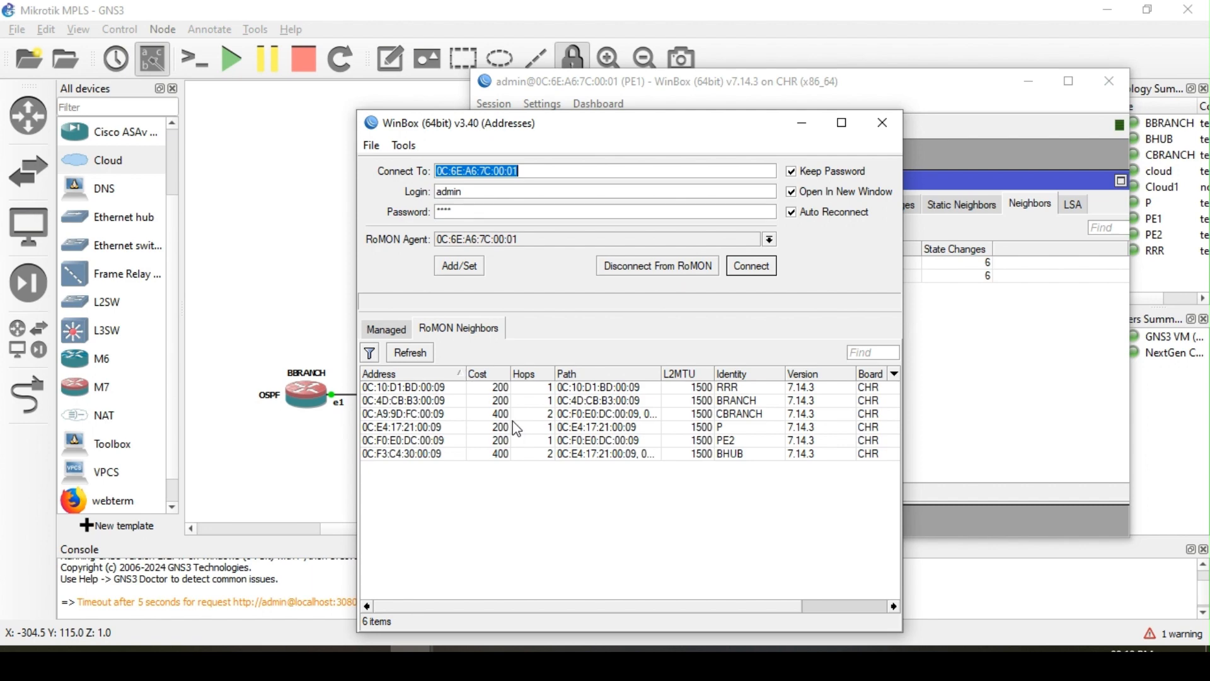
{"action": "left_click", "coordinate": [450, 400]}
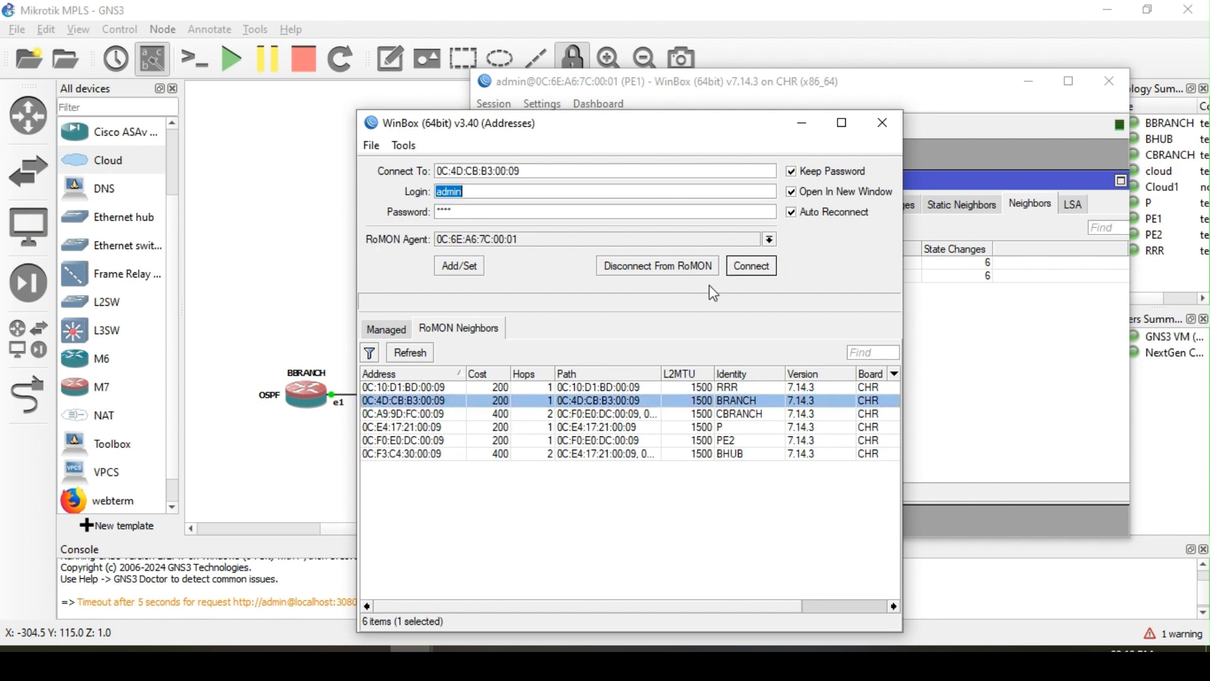
{"action": "left_click", "coordinate": [751, 266]}
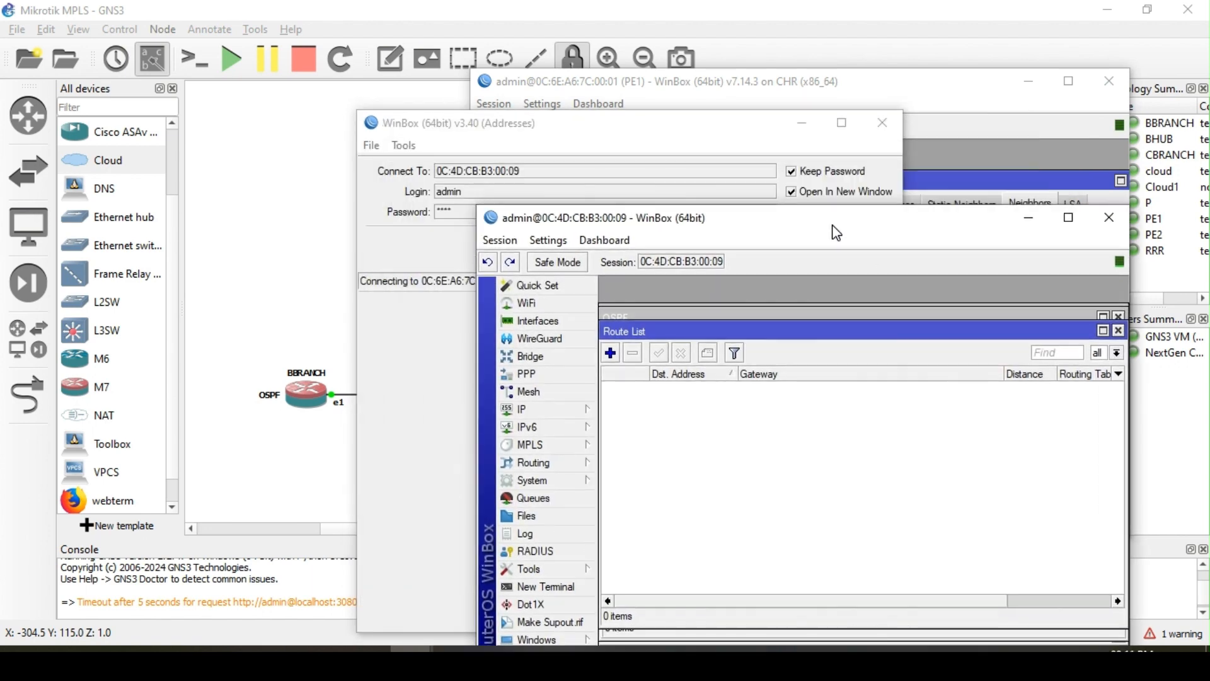
Minimize the WinBox login window and arrange the new BRANCH session beside PE1's window
{"action": "left_click_drag", "start_coordinate": [837, 232], "coordinate": [701, 146]}
{"action": "left_click", "coordinate": [673, 139]}
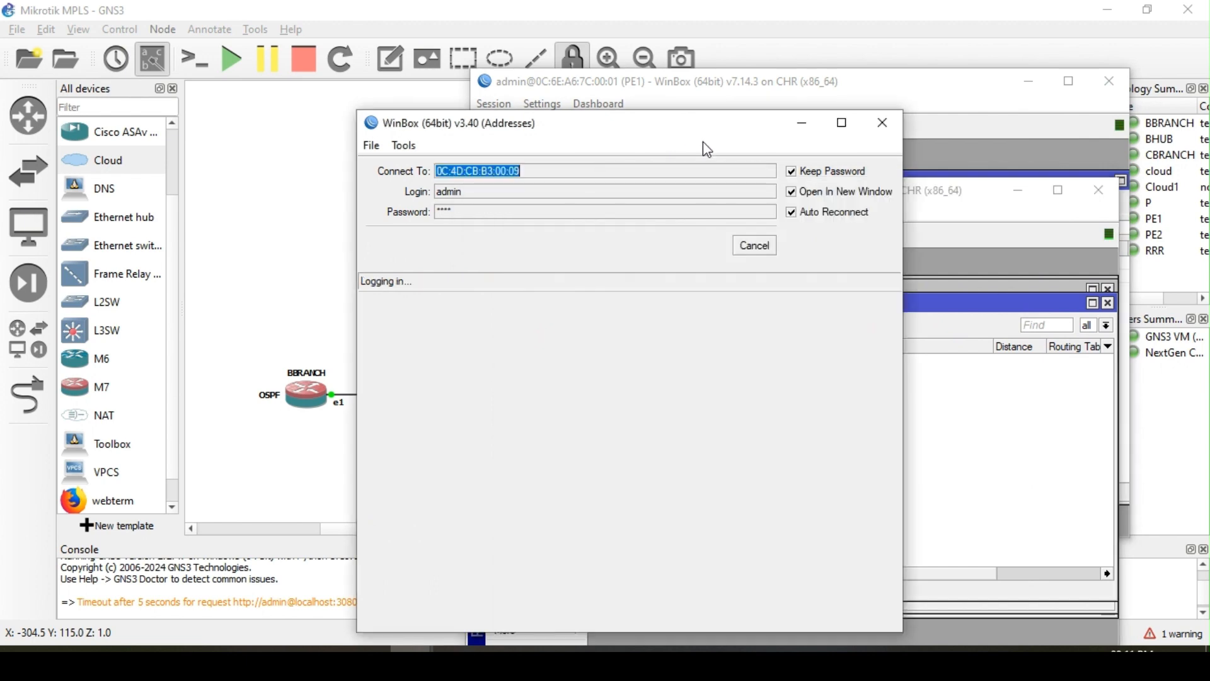
{"action": "left_click", "coordinate": [687, 270]}
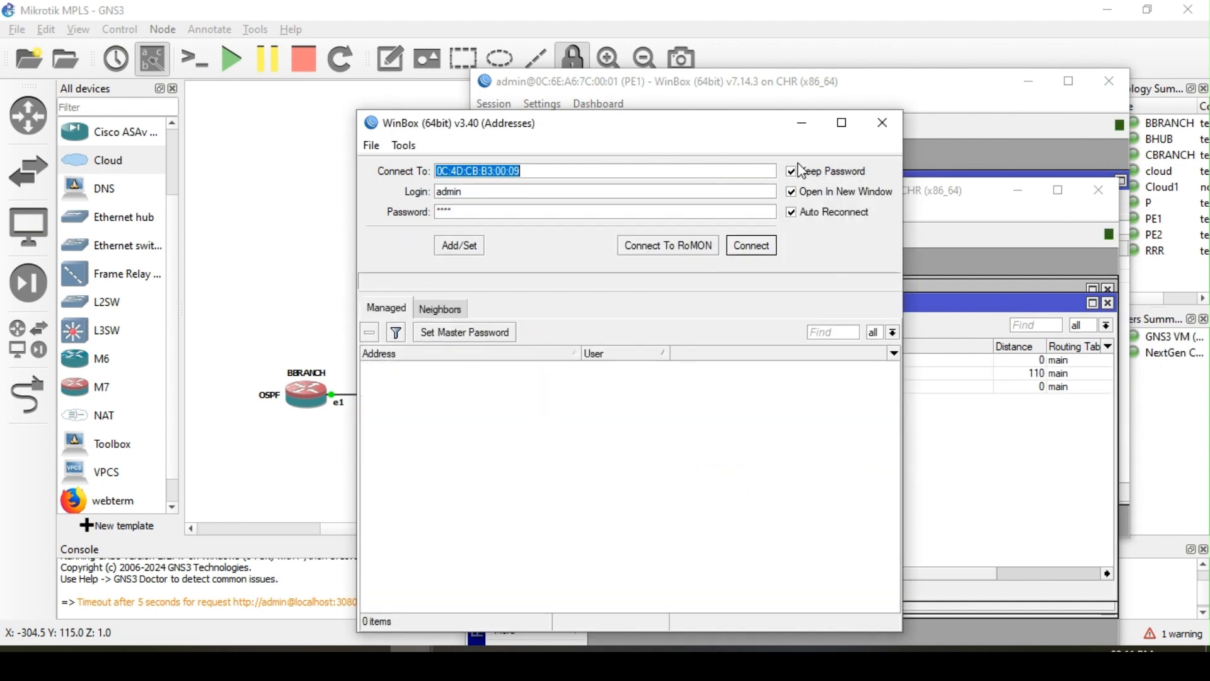
{"action": "left_click", "coordinate": [804, 132]}
{"action": "left_click_drag", "start_coordinate": [831, 206], "coordinate": [471, 94]}
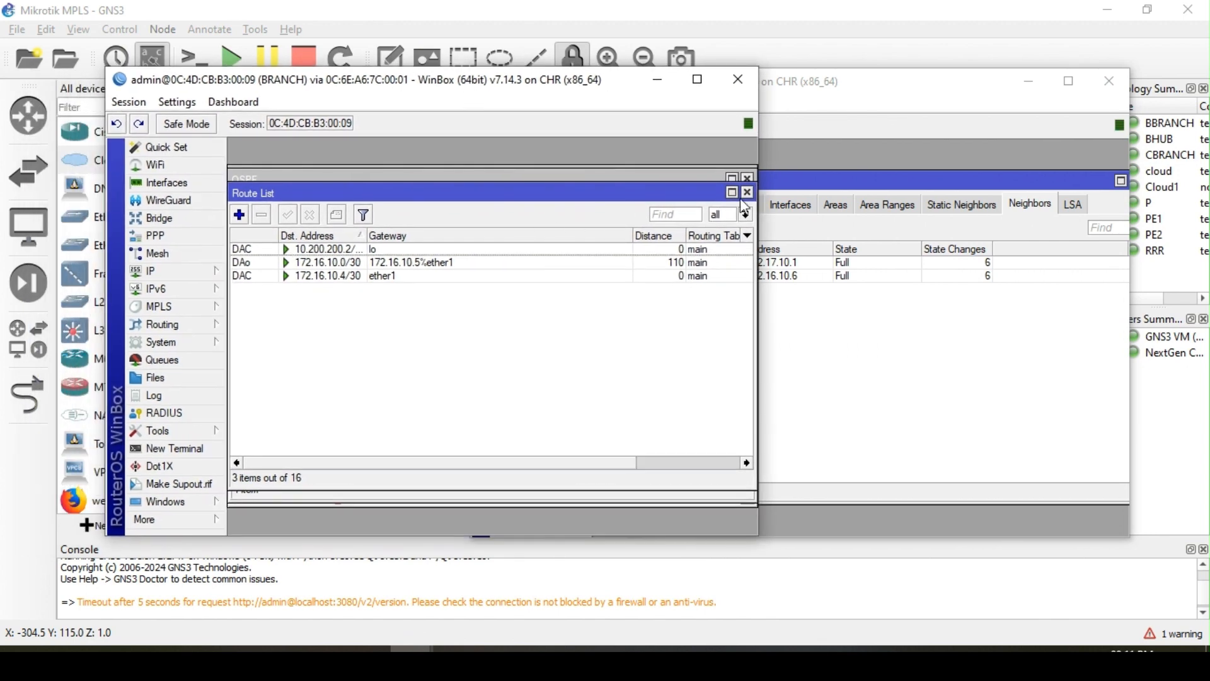
Inspect the 10.200.200.2 route in PE1's vrf1 route list, then view PE1's BGP connections
{"action": "left_click", "coordinate": [195, 324]}
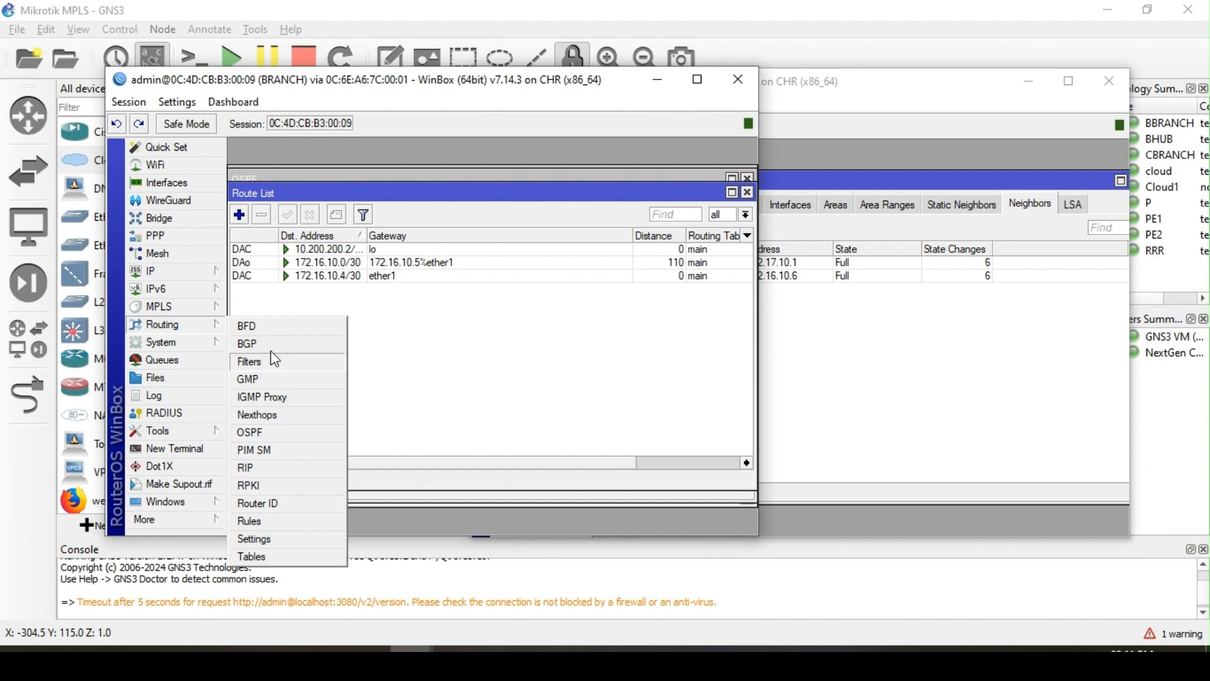
{"action": "left_click", "coordinate": [856, 346]}
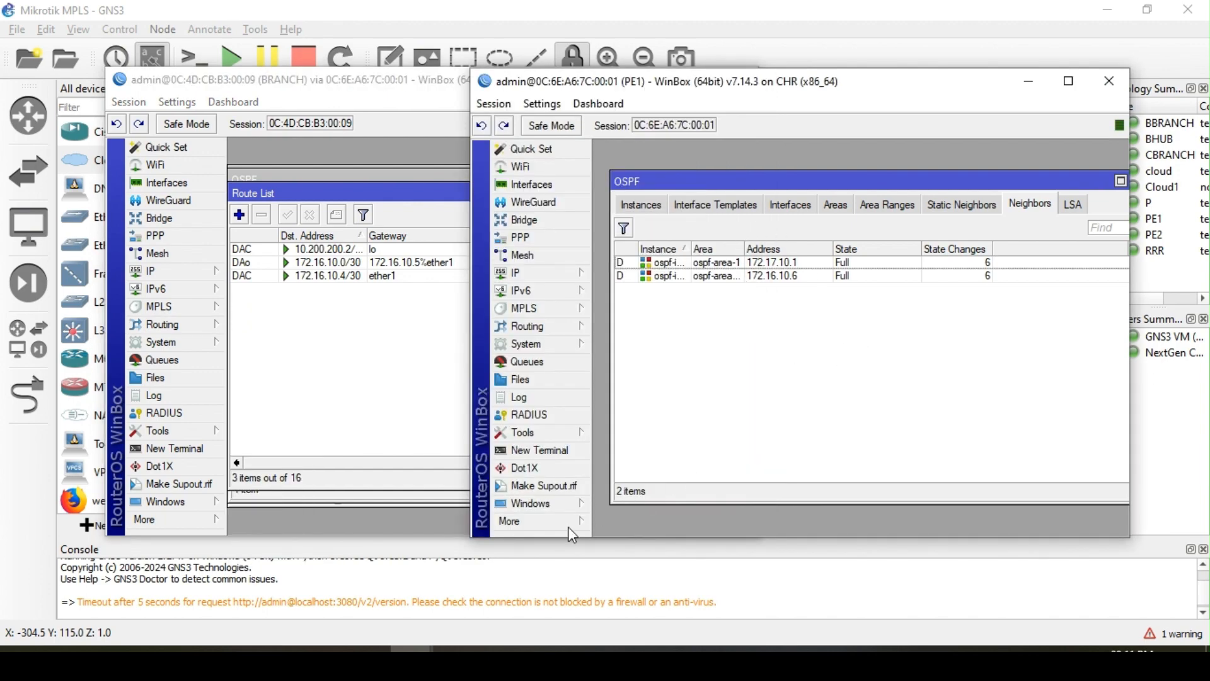
{"action": "mouse_move", "coordinate": [474, 620]}
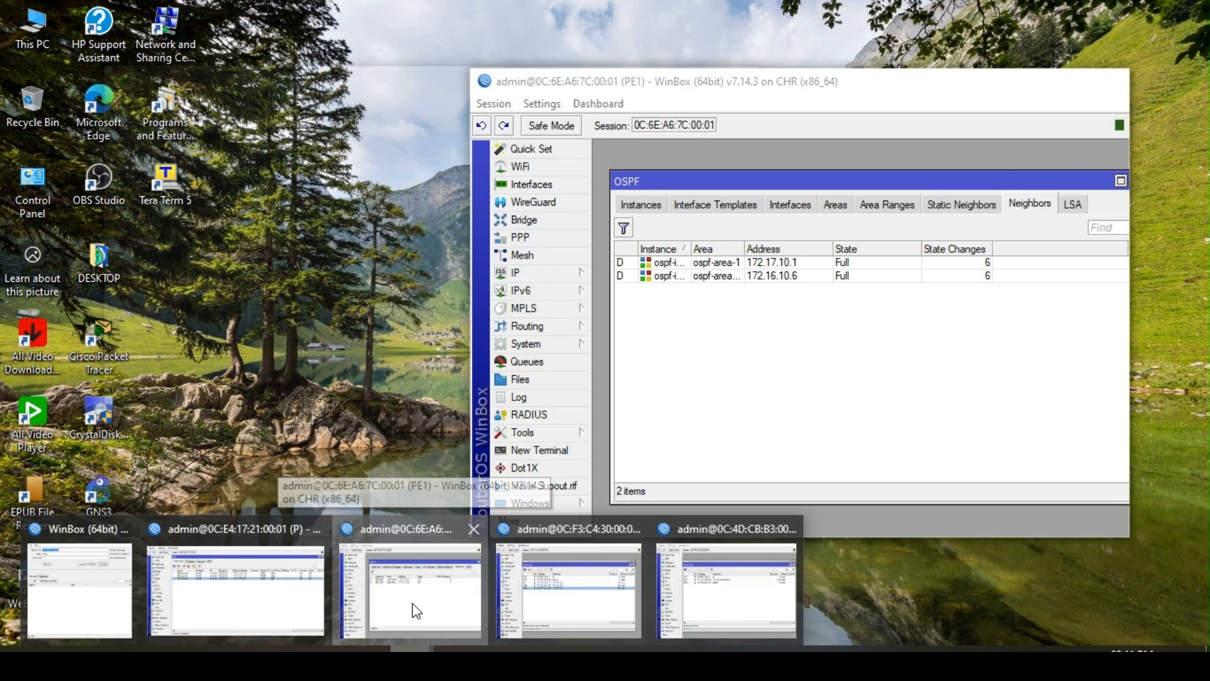
{"action": "left_click", "coordinate": [412, 603]}
{"action": "left_click", "coordinate": [558, 273]}
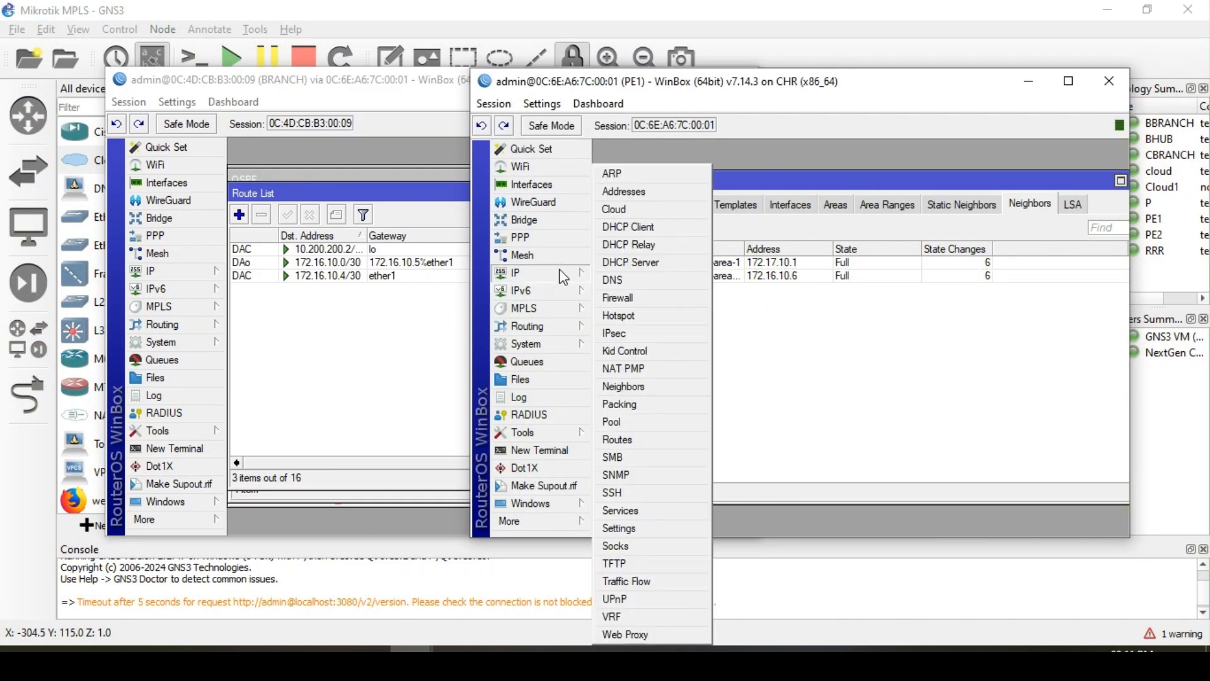
{"action": "left_click", "coordinate": [648, 440]}
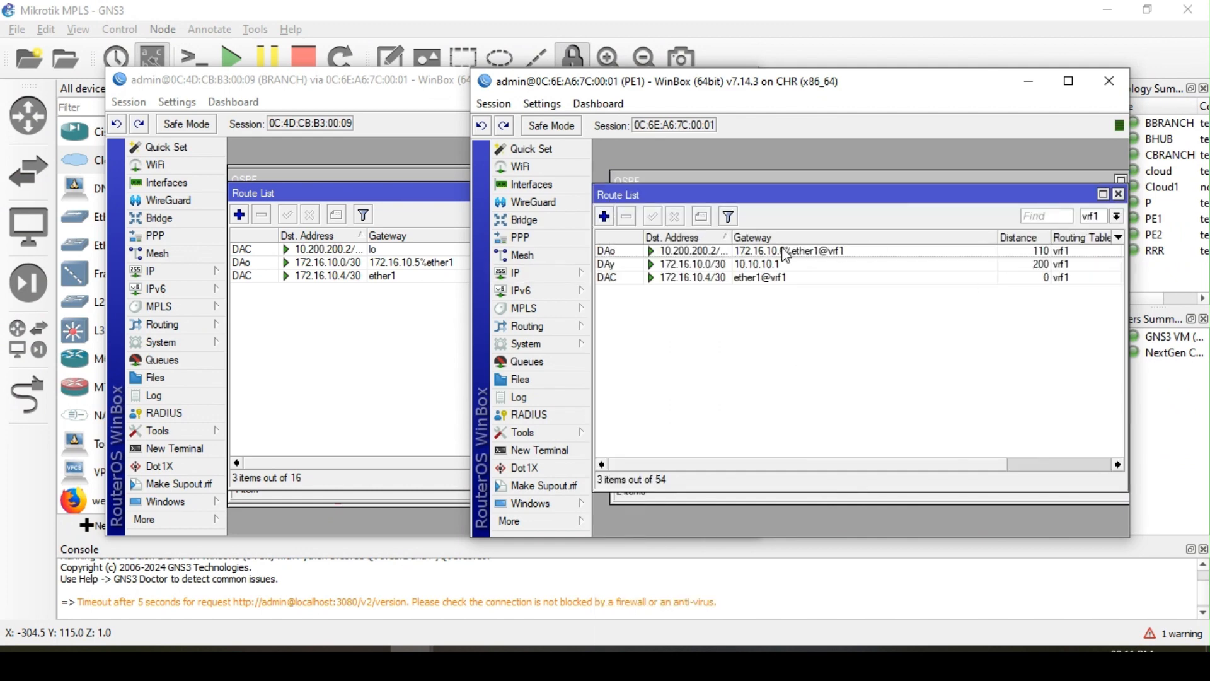
{"action": "left_click", "coordinate": [709, 252]}
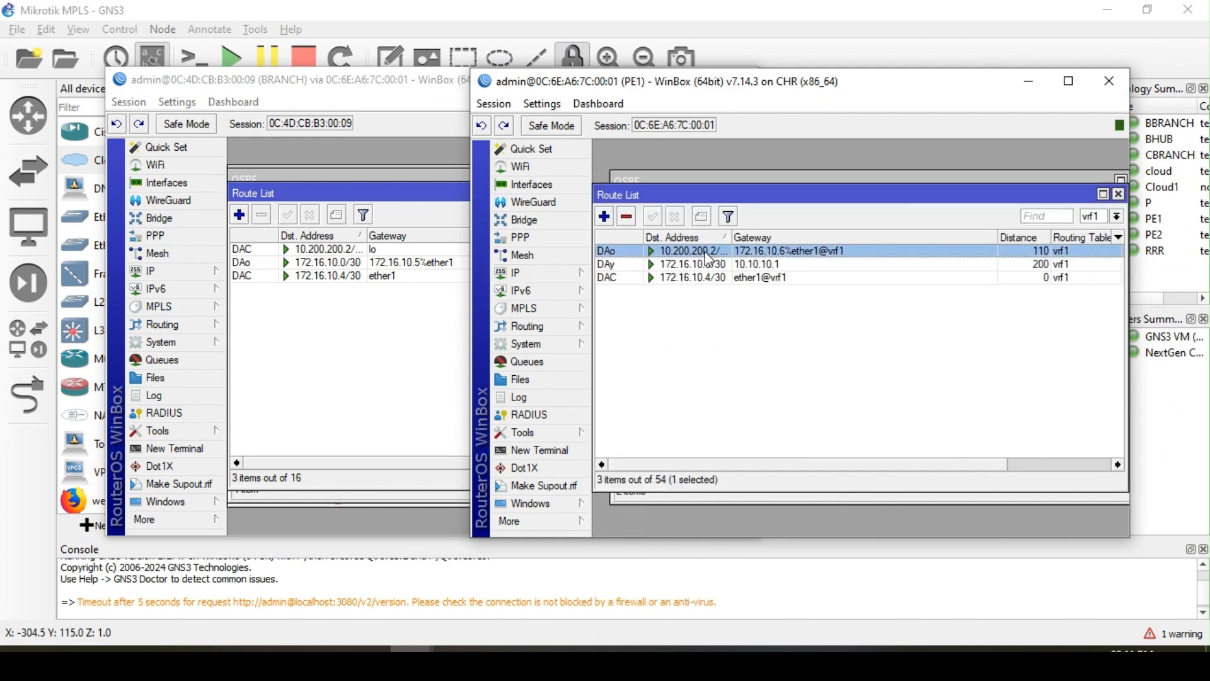
{"action": "left_click", "coordinate": [558, 332]}
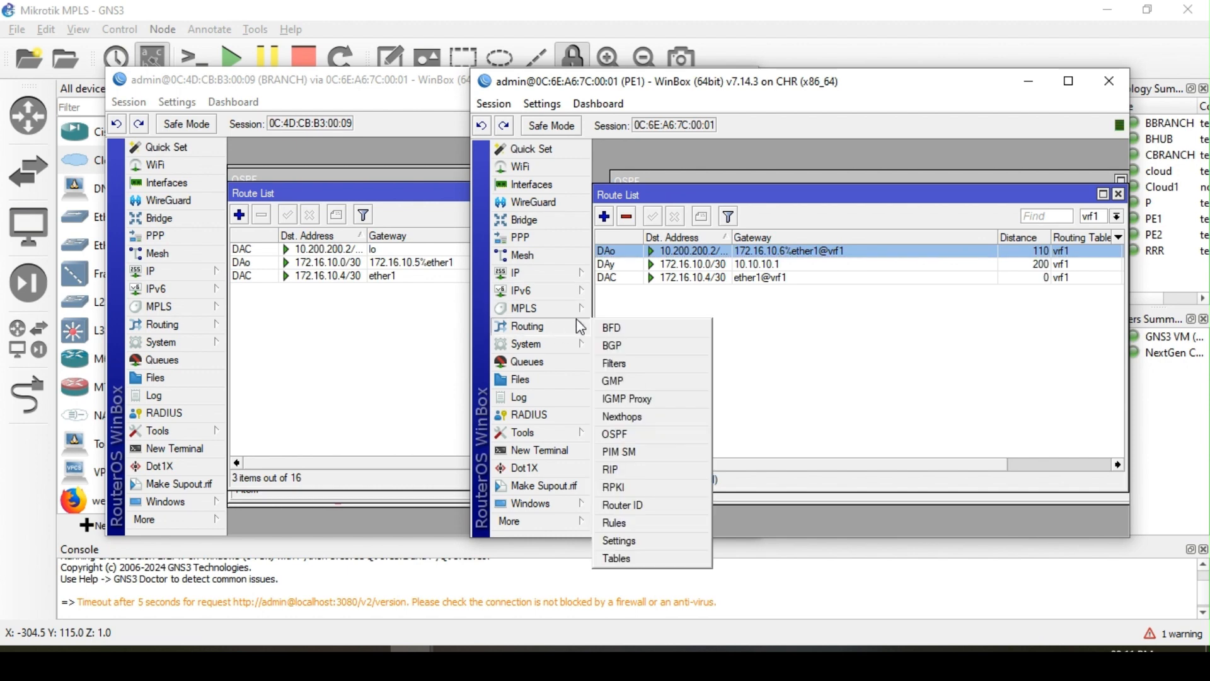
{"action": "left_click", "coordinate": [623, 350]}
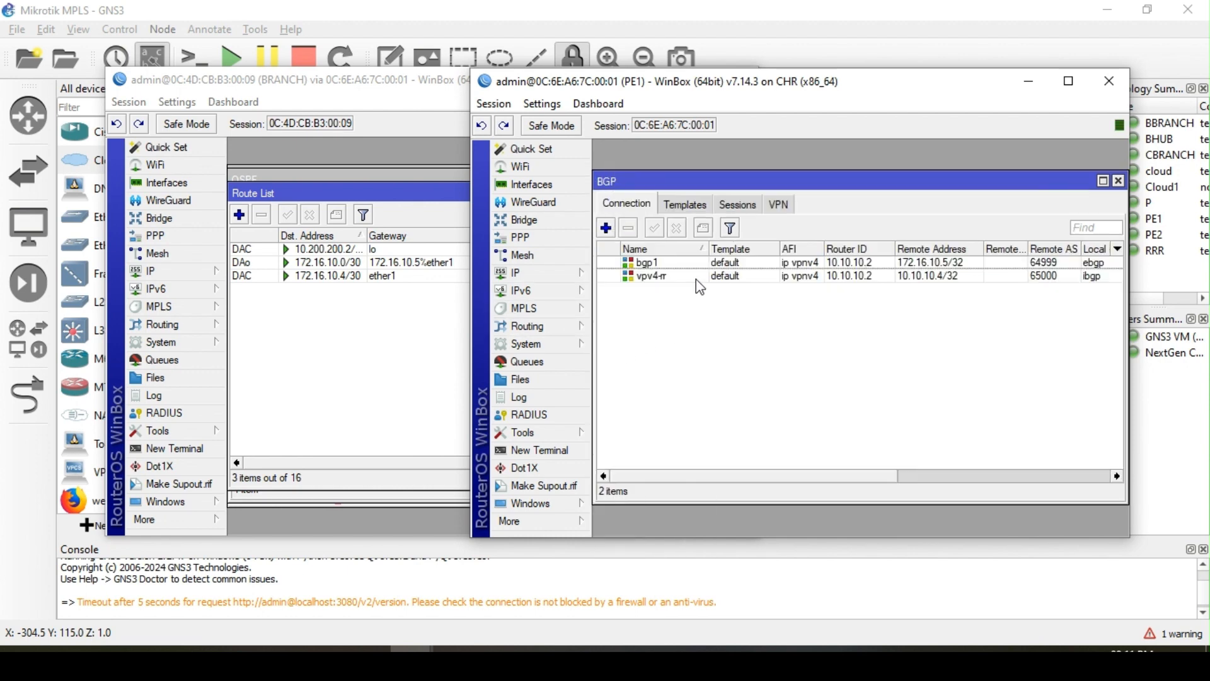
Open ospf-instance-cust on PE1, maximize the window to review all its redistribute options, and accept the settings
{"action": "left_click", "coordinate": [567, 327]}
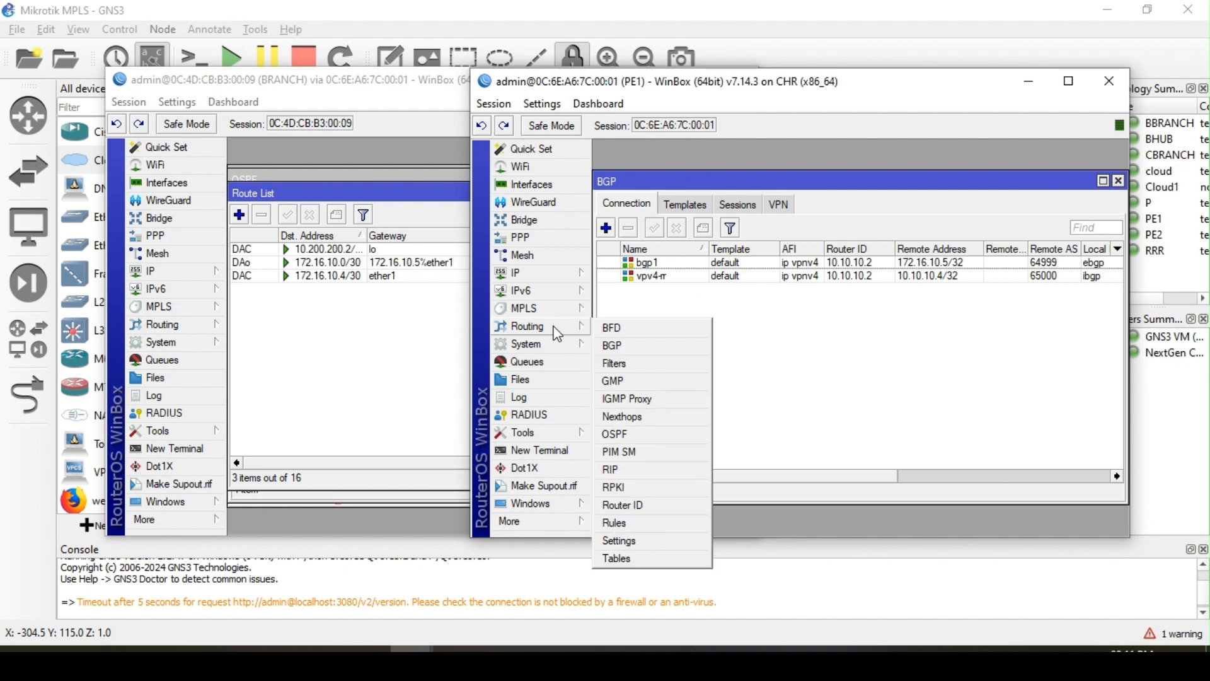
{"action": "left_click", "coordinate": [630, 425]}
{"action": "left_click", "coordinate": [644, 206]}
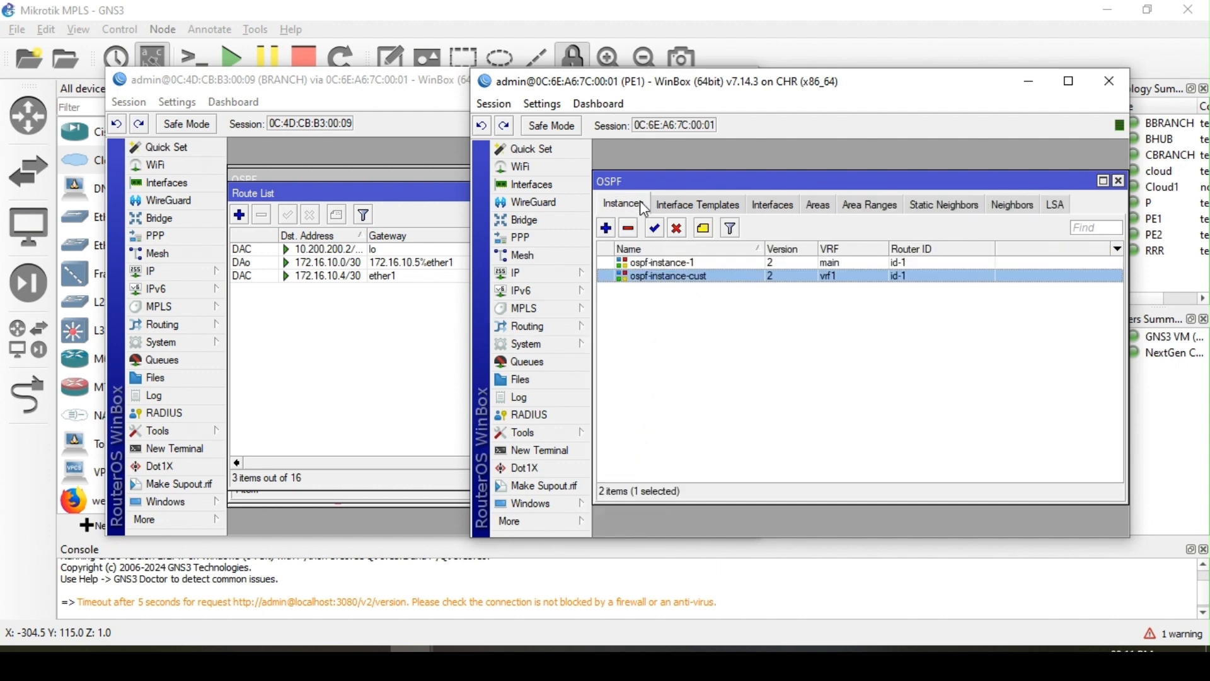
{"action": "double_click", "coordinate": [671, 278]}
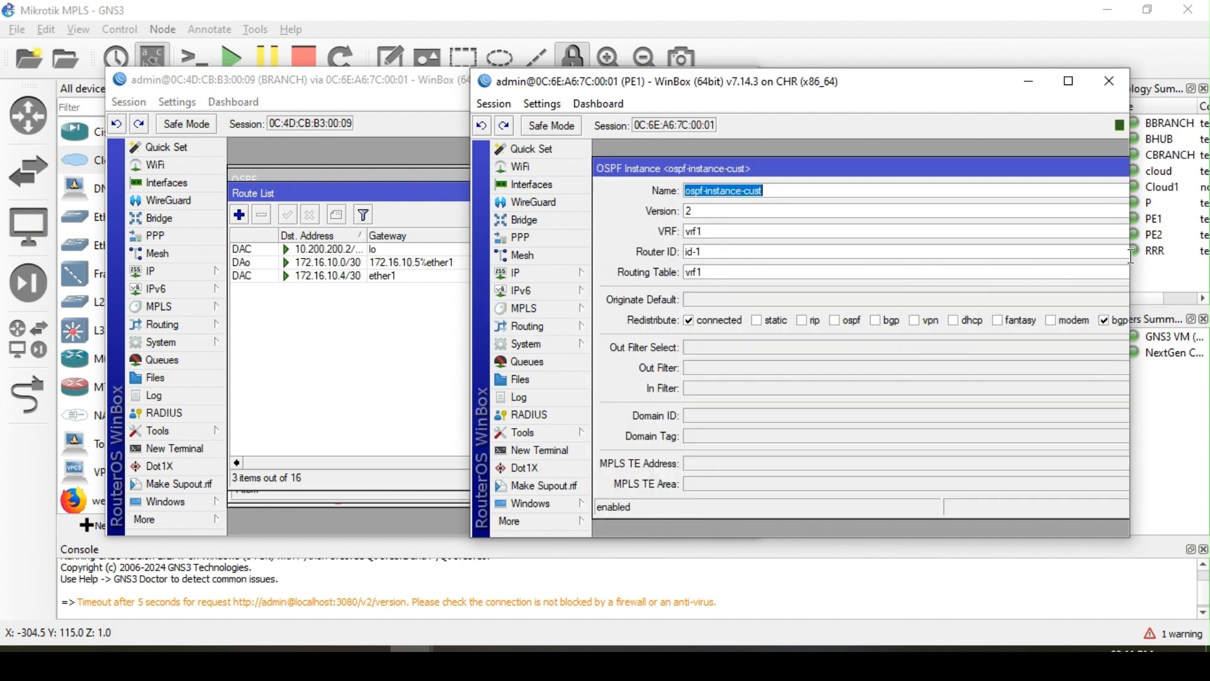
{"action": "left_click_drag", "start_coordinate": [1134, 259], "coordinate": [1207, 259]}
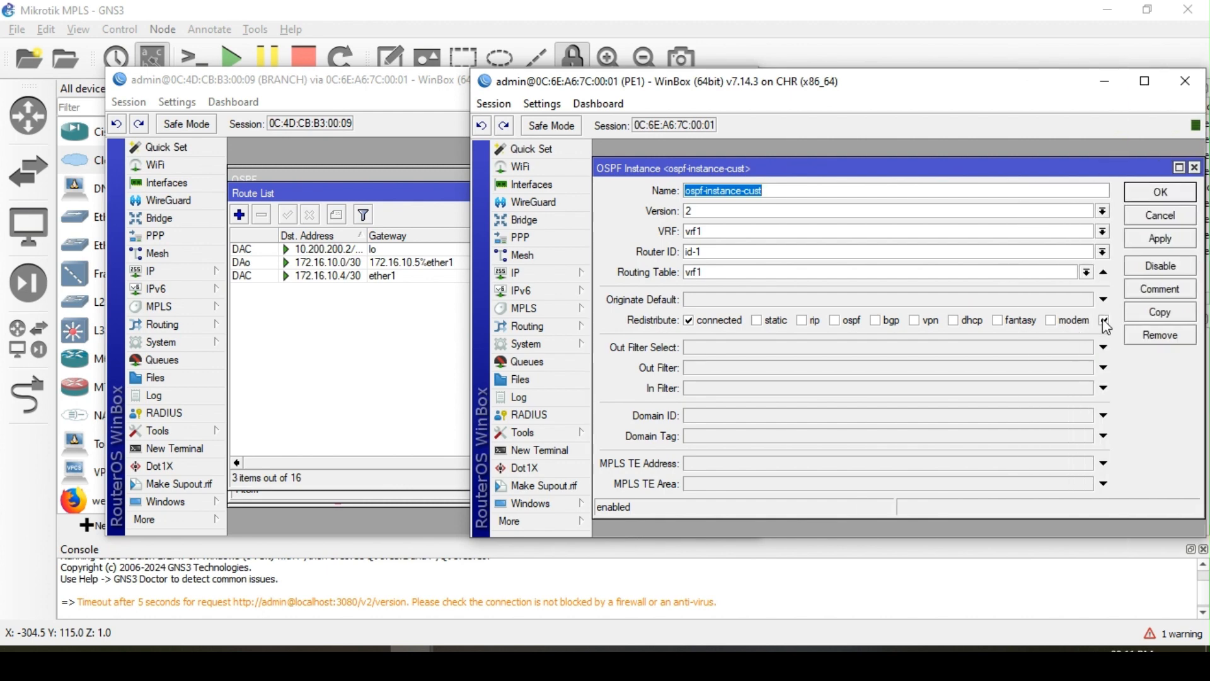
{"action": "left_click", "coordinate": [1179, 167]}
{"action": "left_click_drag", "start_coordinate": [1021, 88], "coordinate": [832, 108]}
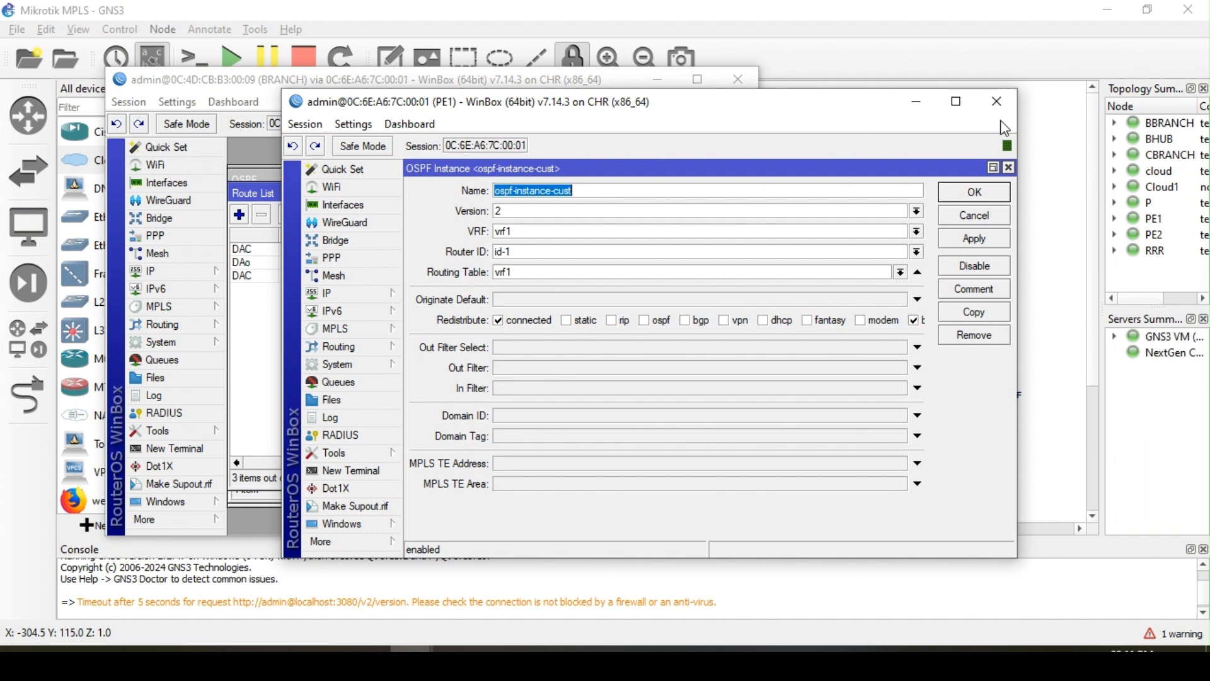
{"action": "left_click", "coordinate": [956, 101]}
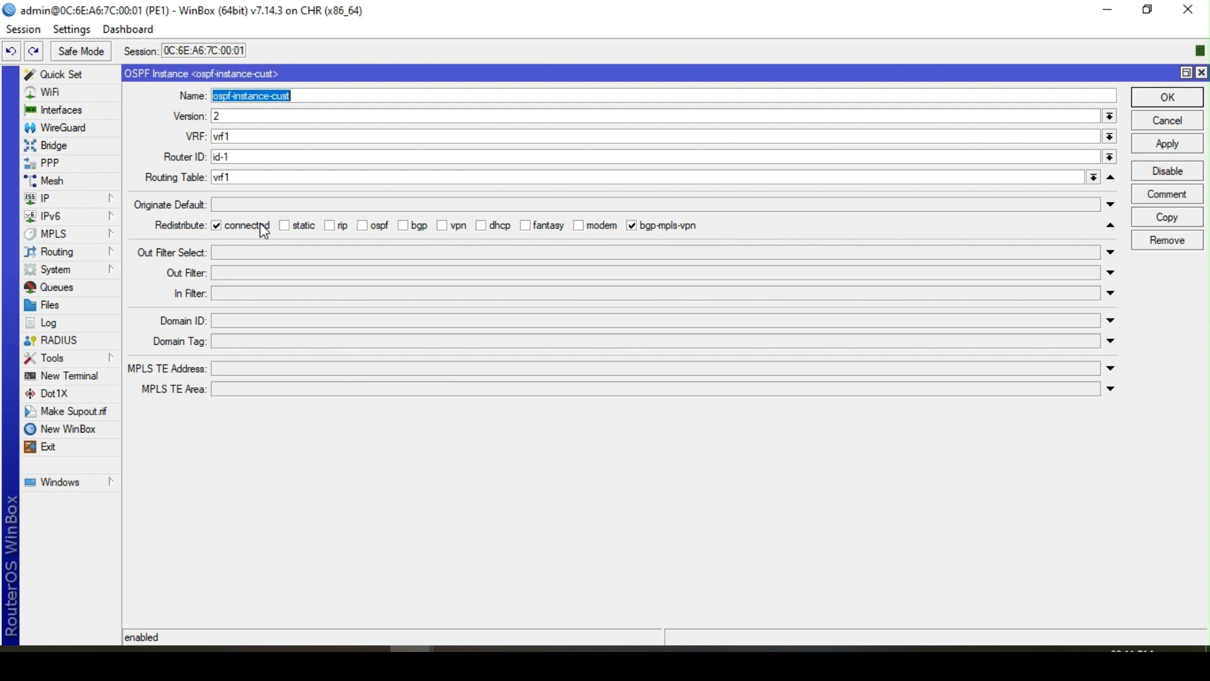
{"action": "left_click", "coordinate": [1160, 100]}
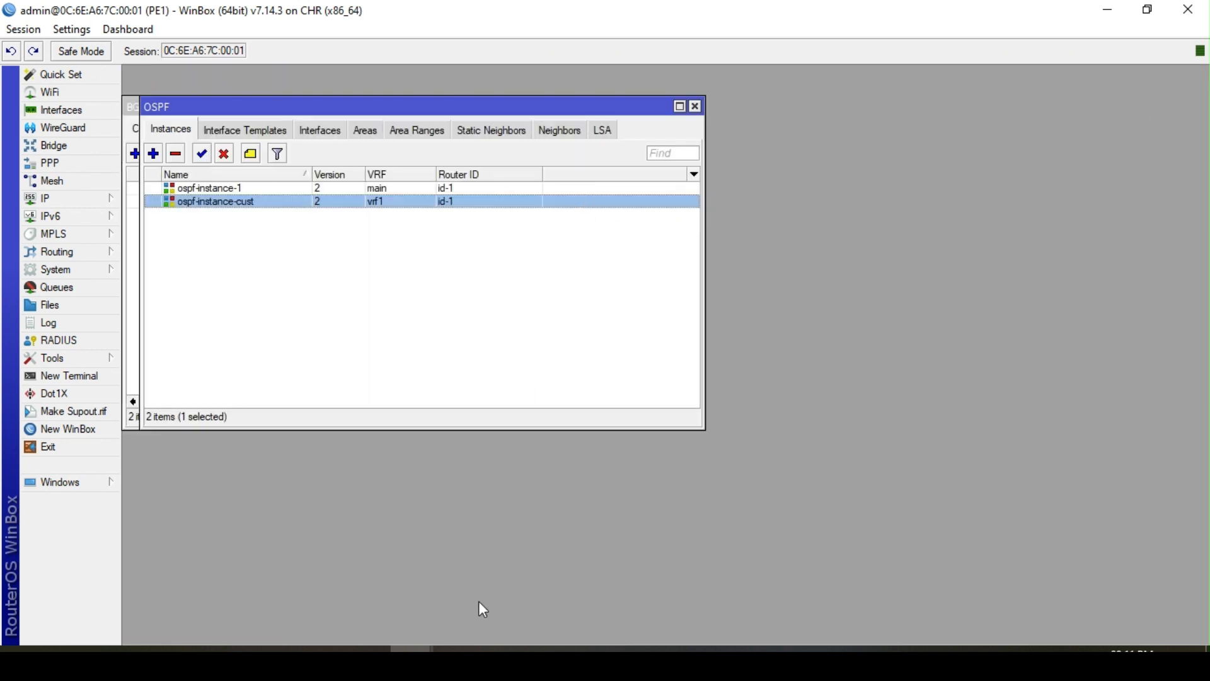
Preview the BRANCH and BHUB route lists, then return to PE1 and maximize its OSPF instances list
{"action": "left_click", "coordinate": [465, 644]}
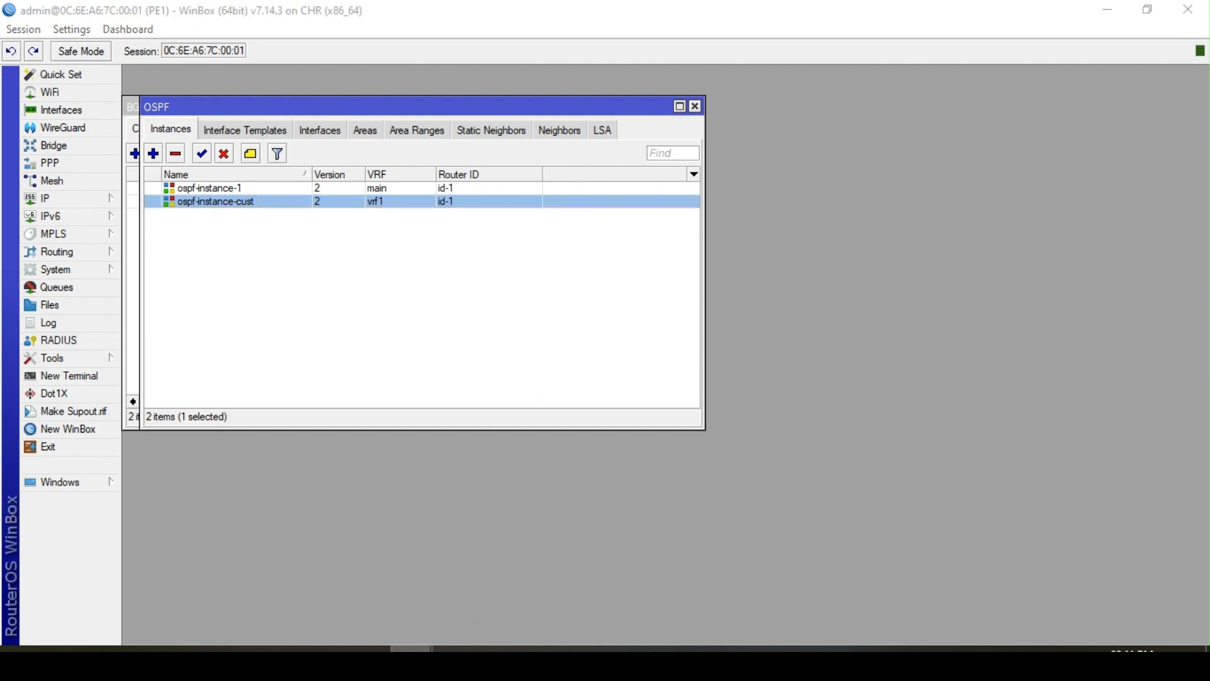
{"action": "mouse_move", "coordinate": [735, 604]}
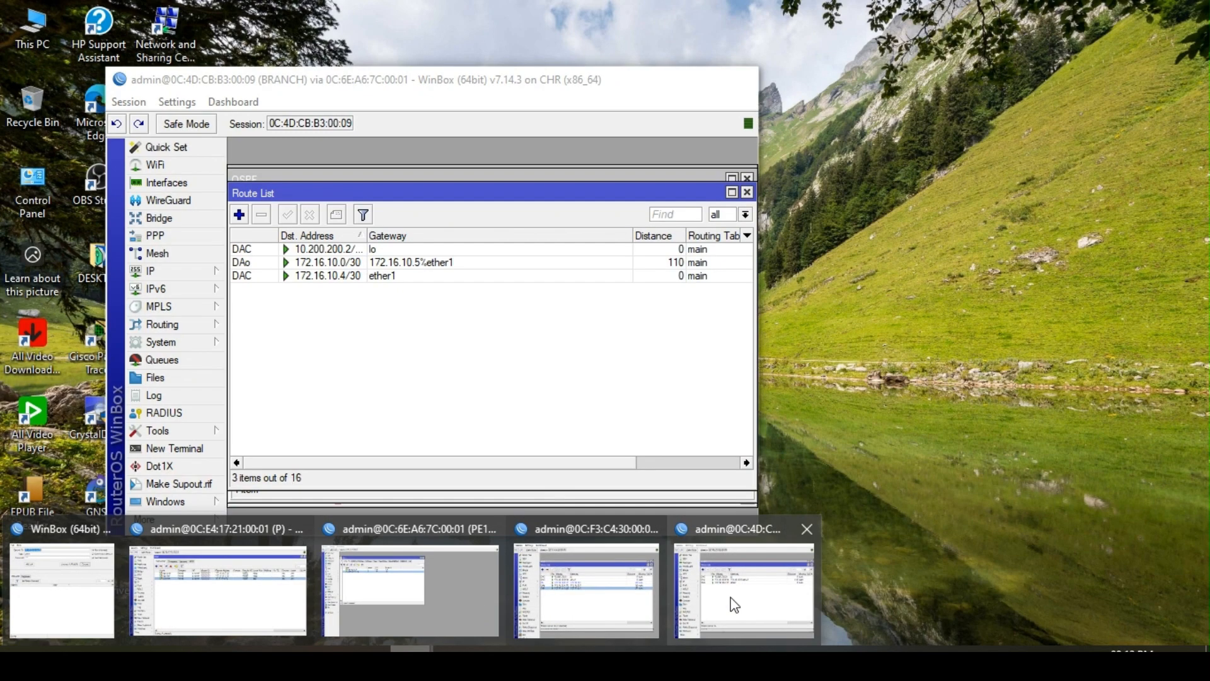
{"action": "mouse_move", "coordinate": [591, 596]}
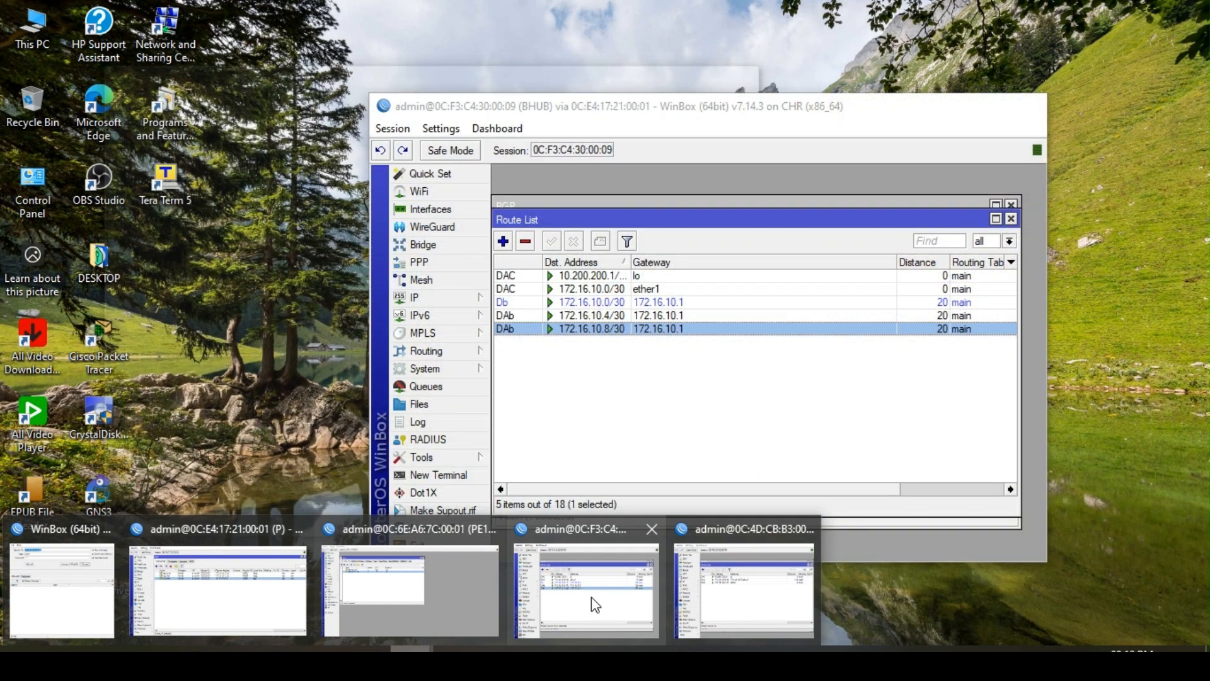
{"action": "mouse_move", "coordinate": [429, 595]}
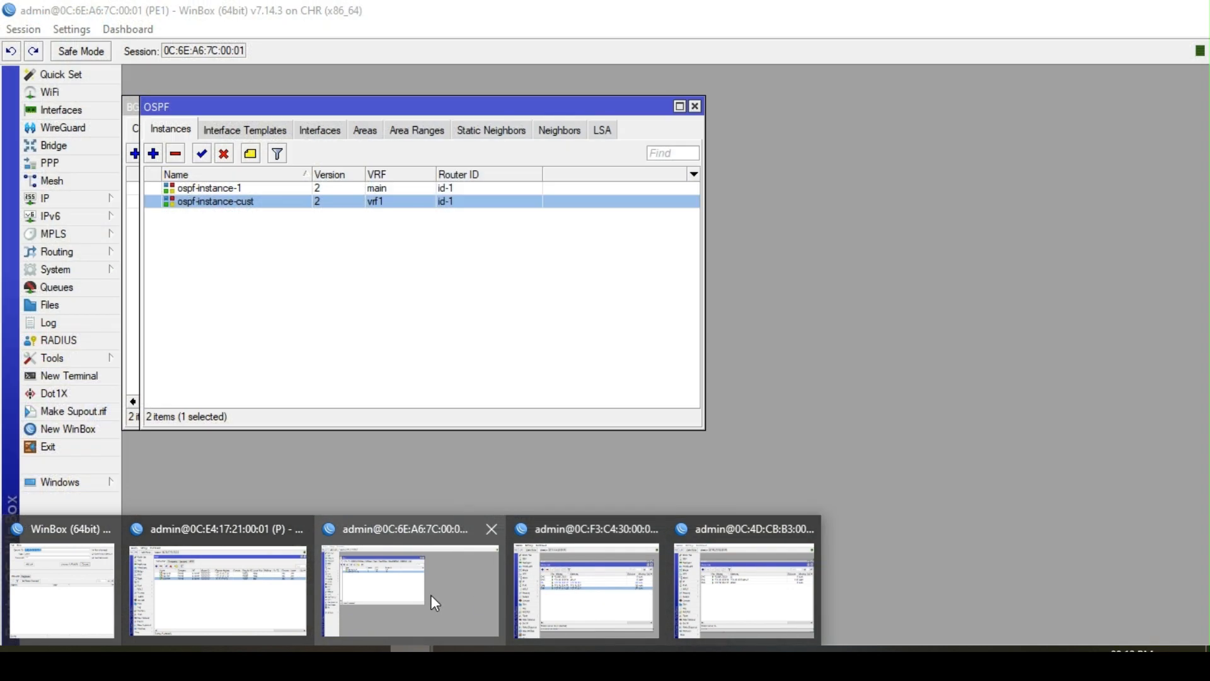
{"action": "left_click", "coordinate": [430, 594]}
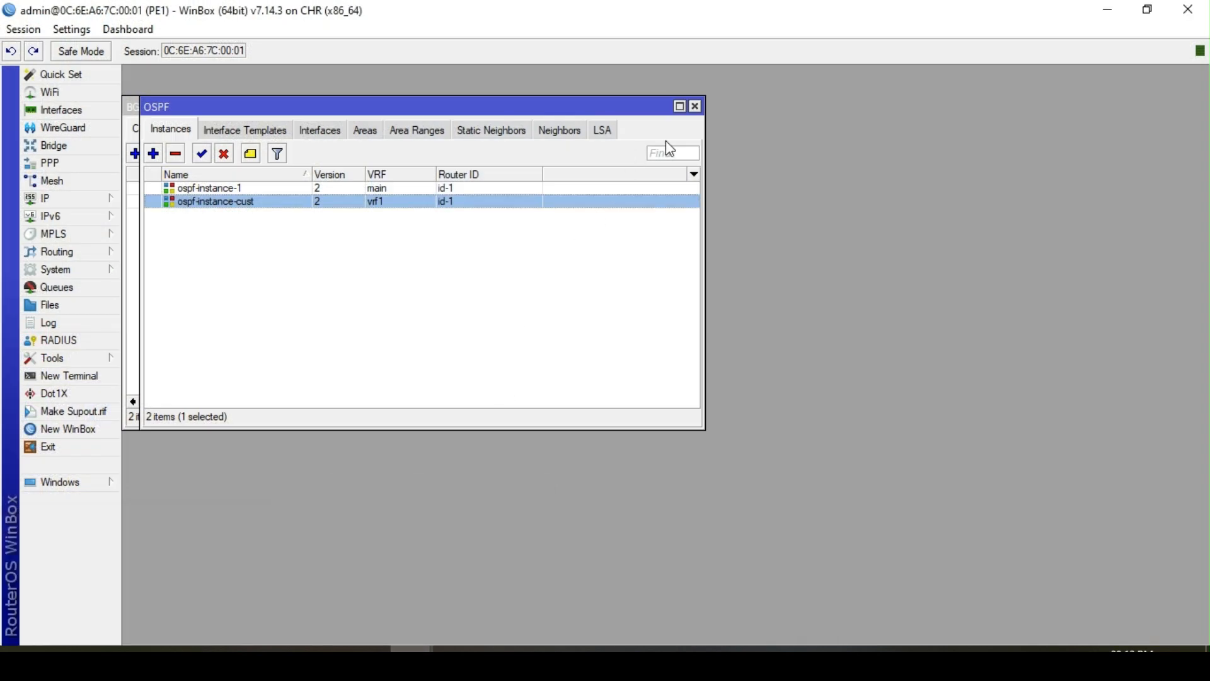
{"action": "left_click", "coordinate": [679, 106]}
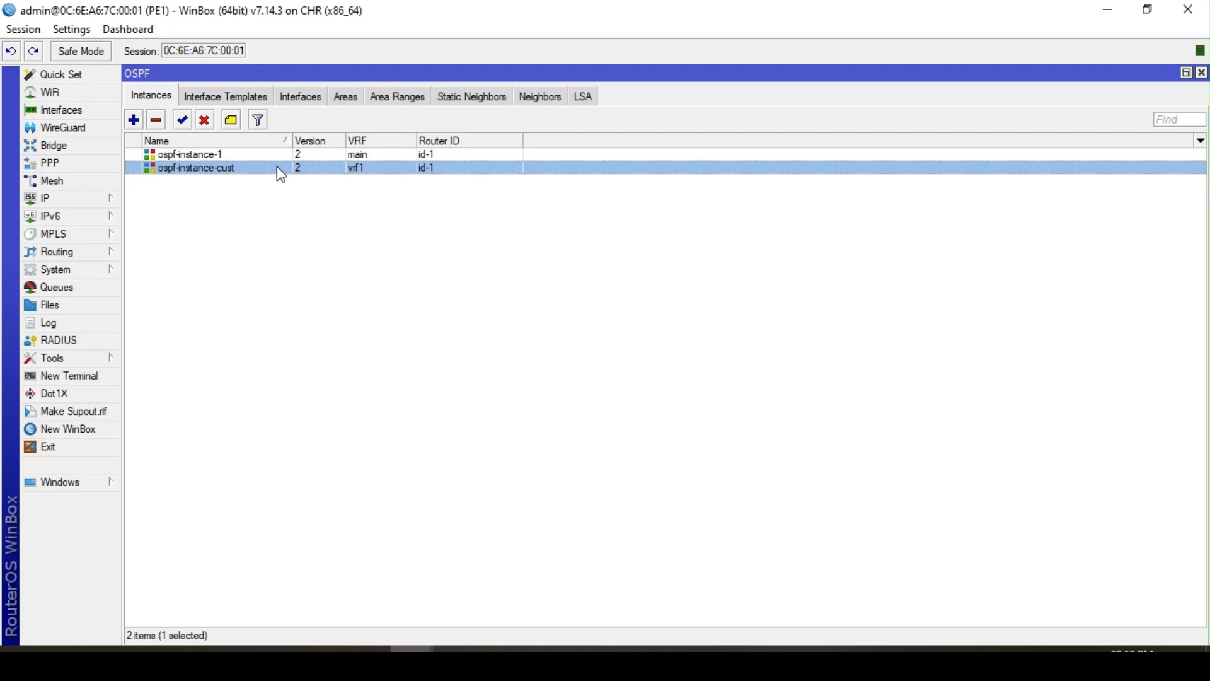
Switch to router P in a maximized window and review the output redistribute options of its bgp_cust connection
{"action": "mouse_move", "coordinate": [416, 649]}
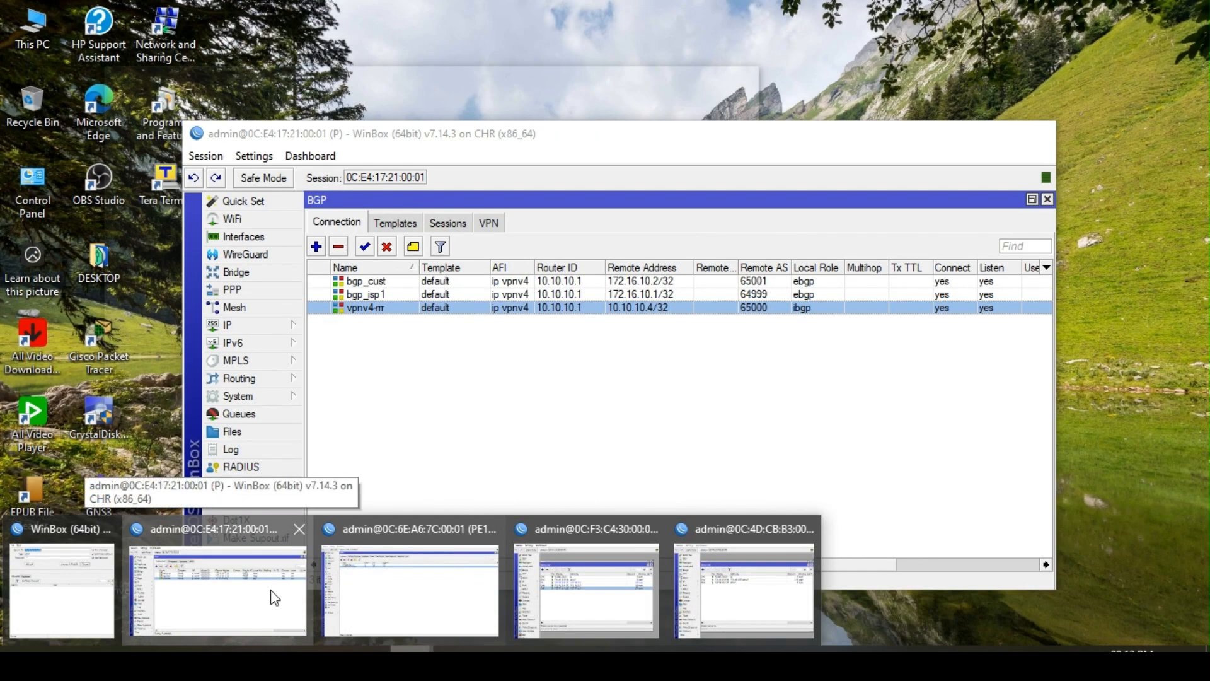
{"action": "left_click", "coordinate": [274, 598]}
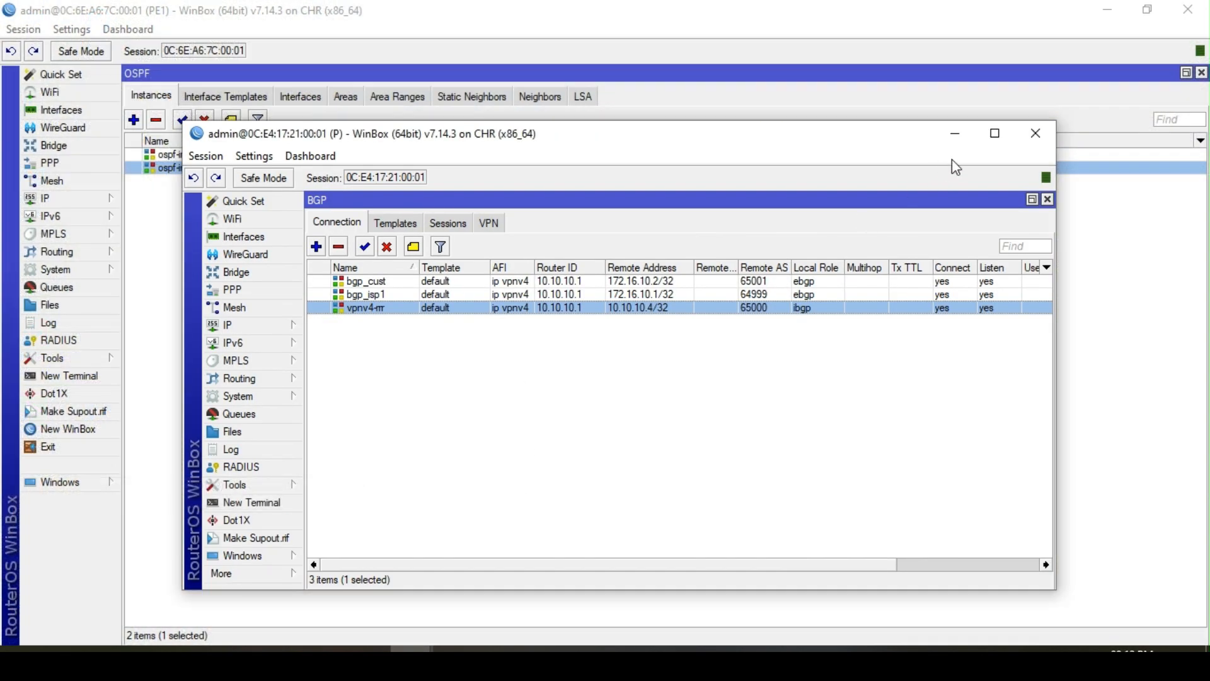
{"action": "left_click", "coordinate": [995, 132]}
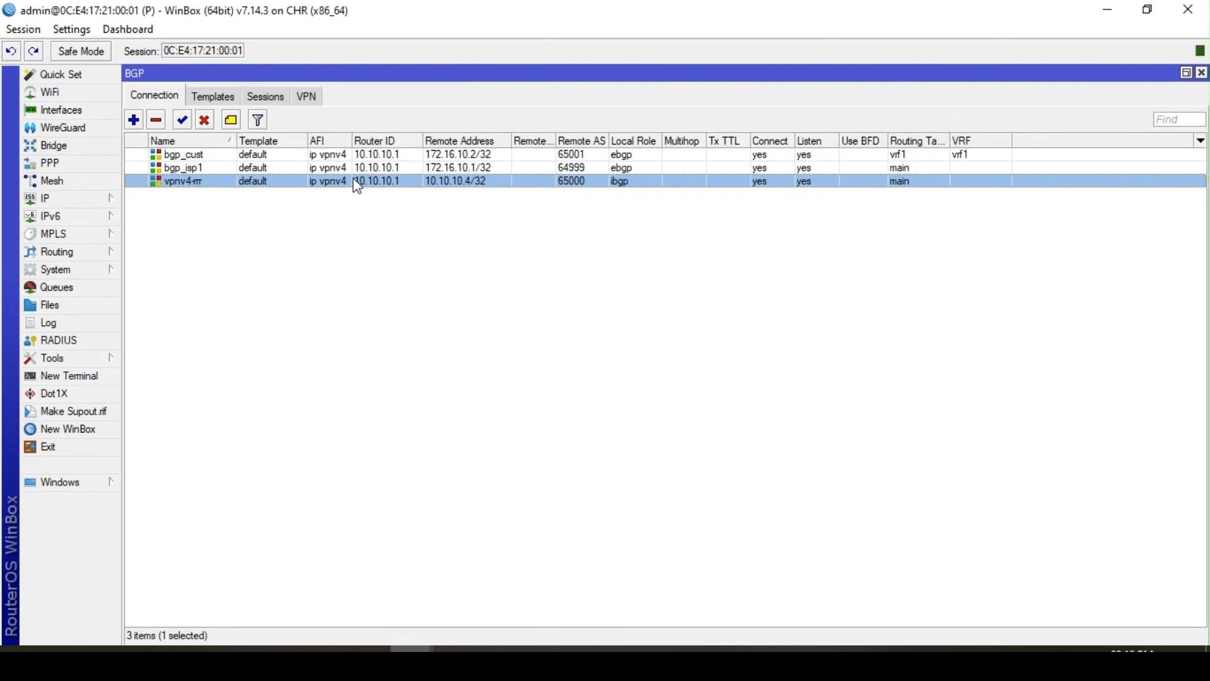
{"action": "double_click", "coordinate": [189, 155]}
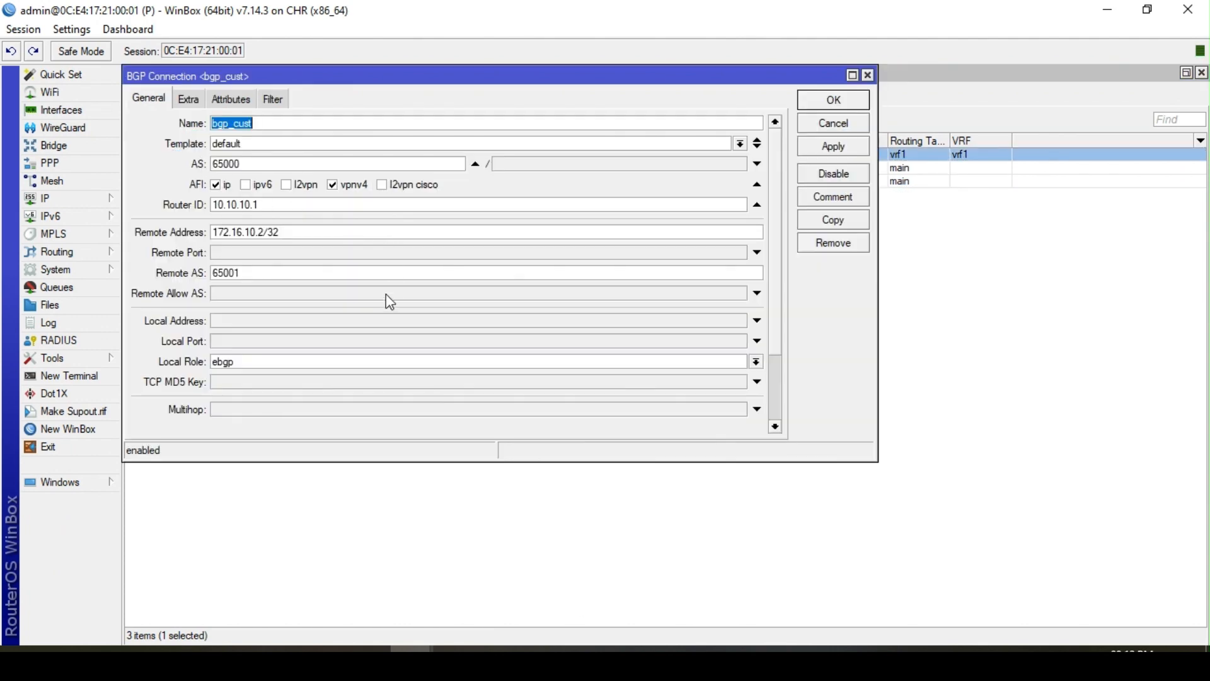
{"action": "left_click", "coordinate": [196, 103]}
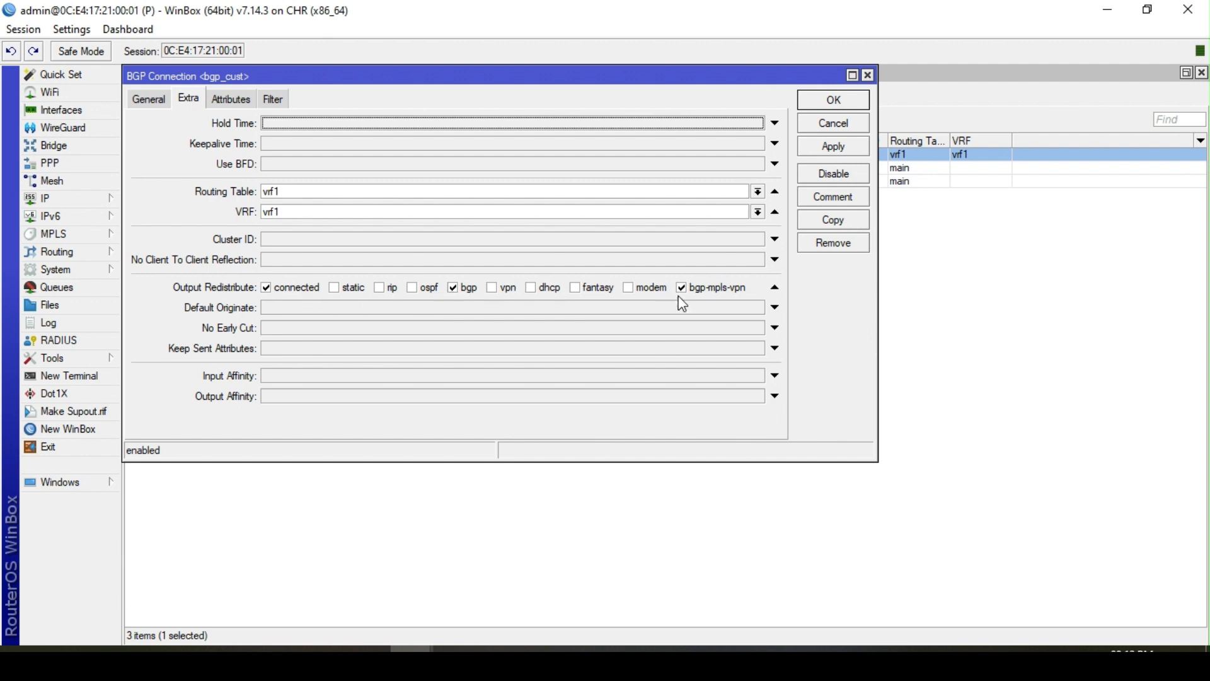
{"action": "left_click", "coordinate": [832, 104]}
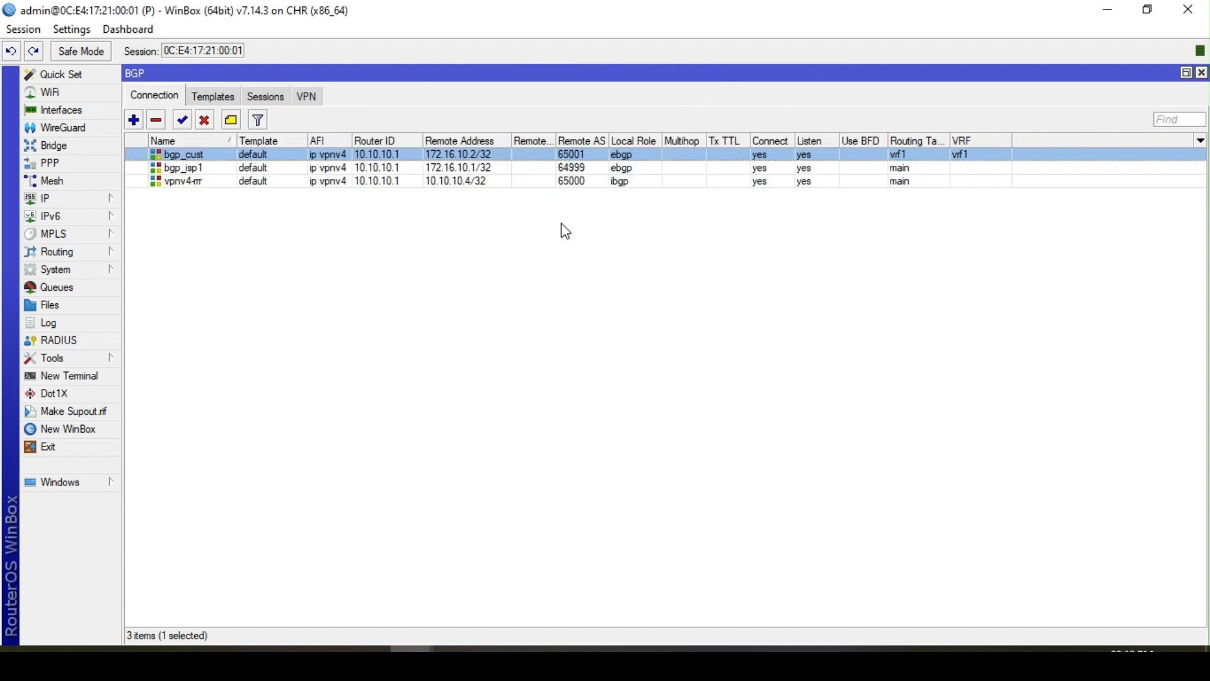
Enable bgp redistribution in P's BGP VPN entry 65000:11 for vrf1 and save the change
{"action": "left_click", "coordinate": [318, 100]}
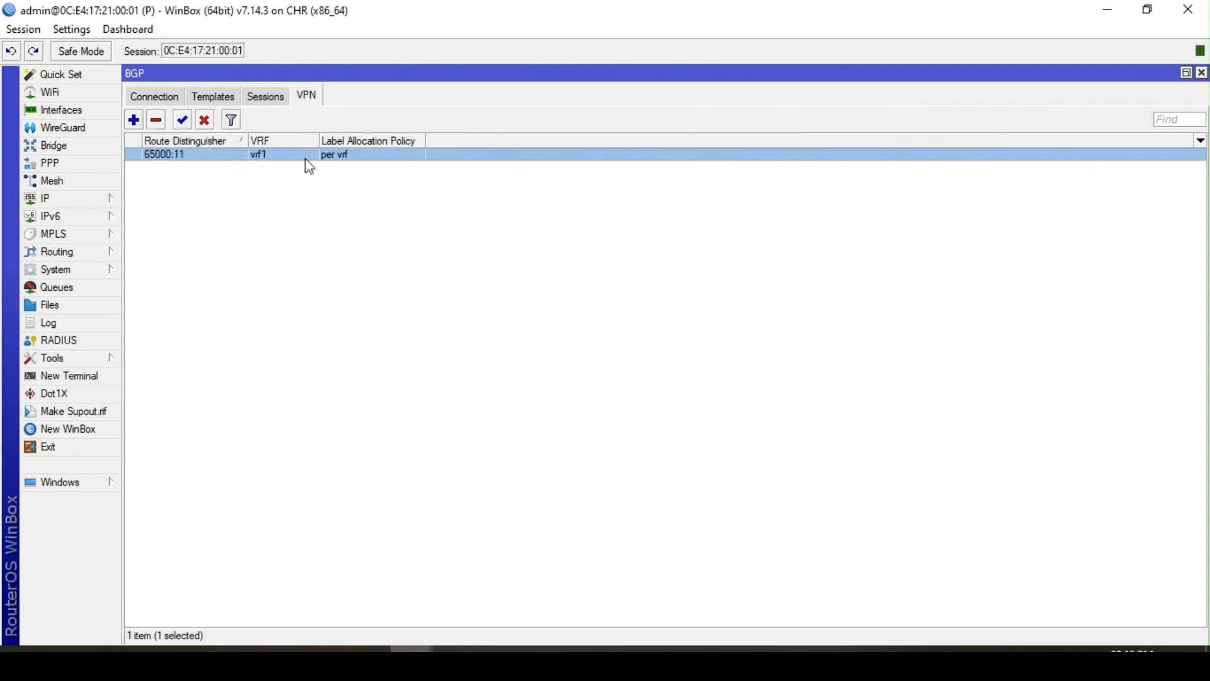
{"action": "double_click", "coordinate": [300, 154]}
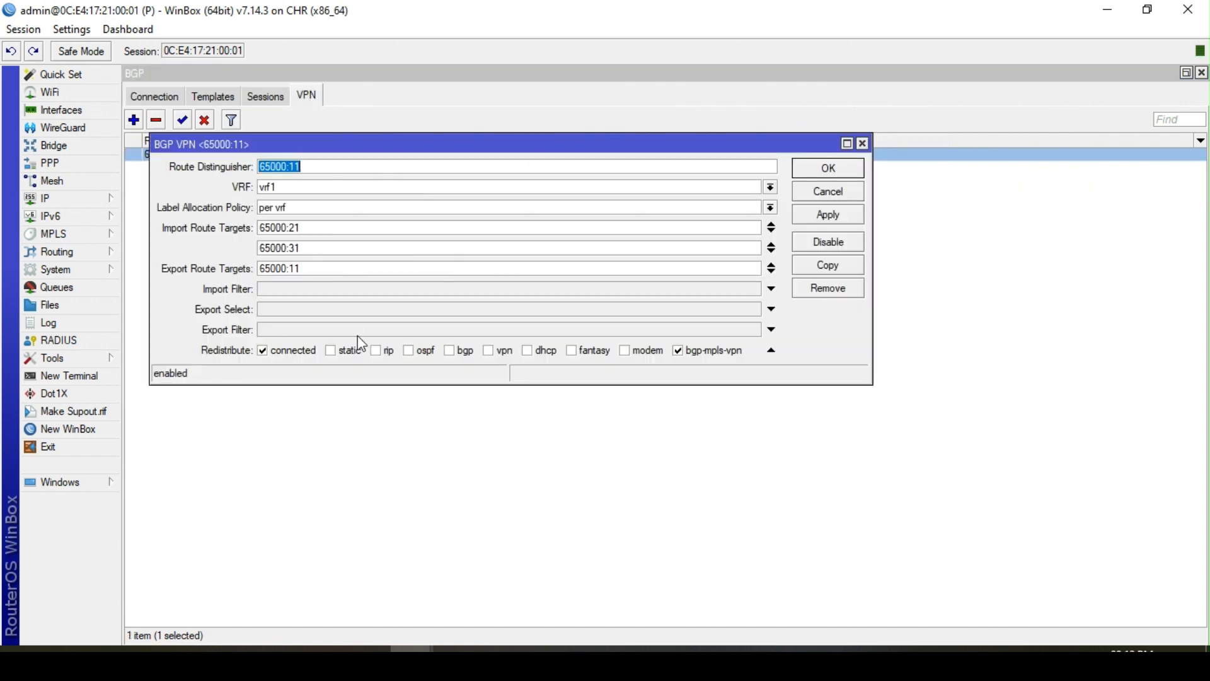
{"action": "left_click", "coordinate": [451, 352]}
{"action": "left_click", "coordinate": [829, 216]}
{"action": "left_click", "coordinate": [830, 169]}
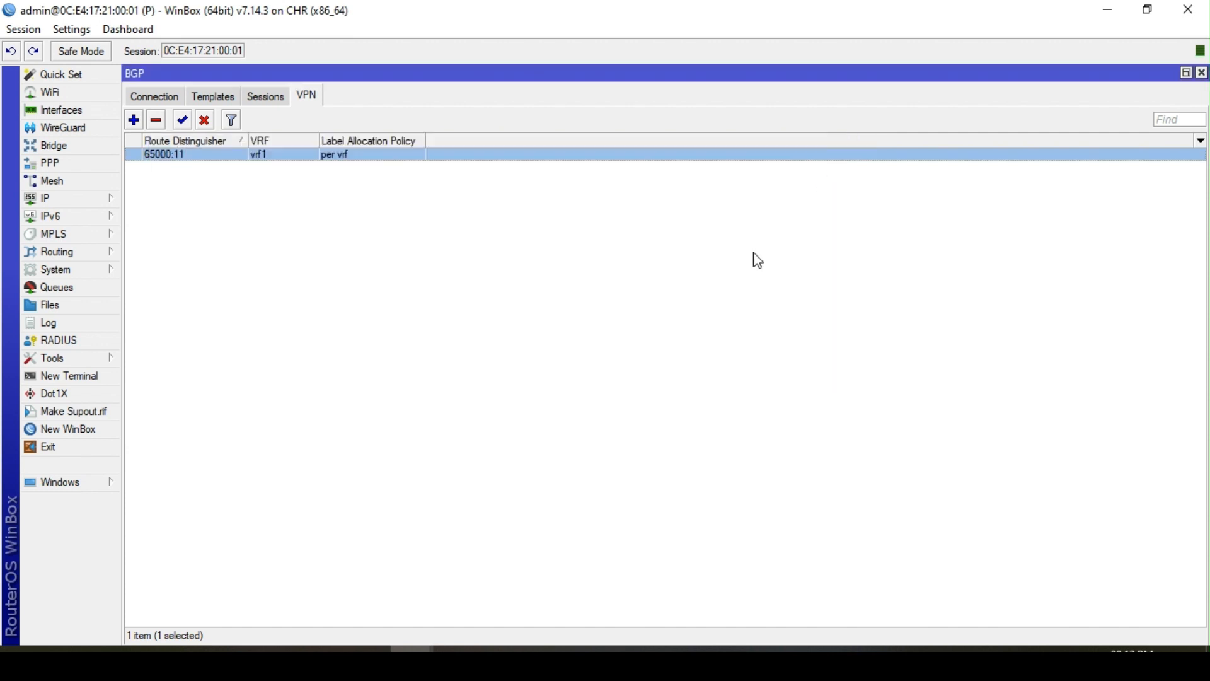
Return to PE1 and select bgp-mpls-vpn and ospf as additional redistribute options in its vrf1 BGP VPN entry 65000:21
{"action": "left_click", "coordinate": [413, 649]}
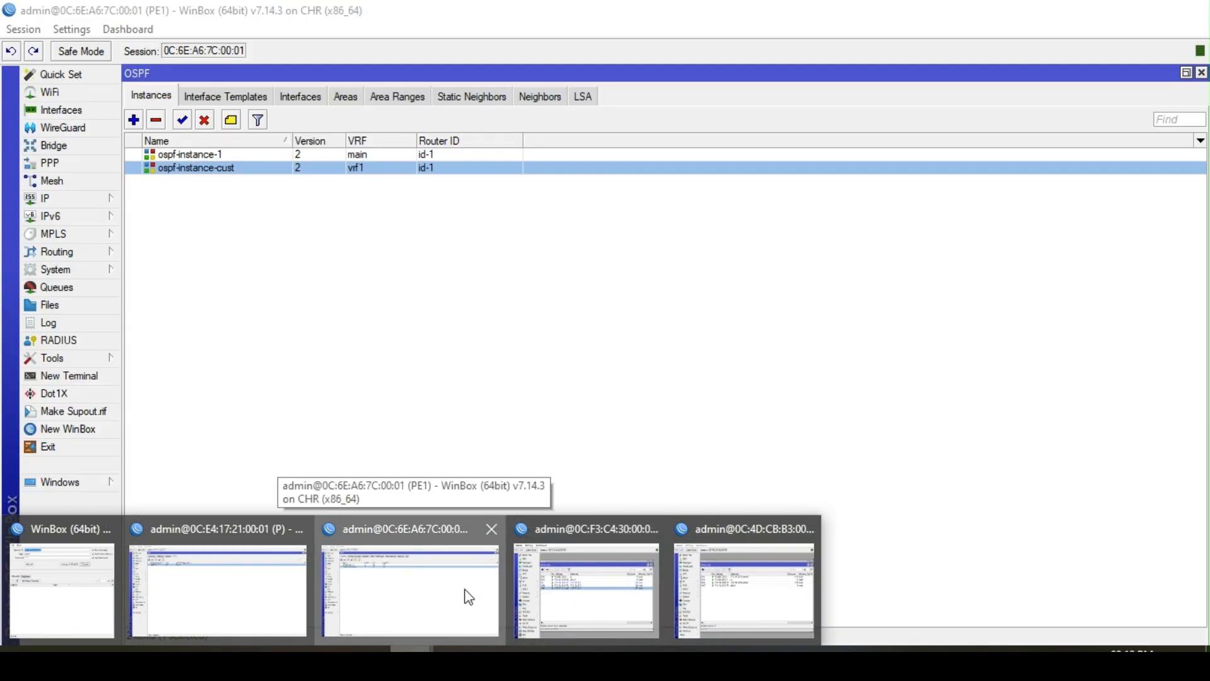
{"action": "left_click", "coordinate": [465, 590]}
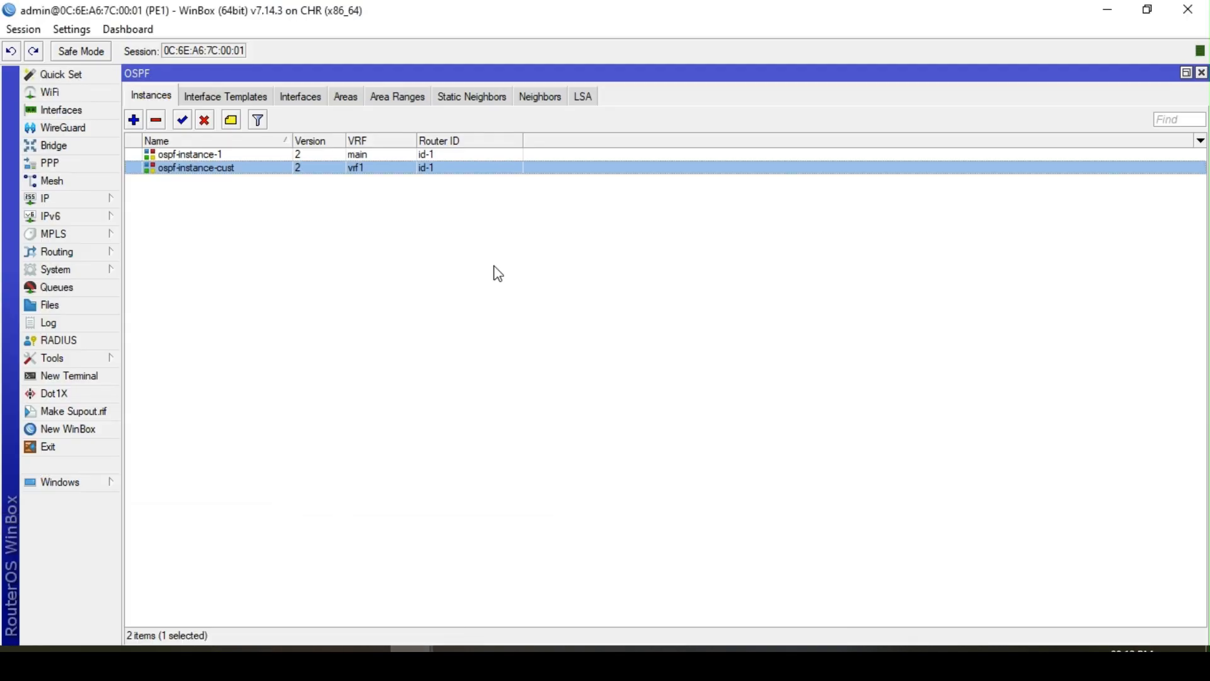
{"action": "left_click", "coordinate": [78, 257]}
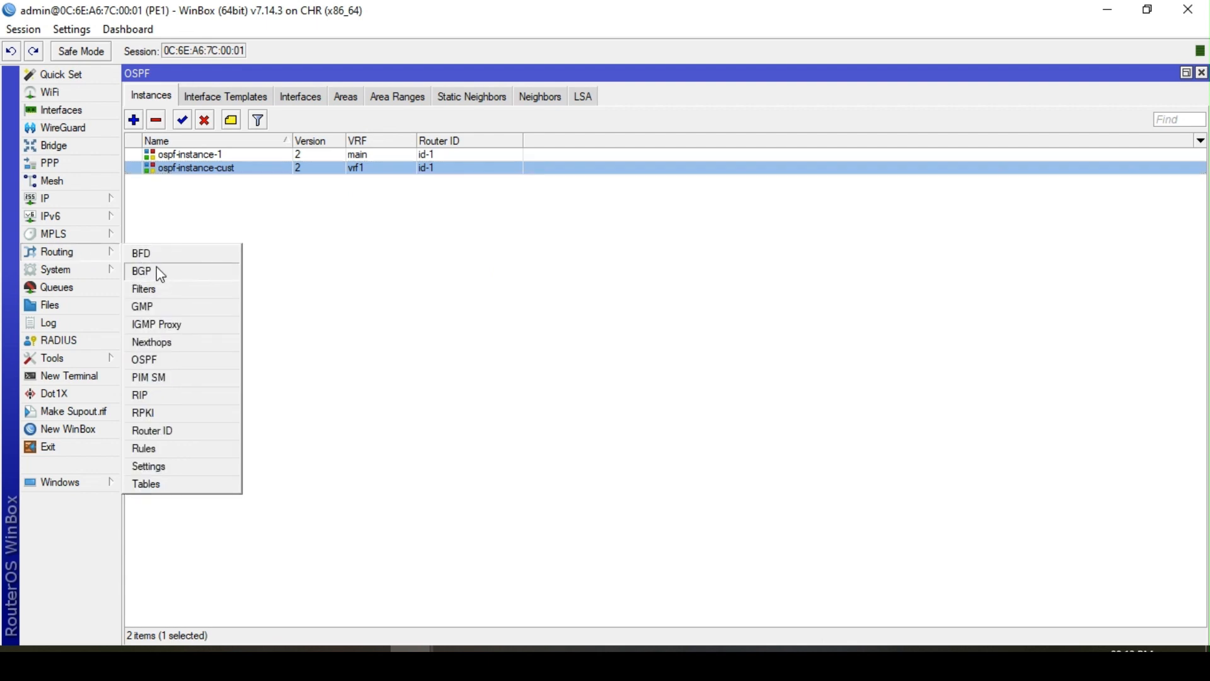
{"action": "left_click", "coordinate": [157, 269]}
{"action": "left_click", "coordinate": [317, 132]}
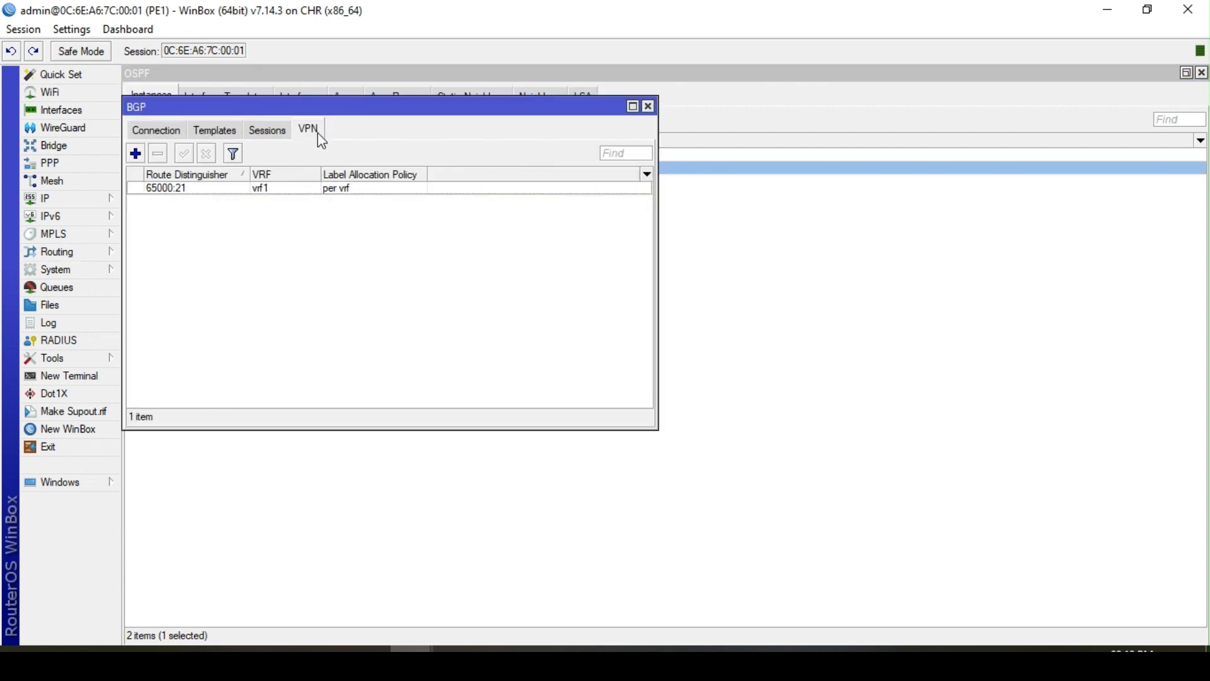
{"action": "double_click", "coordinate": [302, 189]}
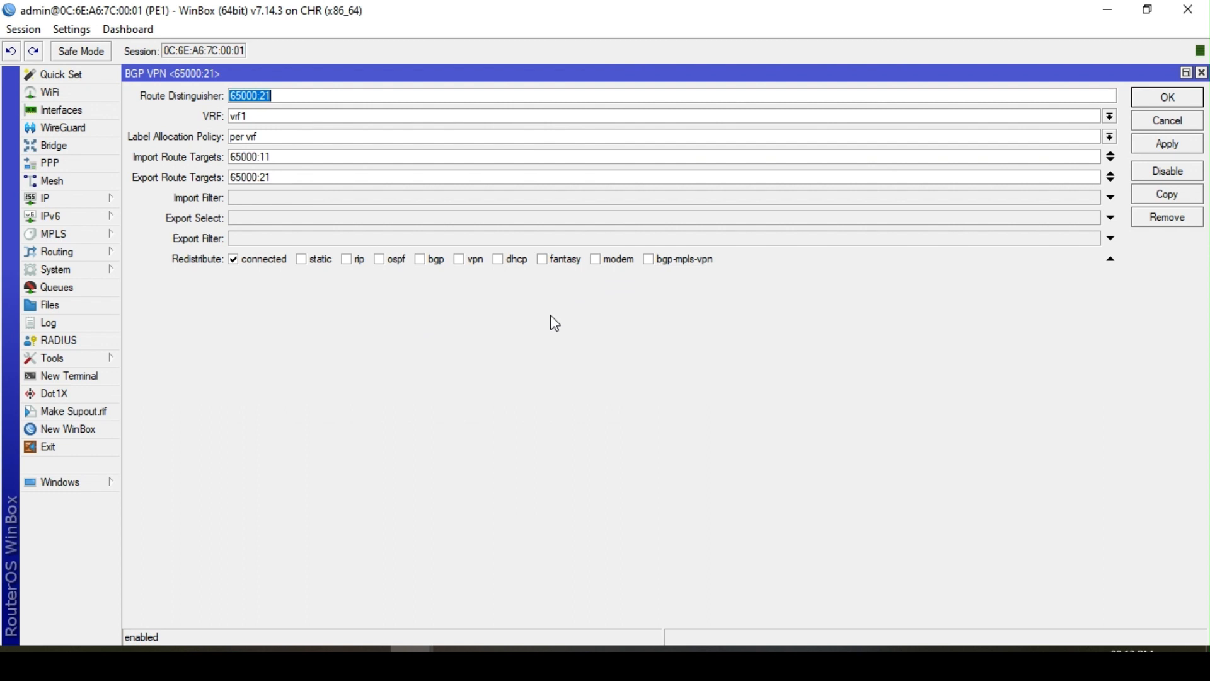
{"action": "left_click", "coordinate": [650, 259]}
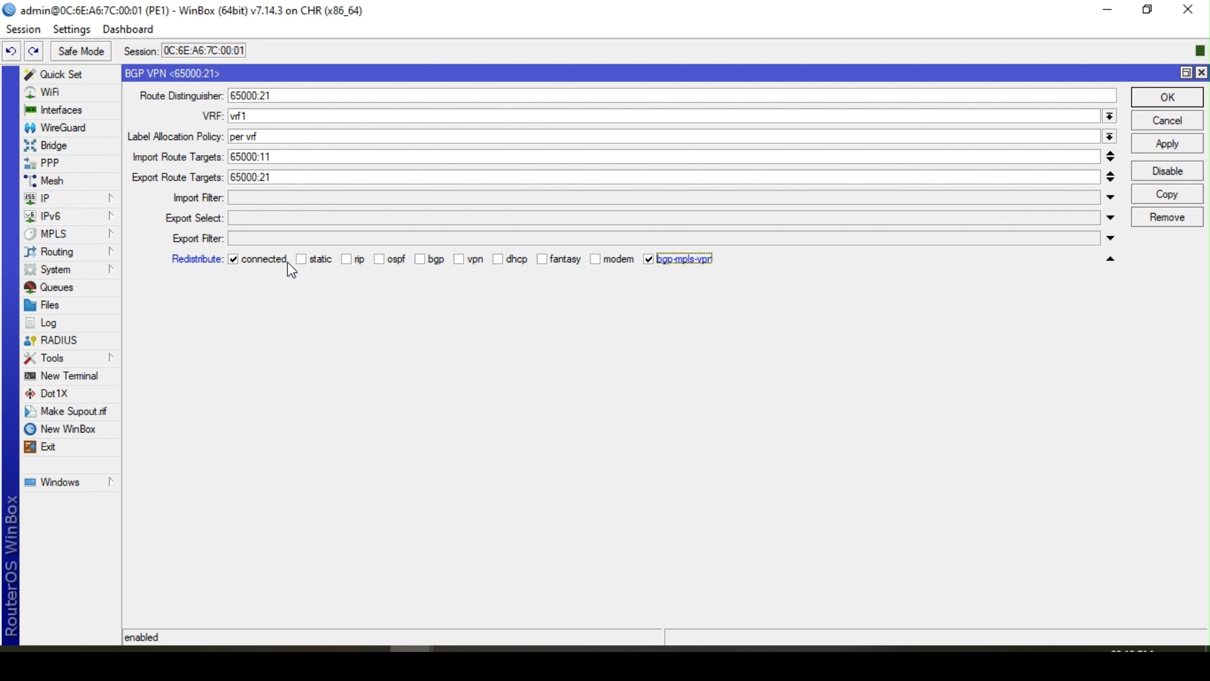
{"action": "left_click", "coordinate": [380, 261]}
Check the MPLS topology in GNS3, preview BRANCH's route list, and go back to PE1's BGP VPN settings
{"action": "left_click", "coordinate": [586, 648]}
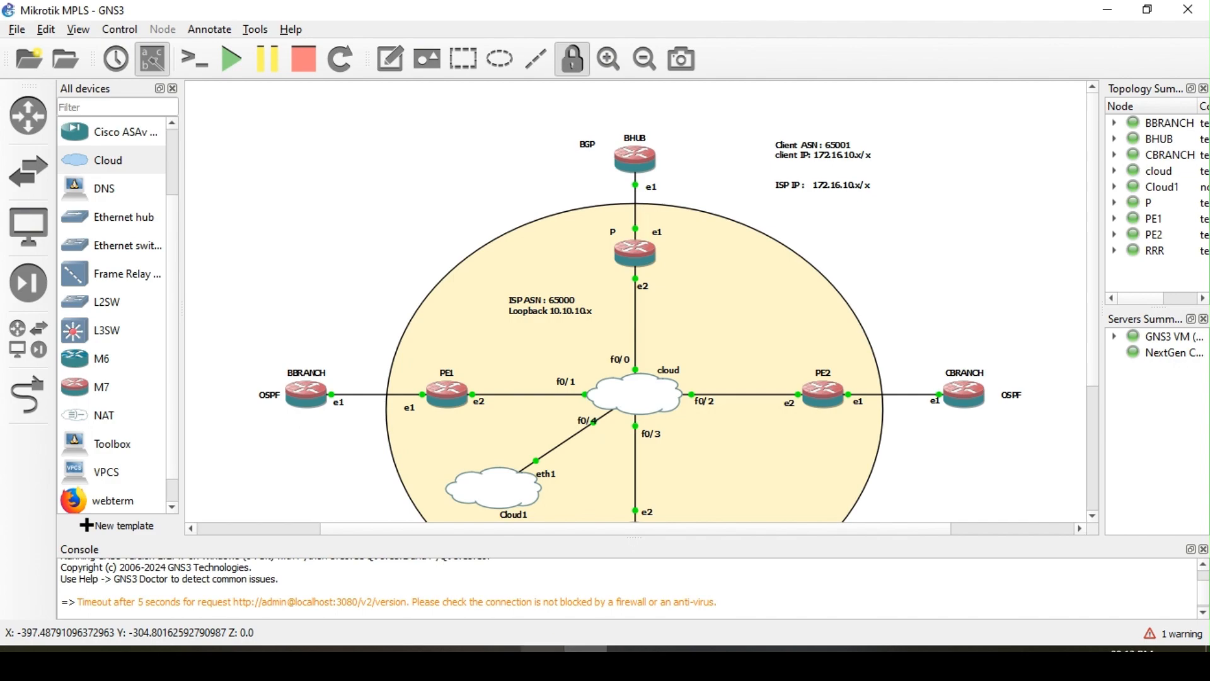
{"action": "left_click", "coordinate": [412, 648]}
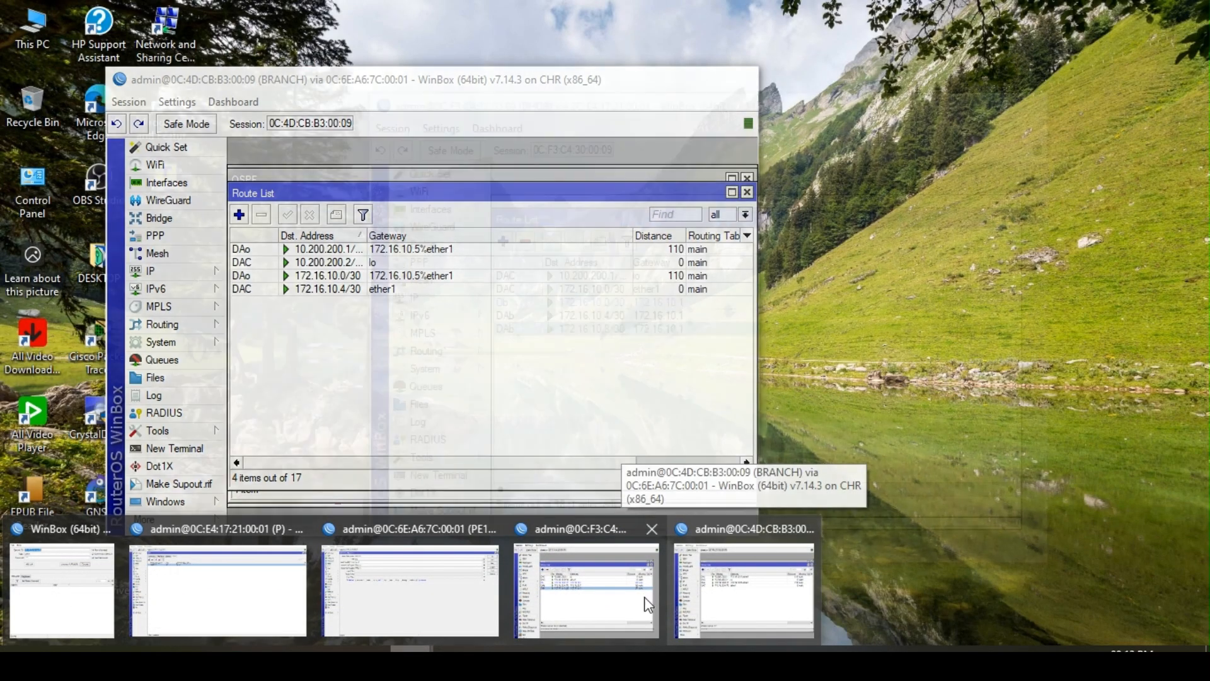
{"action": "mouse_move", "coordinate": [423, 608]}
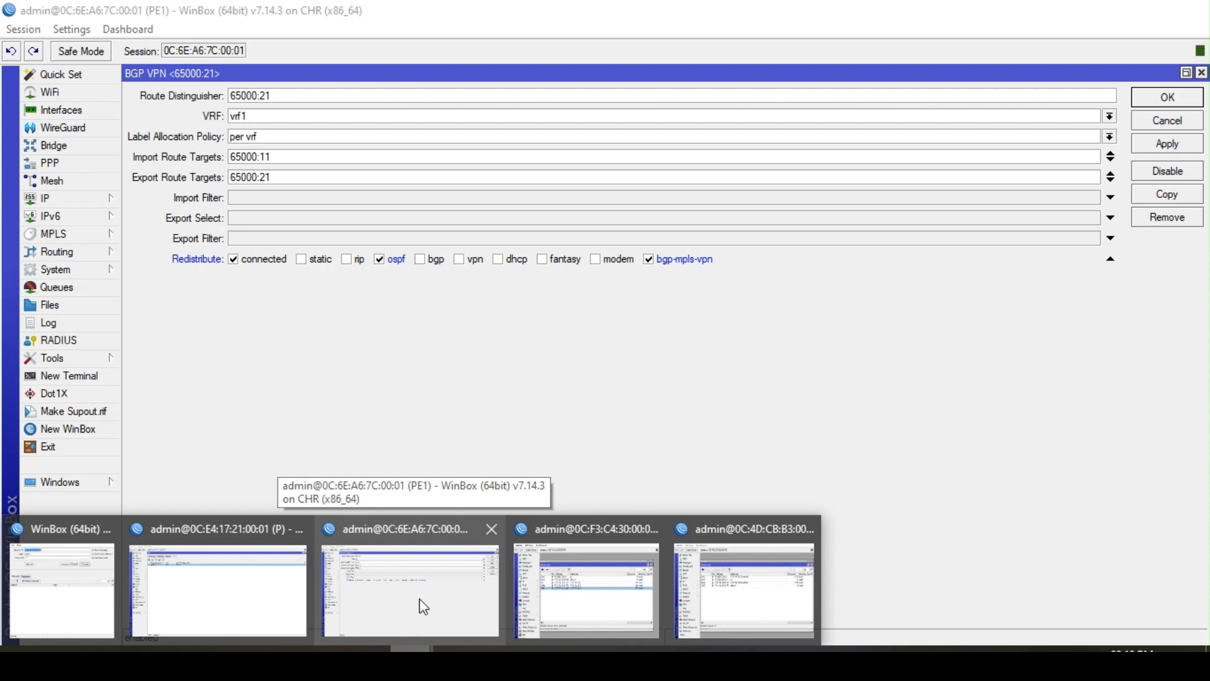
{"action": "left_click", "coordinate": [419, 599]}
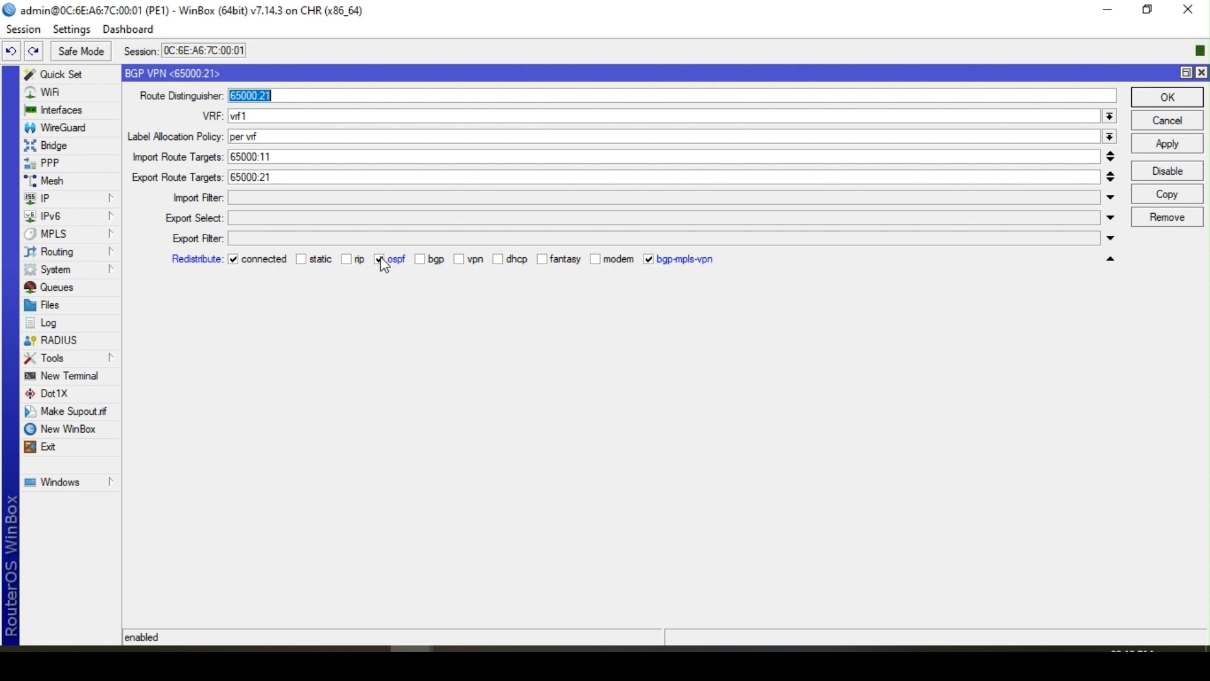
Review the redistribute options of PE1's ospf-instance-cust and accept its settings
{"action": "left_click", "coordinate": [88, 252]}
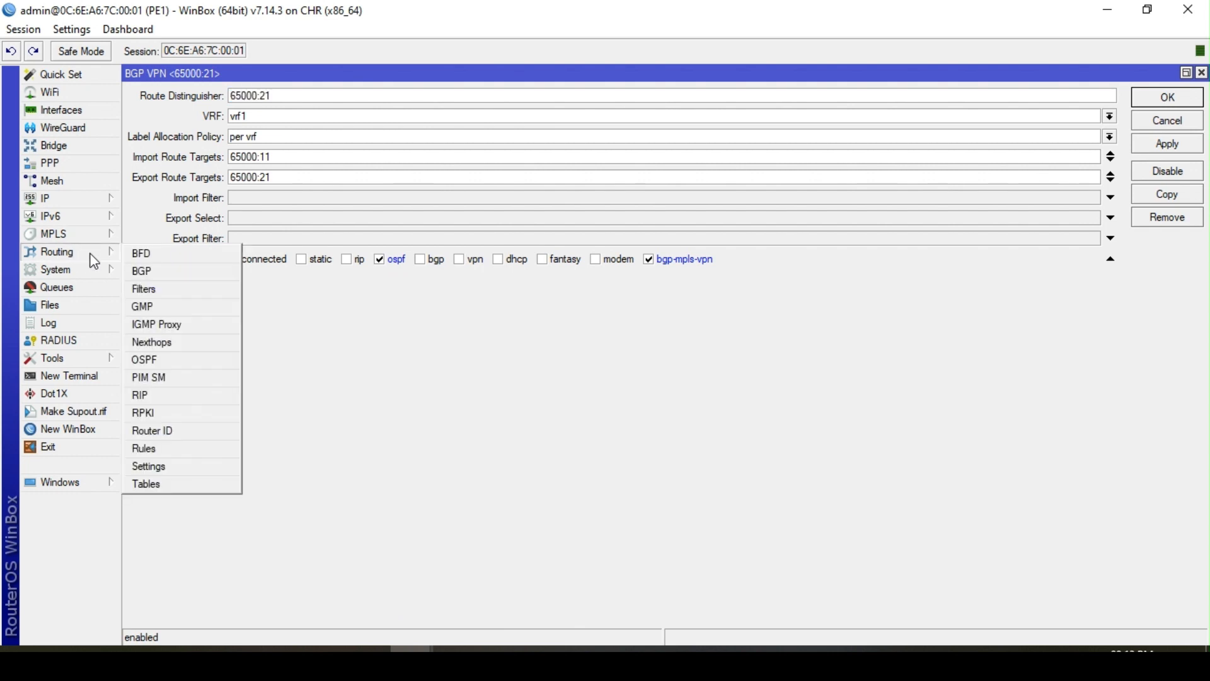
{"action": "left_click", "coordinate": [157, 367]}
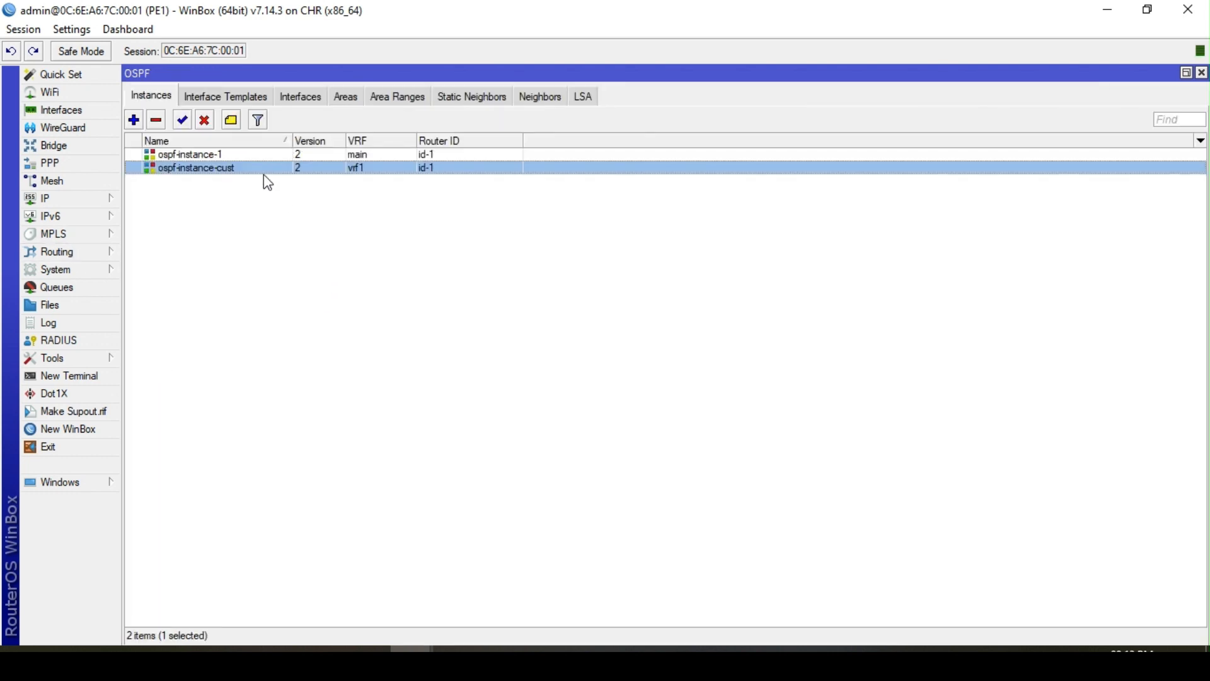
{"action": "double_click", "coordinate": [246, 166]}
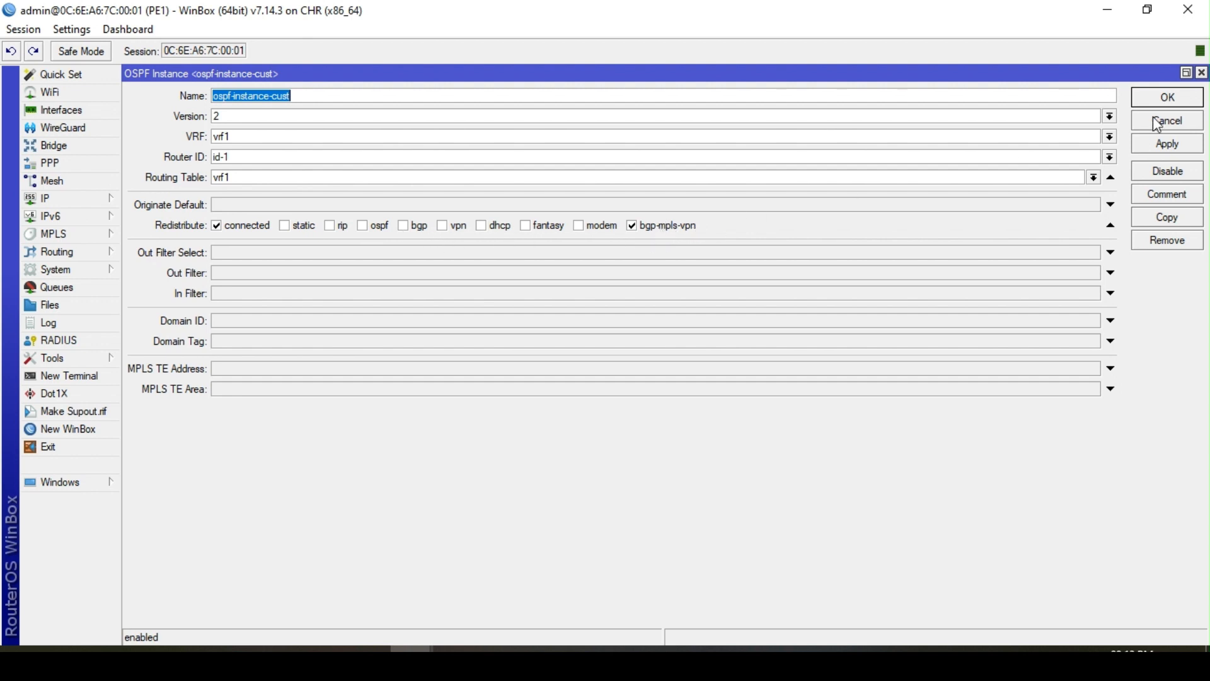
{"action": "left_click", "coordinate": [1168, 97]}
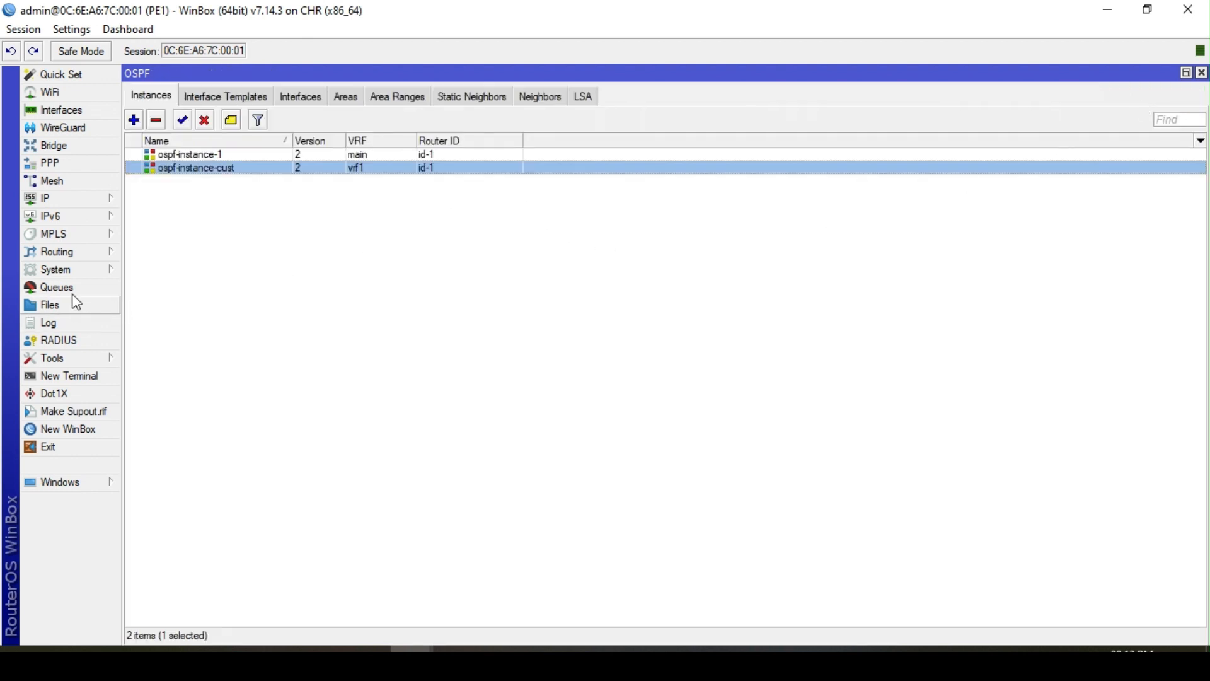
Reopen PE1's BGP VPN entry 65000:21, apply the pending redistribute selections, and preview BRANCH's route list
{"action": "left_click", "coordinate": [69, 255]}
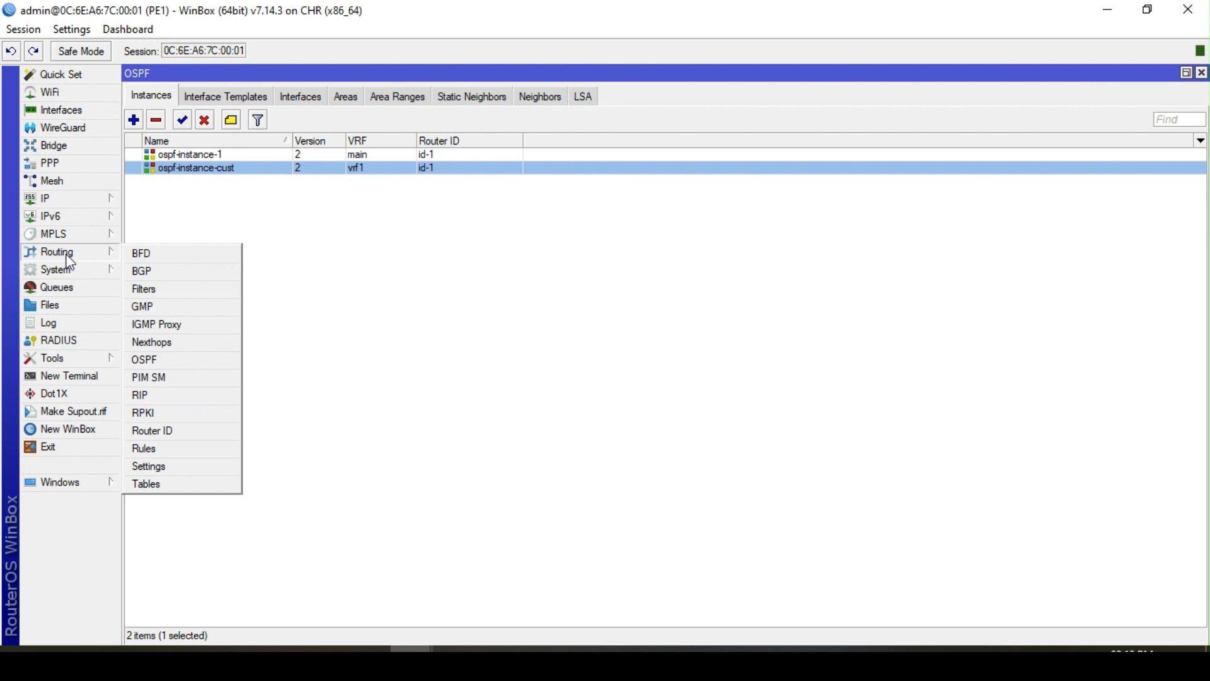
{"action": "left_click", "coordinate": [158, 272]}
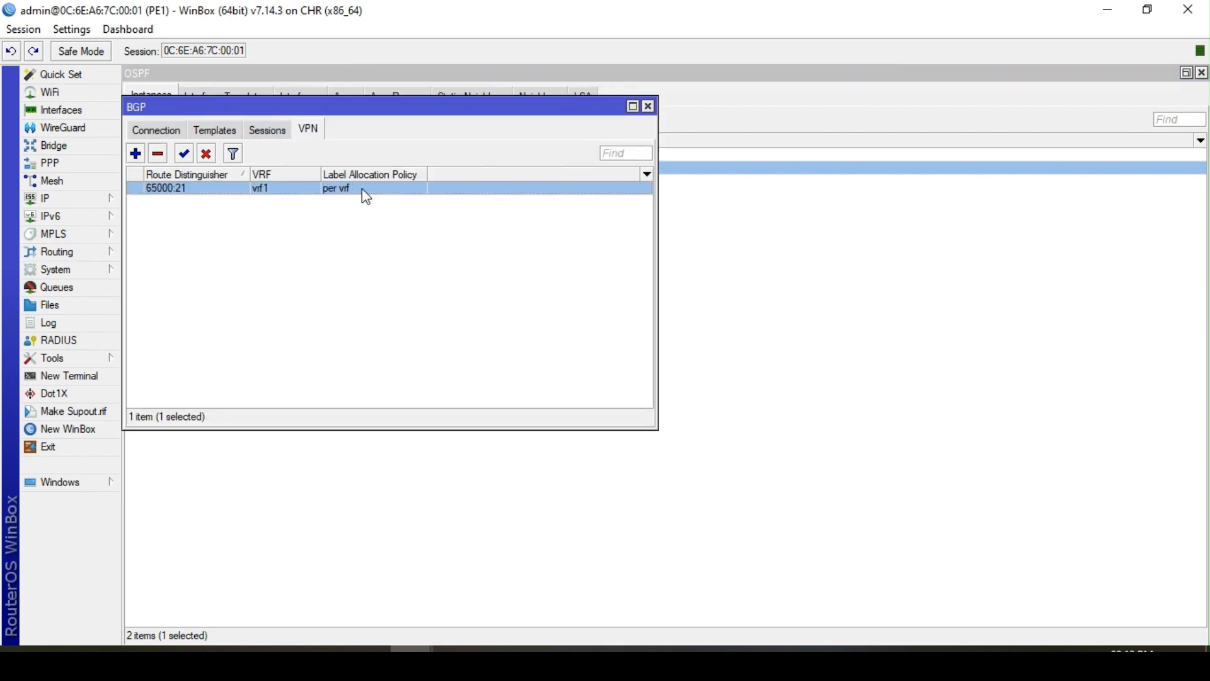
{"action": "double_click", "coordinate": [301, 189]}
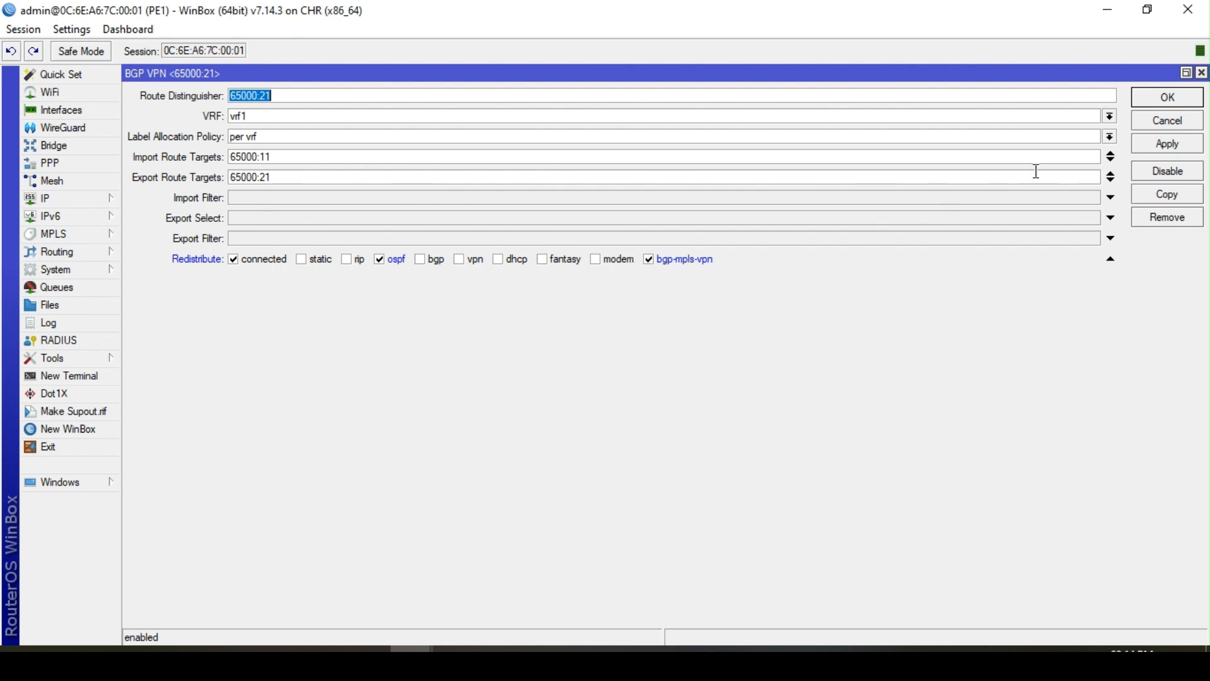
{"action": "left_click", "coordinate": [1175, 142]}
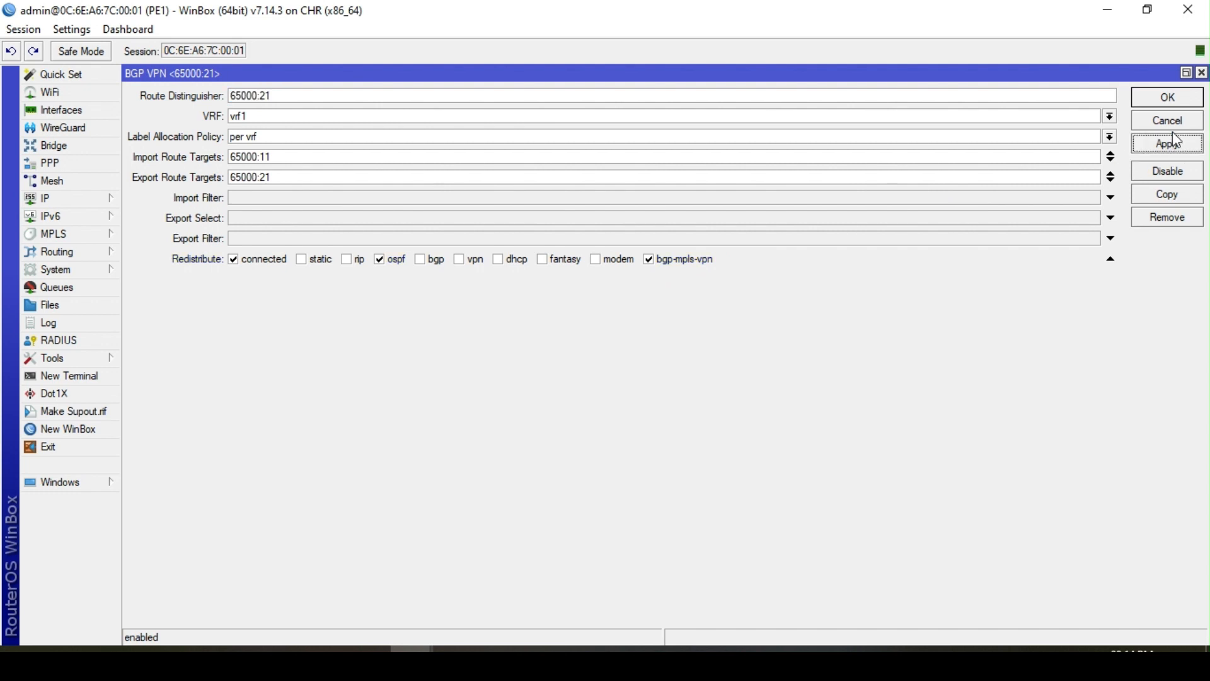
{"action": "left_click", "coordinate": [1158, 98]}
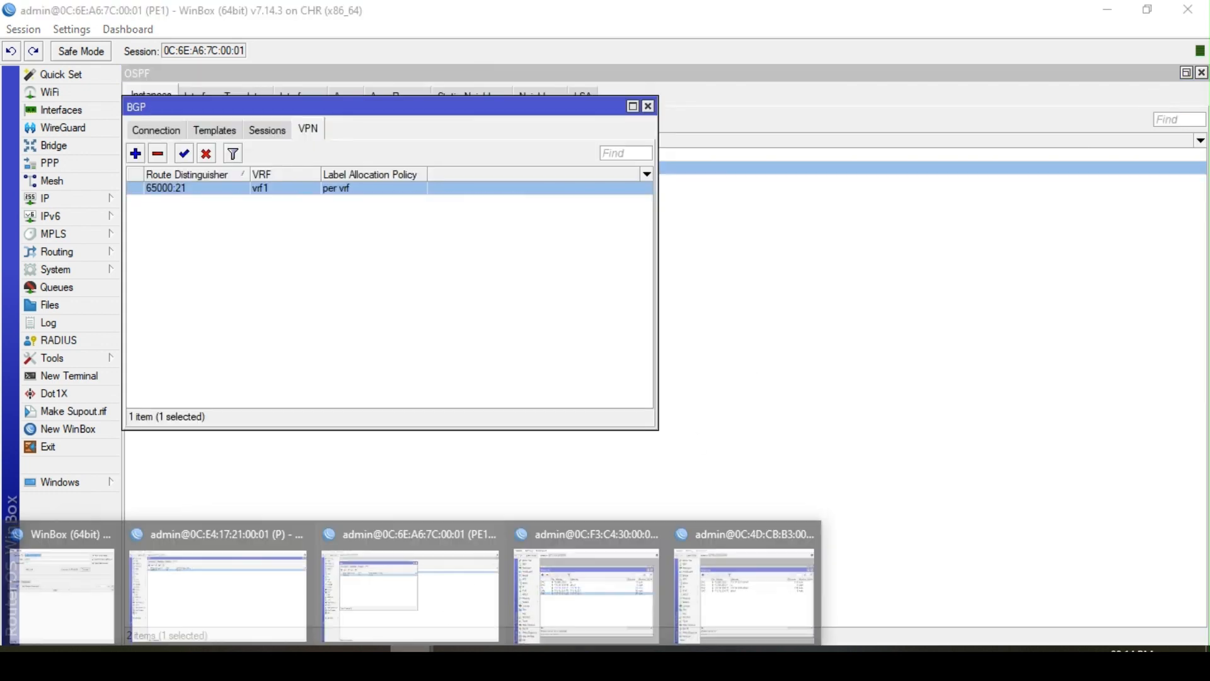
{"action": "mouse_move", "coordinate": [239, 608]}
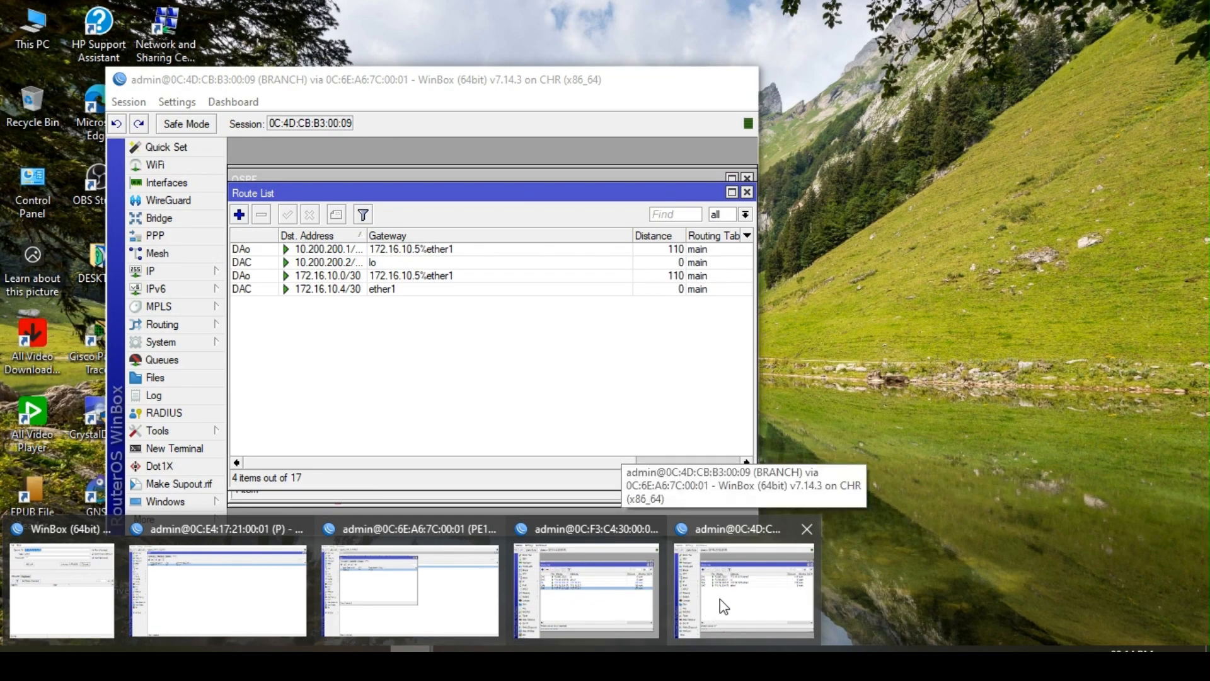
Switch to BRANCH, widen the destination address column in its route list, and examine the 10.200.200.1/32 and 10.200.200.2/32 routes
{"action": "left_click", "coordinate": [724, 607]}
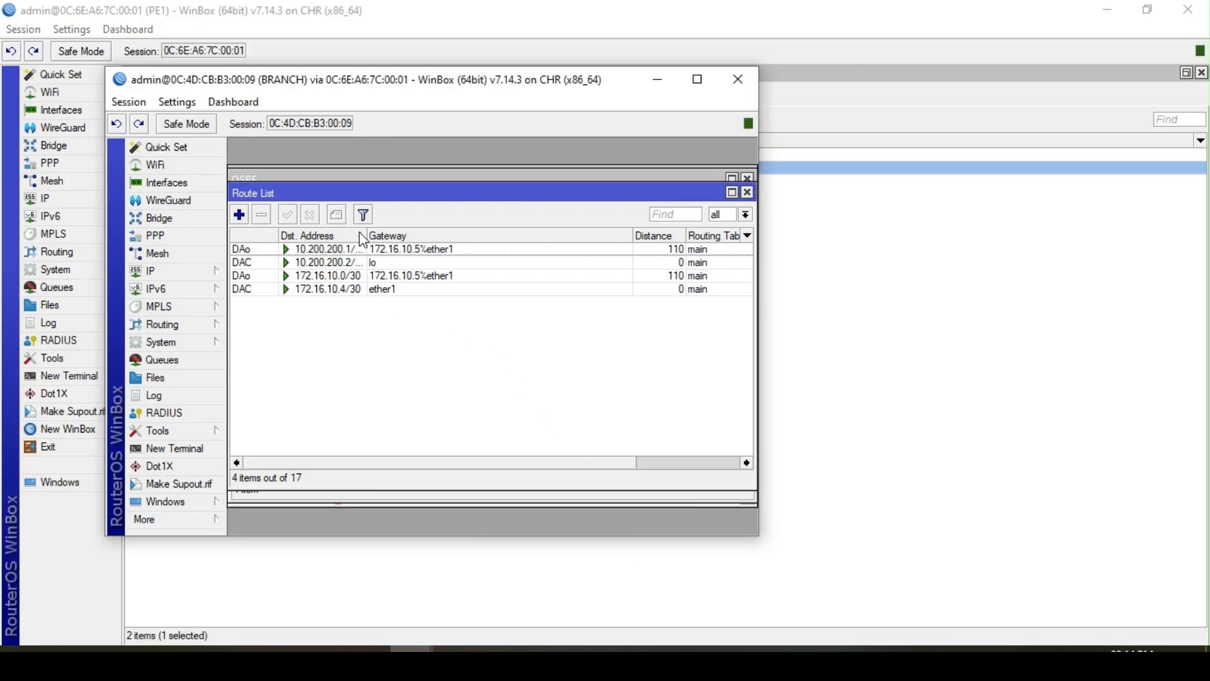
{"action": "left_click_drag", "start_coordinate": [366, 232], "coordinate": [439, 228]}
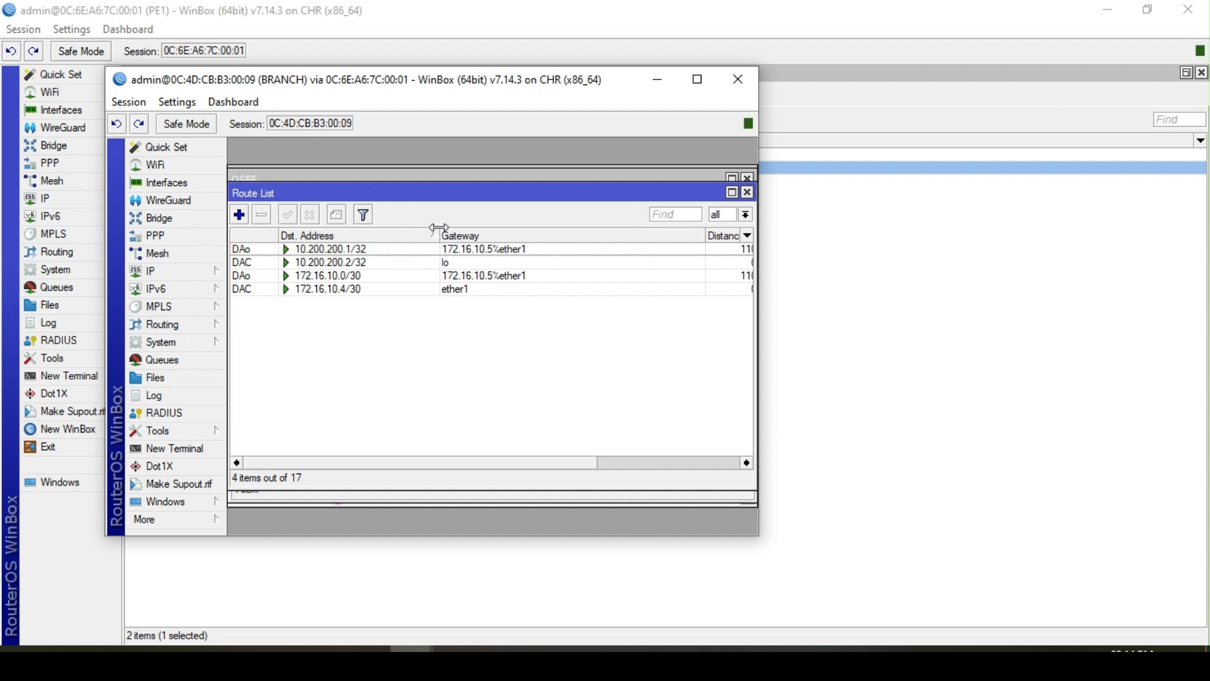
{"action": "left_click", "coordinate": [366, 248]}
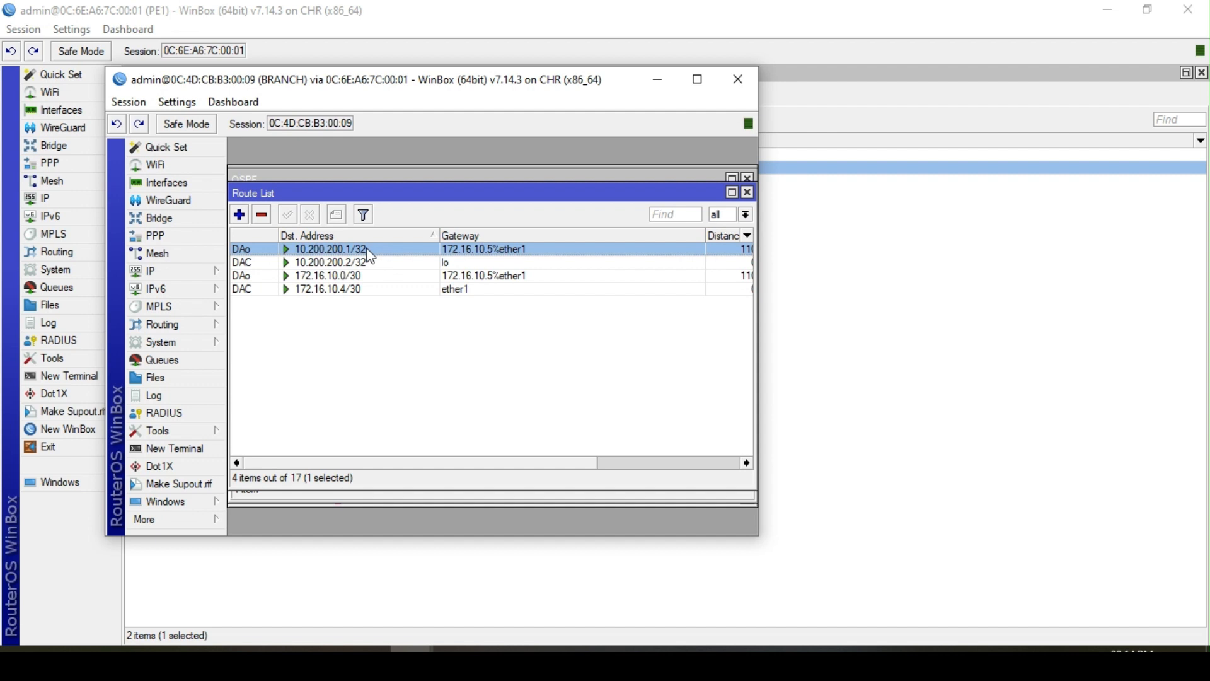
{"action": "left_click", "coordinate": [350, 263]}
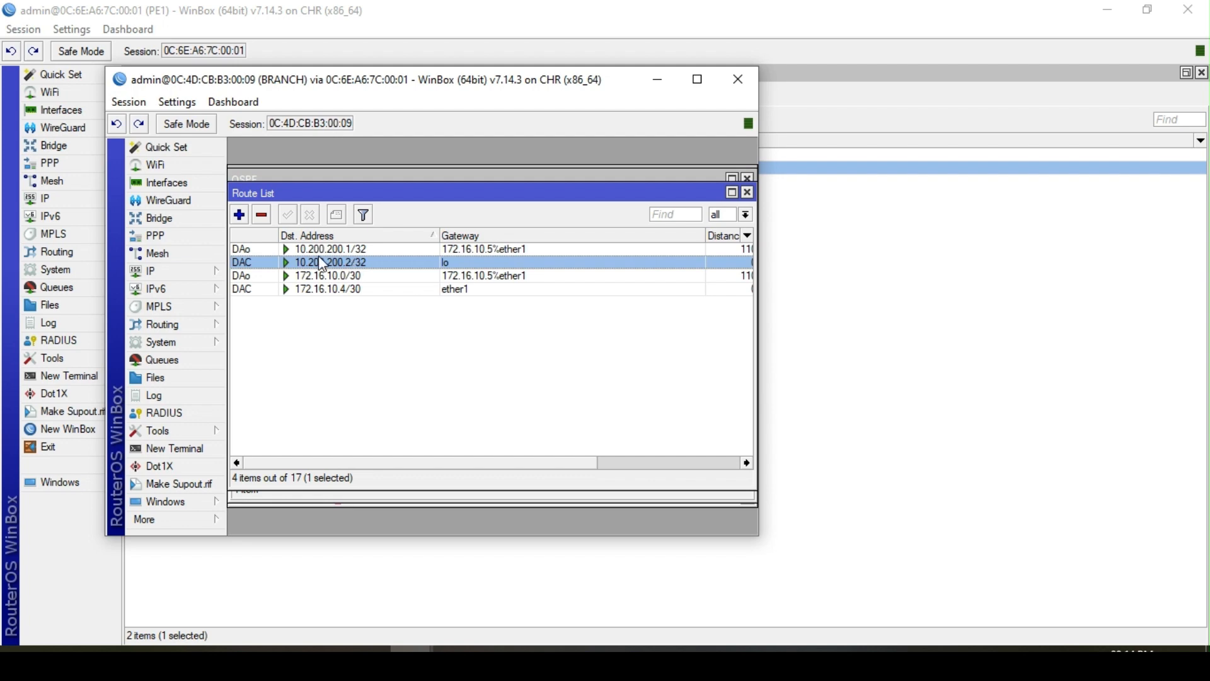
Switch to BHUB, widen the destination address column in its route list, and inspect the 10.200.200.2/32 route
{"action": "mouse_move", "coordinate": [430, 640]}
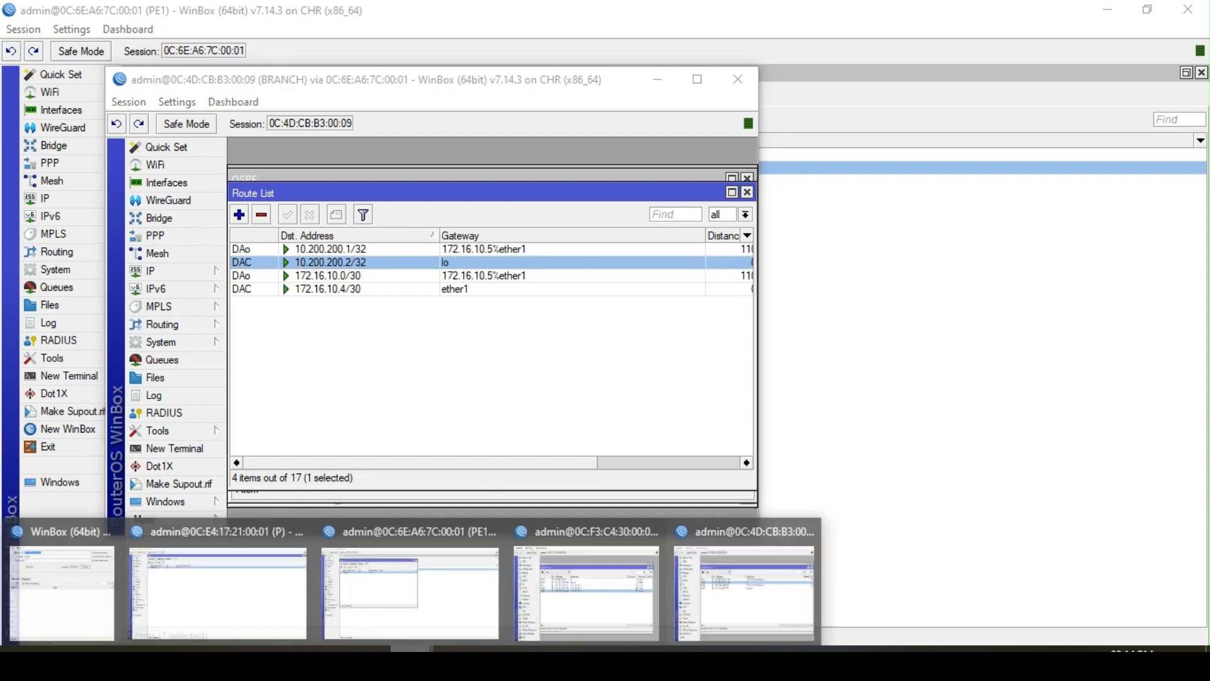
{"action": "mouse_move", "coordinate": [414, 597]}
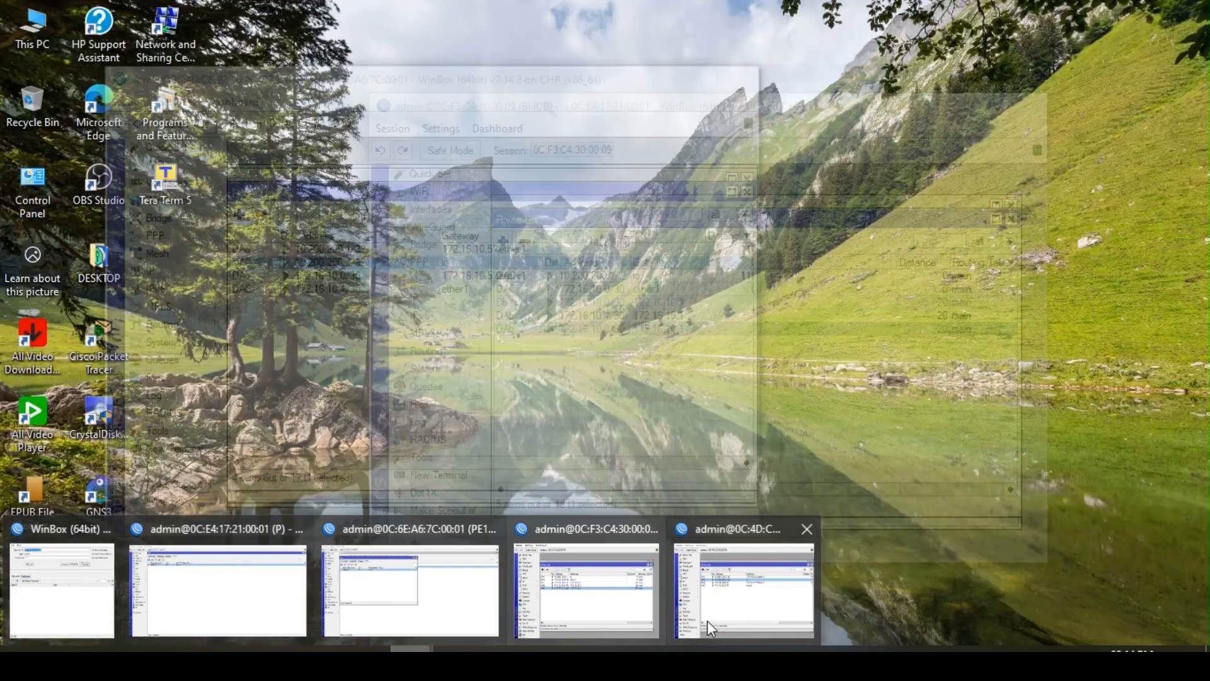
{"action": "mouse_move", "coordinate": [754, 618]}
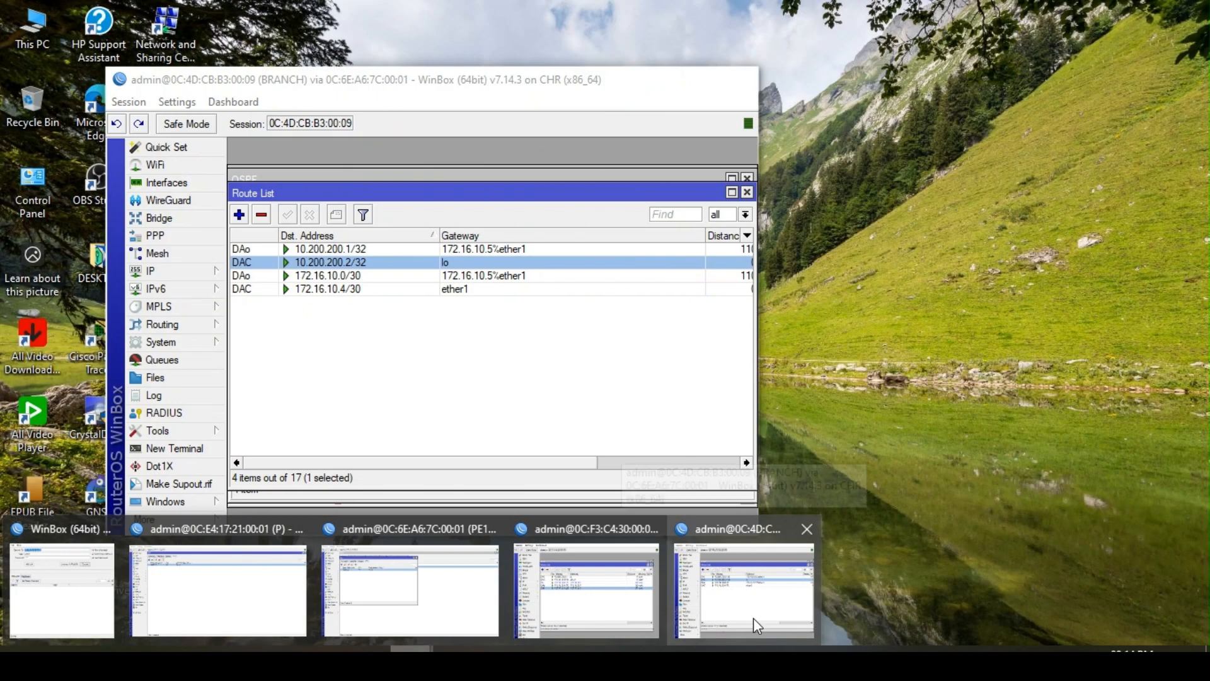
{"action": "mouse_move", "coordinate": [626, 613]}
{"action": "left_click", "coordinate": [633, 528]}
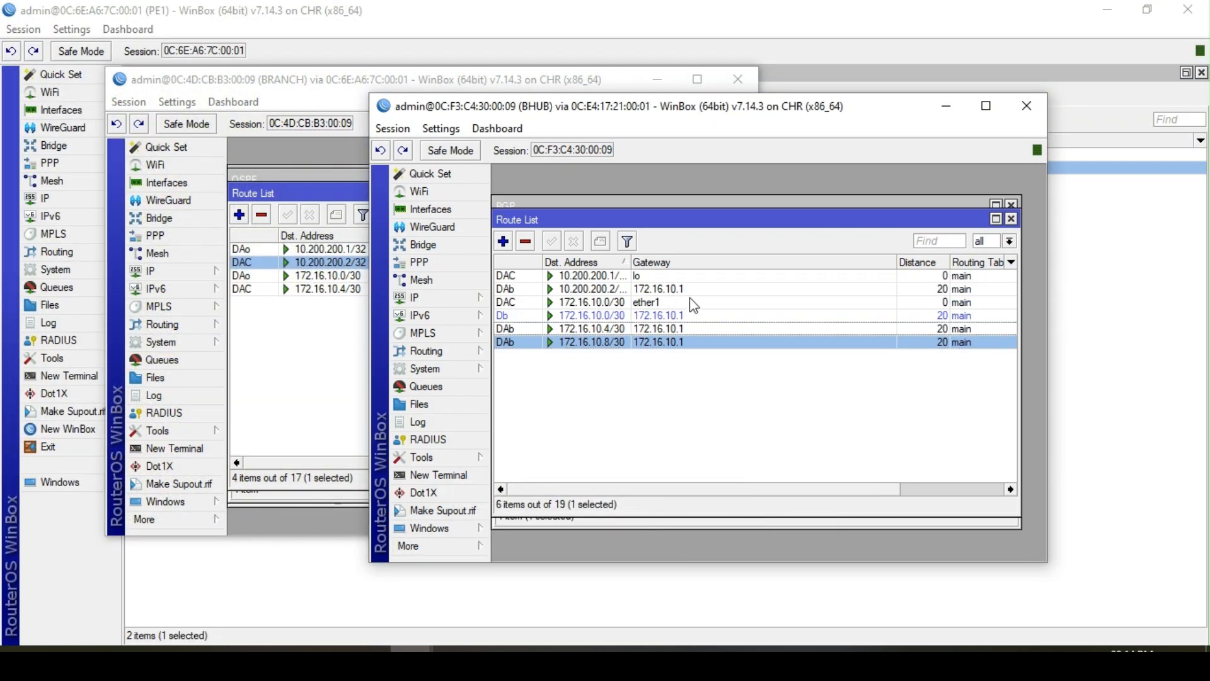
{"action": "left_click_drag", "start_coordinate": [632, 261], "coordinate": [662, 261]}
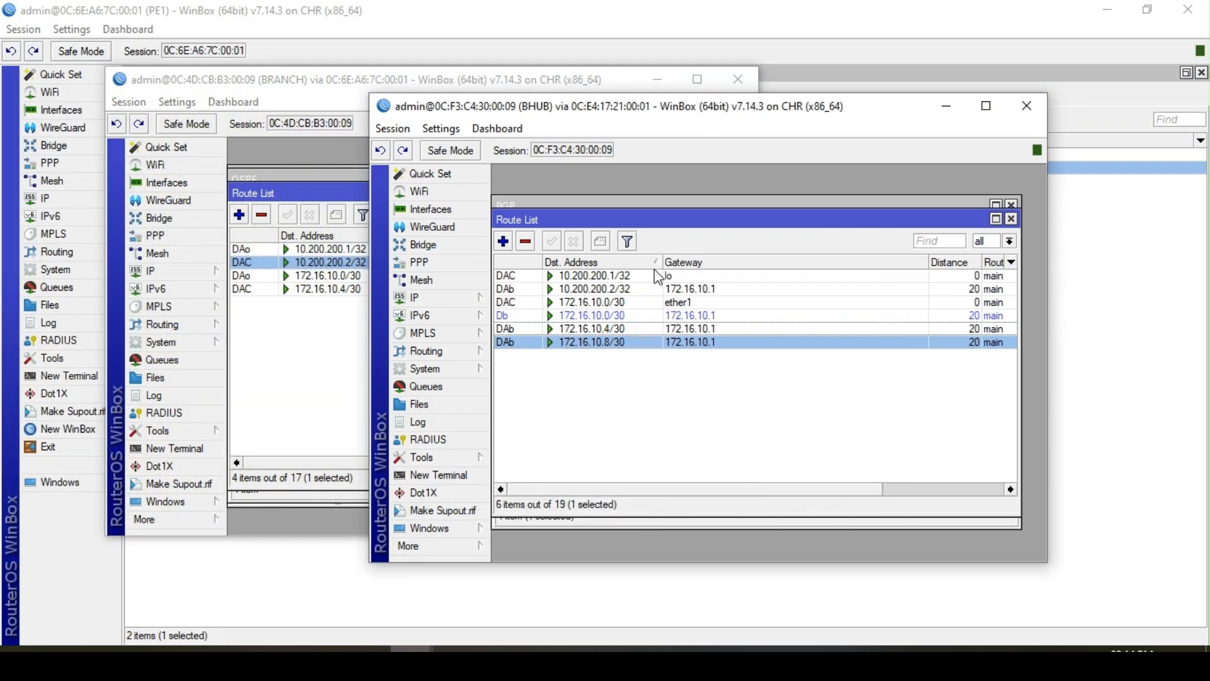
{"action": "left_click", "coordinate": [621, 291]}
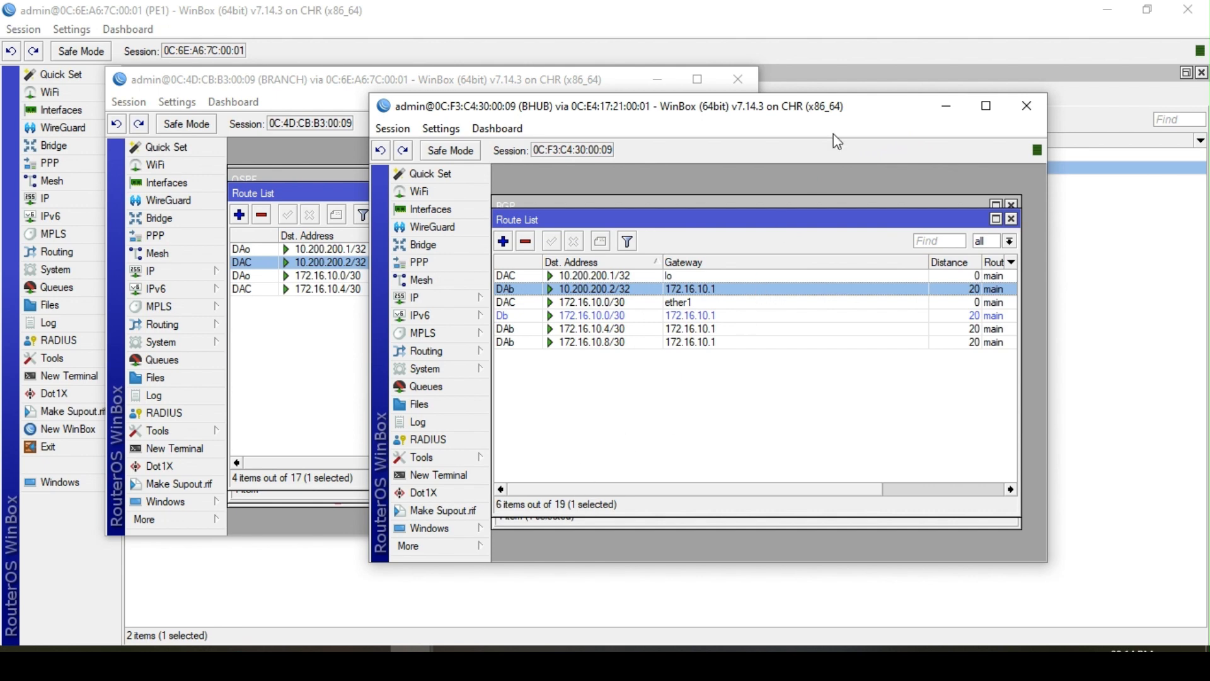
Close the BHUB and BRANCH sessions and connect to PE2 from the discovered neighbors
{"action": "left_click", "coordinate": [1025, 108]}
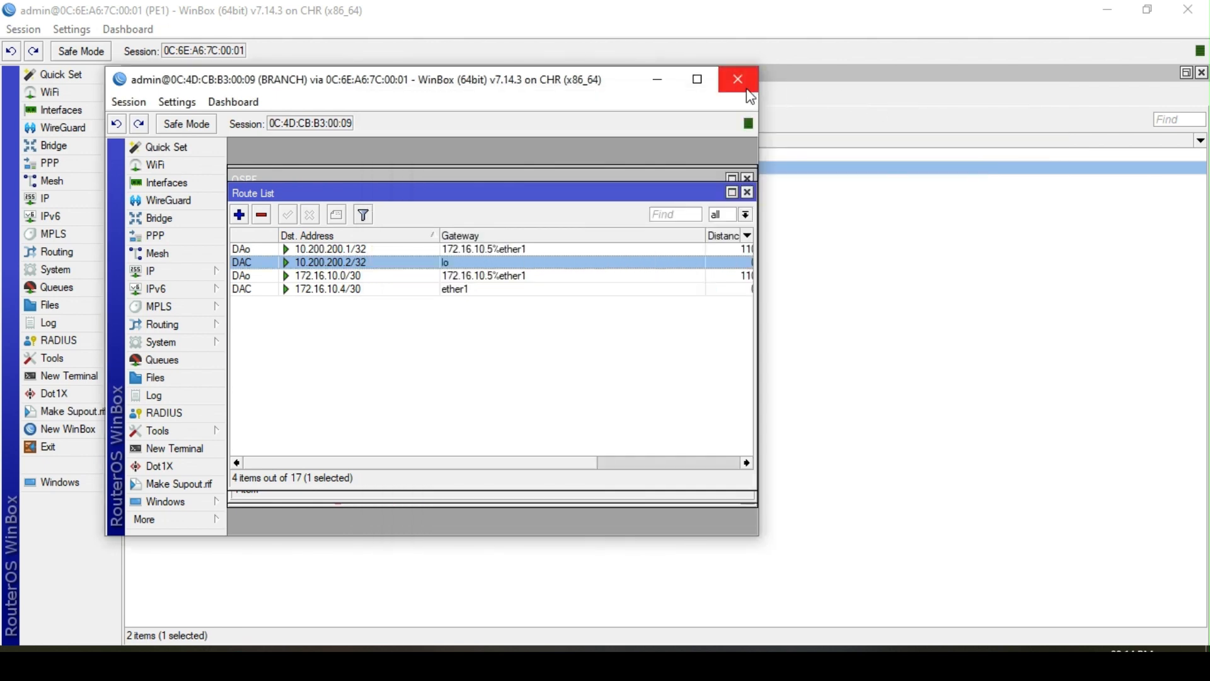
{"action": "left_click", "coordinate": [737, 80]}
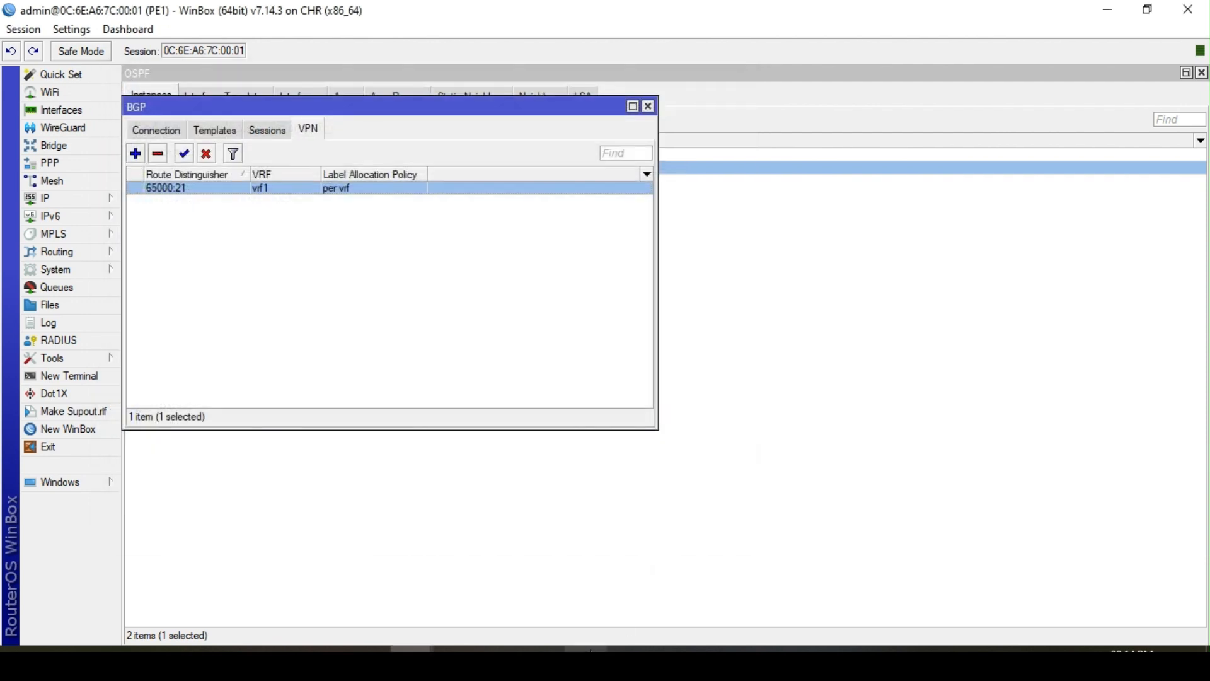
{"action": "mouse_move", "coordinate": [410, 649]}
{"action": "mouse_move", "coordinate": [417, 606]}
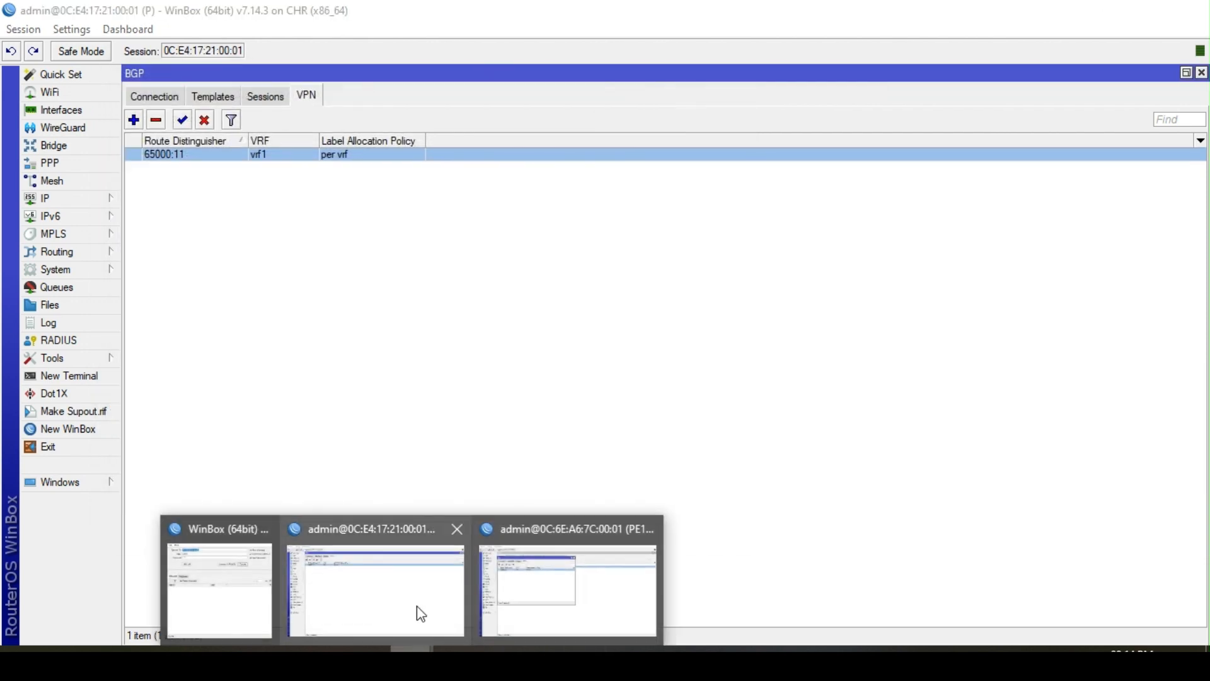
{"action": "mouse_move", "coordinate": [548, 595]}
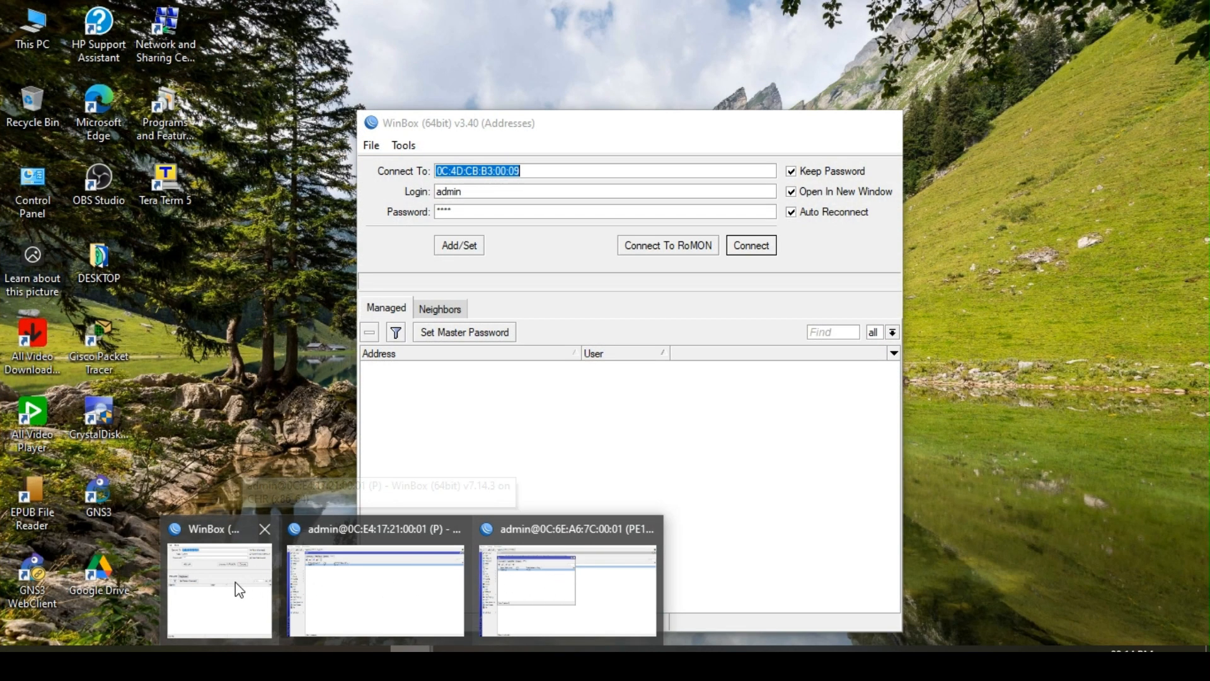
{"action": "left_click", "coordinate": [236, 581]}
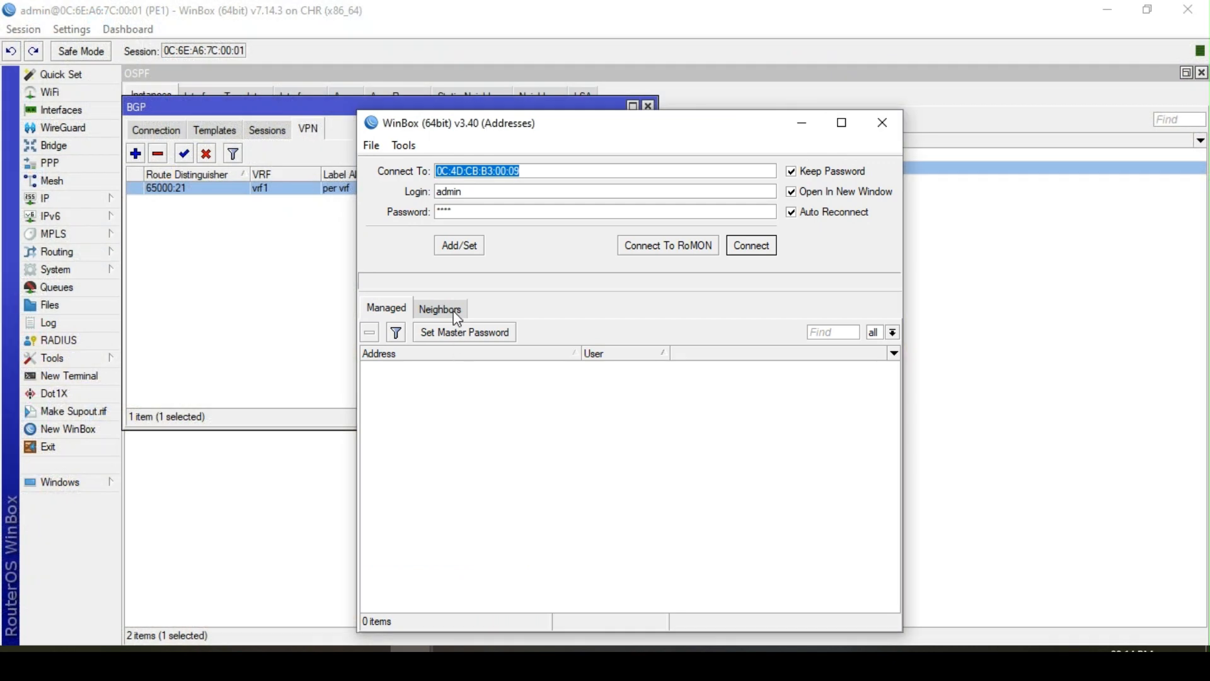
{"action": "left_click", "coordinate": [455, 314]}
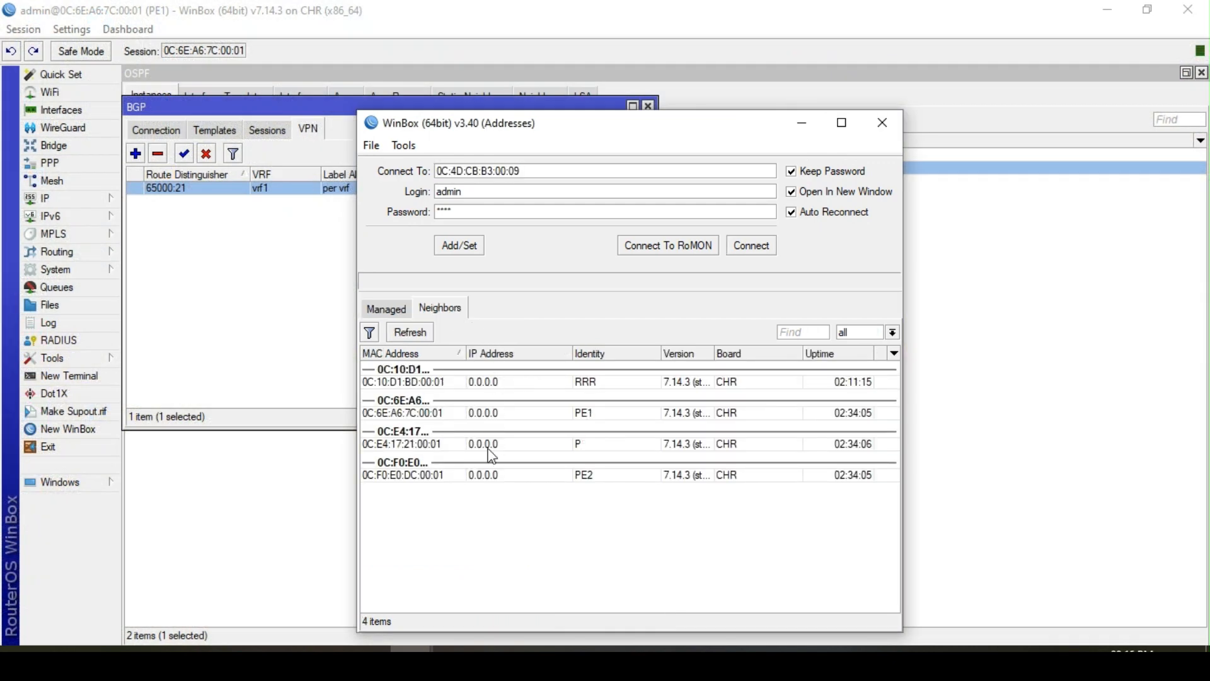
{"action": "left_click", "coordinate": [441, 475]}
{"action": "left_click", "coordinate": [752, 245]}
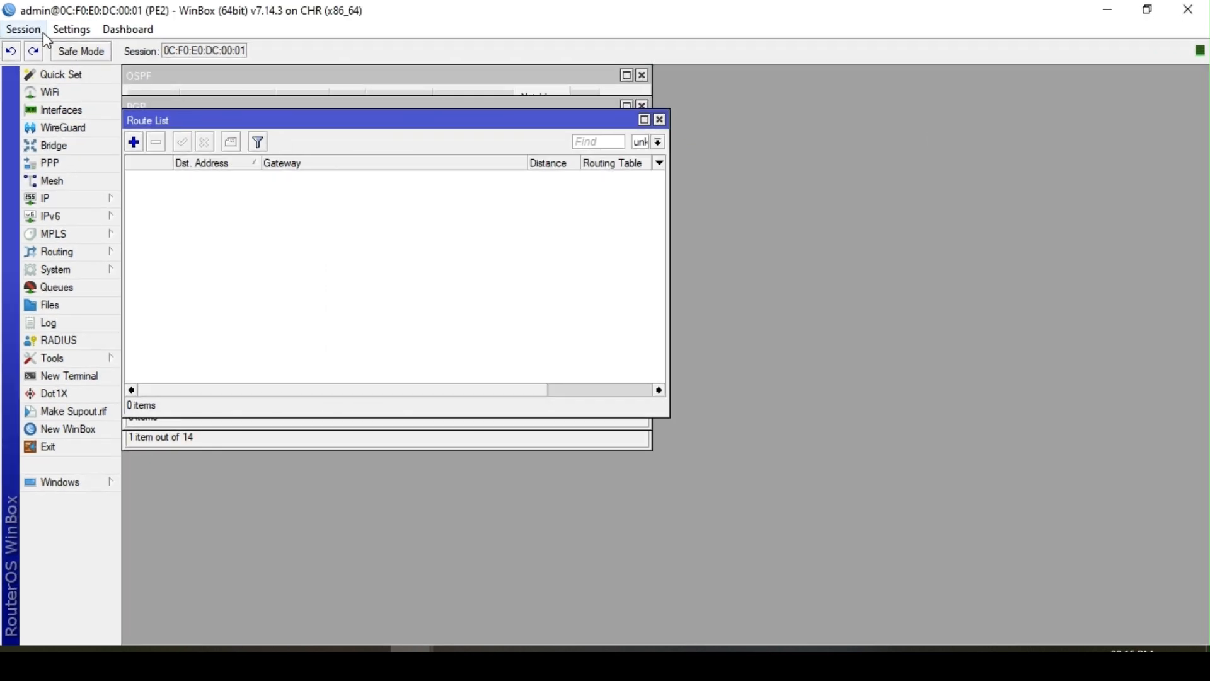
Close all open windows in the PE2 session
{"action": "left_click", "coordinate": [40, 30]}
{"action": "left_click", "coordinate": [41, 31]}
{"action": "left_click", "coordinate": [40, 30]}
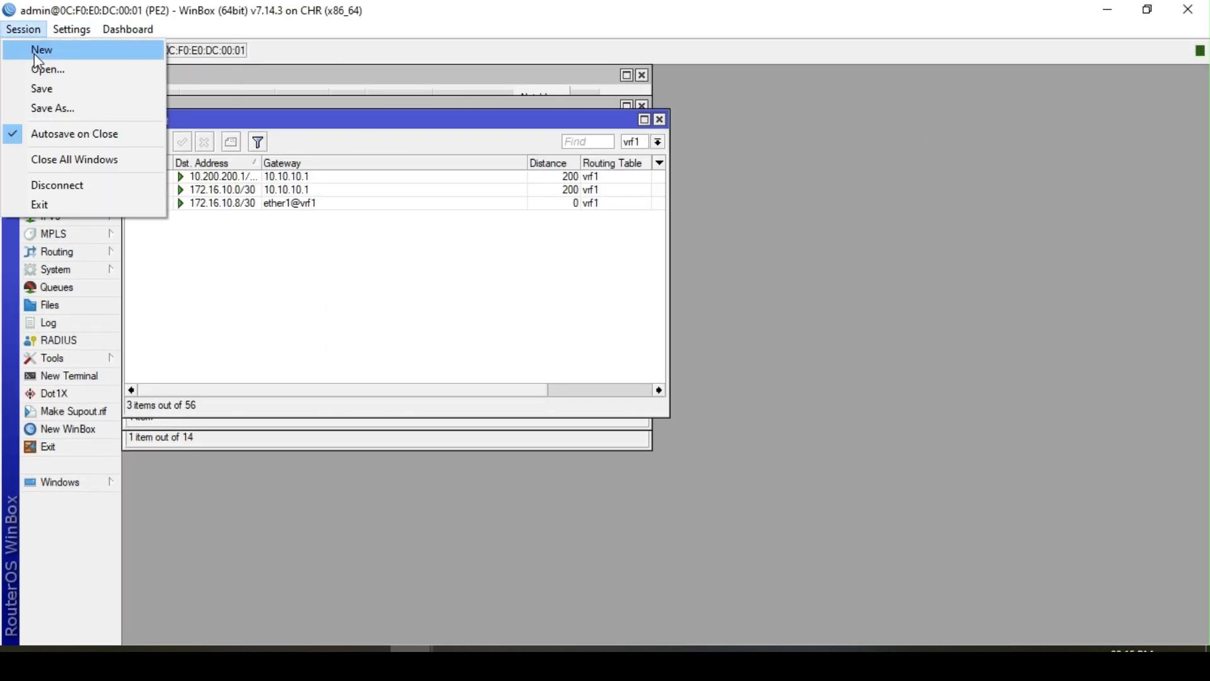
{"action": "left_click", "coordinate": [63, 161]}
Check PE2's VRF list and IP address list, closing each one after viewing
{"action": "left_click", "coordinate": [92, 200]}
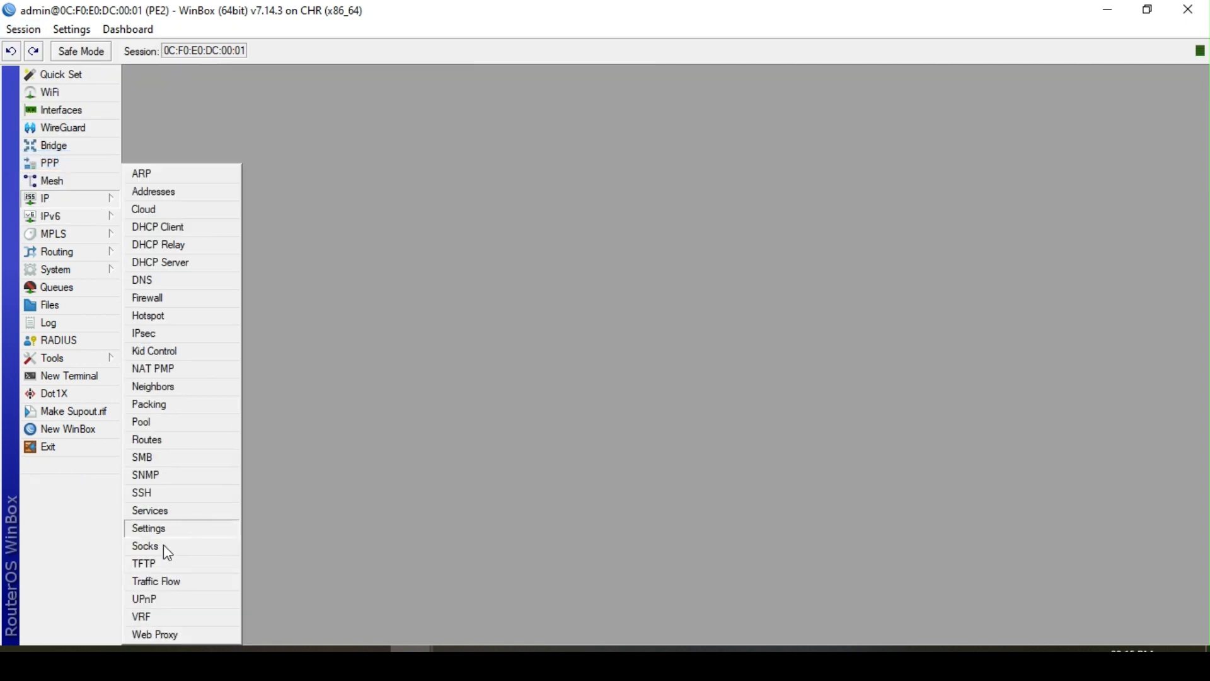
{"action": "left_click", "coordinate": [163, 615]}
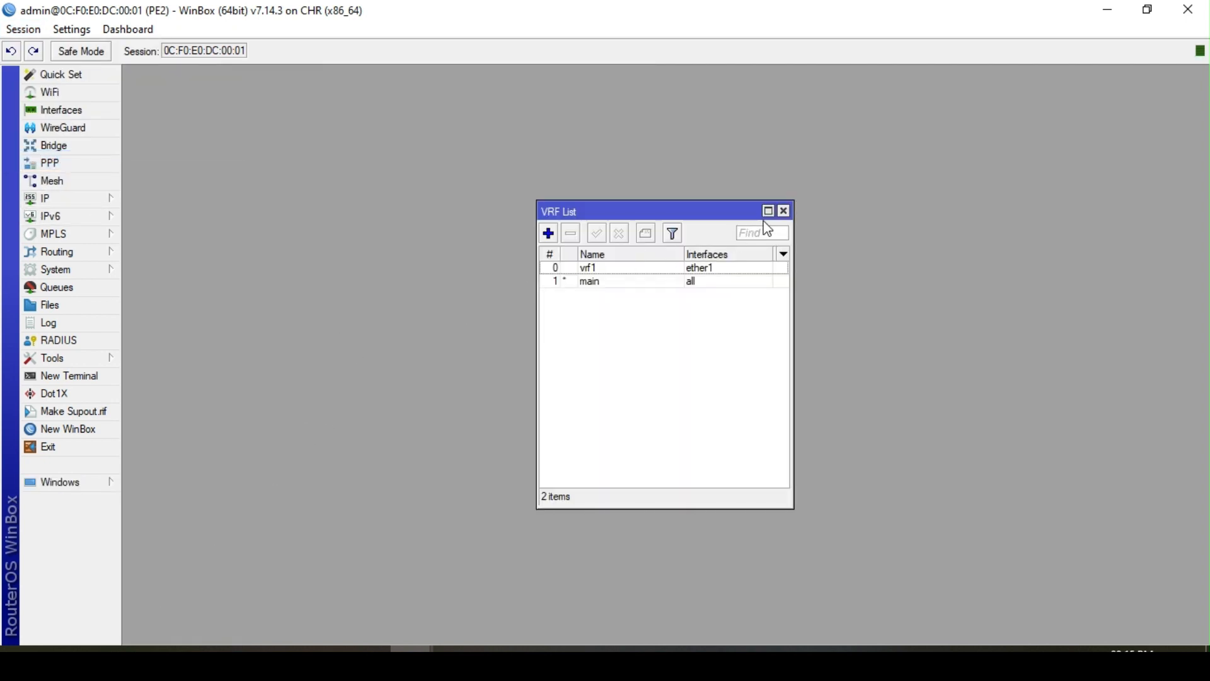
{"action": "left_click", "coordinate": [784, 210]}
{"action": "left_click", "coordinate": [50, 203]}
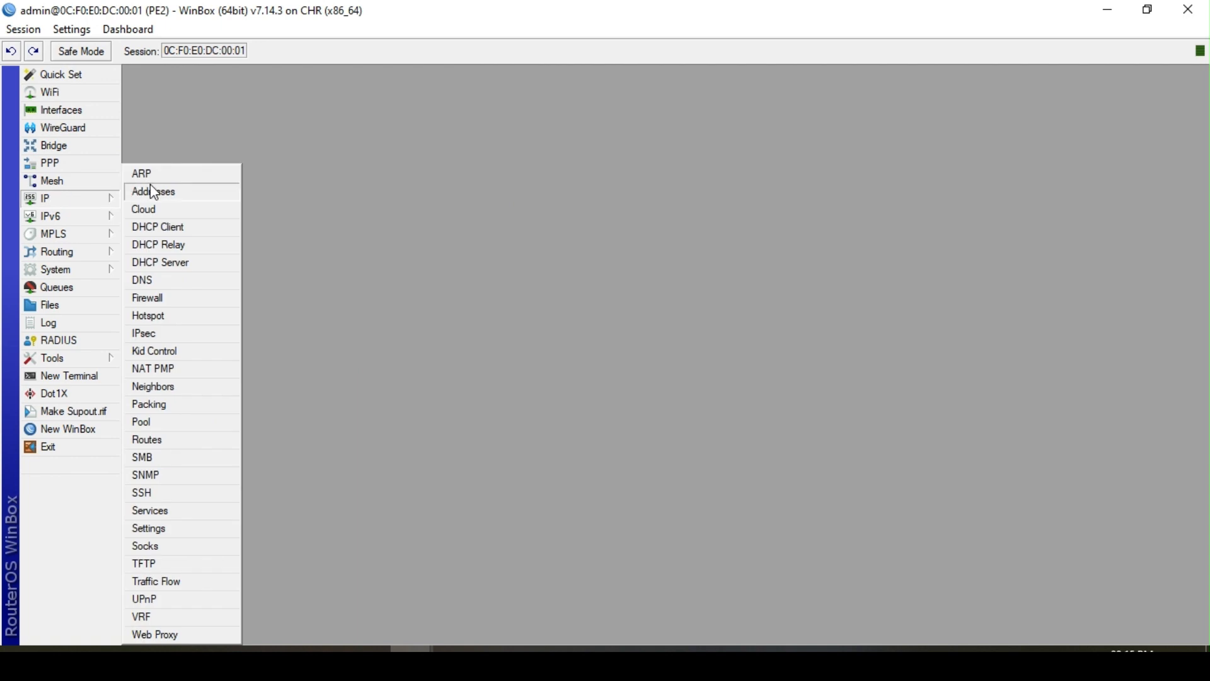
{"action": "left_click", "coordinate": [167, 193]}
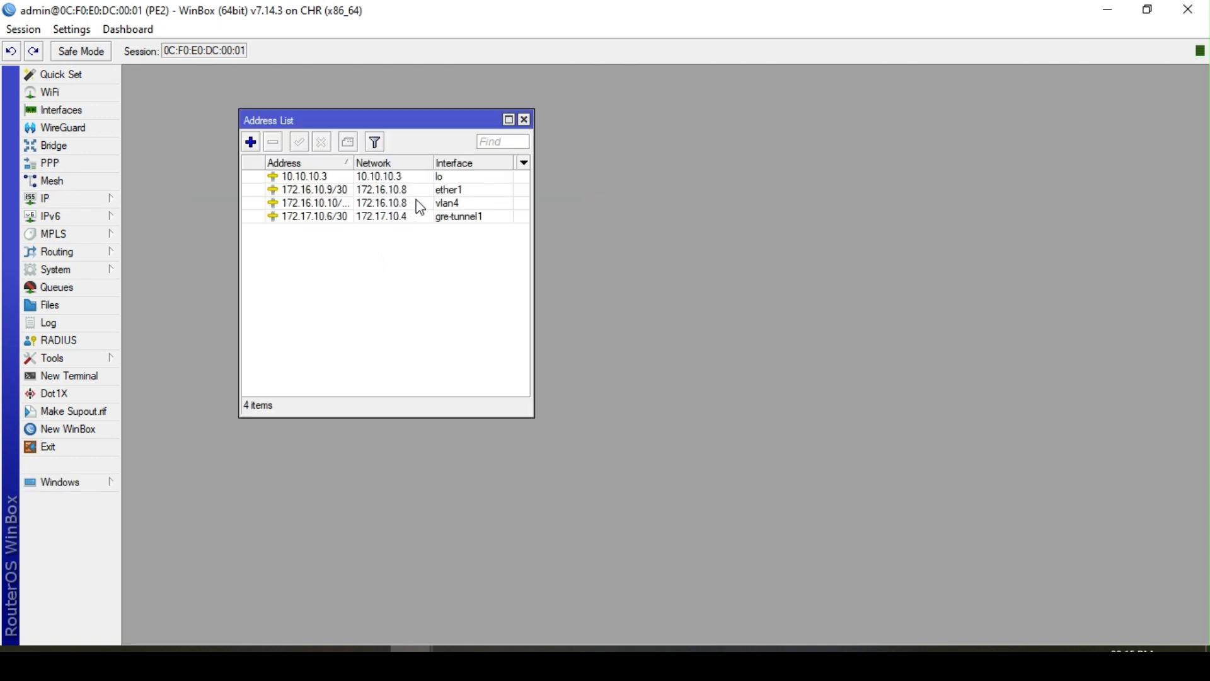
{"action": "left_click", "coordinate": [524, 120]}
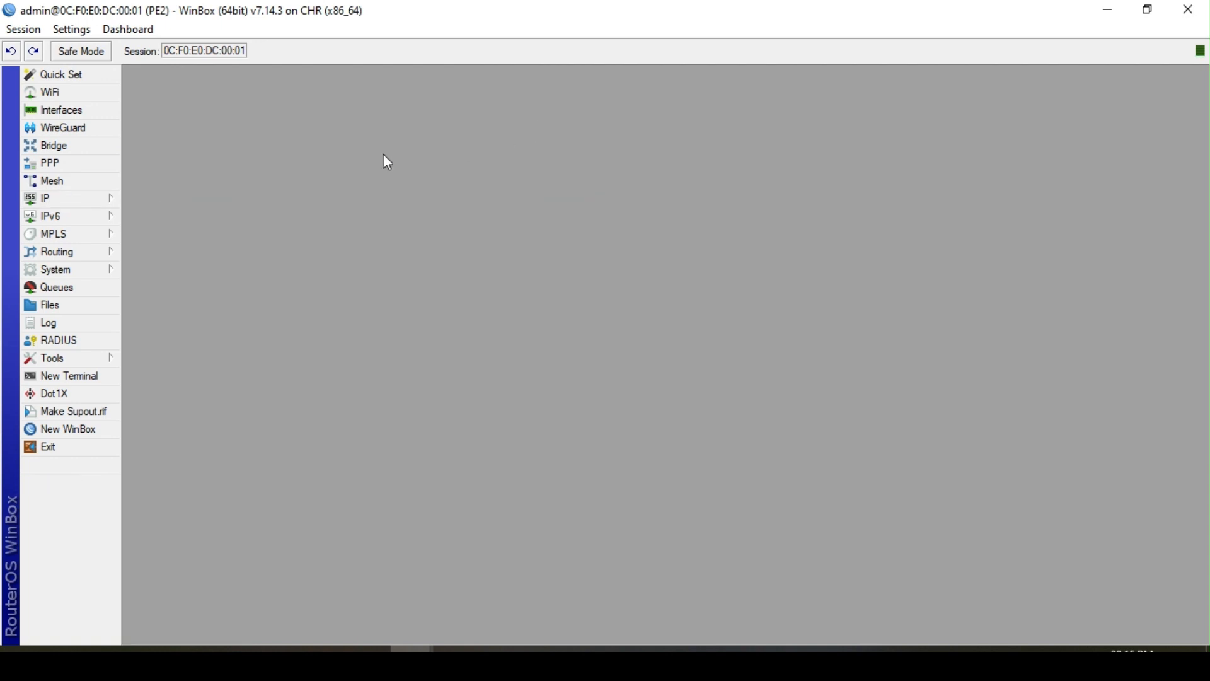
In PE2's vrf1 BGP VPN entry 65000:31, add ospf and bgp-mpls-vpn to the redistribute options and save the entry
{"action": "left_click", "coordinate": [86, 256]}
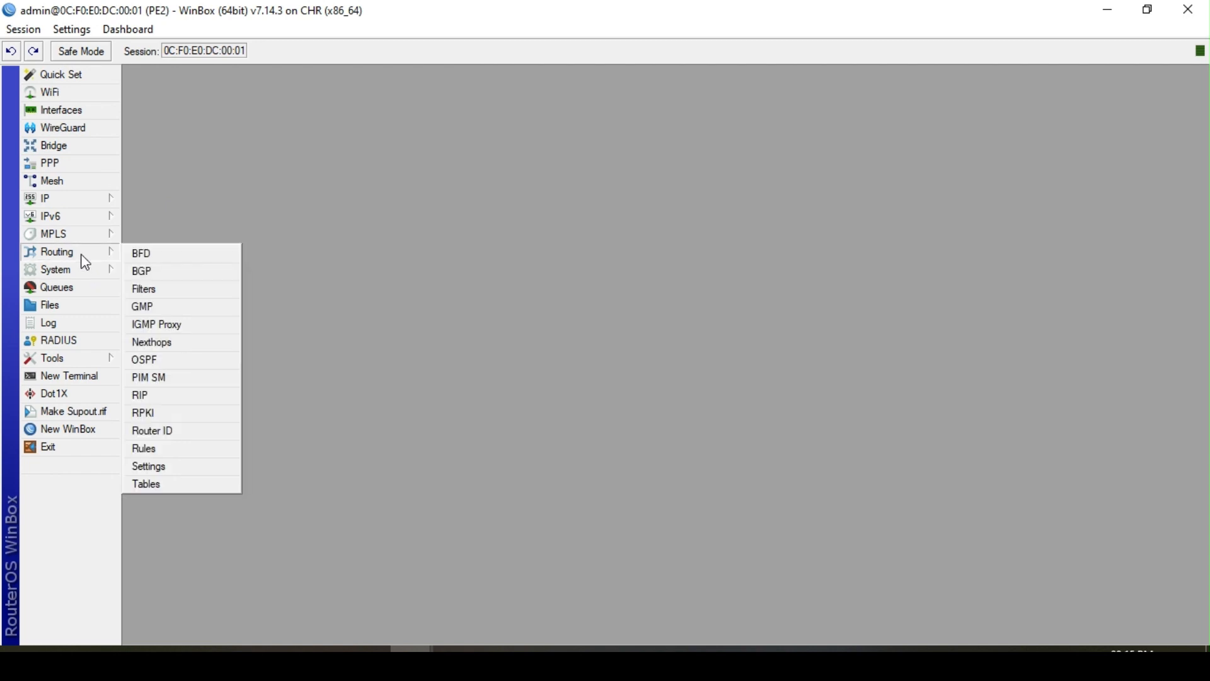
{"action": "left_click", "coordinate": [154, 271]}
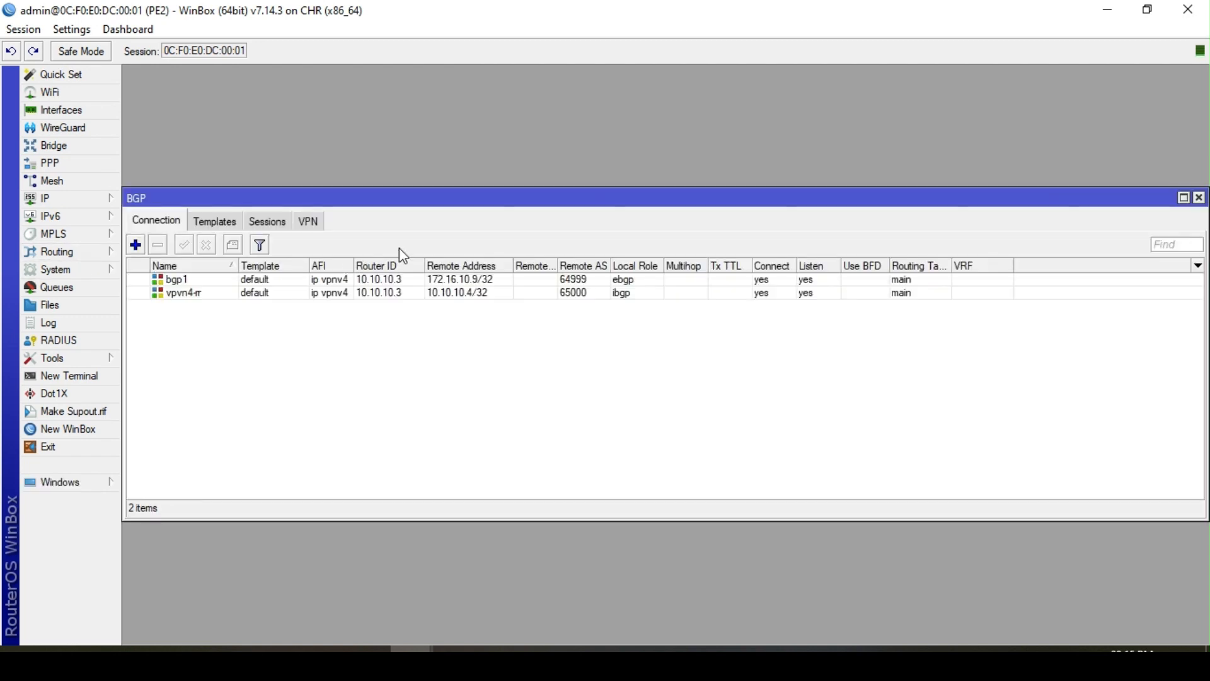
{"action": "left_click", "coordinate": [320, 233]}
{"action": "double_click", "coordinate": [281, 279]}
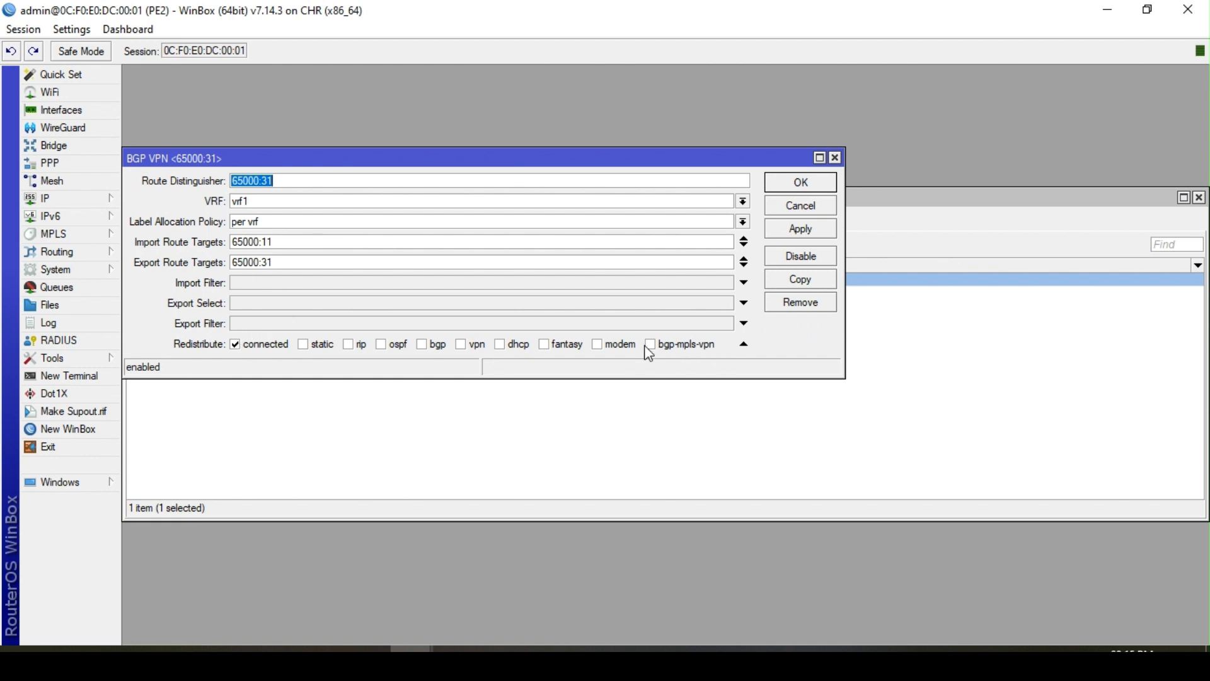
{"action": "left_click", "coordinate": [387, 349]}
{"action": "left_click", "coordinate": [653, 344]}
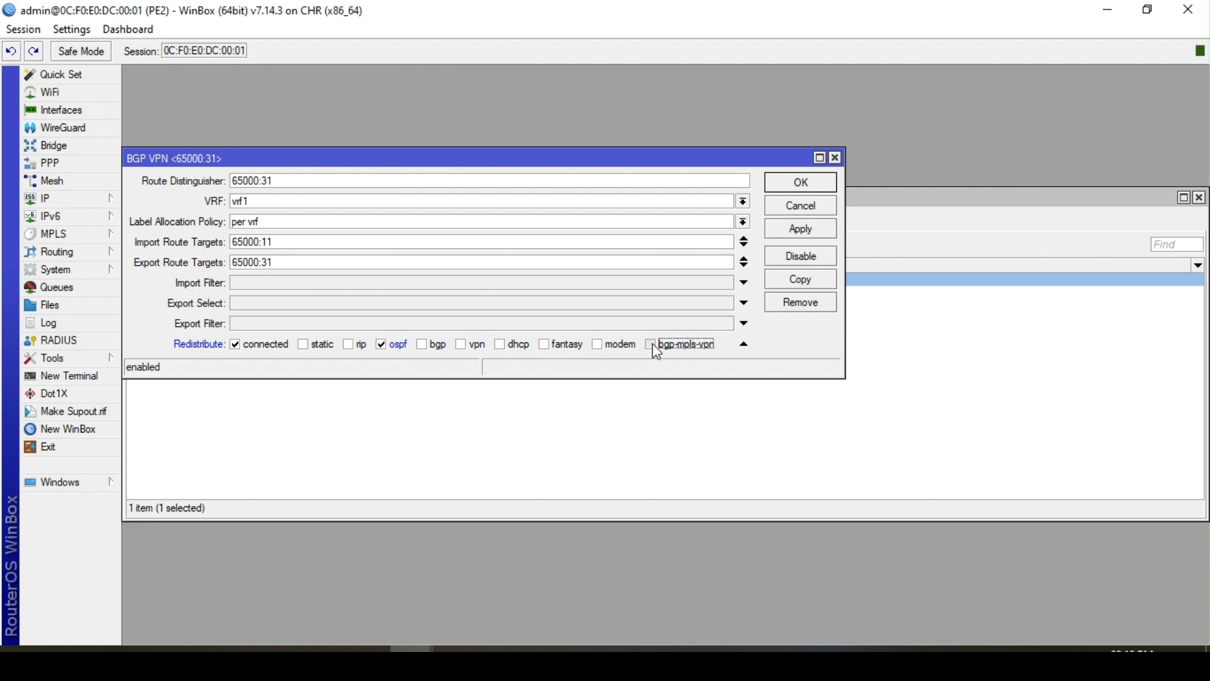
{"action": "left_click", "coordinate": [421, 345]}
{"action": "left_click", "coordinate": [408, 345]}
{"action": "left_click", "coordinate": [425, 343]}
{"action": "left_click", "coordinate": [378, 344]}
{"action": "left_click", "coordinate": [798, 233]}
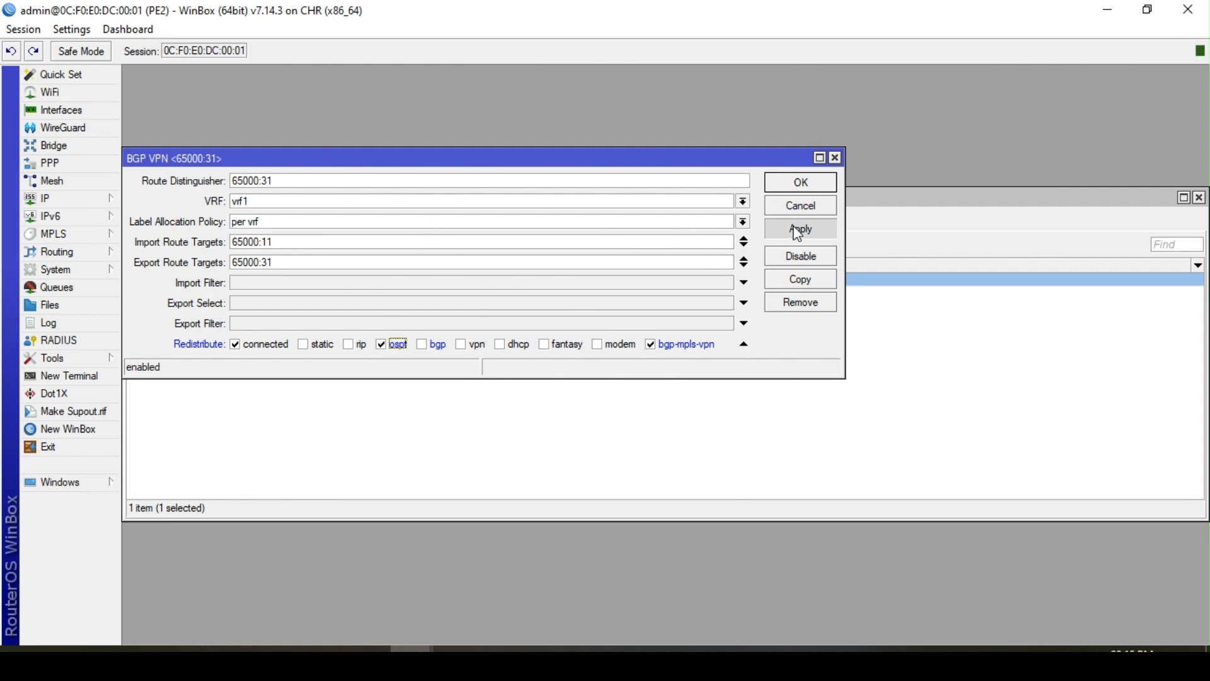
{"action": "left_click", "coordinate": [790, 184]}
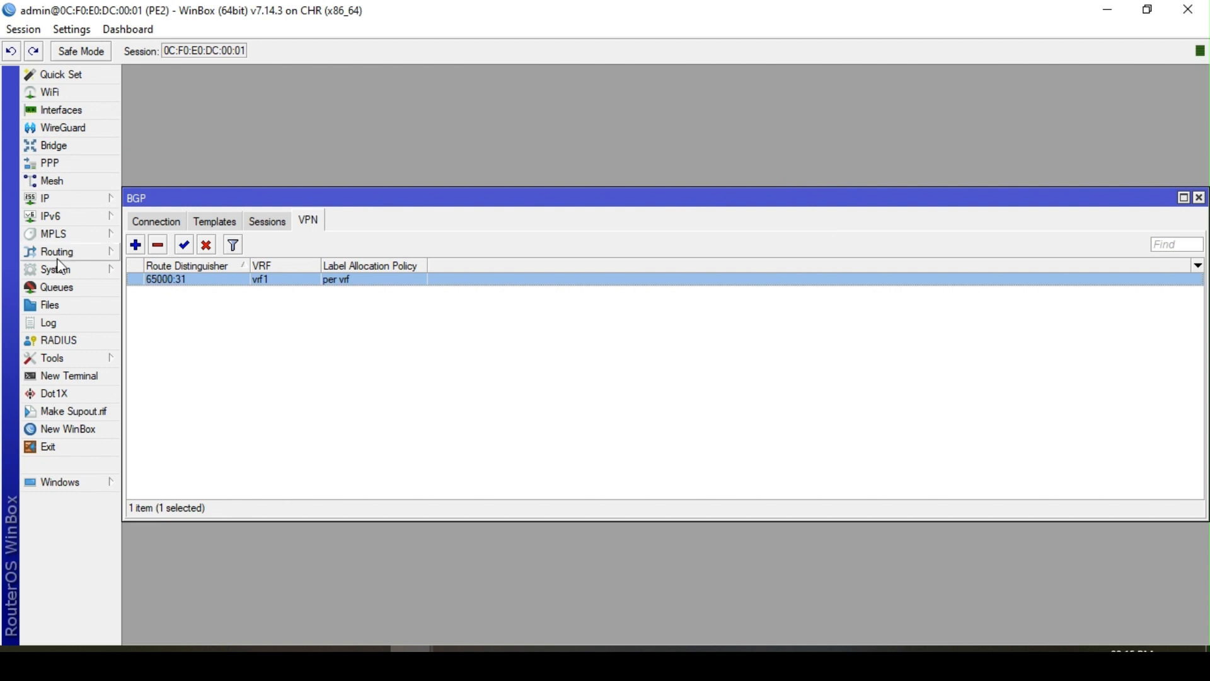
Review the configured BGP connections on PE2
{"action": "left_click", "coordinate": [61, 252]}
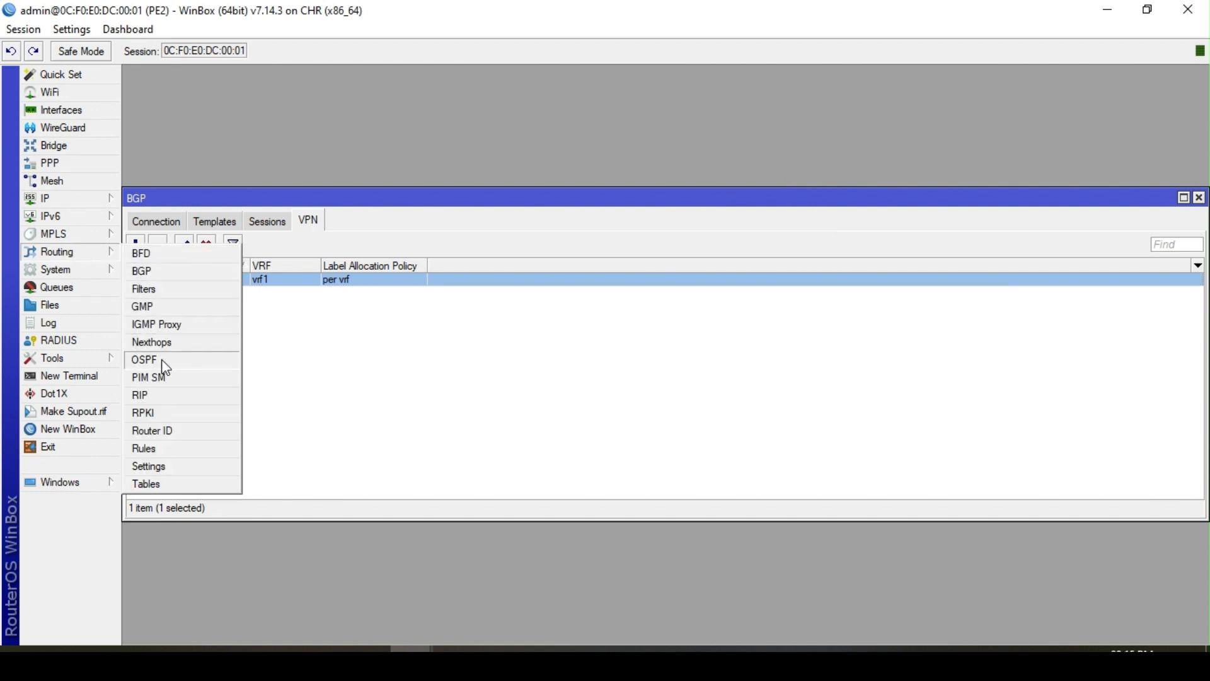
{"action": "left_click", "coordinate": [270, 351]}
{"action": "left_click", "coordinate": [172, 222]}
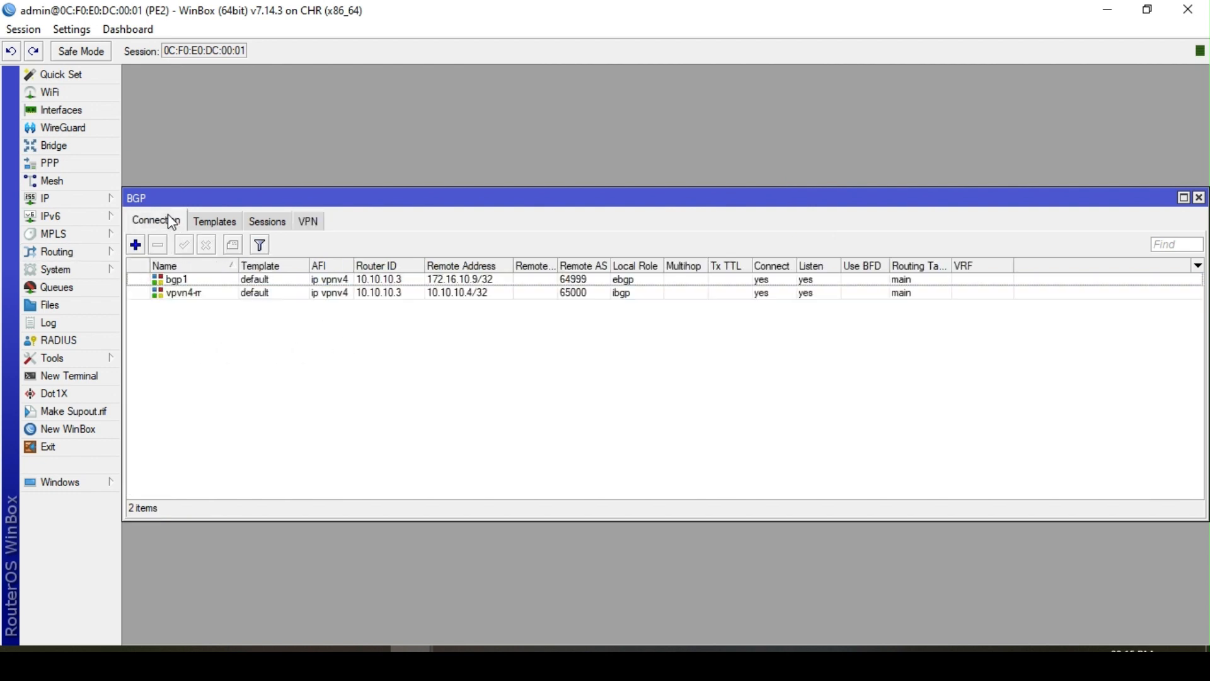
Start a new OSPF instance on PE2 named ospf-instance-cust with router ID id-1
{"action": "left_click", "coordinate": [63, 271]}
{"action": "left_click", "coordinate": [61, 252]}
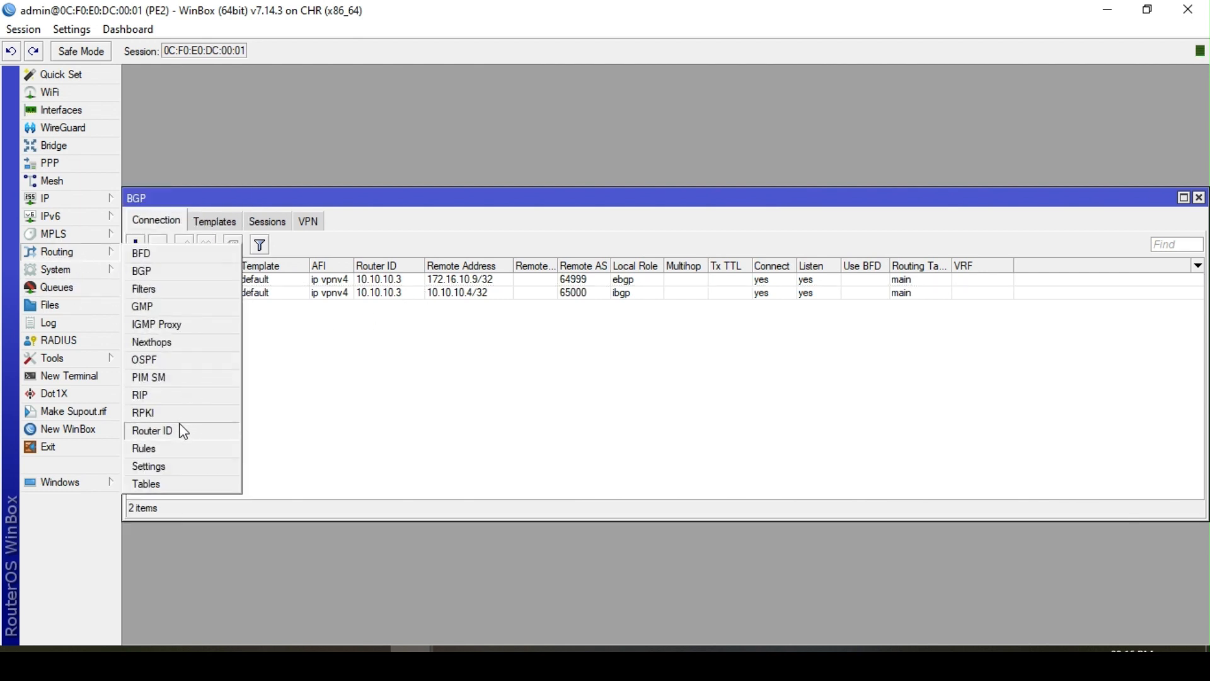
{"action": "left_click", "coordinate": [164, 358]}
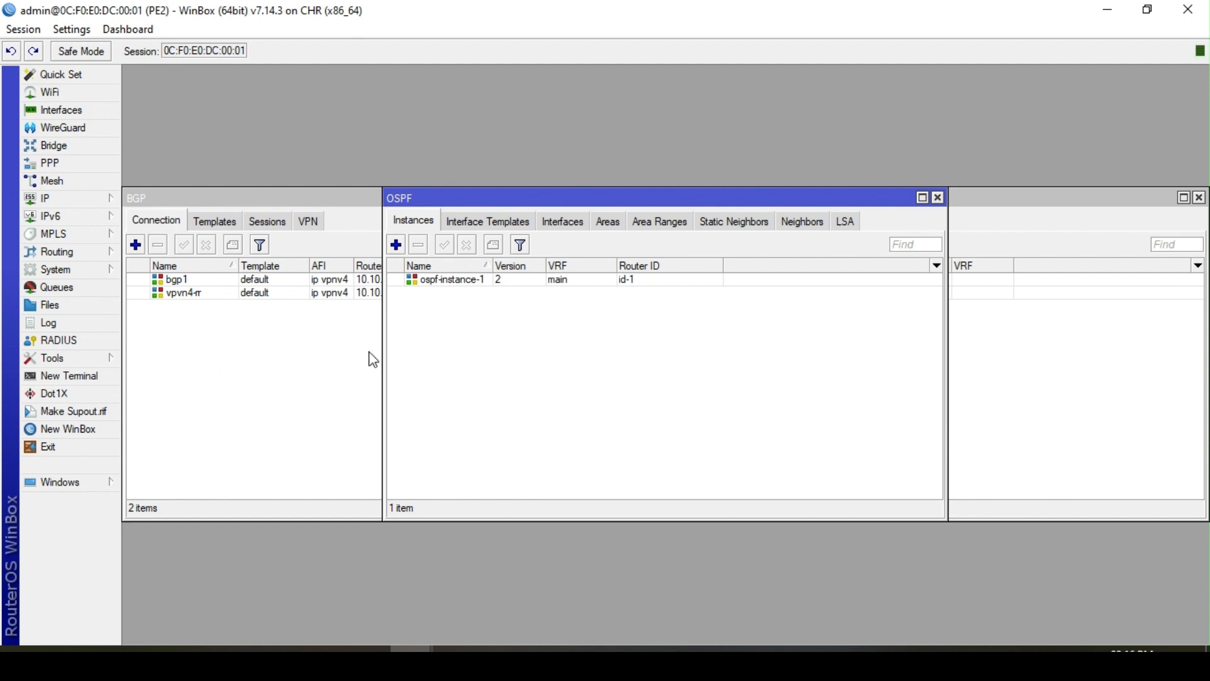
{"action": "left_click", "coordinate": [396, 244]}
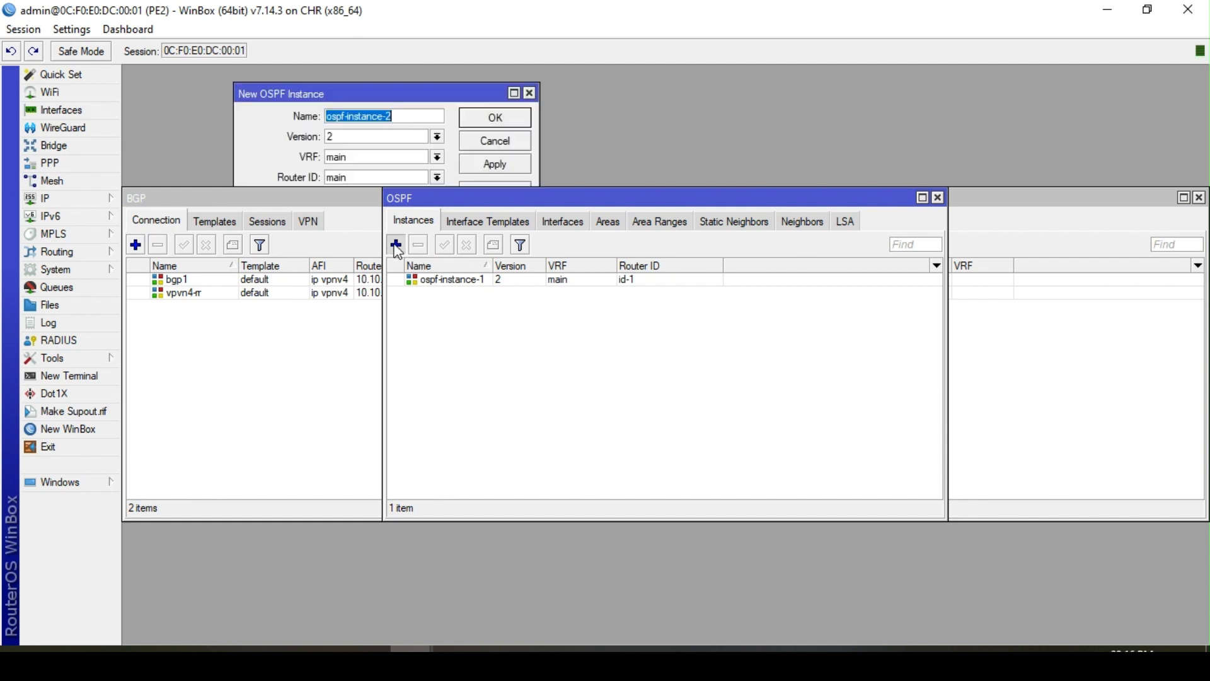
{"action": "left_click", "coordinate": [420, 121]}
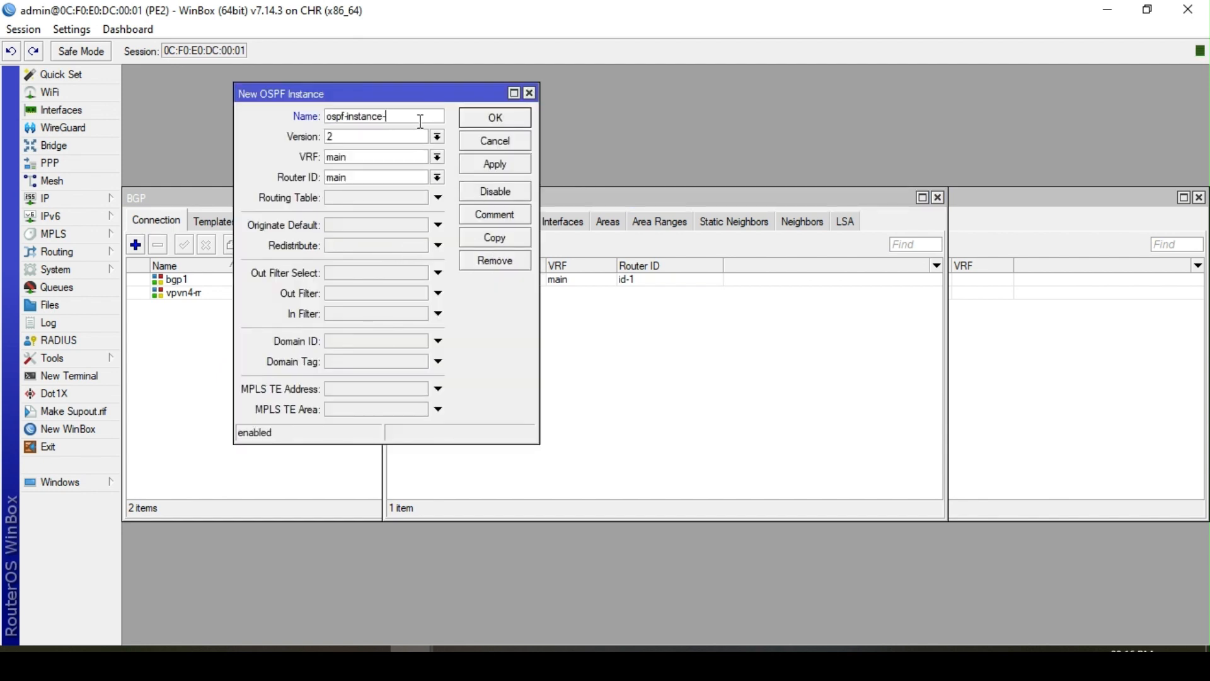
{"action": "type", "text": "cust"}
{"action": "left_click", "coordinate": [438, 178]}
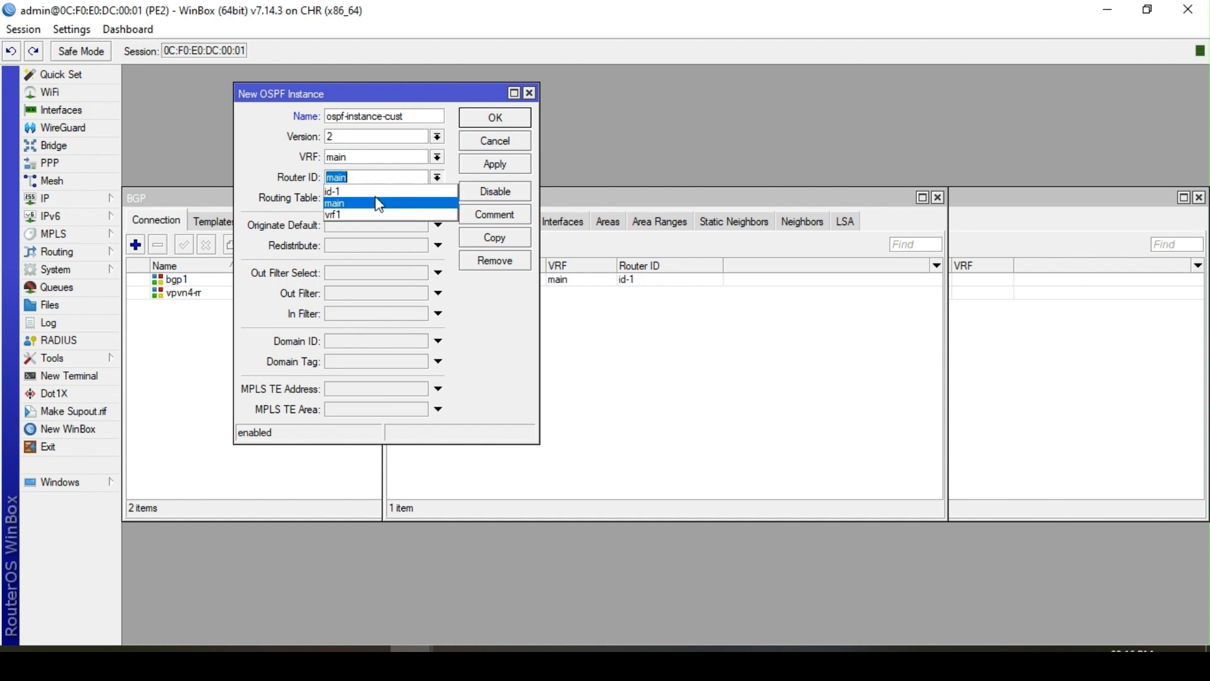
{"action": "left_click", "coordinate": [359, 191]}
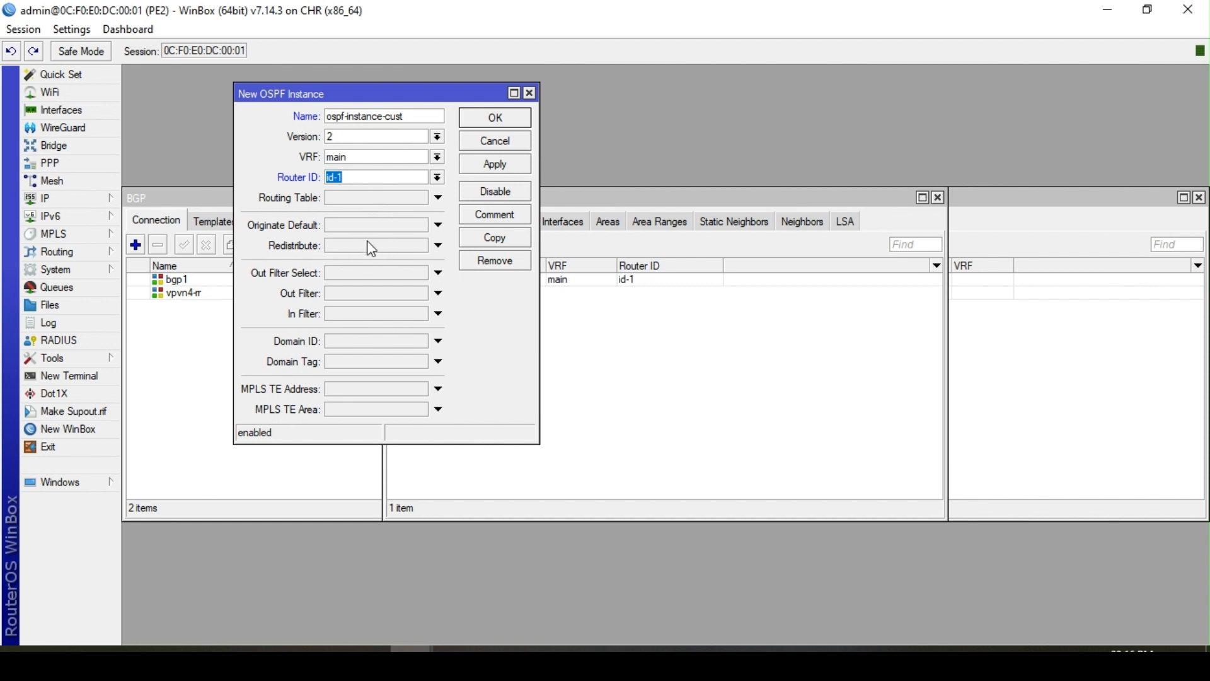
Set the new instance's routing table to vrf1 and enable redistribution of connected and bgp-mpls-vpn routes
{"action": "left_click", "coordinate": [367, 245]}
{"action": "left_click", "coordinate": [373, 201]}
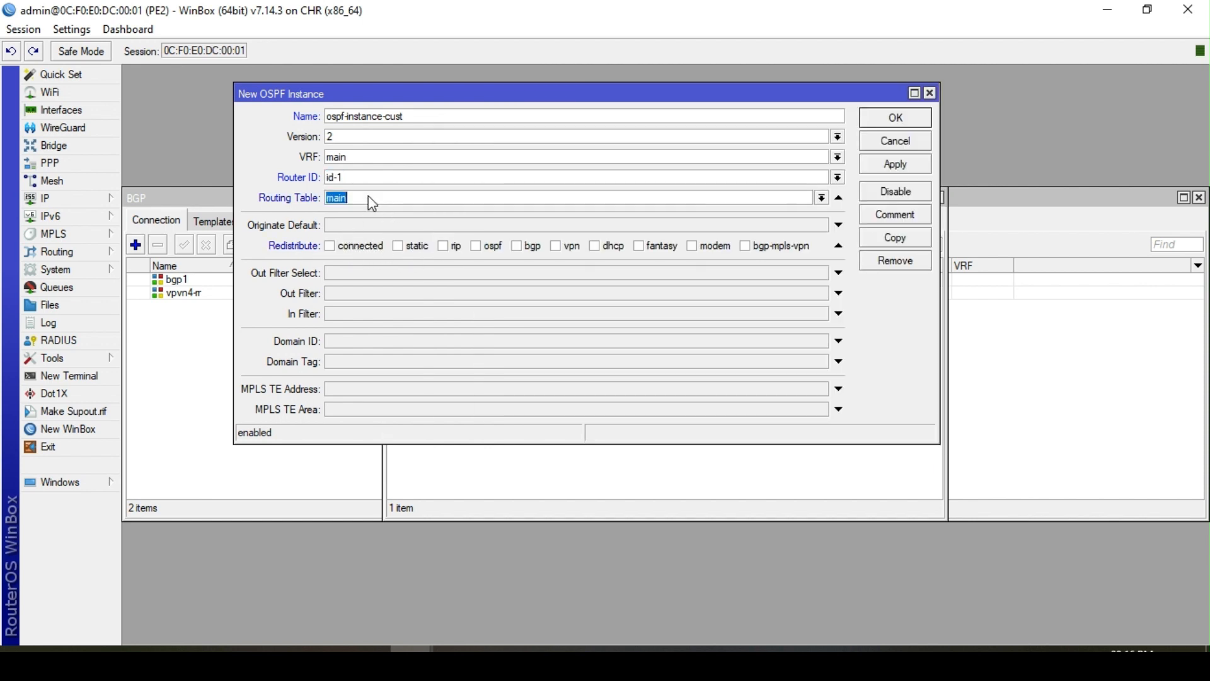
{"action": "left_click", "coordinate": [821, 197]}
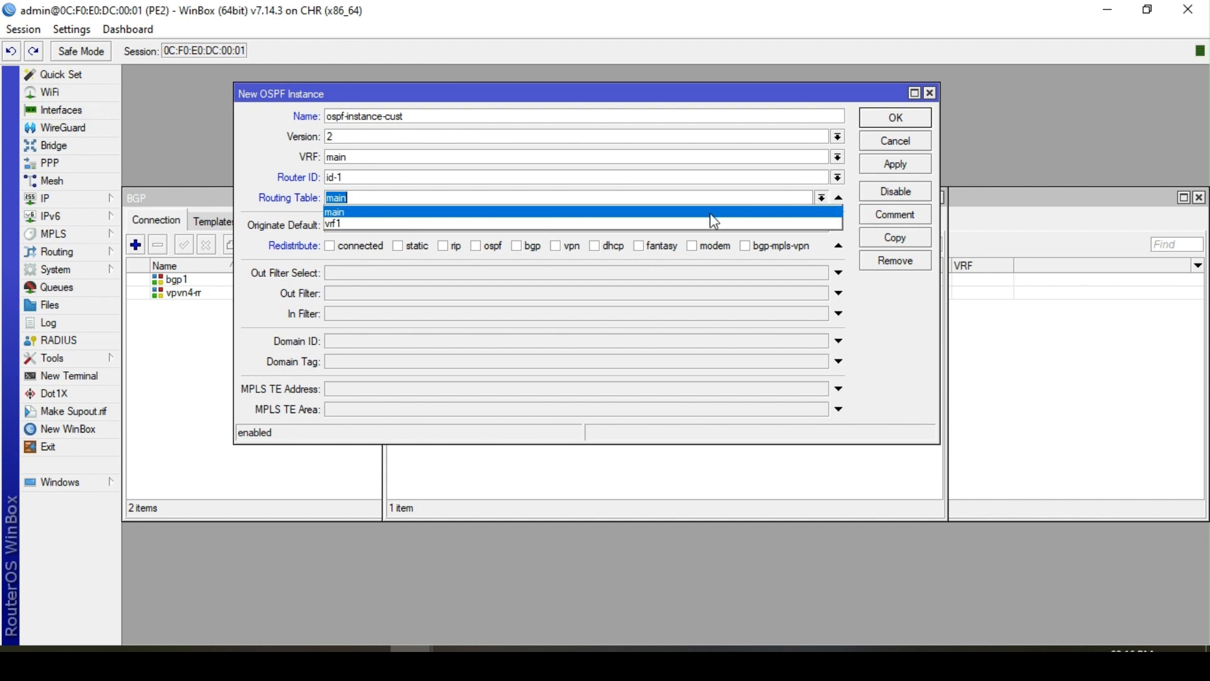
{"action": "left_click", "coordinate": [692, 225]}
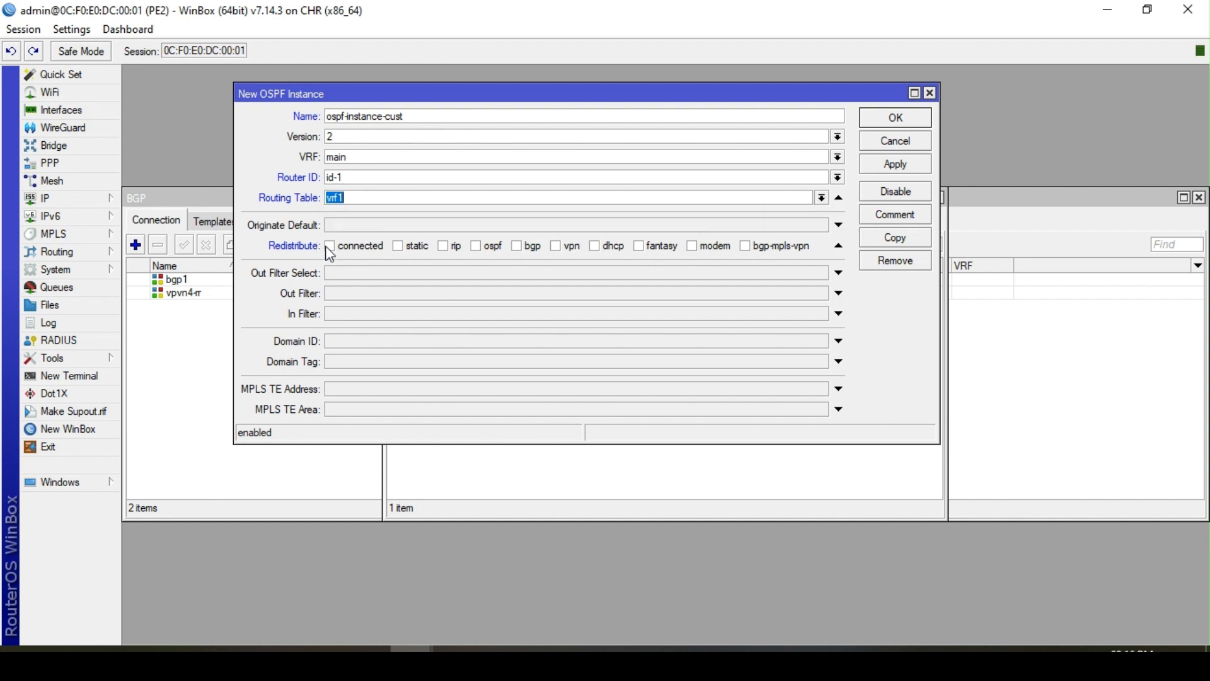
{"action": "left_click", "coordinate": [329, 246]}
{"action": "left_click", "coordinate": [749, 245]}
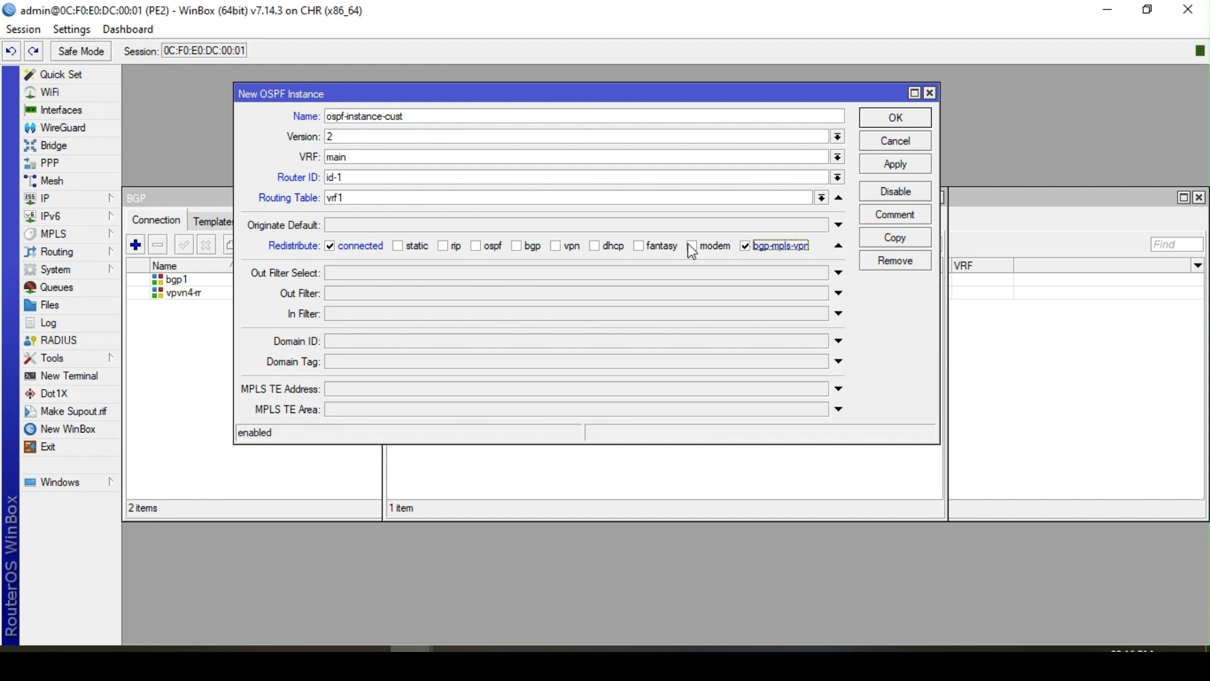
Check the redistribute options of the 65000:31 BGP VPN entry, then close the entry
{"action": "left_click", "coordinate": [63, 252]}
{"action": "left_click", "coordinate": [150, 270]}
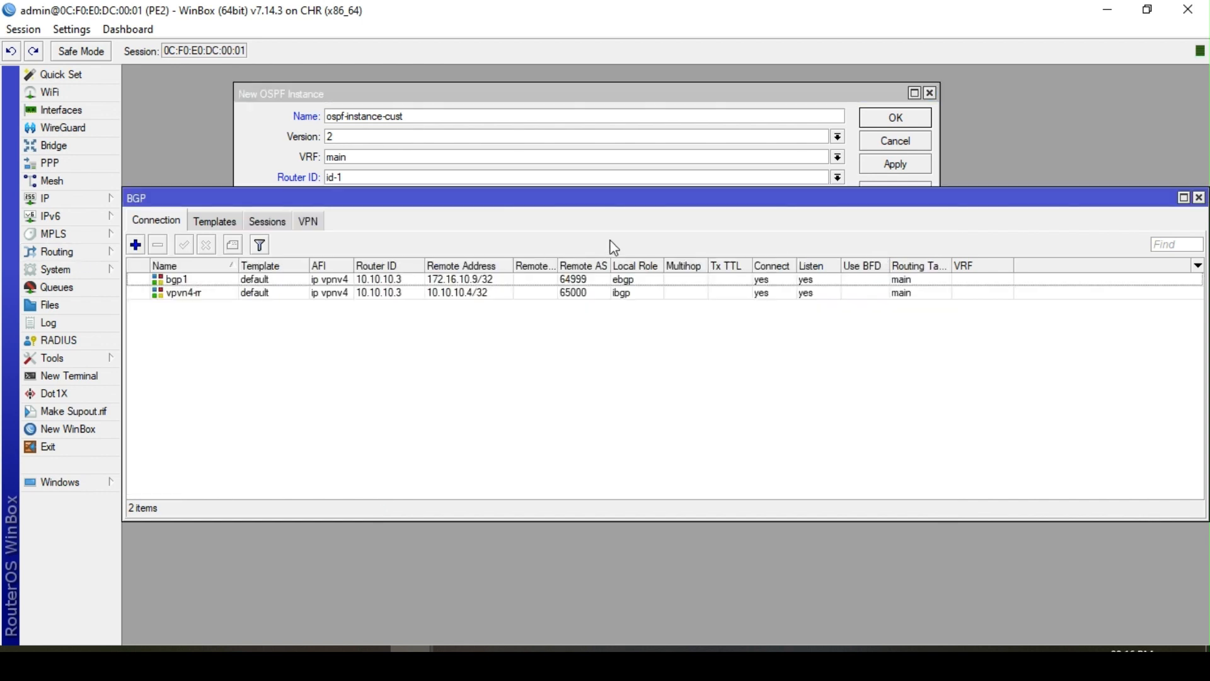
{"action": "left_click", "coordinate": [308, 221]}
{"action": "double_click", "coordinate": [299, 283]}
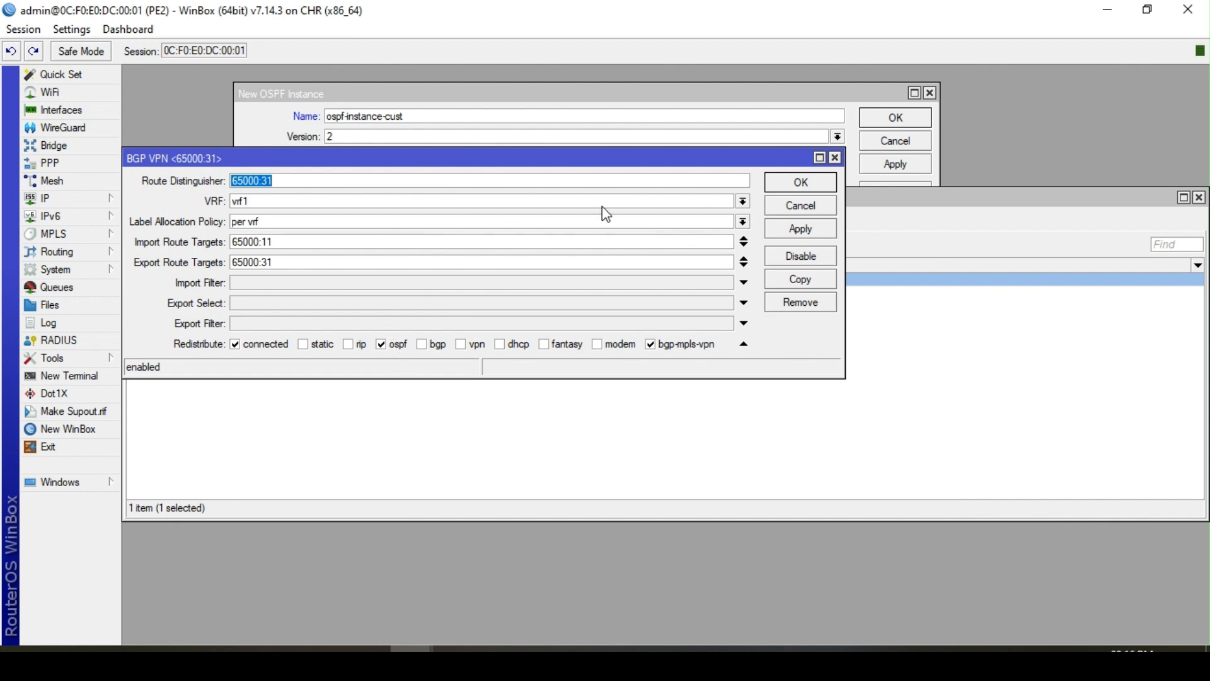
{"action": "left_click", "coordinate": [801, 183]}
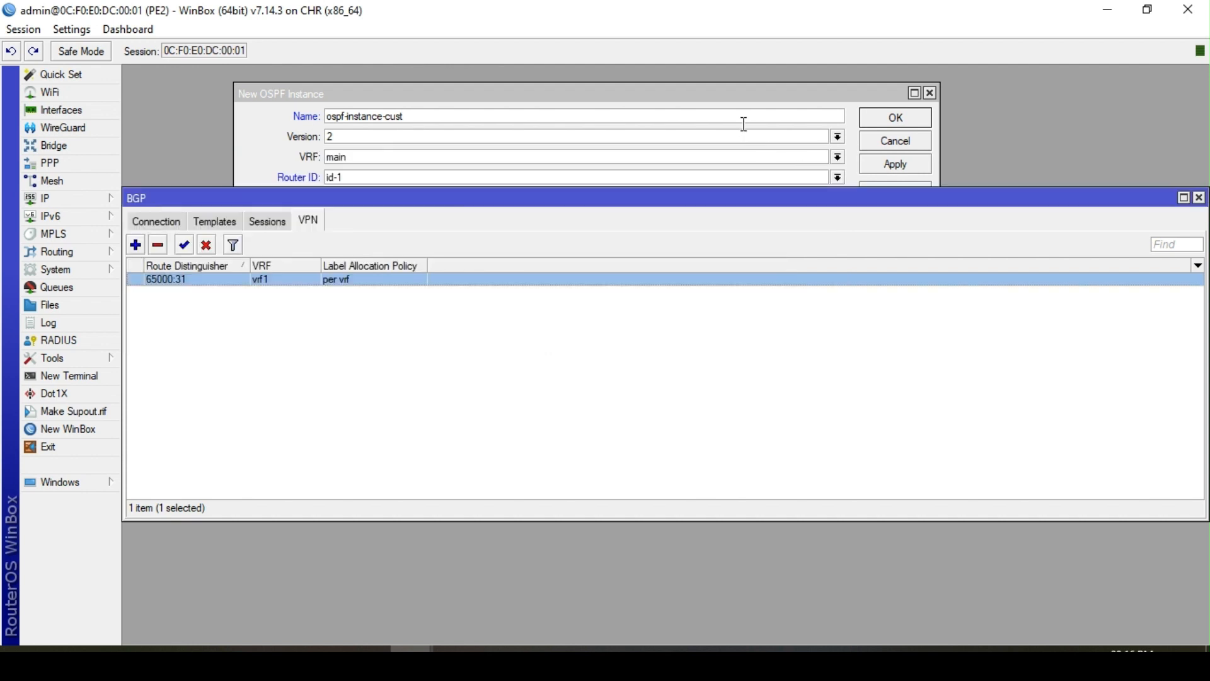
Apply the new ospf-instance-cust instance, set its VRF to vrf1 and save it
{"action": "left_click", "coordinate": [692, 95]}
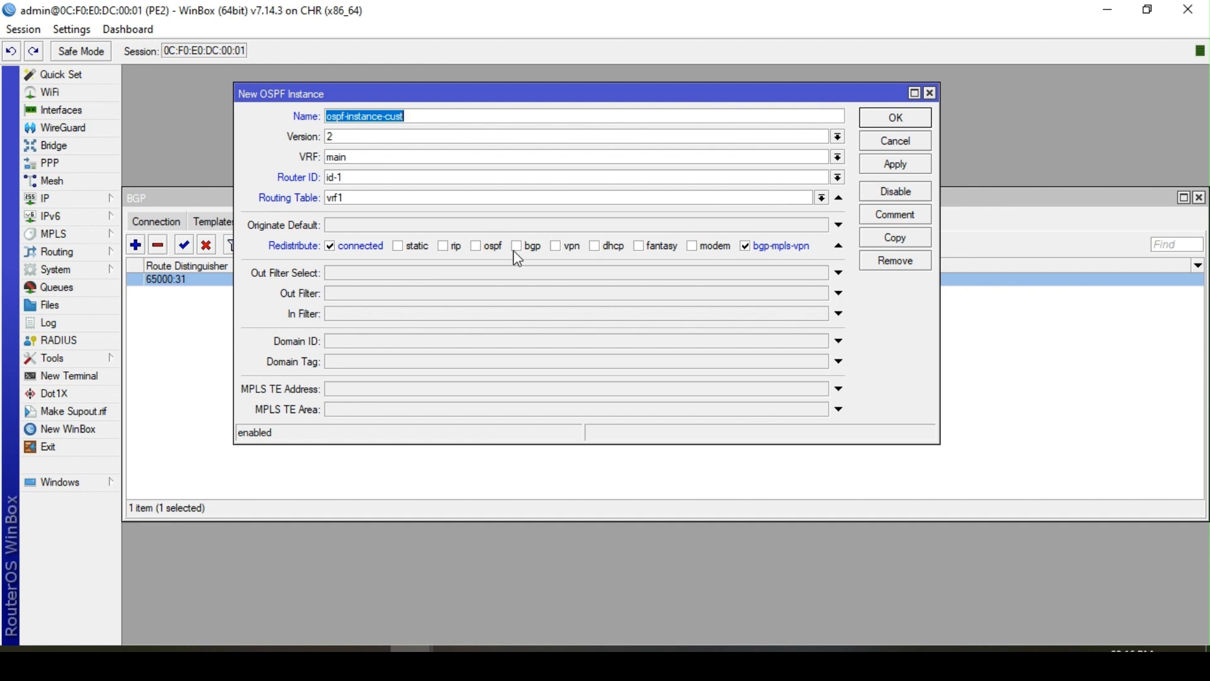
{"action": "left_click", "coordinate": [901, 176]}
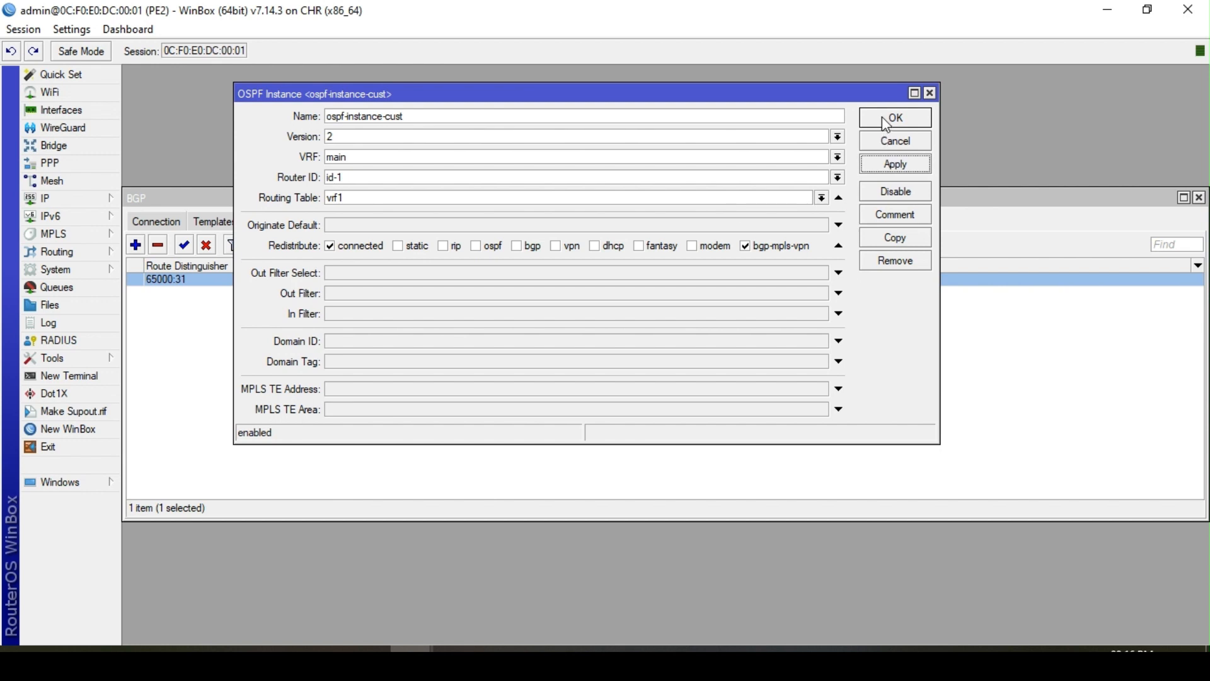
{"action": "left_click", "coordinate": [837, 157]}
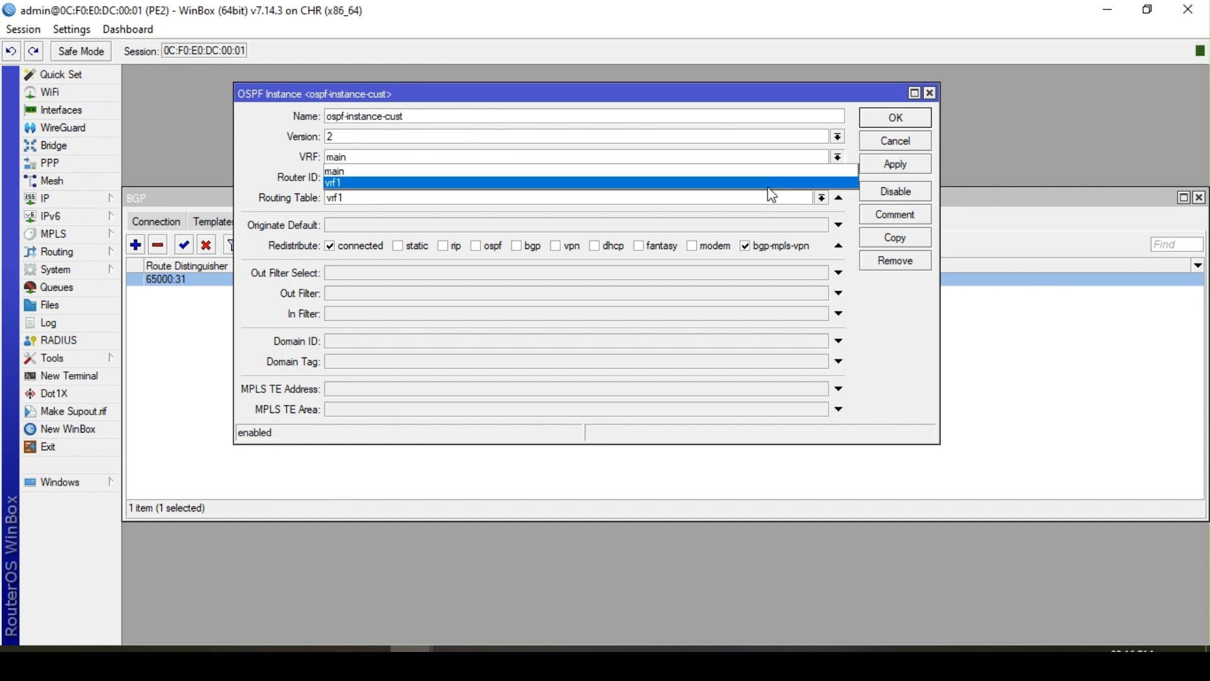
{"action": "left_click", "coordinate": [769, 186]}
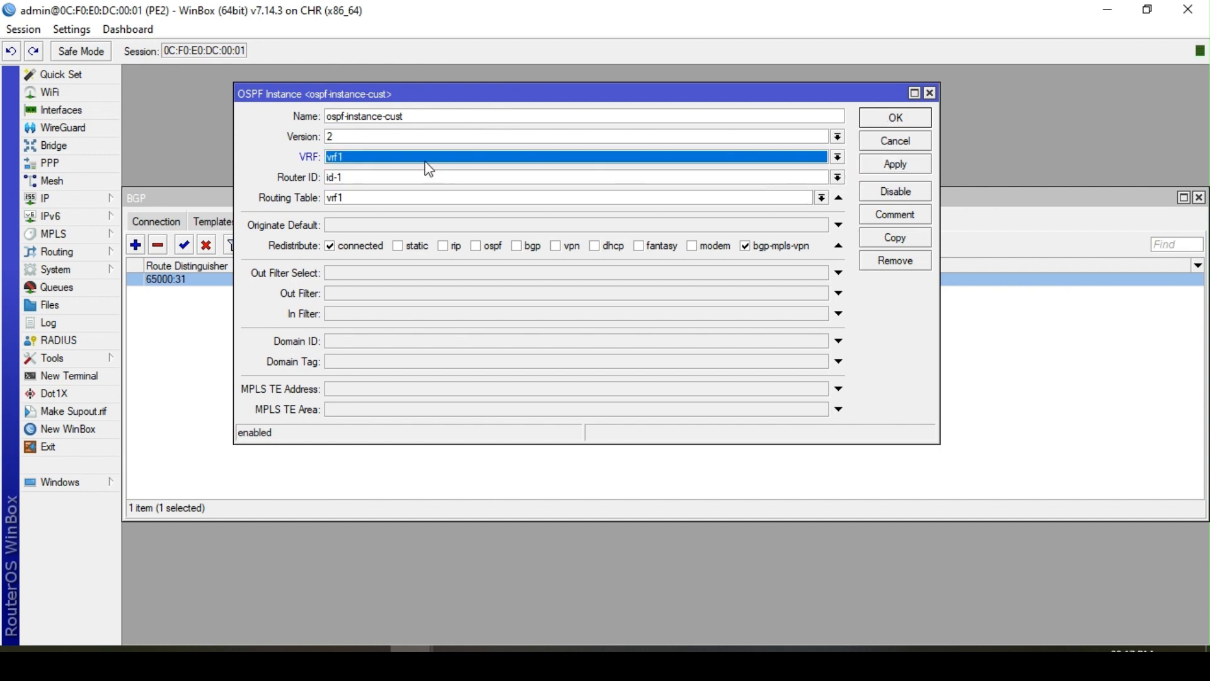
{"action": "left_click", "coordinate": [896, 167]}
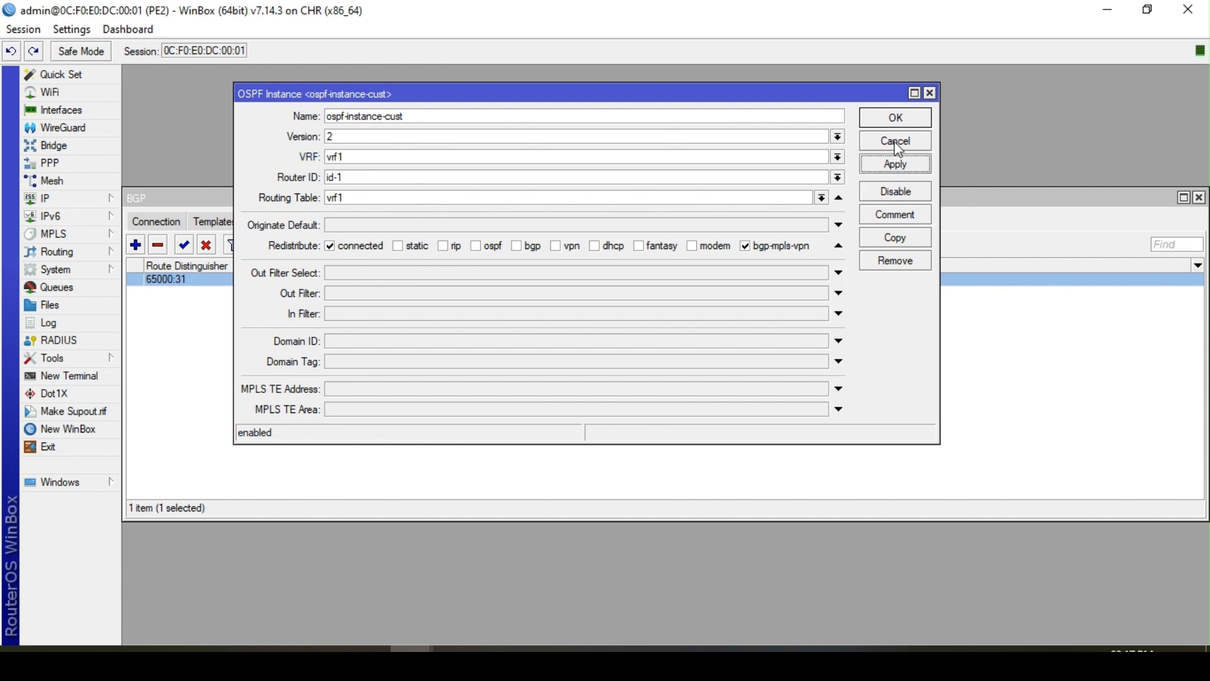
{"action": "left_click", "coordinate": [896, 118]}
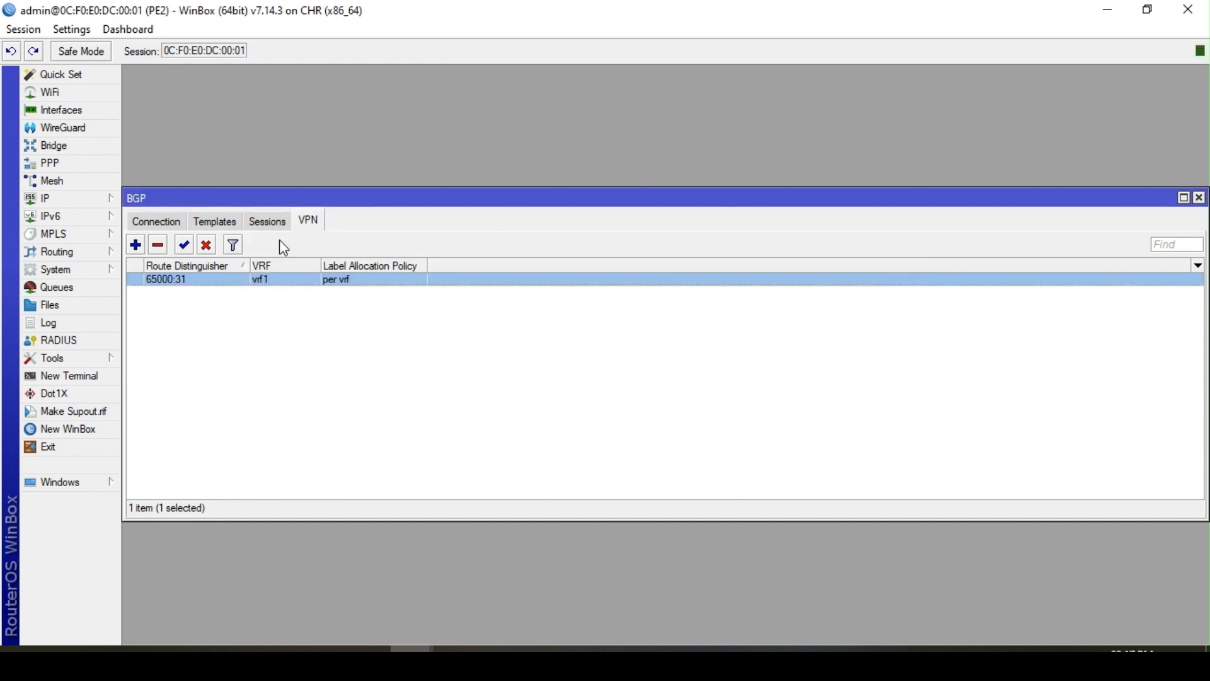
Review the settings of the 65000:31 BGP VPN entry and the ospf-instance-cust OSPF instance, closing each one after viewing
{"action": "double_click", "coordinate": [298, 283]}
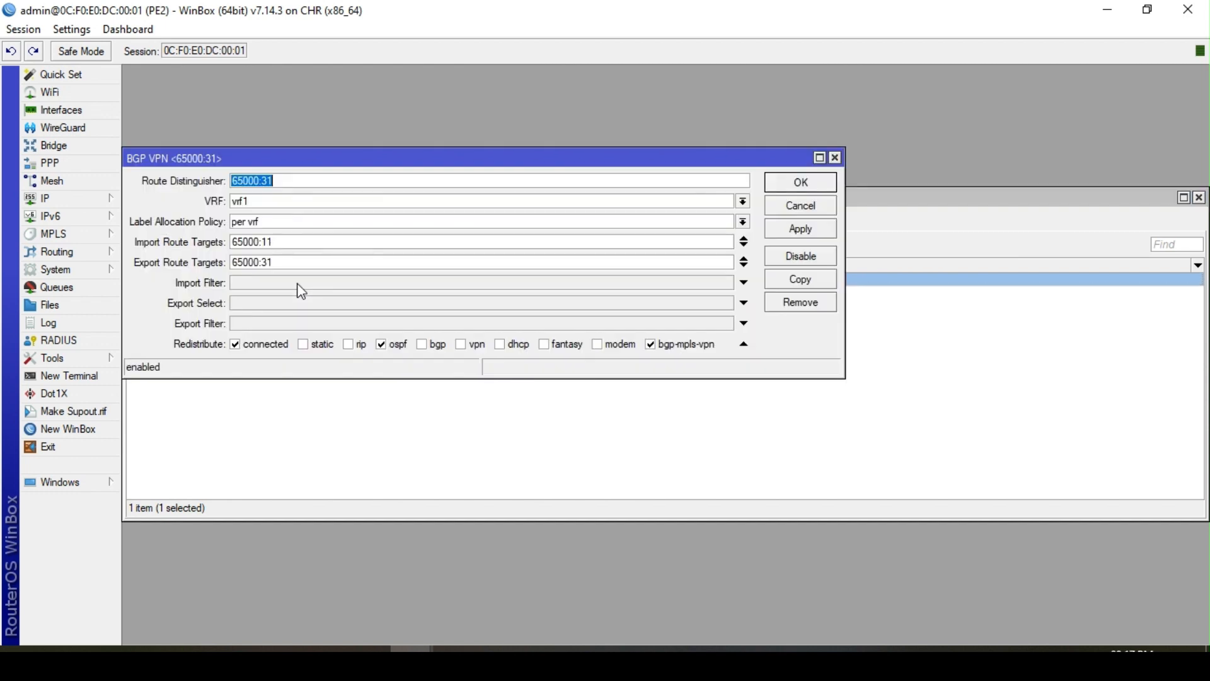
{"action": "left_click", "coordinate": [803, 184]}
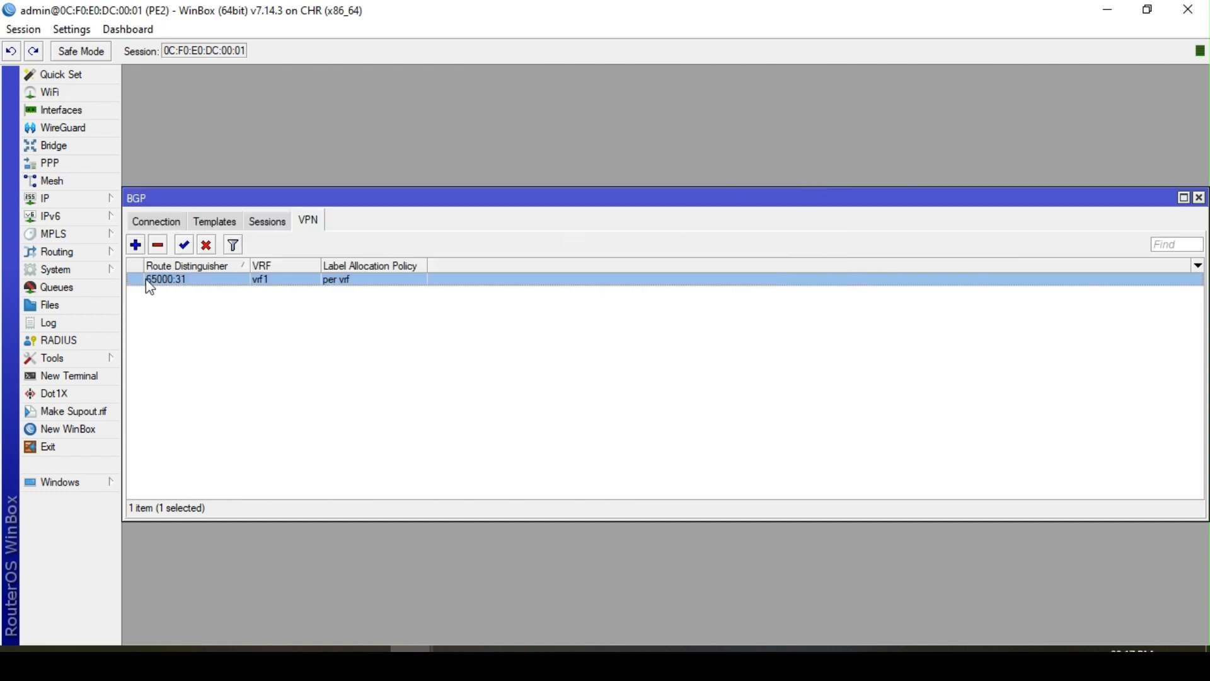
{"action": "left_click", "coordinate": [69, 252]}
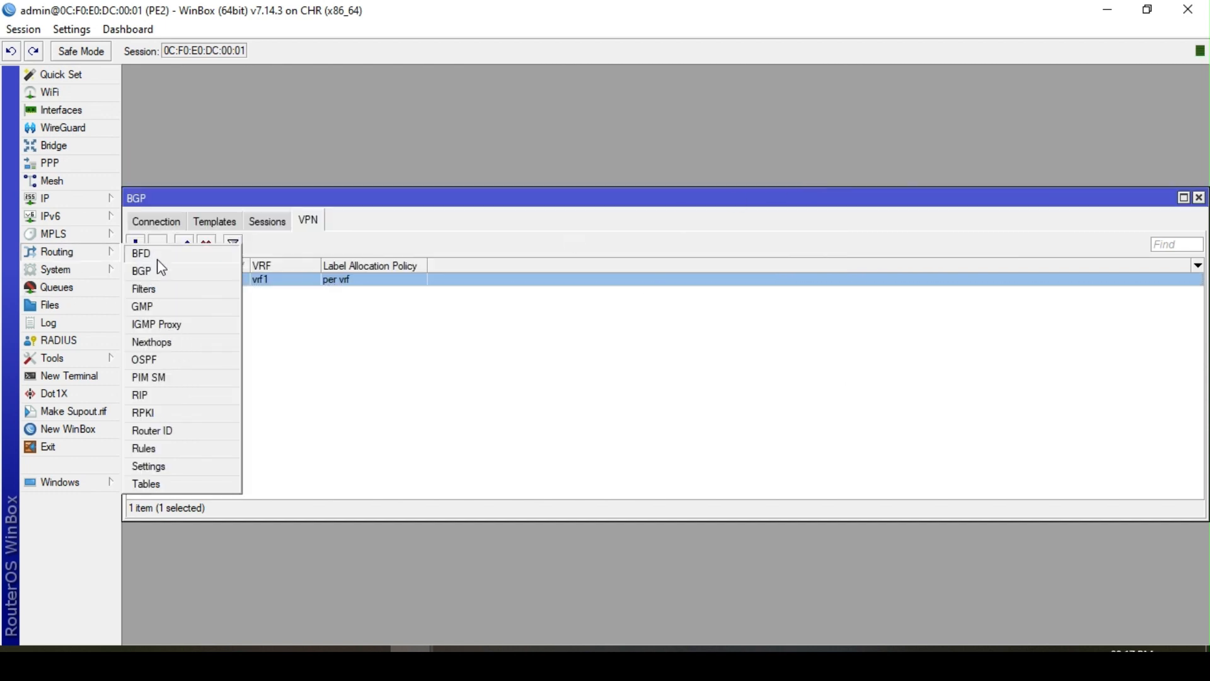
{"action": "left_click", "coordinate": [159, 356]}
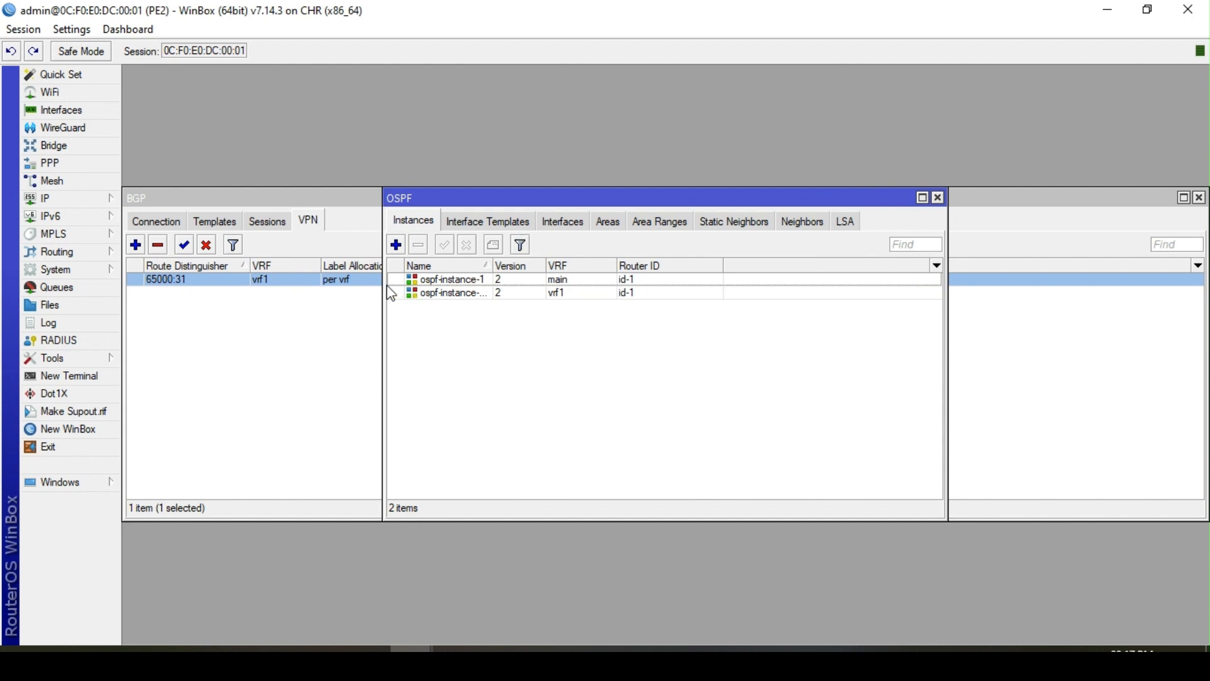
{"action": "left_click_drag", "start_coordinate": [382, 289], "coordinate": [242, 285]}
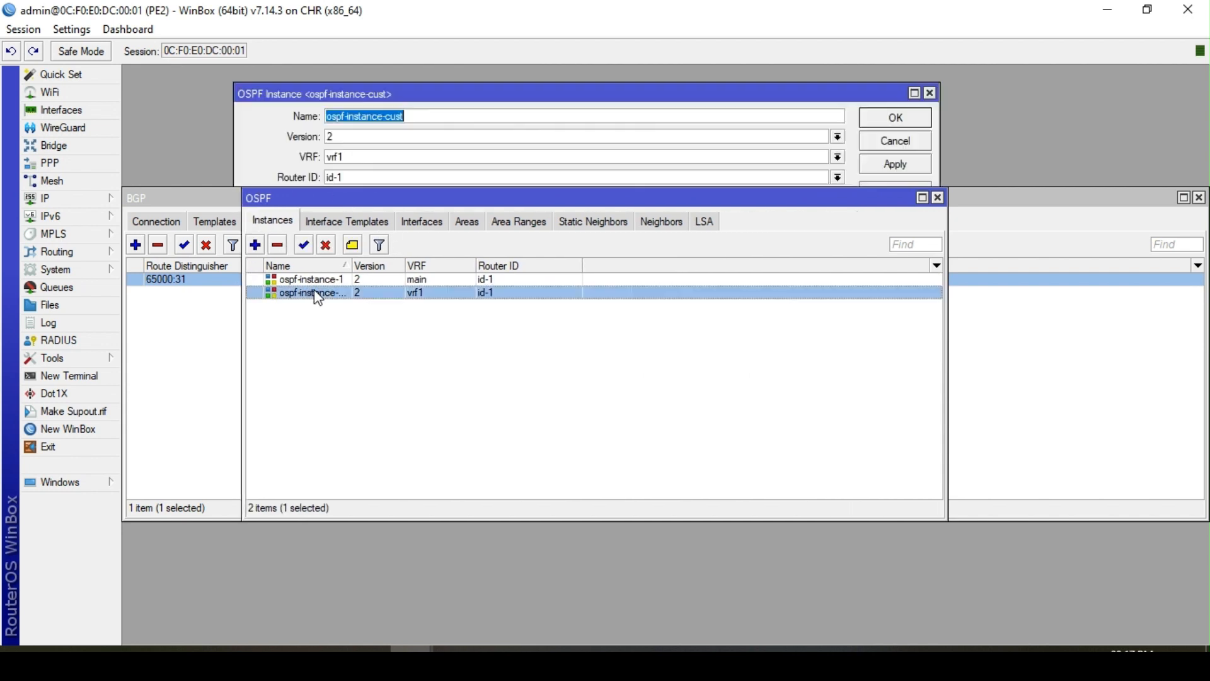
{"action": "double_click", "coordinate": [316, 293]}
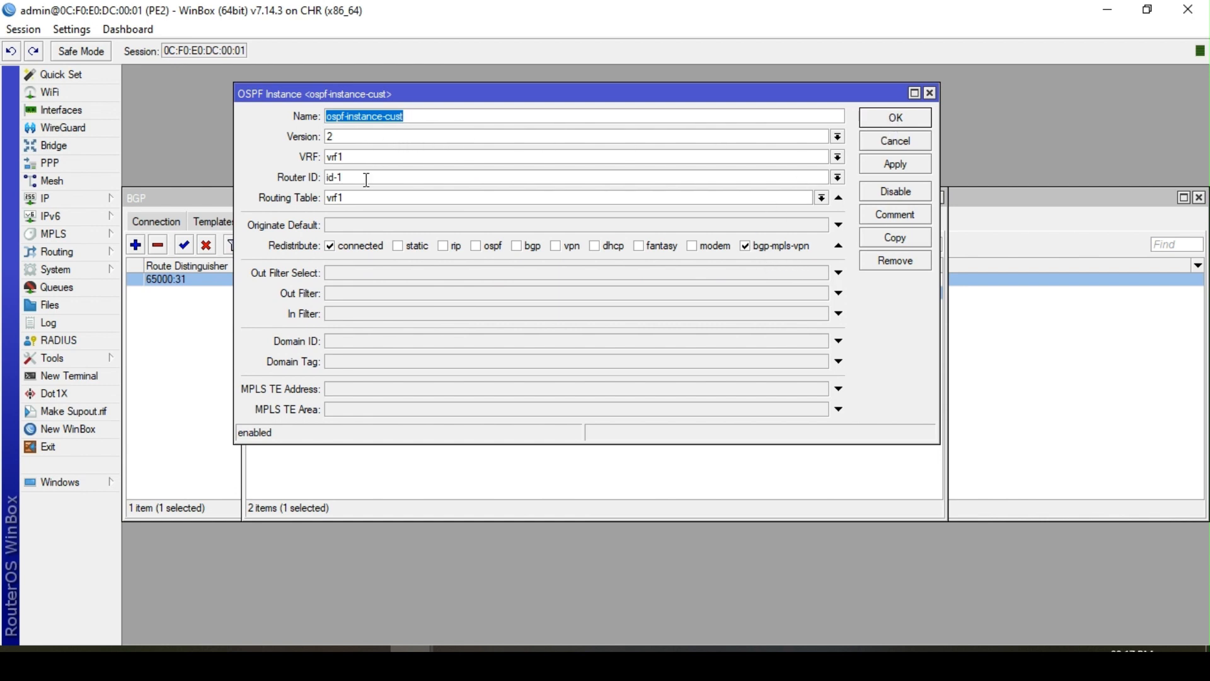
{"action": "left_click", "coordinate": [898, 115]}
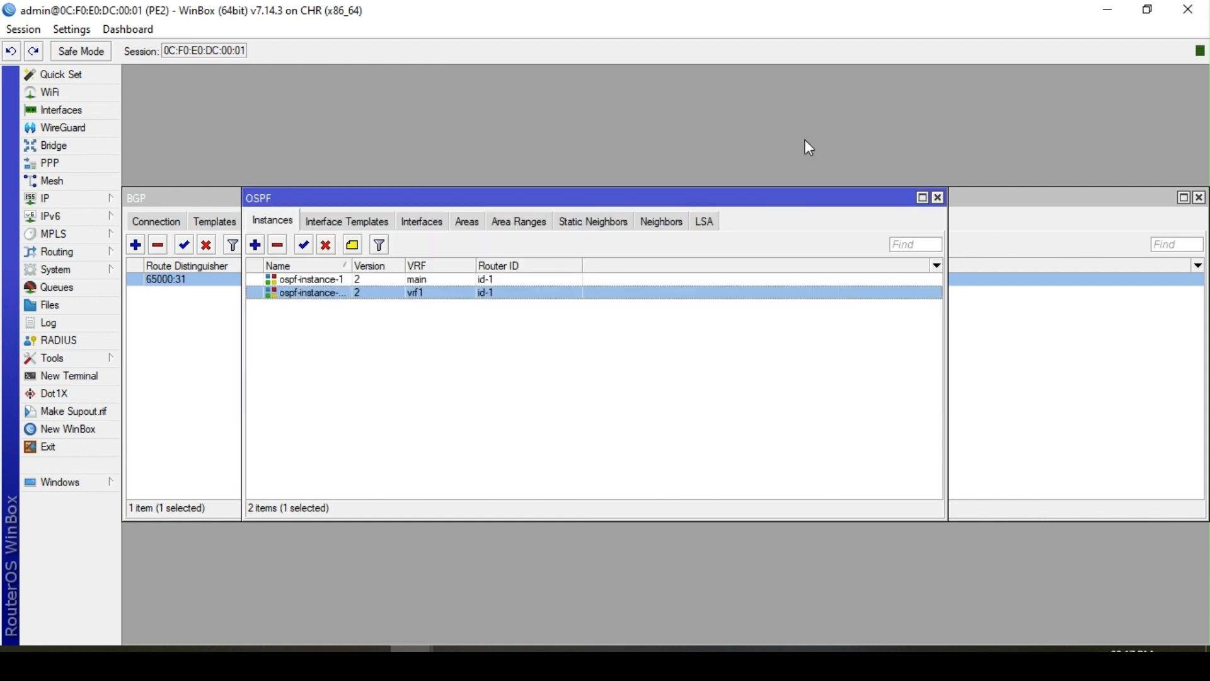
Add an OSPF area named ospf-area-cust with area ID 0.0.0.1 to ospf-instance-cust and save it
{"action": "left_click", "coordinate": [459, 221]}
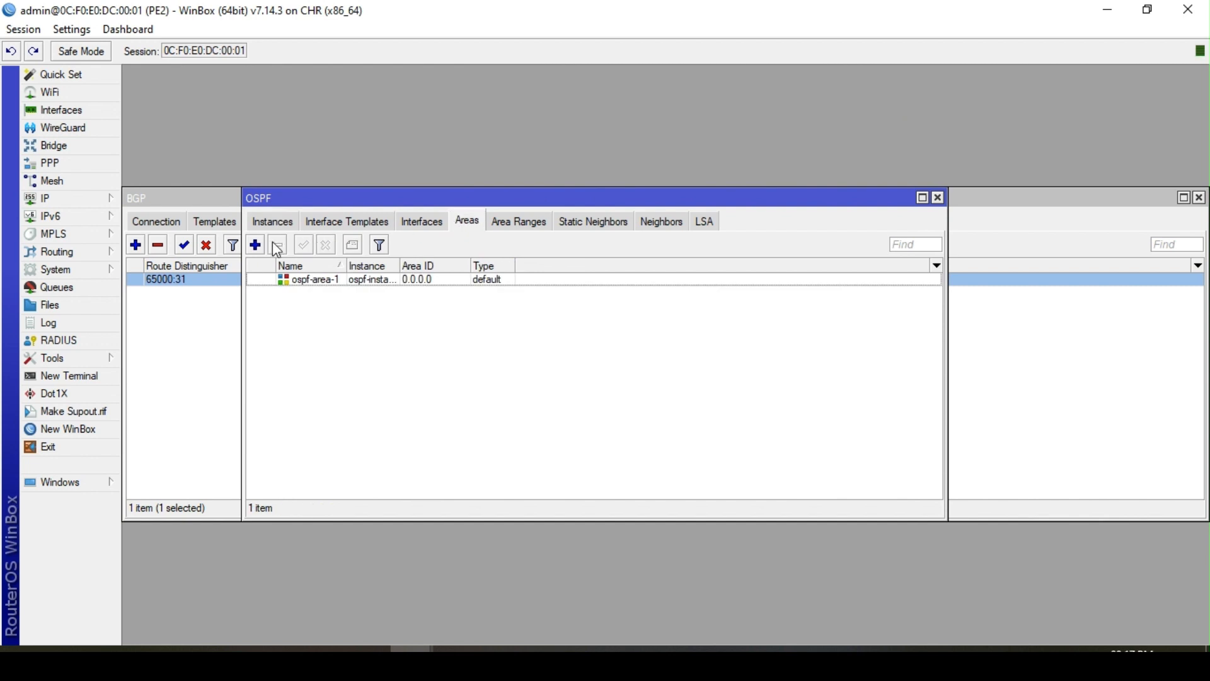
{"action": "left_click", "coordinate": [256, 244]}
{"action": "left_click", "coordinate": [404, 236]}
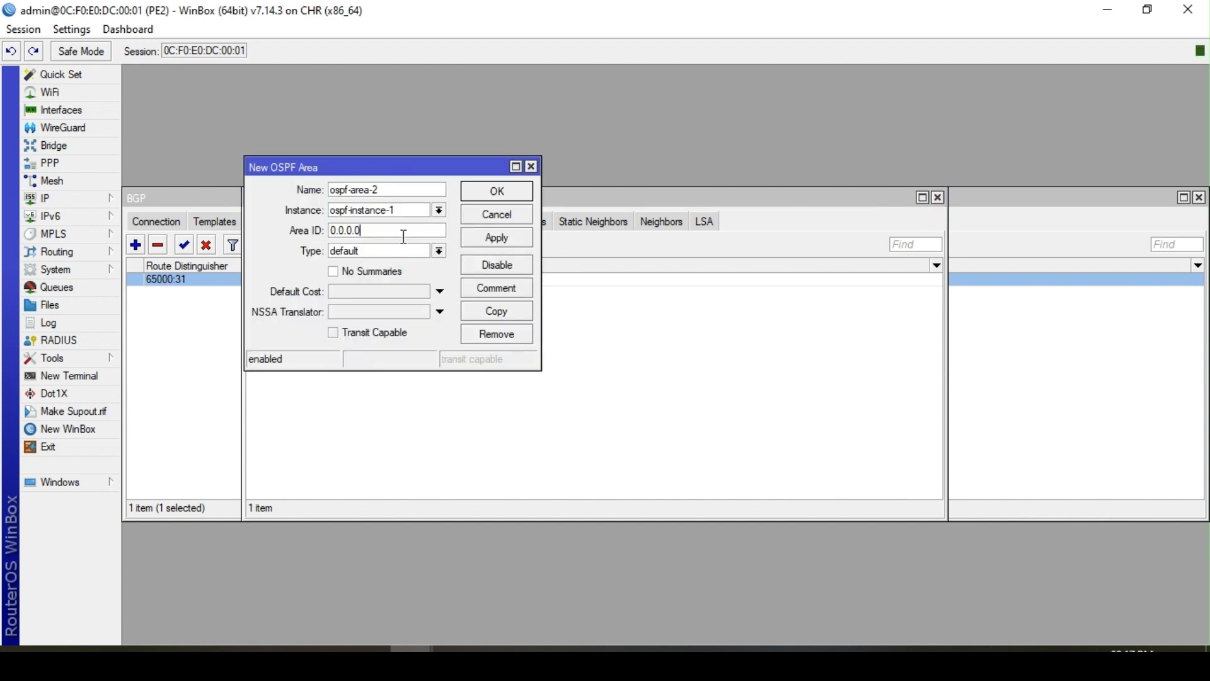
{"action": "type", "text": "1"}
{"action": "left_click", "coordinate": [436, 212]}
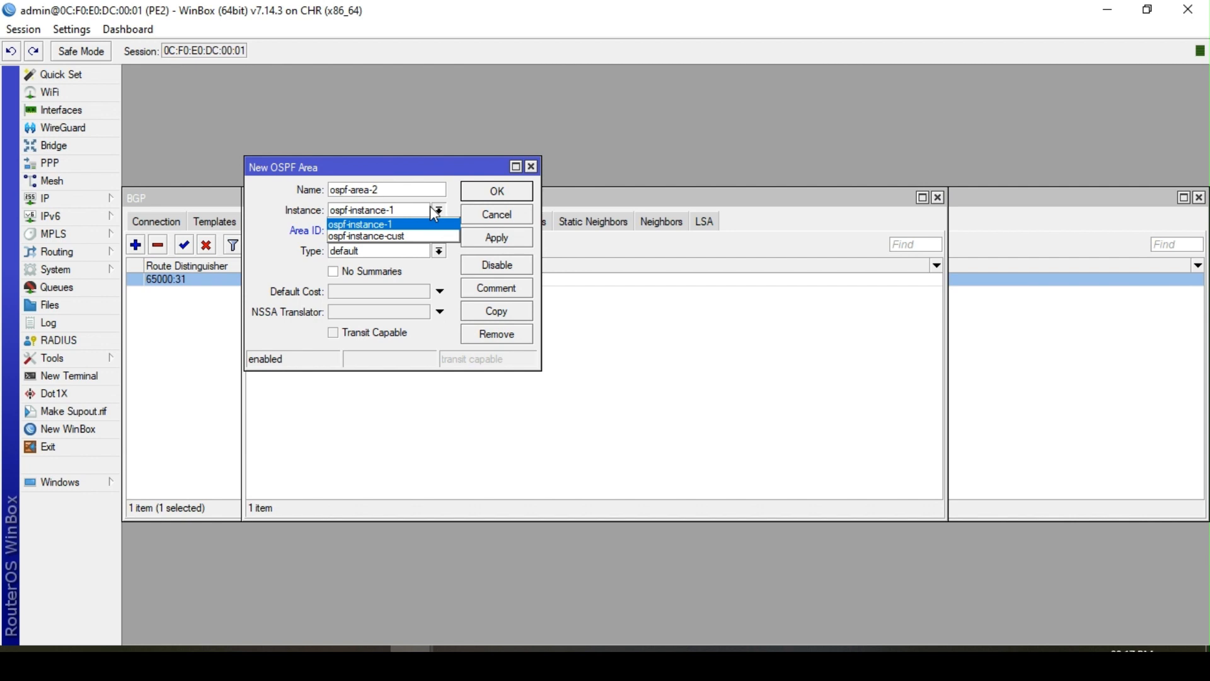
{"action": "left_click", "coordinate": [397, 237]}
{"action": "left_click", "coordinate": [398, 195]}
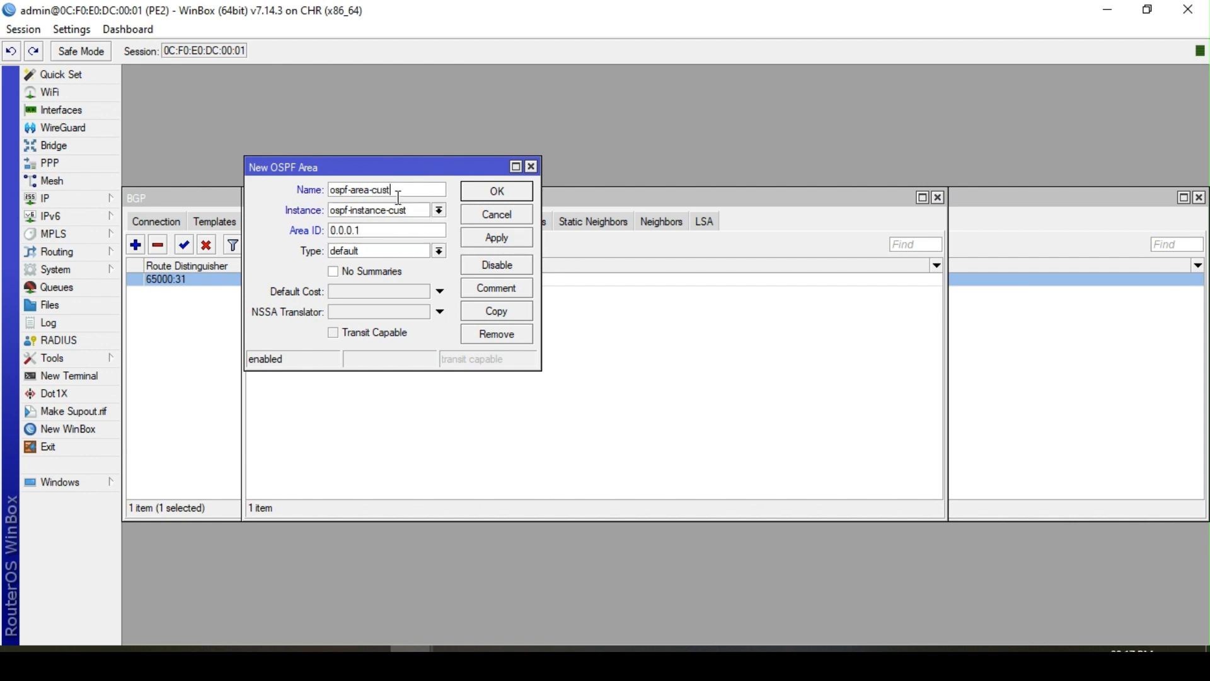
{"action": "left_click", "coordinate": [511, 237]}
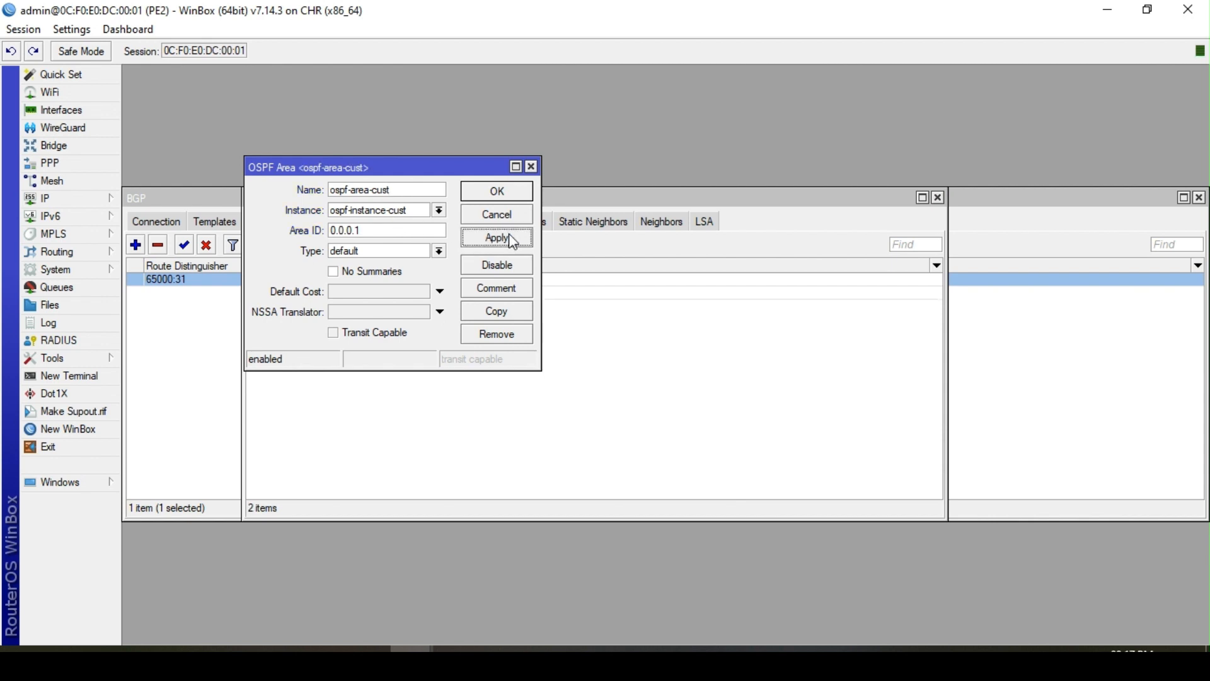
{"action": "left_click", "coordinate": [502, 192]}
Create an OSPF interface template for ether1 and assign it to ospf-area-cust
{"action": "left_click", "coordinate": [343, 224]}
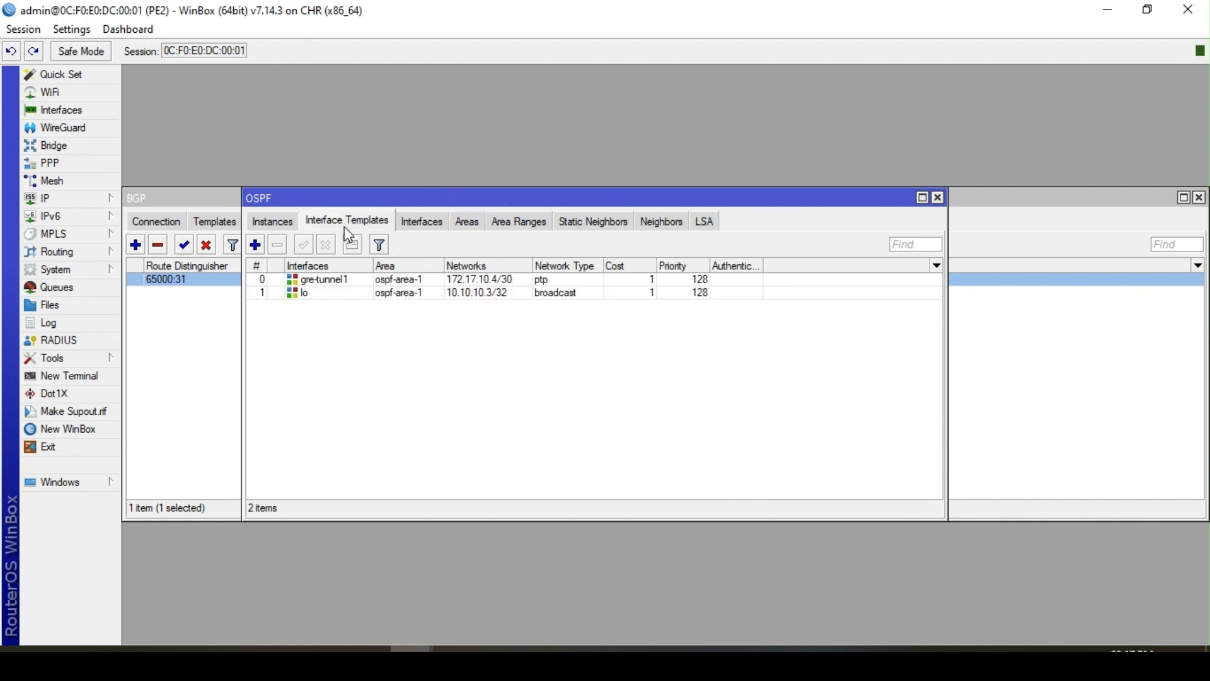
{"action": "left_click", "coordinate": [304, 282]}
{"action": "left_click", "coordinate": [256, 244]}
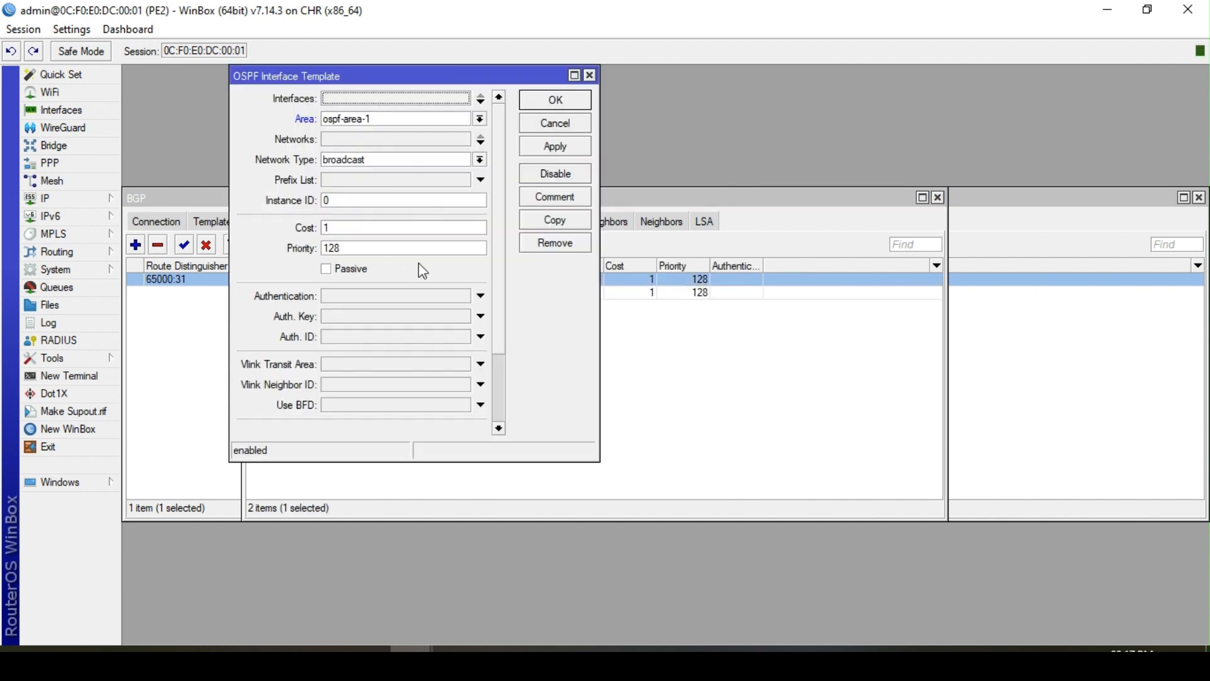
{"action": "left_click", "coordinate": [451, 101]}
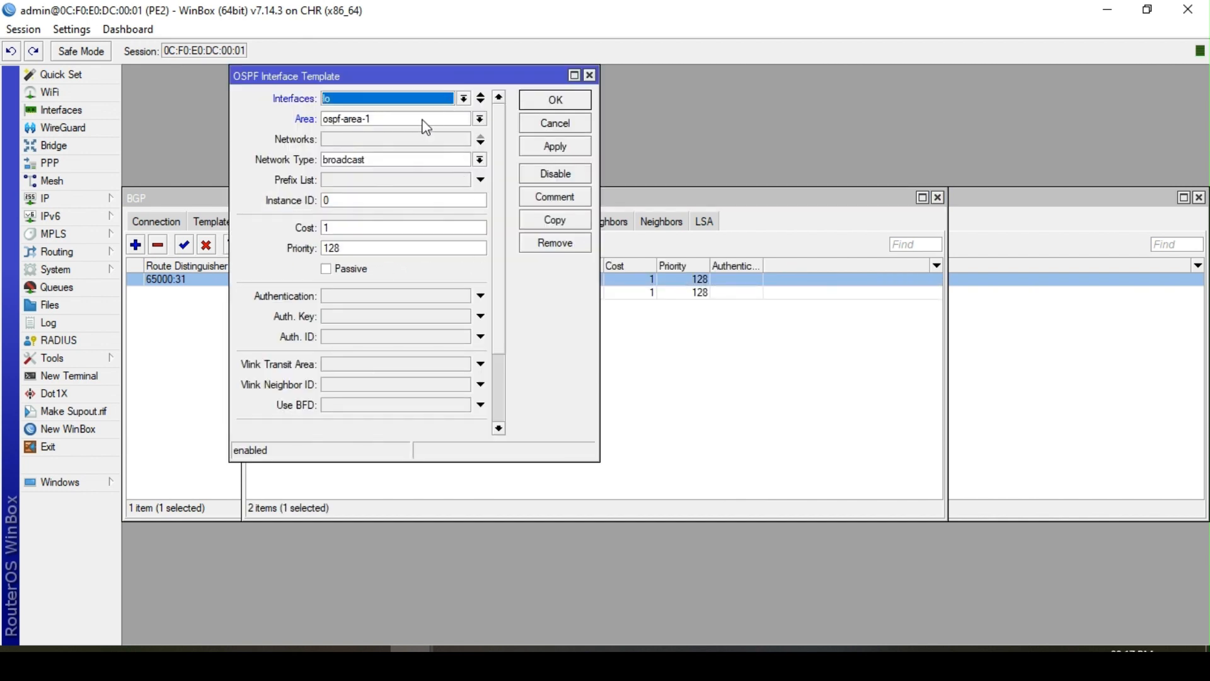
{"action": "left_click", "coordinate": [434, 102]}
{"action": "left_click", "coordinate": [402, 140]}
{"action": "left_click", "coordinate": [480, 119]}
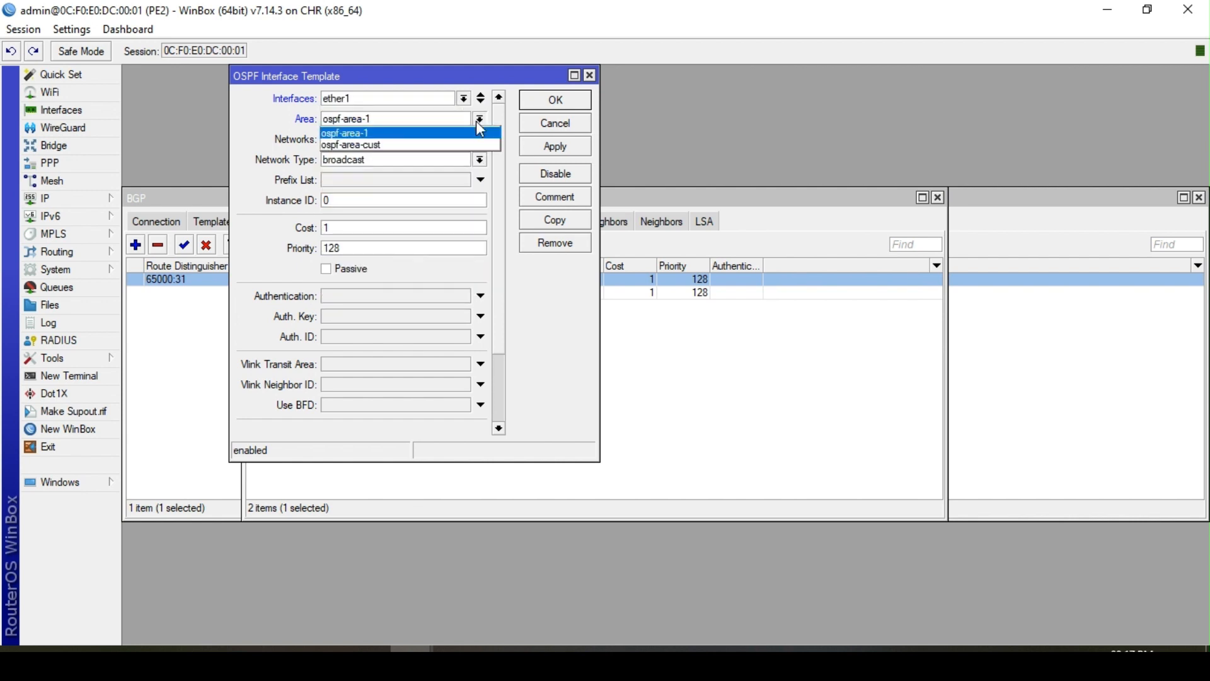
{"action": "left_click", "coordinate": [411, 146]}
Set the template's network type to ptp, save it and move the ether1 entry above the lo entry
{"action": "left_click", "coordinate": [427, 164]}
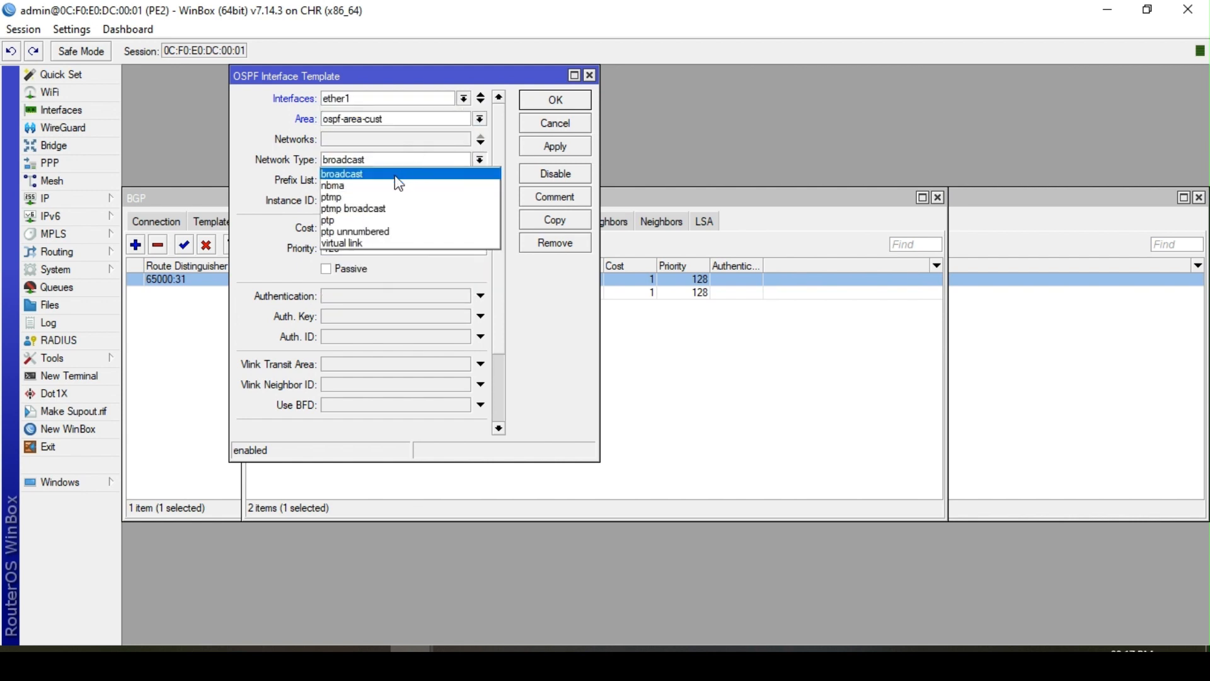
{"action": "left_click", "coordinate": [378, 218]}
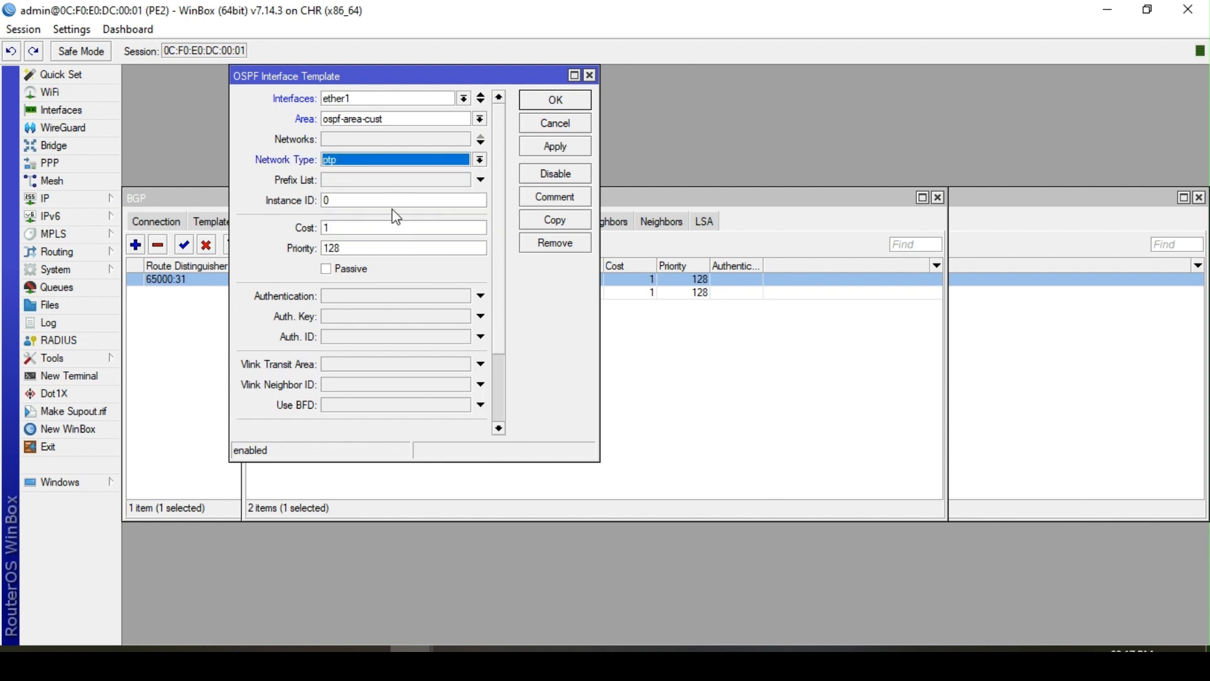
{"action": "left_click", "coordinate": [556, 148]}
{"action": "left_click", "coordinate": [556, 101]}
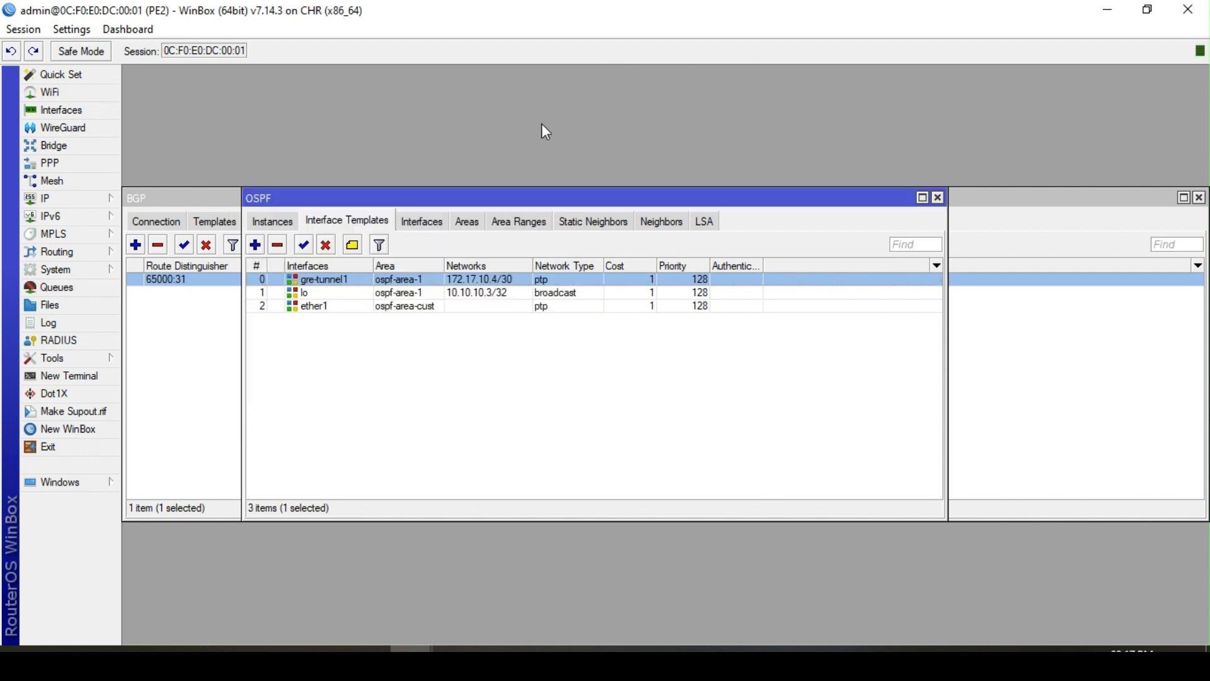
{"action": "left_click_drag", "start_coordinate": [369, 308], "coordinate": [371, 299]}
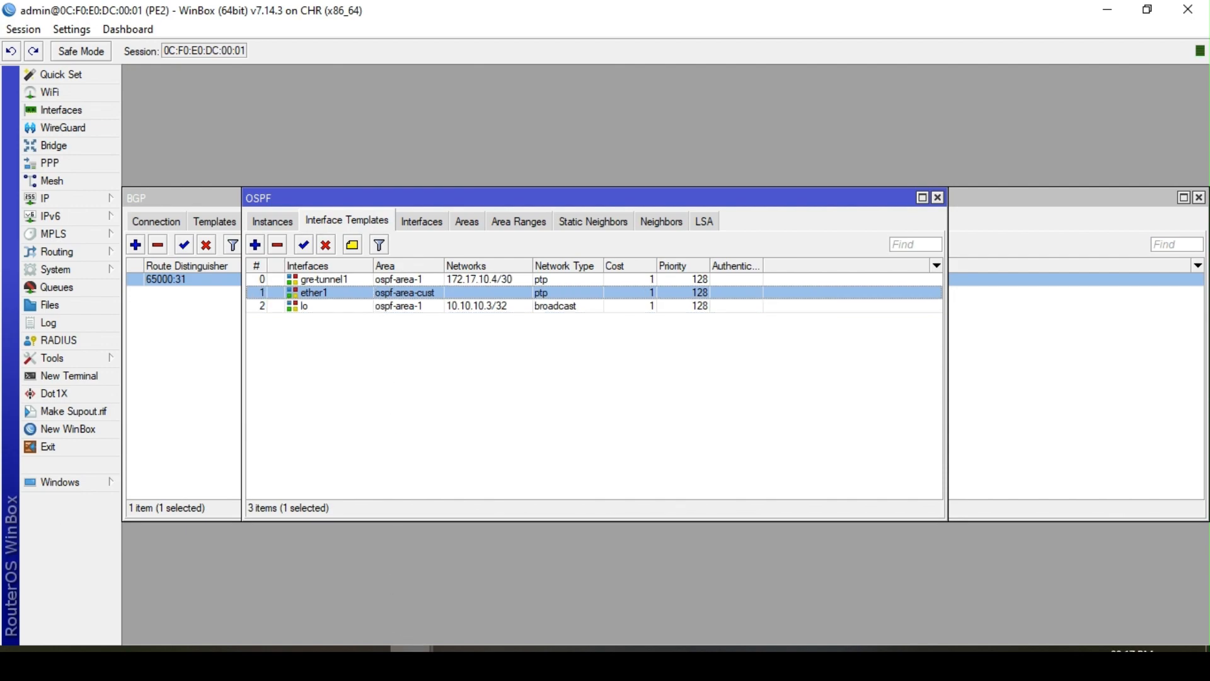
Switch to the WinBox connection window and connect to RoMON using PE2 as the agent
{"action": "mouse_move", "coordinate": [413, 662]}
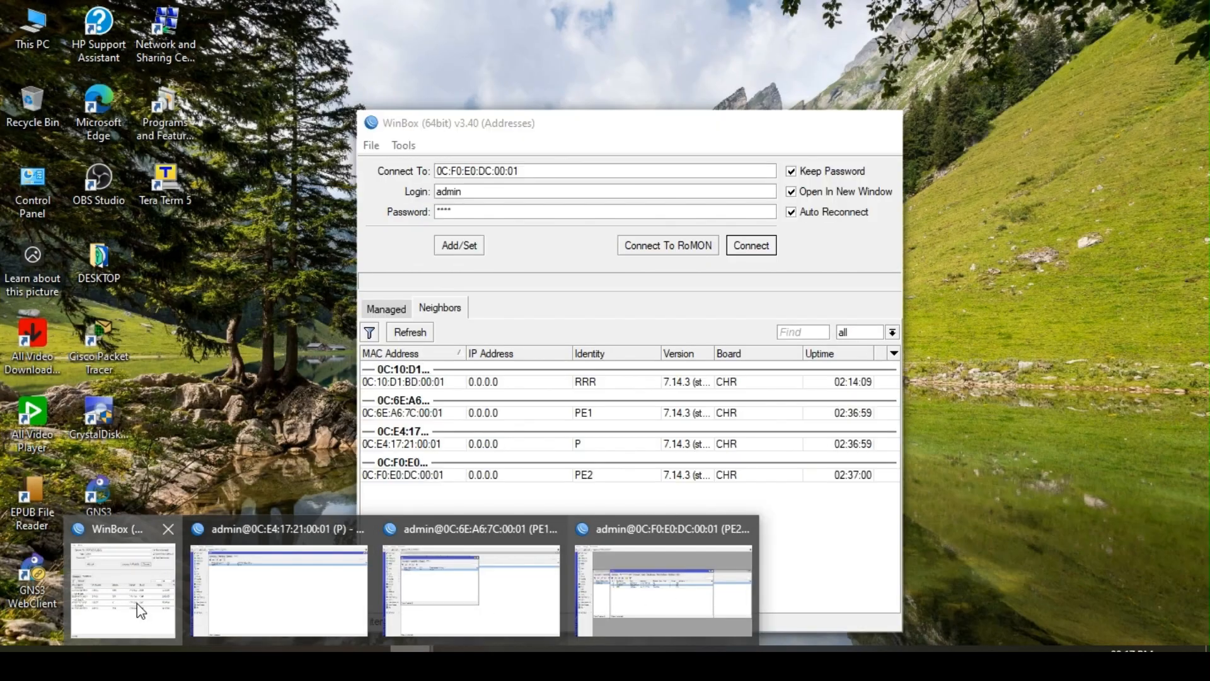
{"action": "left_click", "coordinate": [137, 603]}
{"action": "left_click", "coordinate": [630, 474]}
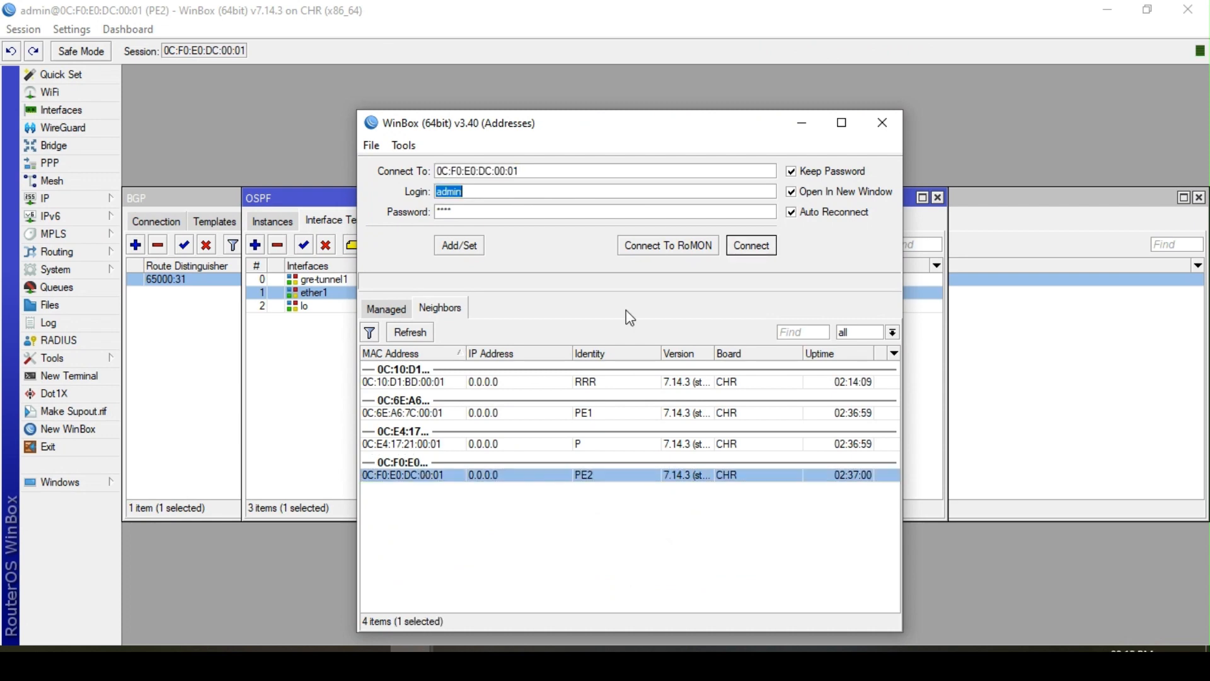
{"action": "left_click", "coordinate": [672, 245]}
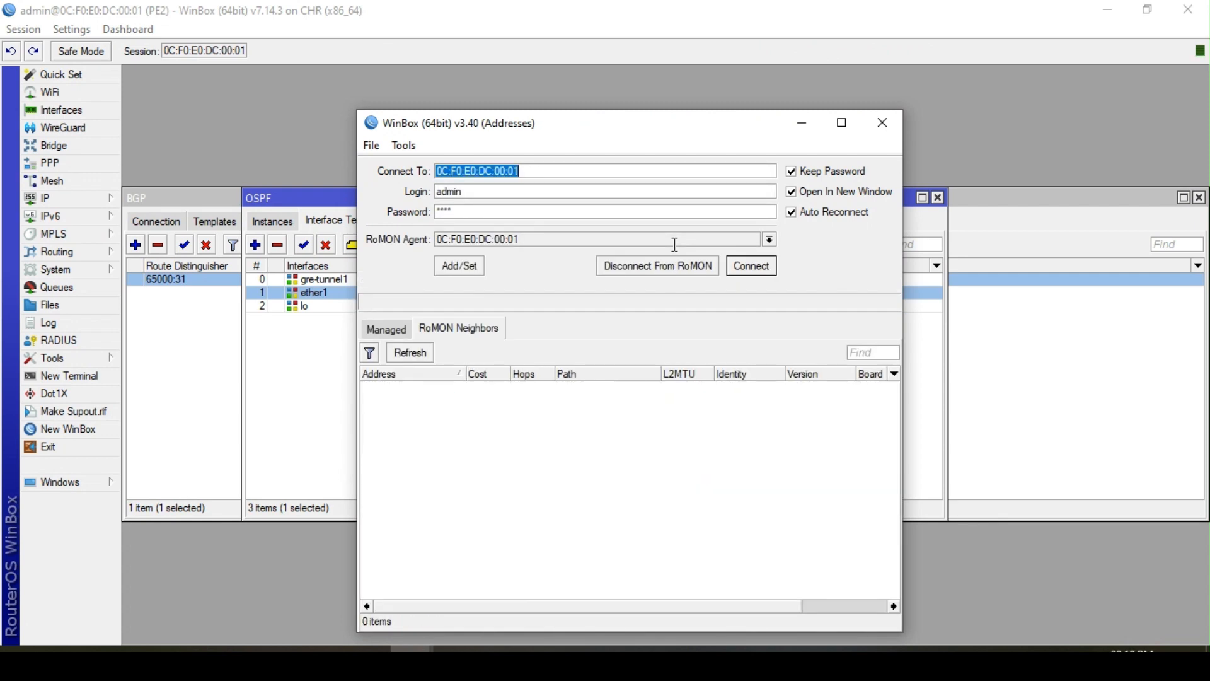
{"action": "left_click_drag", "start_coordinate": [620, 129], "coordinate": [559, 102]}
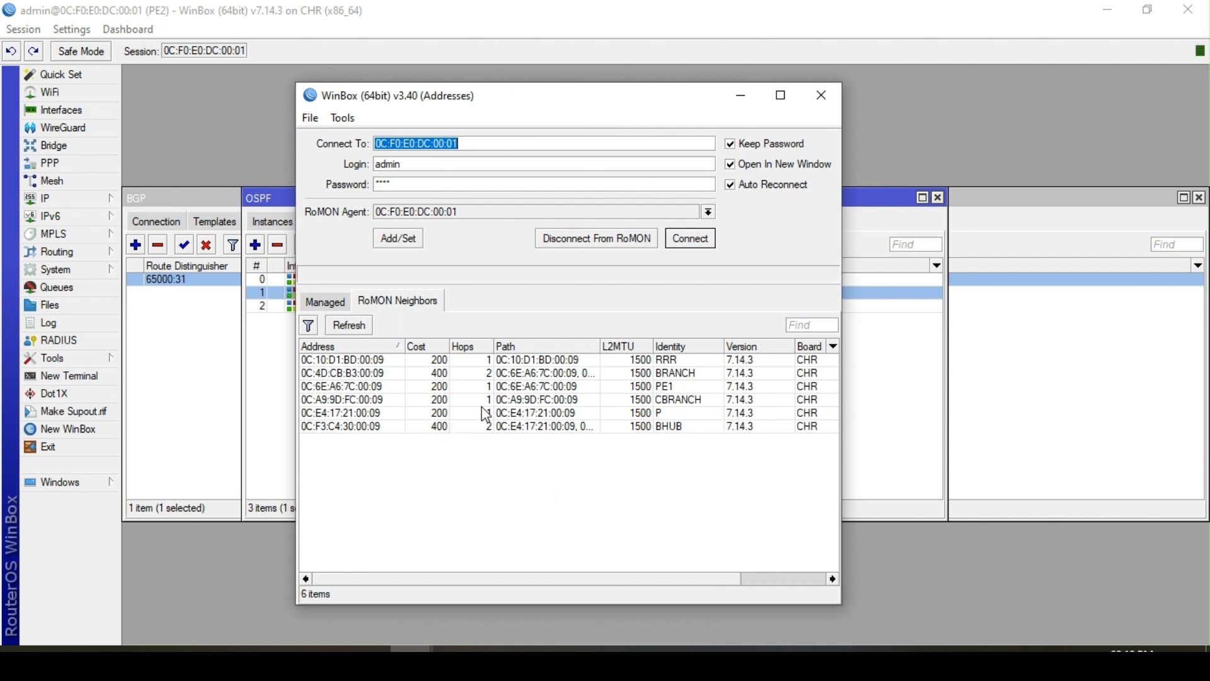
Open a maximized session to the CBRANCH router and start a new IP address entry
{"action": "left_click", "coordinate": [367, 399]}
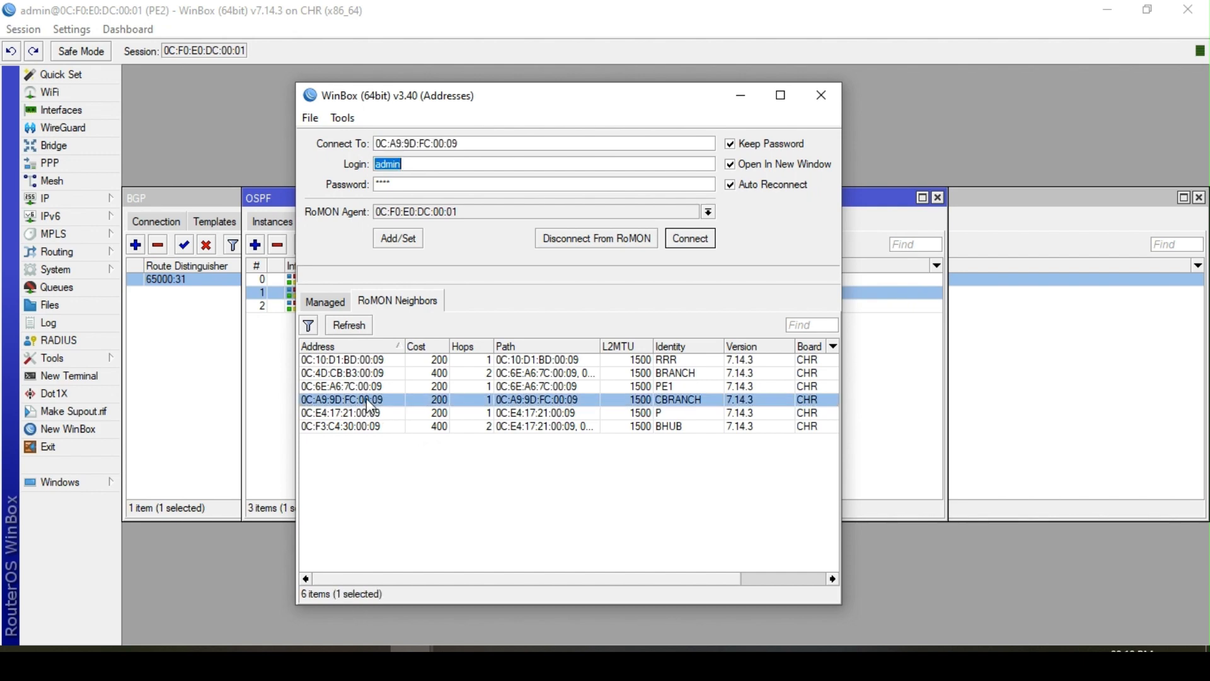
{"action": "left_click", "coordinate": [691, 240]}
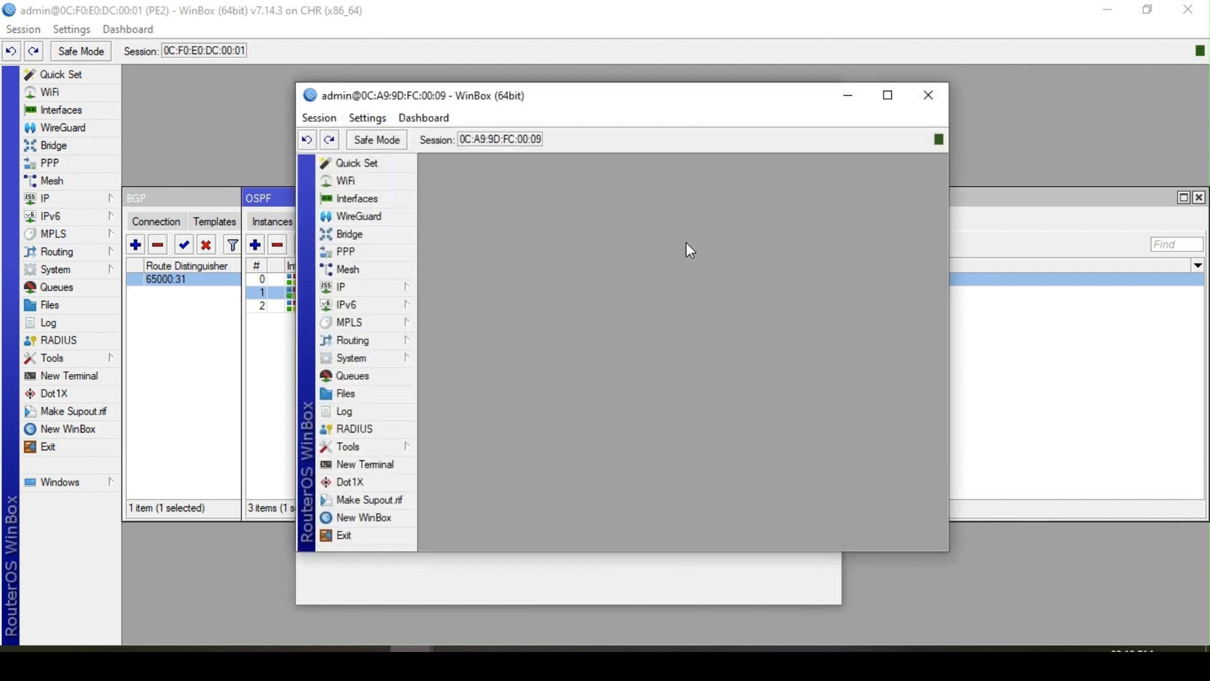
{"action": "left_click", "coordinate": [888, 95]}
{"action": "left_click", "coordinate": [107, 198]}
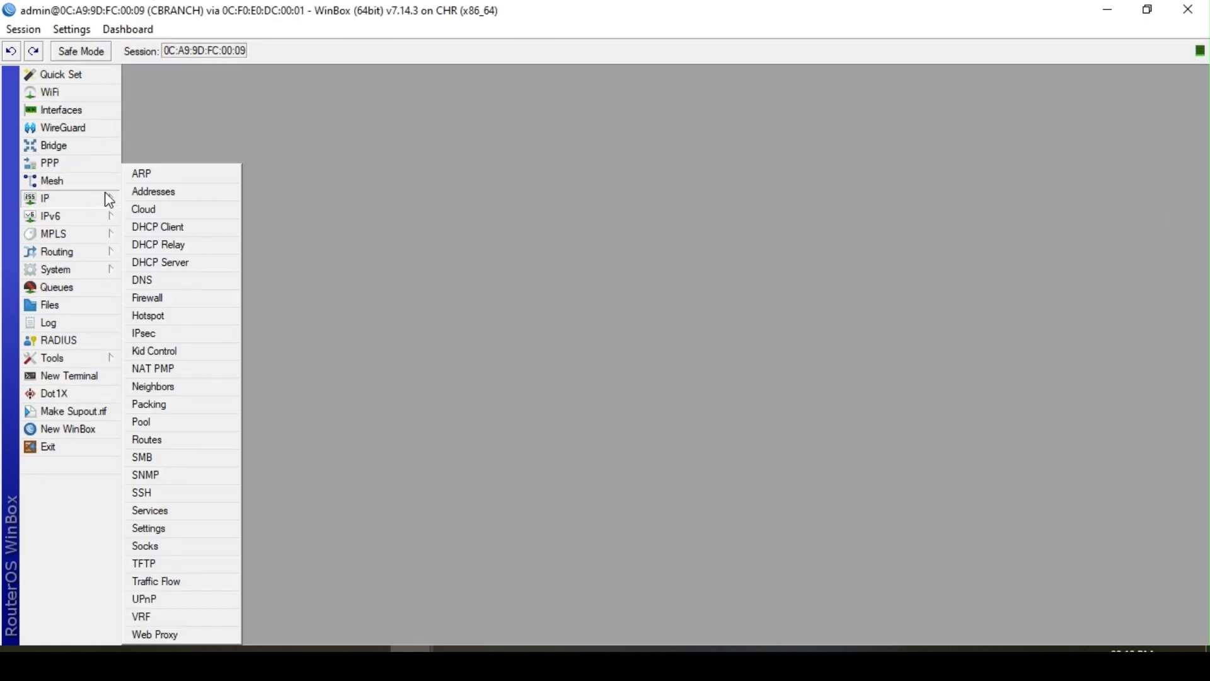
{"action": "left_click", "coordinate": [154, 191]}
{"action": "left_click", "coordinate": [530, 233]}
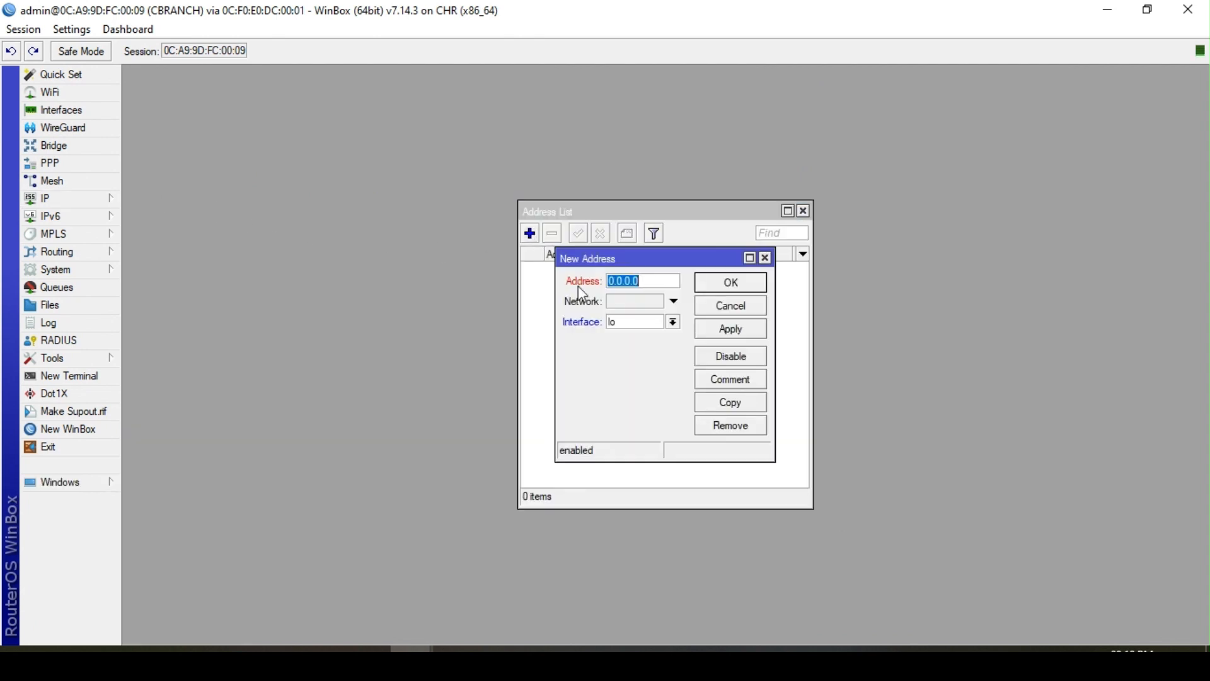
Switch to the PE2 session, copy the ether1 address 172.16.10.9/30 from its IP address list and close the entry
{"action": "left_click", "coordinate": [413, 659]}
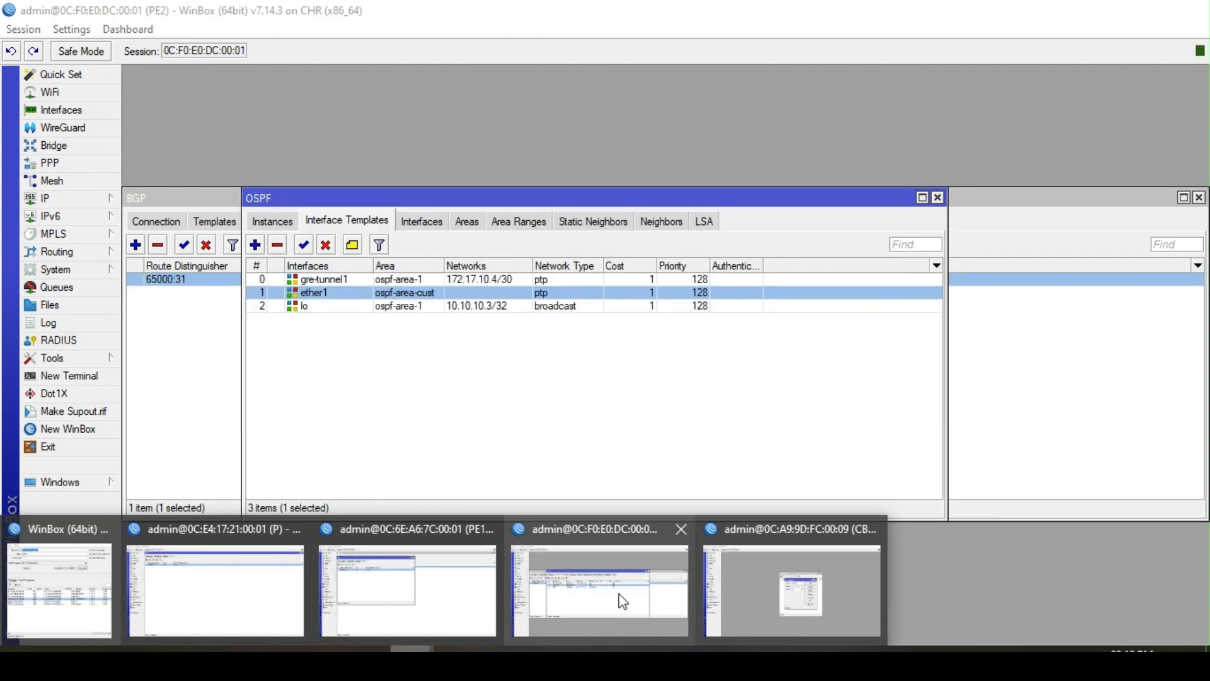
{"action": "left_click", "coordinate": [621, 600]}
{"action": "left_click", "coordinate": [88, 200]}
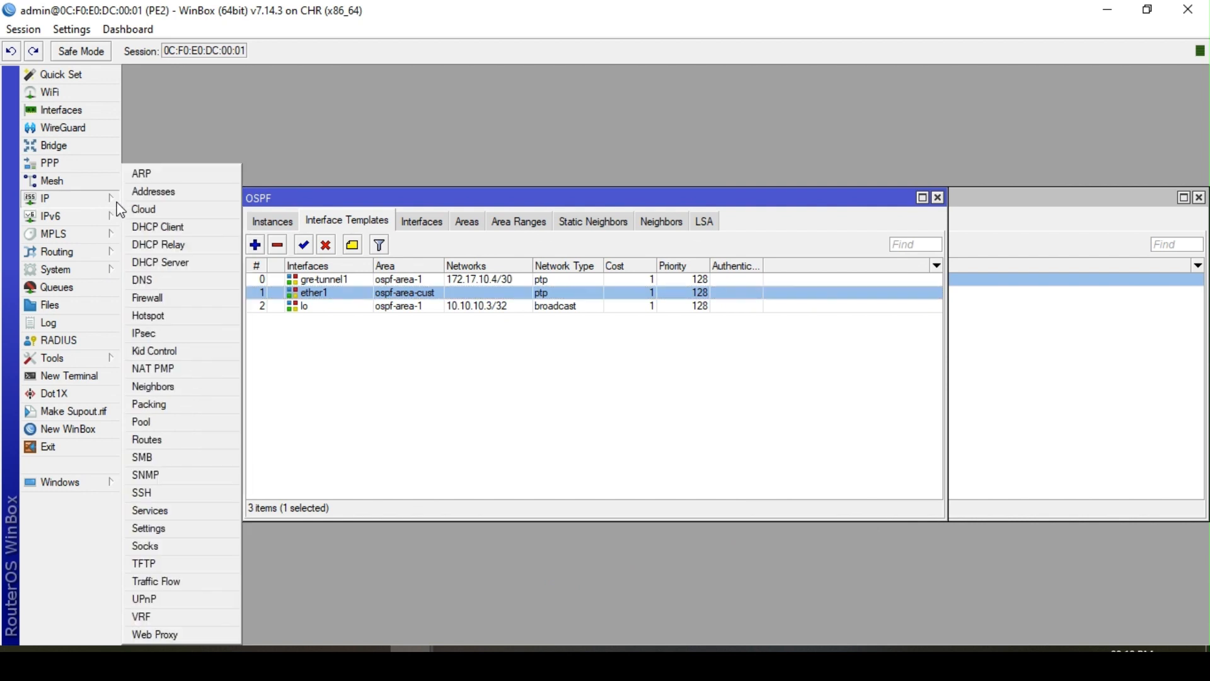
{"action": "left_click", "coordinate": [161, 200]}
{"action": "double_click", "coordinate": [357, 190]}
{"action": "key", "text": "ctrl+c"}
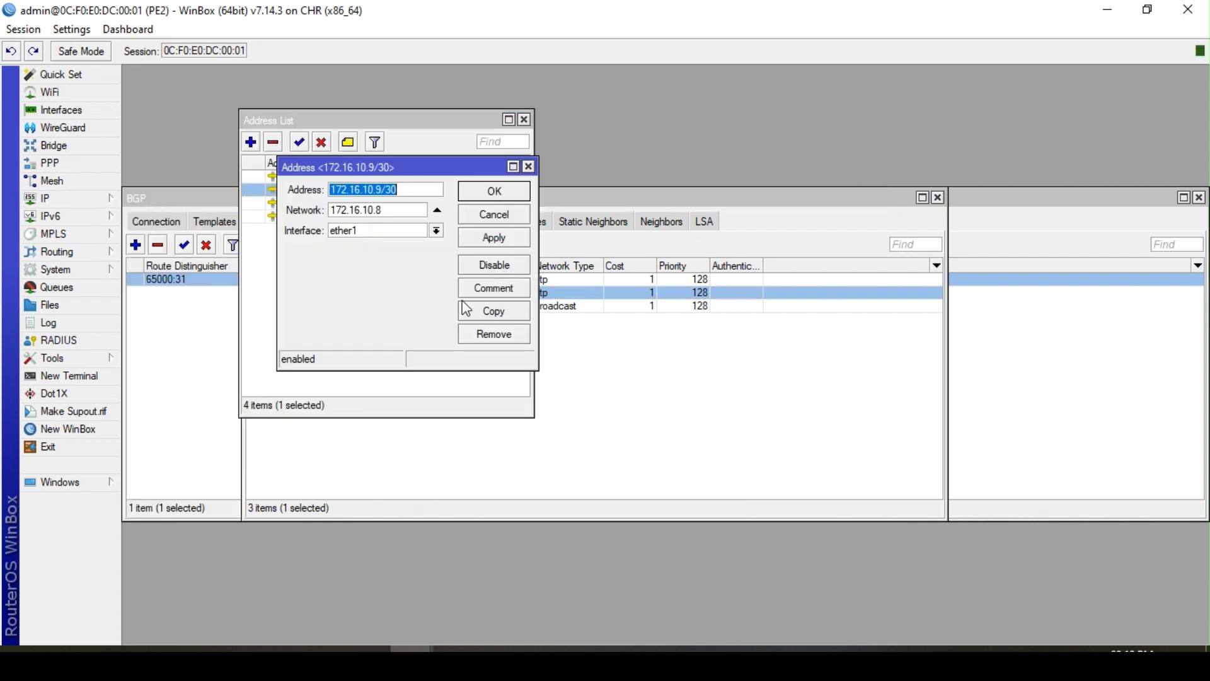
{"action": "left_click", "coordinate": [529, 167]}
Switch back to the CBRANCH session, give the new address entry 172.16.10.10/30 on ether1 and save it
{"action": "mouse_move", "coordinate": [440, 644]}
{"action": "left_click", "coordinate": [761, 608]}
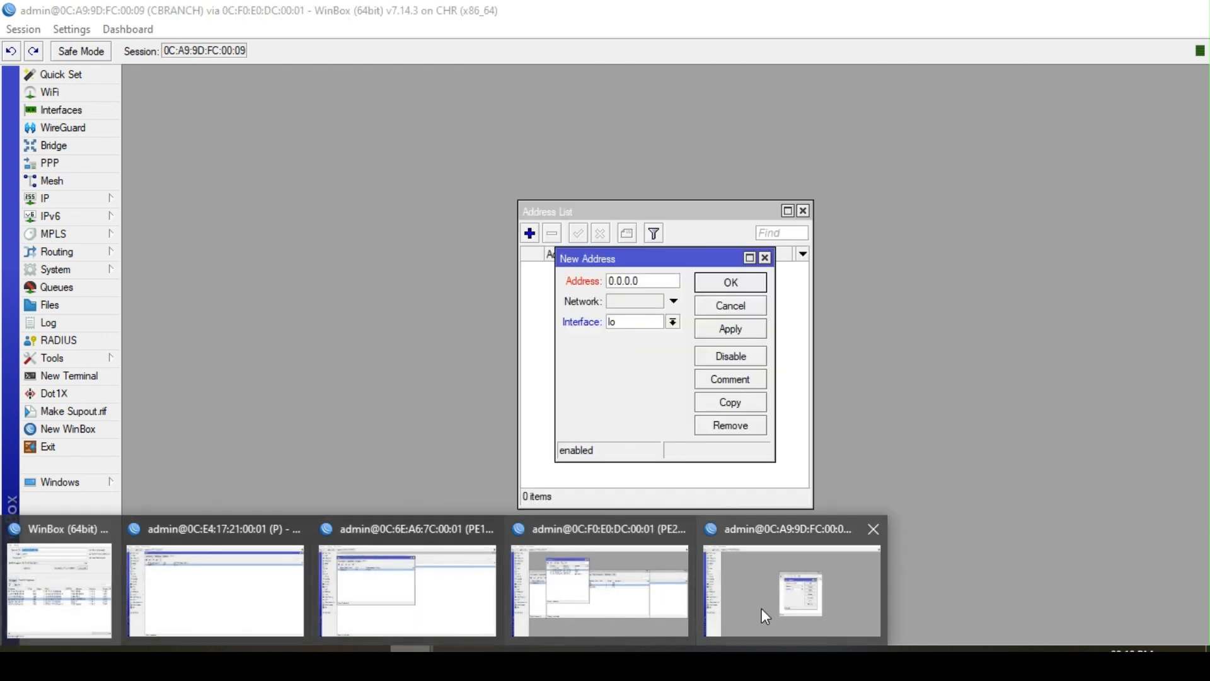
{"action": "left_click_drag", "start_coordinate": [663, 284], "coordinate": [514, 280]}
{"action": "key", "text": "ctrl+v"}
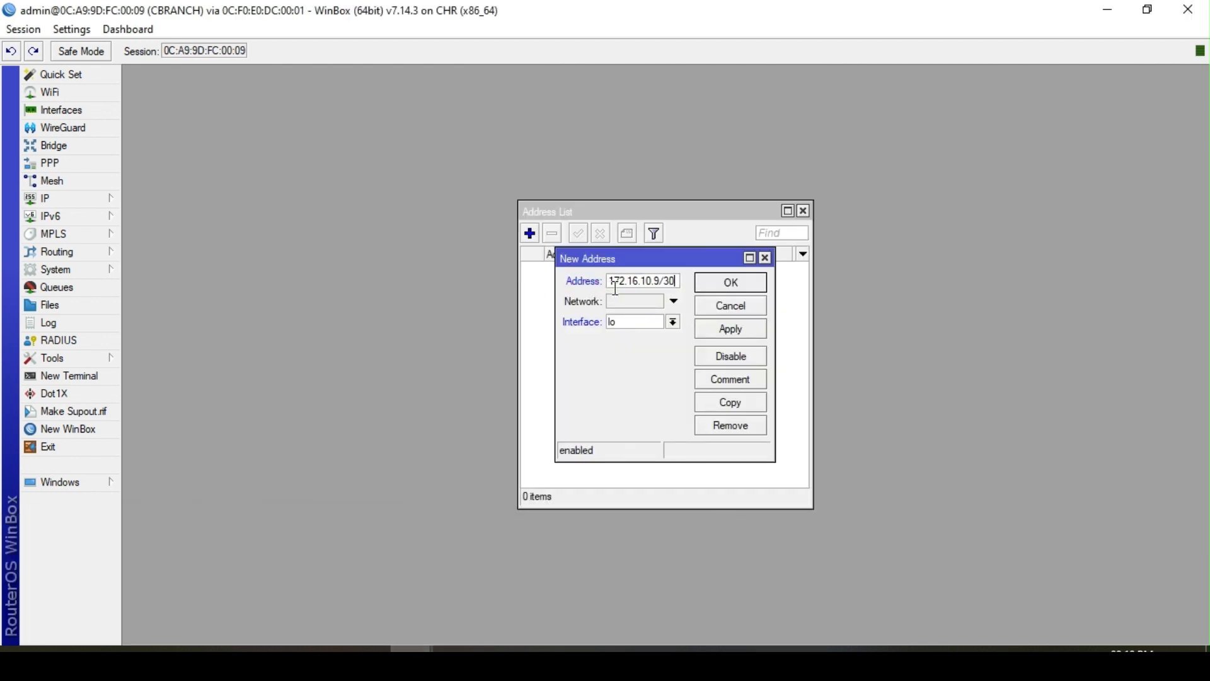
{"action": "left_click", "coordinate": [662, 280]}
{"action": "key", "text": "BackSpace"}
{"action": "type", "text": "10"}
{"action": "left_click", "coordinate": [681, 321]}
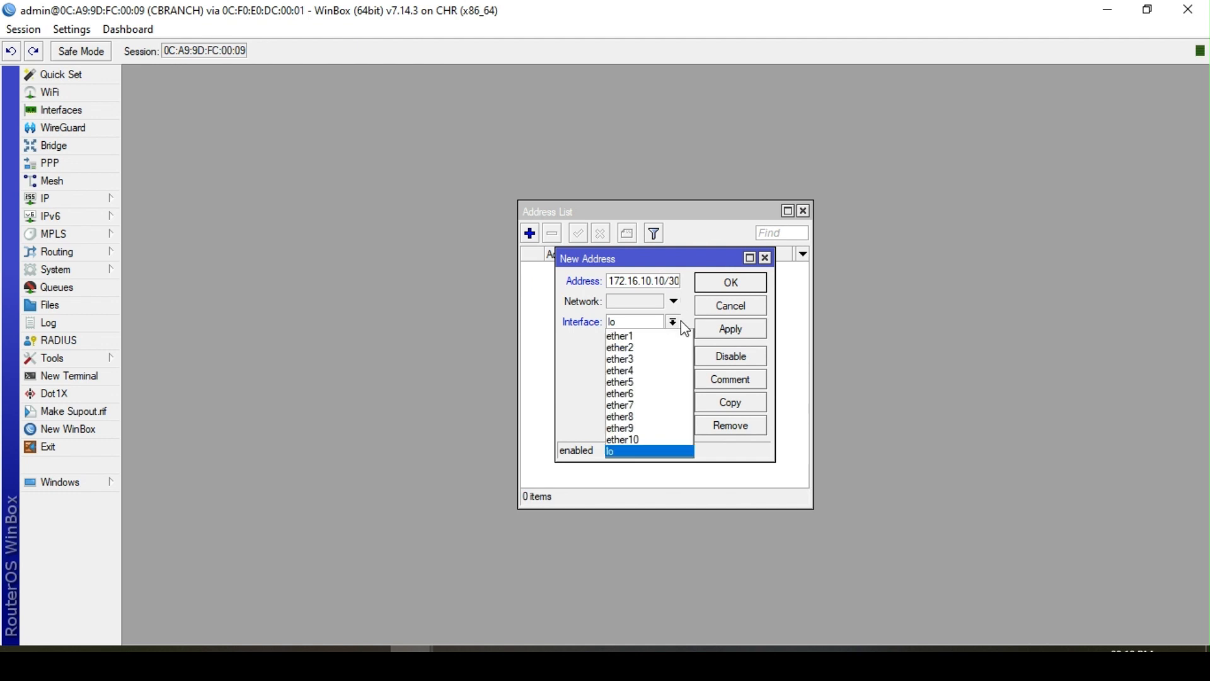
{"action": "left_click", "coordinate": [654, 339]}
{"action": "left_click", "coordinate": [742, 329]}
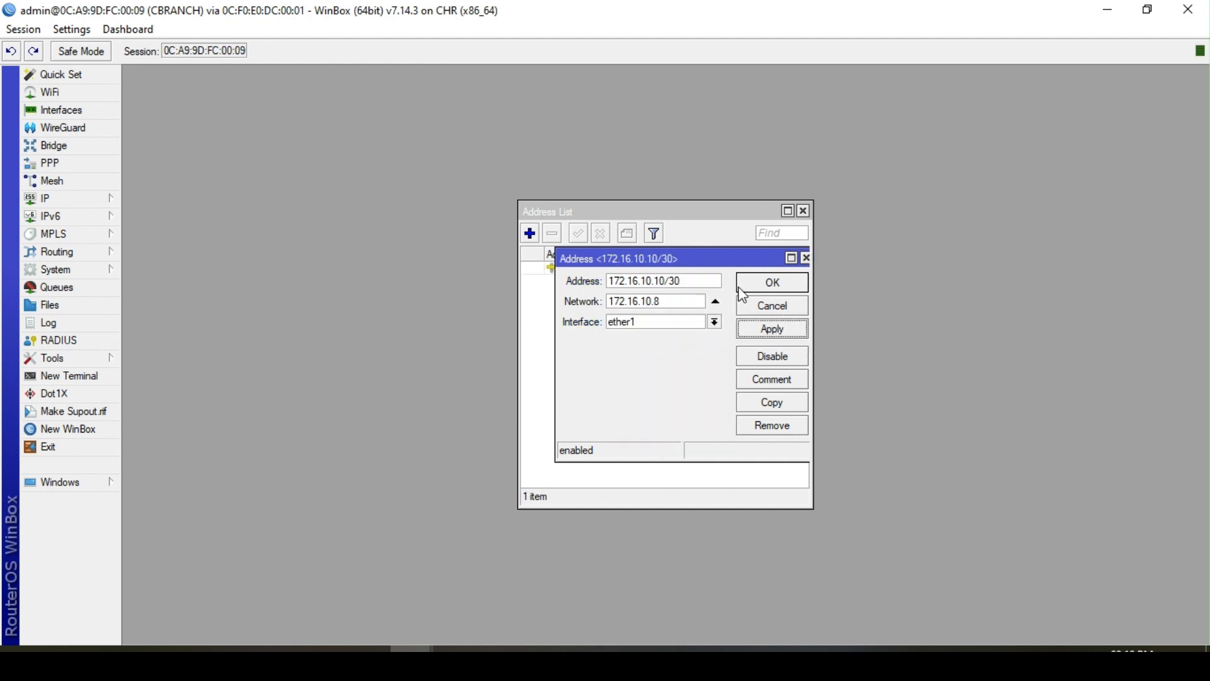
{"action": "left_click", "coordinate": [743, 285]}
Ping 172.16.10.9 from a new terminal on CBRANCH
{"action": "left_click", "coordinate": [88, 377]}
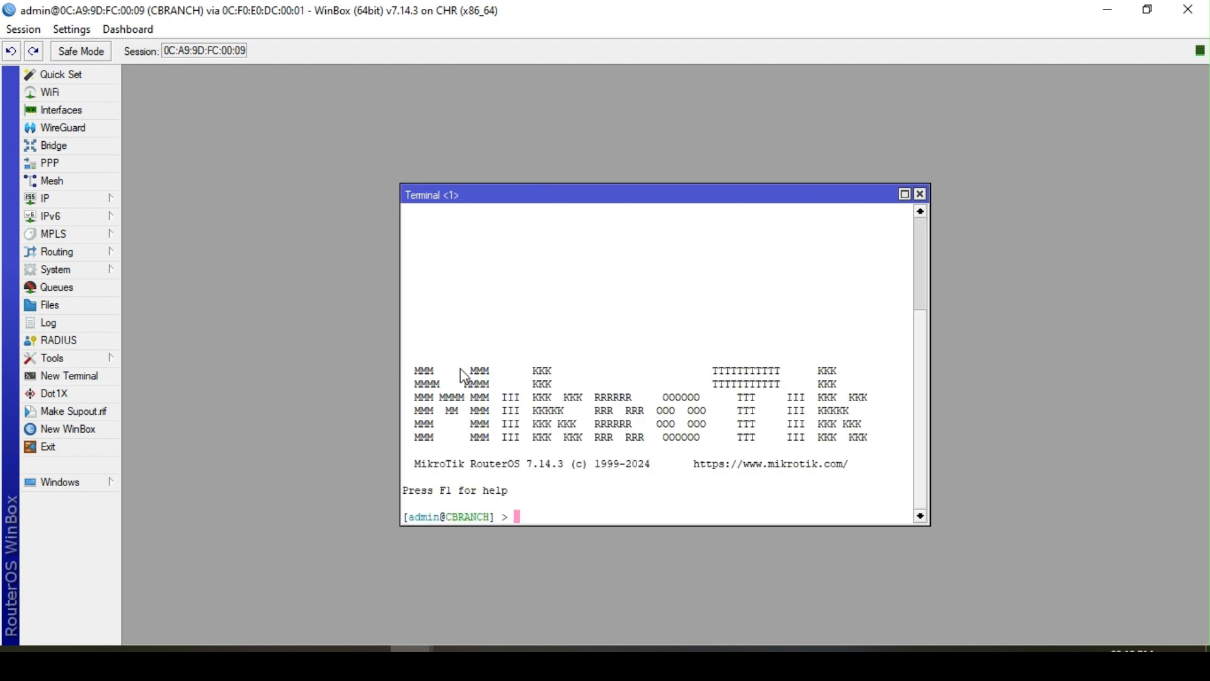
{"action": "type", "text": "ping"}
{"action": "key", "text": "ctrl+v"}
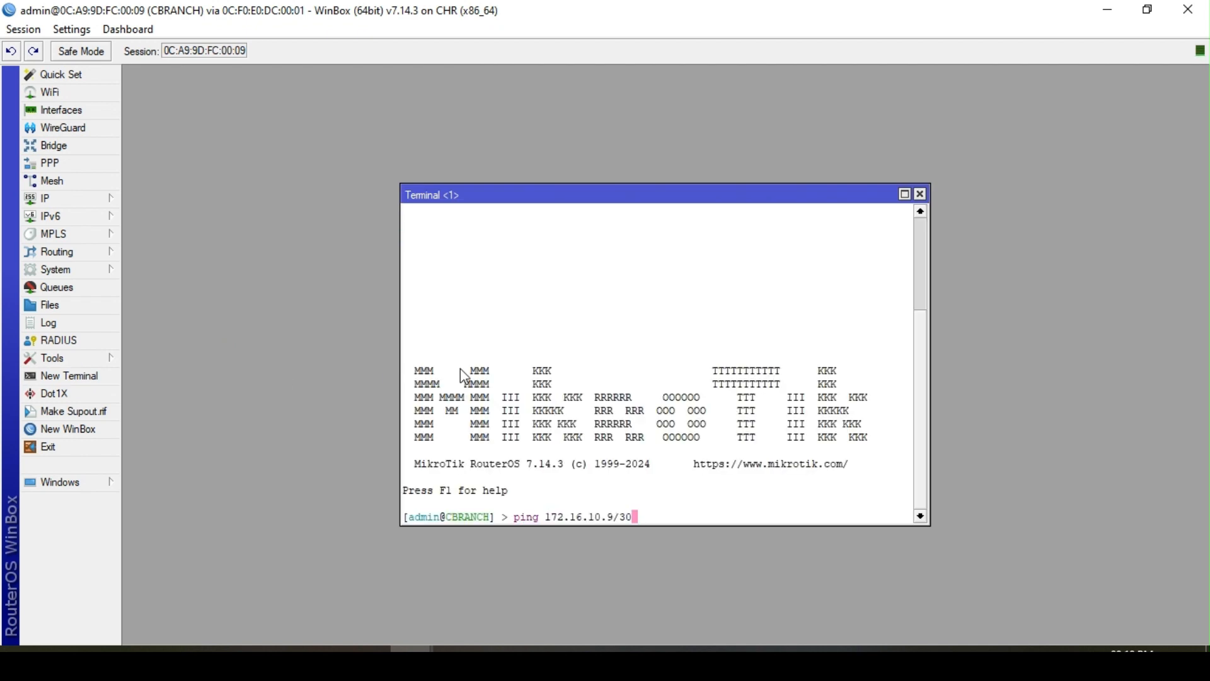
{"action": "key", "text": "BackSpace"}
{"action": "key", "text": "BackSpace"}
{"action": "key", "text": "BackSpace"}
{"action": "key", "text": "Return"}
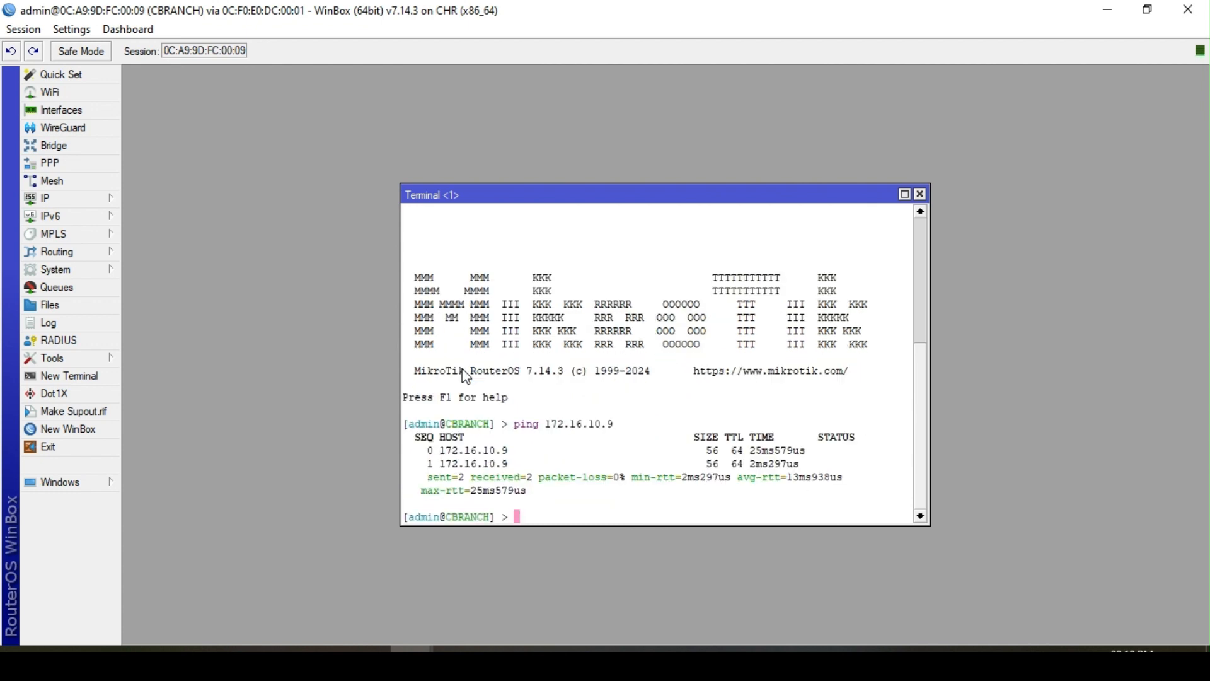
Ping 172.16.10.10 from the CBRANCH terminal, then close the terminal
{"action": "key", "text": "Up"}
{"action": "type", "text": "10"}
{"action": "key", "text": "Return"}
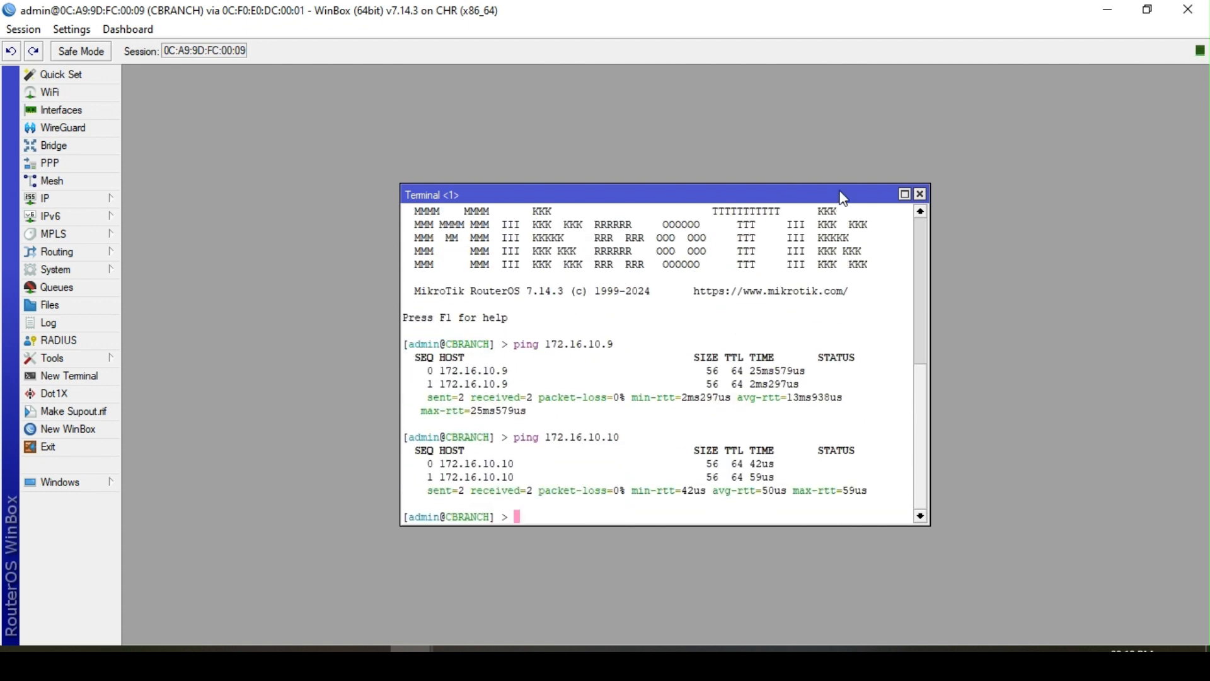
{"action": "left_click", "coordinate": [921, 194]}
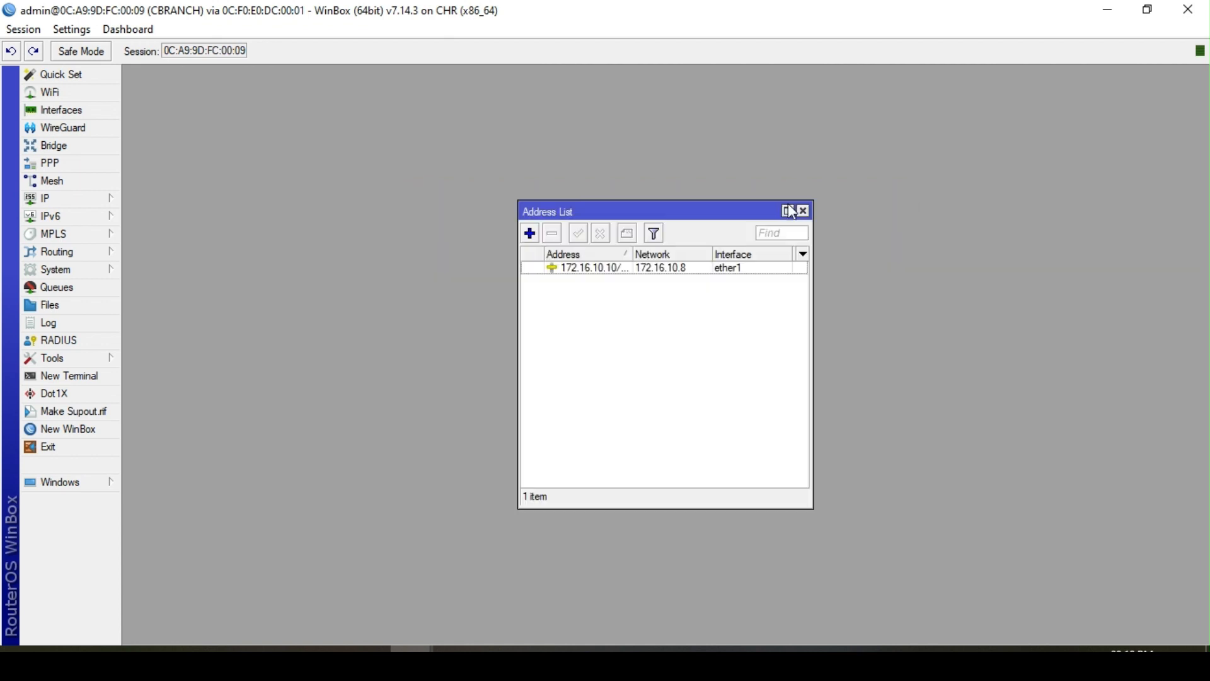
Add an OSPF instance named ospf-instance-1 on CBRANCH with the default settings
{"action": "left_click", "coordinate": [84, 253]}
{"action": "left_click", "coordinate": [165, 360]}
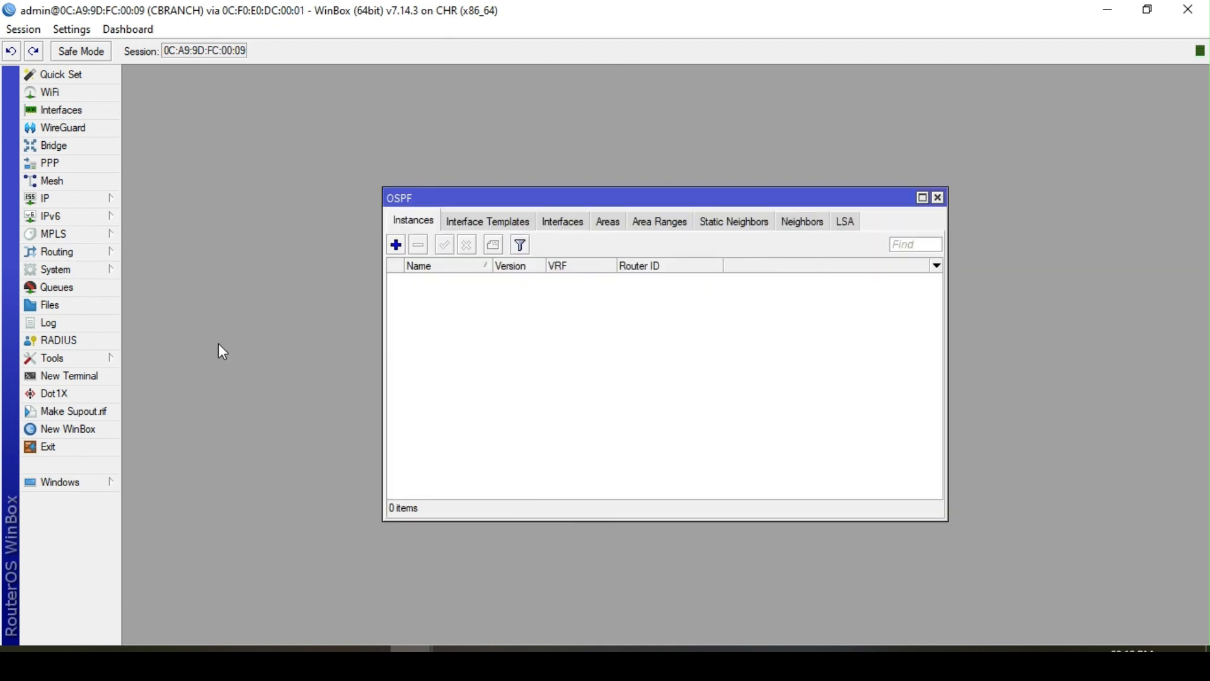
{"action": "left_click", "coordinate": [396, 244]}
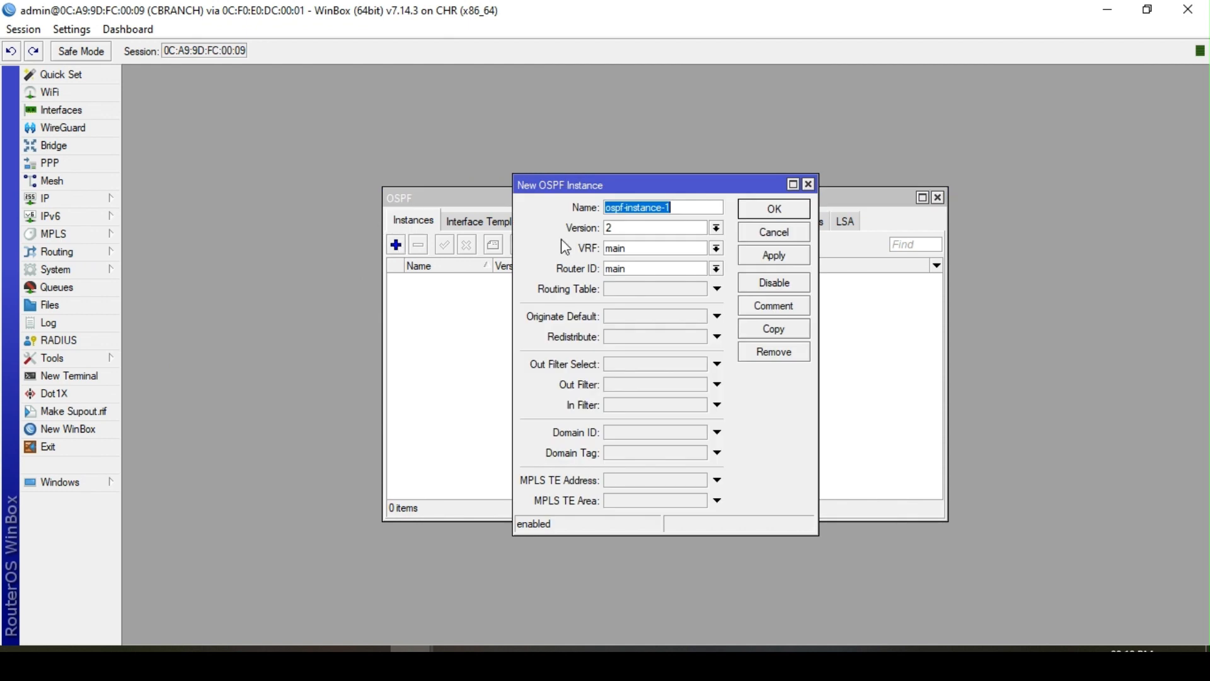
{"action": "left_click", "coordinate": [773, 215]}
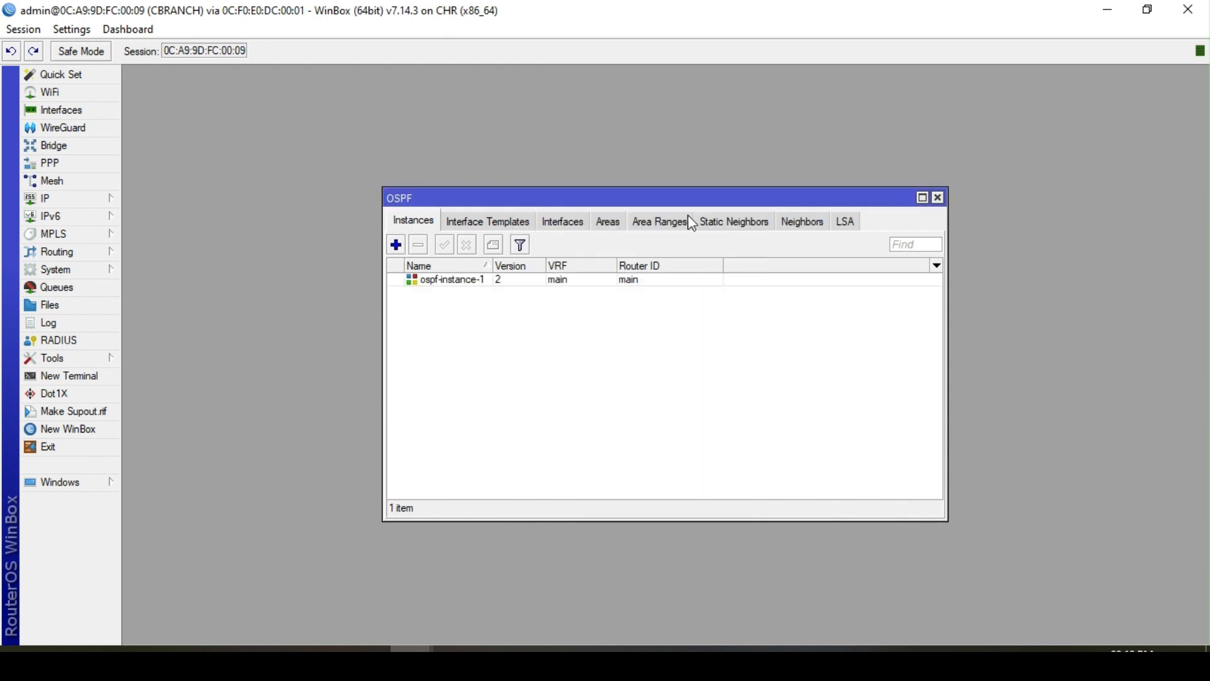
Add an OSPF area named ospf-area-1 with area ID 0.0.0.1 to ospf-instance-1
{"action": "left_click", "coordinate": [606, 223]}
{"action": "left_click", "coordinate": [397, 245]}
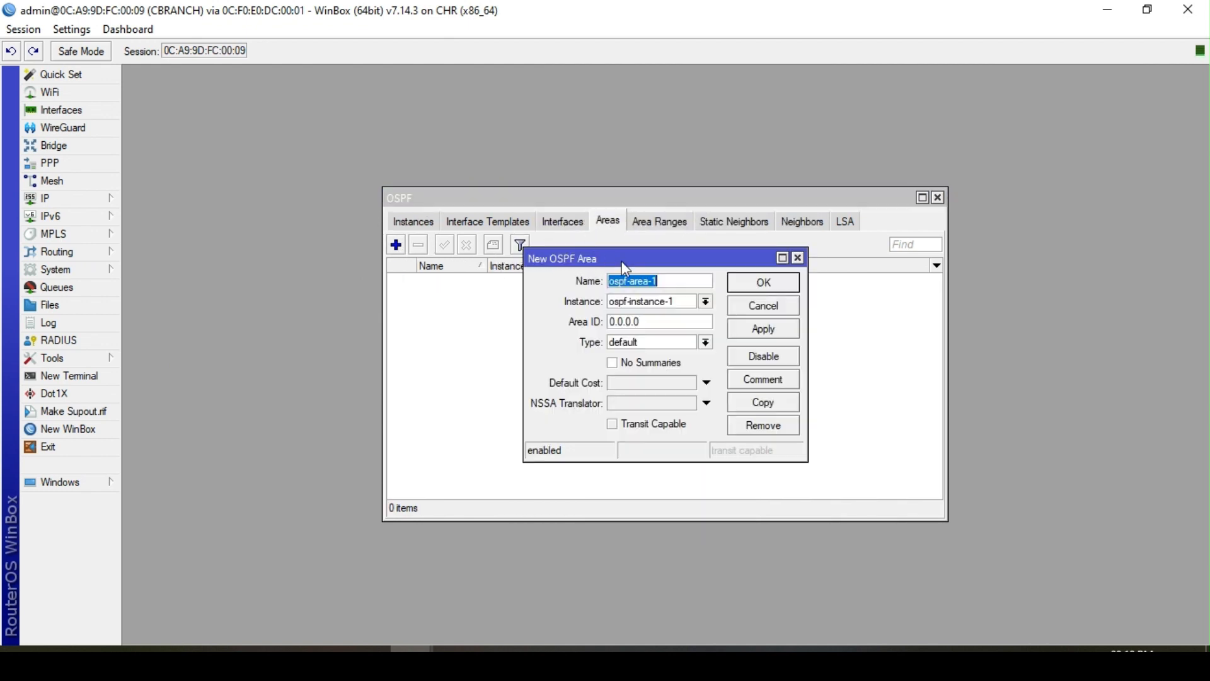
{"action": "left_click", "coordinate": [675, 320]}
{"action": "key", "text": "BackSpace"}
{"action": "type", "text": "1"}
{"action": "key", "text": "Return"}
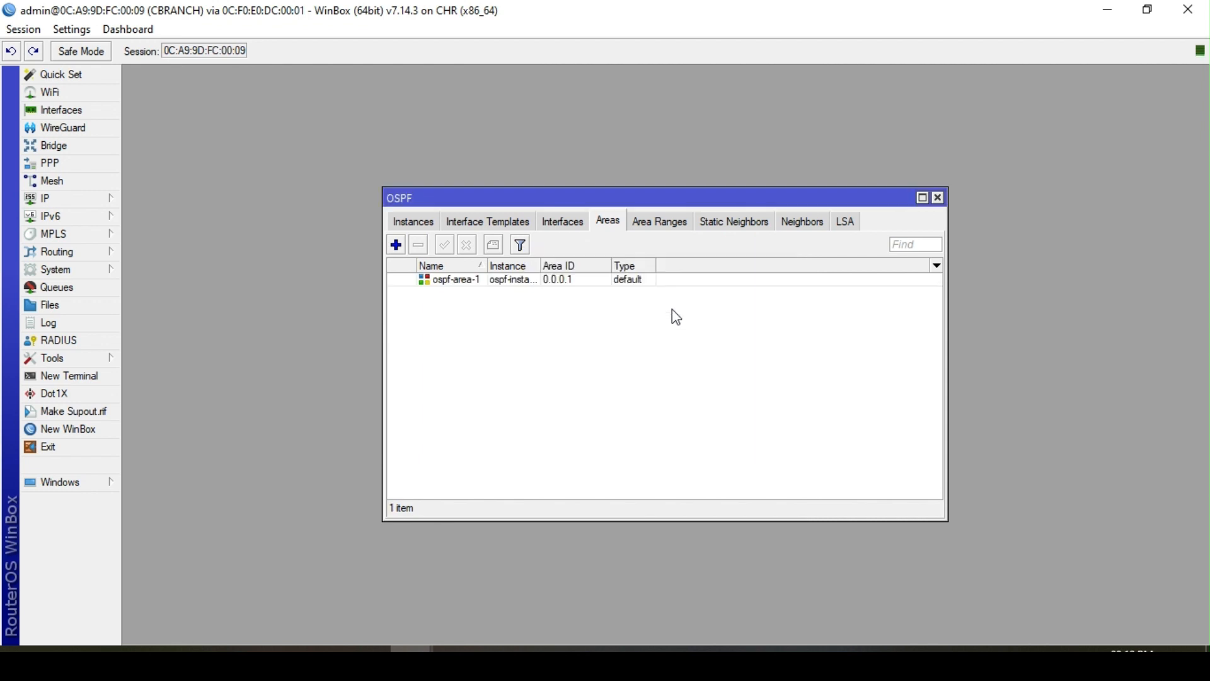
Add an OSPF interface template on CBRANCH for ether1 in ospf-area-1 with network type ptp
{"action": "left_click", "coordinate": [499, 223]}
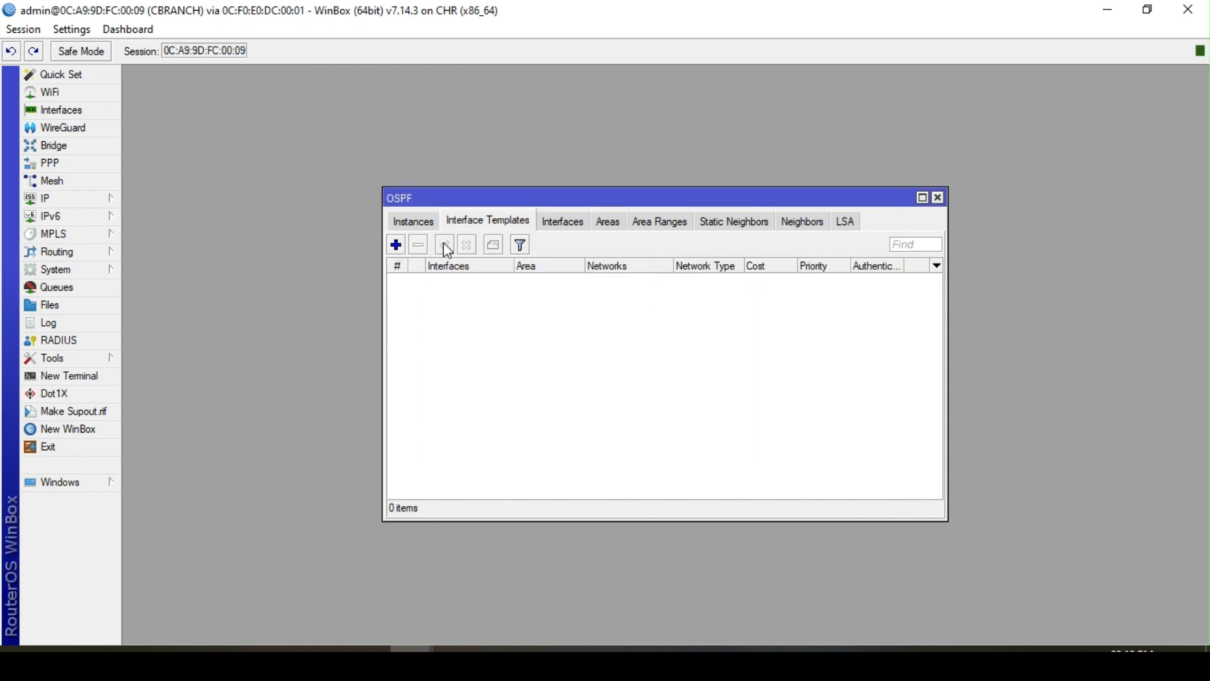
{"action": "left_click", "coordinate": [396, 245]}
{"action": "left_click", "coordinate": [663, 161]}
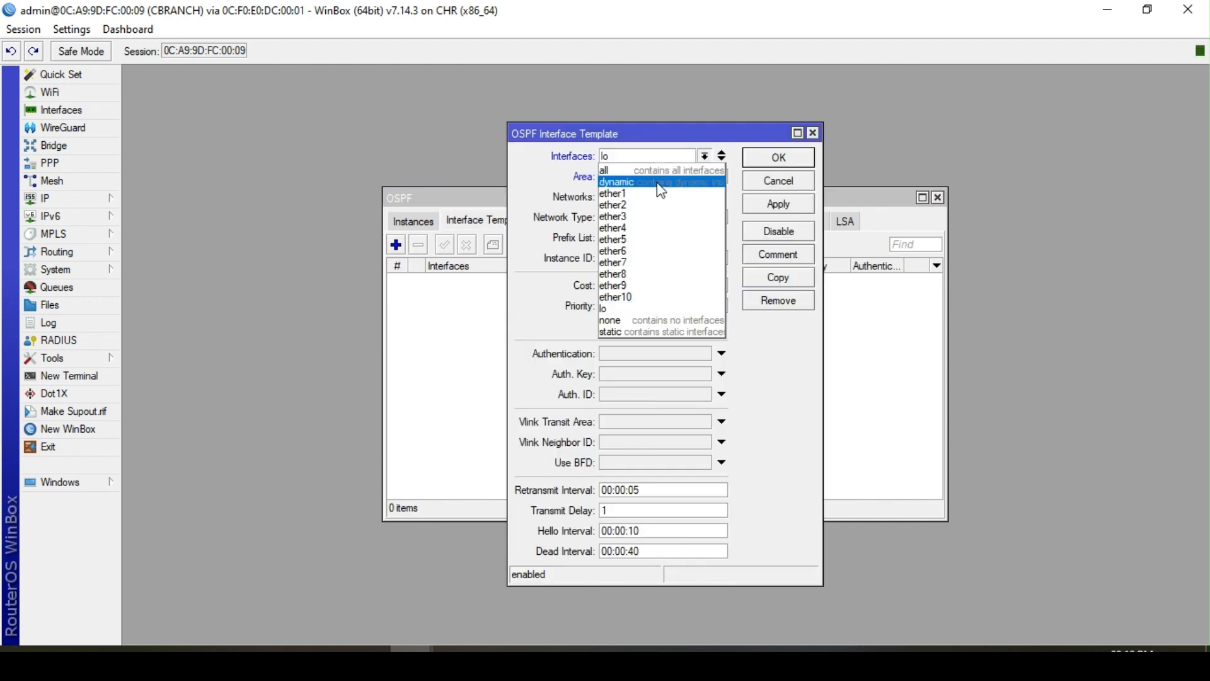
{"action": "left_click", "coordinate": [652, 191]}
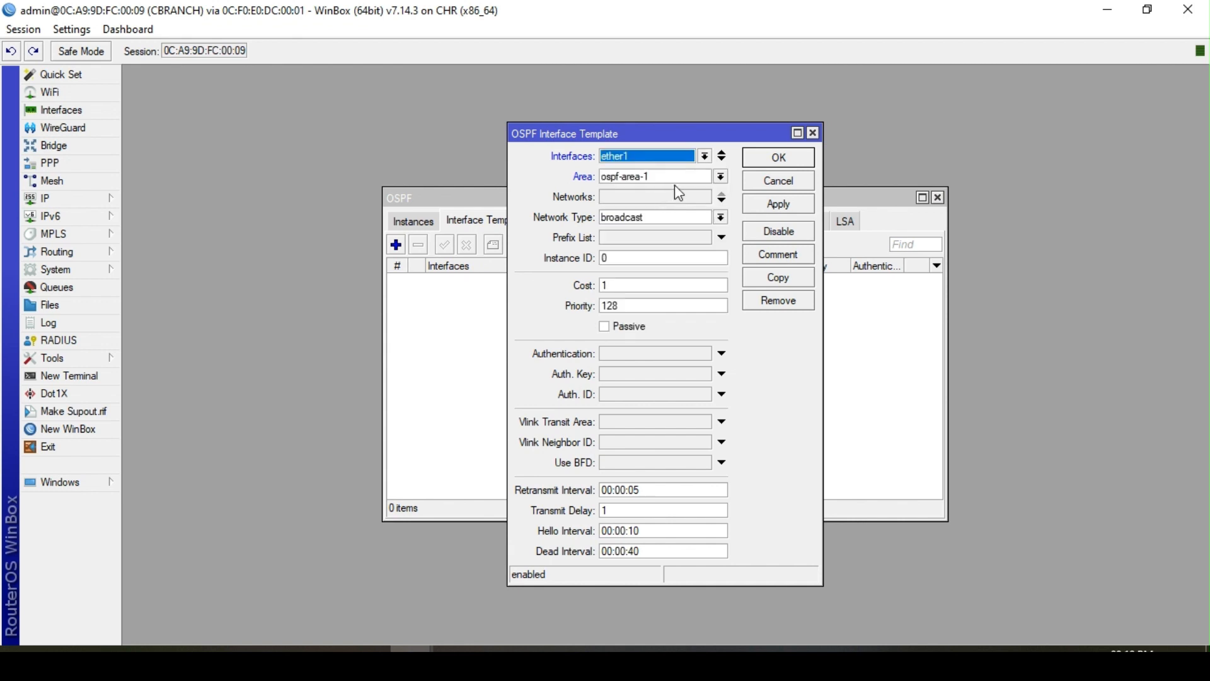
{"action": "left_click", "coordinate": [687, 222]}
{"action": "left_click", "coordinate": [645, 278]}
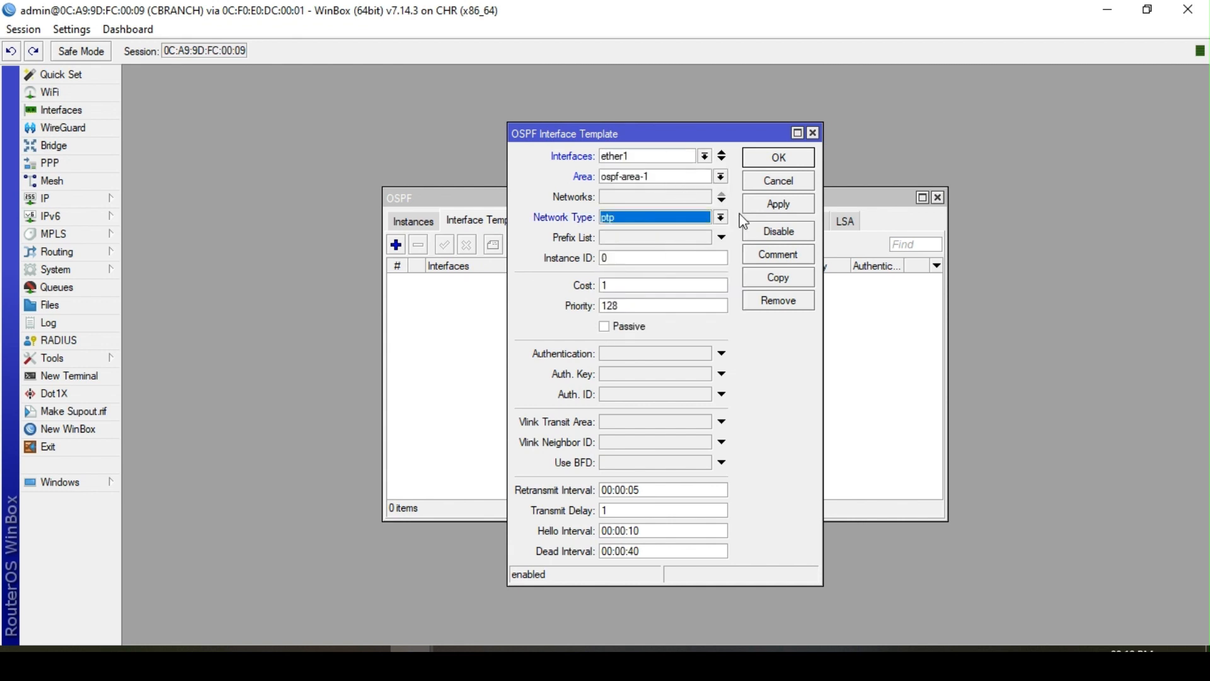
{"action": "left_click", "coordinate": [778, 205]}
{"action": "left_click", "coordinate": [785, 157]}
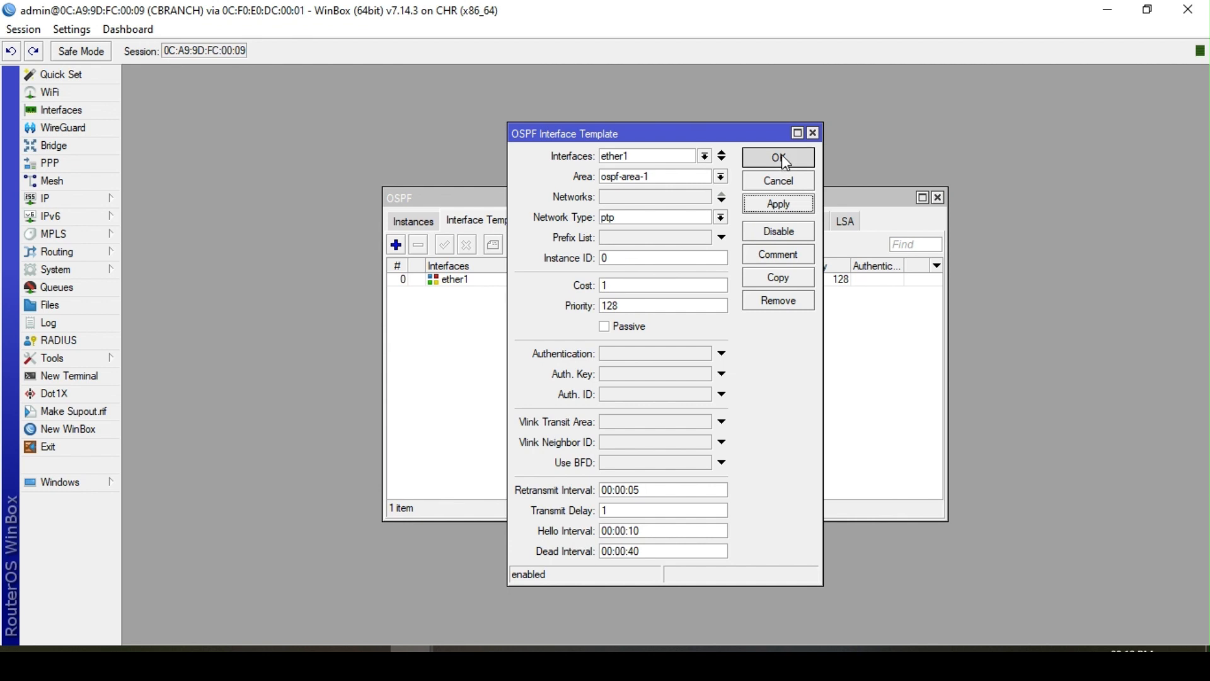
Check the OSPF neighbors and interface templates on CBRANCH
{"action": "left_click", "coordinate": [800, 230]}
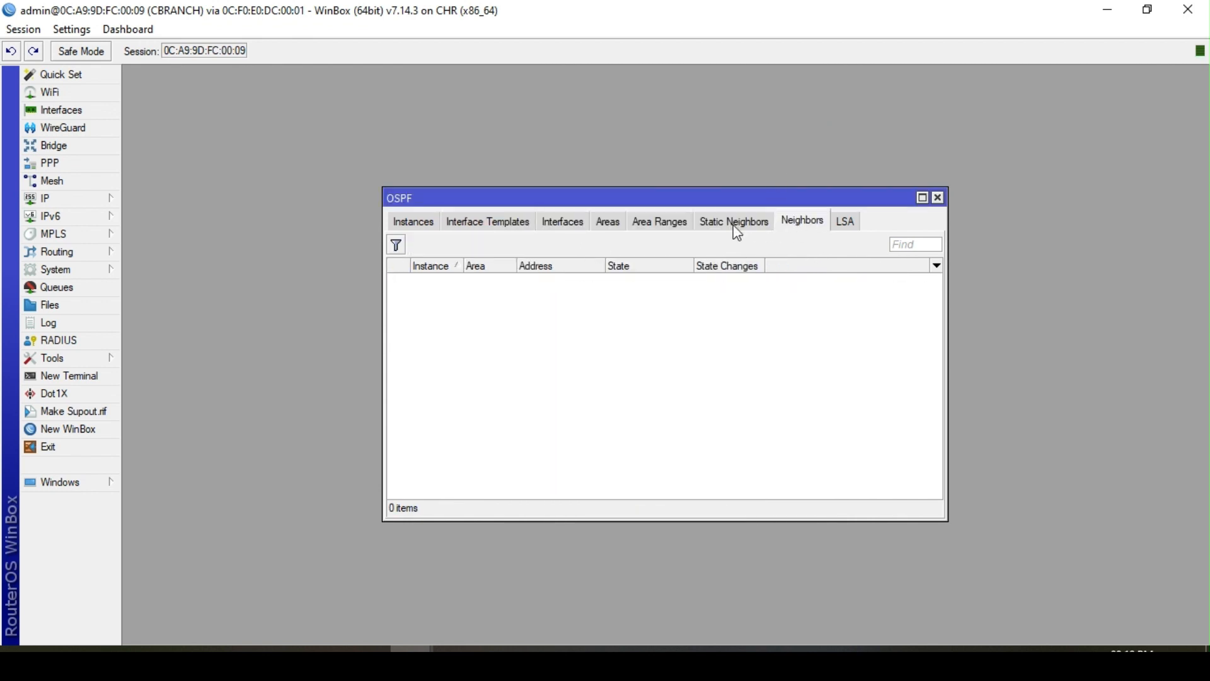
{"action": "left_click", "coordinate": [511, 230]}
{"action": "left_click", "coordinate": [808, 224]}
{"action": "left_click", "coordinate": [432, 225]}
{"action": "left_click", "coordinate": [493, 222]}
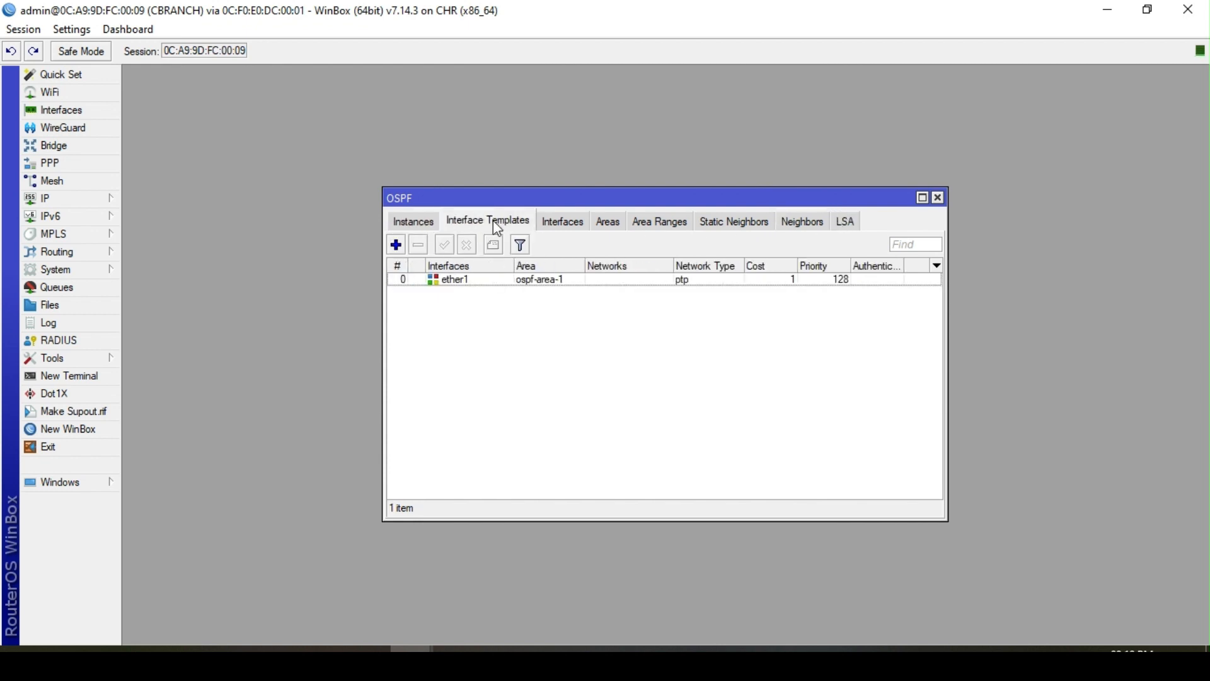
Enable redistribution of connected routes in ospf-instance-1 on CBRANCH
{"action": "left_click", "coordinate": [426, 224]}
{"action": "double_click", "coordinate": [449, 281]}
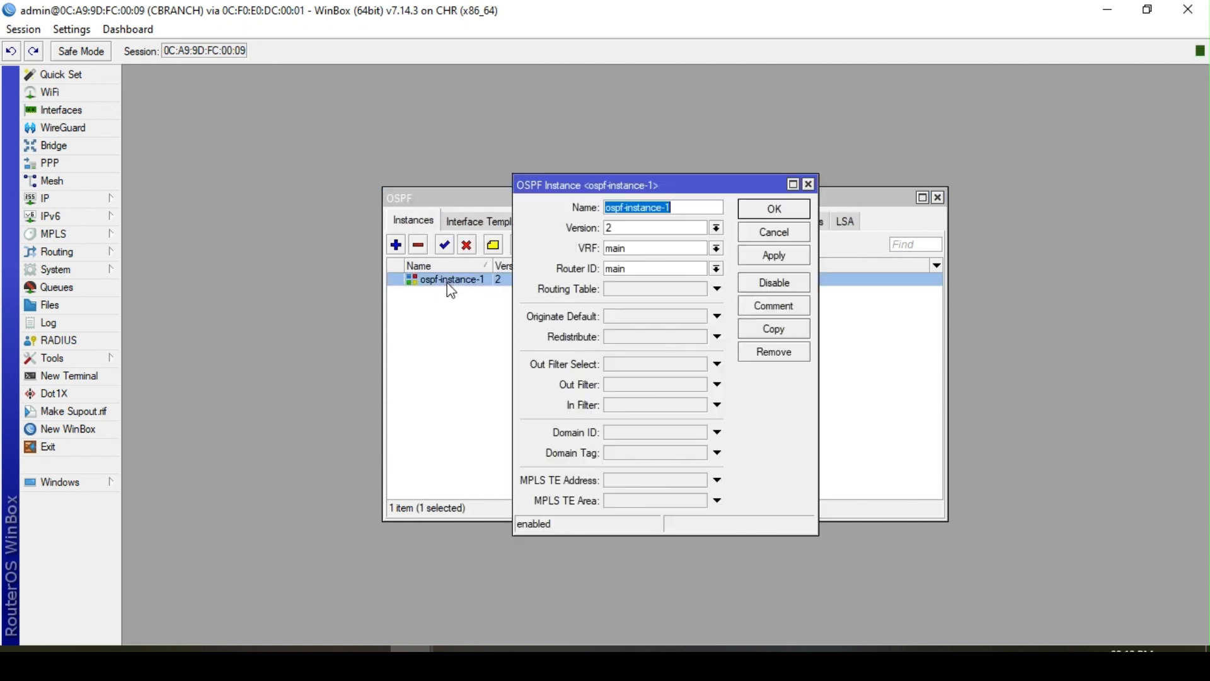
{"action": "left_click", "coordinate": [611, 337]}
{"action": "left_click", "coordinate": [600, 337]}
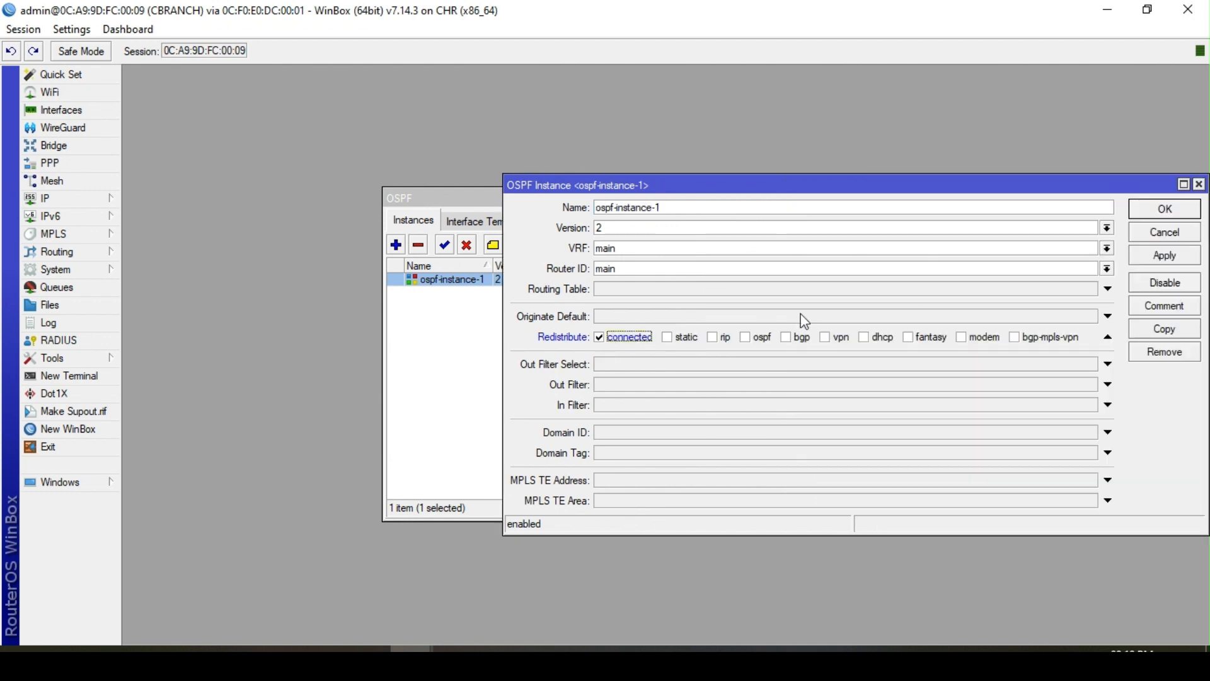
{"action": "left_click", "coordinate": [1164, 258]}
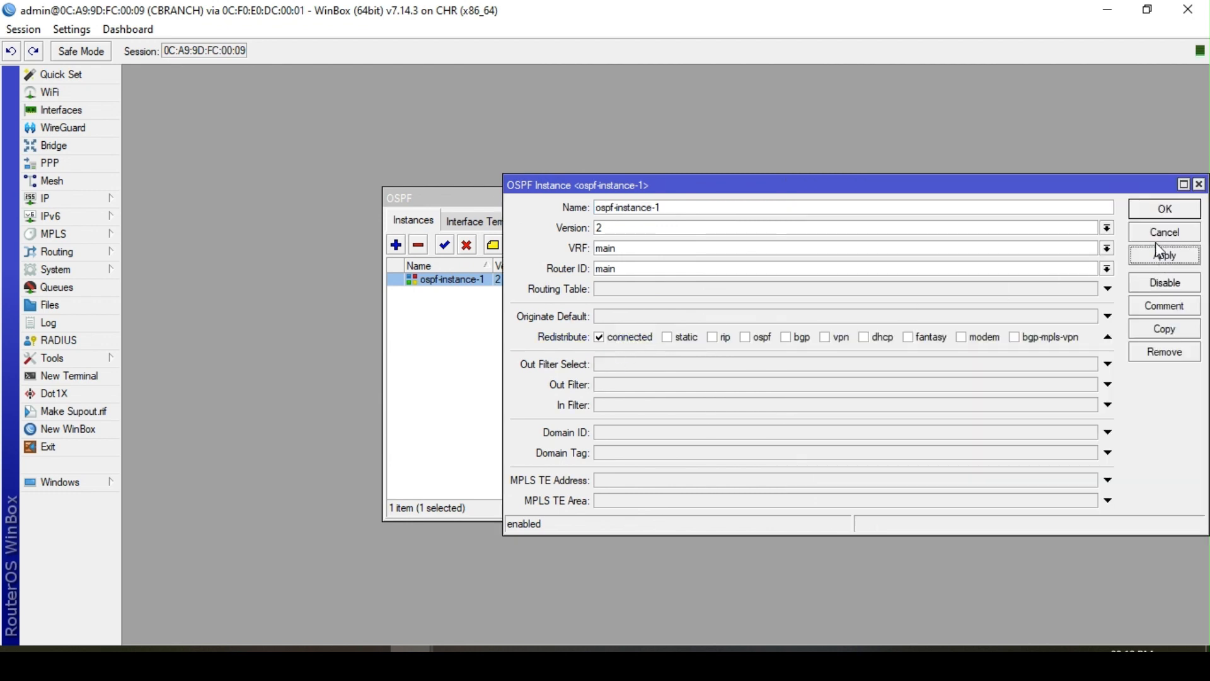
{"action": "left_click", "coordinate": [1164, 211]}
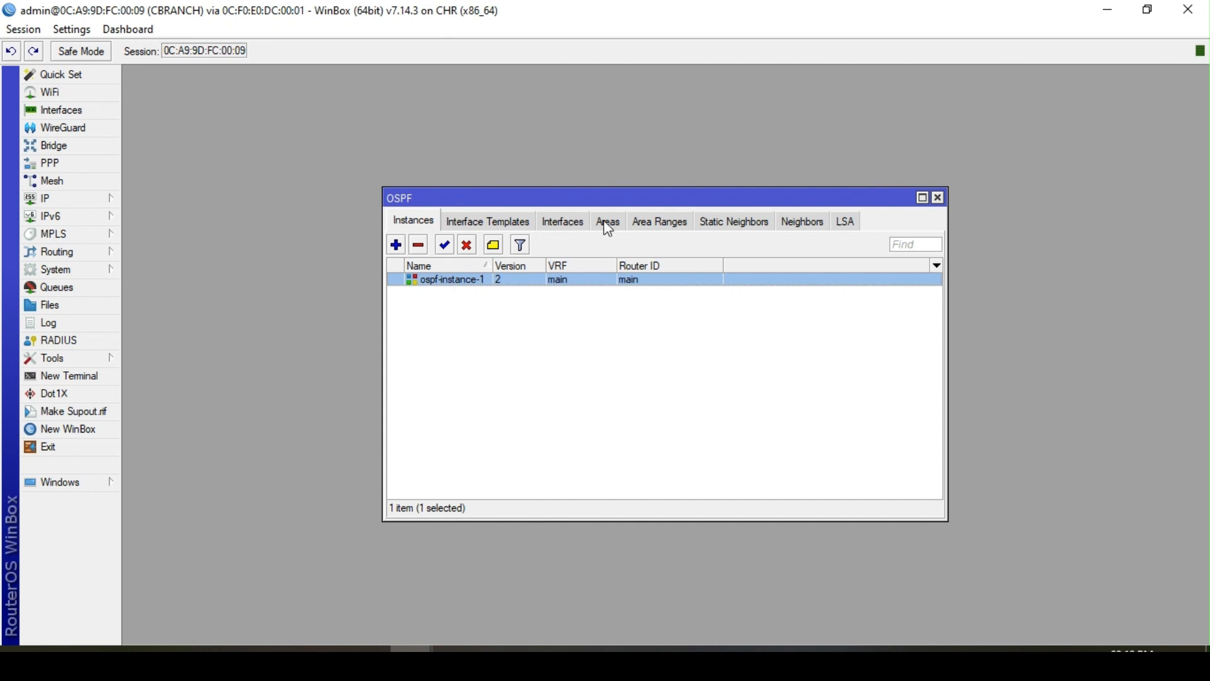
Review the settings of ospf-area-1 and the details of the OSPF neighbor 172.16.10.9
{"action": "left_click", "coordinate": [609, 223]}
{"action": "double_click", "coordinate": [586, 280]}
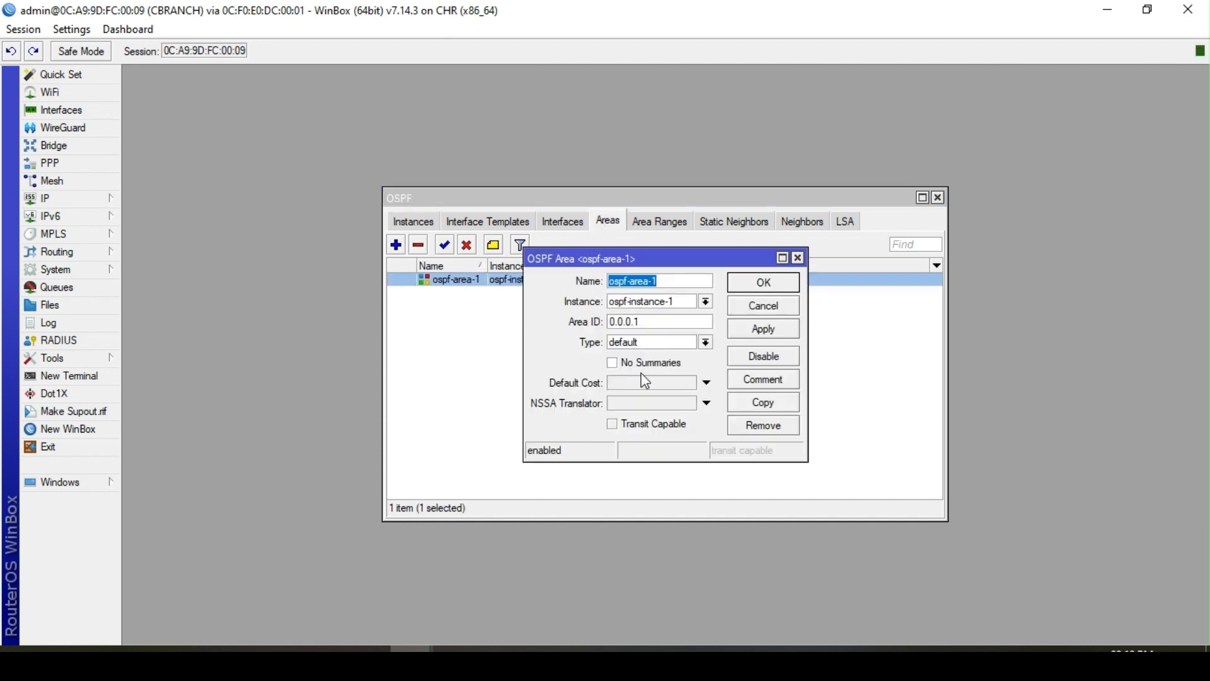
{"action": "left_click", "coordinate": [764, 284]}
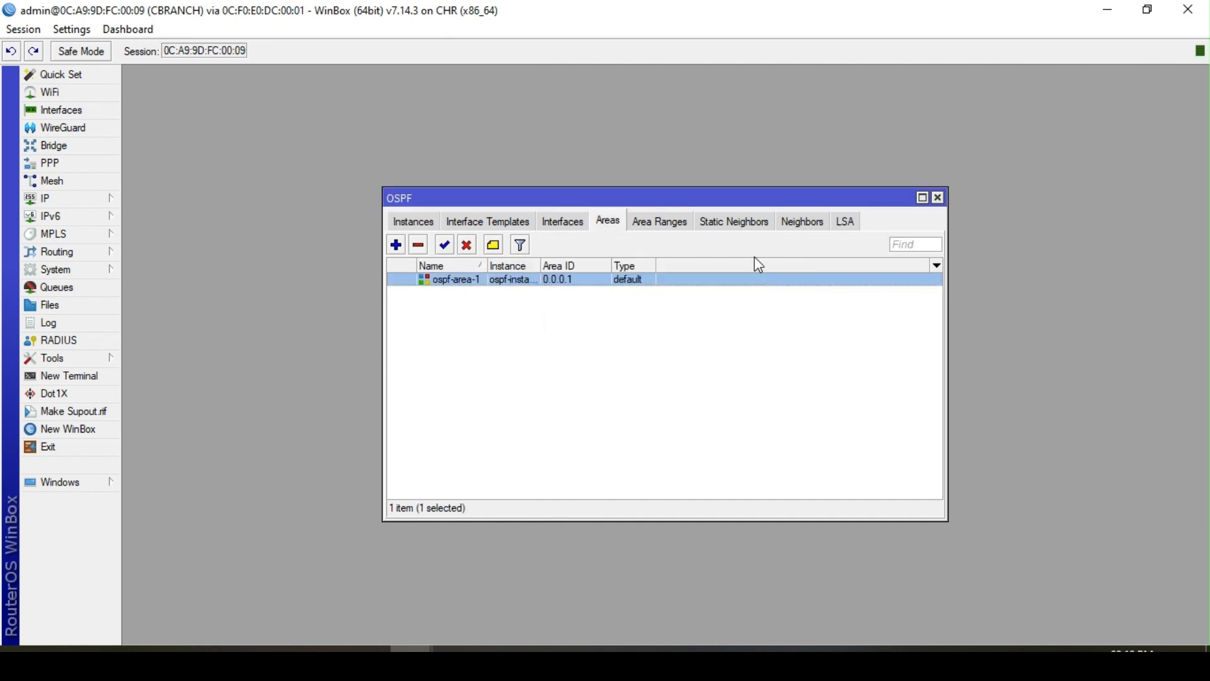
{"action": "left_click", "coordinate": [798, 224]}
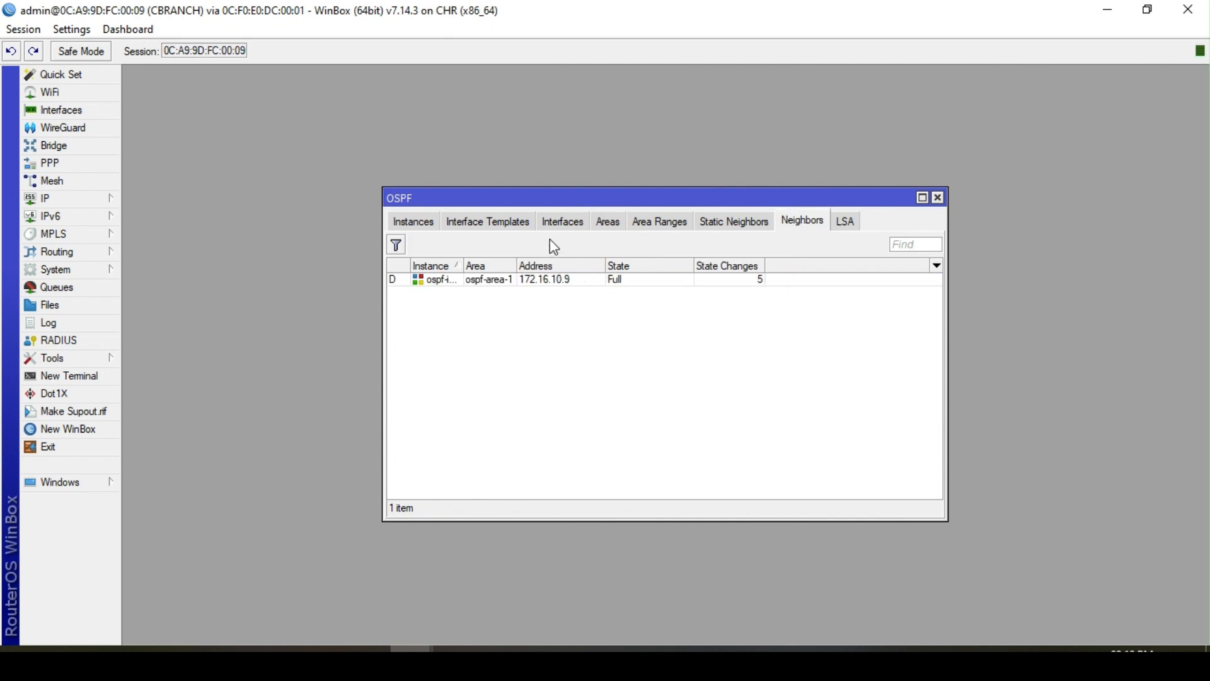
{"action": "left_click", "coordinate": [582, 285]}
{"action": "double_click", "coordinate": [582, 286]}
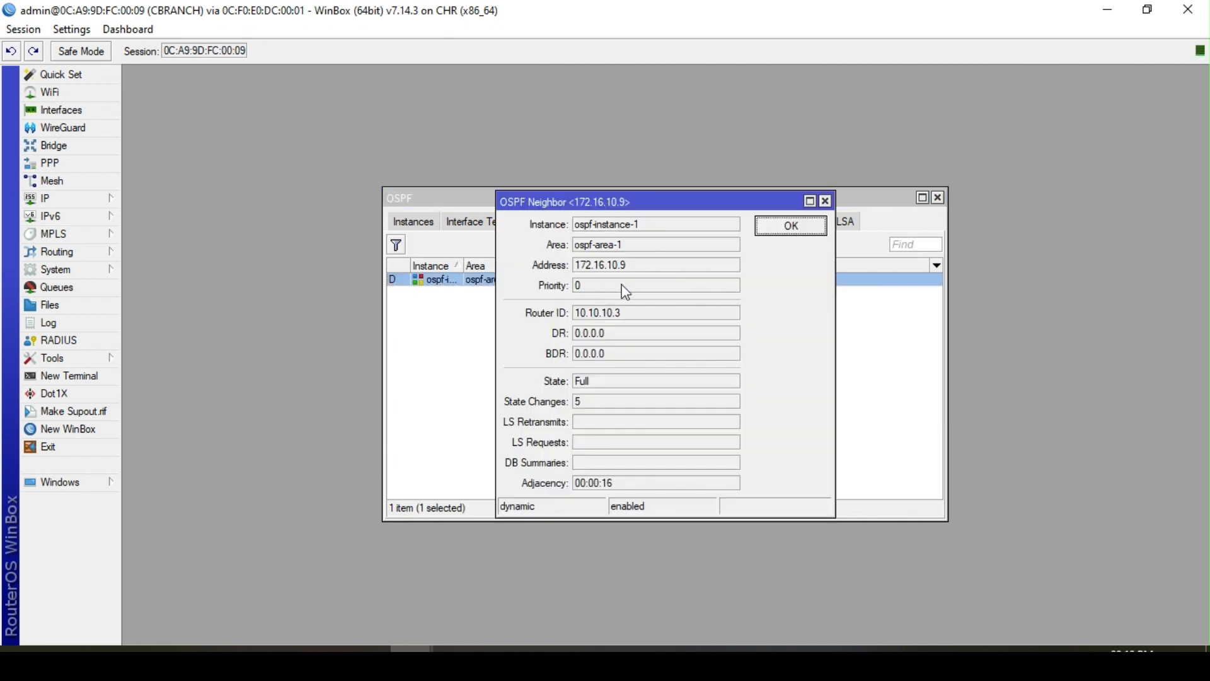
{"action": "left_click", "coordinate": [766, 232]}
Open CBRANCH's IP route list, widen the destination address column and examine the 10.200.200.1/32 route
{"action": "left_click", "coordinate": [100, 198]}
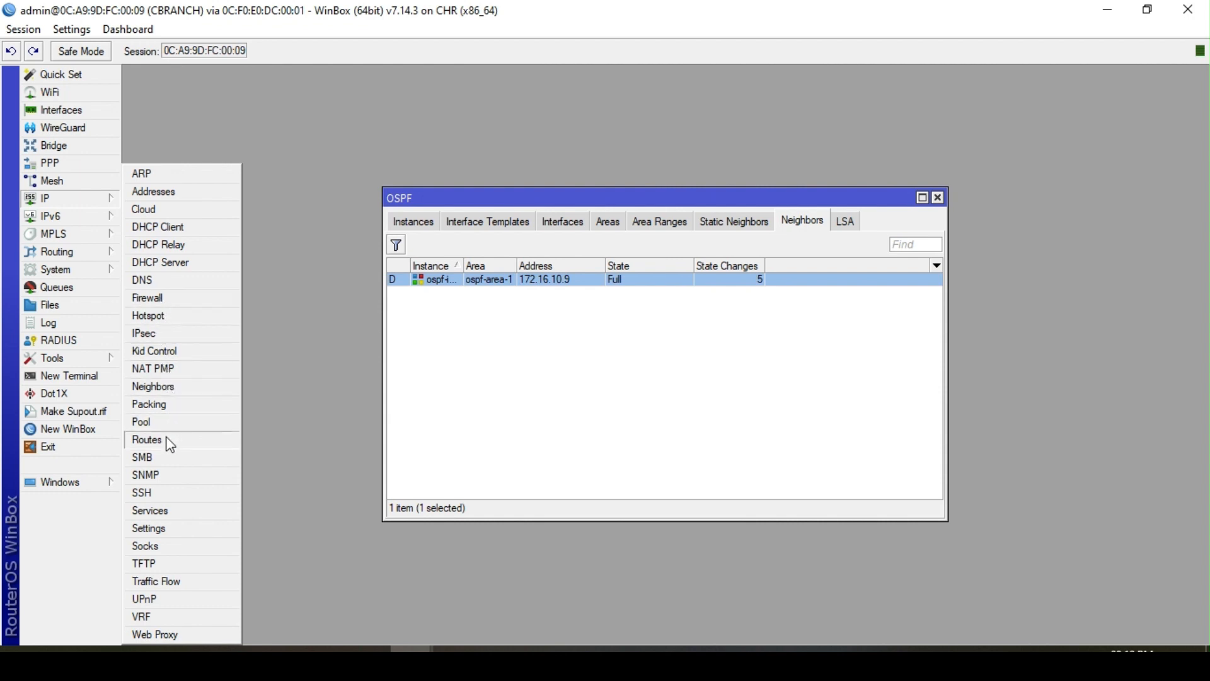
{"action": "left_click", "coordinate": [148, 440]}
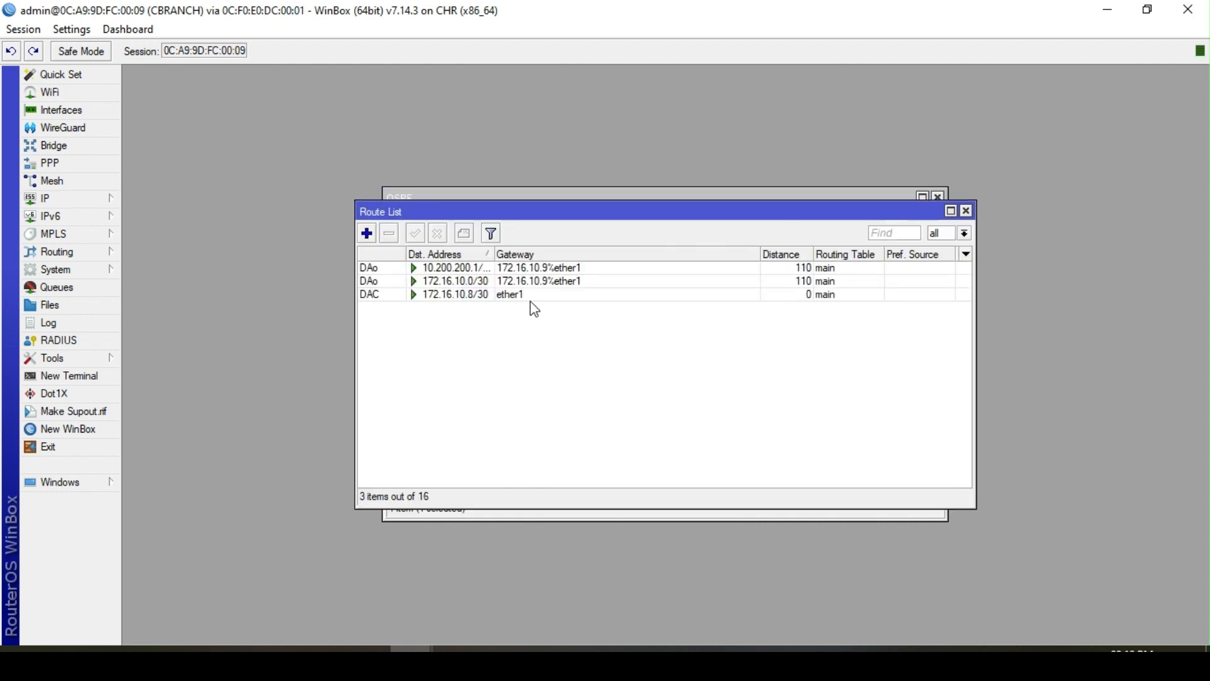
{"action": "left_click_drag", "start_coordinate": [492, 254], "coordinate": [561, 254]}
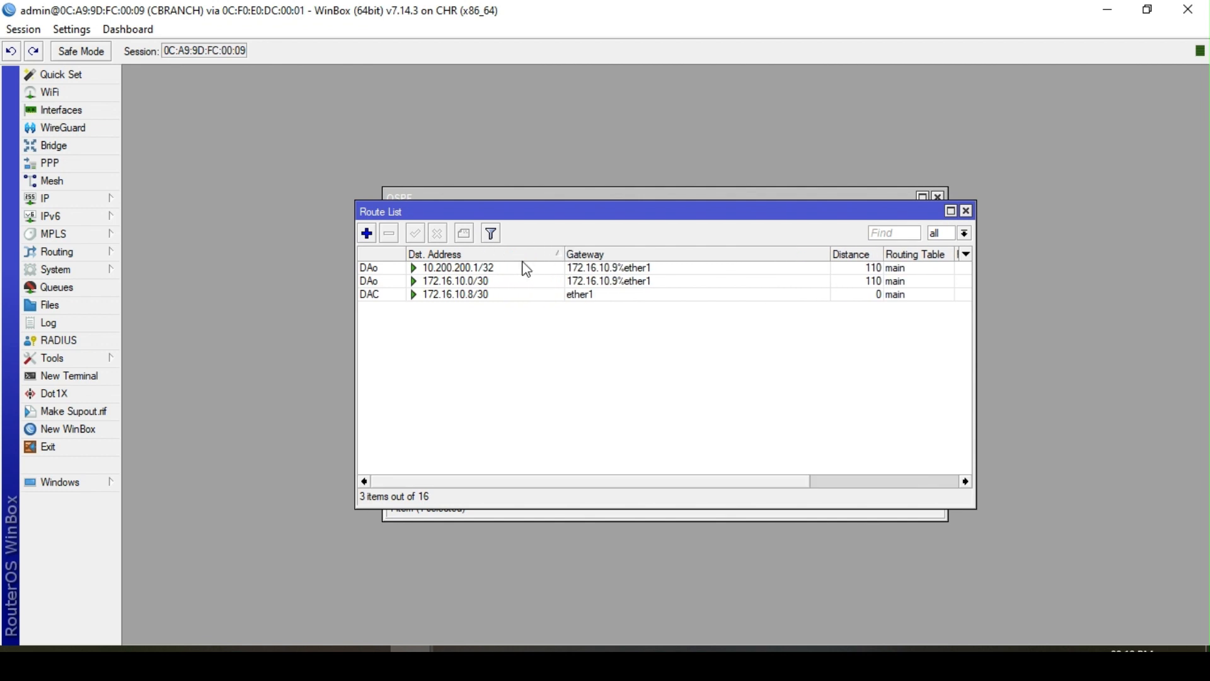
{"action": "left_click", "coordinate": [497, 273]}
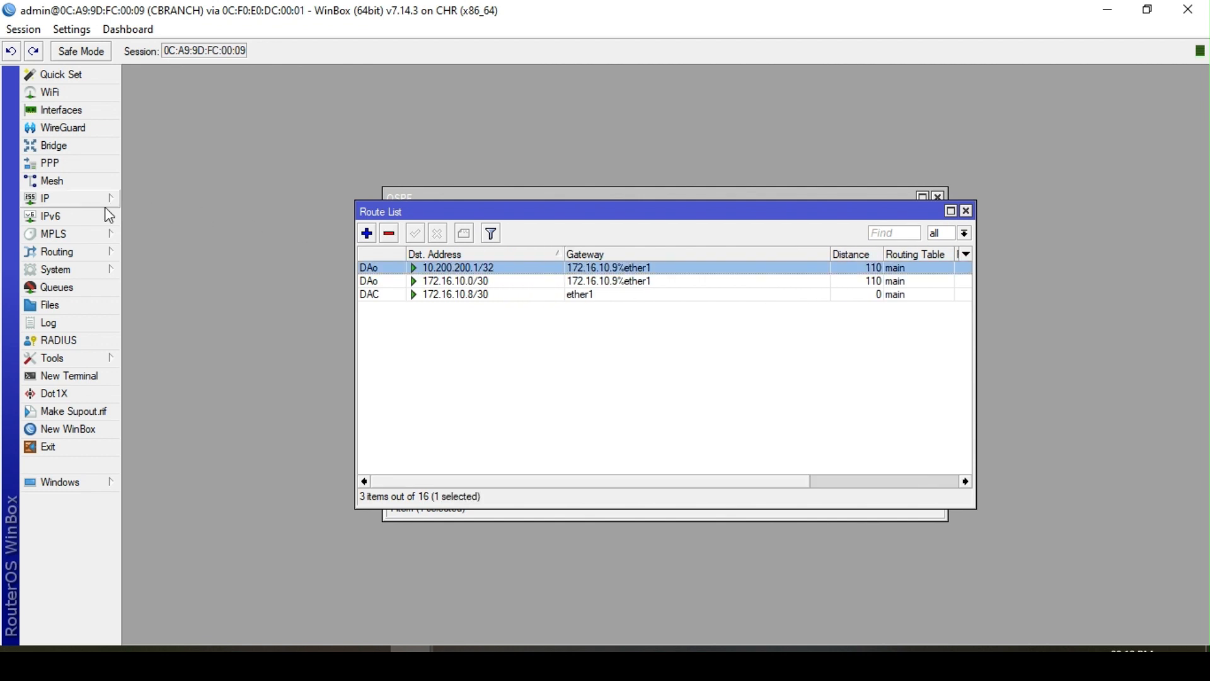
{"action": "left_click", "coordinate": [86, 203]}
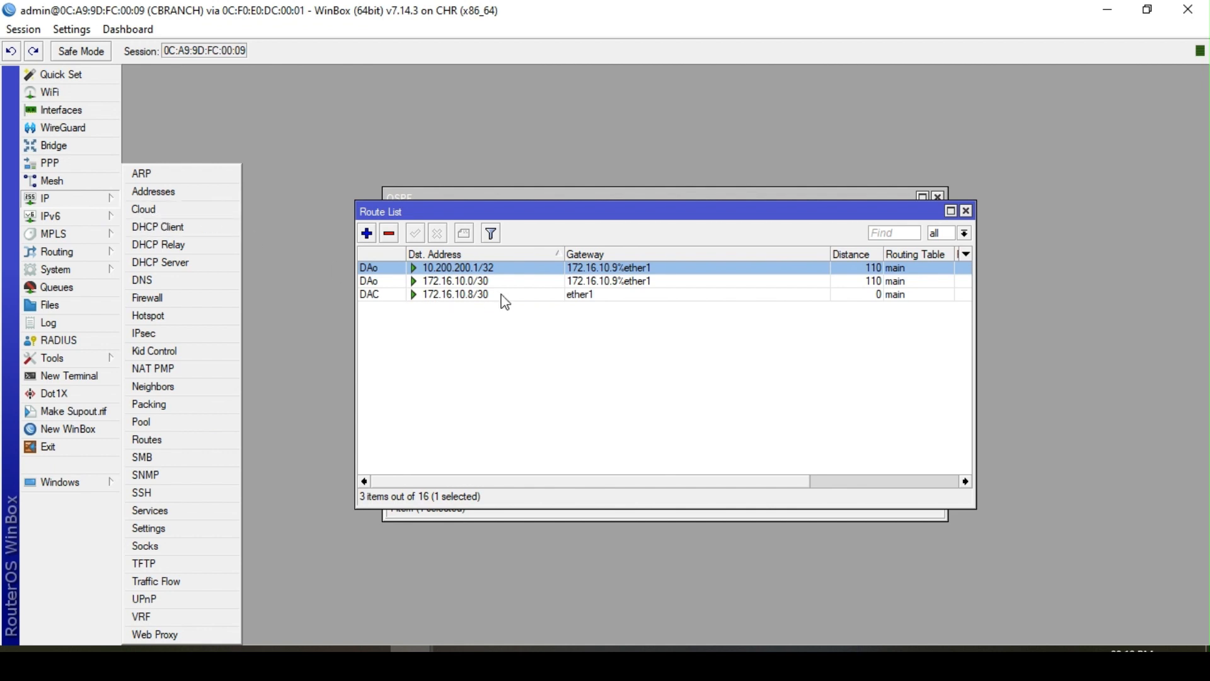
{"action": "left_click", "coordinate": [487, 271]}
Add the IP address 10.200.200.3 to the lo interface on CBRANCH and close the address list
{"action": "left_click", "coordinate": [81, 199]}
{"action": "left_click", "coordinate": [142, 189]}
{"action": "left_click", "coordinate": [530, 233]}
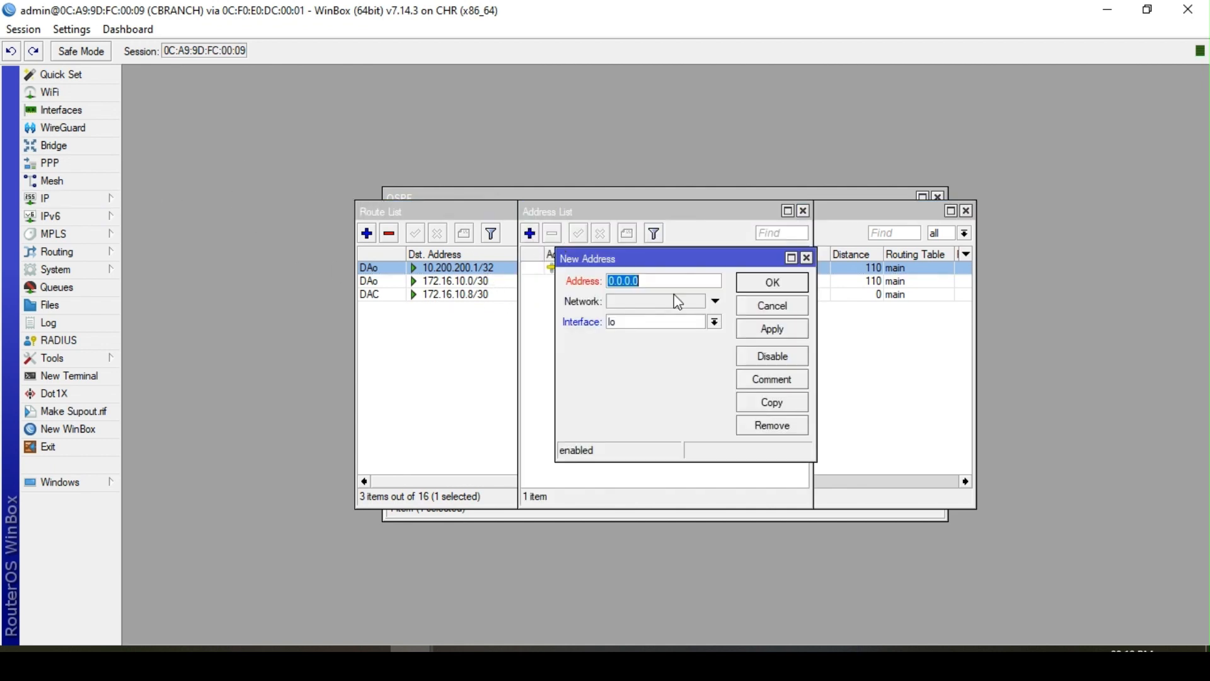
{"action": "left_click", "coordinate": [668, 285]}
{"action": "key", "text": "ctrl+a"}
{"action": "type", "text": "10.200.200.3"}
{"action": "key", "text": "Return"}
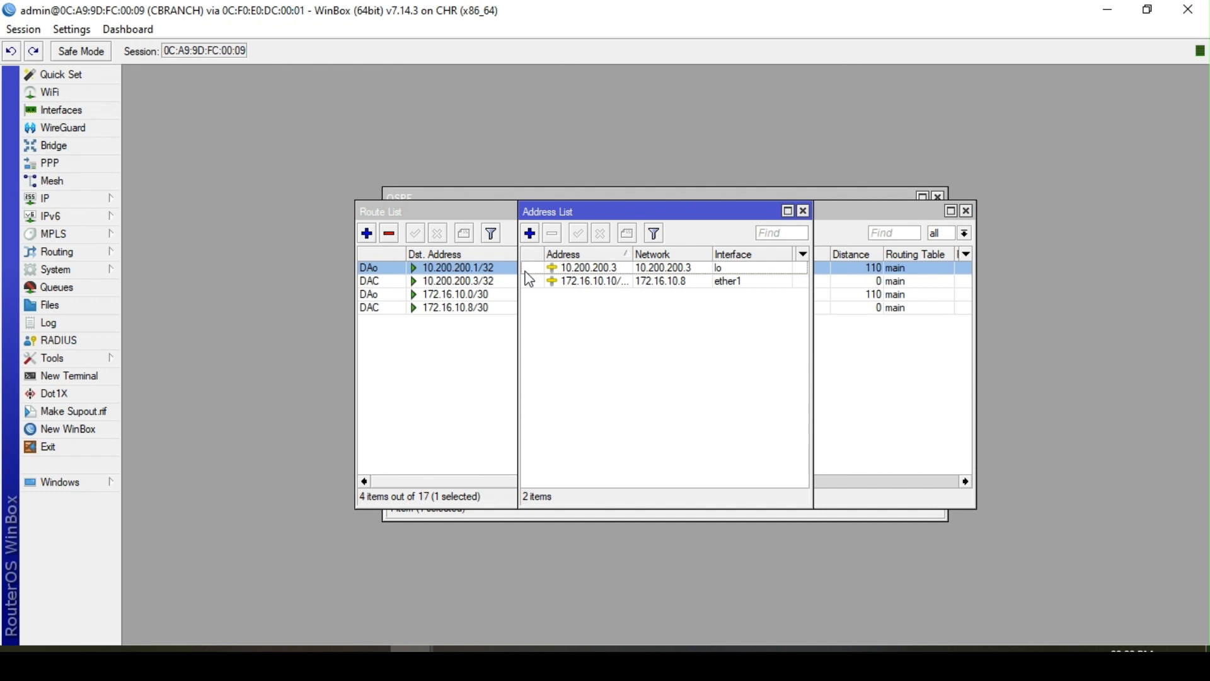
{"action": "left_click", "coordinate": [804, 212]}
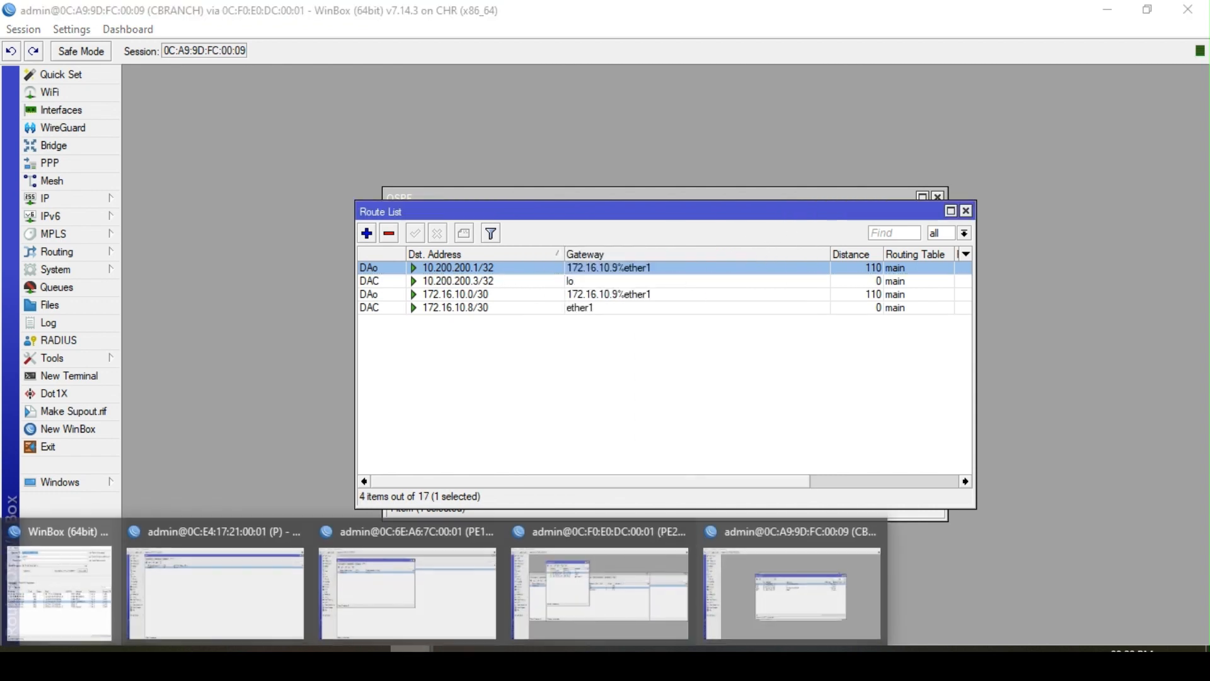
Connect to BHUB from the RoMON neighbors in the WinBox launcher, then minimize the launcher and reposition the BHUB session window
{"action": "mouse_move", "coordinate": [245, 593]}
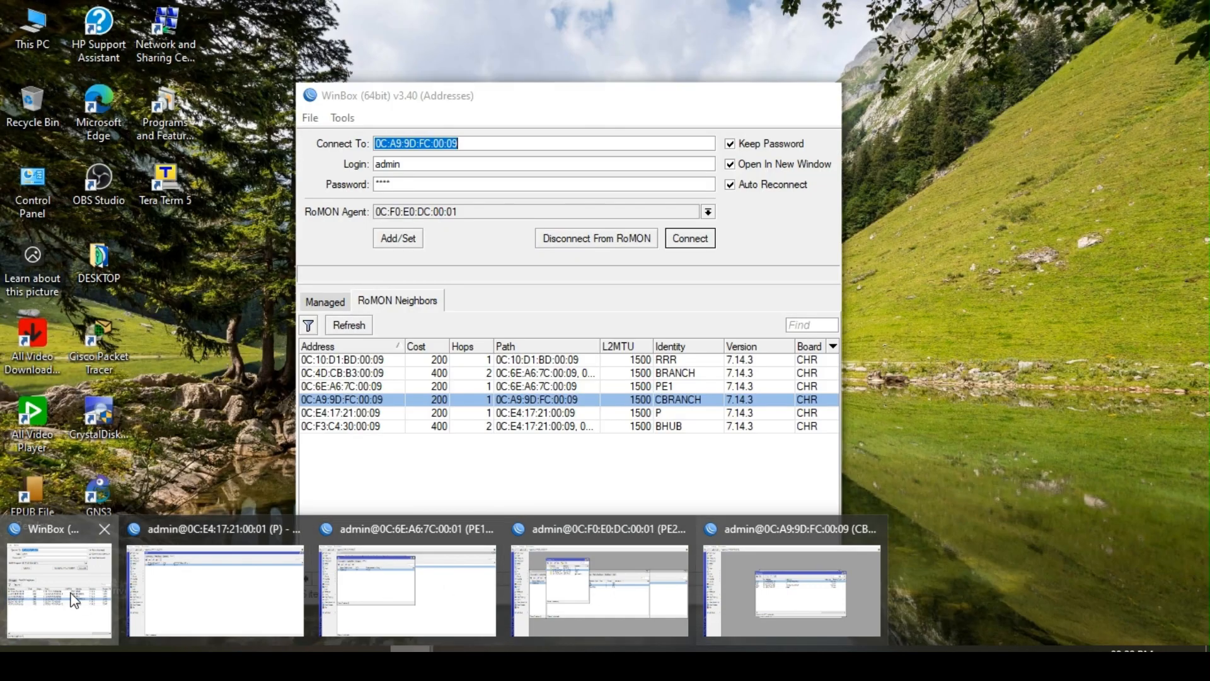
{"action": "left_click", "coordinate": [63, 593]}
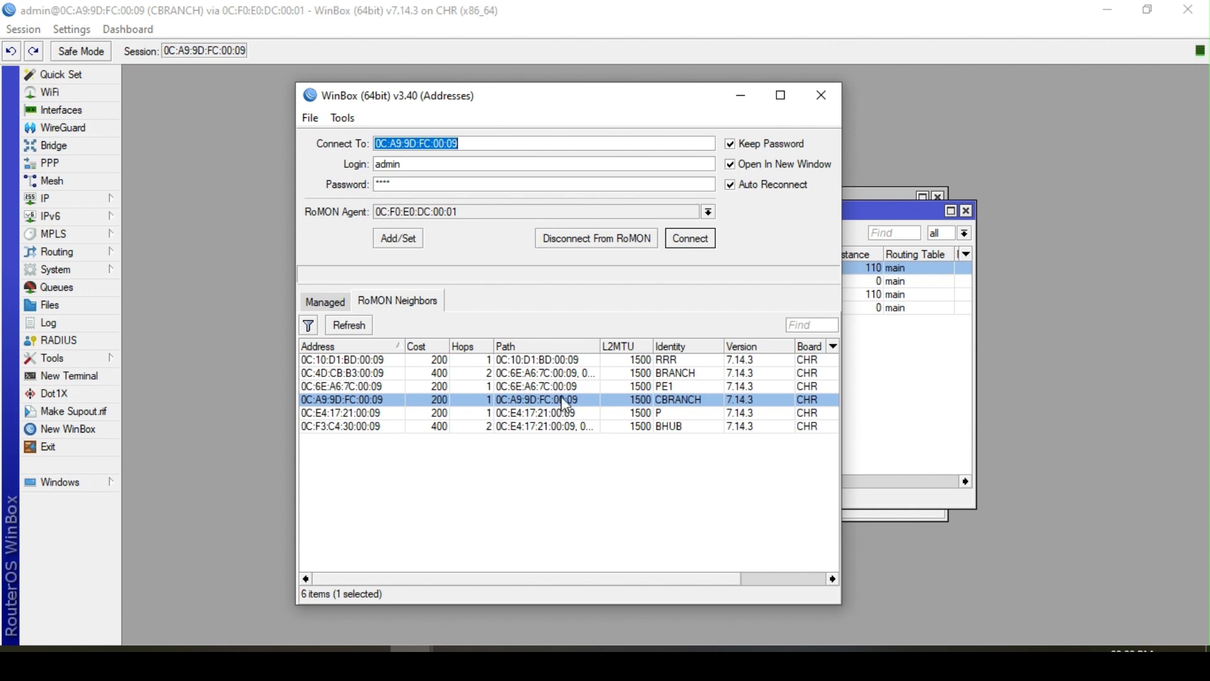
{"action": "left_click", "coordinate": [555, 426]}
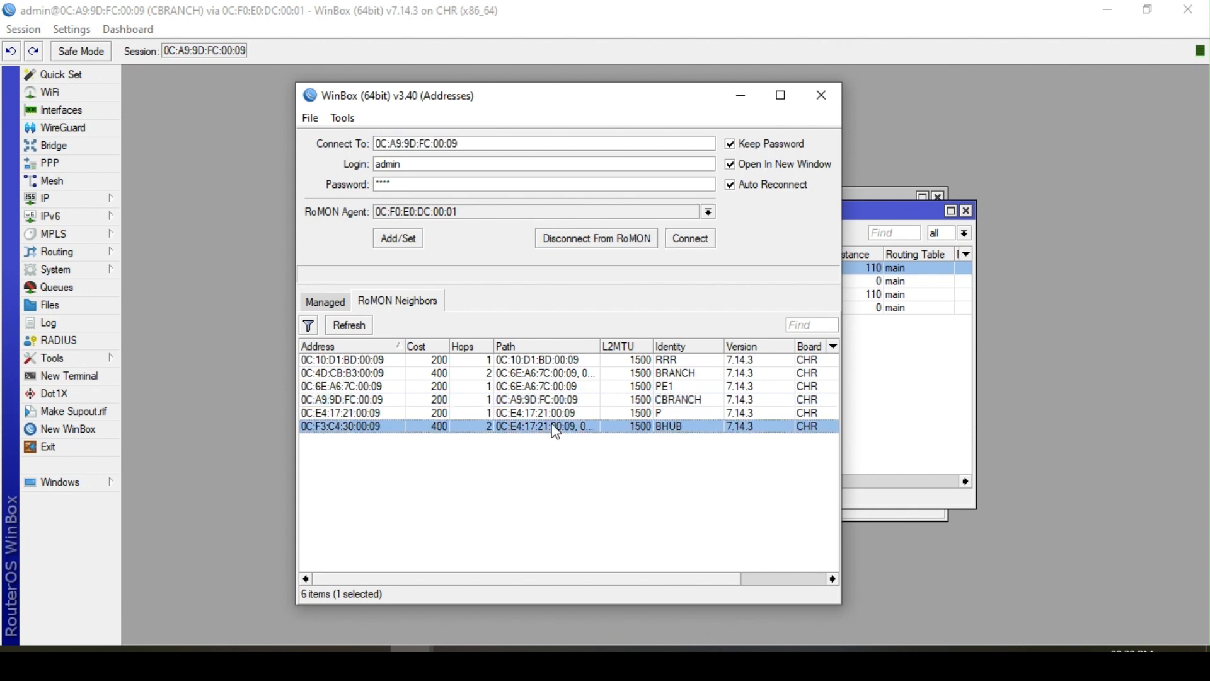
{"action": "left_click", "coordinate": [694, 241]}
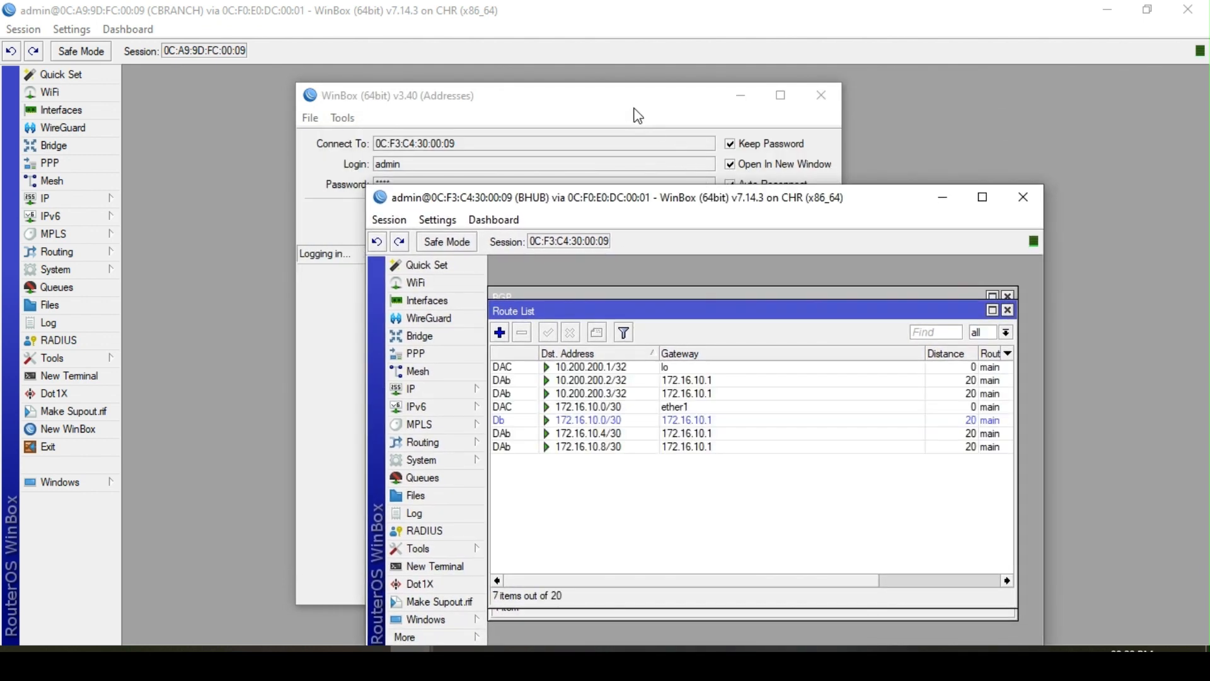
{"action": "left_click", "coordinate": [632, 105]}
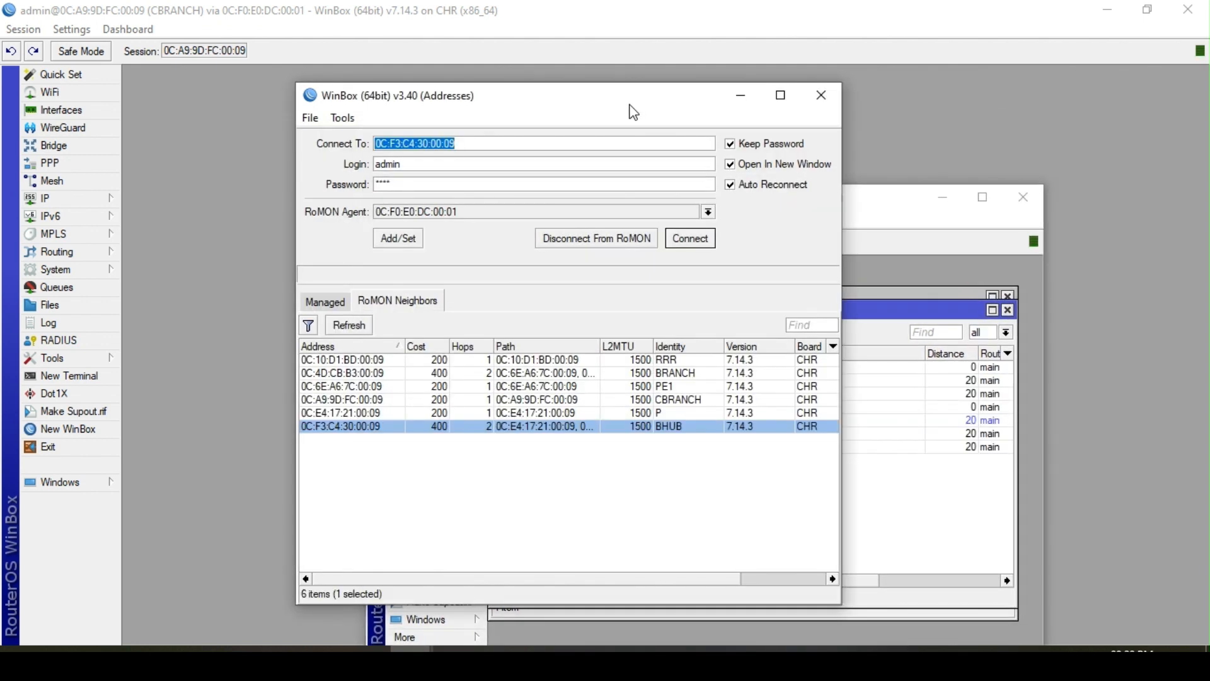
{"action": "left_click", "coordinate": [615, 240]}
{"action": "left_click", "coordinate": [741, 96]}
{"action": "left_click_drag", "start_coordinate": [665, 207], "coordinate": [615, 65]}
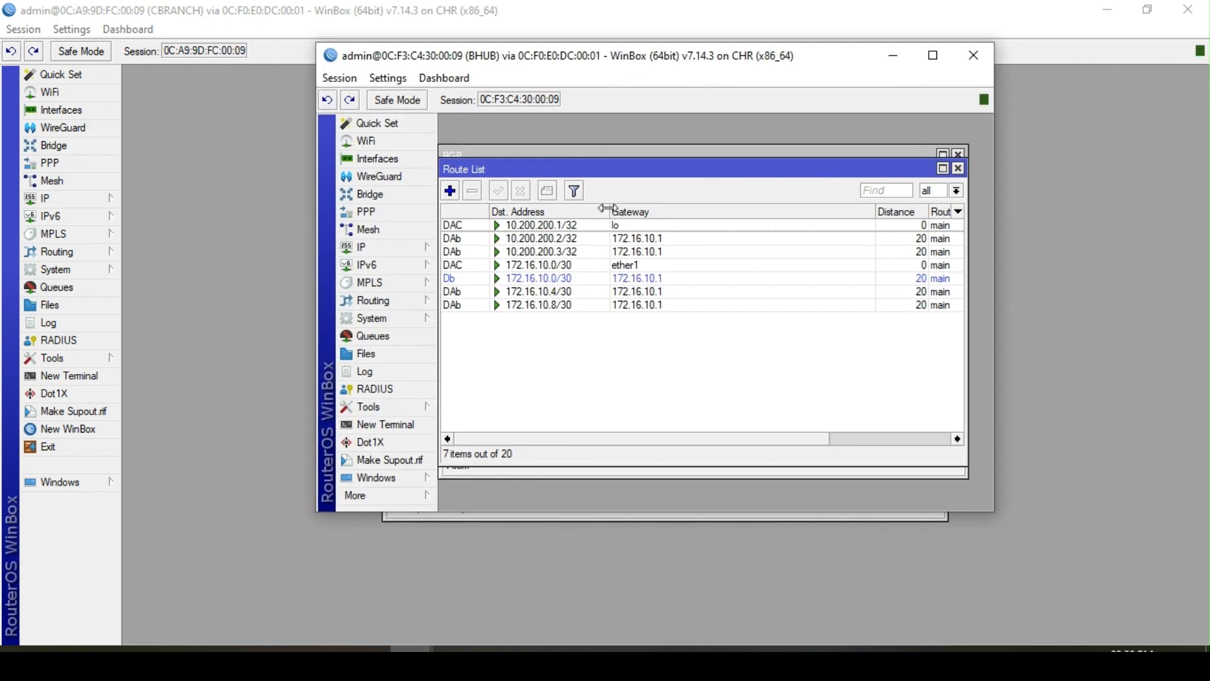
Examine the 10.200.200.2/32 and 10.200.200.3/32 routes in BHUB's route list and maximize the list and session window
{"action": "left_click_drag", "start_coordinate": [617, 213], "coordinate": [672, 215]}
{"action": "left_click", "coordinate": [576, 231]}
{"action": "left_click", "coordinate": [575, 235]}
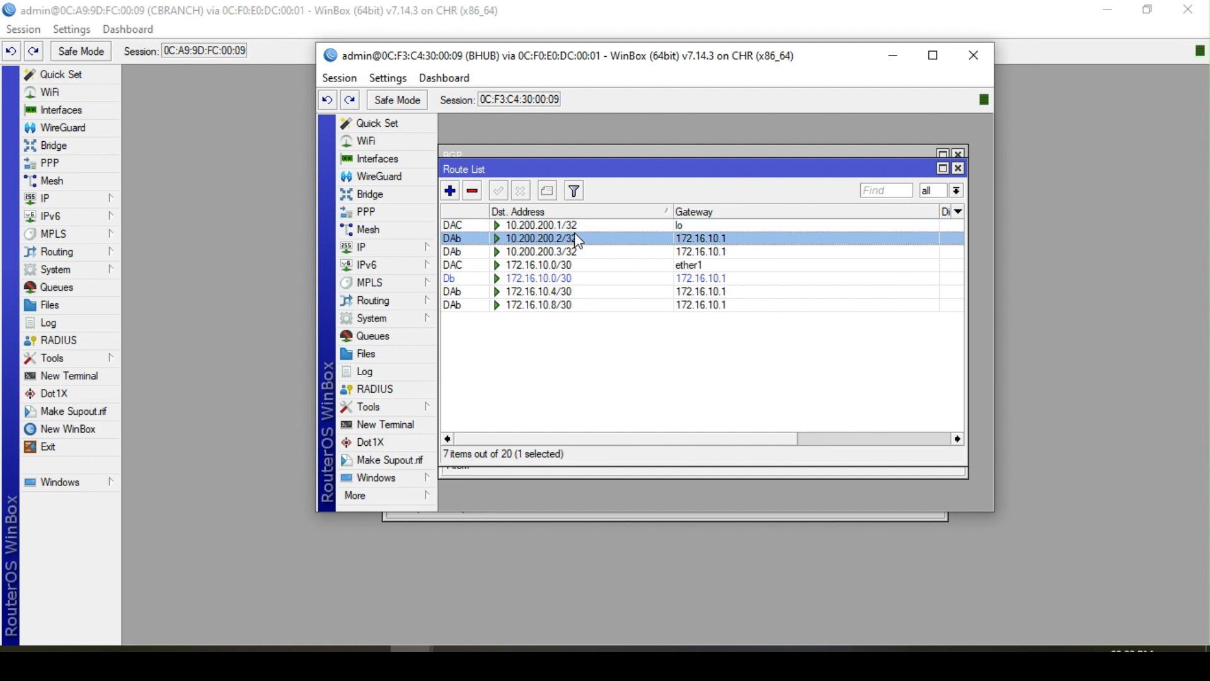
{"action": "left_click", "coordinate": [573, 253]}
{"action": "left_click", "coordinate": [573, 241]}
{"action": "left_click", "coordinate": [575, 251]}
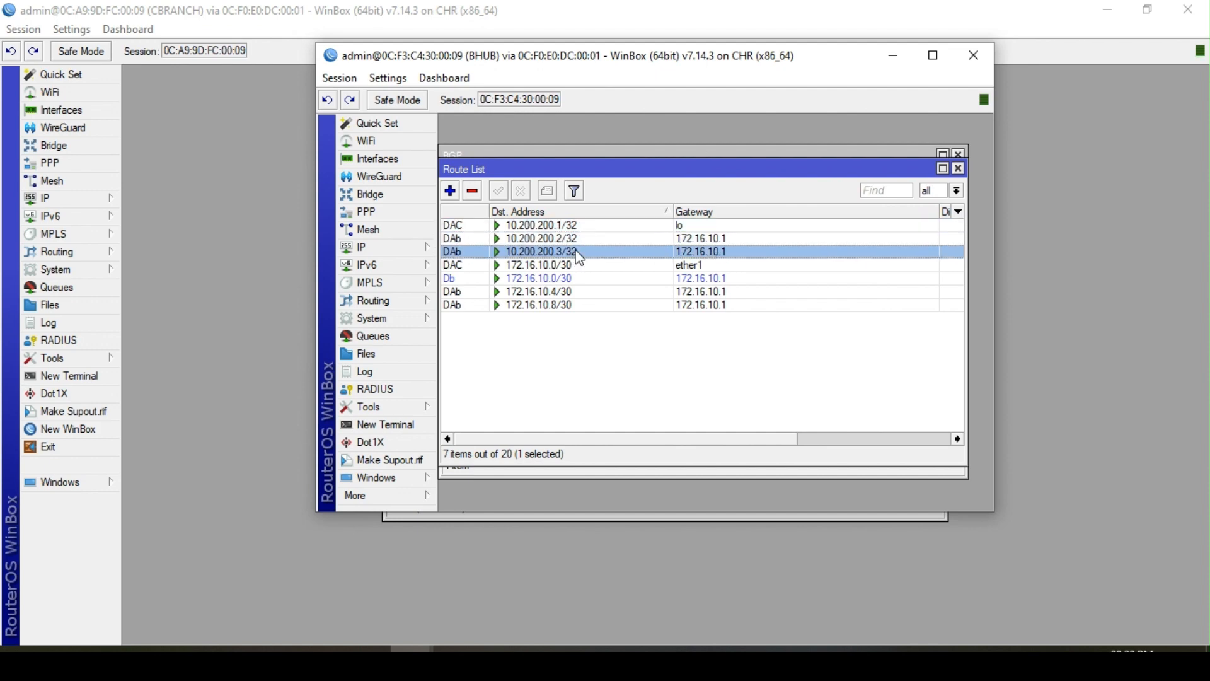
{"action": "left_click", "coordinate": [943, 168]}
{"action": "left_click", "coordinate": [933, 57]}
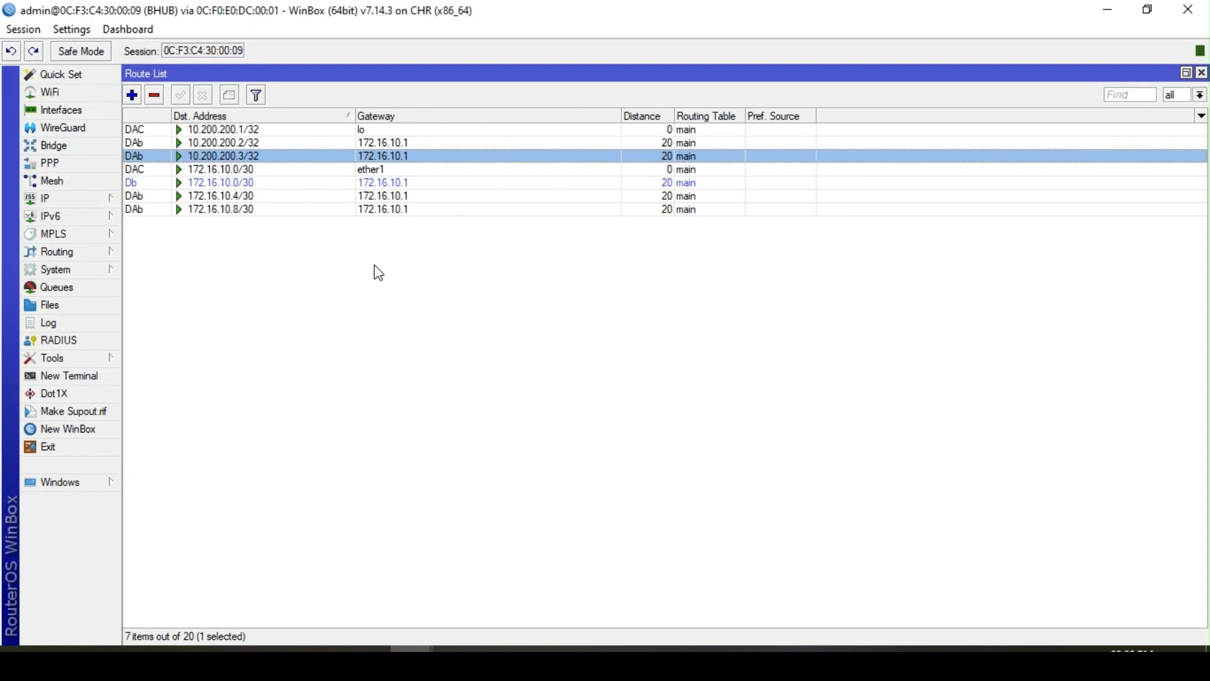
Open a new terminal on BHUB, place it below the listed routes and ping 10.200.200.2
{"action": "left_click", "coordinate": [75, 376]}
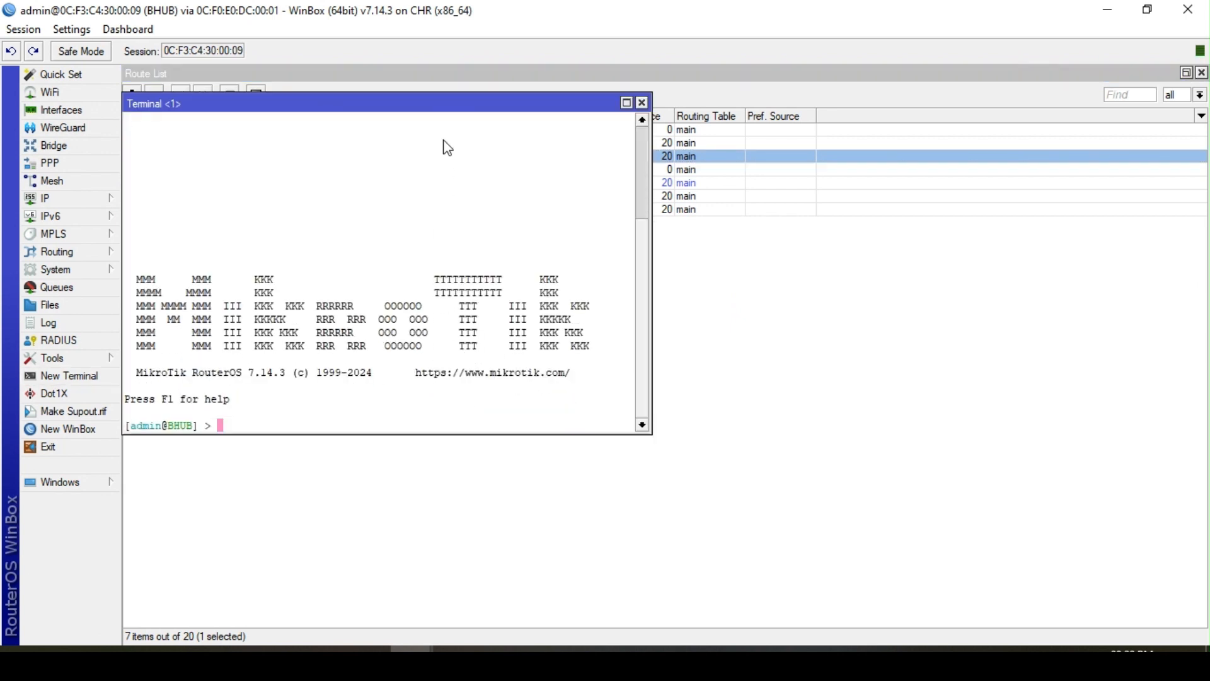
{"action": "left_click_drag", "start_coordinate": [441, 104], "coordinate": [580, 227]}
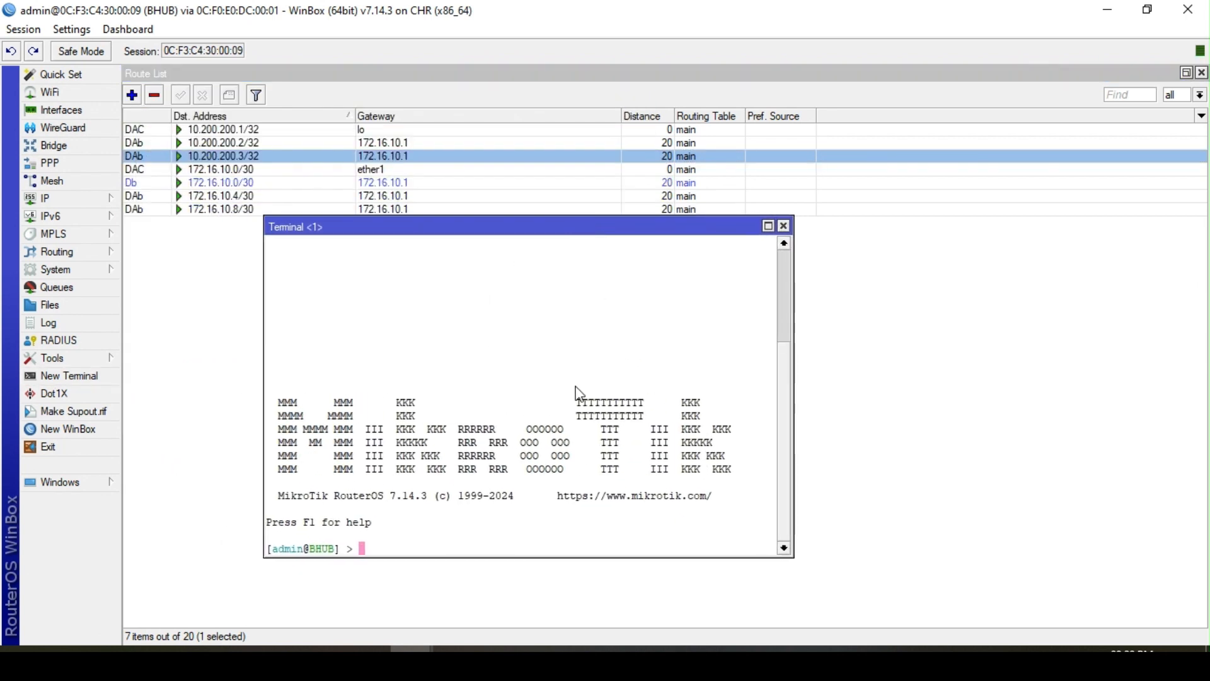
{"action": "type", "text": "ping 10.200.200."}
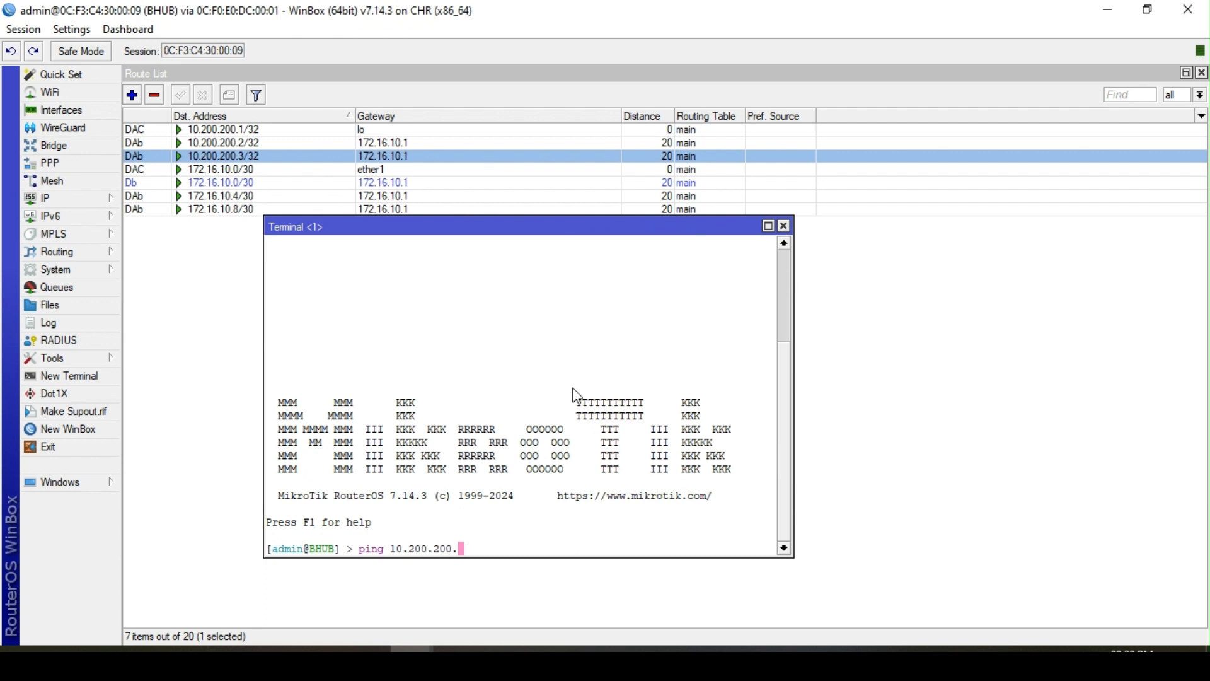
{"action": "type", "text": "2"}
{"action": "key", "text": "Return"}
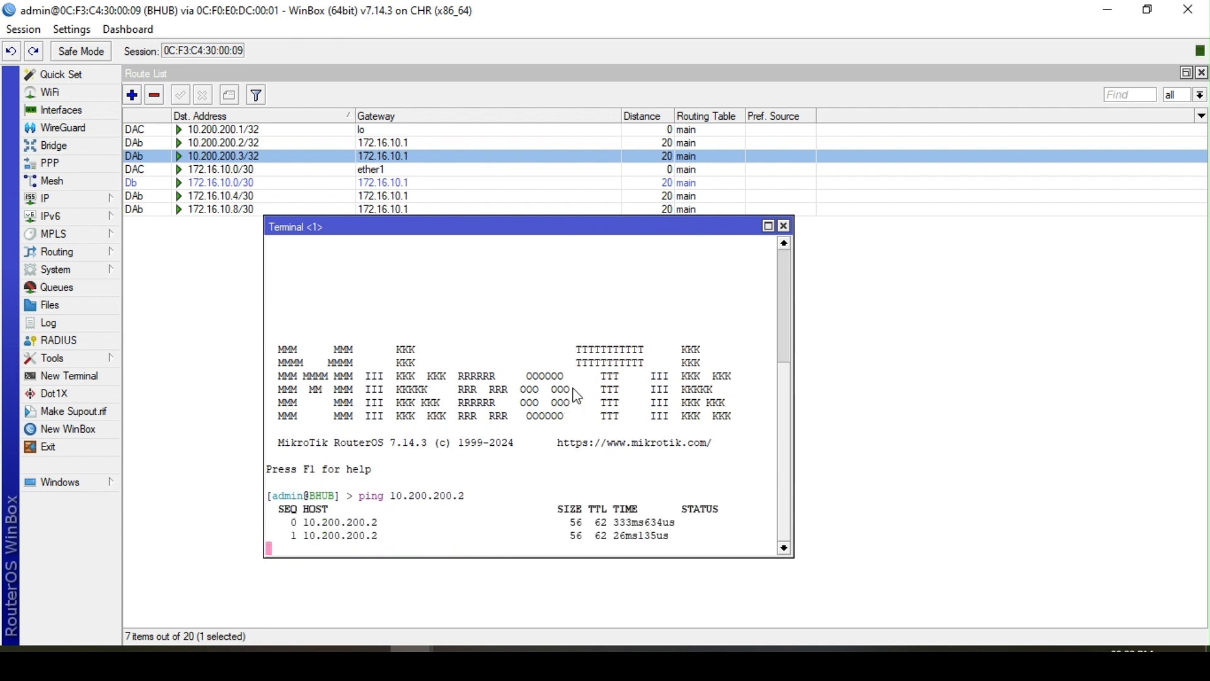
Stop the running ping, test reachability of 10.200.200.3 from BHUB's terminal and stop that ping too
{"action": "key", "text": "ctrl+c"}
{"action": "key", "text": "Up"}
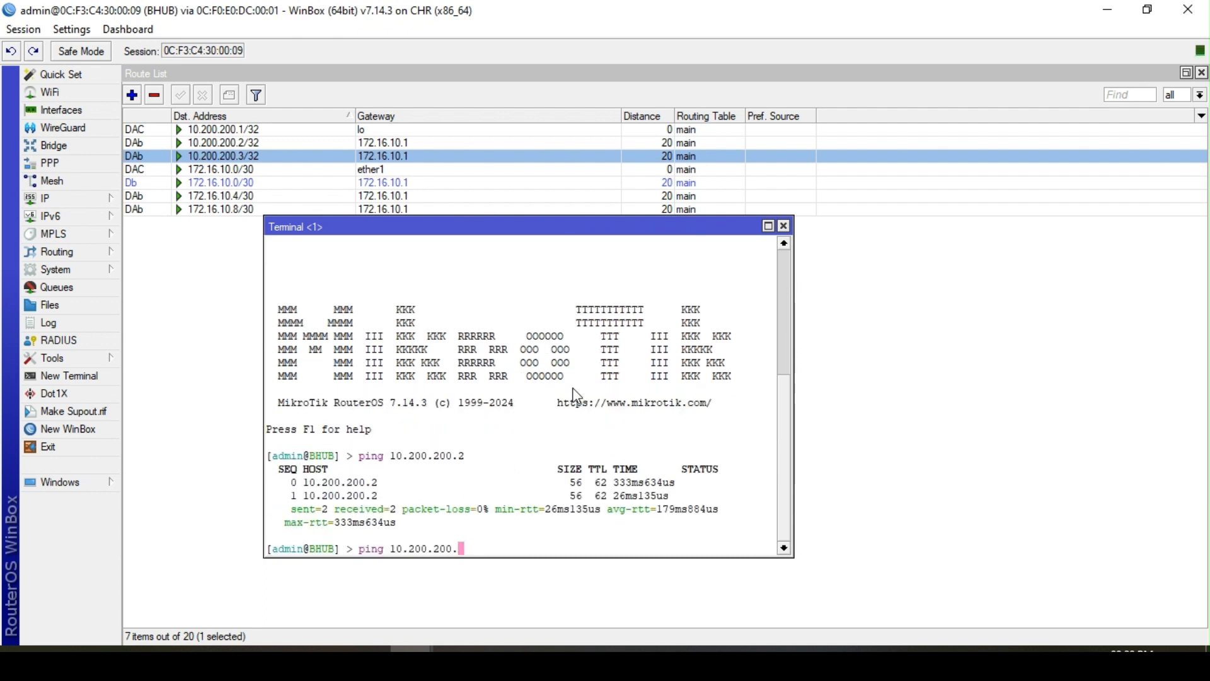
{"action": "type", "text": "3"}
{"action": "key", "text": "Return"}
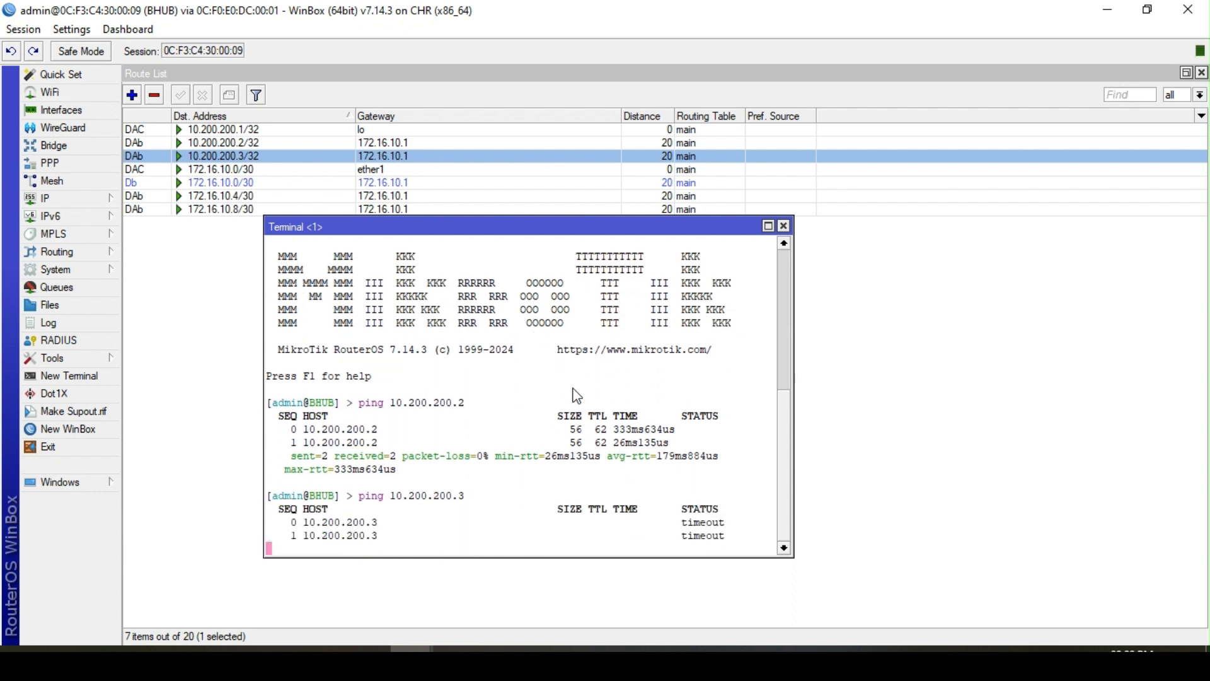
{"action": "key", "text": "ctrl+c"}
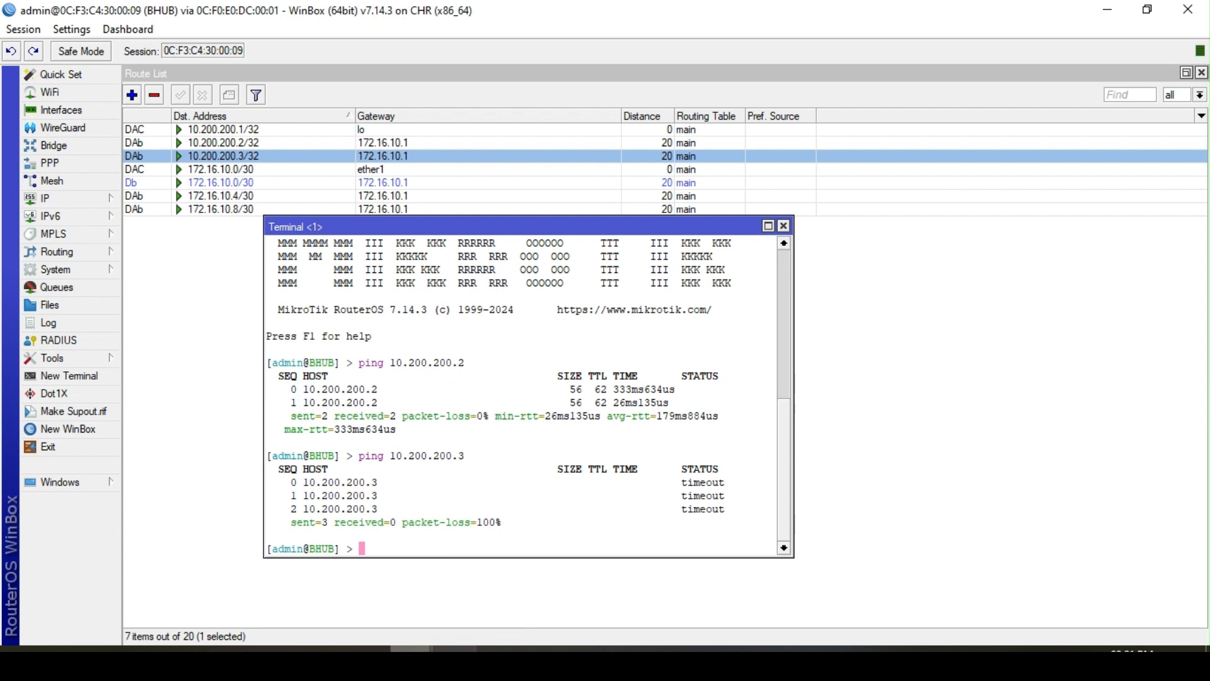
Repeat the ping to 10.200.200.3 from BHUB's terminal and select the 10.200.200.3/32 route in the route list
{"action": "left_click", "coordinate": [445, 644]}
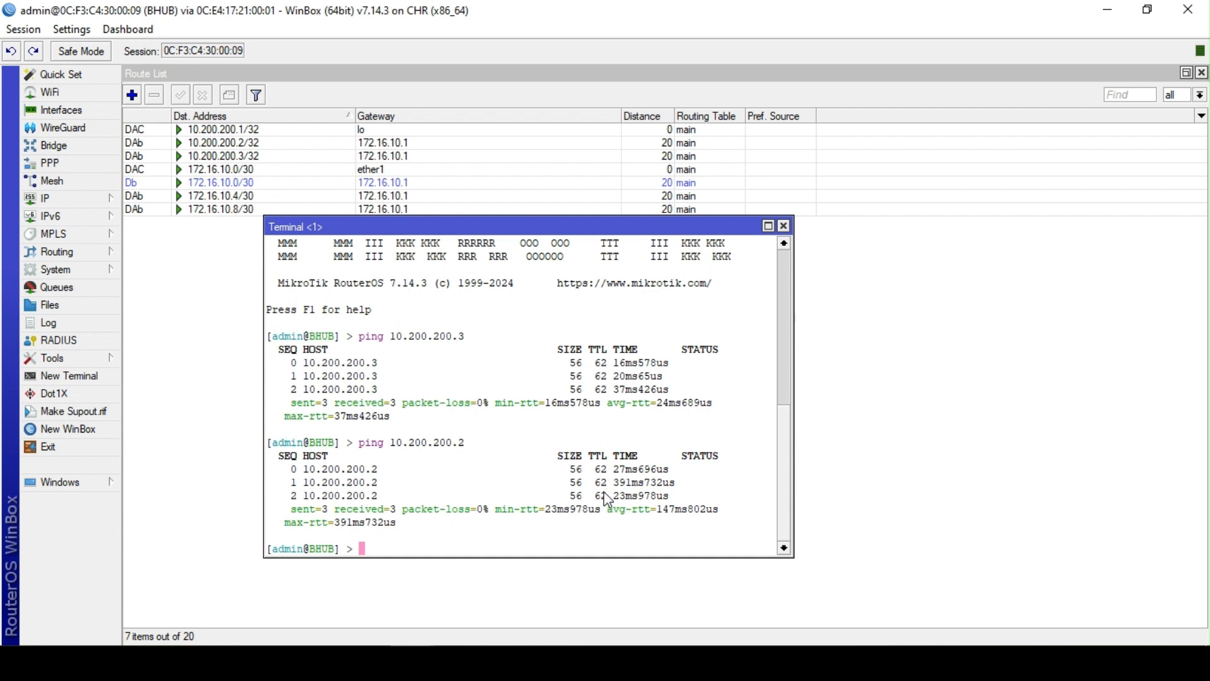
{"action": "mouse_move", "coordinate": [435, 661]}
{"action": "key", "text": "Up"}
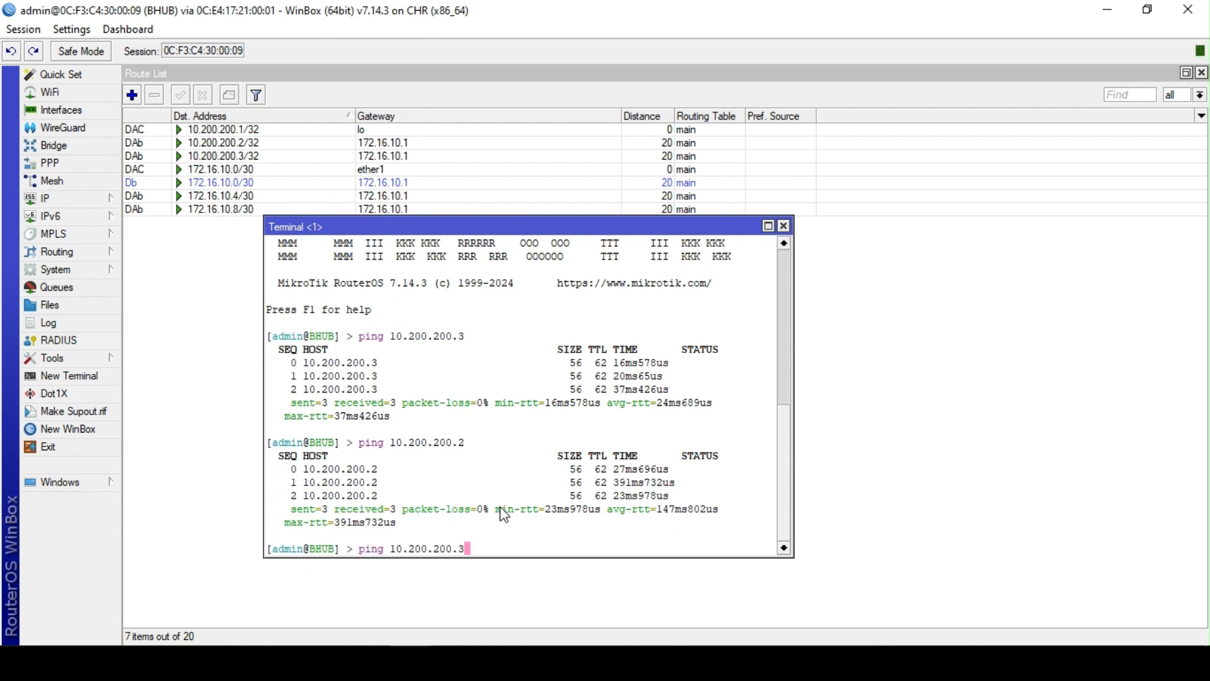
{"action": "key", "text": "Return"}
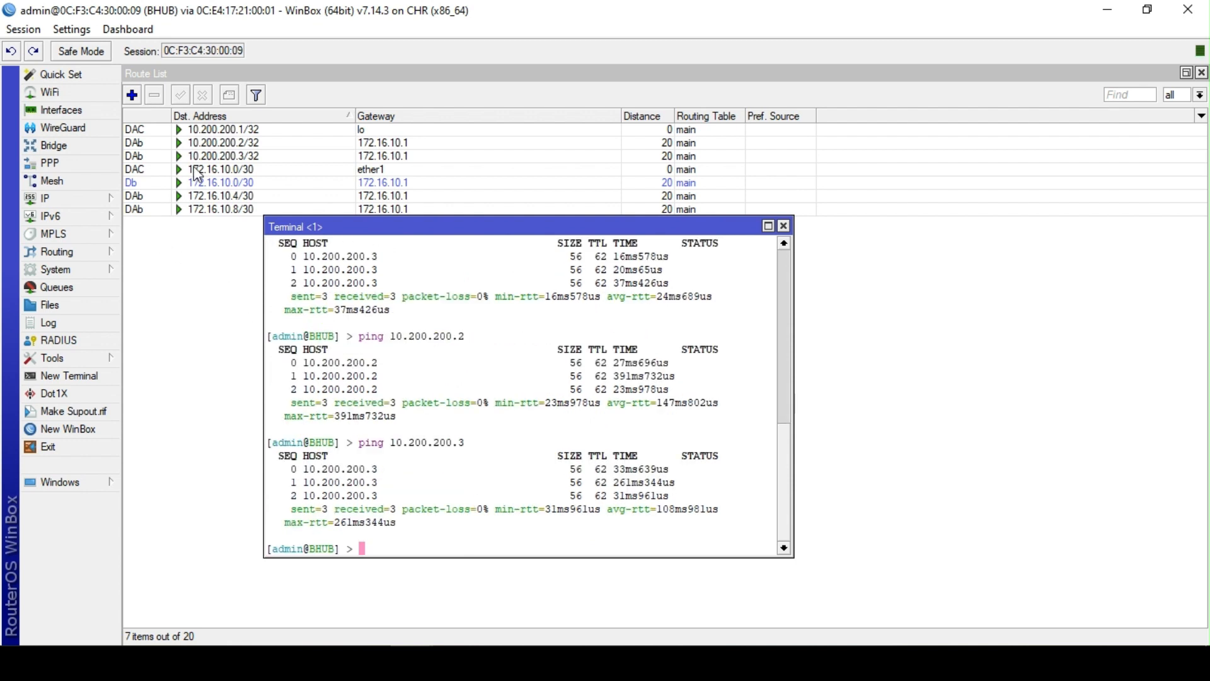
{"action": "left_click", "coordinate": [245, 157]}
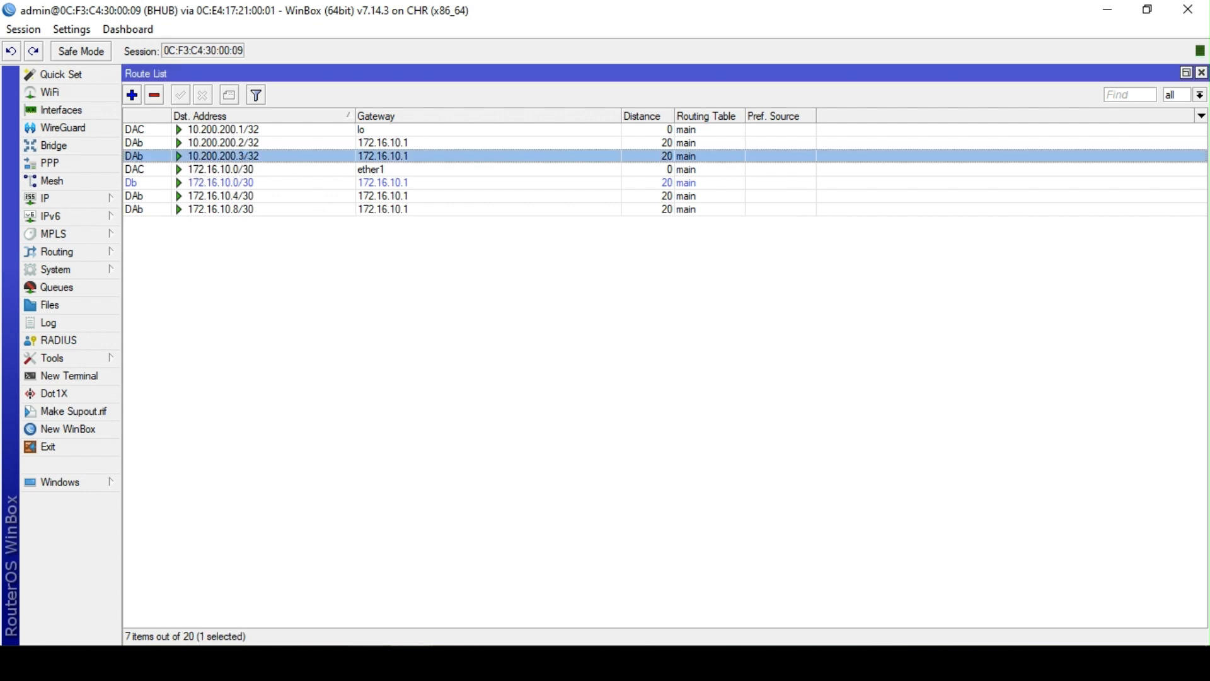
Switch to the PE2 session and open the BGP VPN entry 65000:31 to examine its route targets and redistribution
{"action": "left_click", "coordinate": [411, 661]}
{"action": "mouse_move", "coordinate": [941, 609]}
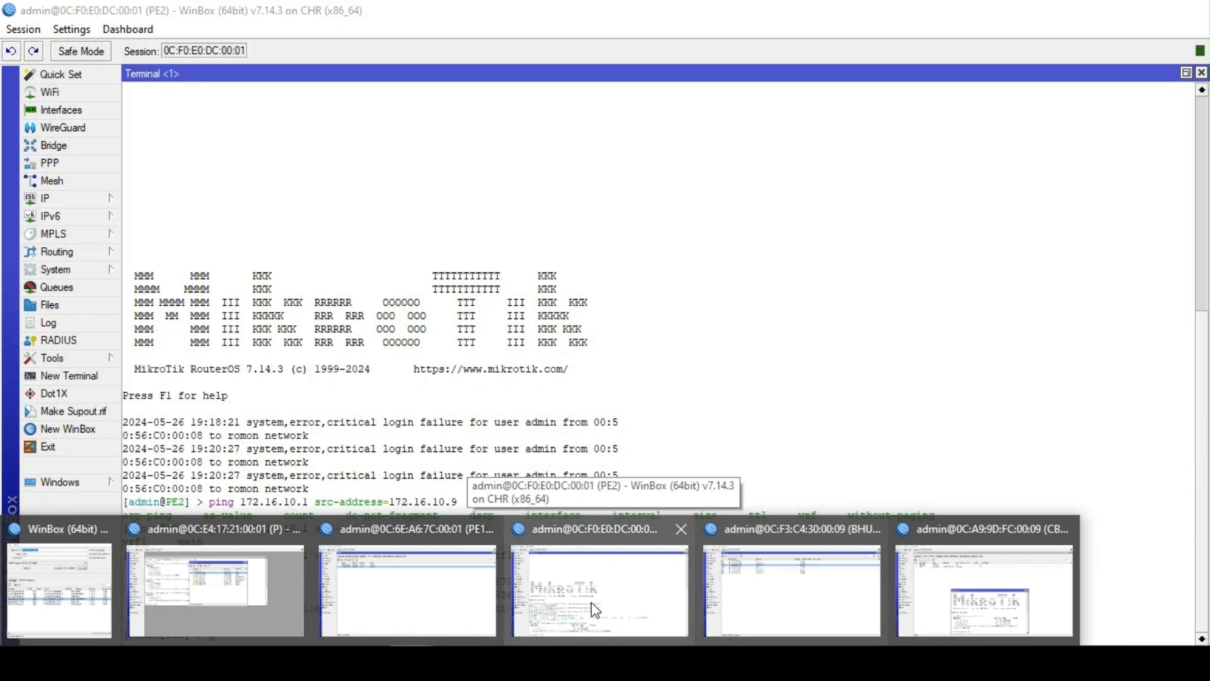
{"action": "left_click", "coordinate": [595, 609]}
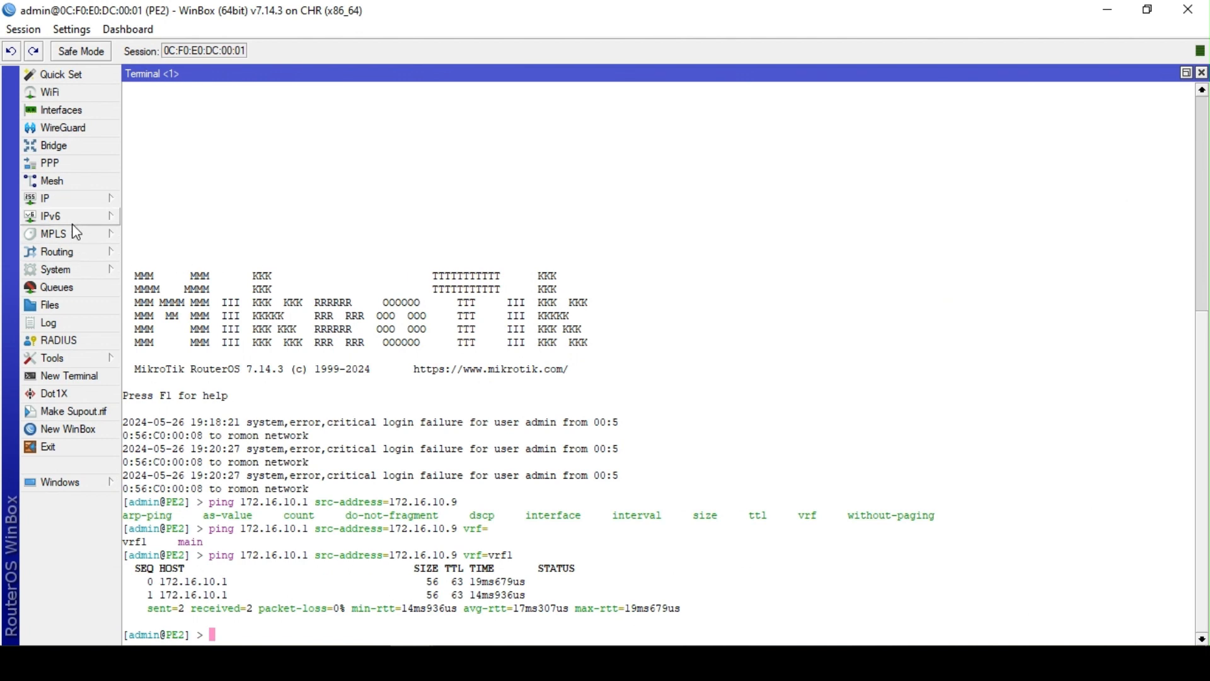
{"action": "left_click", "coordinate": [67, 255]}
{"action": "left_click", "coordinate": [145, 273]}
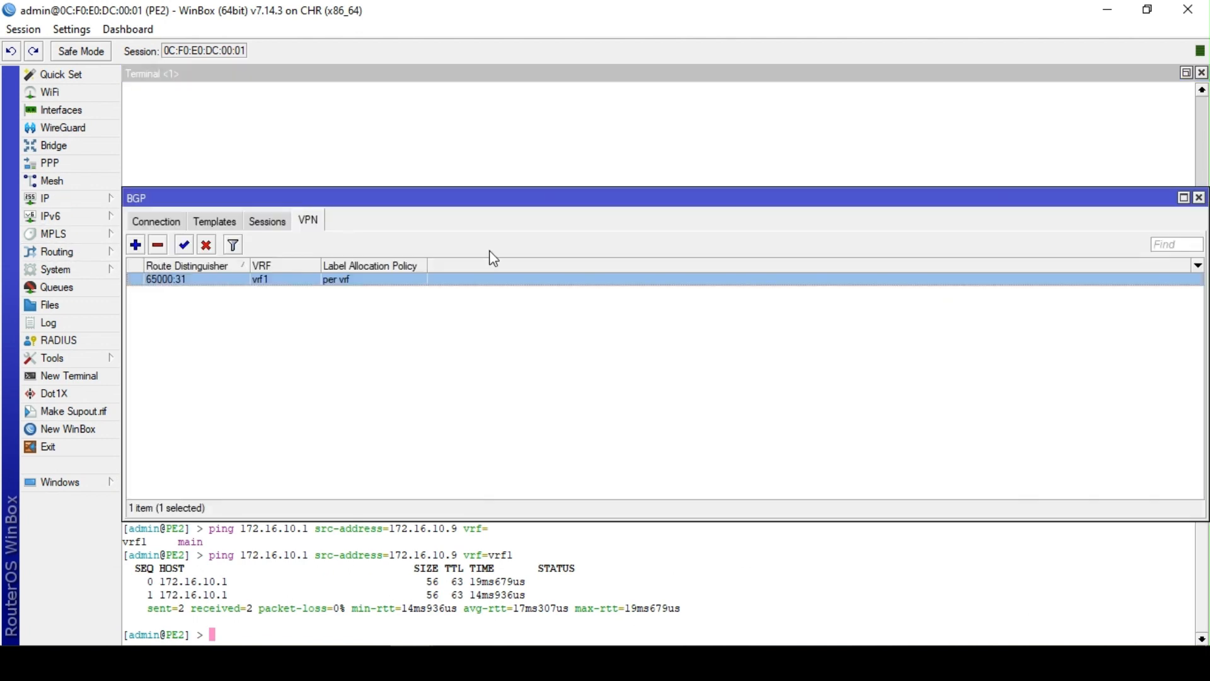
{"action": "double_click", "coordinate": [358, 277]}
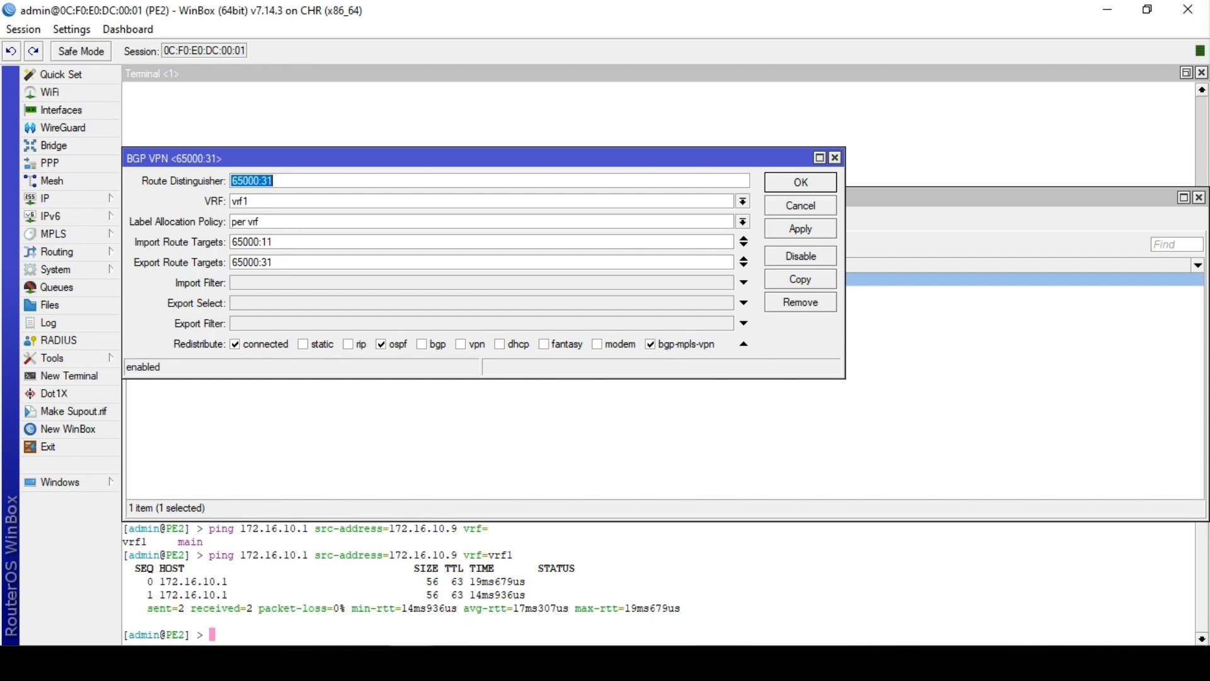
{"action": "left_click", "coordinate": [412, 662]}
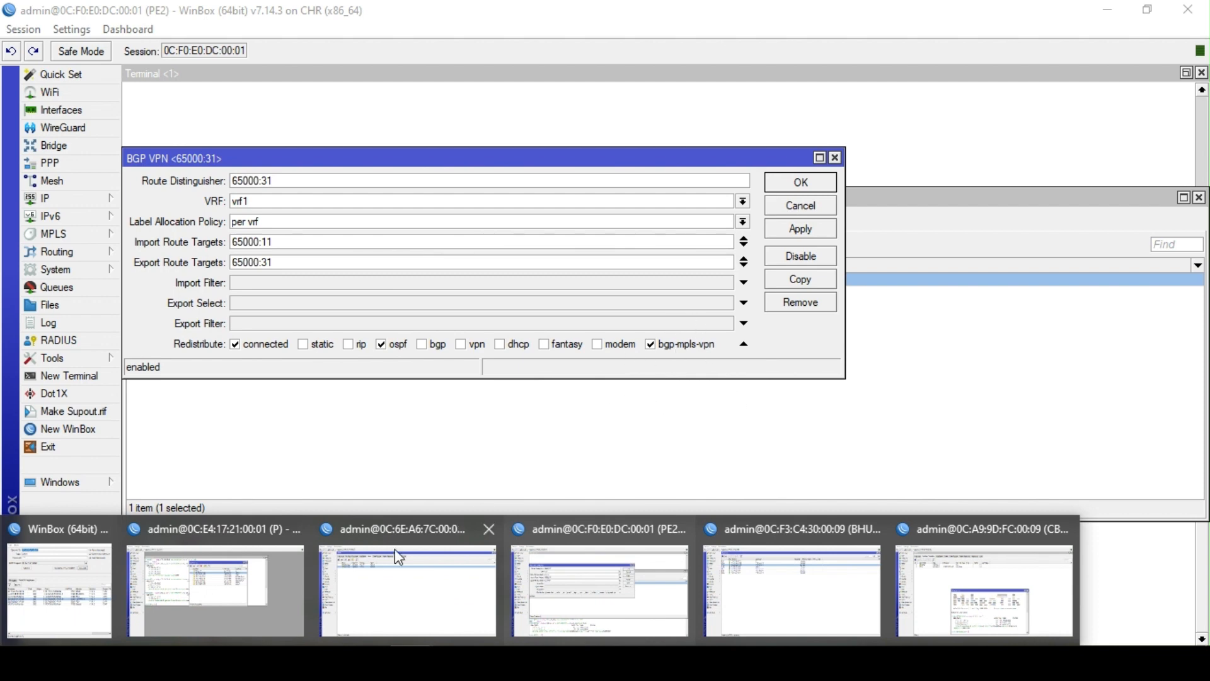
{"action": "left_click", "coordinate": [573, 552]}
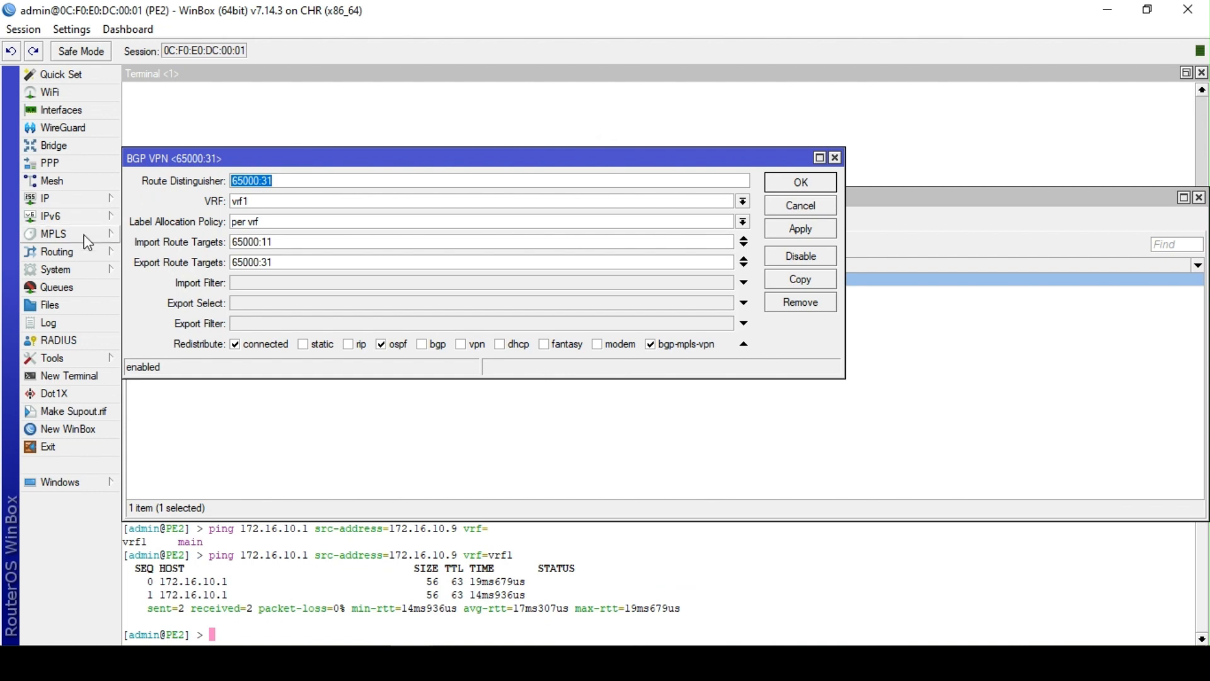
Open PE2's OSPF instance ospf-instance-cust, examine its redistribution options and close the OSPF settings
{"action": "left_click", "coordinate": [80, 252]}
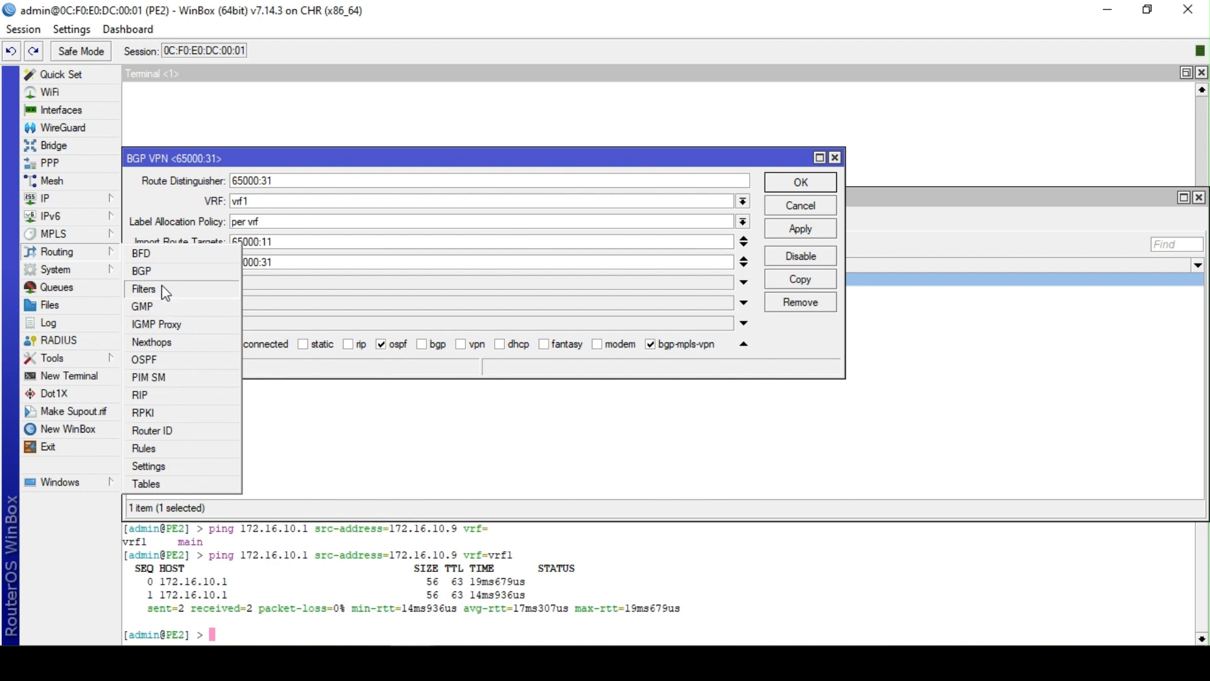
{"action": "left_click", "coordinate": [163, 358]}
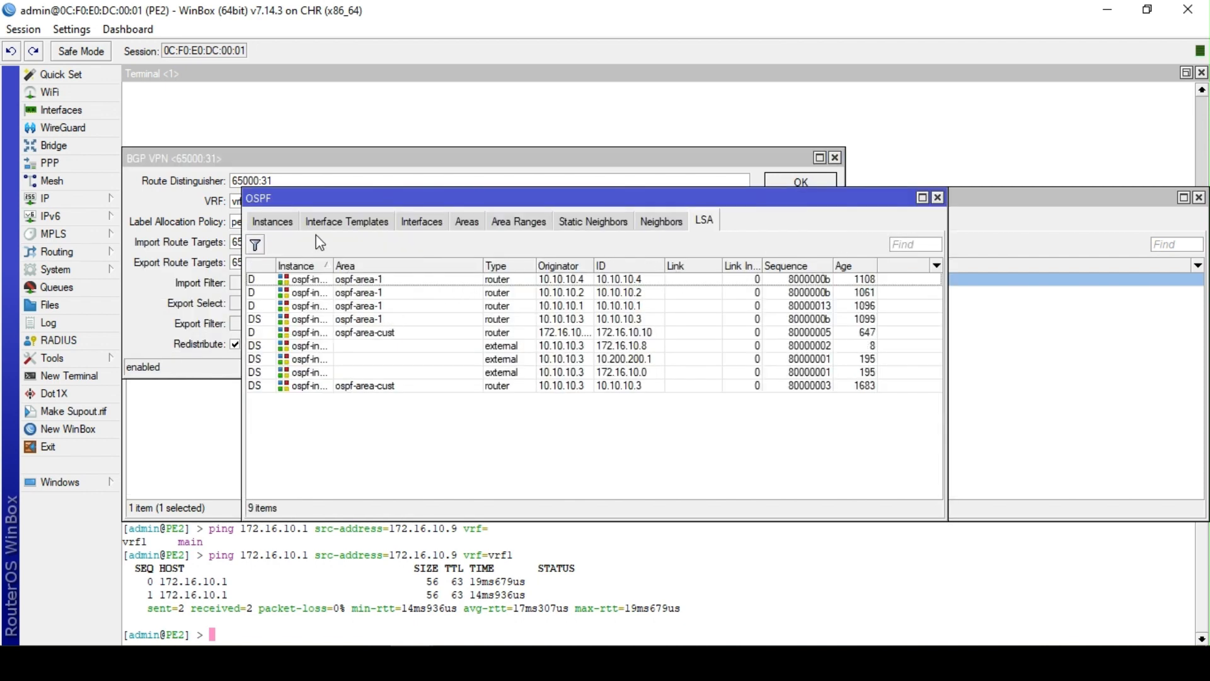
{"action": "left_click", "coordinate": [285, 223]}
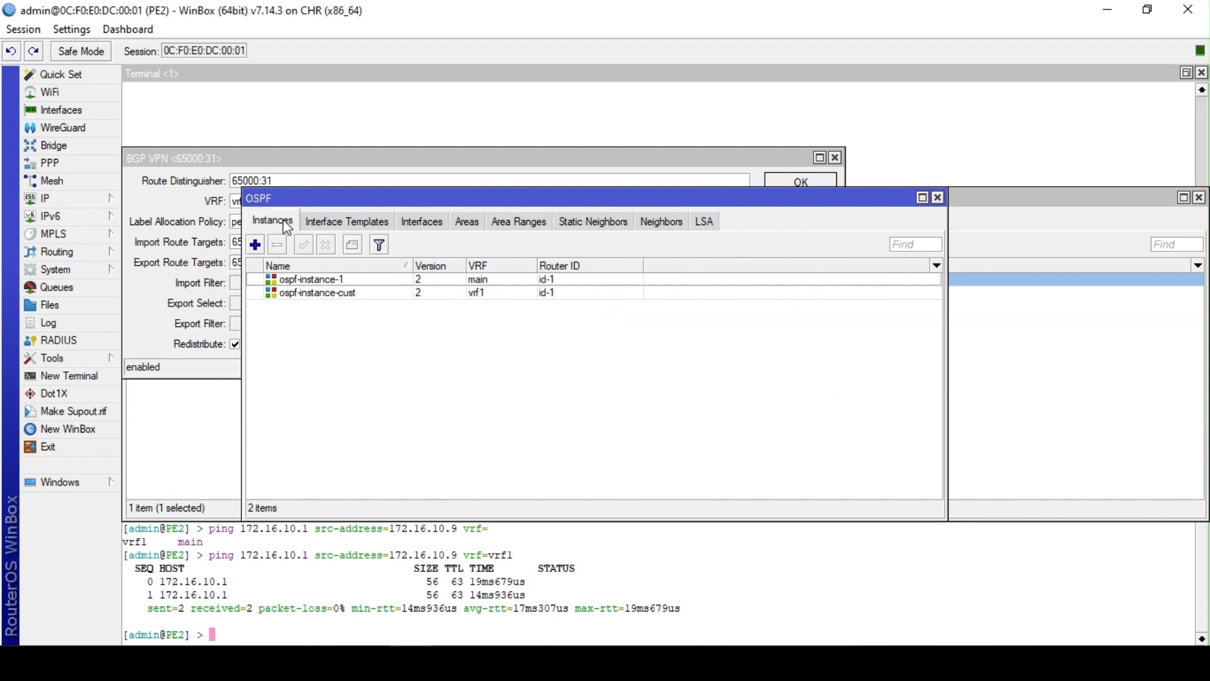
{"action": "double_click", "coordinate": [330, 294]}
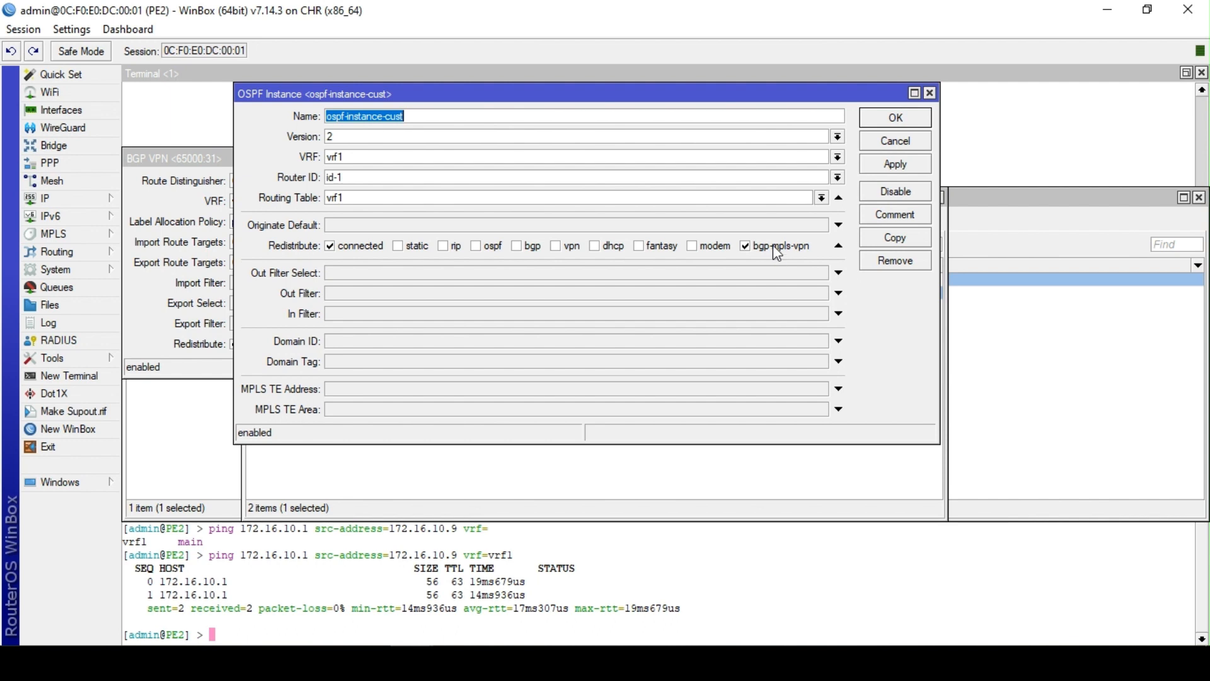
{"action": "left_click", "coordinate": [881, 119]}
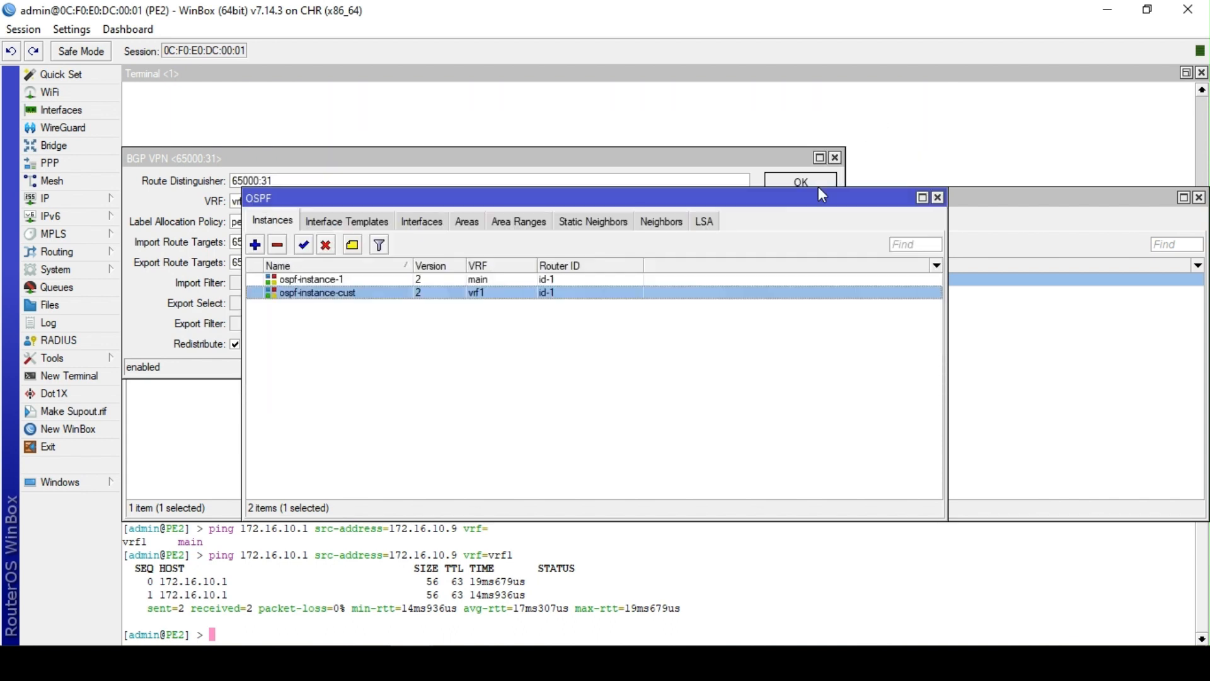
{"action": "left_click", "coordinate": [937, 198]}
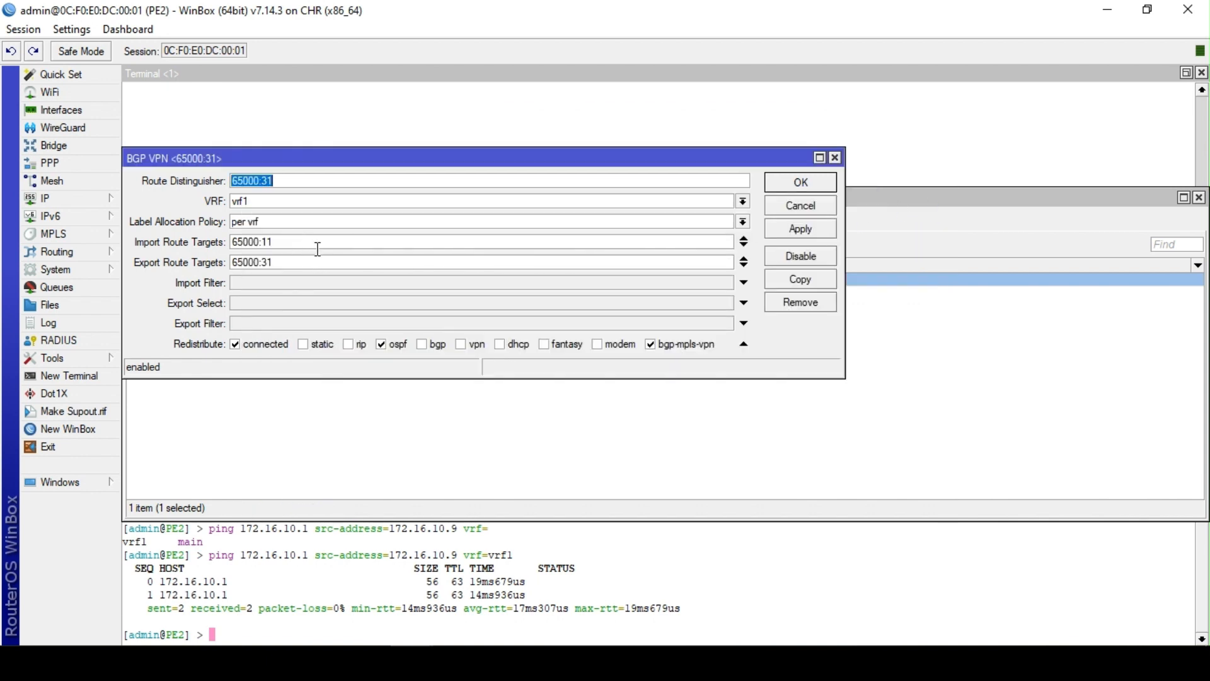
Review the import route target of the 65000:31 VPN entry, close the entry, then disable and re-enable it
{"action": "left_click_drag", "start_coordinate": [319, 249], "coordinate": [206, 239]}
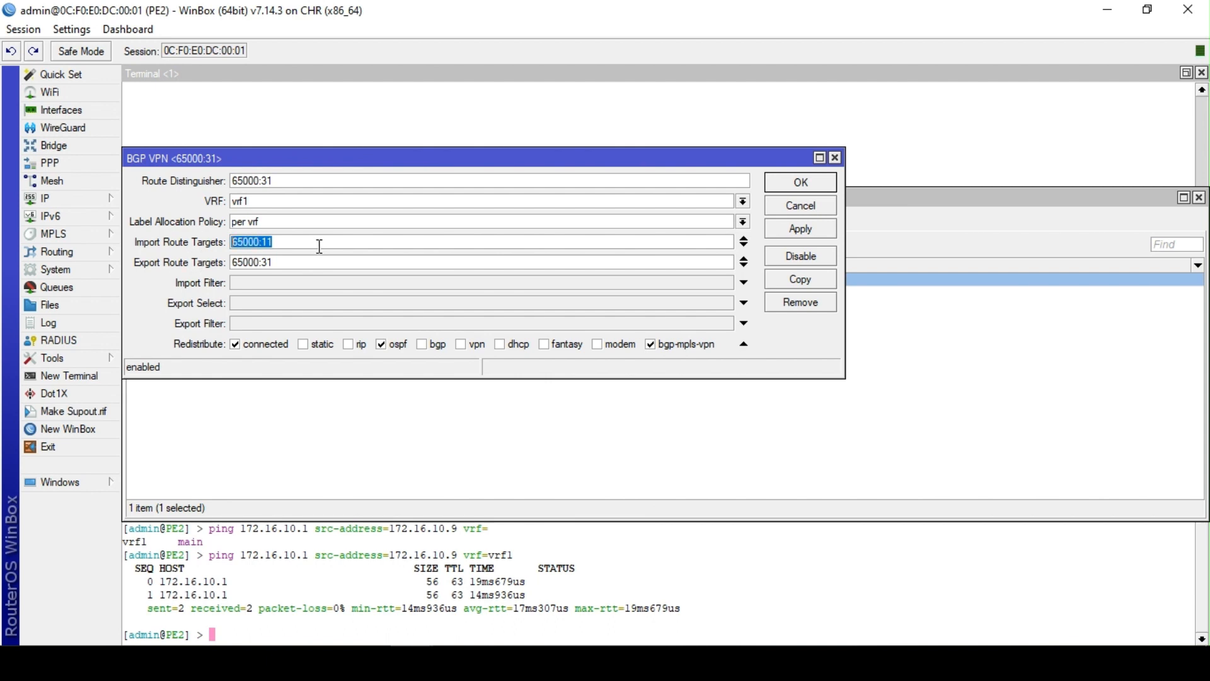
{"action": "left_click_drag", "start_coordinate": [314, 240], "coordinate": [174, 240]}
{"action": "left_click", "coordinate": [822, 184]}
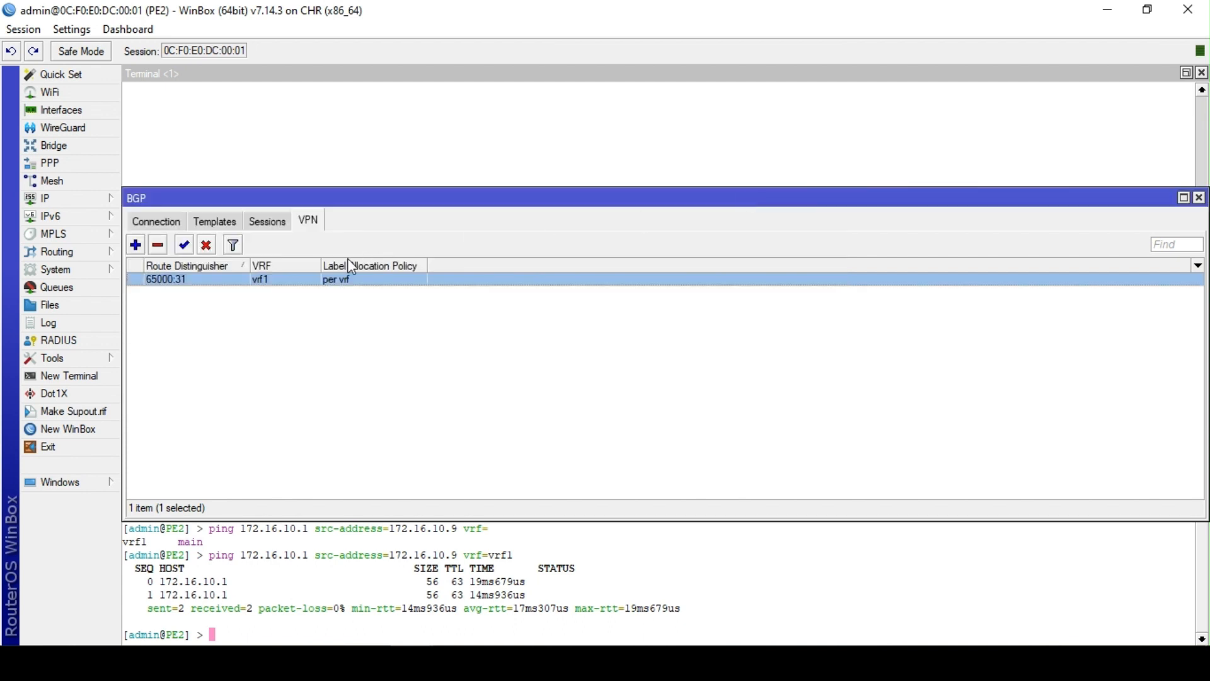
{"action": "left_click", "coordinate": [206, 245]}
{"action": "left_click", "coordinate": [191, 250]}
Open PE2's IP route list and filter it to the vrf1 routing table
{"action": "left_click", "coordinate": [81, 198]}
{"action": "left_click", "coordinate": [177, 443]}
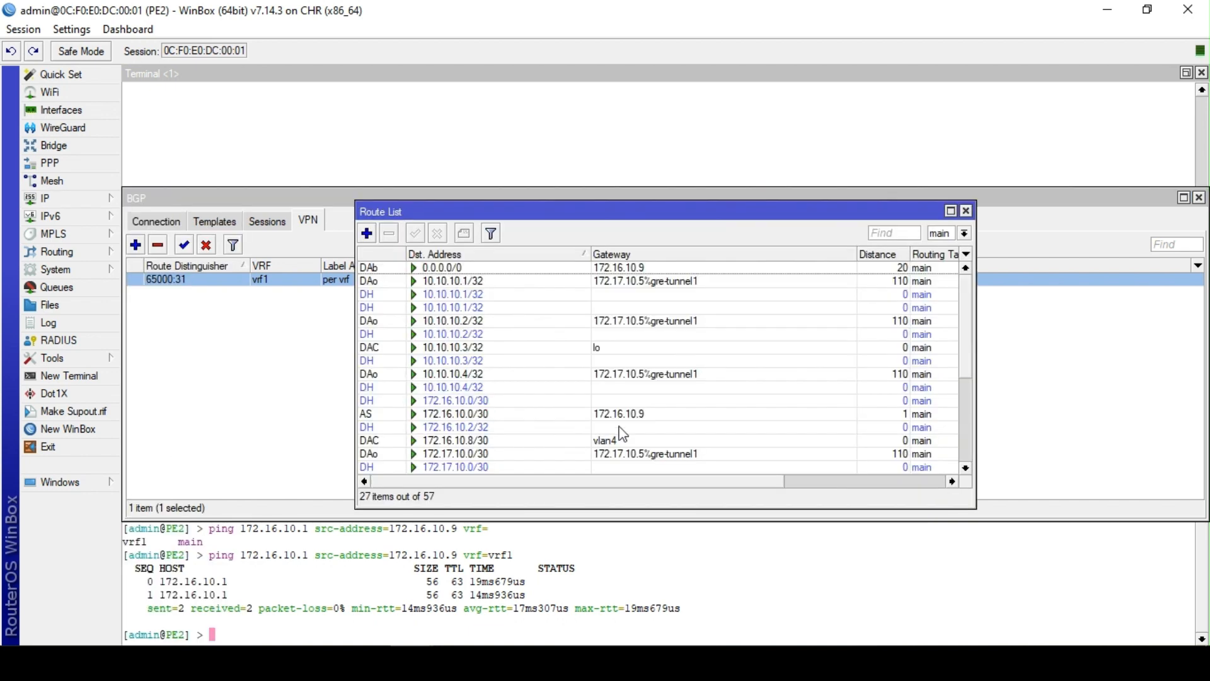
{"action": "left_click", "coordinate": [965, 234]}
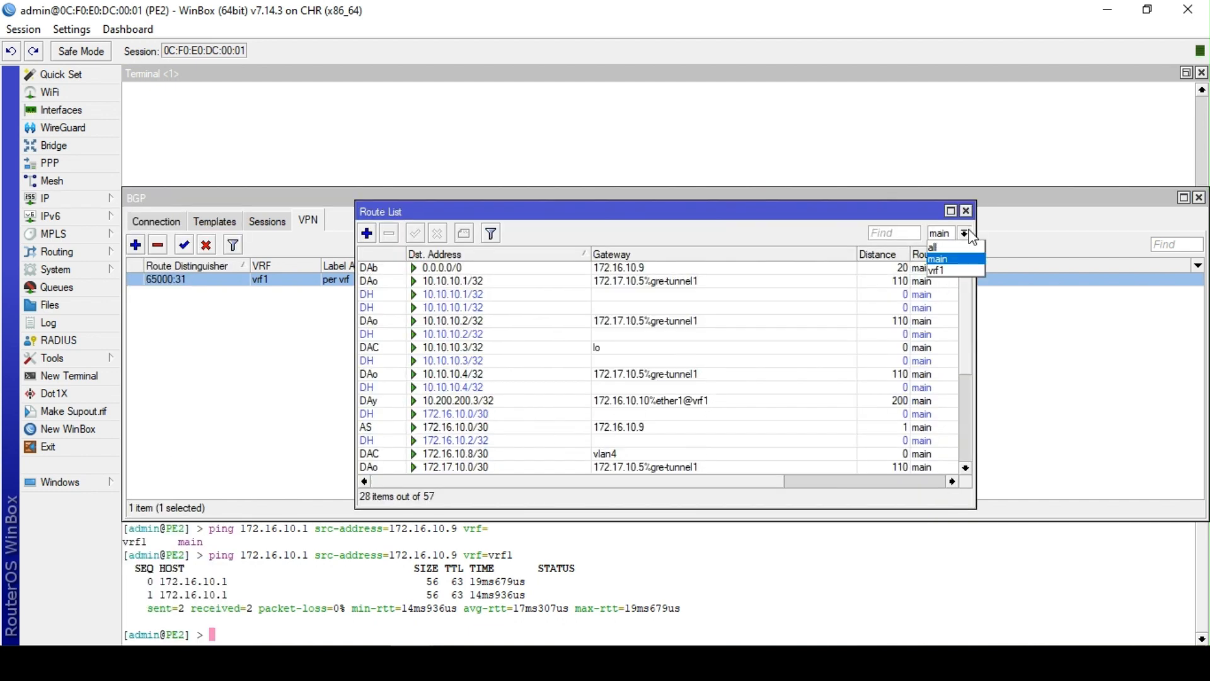
{"action": "left_click", "coordinate": [945, 270]}
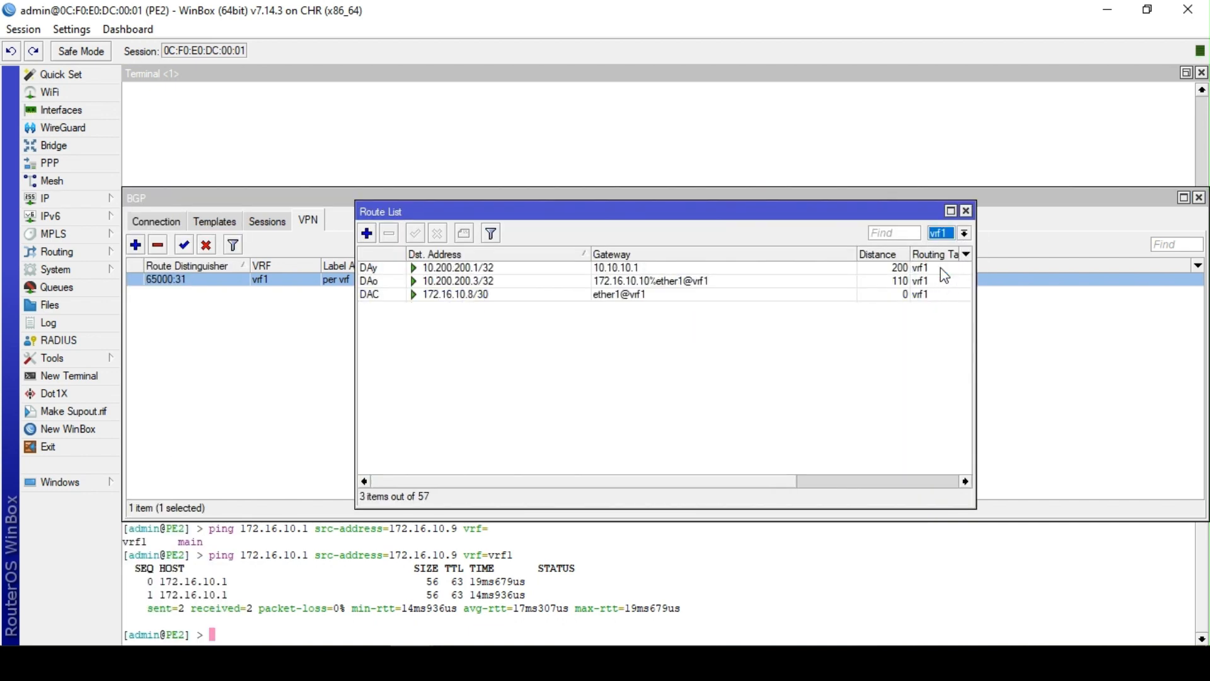
Compare the 10.200.200.1/32 and 10.200.200.3/32 routes in PE2's vrf1 table
{"action": "left_click", "coordinate": [486, 271]}
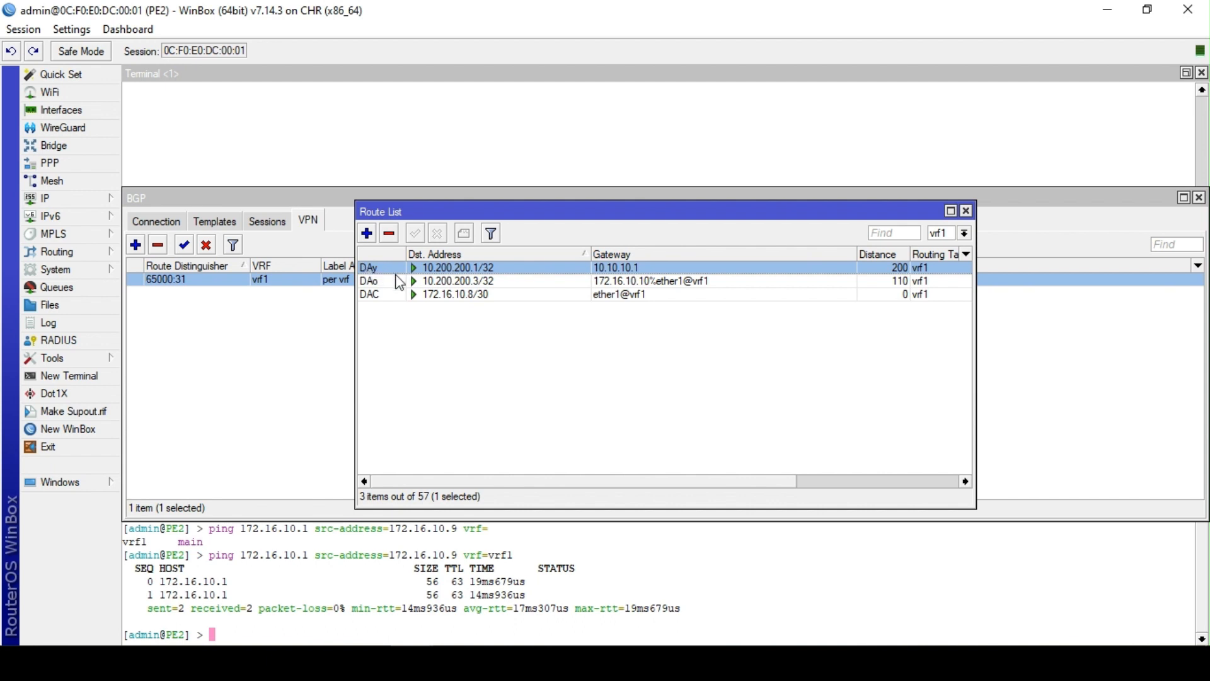
{"action": "left_click", "coordinate": [468, 281]}
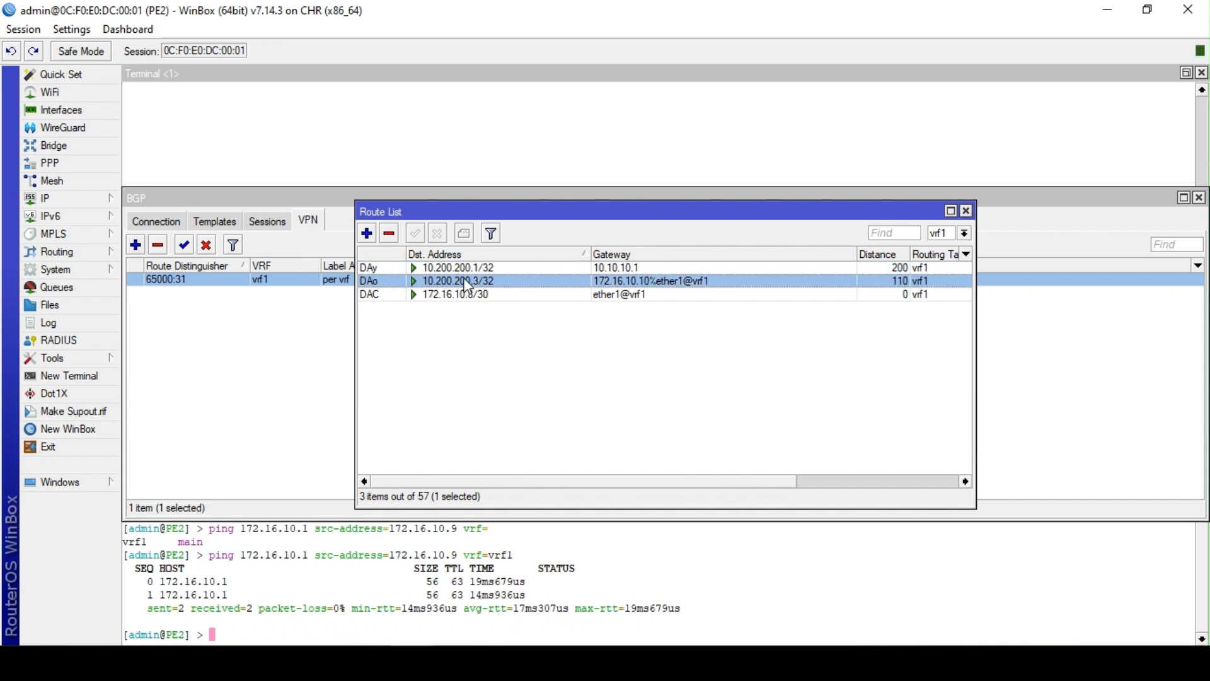
{"action": "left_click", "coordinate": [484, 267]}
{"action": "left_click", "coordinate": [486, 282]}
{"action": "left_click", "coordinate": [490, 269]}
{"action": "left_click", "coordinate": [489, 280]}
{"action": "left_click", "coordinate": [491, 269]}
{"action": "left_click", "coordinate": [491, 284]}
Recall the last vrf1 ping command in PE2's terminal and move the cursor back through it for editing
{"action": "left_click", "coordinate": [419, 627]}
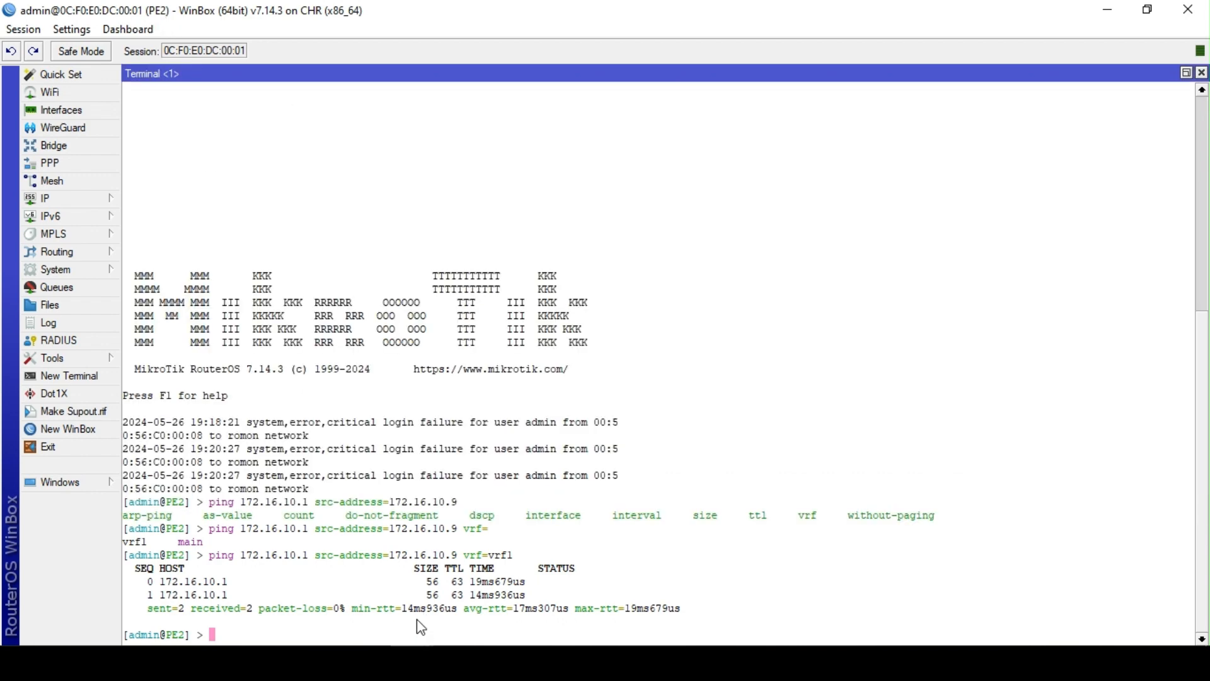
{"action": "key", "text": "Up"}
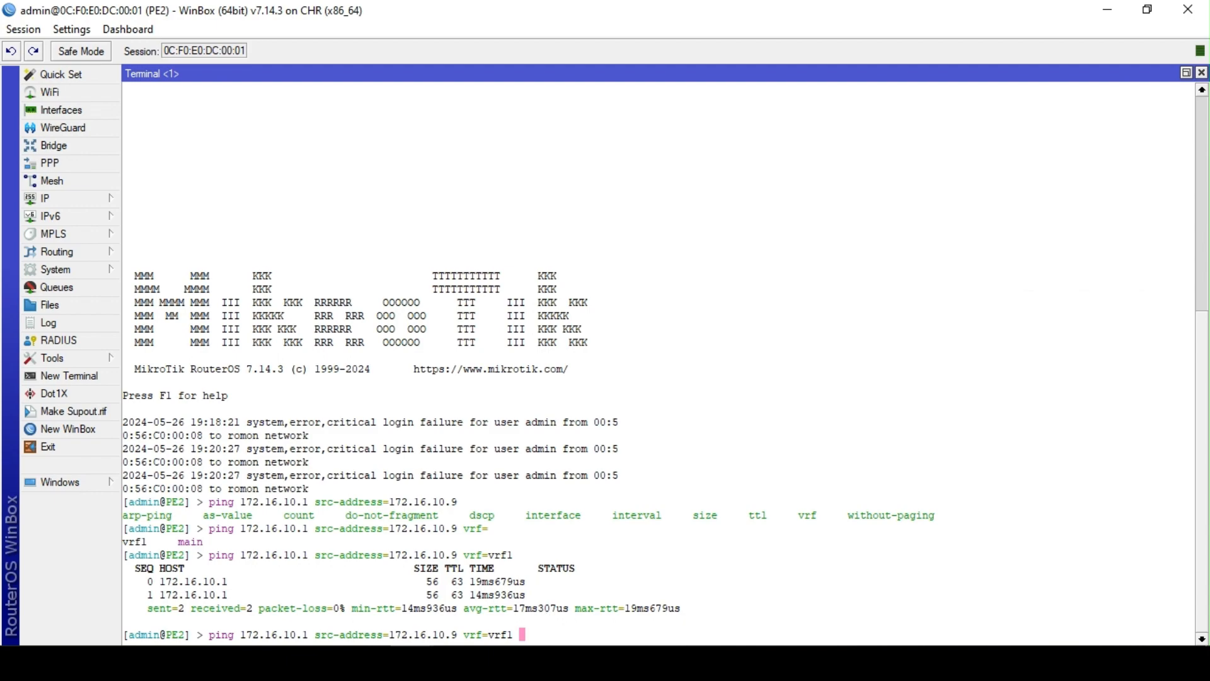
{"action": "left_click", "coordinate": [1107, 10]}
{"action": "key", "text": "Left"}
{"action": "key", "text": "Left"}
{"action": "key", "text": "Left"}
{"action": "key", "text": "Left"}
{"action": "key", "text": "Left"}
{"action": "key", "text": "Left"}
{"action": "key", "text": "Left"}
{"action": "key", "text": "Left"}
{"action": "key", "text": "Left"}
{"action": "key", "text": "Left"}
{"action": "key", "text": "Left"}
{"action": "key", "text": "Left"}
{"action": "key", "text": "Left"}
{"action": "key", "text": "Left"}
{"action": "key", "text": "Left"}
{"action": "key", "text": "Left"}
{"action": "key", "text": "Left"}
{"action": "key", "text": "Left"}
{"action": "key", "text": "Left"}
{"action": "key", "text": "Left"}
{"action": "key", "text": "Left"}
{"action": "key", "text": "Left"}
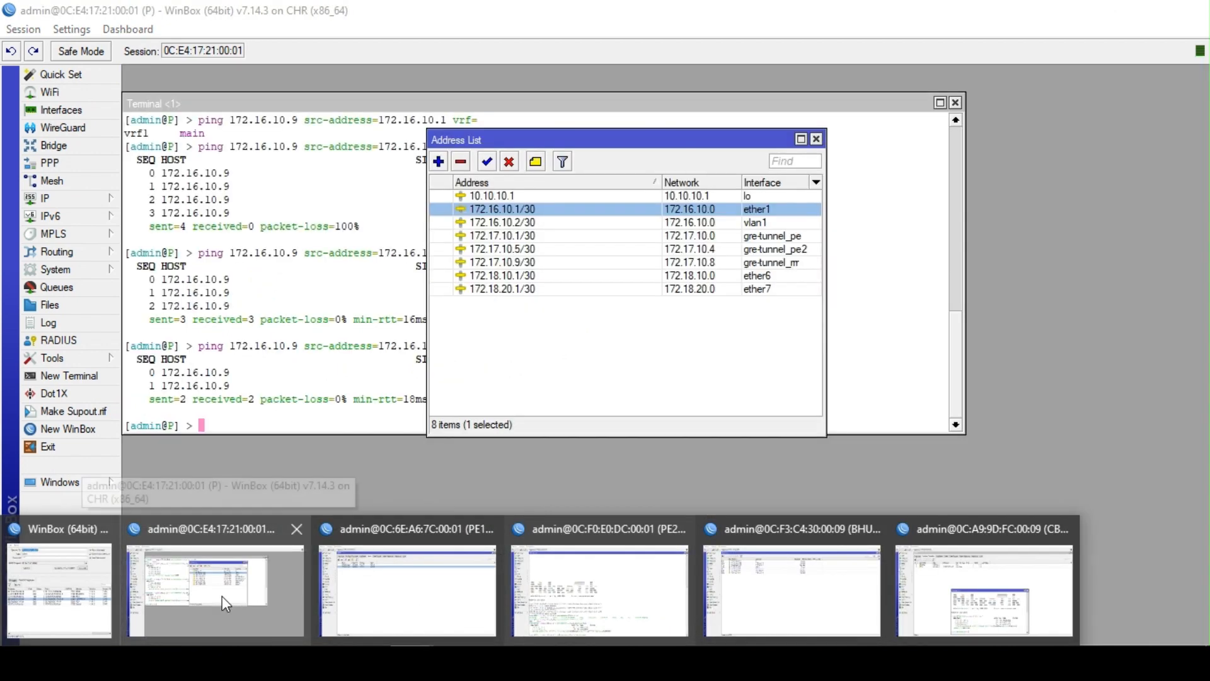
Return to PE2's WinBox session, check the 172.16.10.9/30 entry on ether1 in its IP address list, and close the list
{"action": "left_click", "coordinate": [222, 596]}
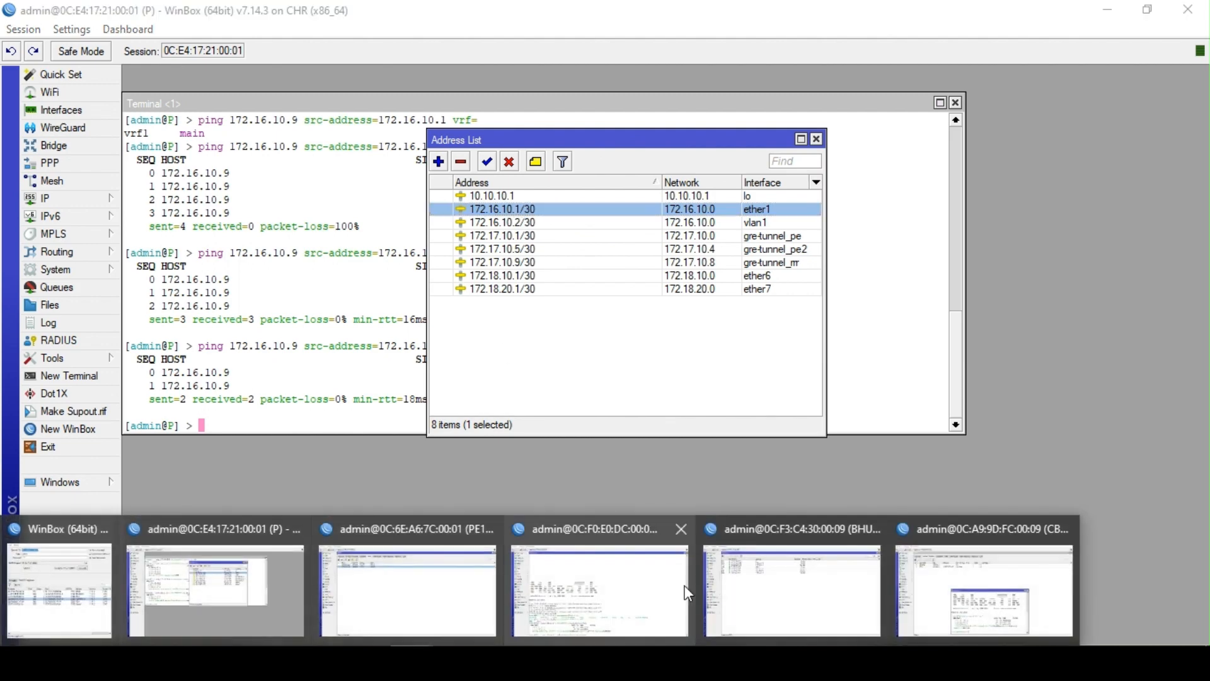
{"action": "mouse_move", "coordinate": [797, 589]}
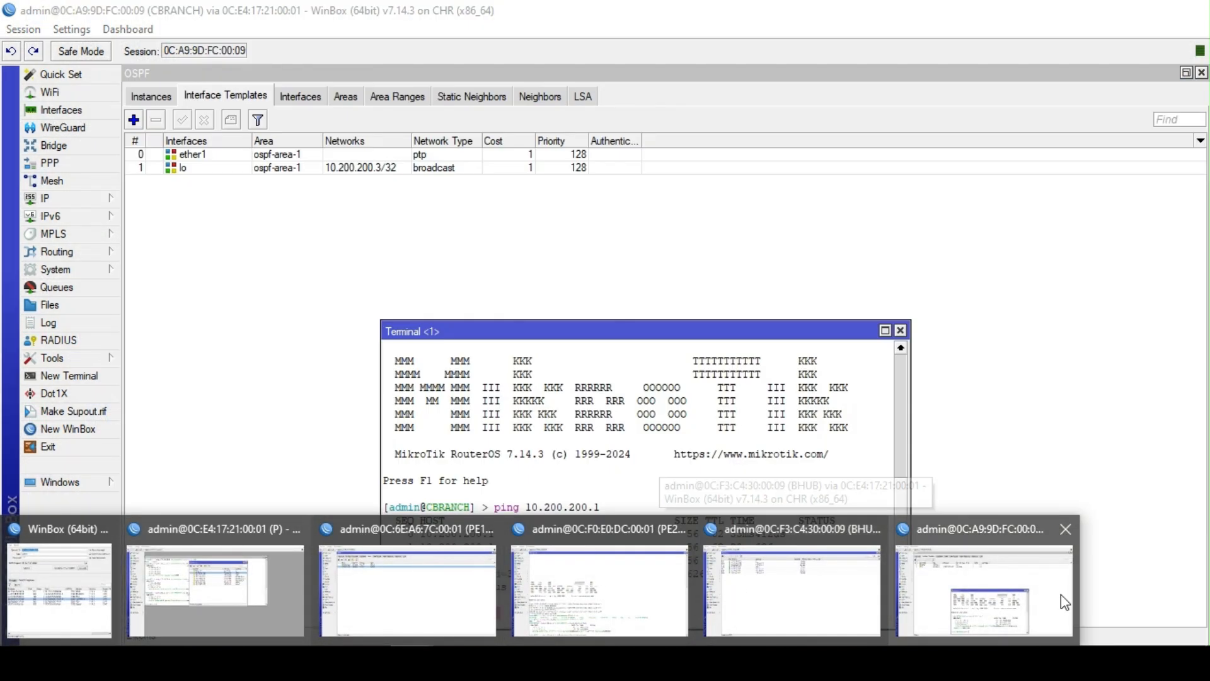
{"action": "left_click", "coordinate": [576, 606]}
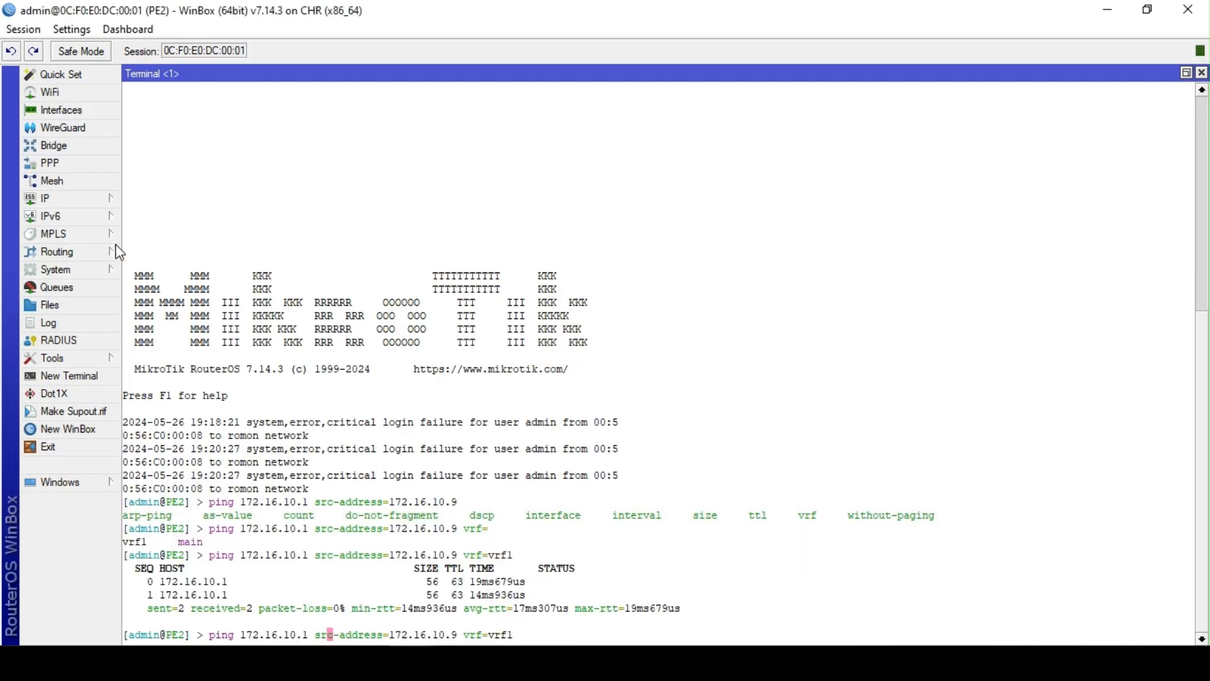
{"action": "left_click", "coordinate": [67, 198]}
{"action": "left_click", "coordinate": [153, 192]}
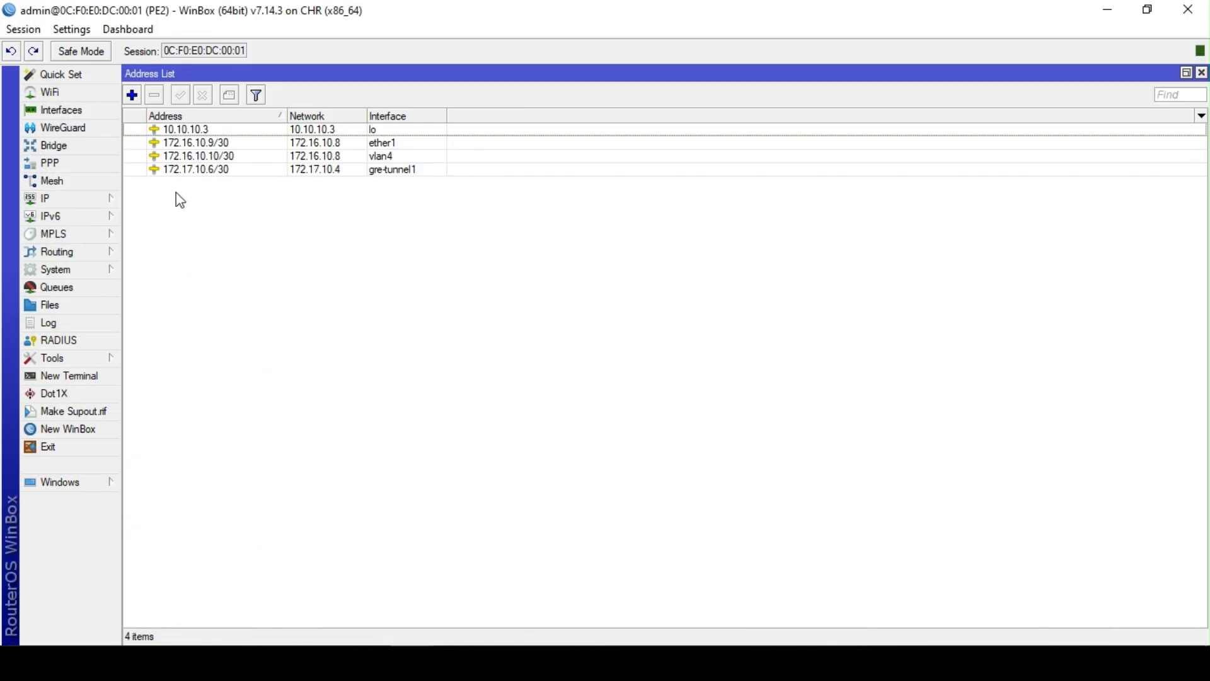
{"action": "left_click", "coordinate": [220, 145]}
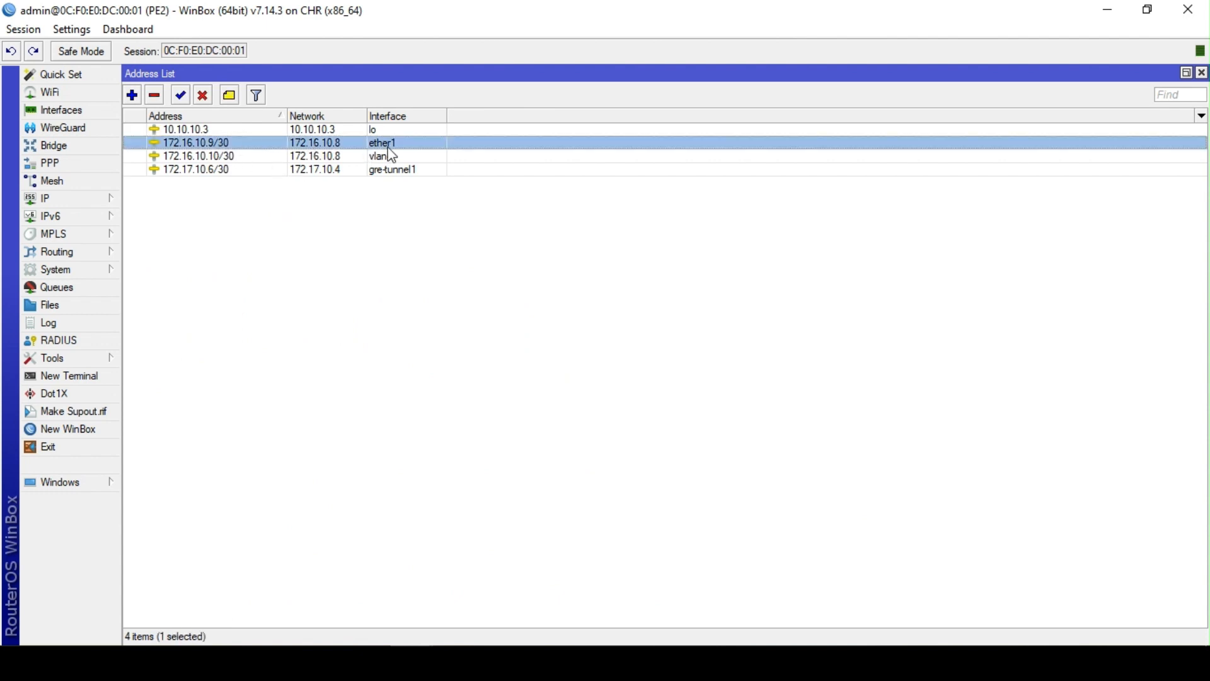
{"action": "left_click", "coordinate": [1202, 72]}
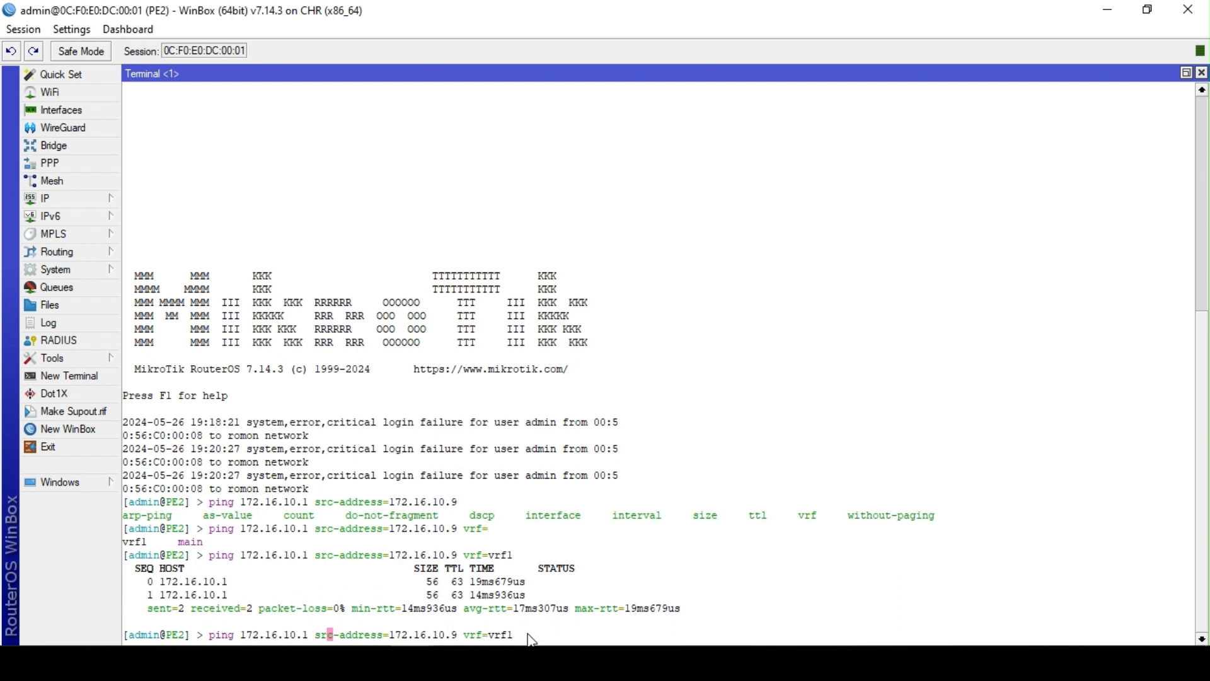
Ping 172.16.10.1 and 172.16.10.2 from source address 172.16.10.9 in vrf1 on PE2
{"action": "key", "text": "Return"}
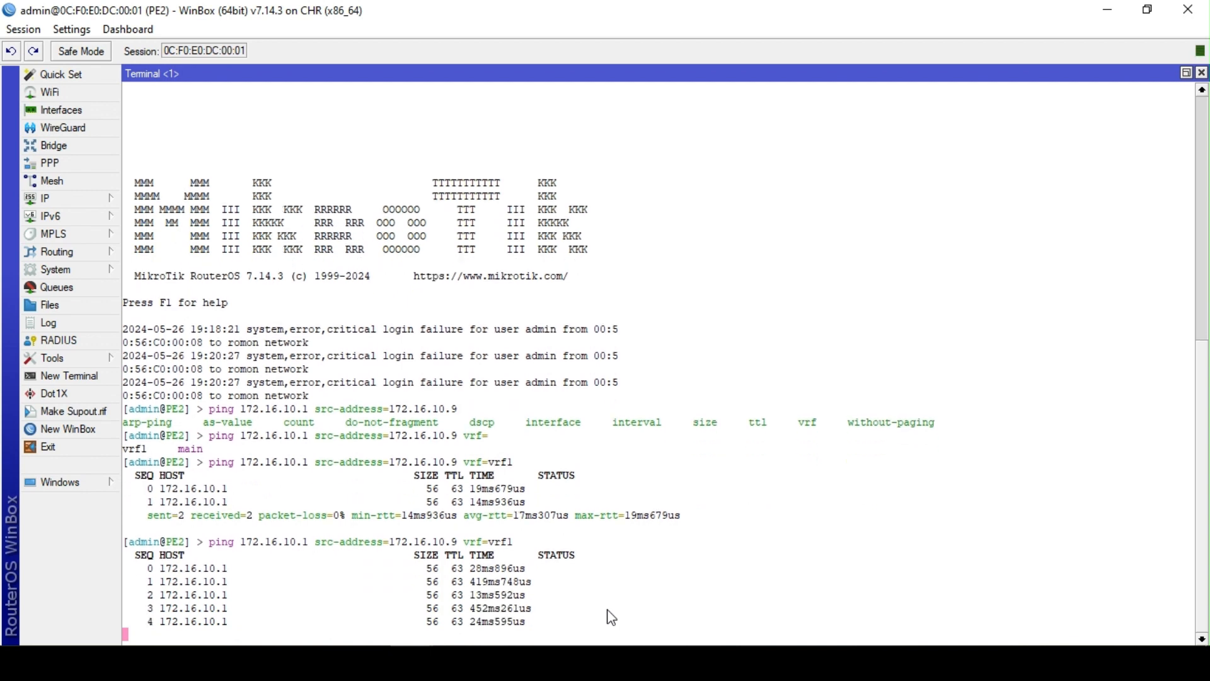
{"action": "key", "text": "ctrl+c"}
{"action": "key", "text": "Up"}
{"action": "key", "text": "Left"}
{"action": "key", "text": "Left"}
{"action": "key", "text": "Left"}
{"action": "key", "text": "Left"}
{"action": "key", "text": "Left"}
{"action": "key", "text": "Left"}
{"action": "key", "text": "Left"}
{"action": "key", "text": "Left"}
{"action": "key", "text": "Left"}
{"action": "key", "text": "Left"}
{"action": "key", "text": "Left"}
{"action": "key", "text": "Left"}
{"action": "key", "text": "Left"}
{"action": "key", "text": "Left"}
{"action": "key", "text": "Left"}
{"action": "key", "text": "Left"}
{"action": "key", "text": "Left"}
{"action": "key", "text": "Left"}
{"action": "key", "text": "Left"}
{"action": "key", "text": "Left"}
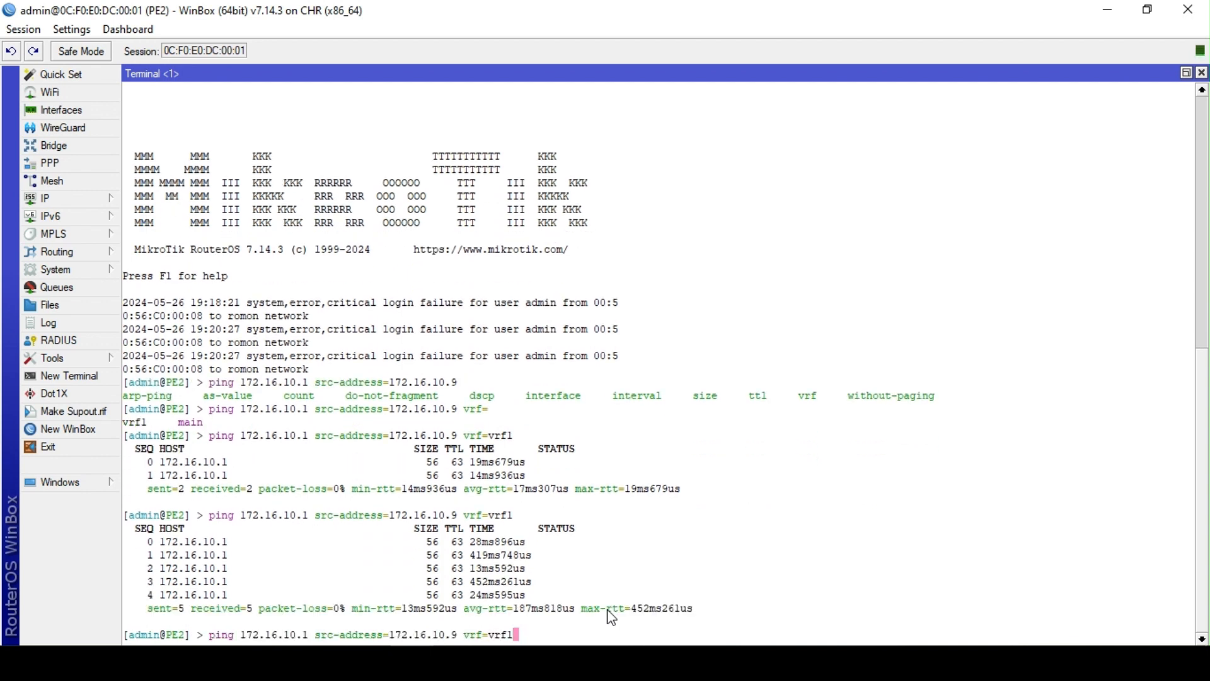
{"action": "key", "text": "Left"}
{"action": "key", "text": "Left"}
{"action": "key", "text": "Left"}
{"action": "key", "text": "Left"}
{"action": "key", "text": "Left"}
{"action": "key", "text": "Left"}
{"action": "key", "text": "Left"}
{"action": "key", "text": "Left"}
{"action": "key", "text": "Left"}
{"action": "key", "text": "Left"}
{"action": "key", "text": "Left"}
{"action": "key", "text": "Left"}
{"action": "key", "text": "BackSpace"}
{"action": "type", "text": "2"}
{"action": "key", "text": "Return"}
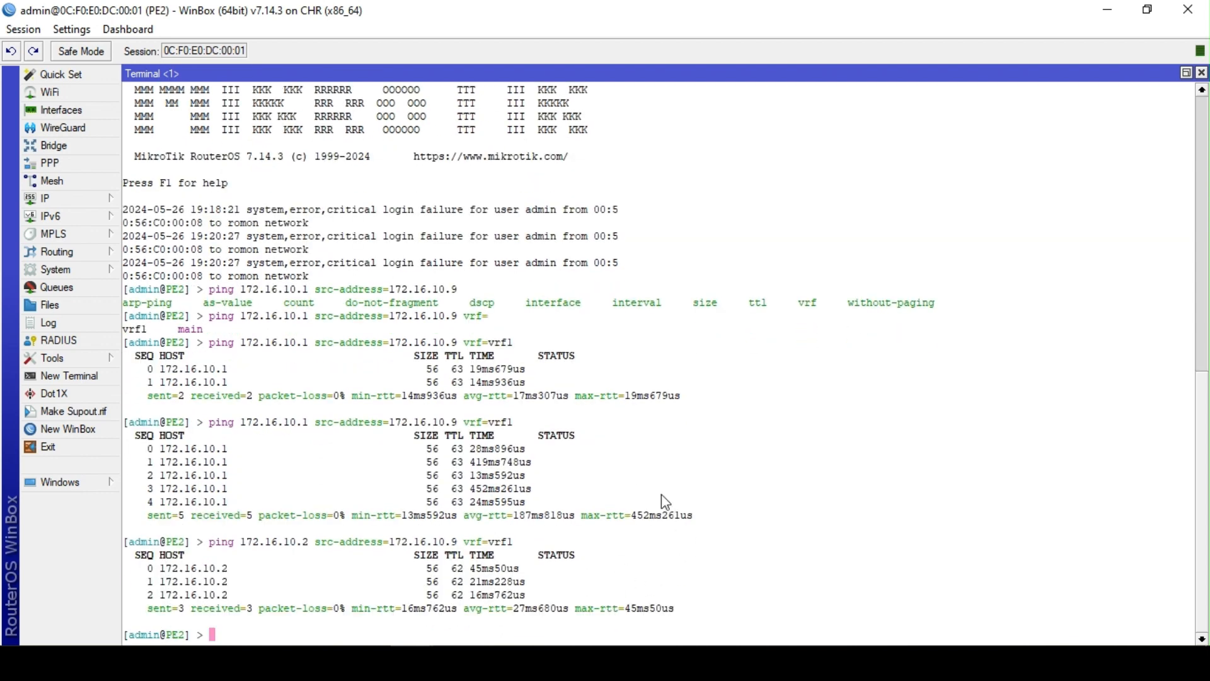
Switch to the CBRANCH session, repeat the ping to 10.200.200.1, and enlarge the terminal window
{"action": "mouse_move", "coordinate": [825, 577]}
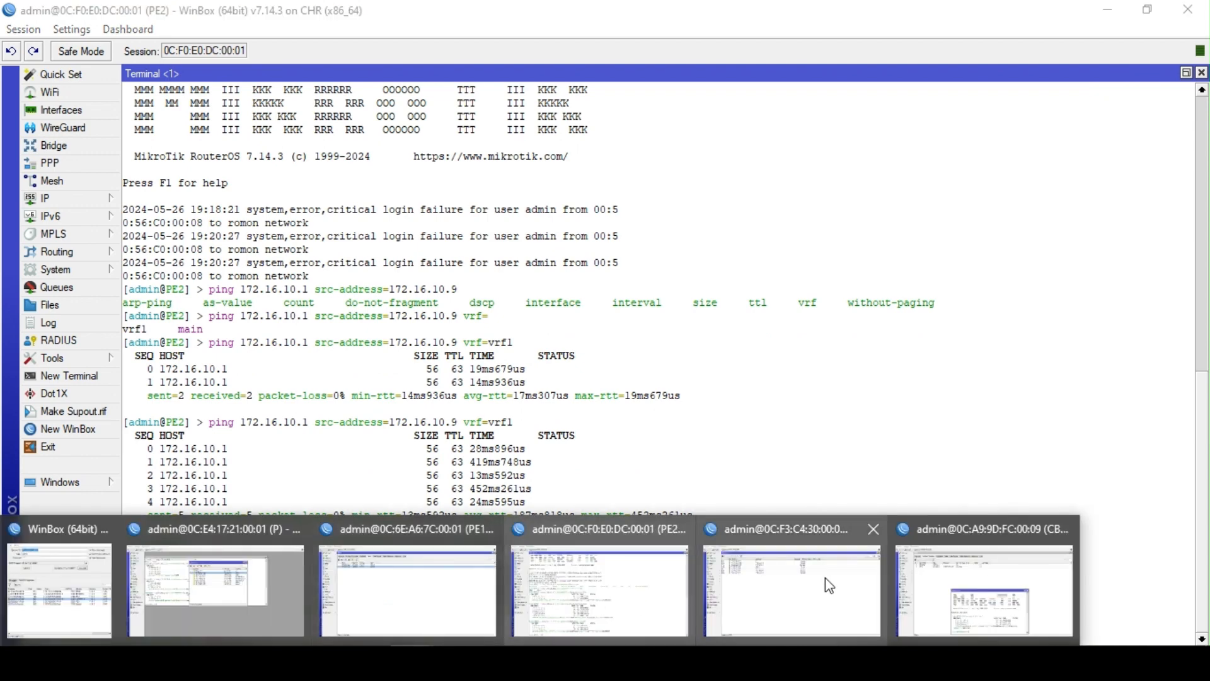
{"action": "mouse_move", "coordinate": [943, 582]}
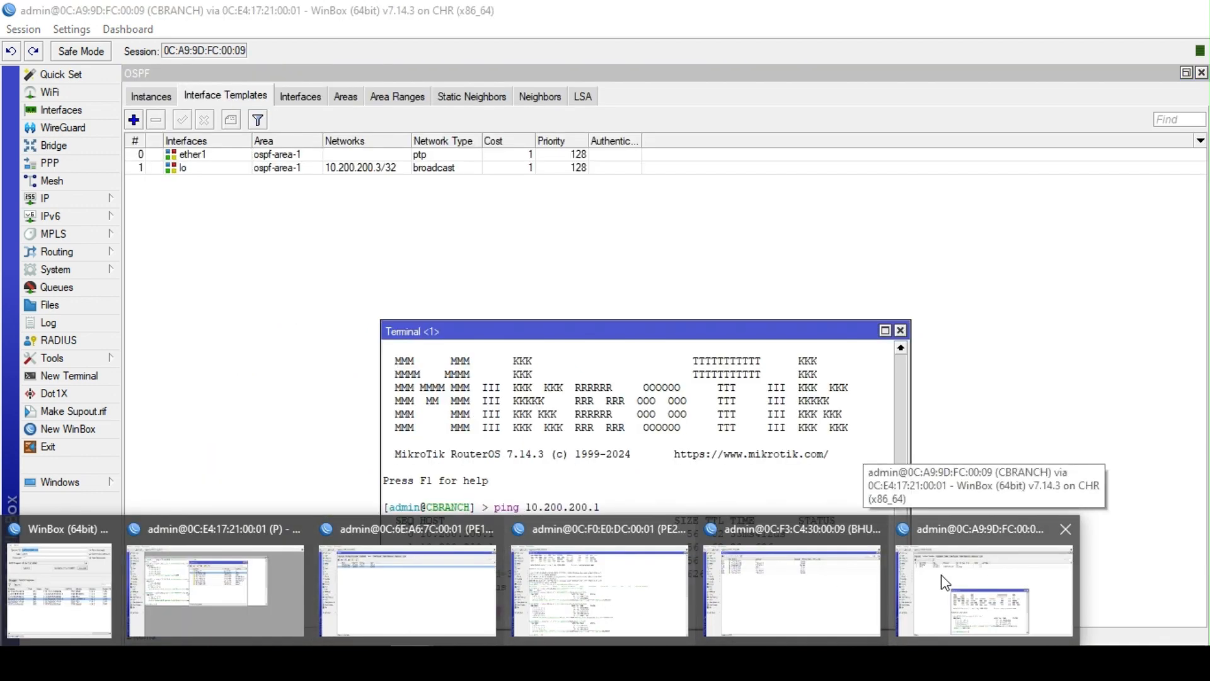
{"action": "left_click", "coordinate": [952, 593]}
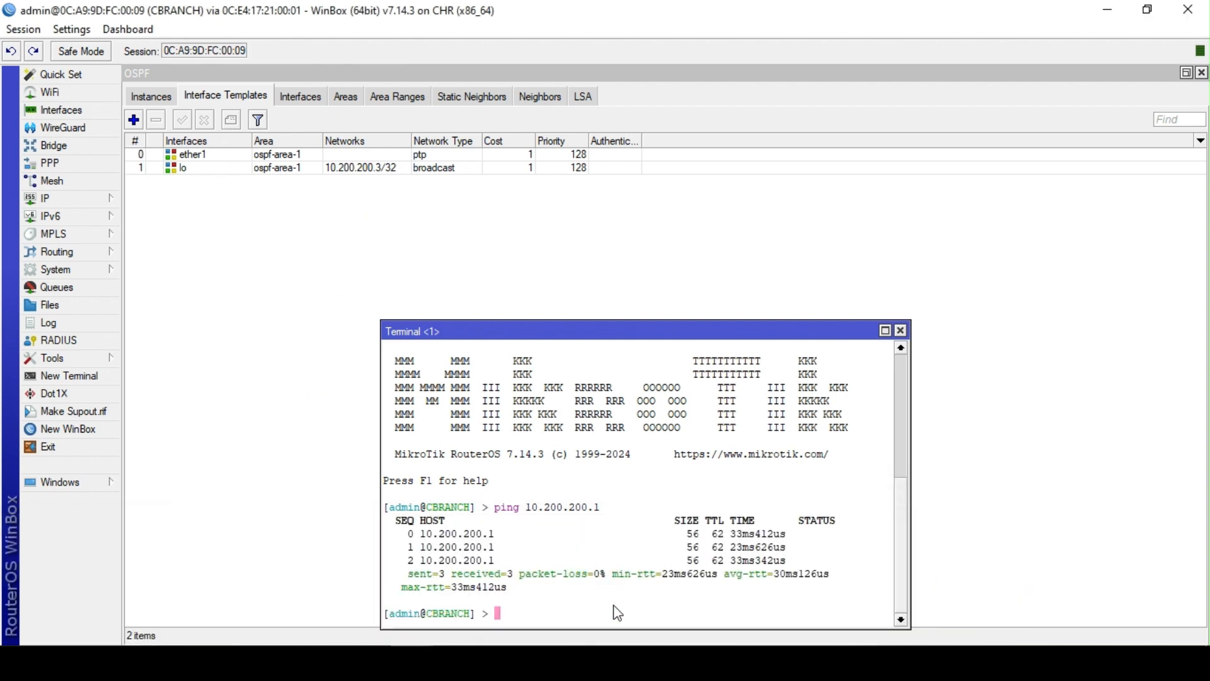
{"action": "key", "text": "Up"}
{"action": "key", "text": "Return"}
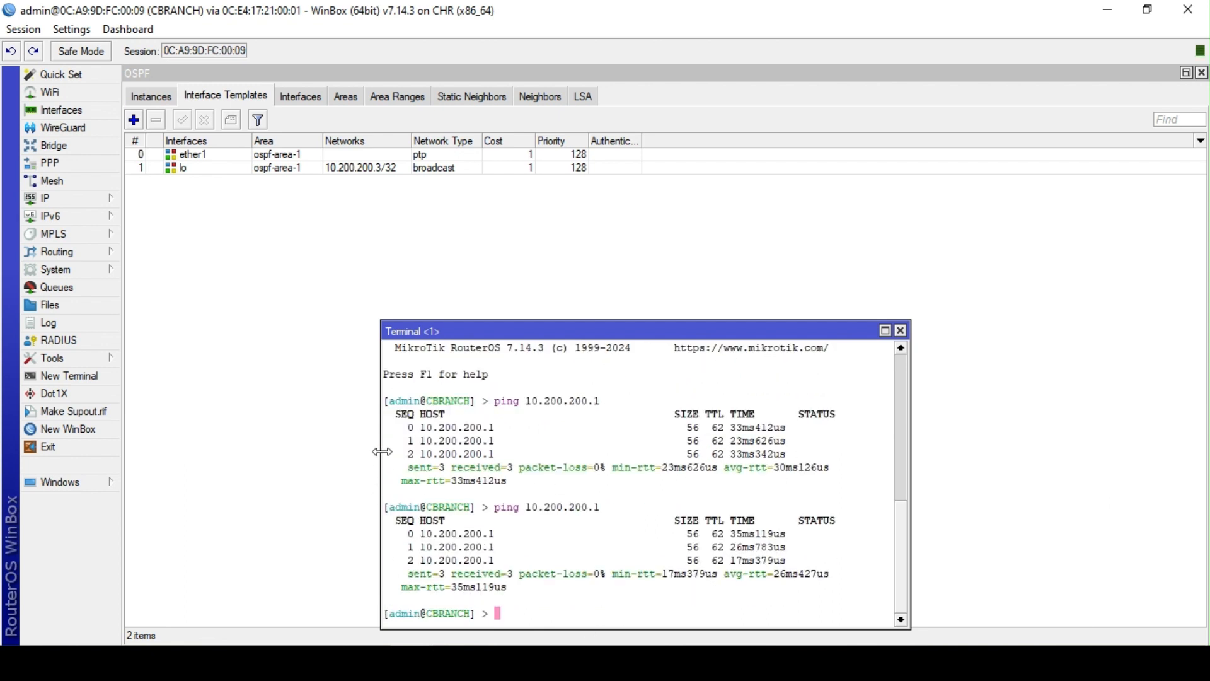
{"action": "left_click_drag", "start_coordinate": [378, 320], "coordinate": [252, 197]}
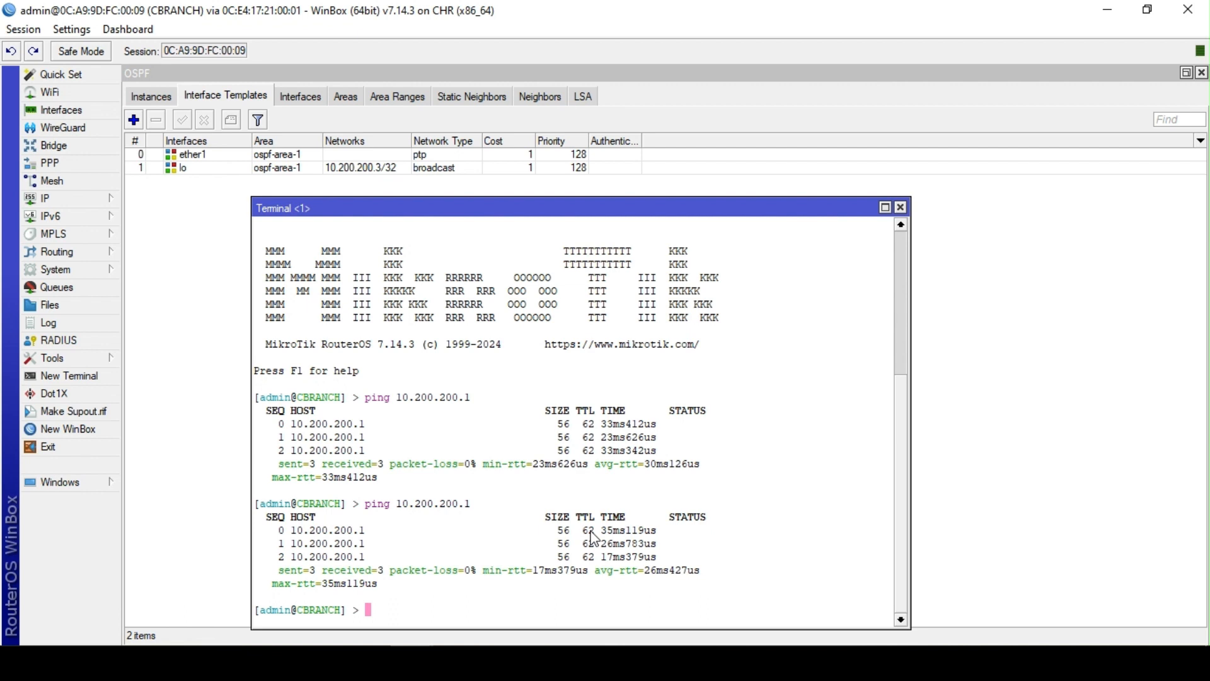
Run a traceroute from CBRANCH to 10.200.200.1 and quit it once the hops are listed
{"action": "type", "text": "trace"}
{"action": "key", "text": "BackSpace"}
{"action": "key", "text": "BackSpace"}
{"action": "key", "text": "BackSpace"}
{"action": "key", "text": "BackSpace"}
{"action": "key", "text": "BackSpace"}
{"action": "type", "text": "too trace"}
{"action": "key", "text": "Tab"}
{"action": "type", "text": "10.2"}
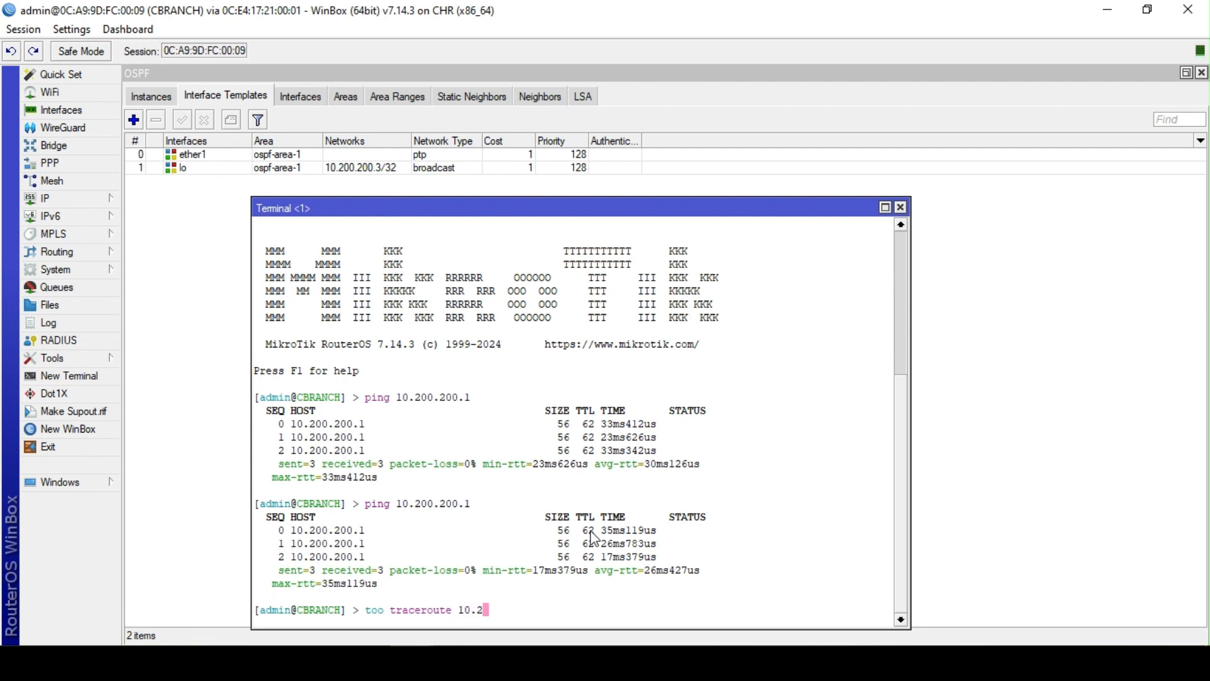
{"action": "type", "text": "00.200.1"}
{"action": "key", "text": "Return"}
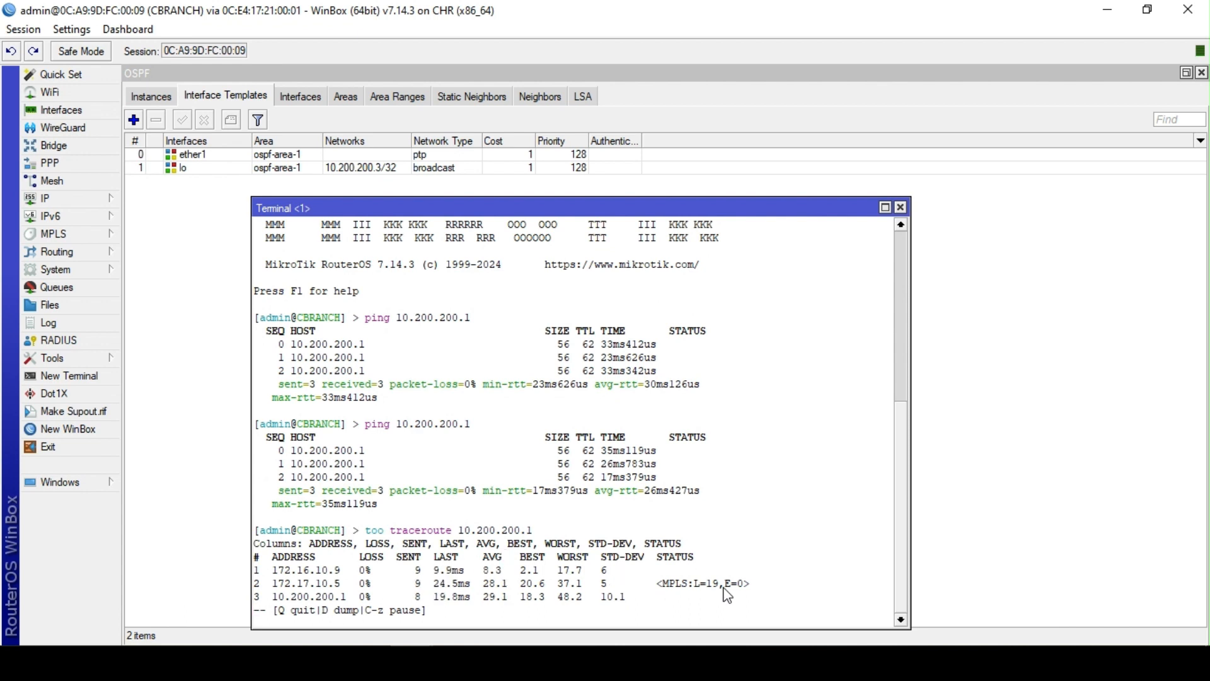
{"action": "key", "text": "q"}
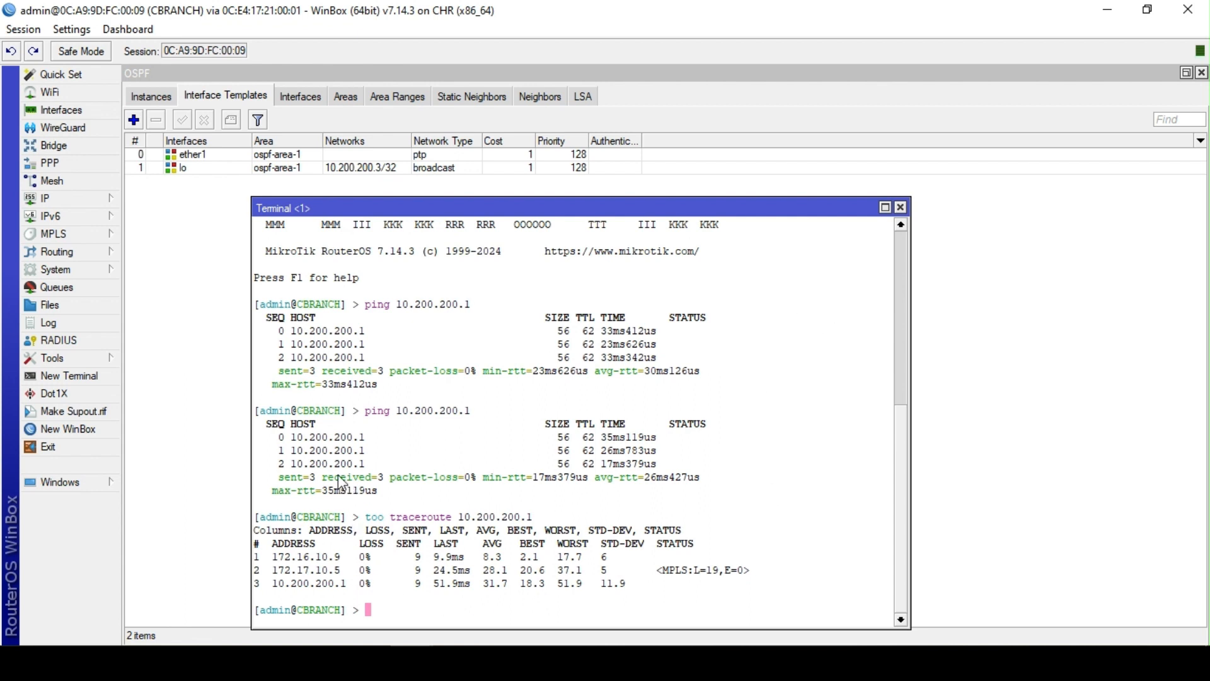
Run a traceroute from CBRANCH to 10.200.200.2 and quit it
{"action": "key", "text": "Up"}
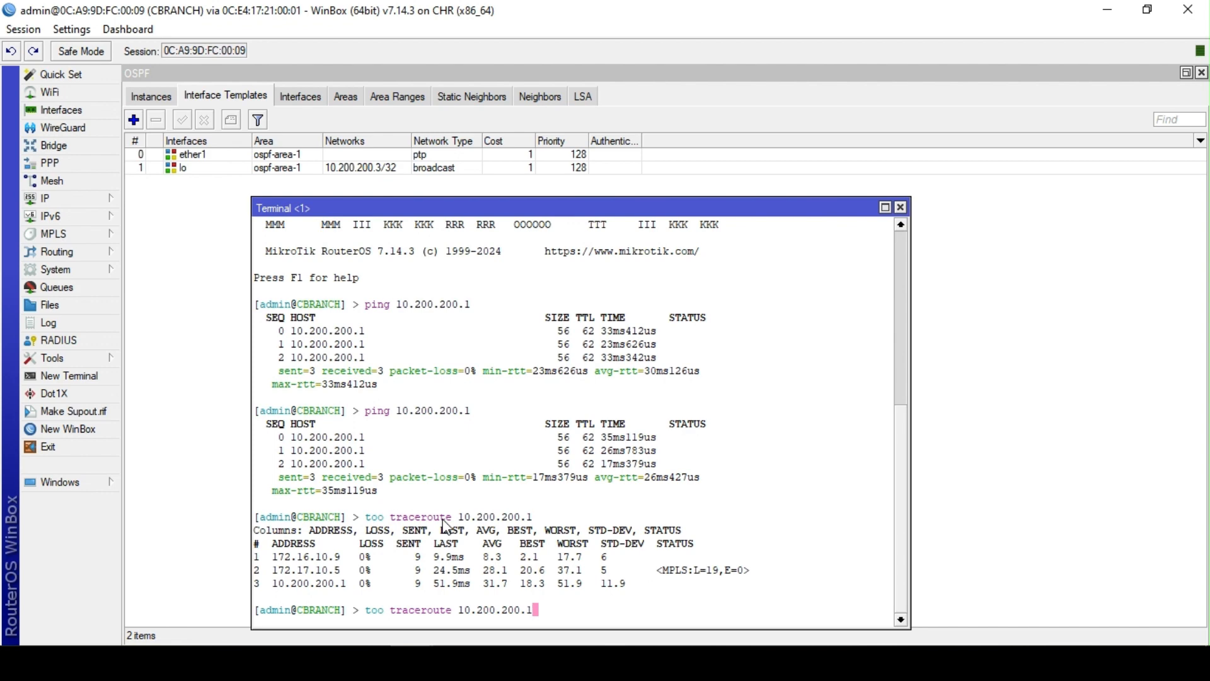
{"action": "key", "text": "BackSpace"}
{"action": "type", "text": "2"}
{"action": "key", "text": "Return"}
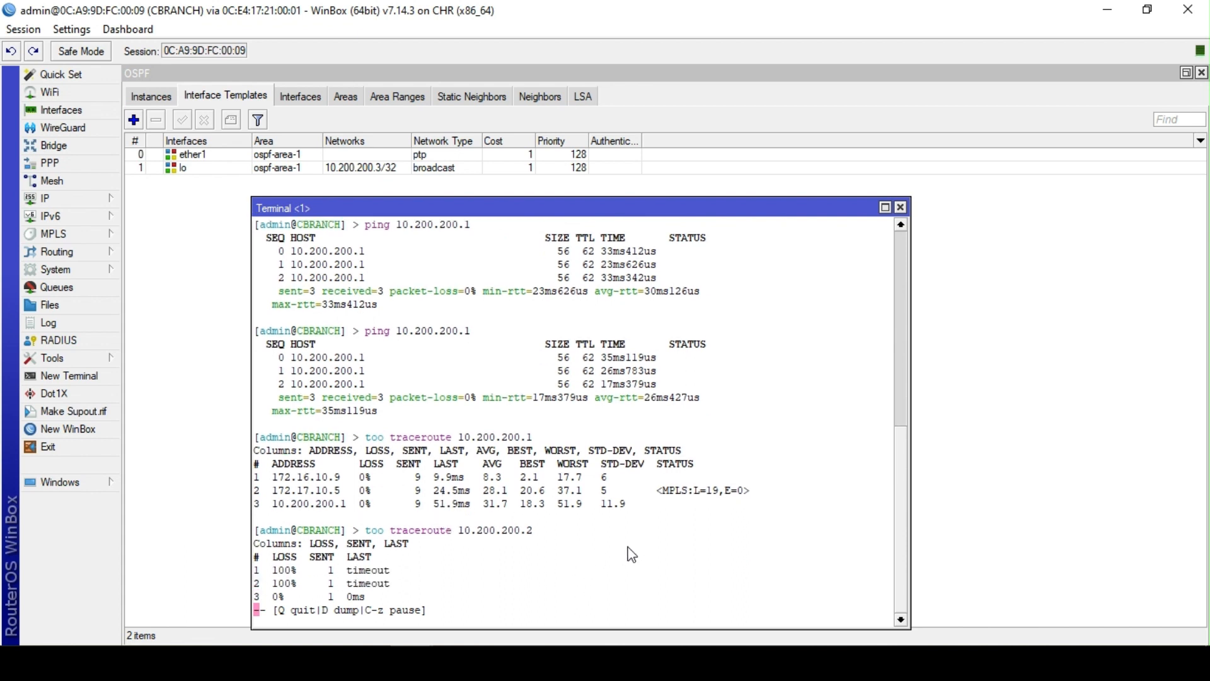
{"action": "key", "text": "q"}
Switch to GNS3 to examine the MPLS topology linking the hub and branch sites, and return to PE2's WinBox session
{"action": "mouse_move", "coordinate": [585, 640]}
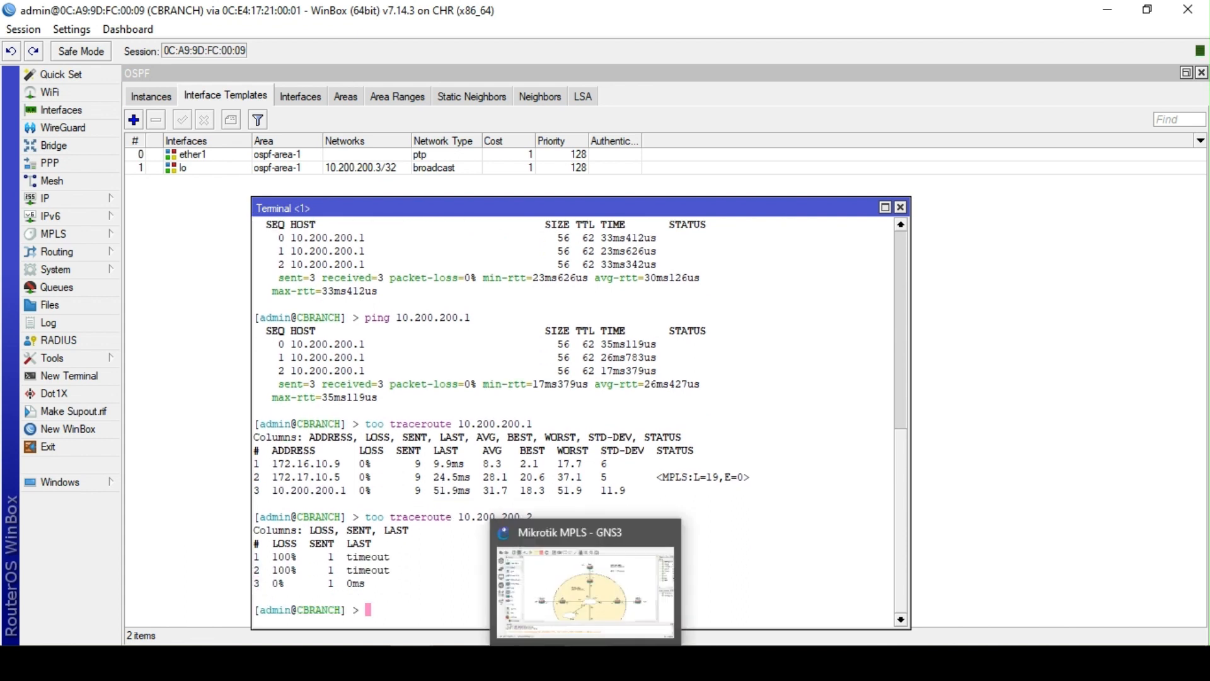
{"action": "left_click", "coordinate": [581, 610]}
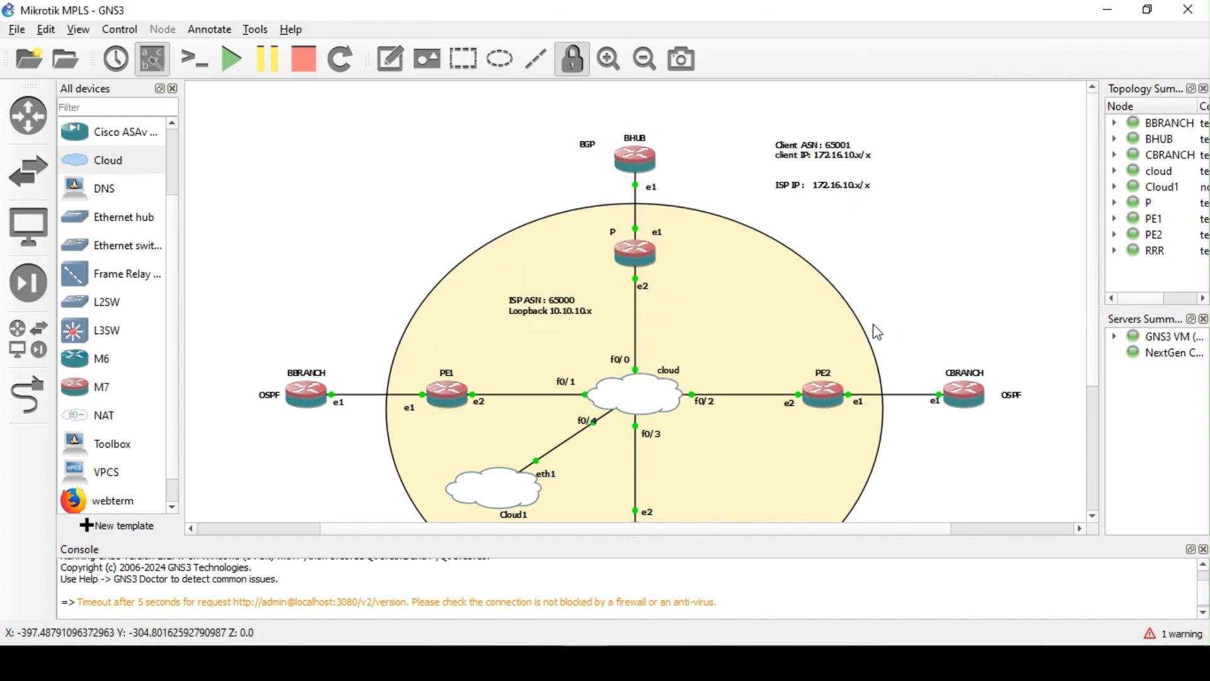
{"action": "mouse_move", "coordinate": [624, 661]}
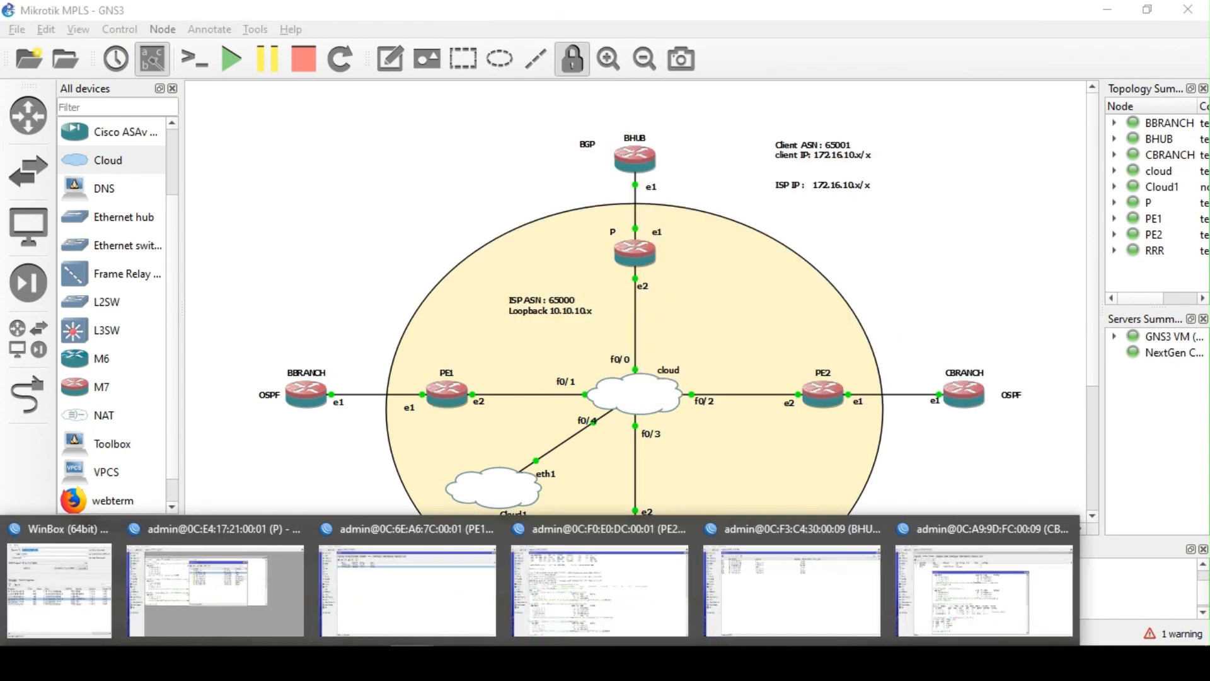
{"action": "mouse_move", "coordinate": [623, 586]}
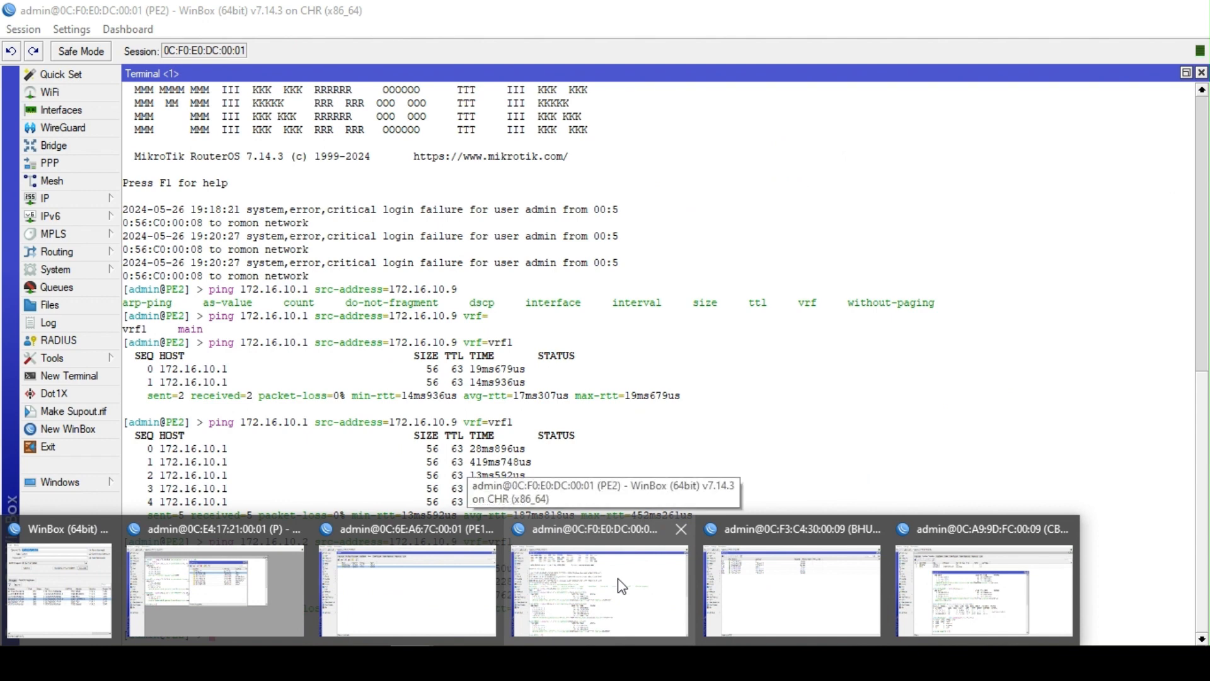
{"action": "left_click", "coordinate": [622, 586]}
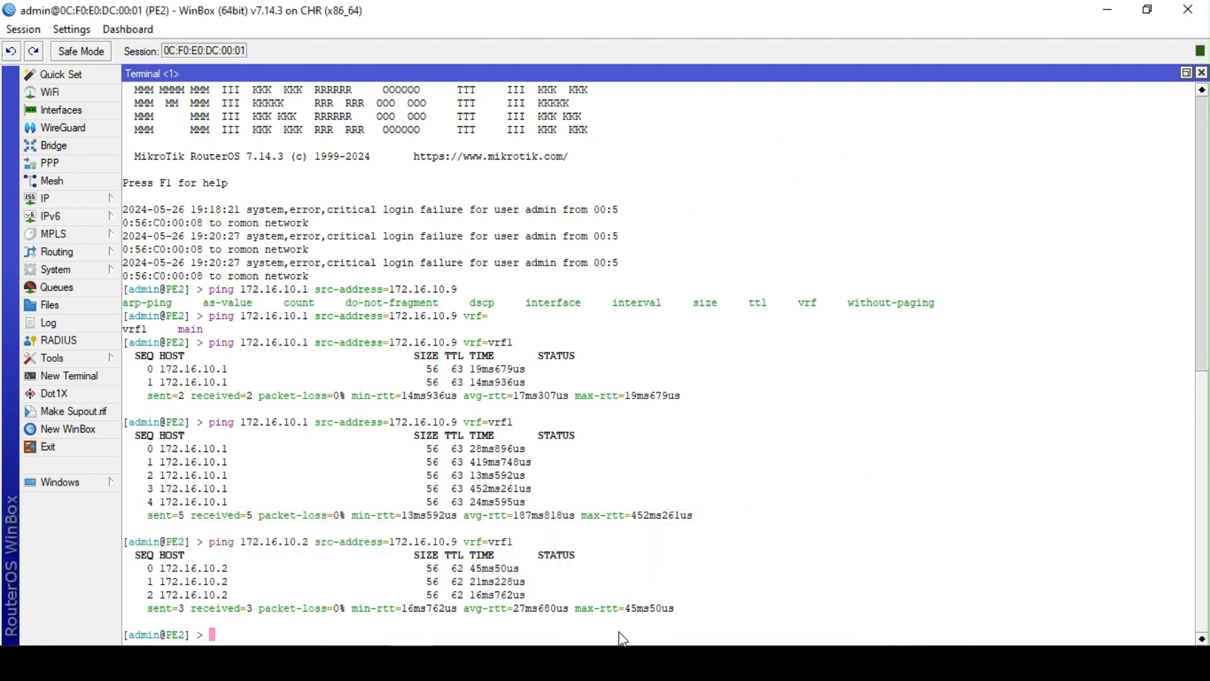
In CBRANCH's terminal, replace the recalled traceroute command with ping 10.200.200.3 without running it
{"action": "mouse_move", "coordinate": [624, 662]}
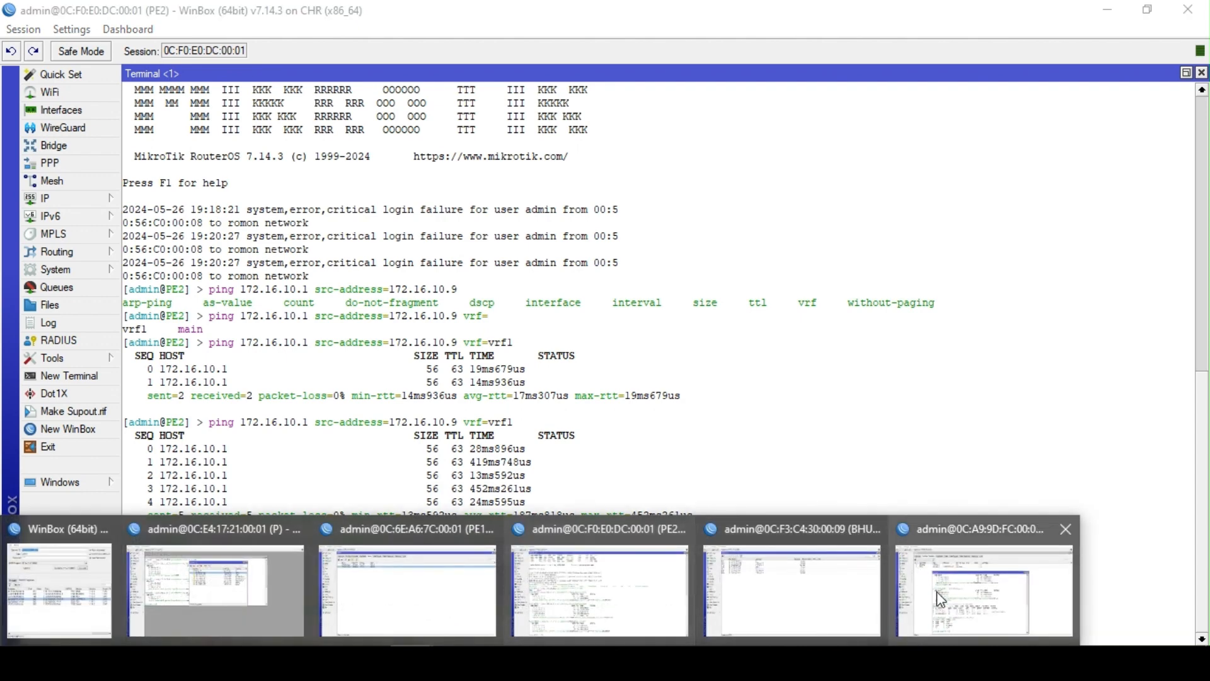
{"action": "left_click", "coordinate": [937, 591]}
{"action": "key", "text": "Up"}
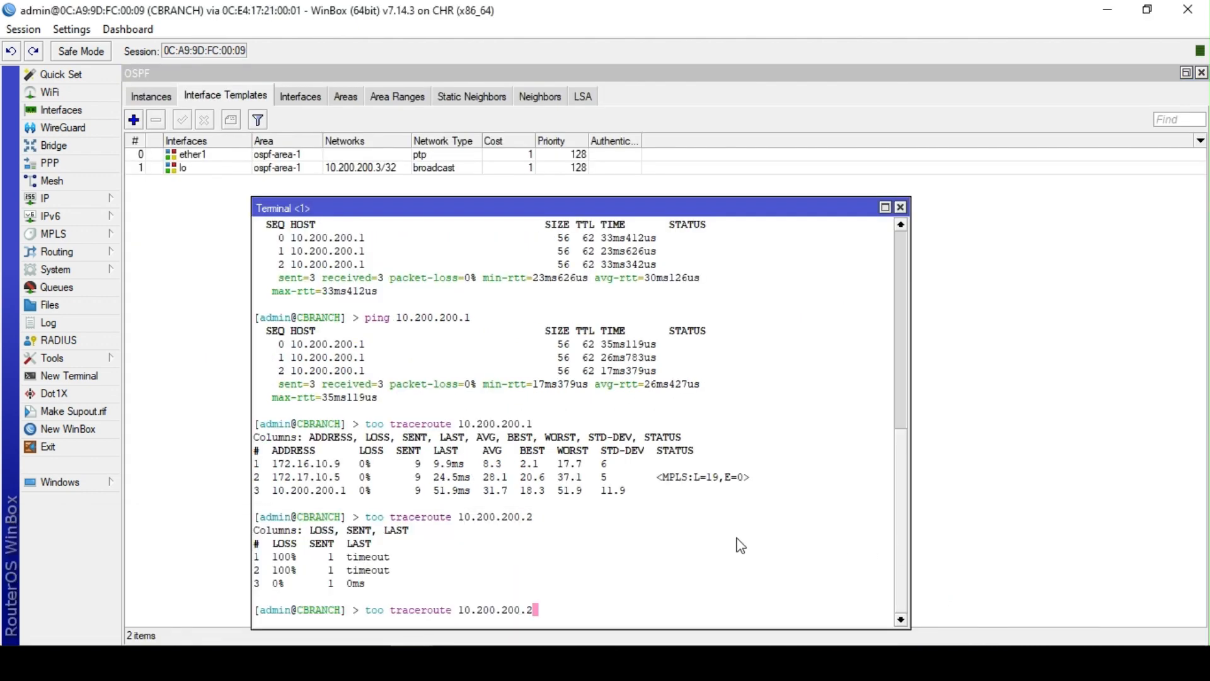
{"action": "key", "text": "BackSpace"}
{"action": "key", "text": "BackSpace"}
{"action": "key", "text": "BackSpace"}
{"action": "key", "text": "BackSpace"}
{"action": "key", "text": "BackSpace"}
{"action": "key", "text": "BackSpace"}
{"action": "key", "text": "BackSpace"}
{"action": "key", "text": "BackSpace"}
{"action": "key", "text": "BackSpace"}
{"action": "key", "text": "BackSpace"}
{"action": "key", "text": "BackSpace"}
{"action": "key", "text": "BackSpace"}
{"action": "key", "text": "BackSpace"}
{"action": "key", "text": "BackSpace"}
{"action": "key", "text": "BackSpace"}
{"action": "key", "text": "BackSpace"}
{"action": "key", "text": "BackSpace"}
{"action": "key", "text": "BackSpace"}
{"action": "key", "text": "BackSpace"}
{"action": "key", "text": "BackSpace"}
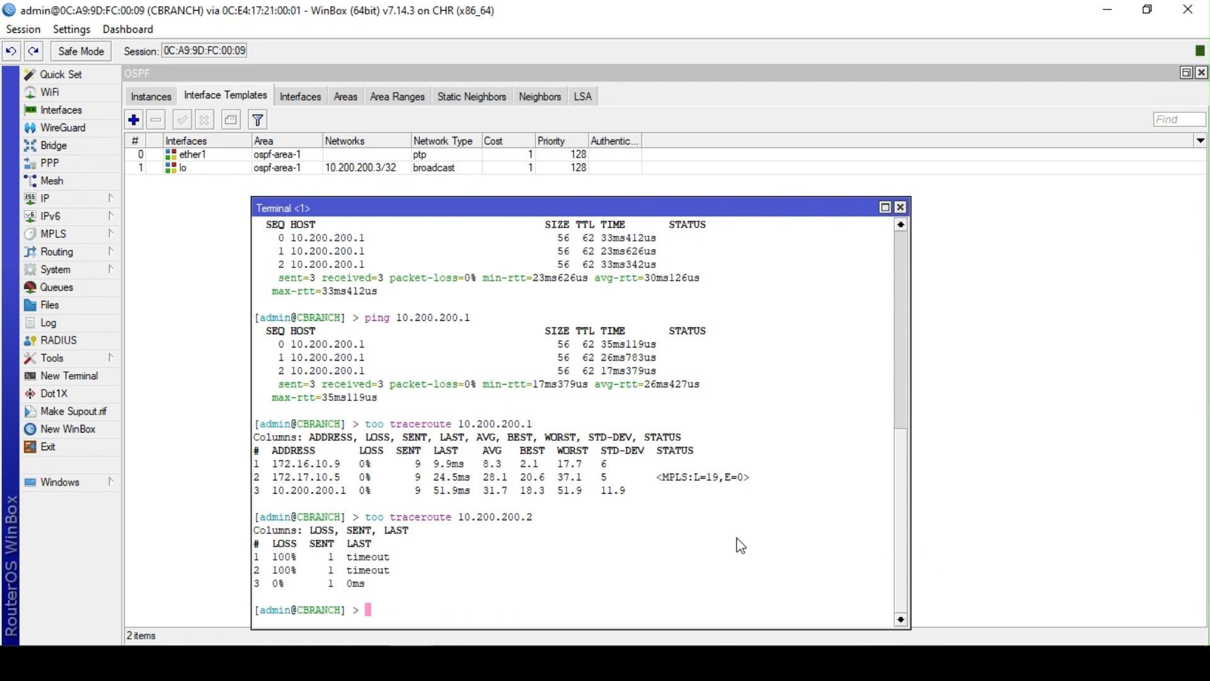
{"action": "type", "text": "ping 10.200.200.3"}
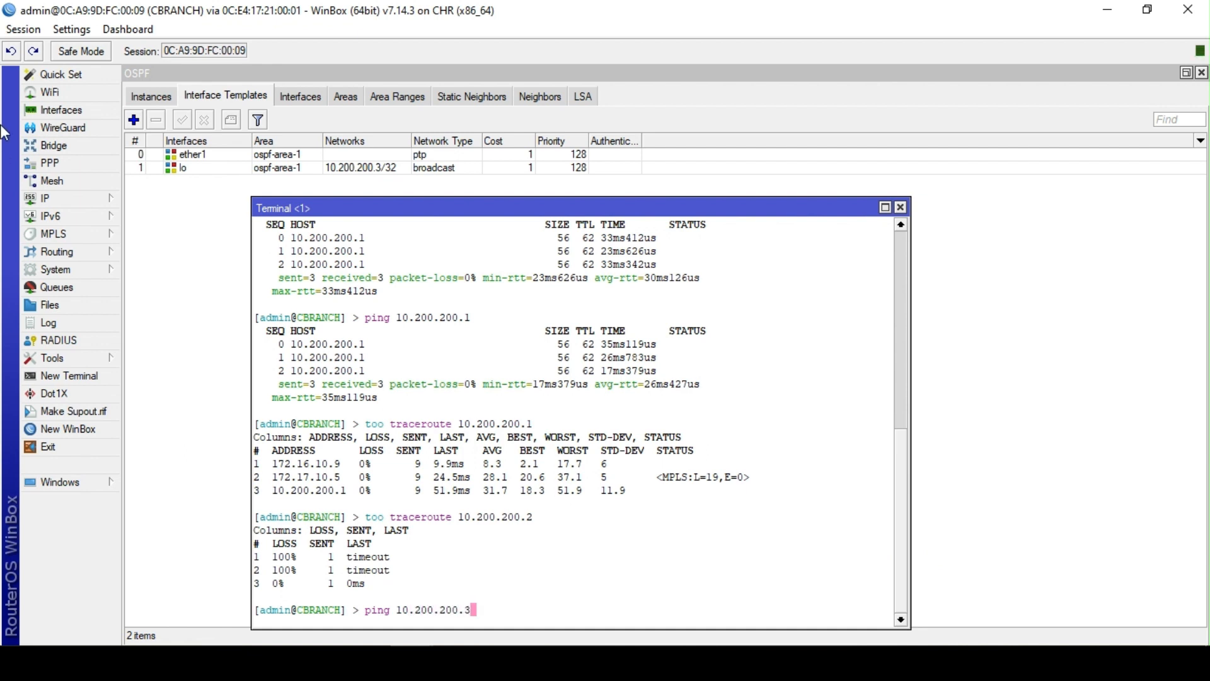
Check the loopback and ether1 entries in CBRANCH's IP address list and close the list
{"action": "left_click", "coordinate": [76, 200]}
{"action": "left_click", "coordinate": [153, 191]}
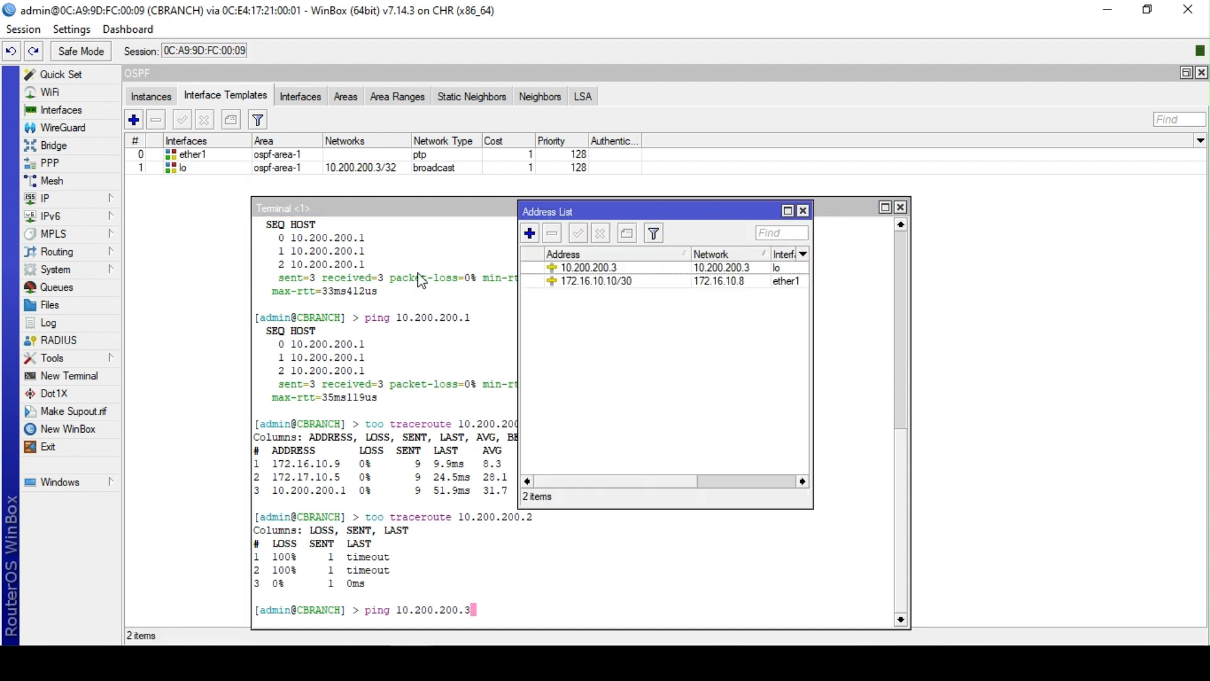
{"action": "left_click", "coordinate": [803, 211]}
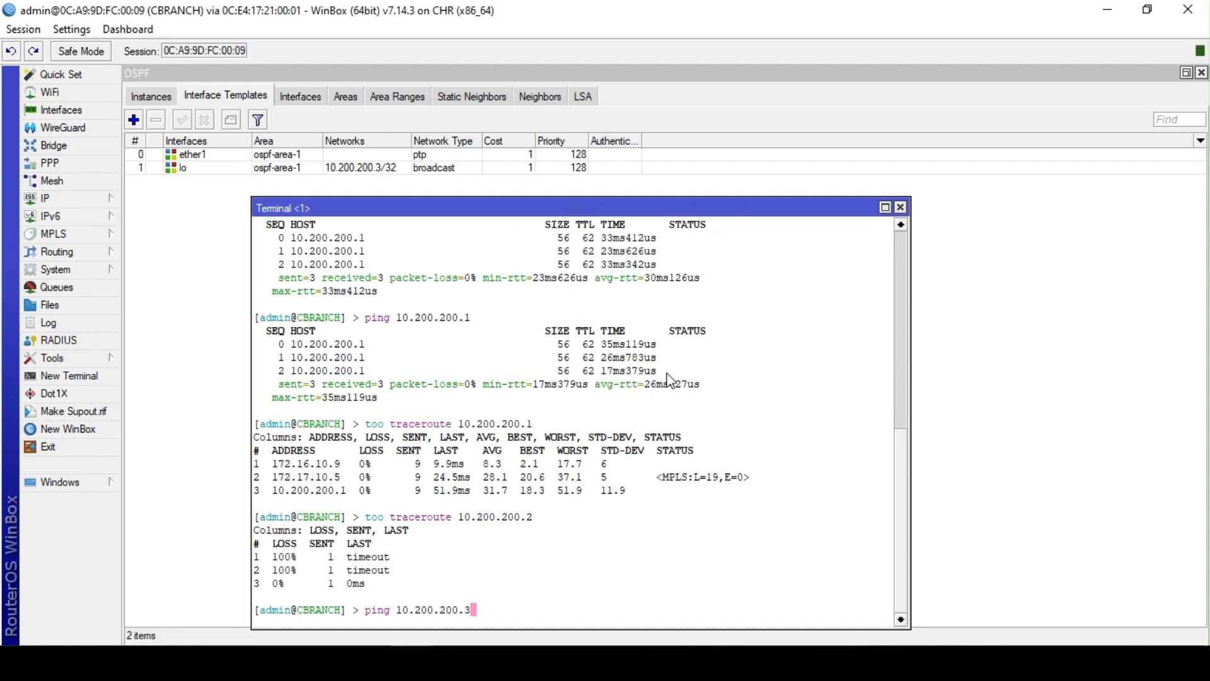
Connect to the BRANCH router from WinBox's RoMON neighbors and open its IP address list
{"action": "mouse_move", "coordinate": [284, 580]}
{"action": "left_click", "coordinate": [194, 582]}
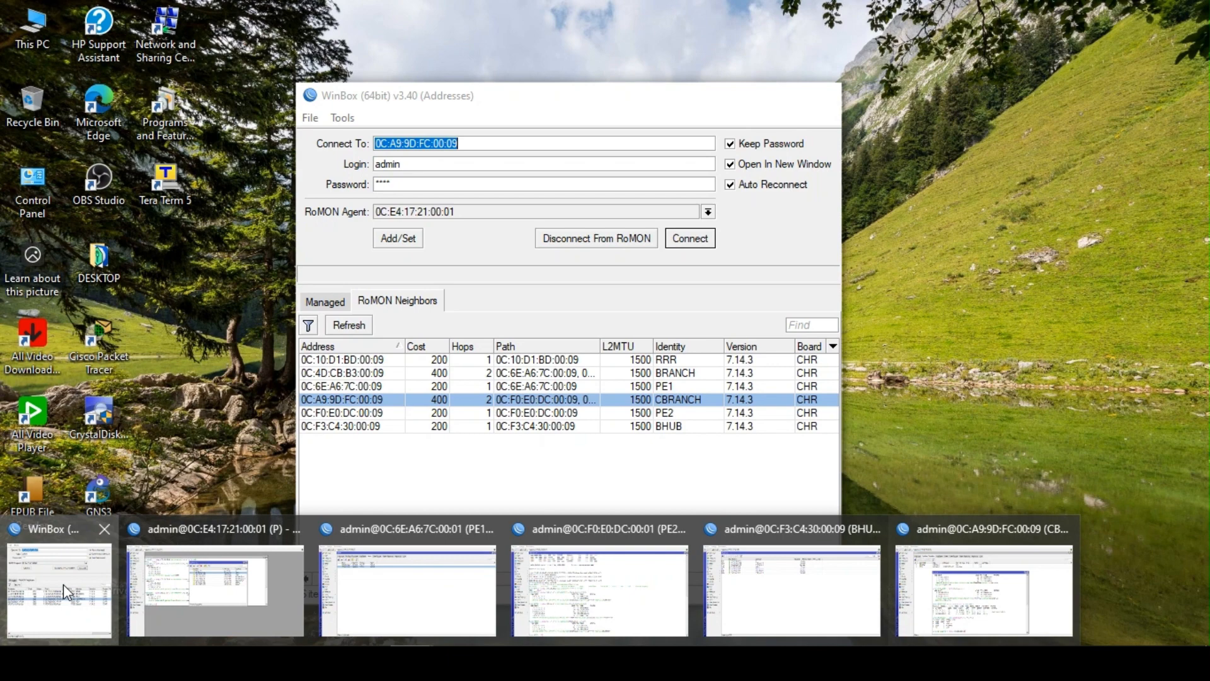
{"action": "left_click", "coordinate": [63, 584]}
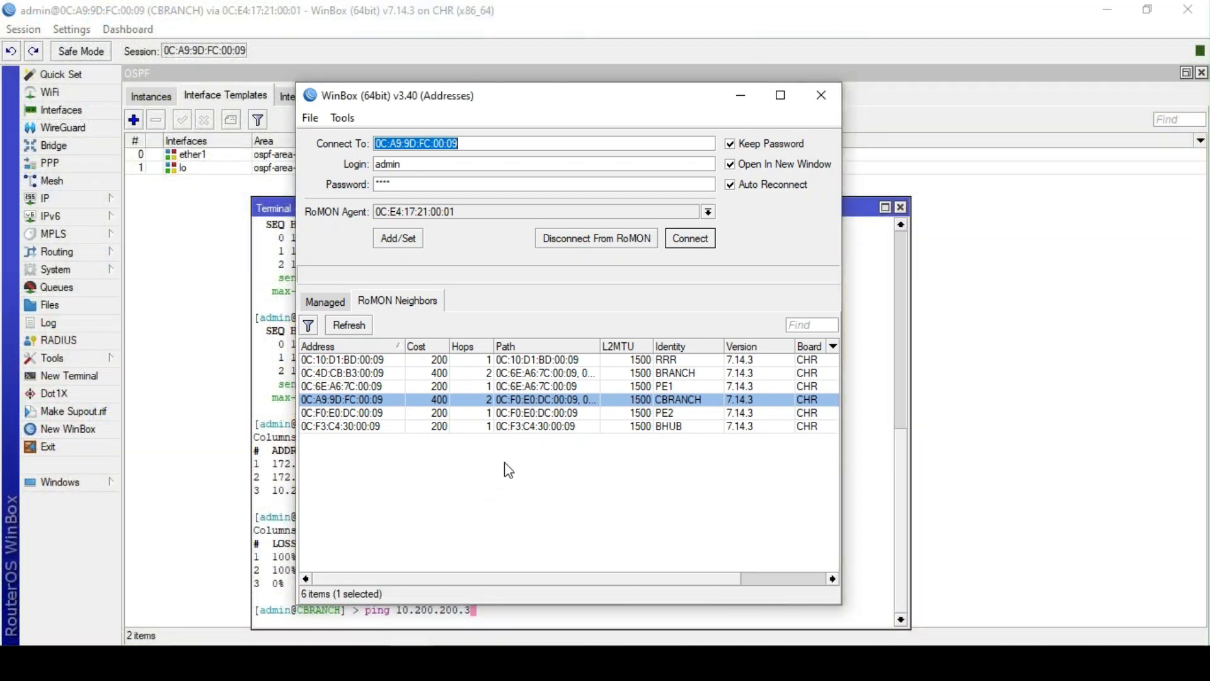
{"action": "left_click", "coordinate": [373, 373]}
{"action": "left_click", "coordinate": [688, 240]}
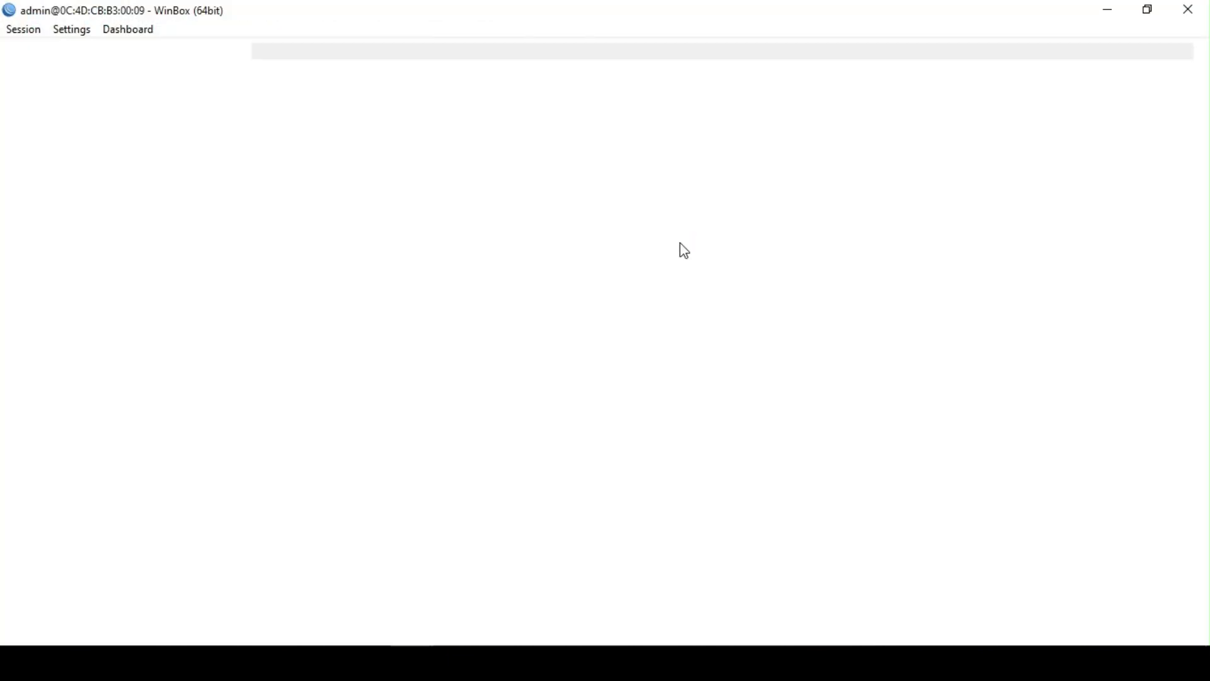
{"action": "left_click", "coordinate": [67, 197]}
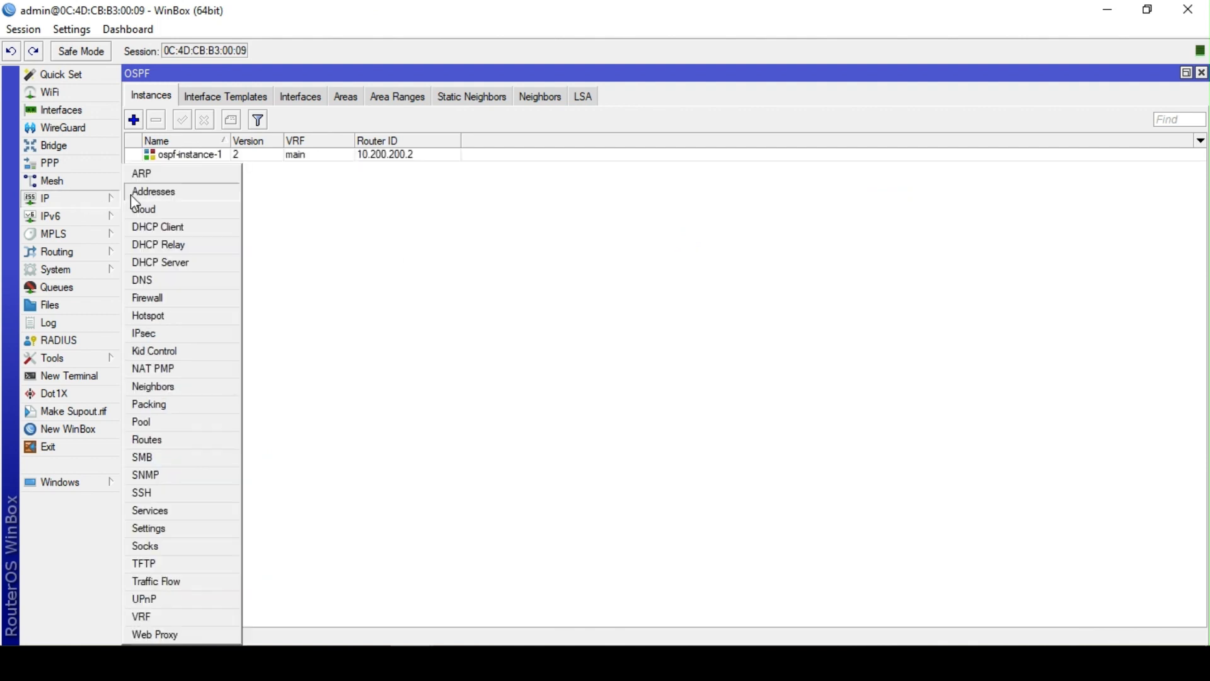
{"action": "left_click", "coordinate": [150, 192]}
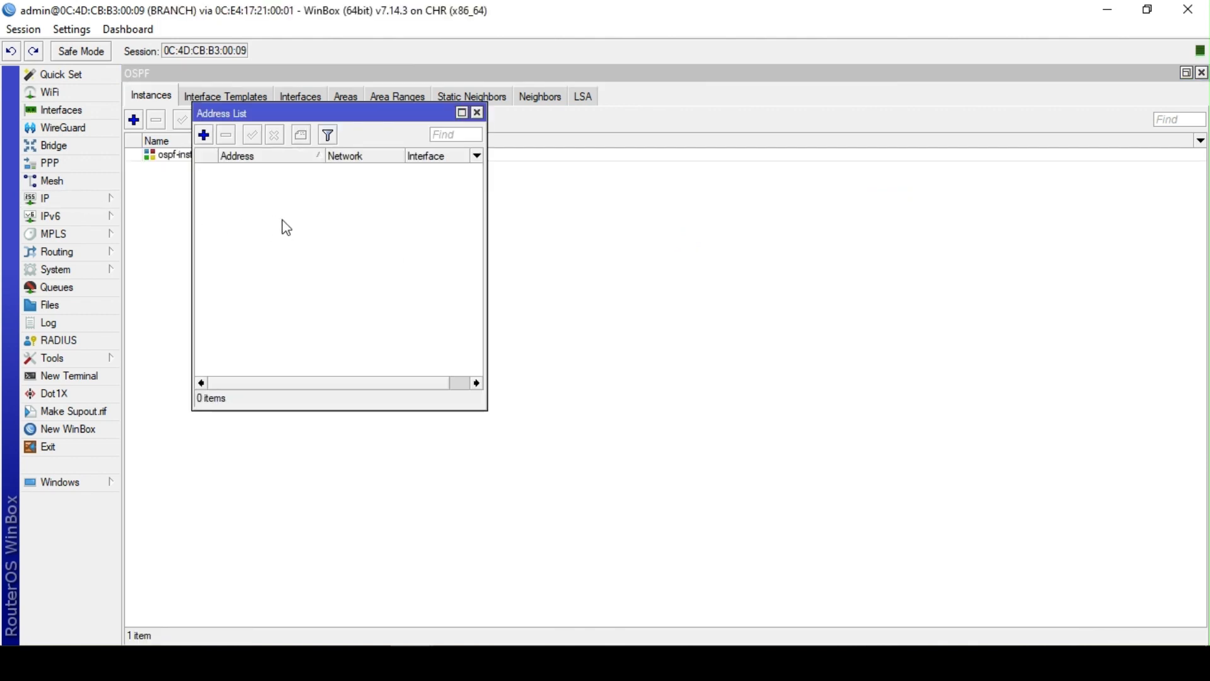
Select BRANCH's loopback address entry, ping 10.200.200.3 from a new terminal on BRANCH, and stop the ping
{"action": "left_click", "coordinate": [278, 169]}
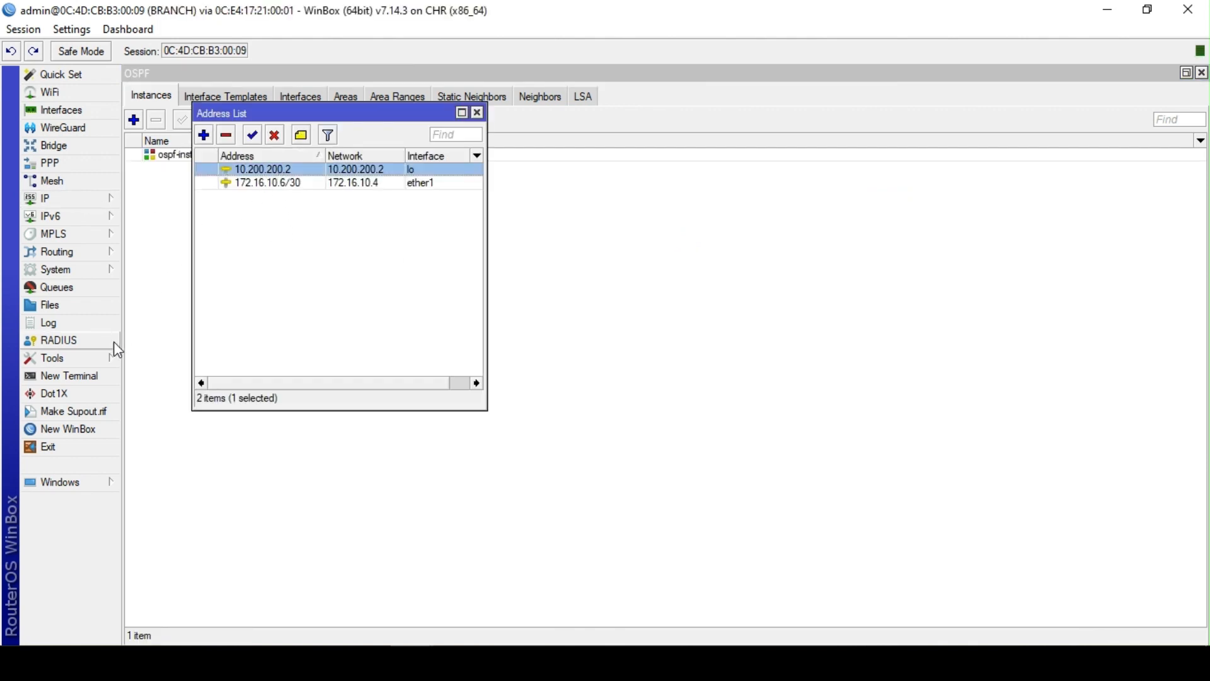
{"action": "left_click", "coordinate": [93, 376]}
{"action": "type", "text": "ping 10."}
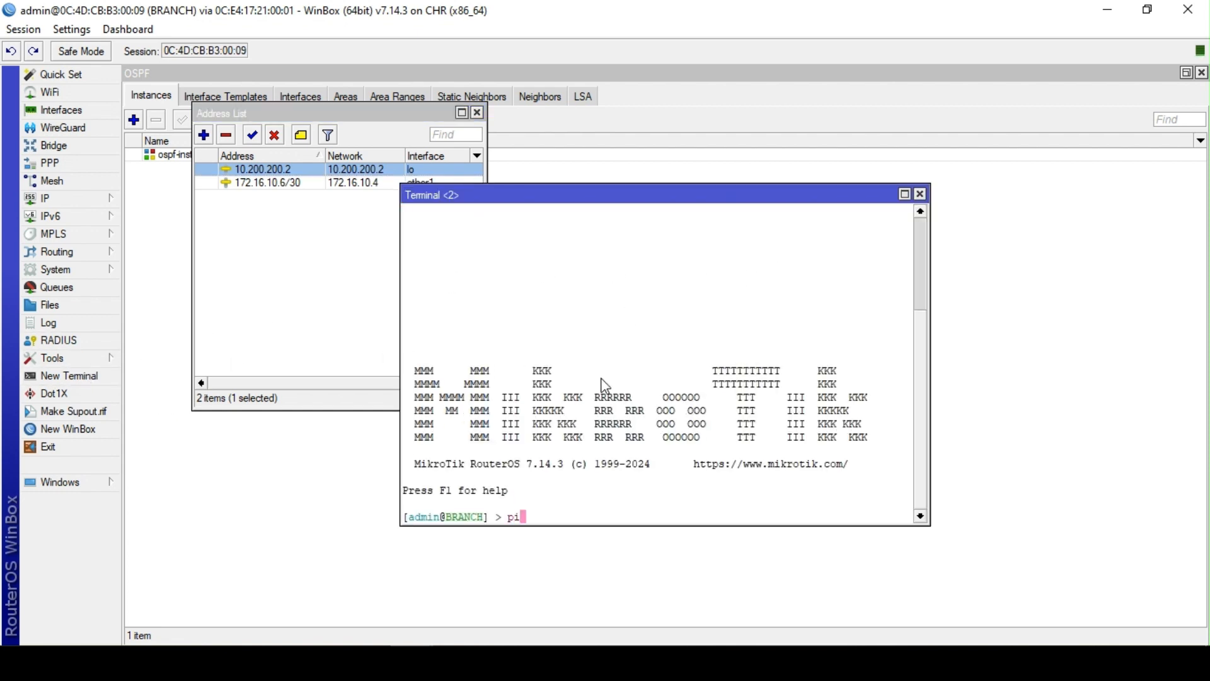
{"action": "type", "text": "200.200.3"}
{"action": "key", "text": "Return"}
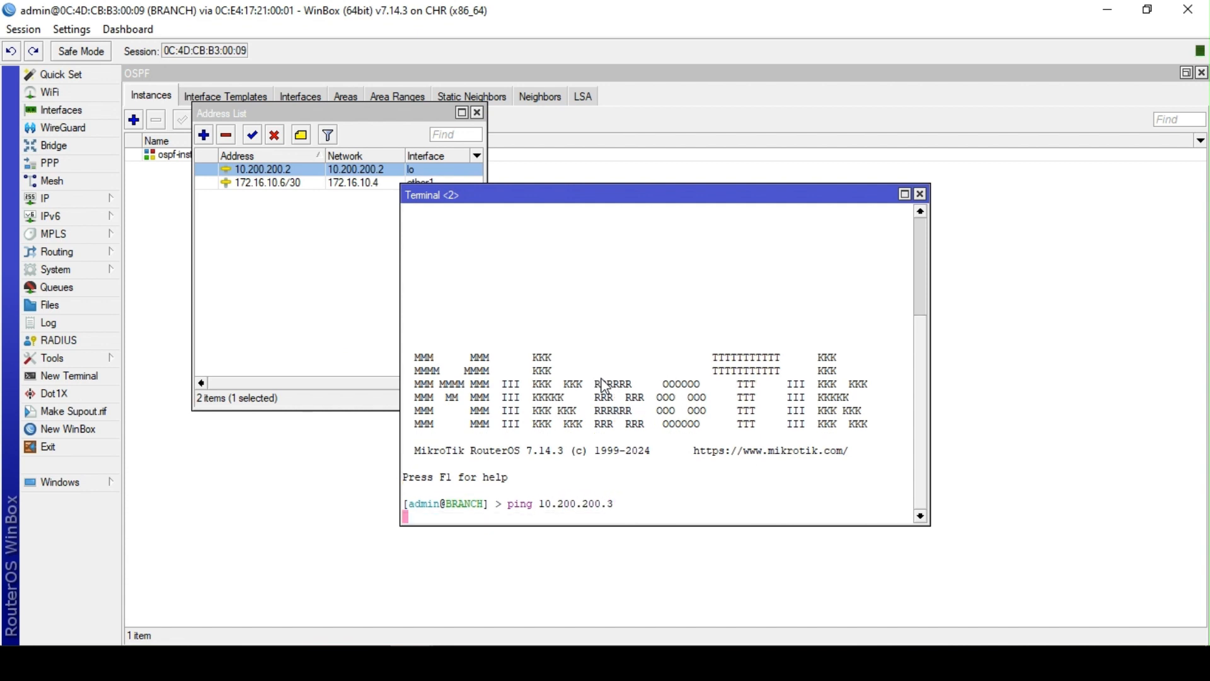
{"action": "key", "text": "ctrl+c"}
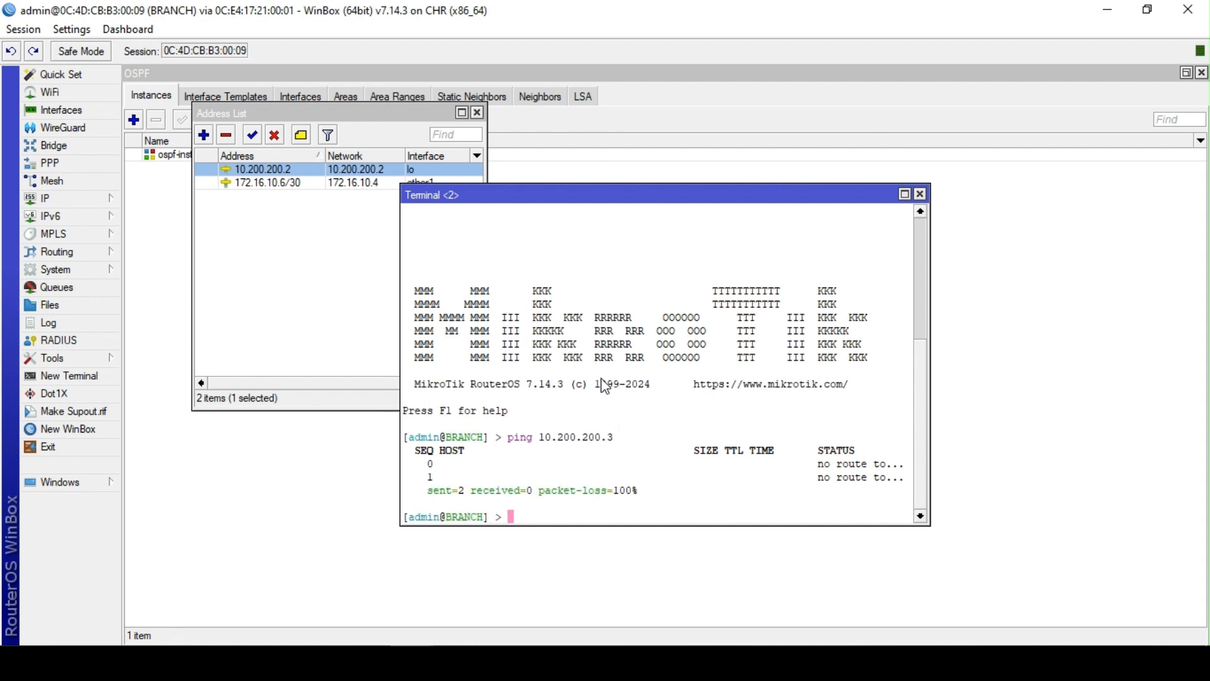
Ping 10.200.200.1 from BRANCH's terminal, stop the ping, and close the terminal
{"action": "key", "text": "Up"}
{"action": "key", "text": "BackSpace"}
{"action": "type", "text": "10.200.200.1"}
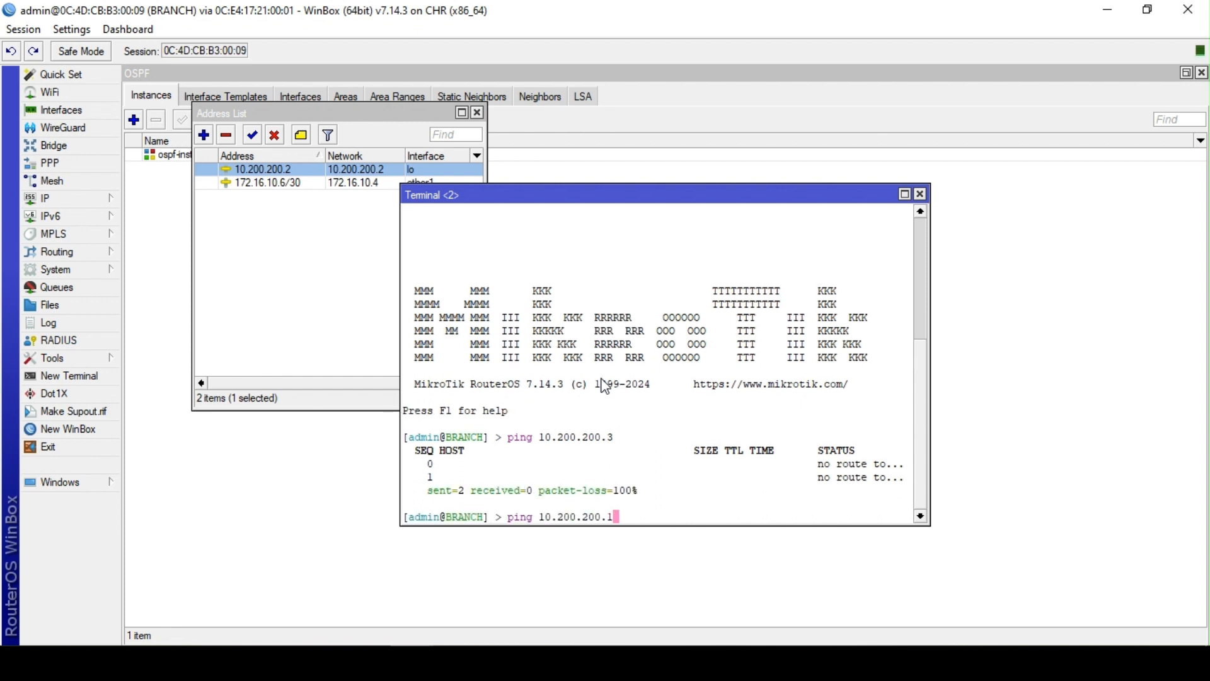
{"action": "key", "text": "Return"}
{"action": "key", "text": "ctrl+c"}
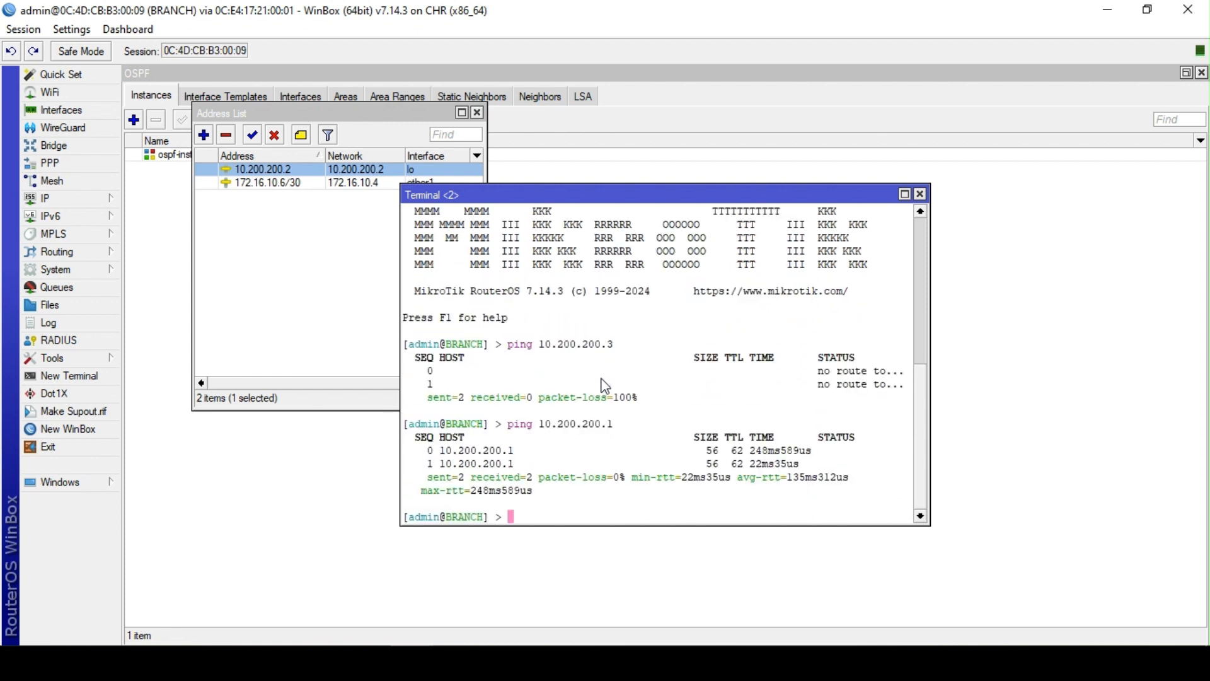
{"action": "left_click", "coordinate": [920, 194]}
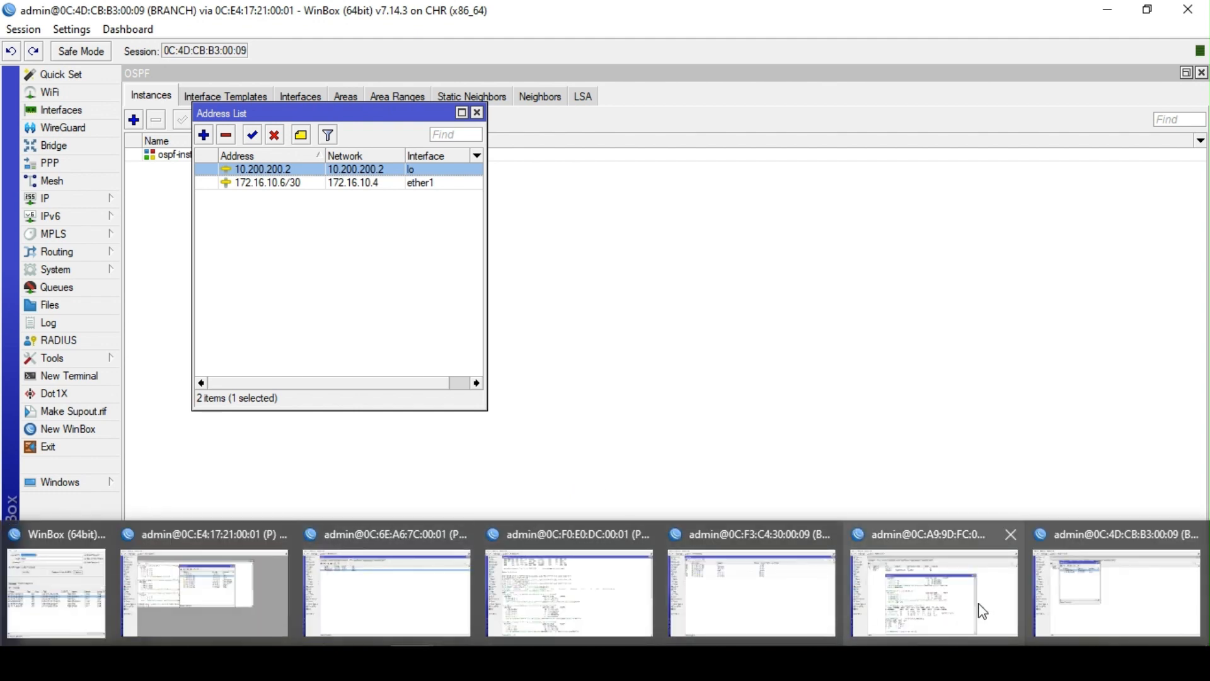
Switch to PE2's session and open its vrf1 BGP VPN entry to examine the route targets
{"action": "mouse_move", "coordinate": [971, 588]}
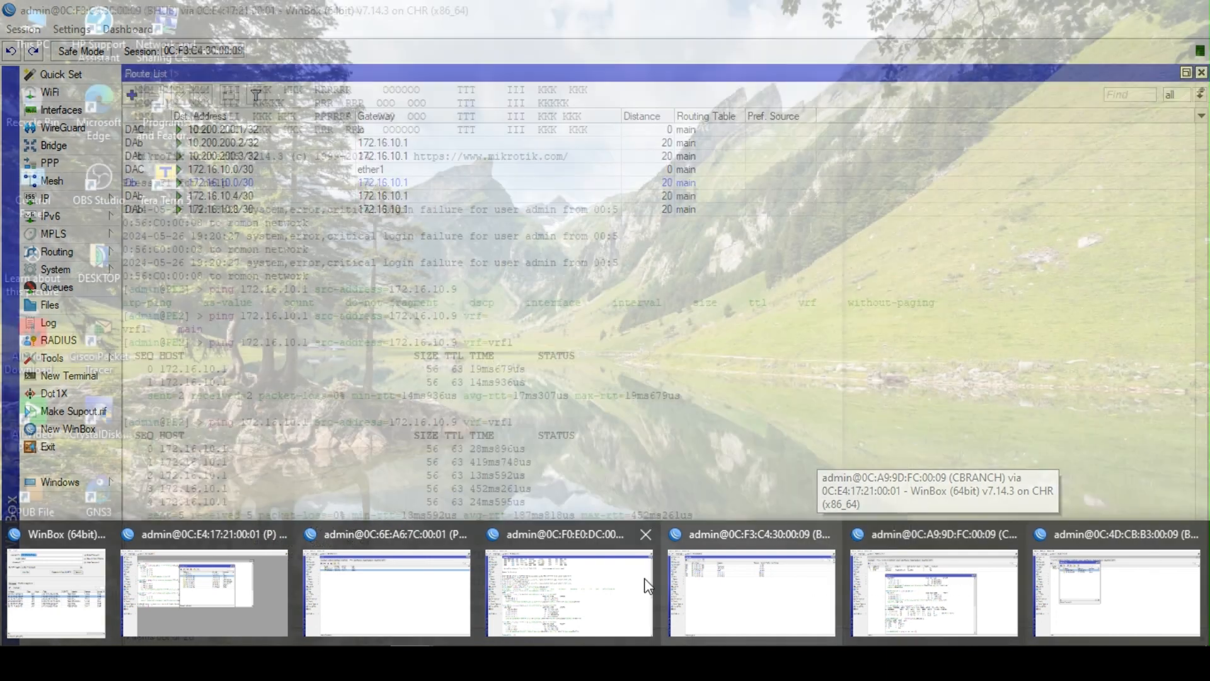
{"action": "mouse_move", "coordinate": [620, 587]}
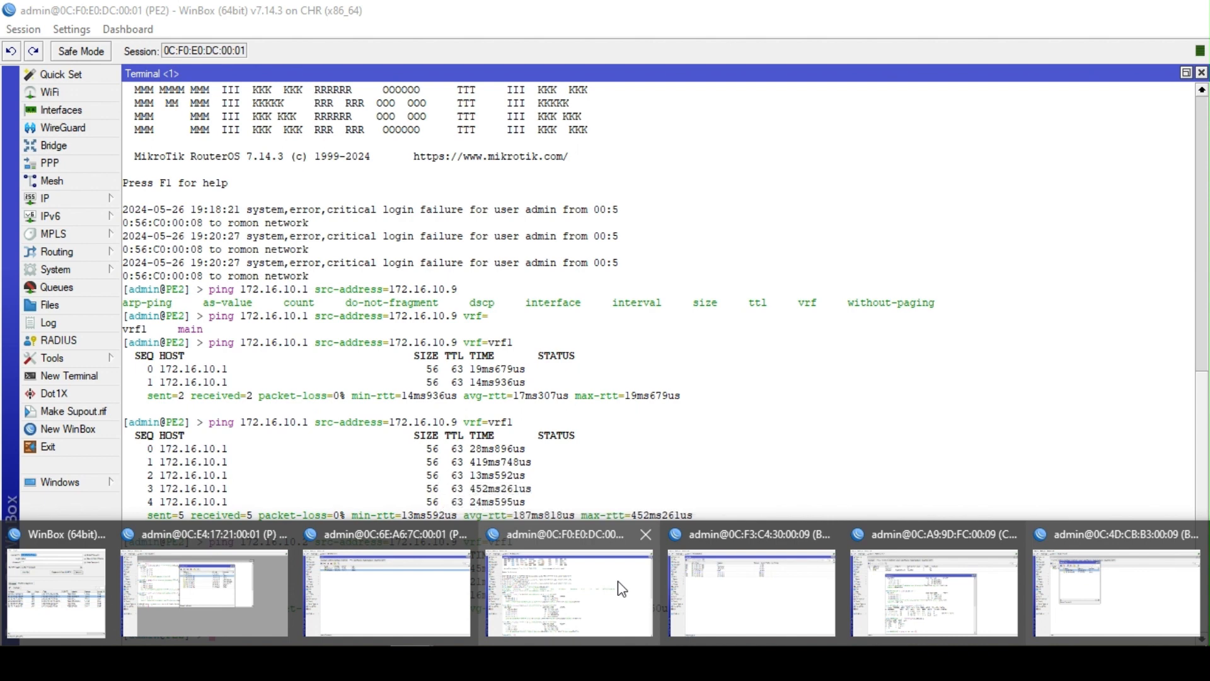
{"action": "left_click", "coordinate": [615, 588]}
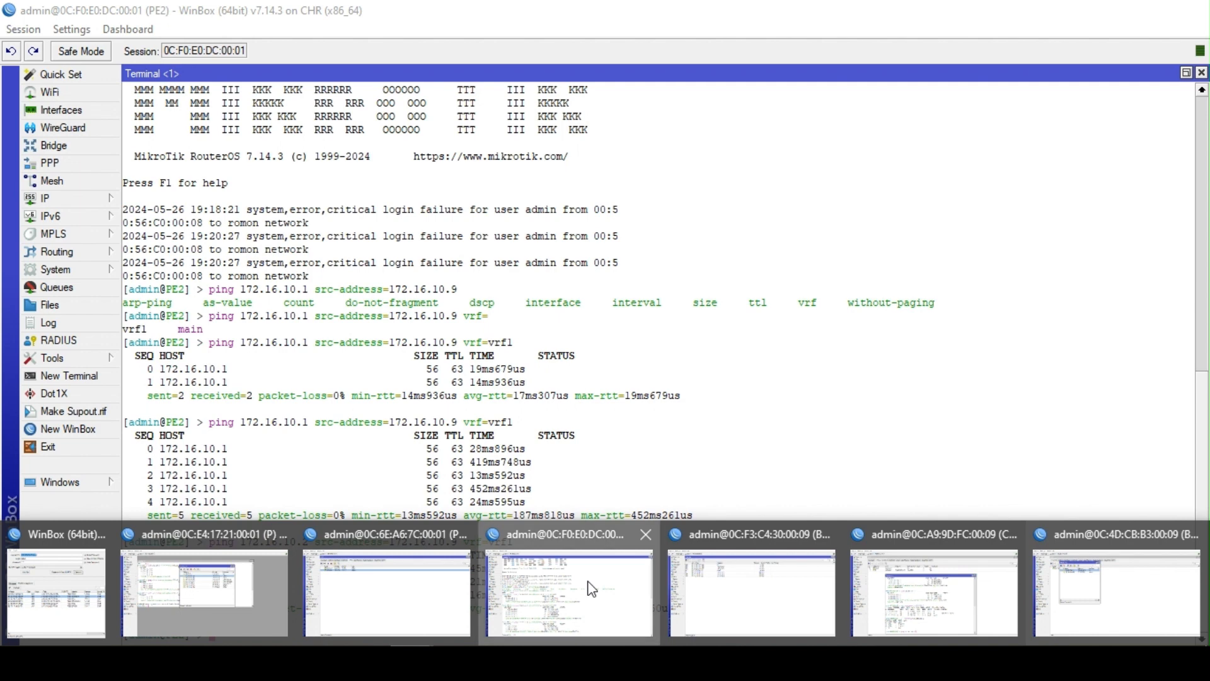
{"action": "left_click", "coordinate": [57, 251]}
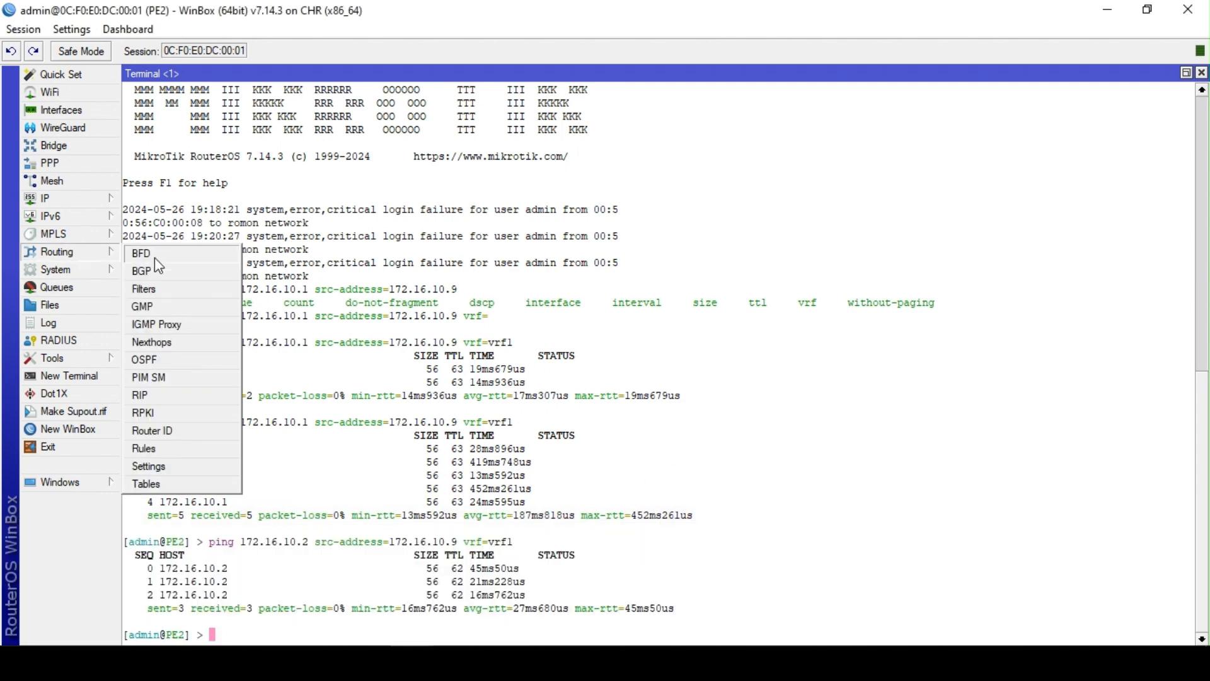
{"action": "left_click", "coordinate": [156, 269]}
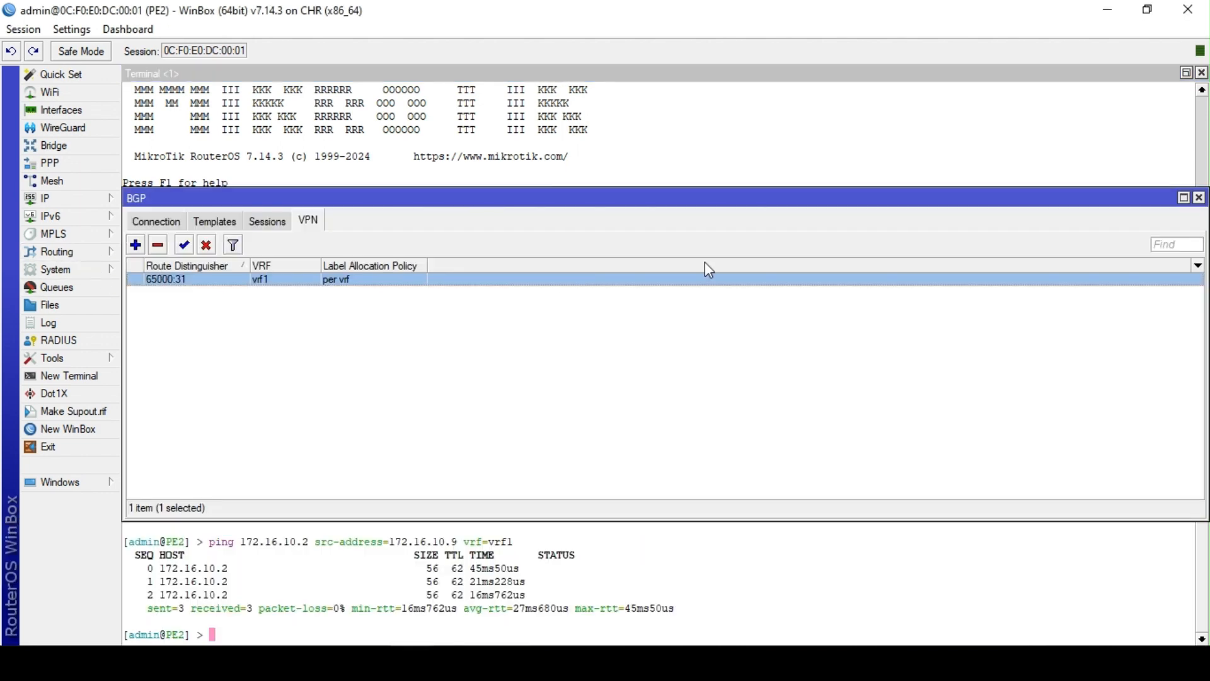
{"action": "double_click", "coordinate": [298, 281]}
Switch to PE1's session and open its vrf1 BGP VPN entry to compare the route targets
{"action": "mouse_move", "coordinate": [412, 662]}
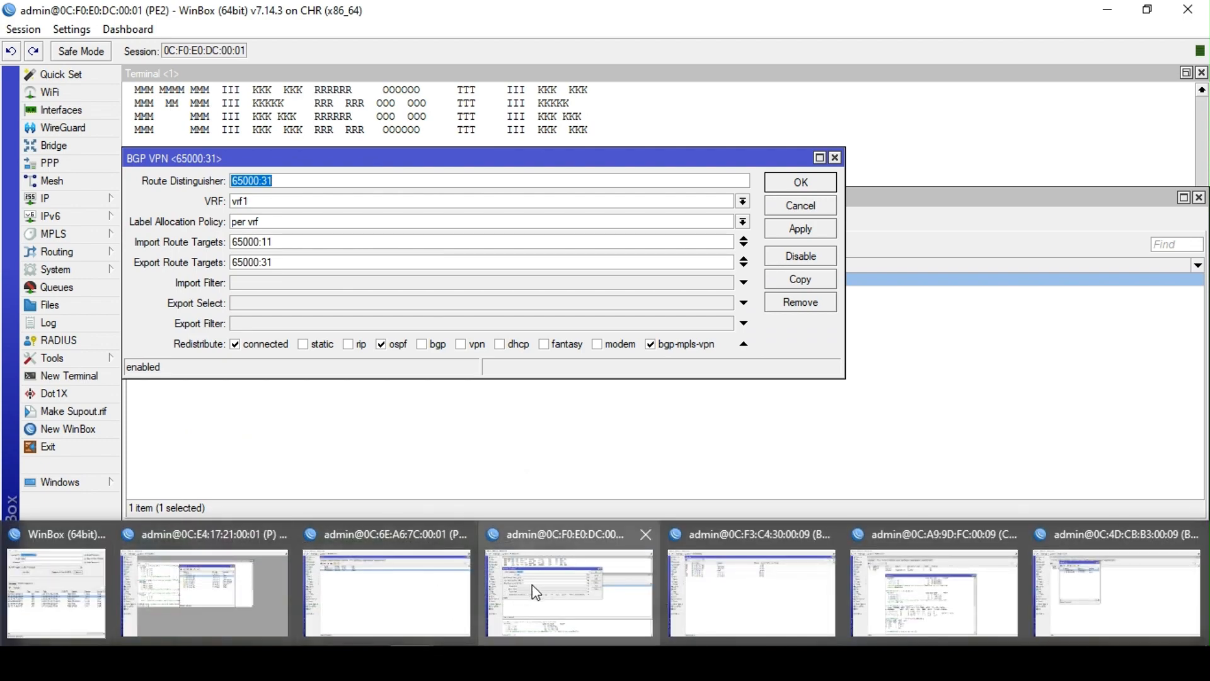
{"action": "mouse_move", "coordinate": [756, 605]}
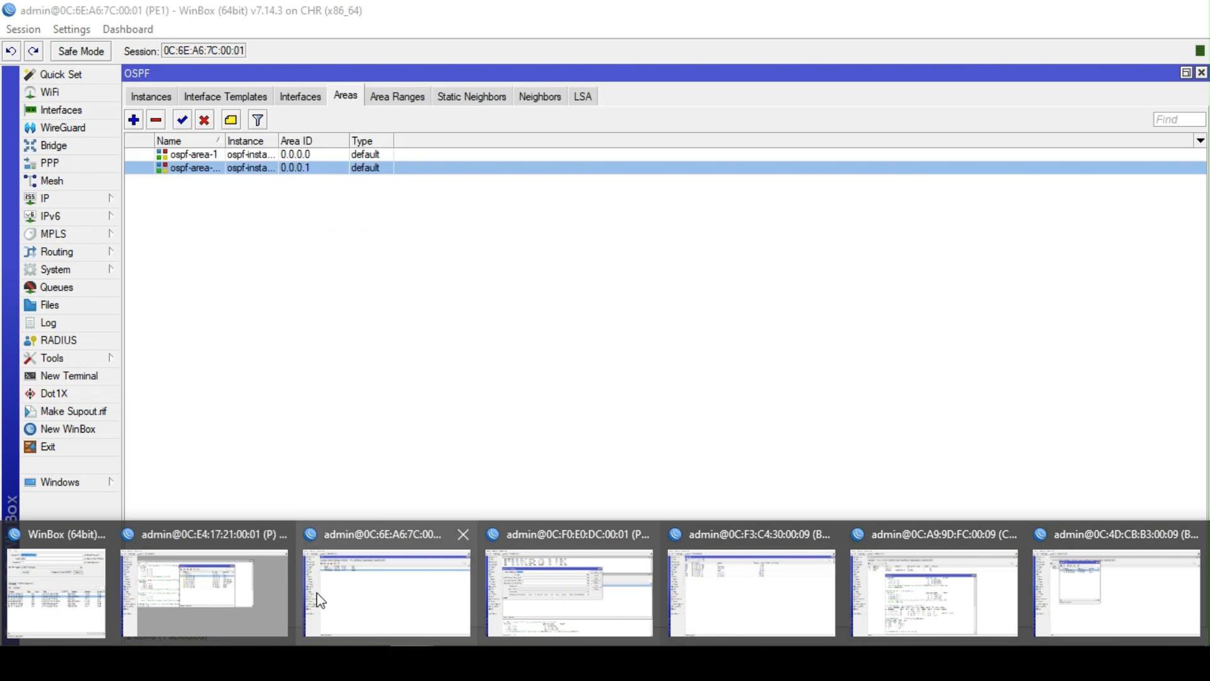
{"action": "left_click", "coordinate": [321, 598]}
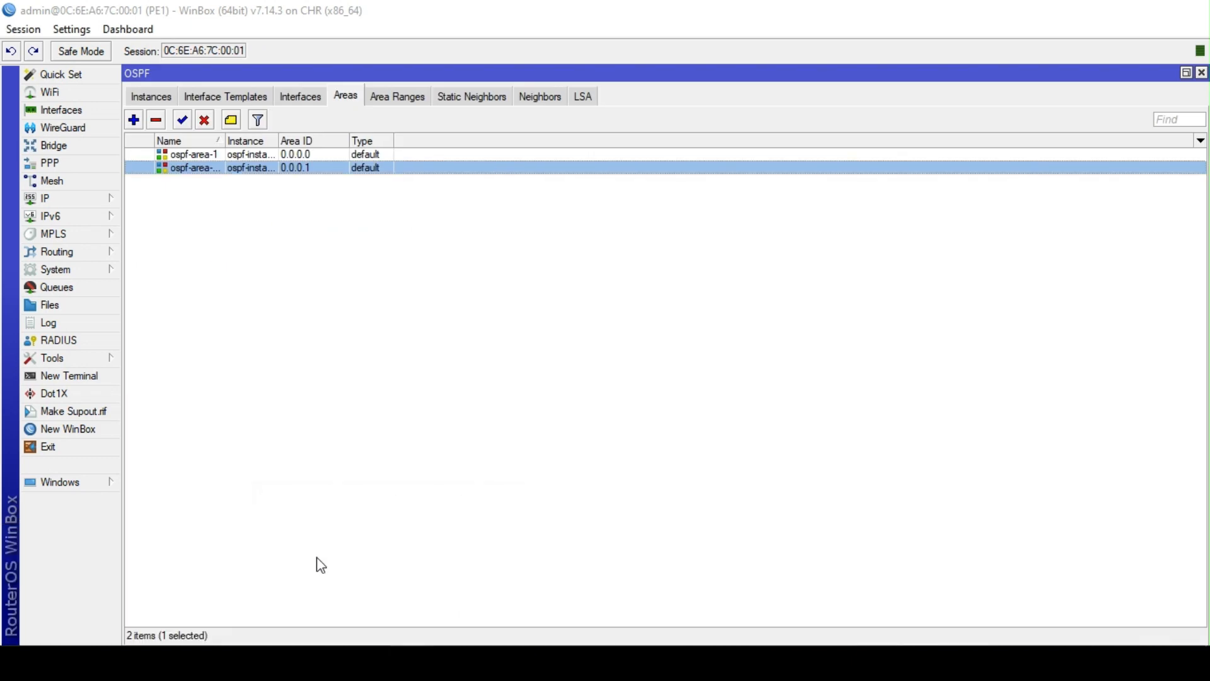
{"action": "left_click", "coordinate": [84, 252]}
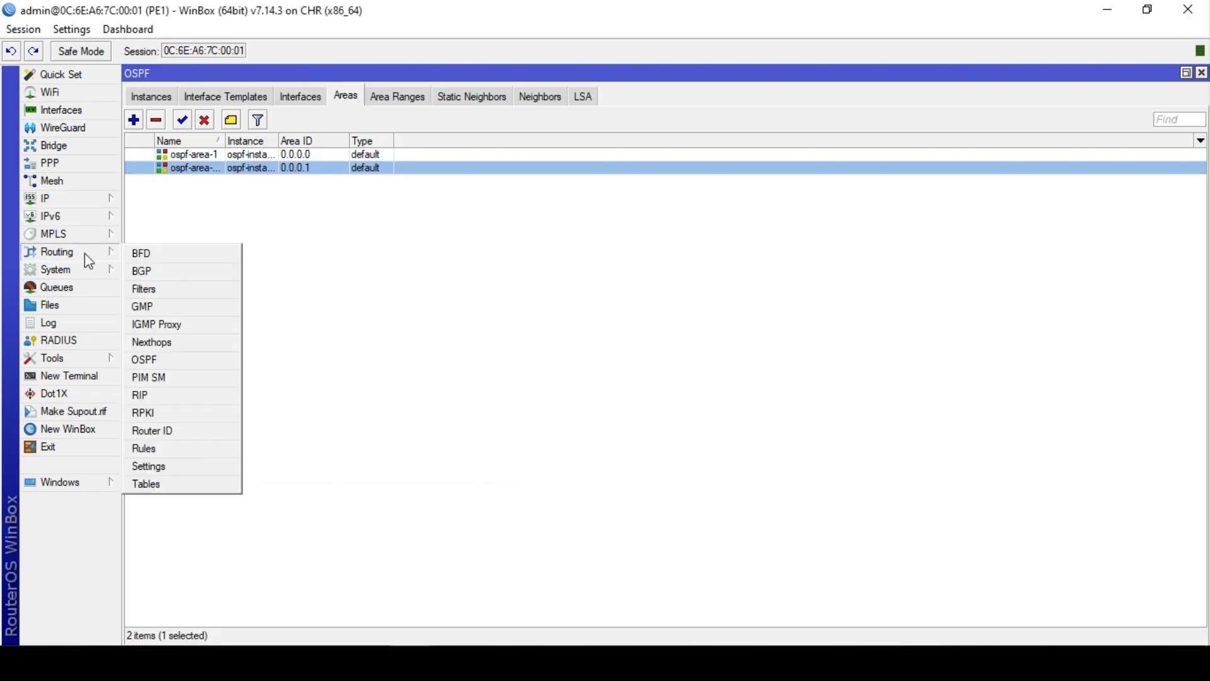
{"action": "left_click", "coordinate": [157, 271]}
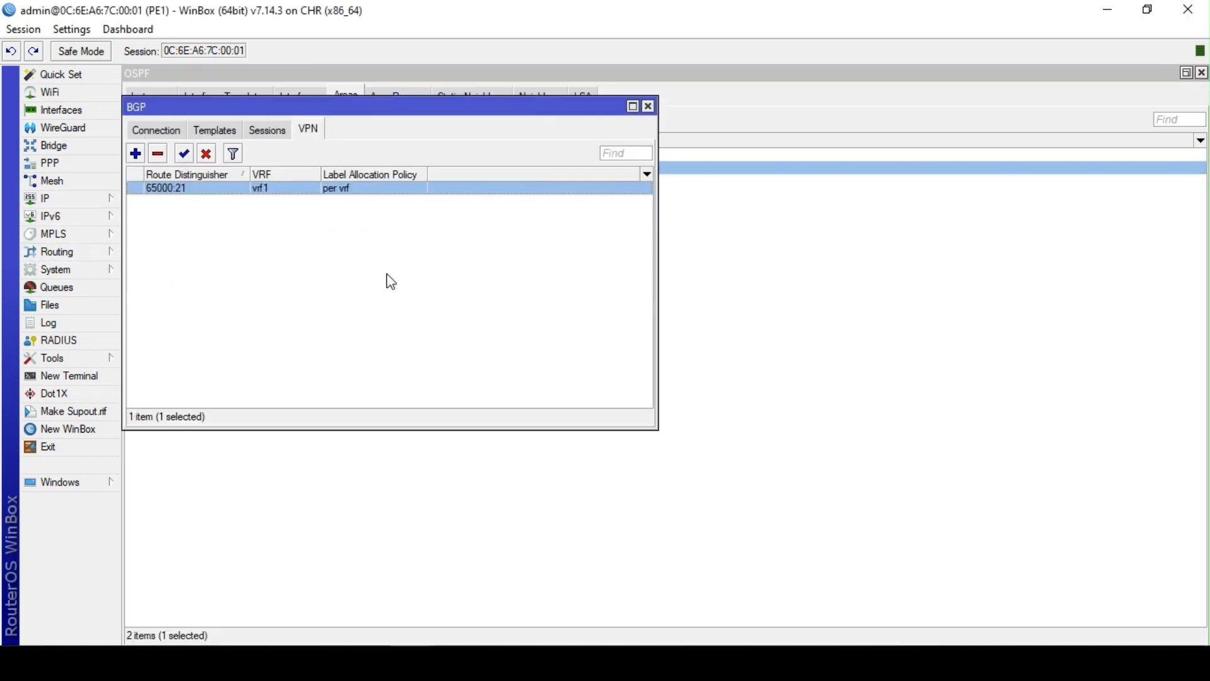
{"action": "double_click", "coordinate": [257, 189]}
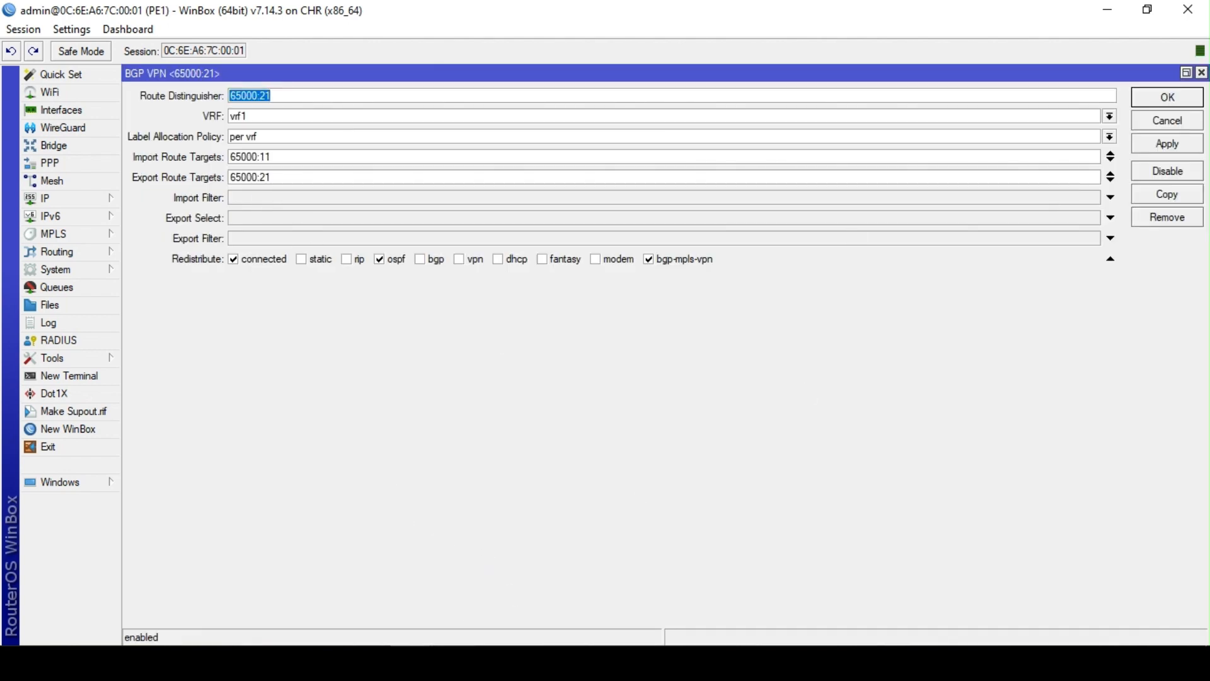
Check PE2's export route target and add 65000:31 as a second import route target in PE1's BGP VPN entry, applying the change
{"action": "left_click", "coordinate": [411, 662]}
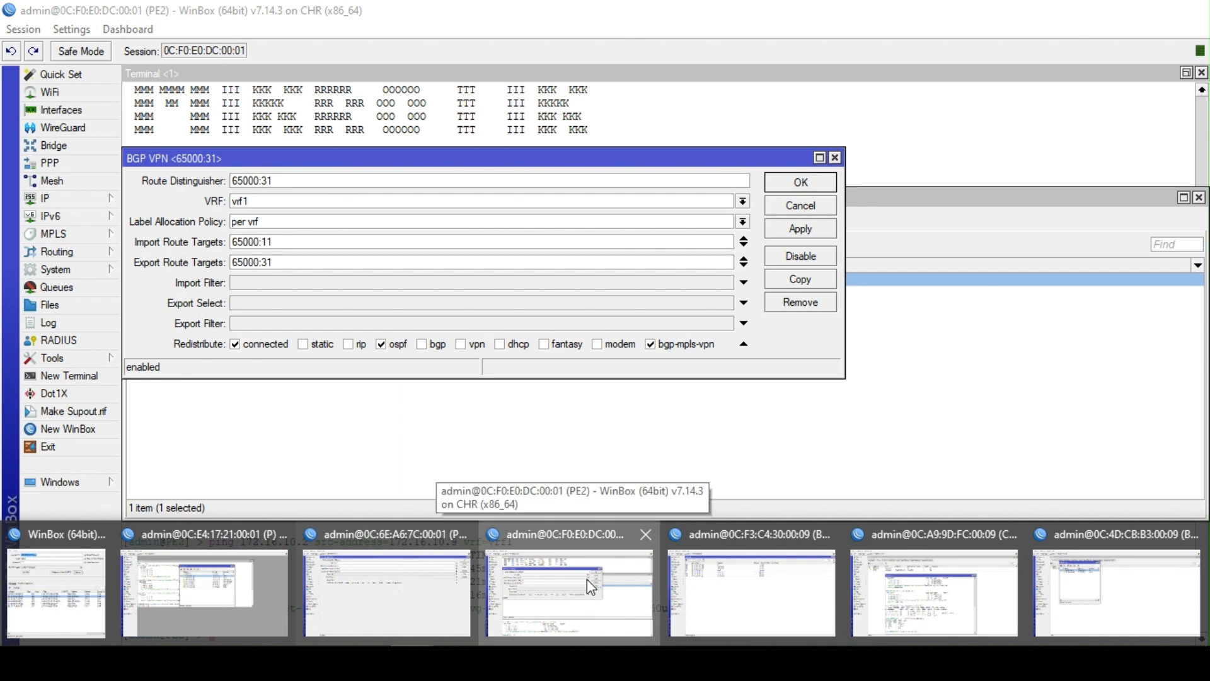
{"action": "left_click", "coordinate": [587, 578]}
{"action": "double_click", "coordinate": [310, 261]}
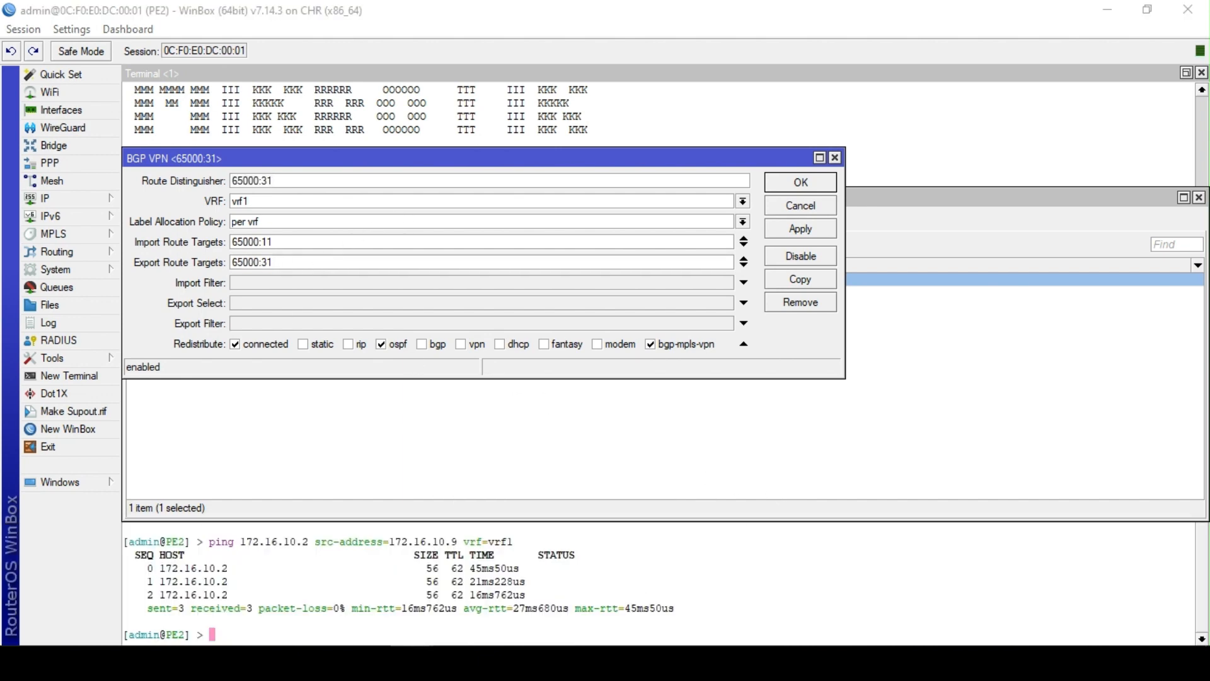
{"action": "mouse_move", "coordinate": [255, 582]}
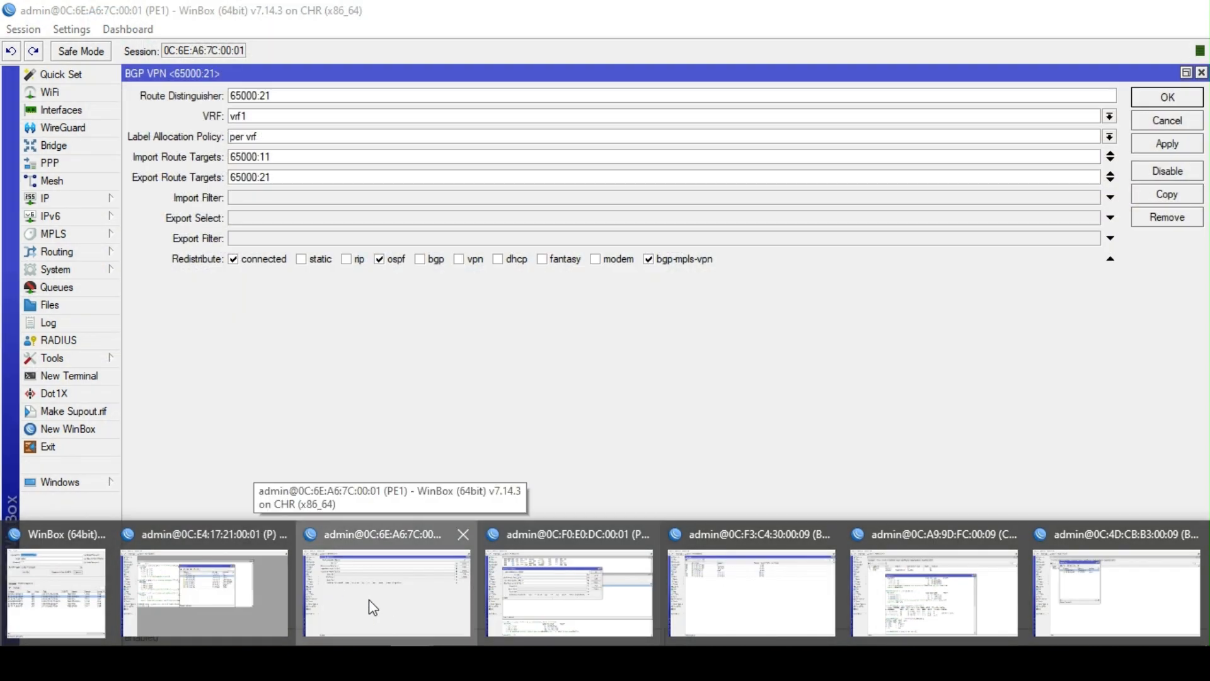
{"action": "left_click", "coordinate": [368, 599]}
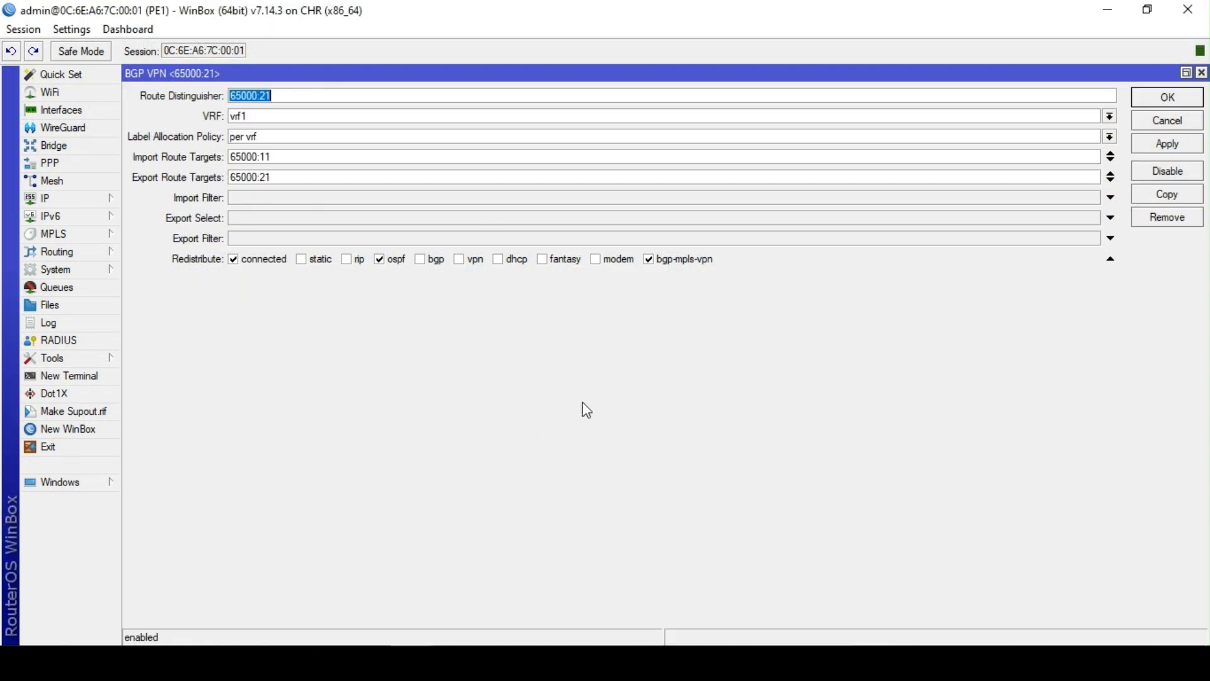
{"action": "left_click", "coordinate": [1110, 159]}
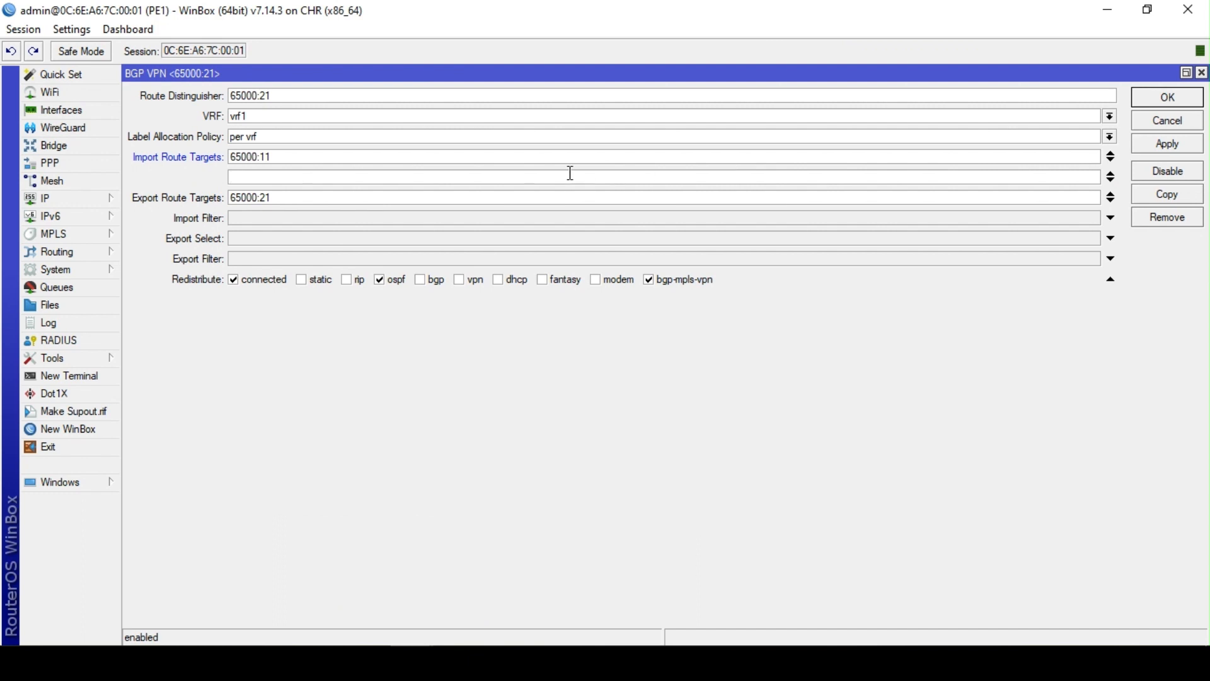
{"action": "type", "text": "65000:31"}
{"action": "left_click", "coordinate": [1165, 145]}
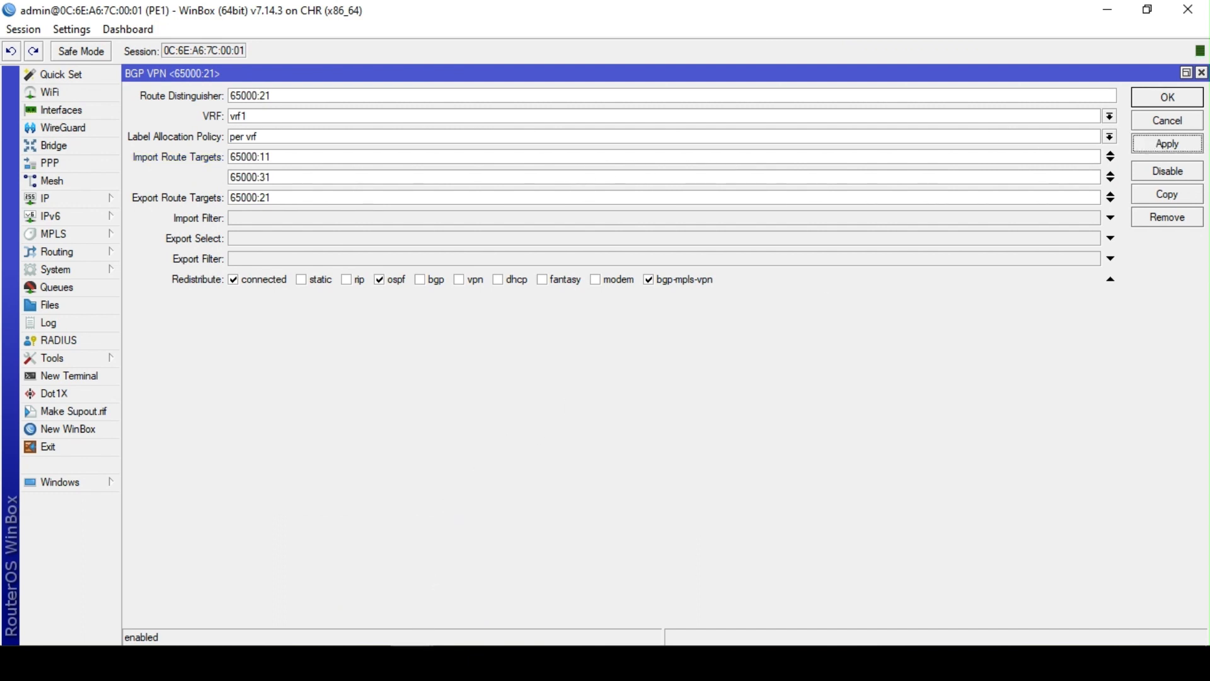
Copy PE1's export route target 65000:21 into PE2's BGP VPN entry as a second import route target and save it
{"action": "left_click_drag", "start_coordinate": [289, 200], "coordinate": [196, 192]}
{"action": "key", "text": "ctrl+c"}
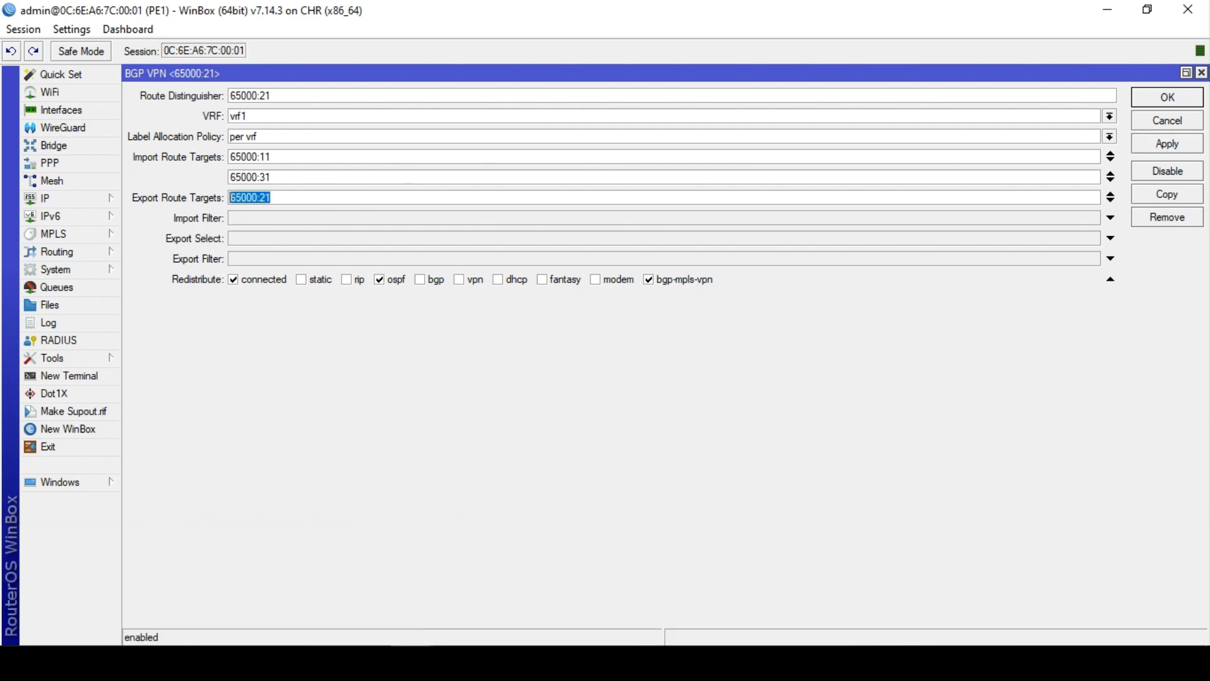
{"action": "mouse_move", "coordinate": [755, 583]}
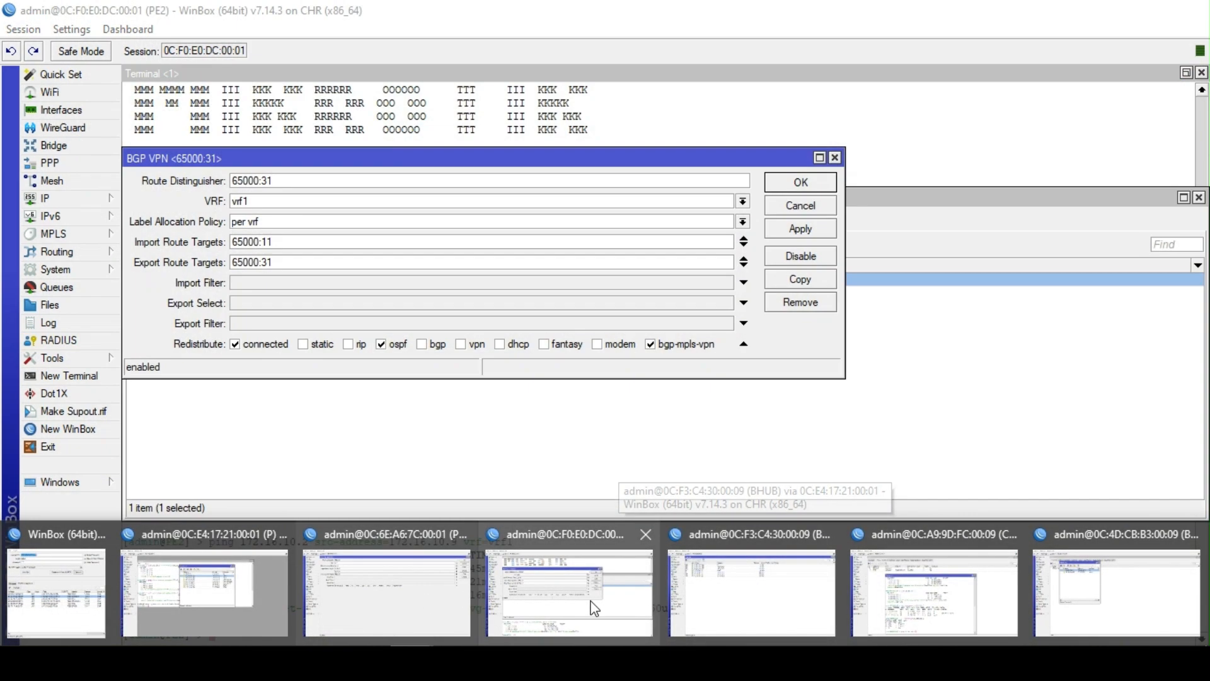
{"action": "left_click", "coordinate": [589, 600]}
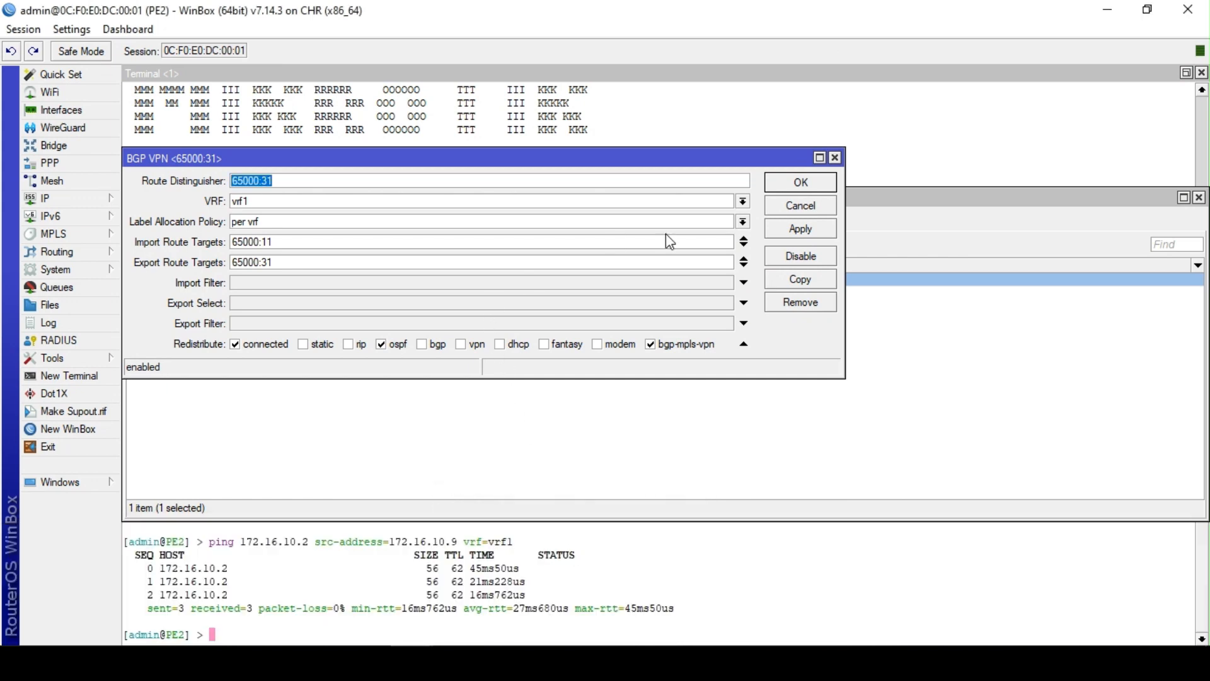
{"action": "left_click", "coordinate": [743, 245]}
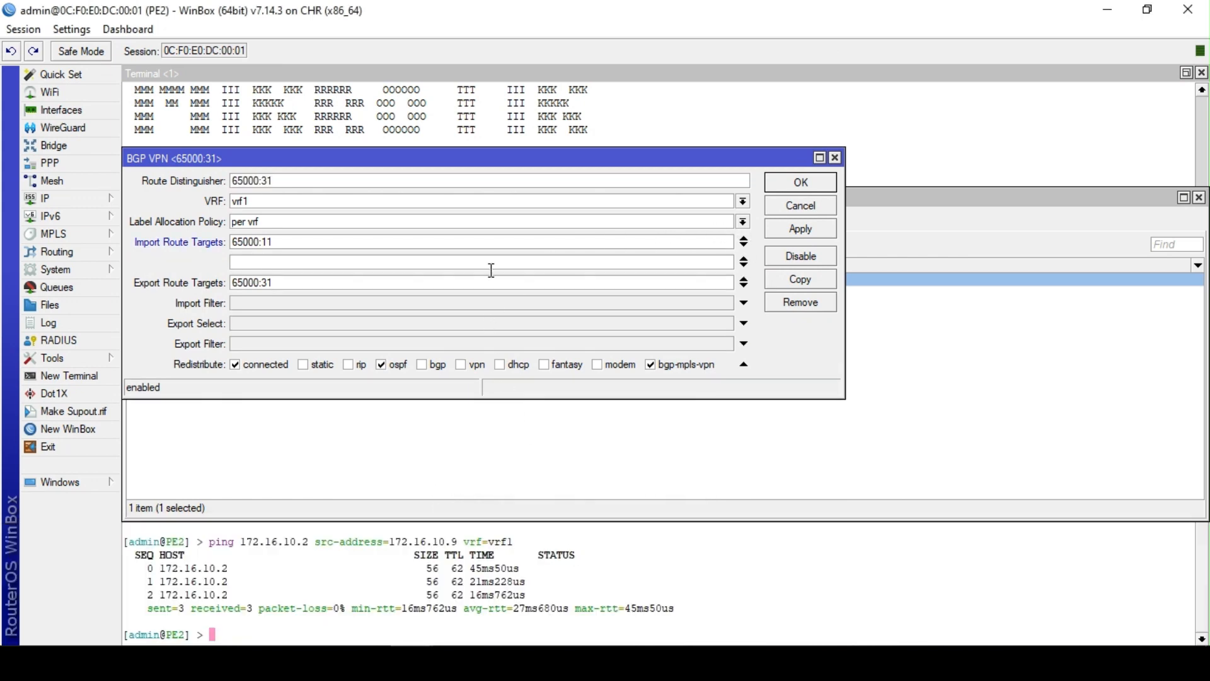
{"action": "key", "text": "ctrl+v"}
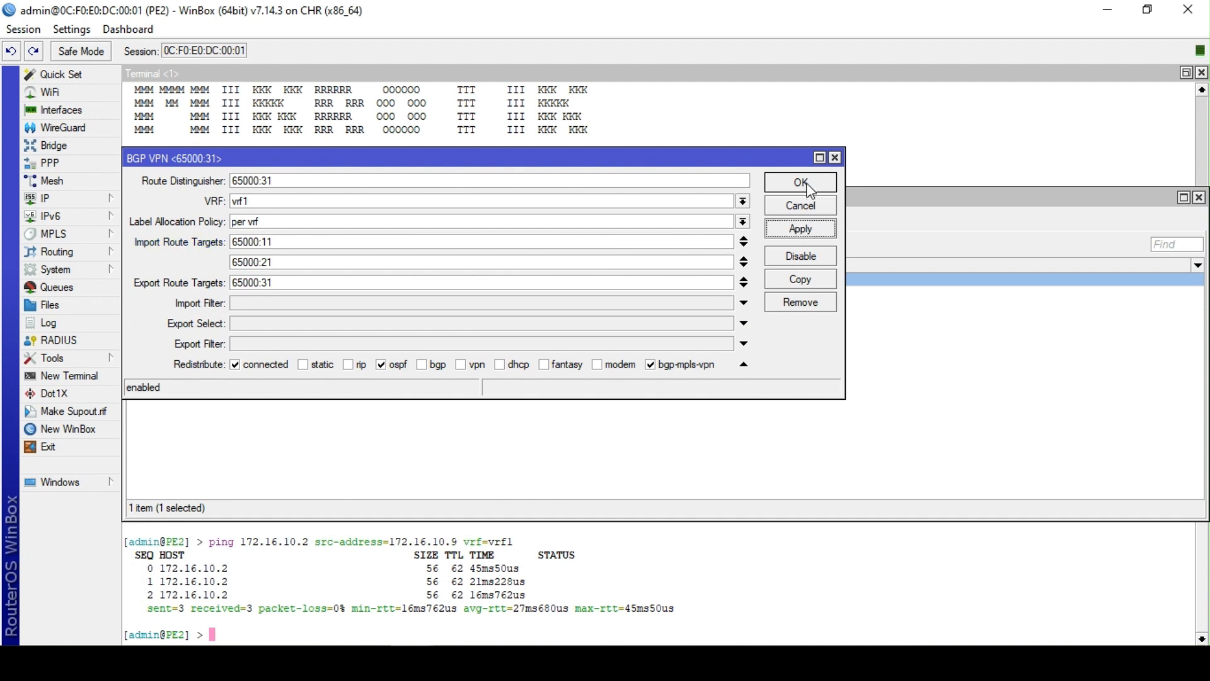
{"action": "left_click", "coordinate": [802, 184]}
Reopen PE2's BGP VPN entry to check its import and export route targets, and close it
{"action": "left_click", "coordinate": [462, 295]}
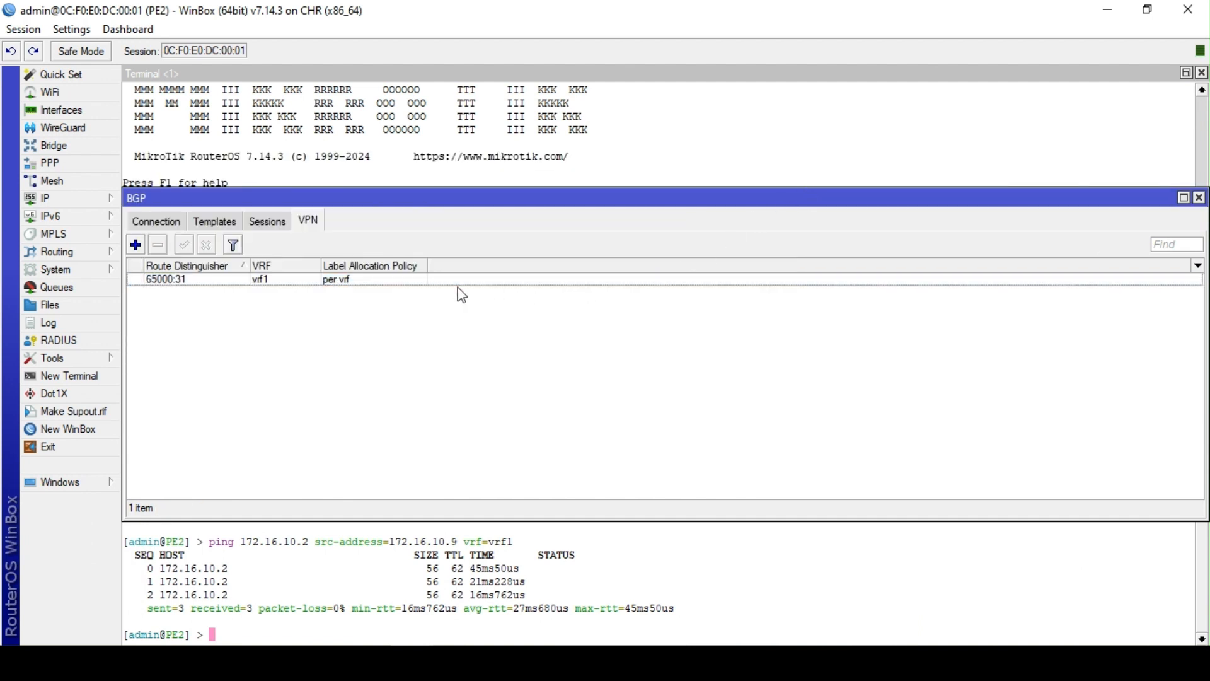
{"action": "double_click", "coordinate": [458, 280]}
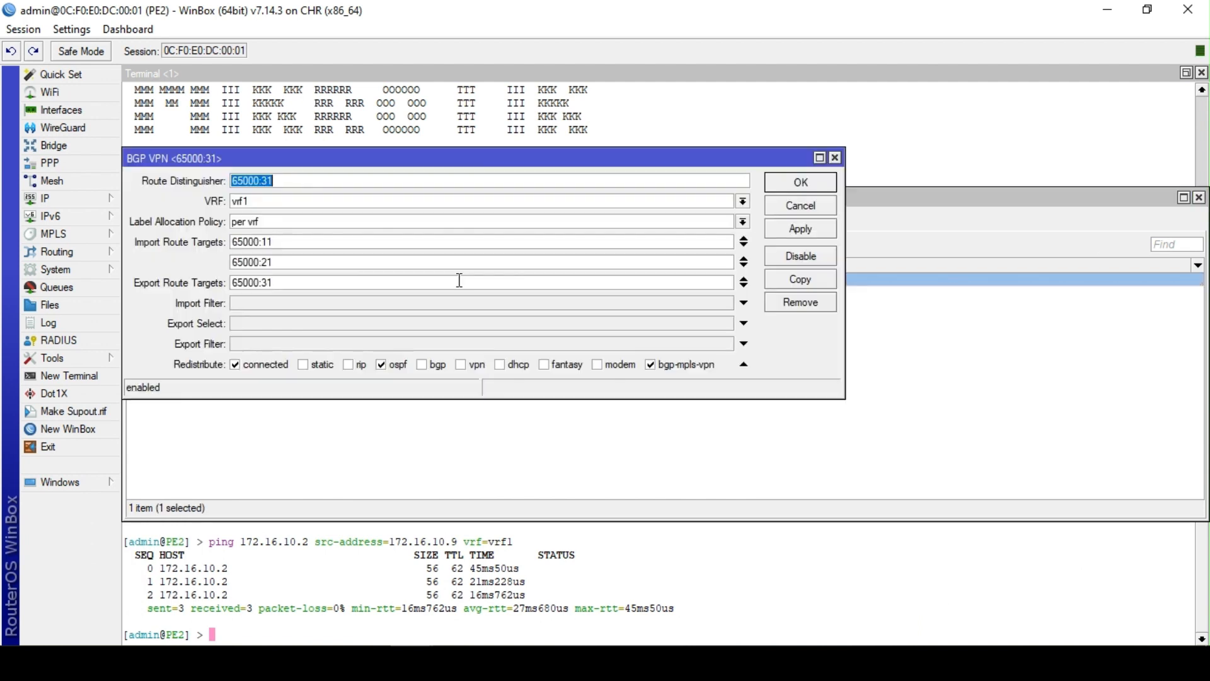
{"action": "left_click", "coordinate": [799, 184]}
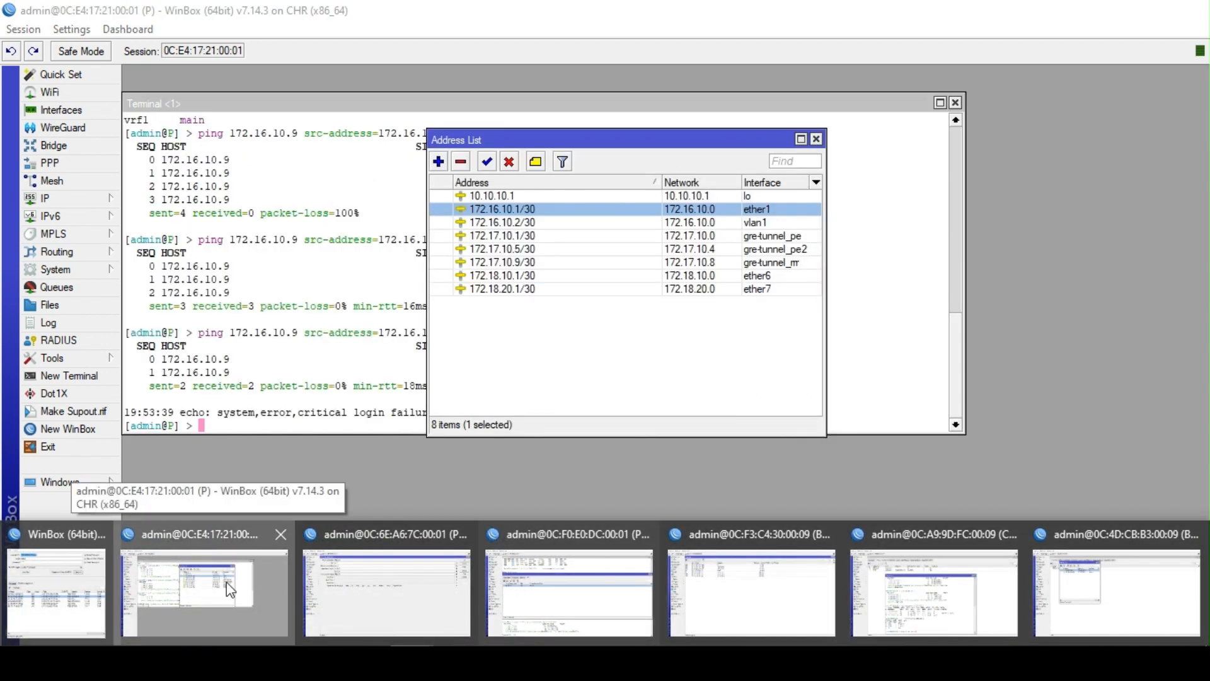
Look at router P's session and return to BRANCH's WinBox session
{"action": "left_click", "coordinate": [225, 581]}
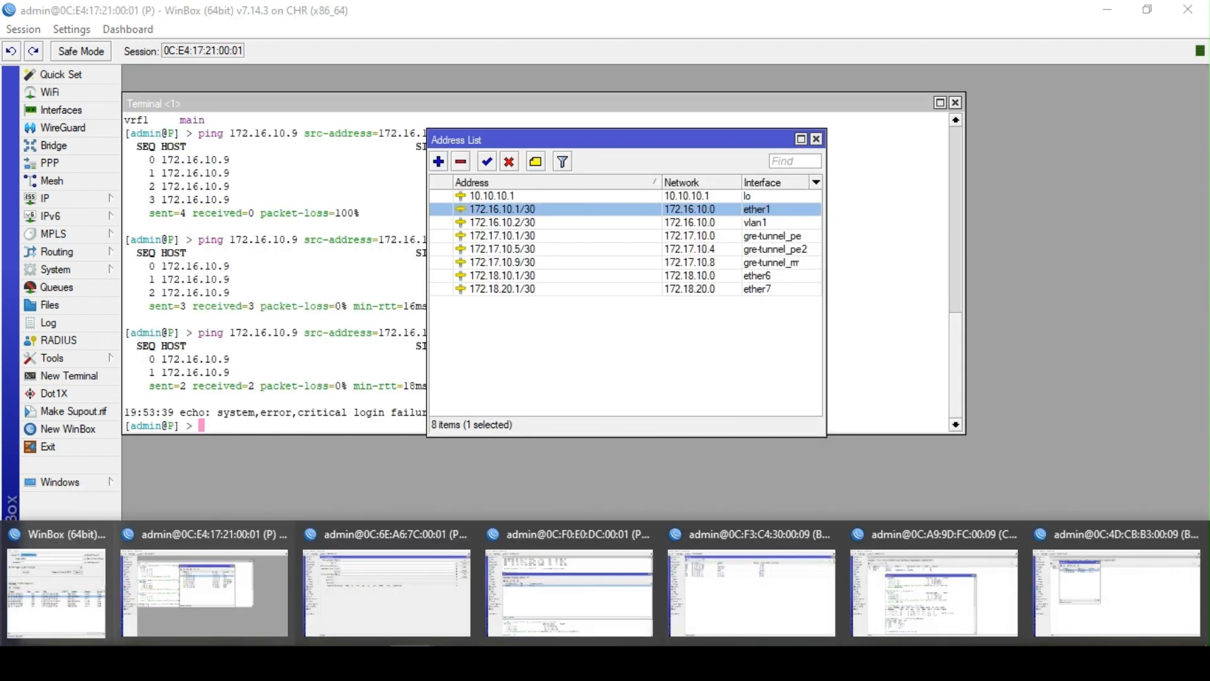
{"action": "mouse_move", "coordinate": [1098, 602]}
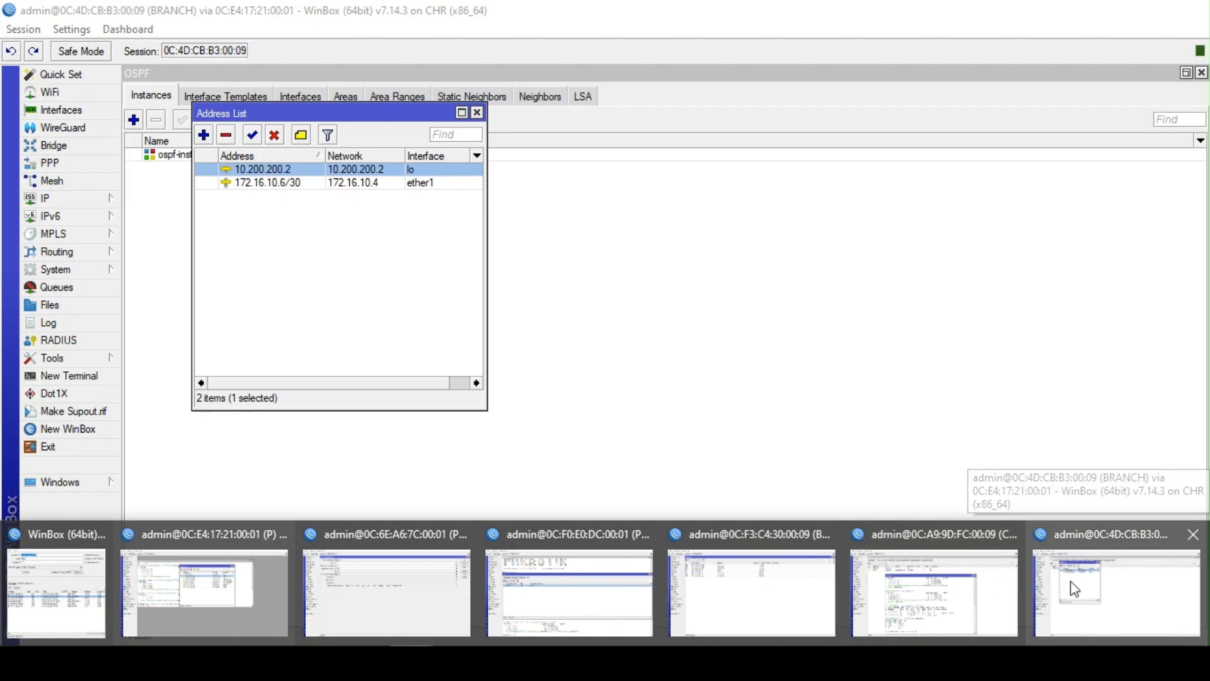
{"action": "left_click", "coordinate": [1070, 583]}
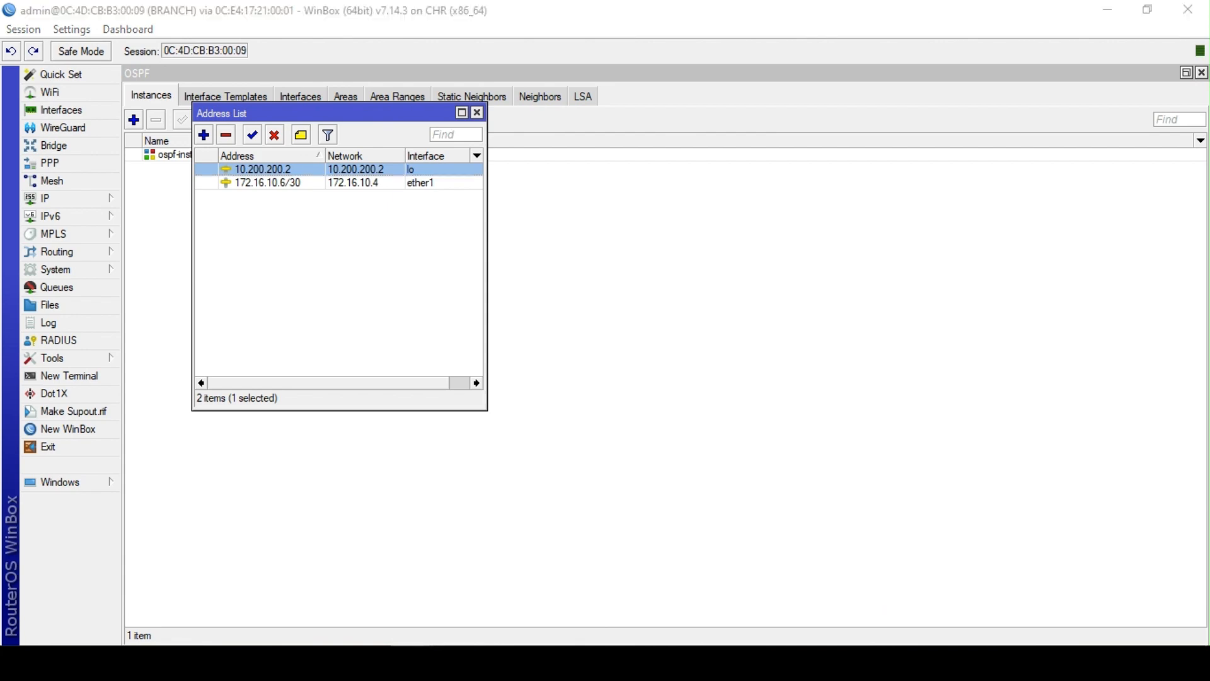
Switch to CBRANCH's session and ping 10.200.200.2 and 10.200.200.1 from its terminal
{"action": "left_click", "coordinate": [932, 589]}
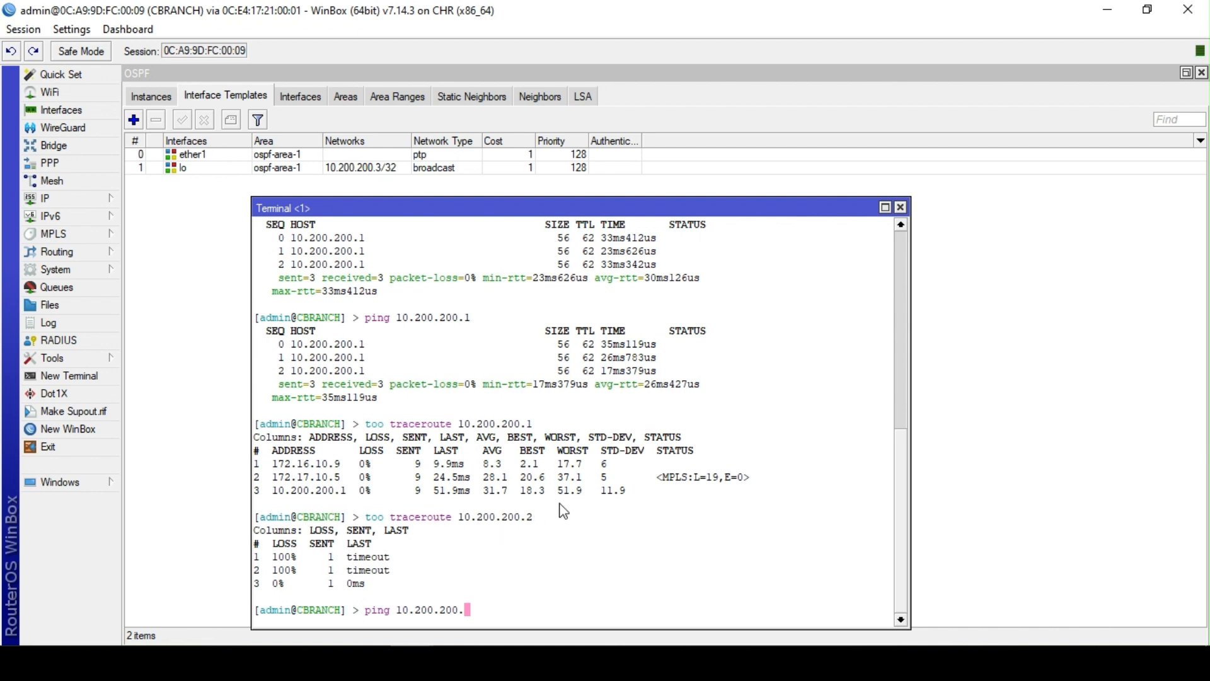
{"action": "key", "text": "Return"}
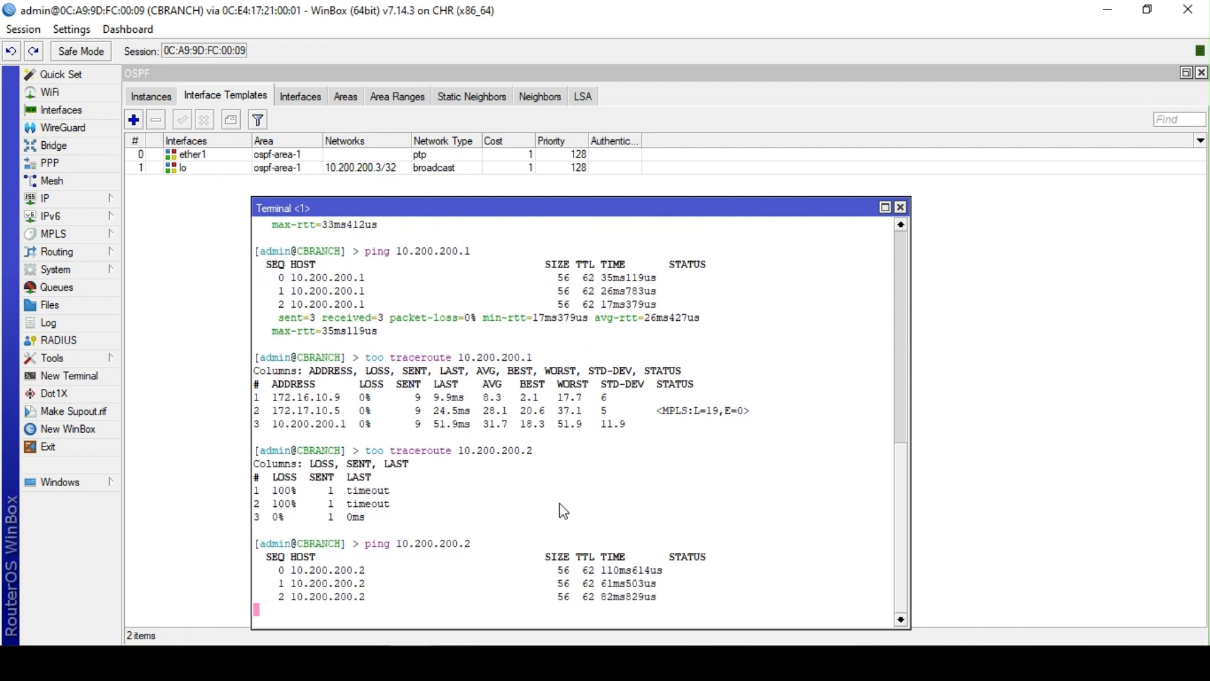
{"action": "key", "text": "ctrl+c"}
{"action": "key", "text": "Up"}
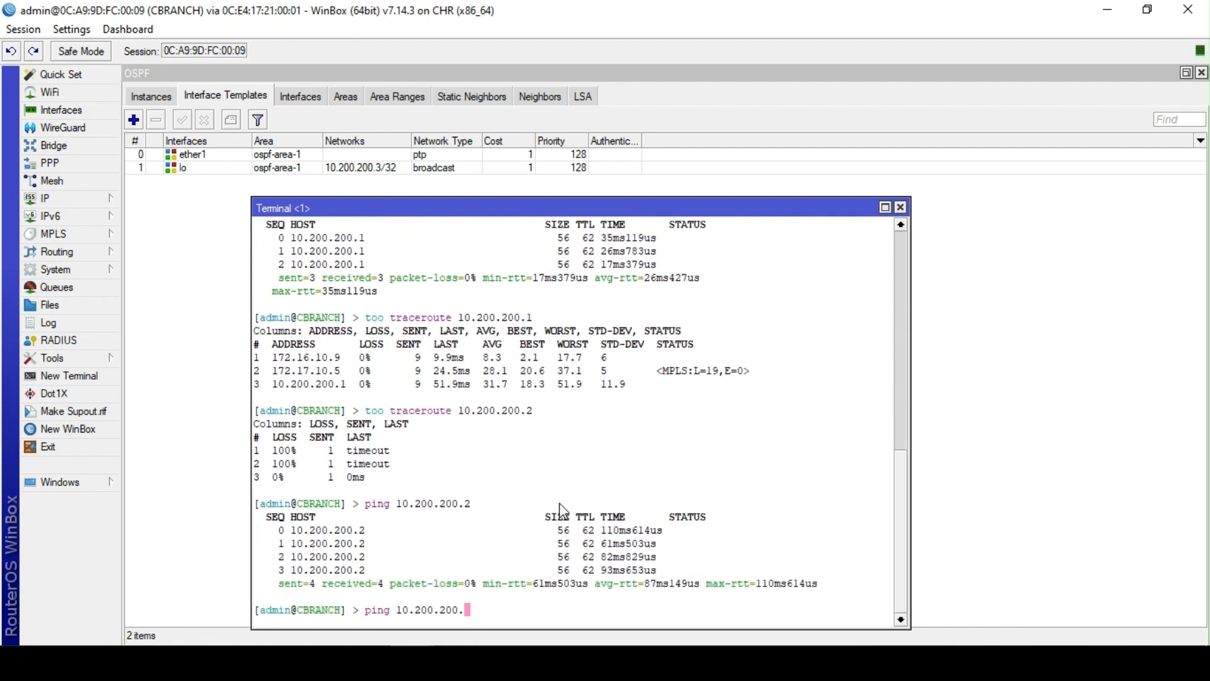
{"action": "type", "text": "1"}
{"action": "key", "text": "Return"}
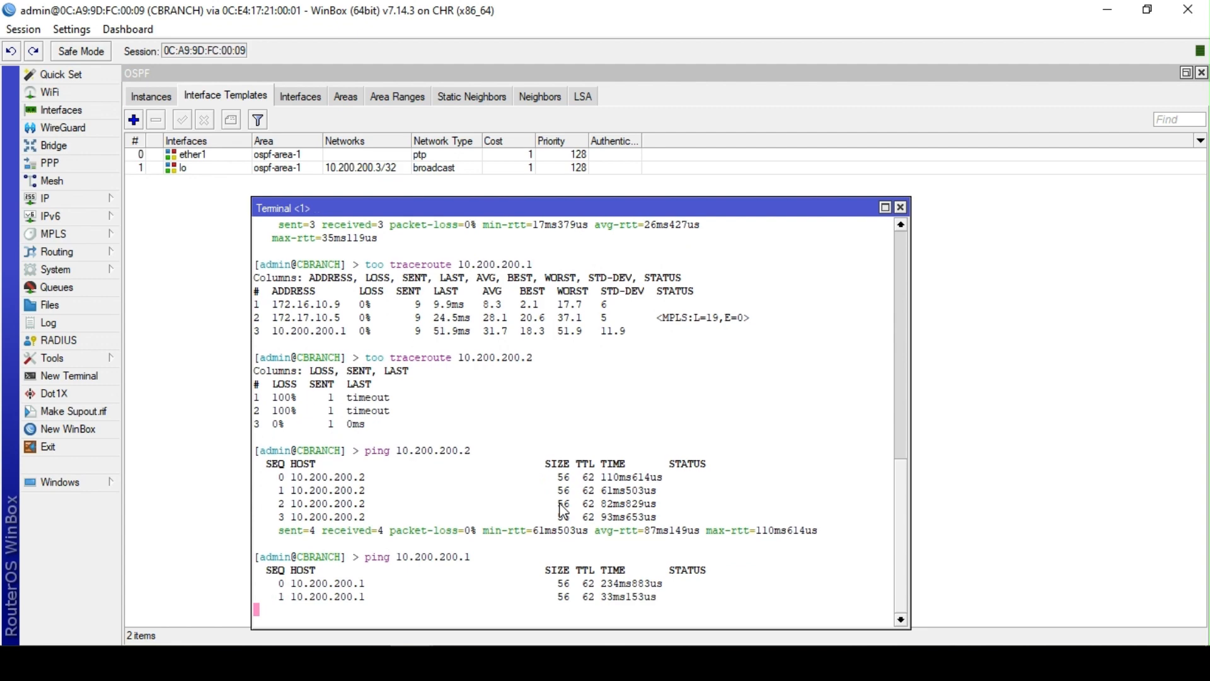
Switch to BRANCH's session, open a new terminal, and ping CBRANCH's loopback 10.200.200.3
{"action": "left_click", "coordinate": [605, 662]}
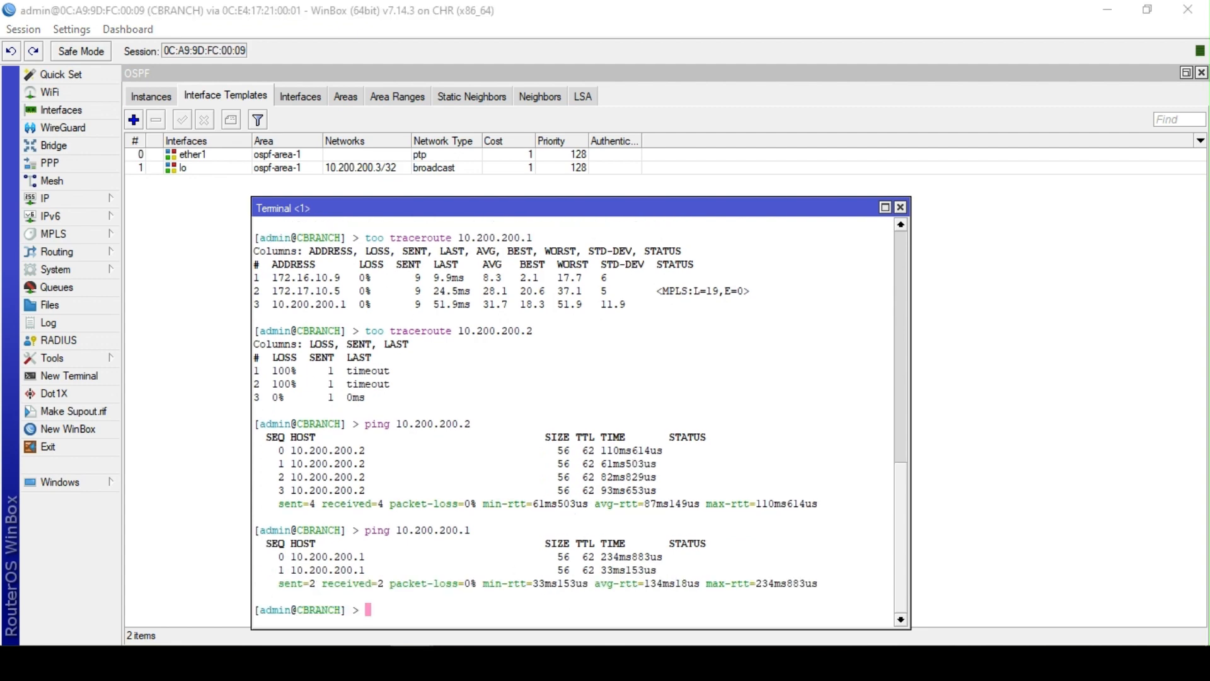
{"action": "left_click", "coordinate": [1098, 611]}
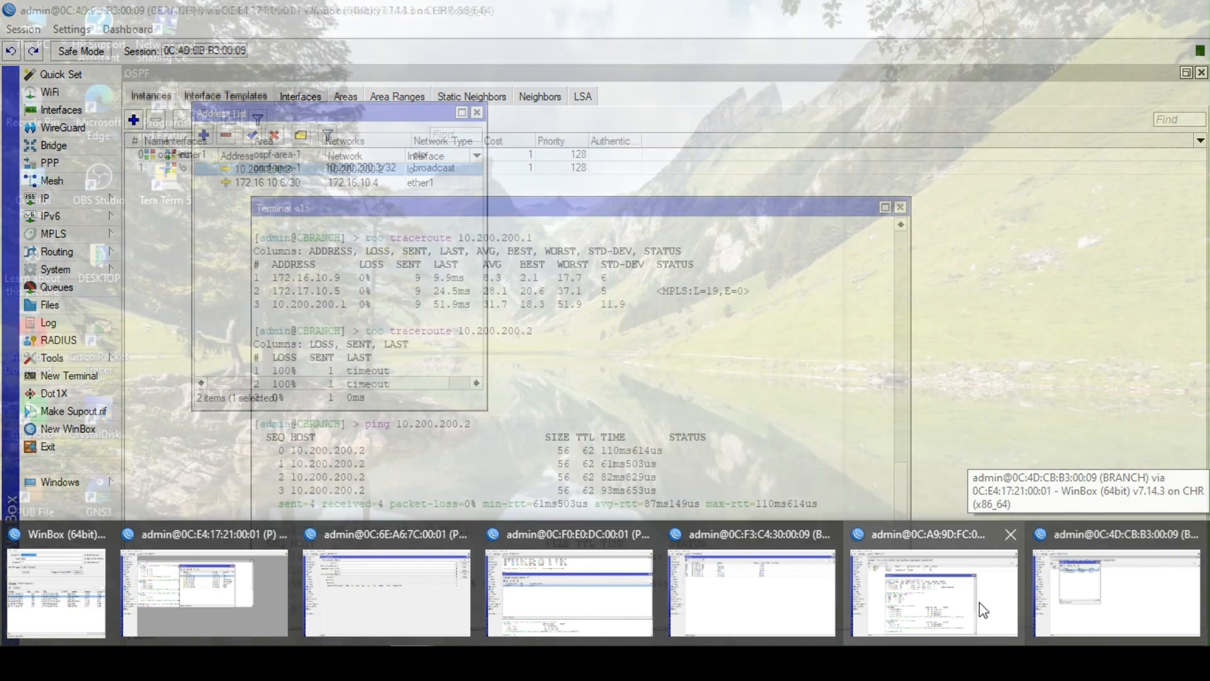
{"action": "mouse_move", "coordinate": [978, 610]}
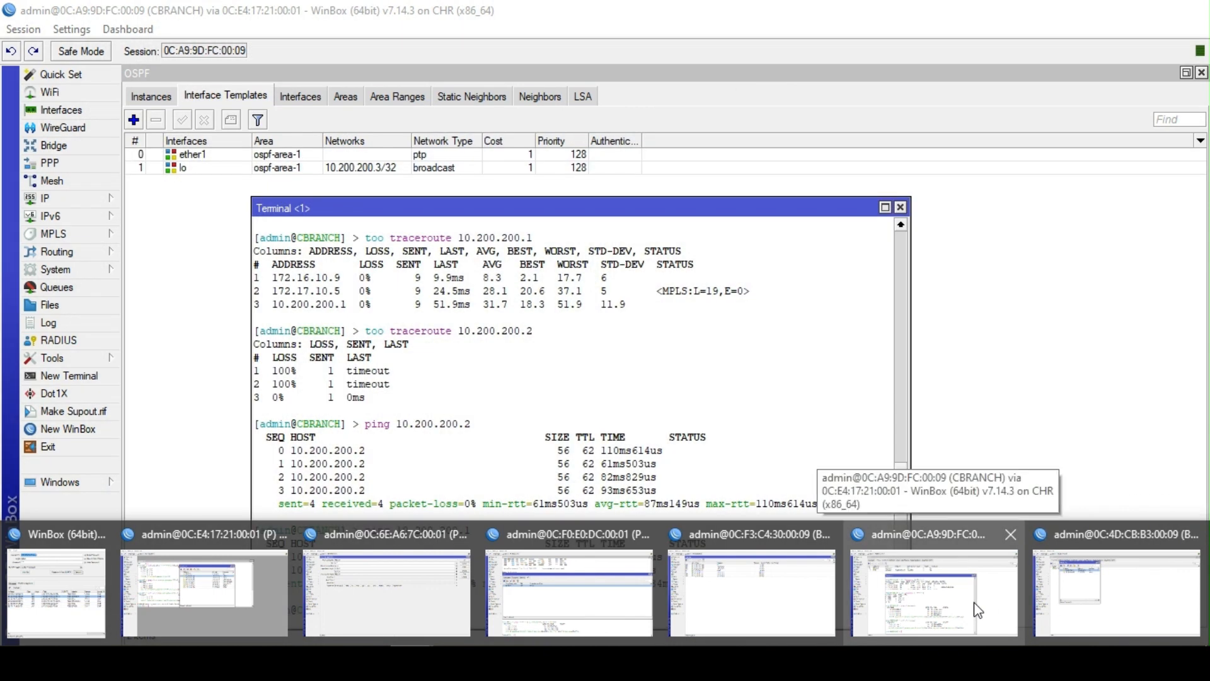
{"action": "left_click", "coordinate": [977, 610]}
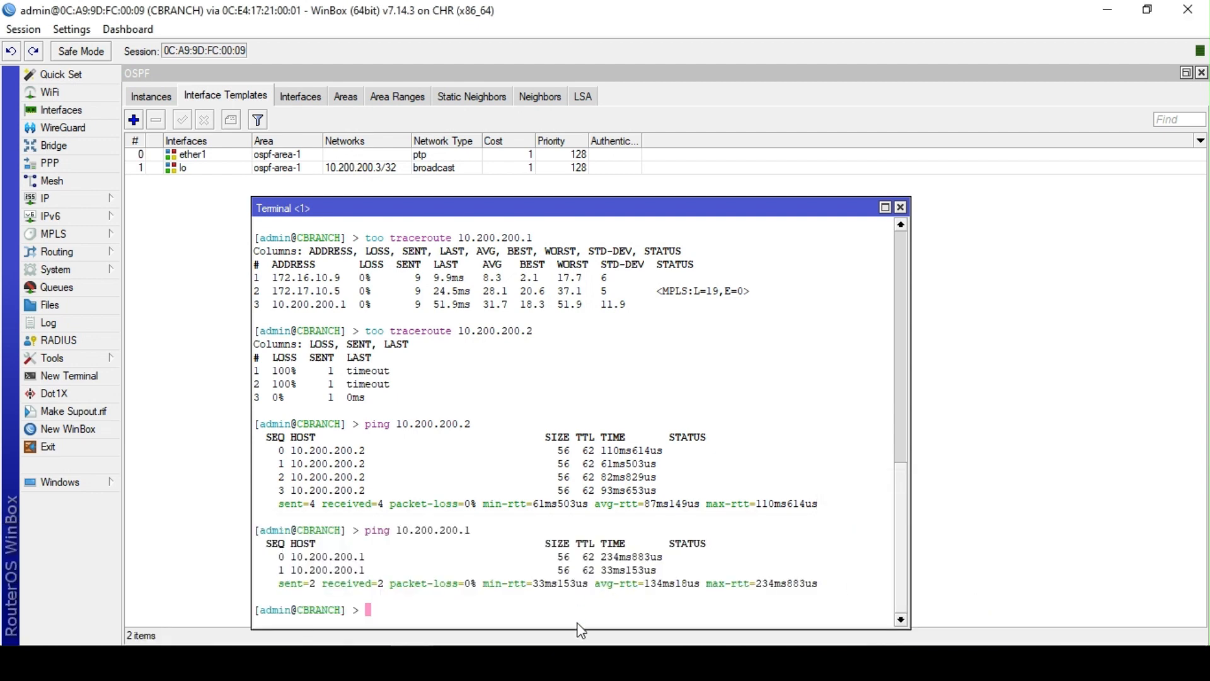
{"action": "mouse_move", "coordinate": [893, 588]}
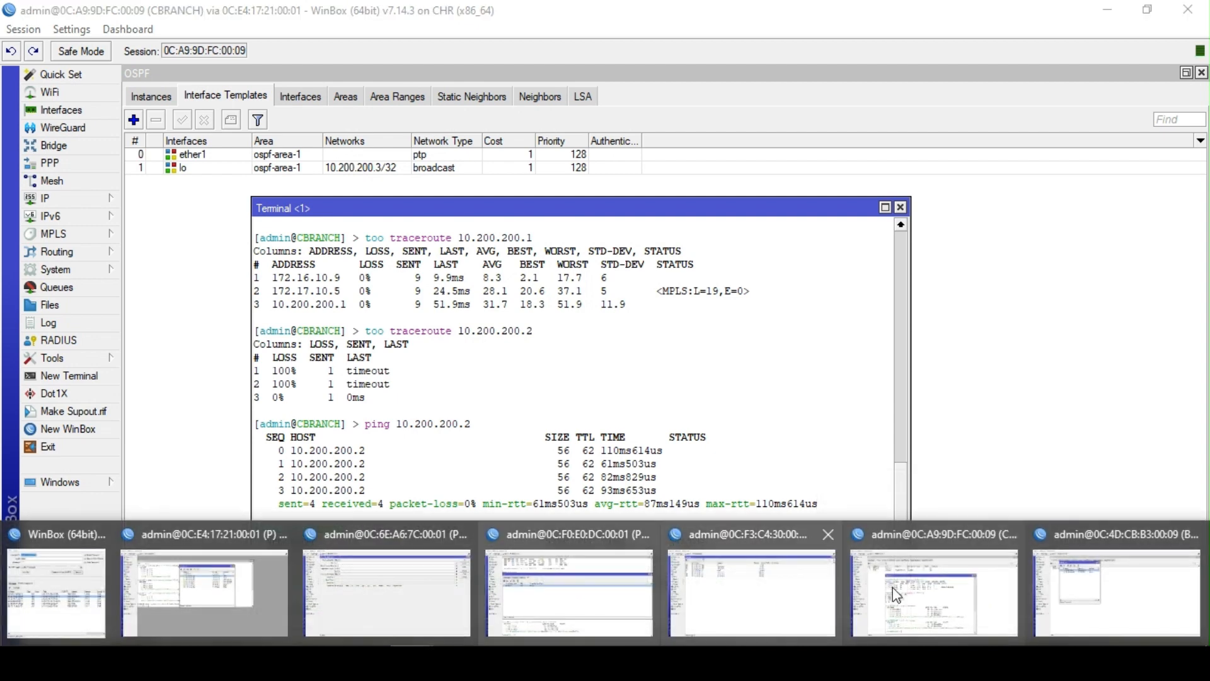
{"action": "left_click", "coordinate": [1079, 616]}
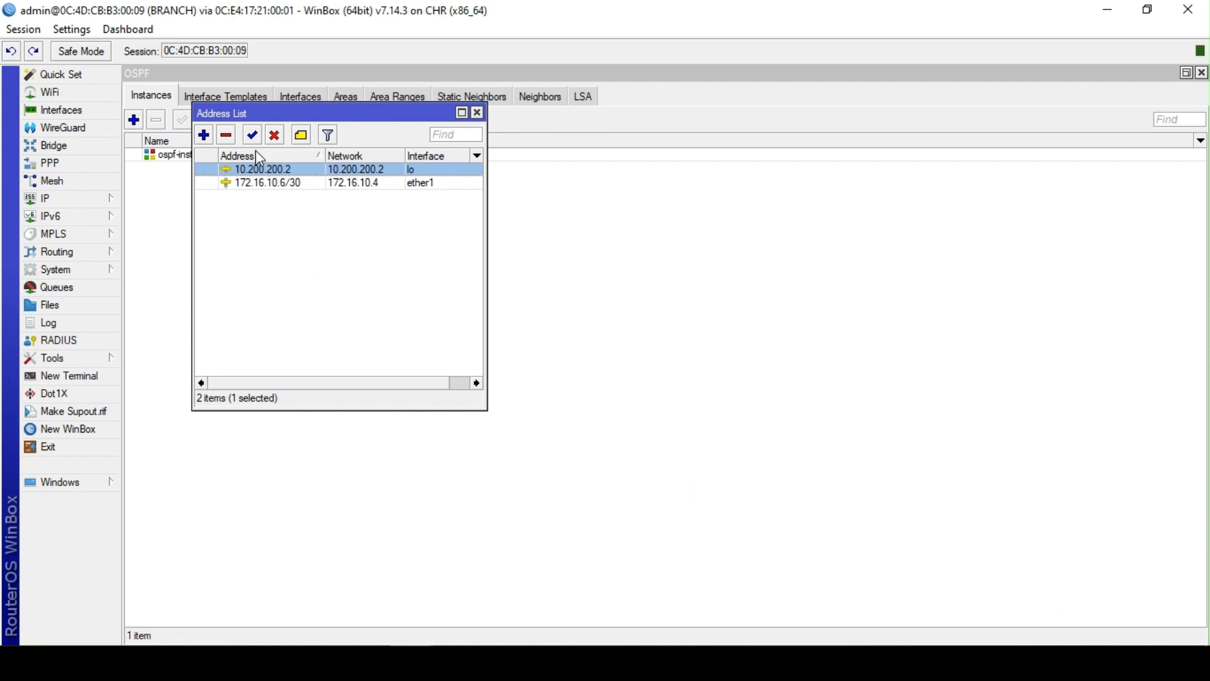
{"action": "left_click", "coordinate": [65, 375]}
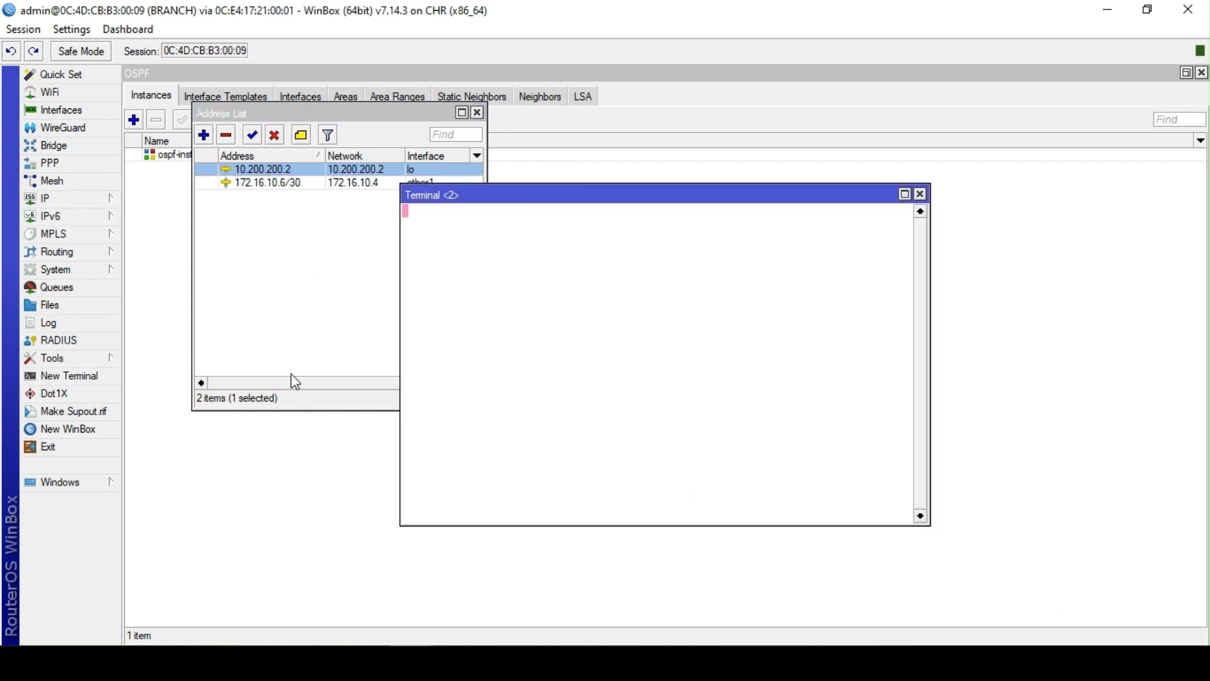
{"action": "type", "text": "ping 10"}
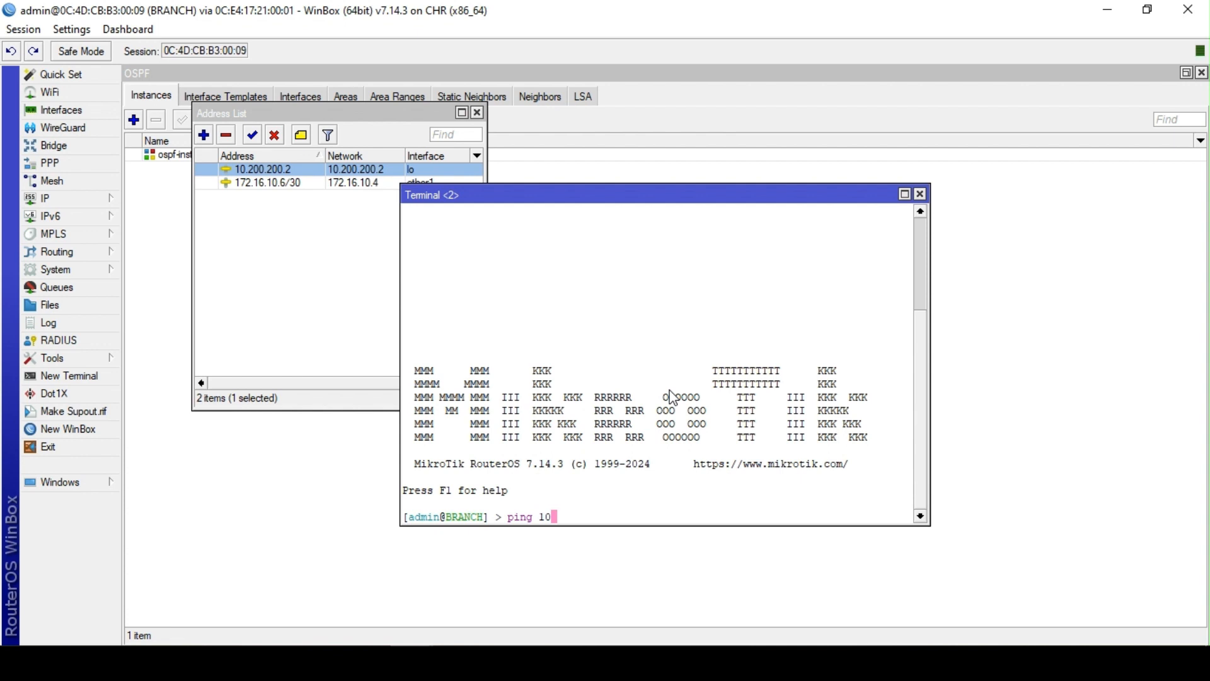
{"action": "type", "text": ".200.200.3"}
{"action": "key", "text": "Return"}
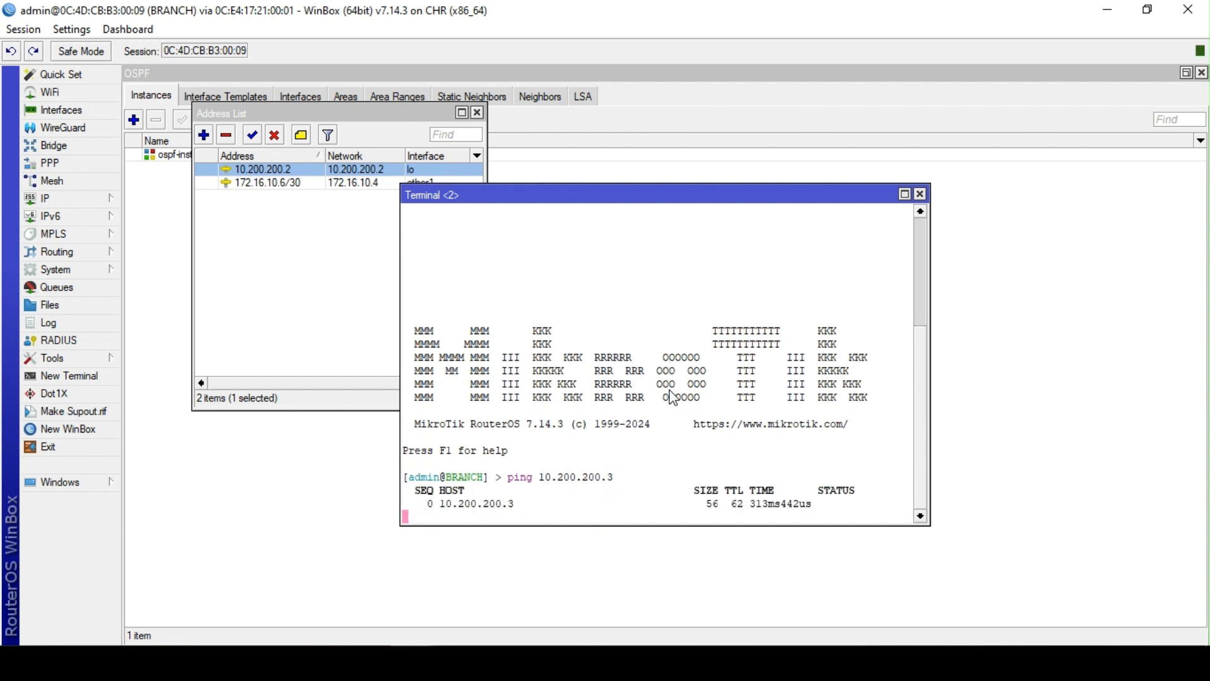
{"action": "key", "text": "ctrl+c"}
Ping 10.200.200.1 from BRANCH's terminal and stop the ping
{"action": "key", "text": "Up"}
{"action": "key", "text": "BackSpace"}
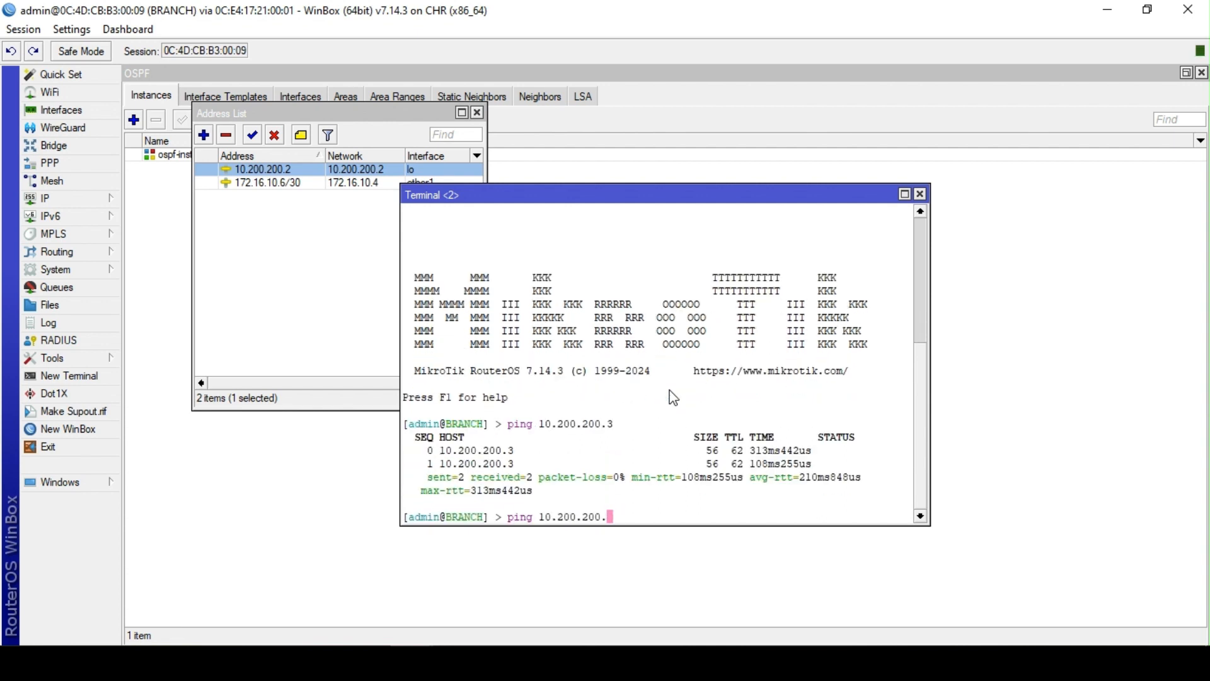
{"action": "type", "text": "1"}
{"action": "key", "text": "Return"}
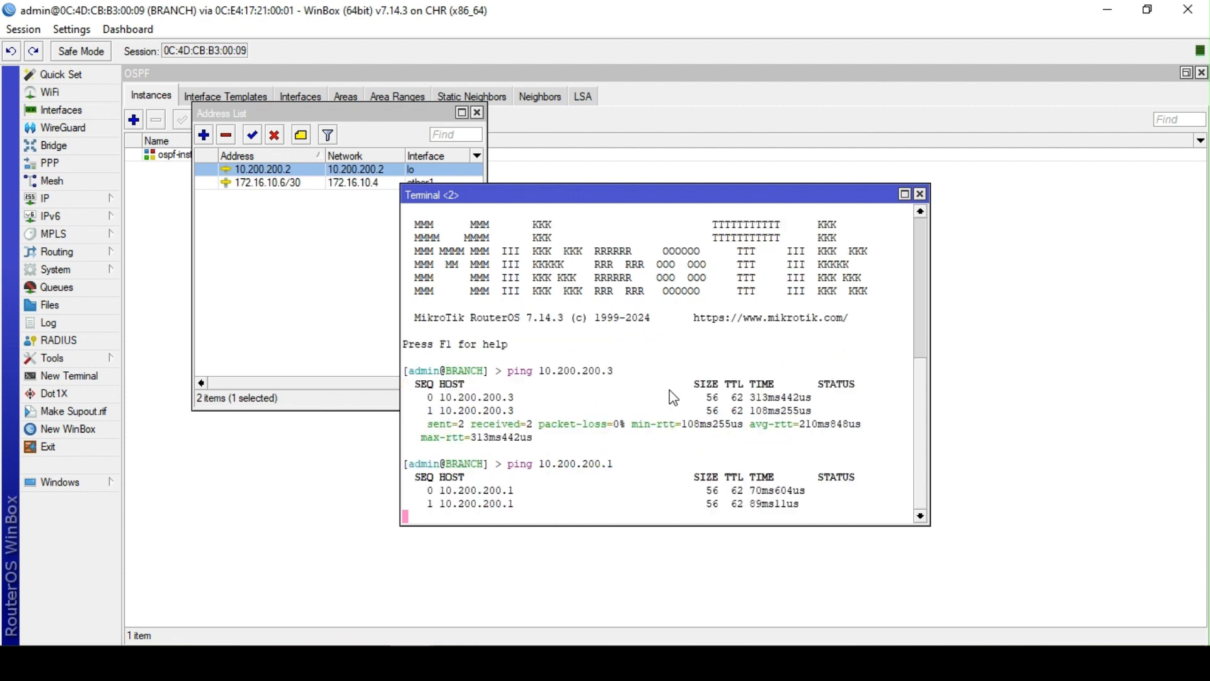
{"action": "key", "text": "ctrl+c"}
Widen BRANCH's terminal window and run a traceroute to 10.200.200.3
{"action": "key", "text": "Up"}
{"action": "key", "text": "BackSpace"}
{"action": "key", "text": "BackSpace"}
{"action": "key", "text": "BackSpace"}
{"action": "key", "text": "BackSpace"}
{"action": "key", "text": "BackSpace"}
{"action": "key", "text": "BackSpace"}
{"action": "key", "text": "BackSpace"}
{"action": "key", "text": "BackSpace"}
{"action": "key", "text": "BackSpace"}
{"action": "key", "text": "BackSpace"}
{"action": "key", "text": "BackSpace"}
{"action": "key", "text": "BackSpace"}
{"action": "key", "text": "BackSpace"}
{"action": "key", "text": "BackSpace"}
{"action": "key", "text": "BackSpace"}
{"action": "key", "text": "BackSpace"}
{"action": "key", "text": "BackSpace"}
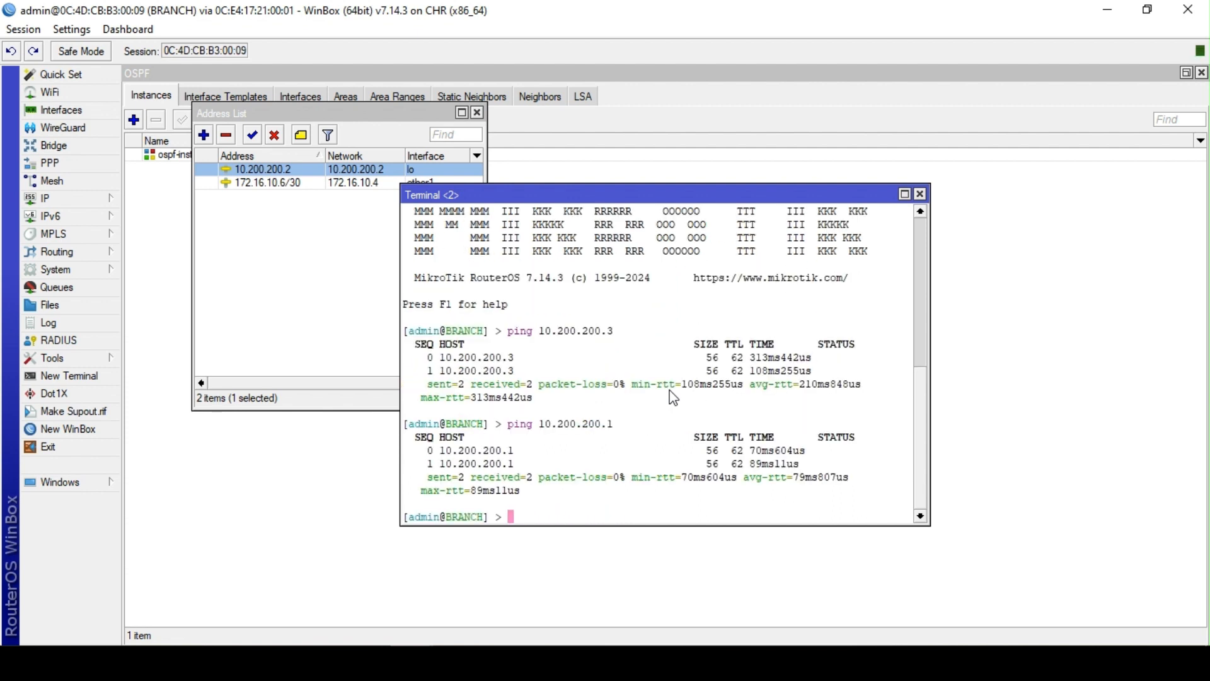
{"action": "left_click_drag", "start_coordinate": [401, 379], "coordinate": [193, 377]}
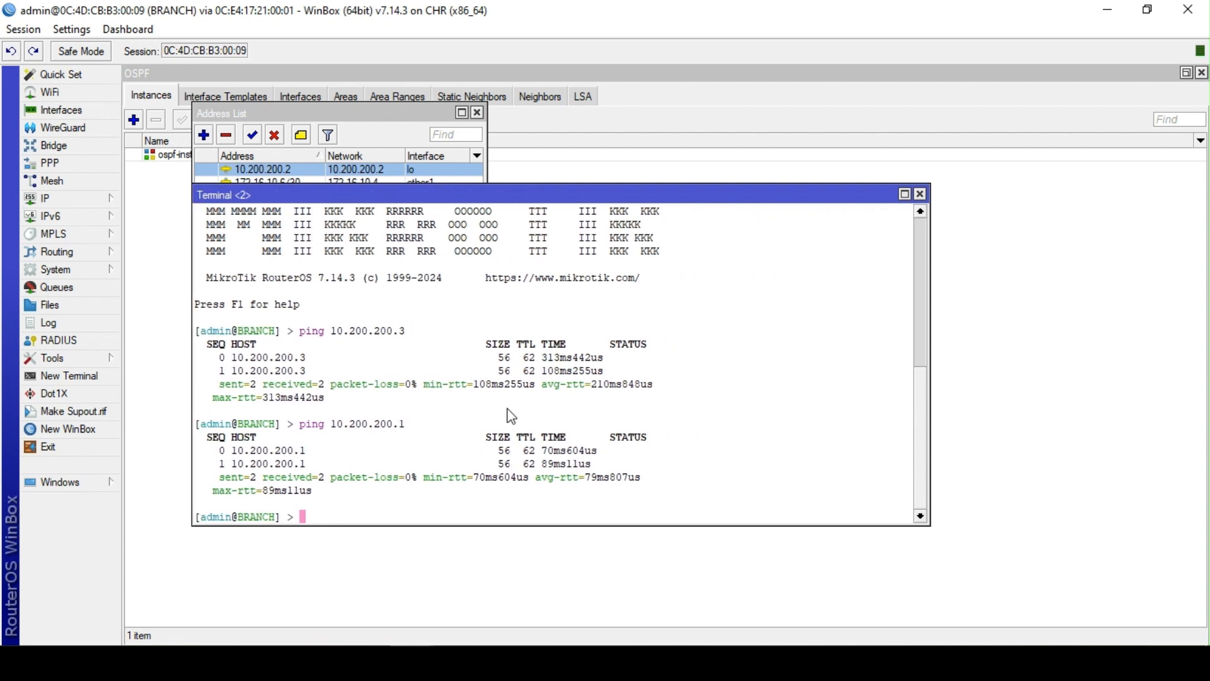
{"action": "type", "text": "tra"}
{"action": "key", "text": "BackSpace"}
{"action": "key", "text": "BackSpace"}
{"action": "key", "text": "BackSpace"}
{"action": "type", "text": "too traceroute 10.200.2"}
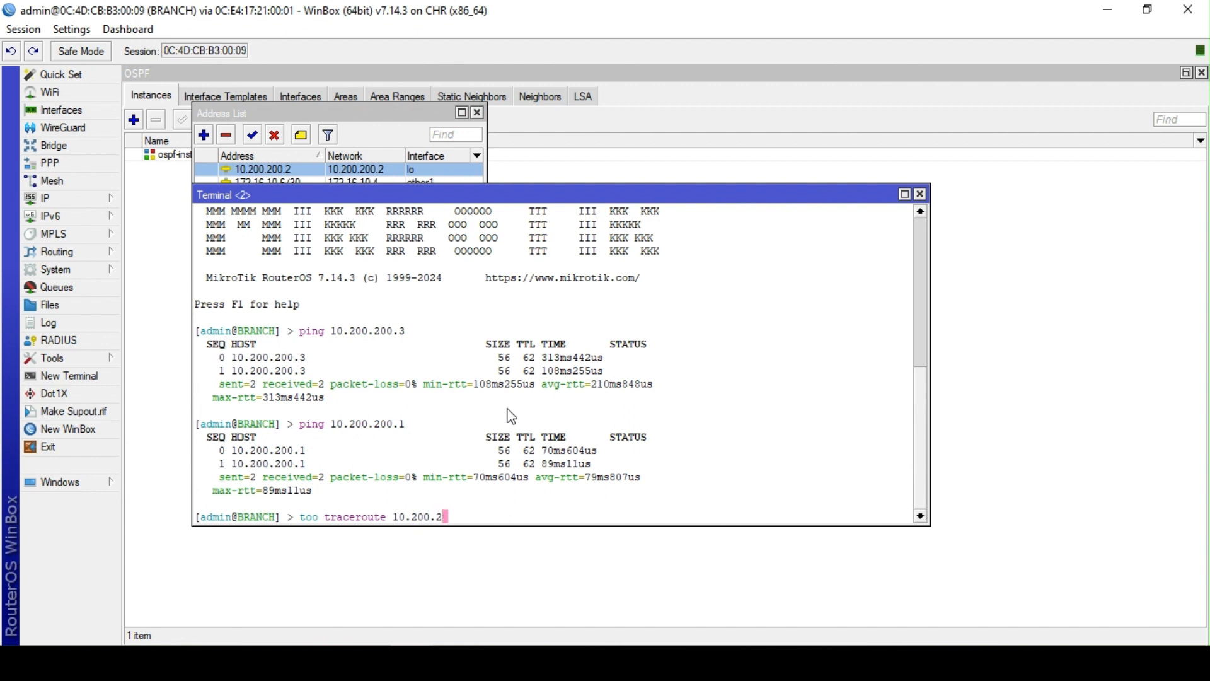
{"action": "type", "text": "00.3"}
{"action": "key", "text": "Return"}
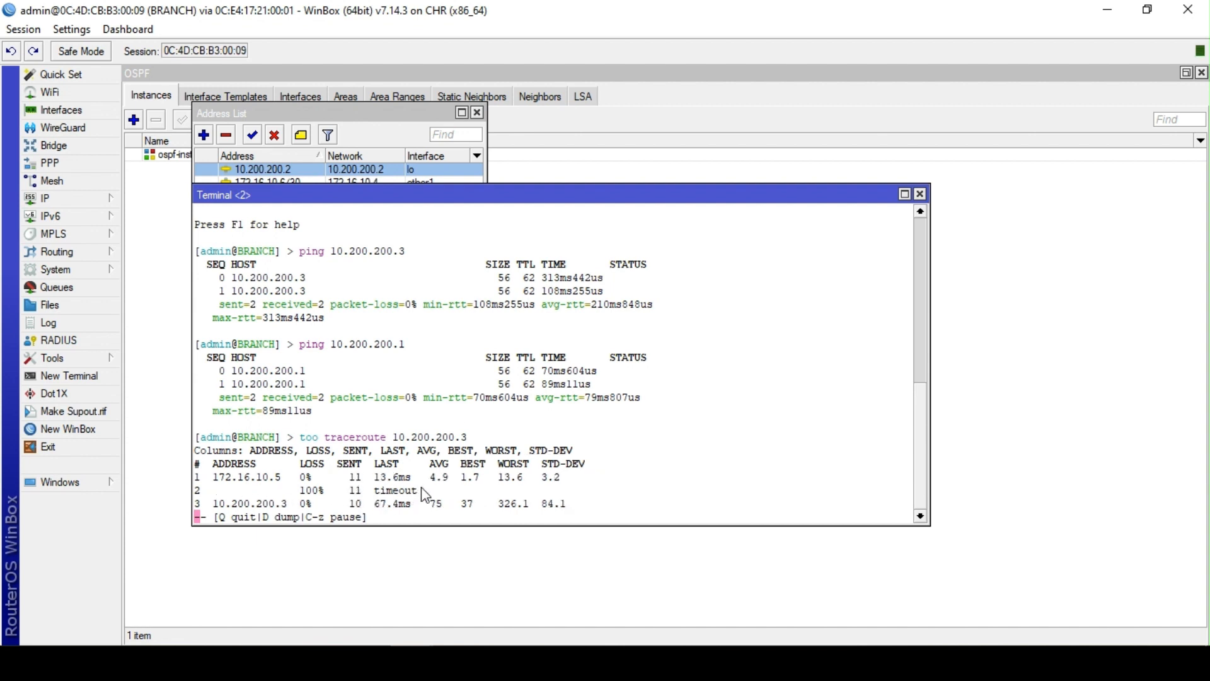
Examine router RRR in the GNS3 topology and connect to it in WinBox through the RoMON neighbors
{"action": "mouse_move", "coordinate": [491, 520]}
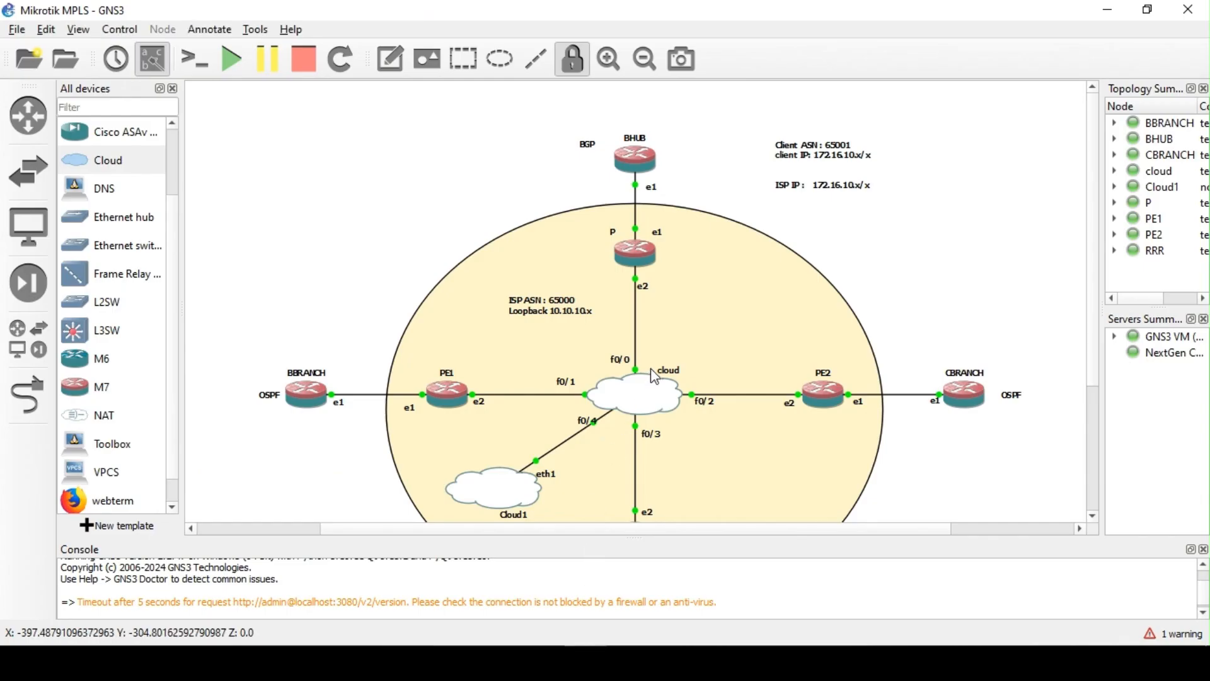
{"action": "scroll", "coordinate": [655, 387], "scroll_direction": "down", "scroll_amount": 3}
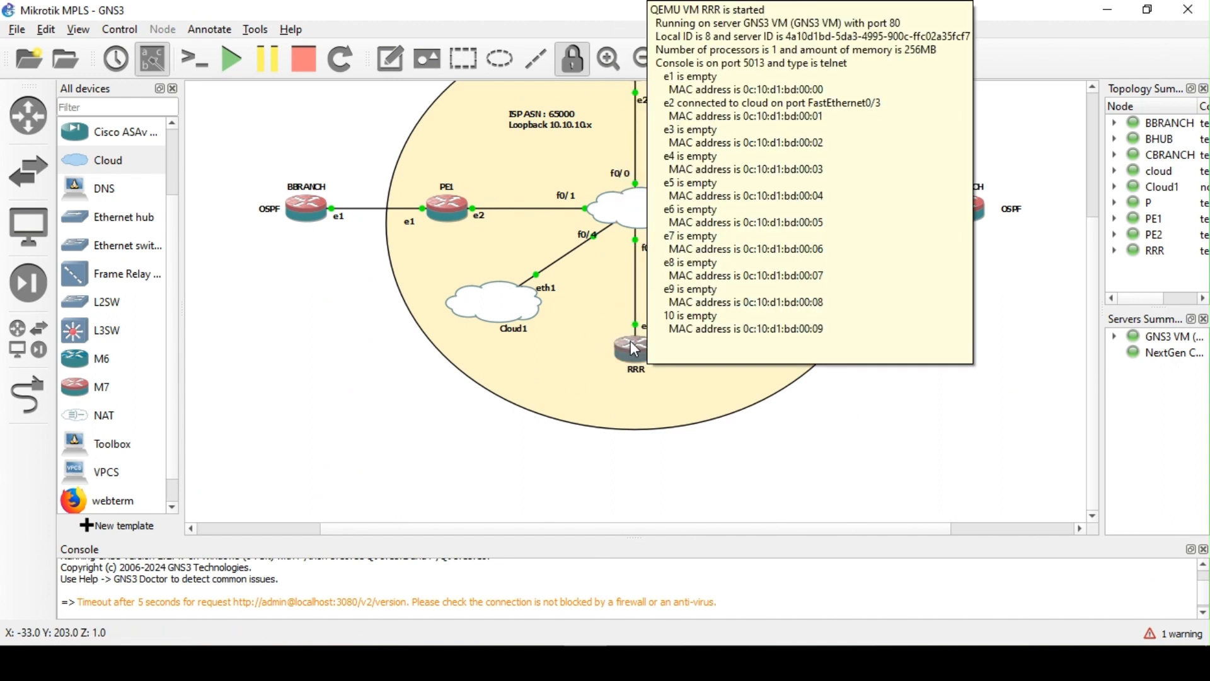
{"action": "scroll", "coordinate": [627, 357], "scroll_direction": "up", "scroll_amount": 1}
{"action": "left_click", "coordinate": [411, 661]}
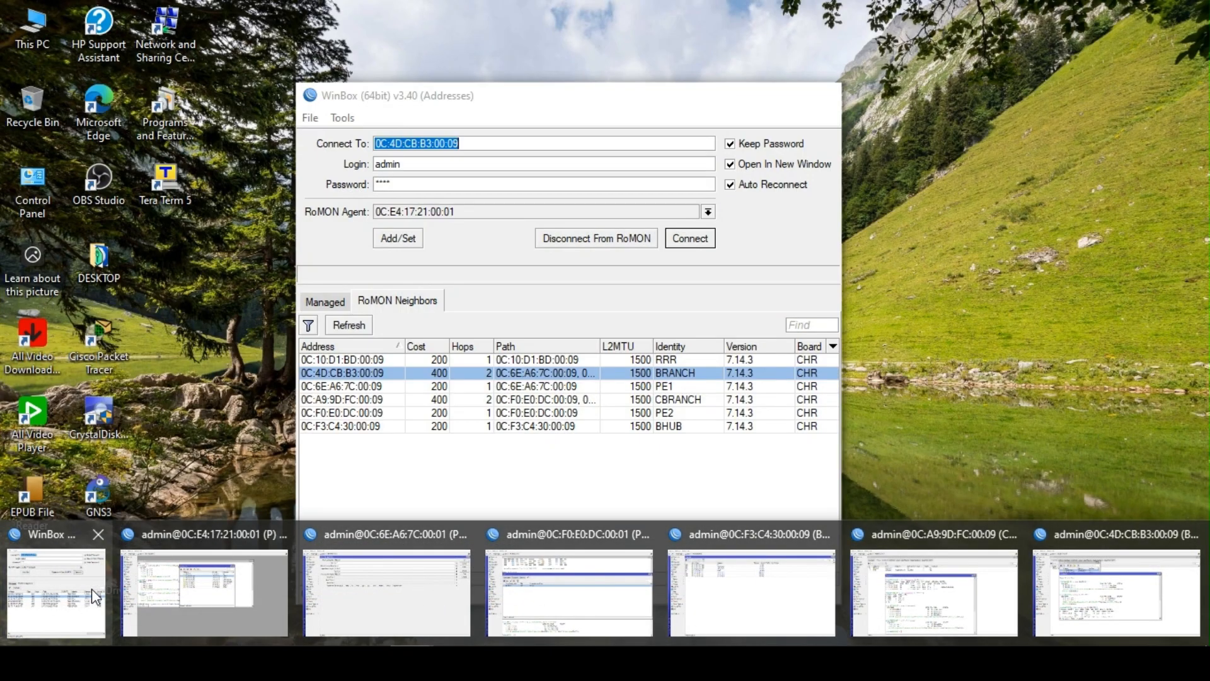
{"action": "left_click", "coordinate": [56, 592]}
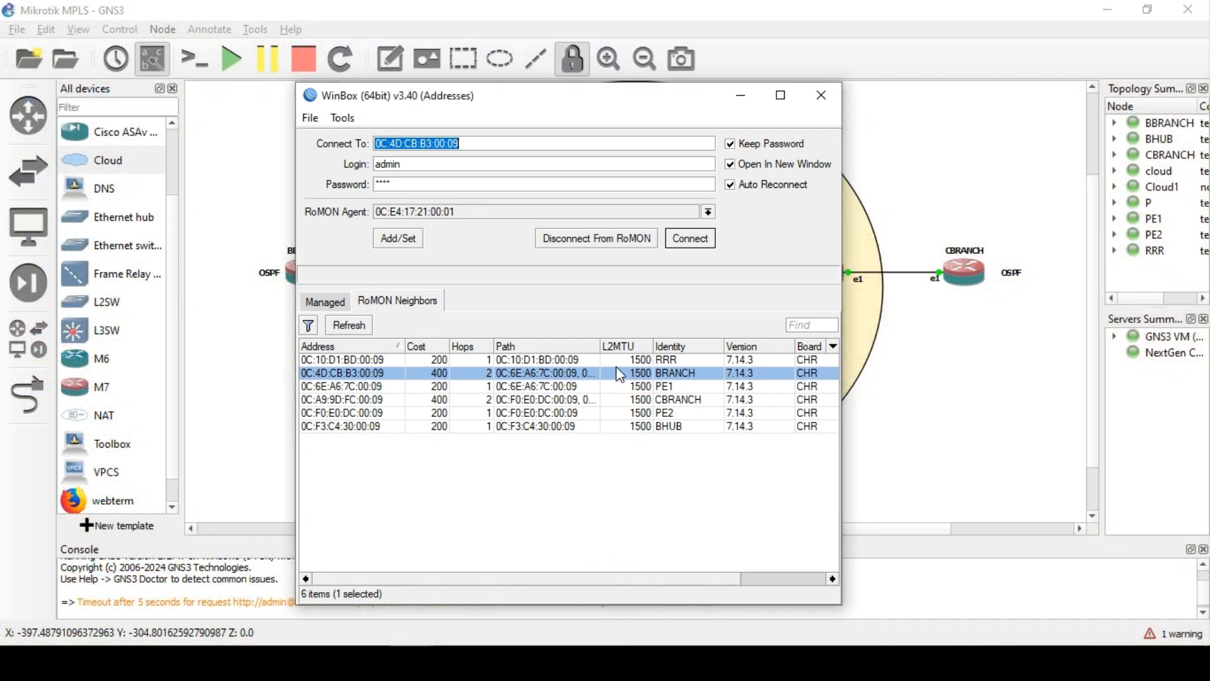
{"action": "left_click", "coordinate": [565, 360]}
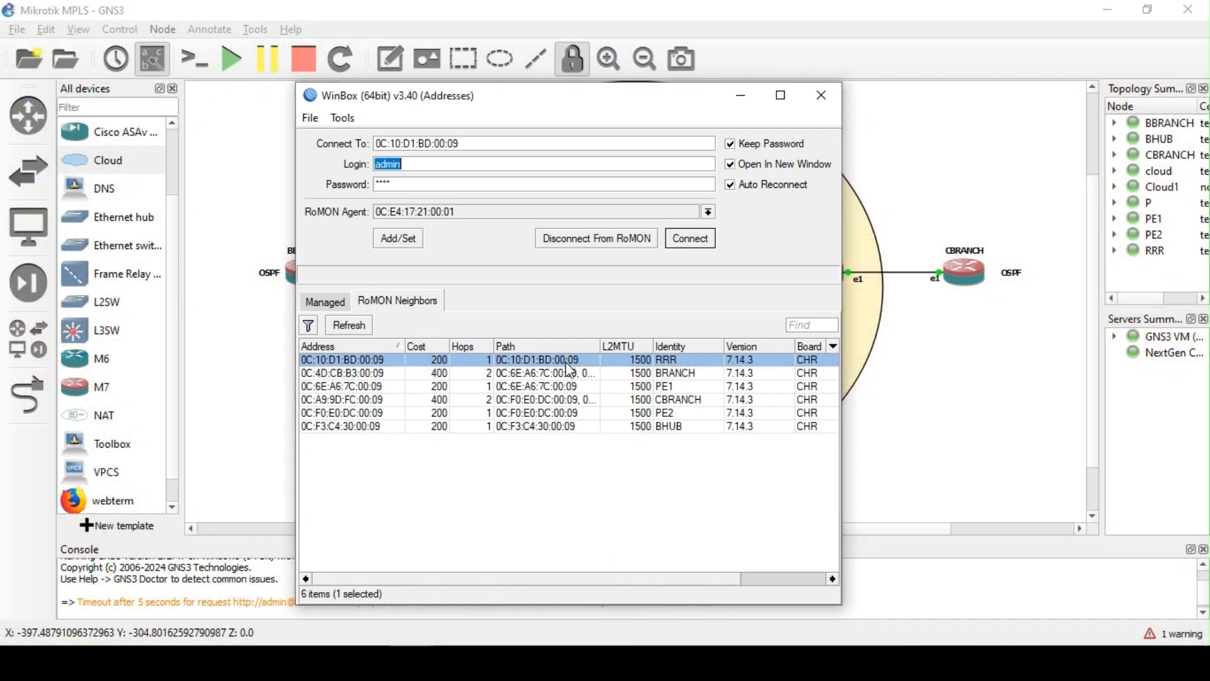
{"action": "left_click", "coordinate": [691, 239]}
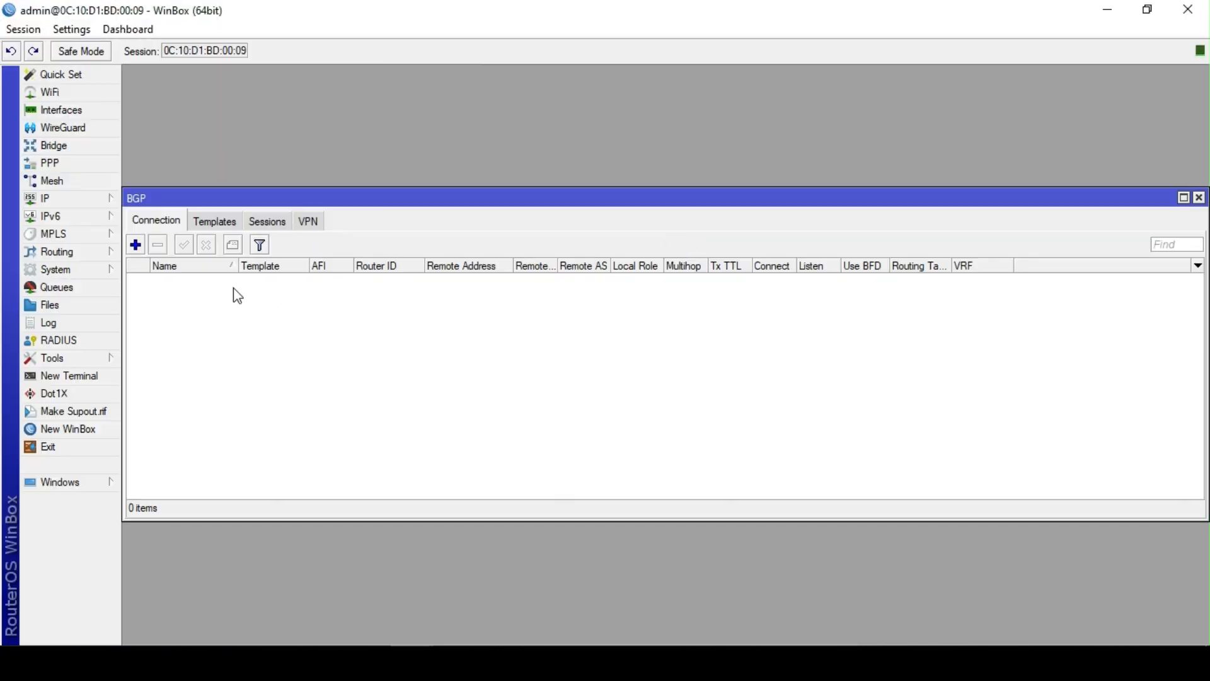
Check RRR's MPLS settings for LDP instances and LDP interfaces, and close them
{"action": "left_click", "coordinate": [72, 235]}
{"action": "left_click", "coordinate": [151, 236]}
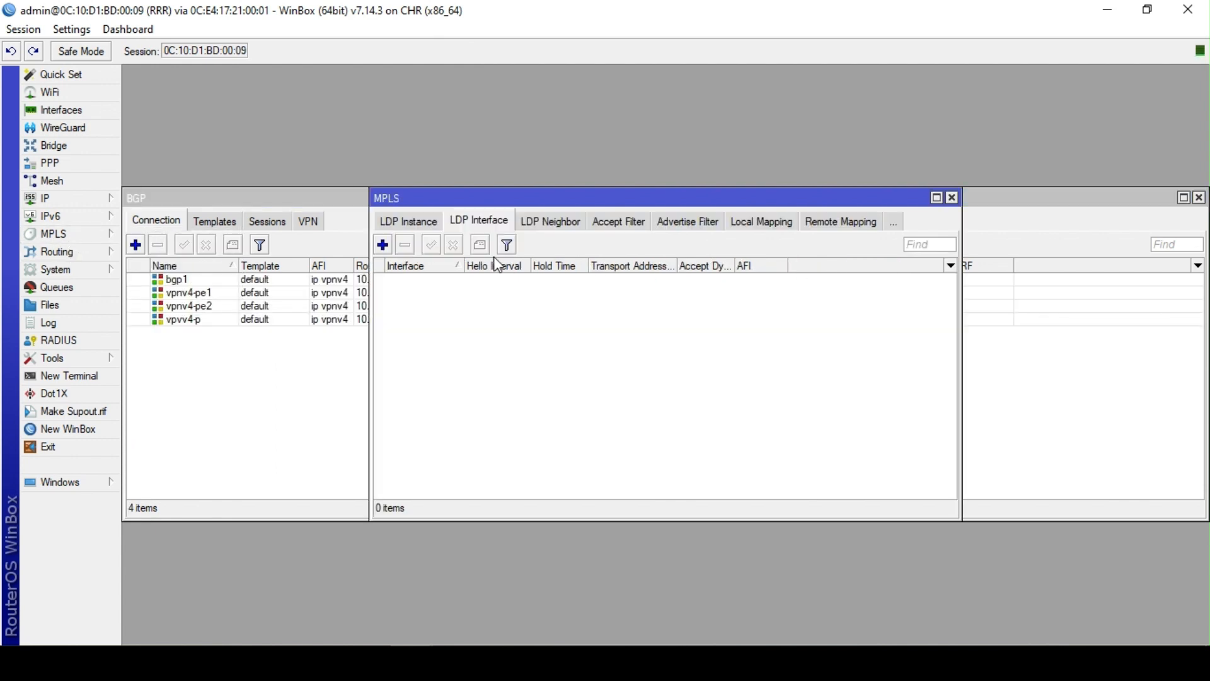
{"action": "left_click", "coordinate": [421, 221]}
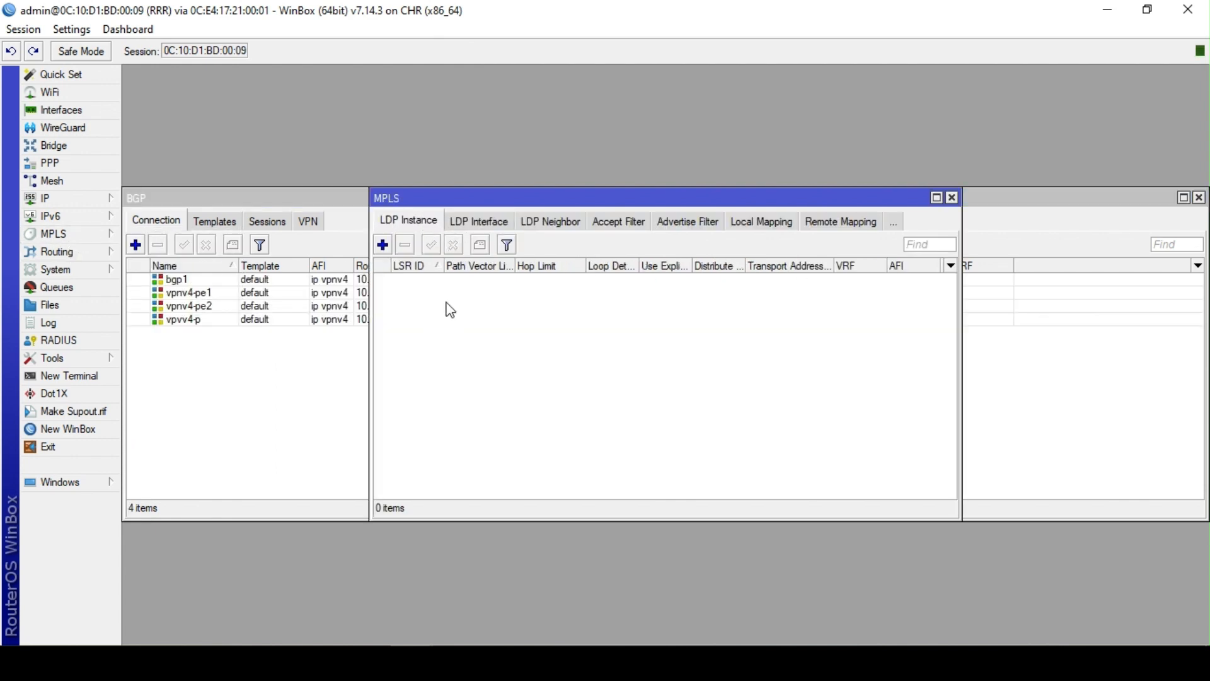
{"action": "left_click", "coordinate": [487, 230]}
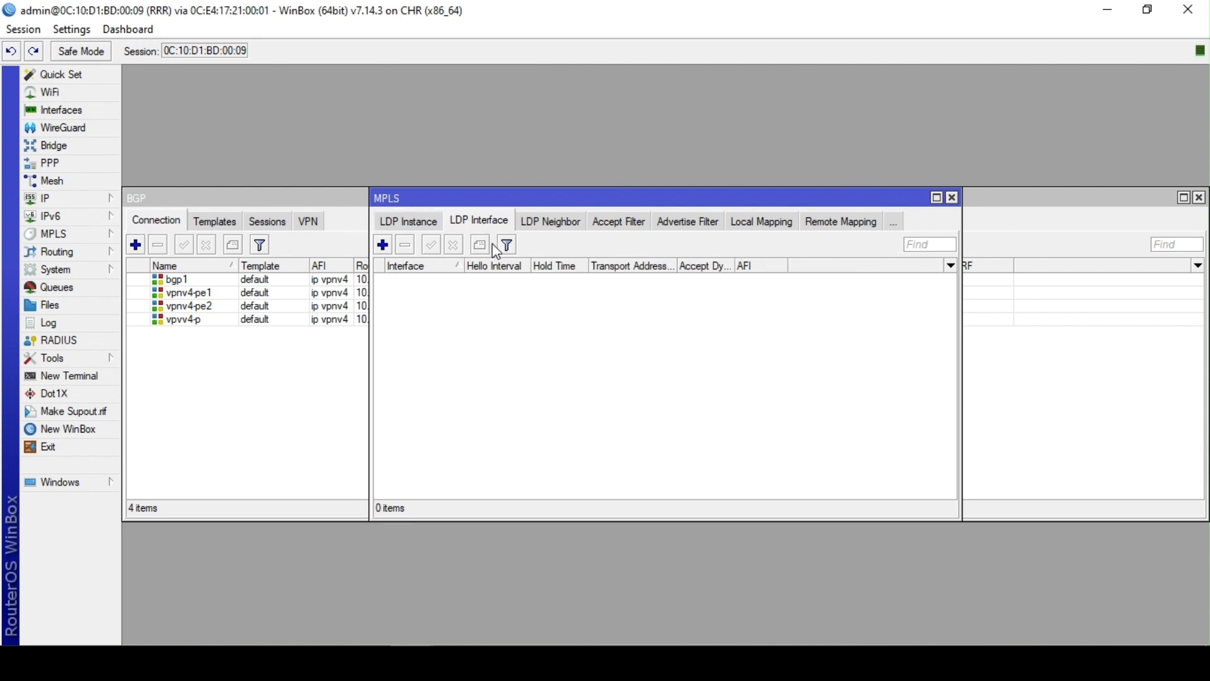
{"action": "left_click", "coordinate": [951, 198]}
Review RRR's BGP connections to PE1, PE2 and P, and close the RRR session
{"action": "left_click", "coordinate": [250, 297]}
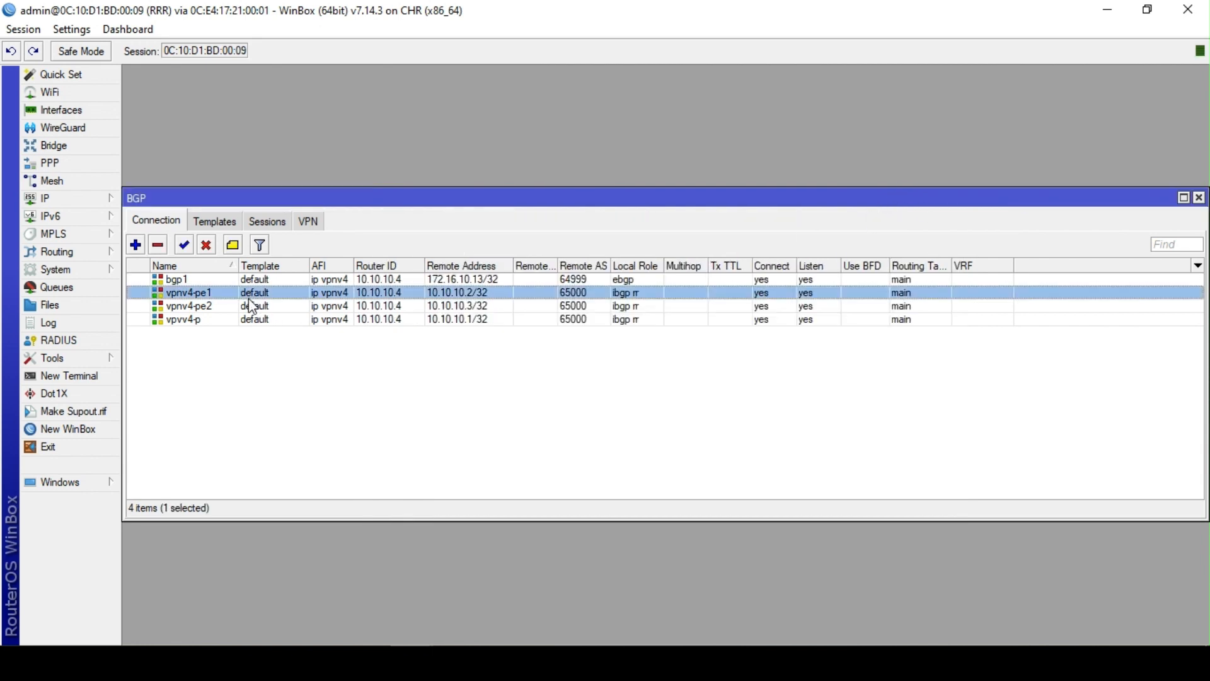
{"action": "left_click", "coordinate": [250, 309]}
{"action": "left_click", "coordinate": [246, 321]}
{"action": "left_click", "coordinate": [260, 293]}
{"action": "left_click", "coordinate": [1185, 14]}
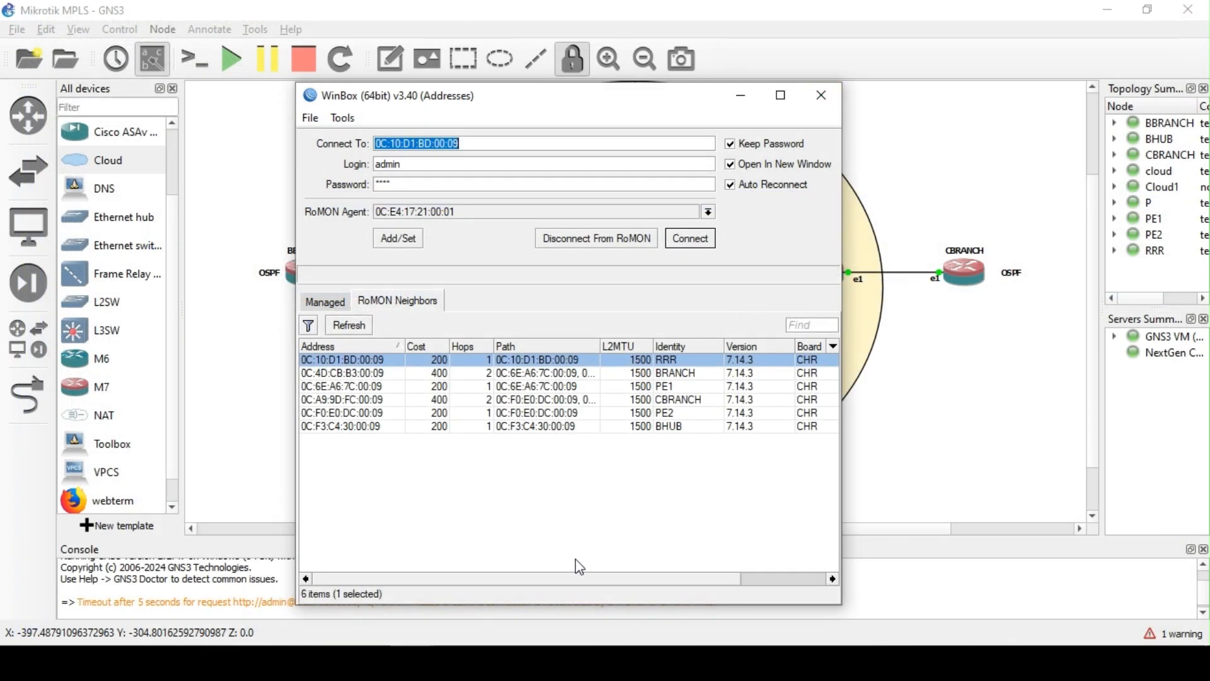
Return to BRANCH's session, stop the running traceroute, and close the terminal and address list
{"action": "left_click", "coordinate": [410, 662]}
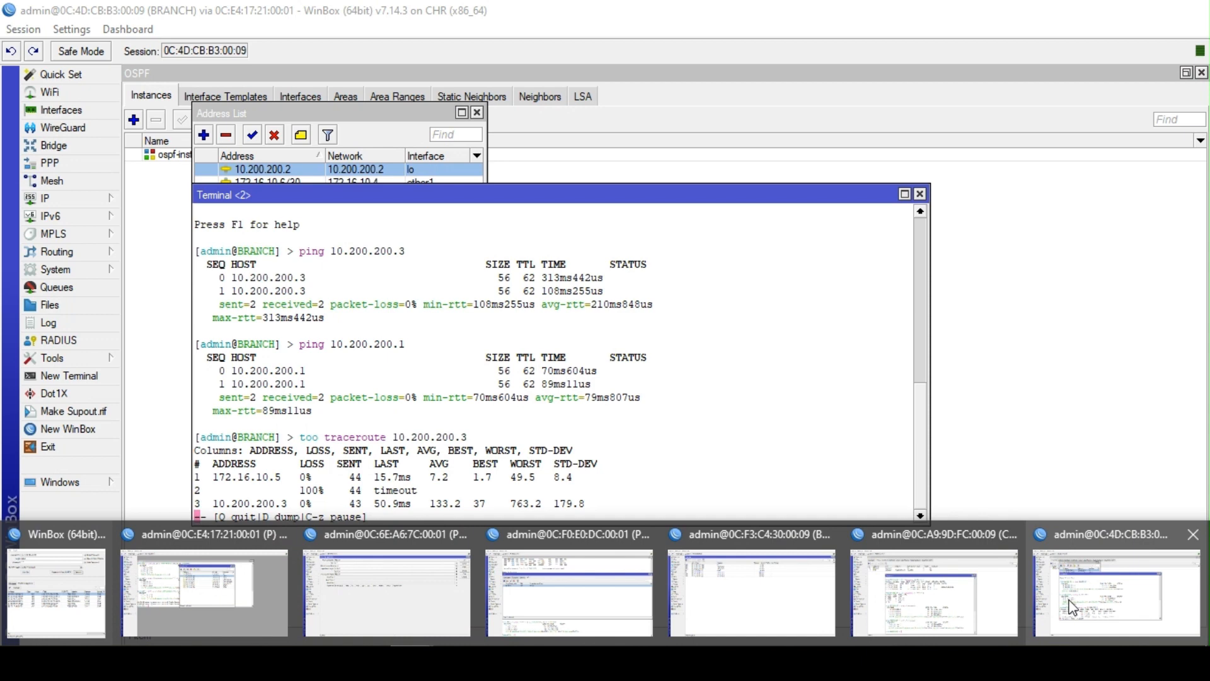
{"action": "left_click", "coordinate": [1050, 595]}
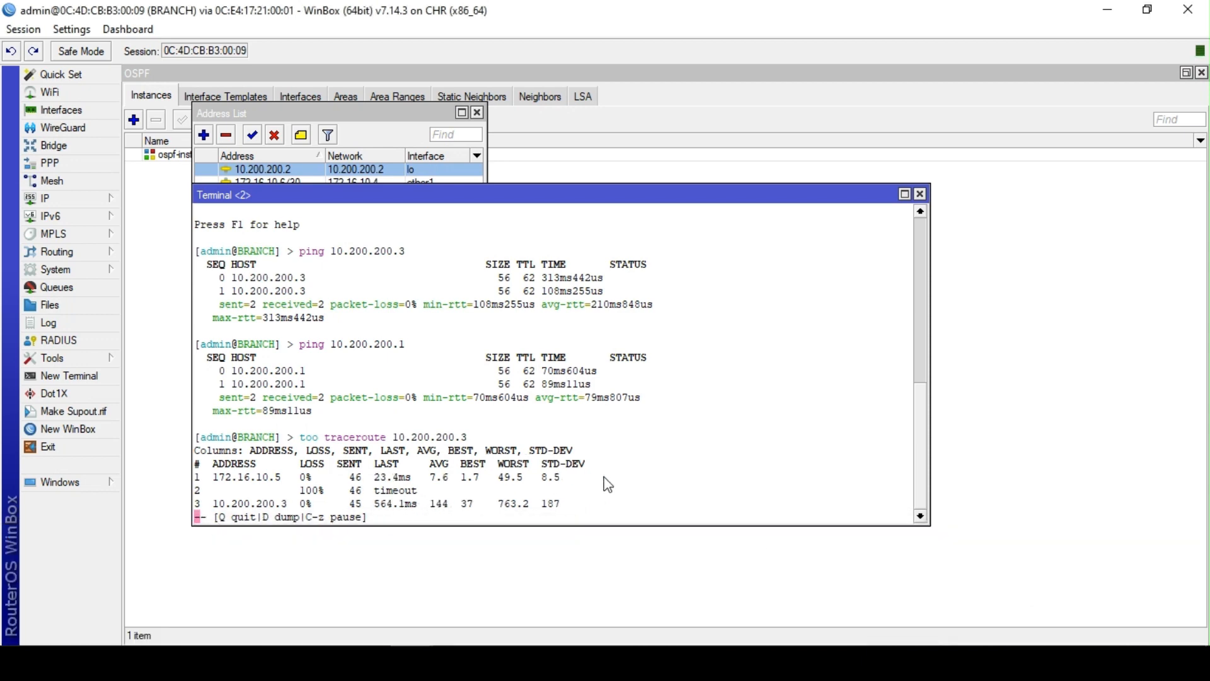
{"action": "key", "text": "q"}
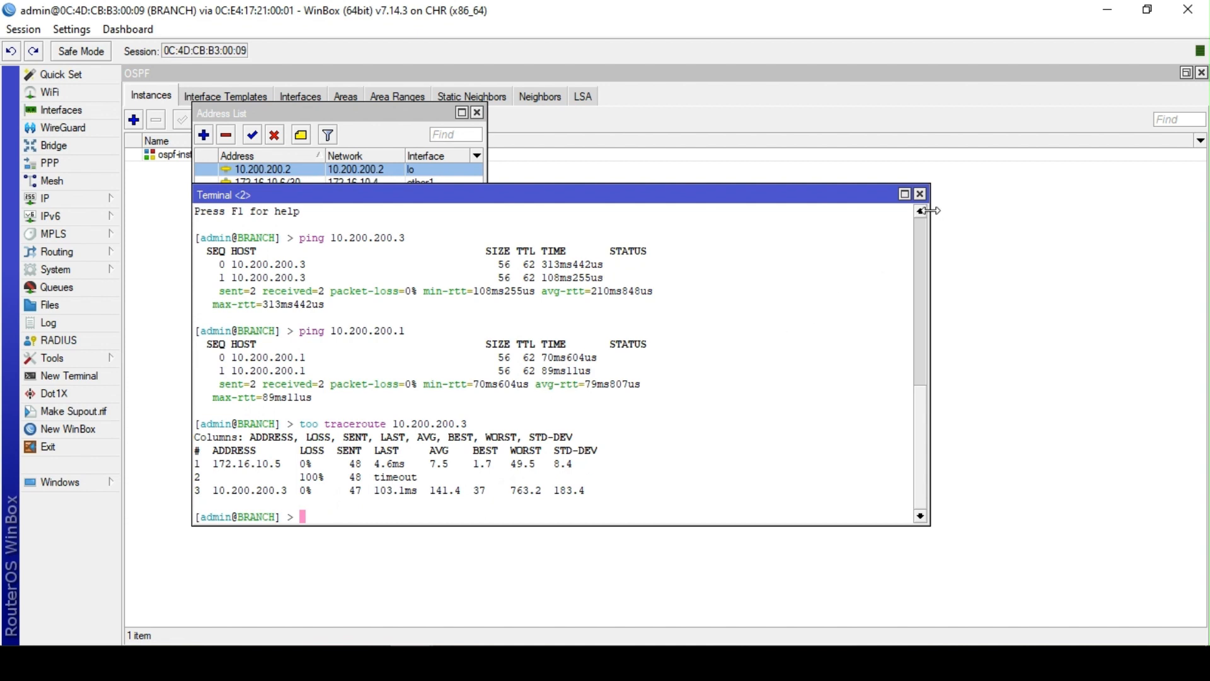
{"action": "left_click", "coordinate": [920, 194]}
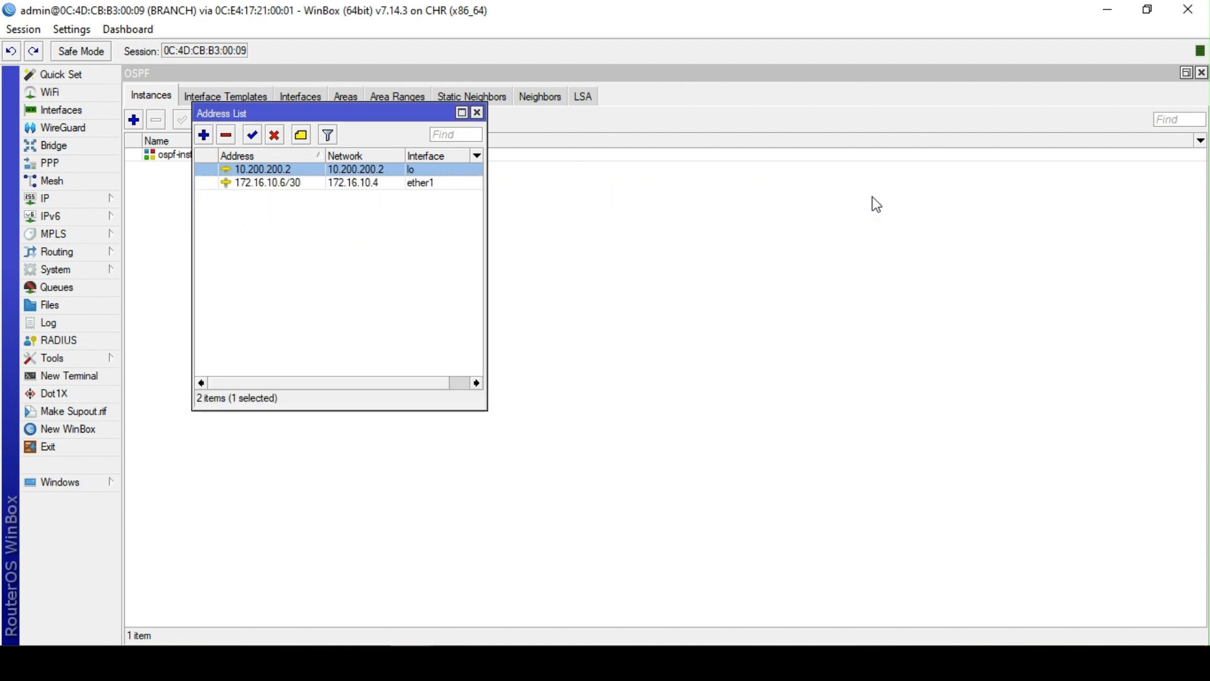
{"action": "left_click", "coordinate": [477, 113]}
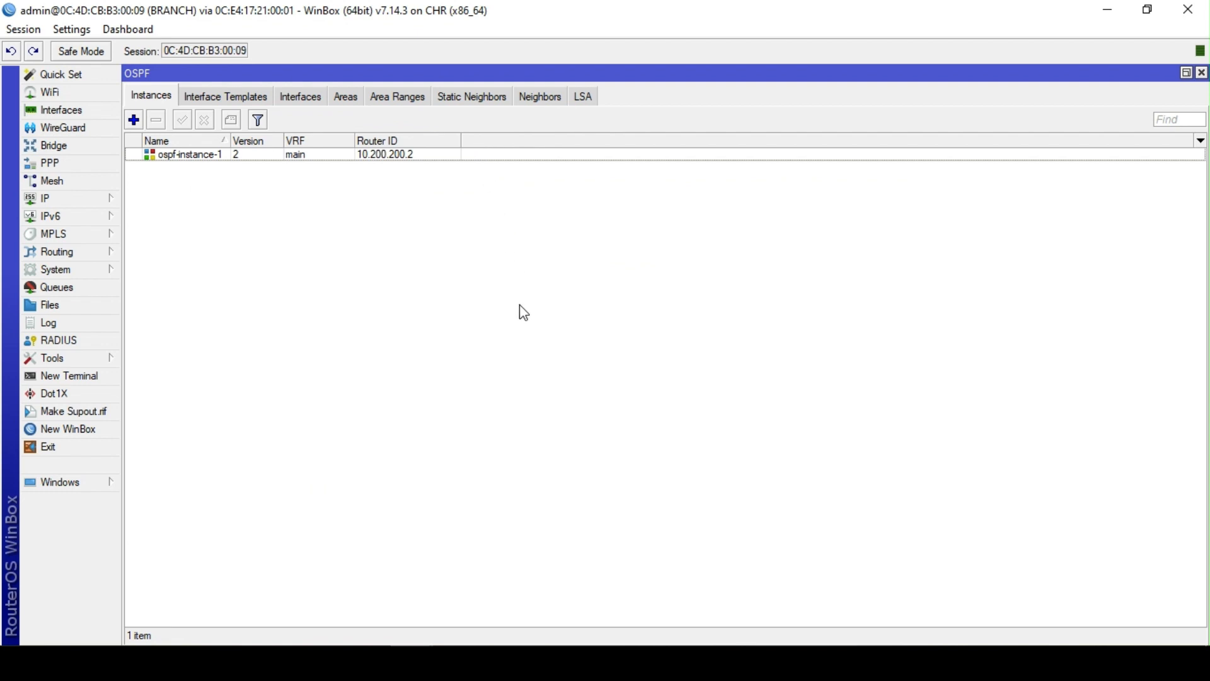